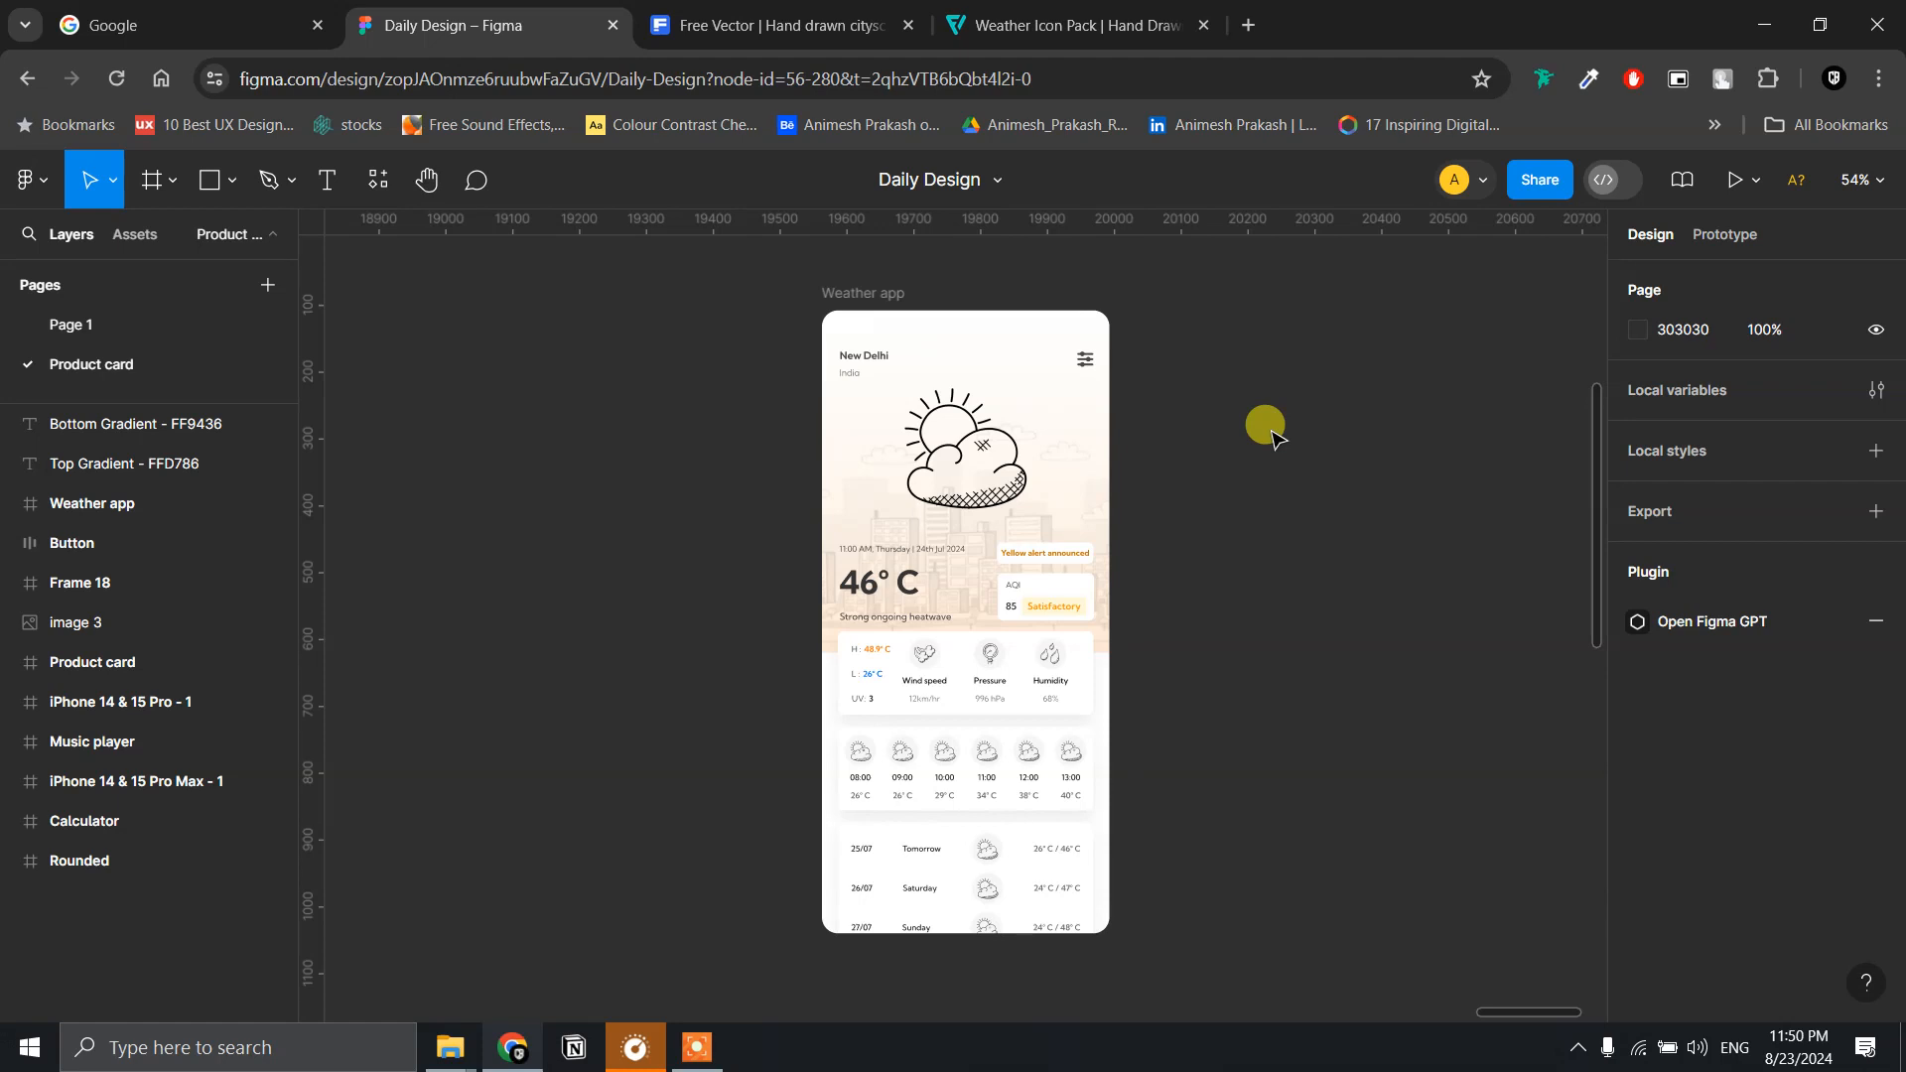
- Add an iPhone 14 & 15 Pro Max frame and place it beside the Weather app frame, aligned with its upper edge
left_click_drag(1443, 426, 1104, 422)
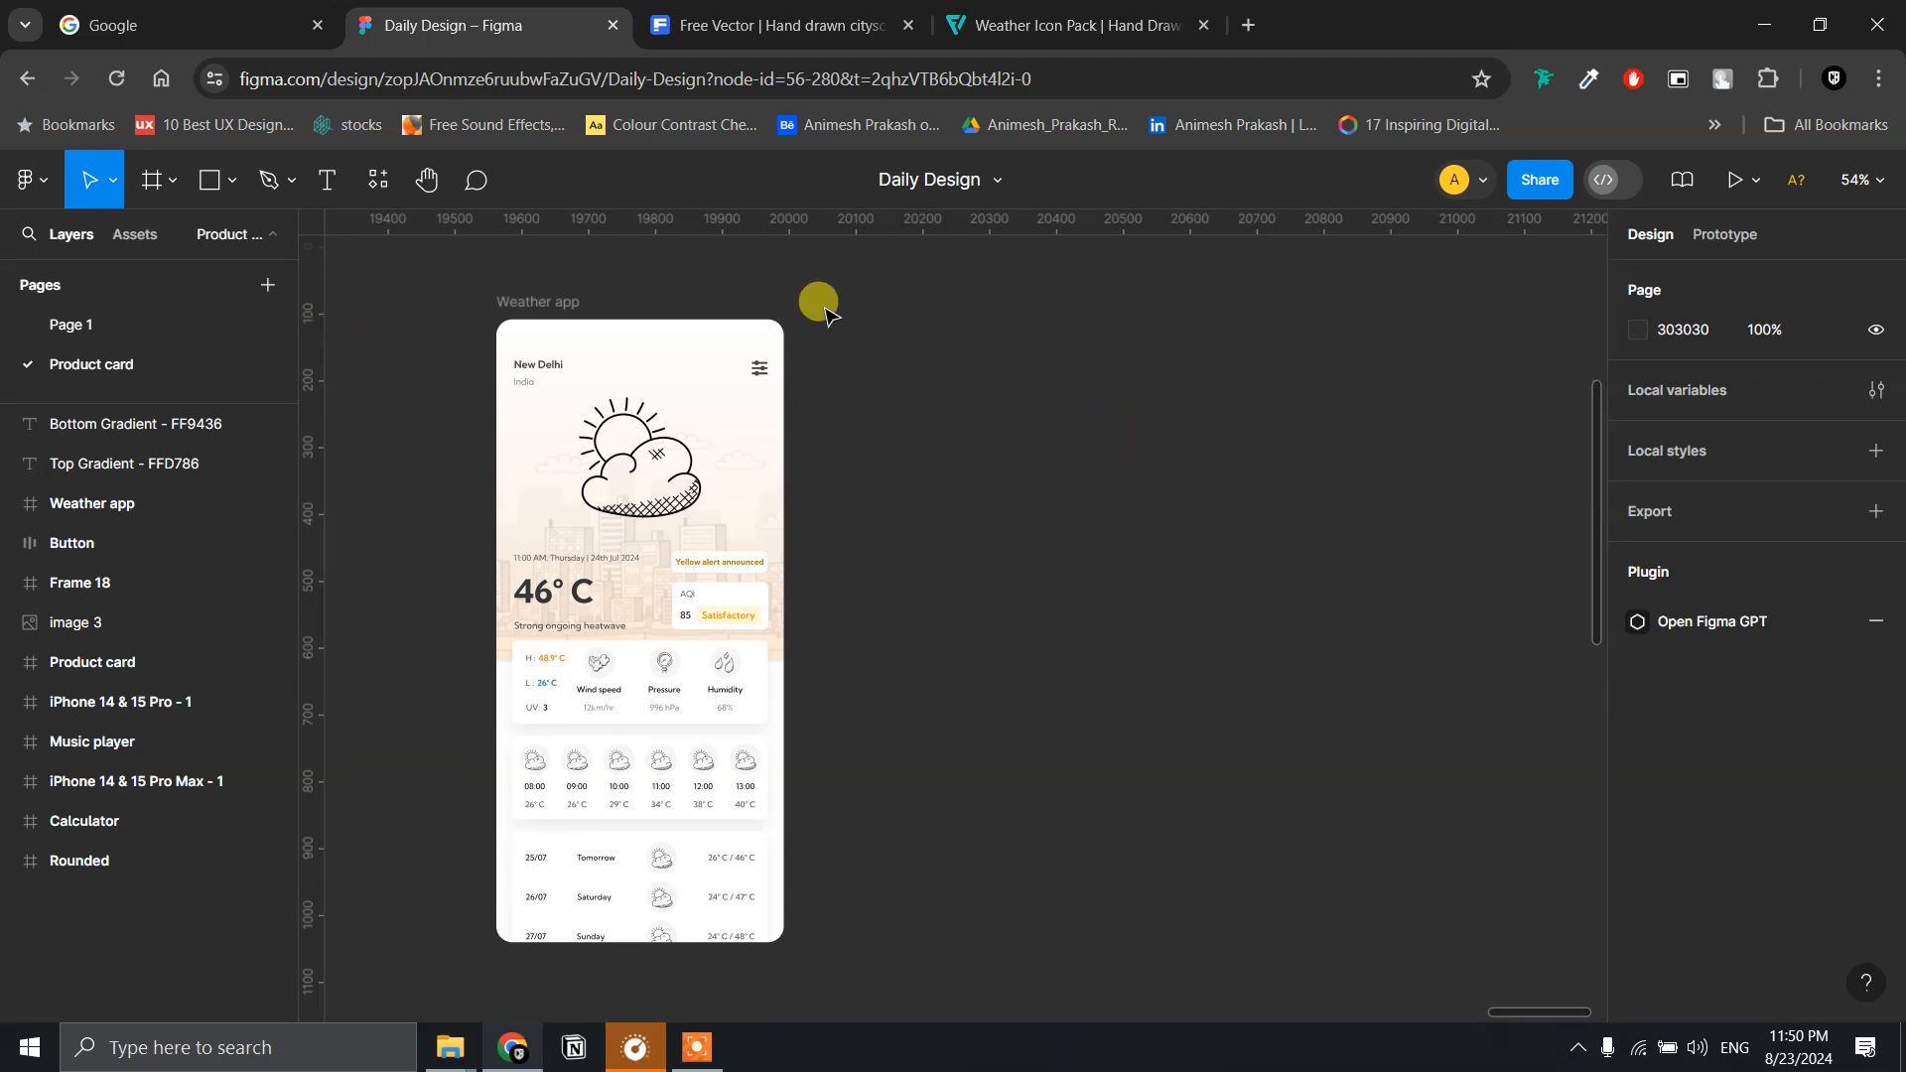
key("f")
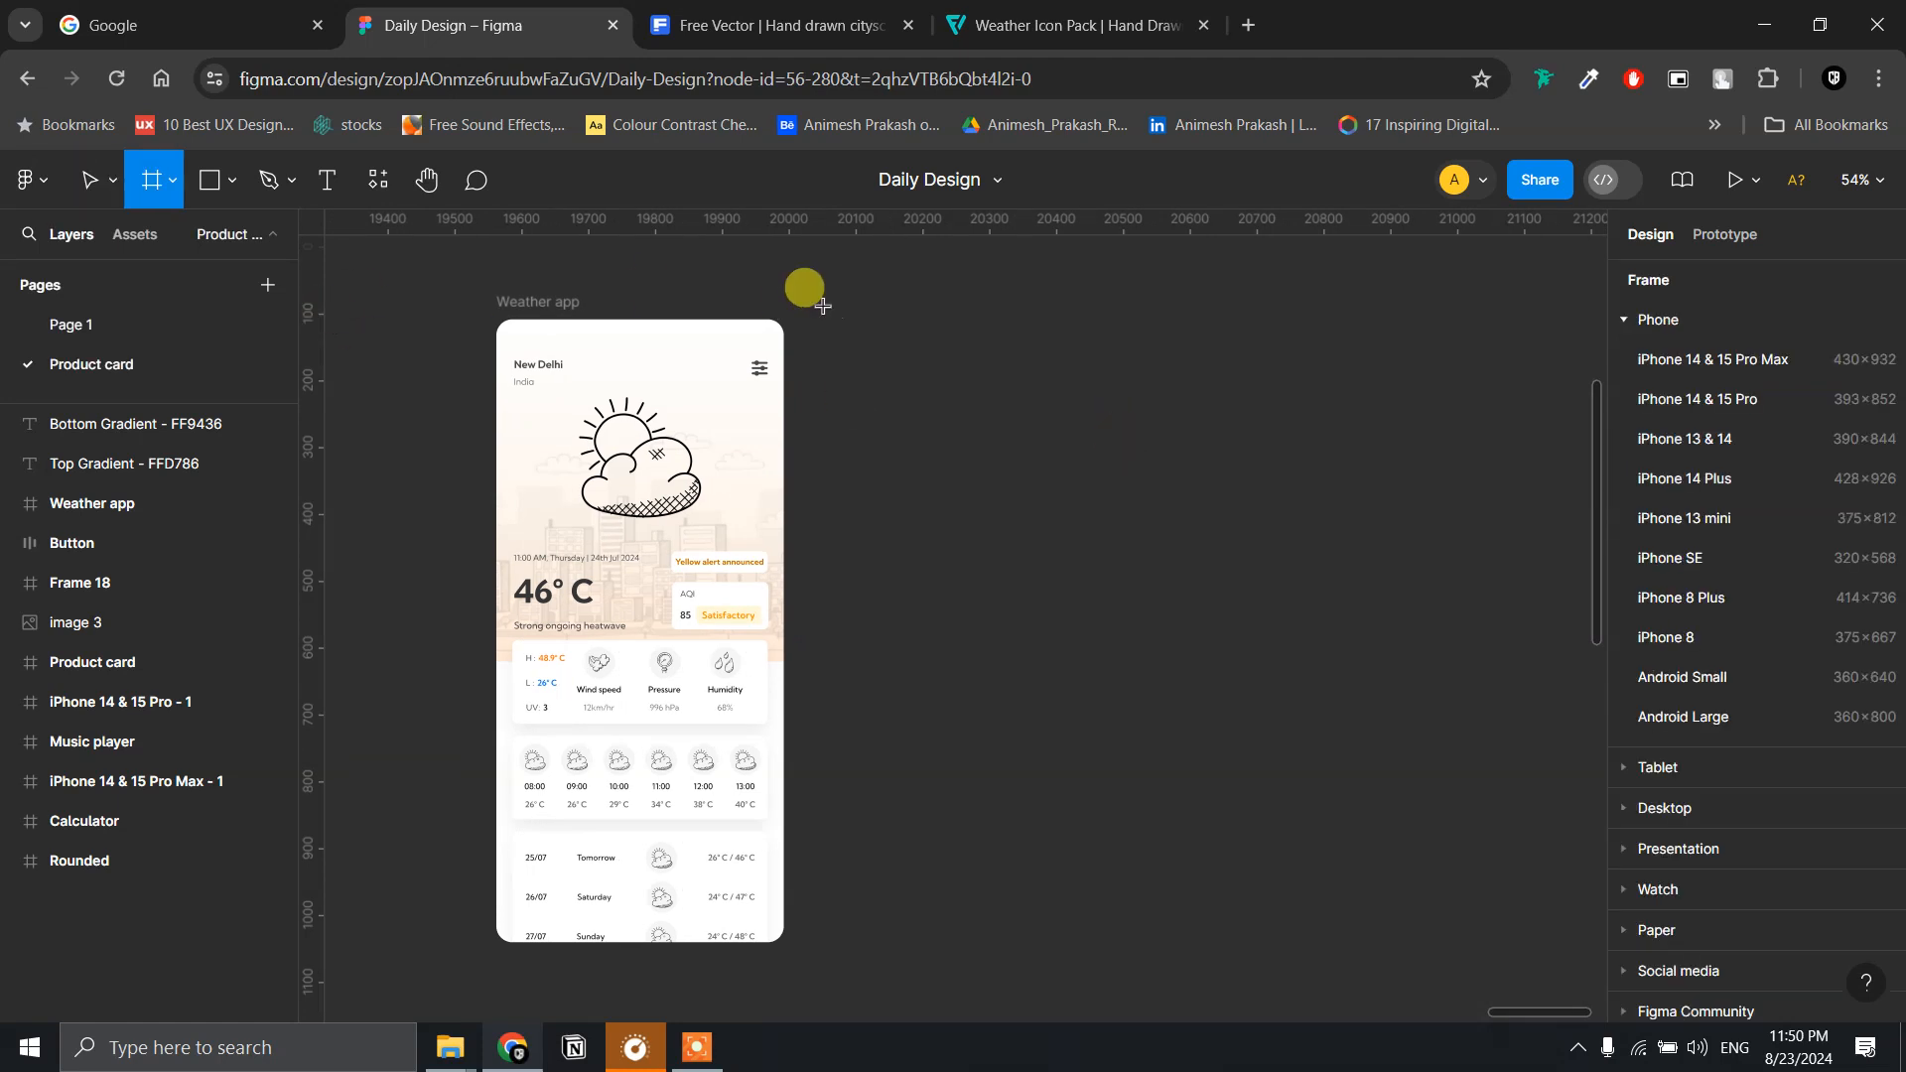
left_click(1739, 364)
left_click_drag(925, 283, 1061, 320)
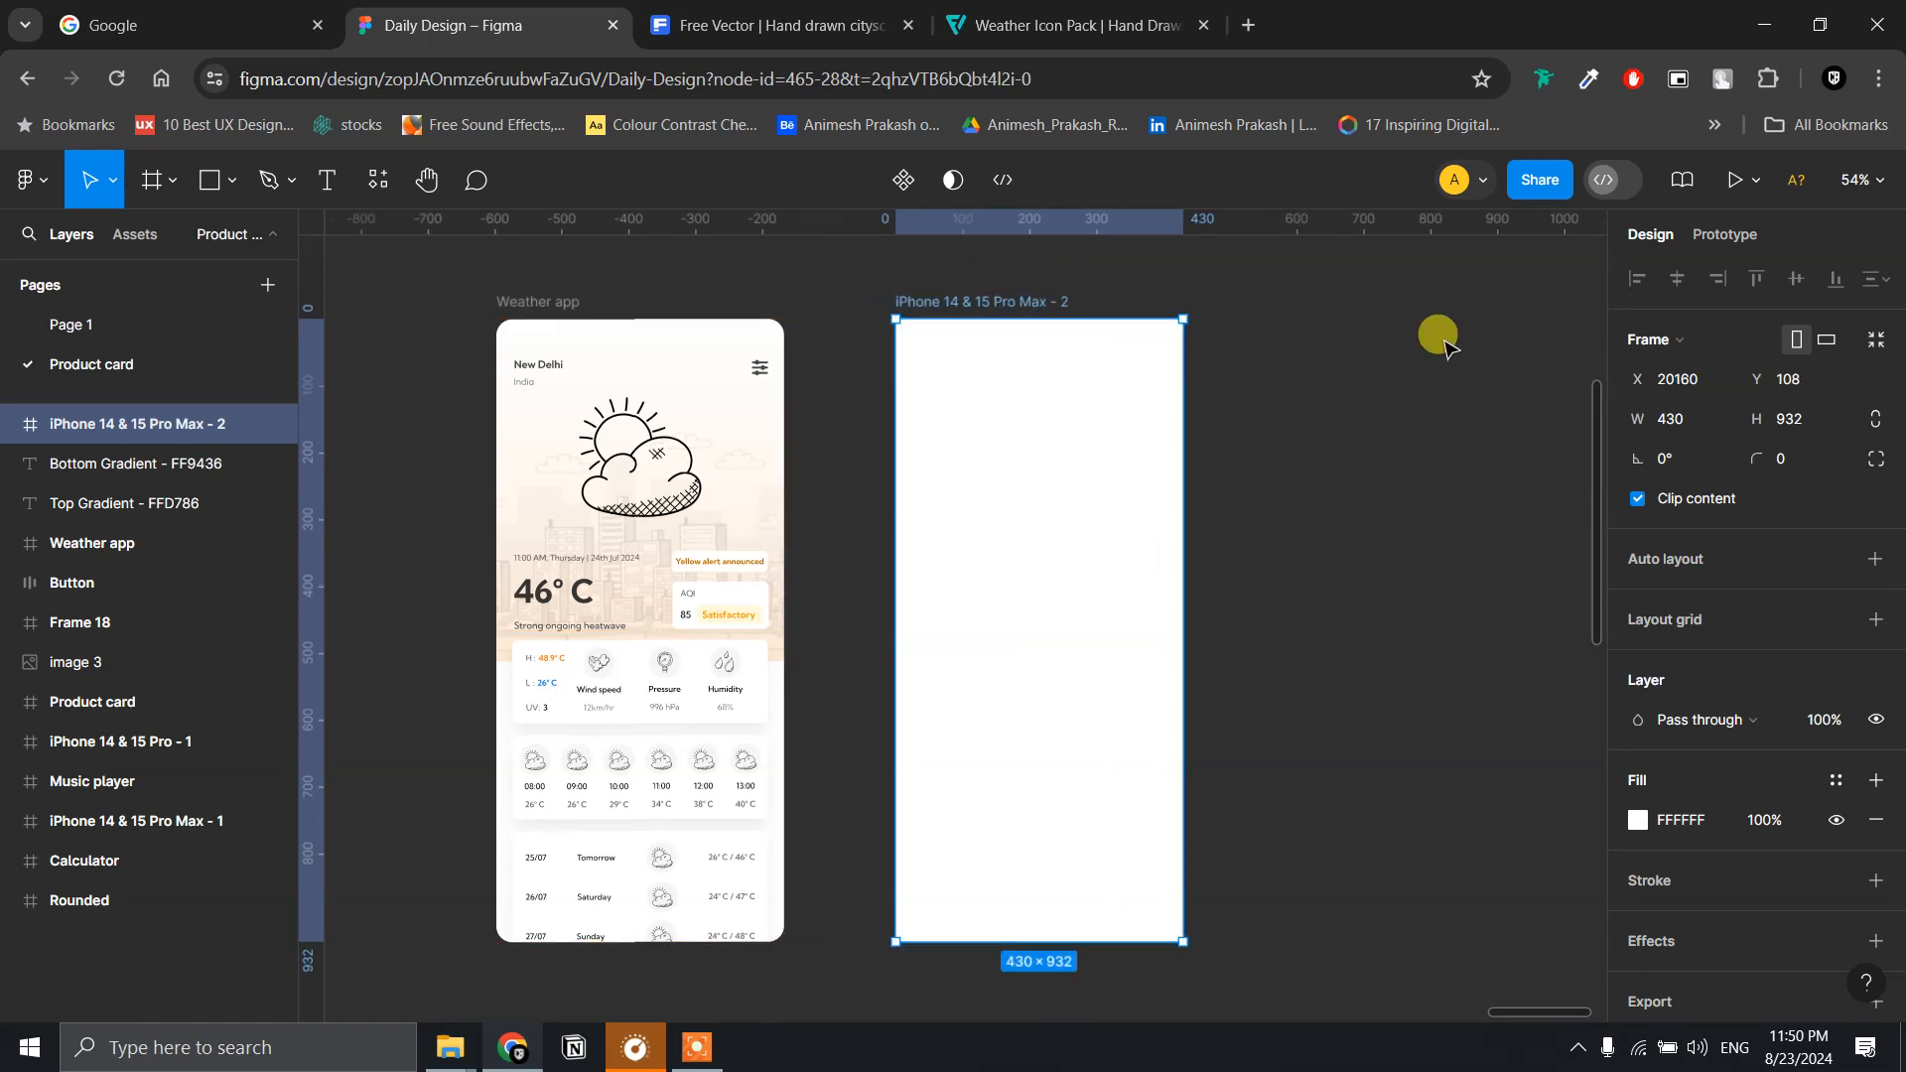
- Set the new iPhone frame's corner radius to 24
left_click(1797, 464)
type("24")
key("Return")
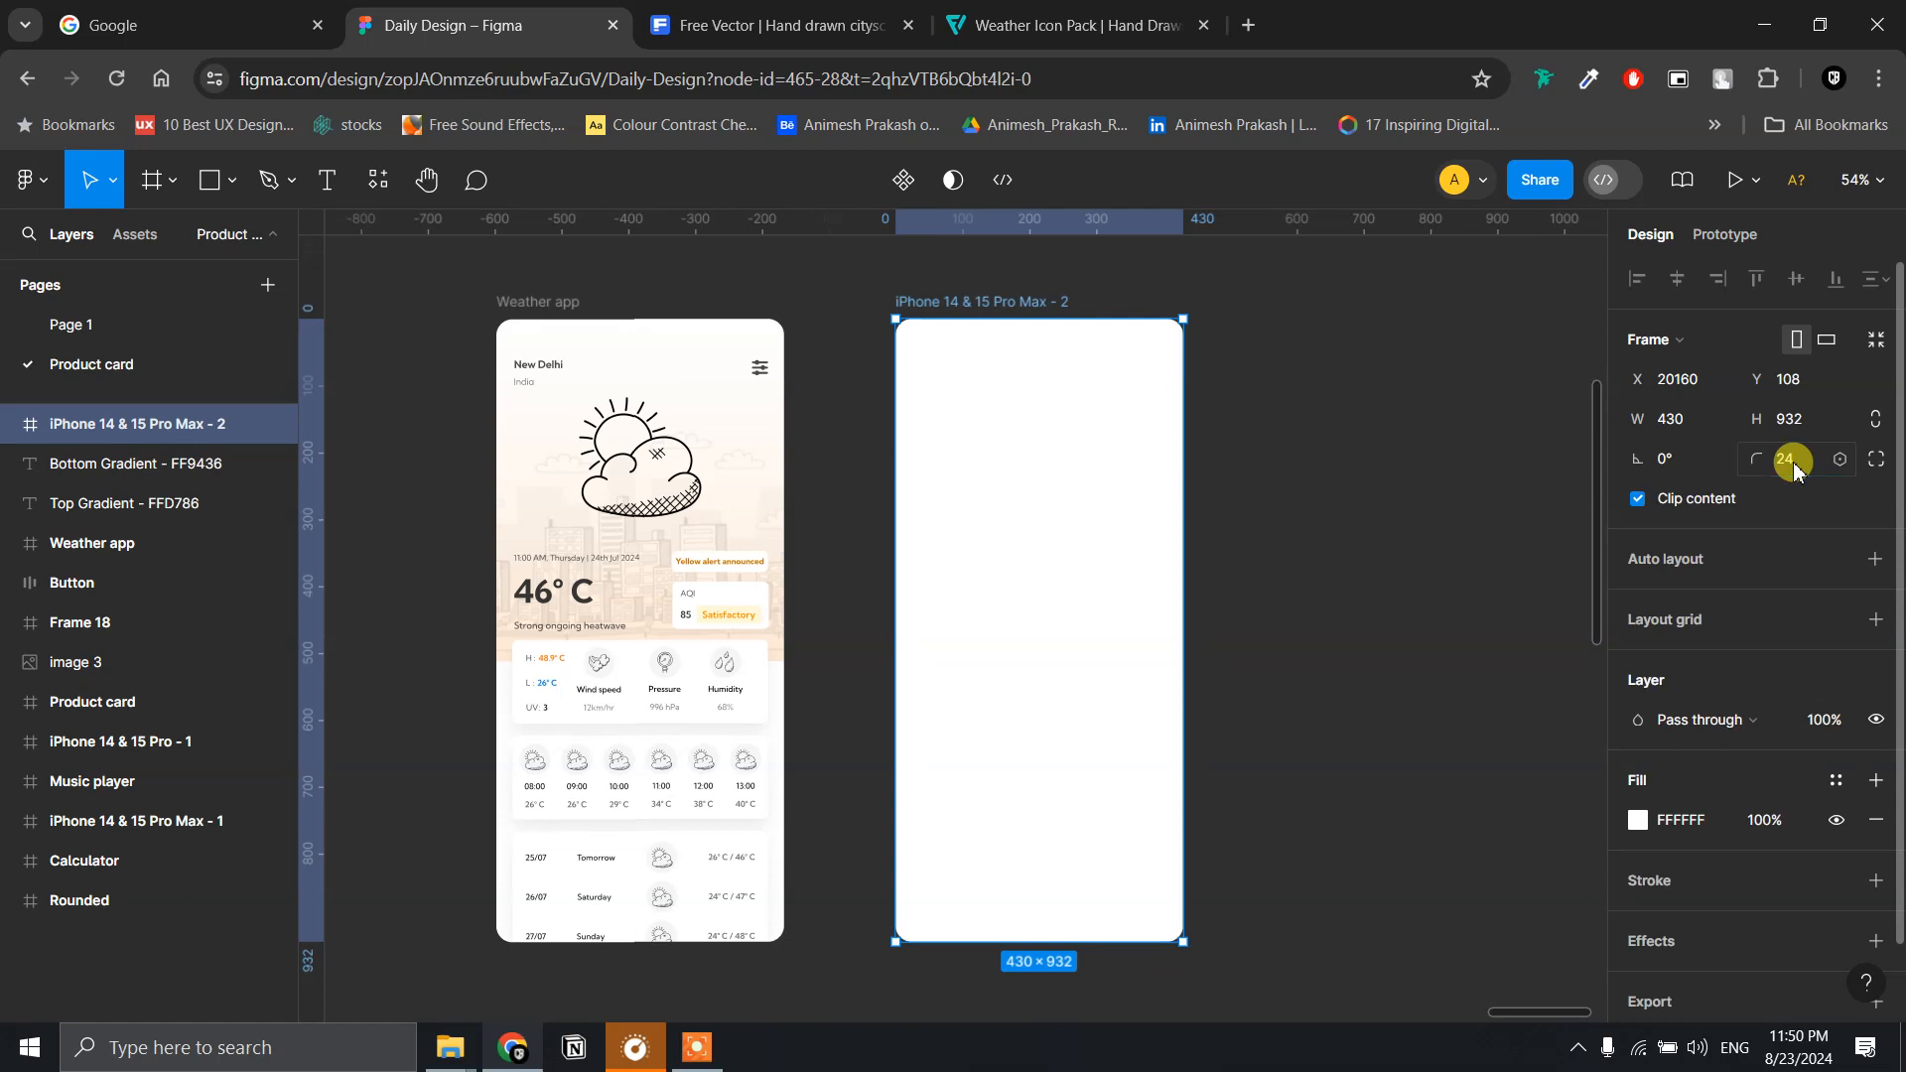
left_click(1311, 375)
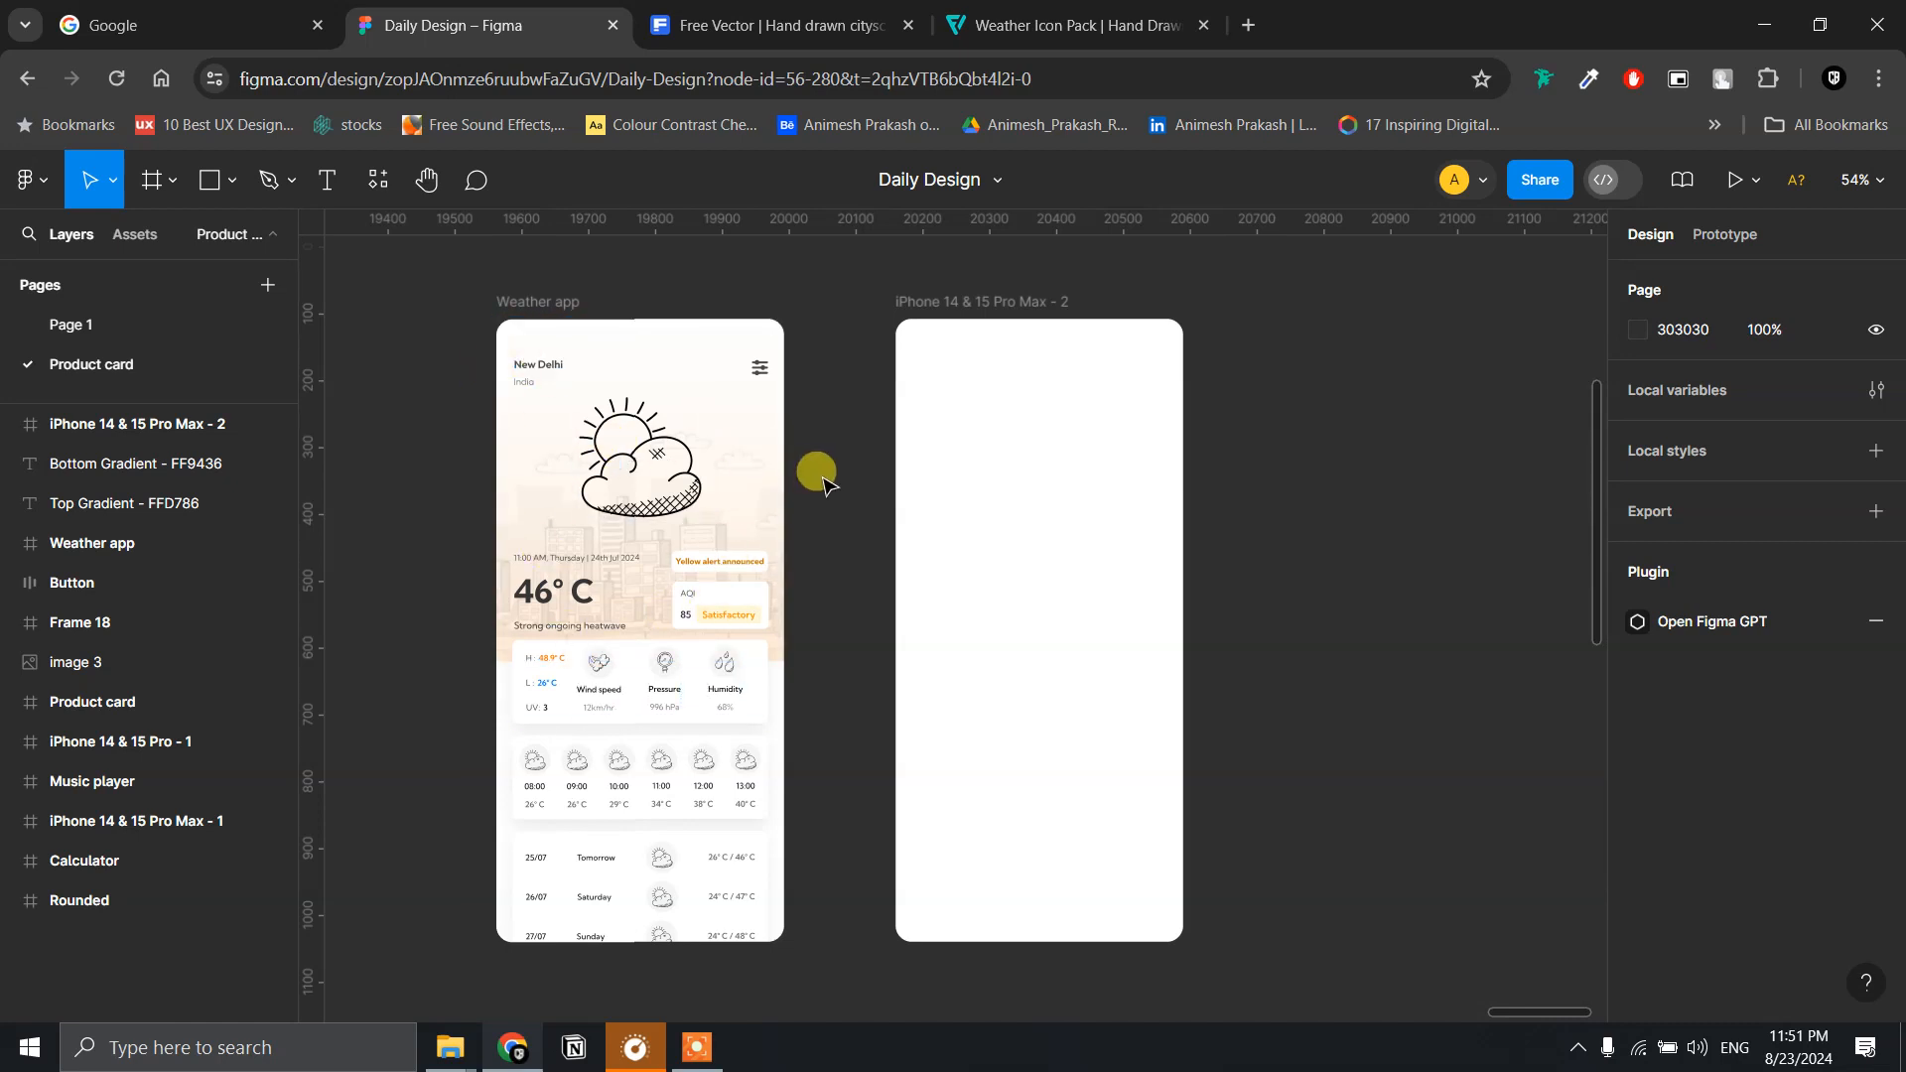
- Switch to the Freepik page and examine the hand-drawn cityscape vector and its download options
left_click(734, 27)
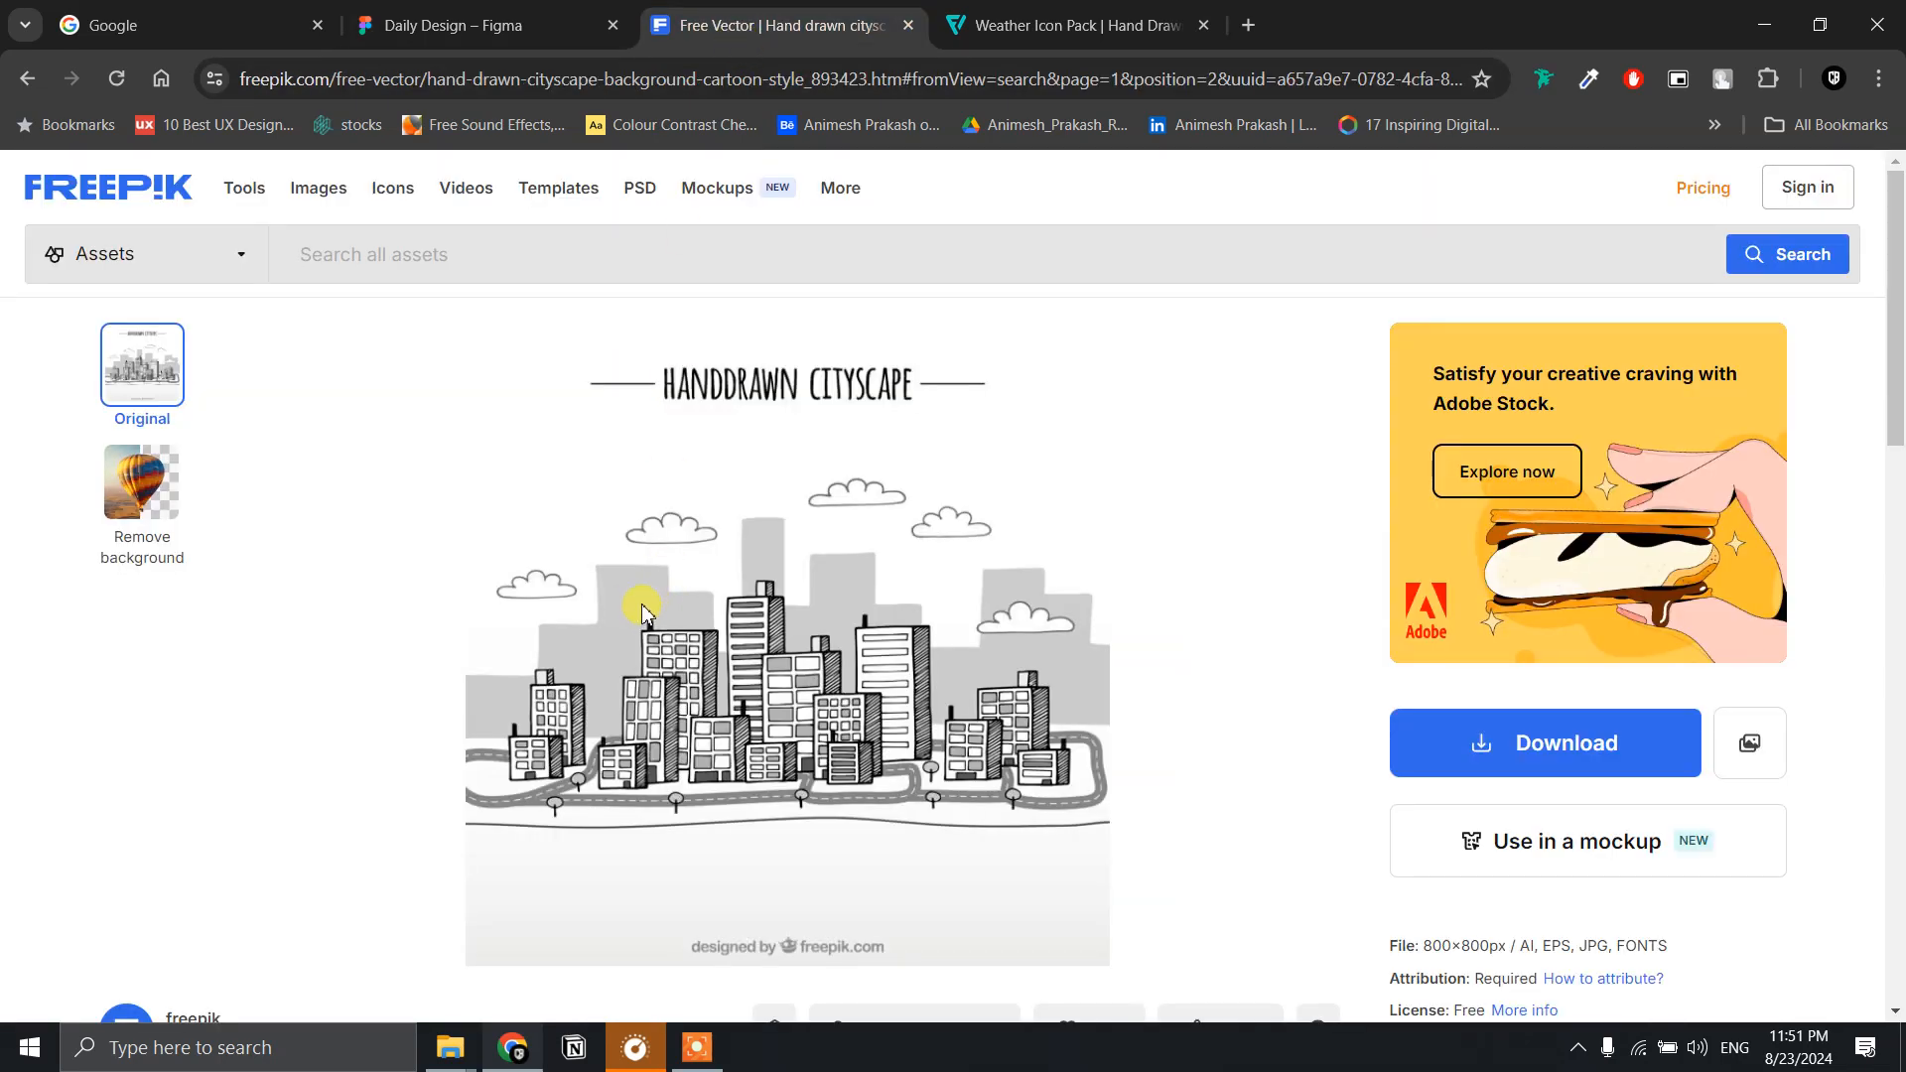
scroll(639, 523, "down", 5)
scroll(639, 499, "up", 5)
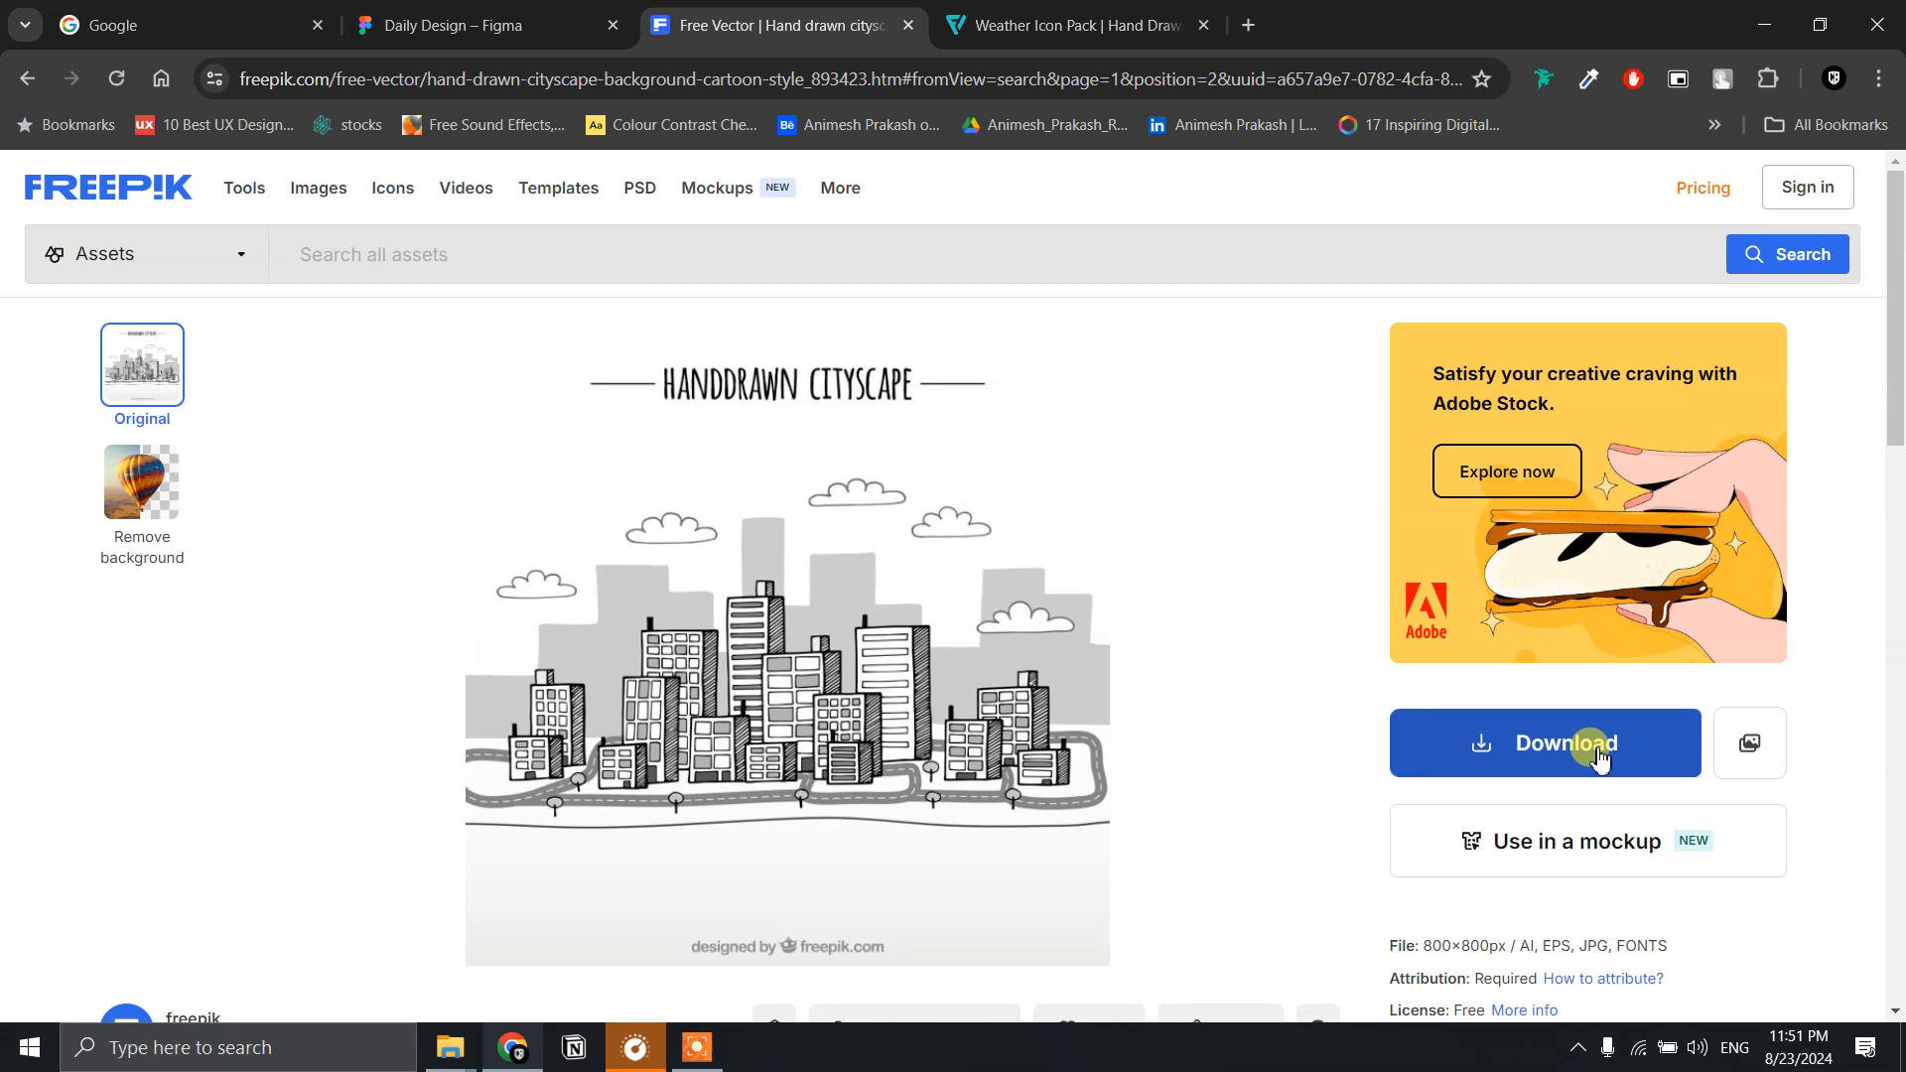
scroll(1598, 754, "down", 3)
left_click(947, 178)
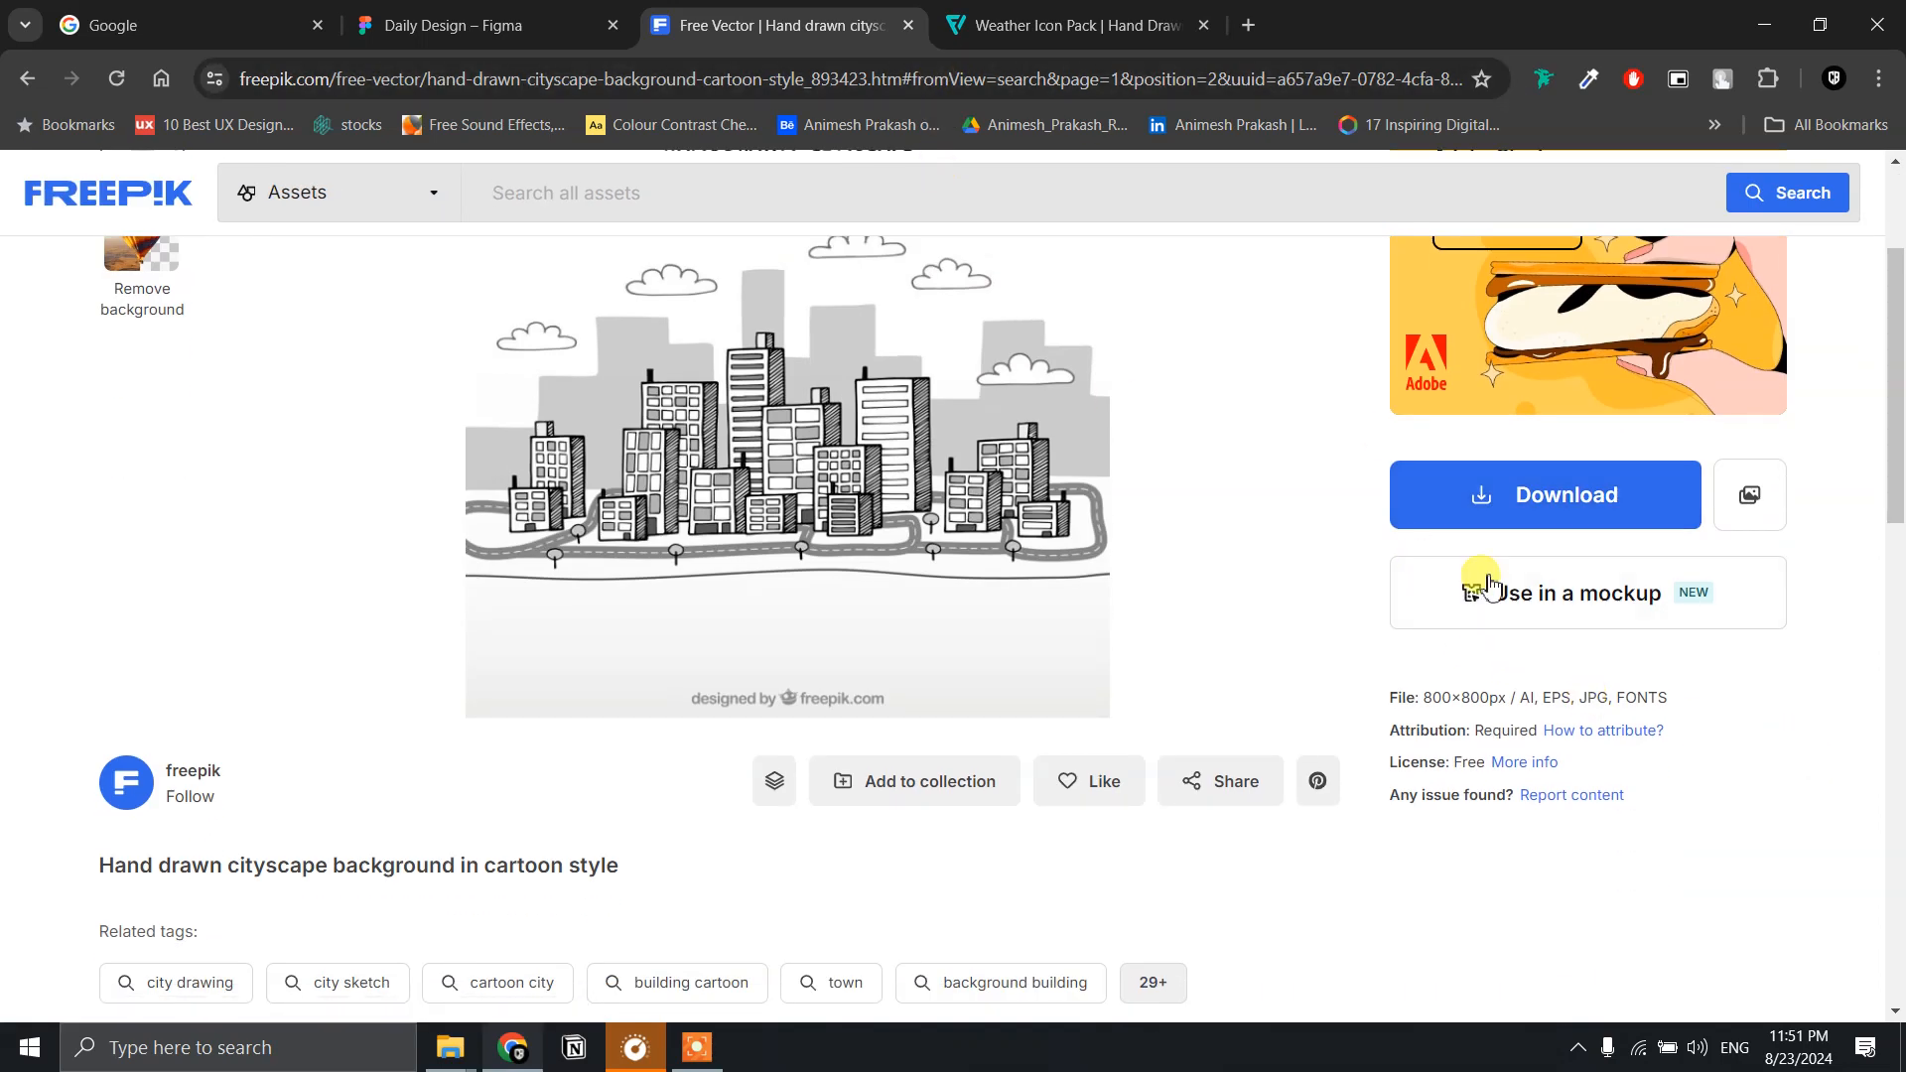
scroll(923, 417, "up", 3)
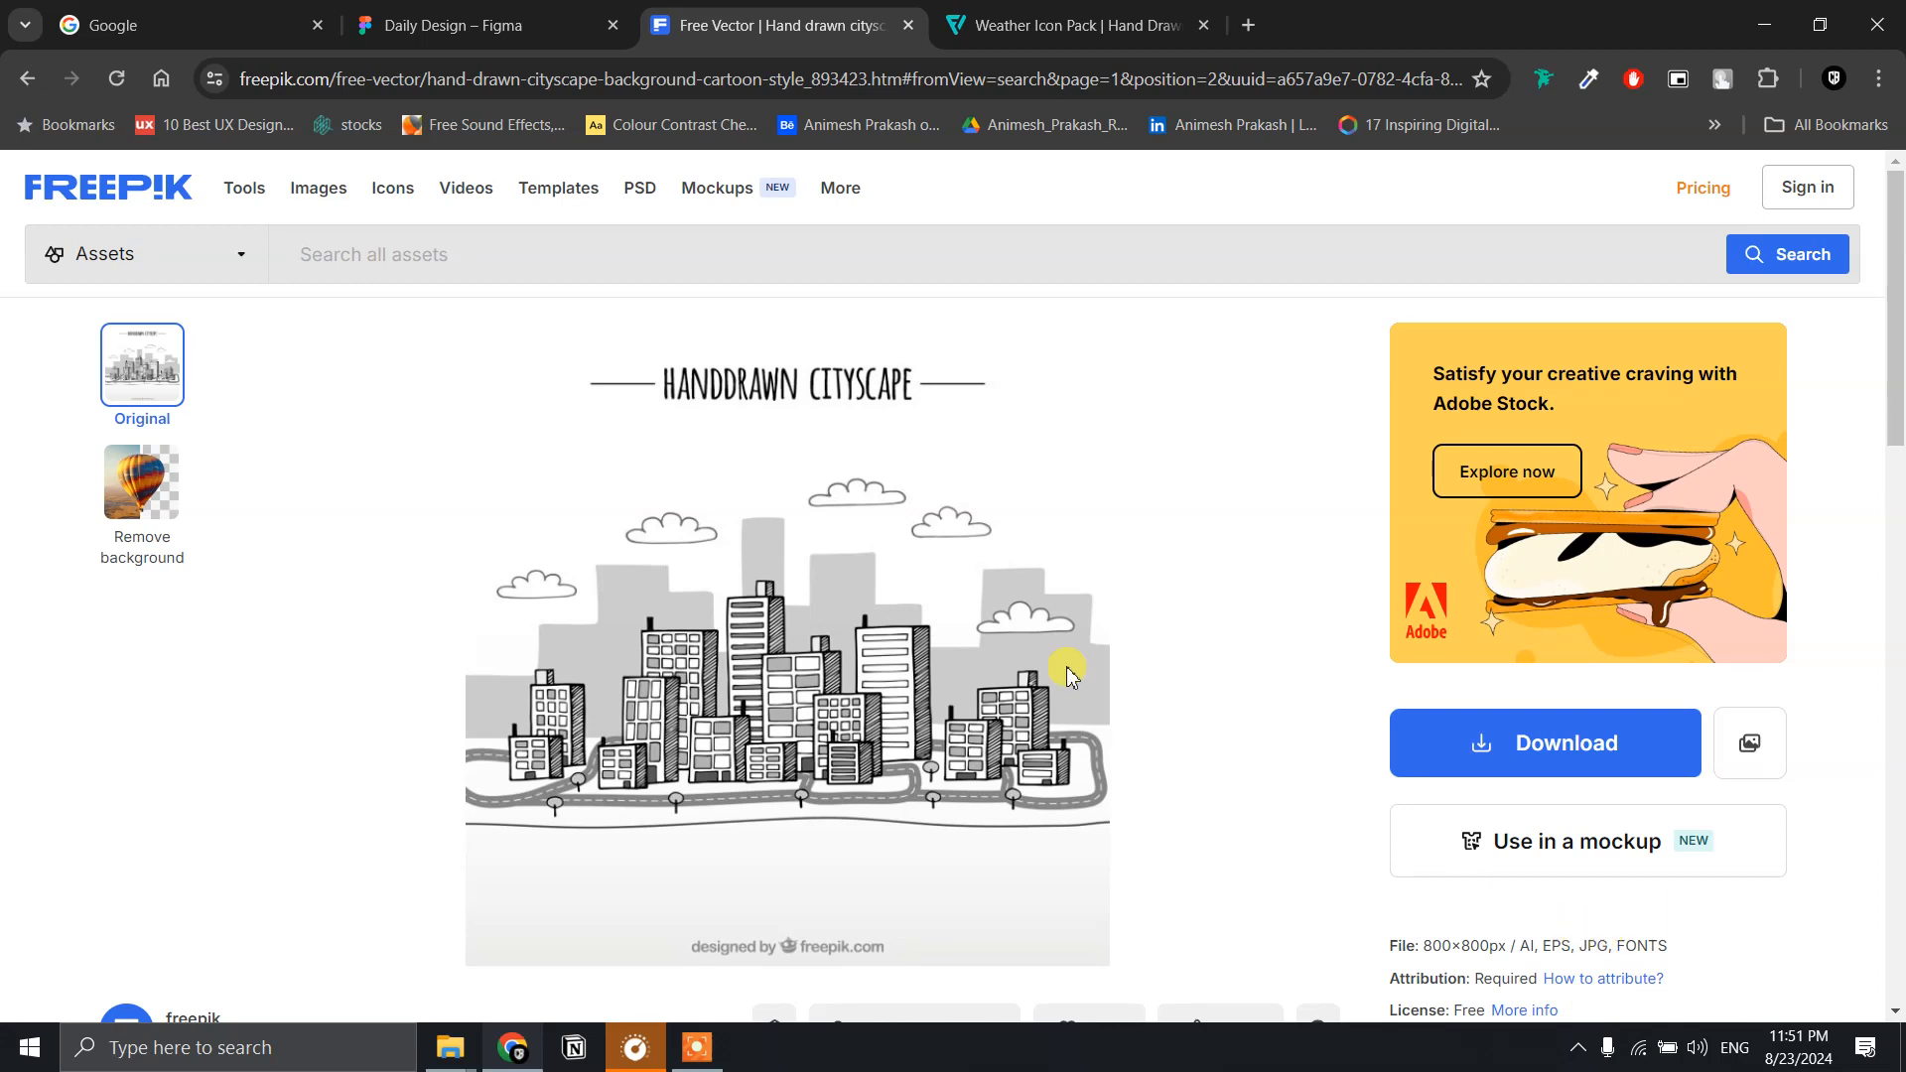
- Return to Figma and copy the cityscape image layer from the Weather app frame into the empty iPhone frame
left_click(494, 40)
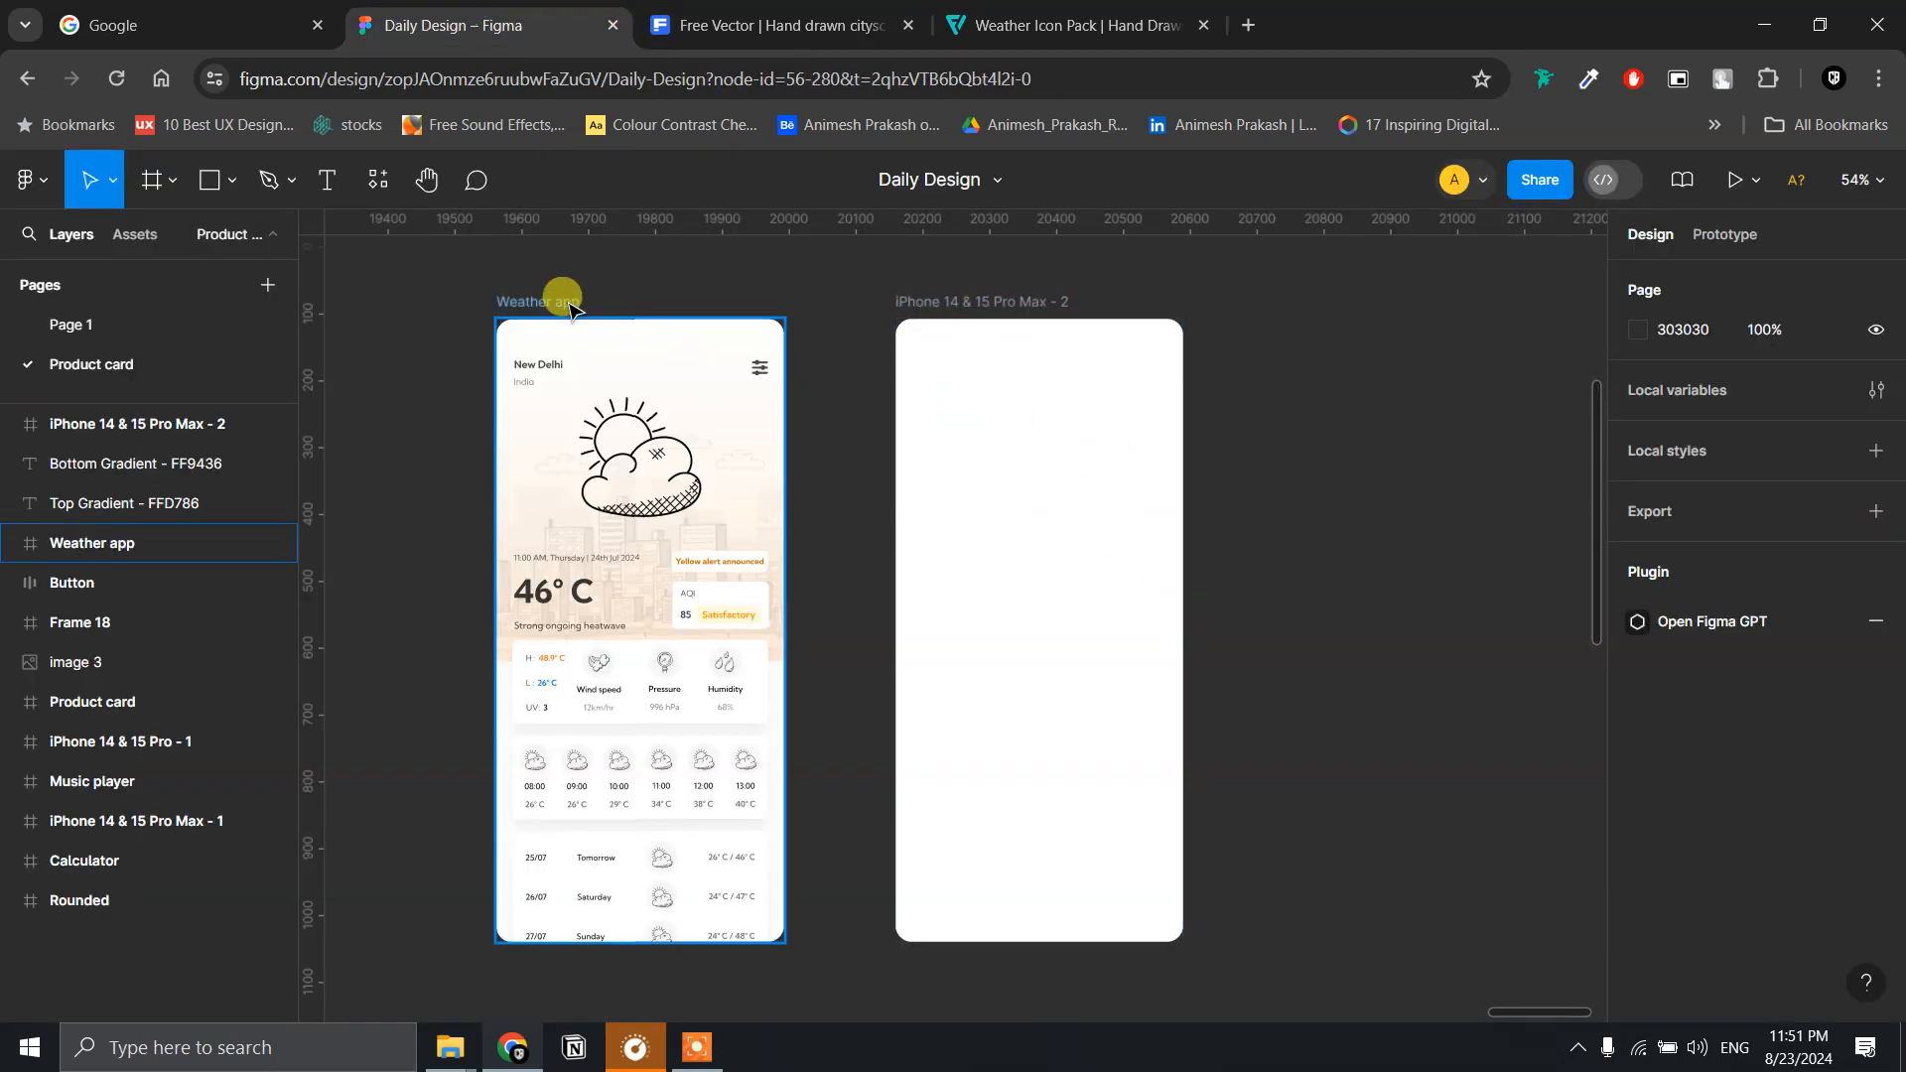
left_click(567, 303)
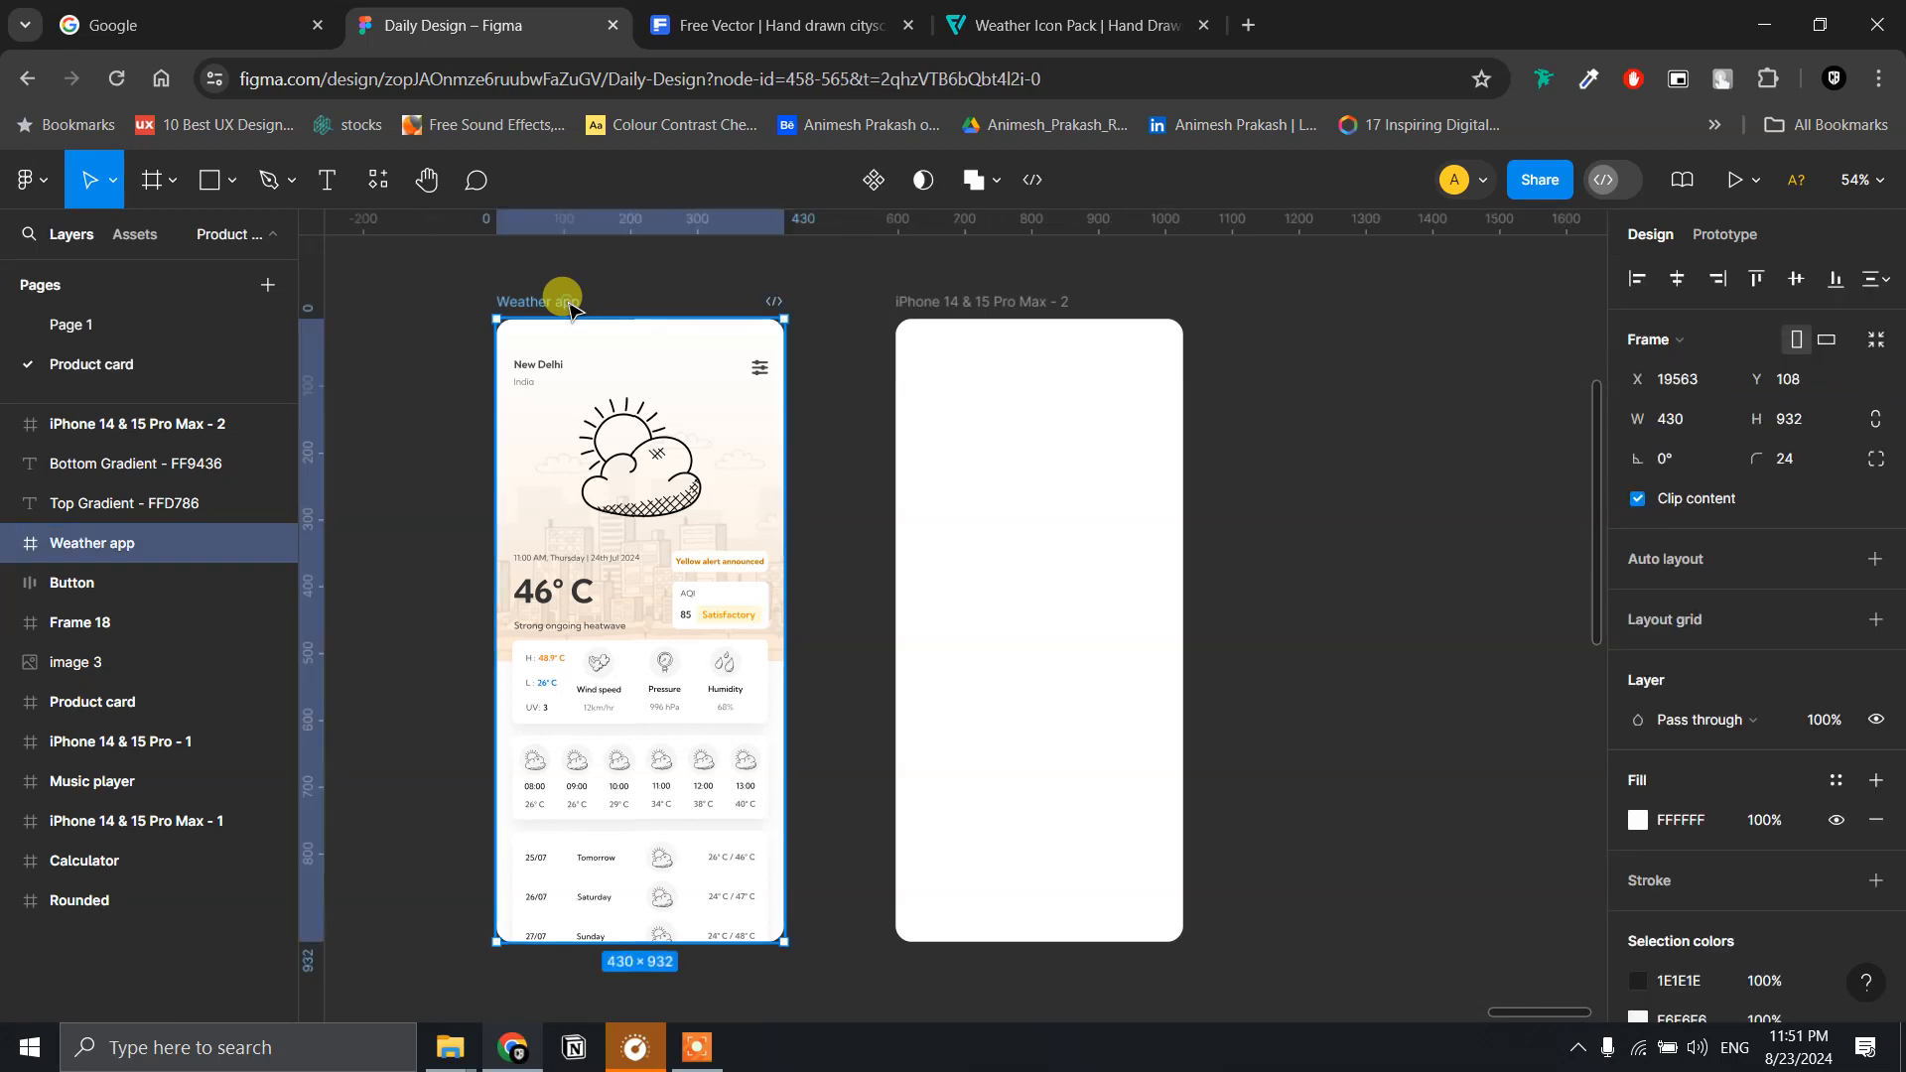
left_click(8, 544)
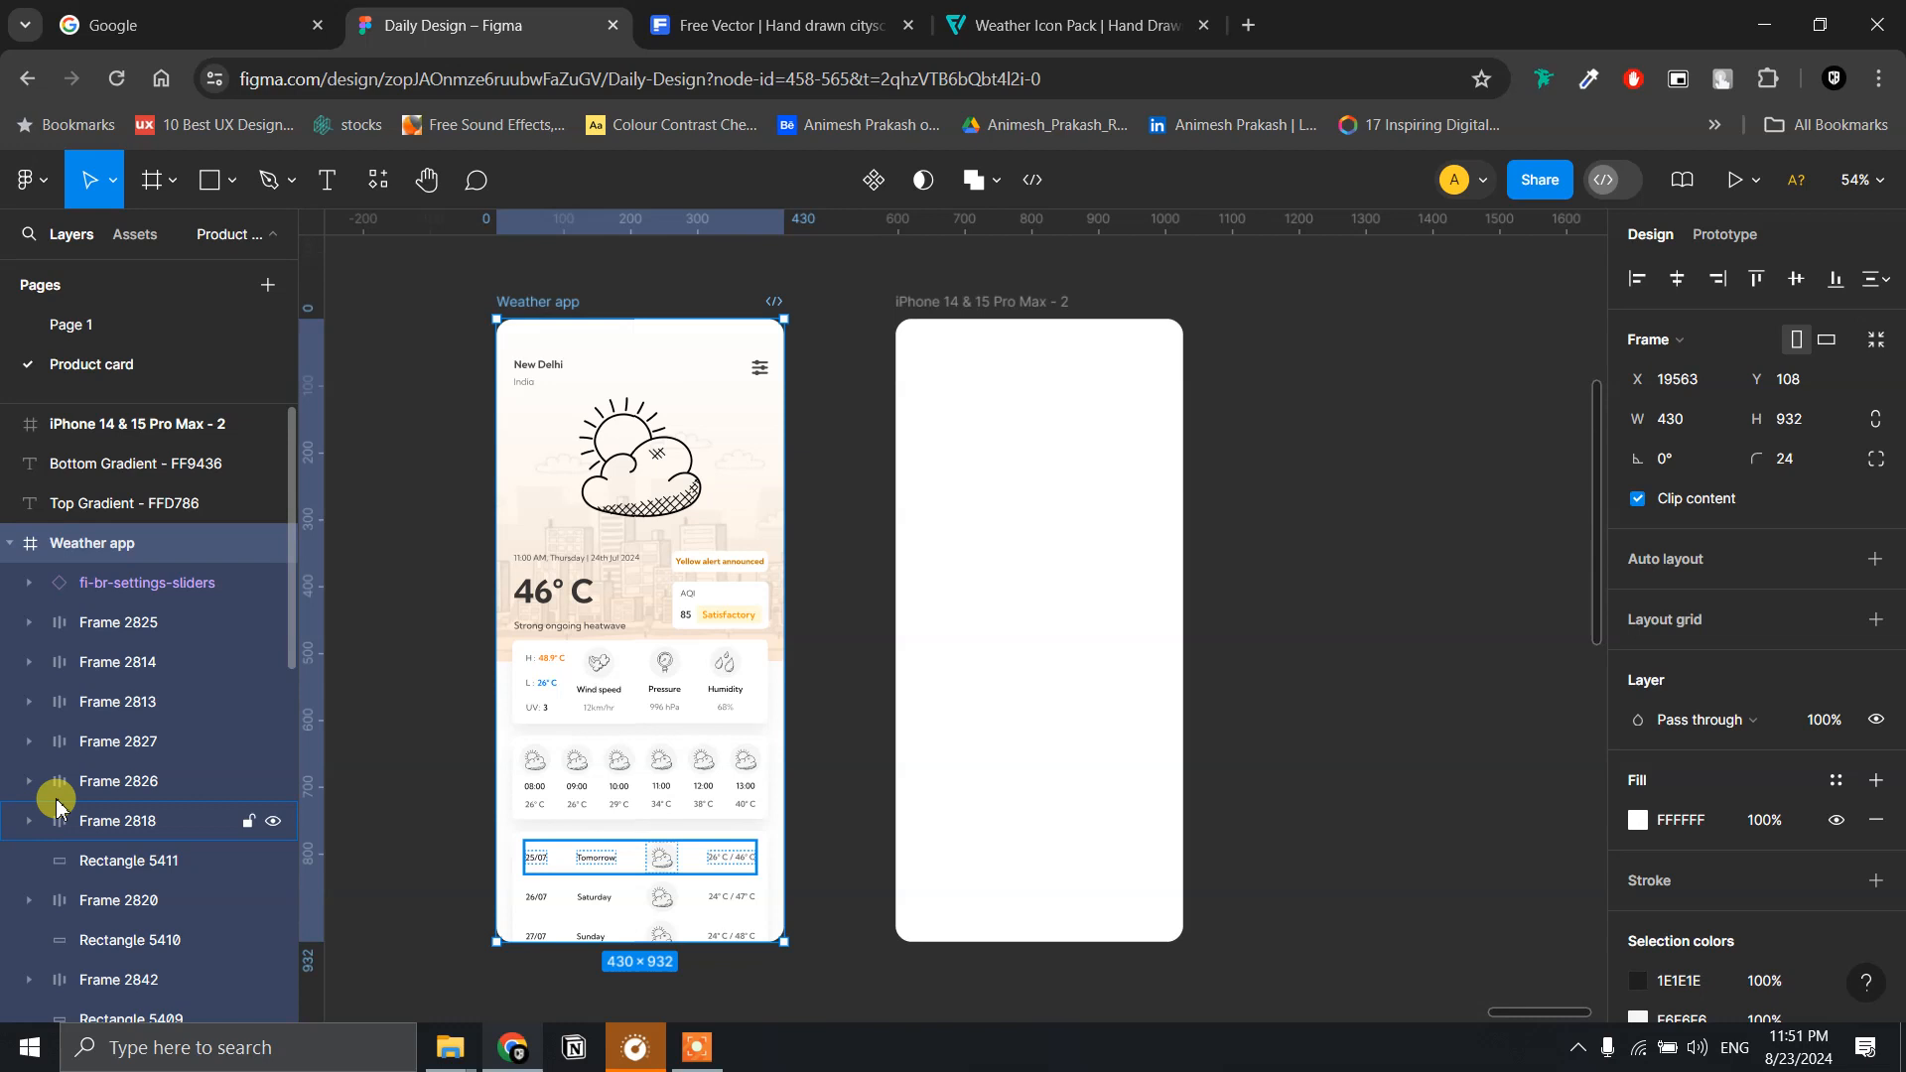
scroll(154, 730, "down", 10)
left_click(154, 723)
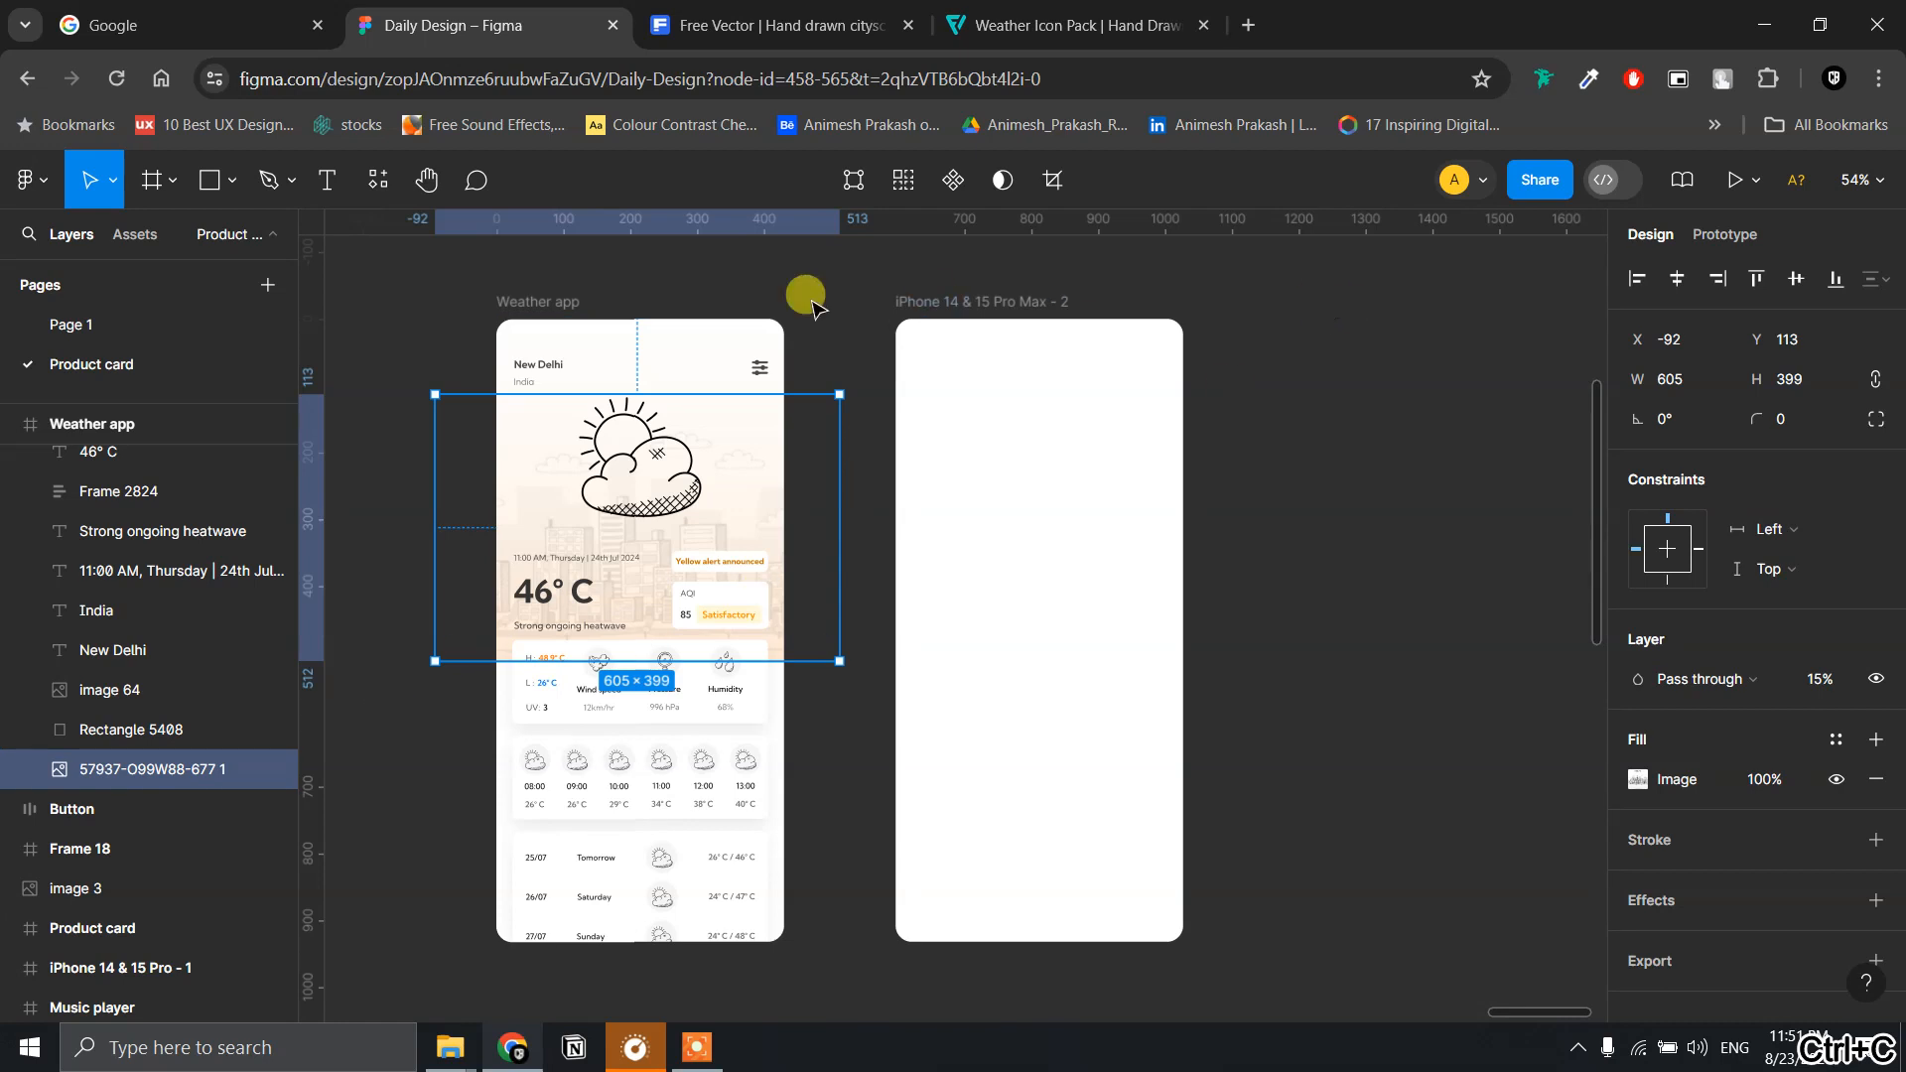
left_click(909, 298)
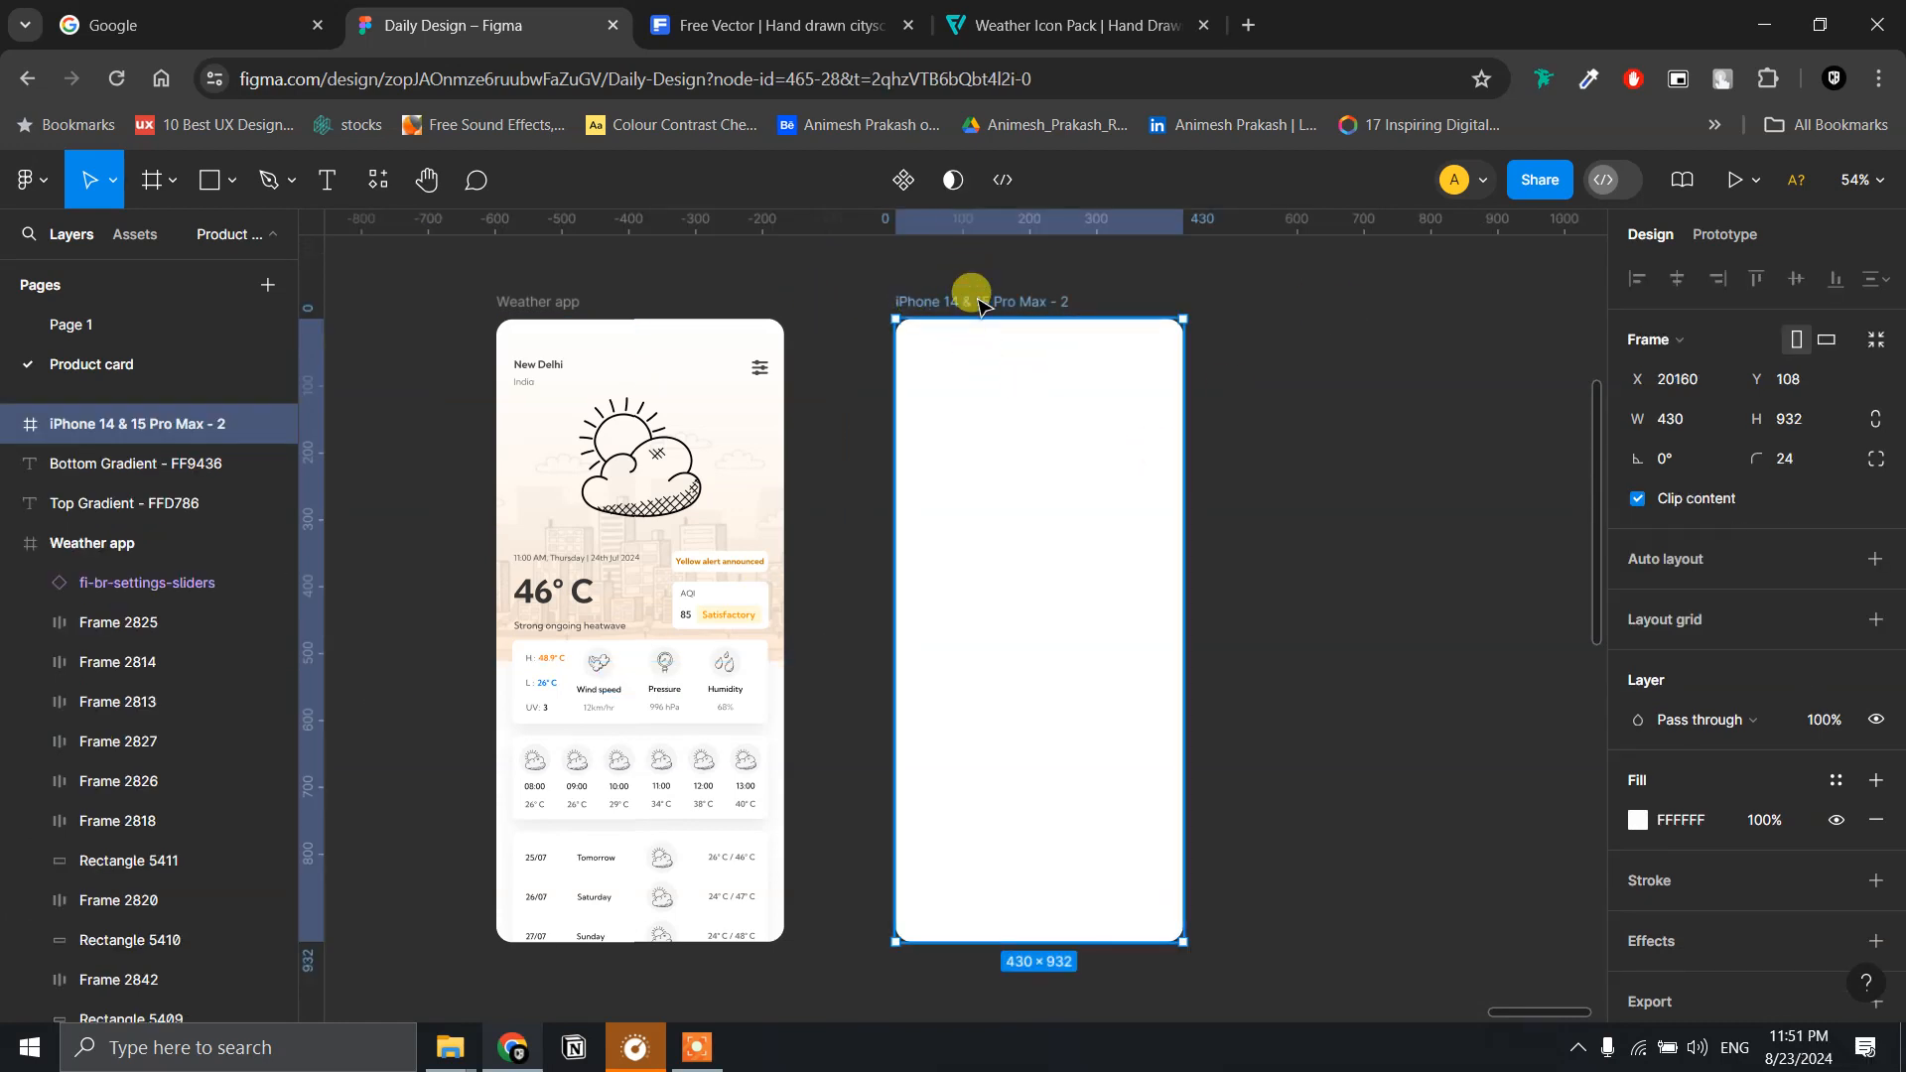
key("ctrl+v")
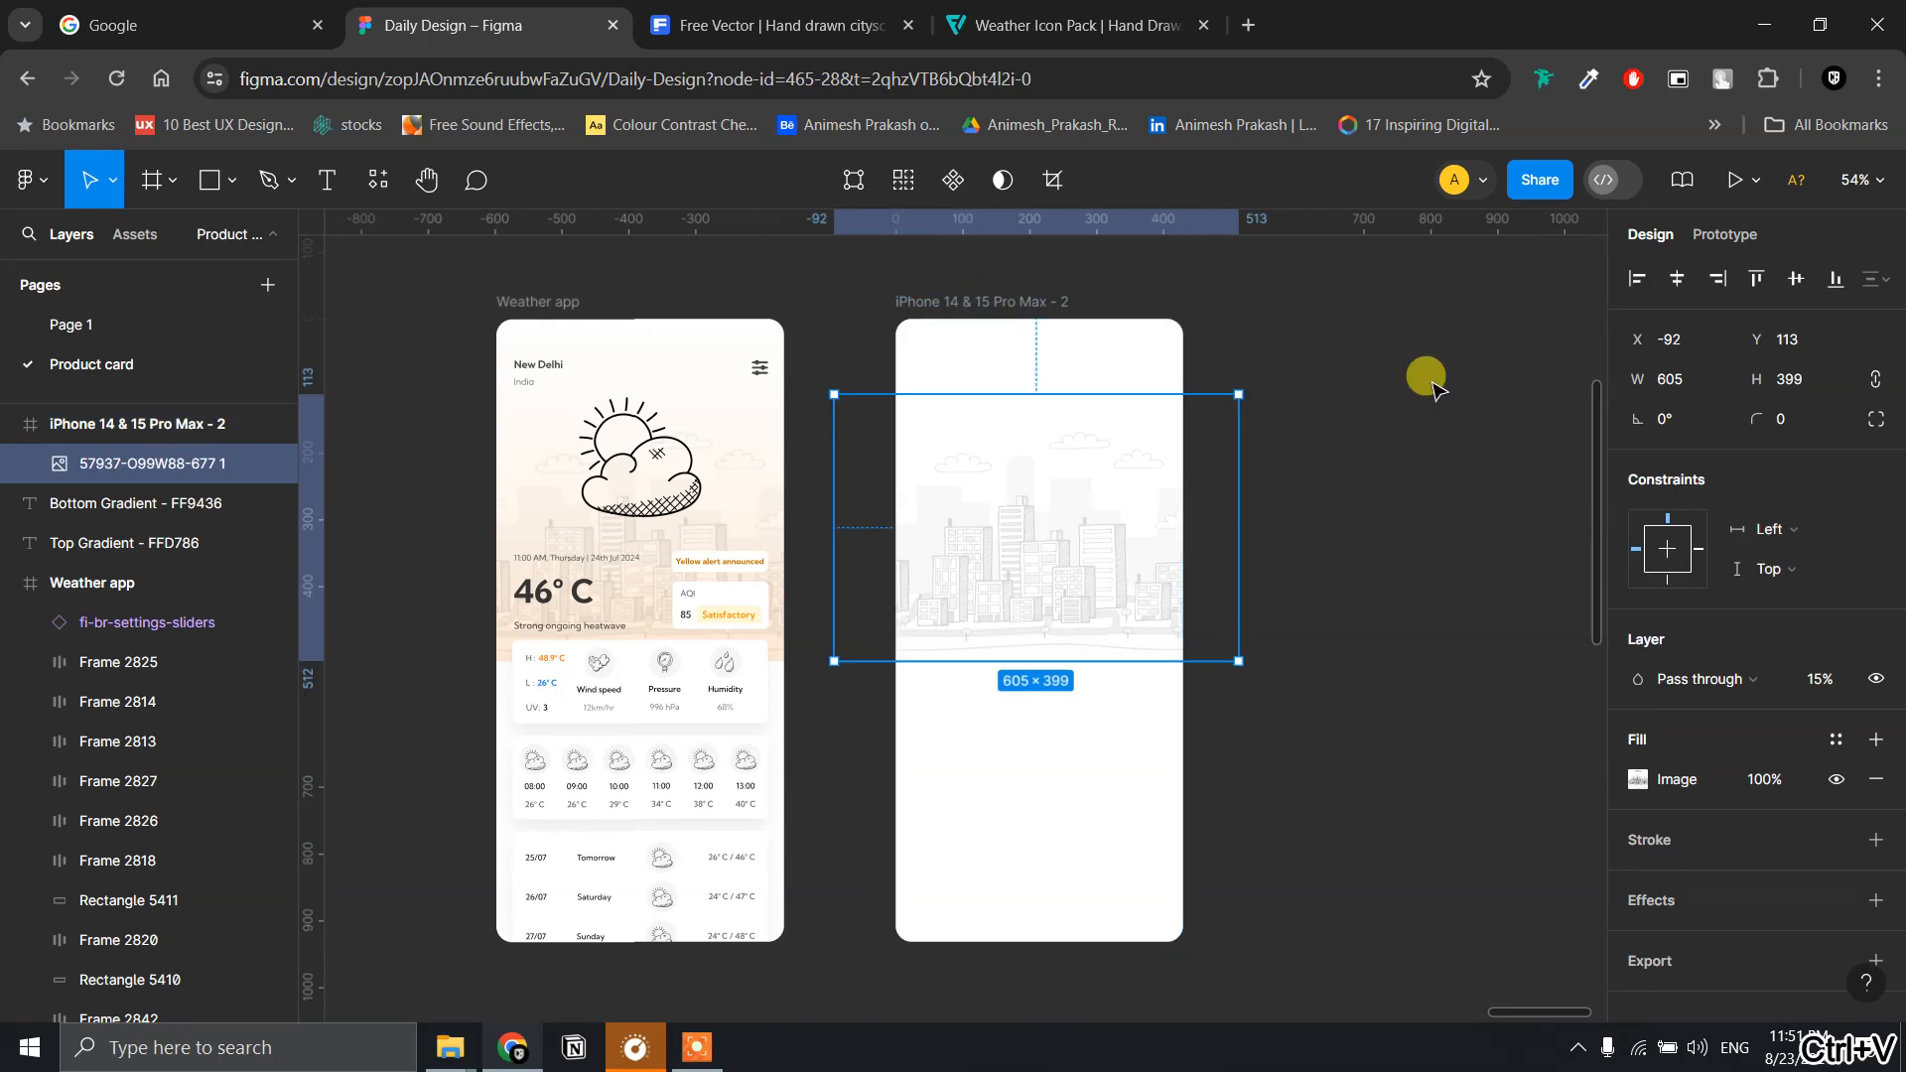
left_click(1426, 383)
- Rename the new iPhone frame as "Weather app design"
left_click(1000, 303)
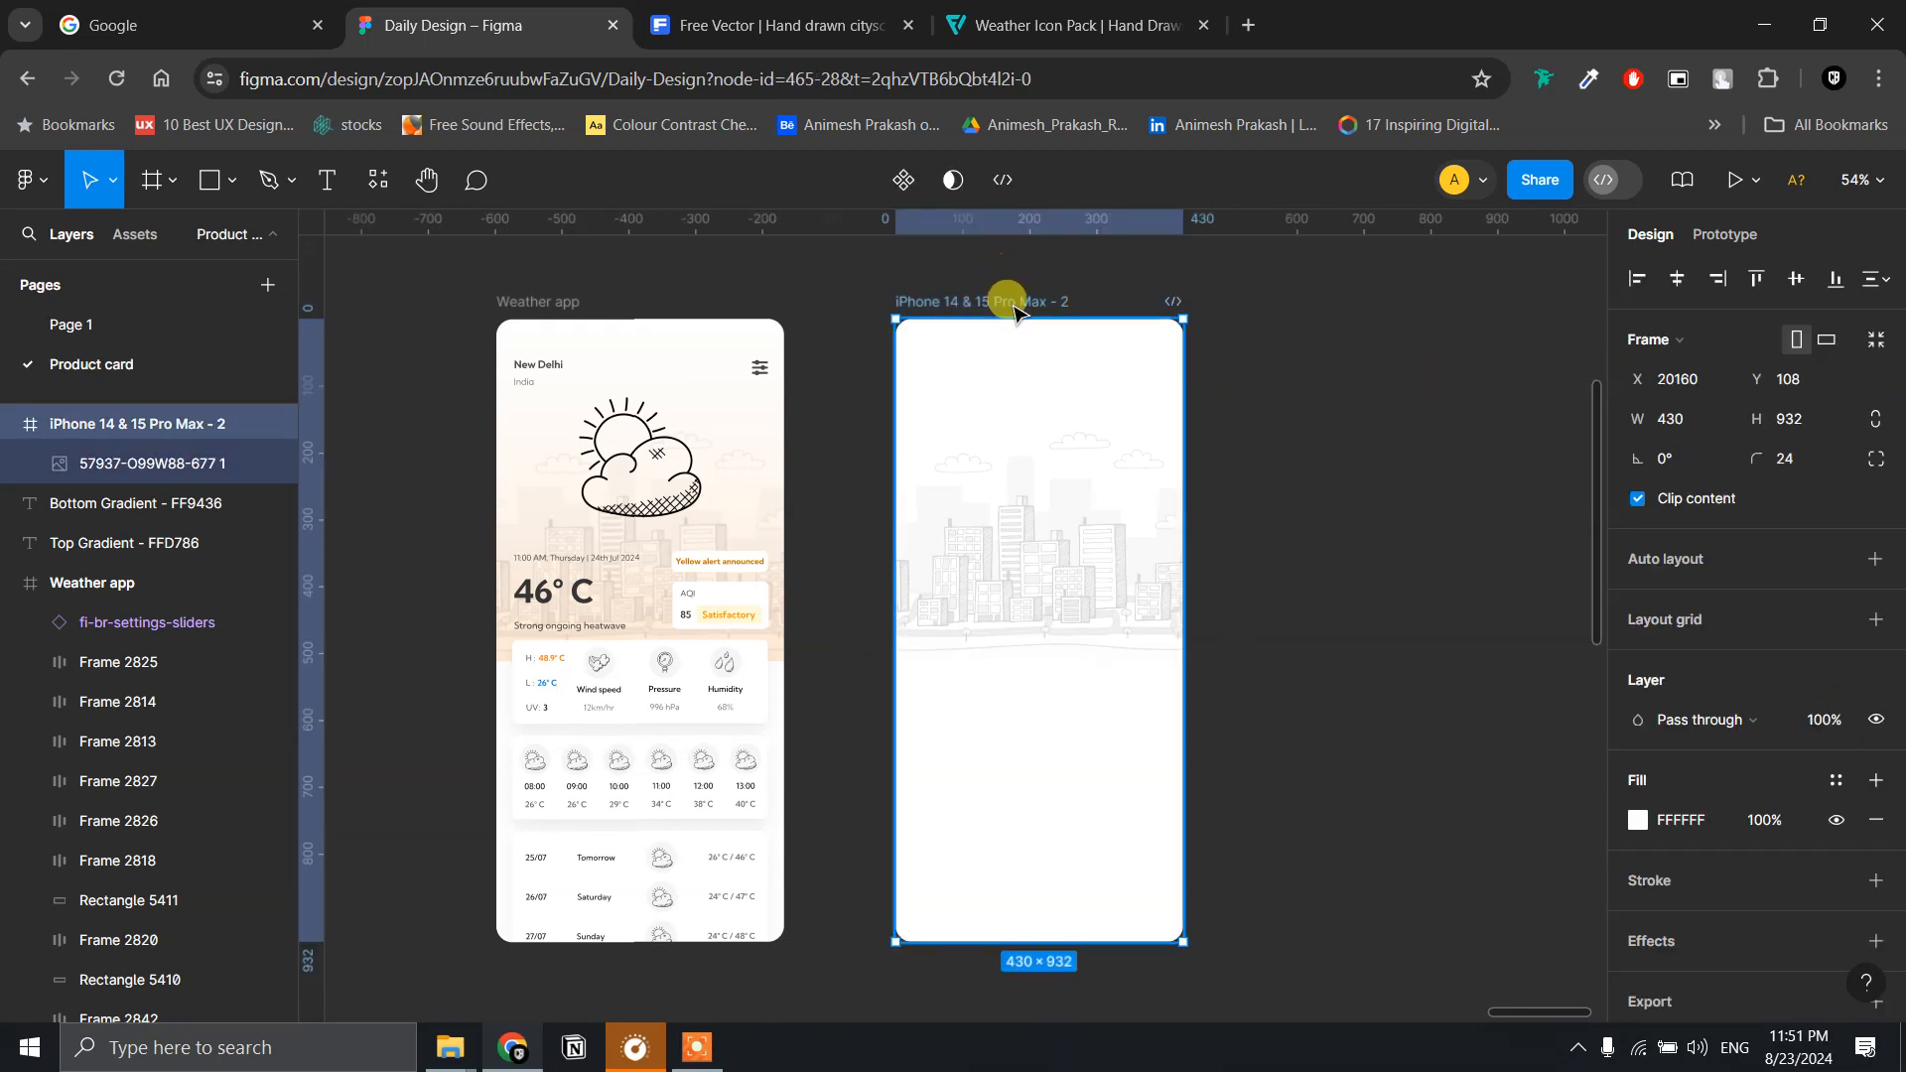
double_click(1014, 306)
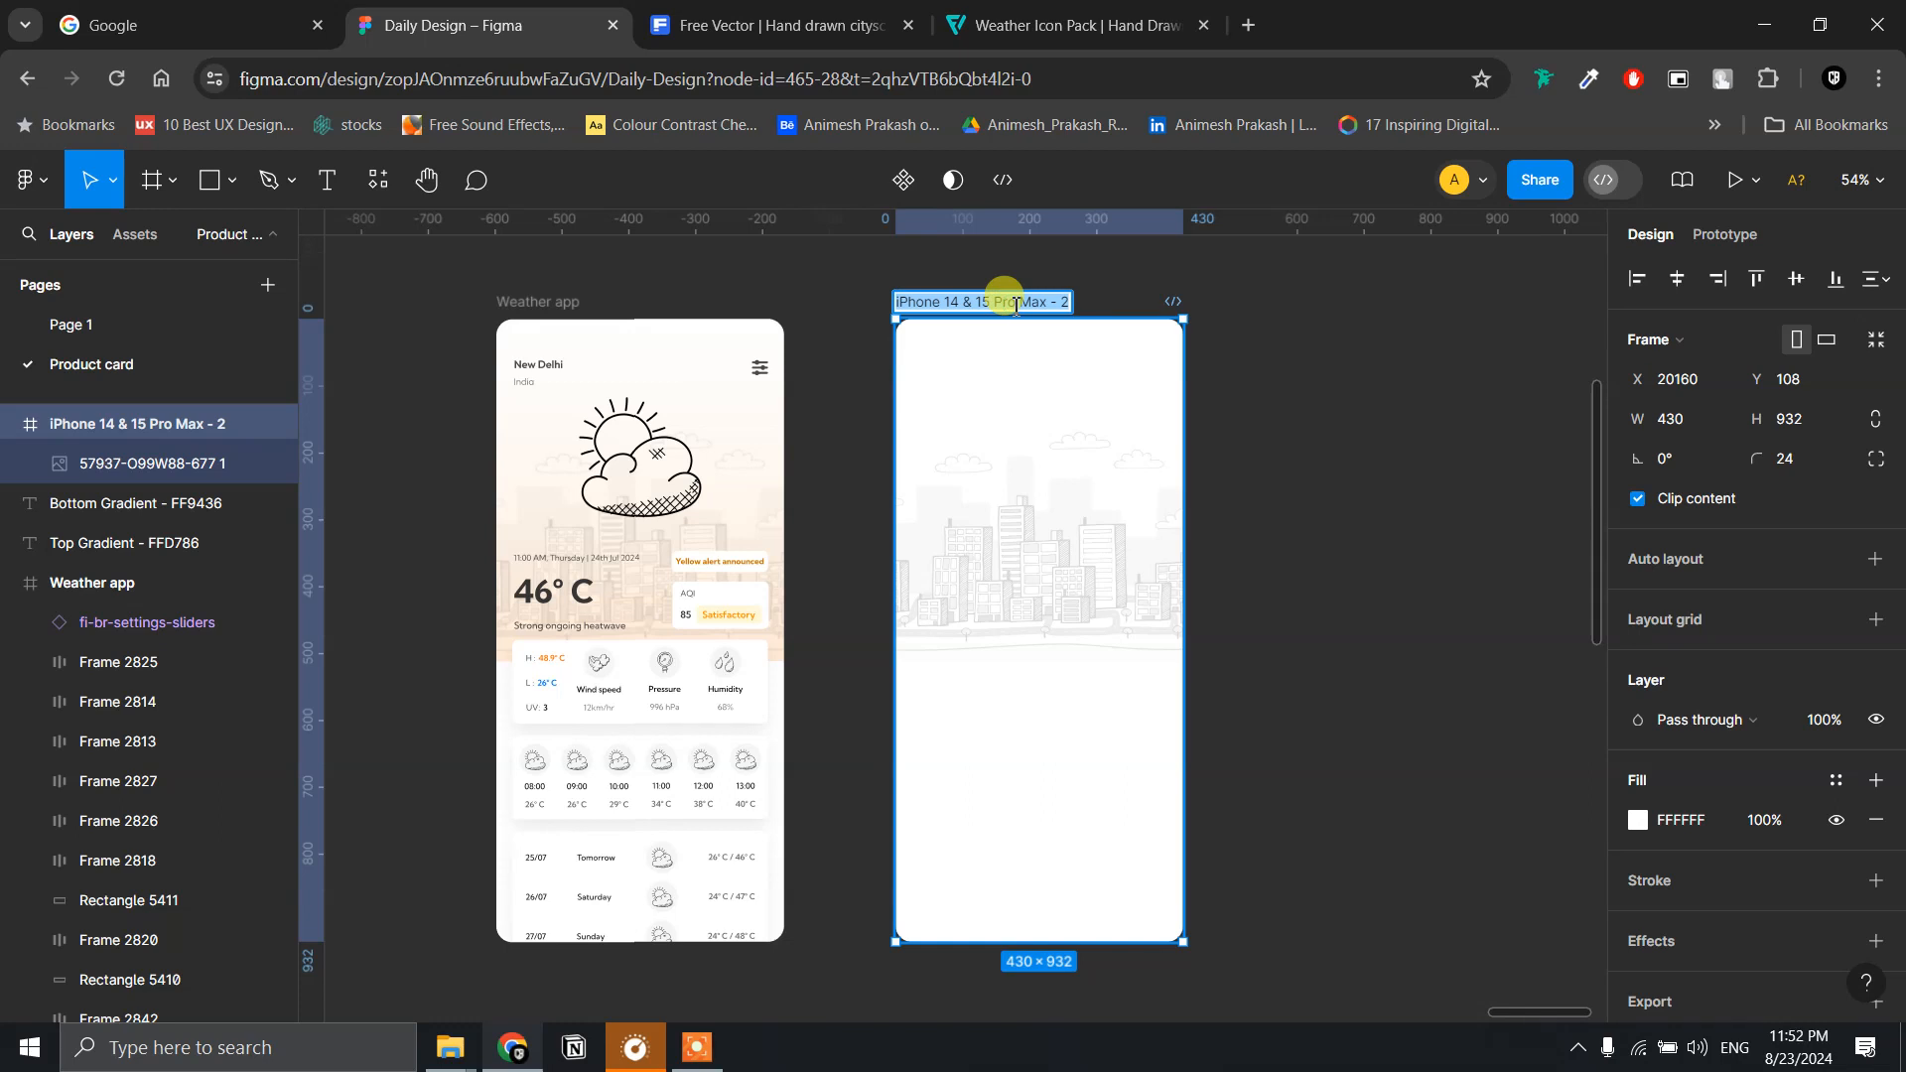
type("Weather app")
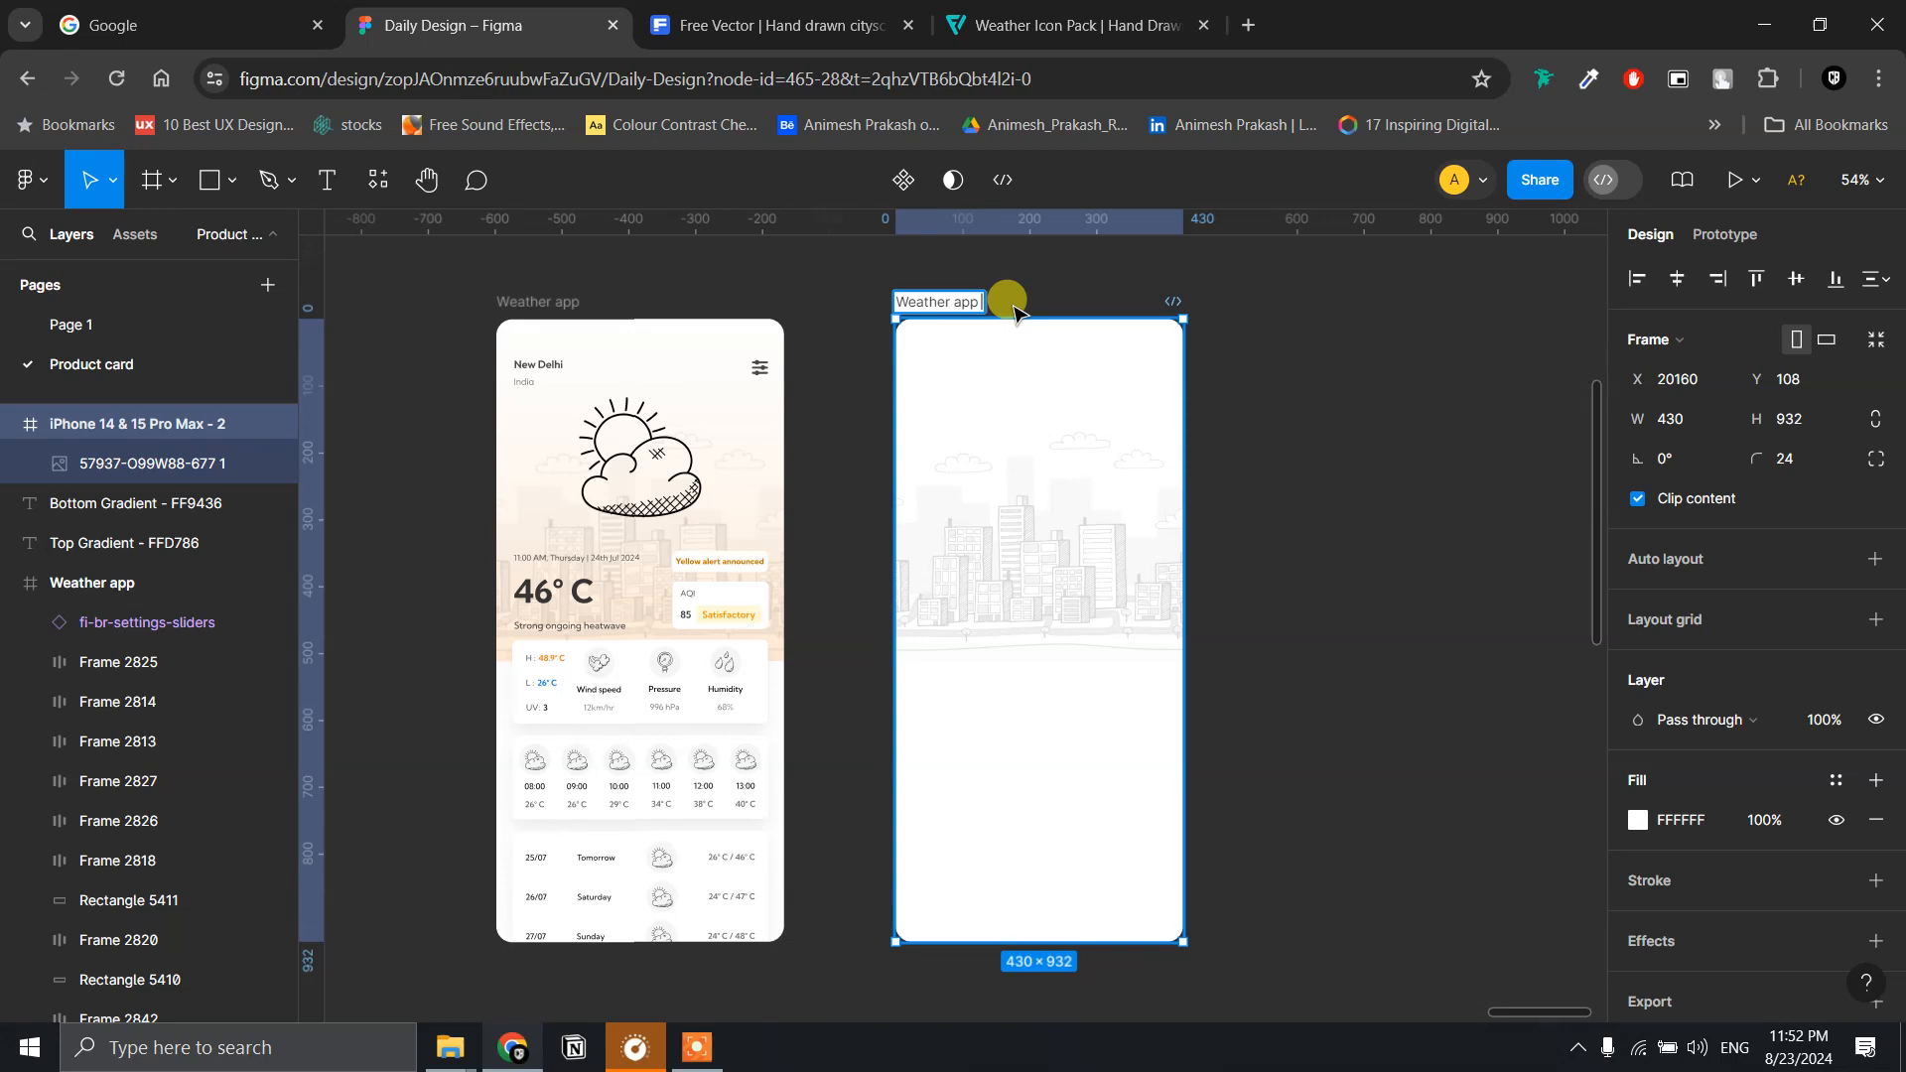
type(" design")
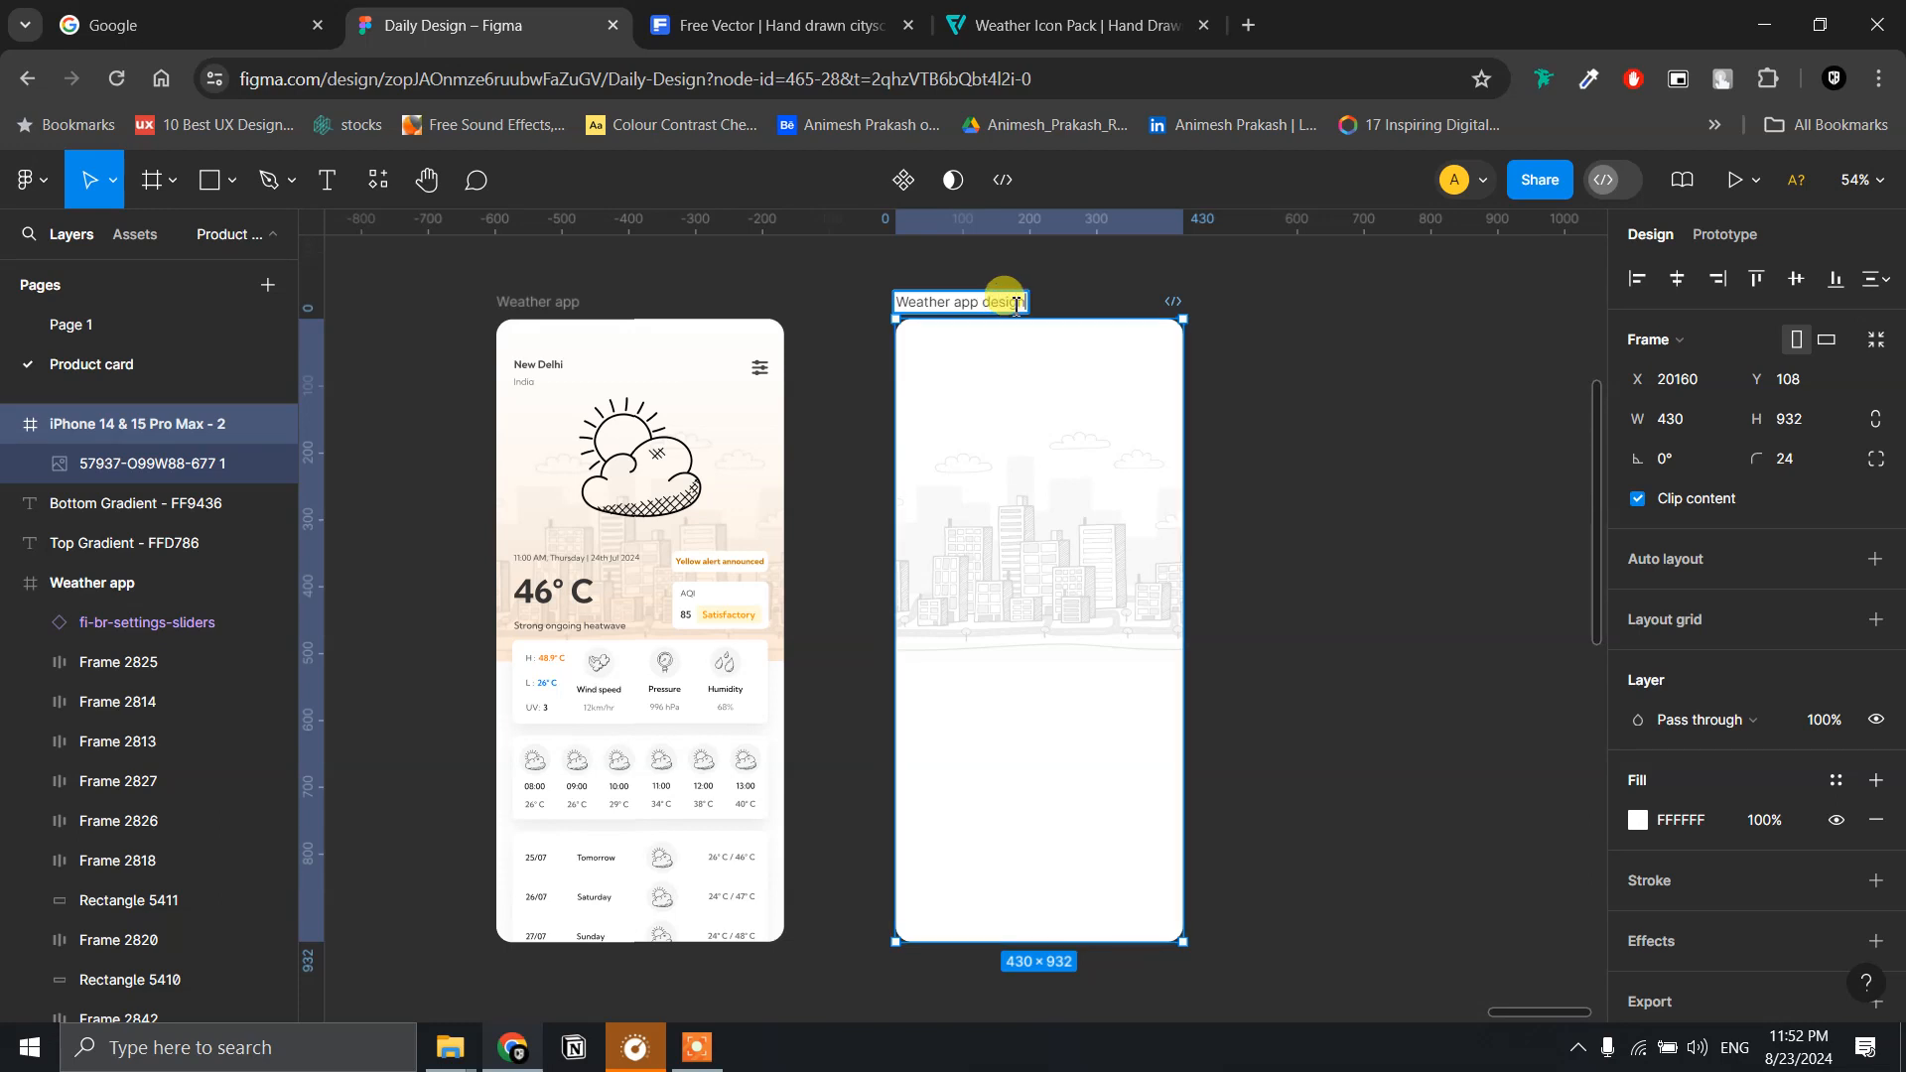
key("Return")
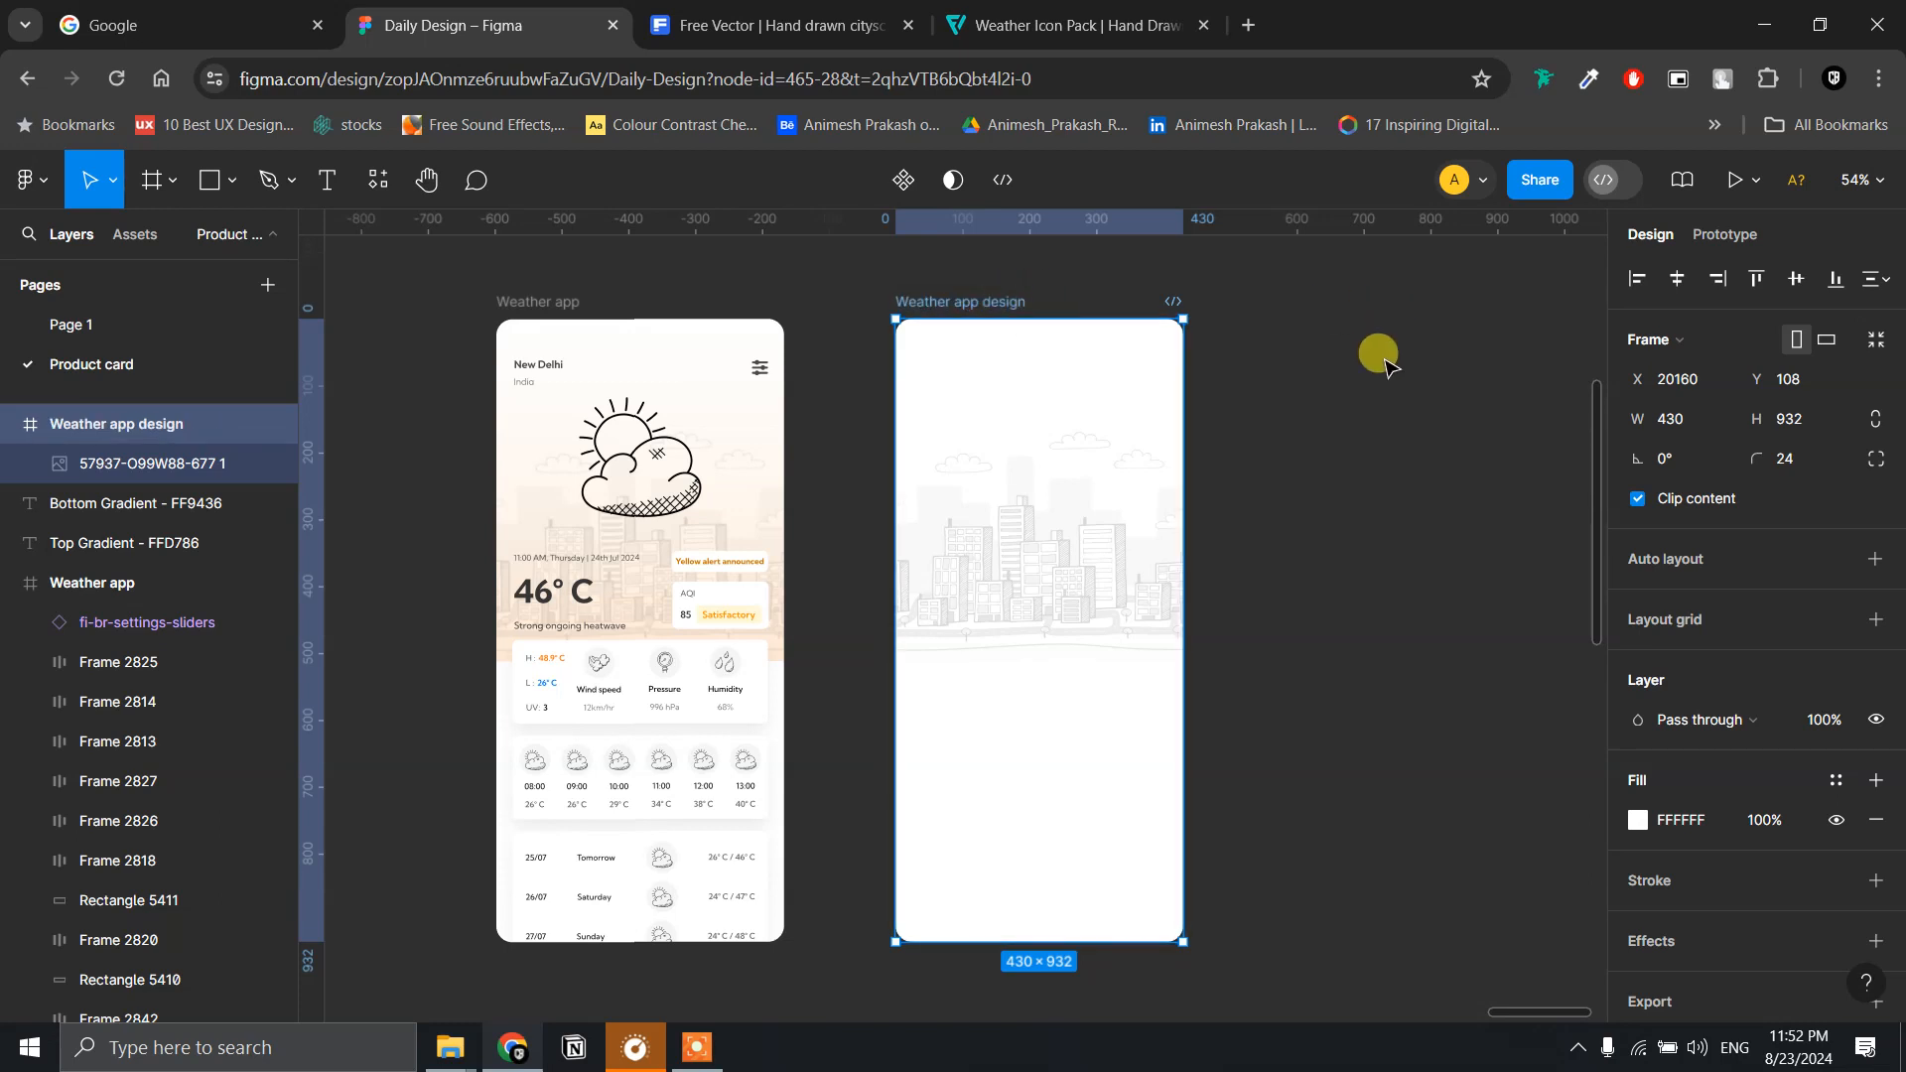
left_click(1335, 405)
- Set the copied cityscape image's layer opacity to 100% and its image fill opacity to 15%
left_click(1054, 574)
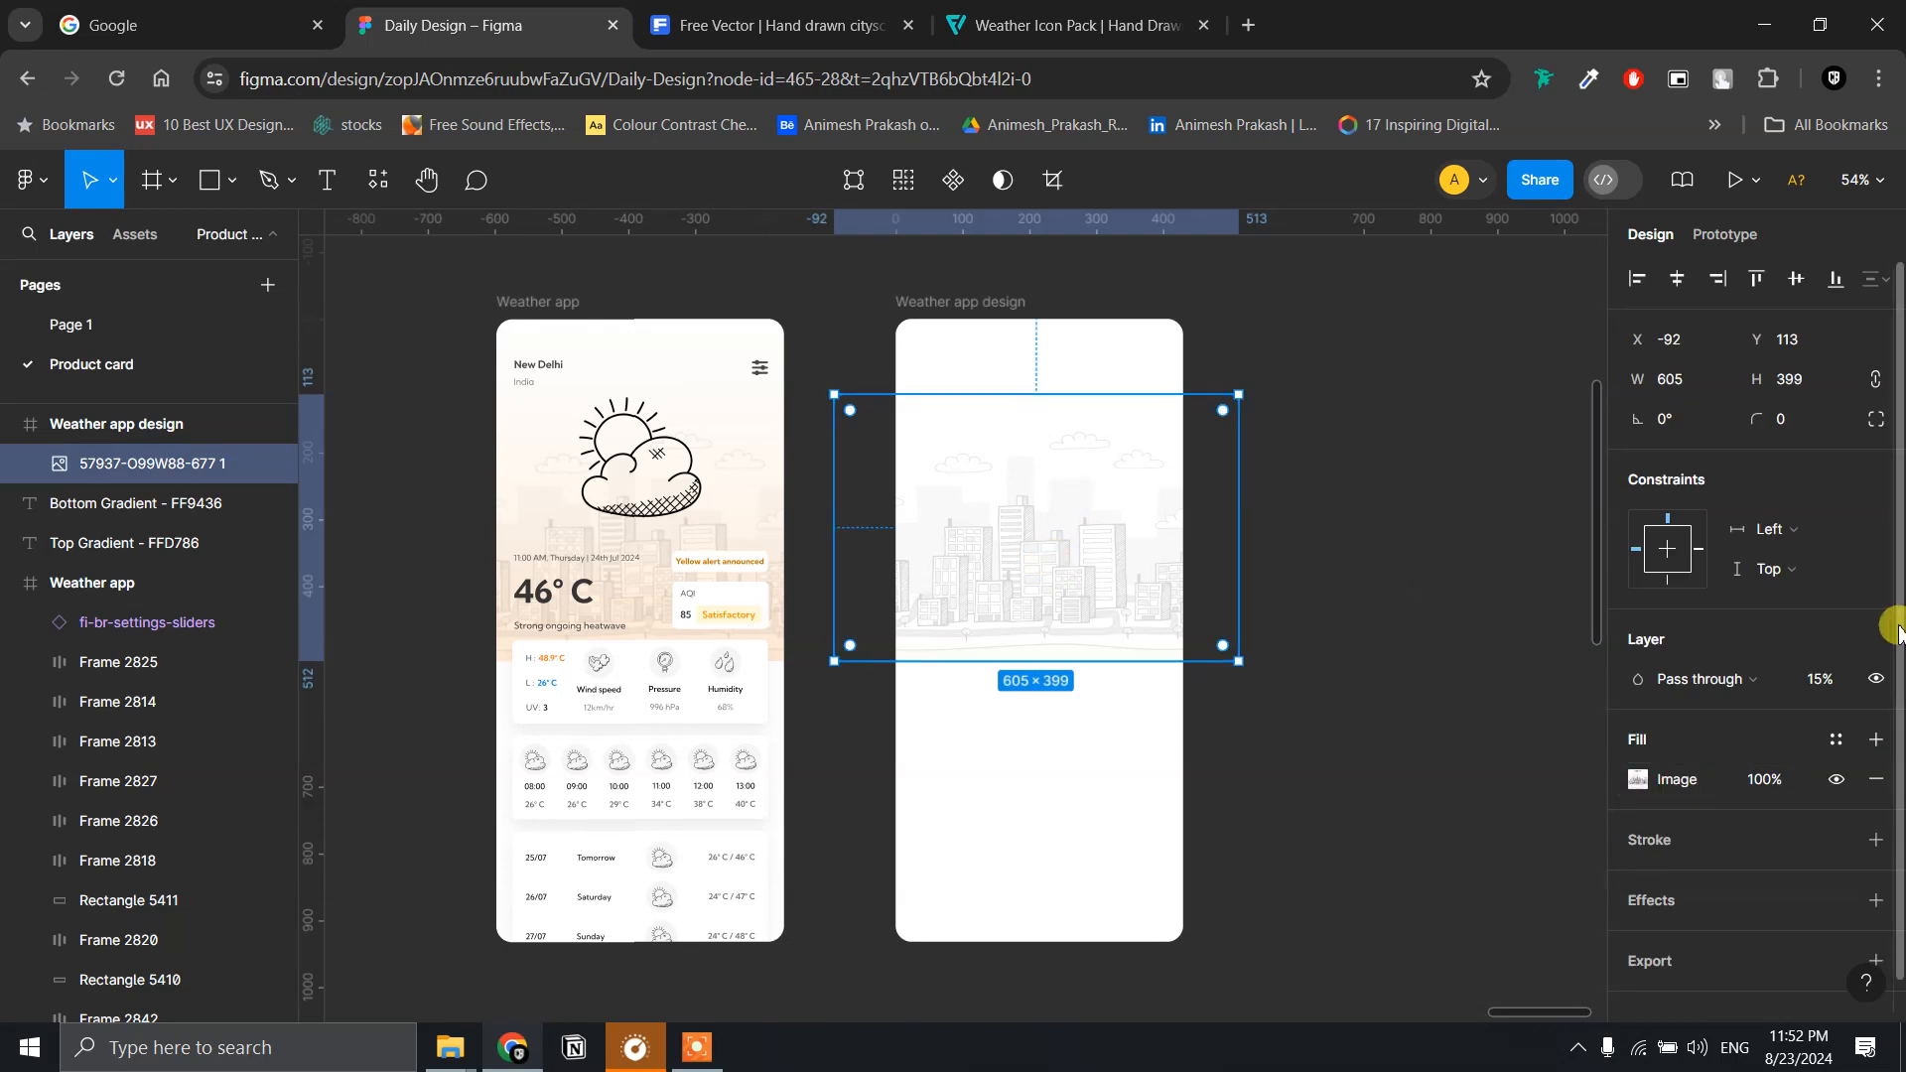
left_click(1815, 683)
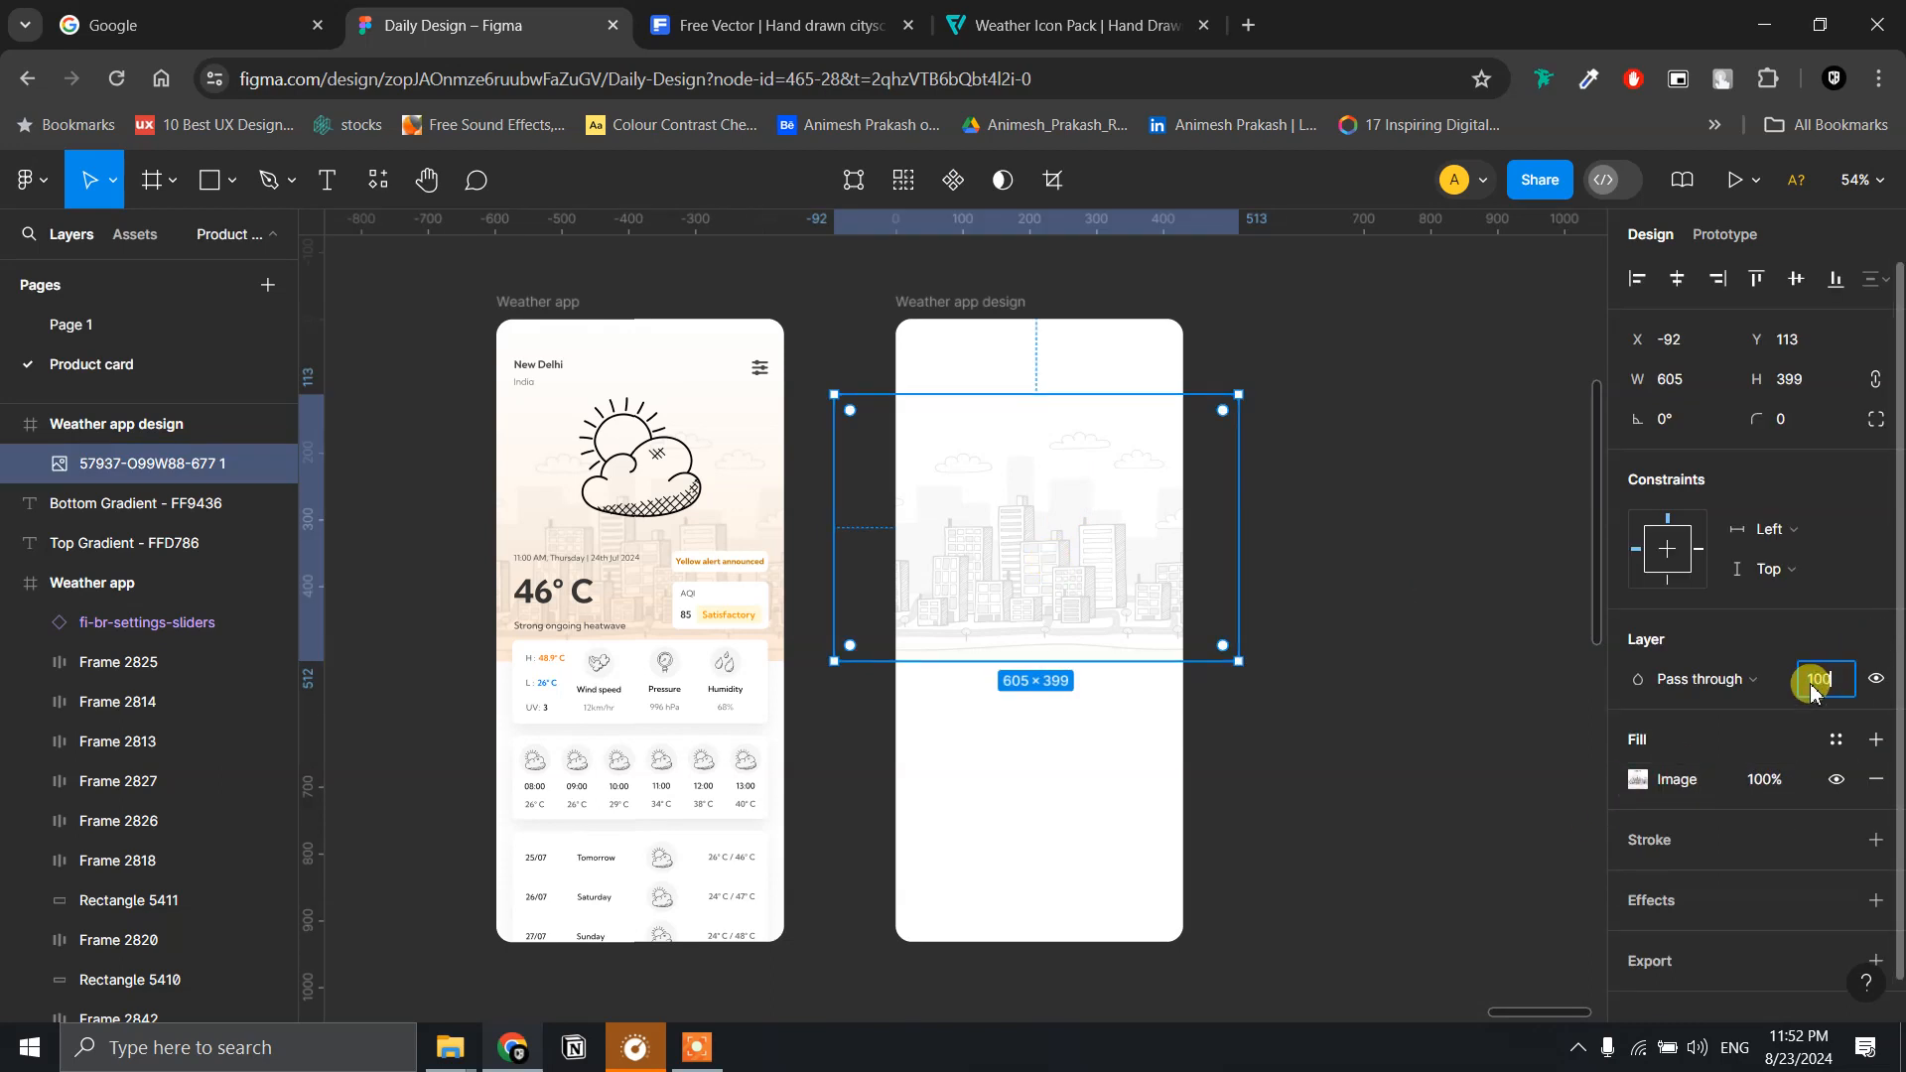
type("100")
key("Return")
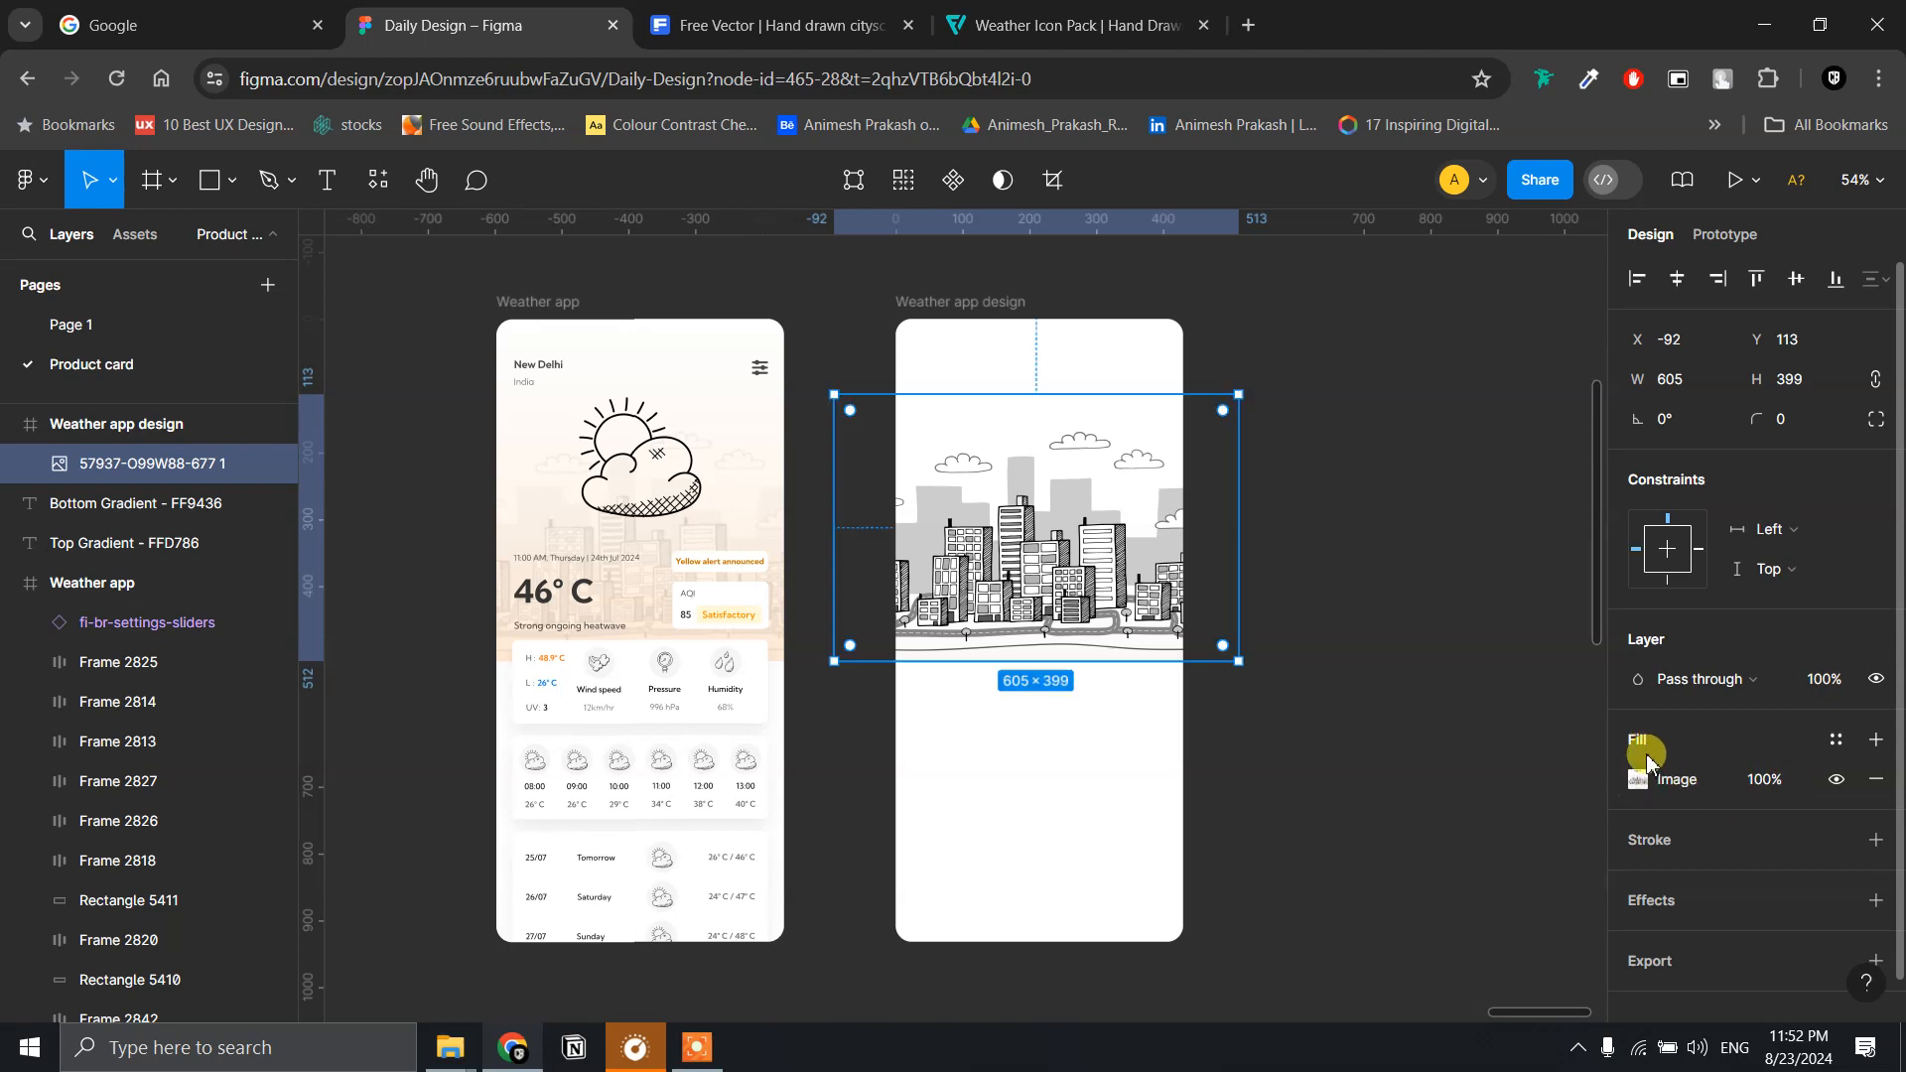
left_click(1773, 791)
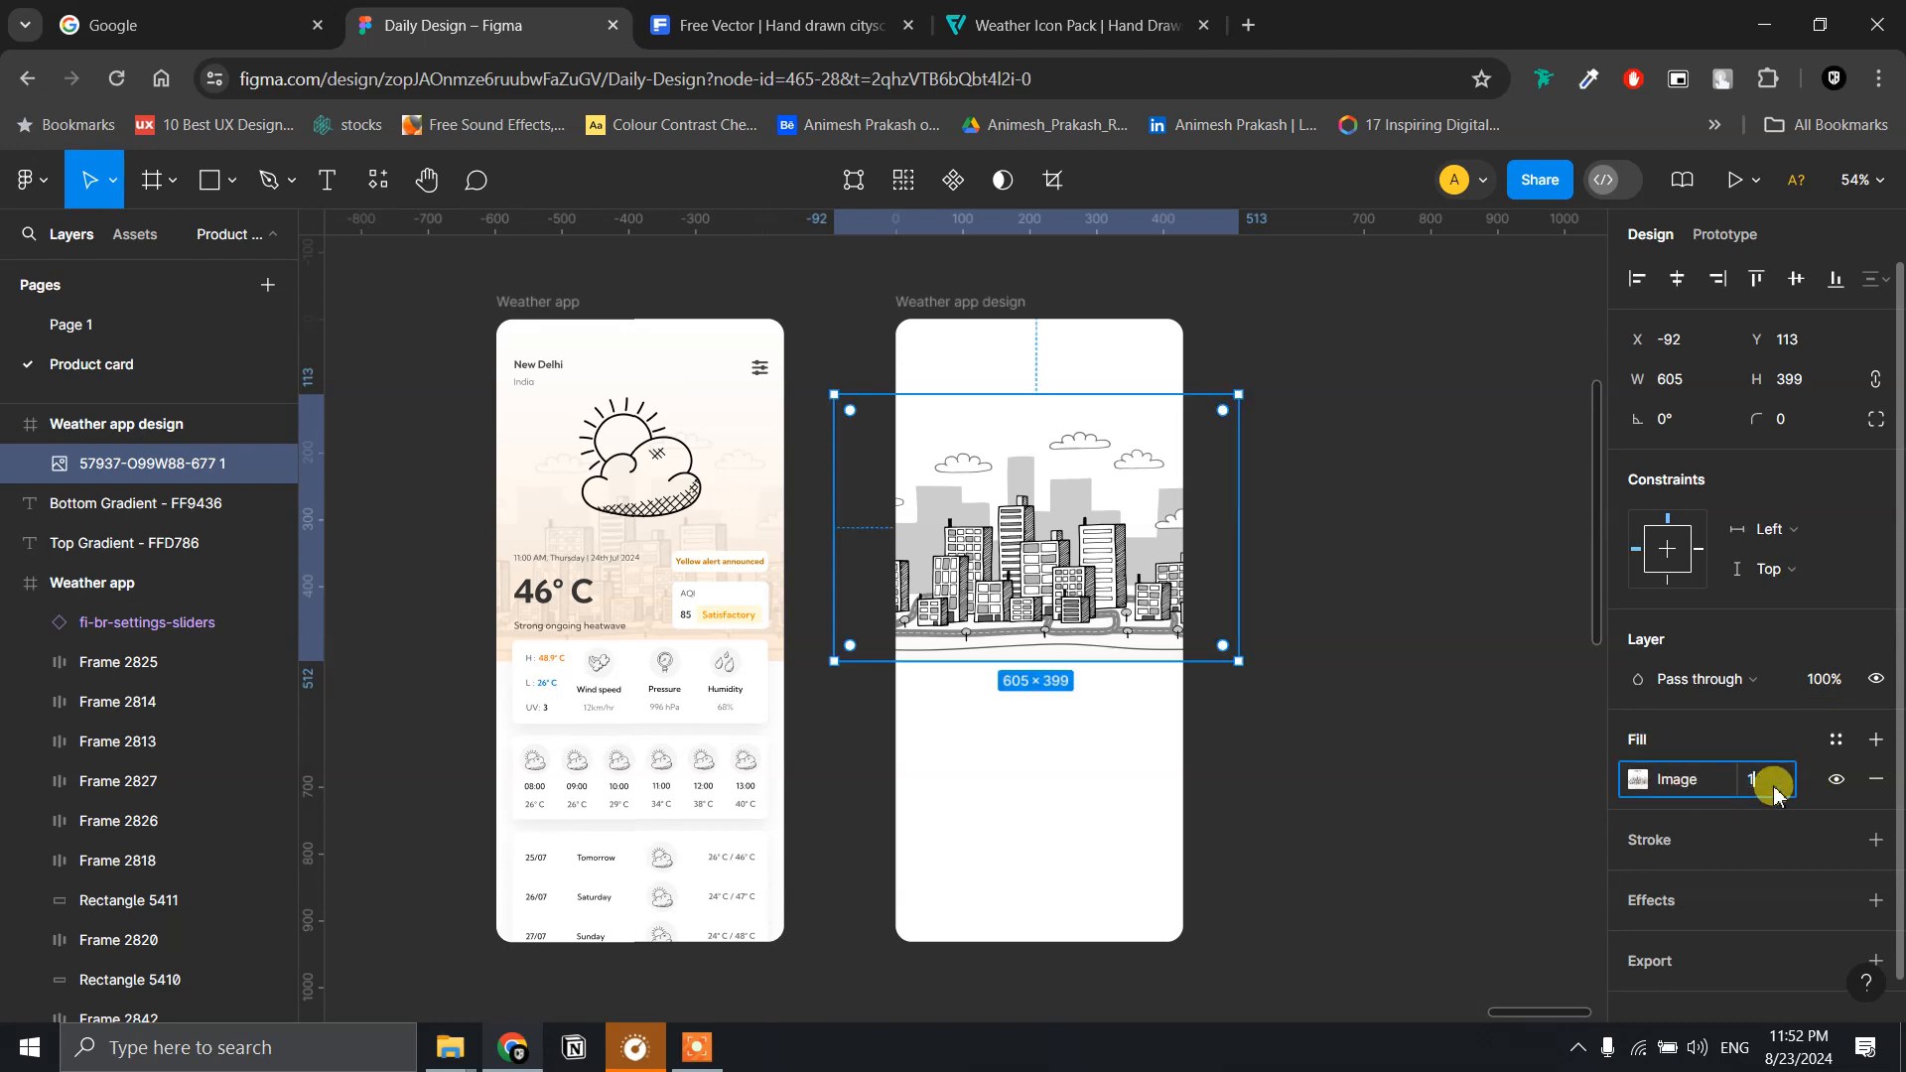
type("15")
key("Return")
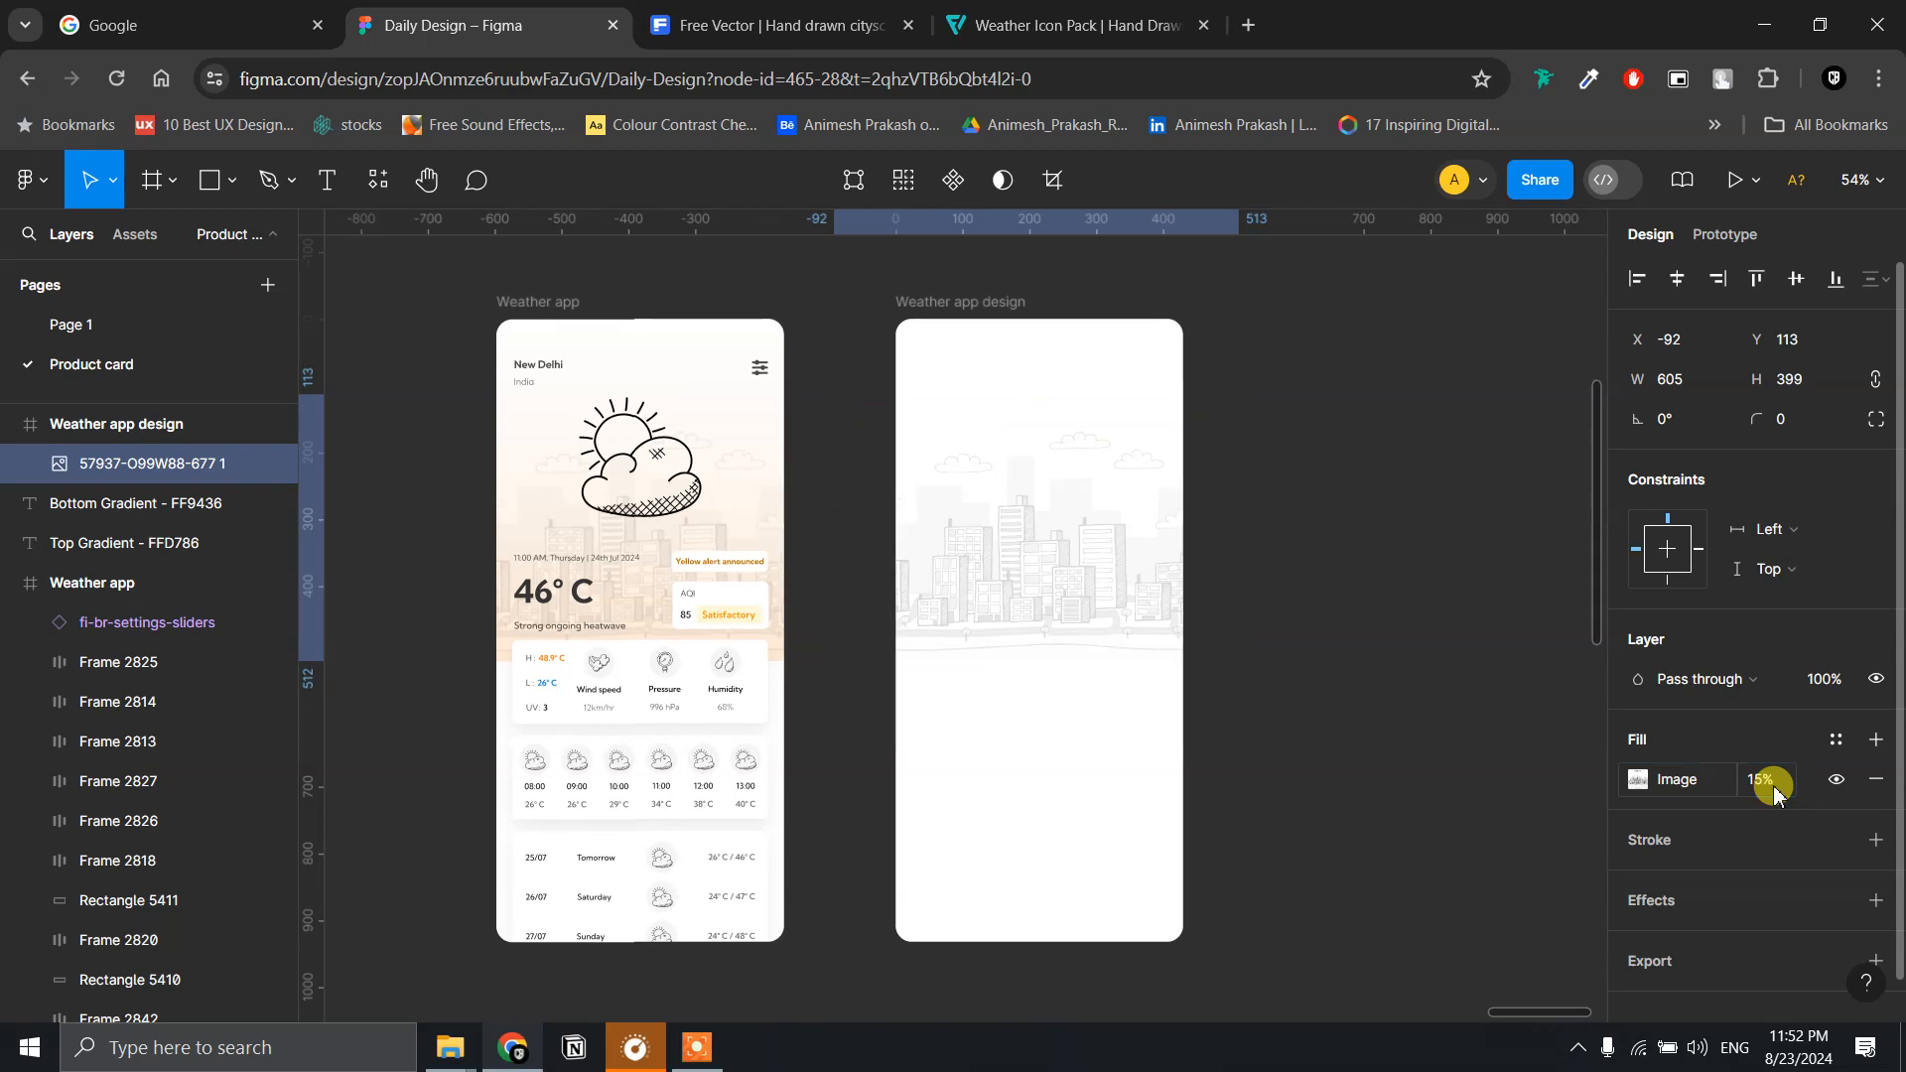
left_click(1315, 510)
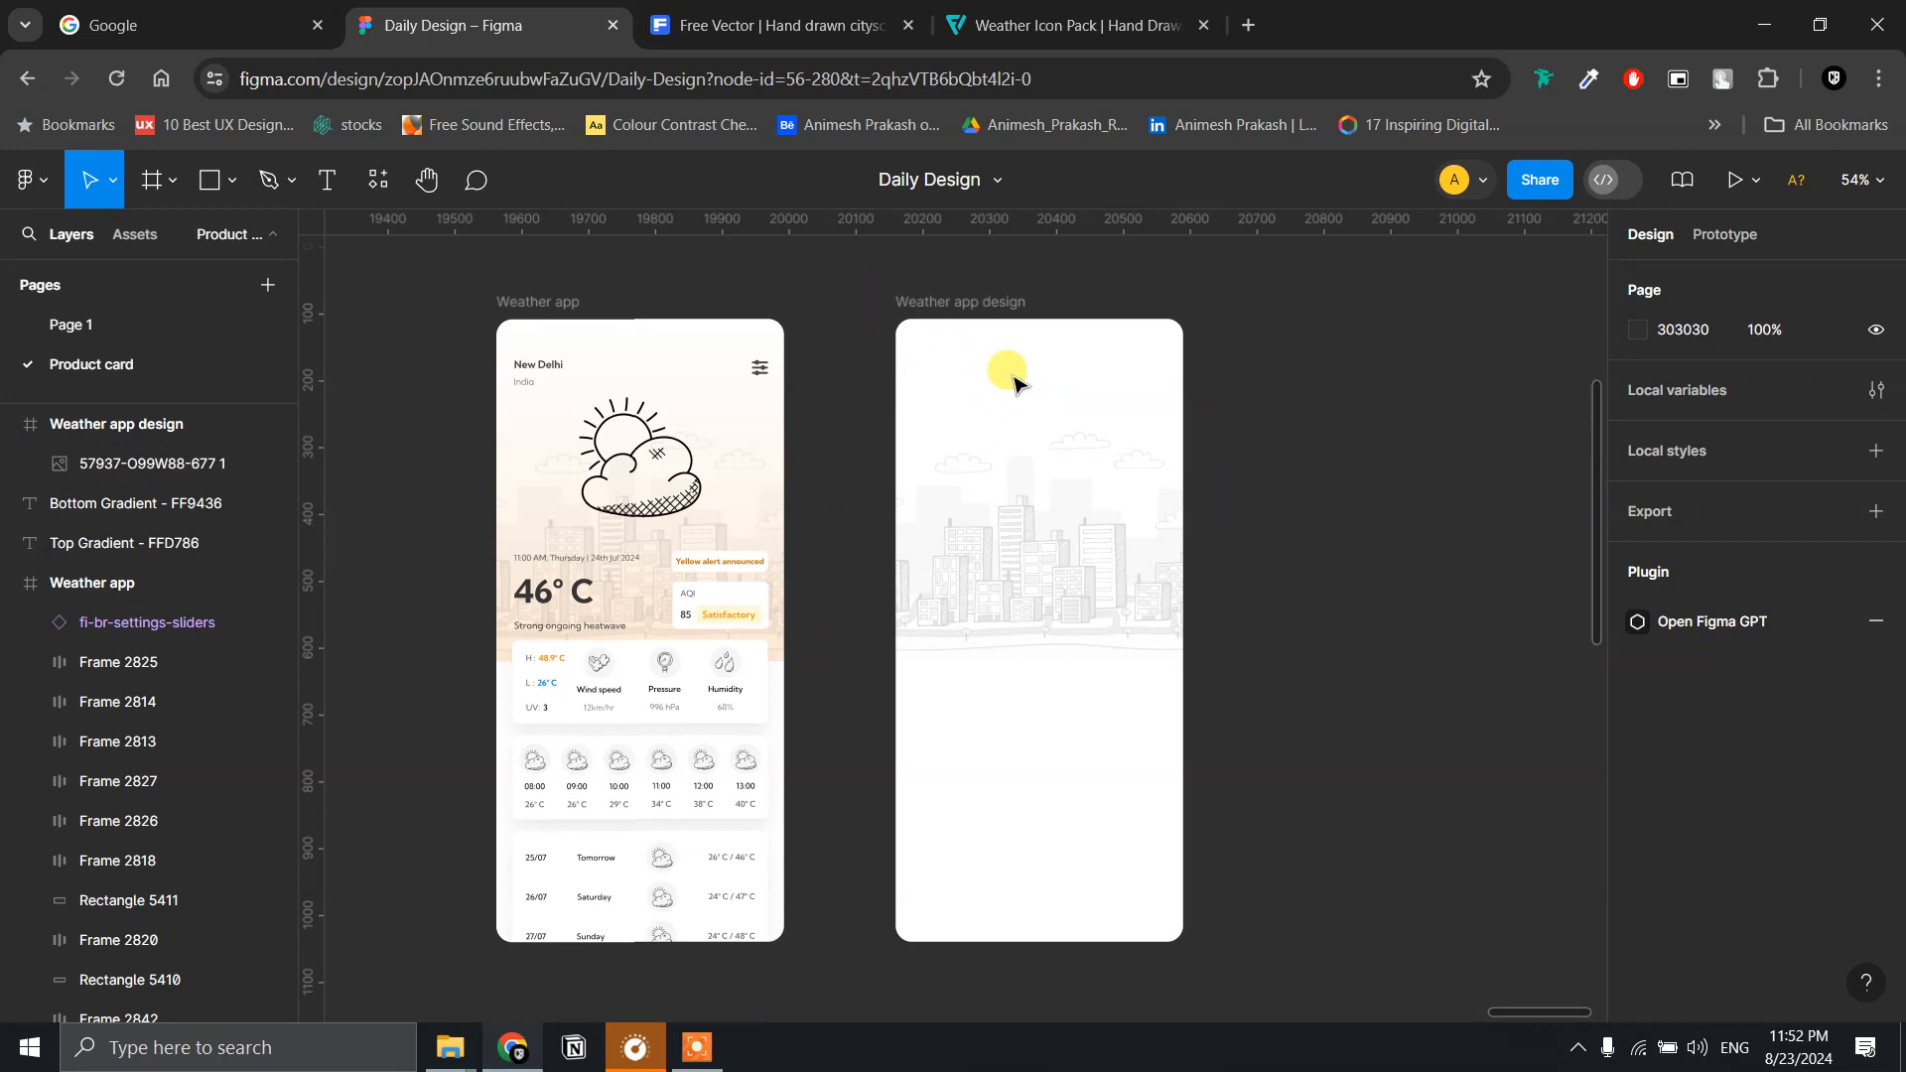
- Draw a rectangle about 461 × 525 over the upper part of the Weather app design frame and nest it inside that frame
key("r")
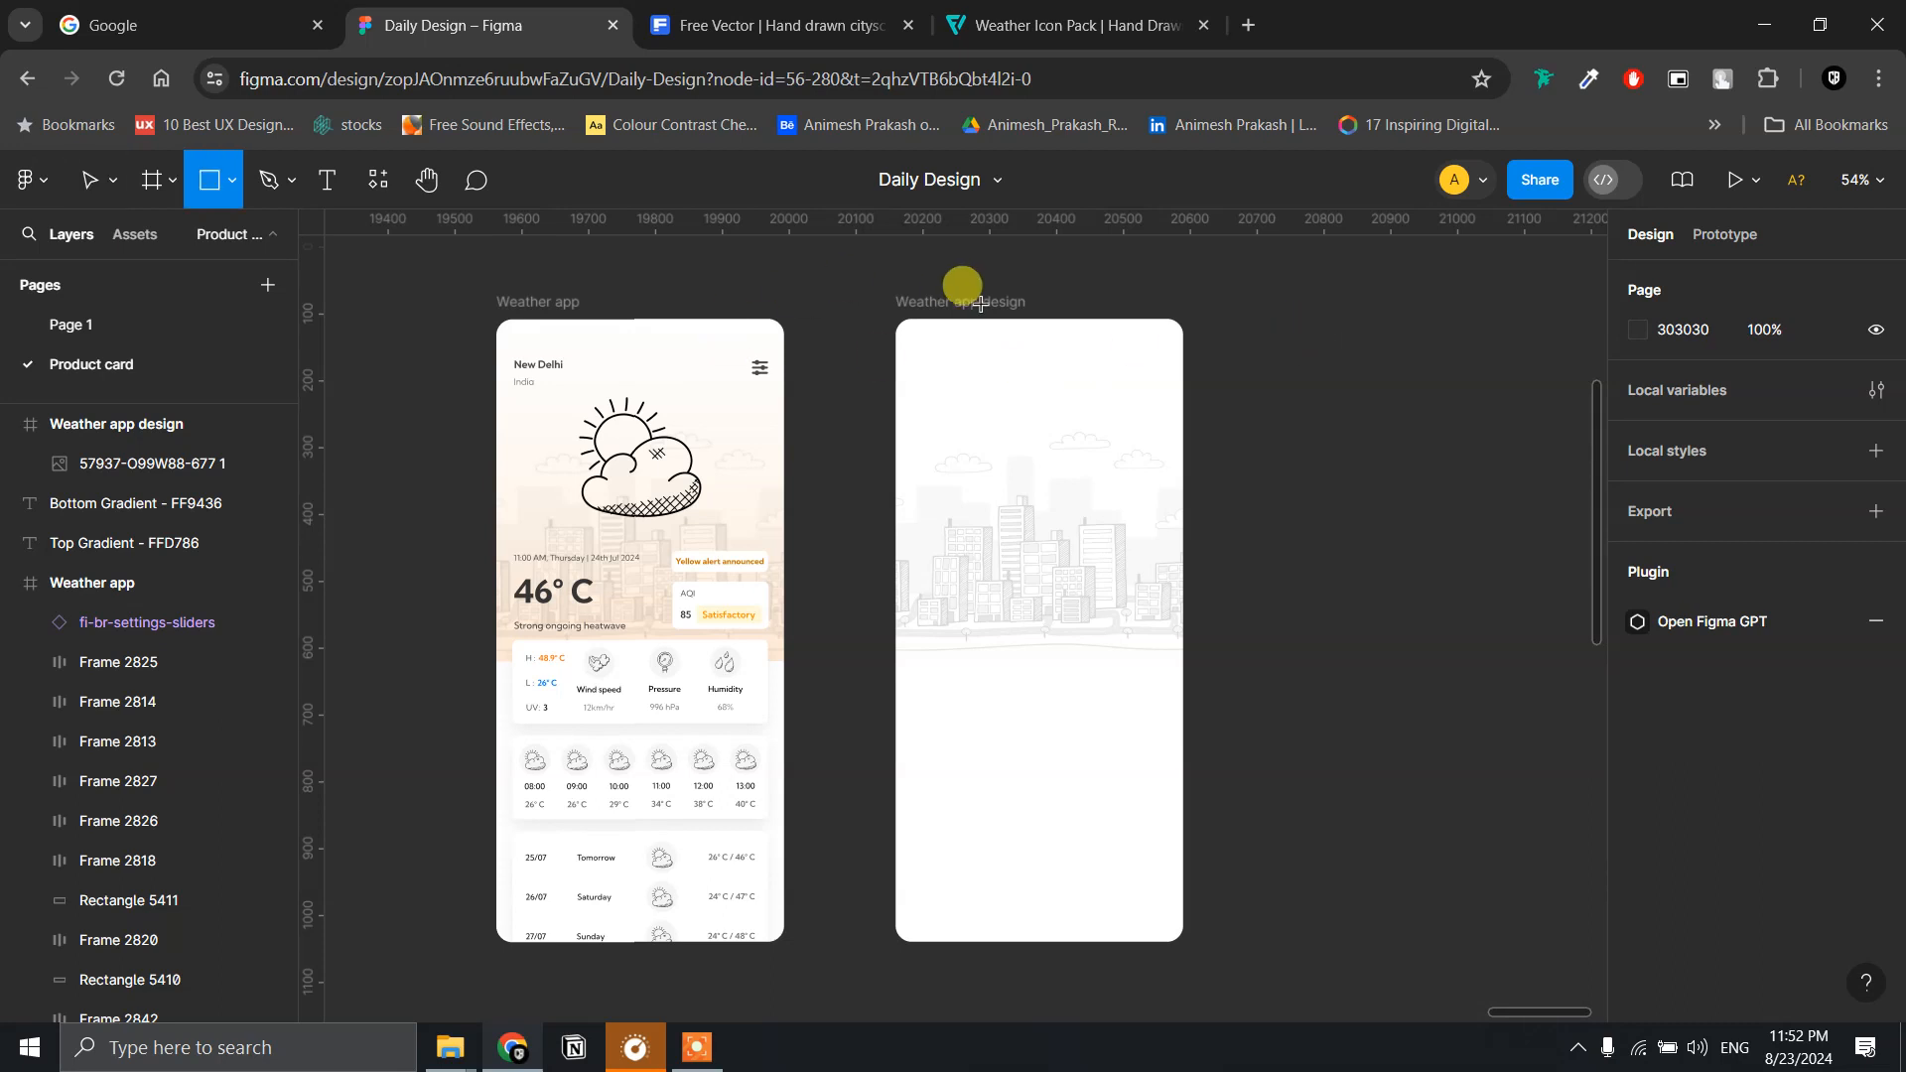
mouse_move(884, 320)
left_mouse_down()
mouse_move(1009, 590)
mouse_move(1193, 671)
left_mouse_up()
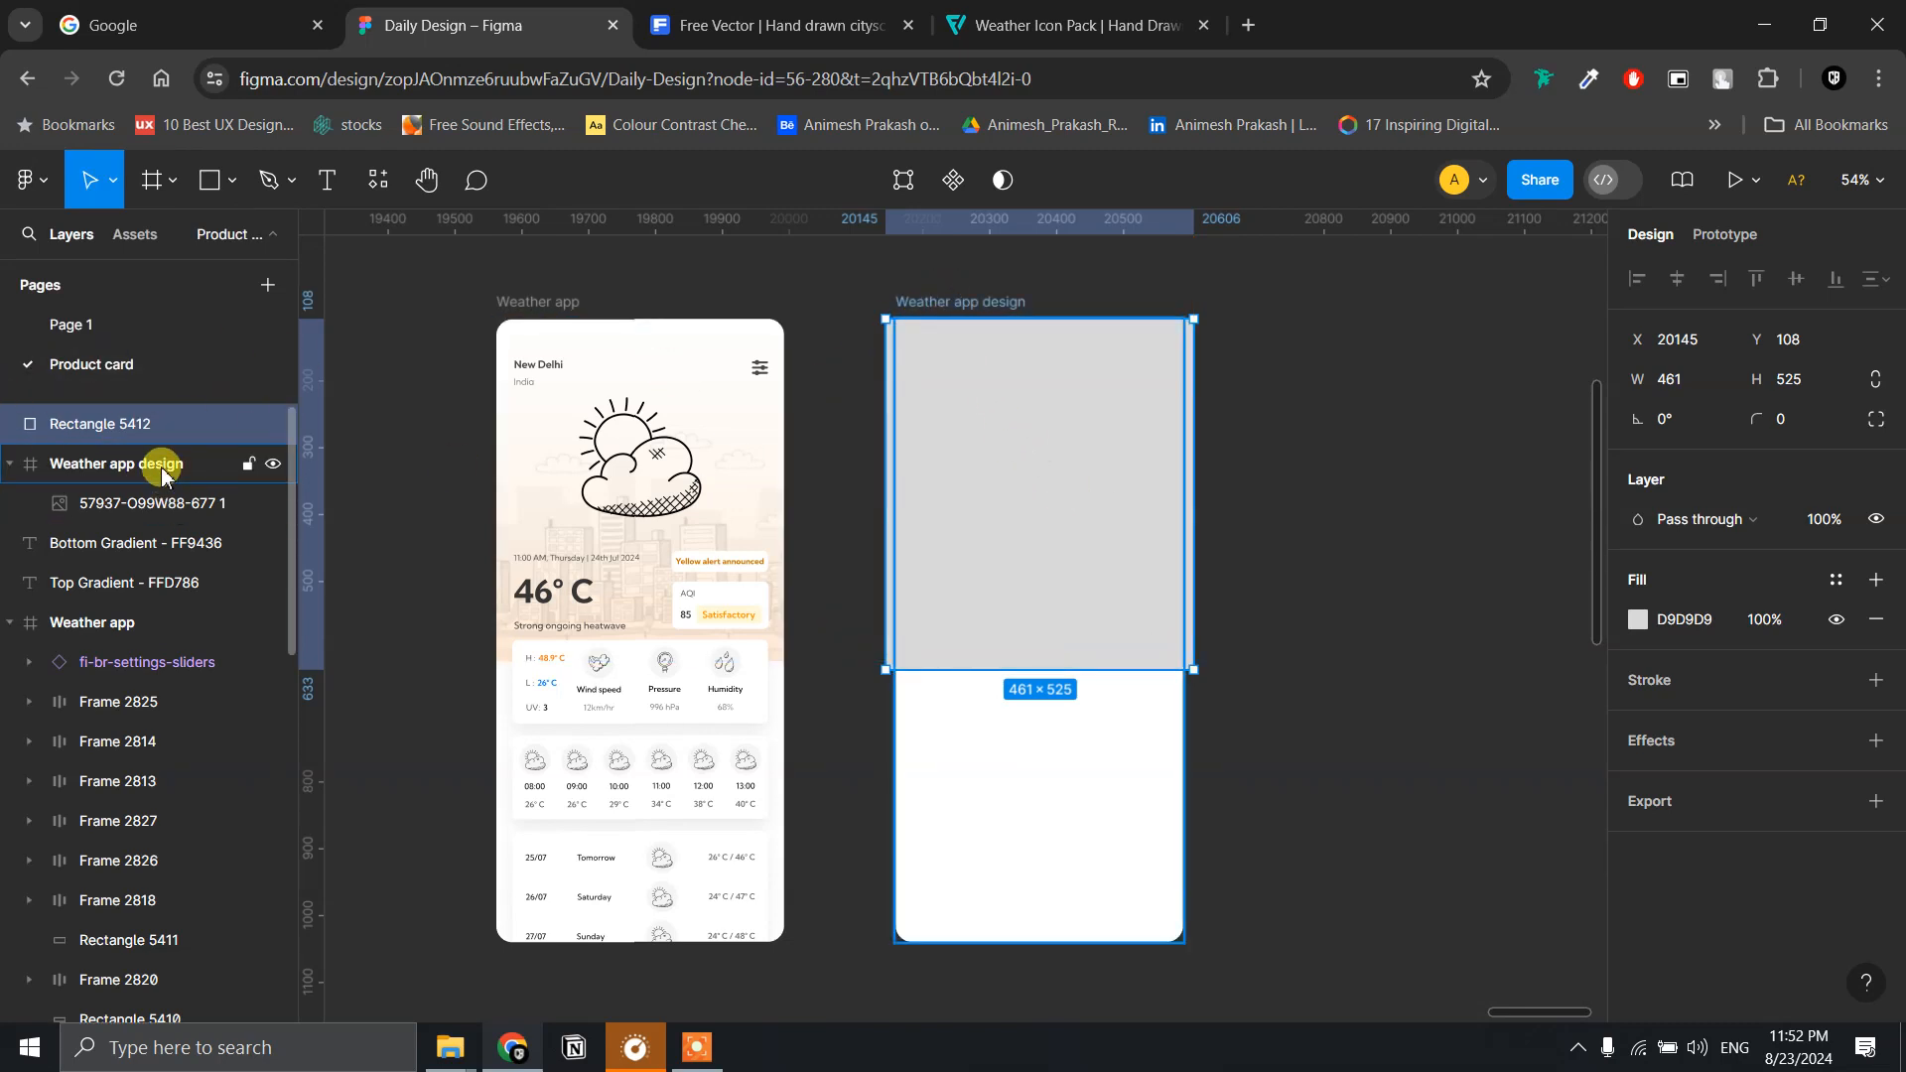
left_click(9, 622)
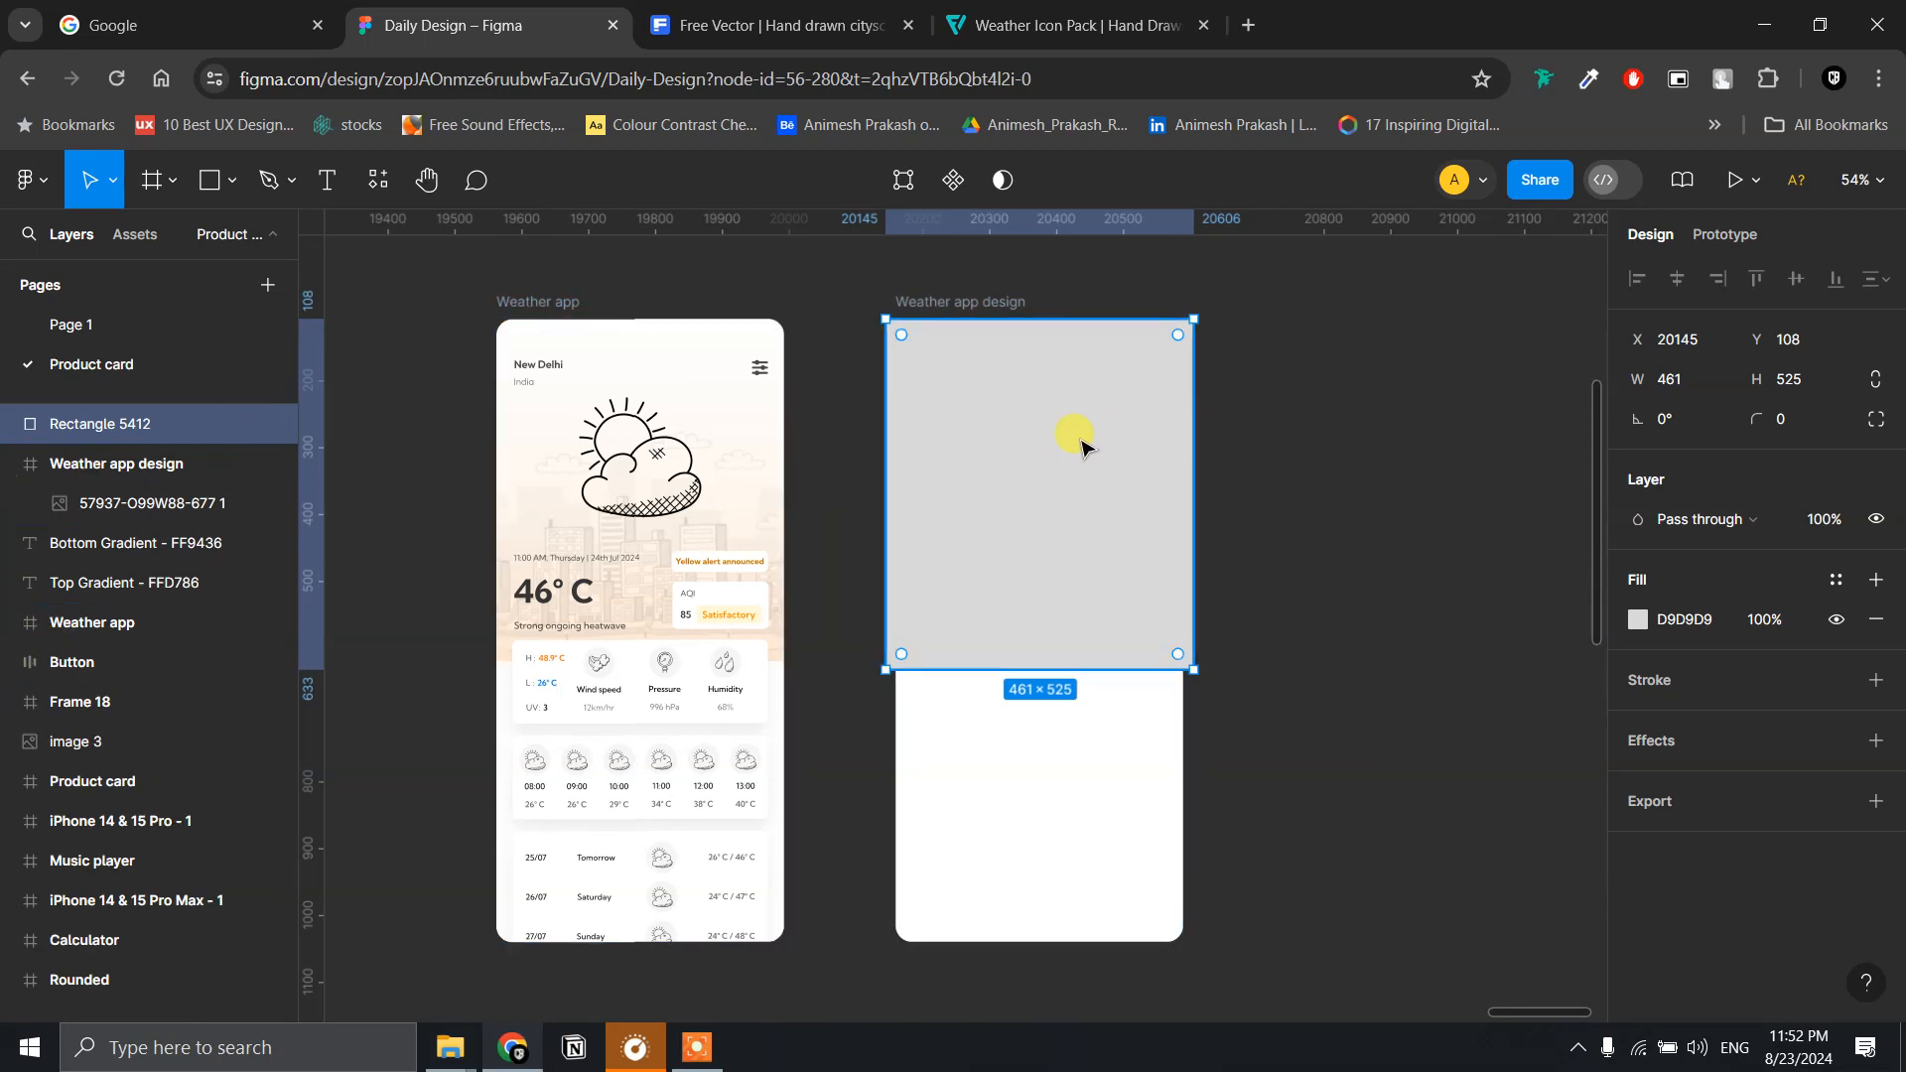
key("ctrl+x")
left_click(965, 298)
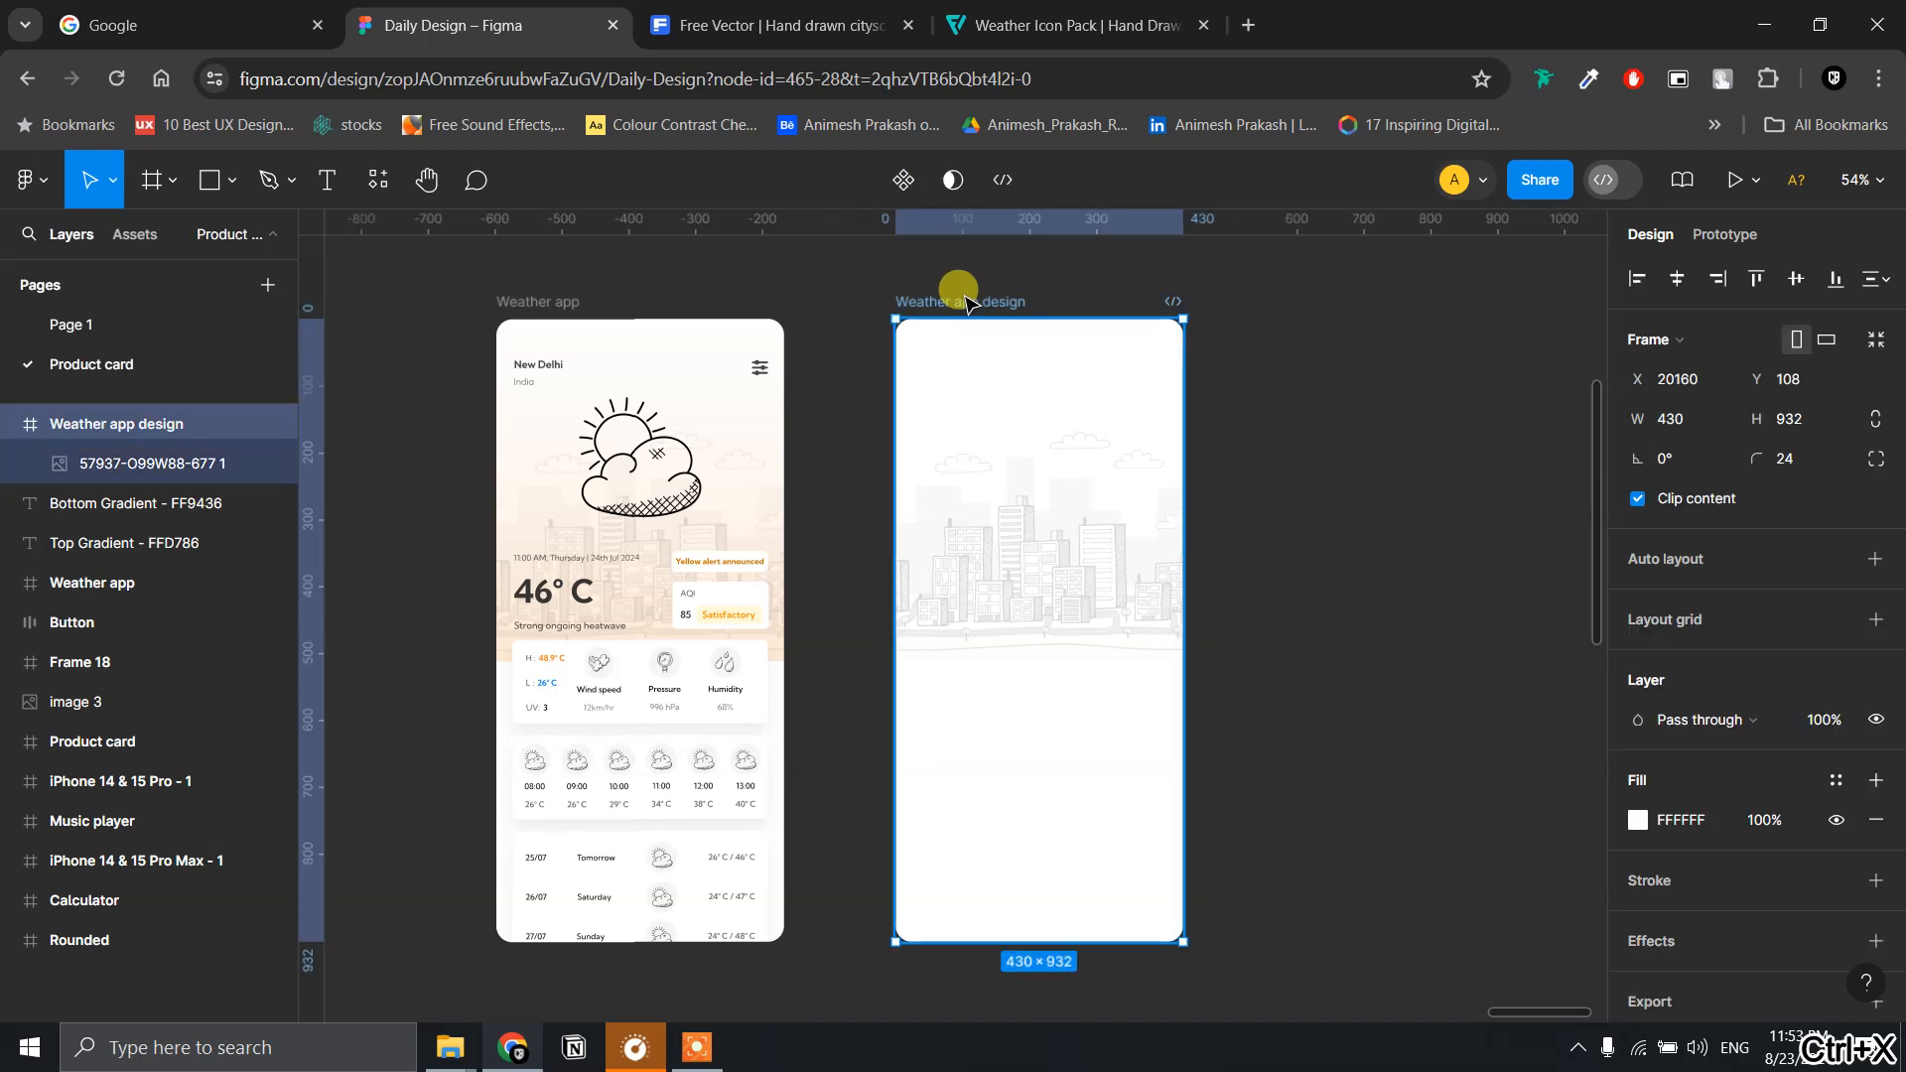
key("ctrl+v")
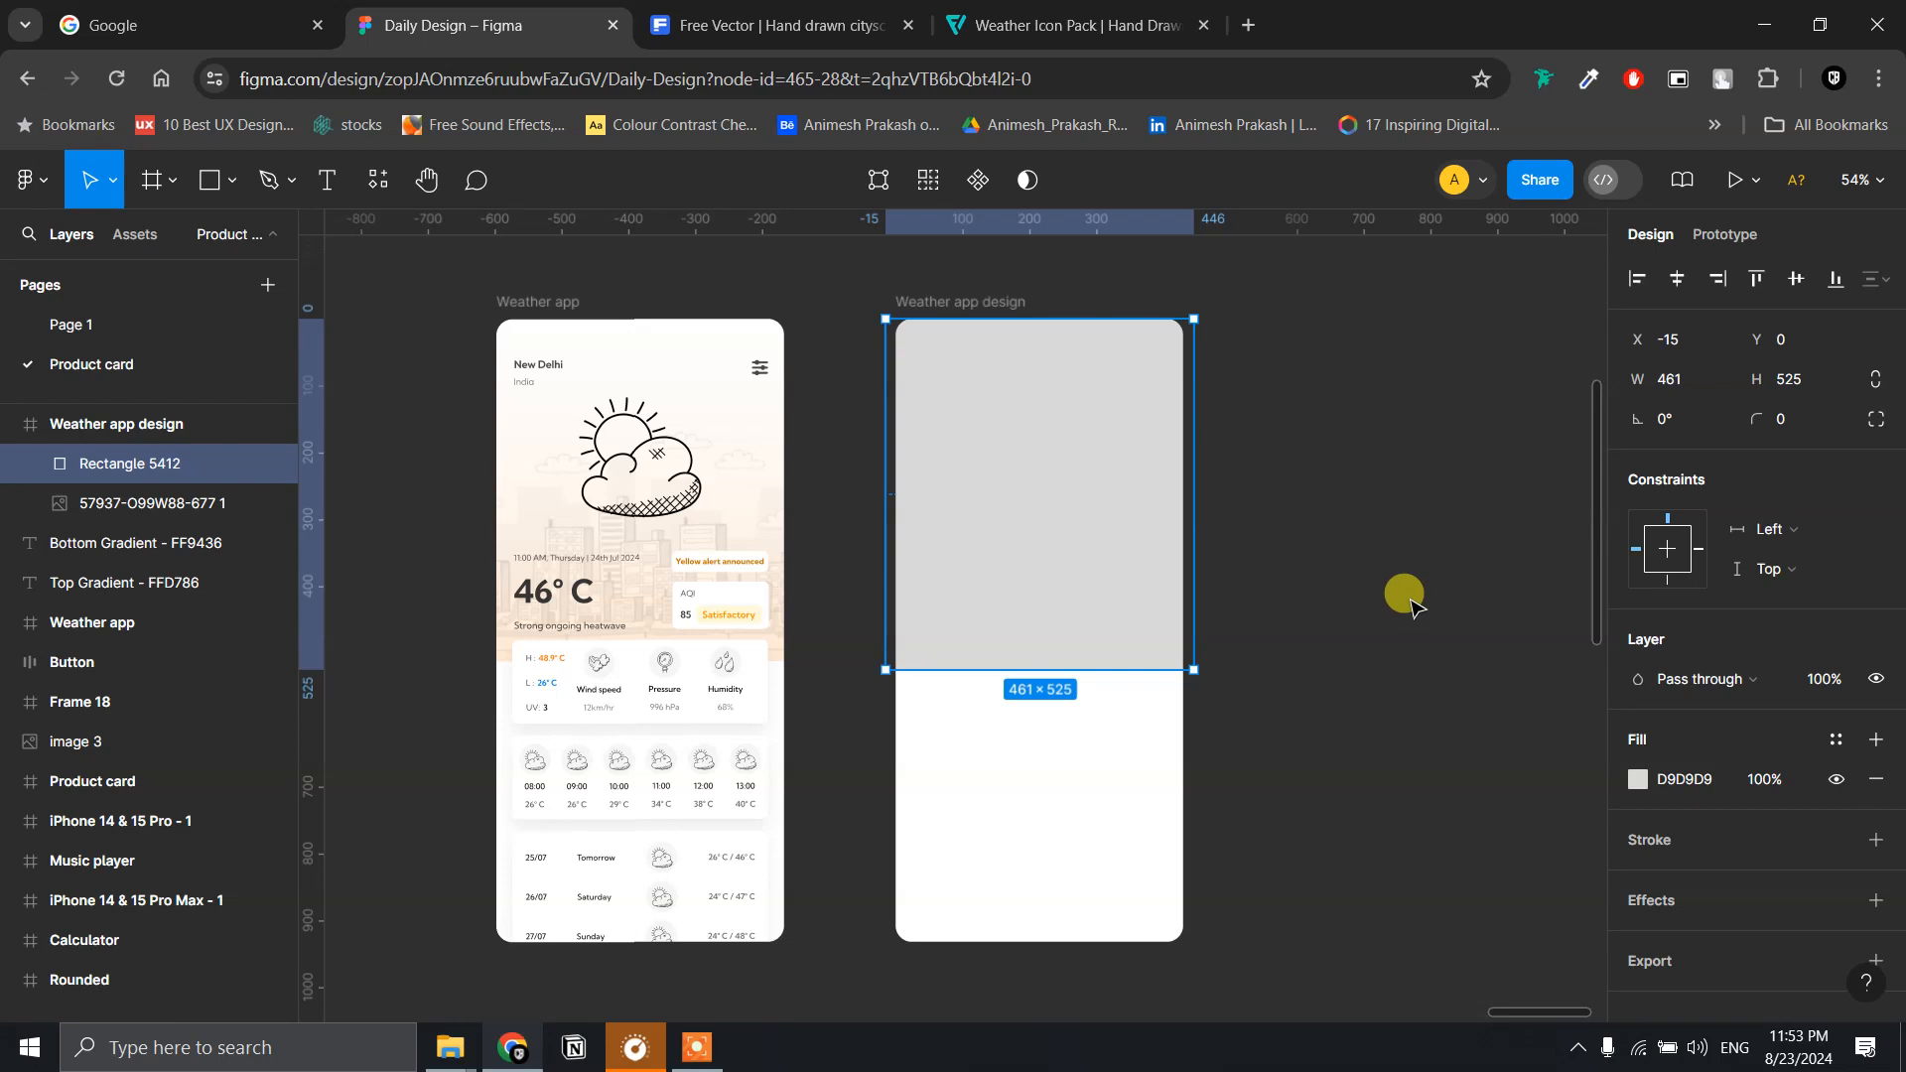
- Change the new rectangle's solid fill to a linear gradient
scroll(1305, 586, "up", 2)
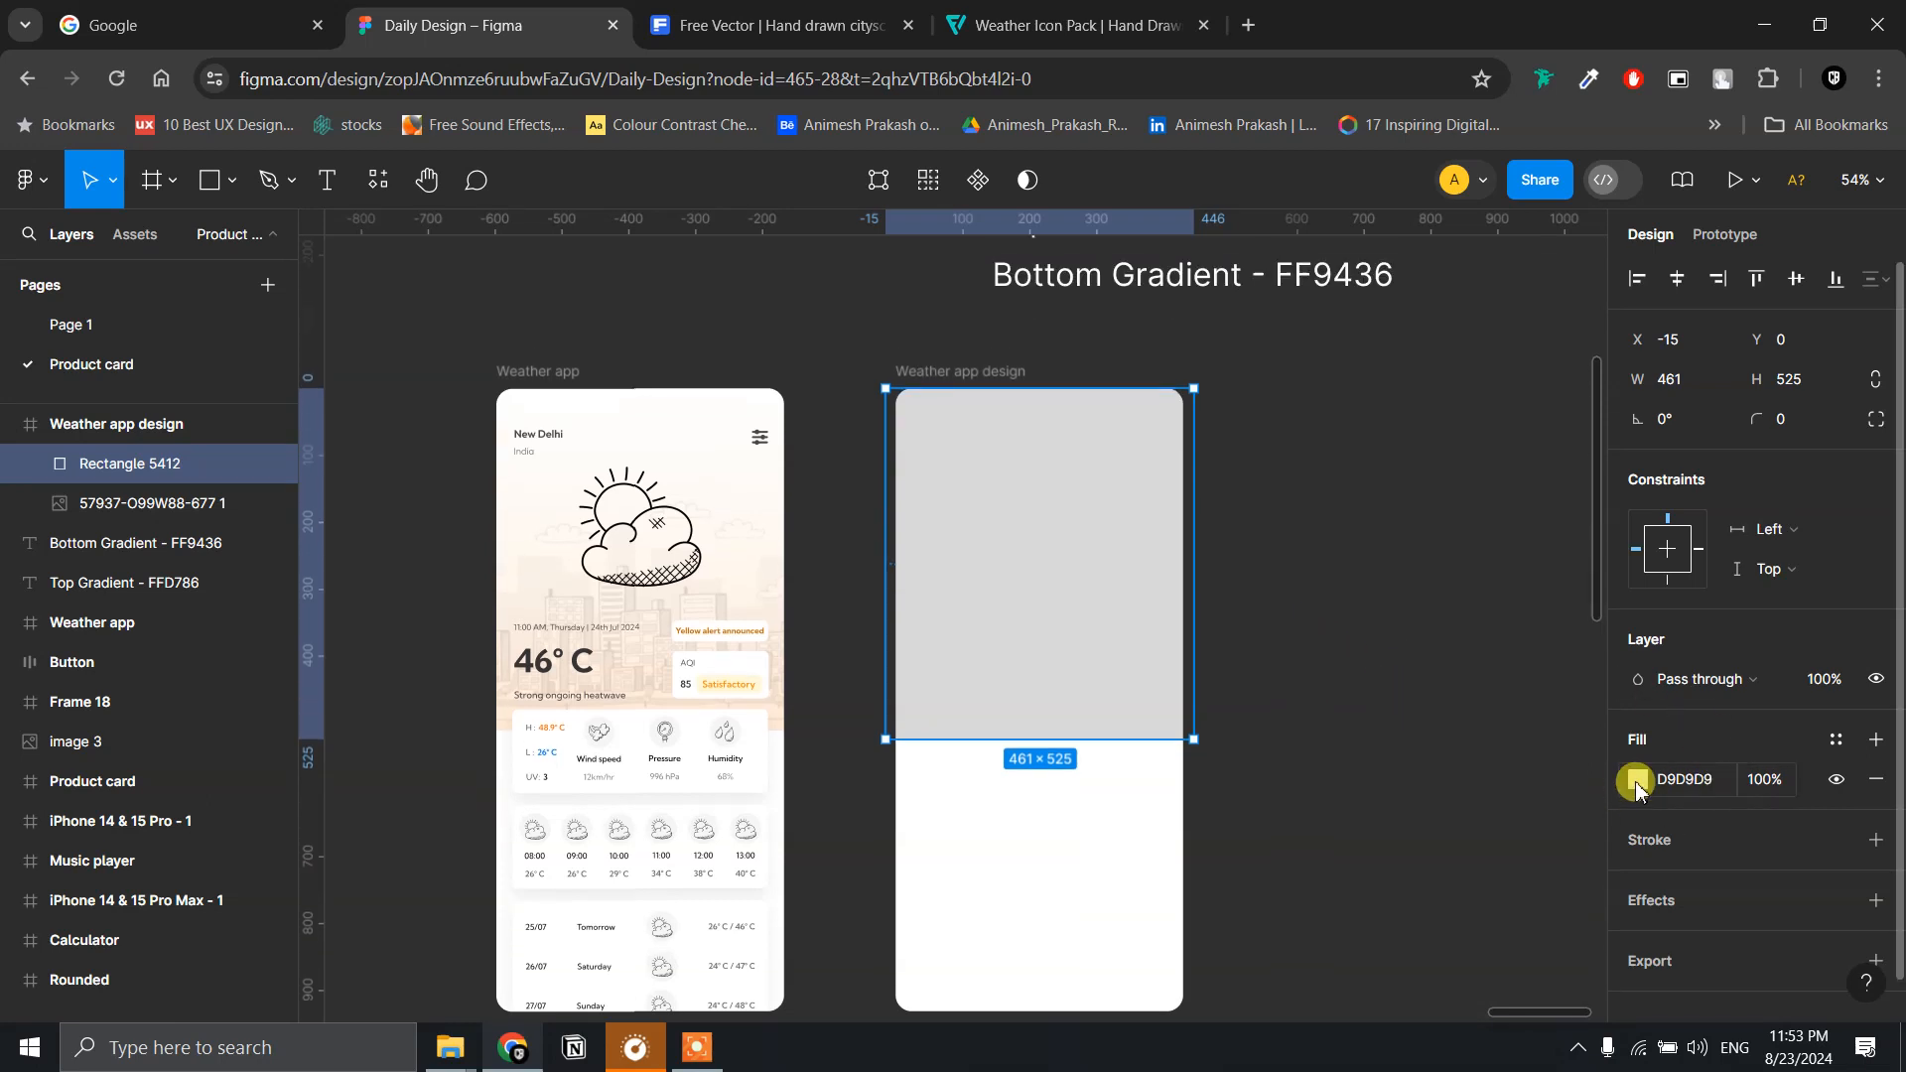
left_click(1636, 784)
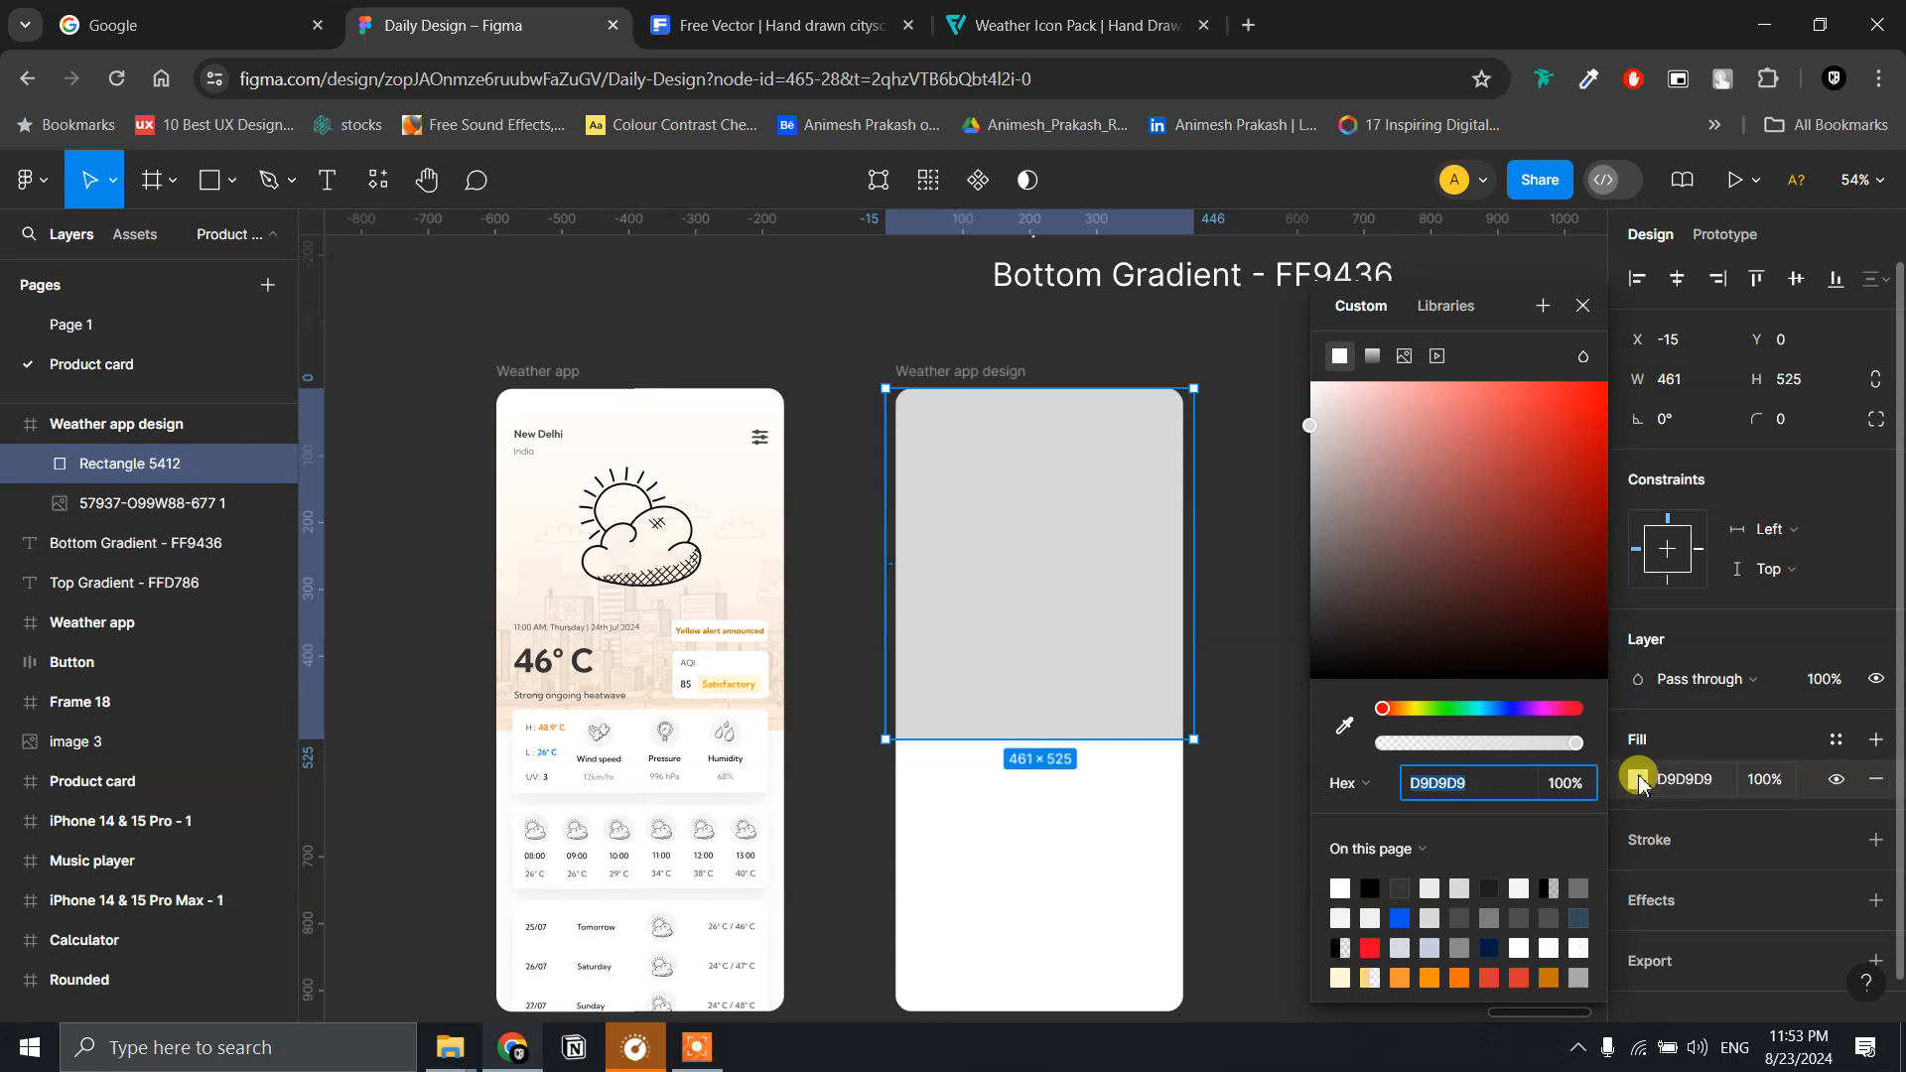
left_click(1370, 357)
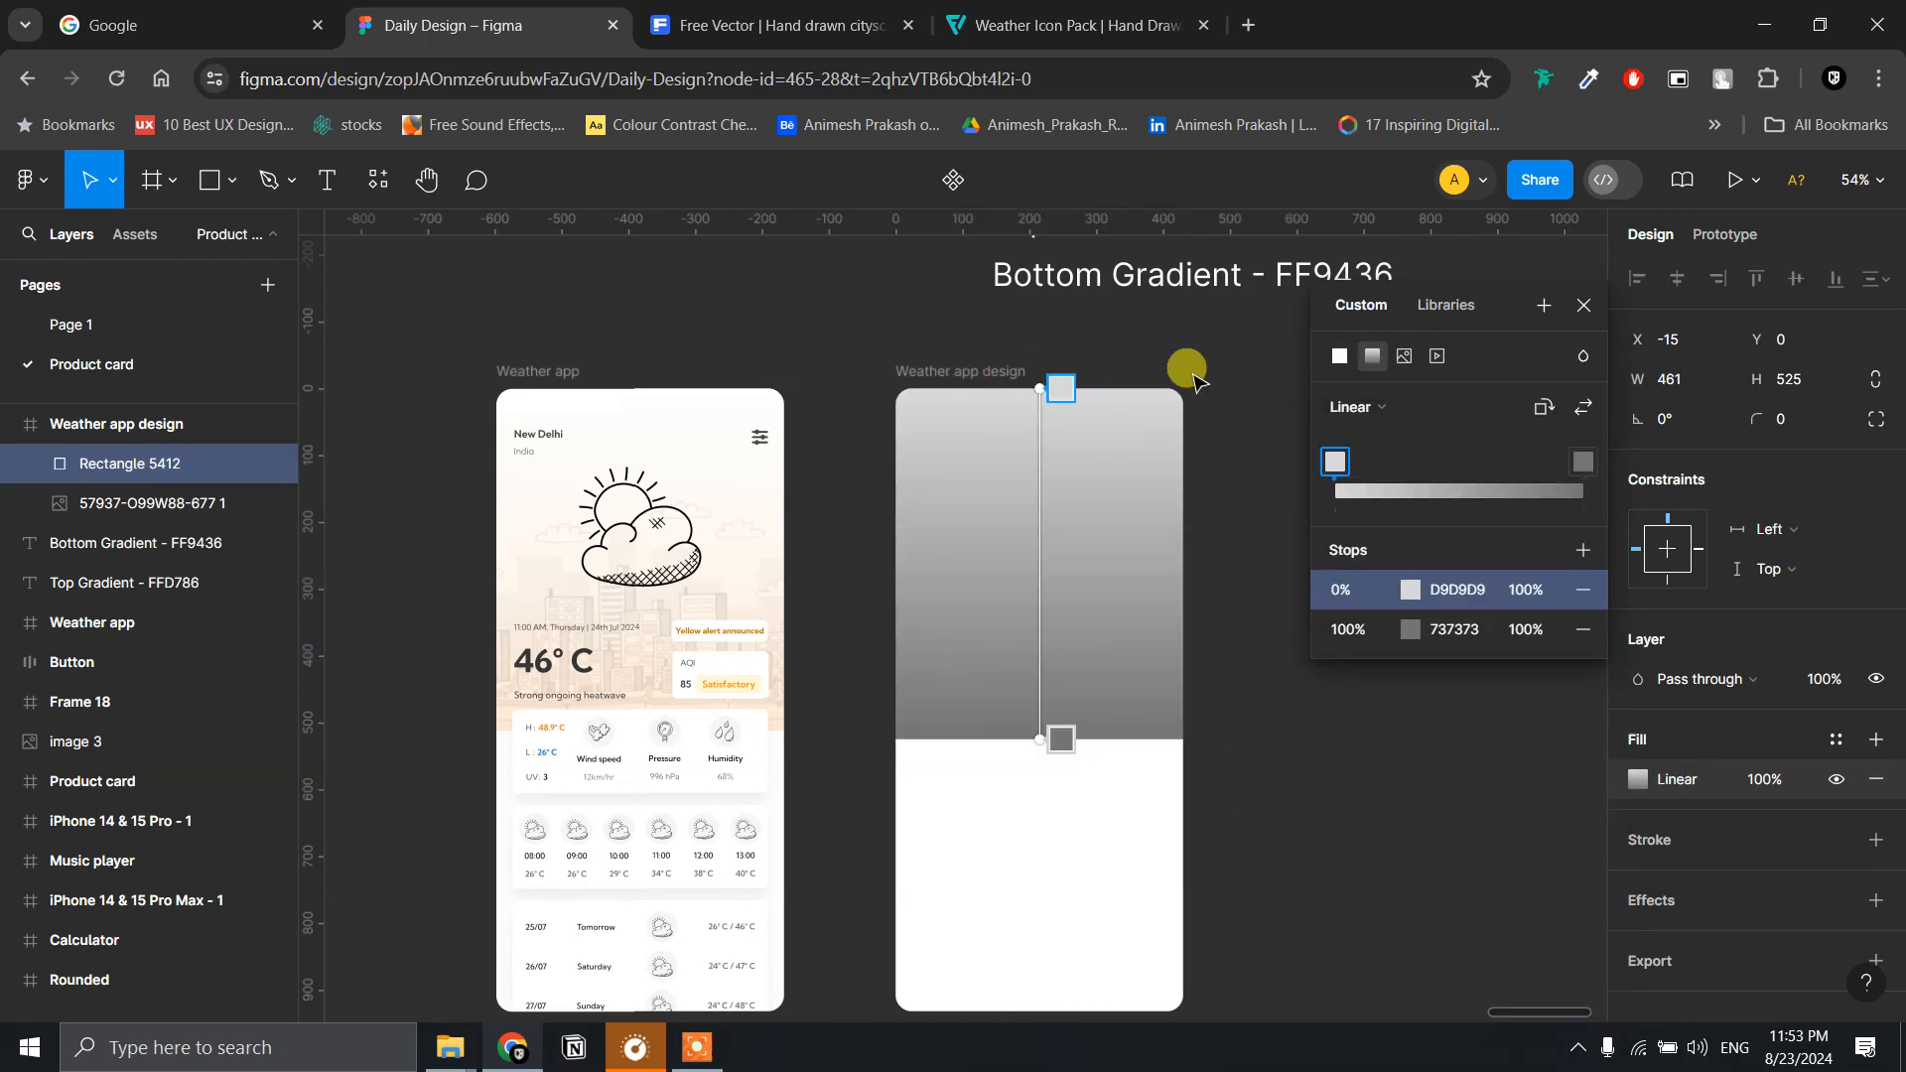
left_click_drag(1109, 397, 1025, 505)
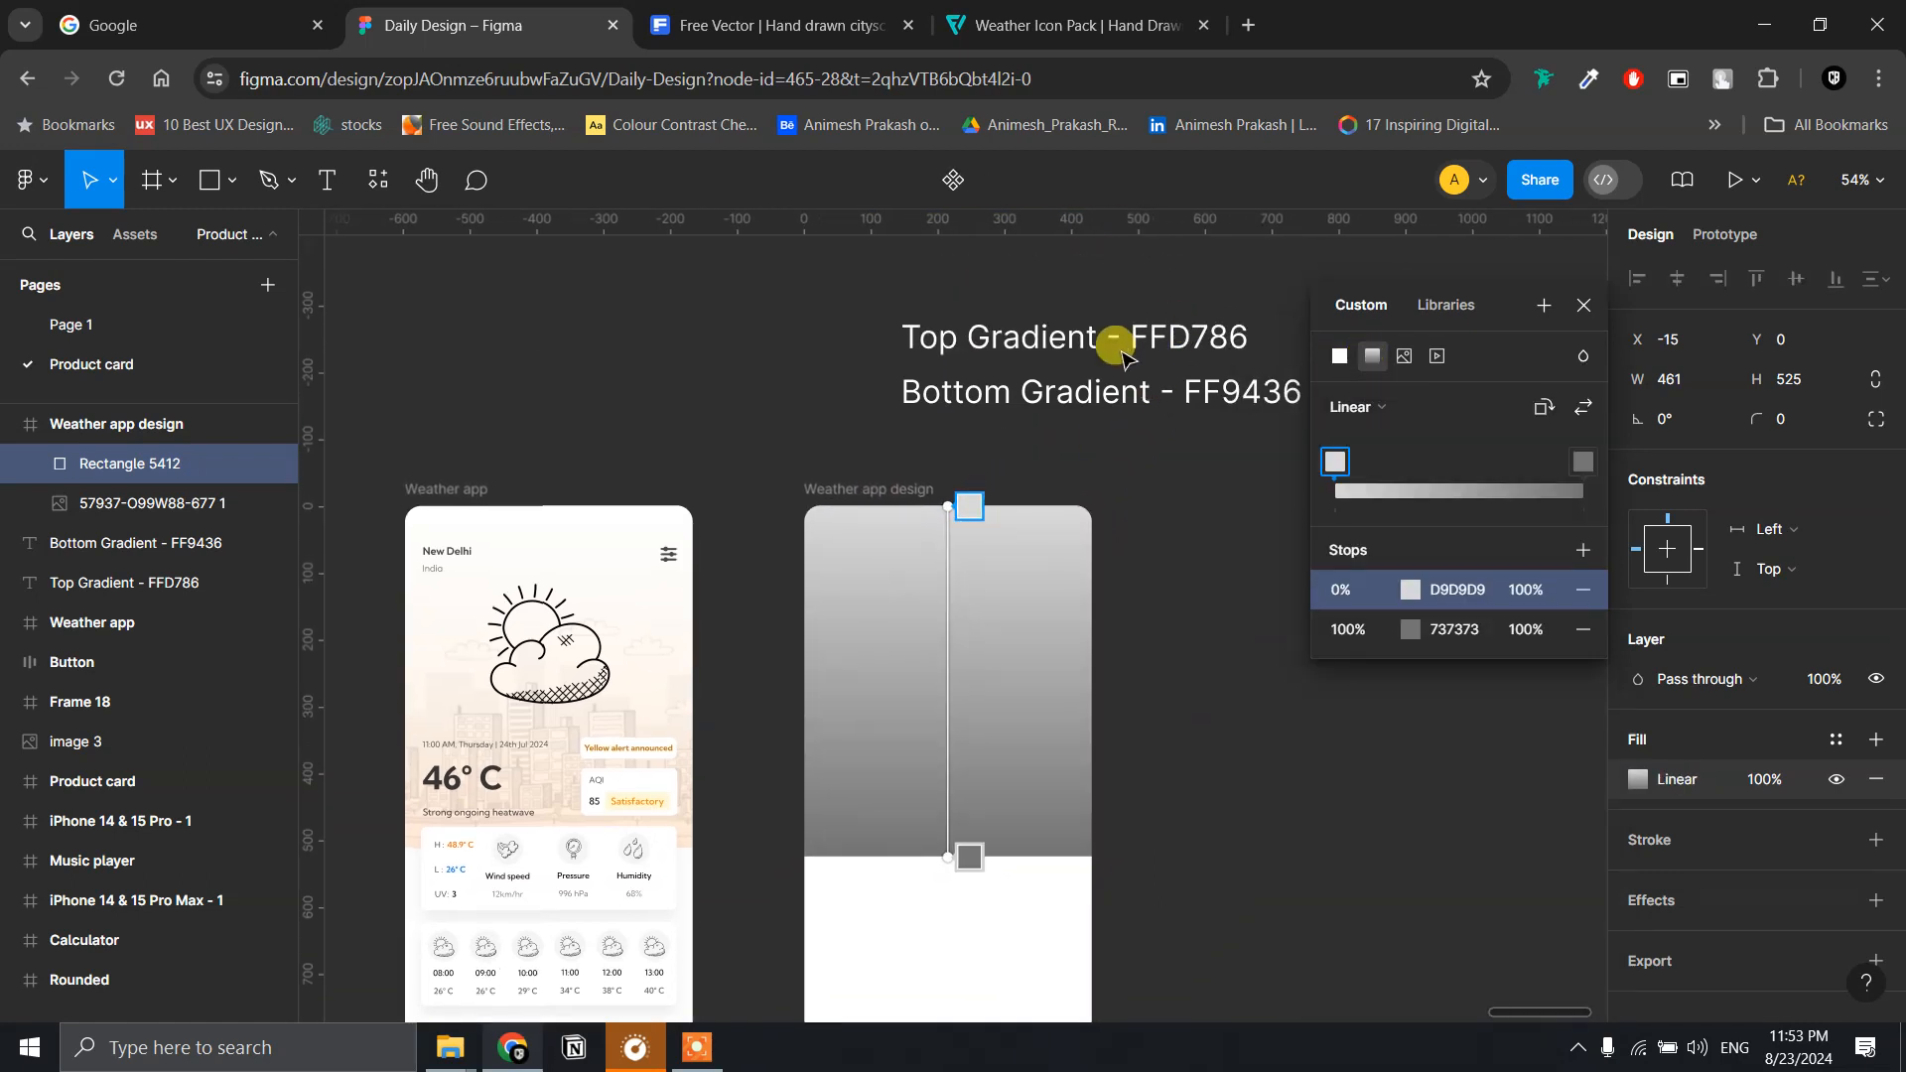
- Set the rectangle's gradient stops to FFD786 at 0% and FF9436 at 100%
left_click(1454, 590)
type("ffd786")
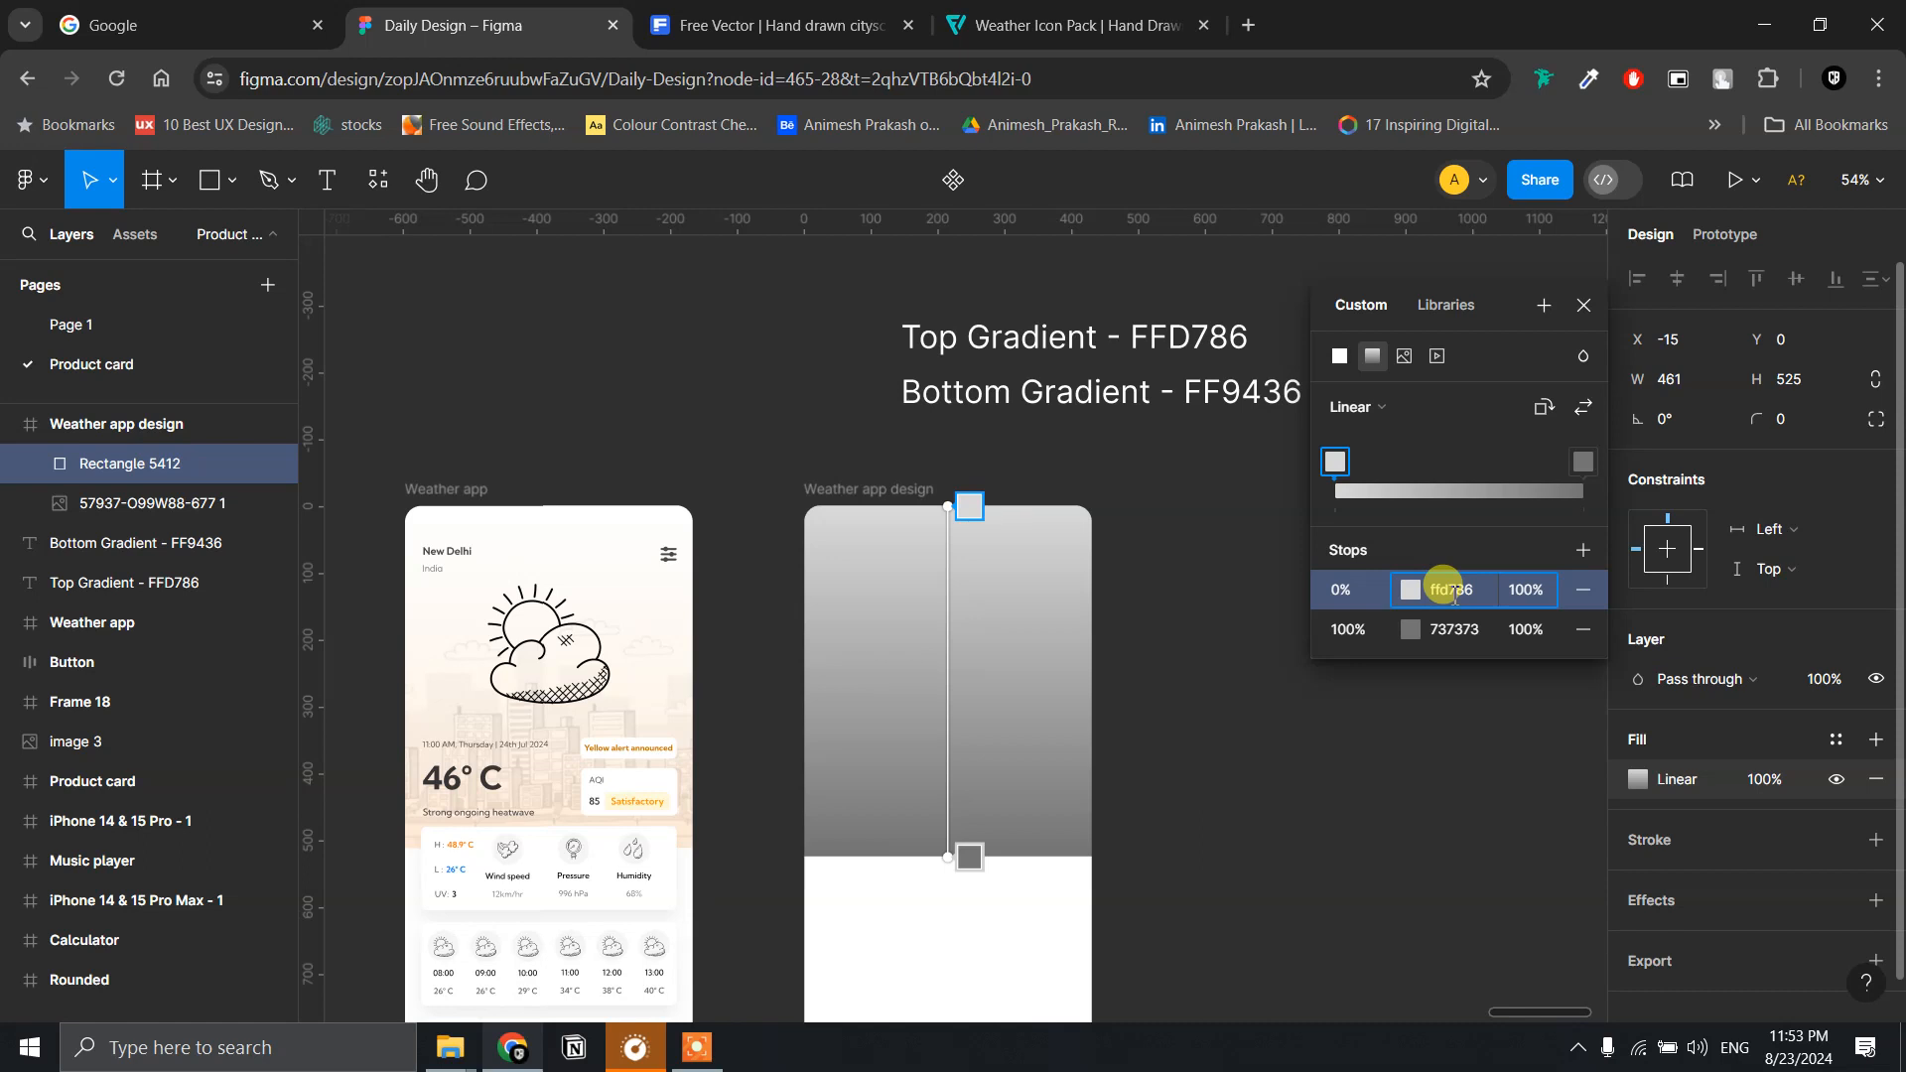
key("Return")
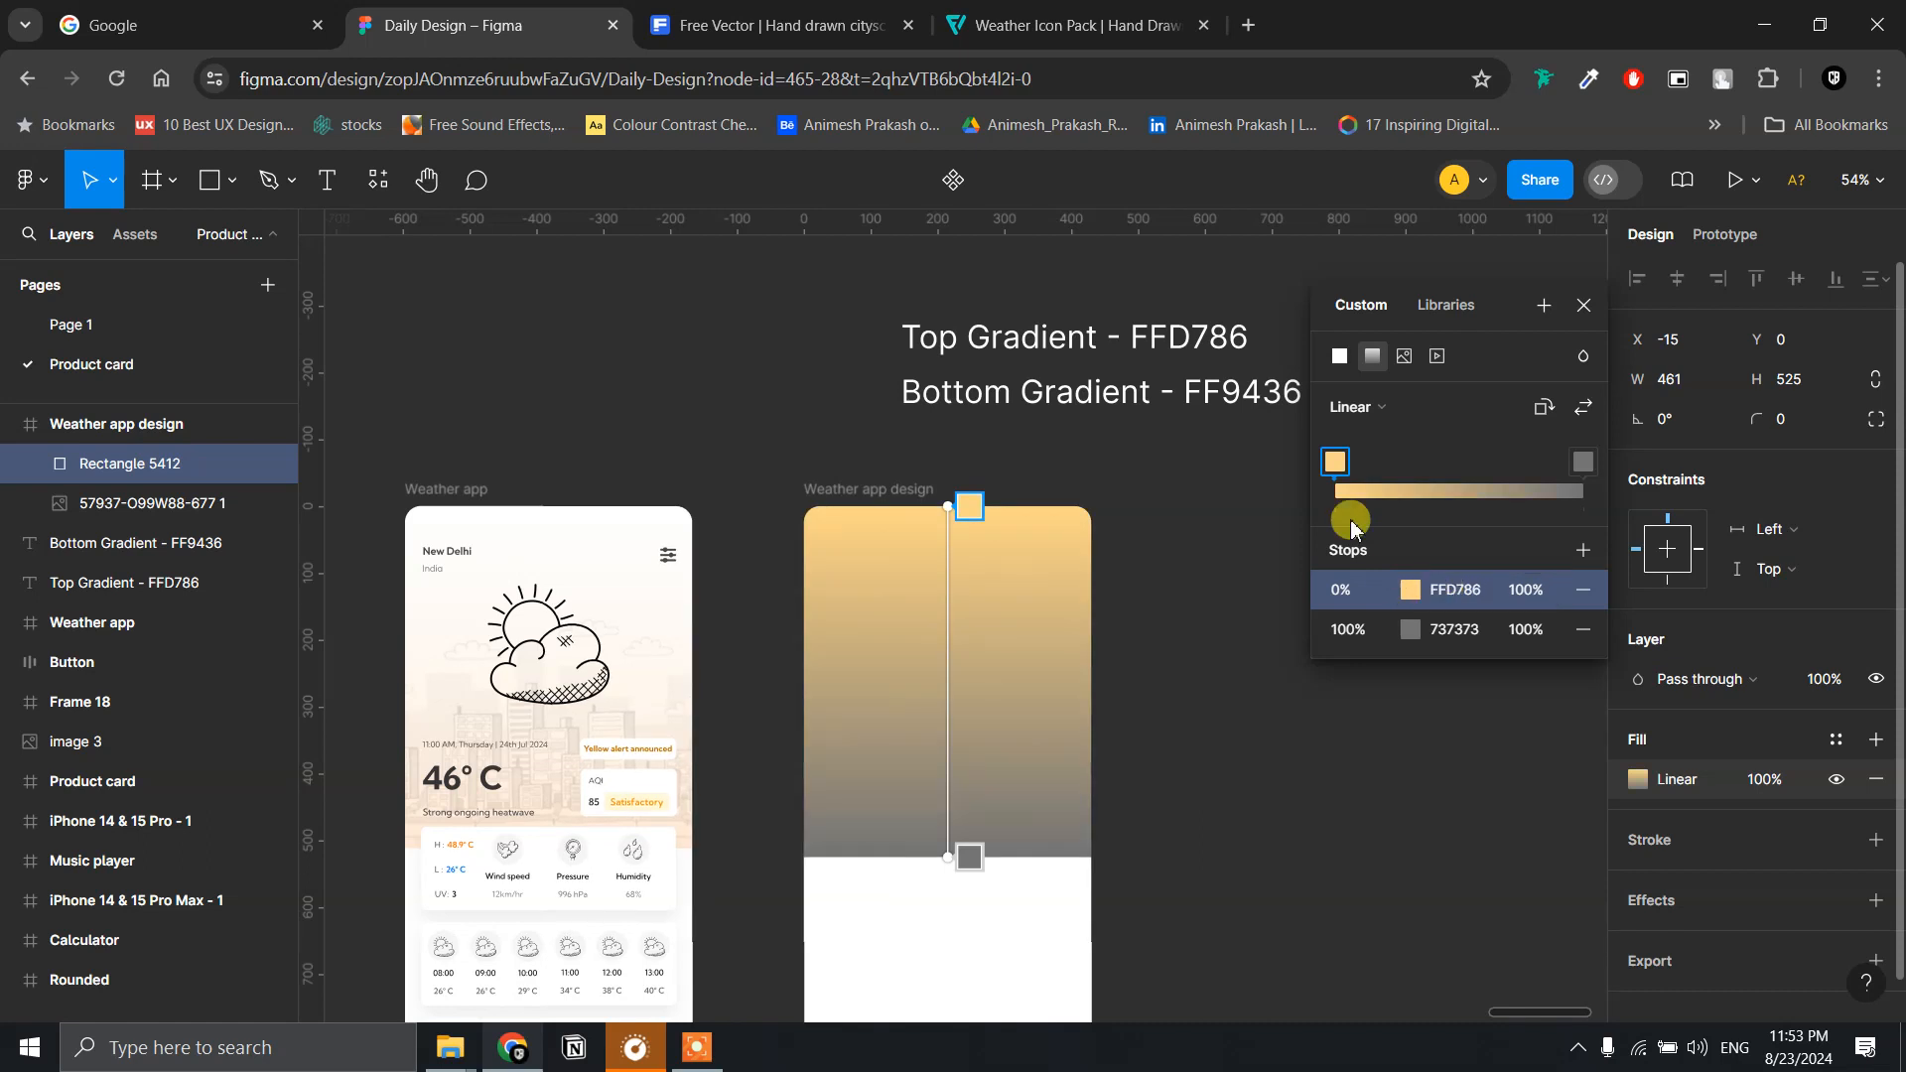
left_click(1444, 629)
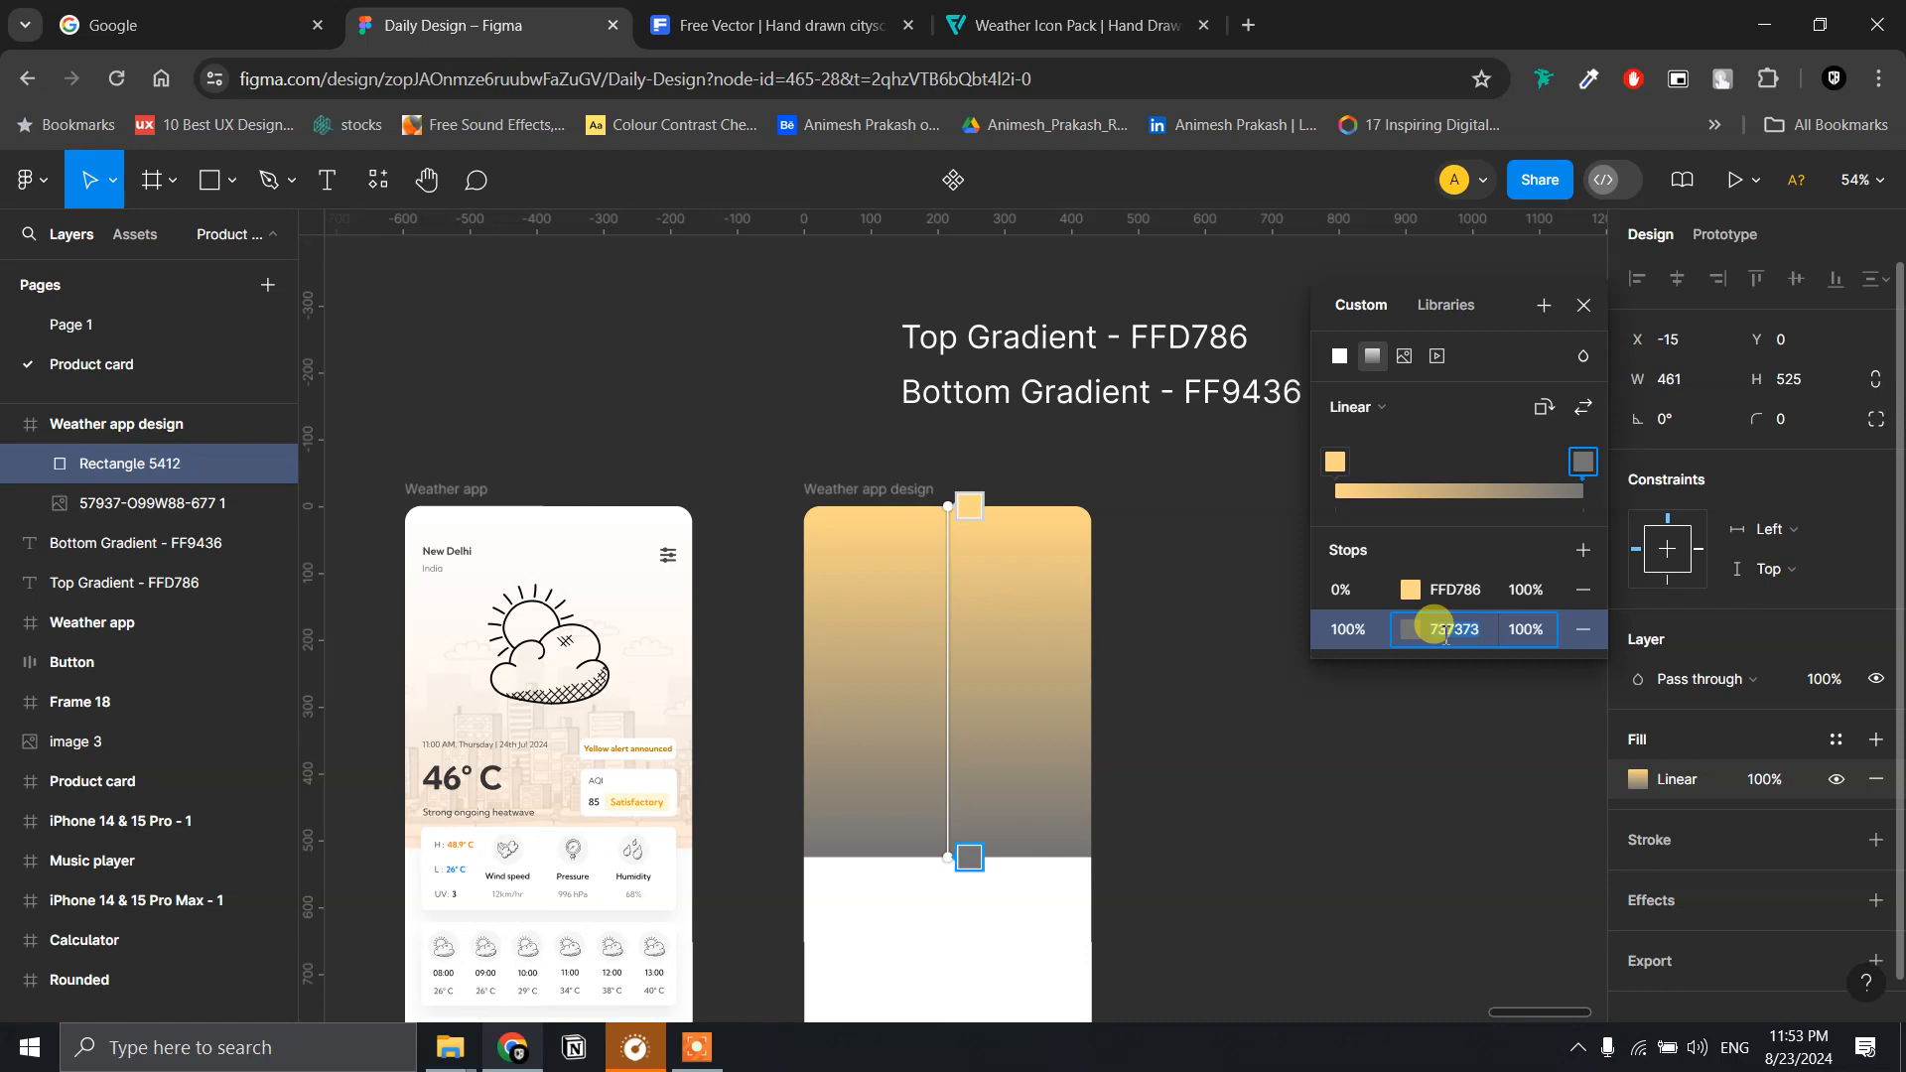
type("FF9436")
key("Return")
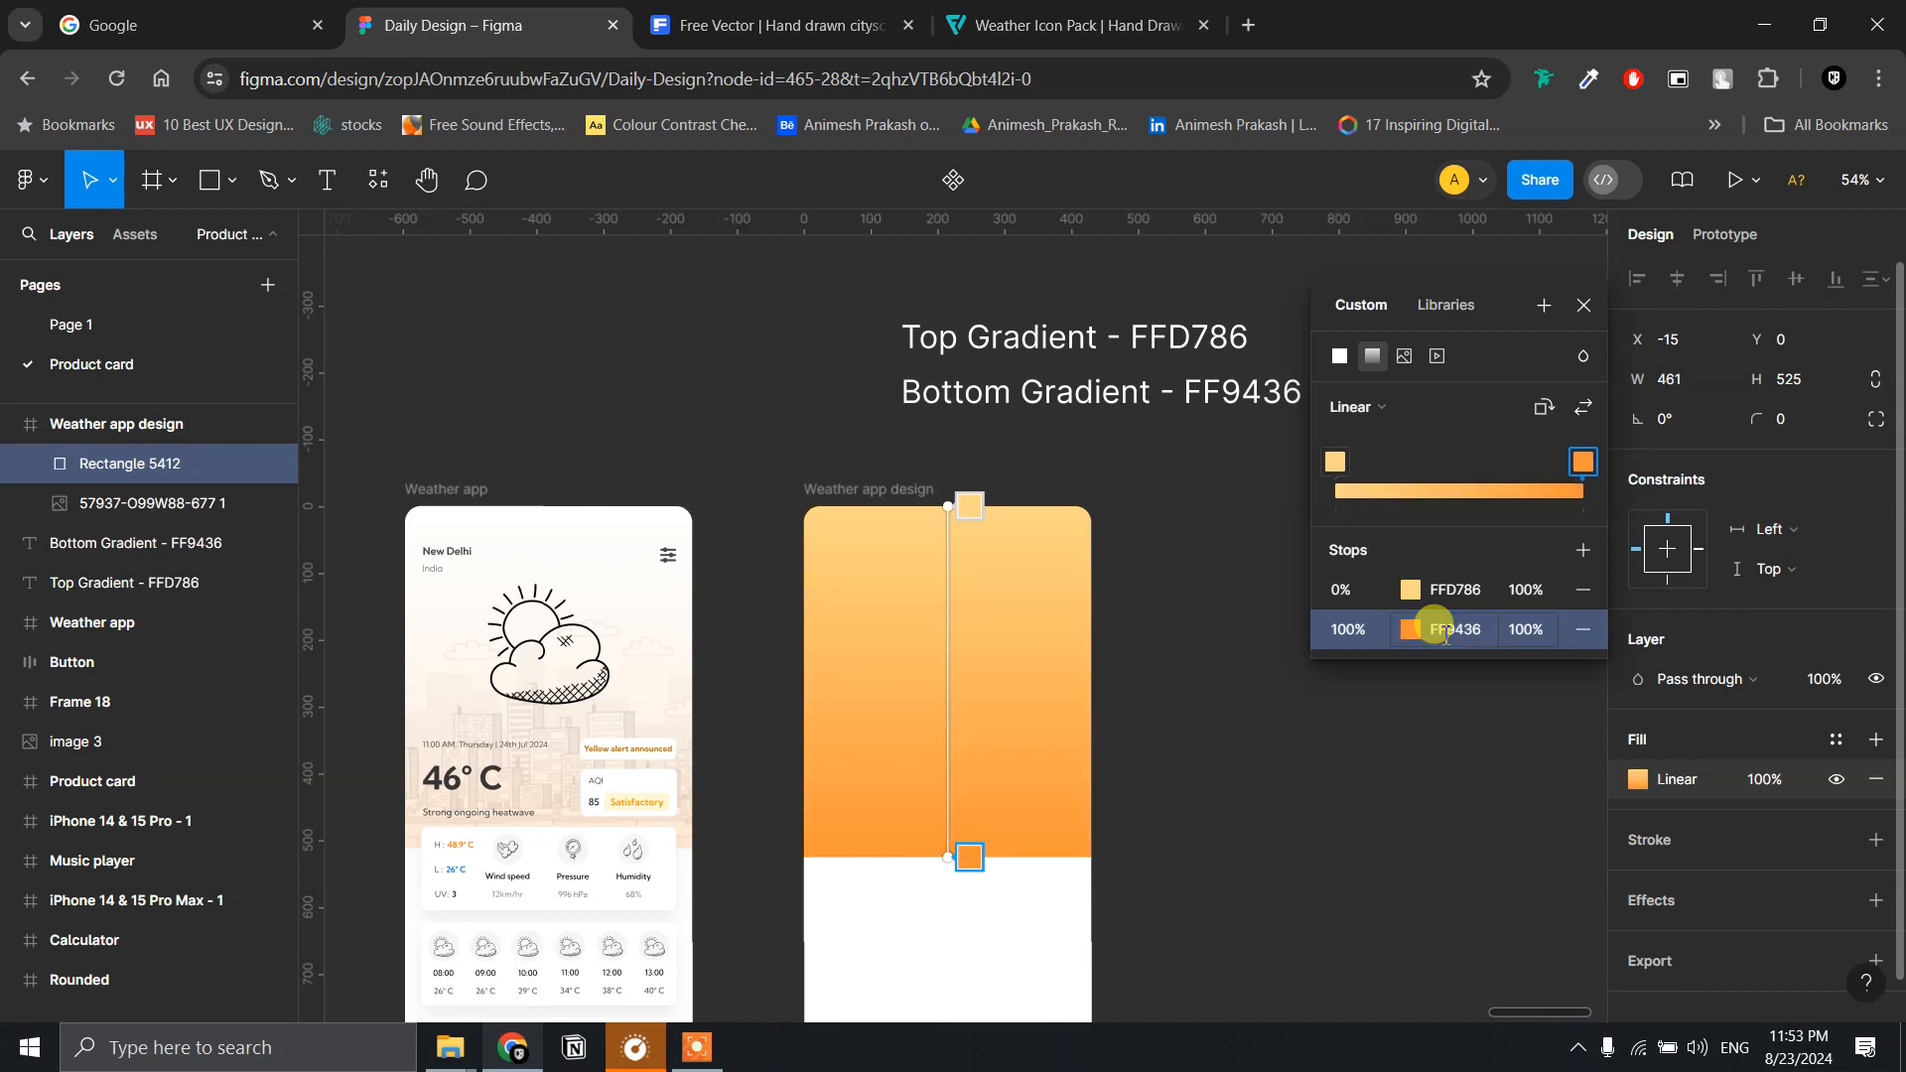
- Set the FFD786 gradient stop's opacity to 0% and the FF9436 stop's opacity to 25%
left_click(1520, 592)
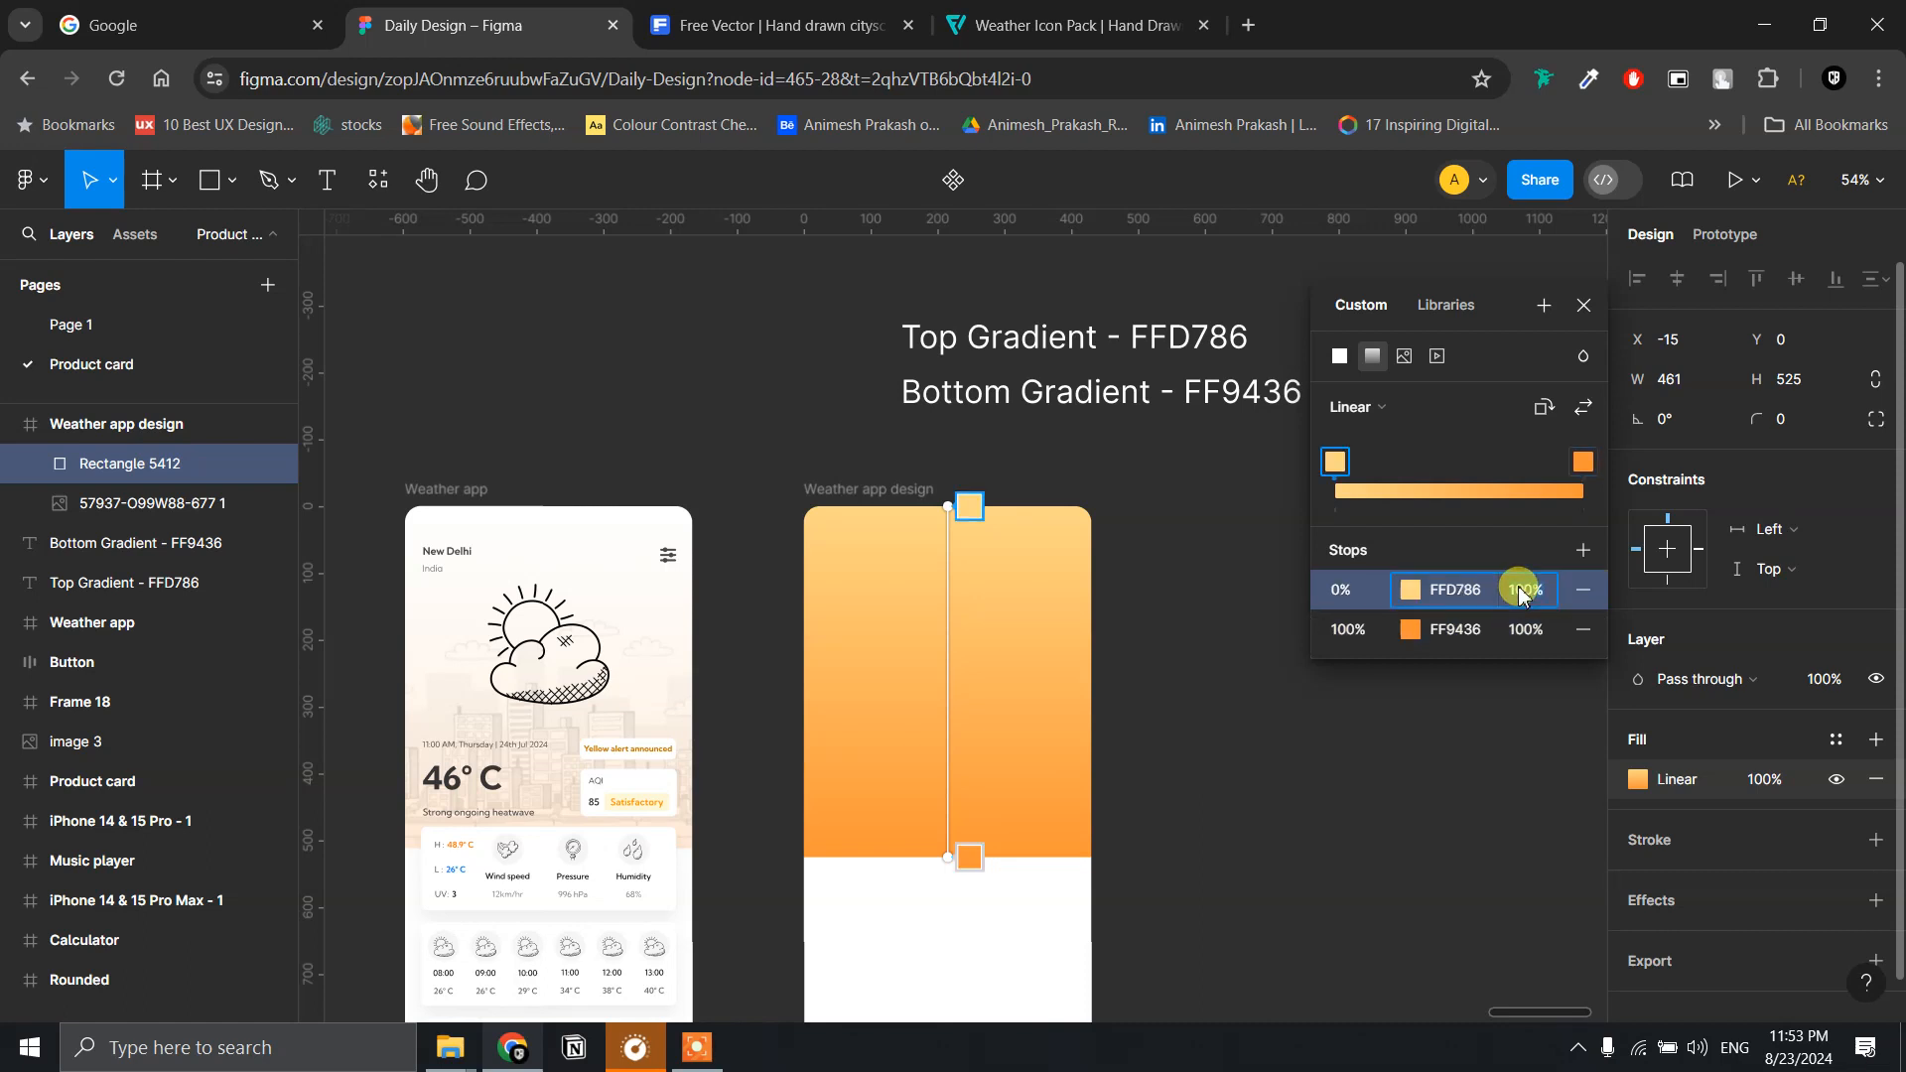
type("0")
key("Return")
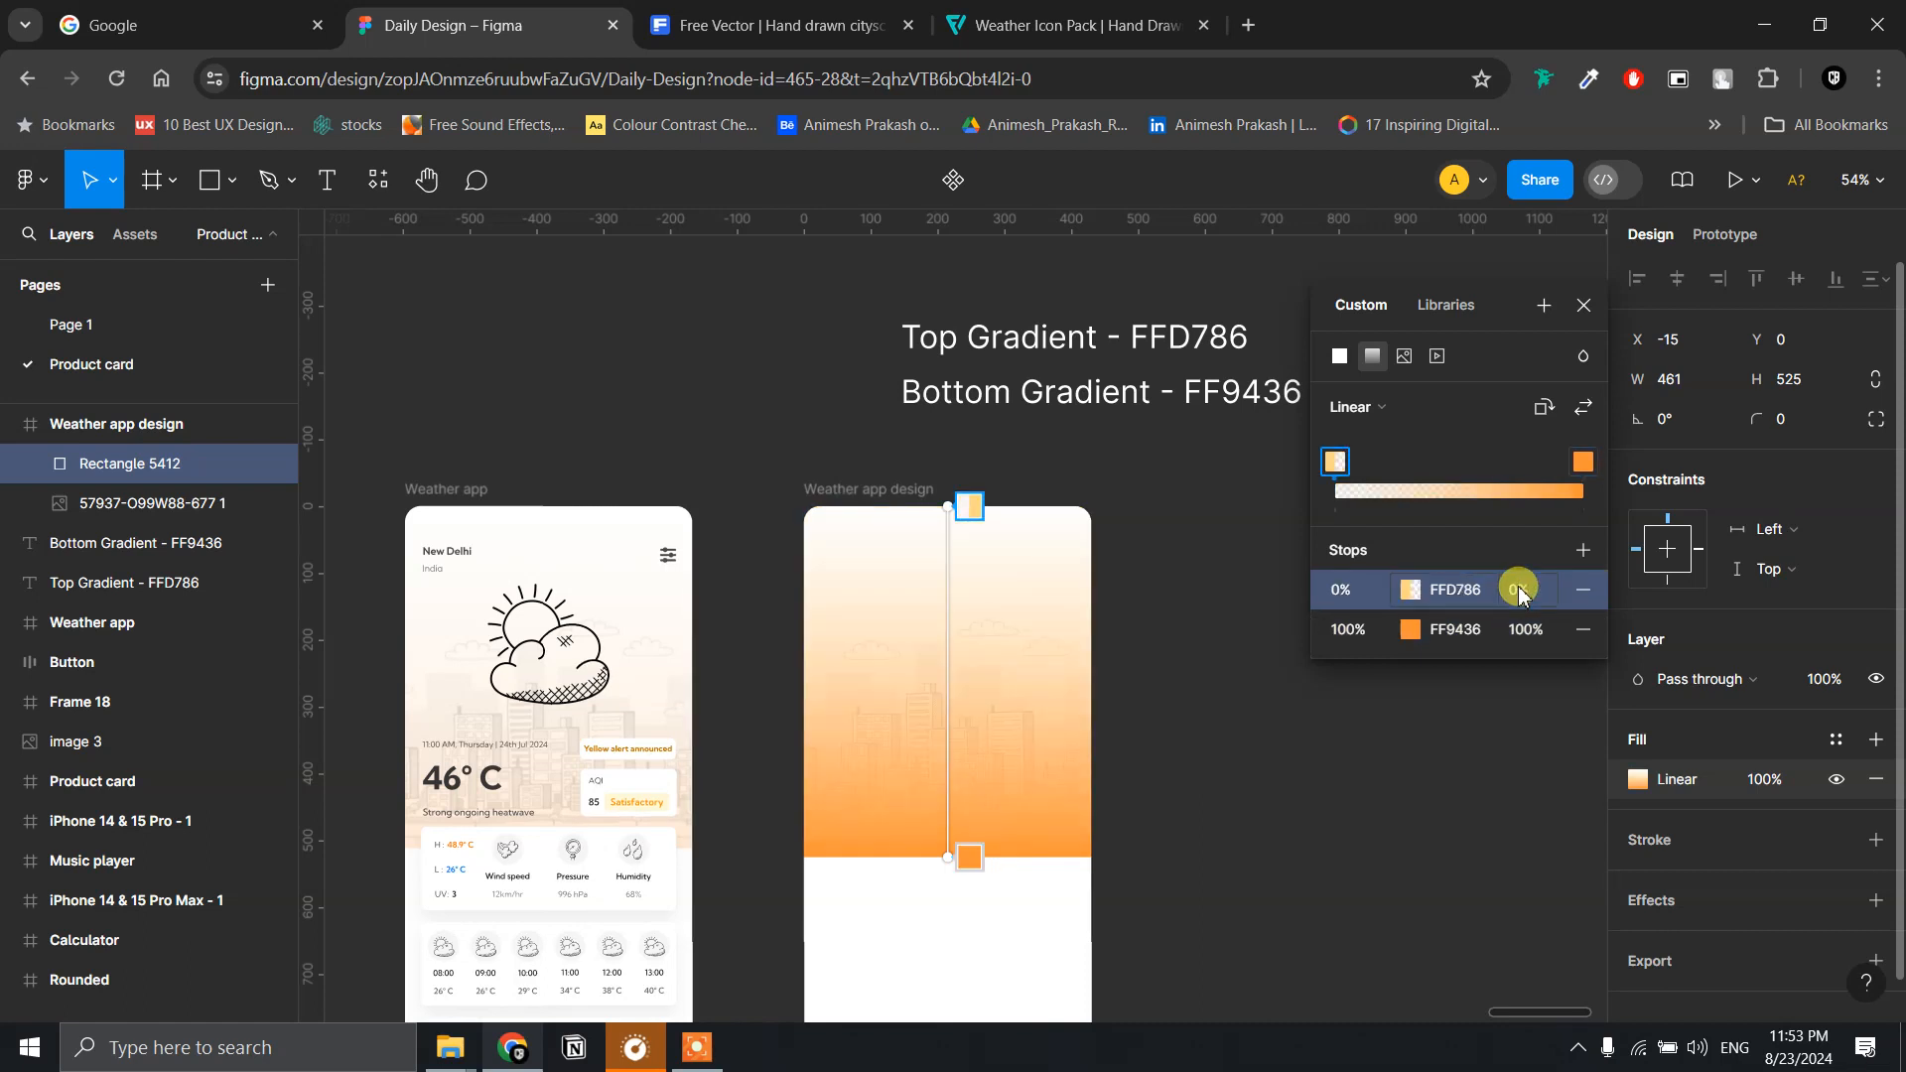
left_click(1526, 639)
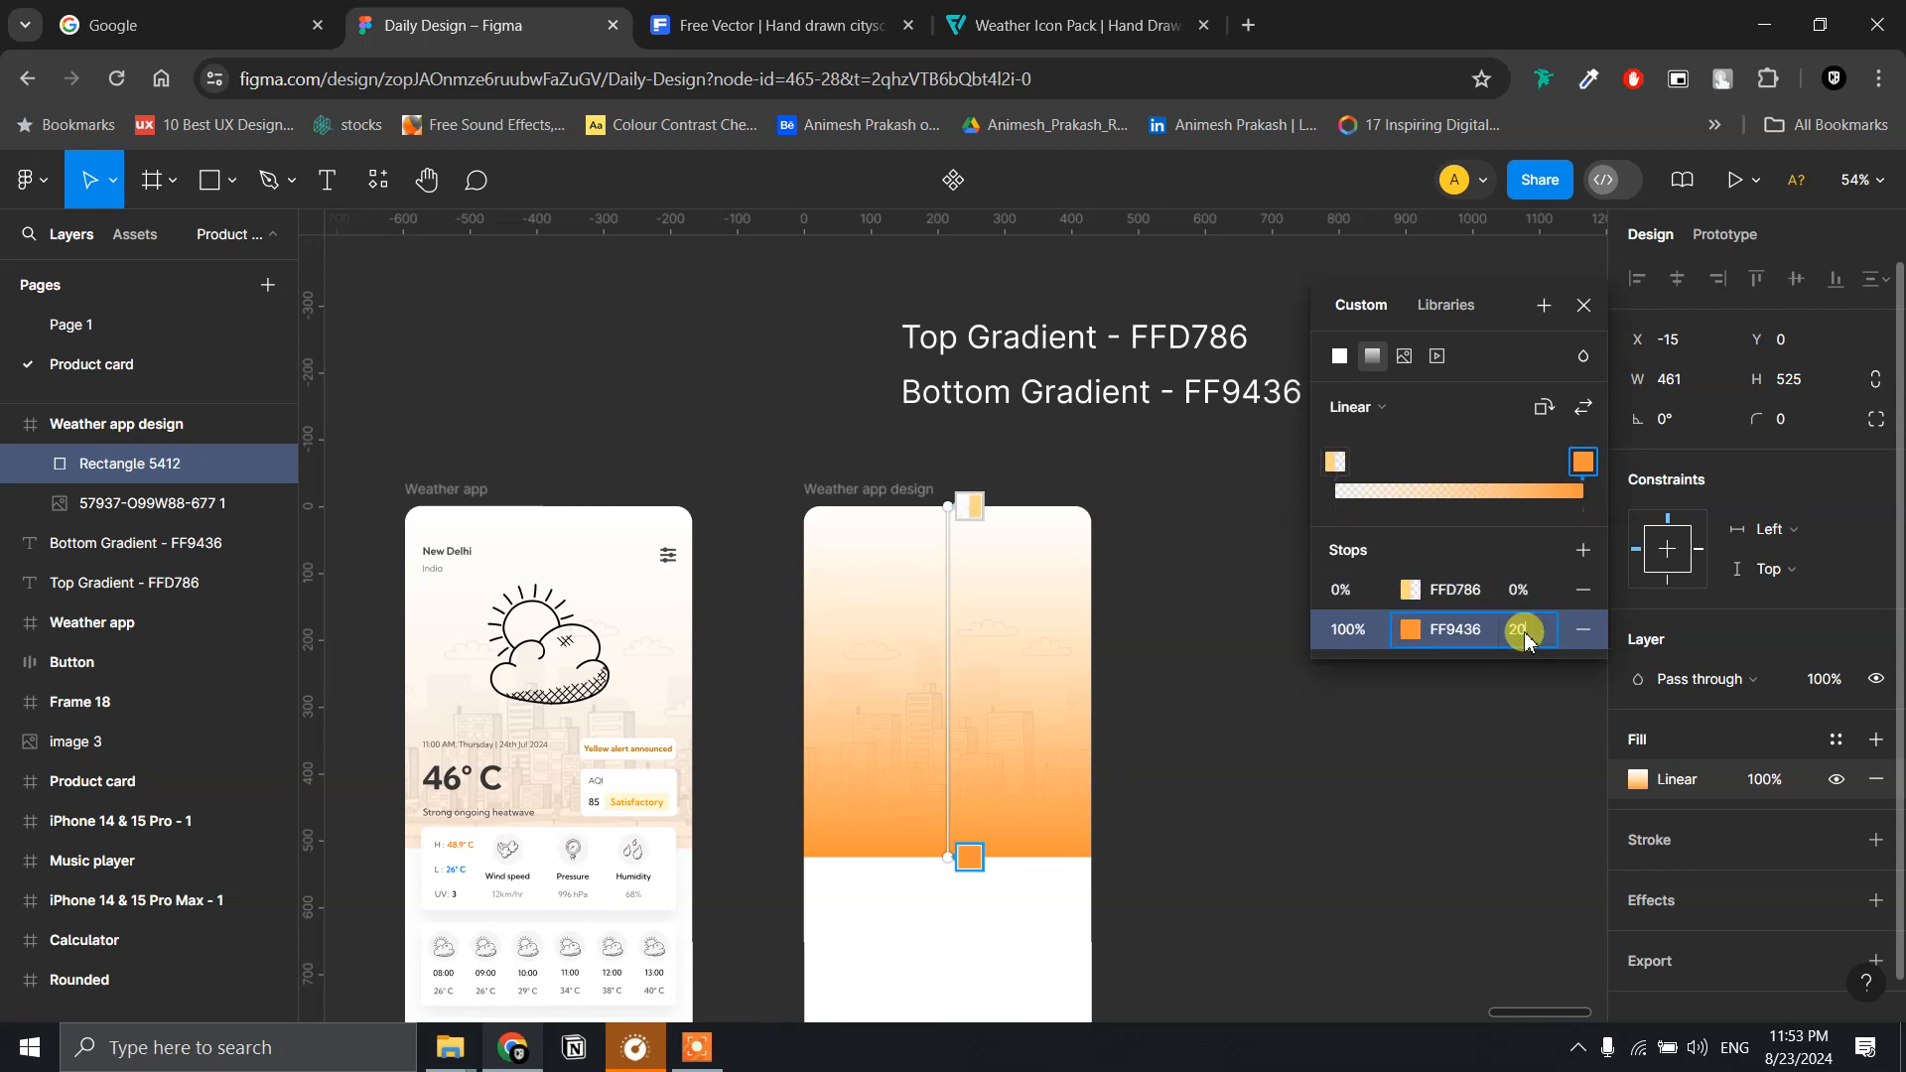
key("Return")
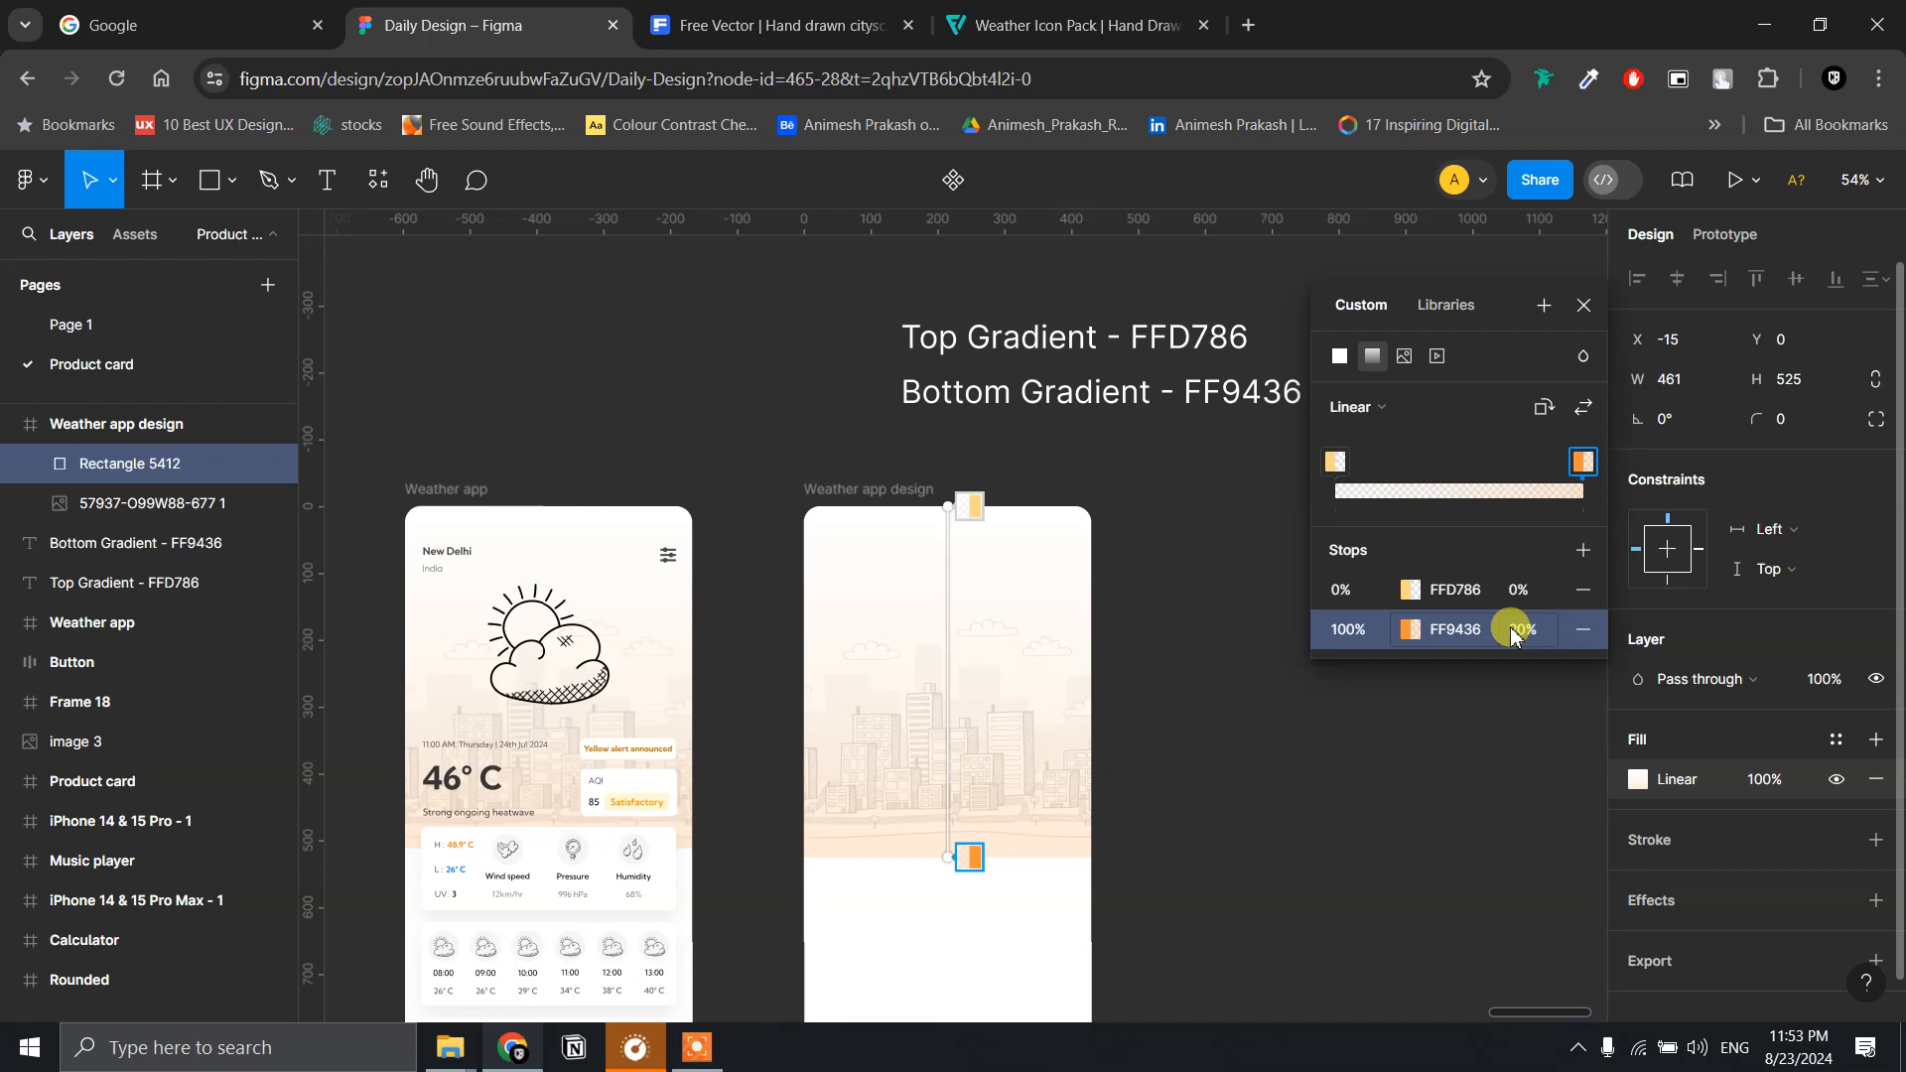
left_click(1524, 633)
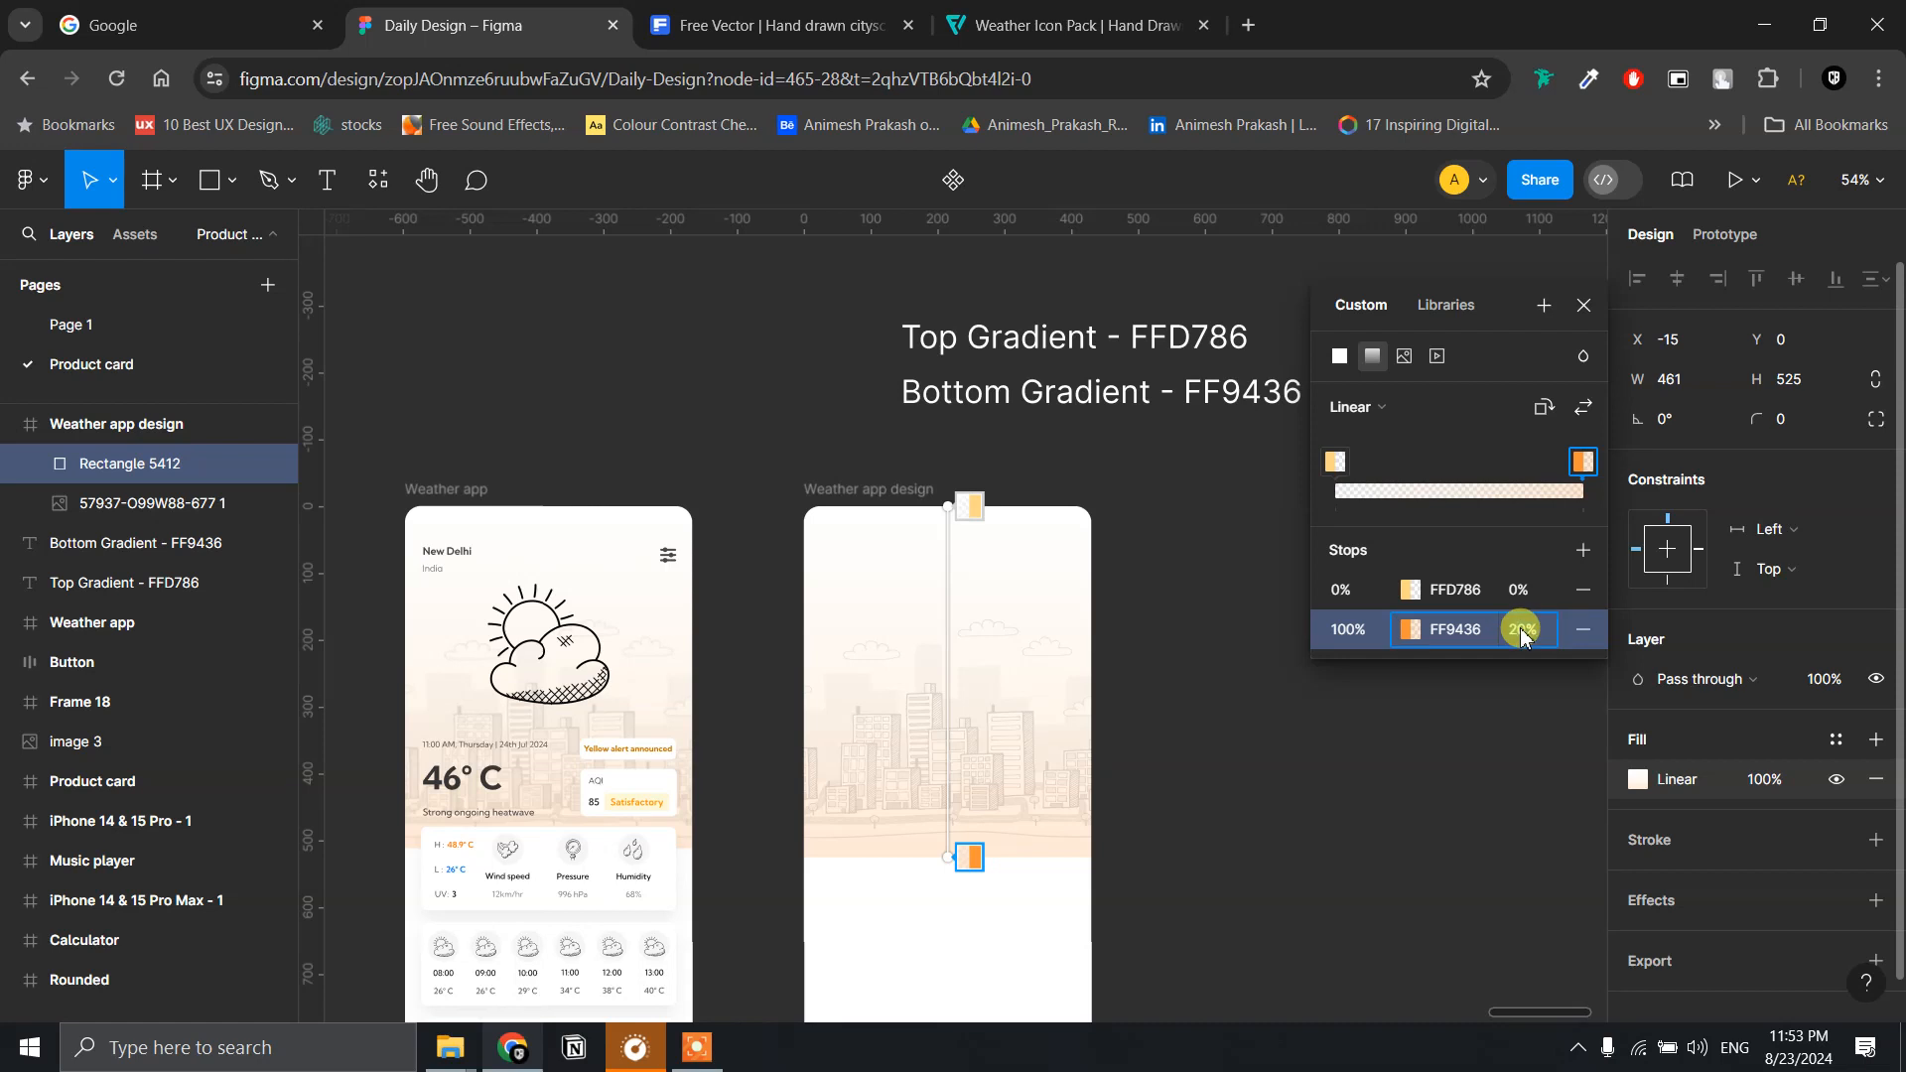
key("Return")
left_click(1524, 644)
key("Return")
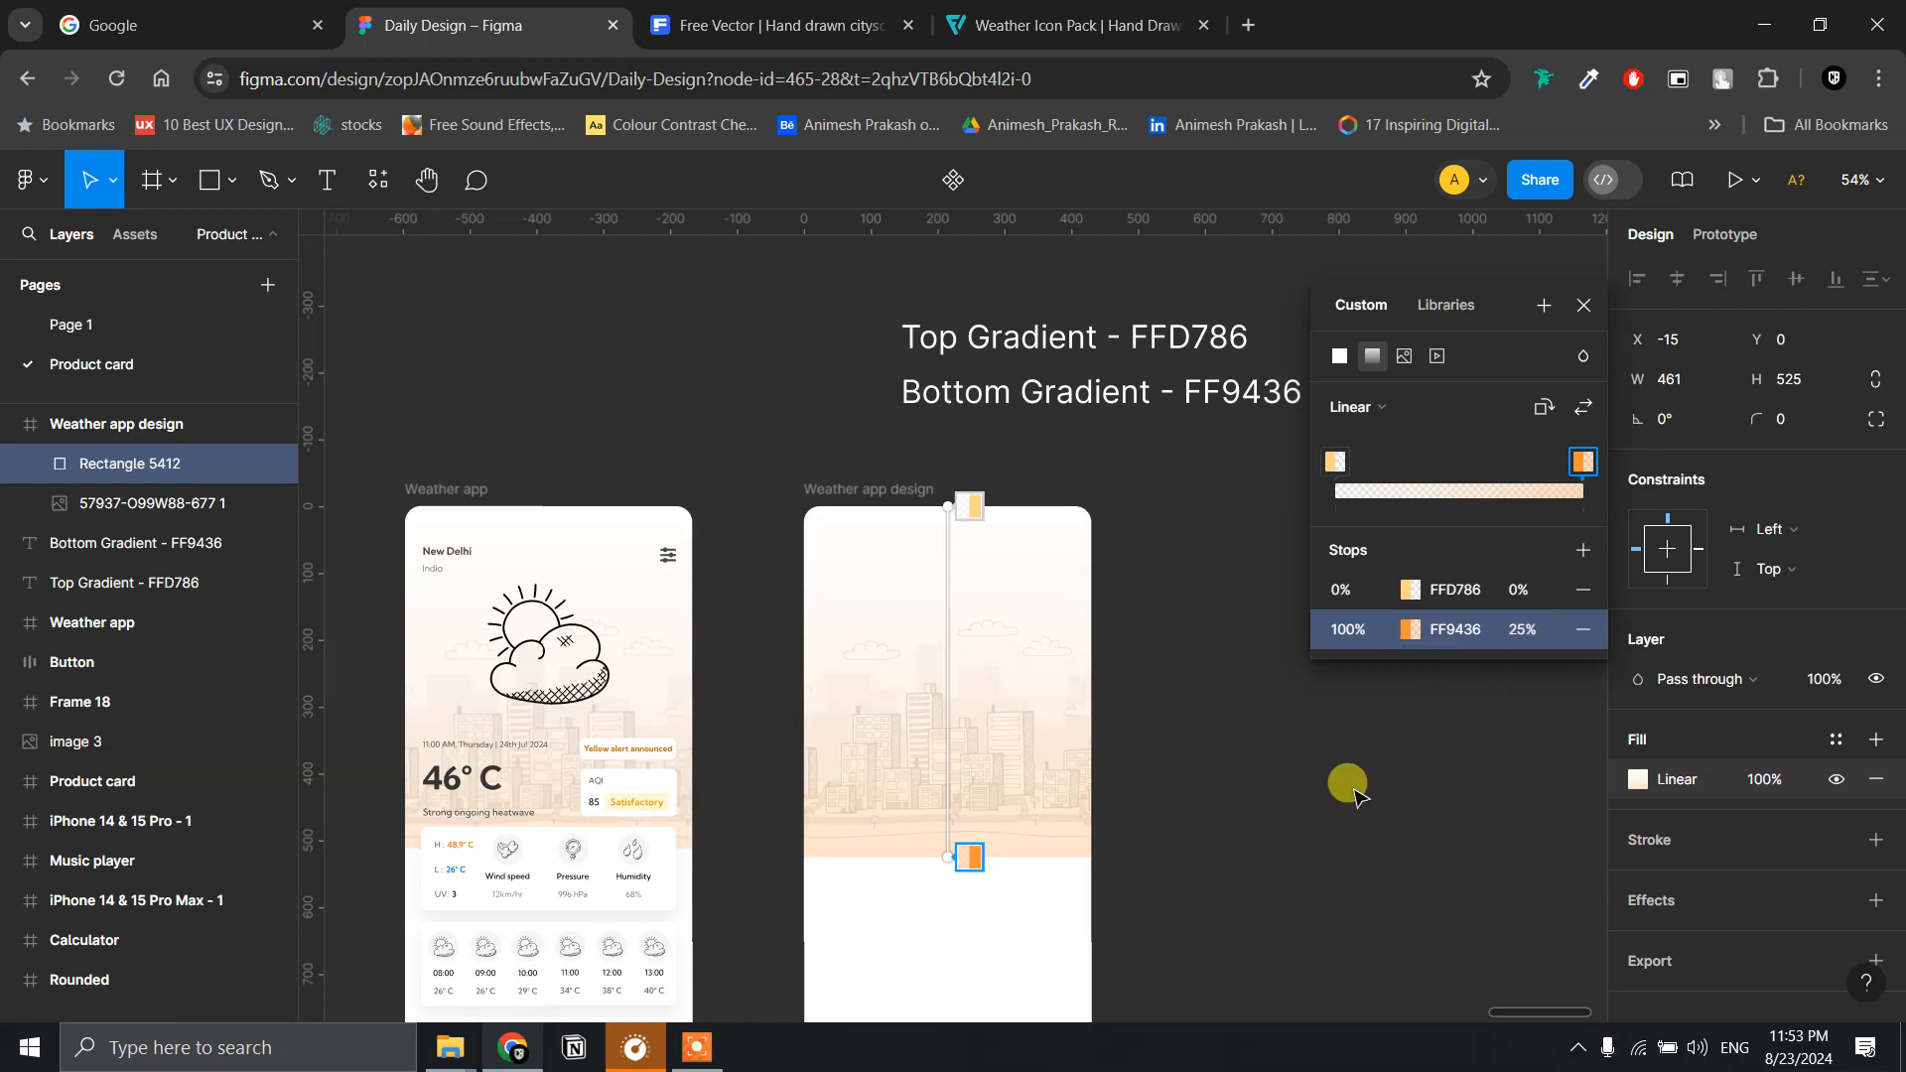
key("Escape")
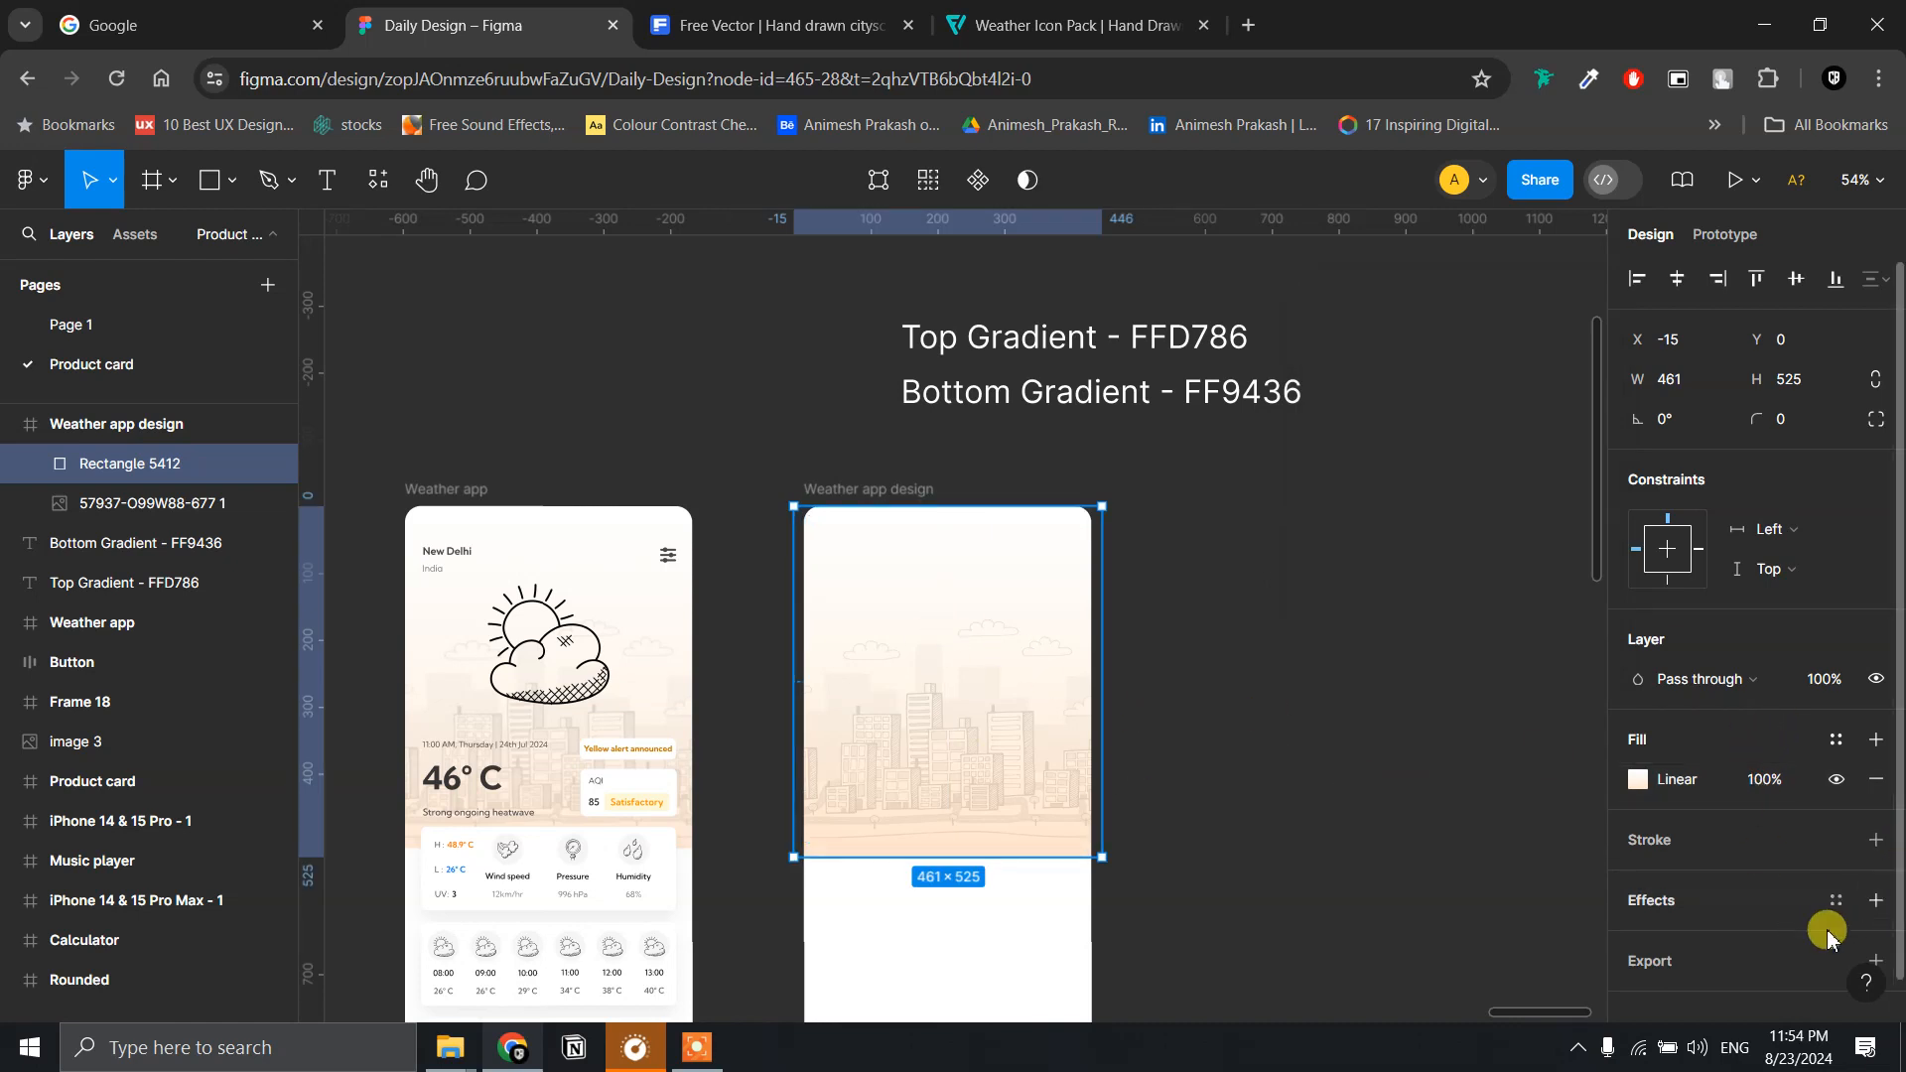
- Add a background blur effect with a blur of 4 to the gradient rectangle
left_click(1882, 900)
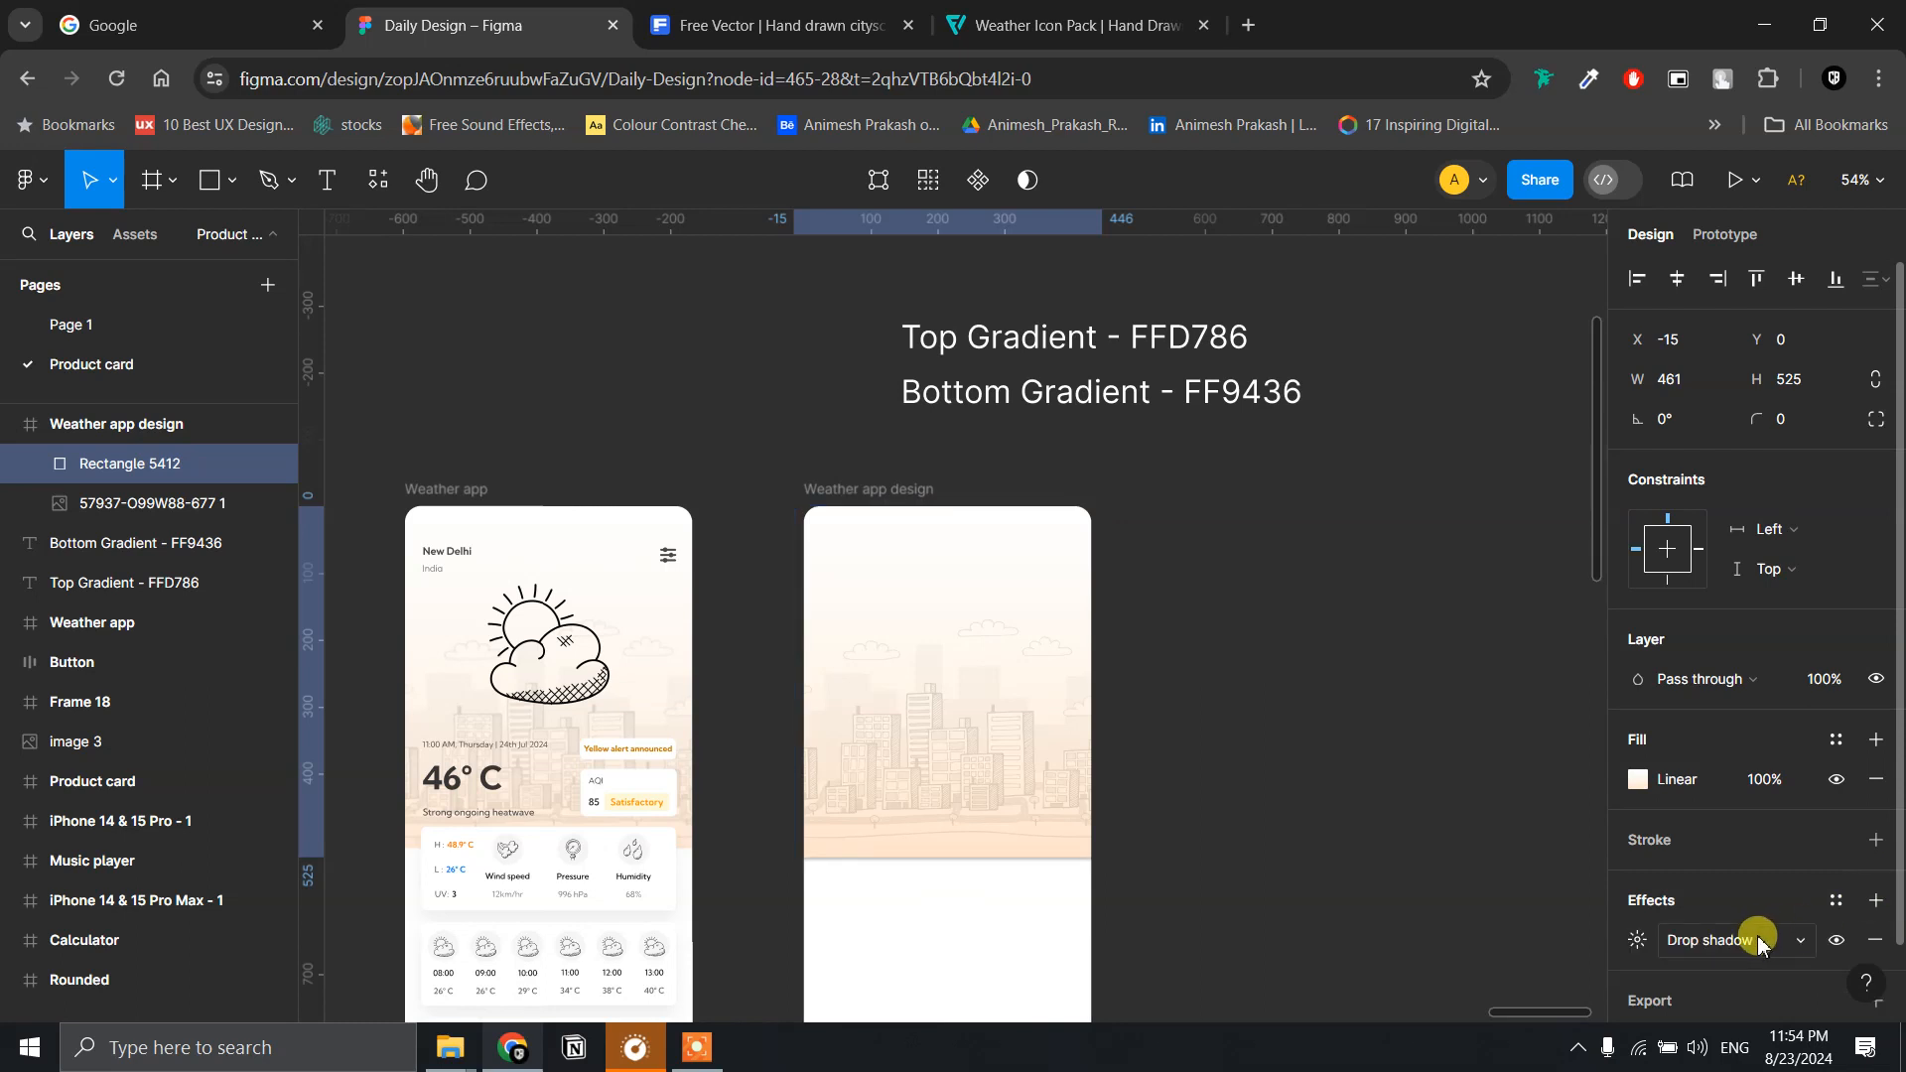
scroll(1687, 854, "down", 1)
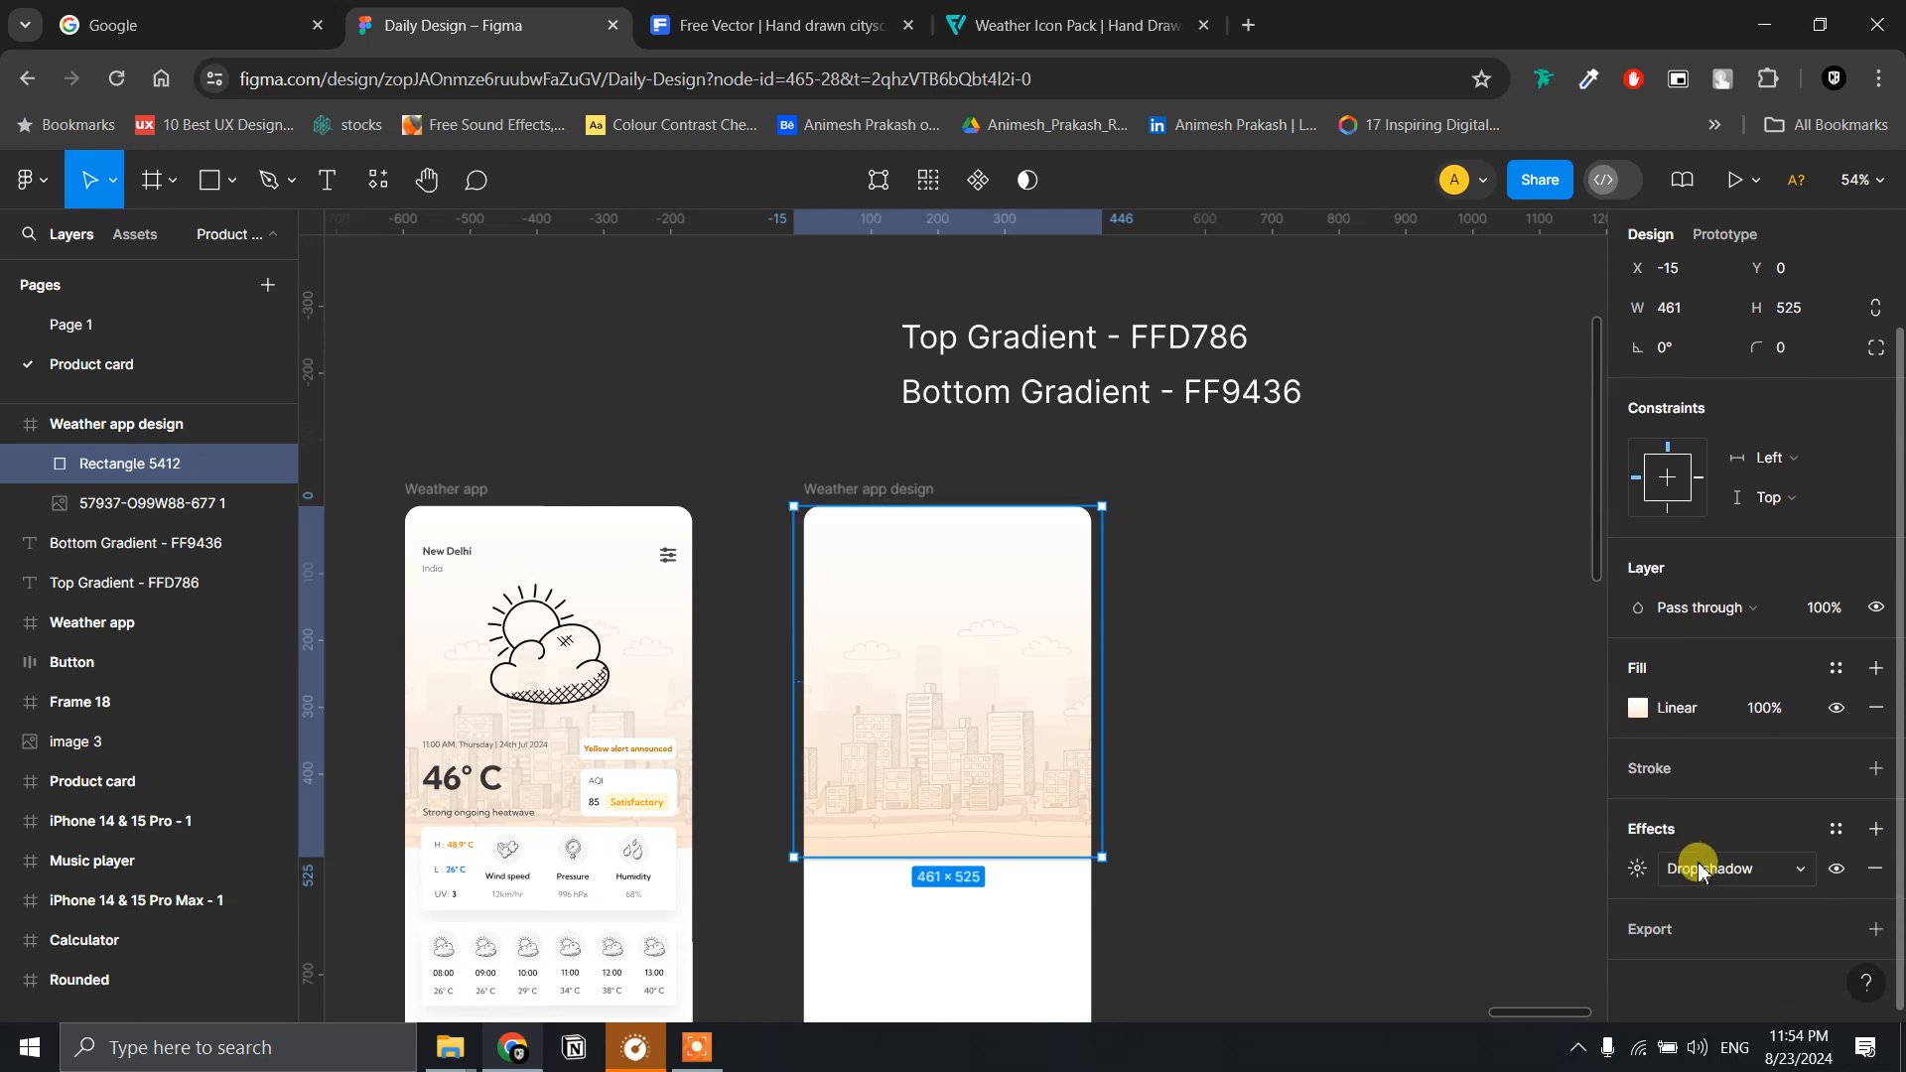
left_click(1783, 866)
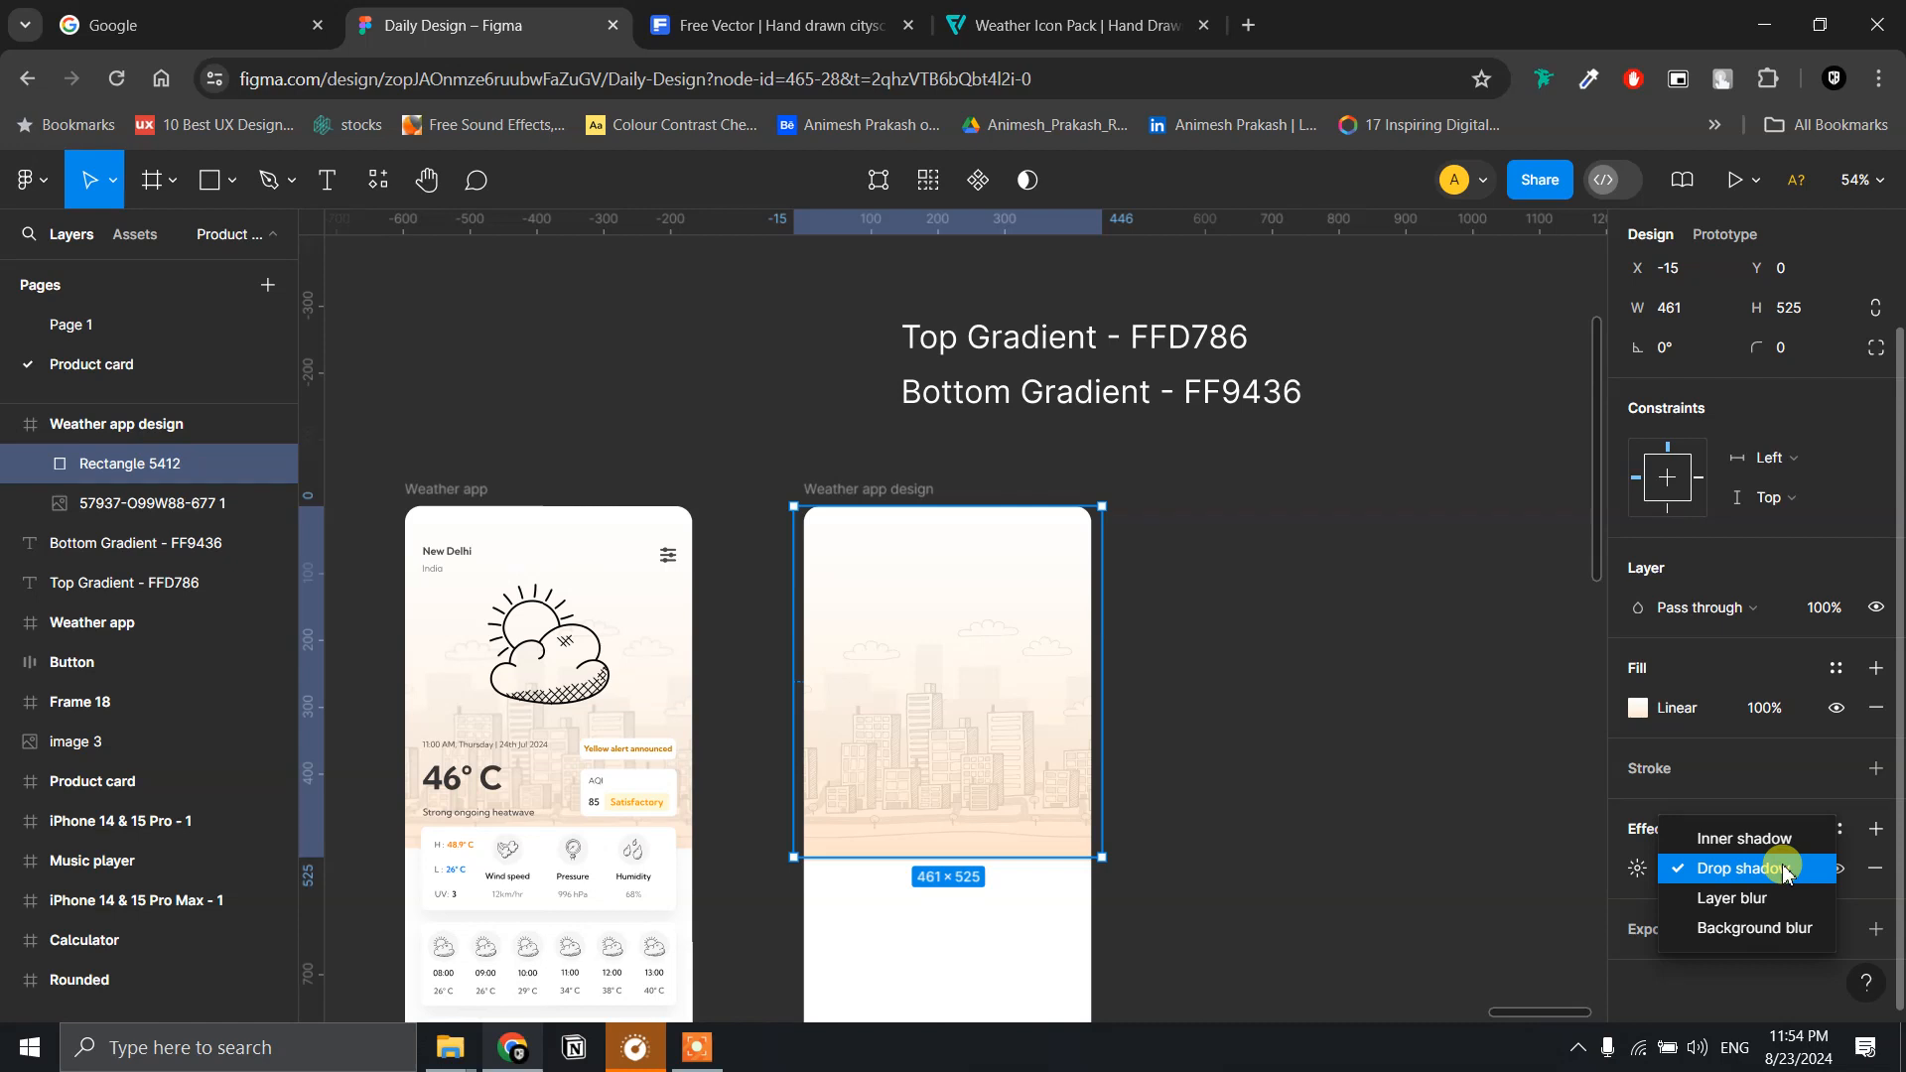
left_click(1773, 928)
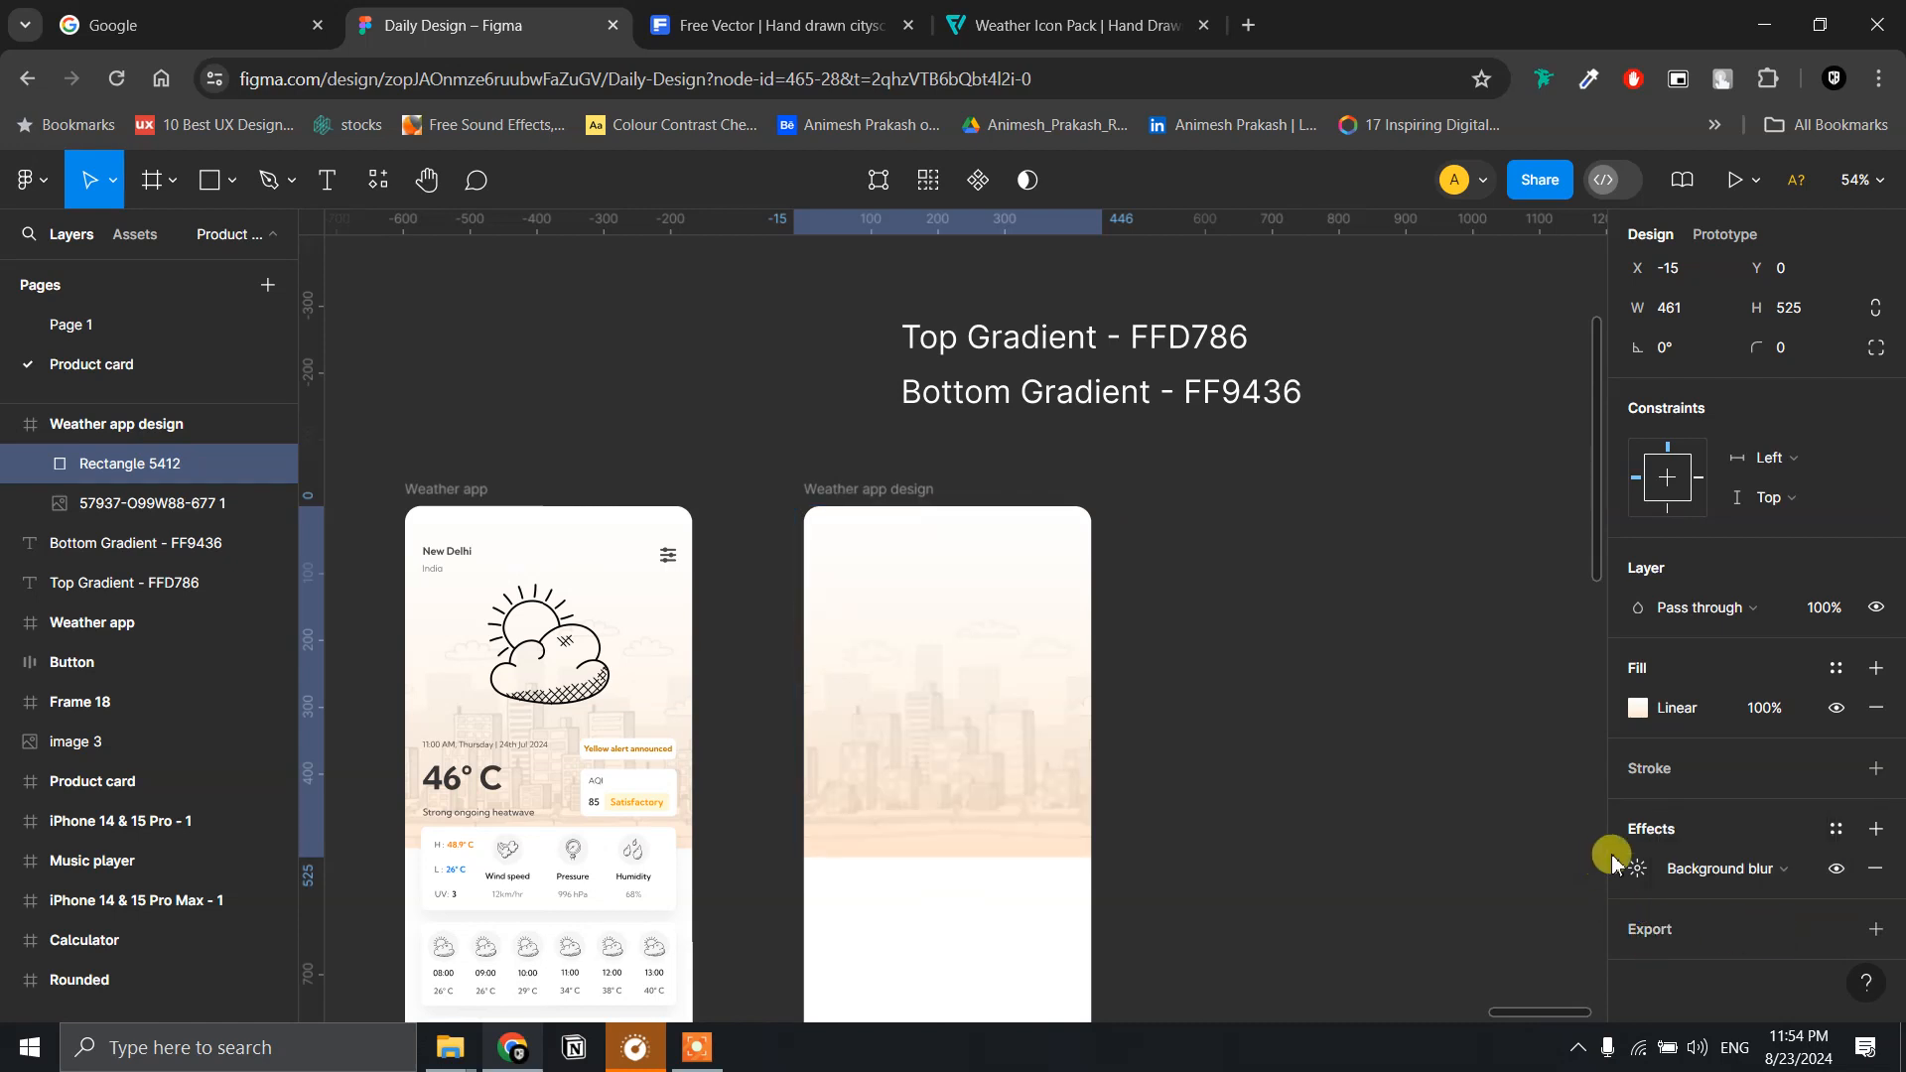
left_click(1652, 867)
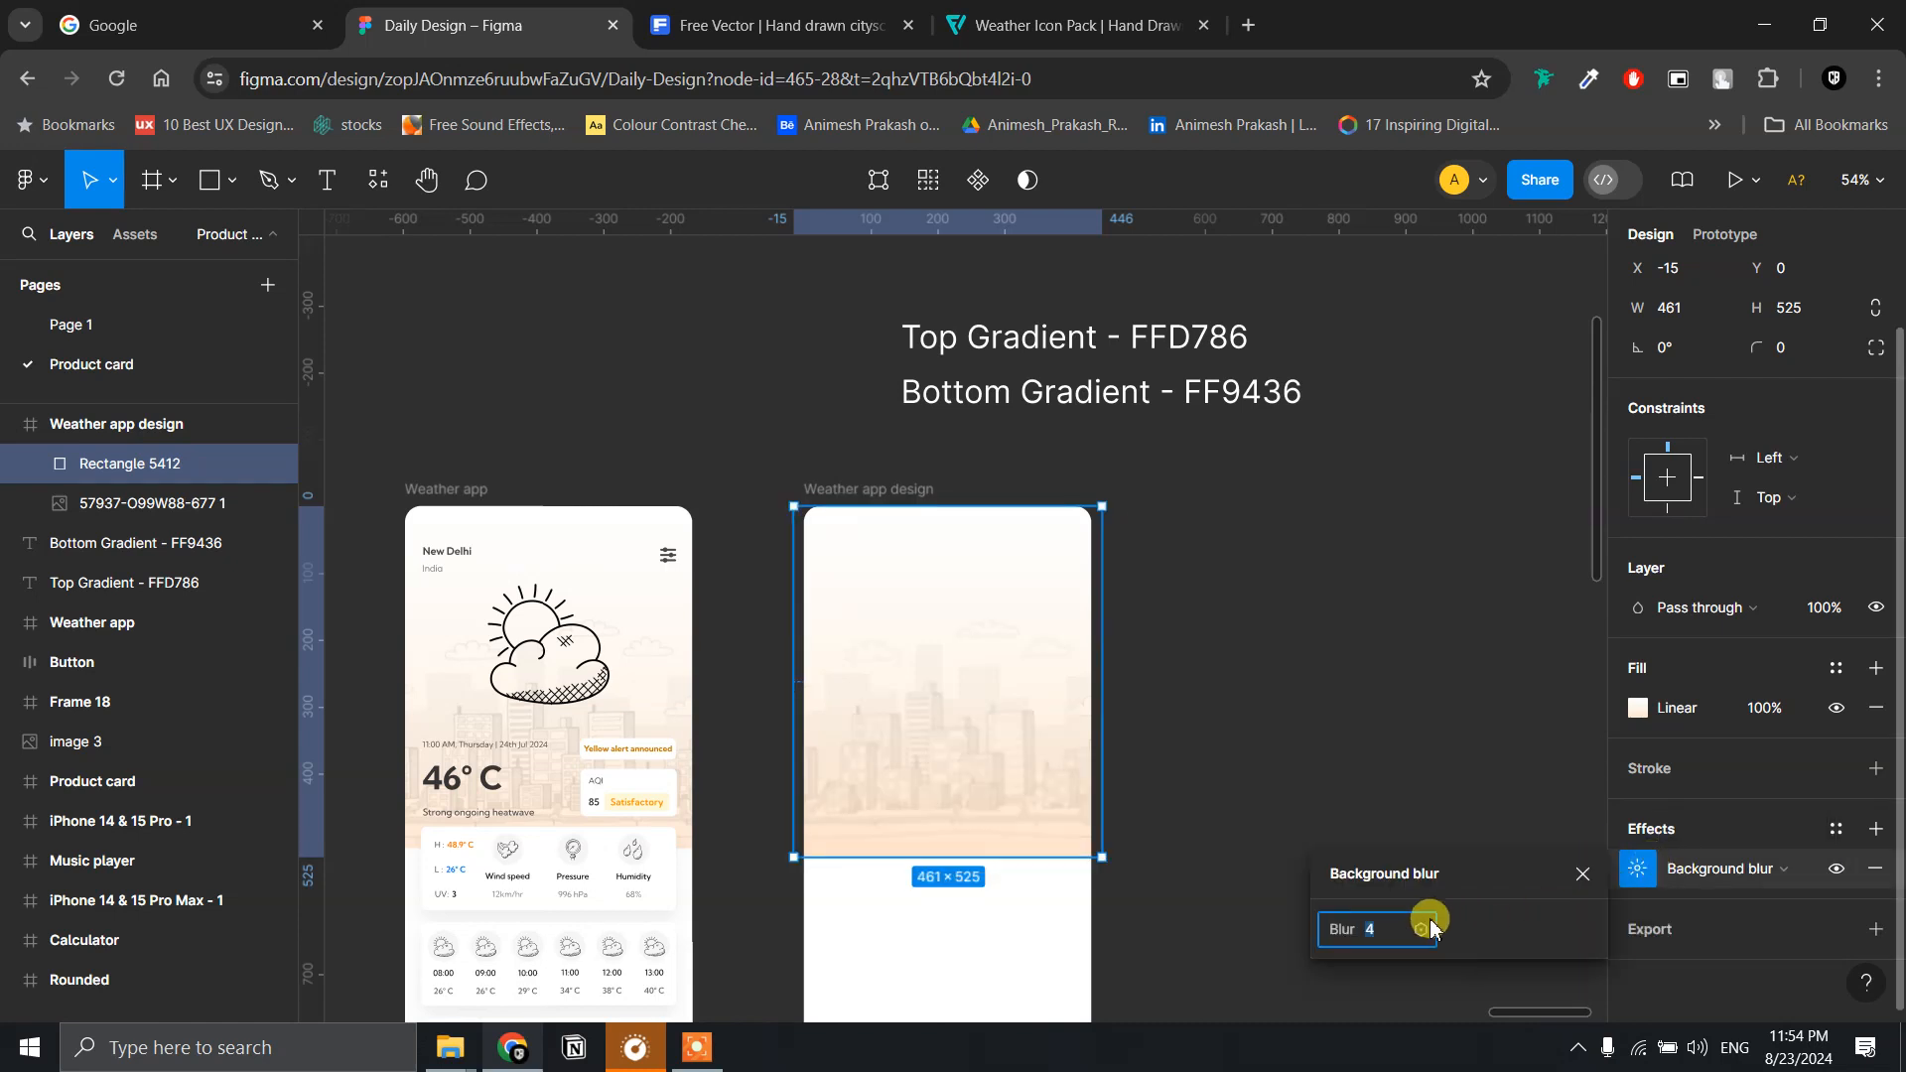
left_click(1385, 937)
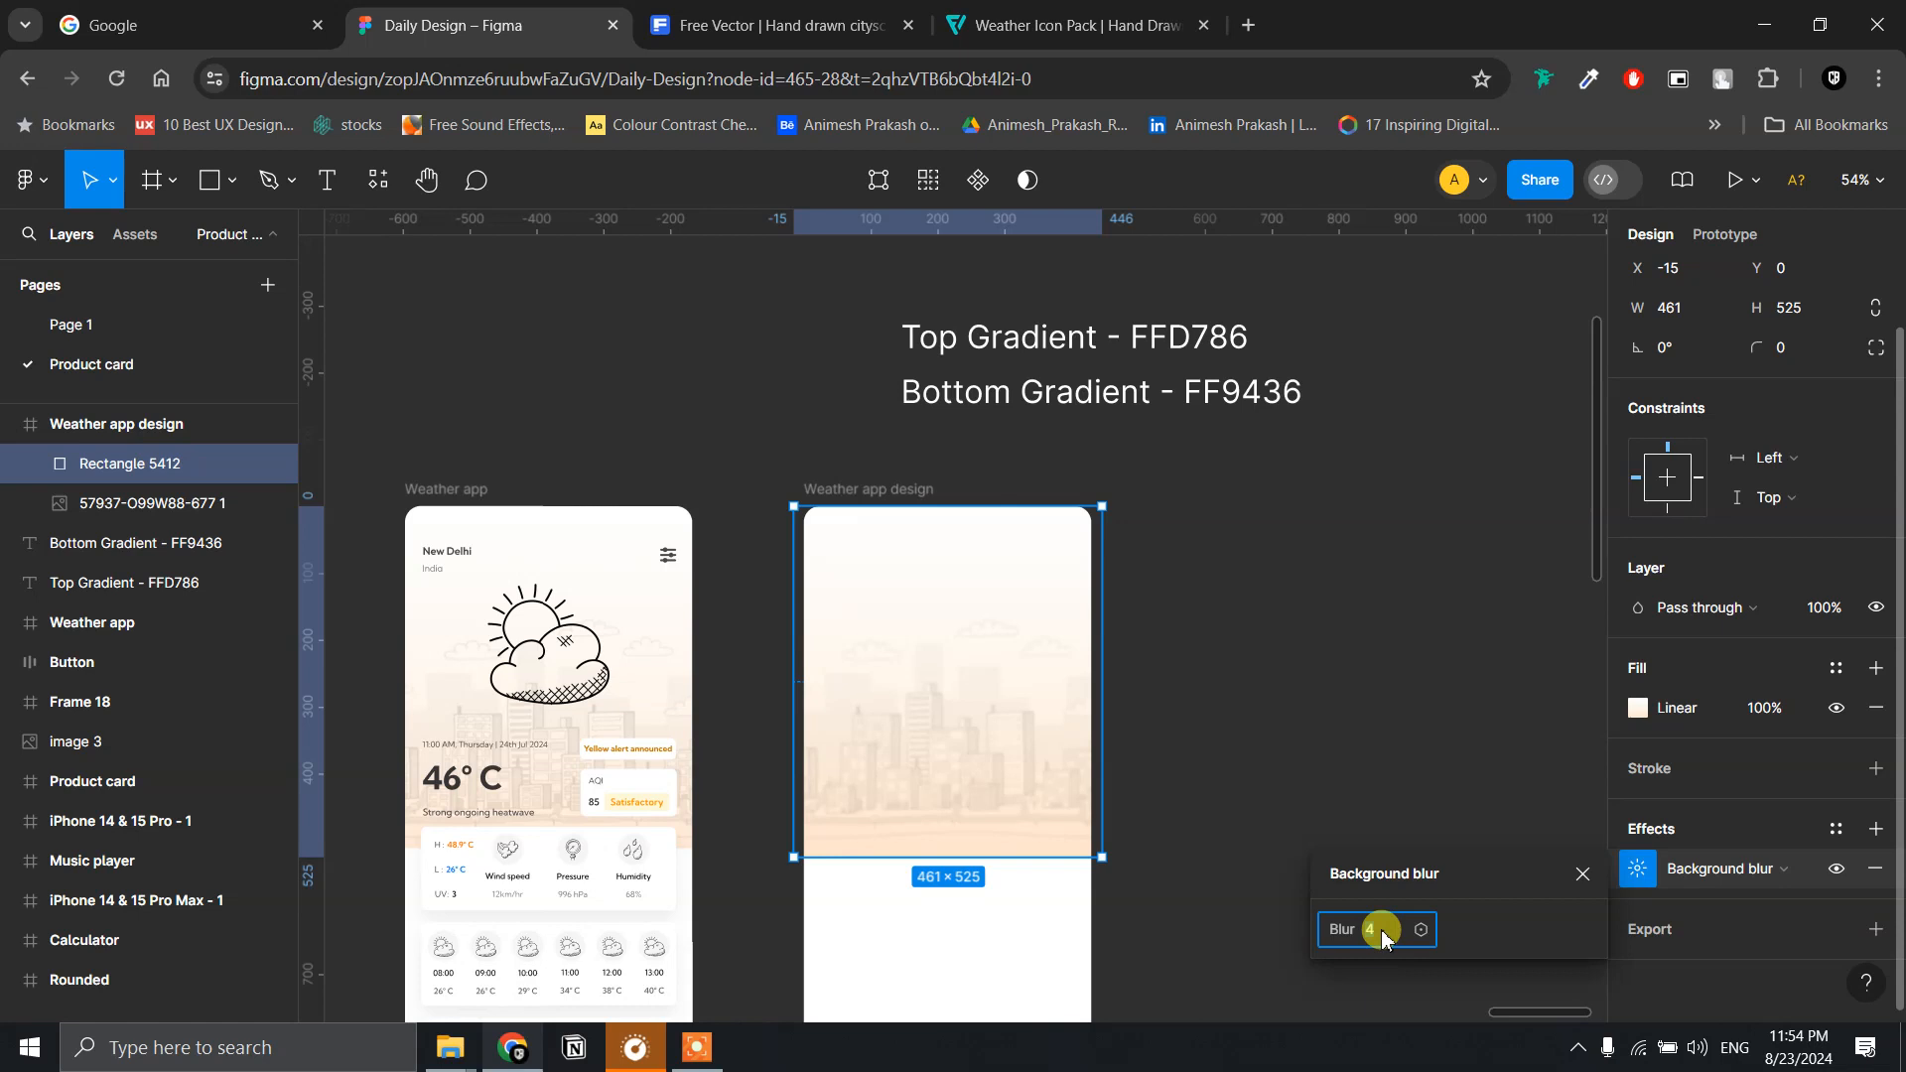
key("Return")
left_click(1264, 724)
- Select and lock both the gradient rectangle and the cityscape image in the Weather app design frame
scroll(958, 773, "up", 3)
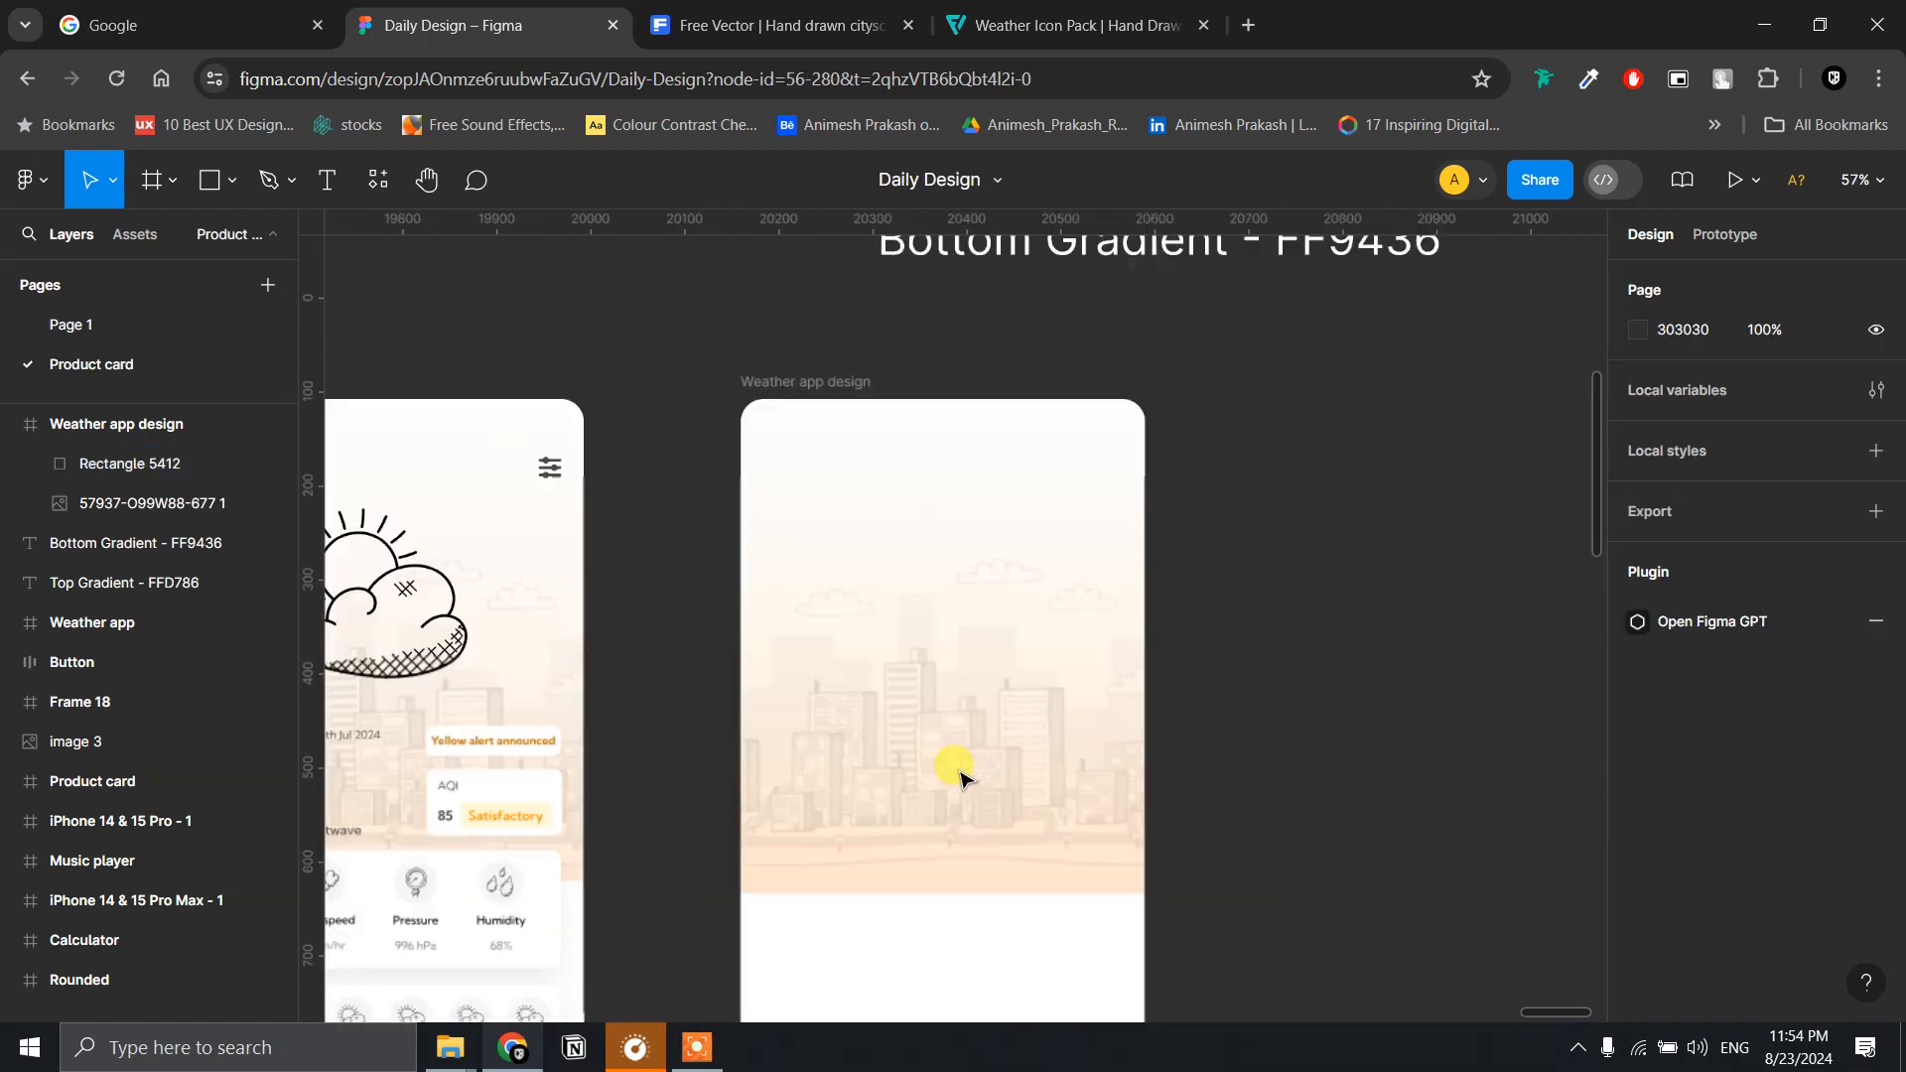
scroll(958, 772, "up", 5)
scroll(961, 770, "down", 3)
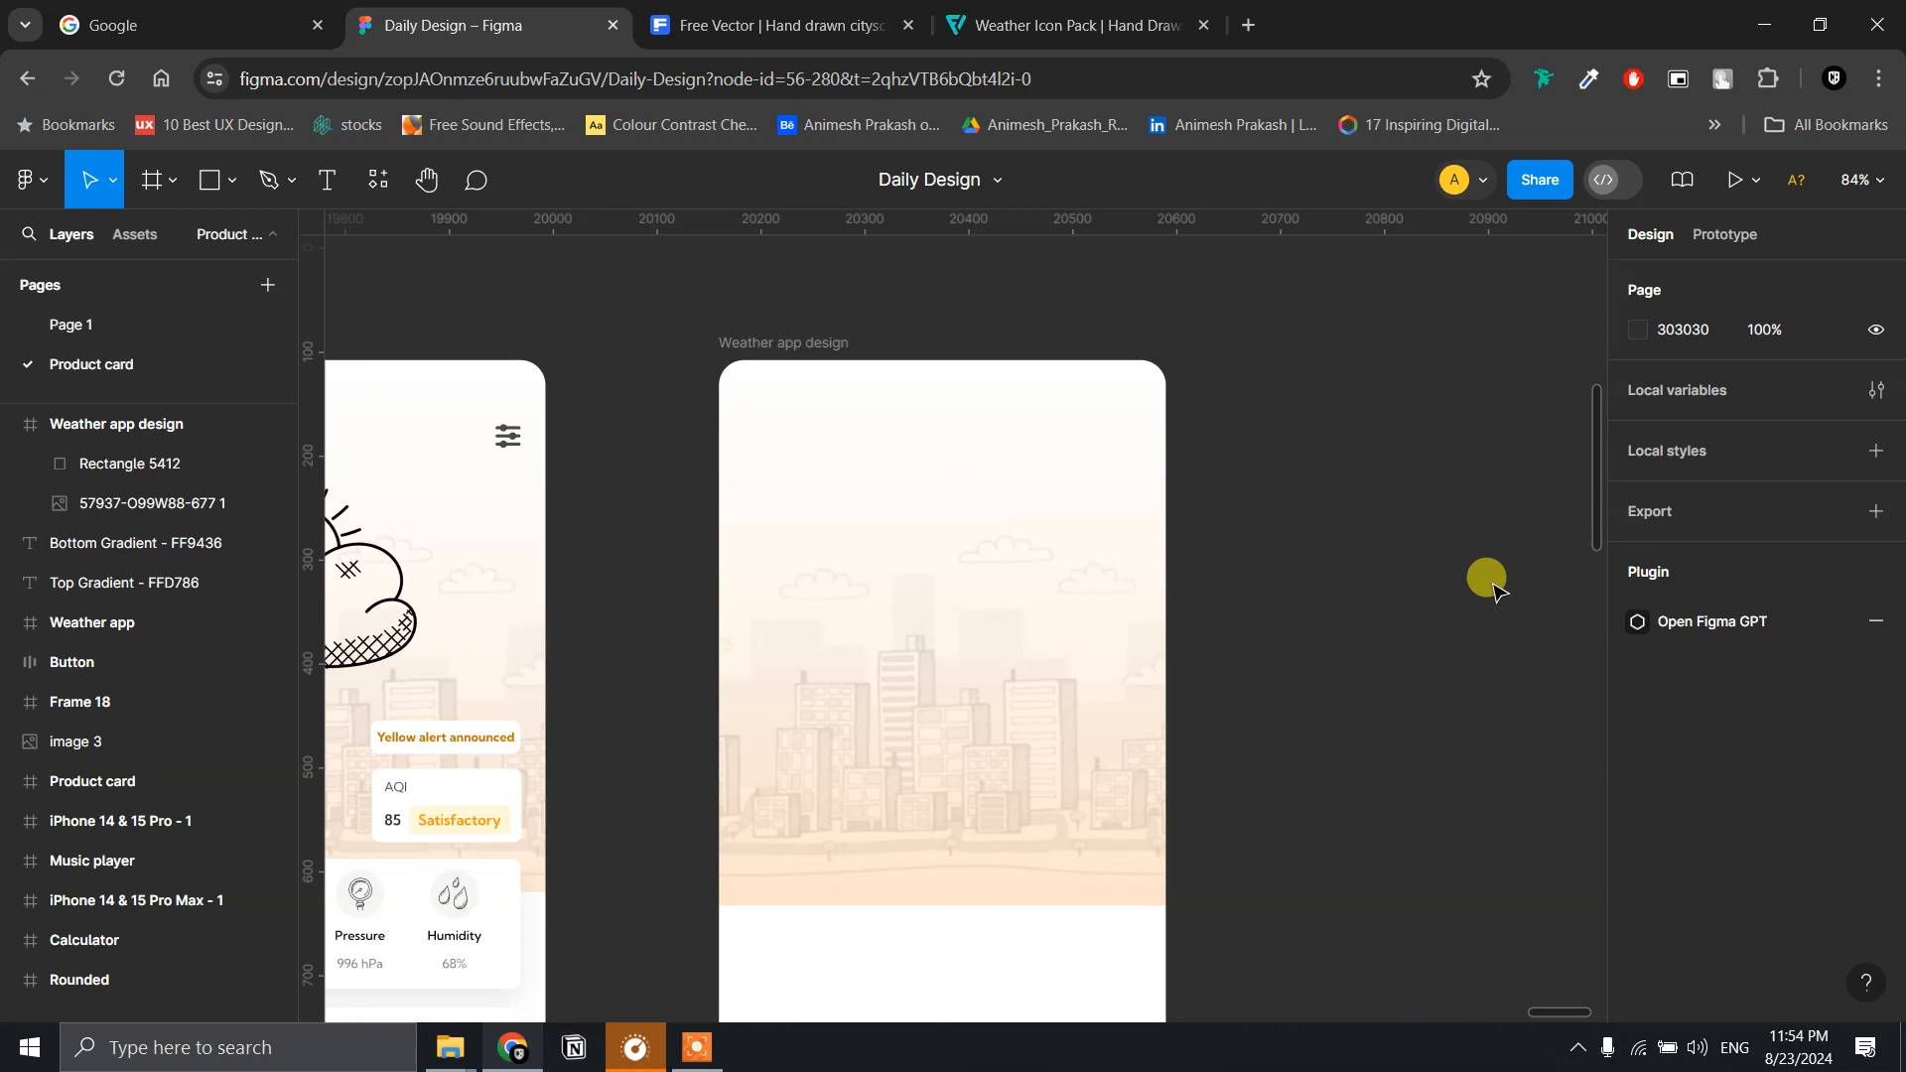
scroll(1492, 589, "up", 2)
scroll(1493, 589, "down", 5)
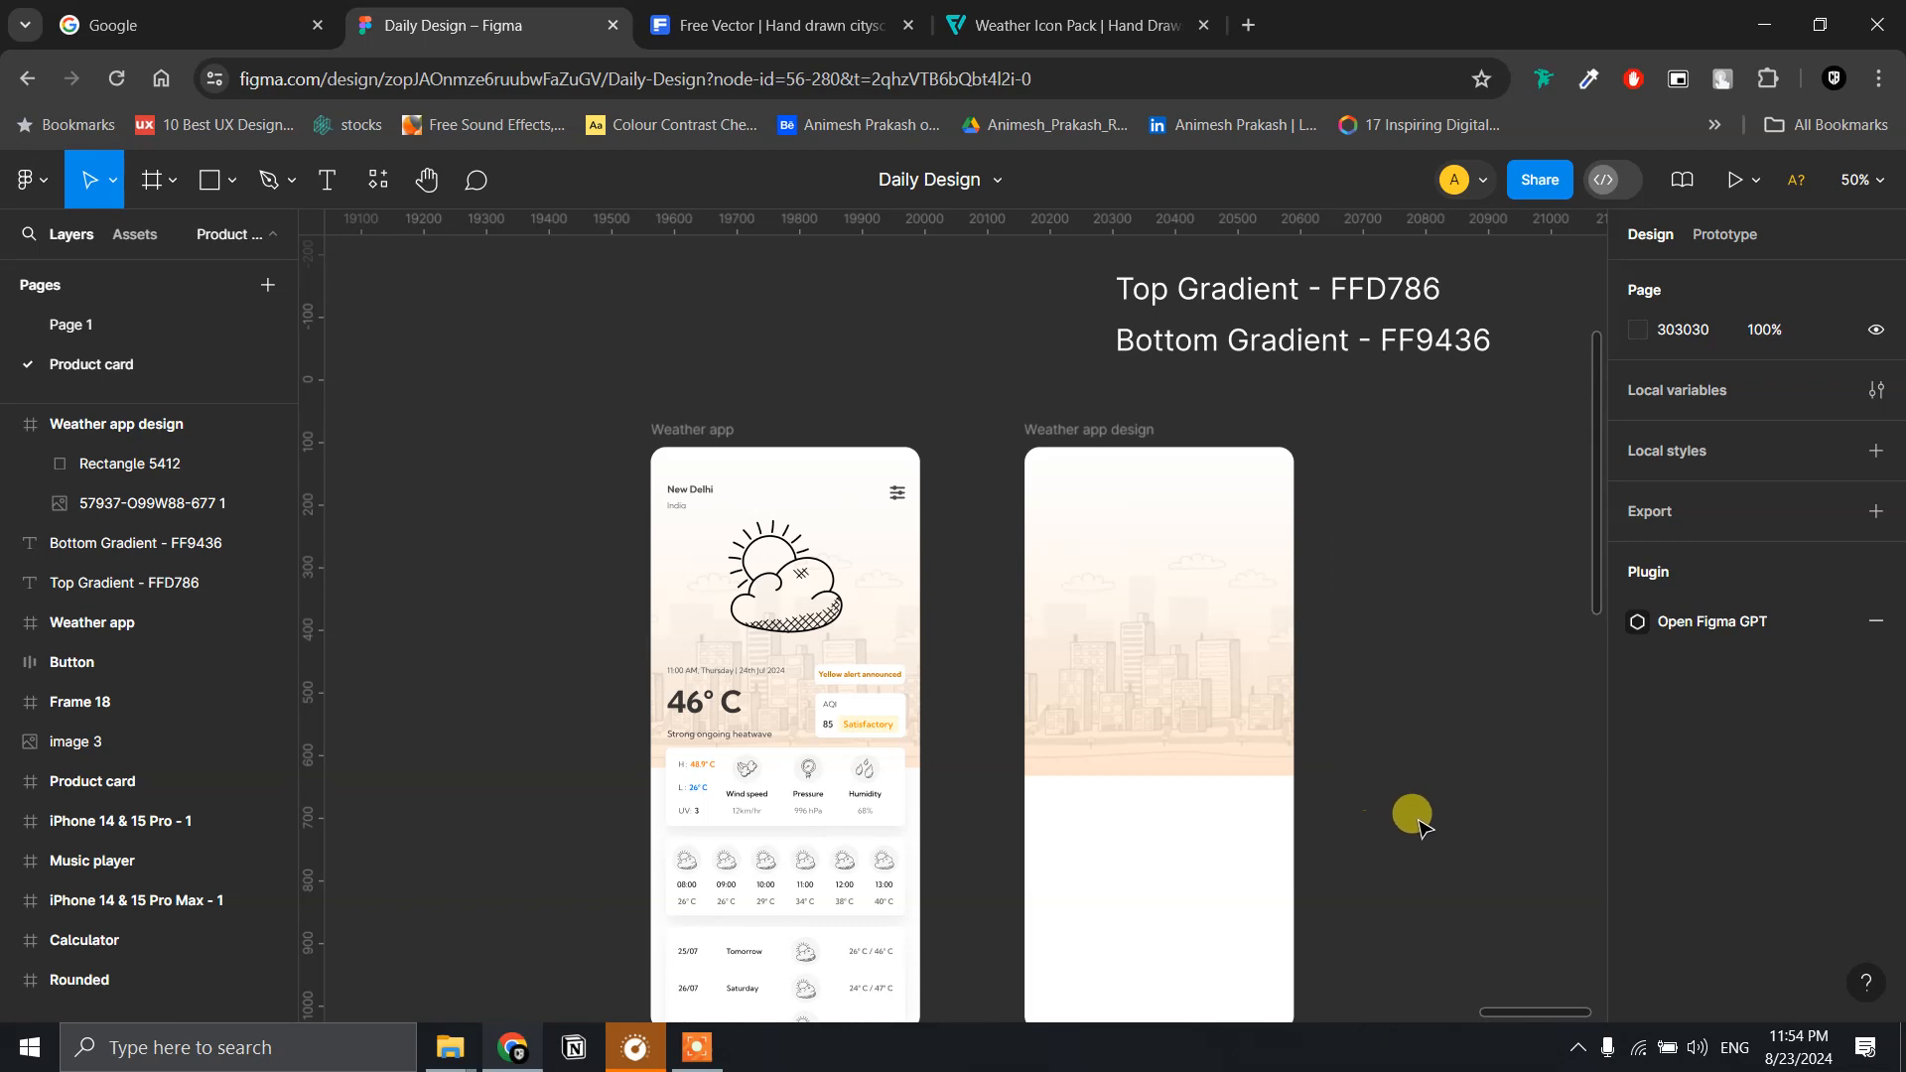
left_click_drag(1408, 800, 1032, 536)
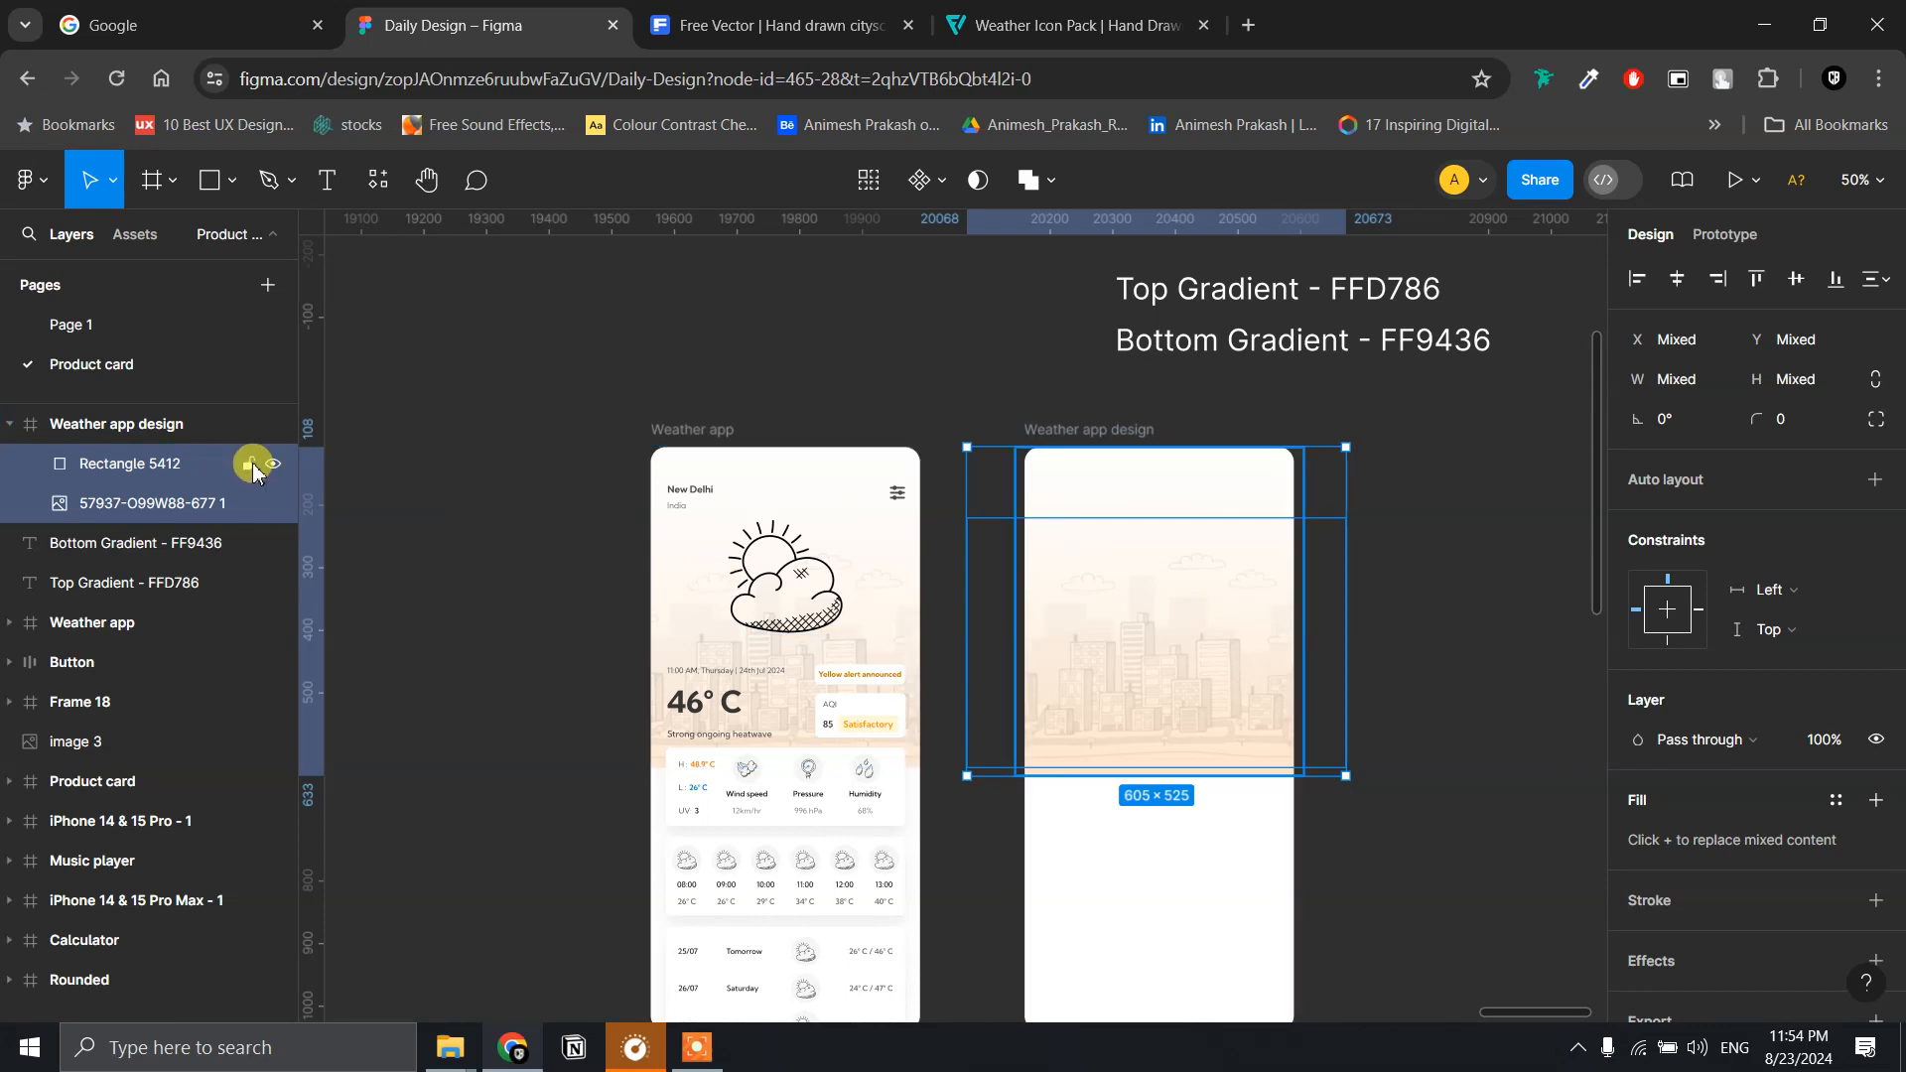
left_click(250, 463)
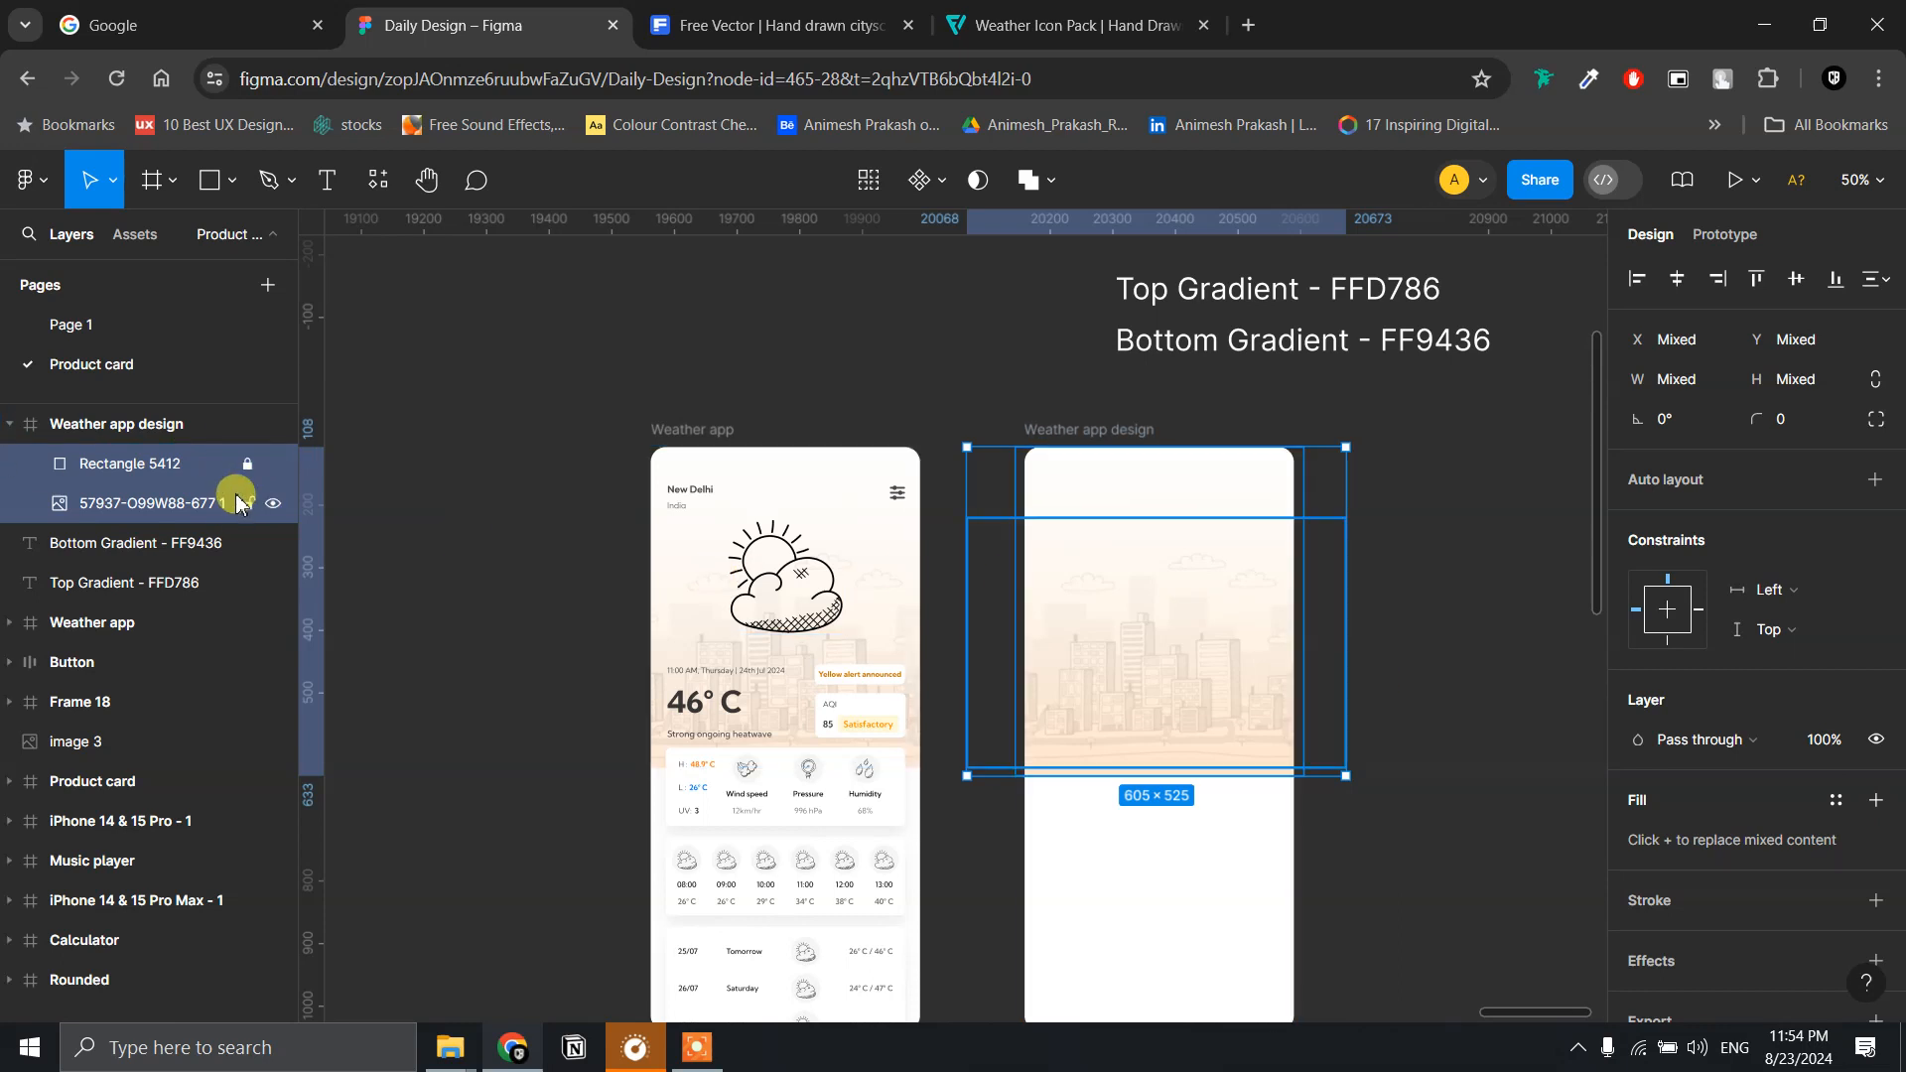
left_click(247, 504)
- Rename the rectangle layer as "Gradient" and the cityscape image layer as "Illustration"
double_click(146, 464)
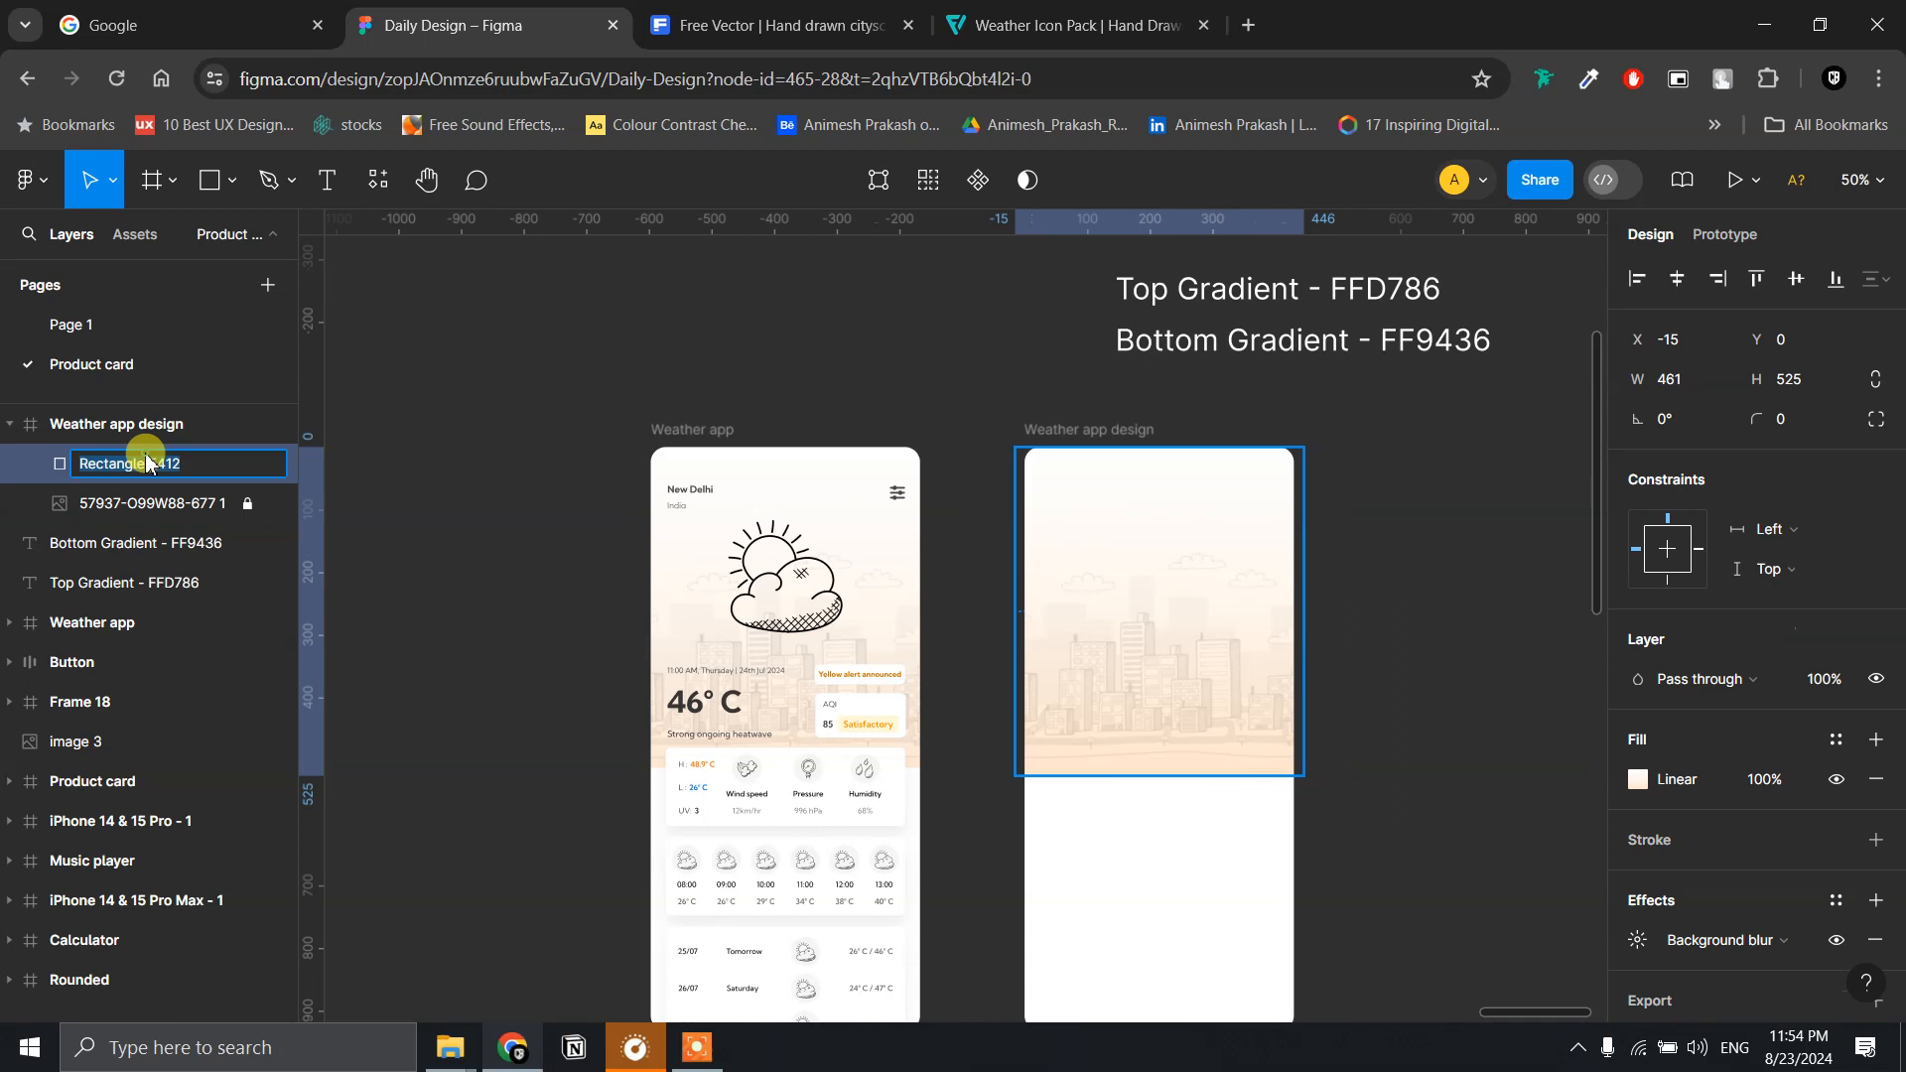
type("Gradient")
key("Return")
left_click(159, 503)
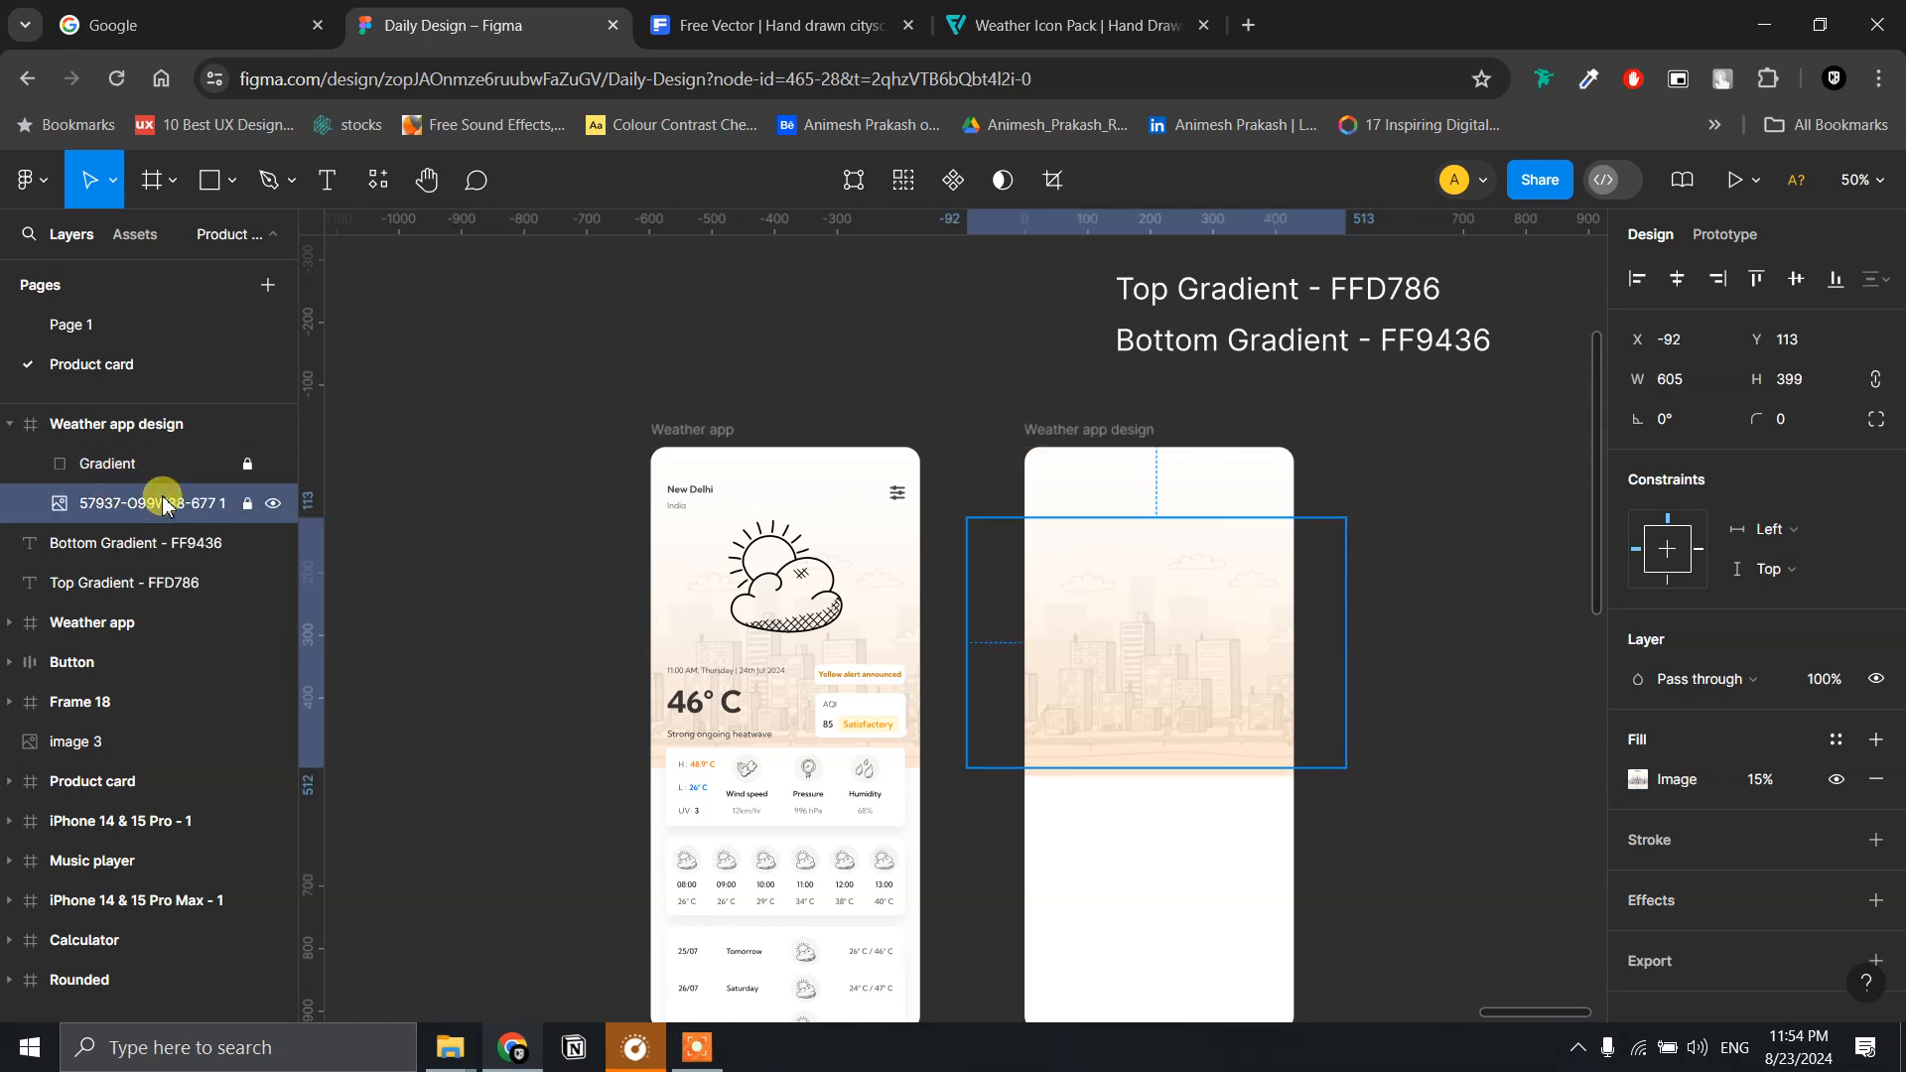
double_click(158, 504)
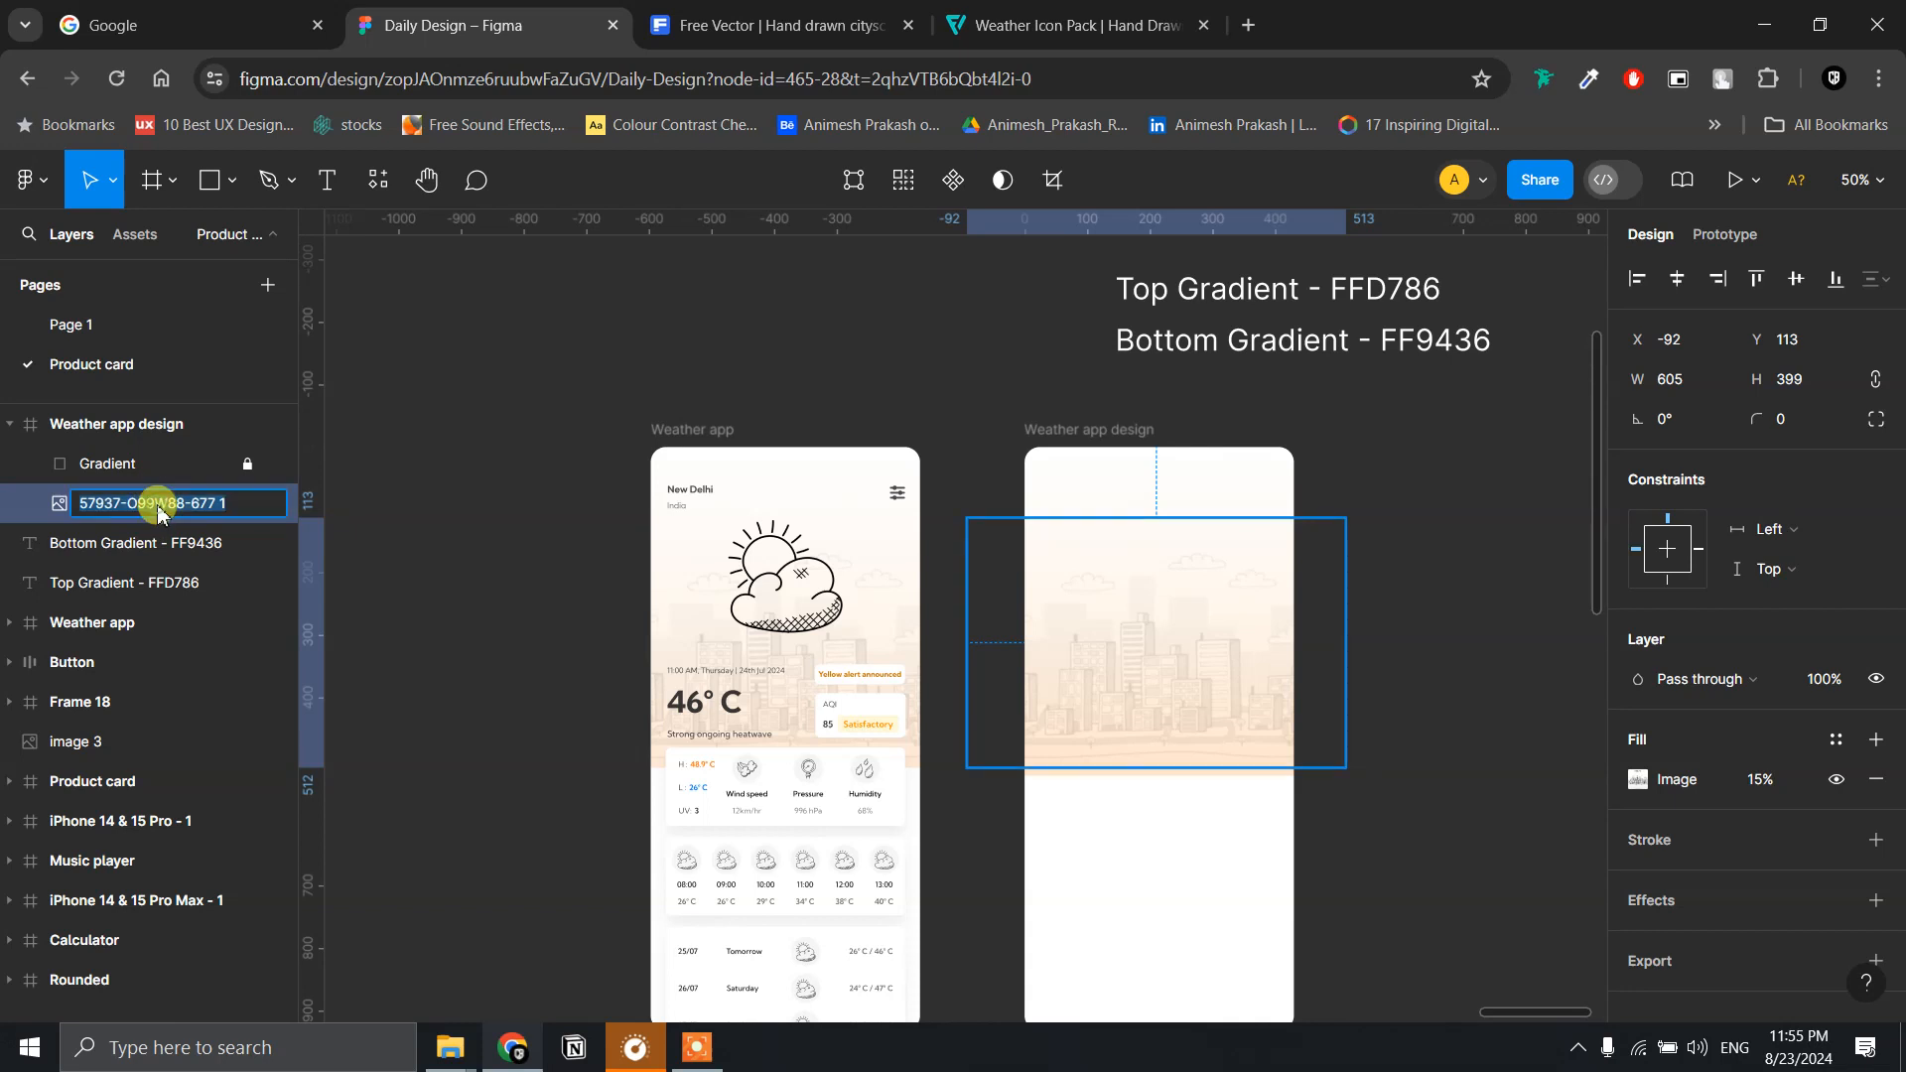
type("Illustration")
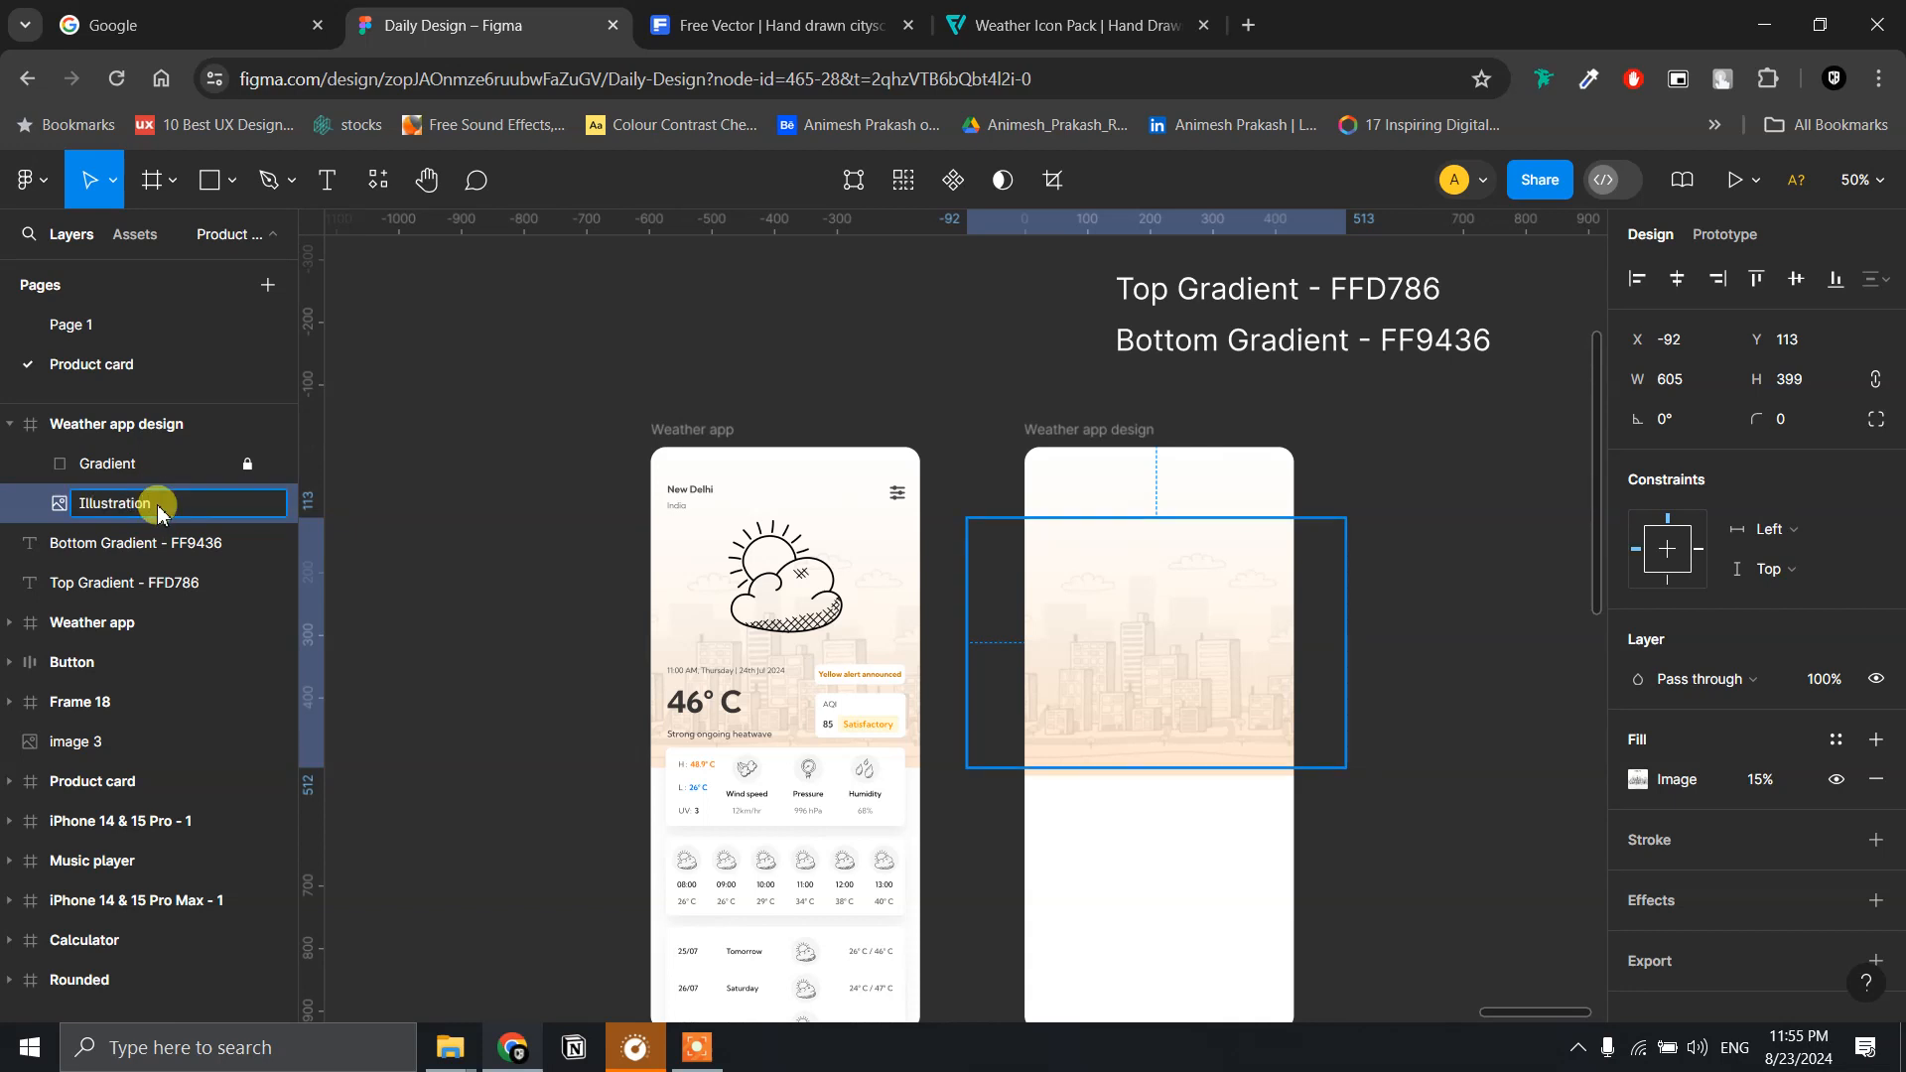
key("Return")
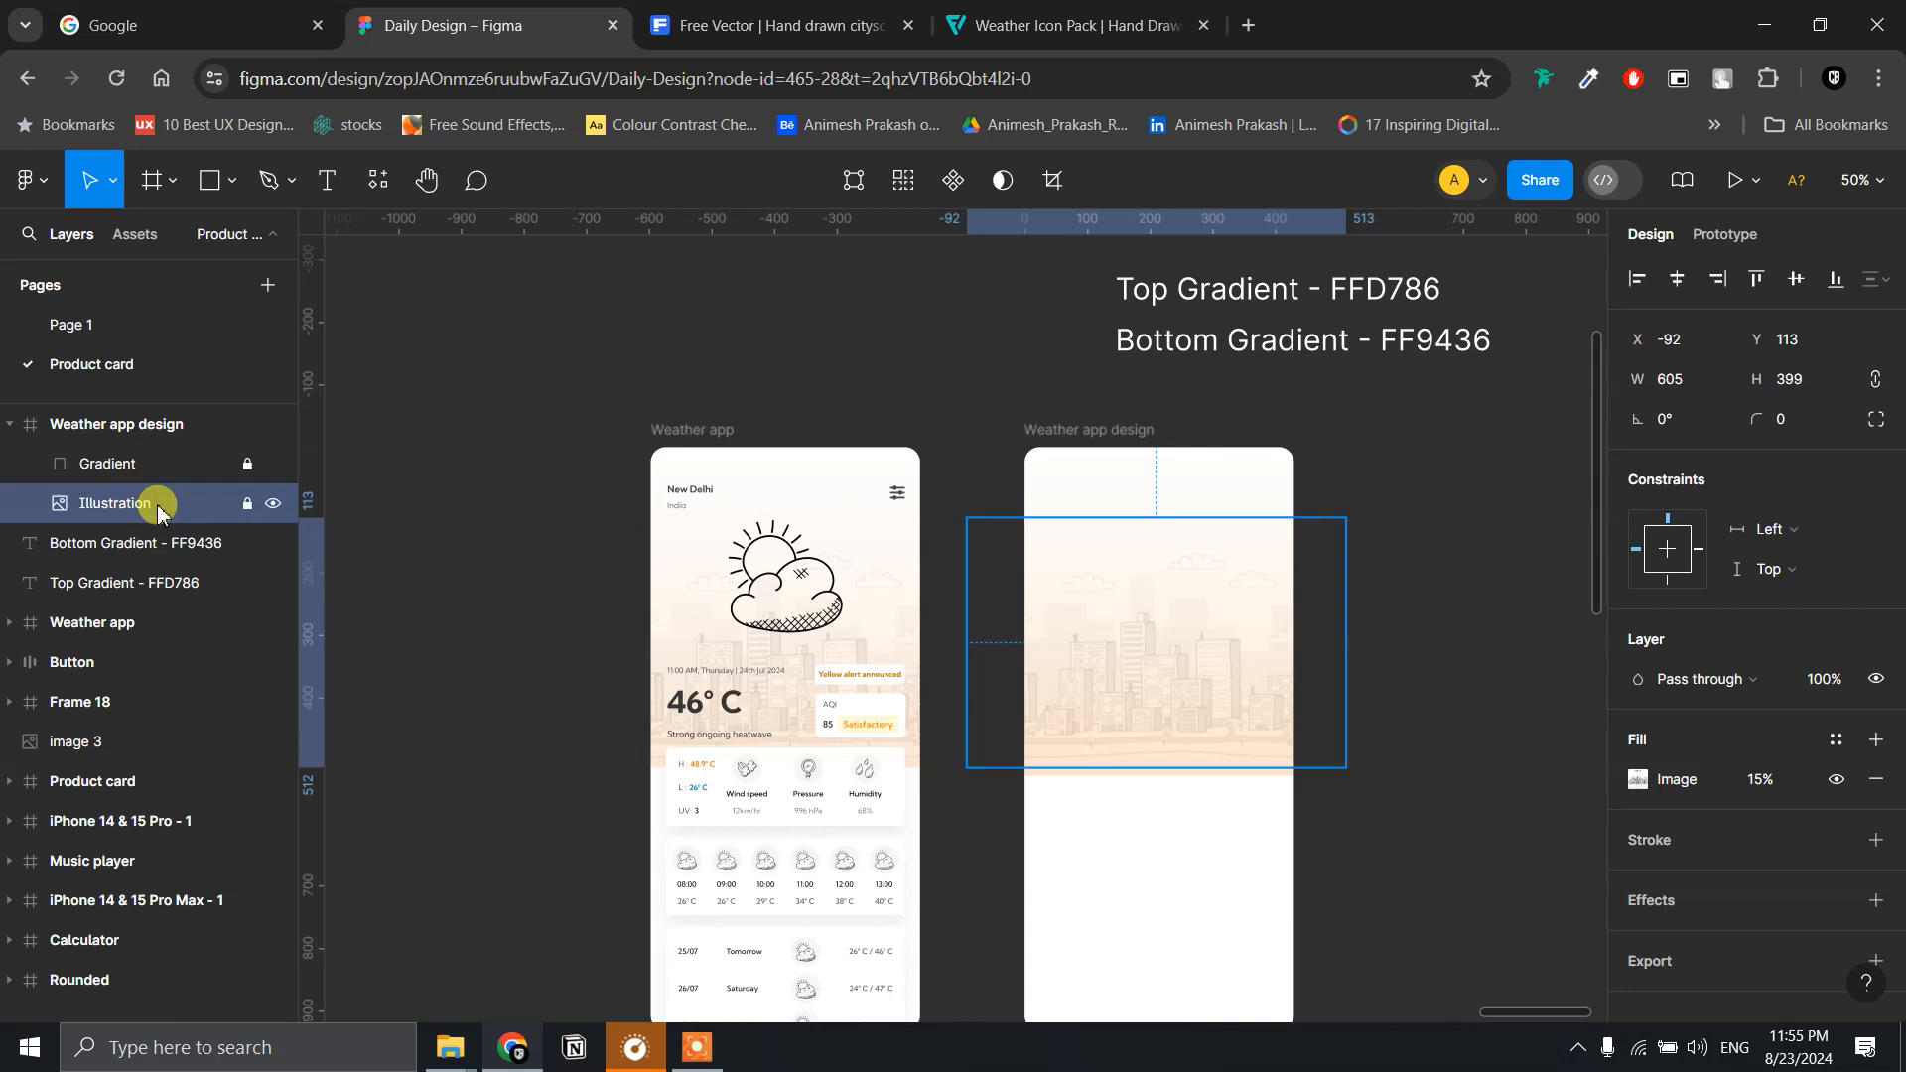
left_click(1430, 599)
- Check whether marquee selections over the Weather app design frame pick up the locked background layers
scroll(1370, 580, "right", 2)
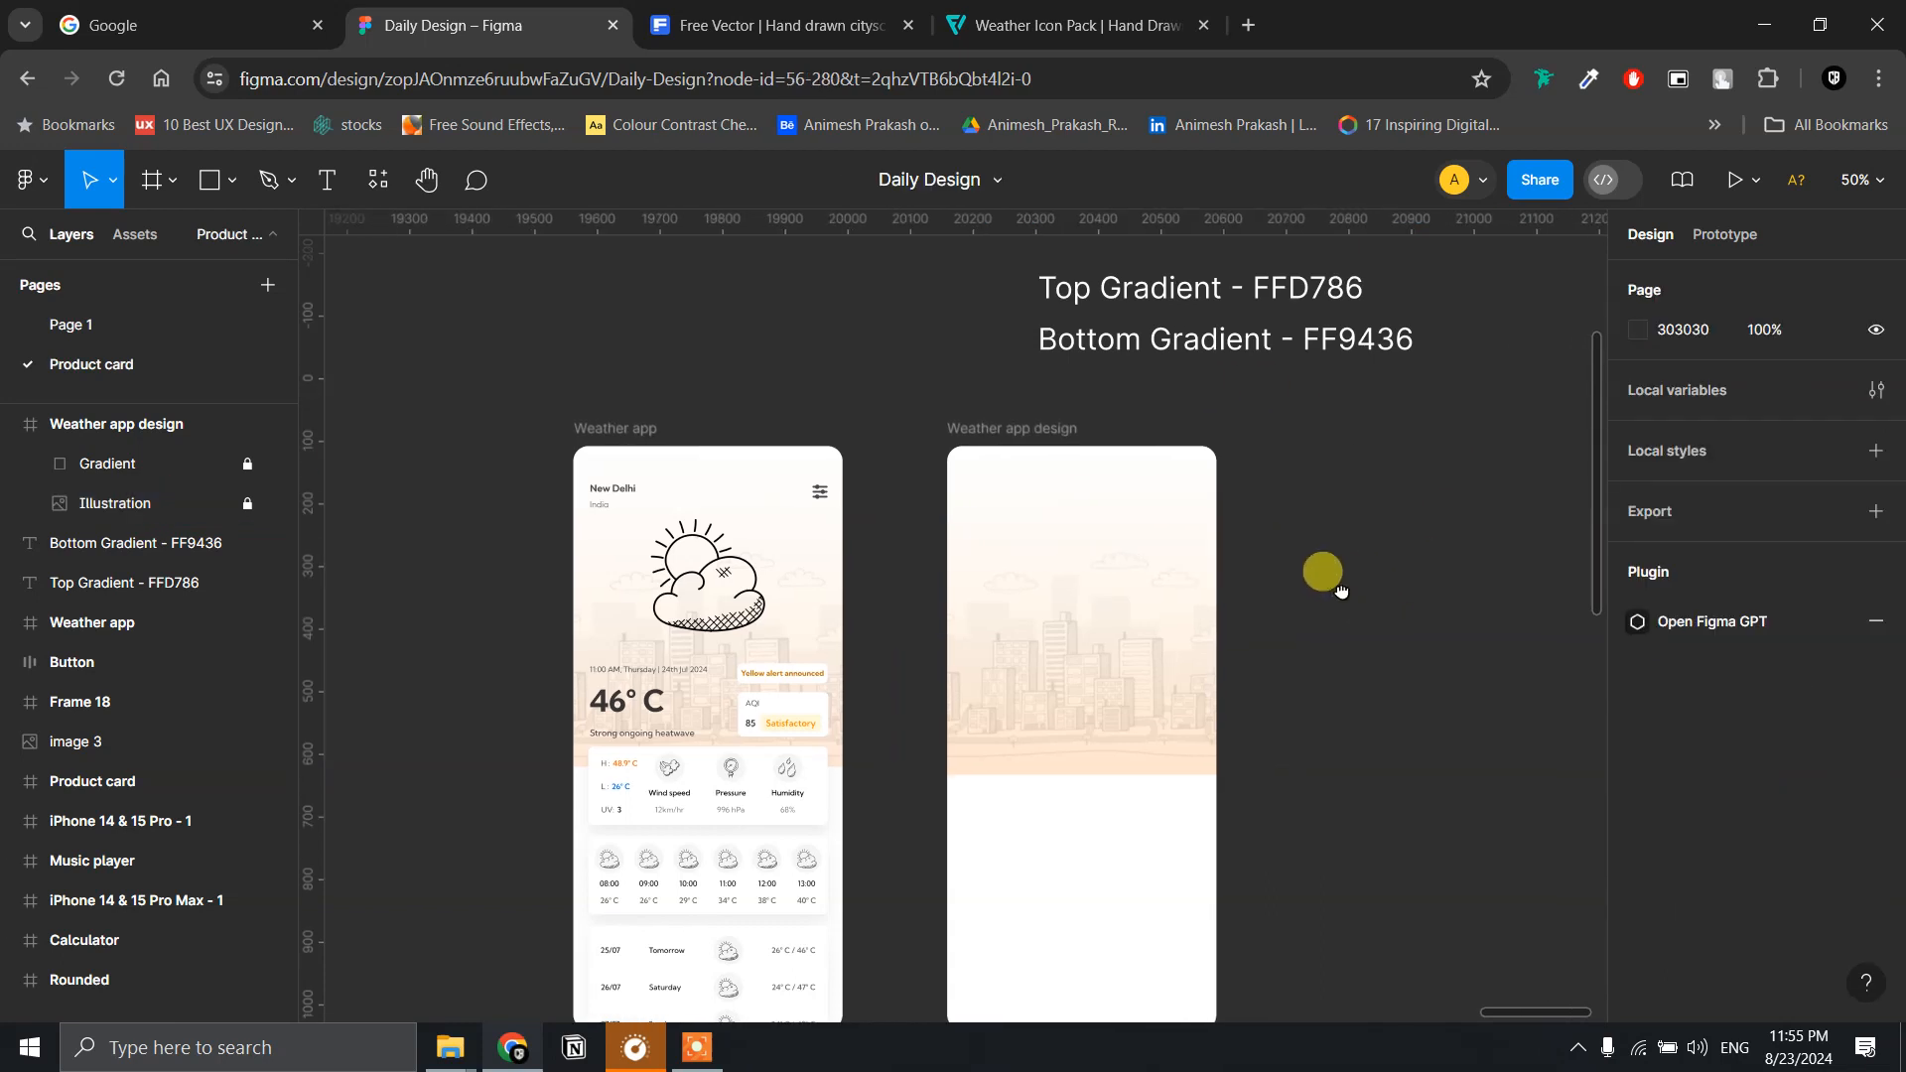
left_click_drag(1267, 797, 923, 516)
left_click_drag(866, 454, 1196, 779)
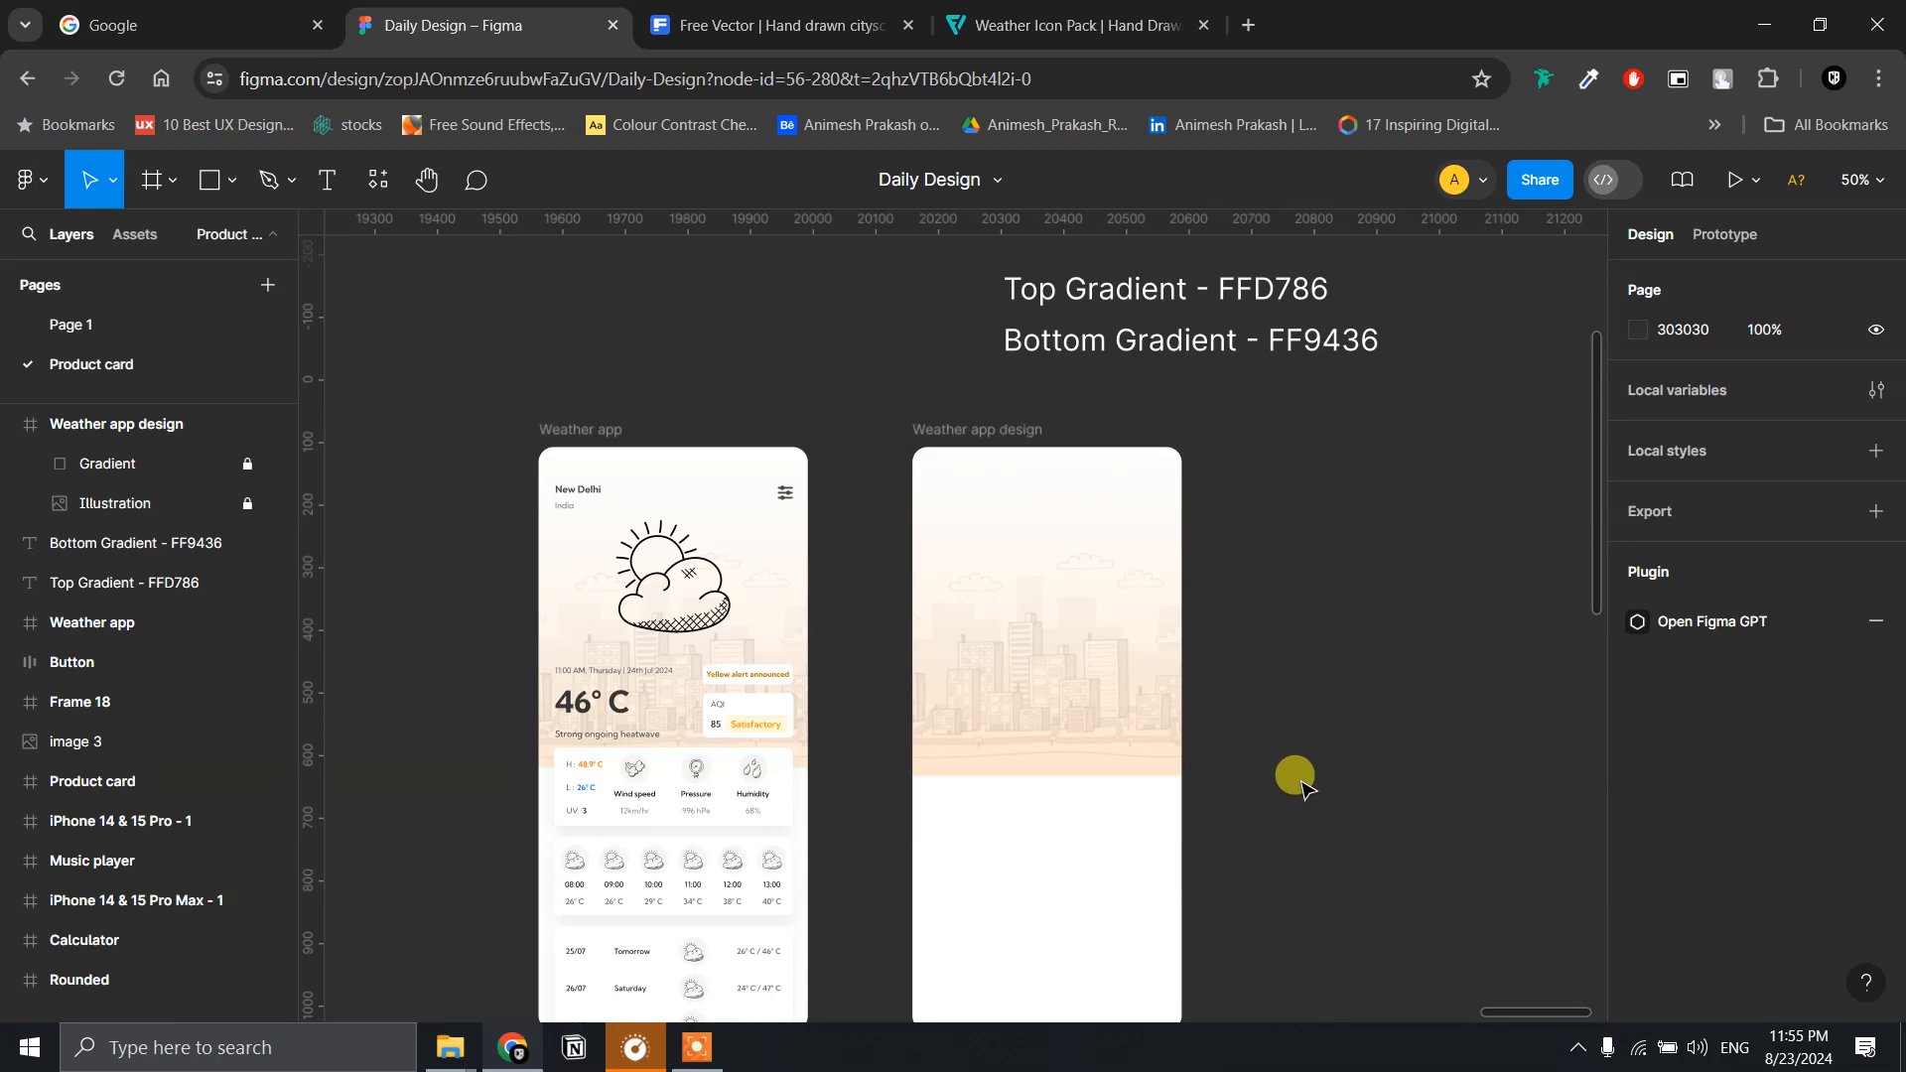
- Add a "New Delhi" text in the upper-left area of the Weather app design frame, at about X 51, Y 70
scroll(1071, 453, "up", 3)
scroll(1071, 452, "up", 1)
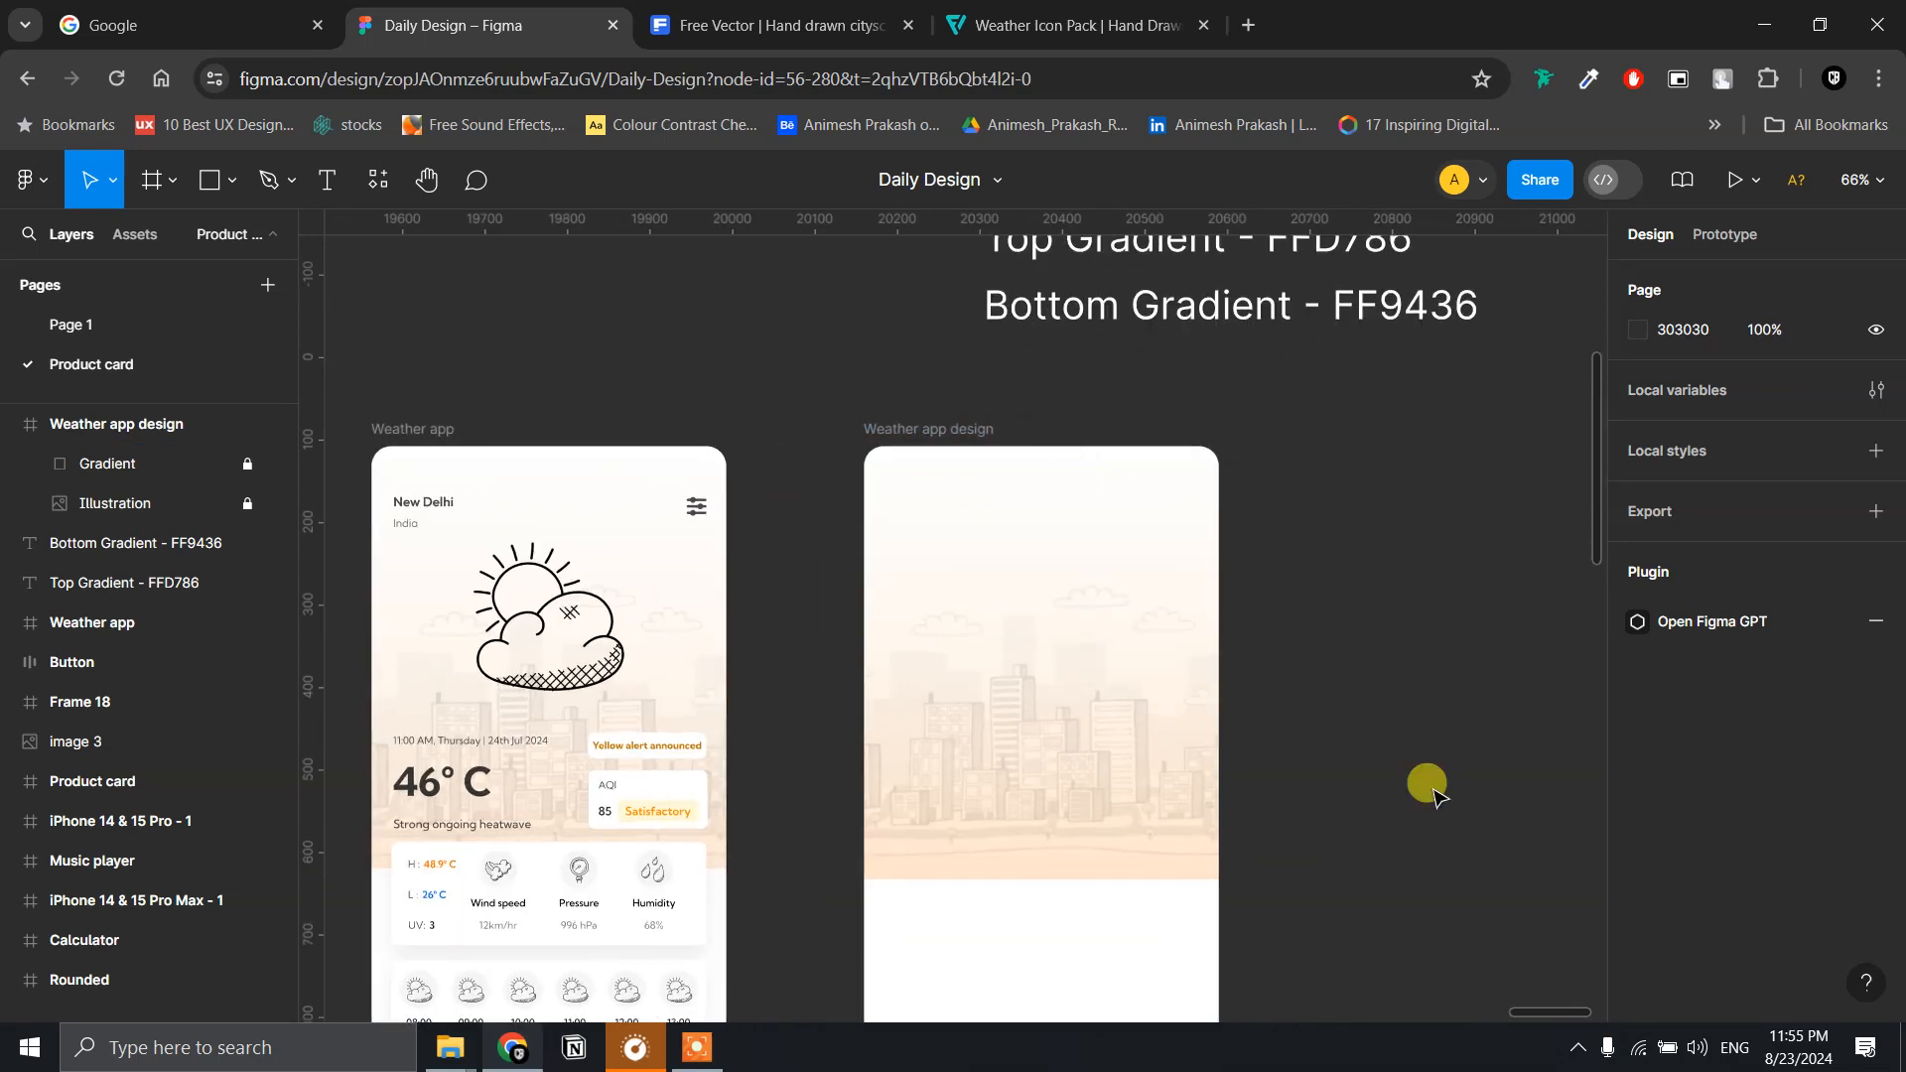
scroll(932, 508, "up", 4)
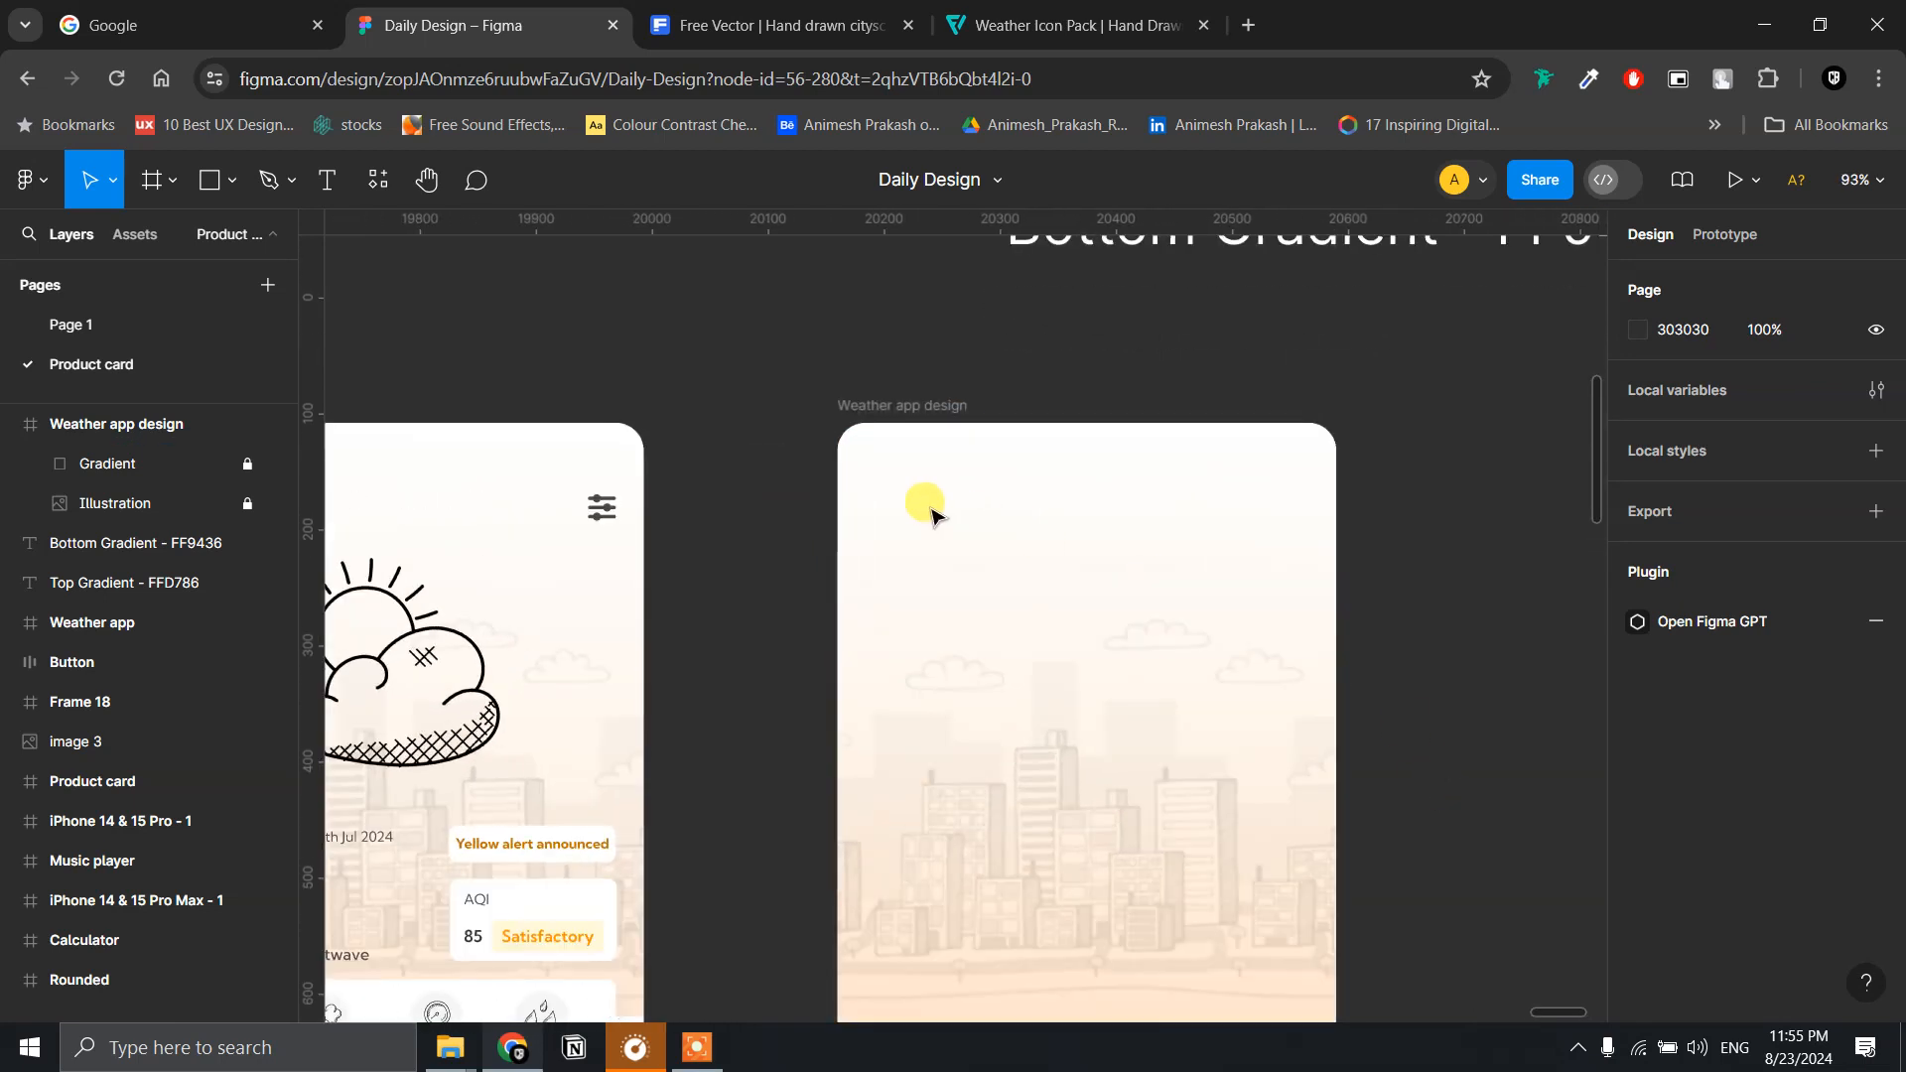
left_click_drag(966, 670, 1289, 589)
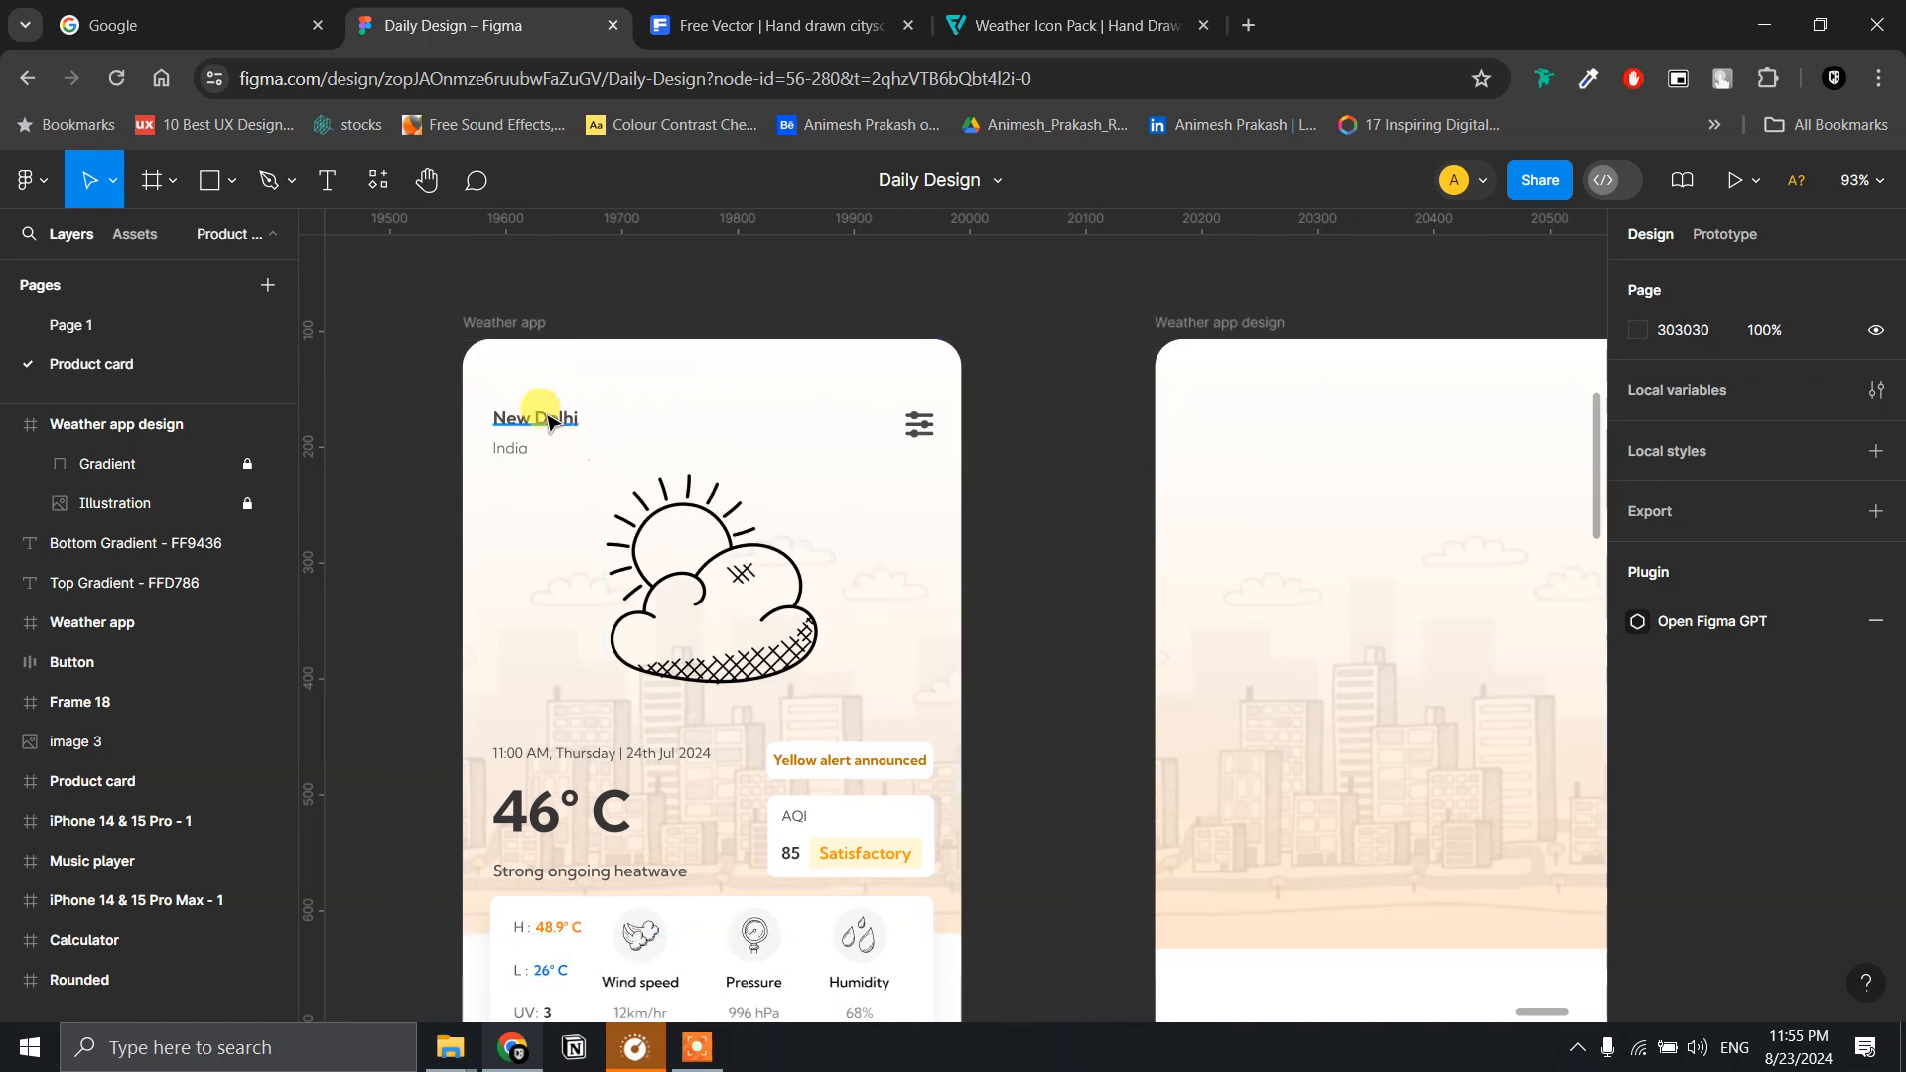
left_click_drag(1506, 549, 1268, 613)
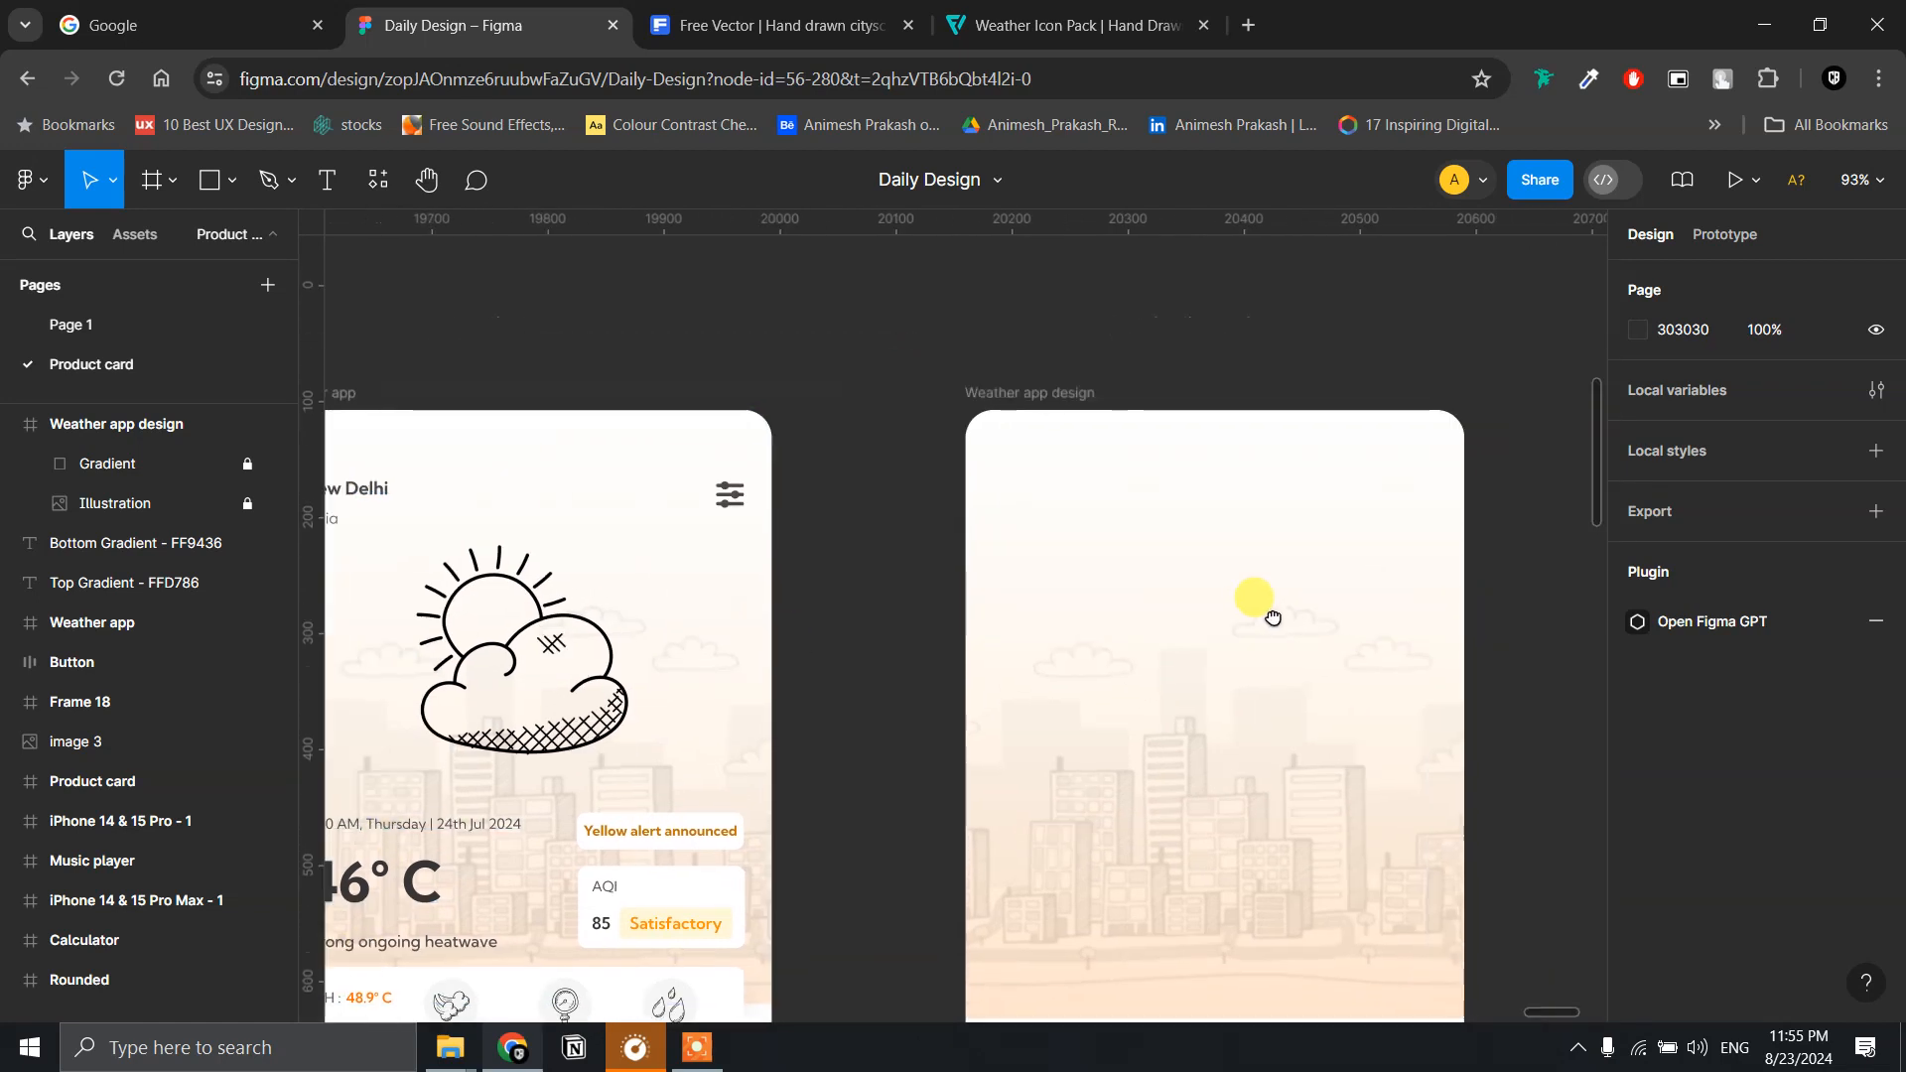
key("t")
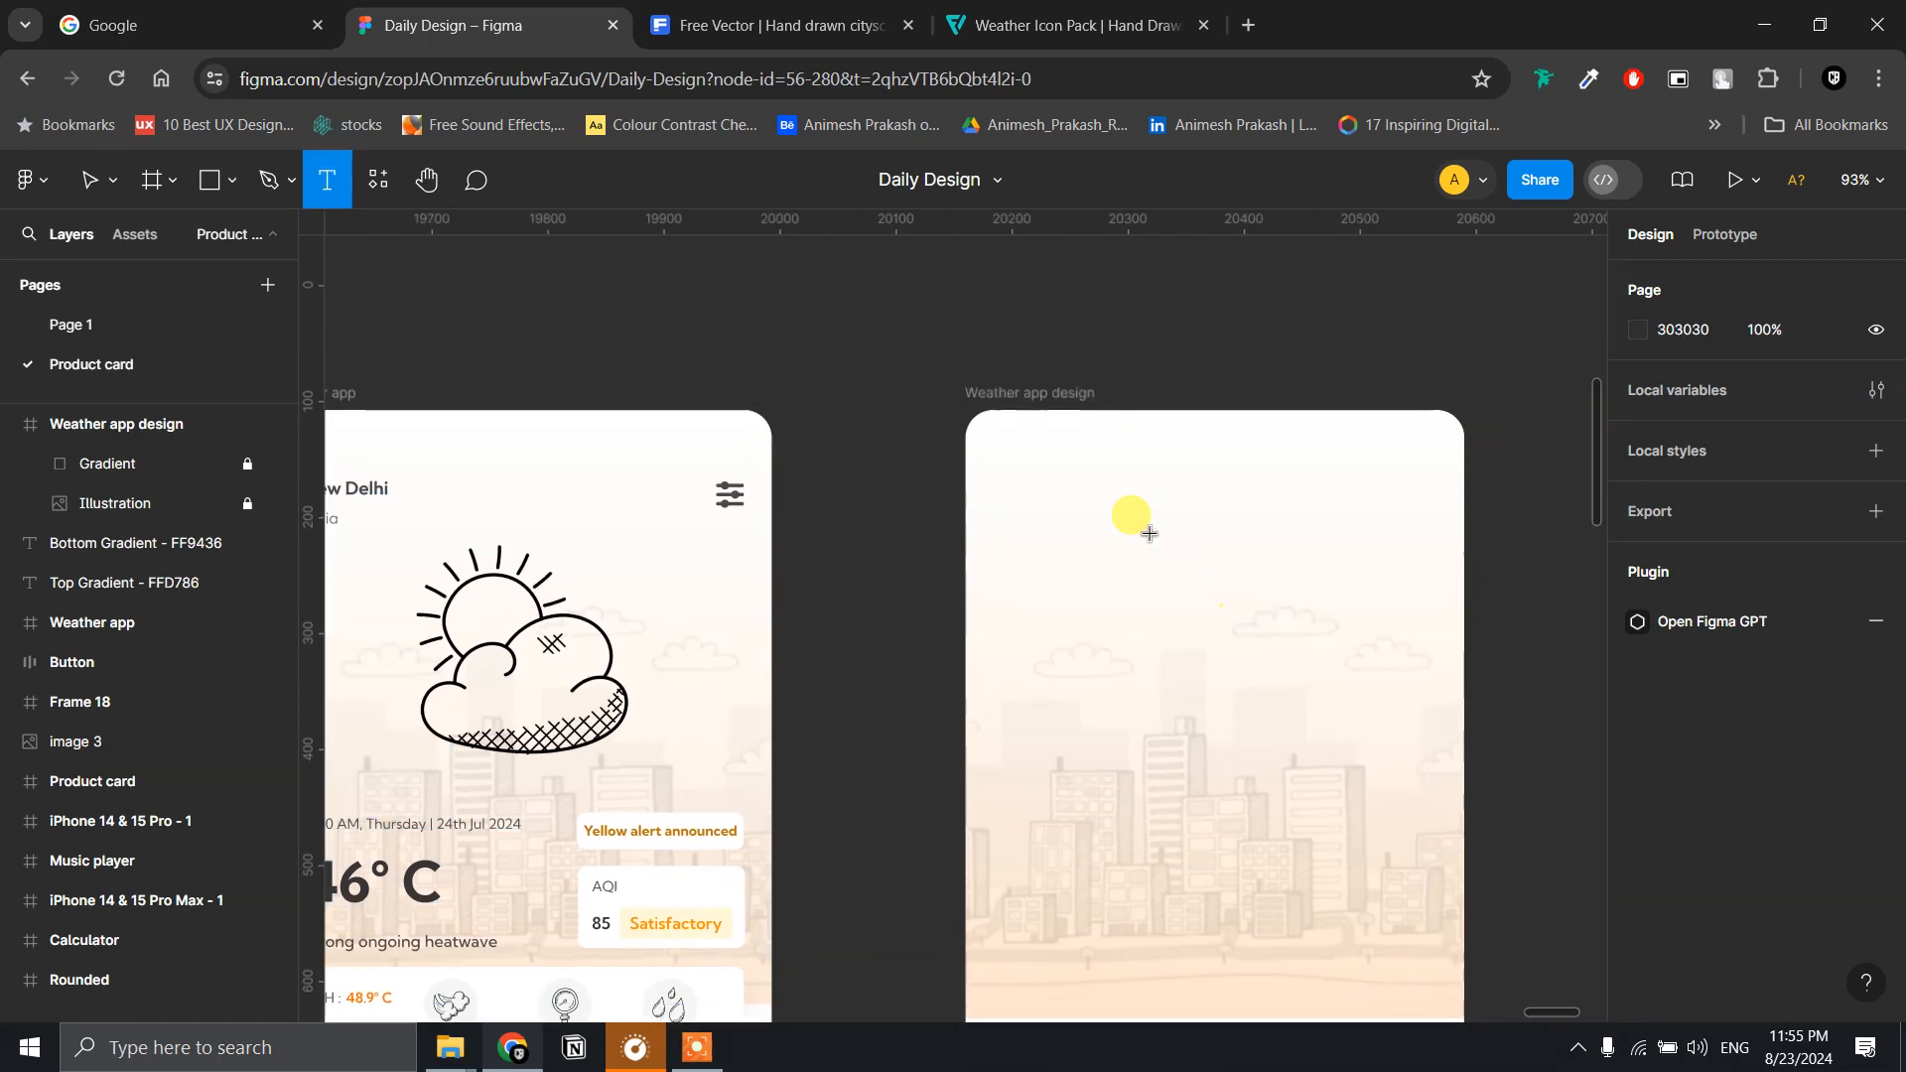
left_click(1027, 493)
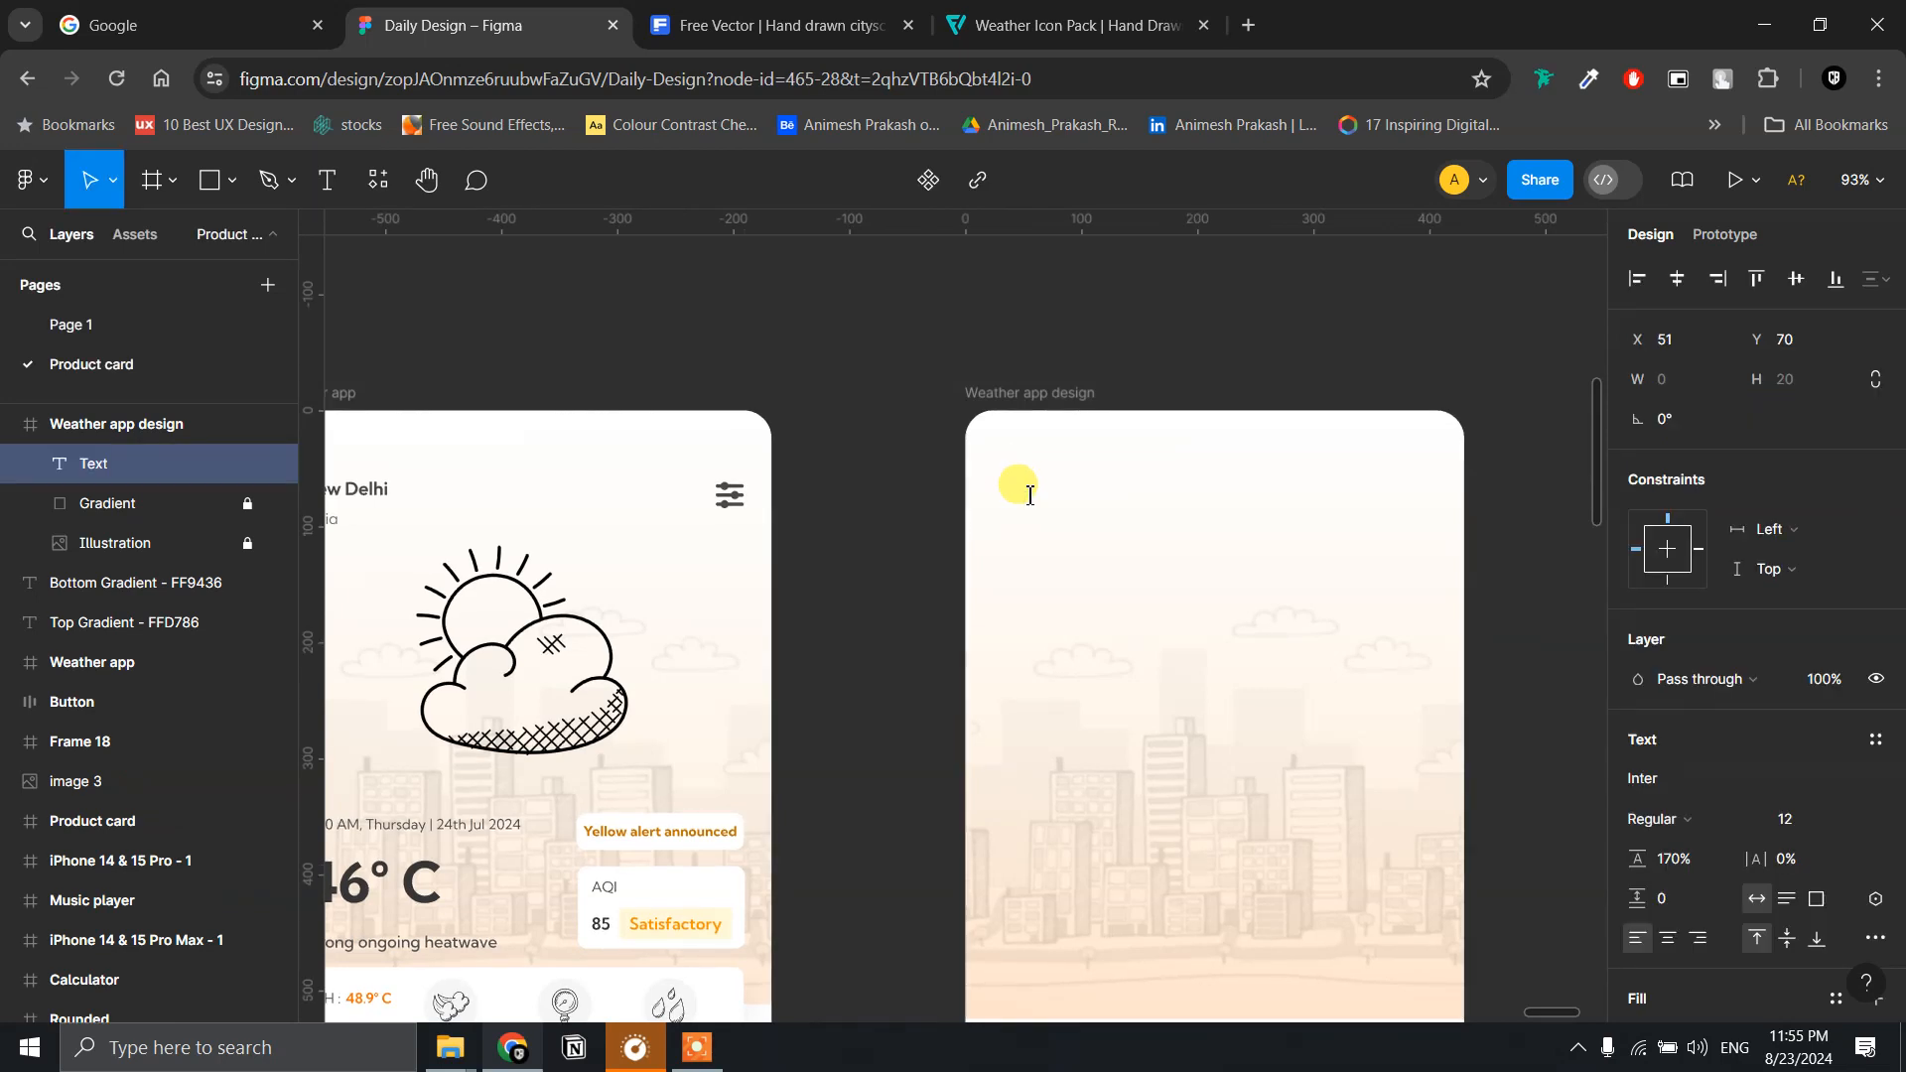
type("New Delhi")
key("Escape")
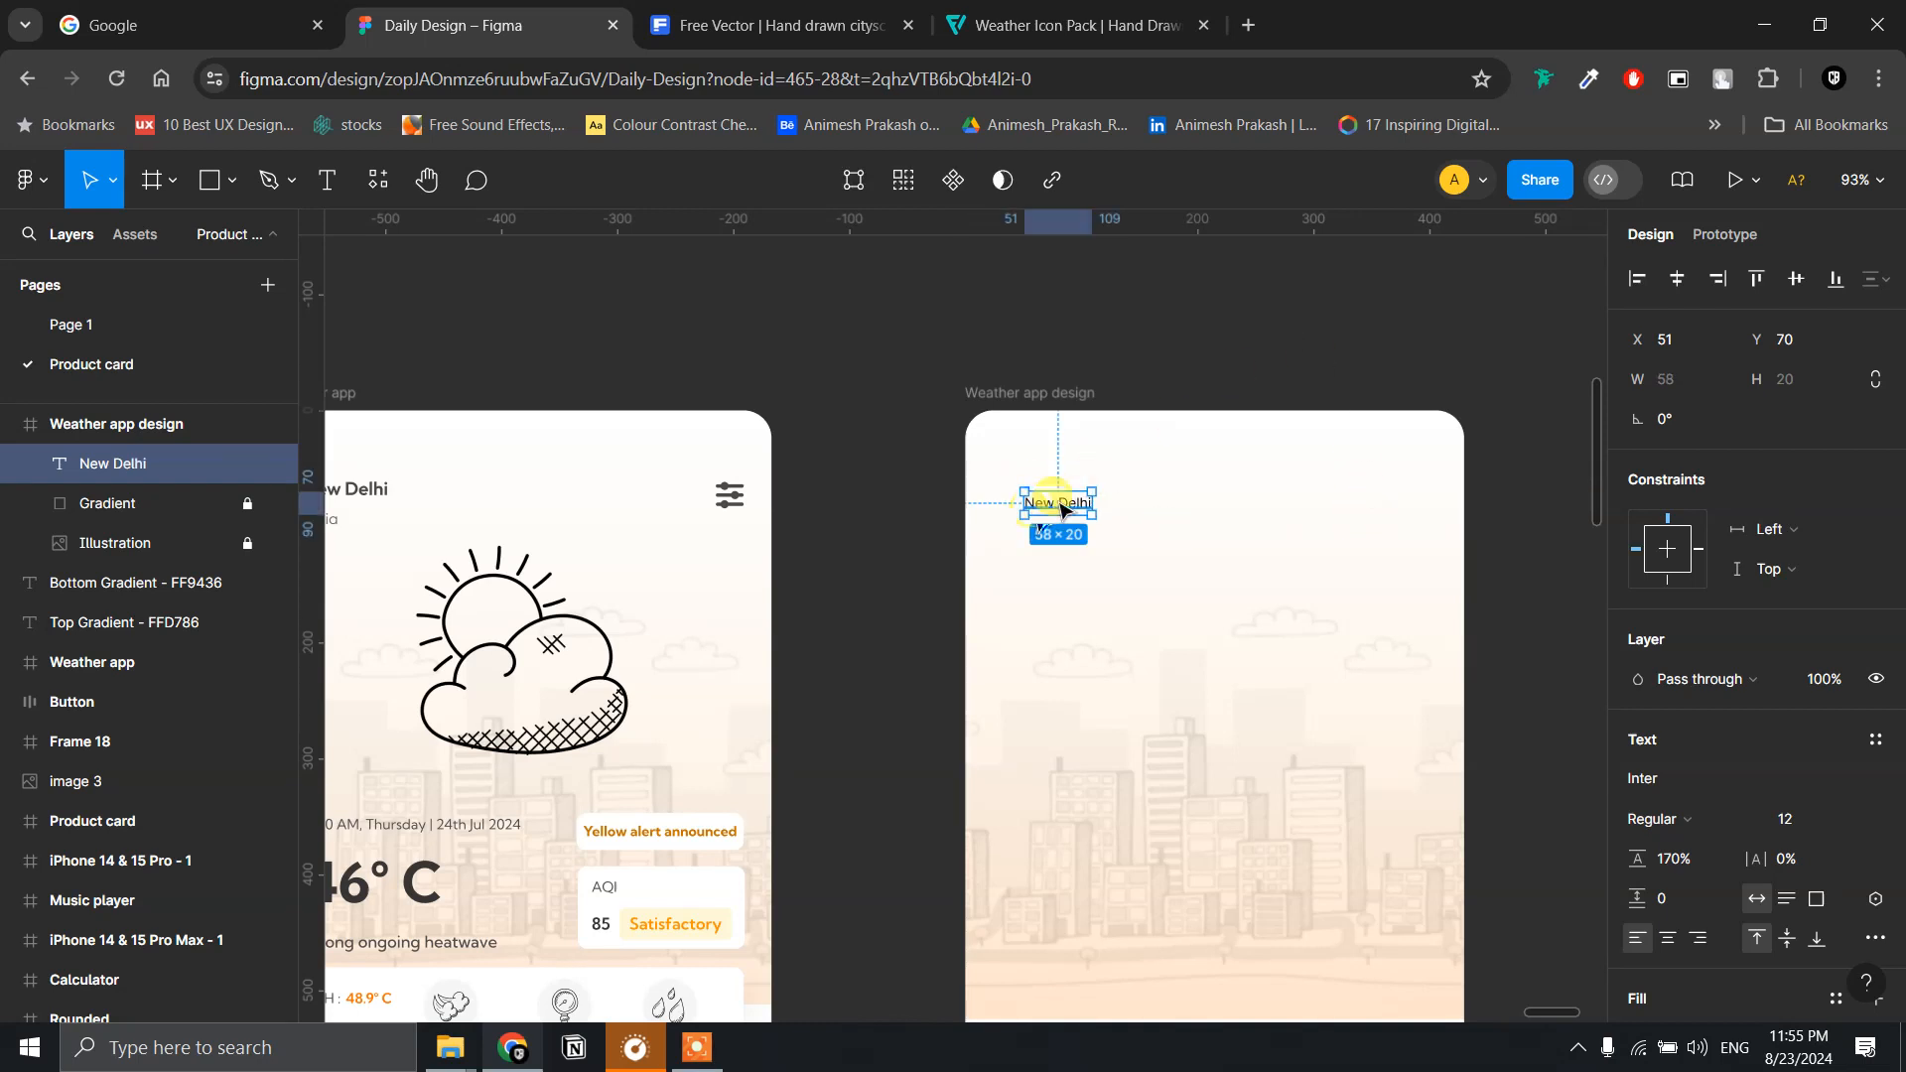
- Duplicate the "New Delhi" text directly below it at about Y 99 and change the copy's wording to "India"
left_click_drag(1059, 509, 1060, 537)
double_click(1060, 536)
type("India")
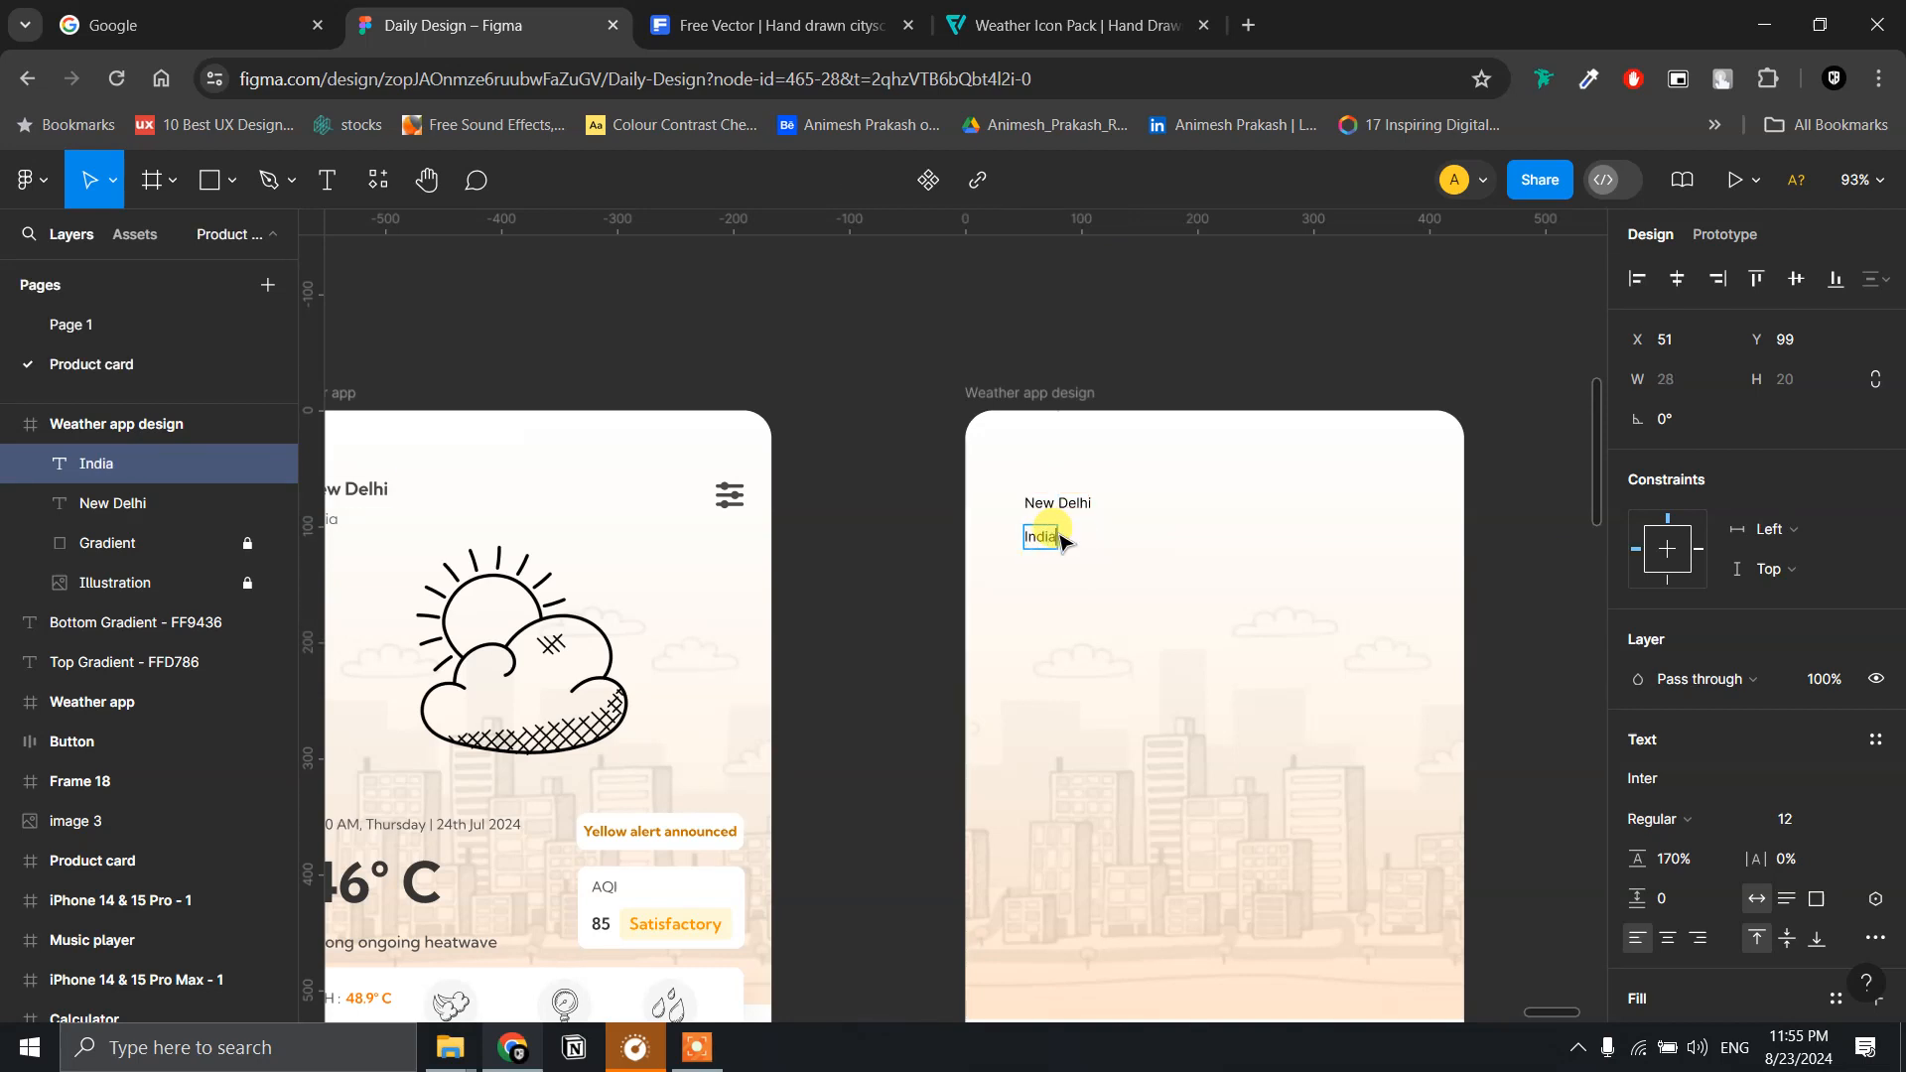
key("Escape")
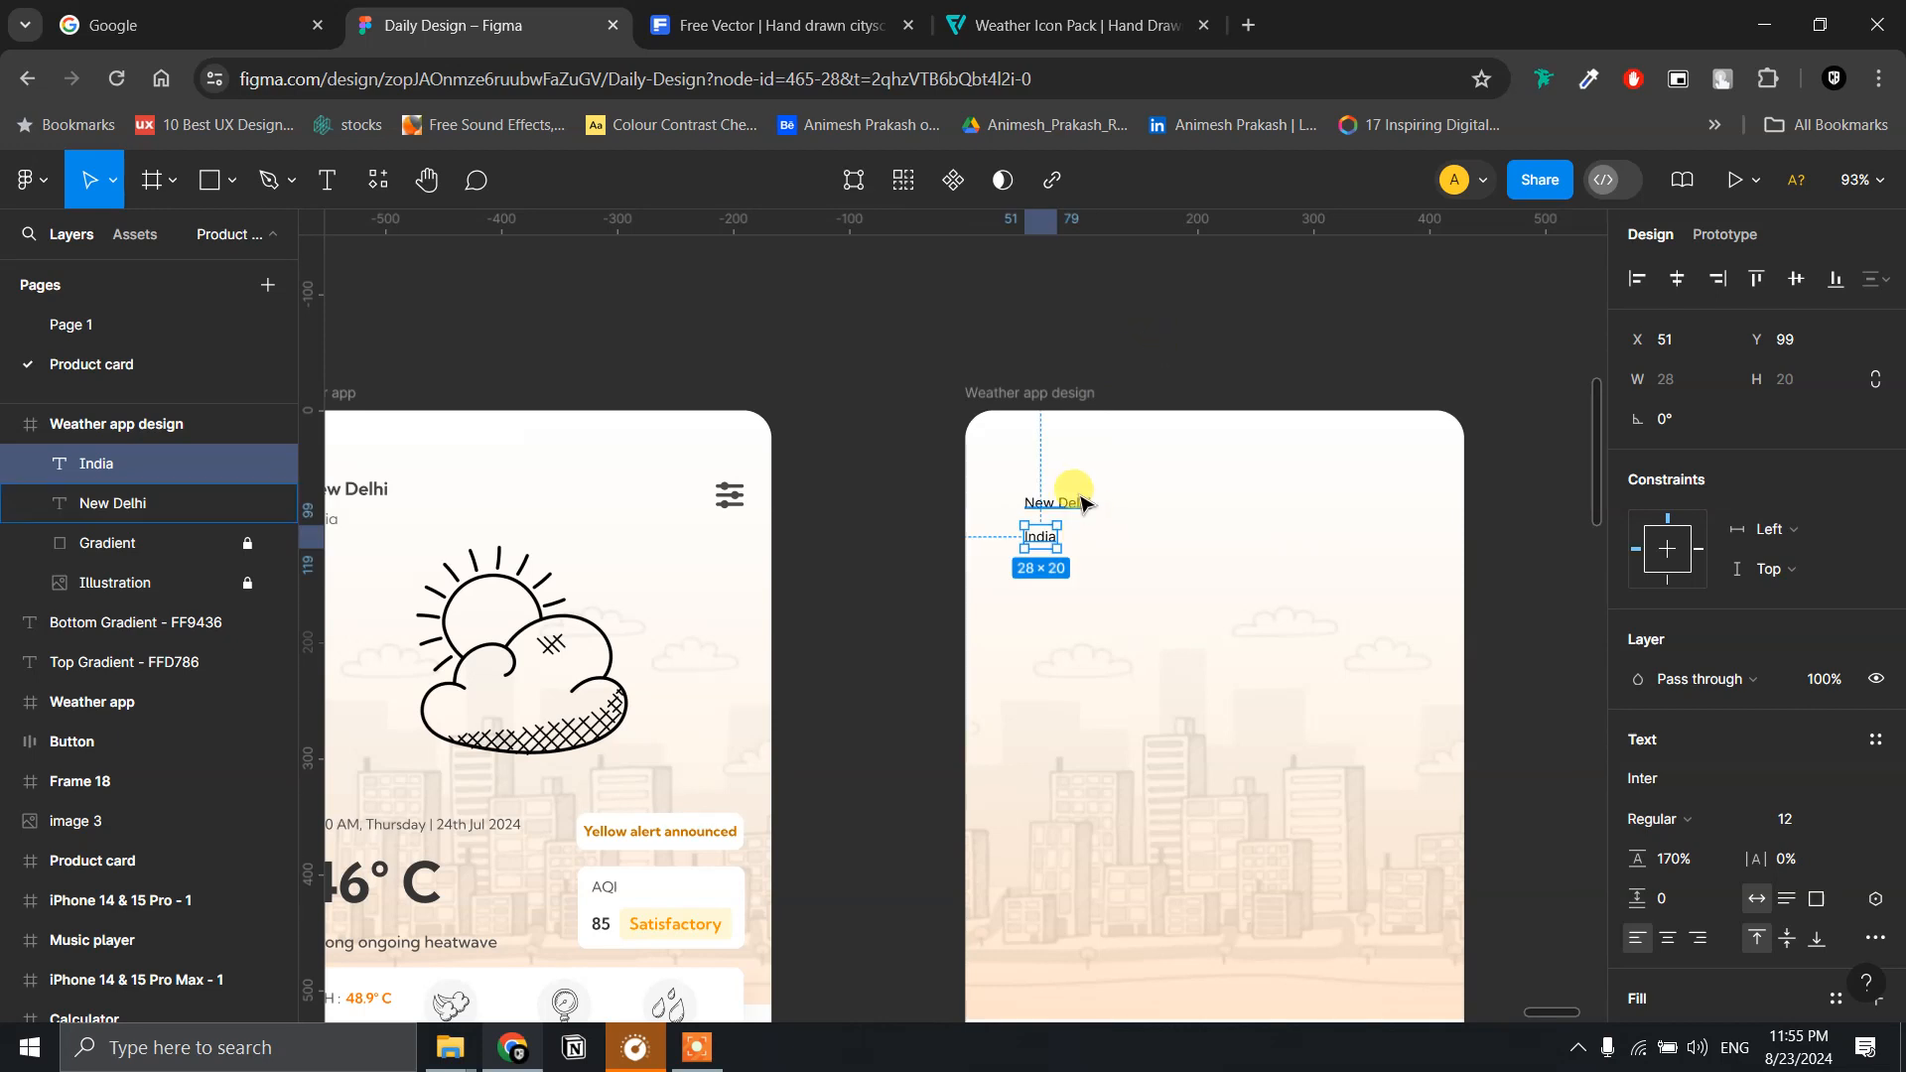
- Set the font size of the "New Delhi" text to 16 and the "India" text to 14
left_click(1083, 502)
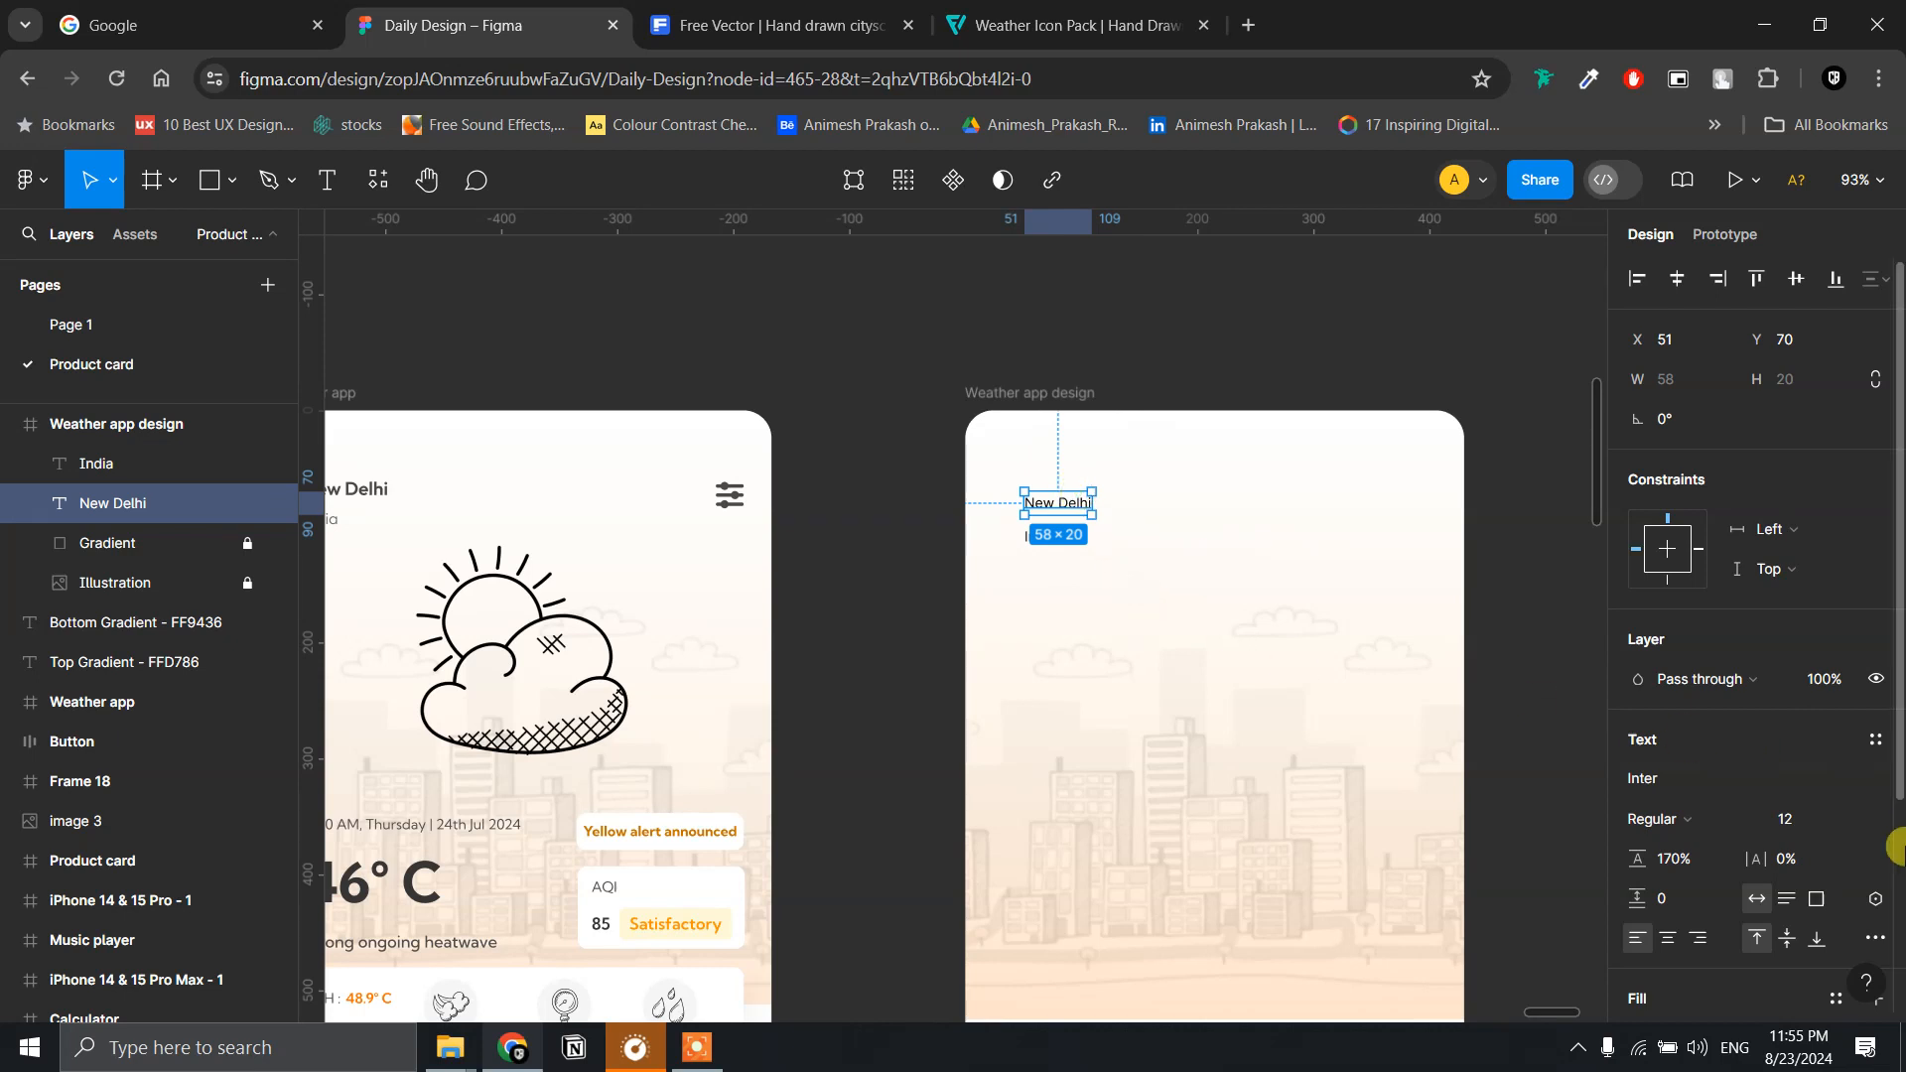
left_click(1793, 820)
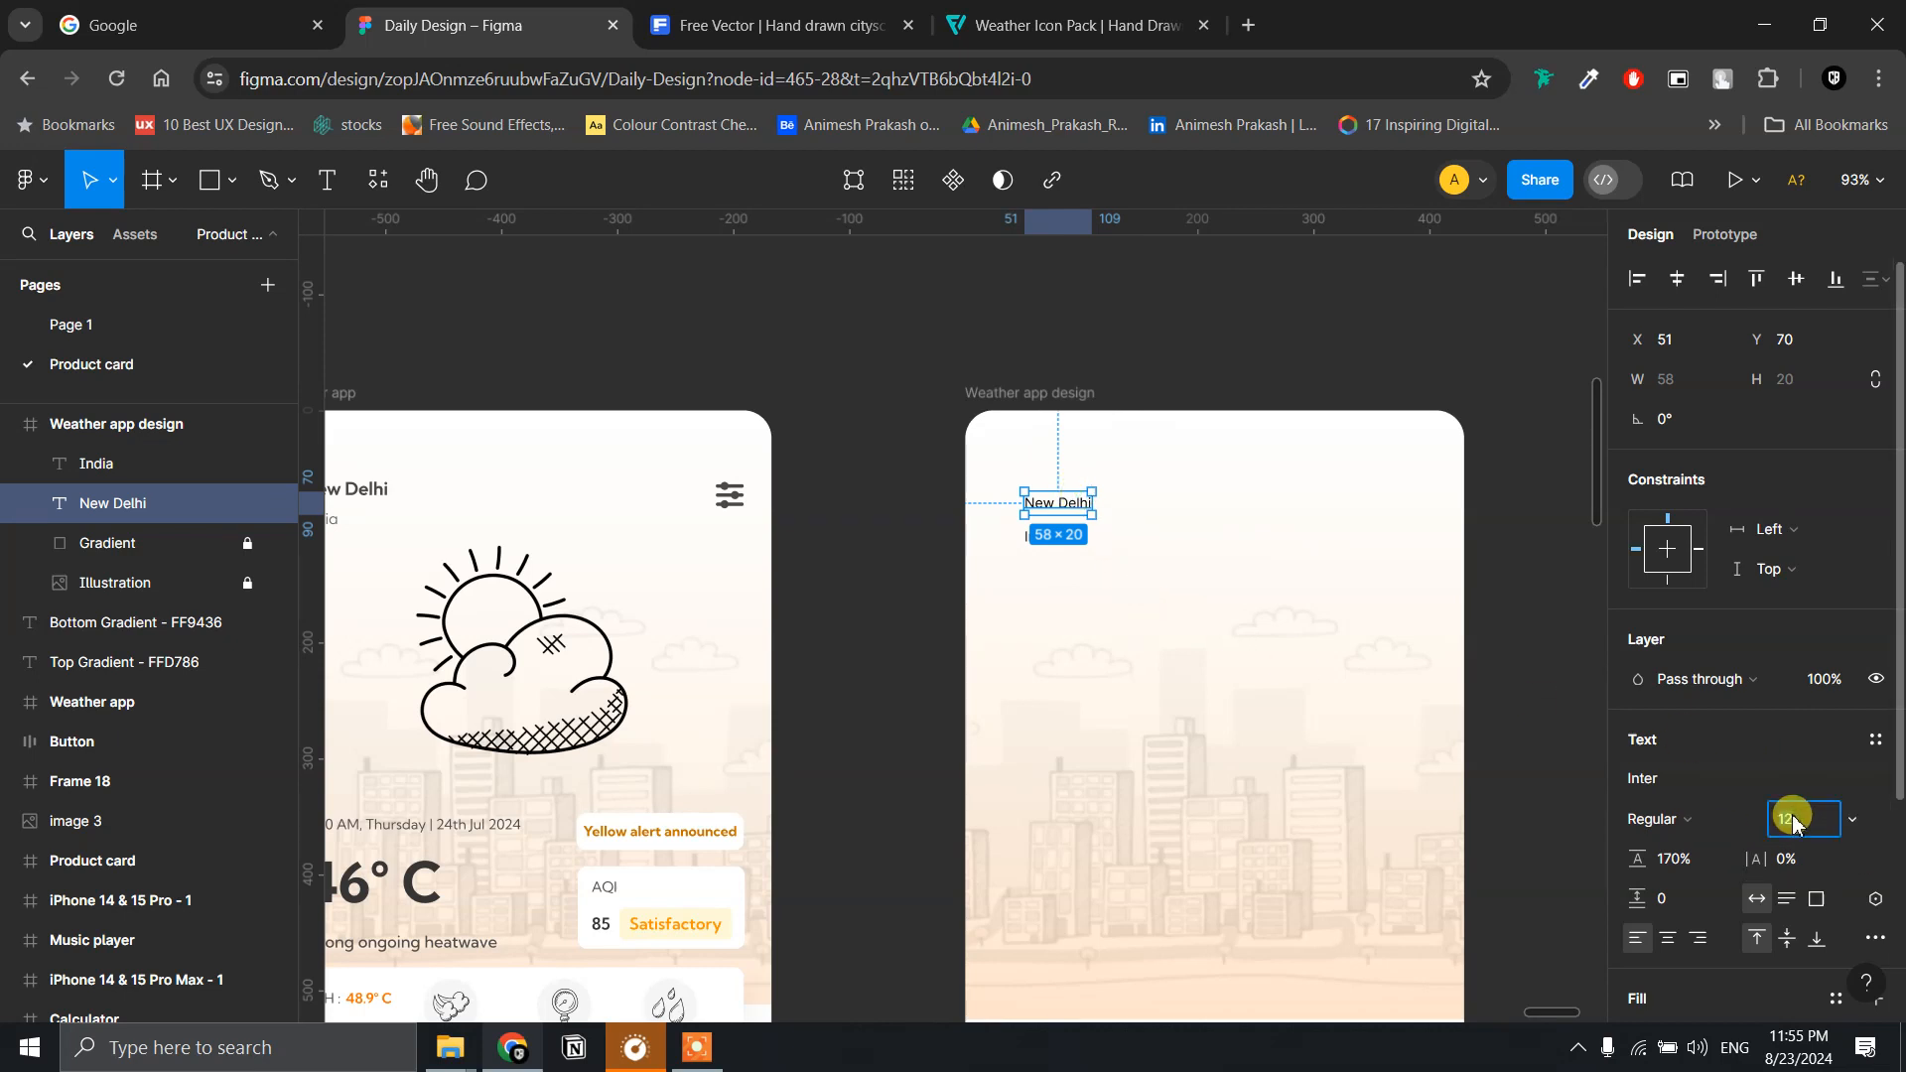
type("16")
key("Return")
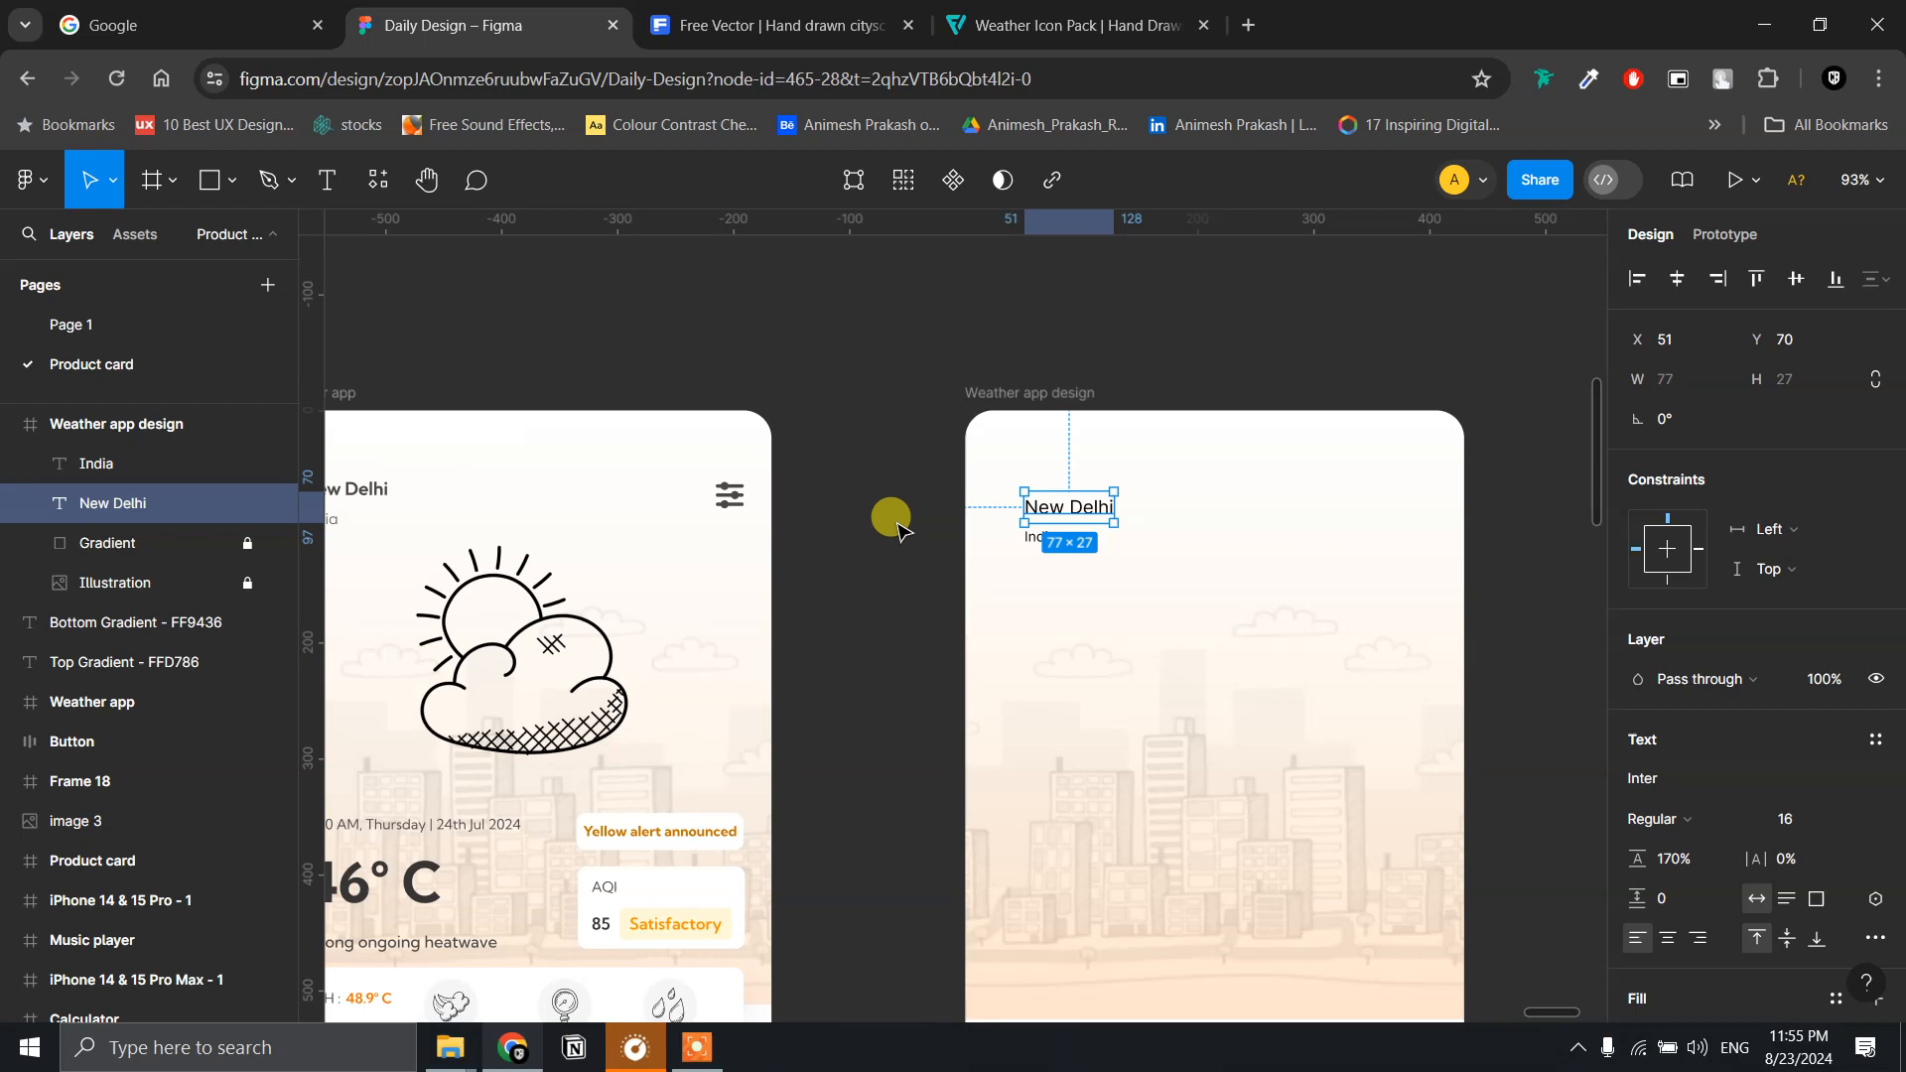
left_click(1032, 538)
left_click(1815, 822)
type("14")
key("Return")
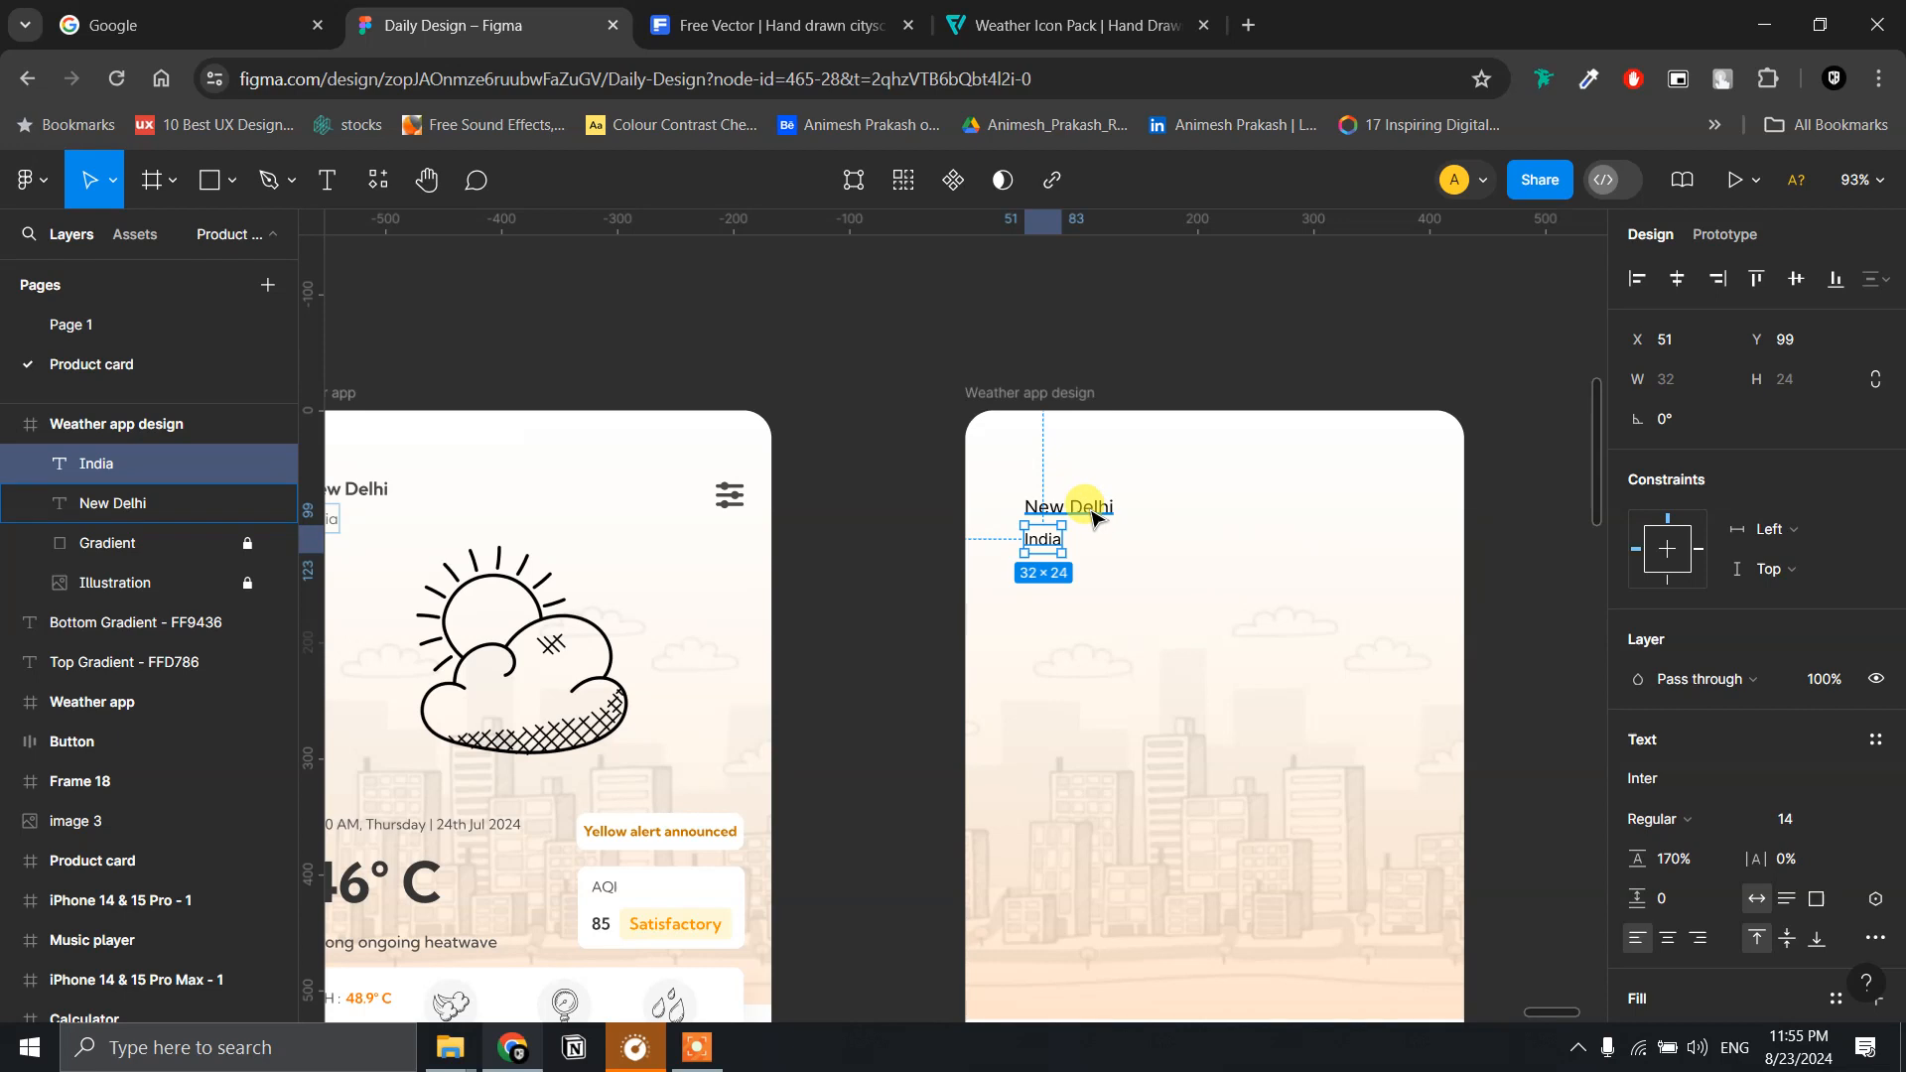
- Change the font of both location texts to Urbanist and move them together to X 36, with "New Delhi" at Y 53
left_click(1092, 516, "shift")
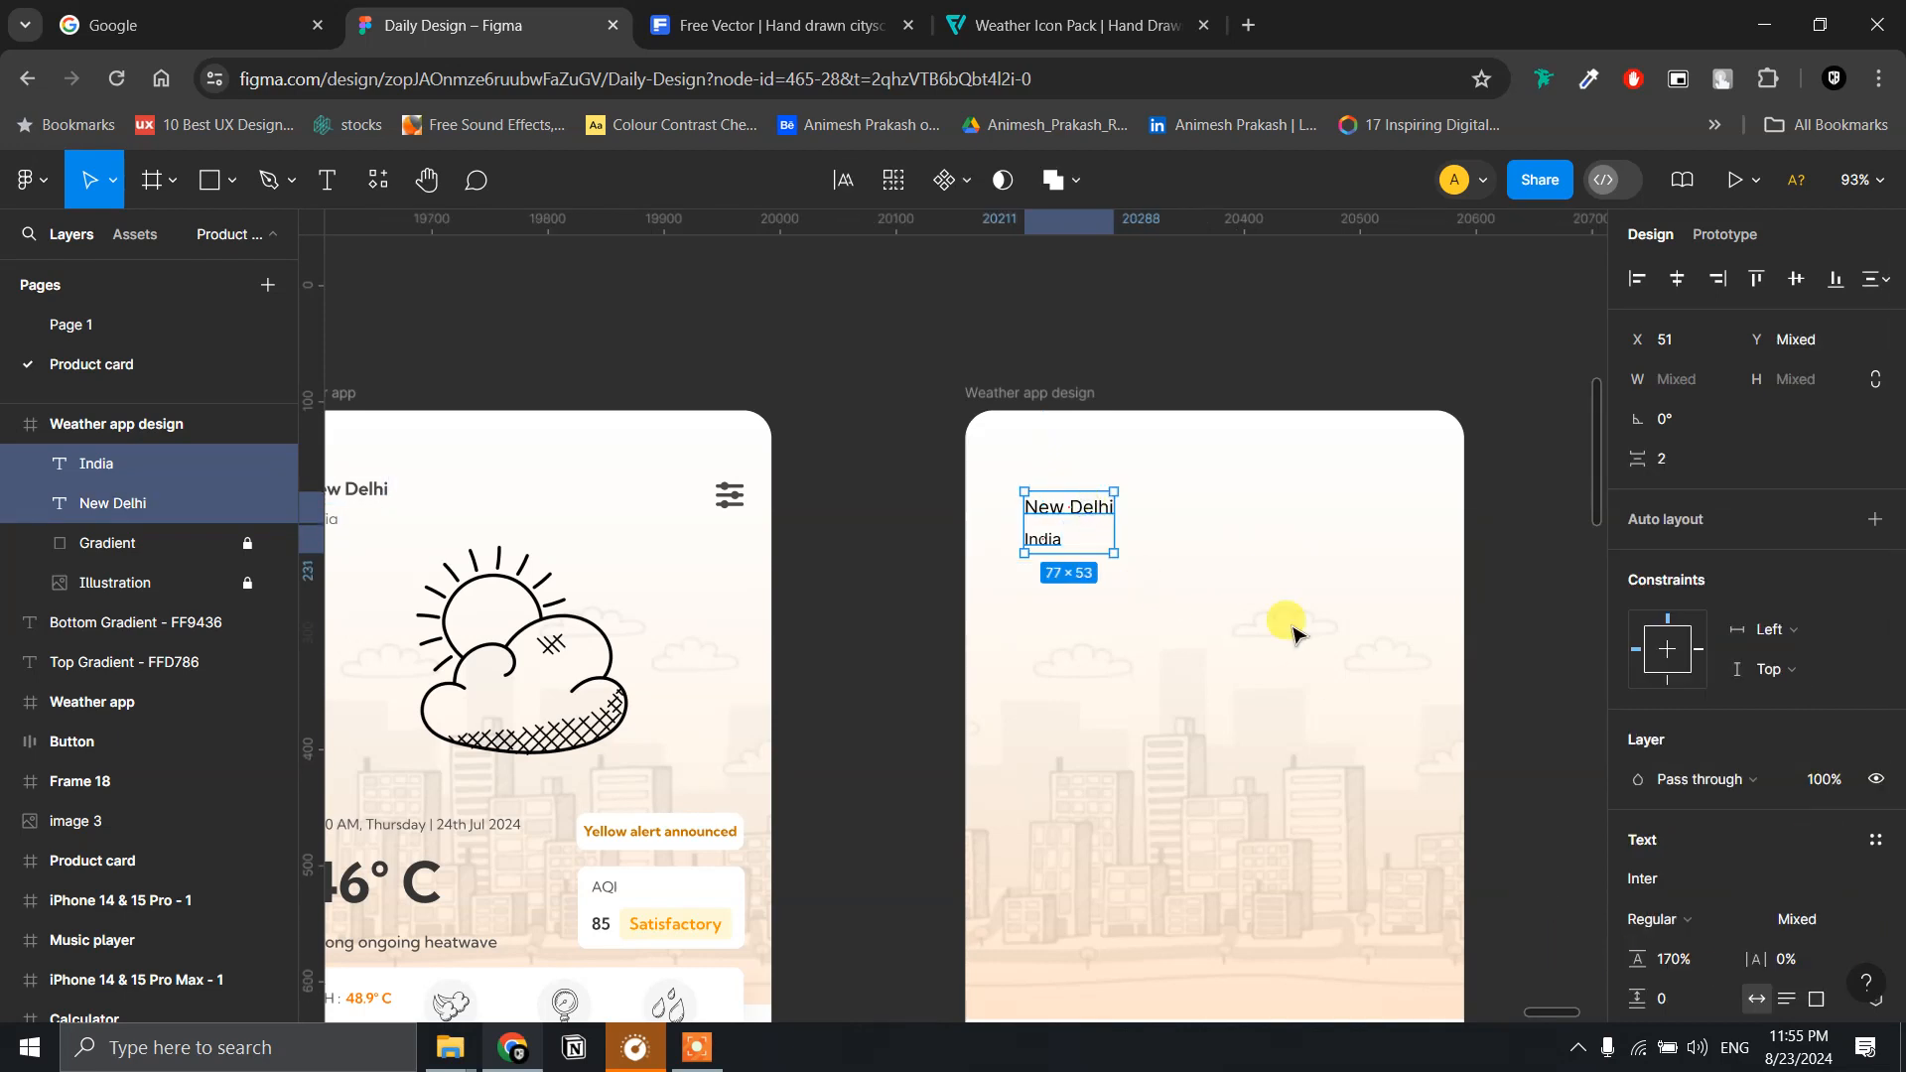
left_click(1687, 921)
left_click(1485, 812)
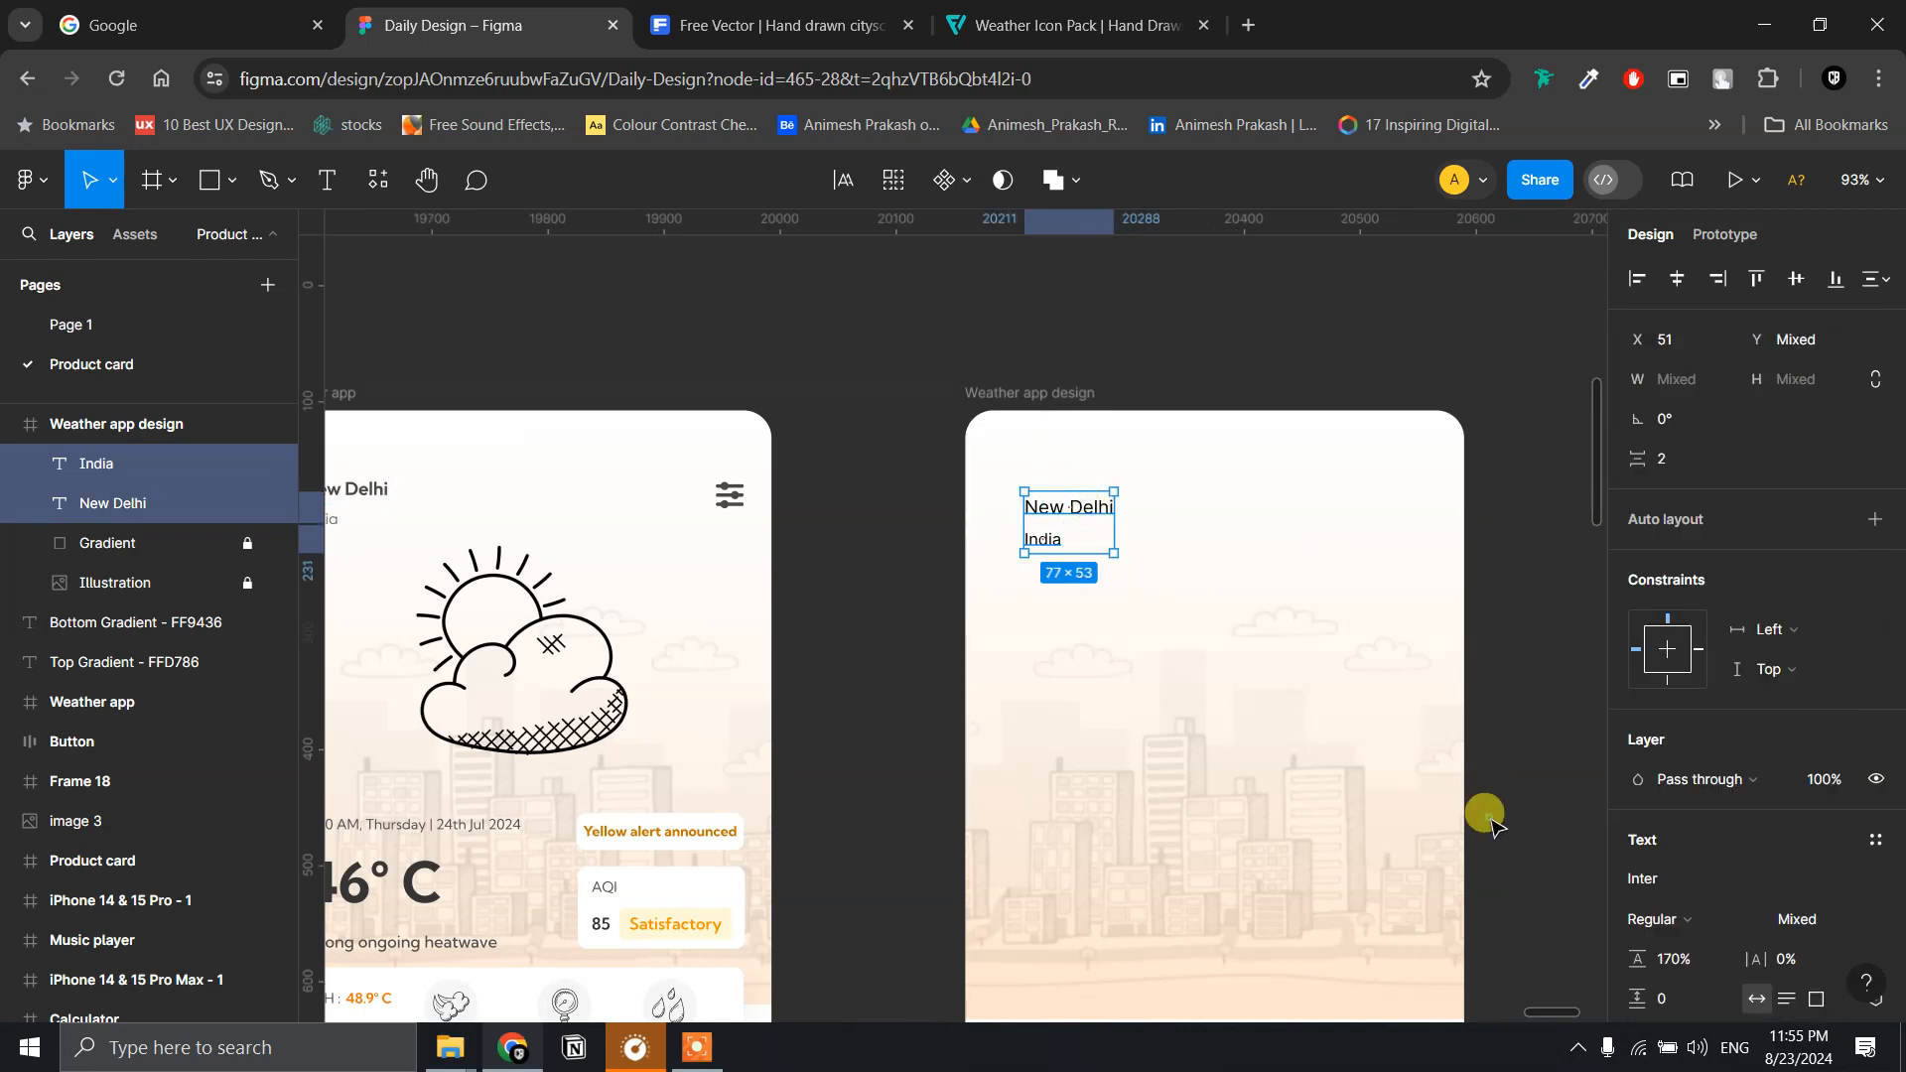
left_click(1677, 879)
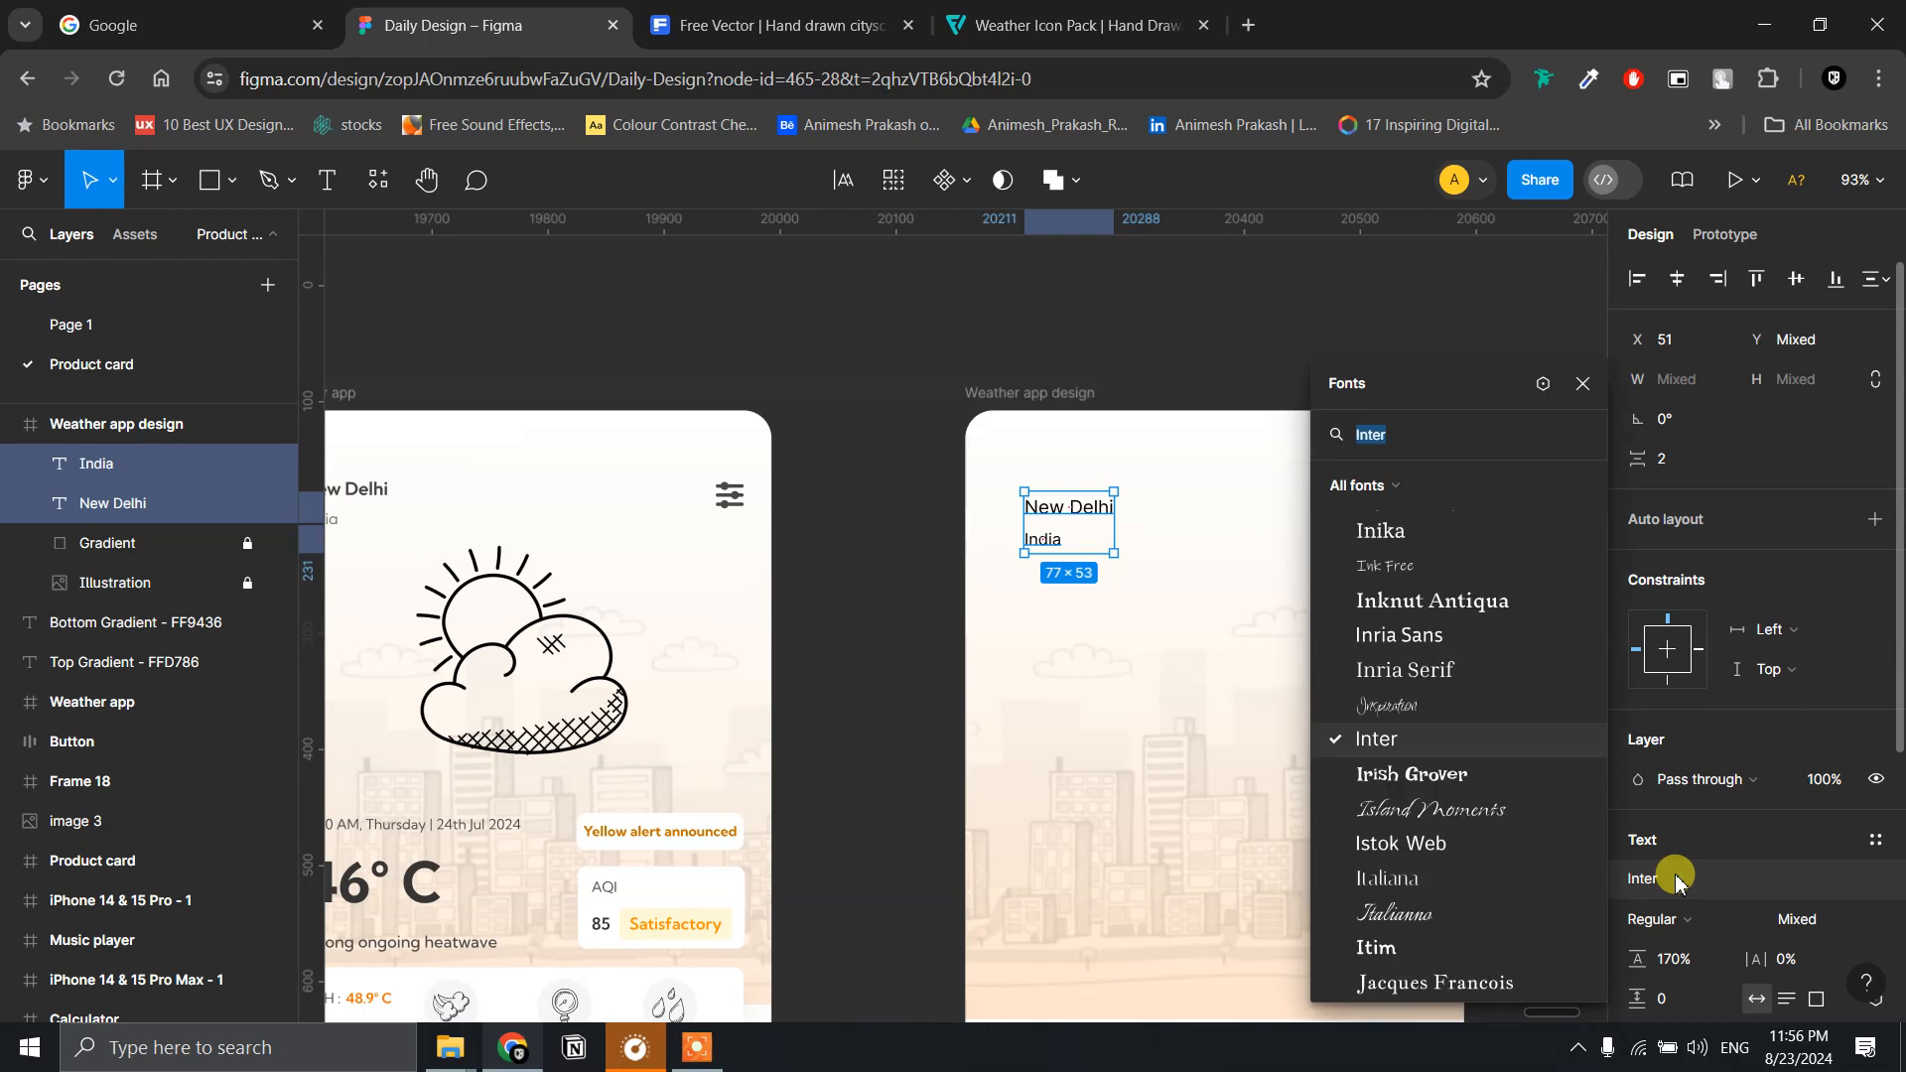
type("urbanis")
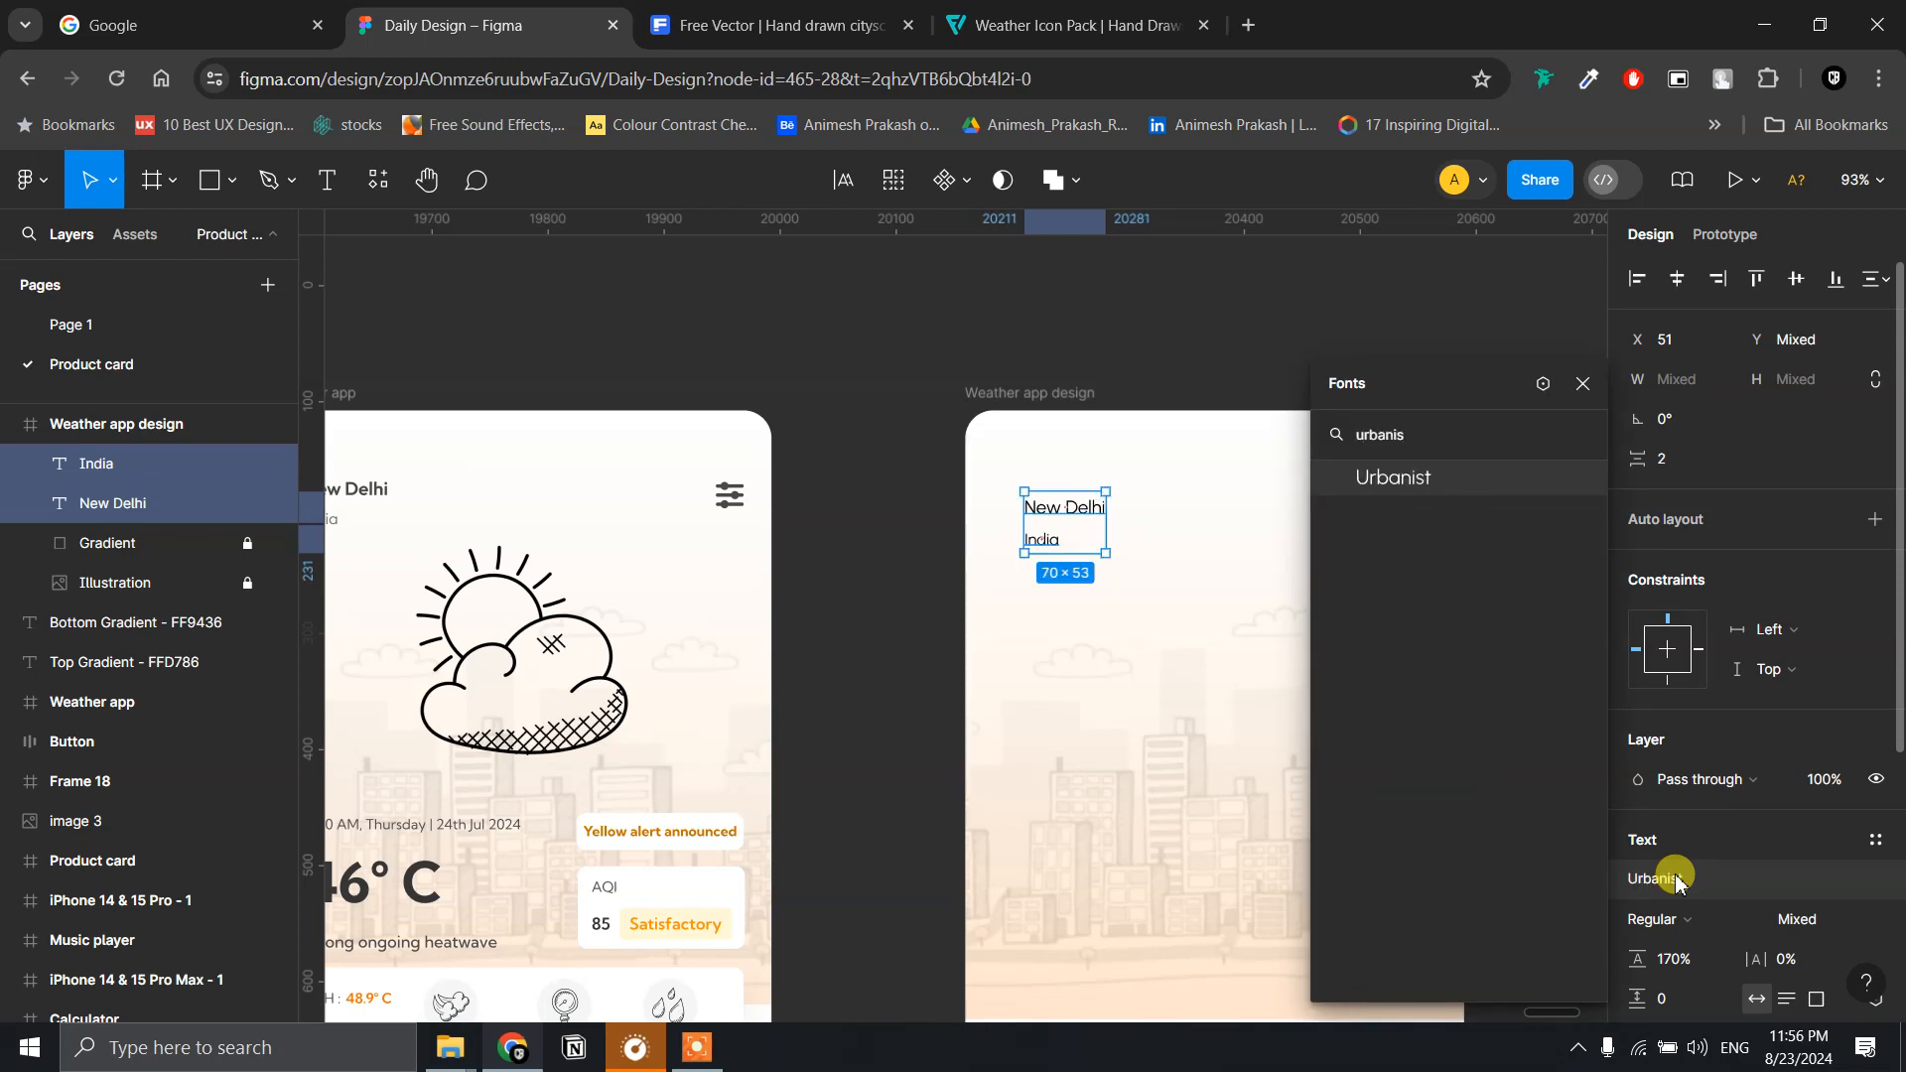
left_click(1415, 474)
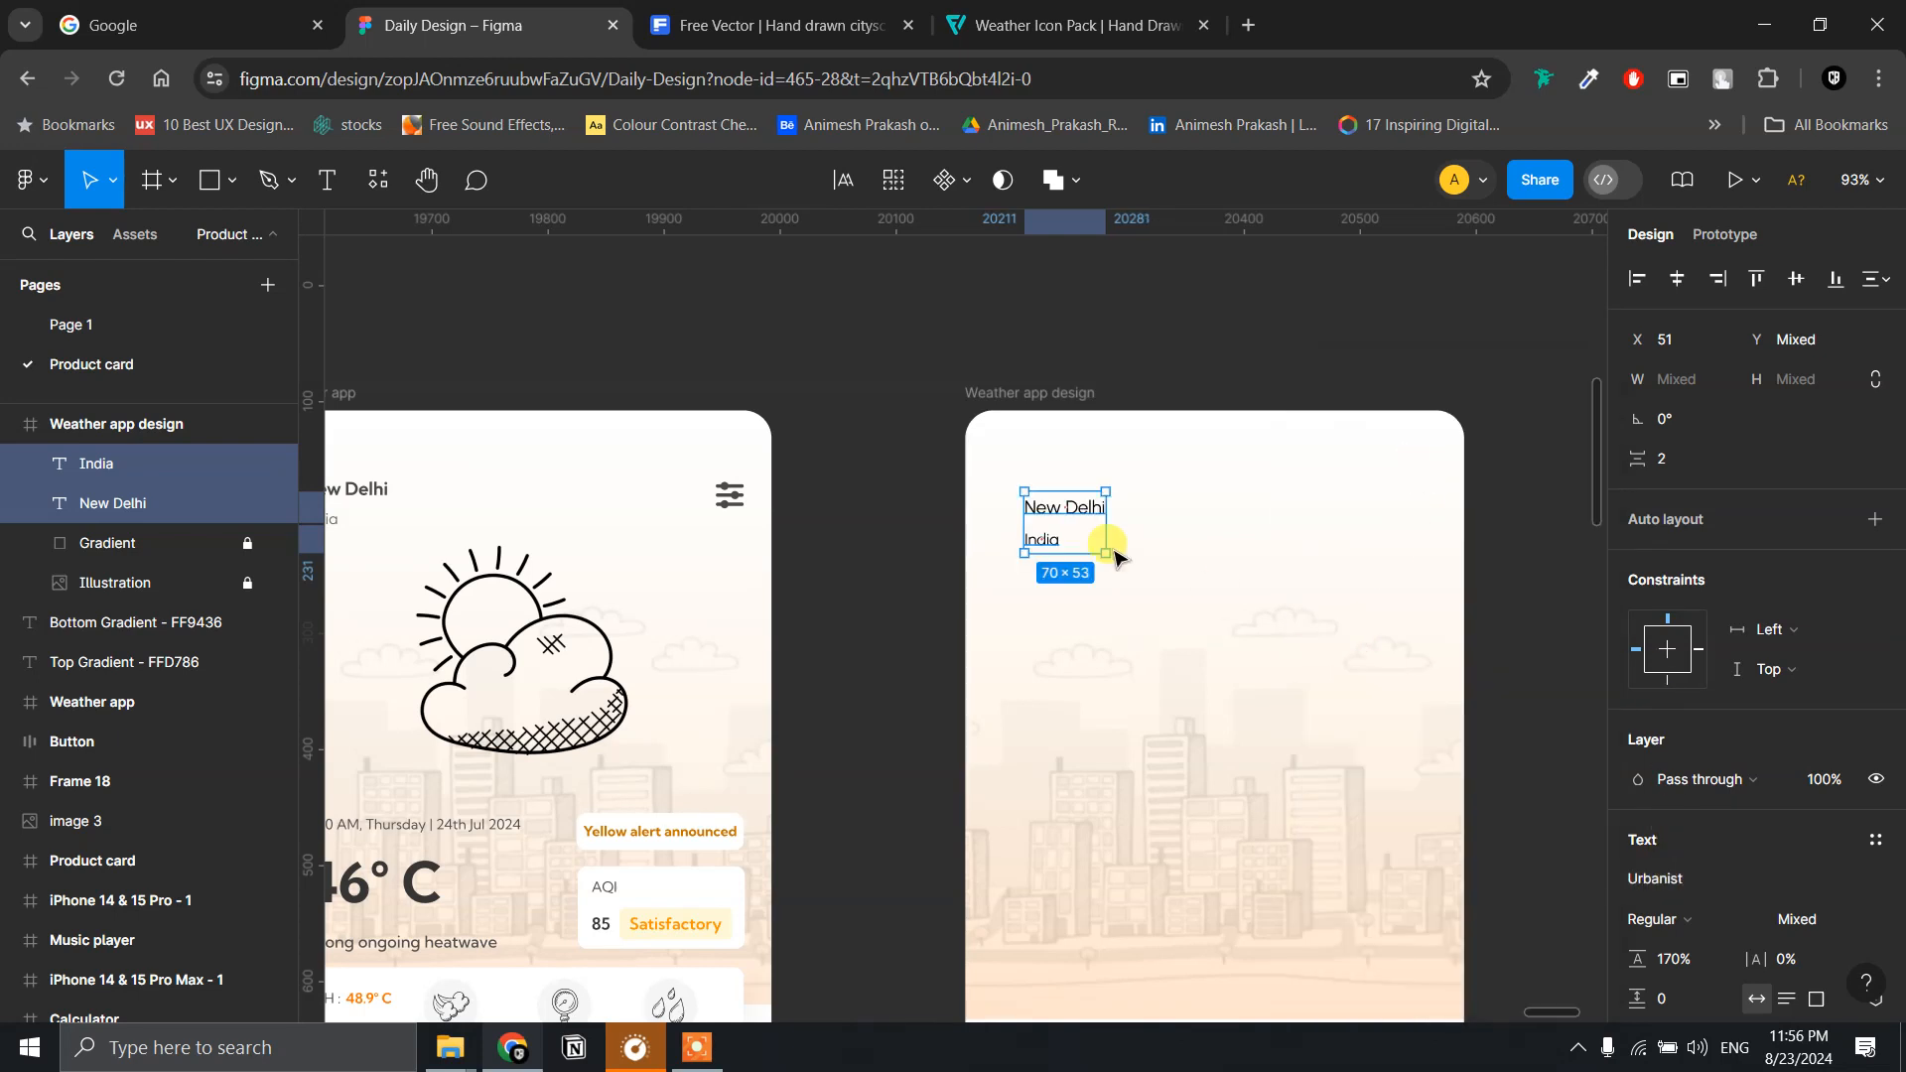
left_click_drag(1048, 515, 1032, 497)
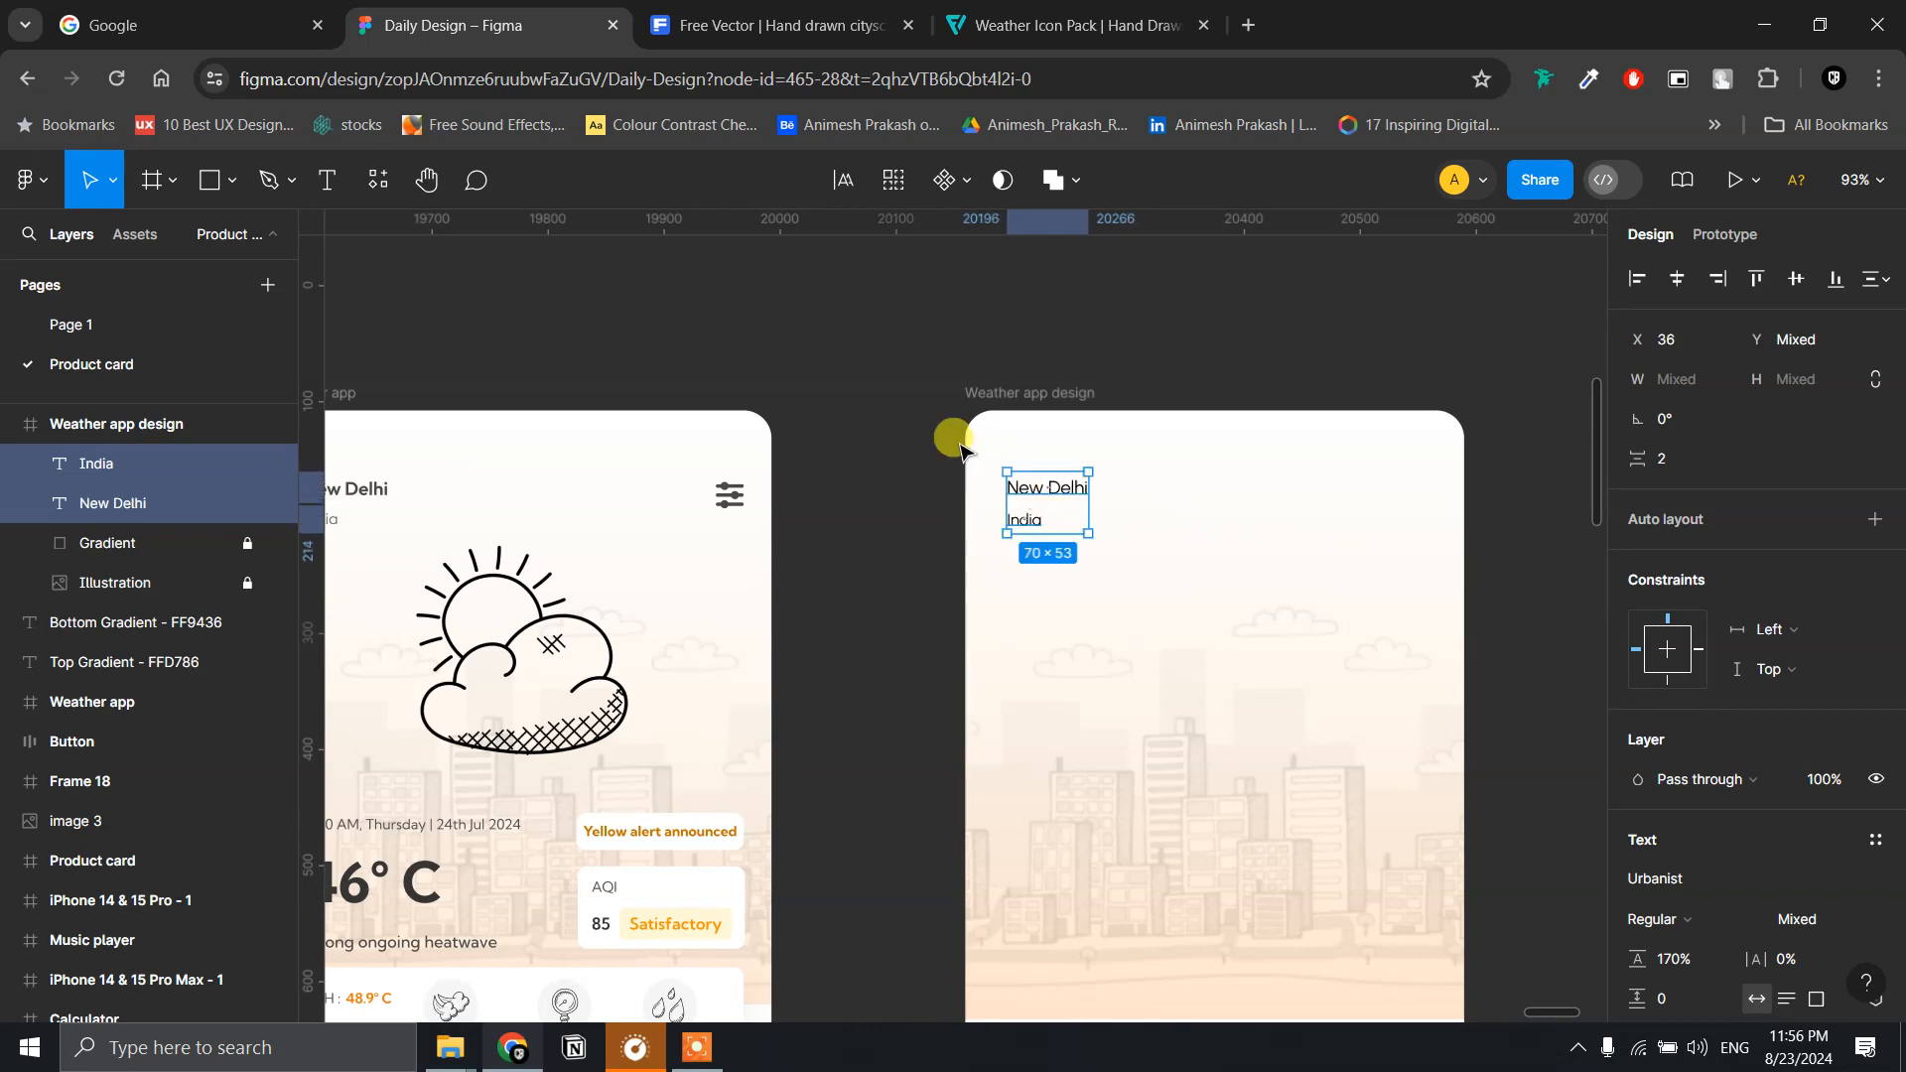
left_click(881, 423)
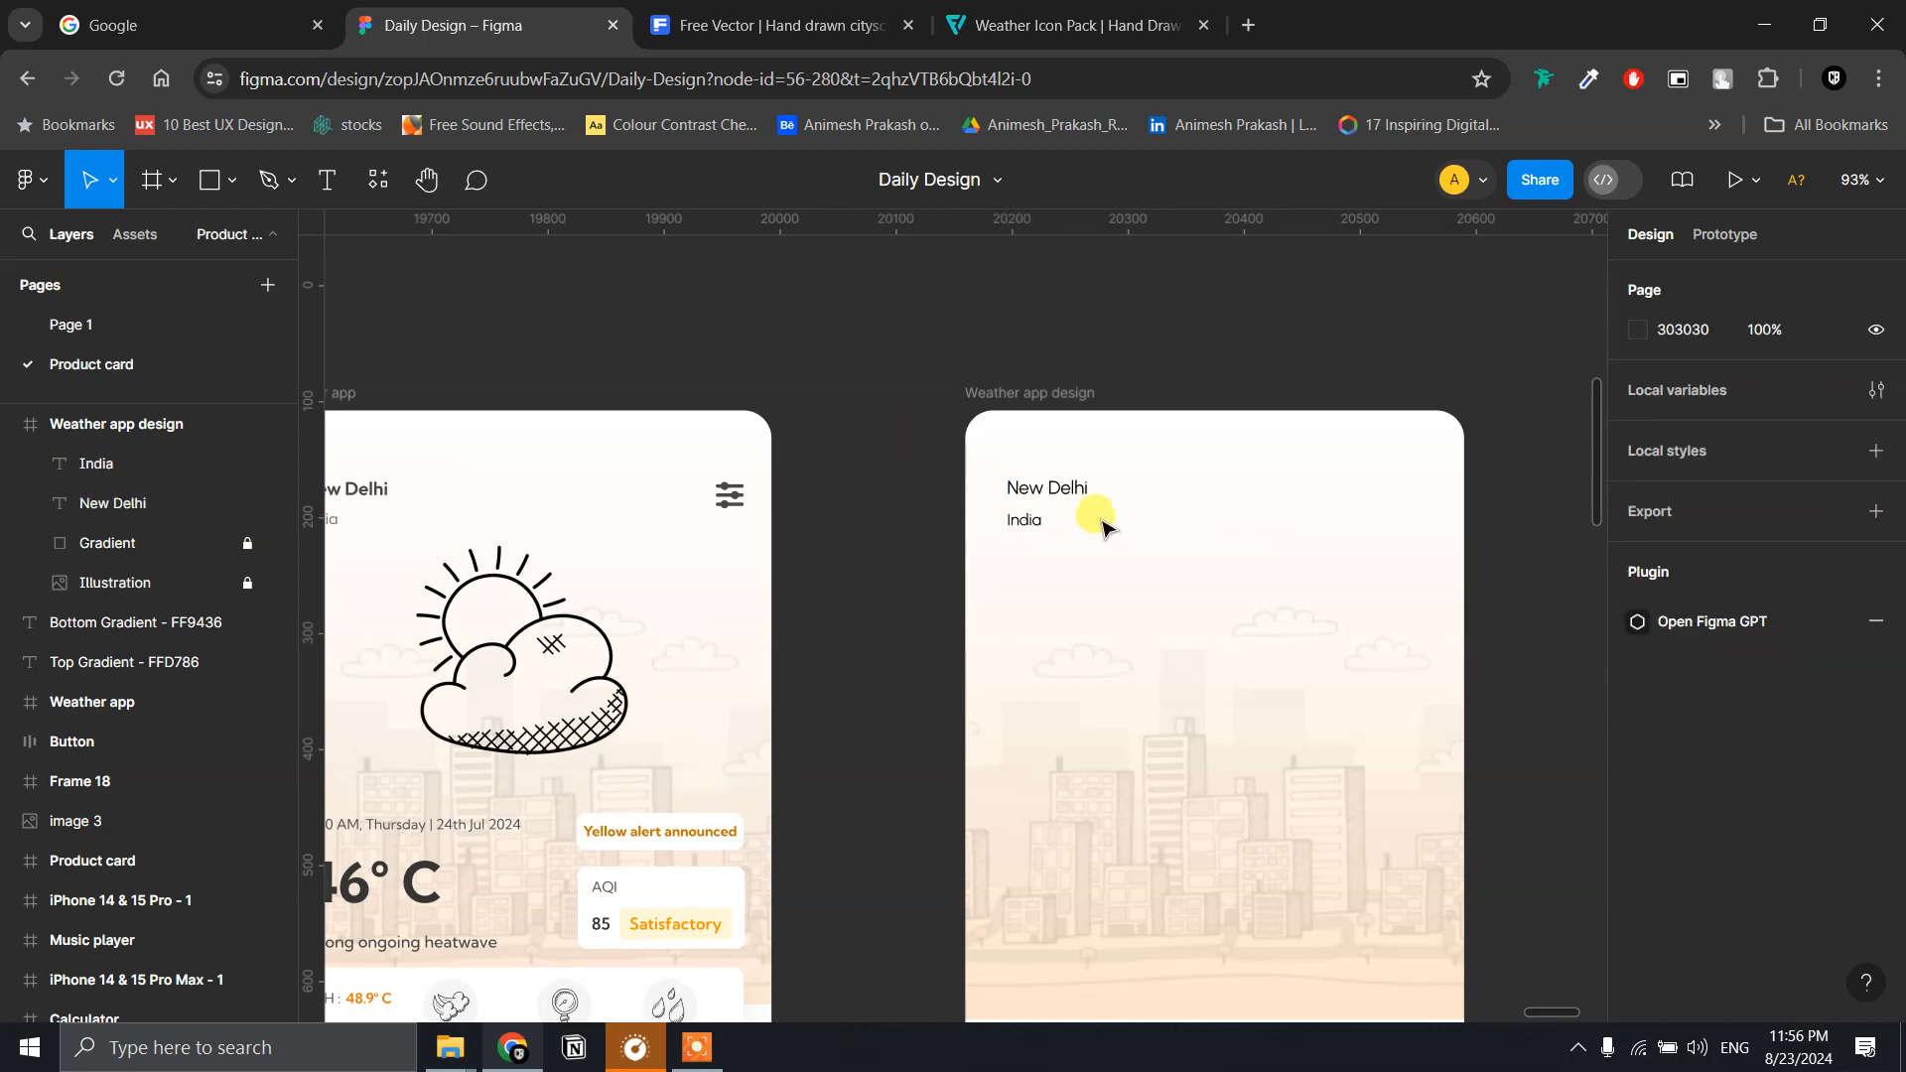
- Set the font weight of the "New Delhi" text to SemiBold, trying Medium first
left_click(1072, 492)
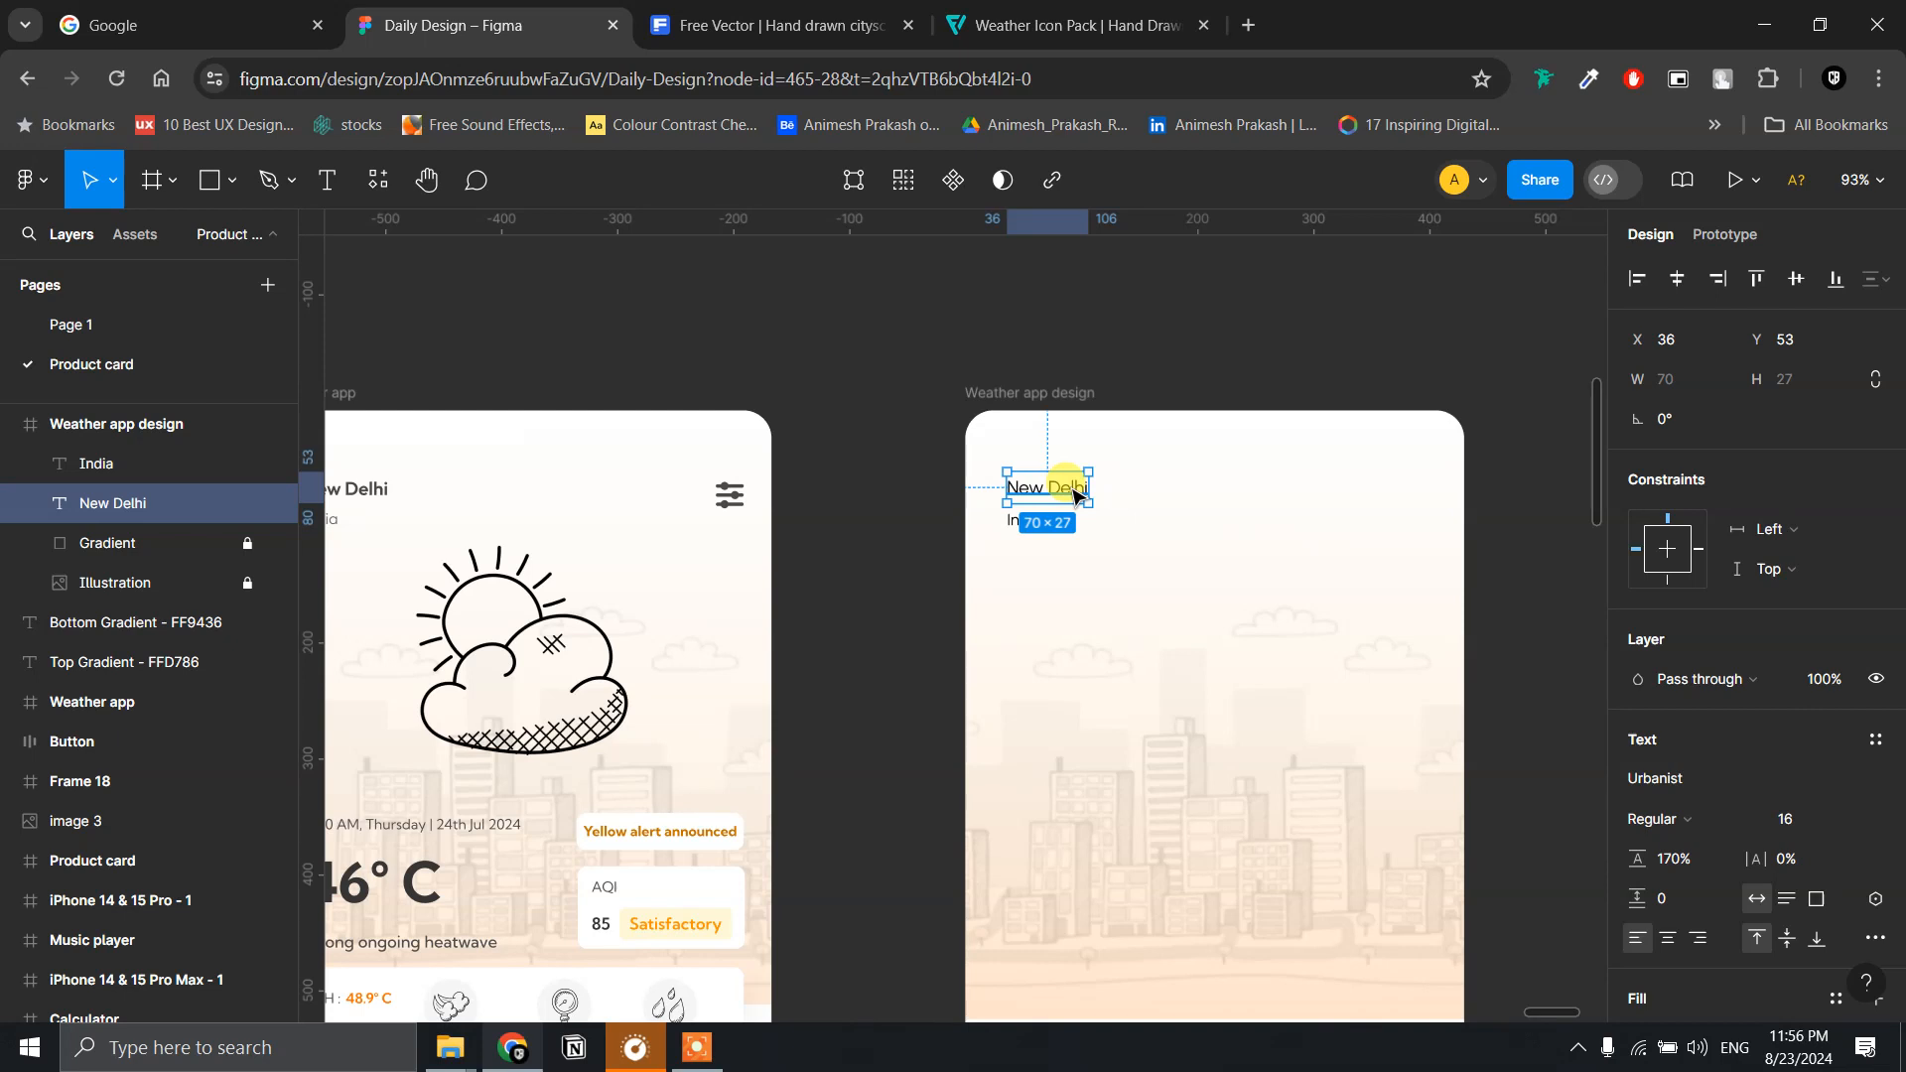
left_click(1688, 817)
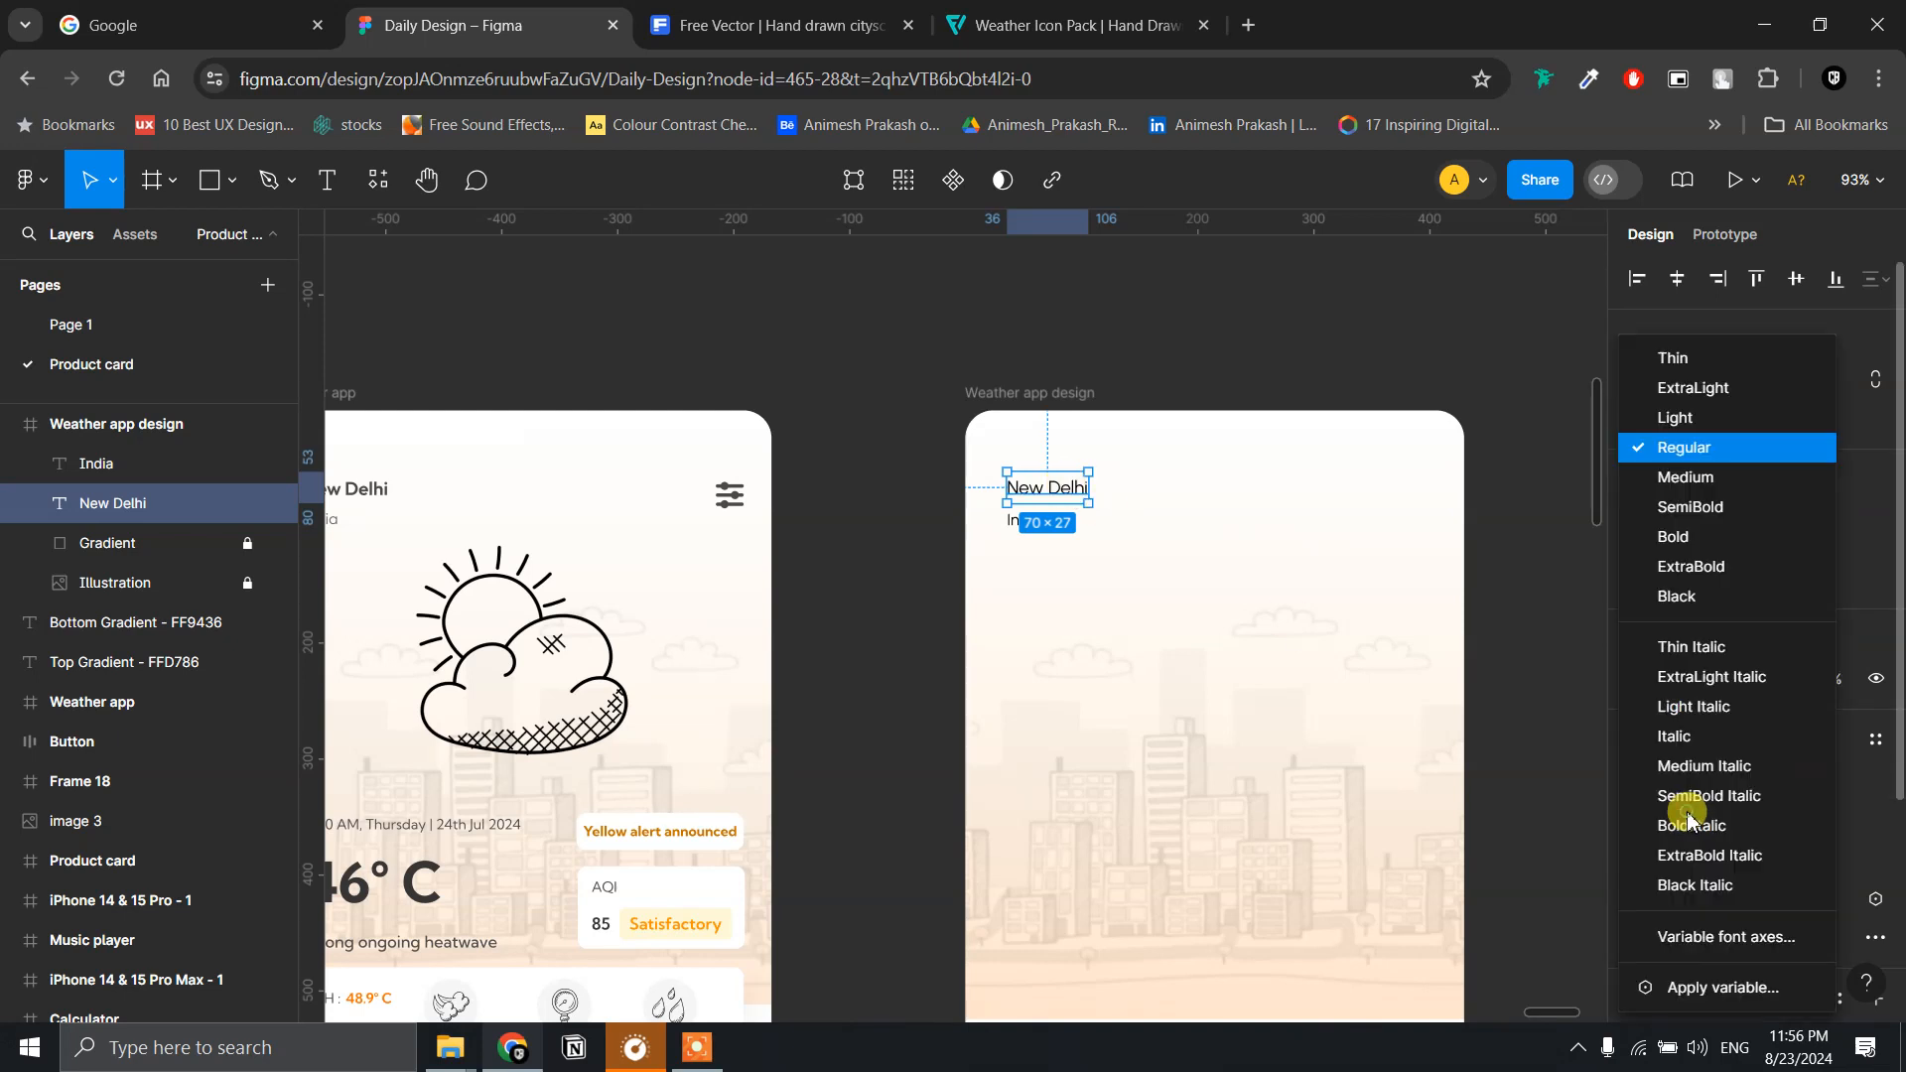
left_click(1655, 480)
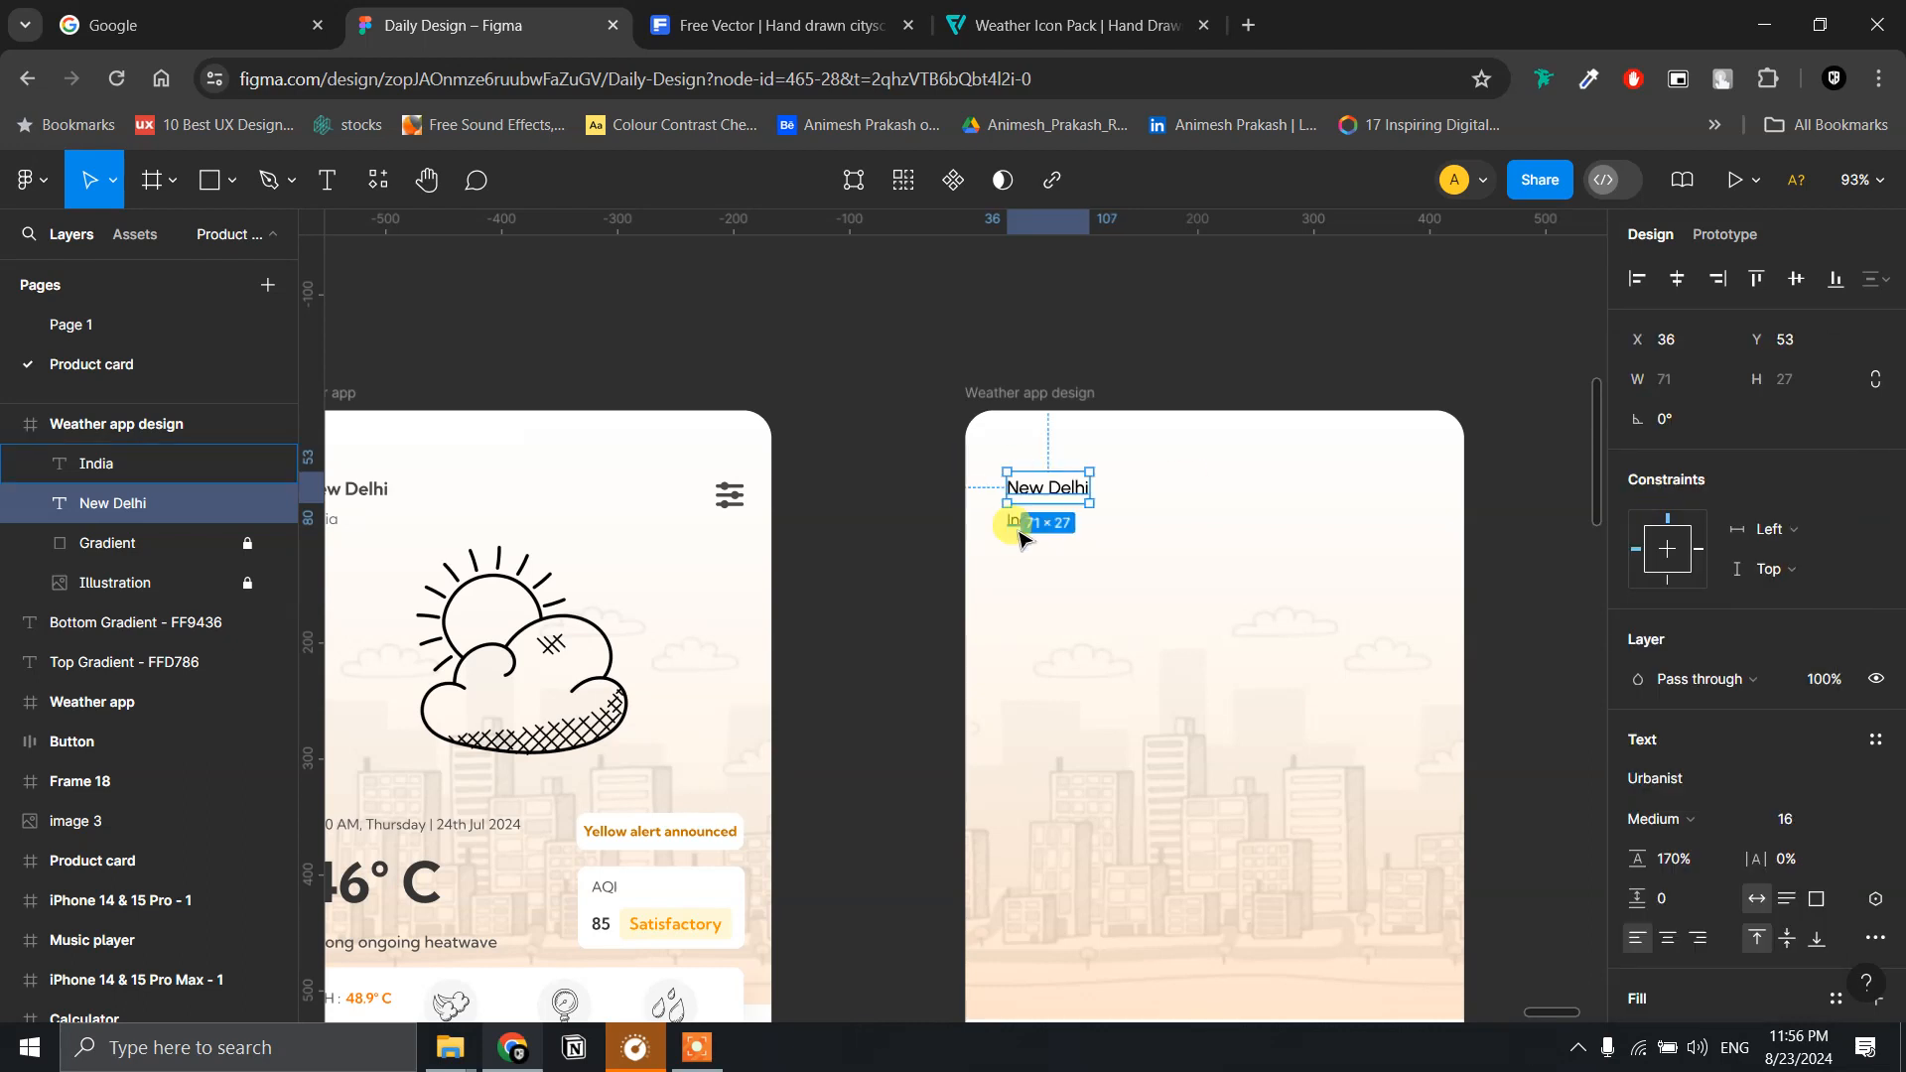
left_click(1710, 819)
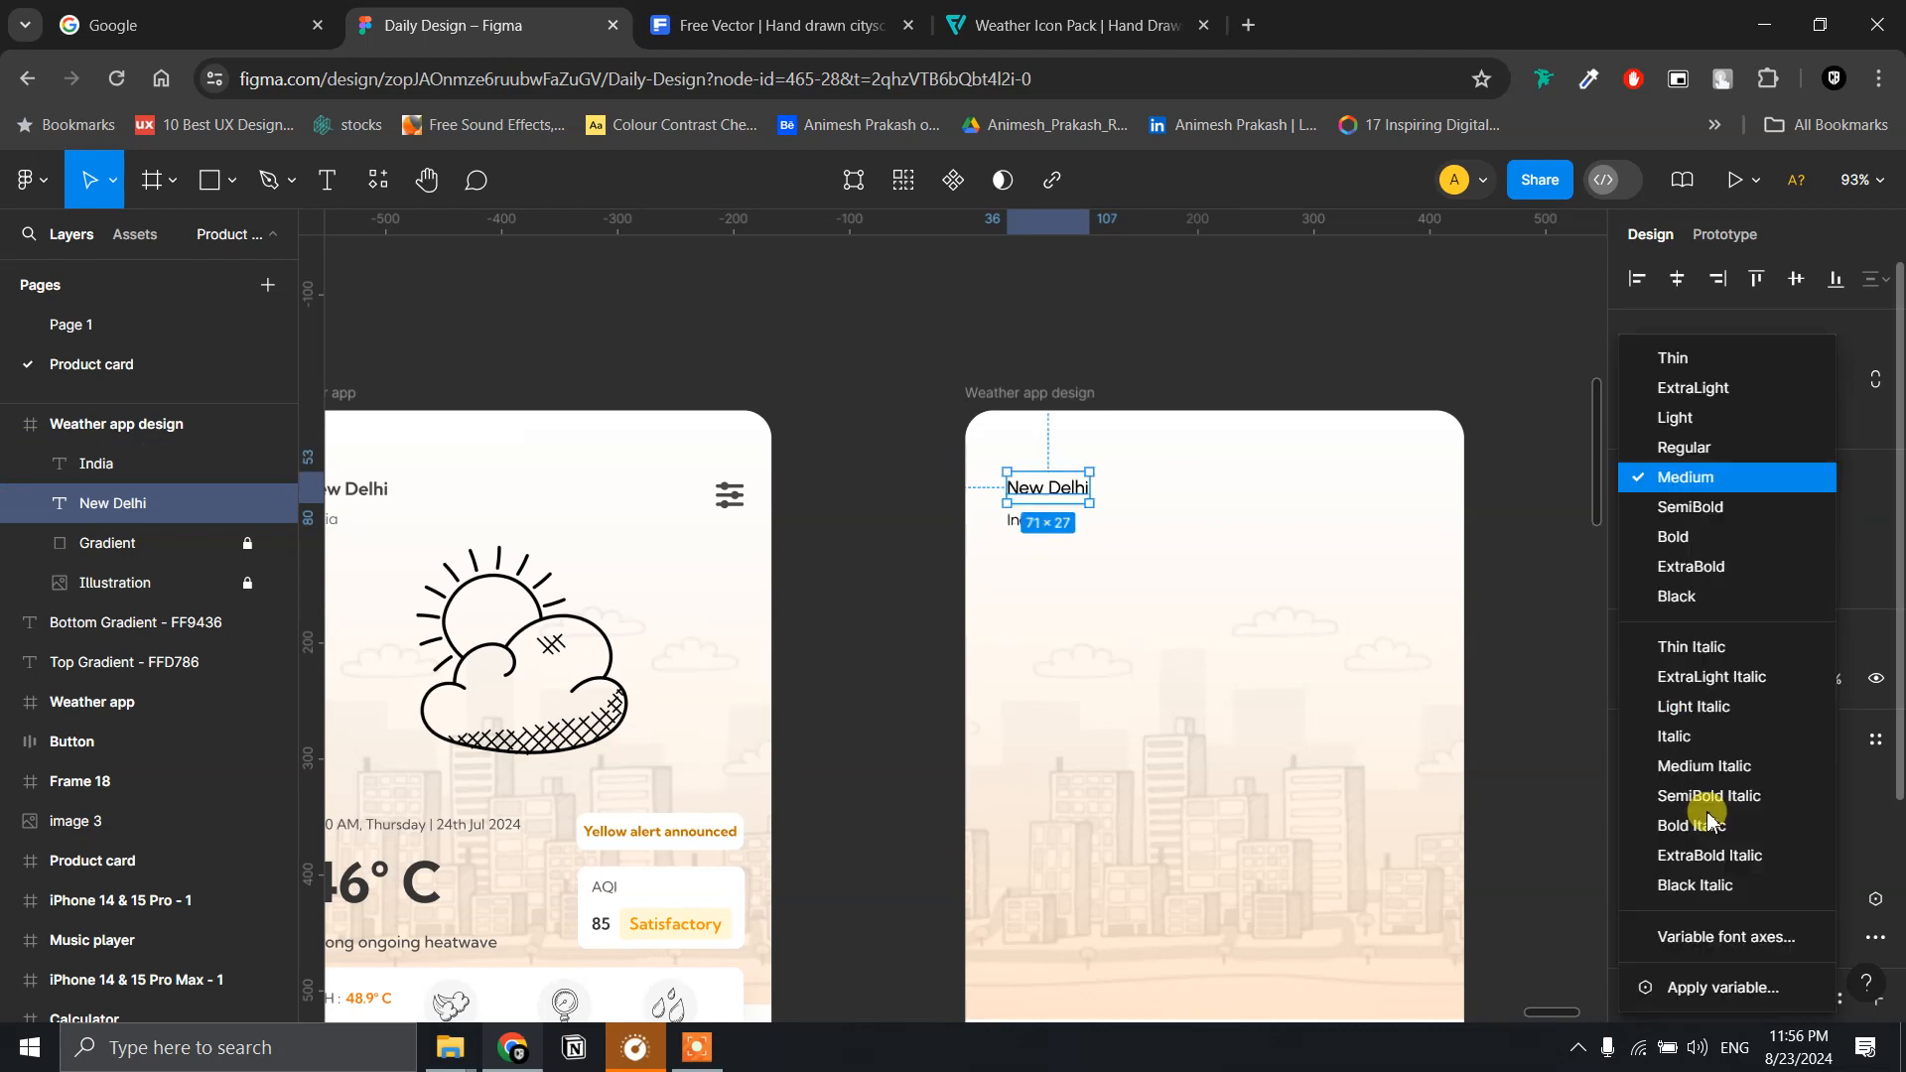
left_click(1691, 508)
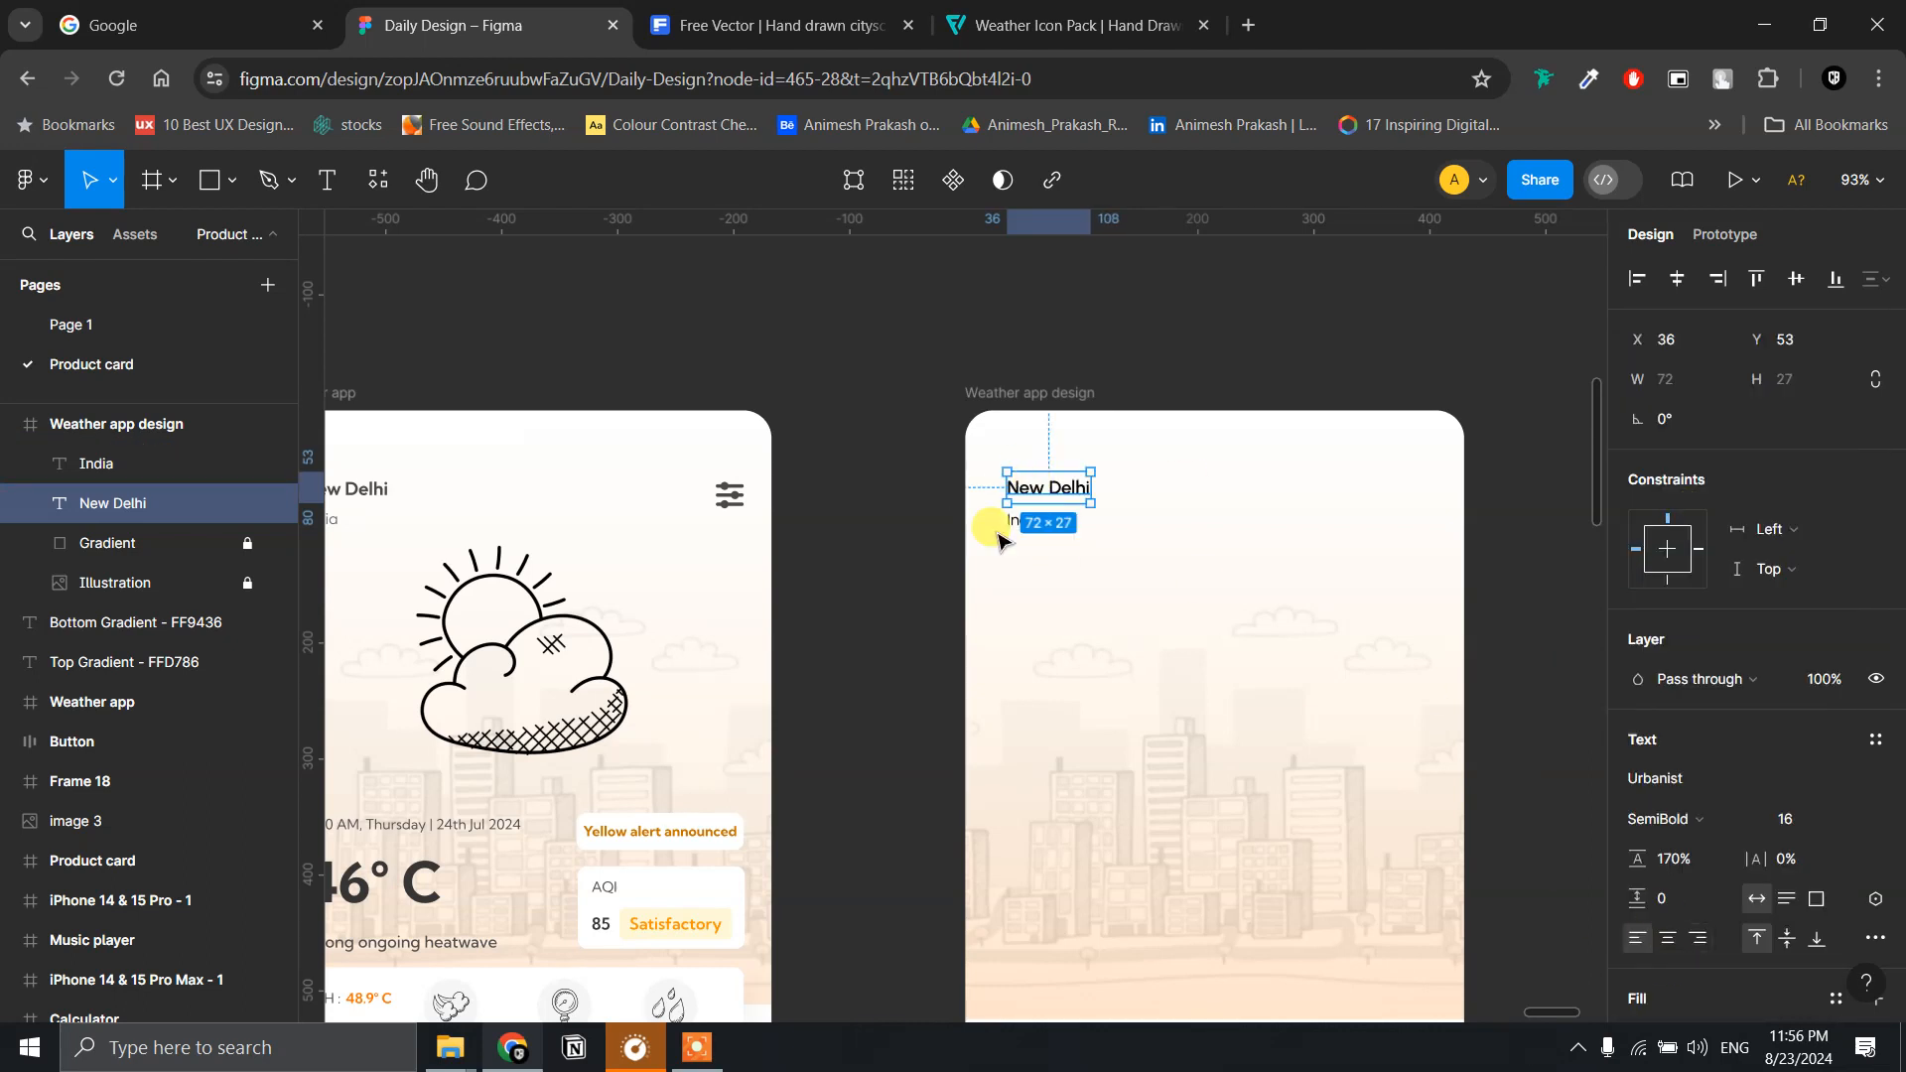
- Change the fill of the "New Delhi" text to the page colour 1E1E1E
left_click(1010, 519)
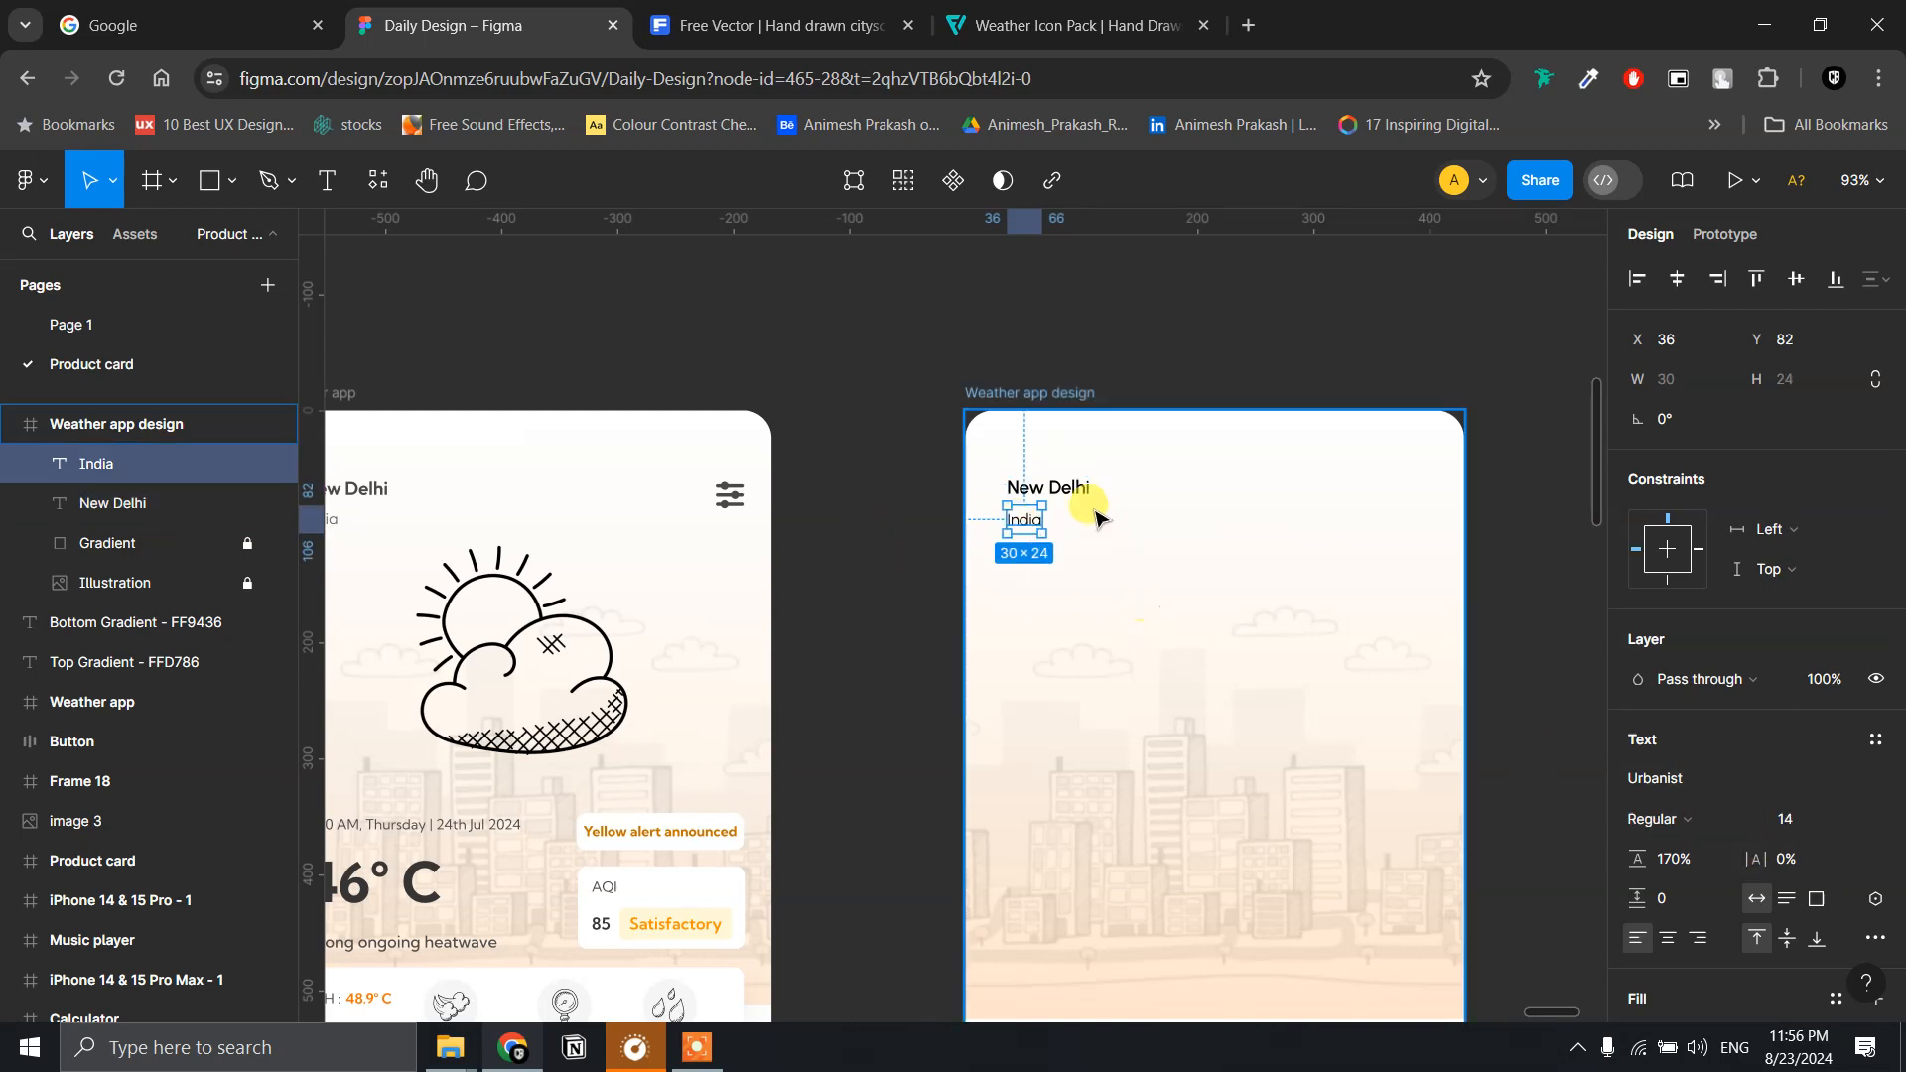
scroll(1092, 509, "up", 5)
left_click(1034, 467)
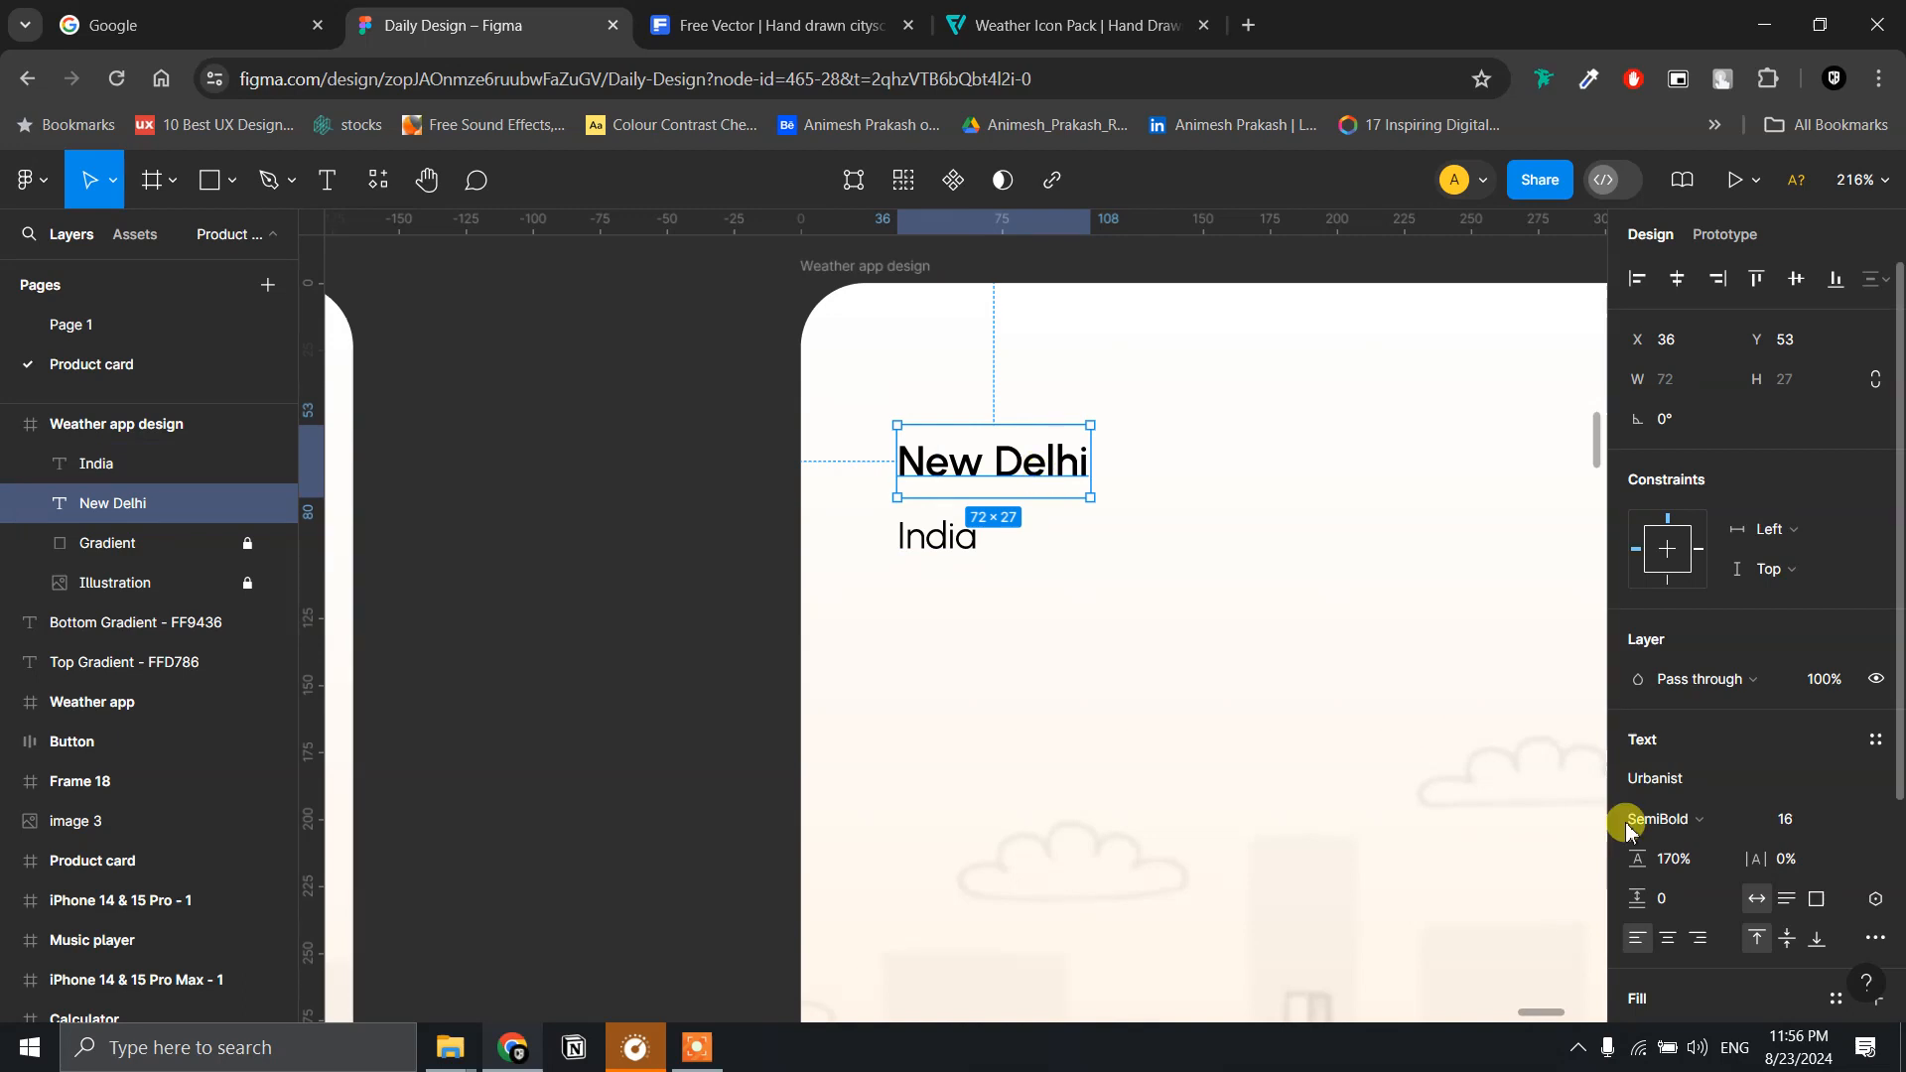
scroll(1633, 799, "down", 3)
left_click(1641, 750)
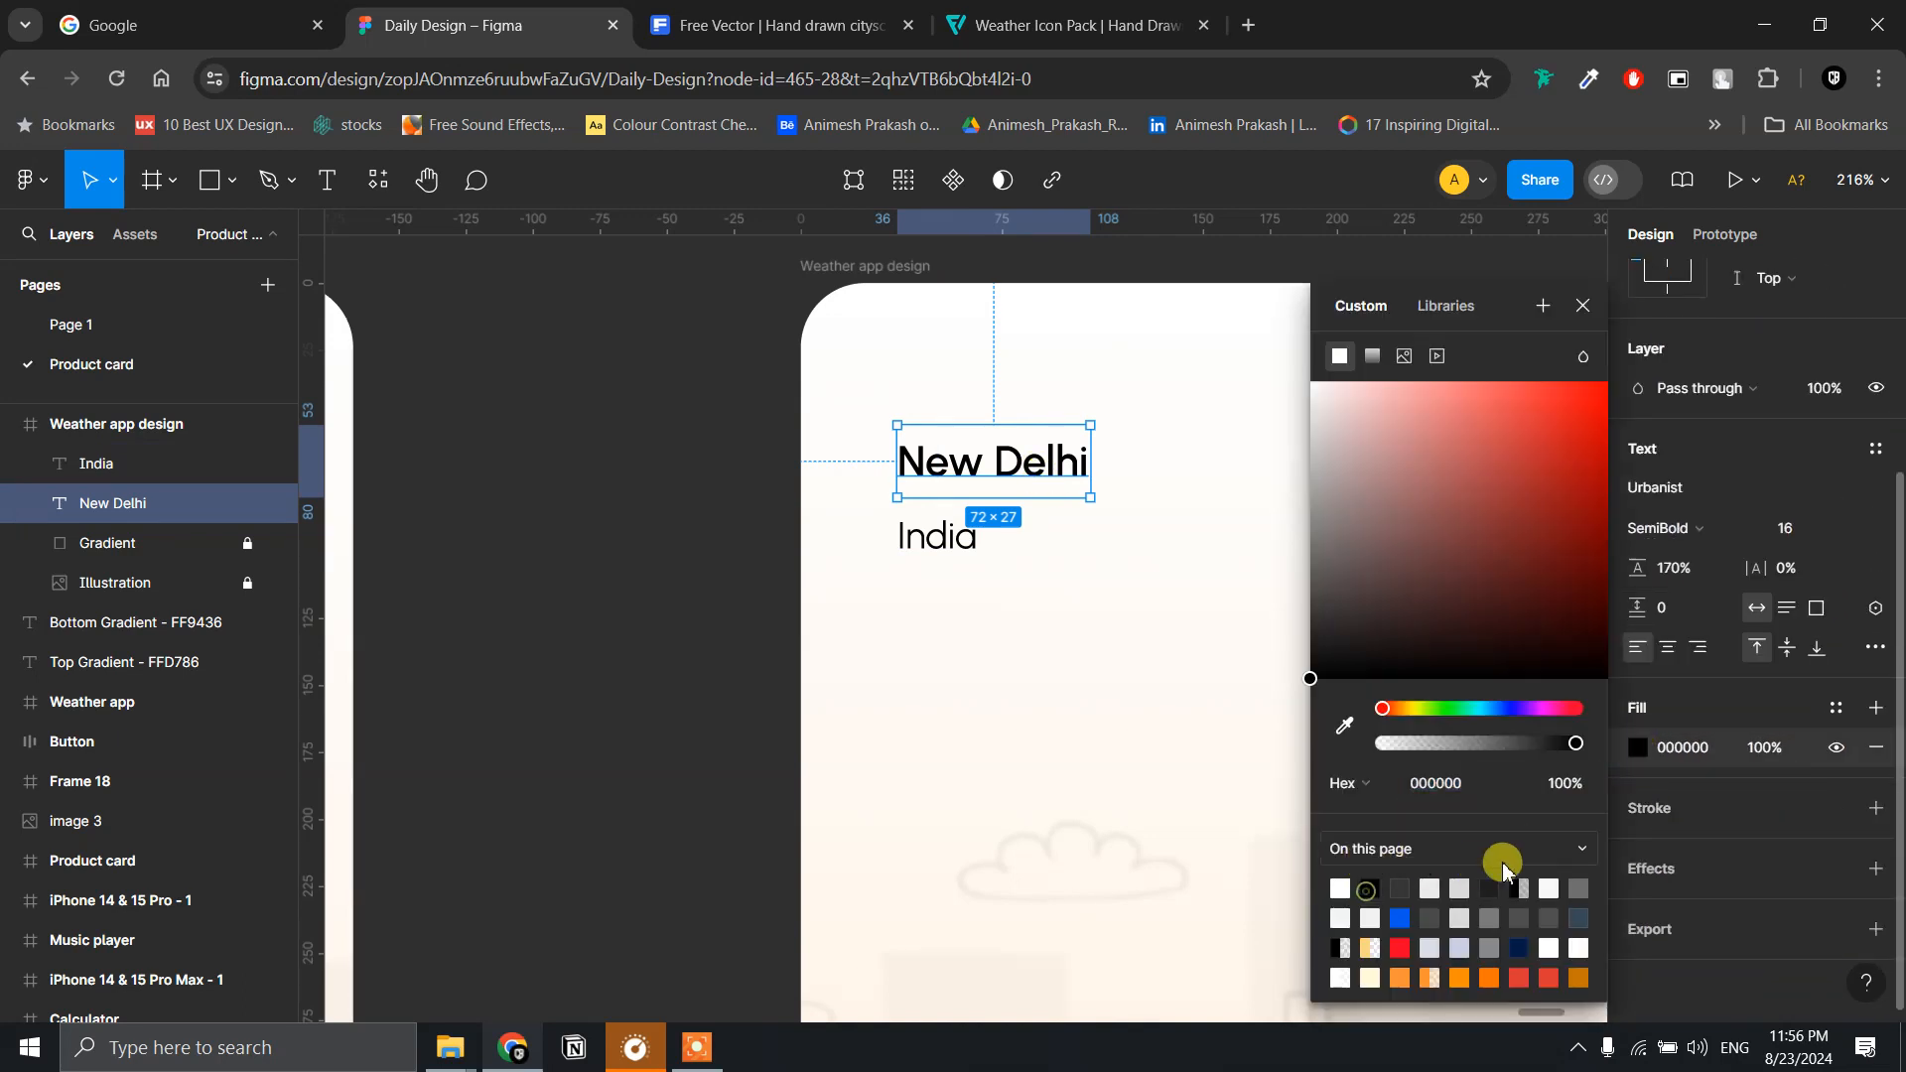
left_click(1489, 887)
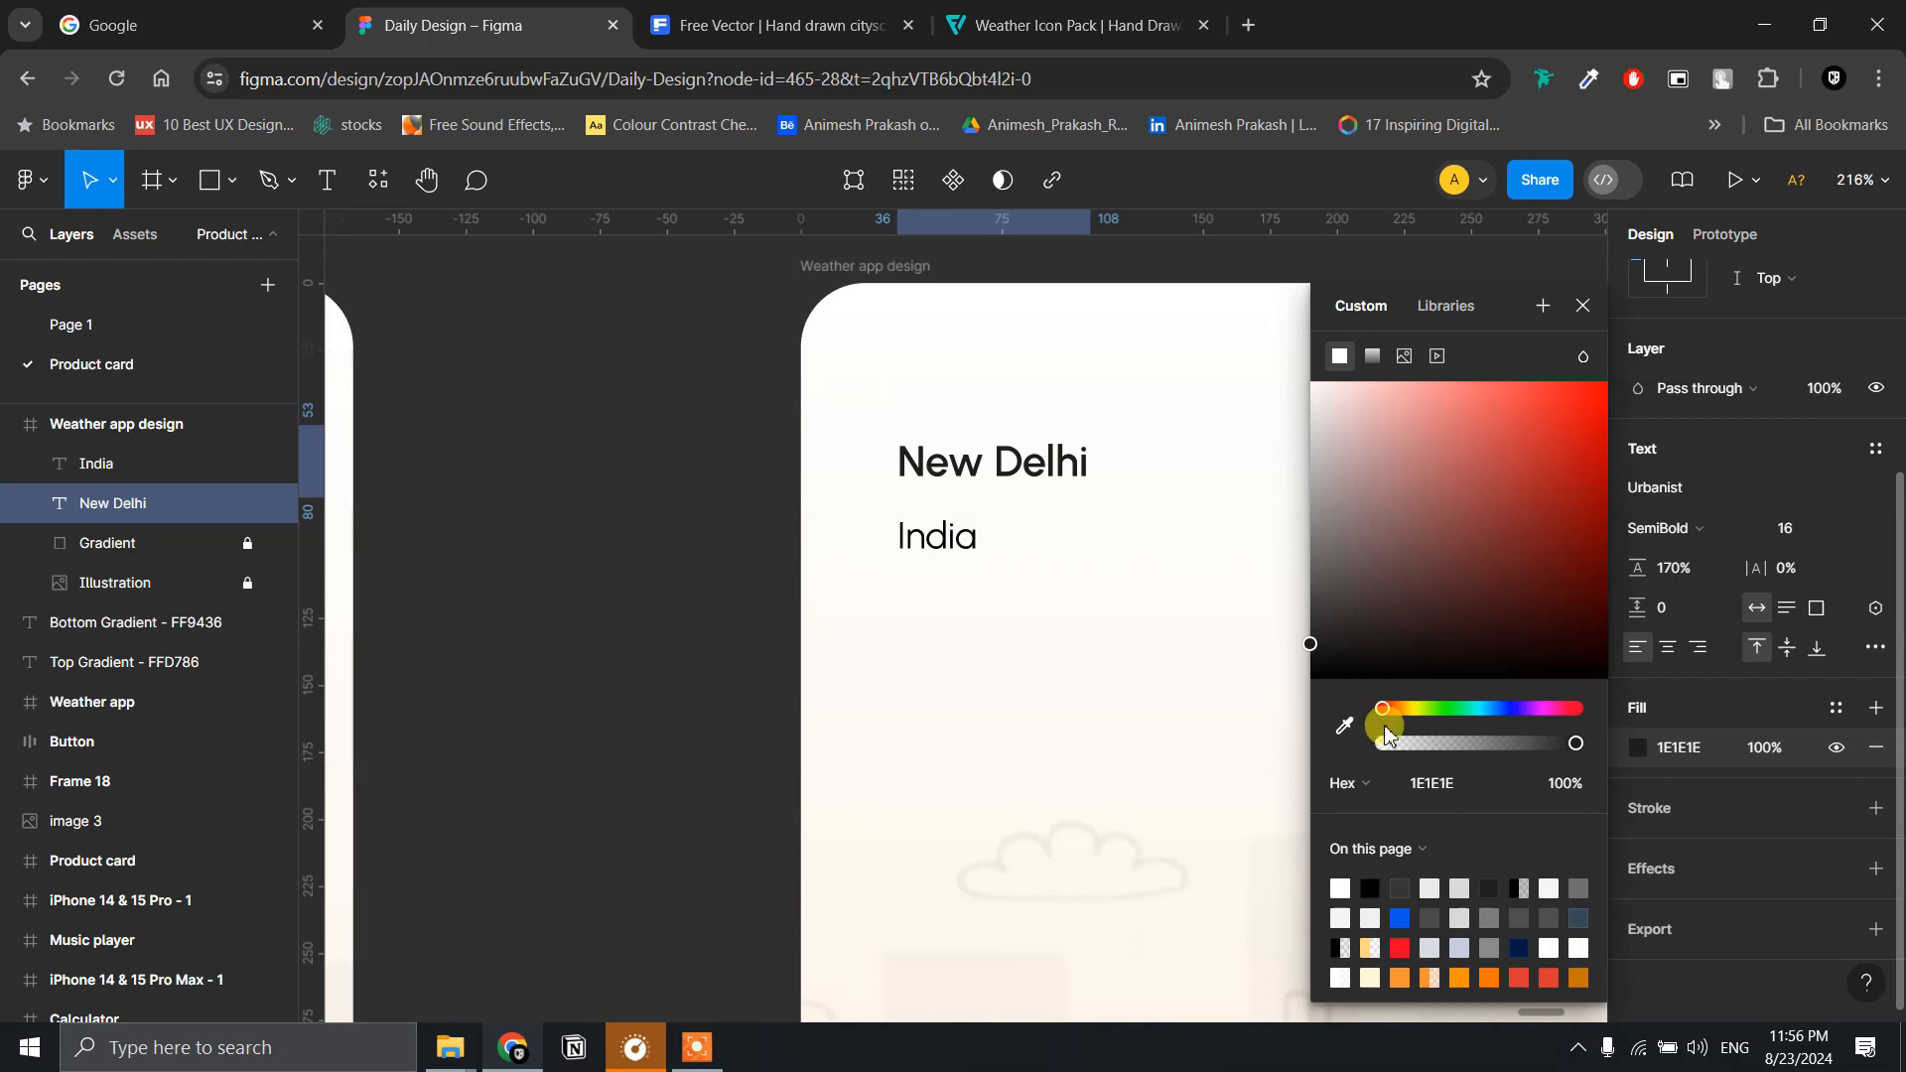
- Change the fill of the "India" text to the page colour 494949, trying 363636 first
left_click(939, 543)
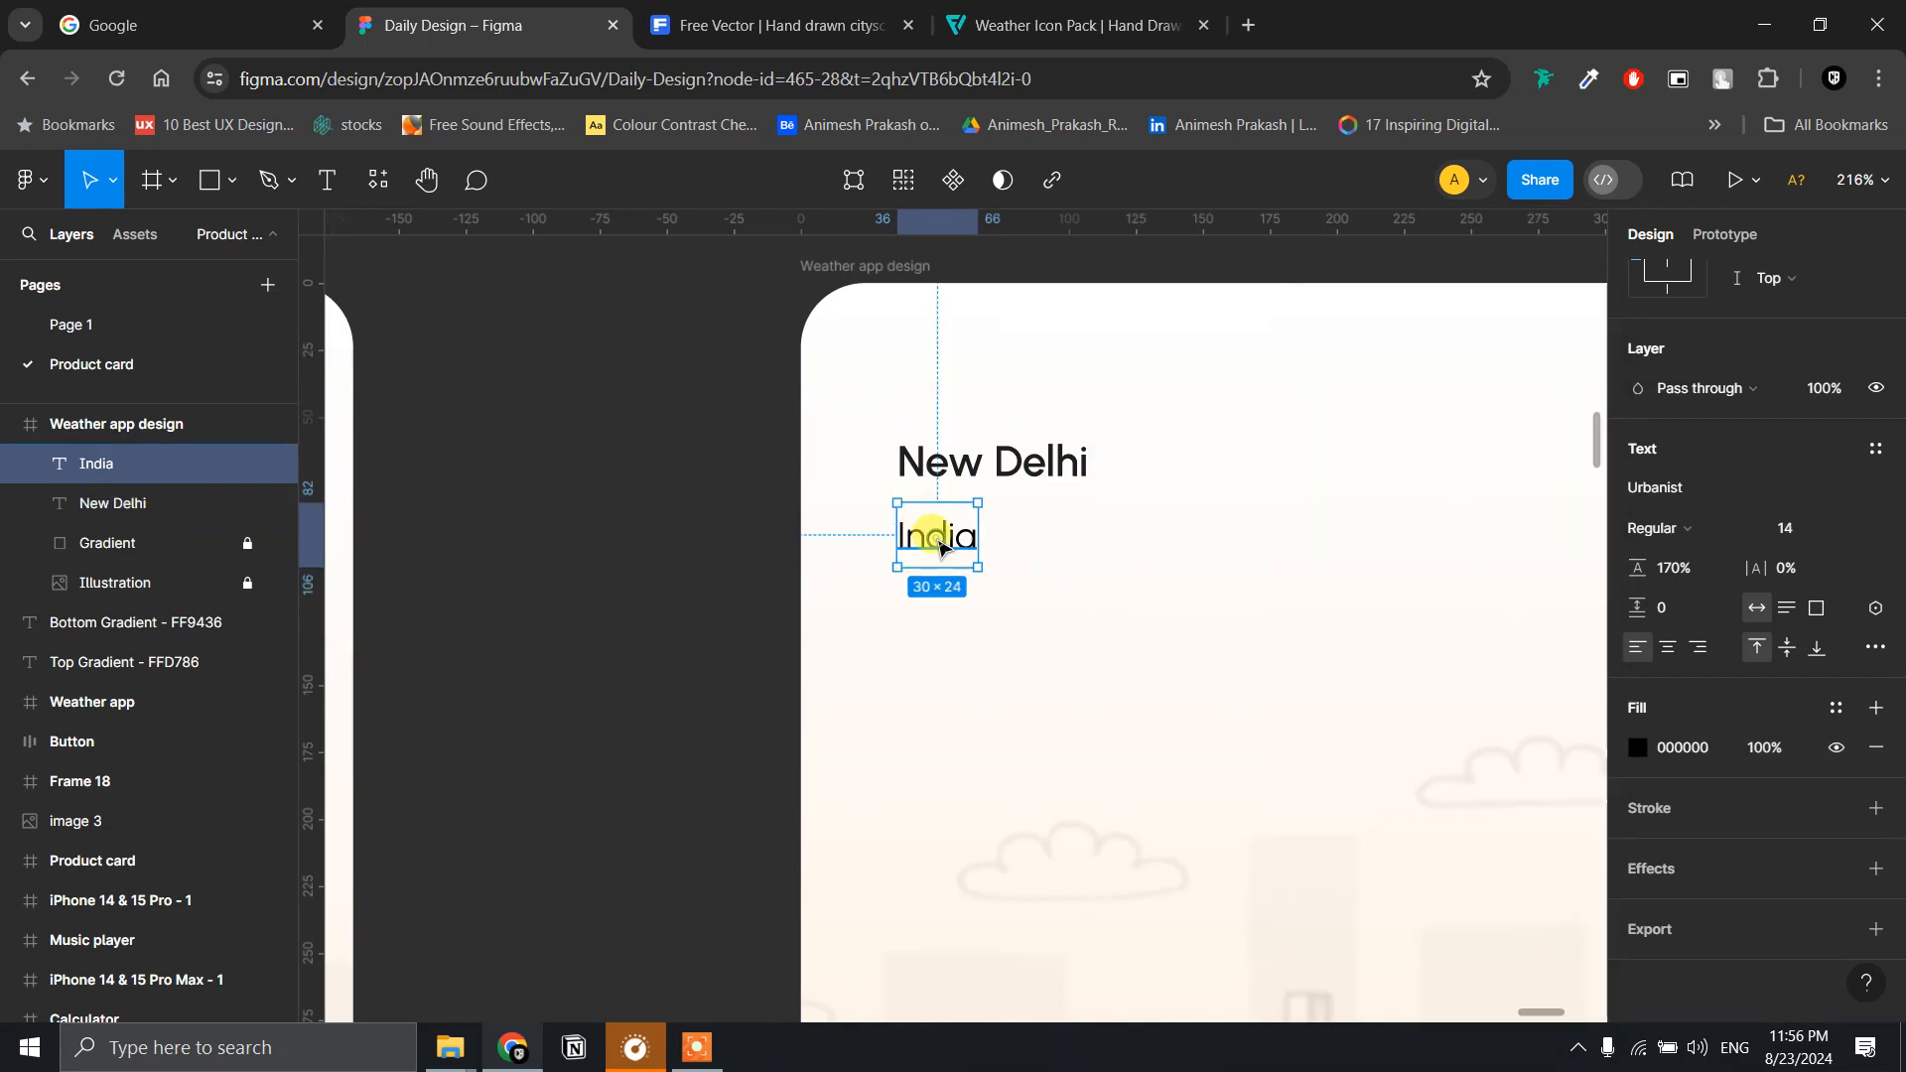
left_click(1639, 748)
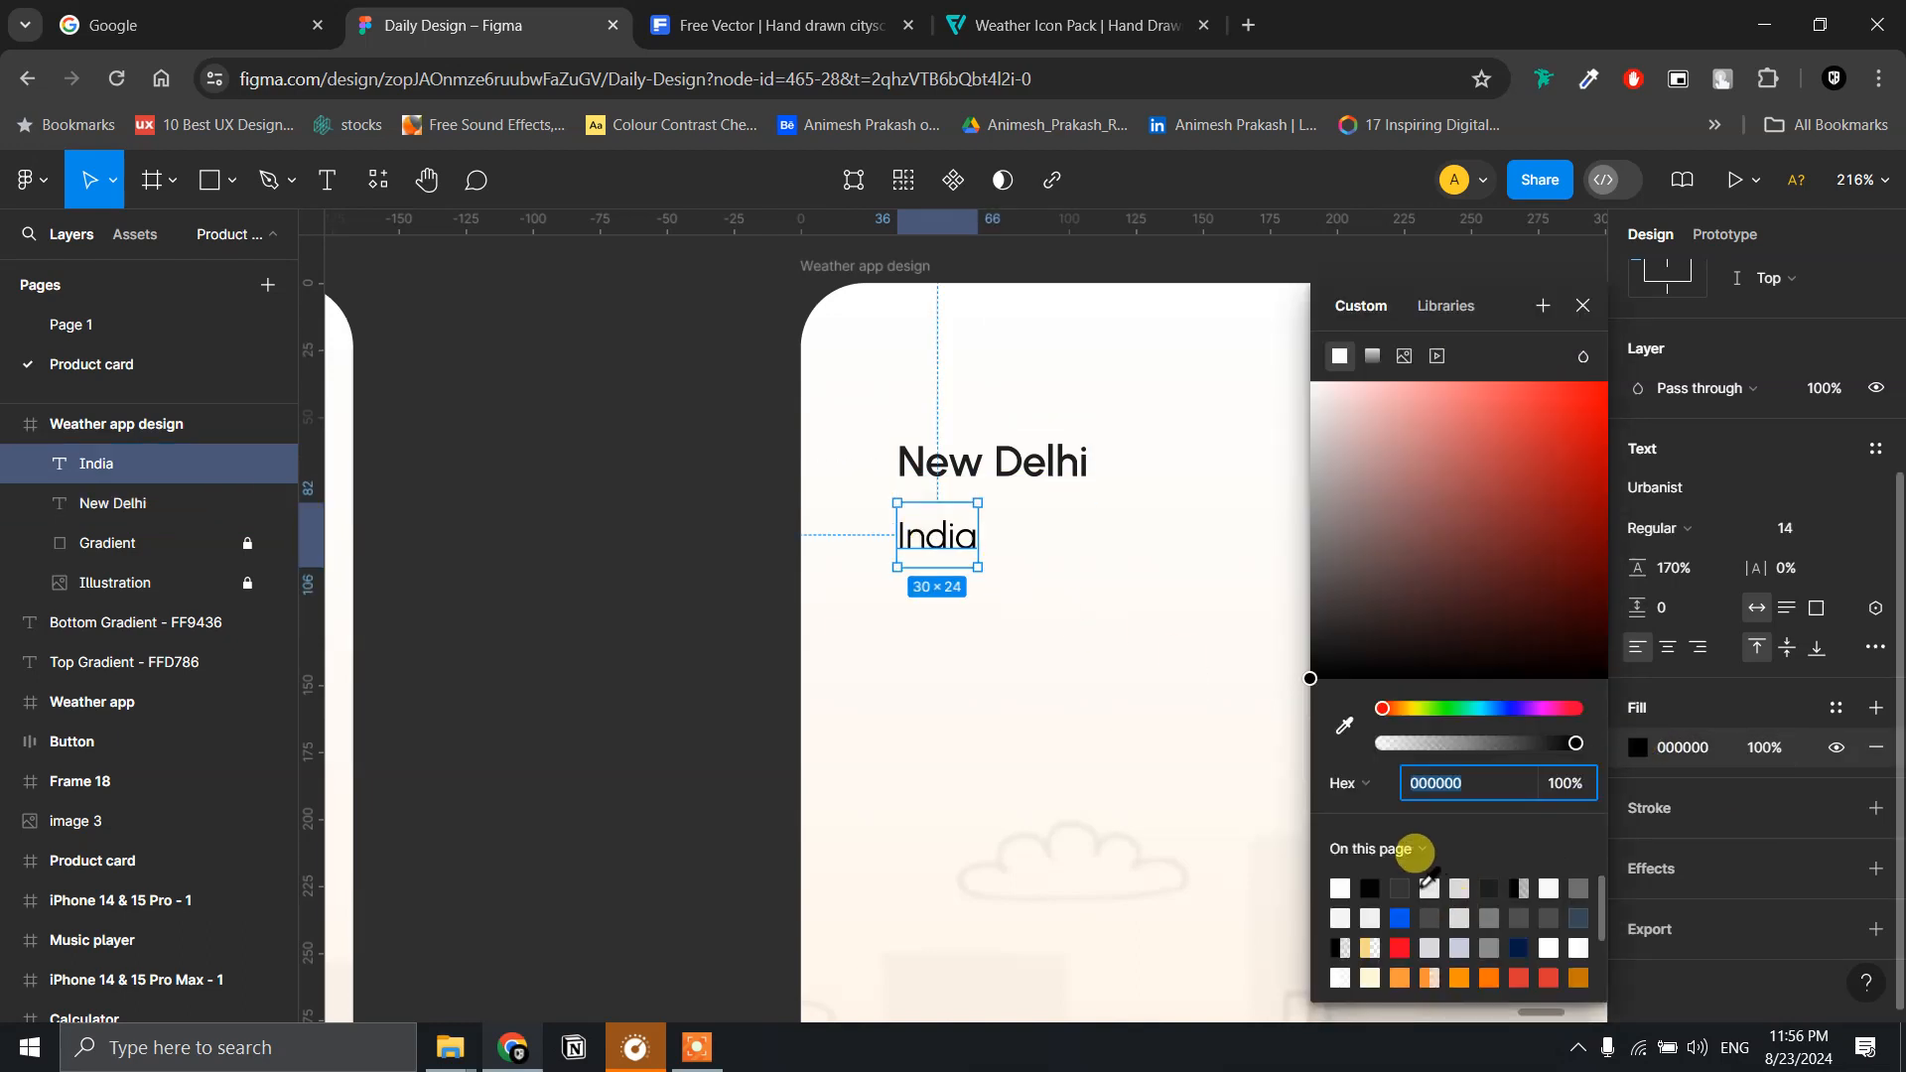
left_click(1400, 887)
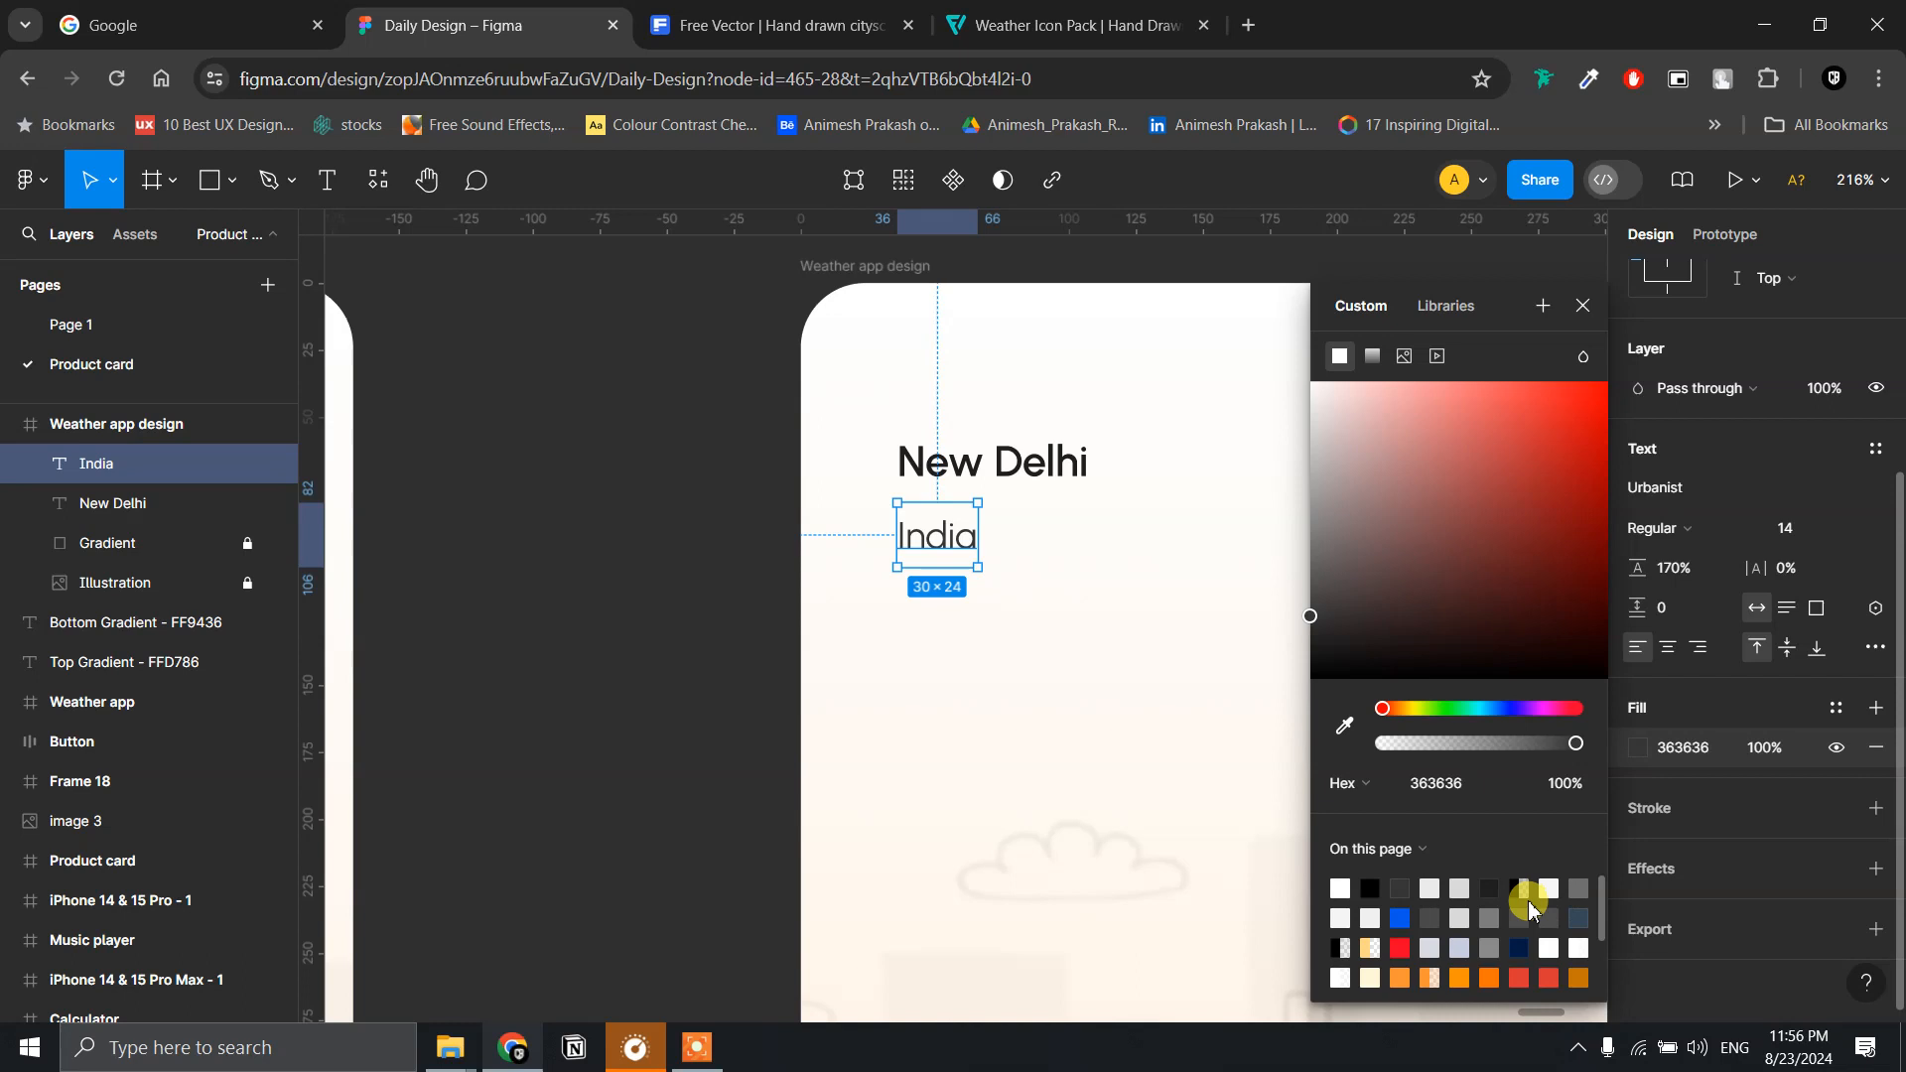
left_click(1430, 915)
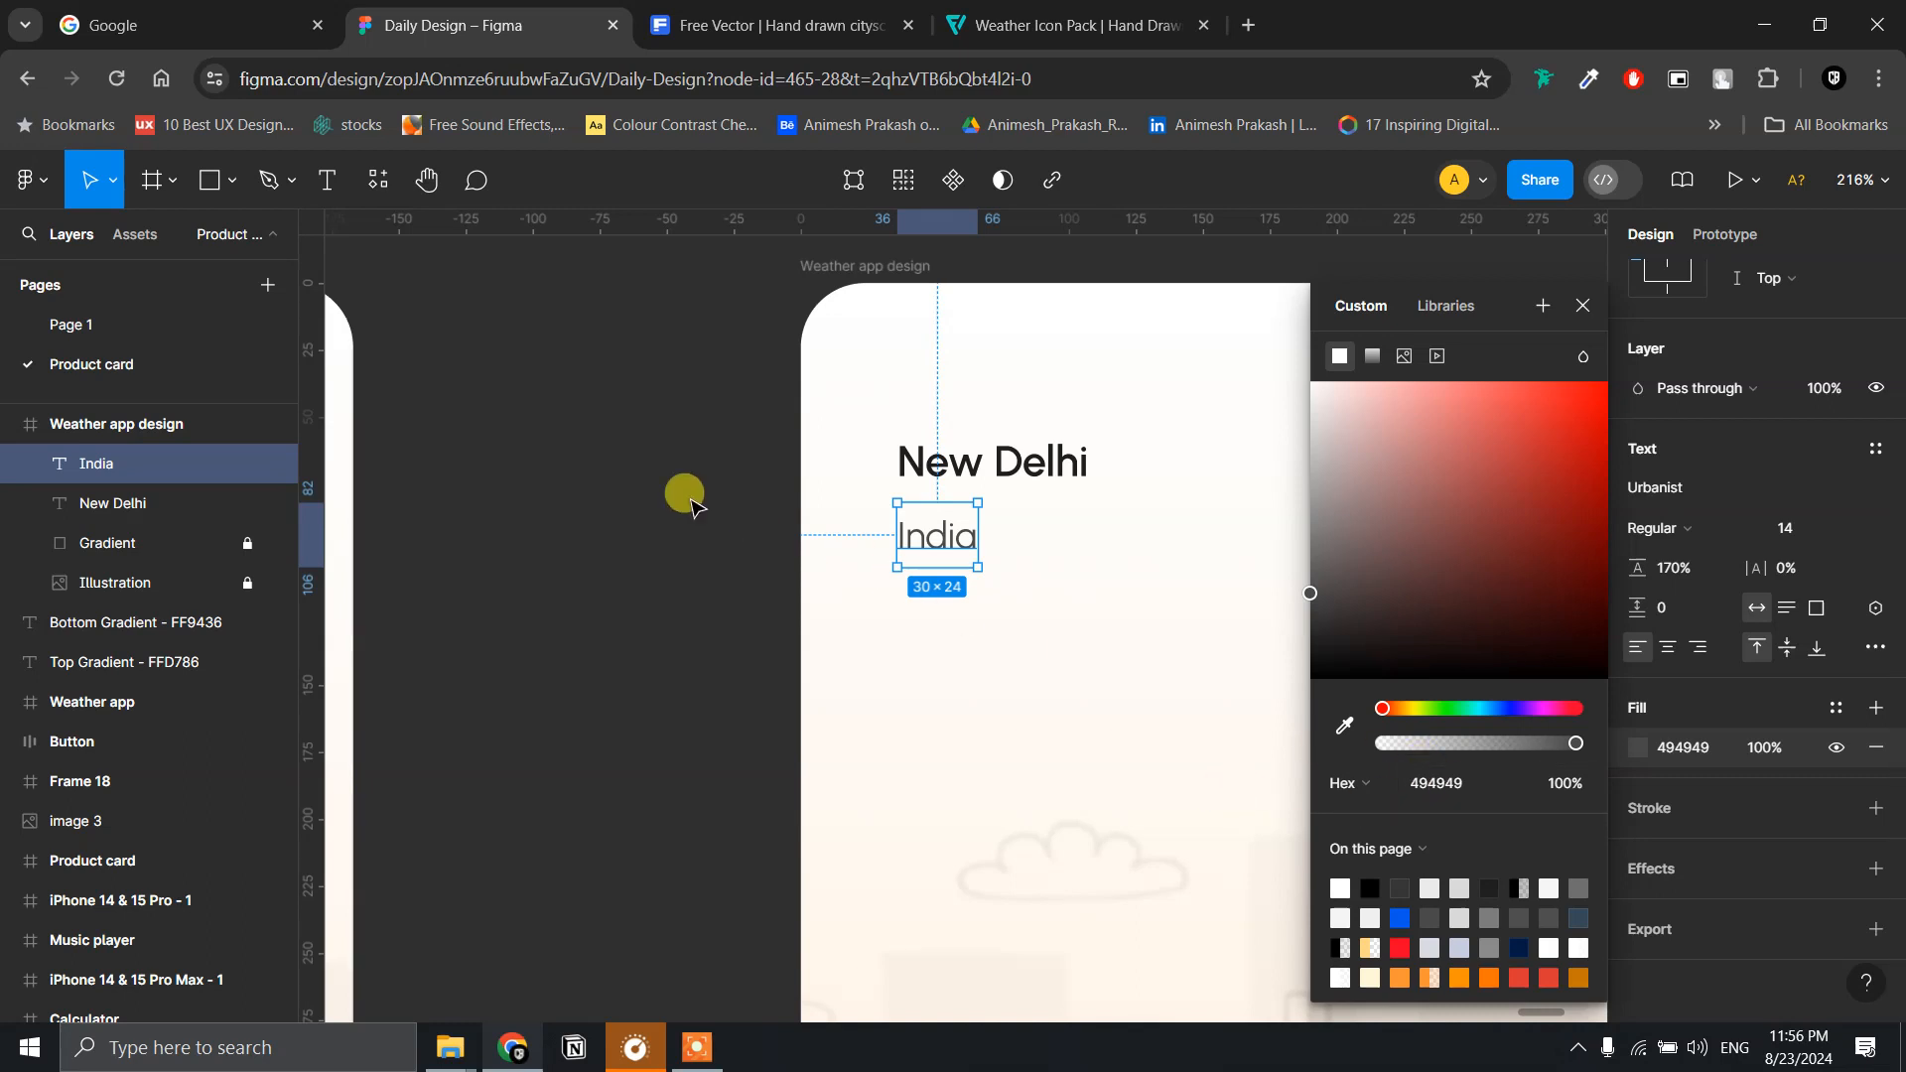
left_click(689, 497)
- Group the "New Delhi" and "India" texts in a vertical auto layout with 2 spacing
left_click(953, 477)
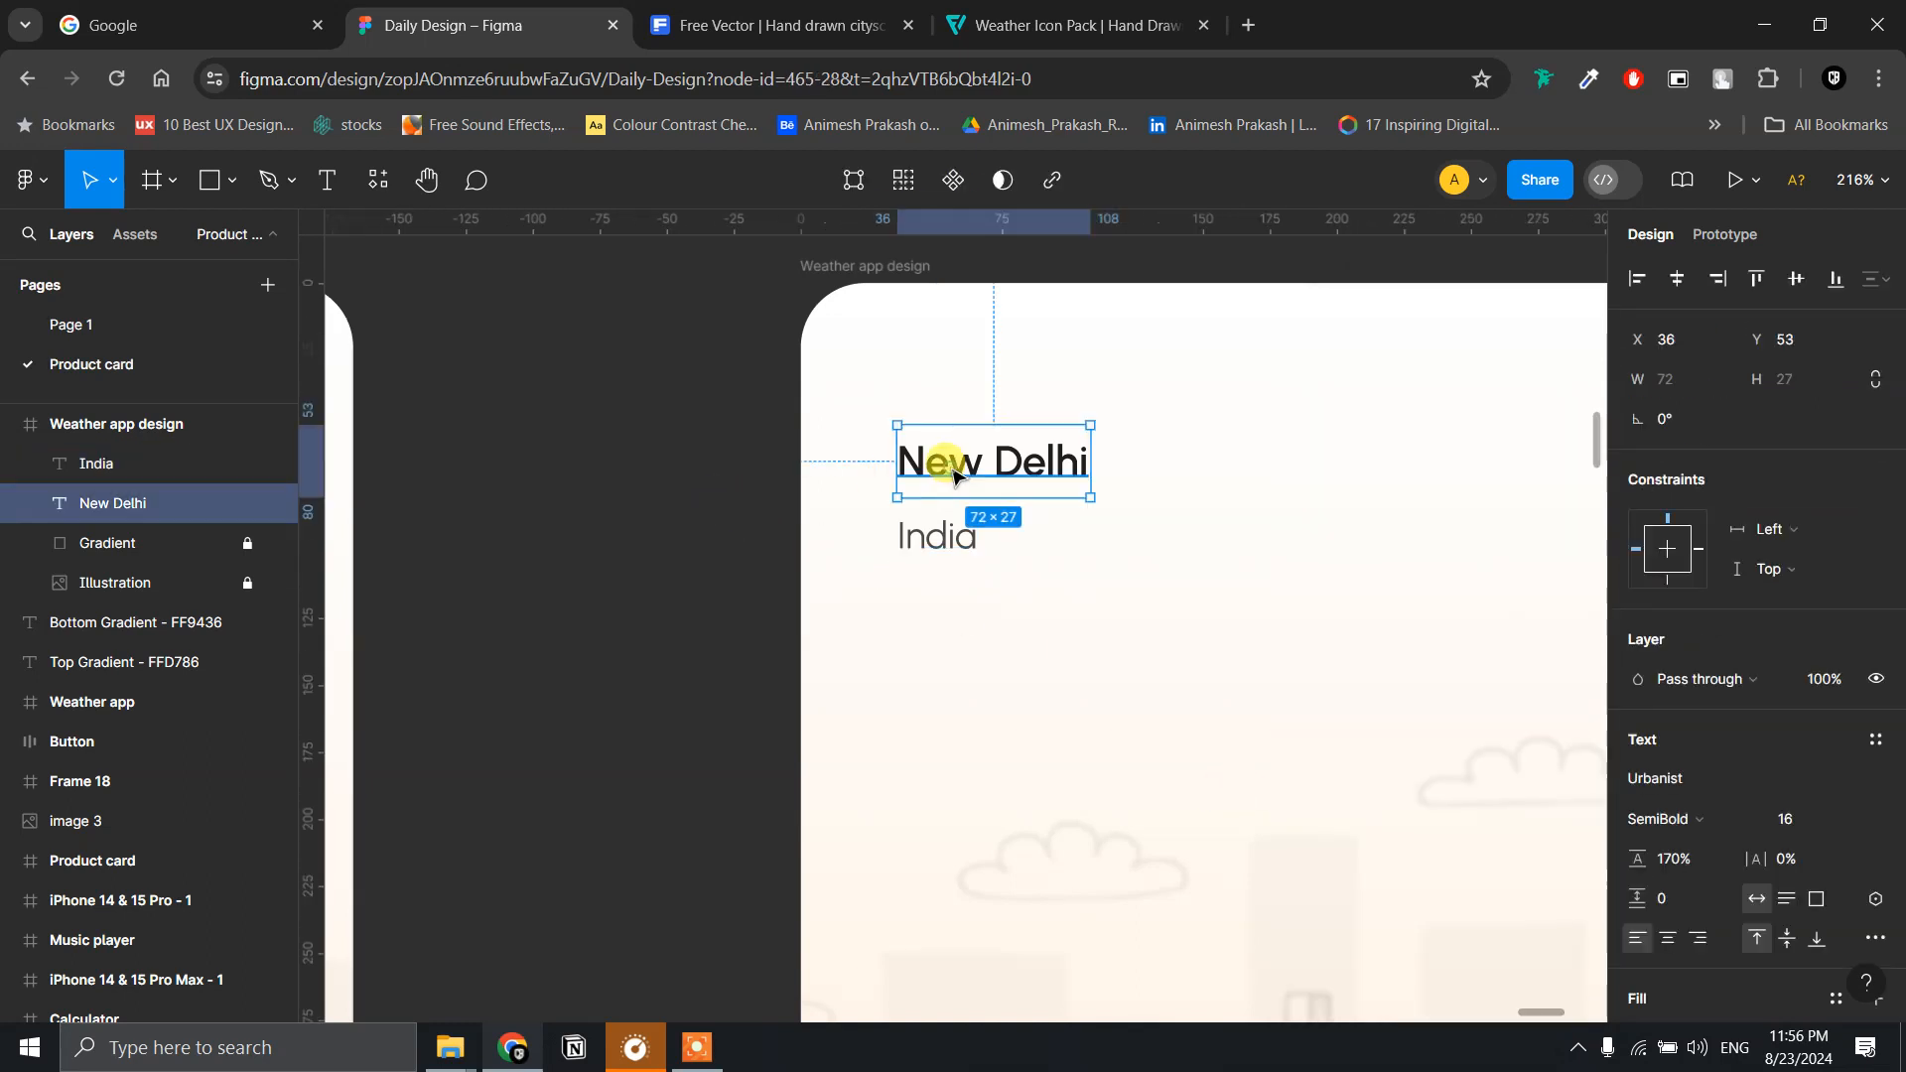
left_click(939, 551, "shift")
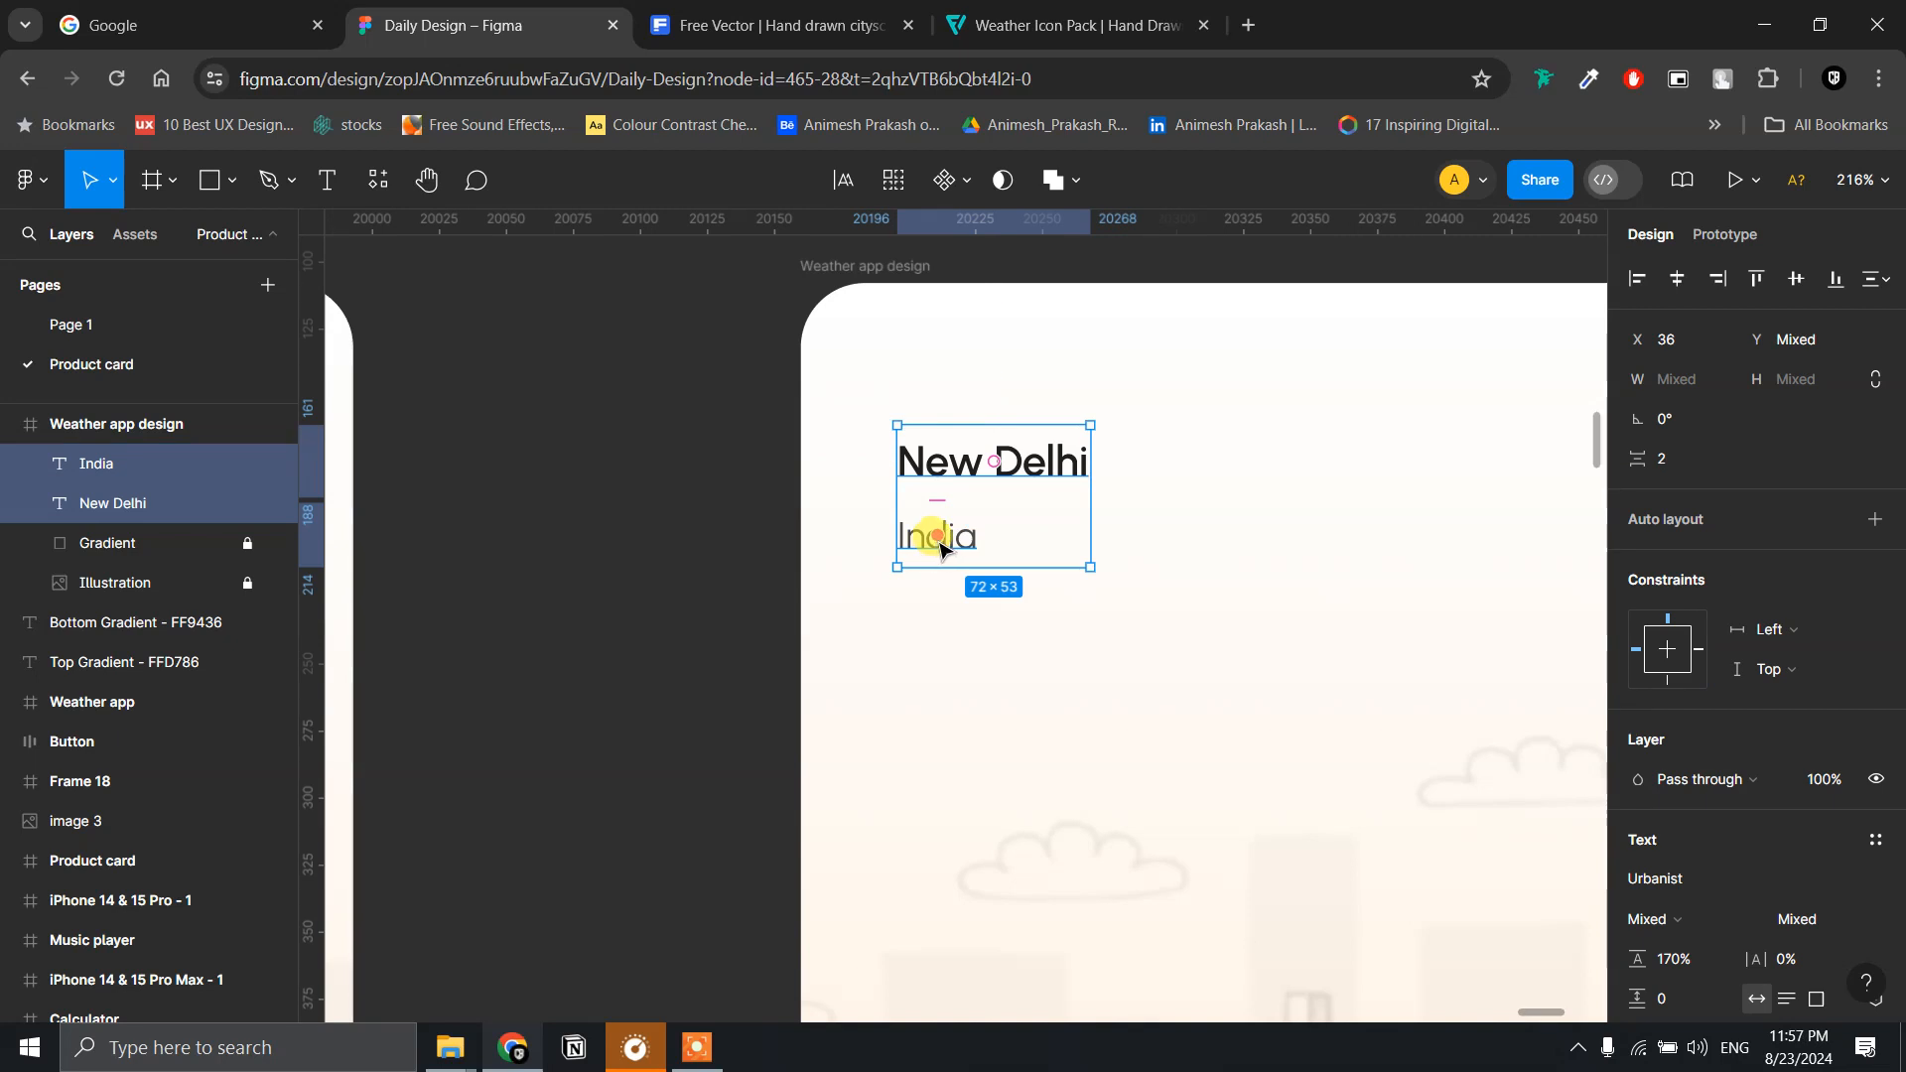
scroll(941, 544, "down", 5, "ctrl")
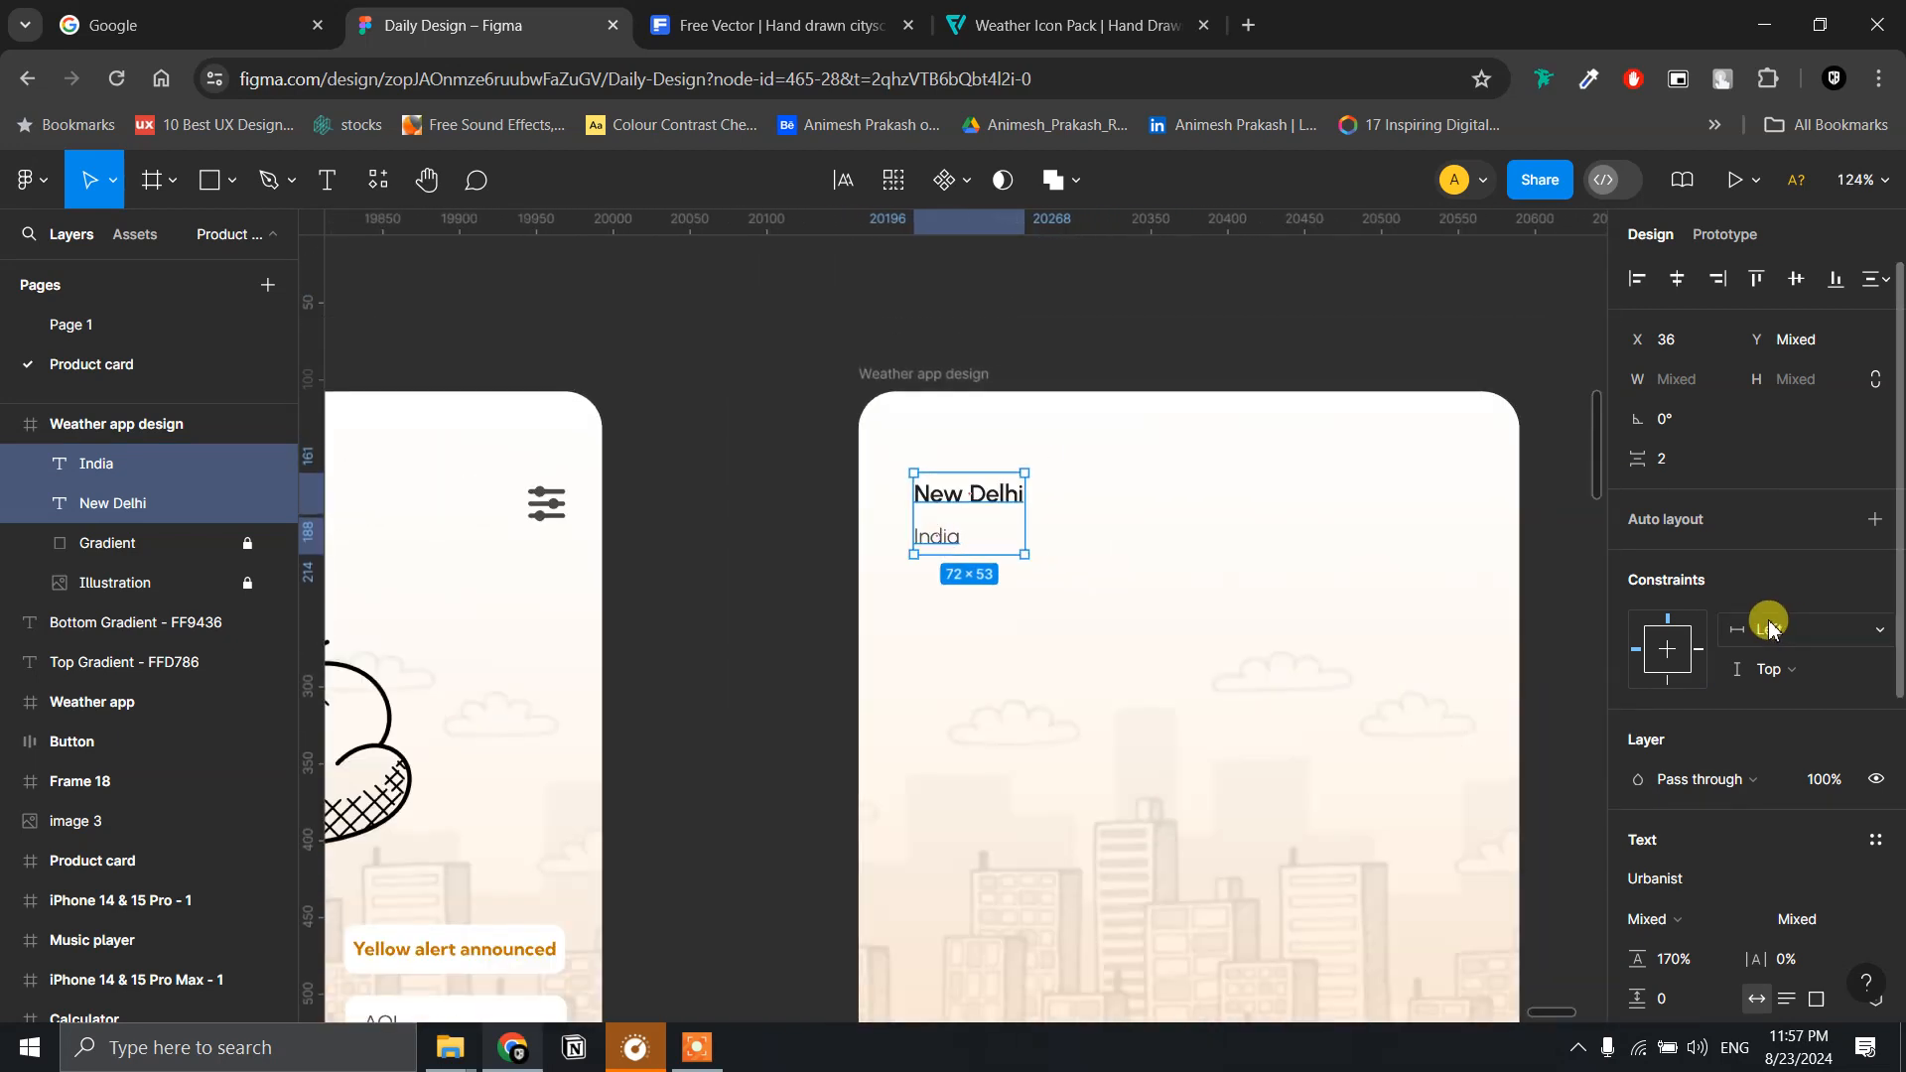
key("shift+a")
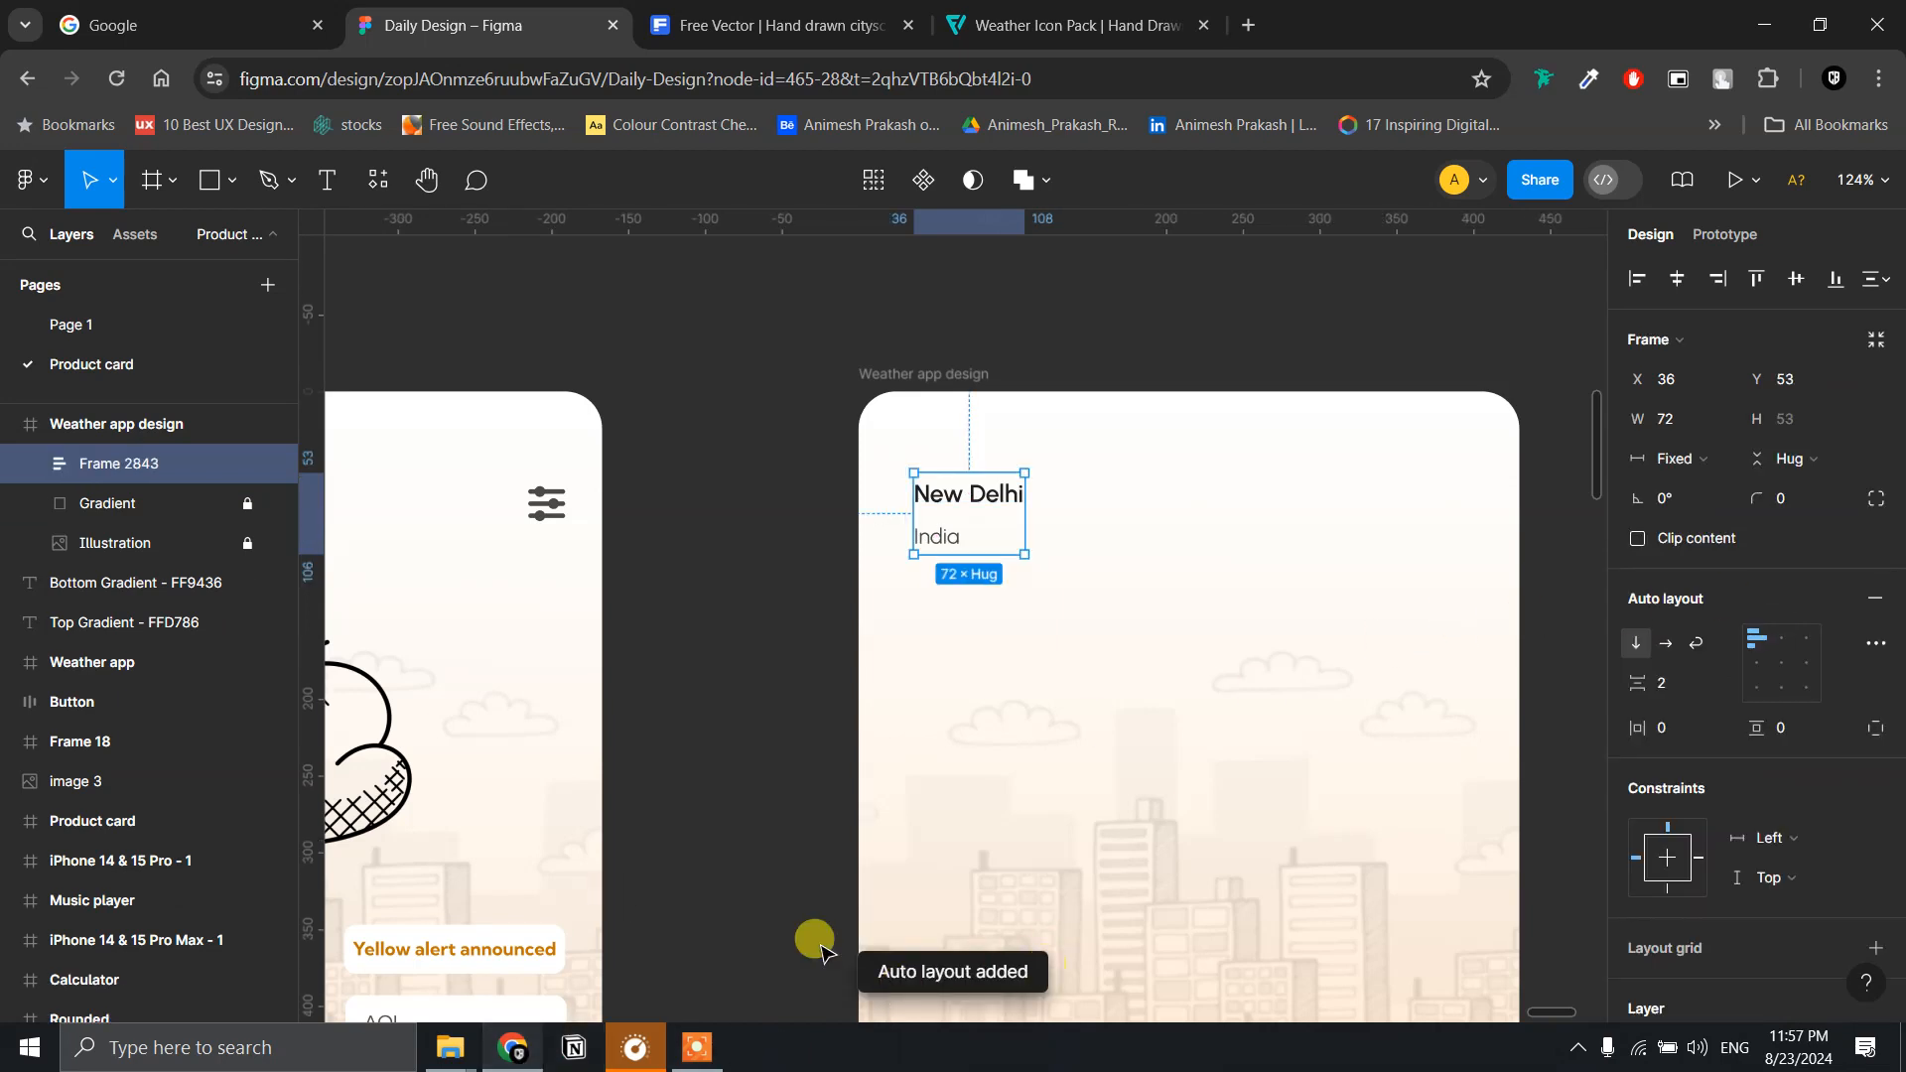
scroll(1184, 434, "down", 3)
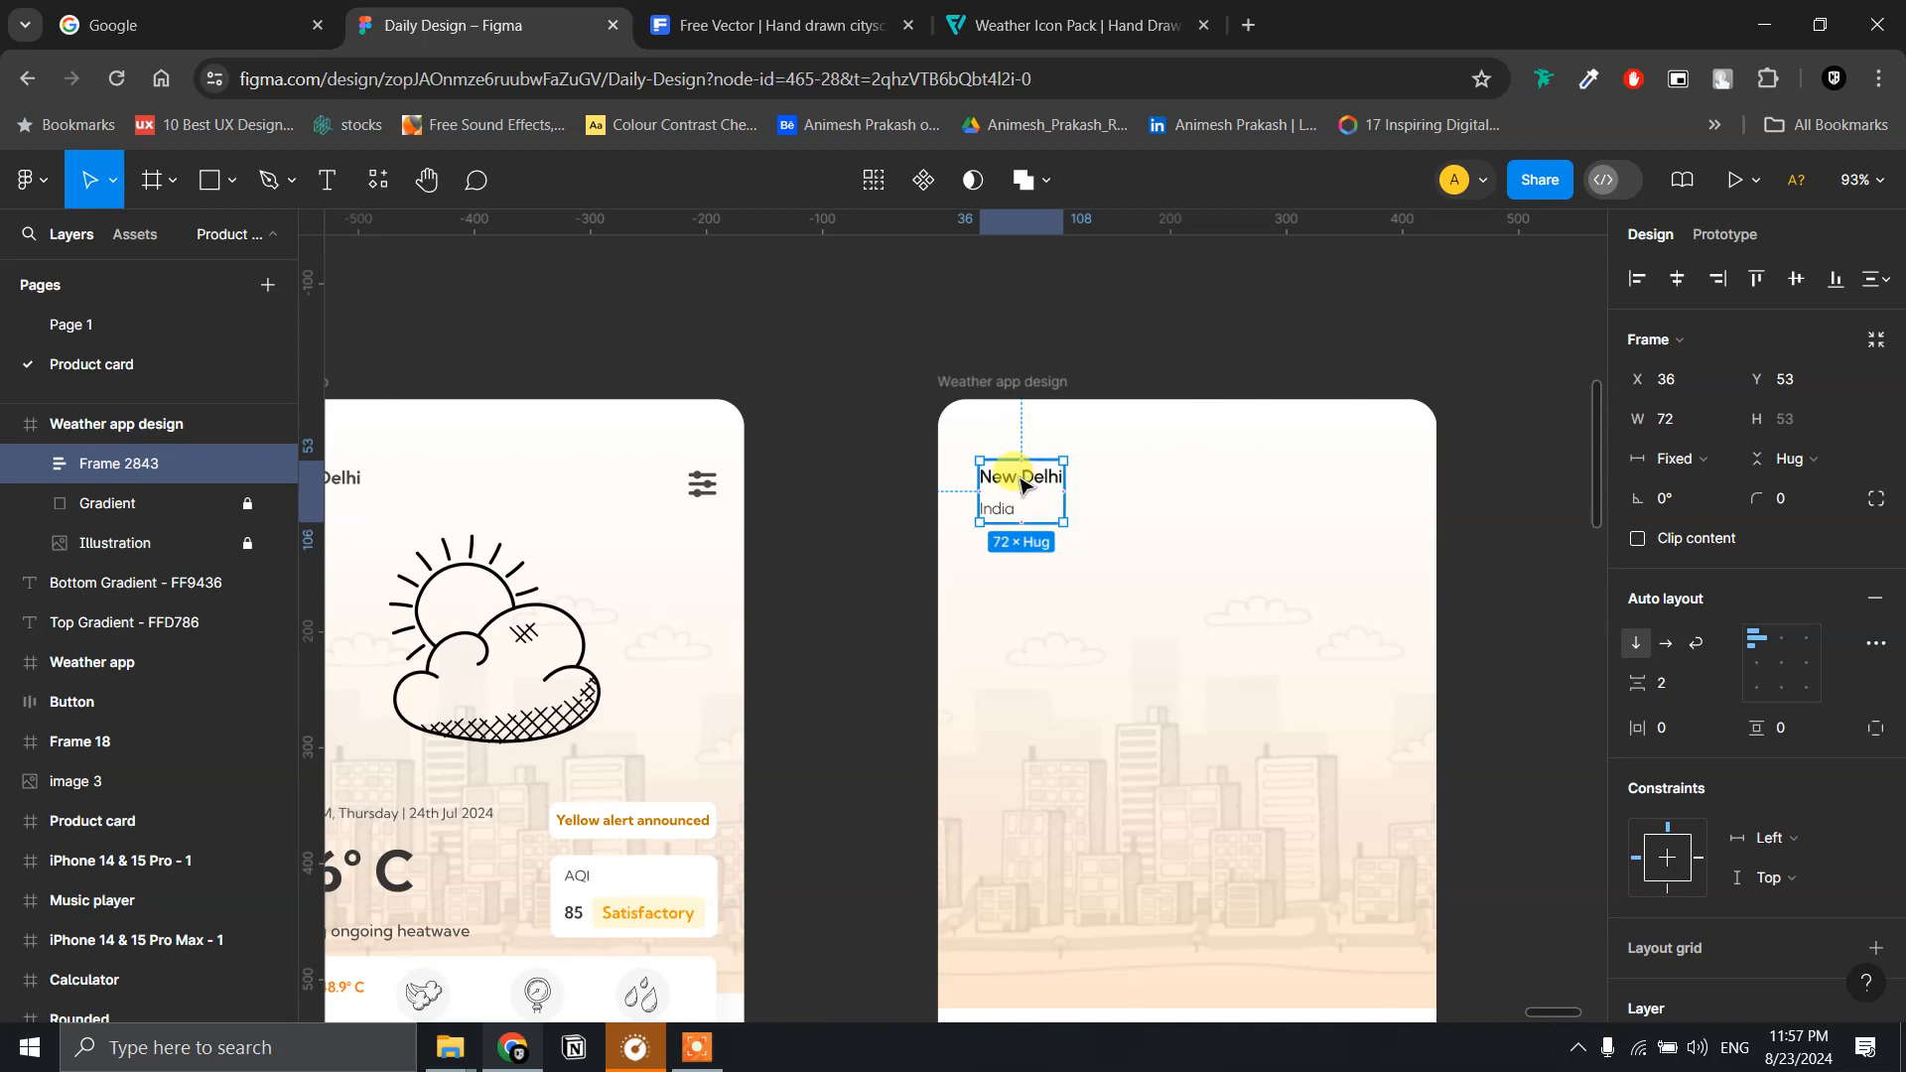
left_click(959, 504)
left_click(1099, 849)
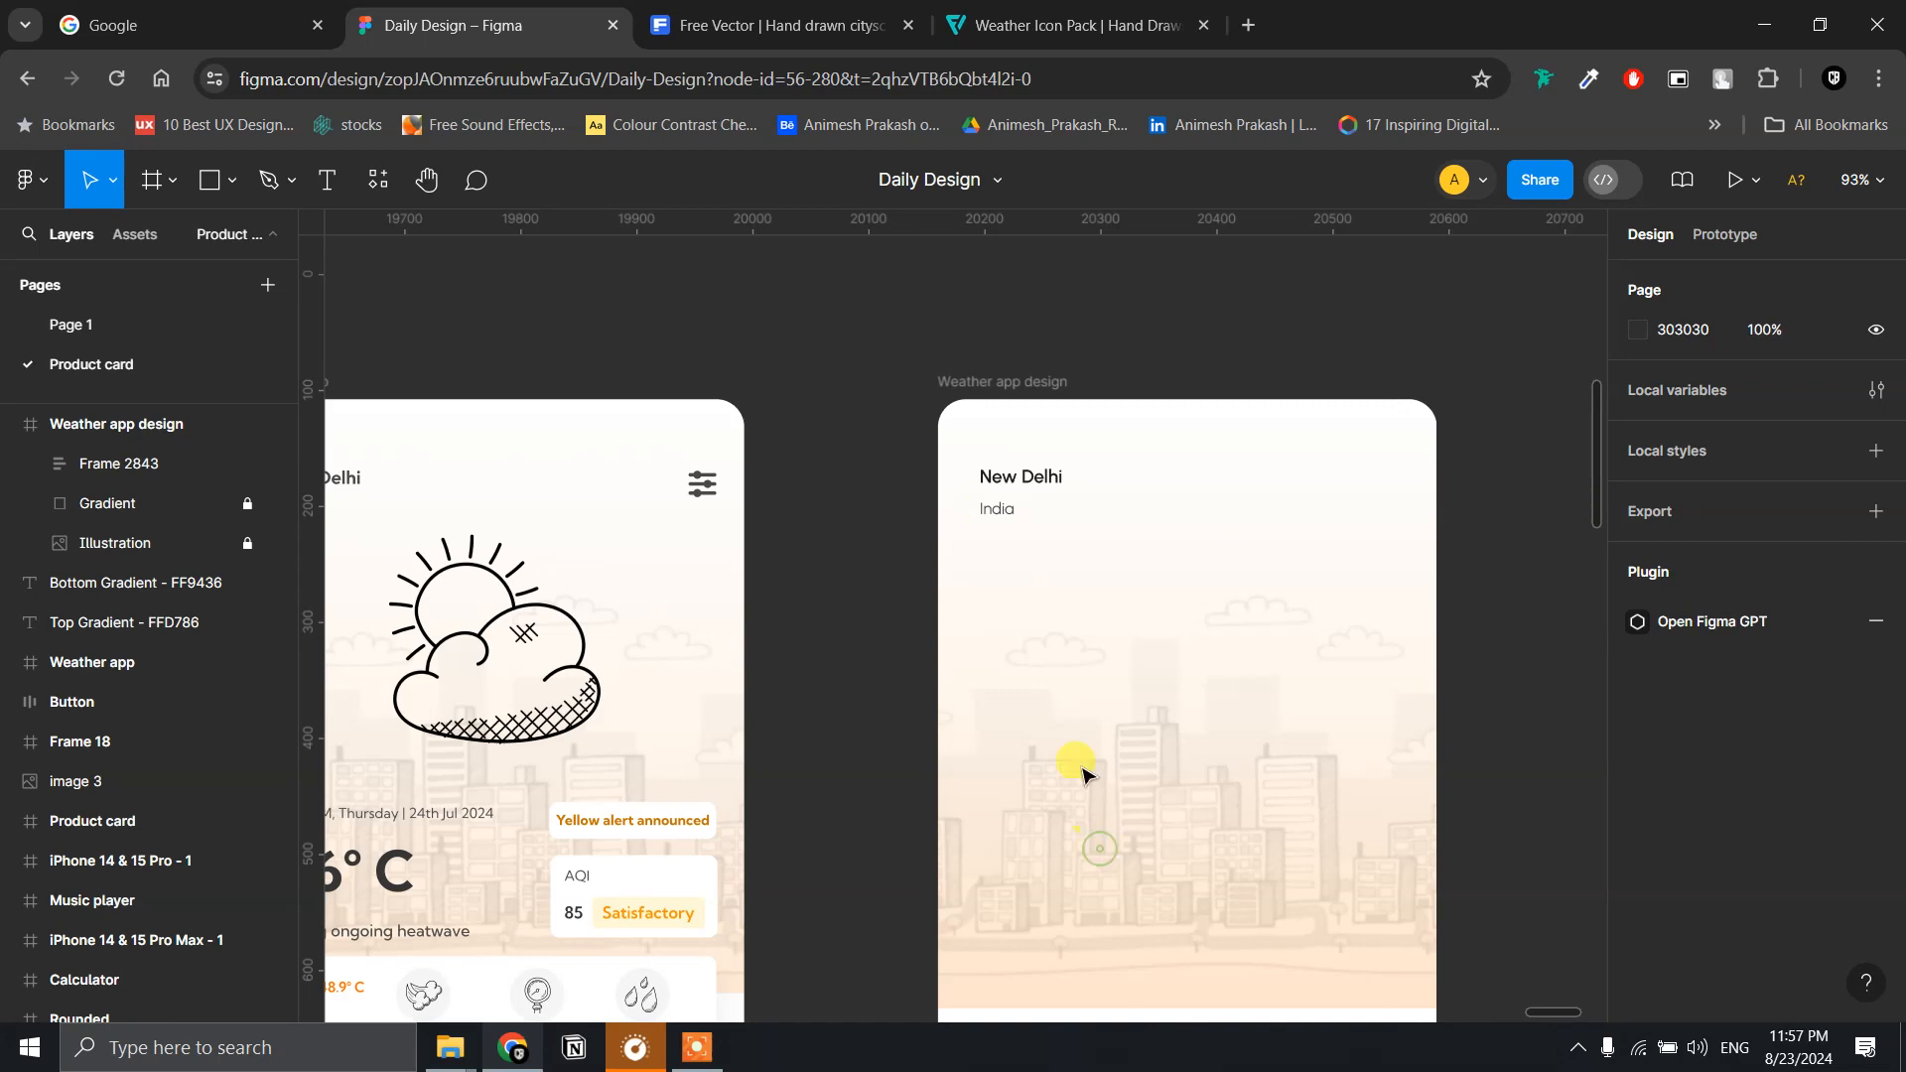
left_click(993, 475)
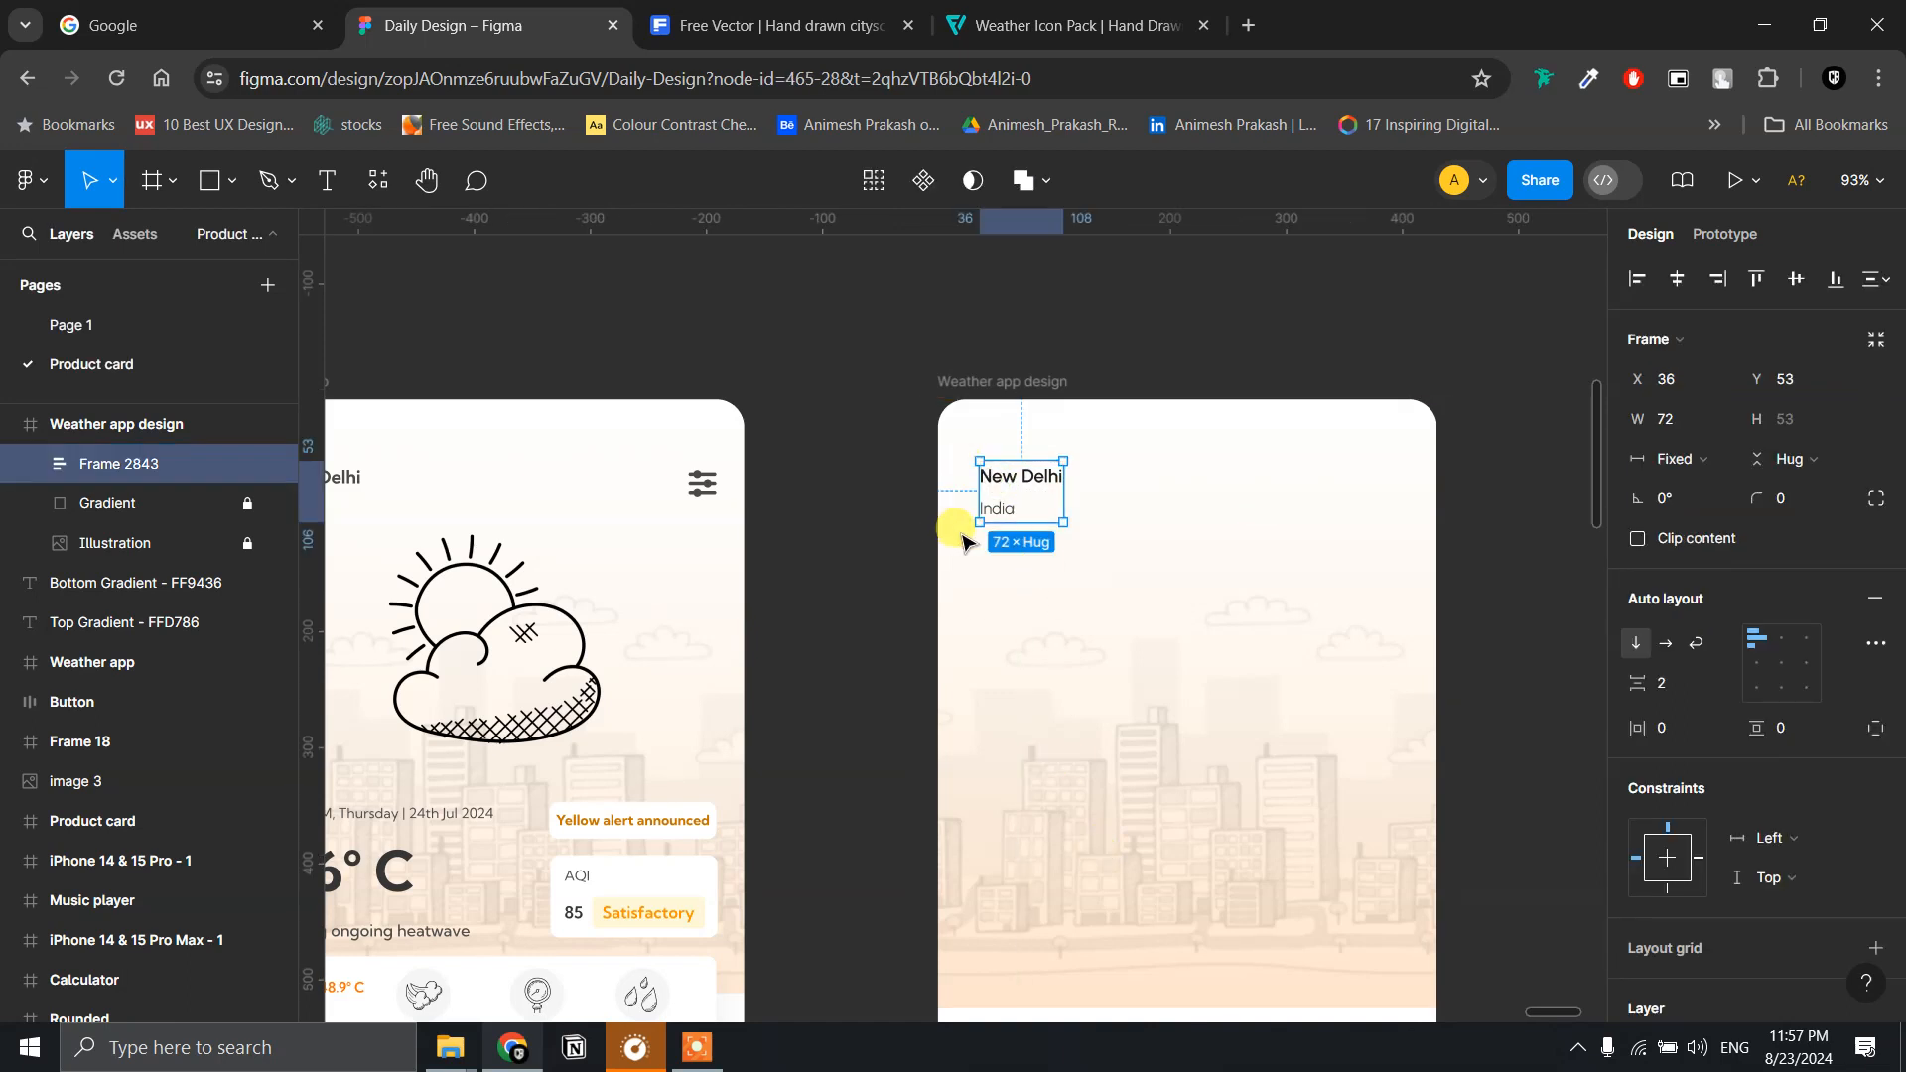
- Unlock the Gradient rectangle, resize it to the frame's edges at X 0 with width 430, and lock it again
left_click(248, 504)
left_click(1119, 516)
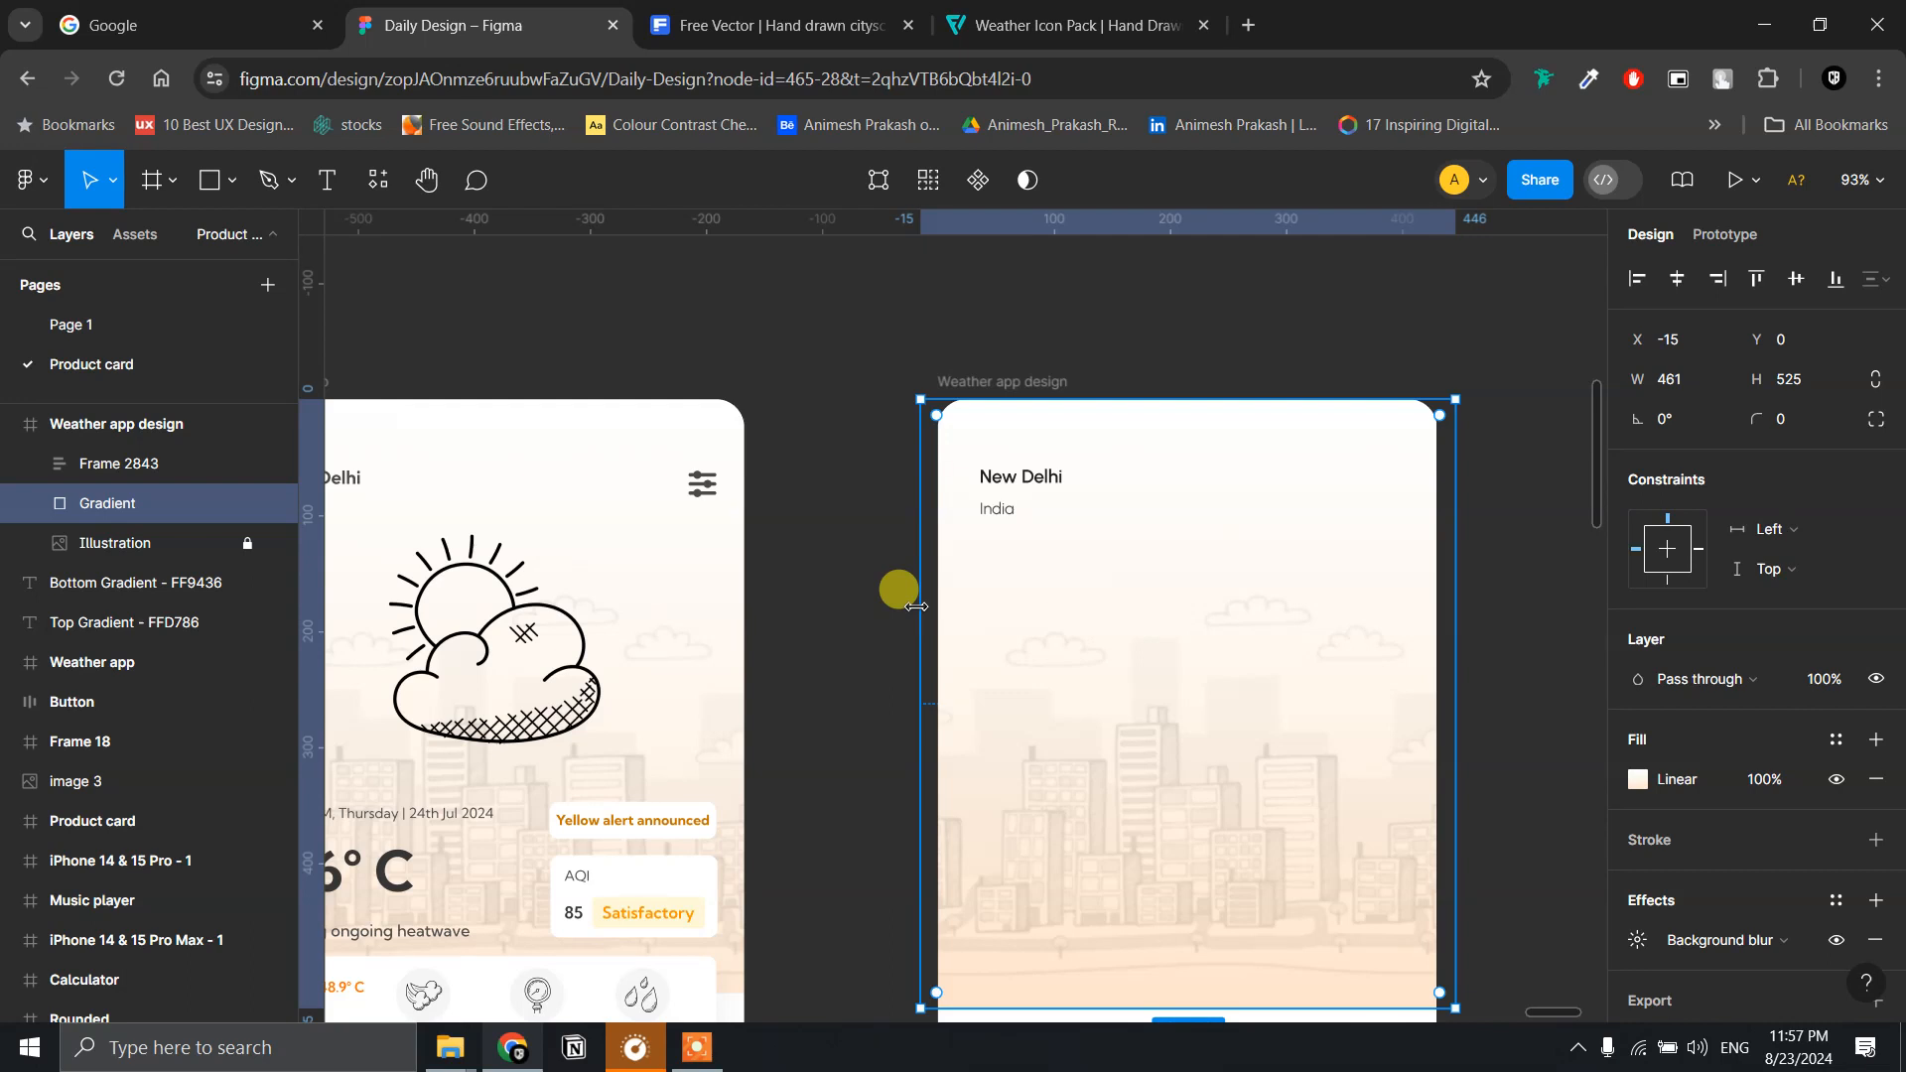
left_click_drag(916, 606, 919, 596)
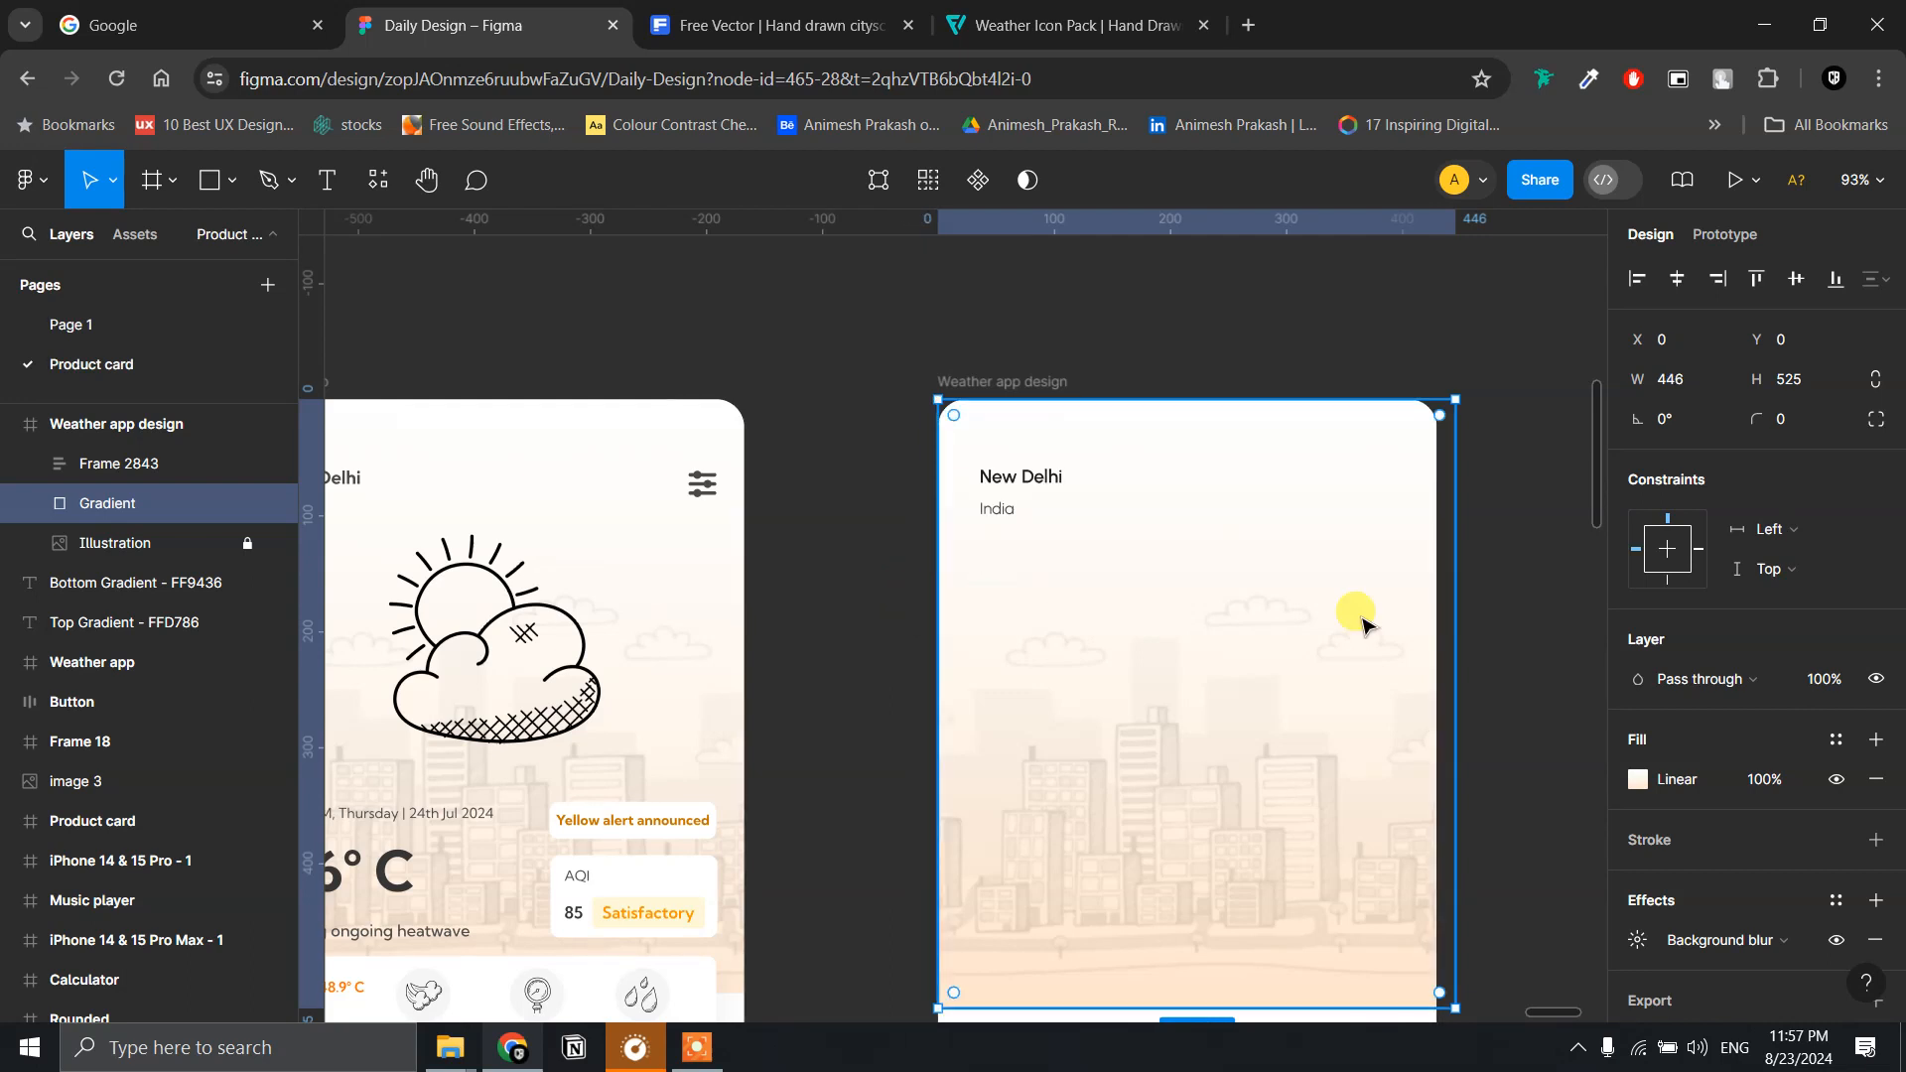
left_click_drag(1451, 613, 1437, 611)
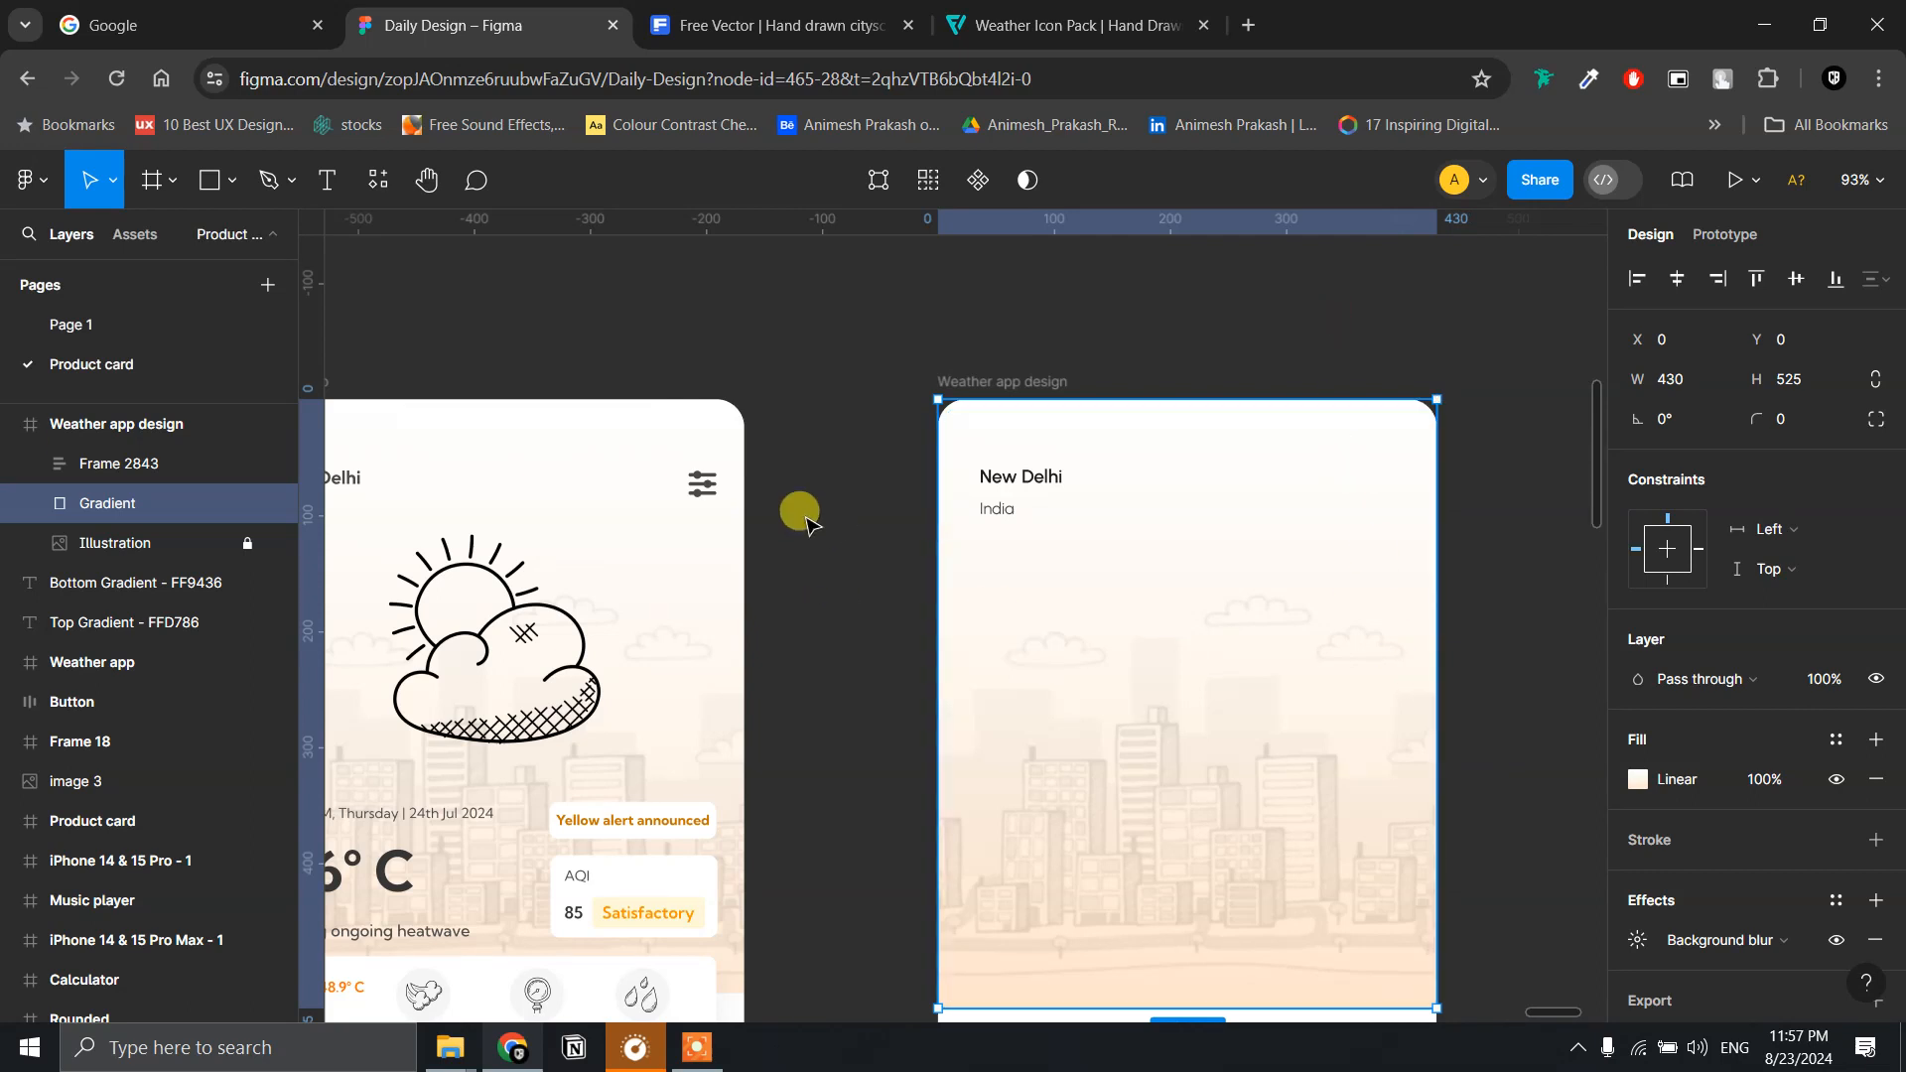
left_click(247, 503)
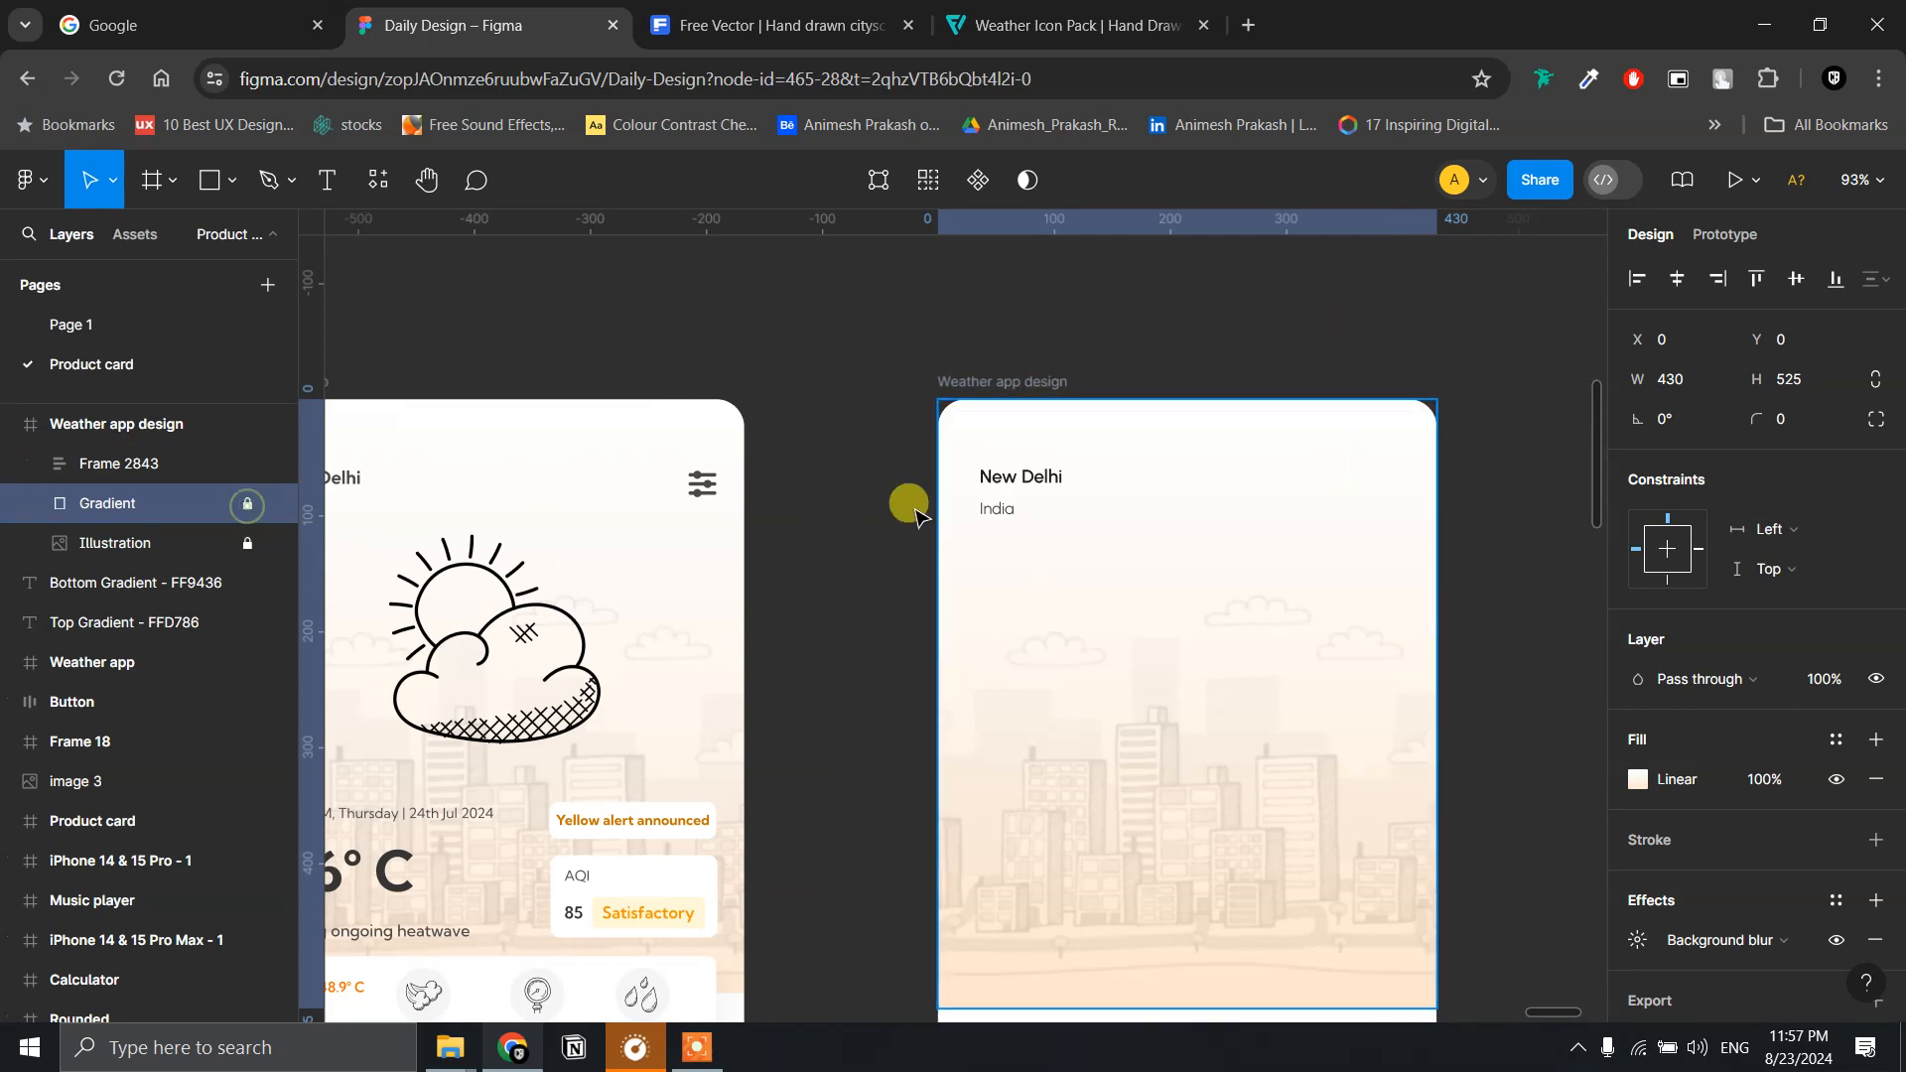
- Move the New Delhi/India auto layout group horizontally to X 24, checking its distance from the frame edge
left_click(1033, 487)
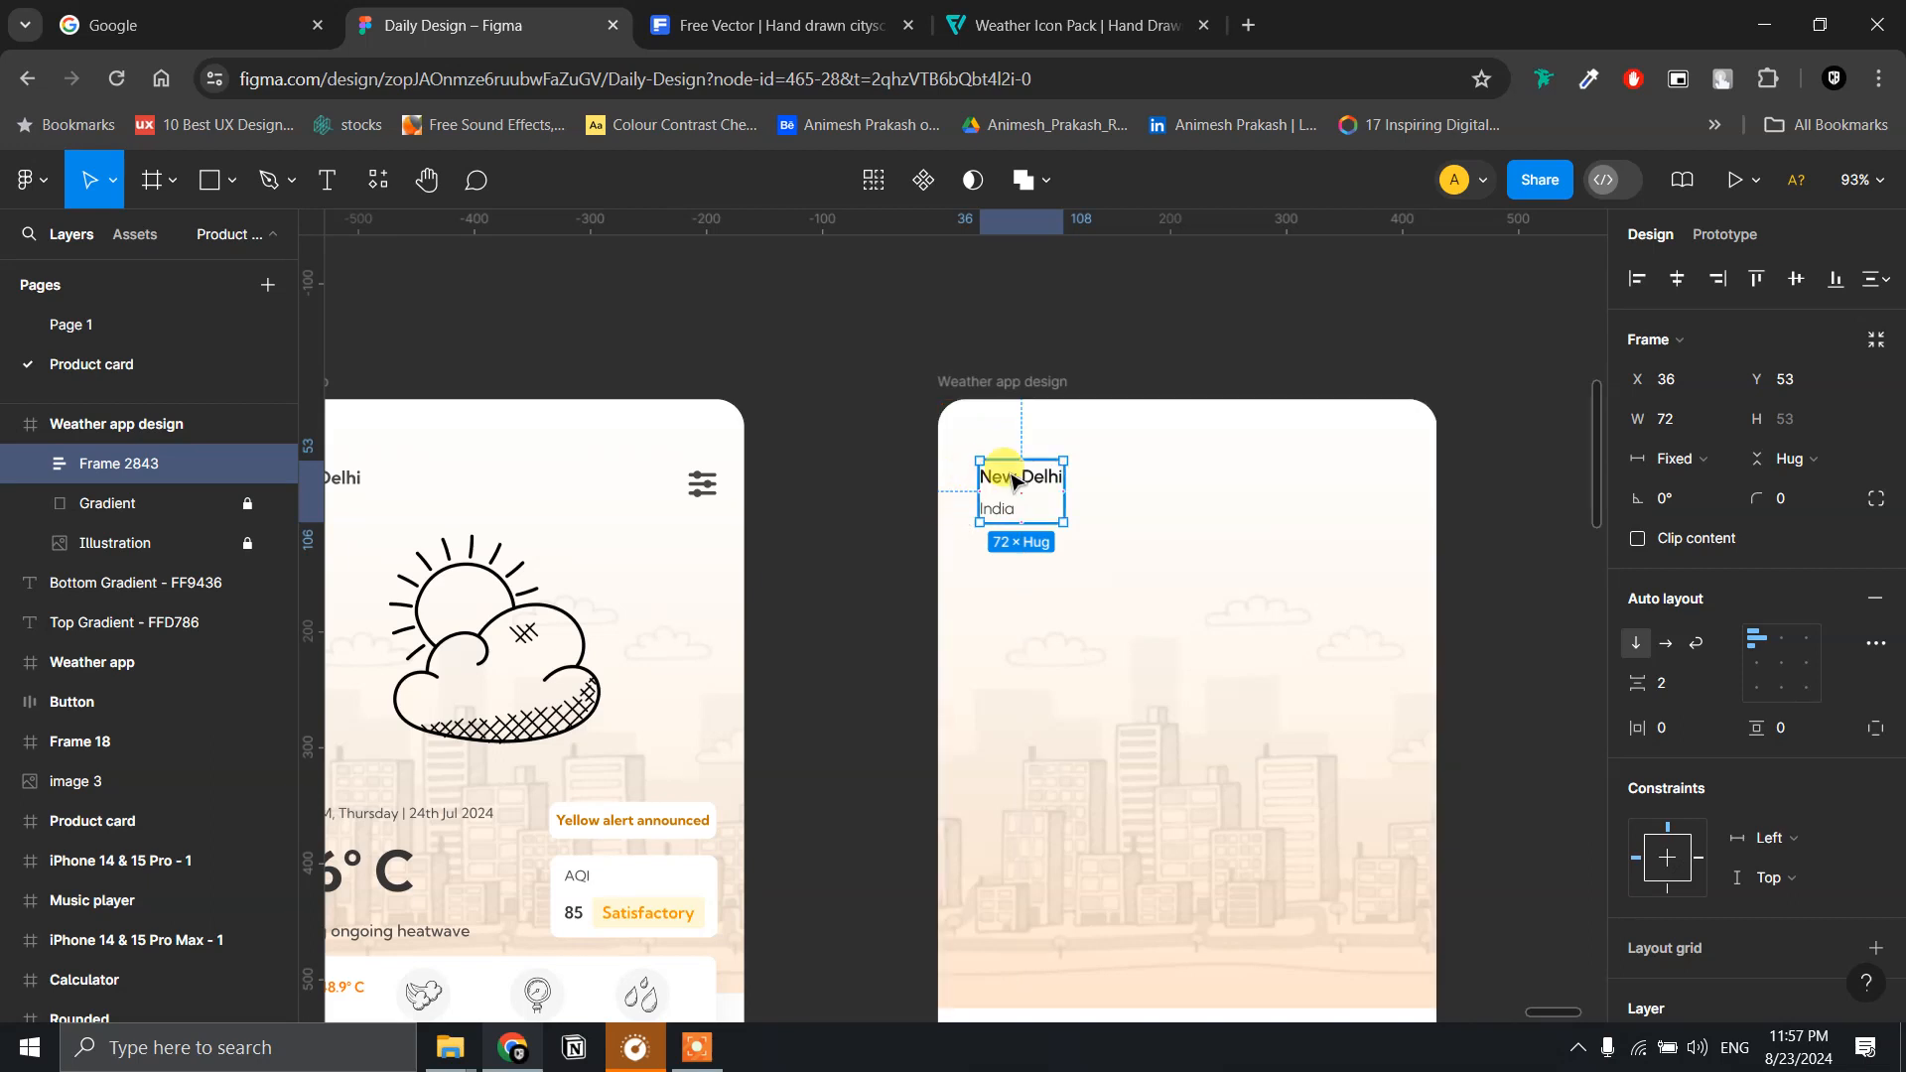
scroll(972, 497, "up", 3)
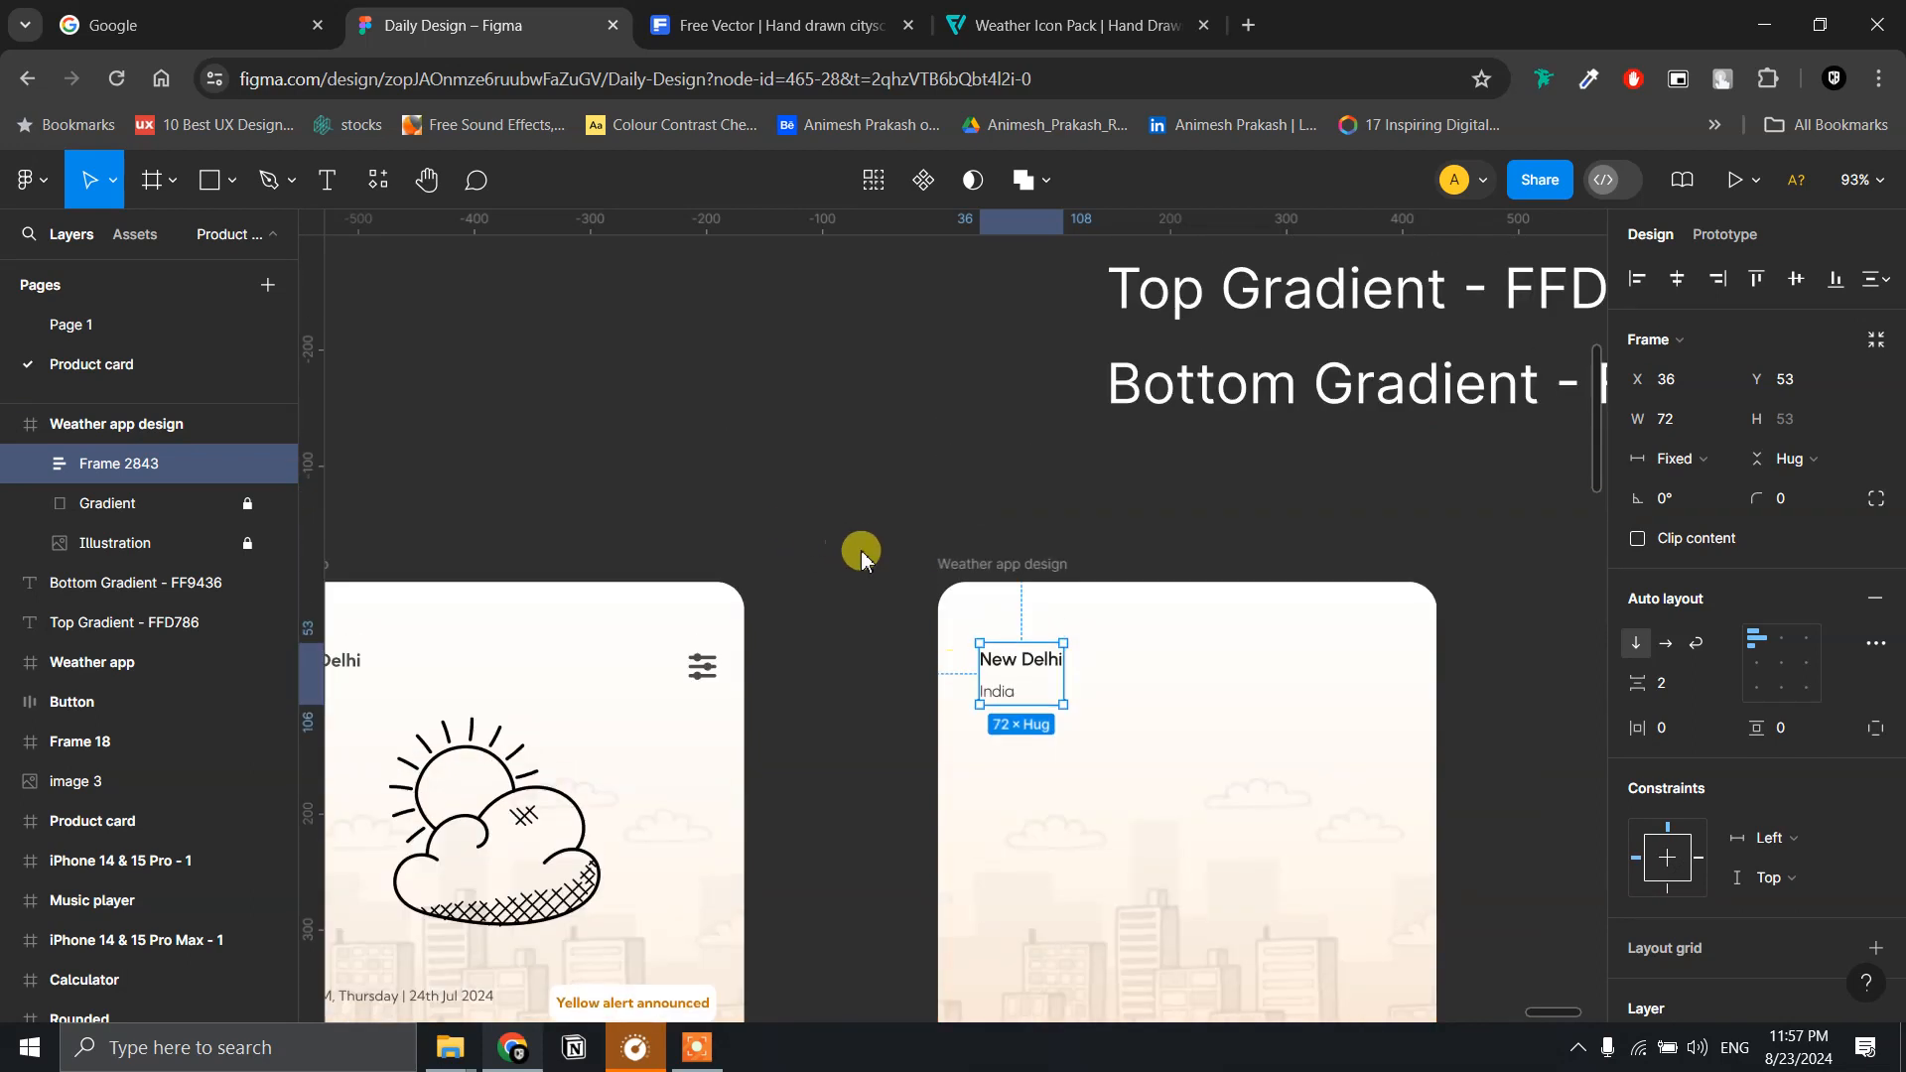
left_click(861, 556)
left_click(1023, 677)
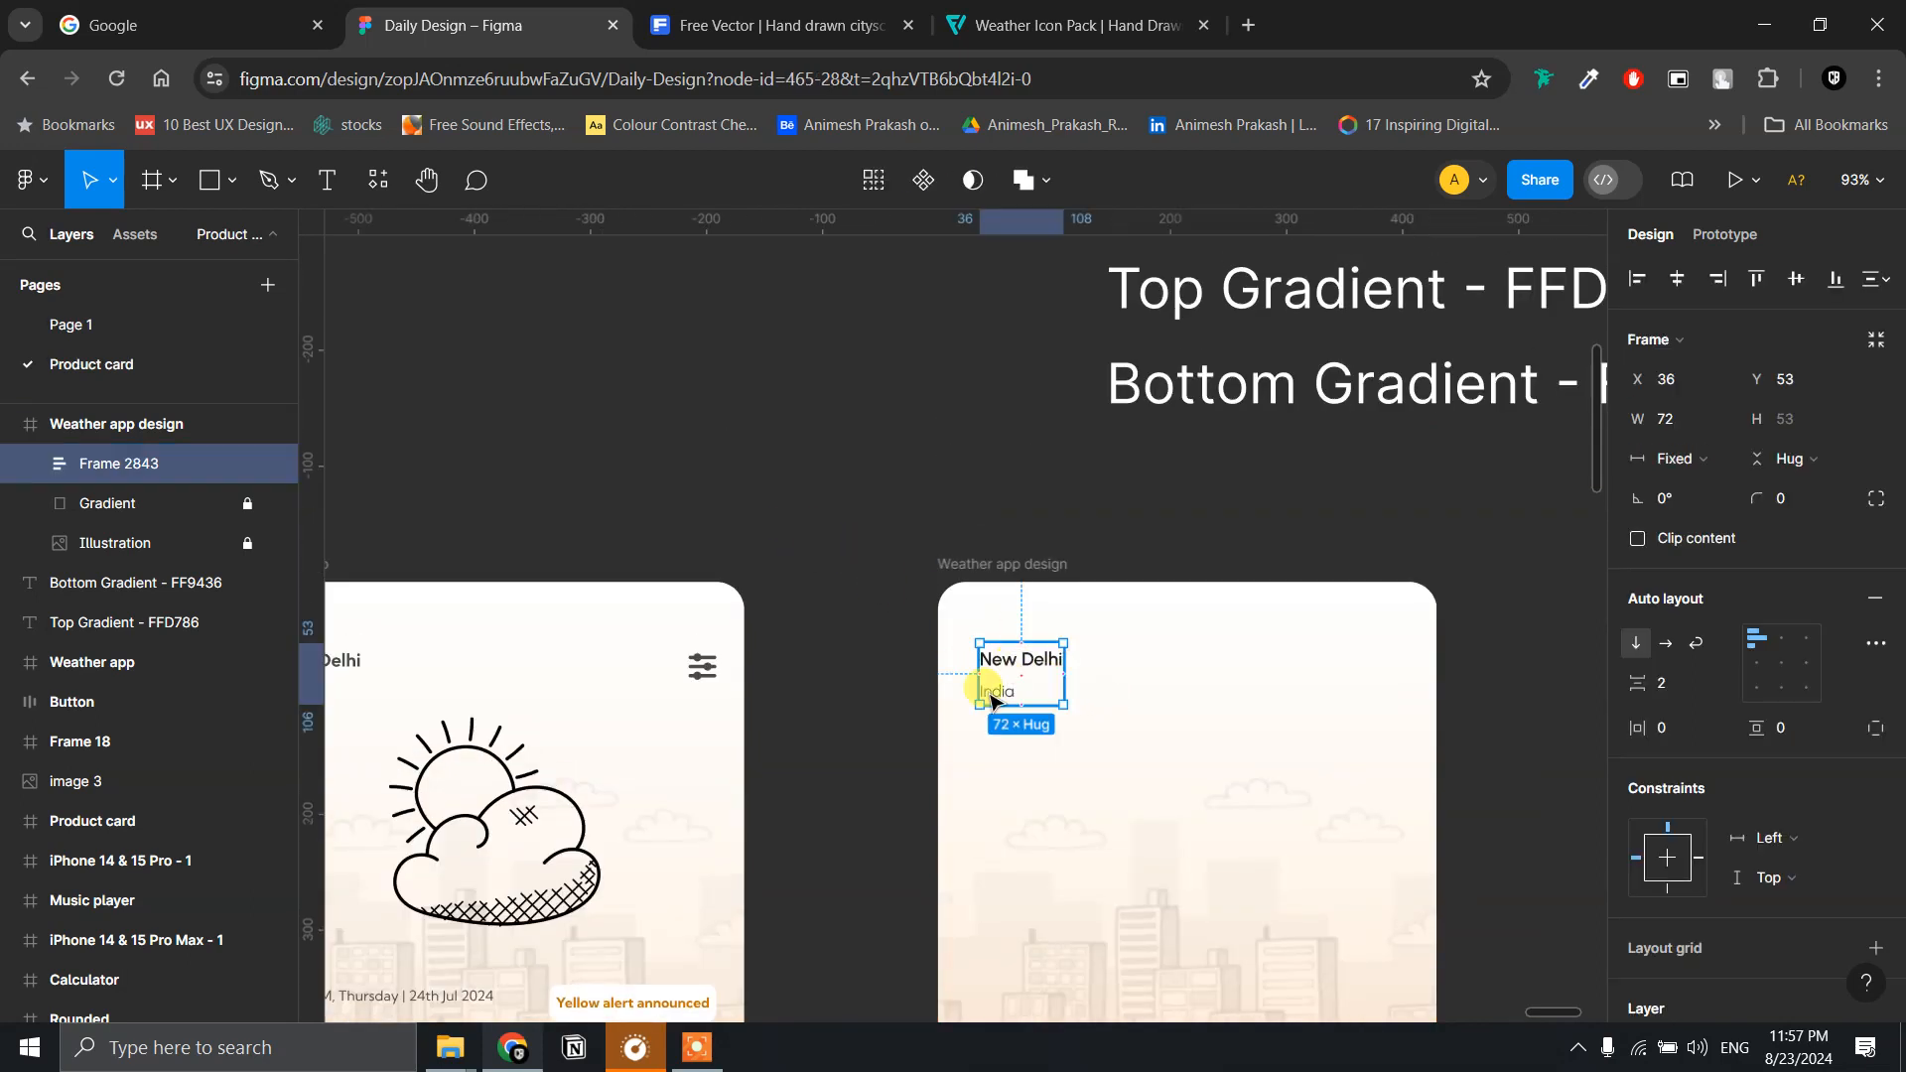
key("alt")
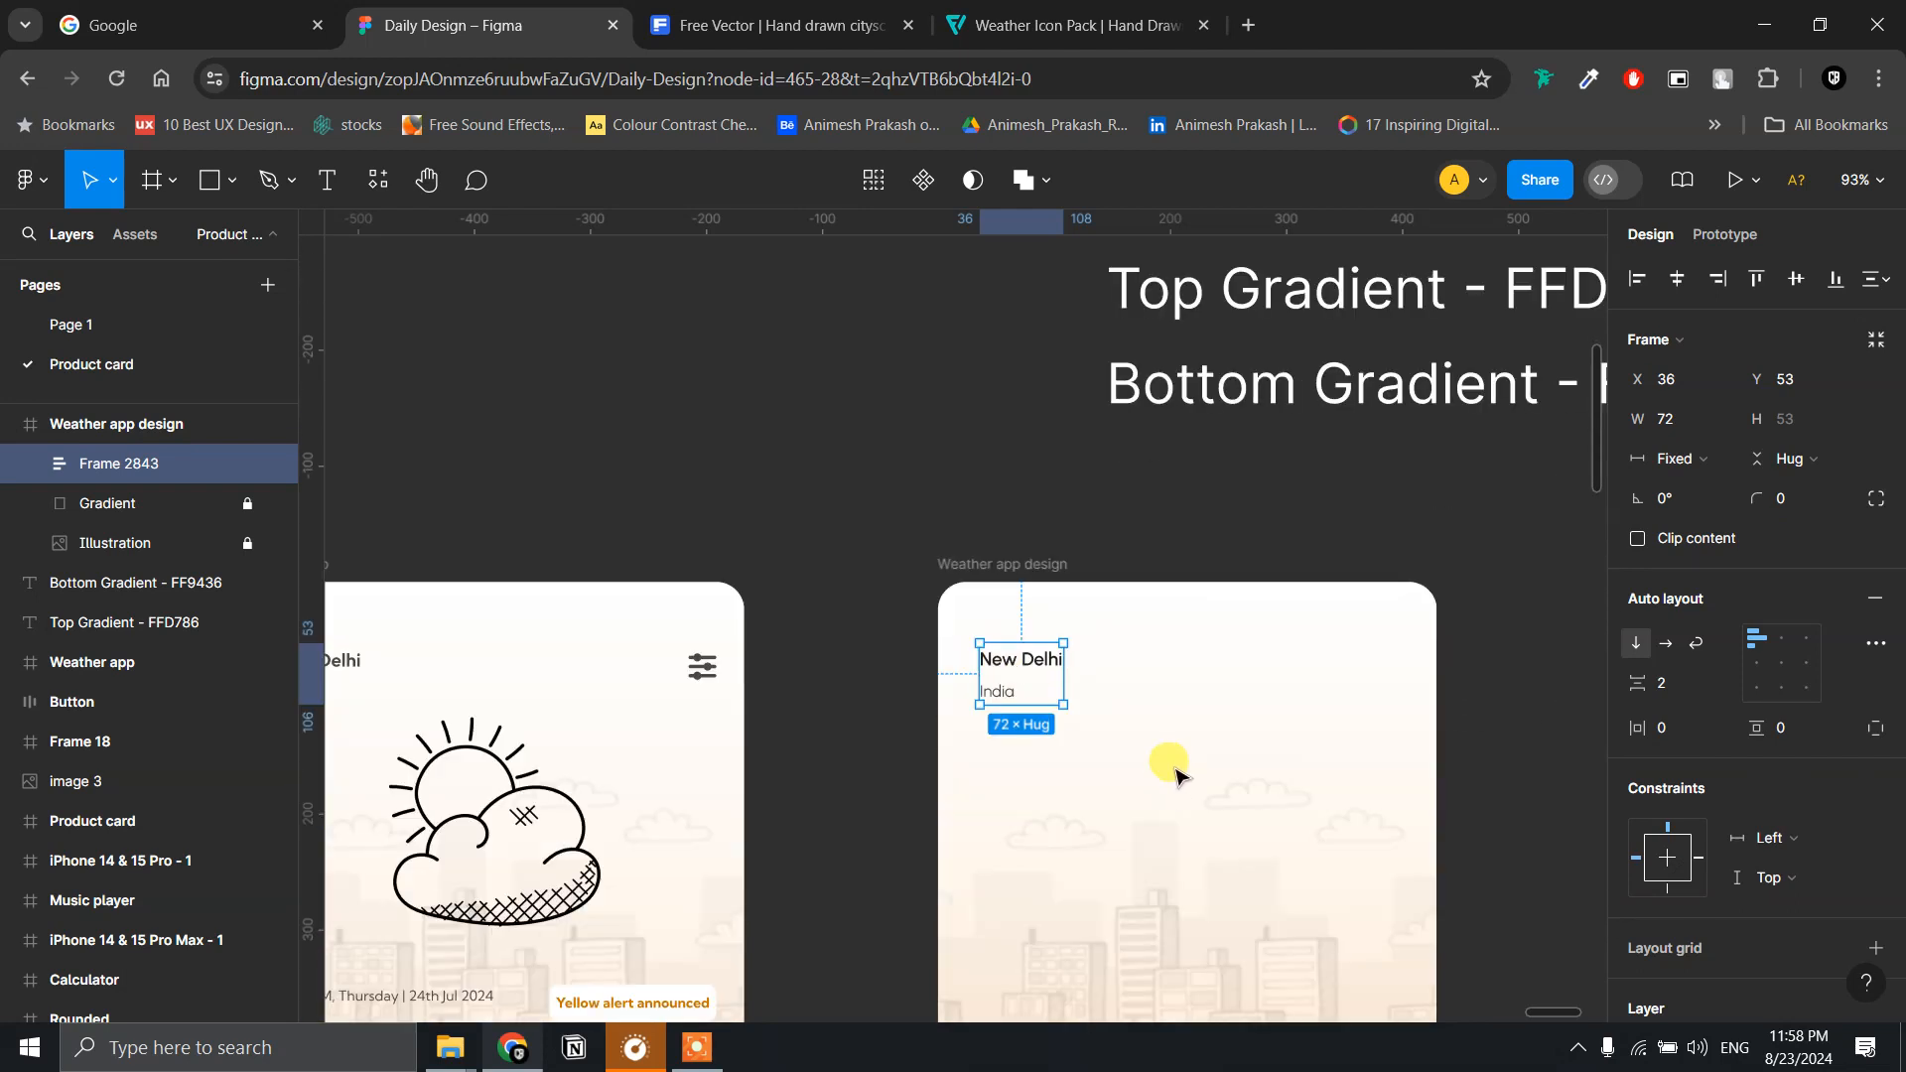
scroll(1151, 784, "up", 10)
left_click_drag(1103, 513, 1129, 667)
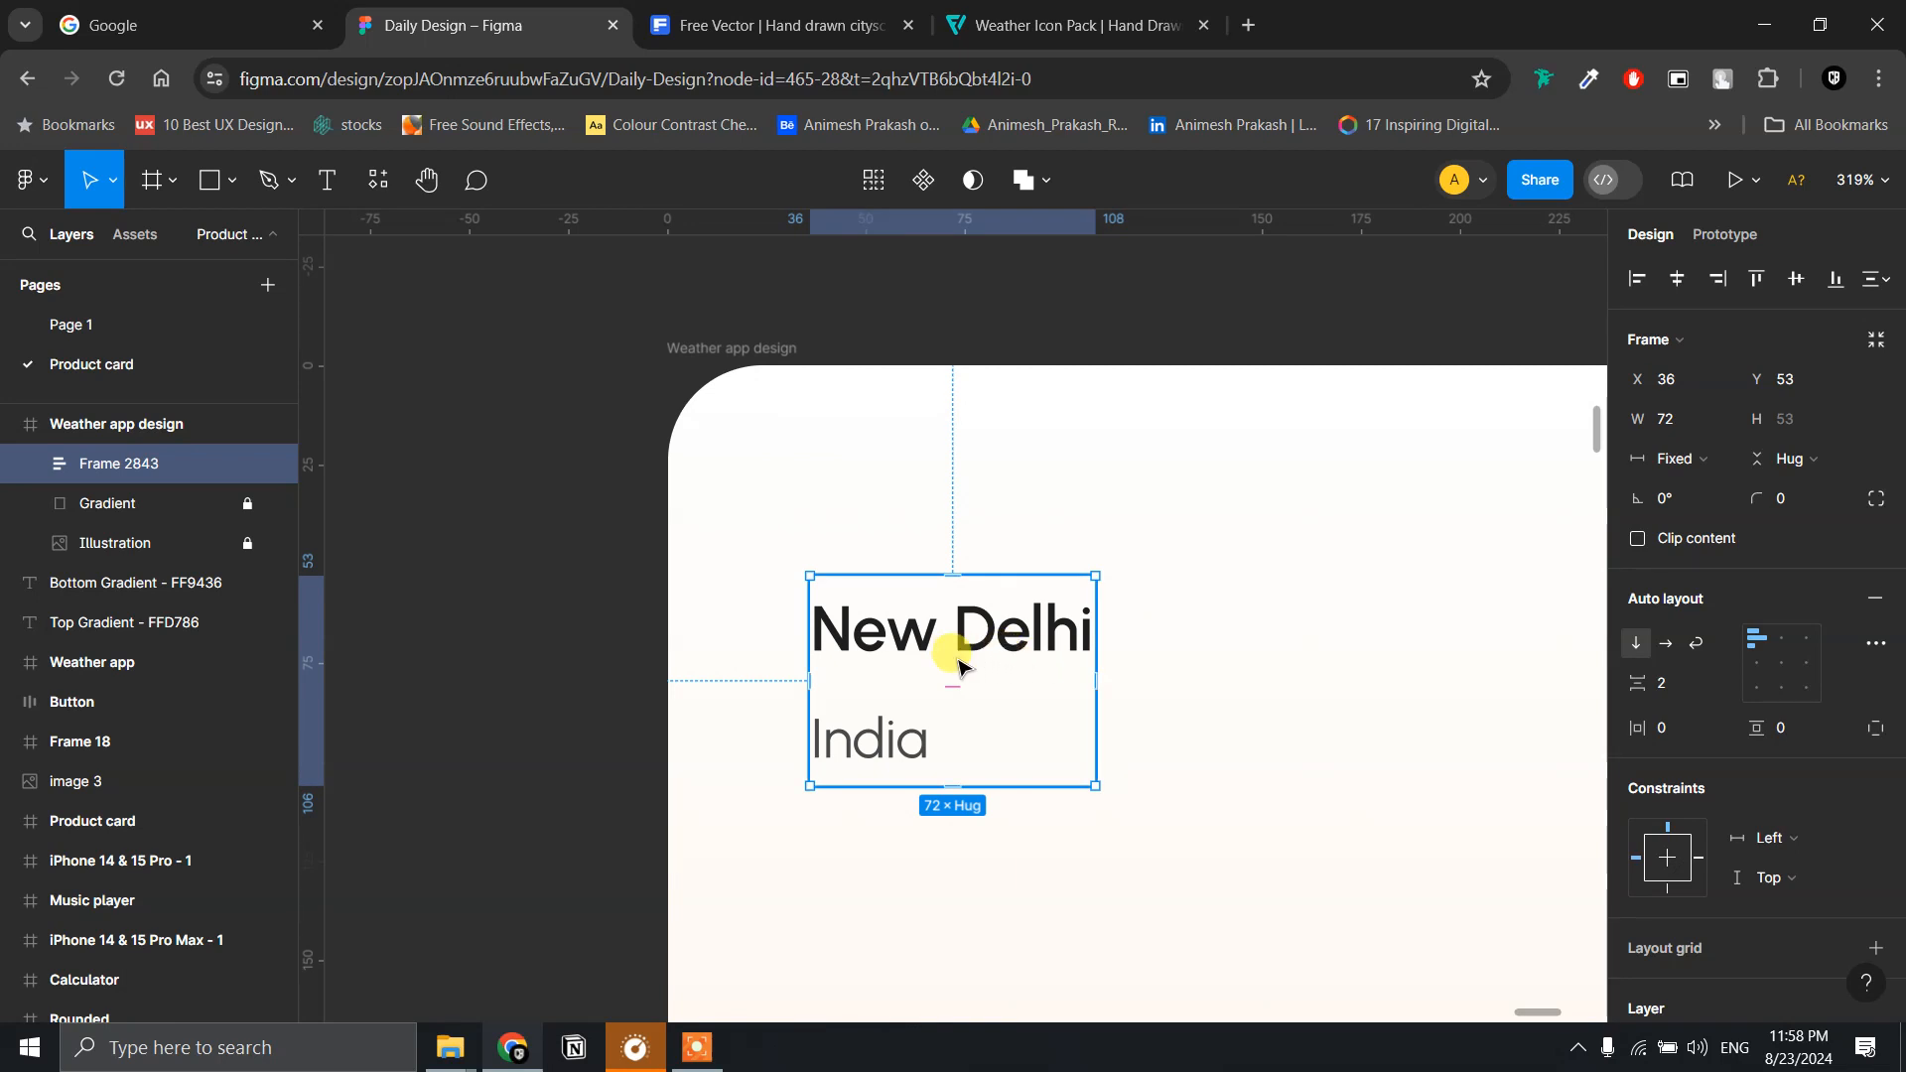
key("shift+Left")
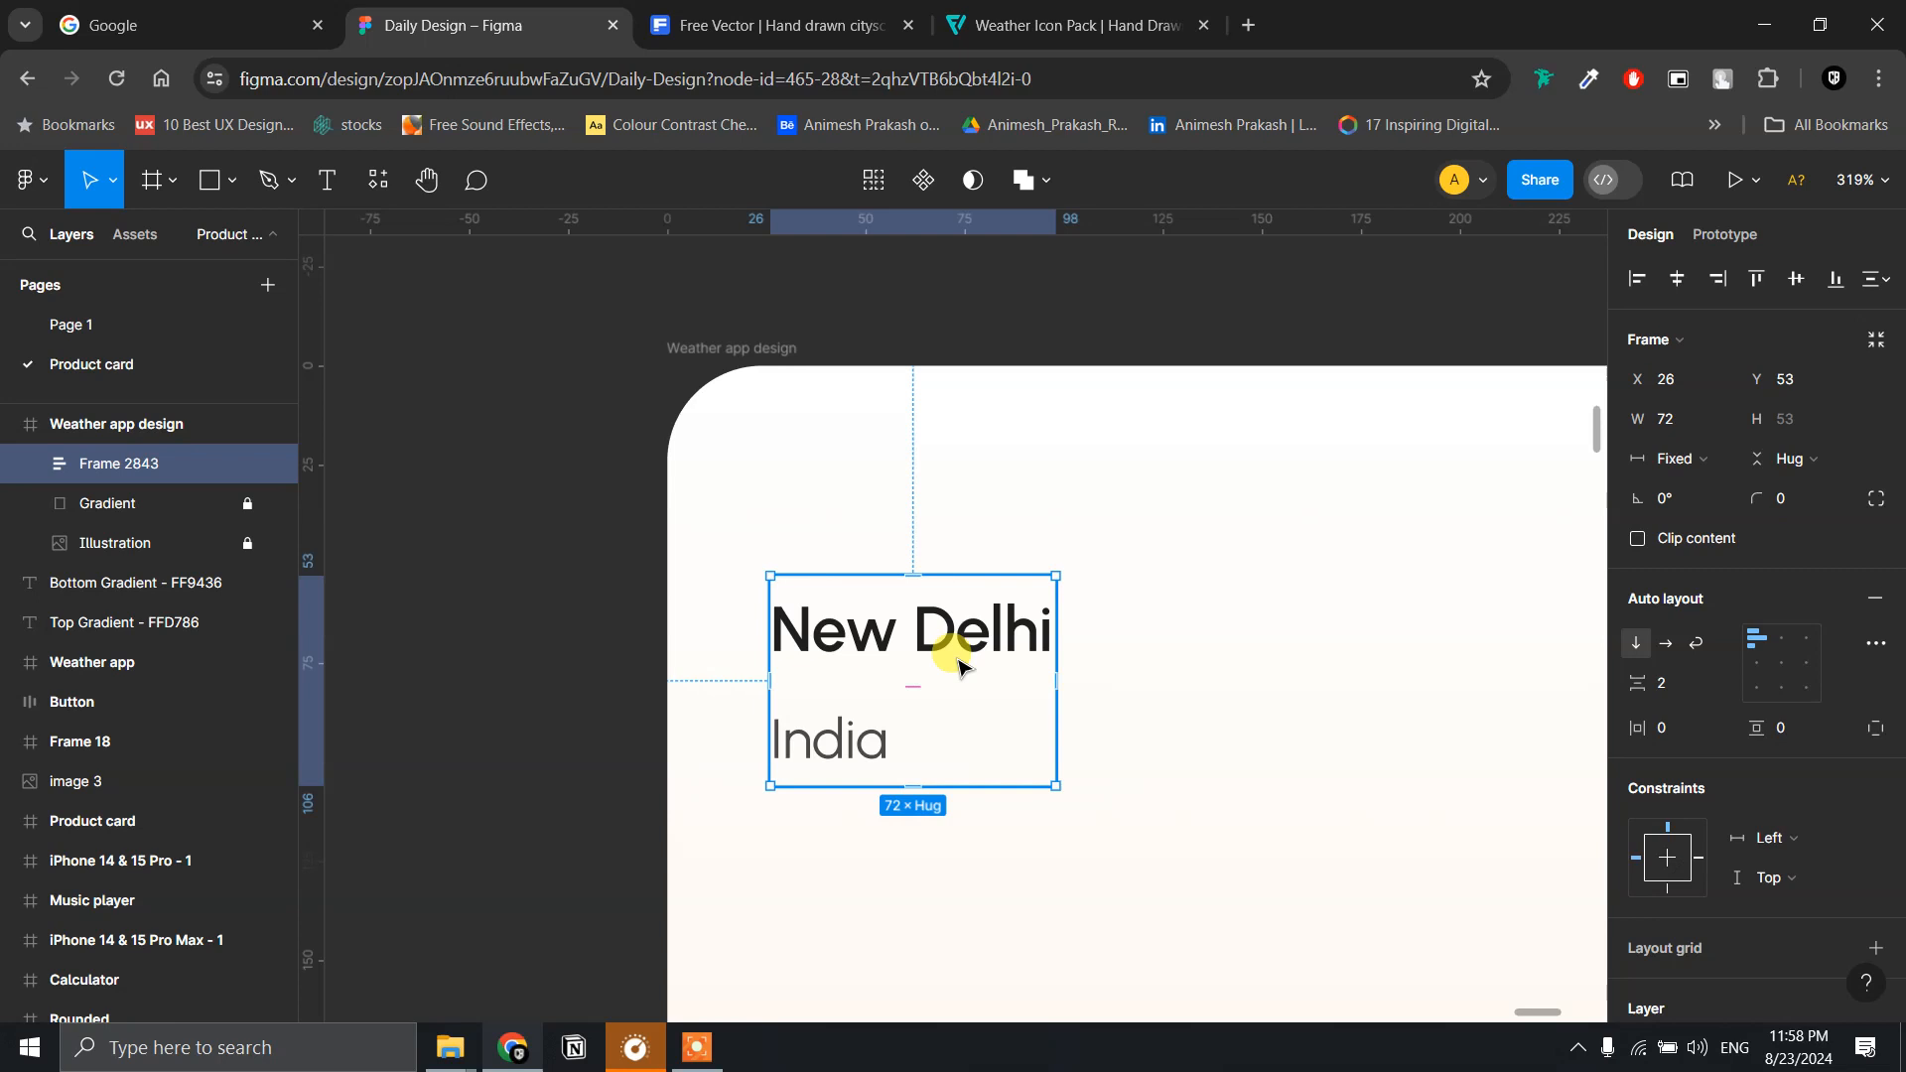
key("alt")
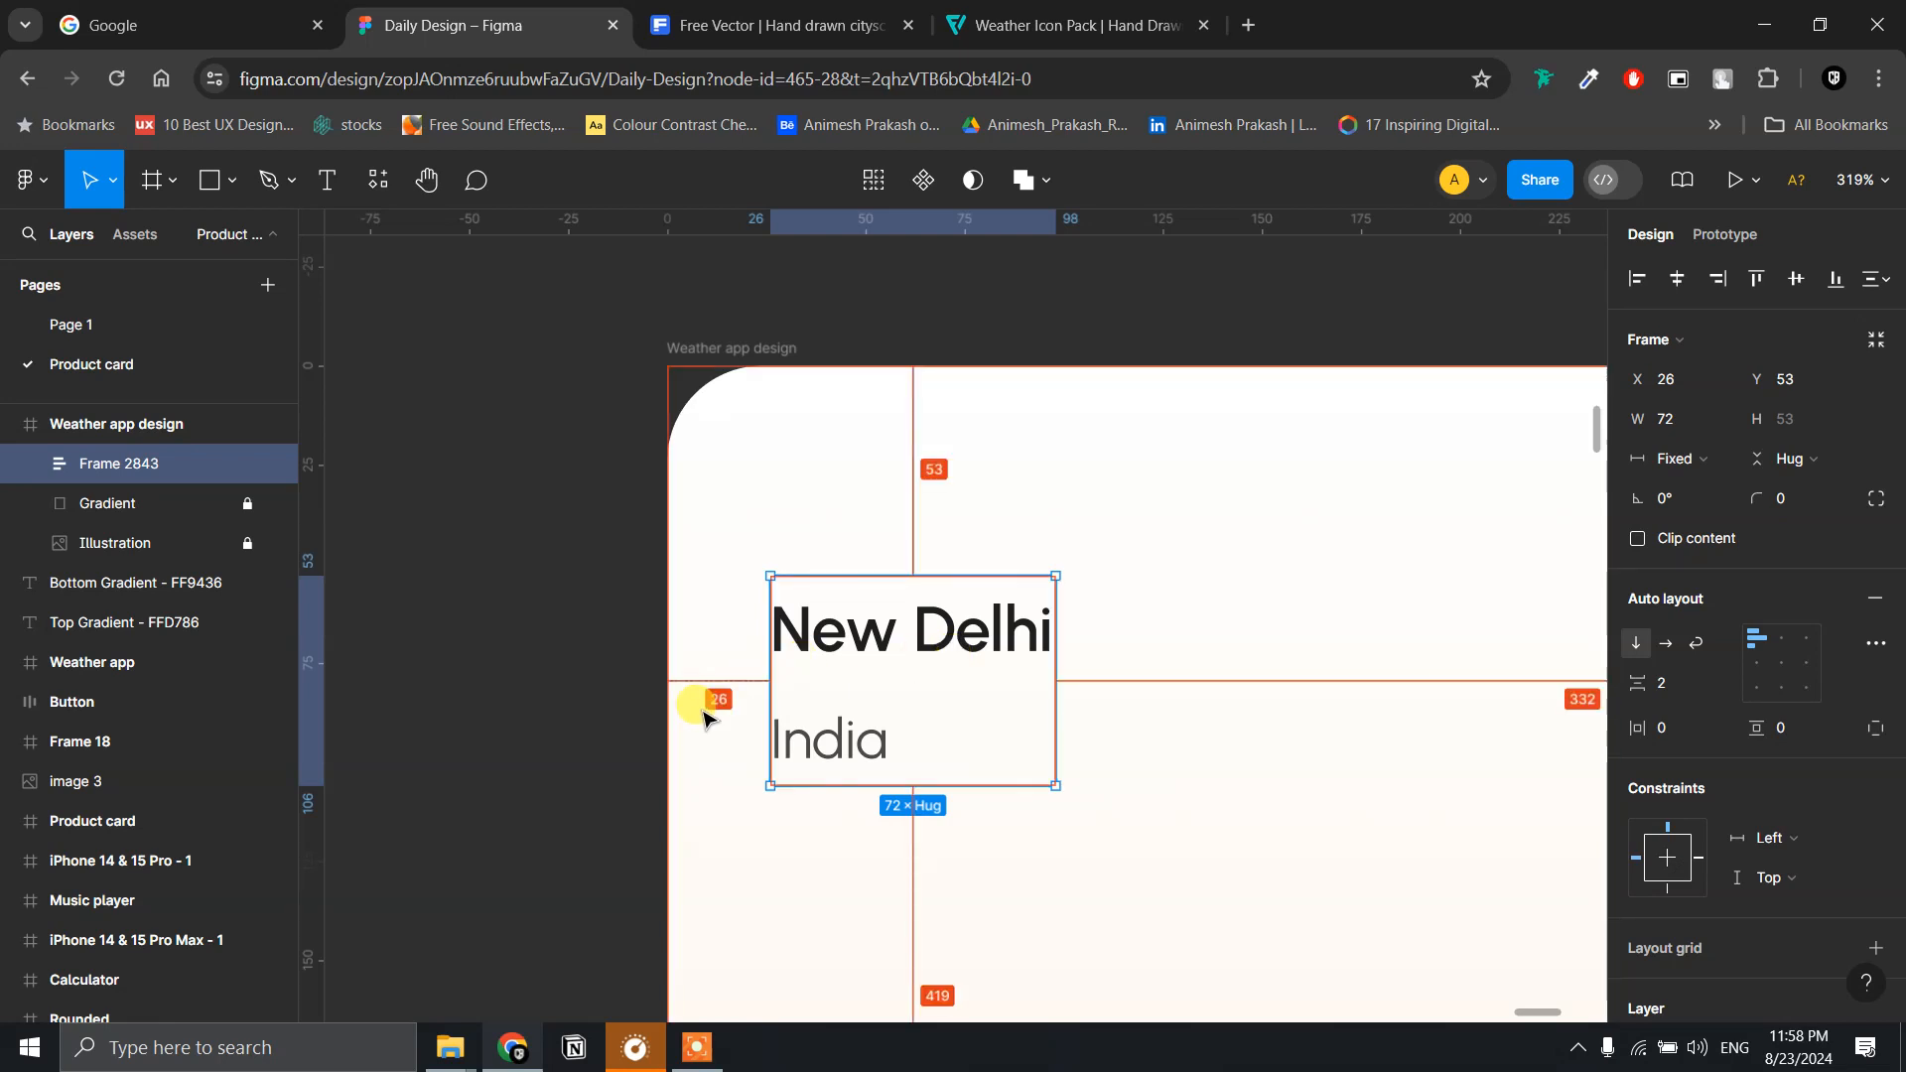
key("alt")
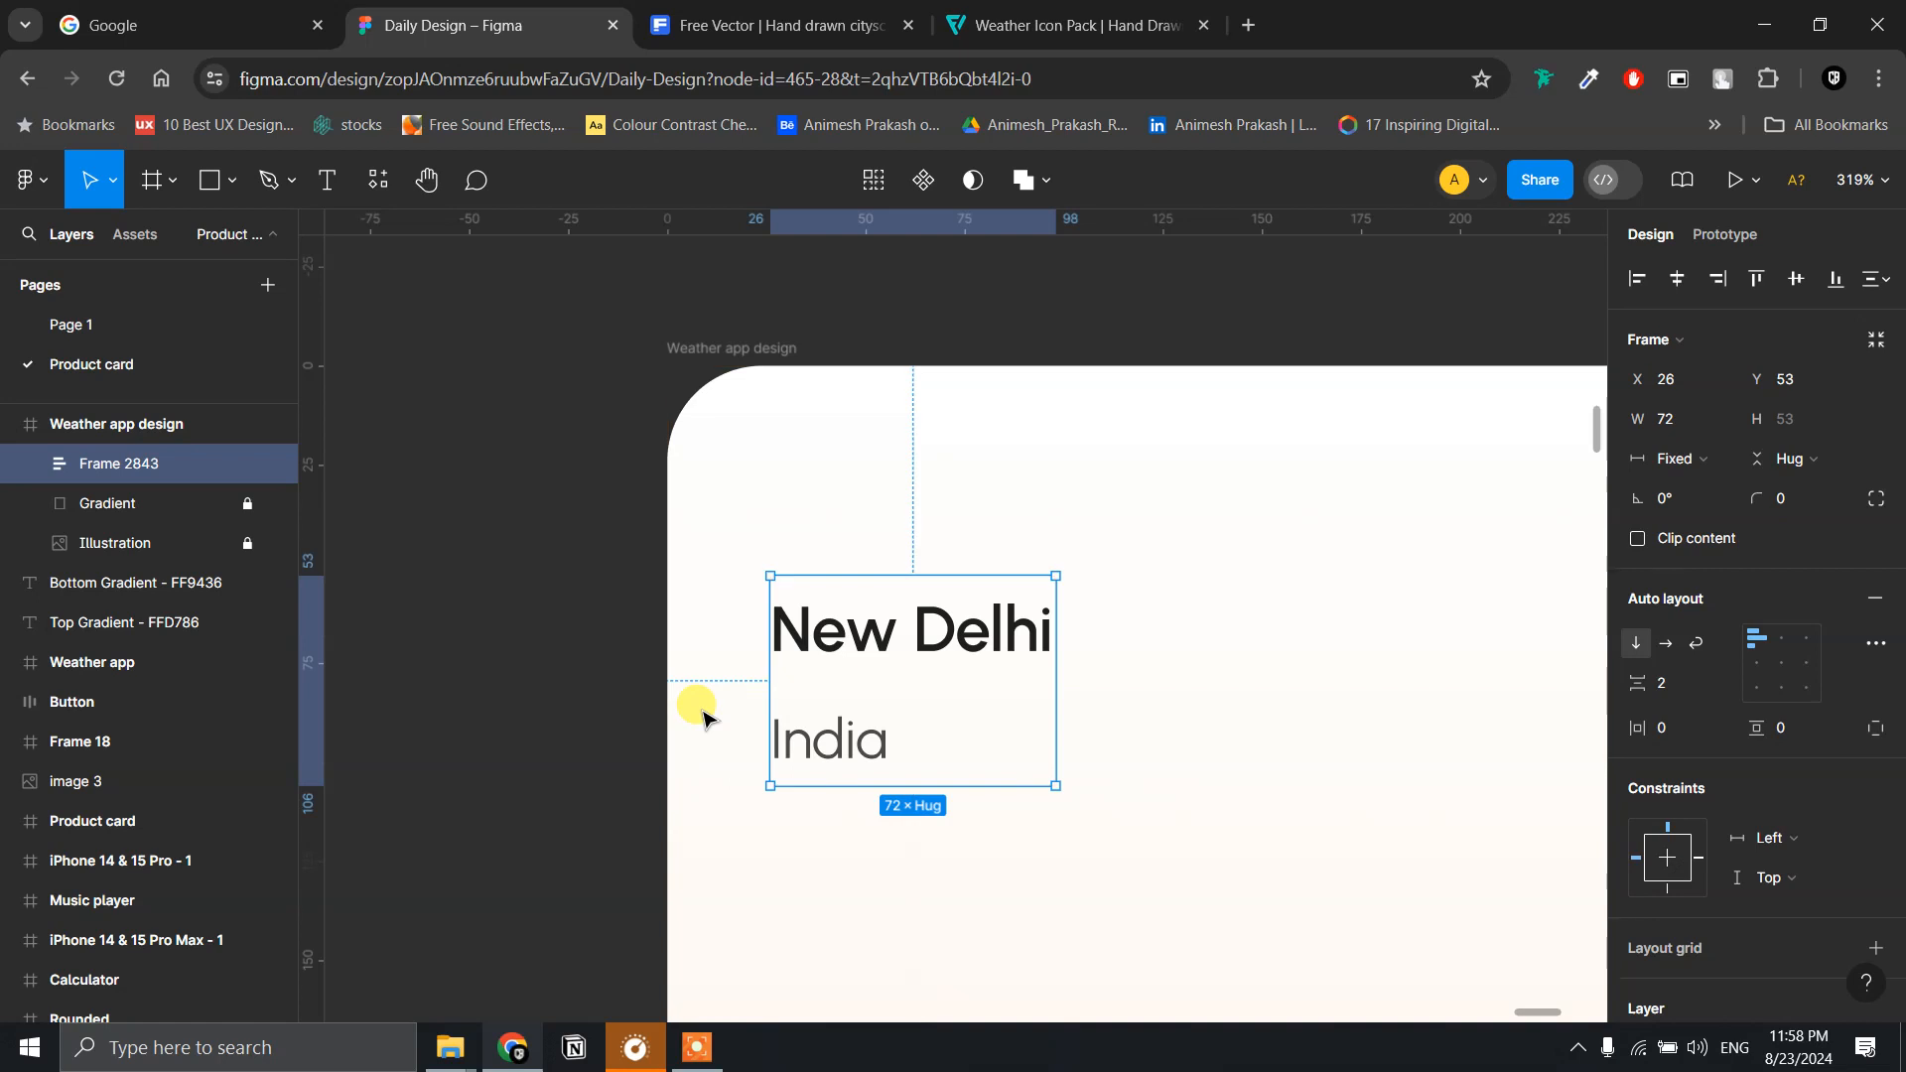
key("Left")
key("Left")
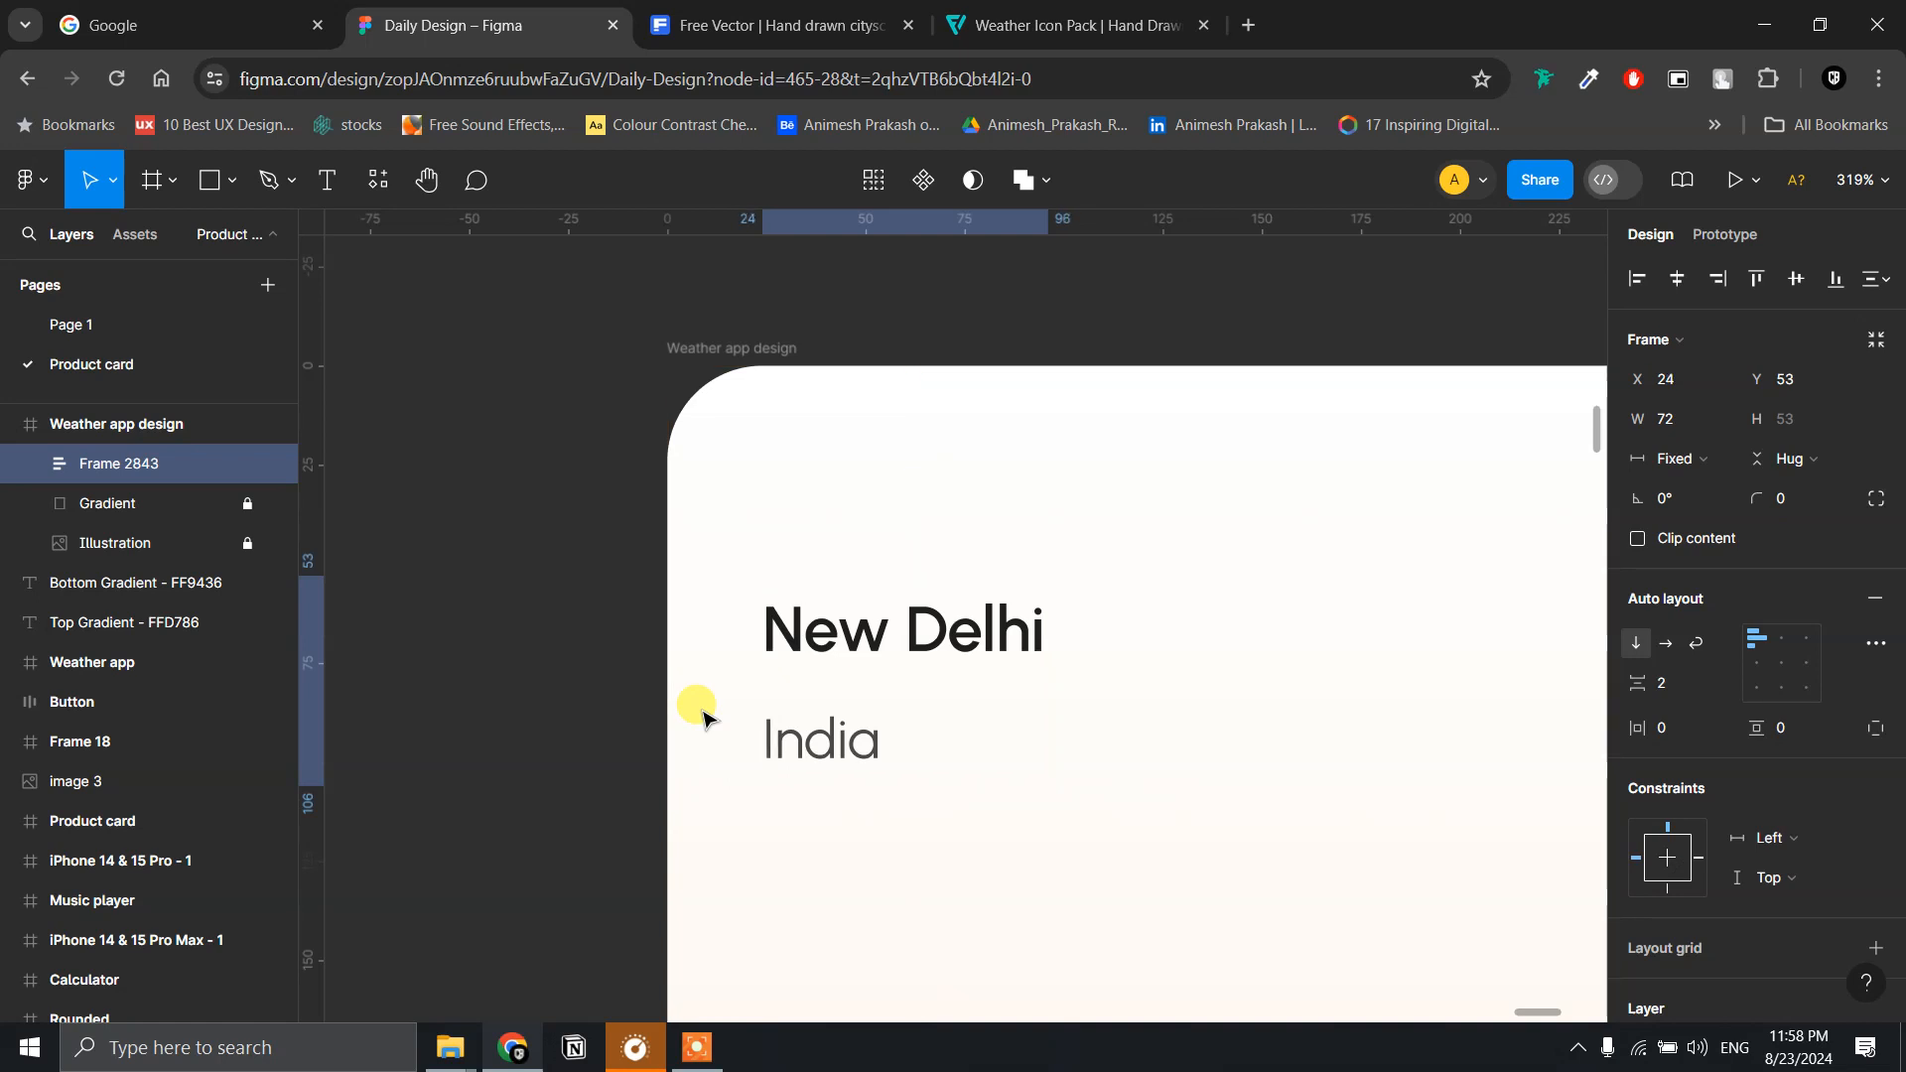
- Move the location group down to Y 56 and check its spacing from the frame's upper edge
key("alt")
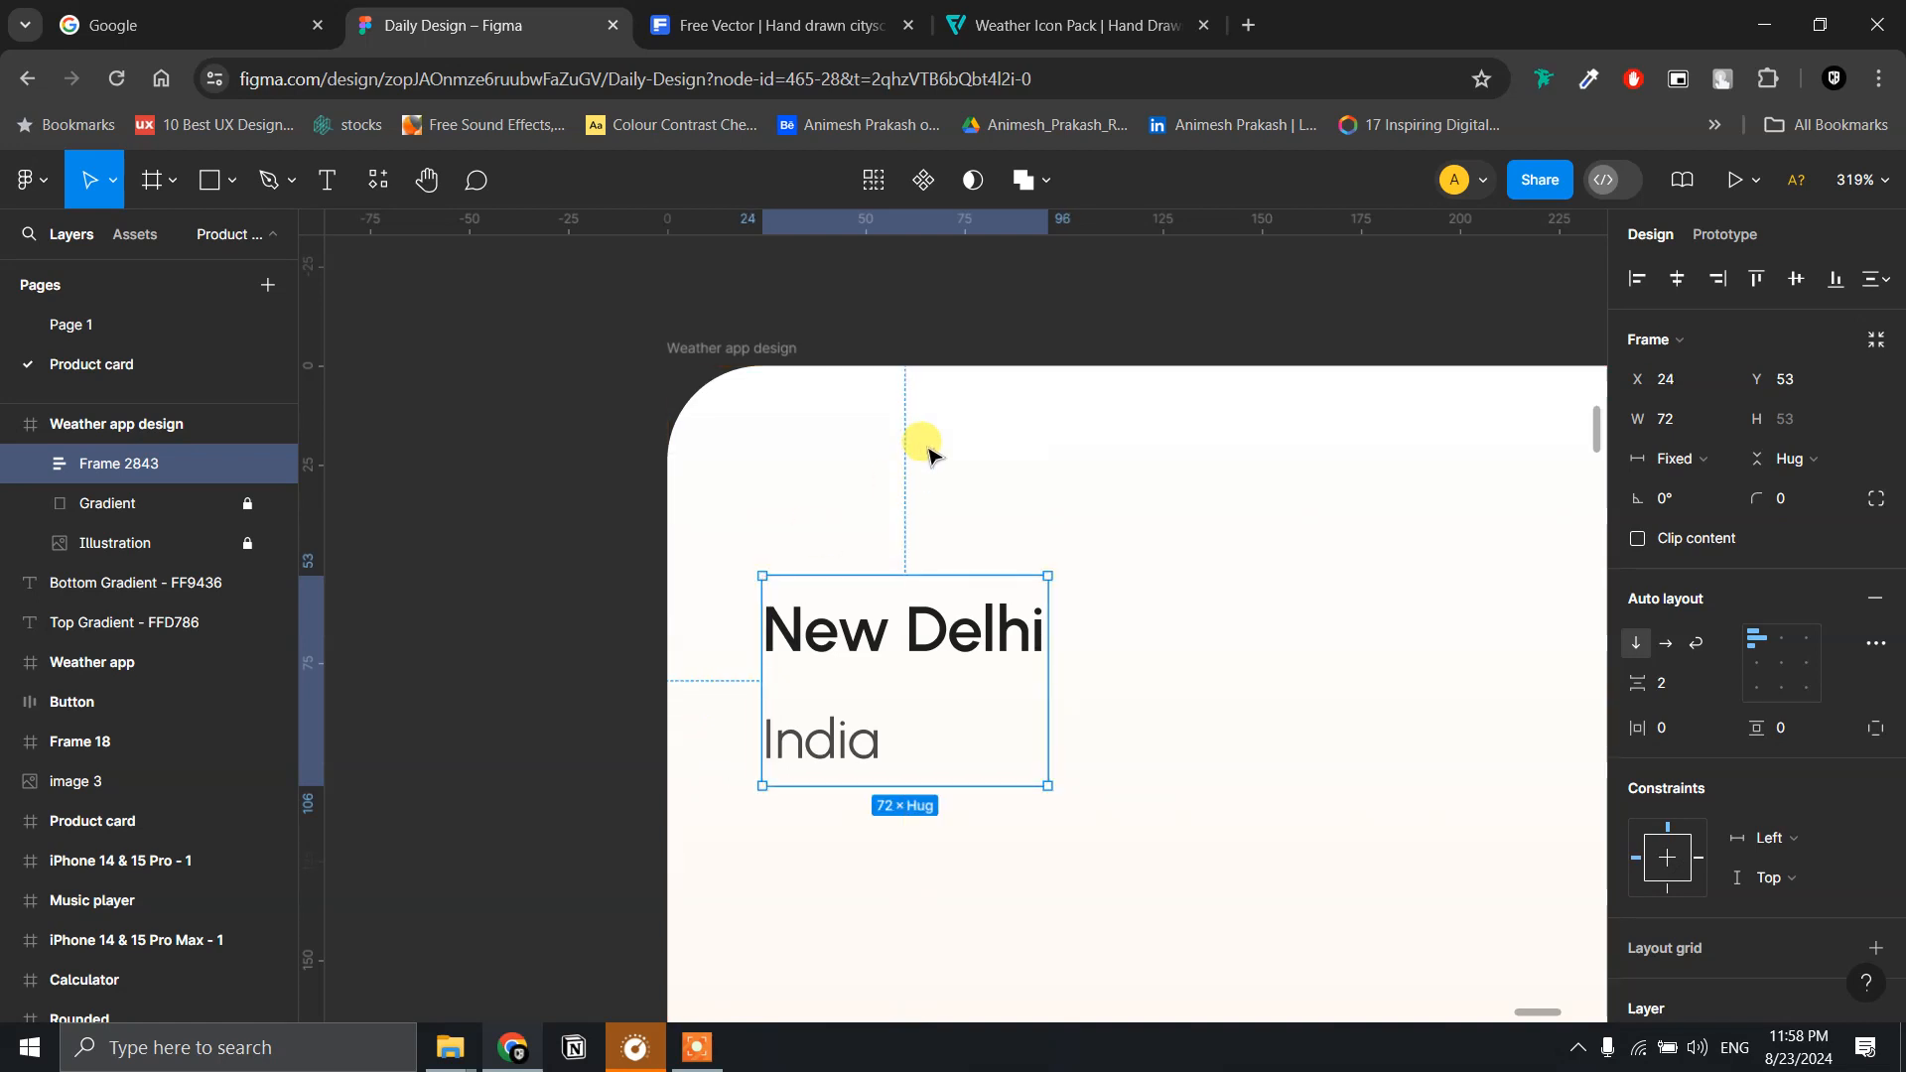
key("alt")
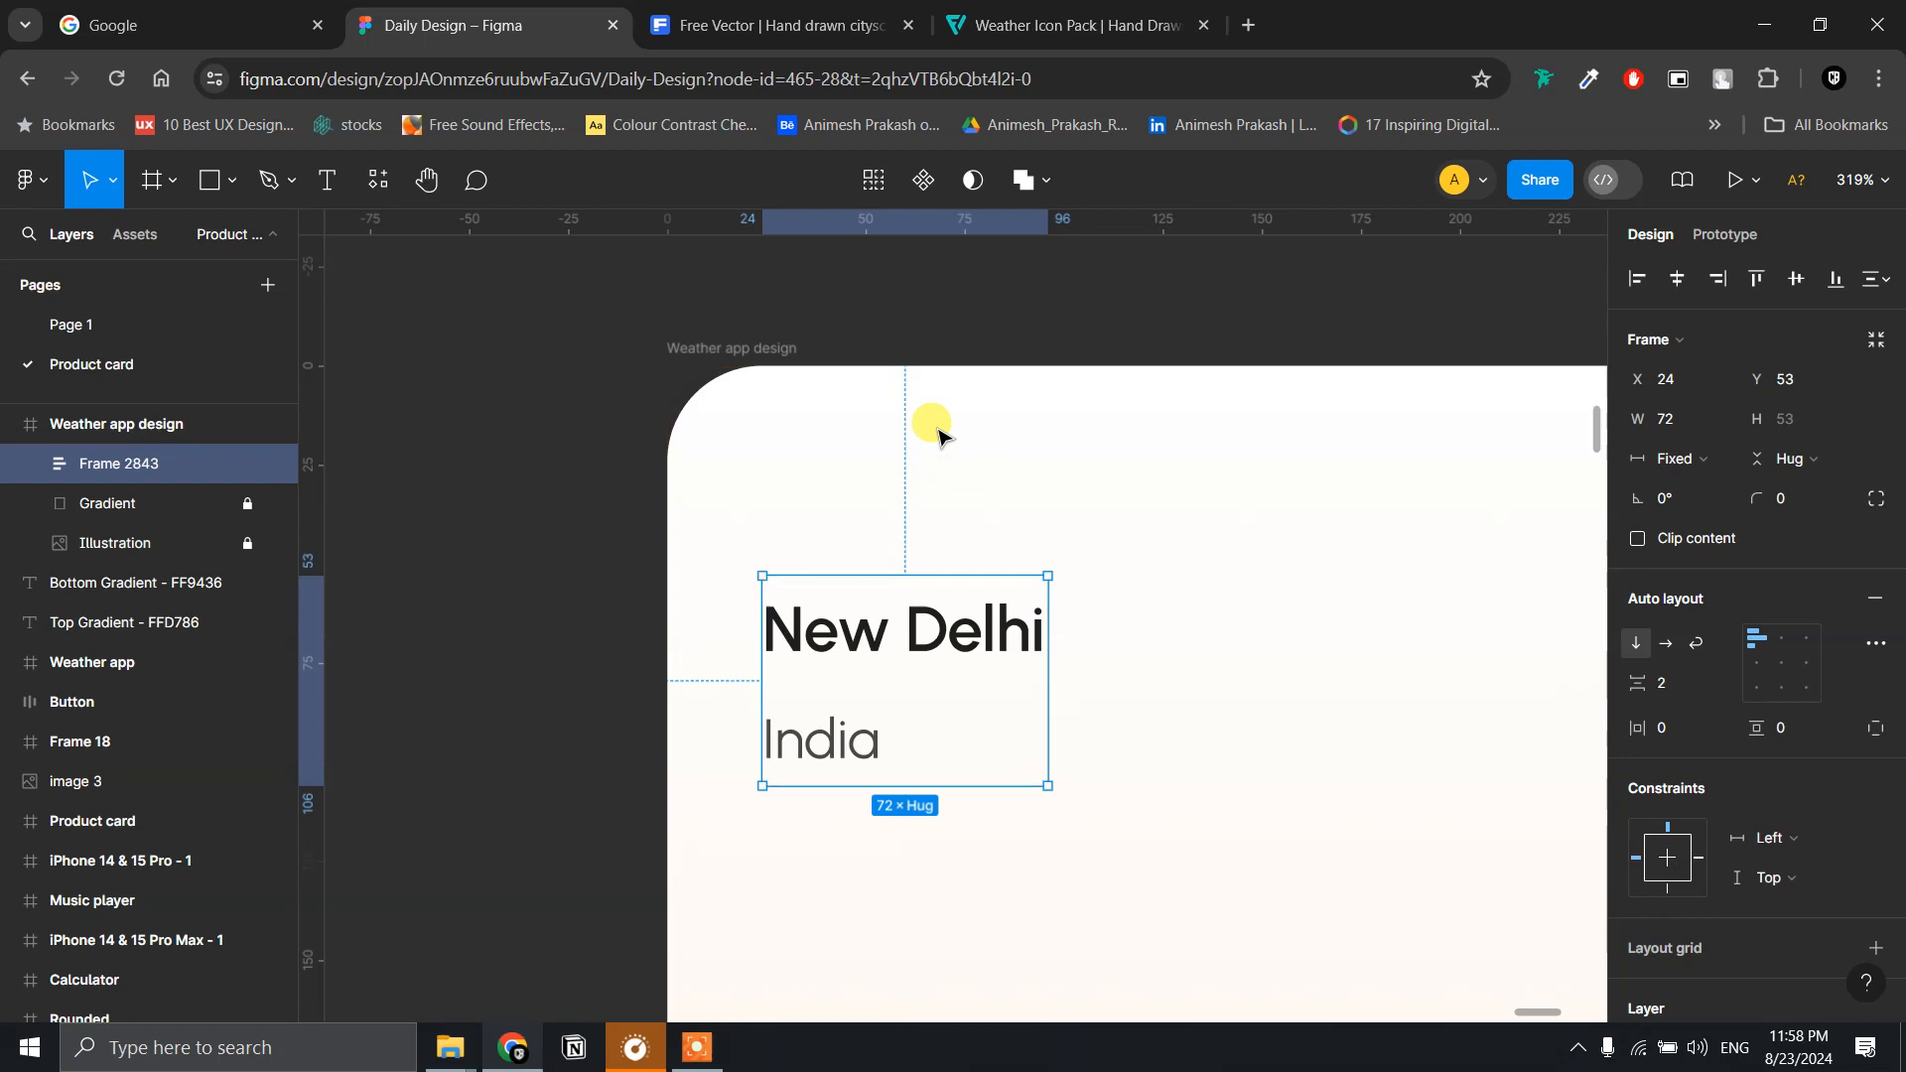
key("Down")
key("Down")
key("Down")
key("alt")
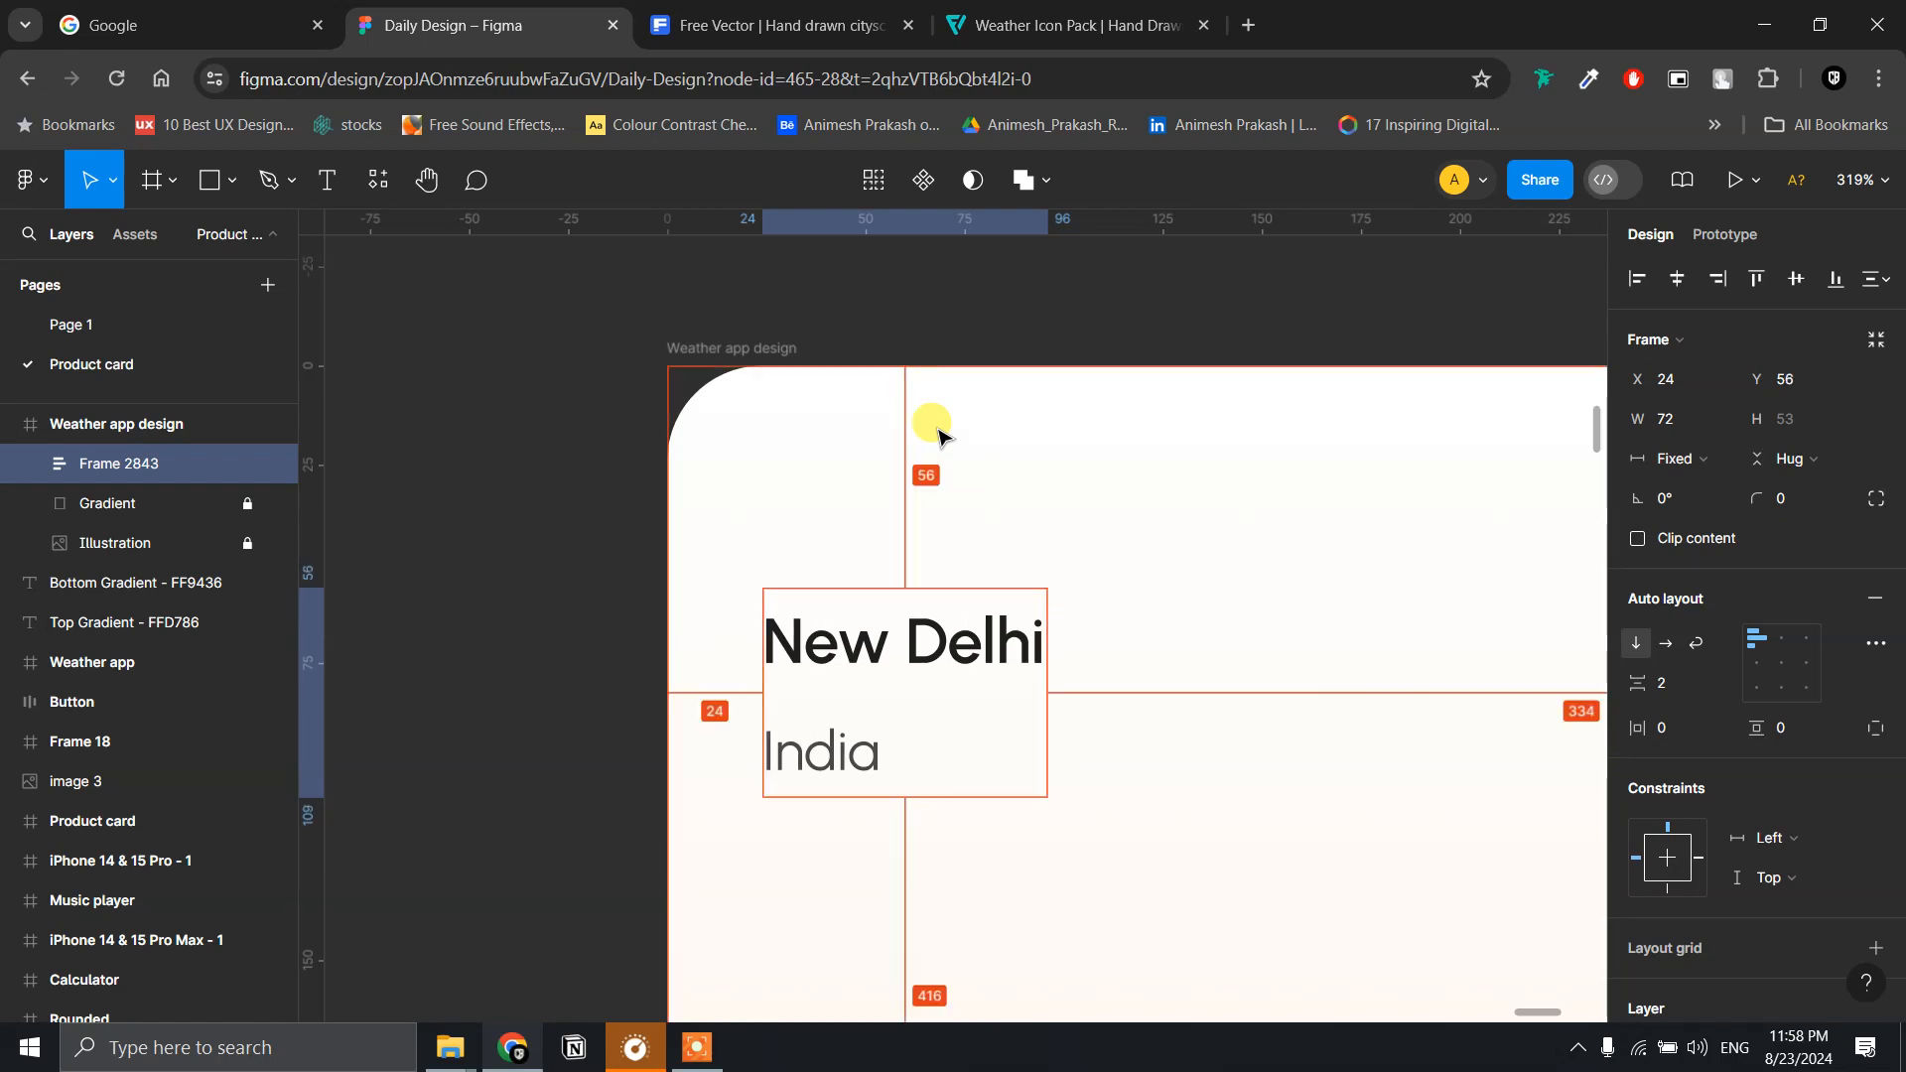
key("alt")
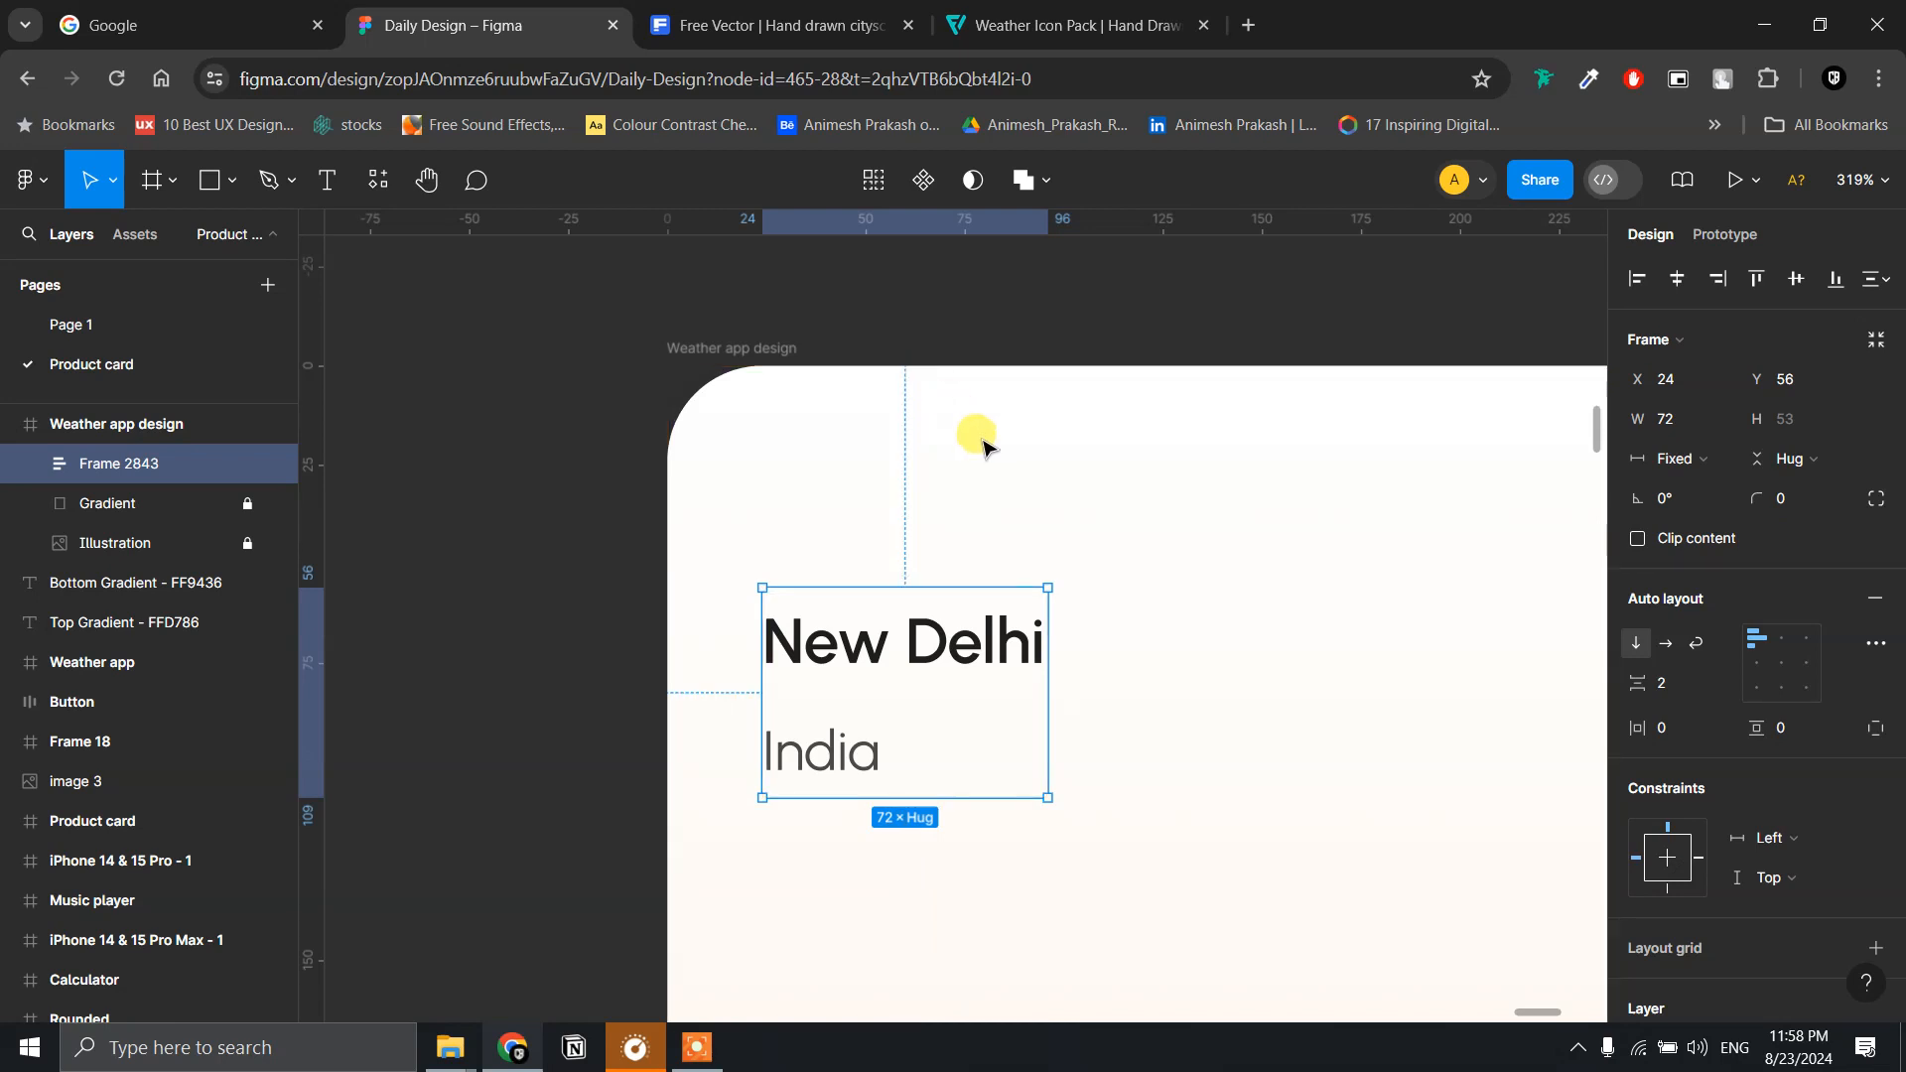
- Duplicate the location group straight down over the city illustration, to X 24 and Y 385
scroll(958, 442, "down", 3)
scroll(961, 445, "down", 5)
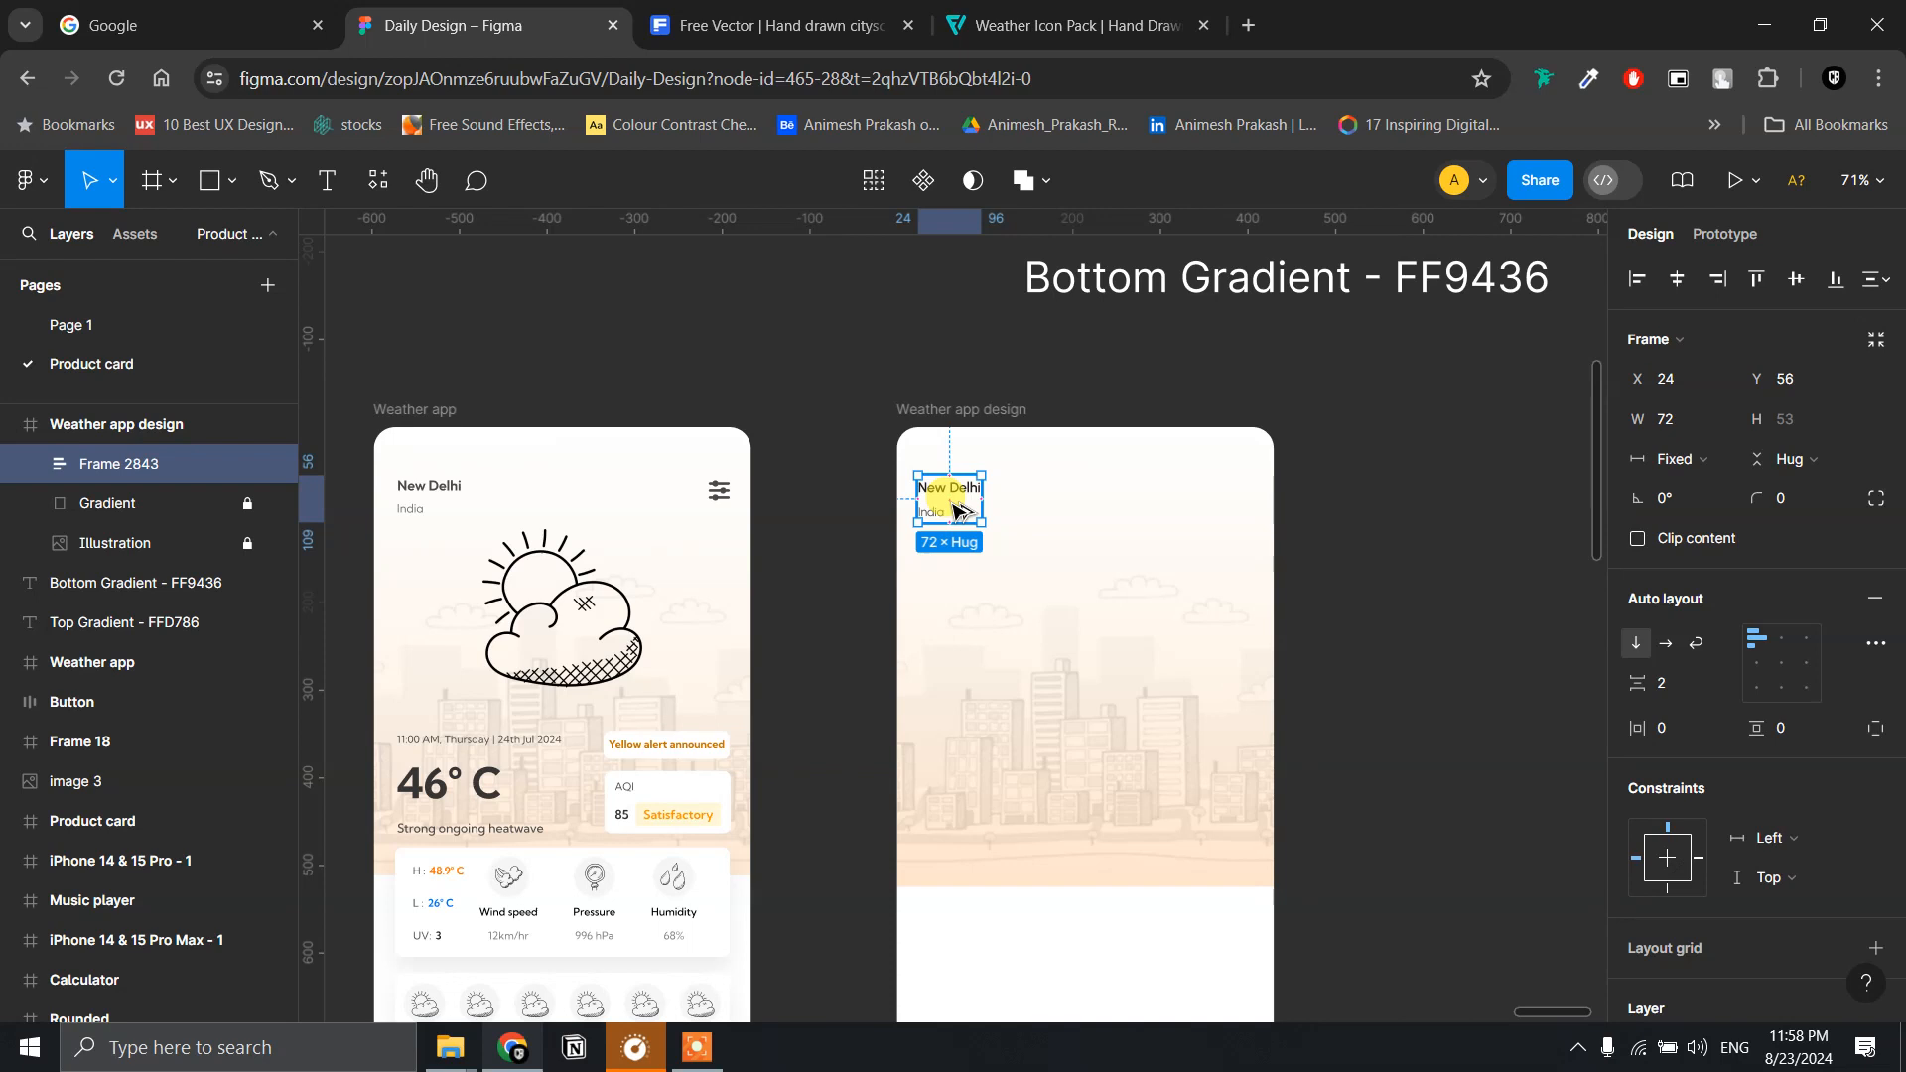
left_click_drag(955, 512, 959, 798)
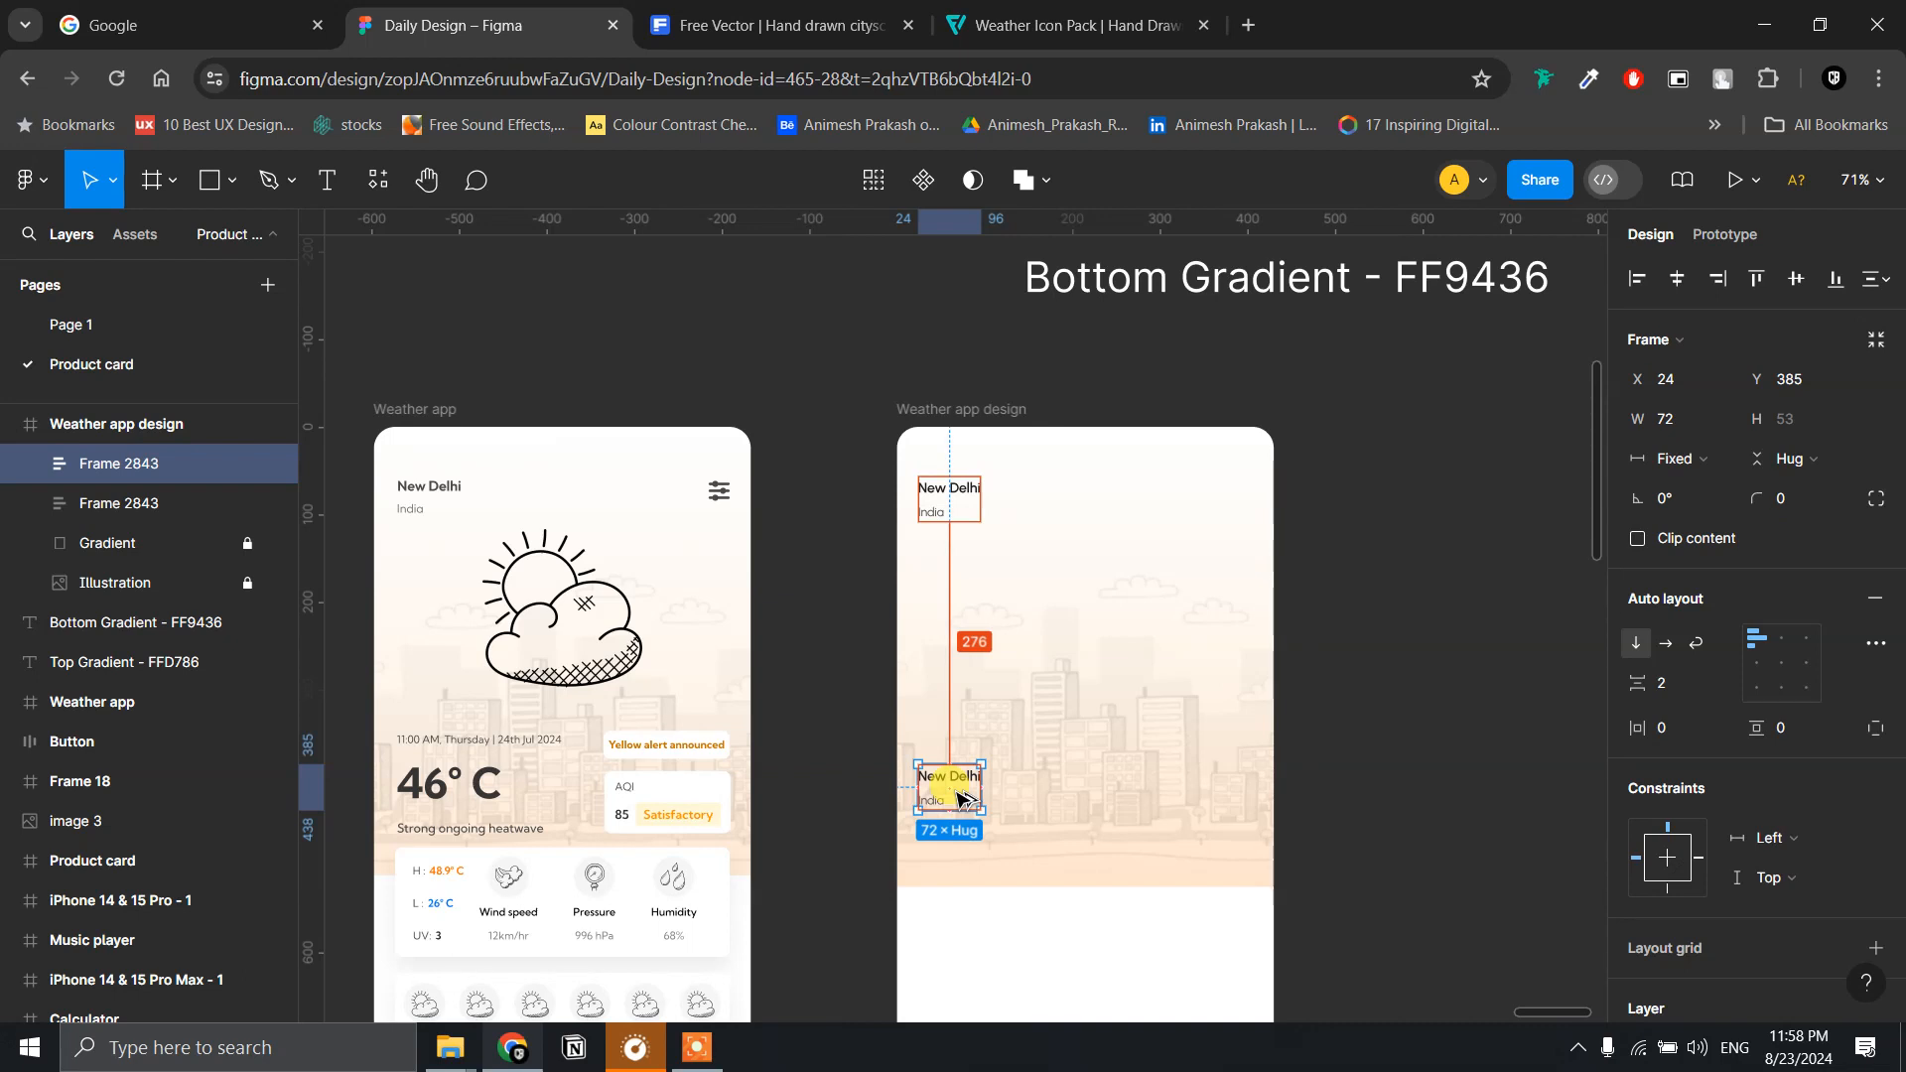
left_click(1385, 693)
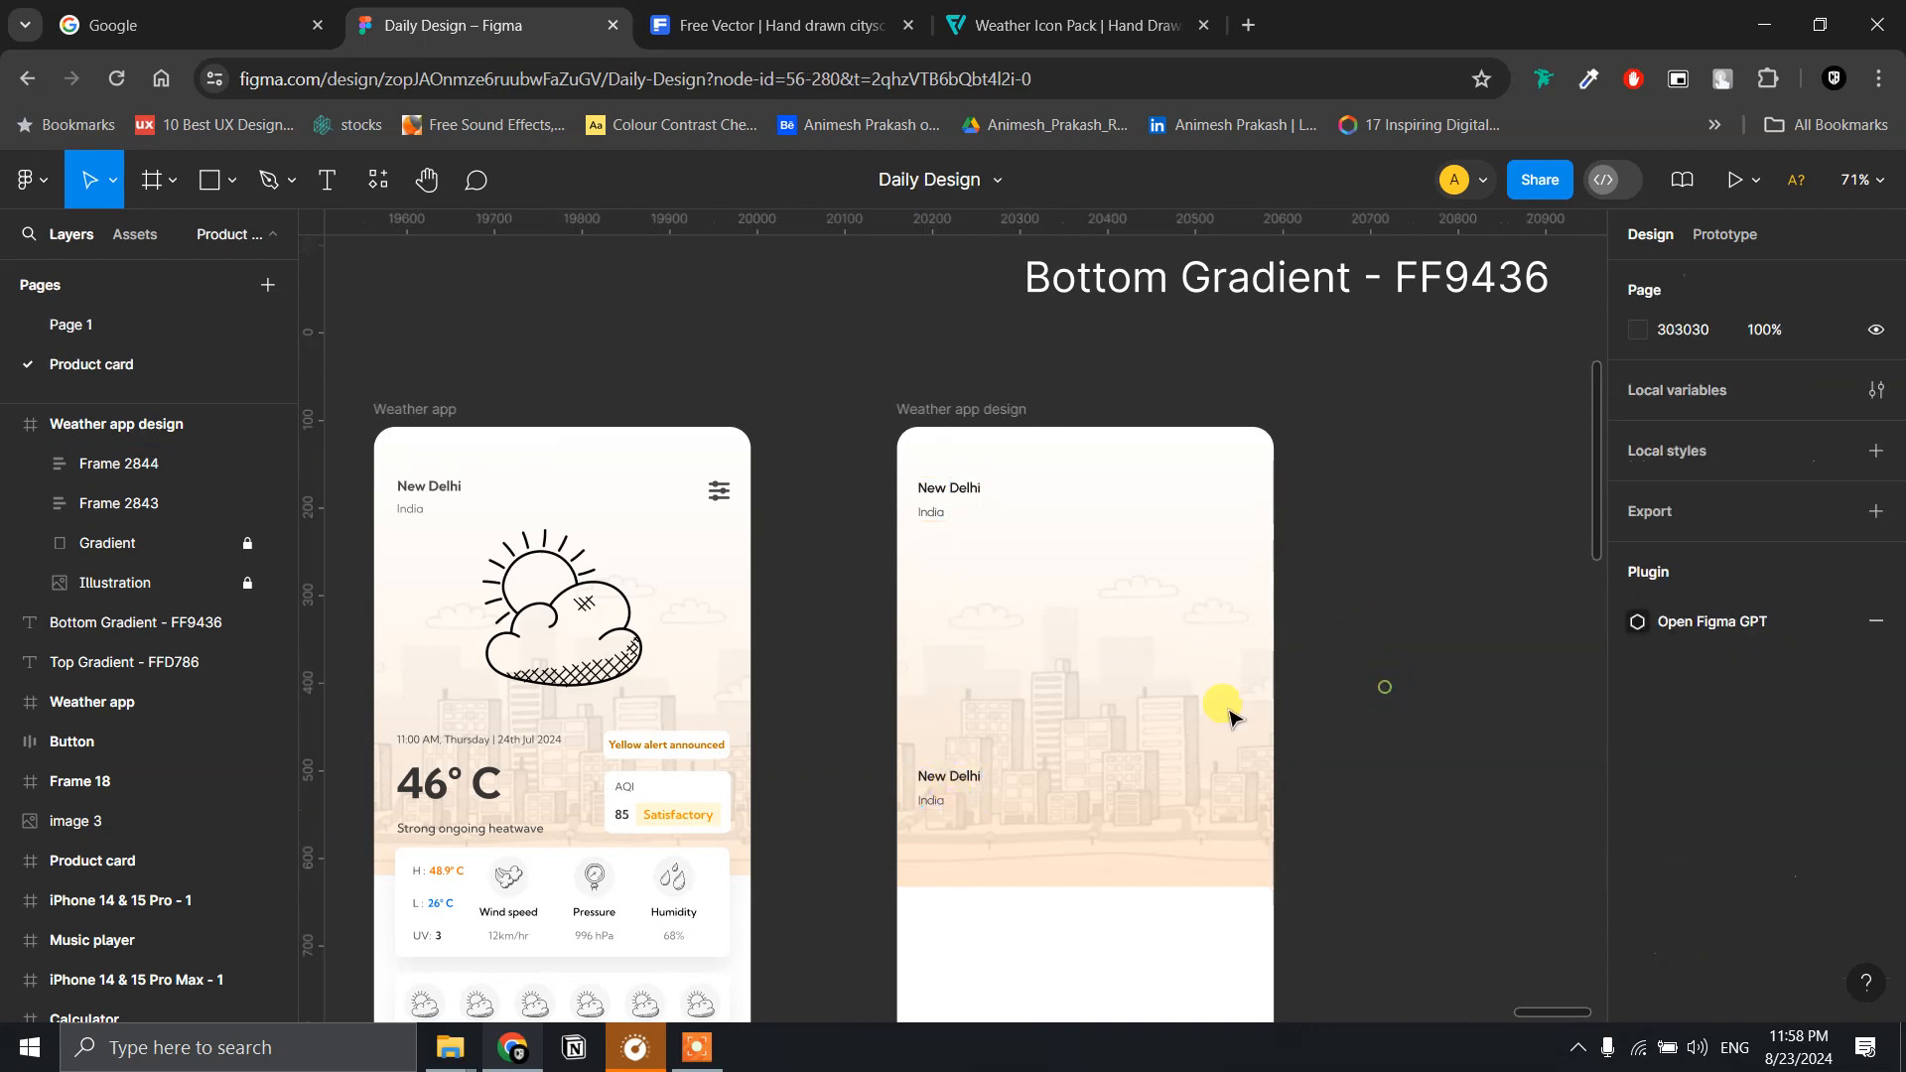
scroll(927, 794, "up", 3)
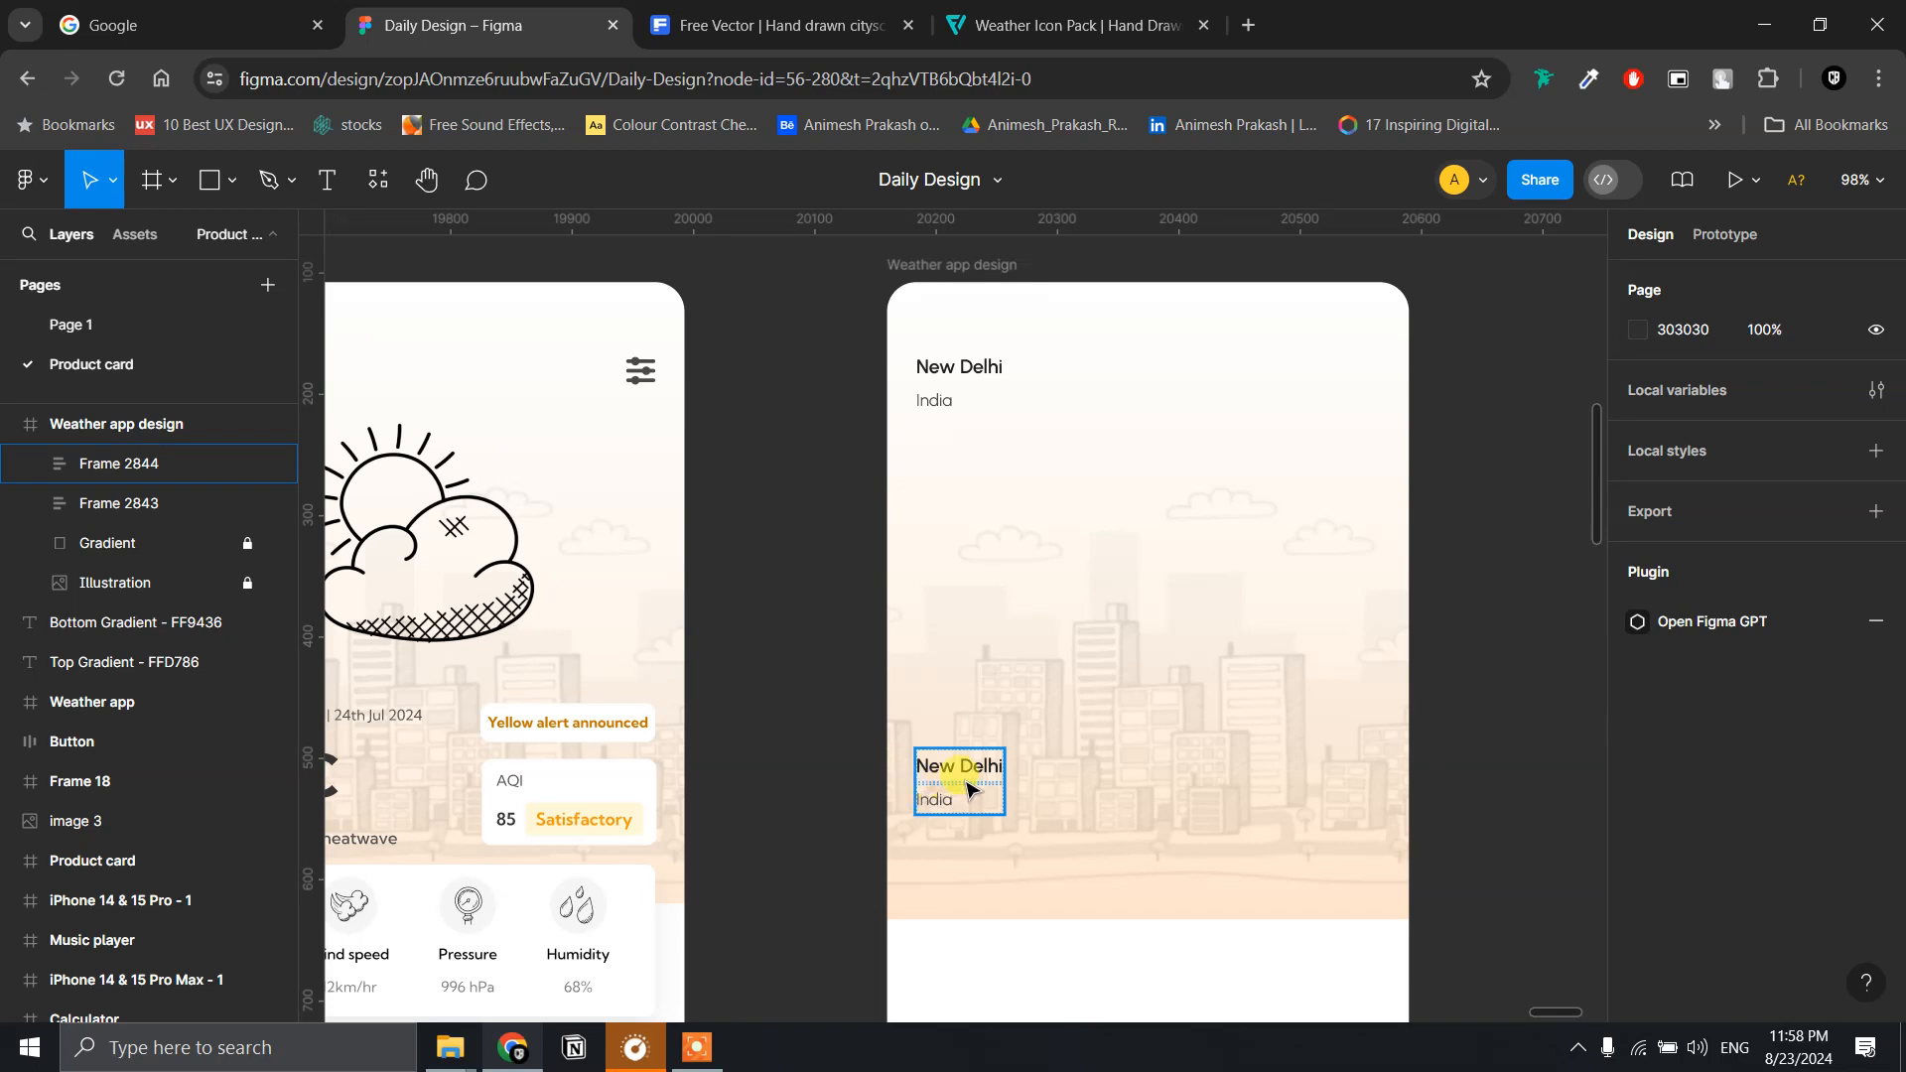
scroll(1092, 762, "up", 3)
scroll(1096, 764, "down", 4)
scroll(1082, 809, "left", 2)
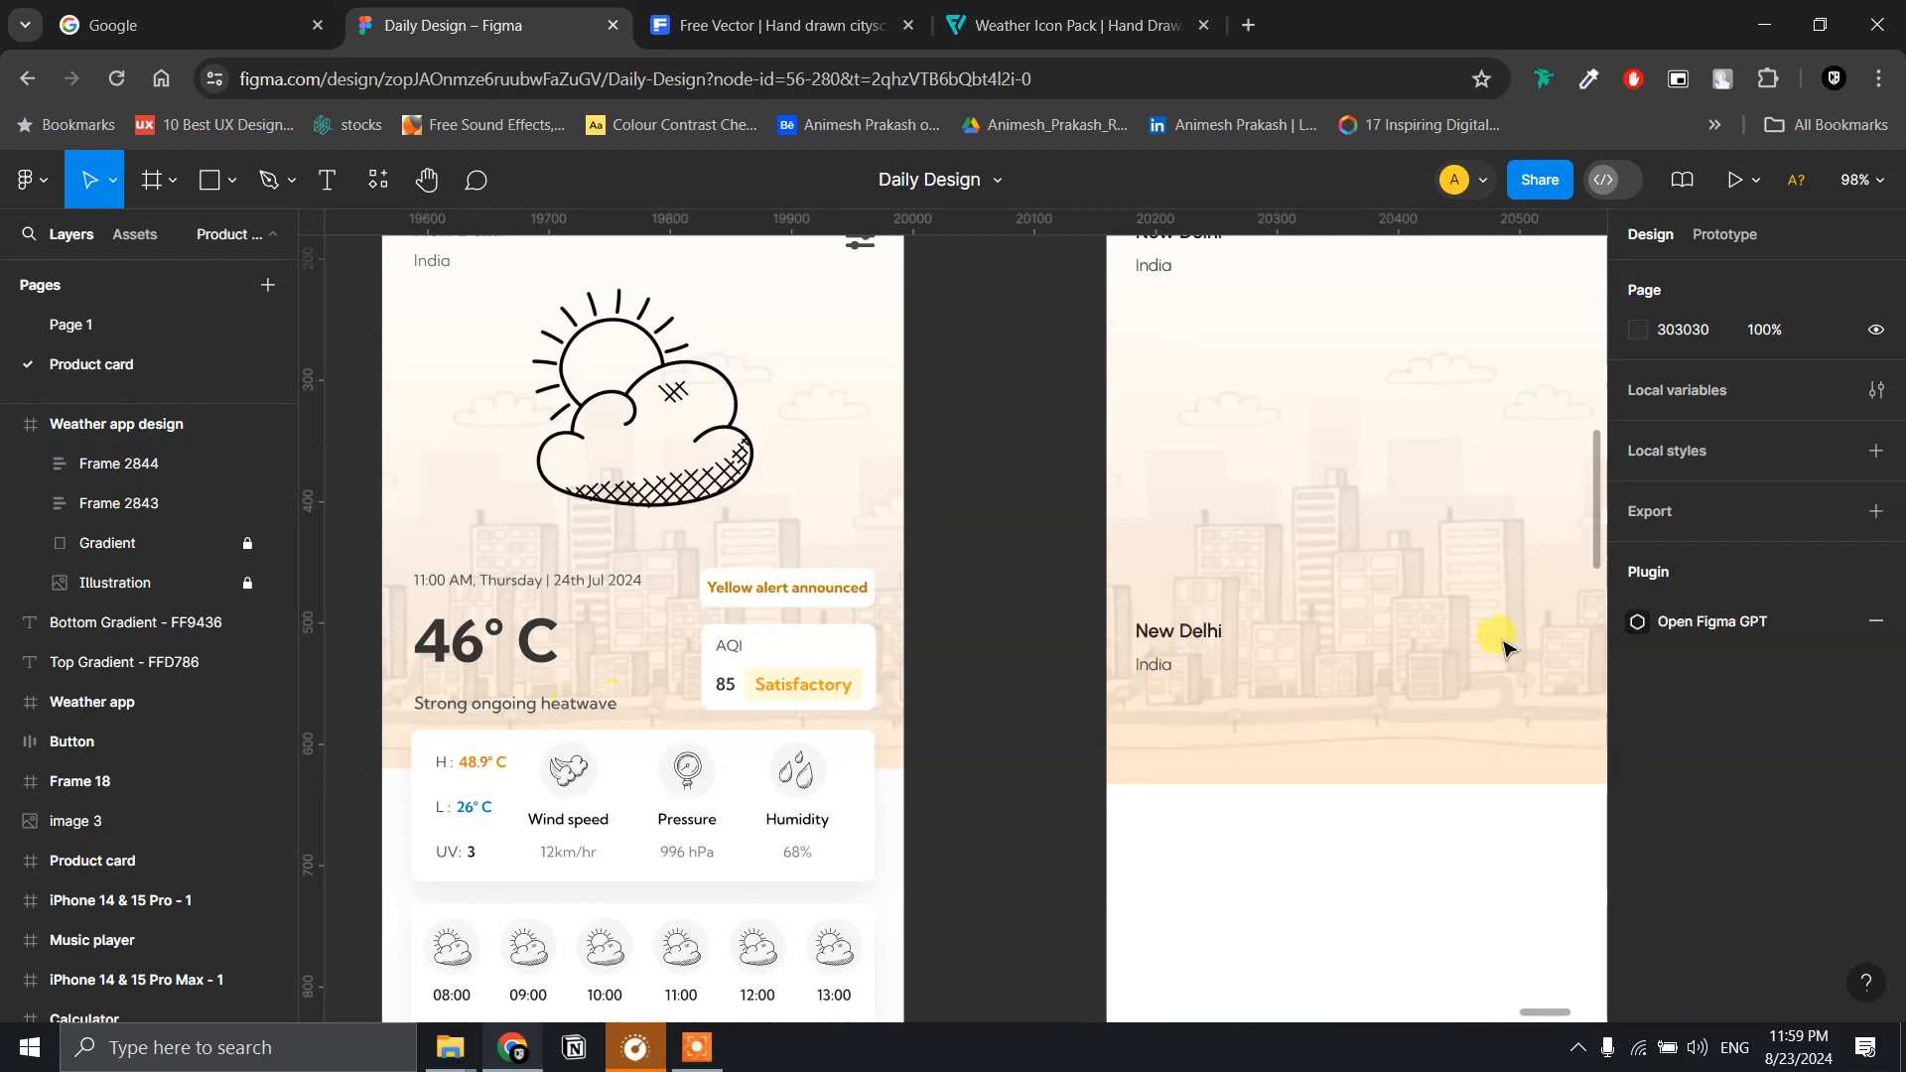
double_click(1213, 636)
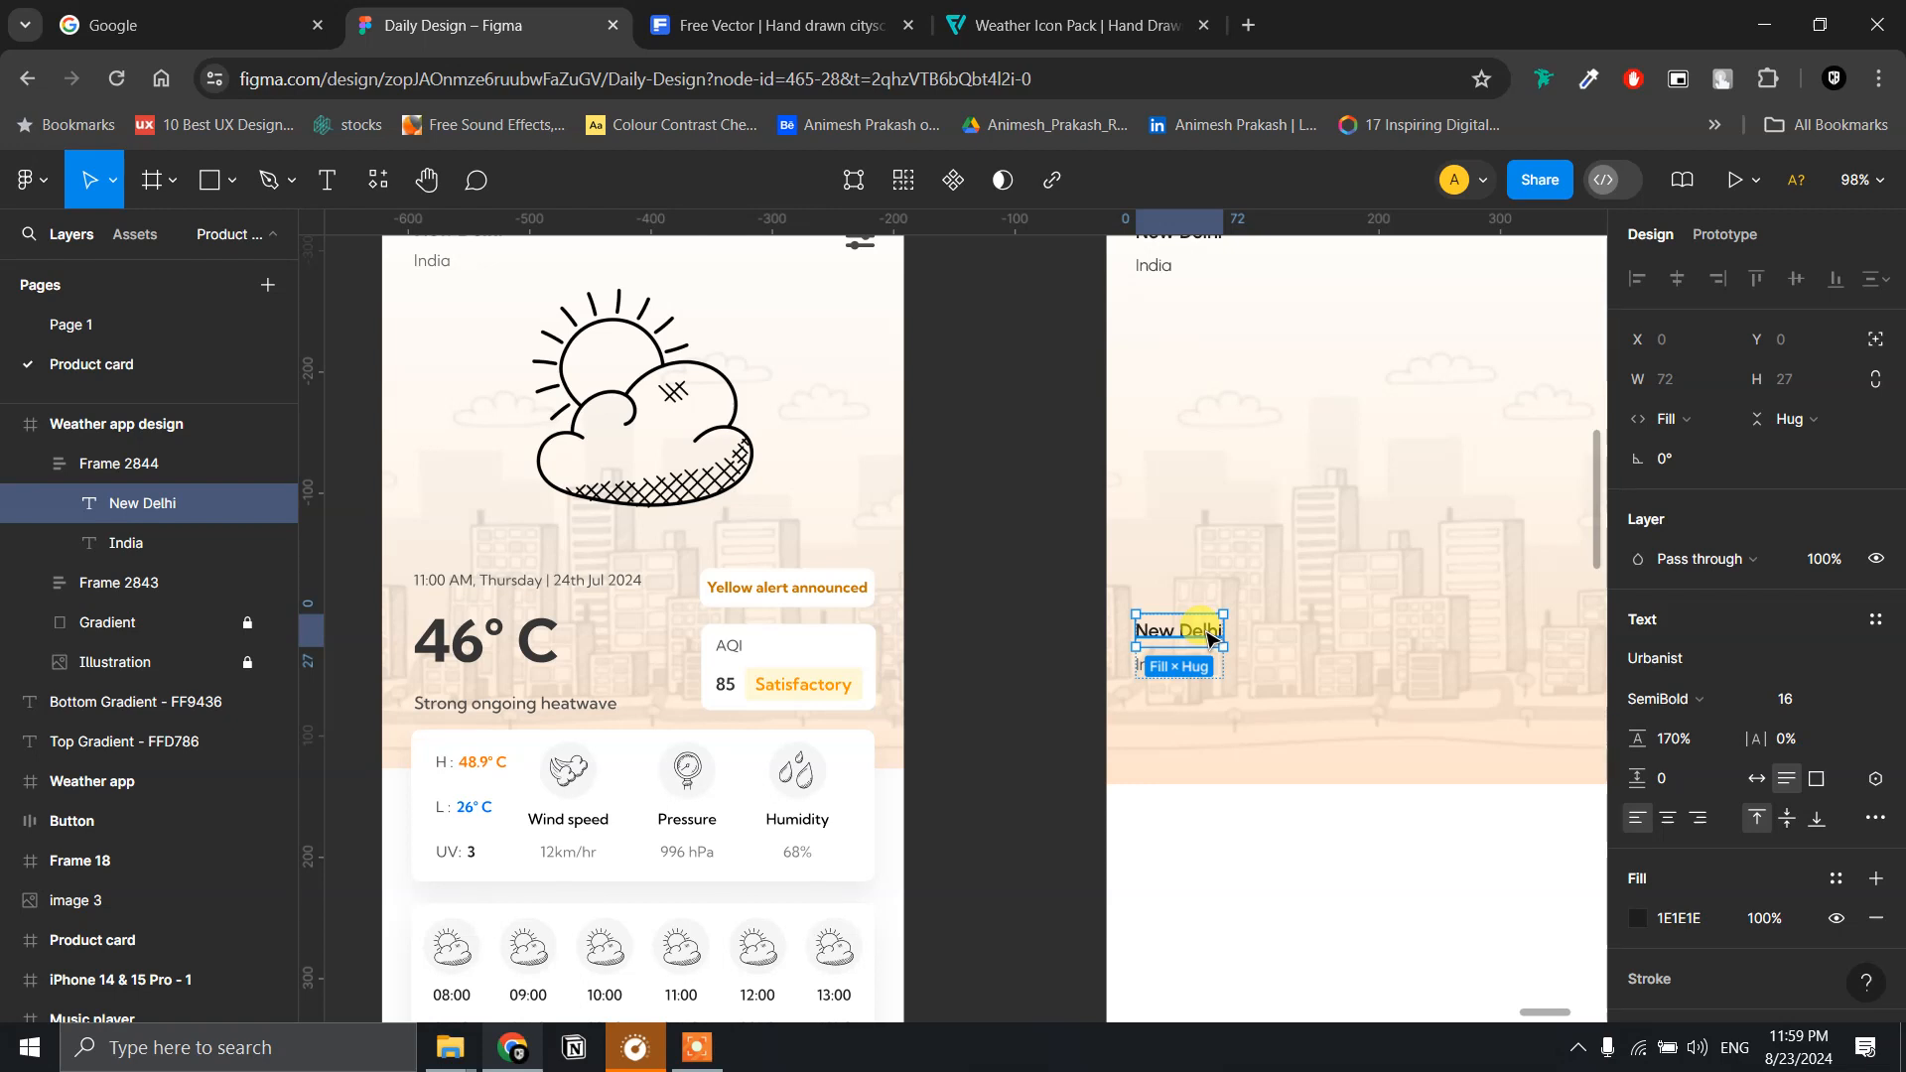
double_click(1209, 636)
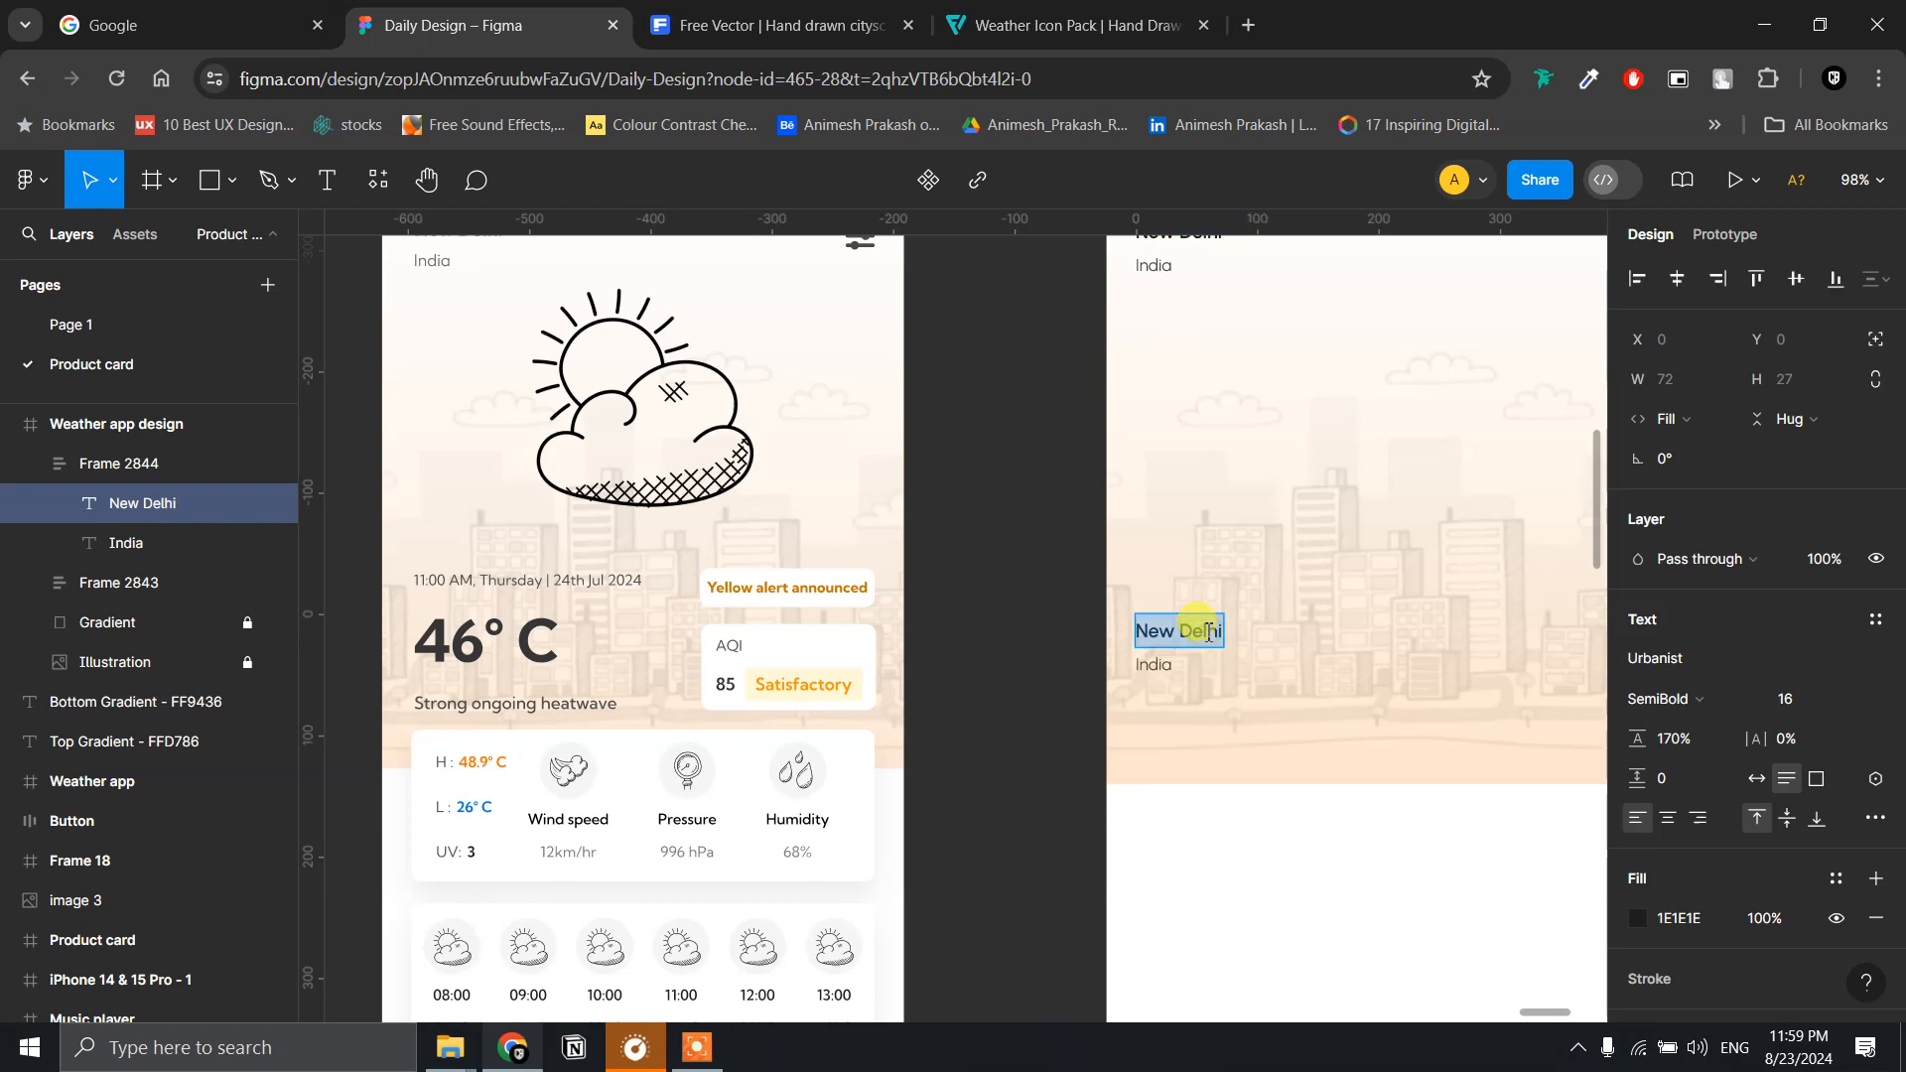
key("Escape")
left_click(1062, 685)
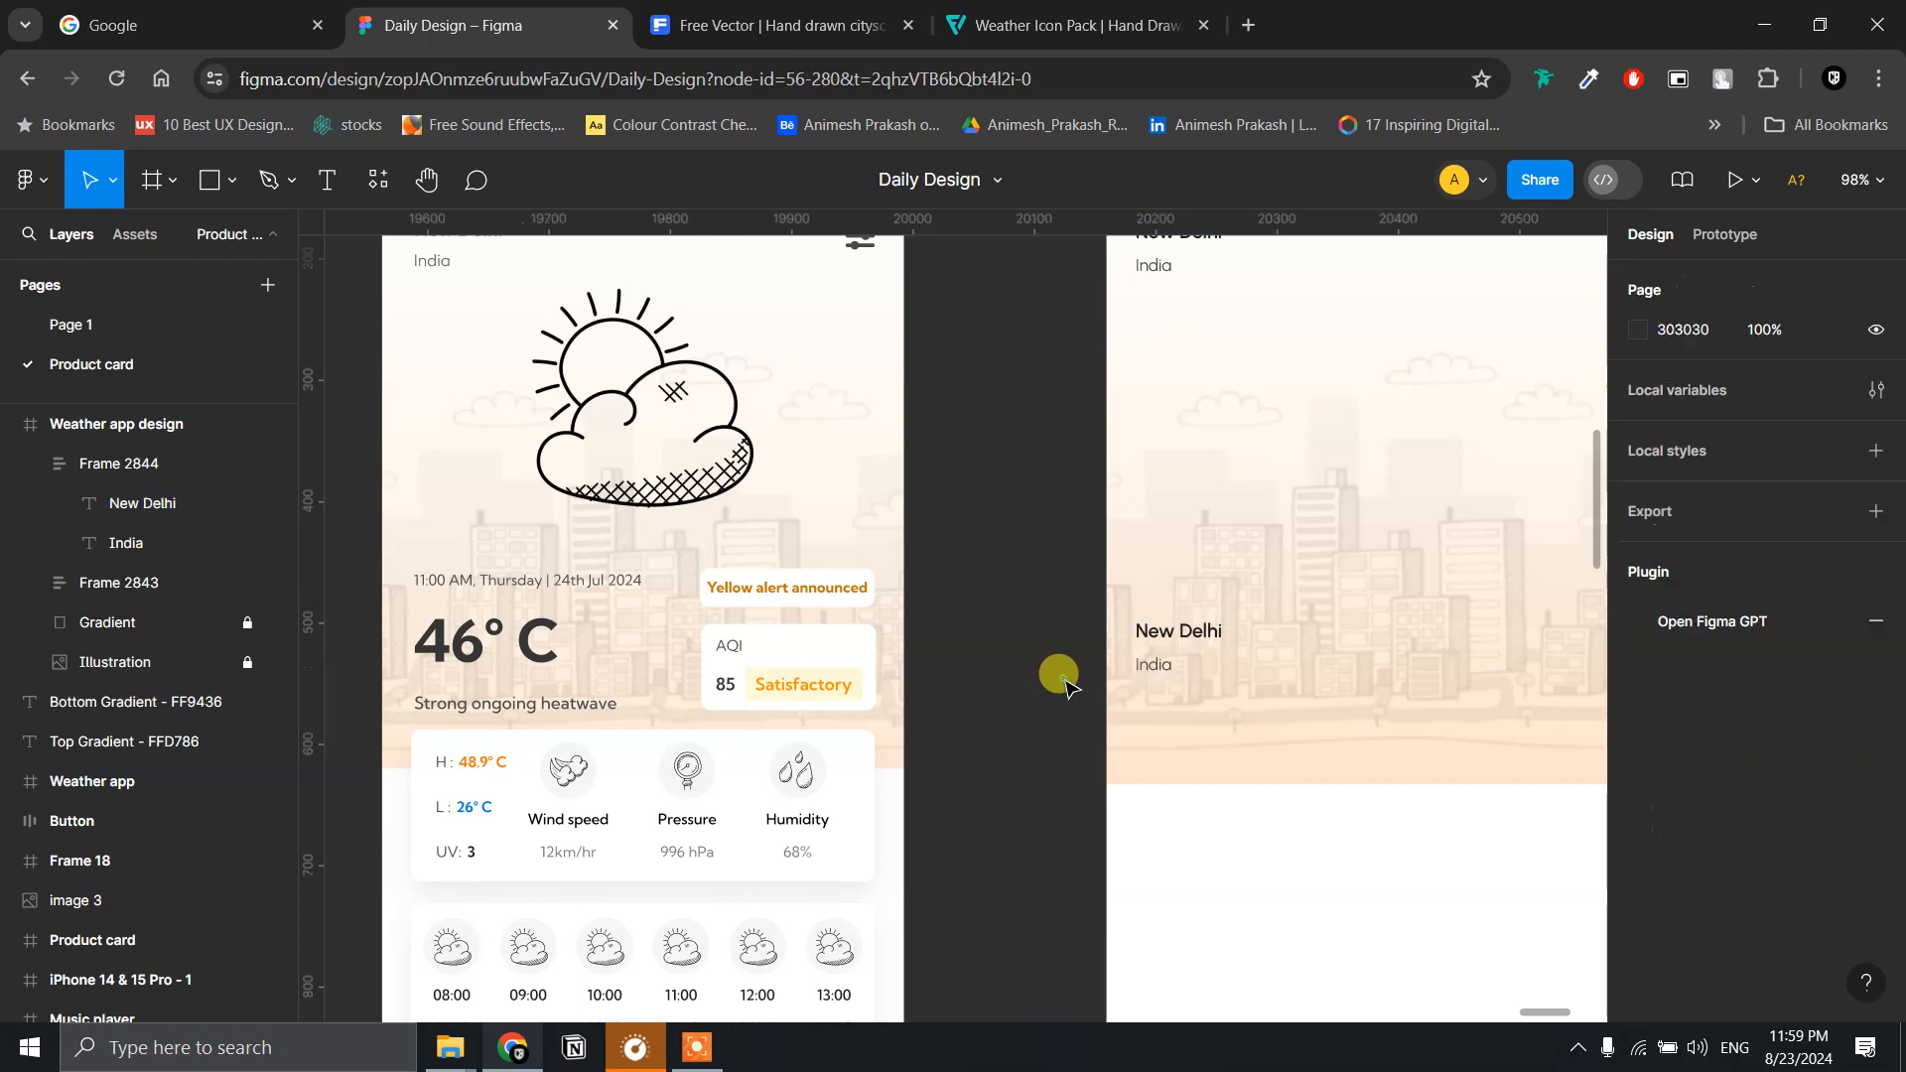
- Replace the New Delhi text in the duplicated group with "11:00 AM, Thursday | 24th Aug 2024" and set it to auto width
left_click(1159, 623)
left_click(1209, 690)
left_click(1159, 630)
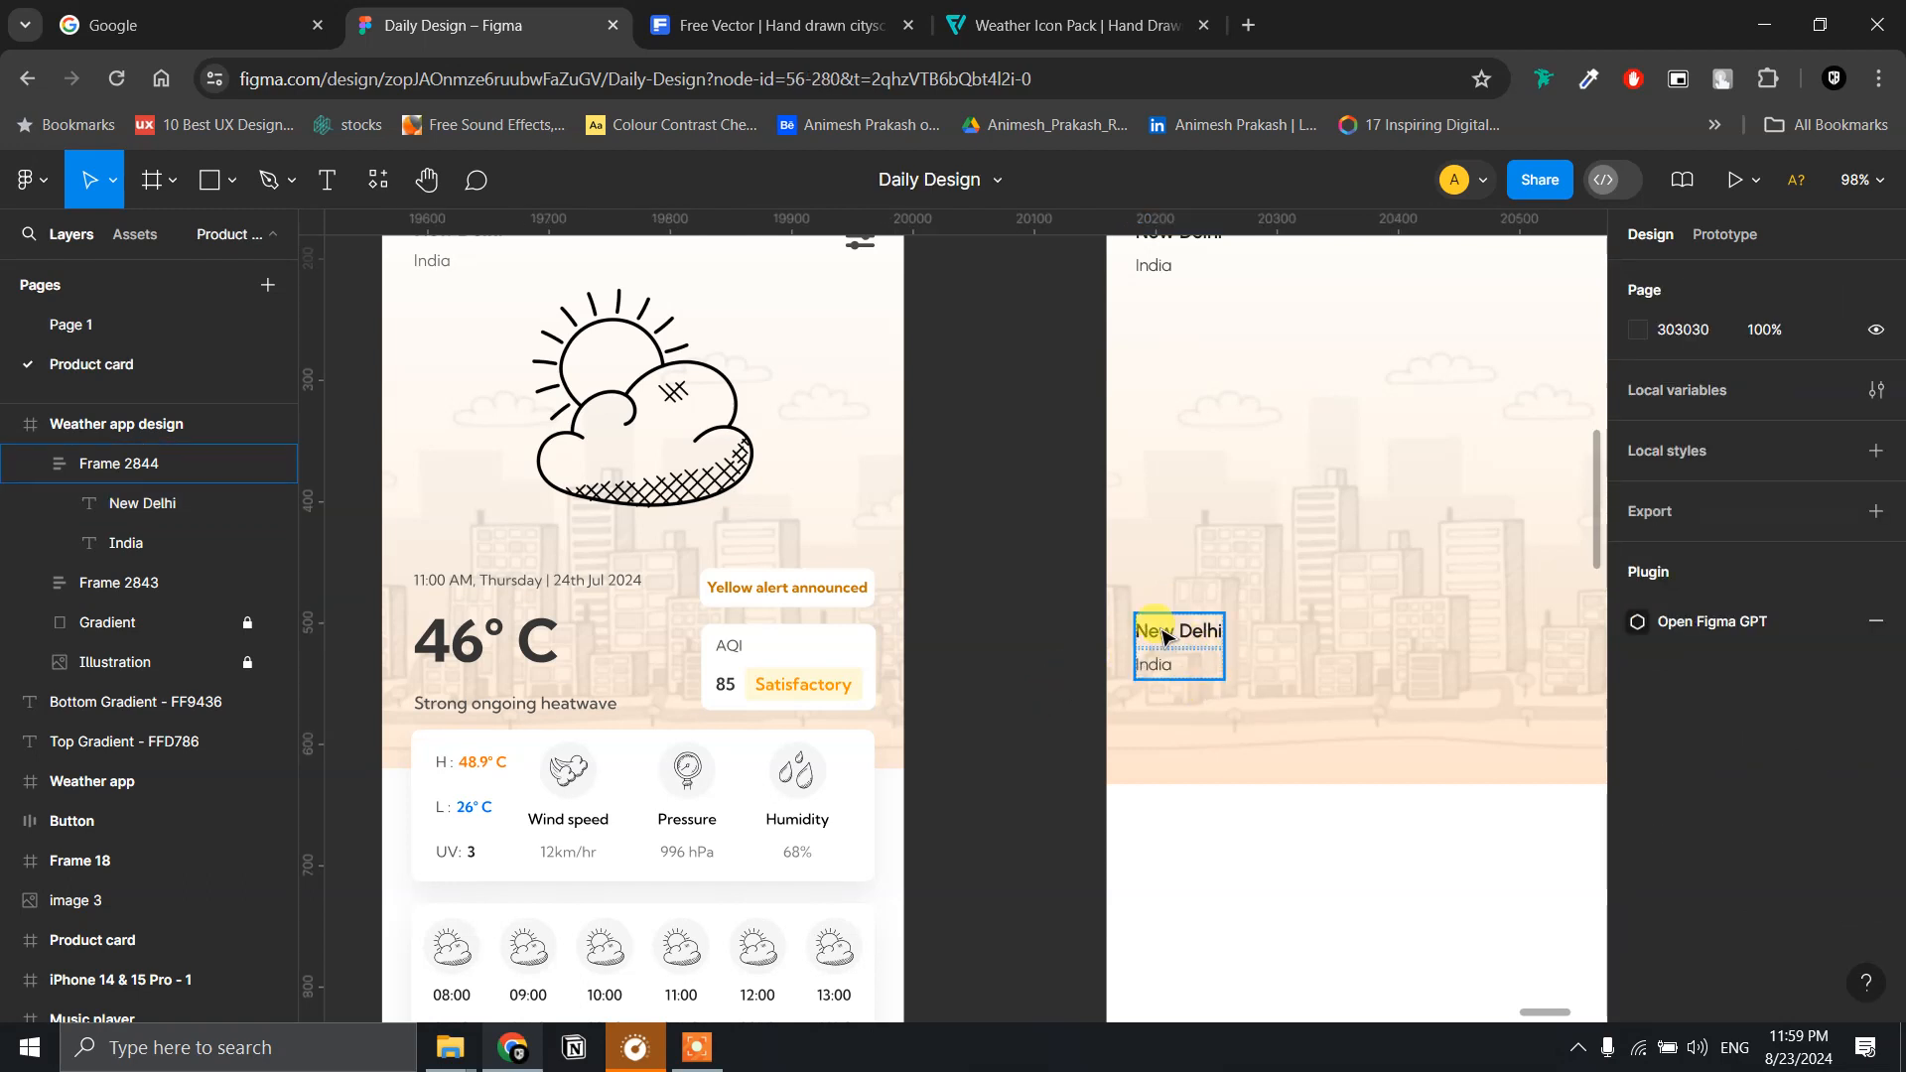
left_click(1190, 640)
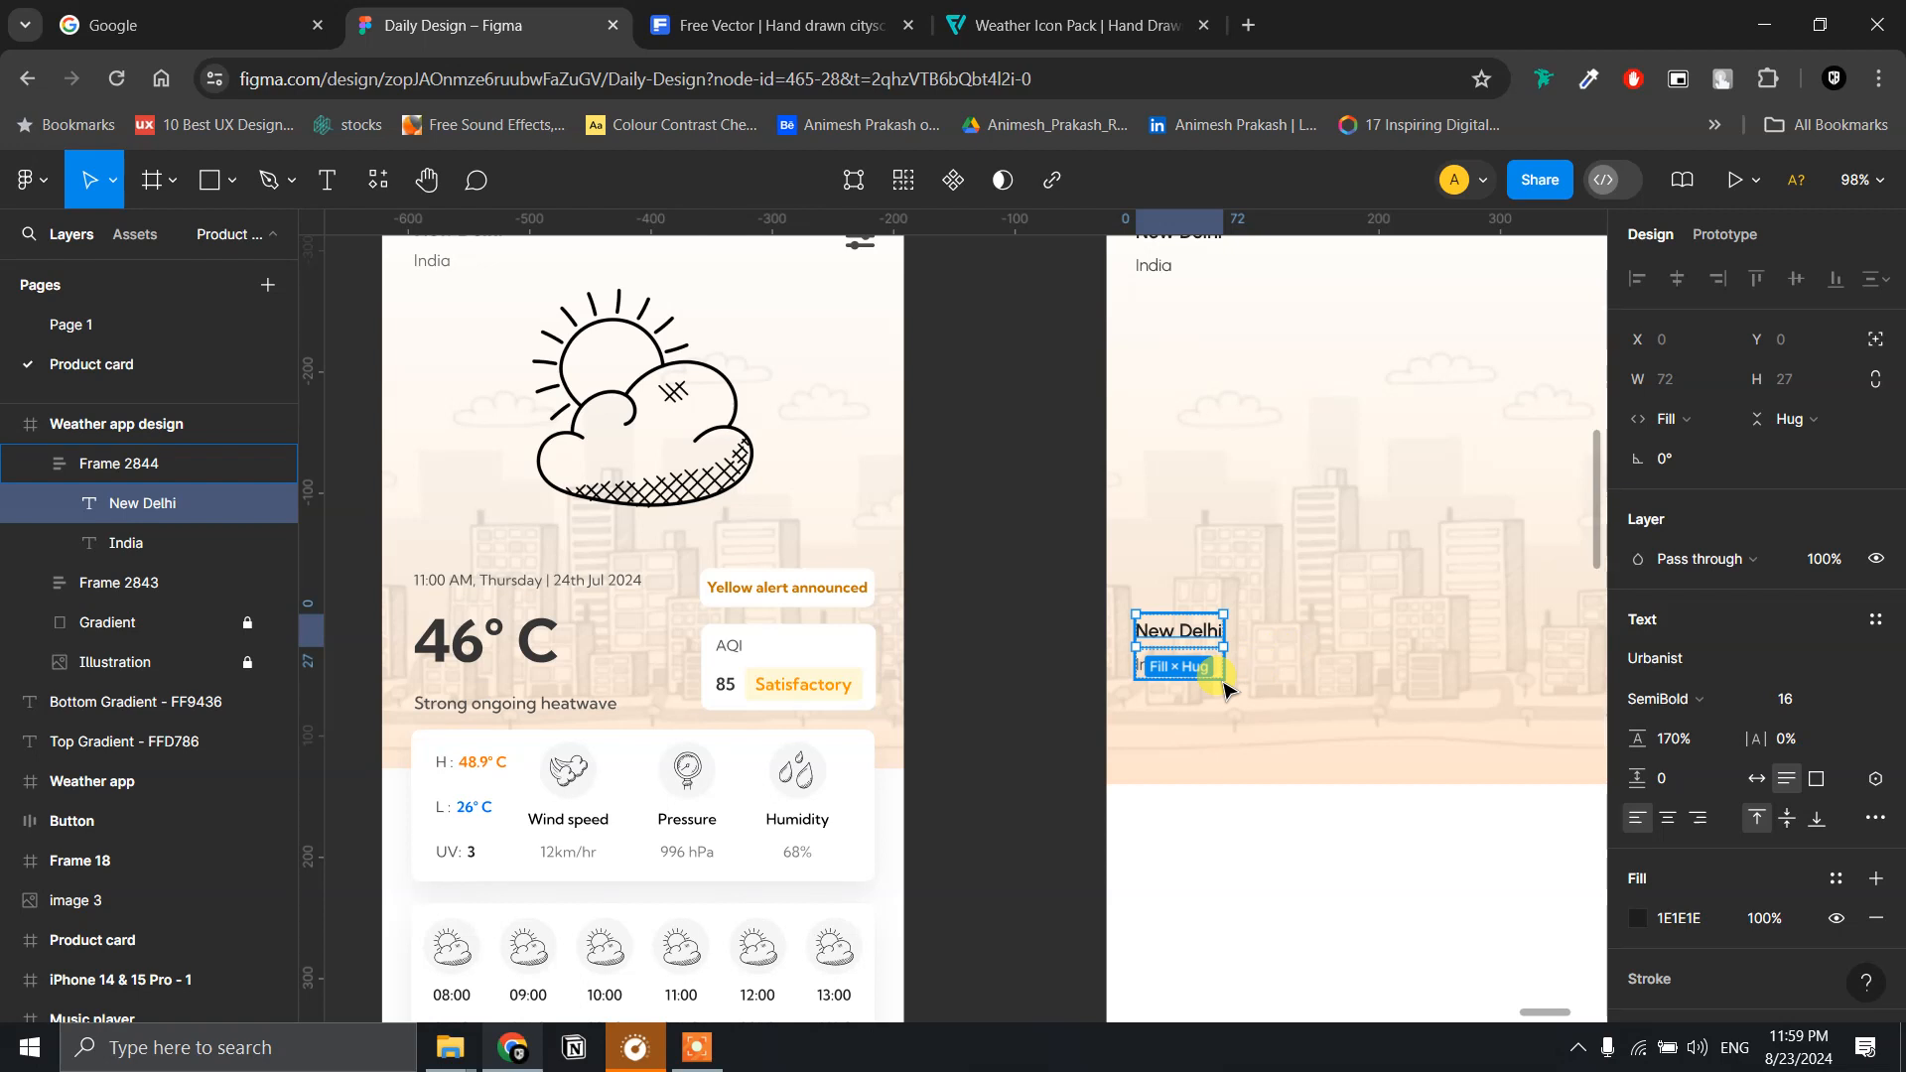
double_click(1170, 632)
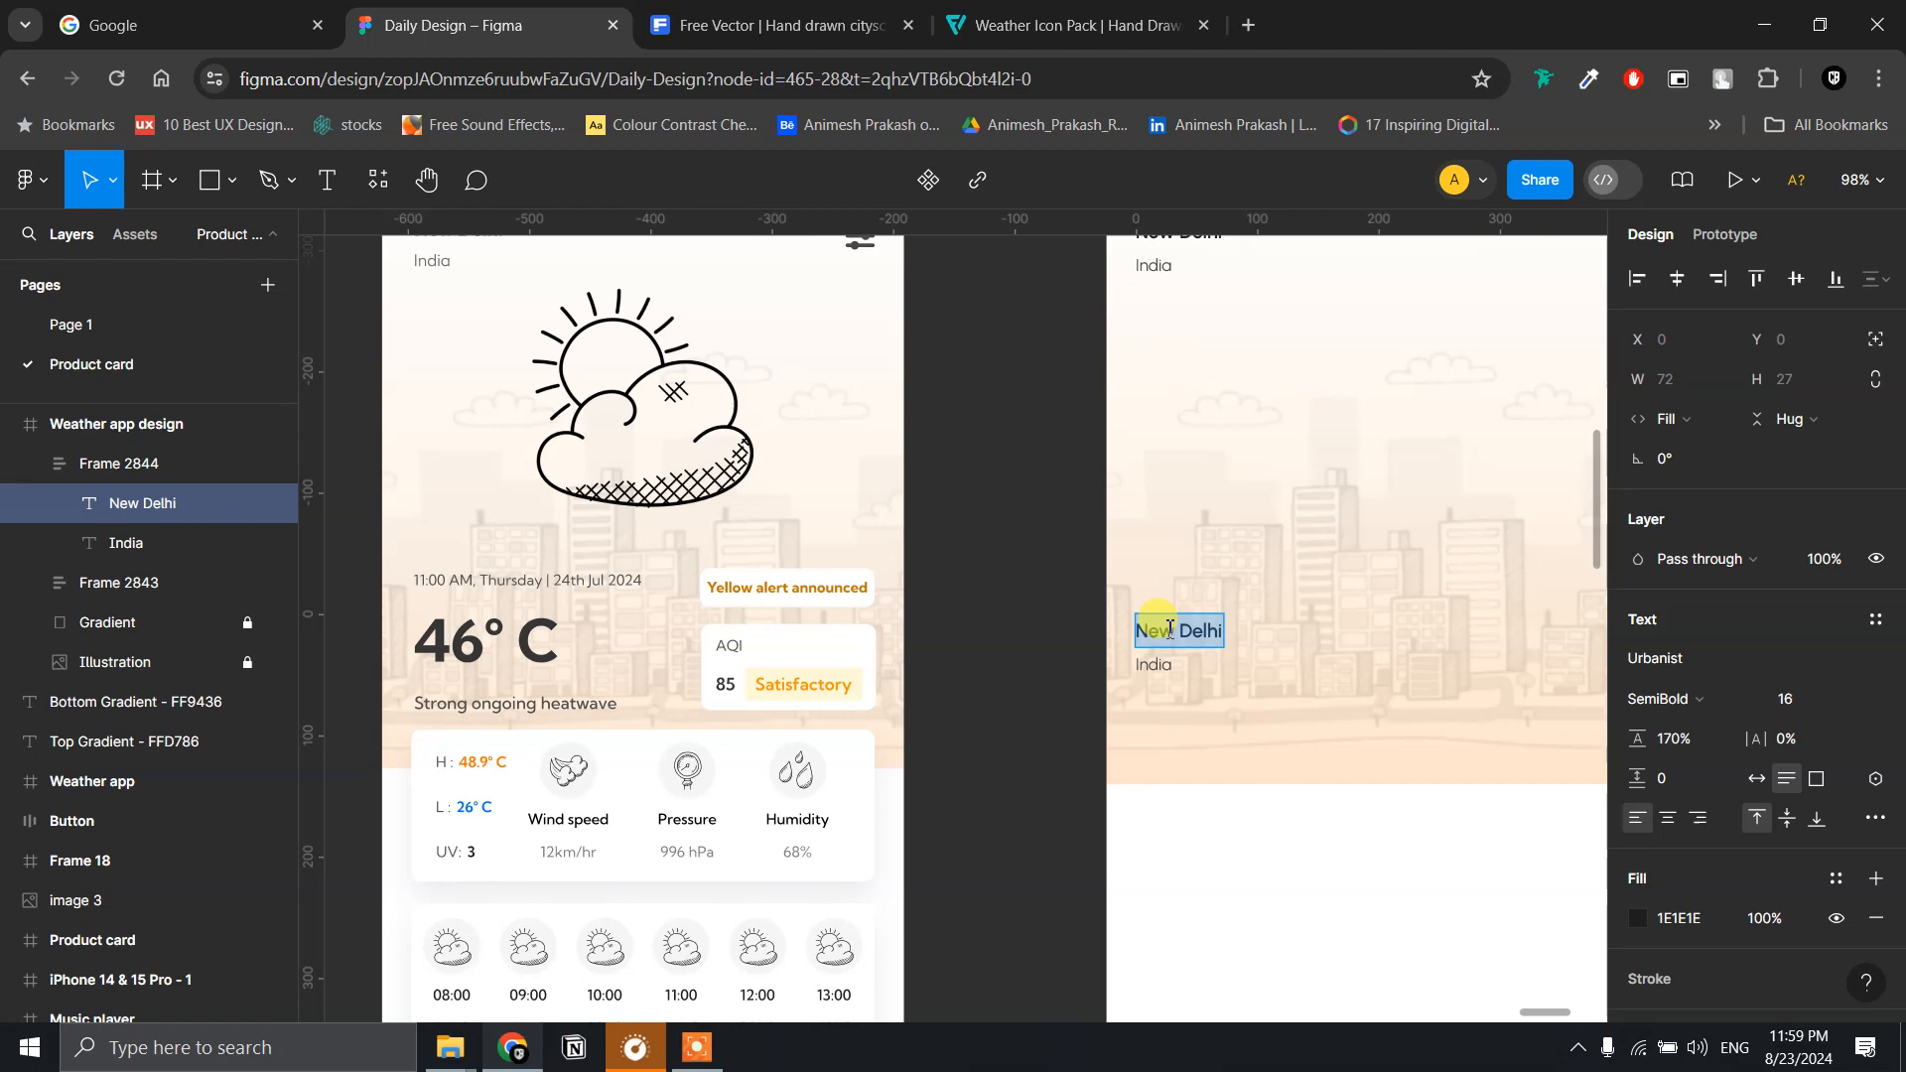
type("11")
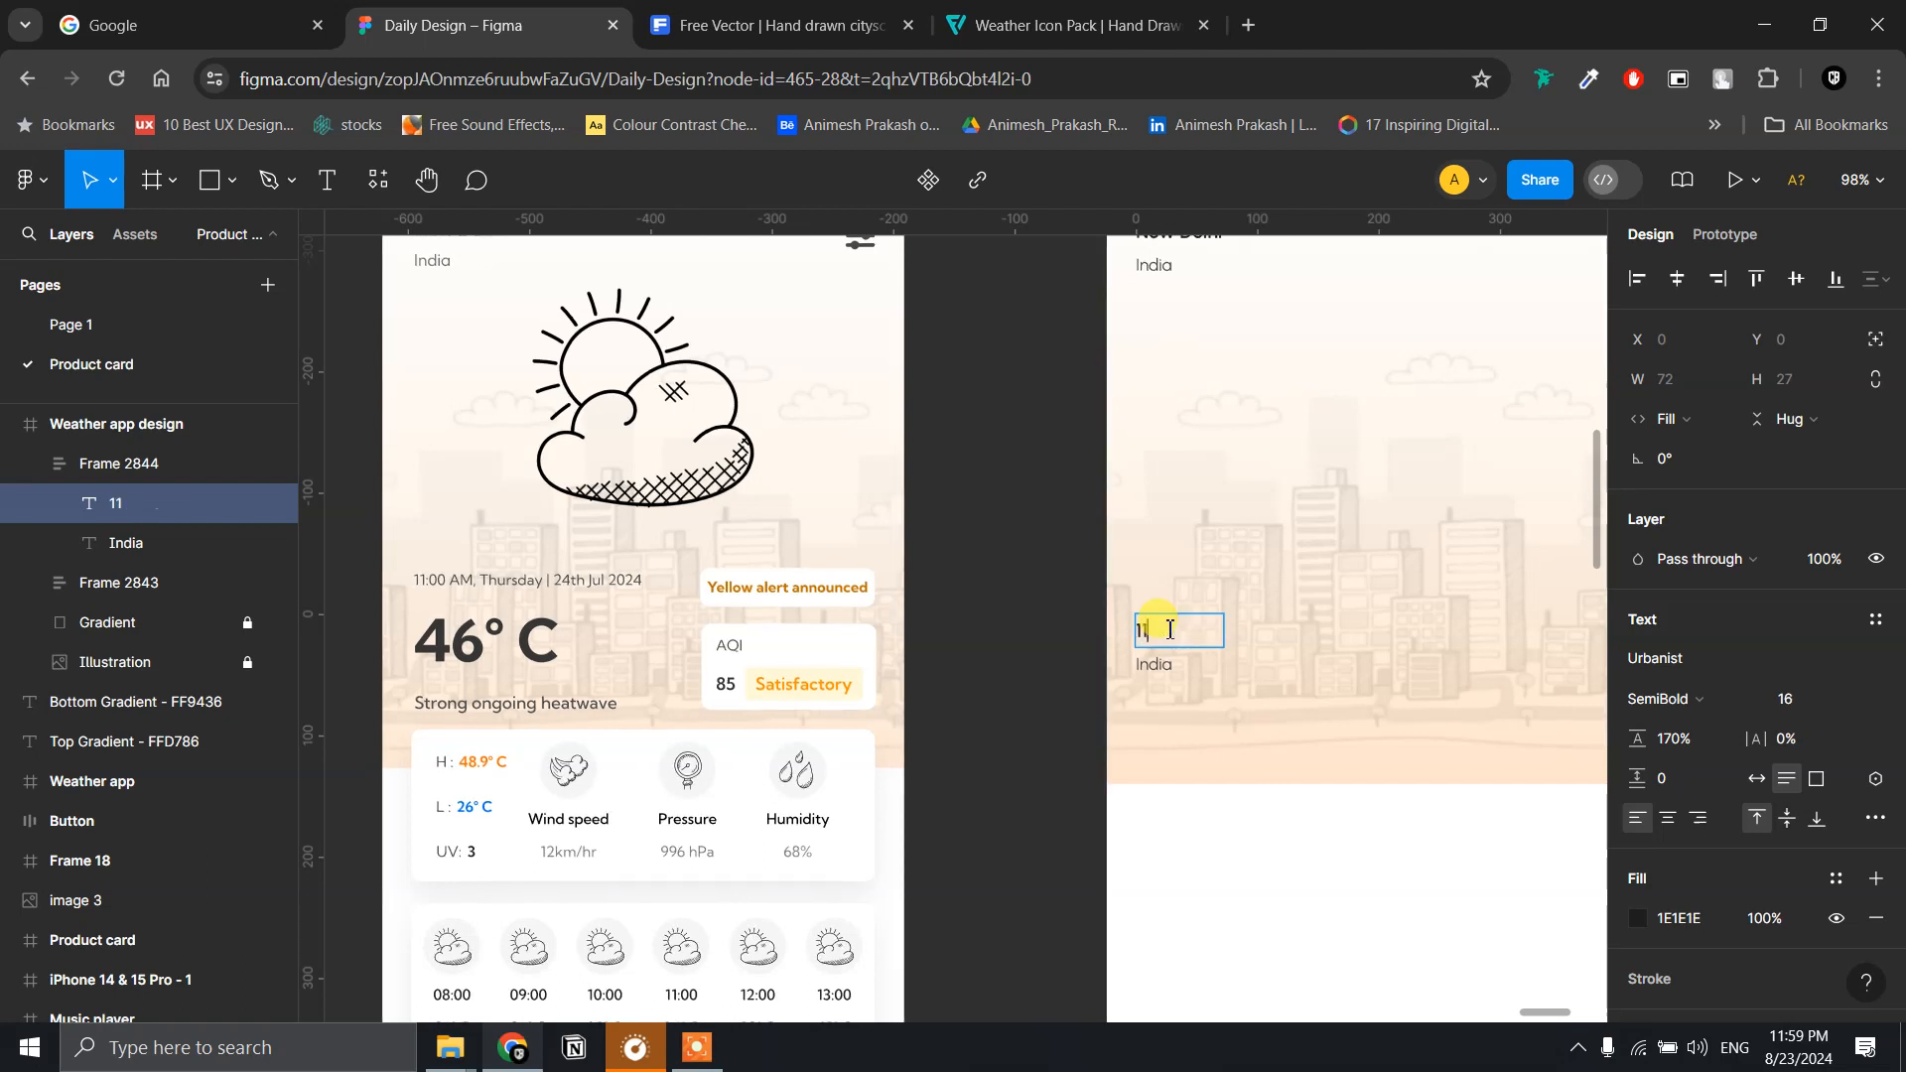
type(":00 AM, Thurs")
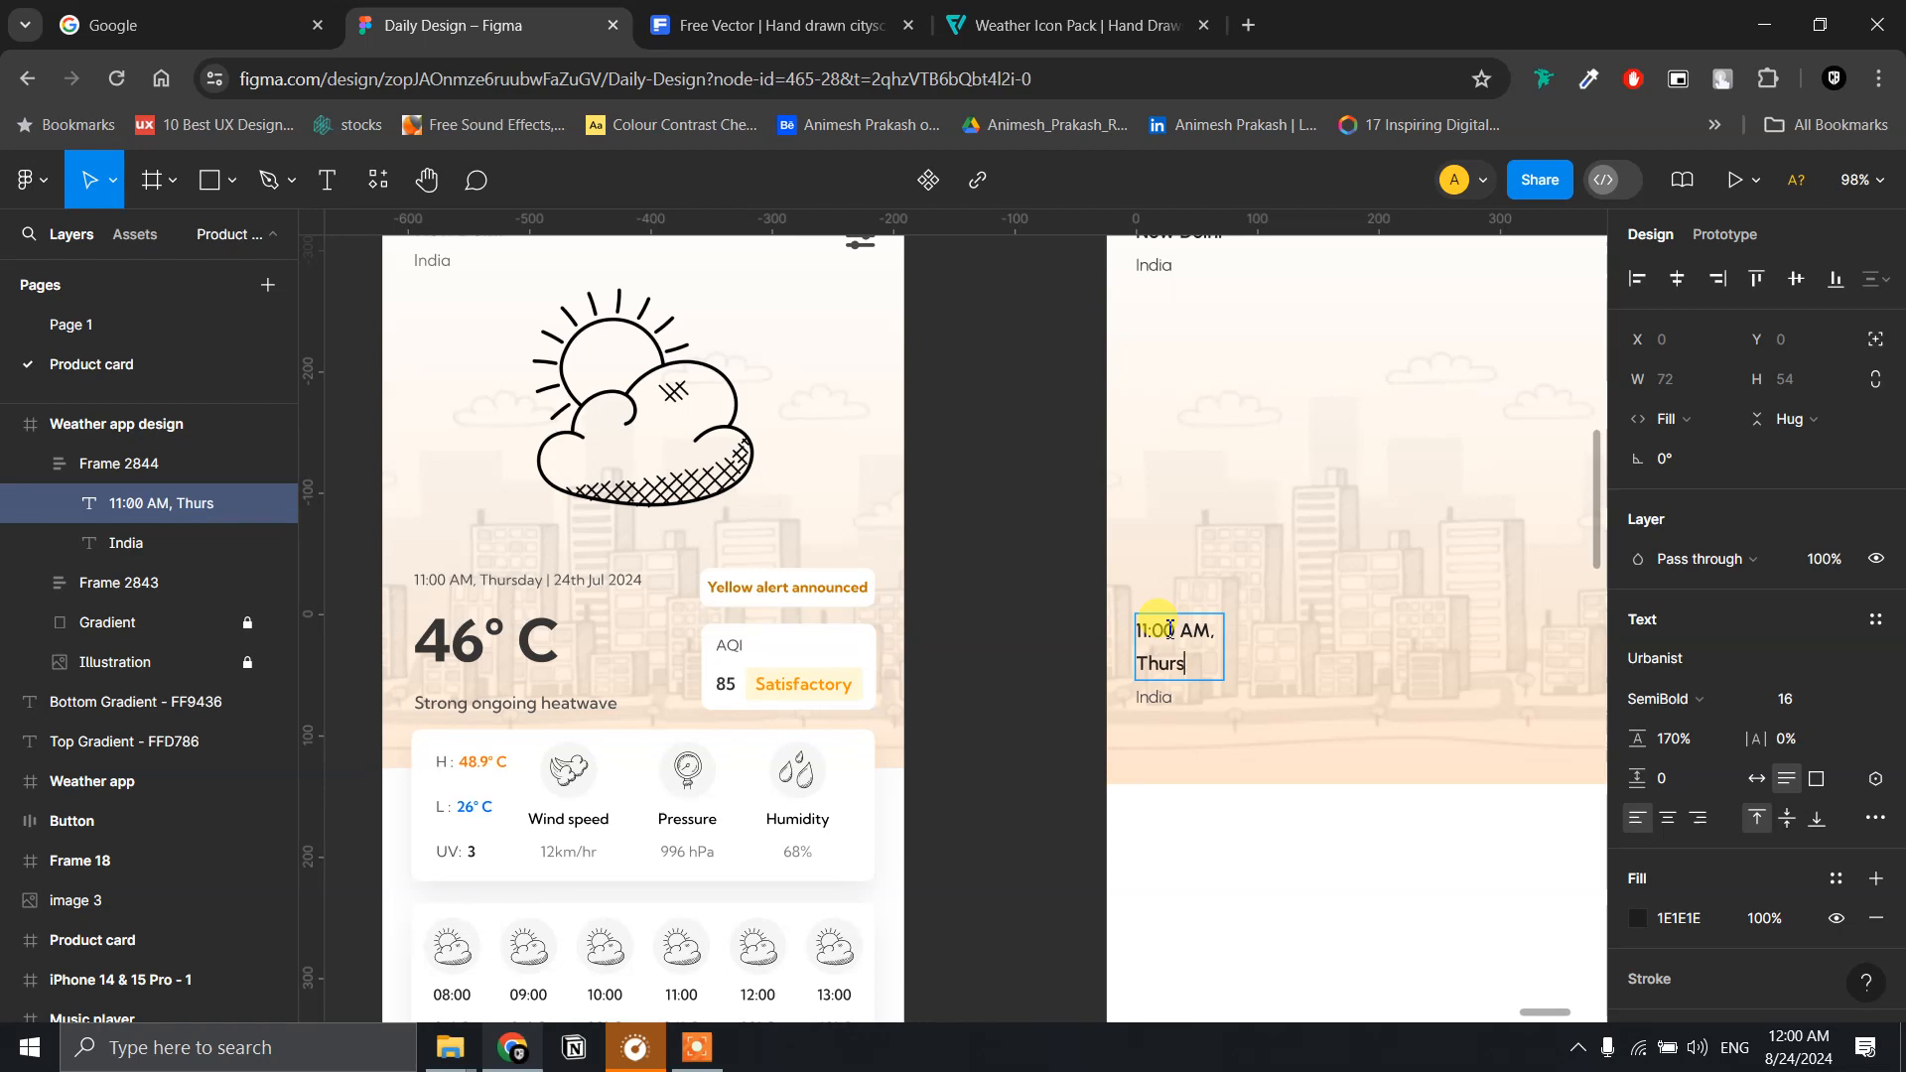
type("day")
key("Return")
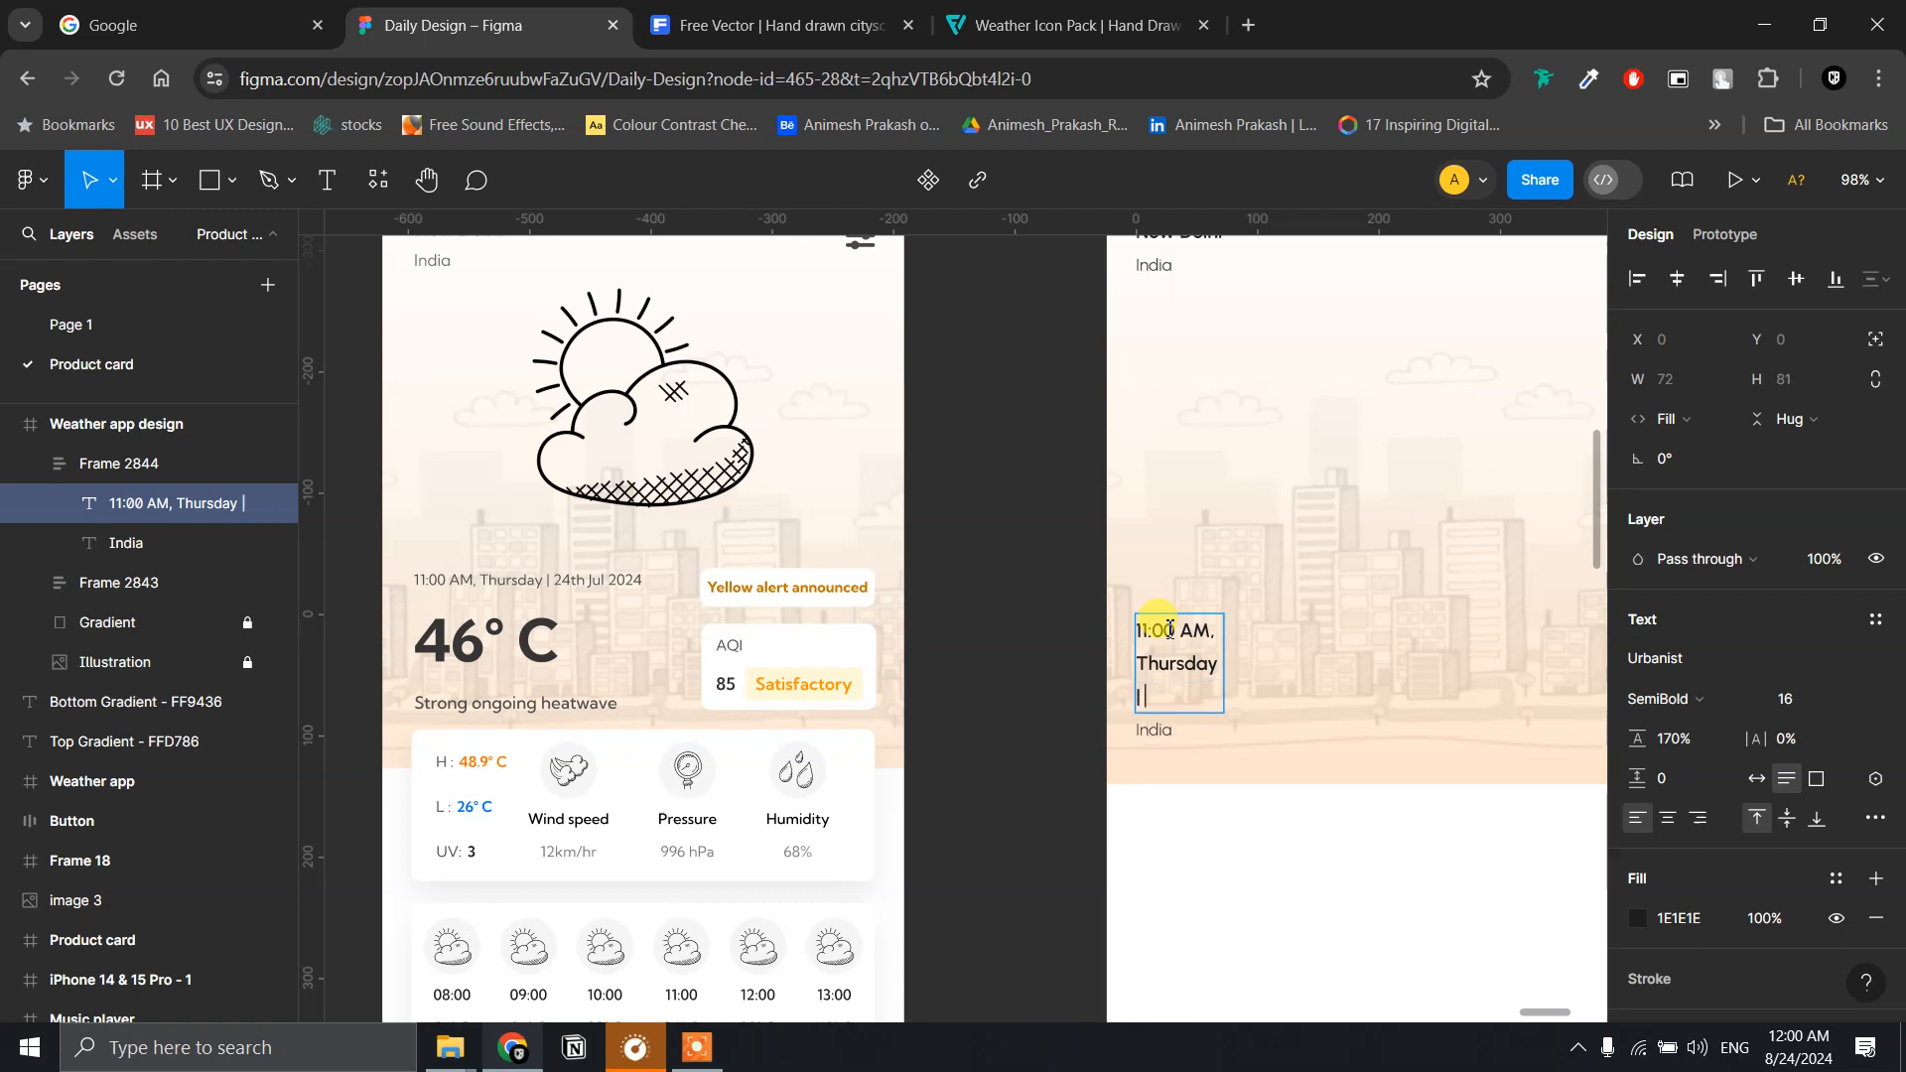
type("| 24th Aug")
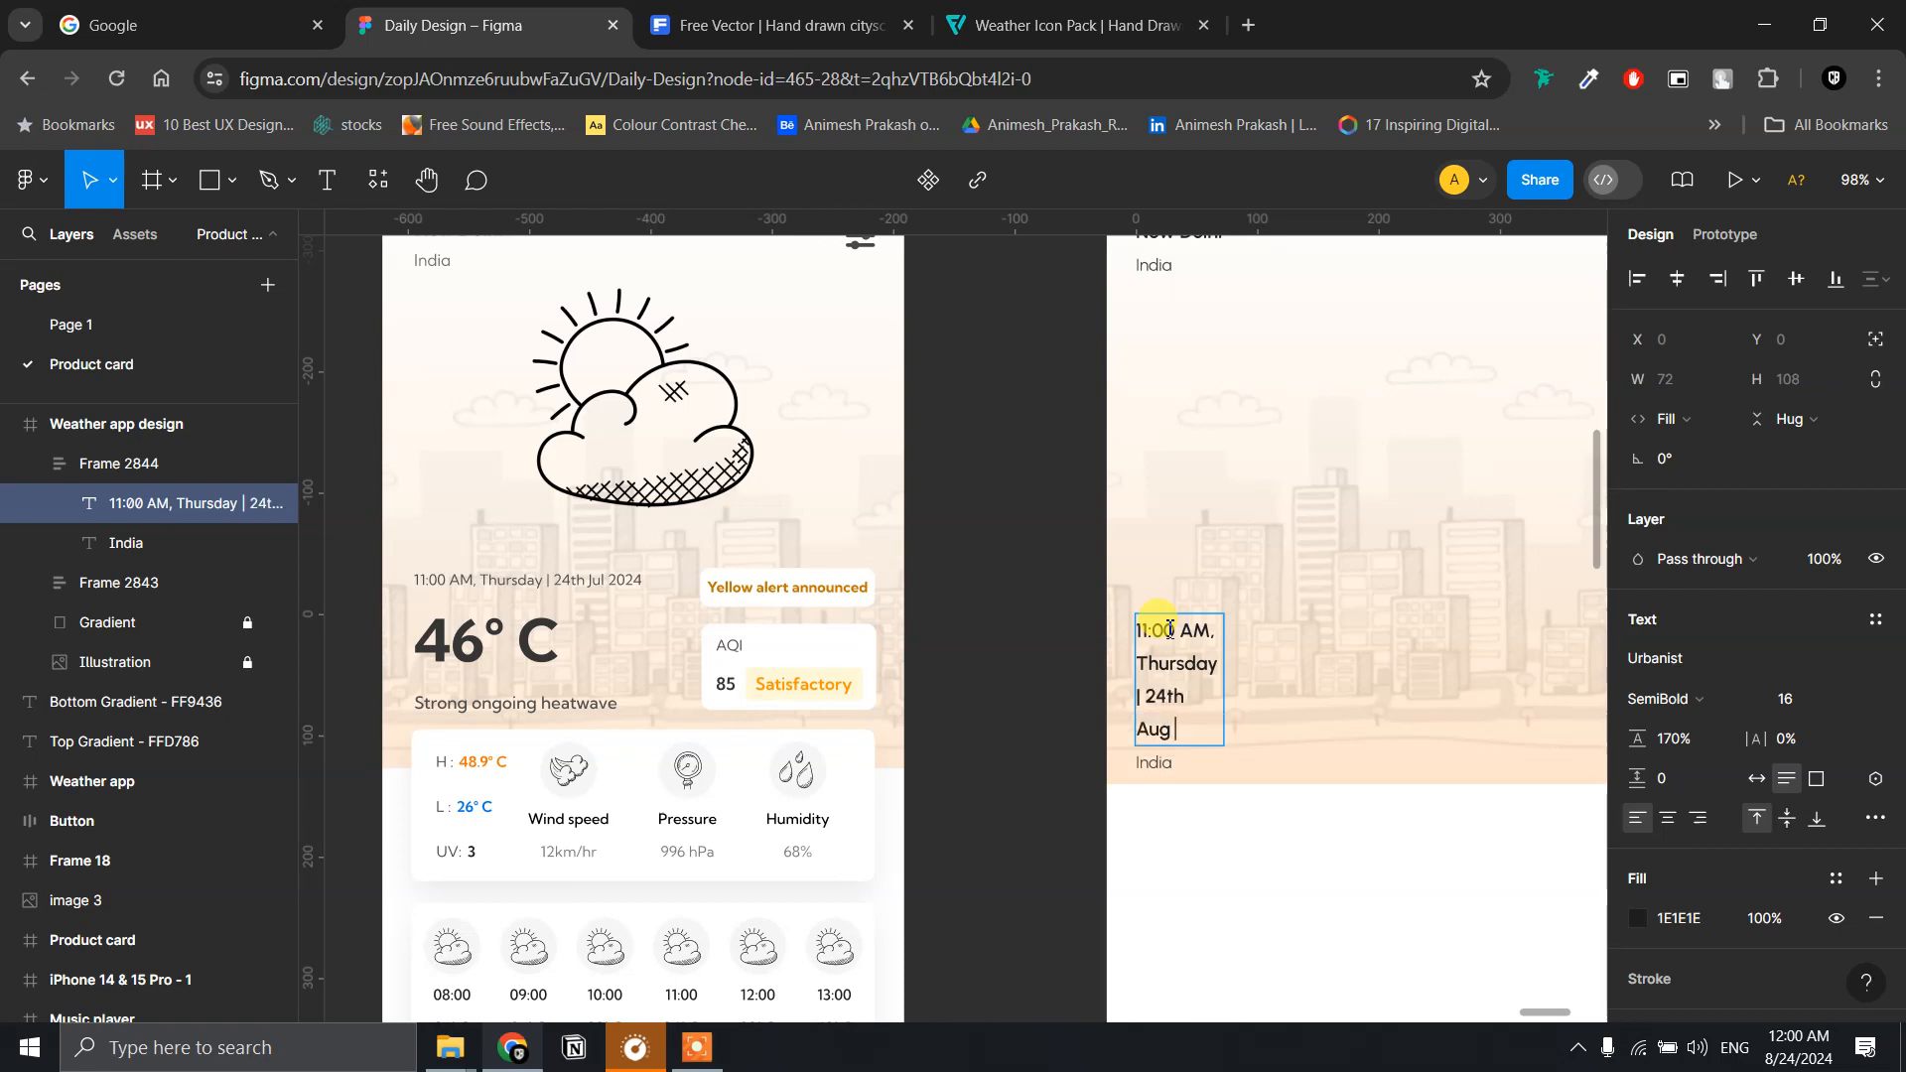
type("2024")
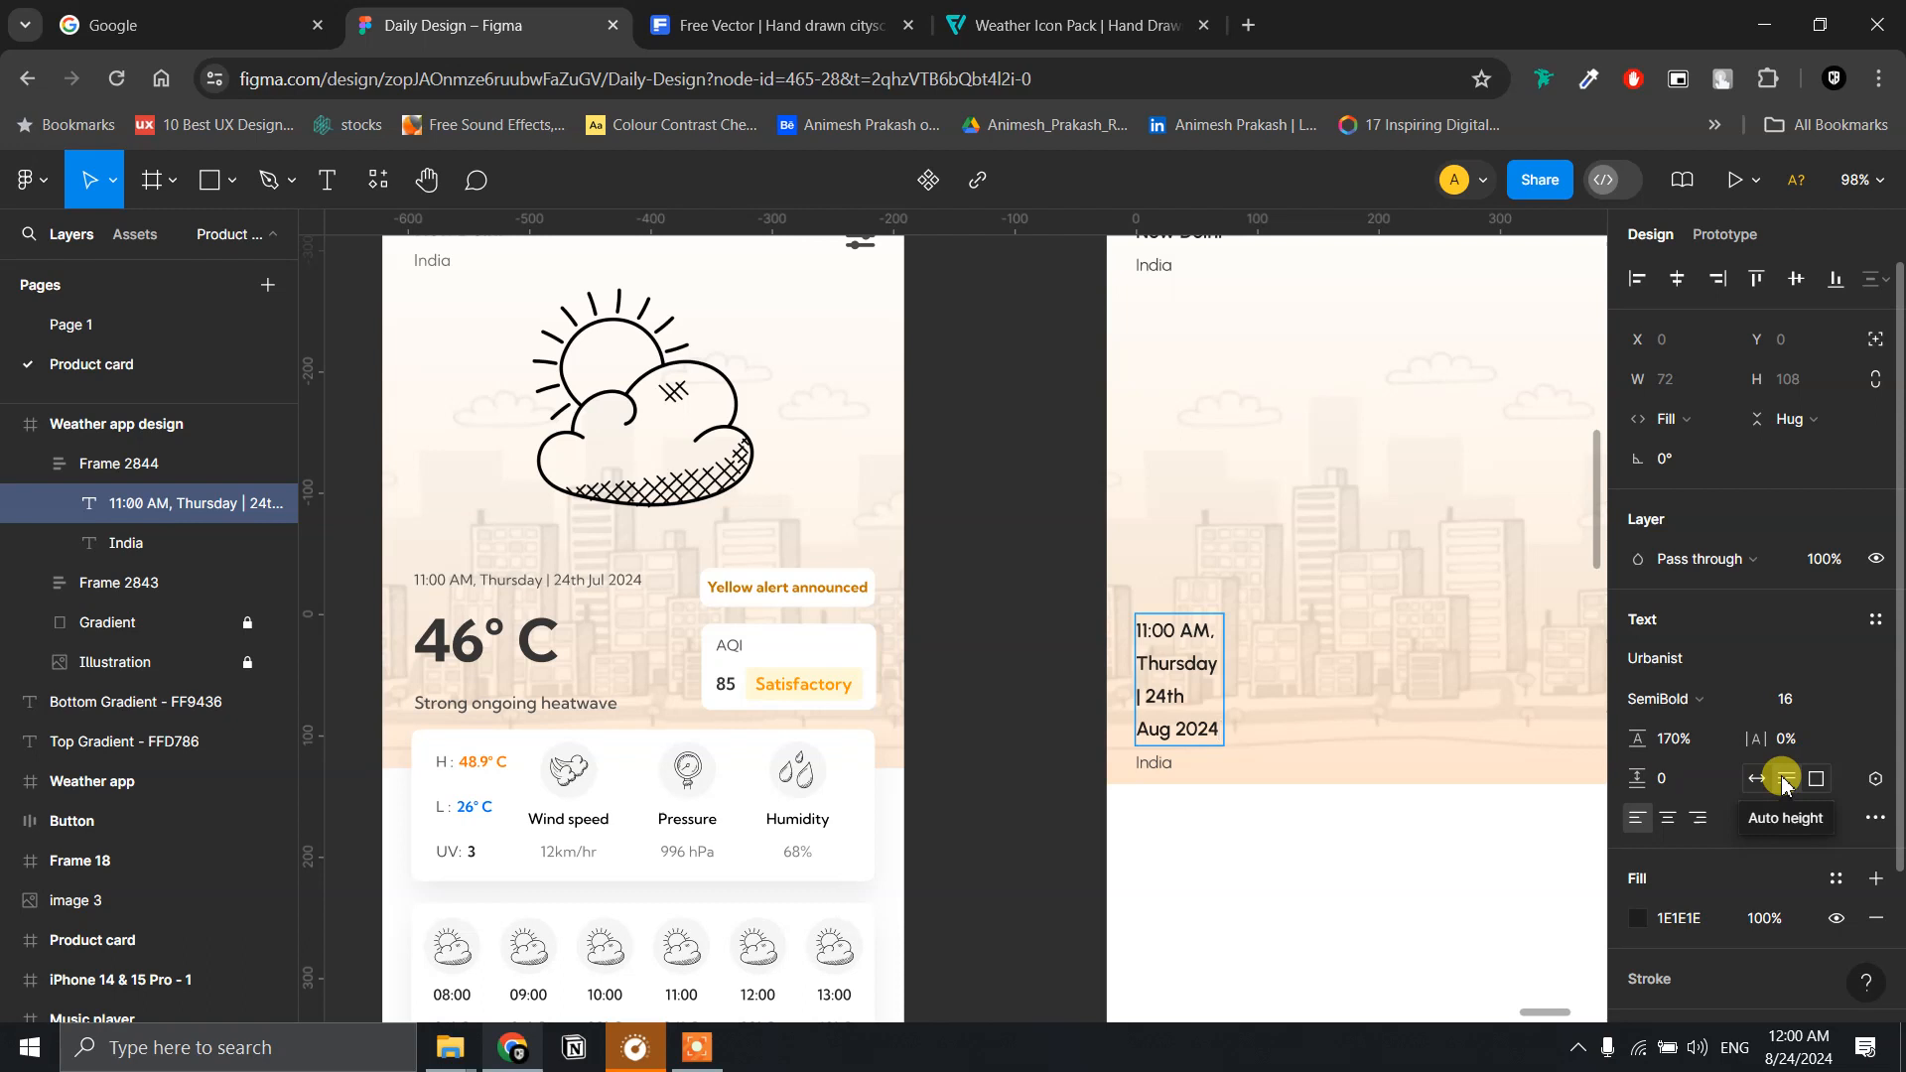
key("ctrl+a")
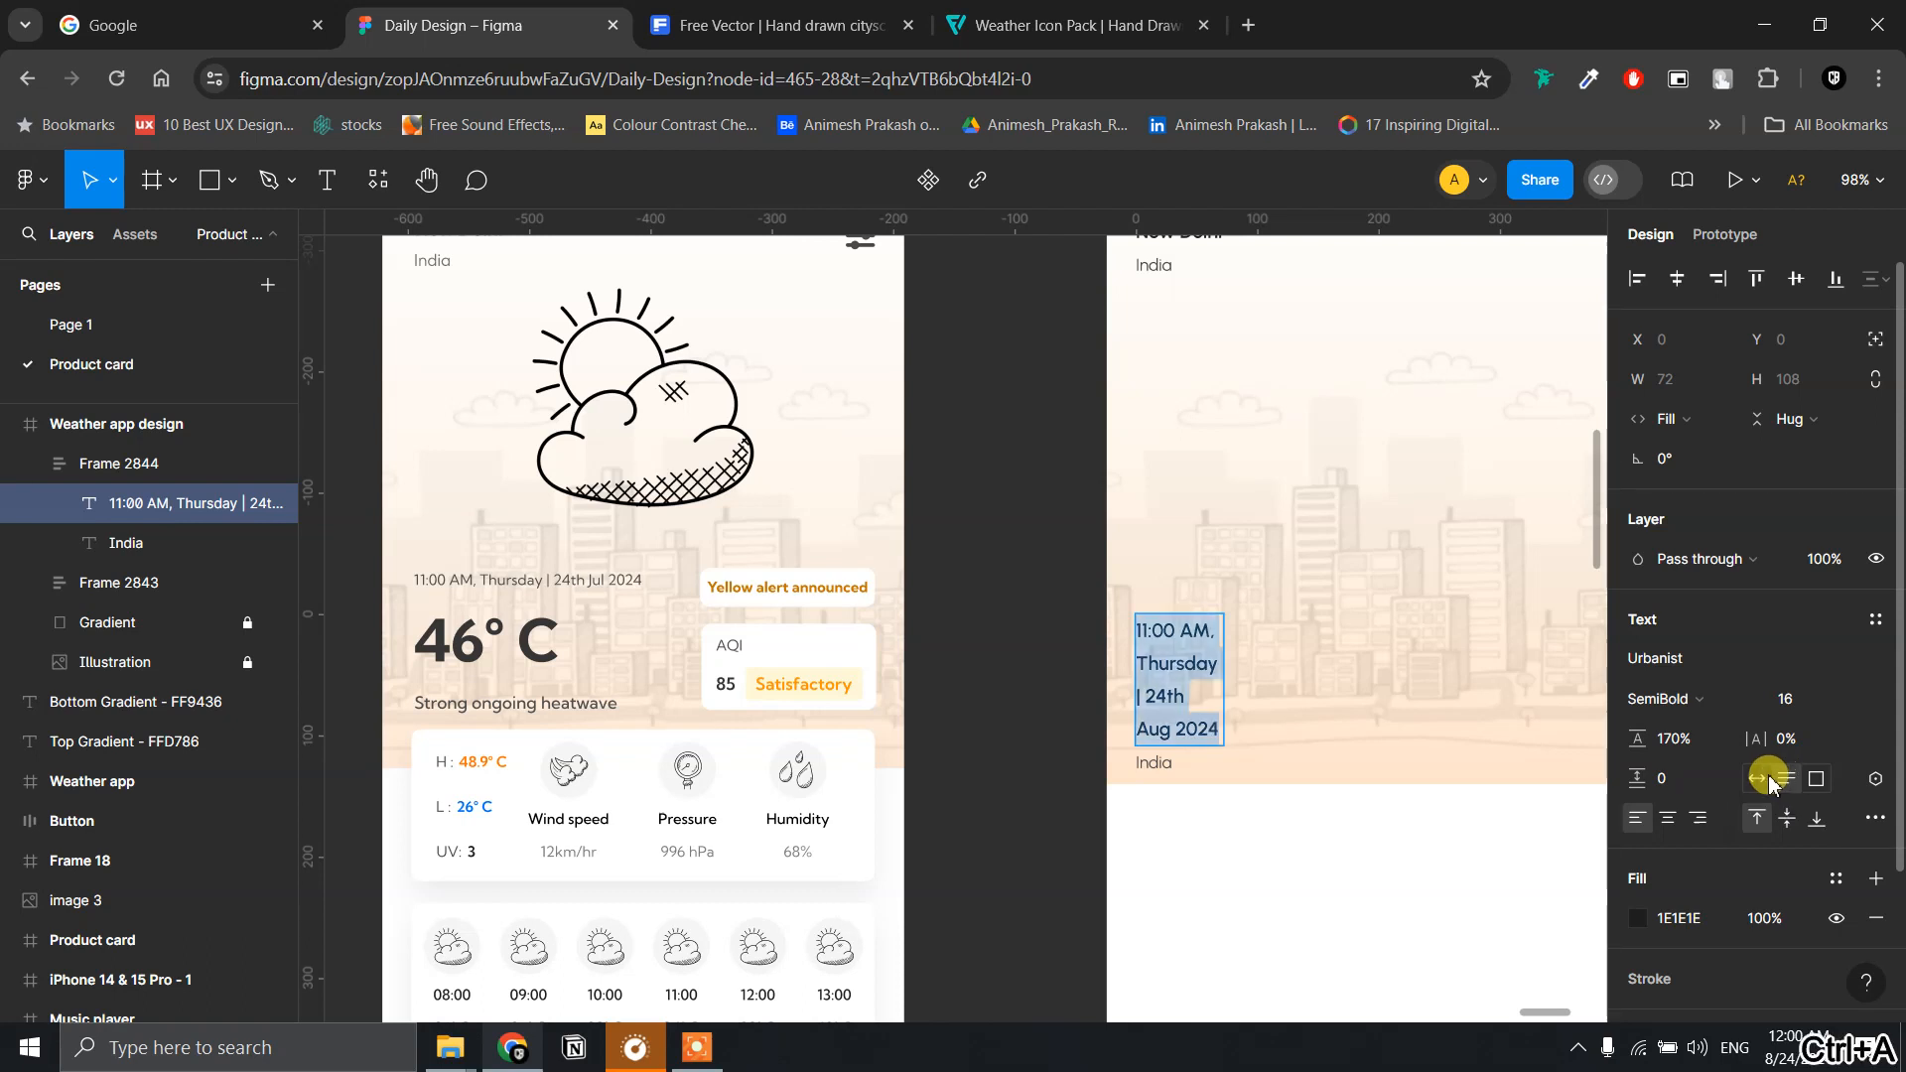
left_click(1760, 780)
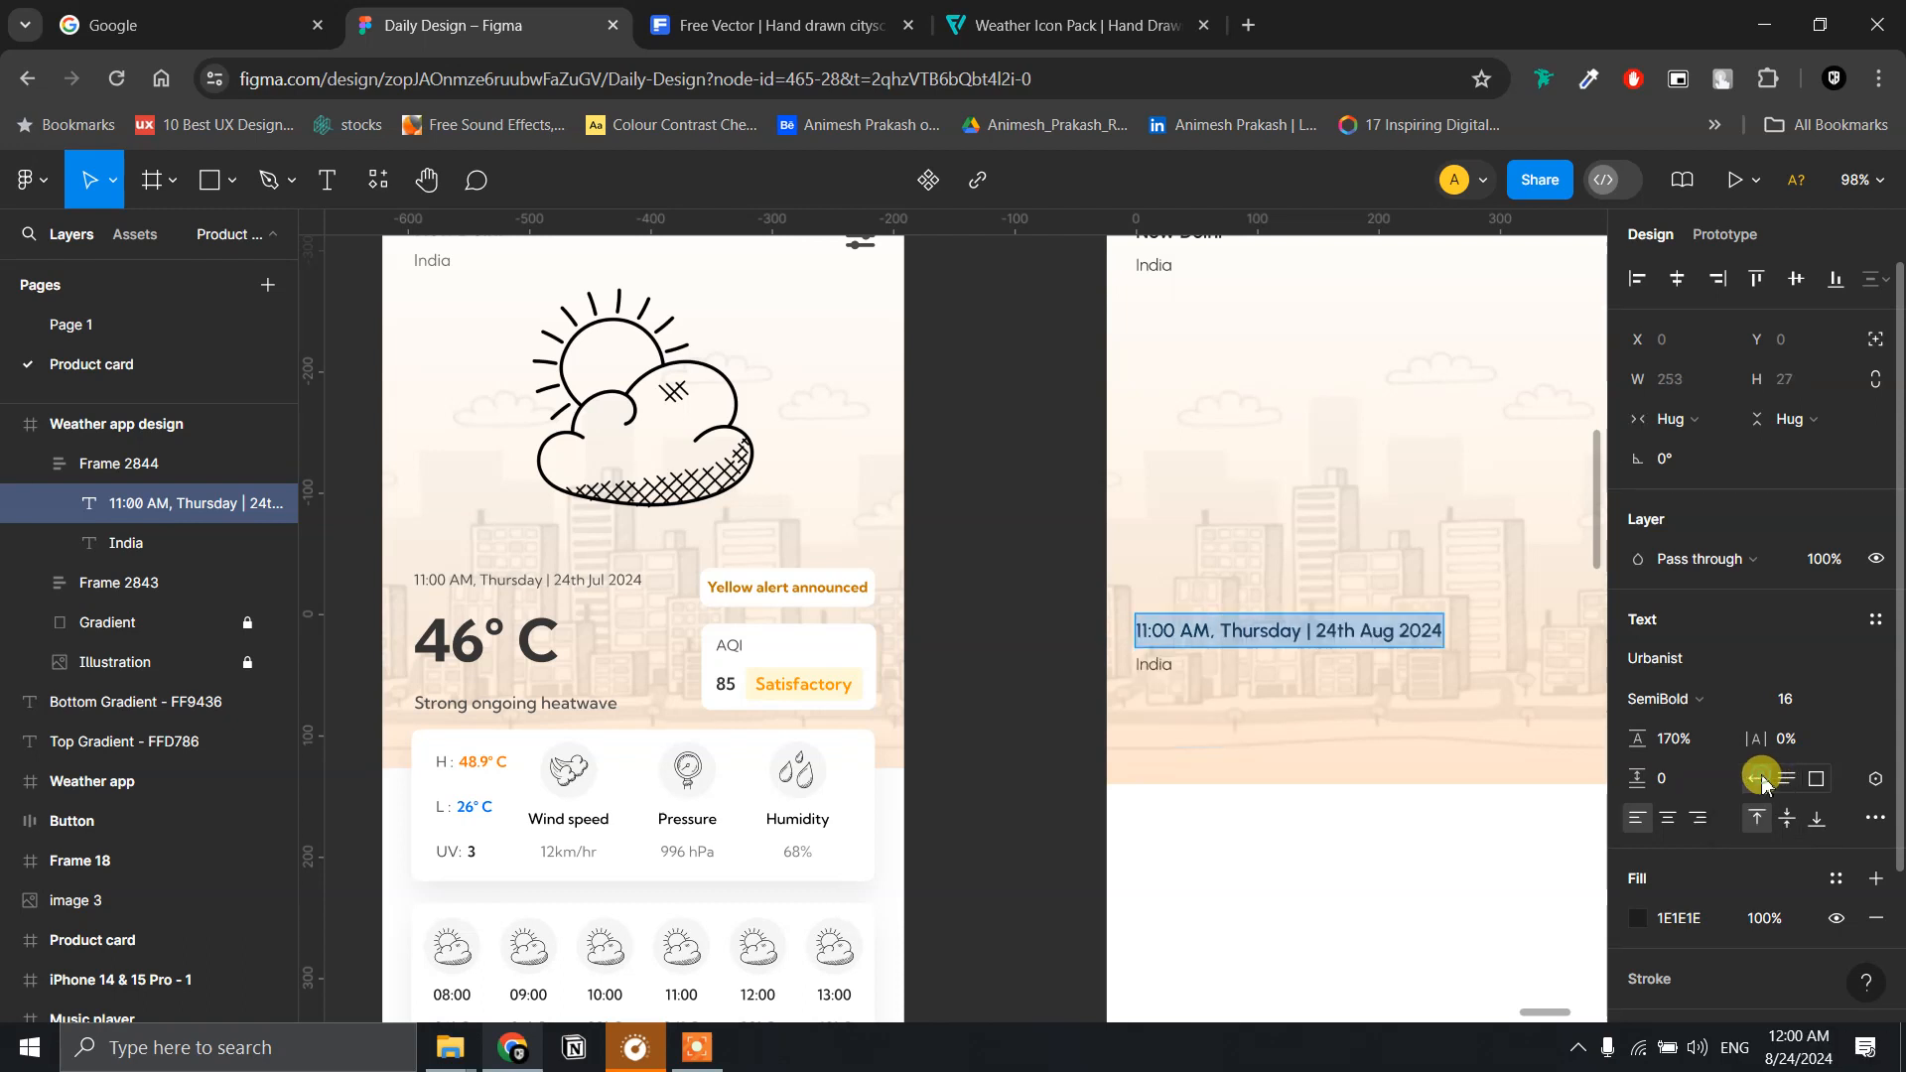
- Replace the India text under the date line with the number 24
double_click(1207, 666)
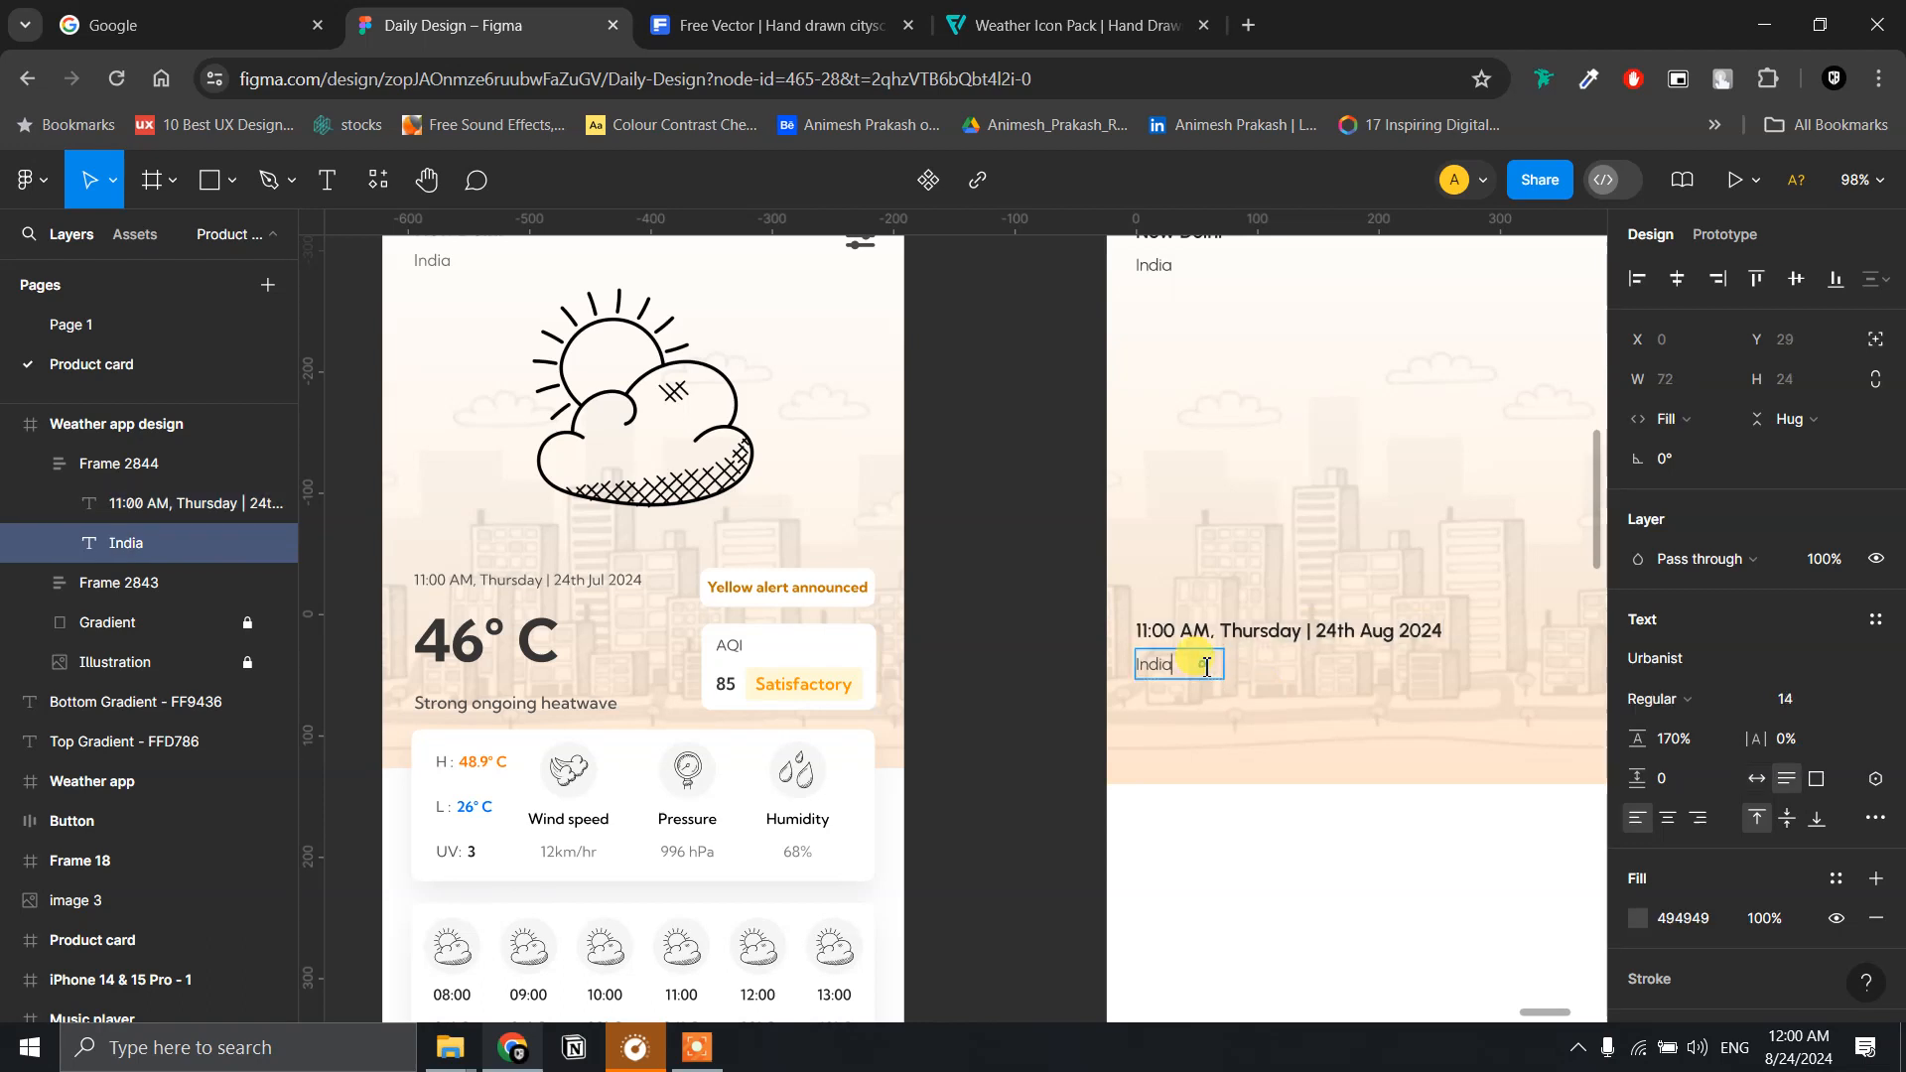
left_click_drag(1207, 667, 1098, 660)
type("24")
- Complete the temperature text as "24° C", copying the ° character from a Google search for degree symbol in a new browser tab
left_click(1248, 25)
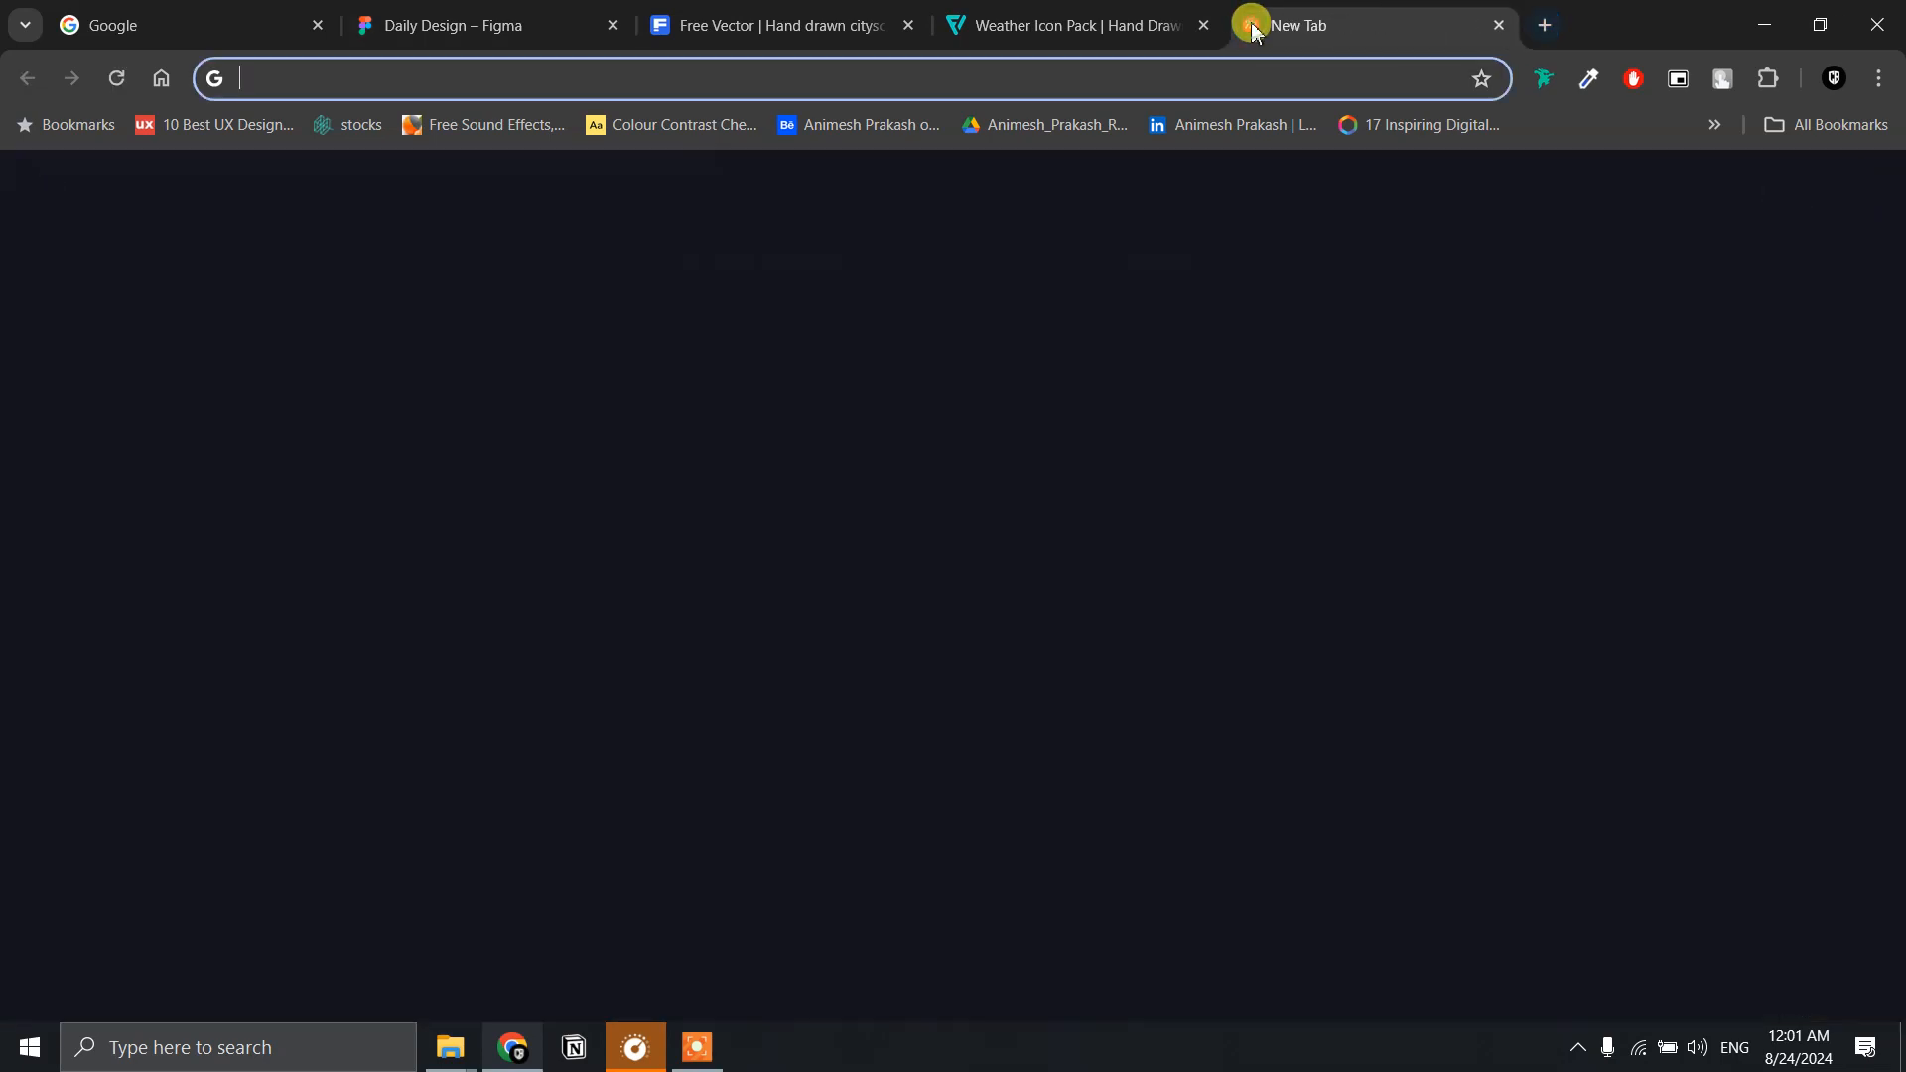
type("DEgree symbol")
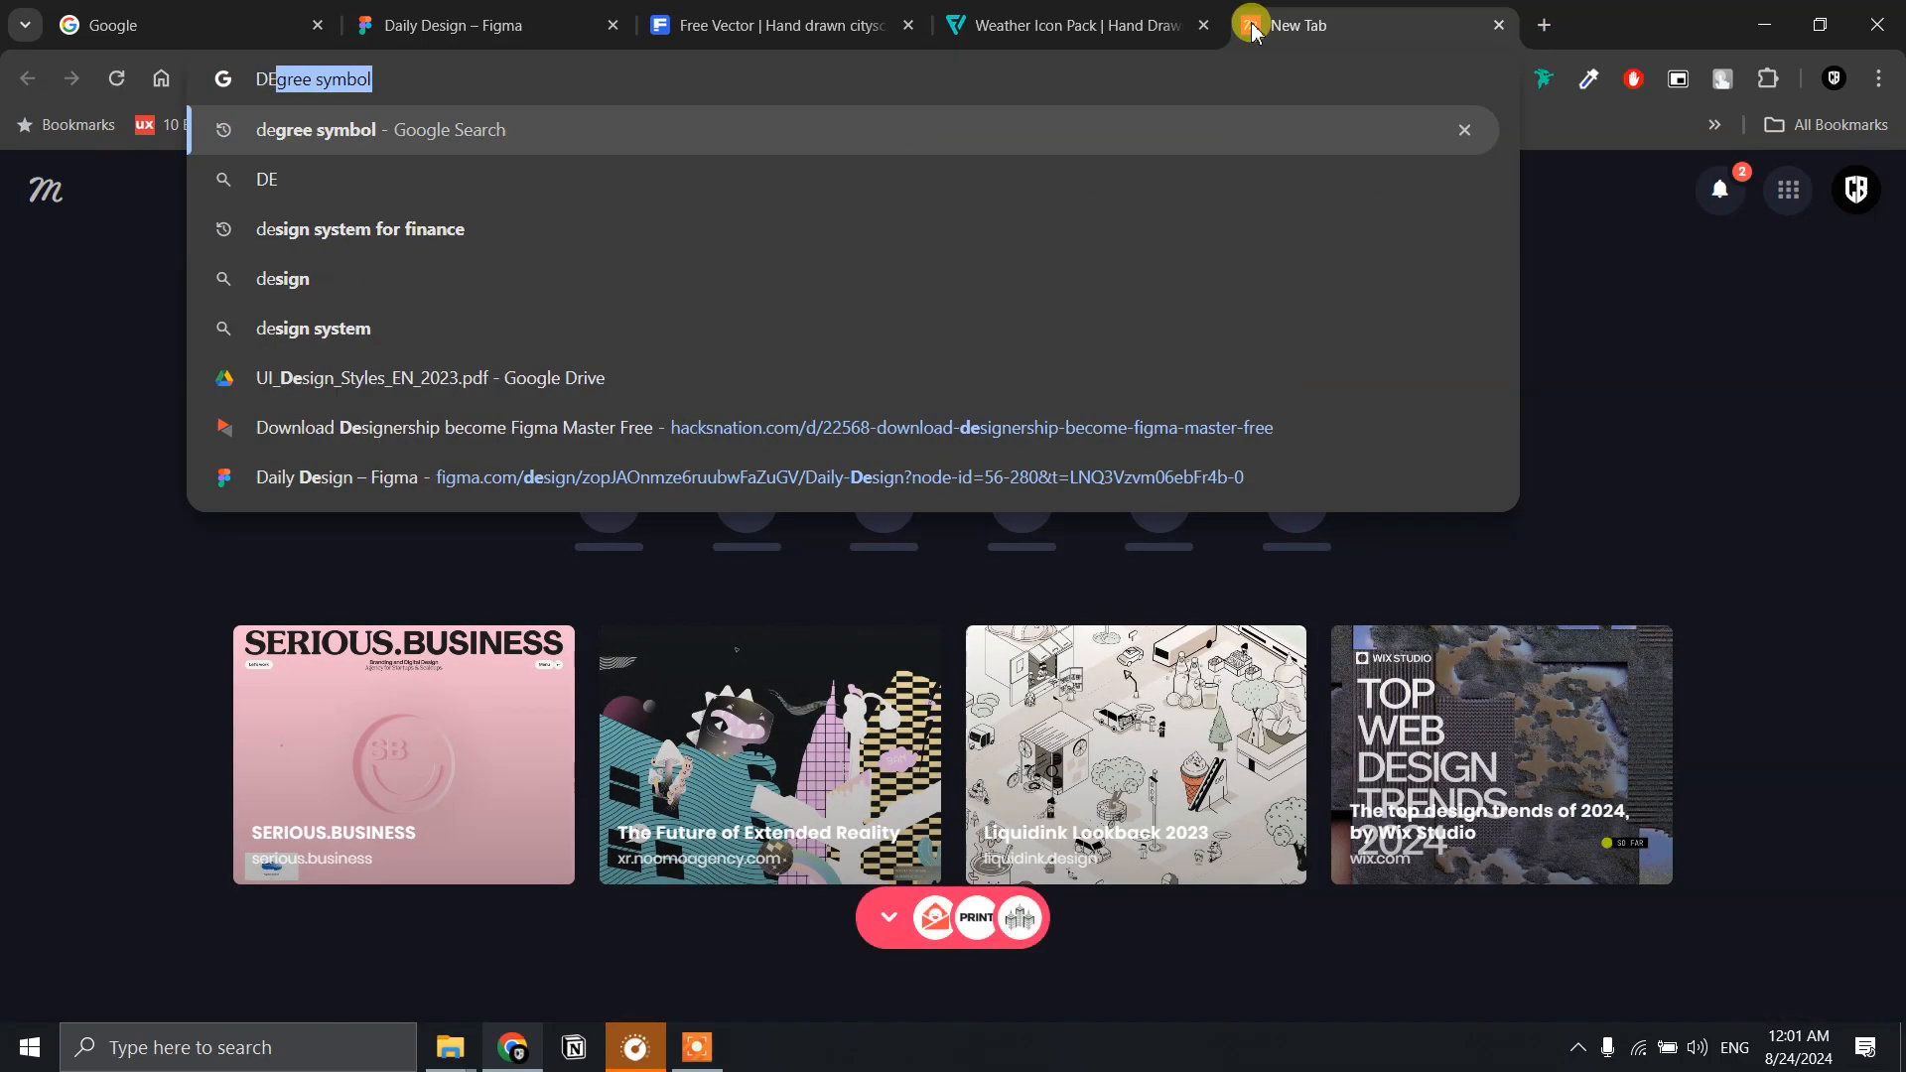
key("Return")
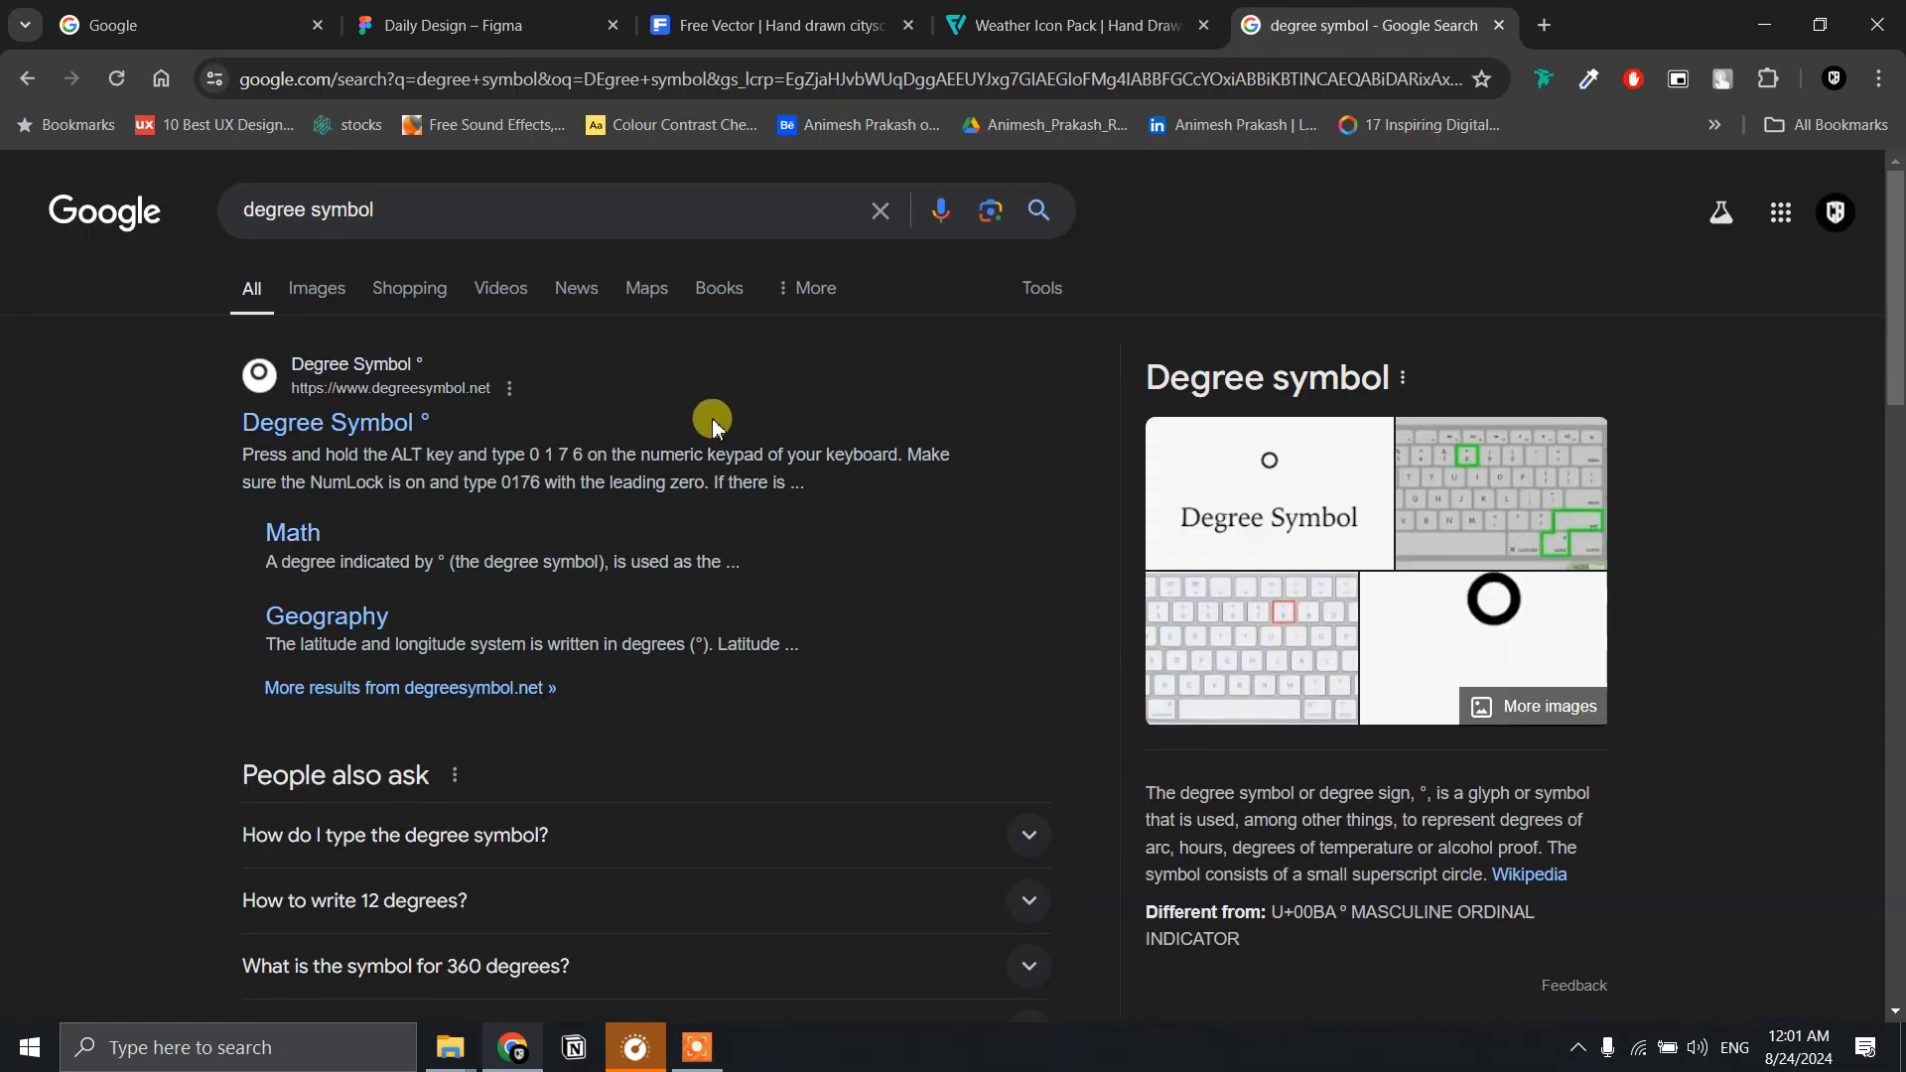
double_click(1422, 791)
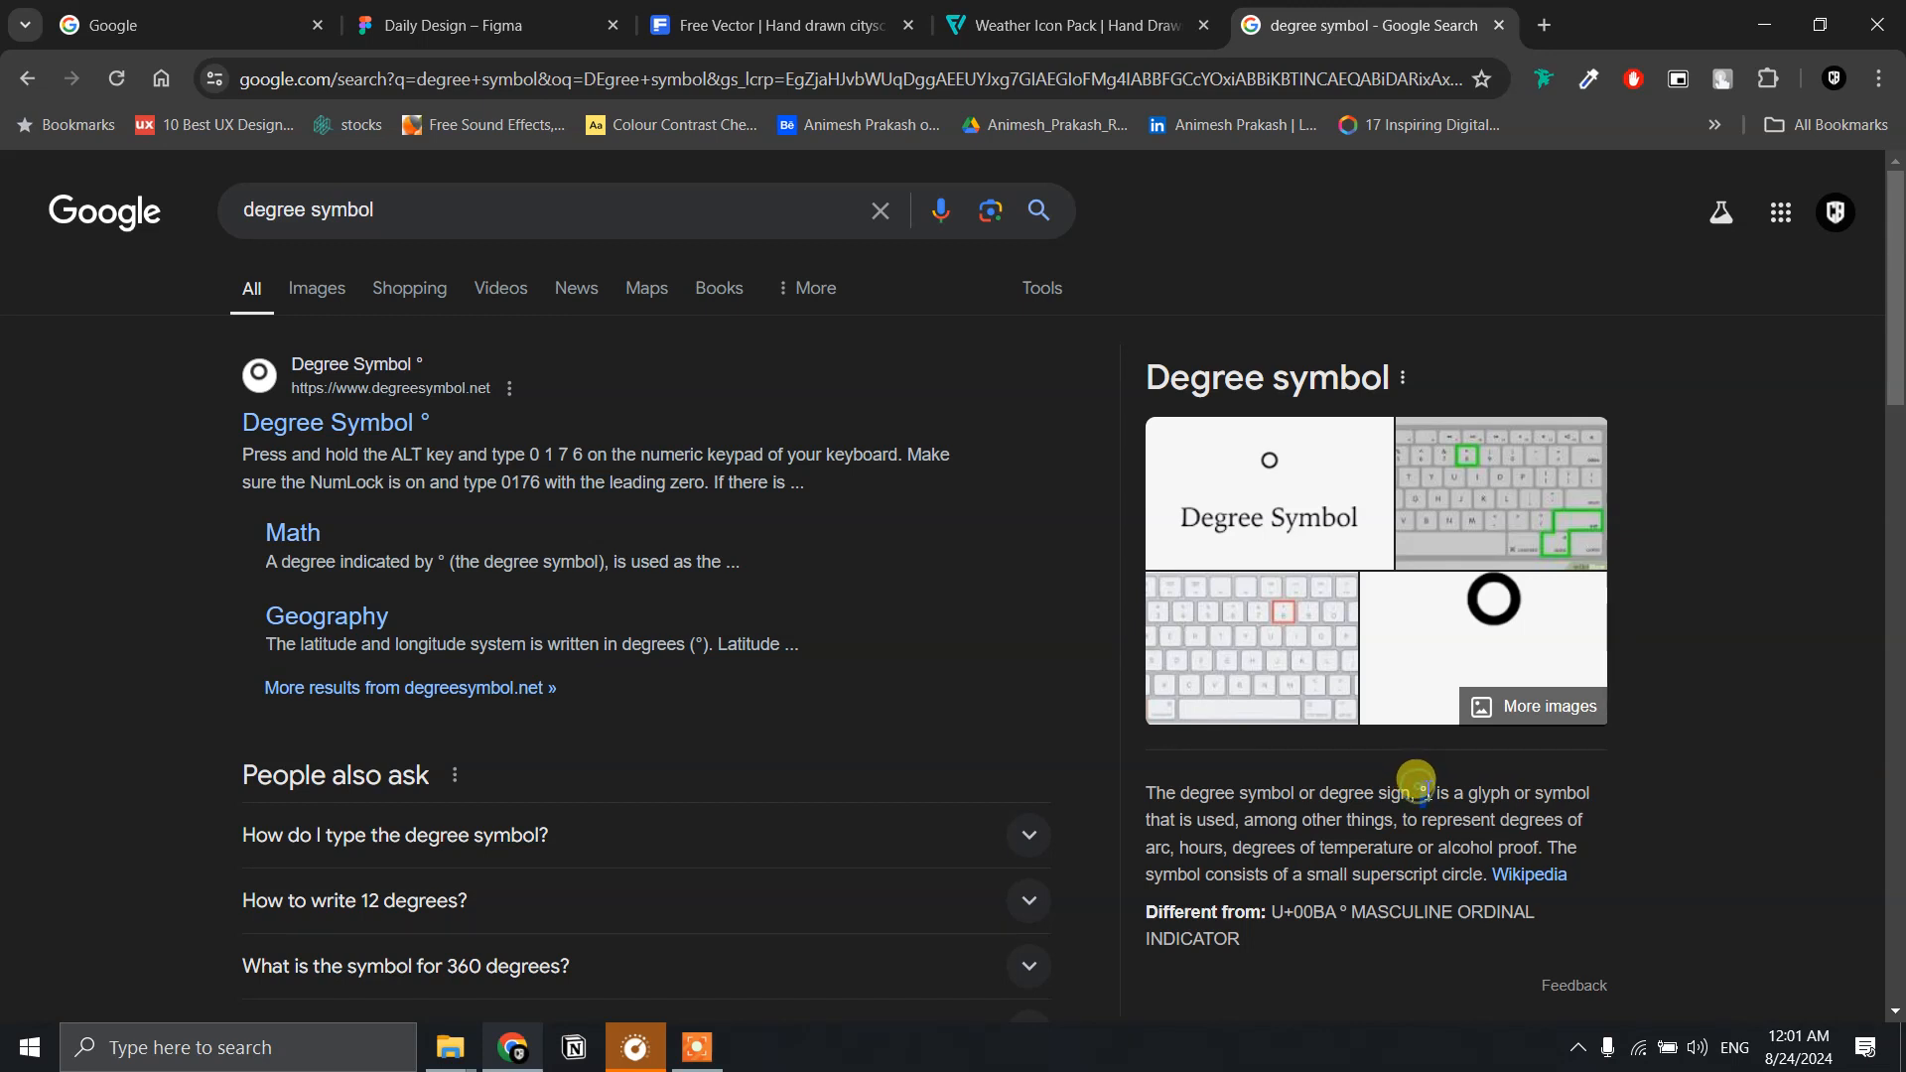
key("ctrl+c")
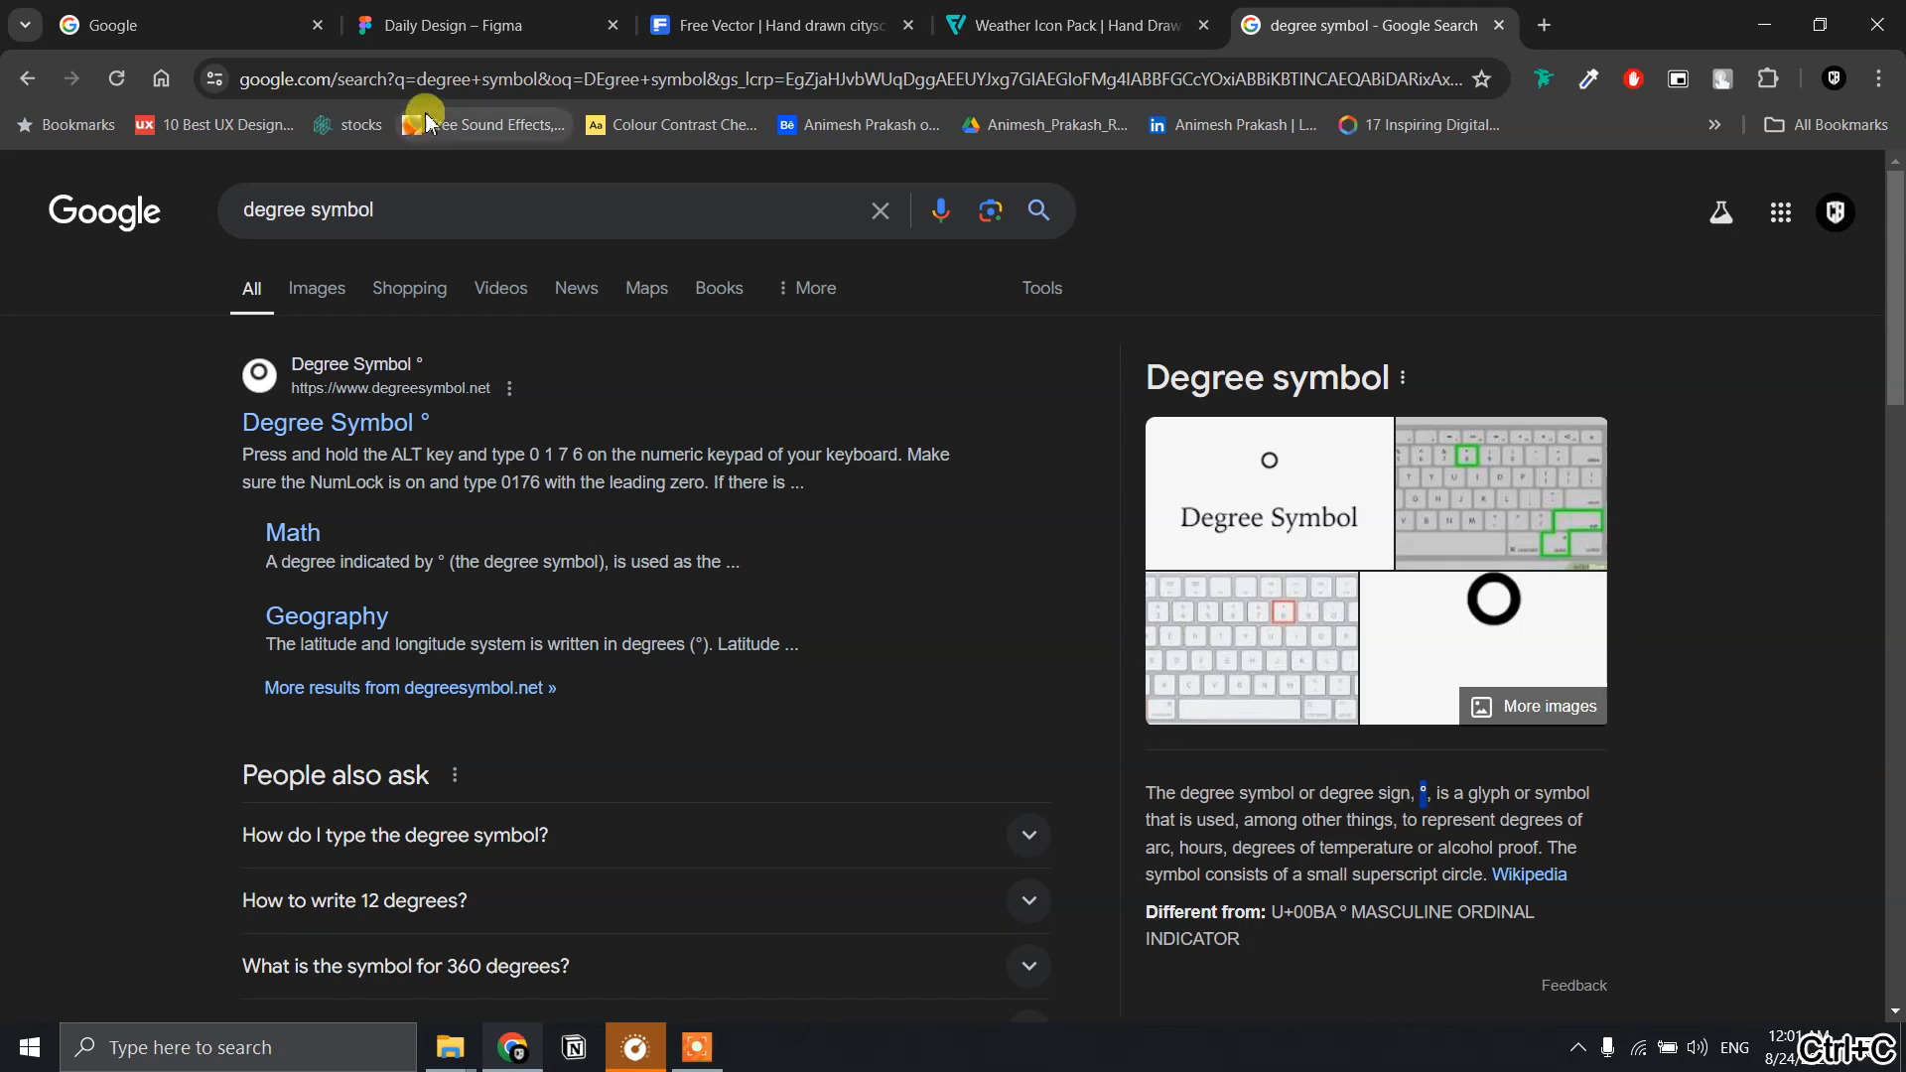
left_click(482, 30)
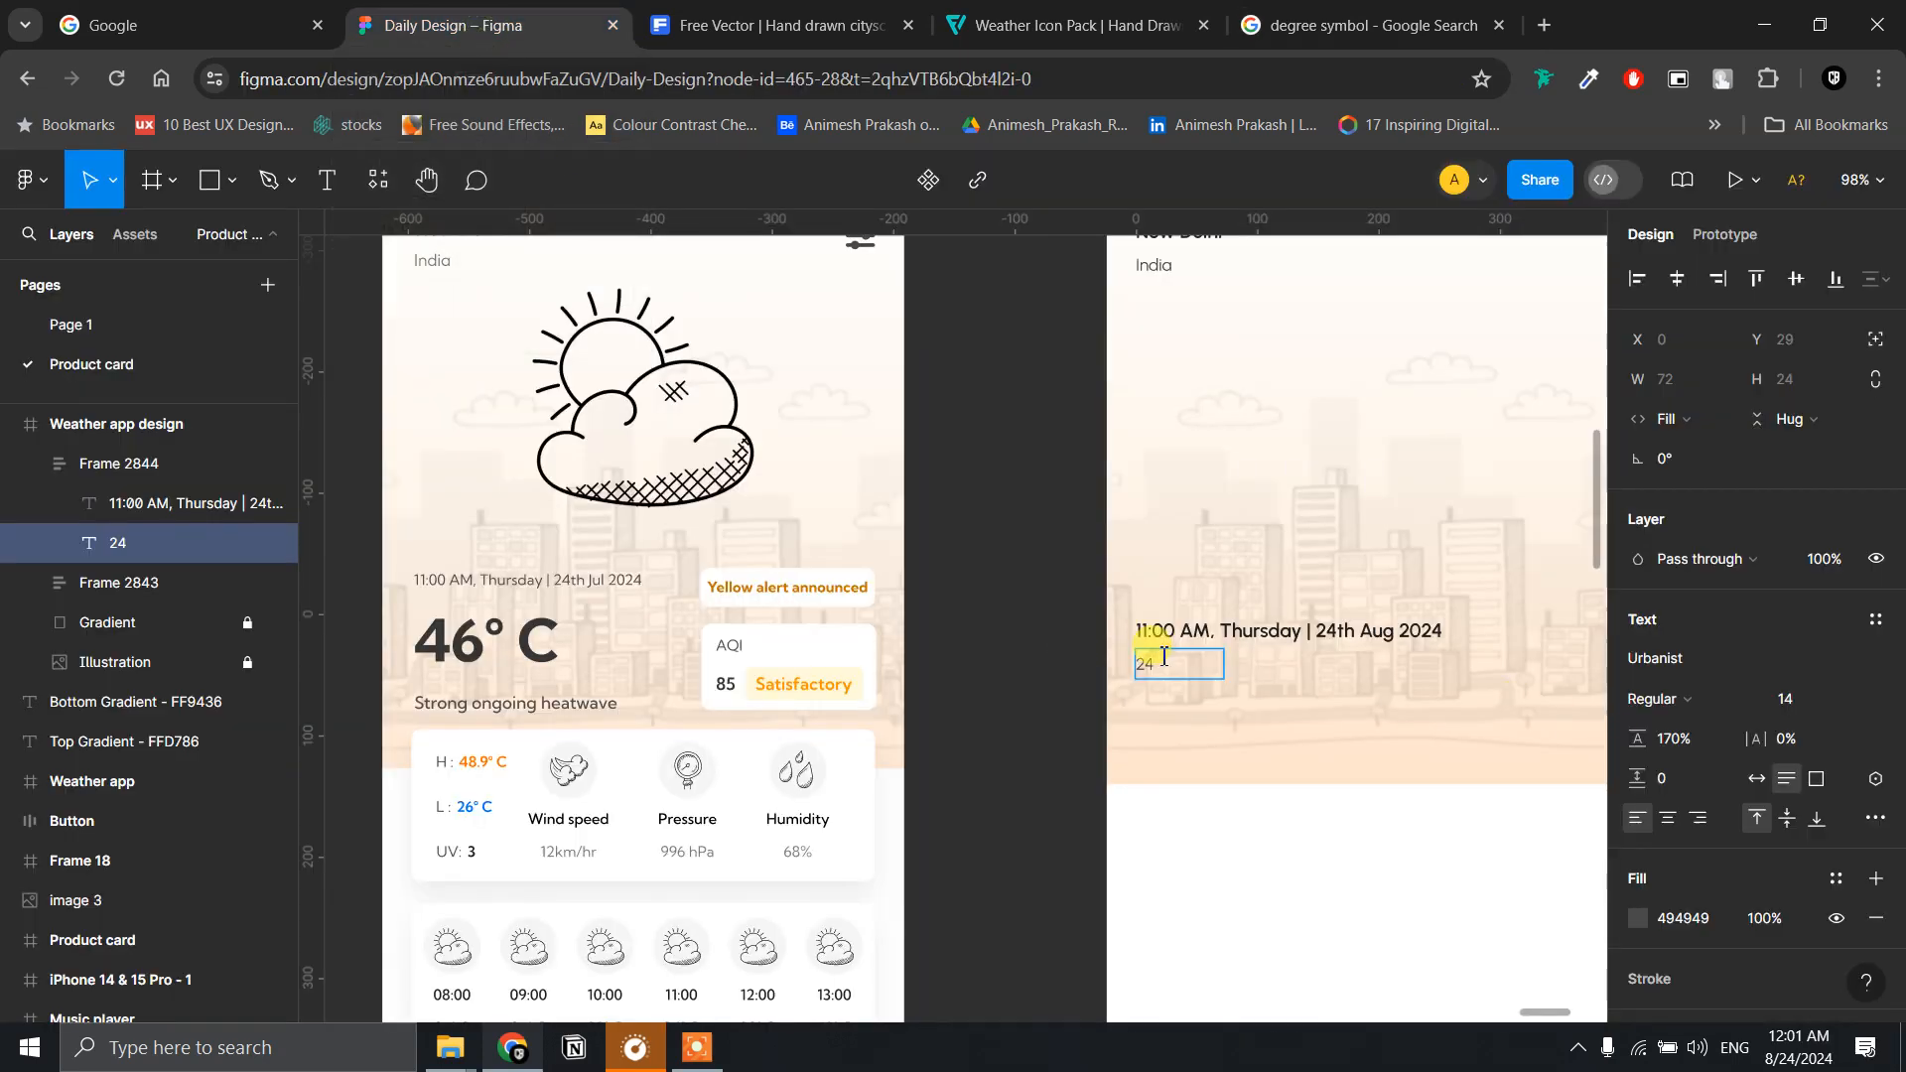
key("ctrl+v")
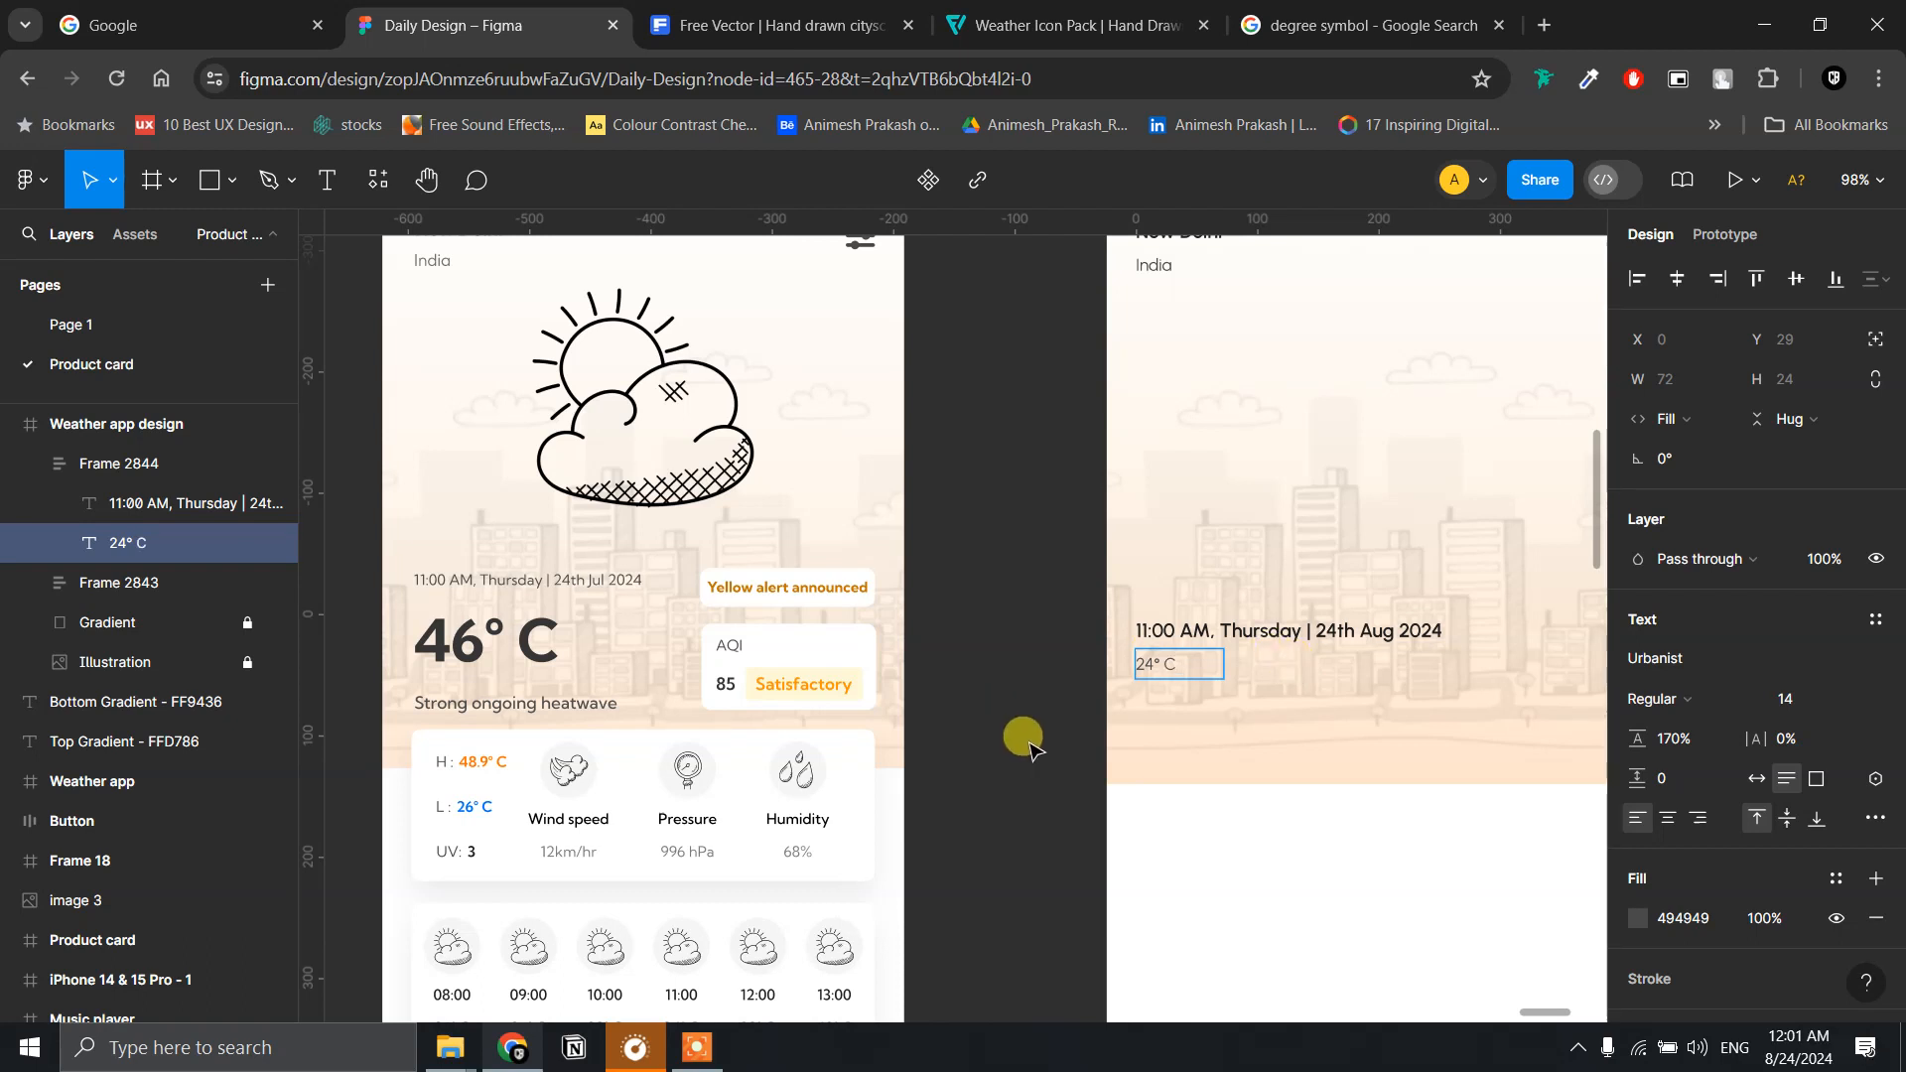
- Format the 24° C text with font size 36, auto width and ExtraBold weight
key("ctrl+a")
left_click(1852, 699)
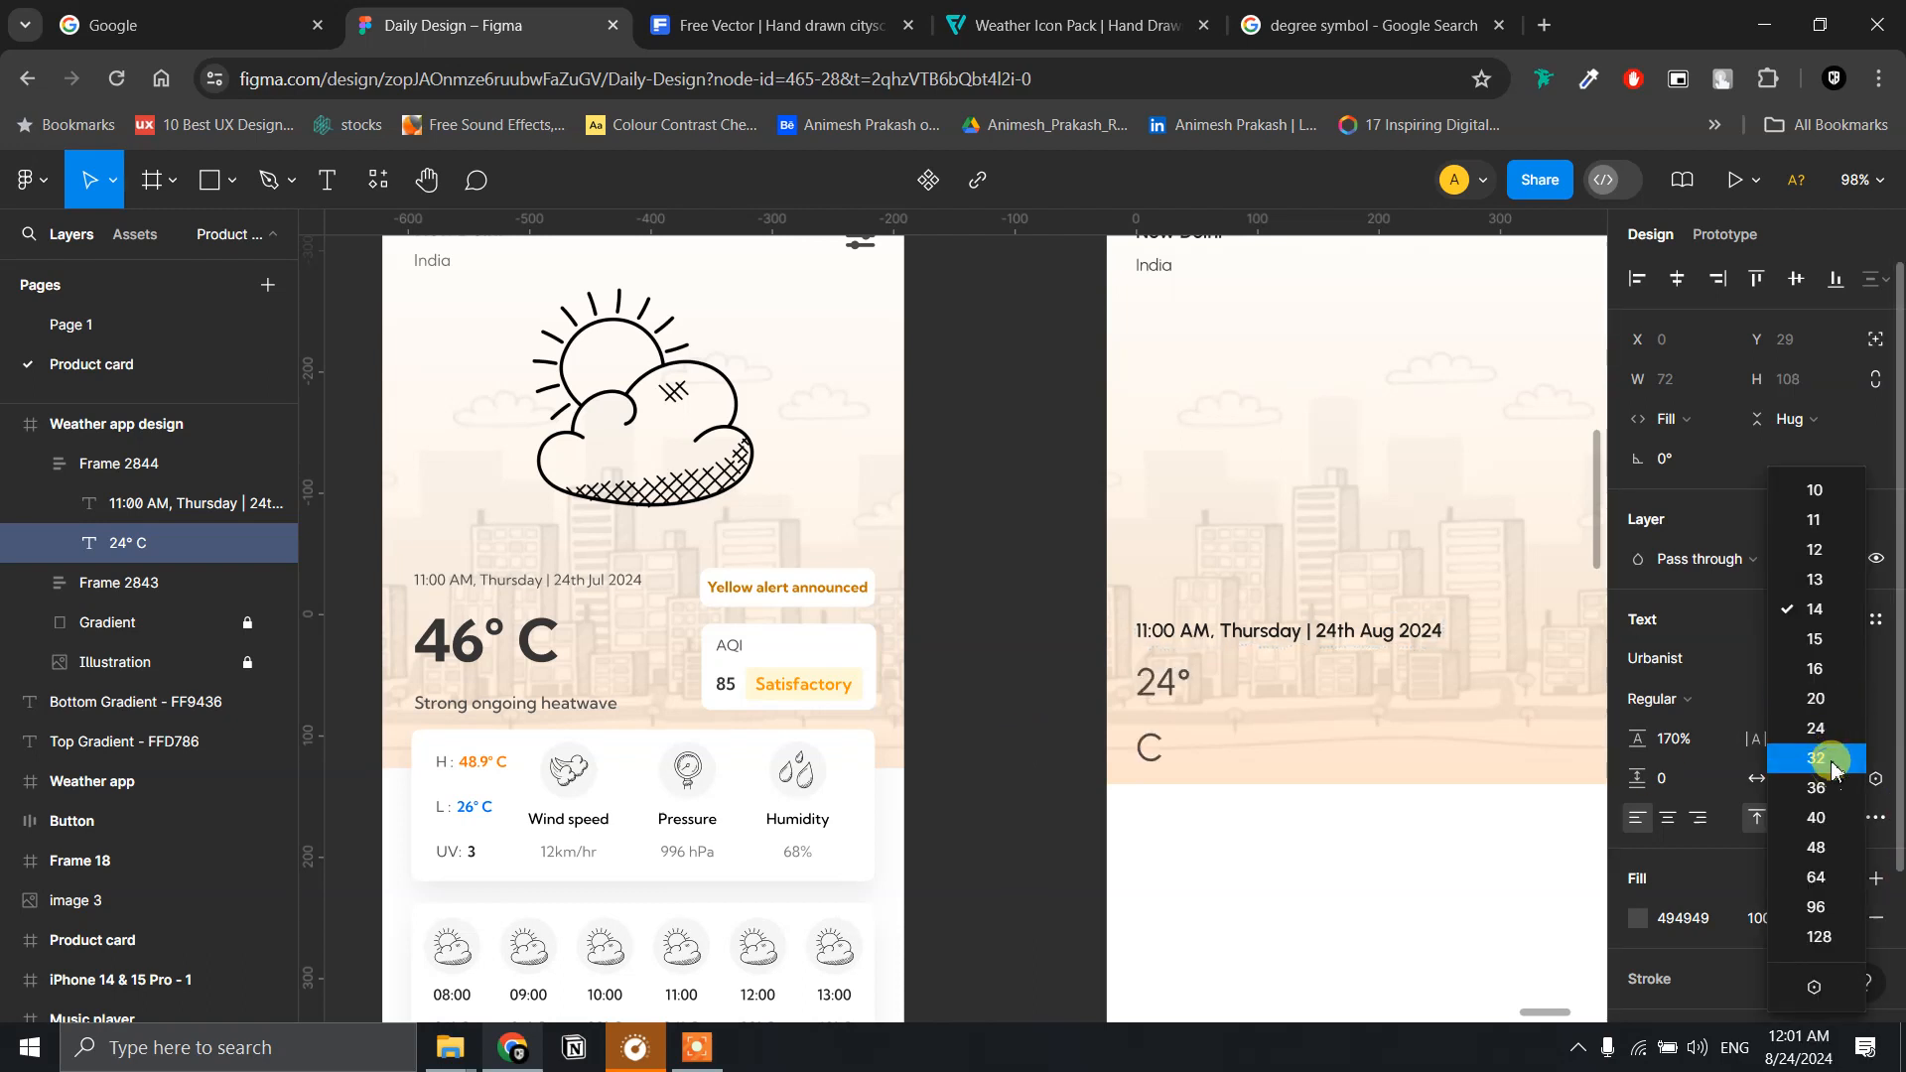
left_click(1833, 787)
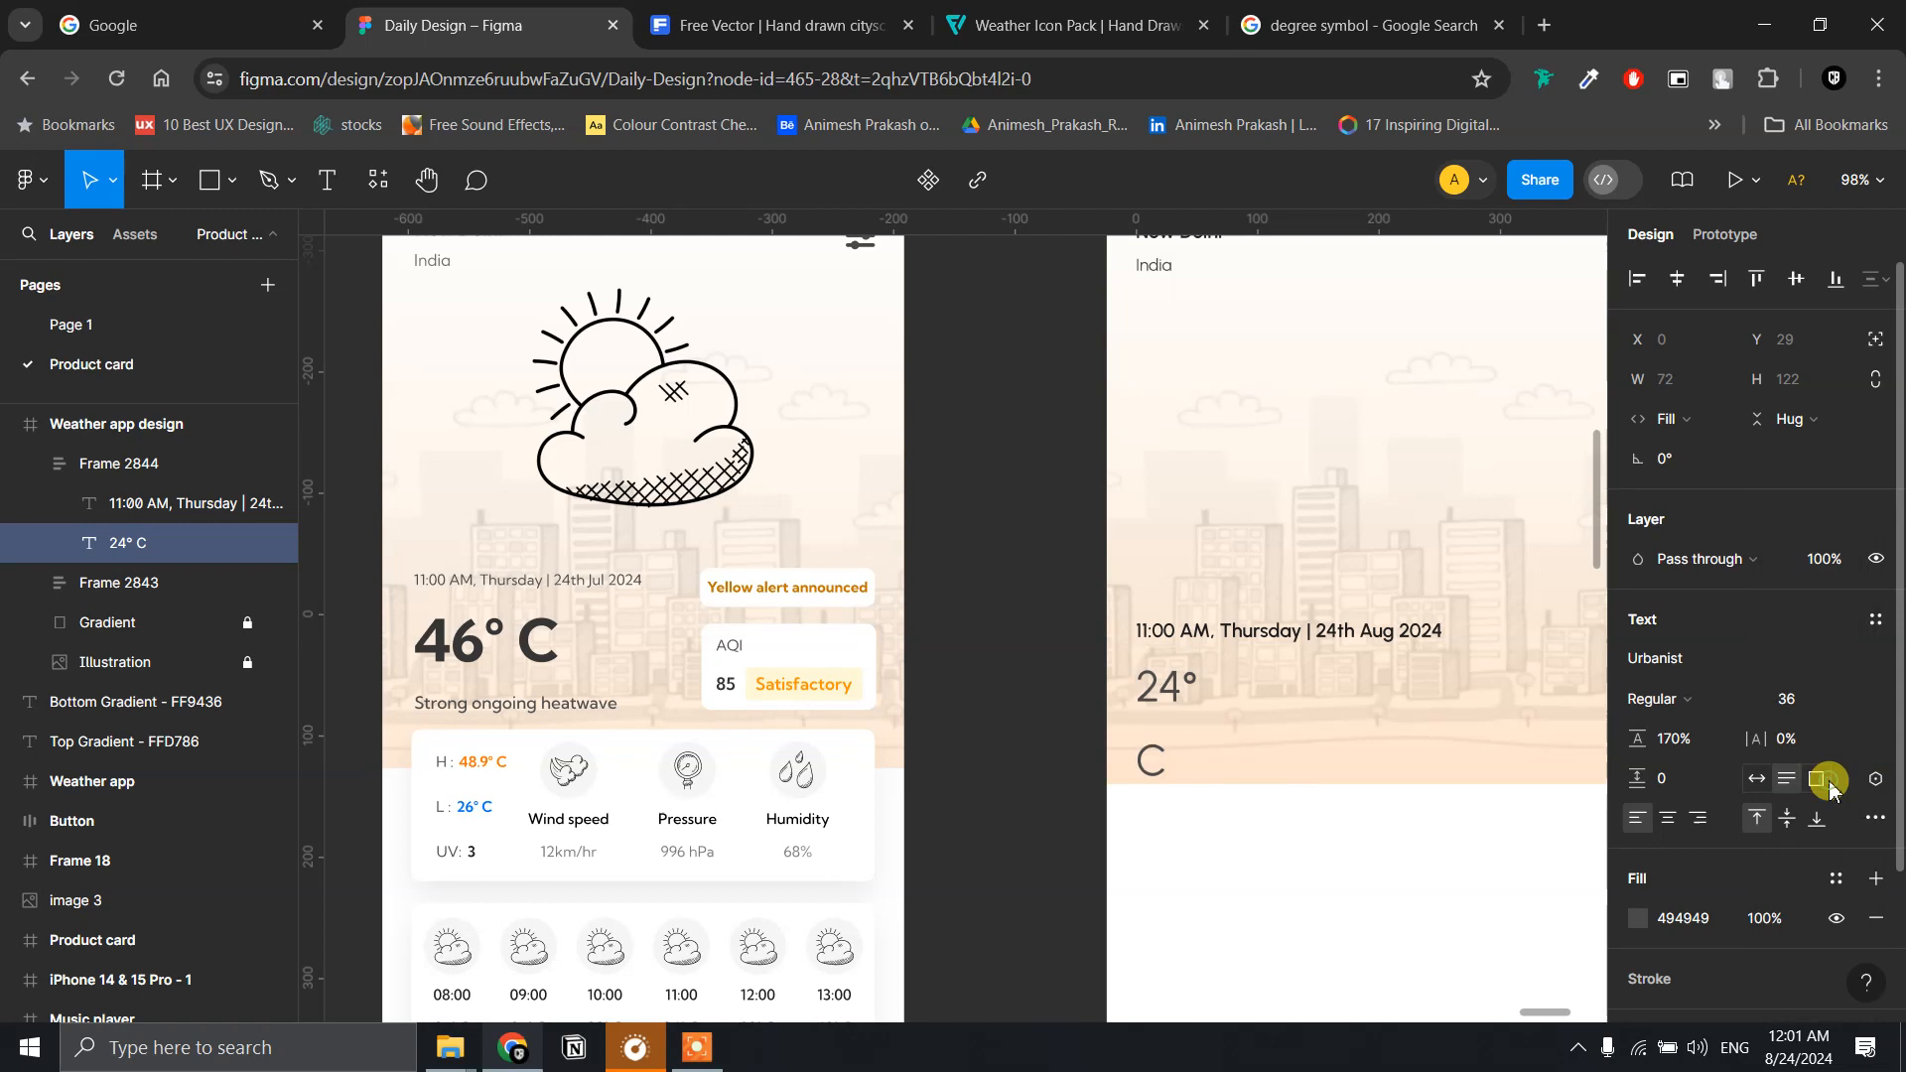
left_click(1758, 780)
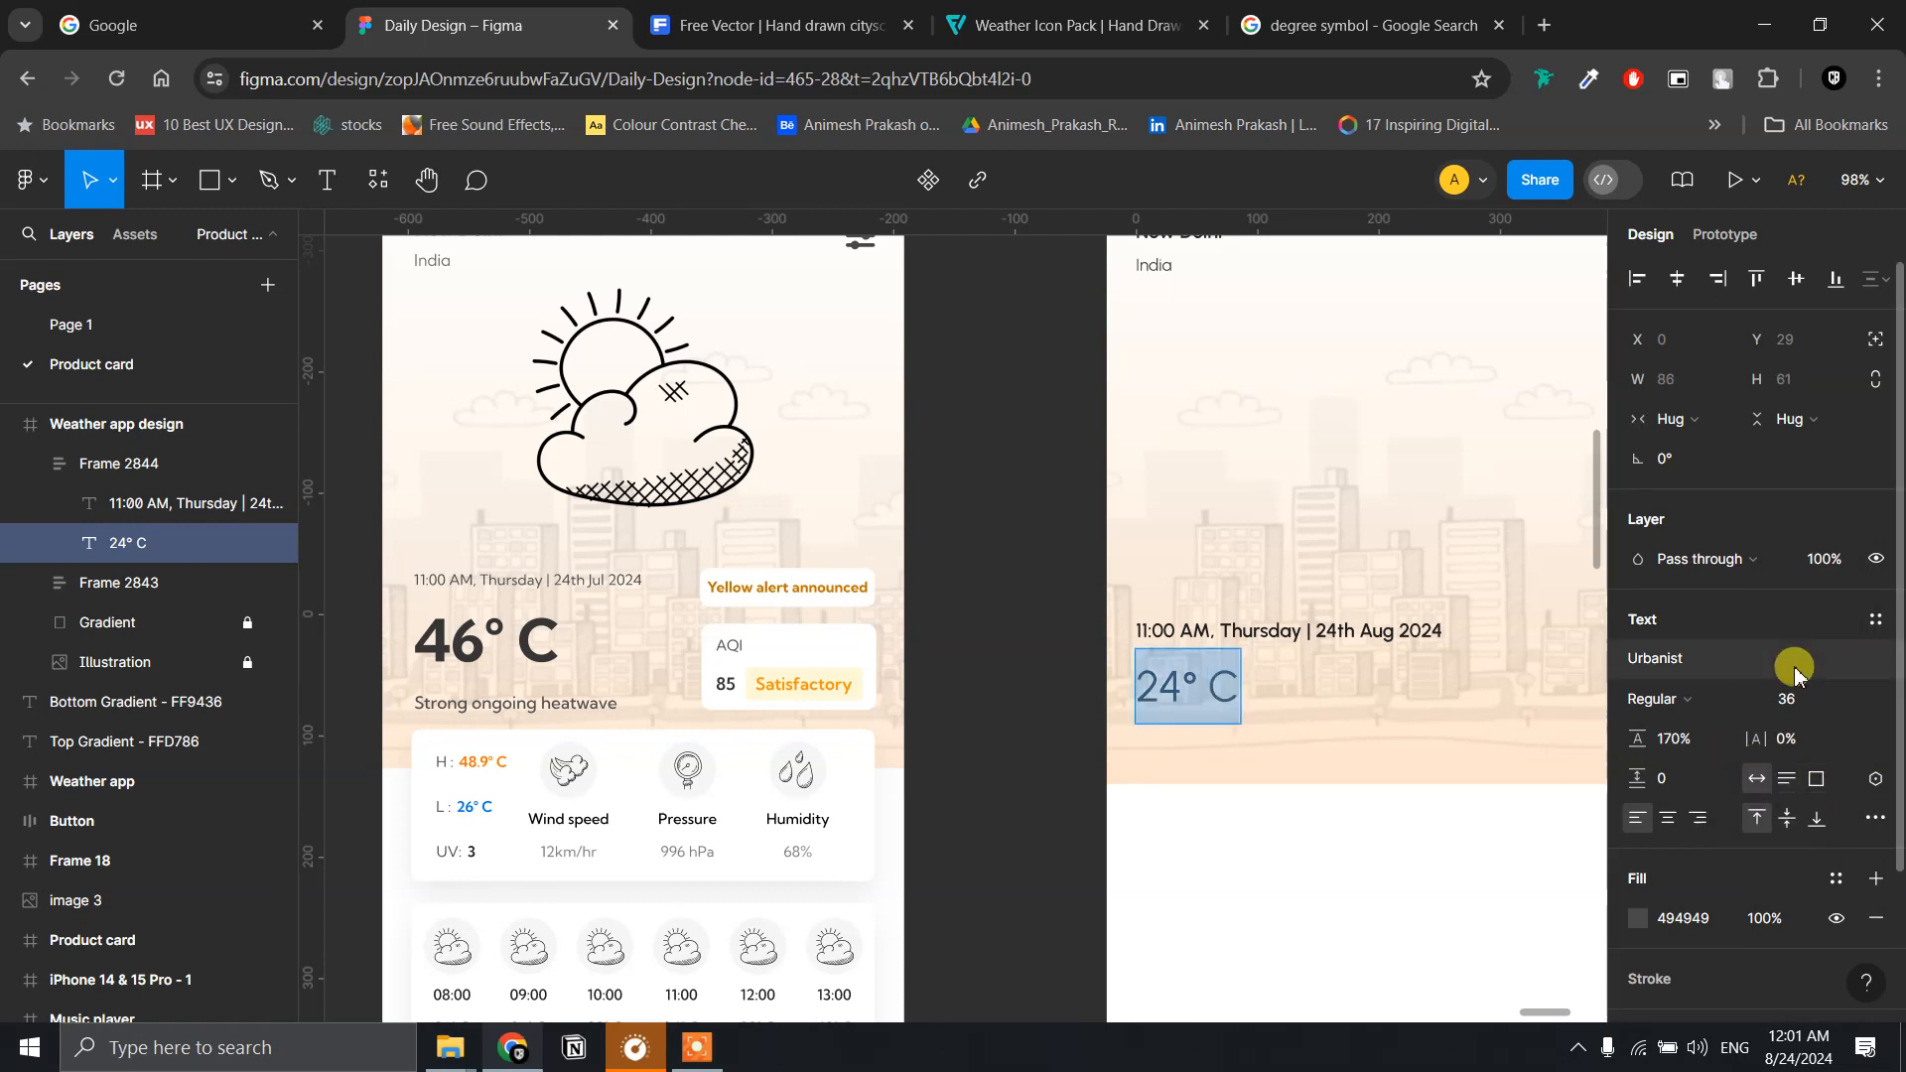
left_click(1721, 702)
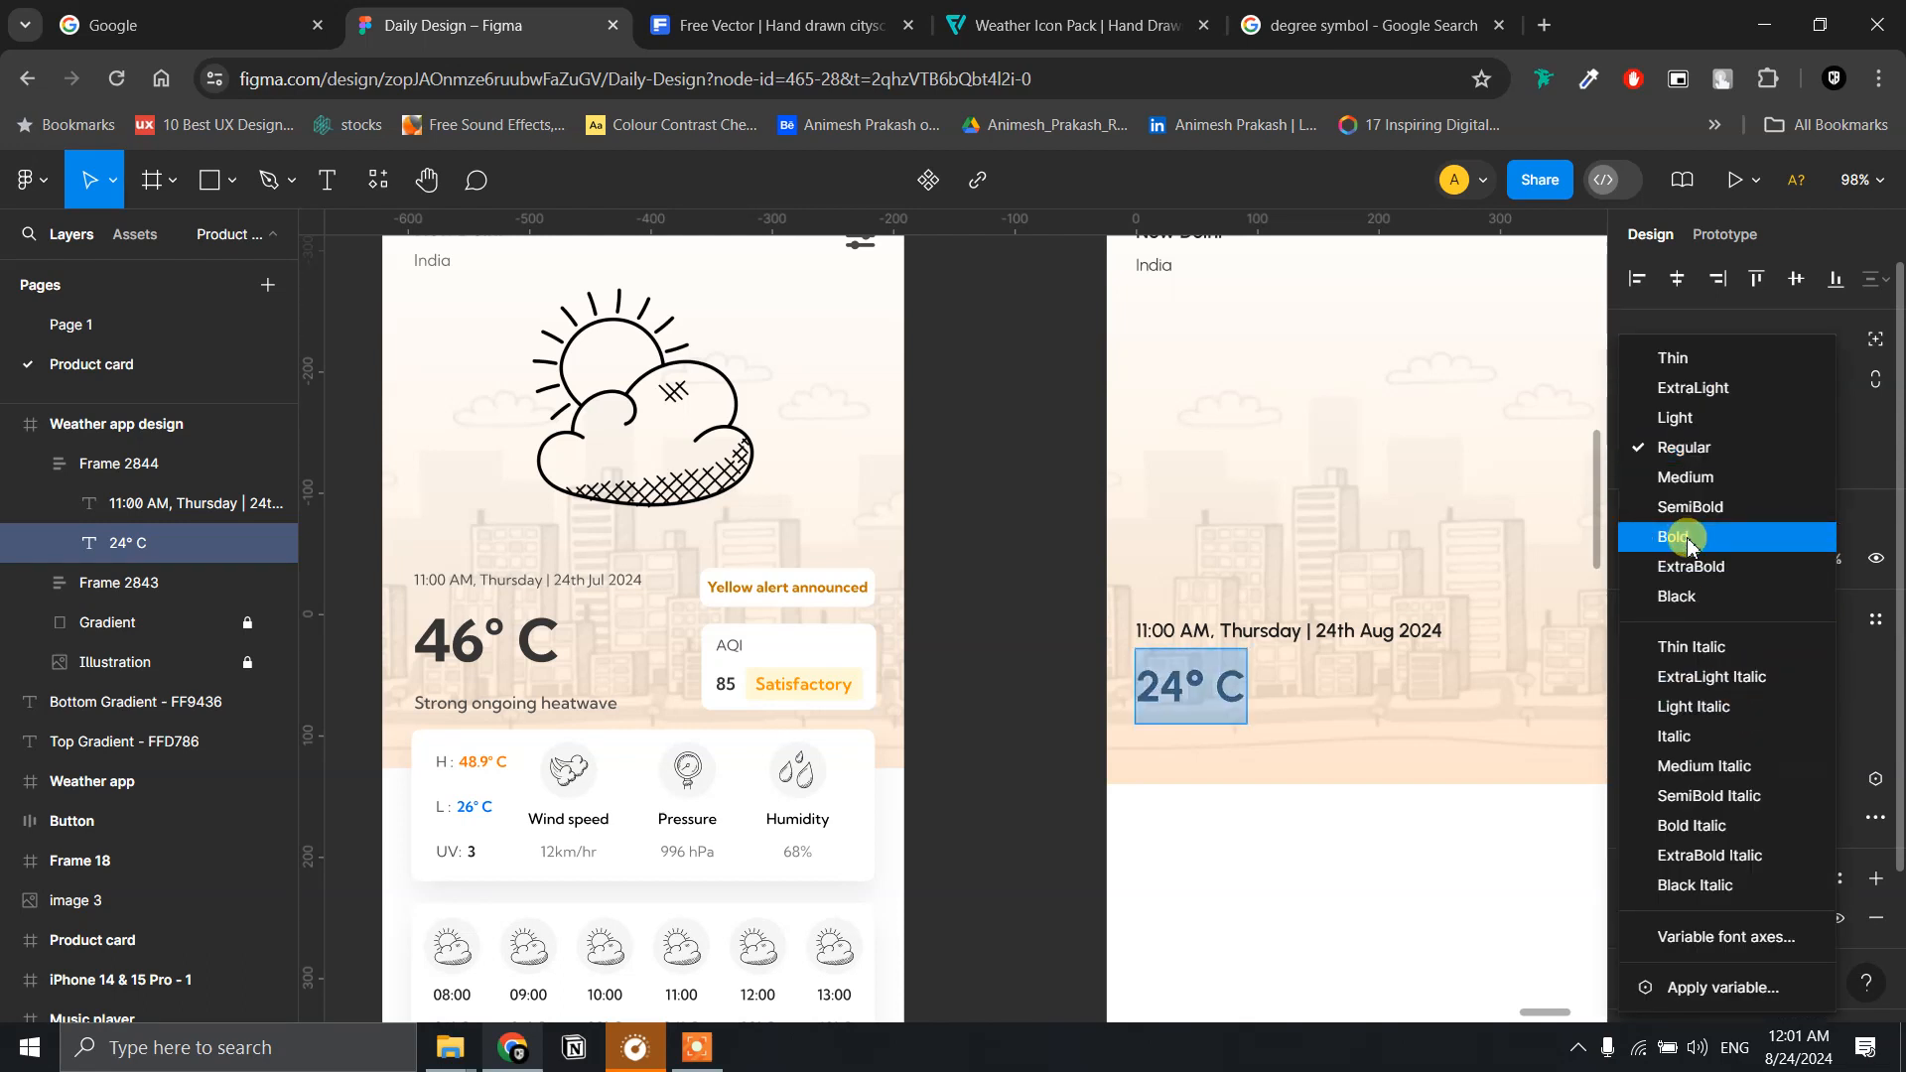
left_click(1688, 568)
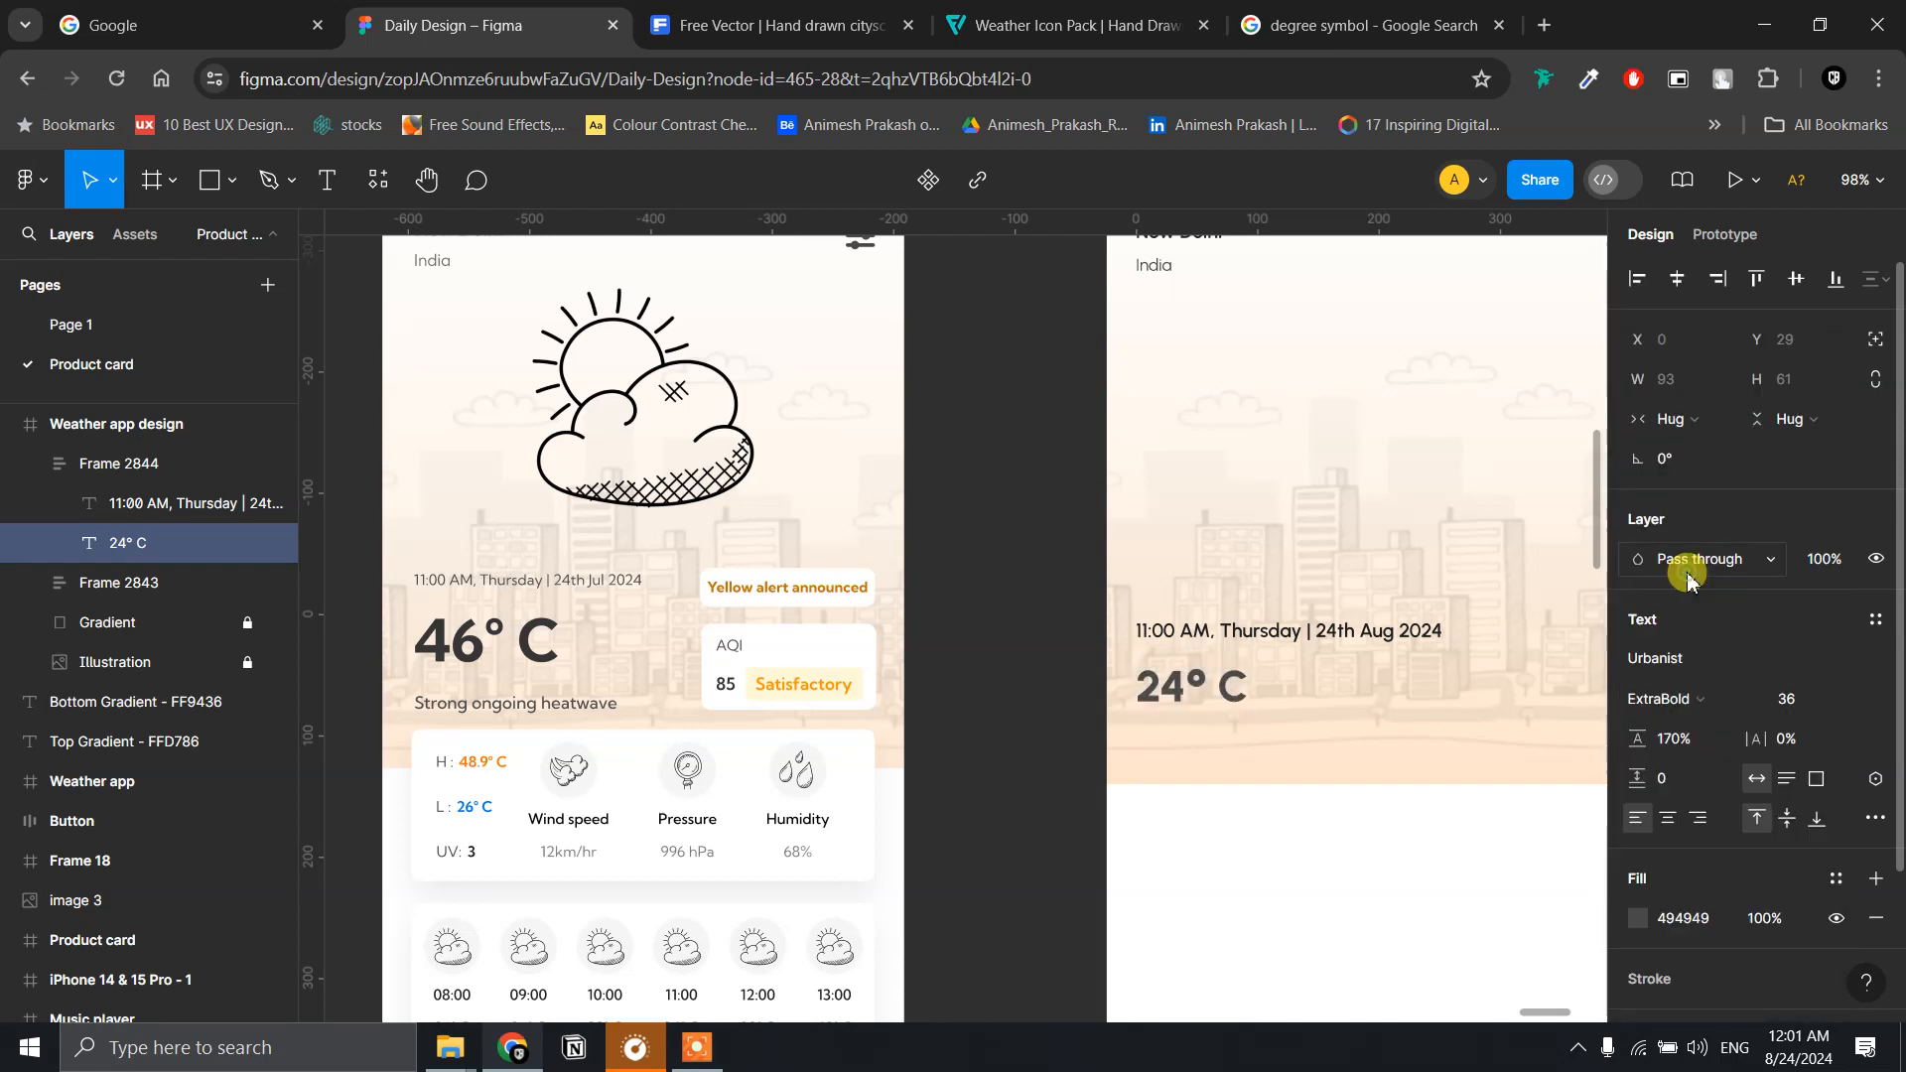
- Enlarge the 24° C text to font size 48 and deselect it
double_click(1209, 680)
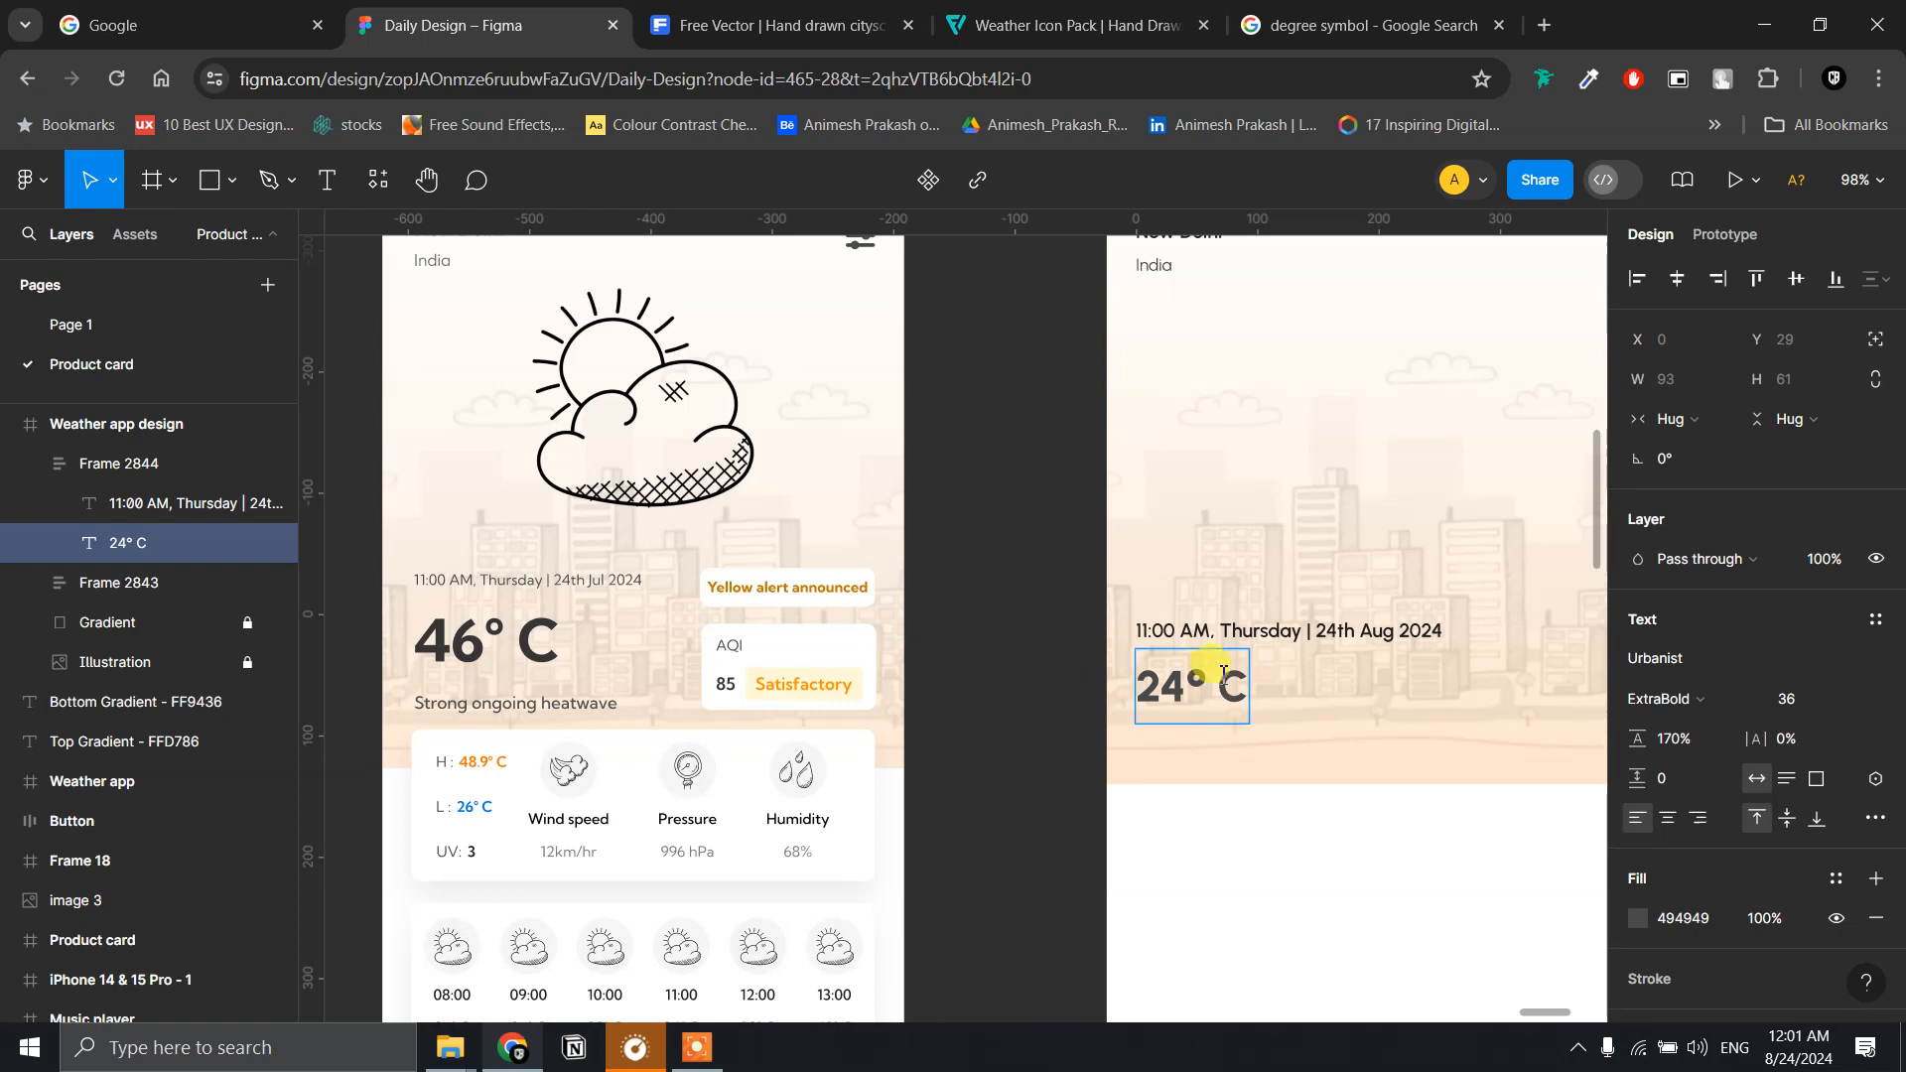
key("ctrl+a")
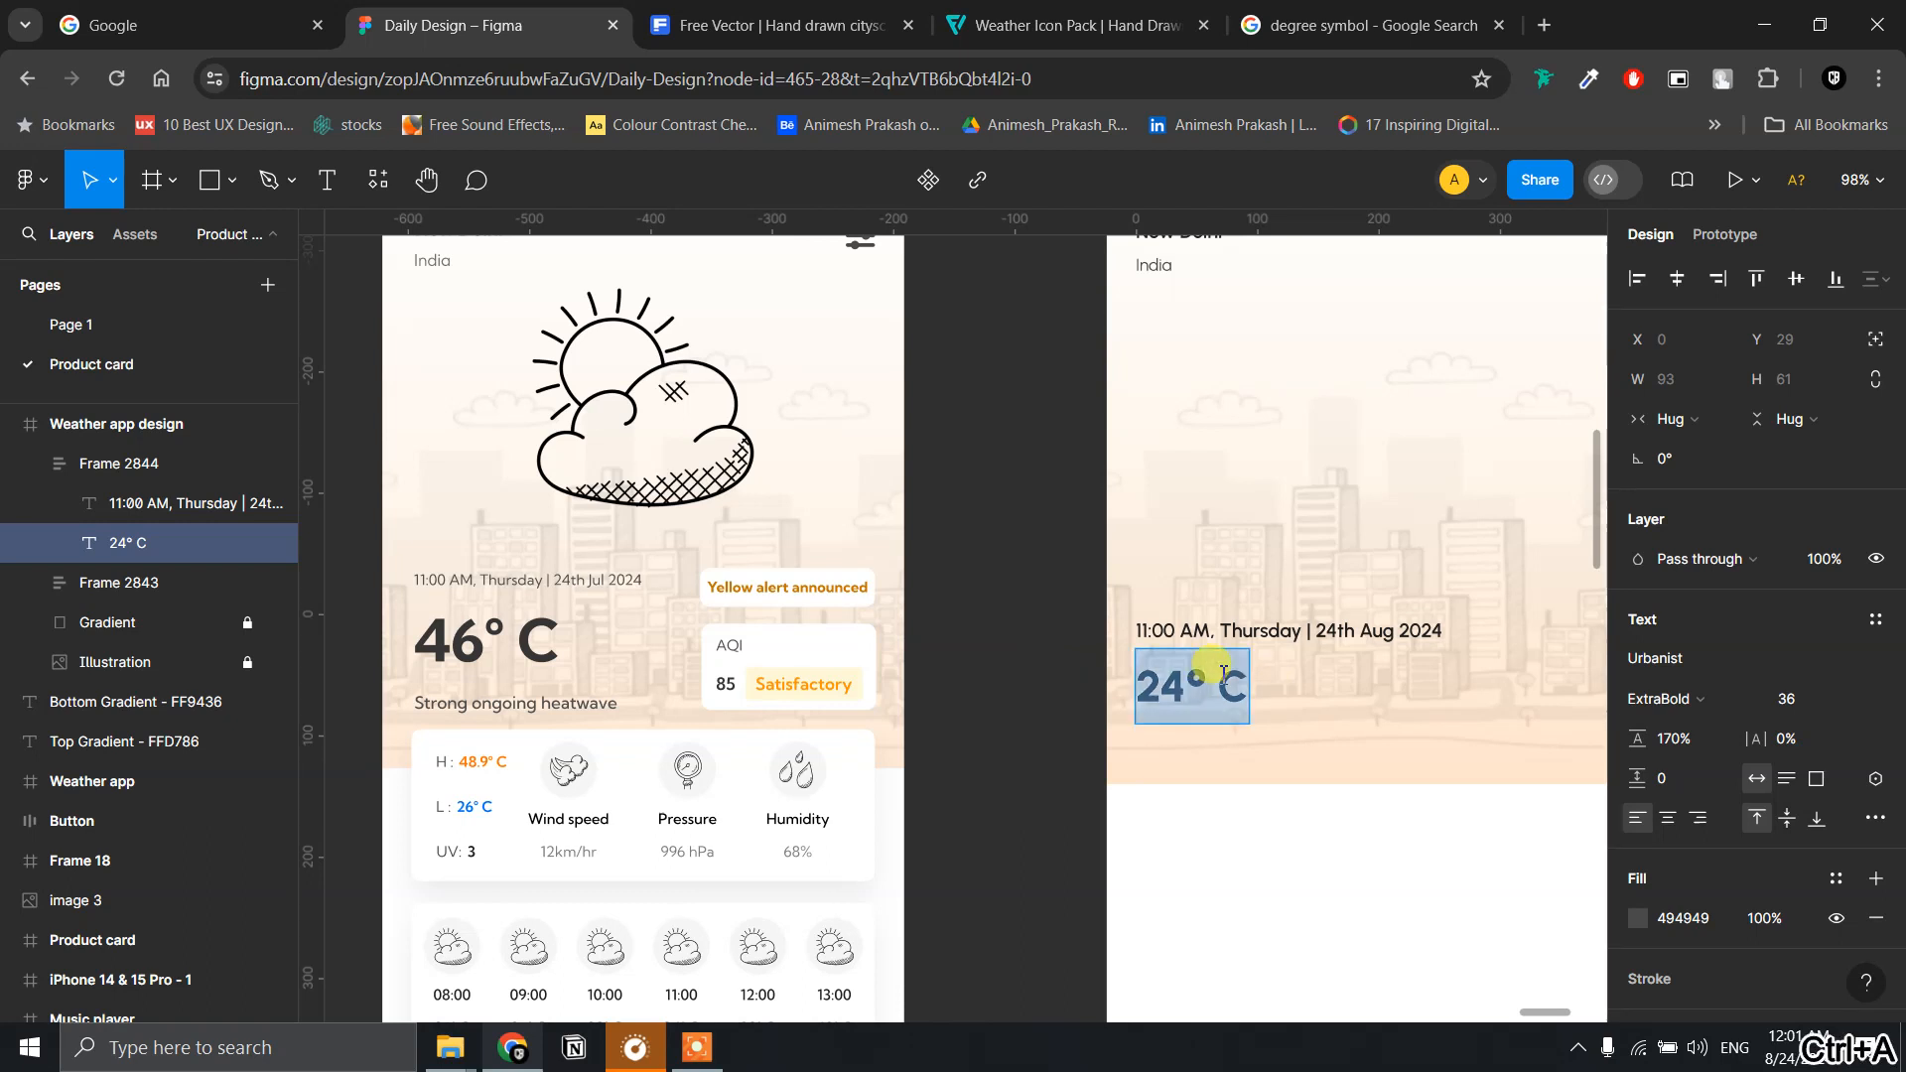
left_click(1847, 703)
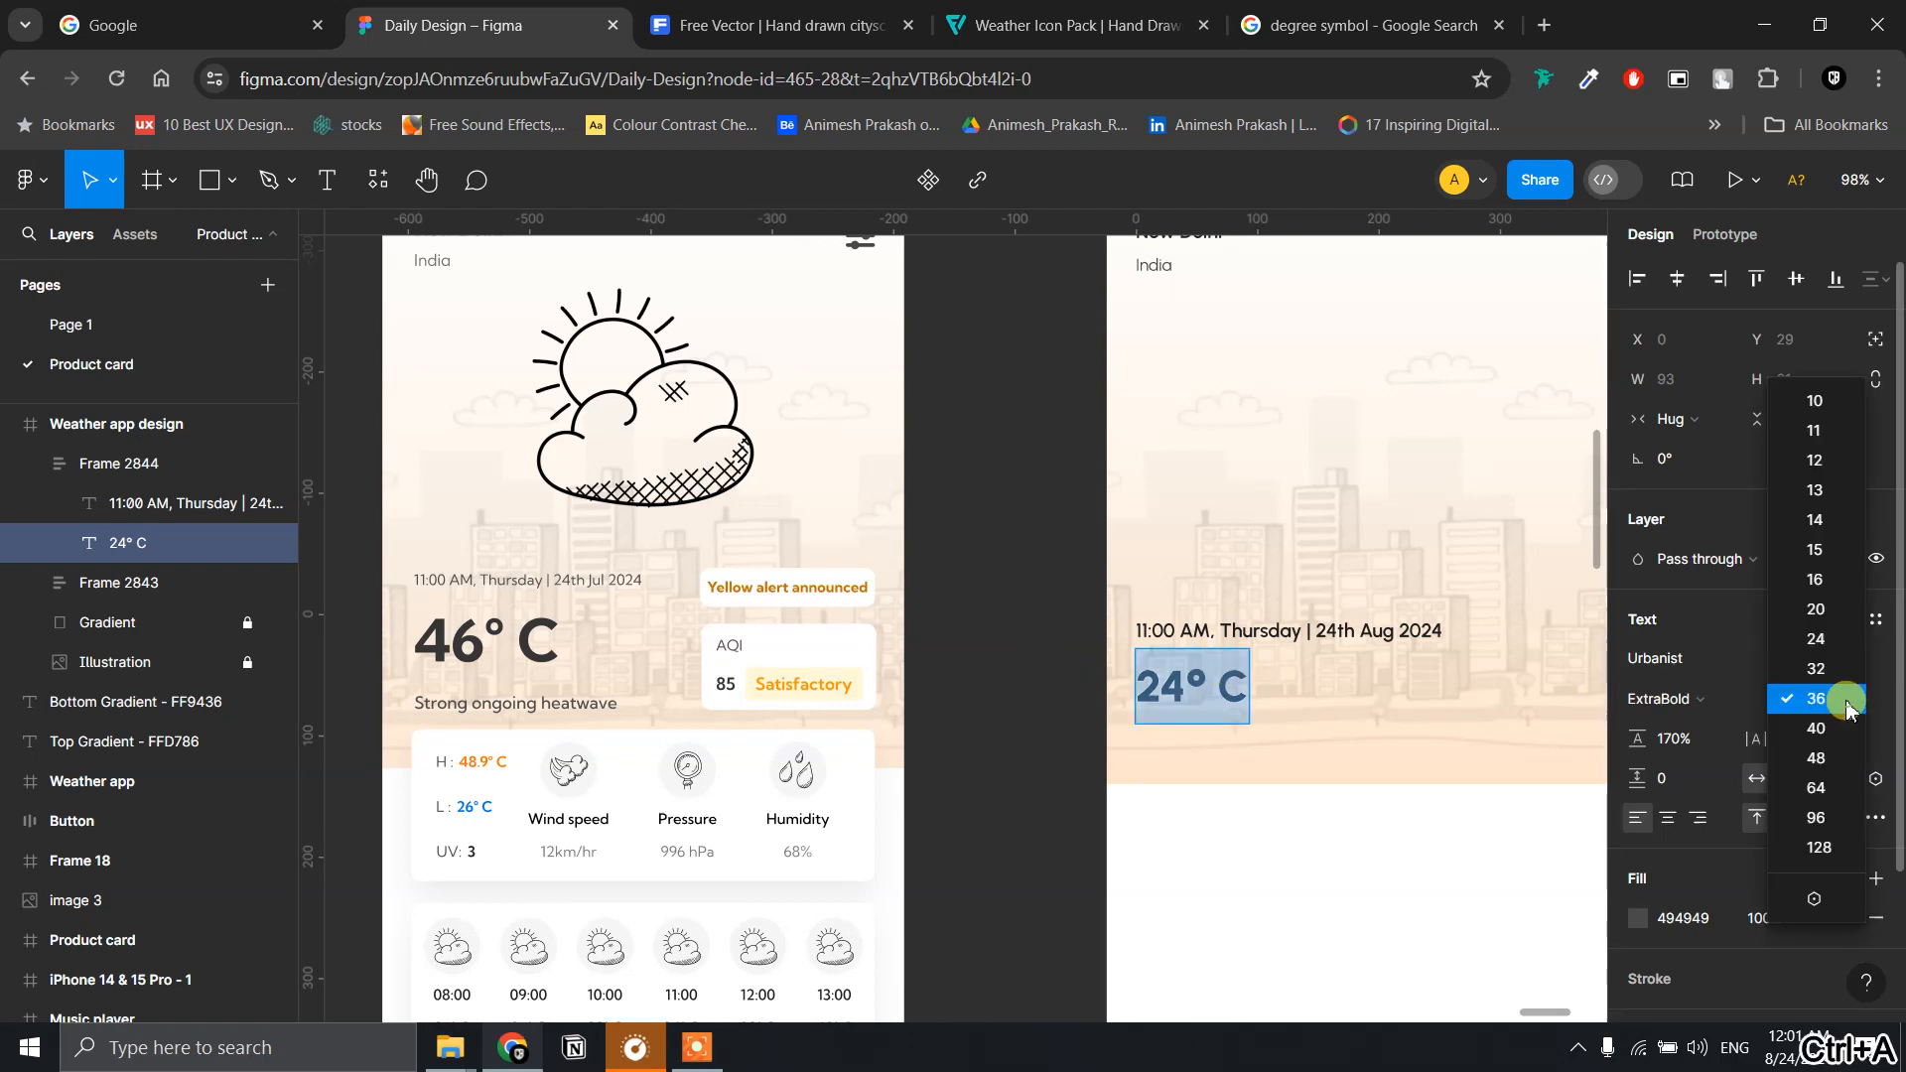
left_click(1817, 759)
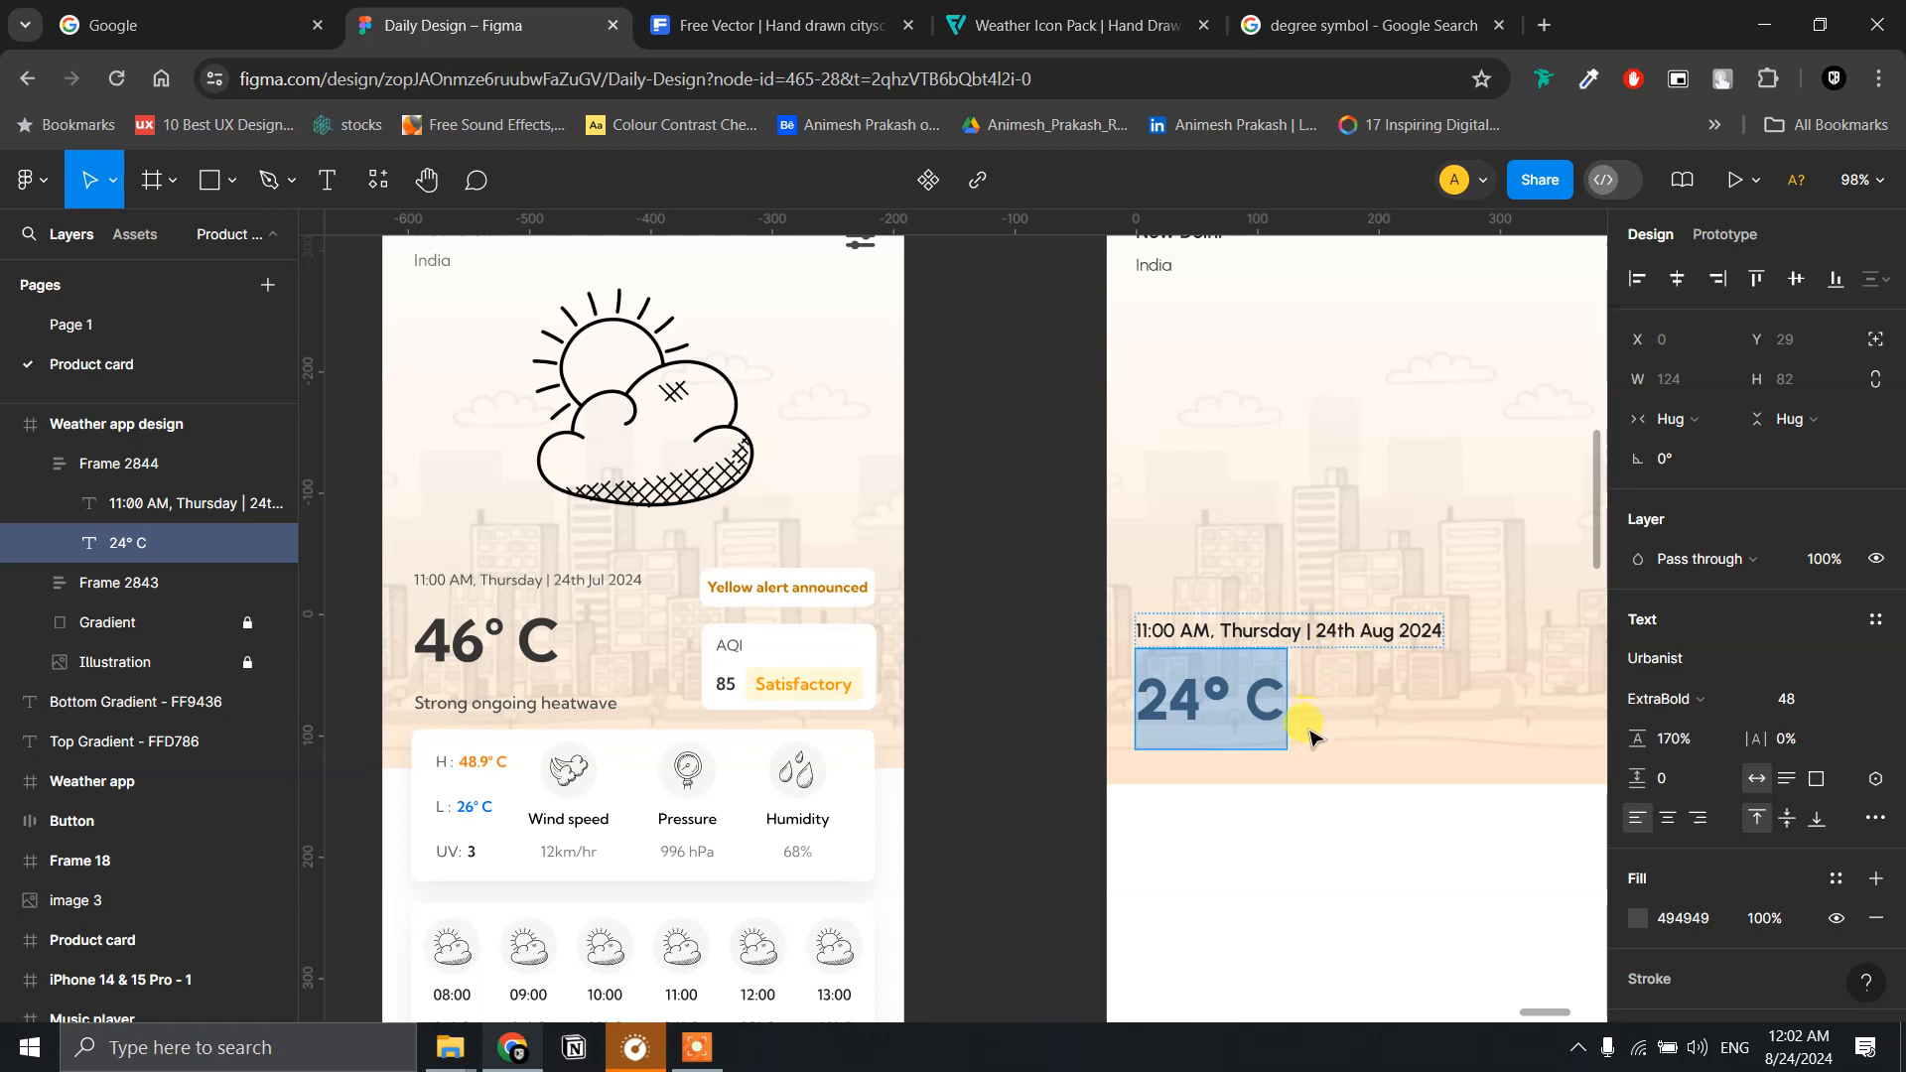
key("Escape")
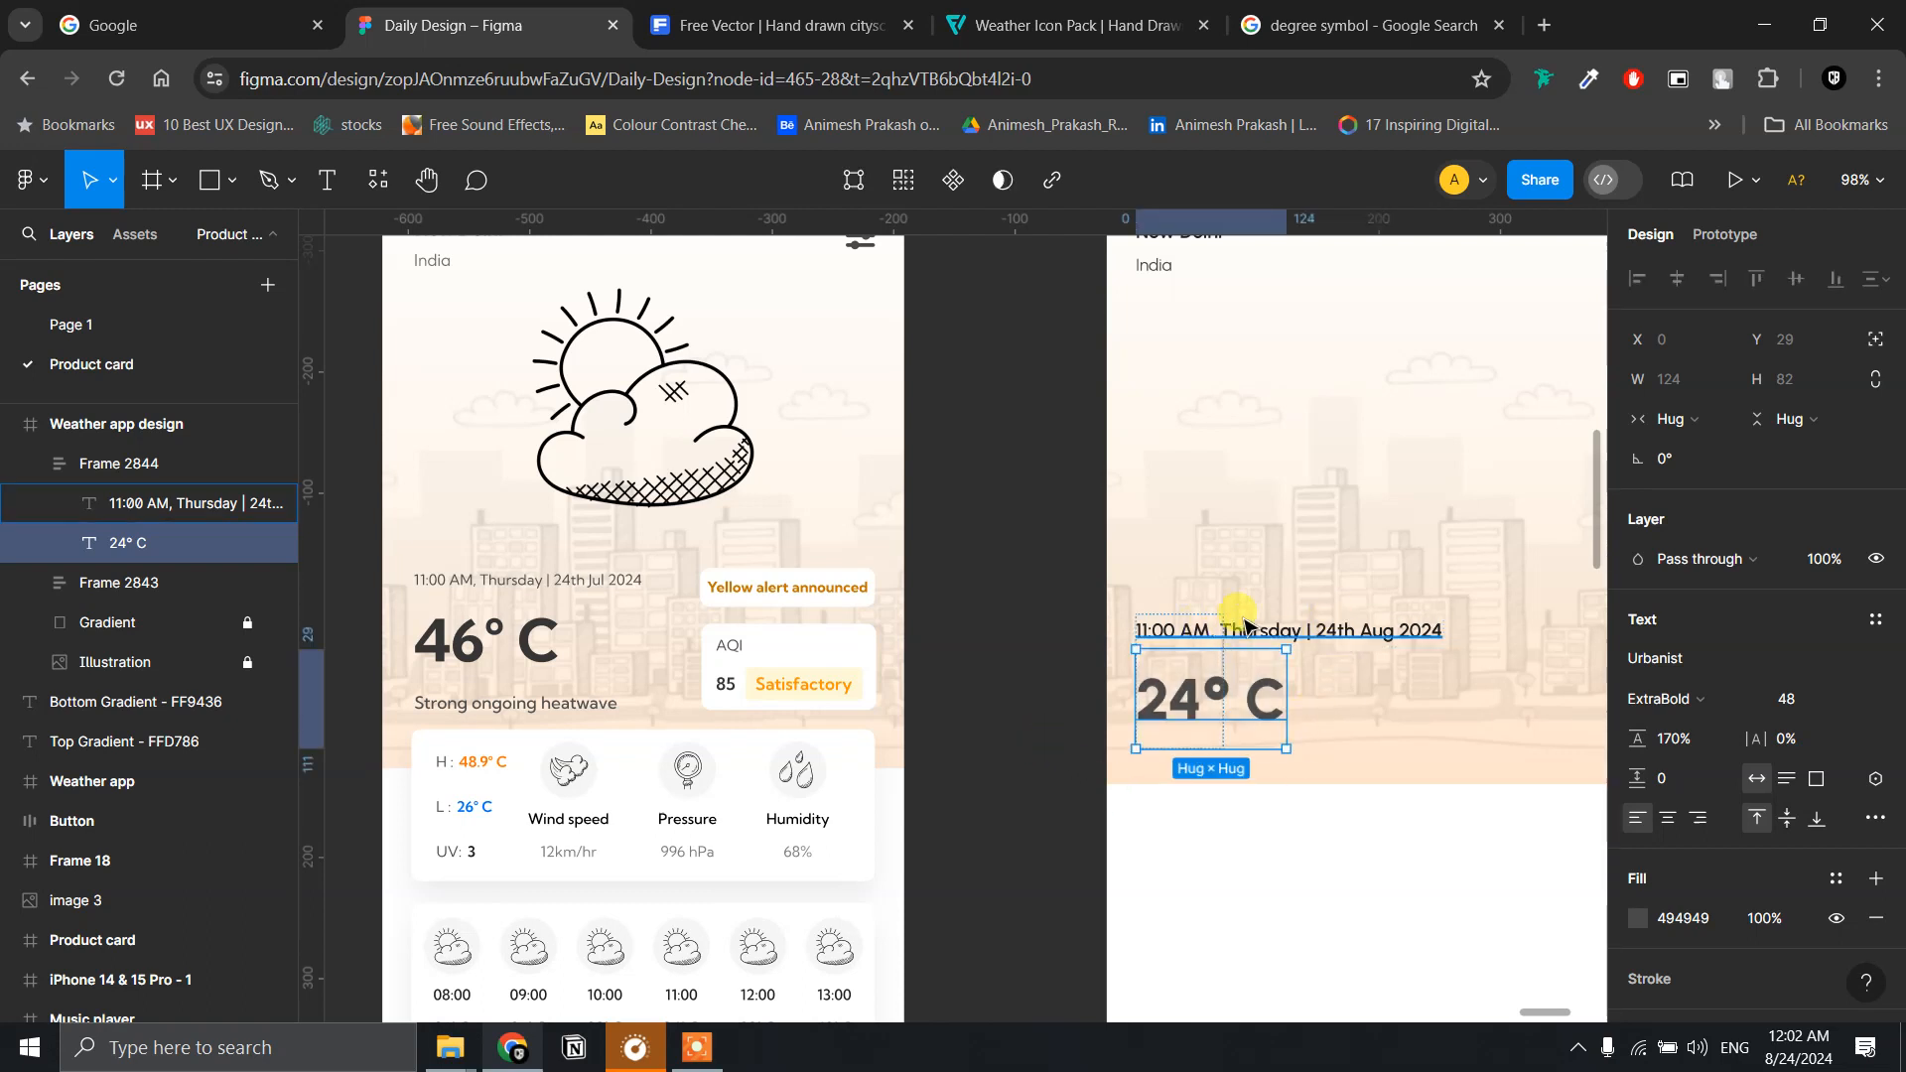
left_click(1198, 611)
left_click(1052, 671)
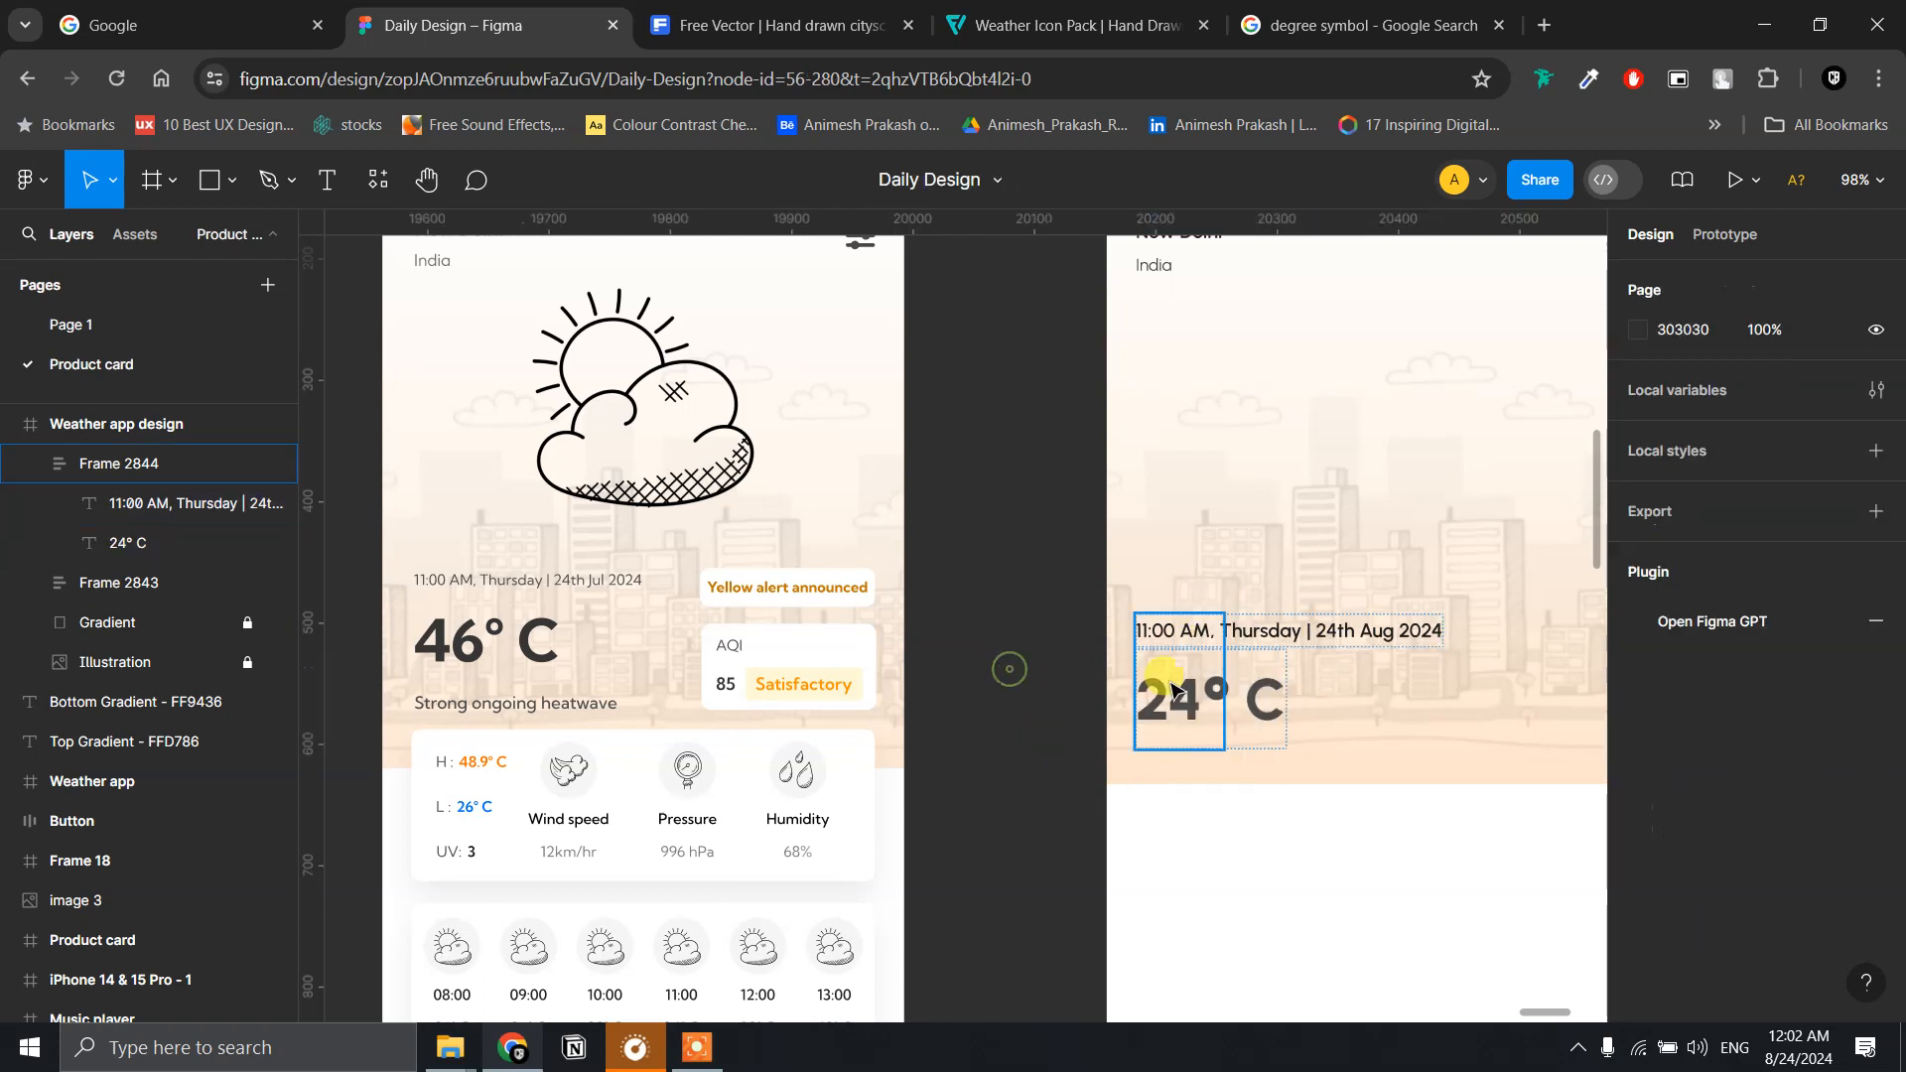
- Set the date and temperature group's width to hug contents and move the group straight up to Y 355
left_click(1174, 689)
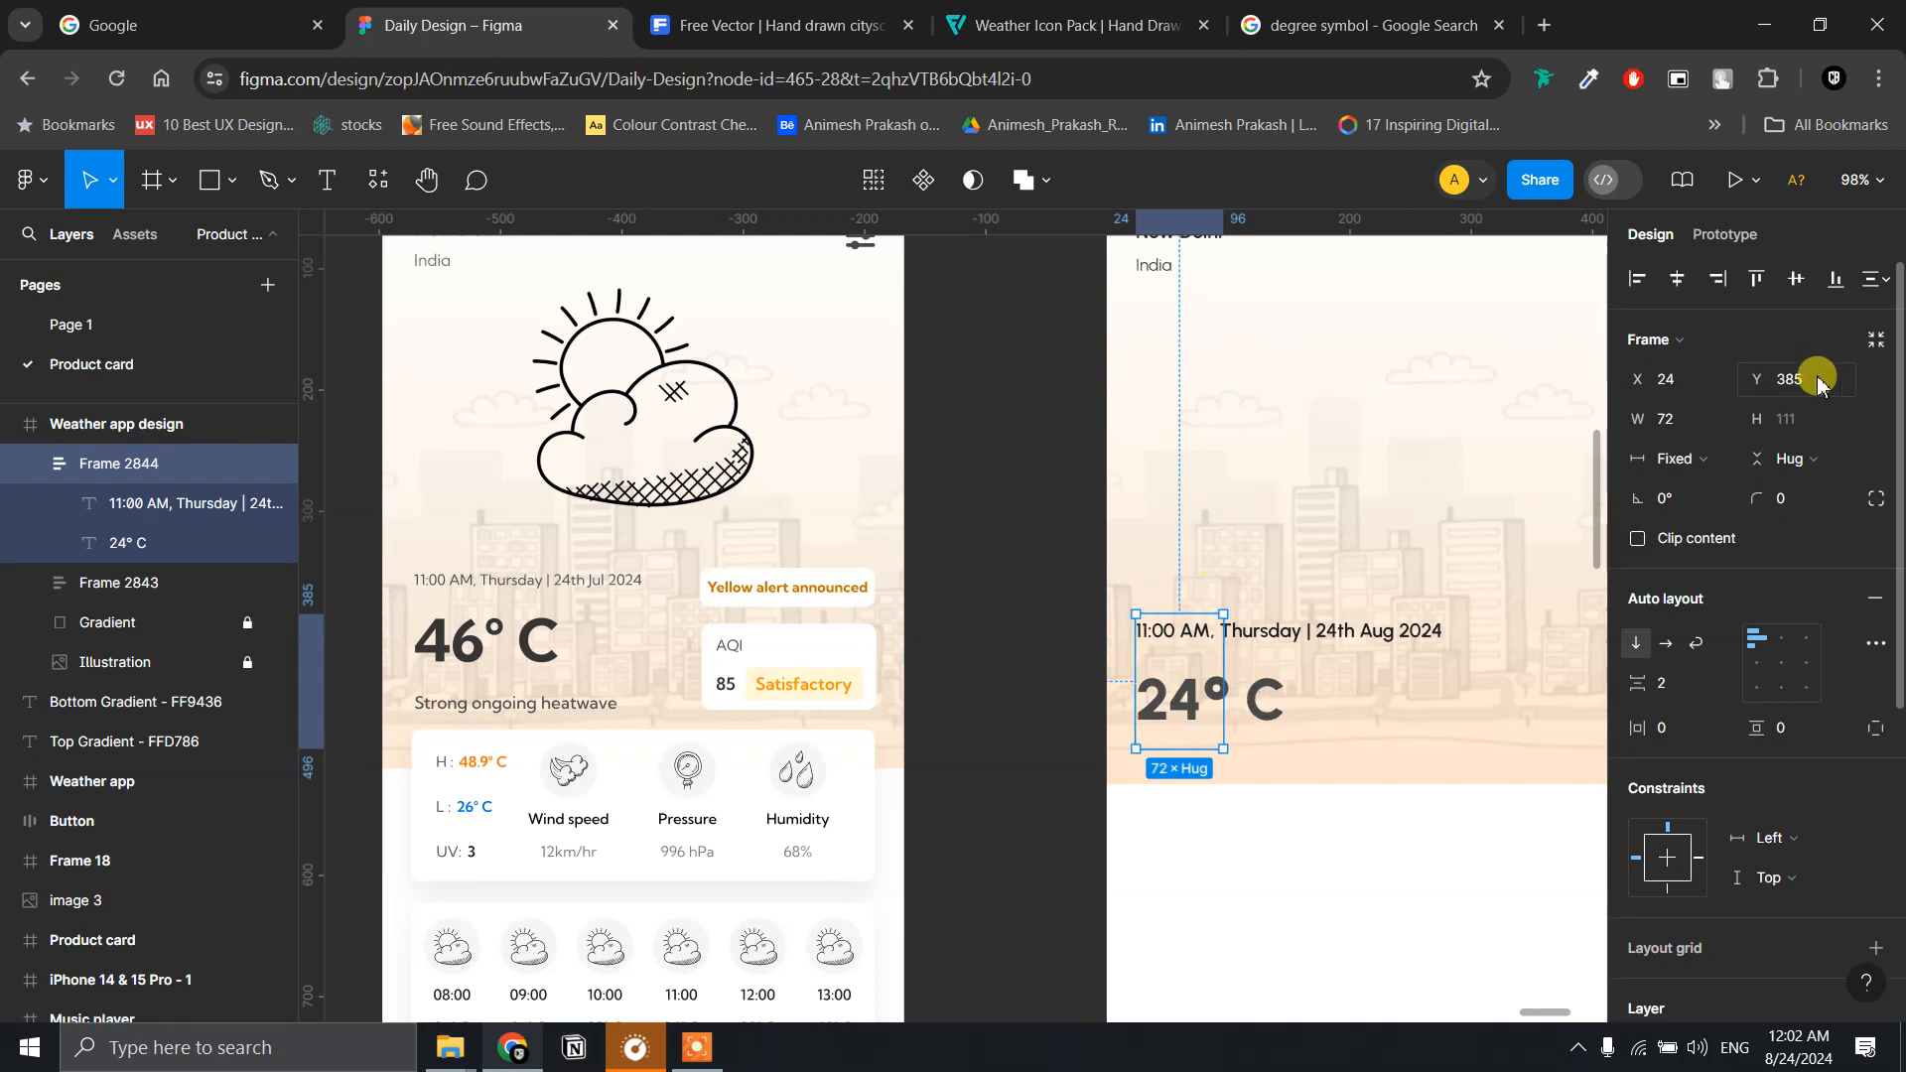
left_click(1714, 458)
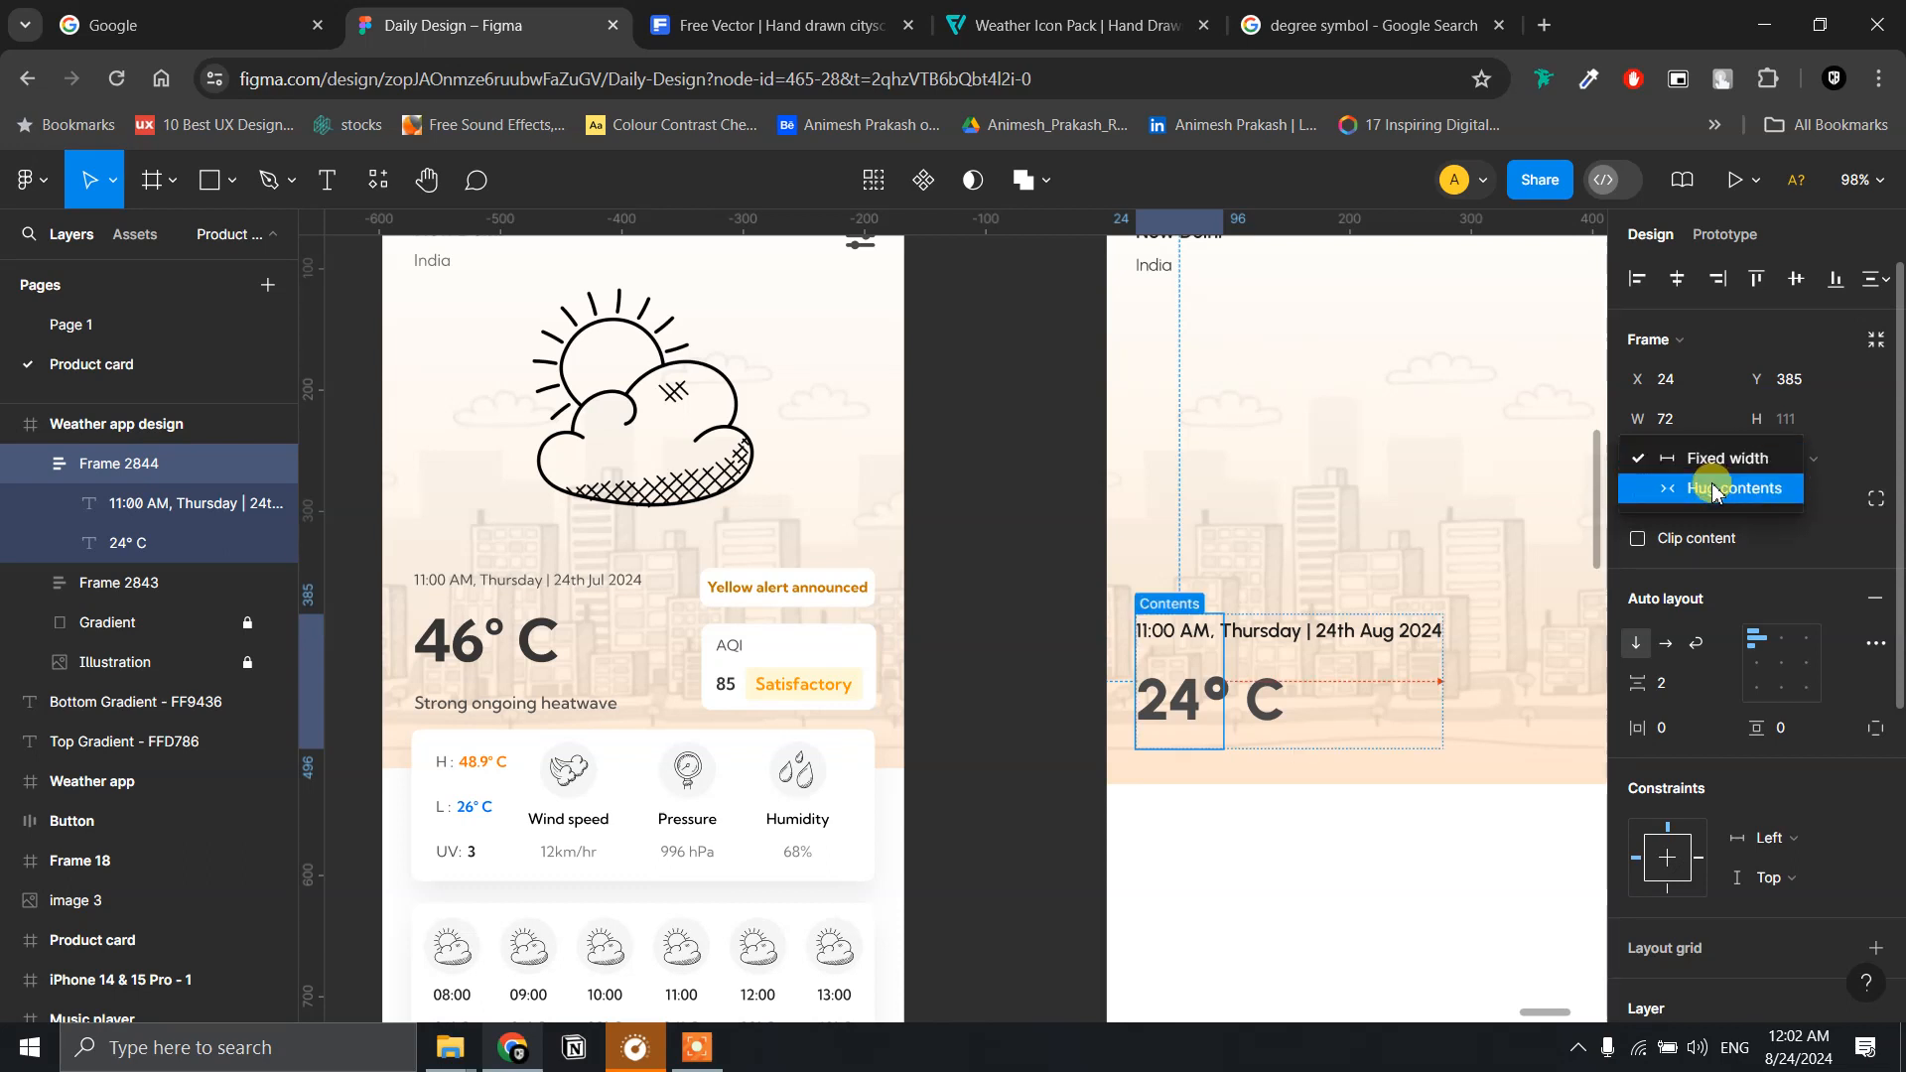
left_click(1727, 488)
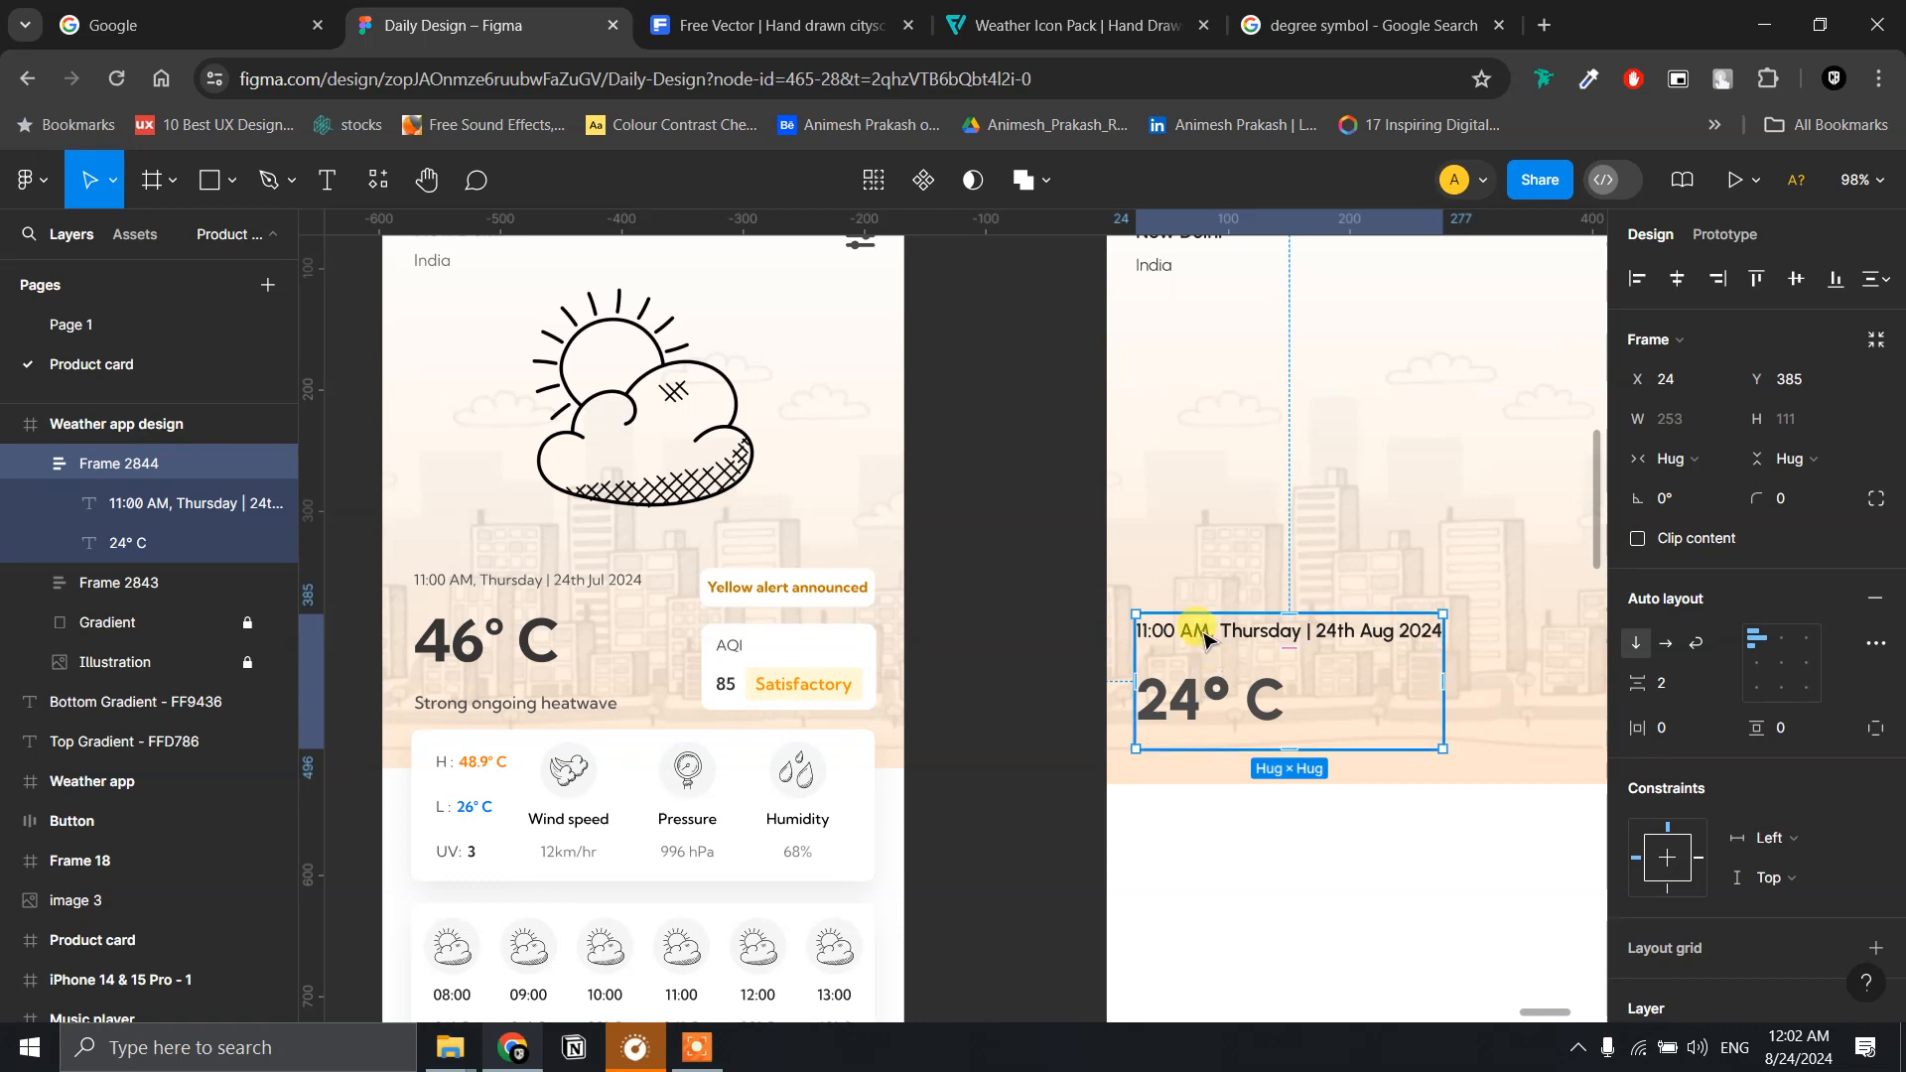
left_click_drag(1204, 635, 1204, 599)
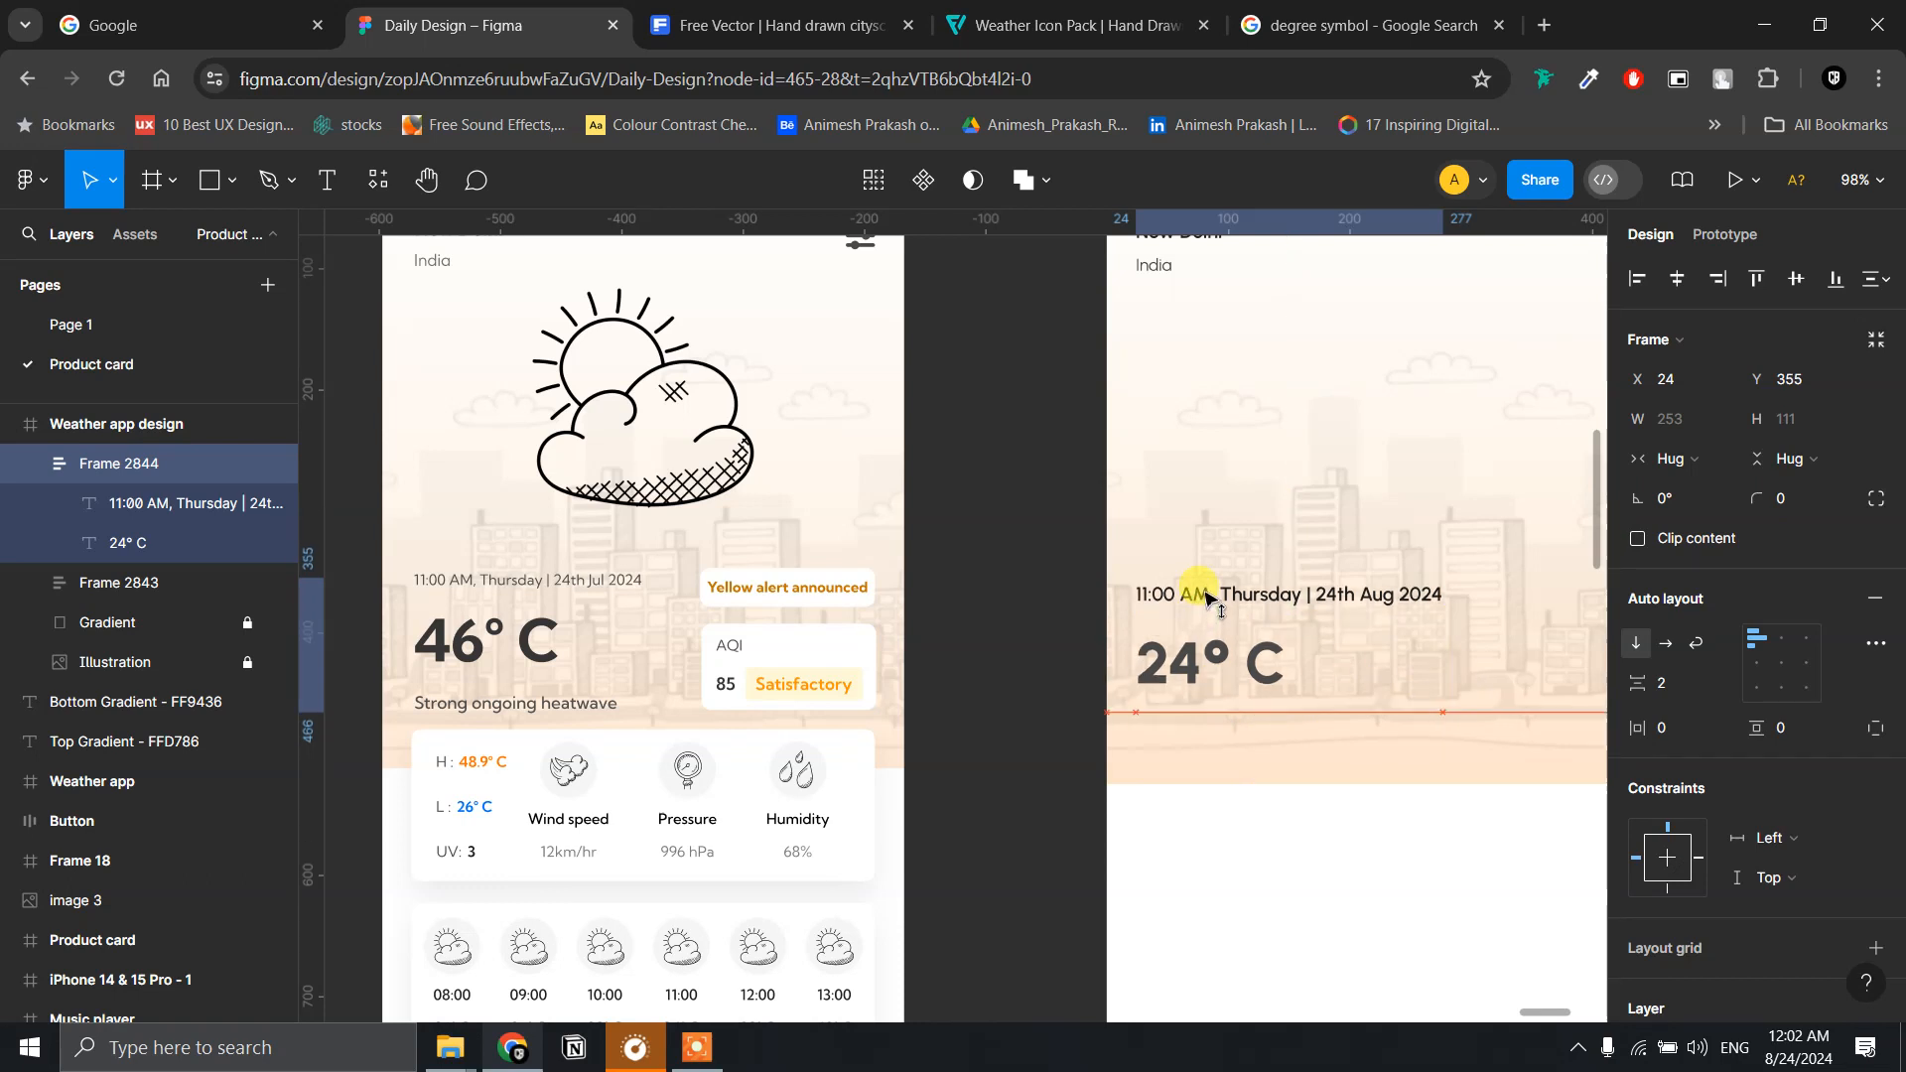
- Duplicate the 24° C text below itself and replace the copy's wording with "Thunderstorm with stroin"
double_click(1265, 671)
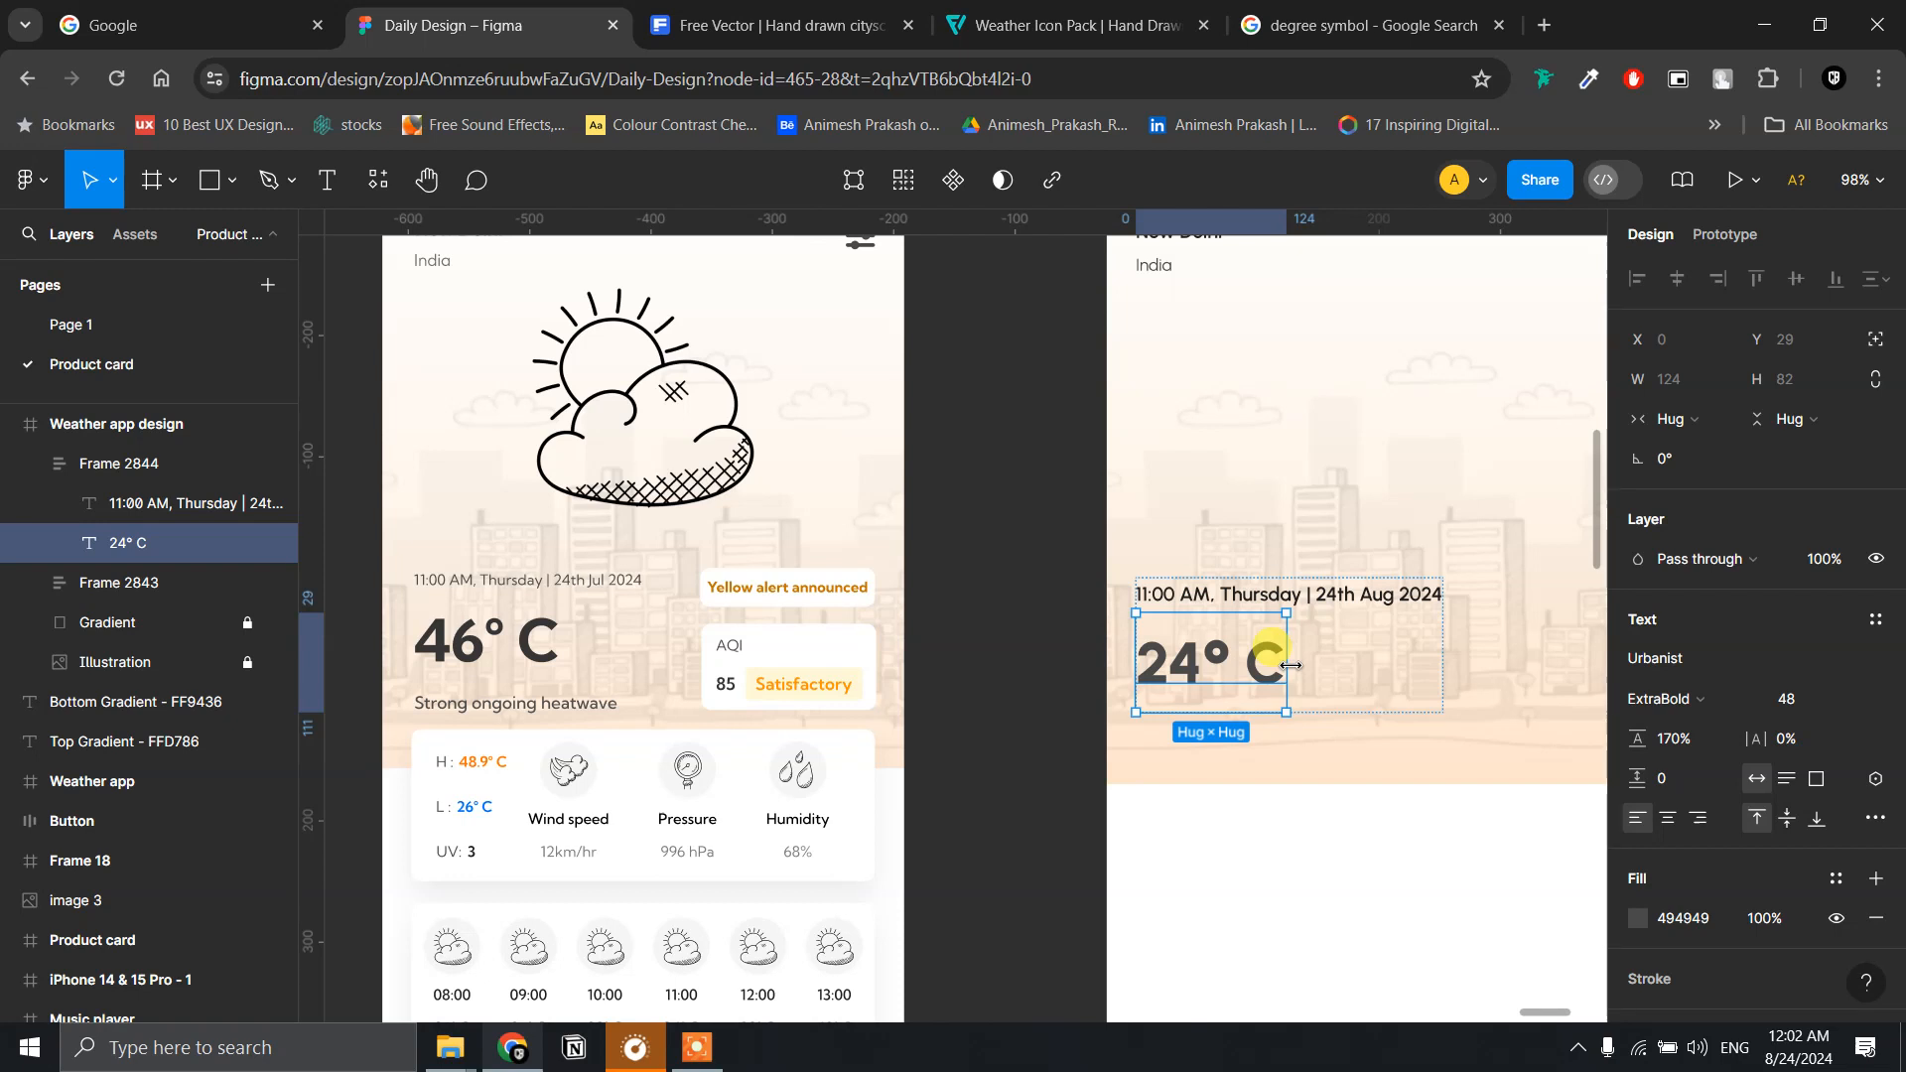
key("ctrl+d")
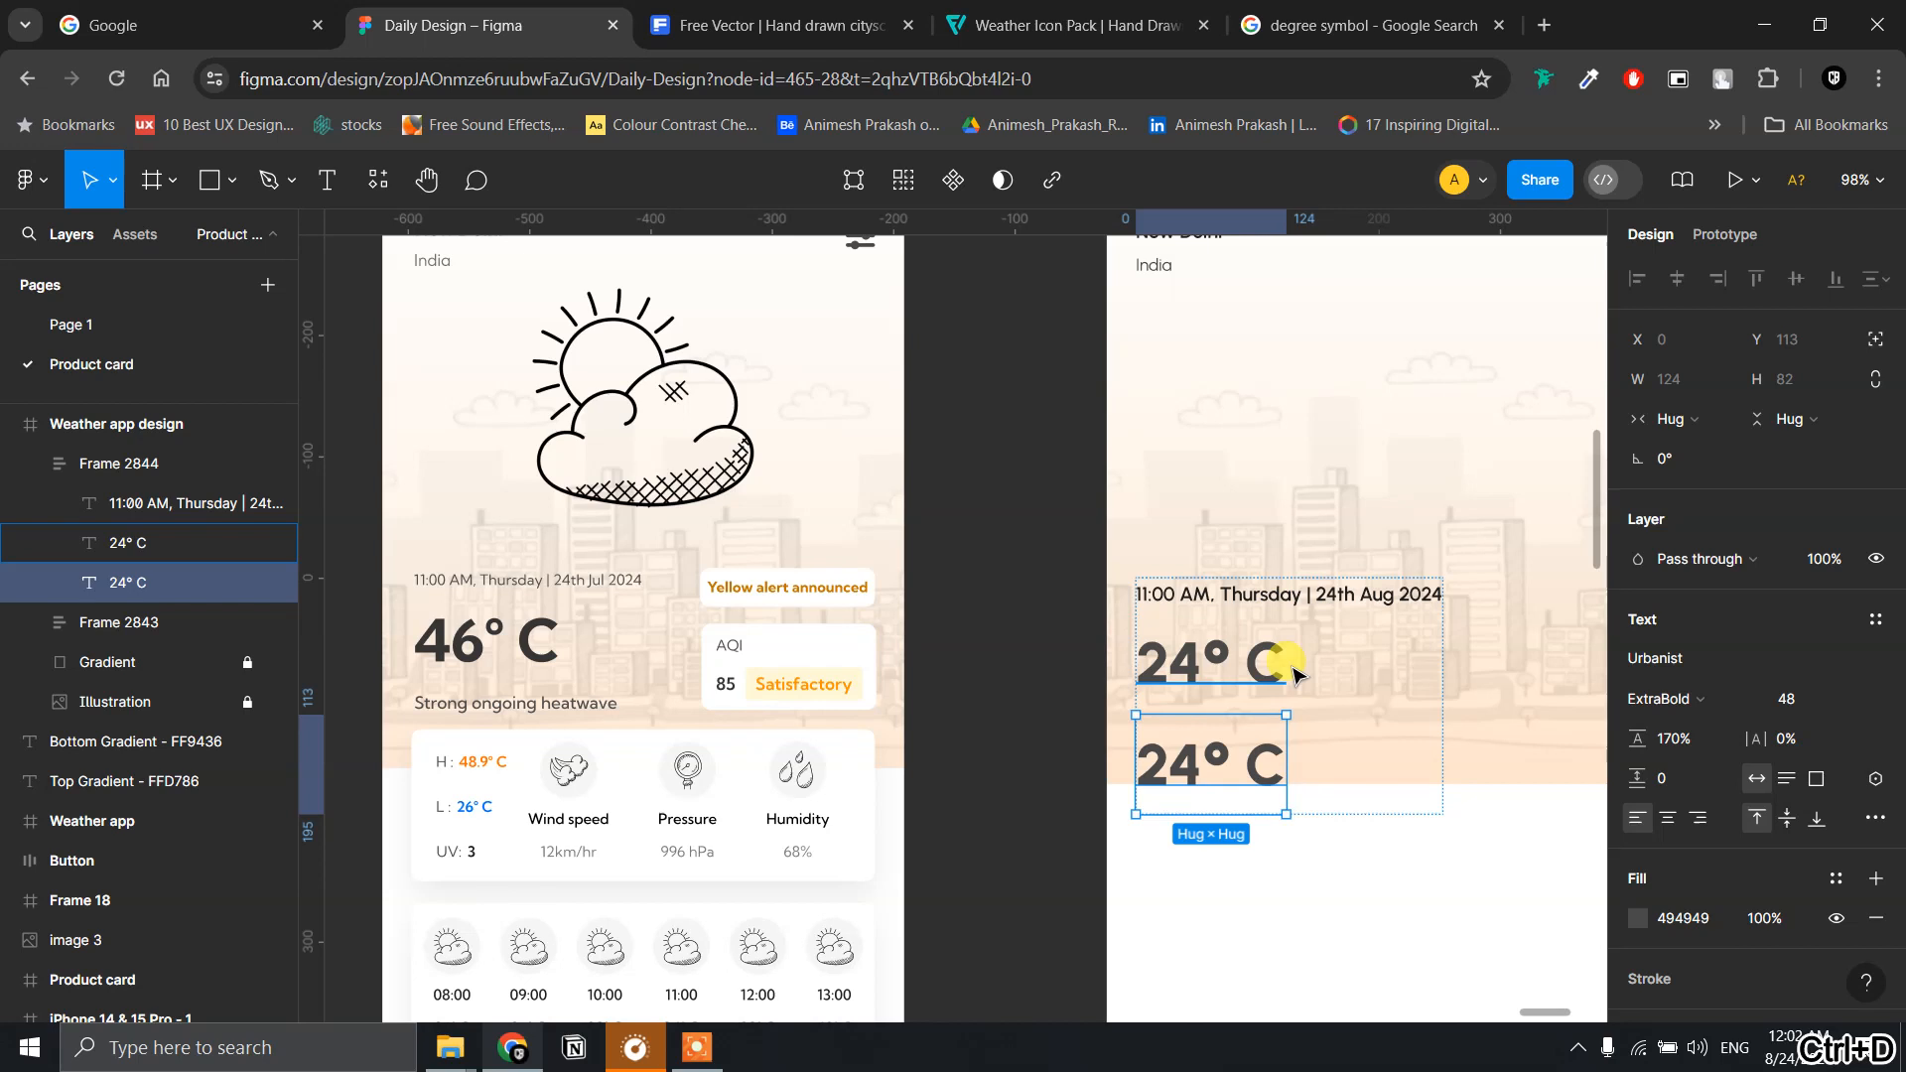
double_click(1249, 760)
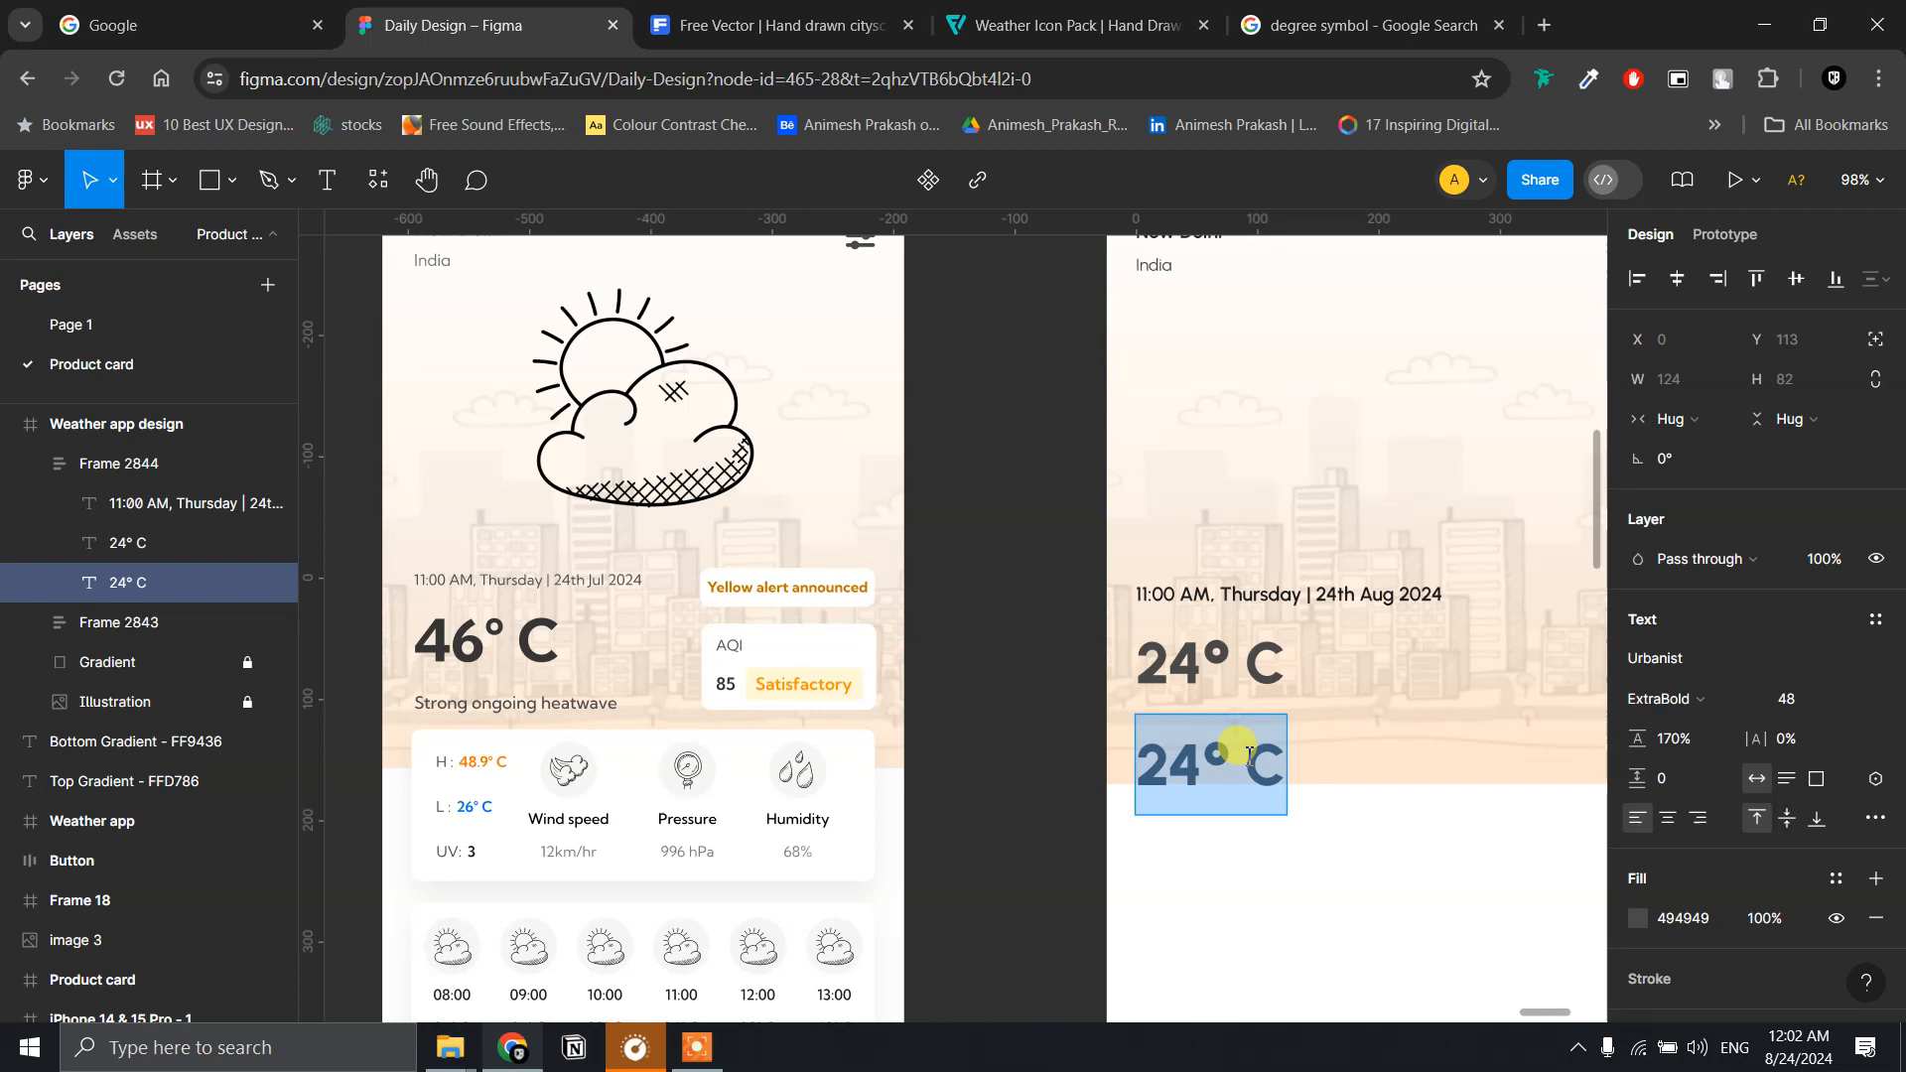
type("Thunderstorm")
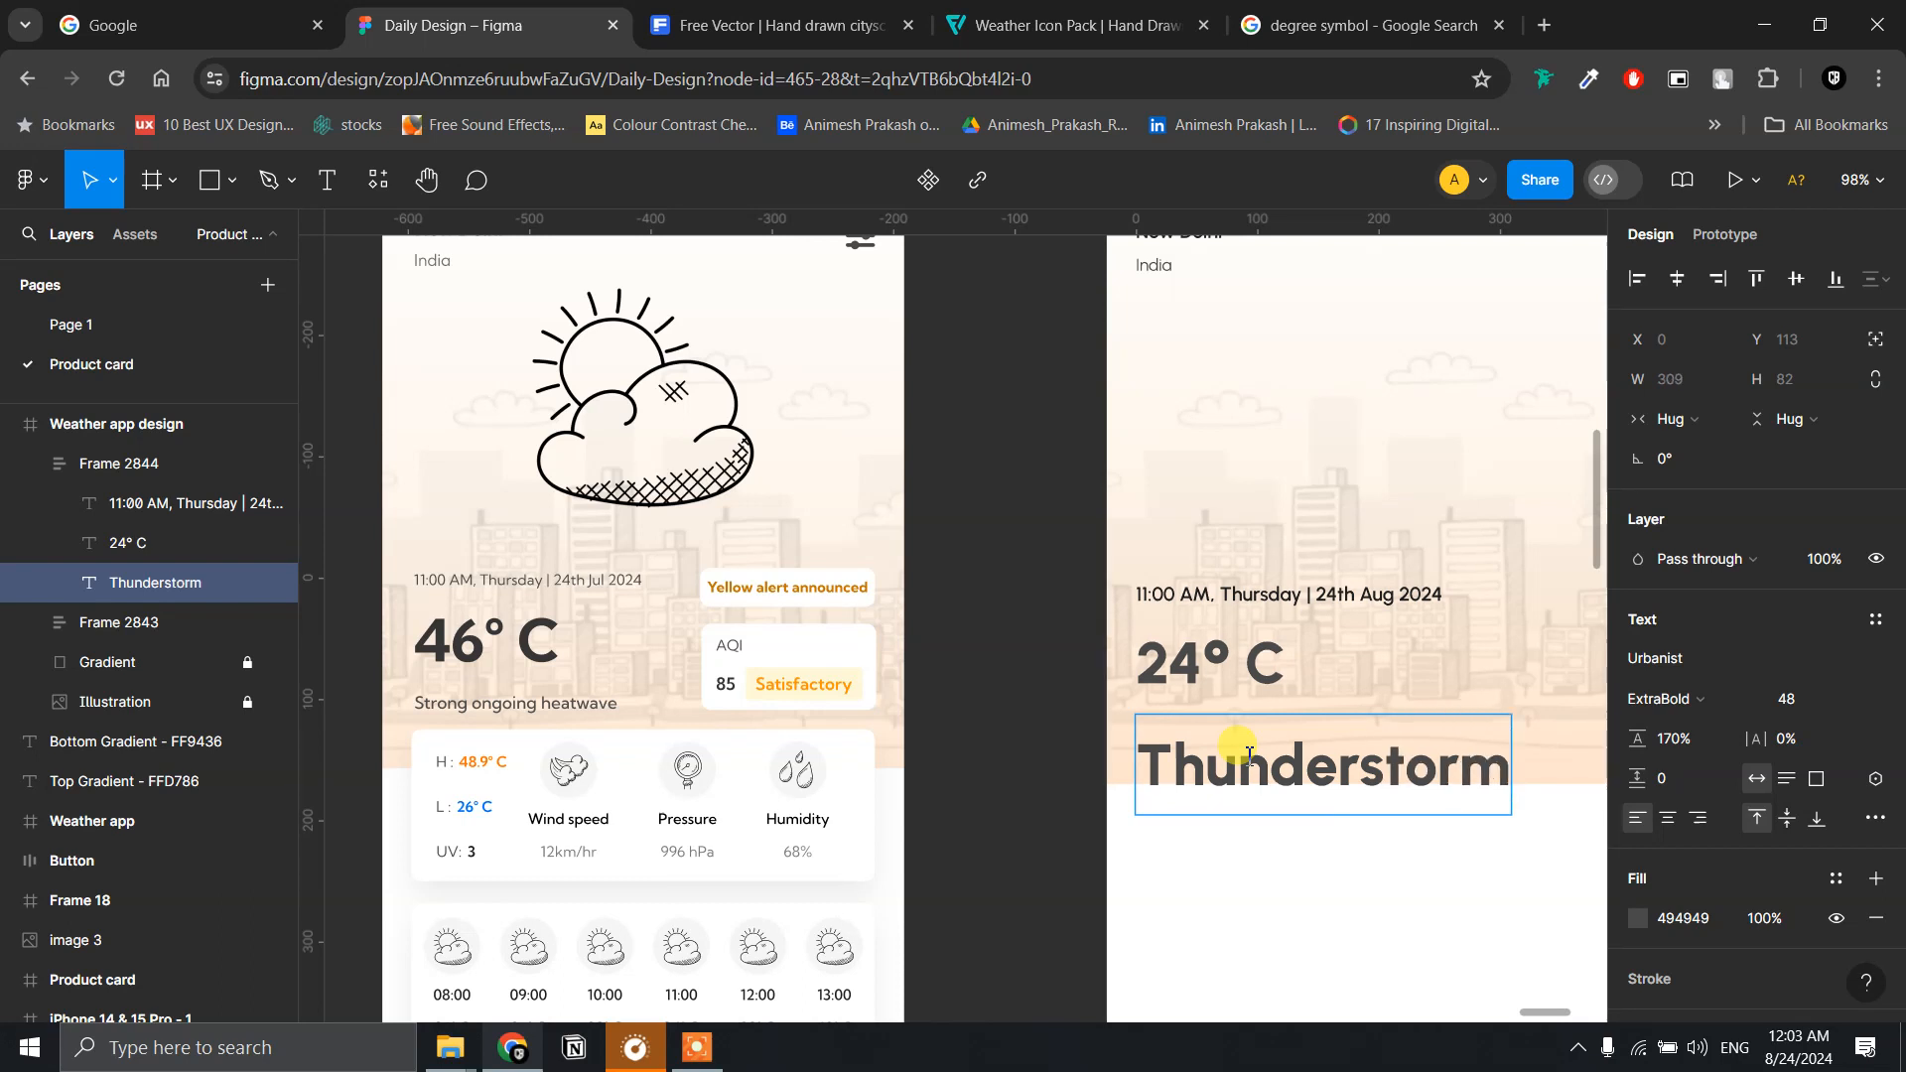
type(" at")
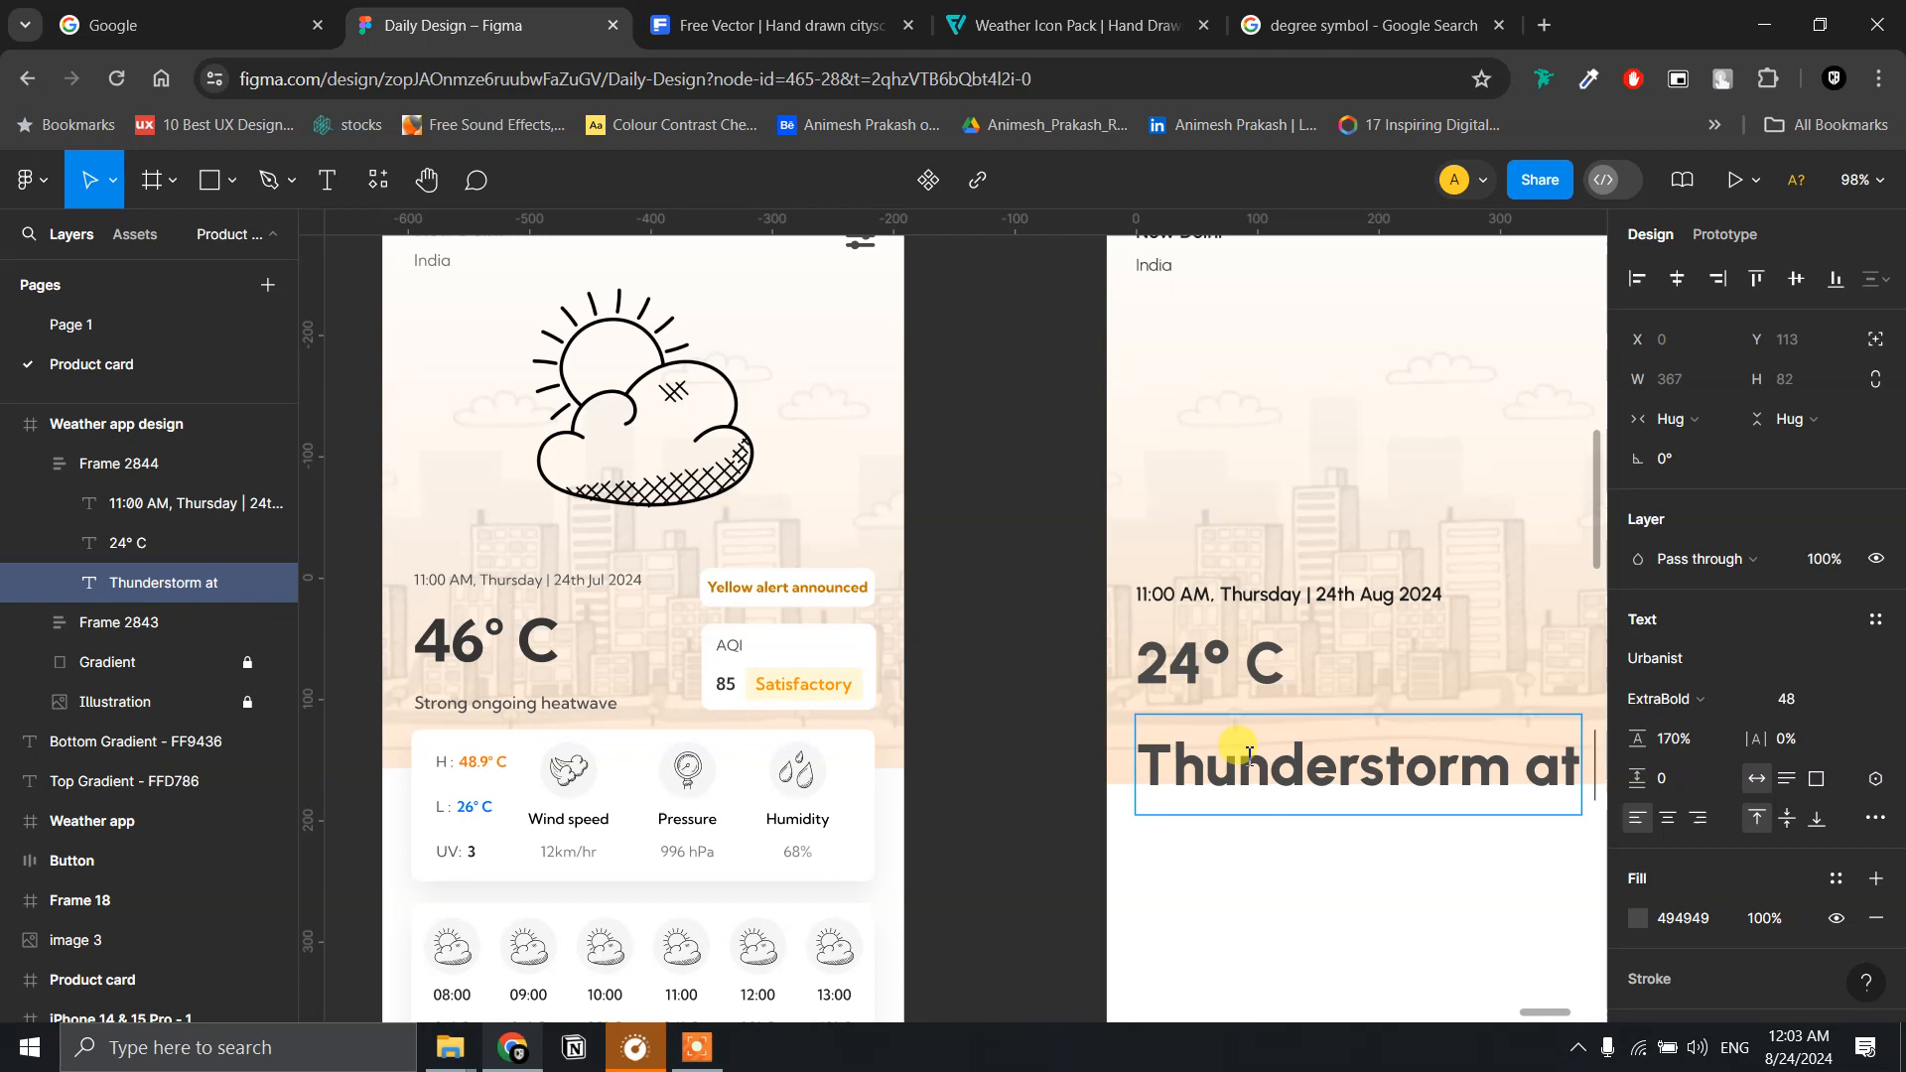
key("BackSpace")
key("BackSpace")
key("BackSpace")
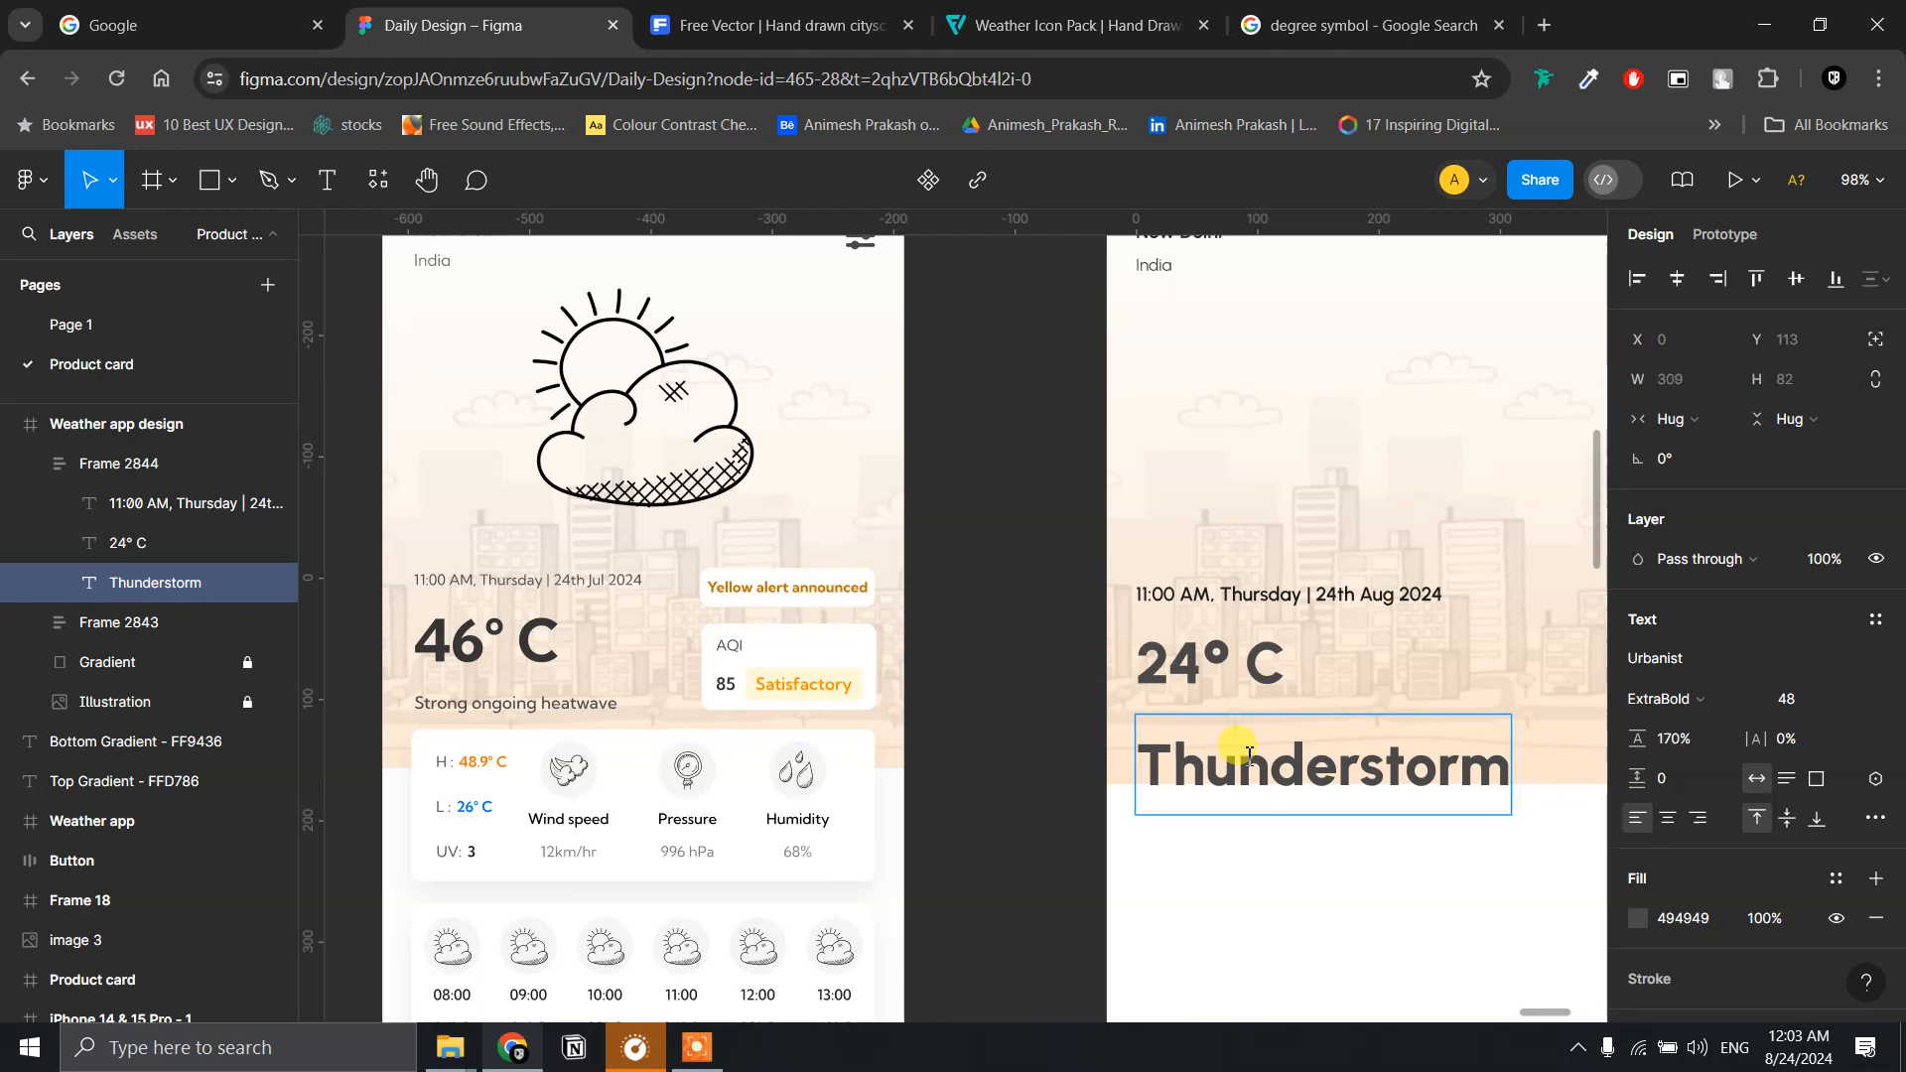
type("with")
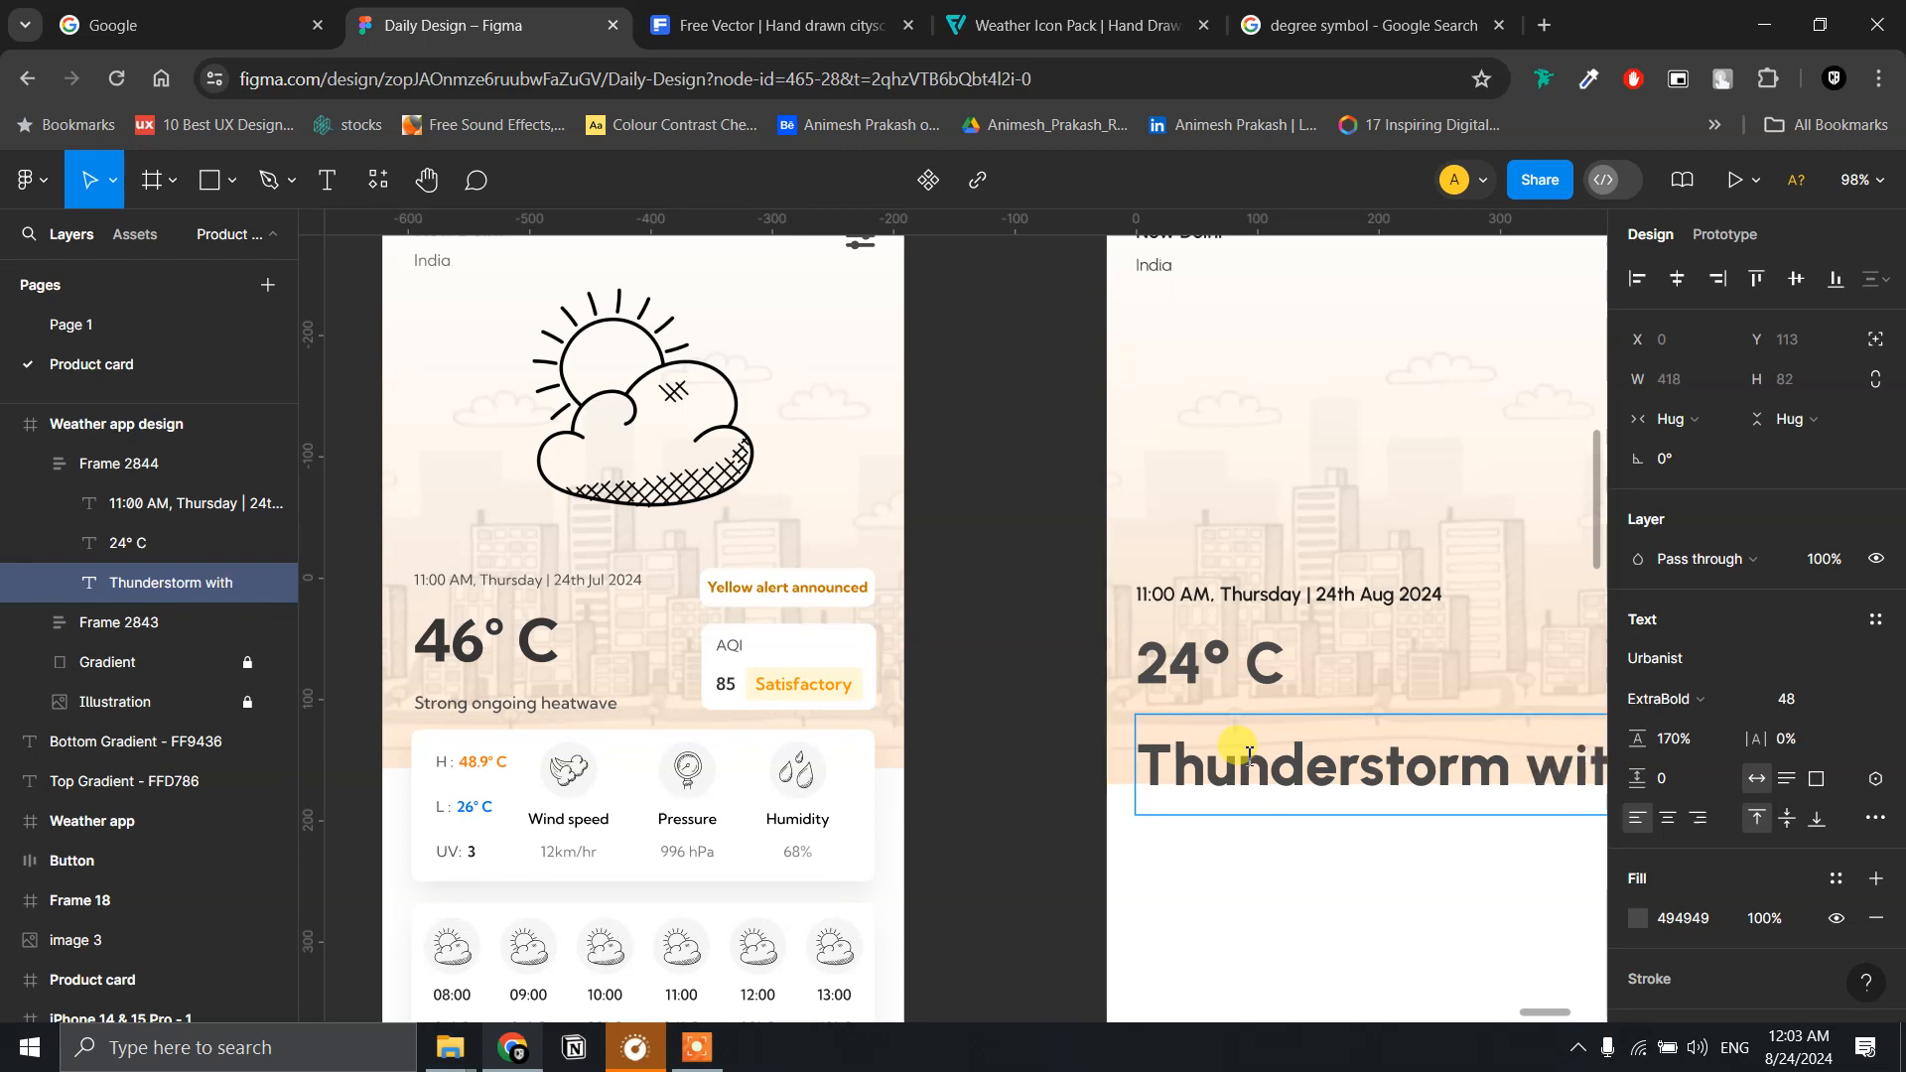
type(" stroin")
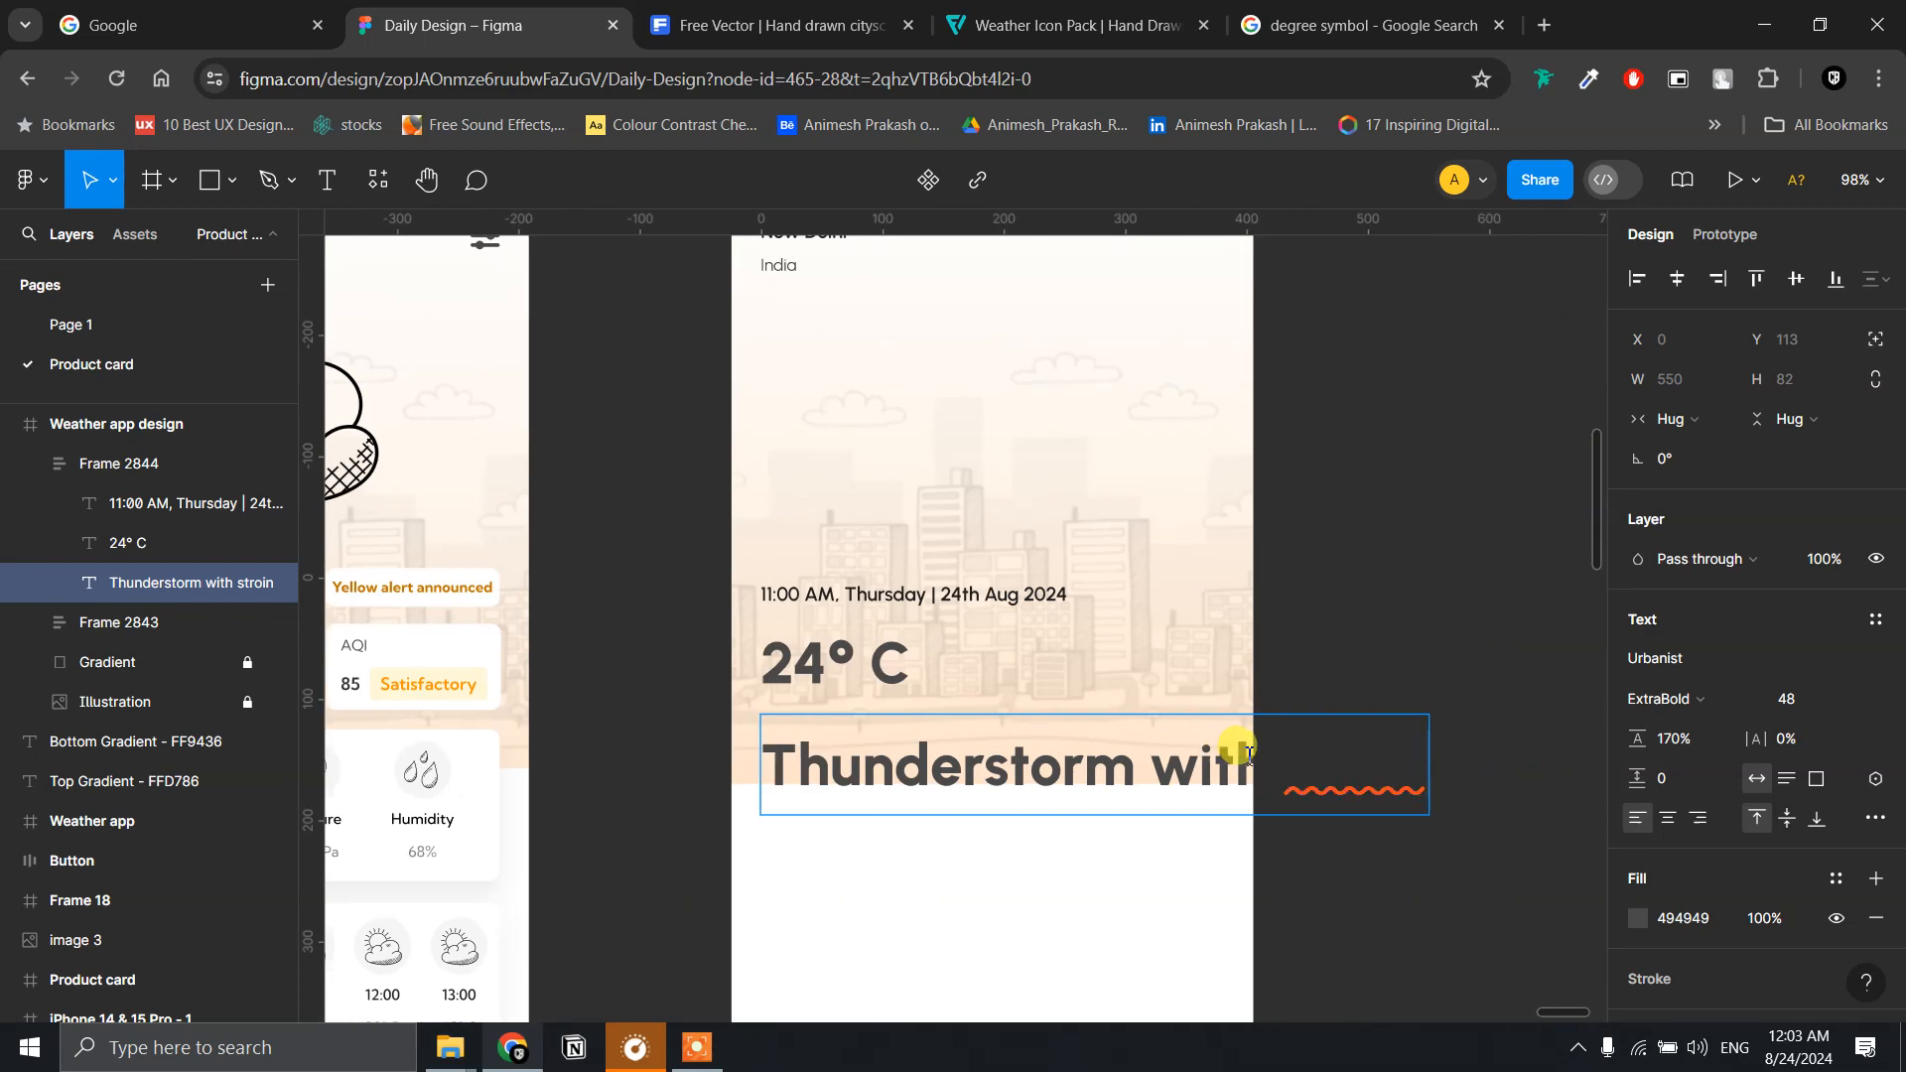
- Reduce the condition text to font size 16 and correct its wording to "Thunderstorm with strong winds"
key("ctrl+a")
left_click(1853, 700)
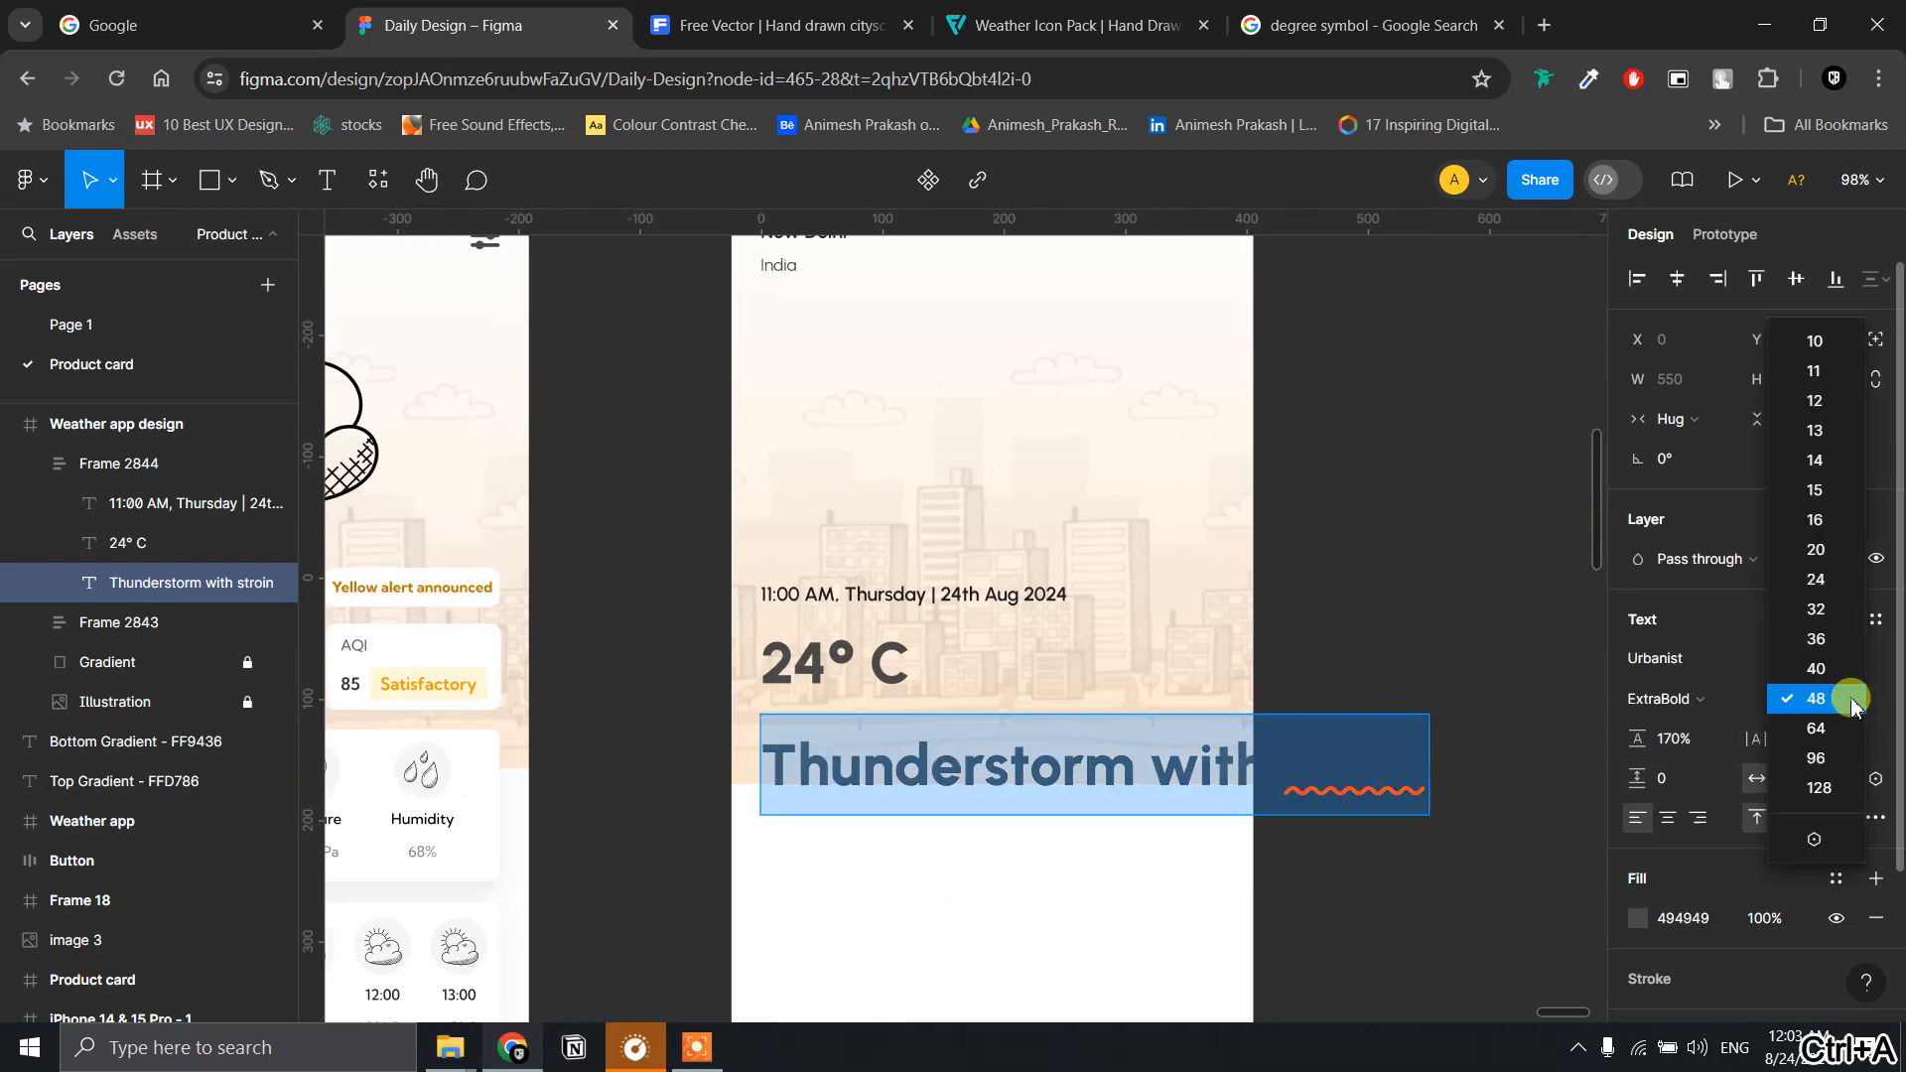
left_click(1825, 524)
left_click(978, 734)
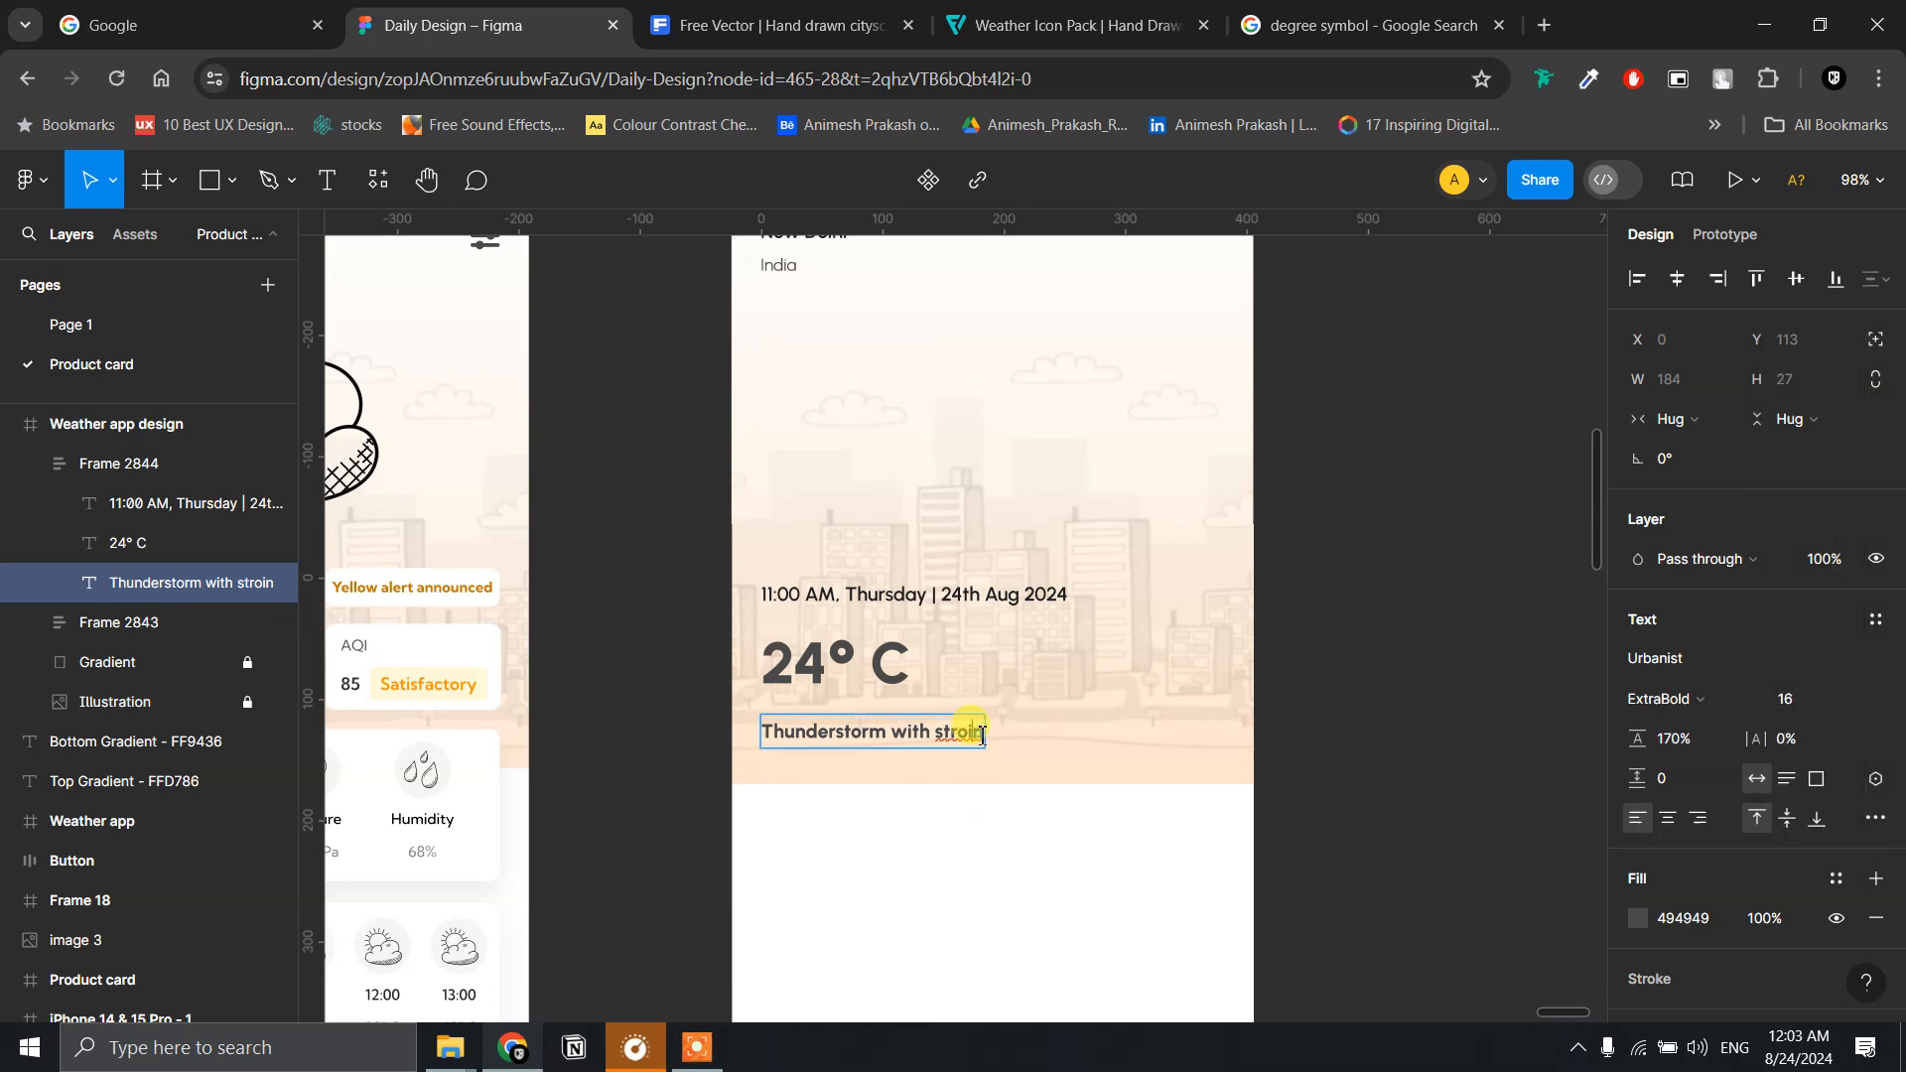
key("BackSpace")
type("g winds")
- Set the whole "Thunderstorm with strong winds" text to font size 14
key("ctrl+a")
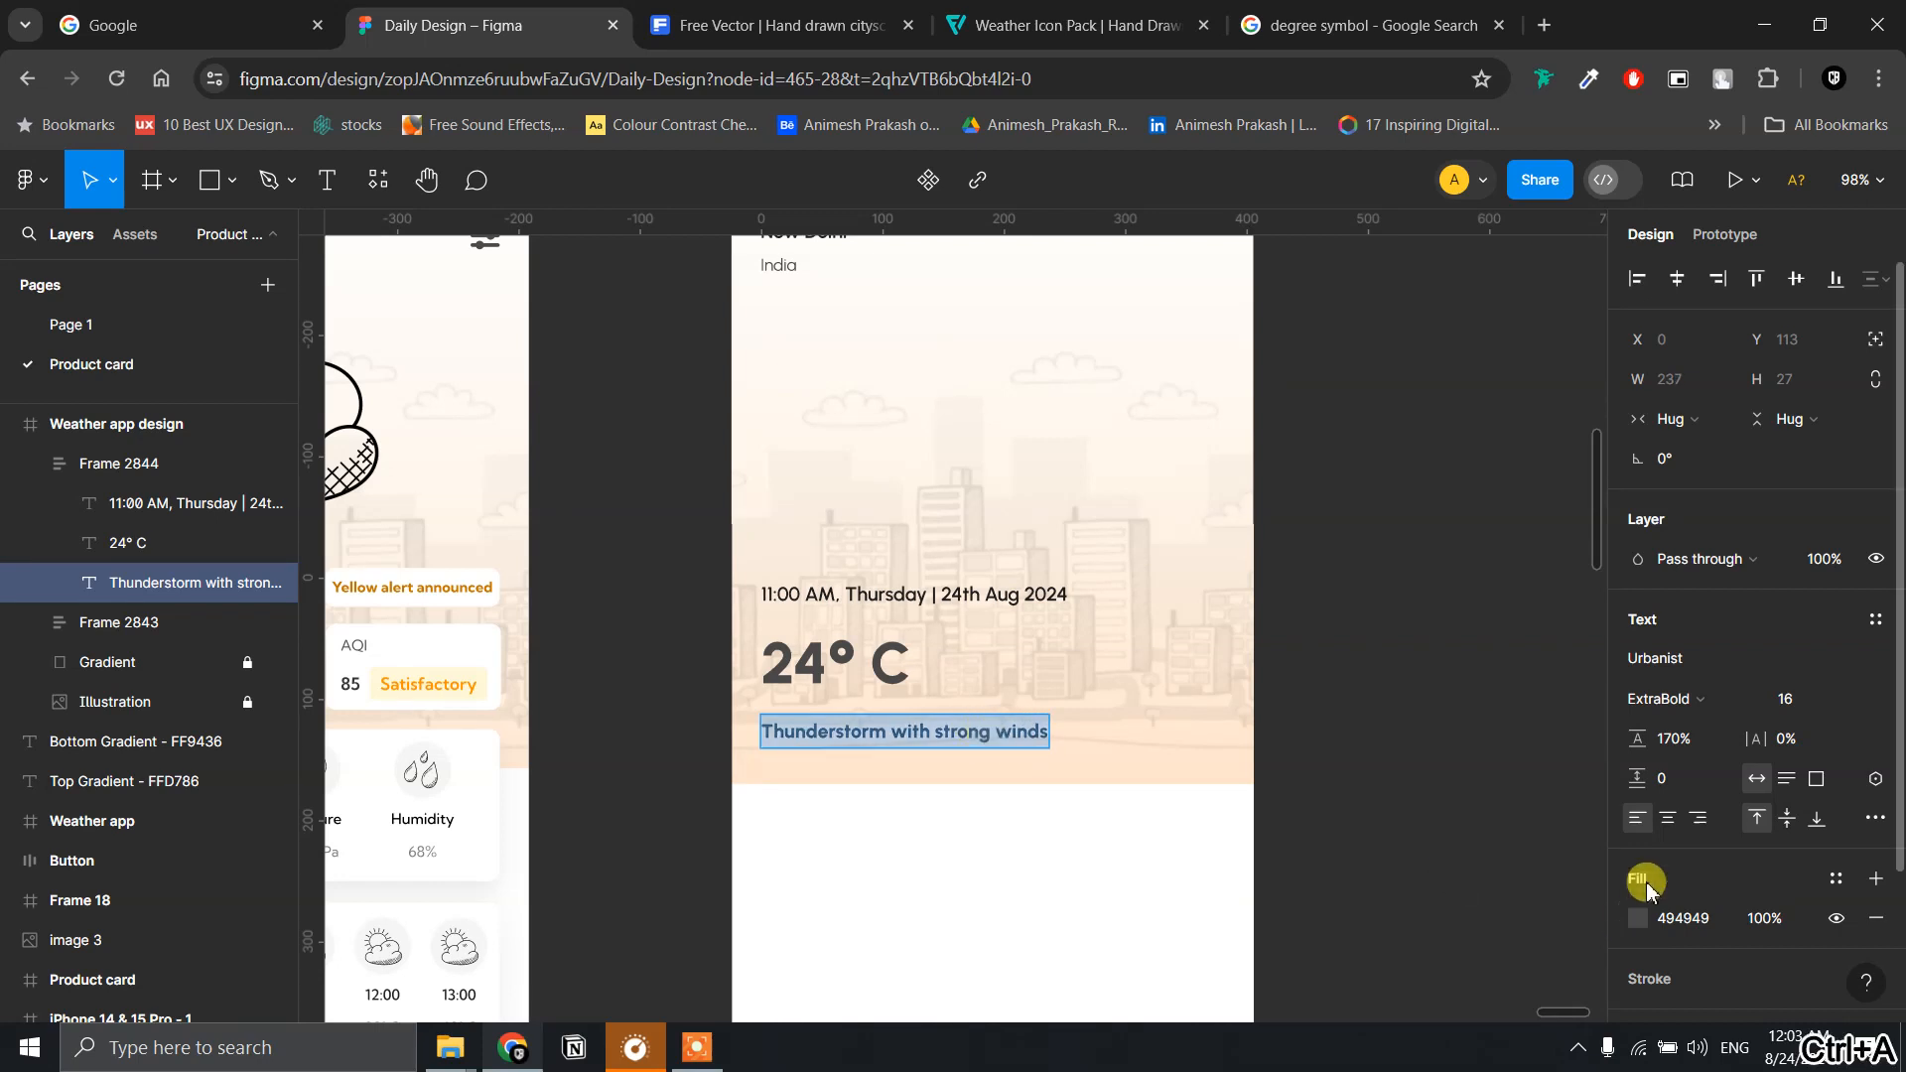
left_click(1837, 700)
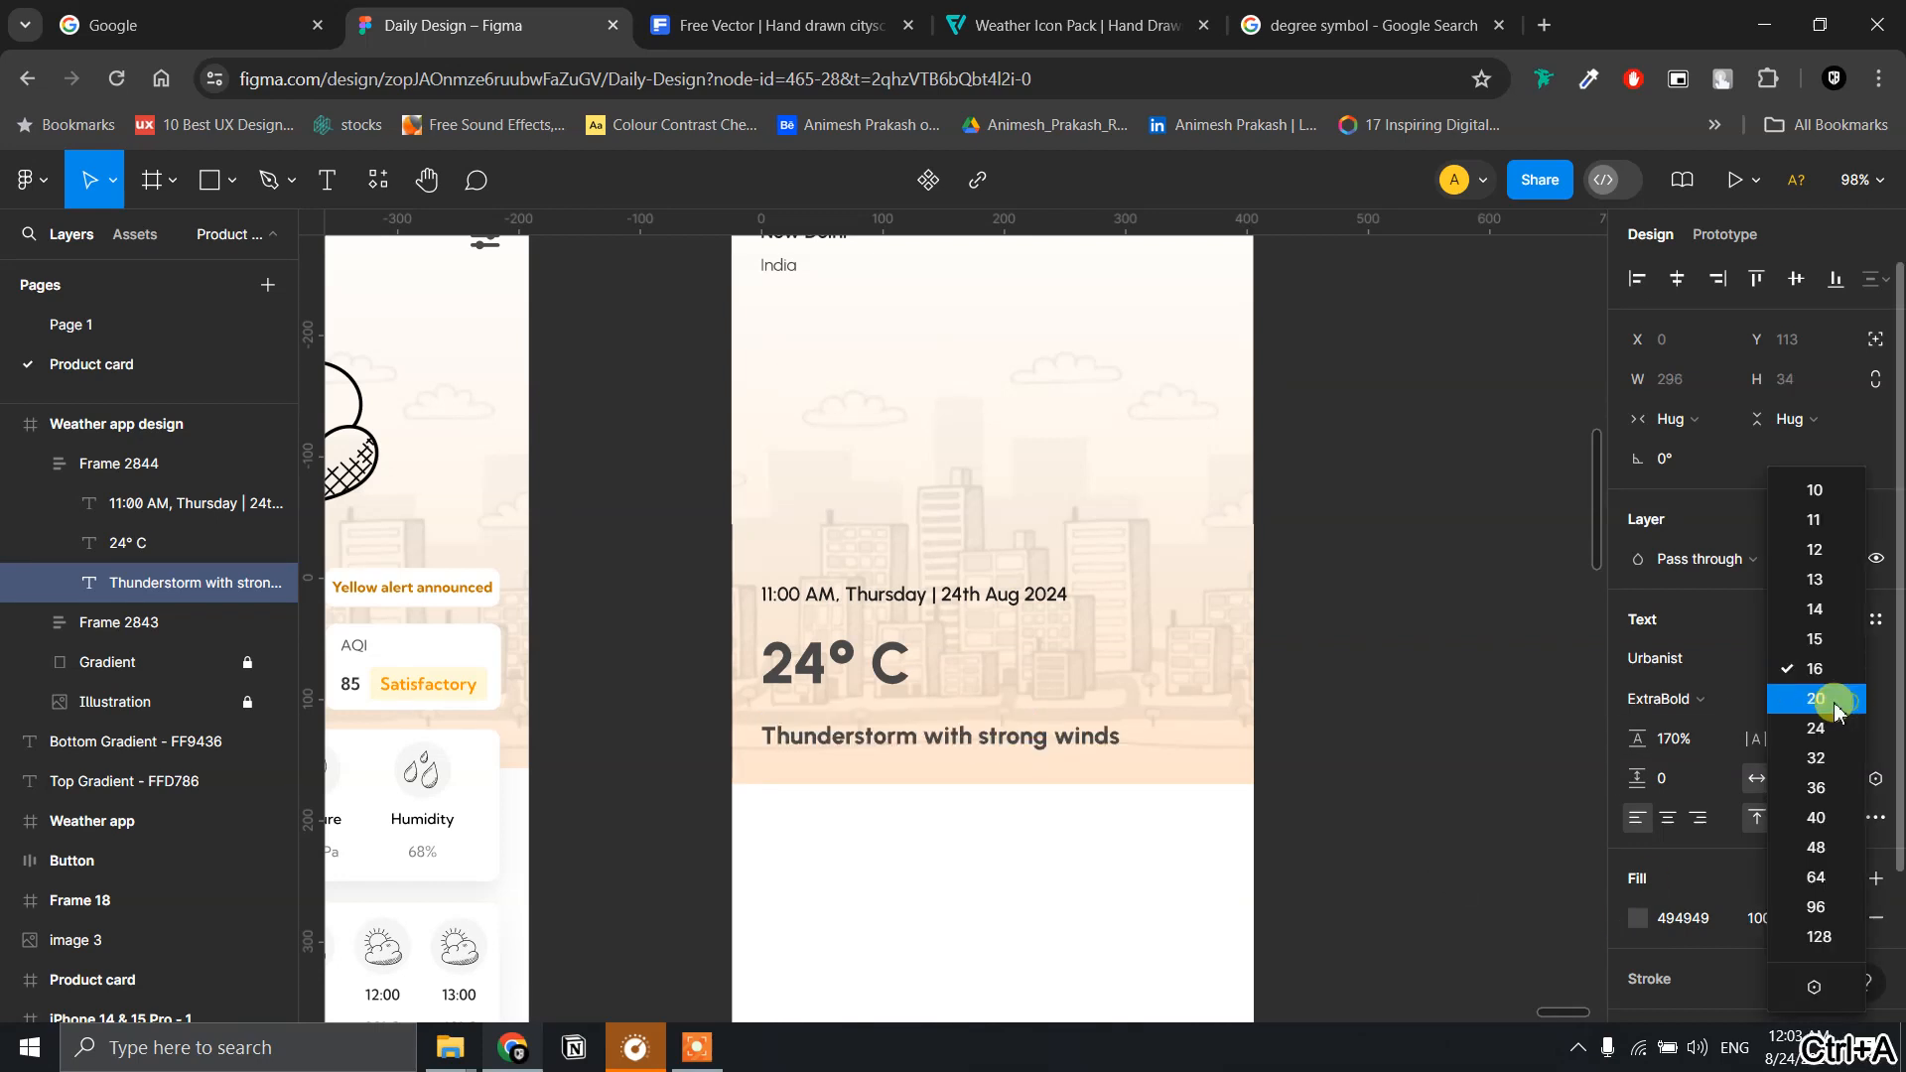
left_click(1816, 607)
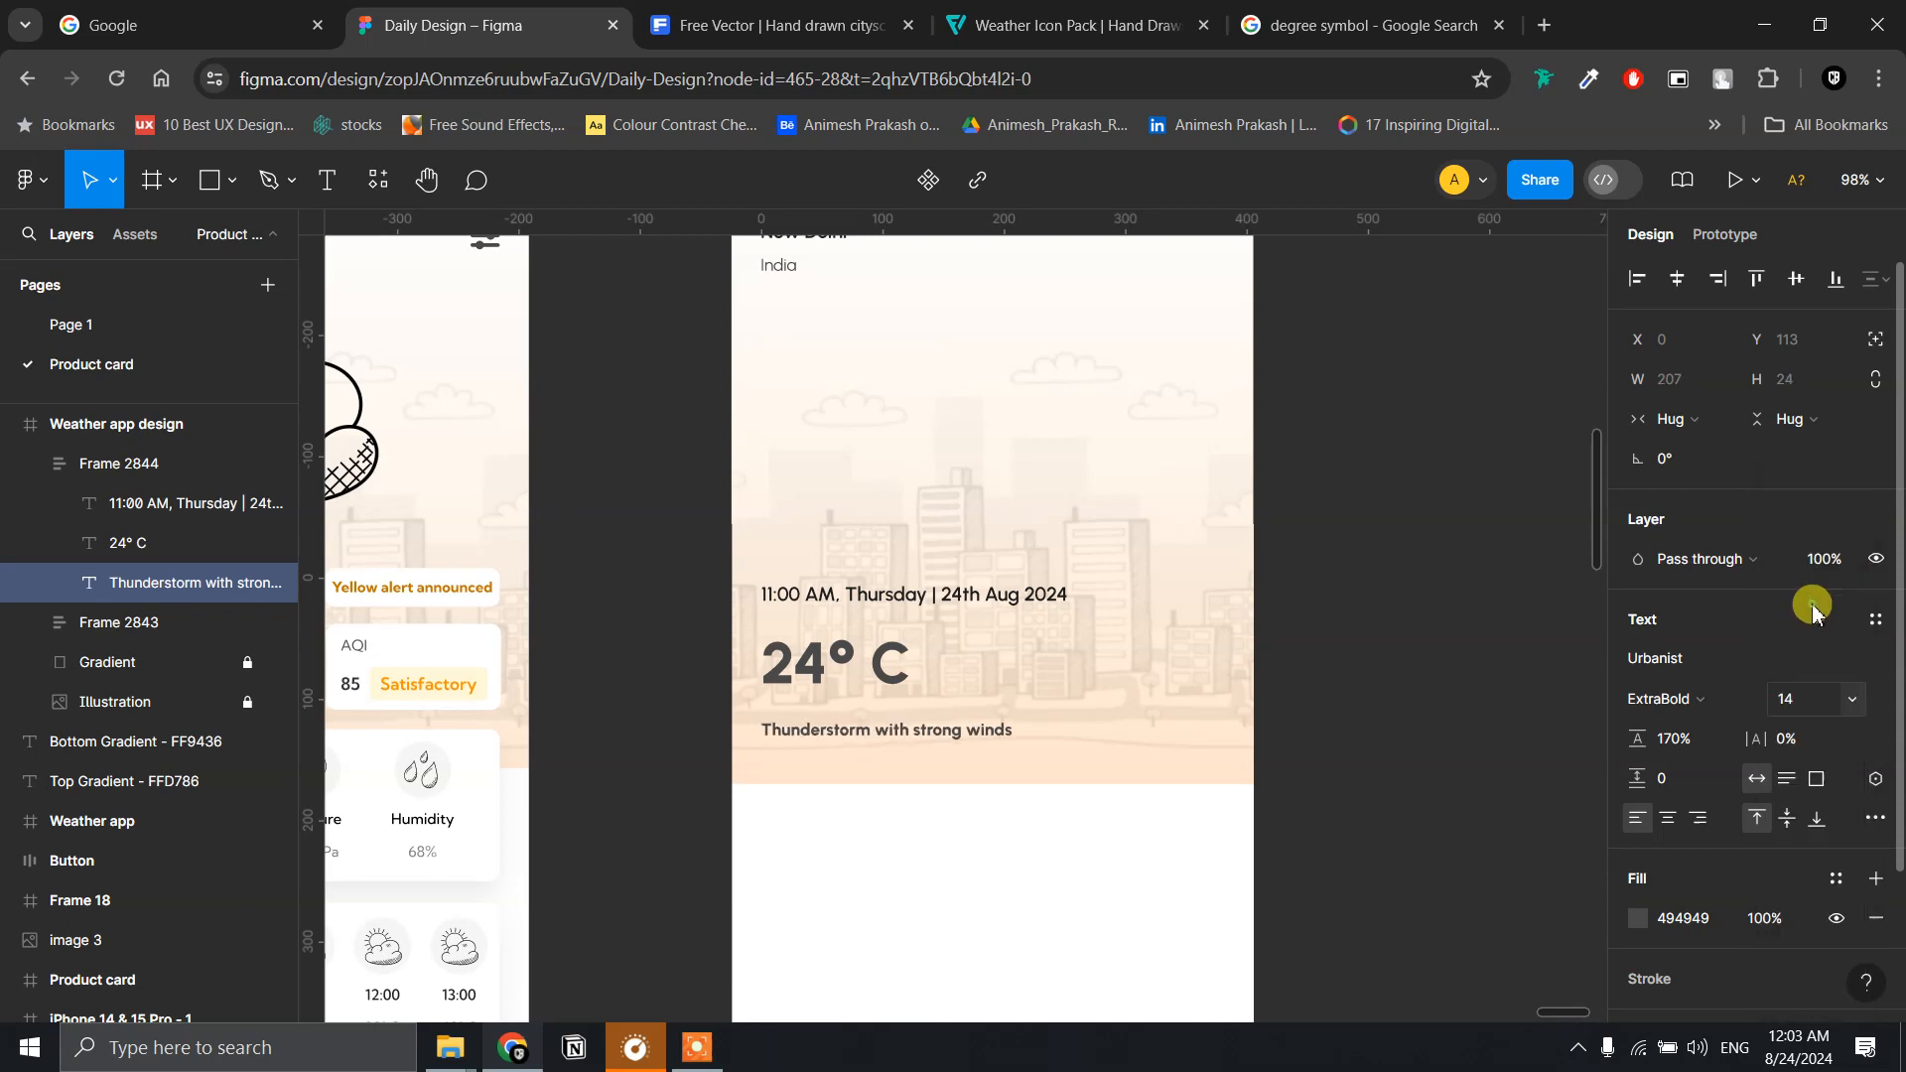
- Set the date and time text above the temperature to font size 14 and deselect it
left_click(969, 581)
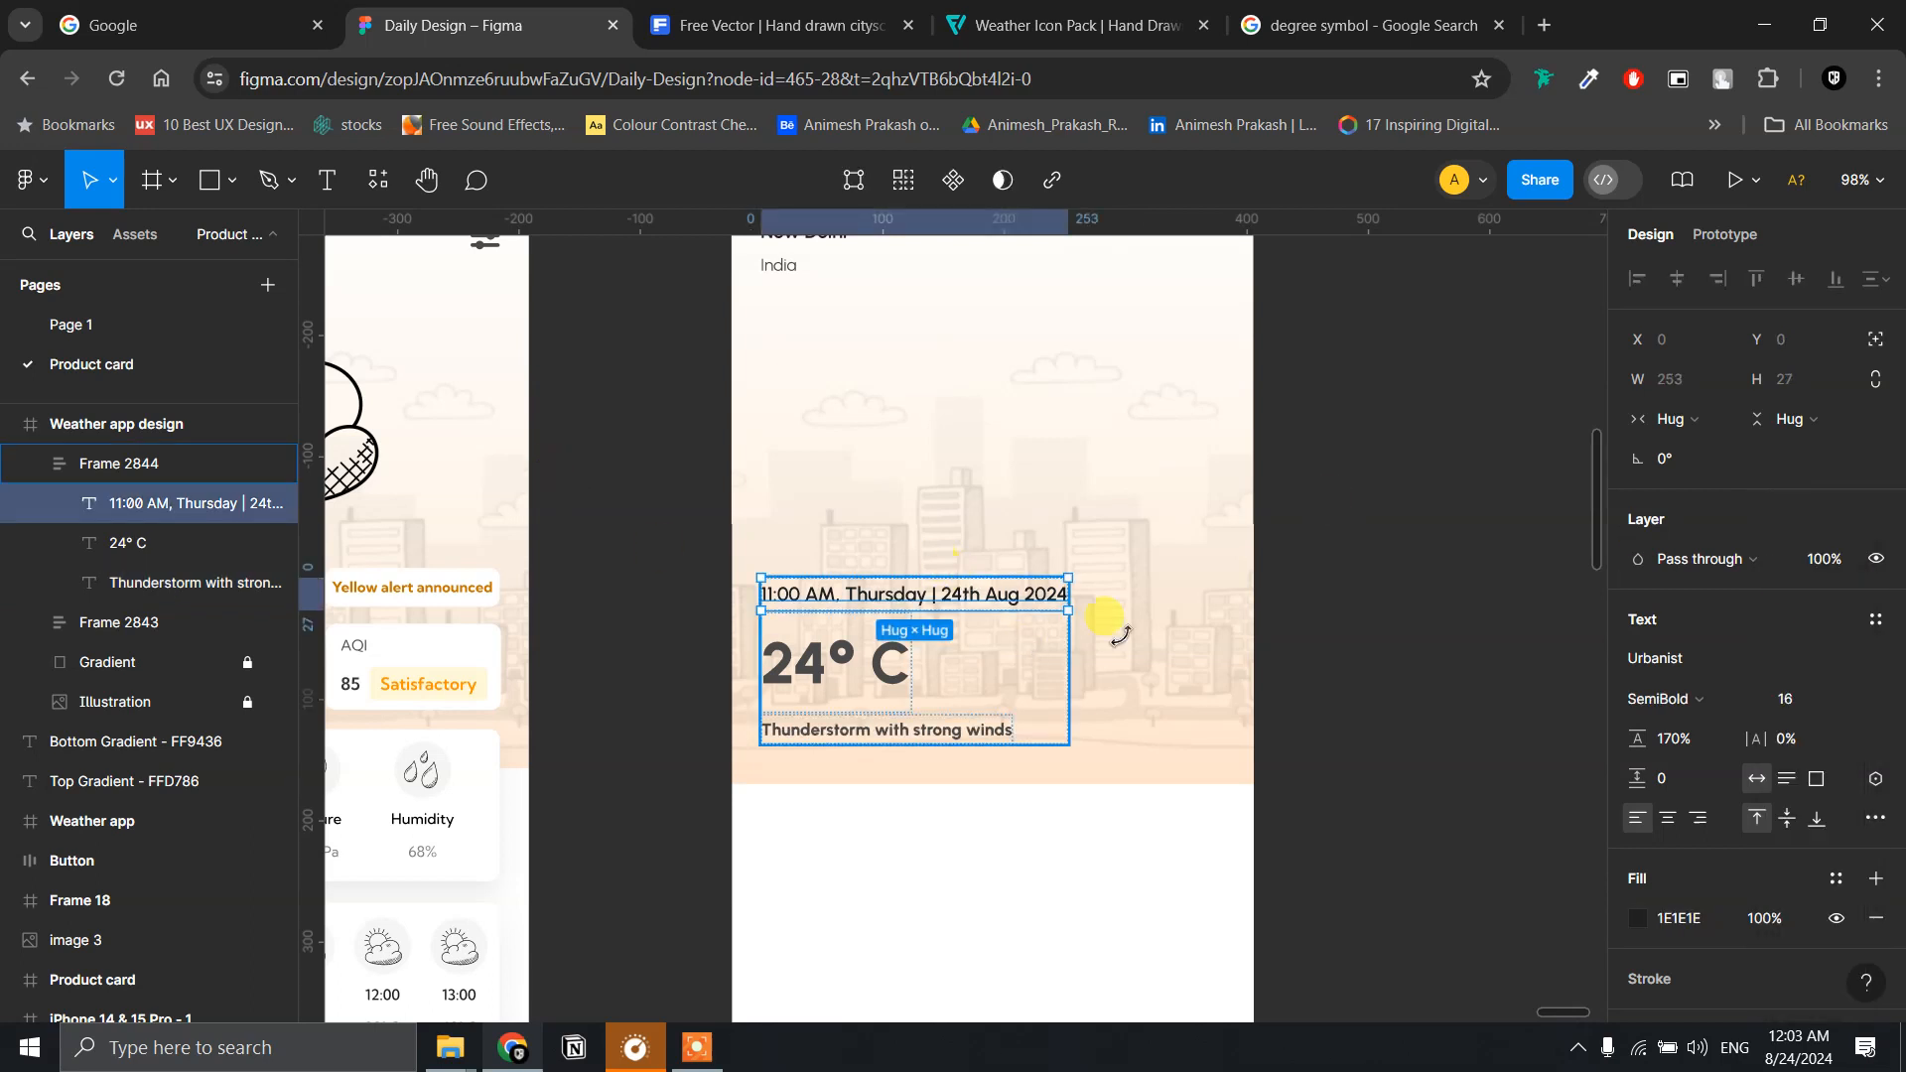
left_click(1826, 700)
type("1")
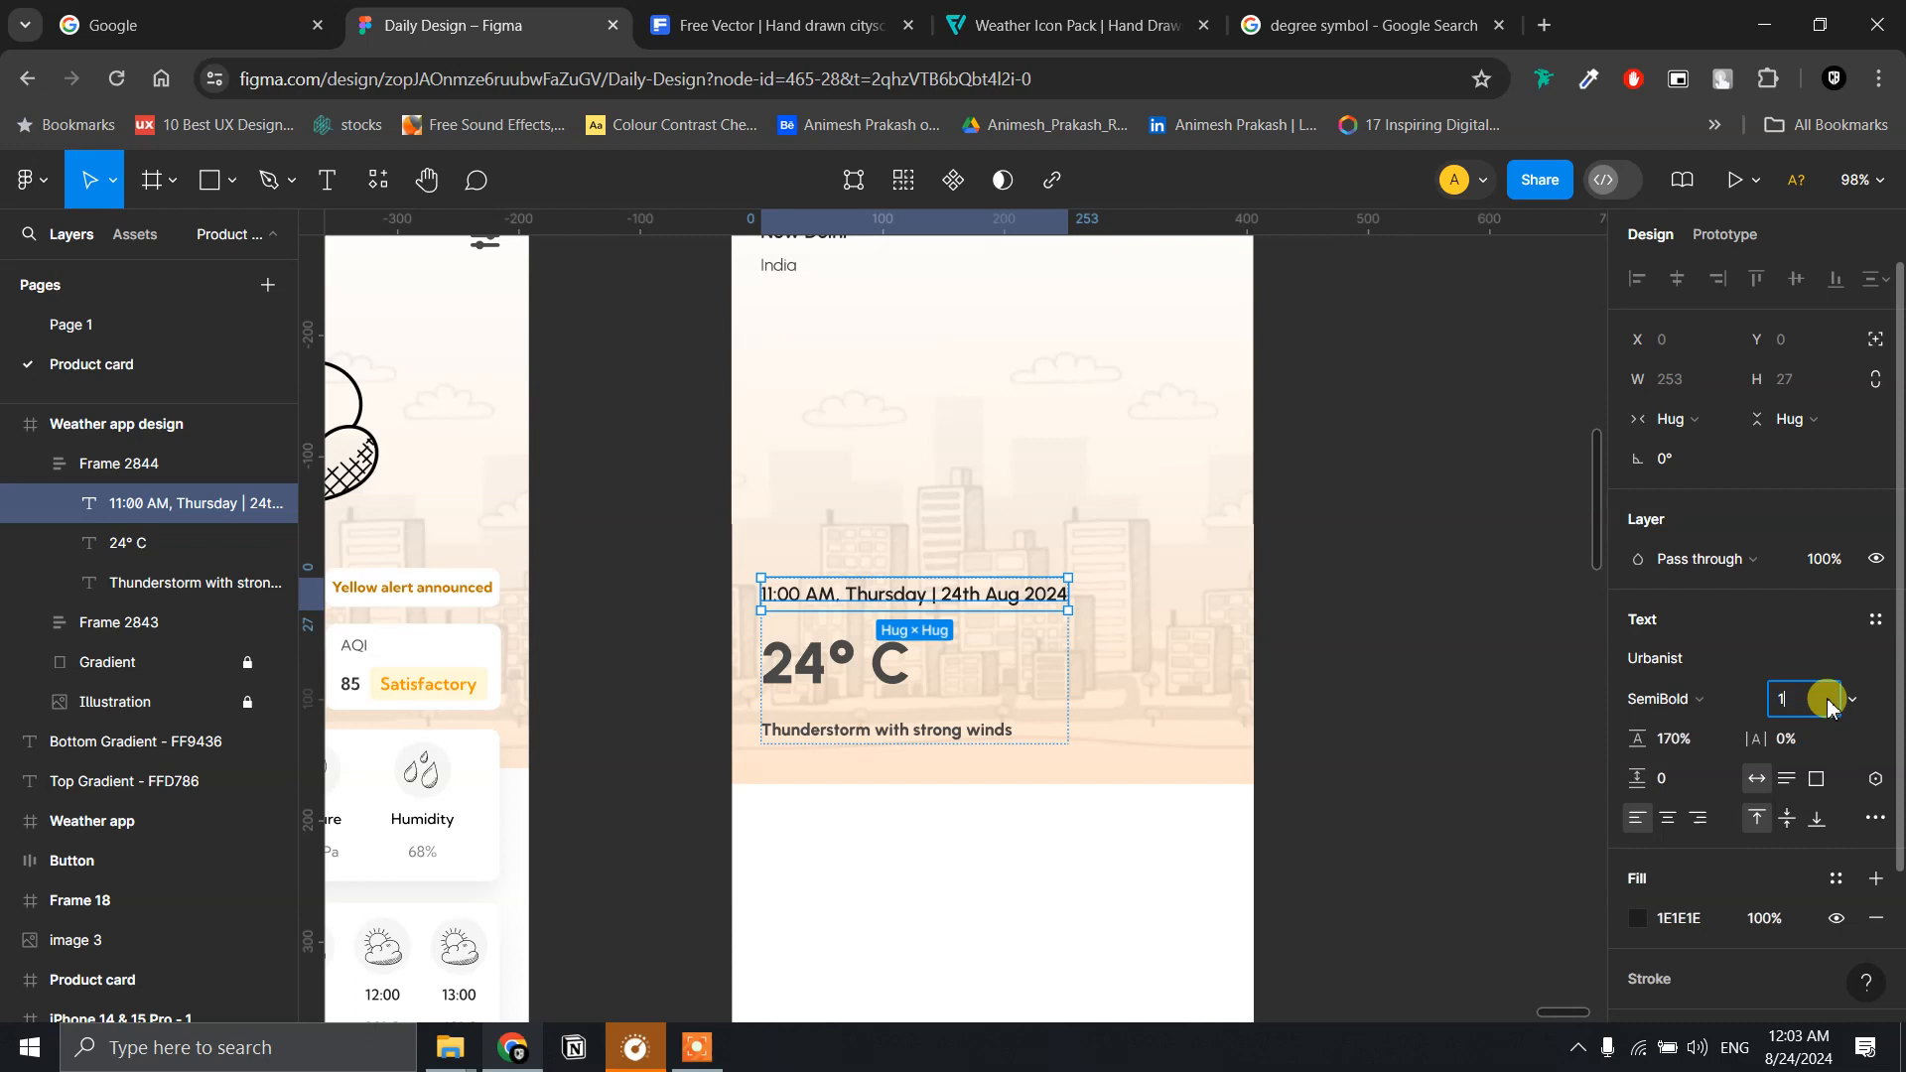
type("4")
key("Return")
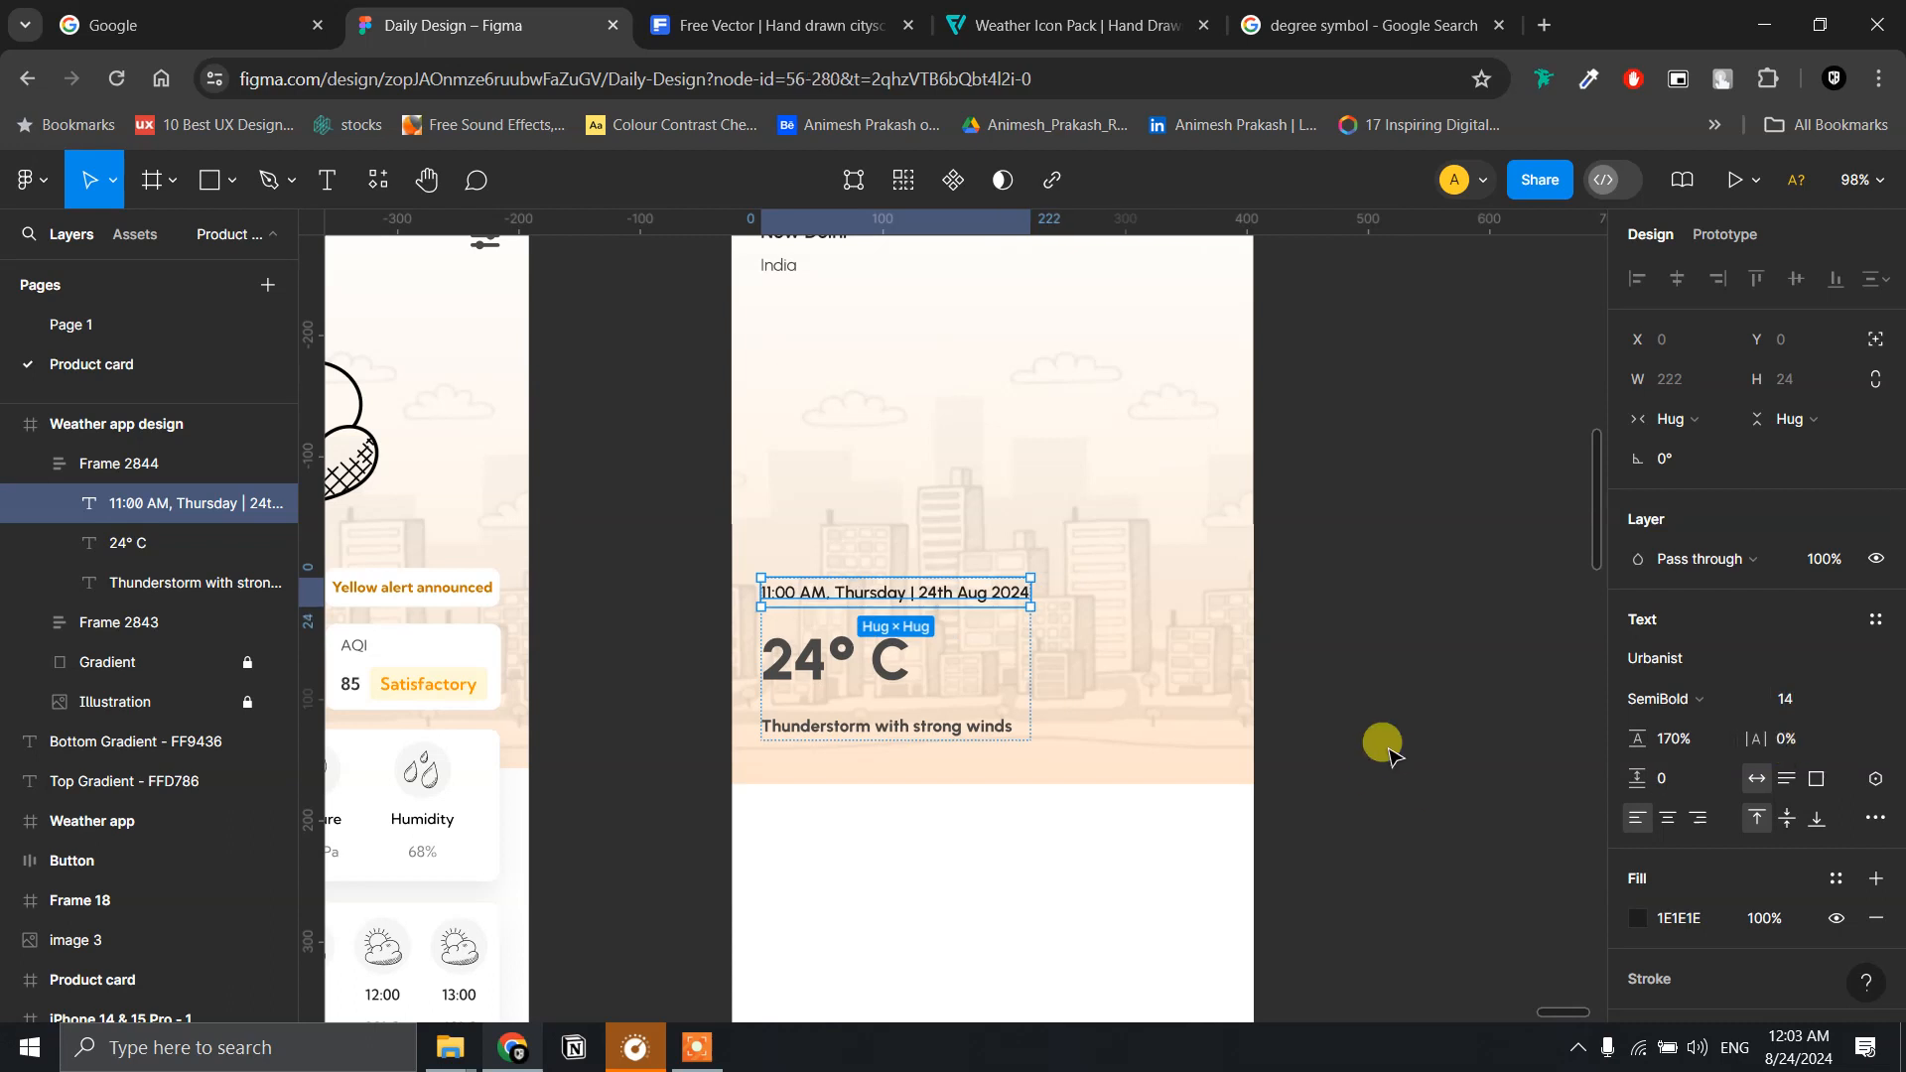
left_click(1379, 727)
- Change the date and time text's weight to Regular
left_click_drag(1297, 670, 1456, 695)
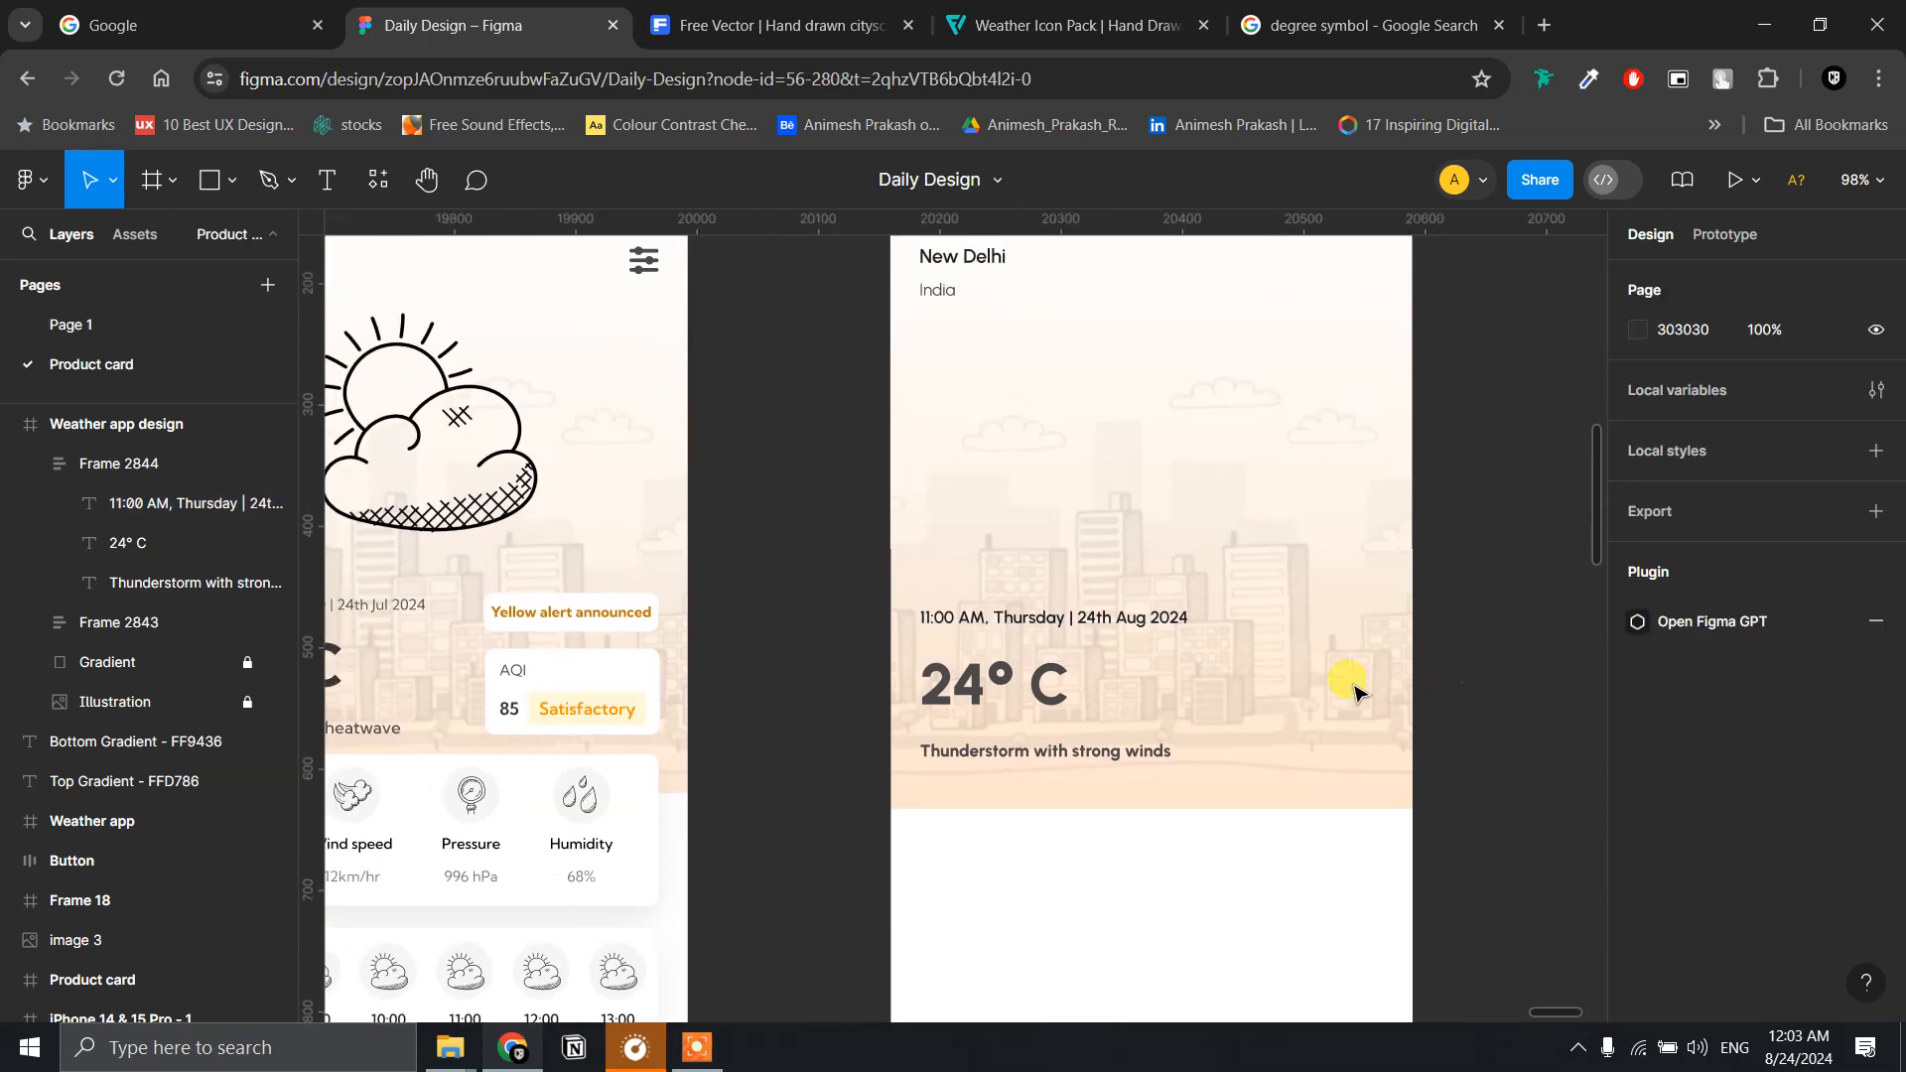
left_click(1061, 627)
left_click(1731, 703)
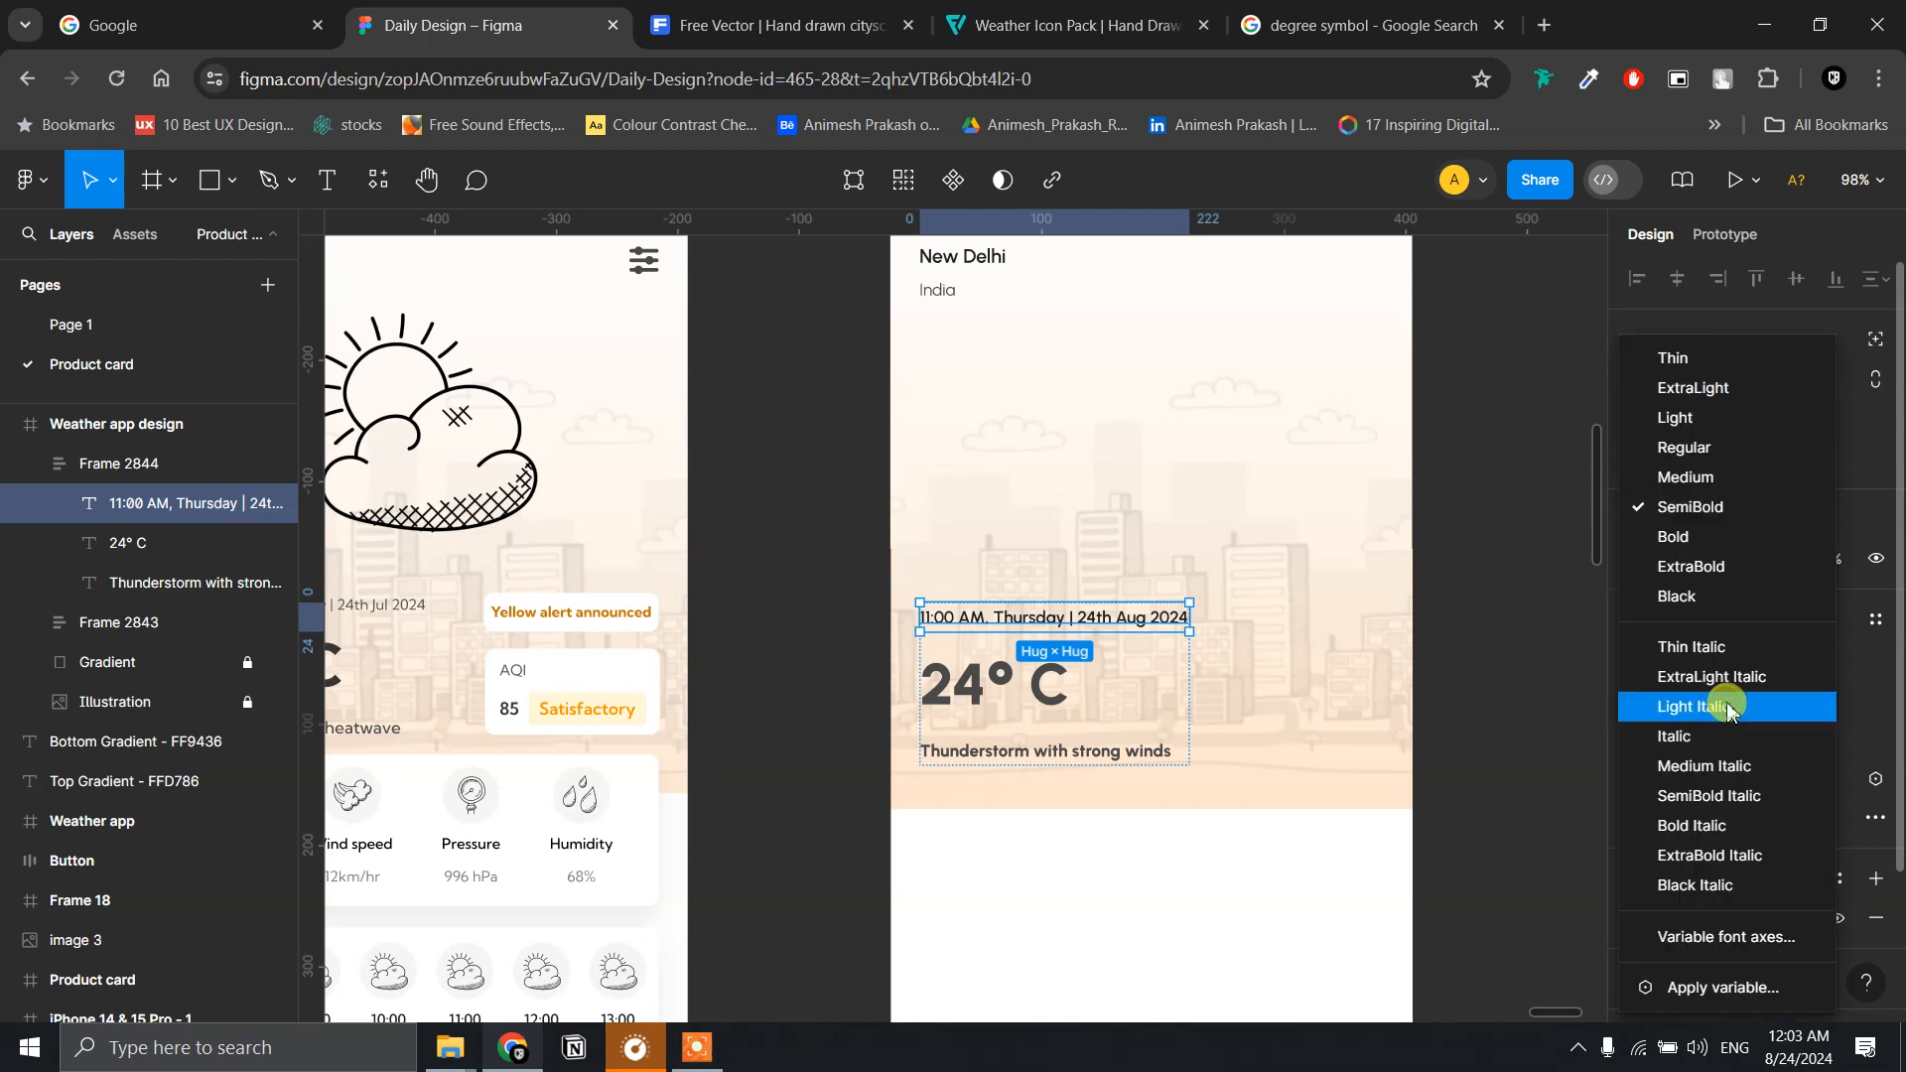
left_click(1724, 447)
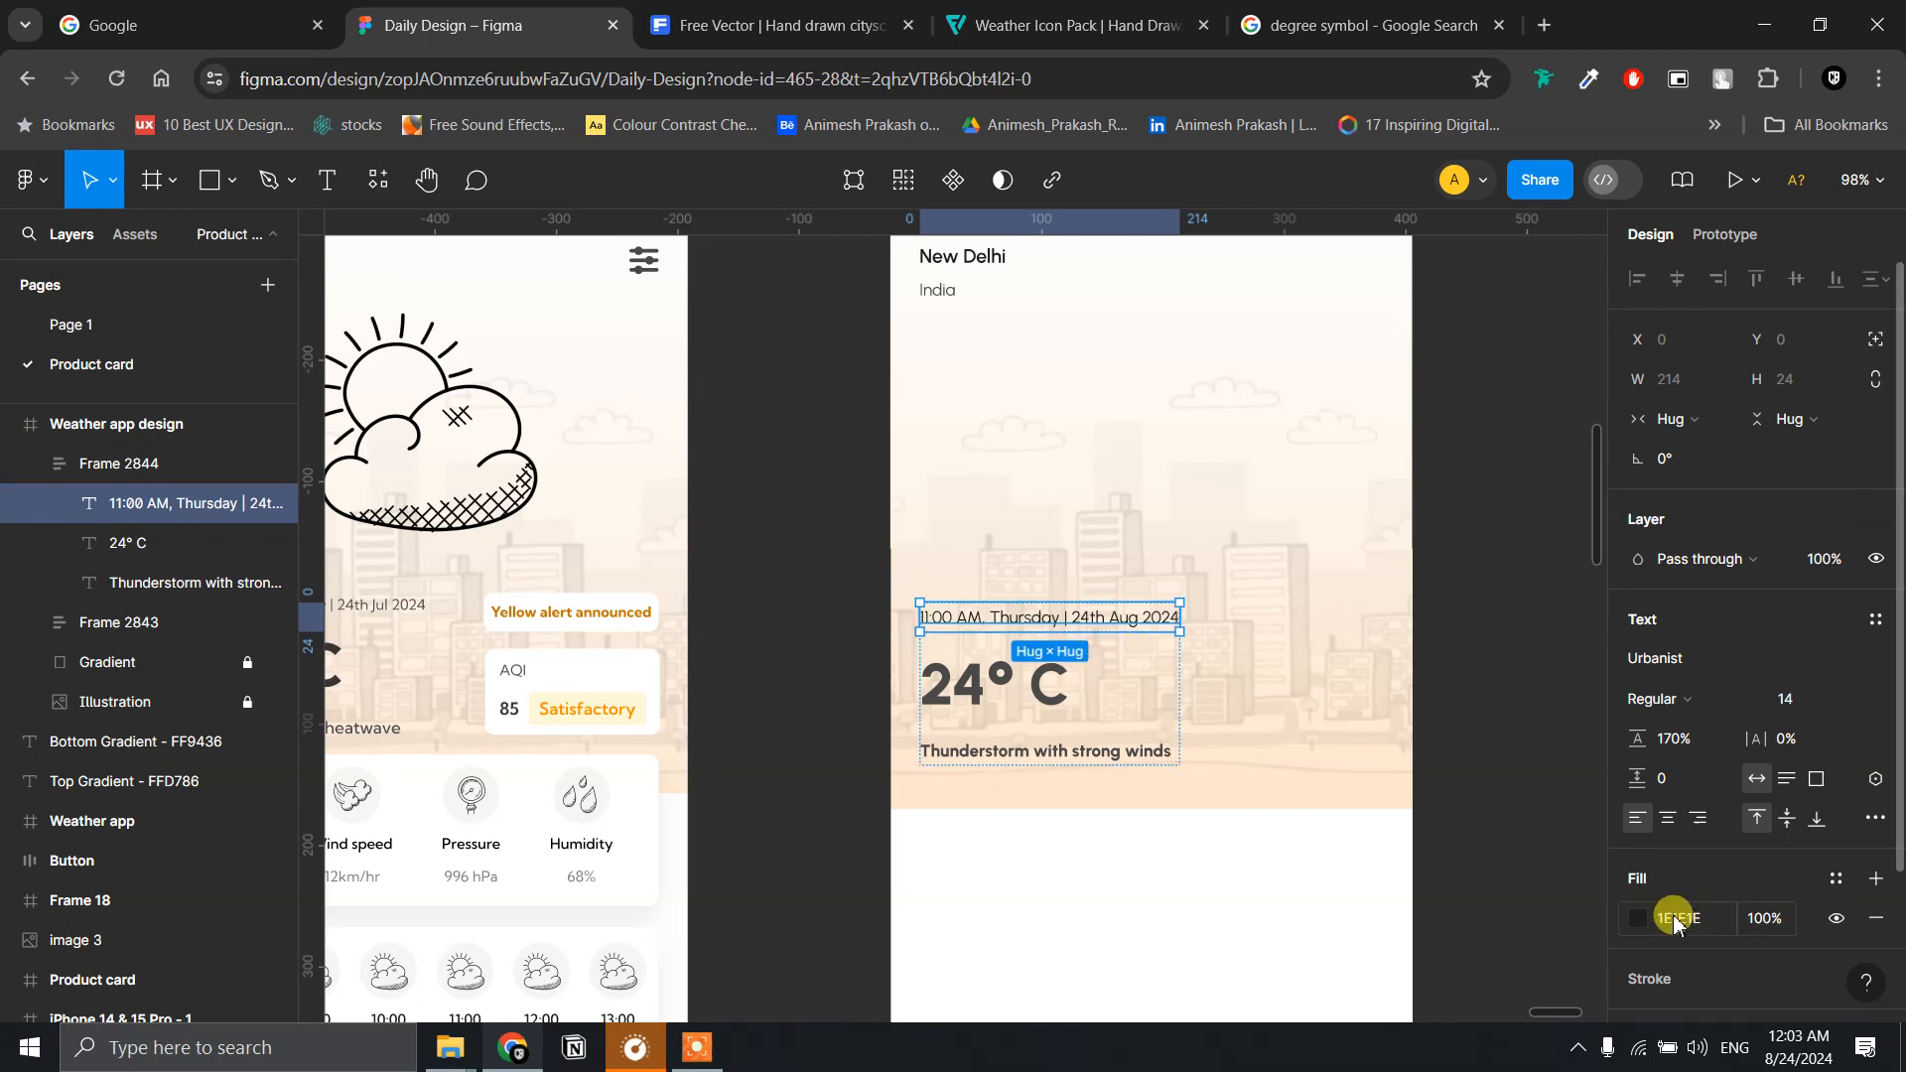
- Change the "Thunderstorm with strong winds" text's weight to Medium and deselect it
scroll(1435, 874, "left", 3)
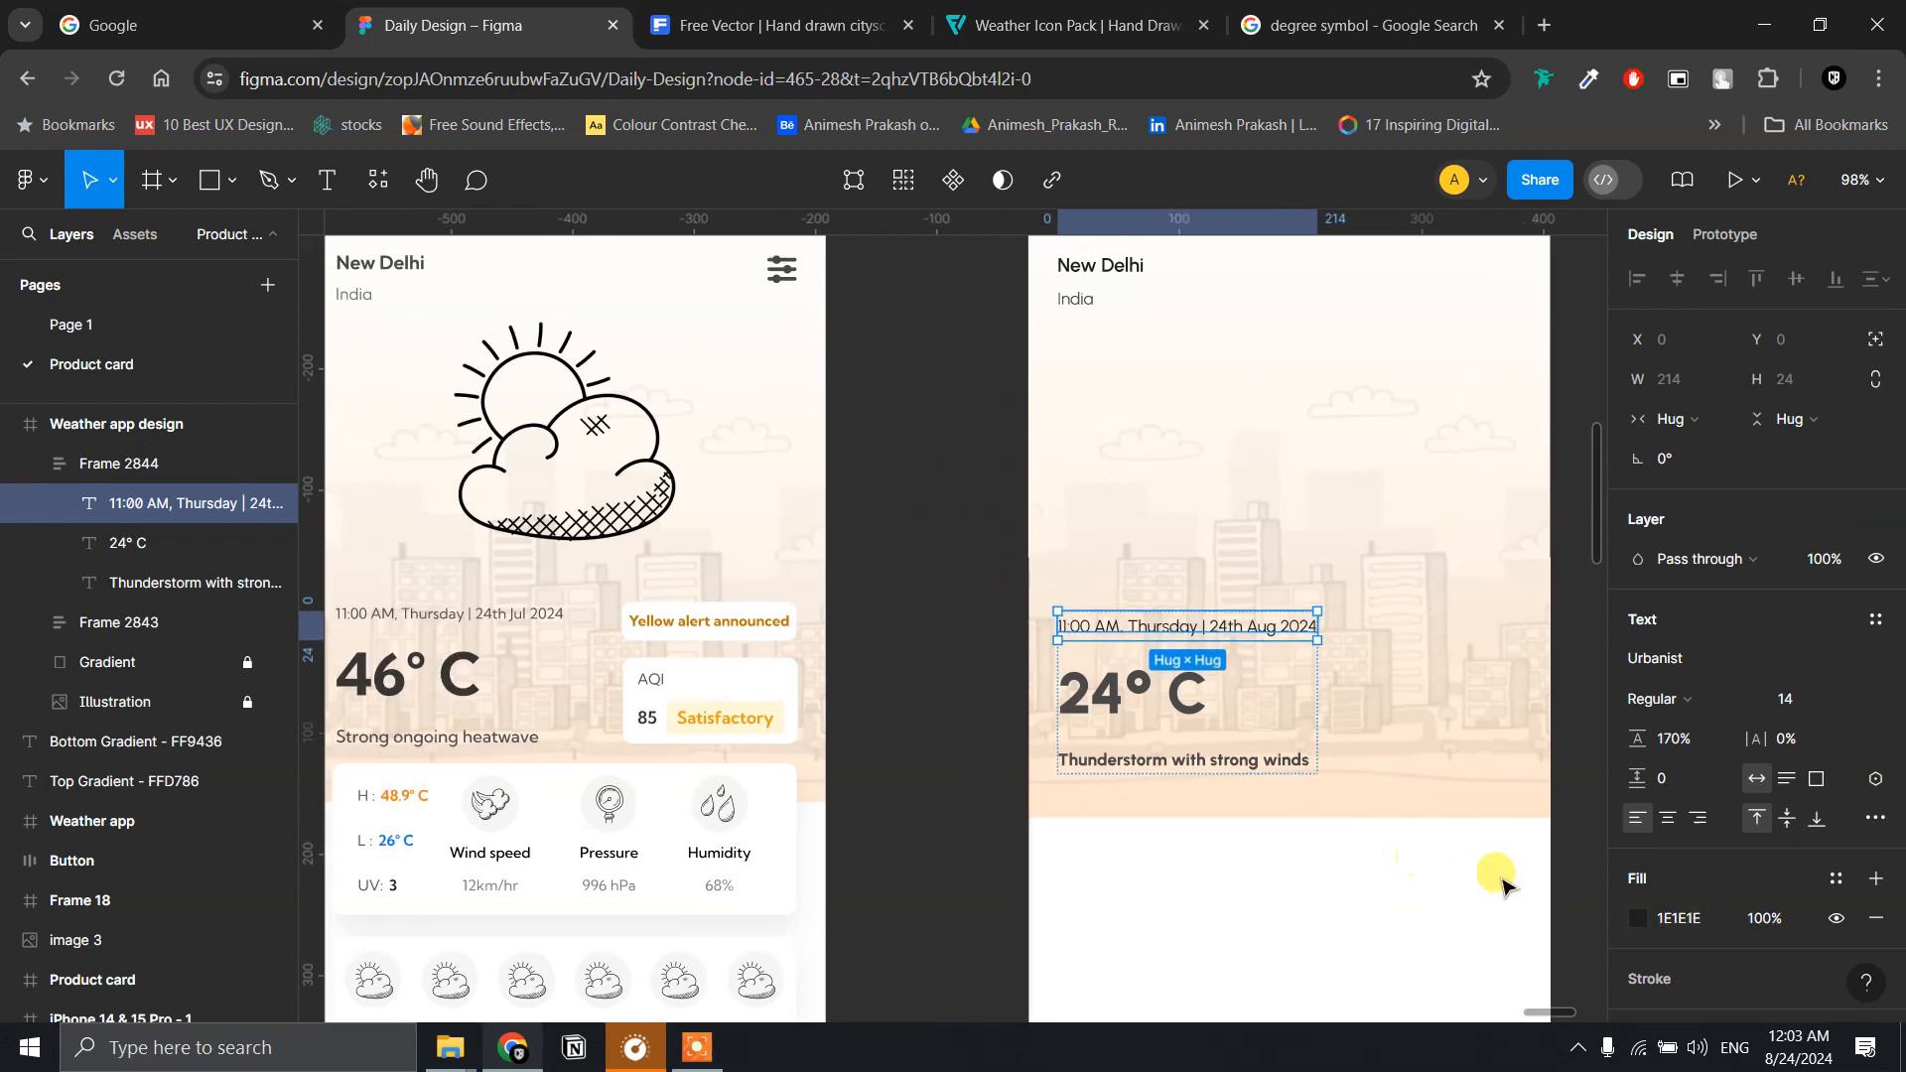
left_click(1187, 765)
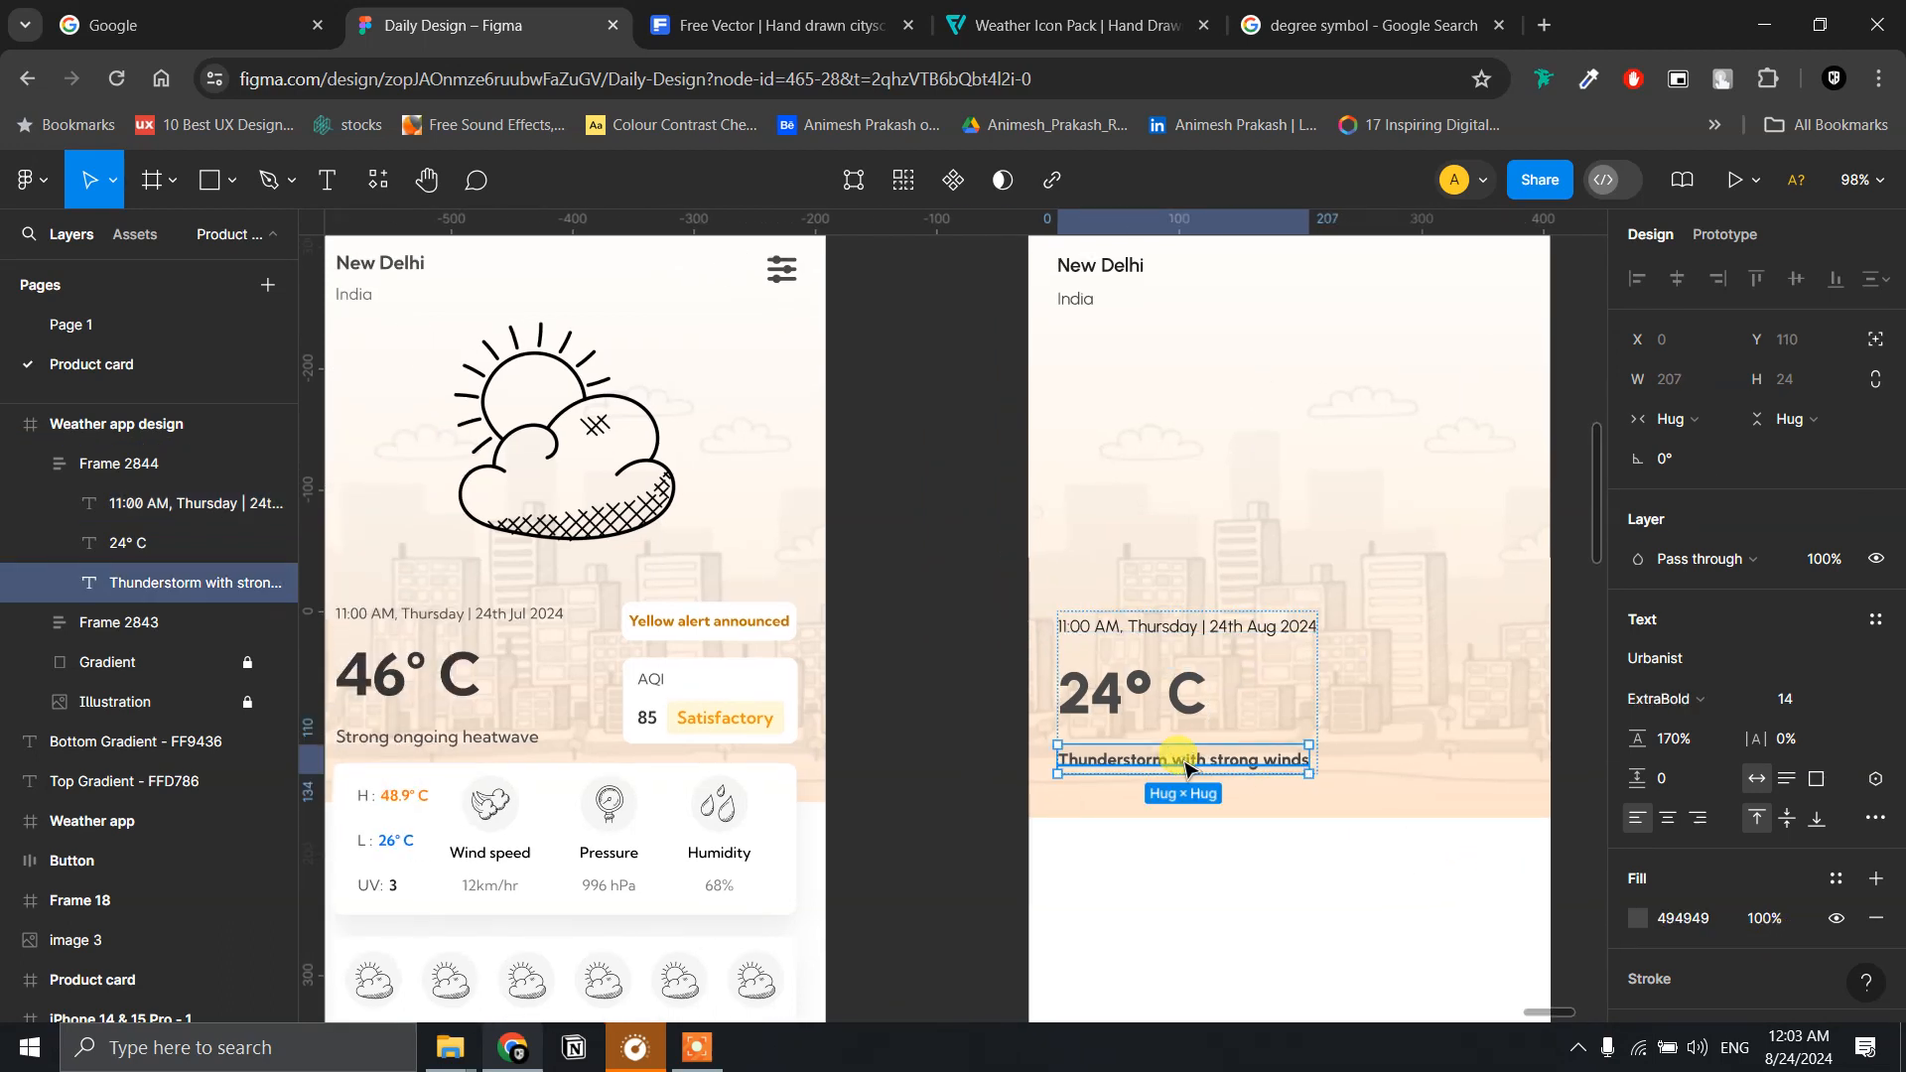
left_click(1664, 699)
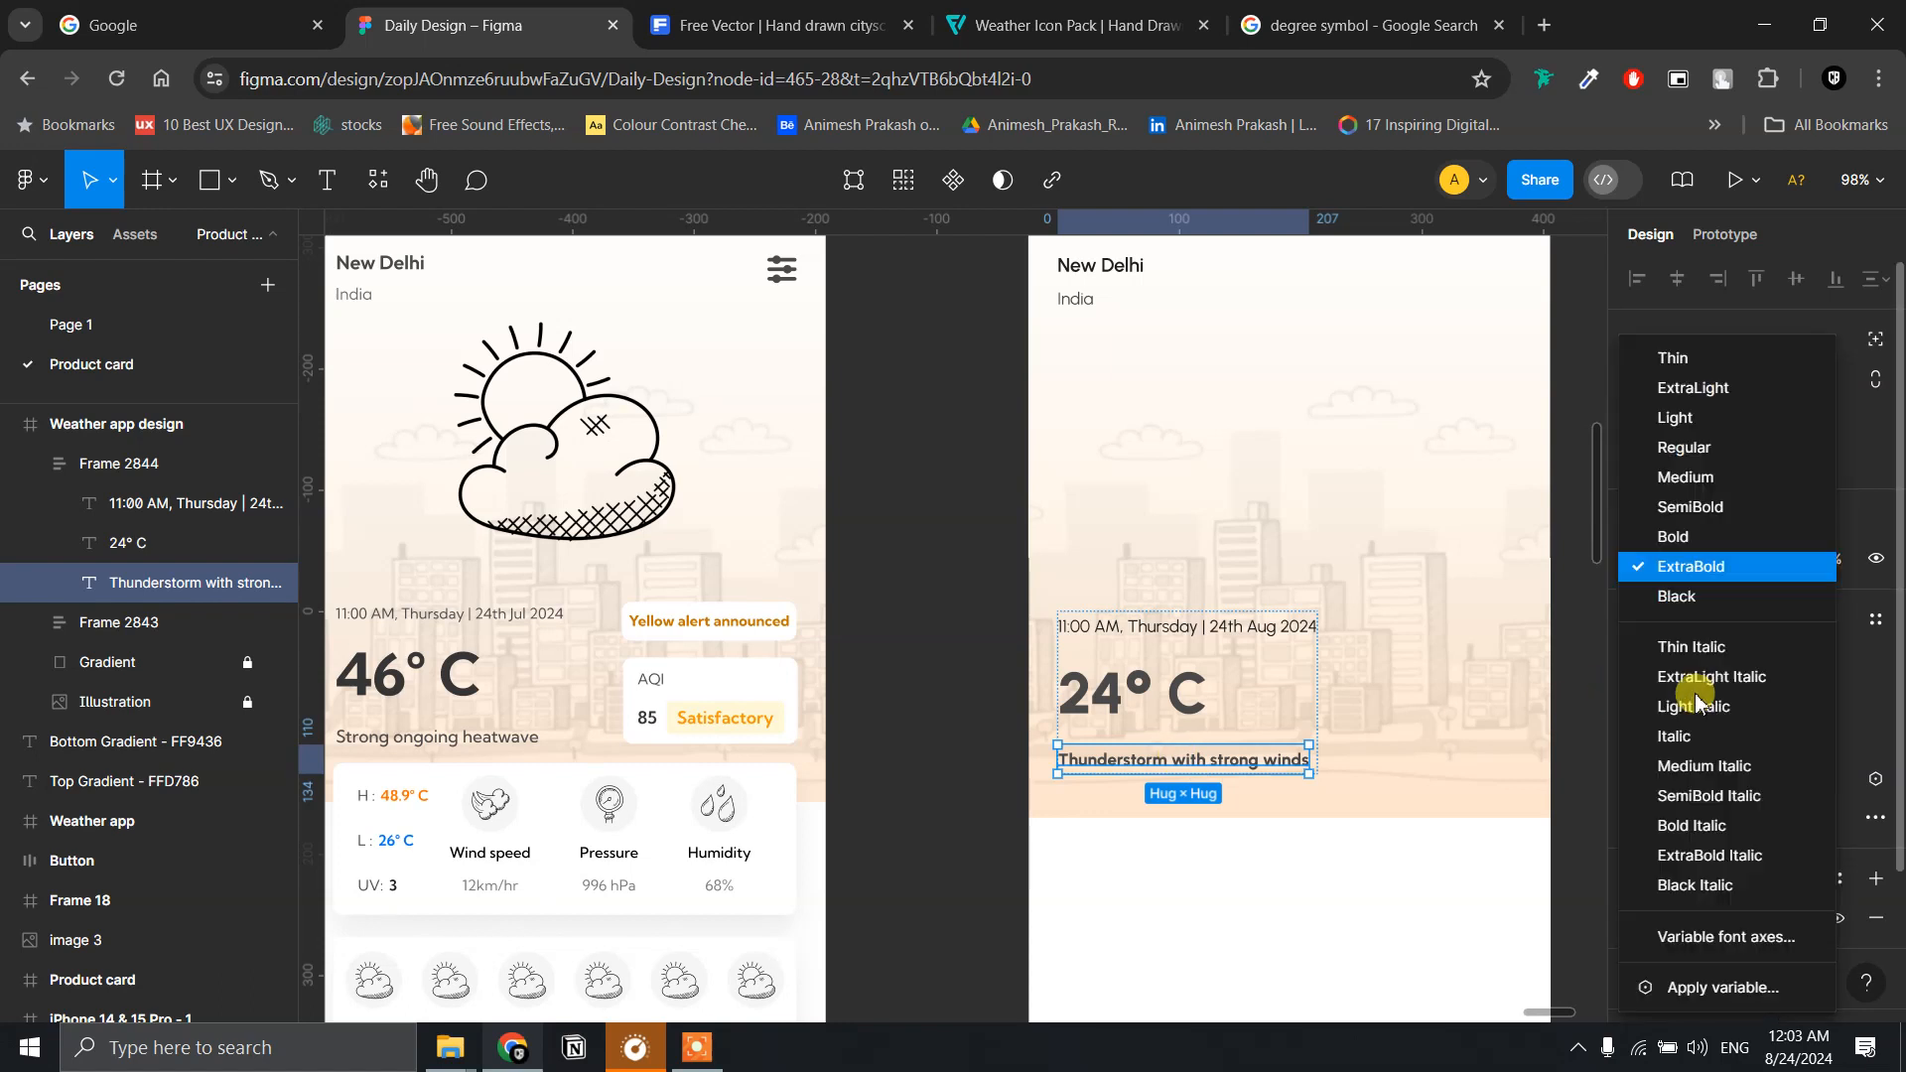
left_click(1698, 480)
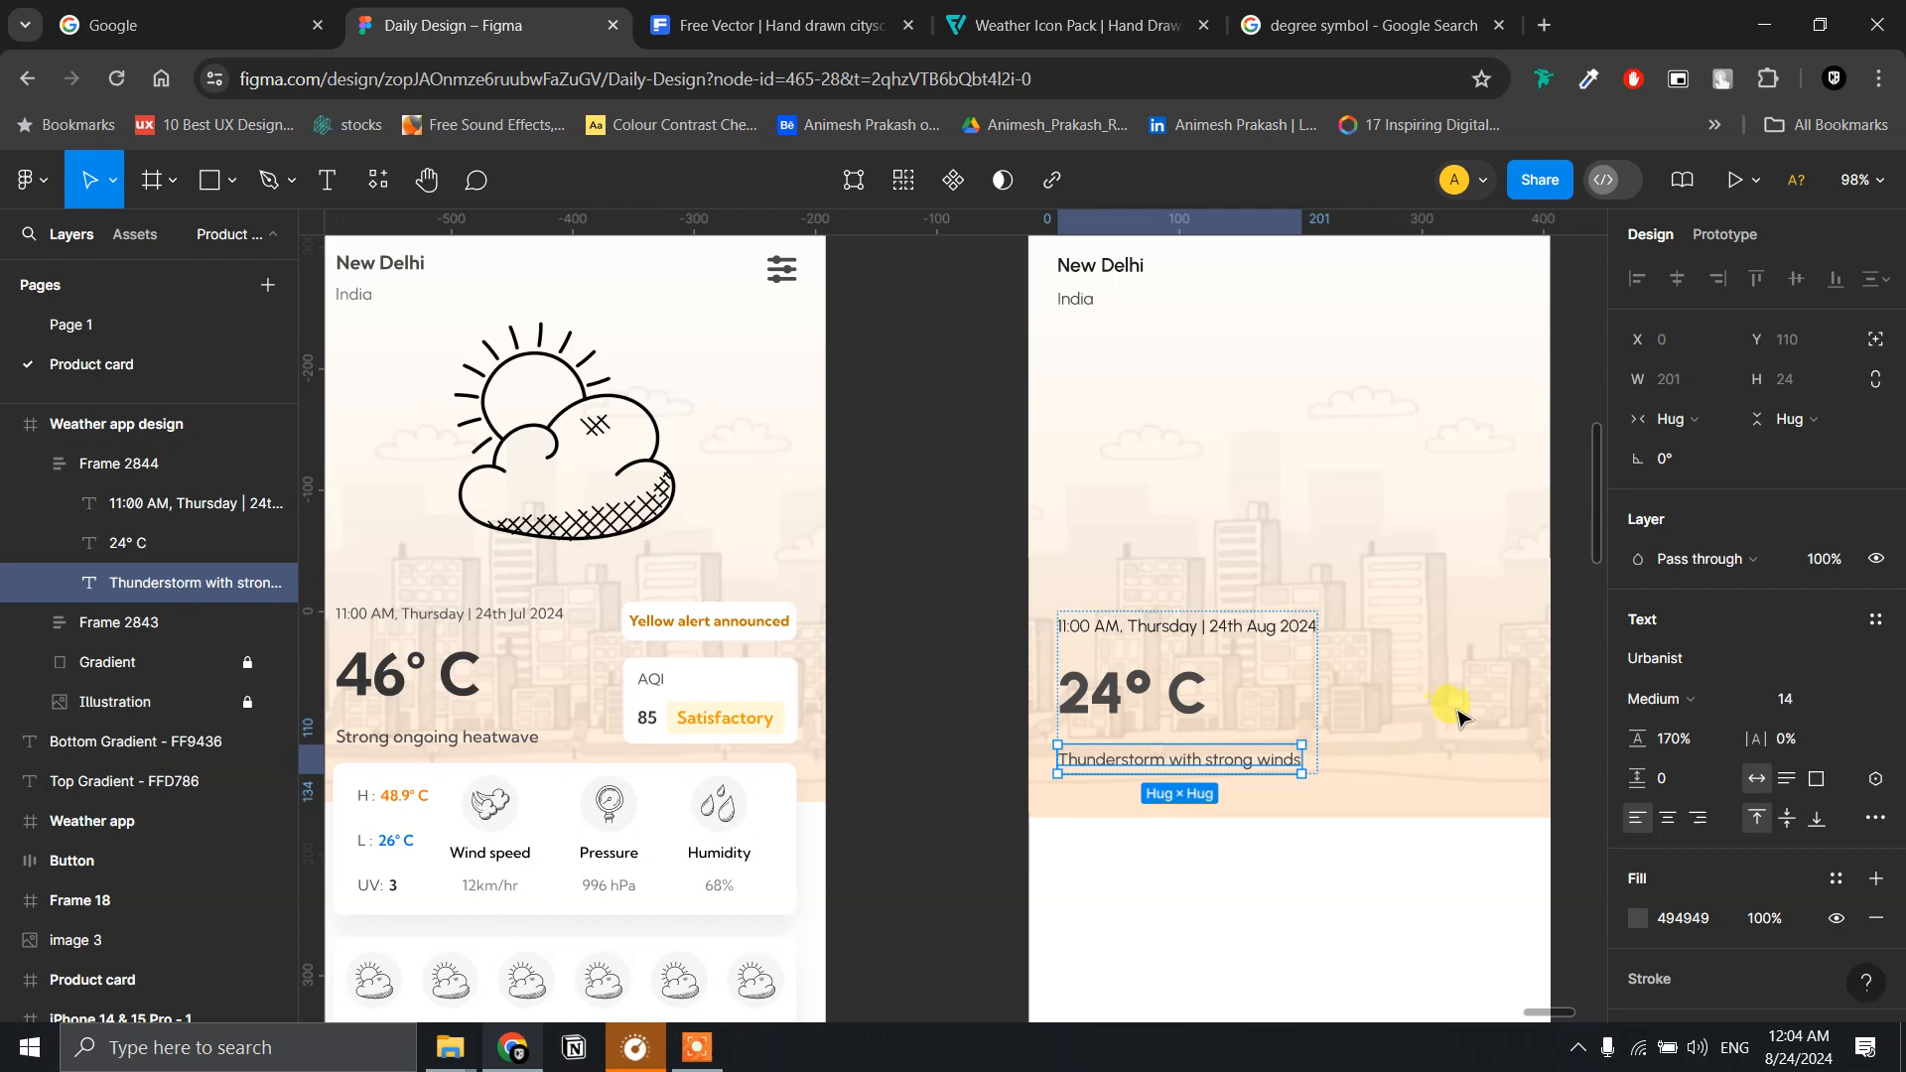
left_click(981, 643)
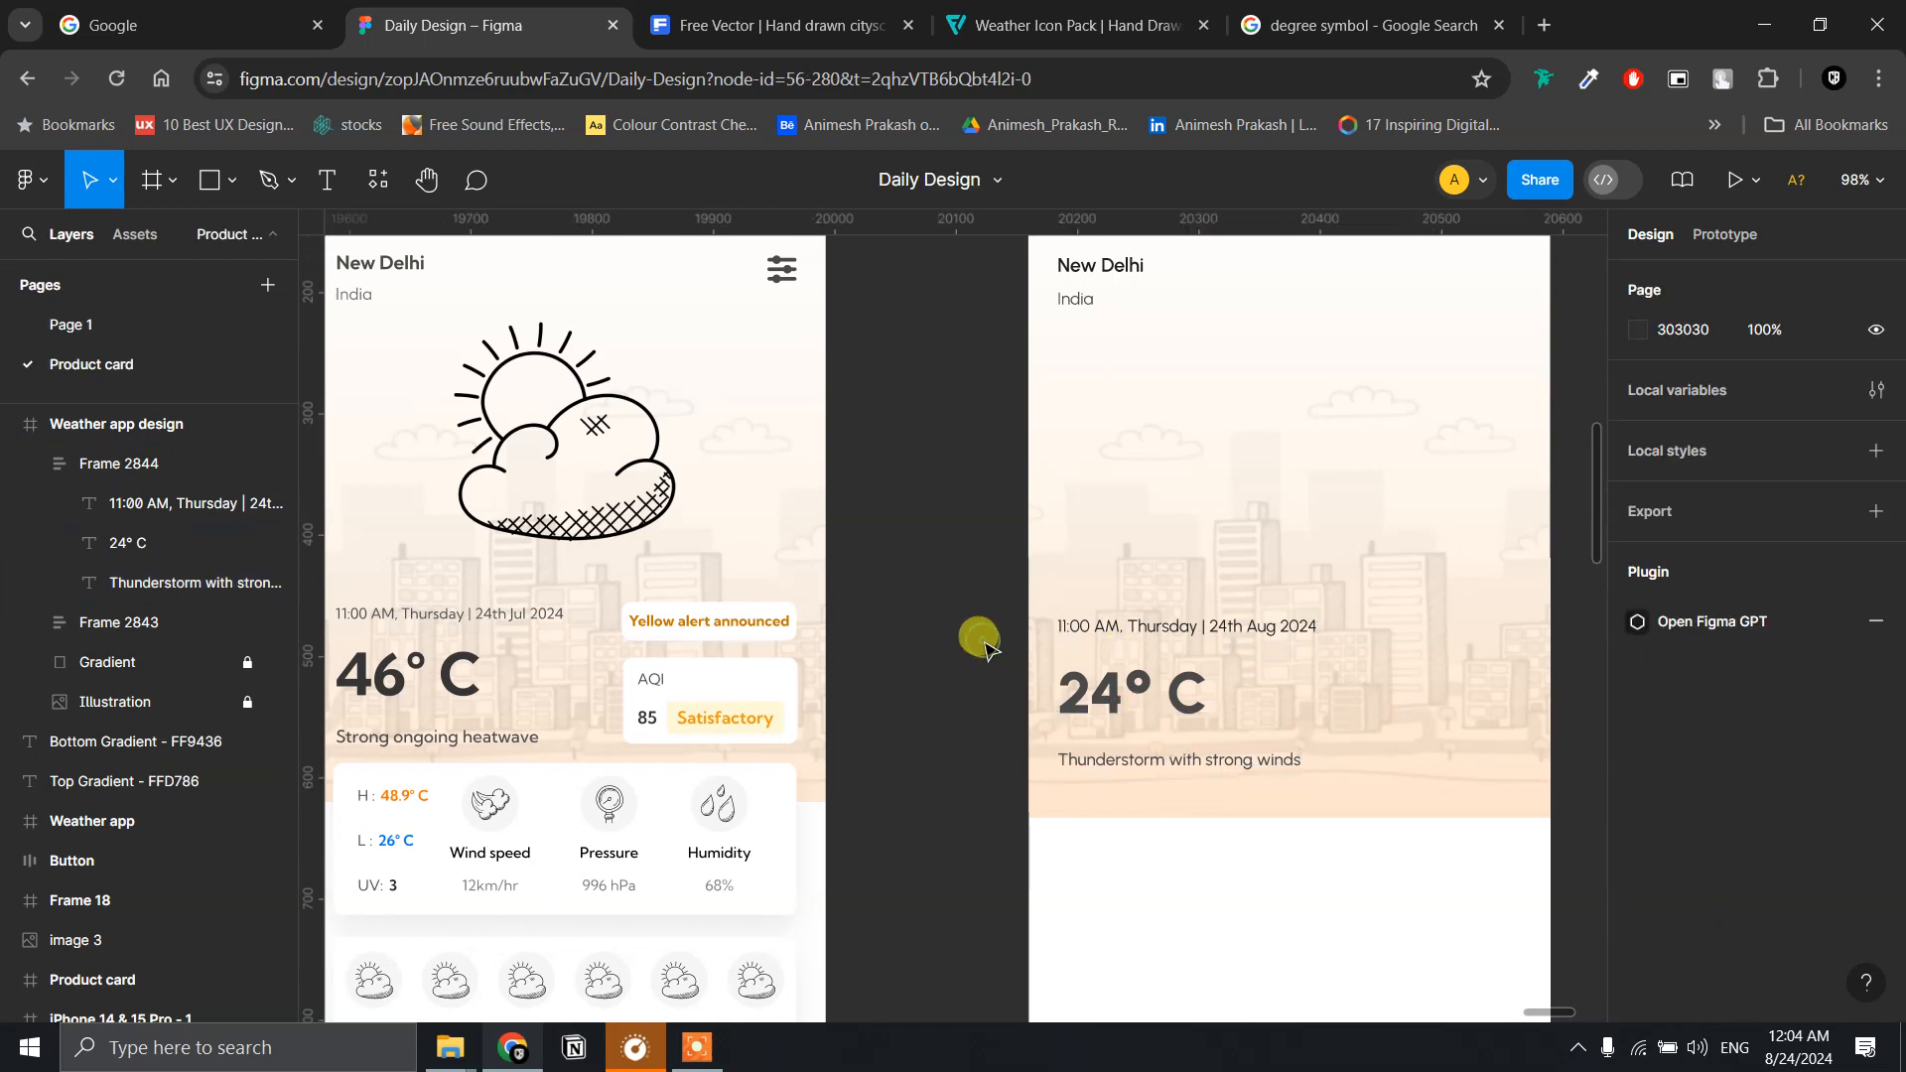
left_click(1115, 692)
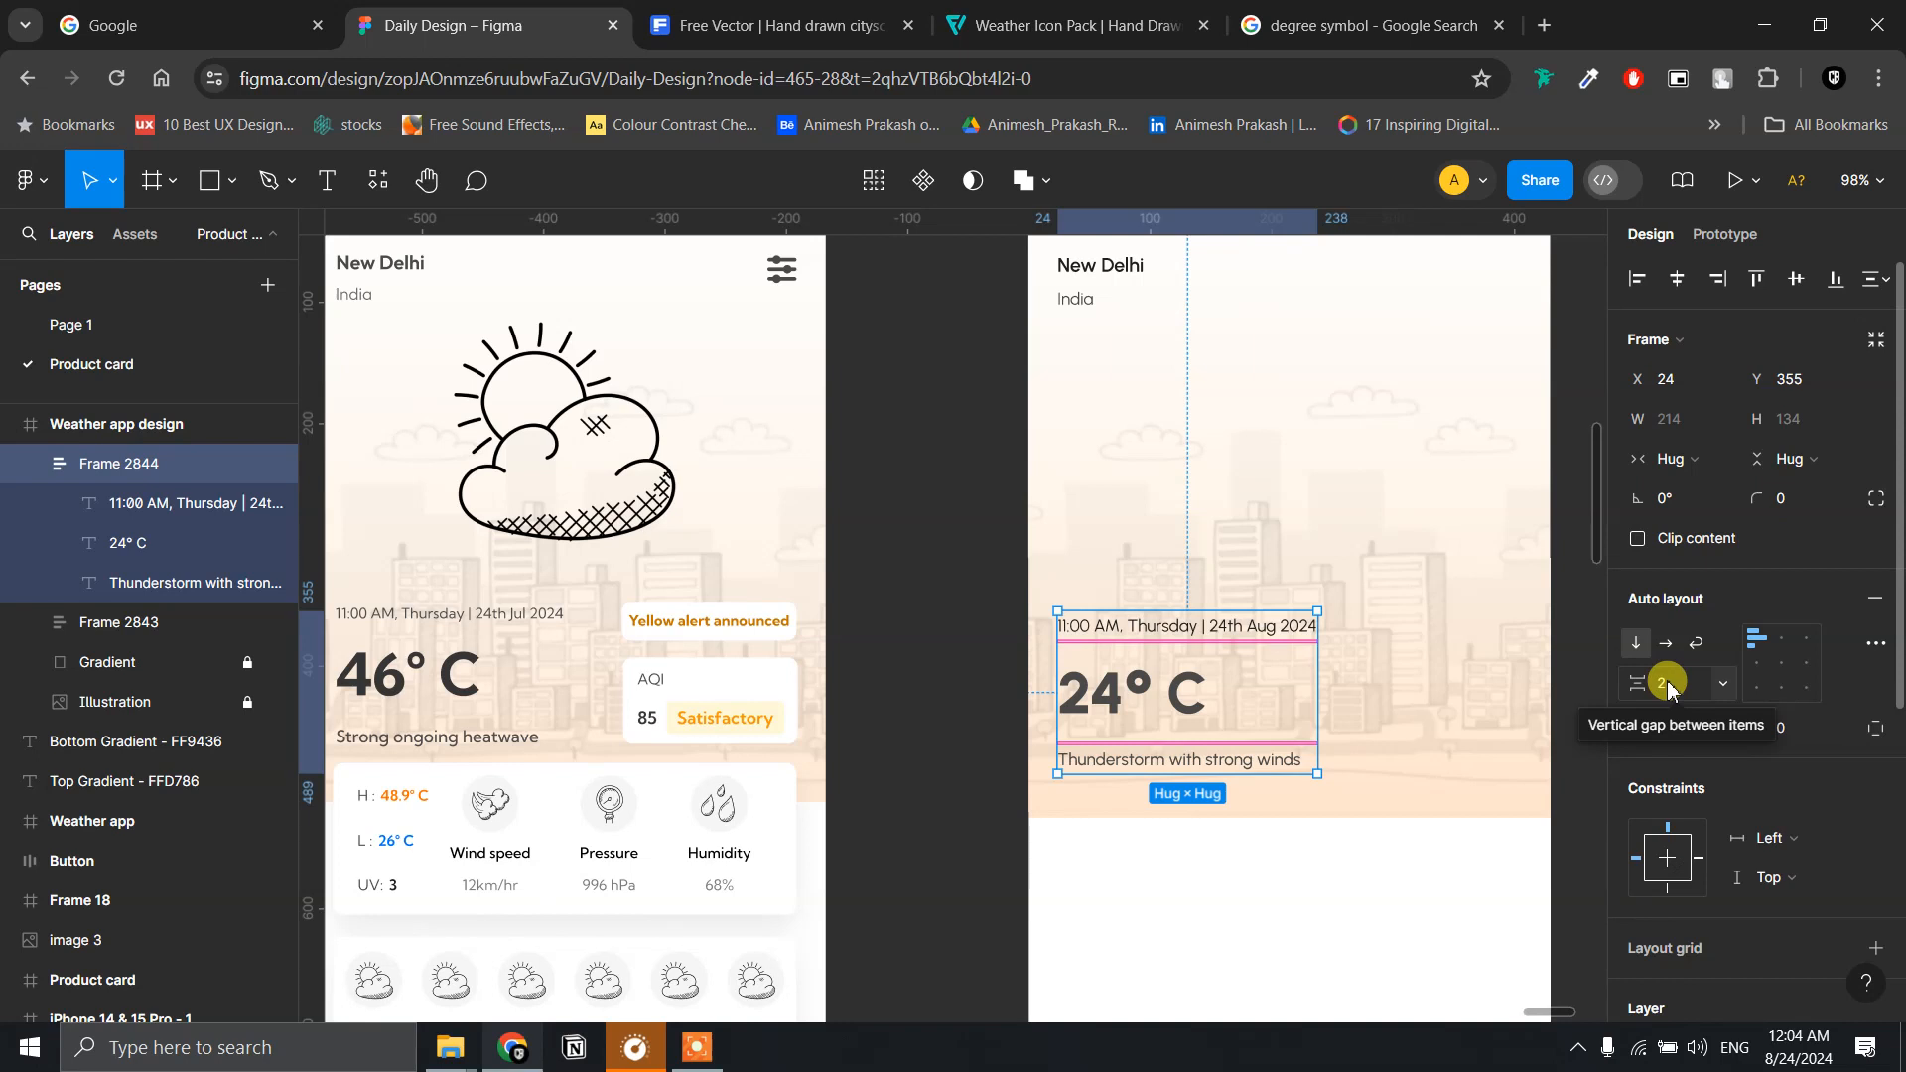
left_click(951, 622)
left_click_drag(1402, 717, 1470, 730)
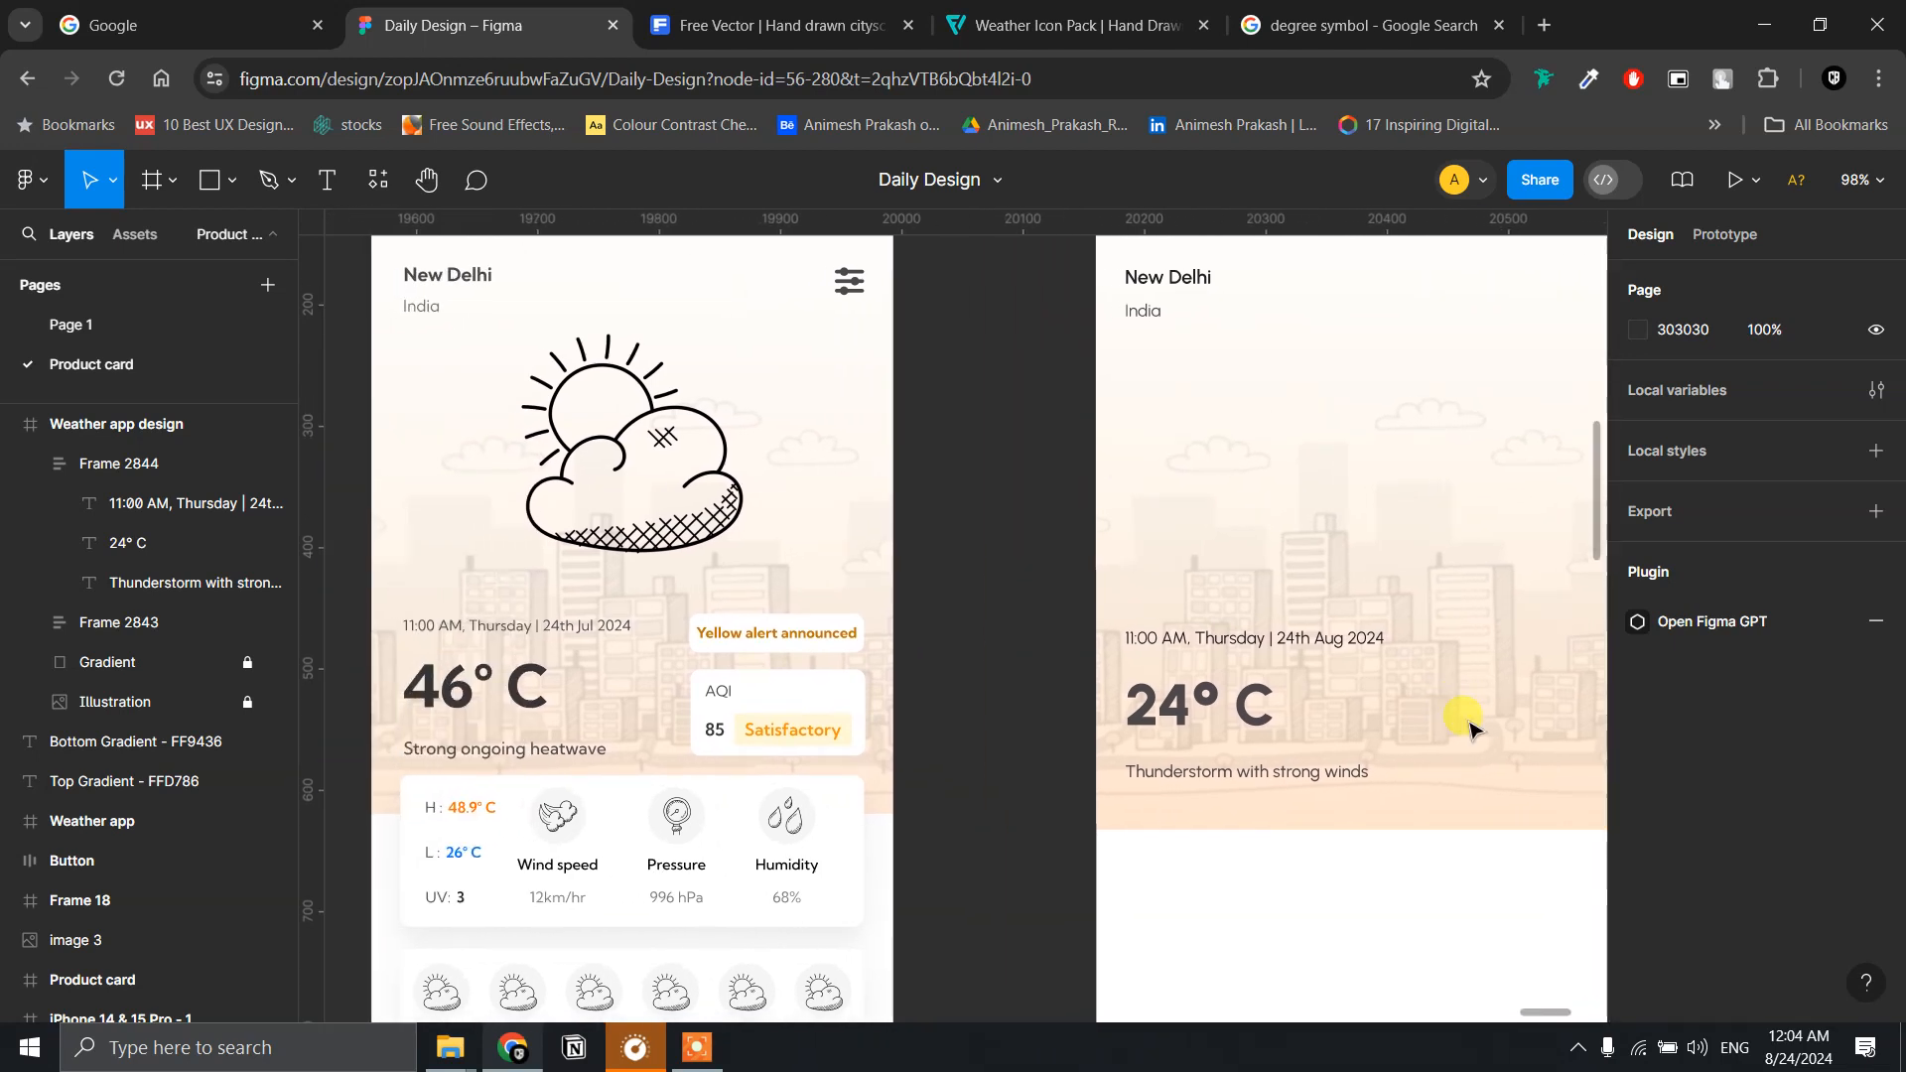
- Draw a rectangle about 138 × 35 beside the date text, near the new frame's right edge
left_click_drag(1467, 592, 1327, 589)
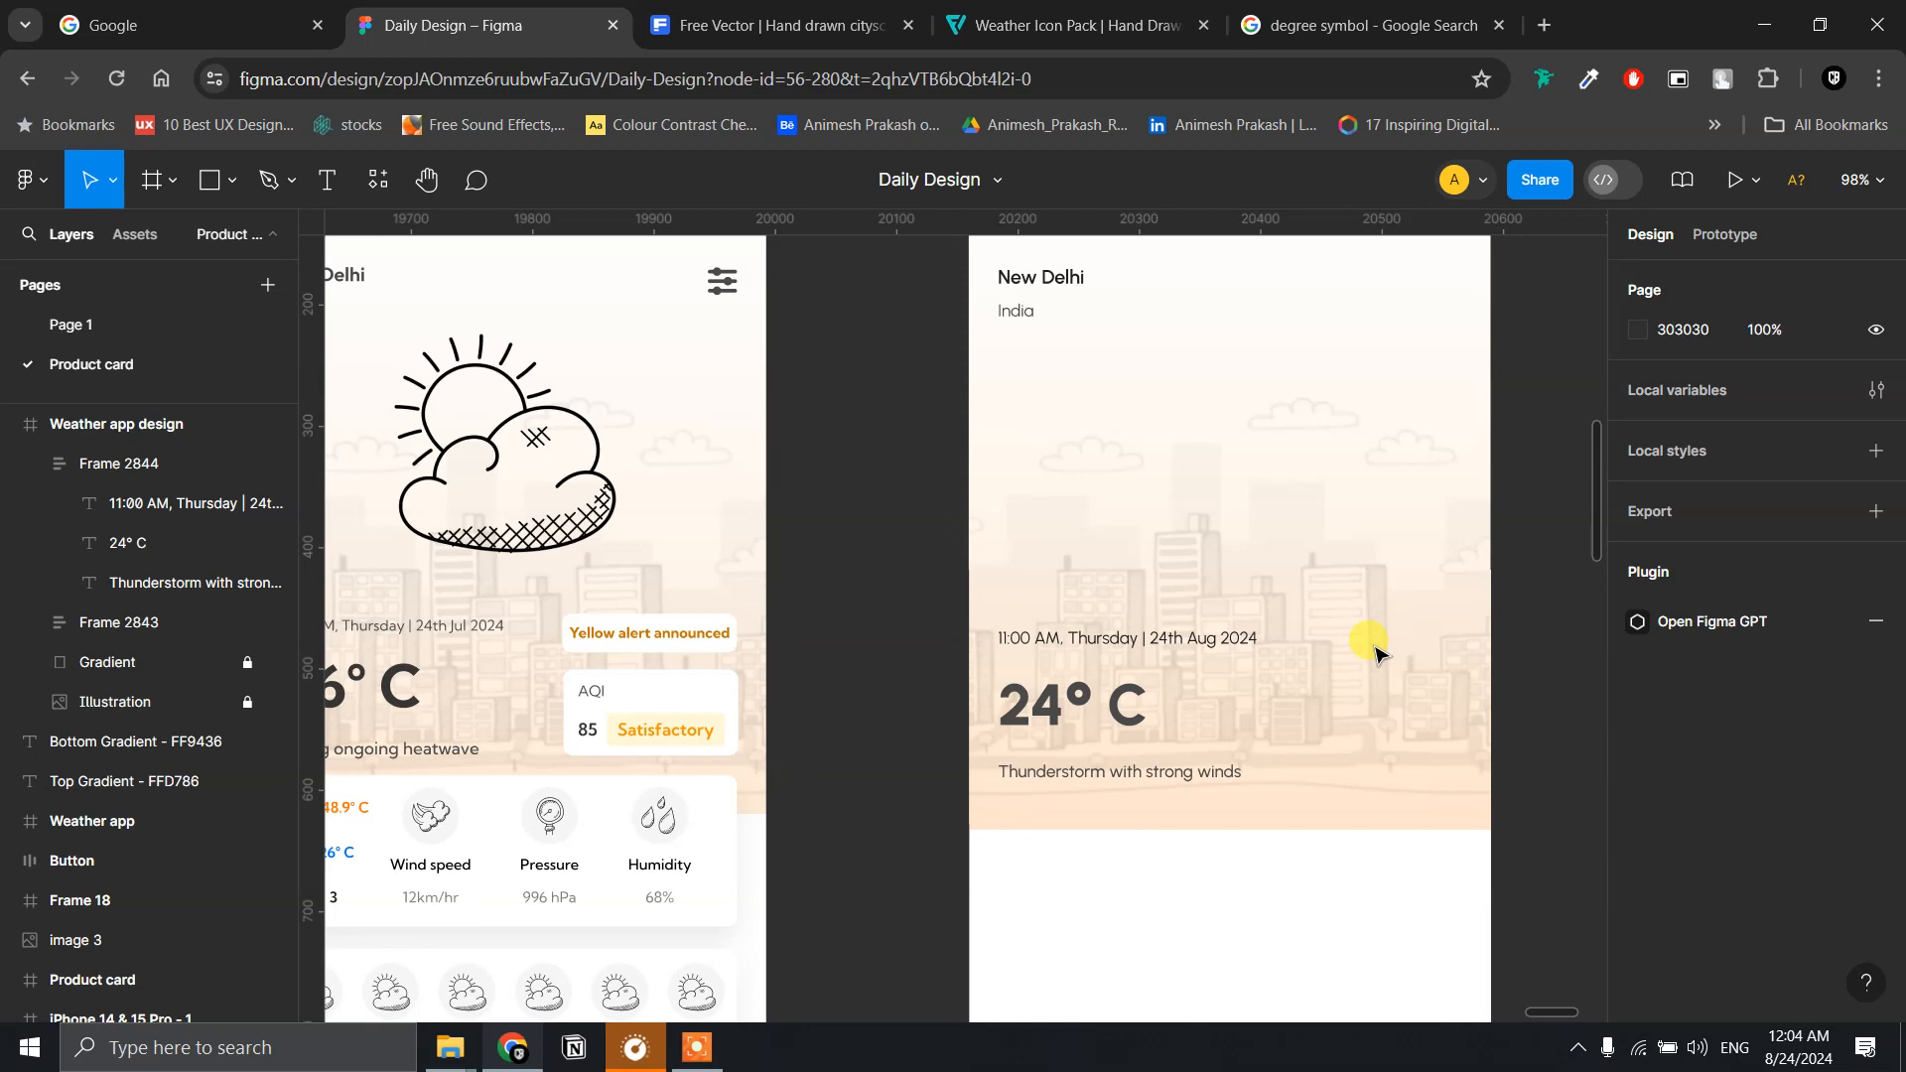
key("r")
left_click_drag(1294, 630, 1459, 674)
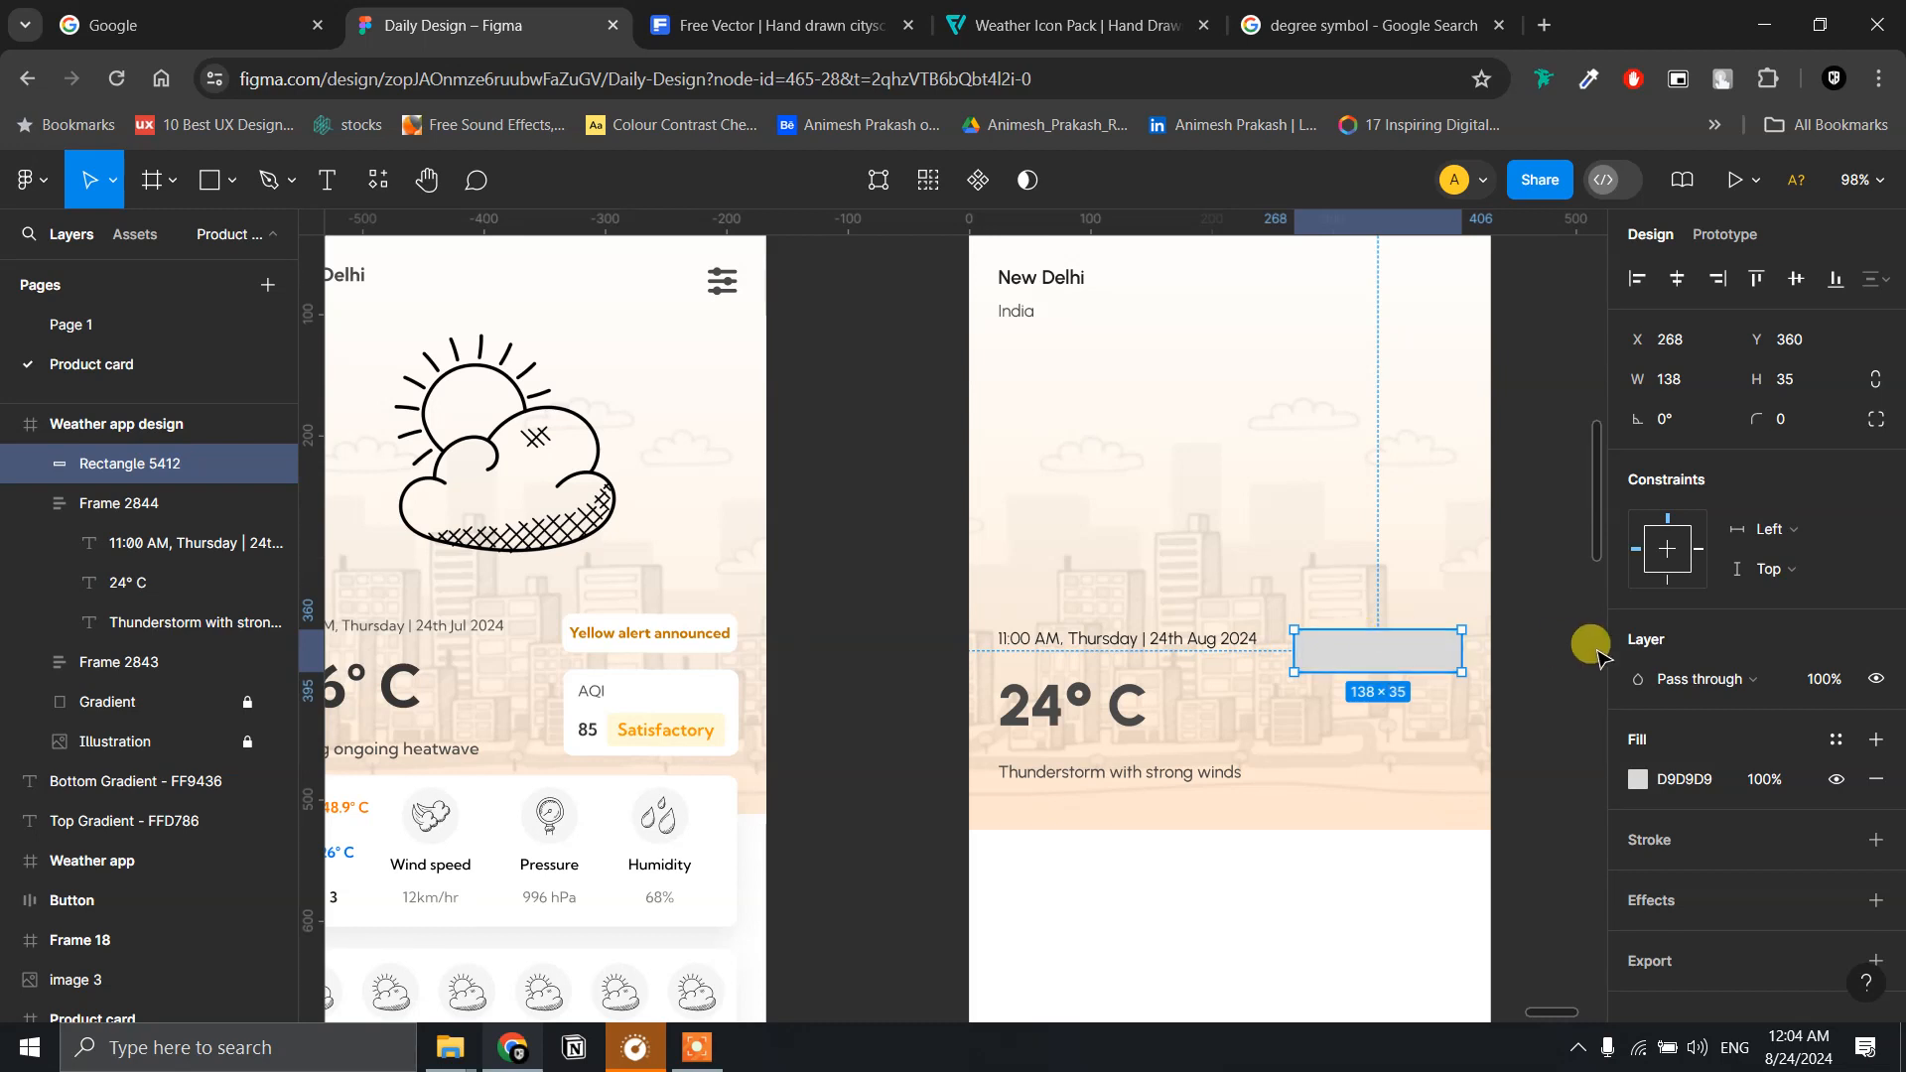
- Add the text "Yellow alert announced" and move it over the new rectangle at about X 270, Y 371
key("t")
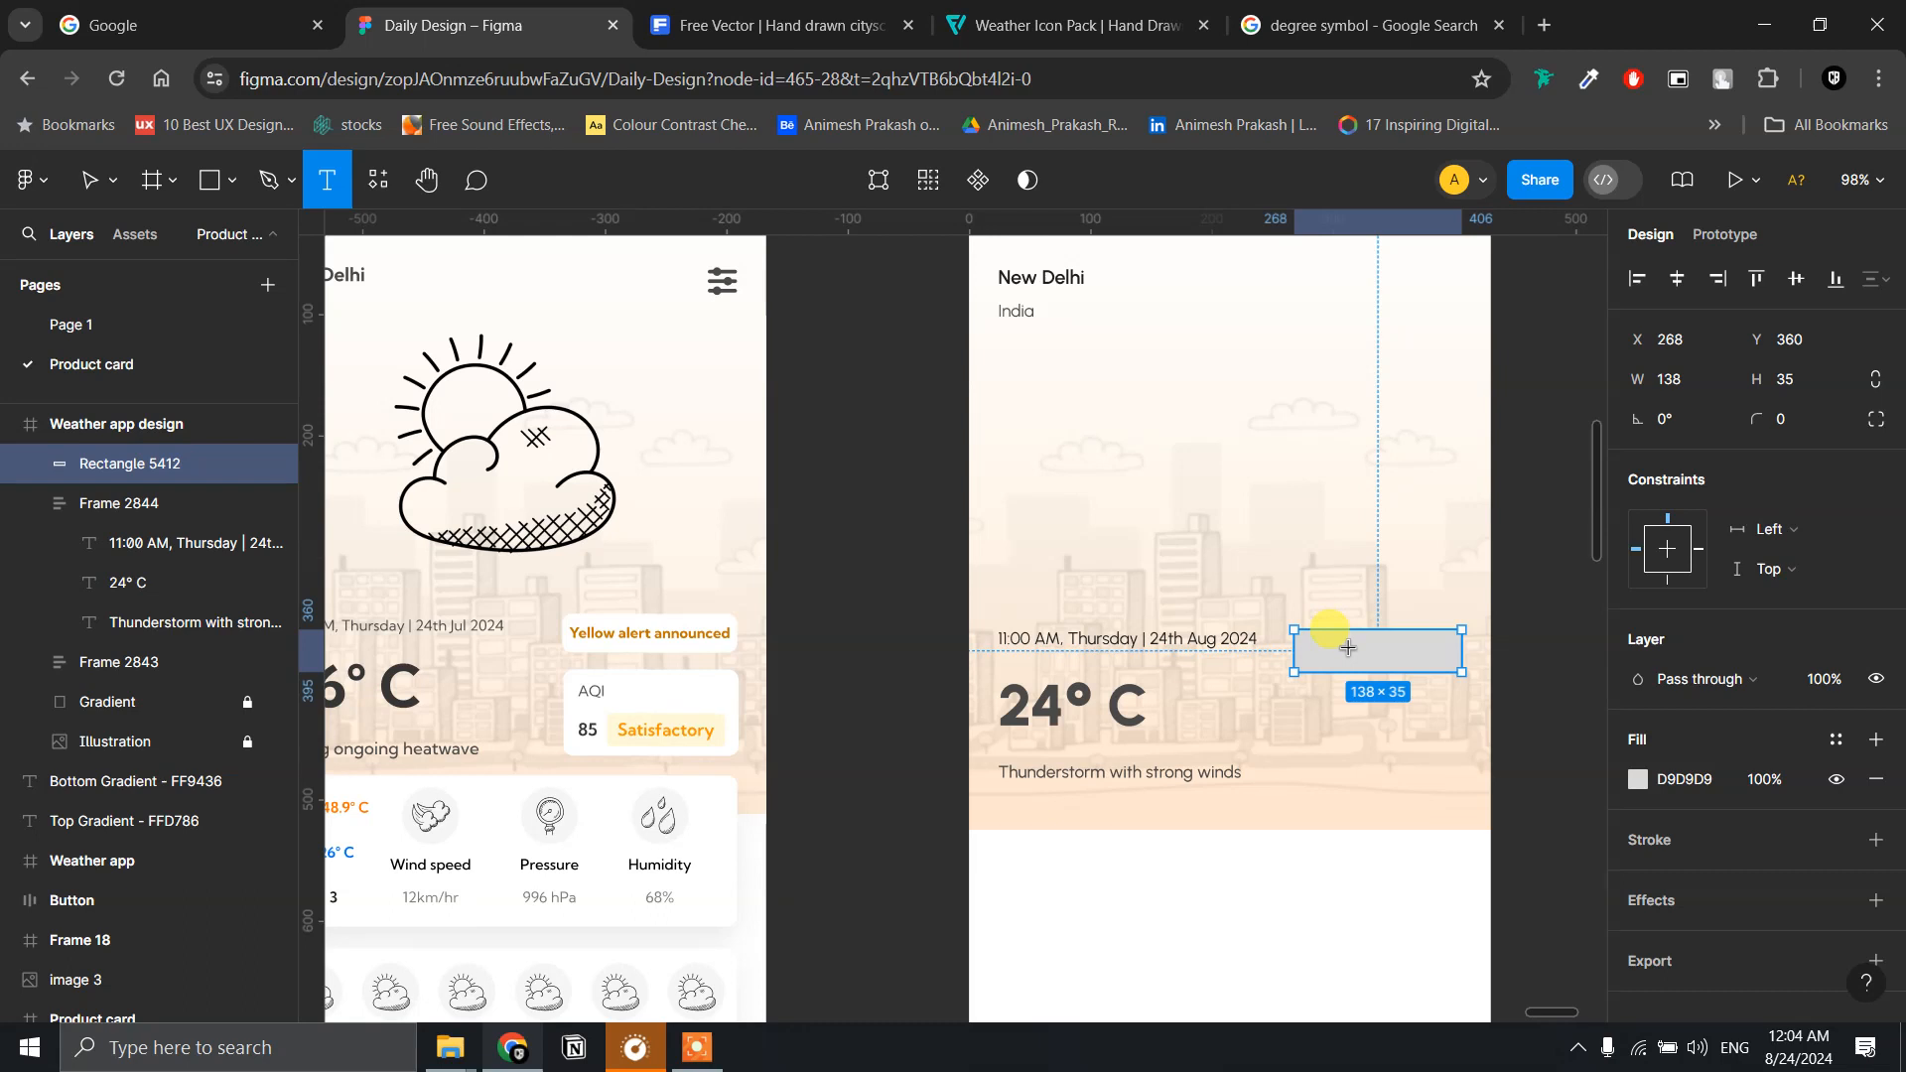
left_click(1347, 647)
type("Yellow alert anounced")
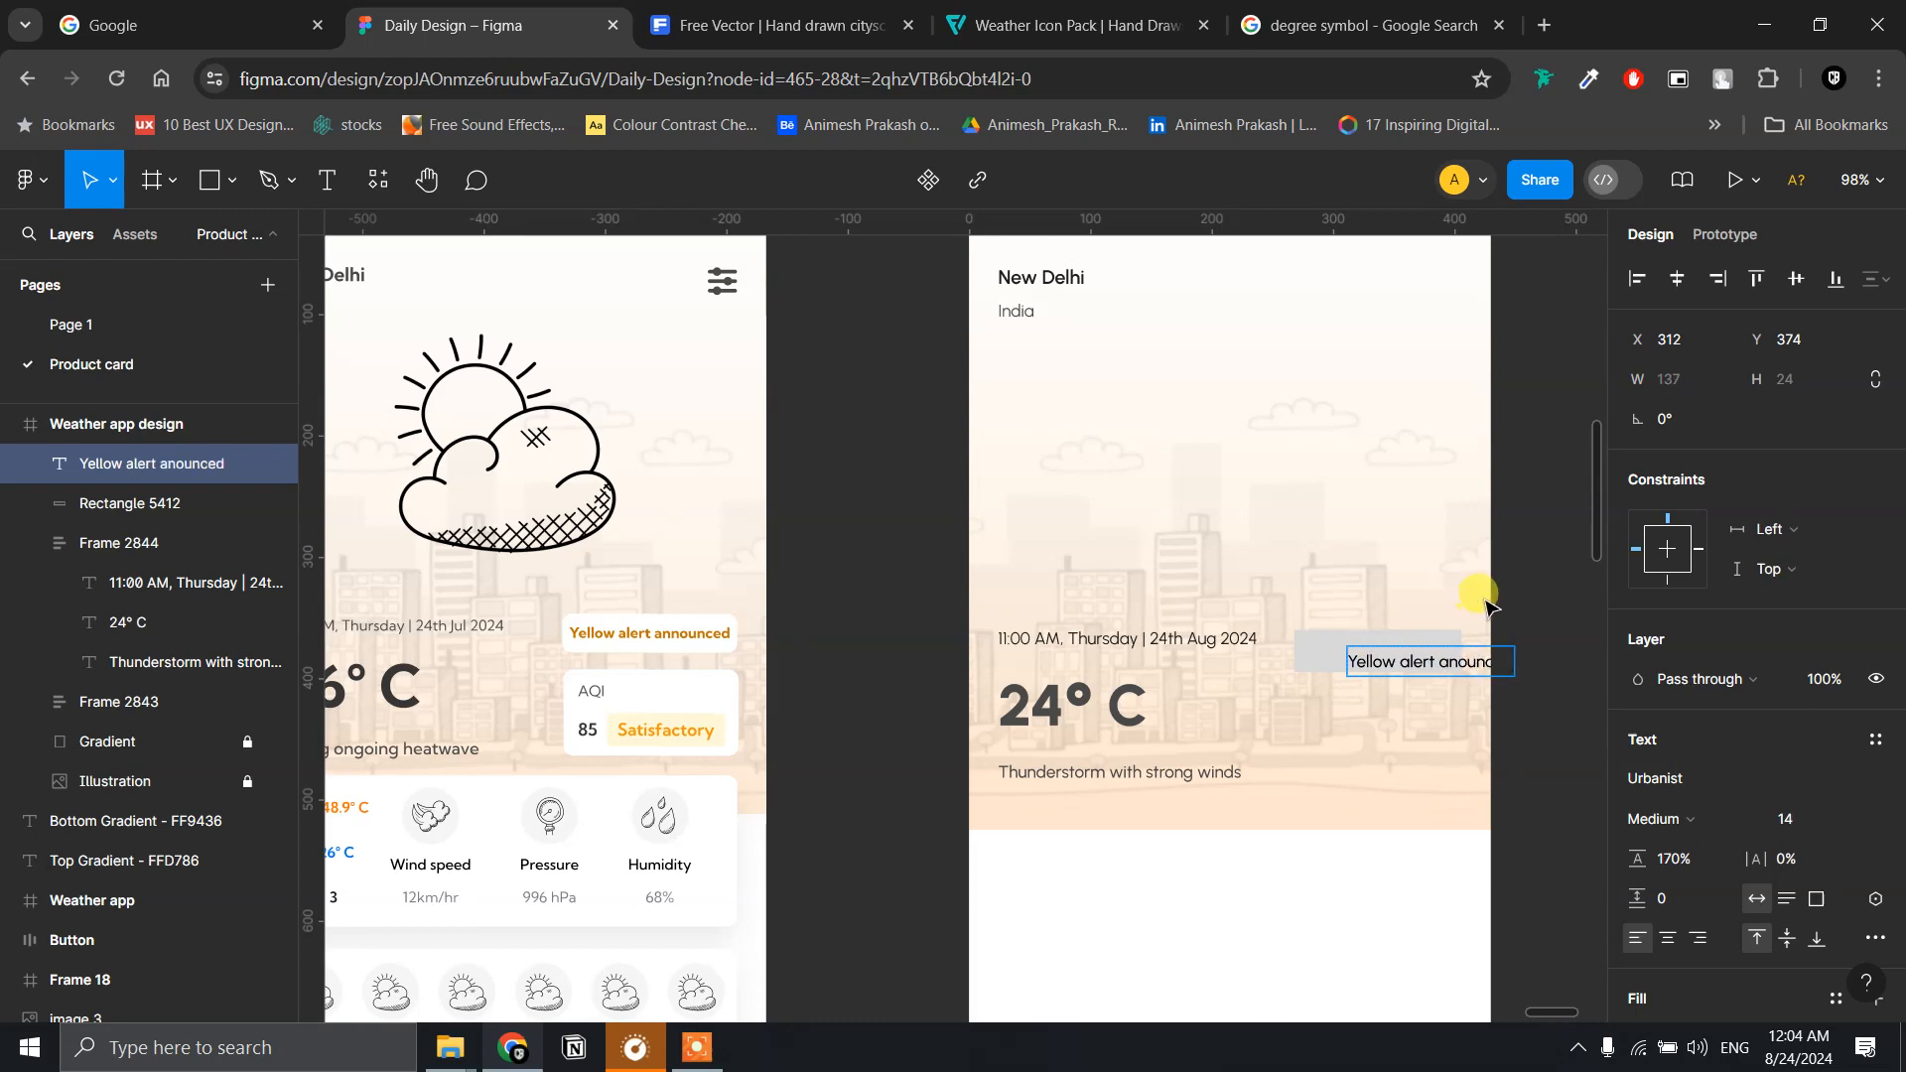
left_click(1548, 649)
left_click_drag(1454, 666, 1405, 663)
double_click(1404, 662)
left_click(1407, 659)
type("n")
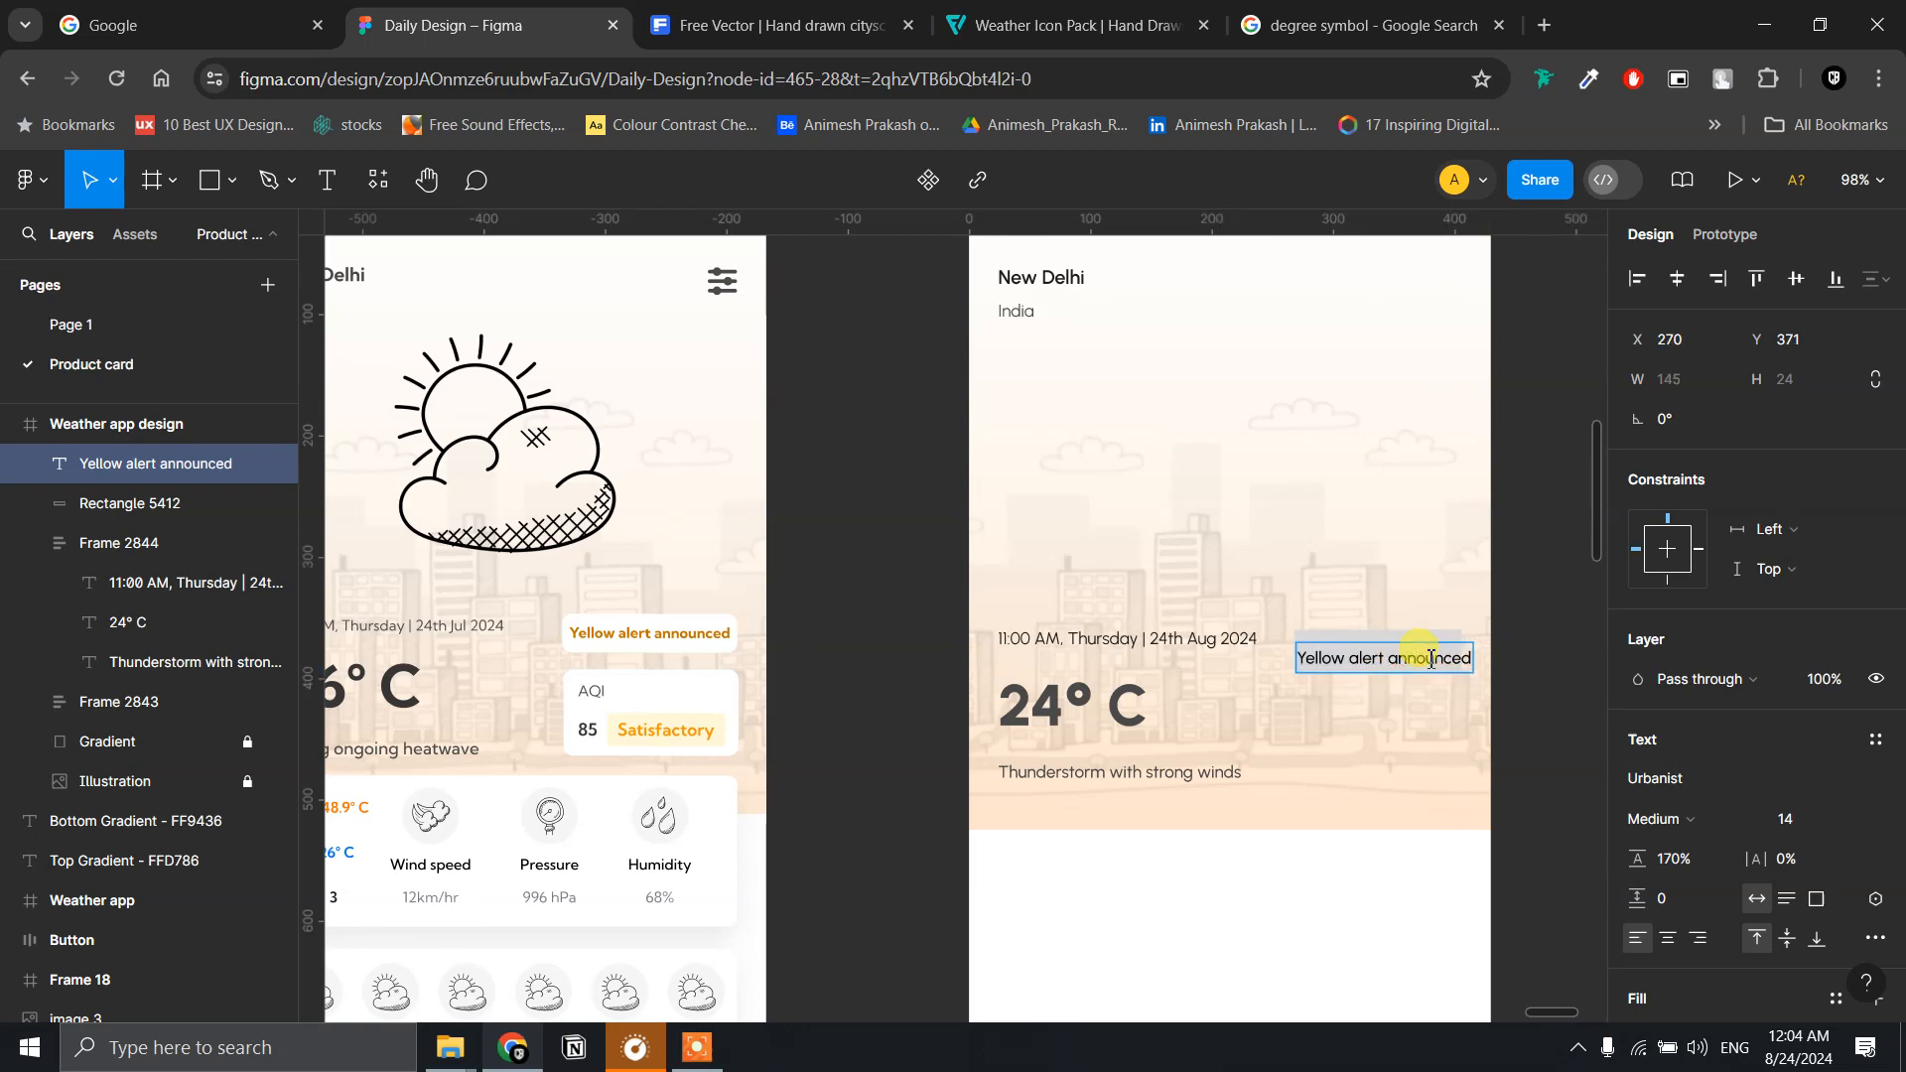
- Center the "Yellow alert announced" text over its rectangle at about X 264, Y 366
key("Escape")
scroll(1437, 640, "down", 2)
scroll(1409, 656, "up", 6)
left_click_drag(1390, 666, 1370, 652)
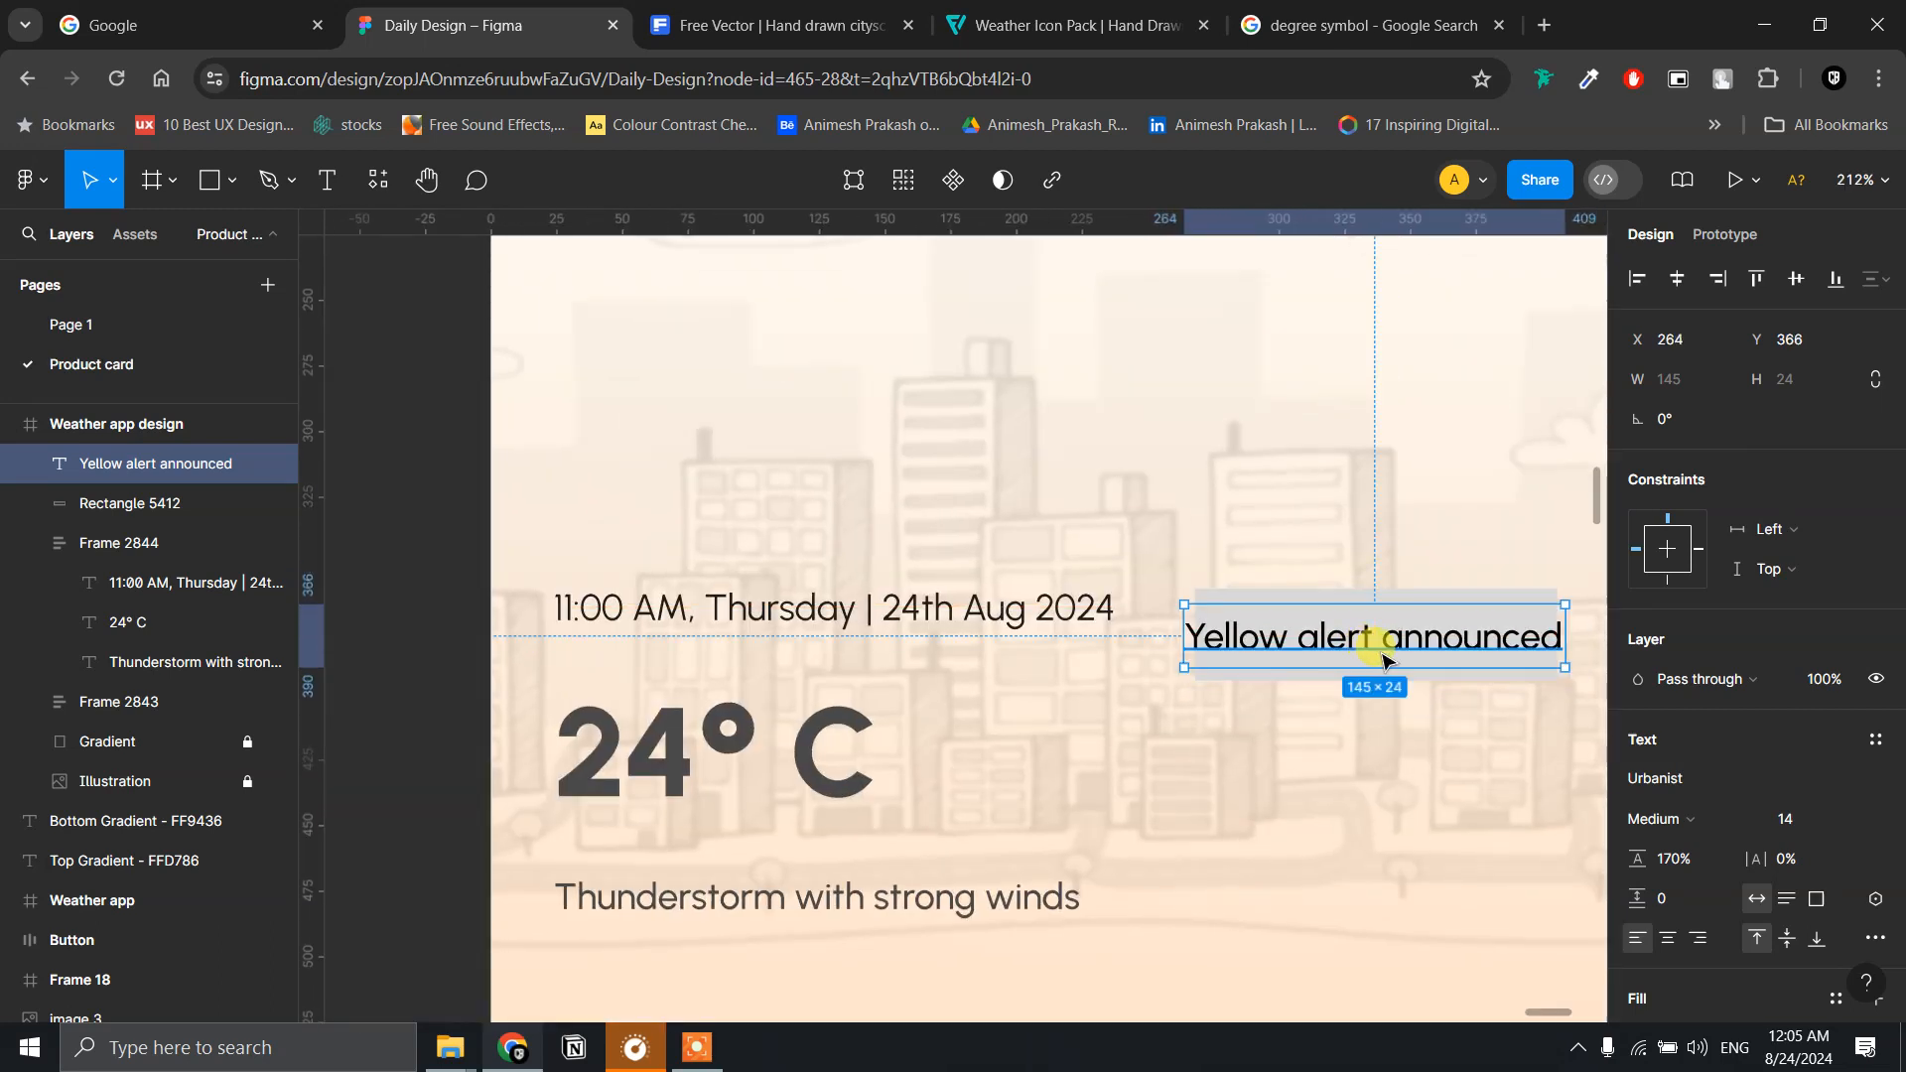
left_click(1522, 596, "shift")
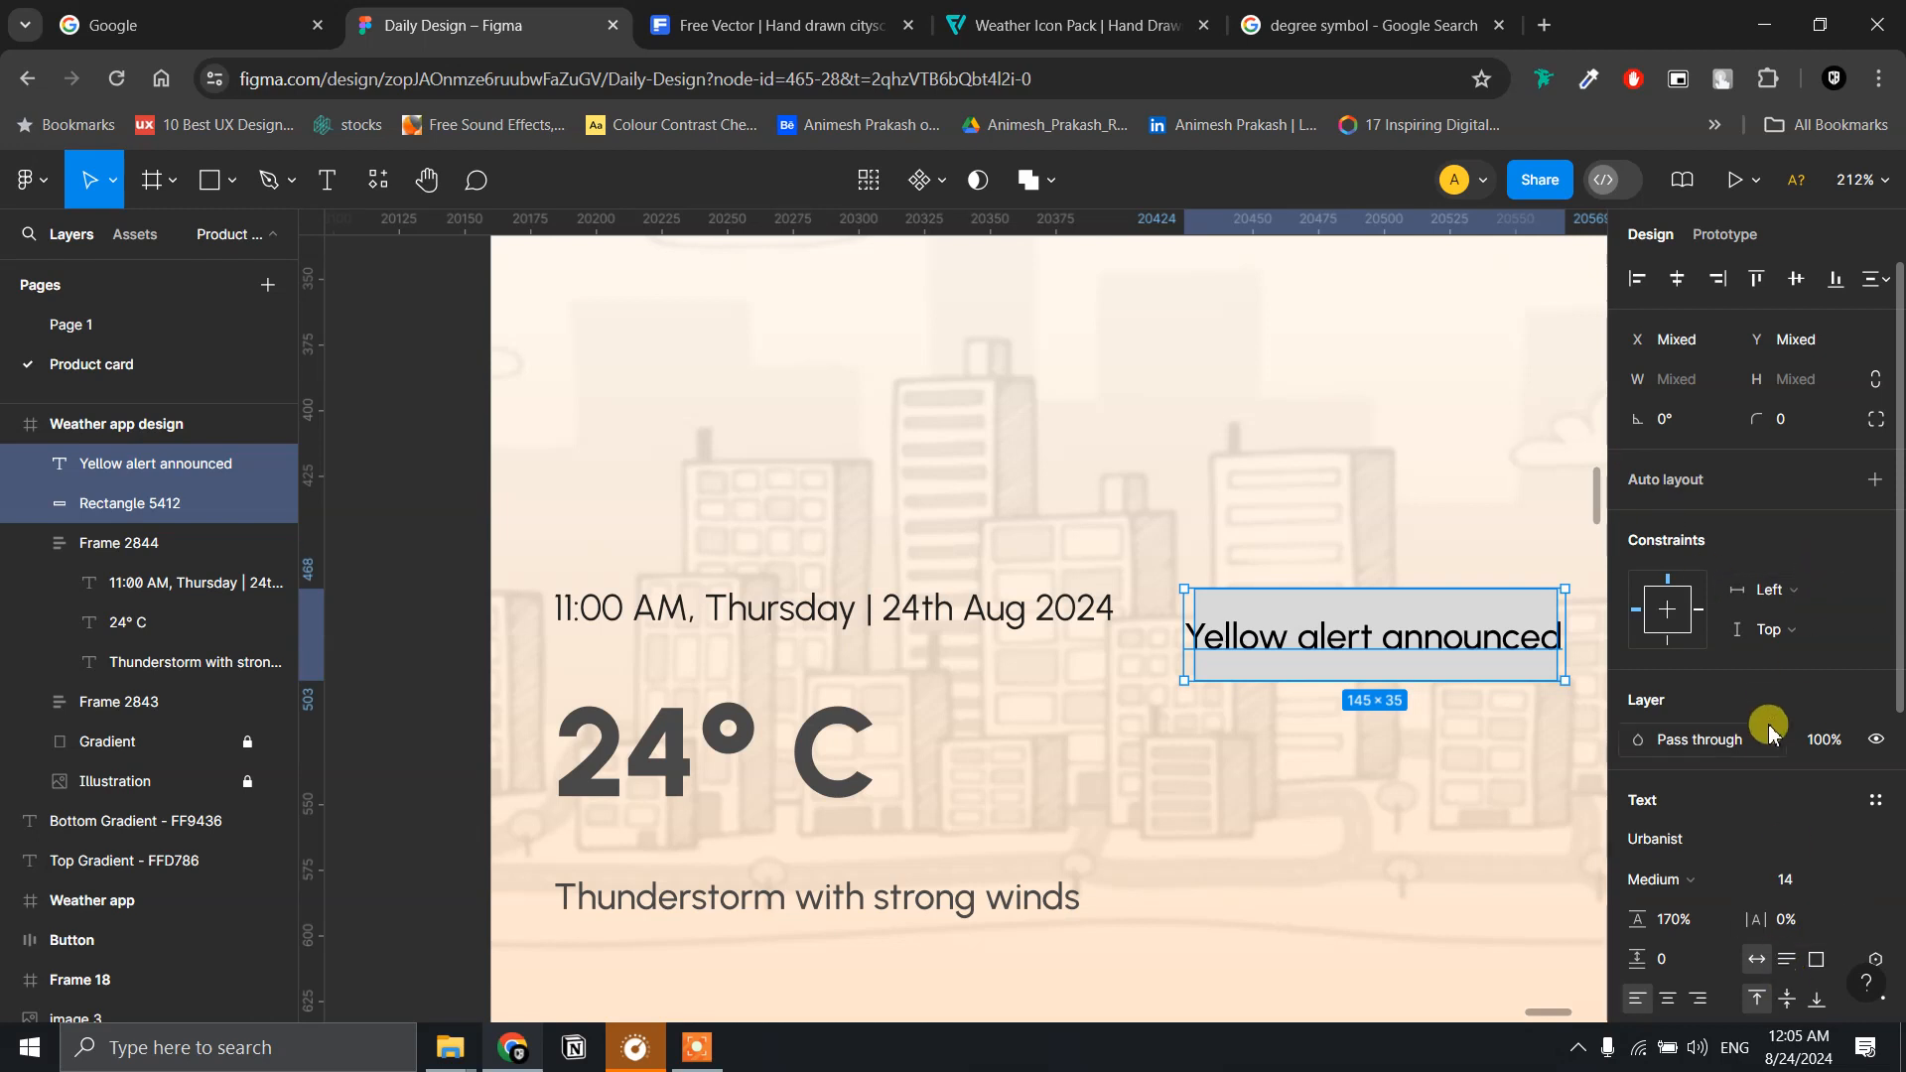
scroll(1716, 644, "down", 1)
scroll(1715, 640, "down", 5)
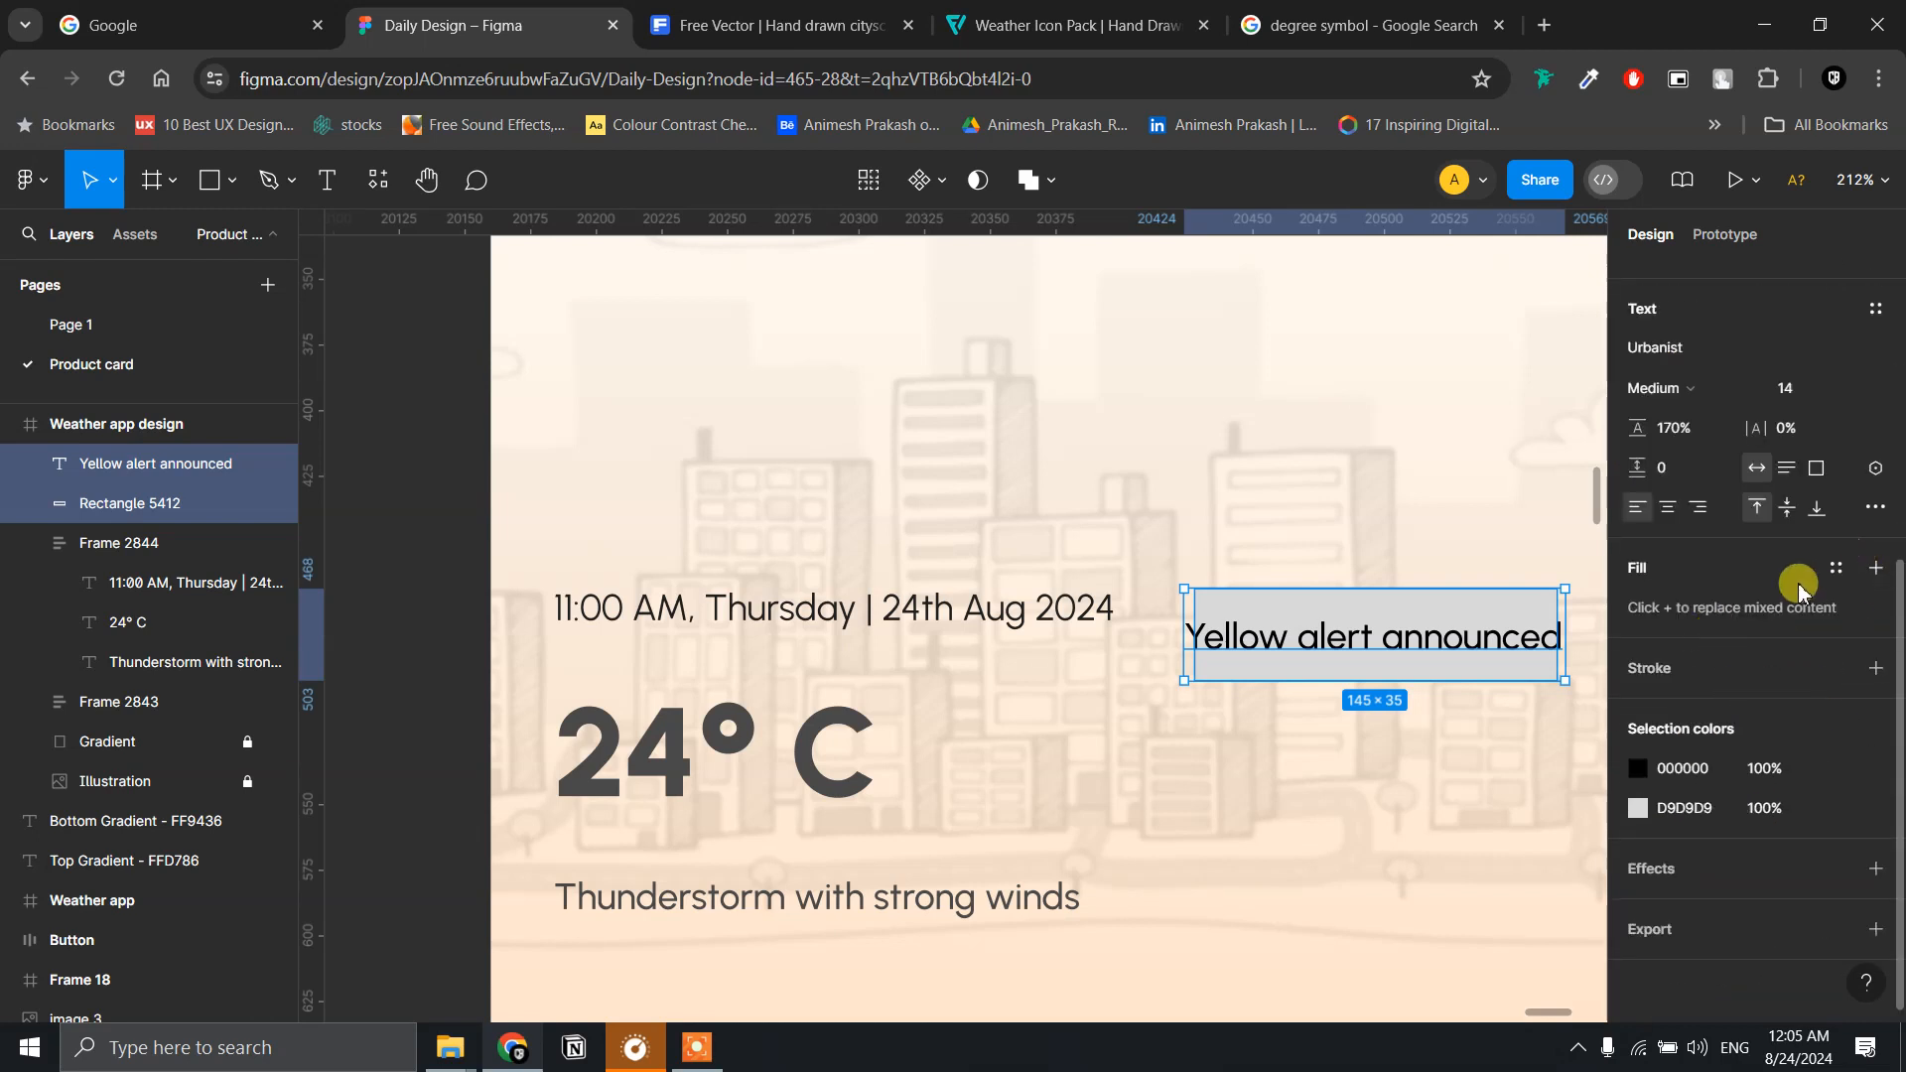
scroll(1807, 566, "up", 5)
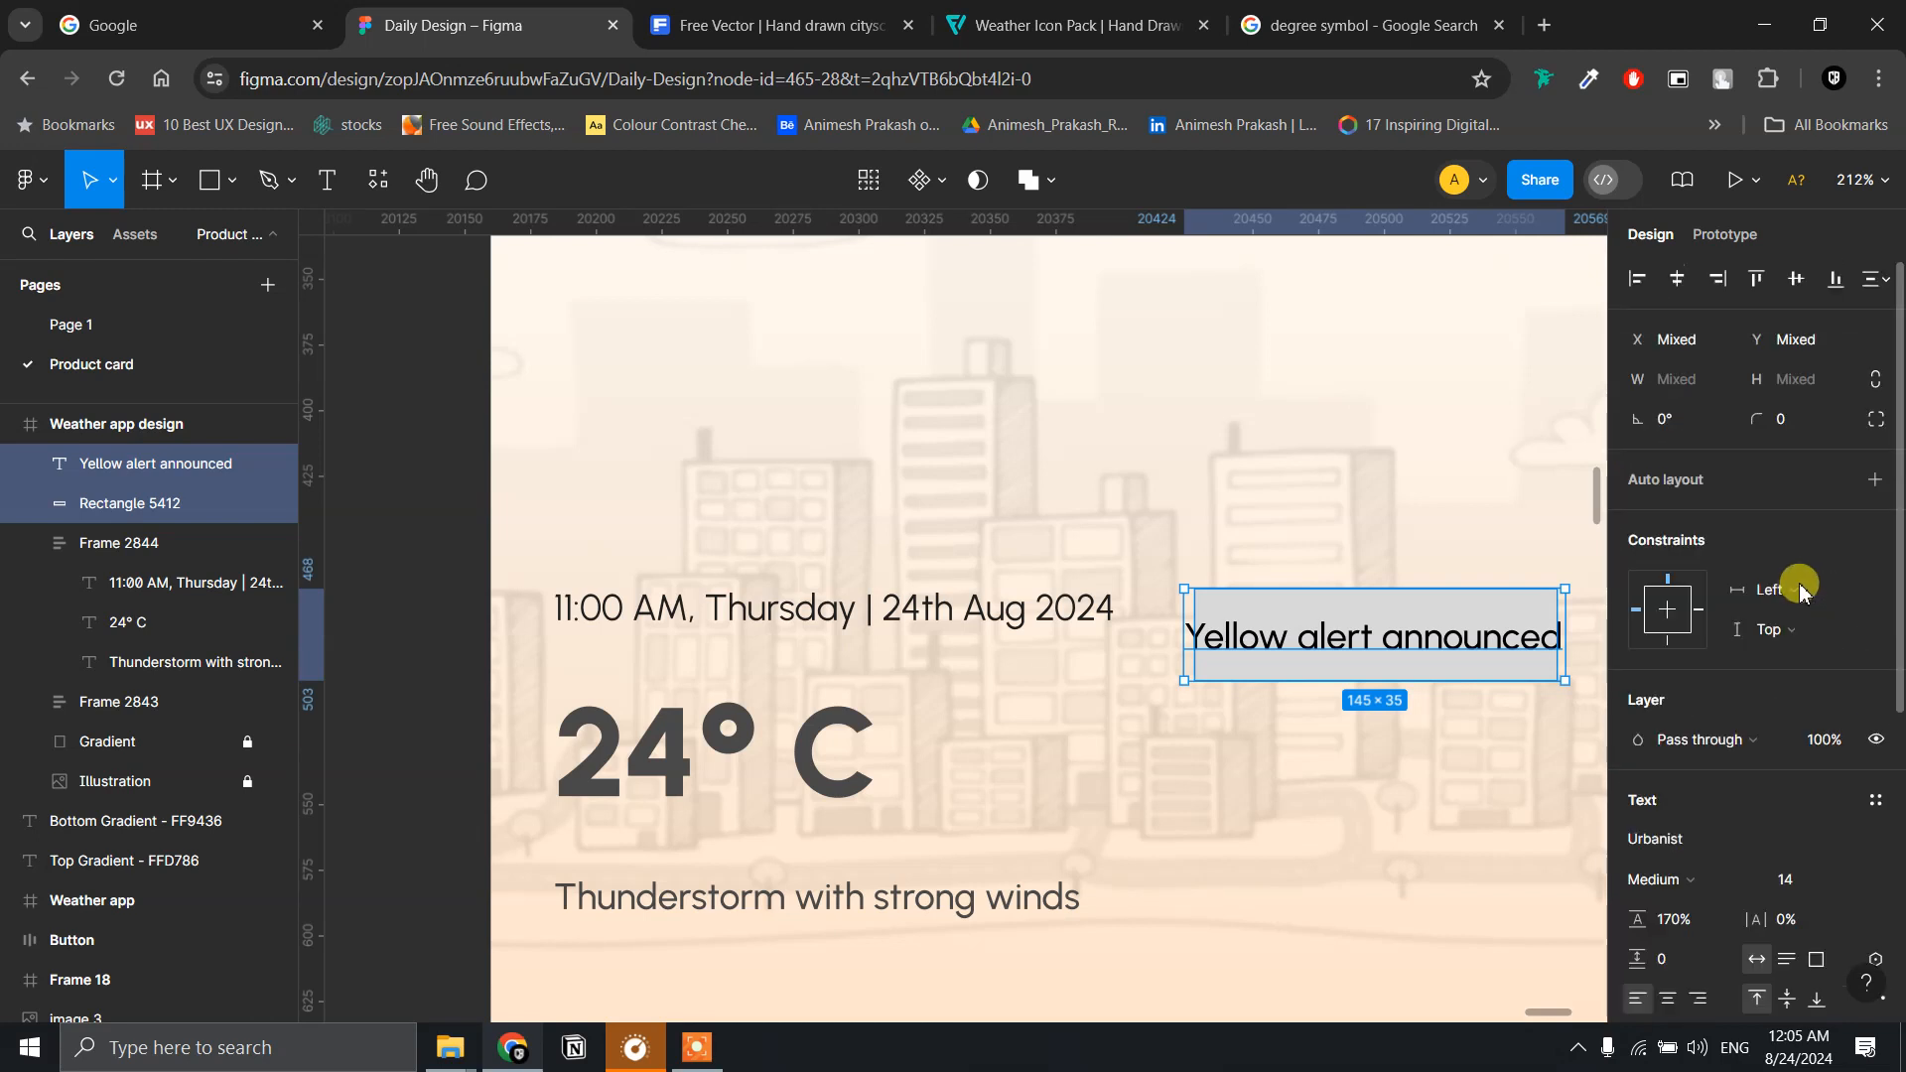
left_click(1876, 481)
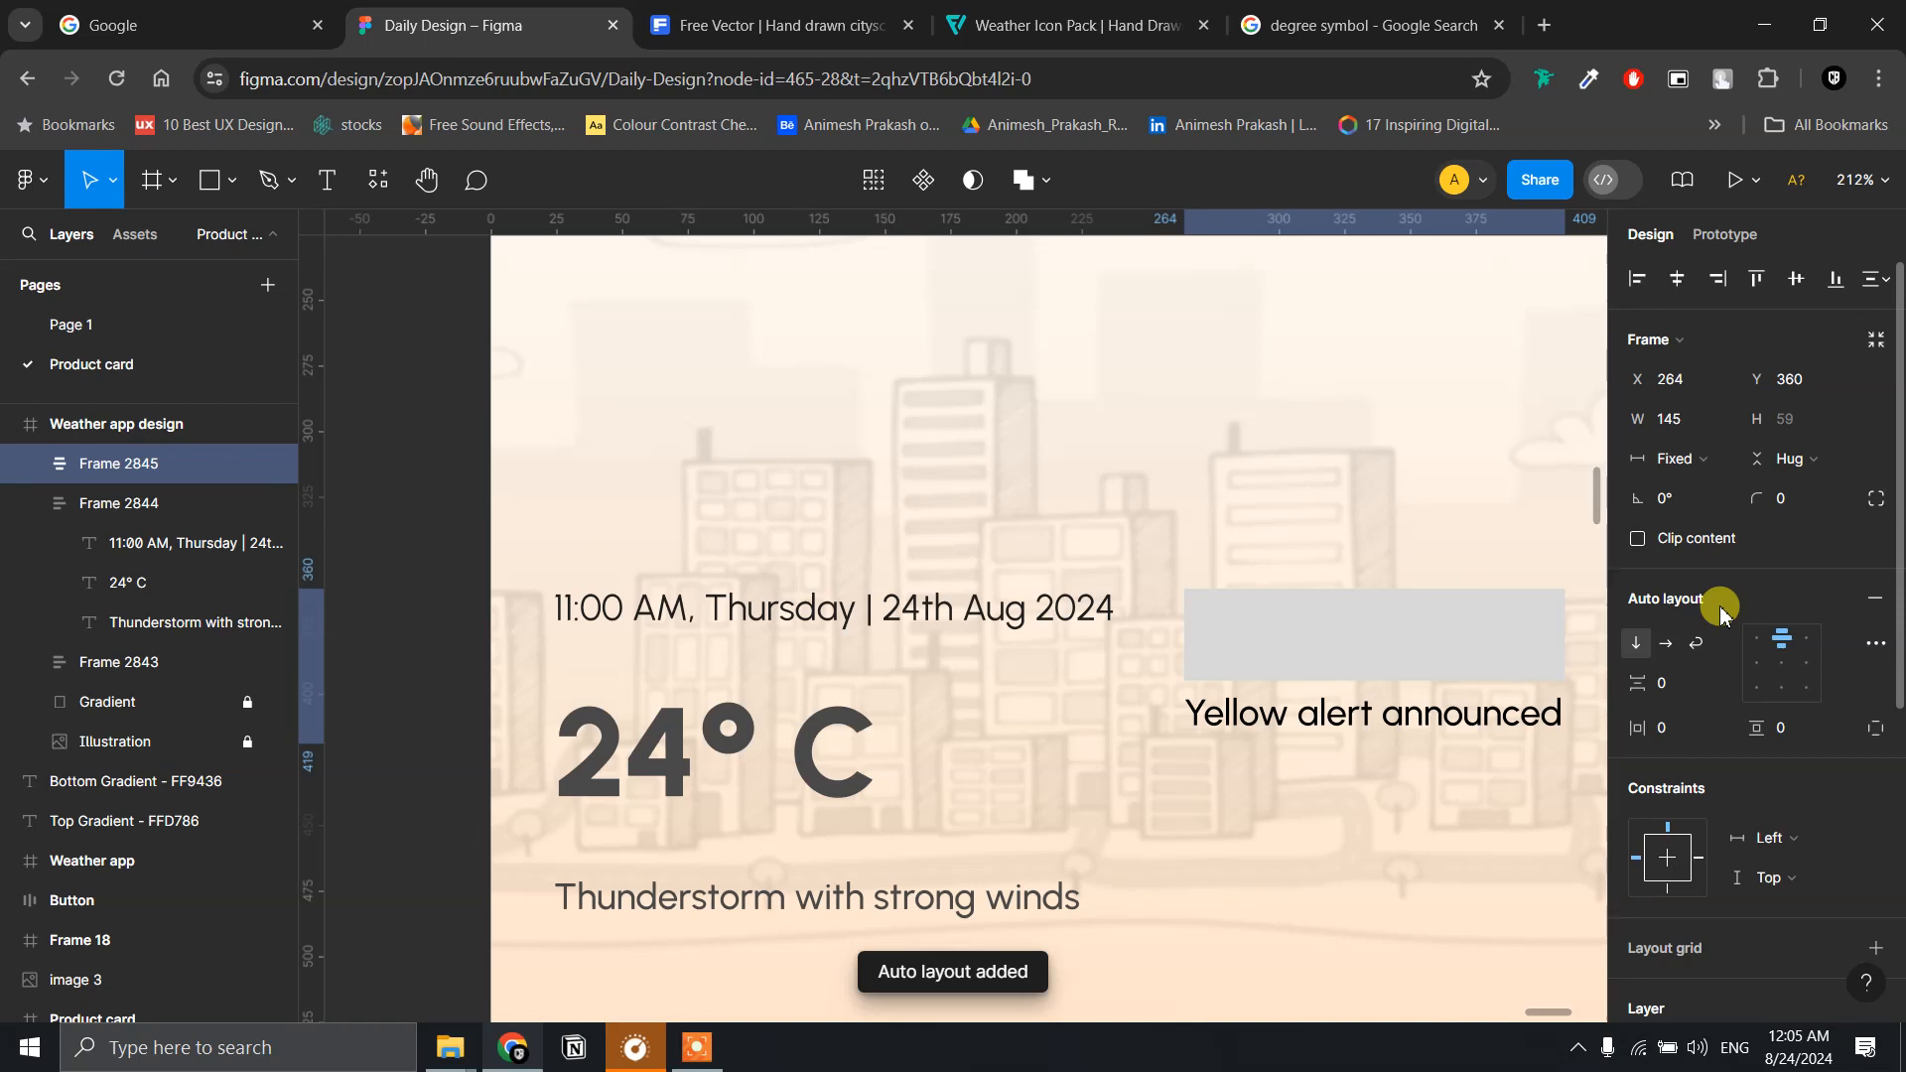
key("ctrl+a")
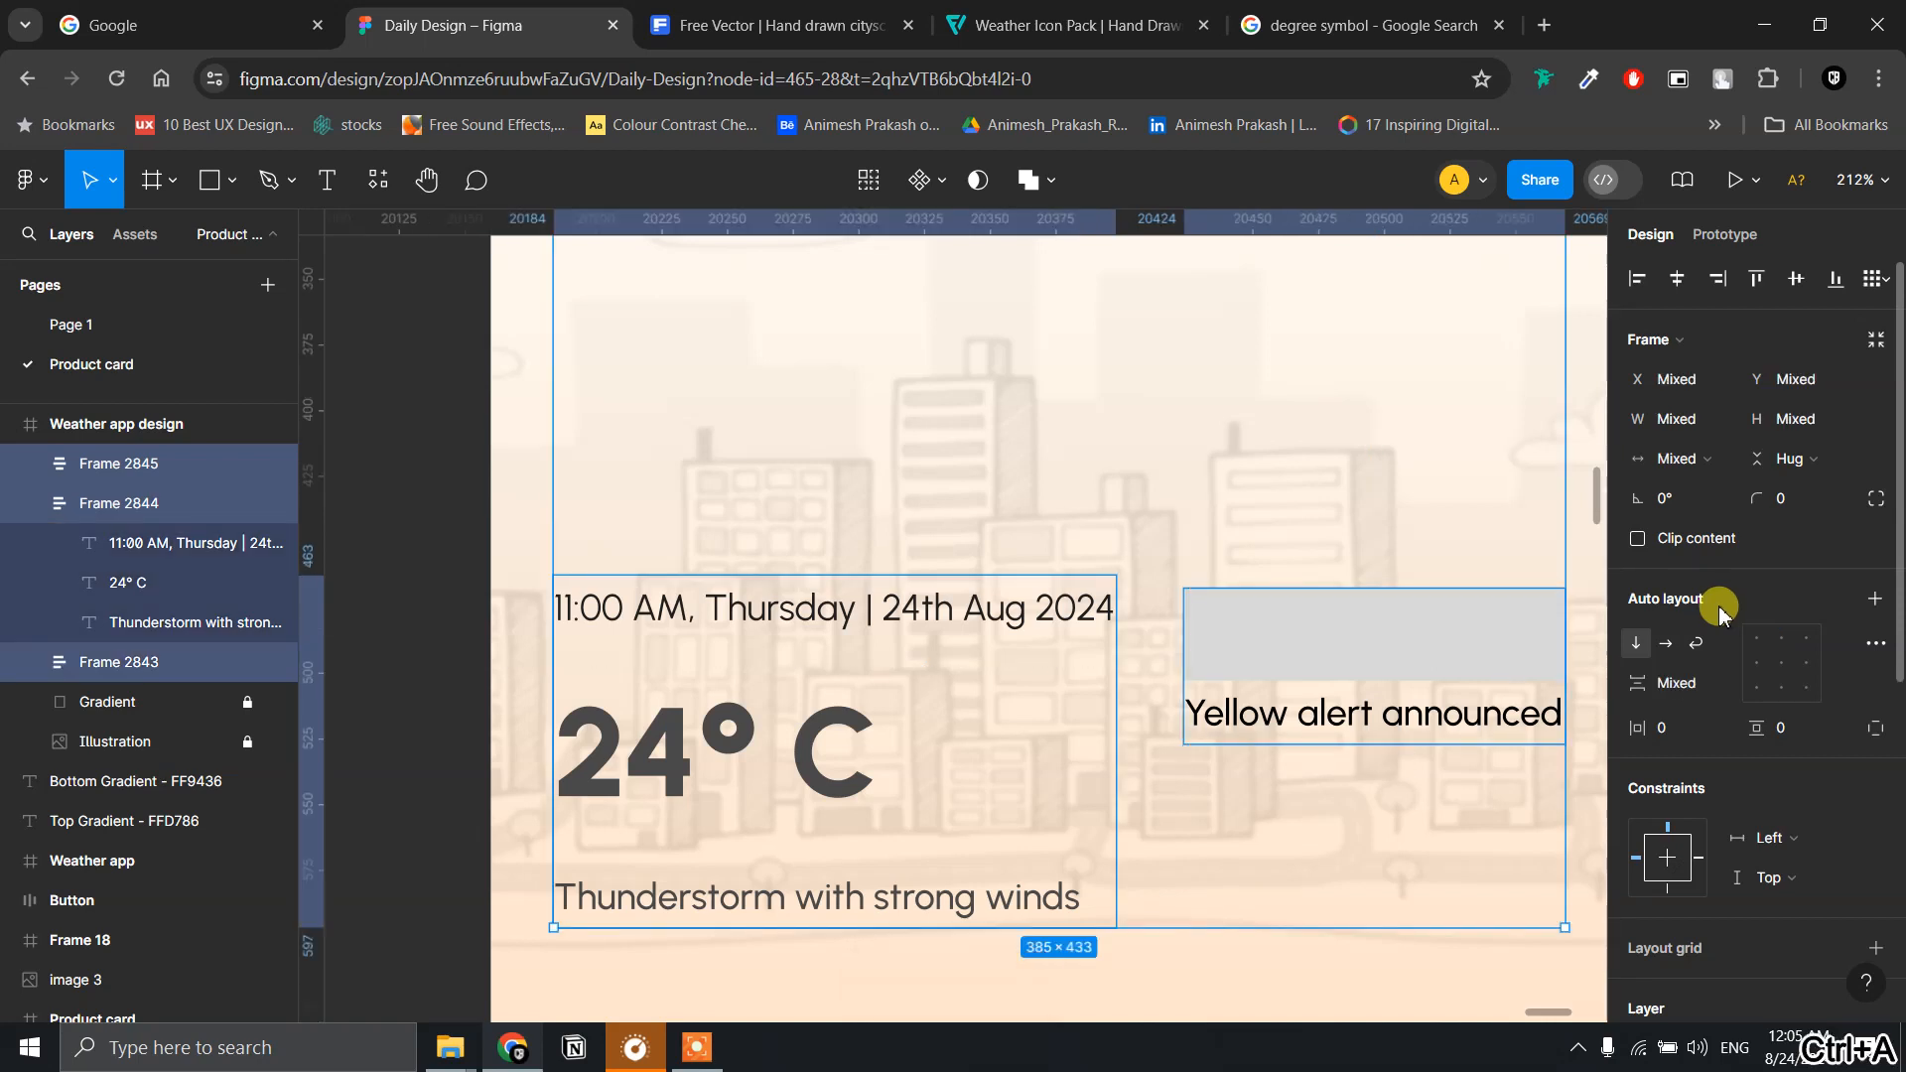
left_click(1434, 924)
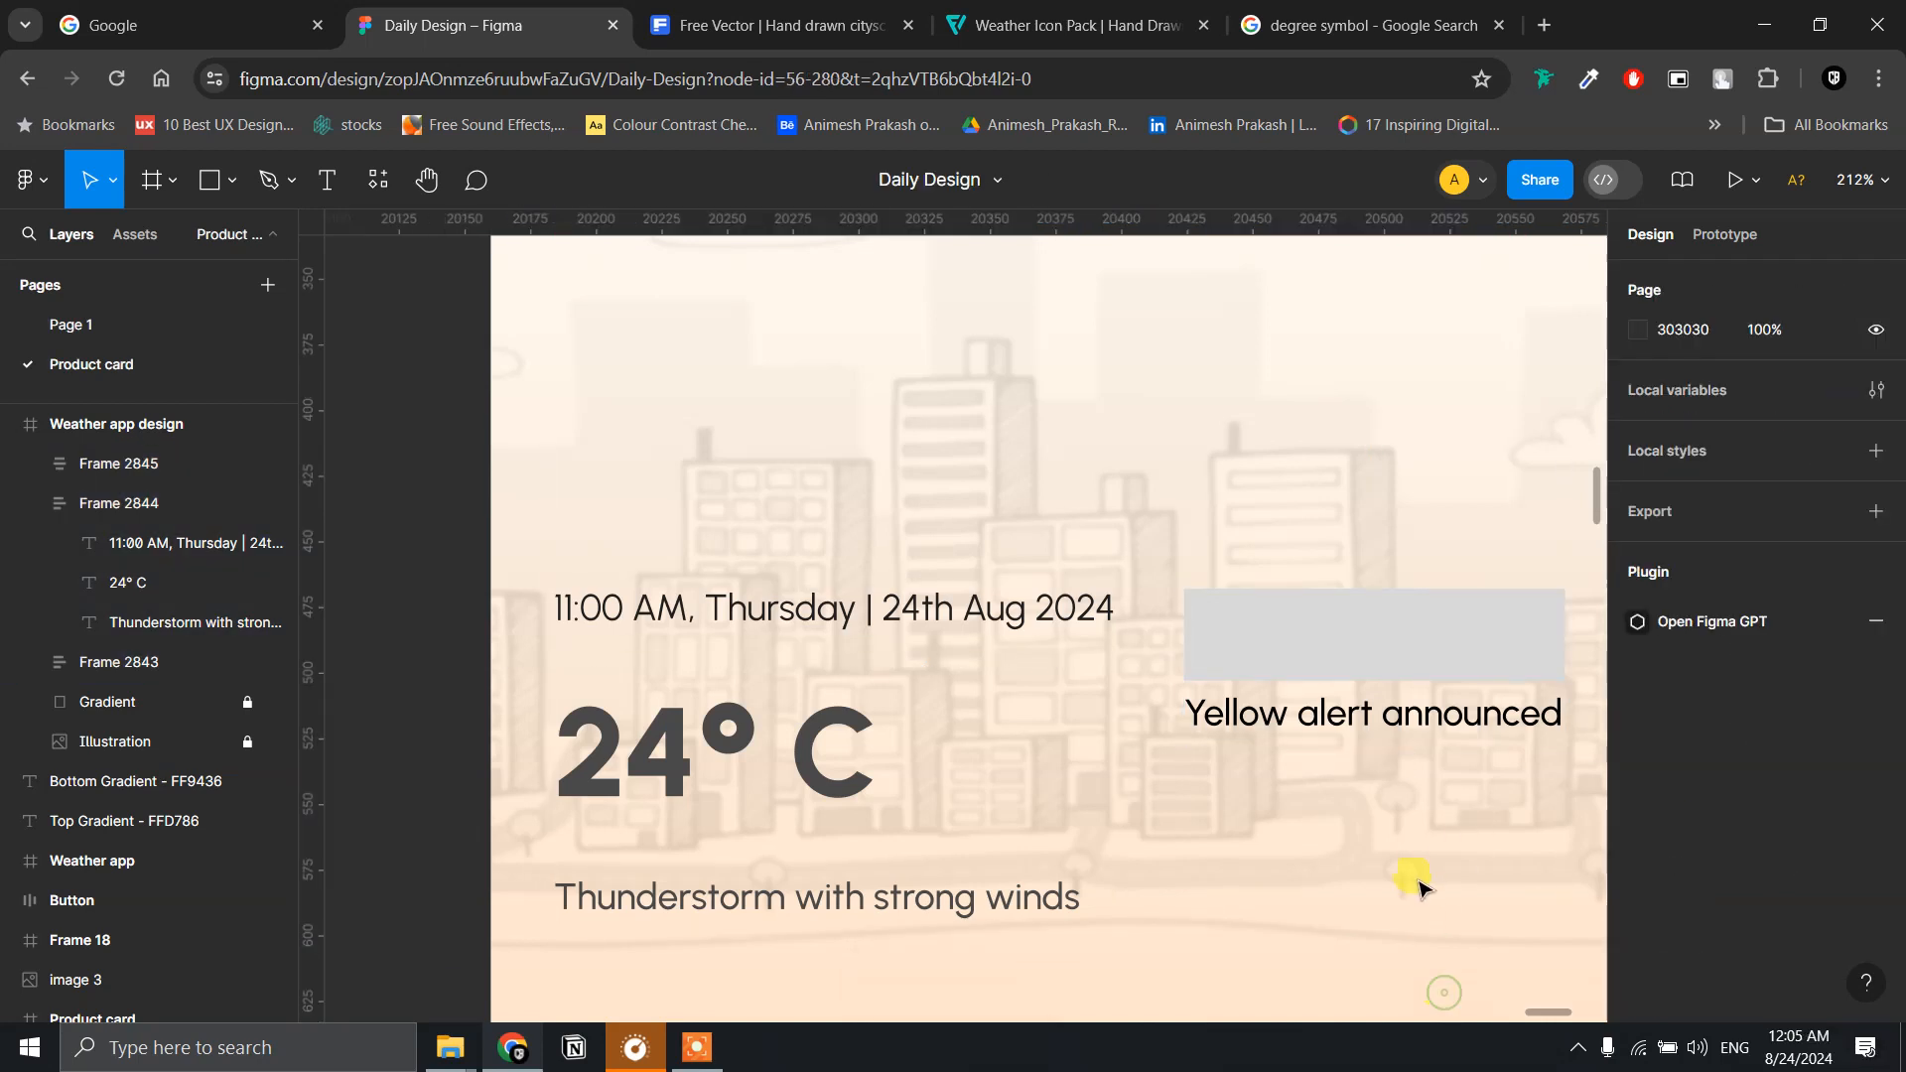
key("ctrl+z")
key("ctrl+z")
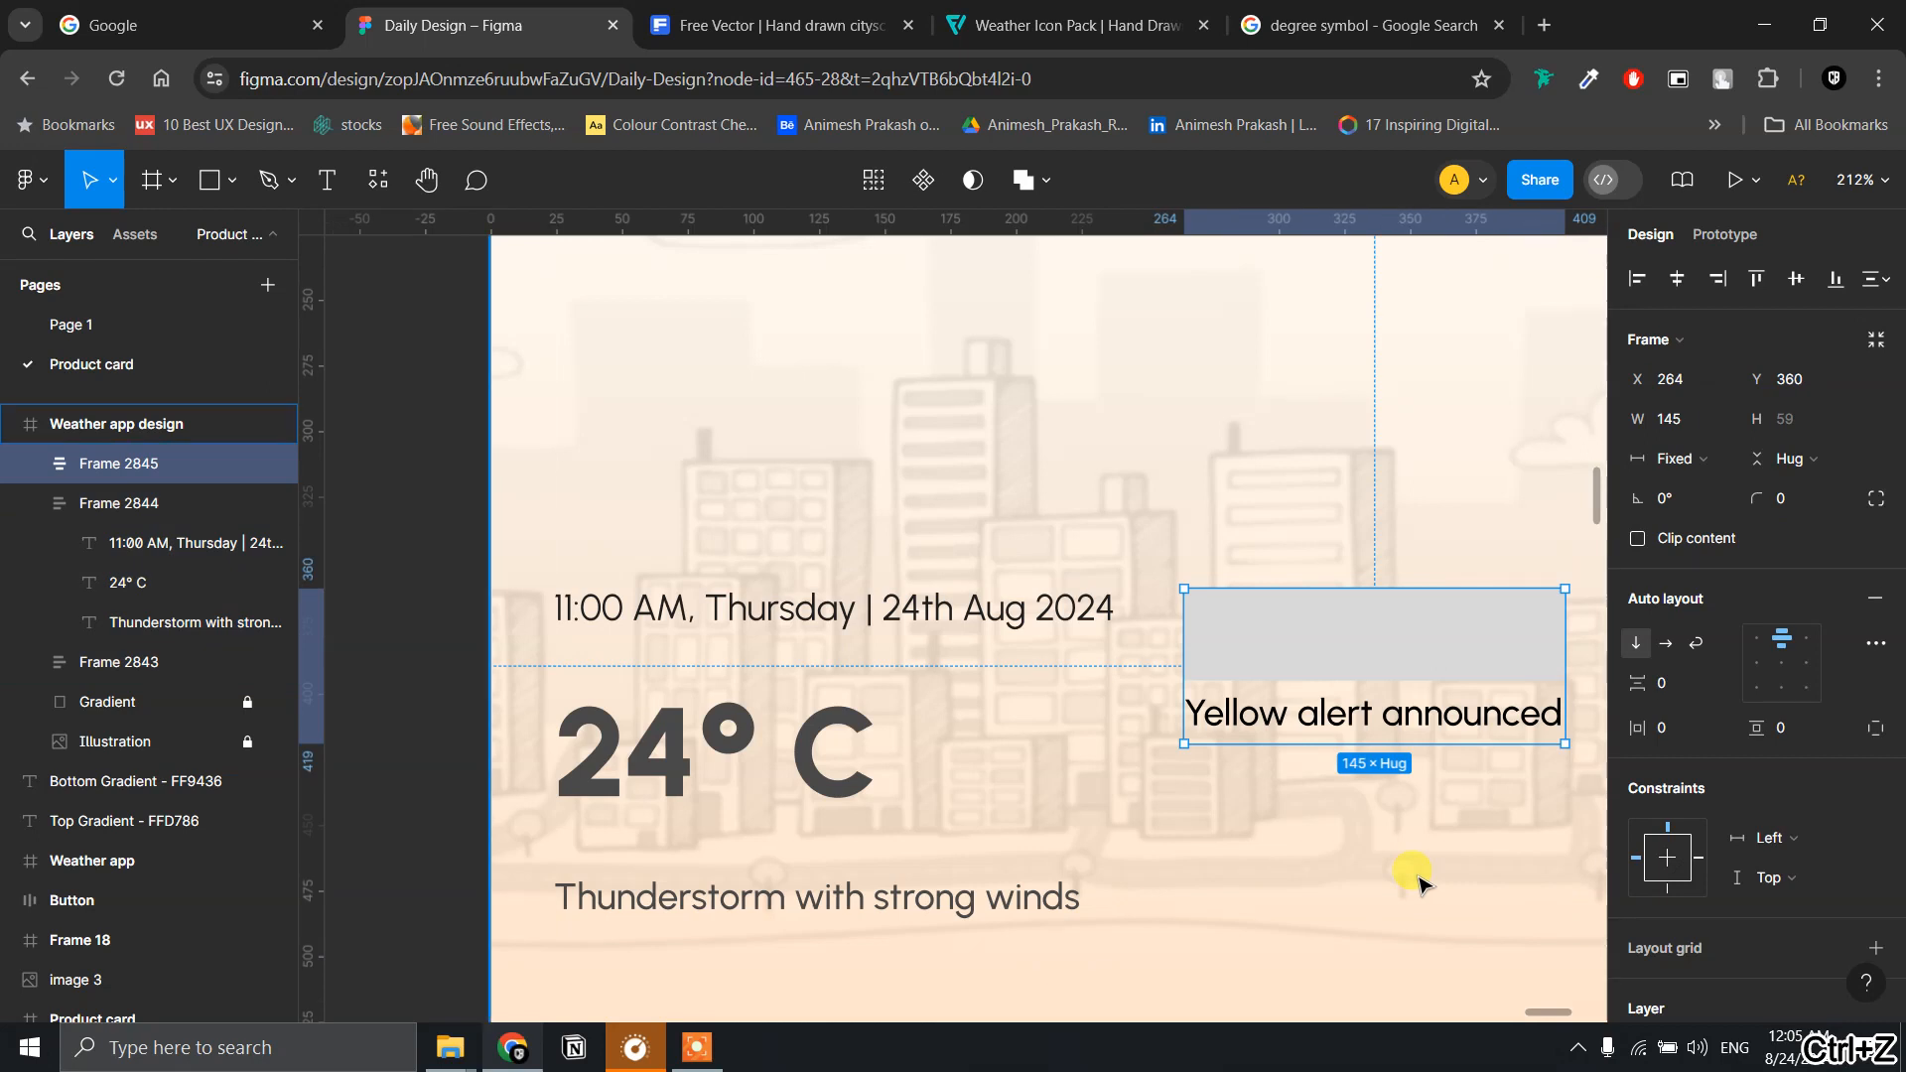
key("ctrl+z")
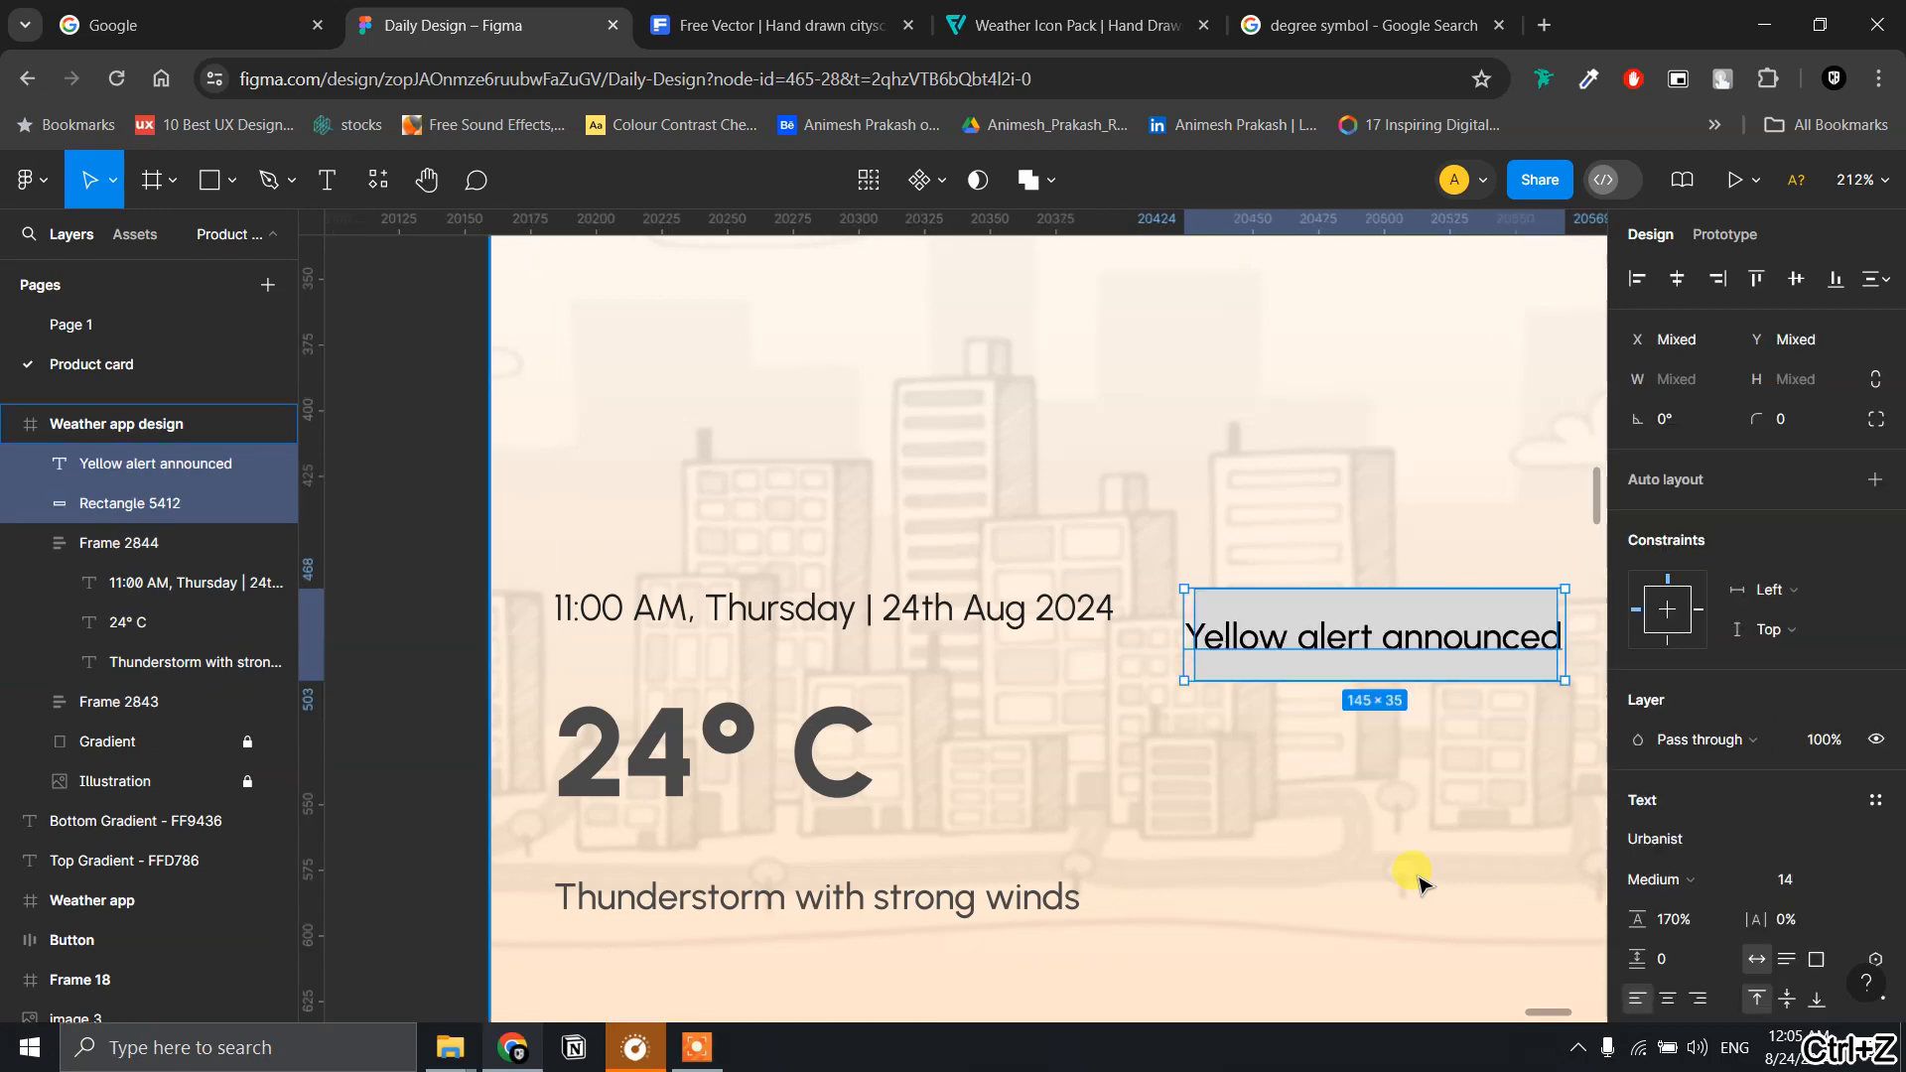
- Widen the grey rectangle behind "Yellow alert announced" symmetrically to 160 × 35 so it extends past both ends of the text
left_click(1544, 738)
left_click(1524, 593)
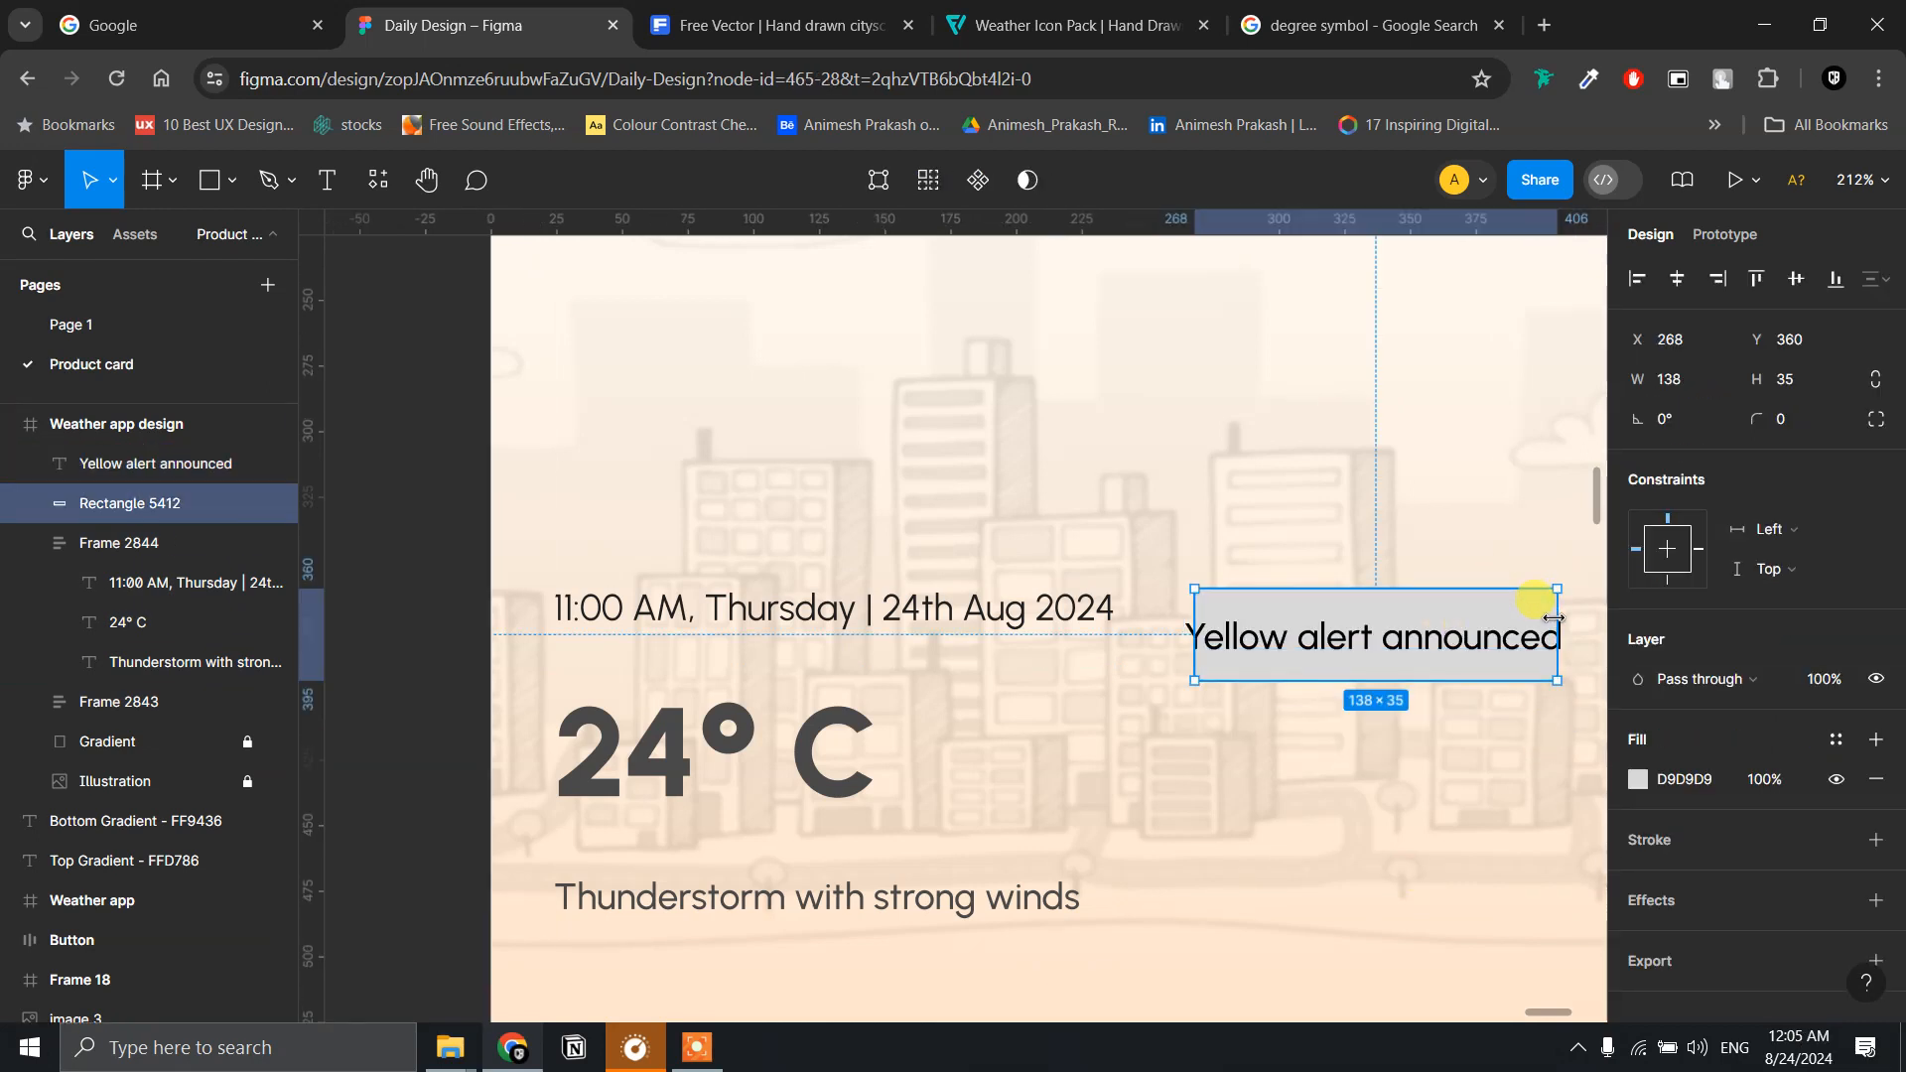
key("alt")
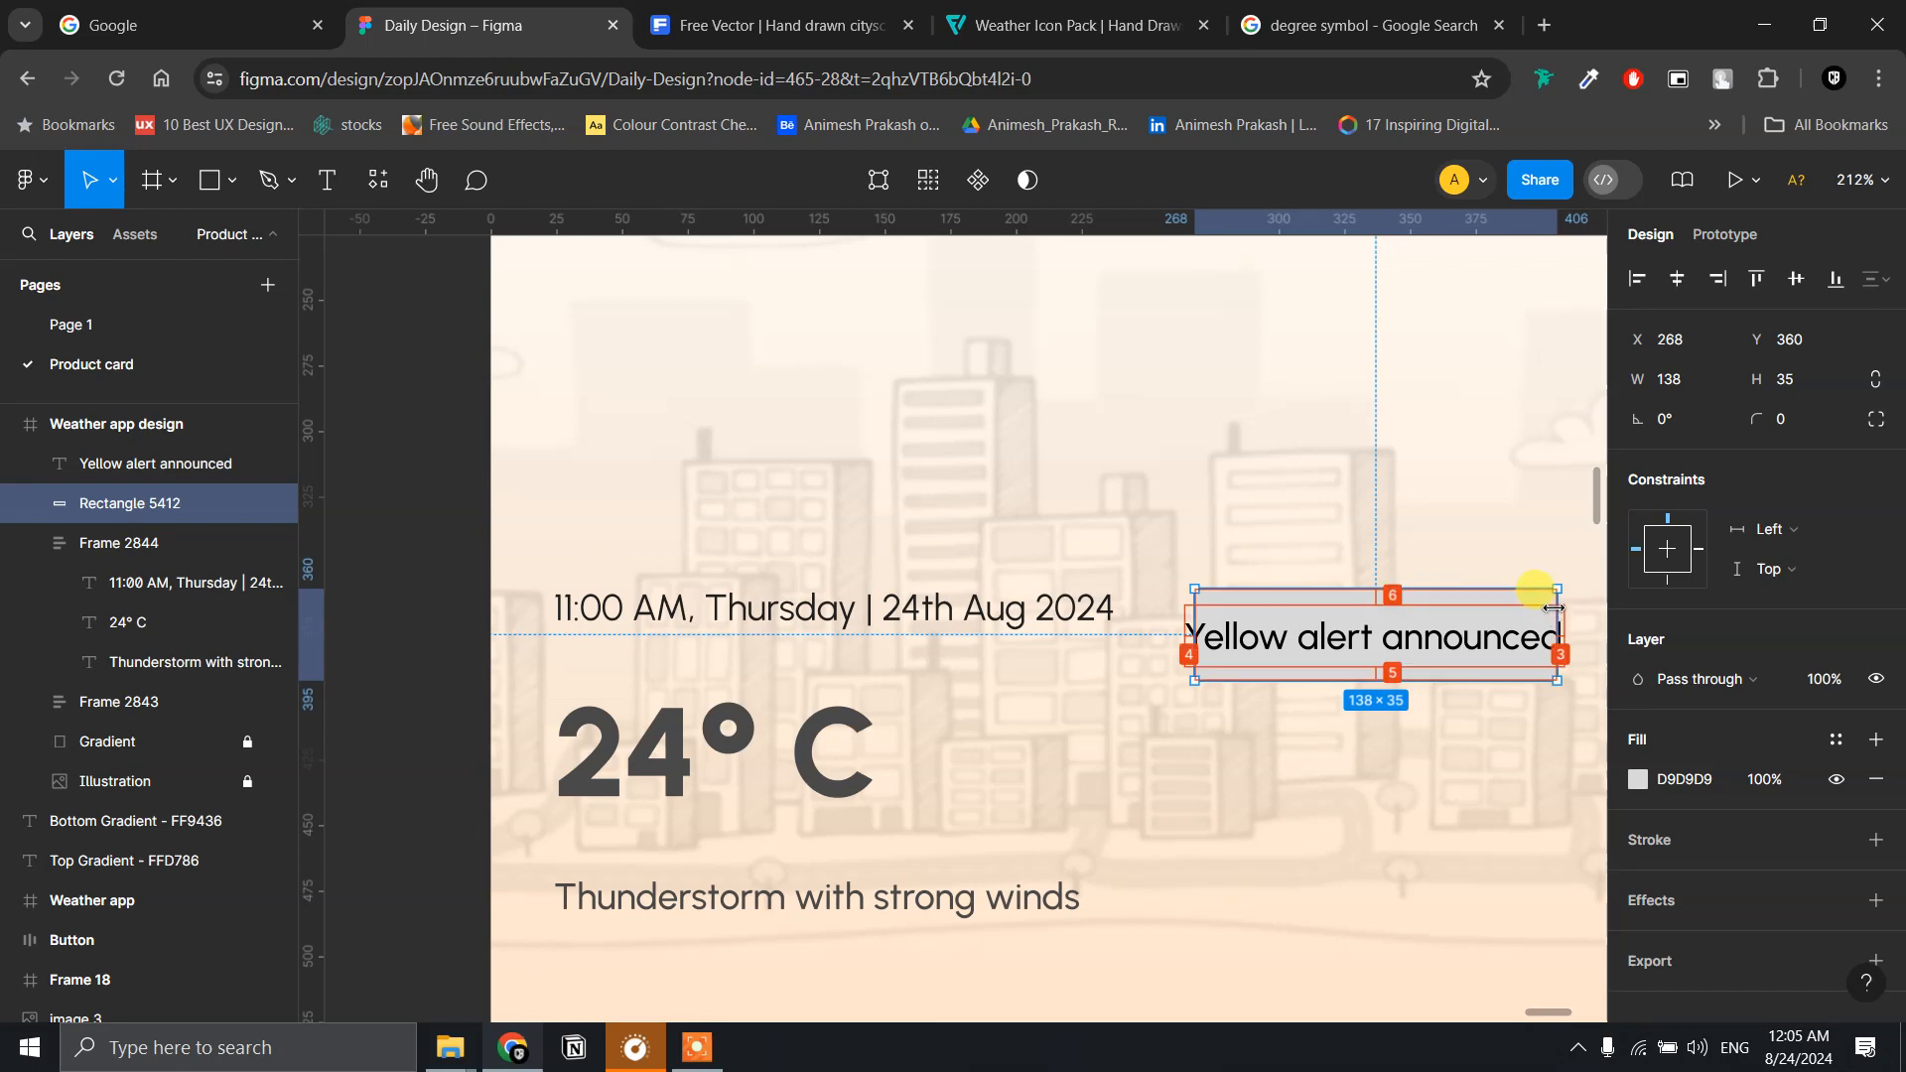
mouse_move(1555, 599)
left_mouse_down()
mouse_move(1587, 596)
mouse_move(1544, 602)
left_mouse_up()
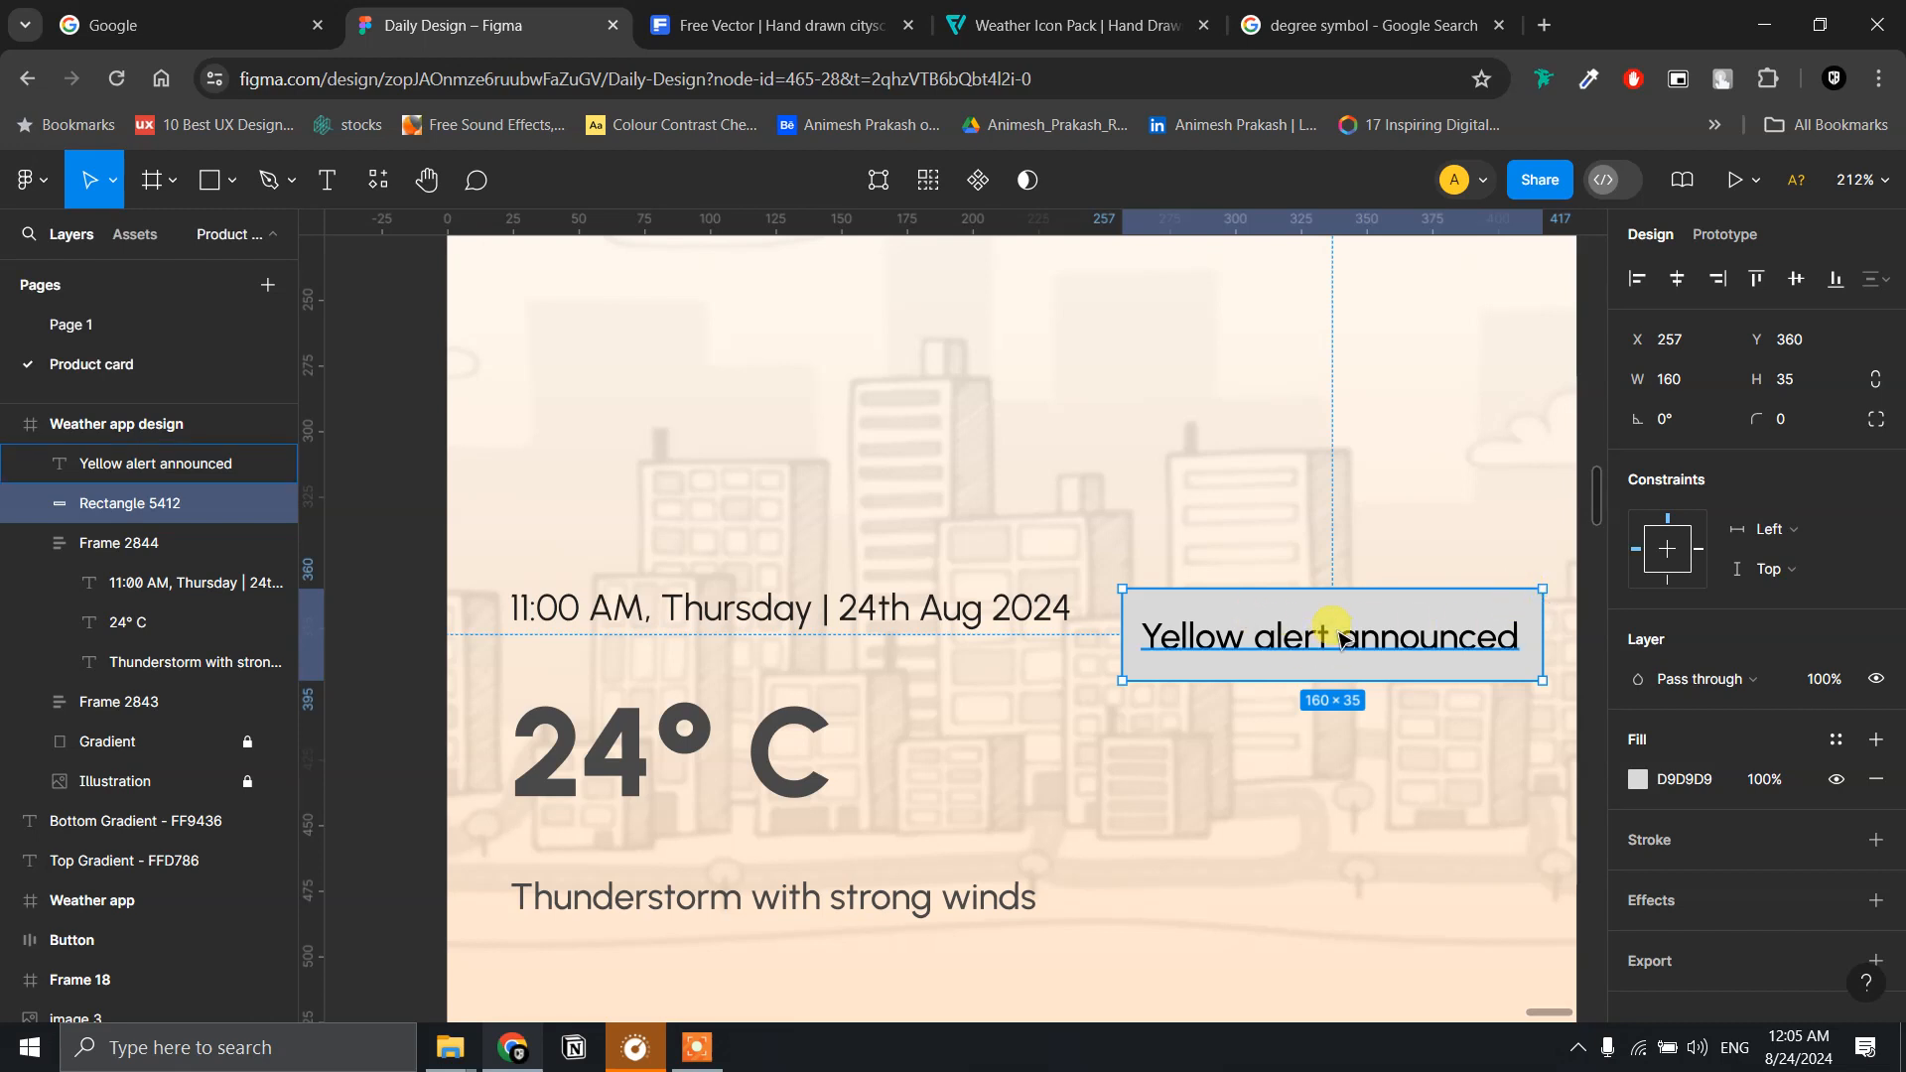
- Wrap the "Yellow alert announced" text and its rectangle together in an auto layout frame
left_click(1395, 657)
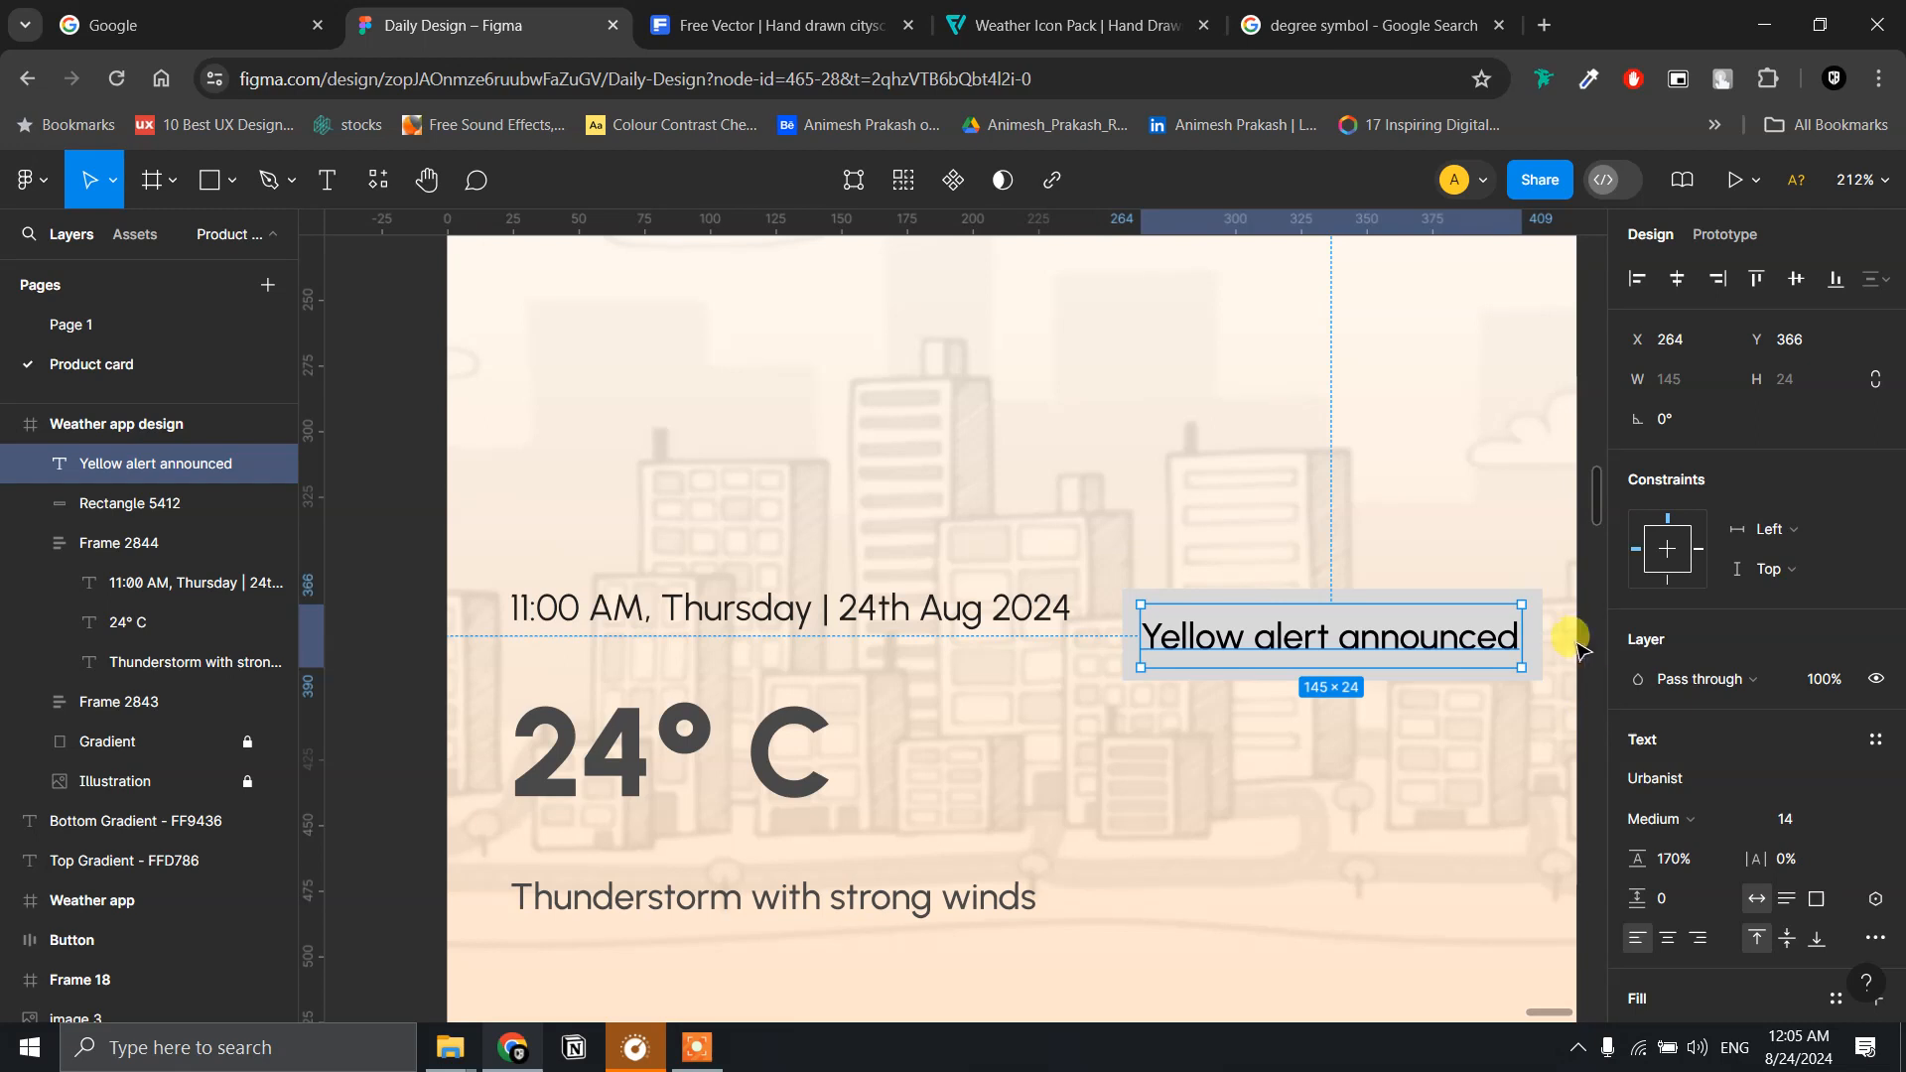
left_click(1534, 602, "shift")
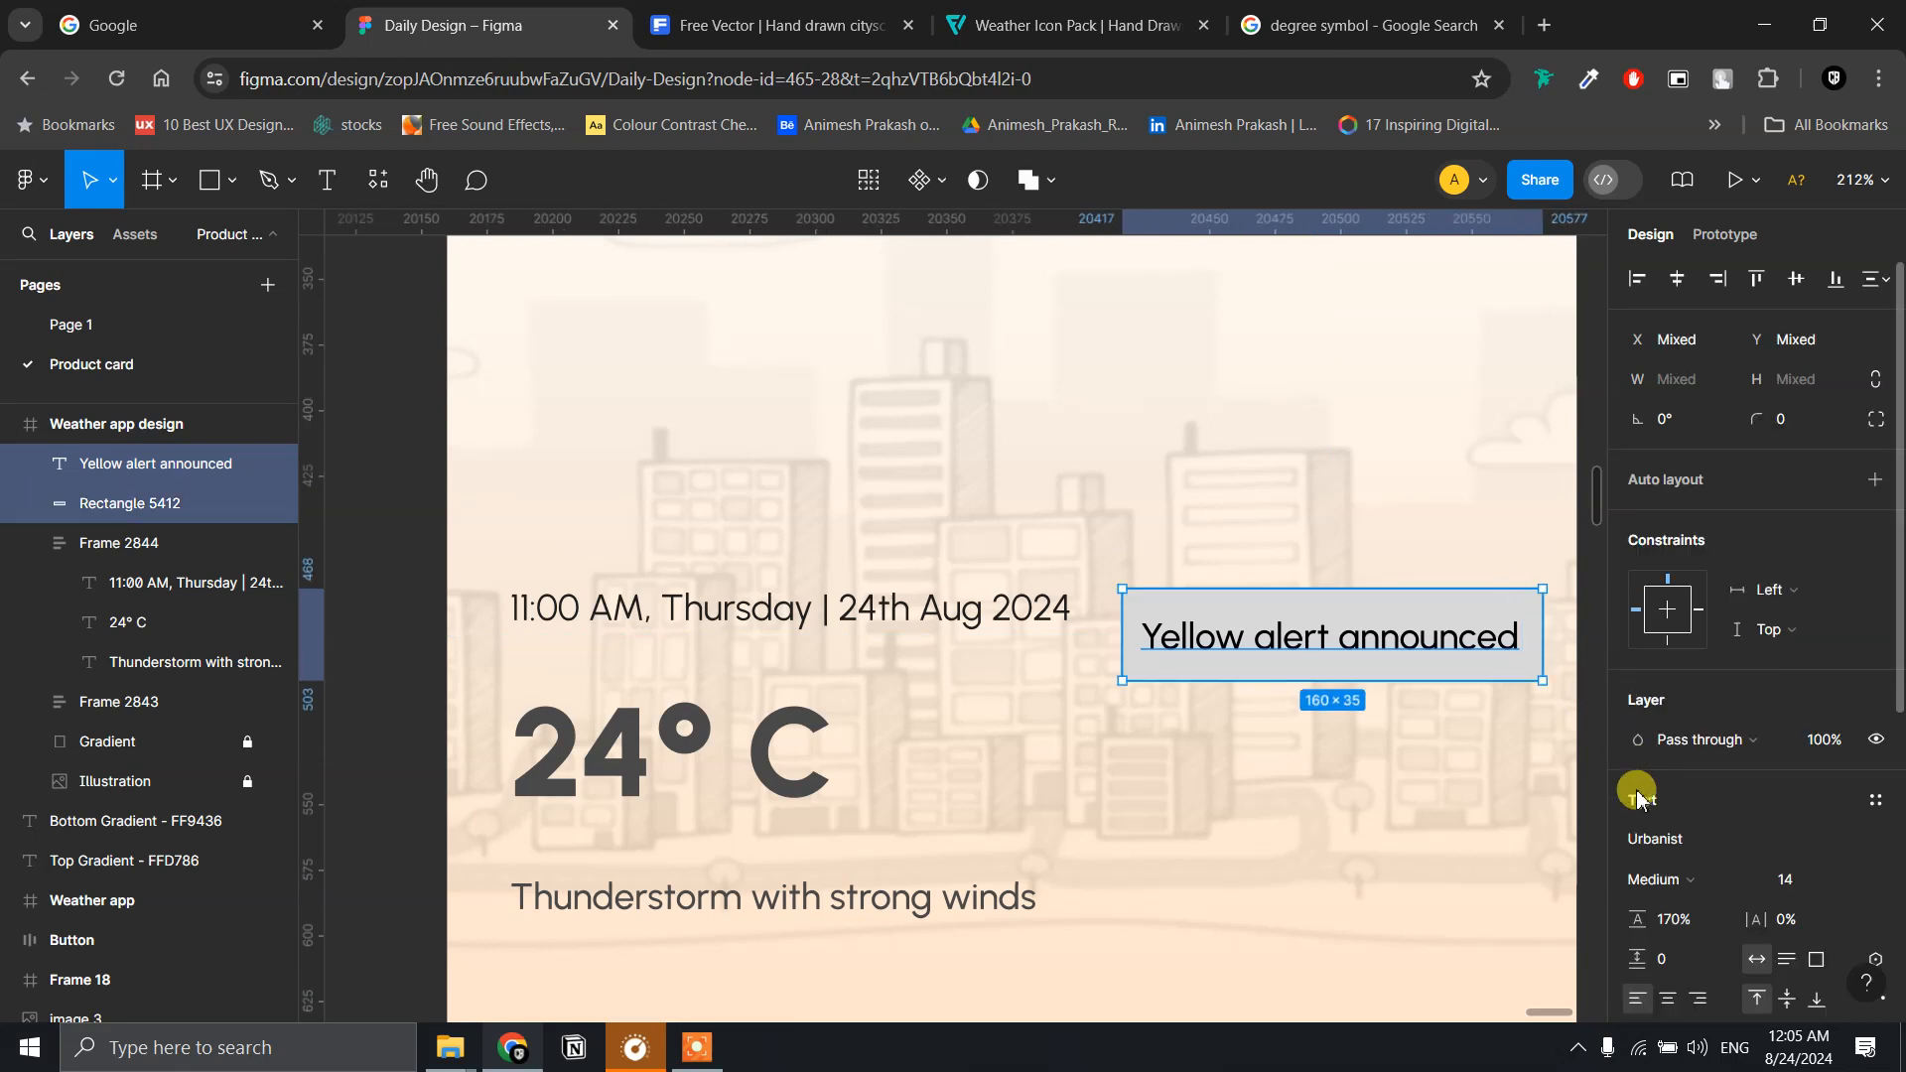
key("shift+a")
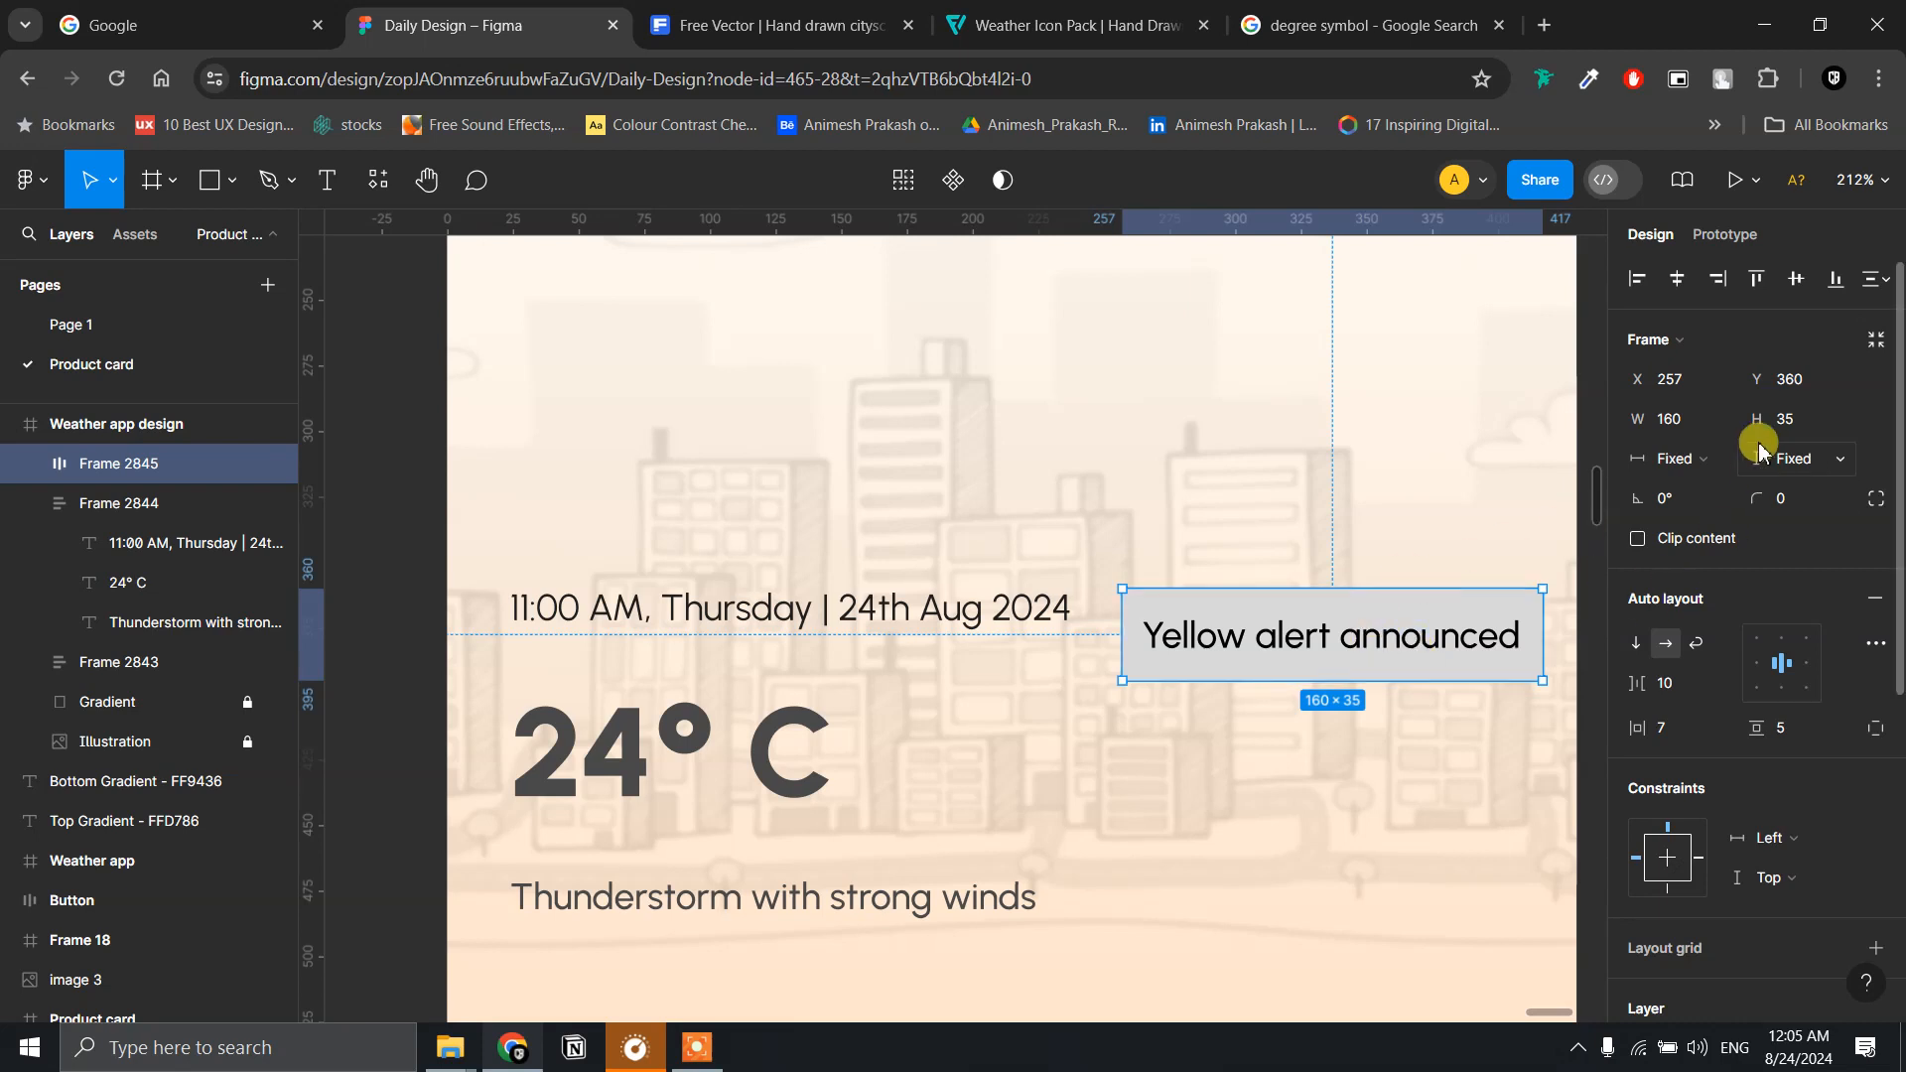
- Set the yellow alert badge's corner radius to 4 and deselect it
left_click(1799, 511)
type("4")
key("Return")
scroll(1331, 791, "right", 3)
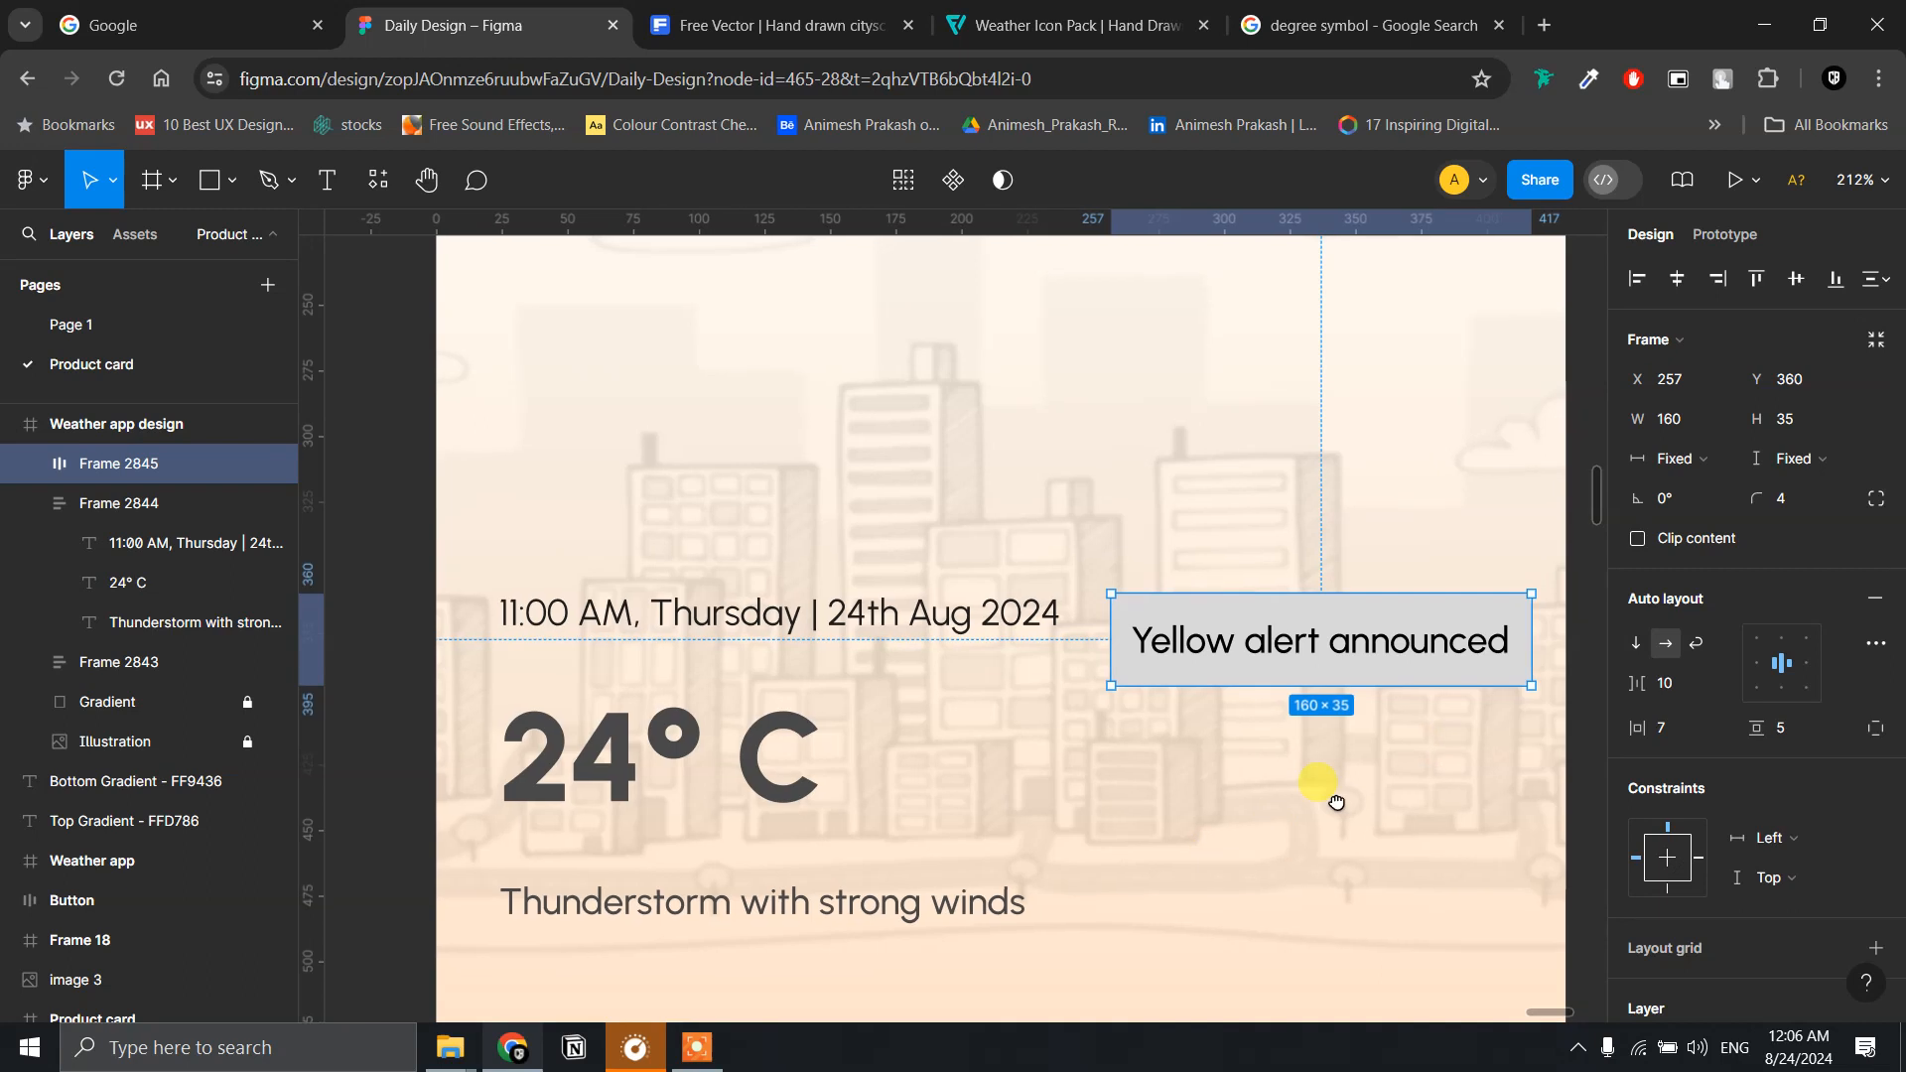
left_click(1507, 662)
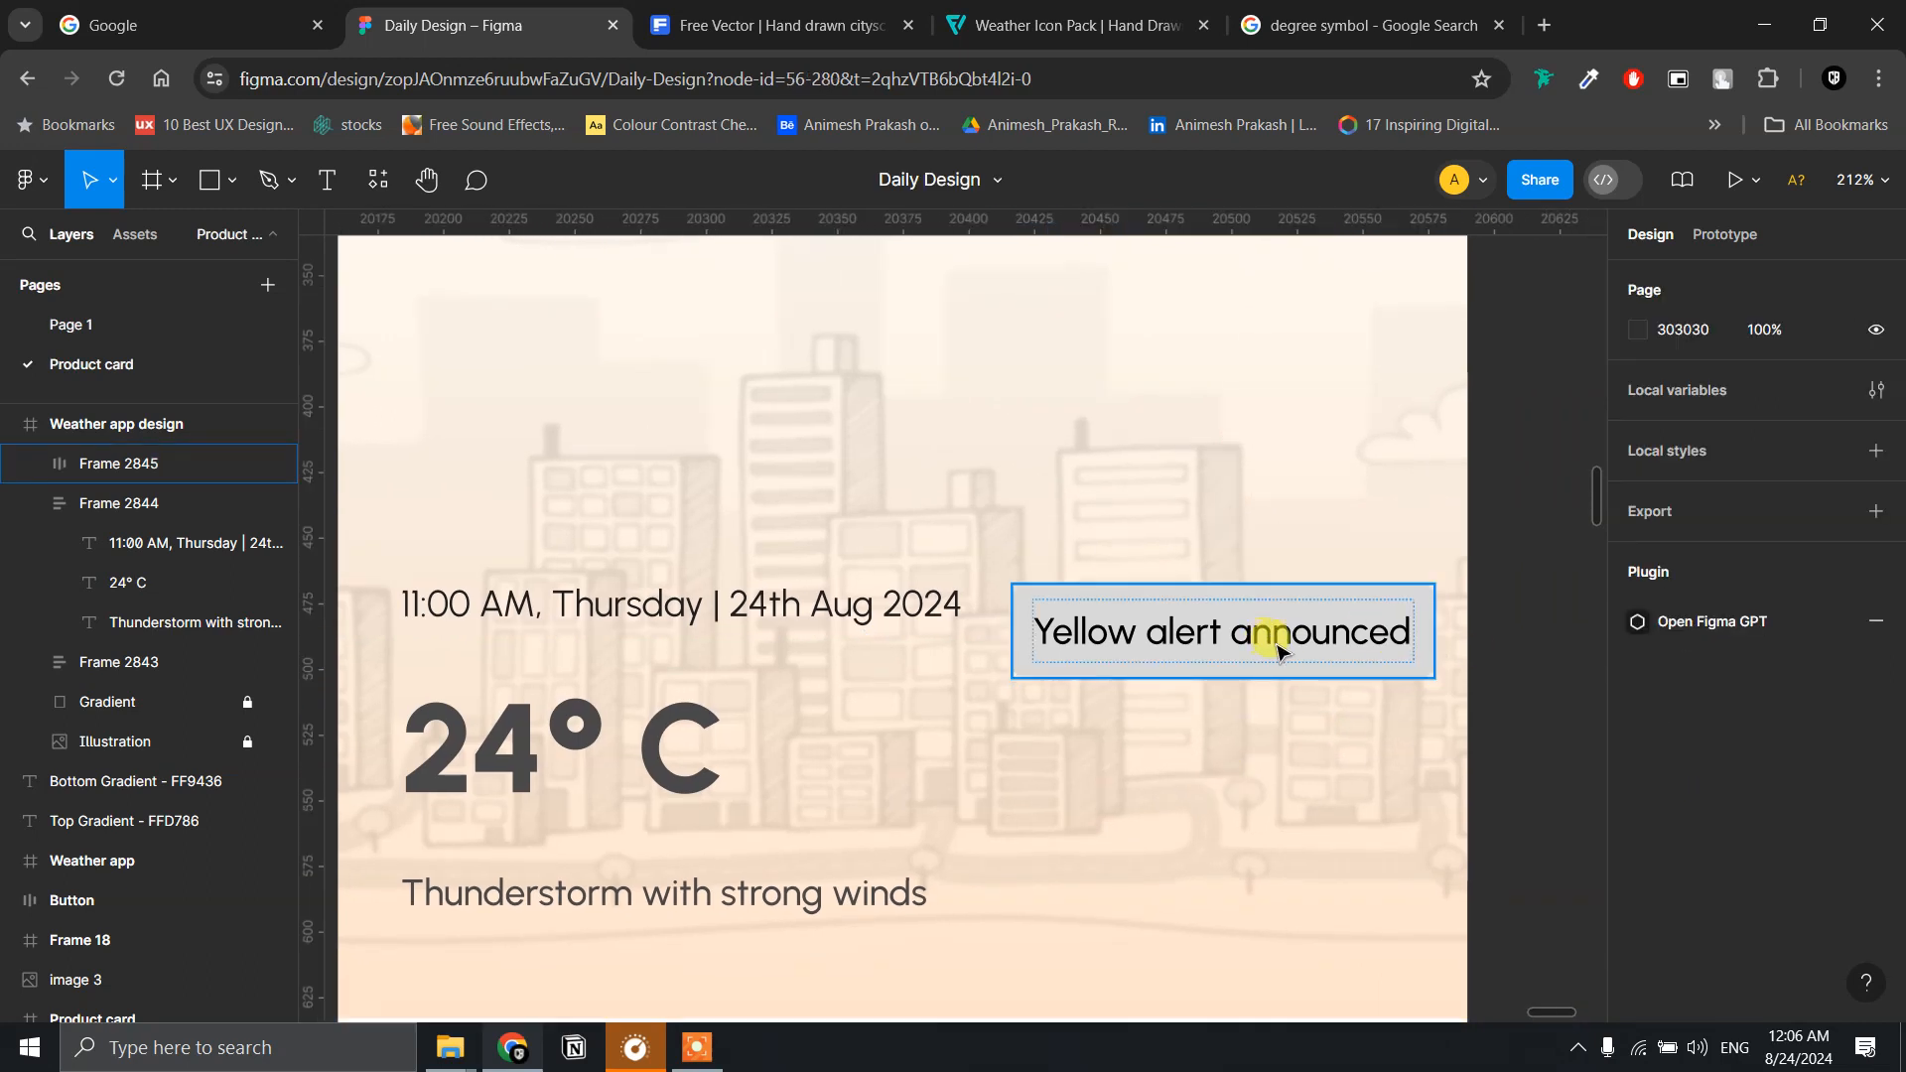
- Examine the font of the "New Delhi" text in the original Weather app frame and compare it with the new frame's heading
scroll(1304, 603, "left", 1)
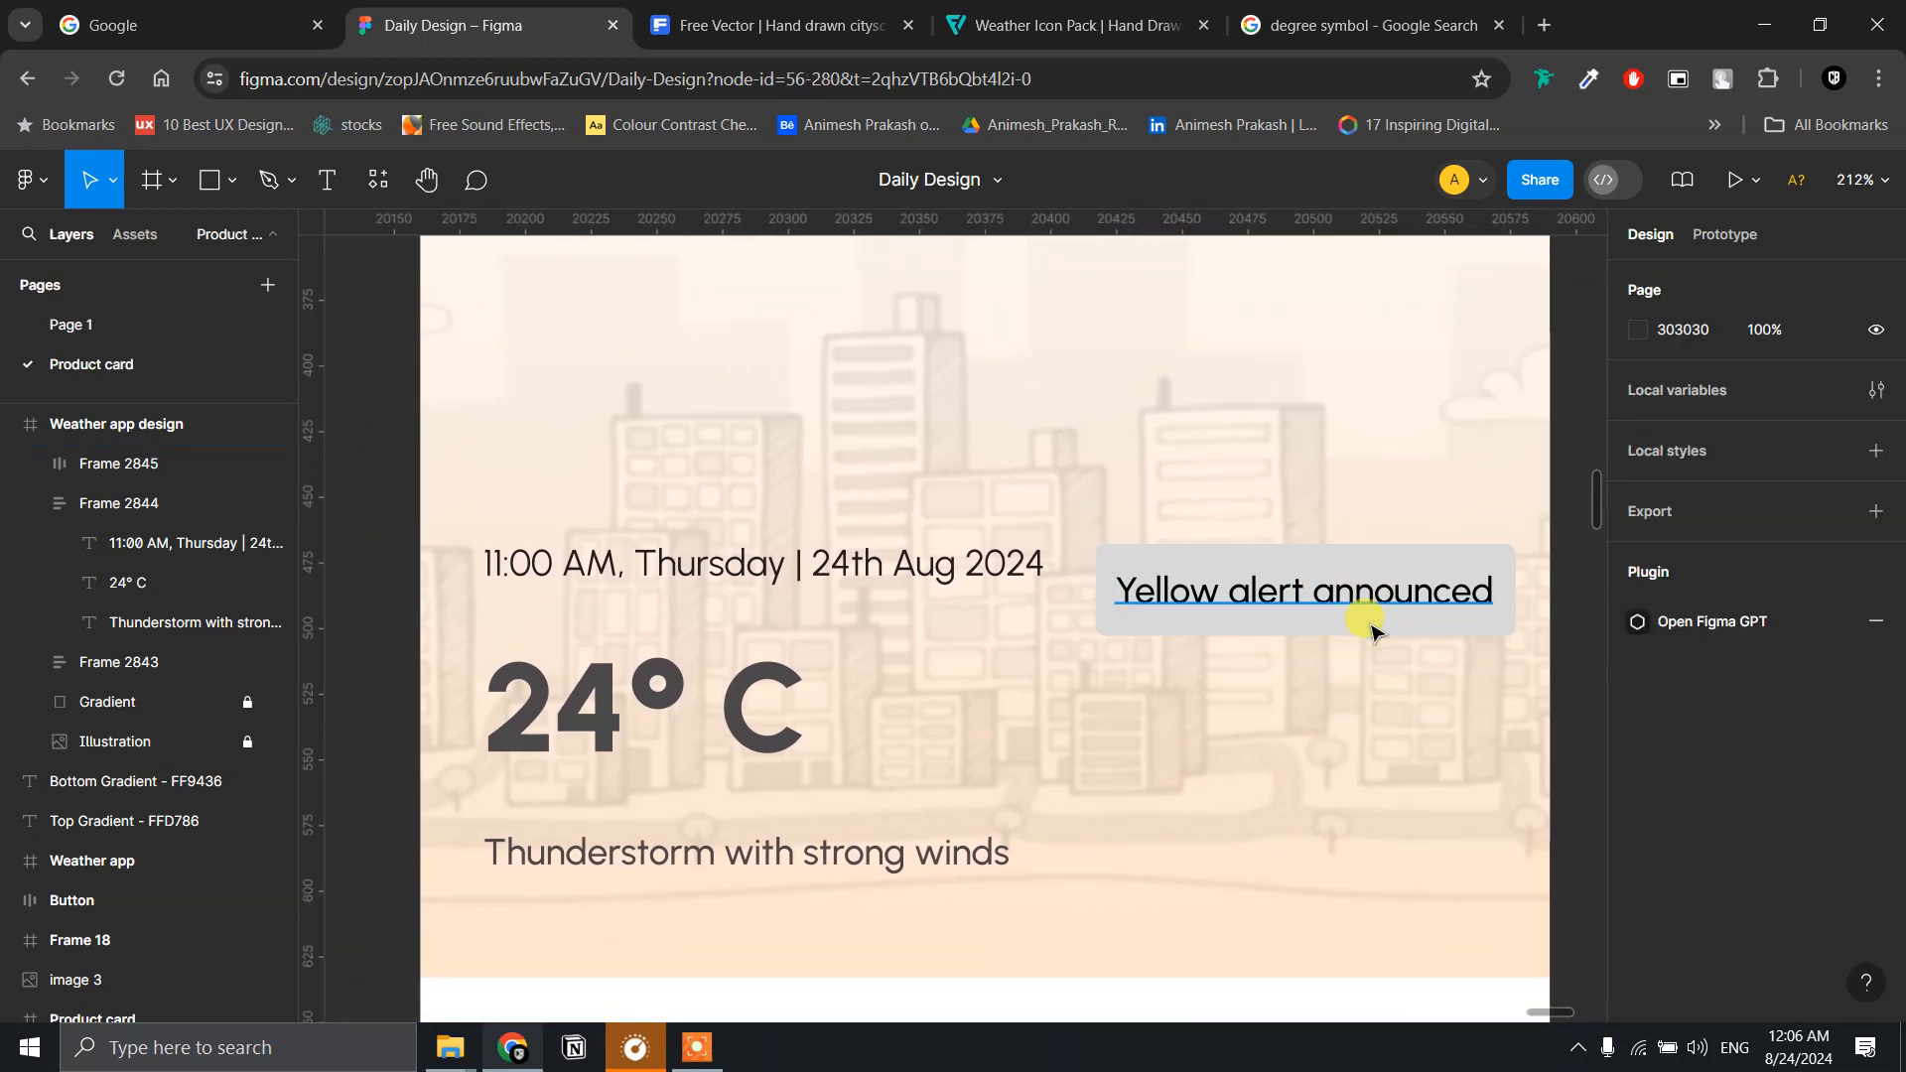
scroll(1367, 622, "up", 2)
scroll(1370, 626, "down", 5)
scroll(1300, 596, "up", 3)
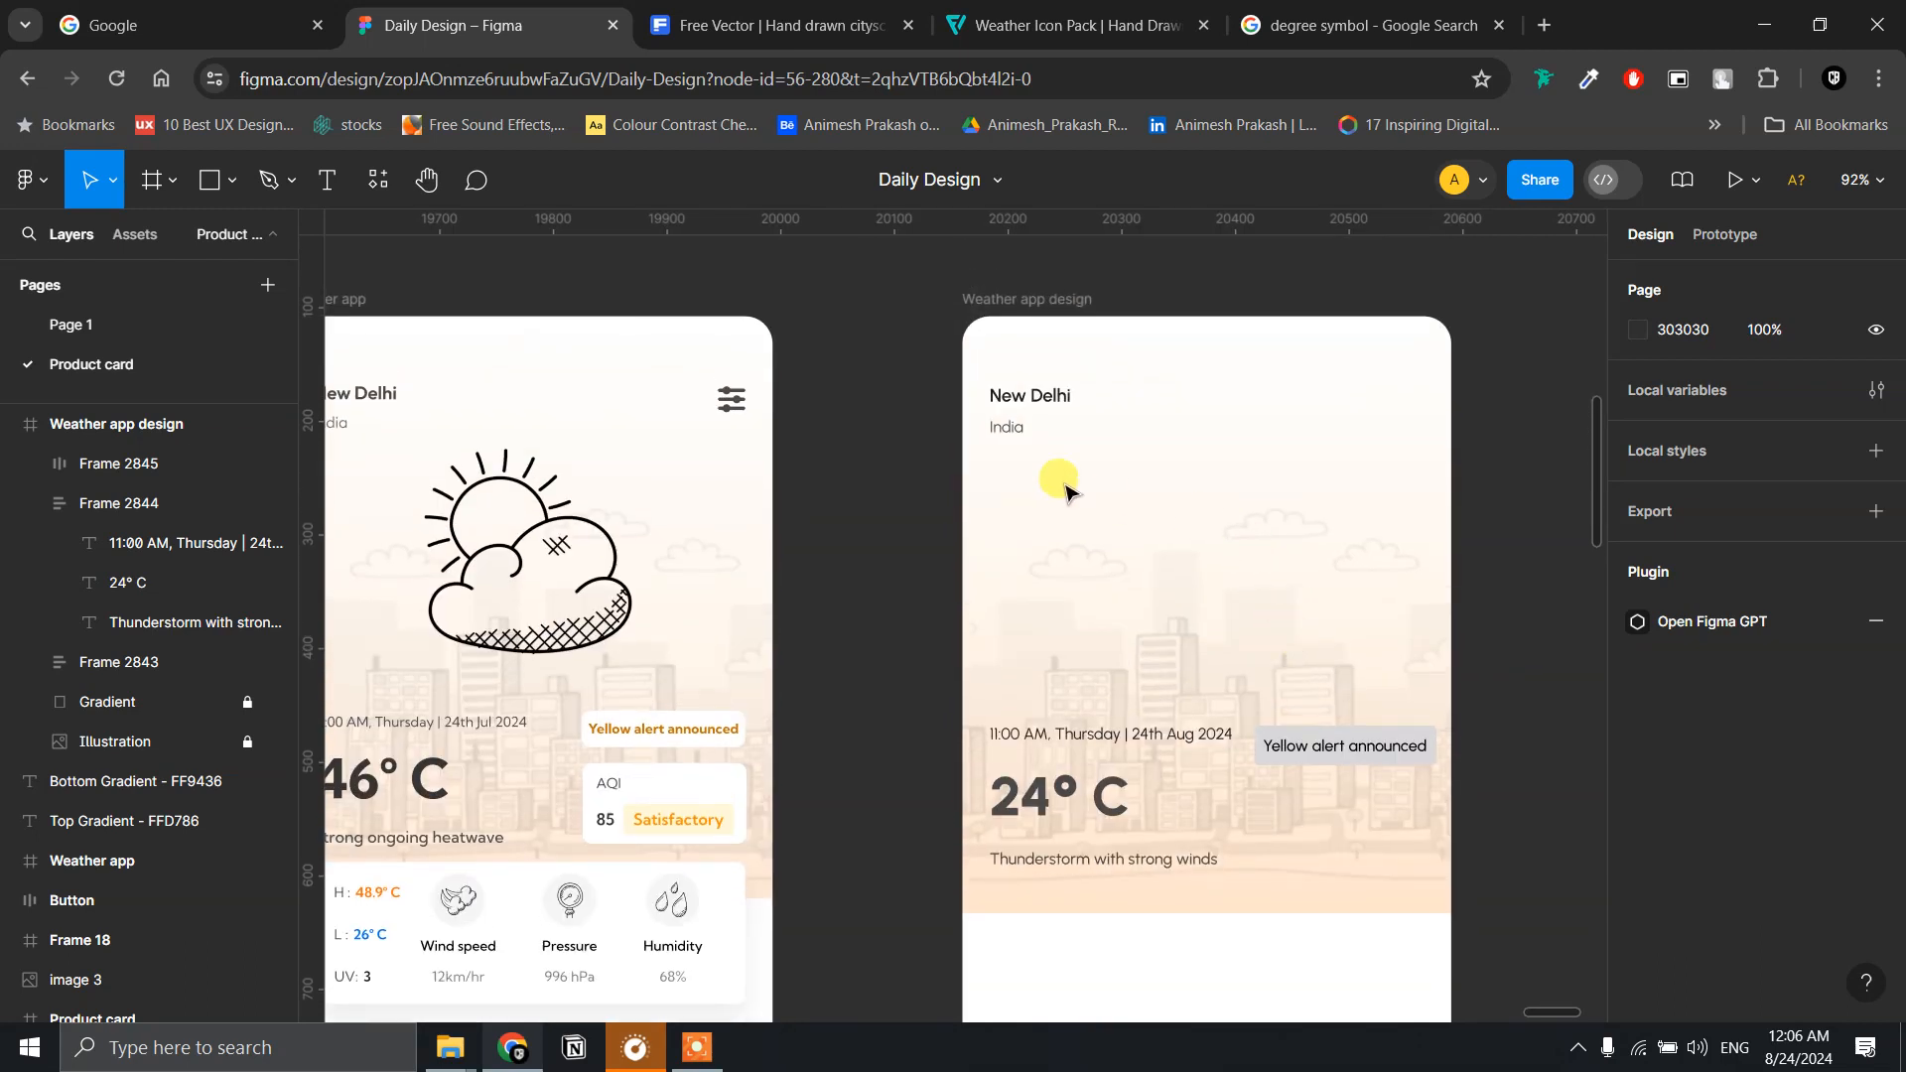
left_click_drag(1062, 467, 1235, 475)
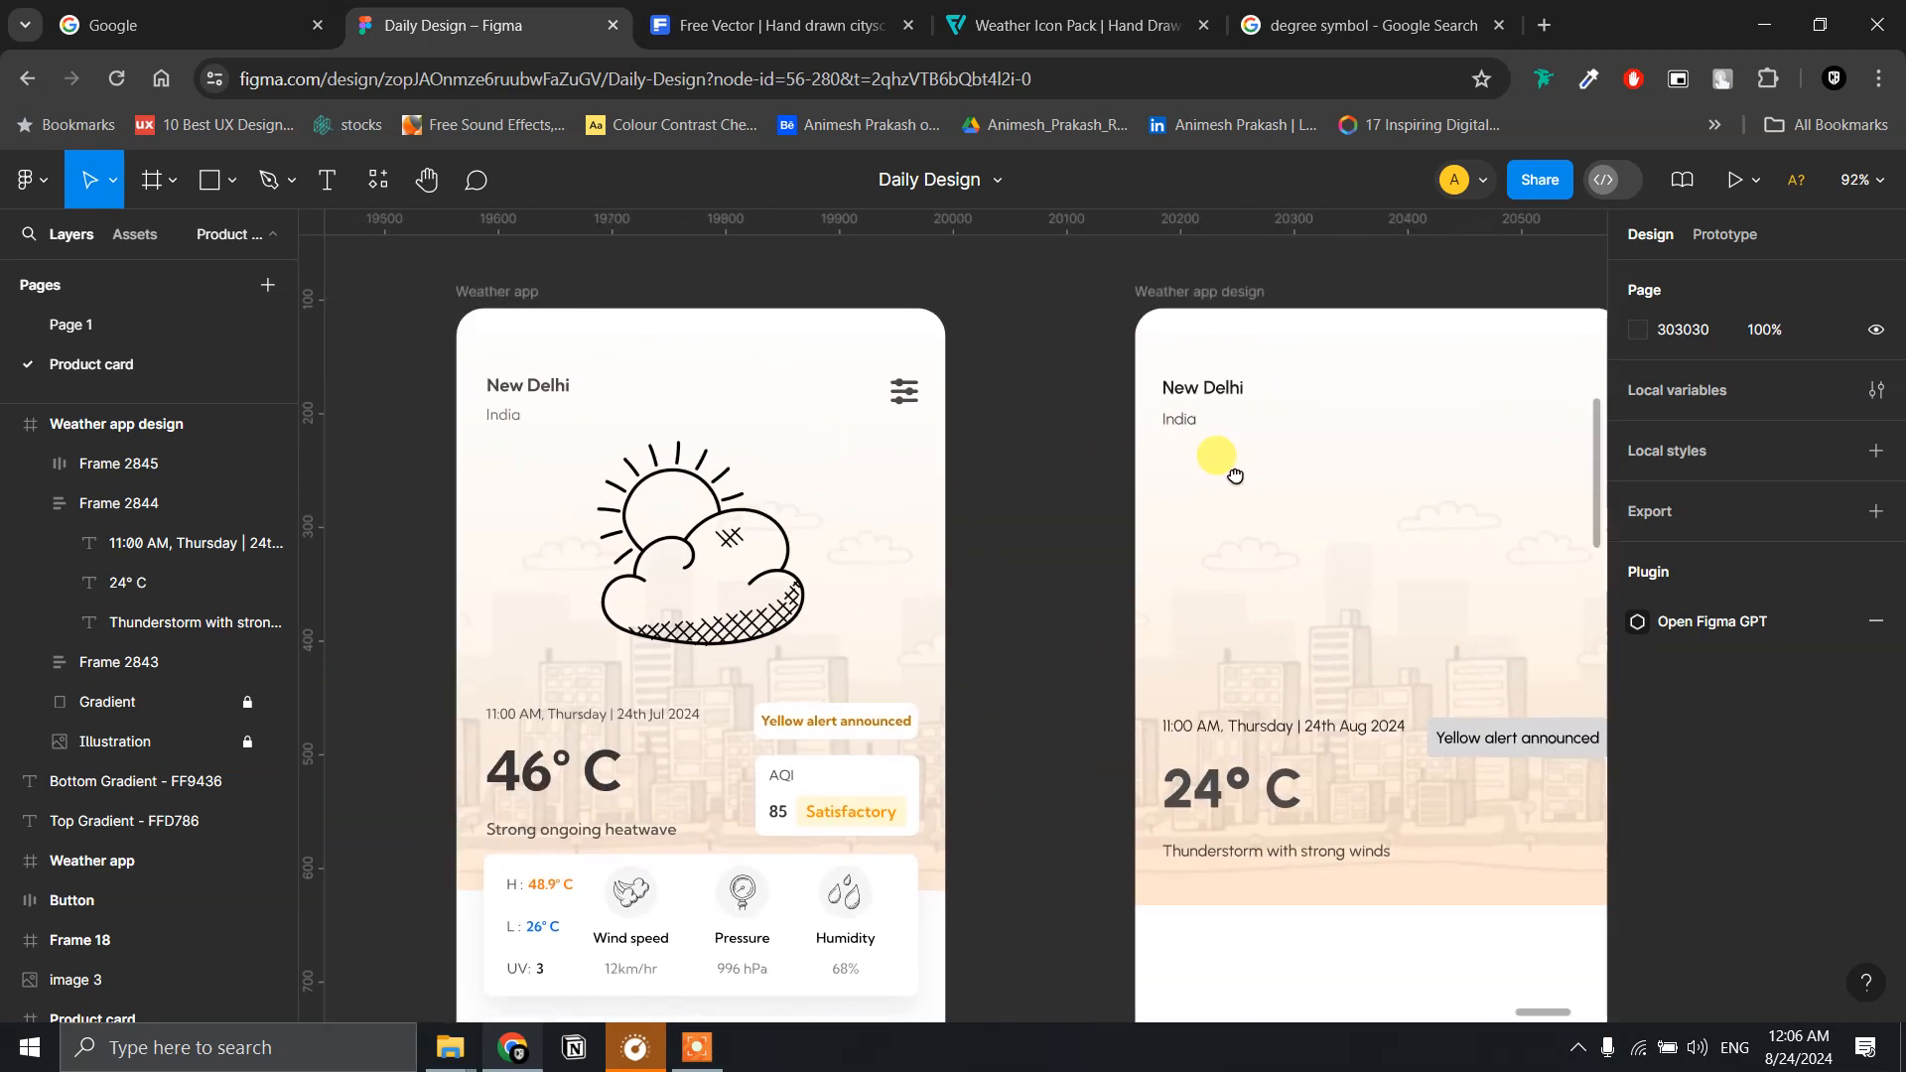
left_click(546, 385)
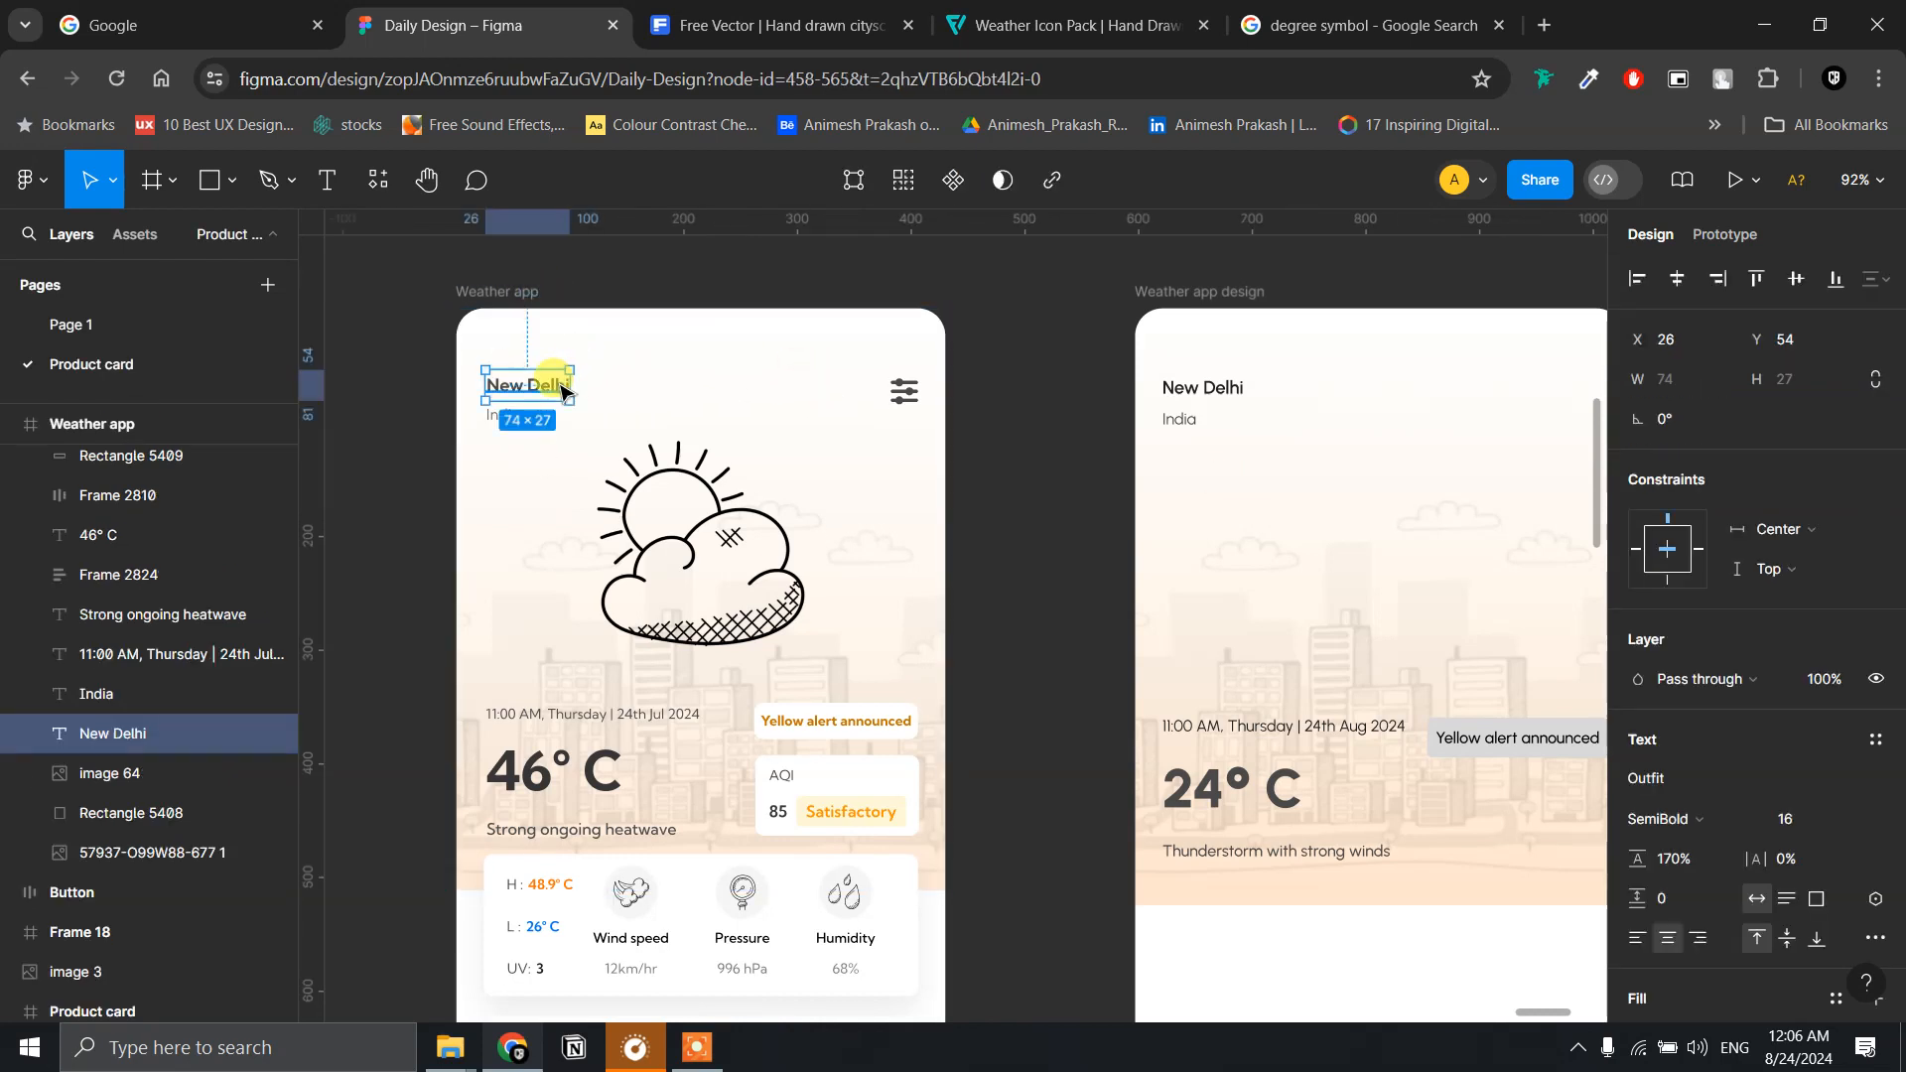
left_click(1203, 395)
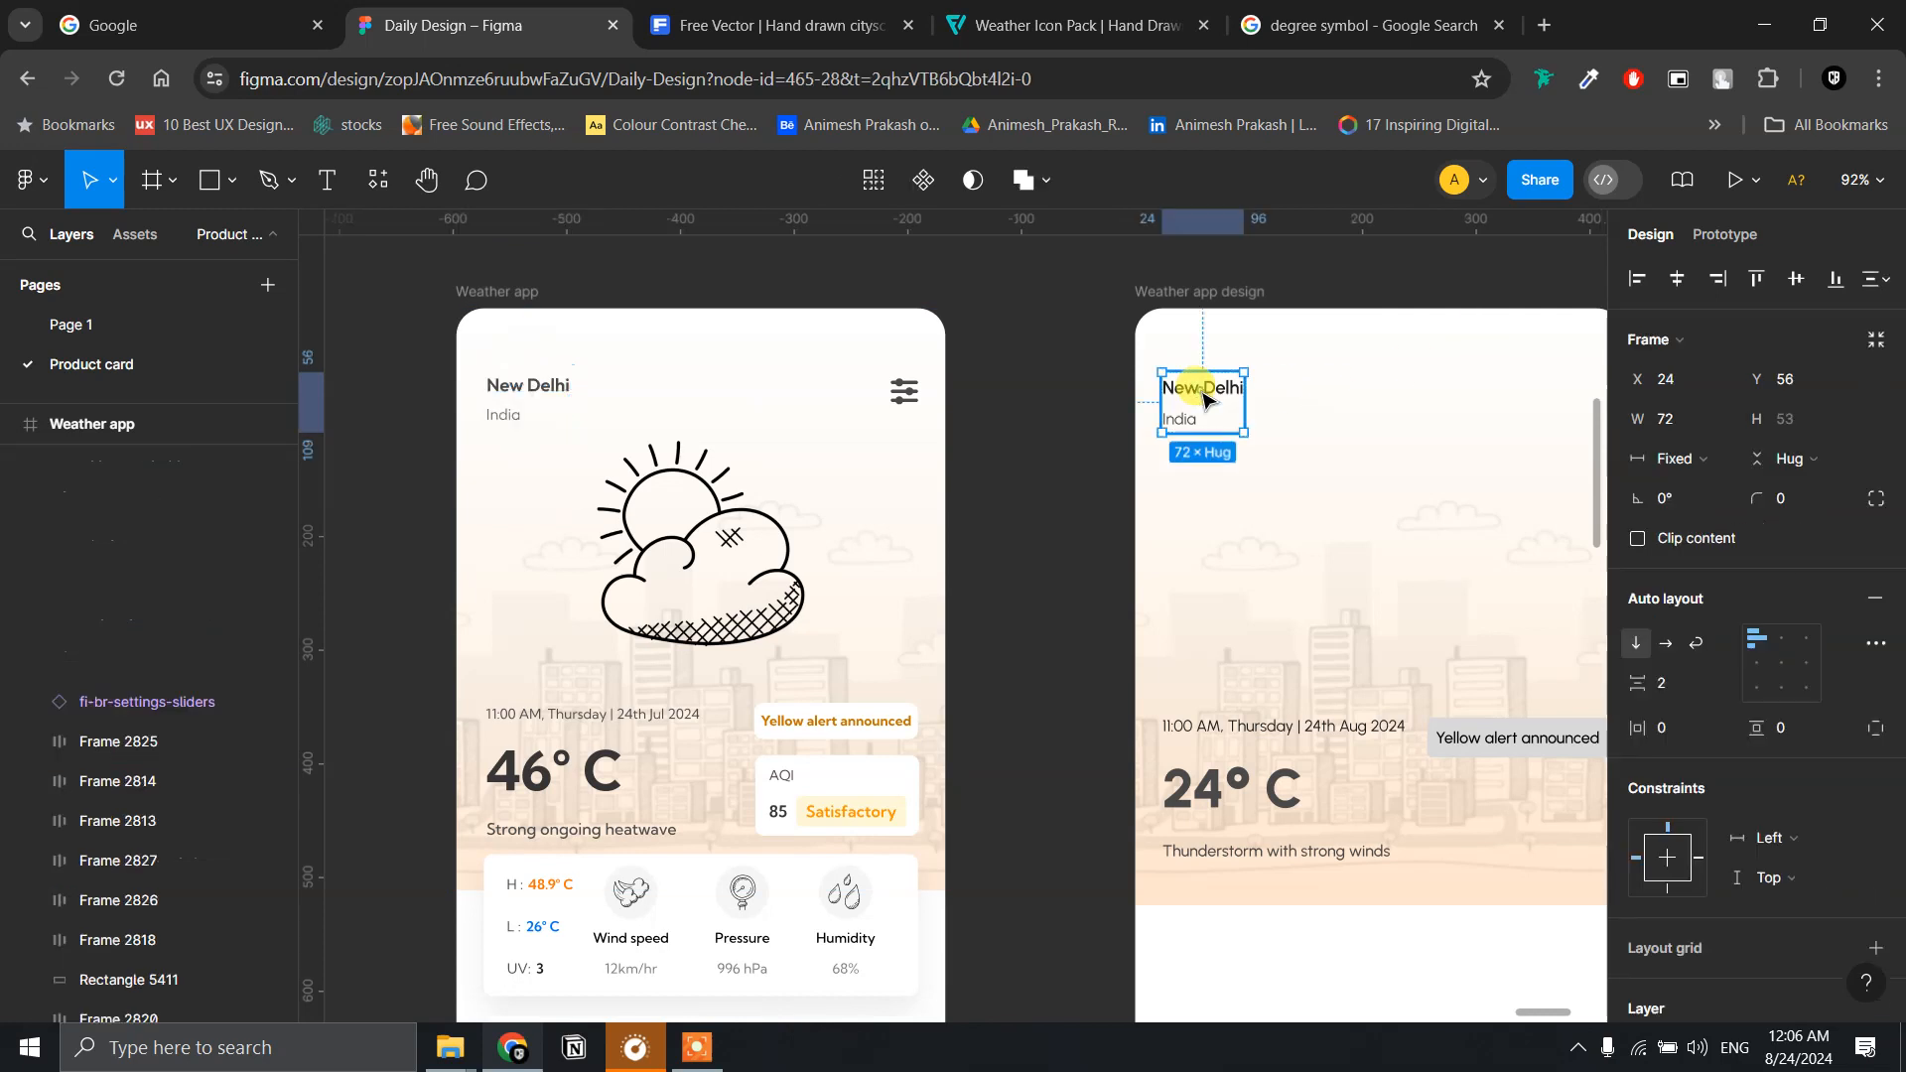
left_click_drag(1375, 792, 1328, 787)
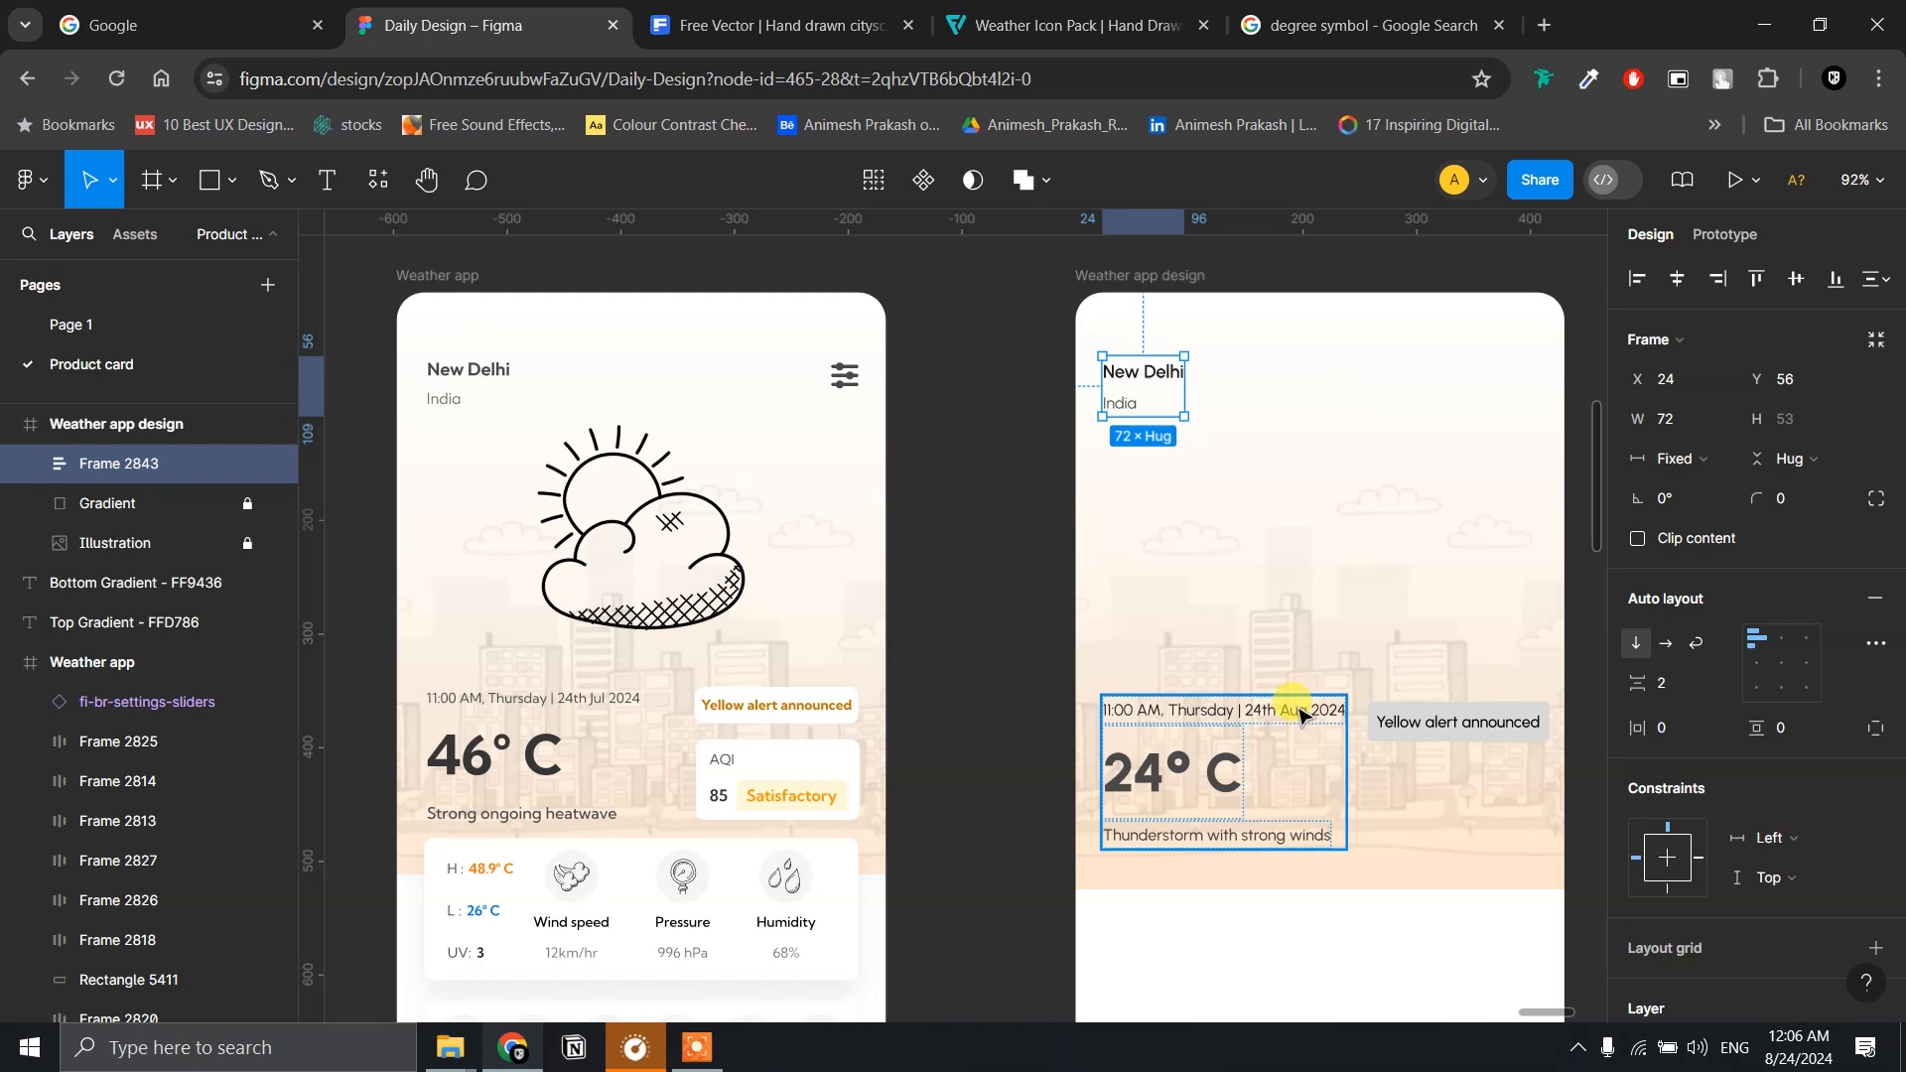
- Change the font of the new frame's "New Delhi" and "India" texts to Outfit
left_click(1149, 380)
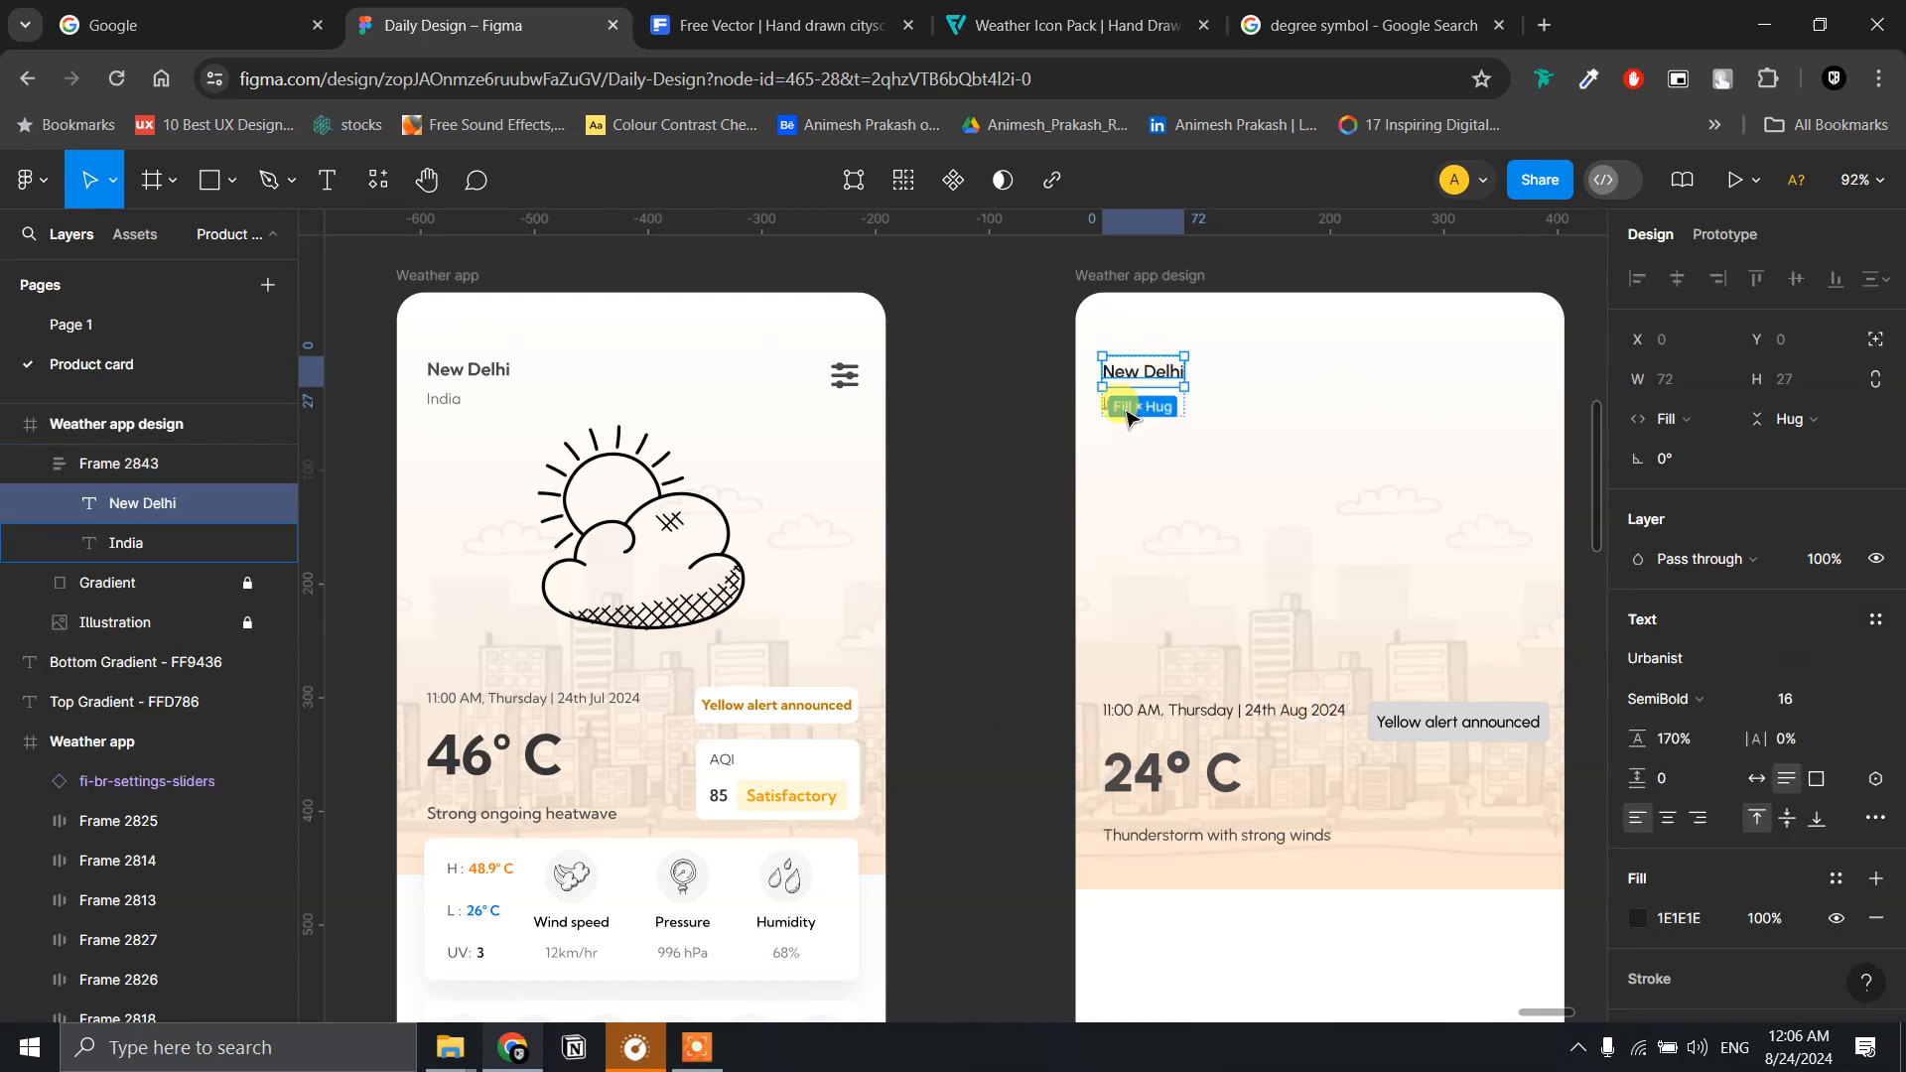
scroll(1102, 397, "right", 1)
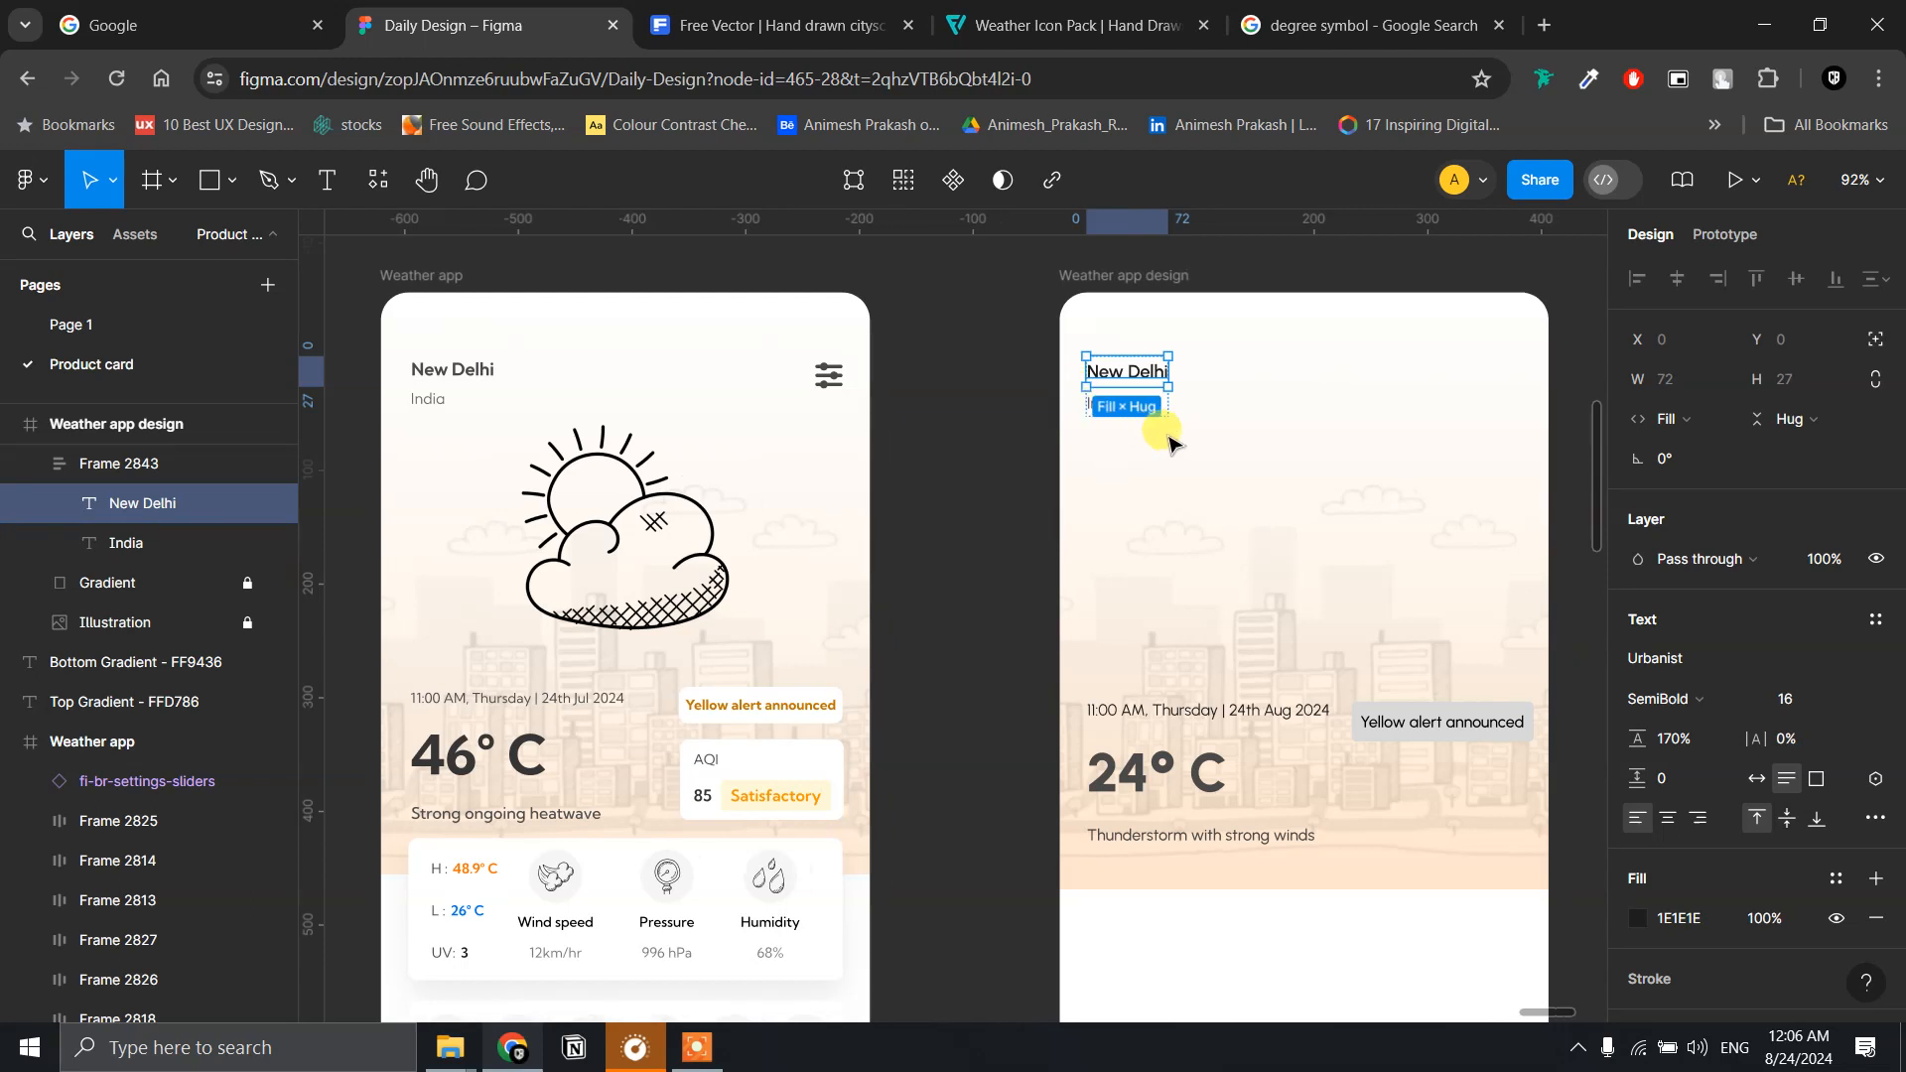
scroll(1104, 402, "up", 5)
left_click(842, 400, "shift")
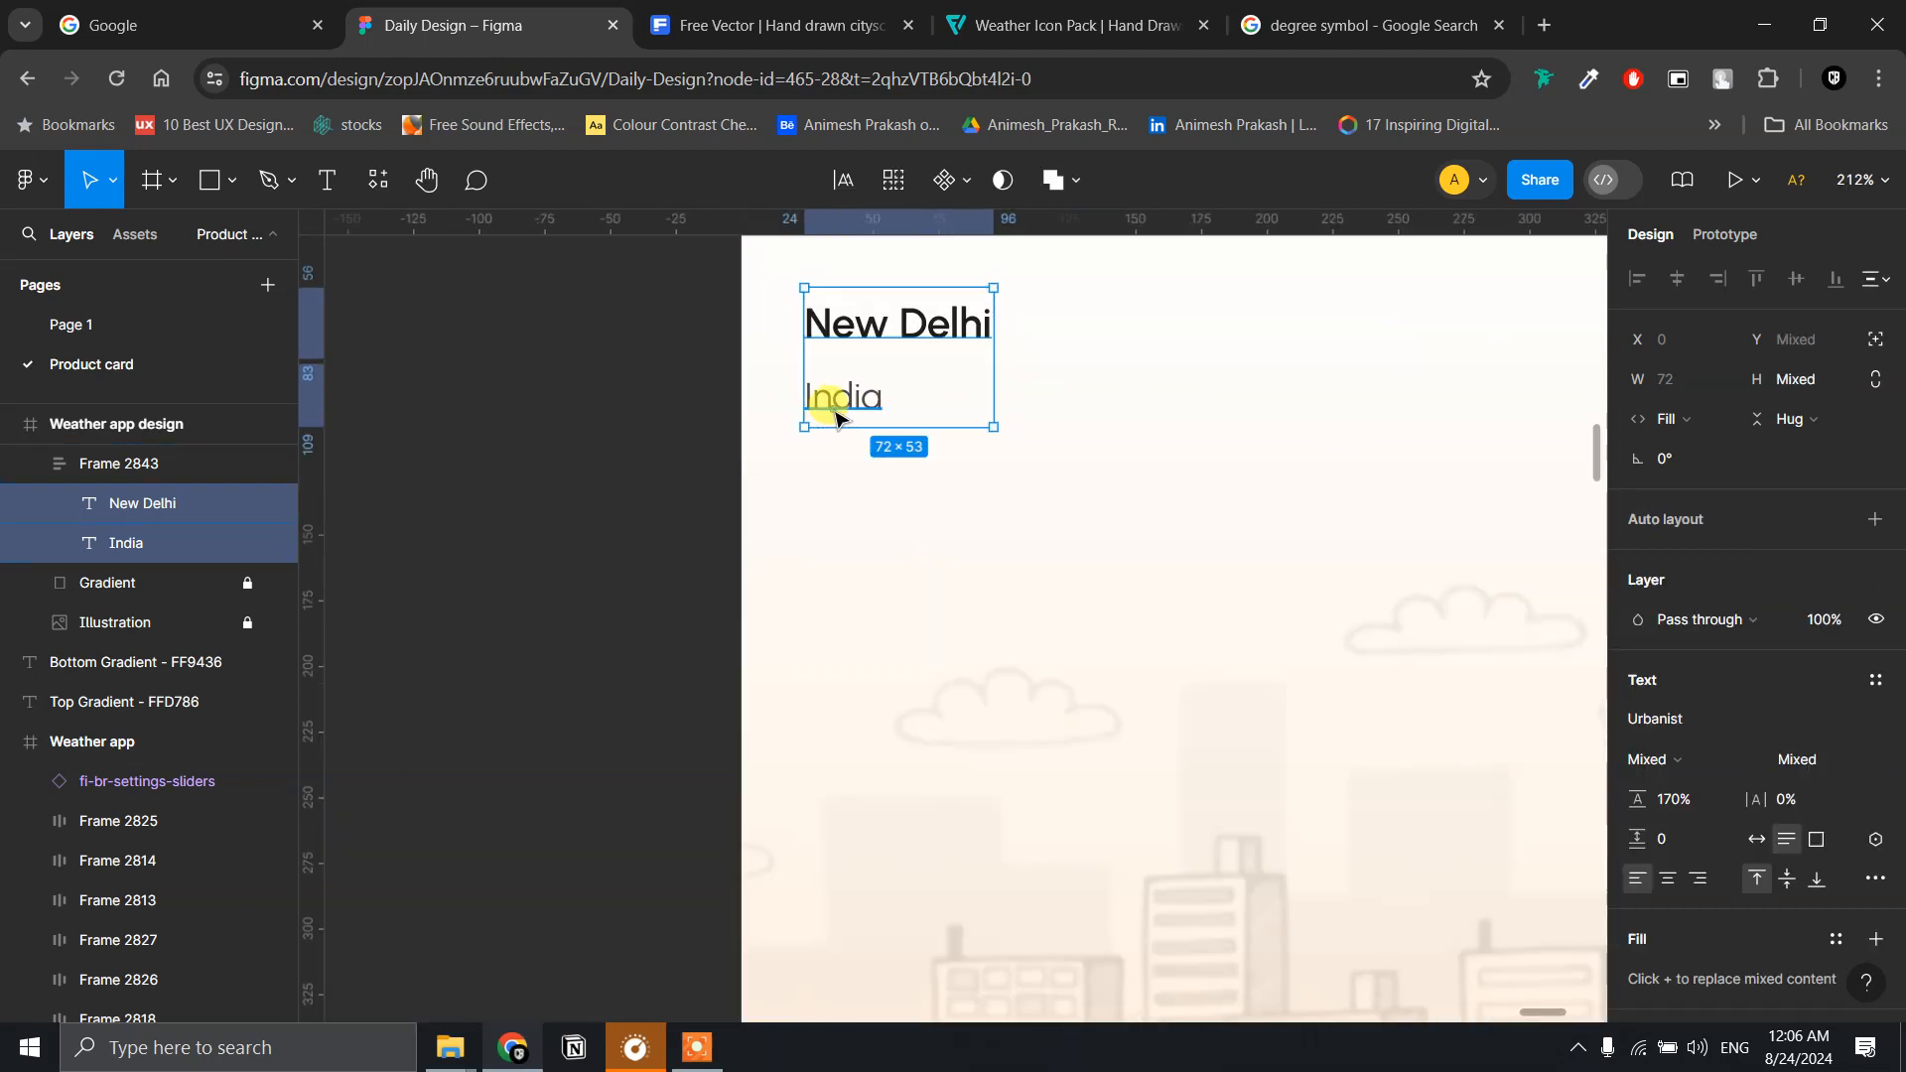
left_click(1682, 738)
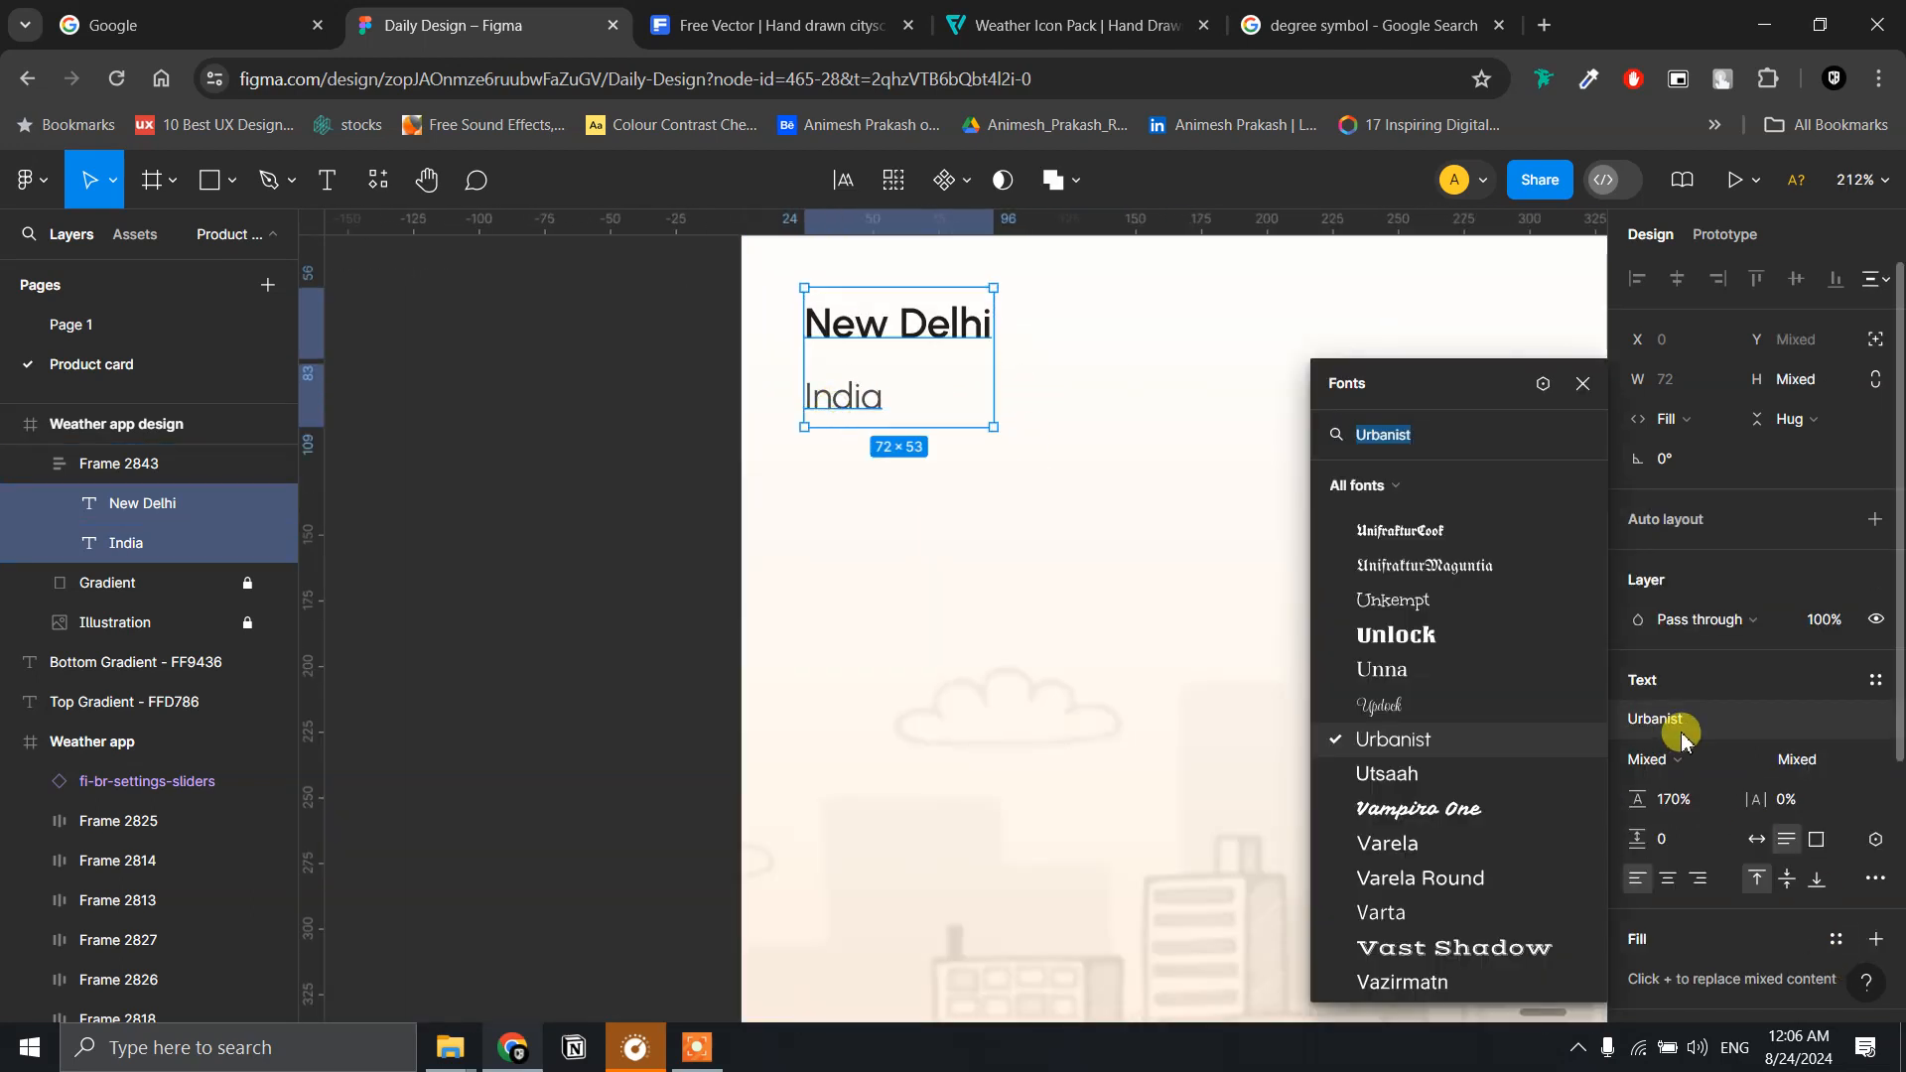
type("out")
key("Return")
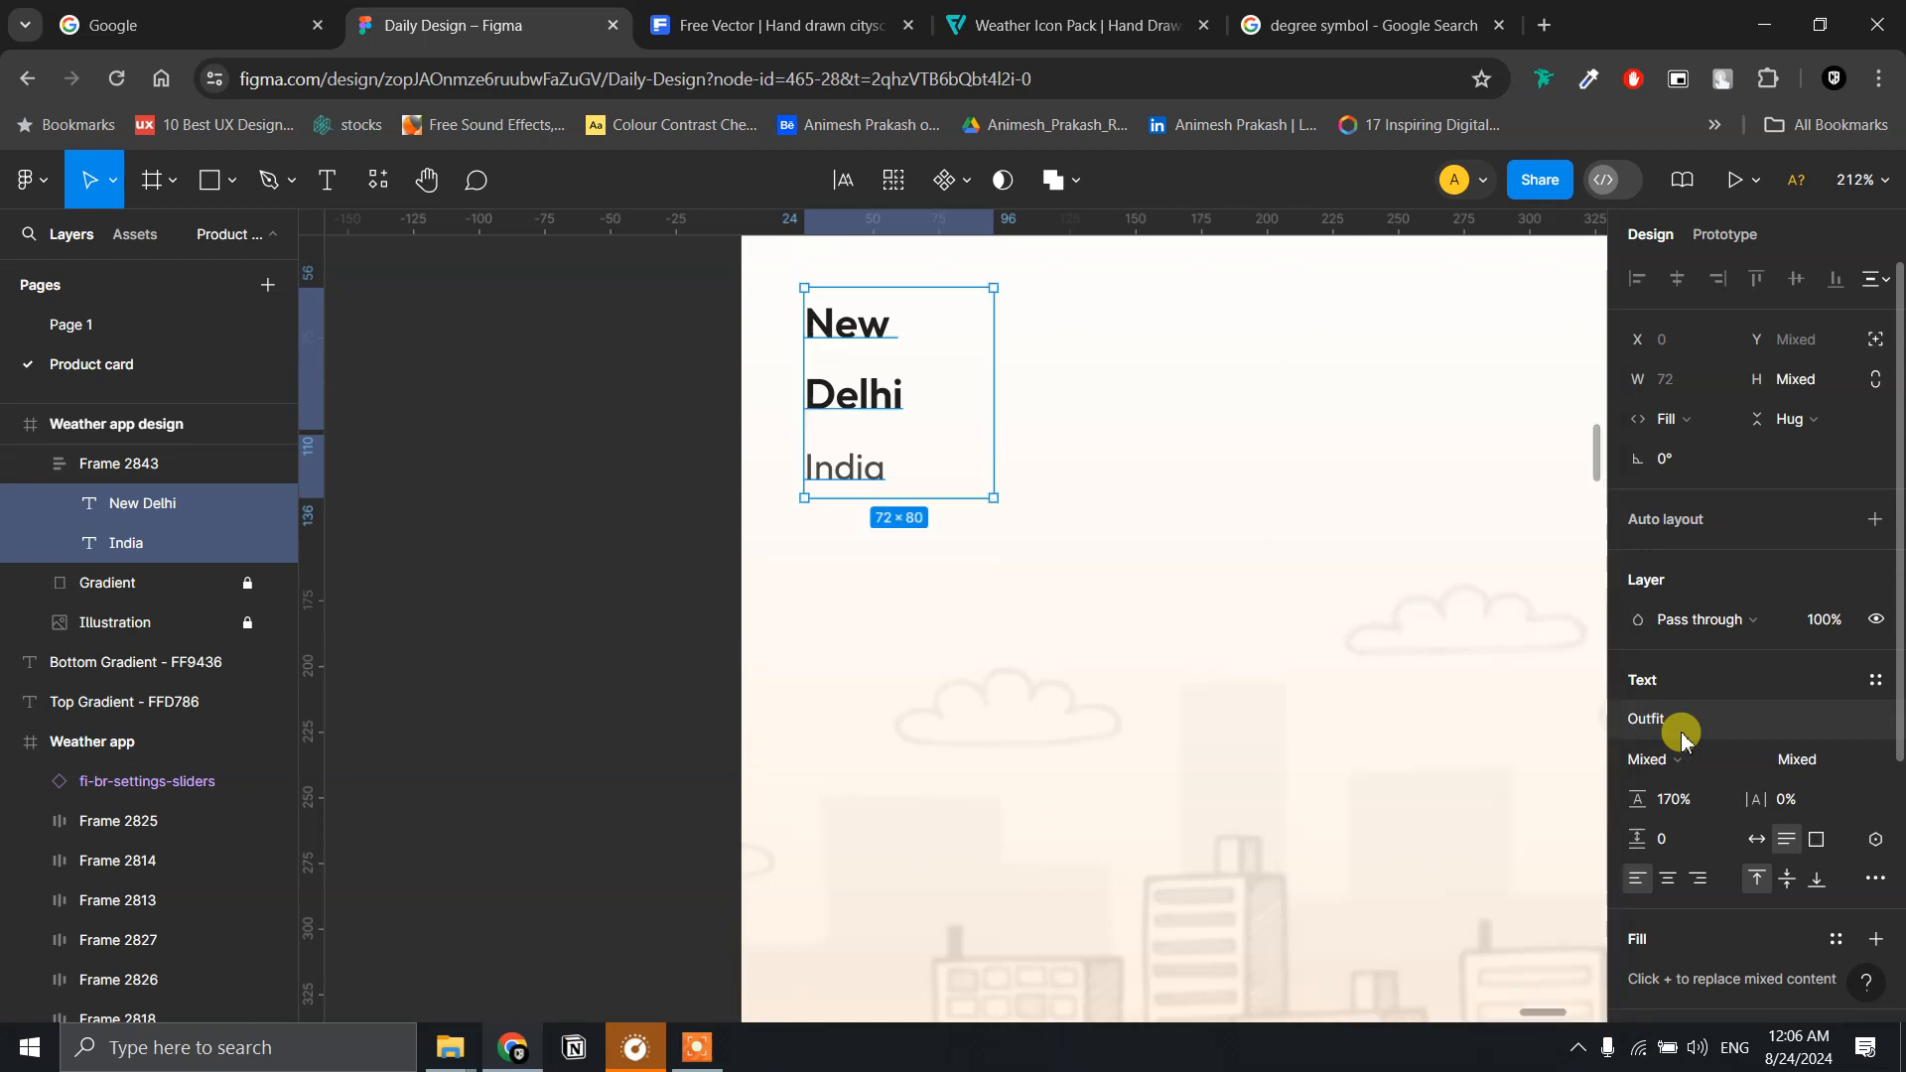
- Set the width of the frame around "New Delhi" and "India" to Hug contents and deselect it
key("shift+Return")
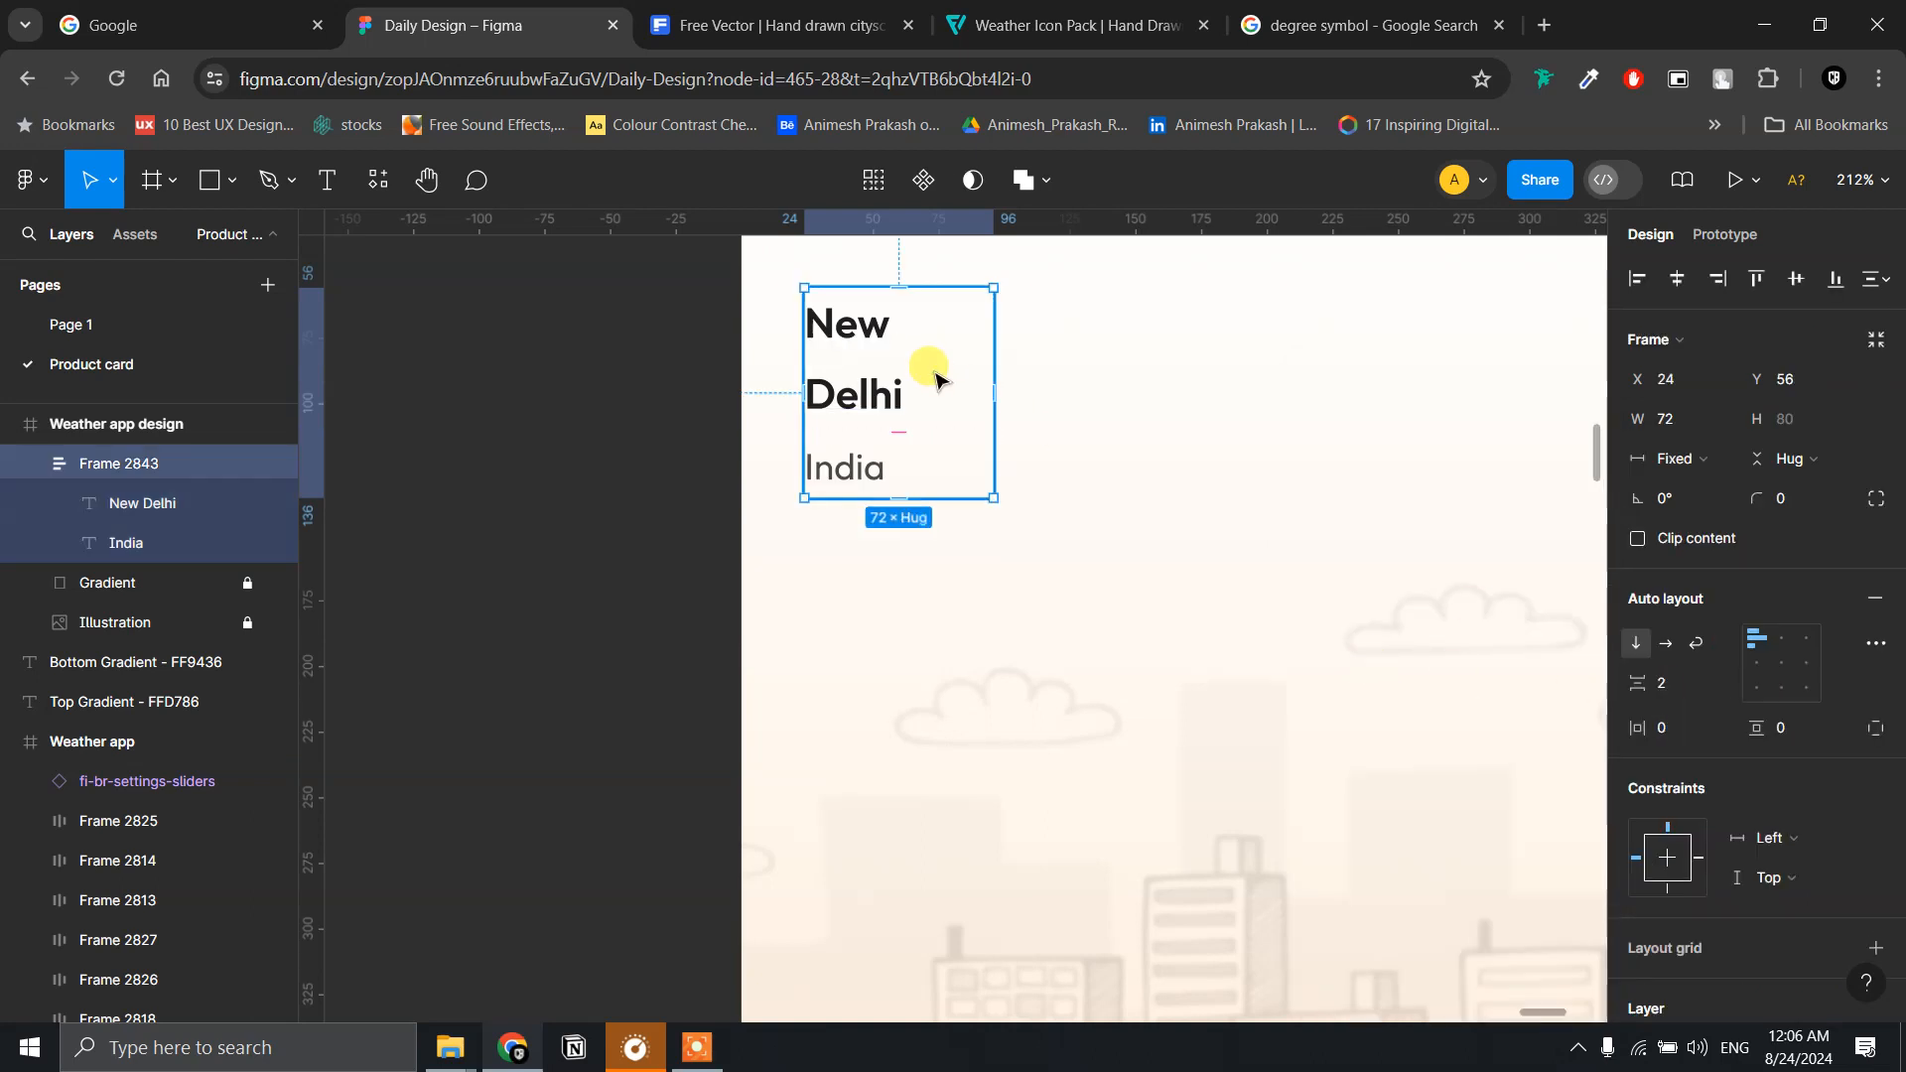
left_click(1688, 458)
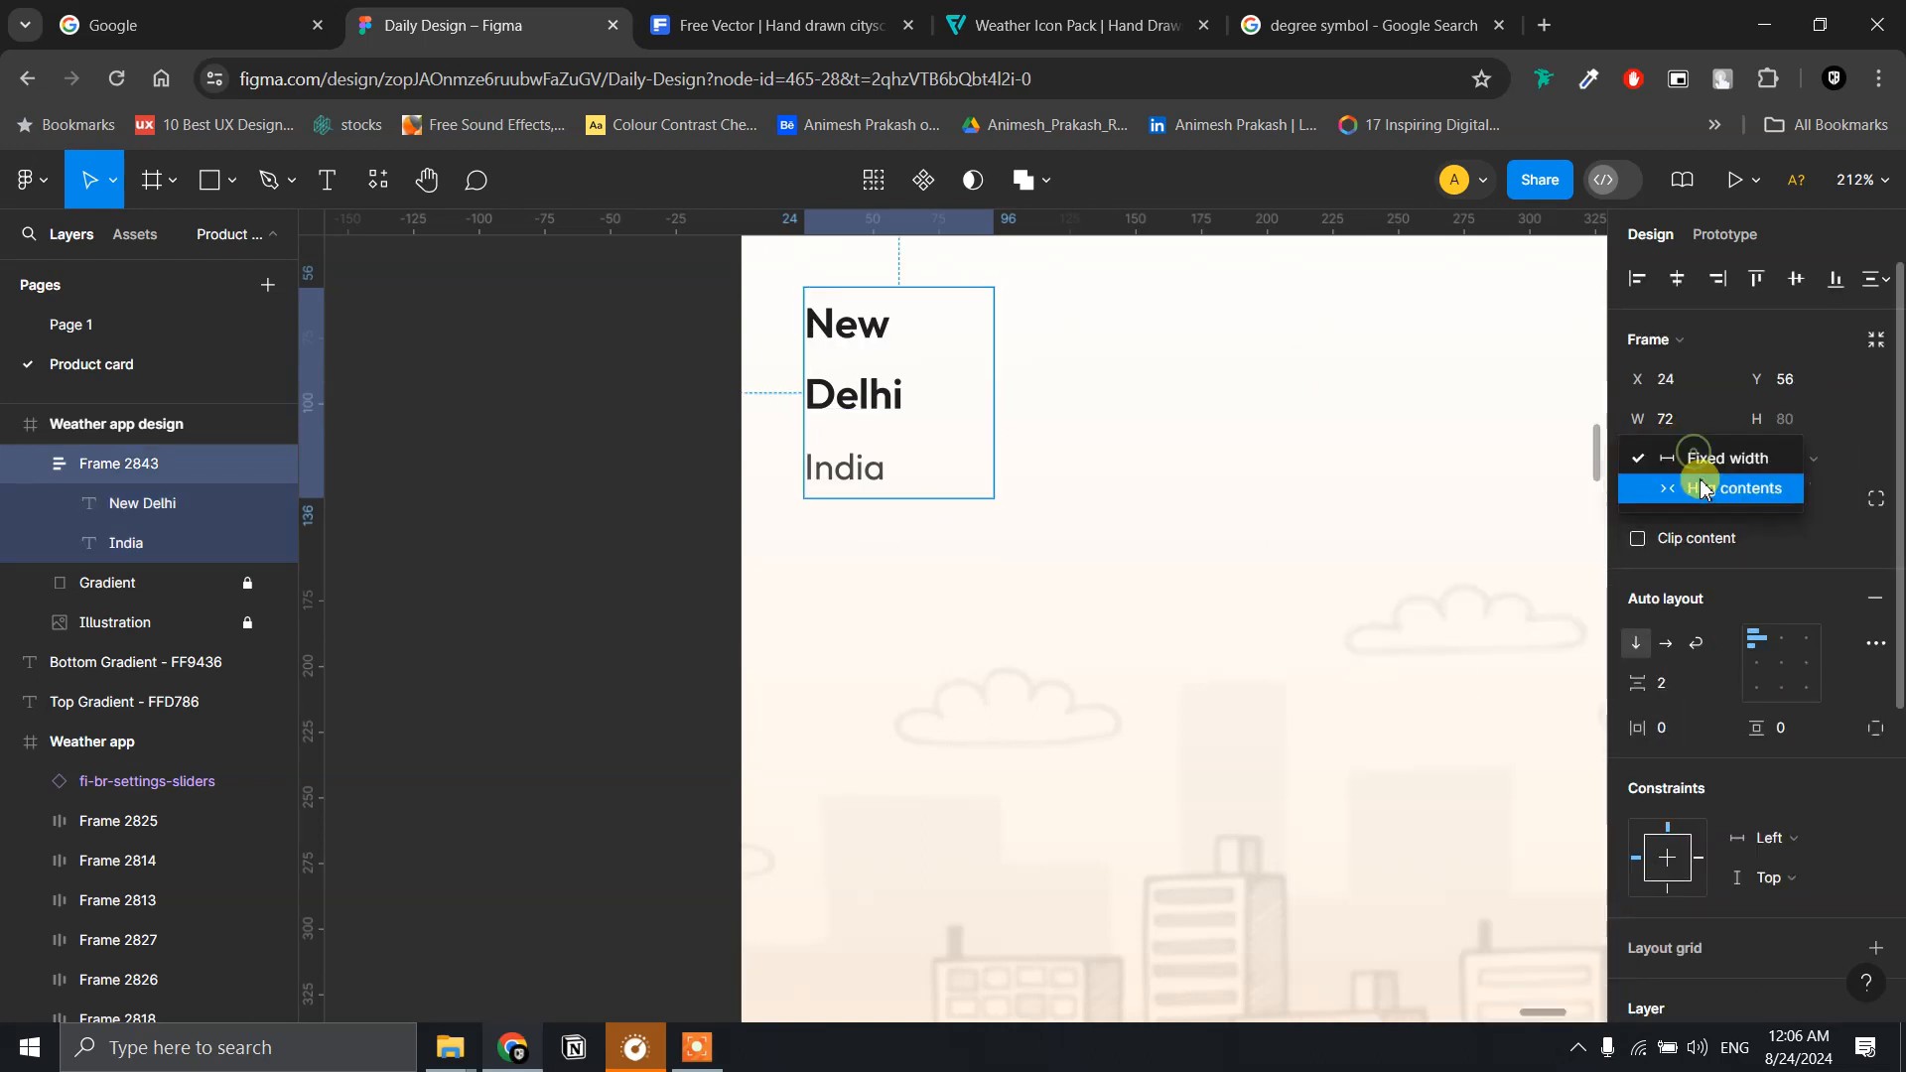
left_click(1701, 489)
left_click(612, 455)
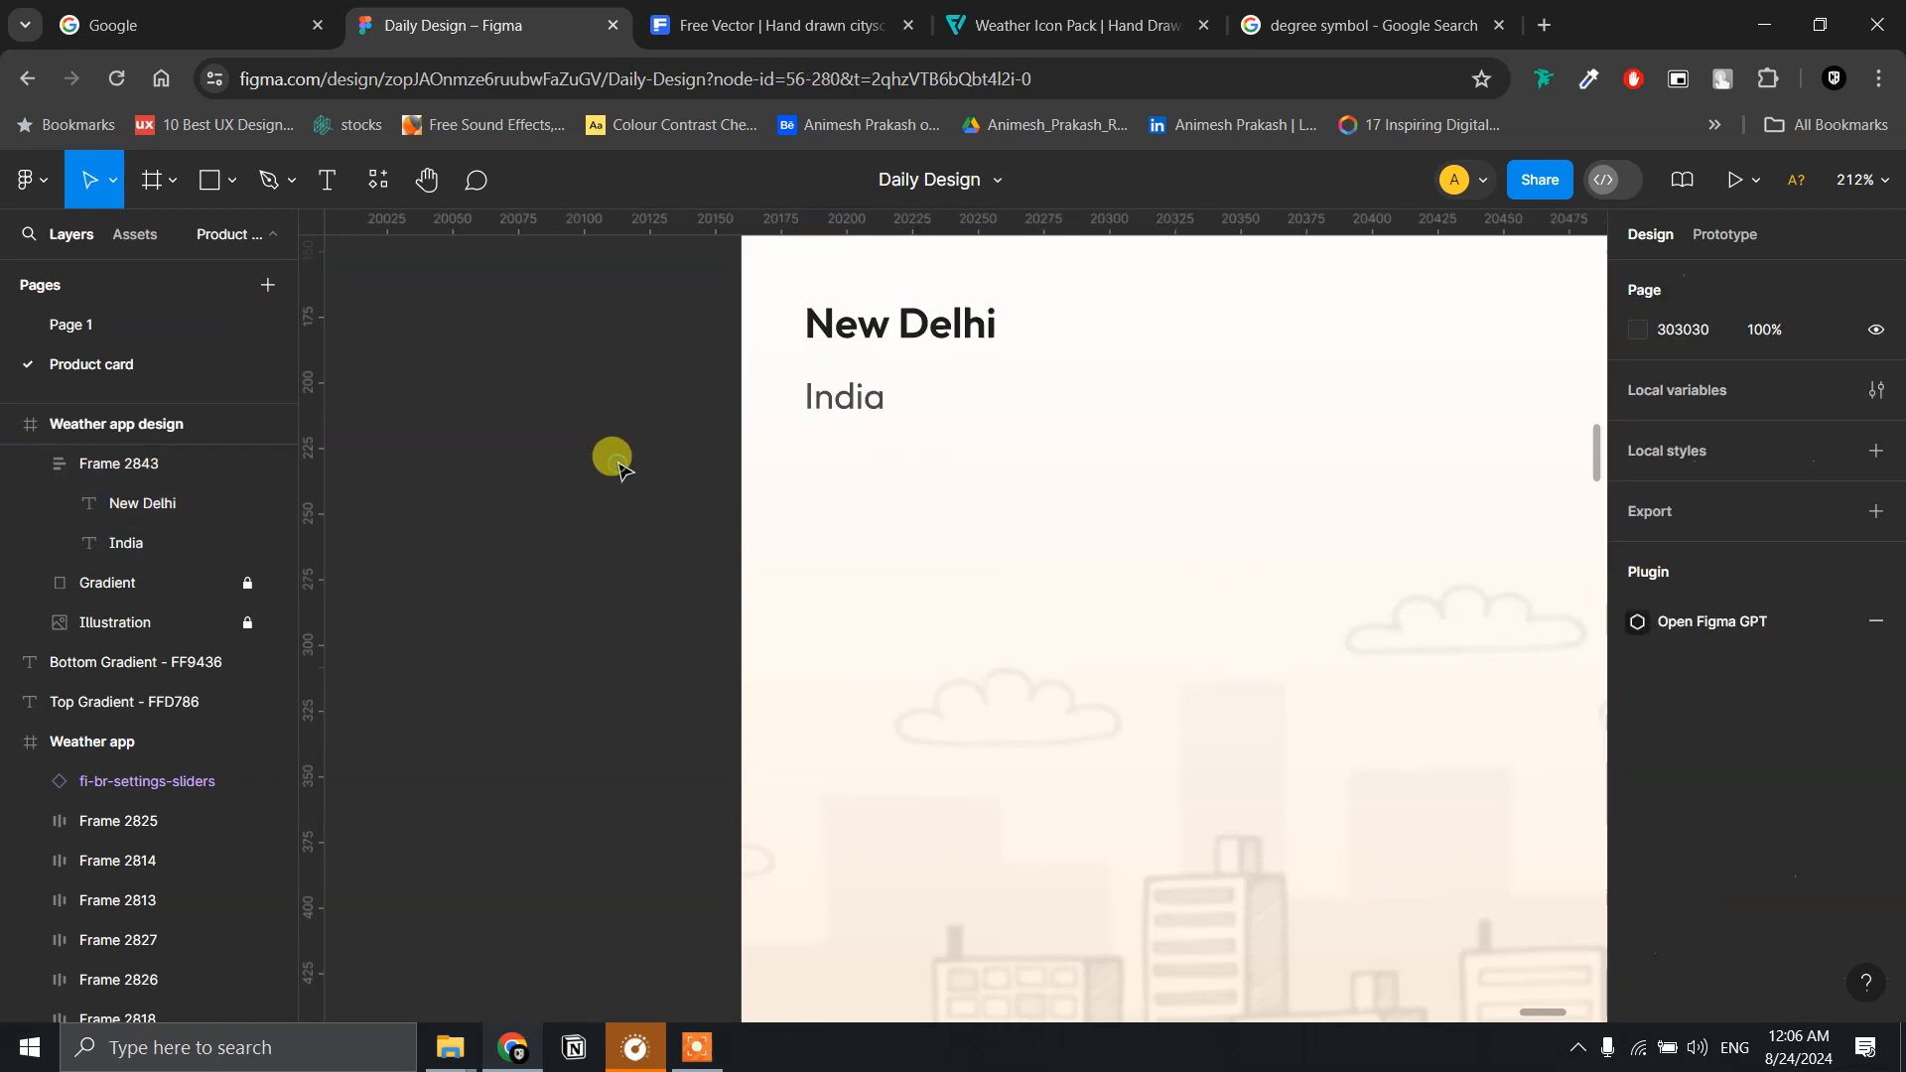
- Change the font of the date, "24° C" and "Thunderstorm with strong winds" texts to Outfit and deselect them
scroll(615, 459, "up", 3)
scroll(619, 459, "down", 5)
scroll(680, 626, "up", 3)
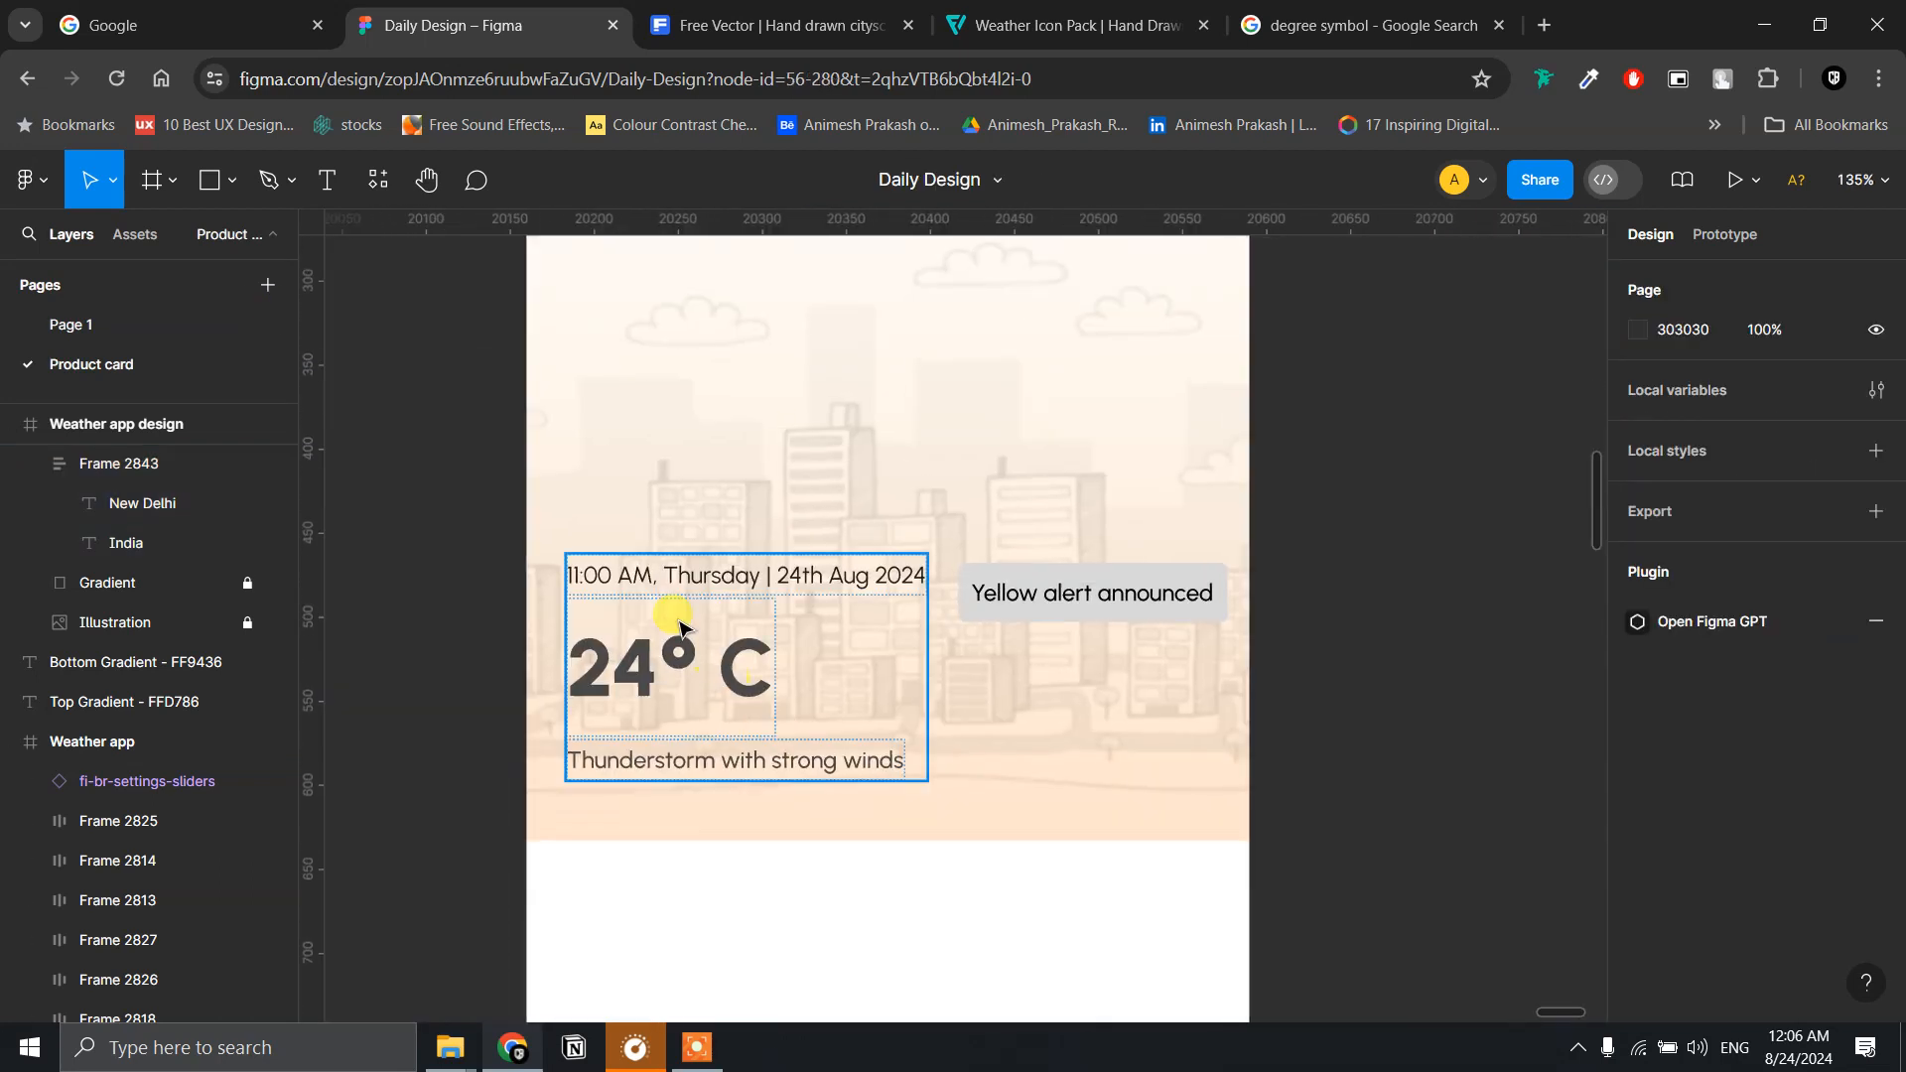
left_click(673, 574)
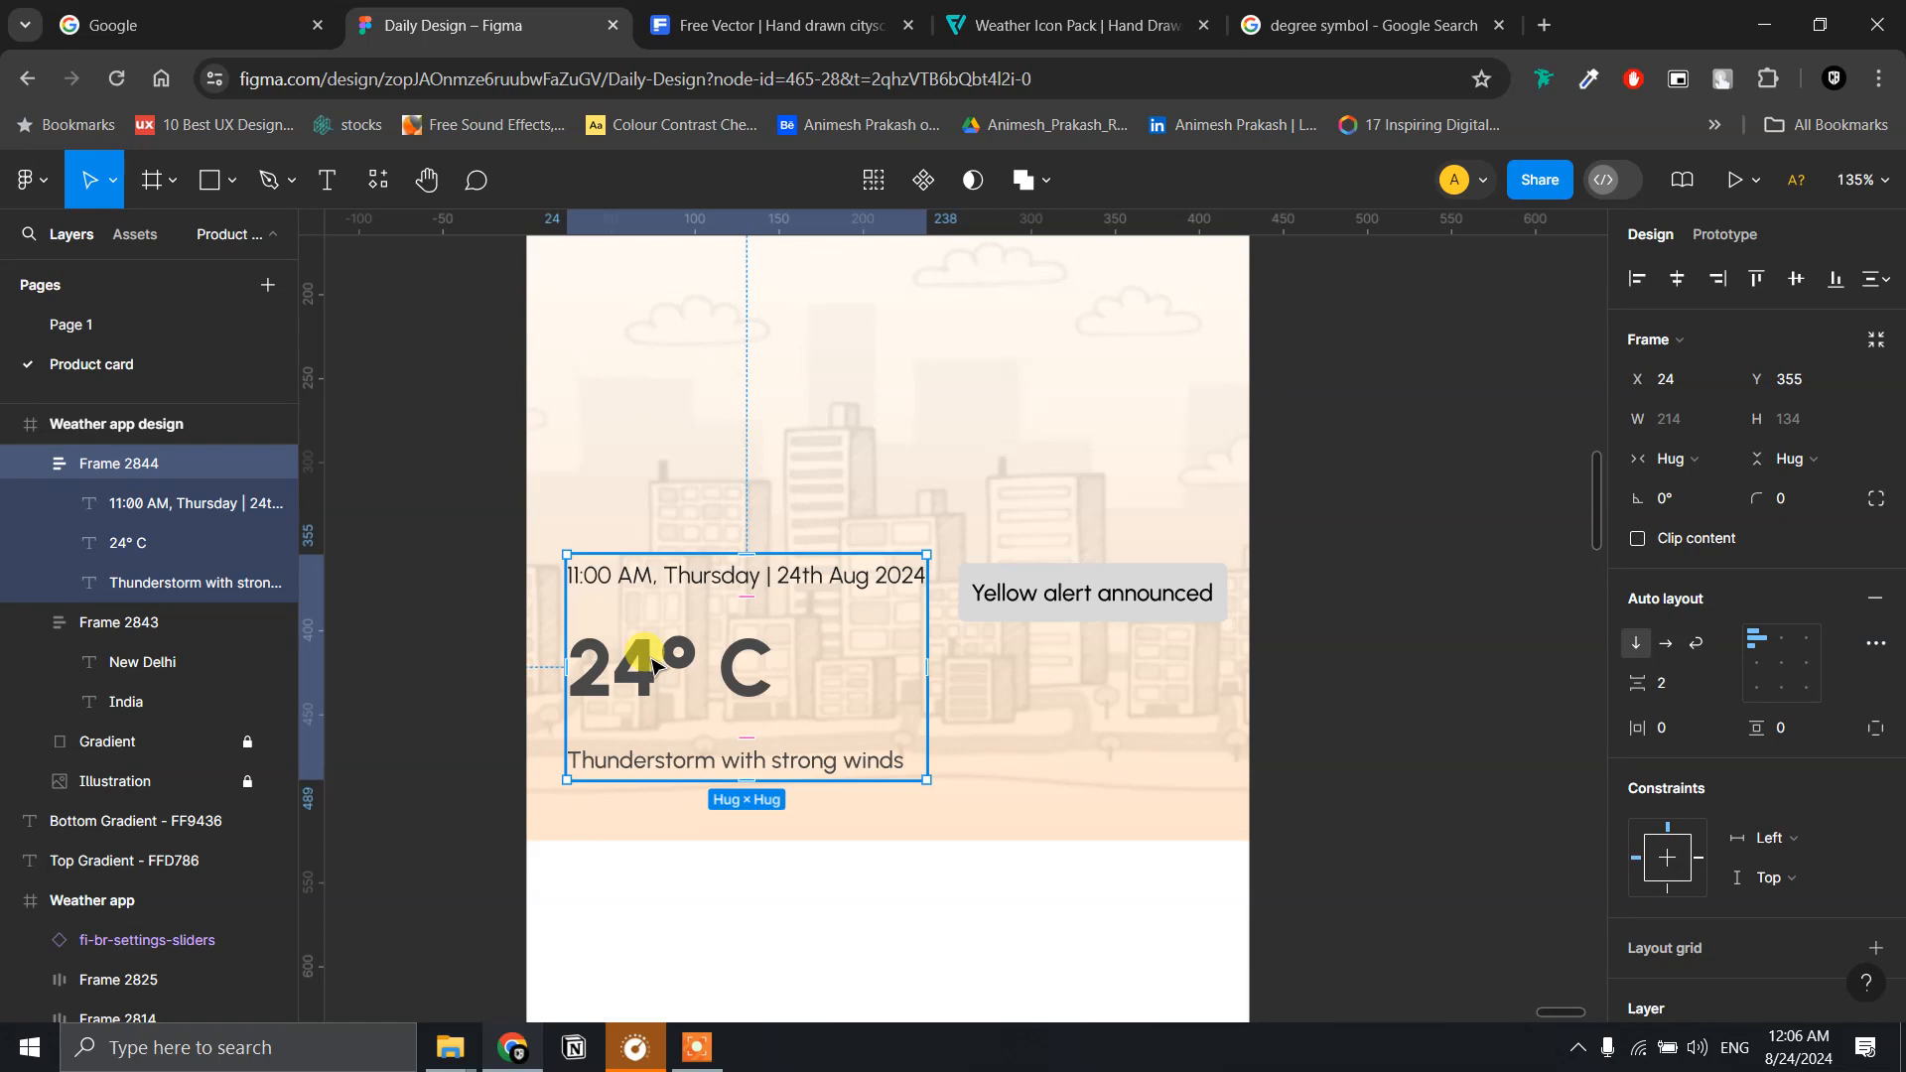
left_click(806, 586)
left_click(744, 673, "shift")
left_click(736, 764, "shift")
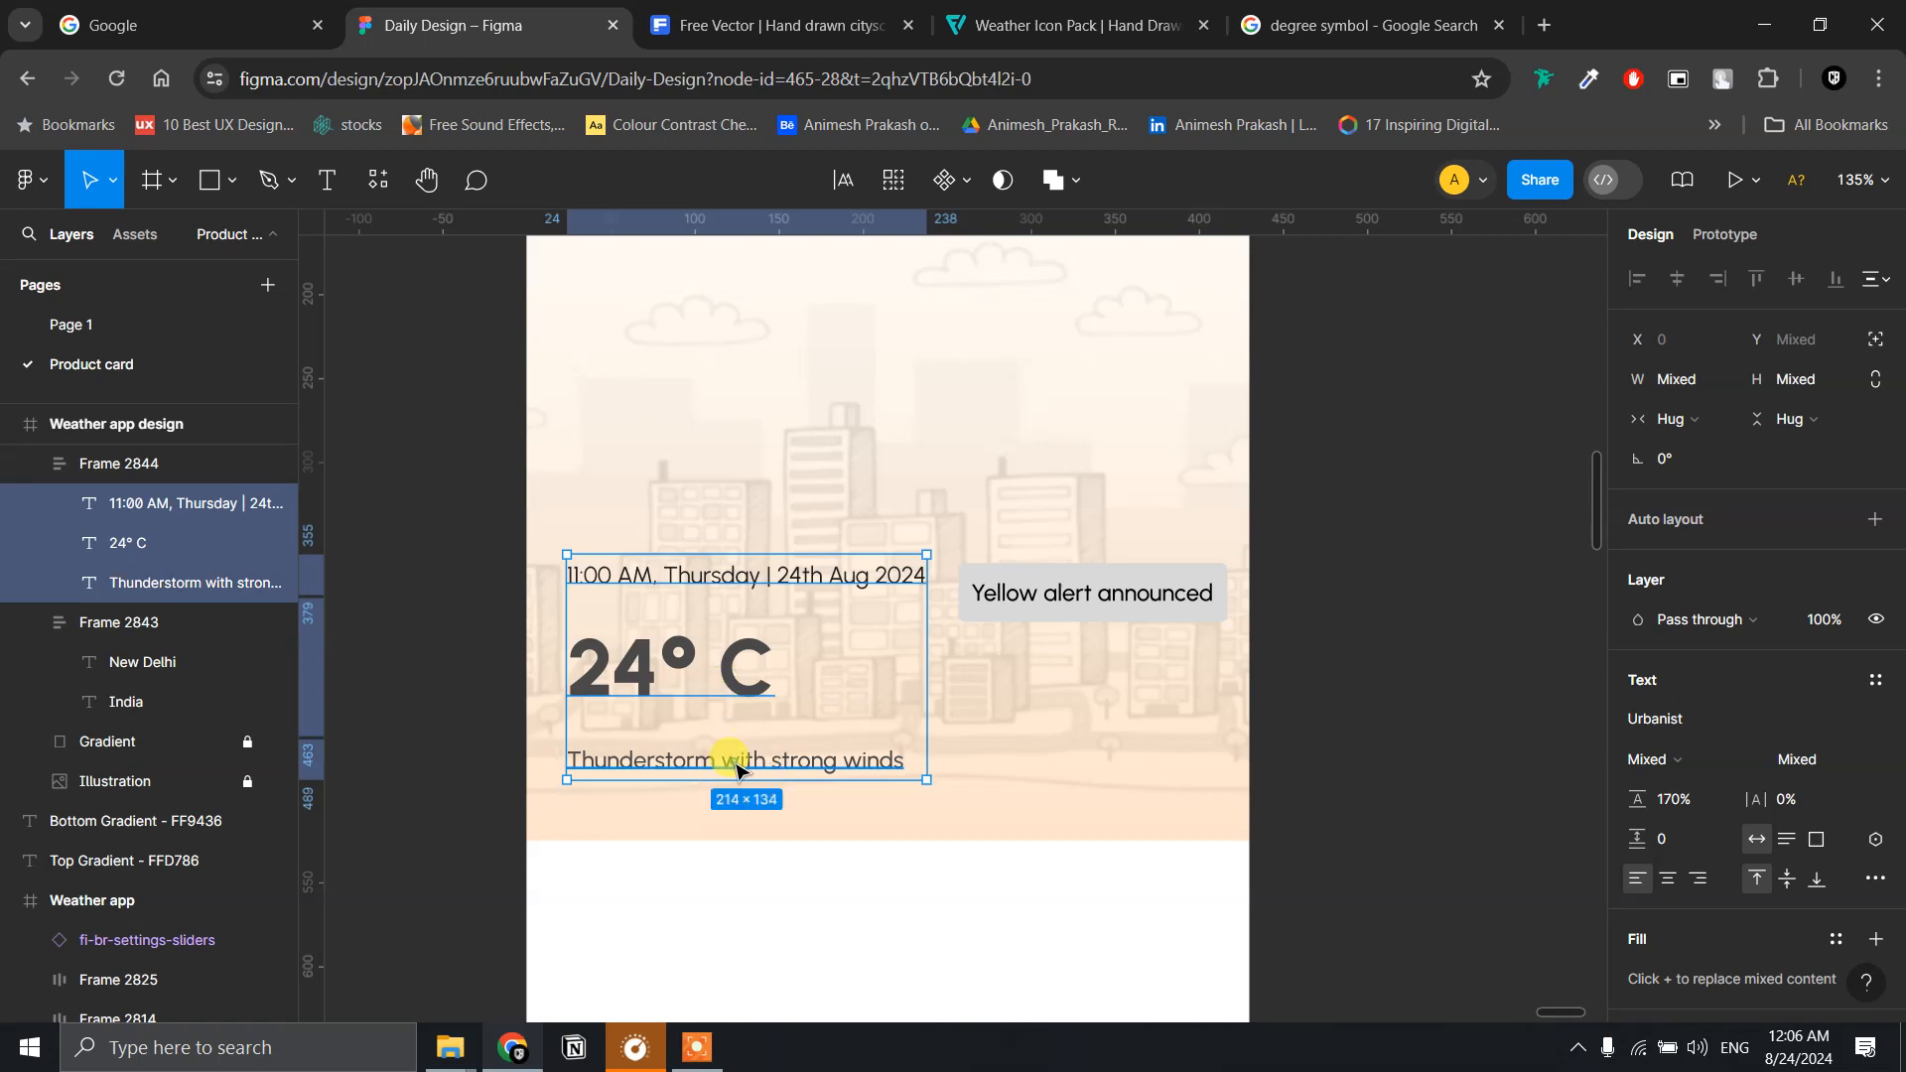
left_click(1673, 719)
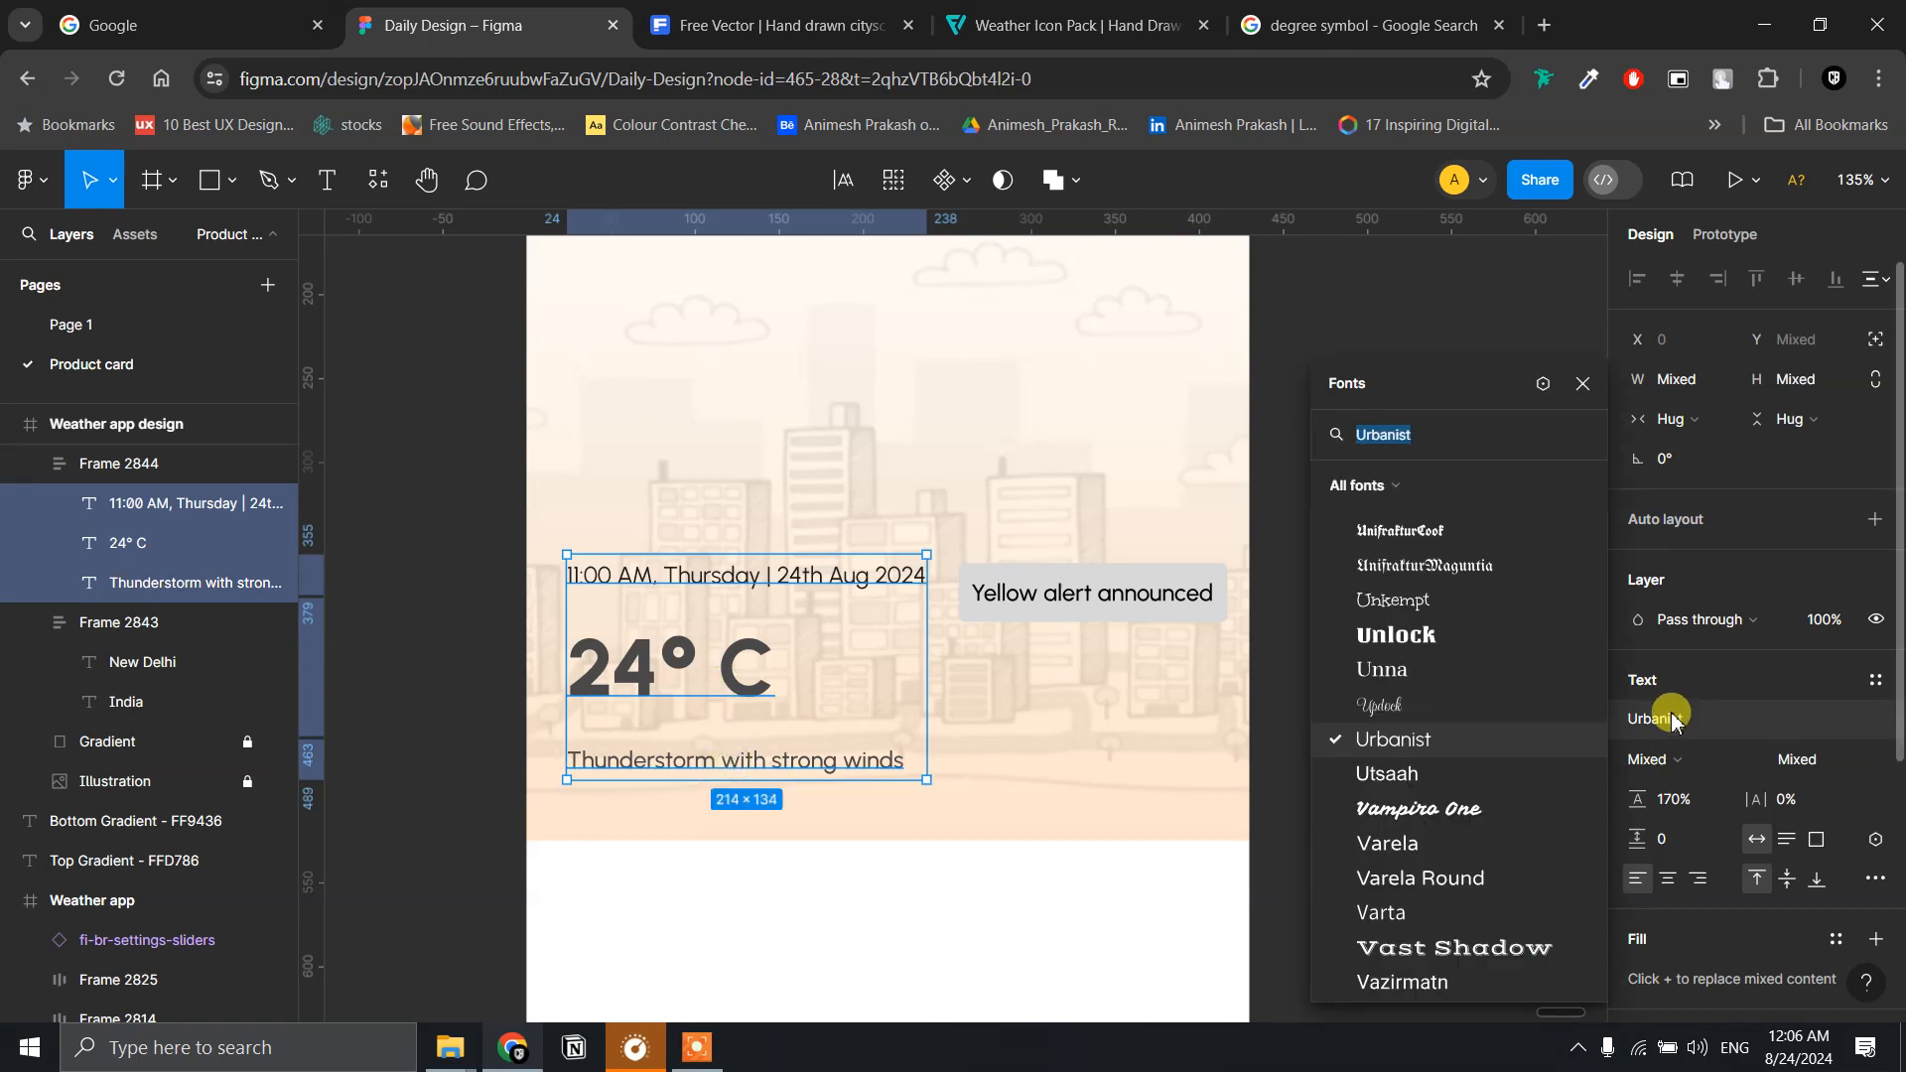
type("outfit")
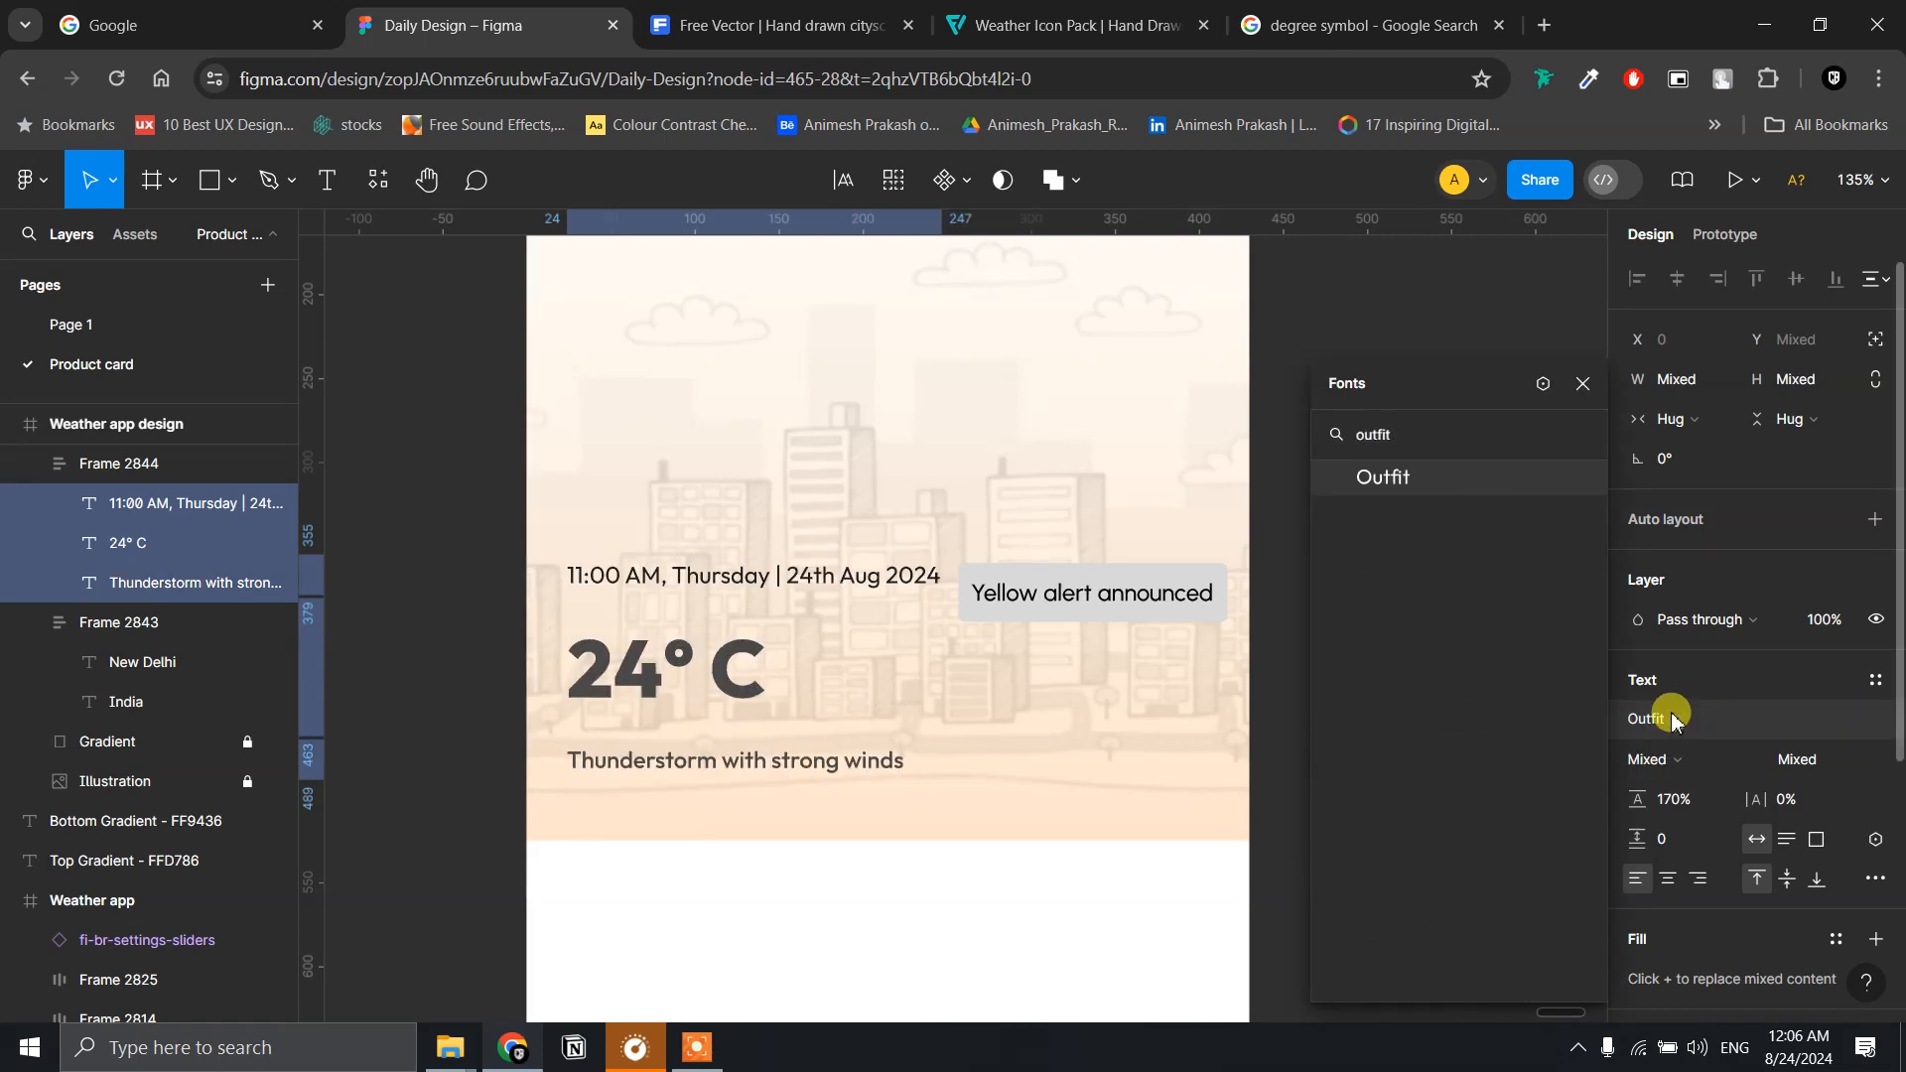
key("Return")
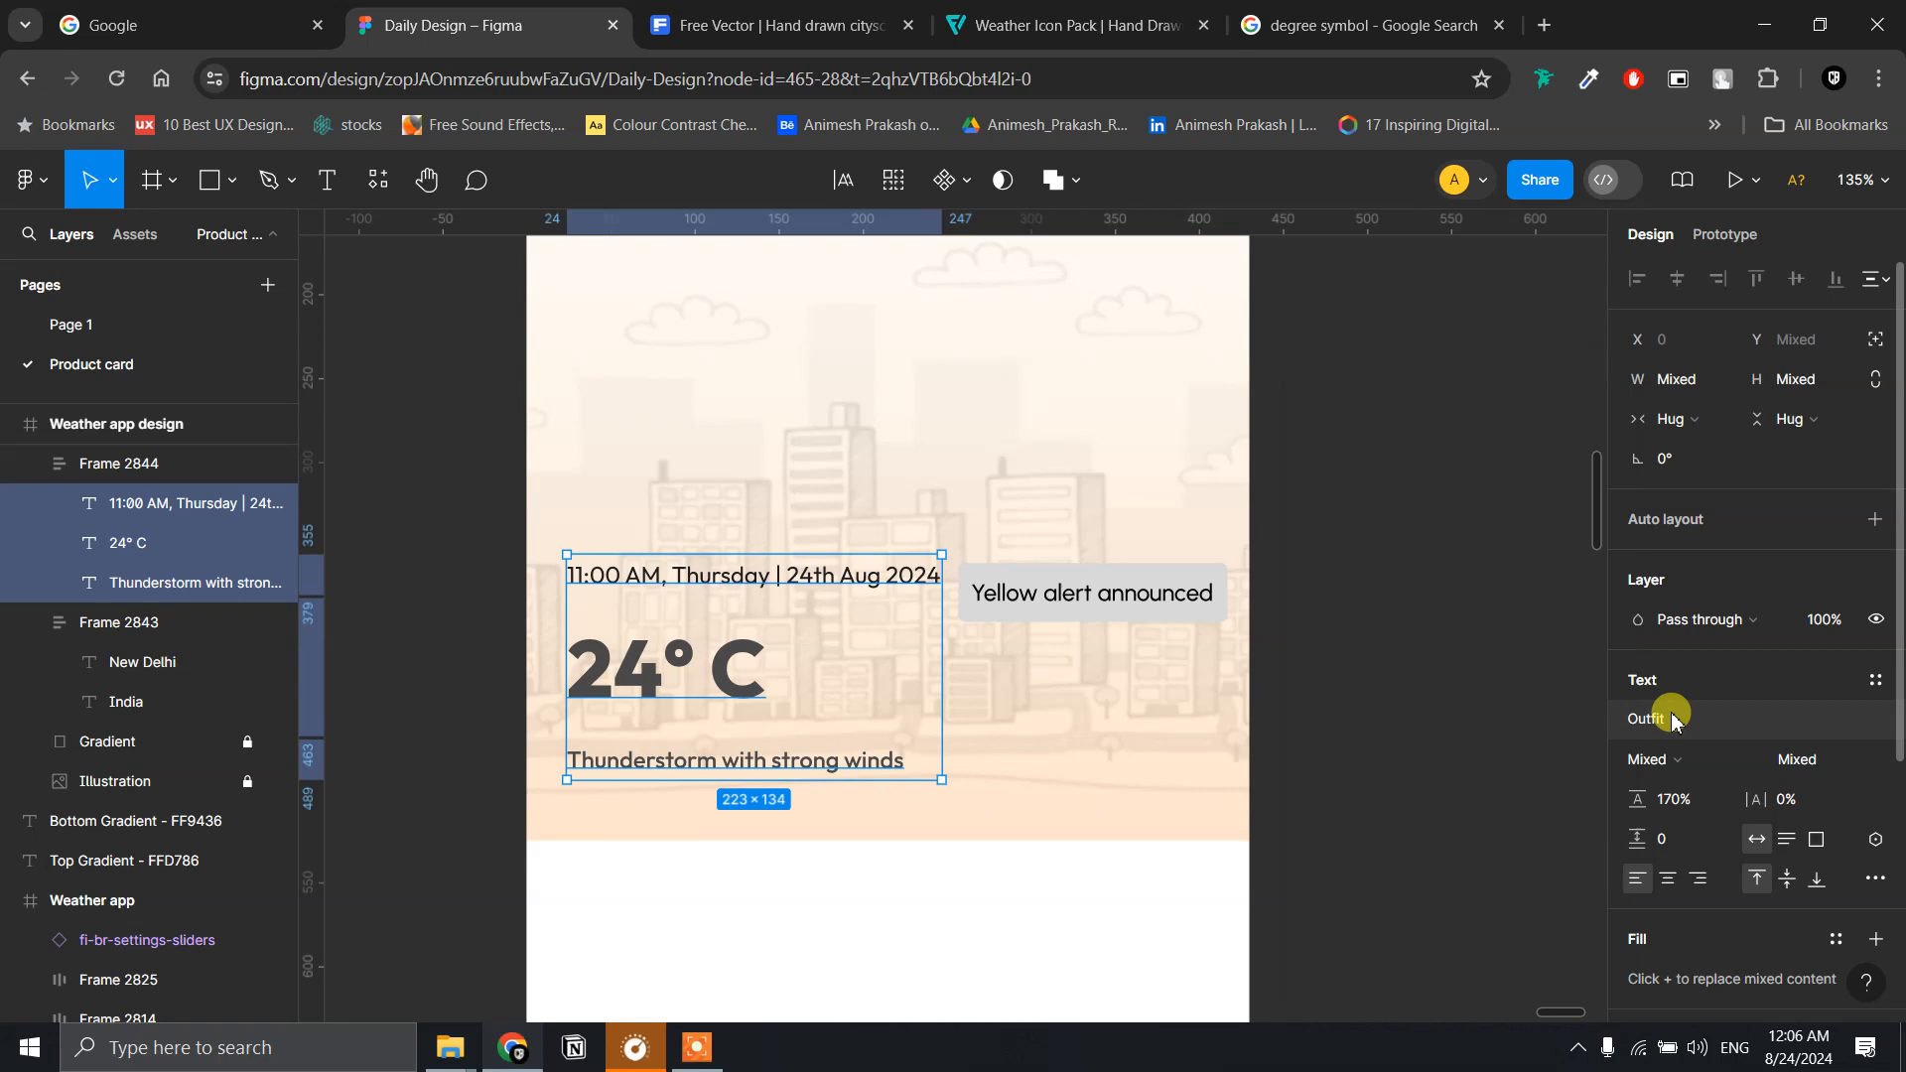
left_click(1355, 765)
- Set the font weight of the "24° C" text in the new frame to Bold
scroll(1361, 762, "up", 3)
scroll(1360, 764, "down", 6)
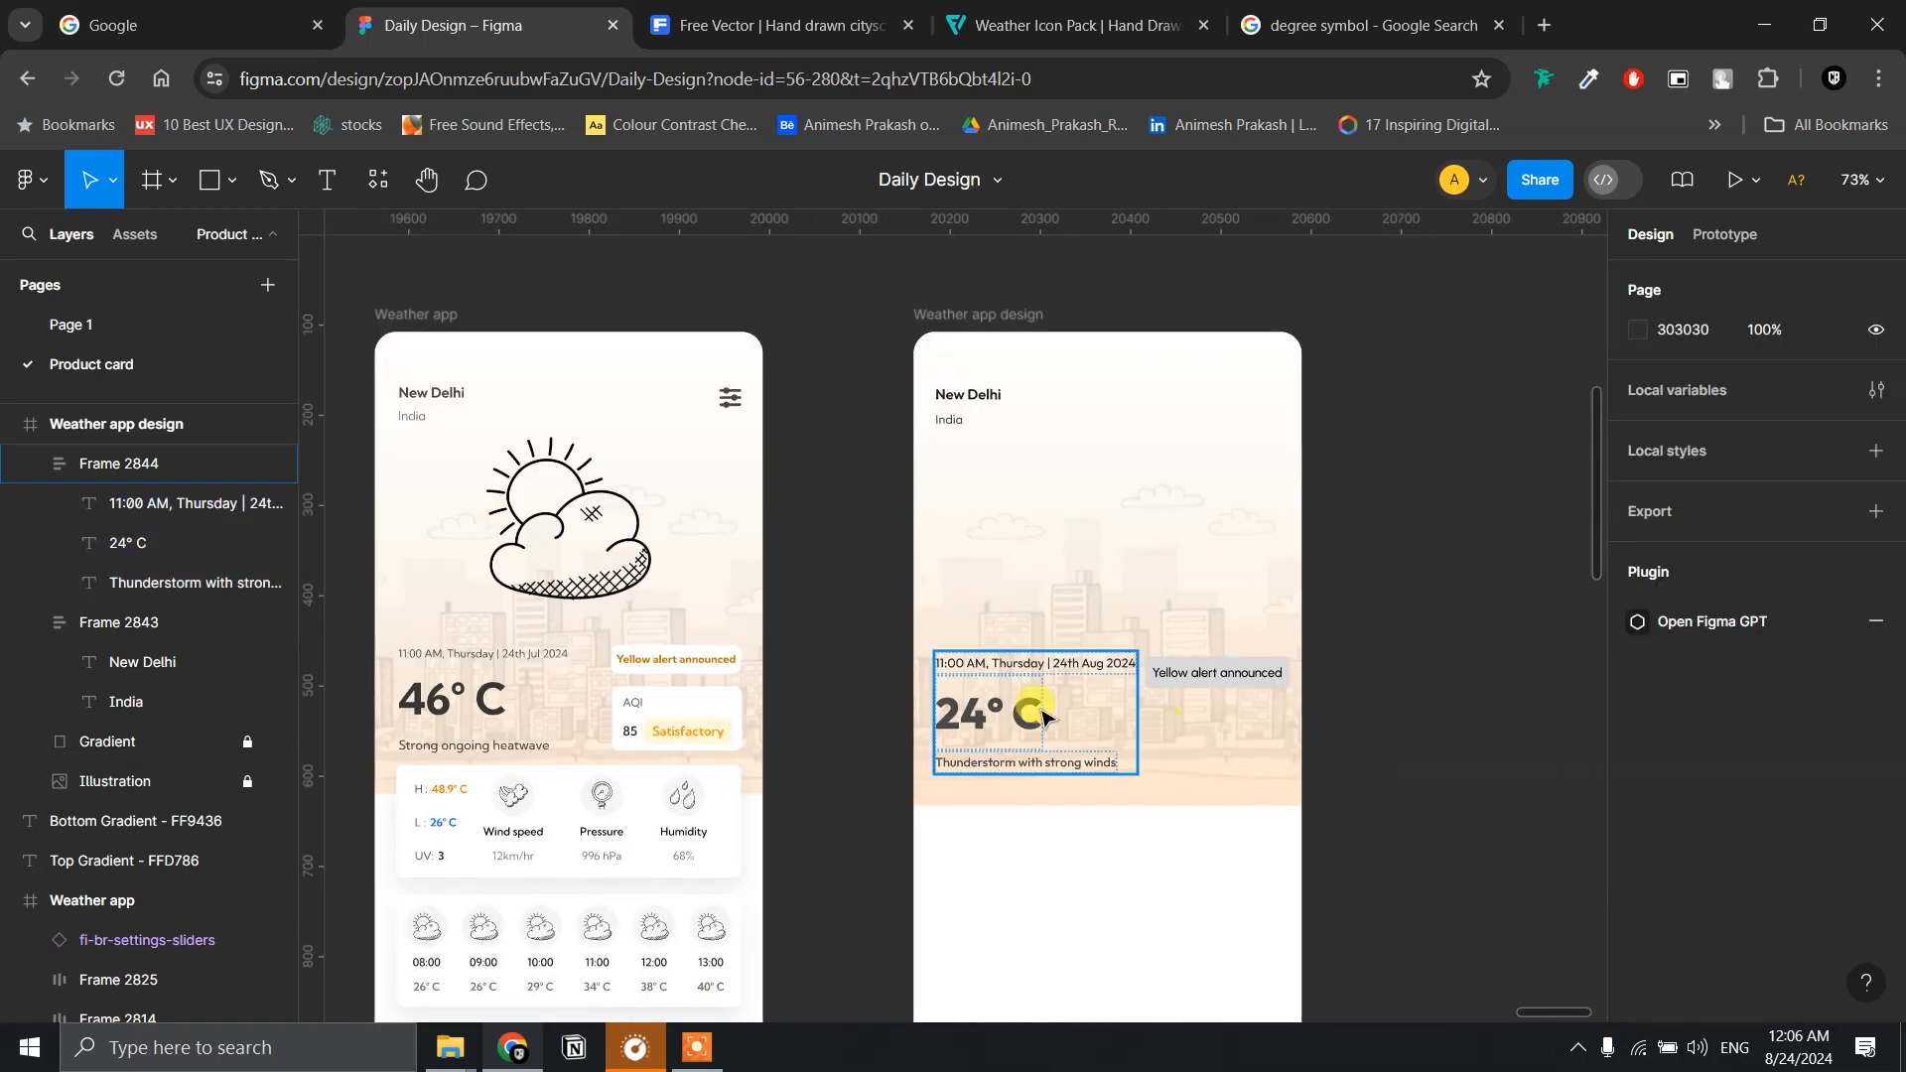
left_click(1013, 712)
left_click(1722, 699)
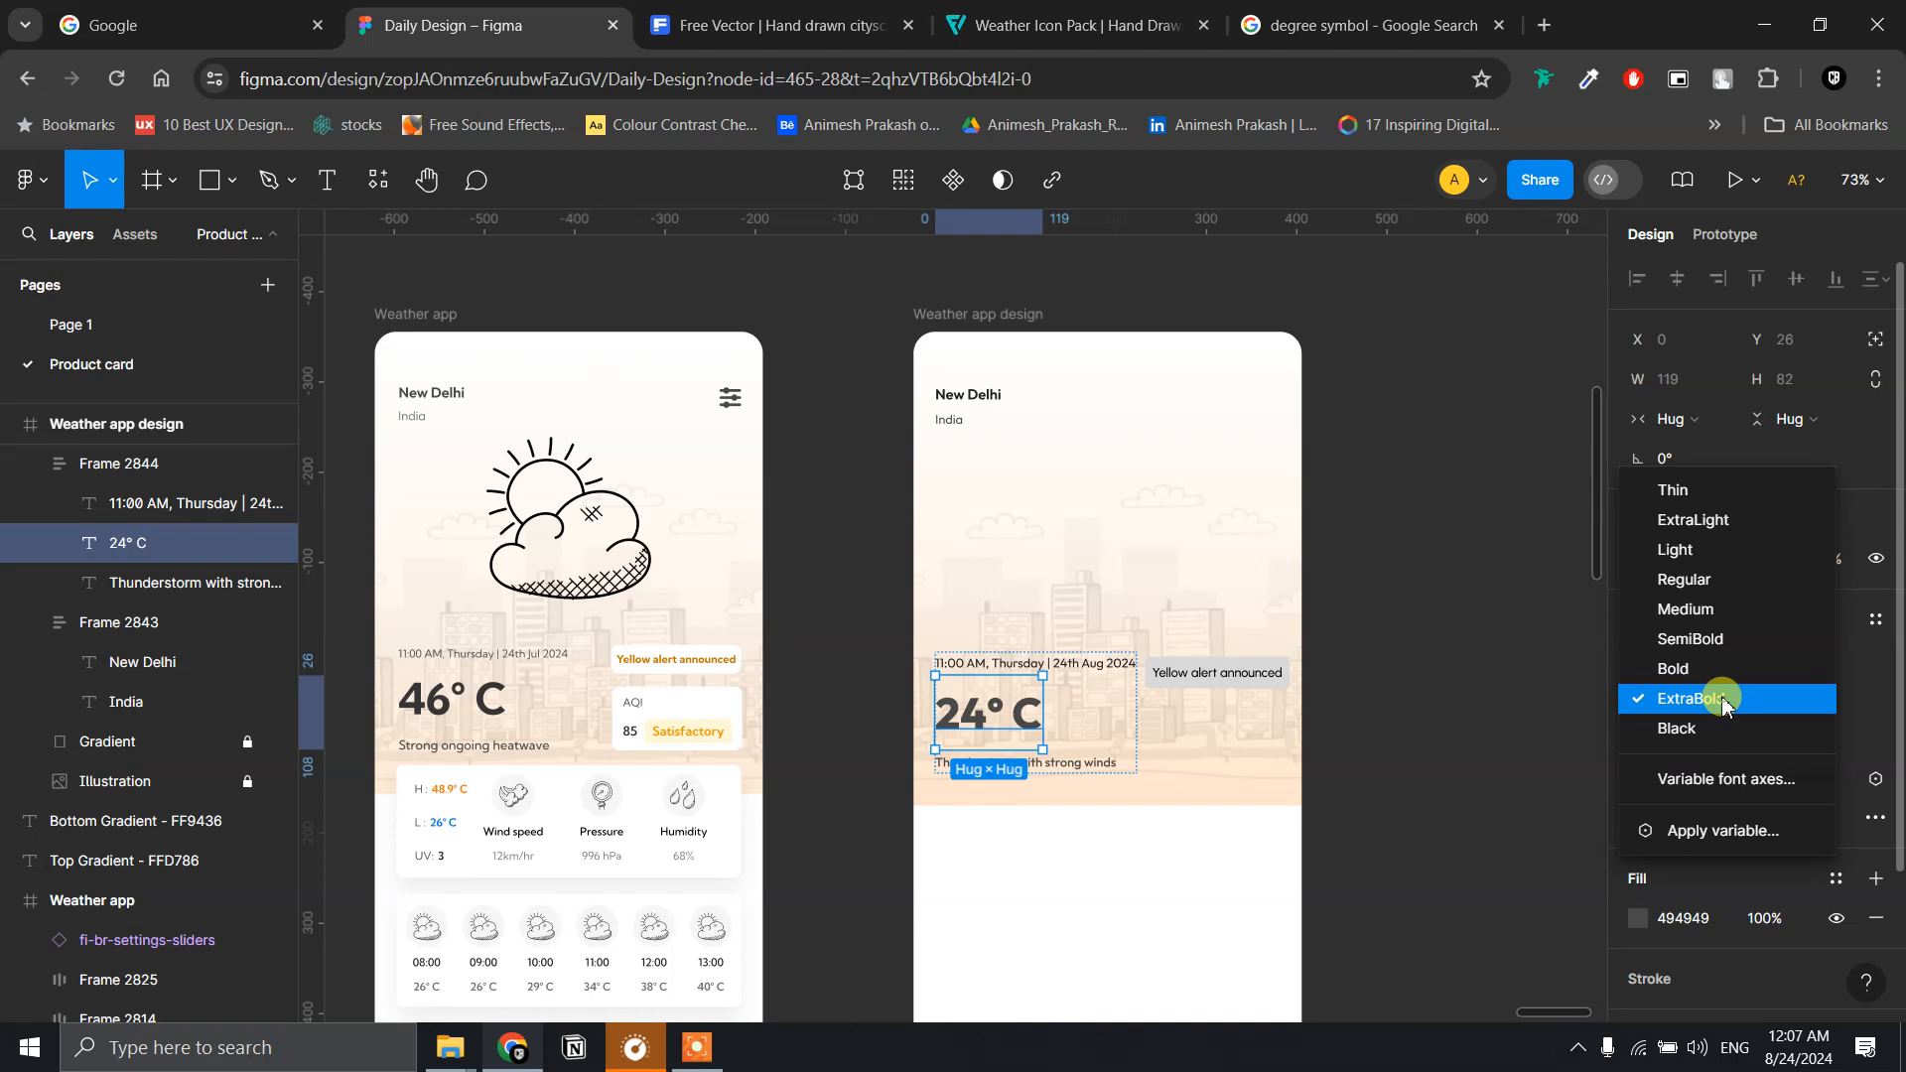
left_click(1673, 670)
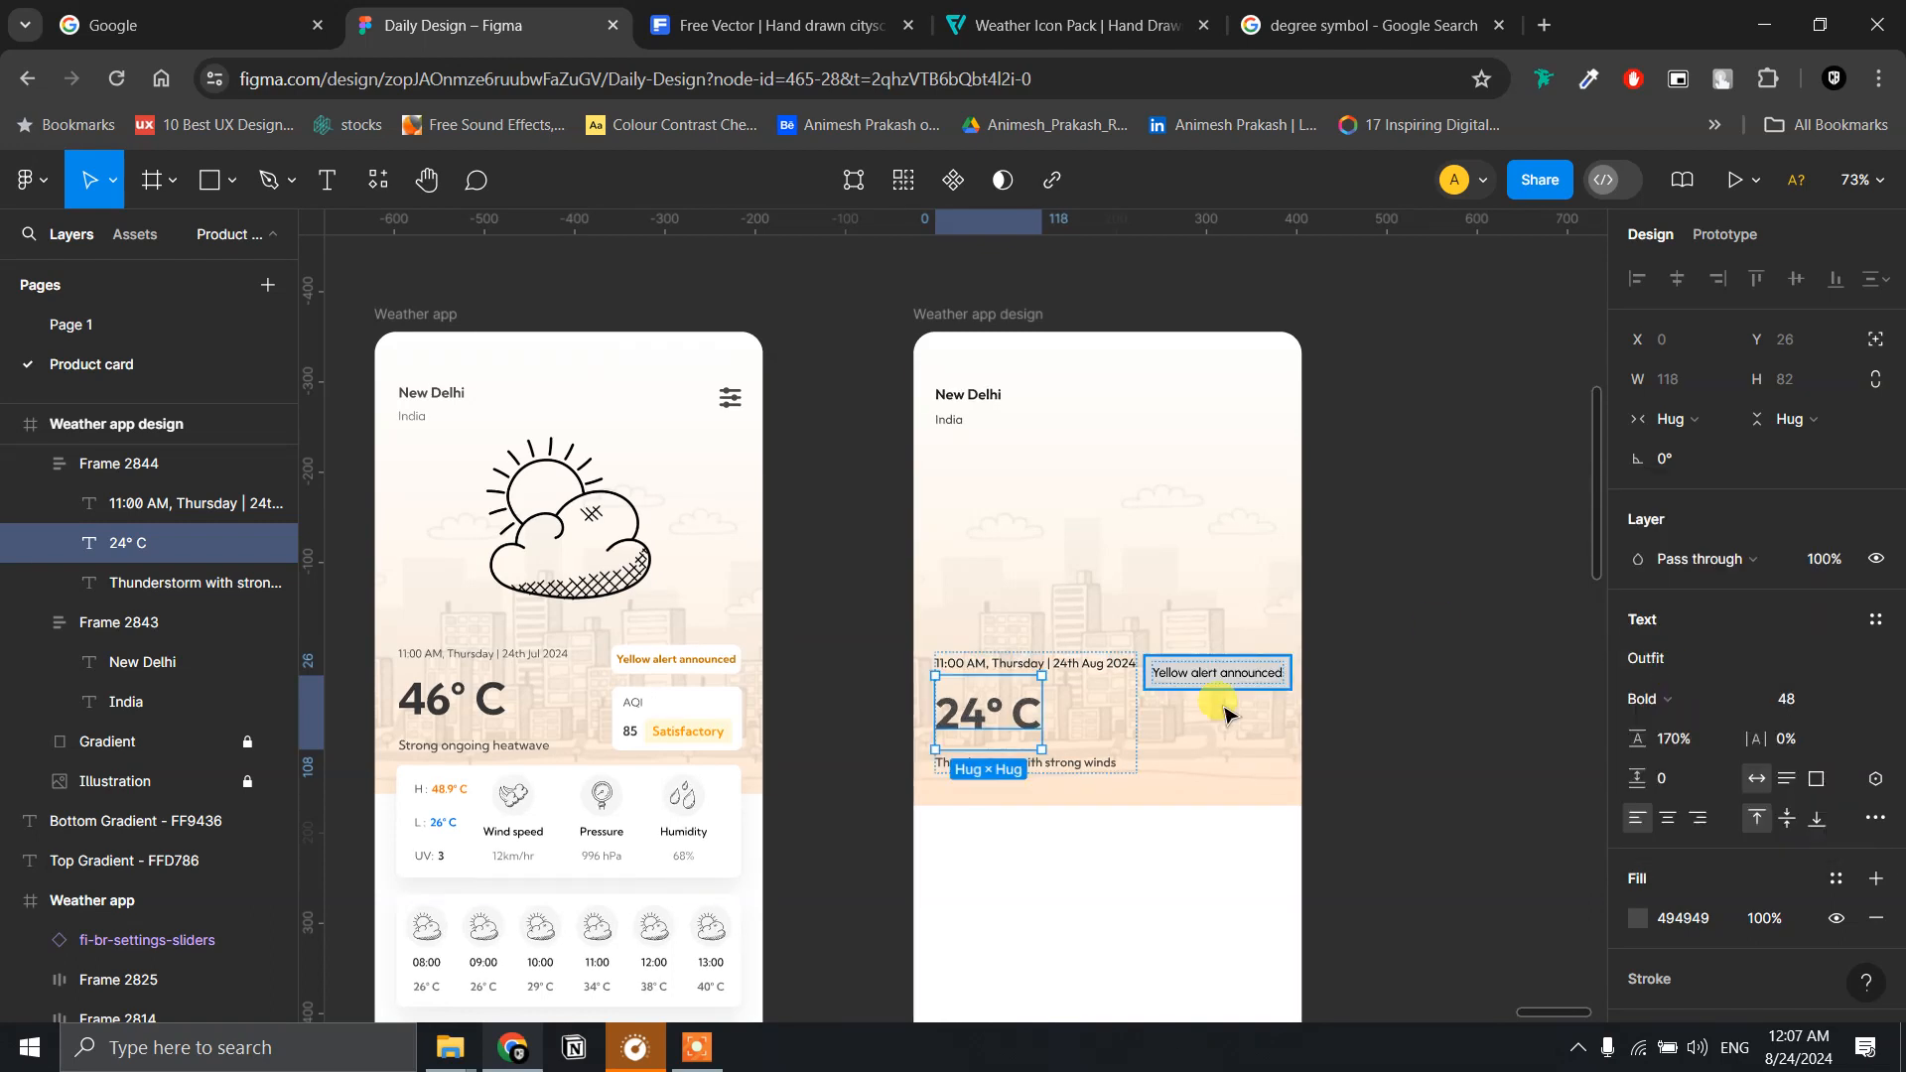
- Set the date and time text above the temperature to size 12 and Light weight
left_click(1032, 665)
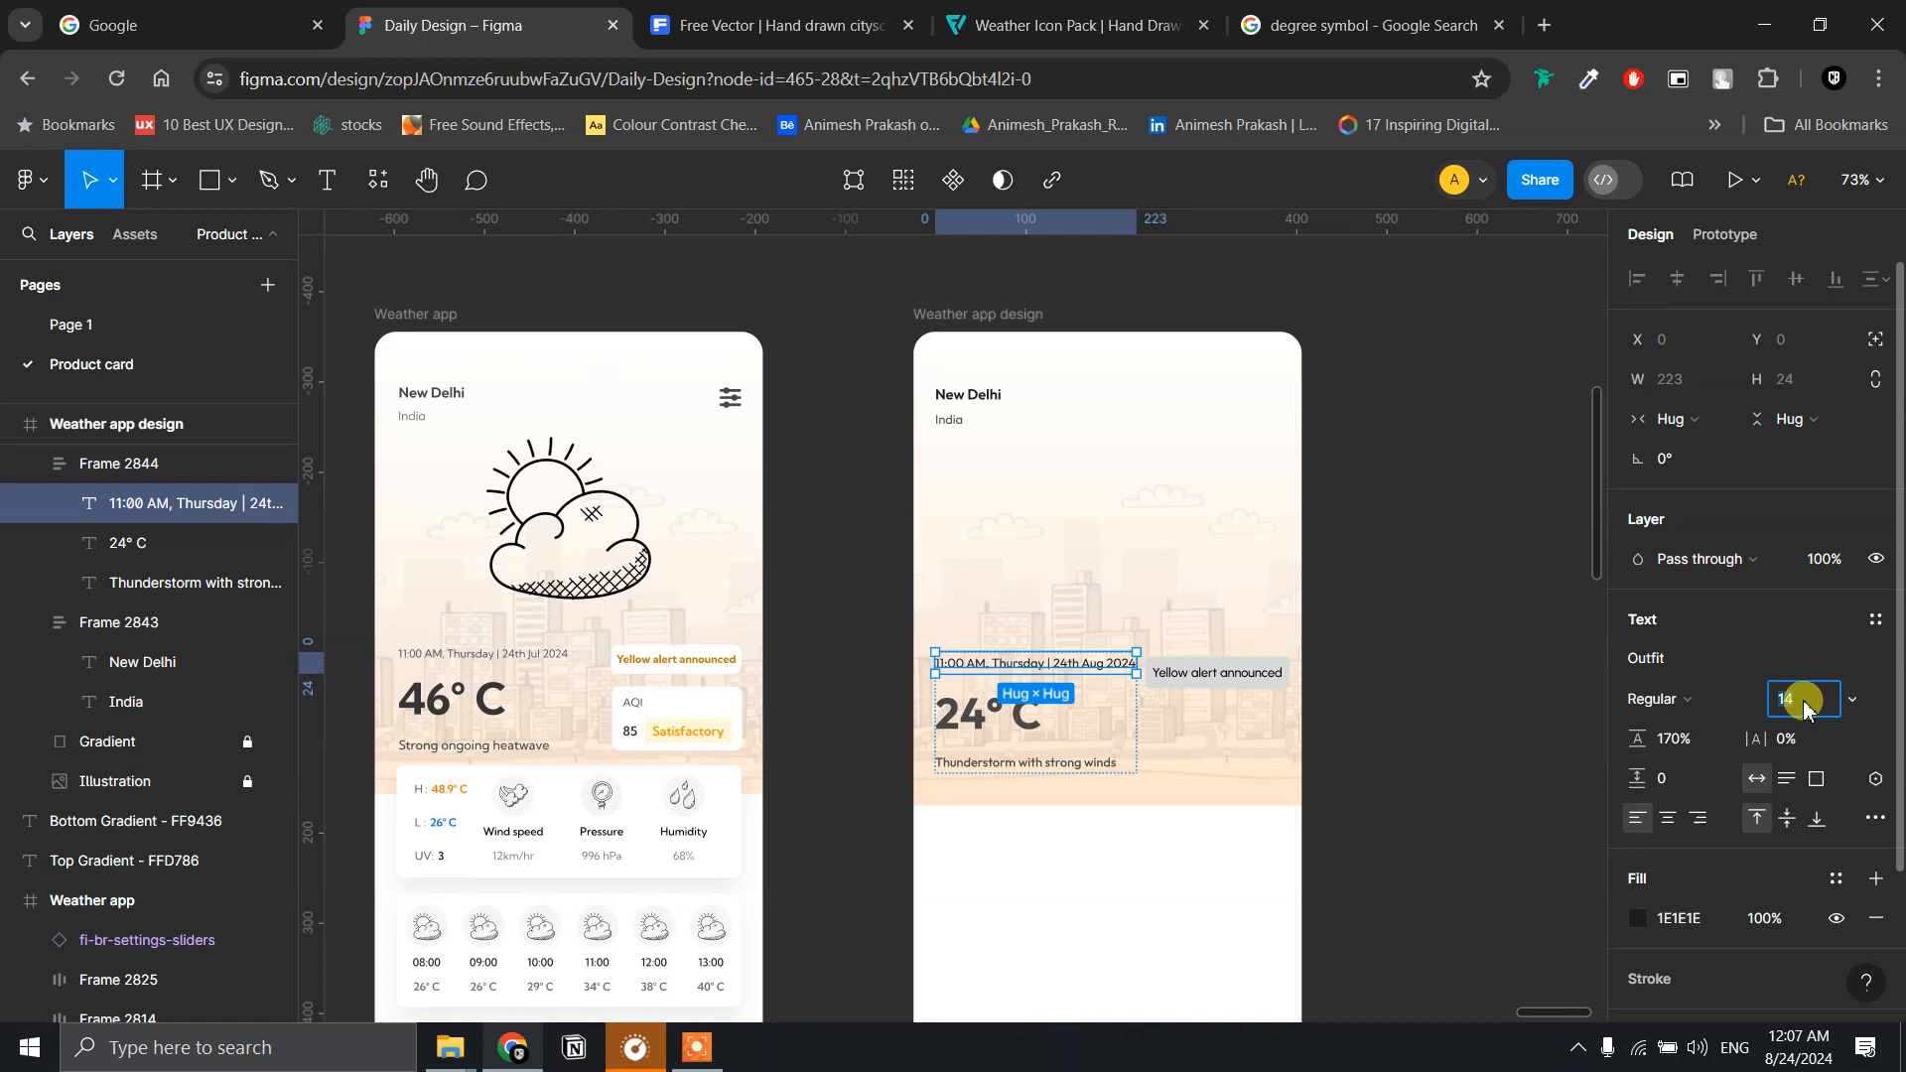
key("Return")
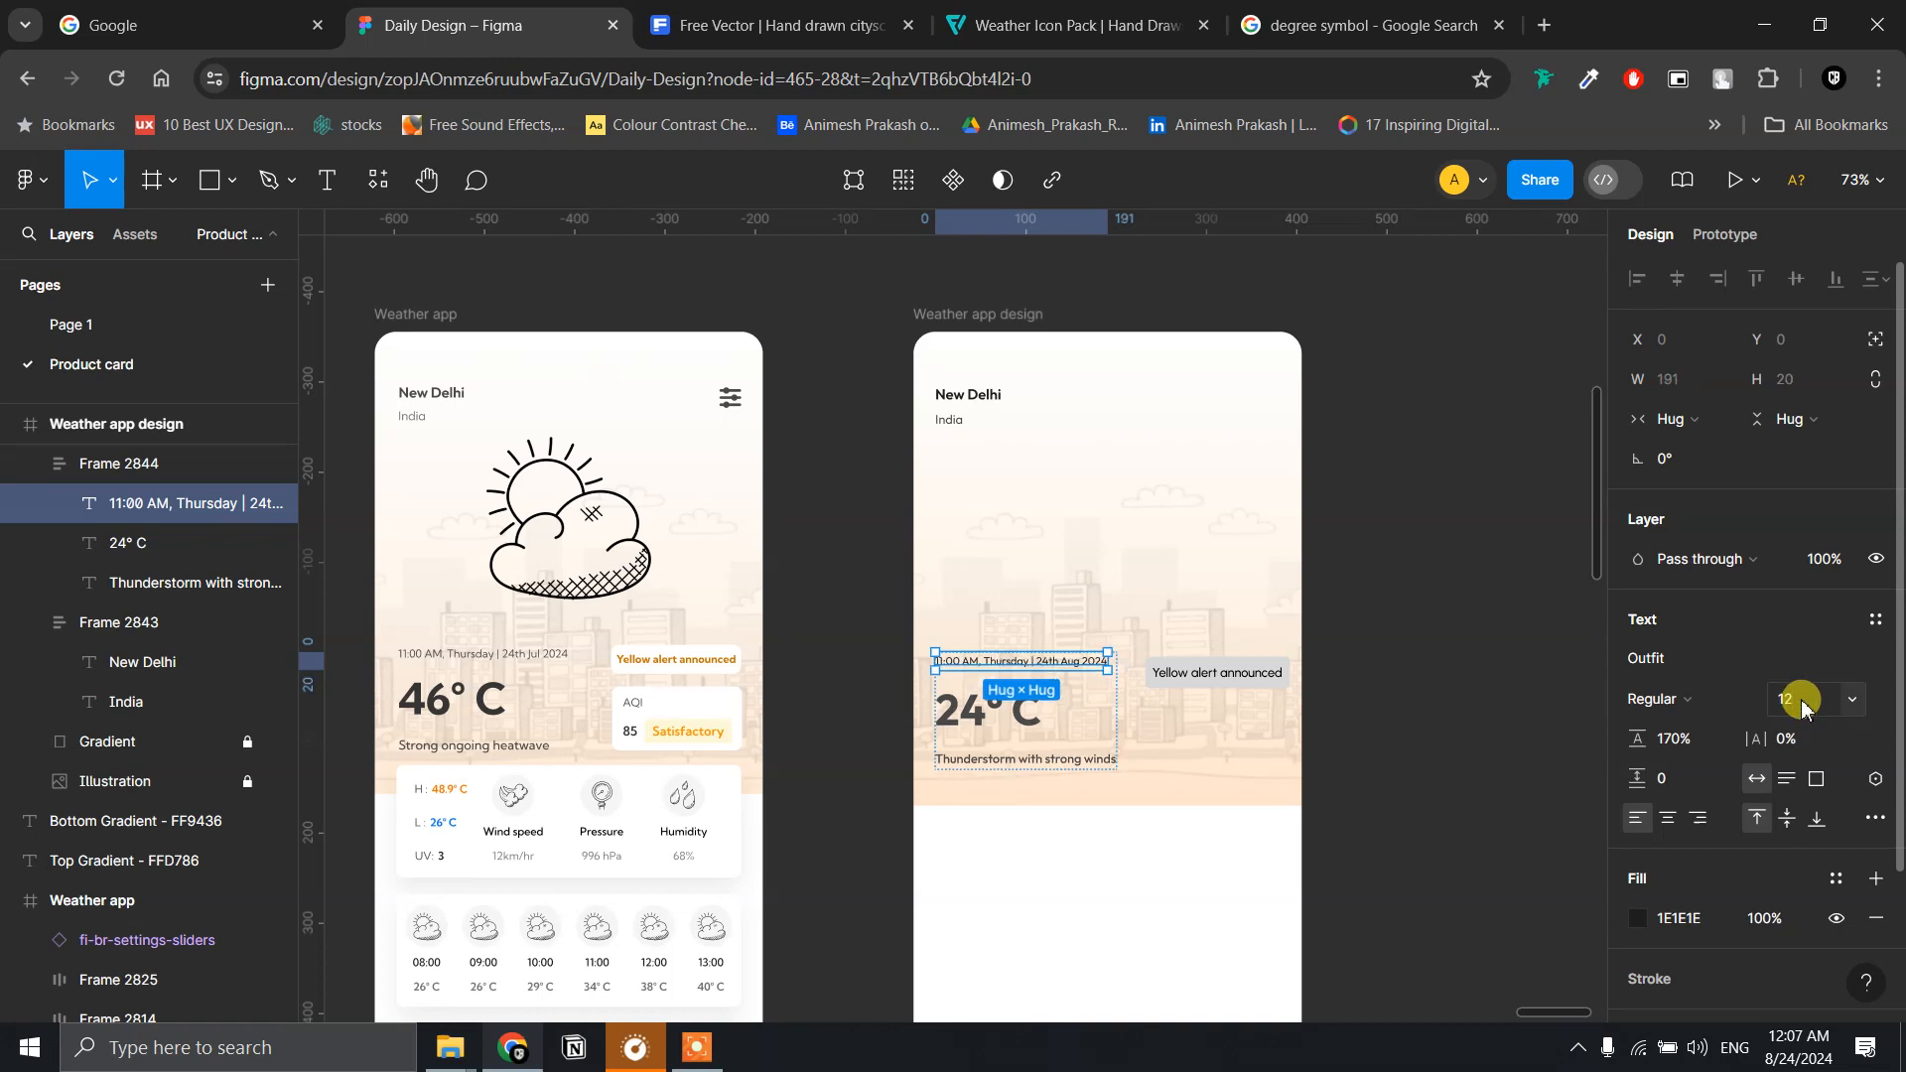
left_click(1671, 699)
left_click(1660, 671)
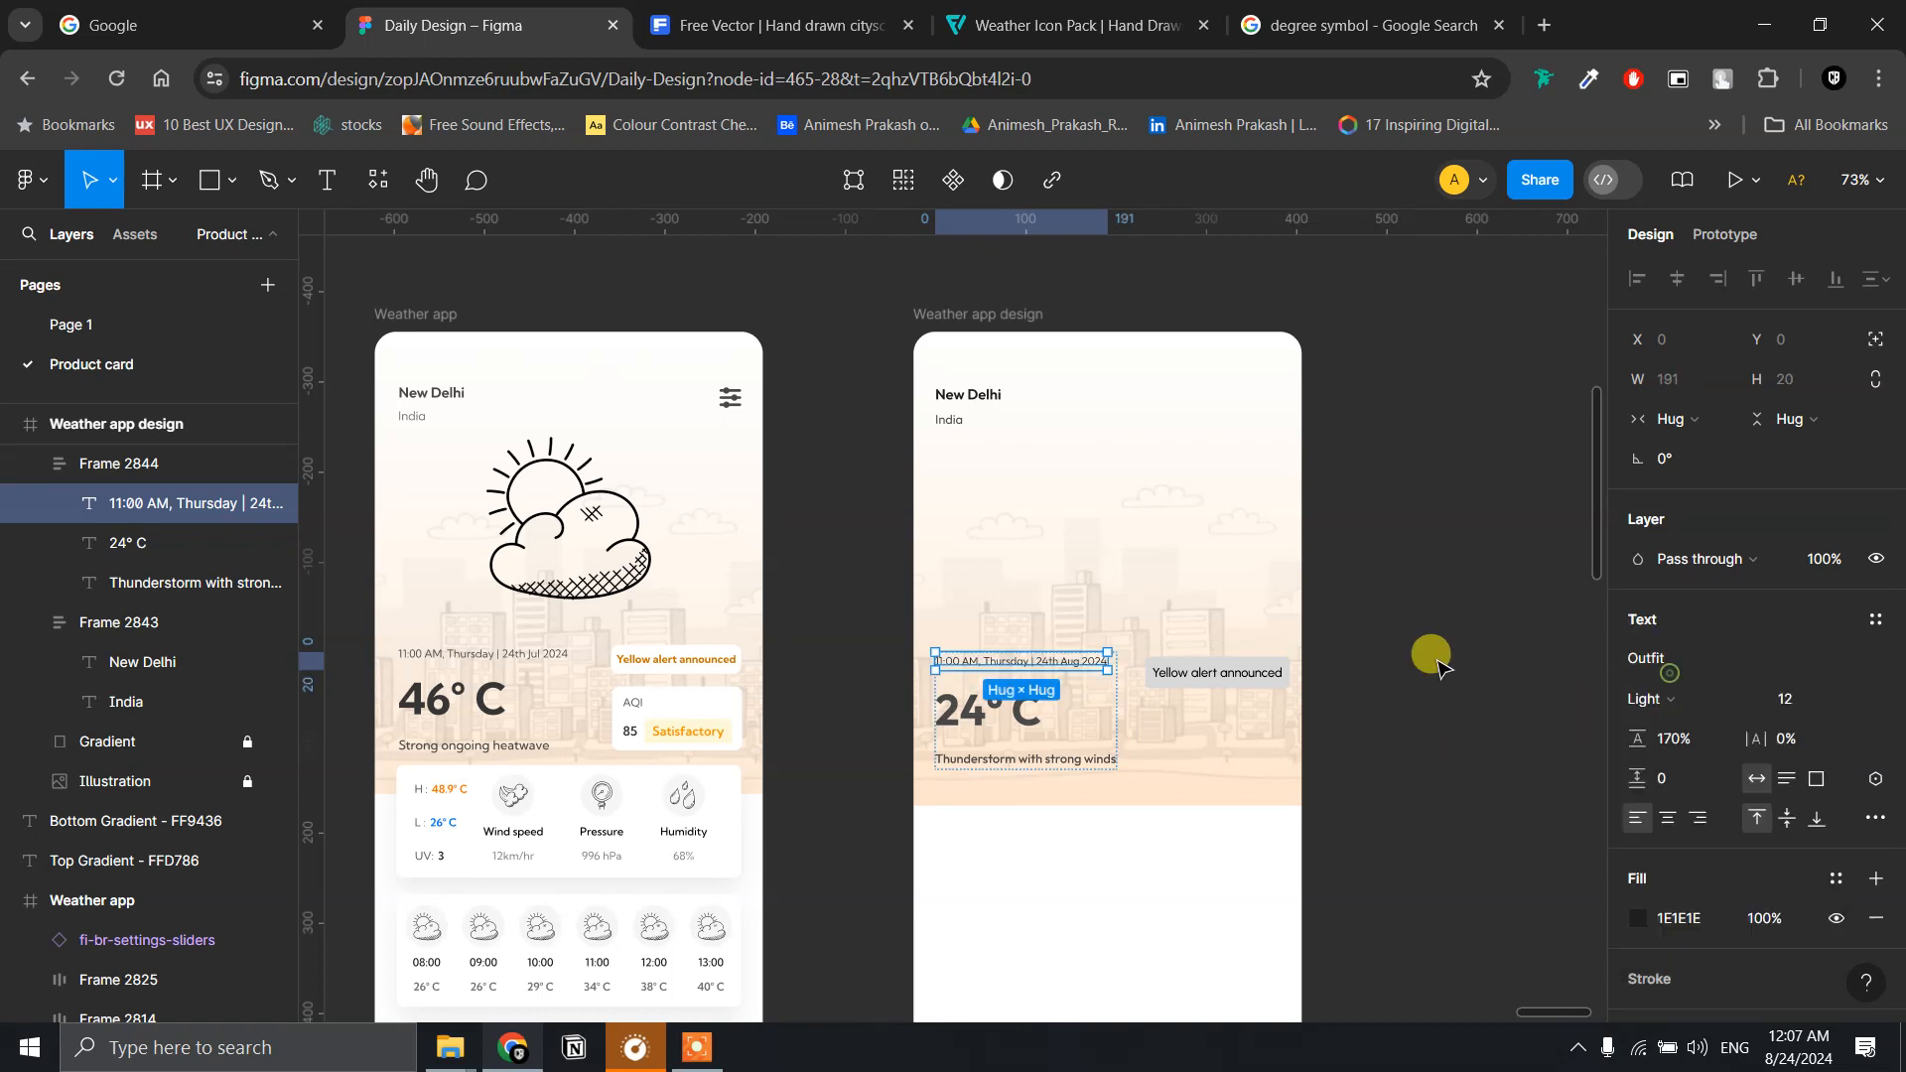
- Examine the yellow alert badge's spacing from the temperature text group and the placement of the "New Delhi" and "India" frame
scroll(1345, 650, "up", 1)
scroll(1346, 650, "up", 3)
scroll(1244, 675, "up", 3)
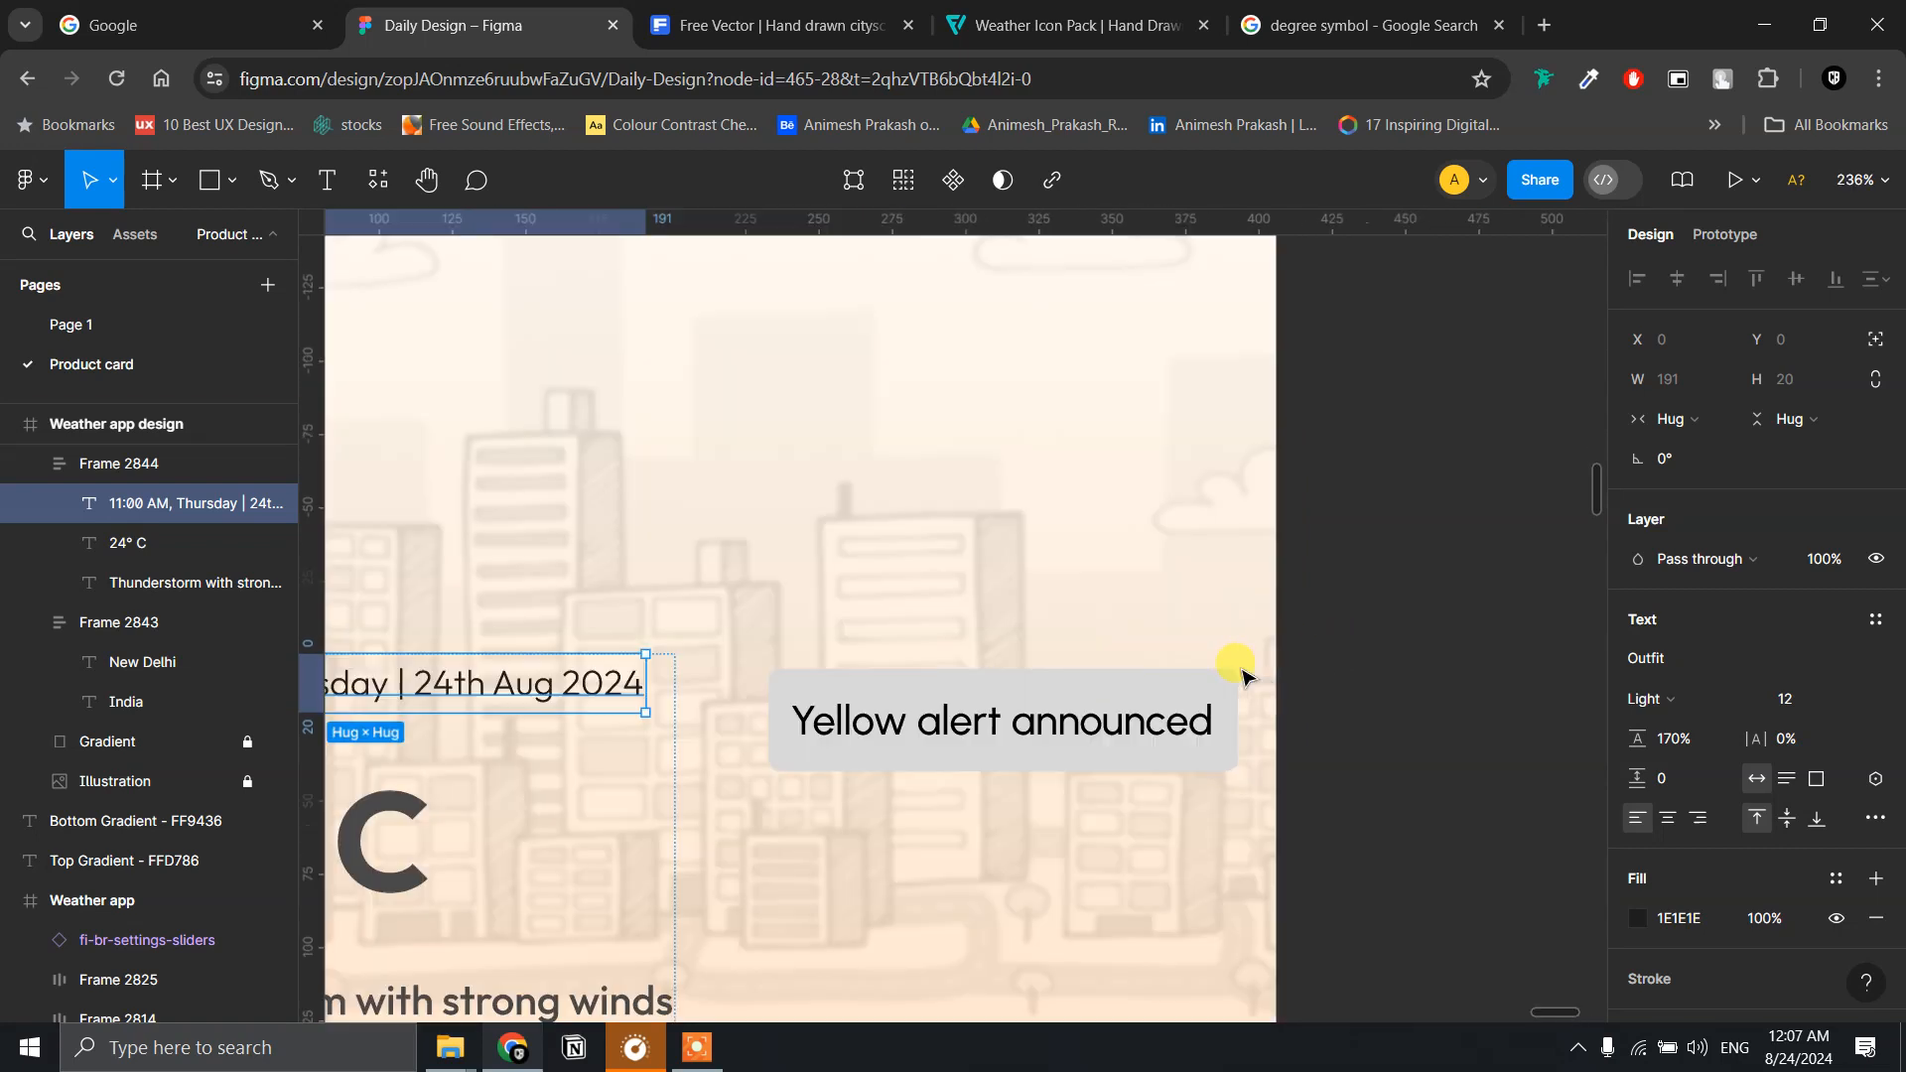
left_click(1432, 616)
left_click_drag(1201, 799, 1429, 667)
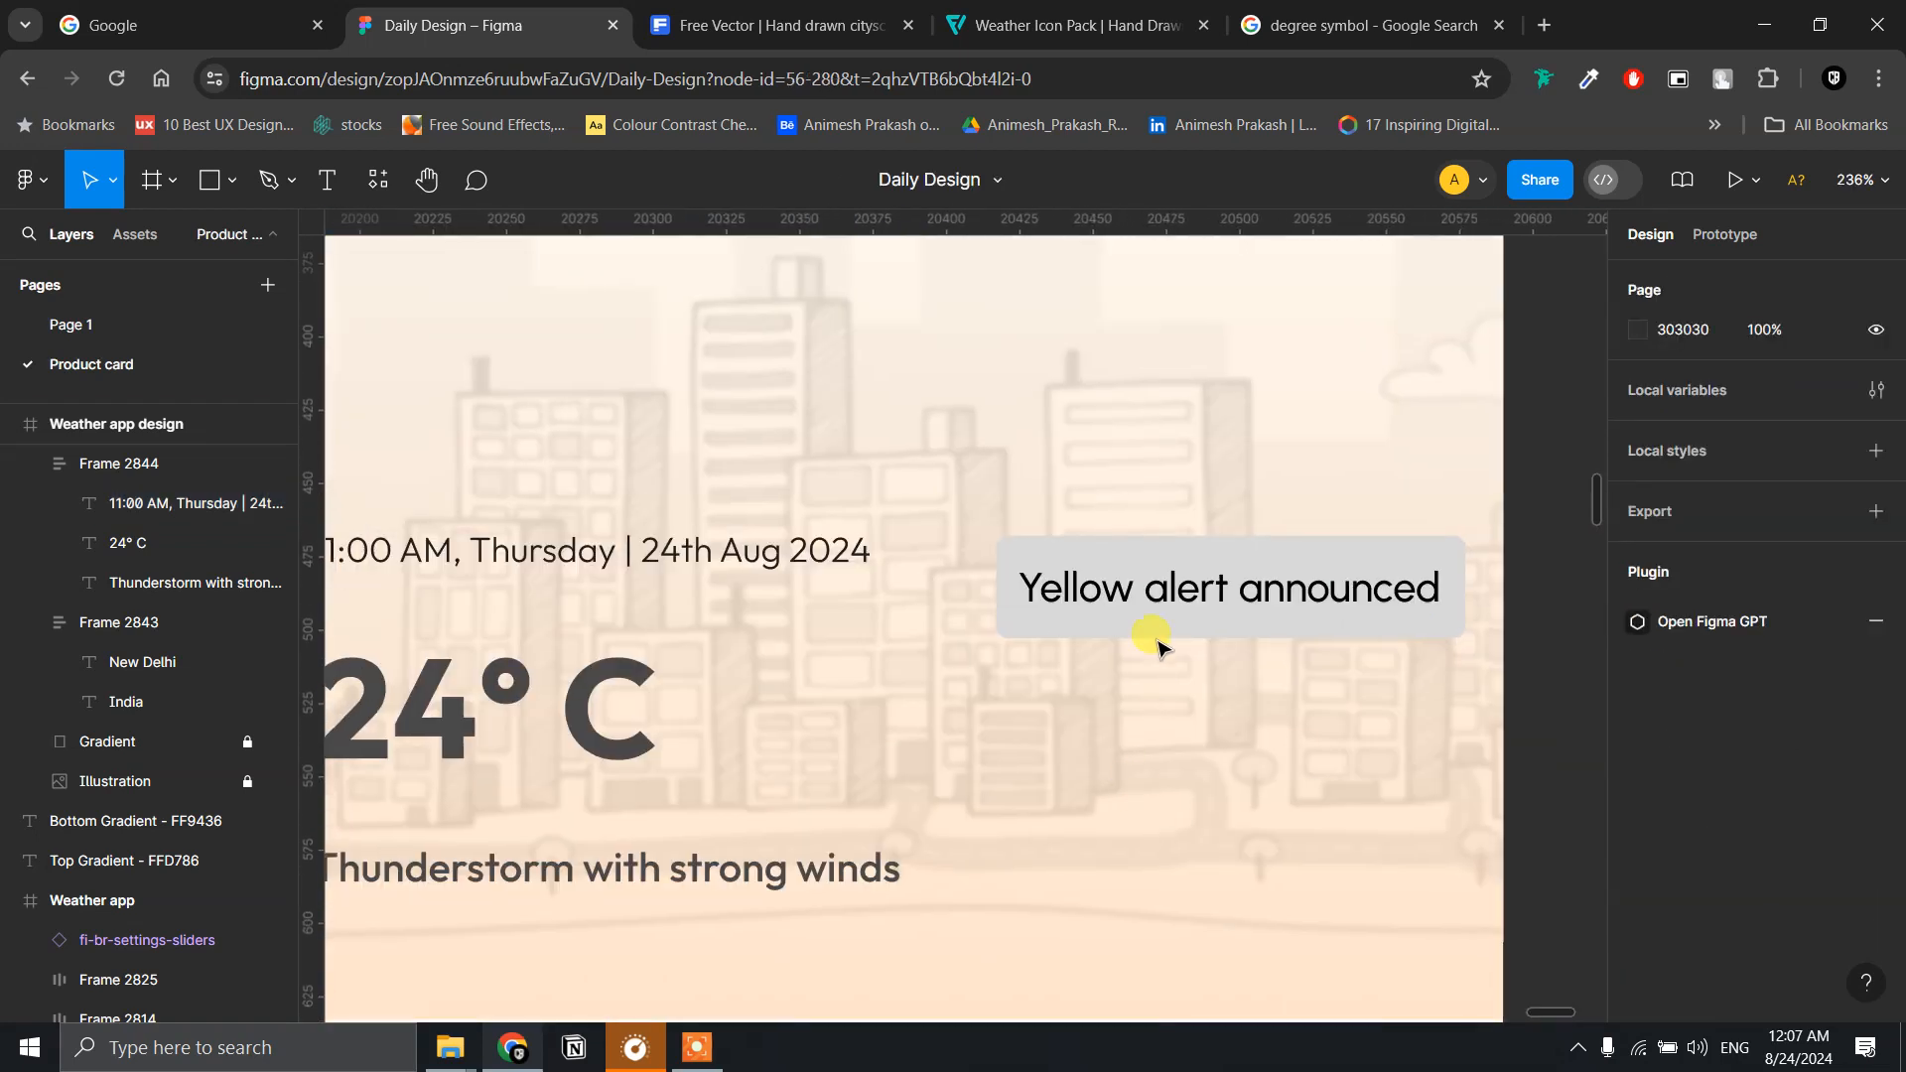
left_click(1154, 592)
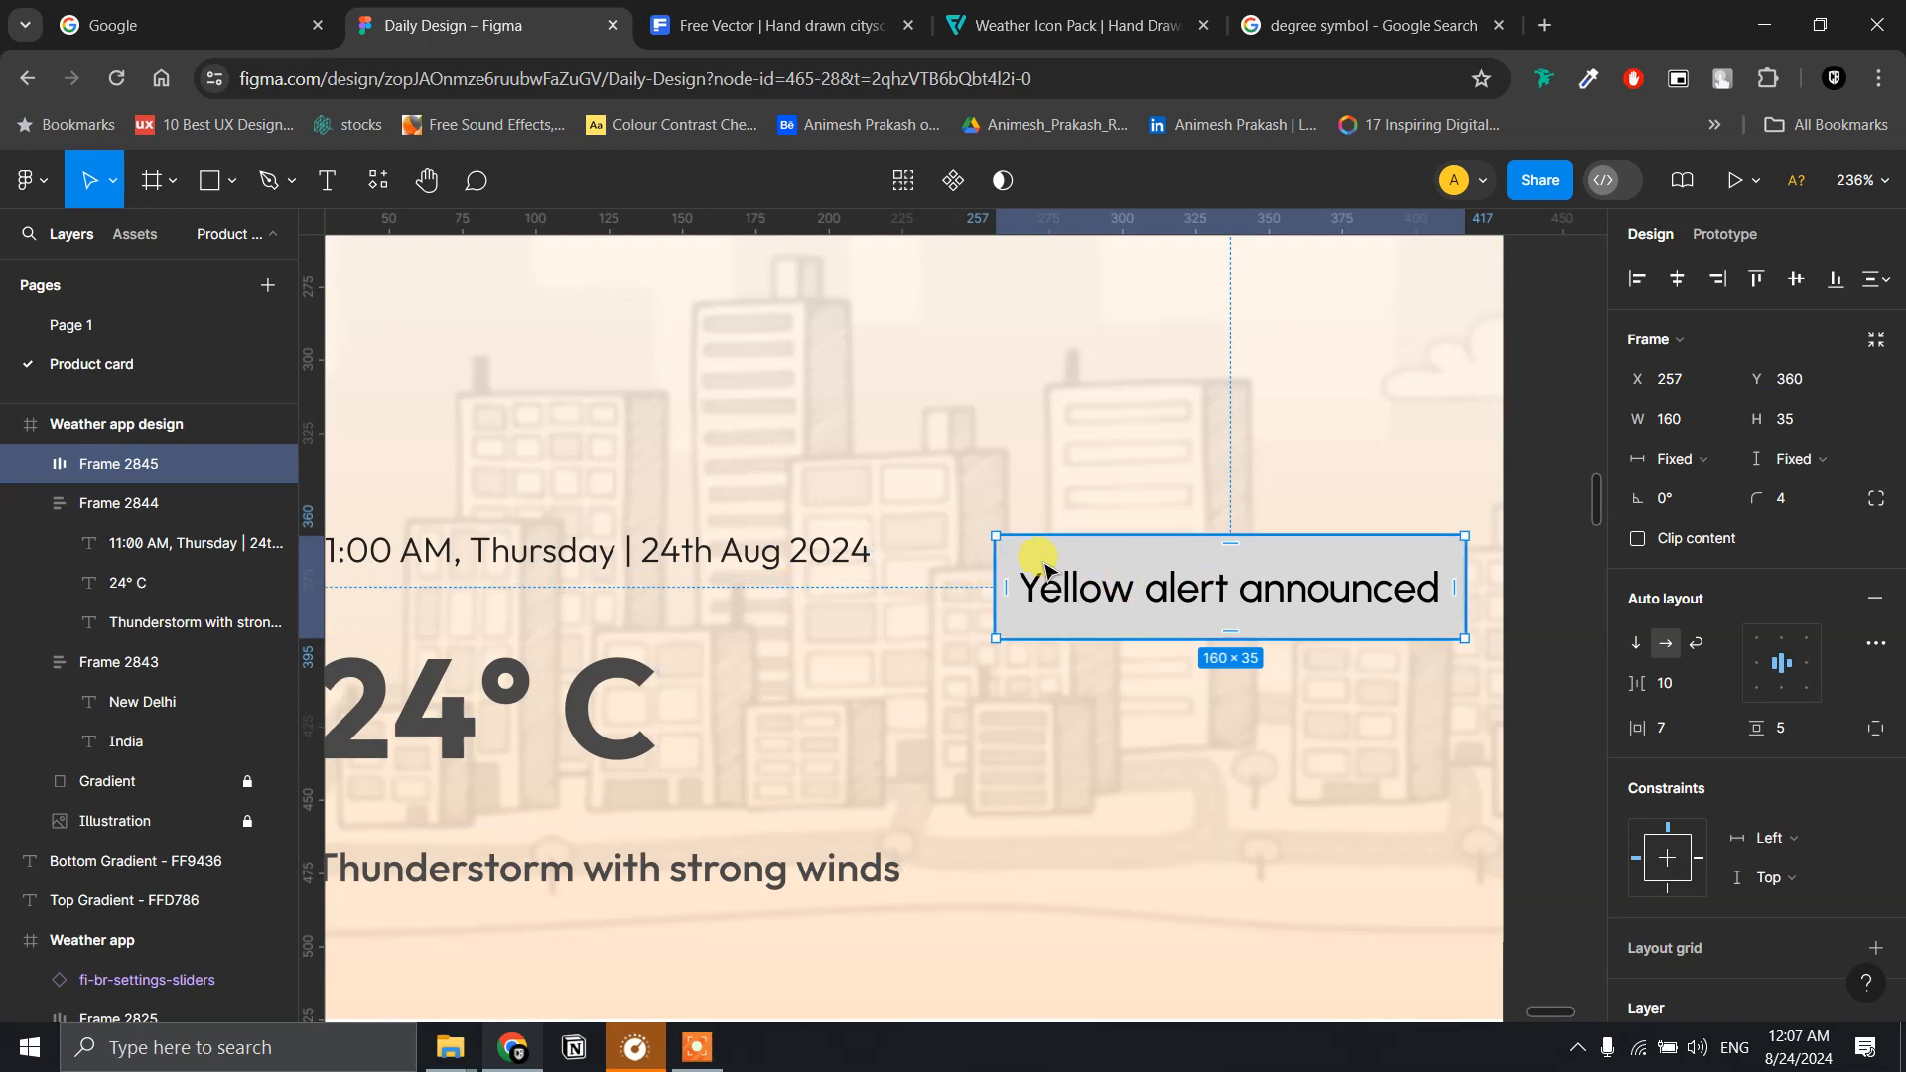
key("alt")
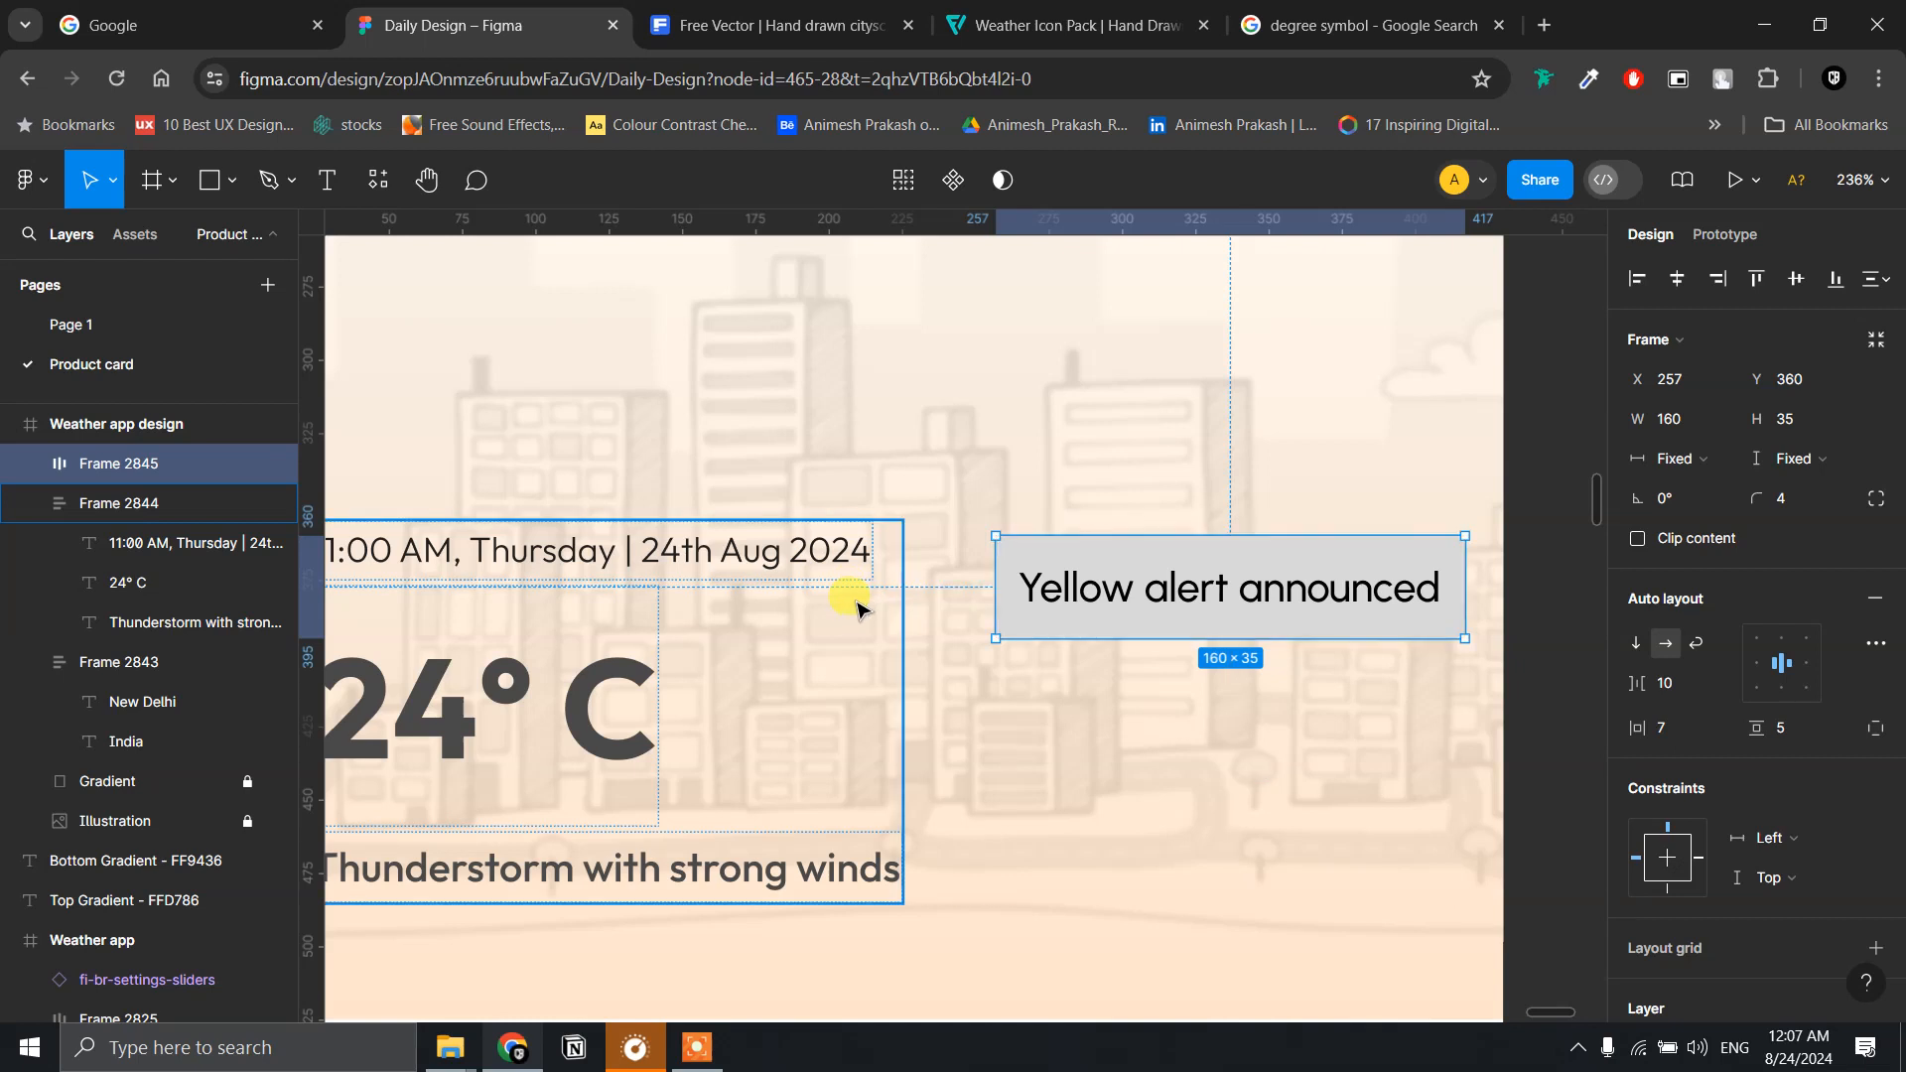
scroll(1097, 587, "down", 10, "ctrl")
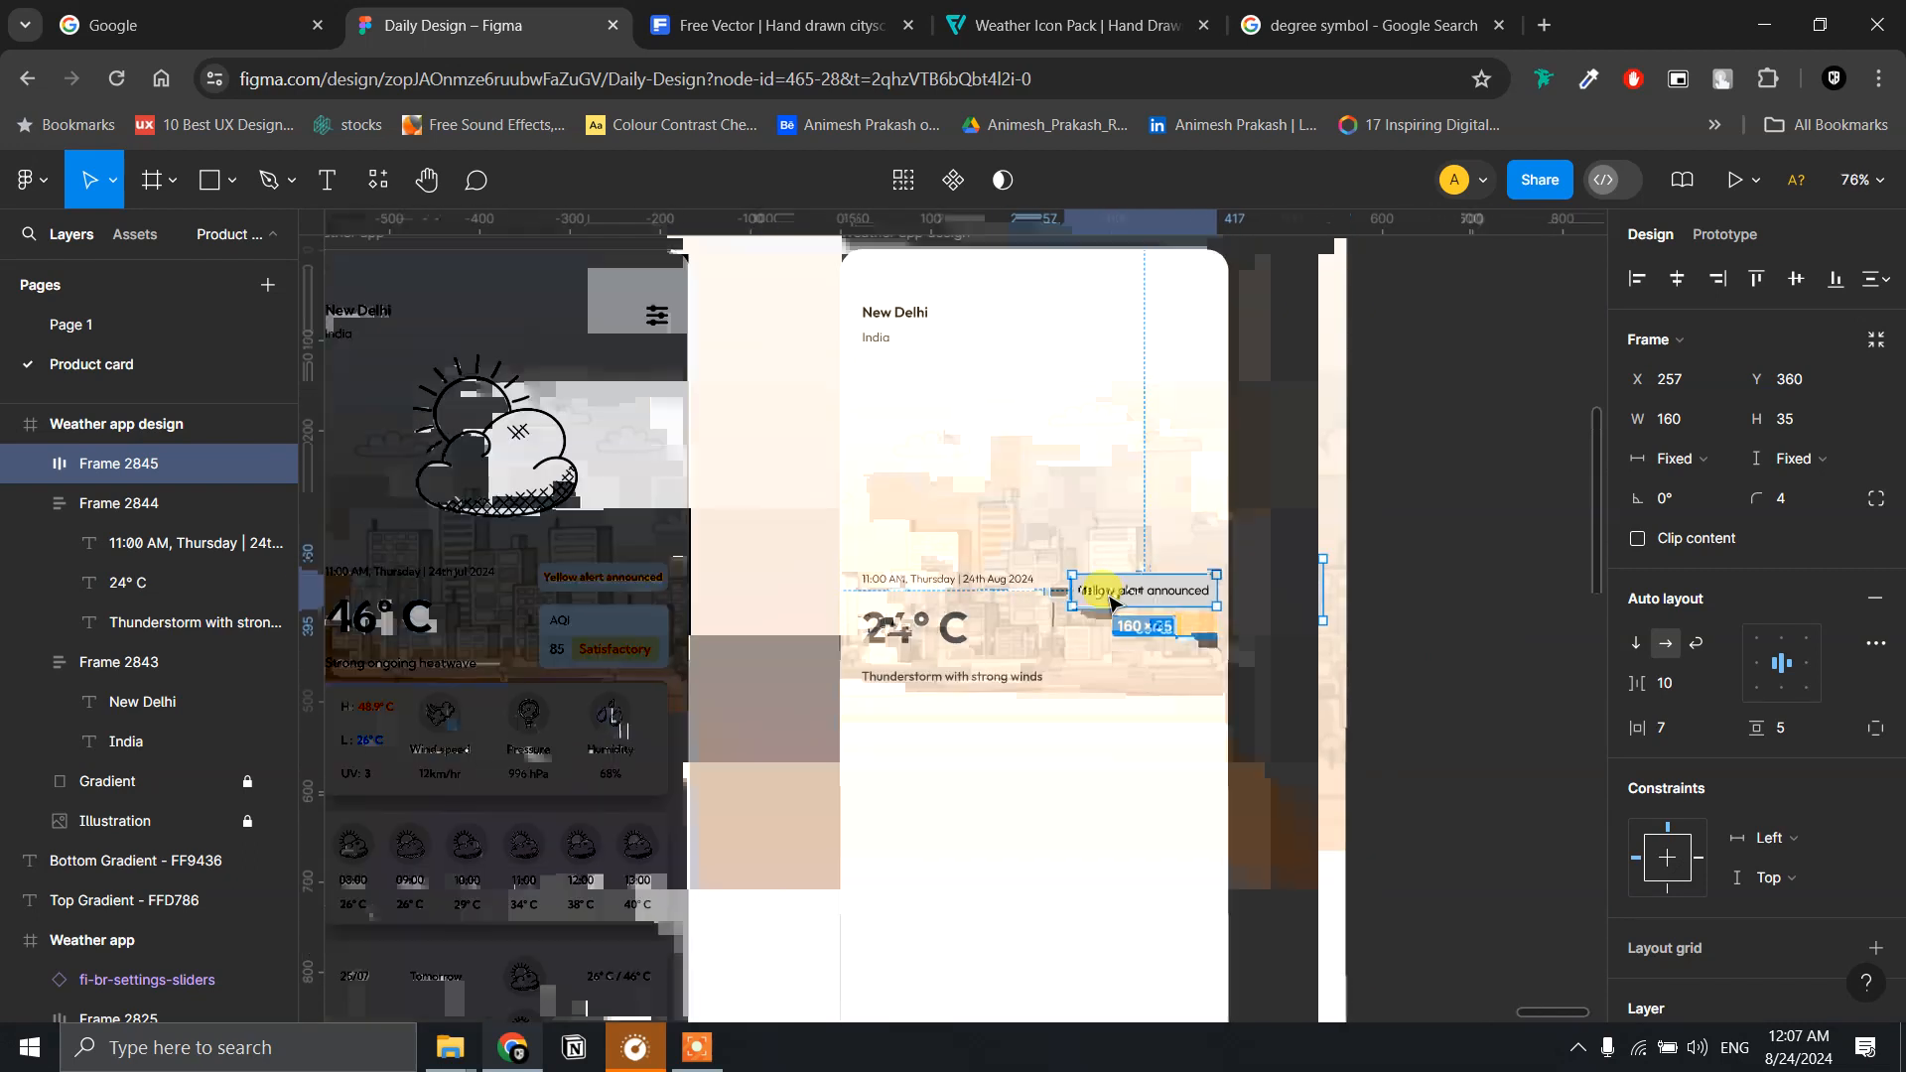
scroll(1114, 397, "up", 1)
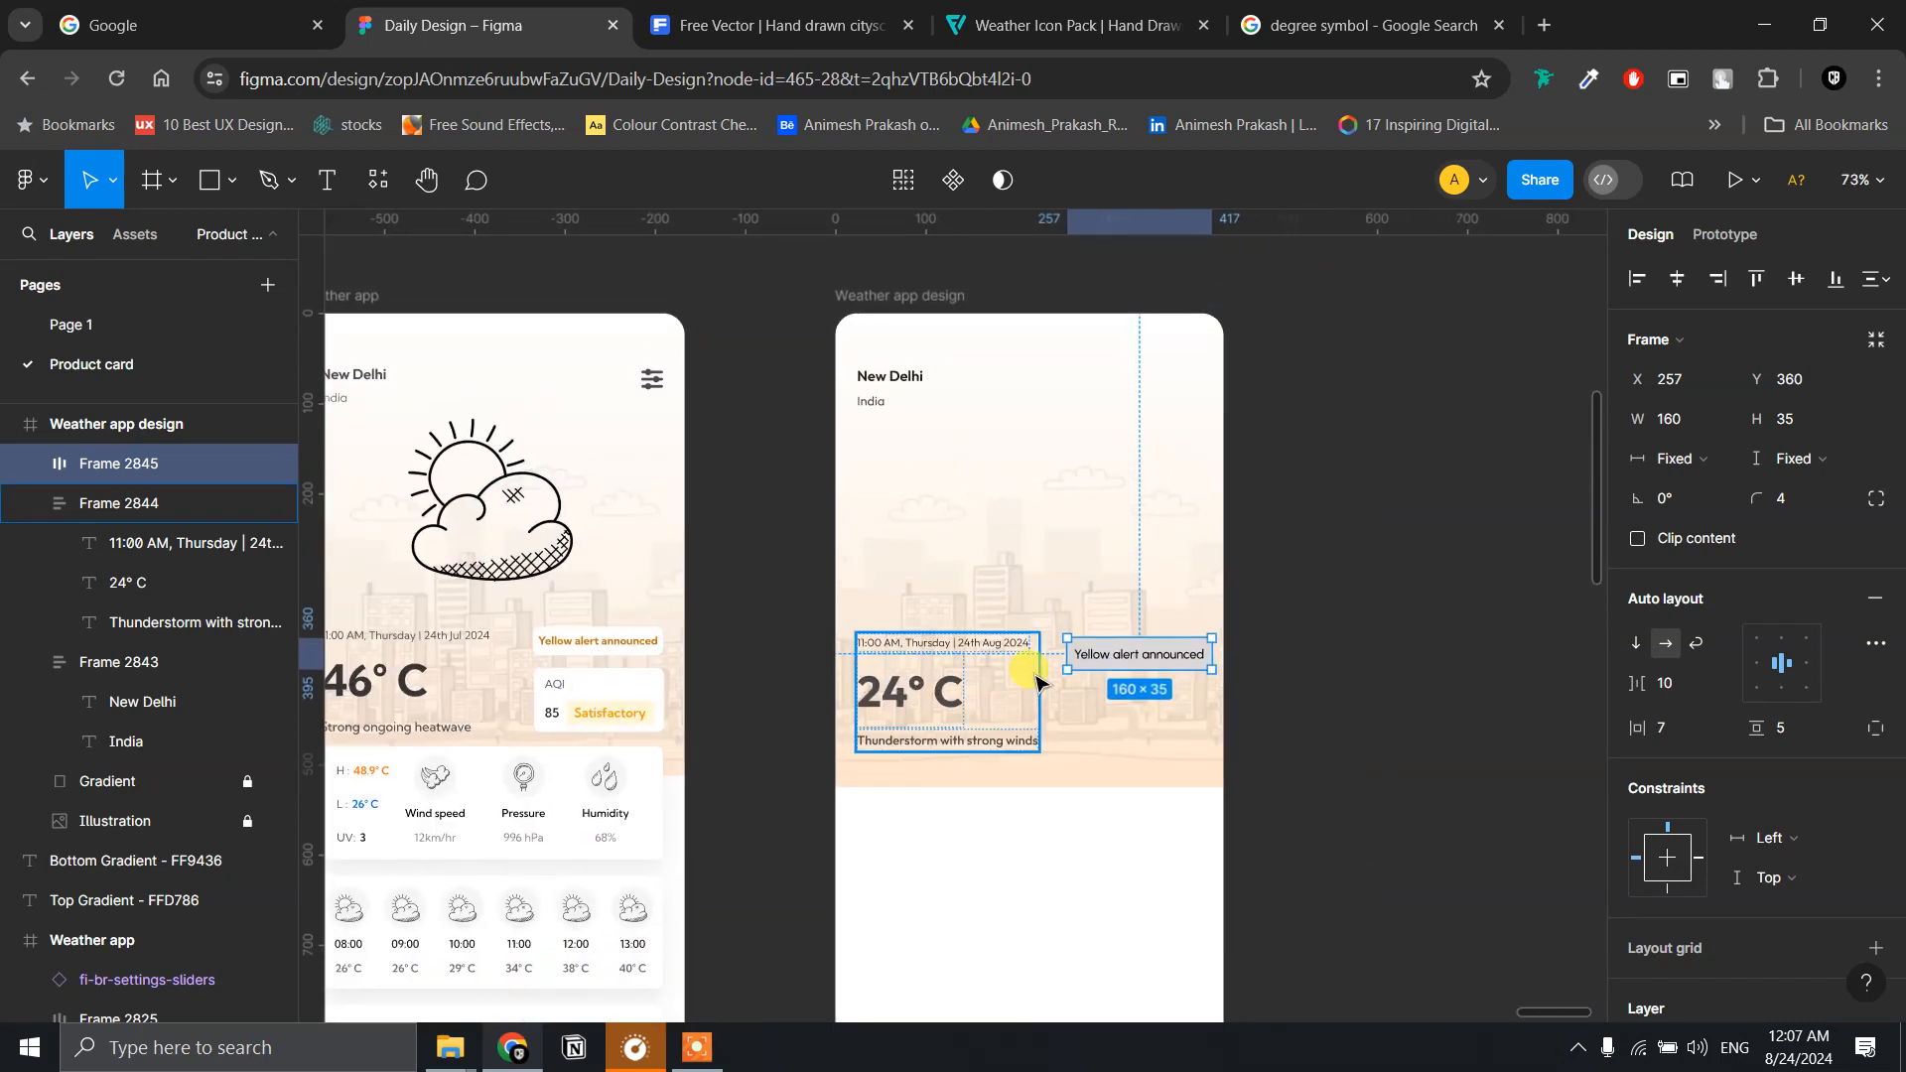
left_click(876, 386)
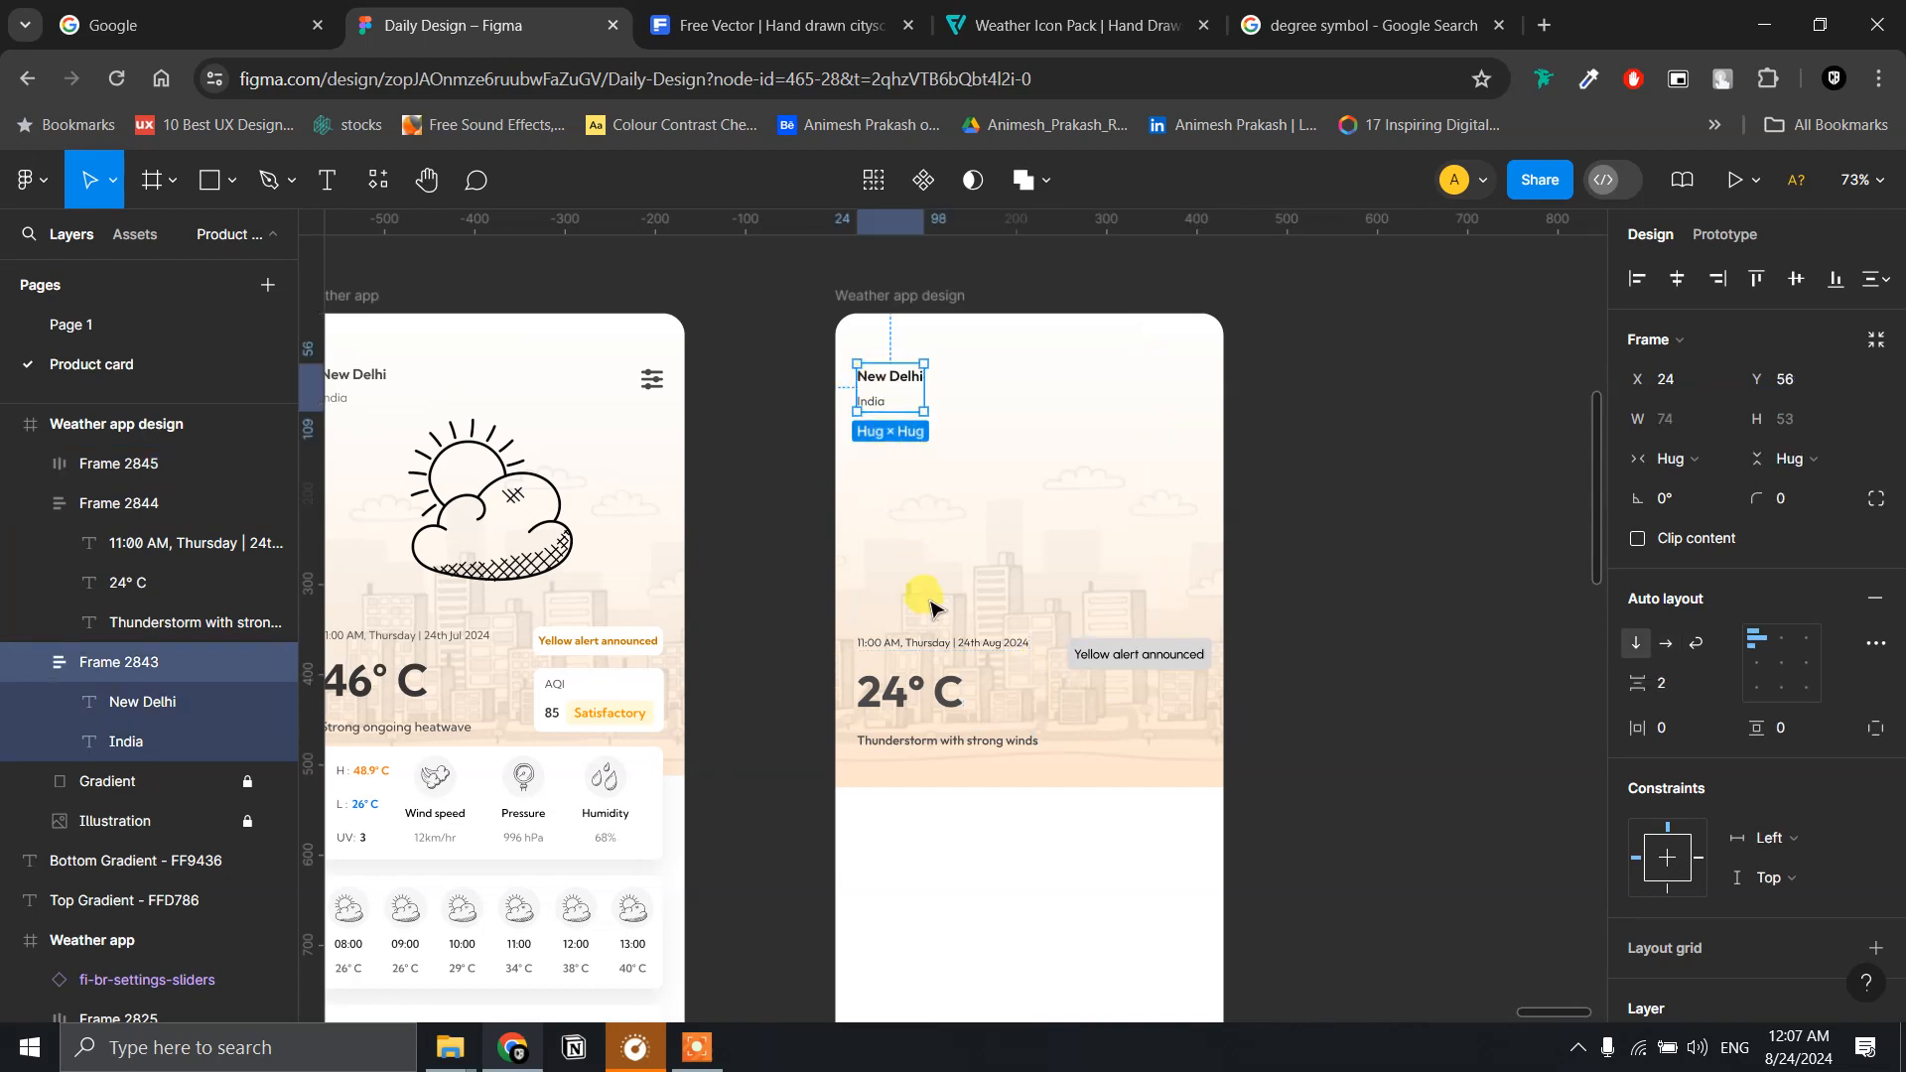
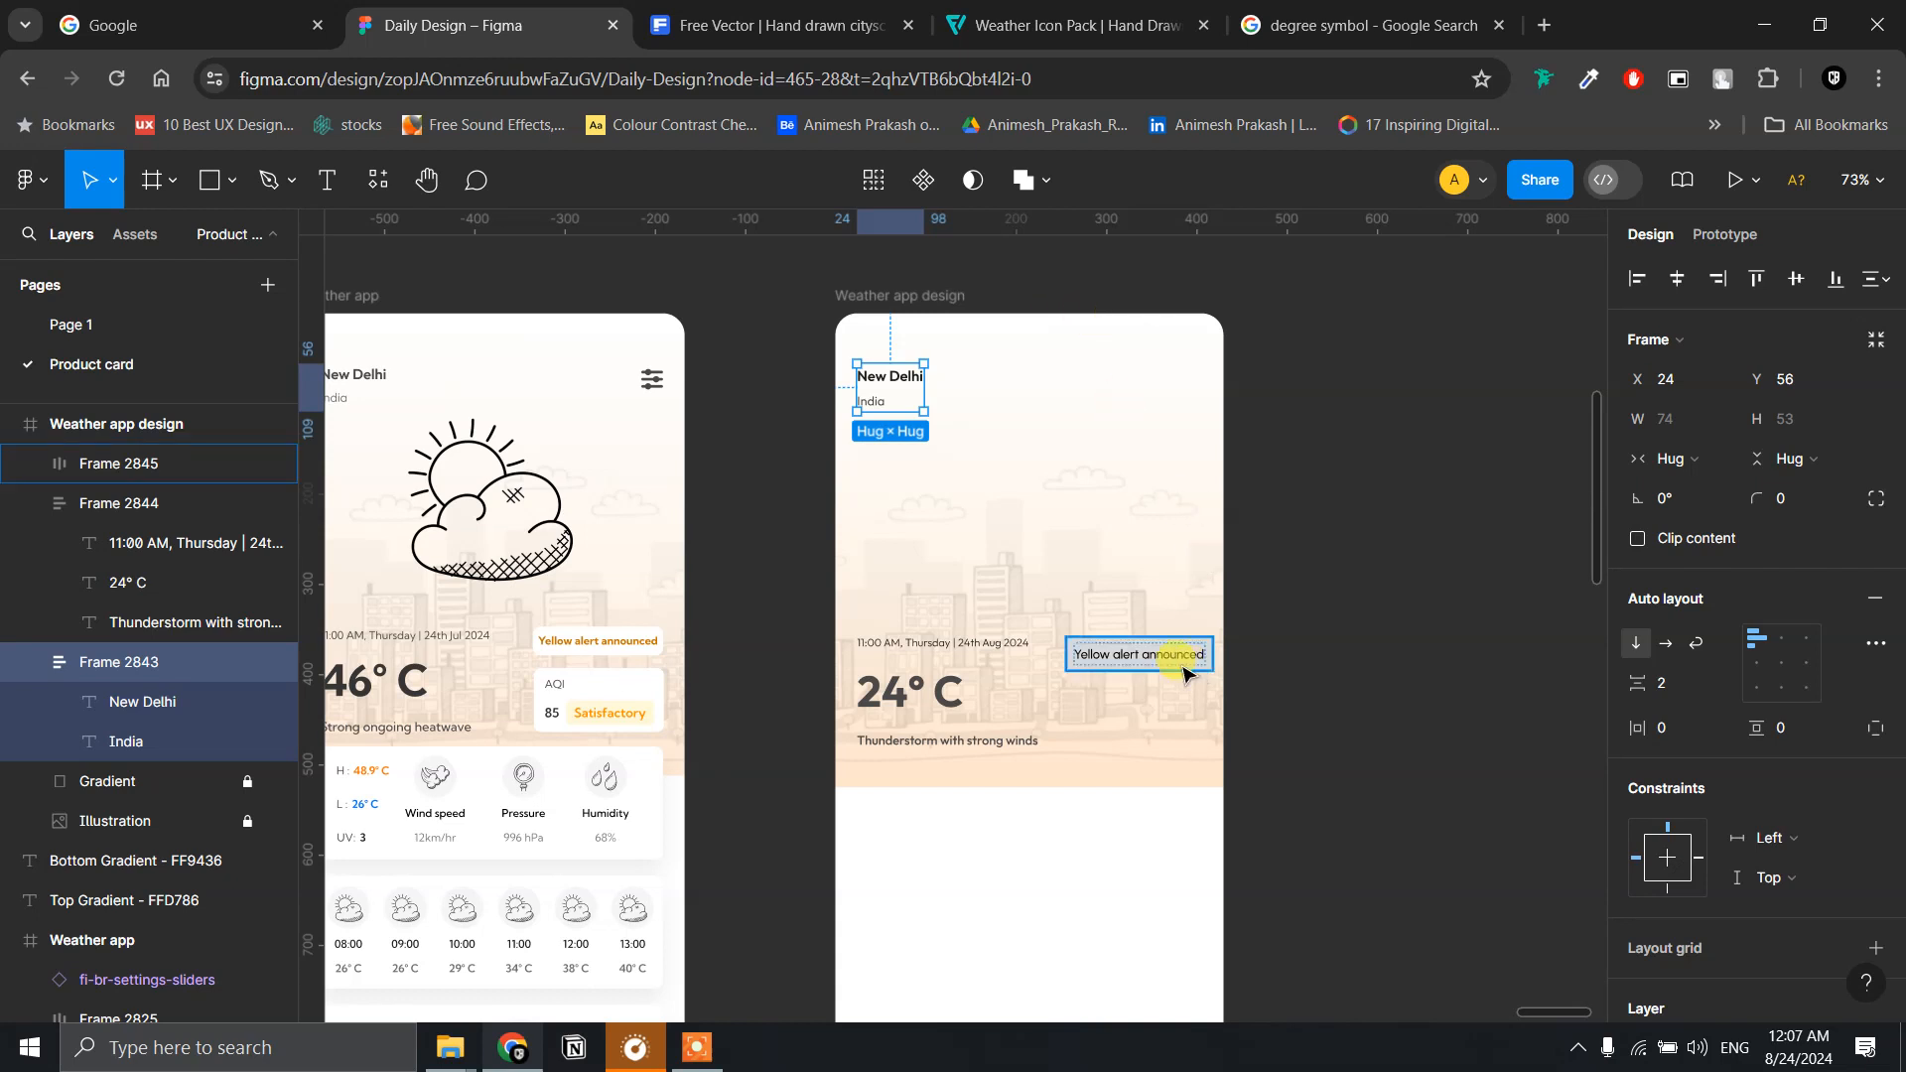
- Change the font of the "Yellow alert announced" badge text in the new frame to Outfit
scroll(1196, 651, "up", 5)
scroll(1176, 670, "up", 3)
double_click(1157, 645)
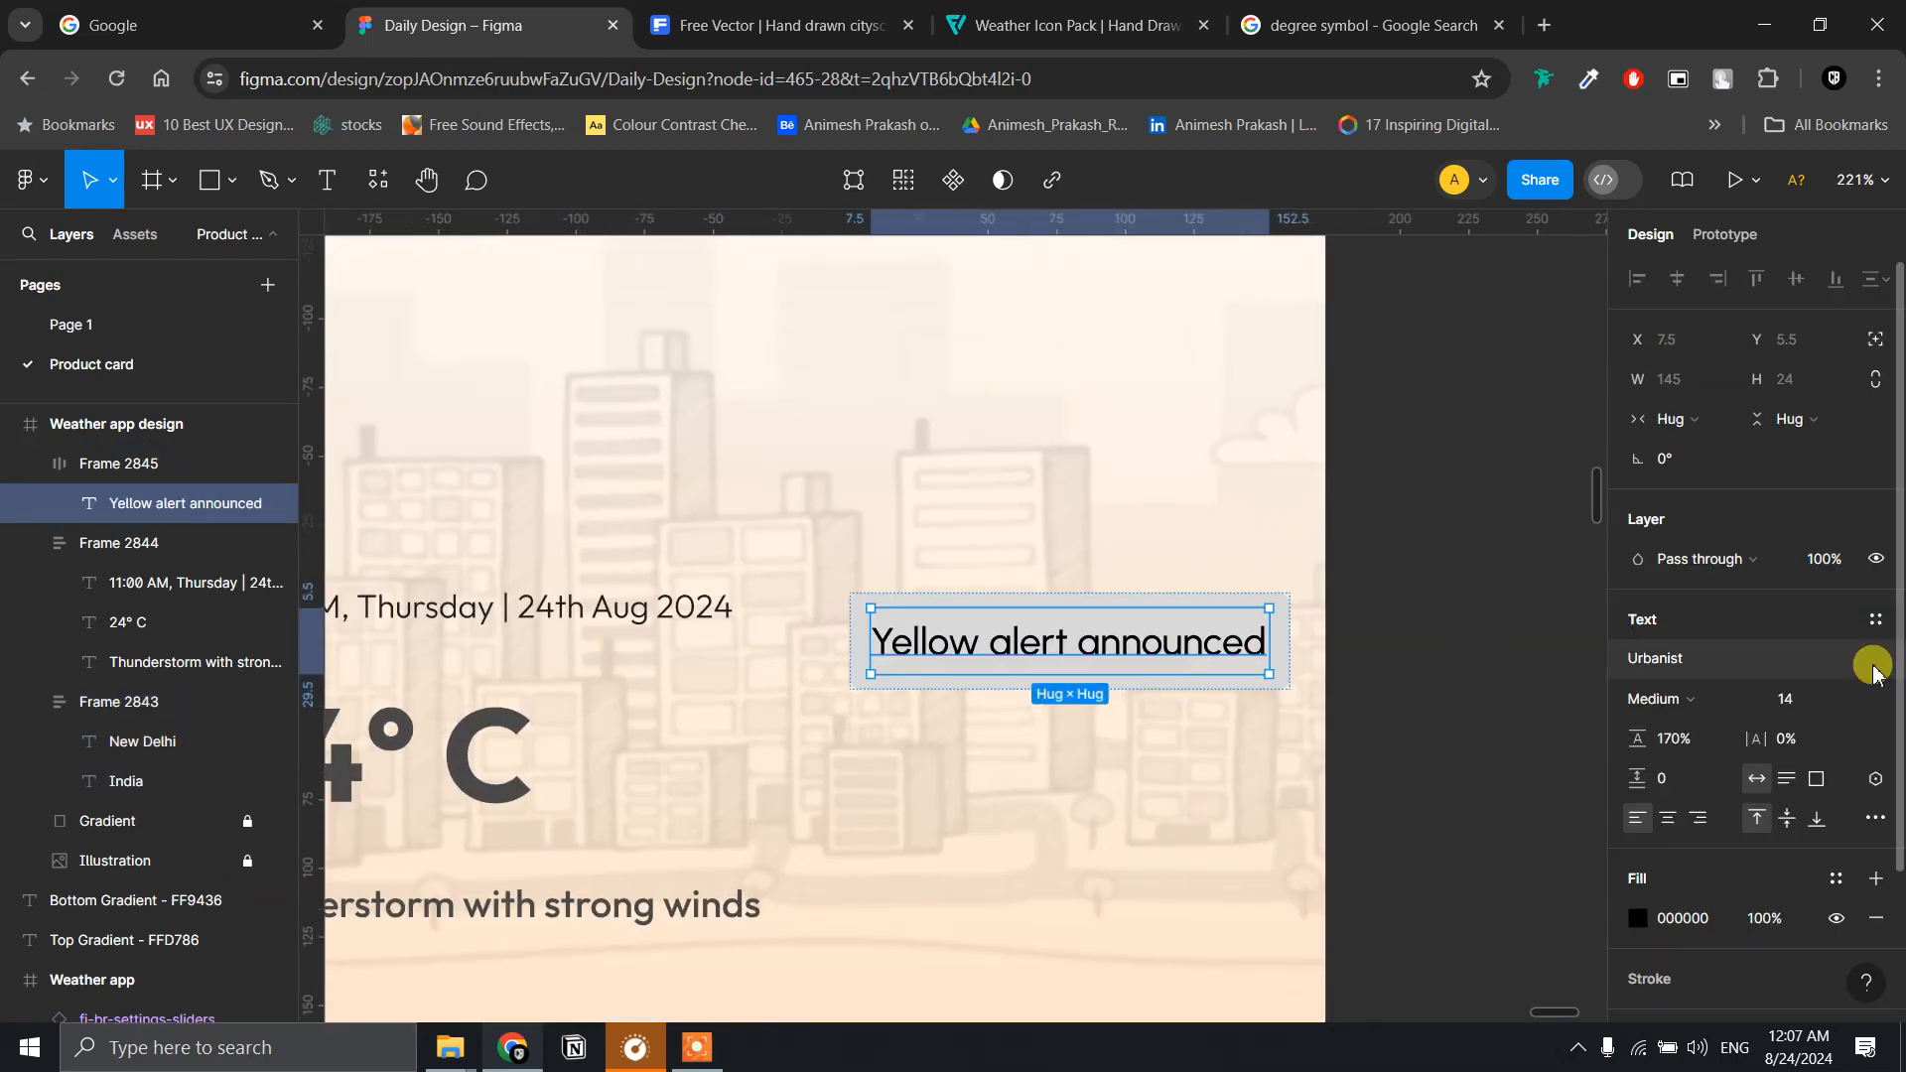
left_click(1655, 657)
type("outfit")
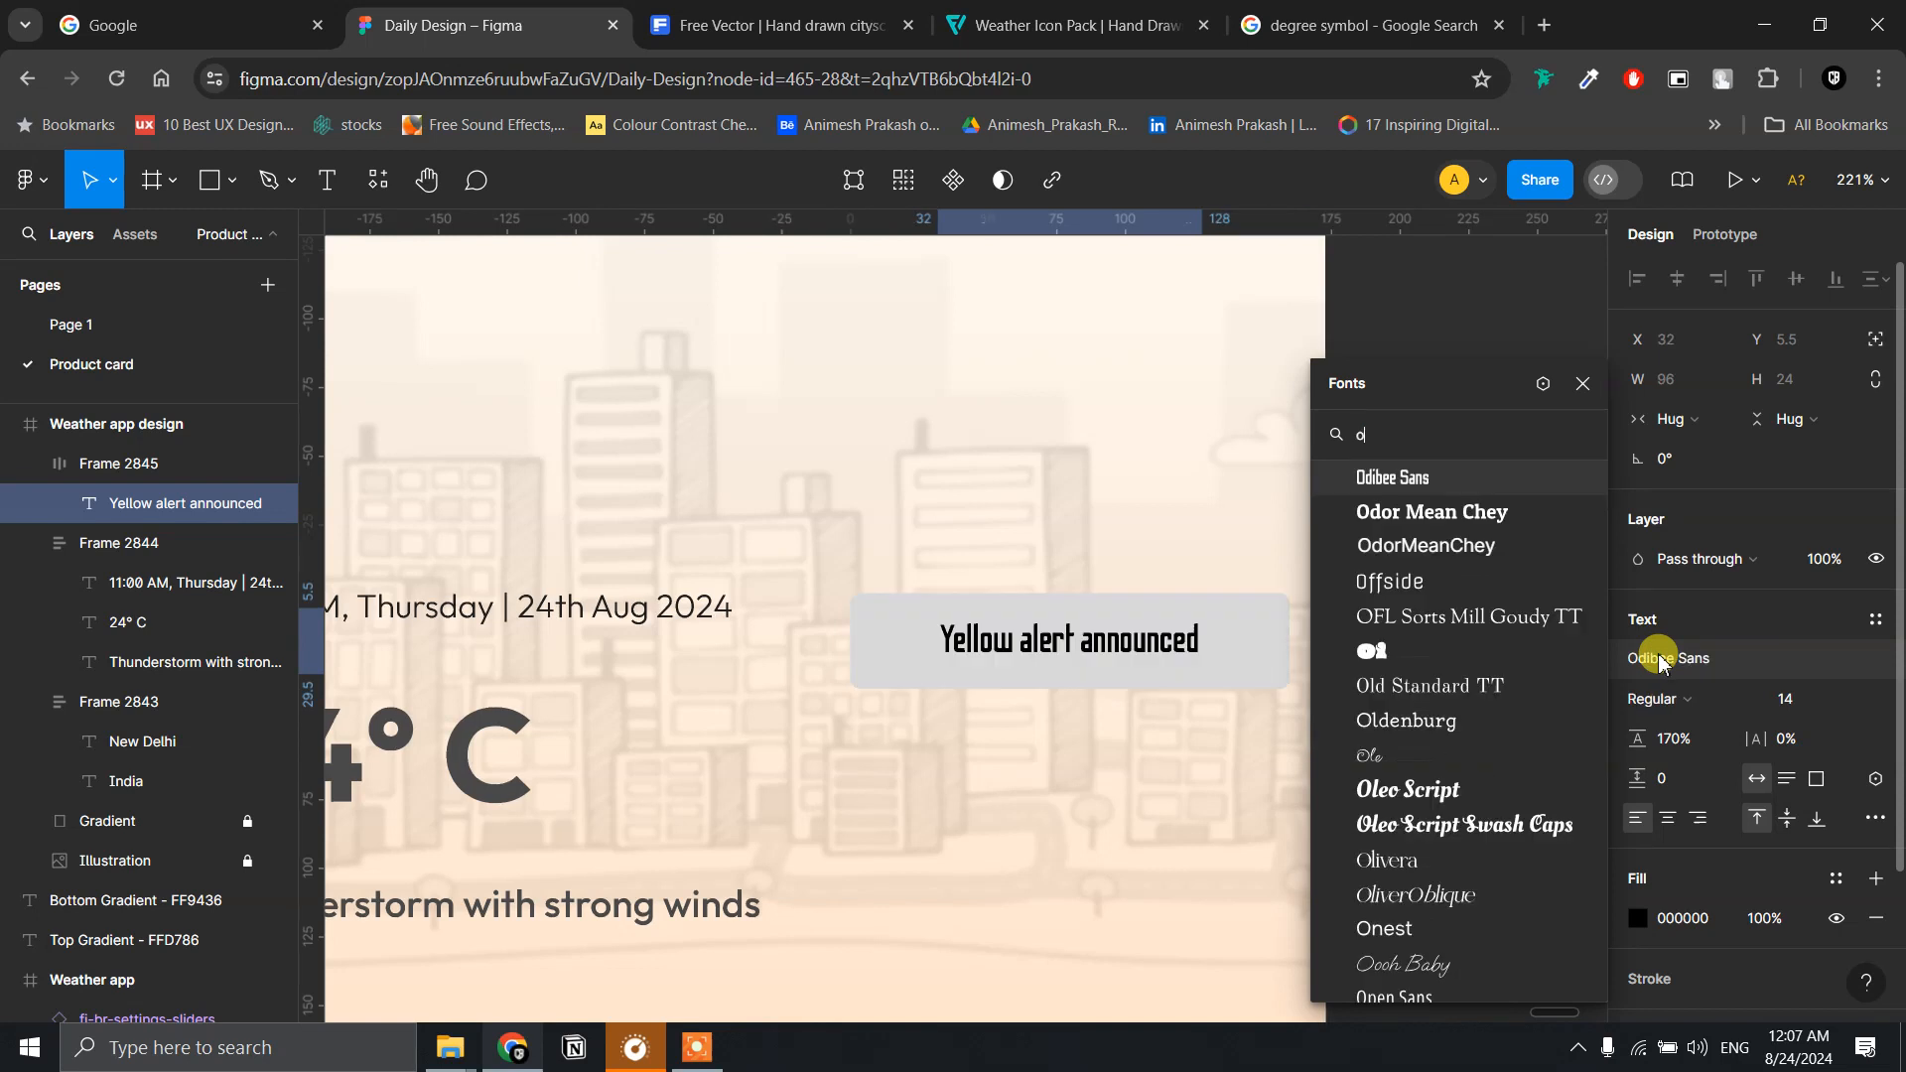
key("Return")
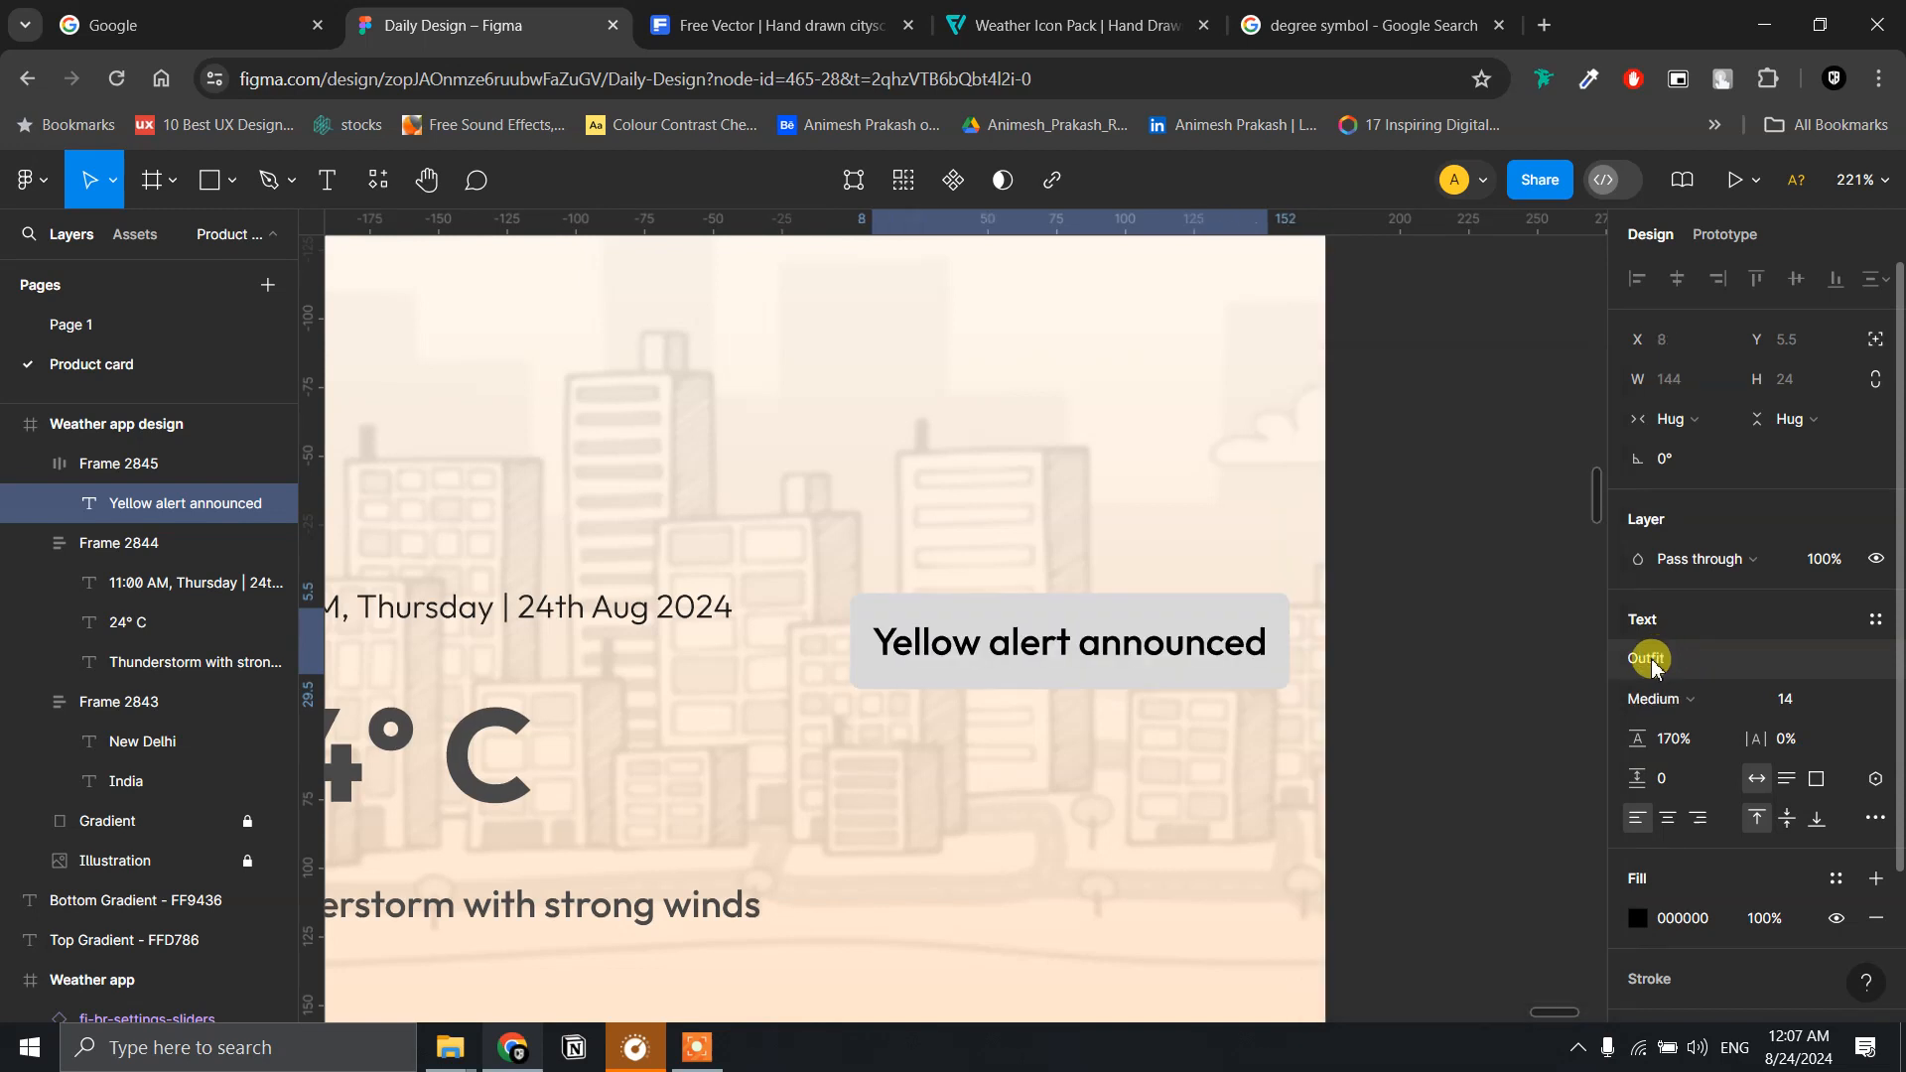
- Set the yellow alert badge's text colour to C37400 and its background fill to white, FFFFFF
left_click(1637, 919)
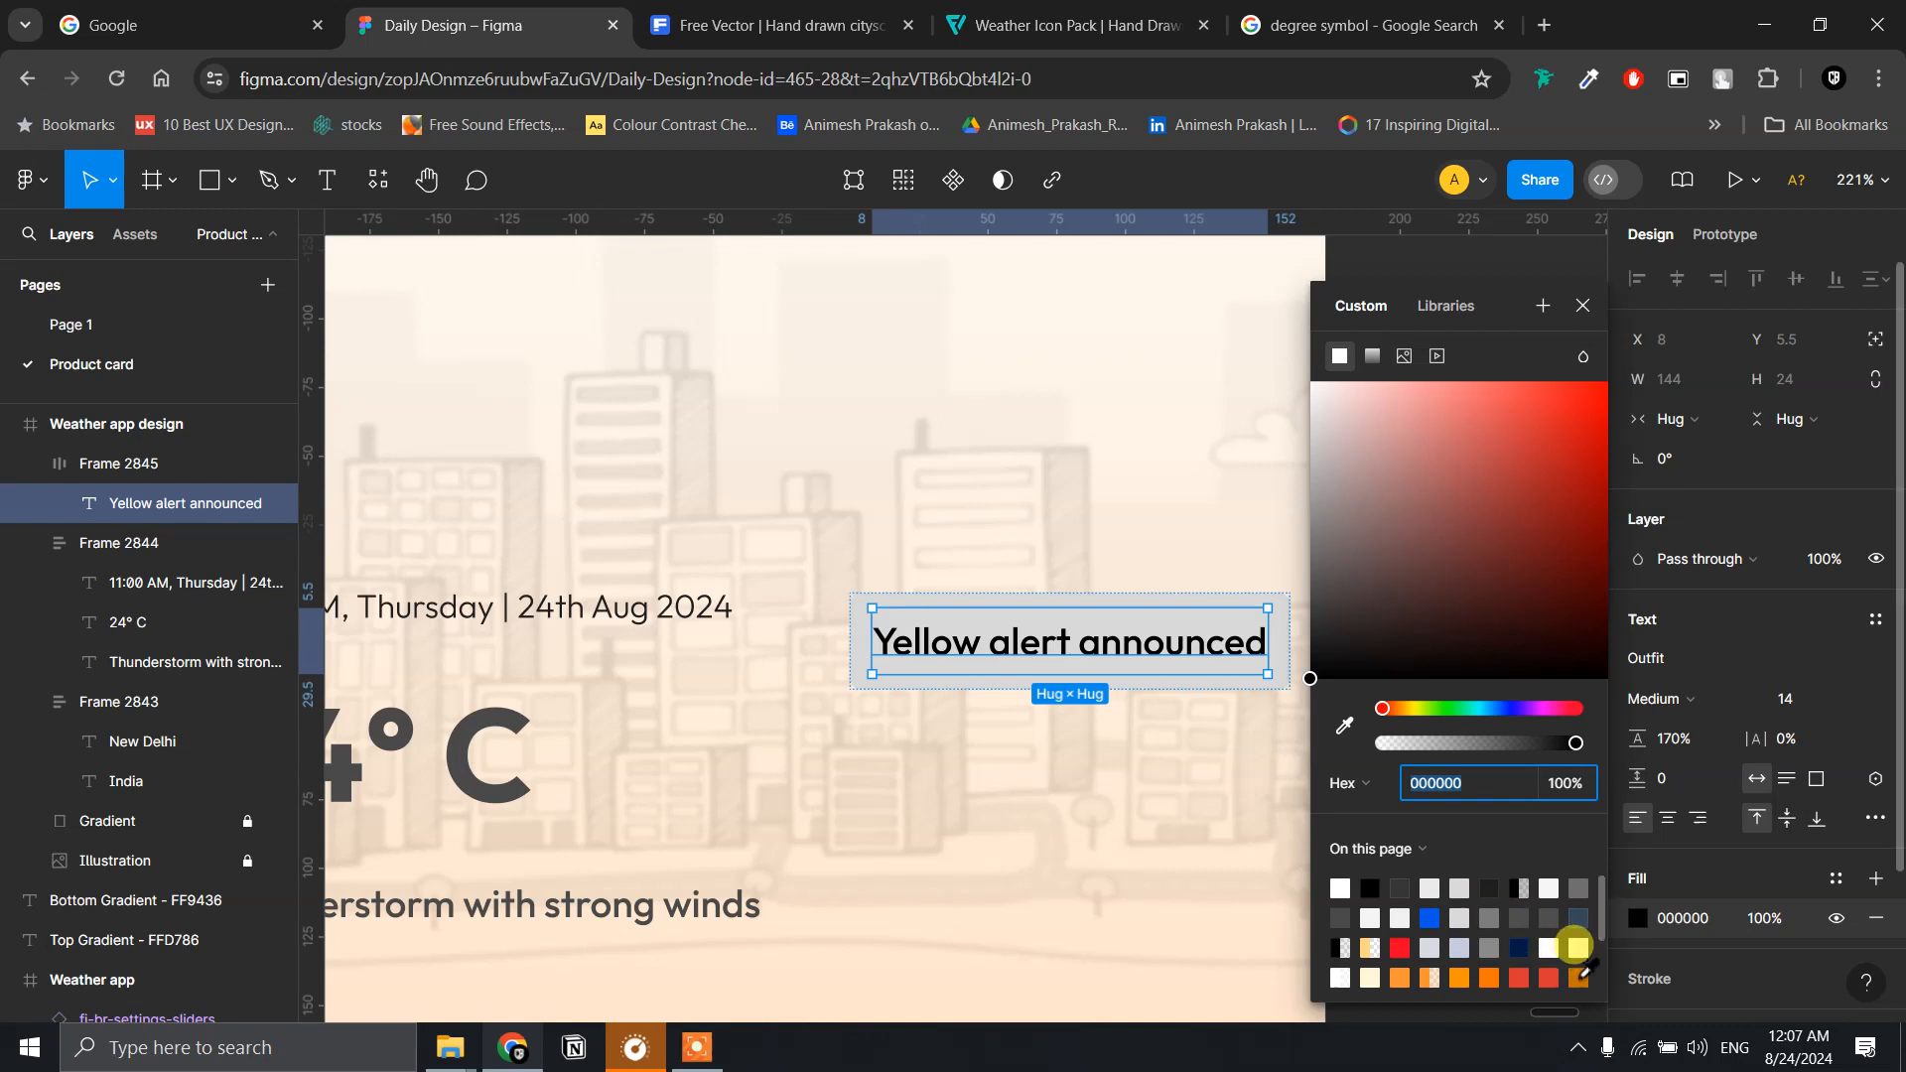
left_click(1579, 976)
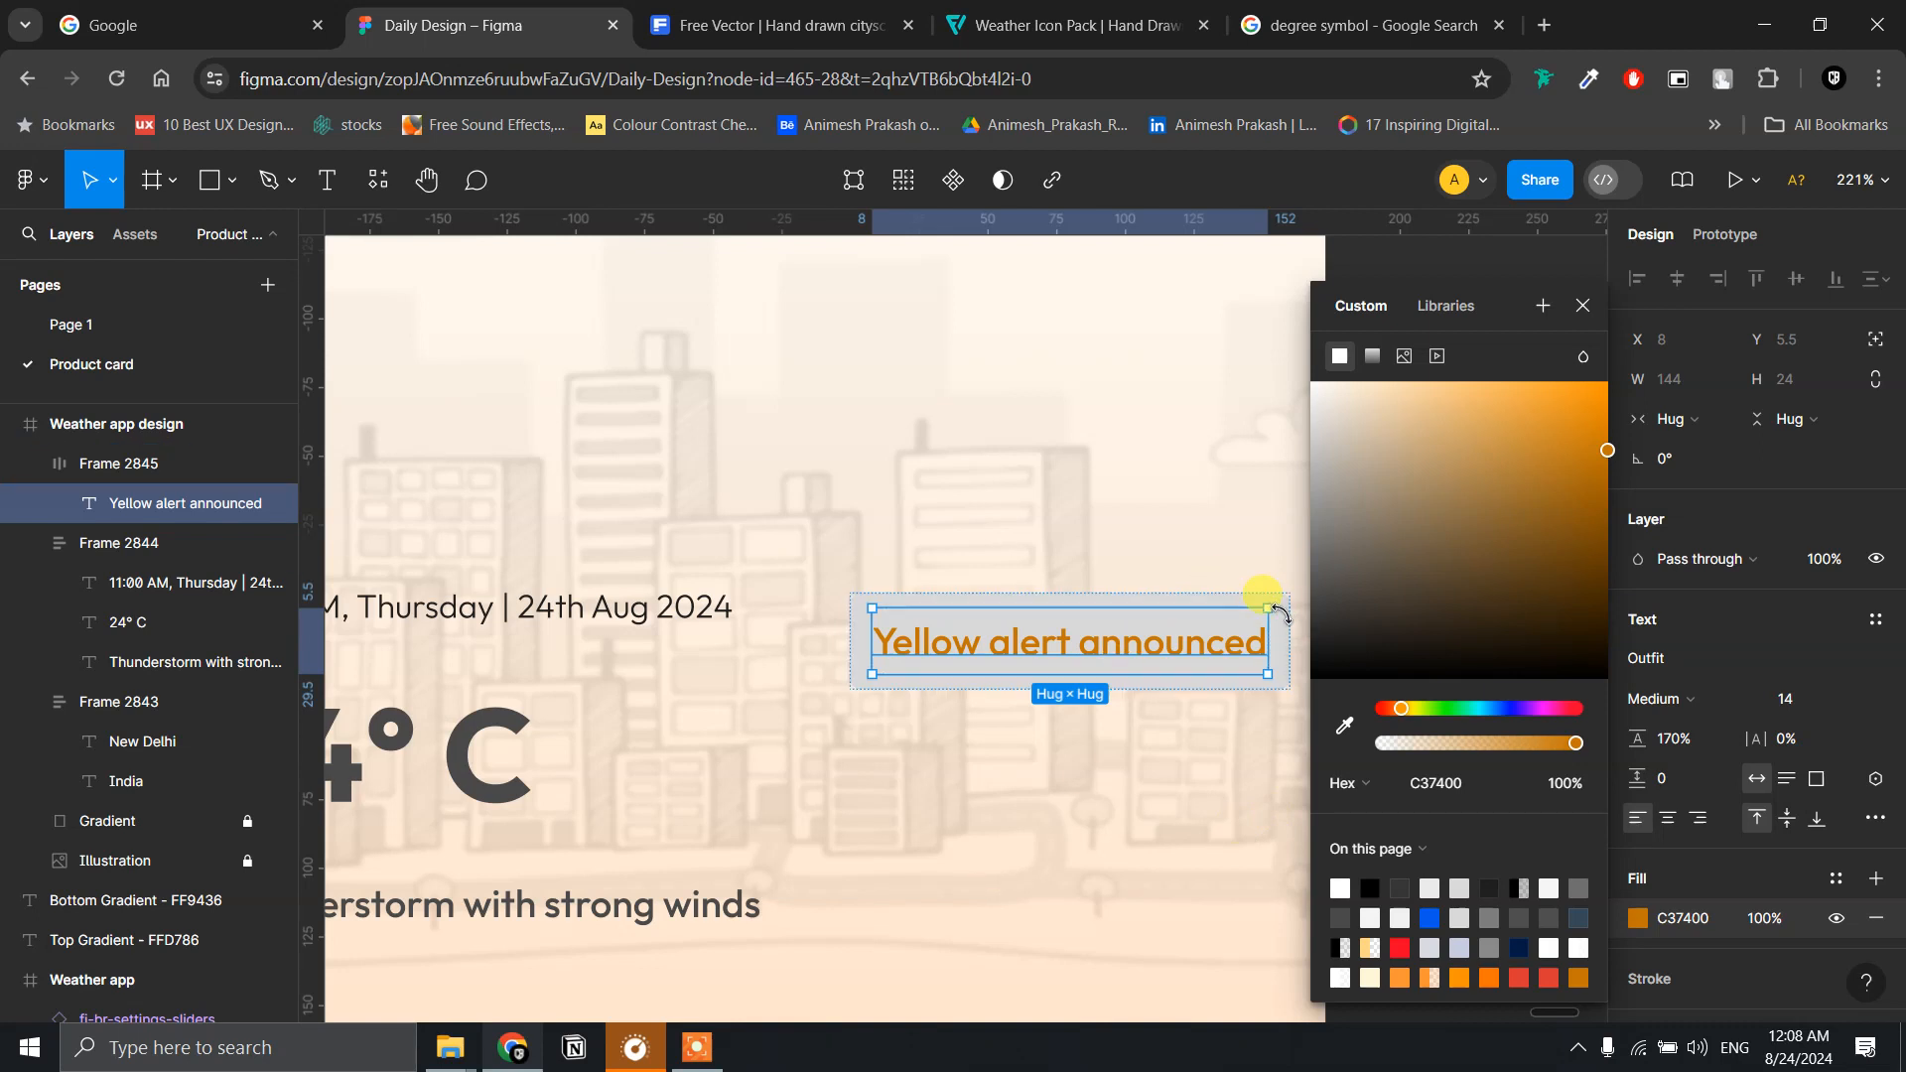
left_click(1283, 625)
scroll(1704, 891, "down", 1)
scroll(1704, 891, "down", 5)
left_click(1638, 608)
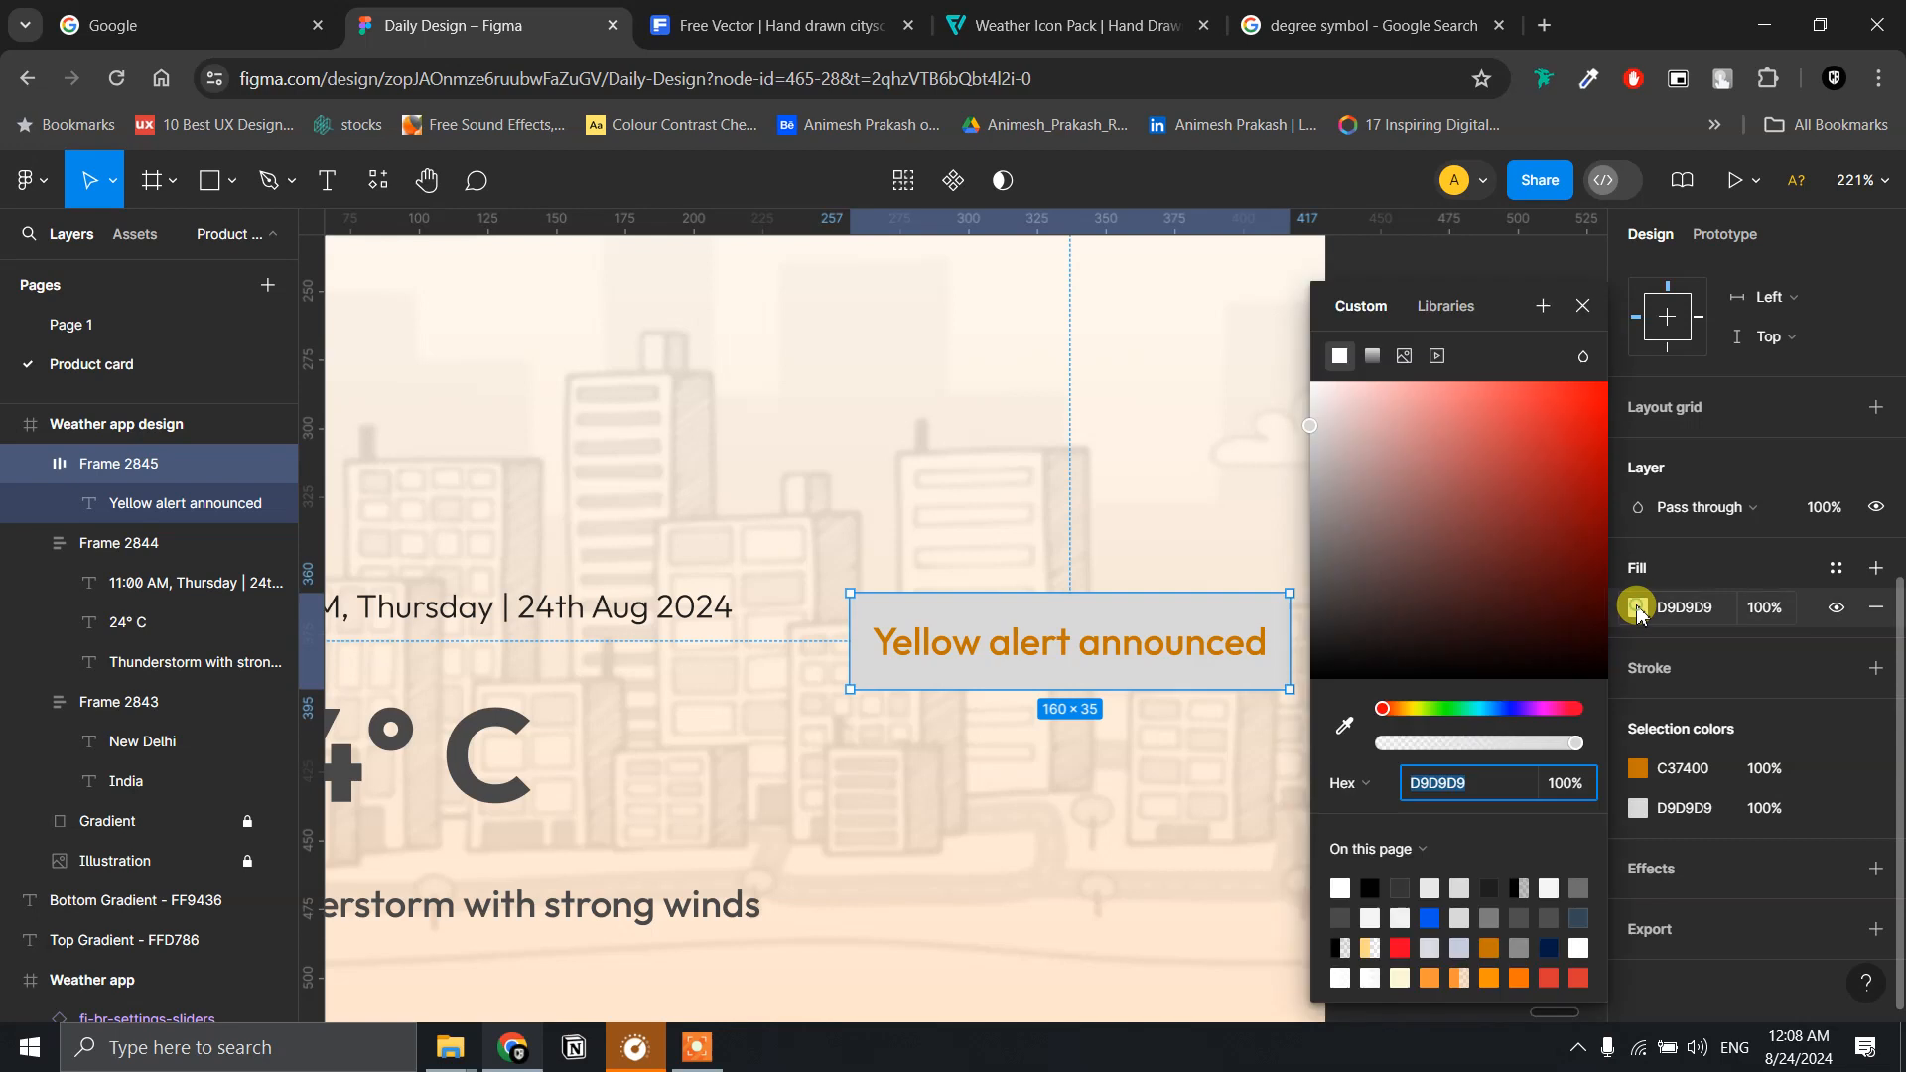
left_click_drag(1312, 419, 1284, 342)
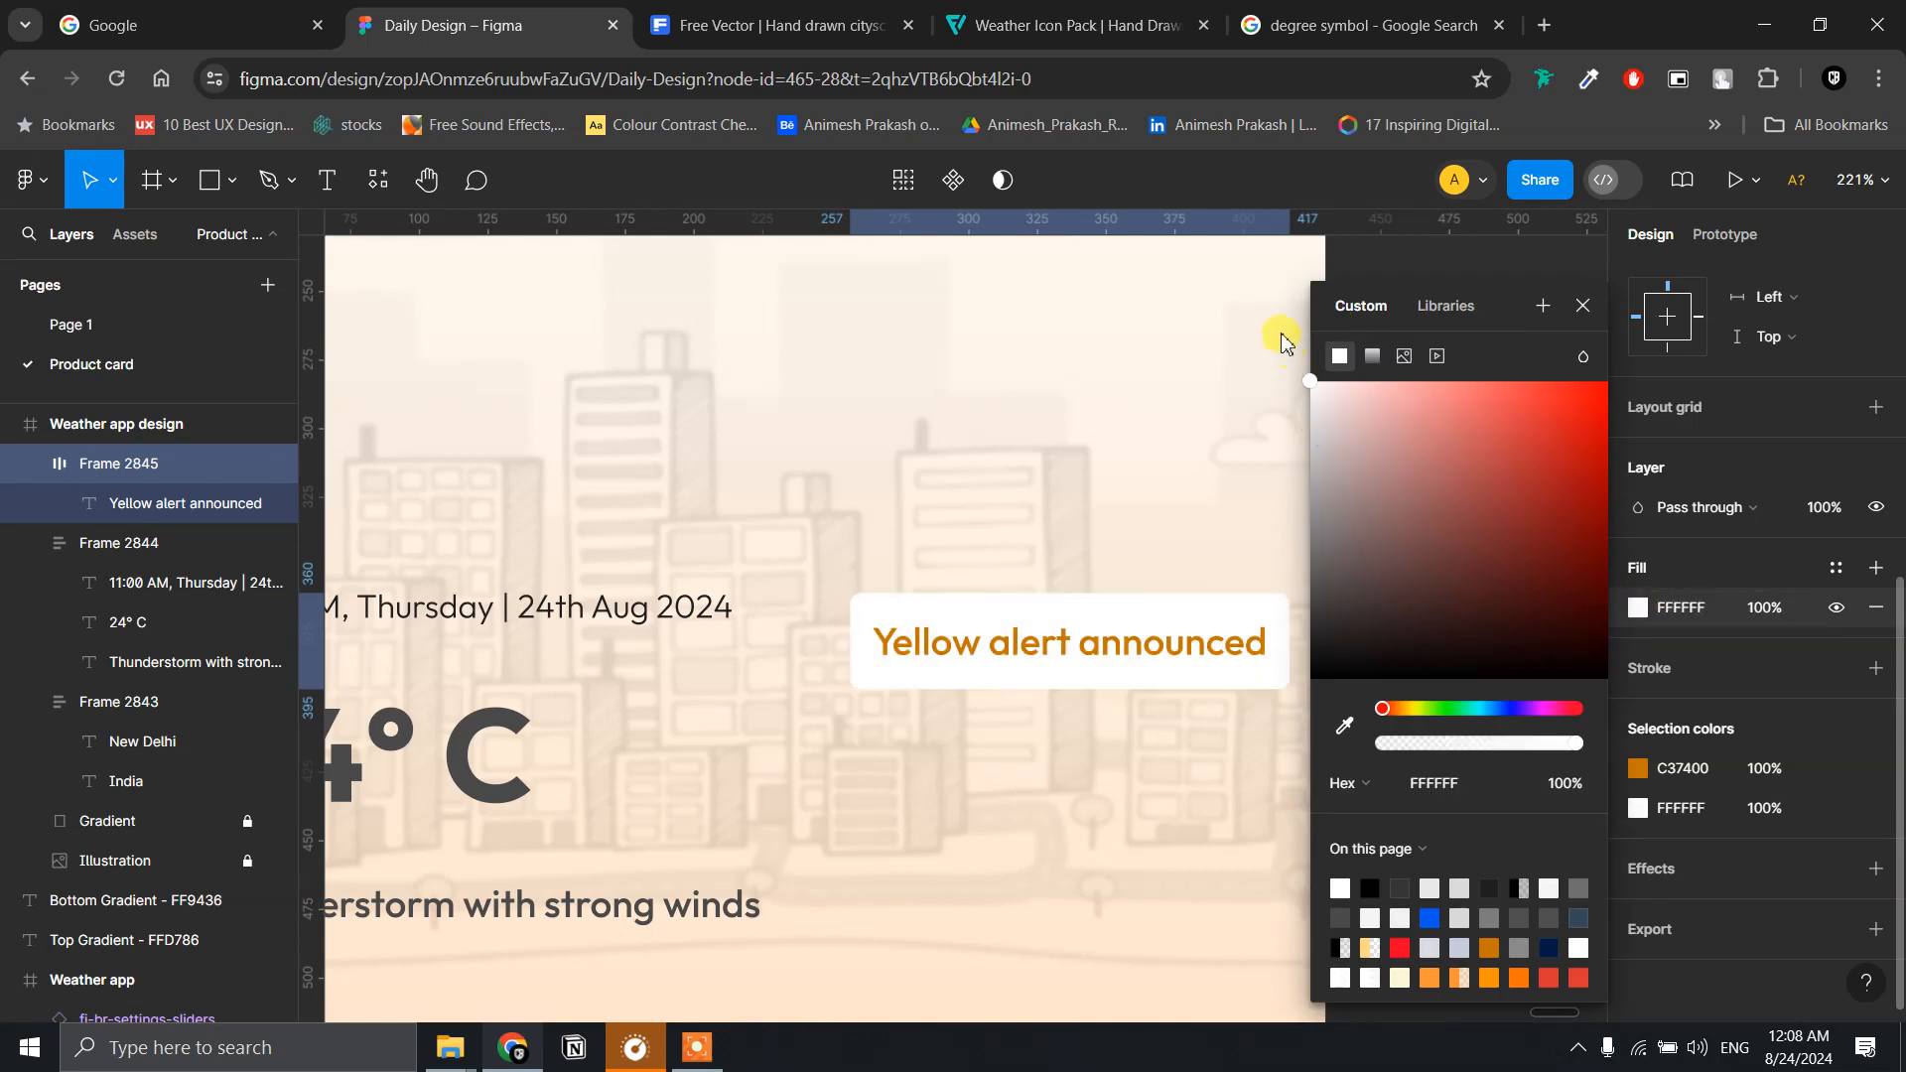
- Move the yellow alert badge up slightly and place a copy of it directly below at Y 400
scroll(1253, 626, "down", 5)
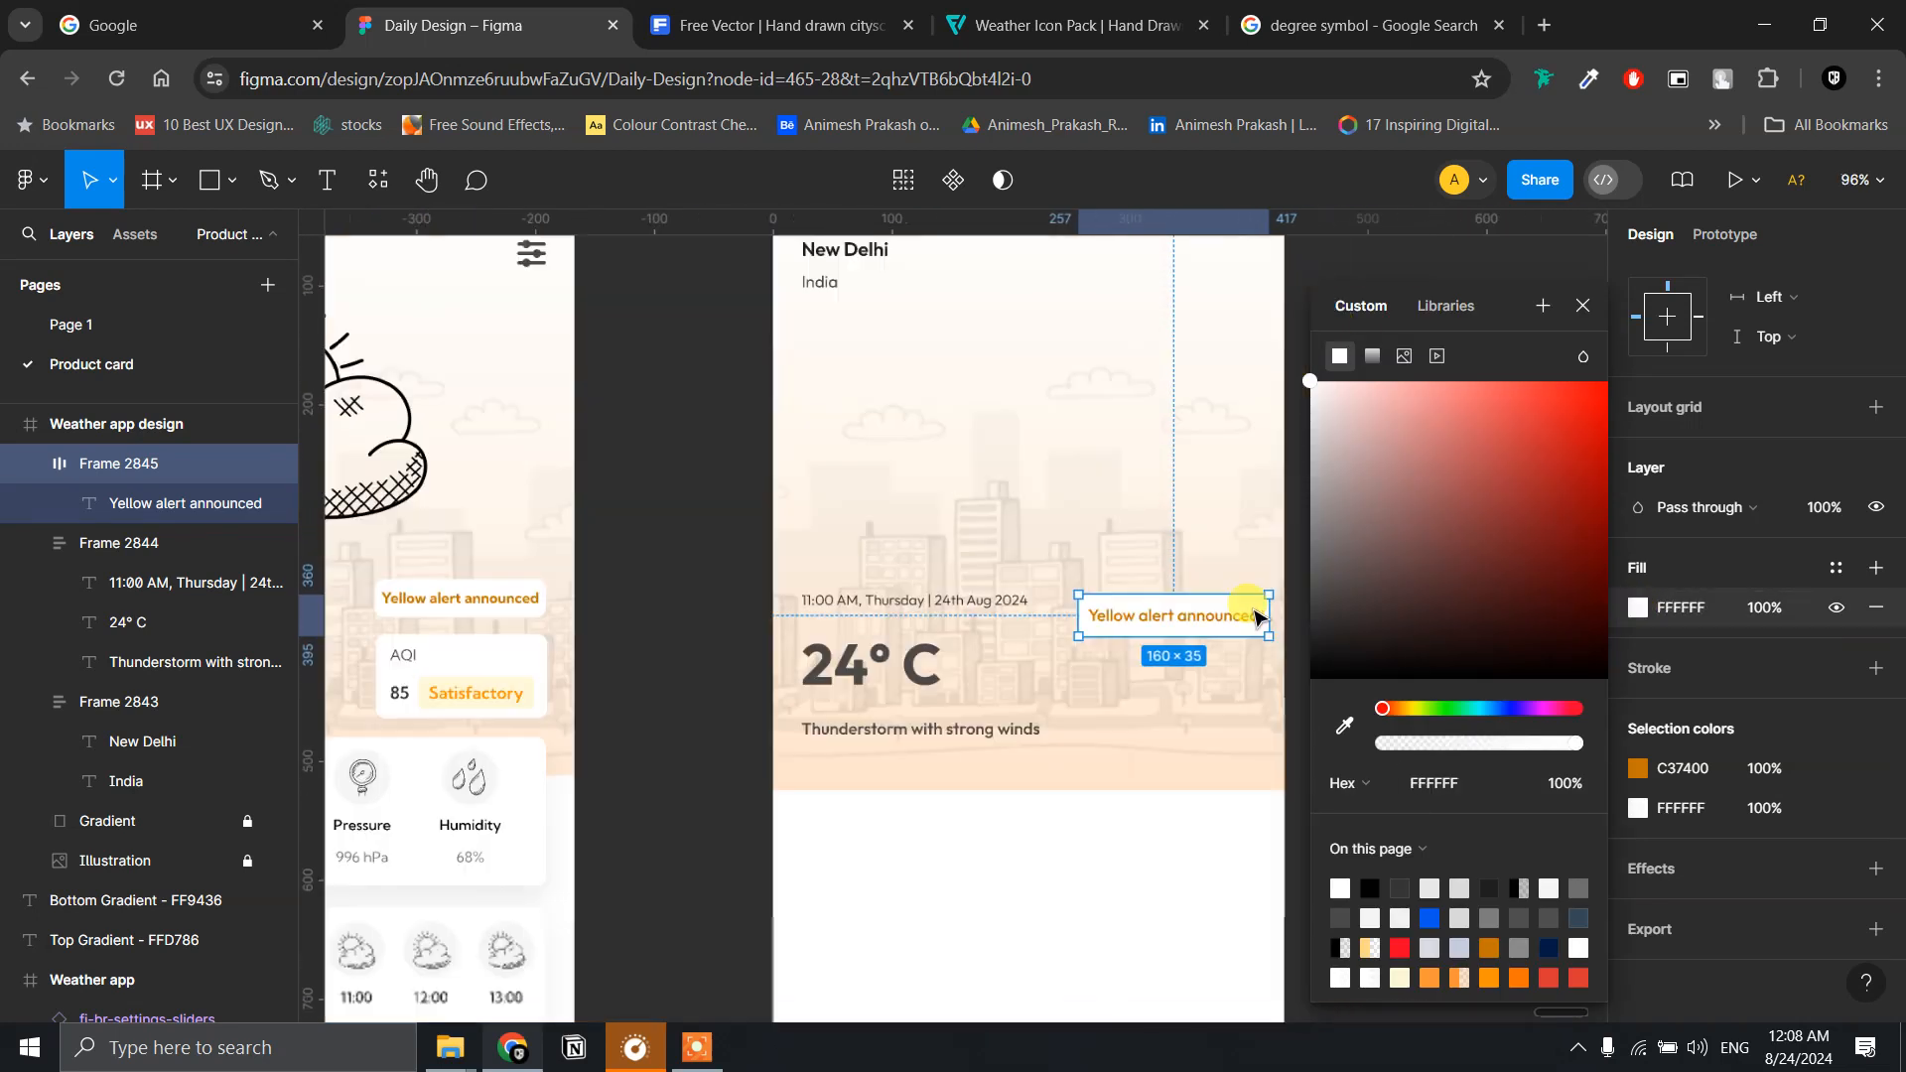
scroll(1253, 617, "down", 1)
left_click(629, 566)
left_click(1184, 621)
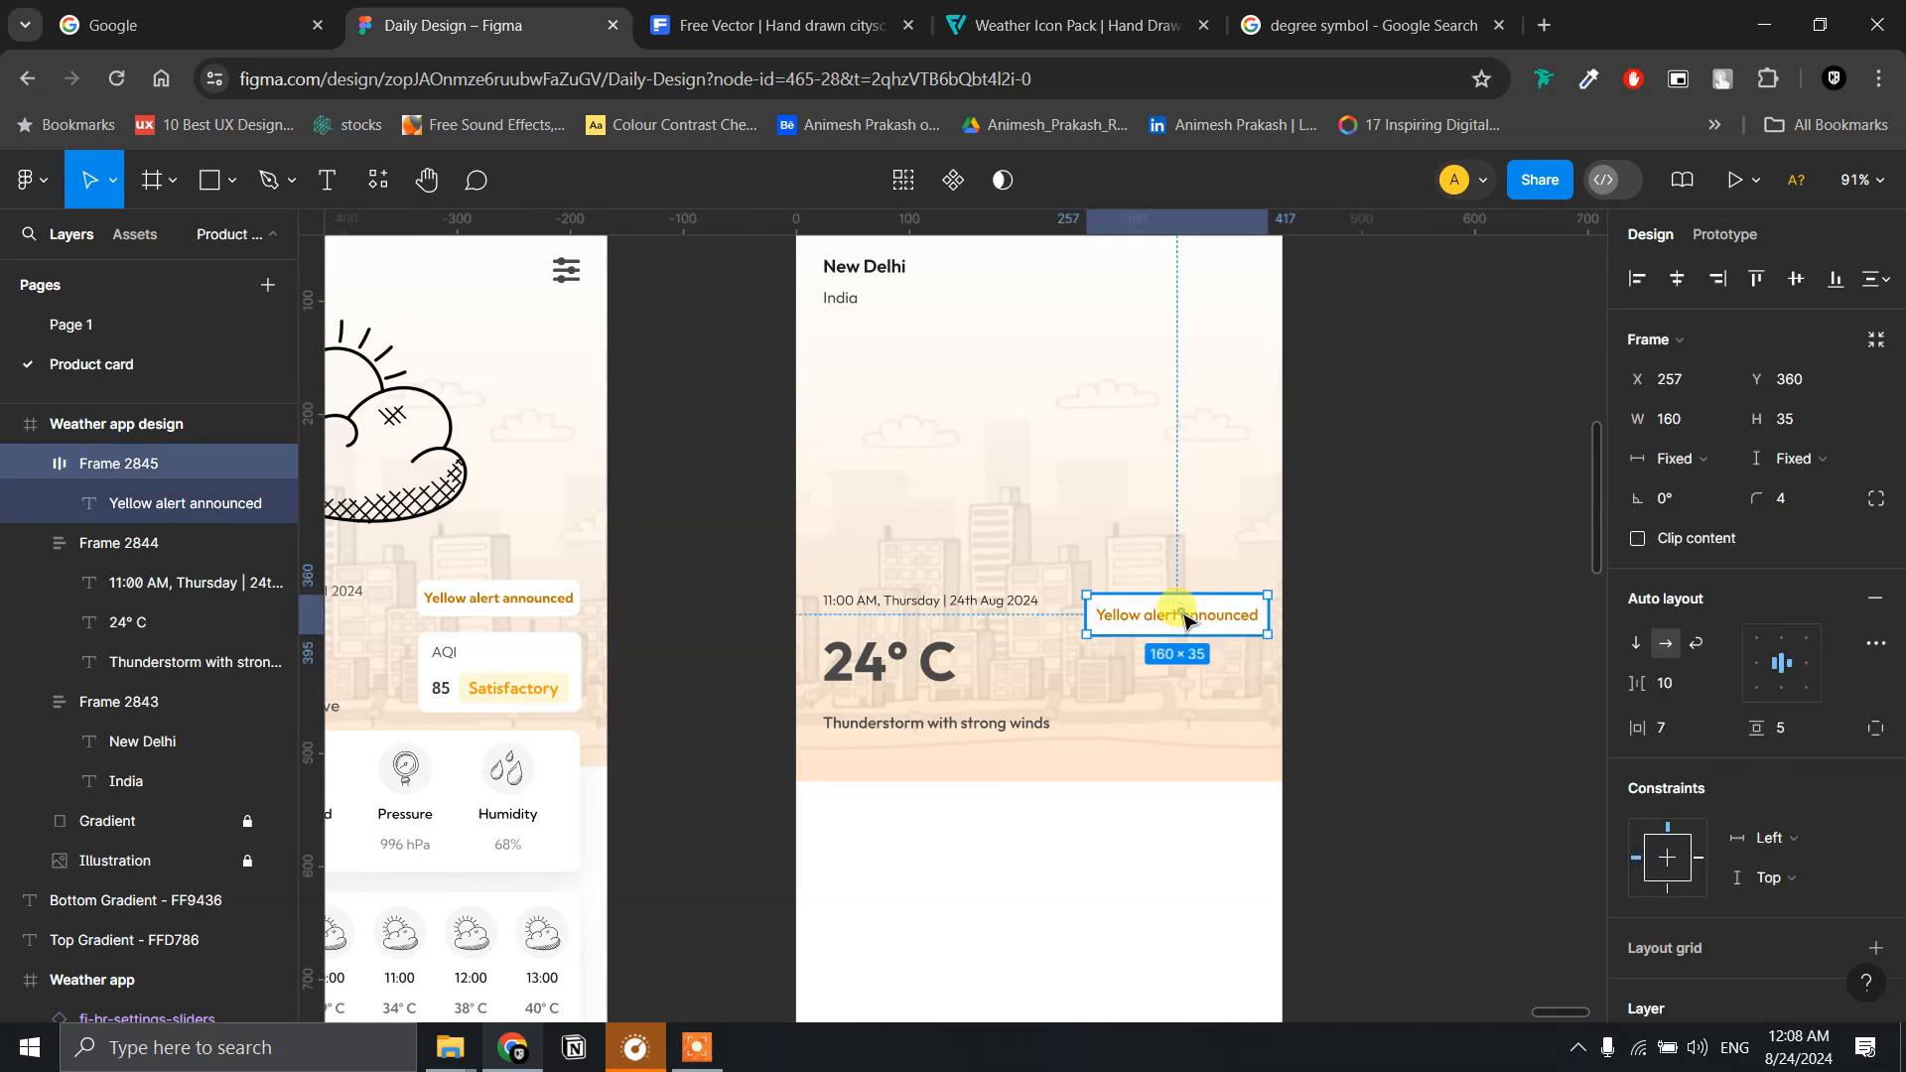
left_click_drag(1184, 621, 1182, 665)
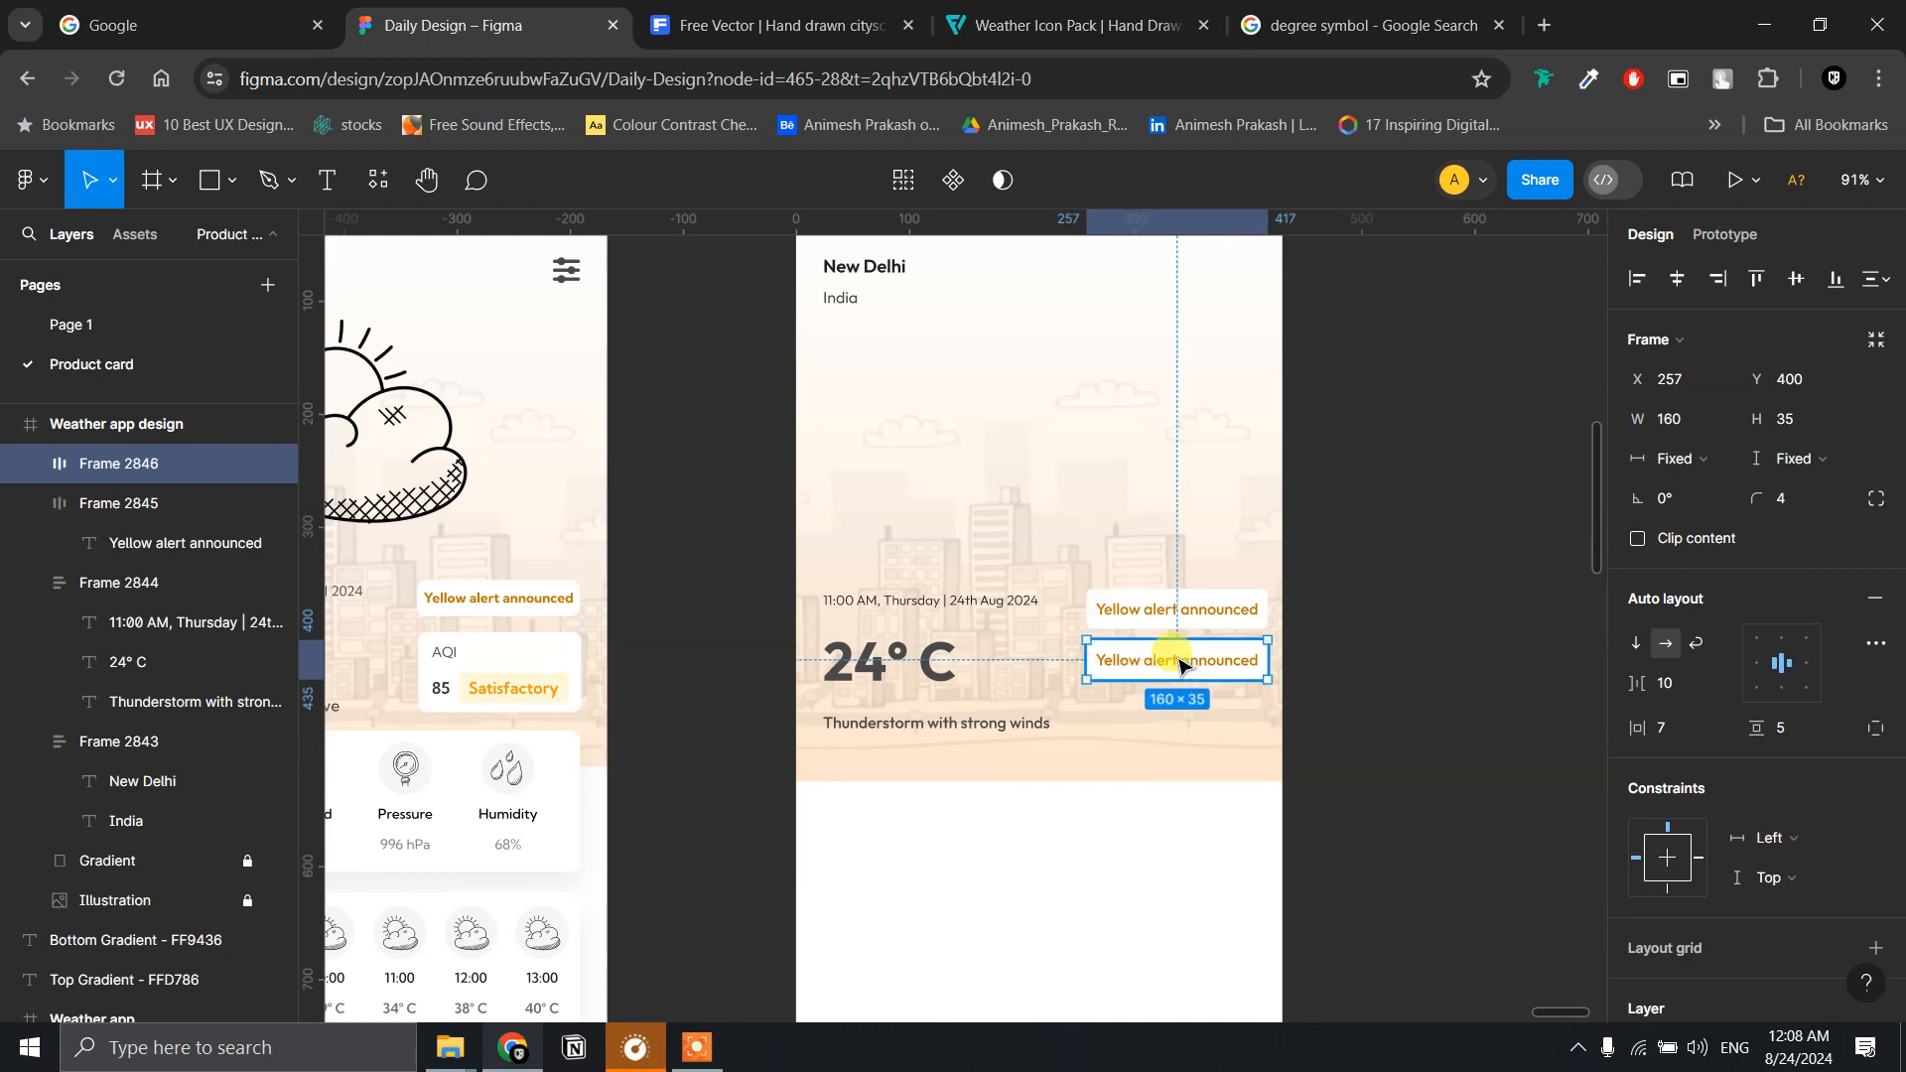
- Change the copied badge's text to "AQI" and align the copy's auto layout content to the top left
double_click(1152, 667)
double_click(1152, 668)
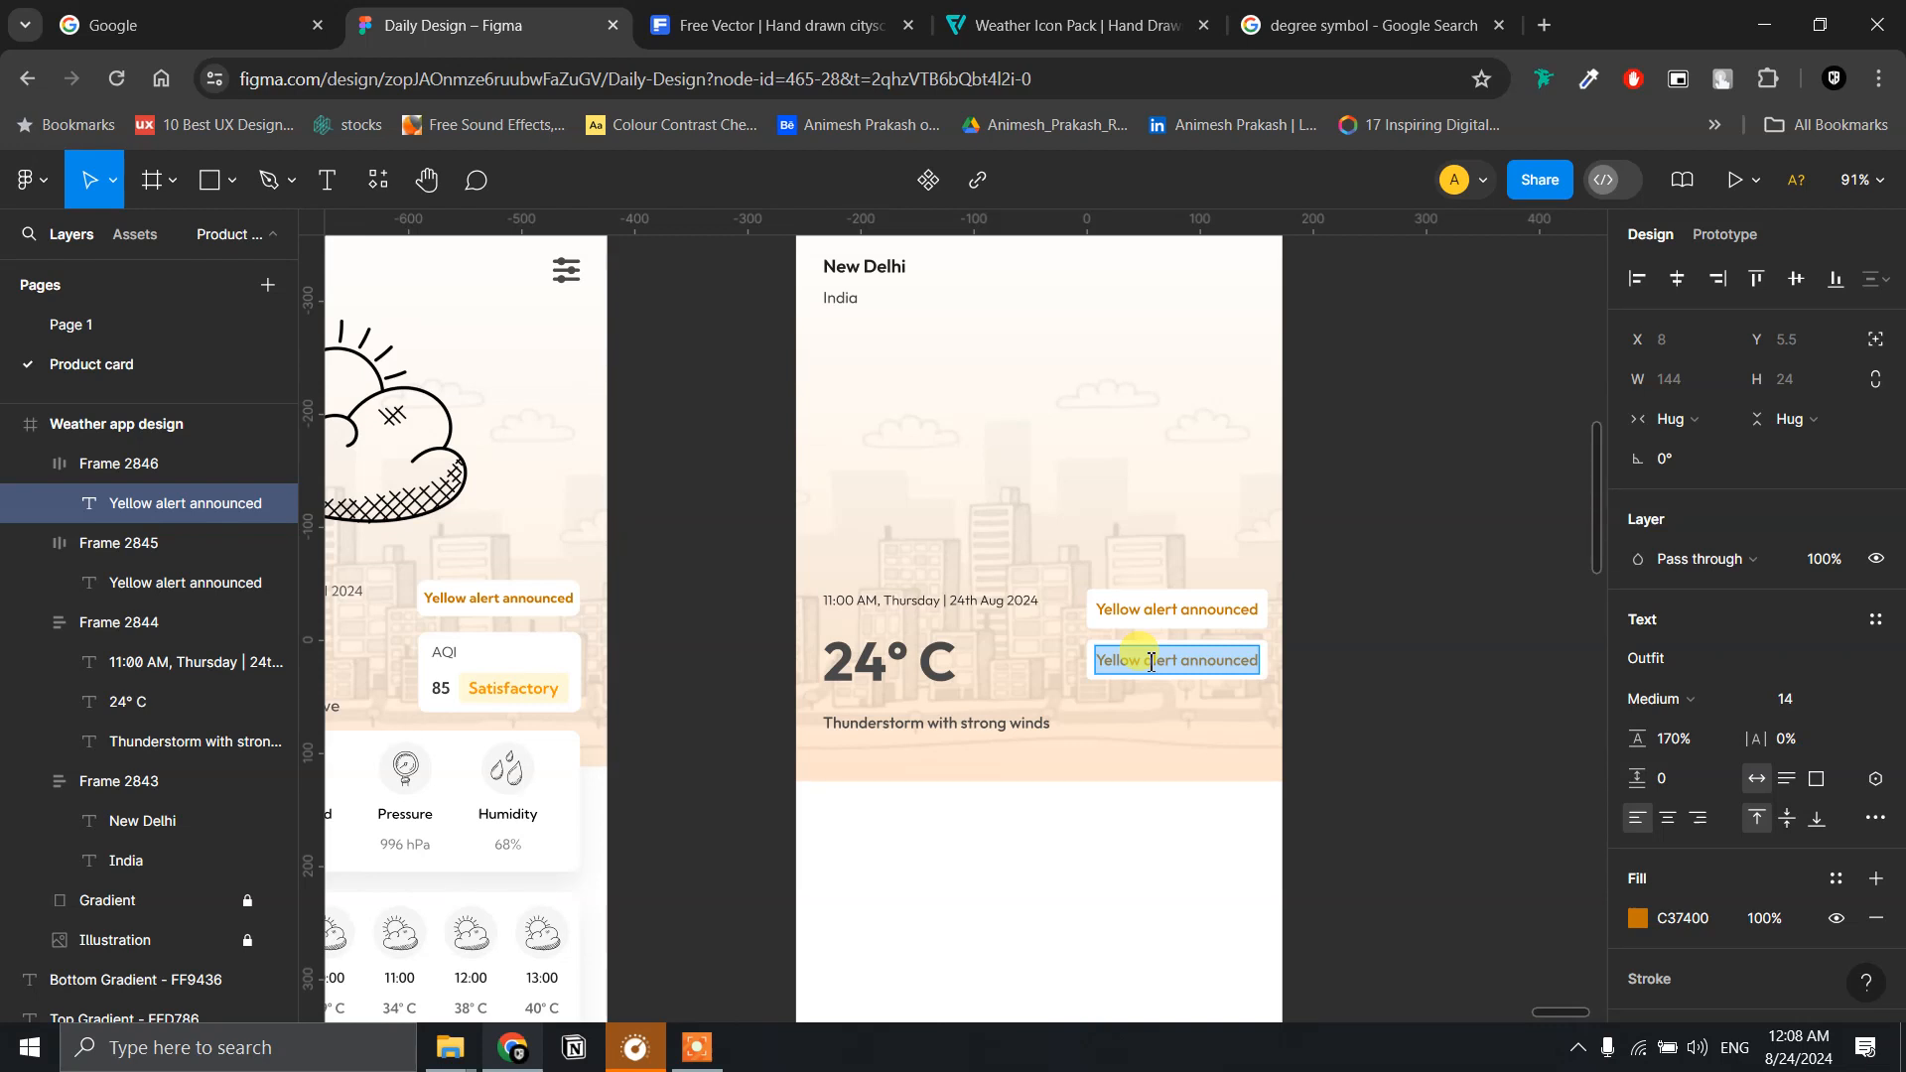
type("AQI")
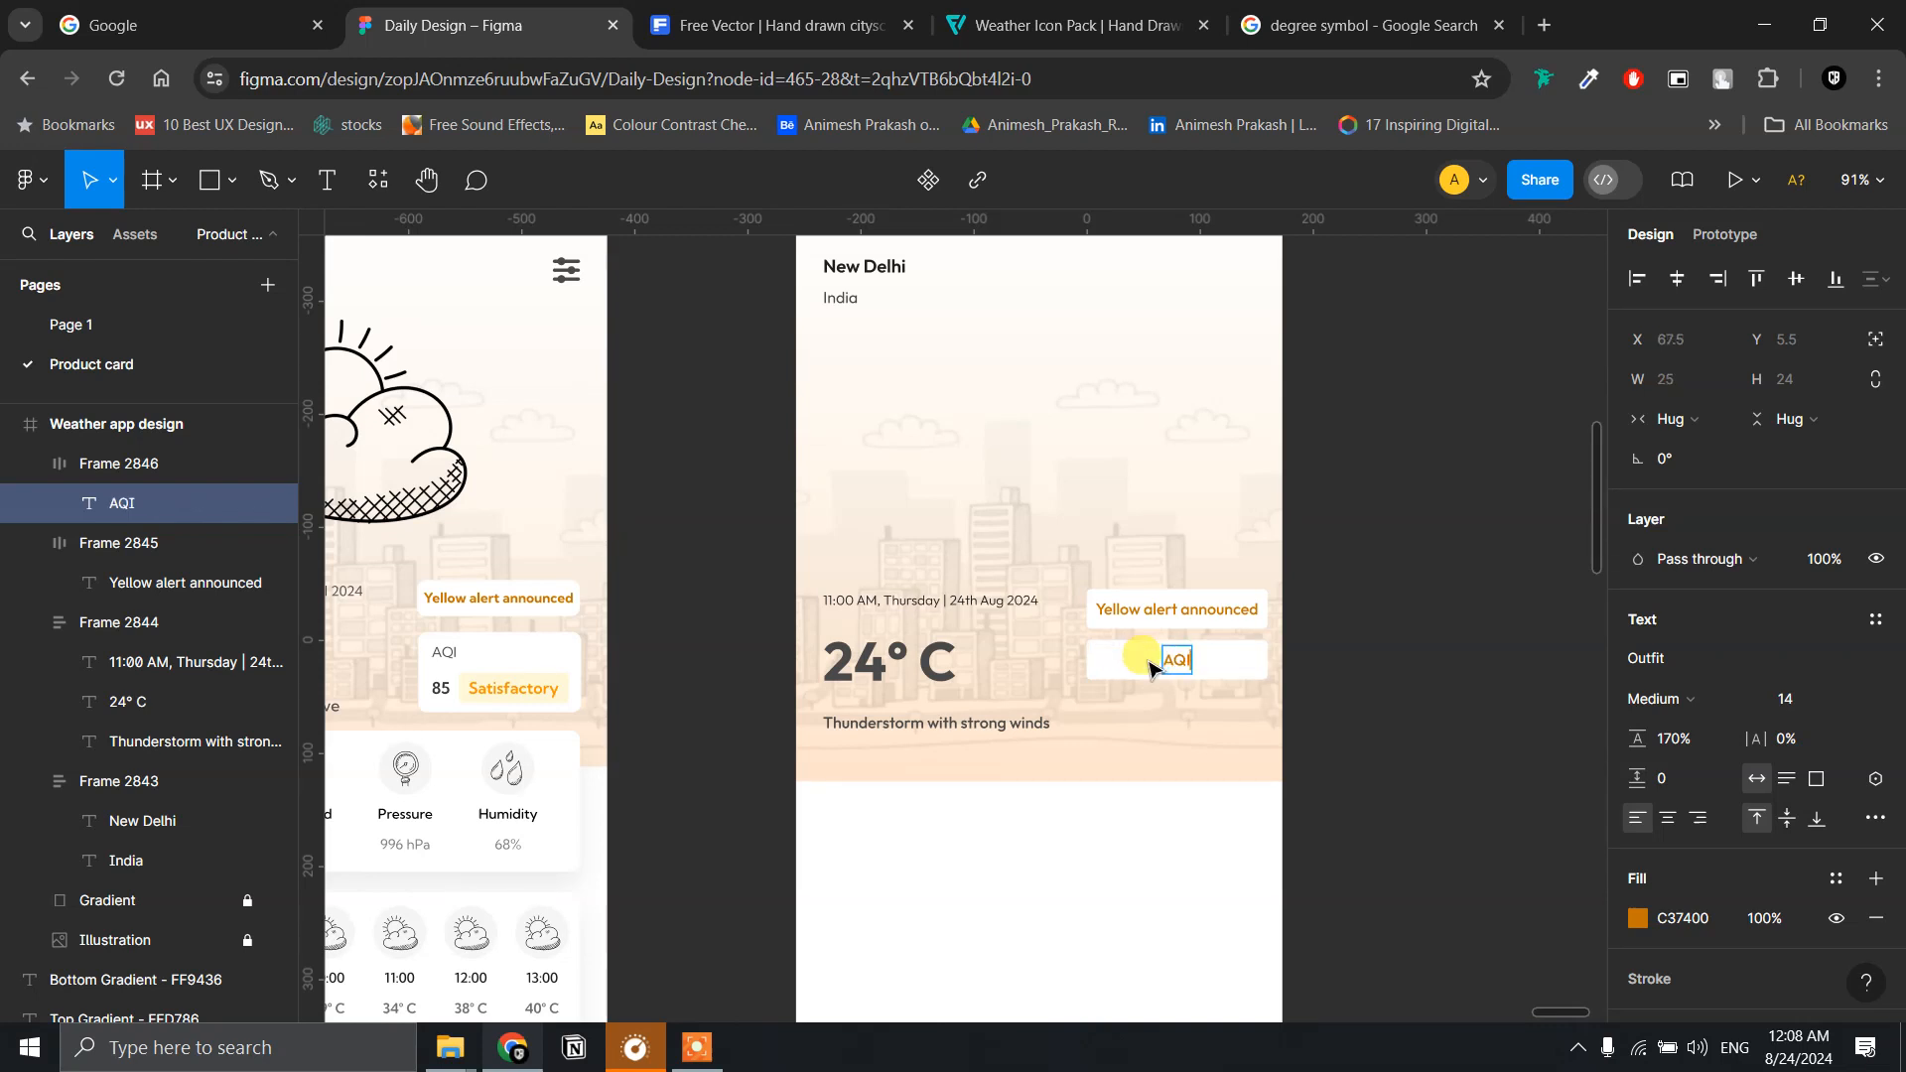
key("ctrl+a")
key("Escape")
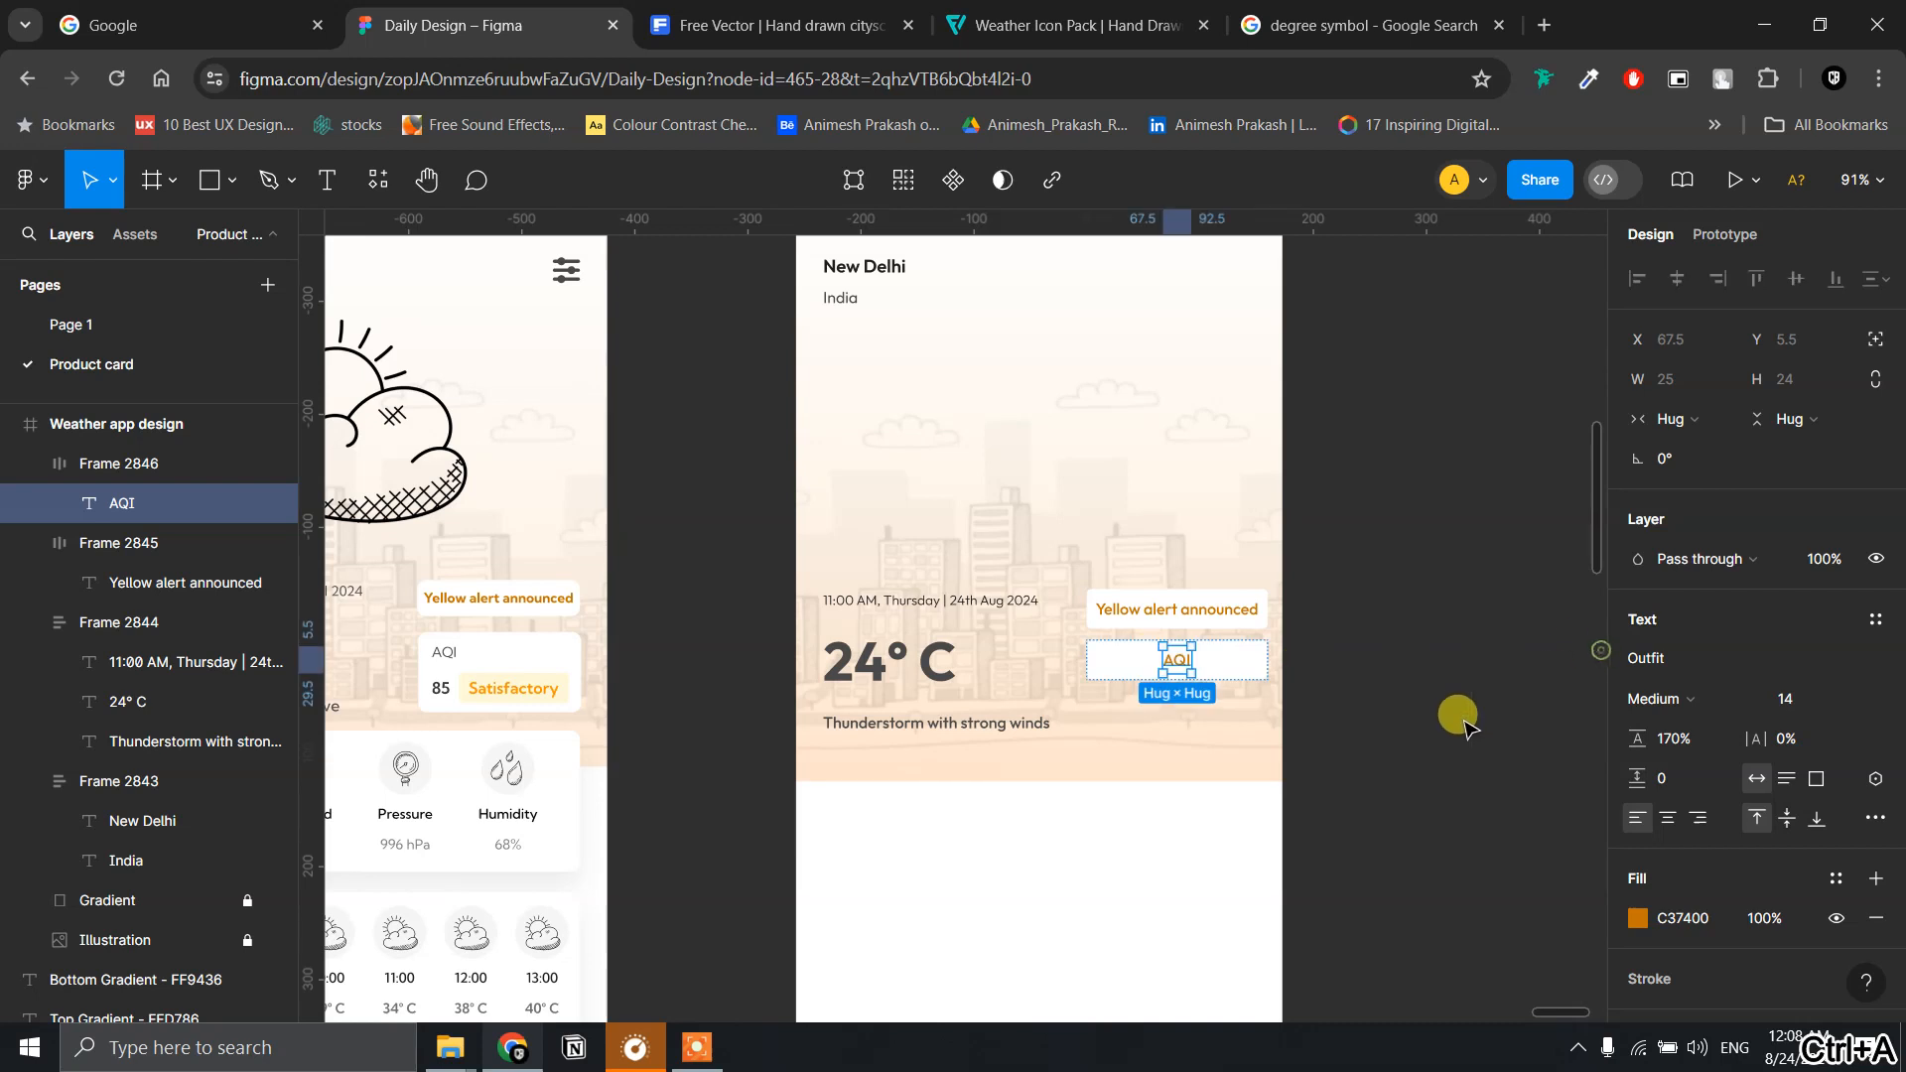
left_click(1234, 660)
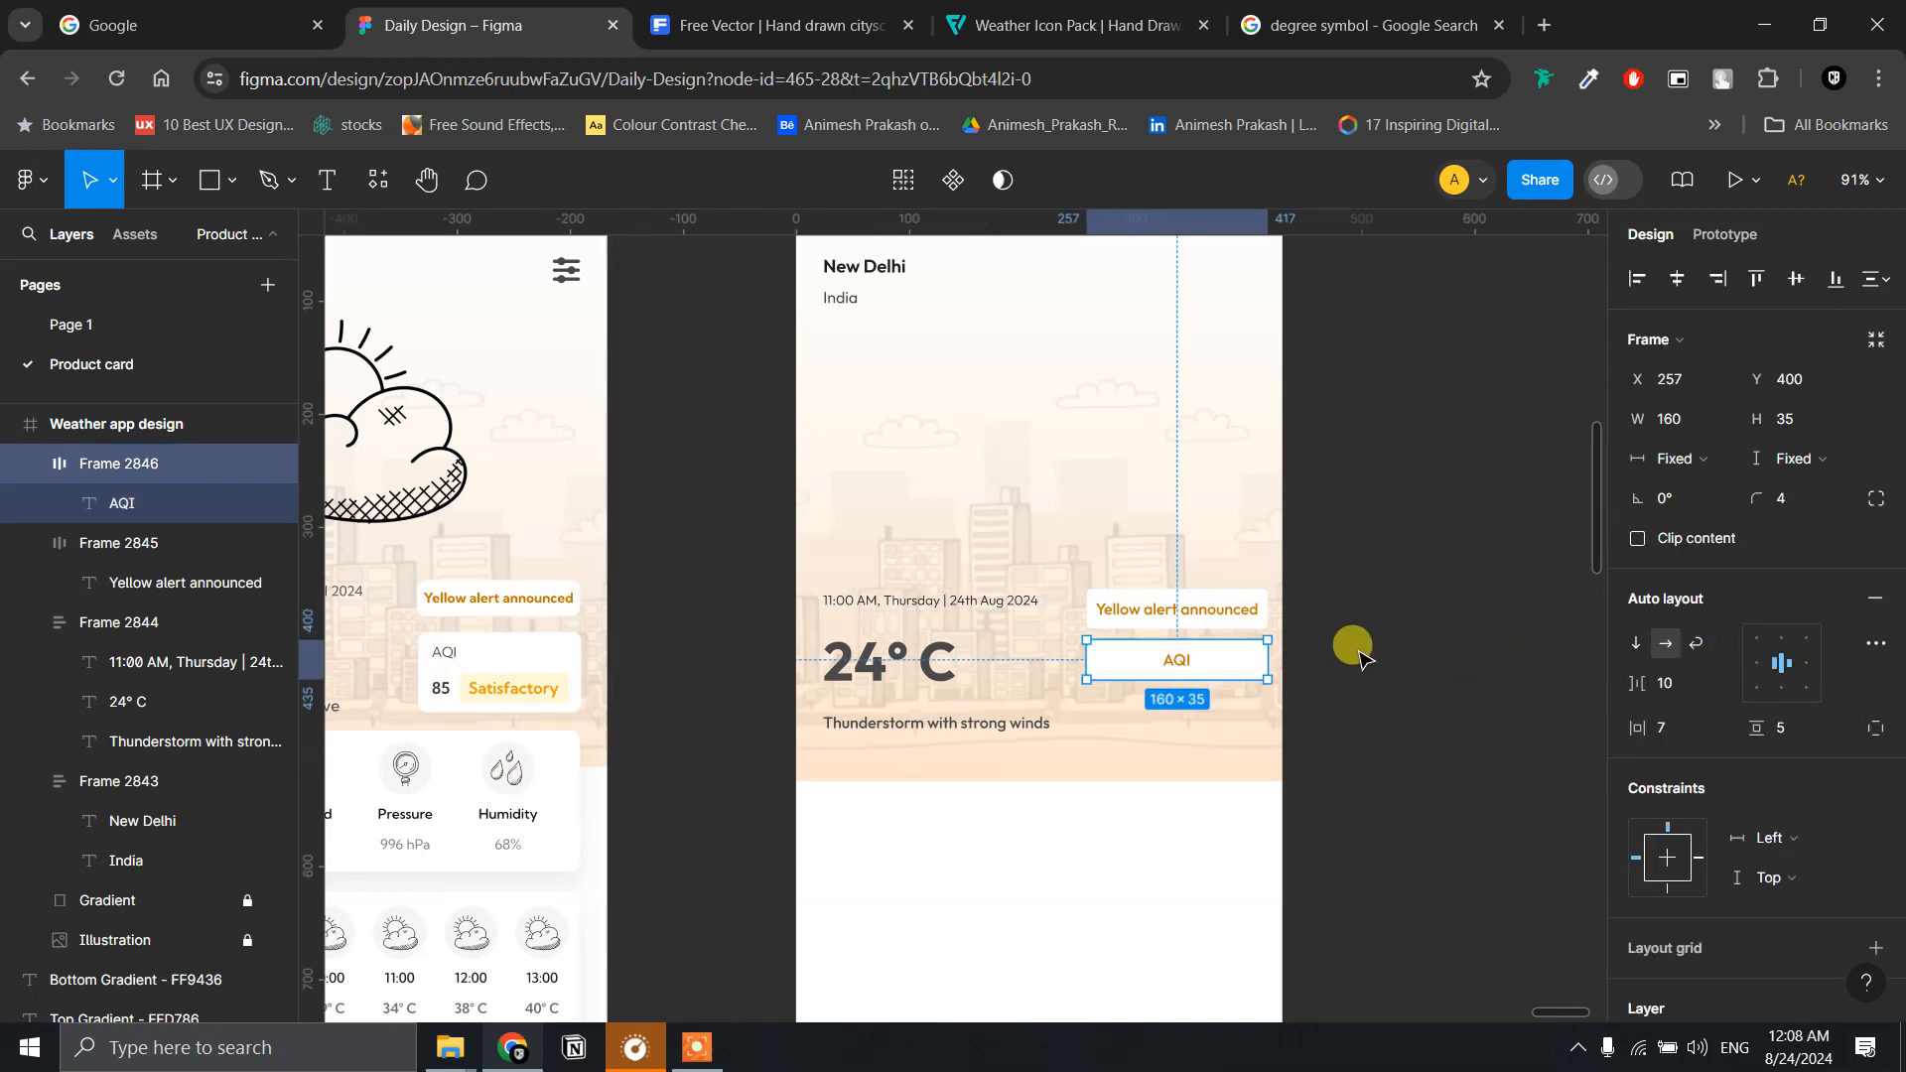
left_click(1759, 646)
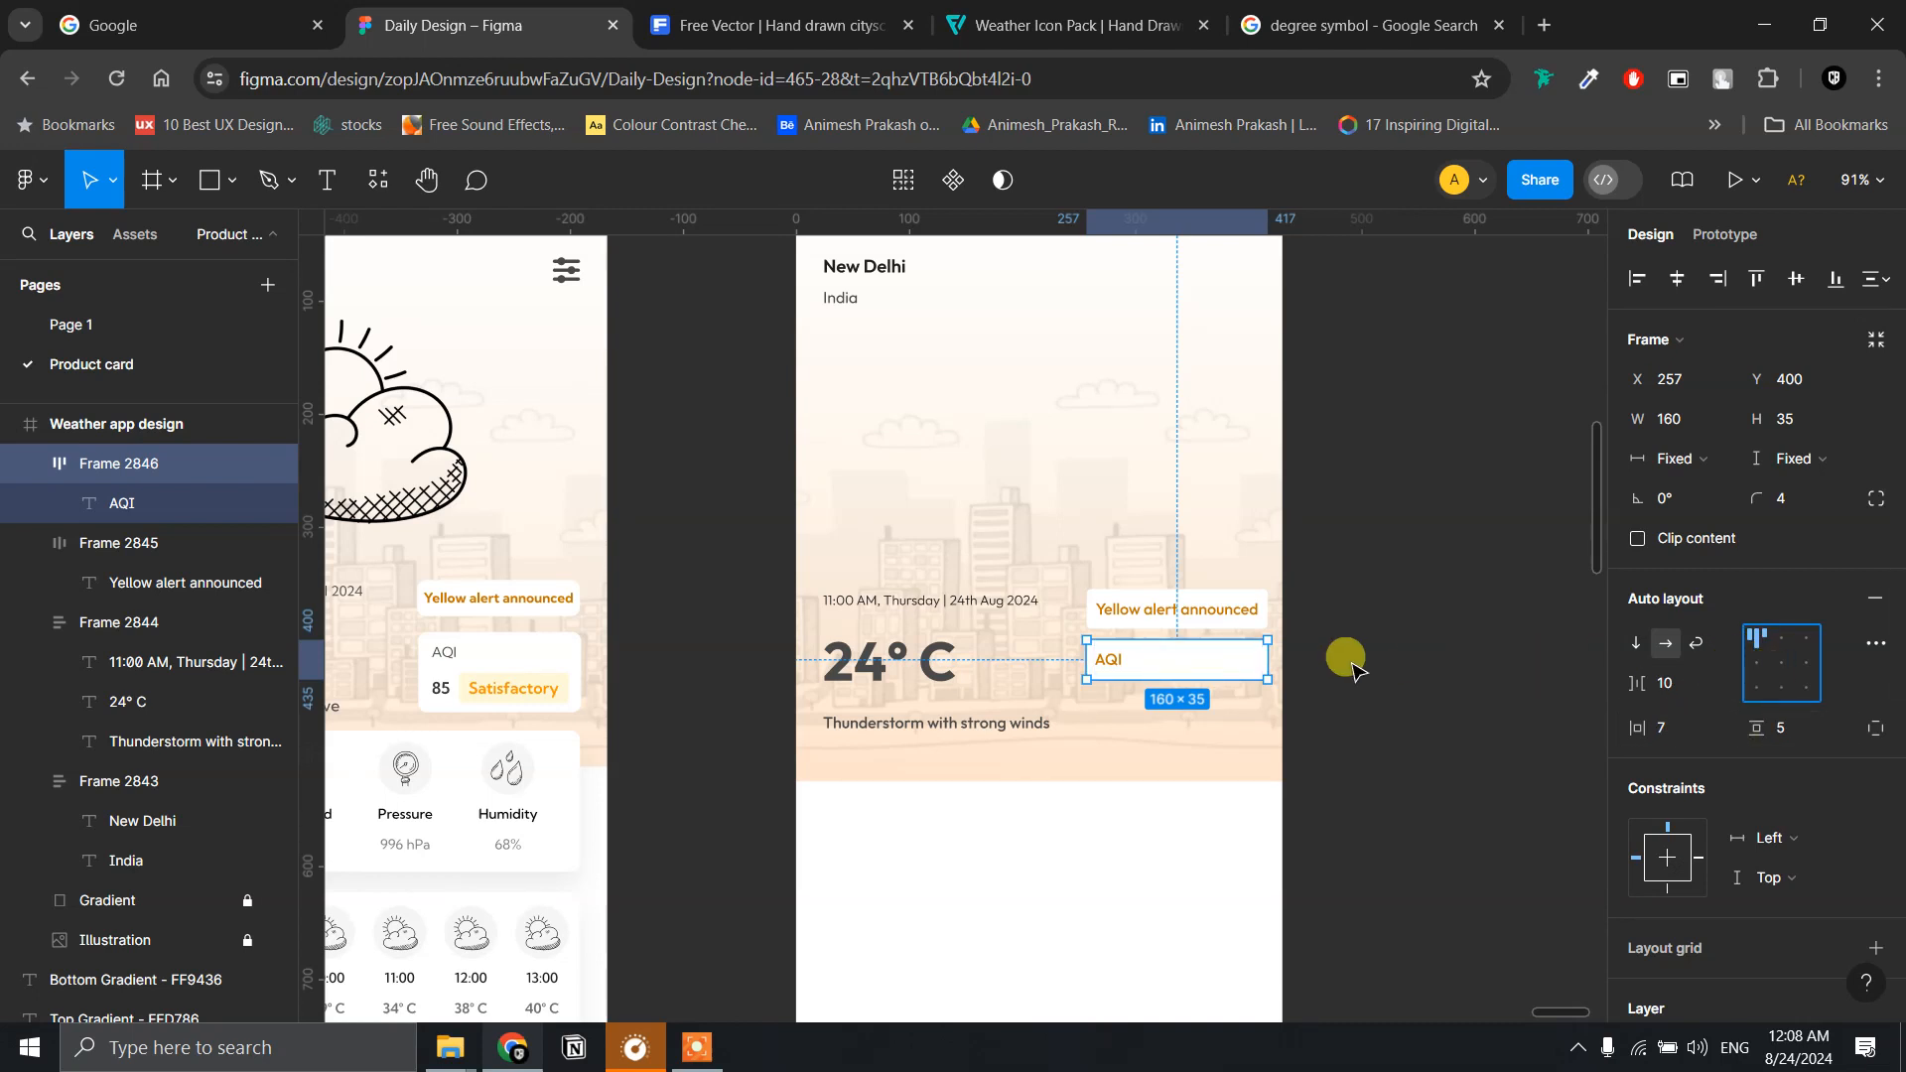
- Set the "Yellow alert announced" badge's auto layout padding to 8 horizontally and 6 vertically
left_click(1193, 613)
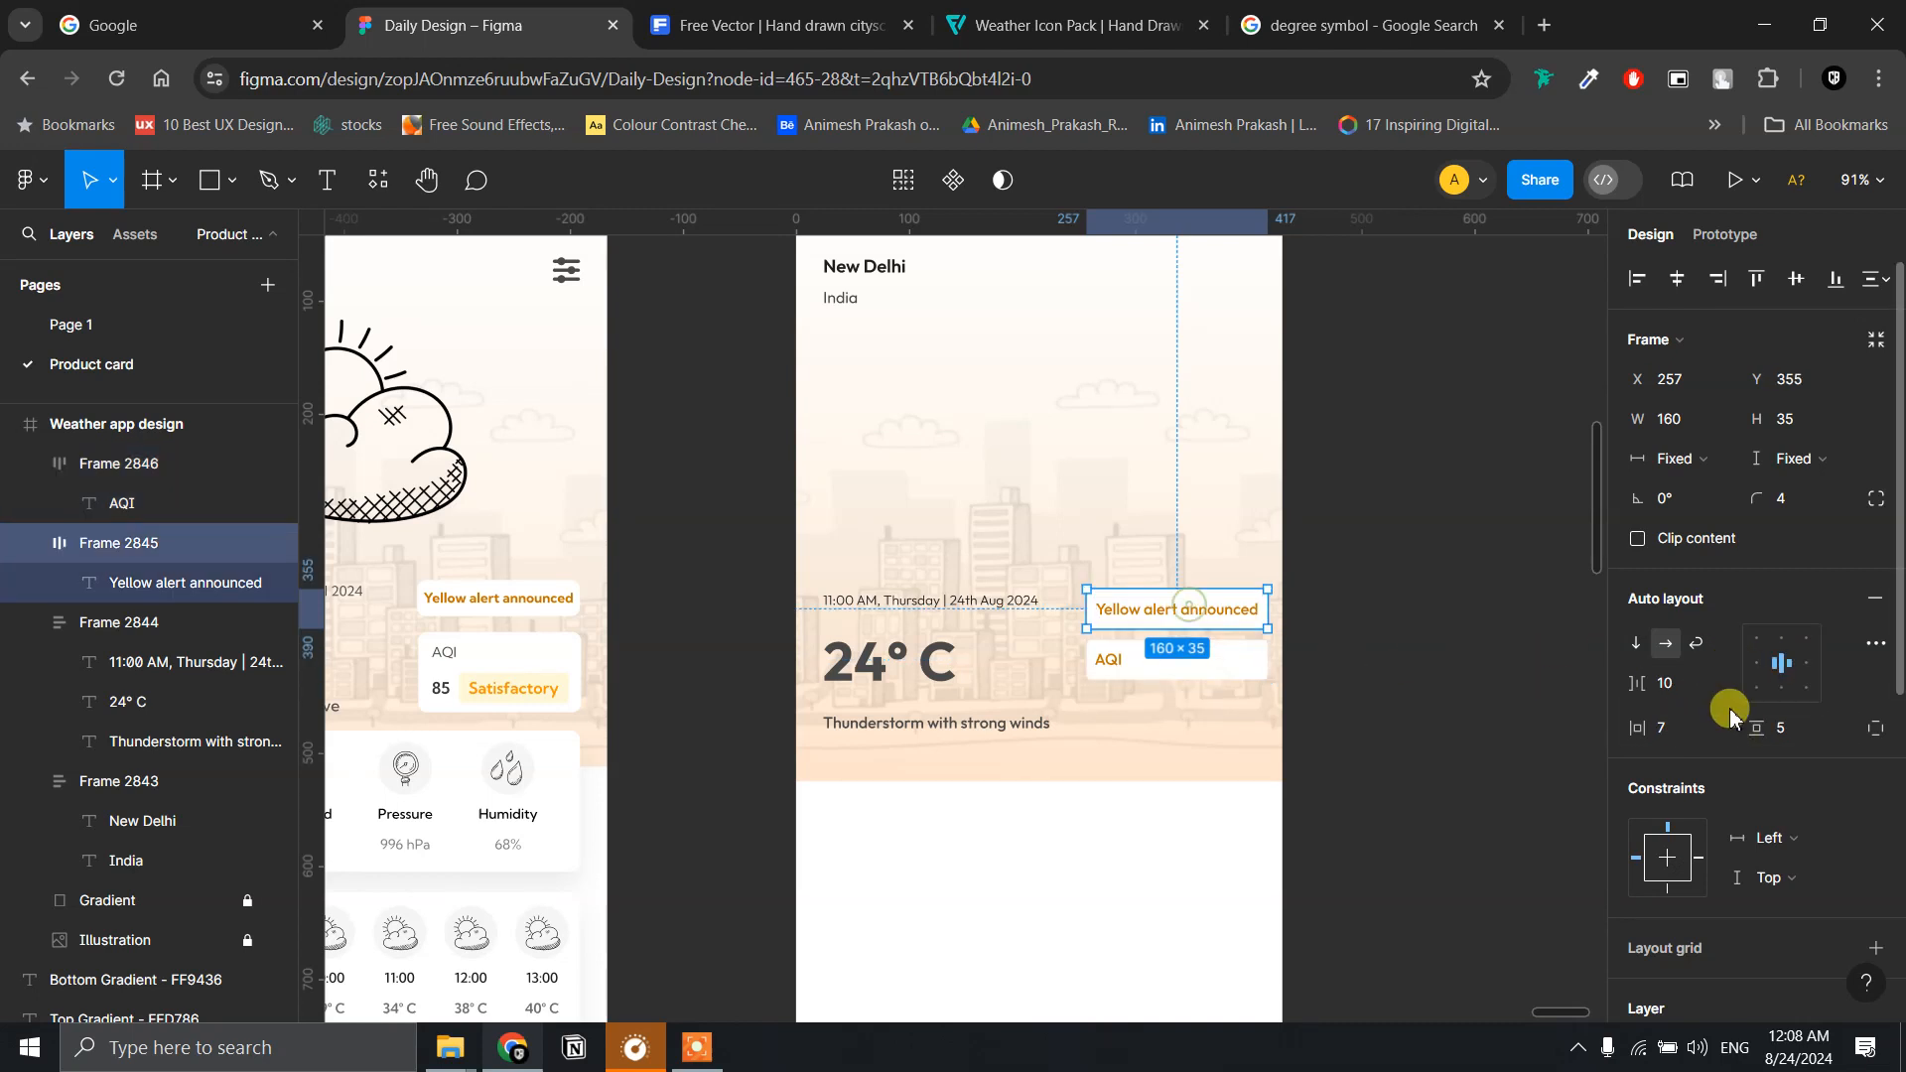
left_click(1681, 733)
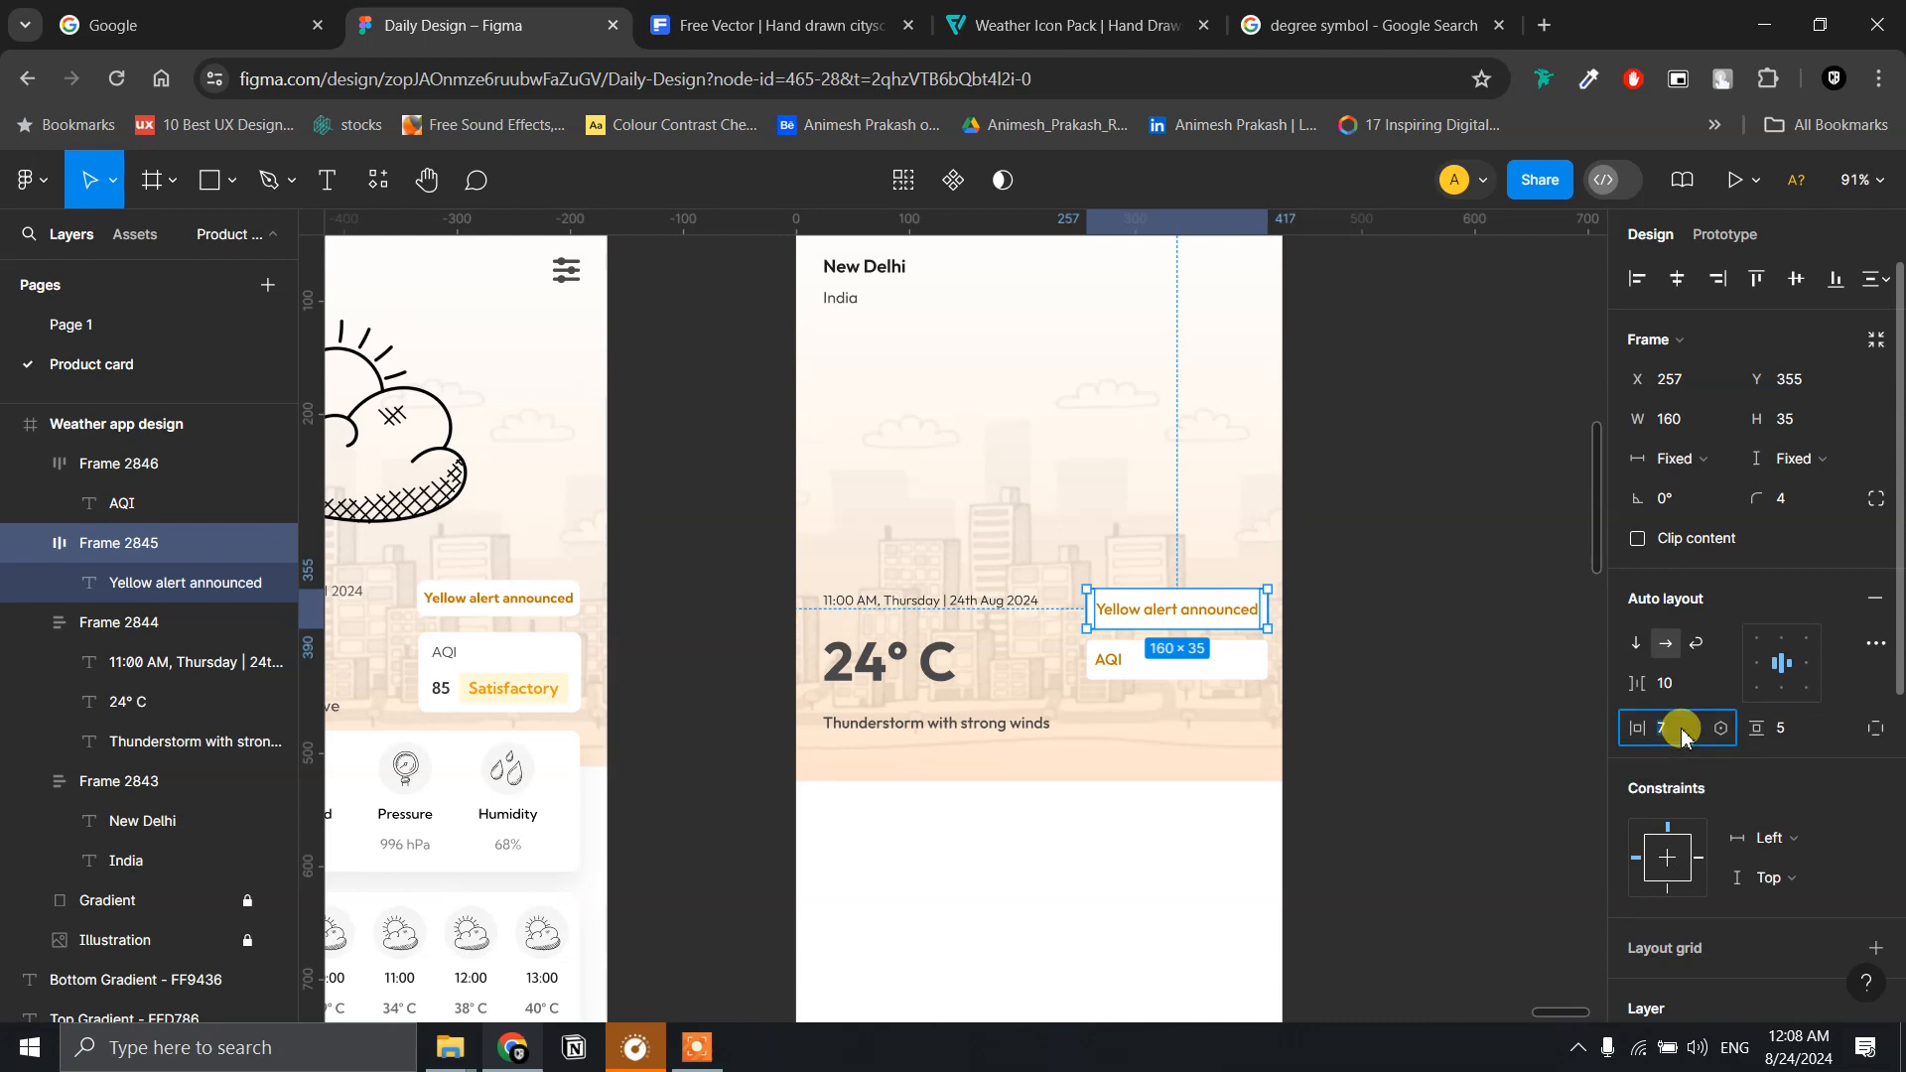
type("8")
key("Return")
left_click(1797, 732)
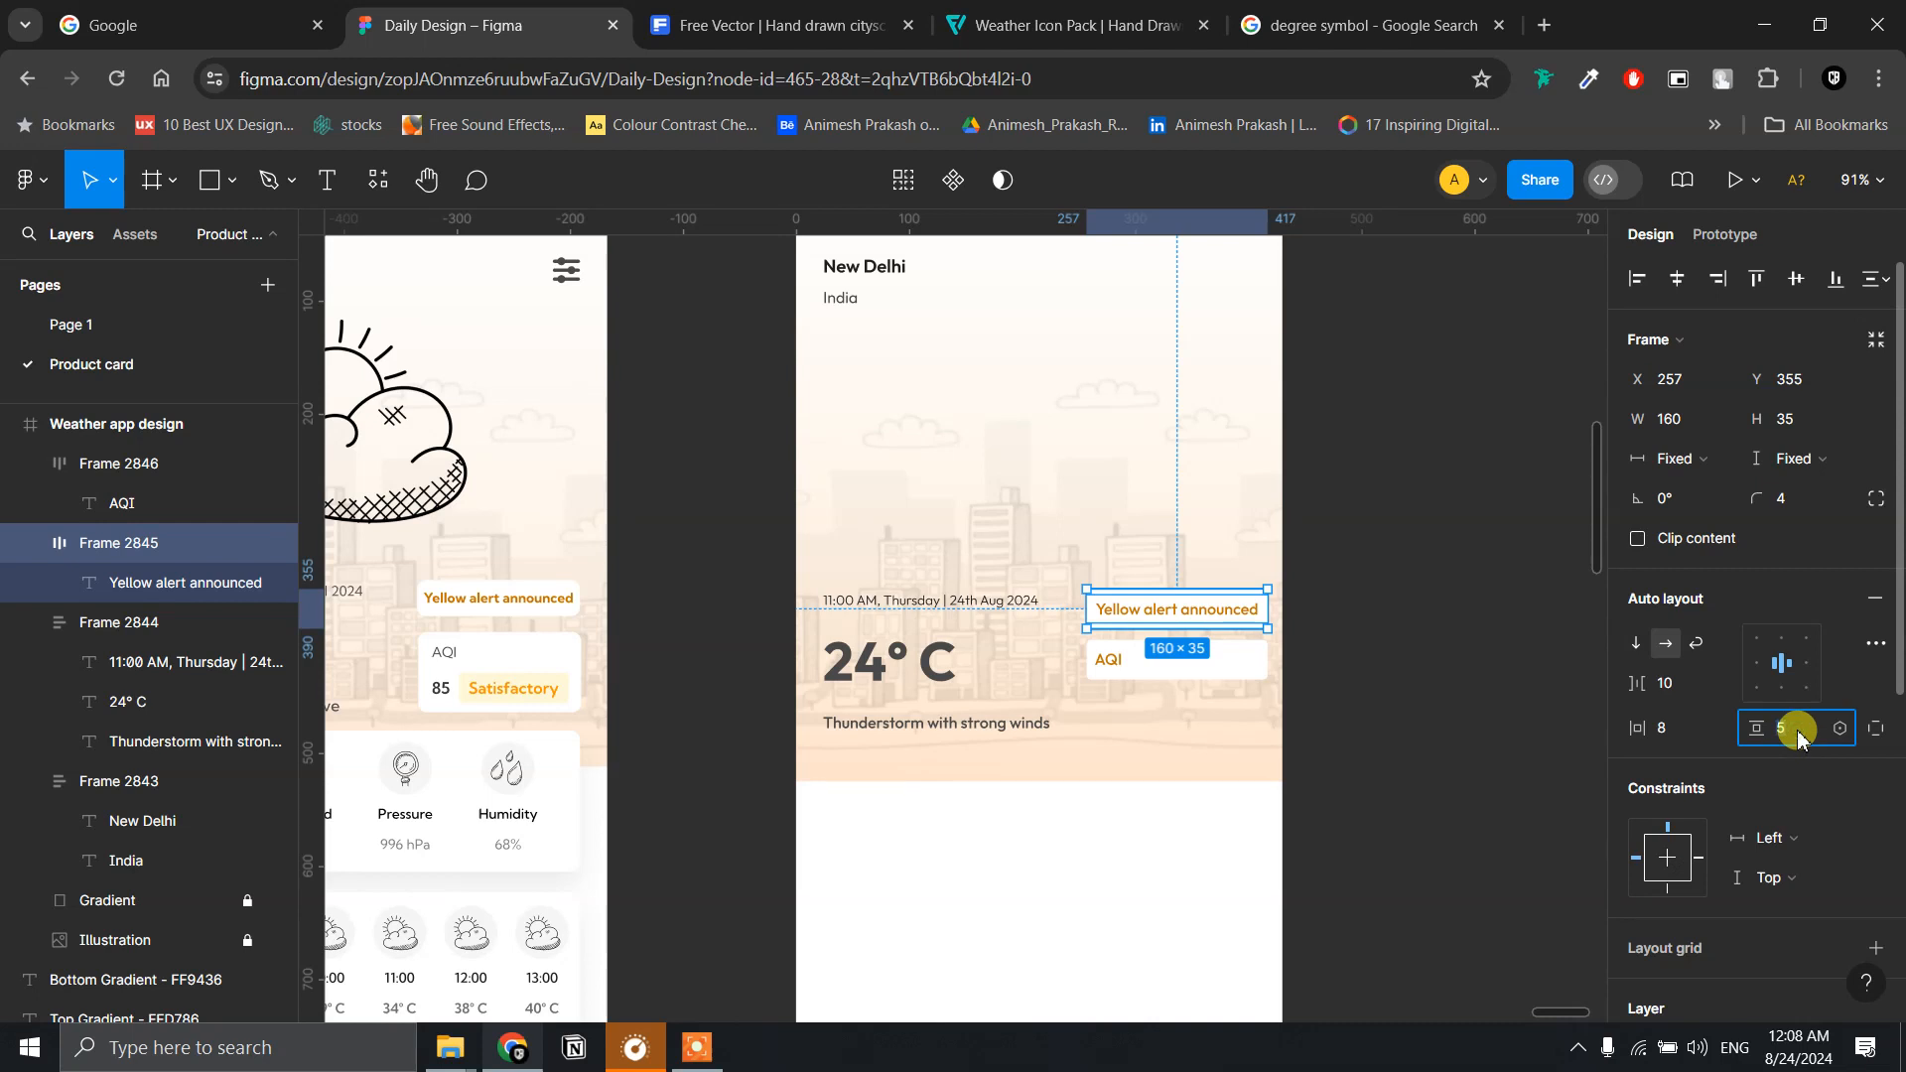
type("6")
key("Return")
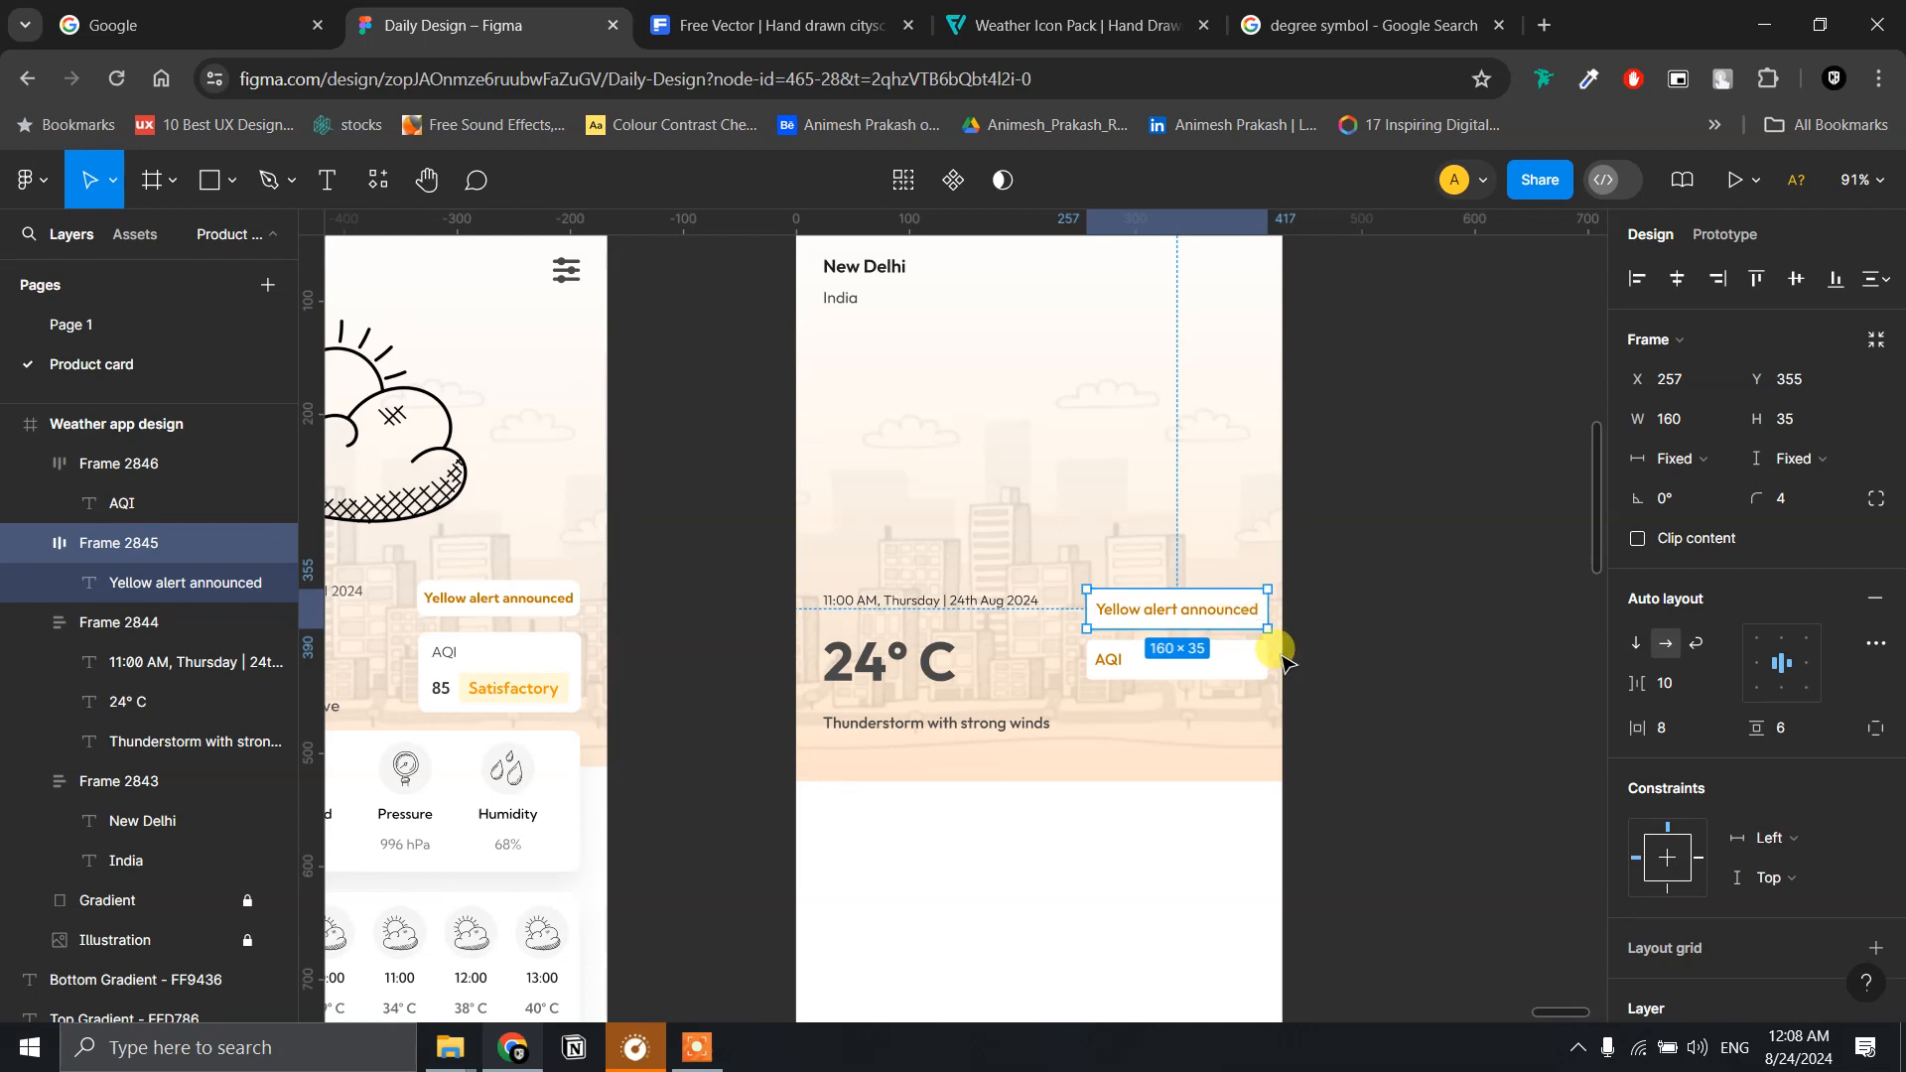
- Make the "Yellow alert announced" badge's width hug its contents
scroll(1236, 576, "up", 3)
left_click(1682, 458)
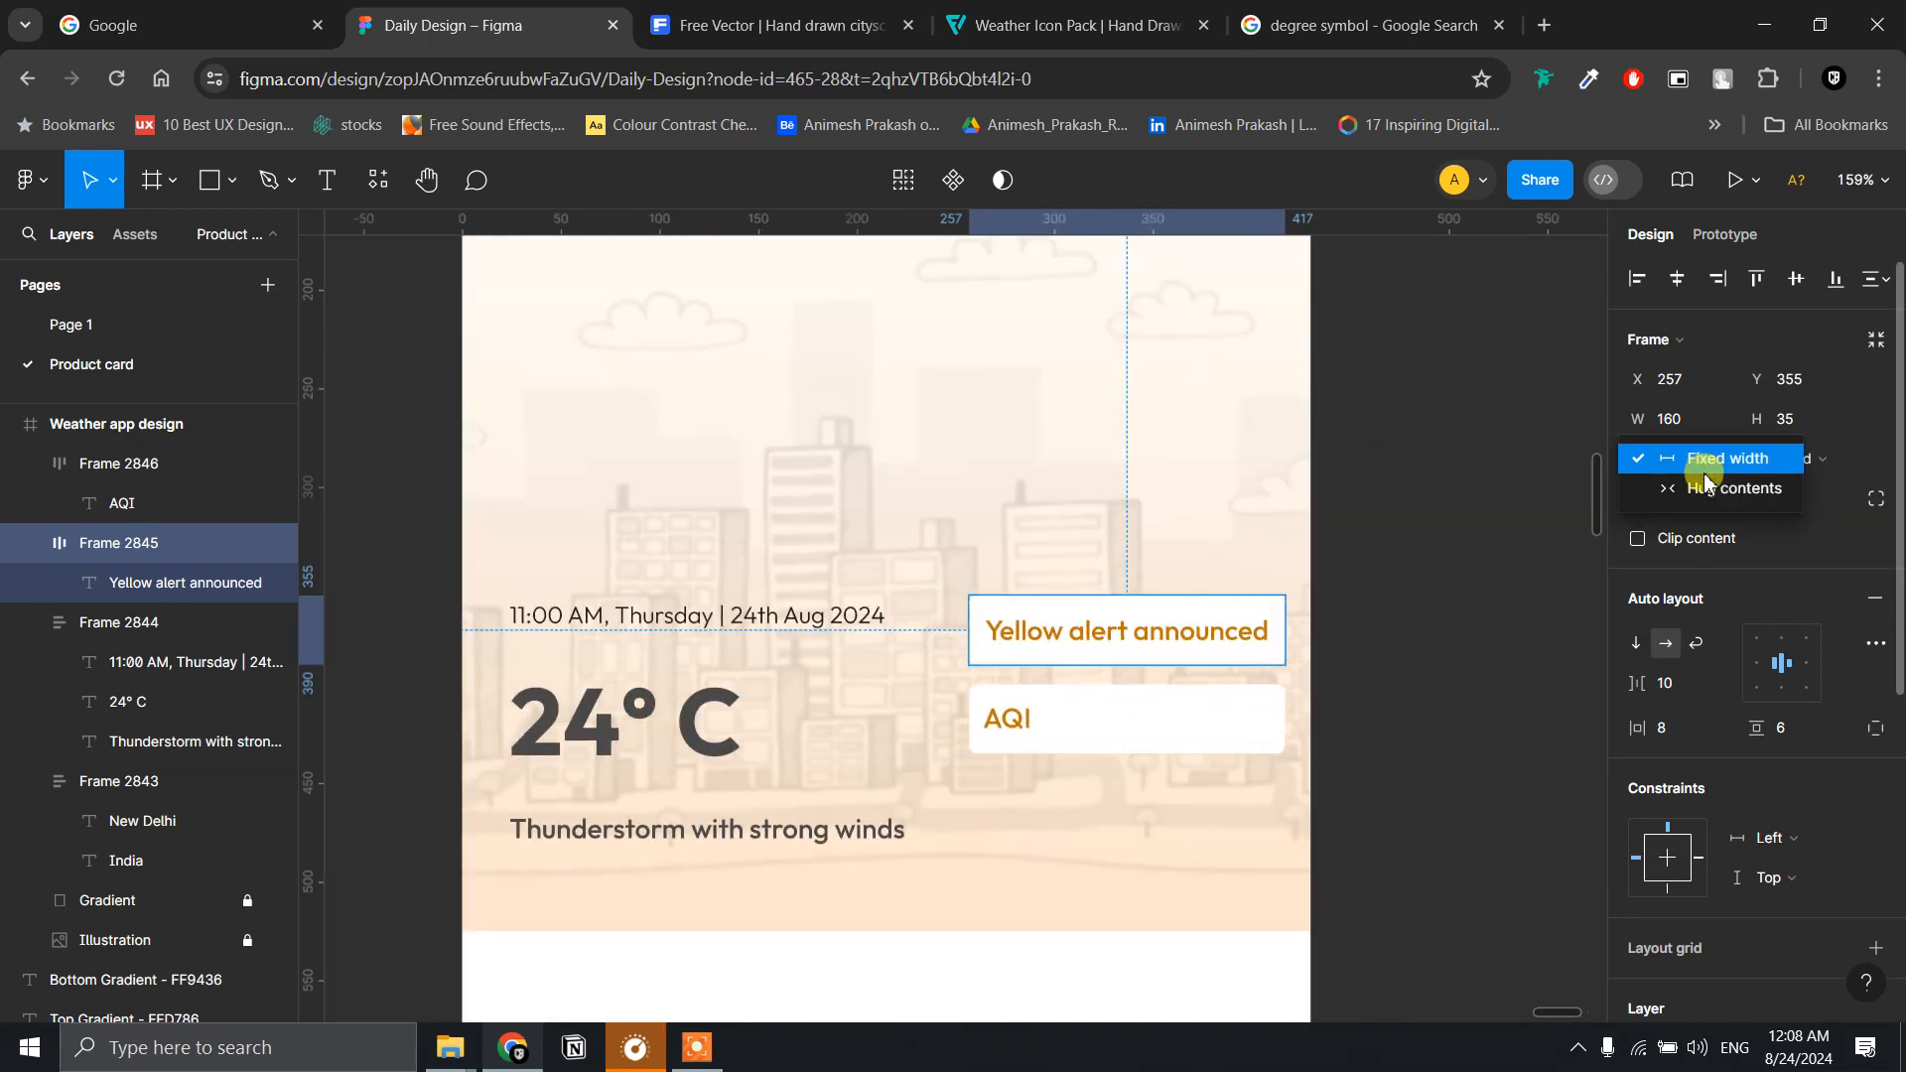
left_click(1701, 490)
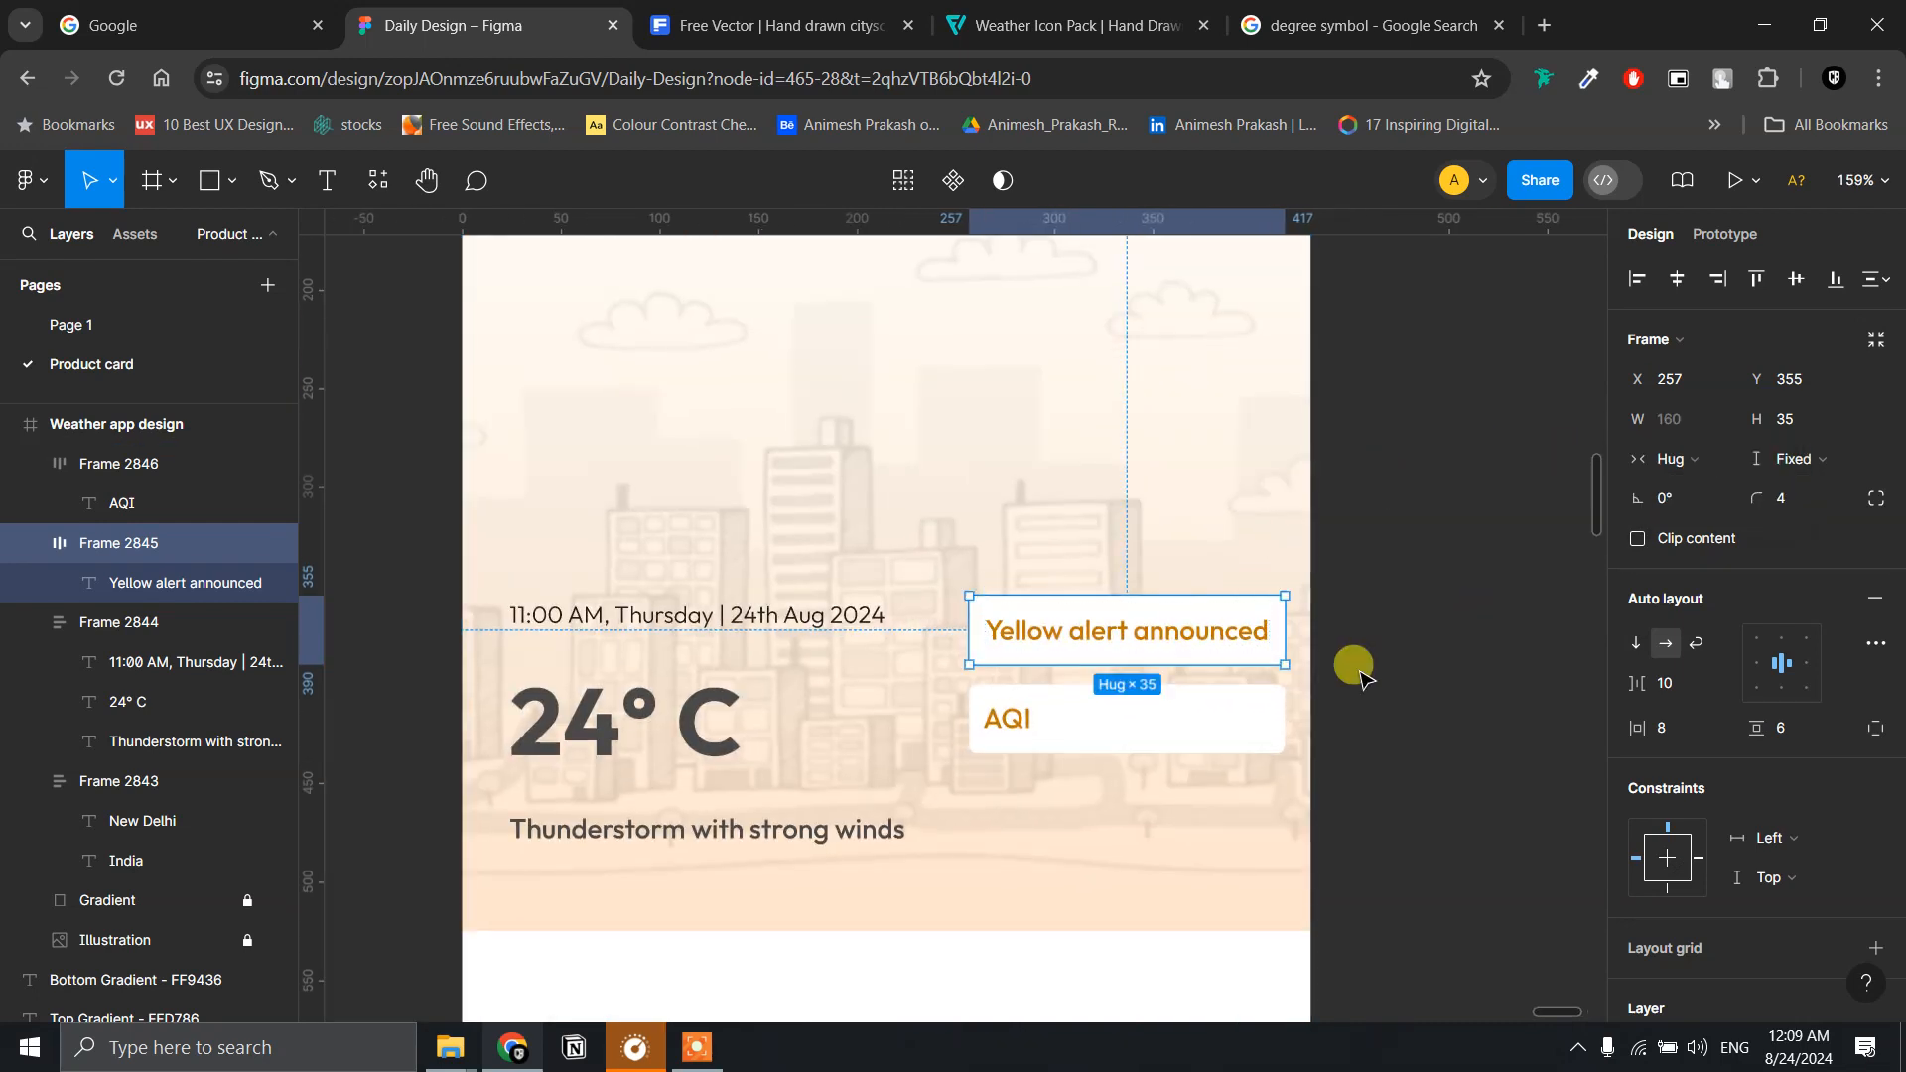
- Try to make the AQI card's width hug its contents, and undo it
left_click(1098, 714)
left_click(1701, 459)
left_click(1728, 492)
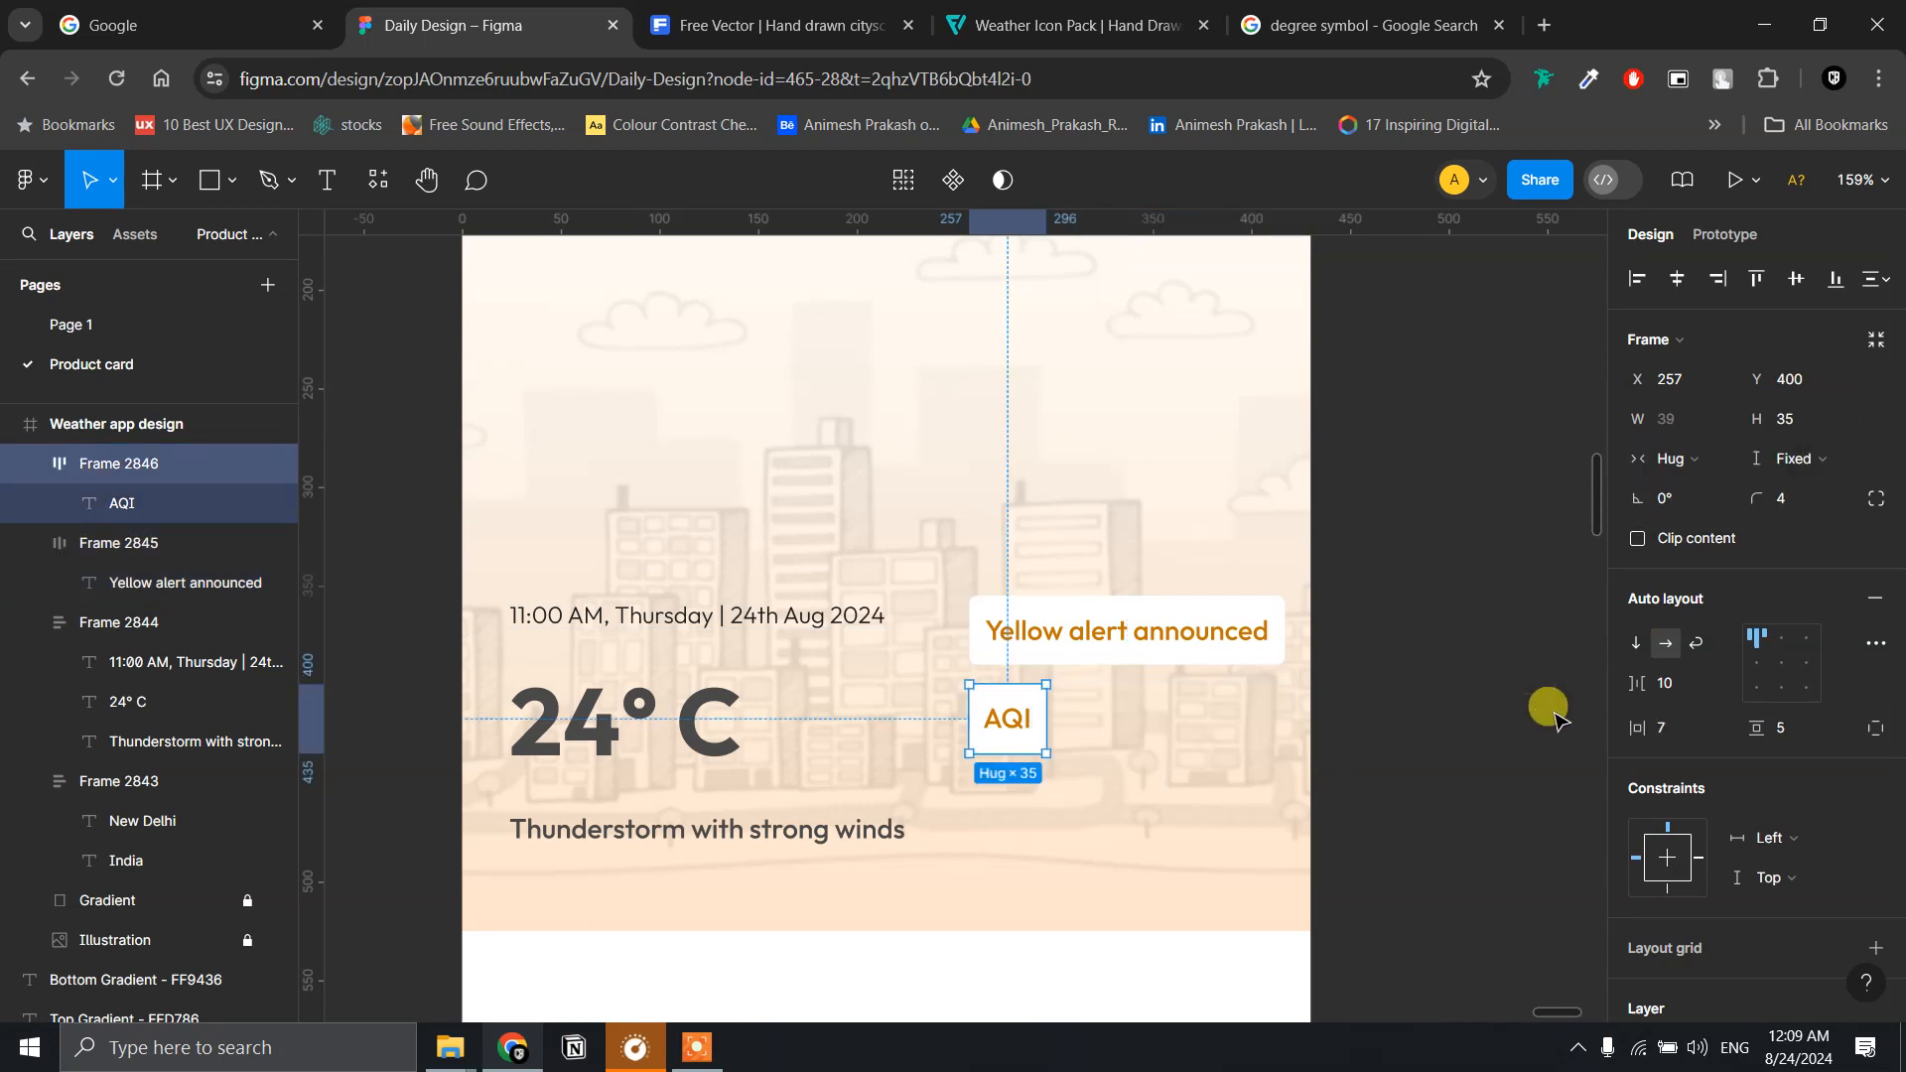
key("ctrl+z")
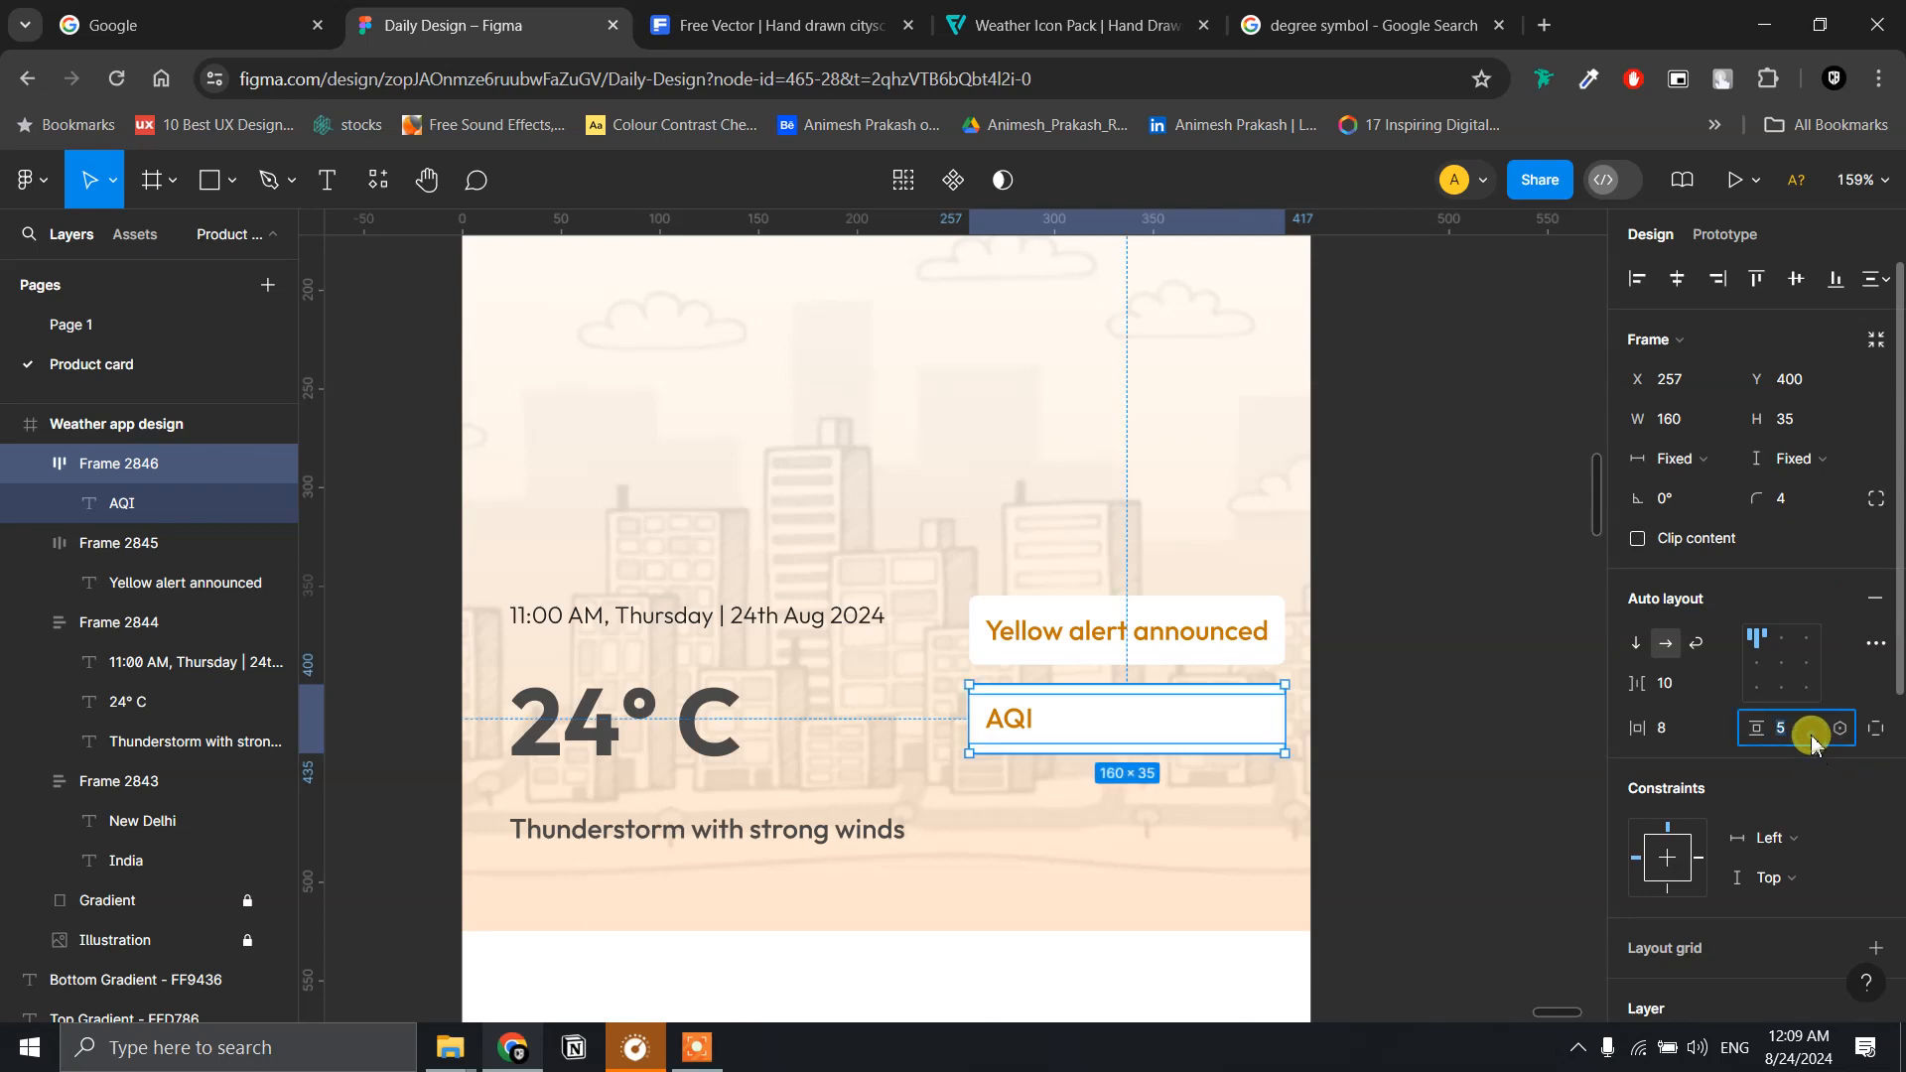
- Set the AQI card's auto layout padding to 8 horizontally and 6 vertically
left_click(1634, 731)
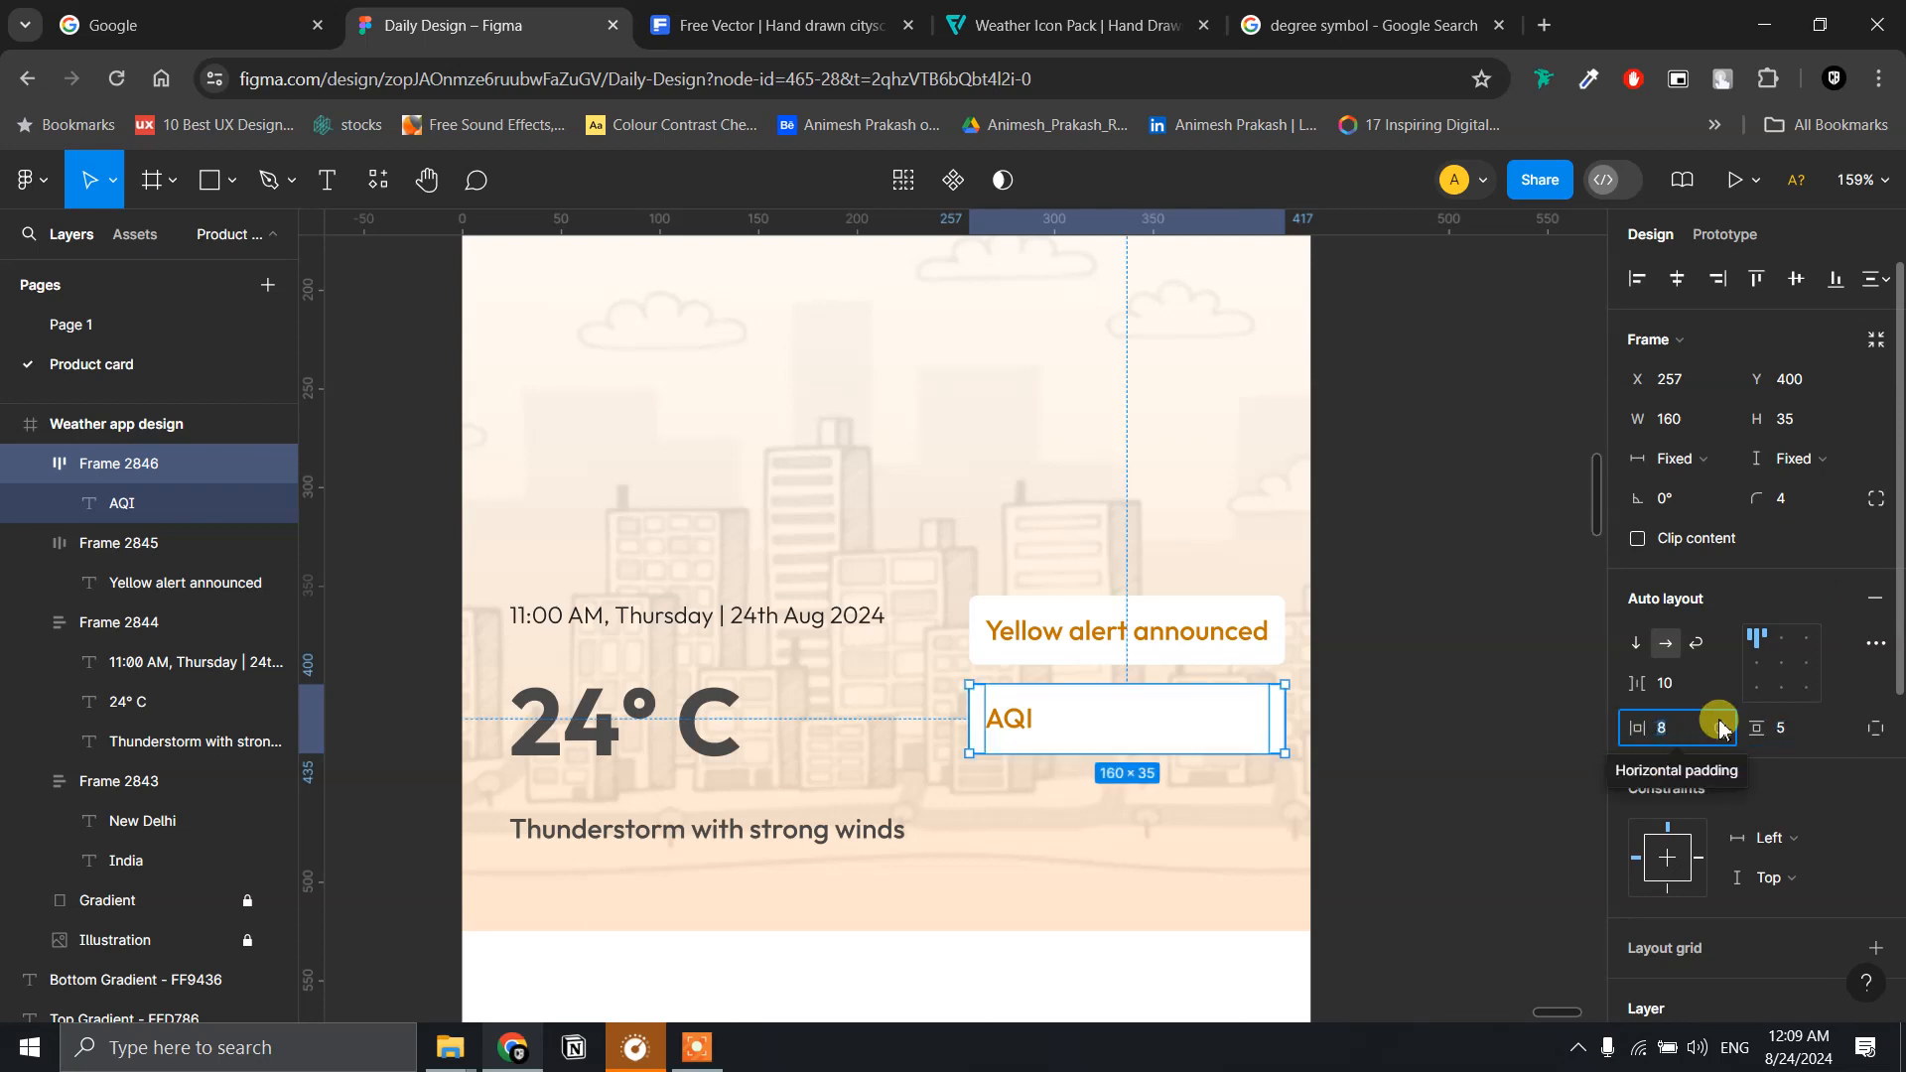
left_click(1789, 729)
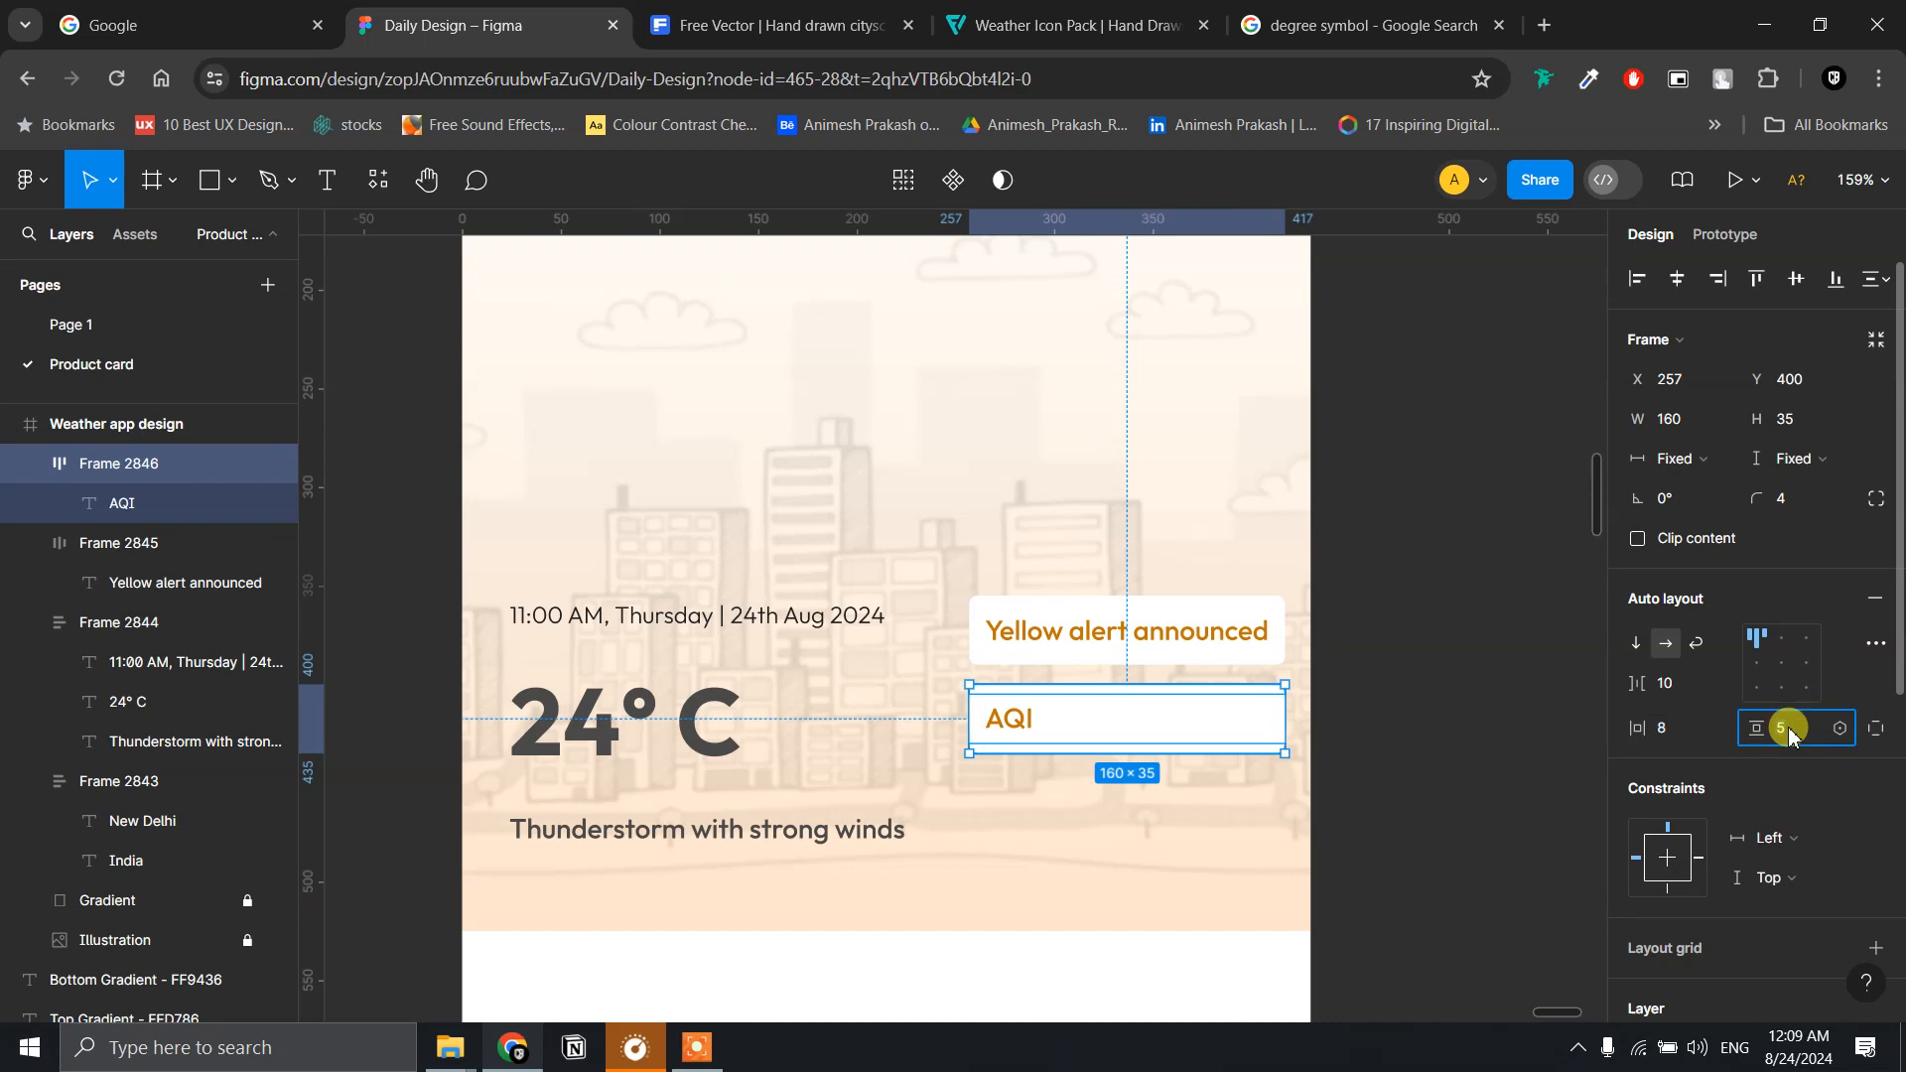
left_click(1422, 718)
left_click(1186, 712)
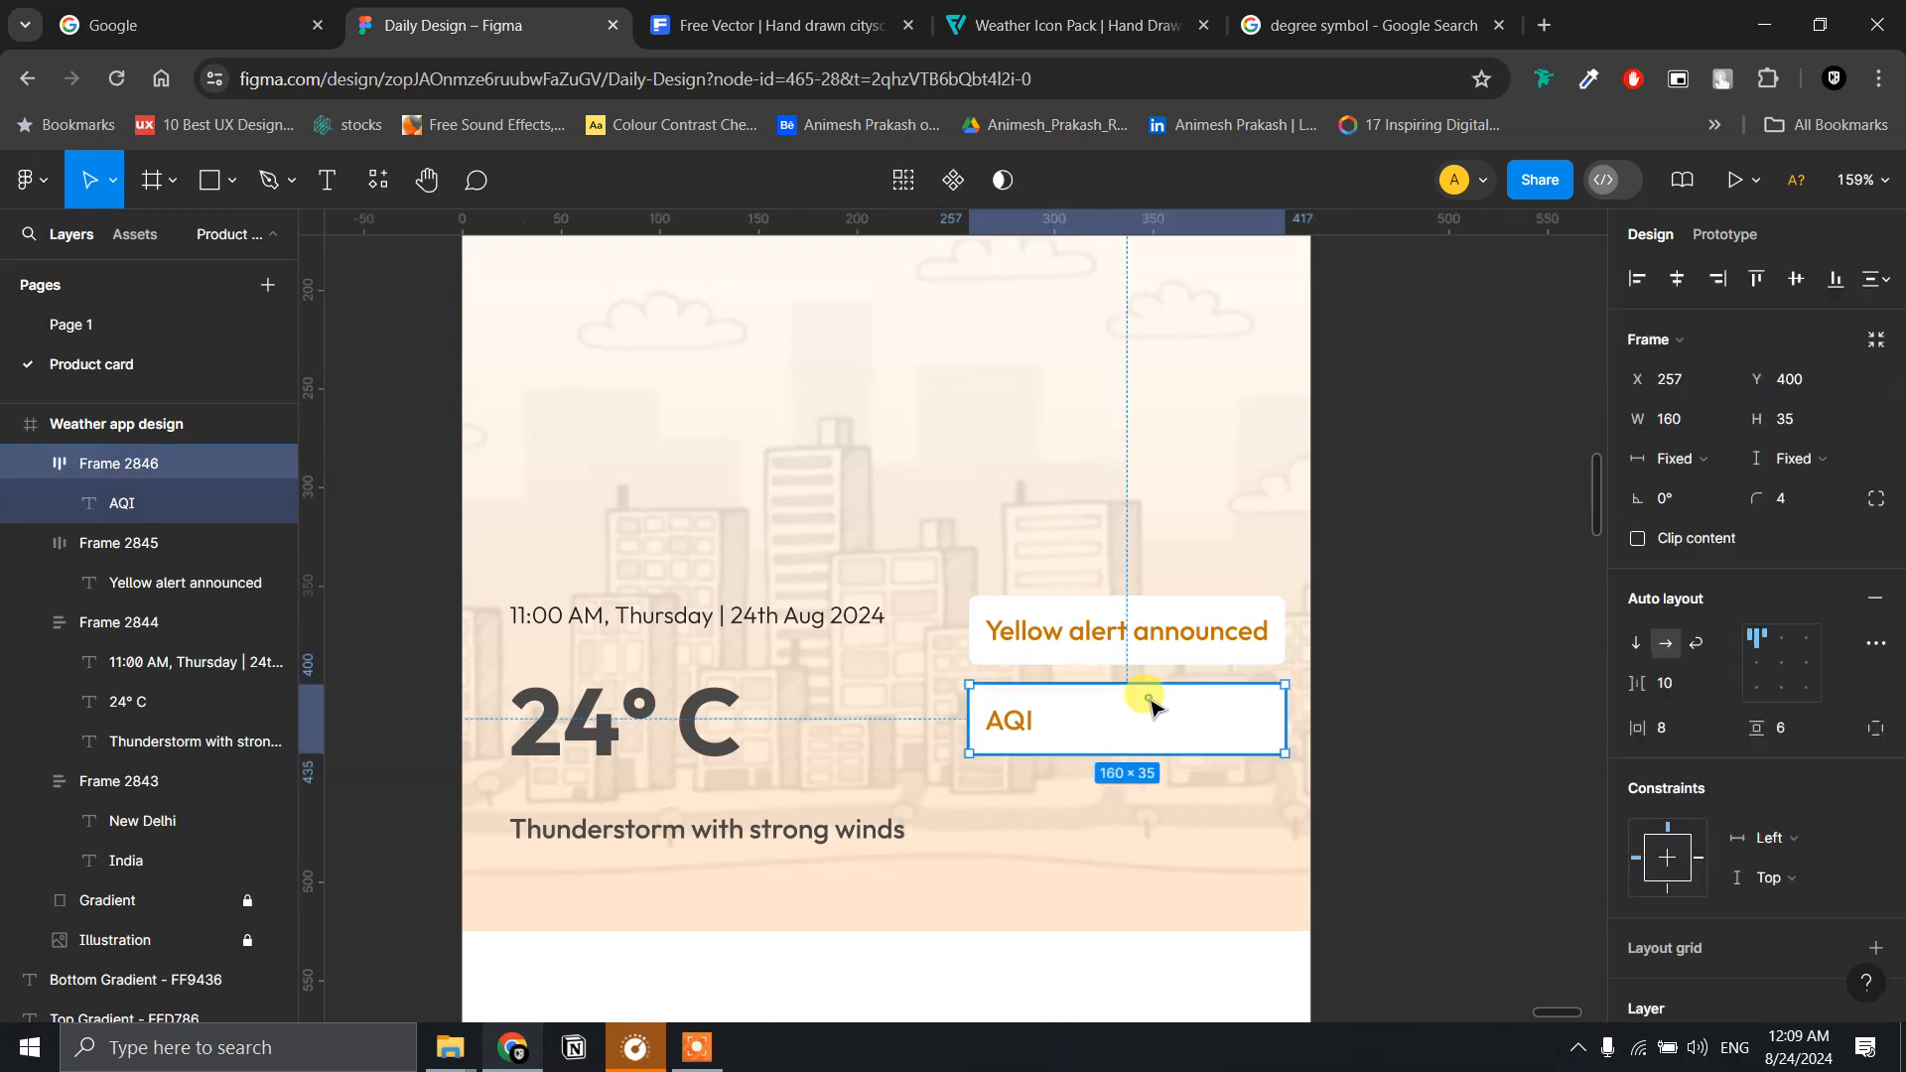
- Duplicate the "AQI" text inside its card
left_click(1003, 731)
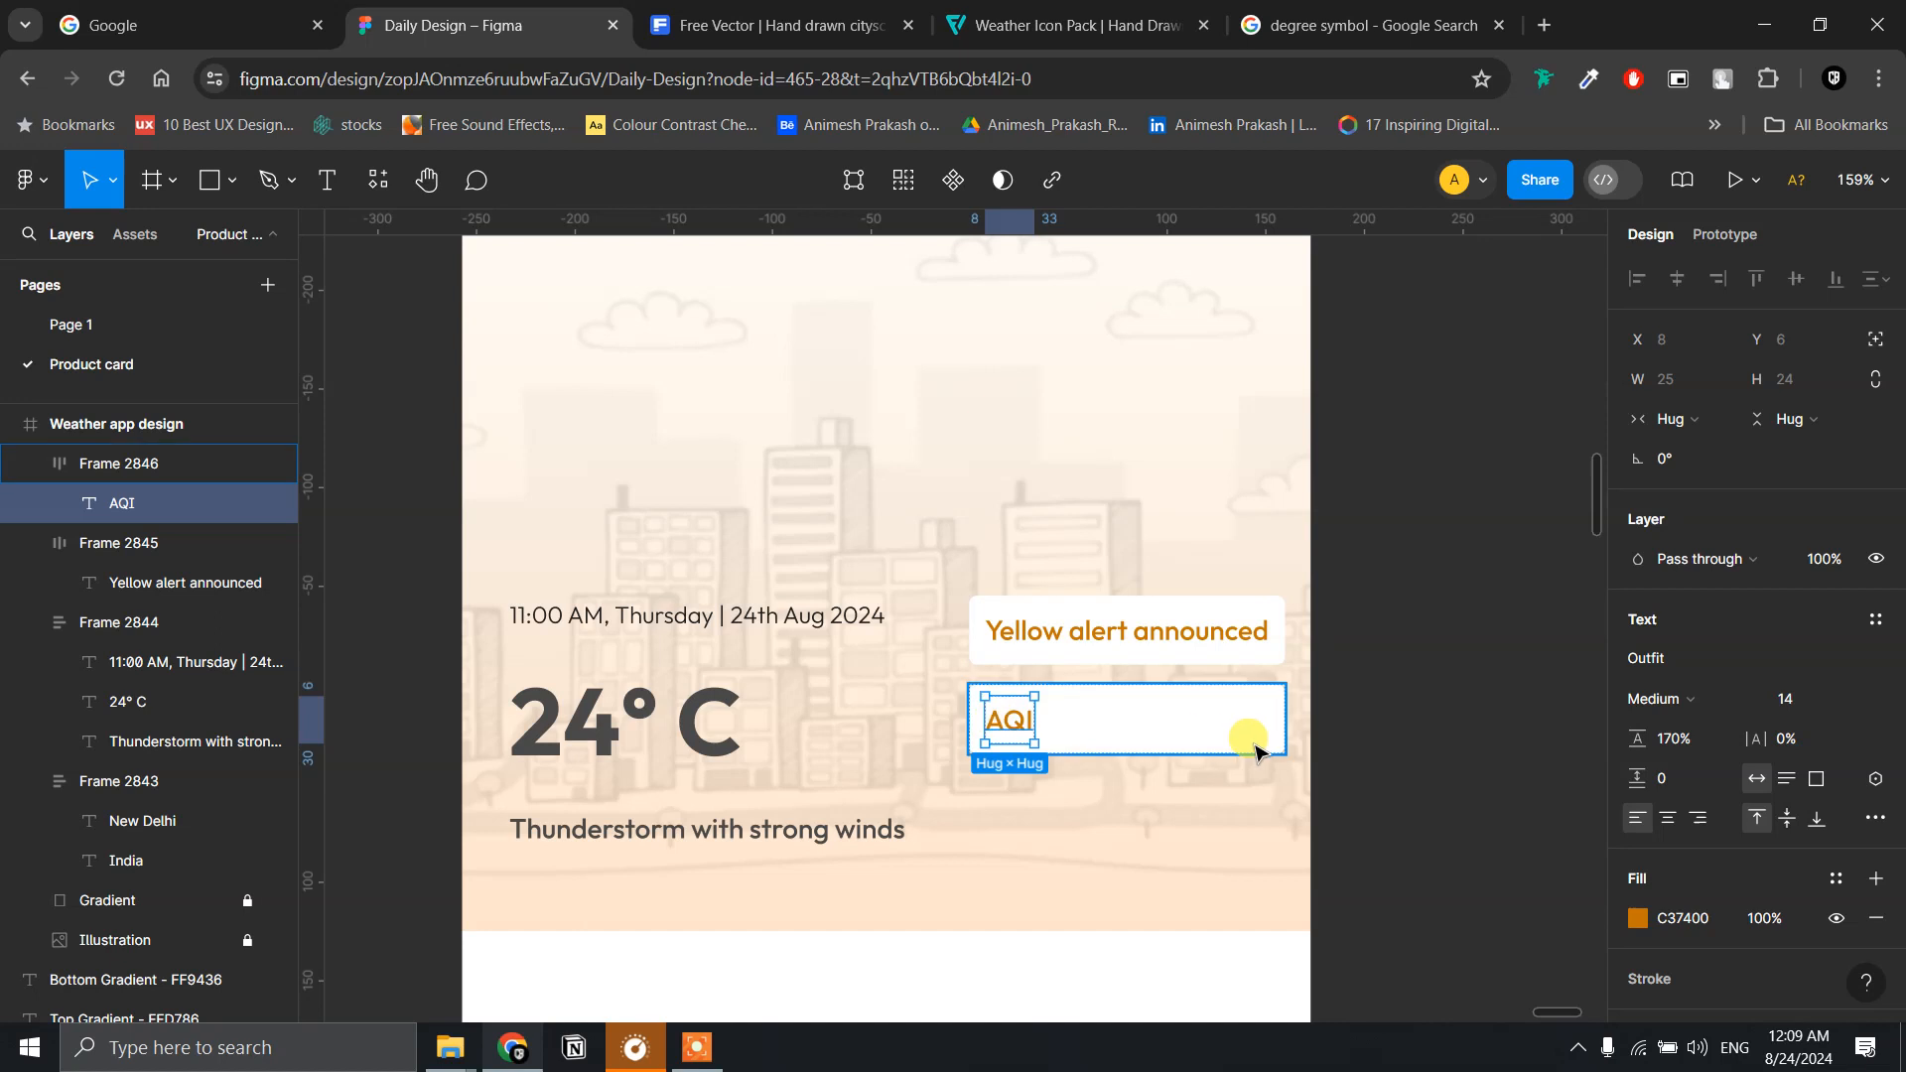
key("ctrl+d")
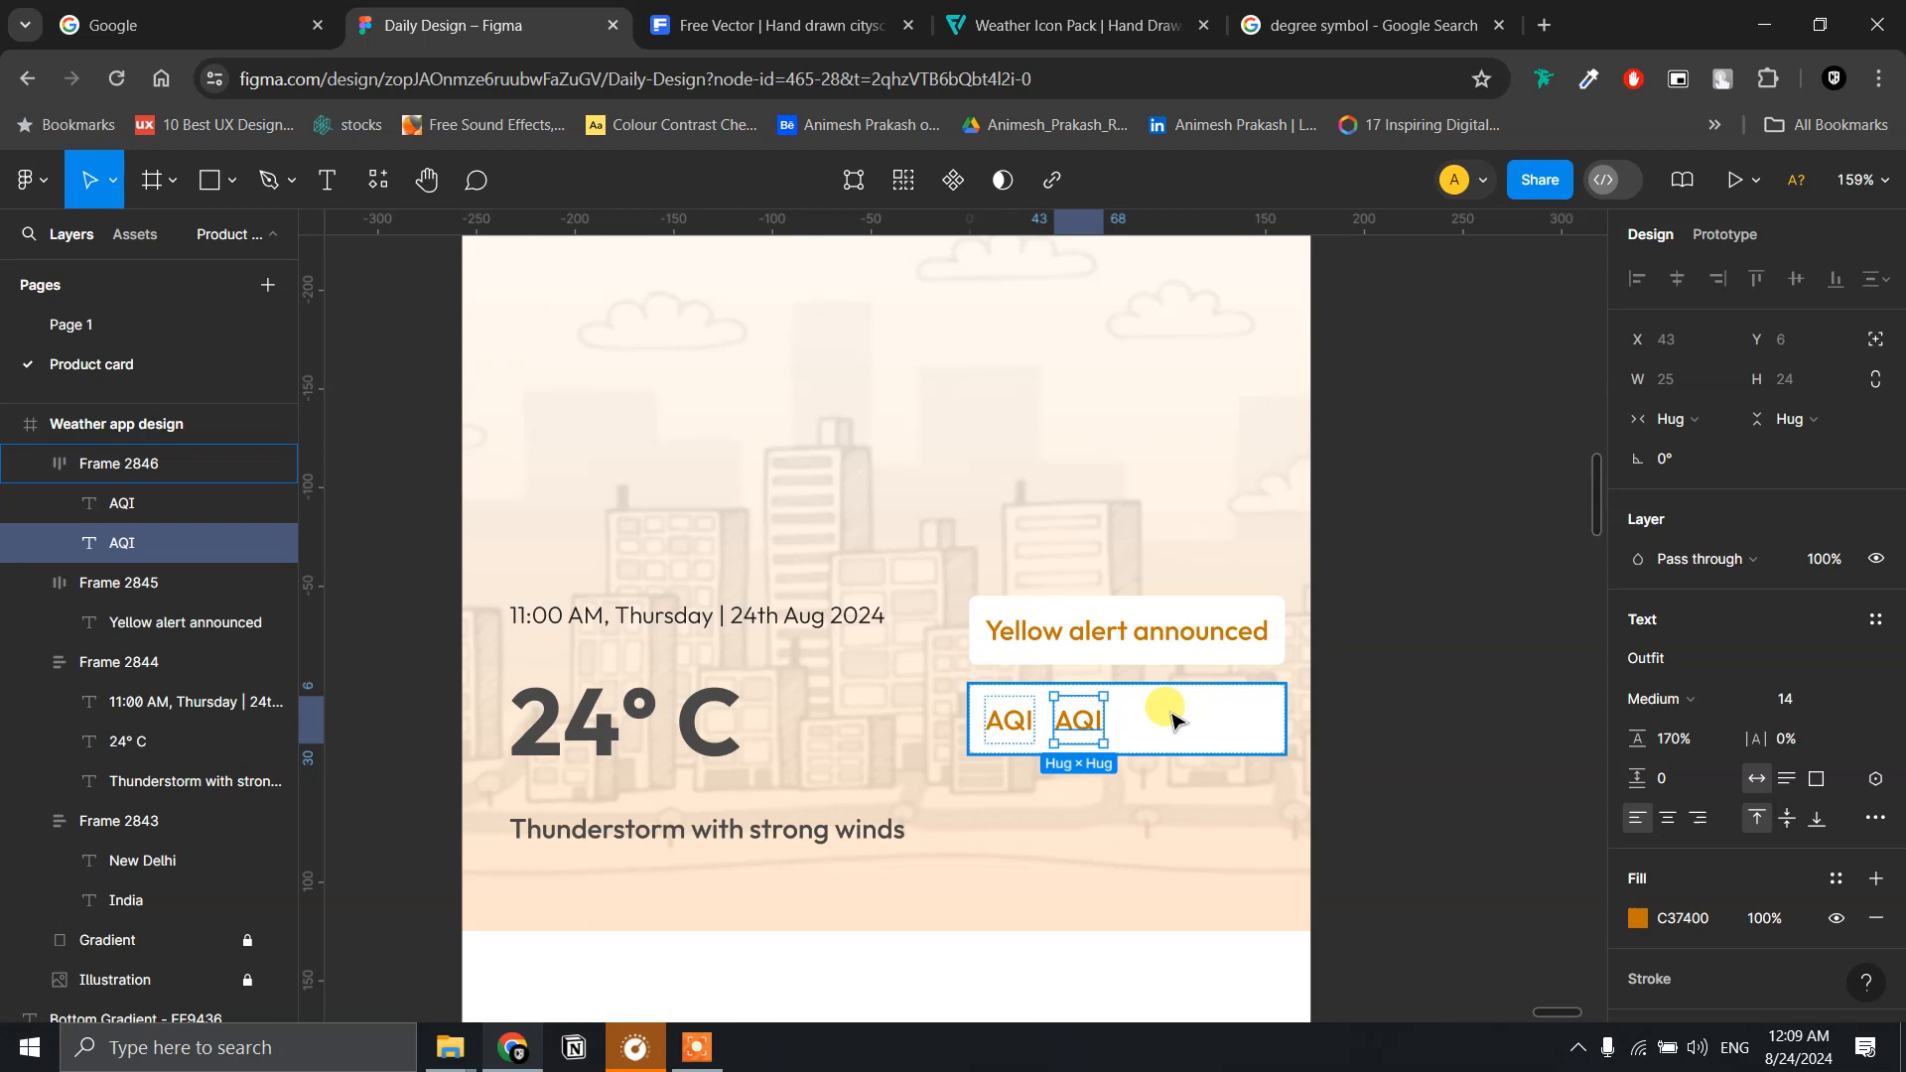
- Stack the AQI card's two texts vertically and make the card's height hug its contents
left_click(1243, 725)
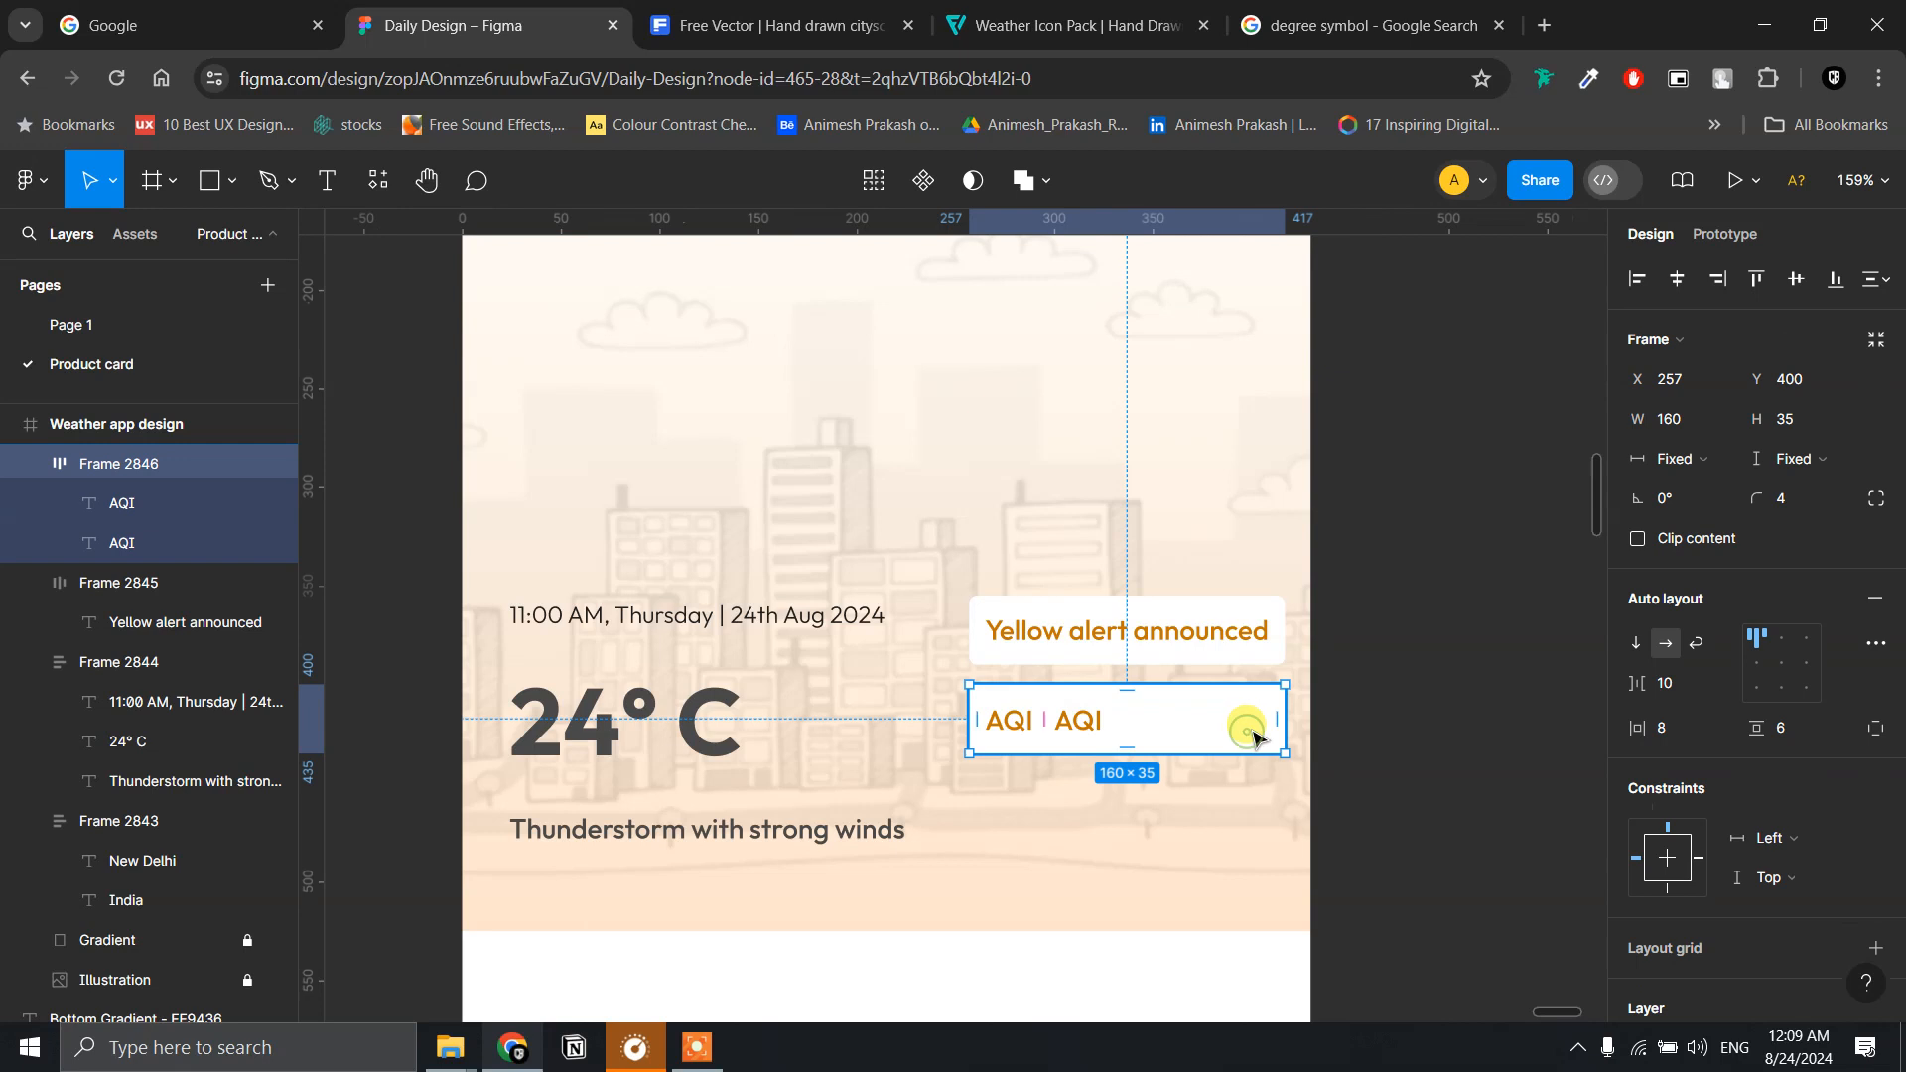
left_click(1635, 645)
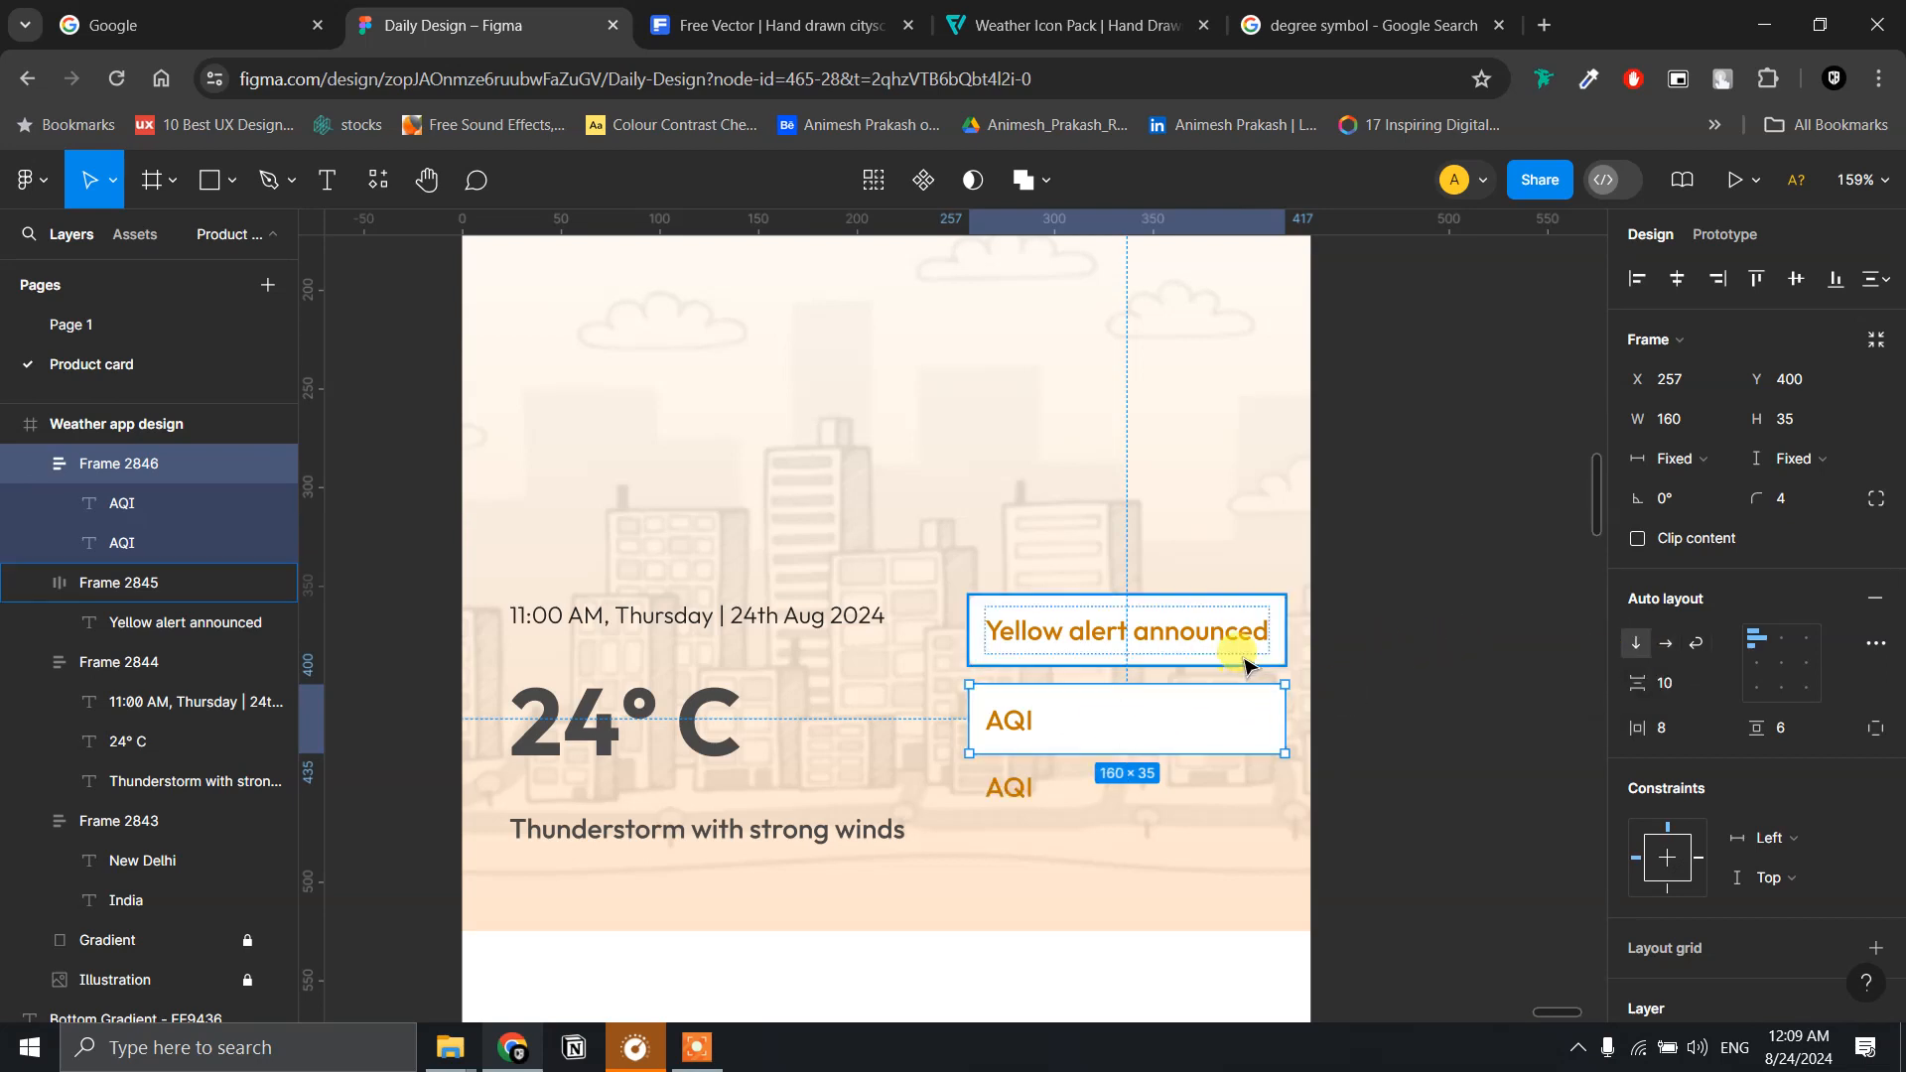
left_click(1841, 459)
left_click(1772, 494)
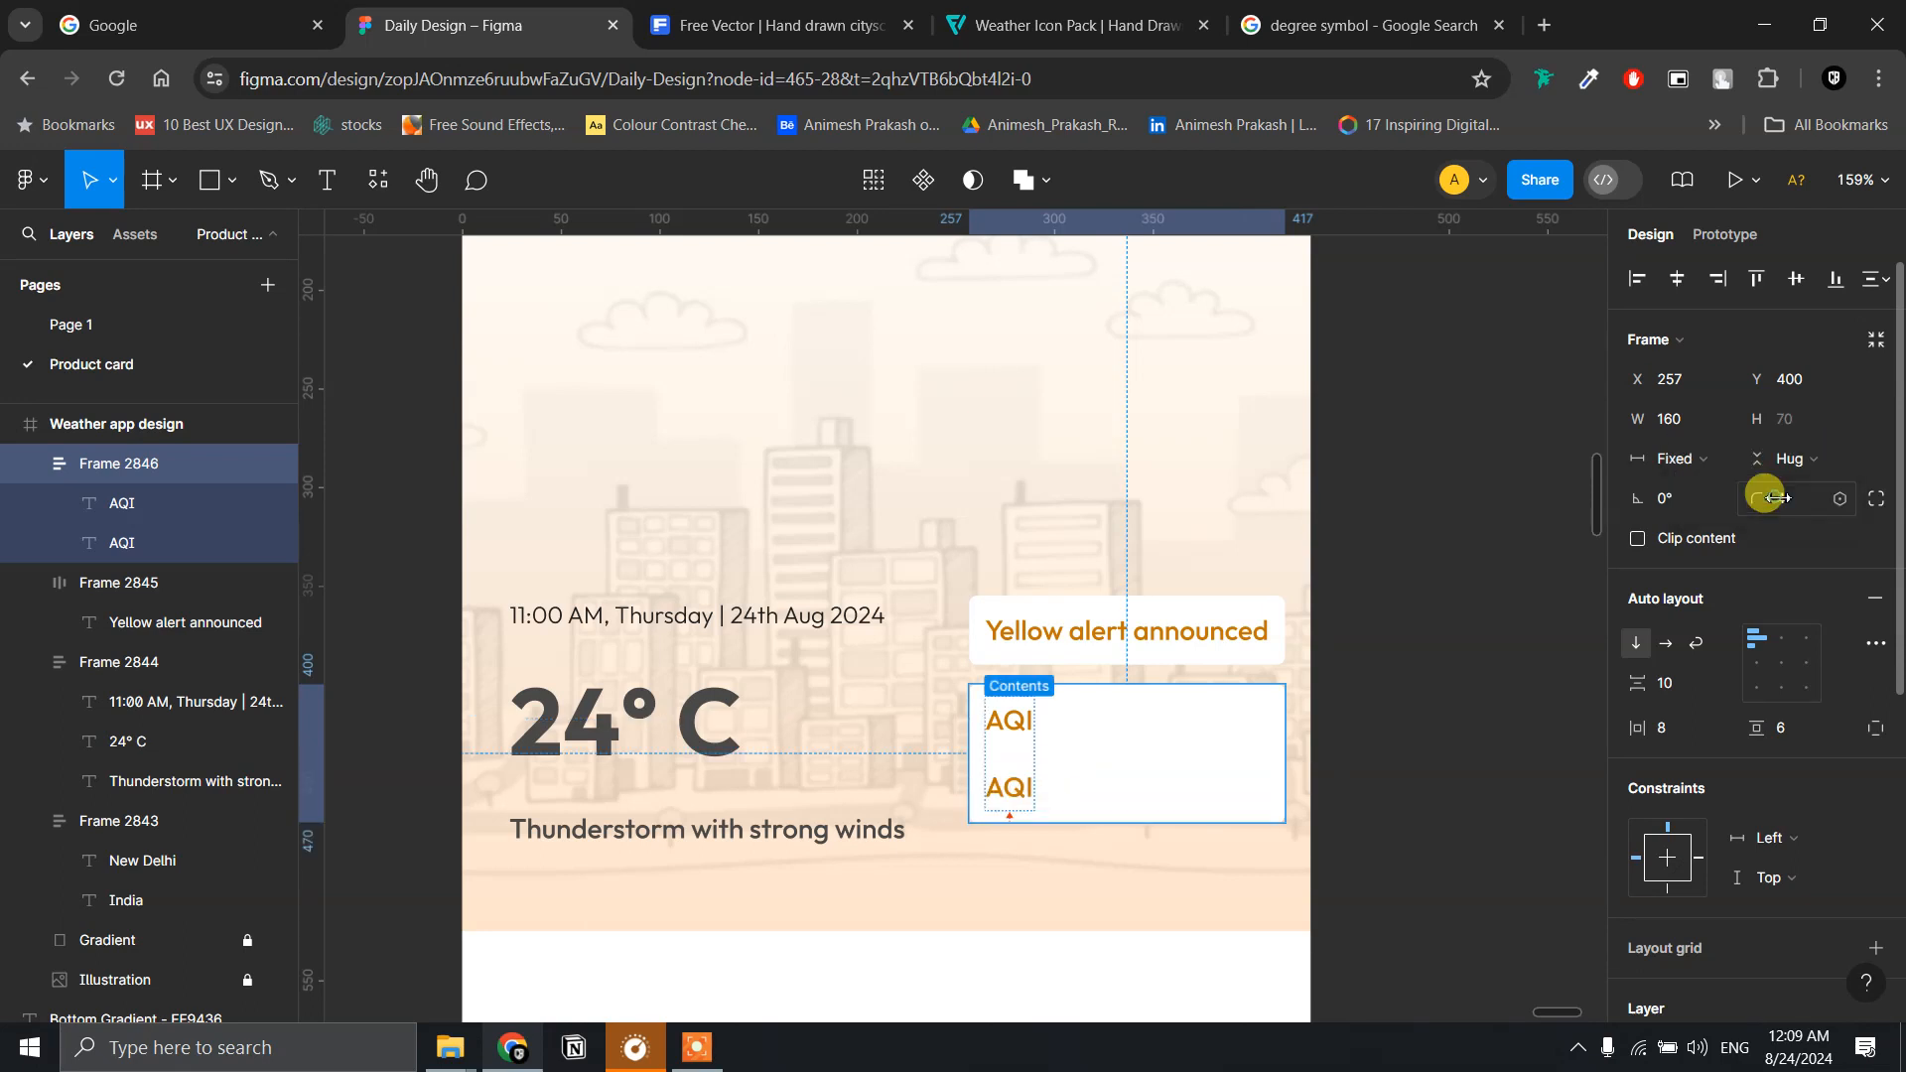
- Place a copy of the yellow alert badge on the empty canvas beside the new frame and change its text to "Satisfactory"
left_click(1025, 792)
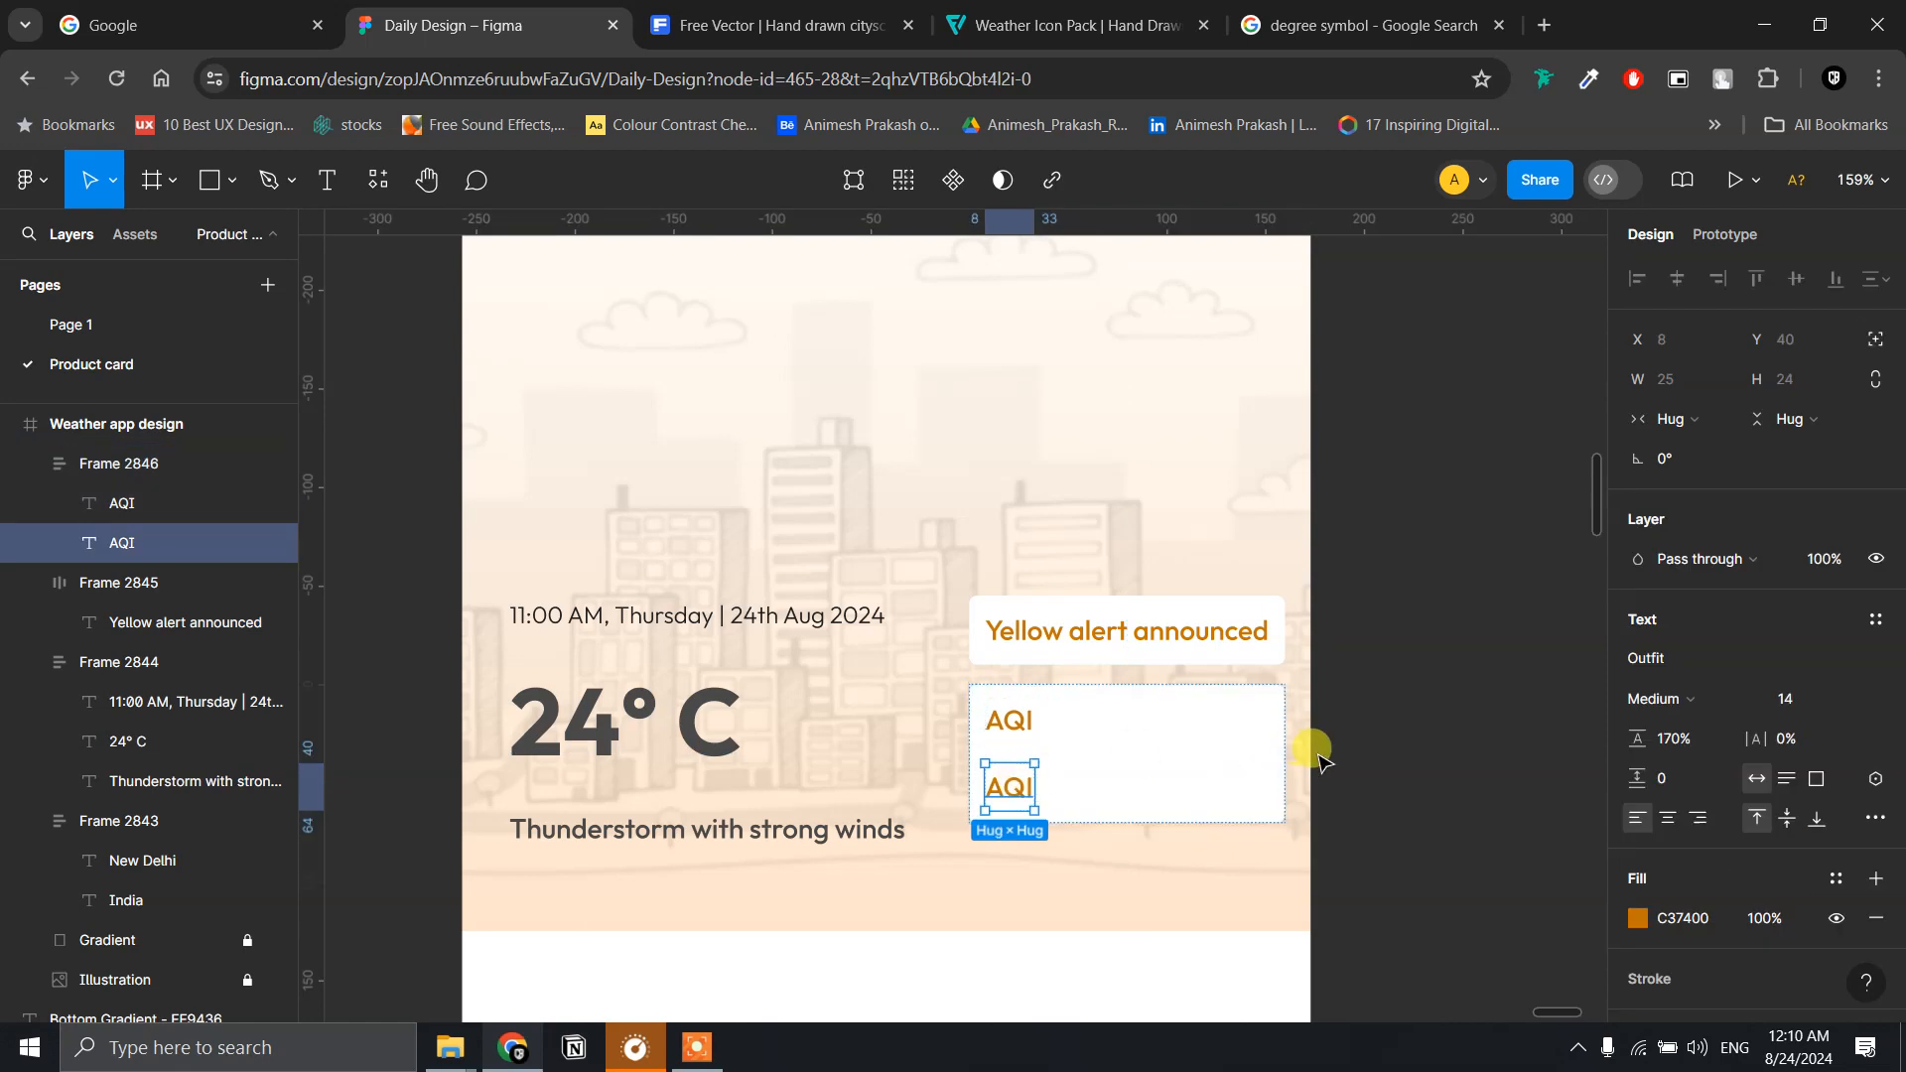
scroll(1489, 720, "down", 3)
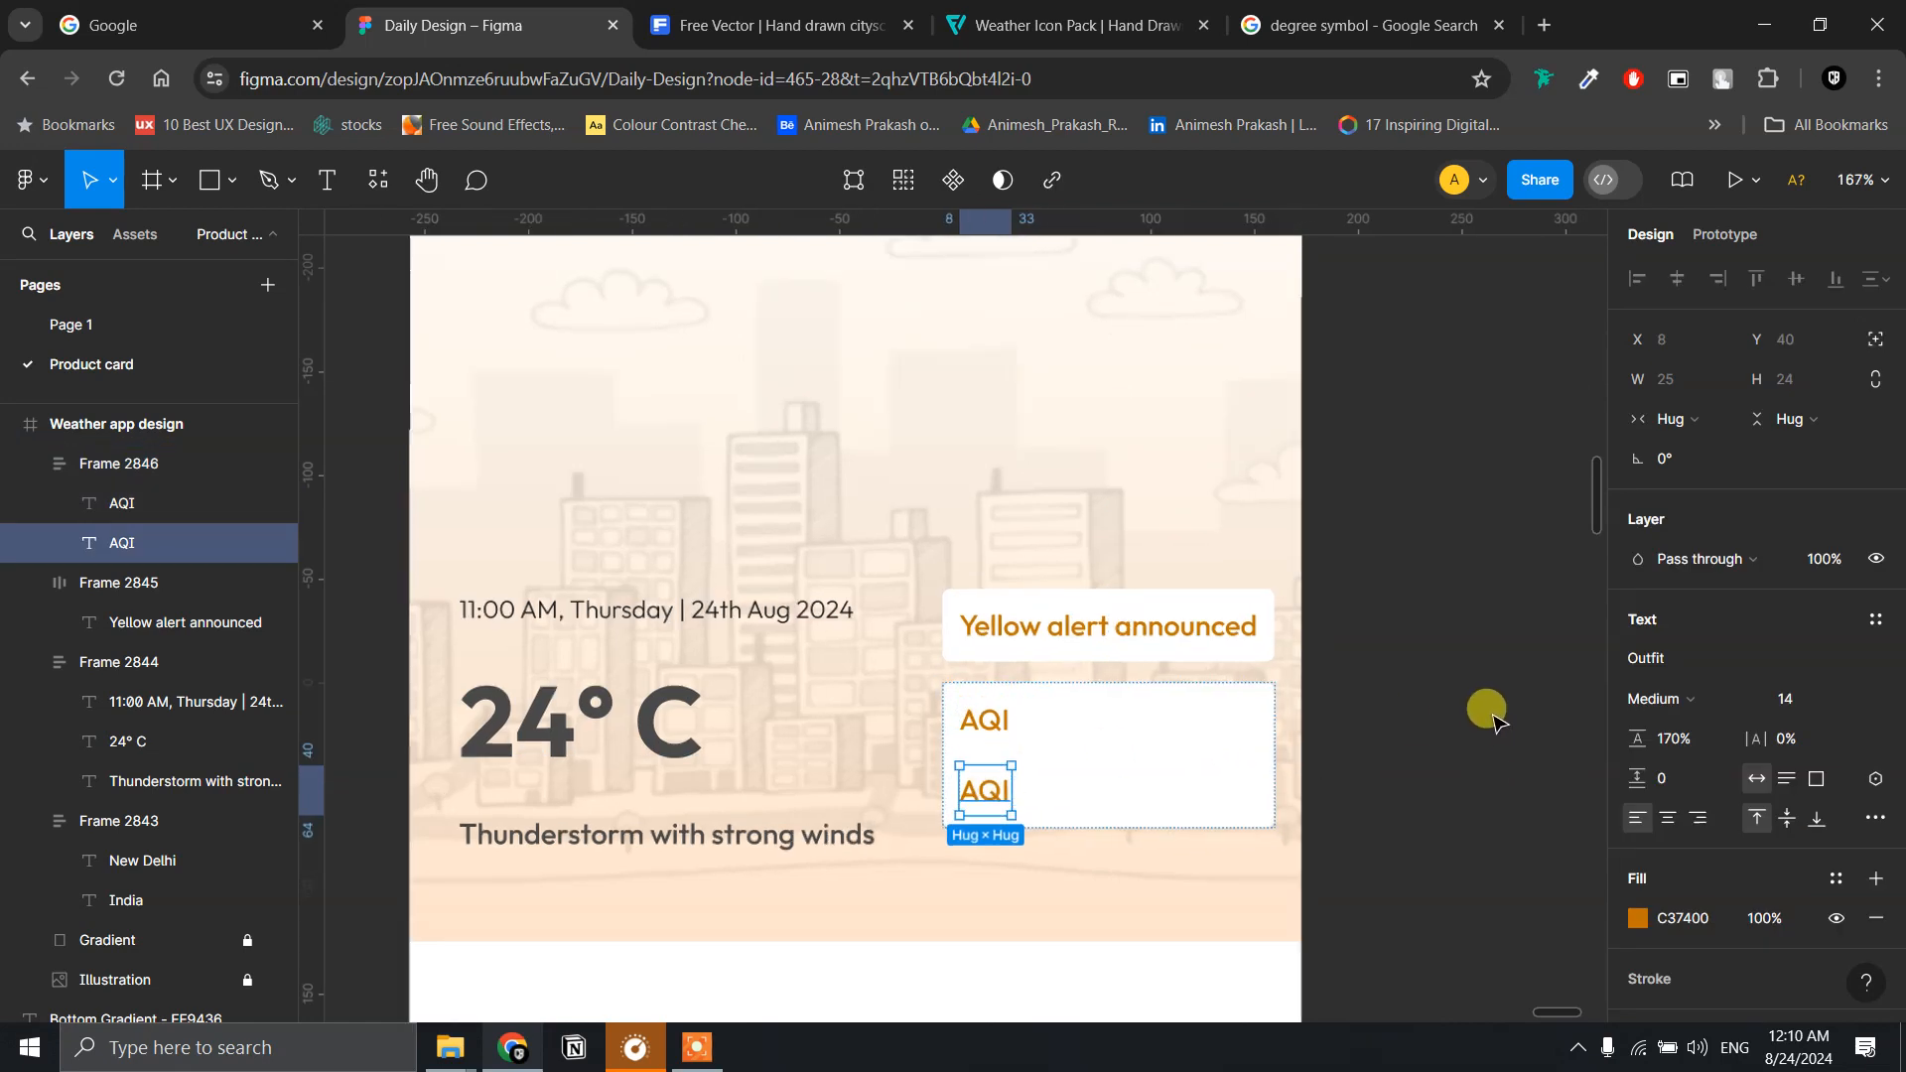
scroll(1491, 715, "down", 5)
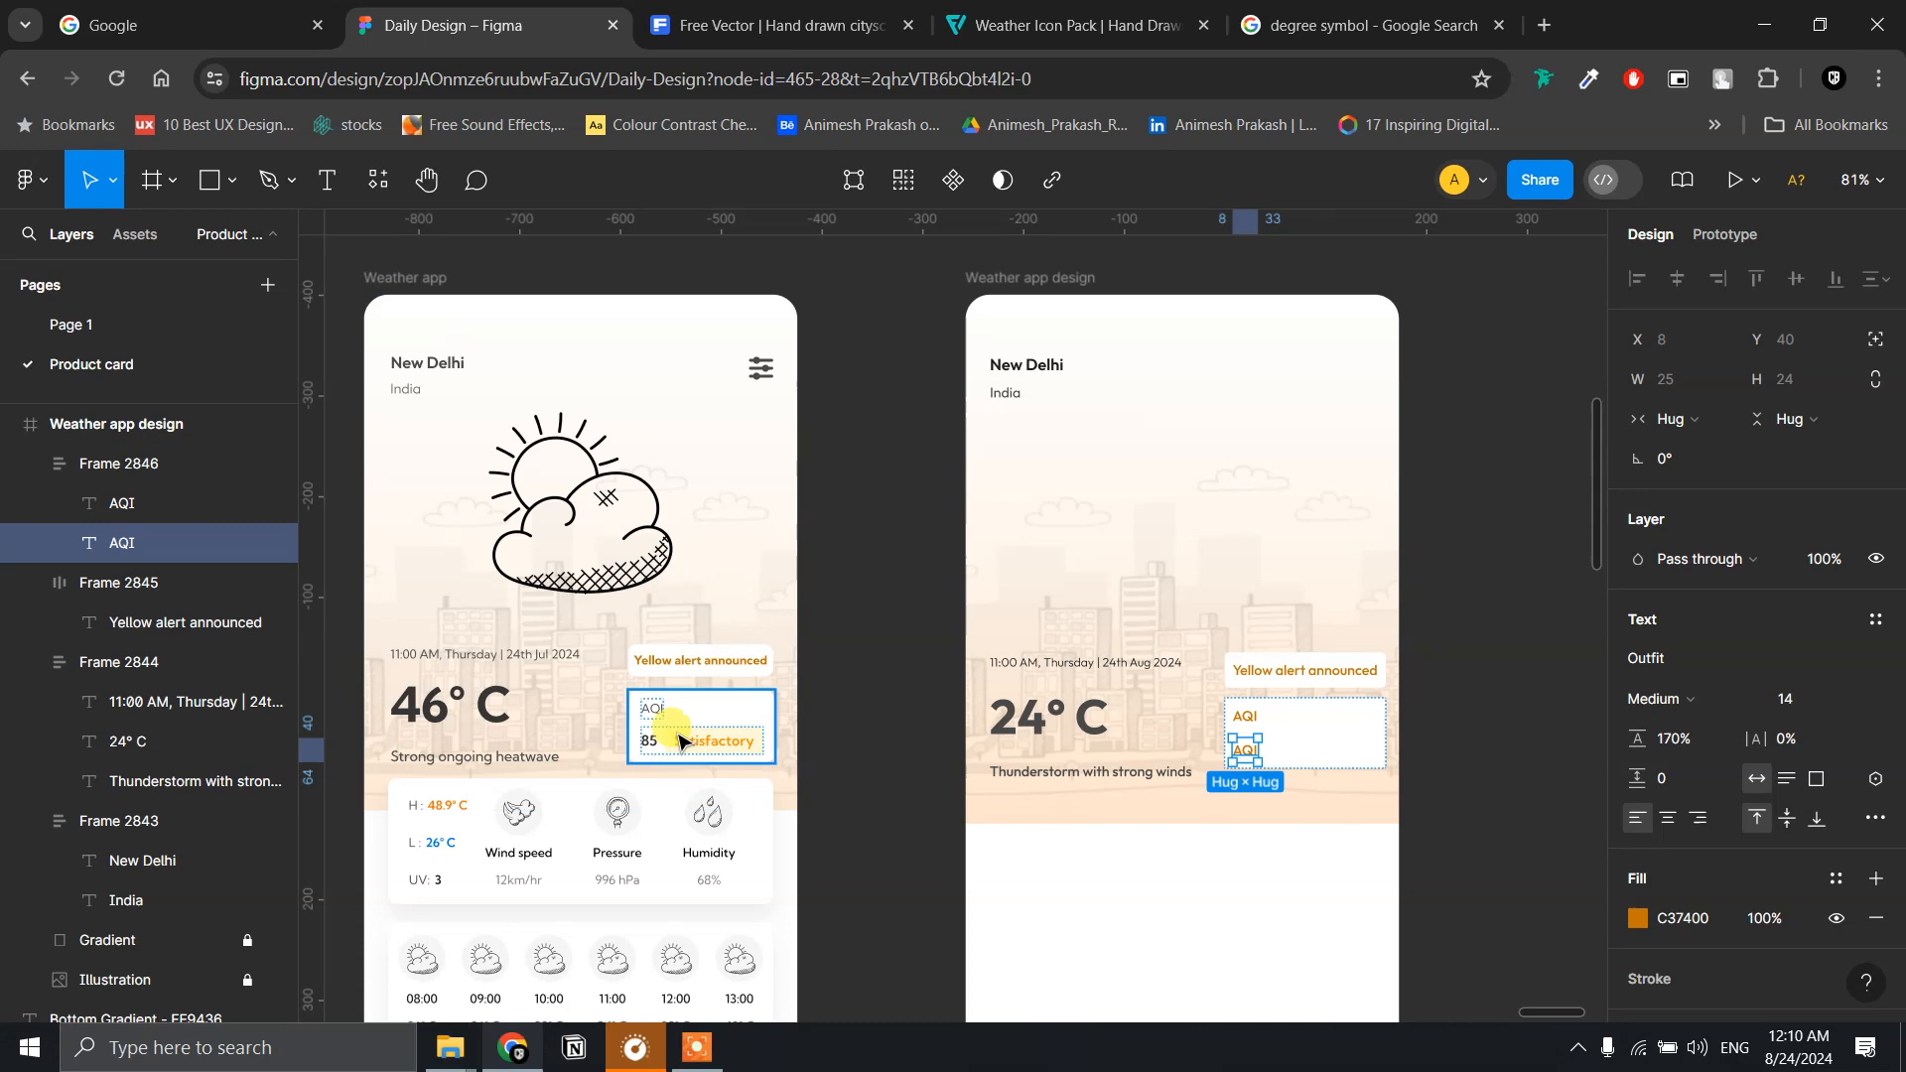
scroll(1545, 685, "up", 5)
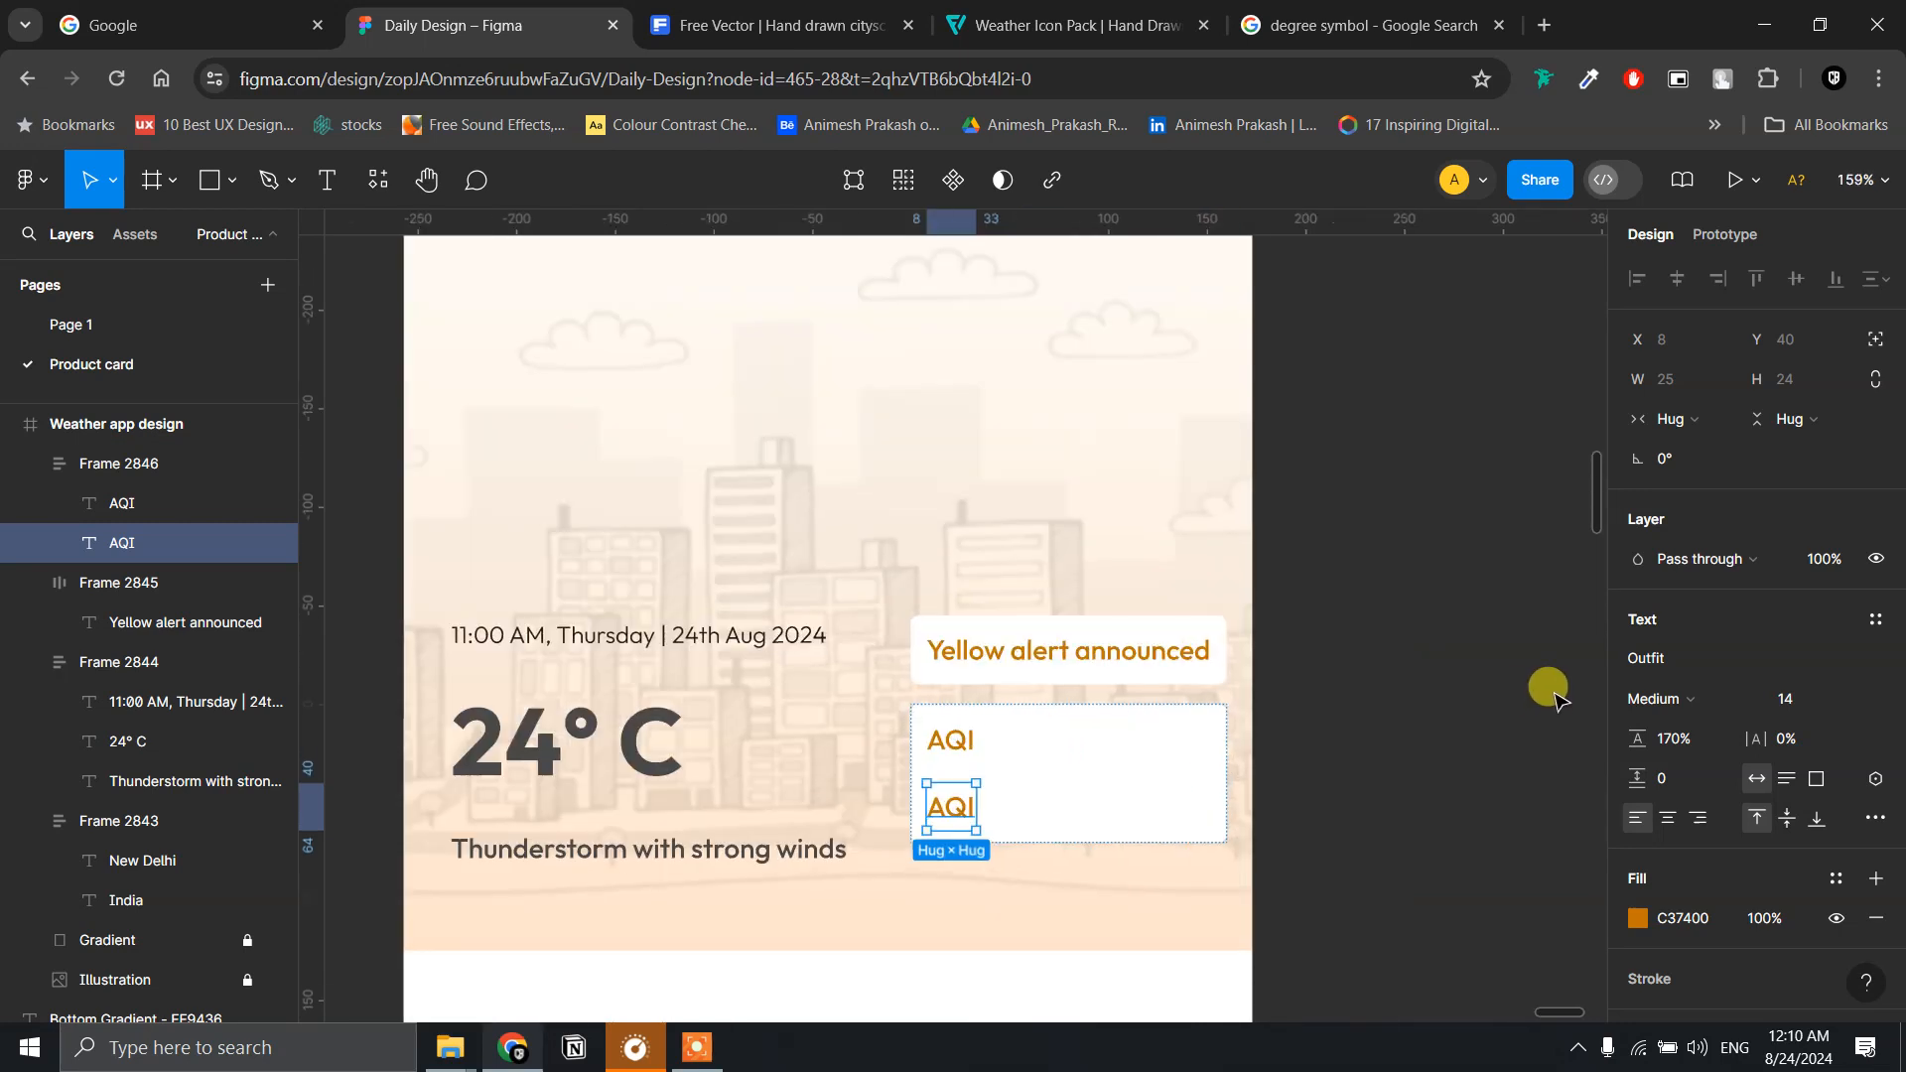
left_click(922, 608)
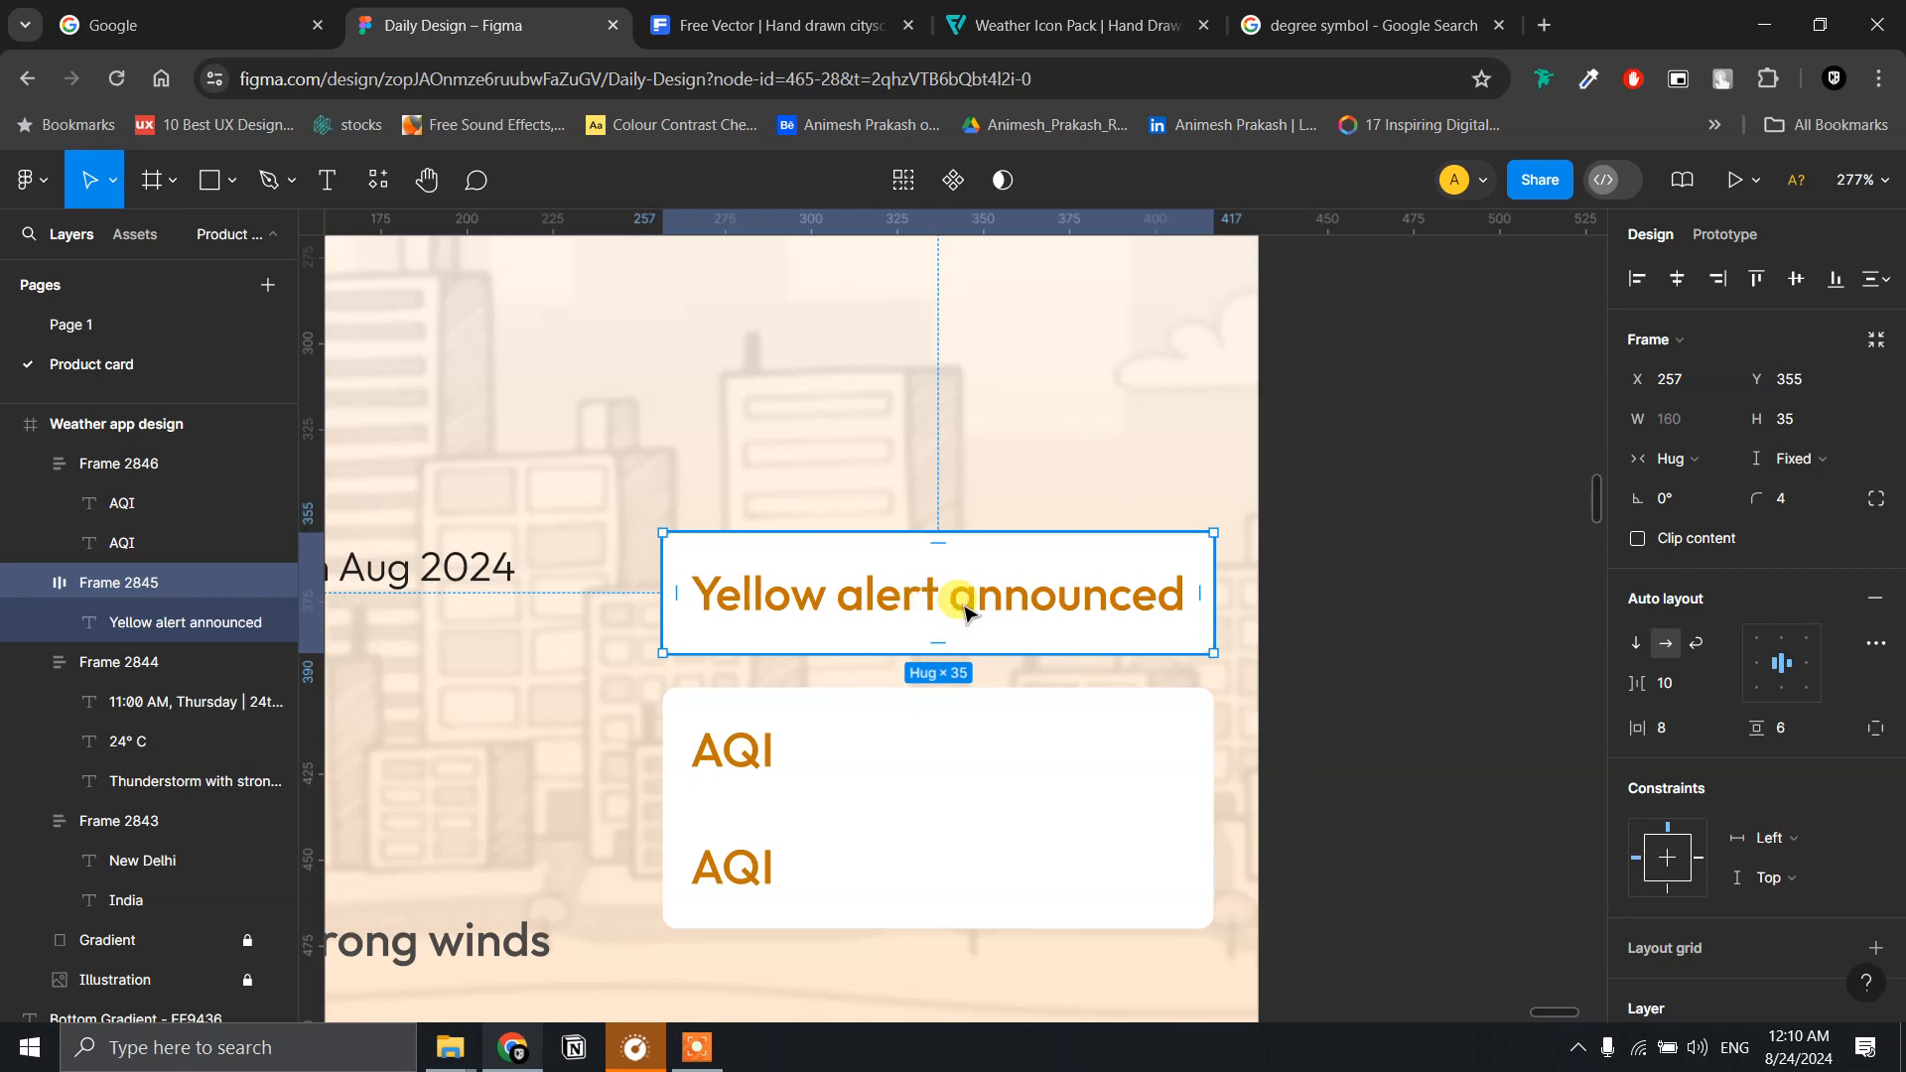
left_click_drag(911, 601, 1455, 651)
double_click(1455, 651)
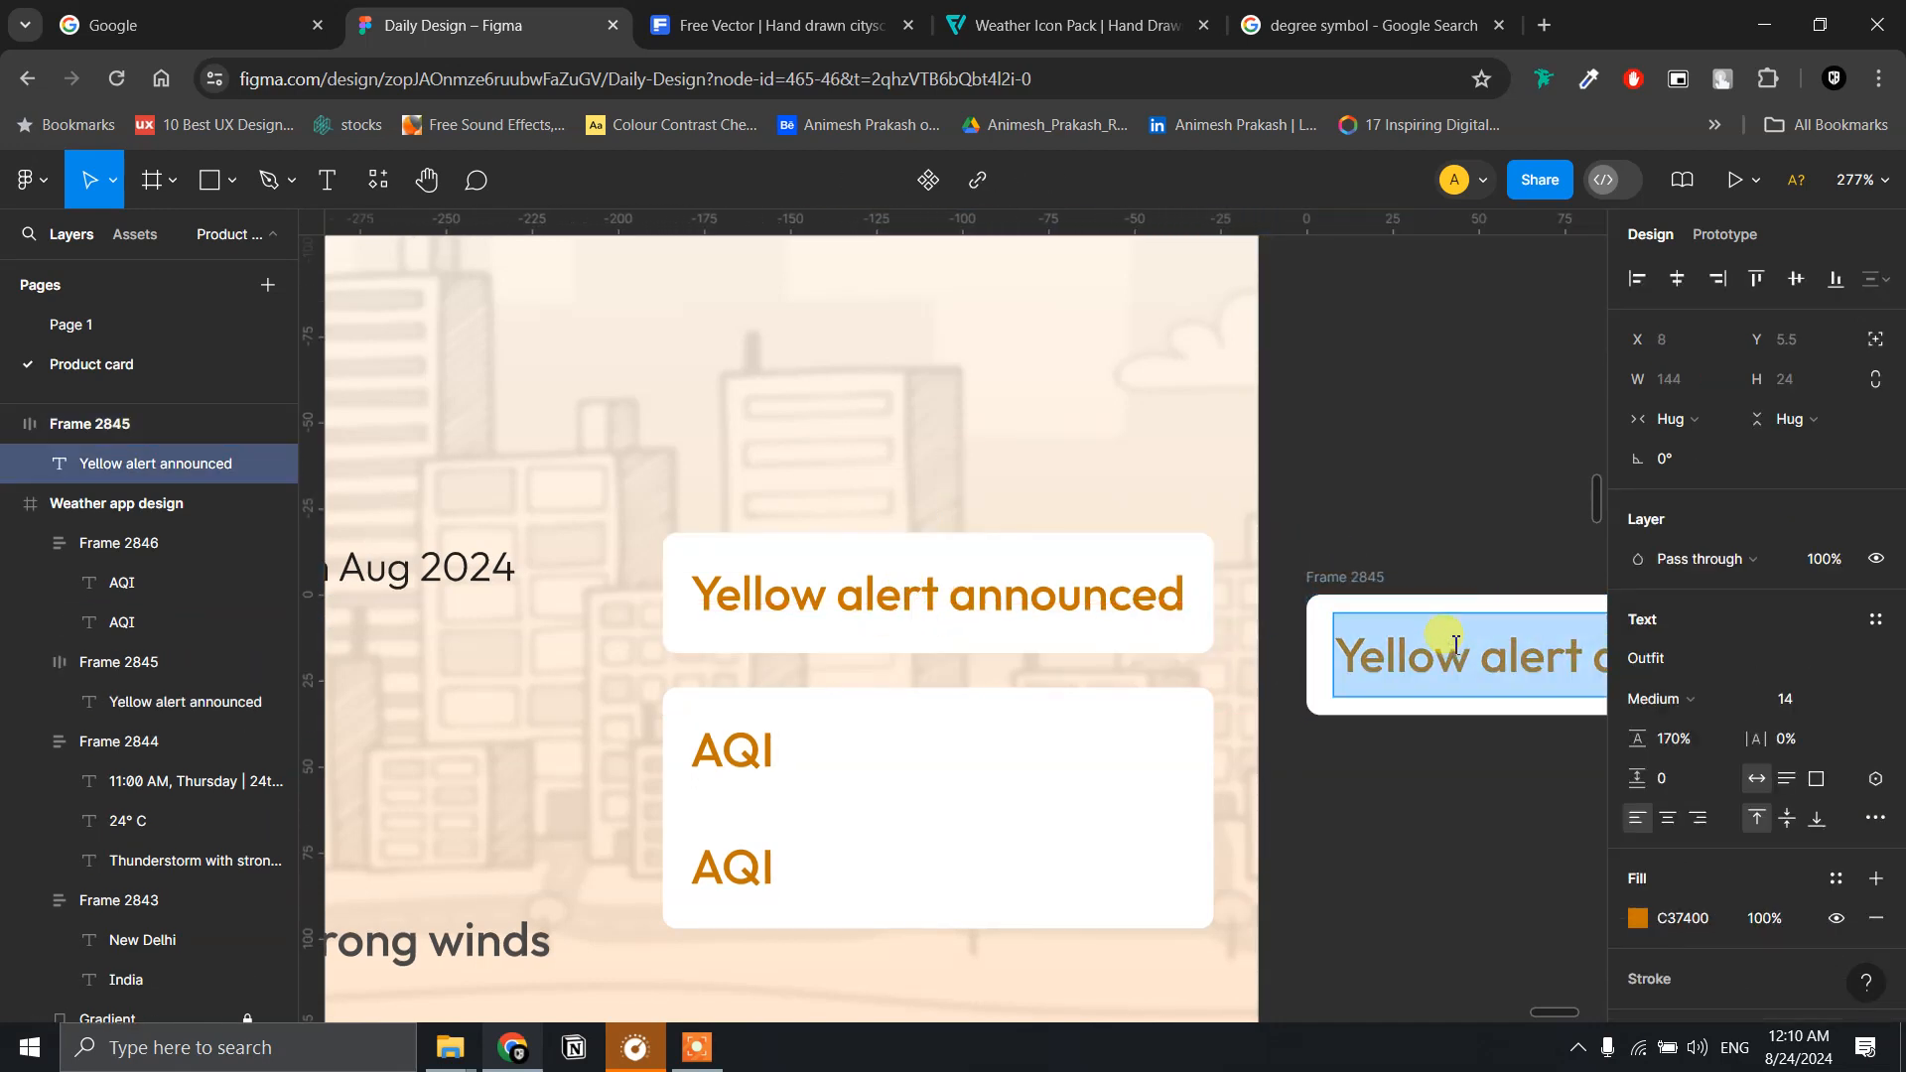
left_click_drag(1488, 946, 1048, 940)
type("S")
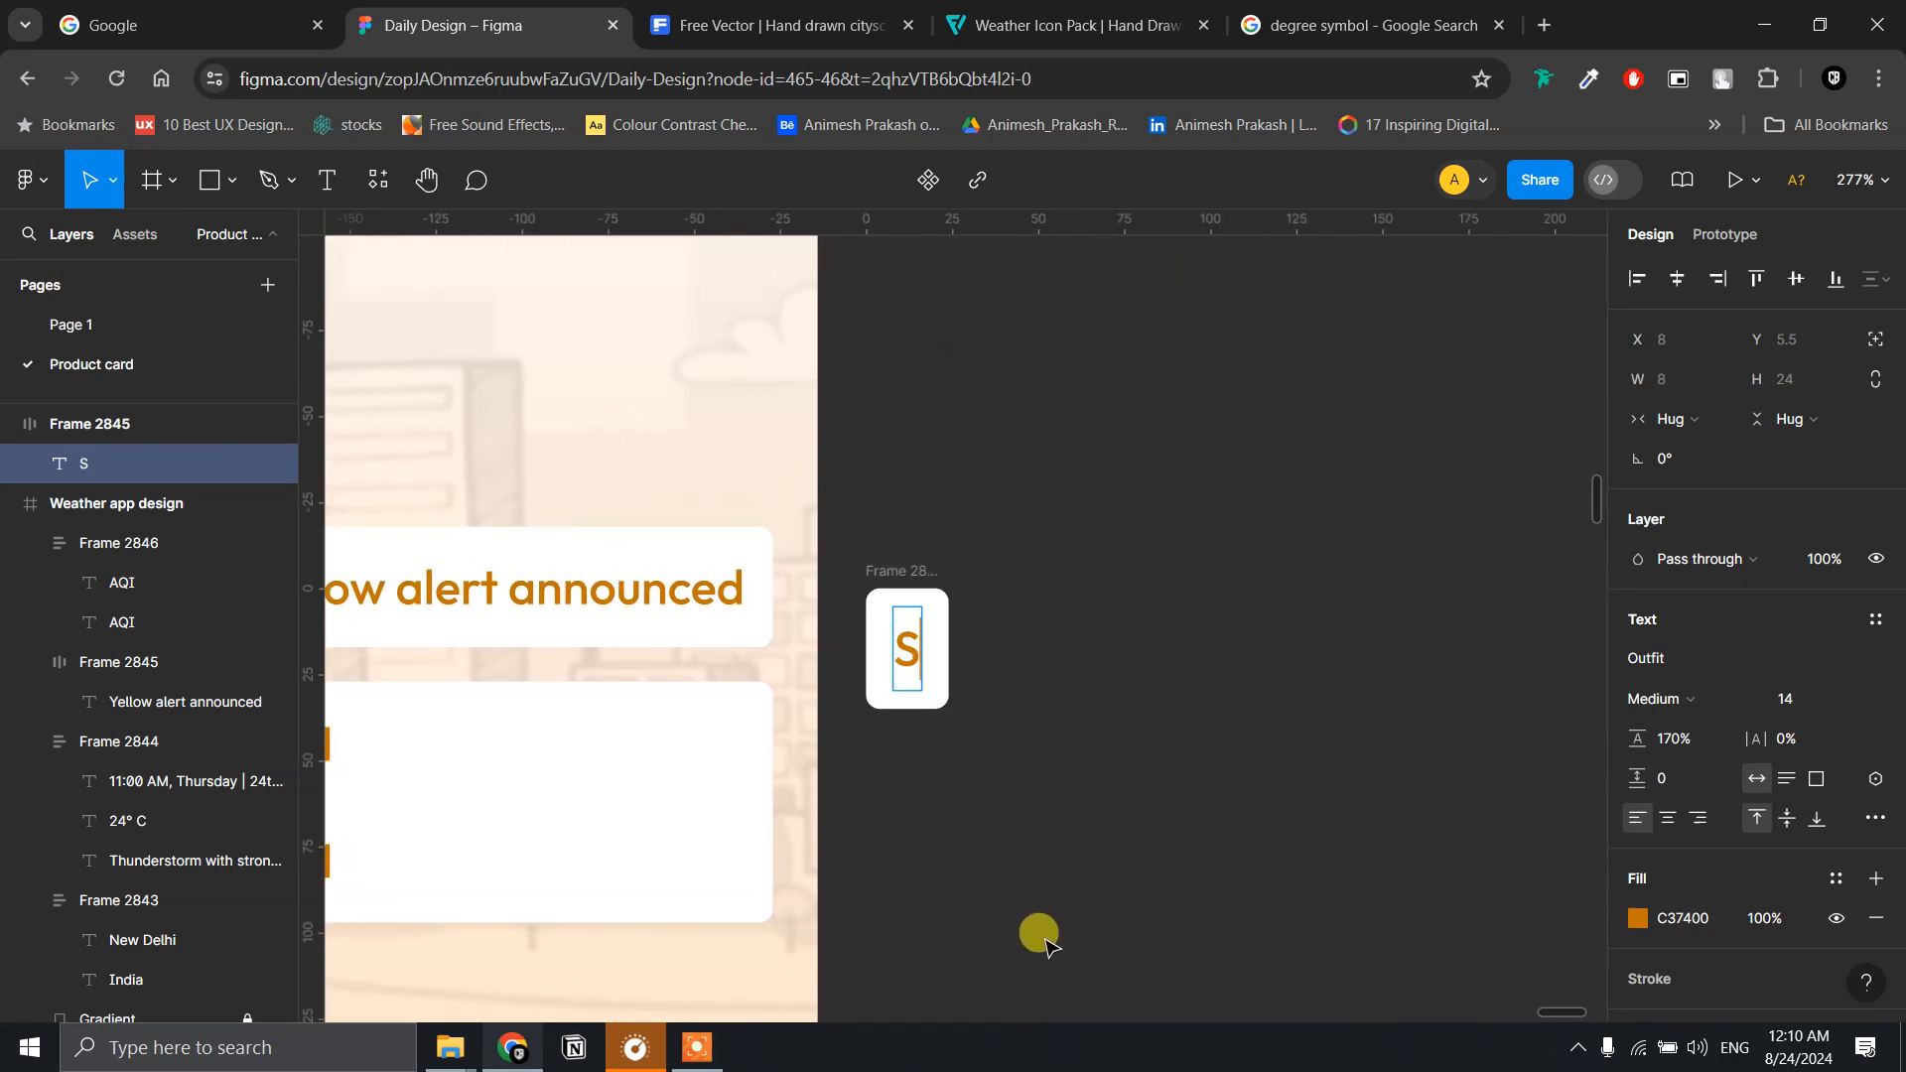
type("atisfactory")
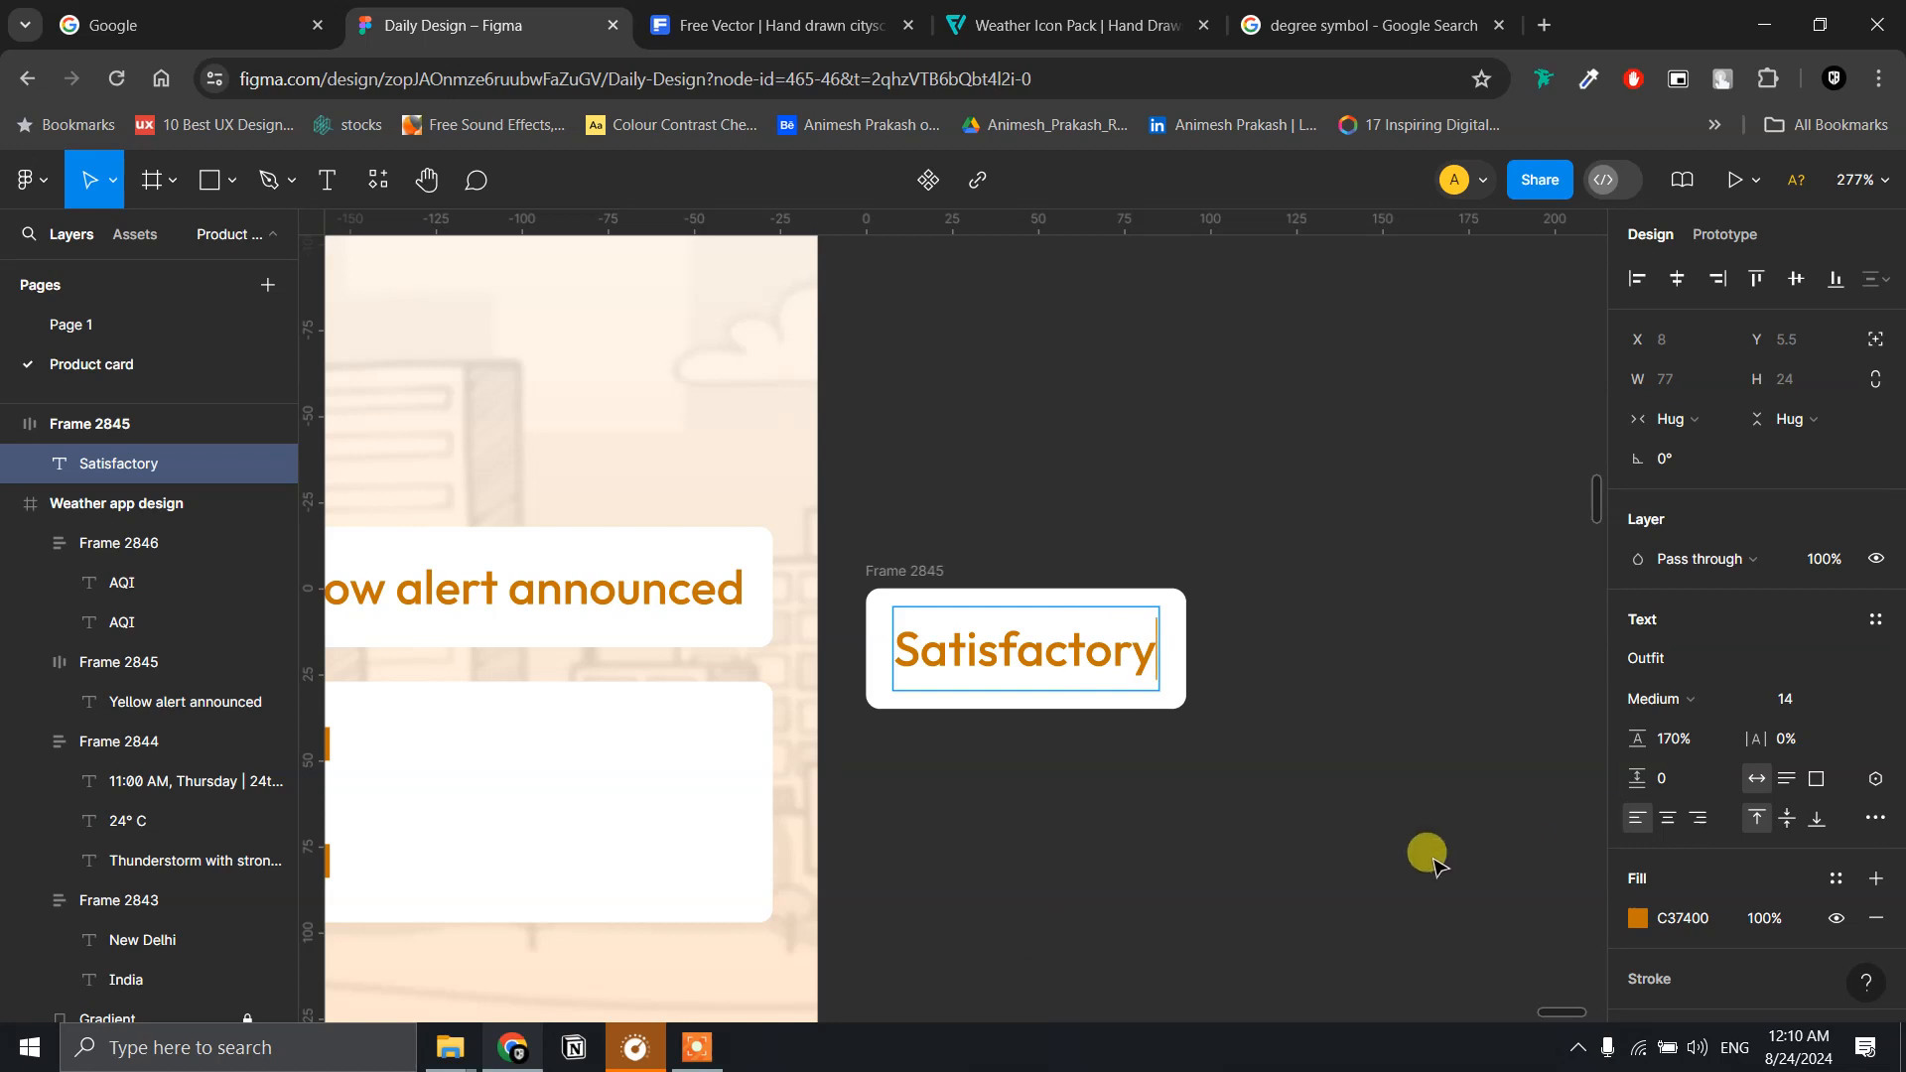
key("Escape")
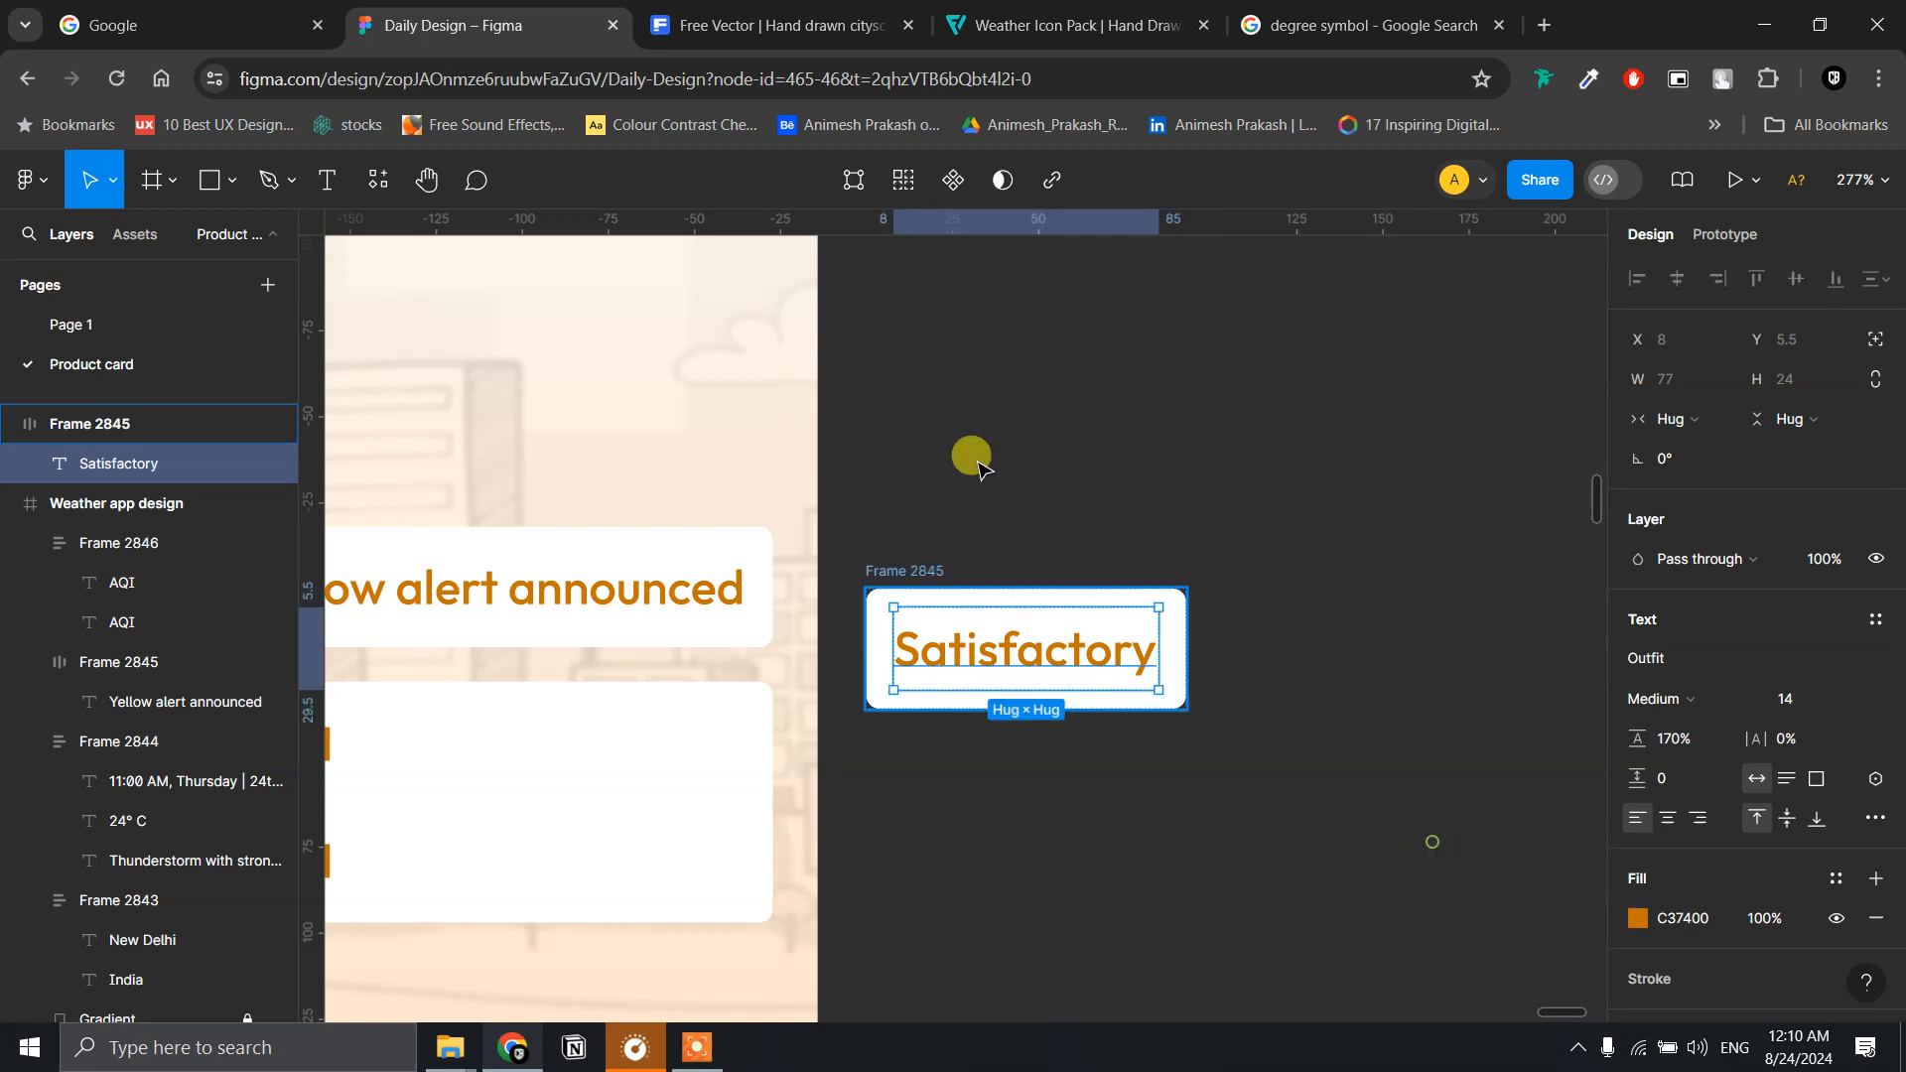
left_click(883, 562)
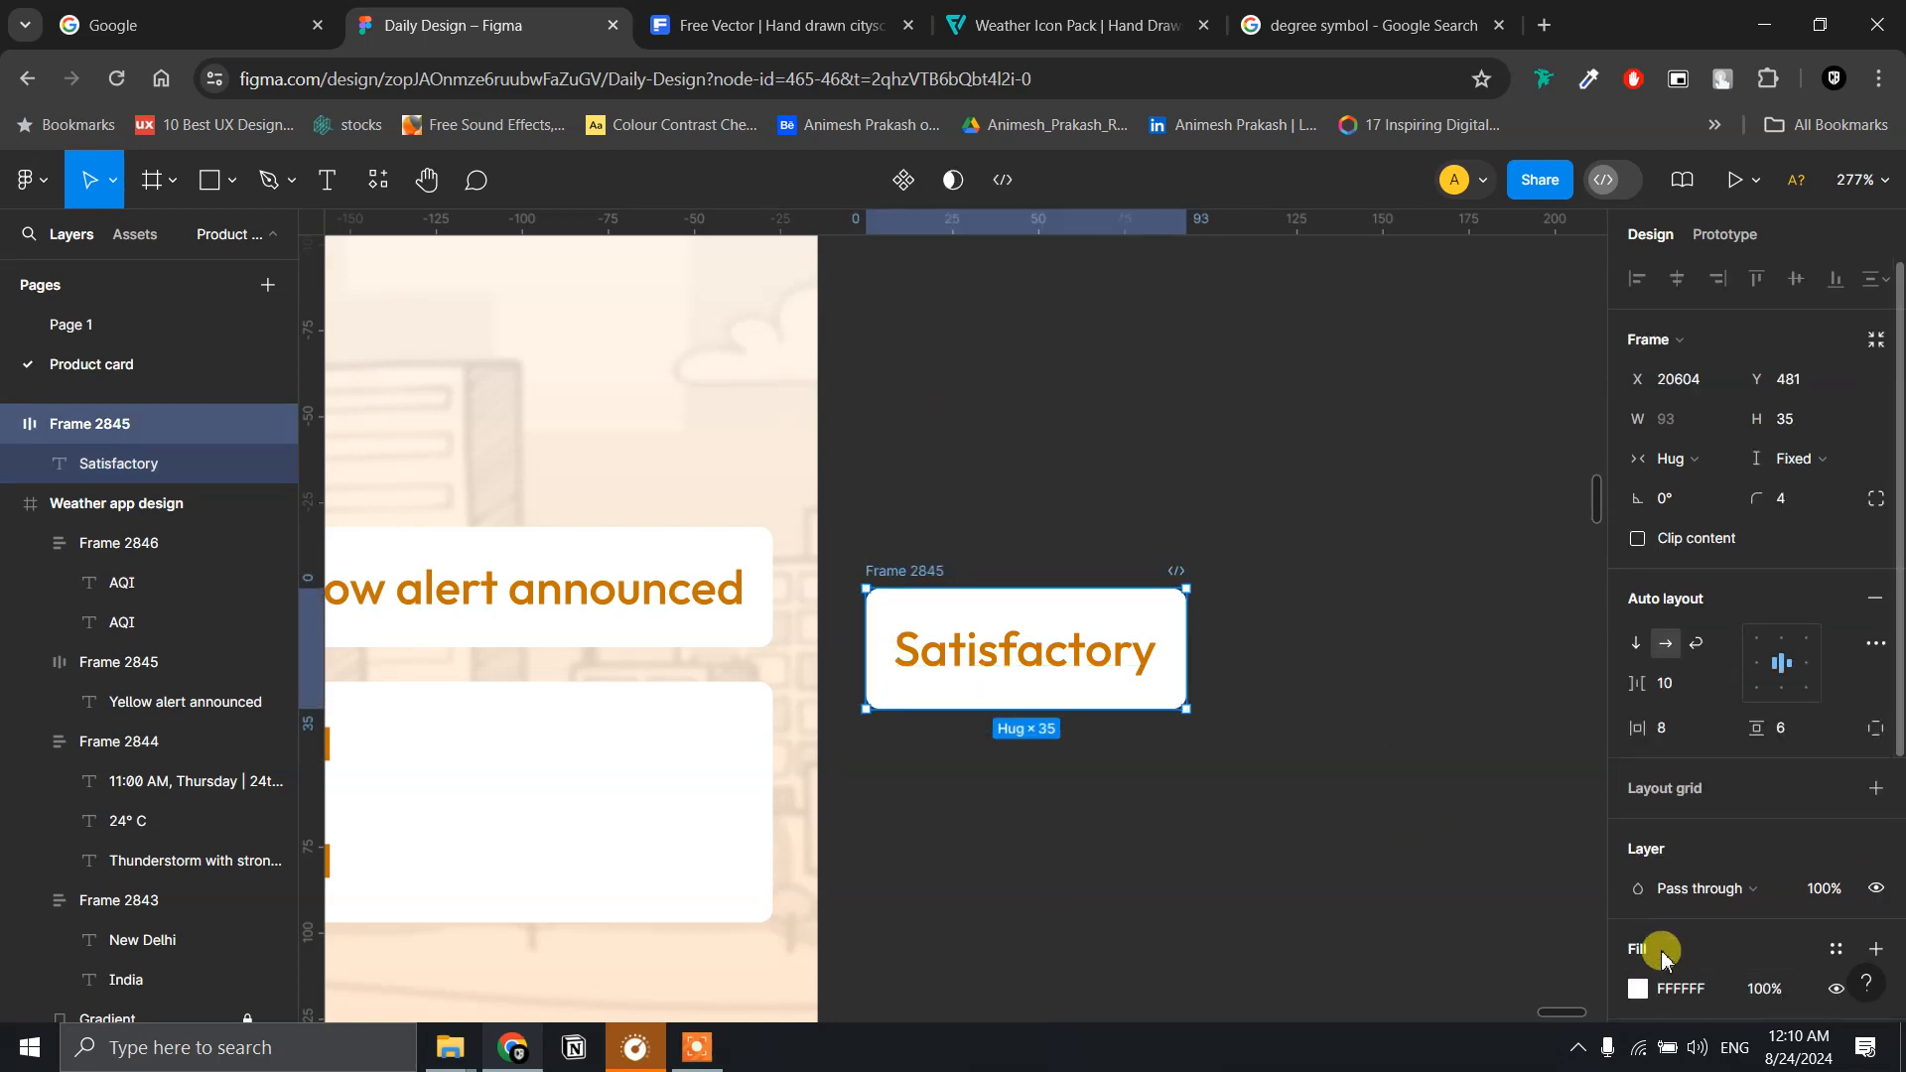
left_click(1638, 989)
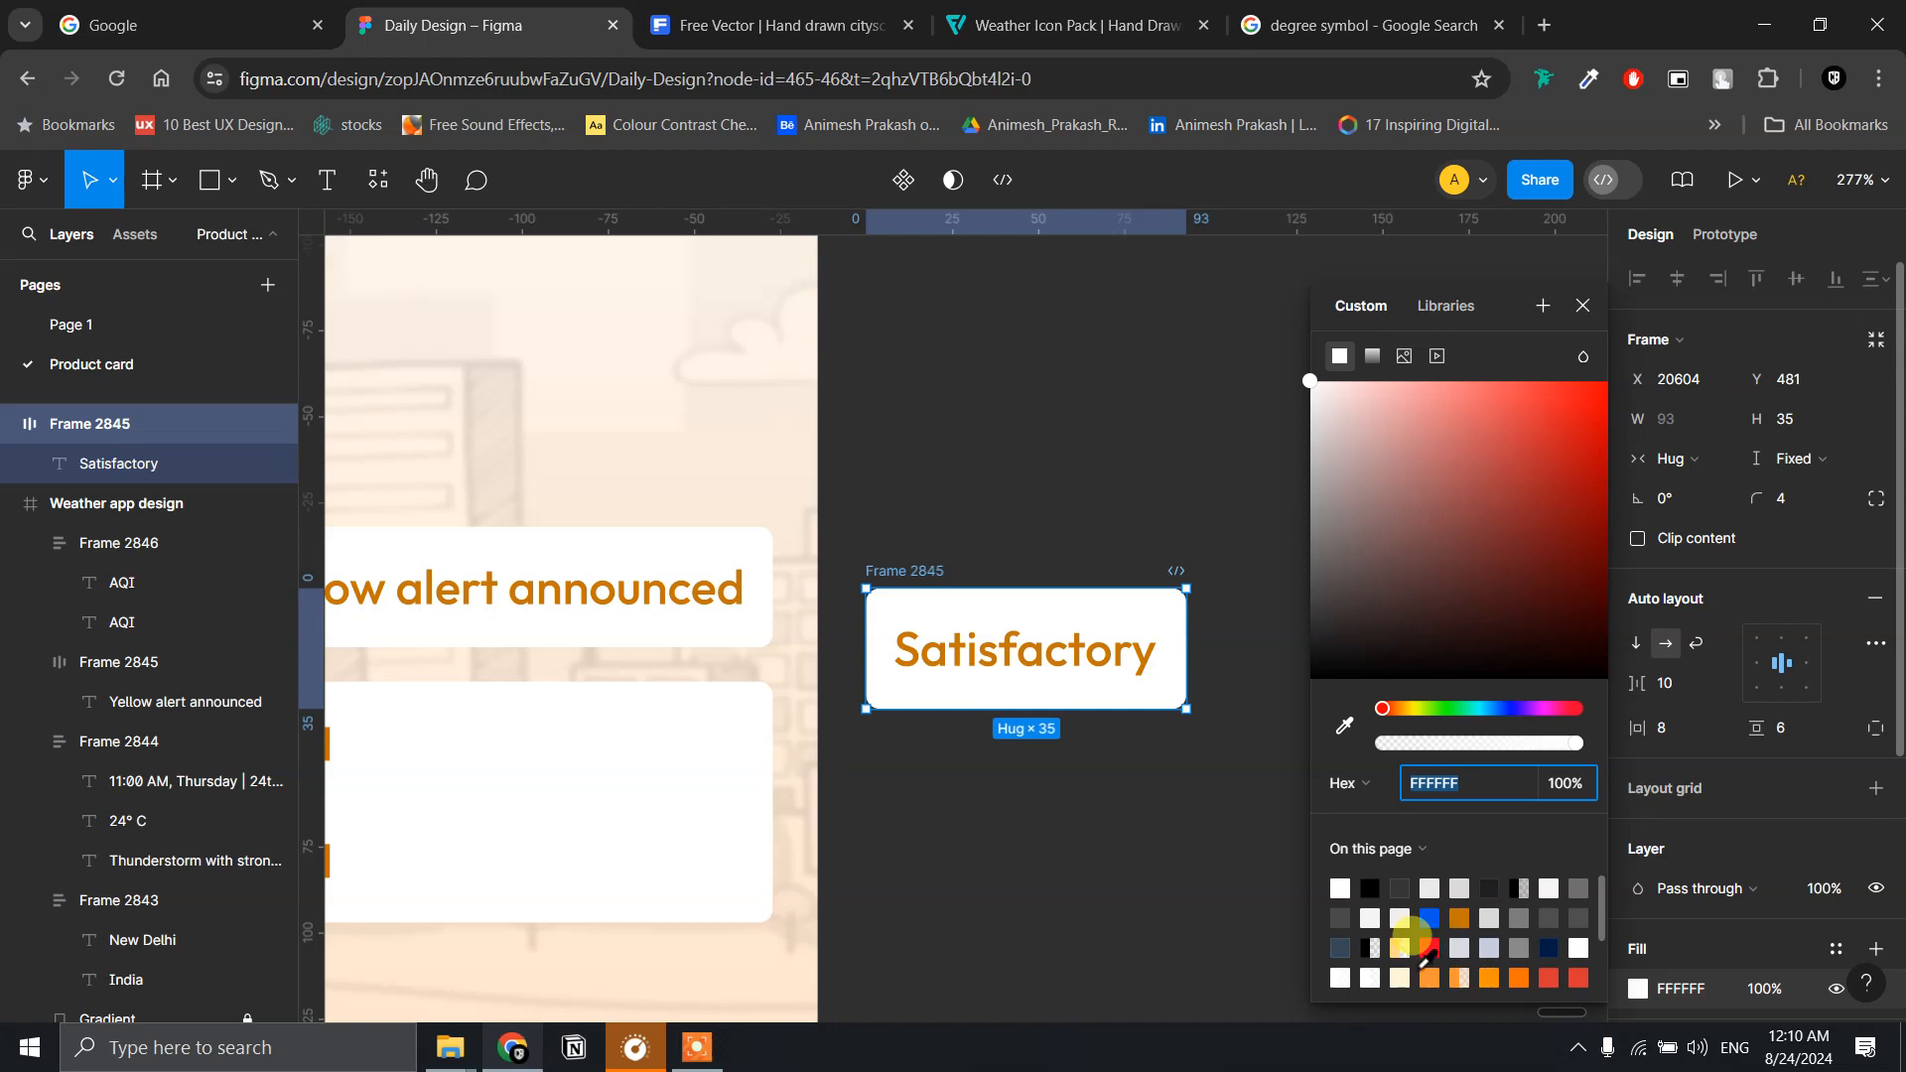
left_click(1401, 947)
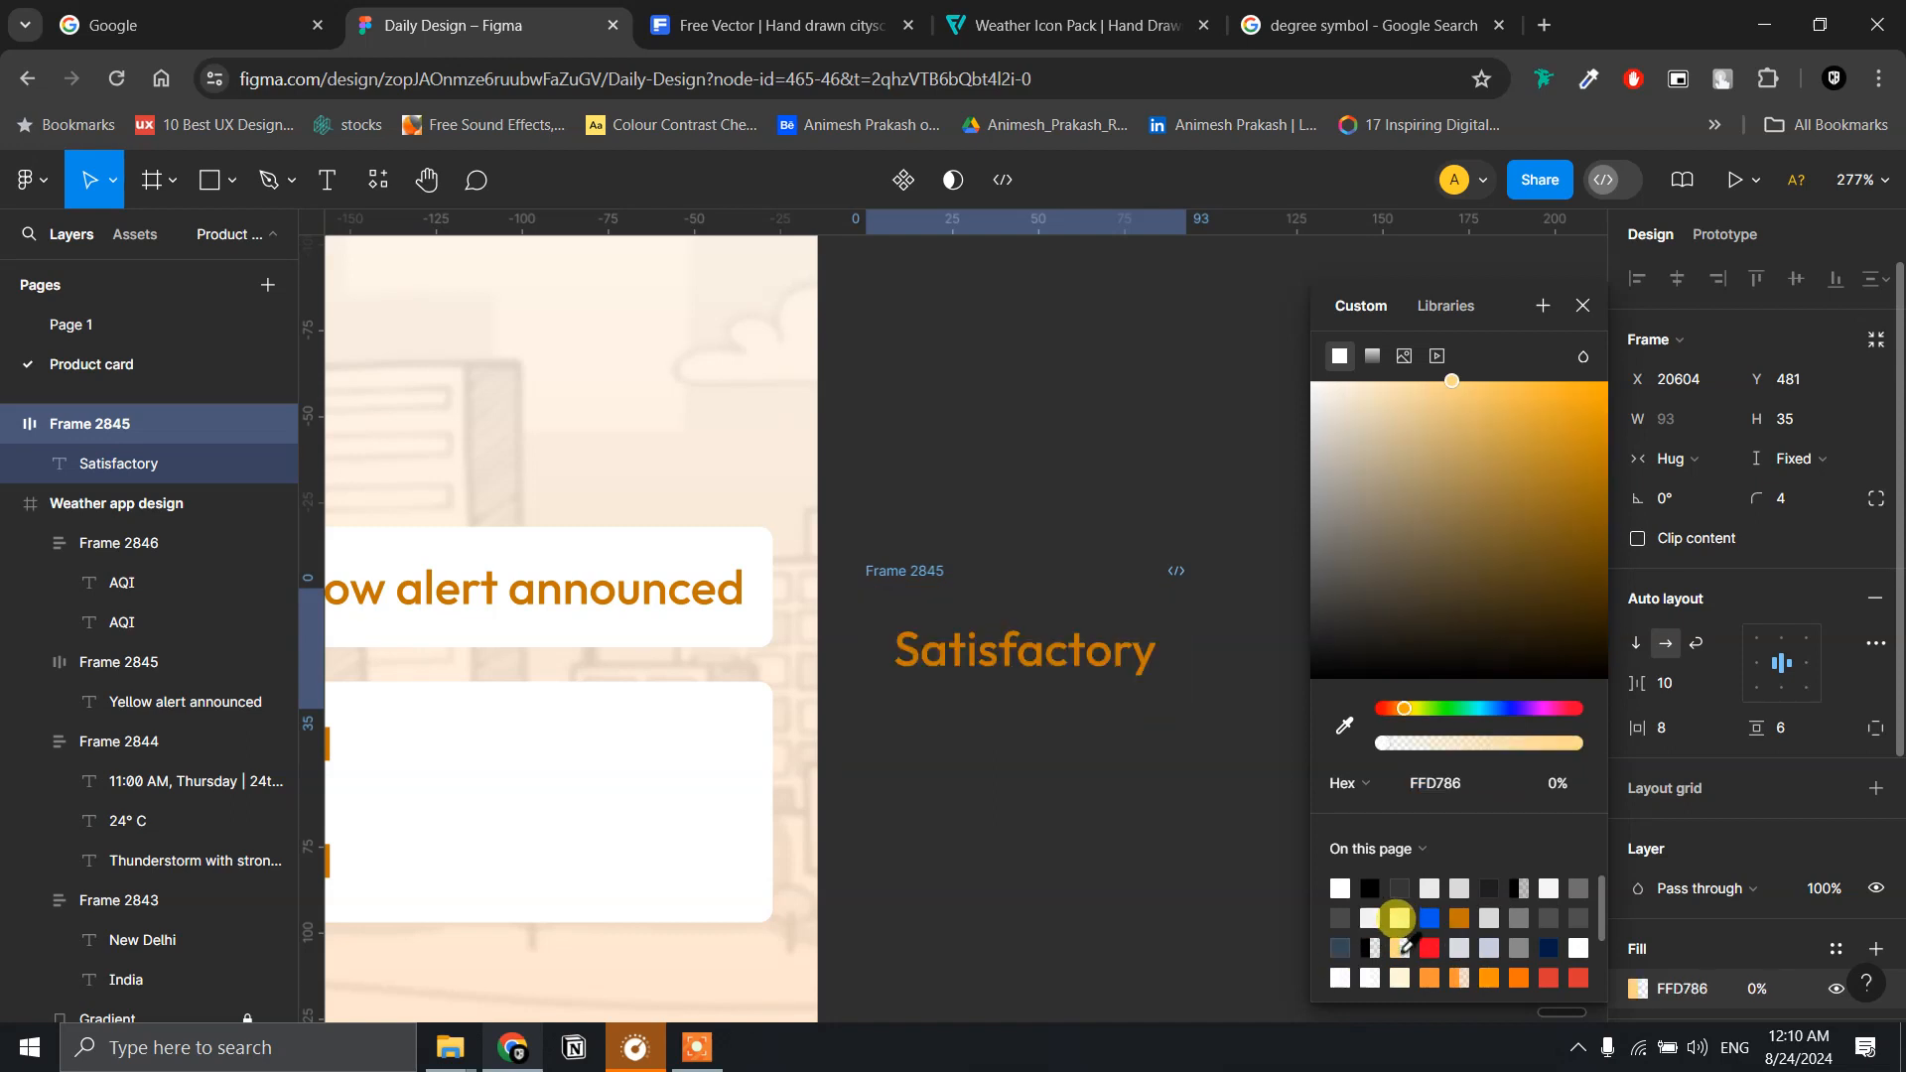
key("ctrl+z")
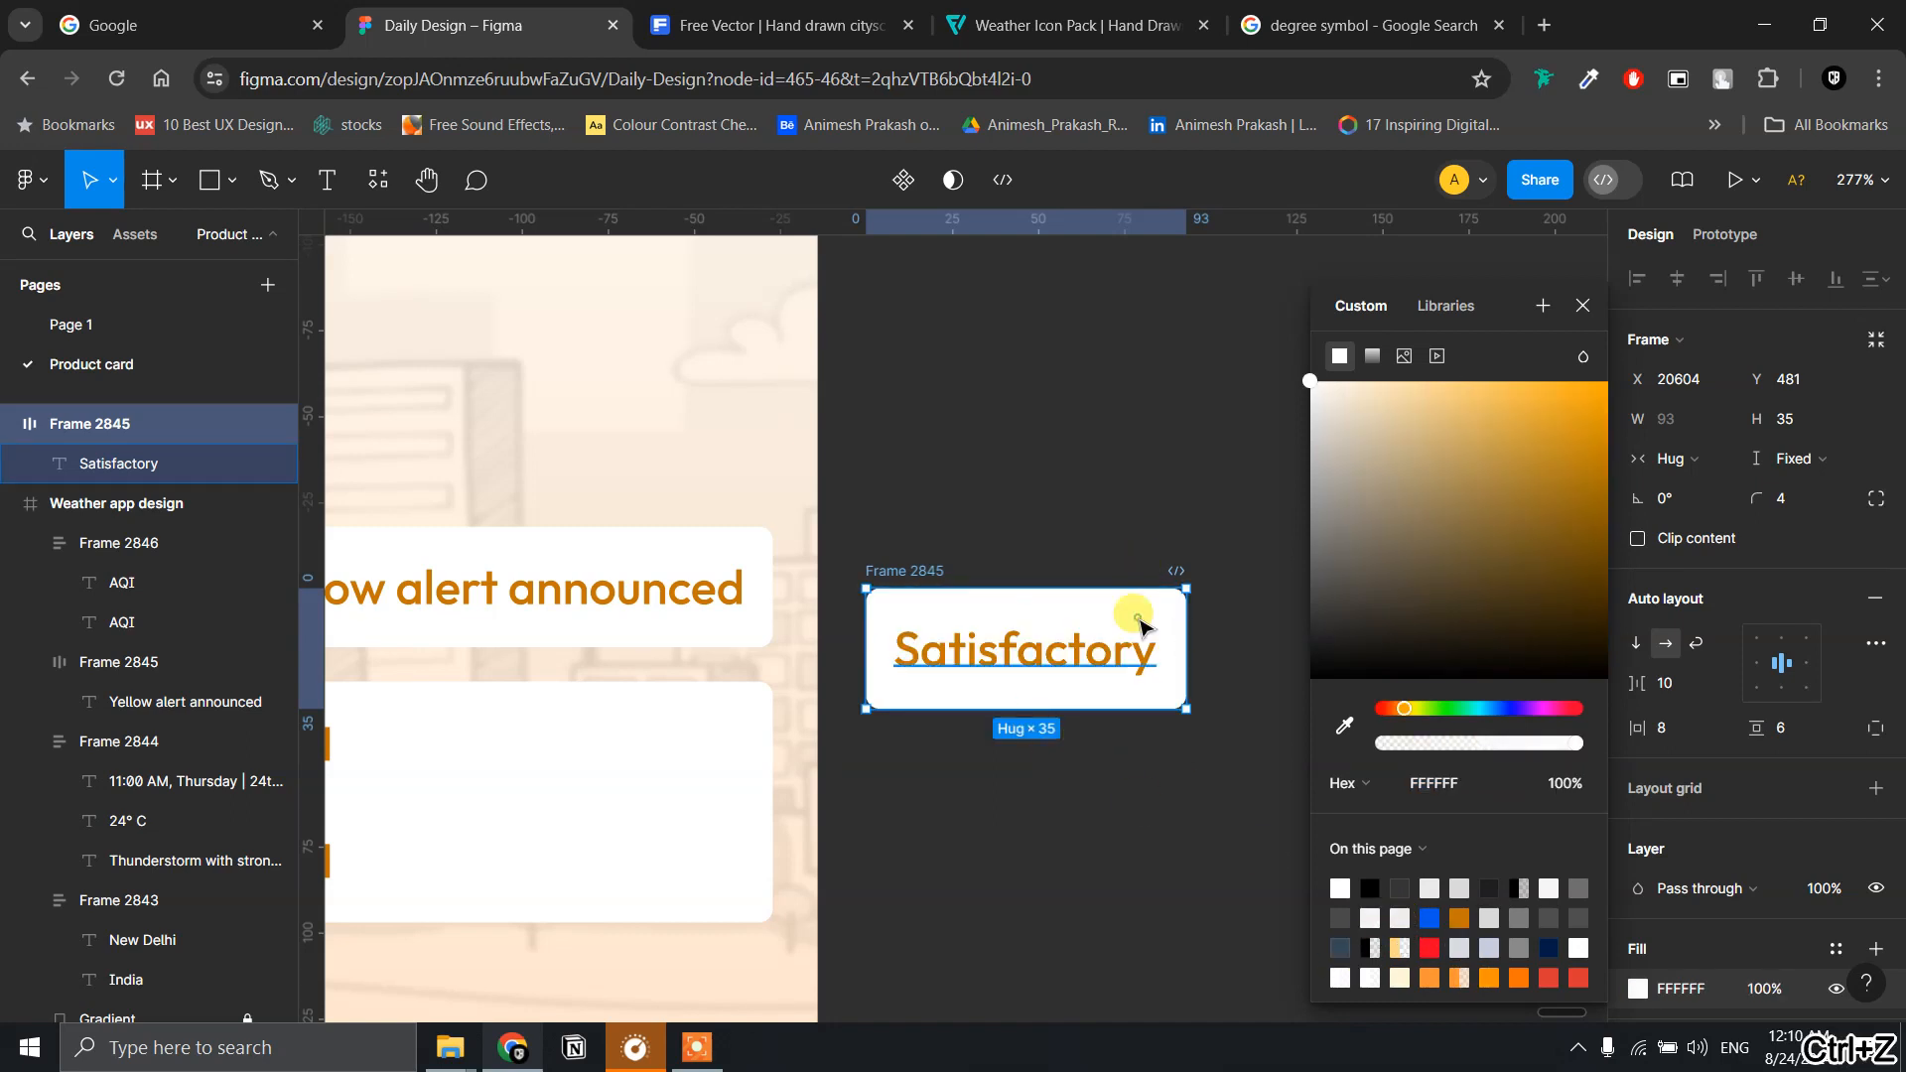
- Fill the "Satisfactory" badge's background with the page colour FFD786 at 15% opacity
left_click(1140, 621)
left_click(943, 572)
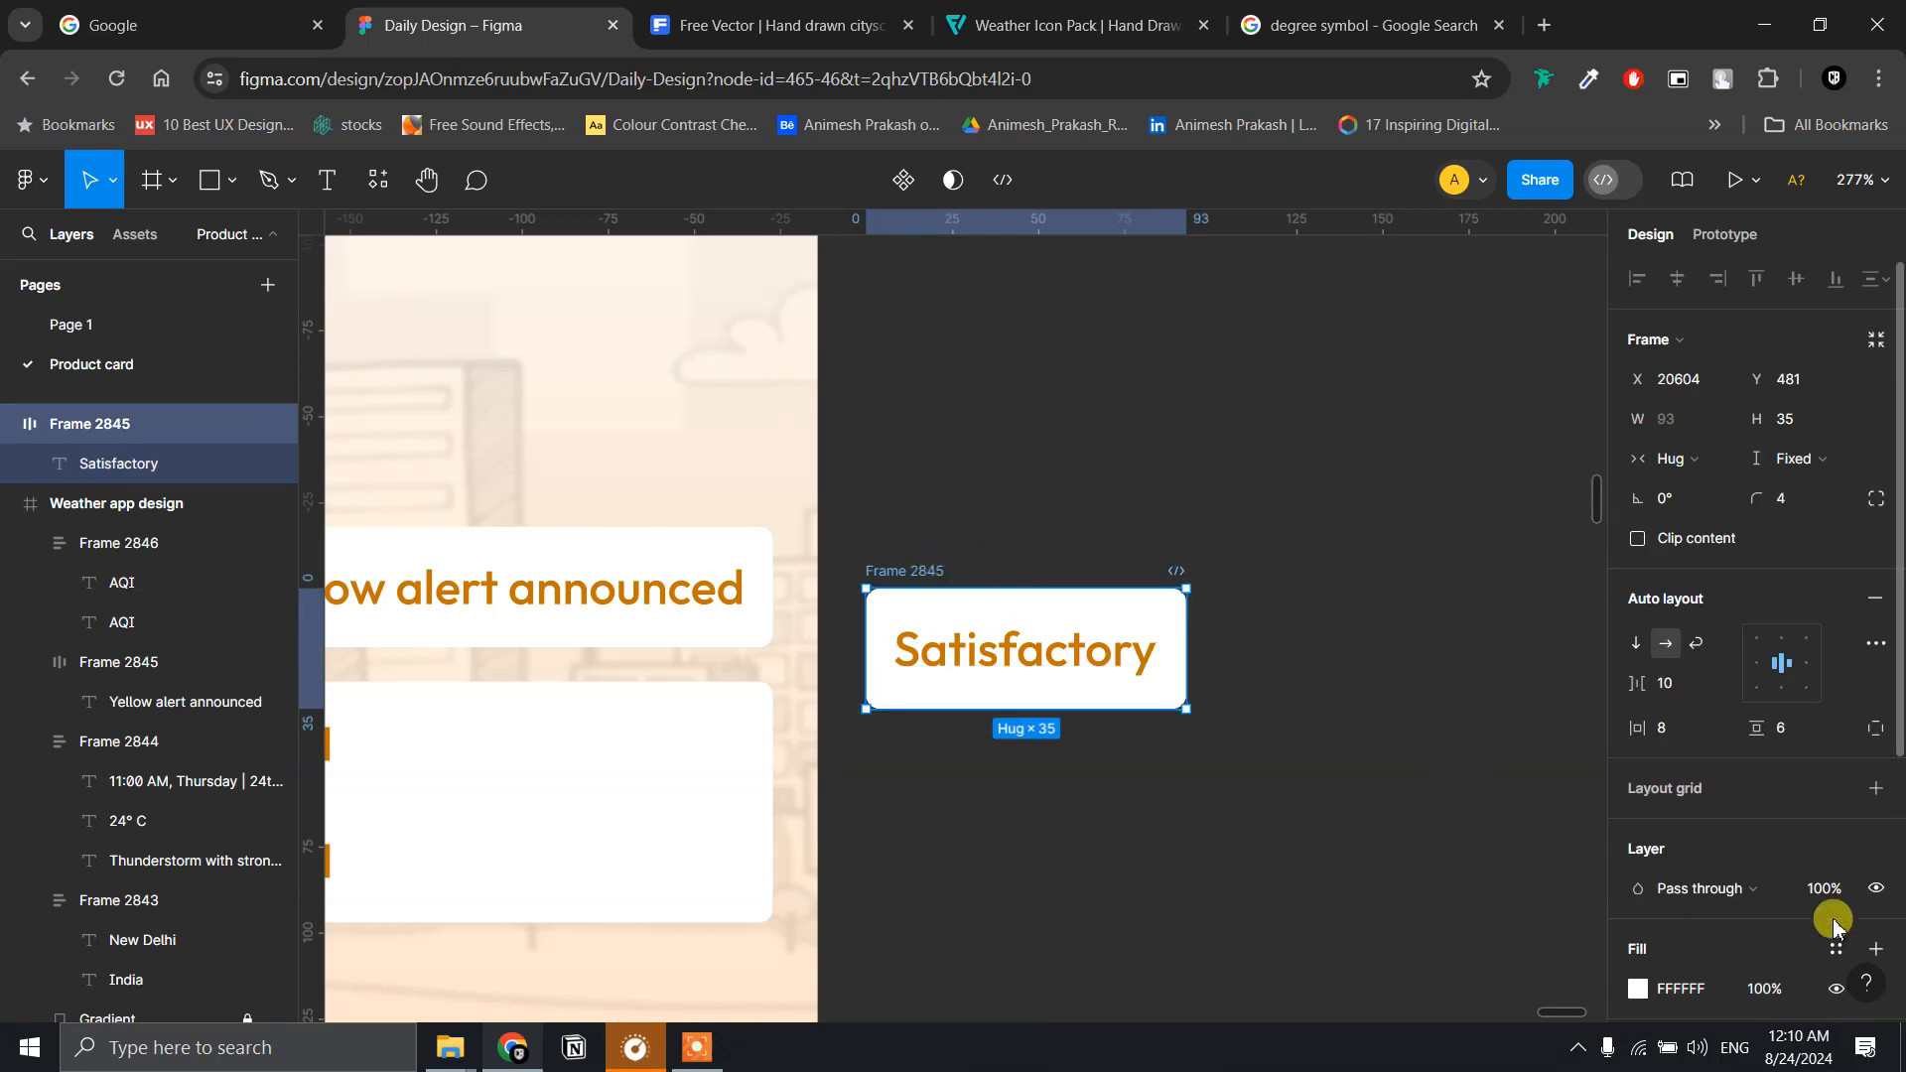
left_click(1638, 987)
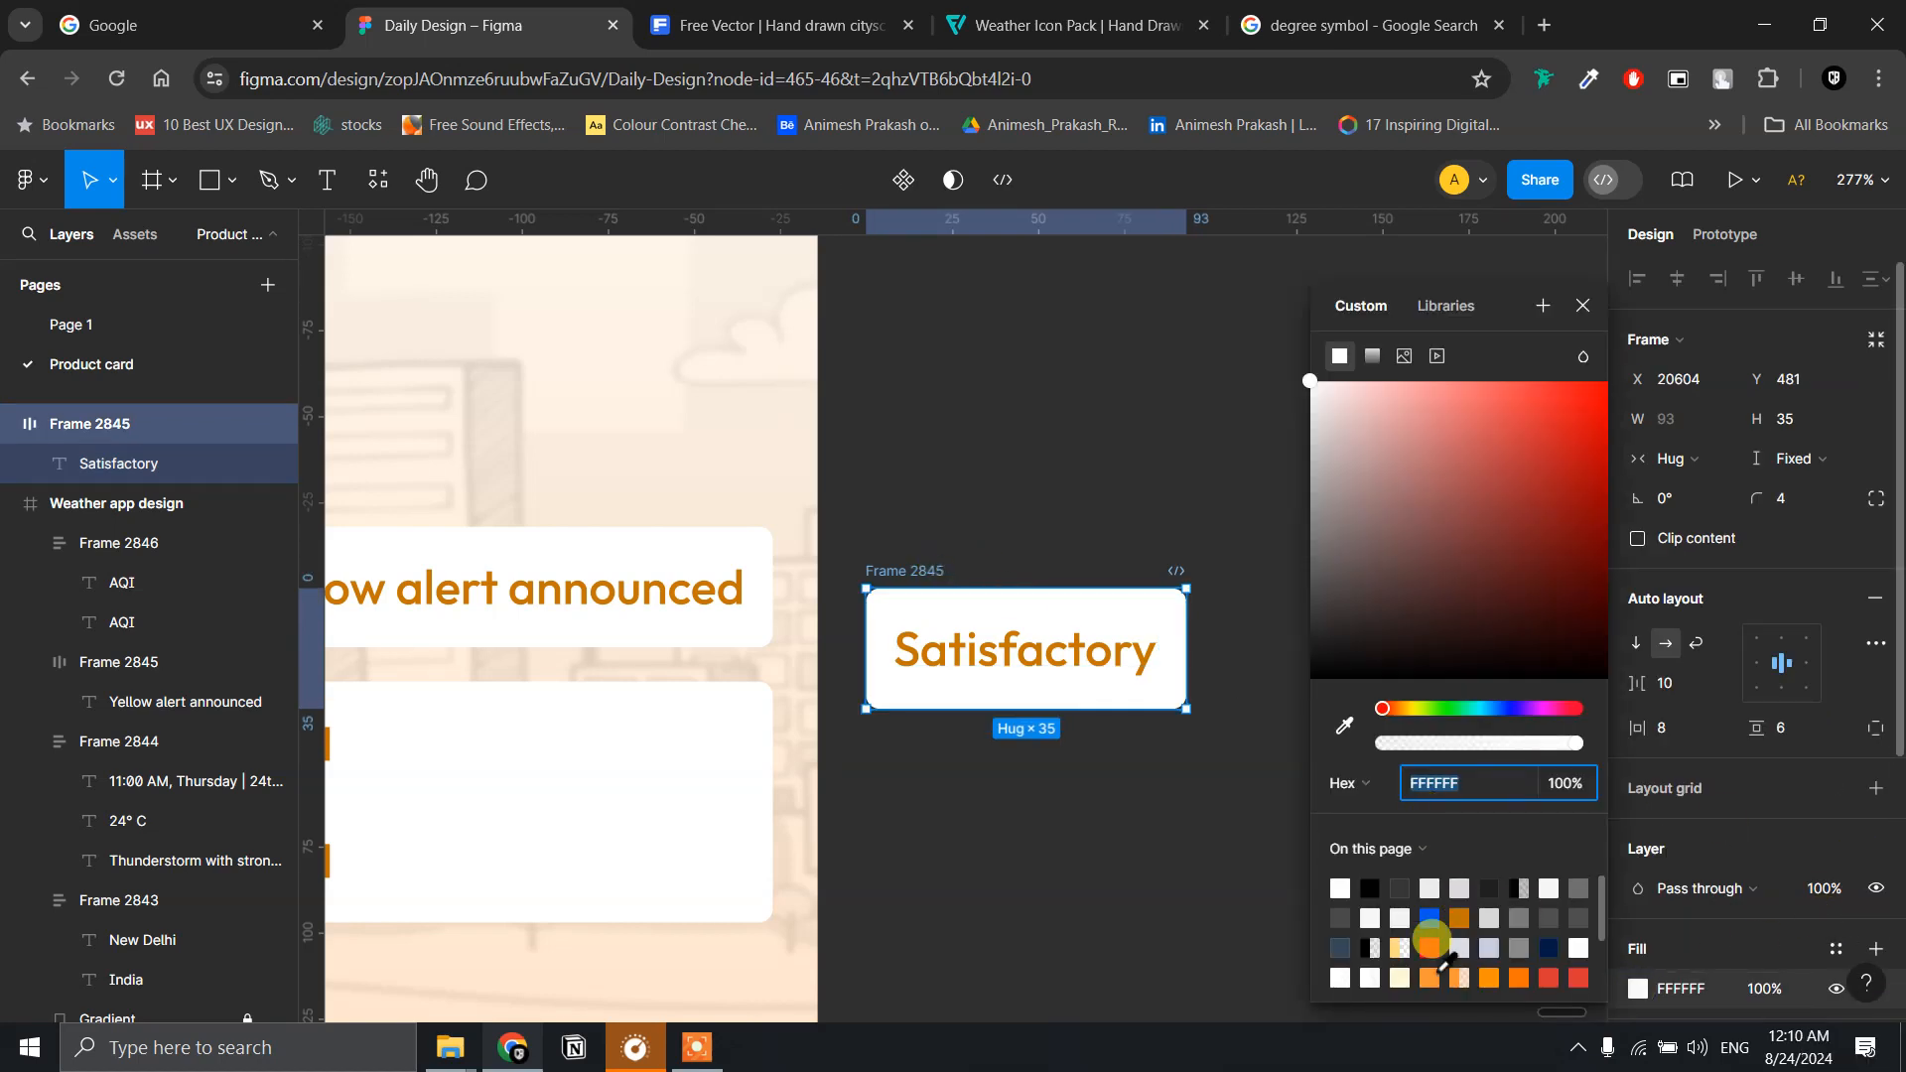
left_click(1397, 946)
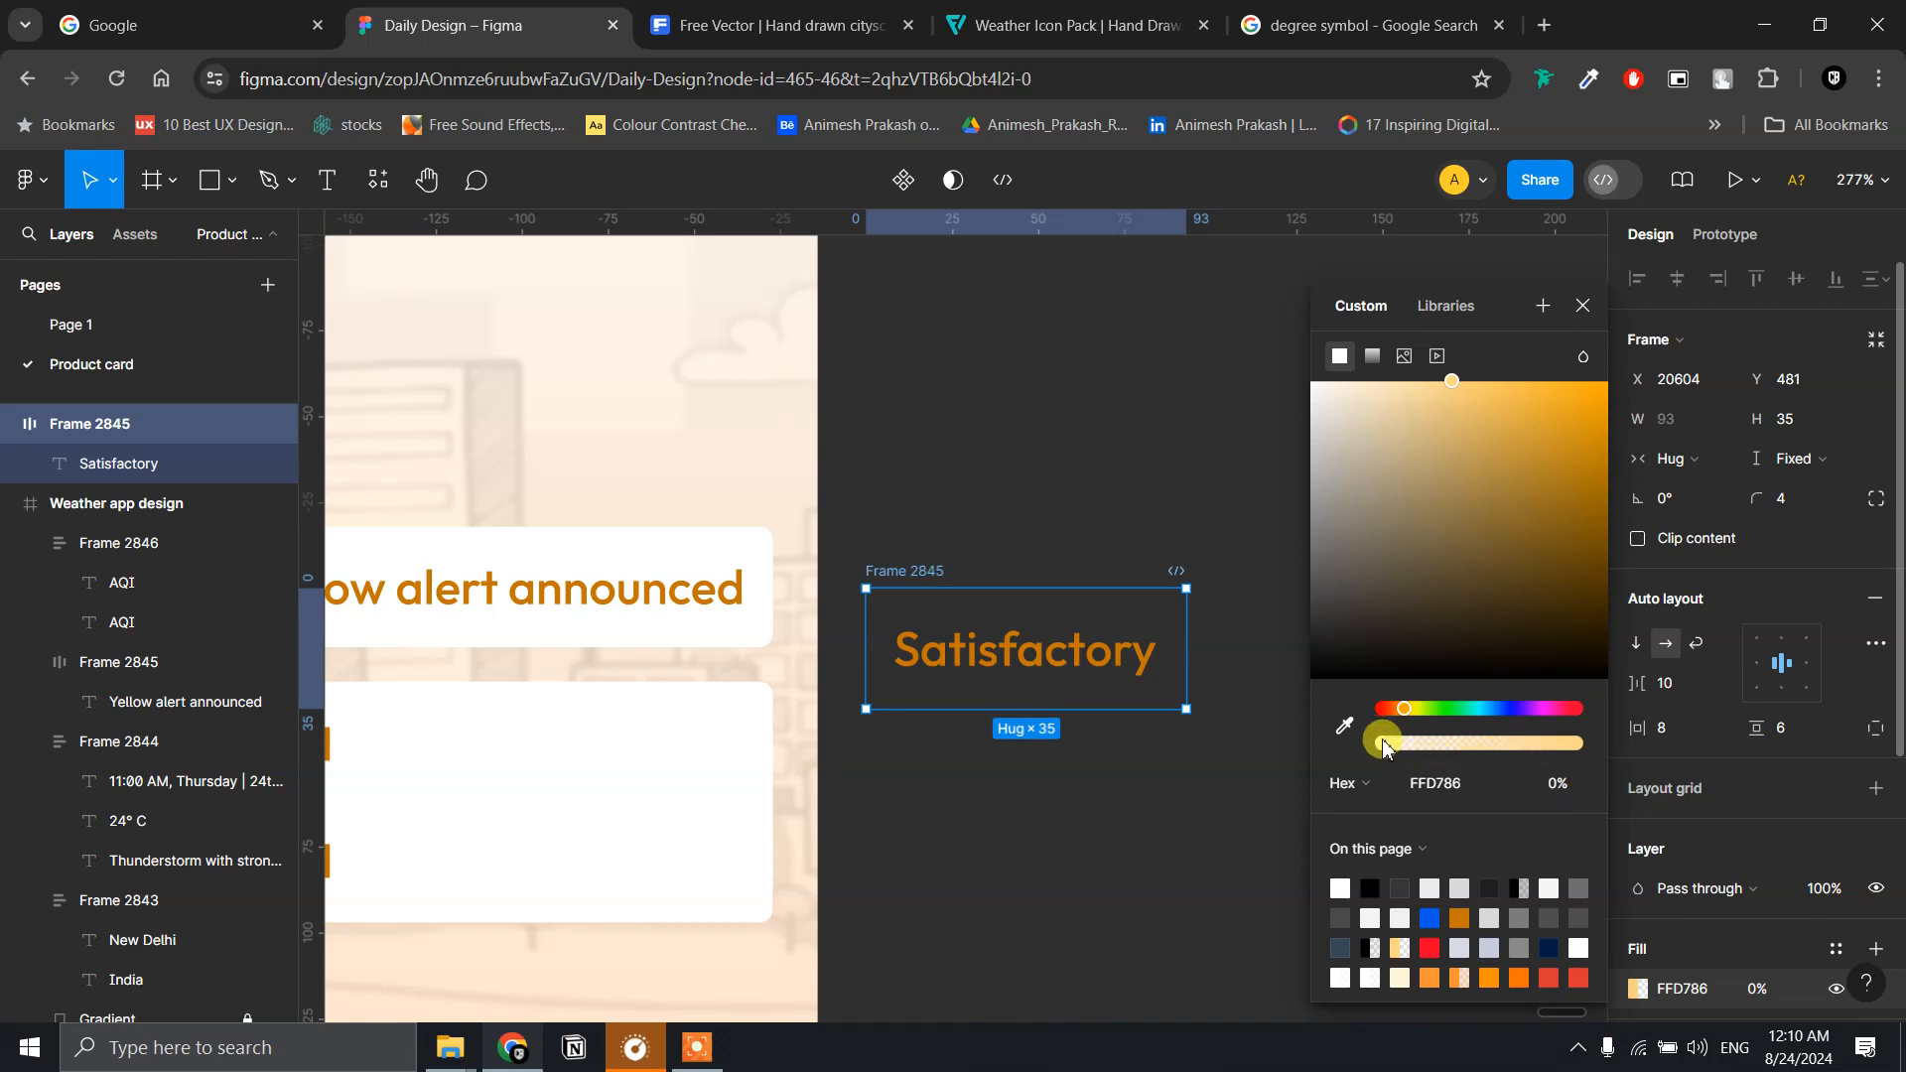
left_click_drag(1384, 747, 1414, 747)
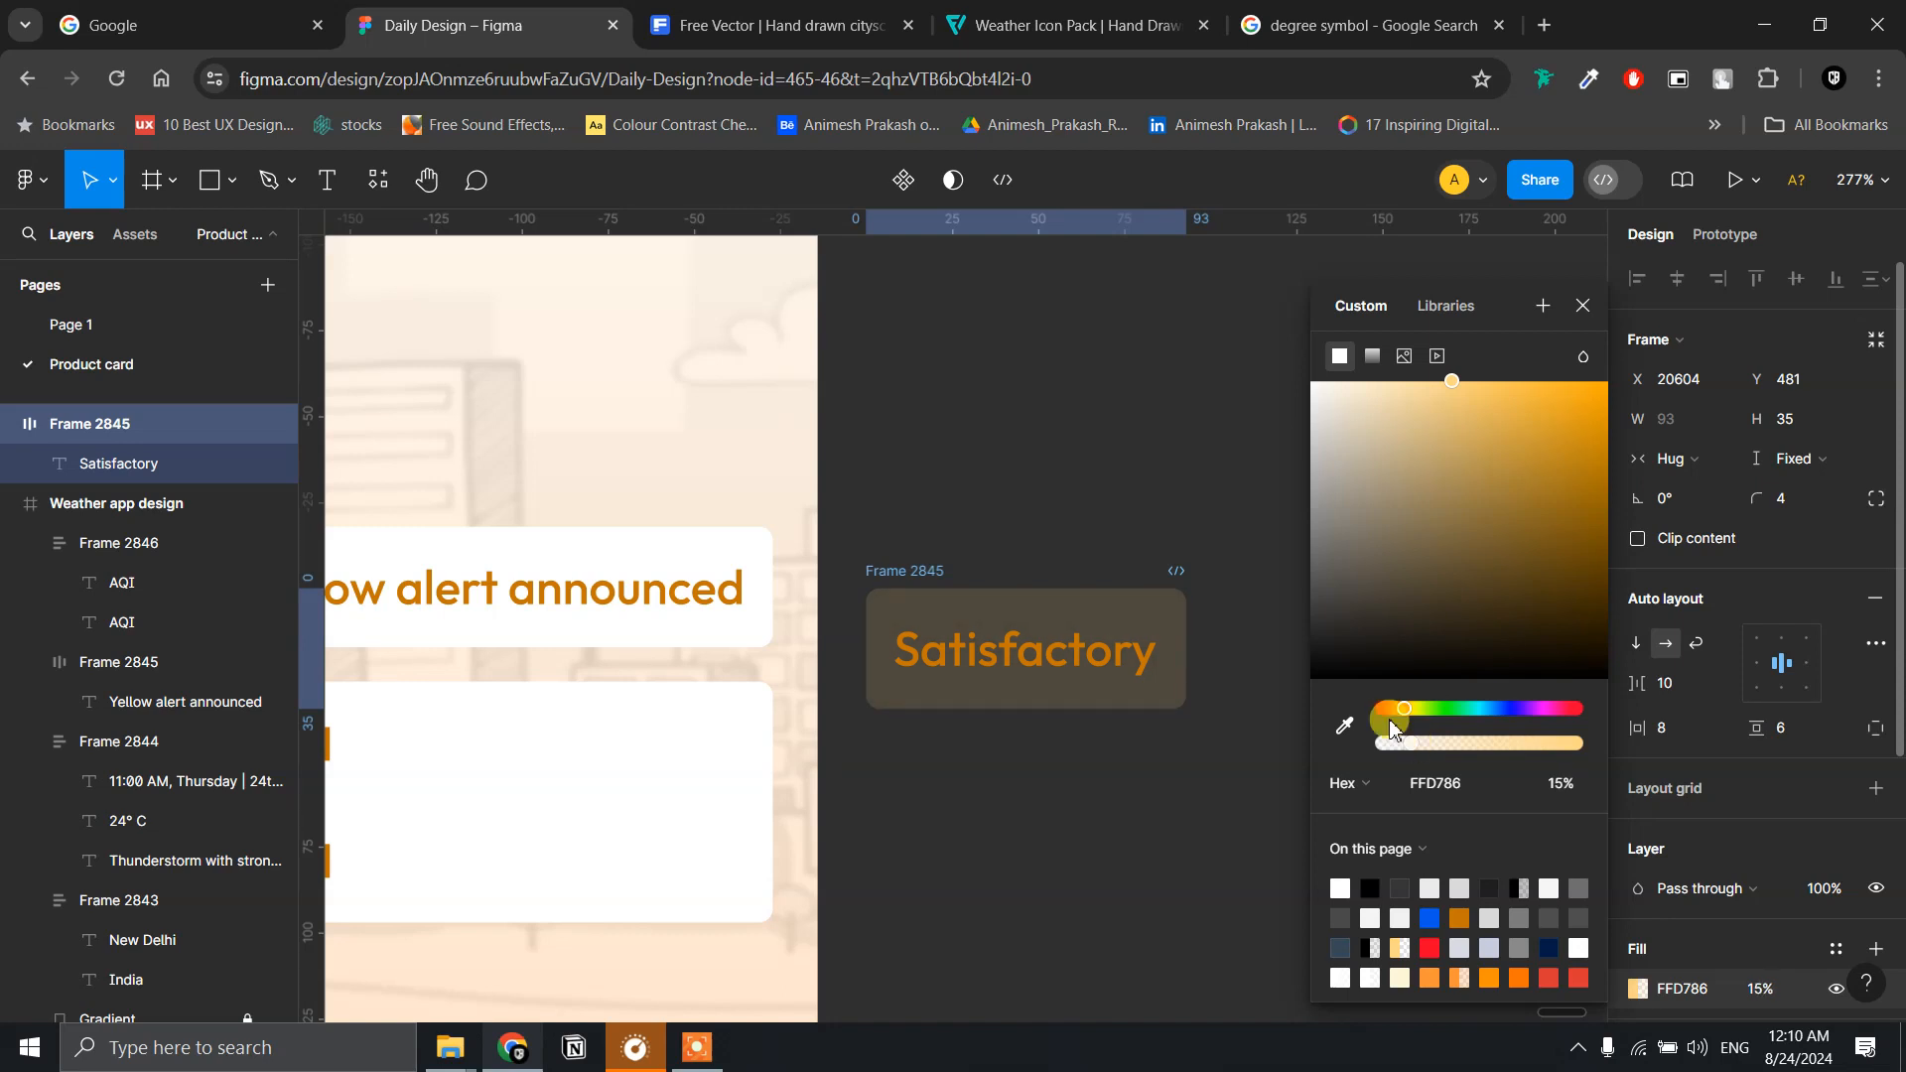
left_click(1429, 784)
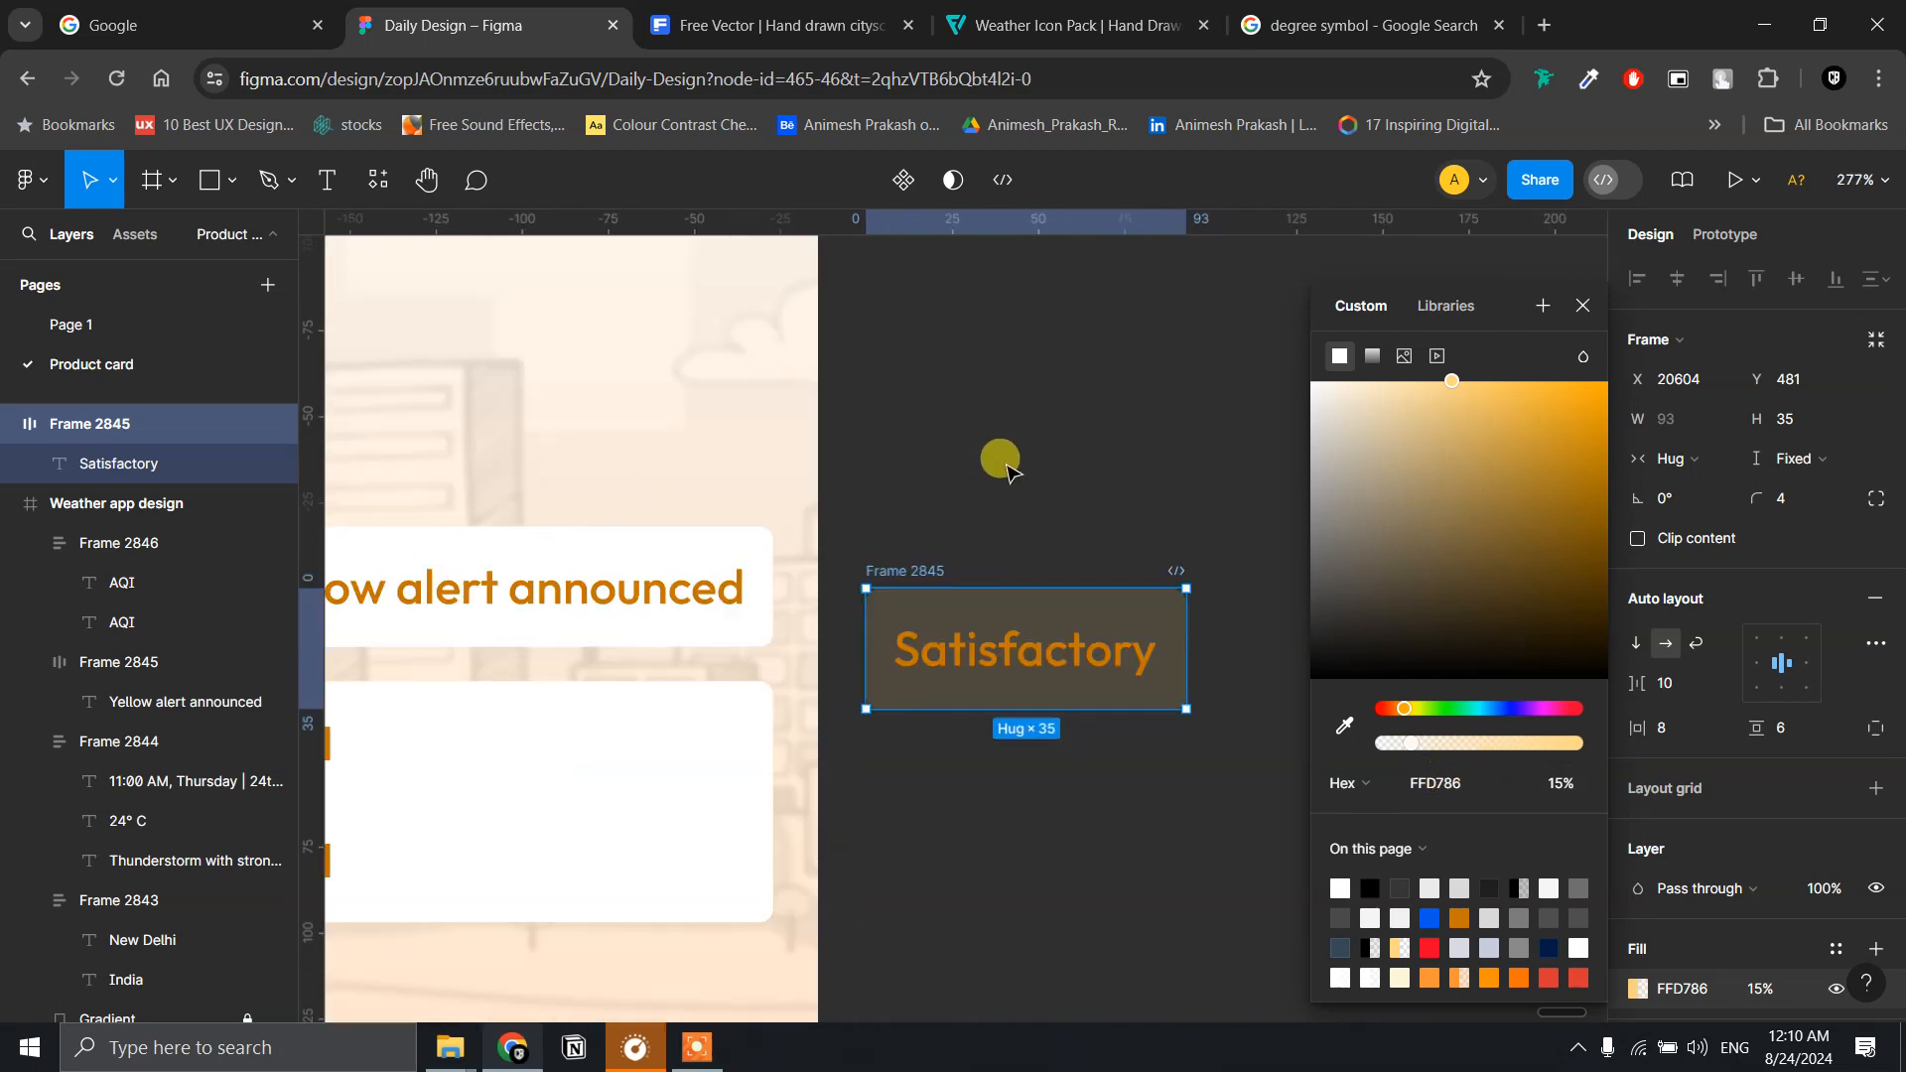
scroll(1001, 461, "down", 5, "ctrl")
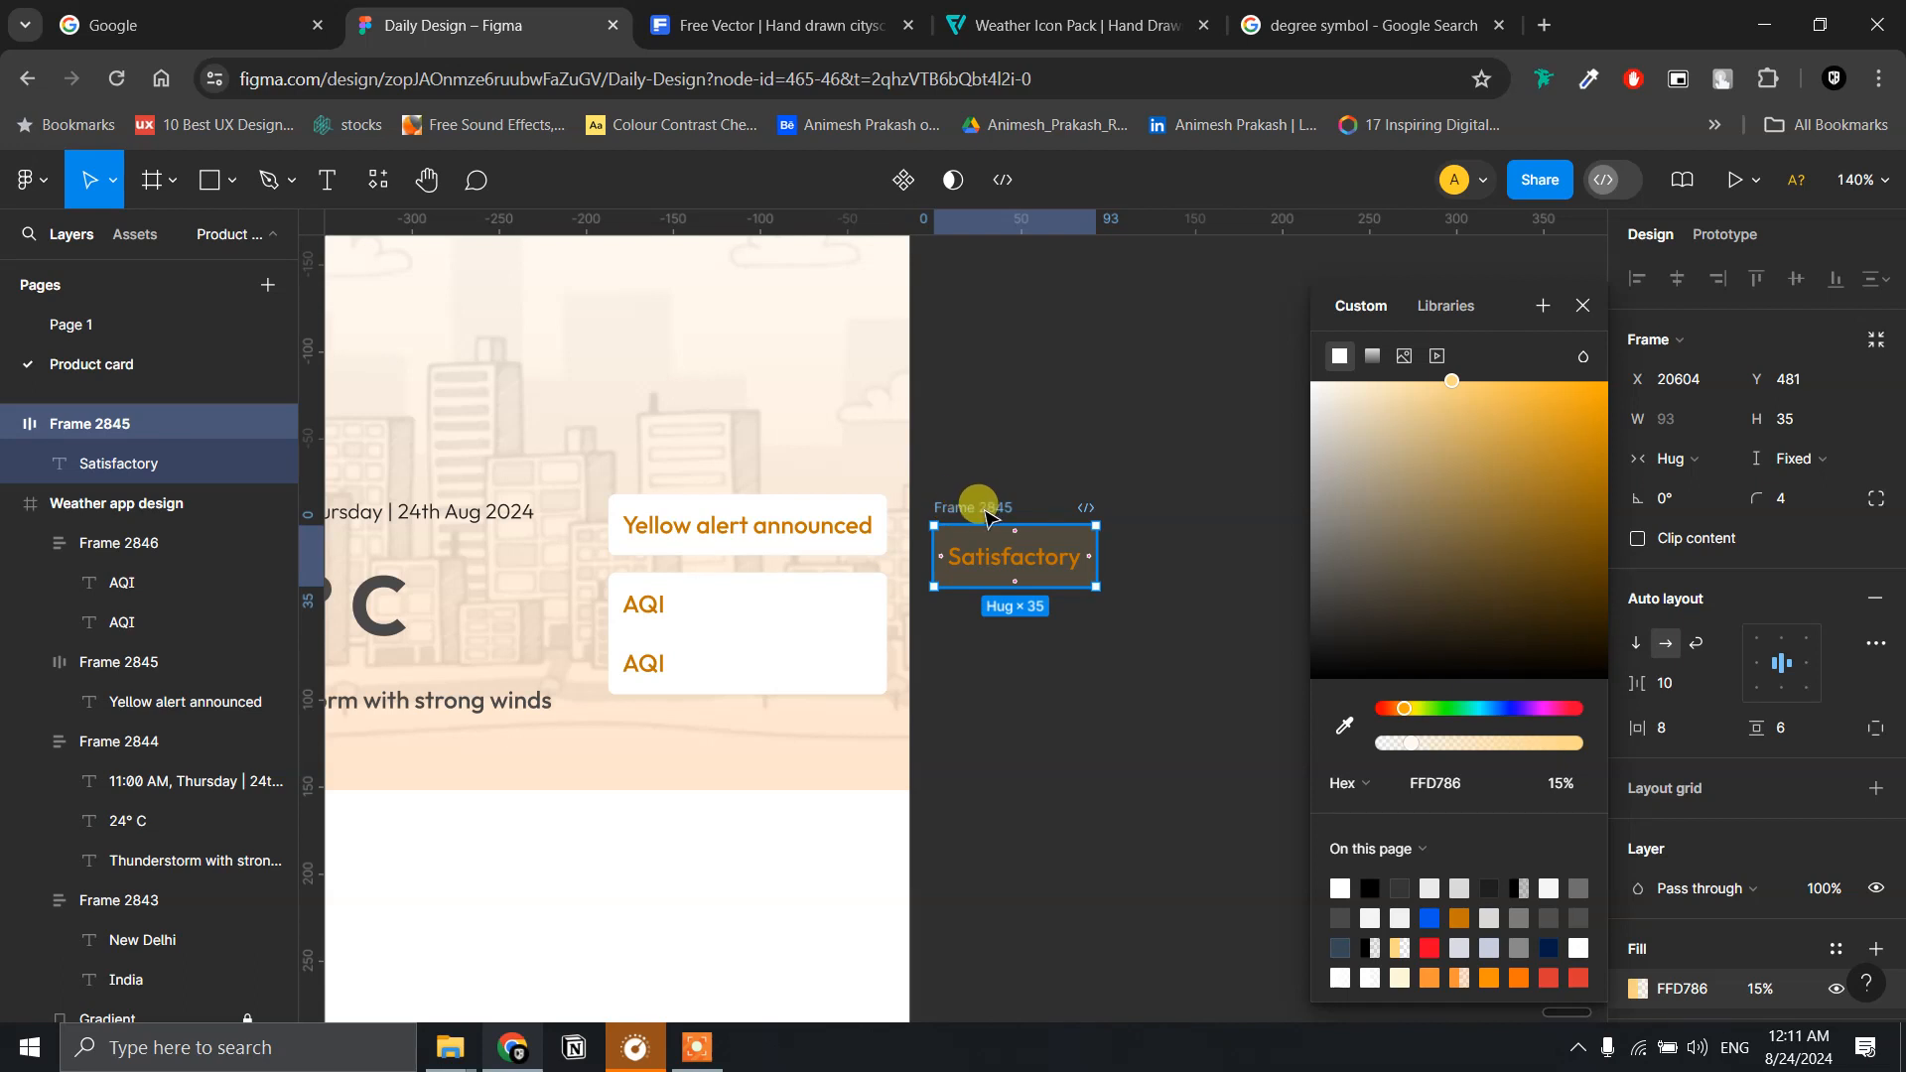
key("ctrl+x")
left_click(1032, 466)
left_click(978, 508)
left_click(1151, 484)
key("ctrl+z")
key("ctrl+z")
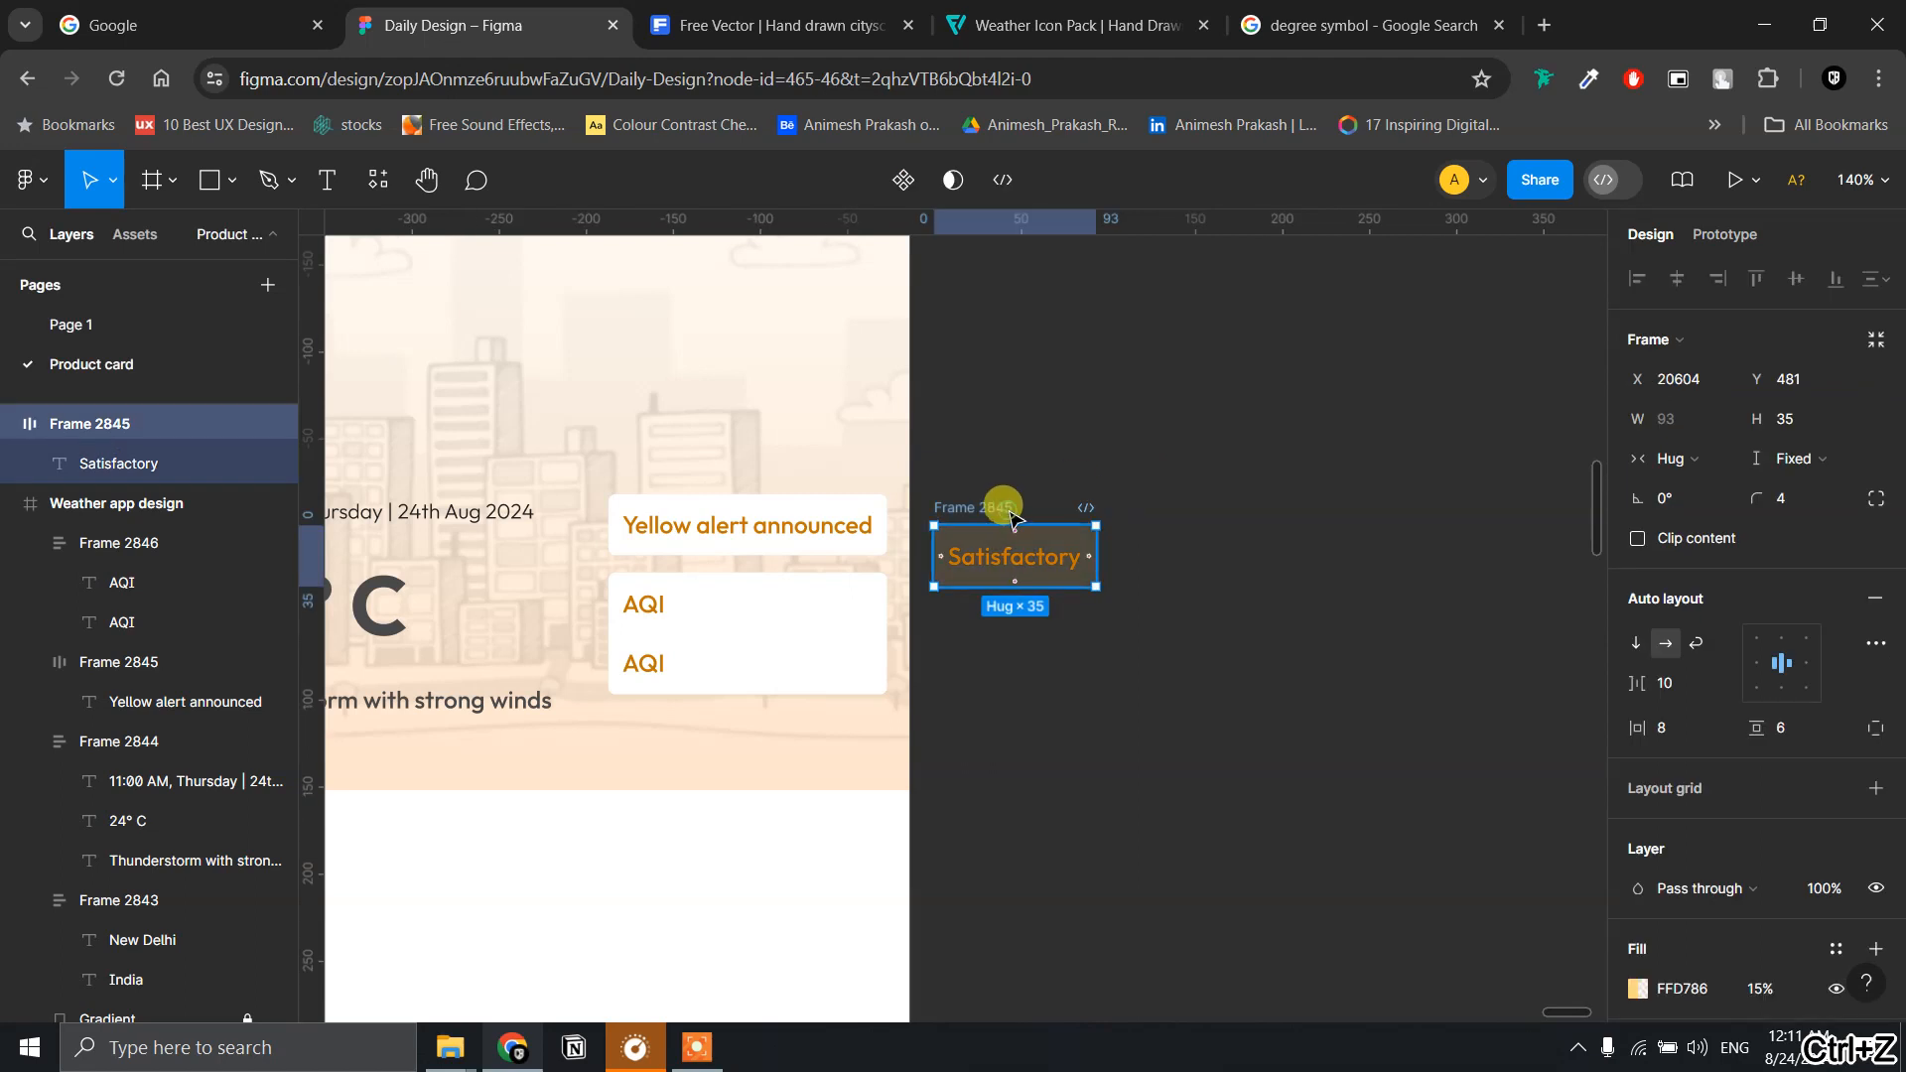
- Move the "Satisfactory" badge from the empty canvas into the AQI card, beneath its two texts
left_click(1010, 422)
left_click(993, 512)
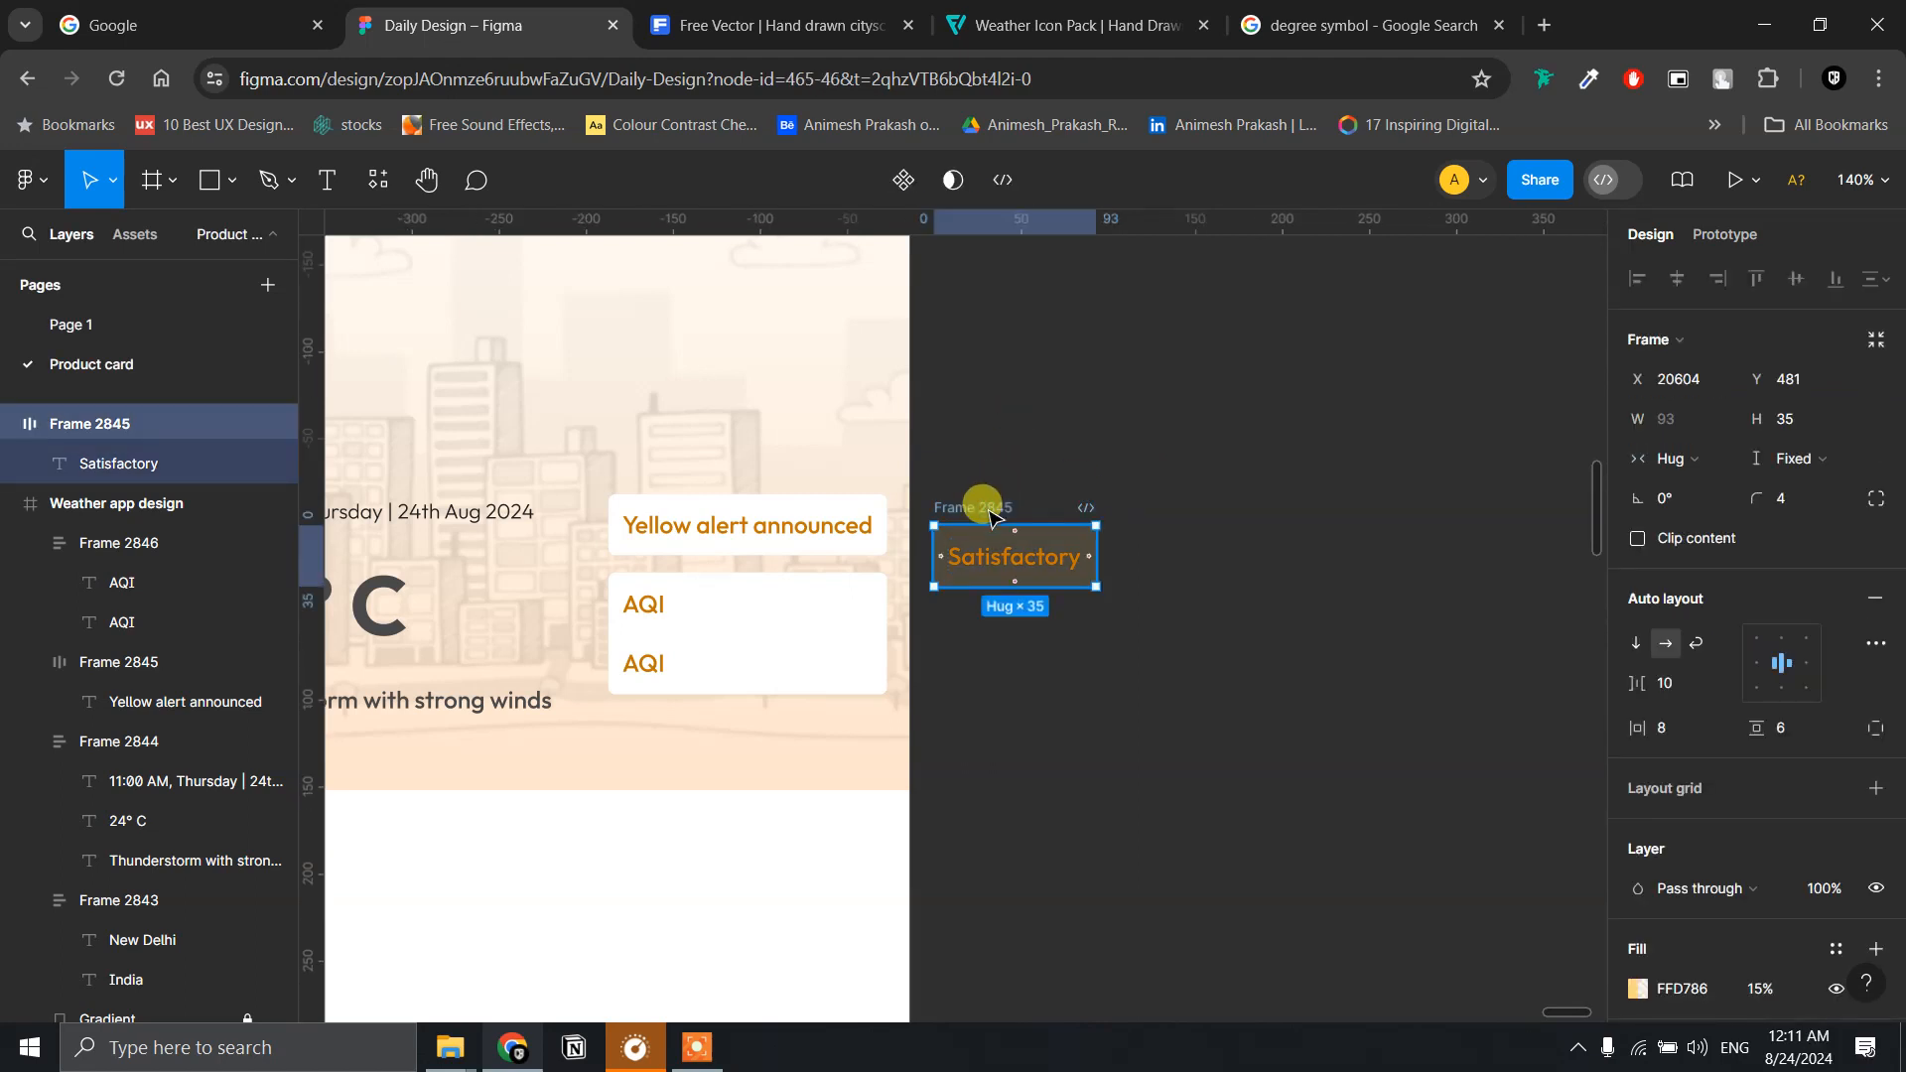
key("ctrl+x")
left_click(784, 617)
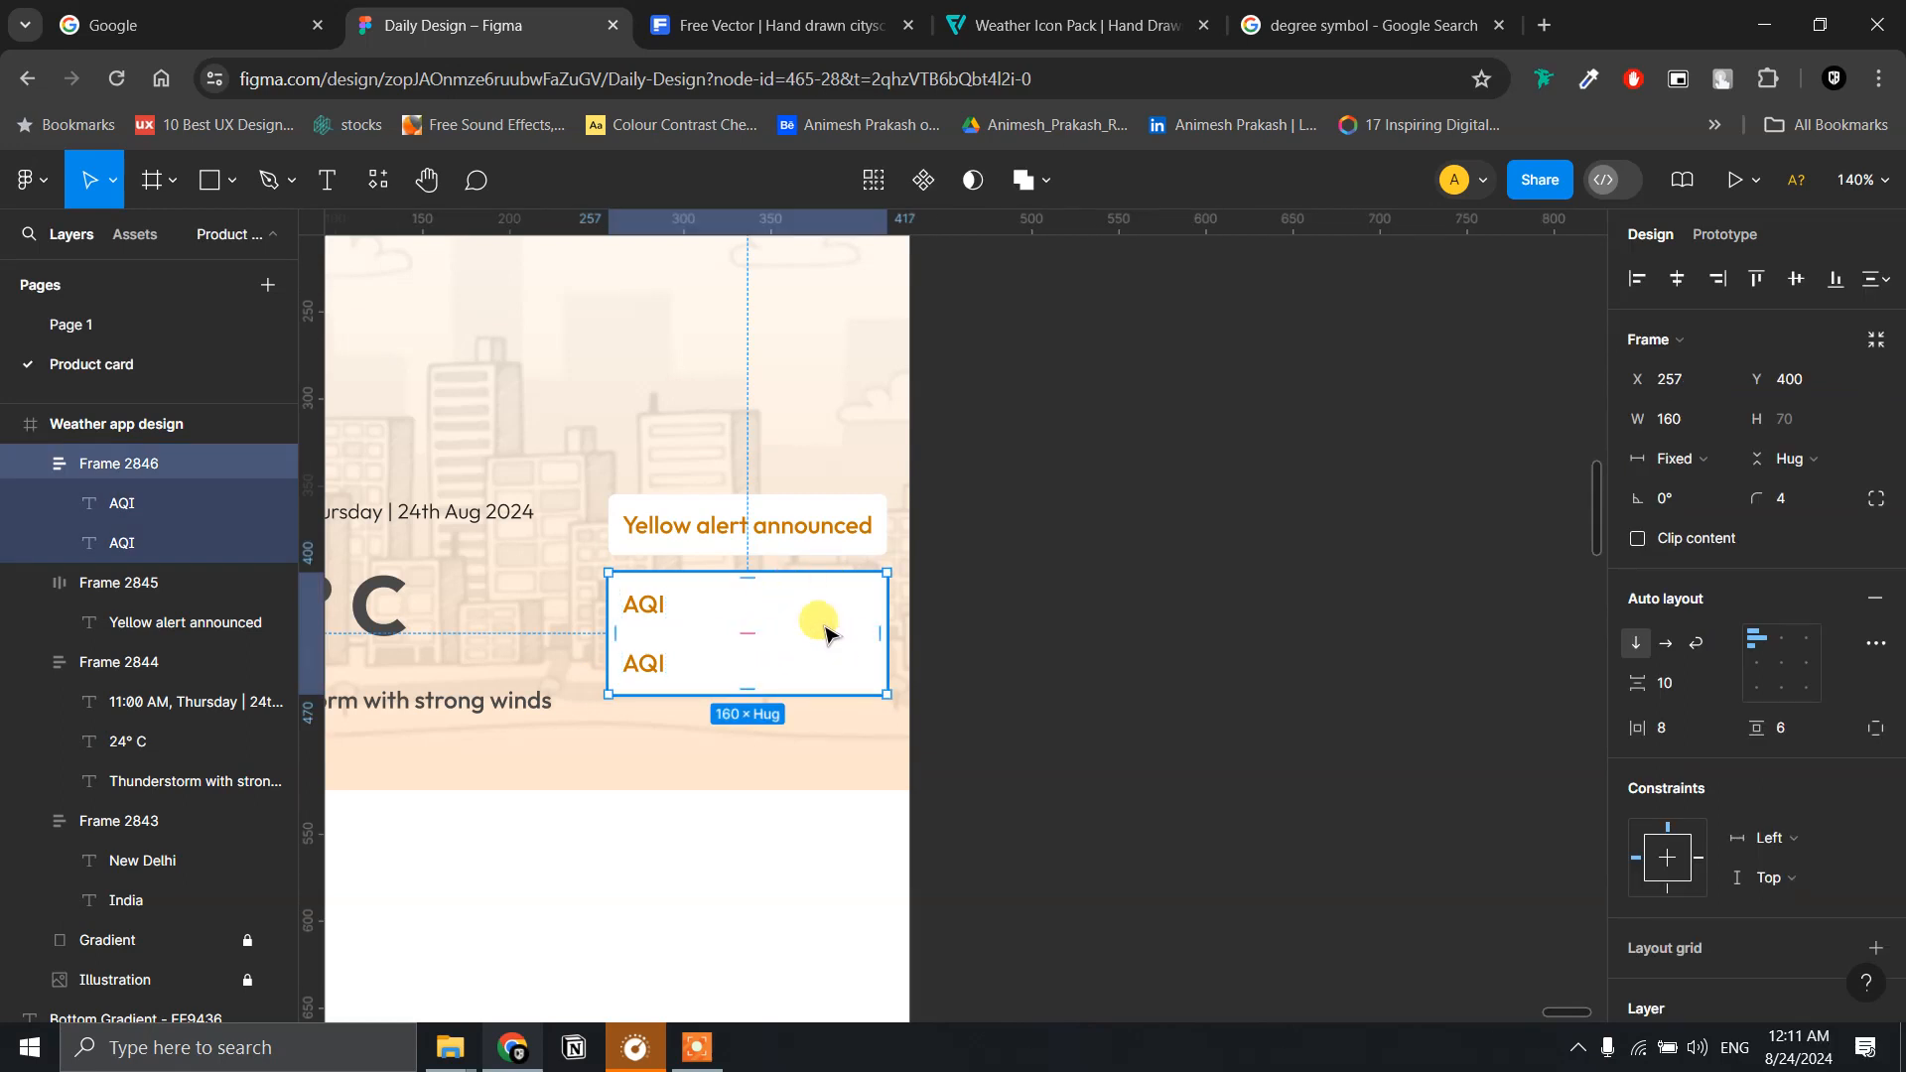
key("ctrl+v")
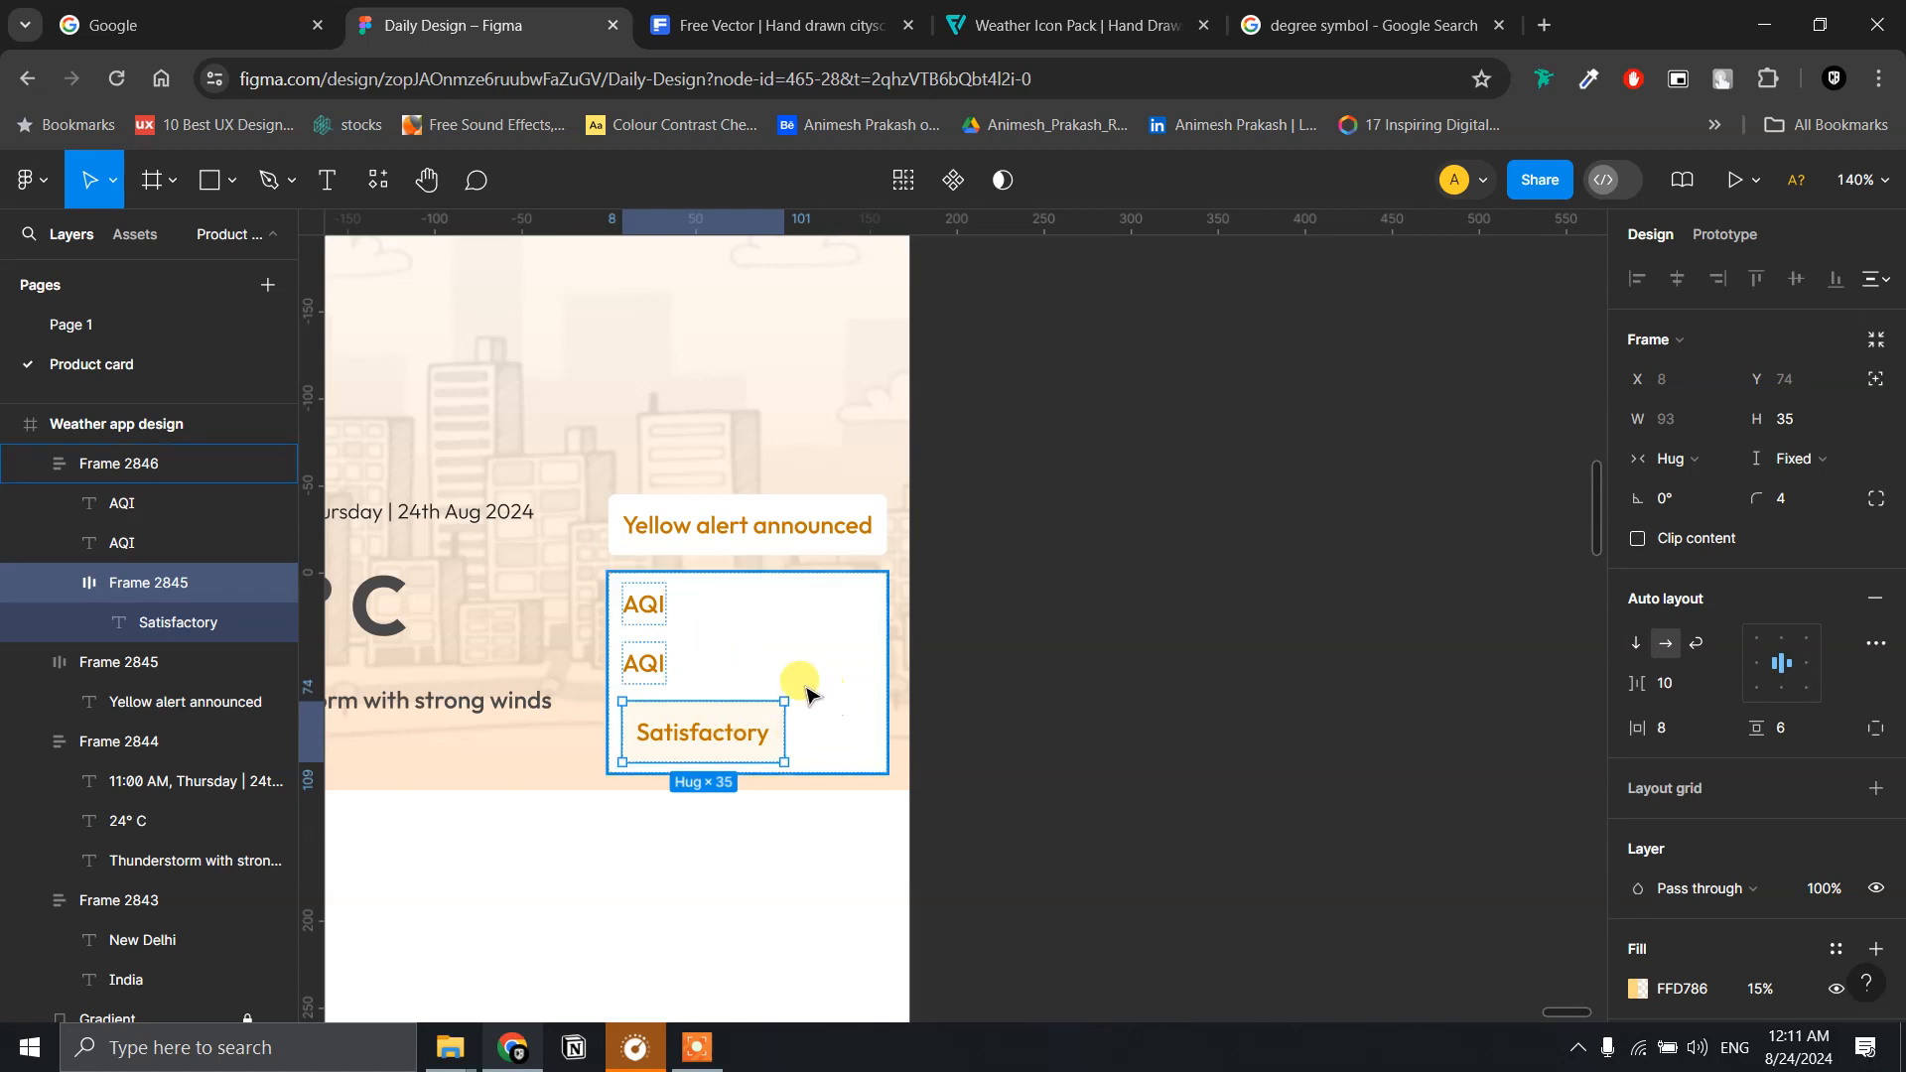
left_click(837, 652)
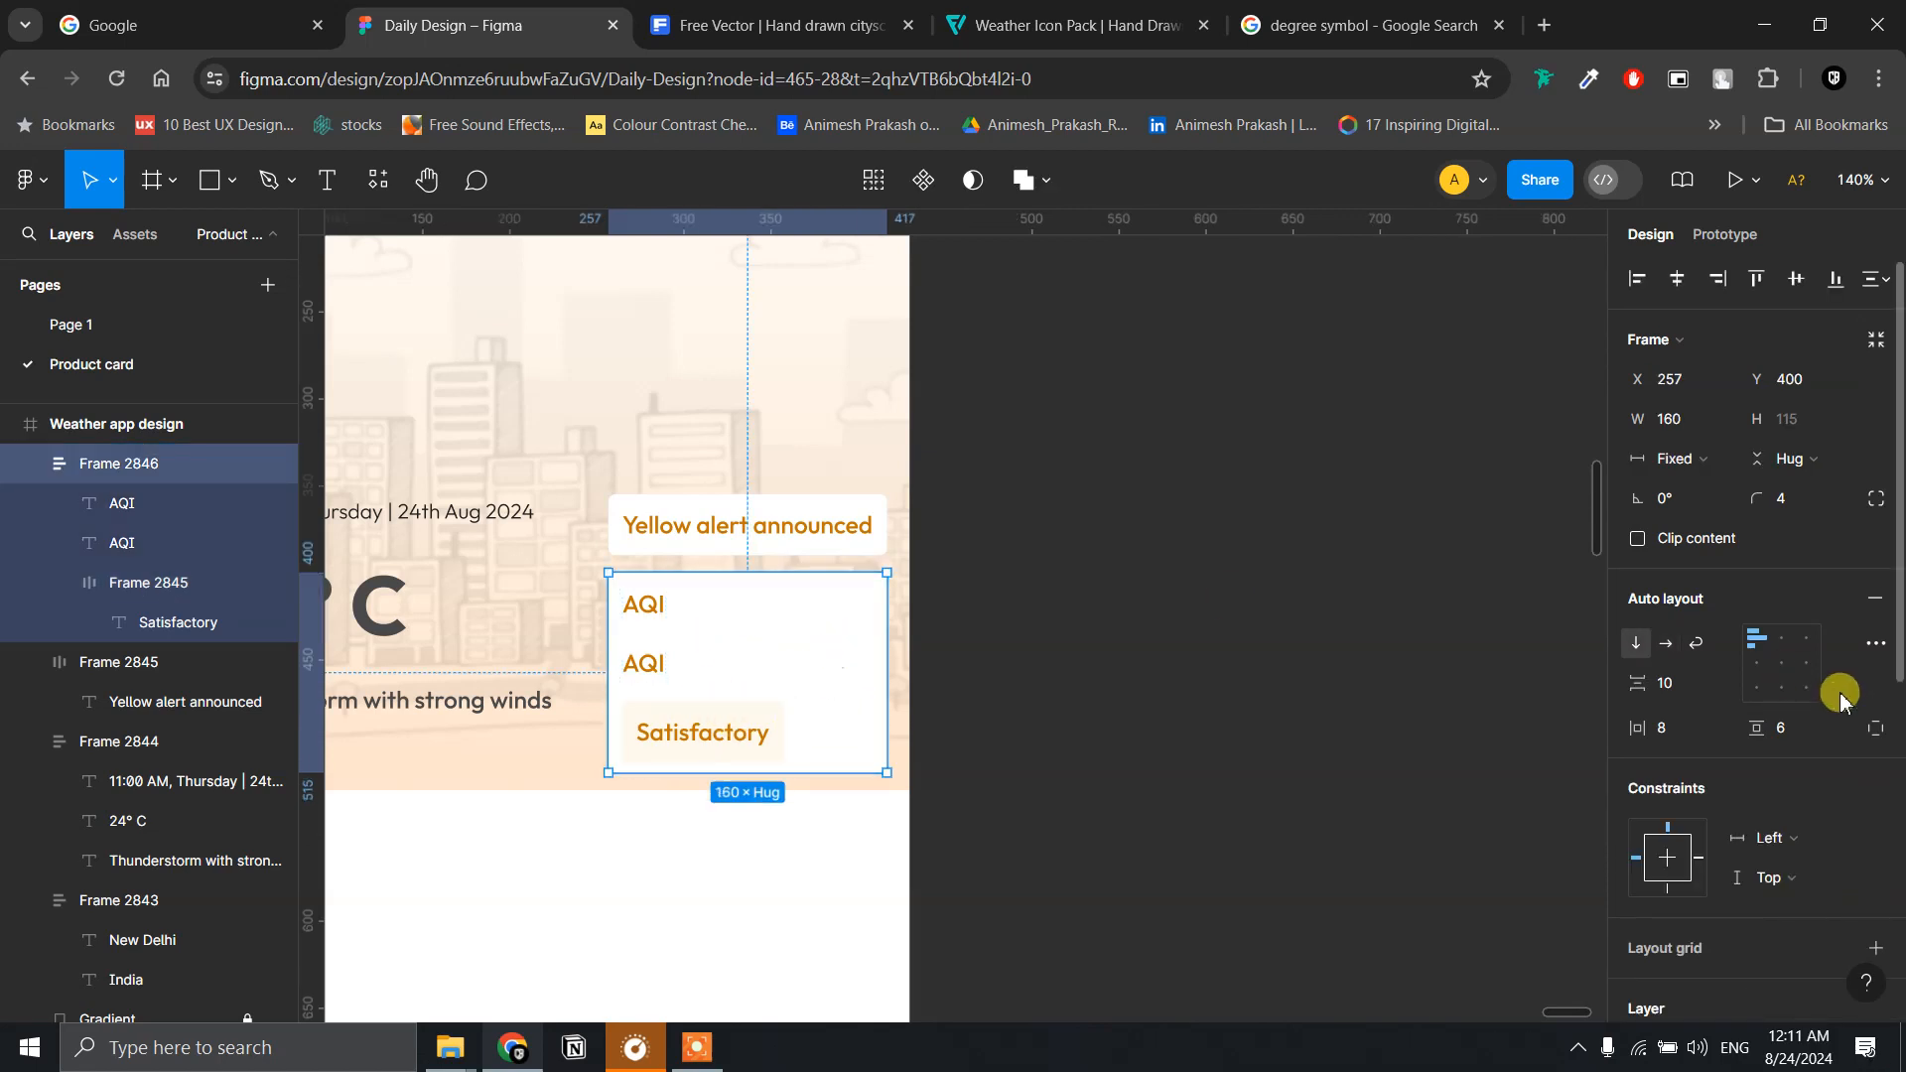
- Group the second "AQI" text and the "Satisfactory" badge in a horizontal auto layout, aligned left and vertically centred
left_click(695, 734)
left_click(648, 666, "shift")
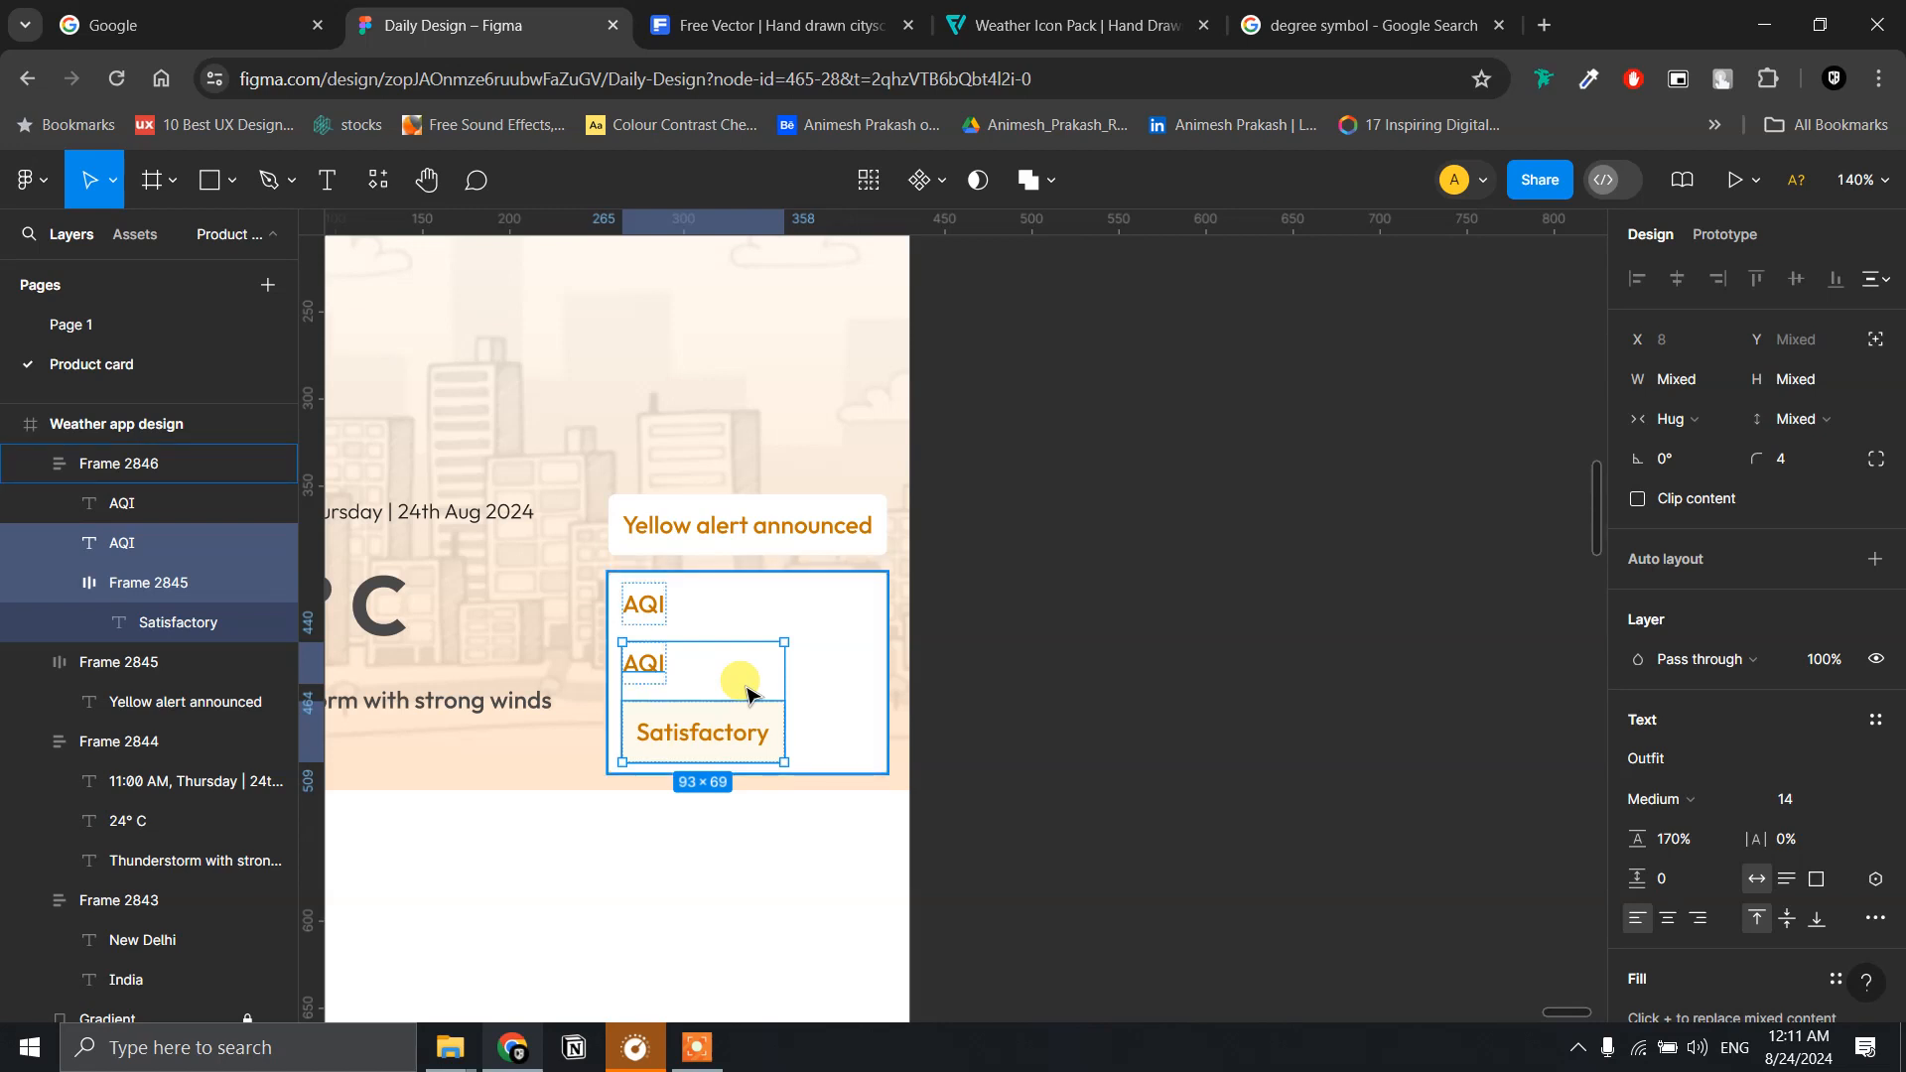
key("shift+a")
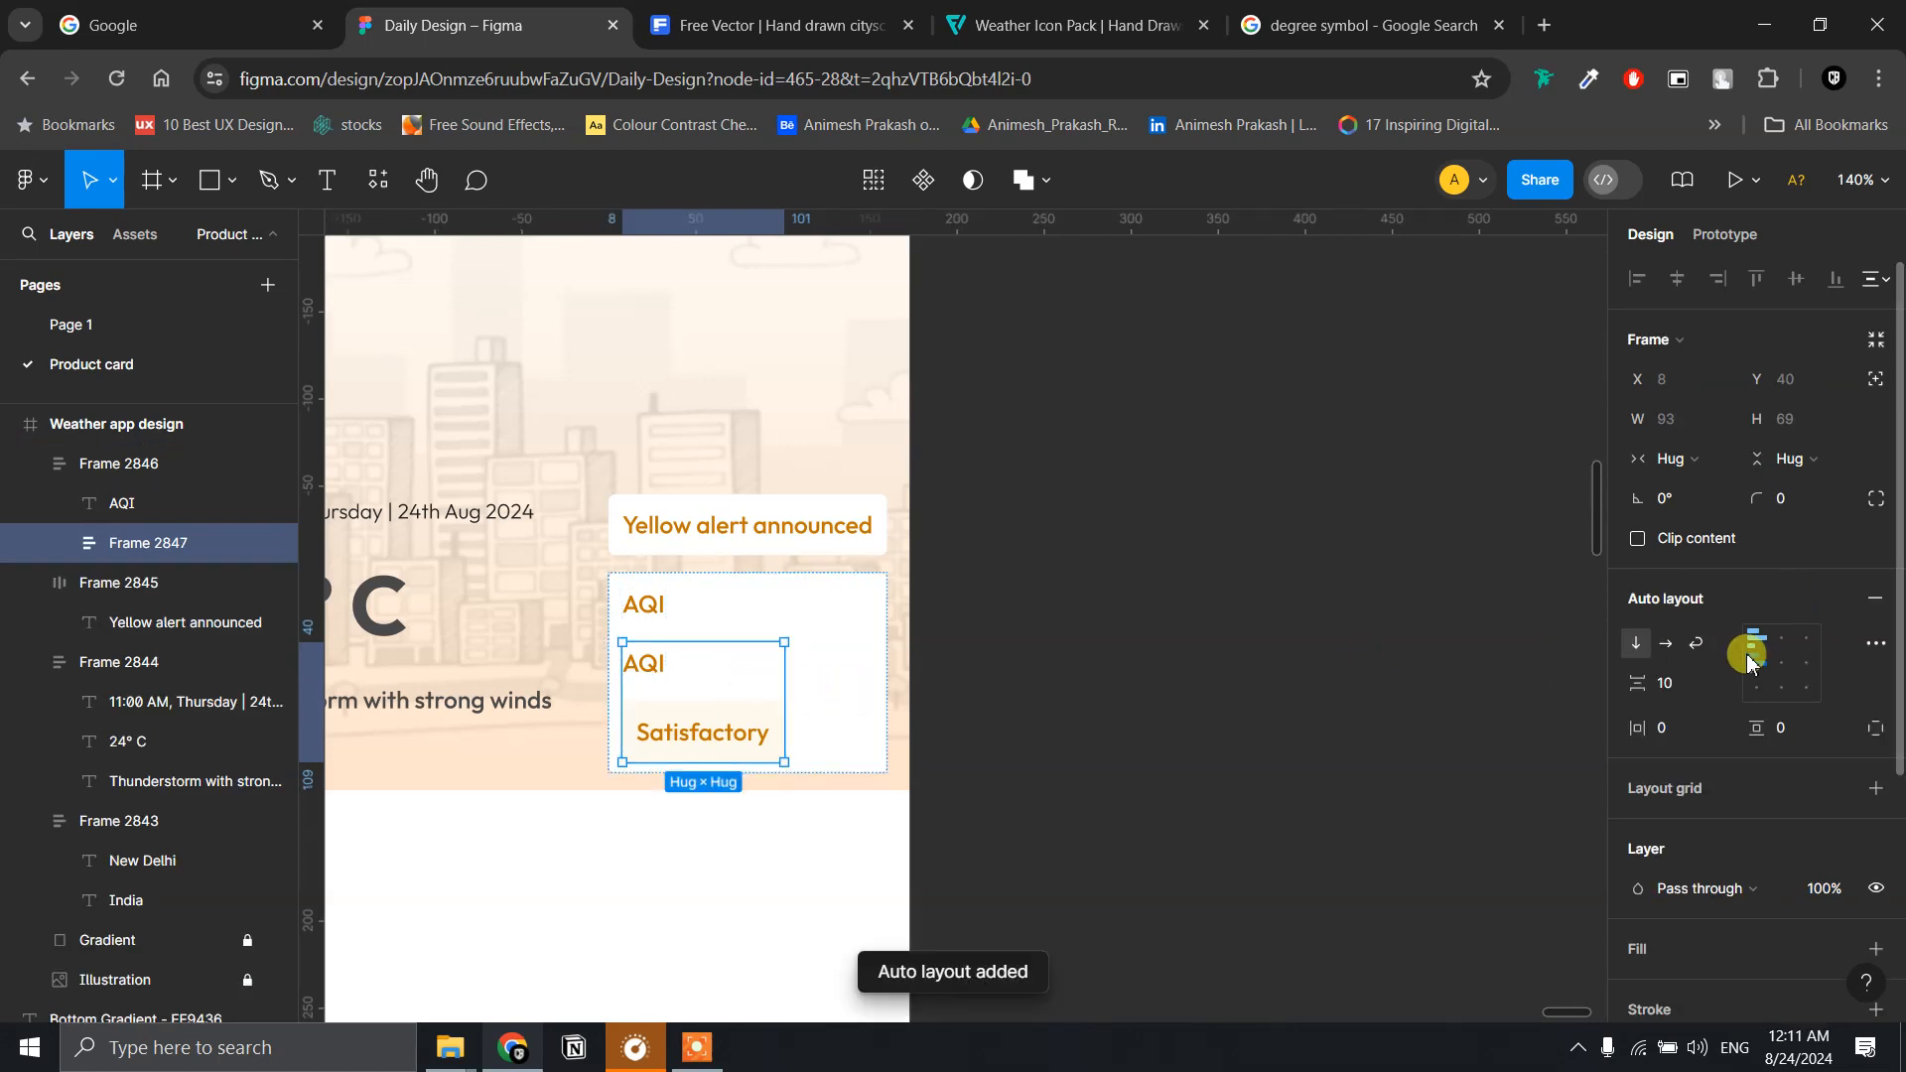
left_click(1666, 644)
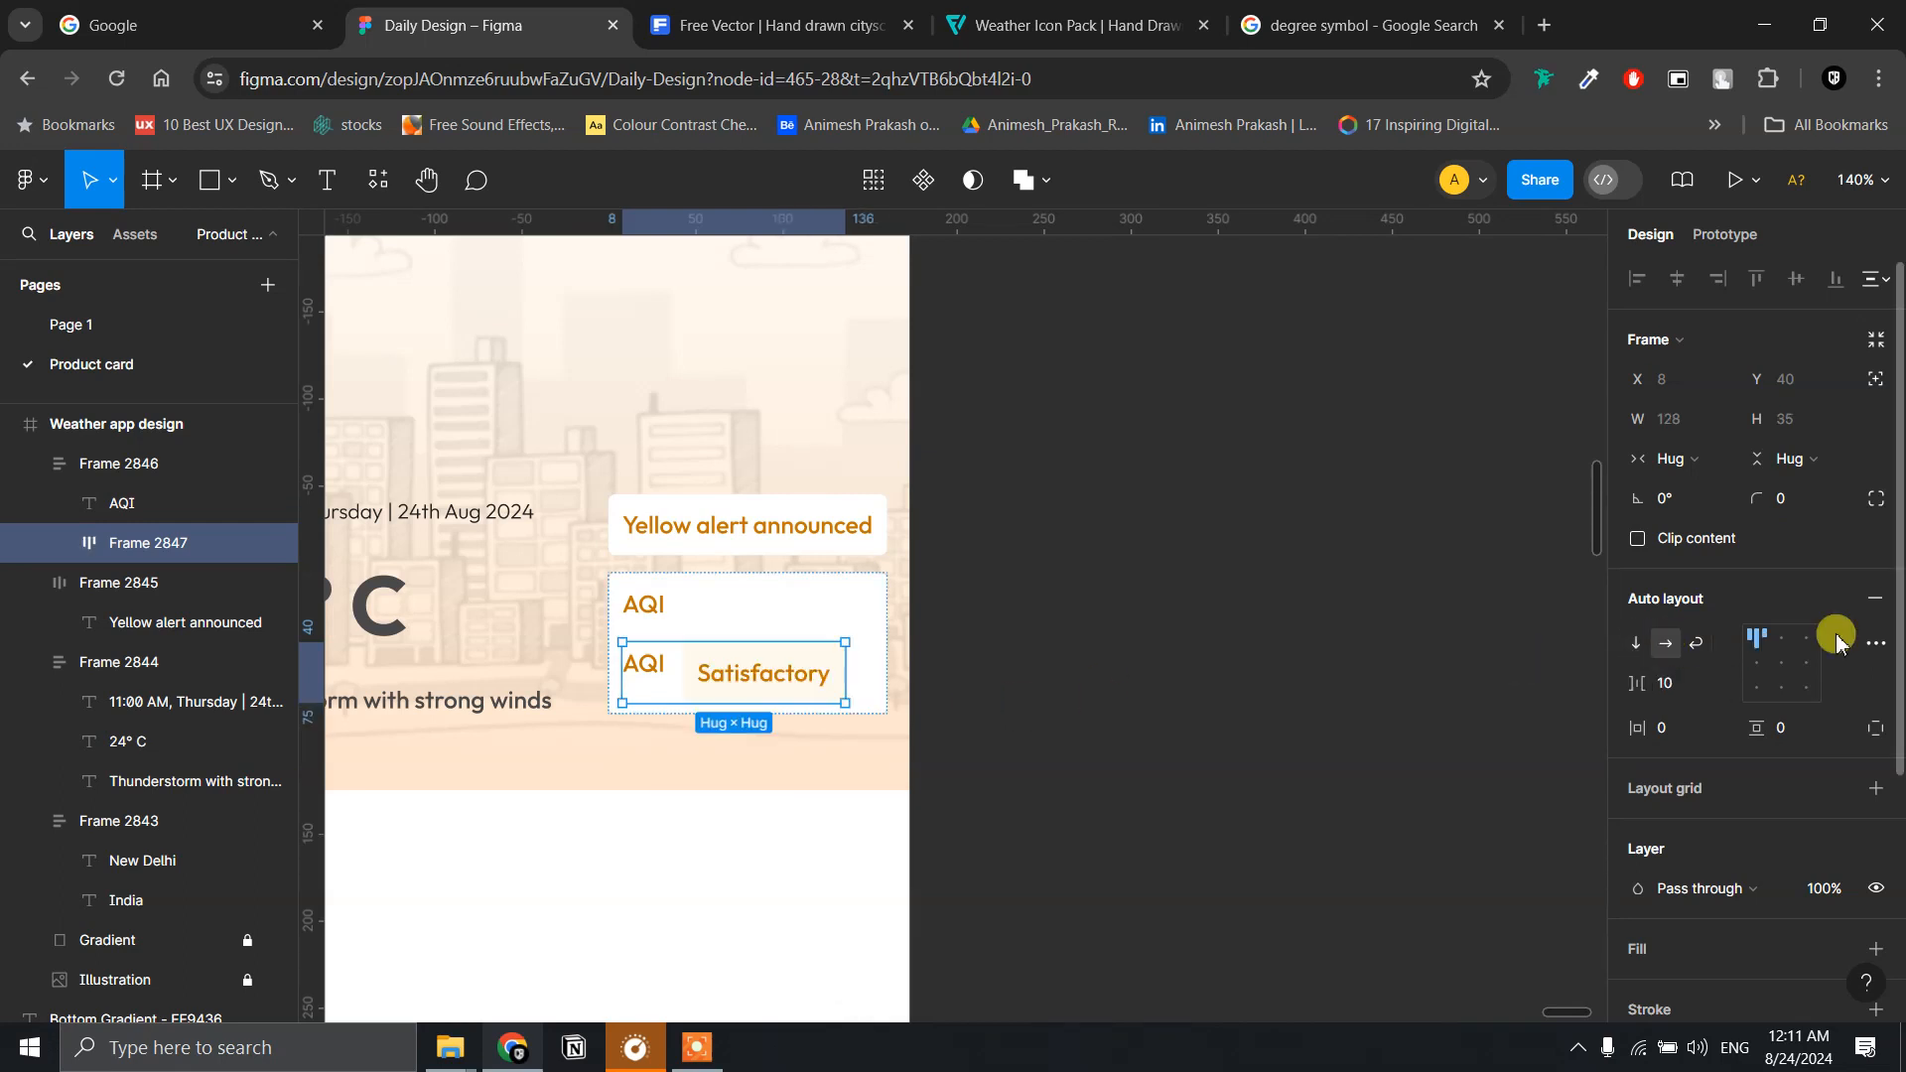
left_click(1763, 675)
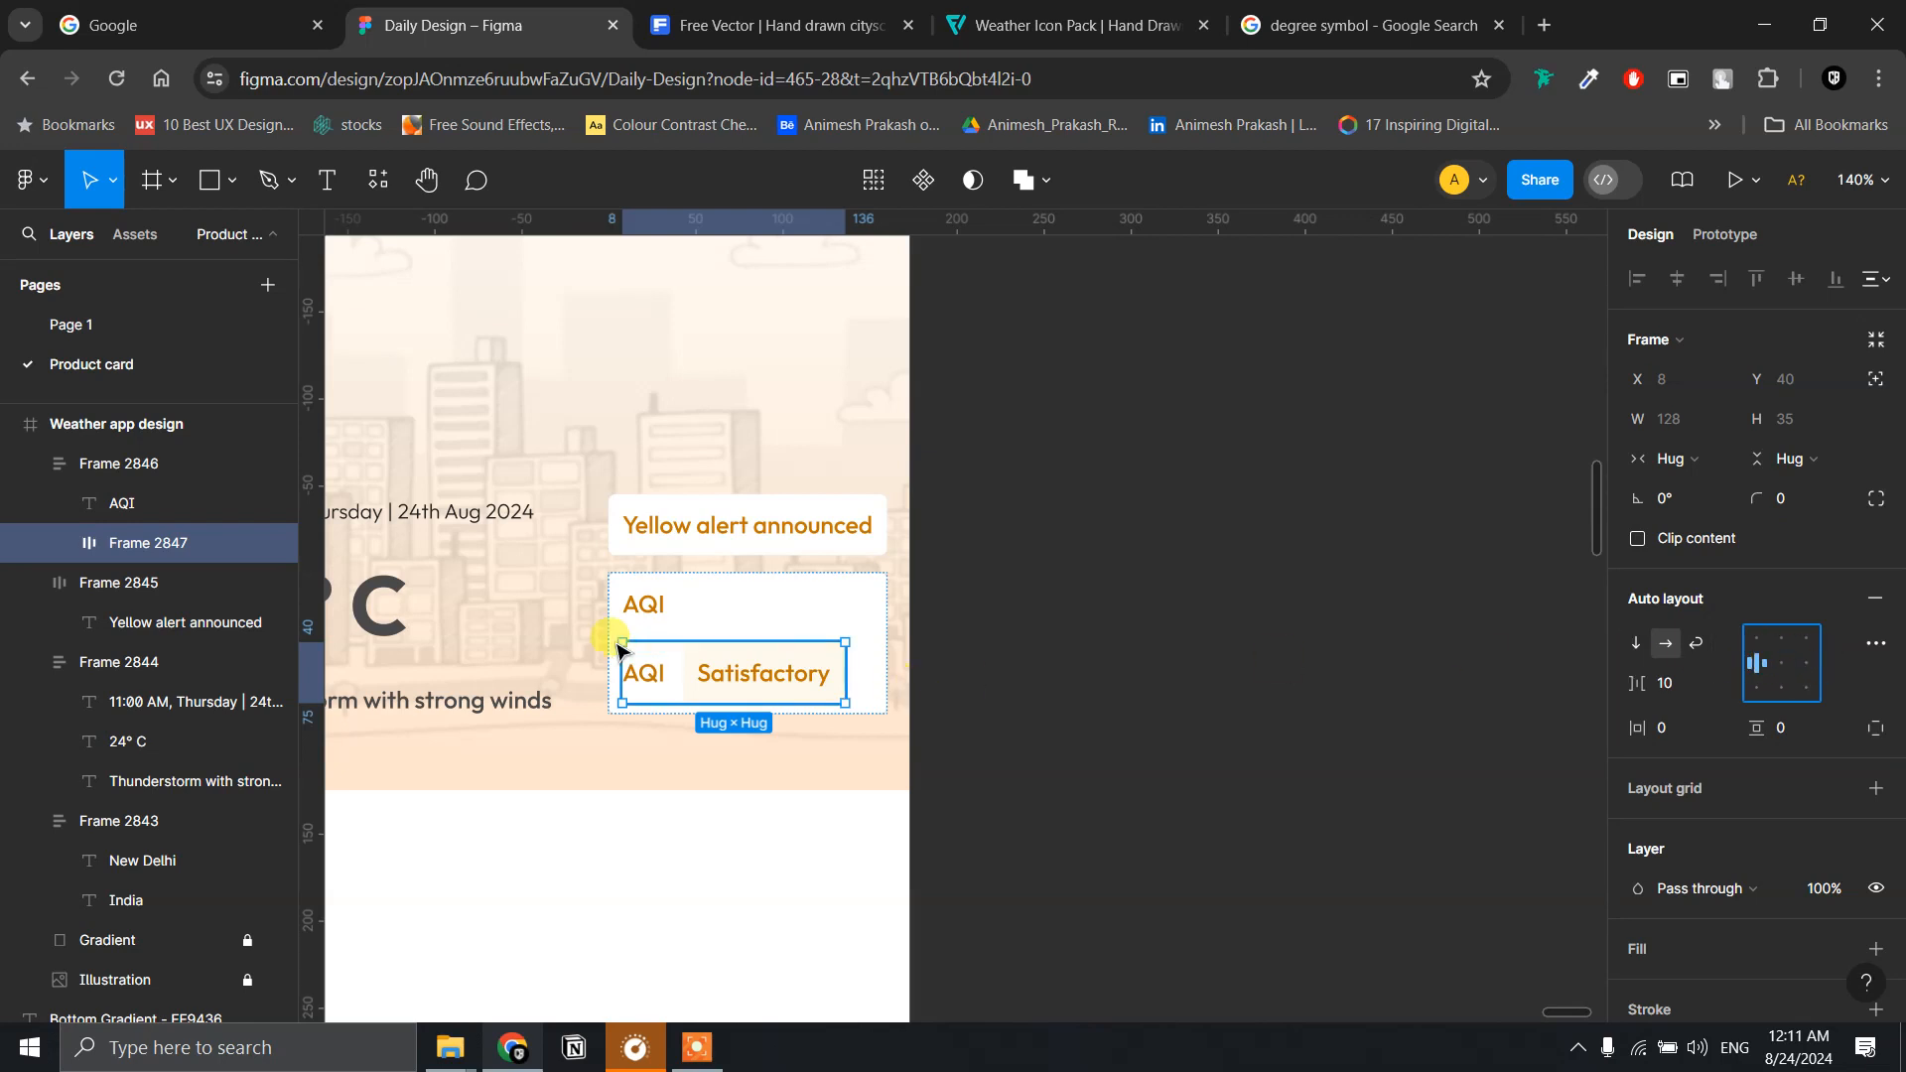
- Change the "AQI" text beside the "Satisfactory" badge to 85
double_click(646, 674)
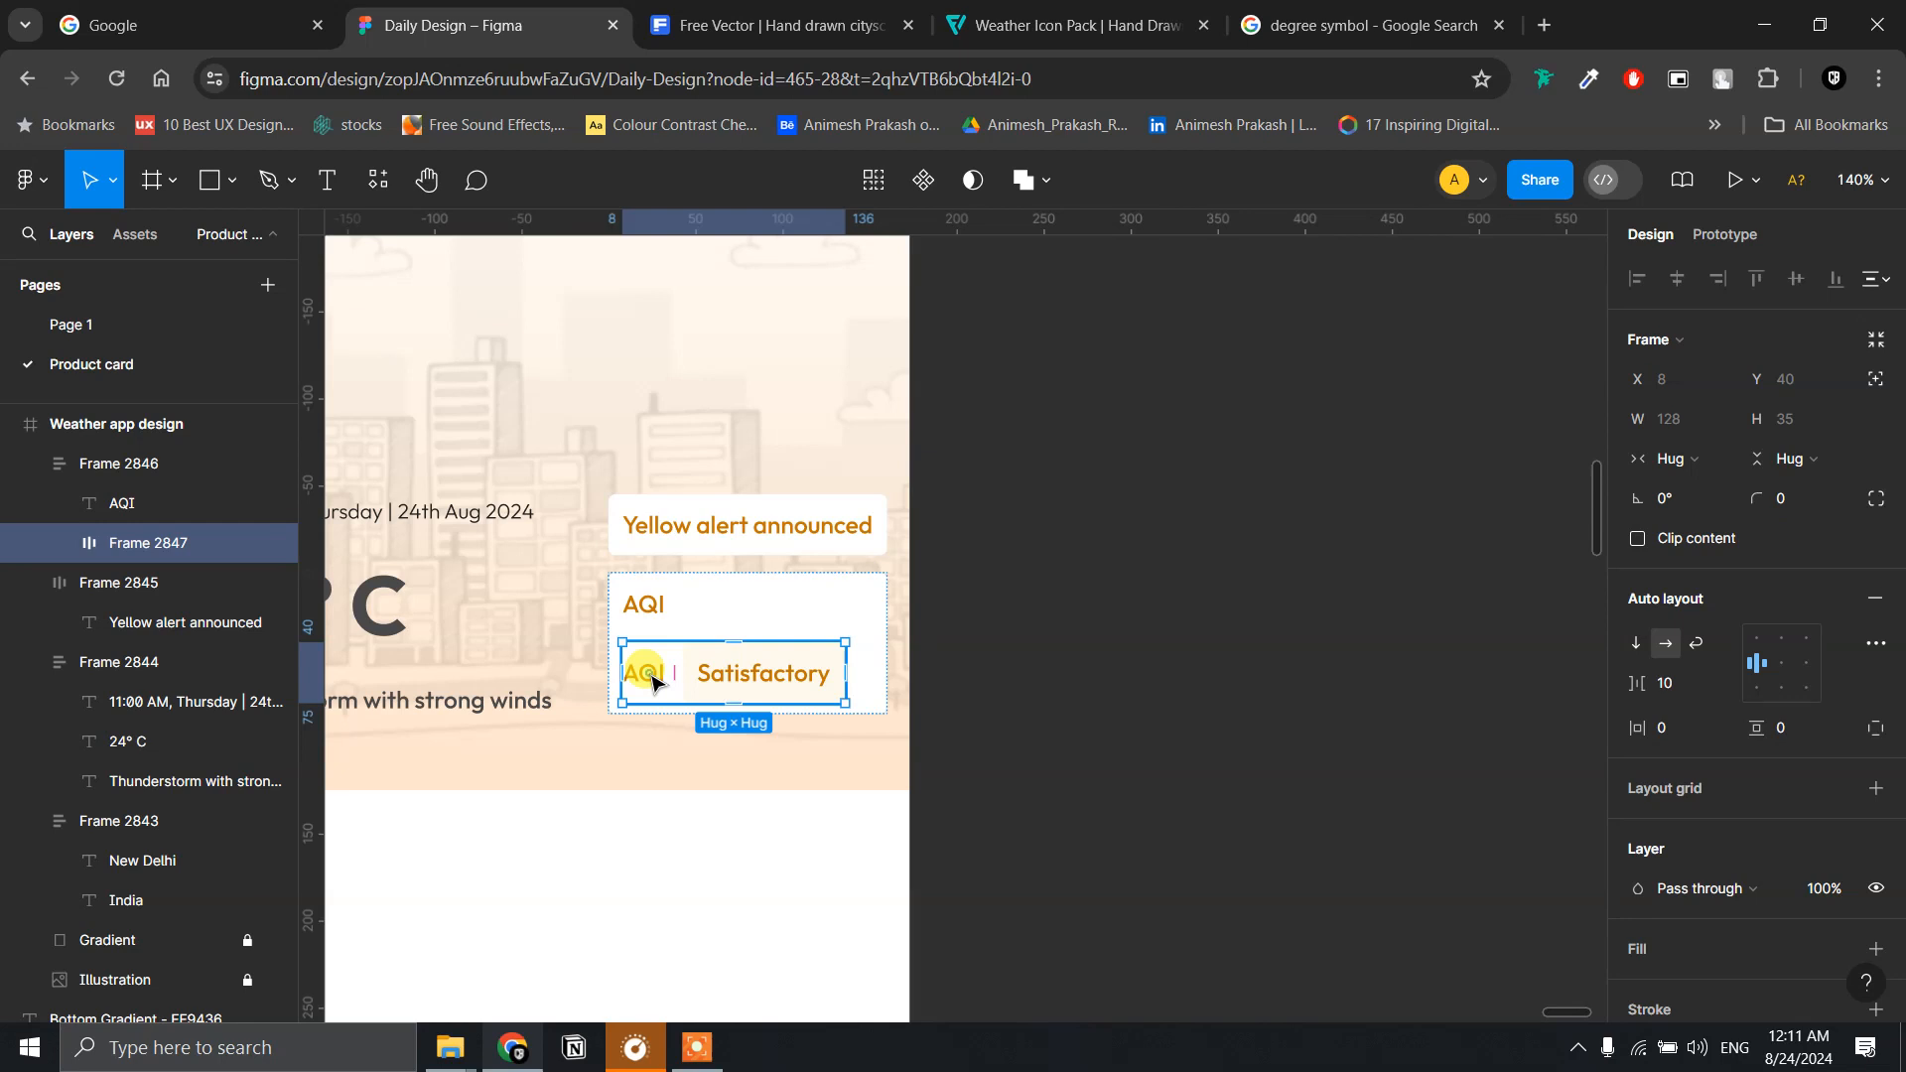
left_click(652, 680)
double_click(653, 676)
type("85")
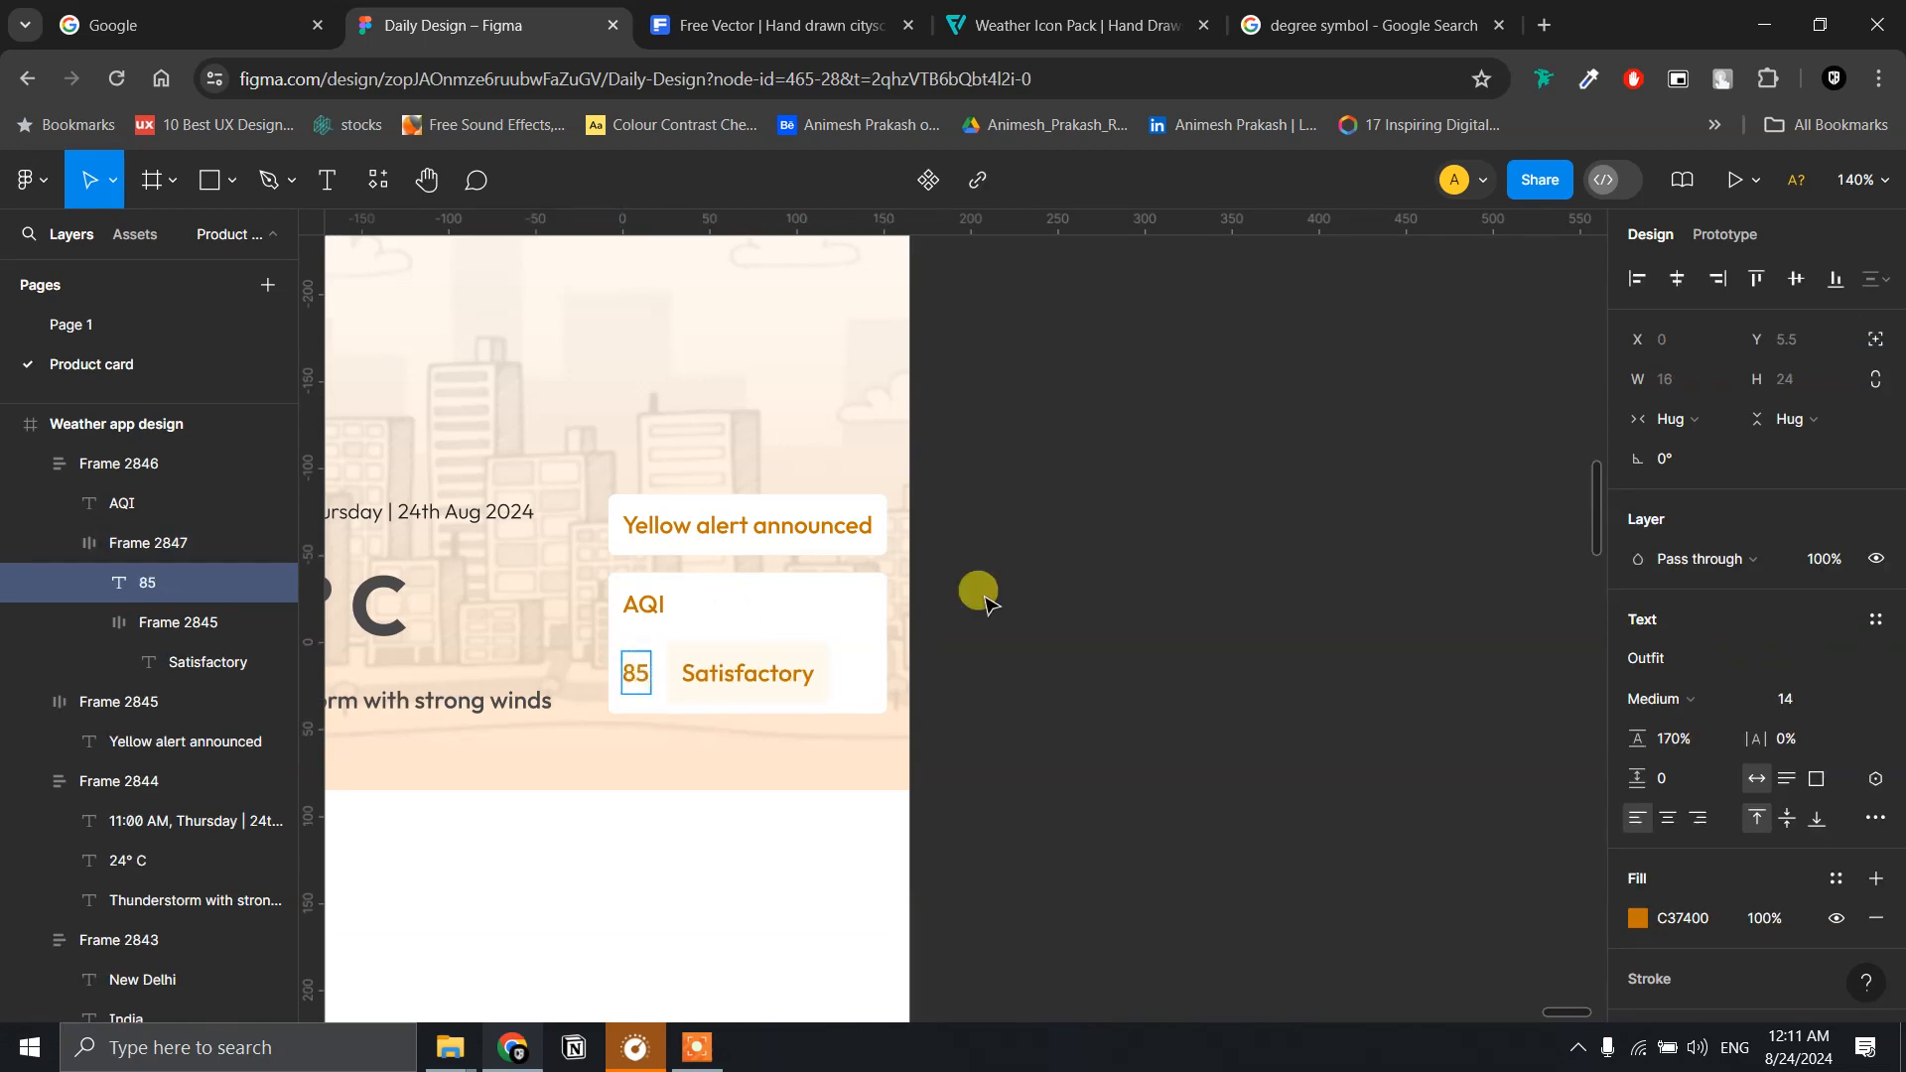
key("Escape")
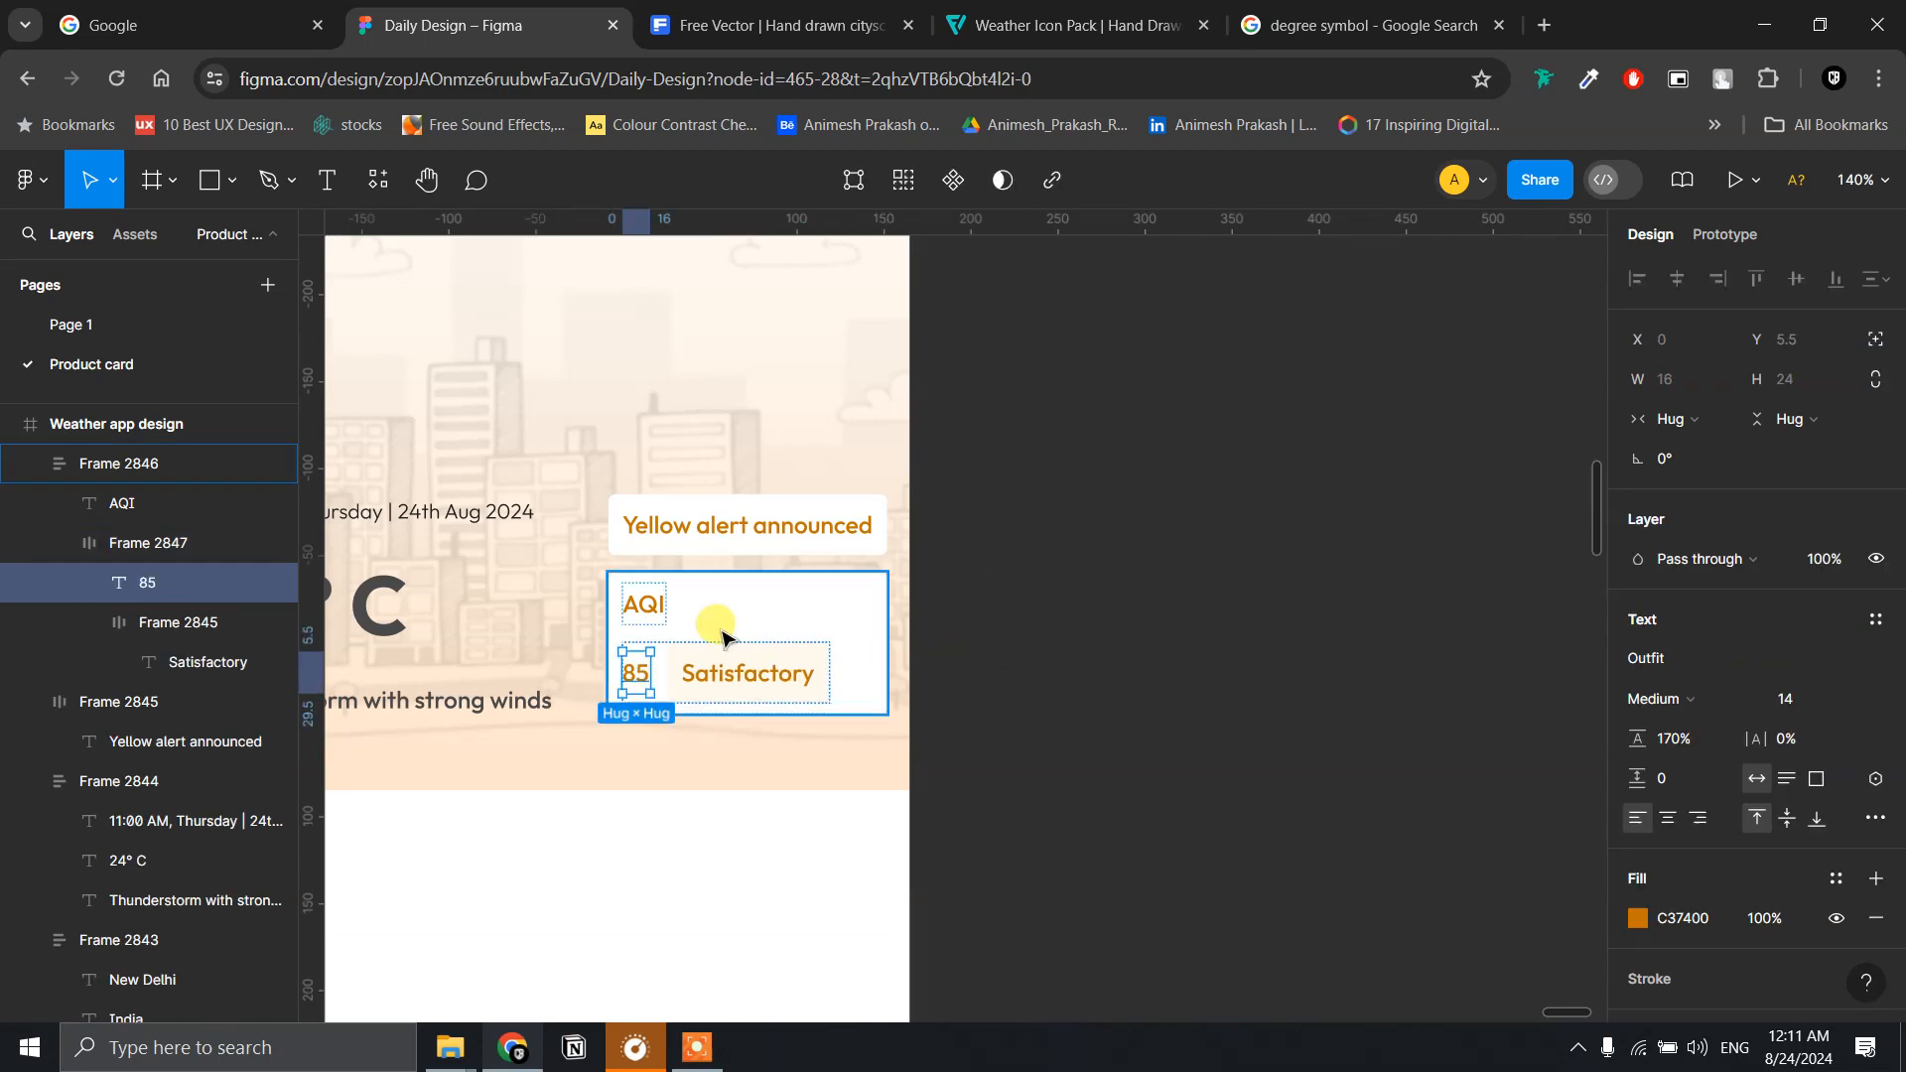
- Recolour the "Satisfactory" text with the page colour FF7100, darkened to EB6900
left_click(713, 676)
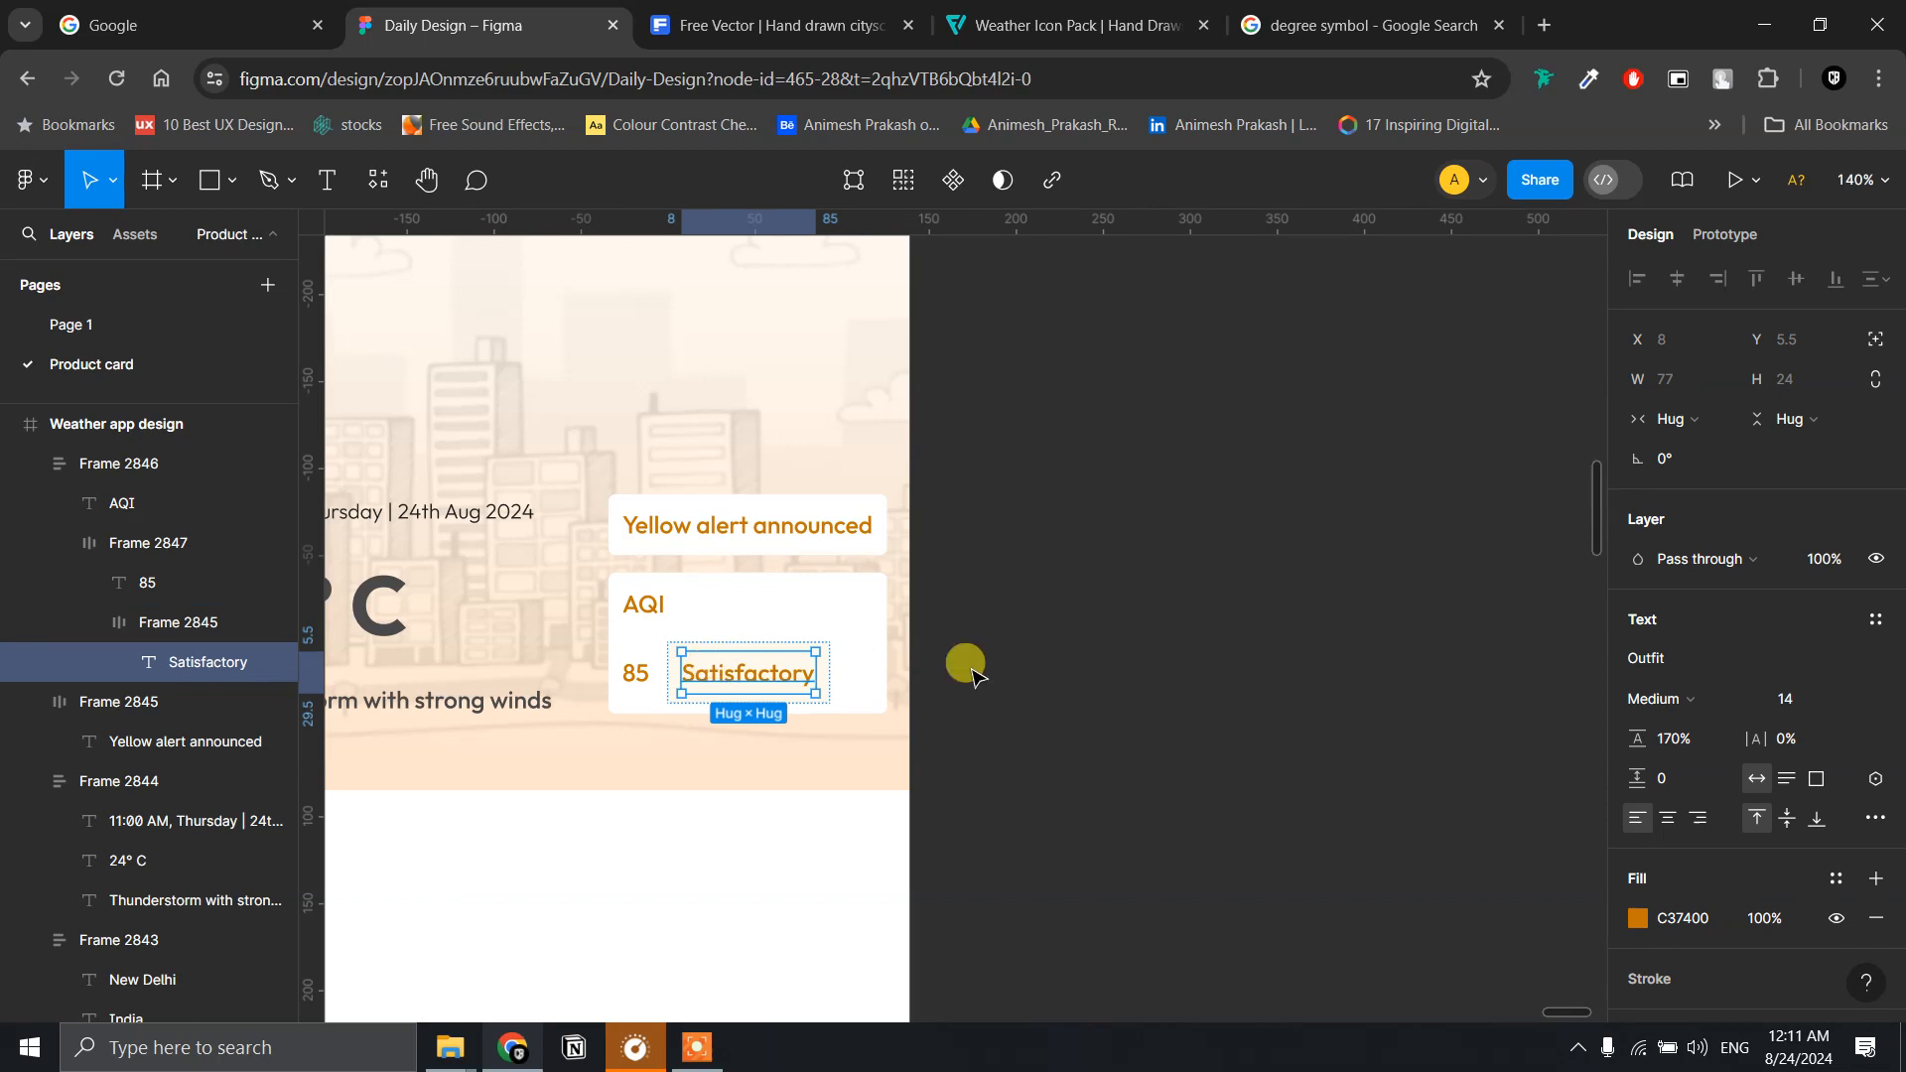
left_click_drag(1012, 675, 1324, 645)
left_click(1324, 645)
scroll(1310, 635, "up", 3)
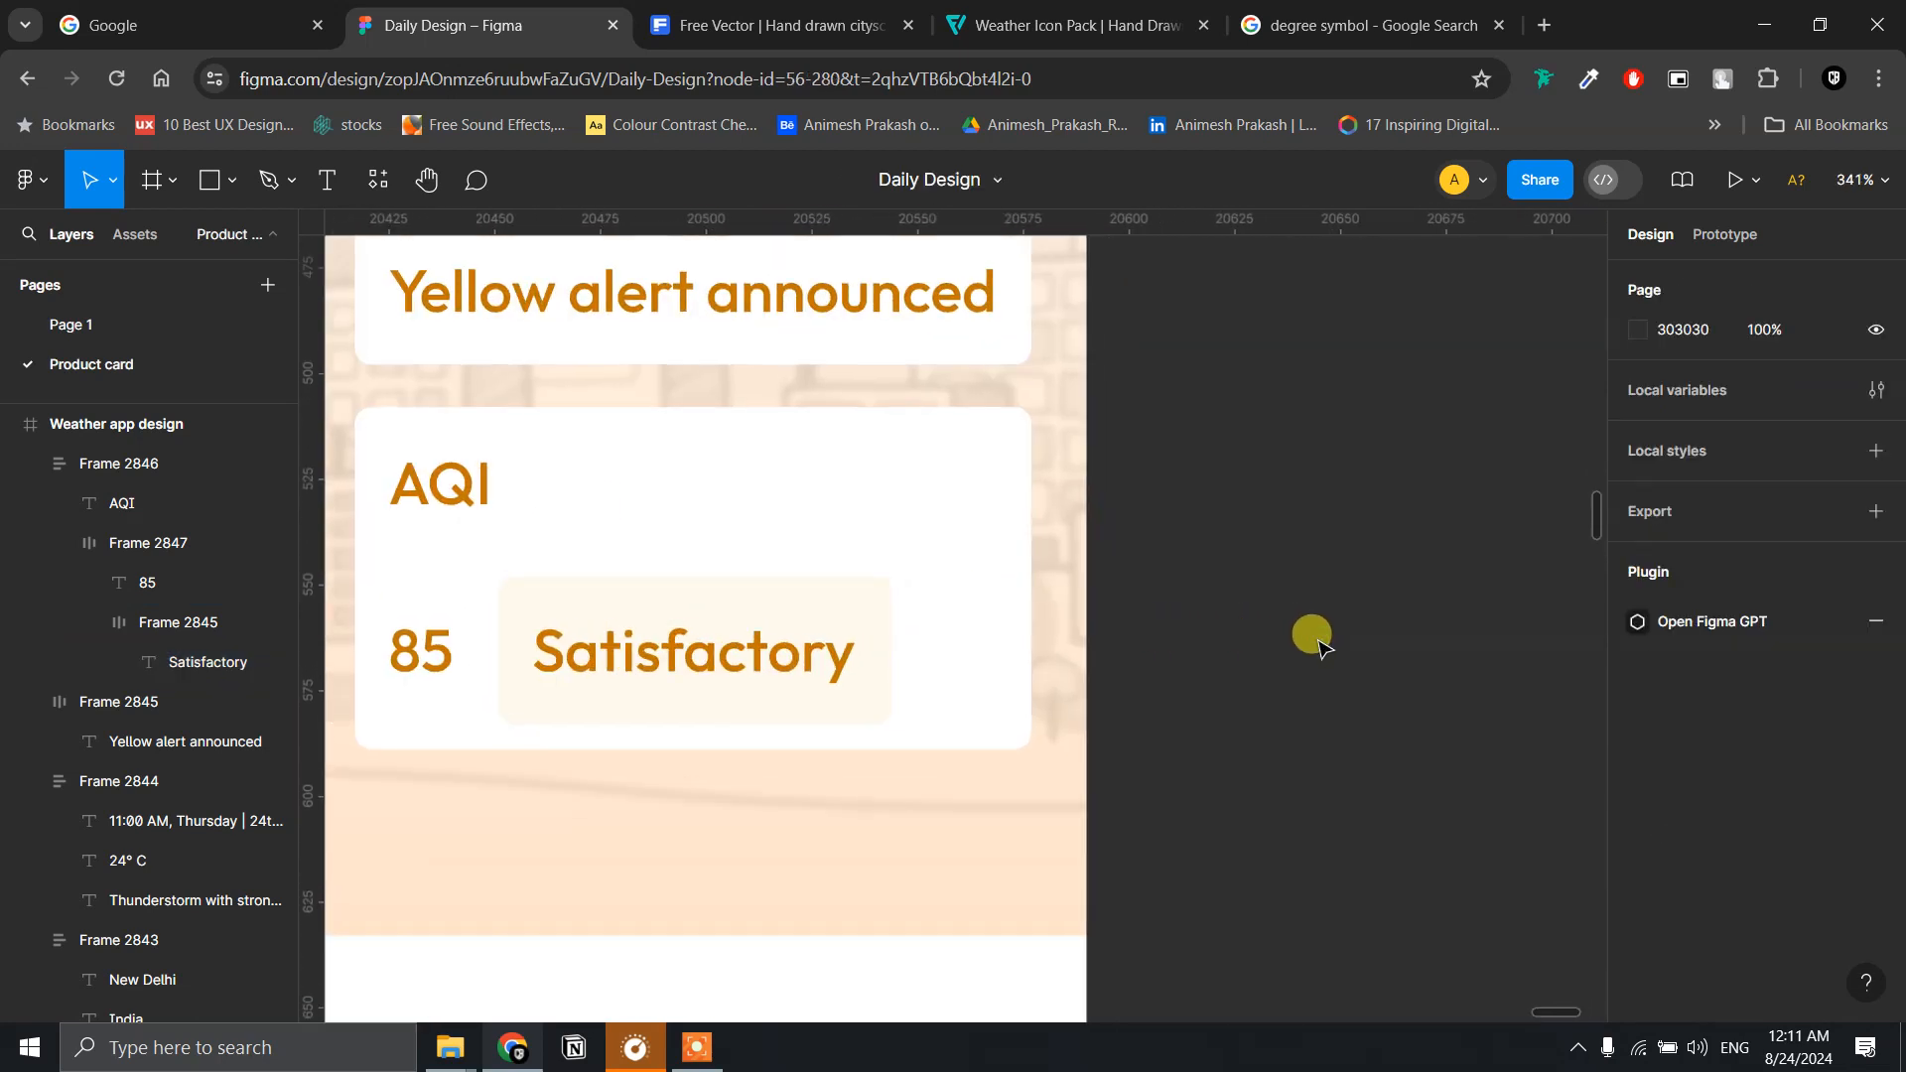
scroll(1311, 635, "down", 6)
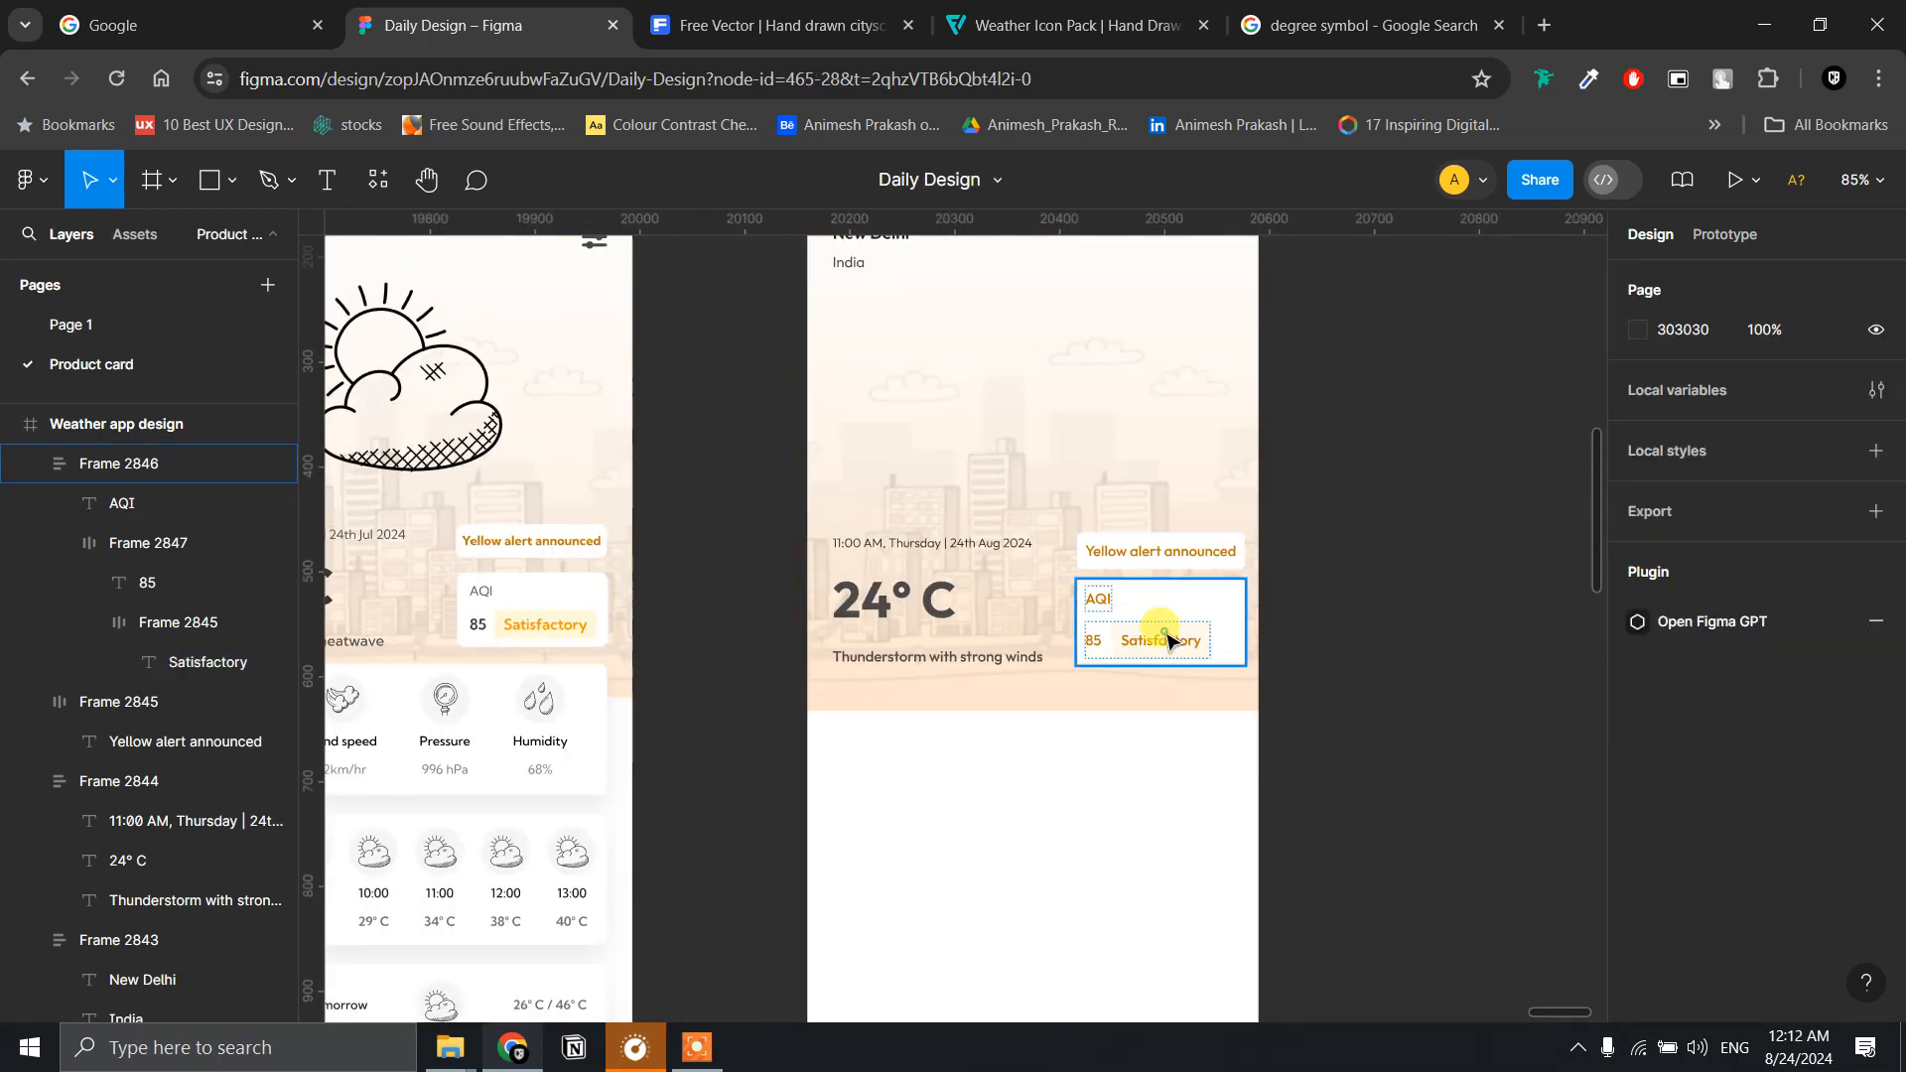
left_click(1160, 634)
double_click(1162, 636)
double_click(1165, 640)
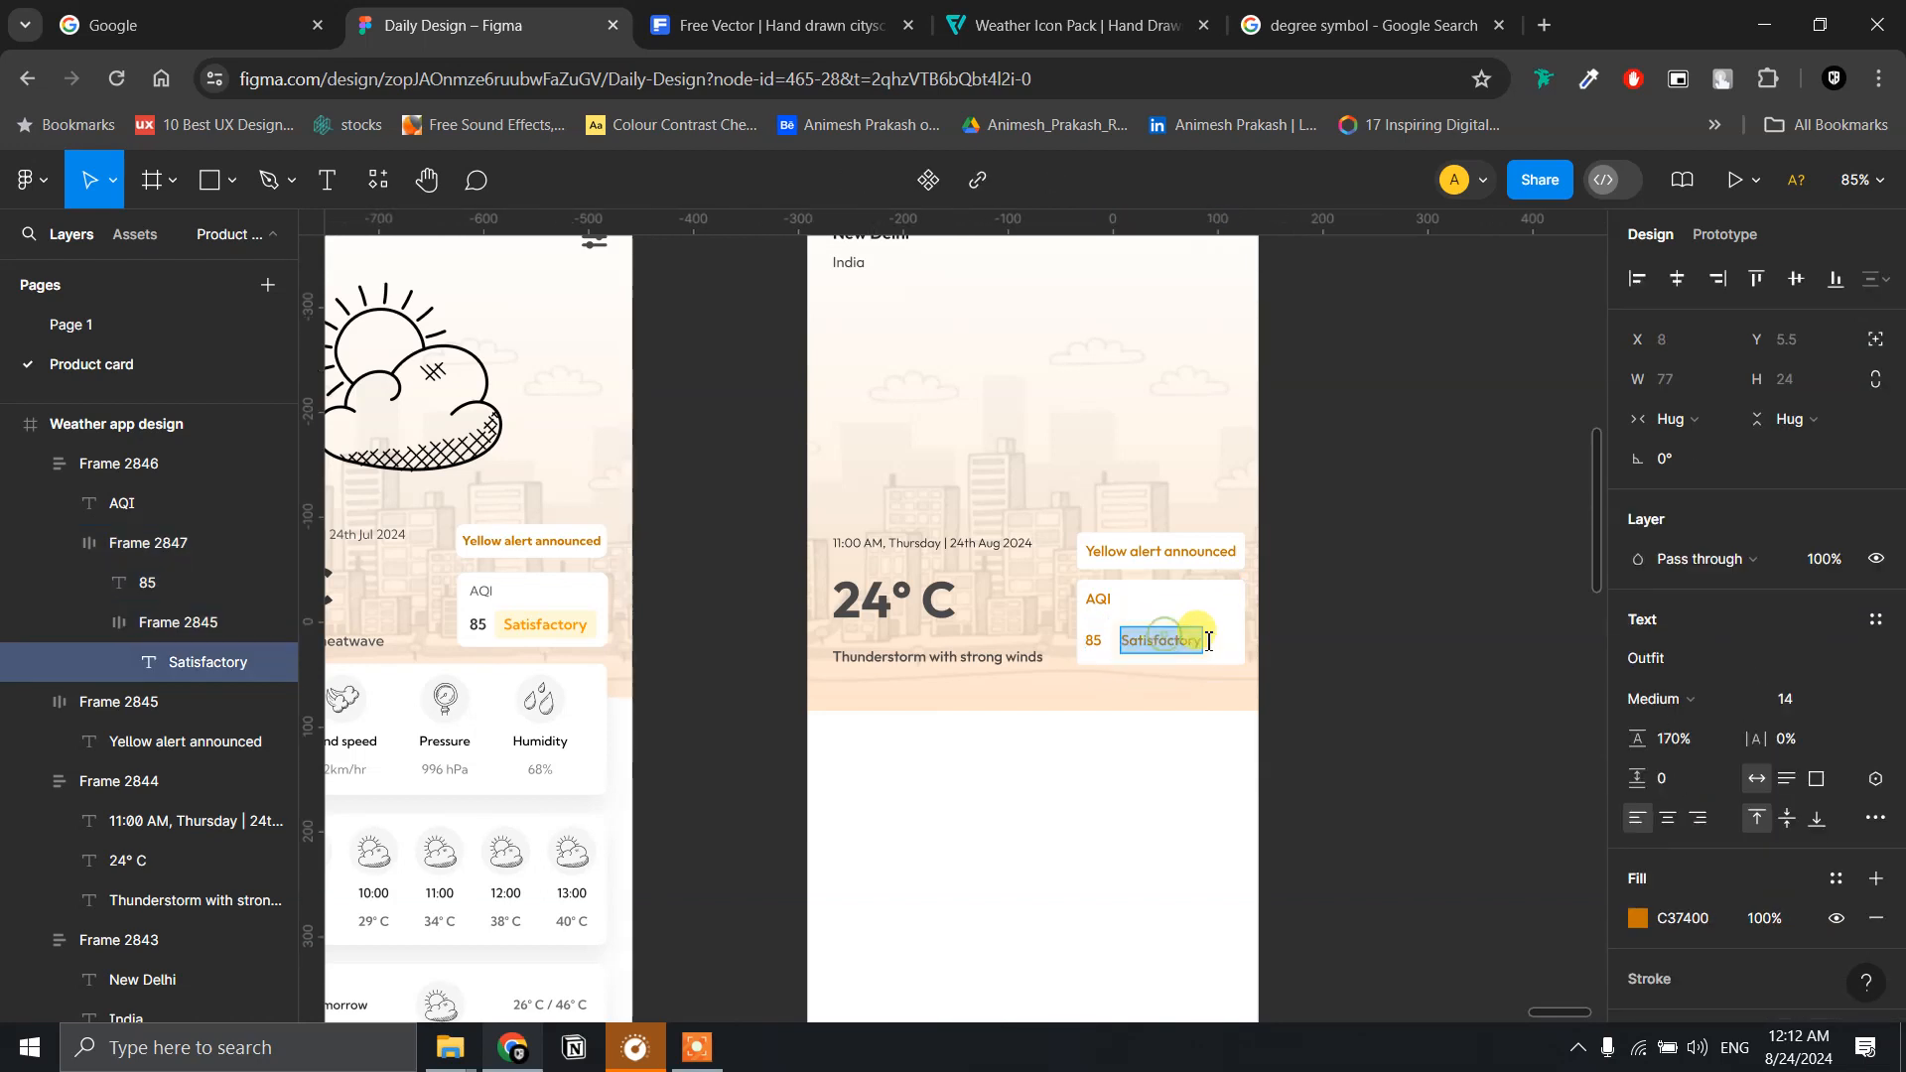
left_click(1639, 919)
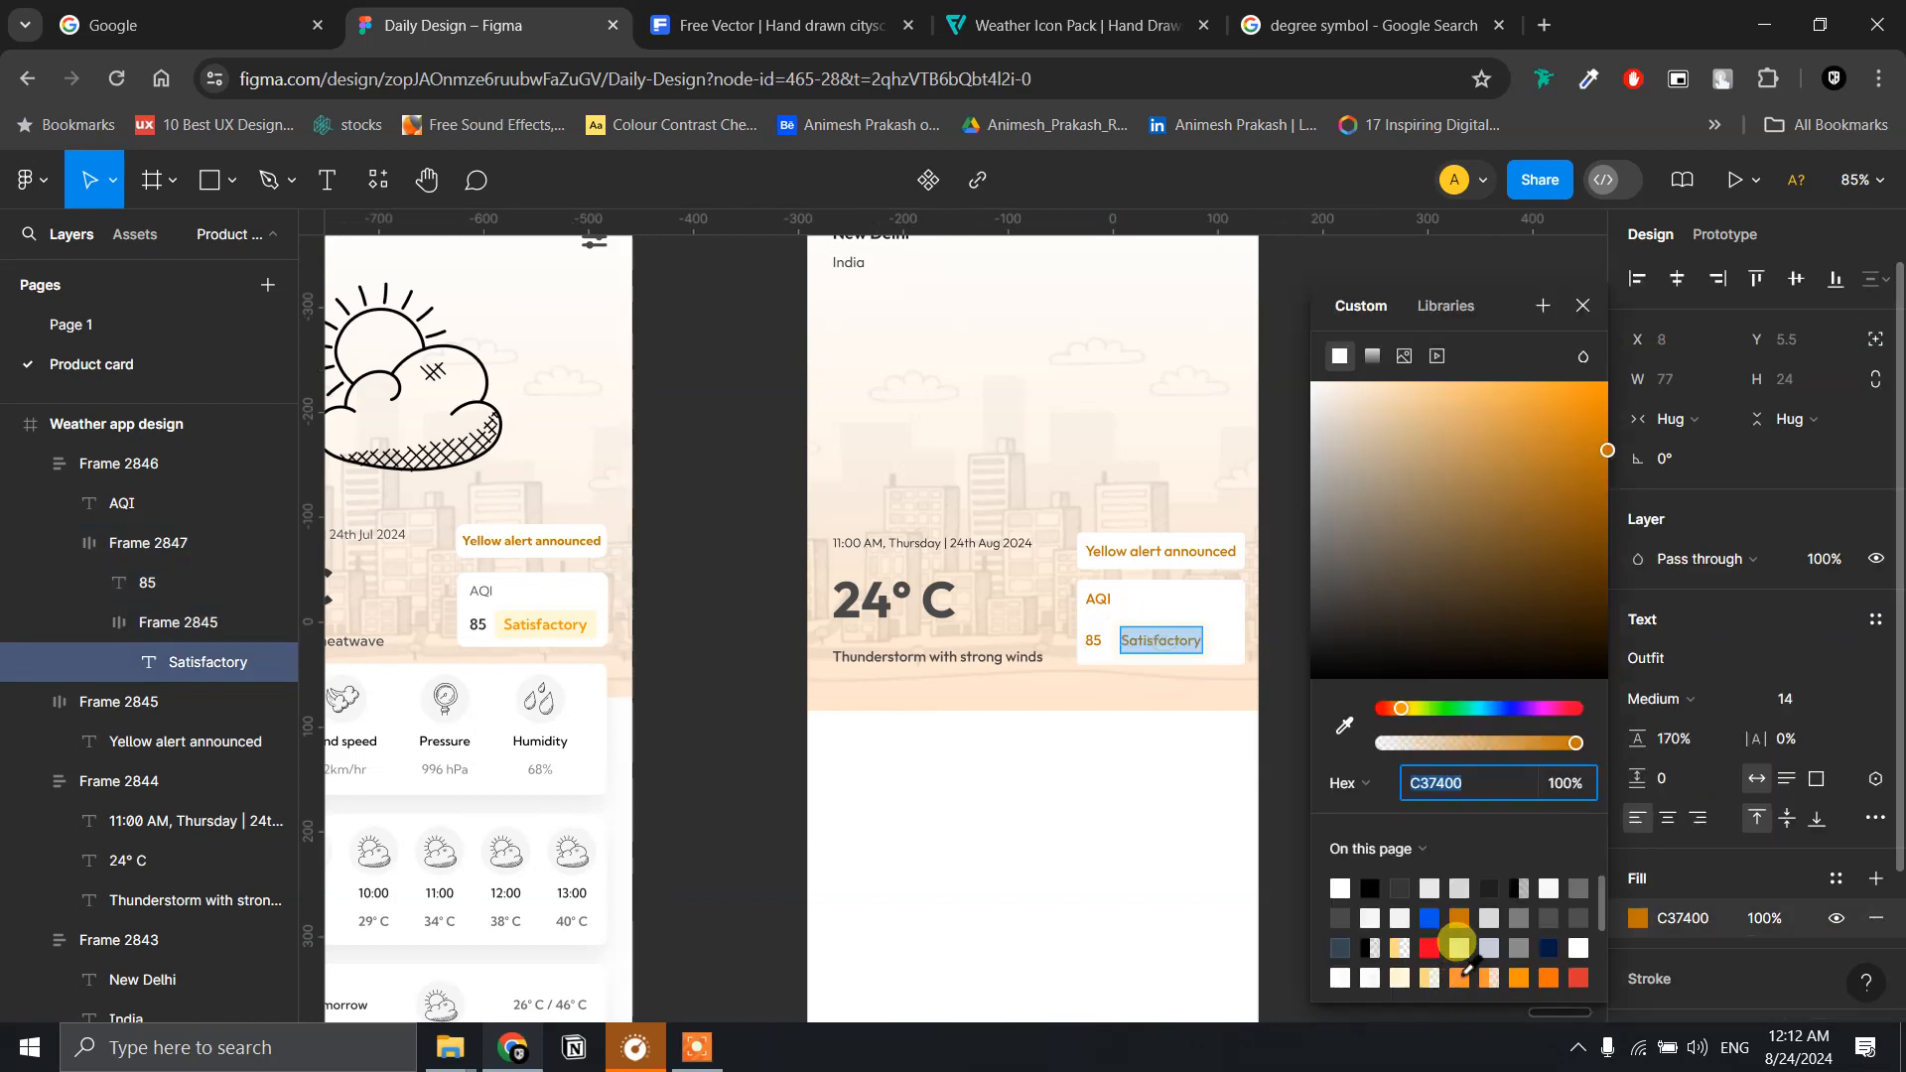
left_click(1549, 978)
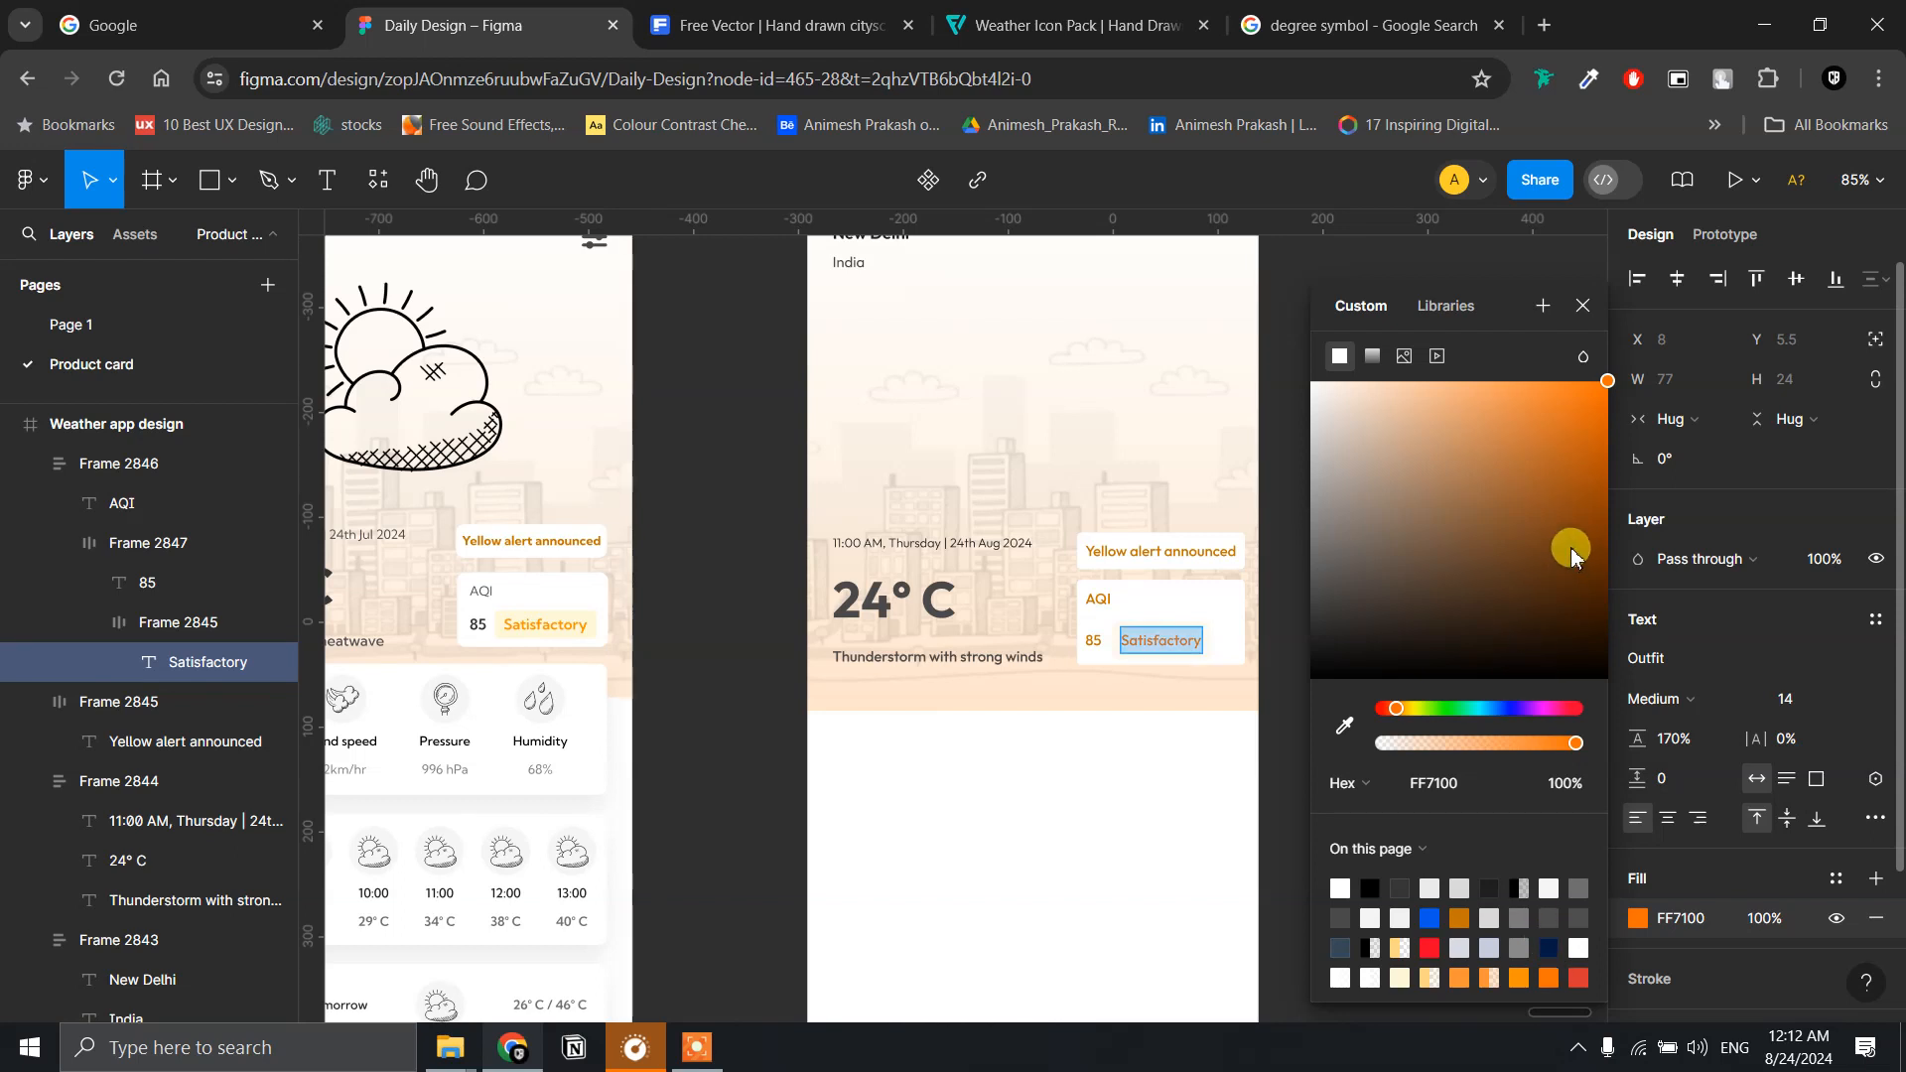
left_click_drag(1606, 385, 1615, 407)
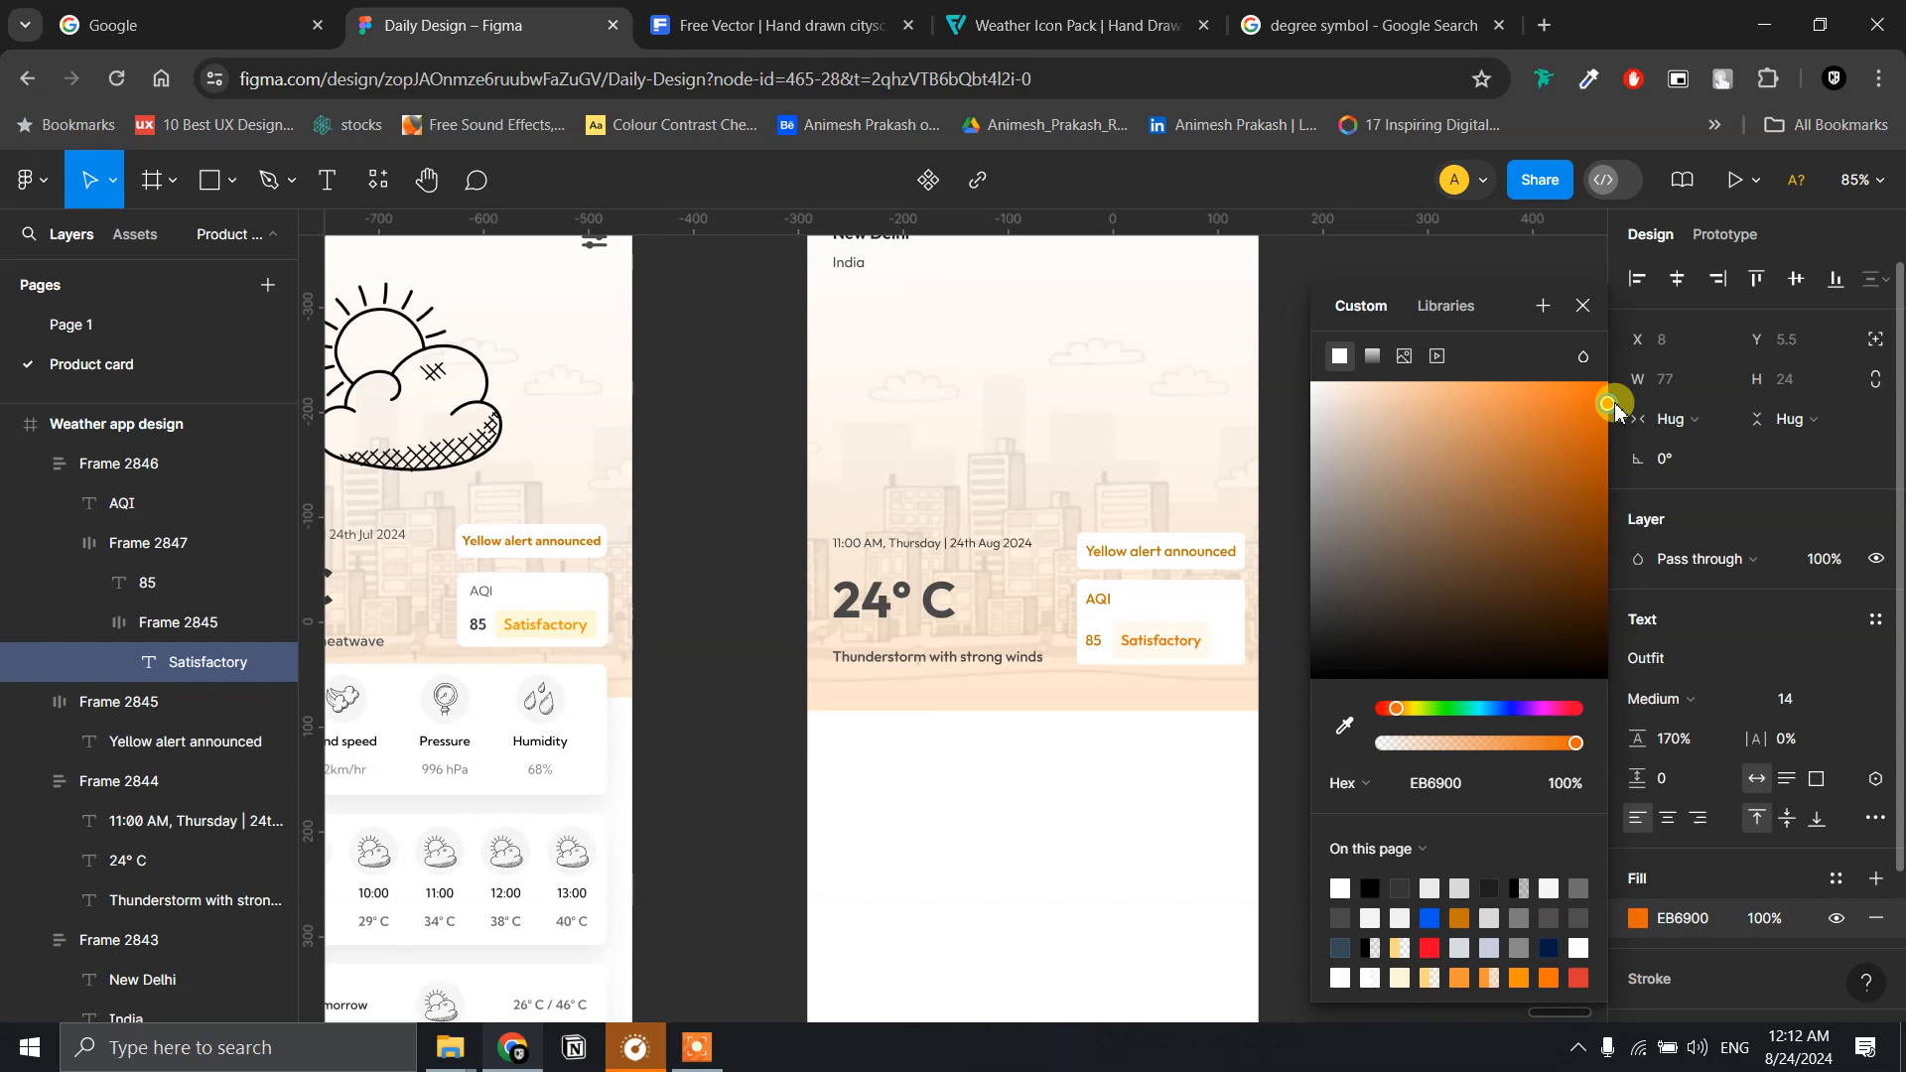
- Try the page colours FF9436 and FF9200 on the "Satisfactory" badge's background, darkening the latter to EE8800
scroll(1116, 635, "up", 5)
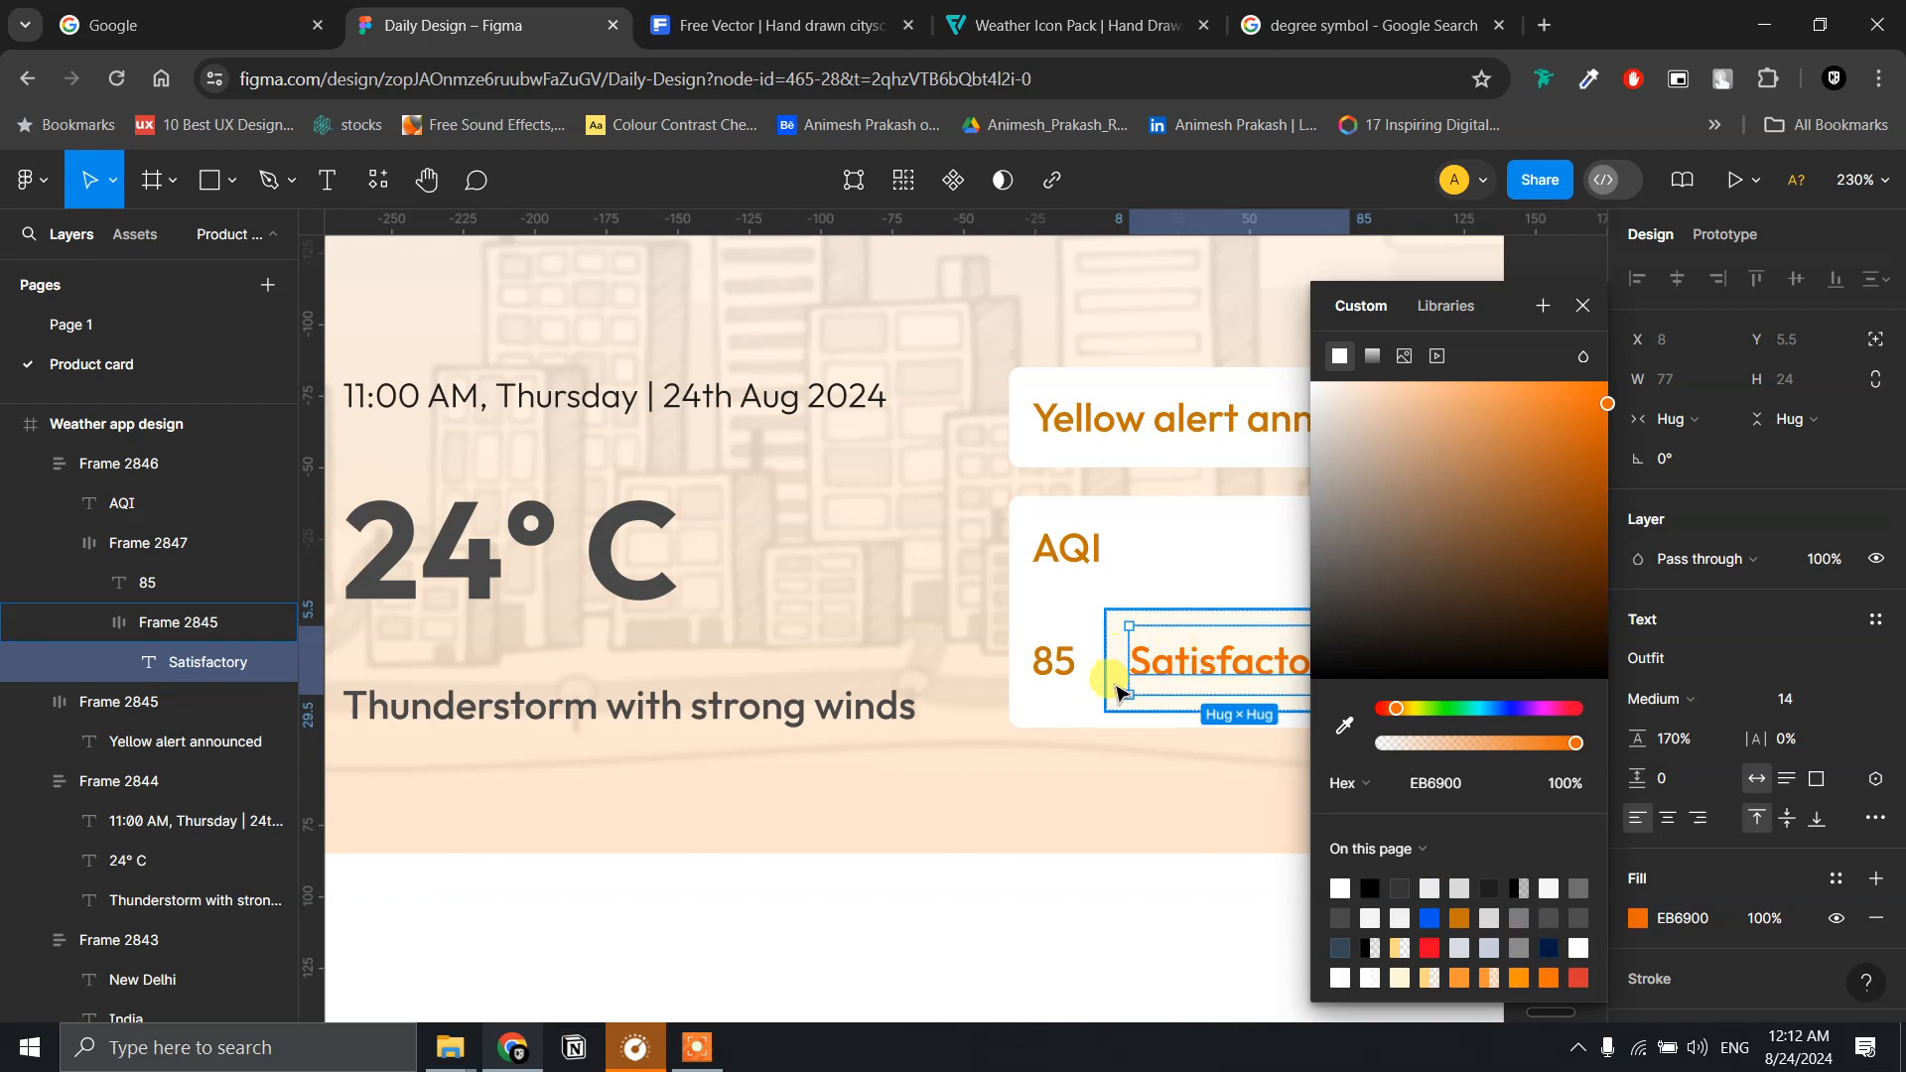
left_click(1122, 675)
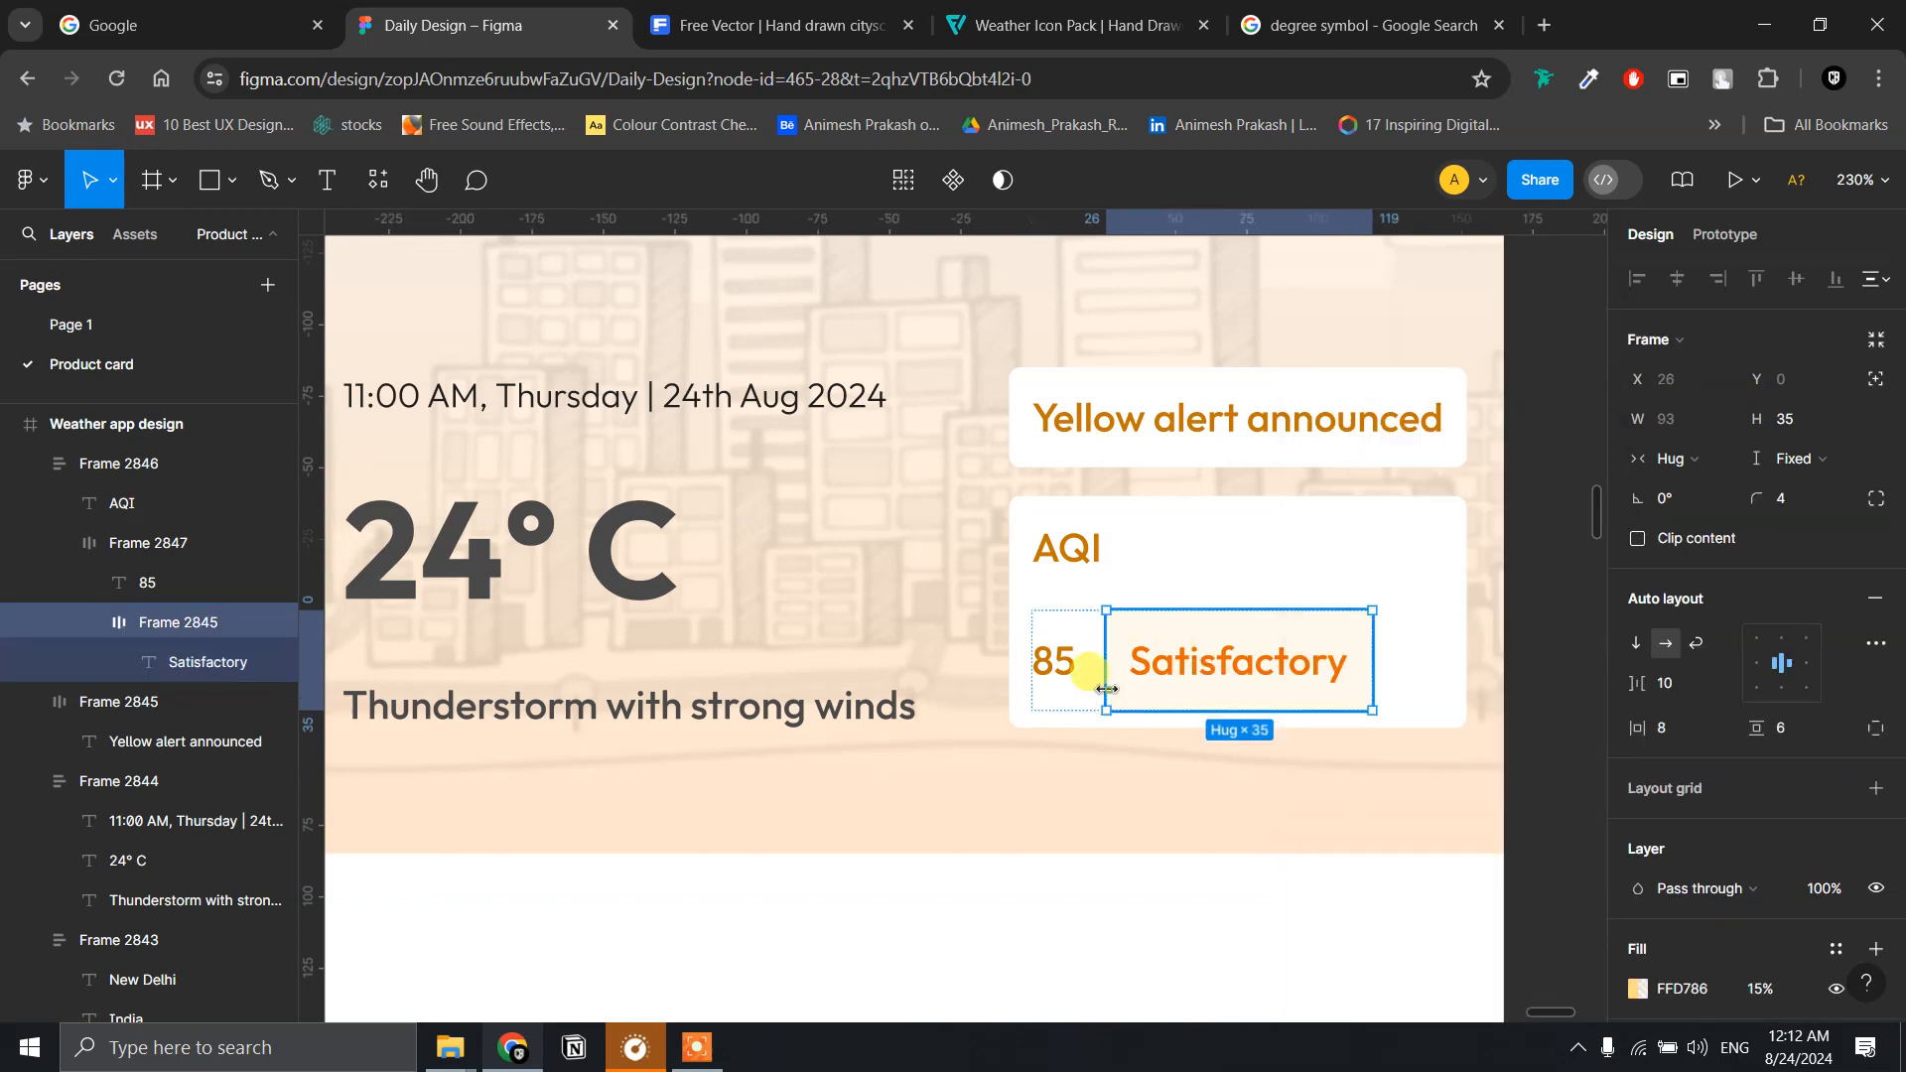
left_click(1635, 989)
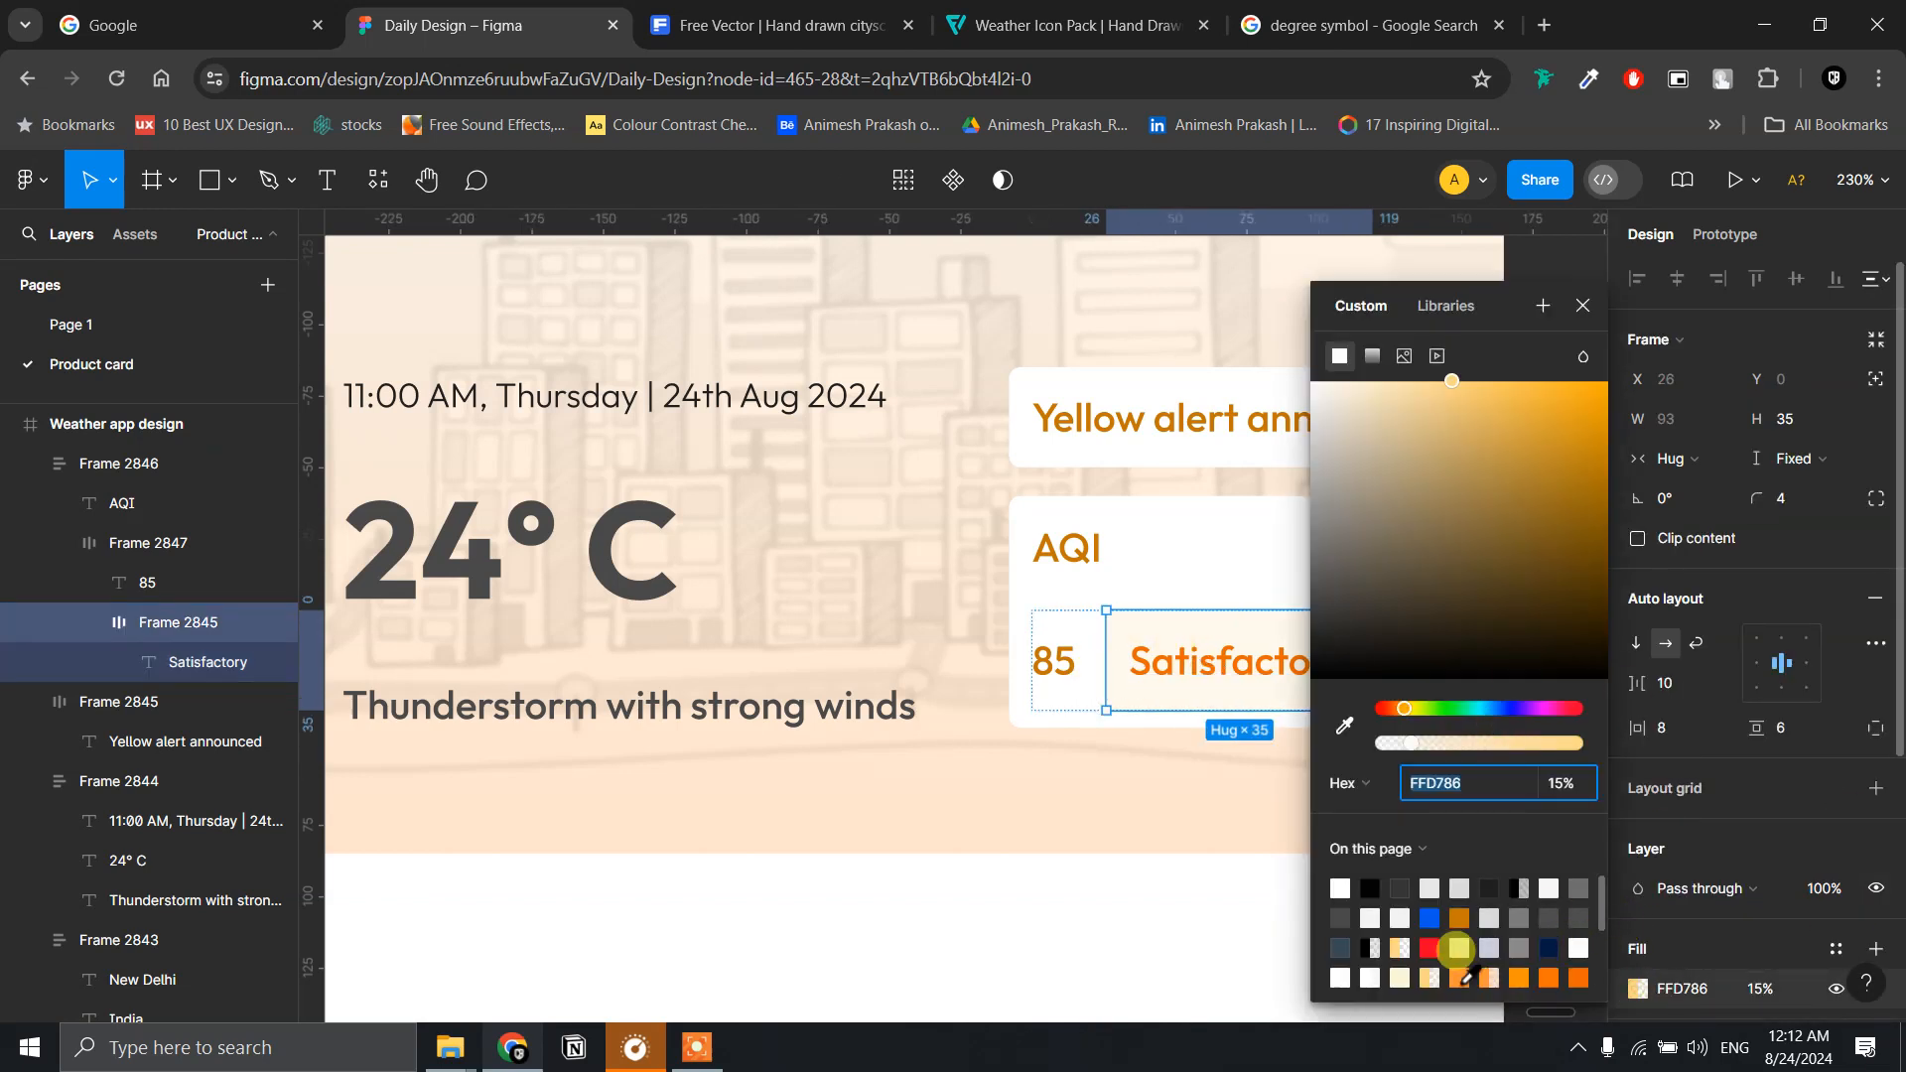
left_click(1466, 980)
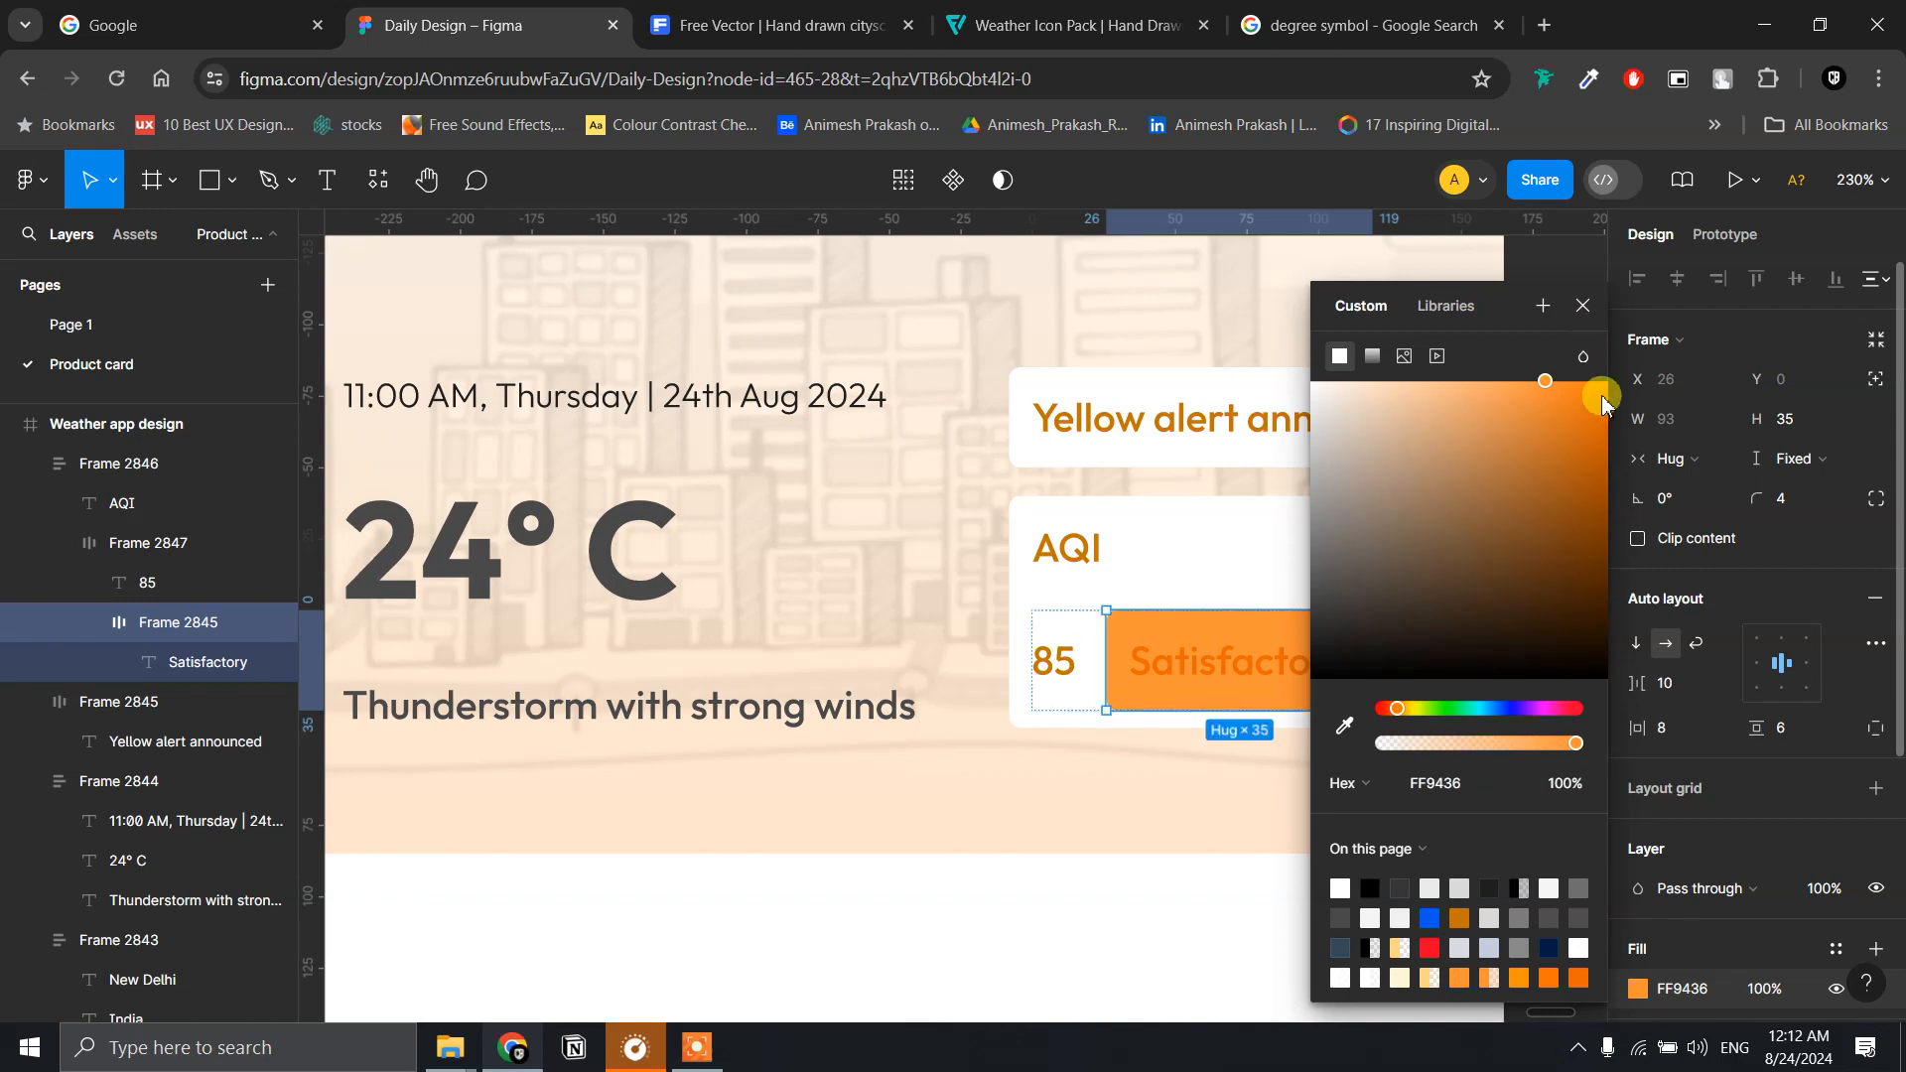
left_click(1519, 978)
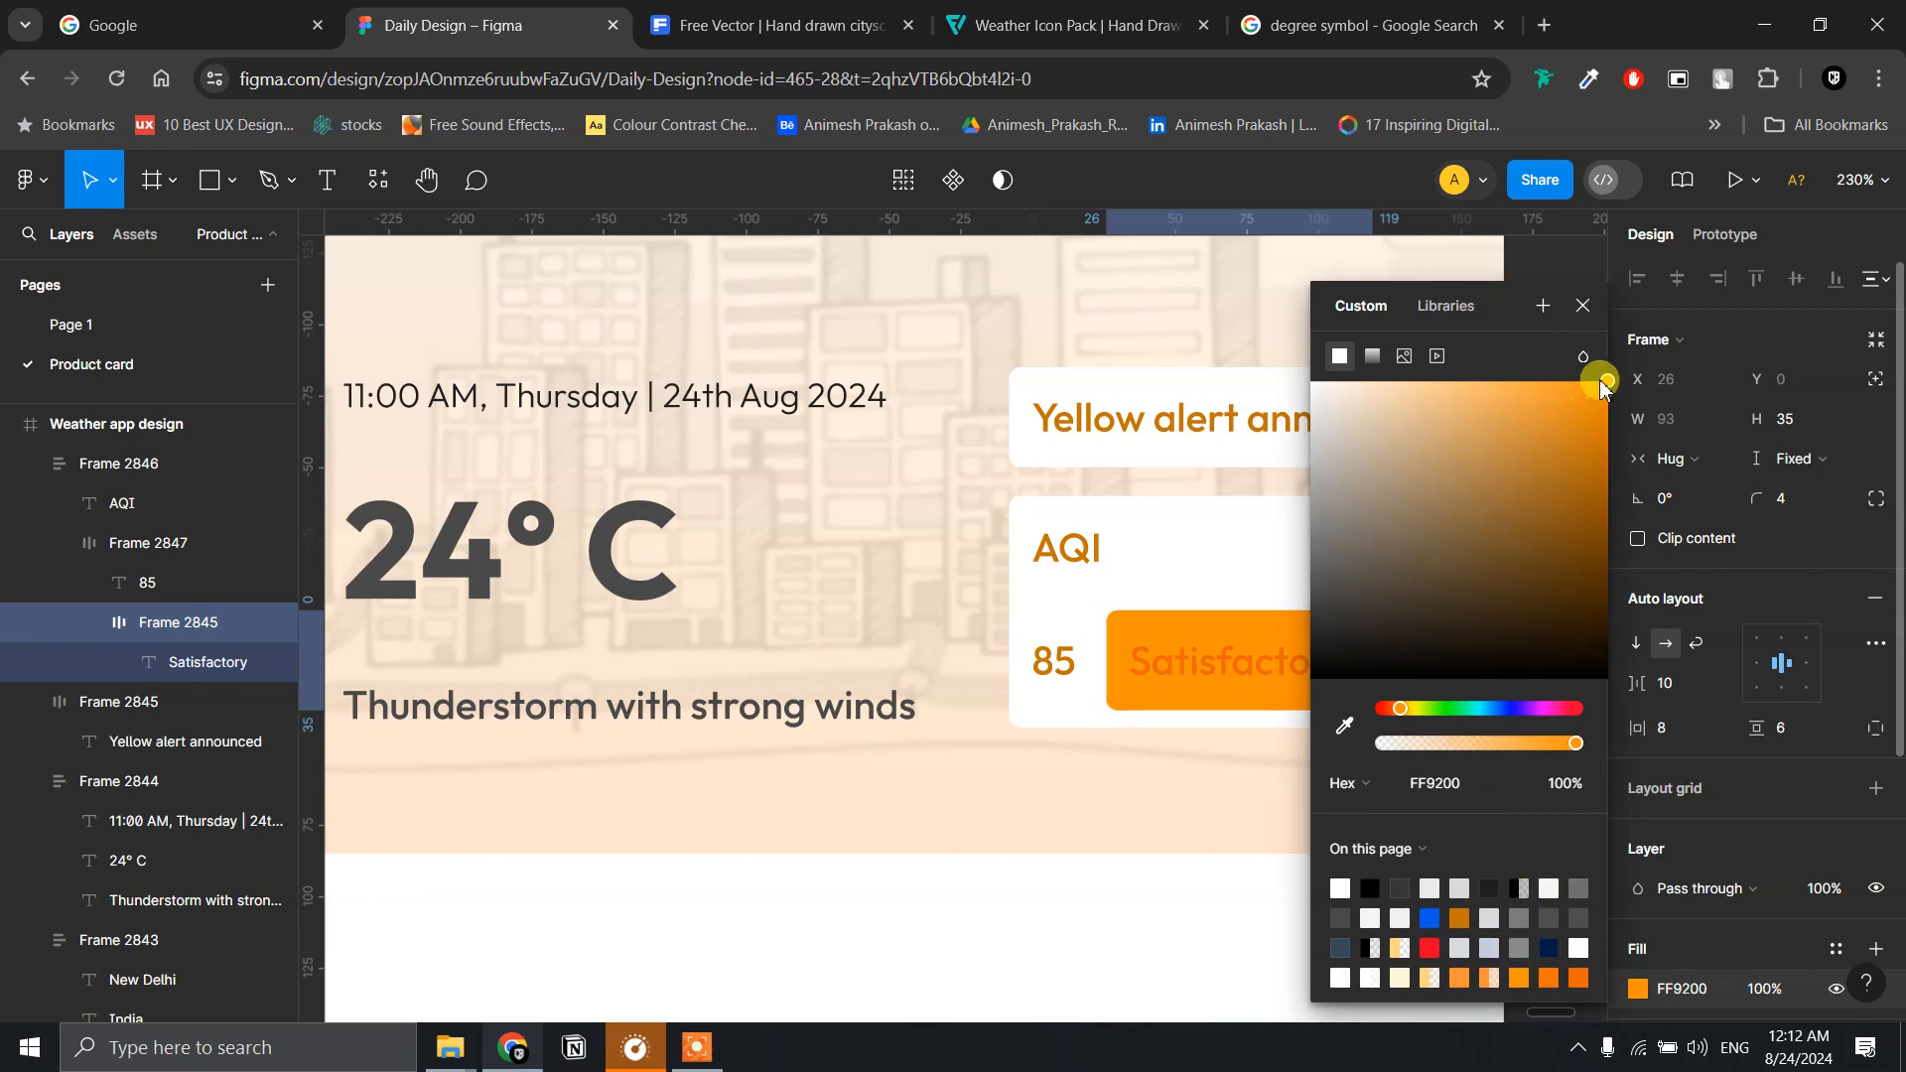
left_click_drag(1610, 389, 1631, 421)
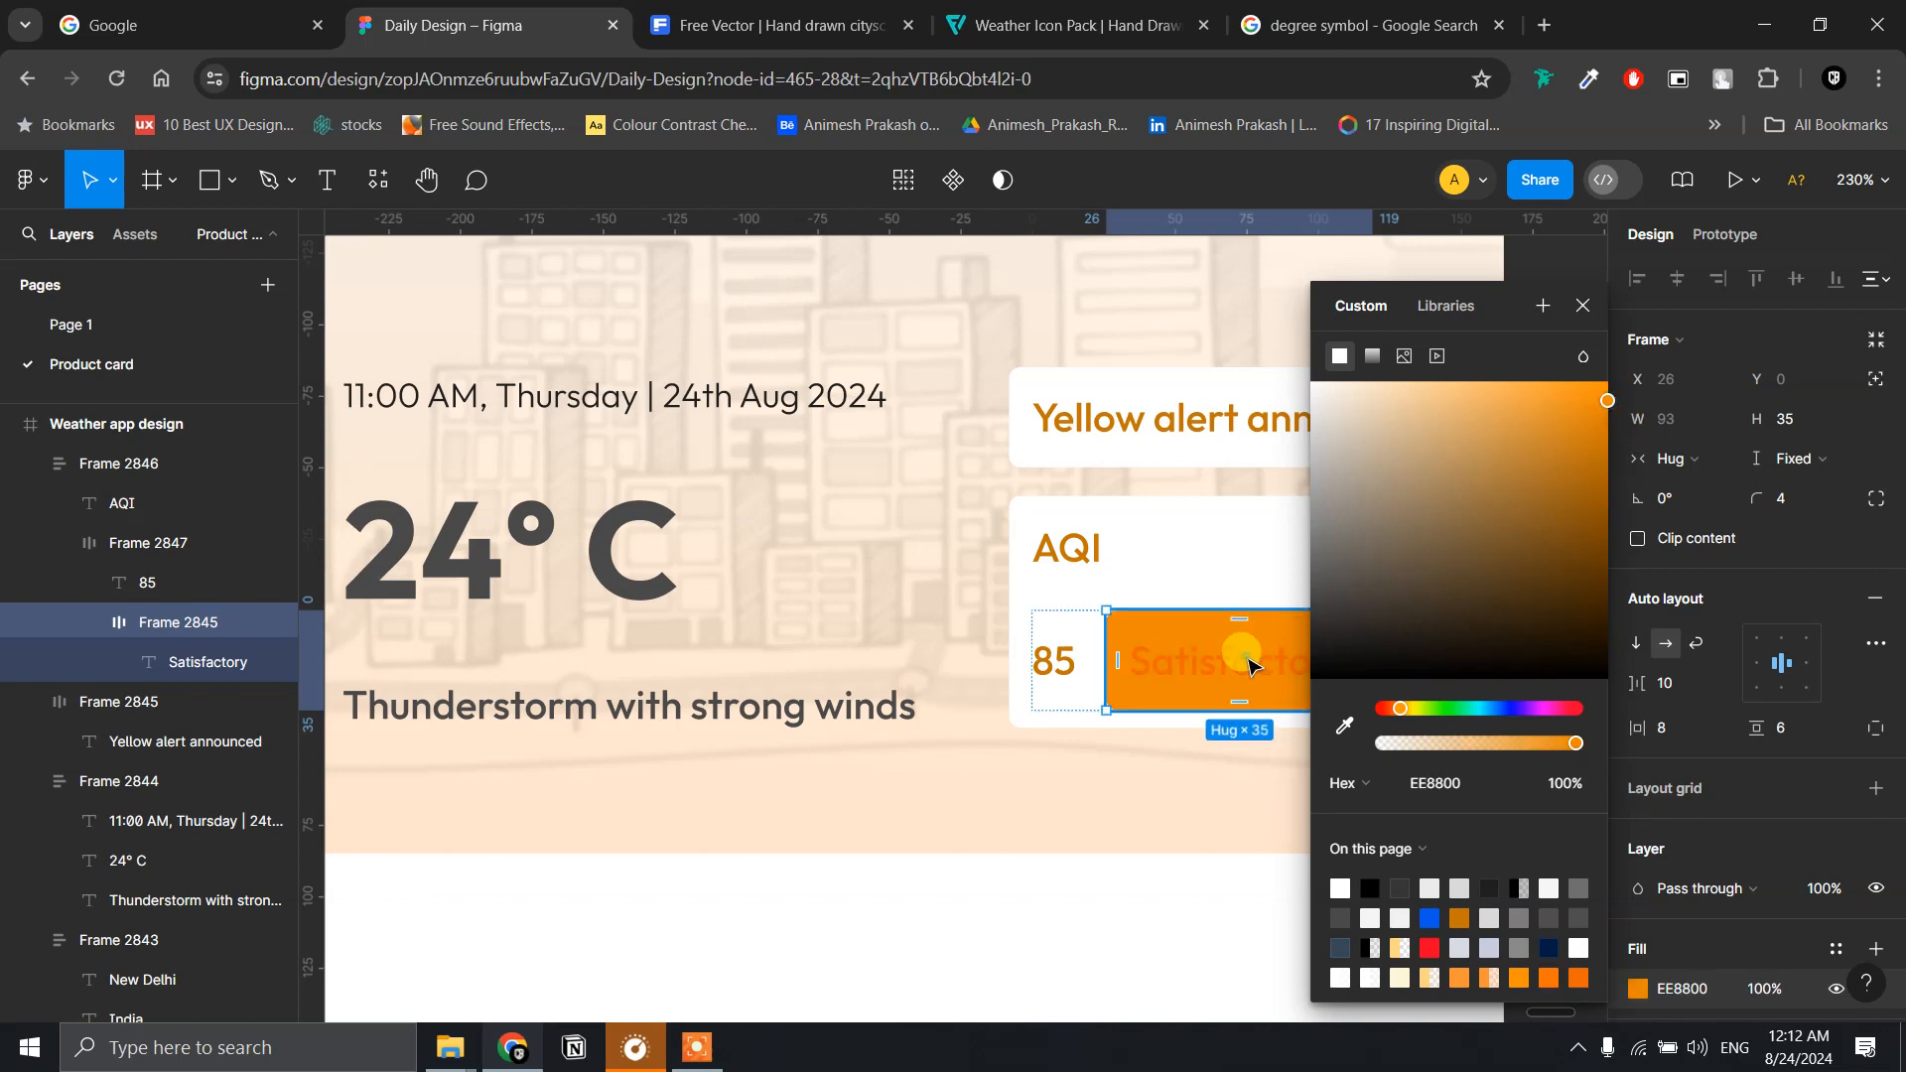
- Copy the "Satisfactory" text's colour EB6900 to the badge's background and set that fill's opacity to 12%
left_click(1246, 660)
left_click(1688, 918)
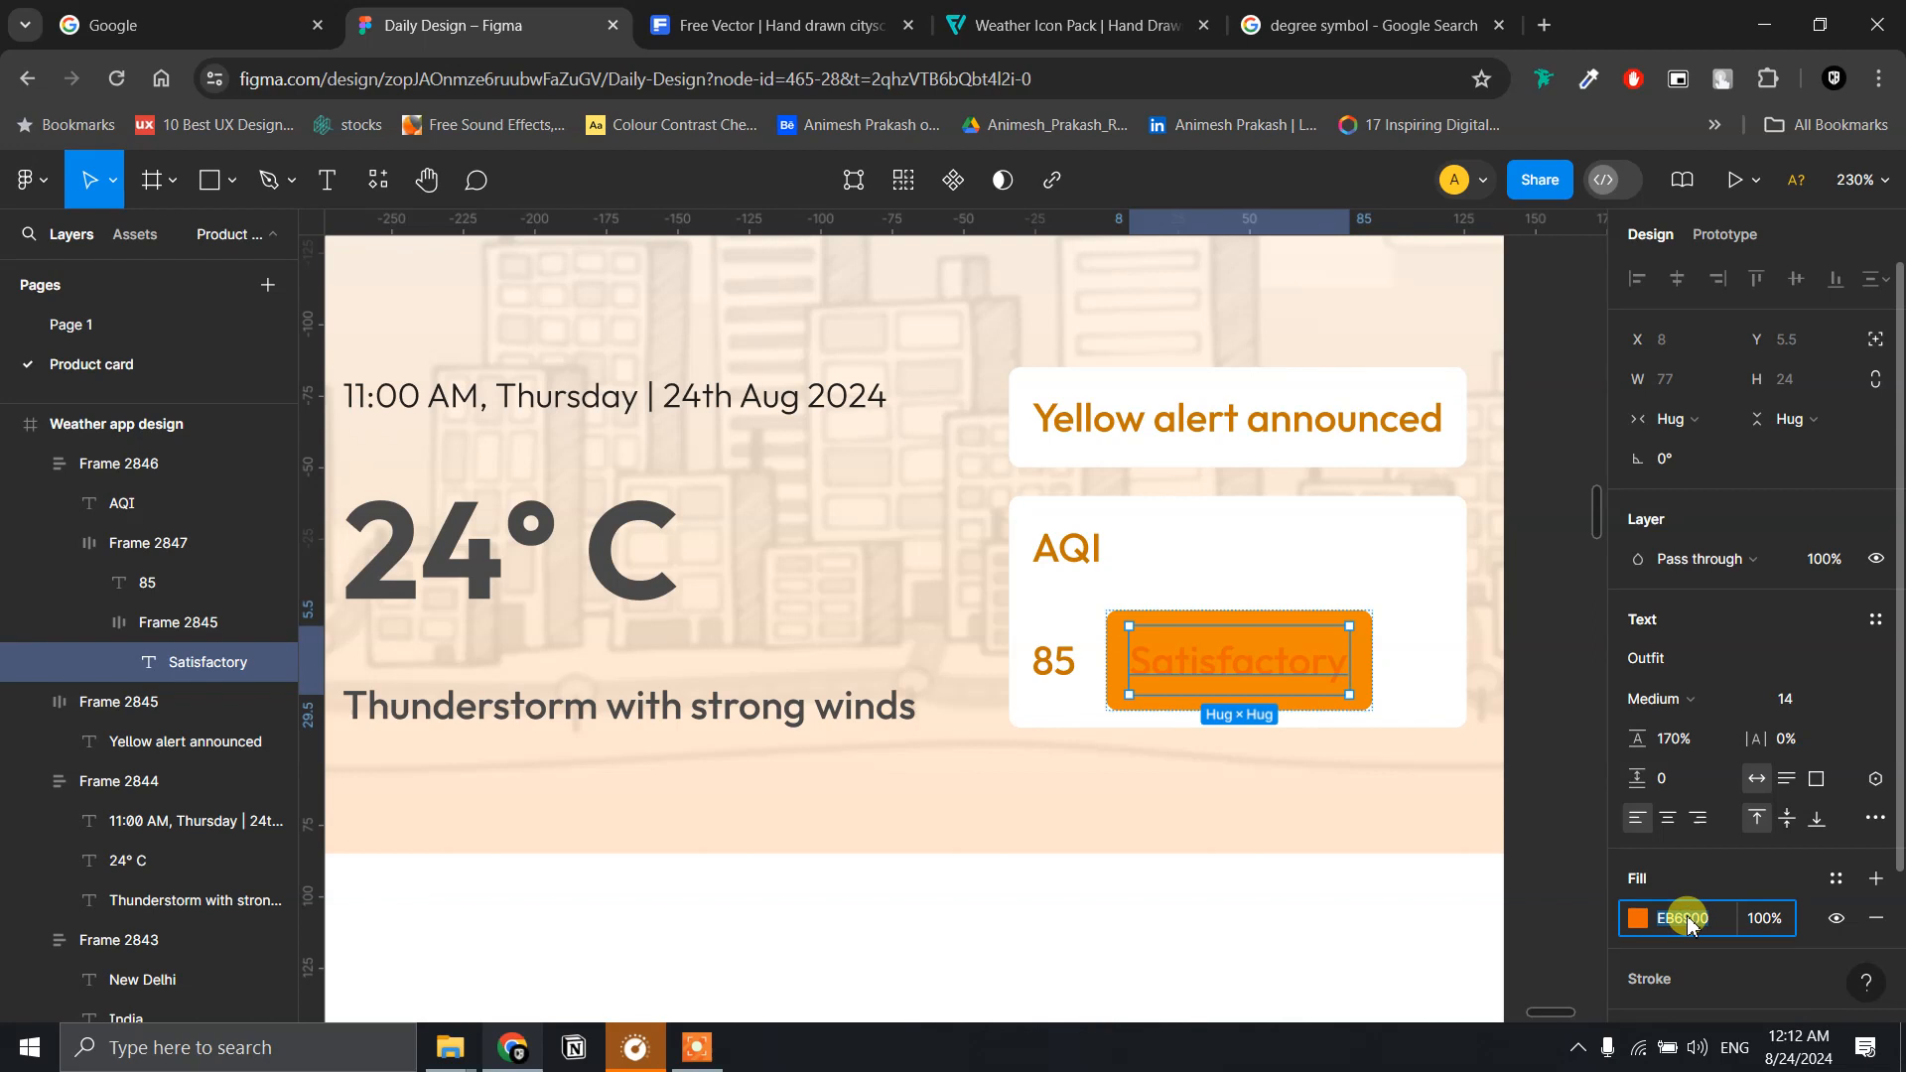
key("ctrl+c")
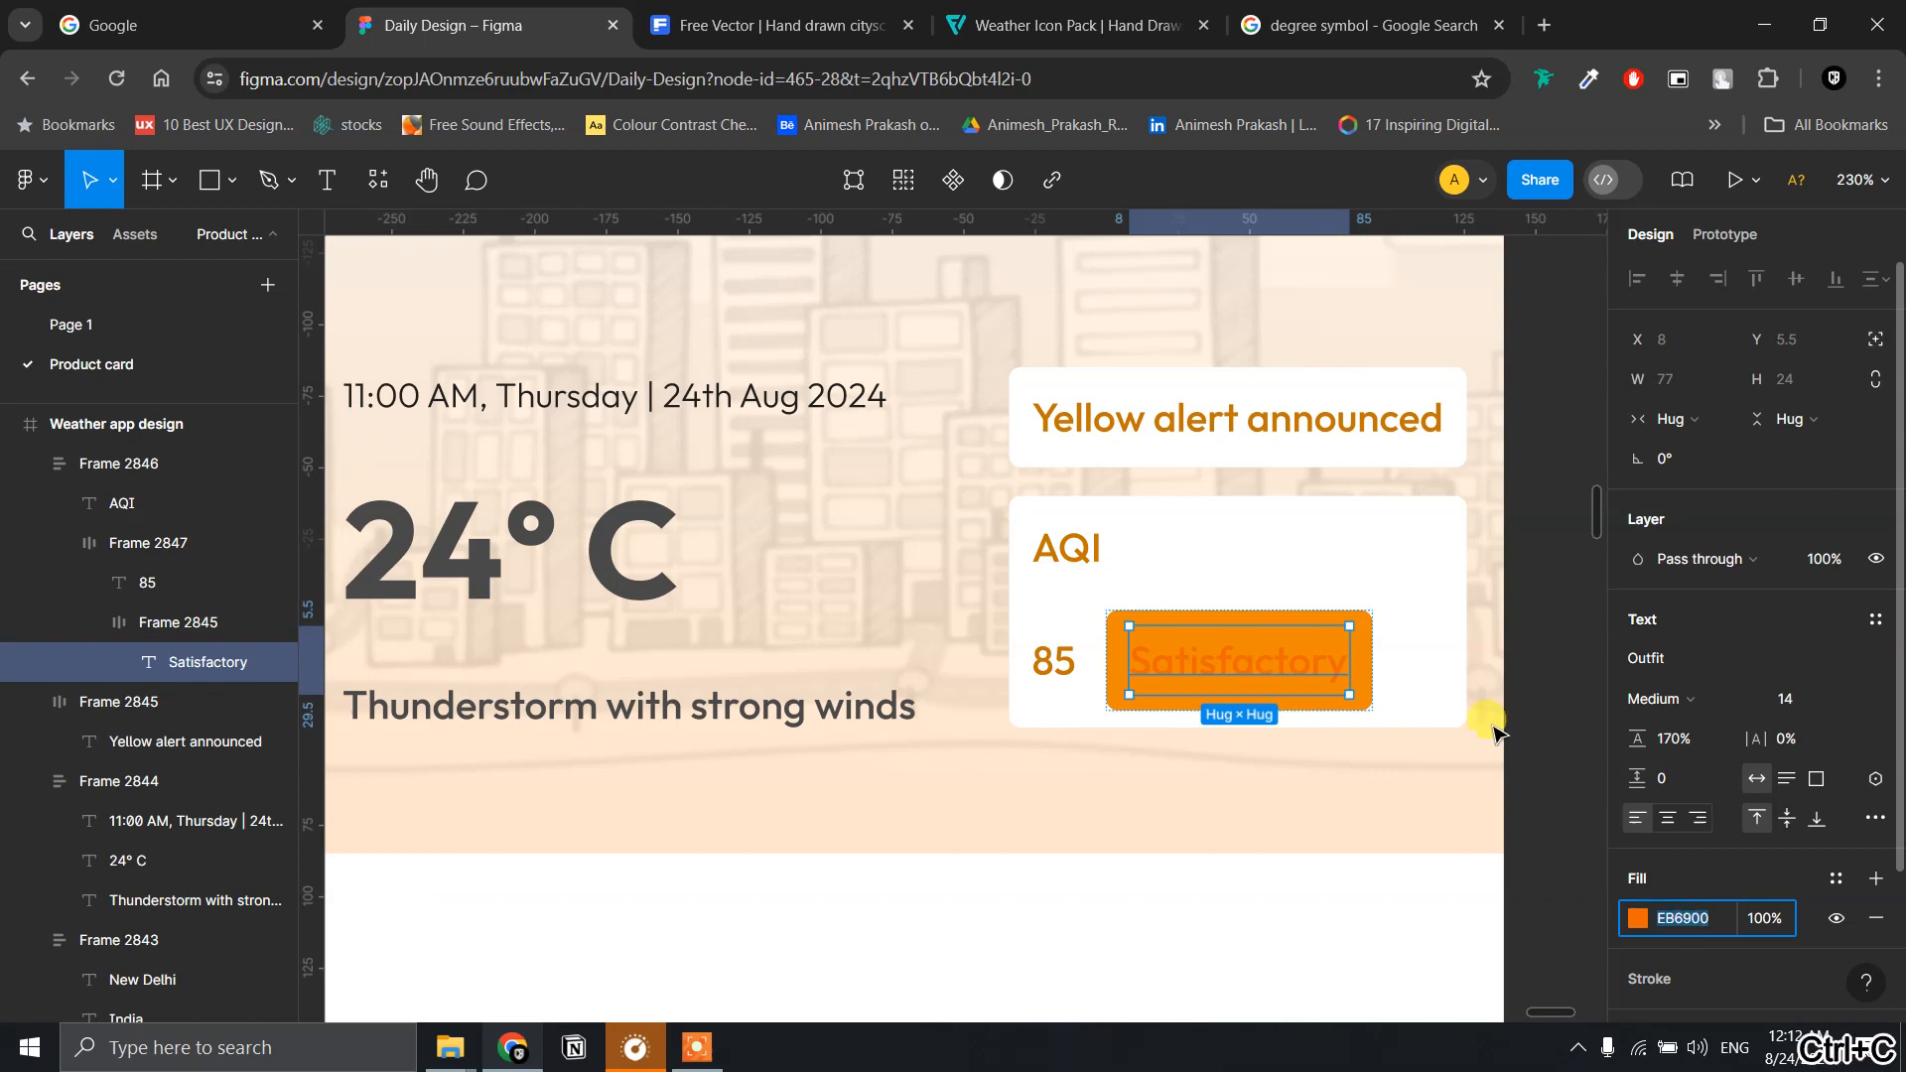
left_click(1370, 639)
left_click(1687, 988)
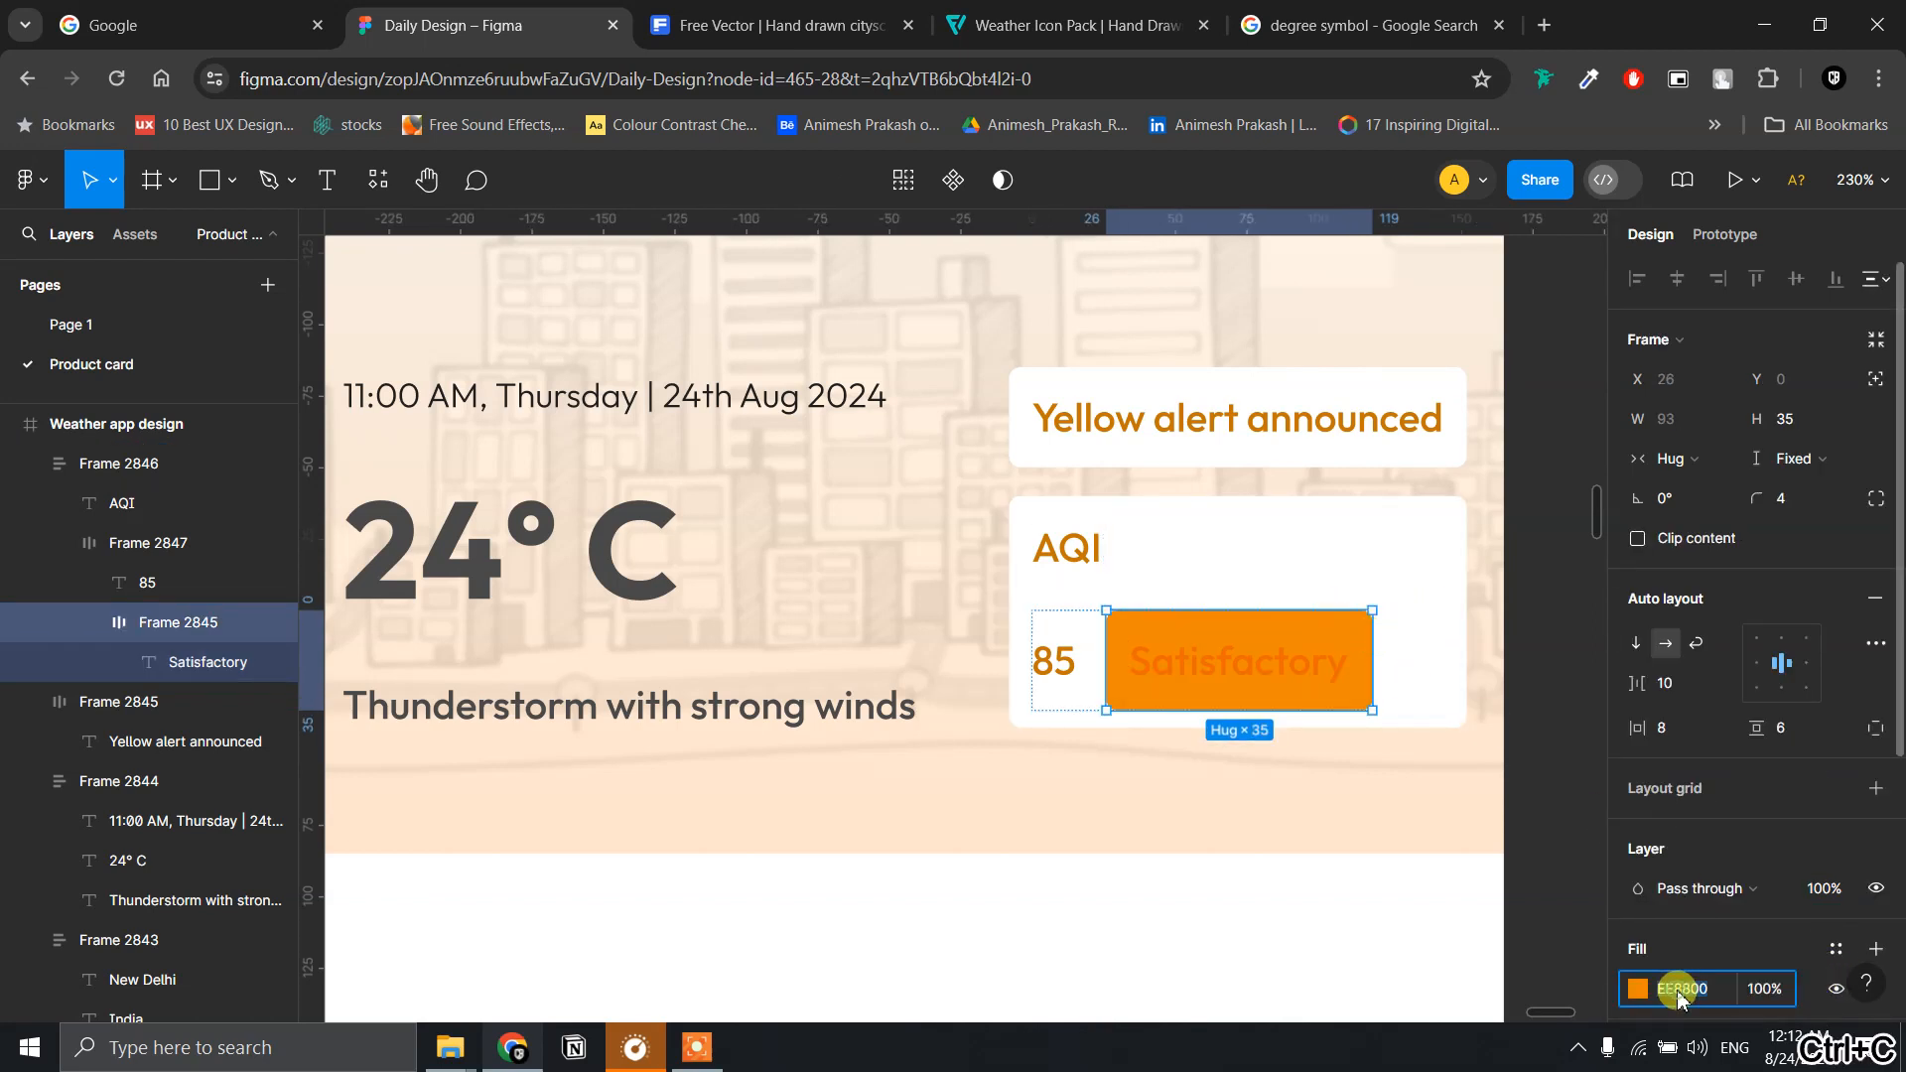
key("ctrl+v")
key("Return")
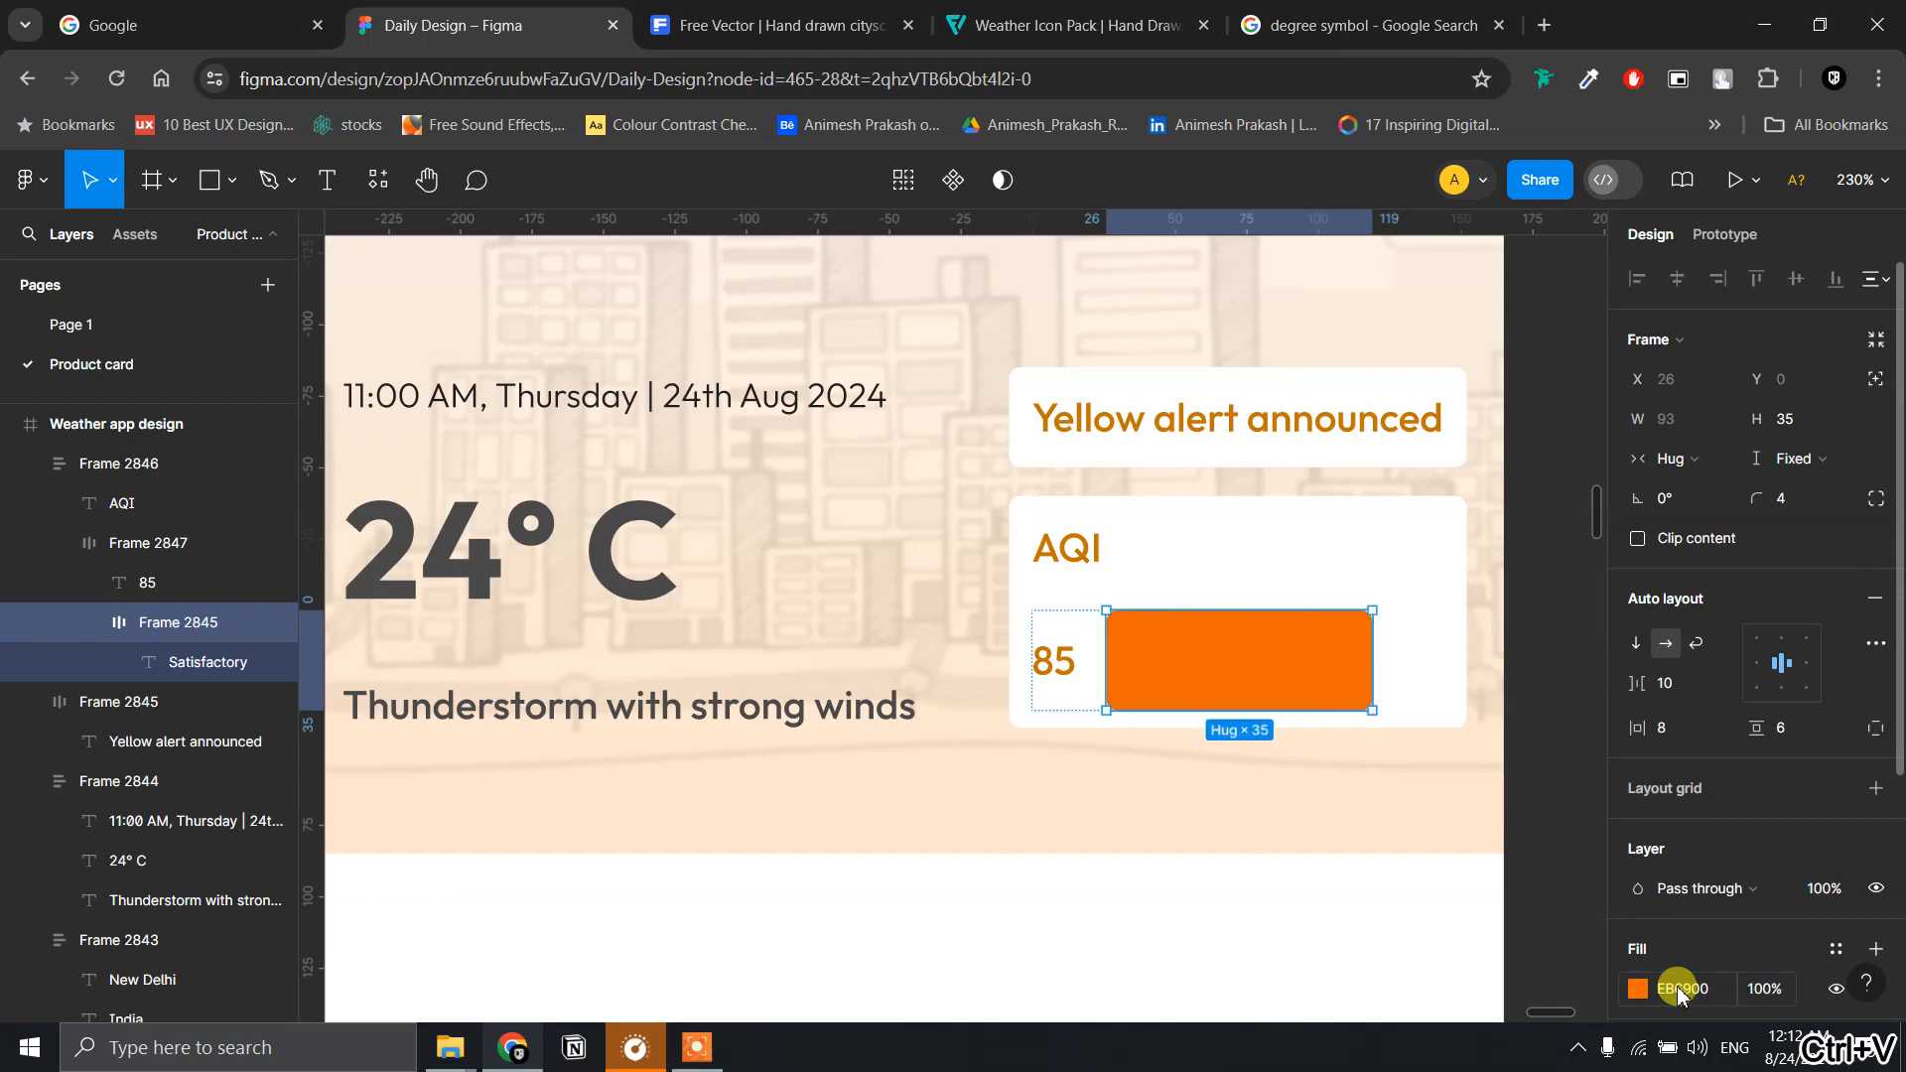
left_click(1764, 989)
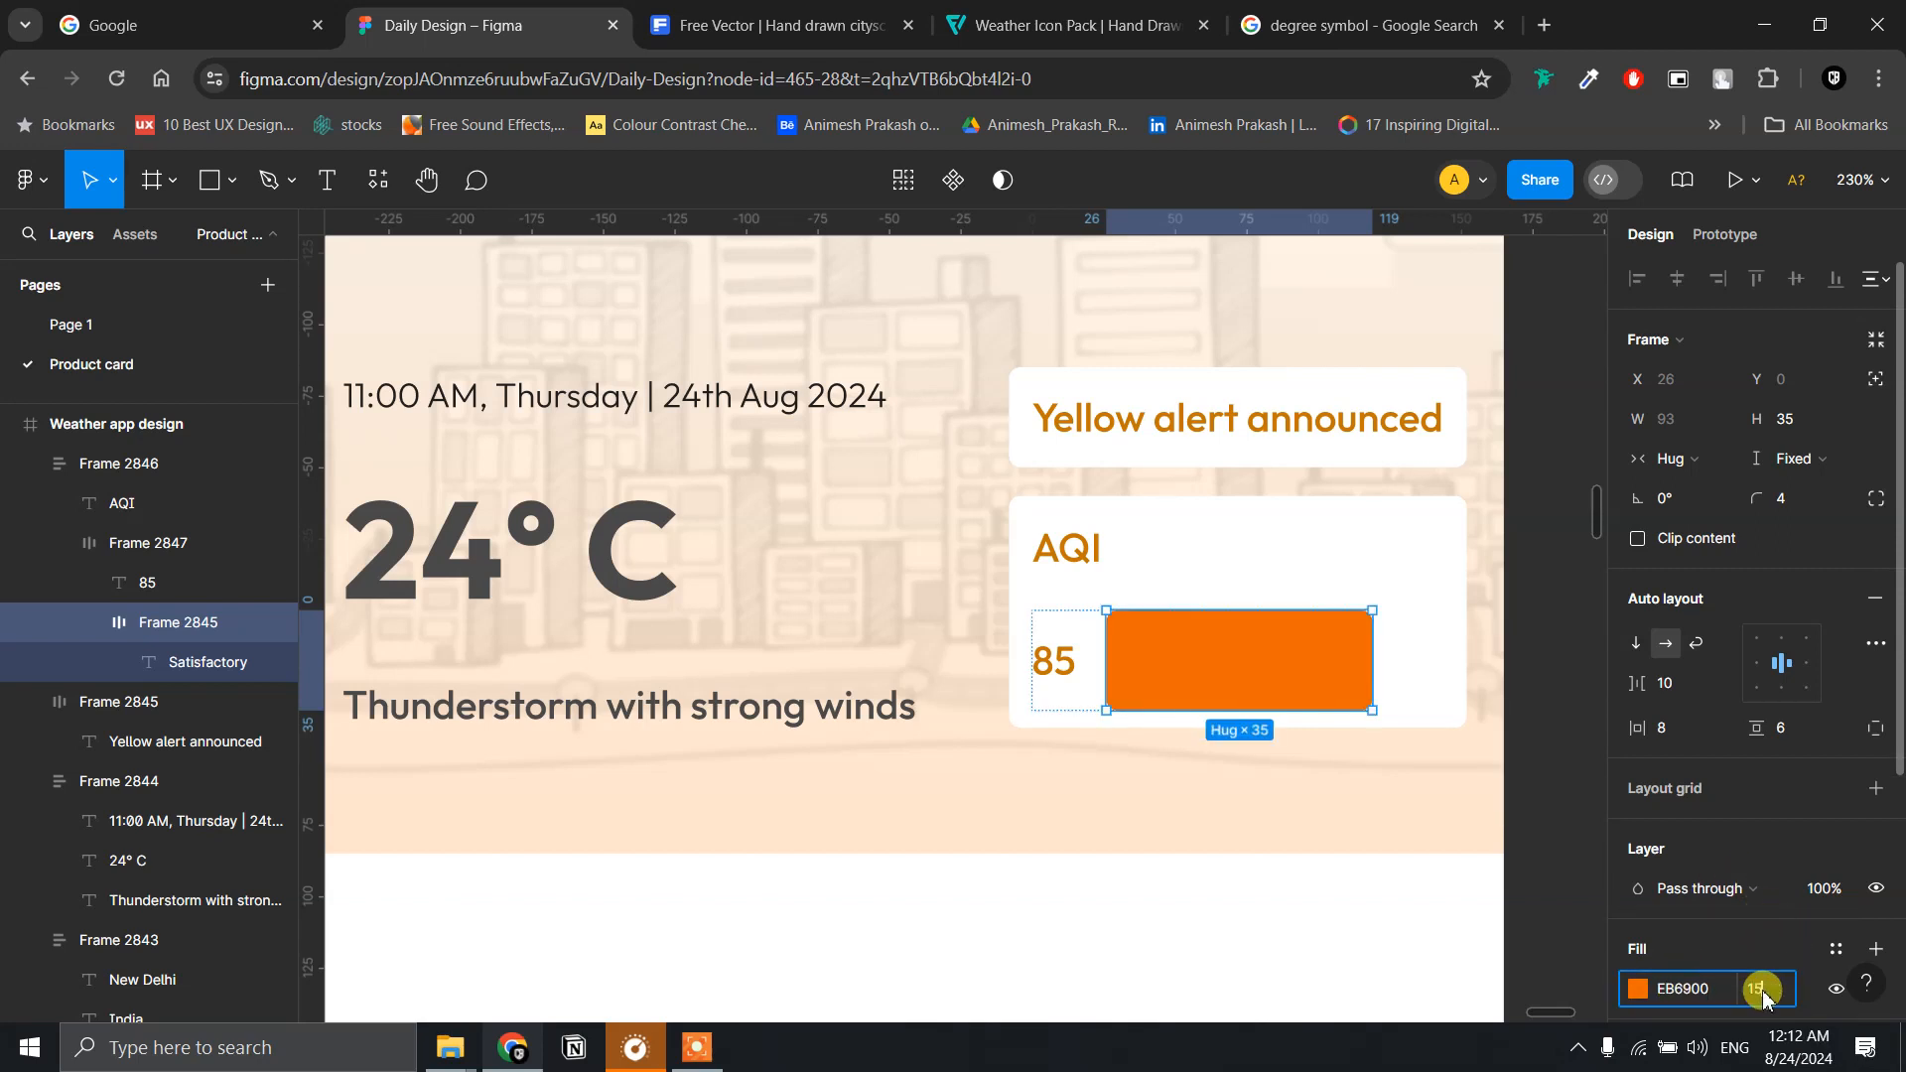
key("Return")
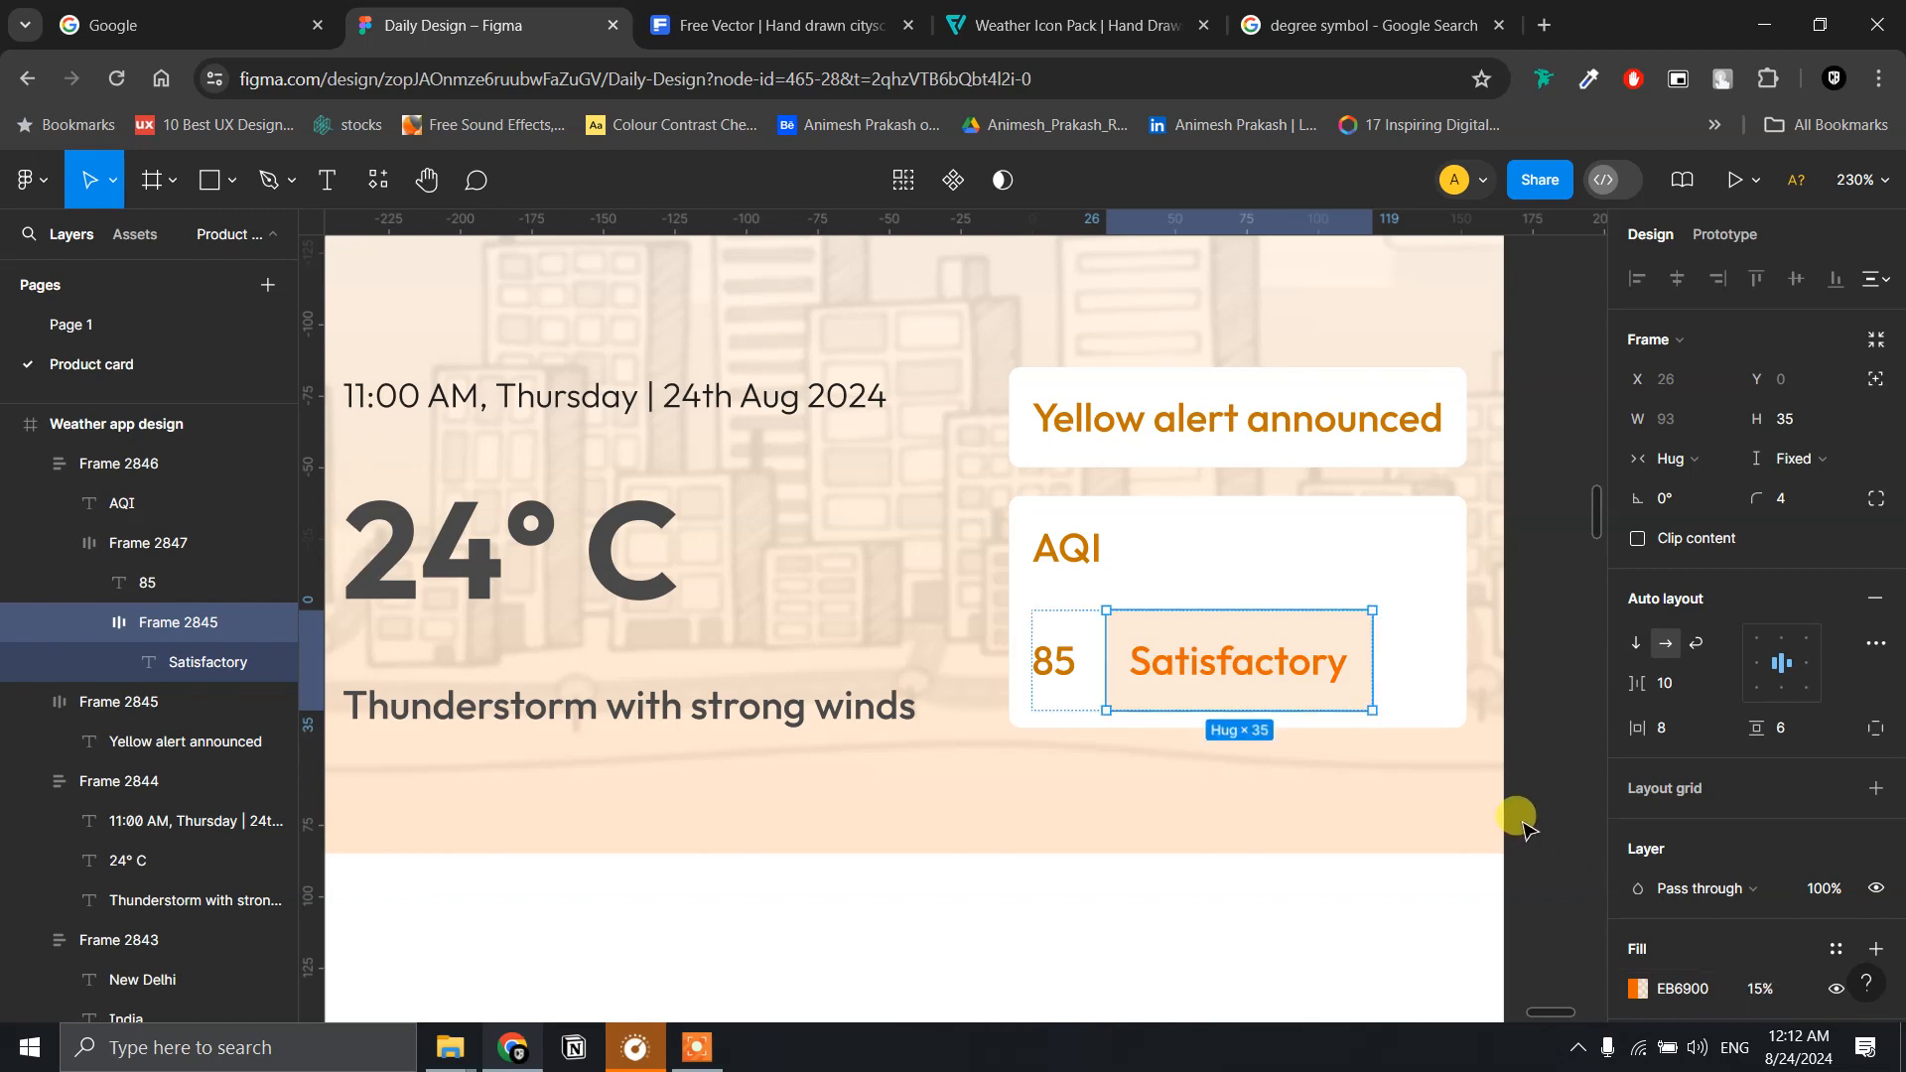
left_click(1753, 995)
key("Return")
- Set the horizontal gap between the 85 text and the "Satisfactory" badge to 8
left_click_drag(1500, 573, 1302, 565)
left_click(1404, 603)
left_click(902, 626)
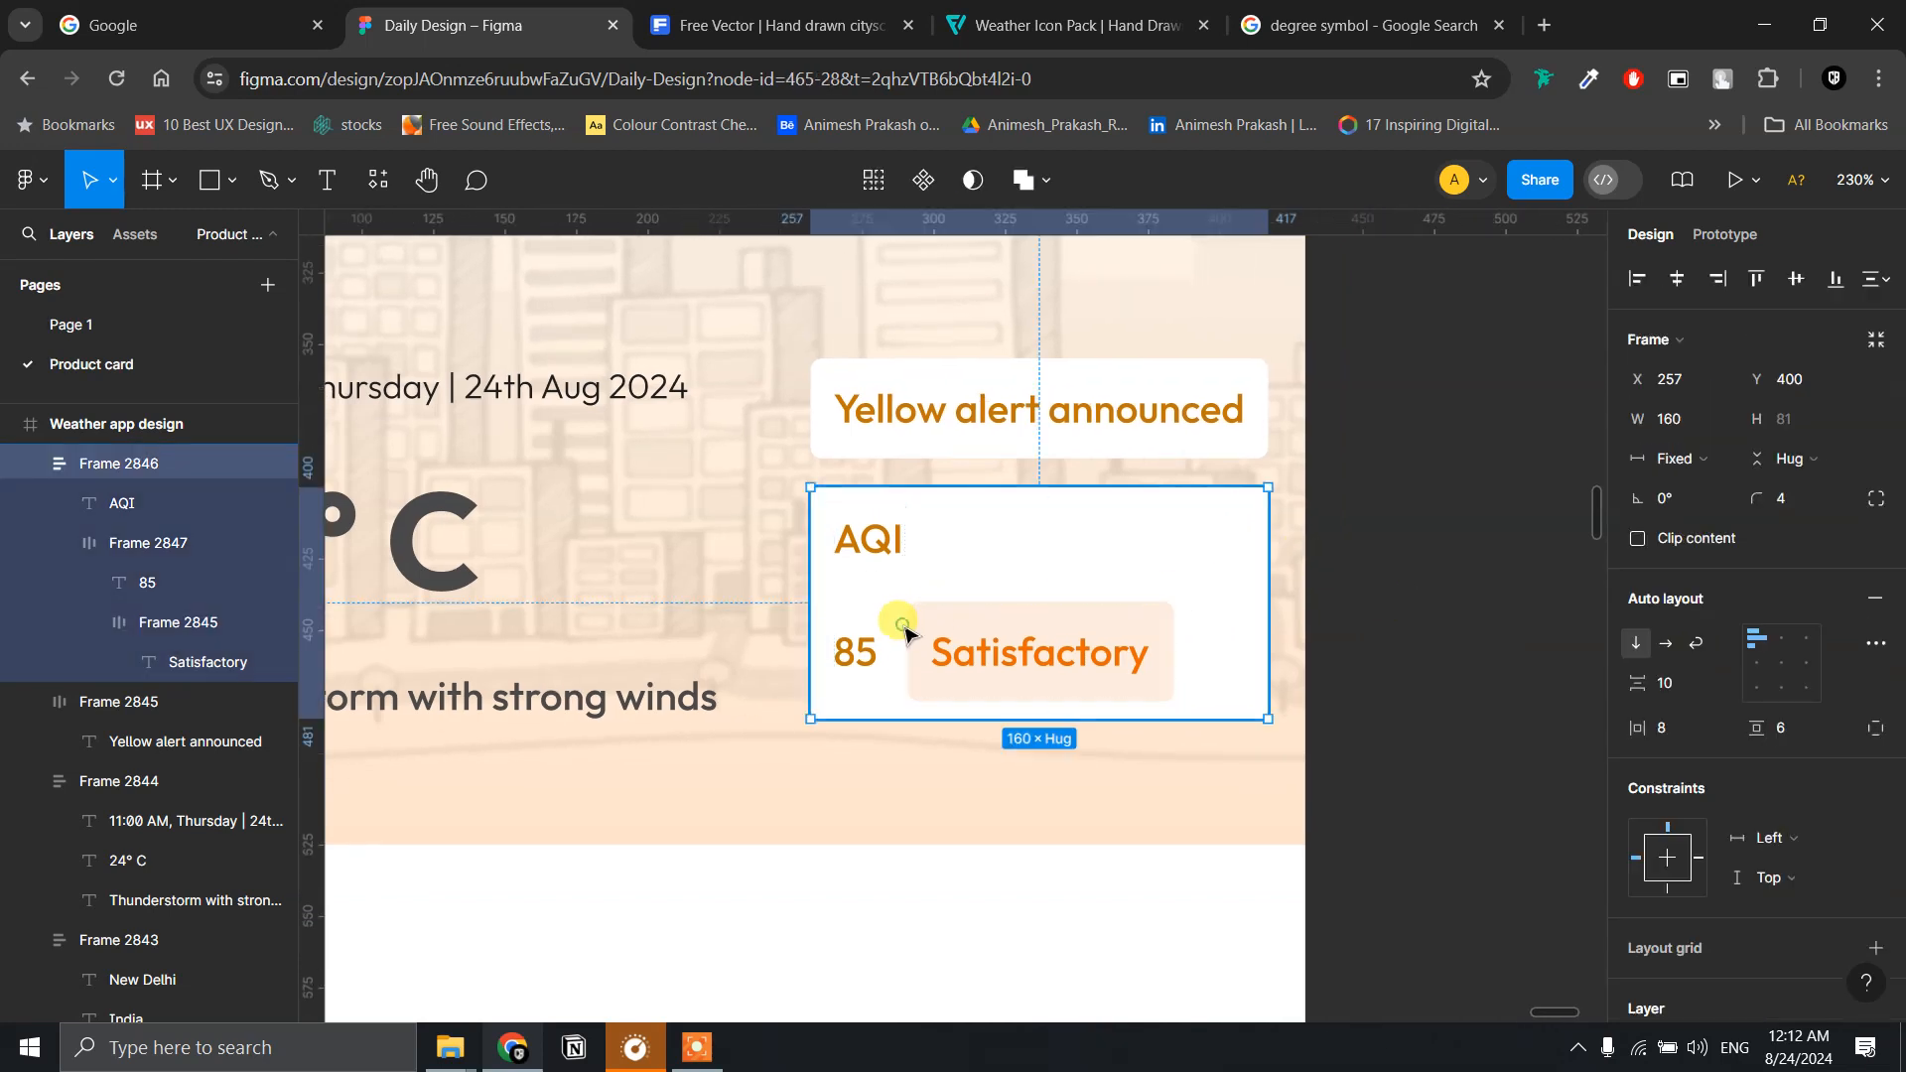
left_click(905, 631)
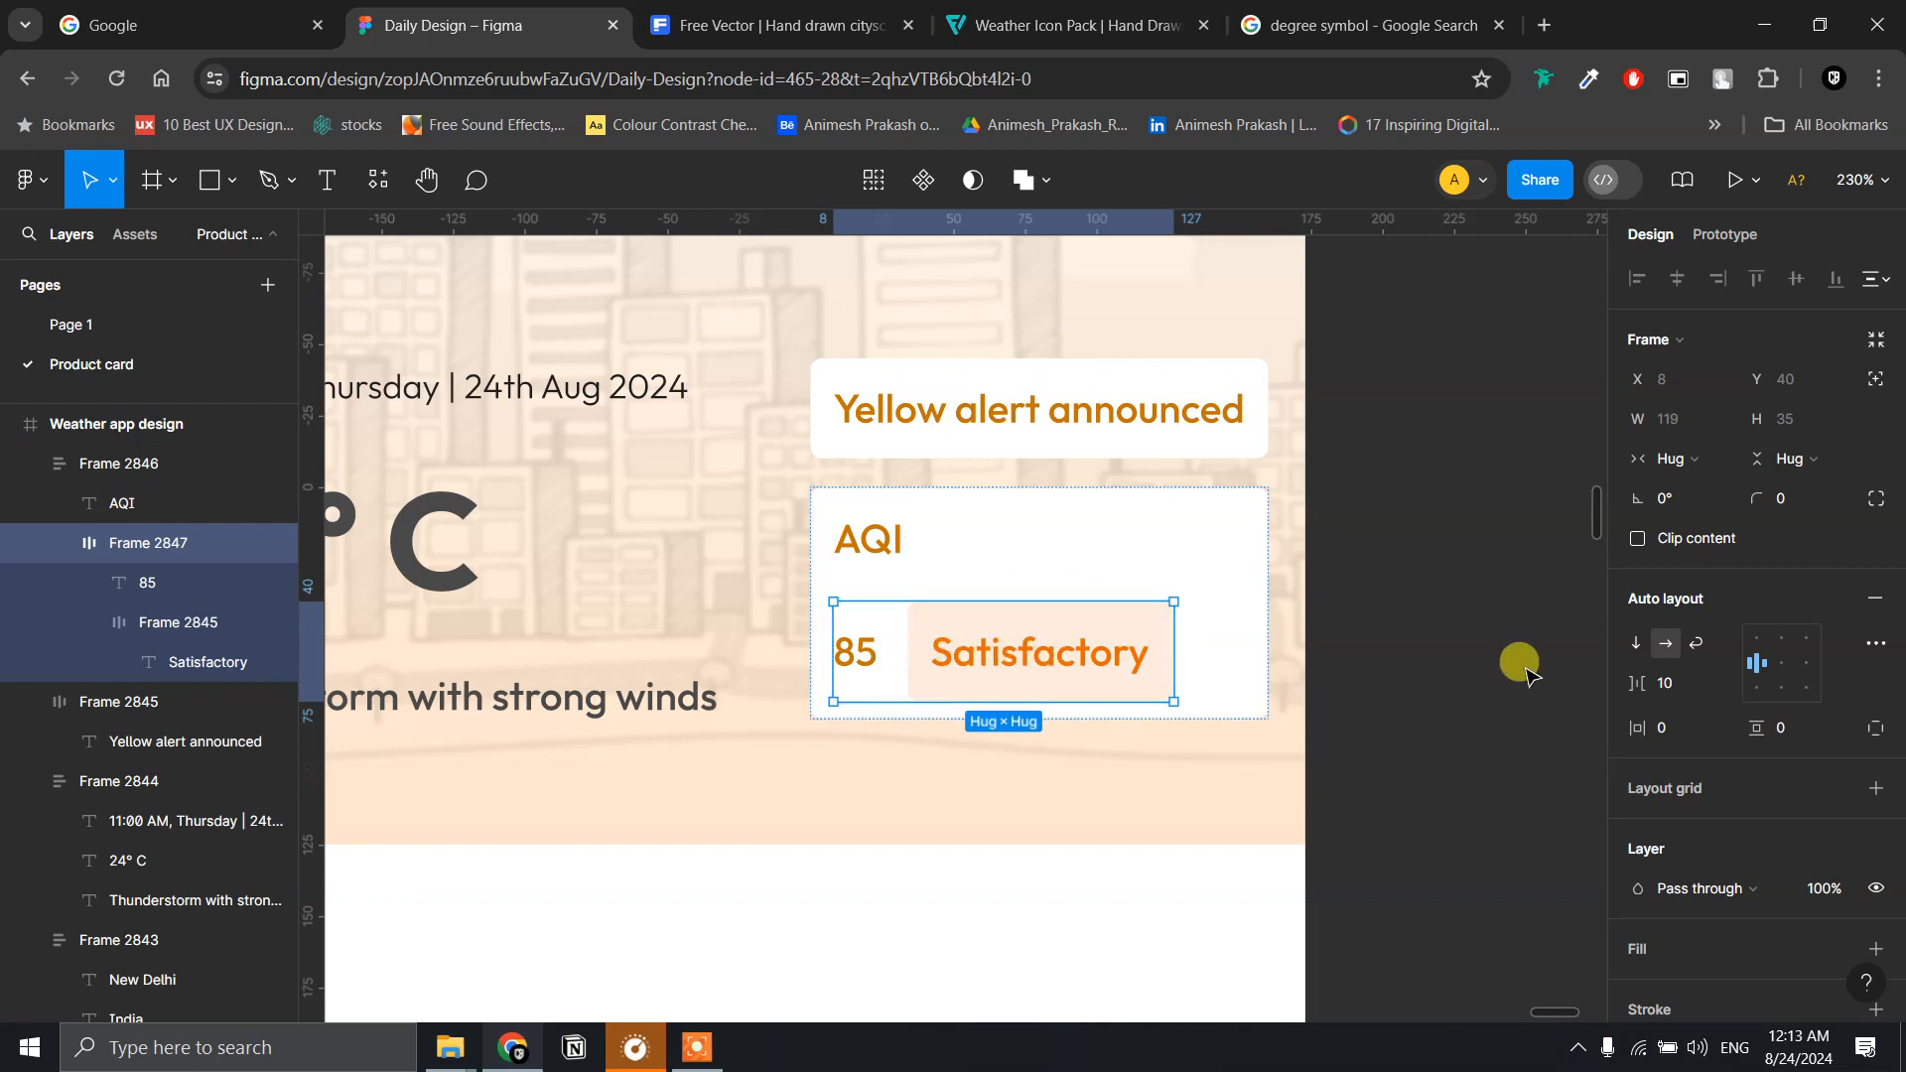
left_click(1676, 685)
type("12")
key("Return")
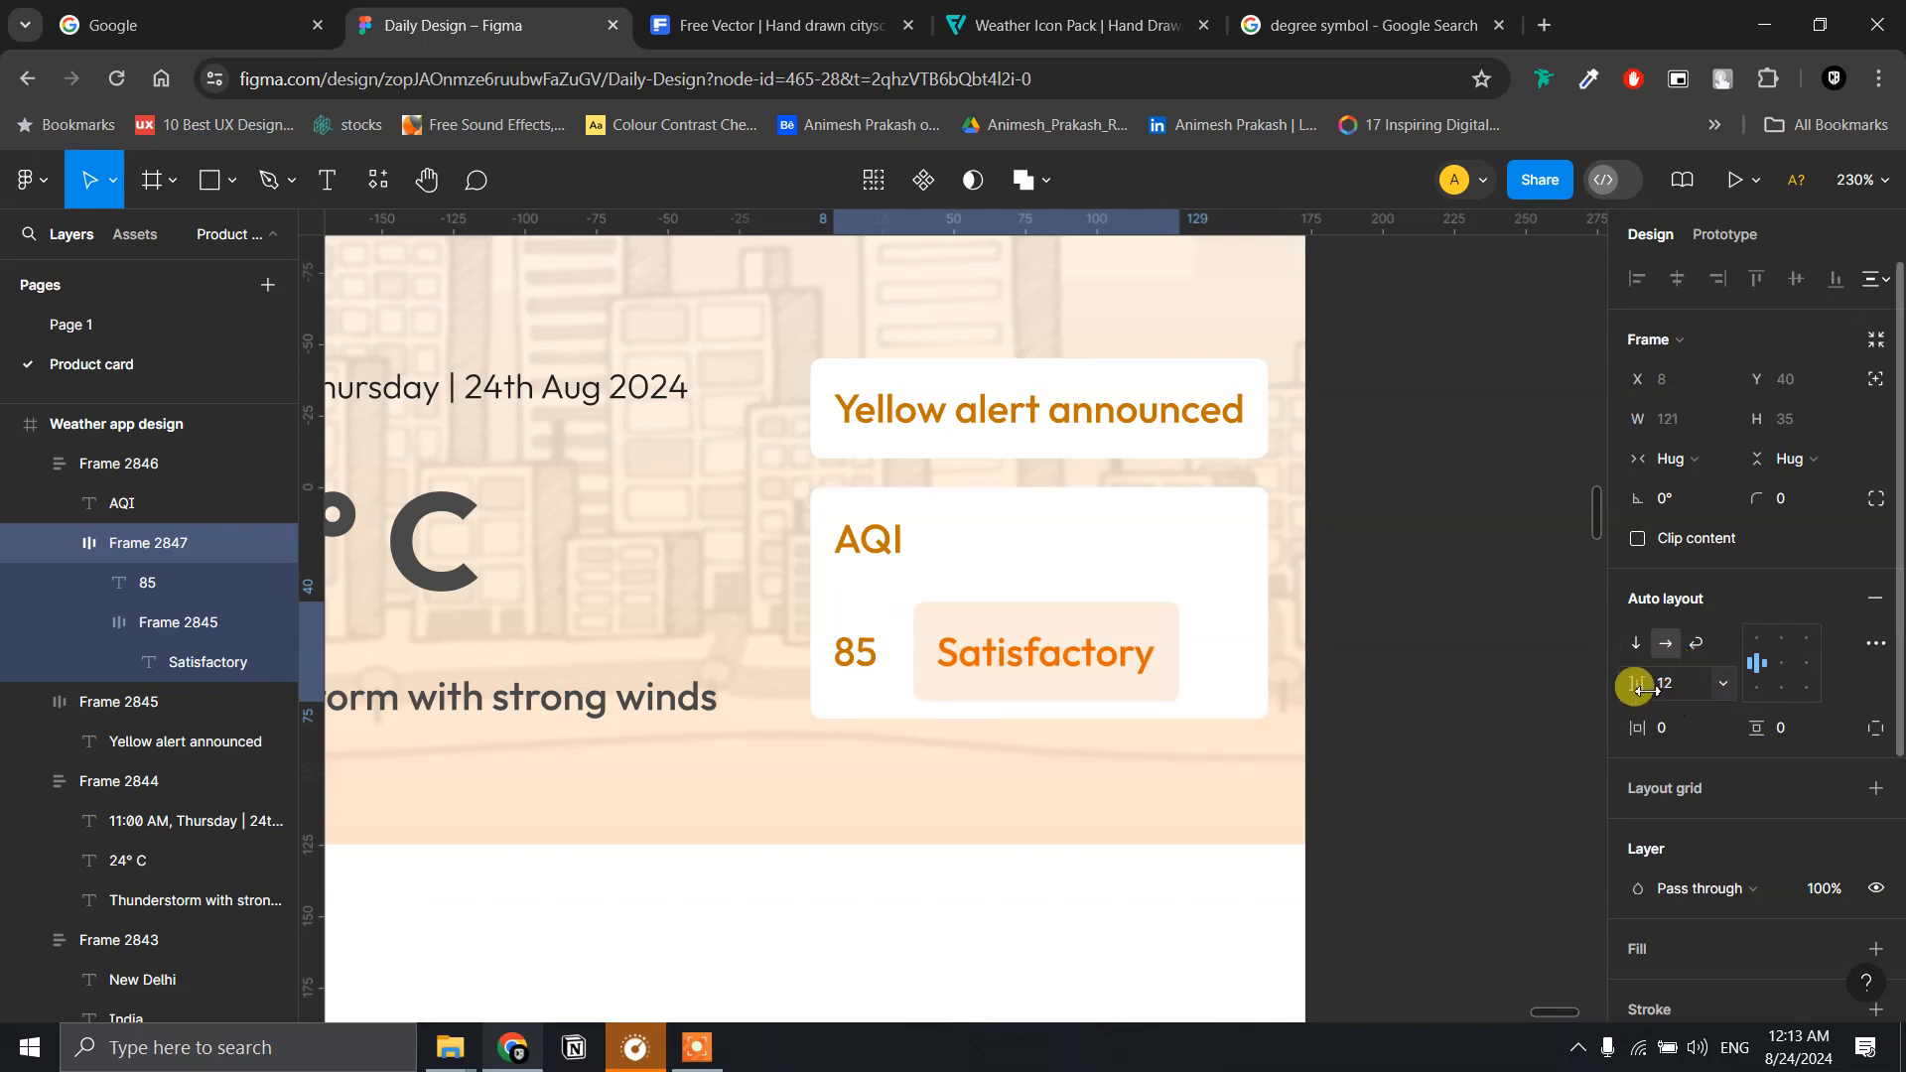
left_click(1682, 698)
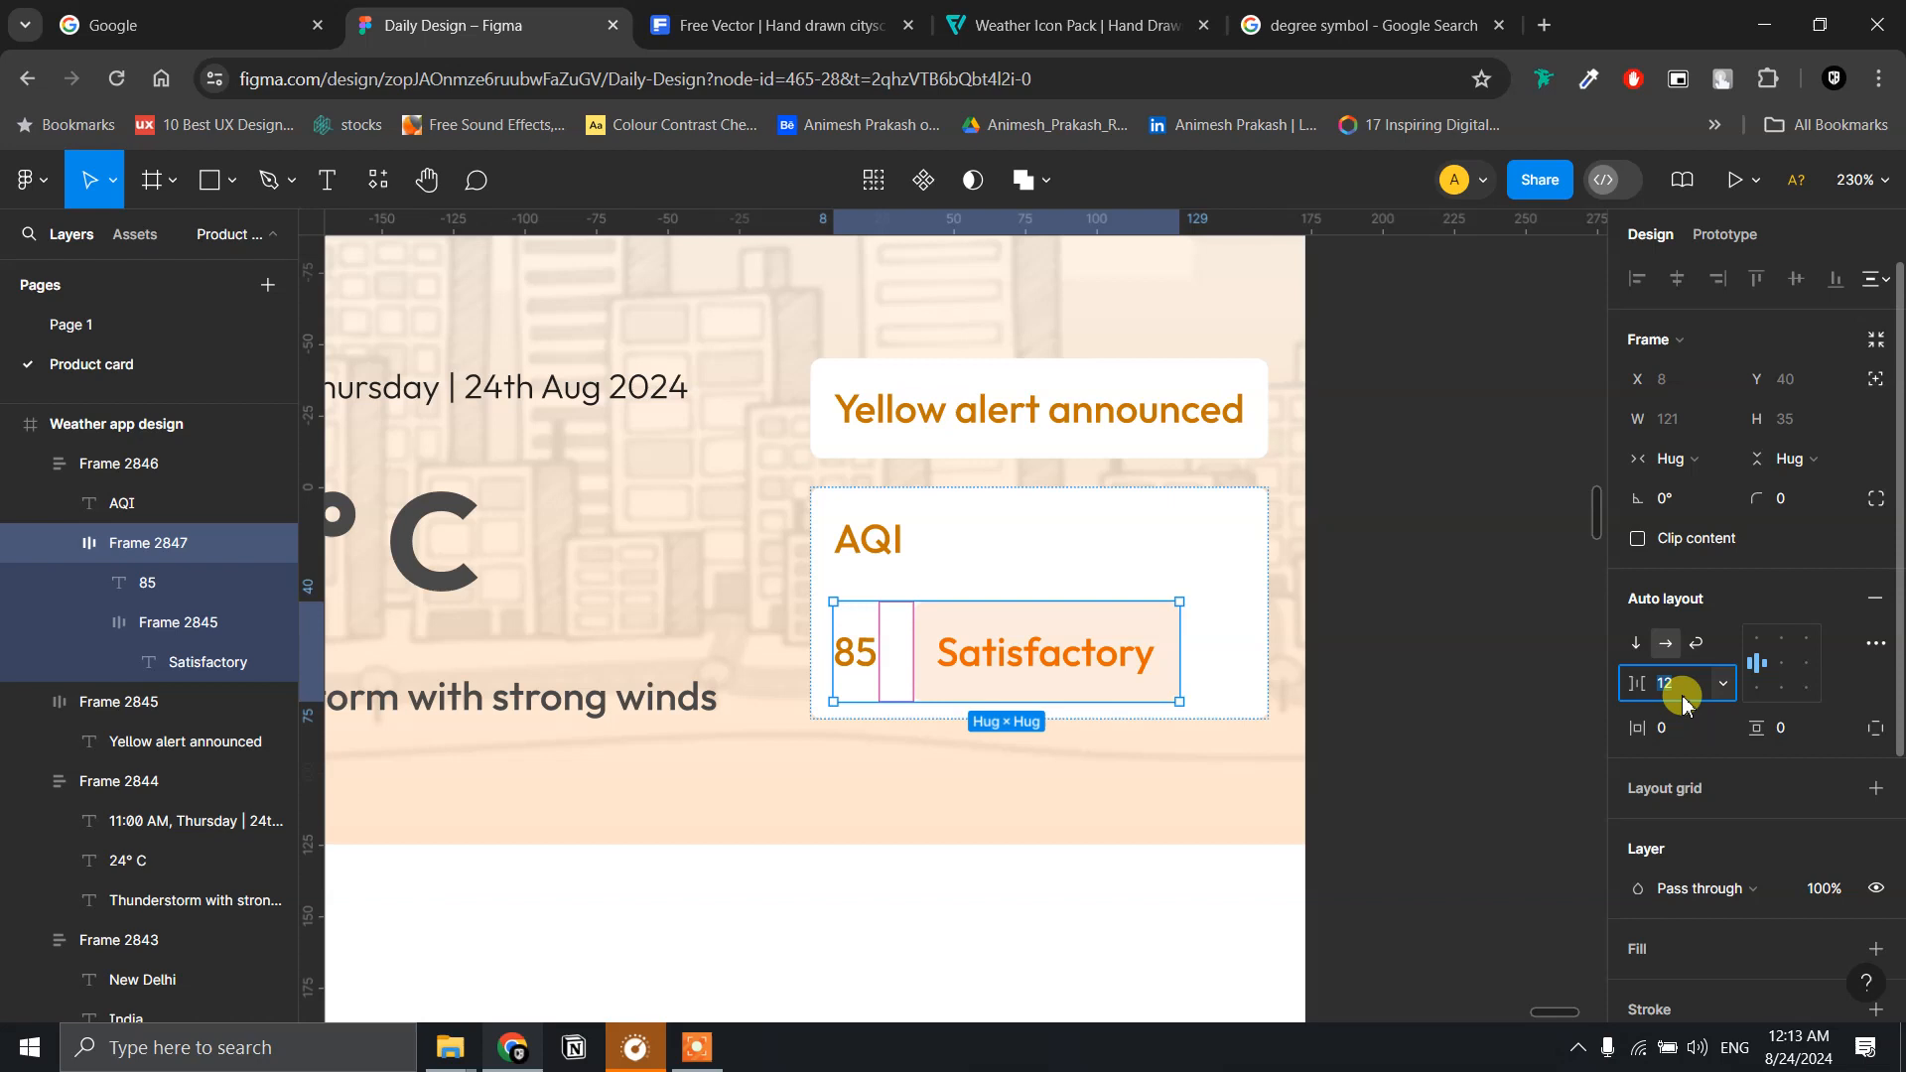
type("8")
key("Return")
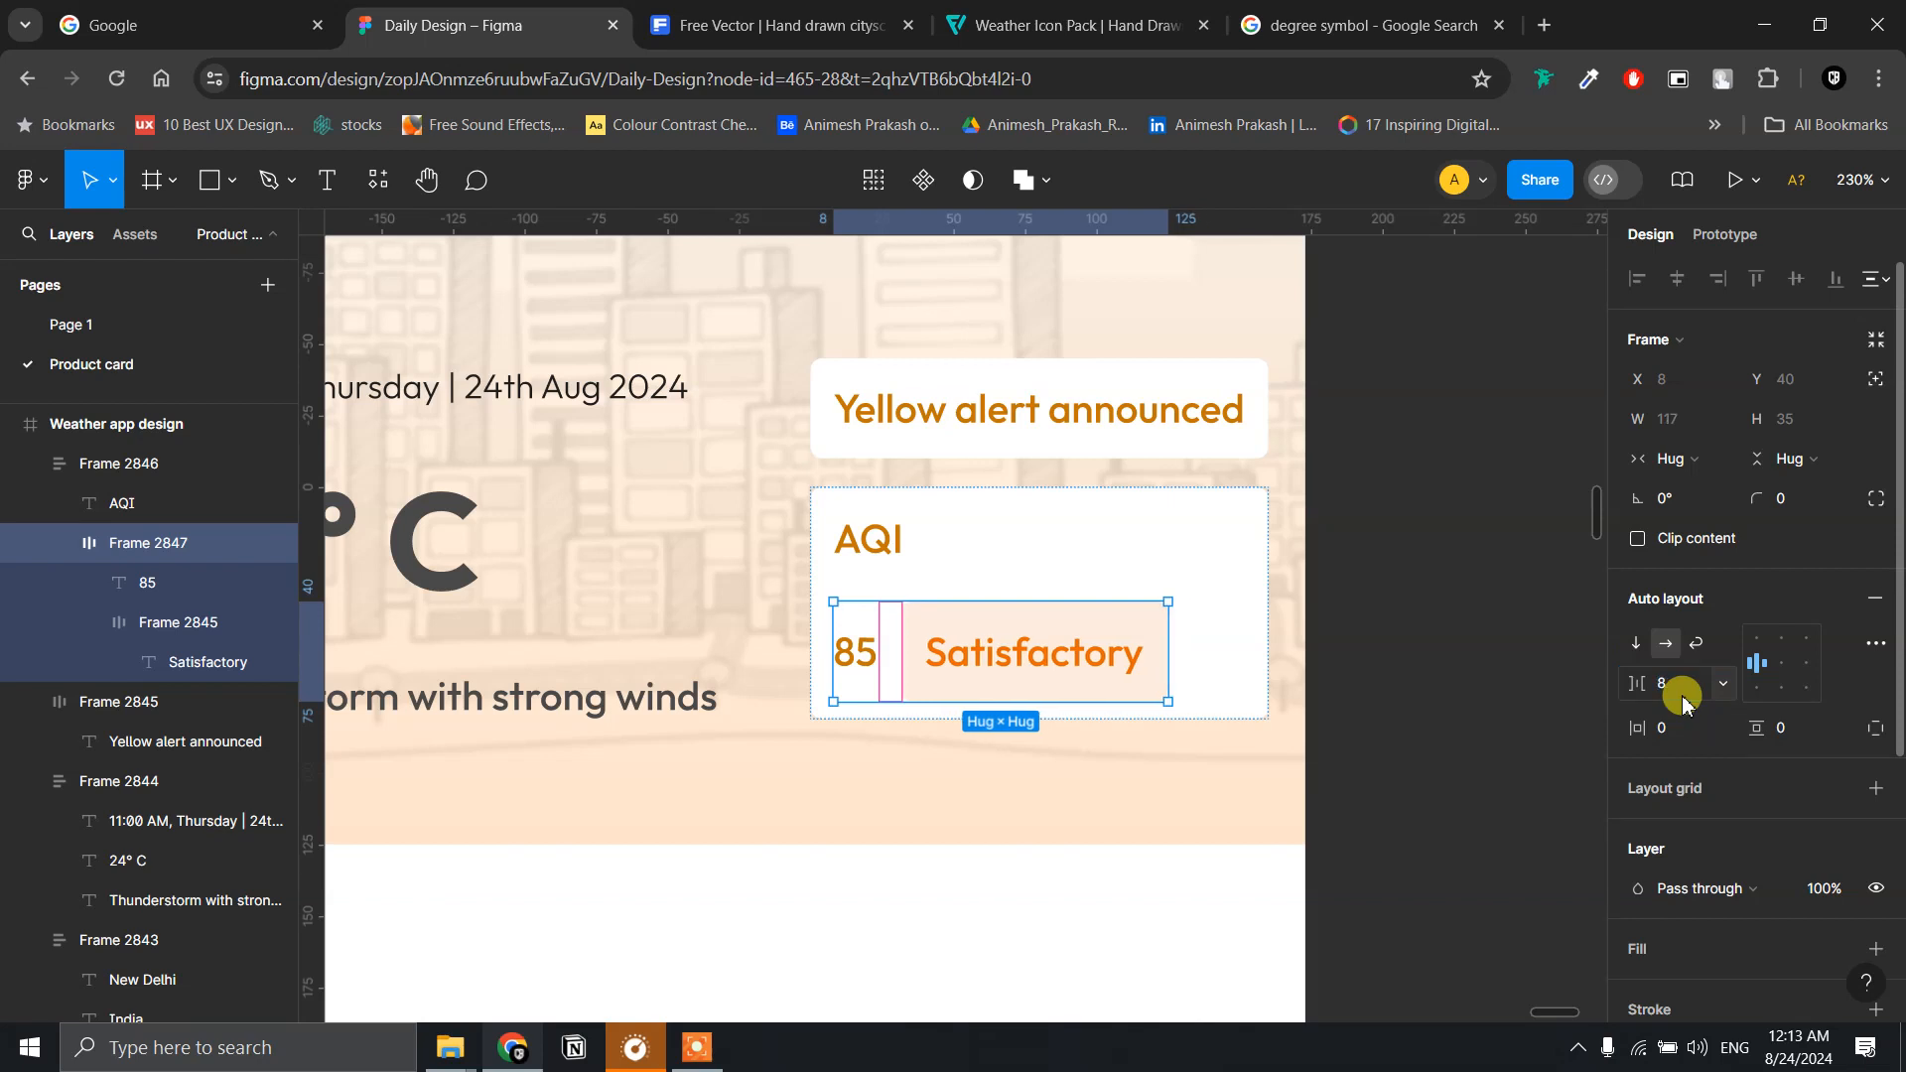
- Widen the "Satisfactory" badge to a fixed width of 117 inside the AQI card
left_click(1139, 646)
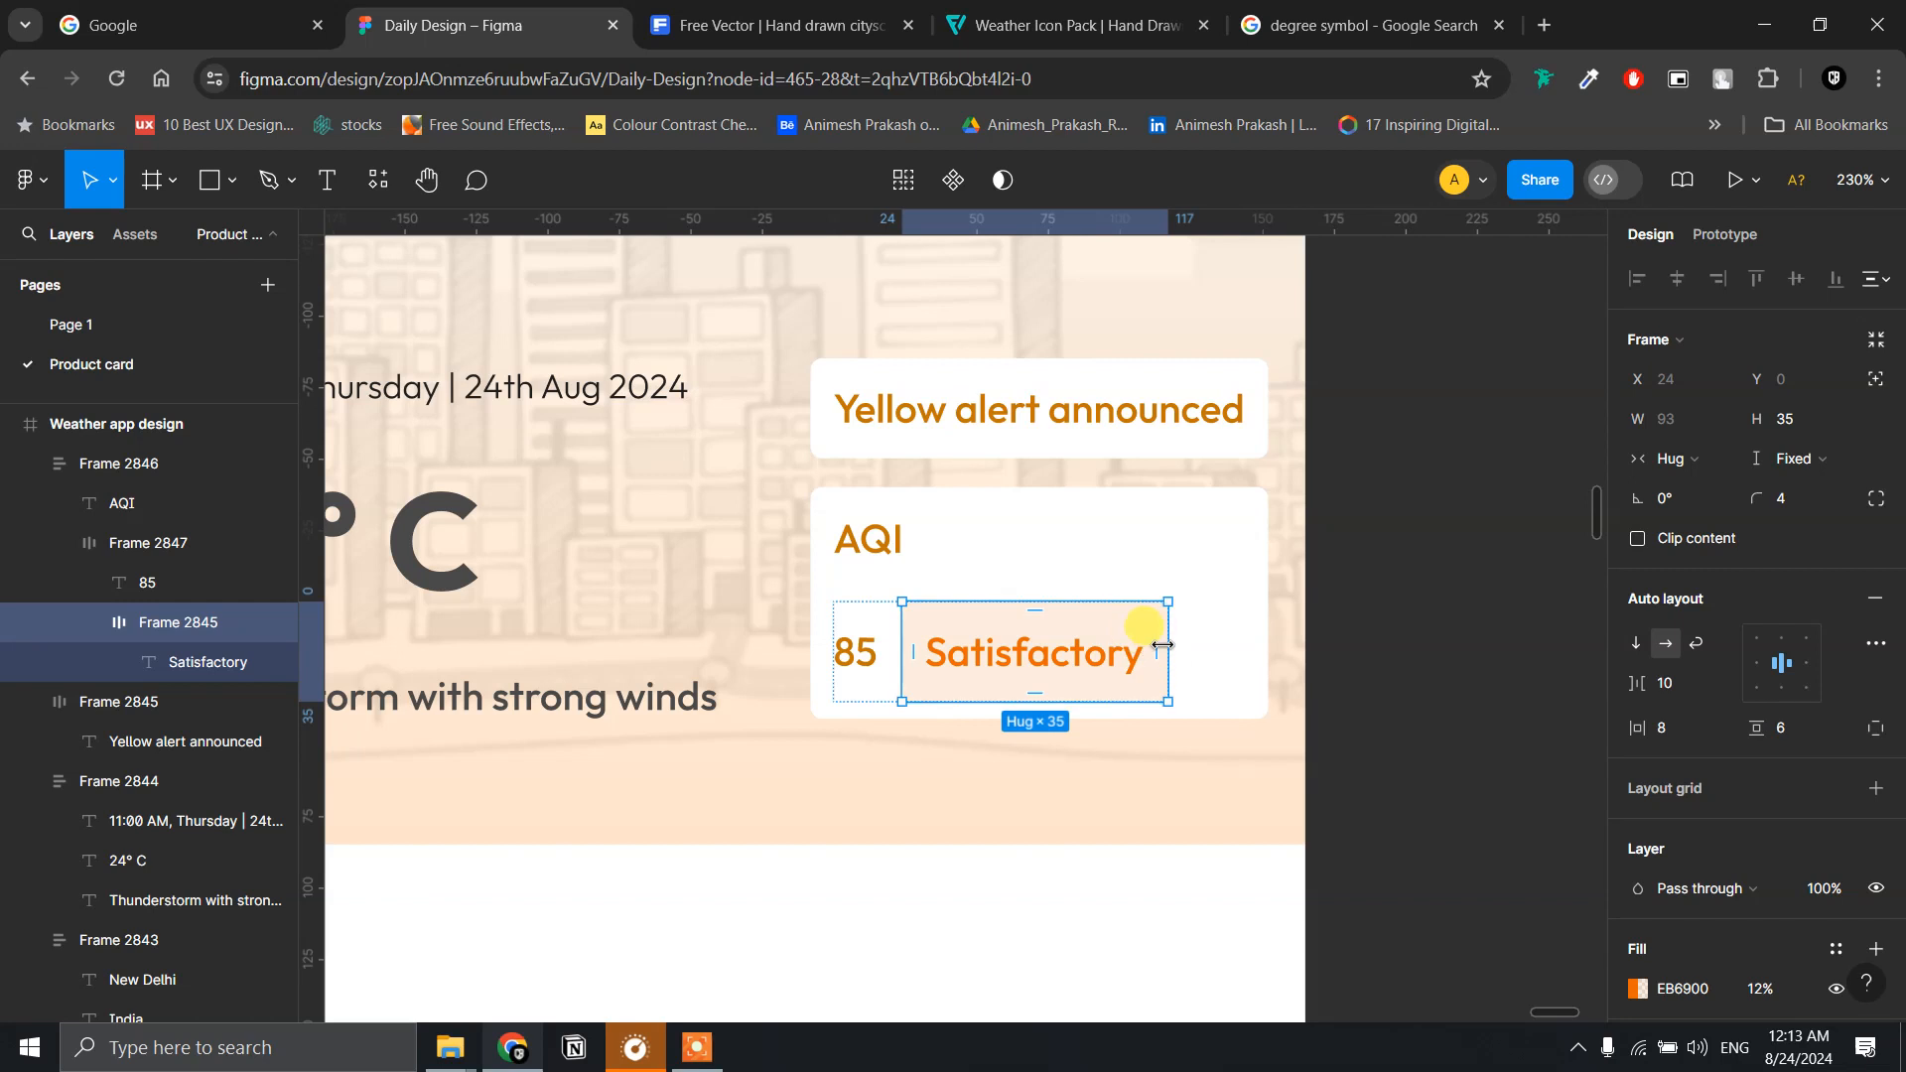
left_click_drag(1164, 645, 1234, 642)
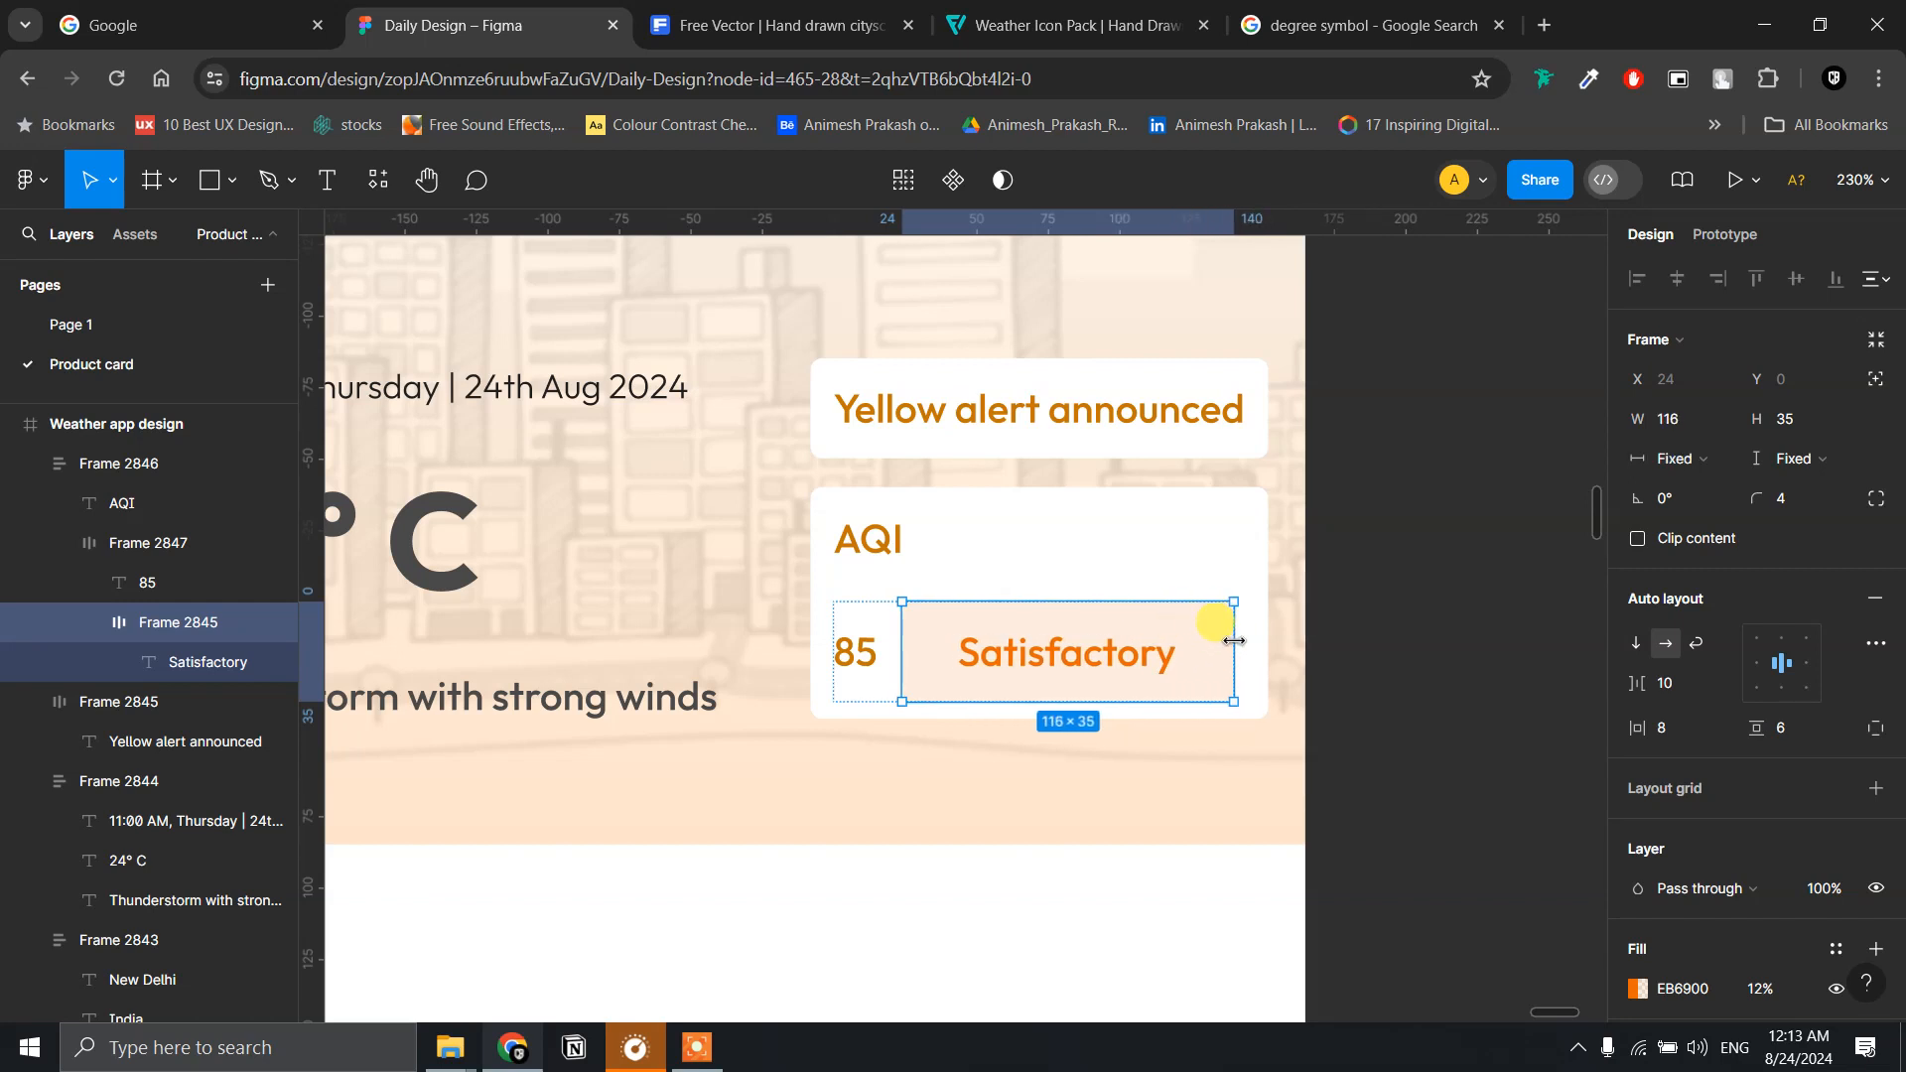
left_click_drag(1234, 641, 1237, 641)
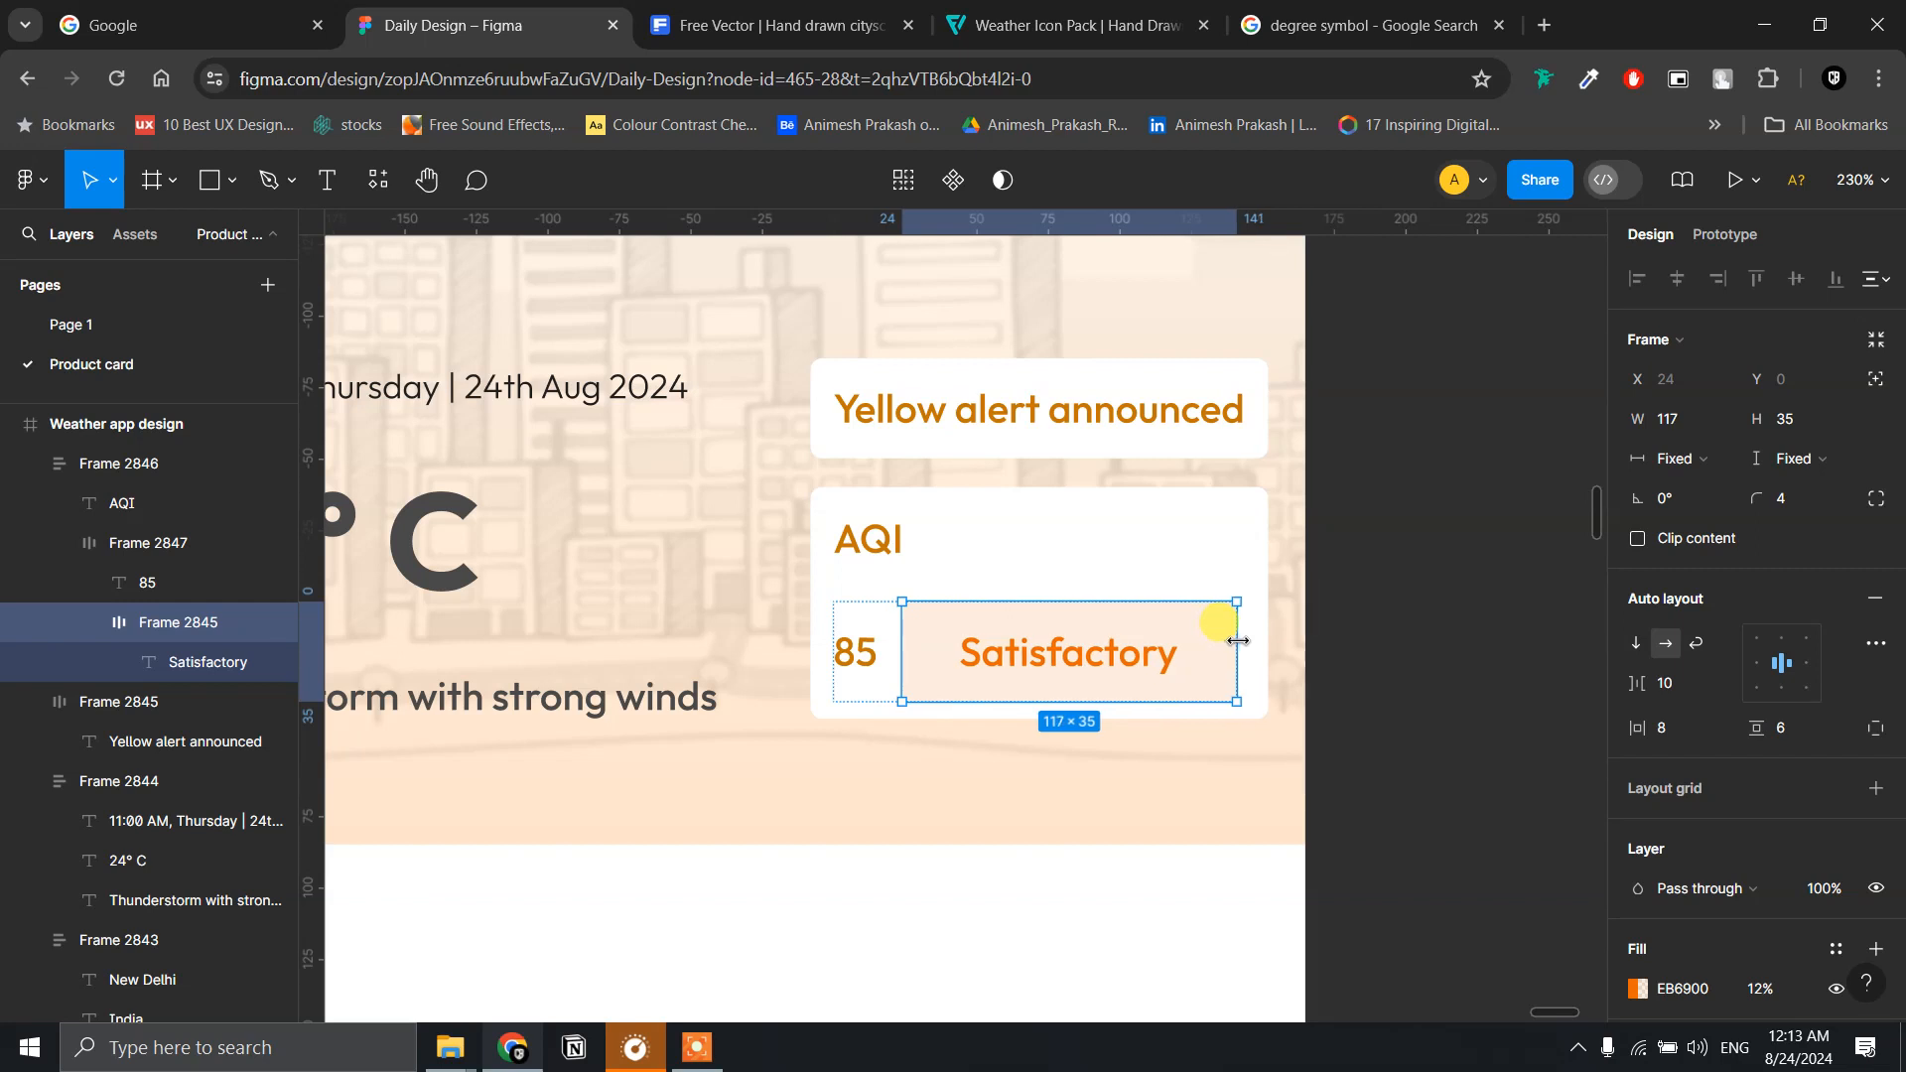
- Widen the row holding 85 and Satisfactory so that it fills the AQI card's width
left_click(1328, 596)
scroll(1328, 596, "down", 3)
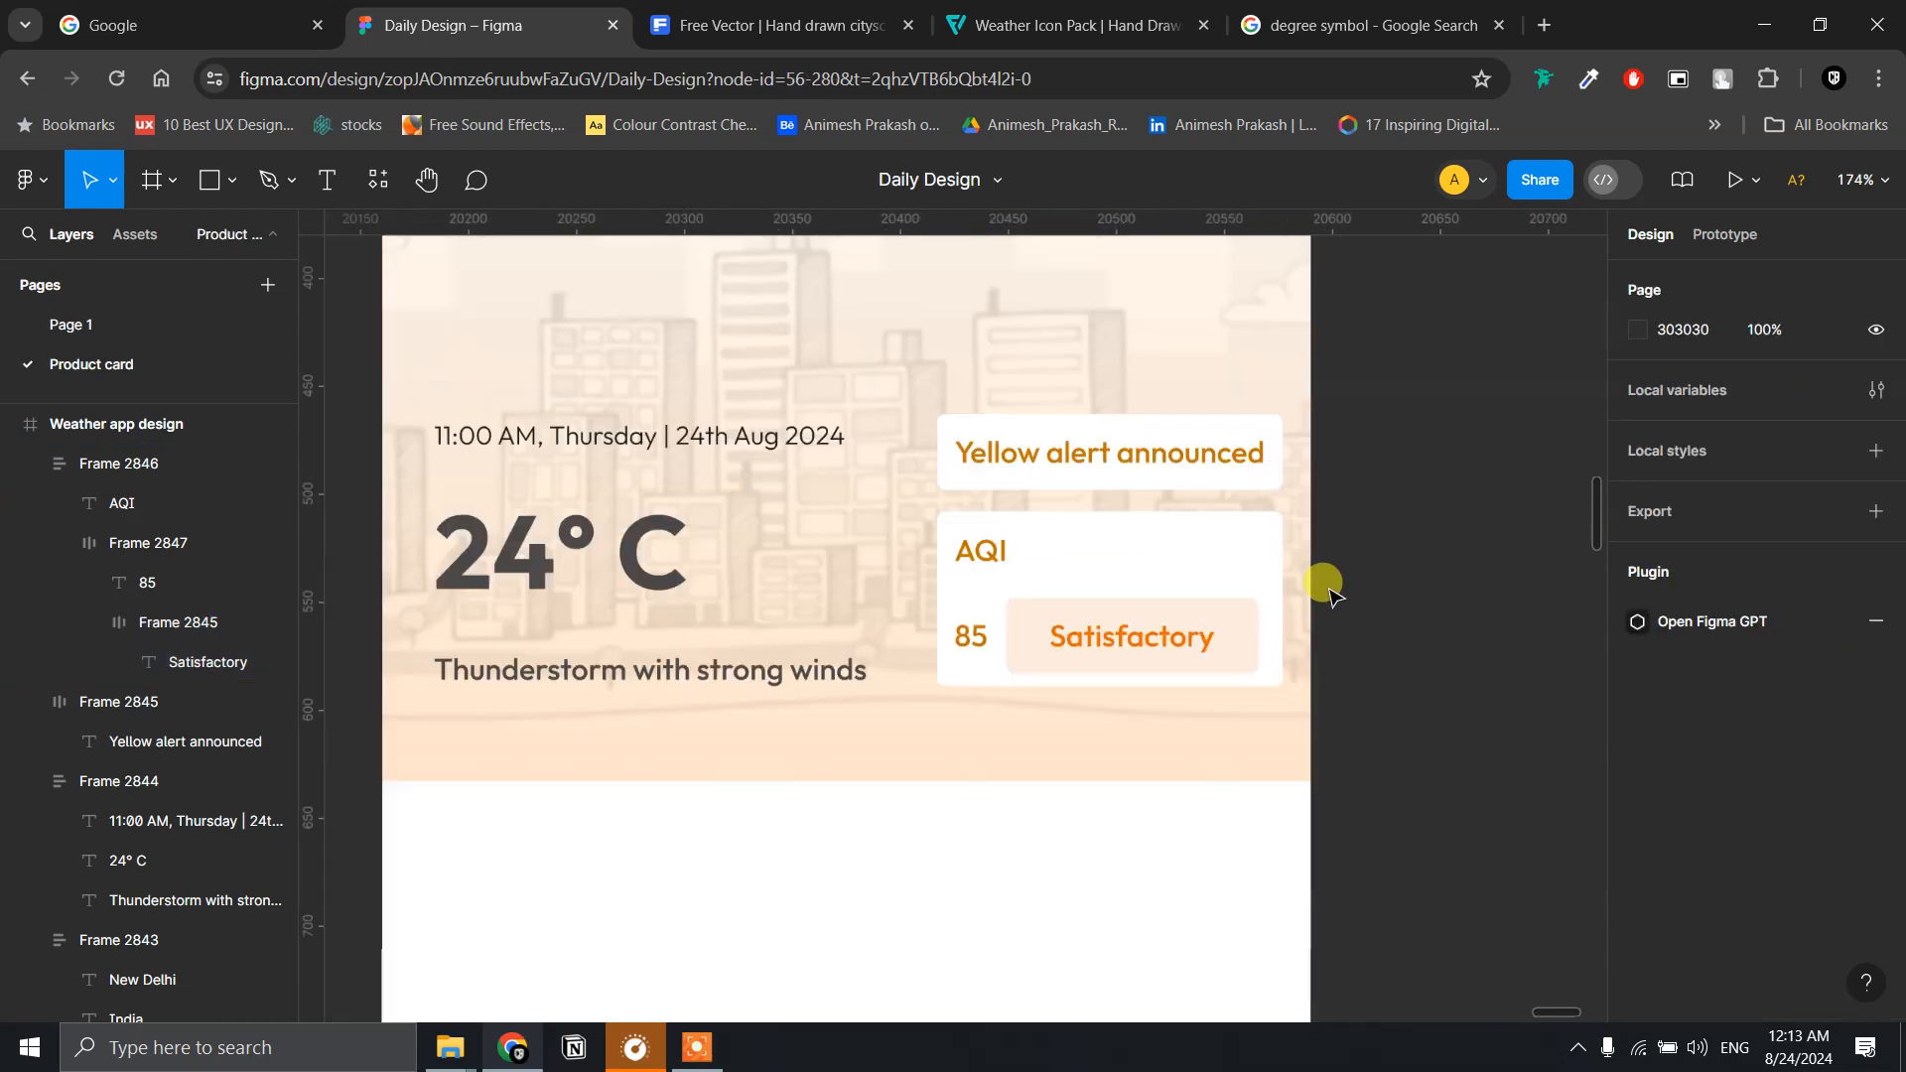
left_click(1255, 603)
left_click(1247, 616)
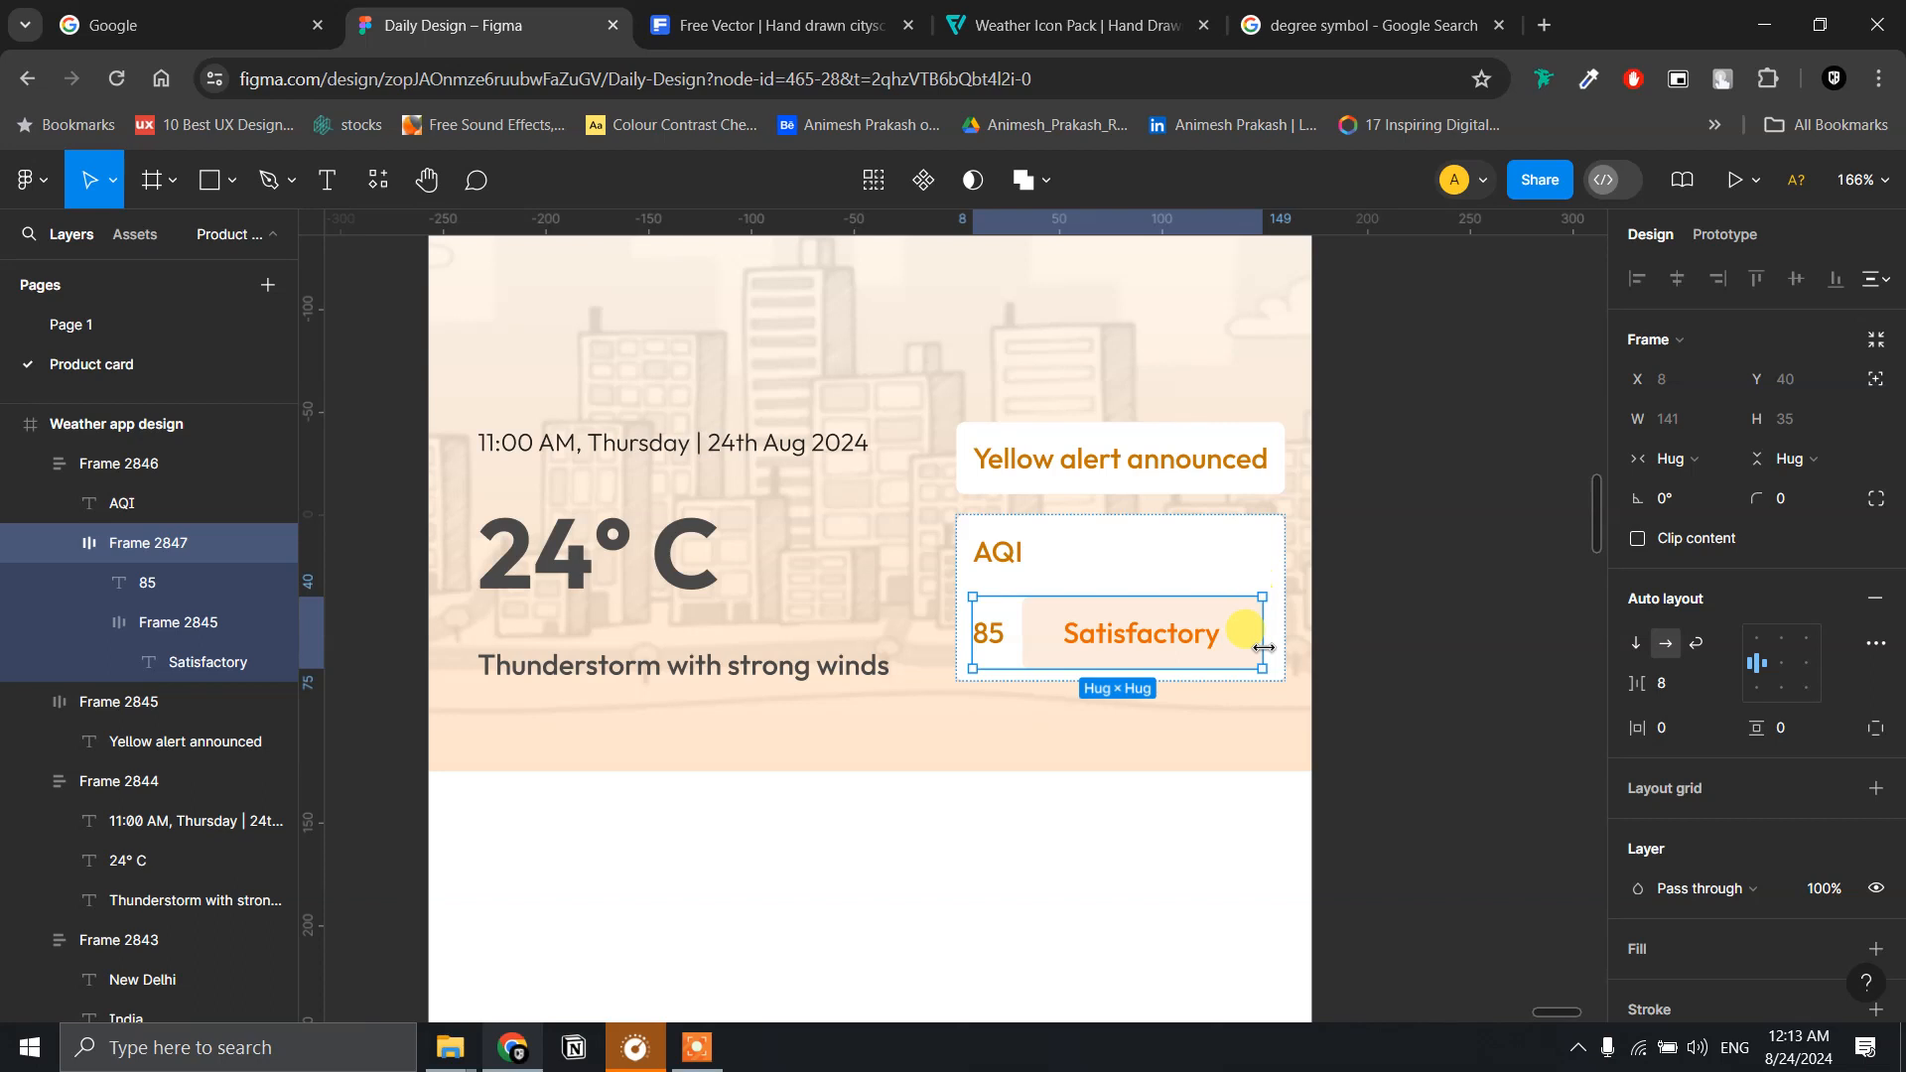
scroll(1261, 641, "up", 6)
left_click_drag(1264, 618, 1269, 618)
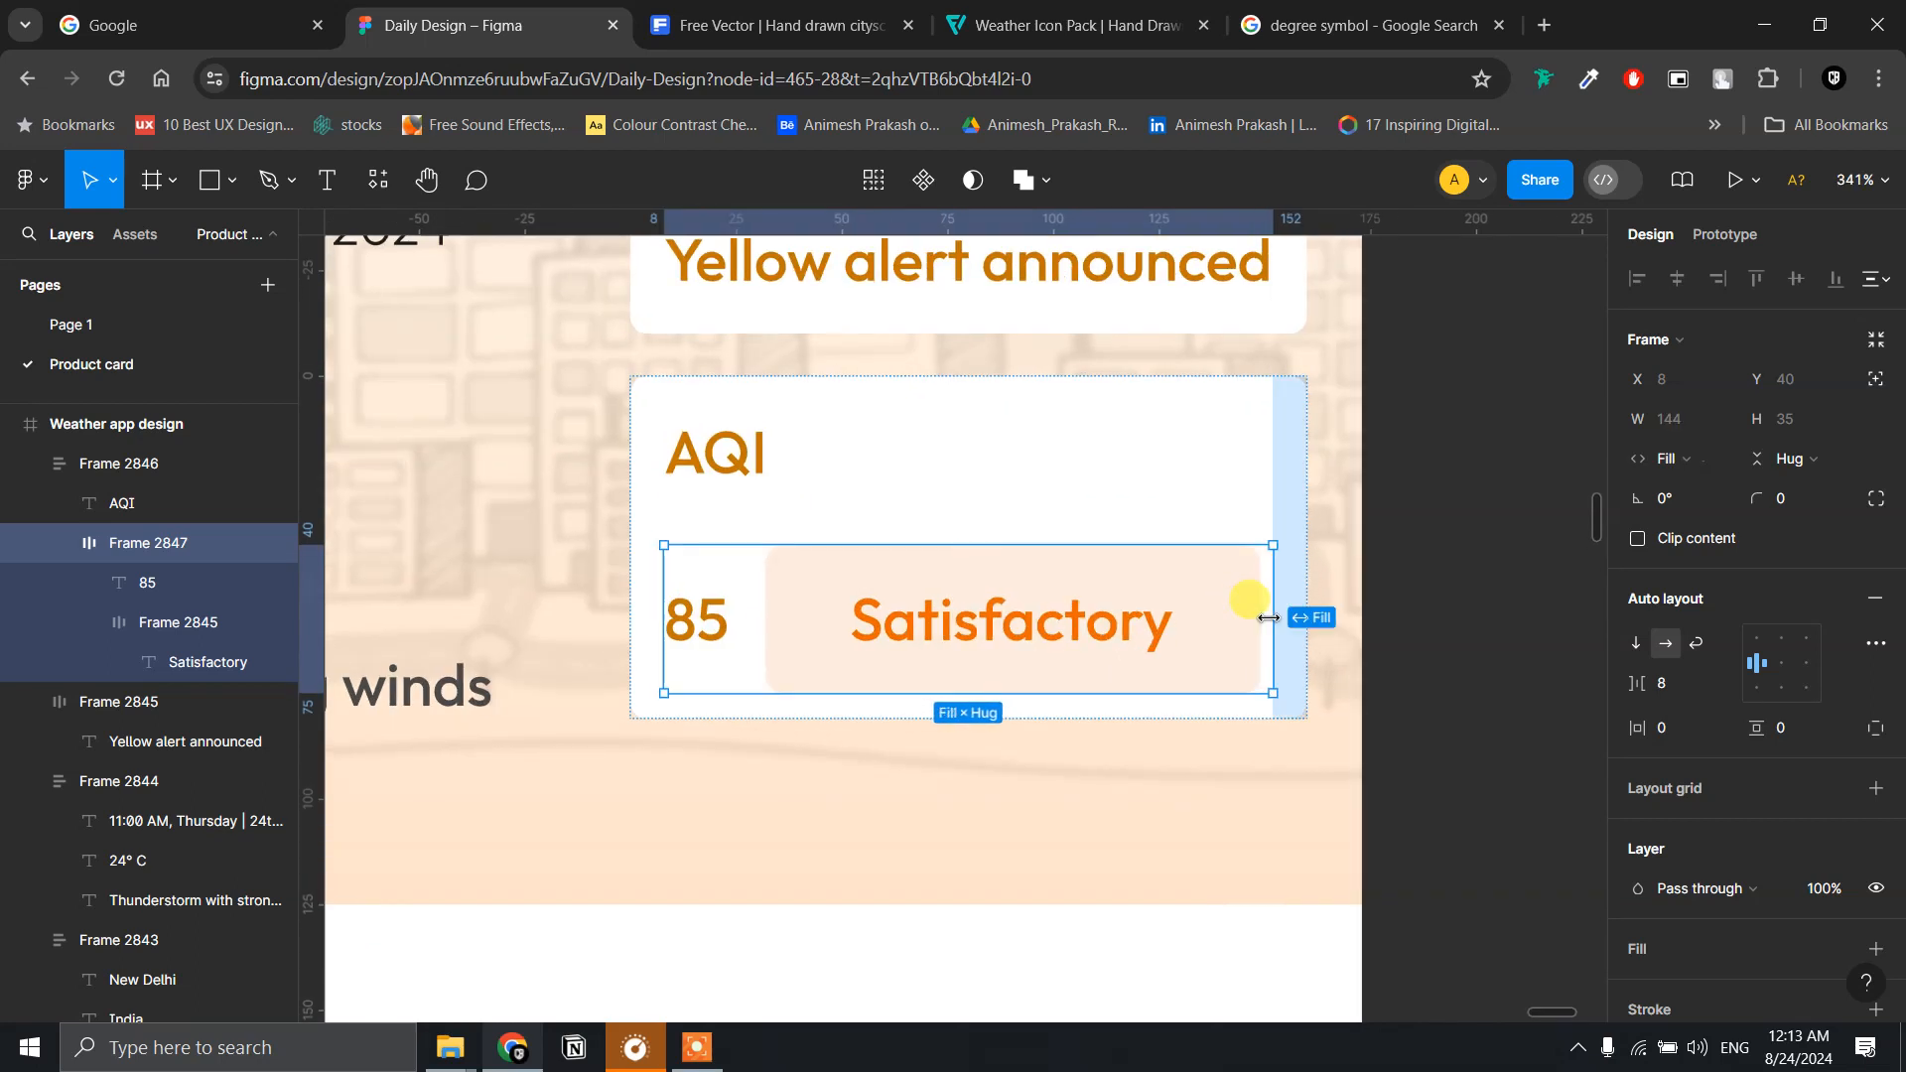
- Widen the Satisfactory badge to 120 so it reaches the end of its row, and check the row's spacing inside the card
left_click(1236, 620)
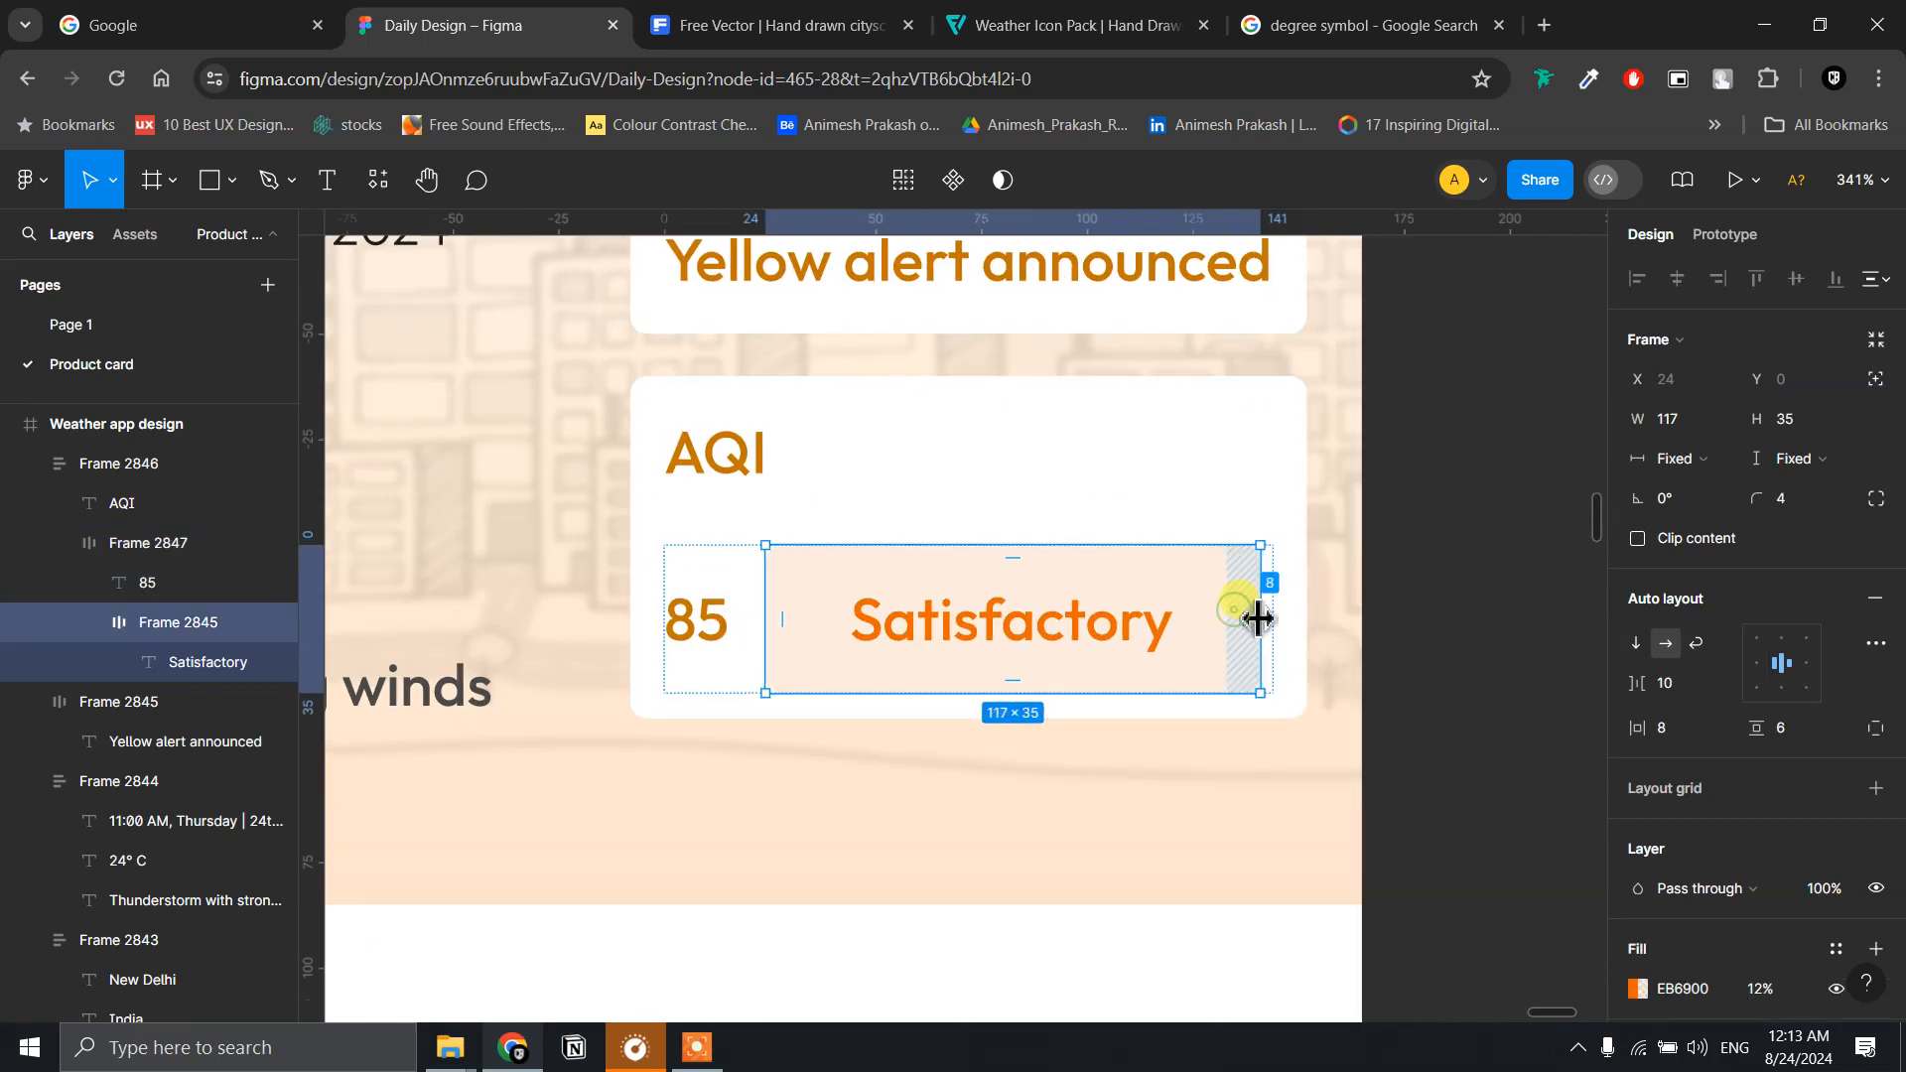
left_click_drag(1264, 609, 1273, 609)
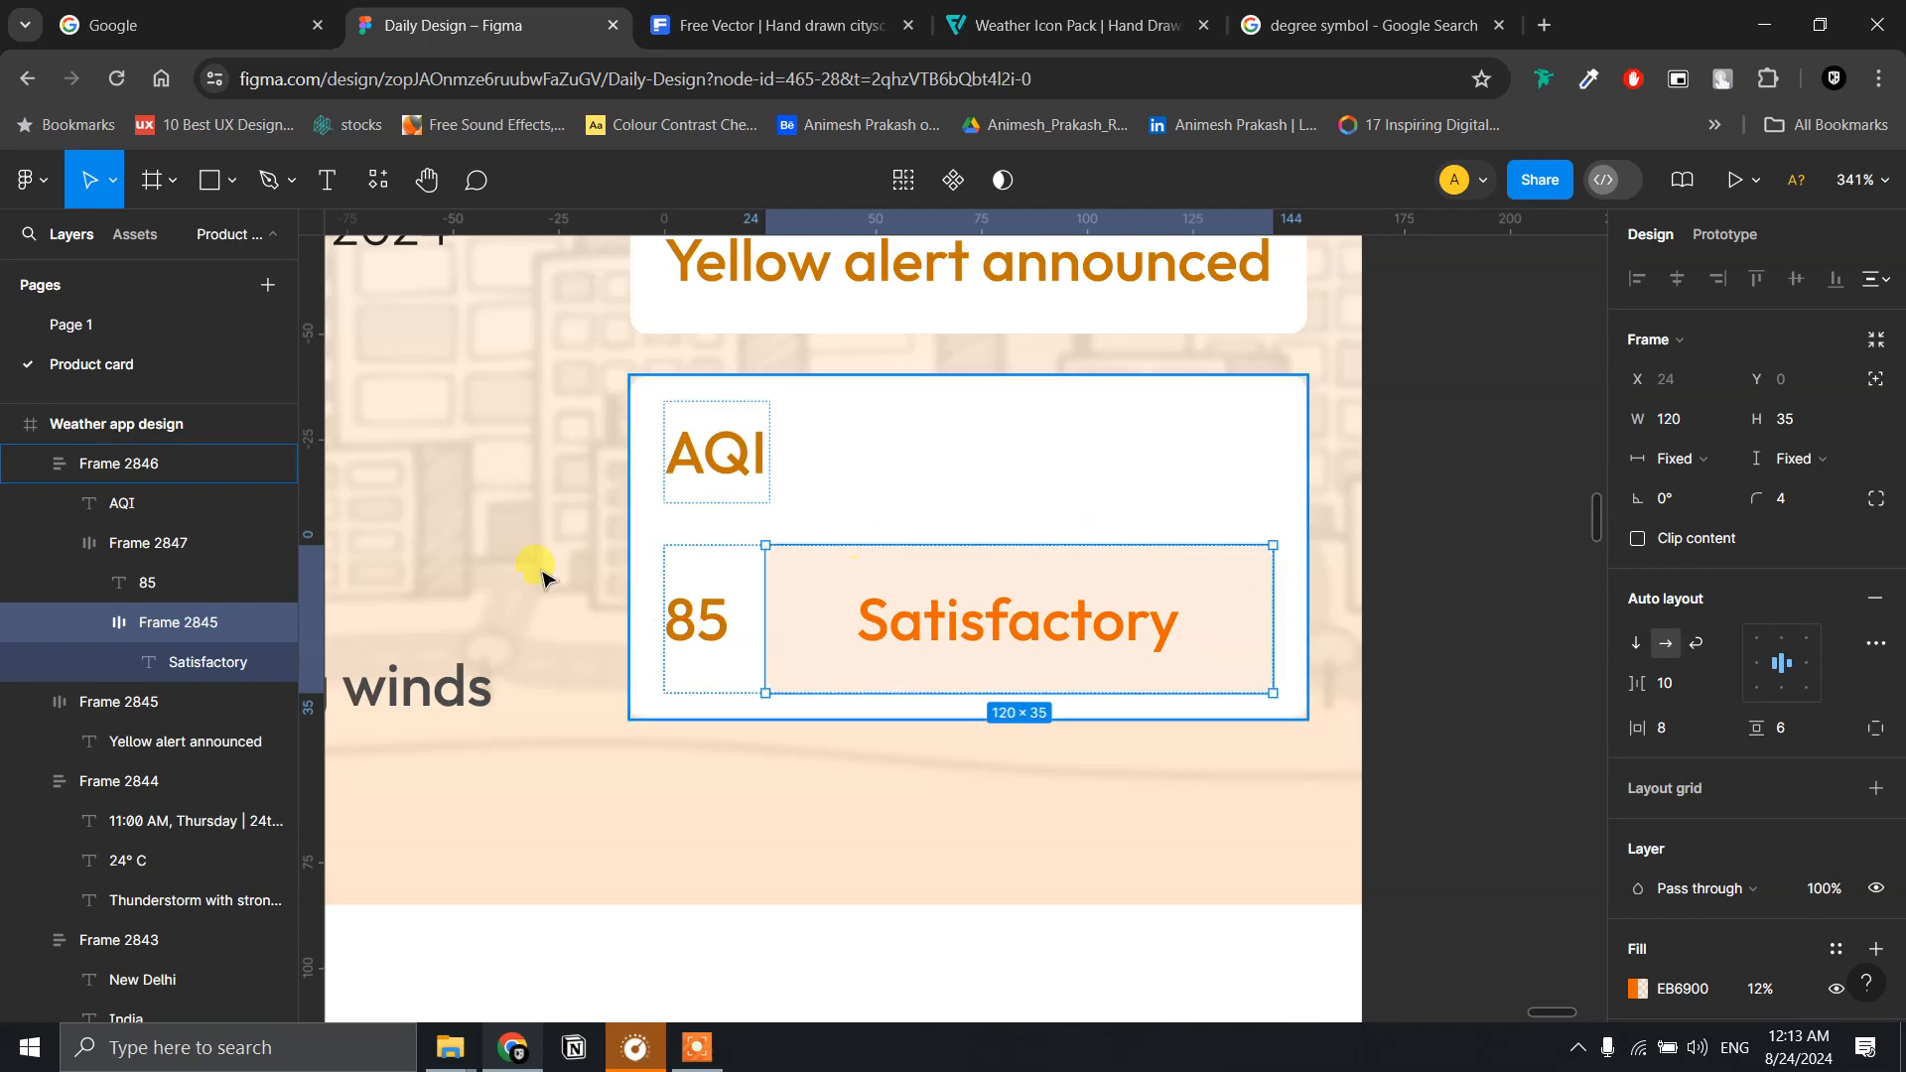
left_click(1020, 447)
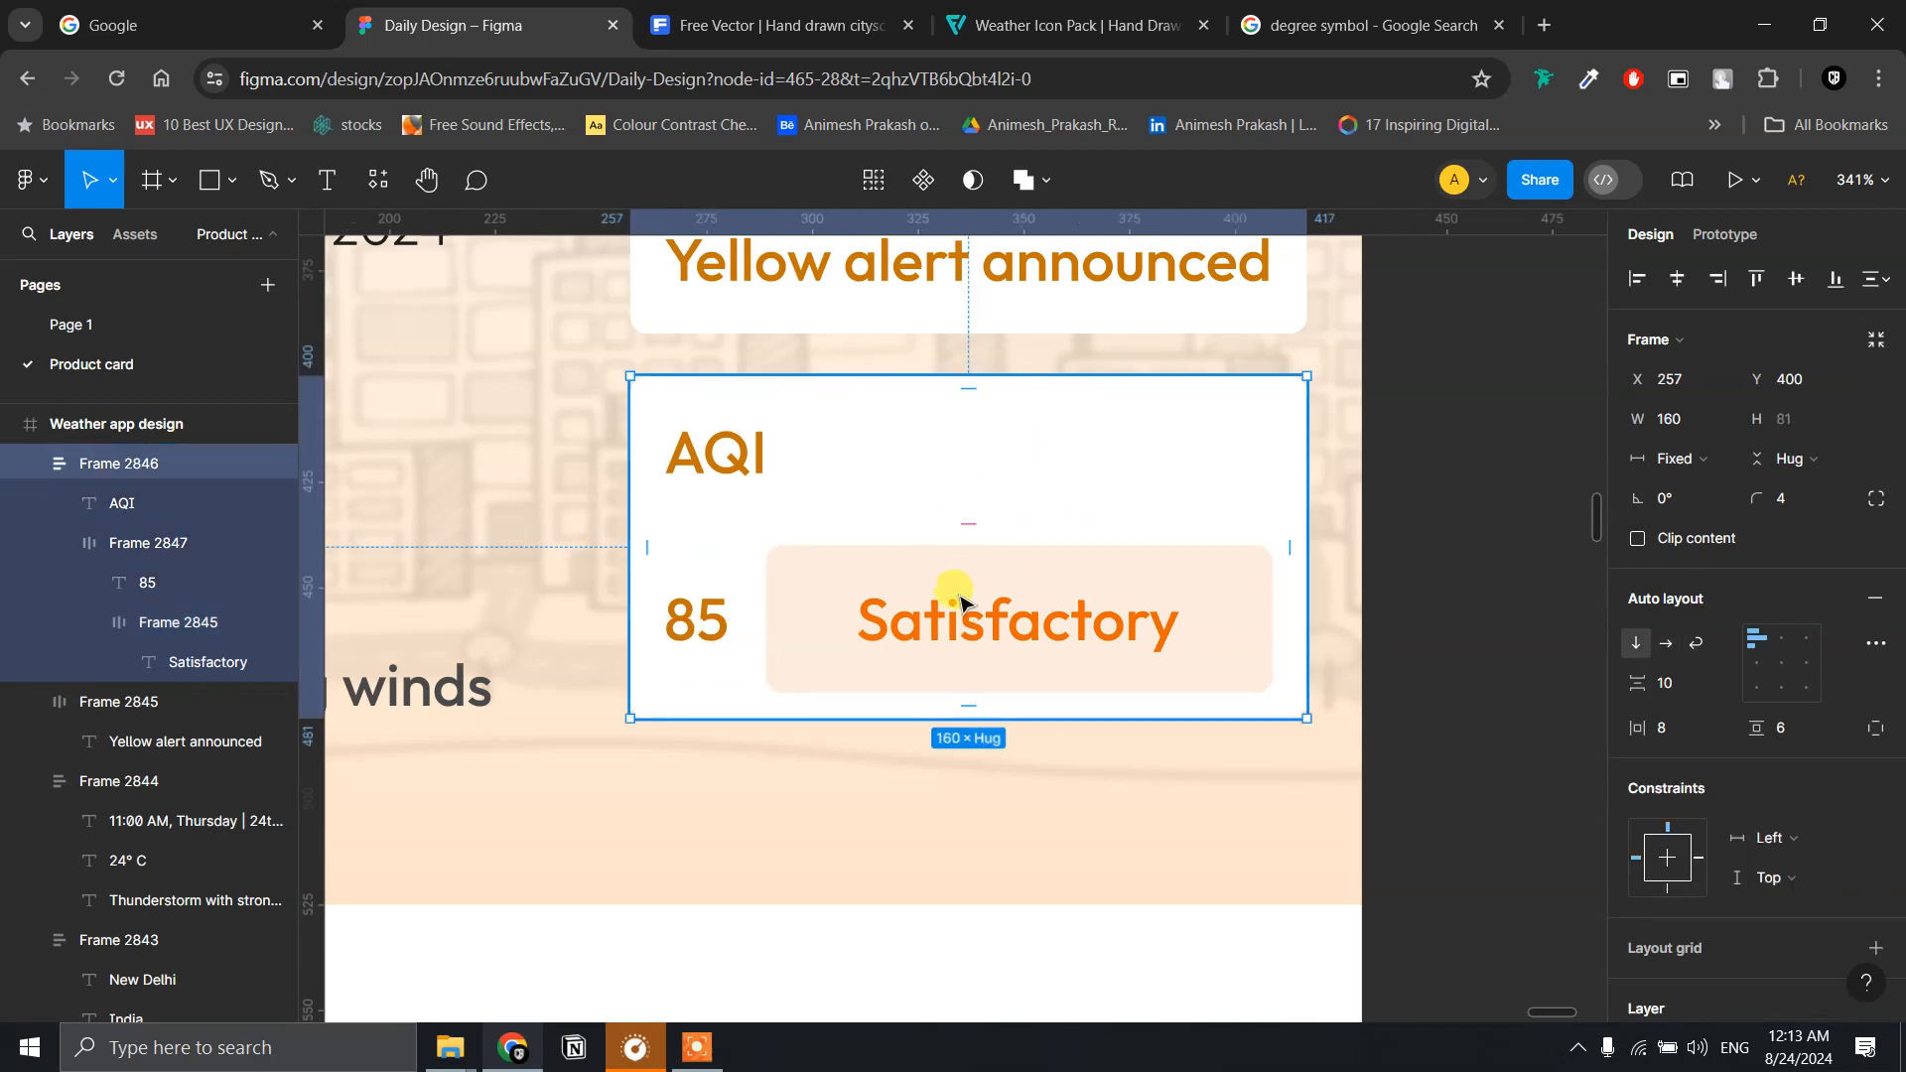
double_click(957, 596)
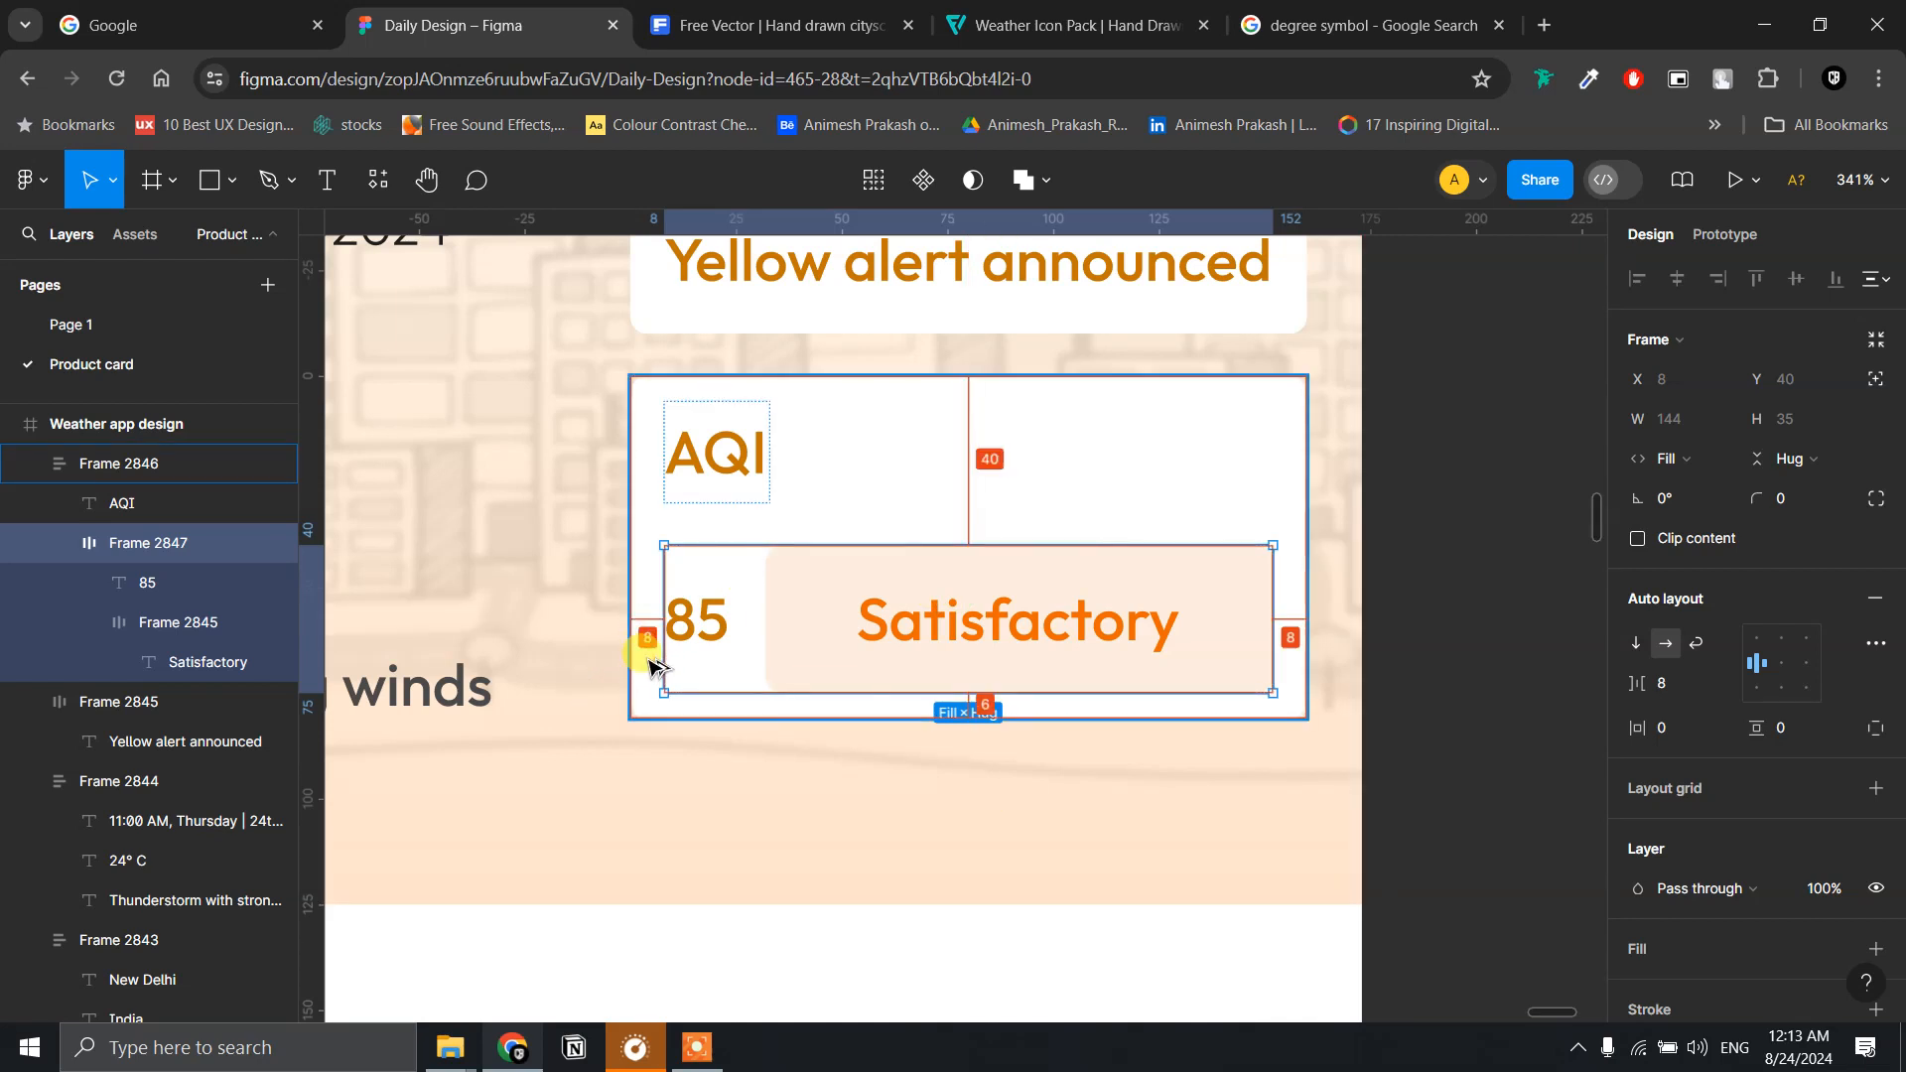
- Set the AQI label to Regular weight and recolour it to dark 1E1E1E
left_click(722, 462)
scroll(1342, 491, "up", 5)
scroll(1339, 501, "down", 4)
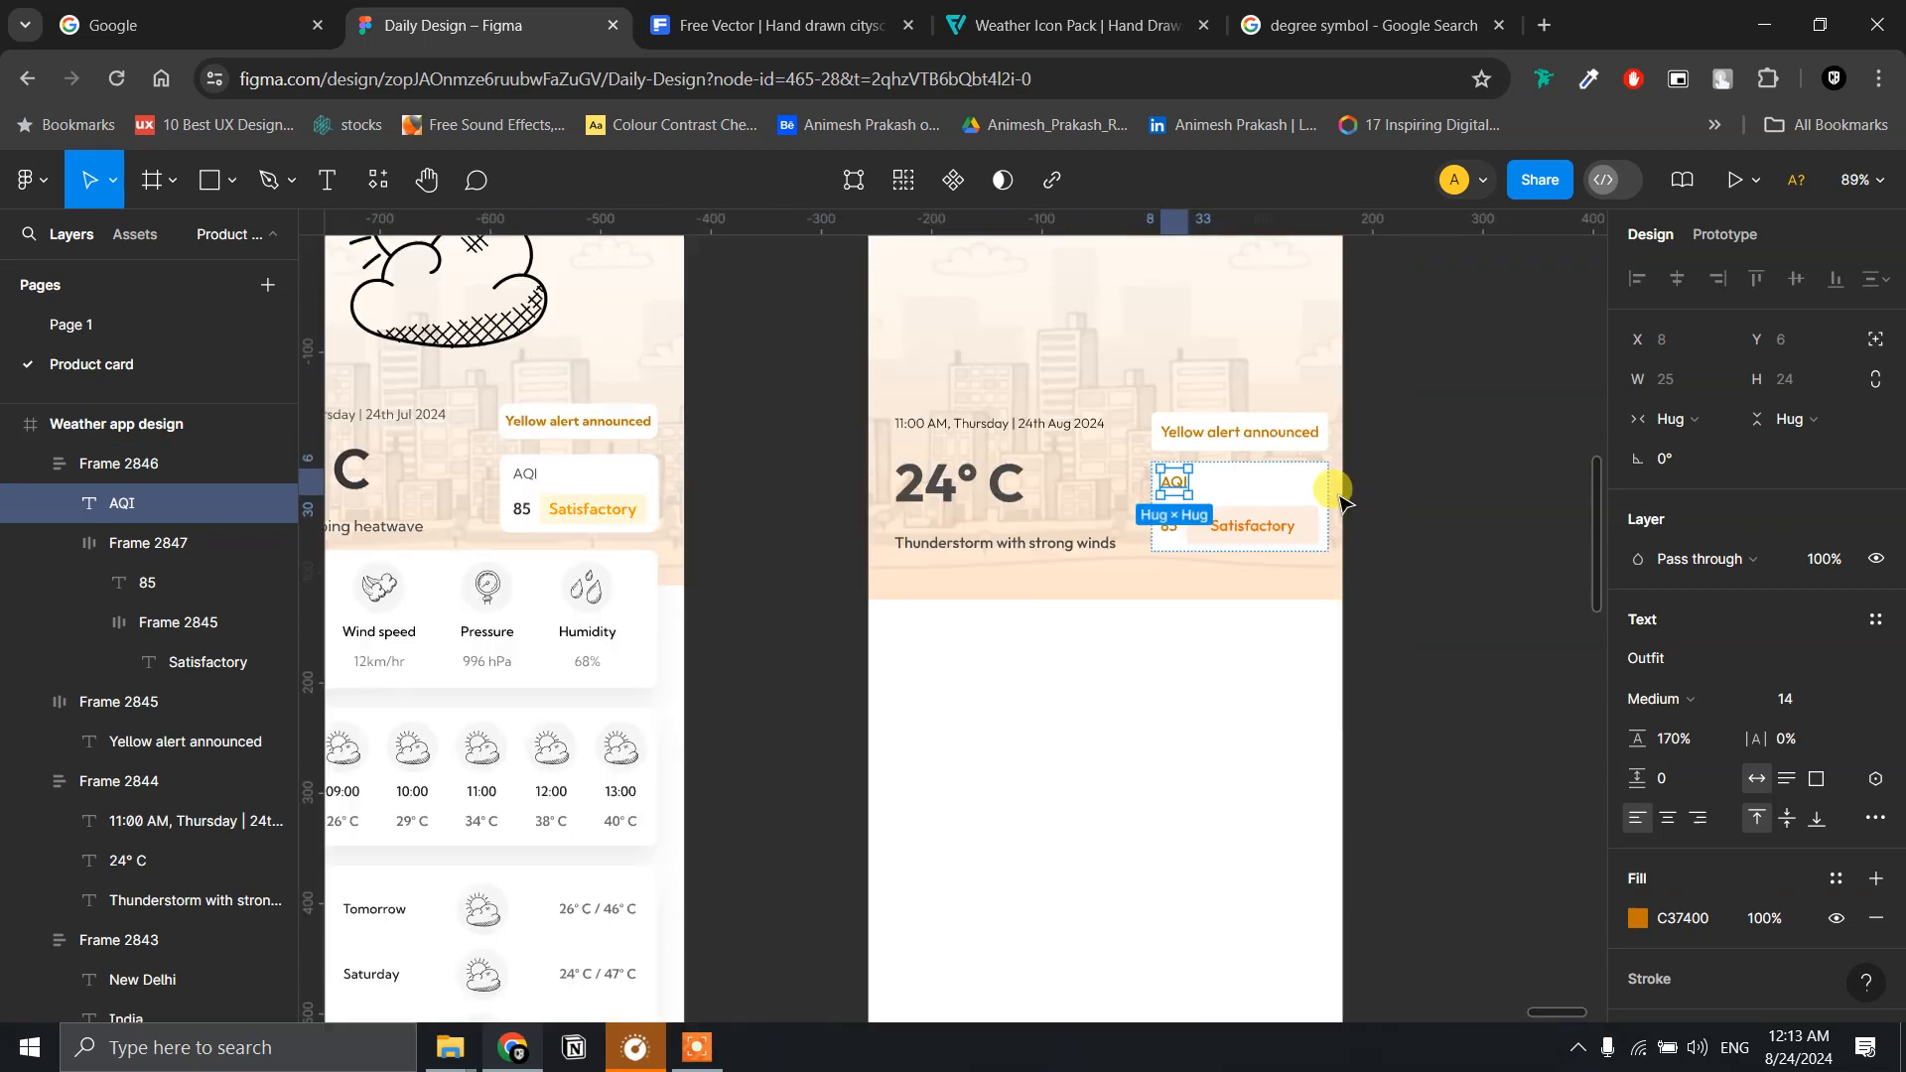
left_click(1690, 700)
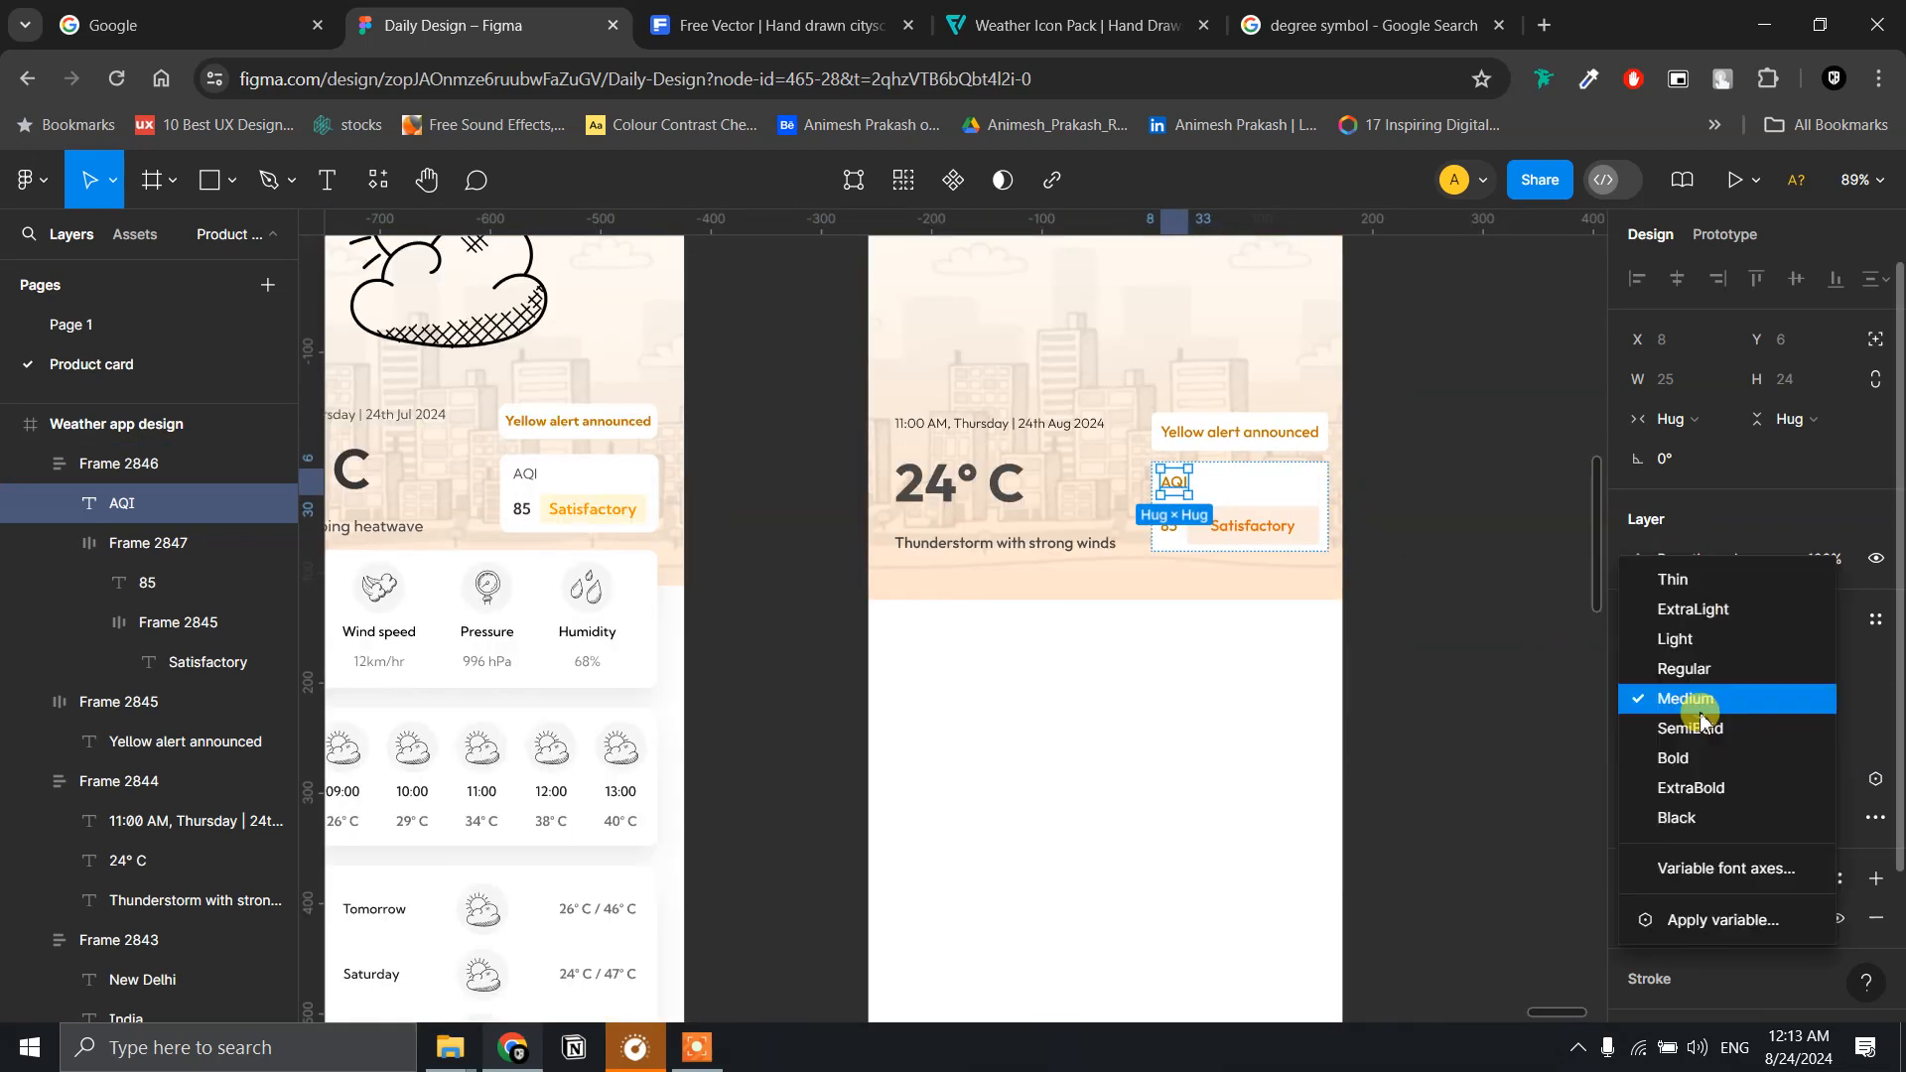
left_click(1658, 640)
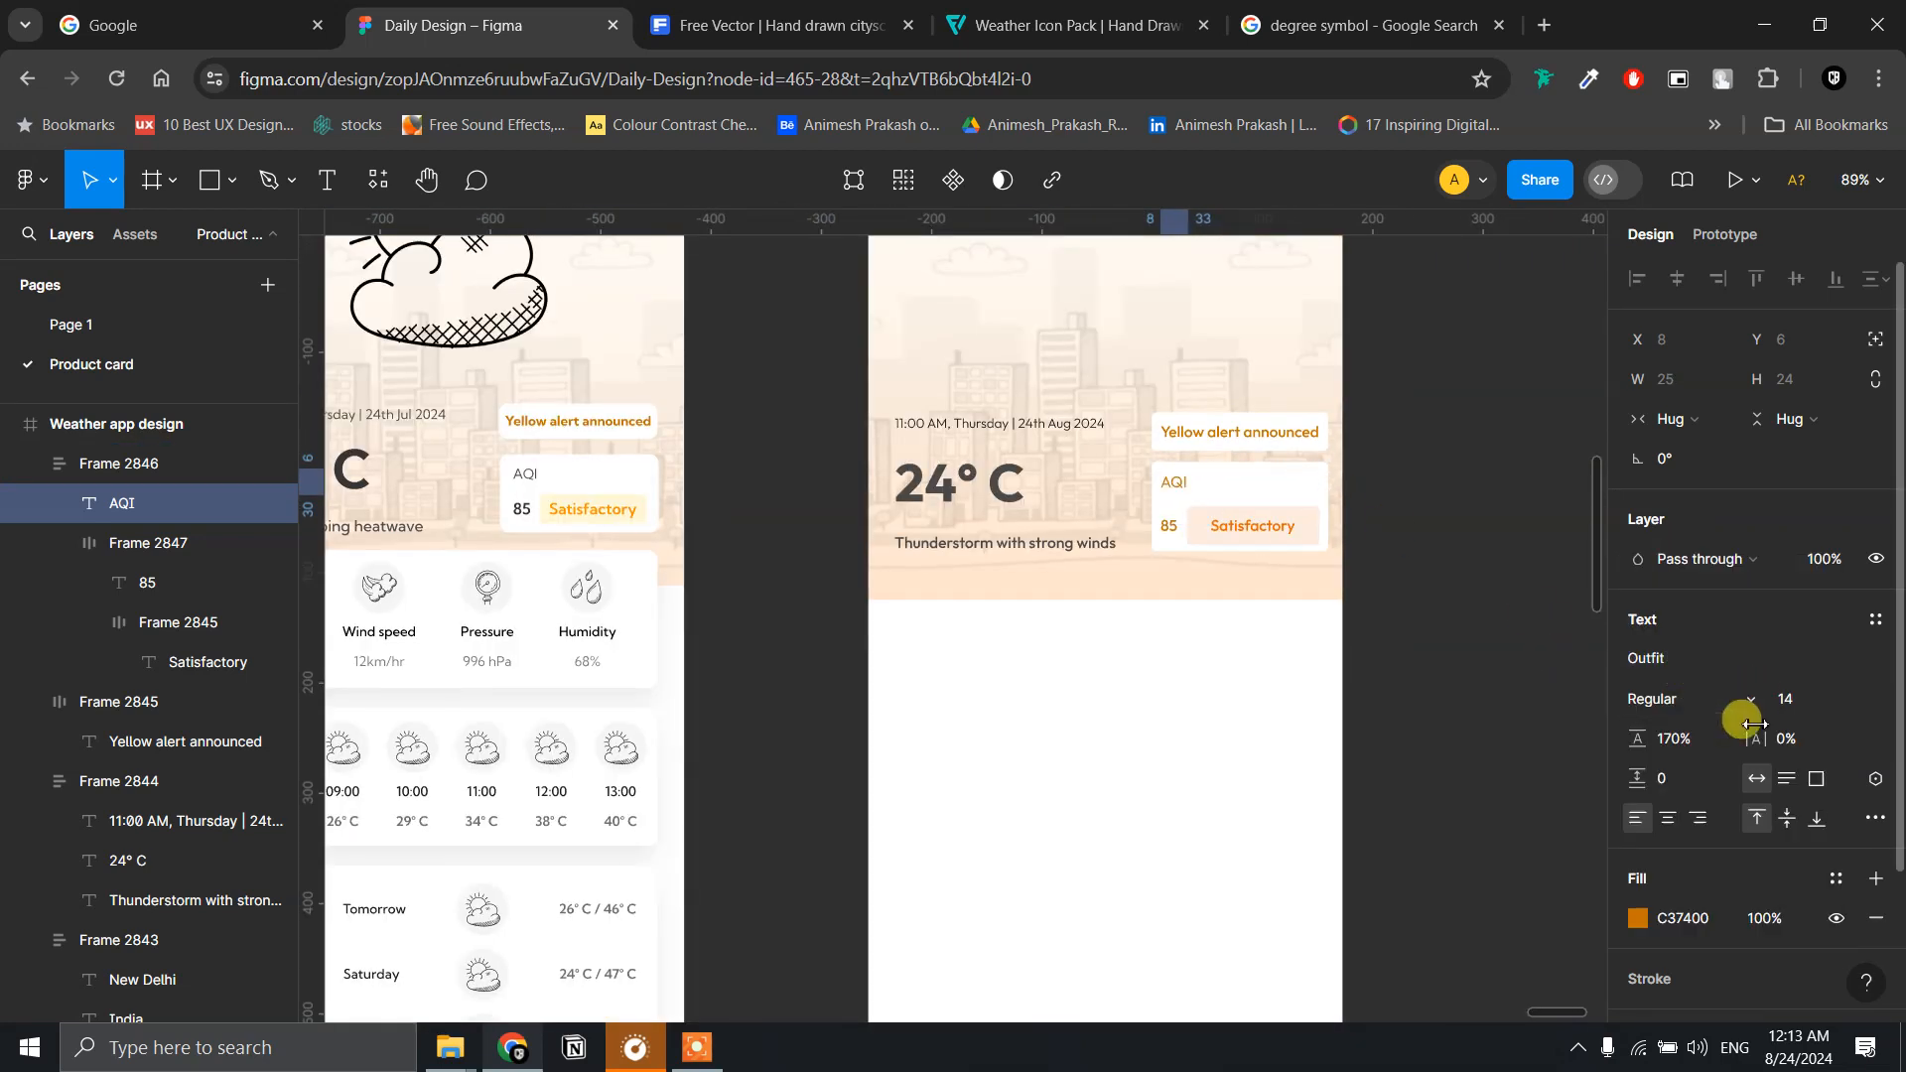
left_click(1638, 918)
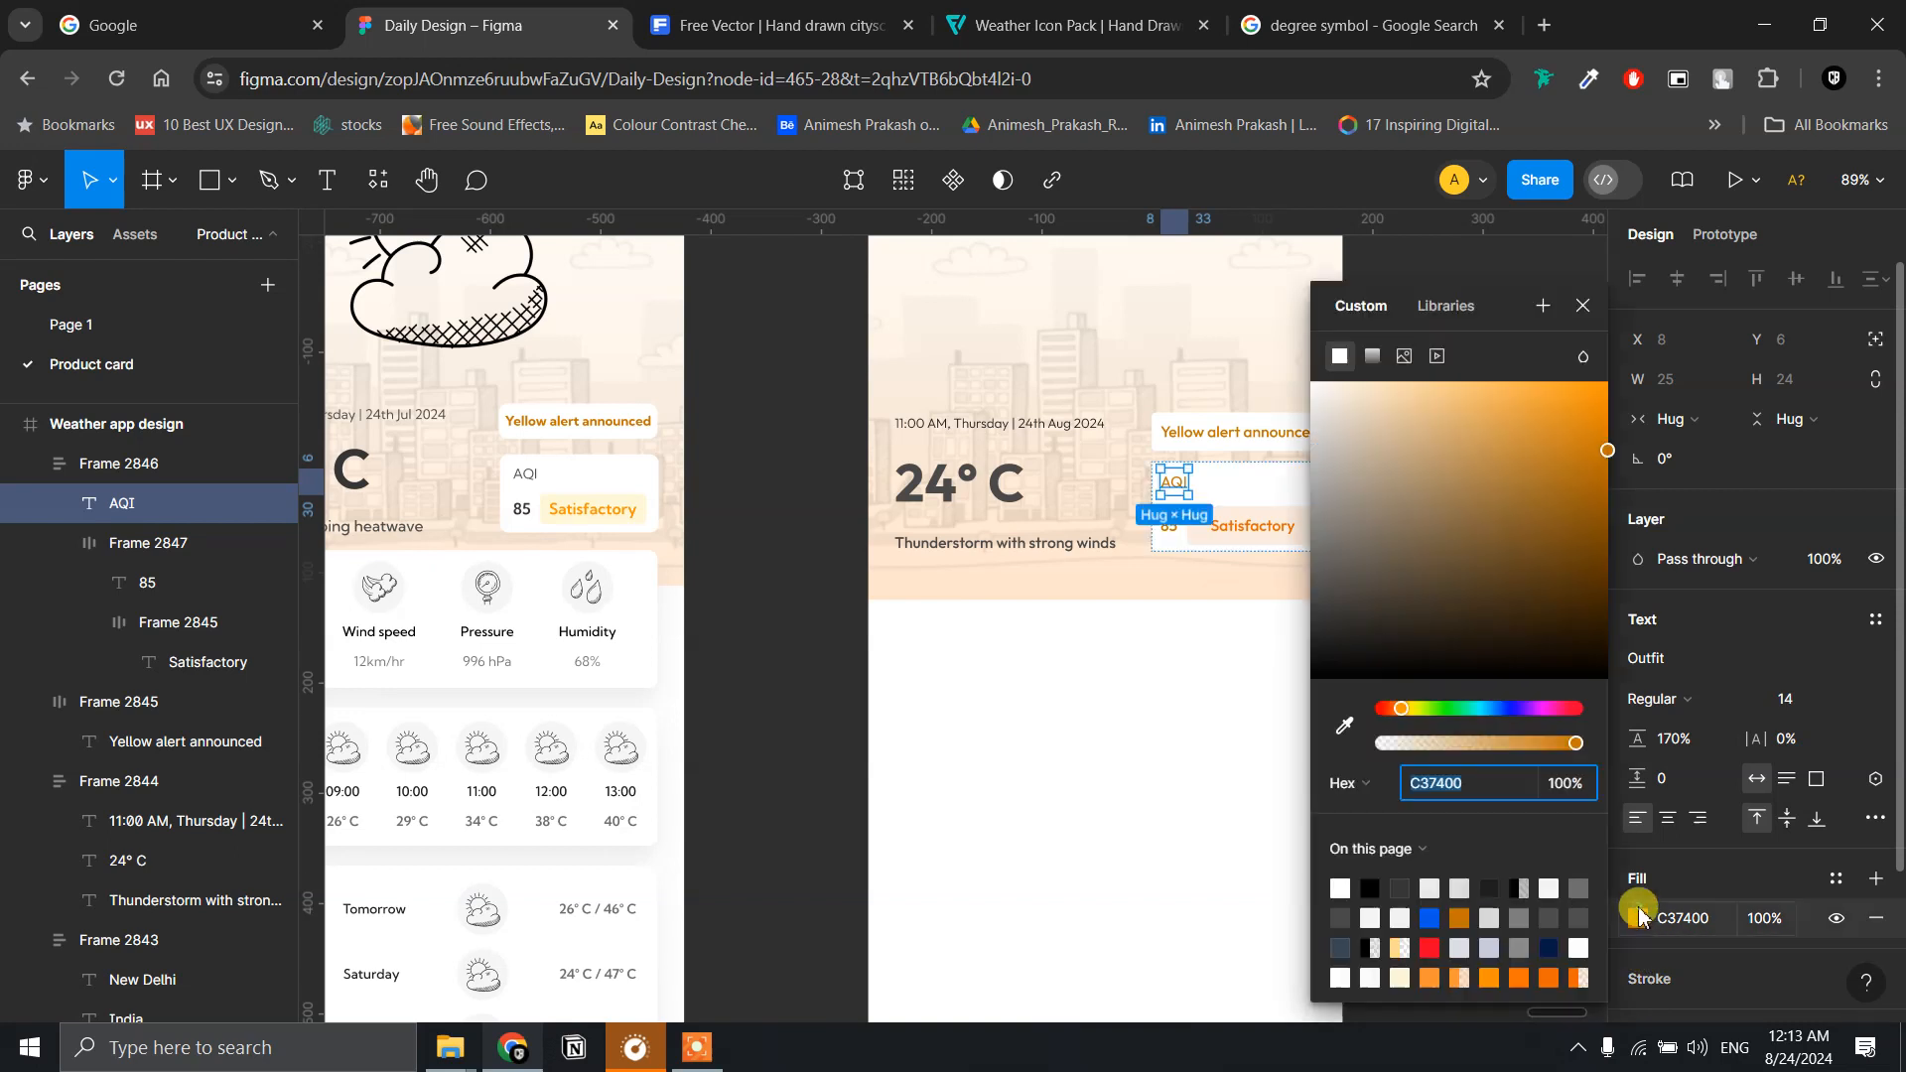
left_click(1490, 888)
- Set the AQI value 85 to SemiBold weight with fill colour 1E1E1E
left_click(1171, 538)
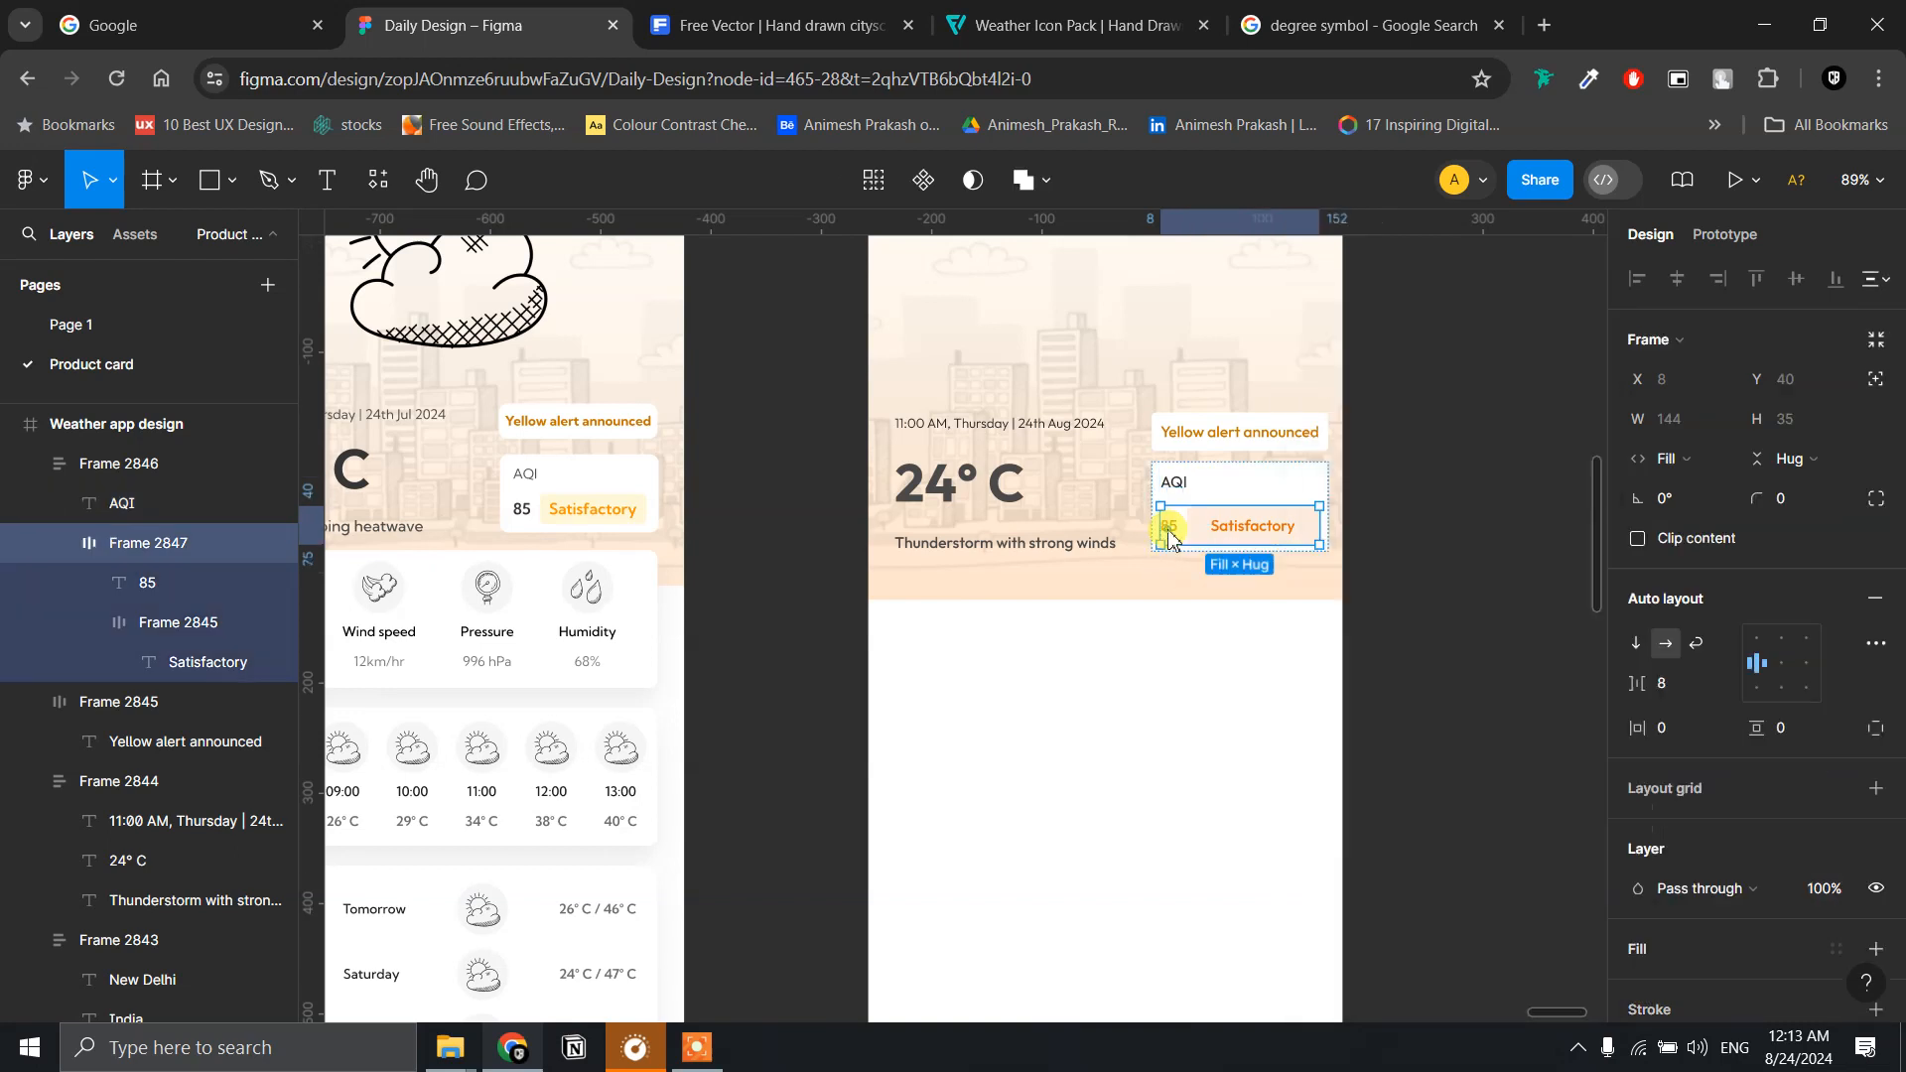
left_click(1169, 526)
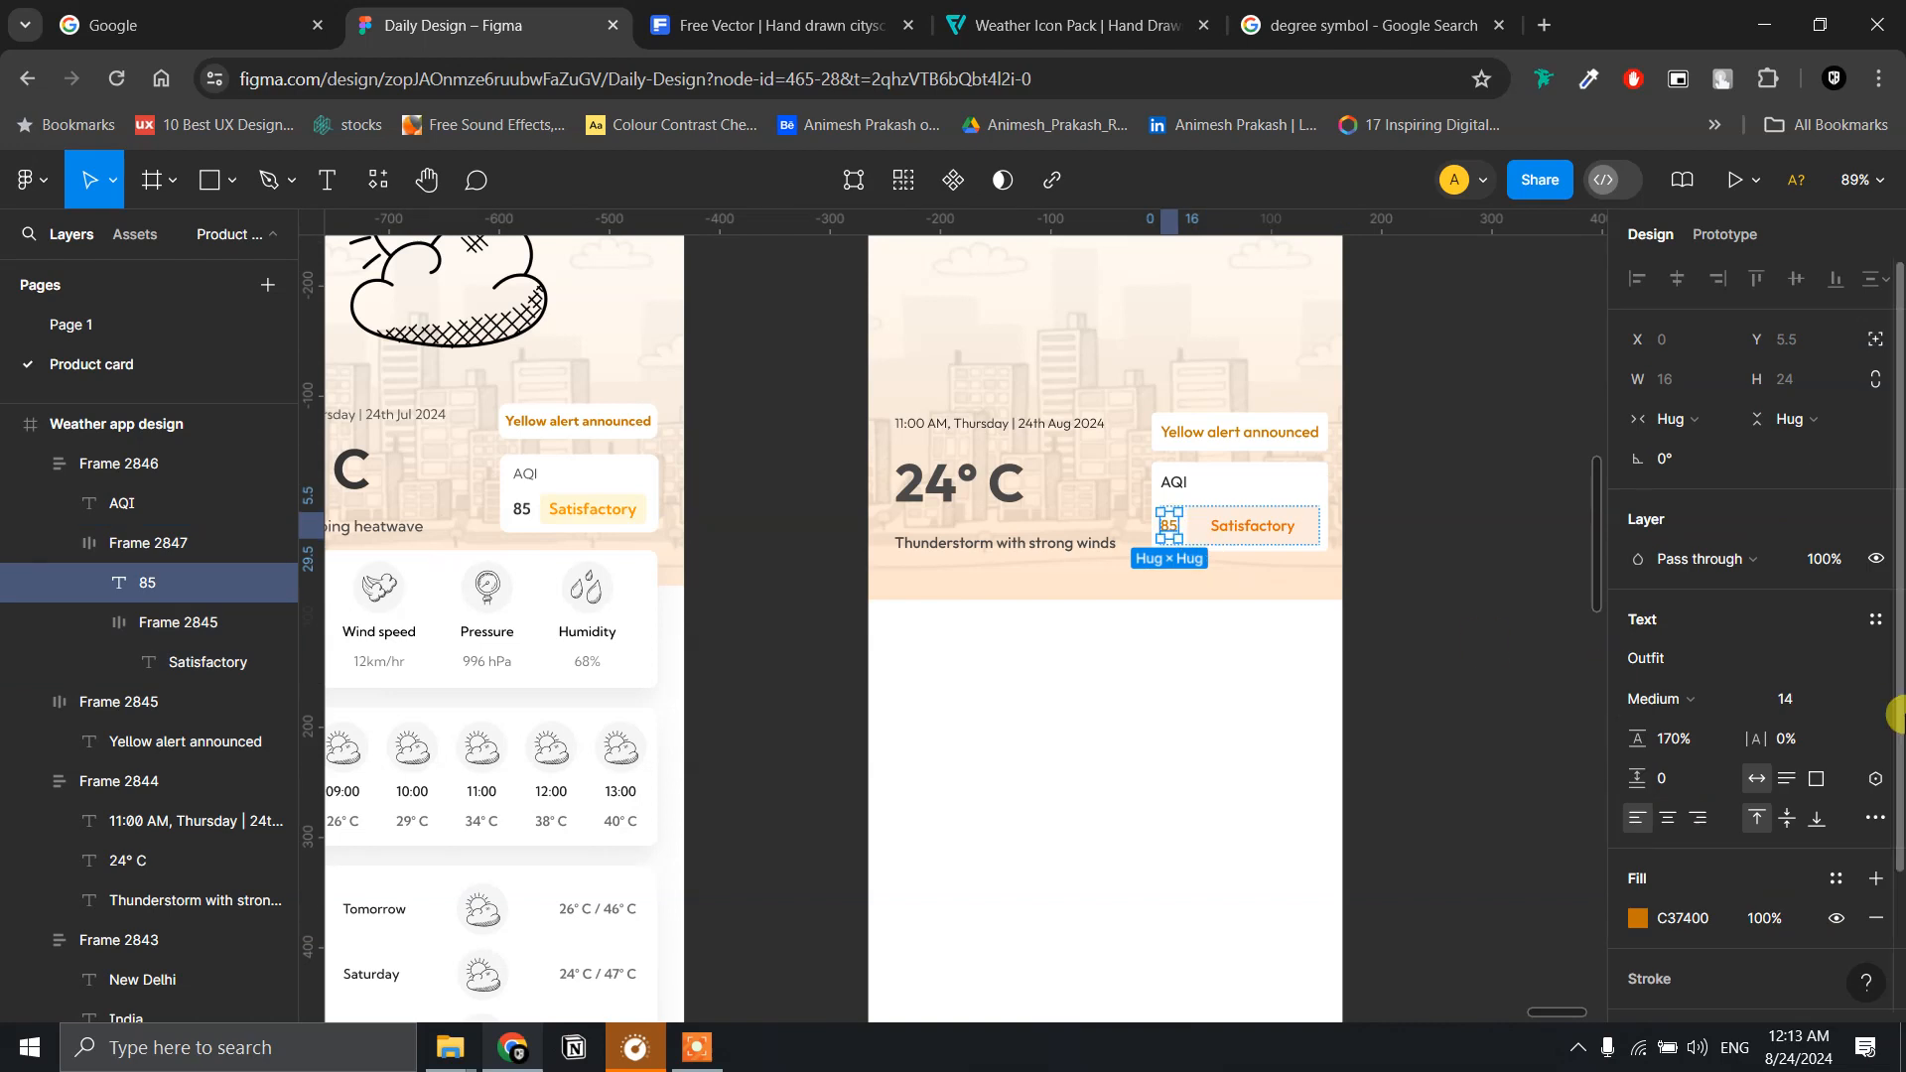
left_click(1724, 701)
left_click(1718, 727)
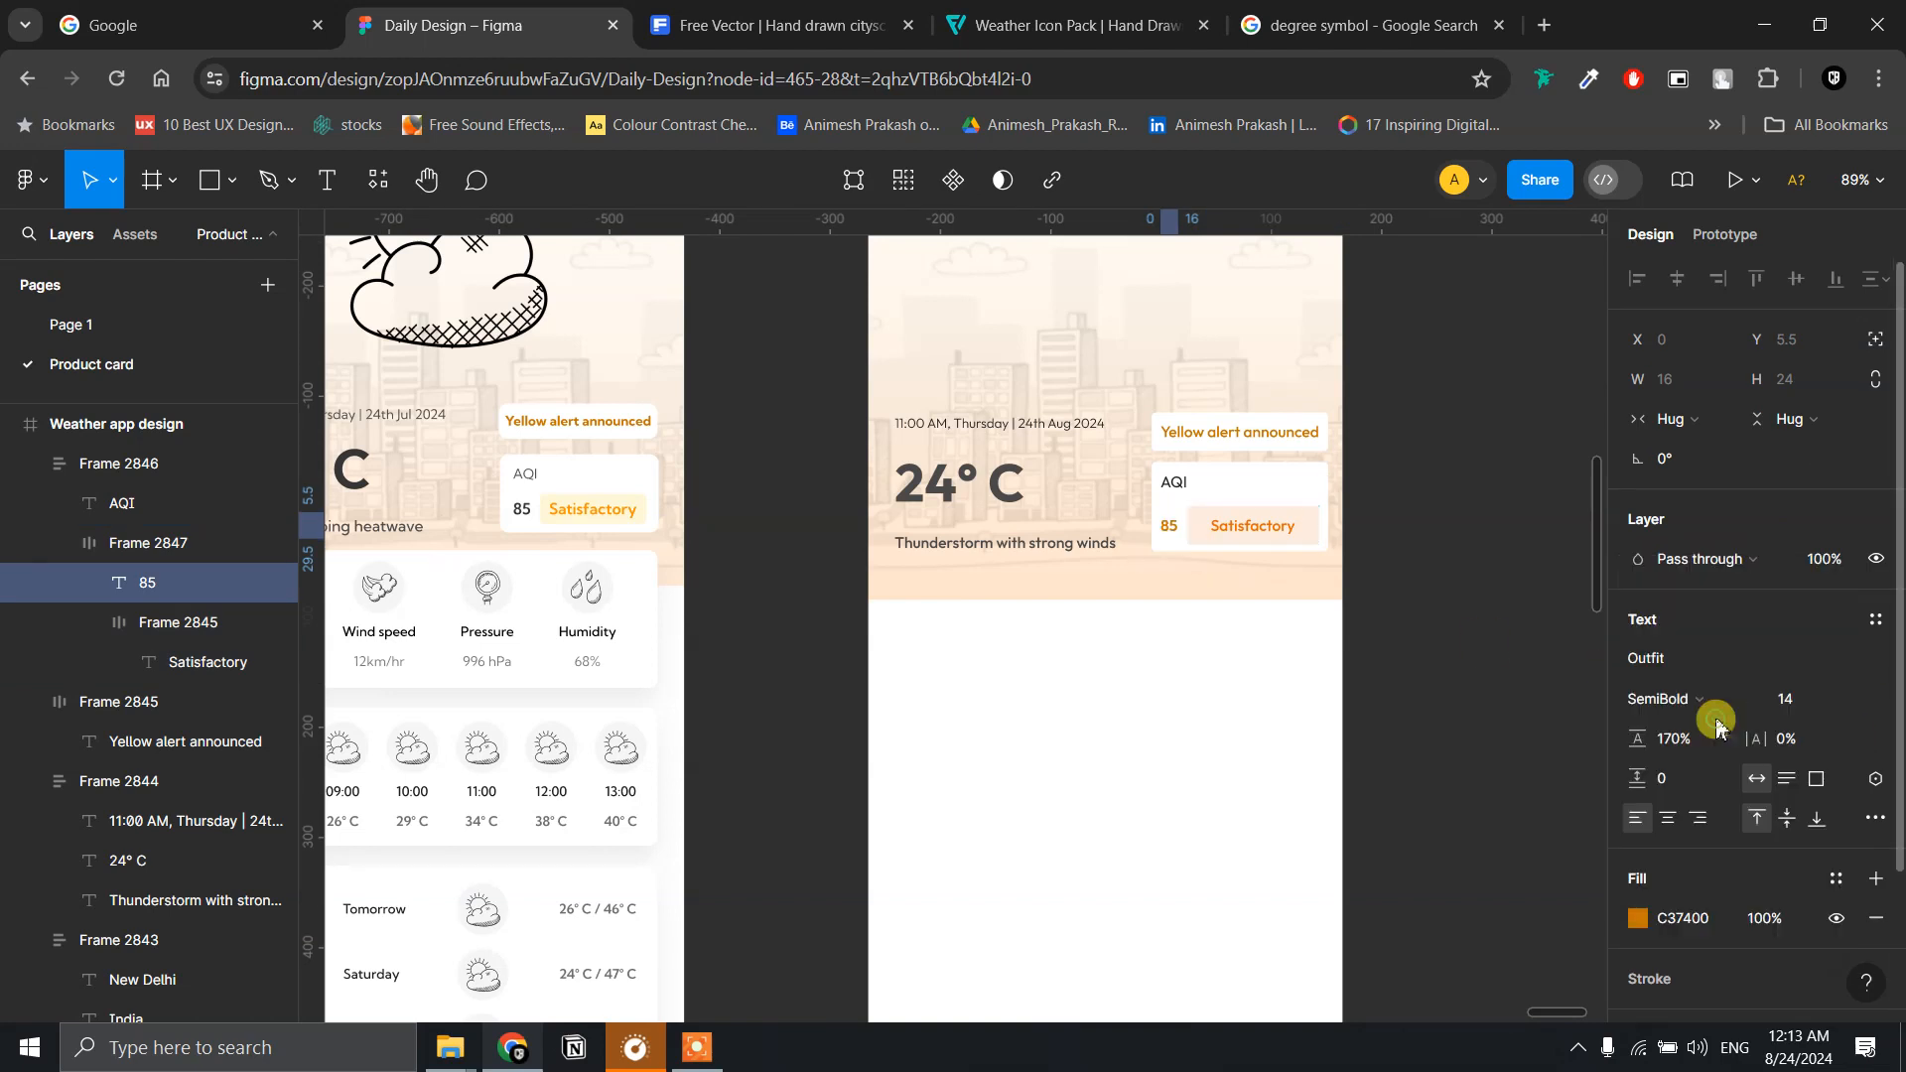
left_click(1638, 918)
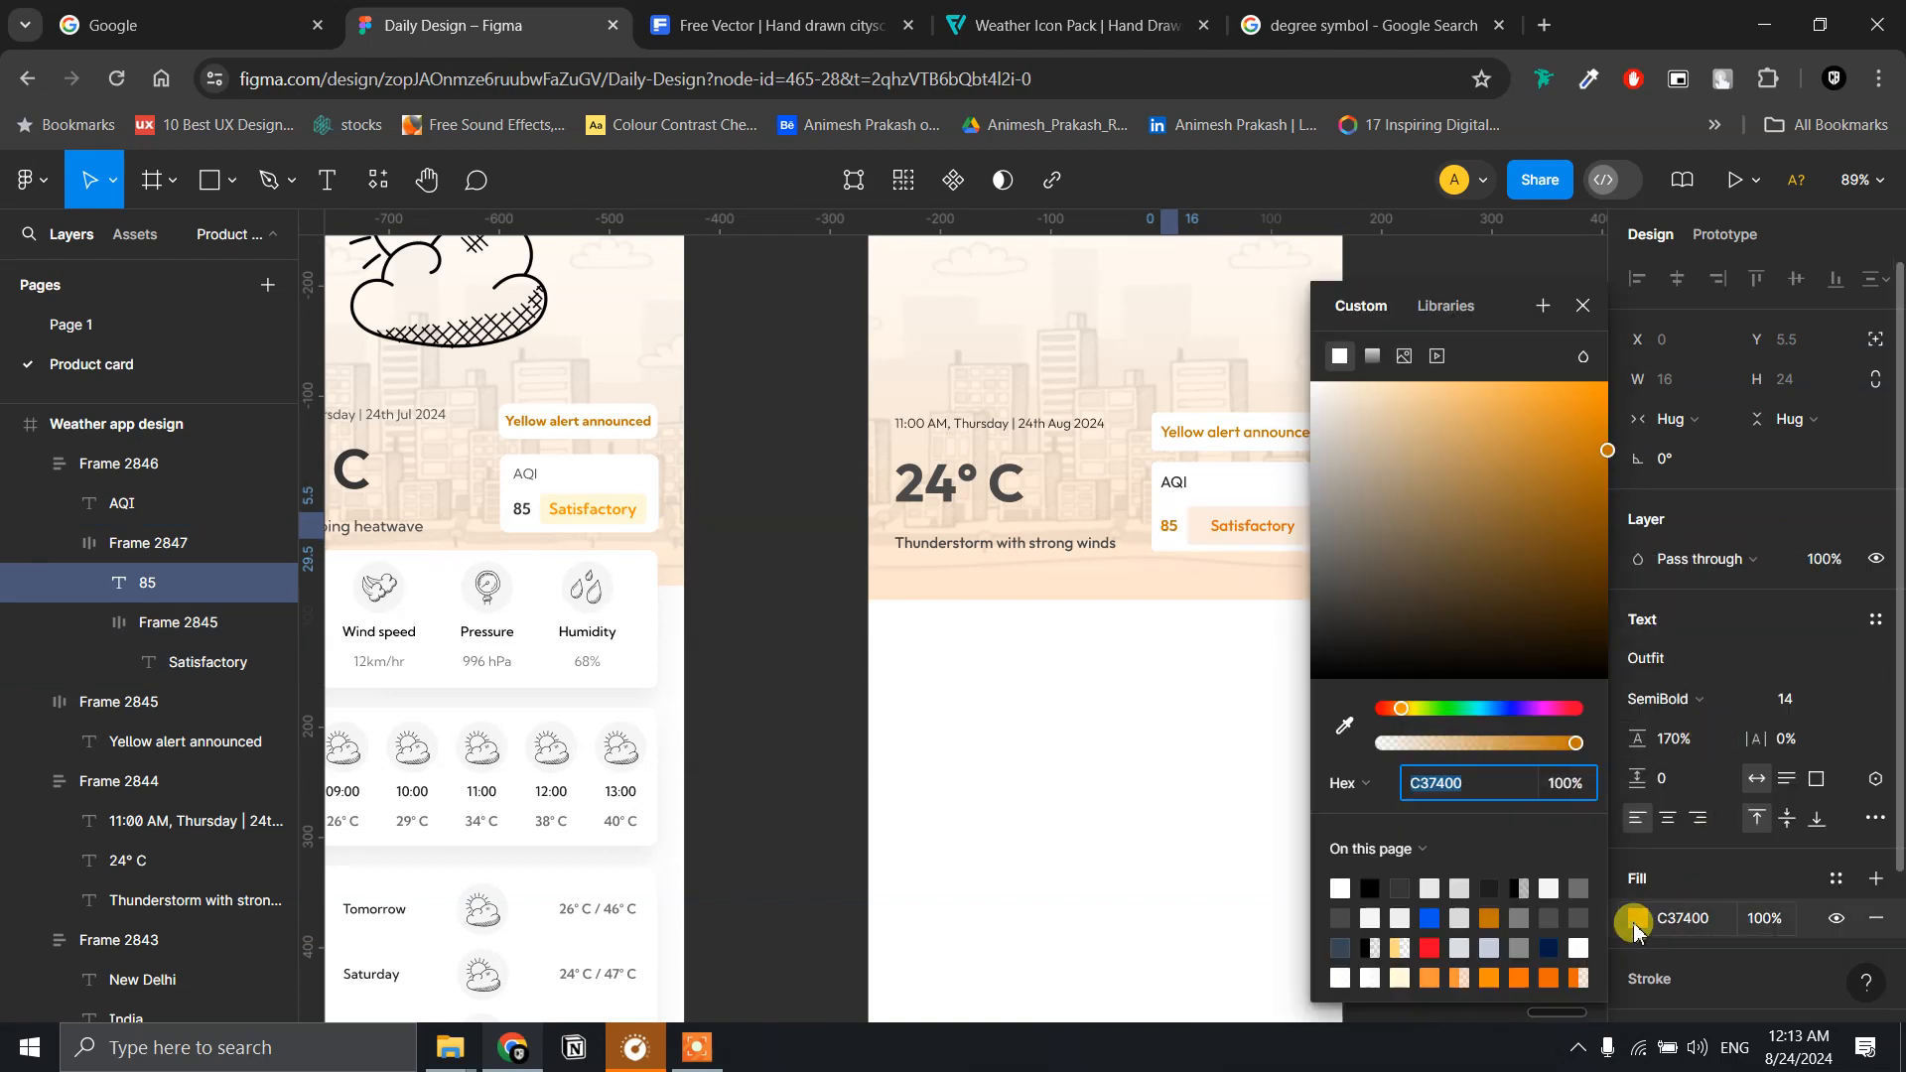
left_click(1489, 887)
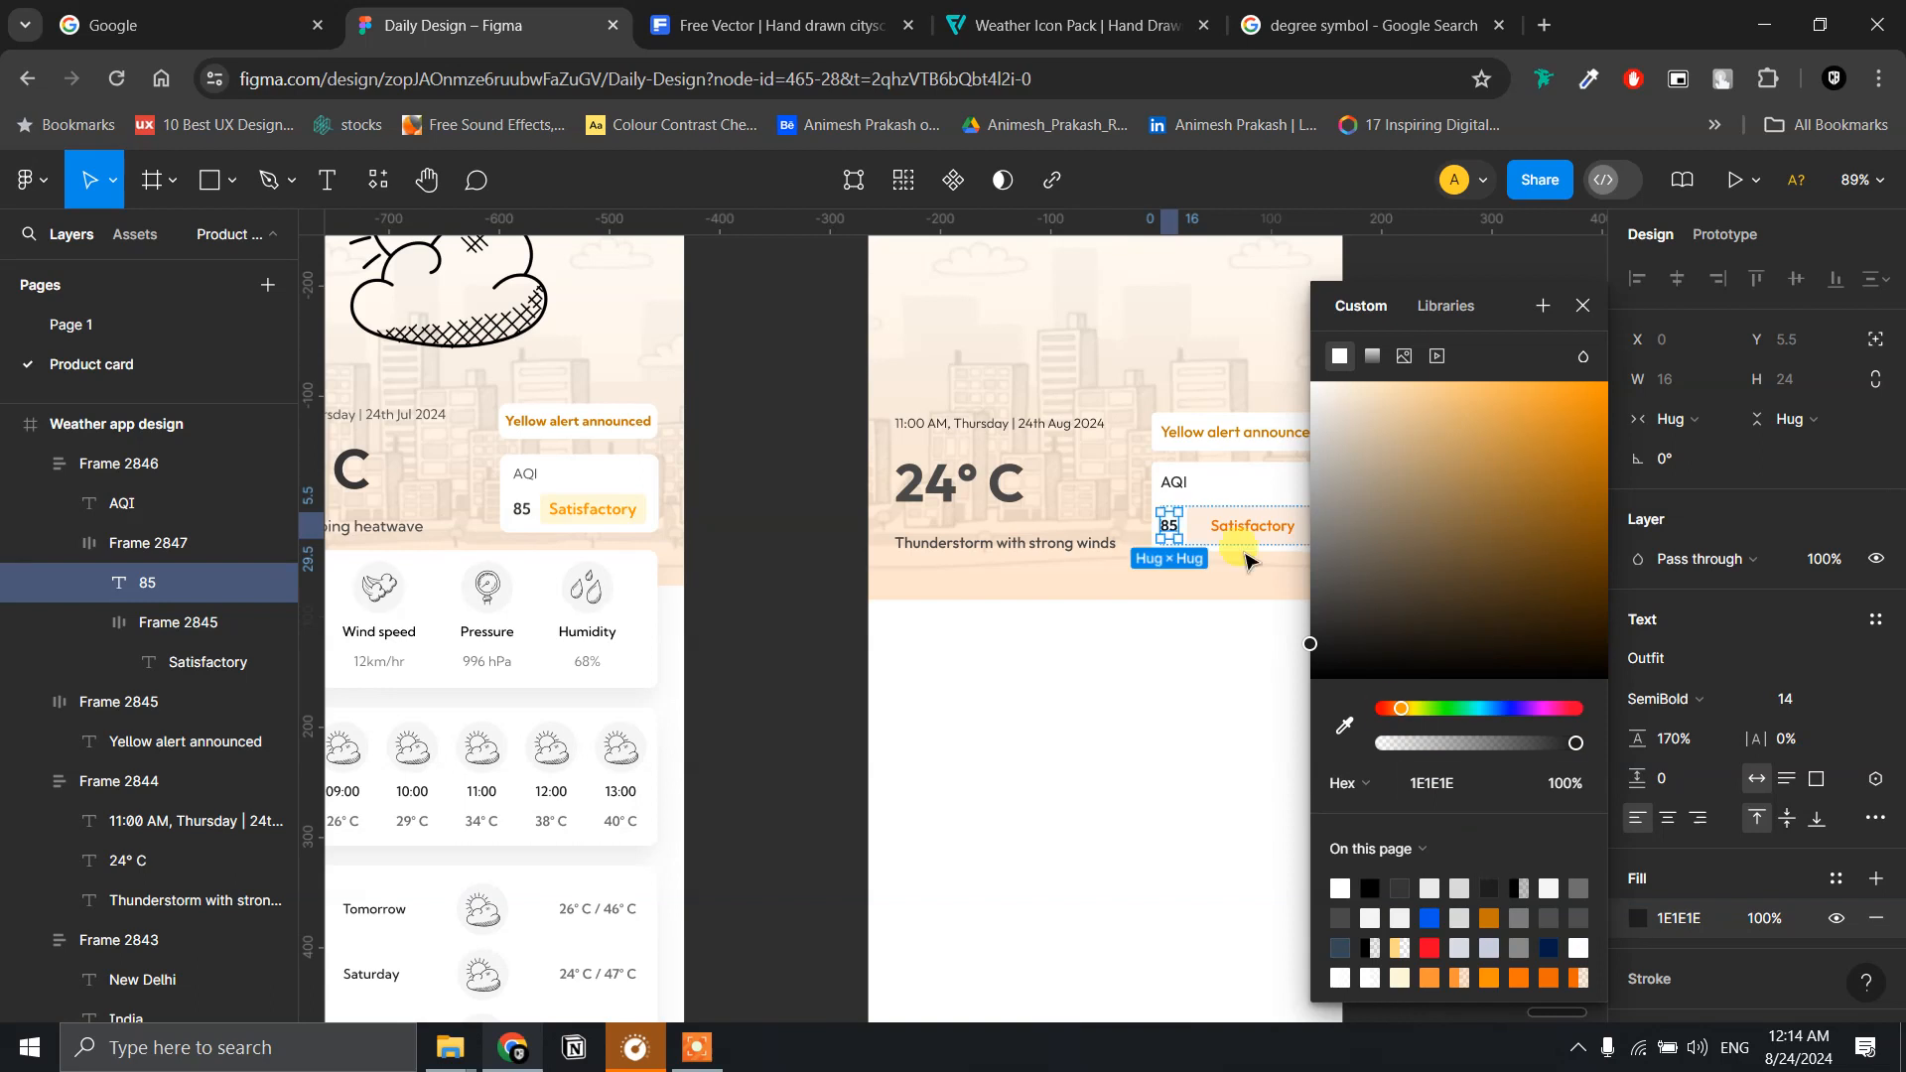
- Change the AQI label's font weight to Light and compare the card with the reference design
left_click(1174, 482)
left_click(1667, 699)
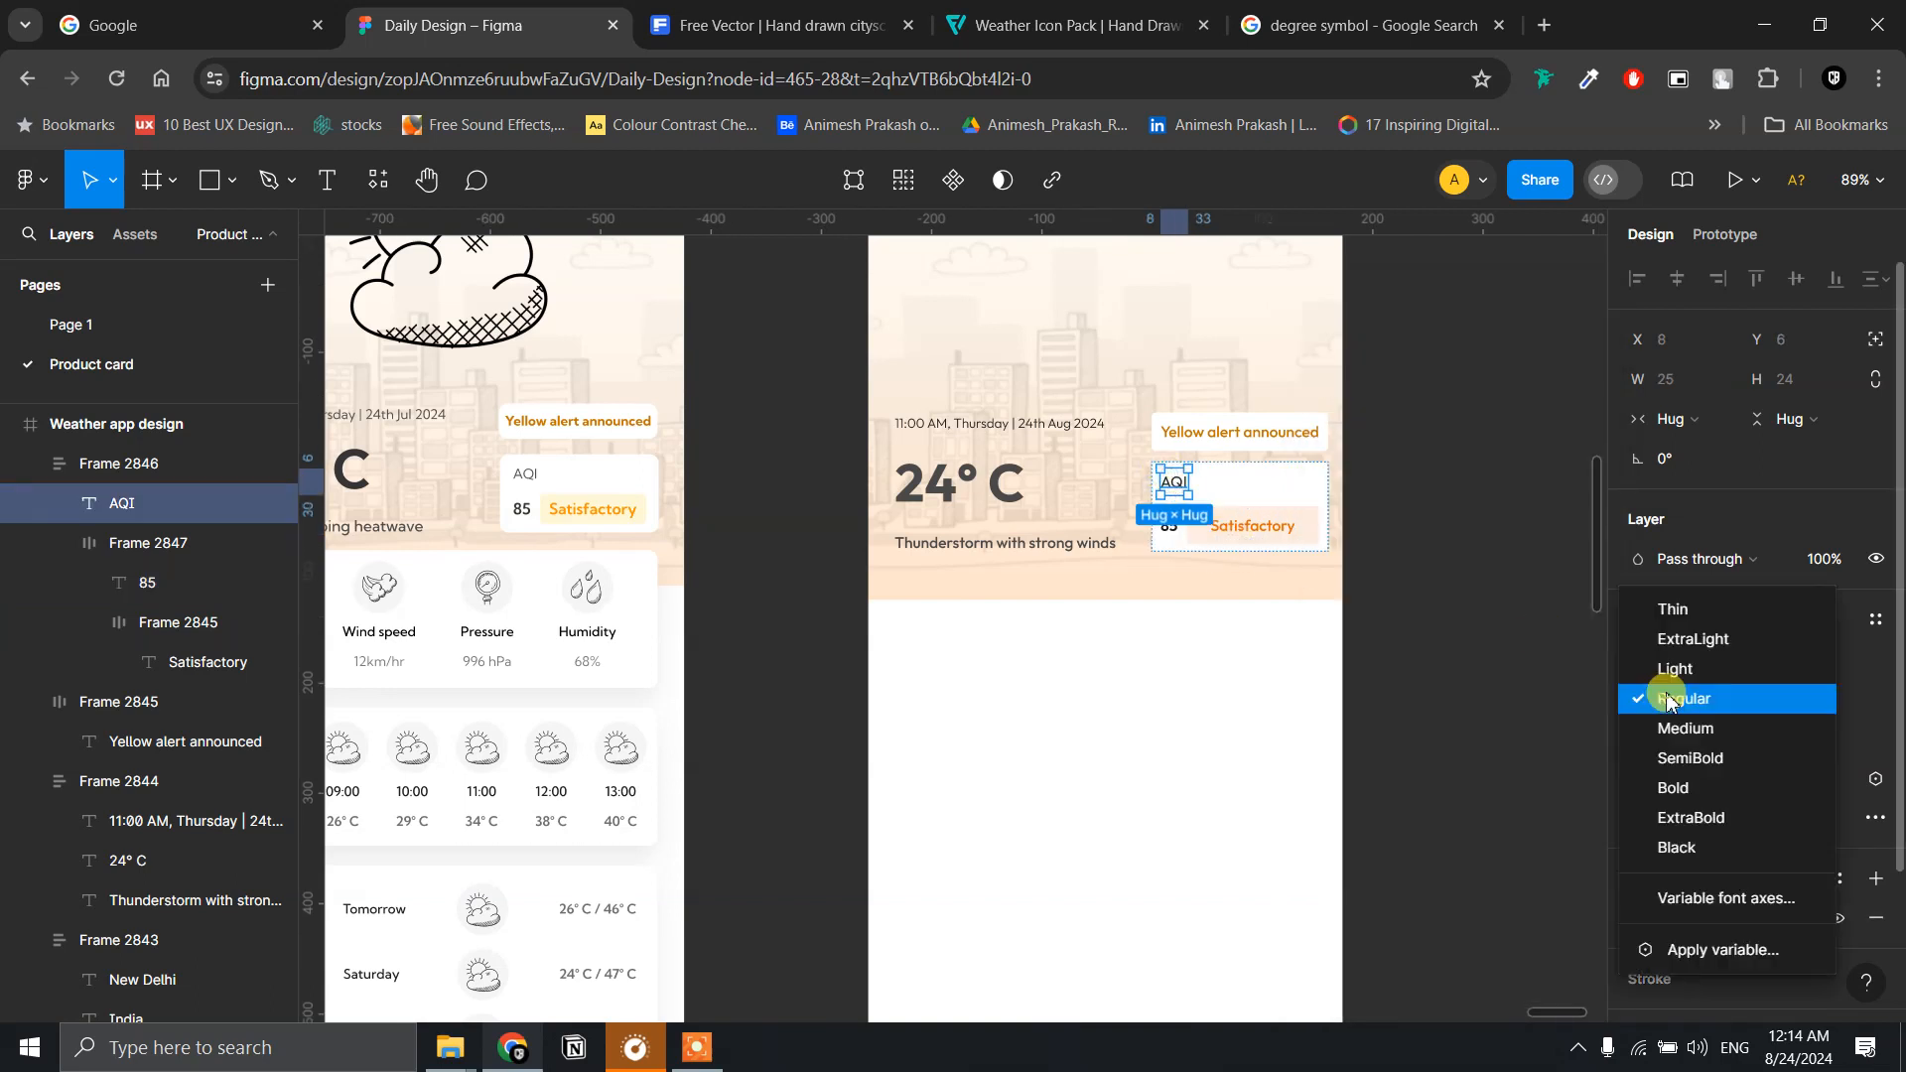
left_click(1651, 668)
left_click(1460, 471)
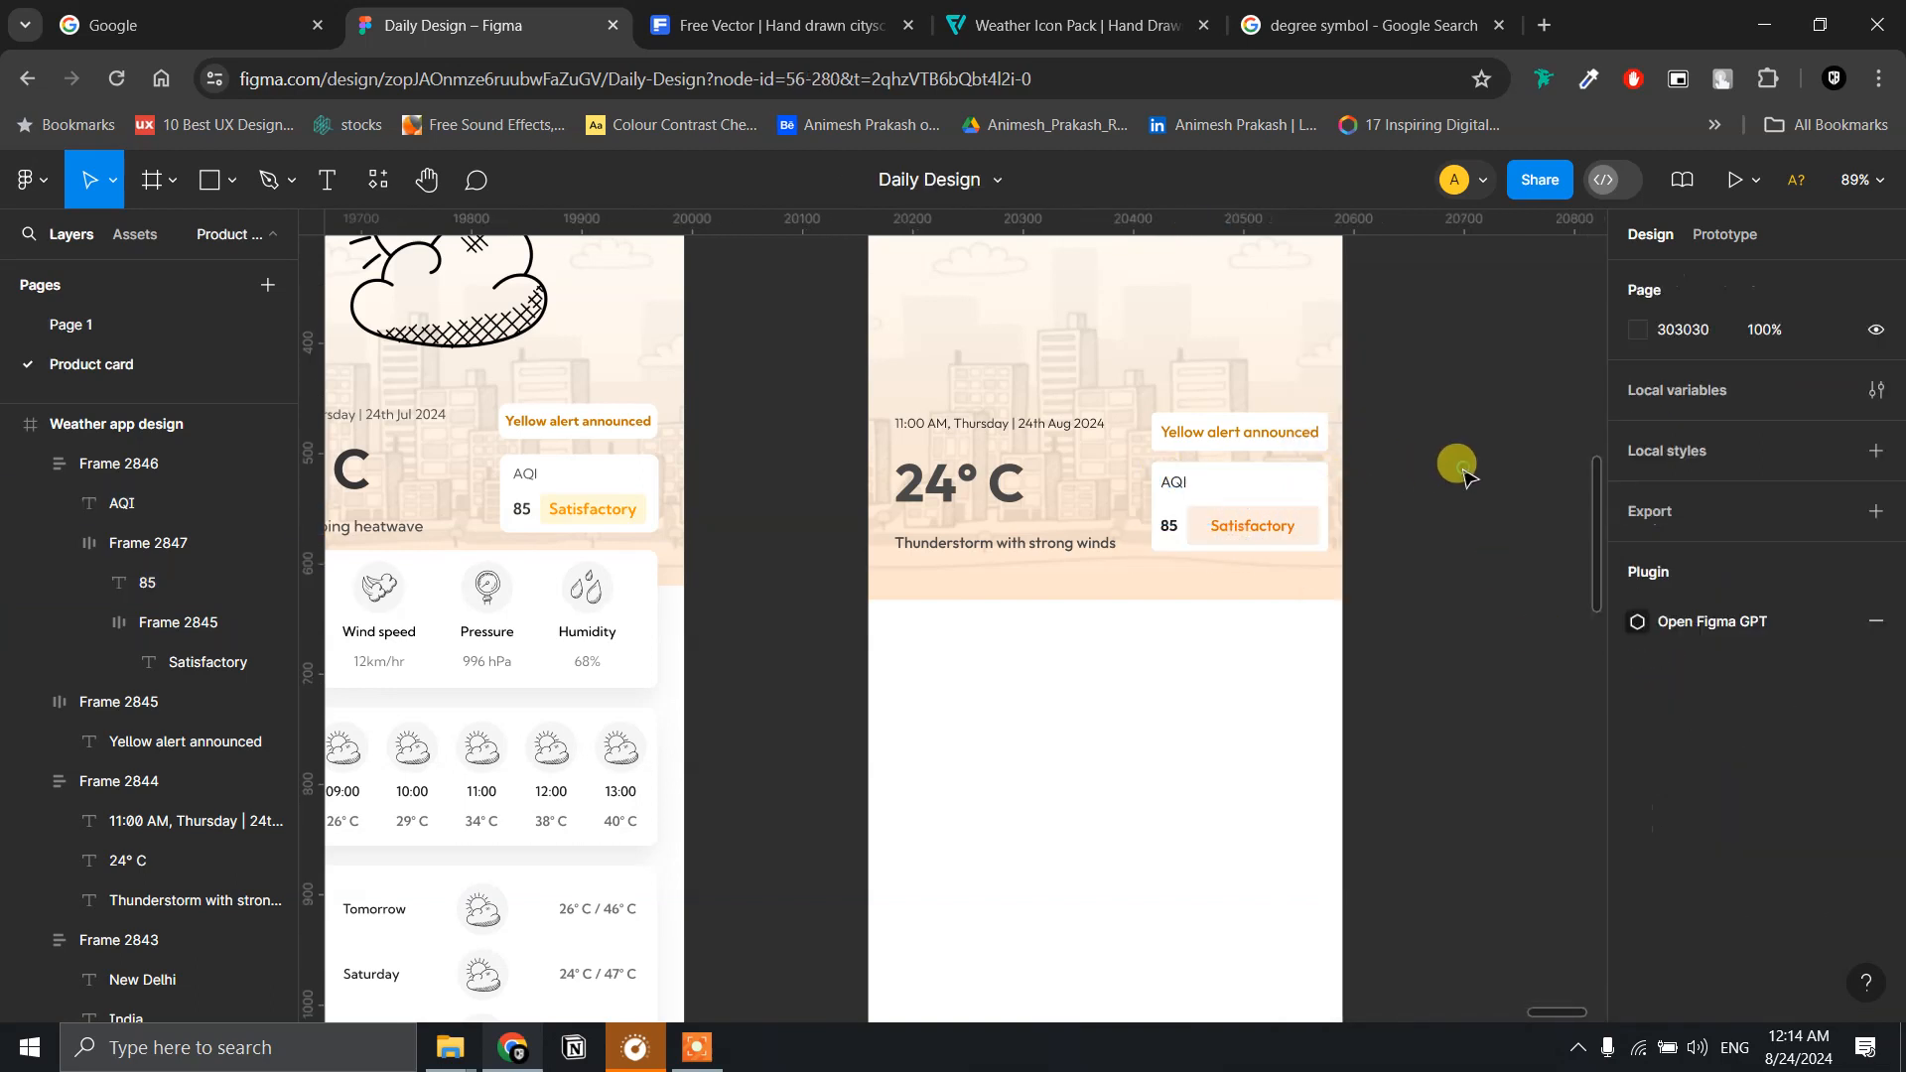
scroll(1462, 474, "up", 2)
scroll(1462, 474, "down", 5)
scroll(1460, 475, "up", 5)
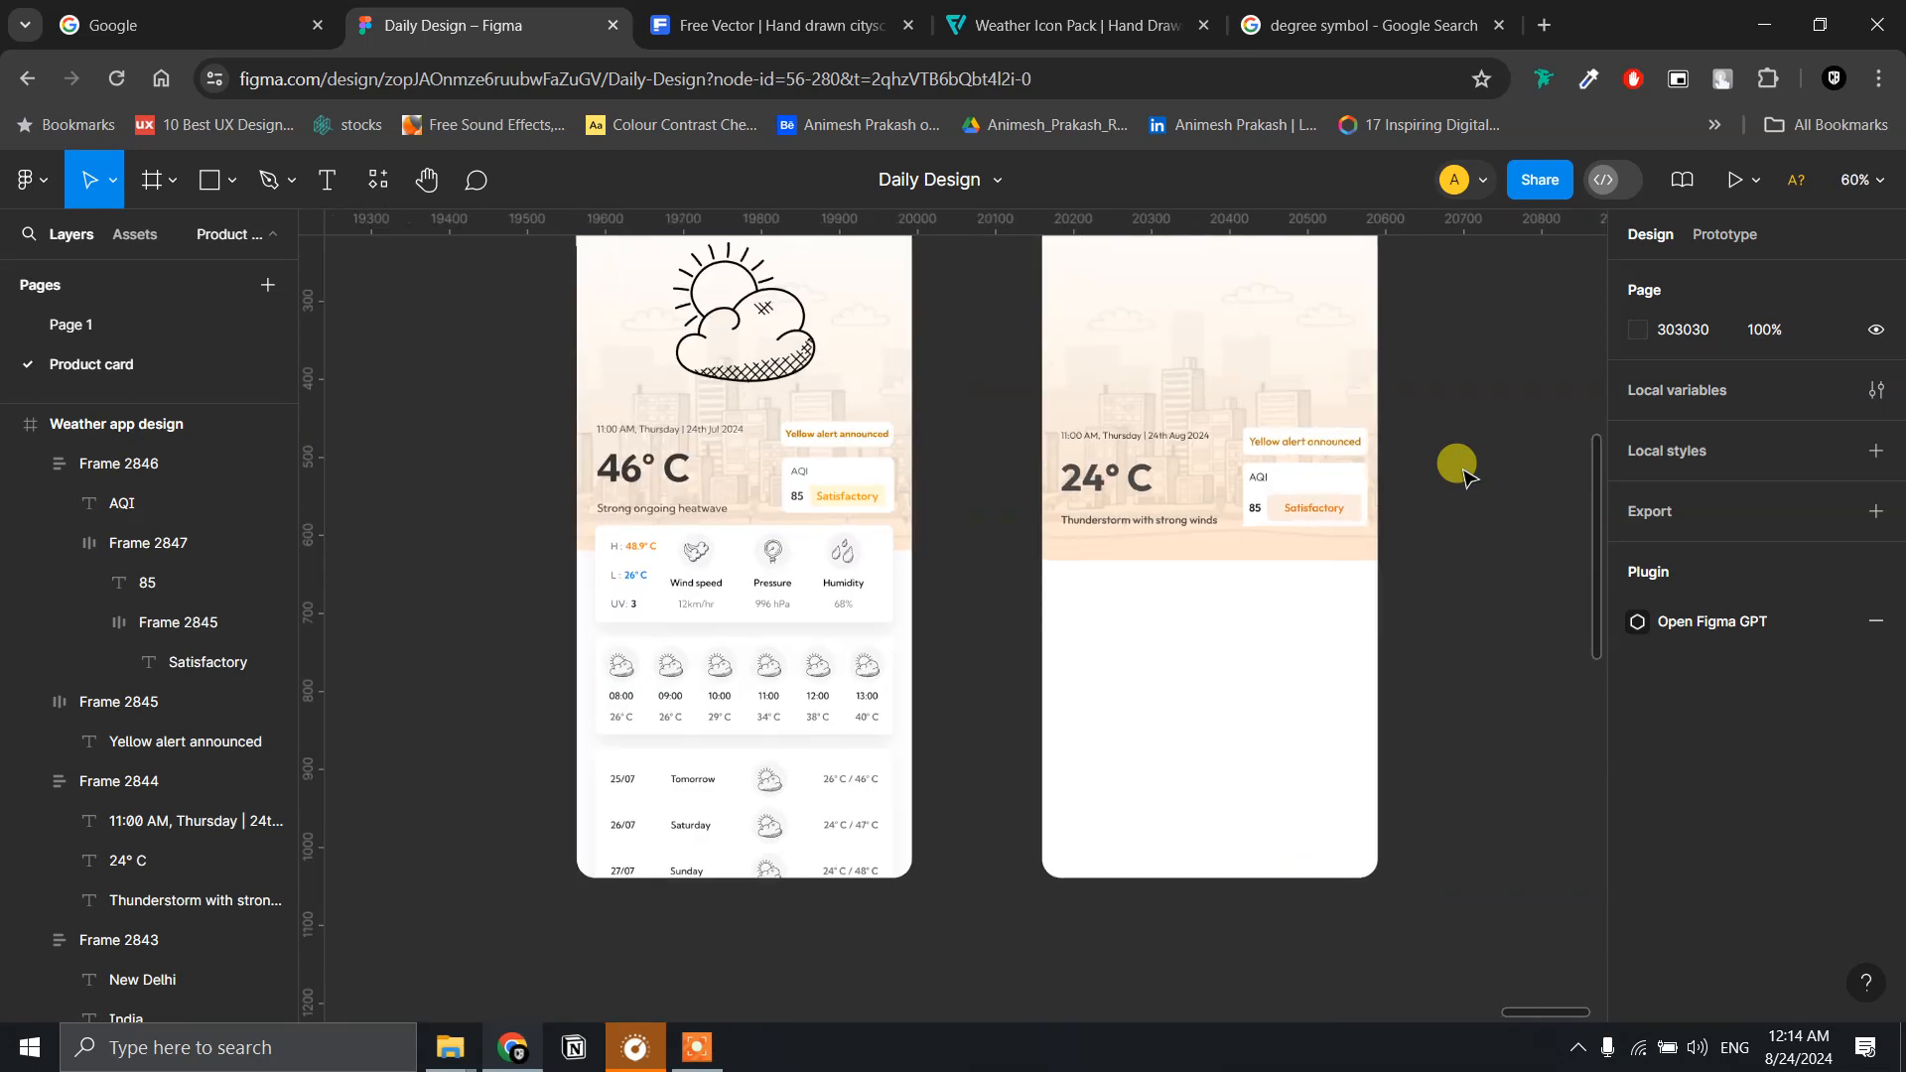
- Set the AQI card's vertical padding to 8
scroll(1332, 503, "up", 4)
left_click(1109, 489)
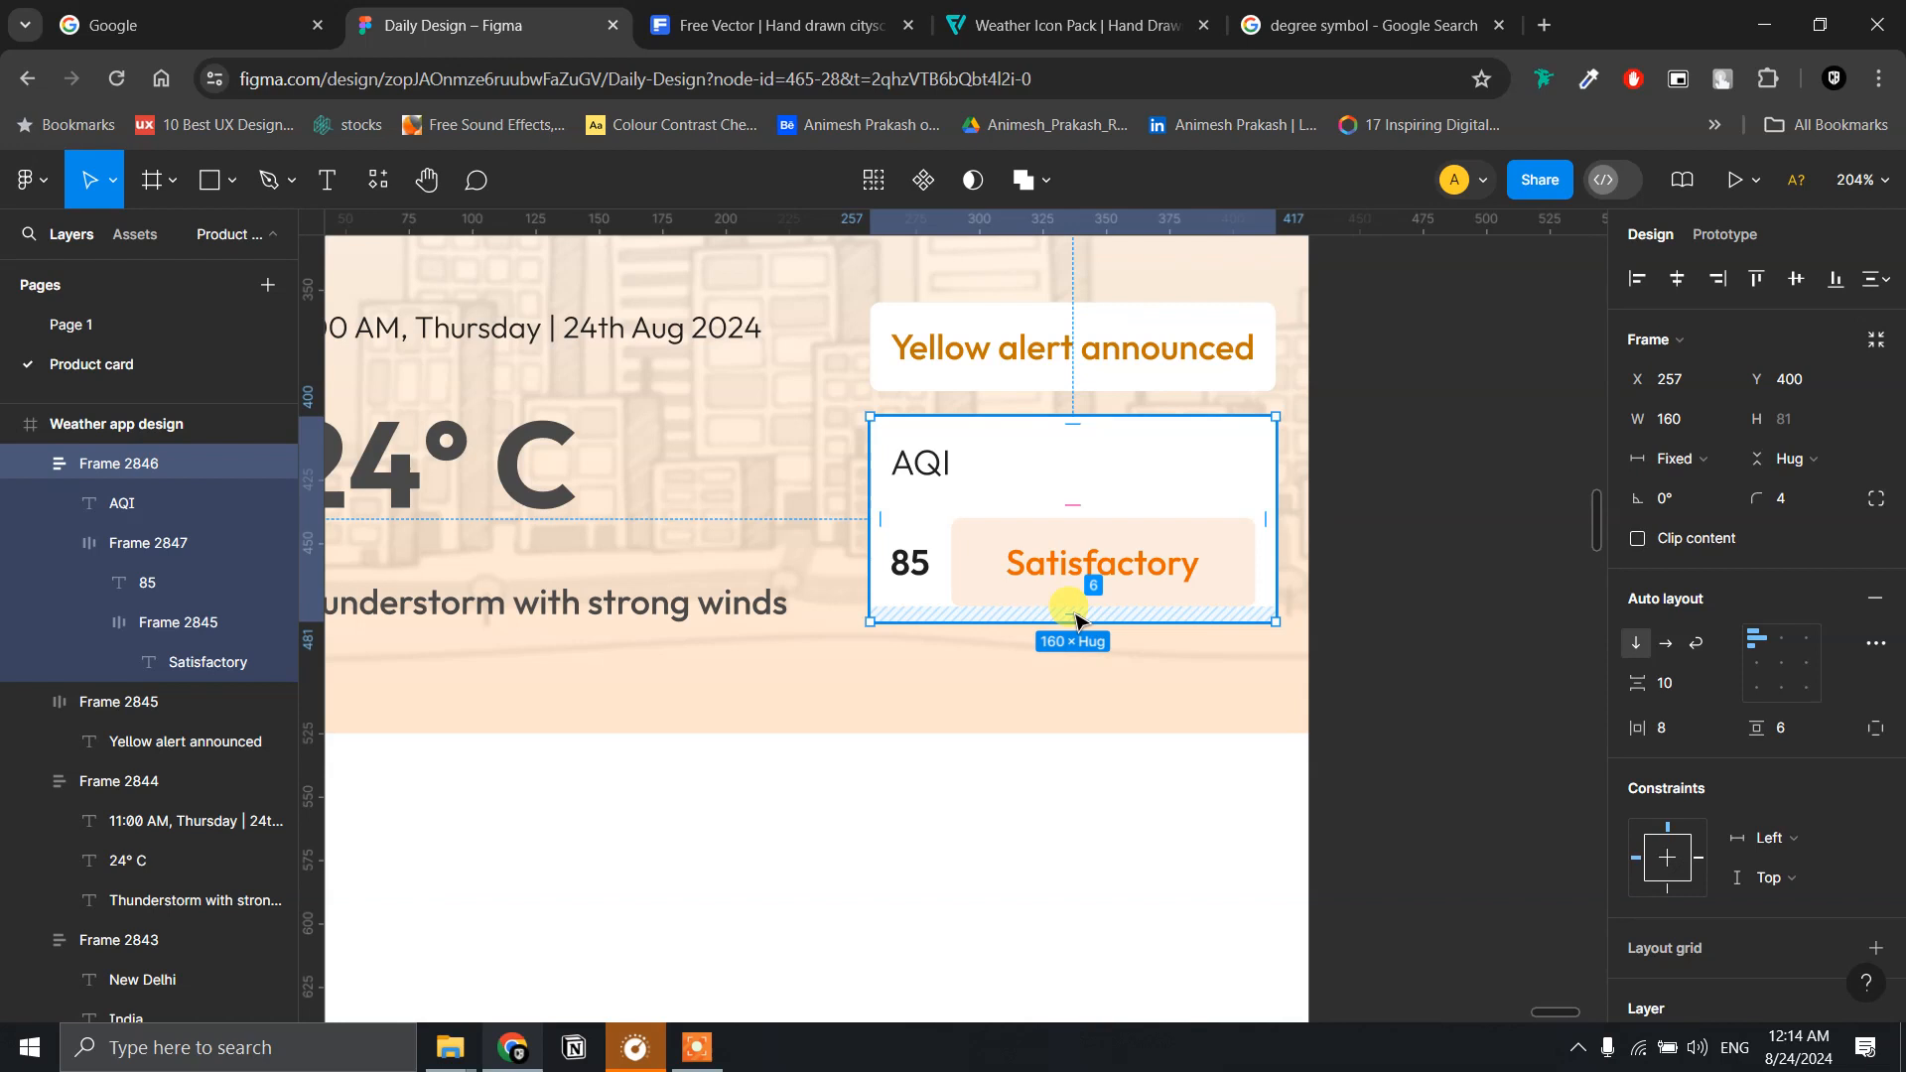
left_click(1801, 740)
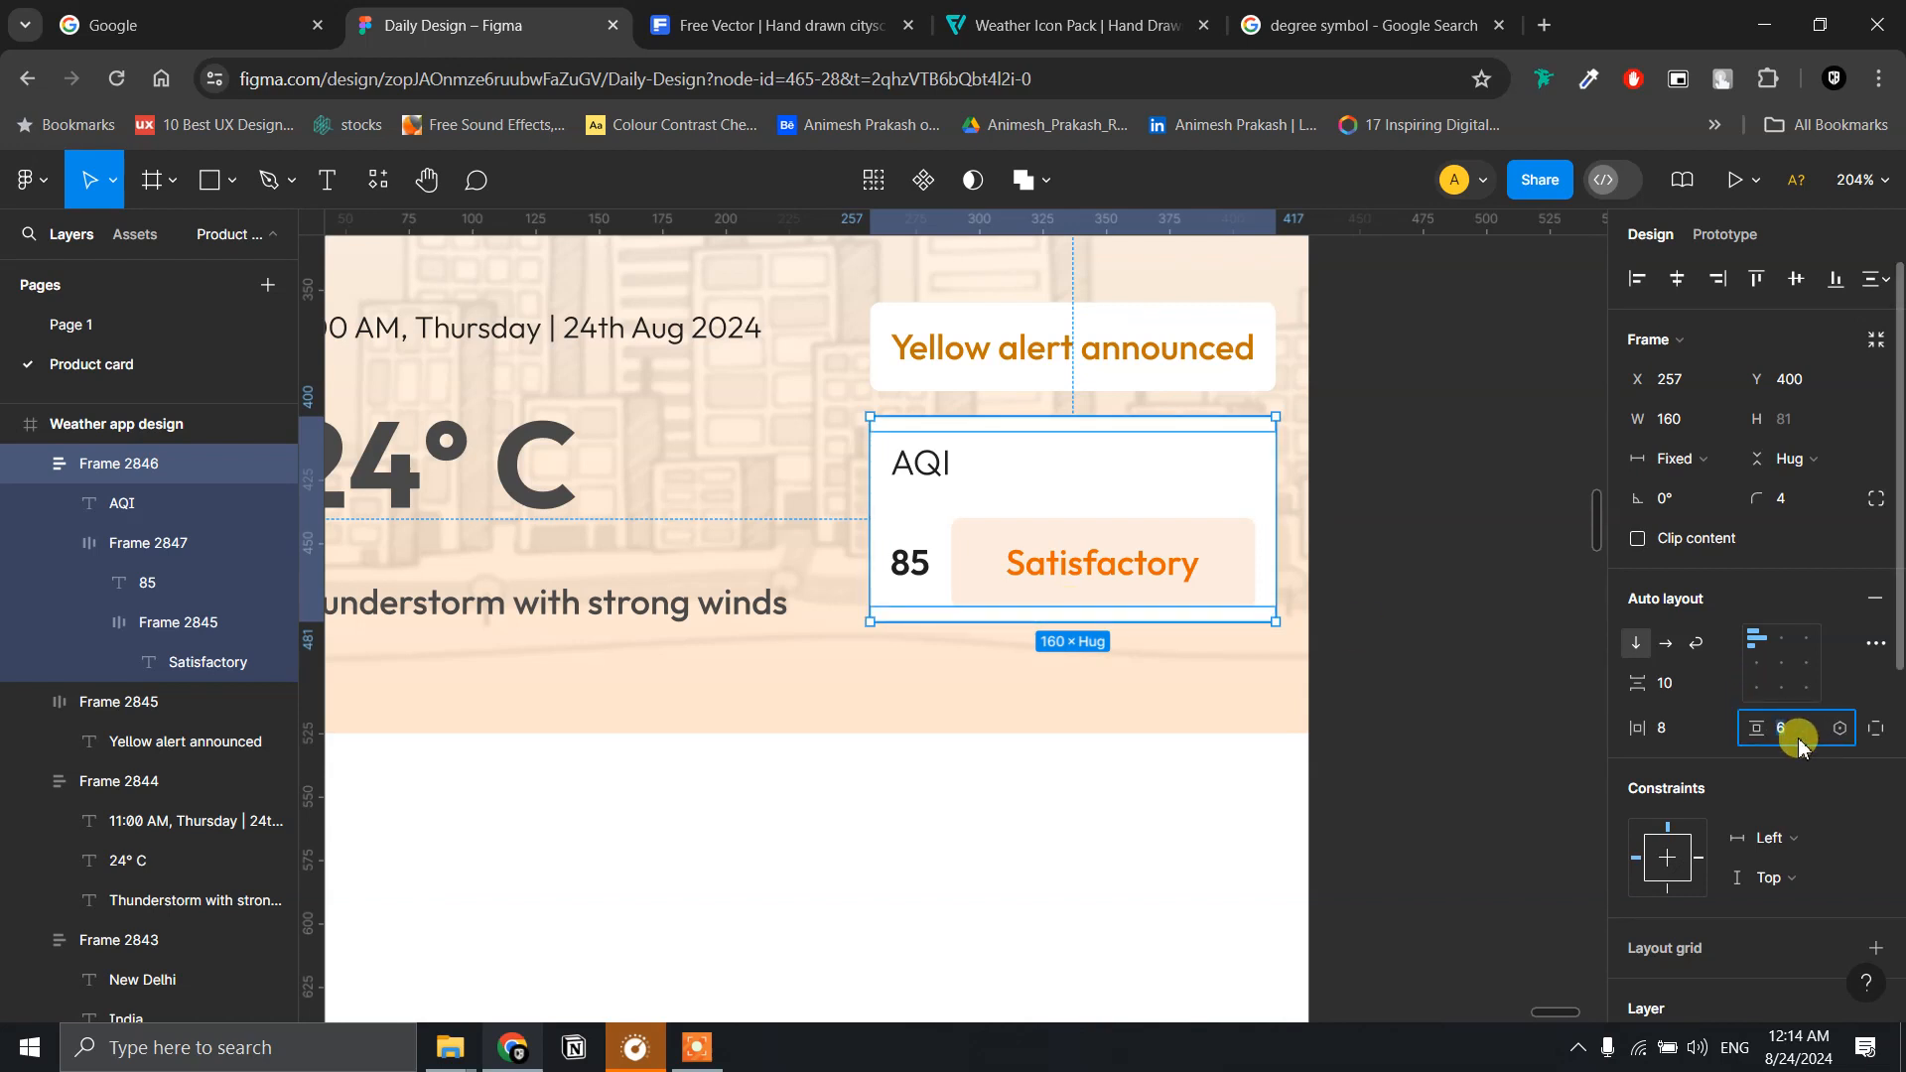
type("8")
key("Return")
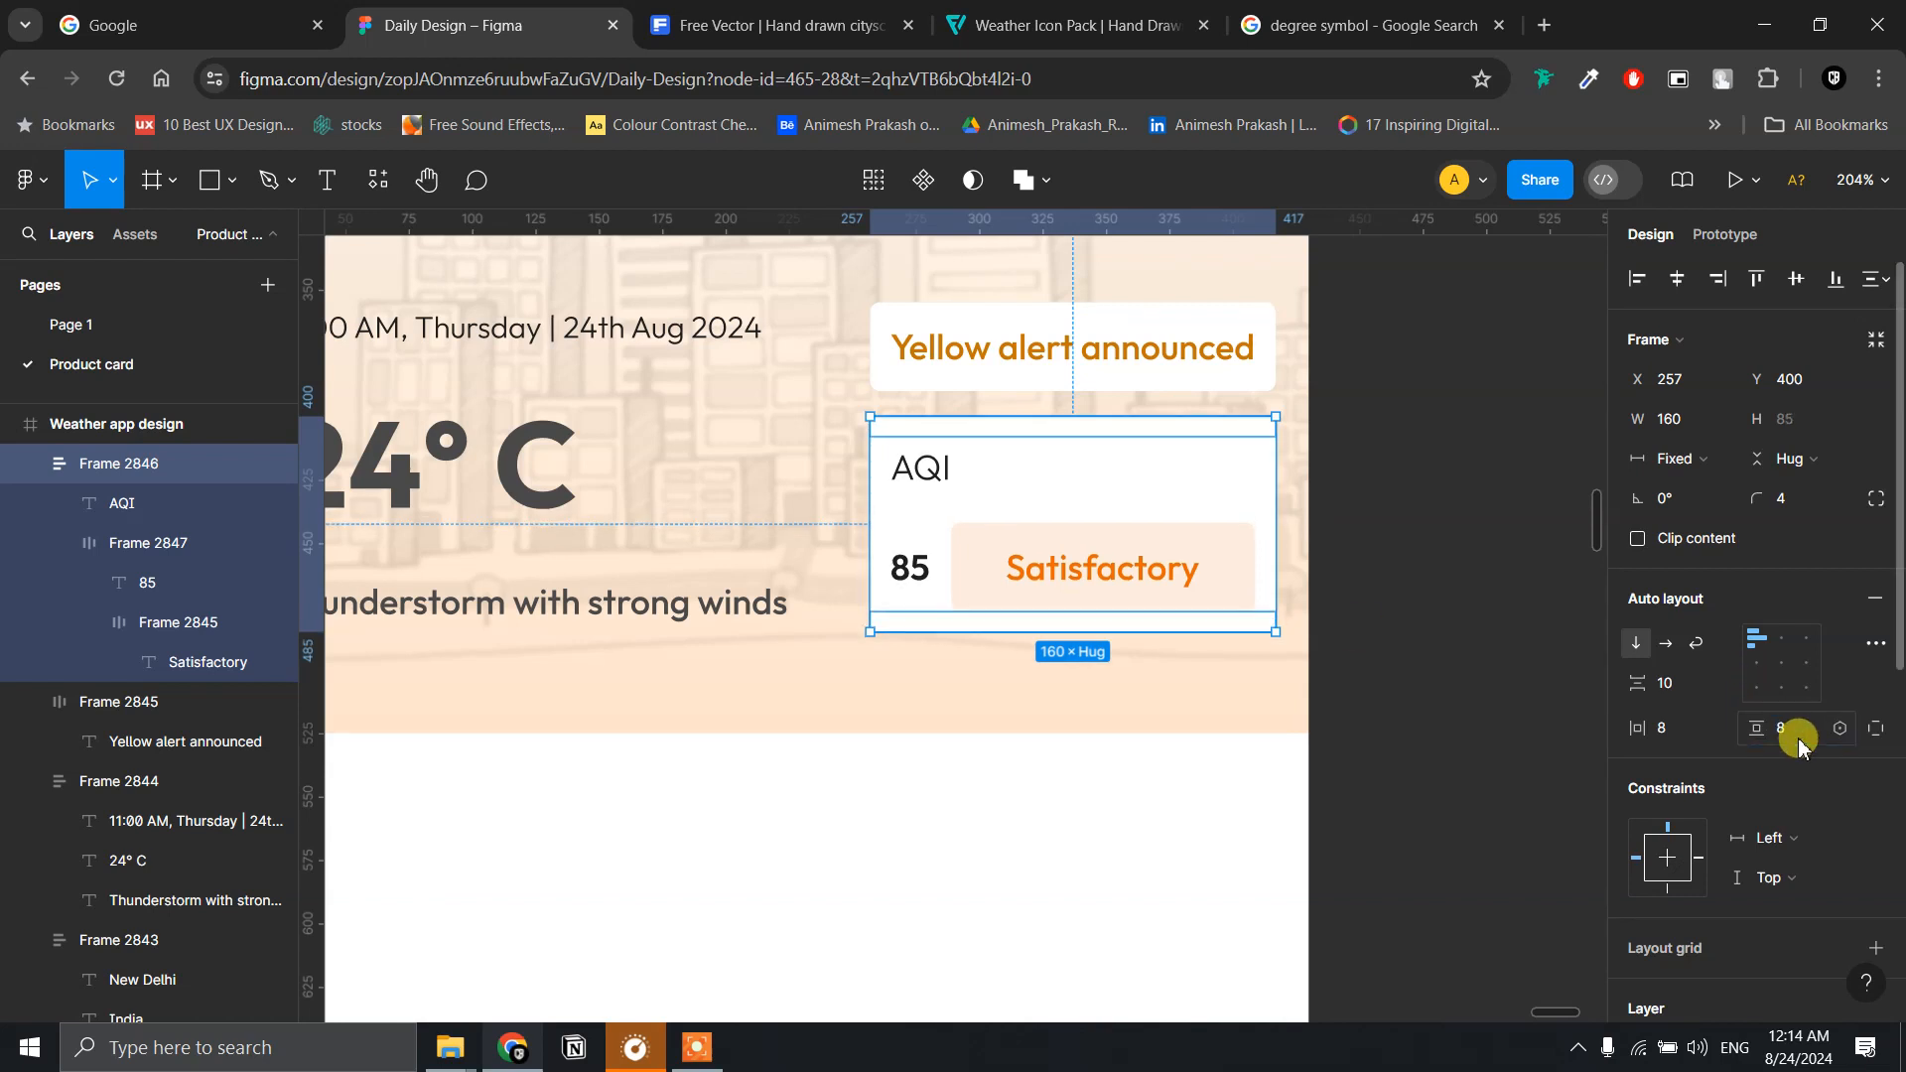
left_click(1383, 603)
scroll(1383, 603, "up", 3)
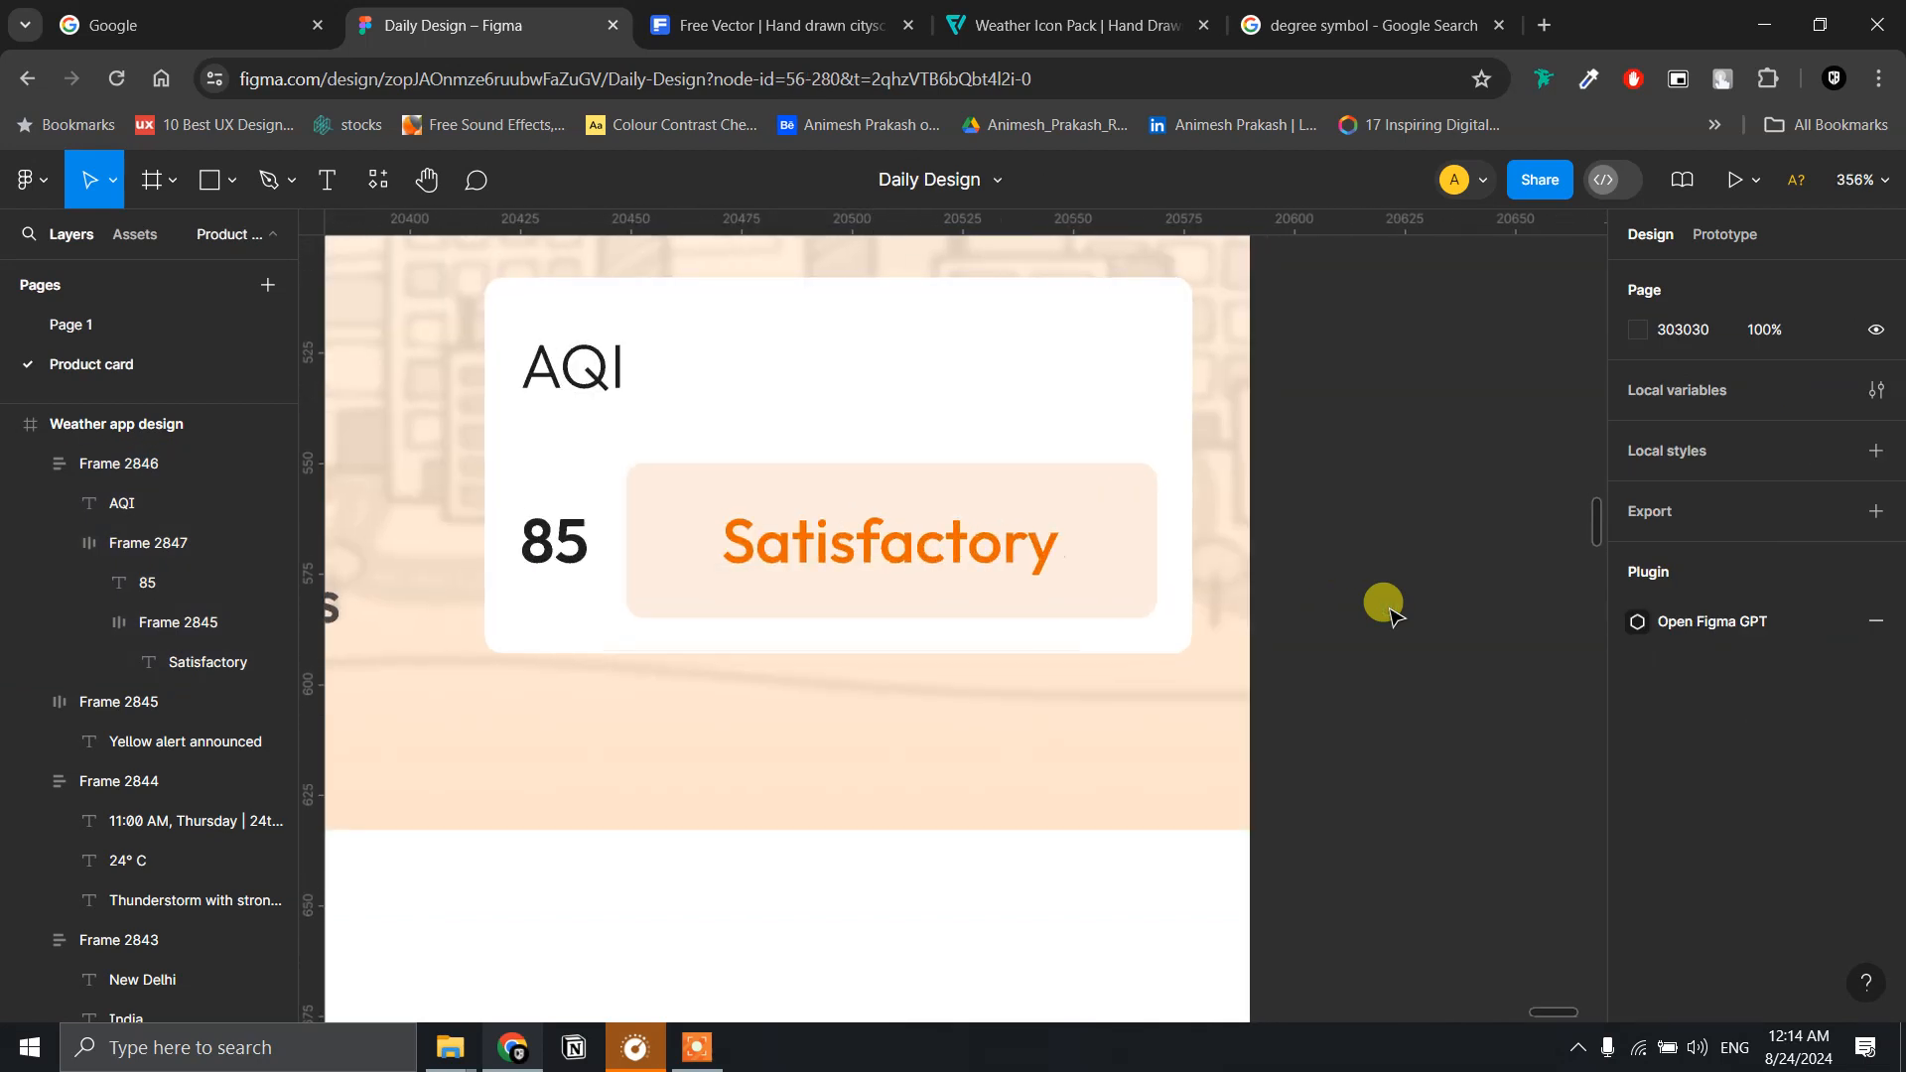
scroll(1383, 604, "down", 5)
scroll(1383, 603, "down", 3)
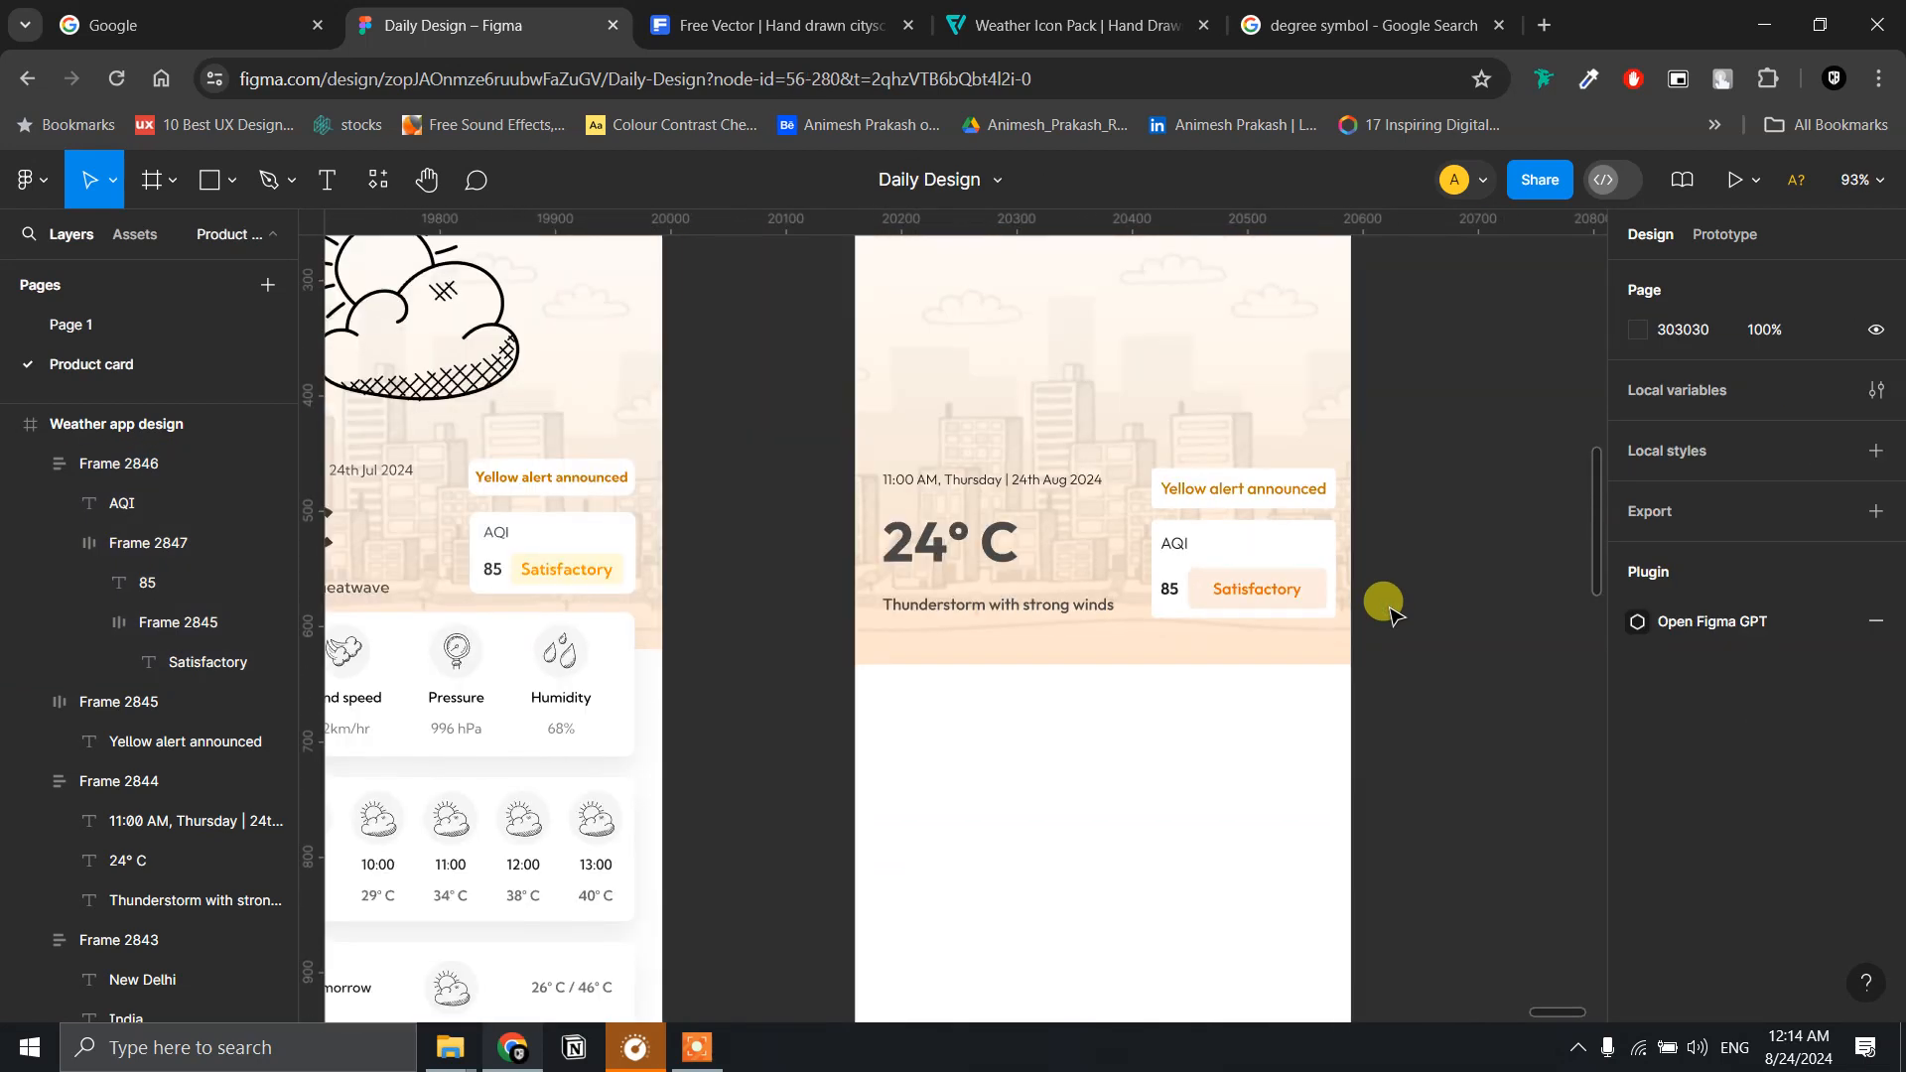
- Check the reference AQI card's padding and set the new AQI card's horizontal padding to 12
scroll(1102, 533, "up", 3)
left_click_drag(571, 587, 1233, 597)
left_click(907, 556)
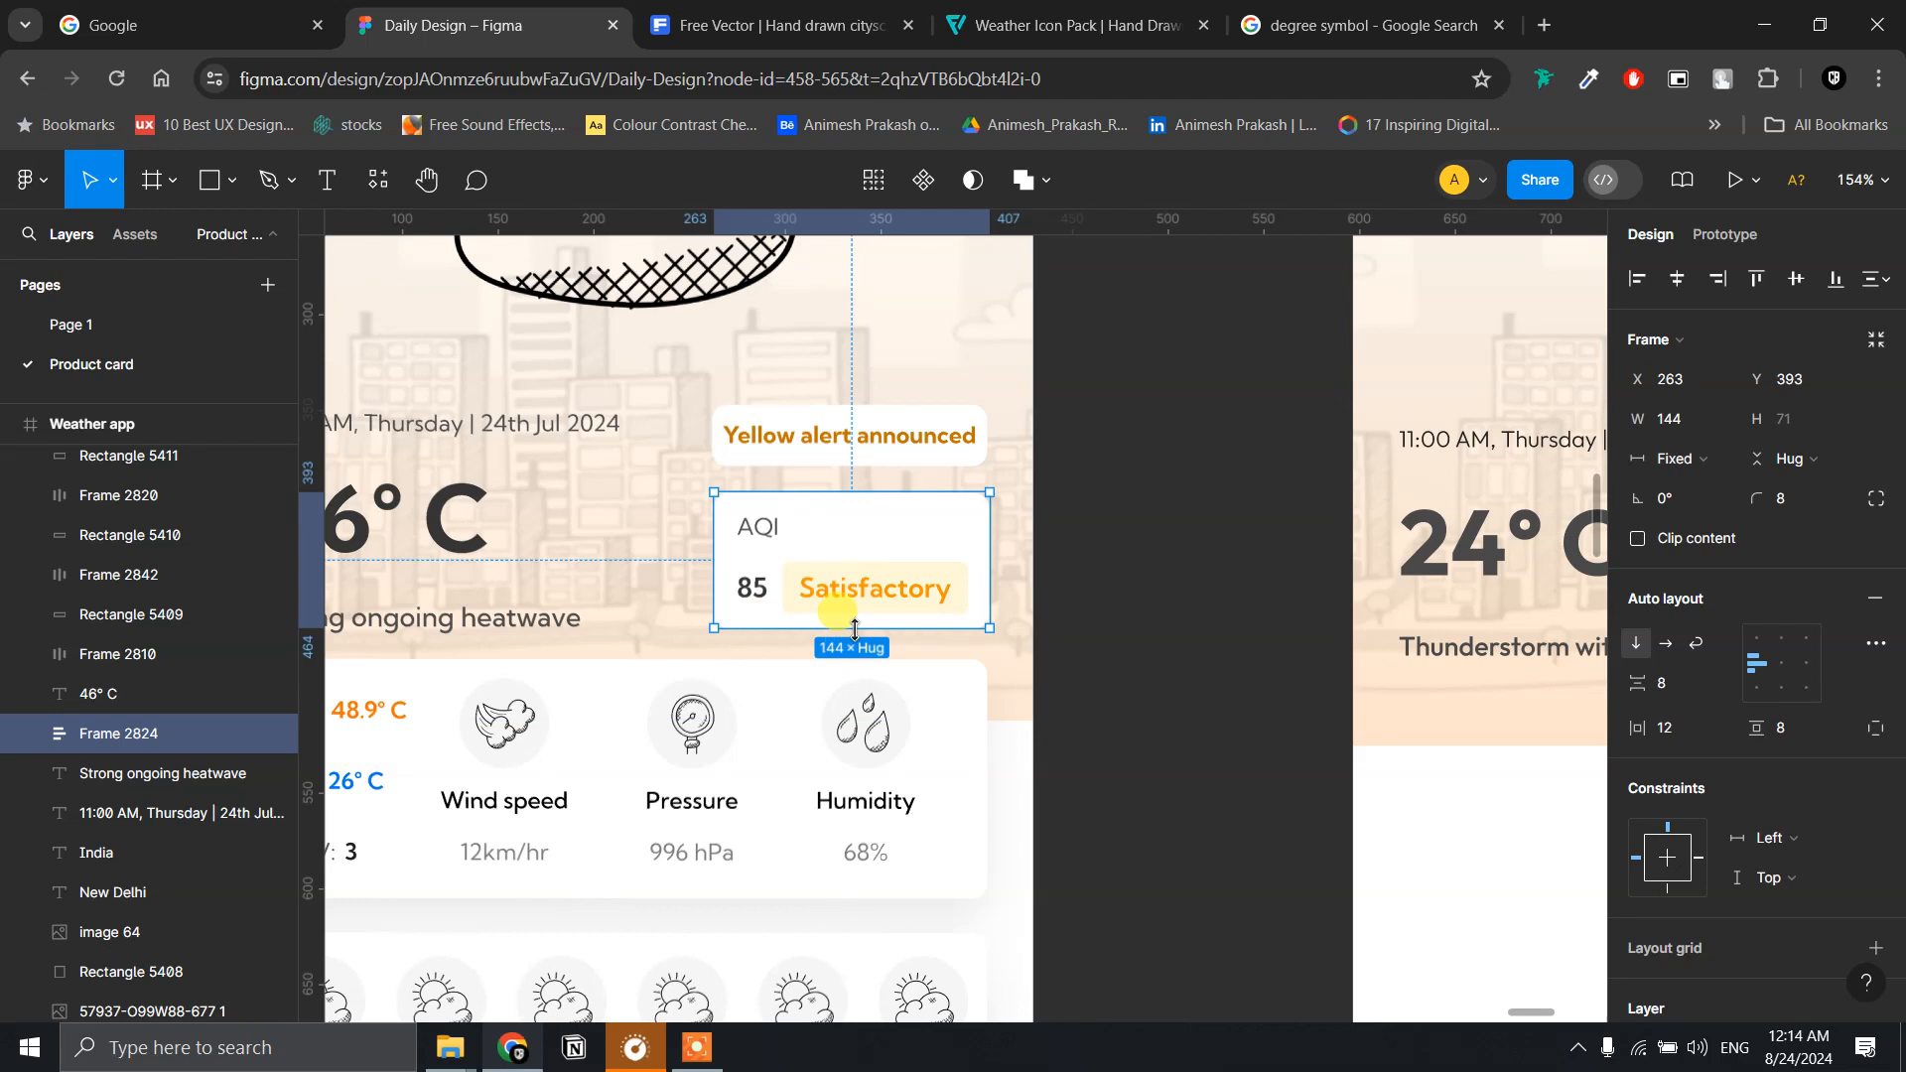
left_click_drag(1400, 707, 527, 665)
left_click(1198, 510)
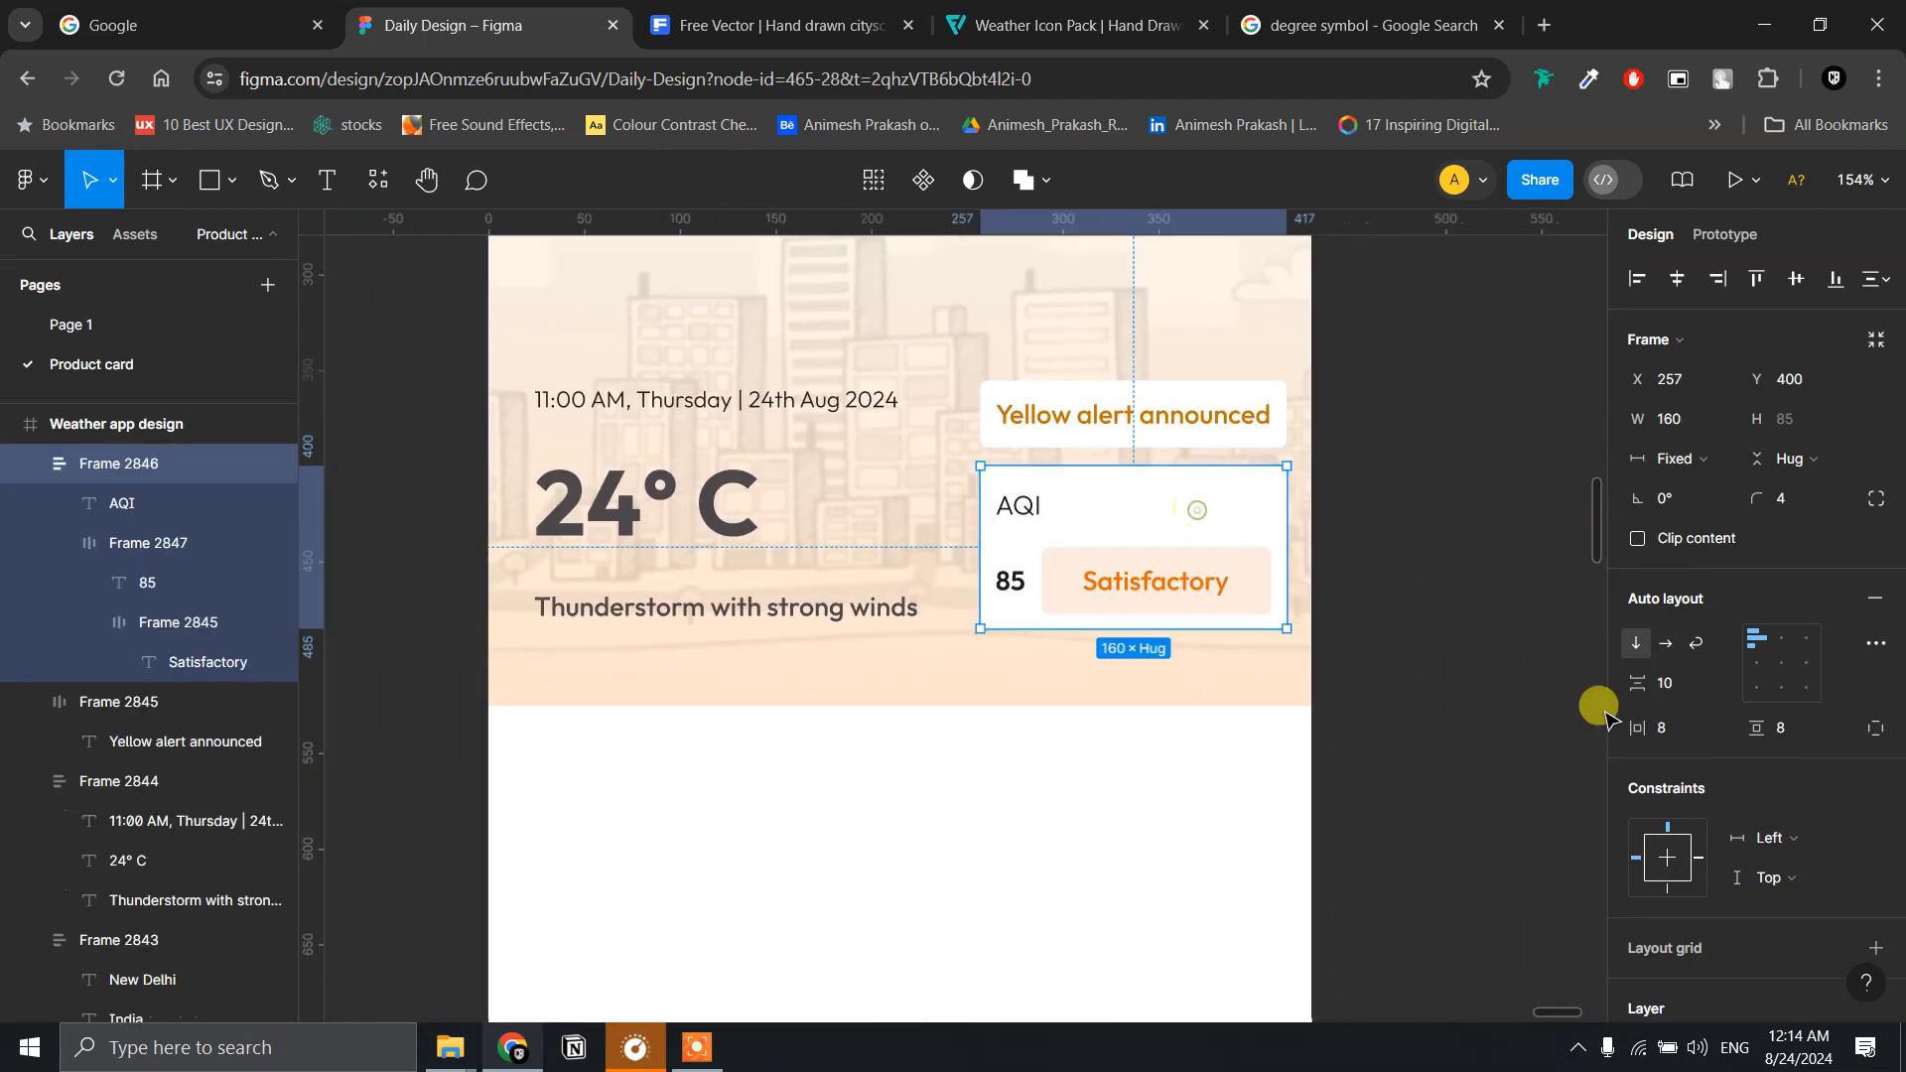
left_click(1690, 733)
type("12")
key("Return")
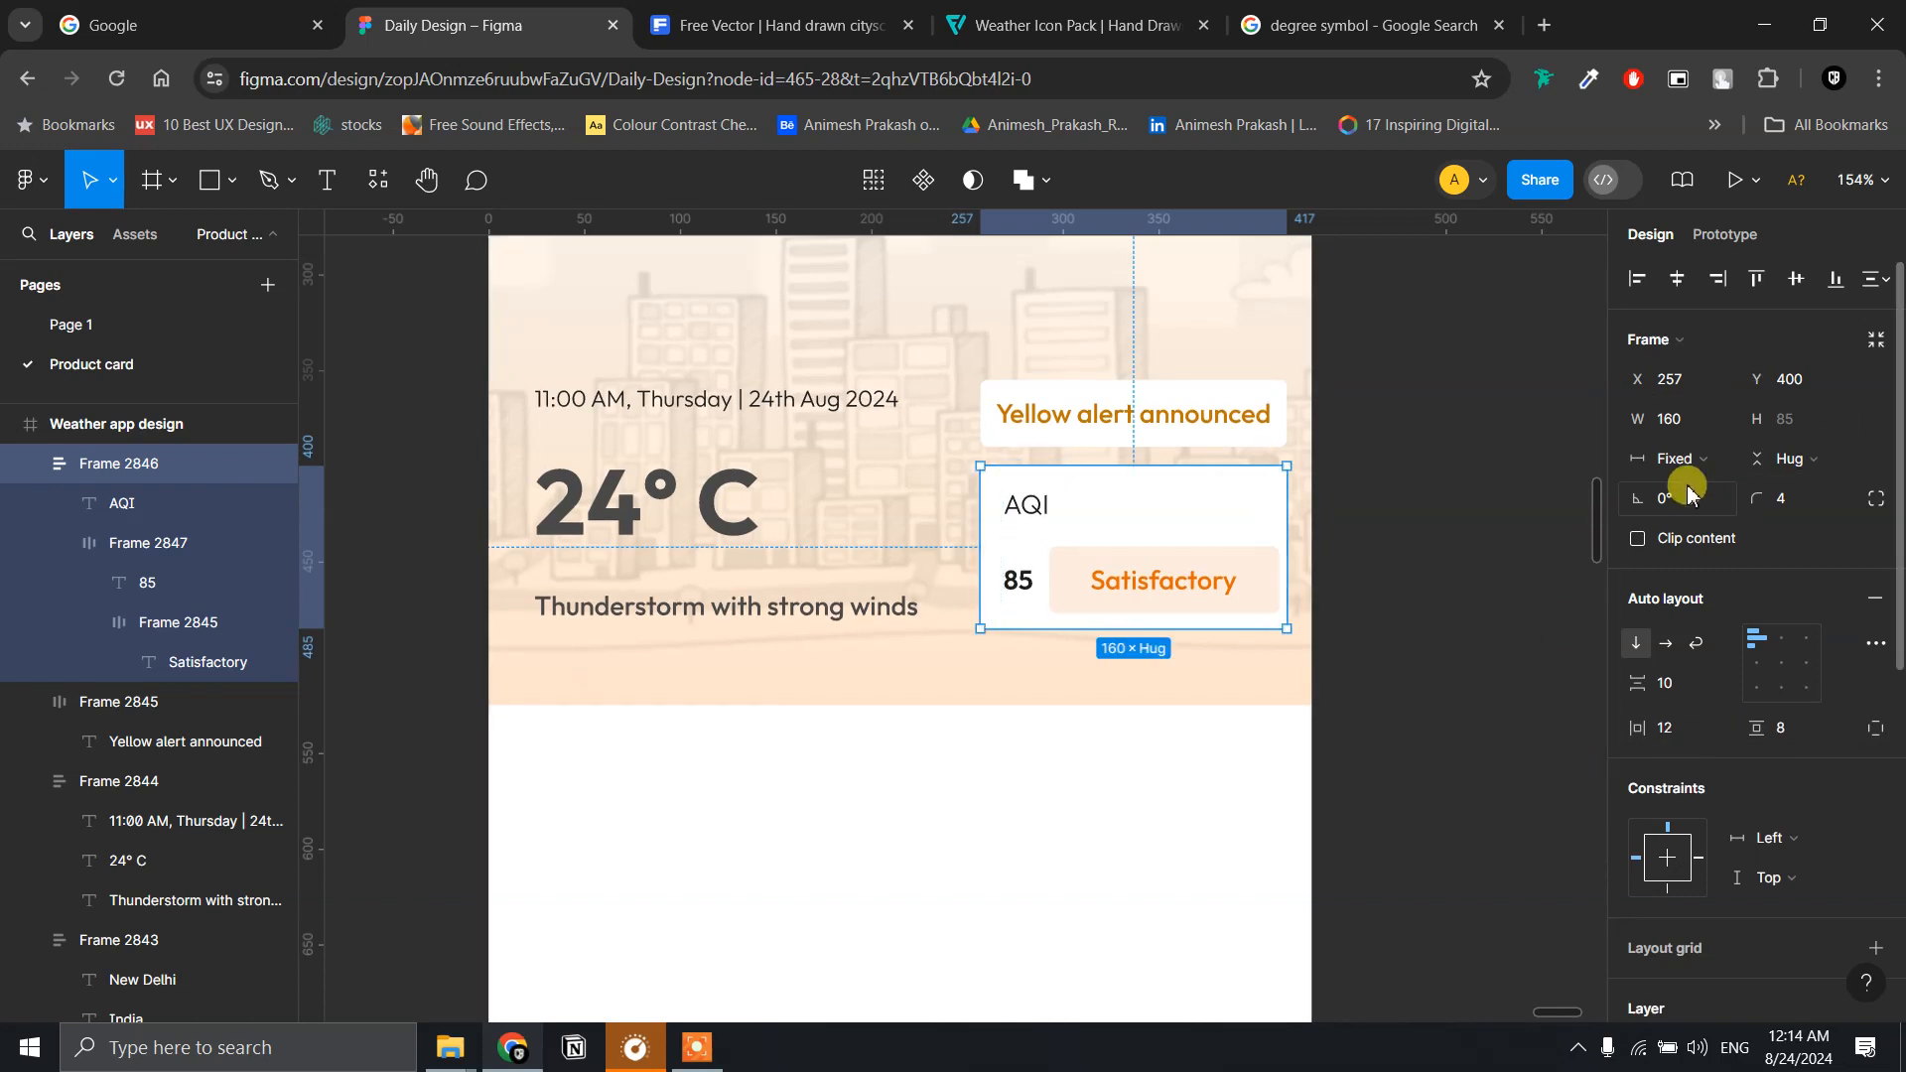
- Set the AQI card's width to hug its contents and shift the card left to X 249
left_click(1722, 454)
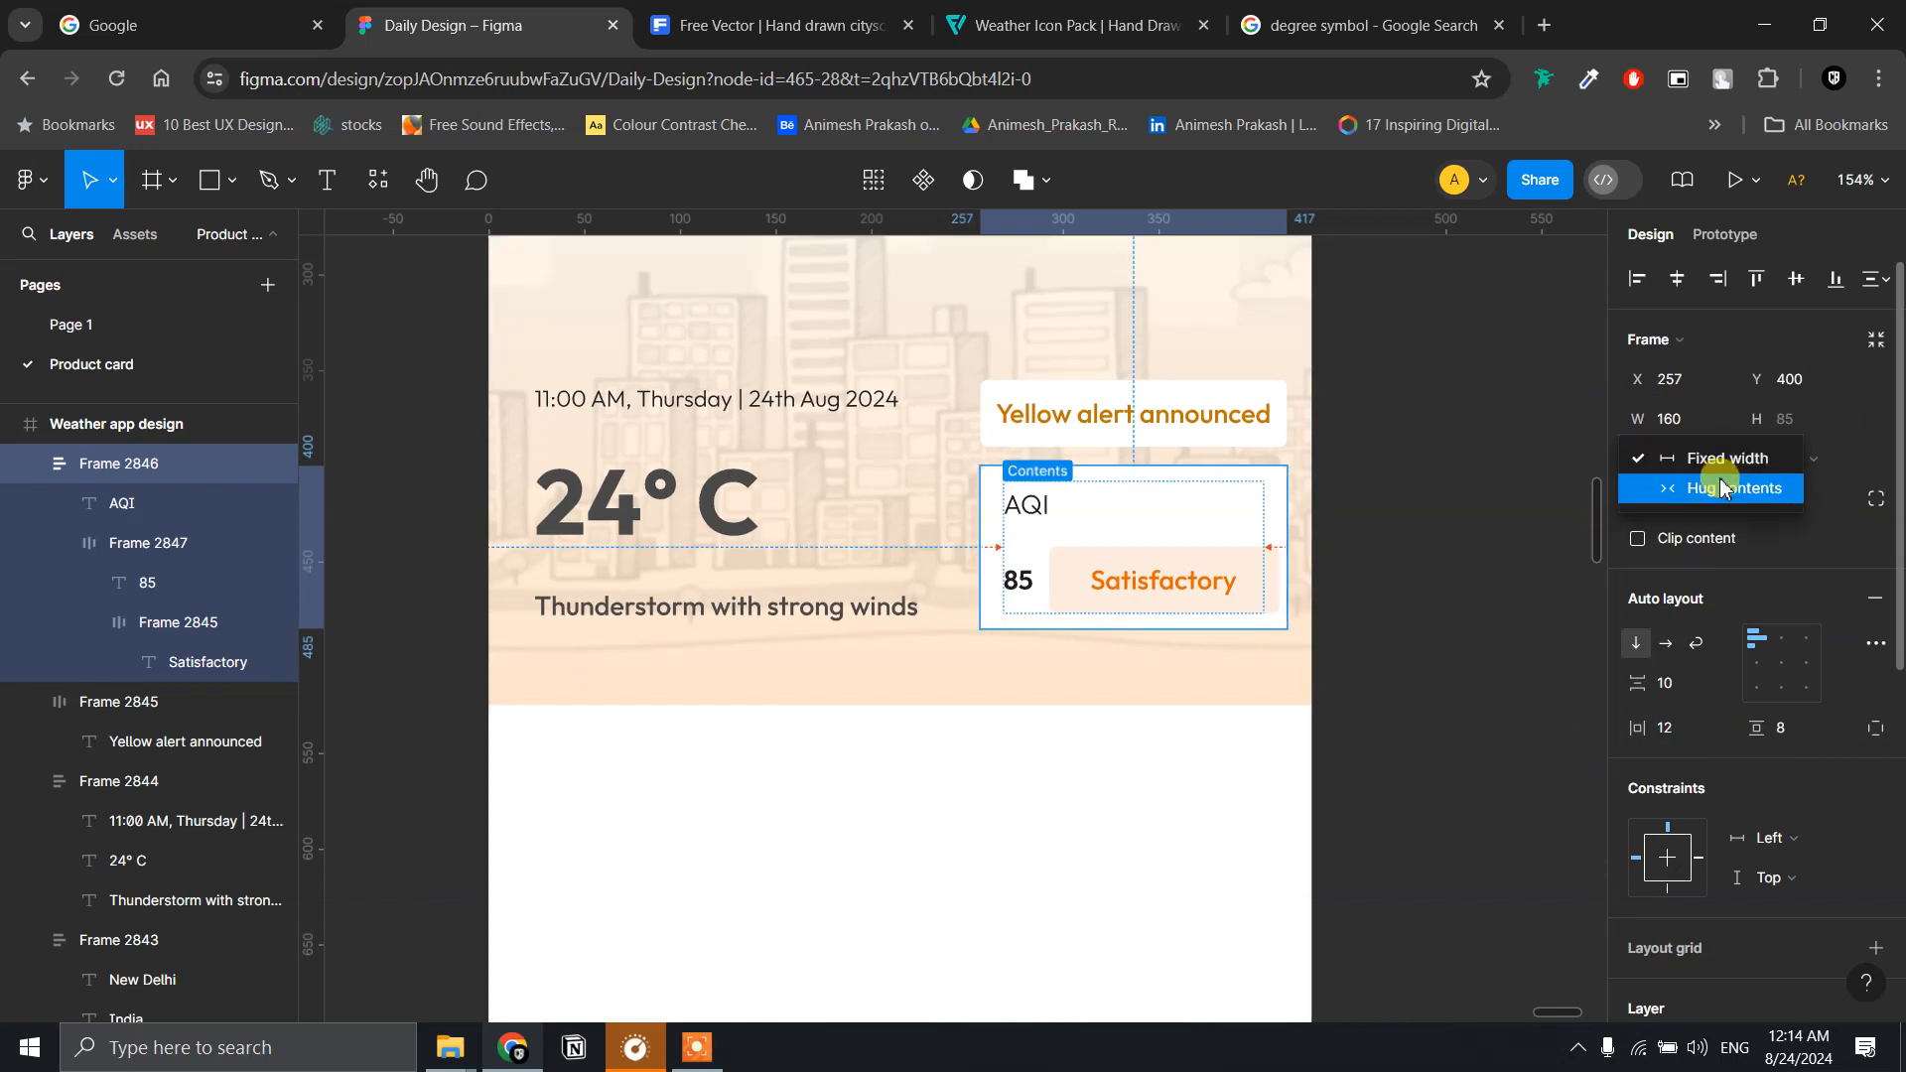
left_click(1721, 485)
left_click(1376, 553)
left_click(1125, 521)
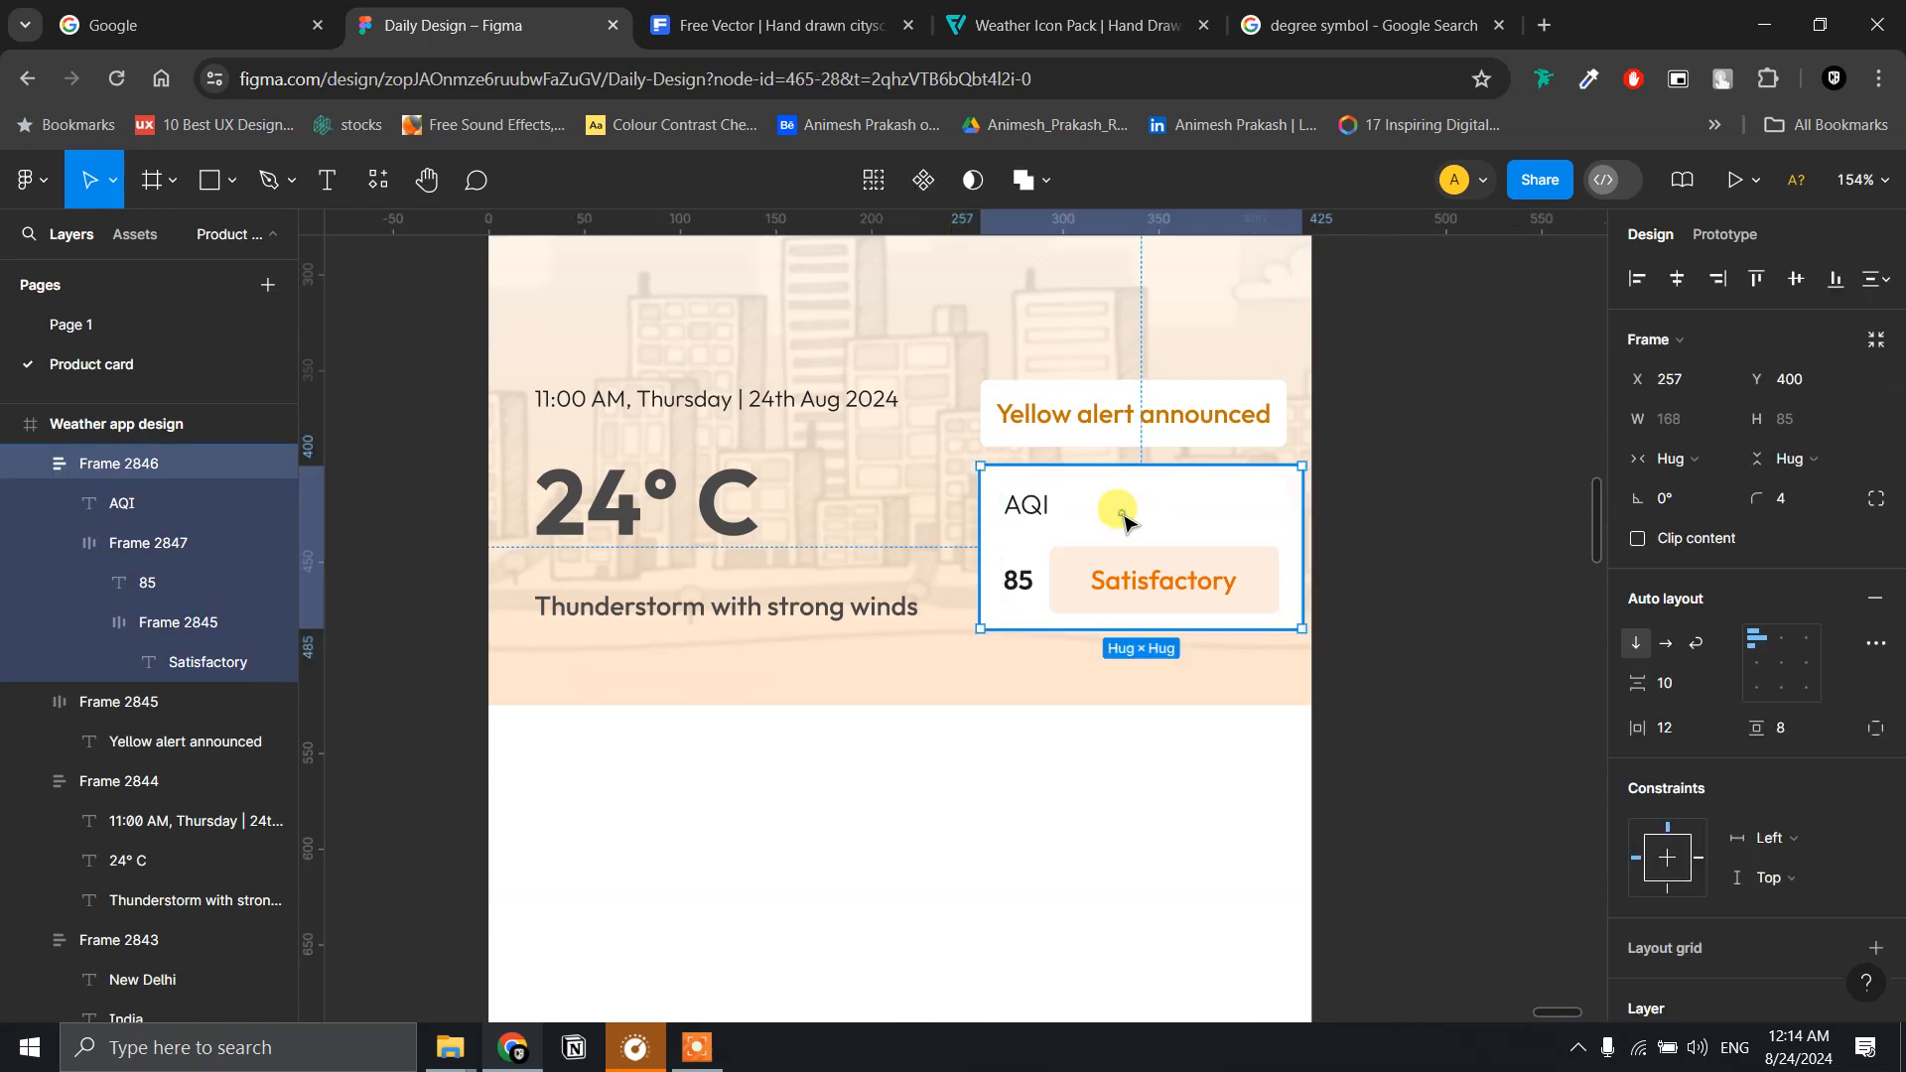
key("shift+Left")
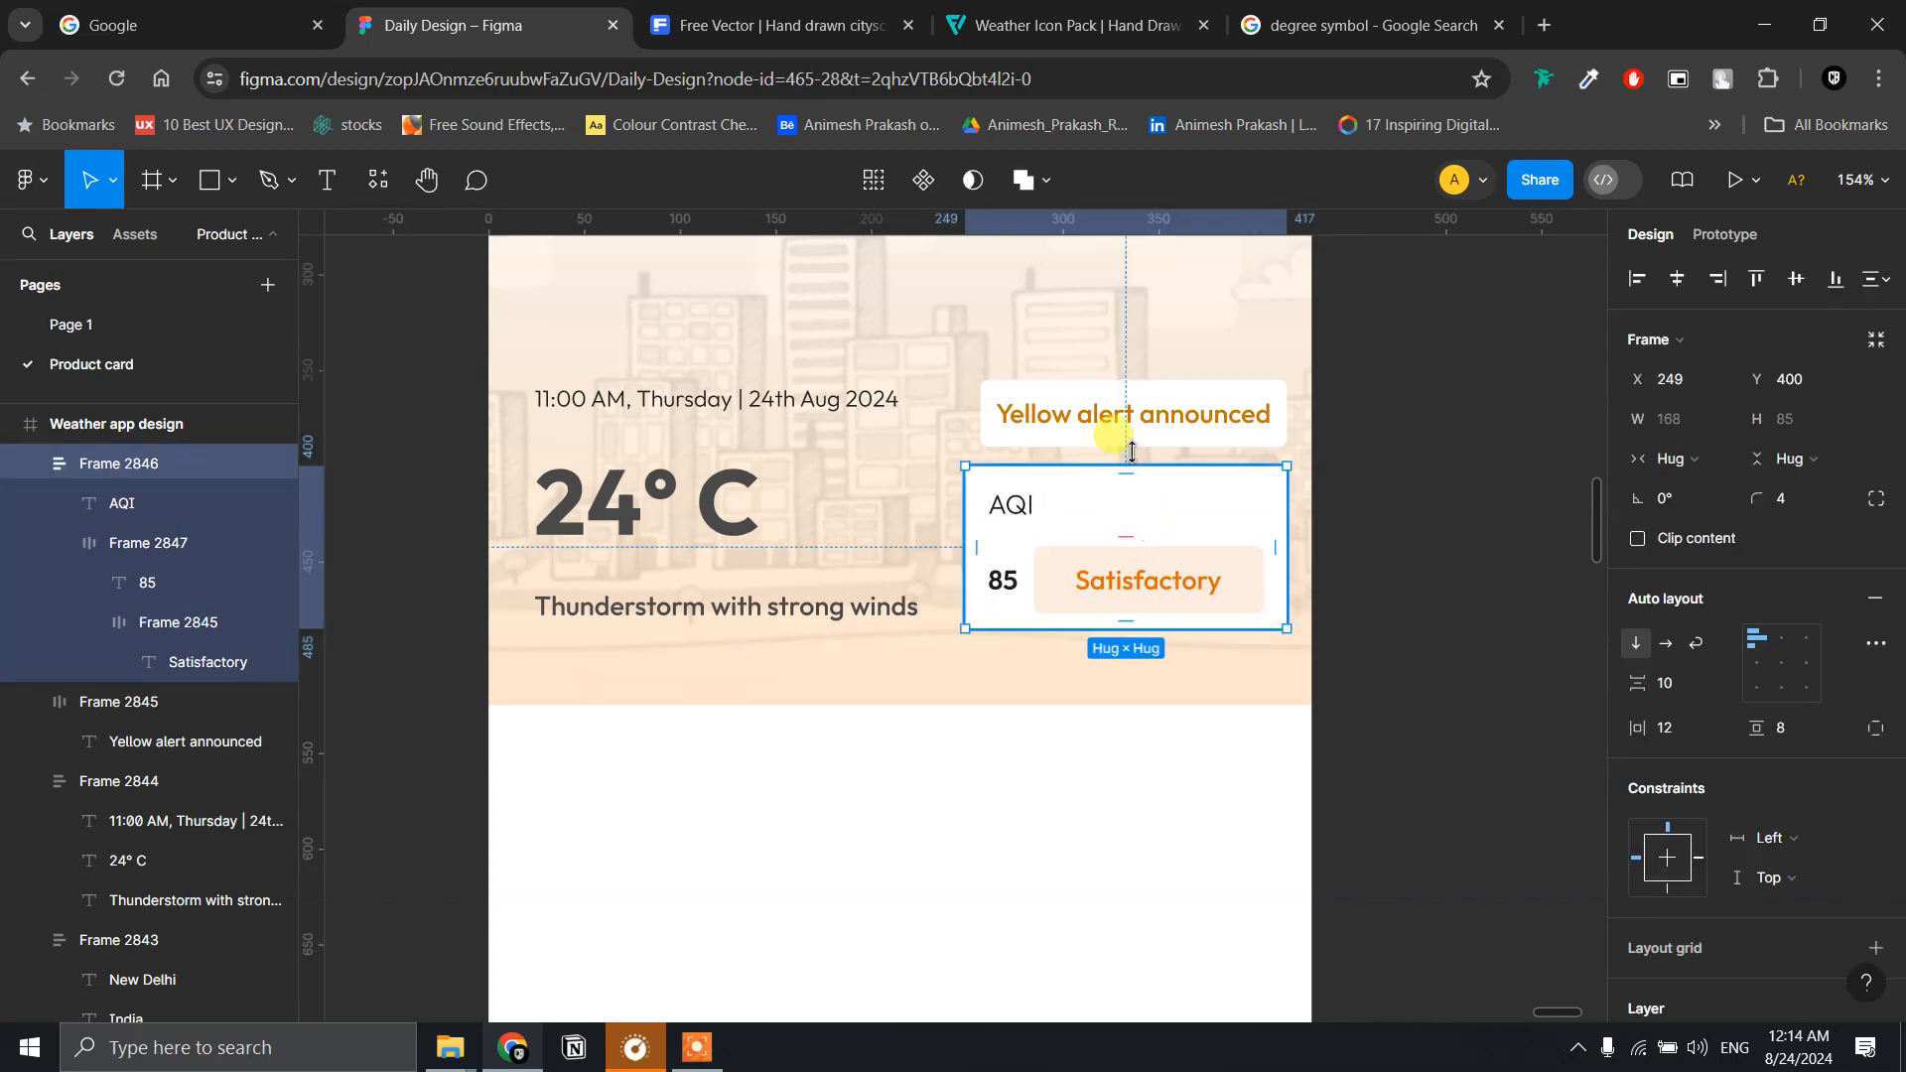
- Extend the Yellow alert announced box leftward to match the AQI card's width, and compare both designs
left_click(1129, 409)
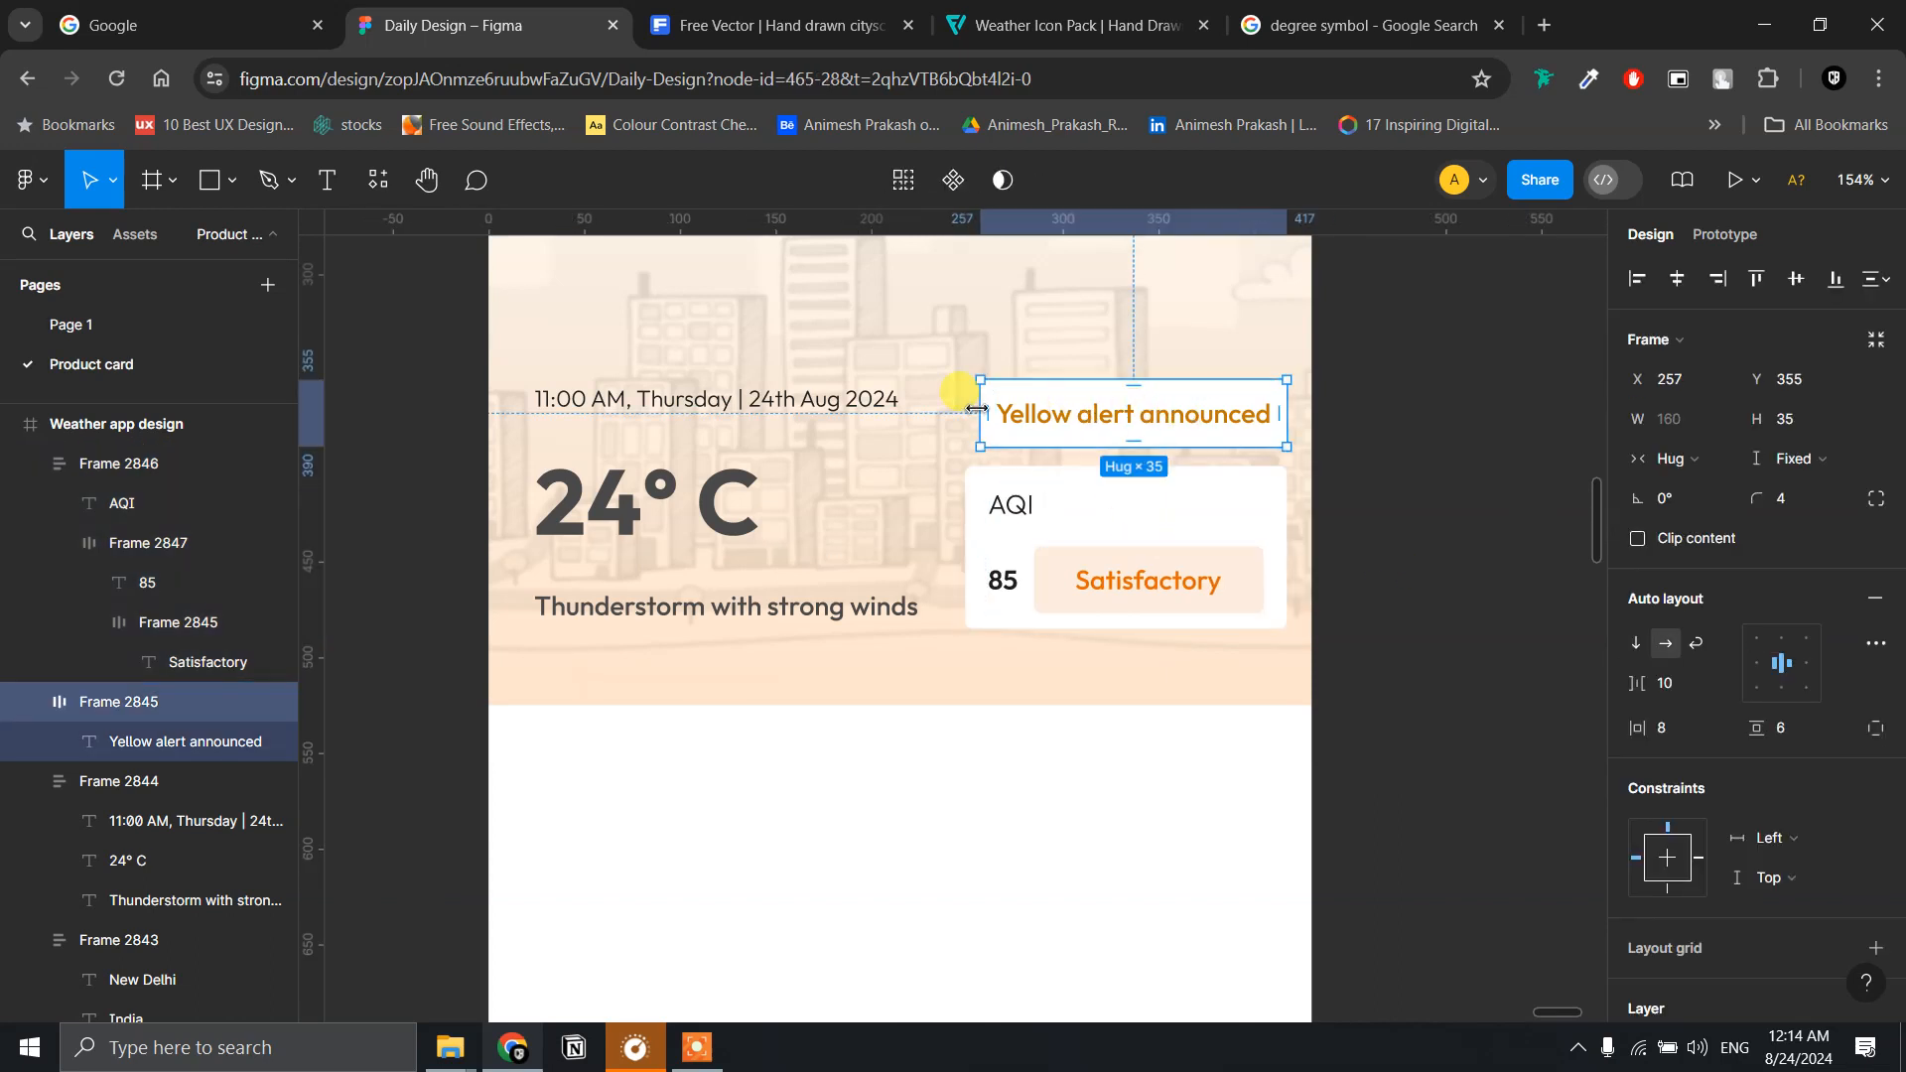
left_click_drag(976, 409, 969, 409)
left_click(1351, 419)
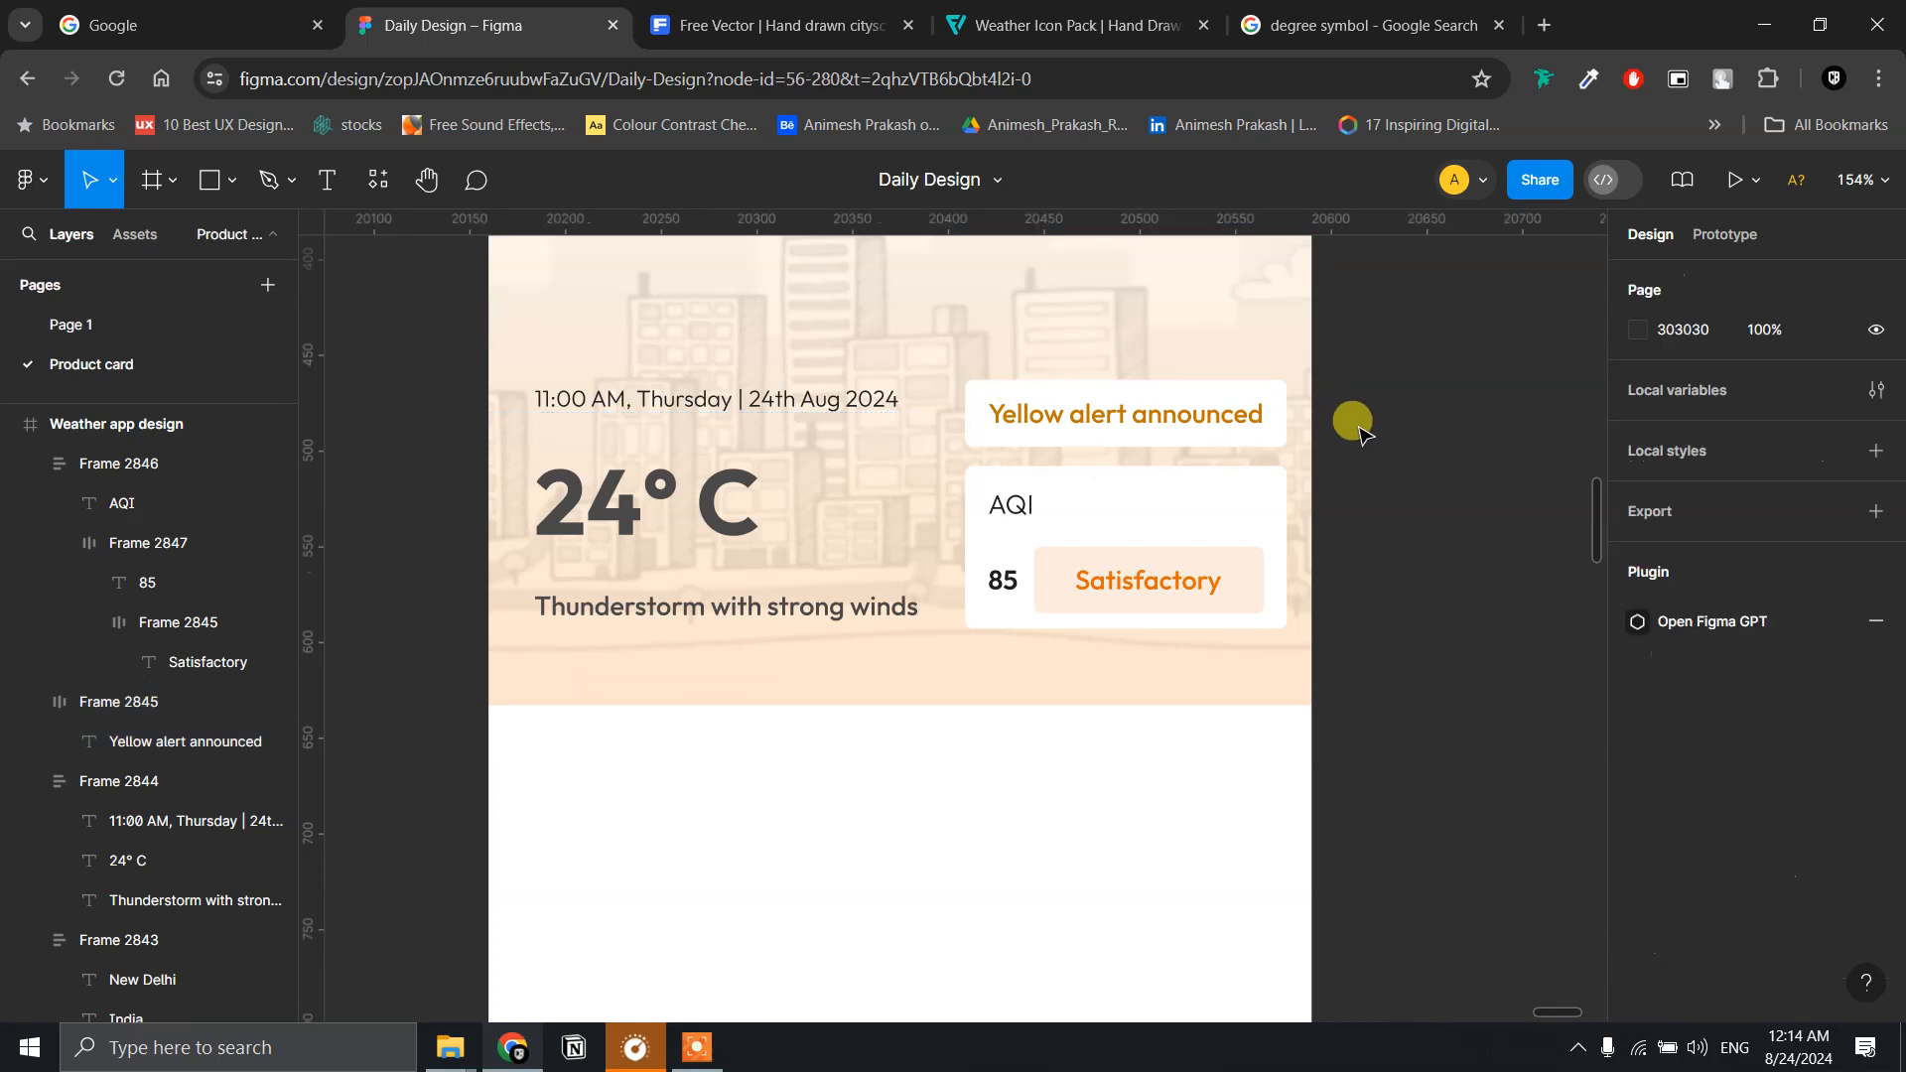
scroll(1358, 427, "down", 3, "ctrl")
scroll(1358, 427, "down", 5)
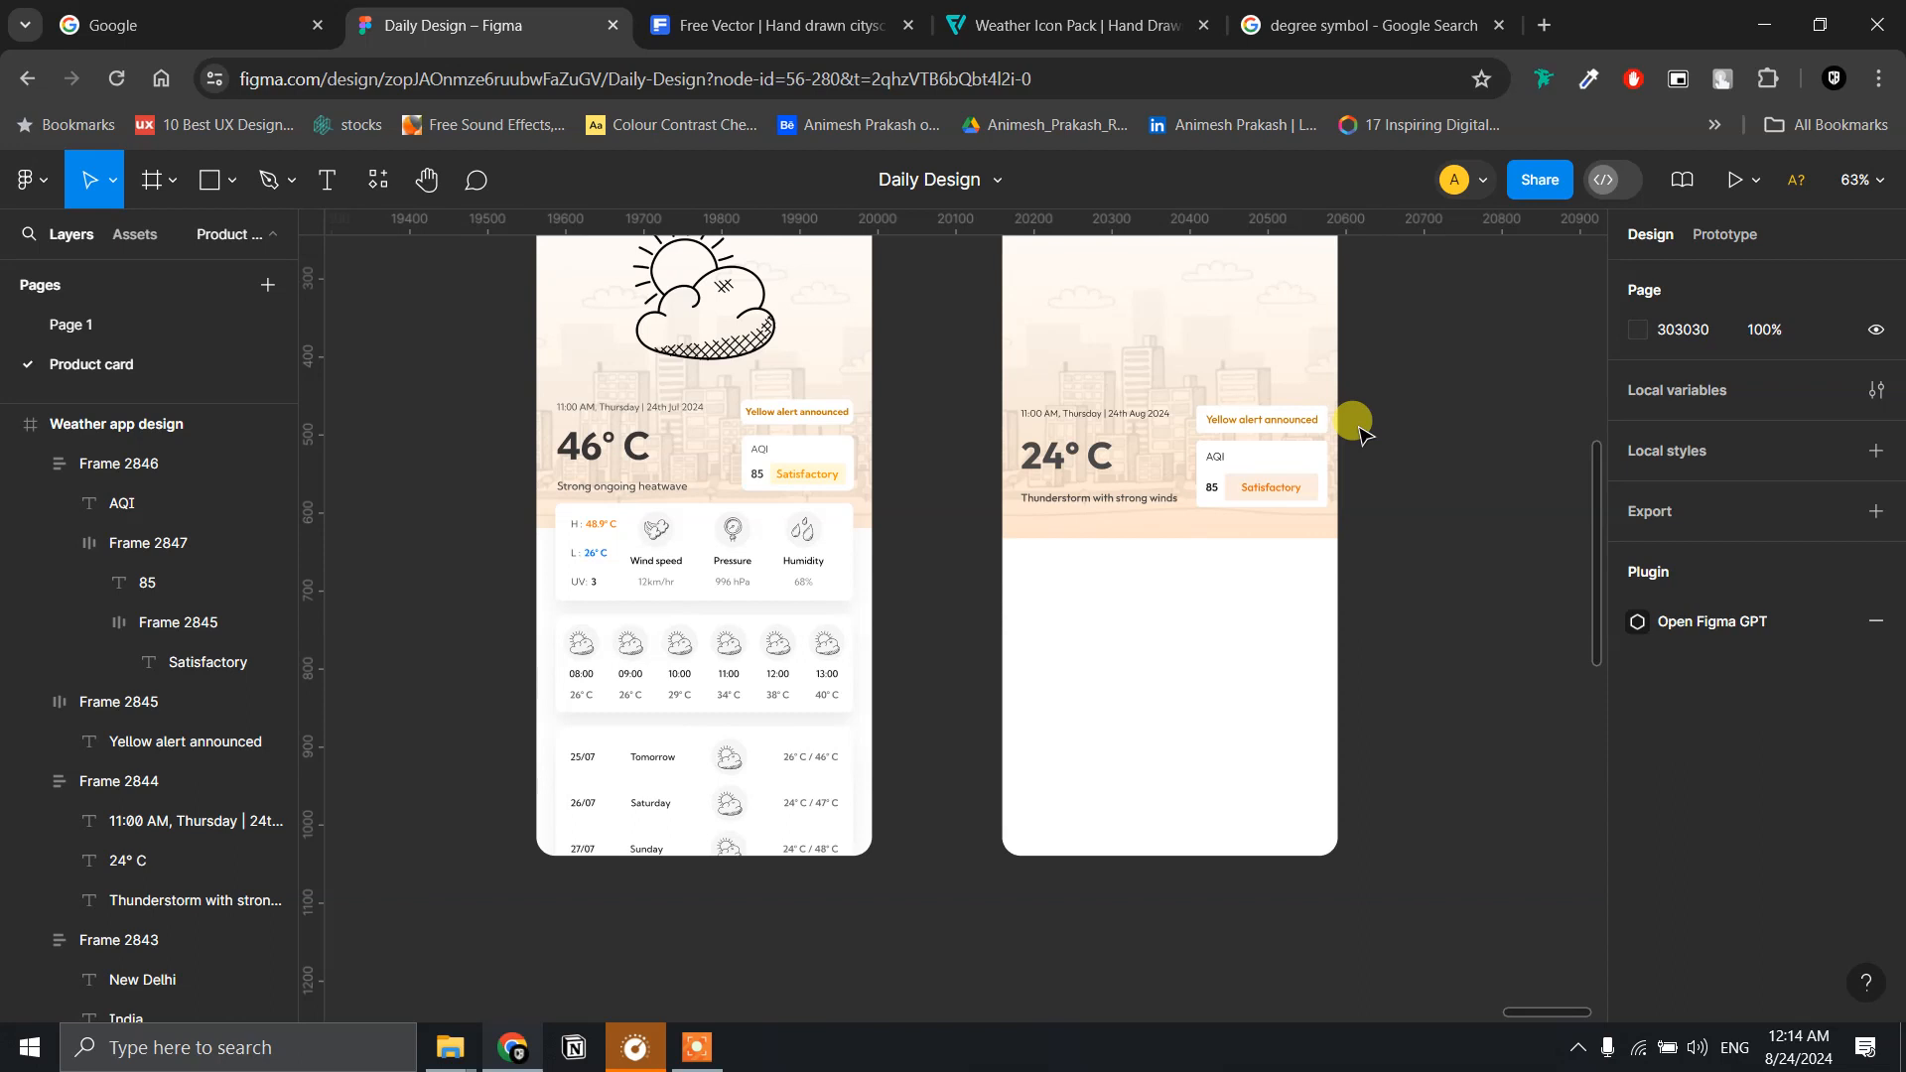
- Shift the Yellow alert announced box and the AQI card together leftward to X 238 in the new design
scroll(1136, 456, "up", 5)
left_click(1114, 531)
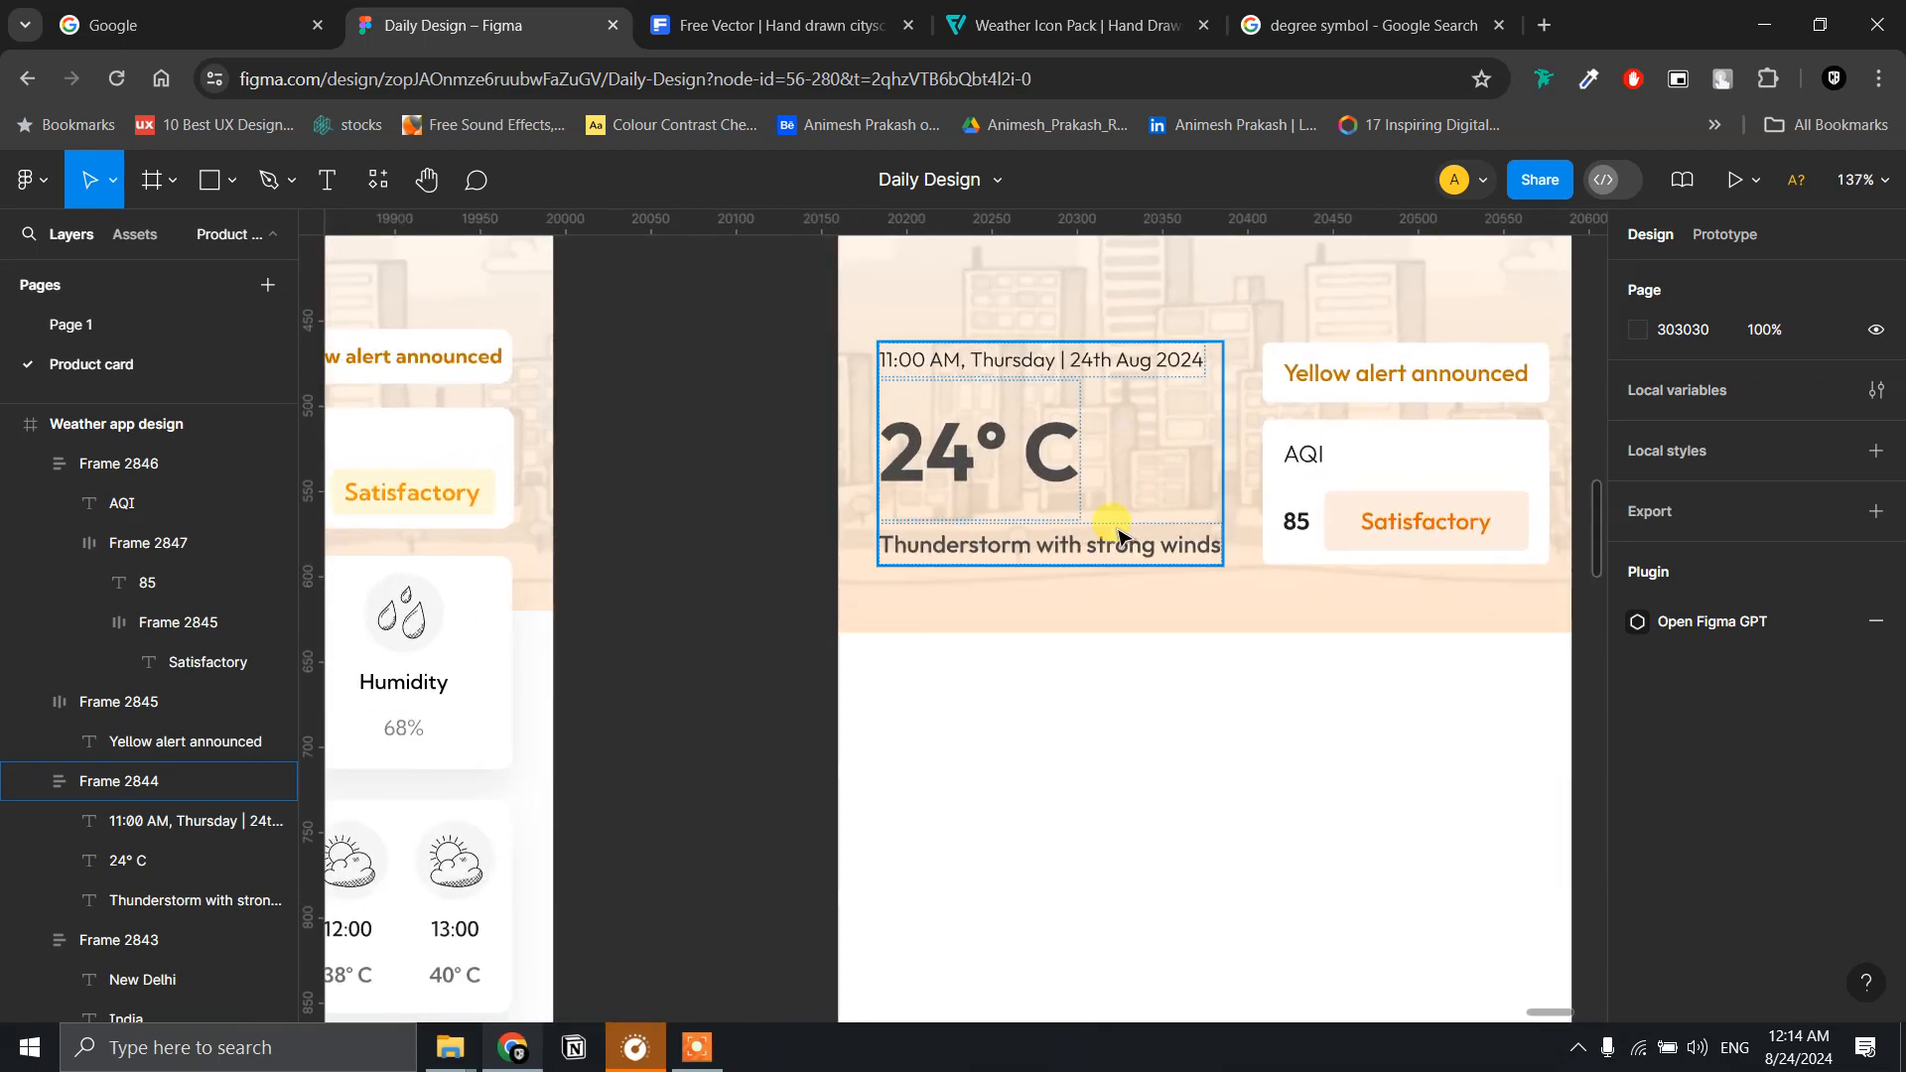
left_click(1114, 543)
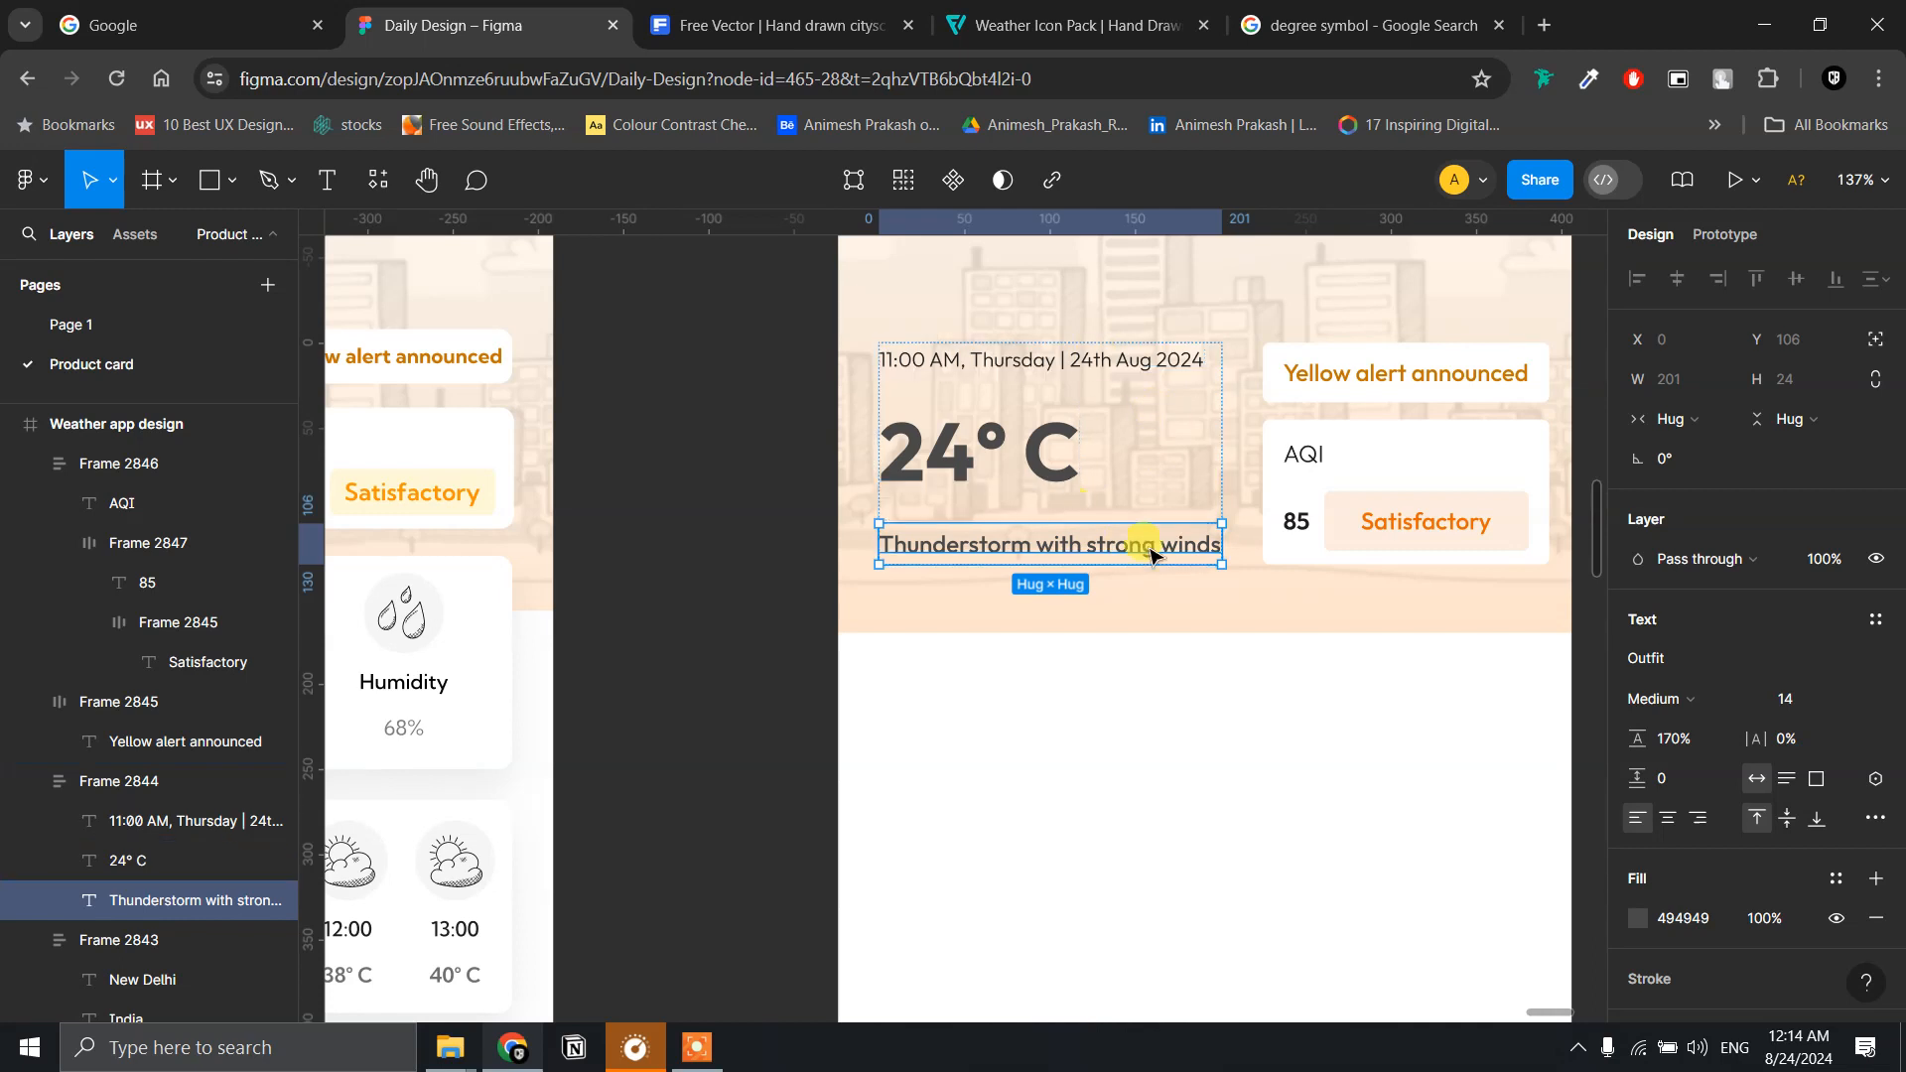
scroll(1158, 545, "up", 2)
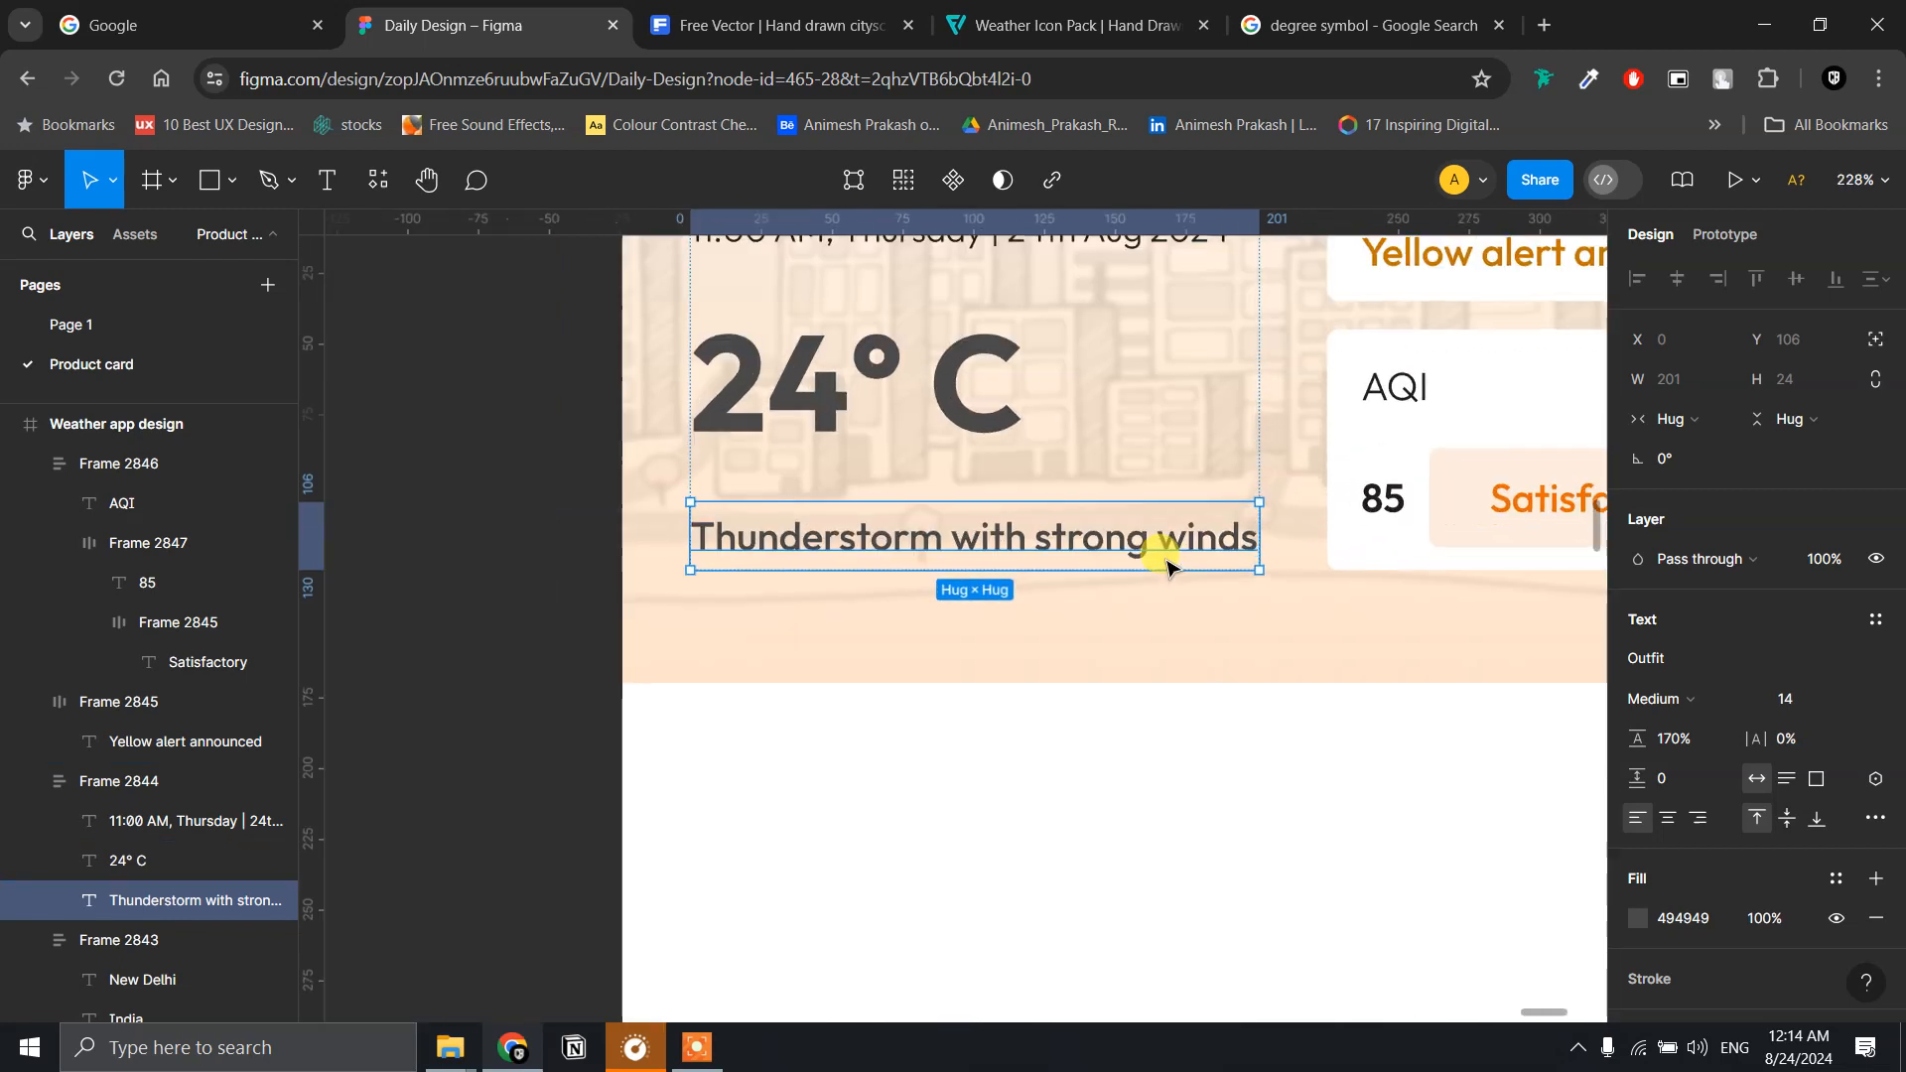
scroll(1191, 545, "down", 4)
left_click(1385, 492)
left_click(1370, 404, "shift")
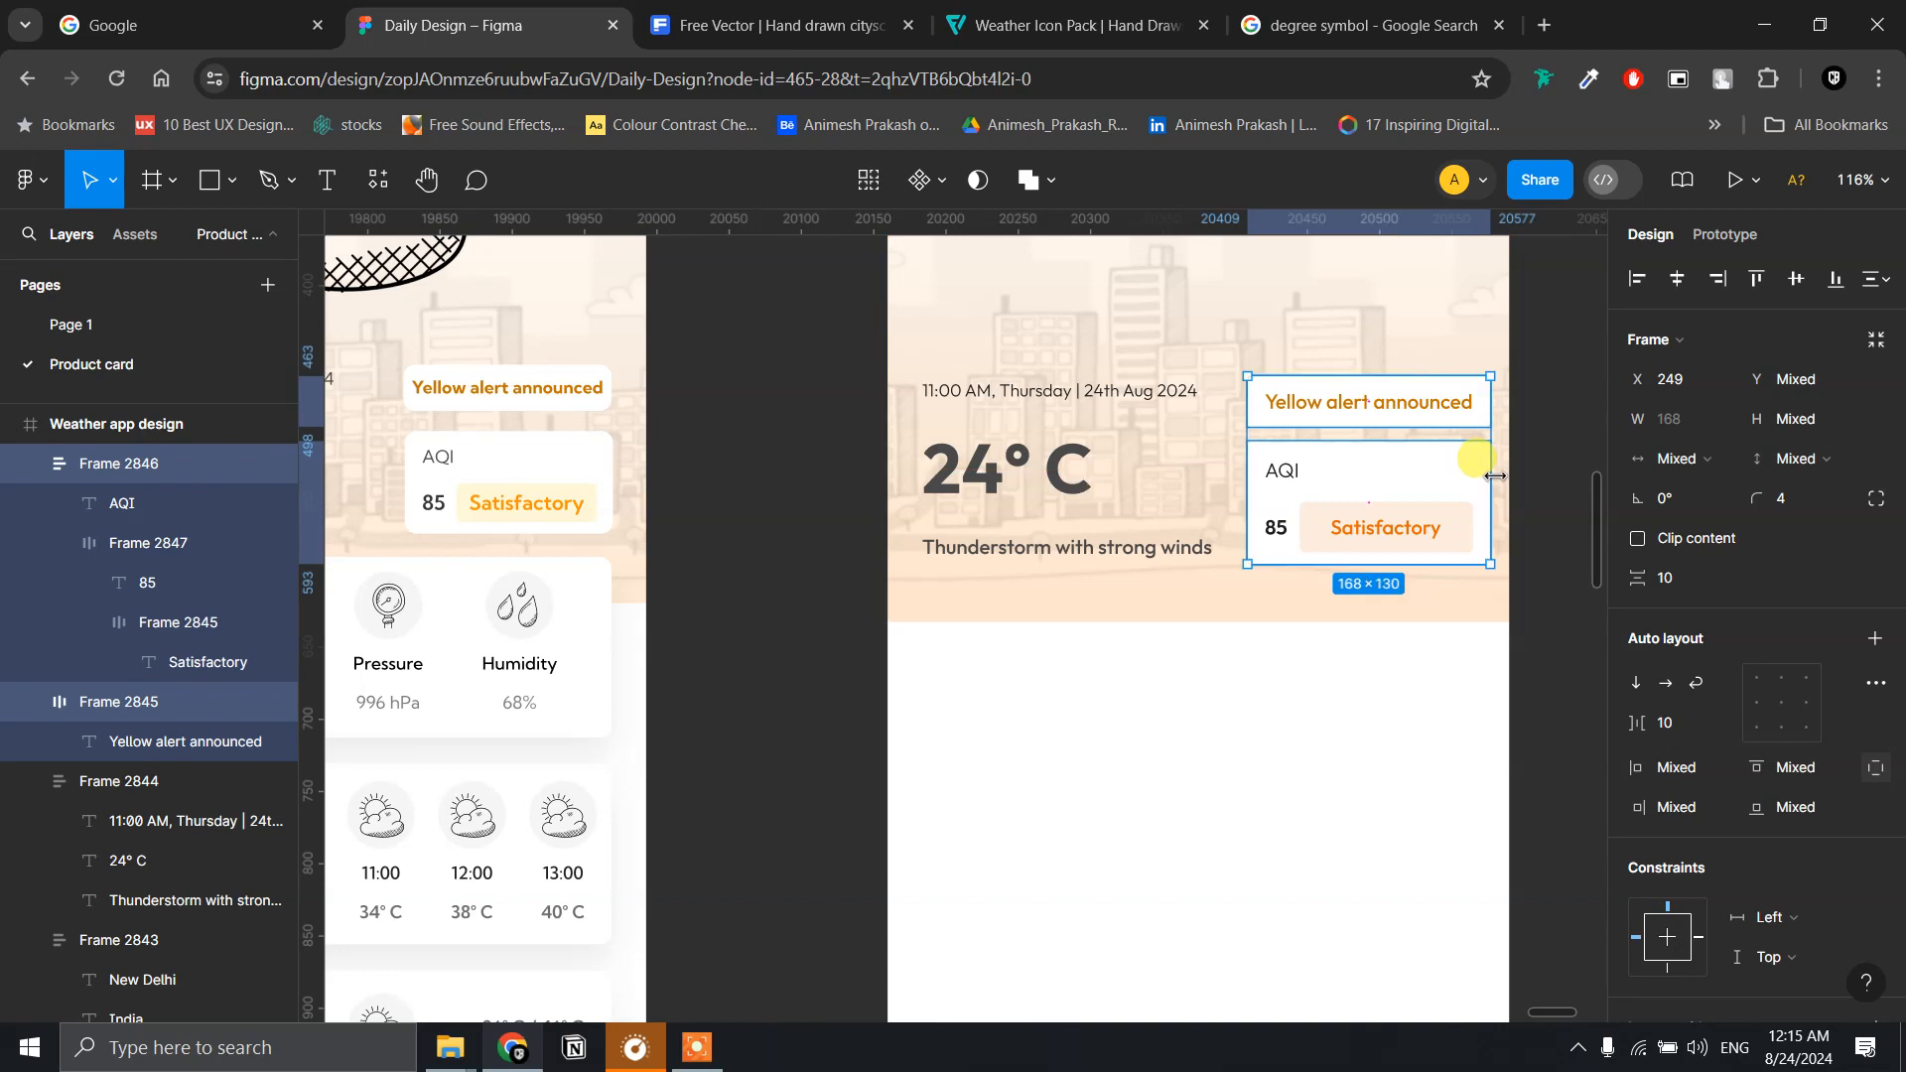
key("shift+Left")
key("Right")
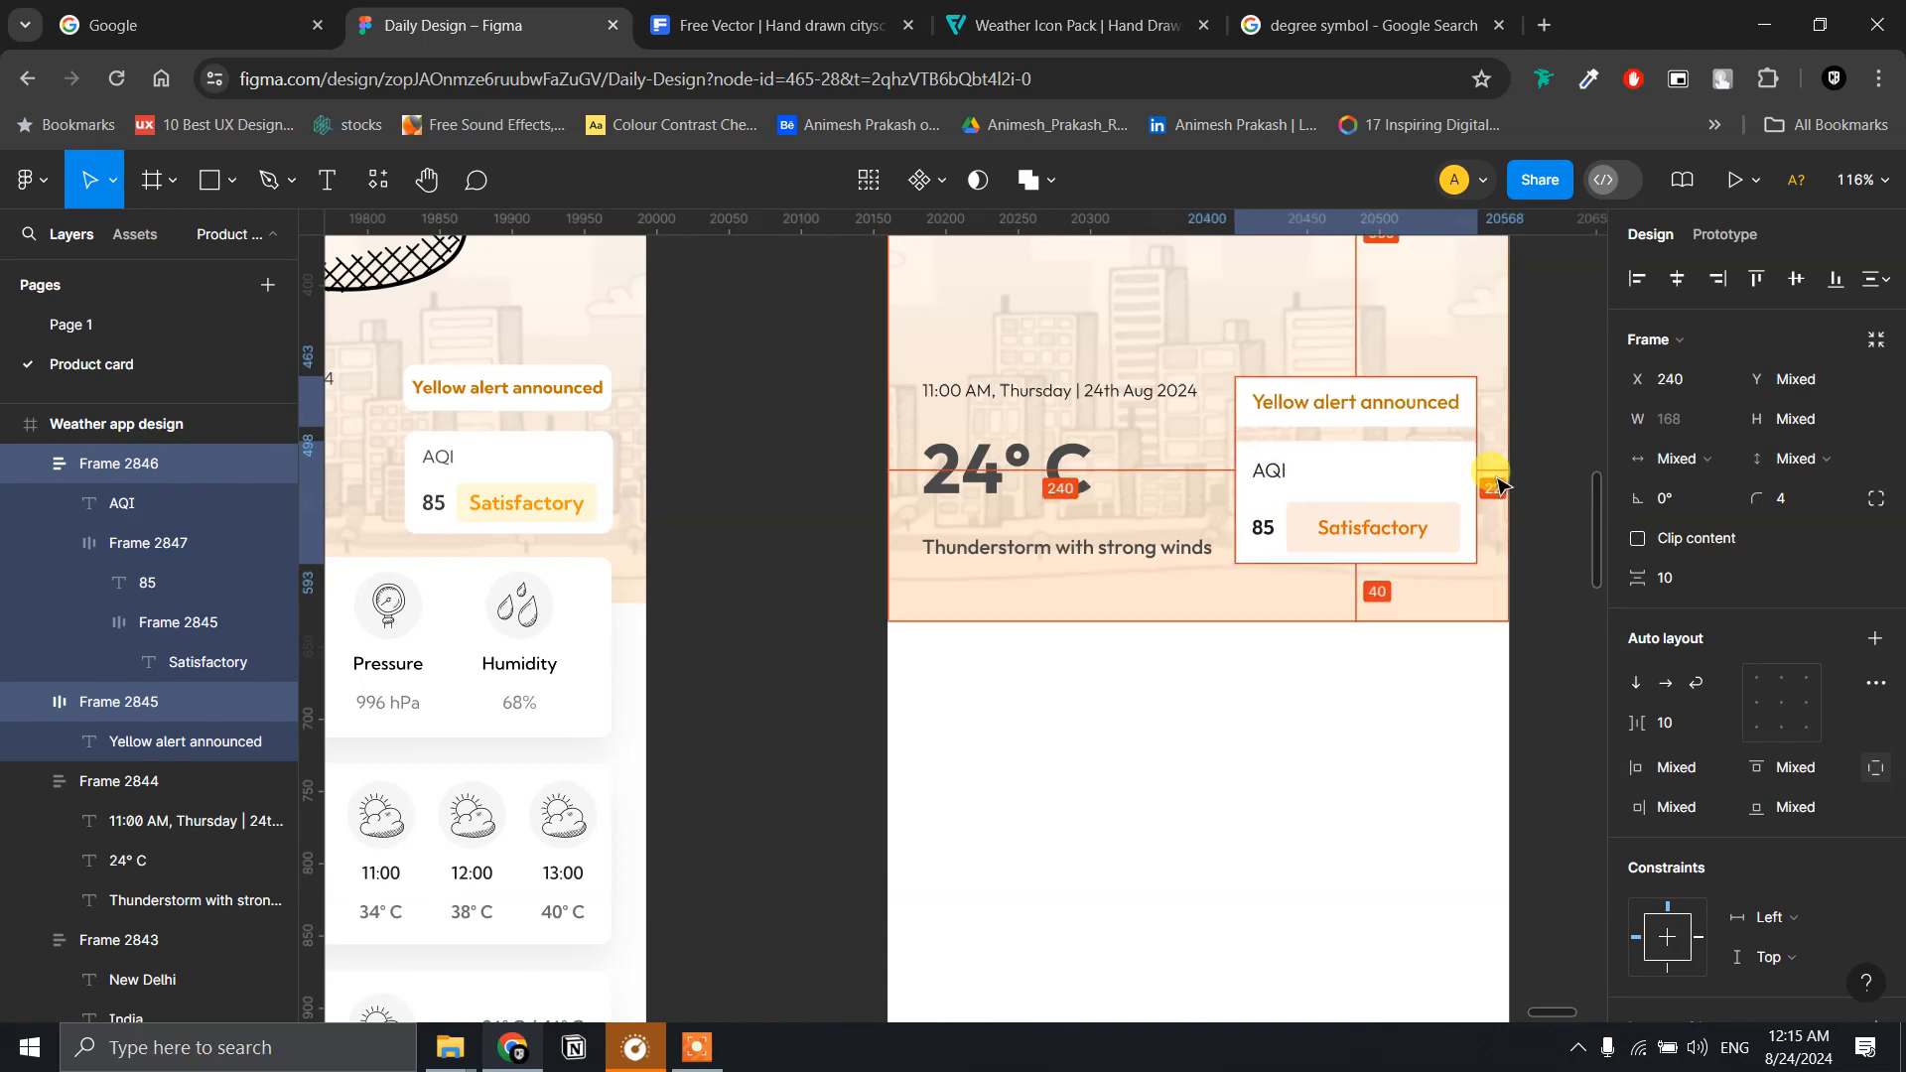
key("Left")
key("Left")
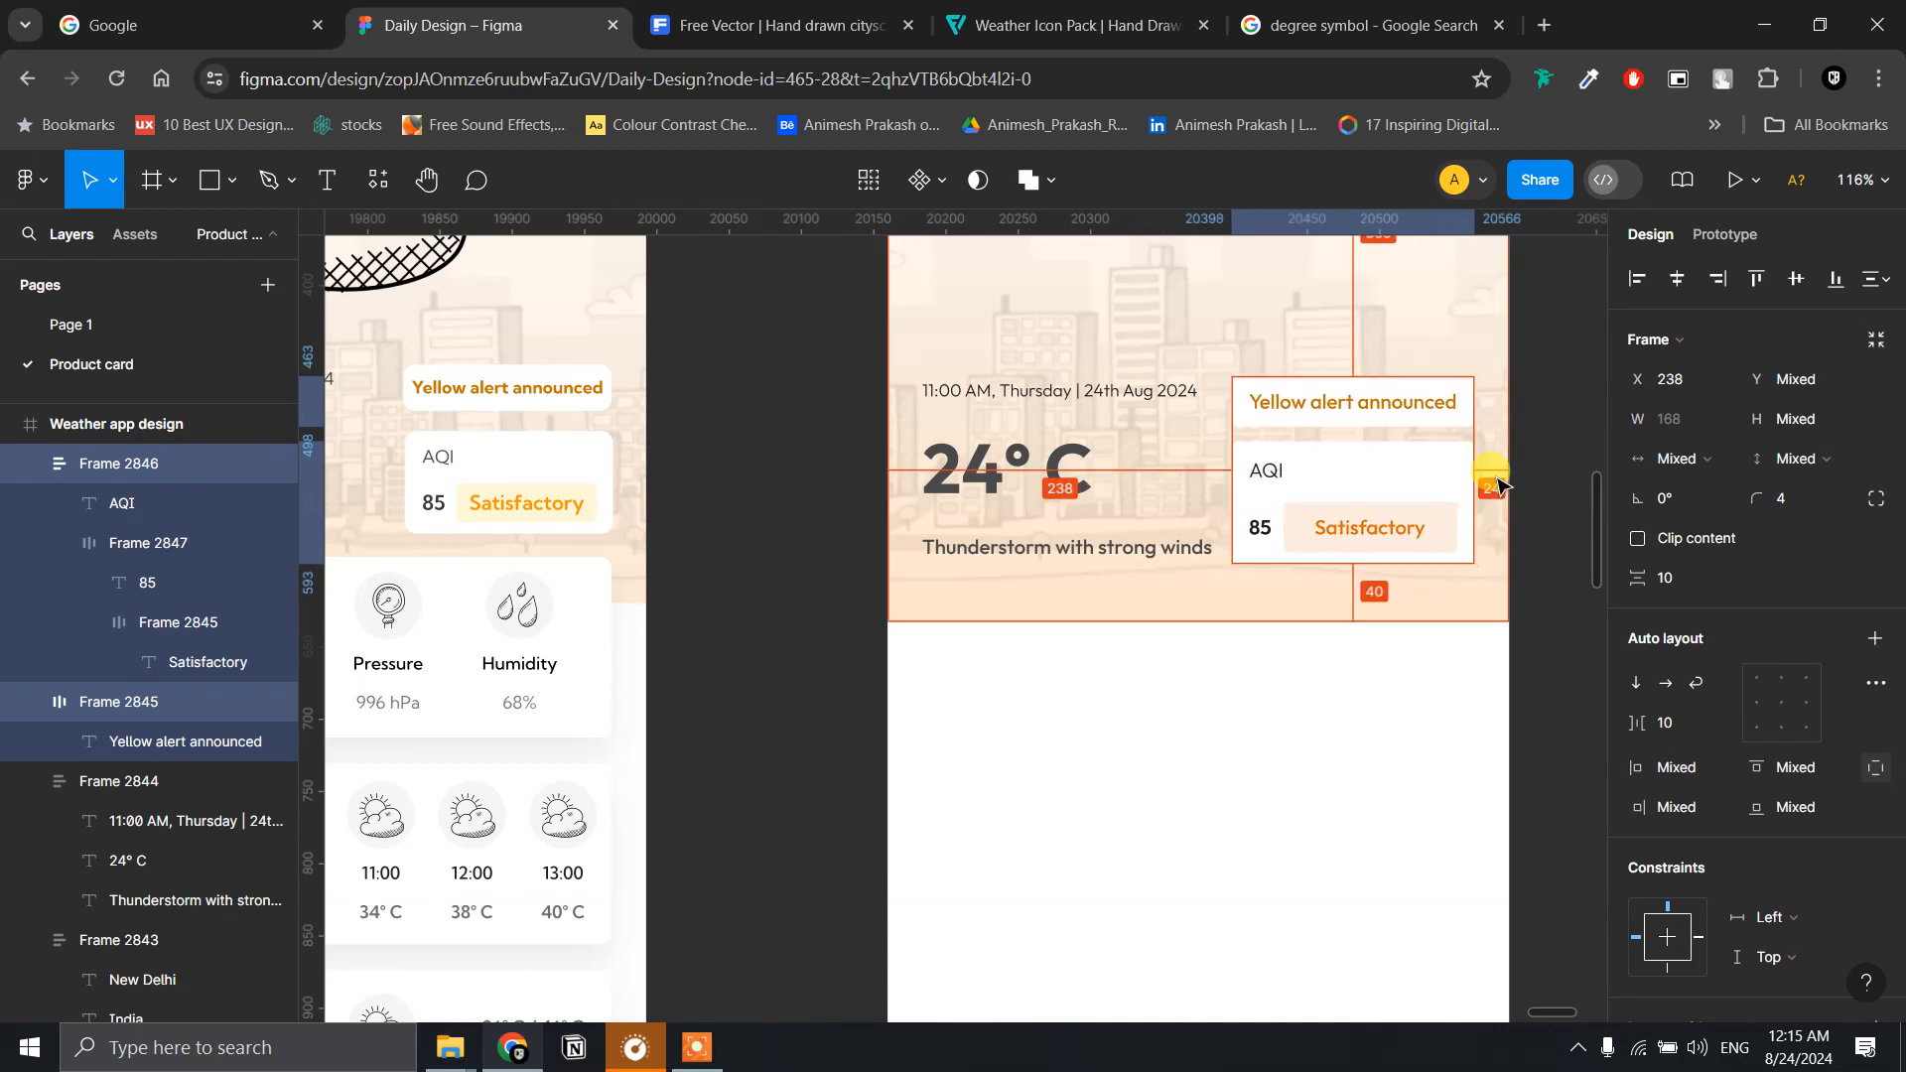
- Replace the weather description under the 24° C temperature with "Strong Ongoing Heatwave"
left_click_drag(1434, 495, 1602, 526)
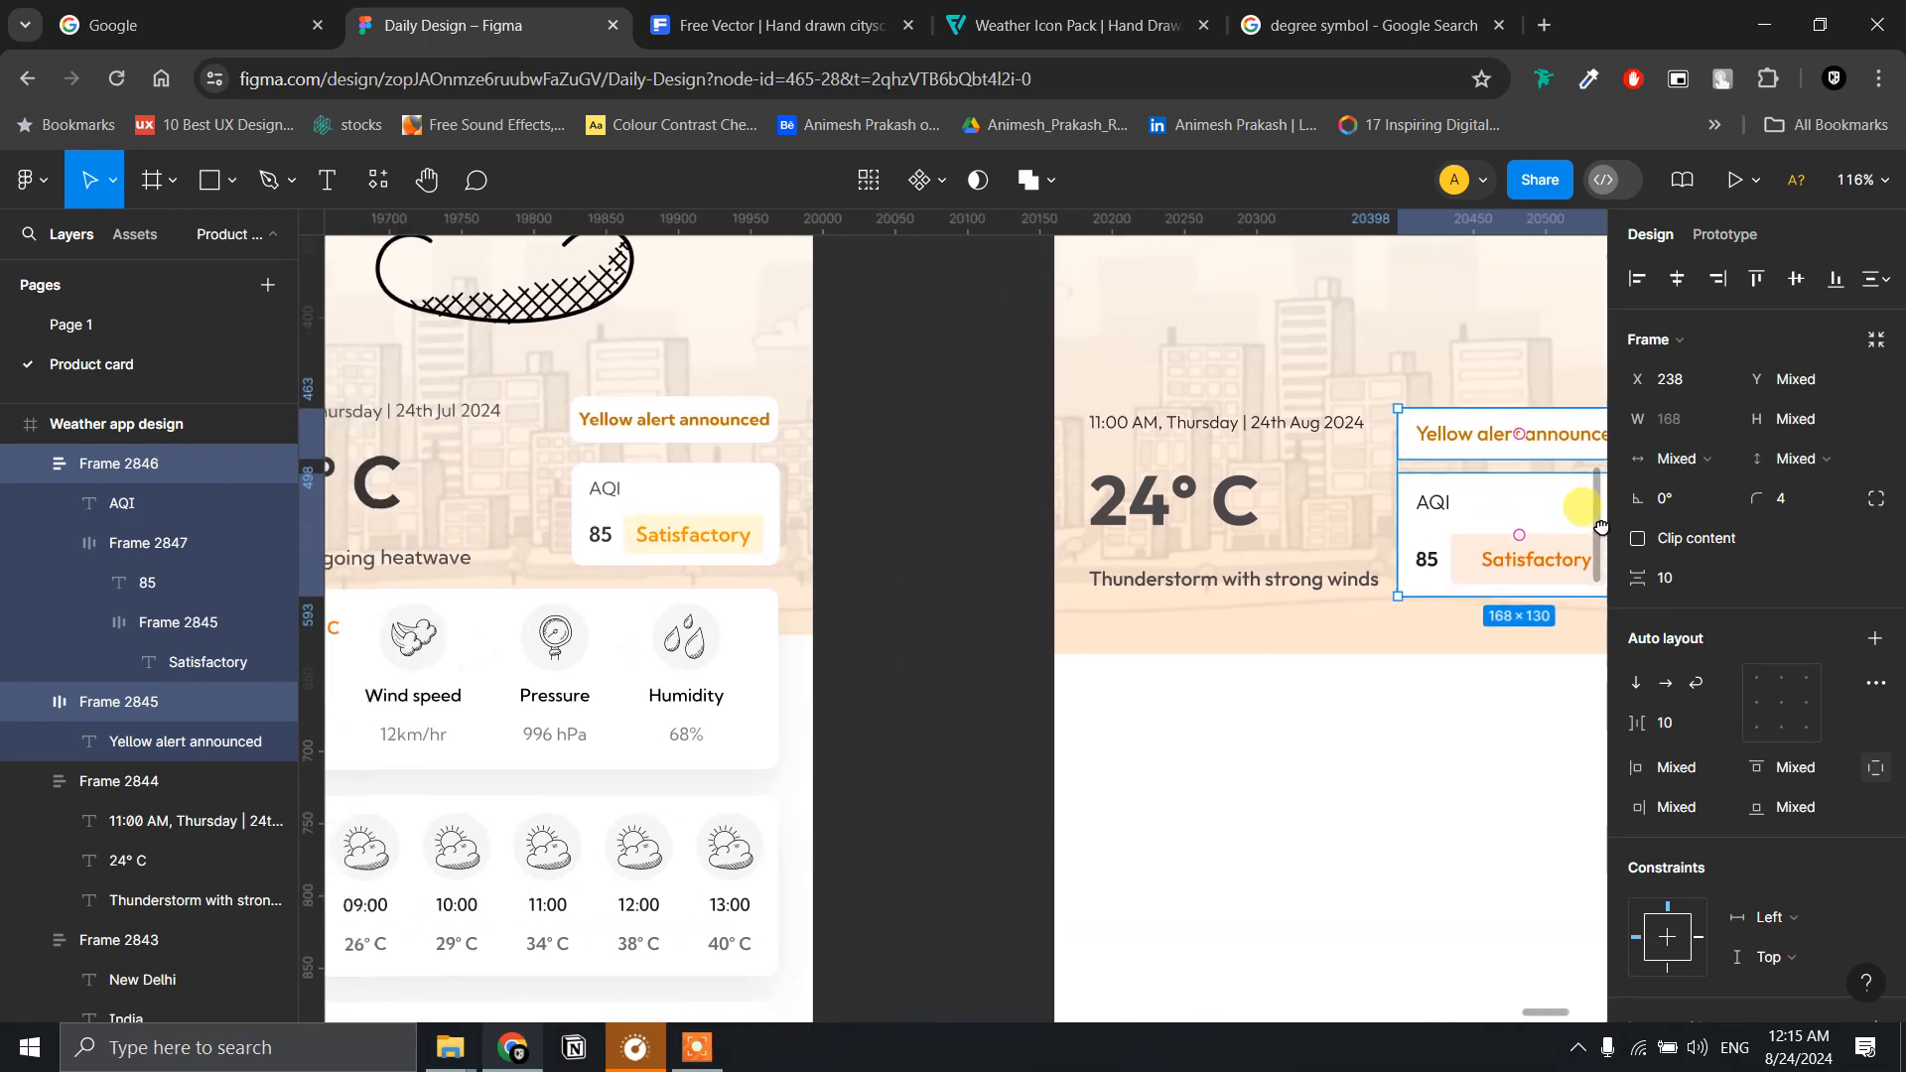
left_click_drag(1124, 490, 1227, 515)
scroll(1227, 514, "up", 2)
scroll(1218, 510, "down", 5)
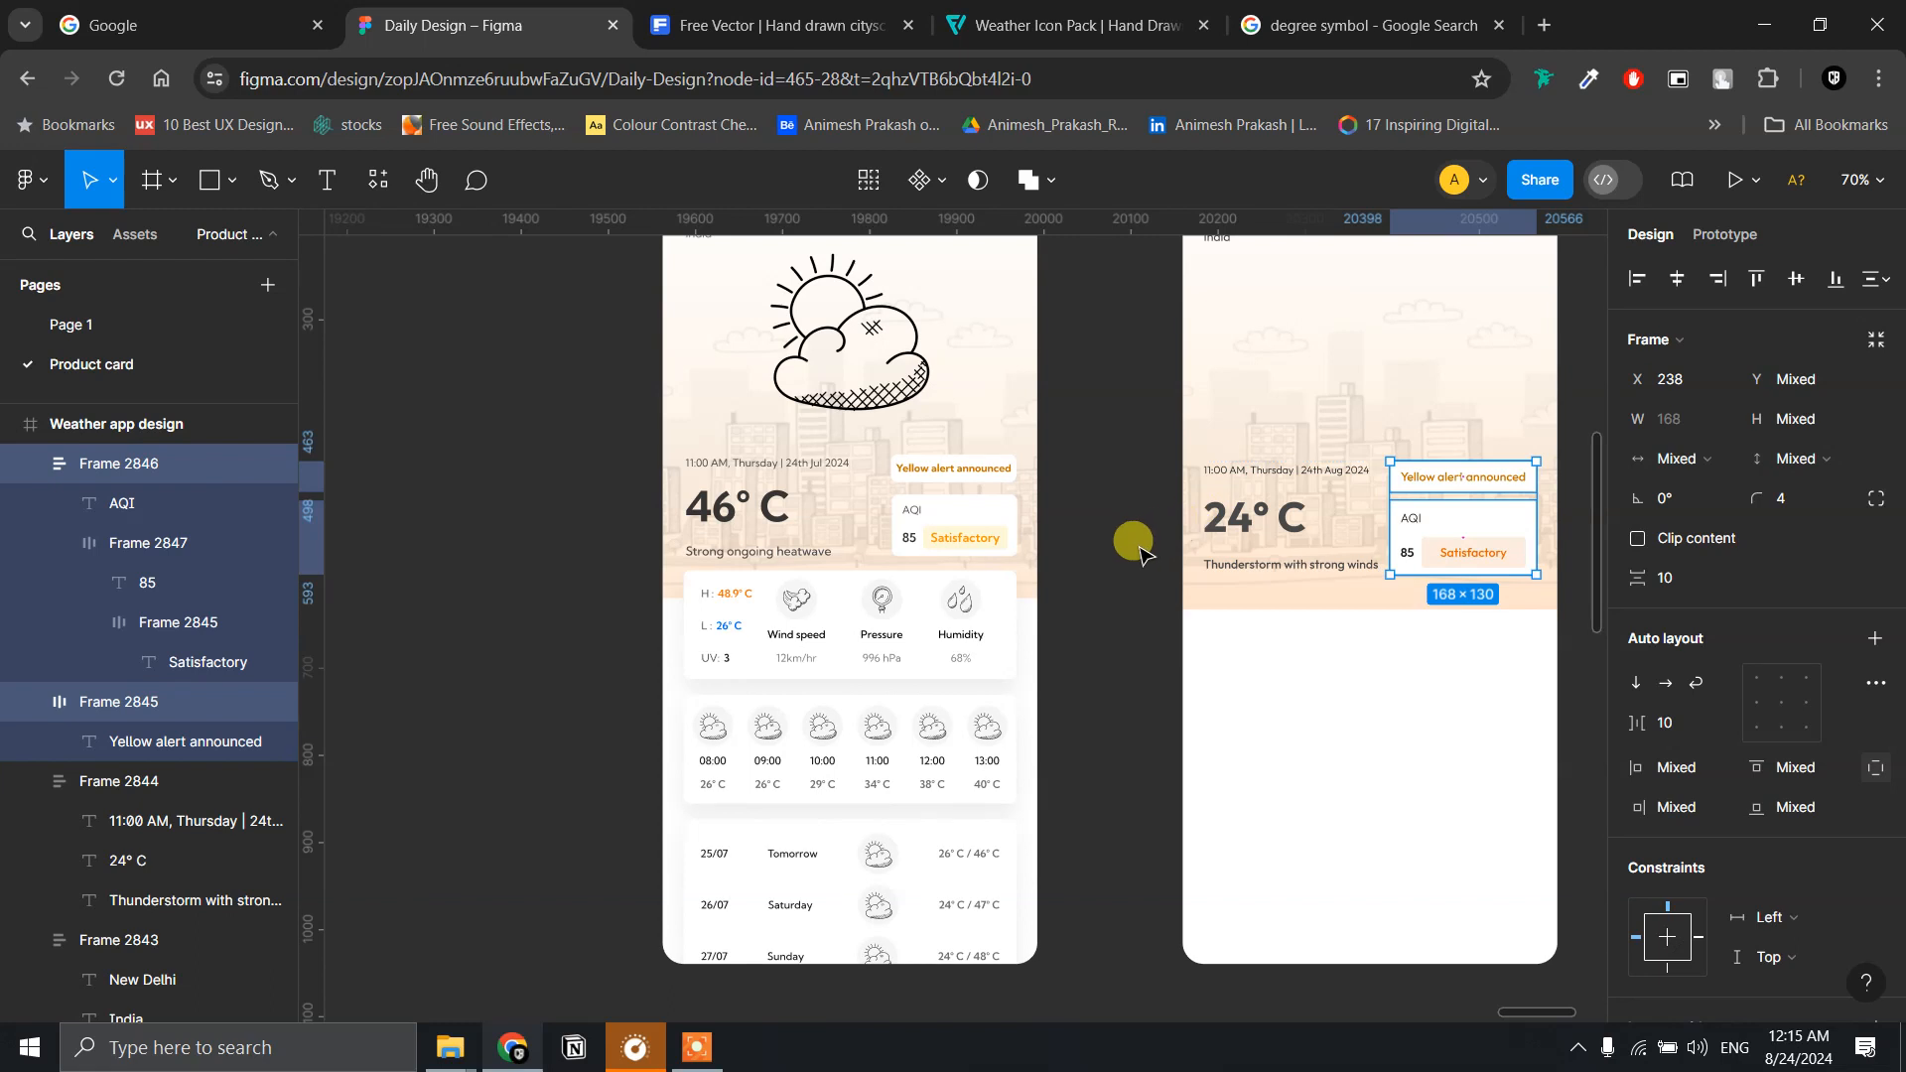
left_click(1140, 551)
scroll(1112, 514, "up", 2)
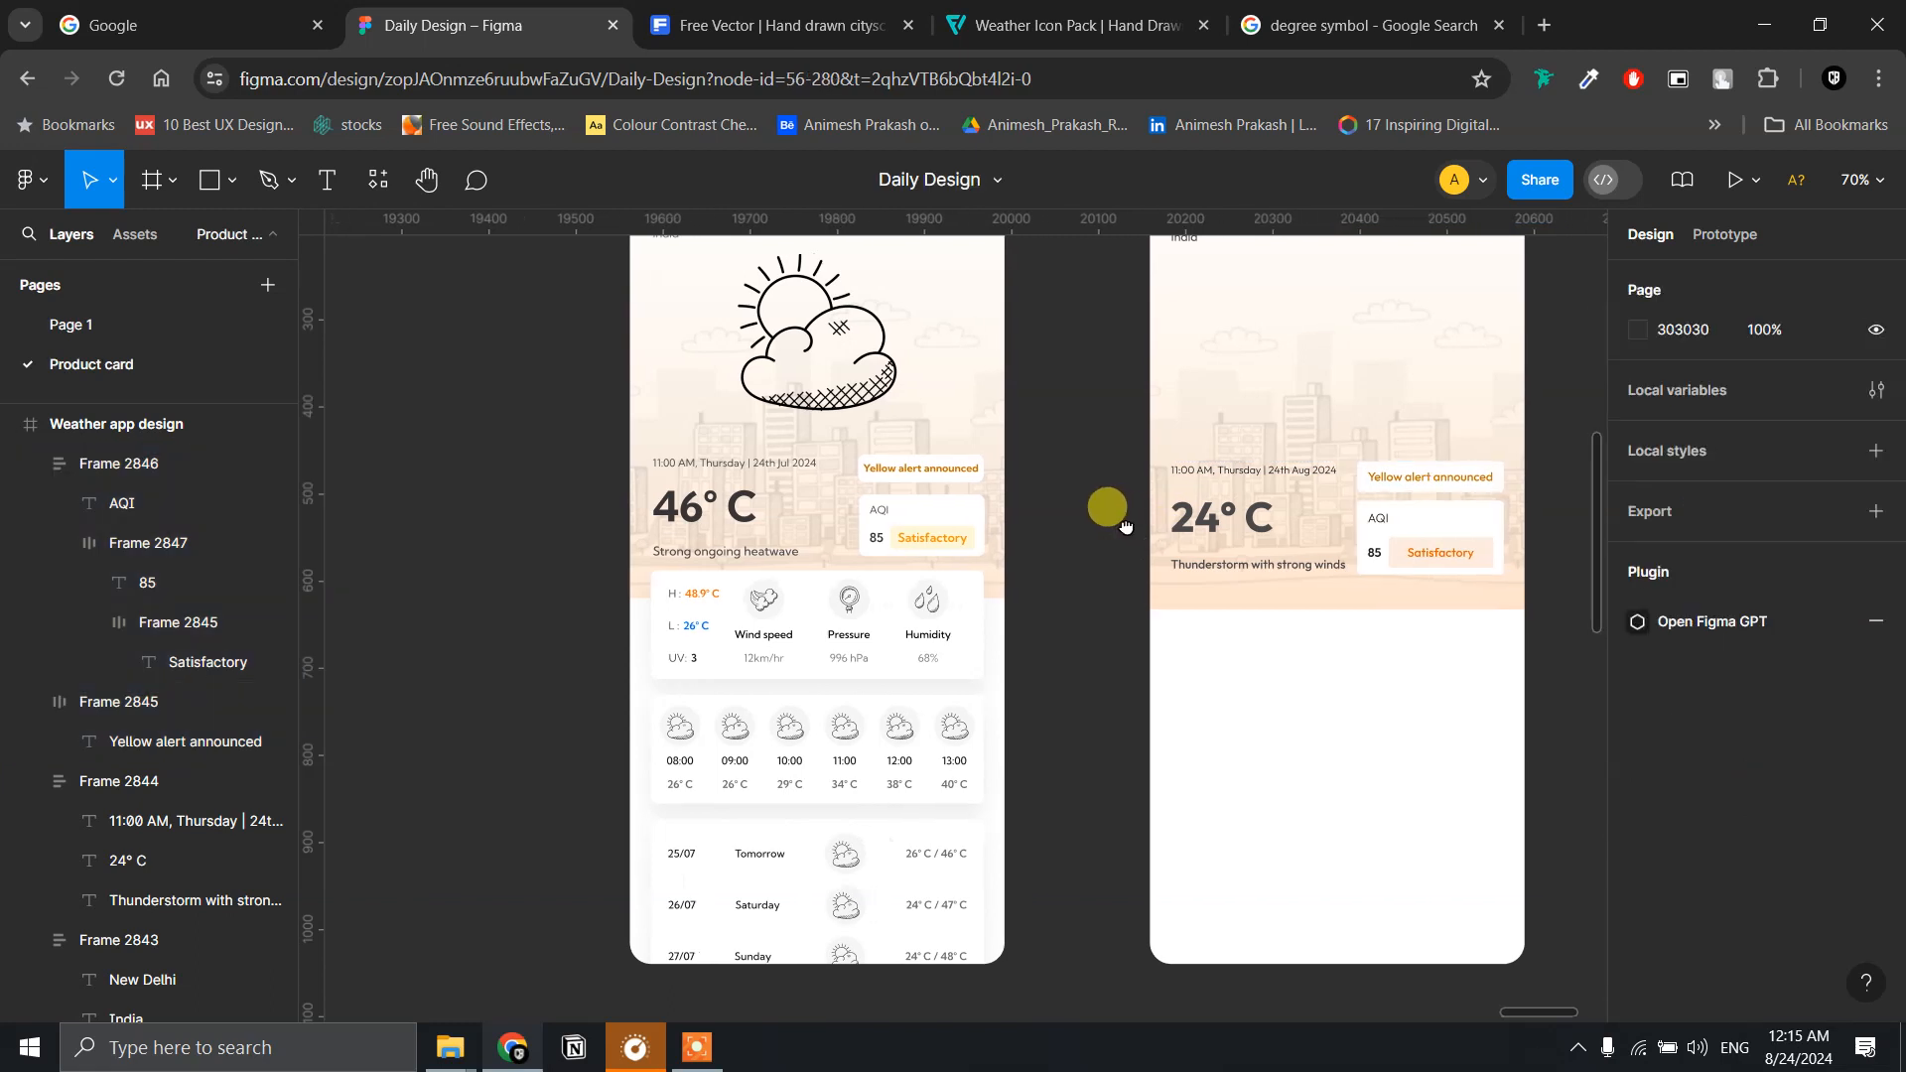
scroll(1259, 549, "up", 3)
double_click(1264, 596)
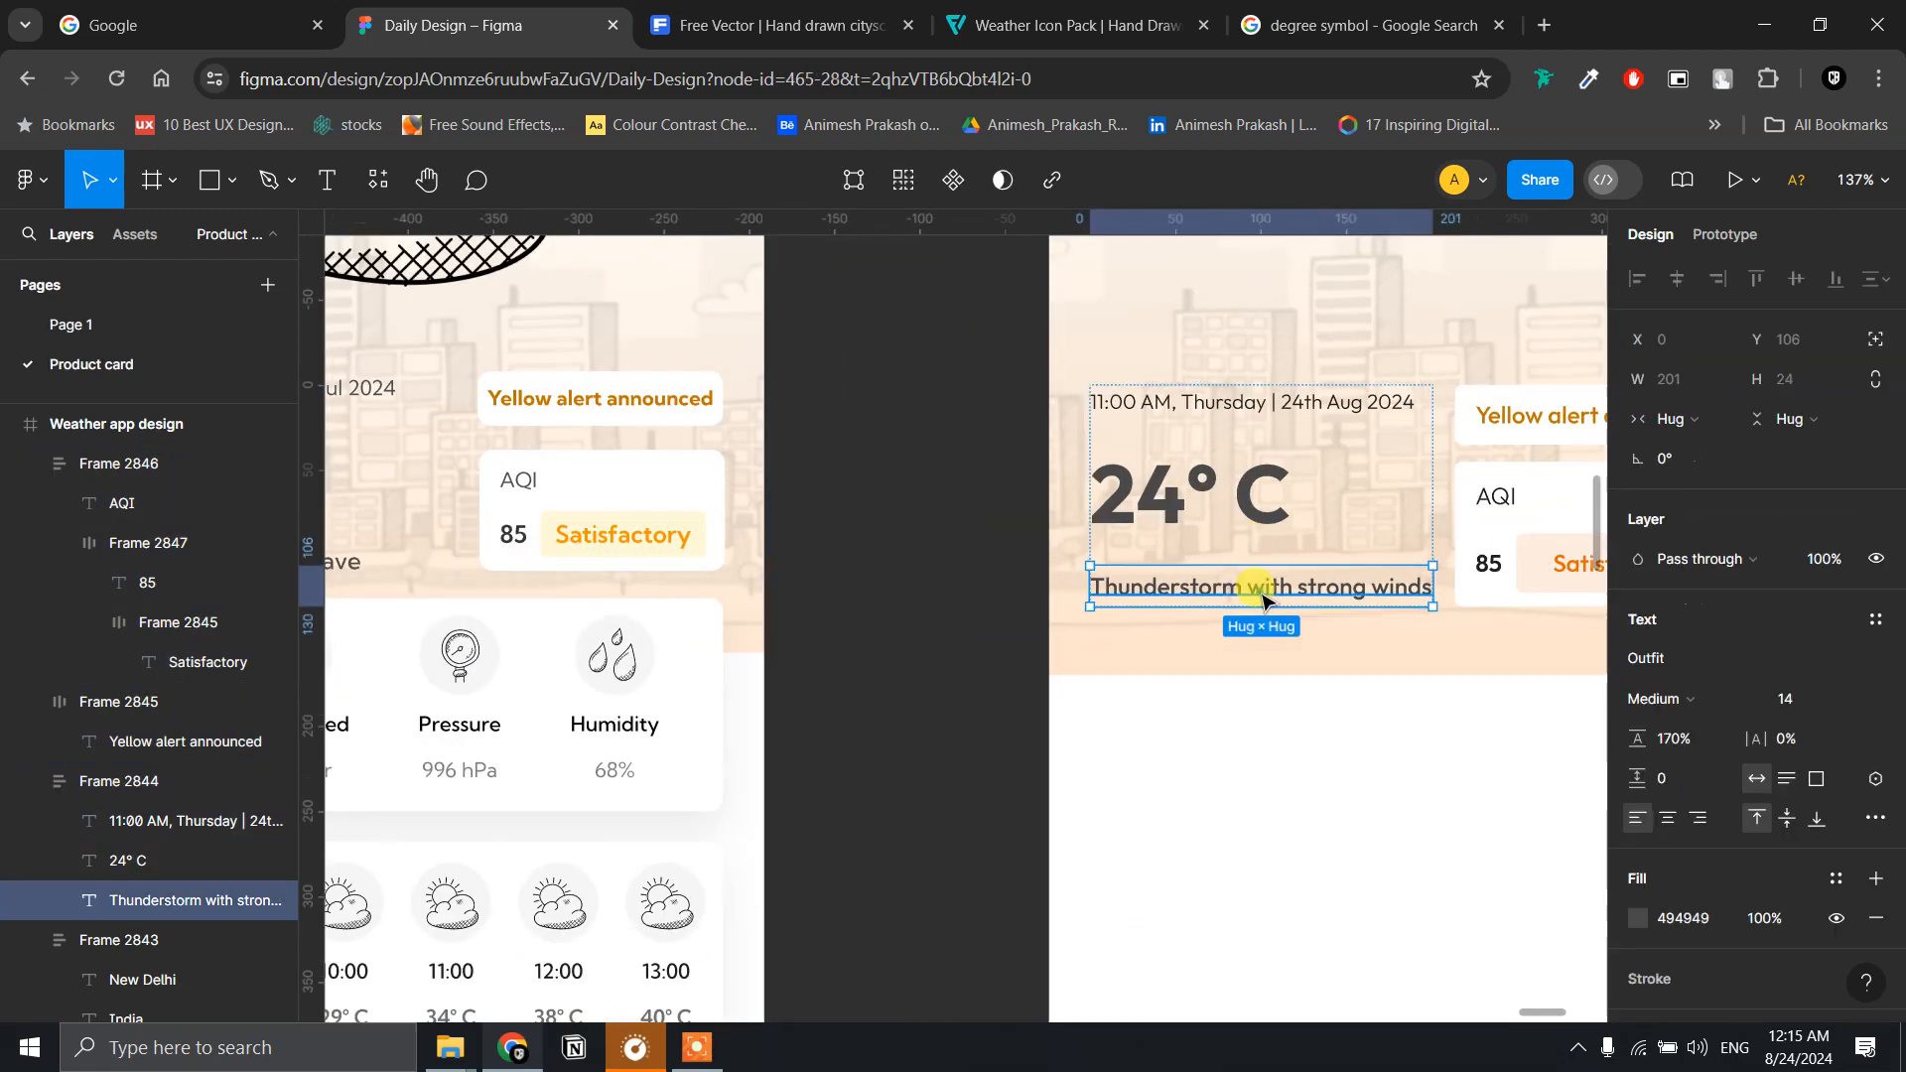
double_click(1264, 595)
type("Strong Ongoing Heatwave")
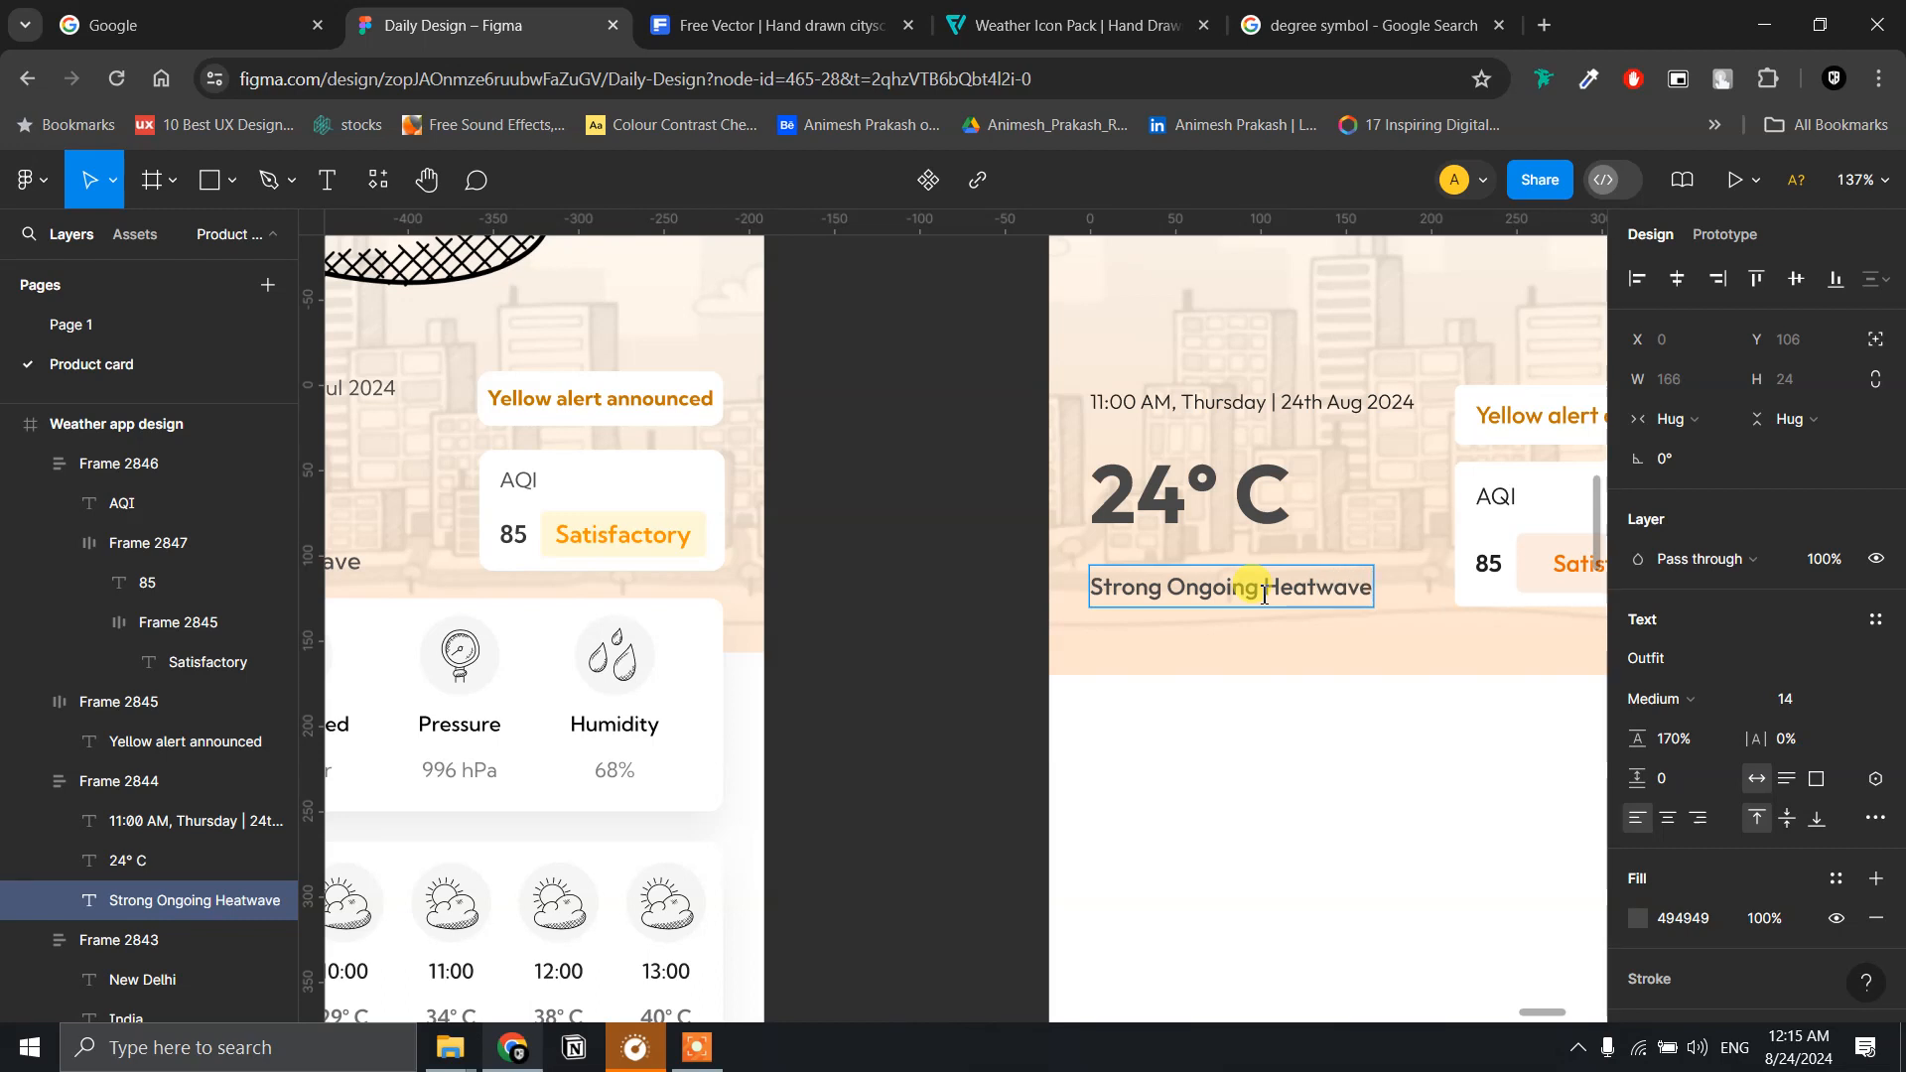
key("Escape")
scroll(1035, 487, "down", 5)
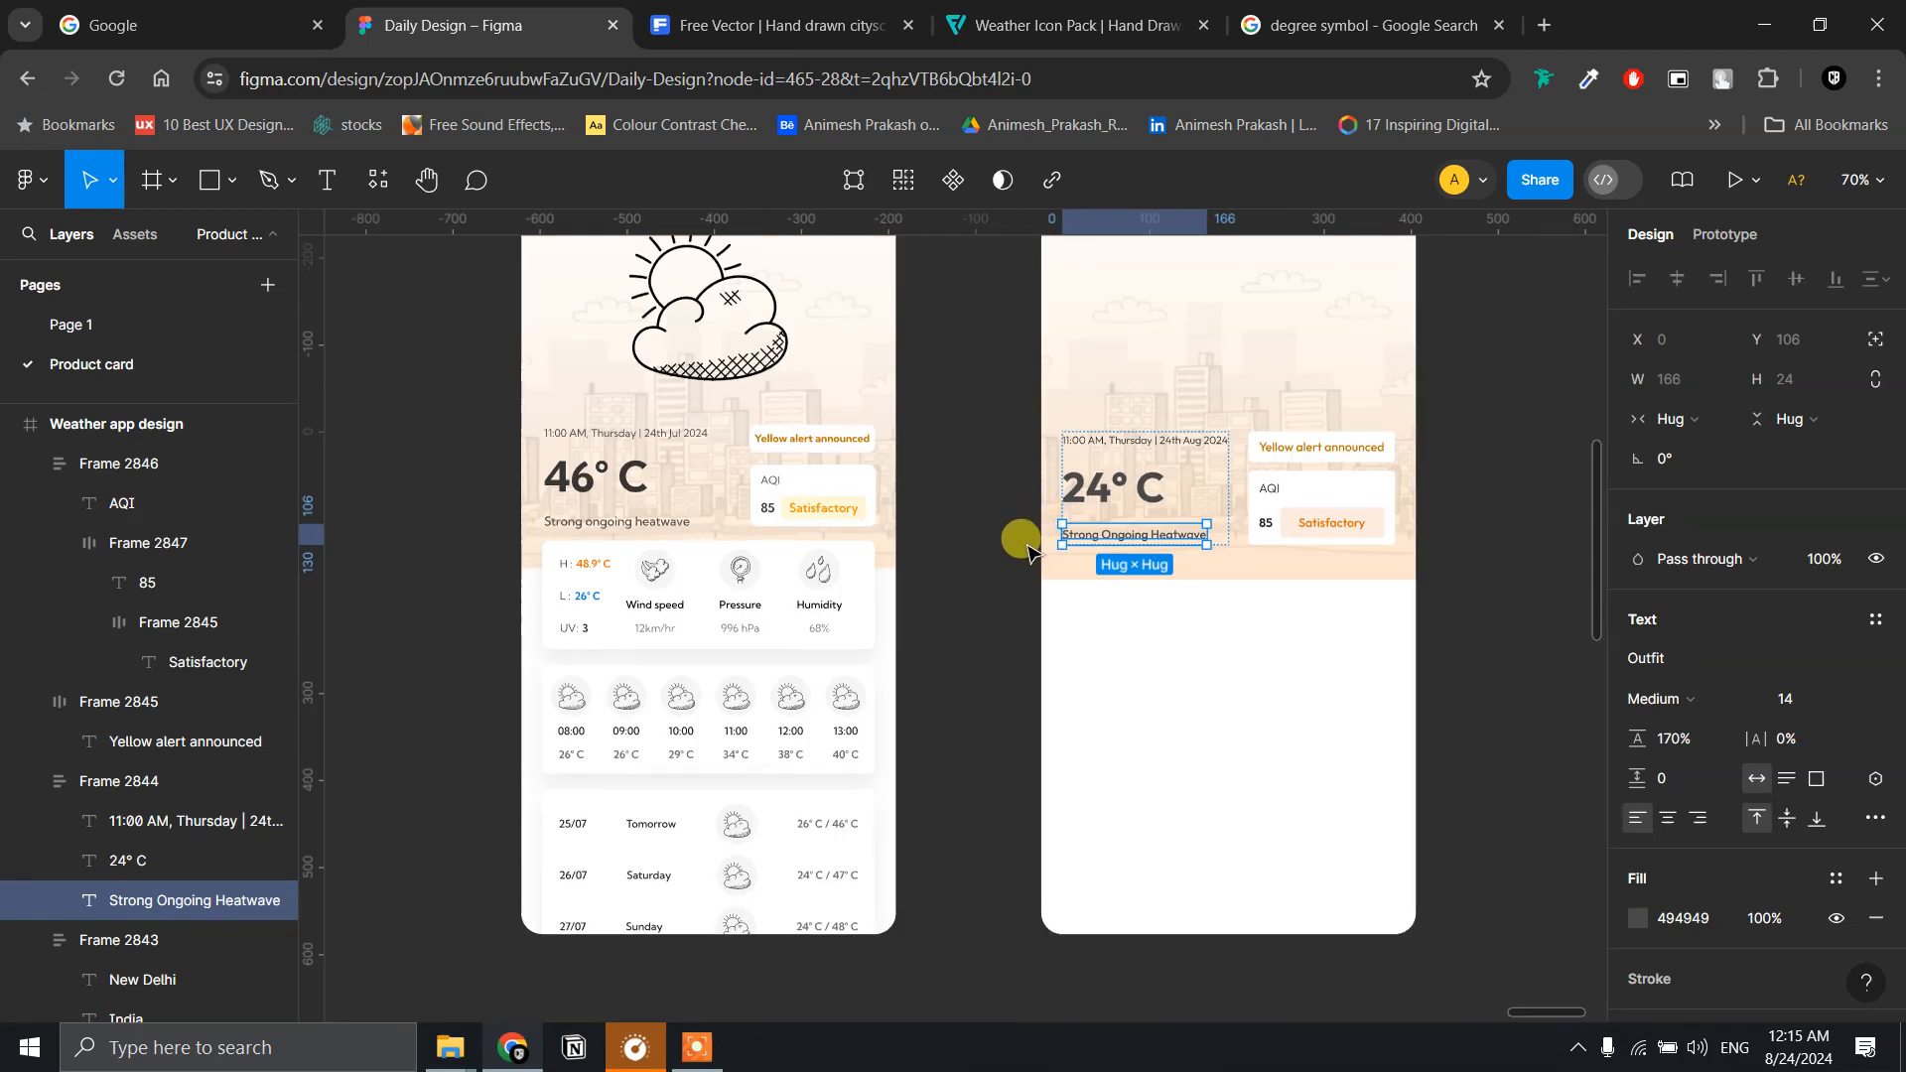
left_click(1023, 537)
- Set the corner radius of the new design's AQI card to 8
scroll(1022, 541, "up", 1)
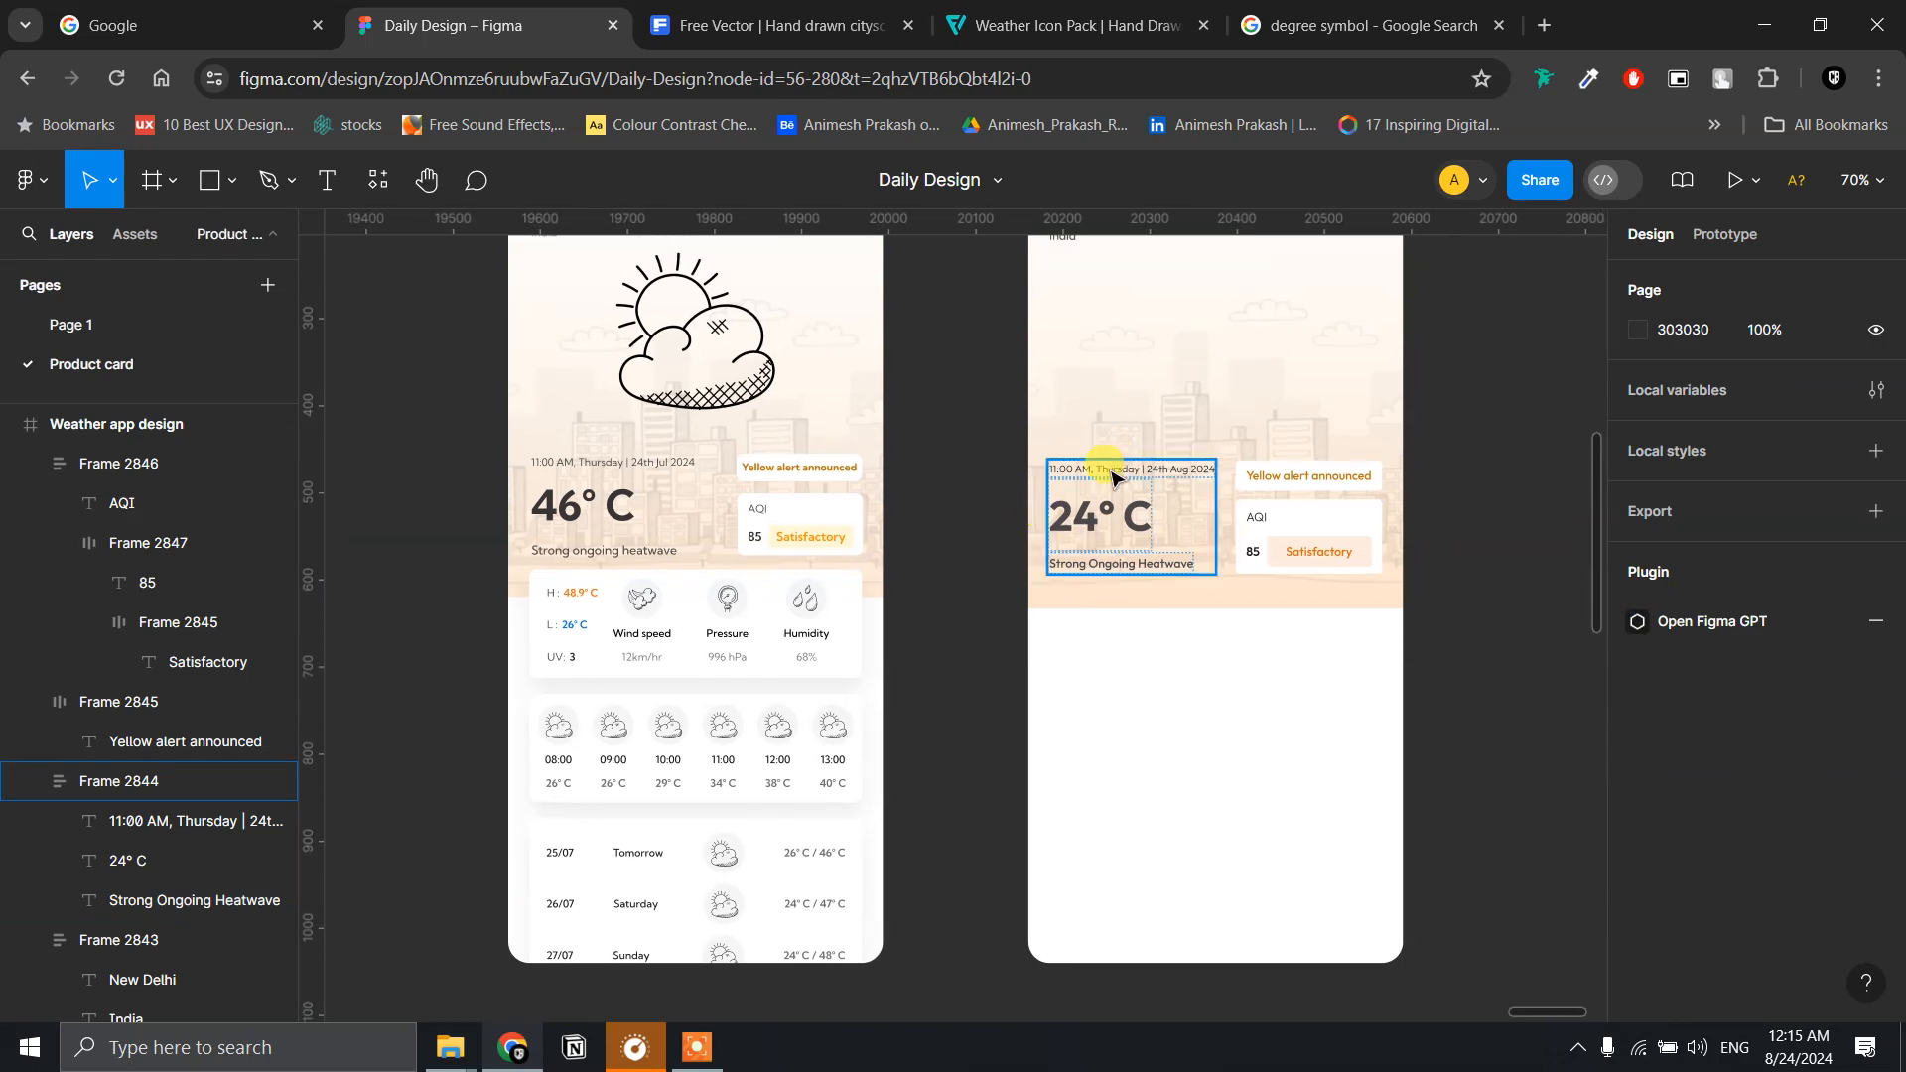
left_click(1112, 477)
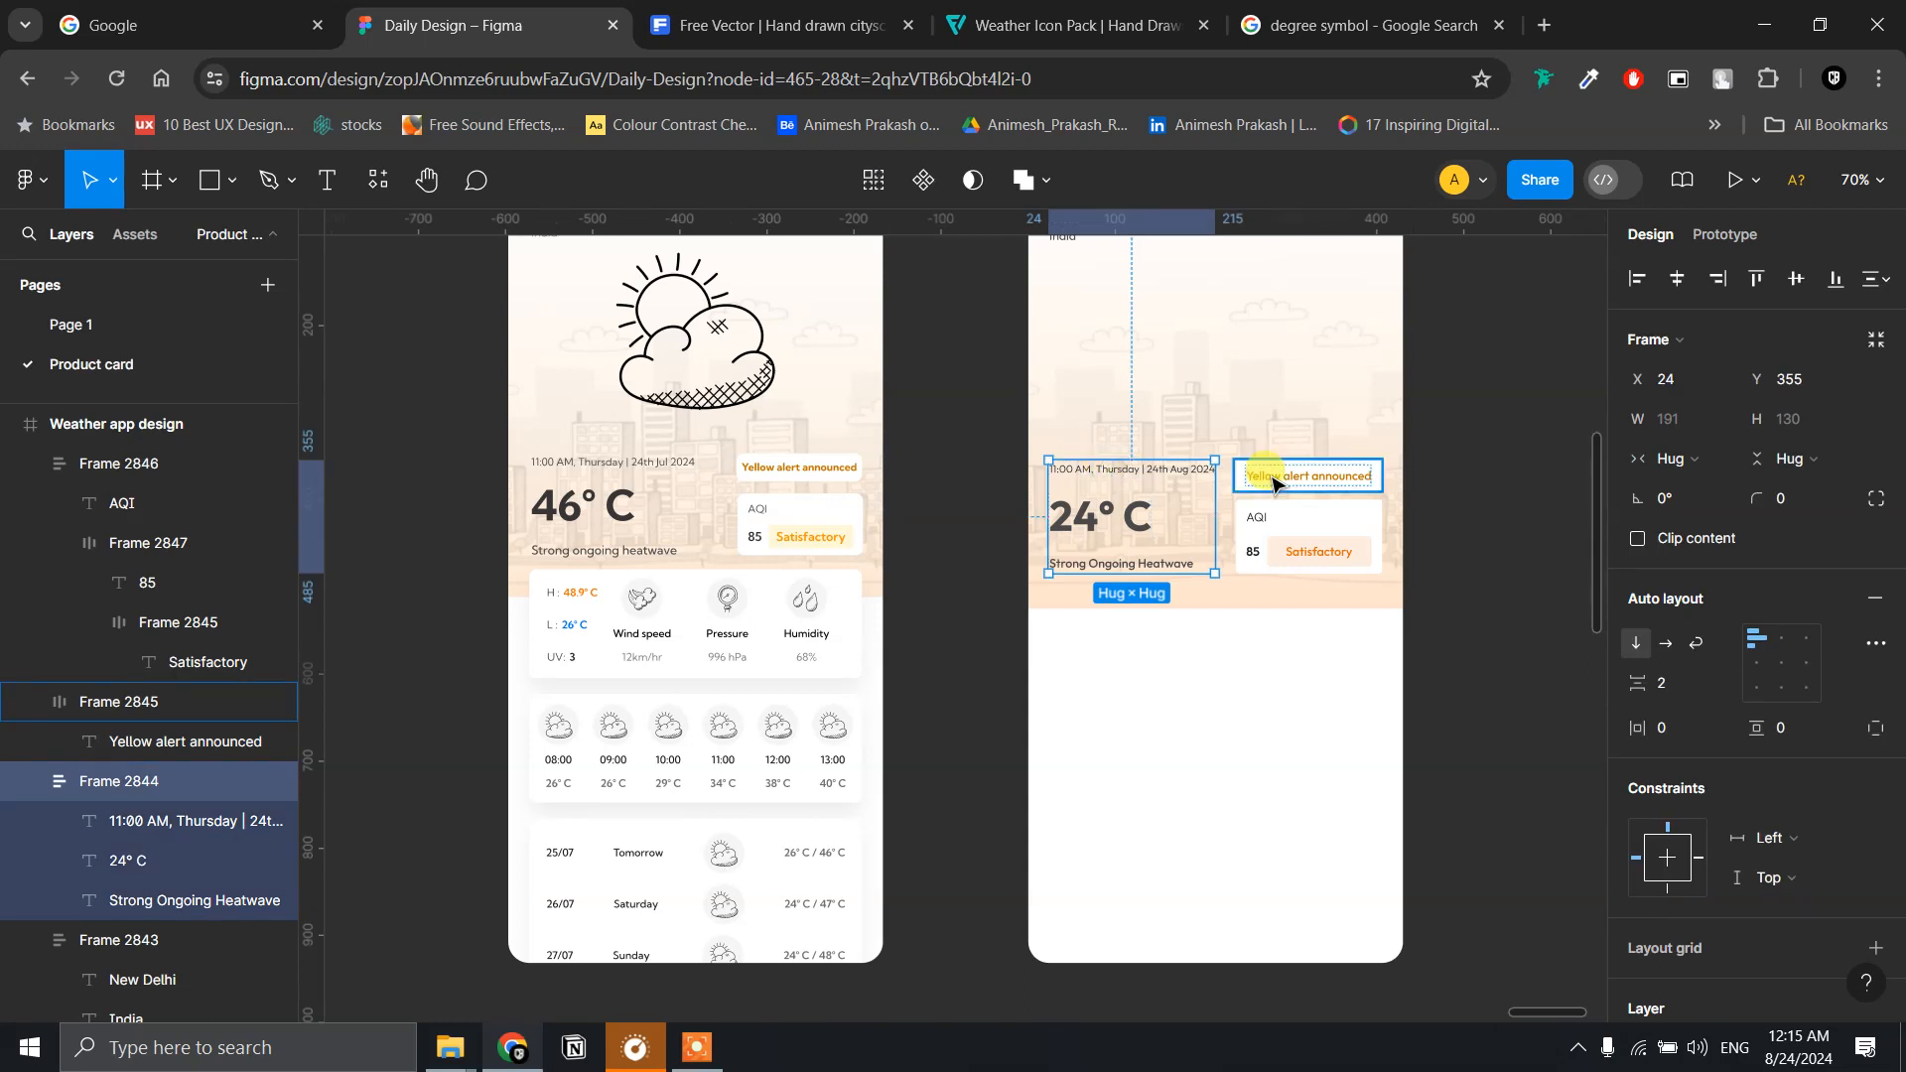
left_click(1511, 566)
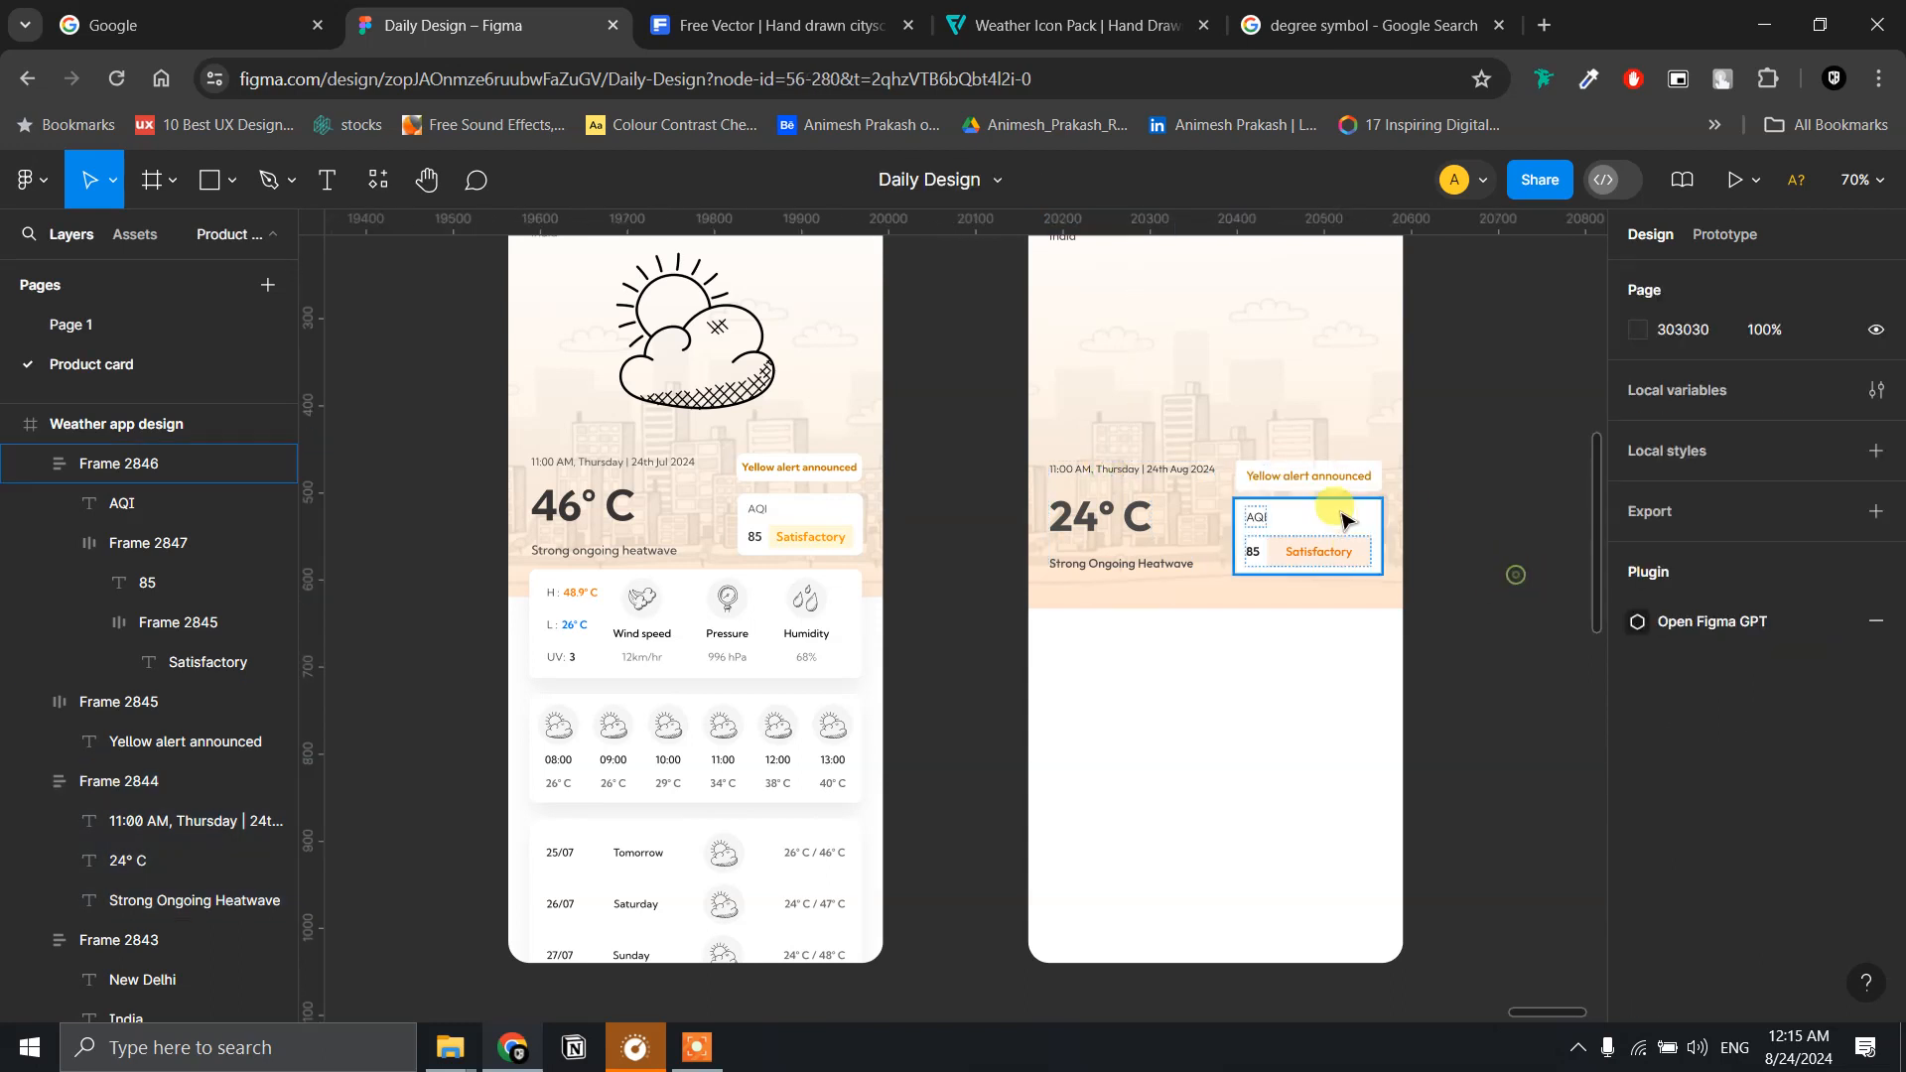
scroll(1341, 513, "up", 5)
left_click(1341, 515)
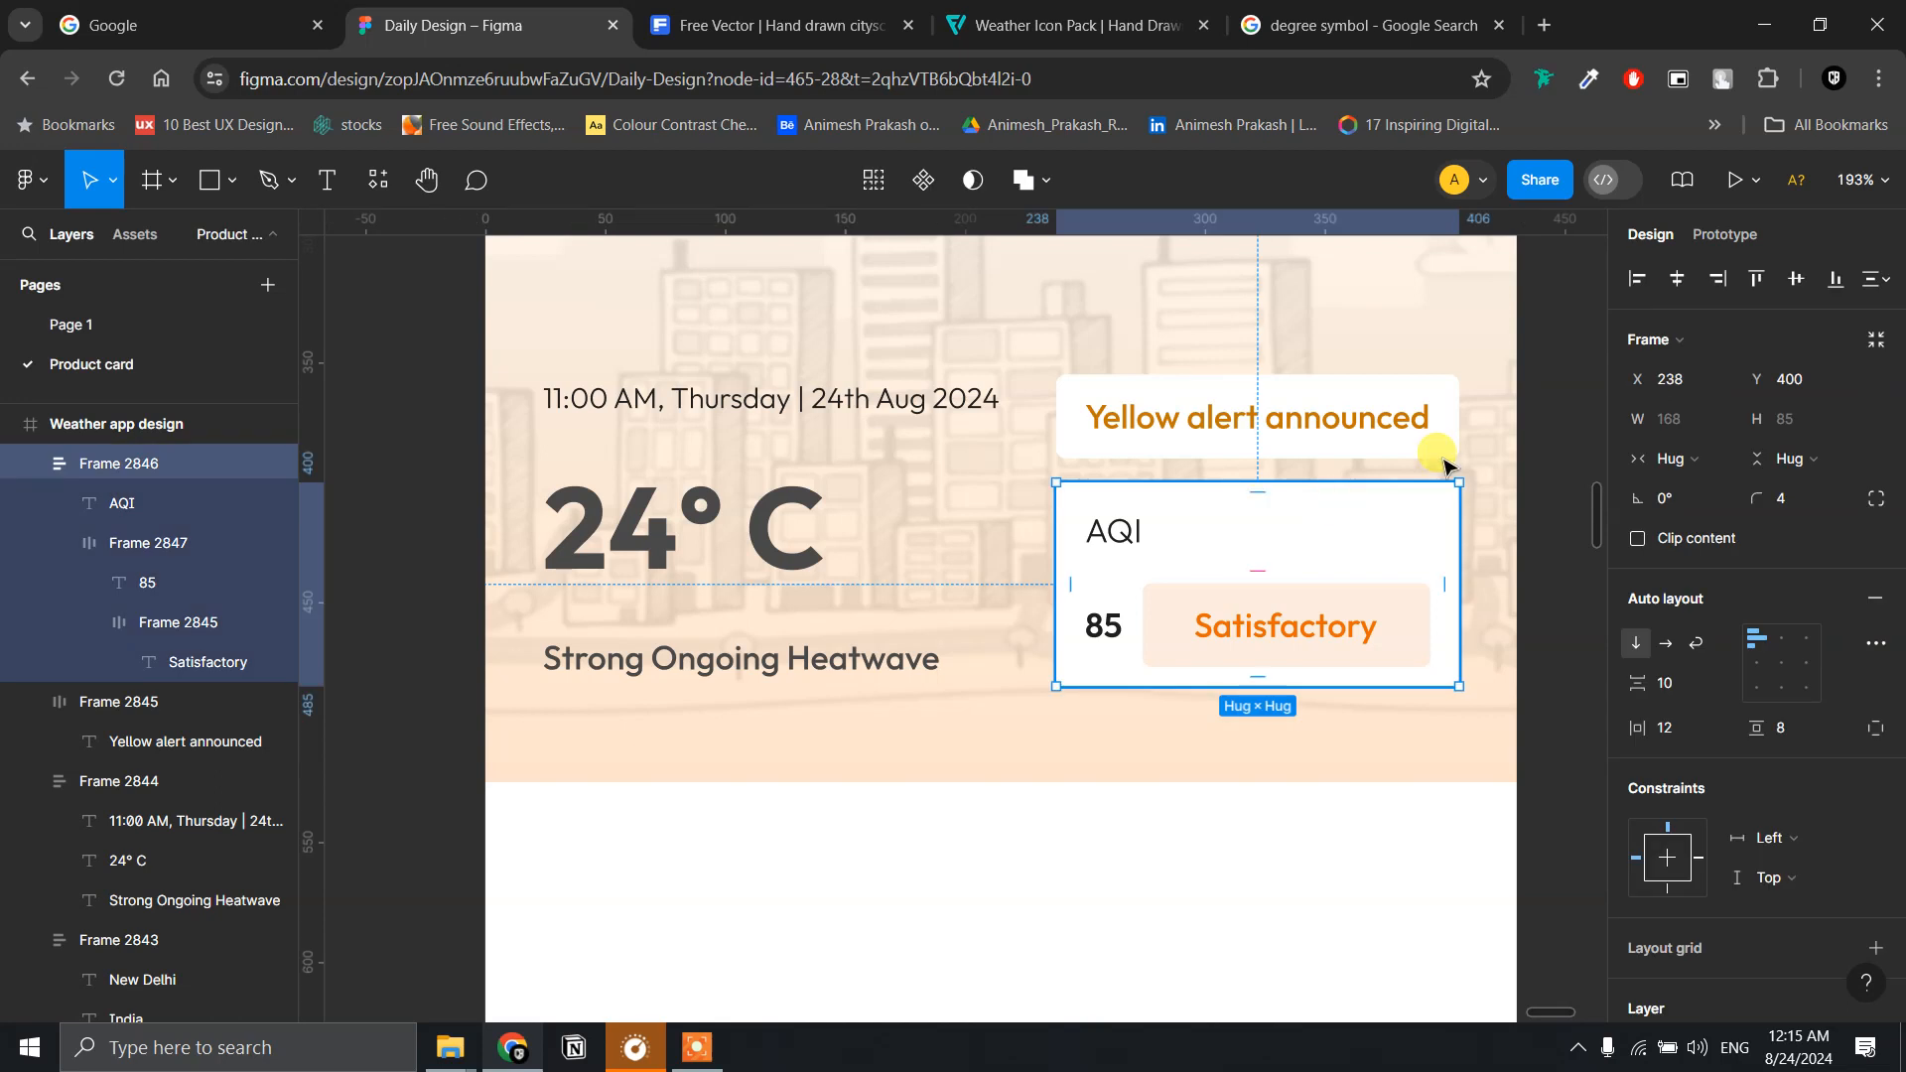
left_click(1815, 500)
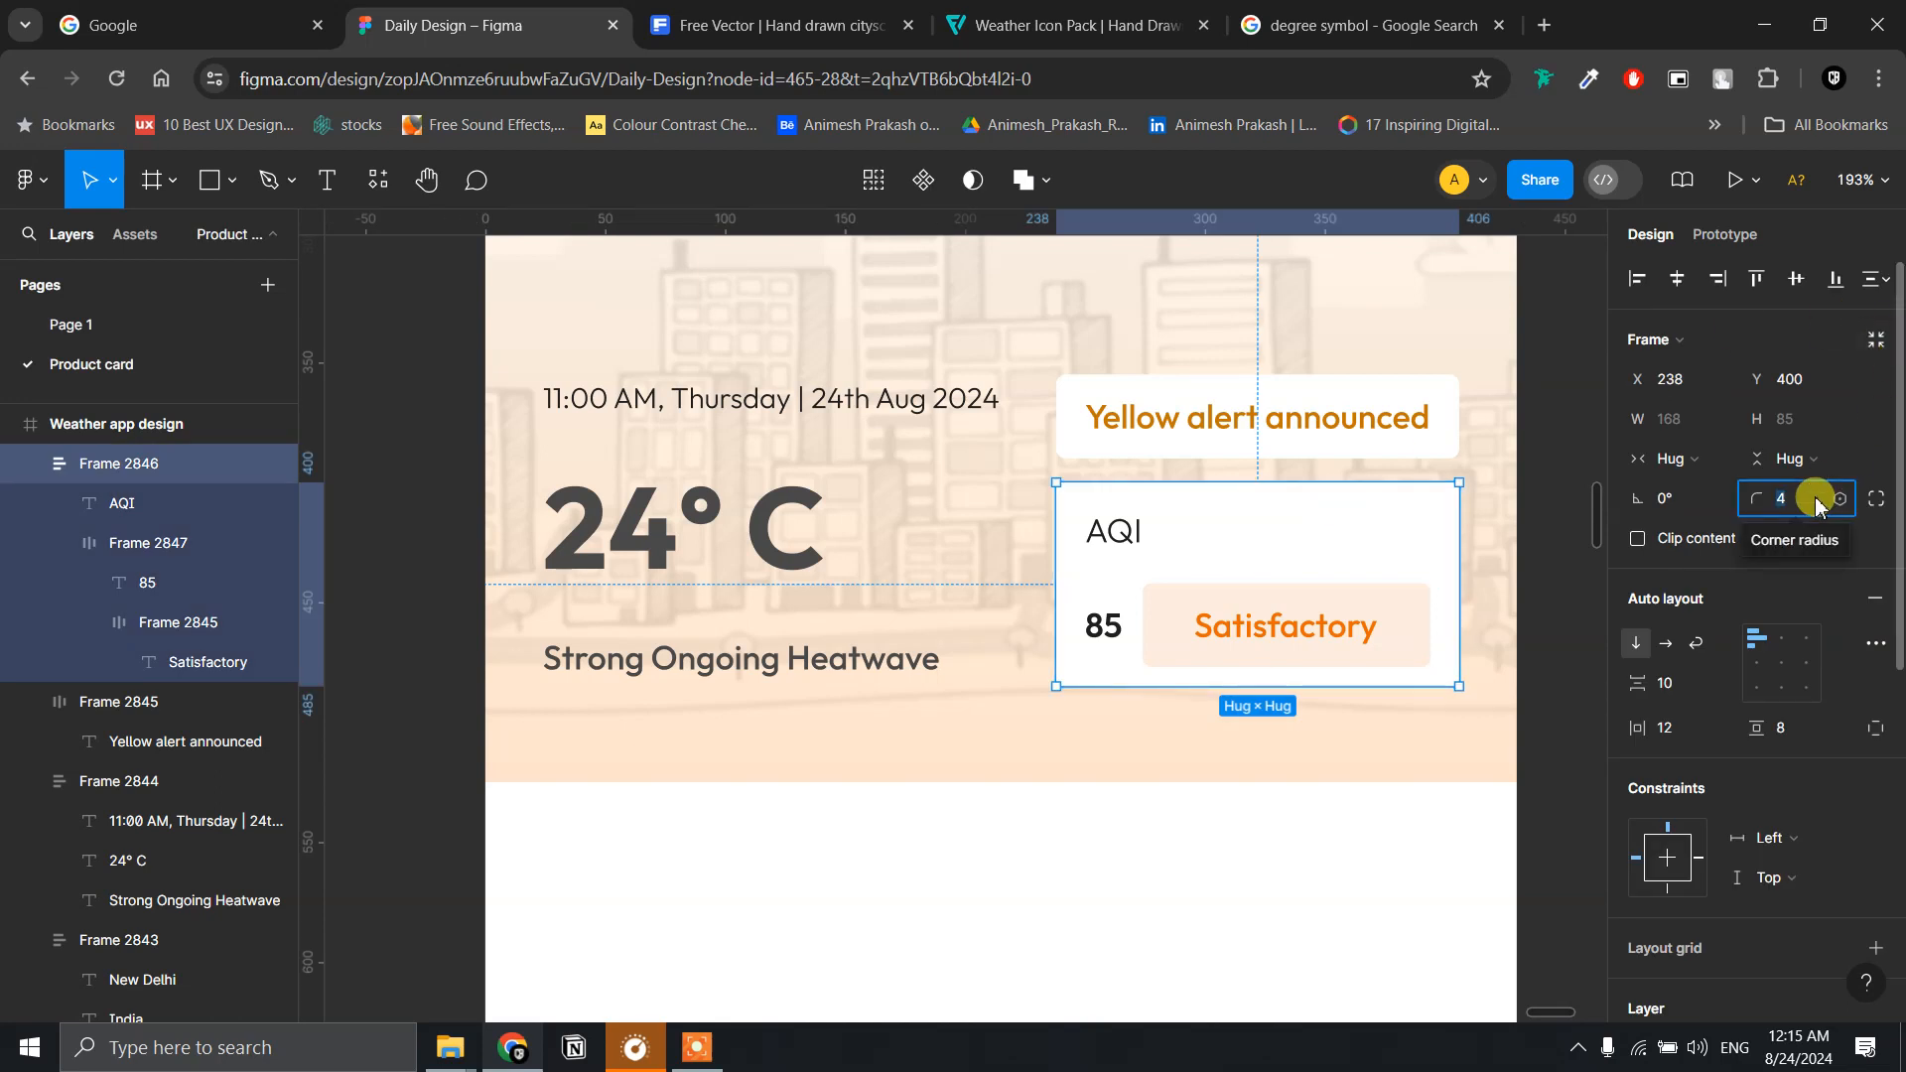
type("8")
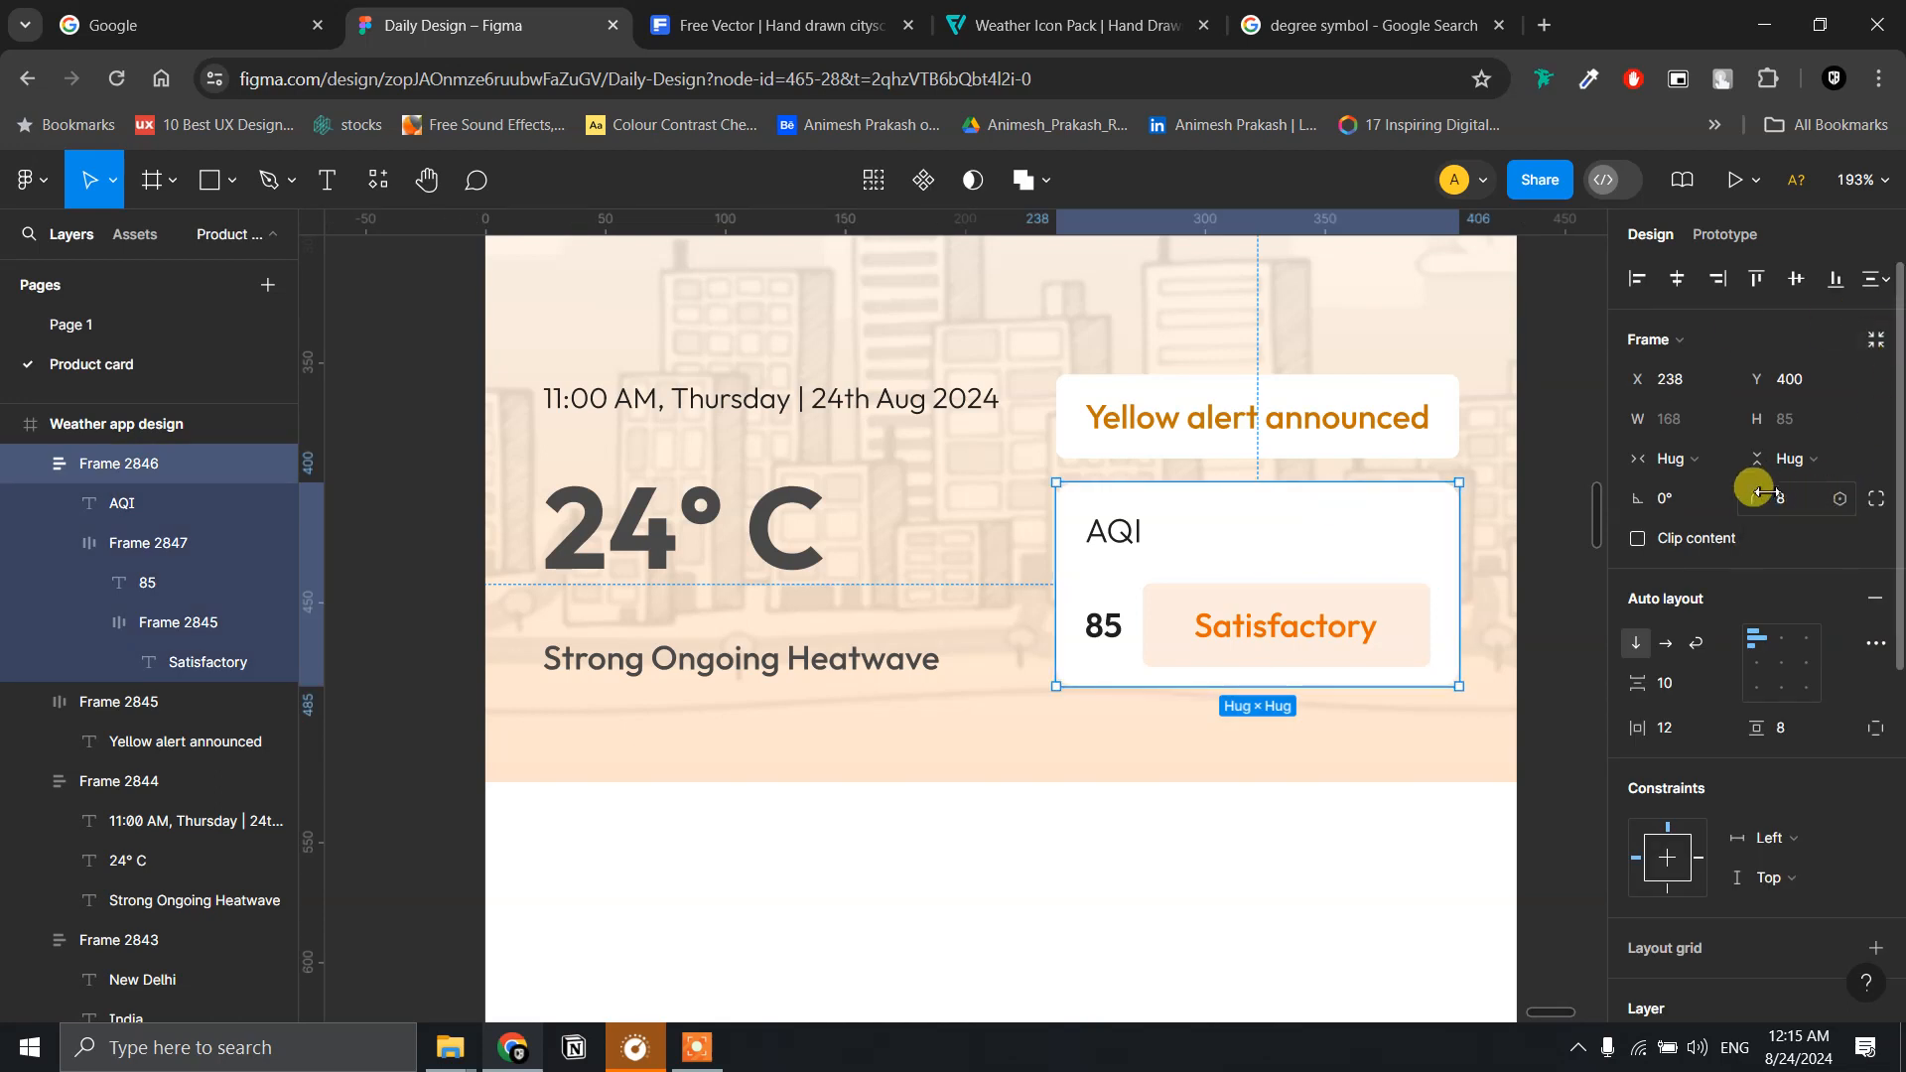
left_click(1579, 660)
- Set the Yellow alert announced box's corner radius to 8 to match the AQI card
scroll(1578, 661, "down", 5)
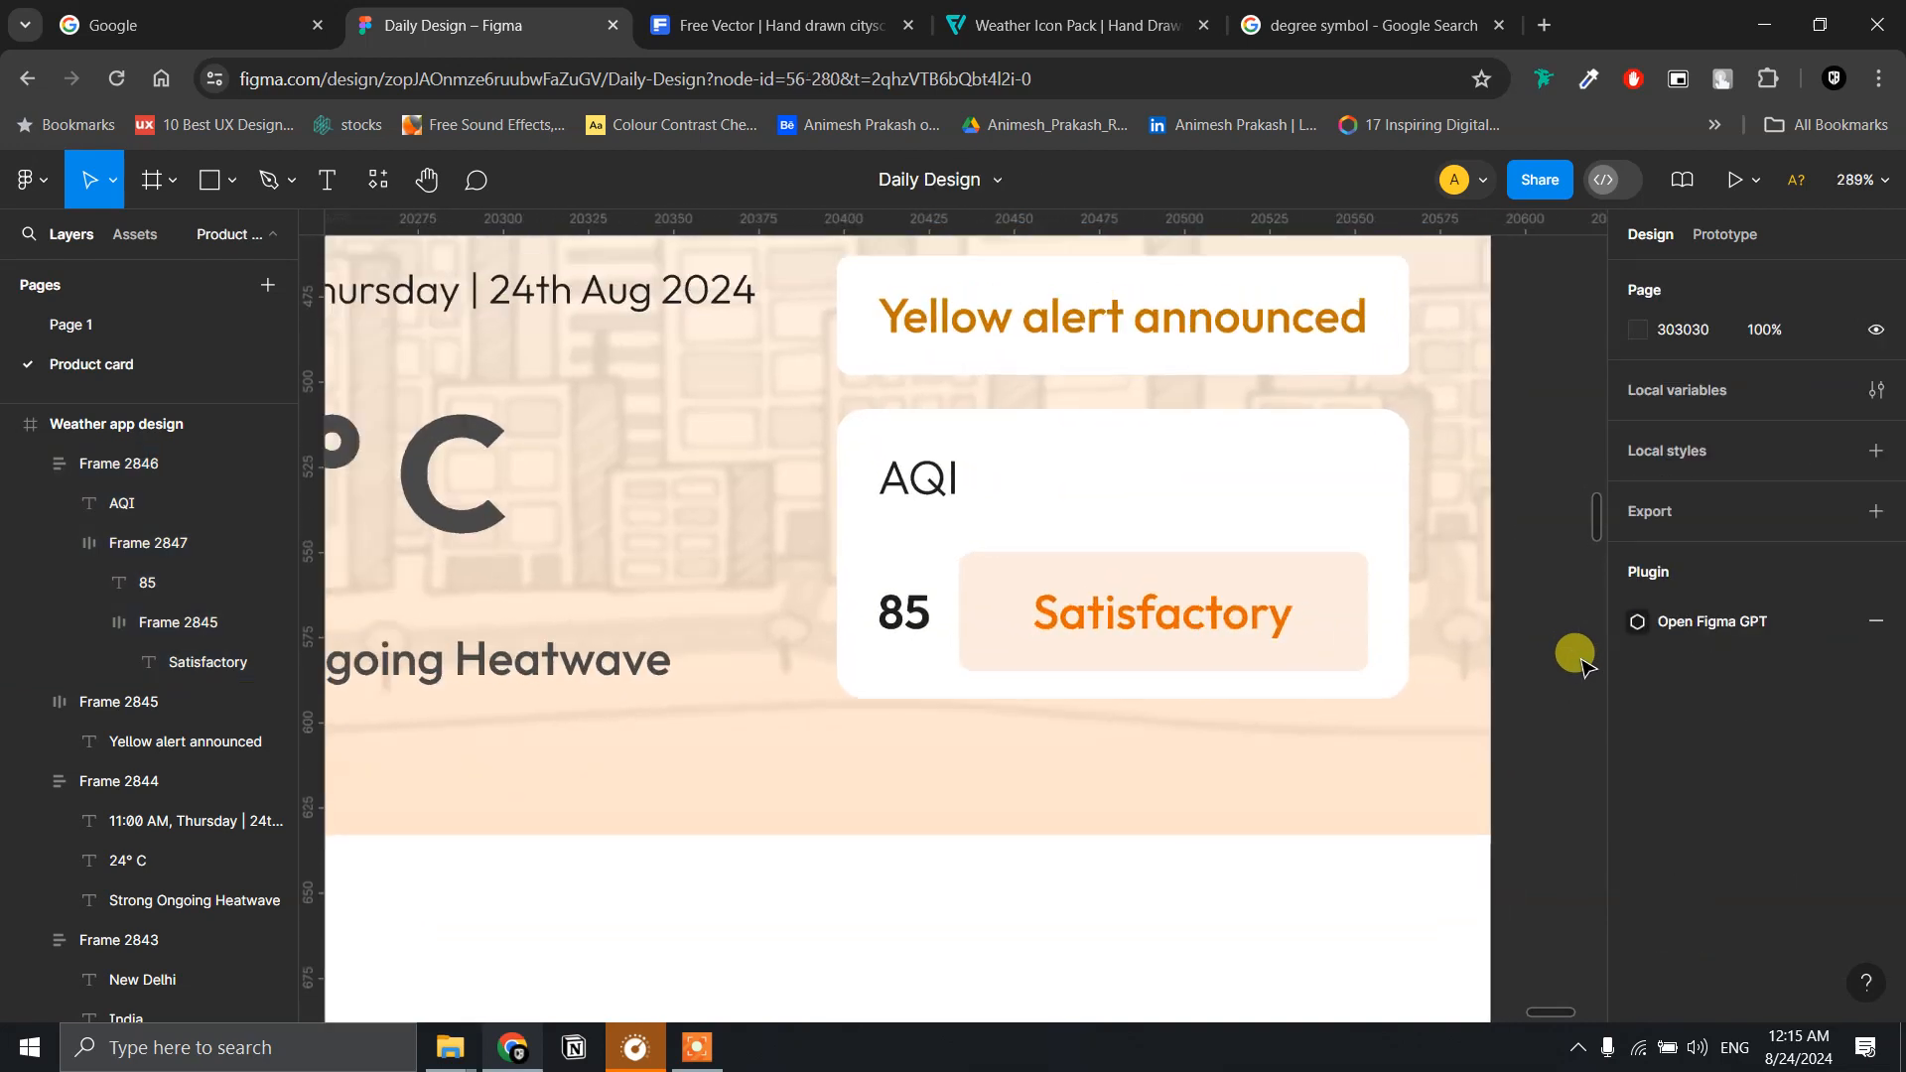
scroll(1579, 661, "up", 2)
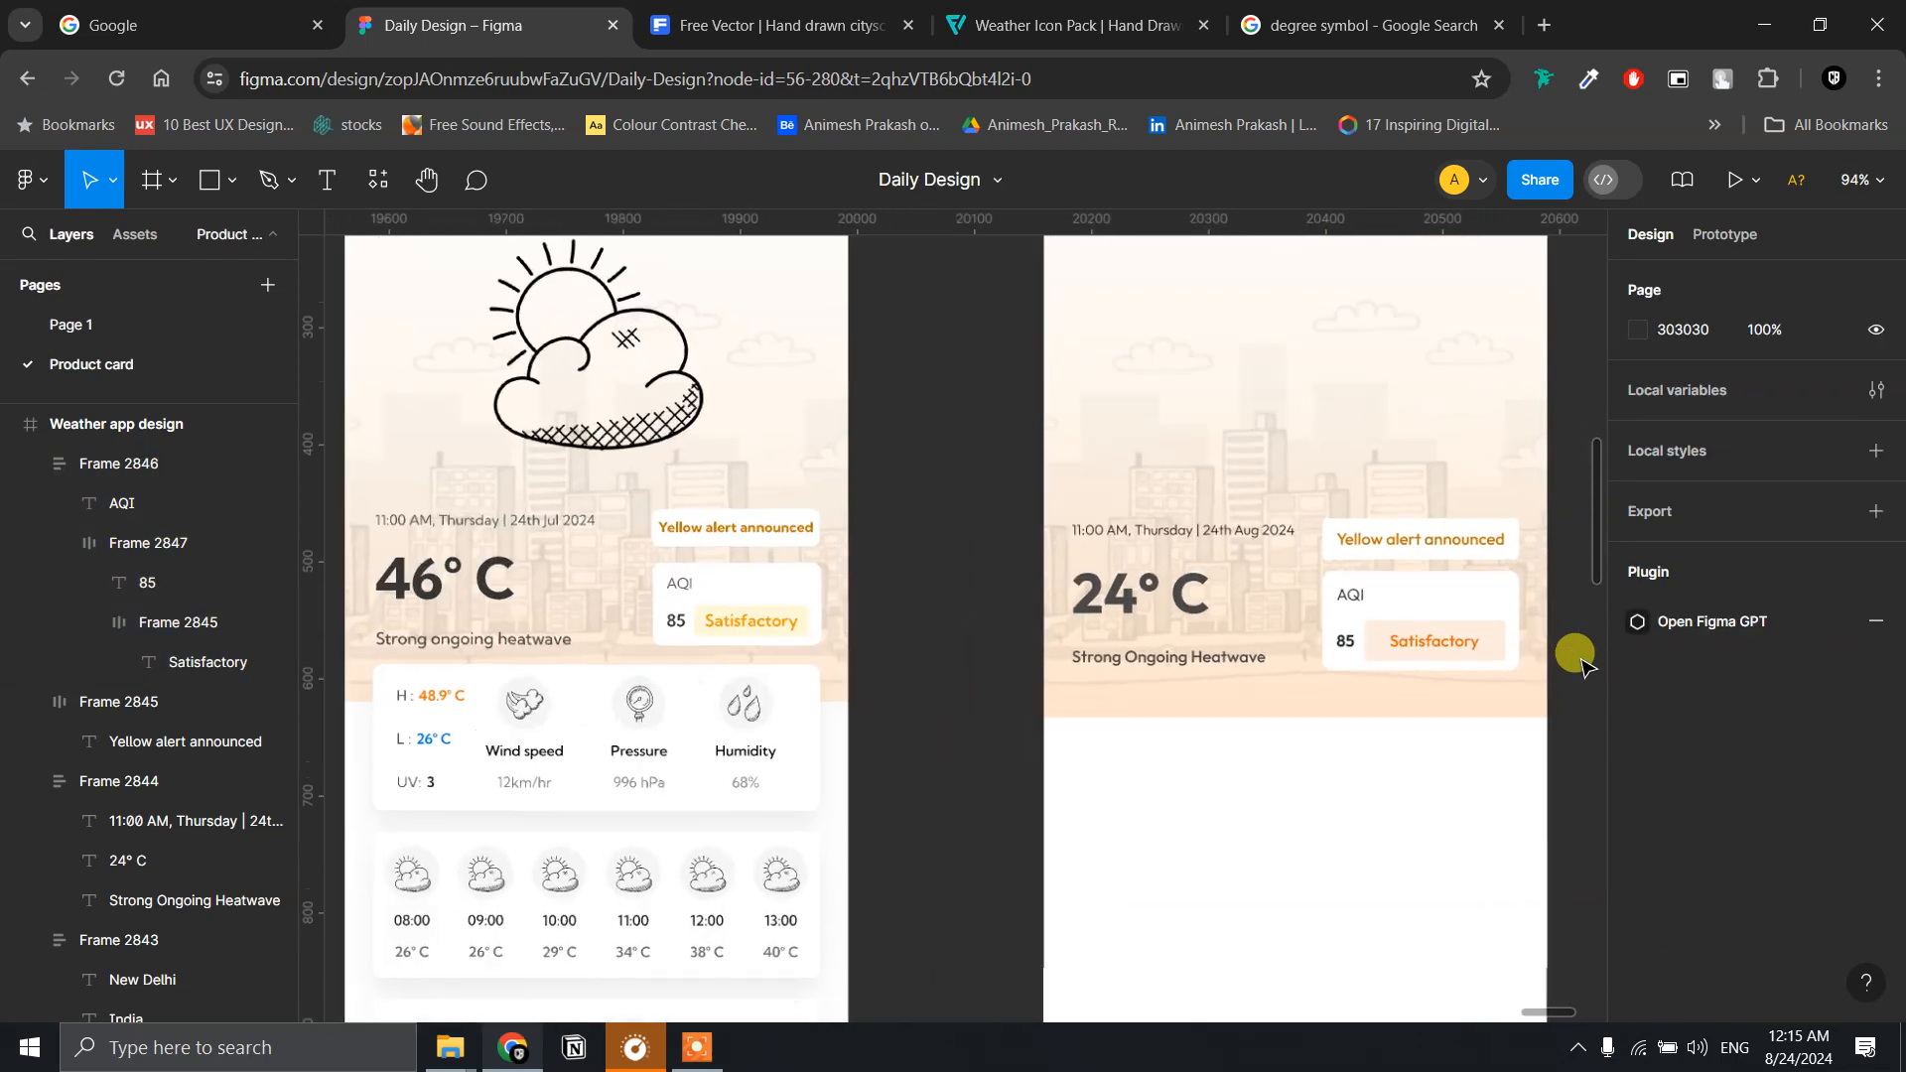
scroll(1579, 660, "down", 2)
scroll(1578, 660, "up", 1)
scroll(1578, 660, "up", 5)
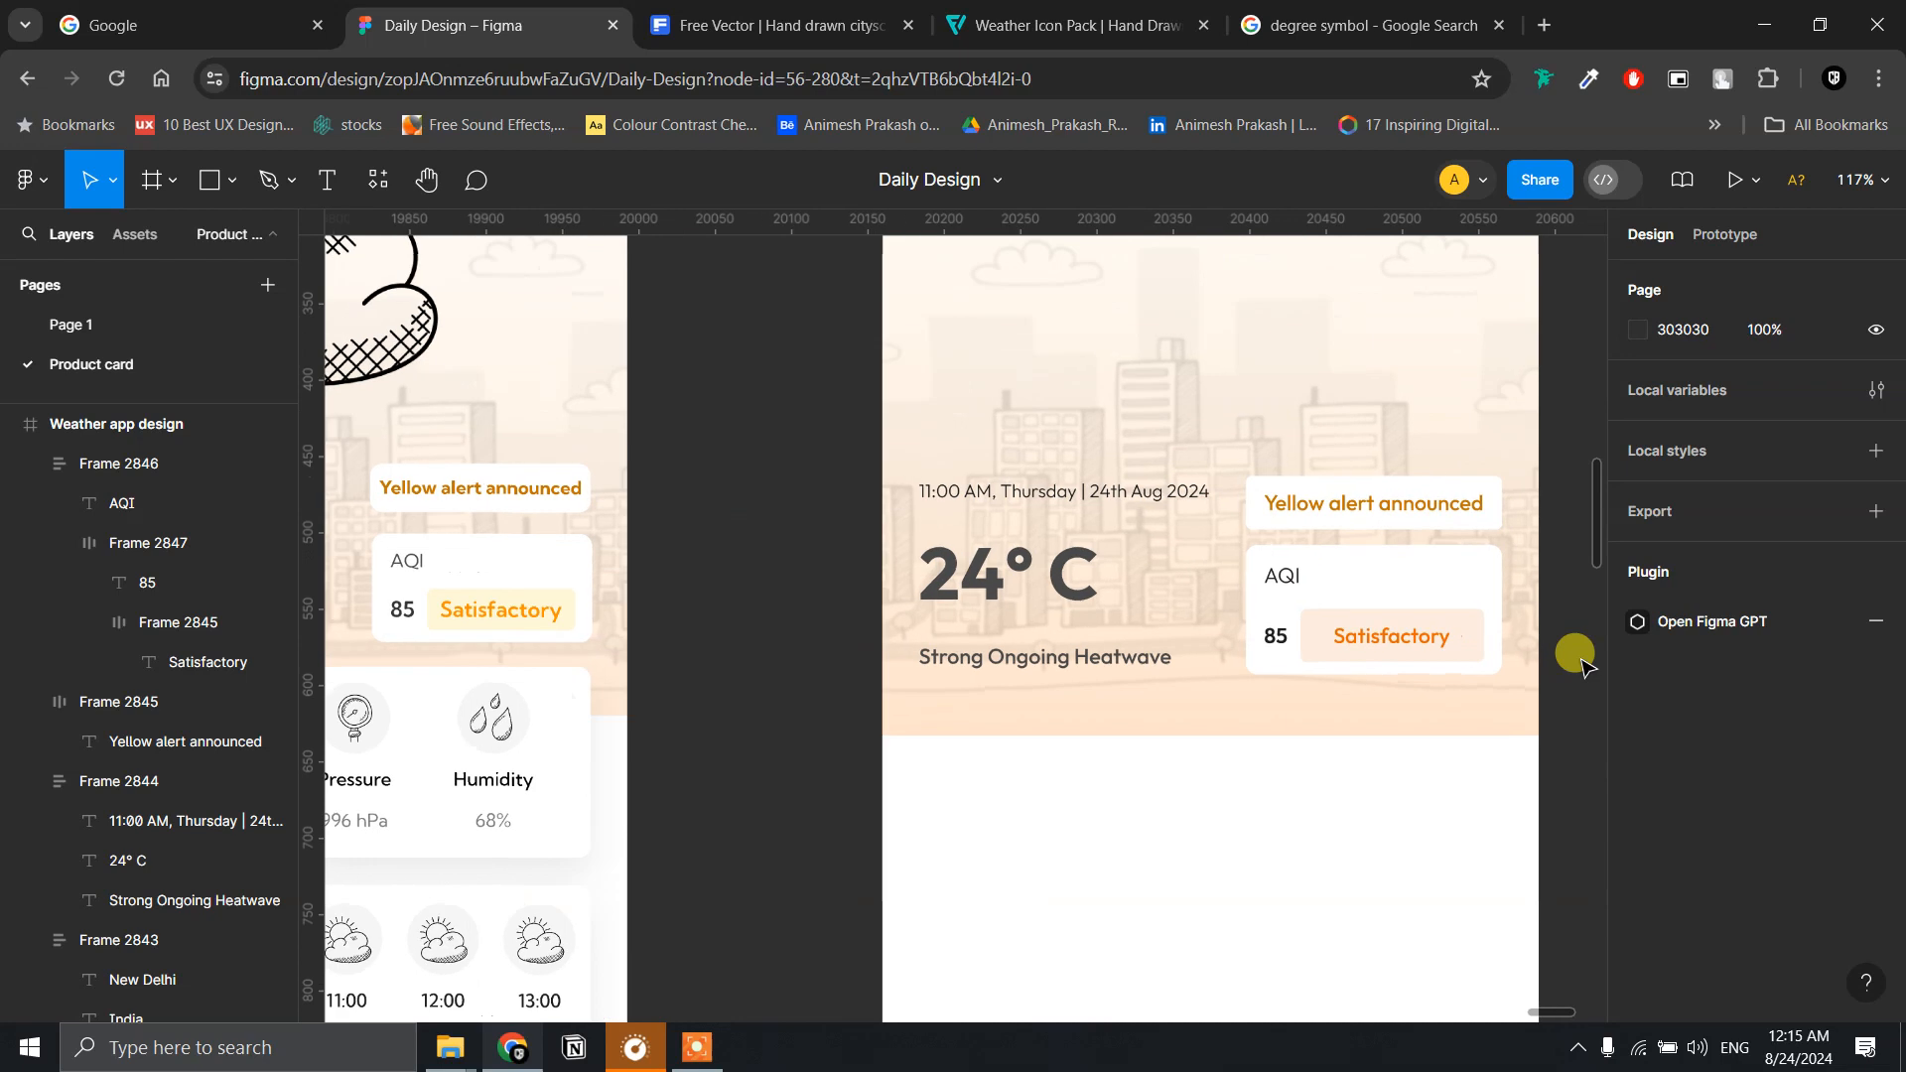
double_click(1385, 622)
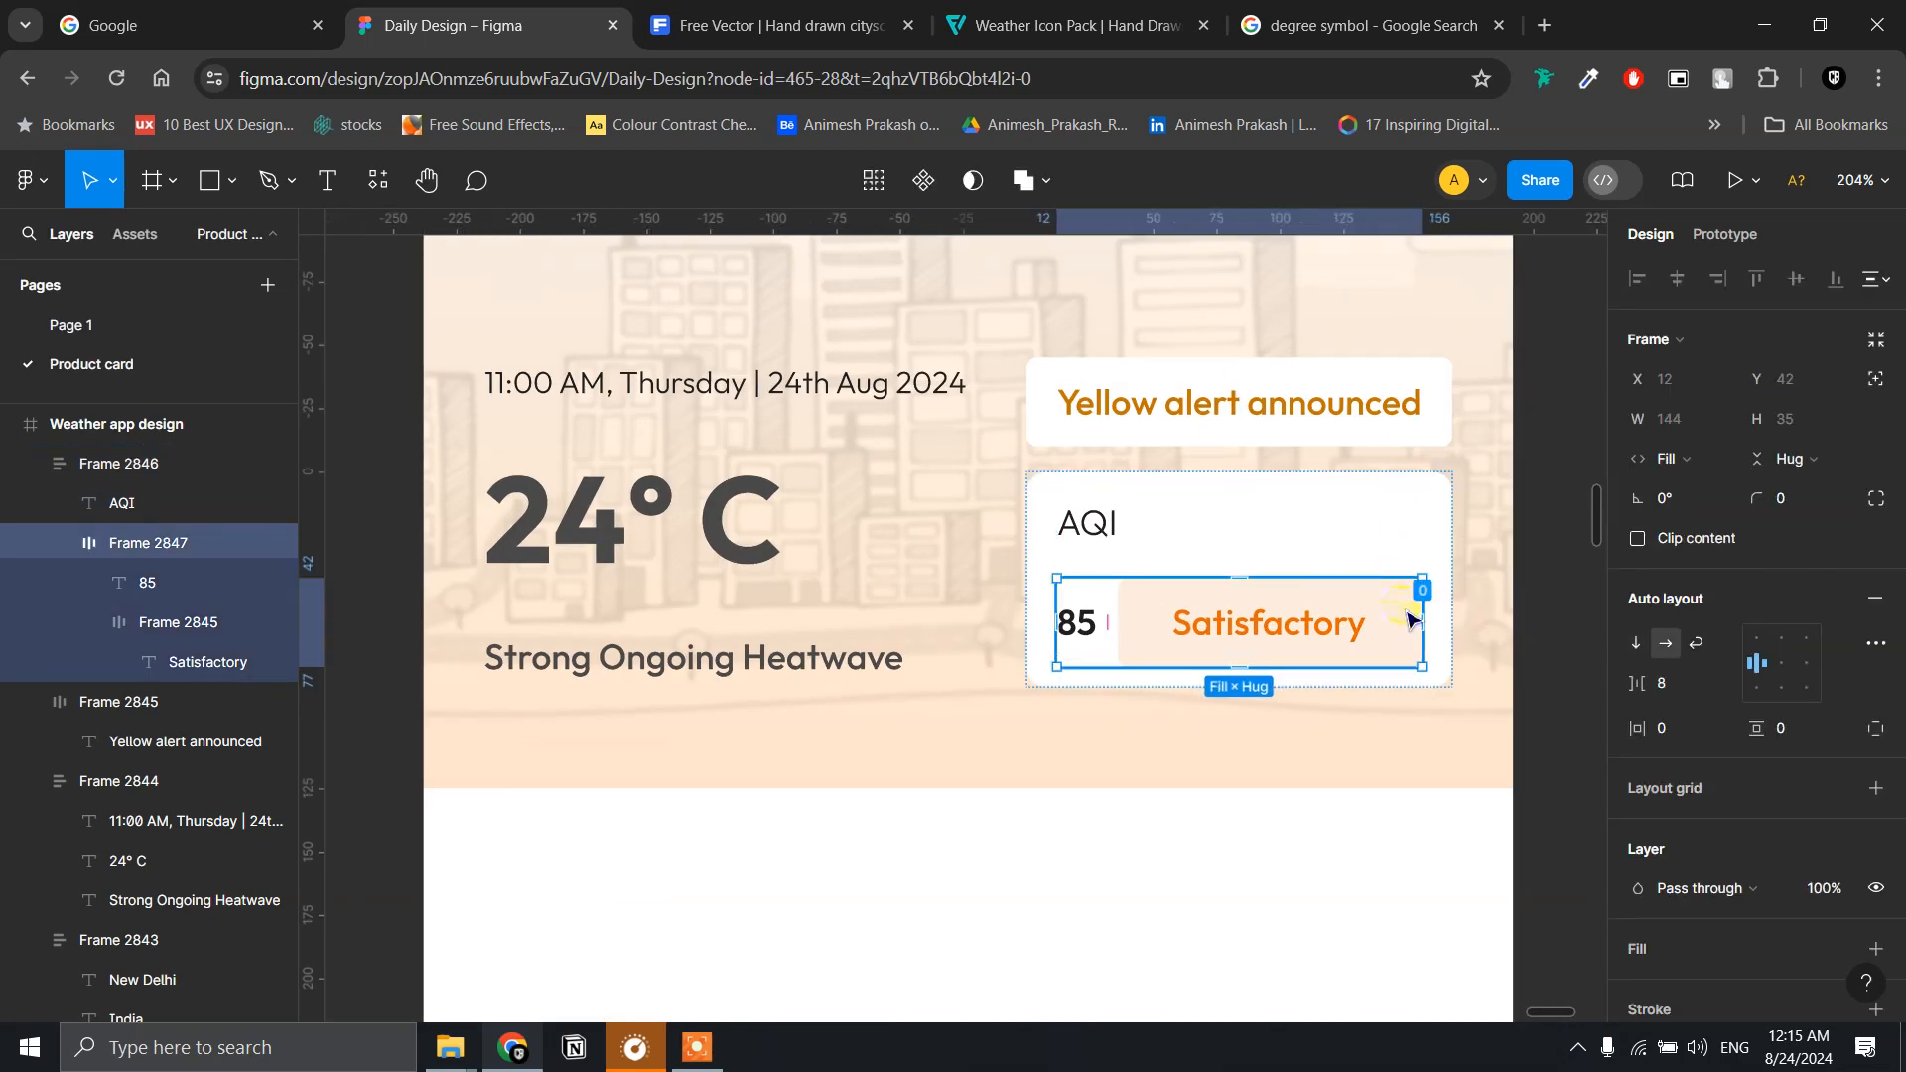
left_click(1382, 375)
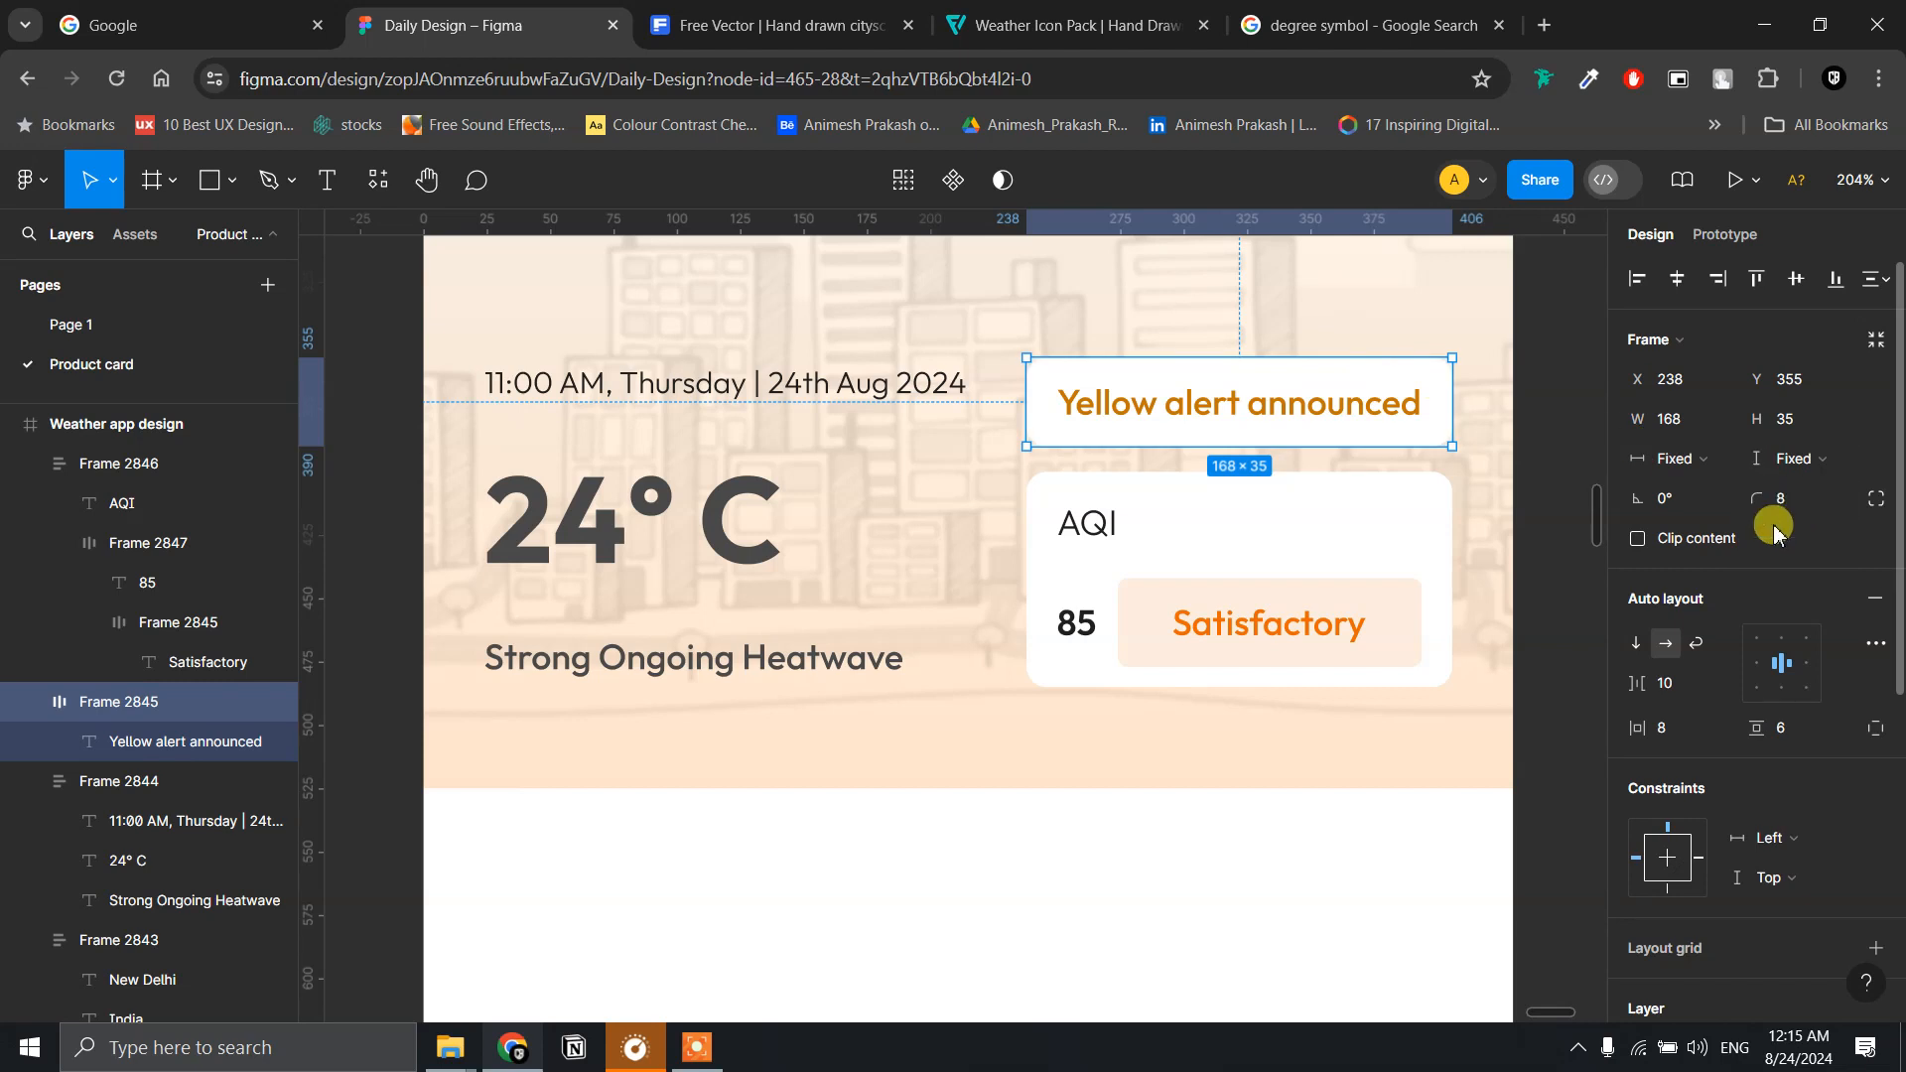
left_click(1576, 532)
- Compare the new design's header with the reference weather screen to find the elements still missing
scroll(1580, 545, "up", 3)
scroll(1579, 541, "down", 6)
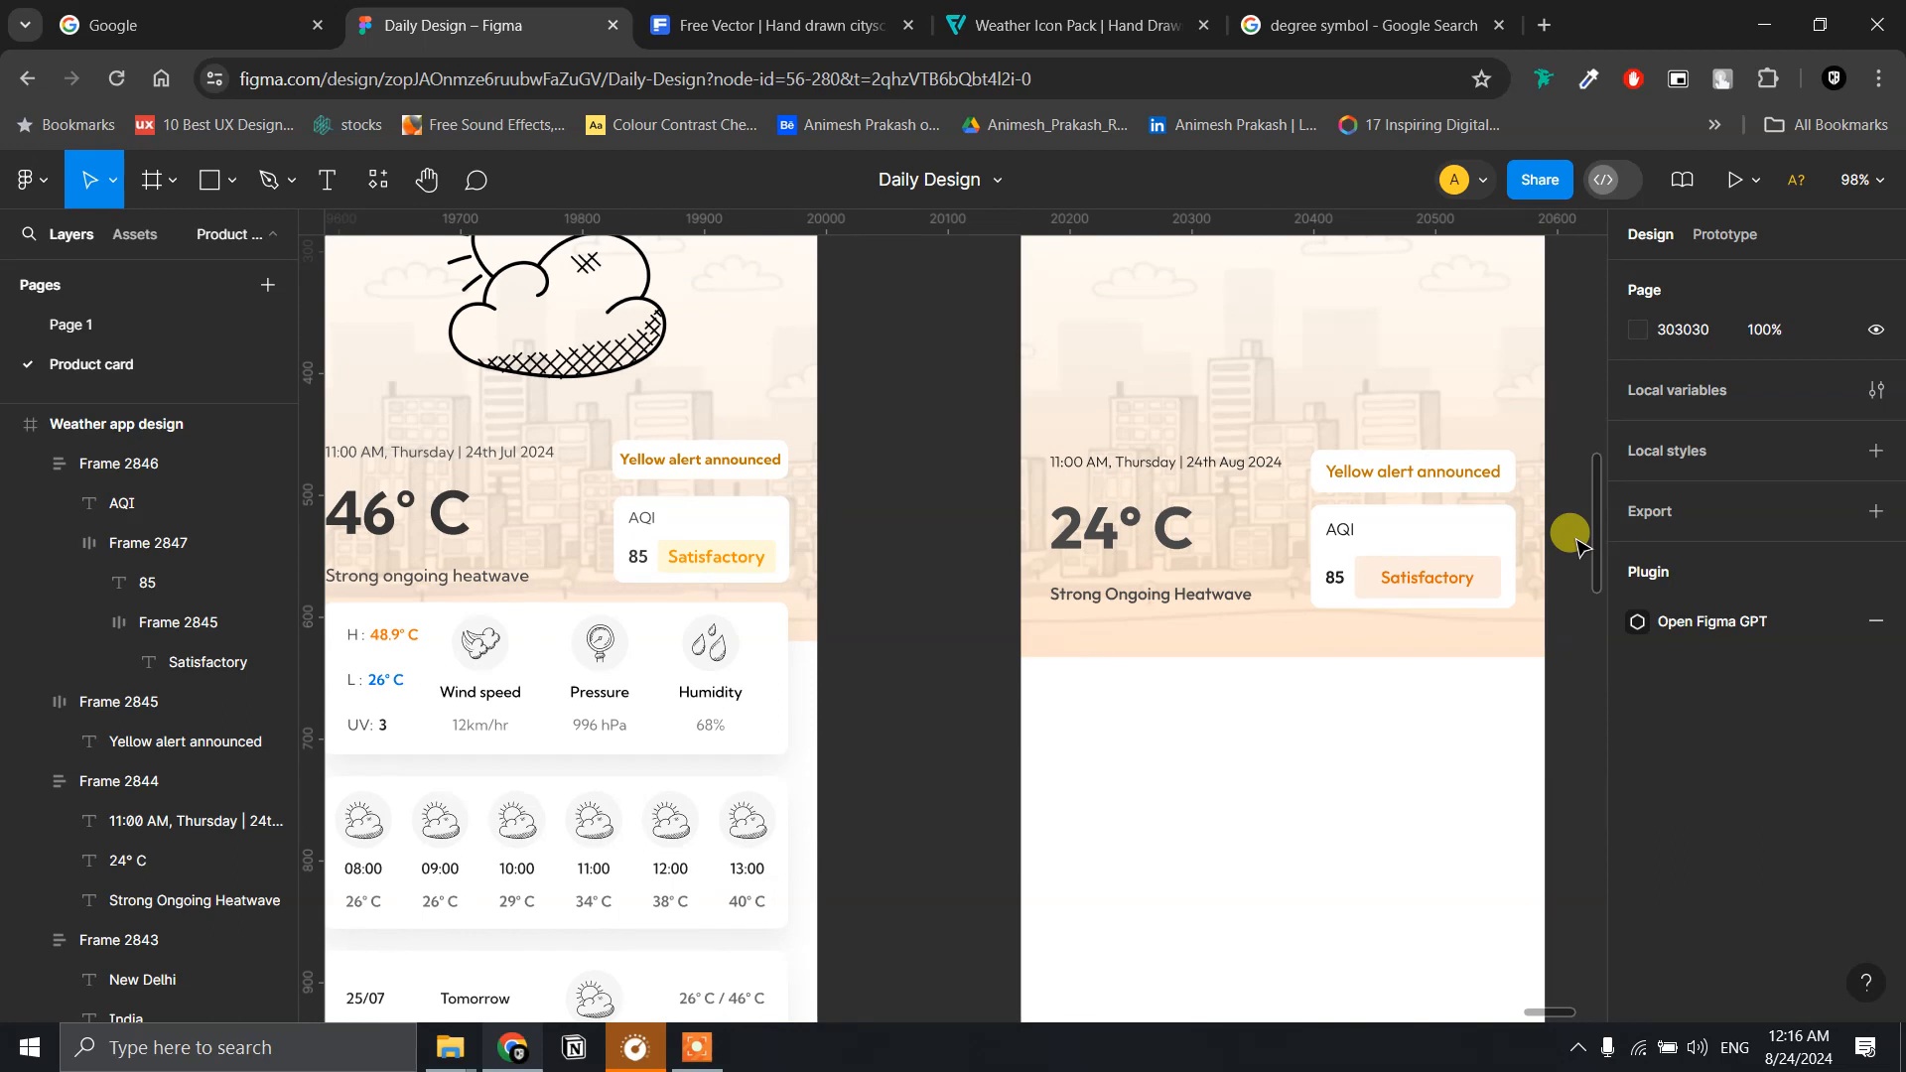
scroll(1576, 539, "down", 4)
scroll(1576, 539, "up", 4)
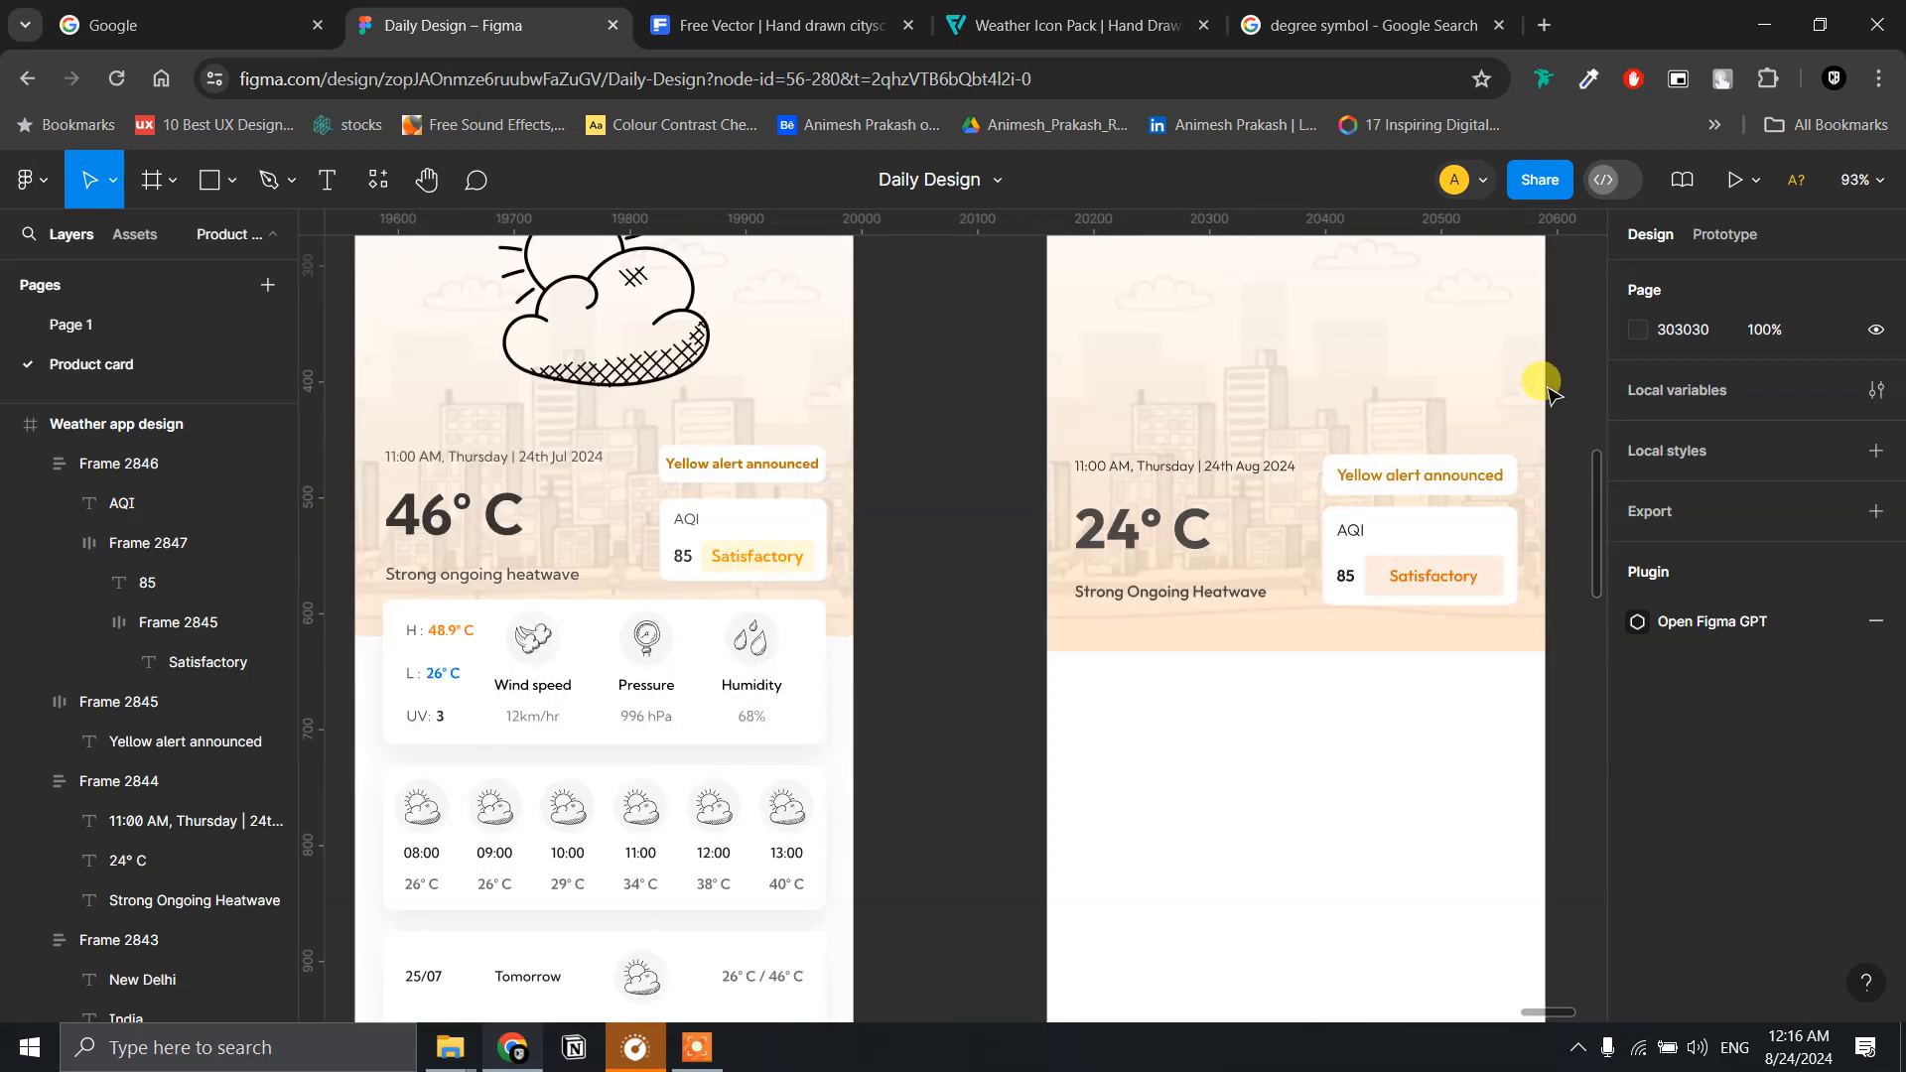
scroll(1519, 553, "up", 3)
scroll(1420, 560, "up", 3)
scroll(1423, 564, "down", 5)
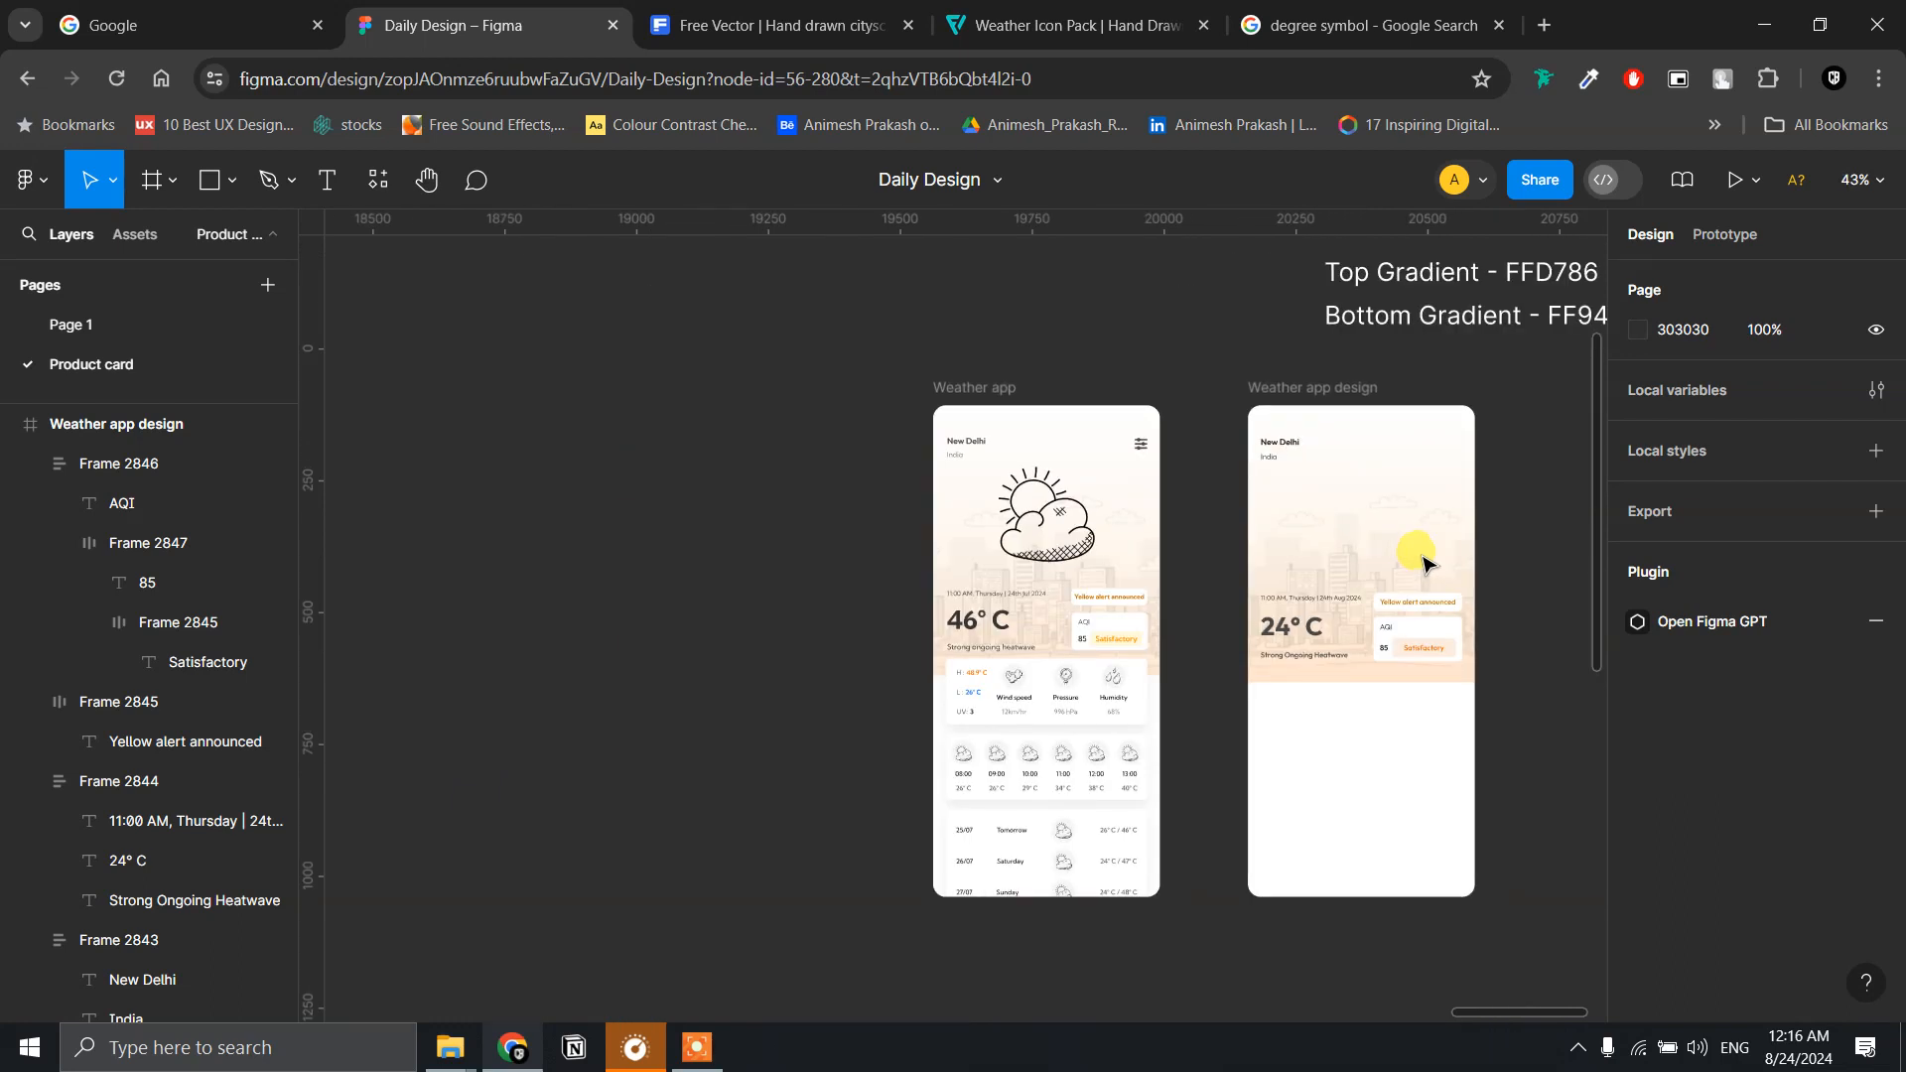
scroll(1489, 467, "up", 4)
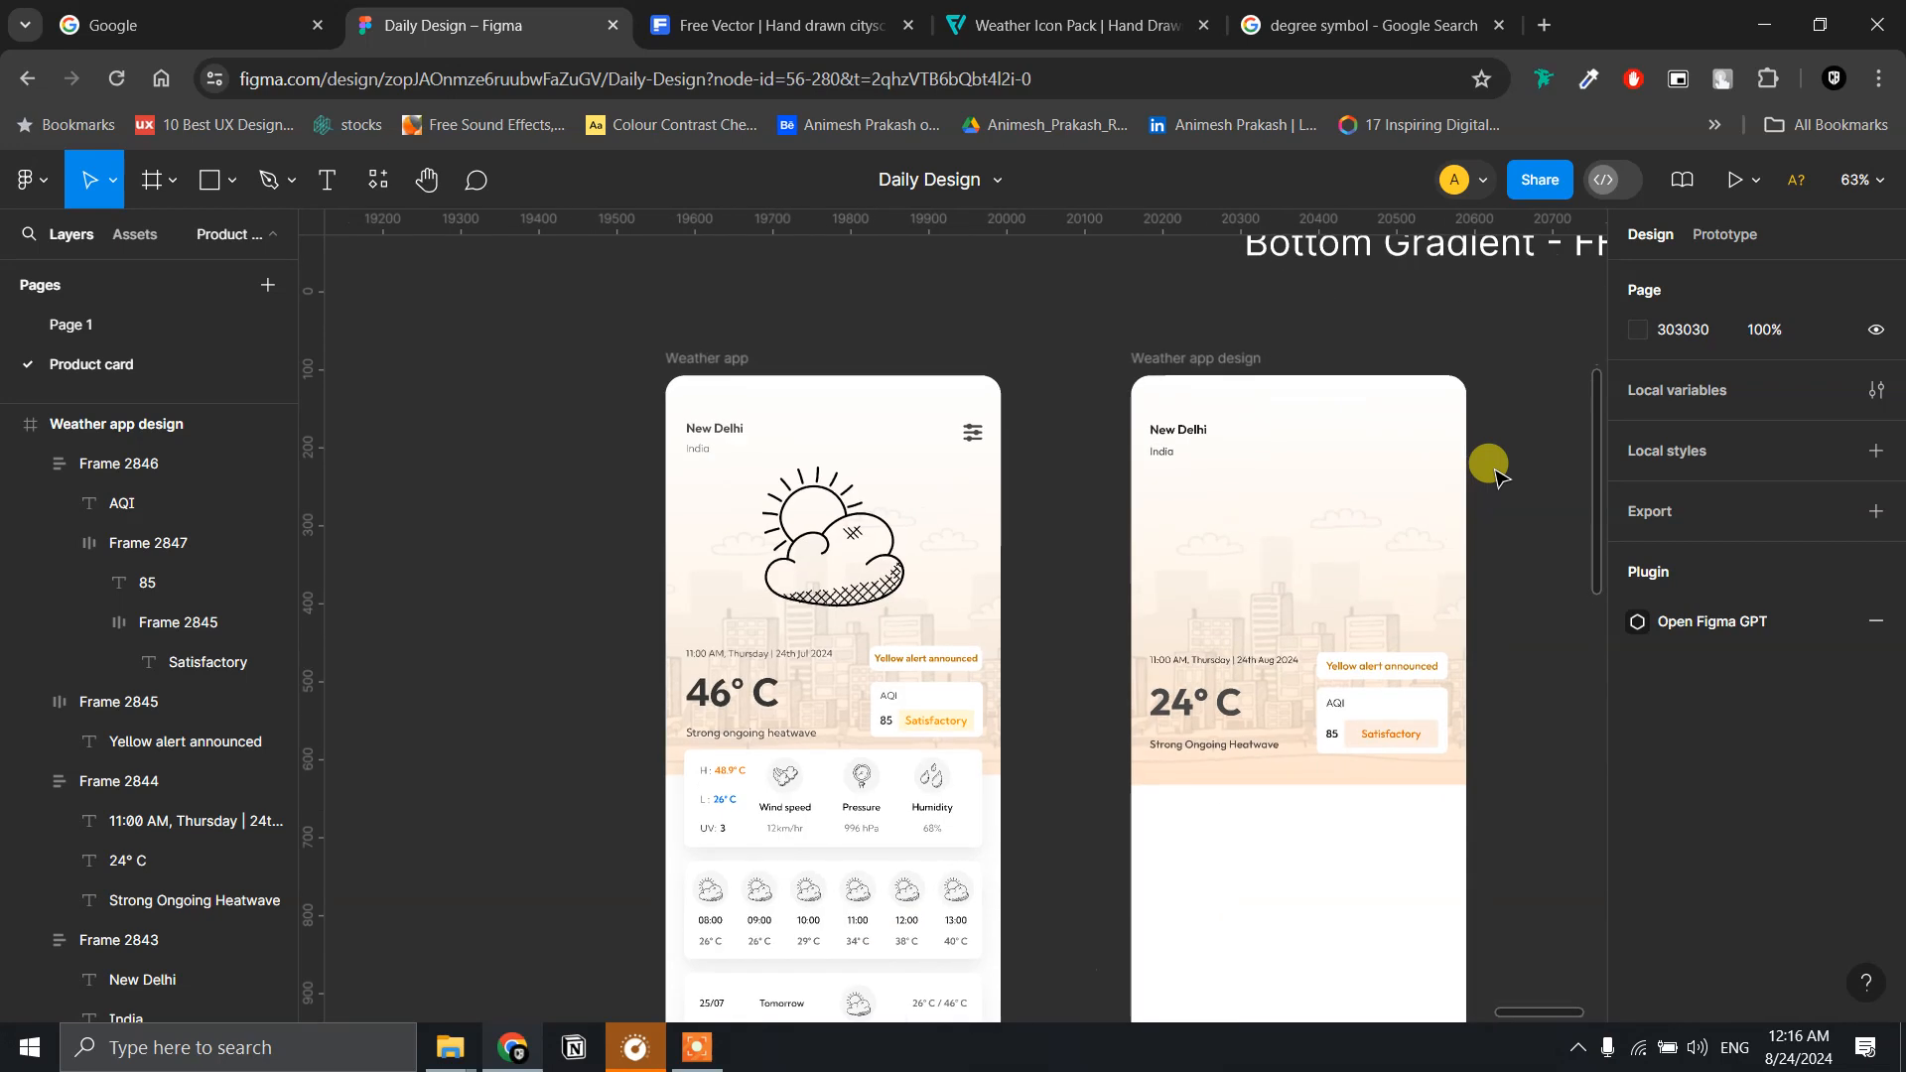
left_click_drag(1522, 827, 1668, 441)
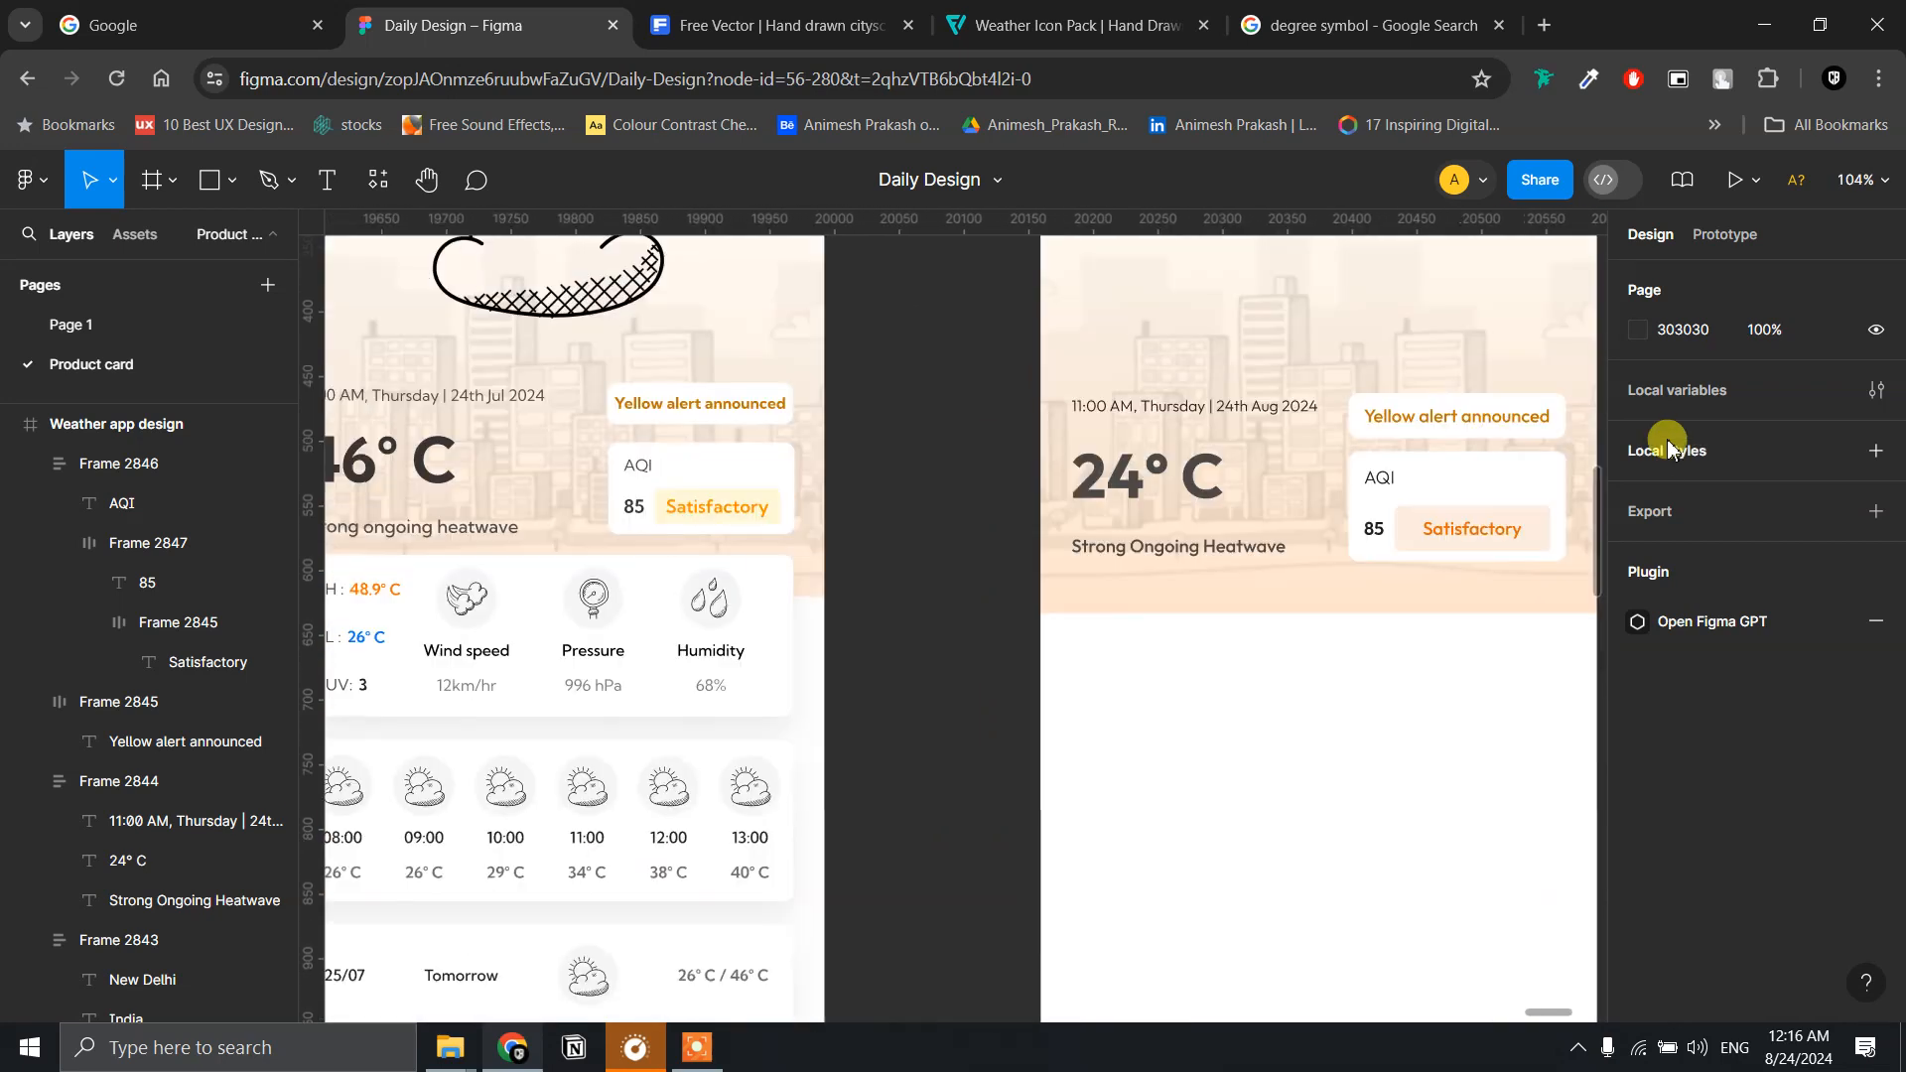
scroll(1540, 599, "up", 2)
scroll(1540, 600, "down", 5)
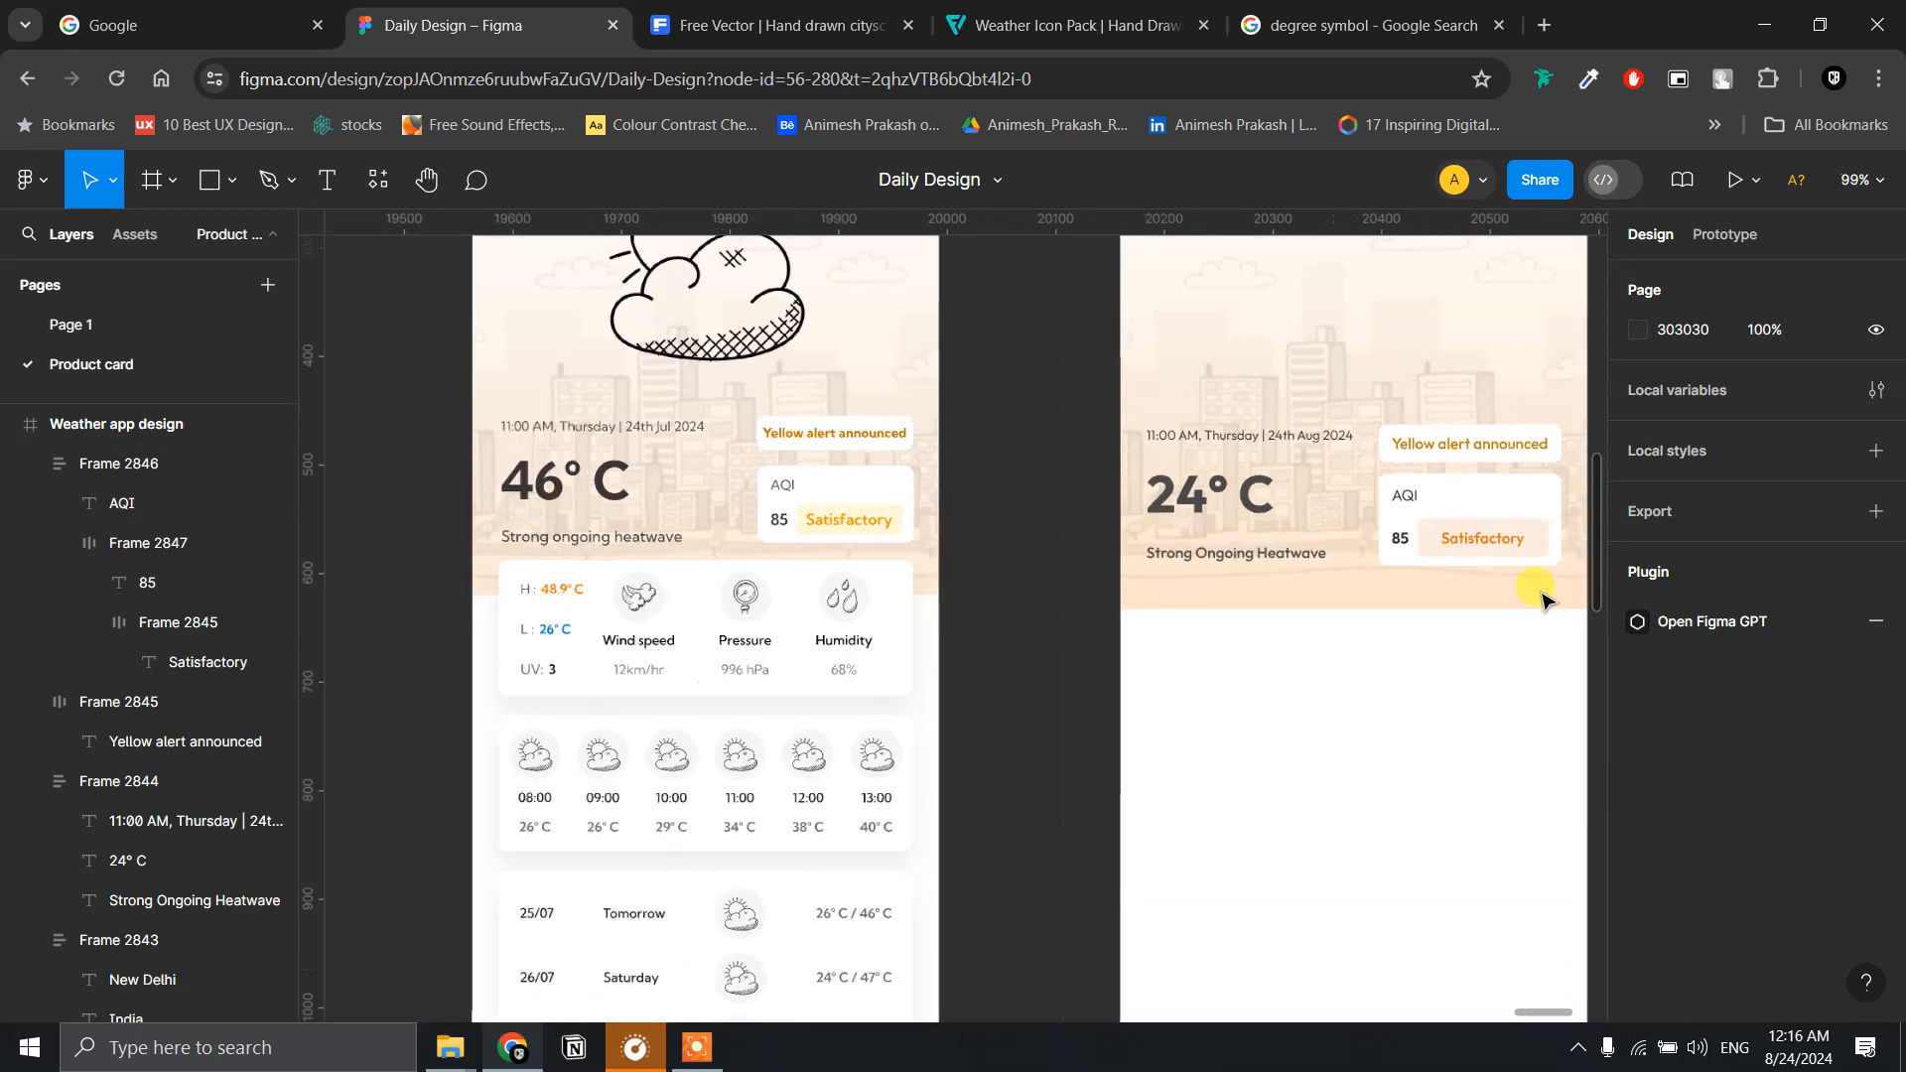
left_click_drag(1544, 493, 1447, 646)
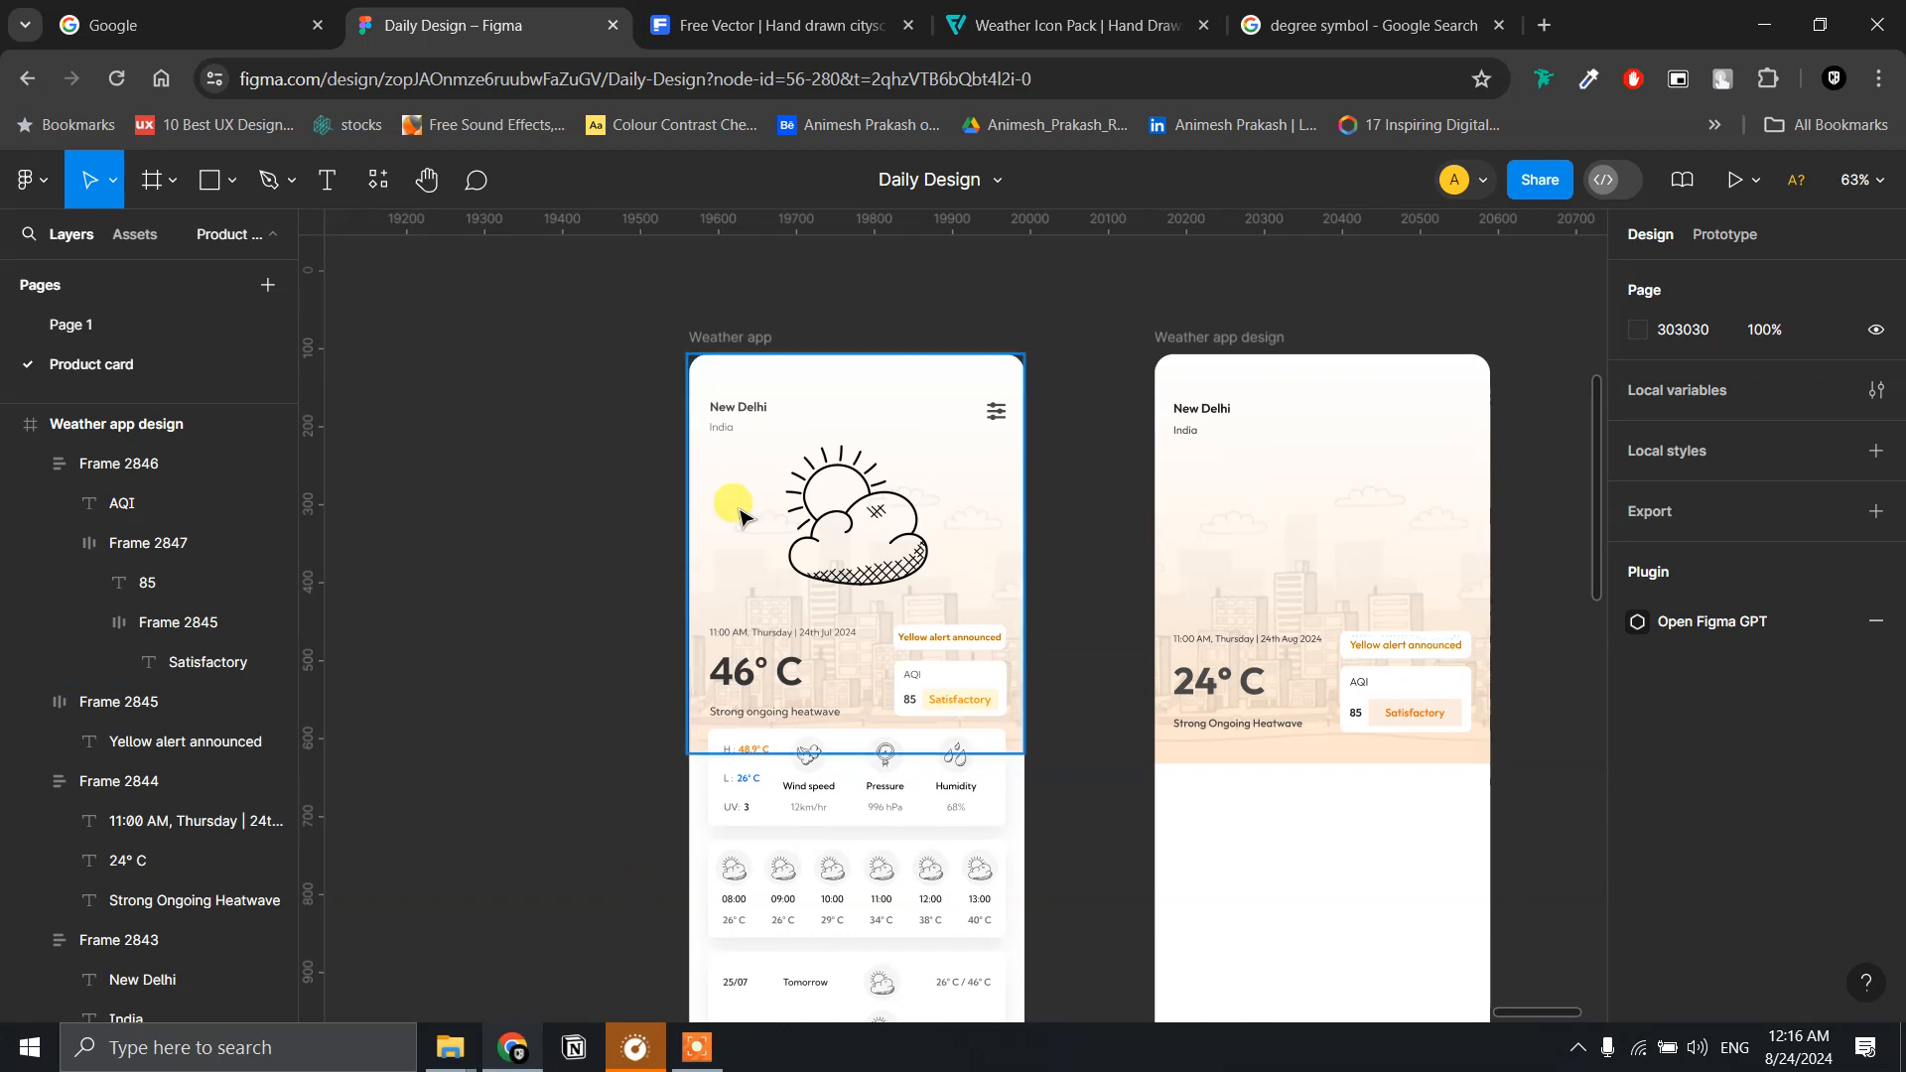
- Copy the sun-and-cloud icon as PNG from Flaticon's hand-drawn weather pack and return to the Figma design
left_click(1053, 38)
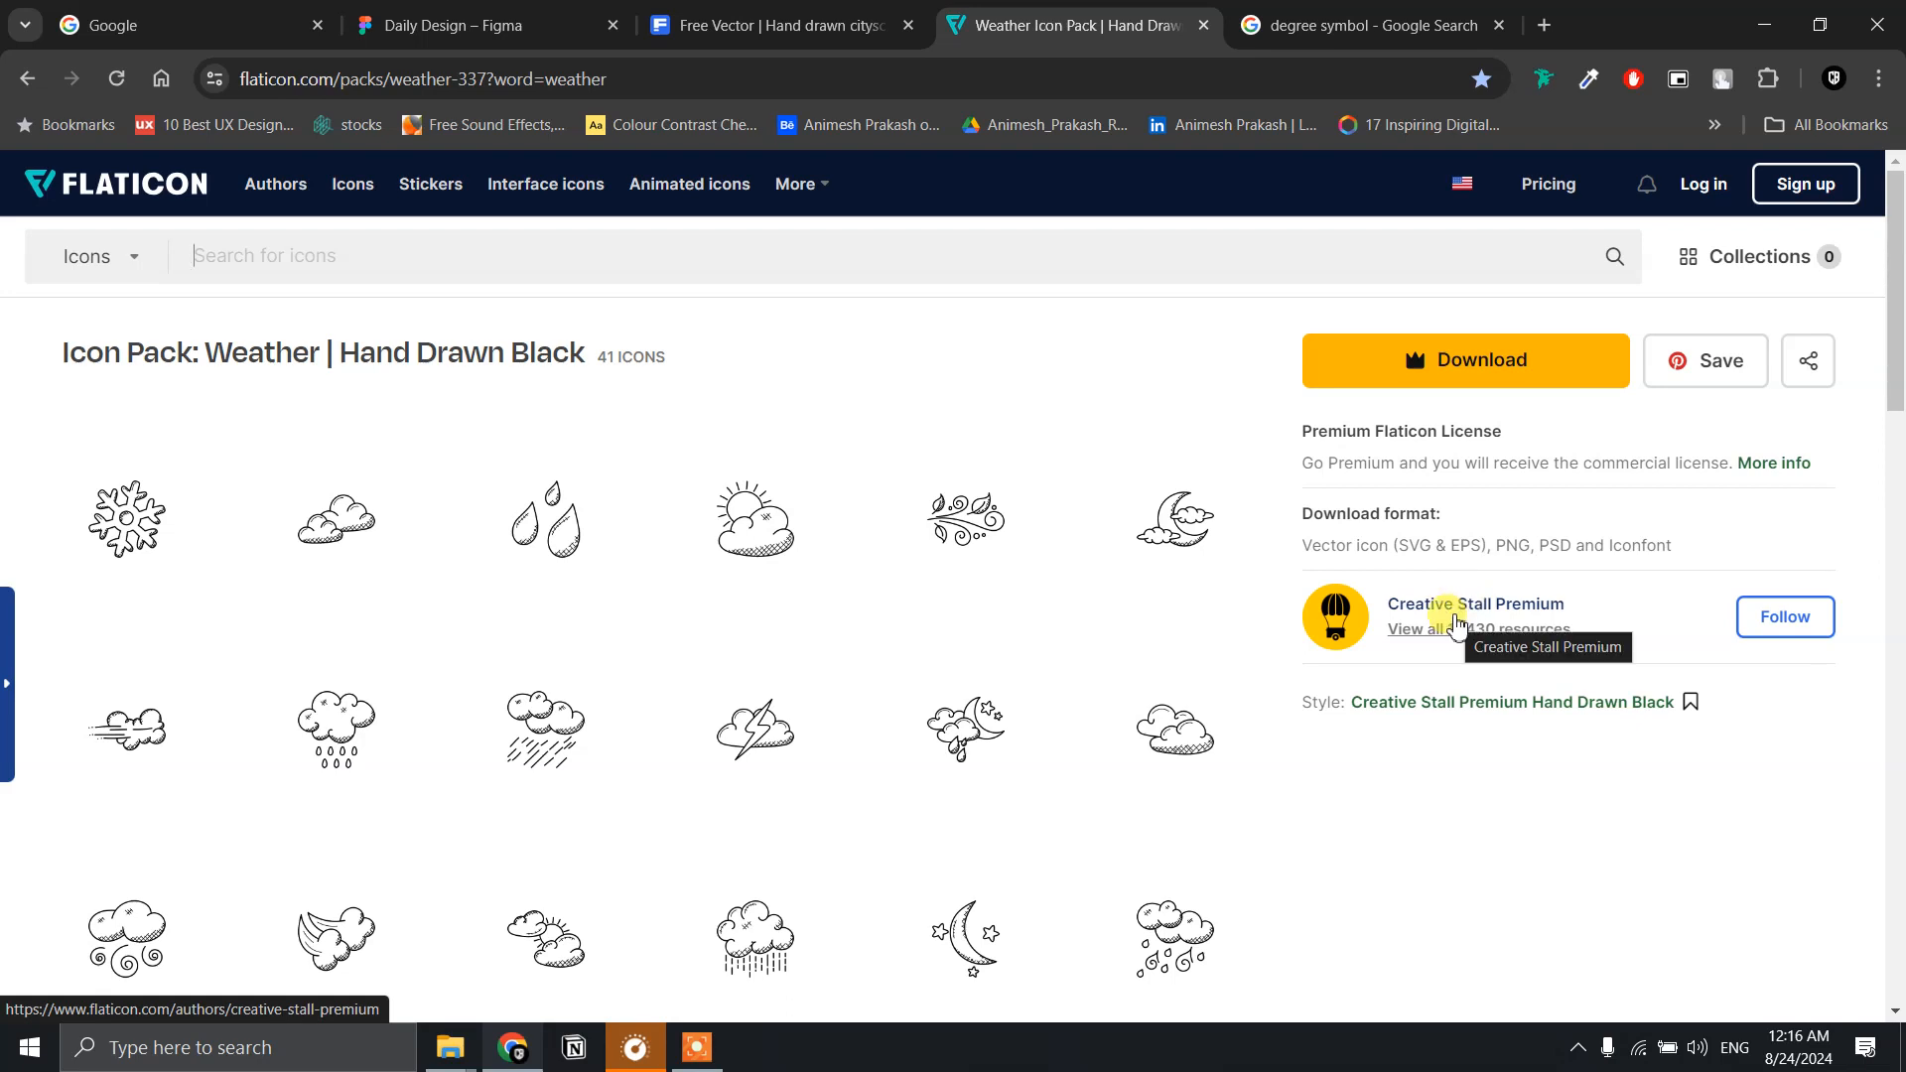
mouse_move(775, 541)
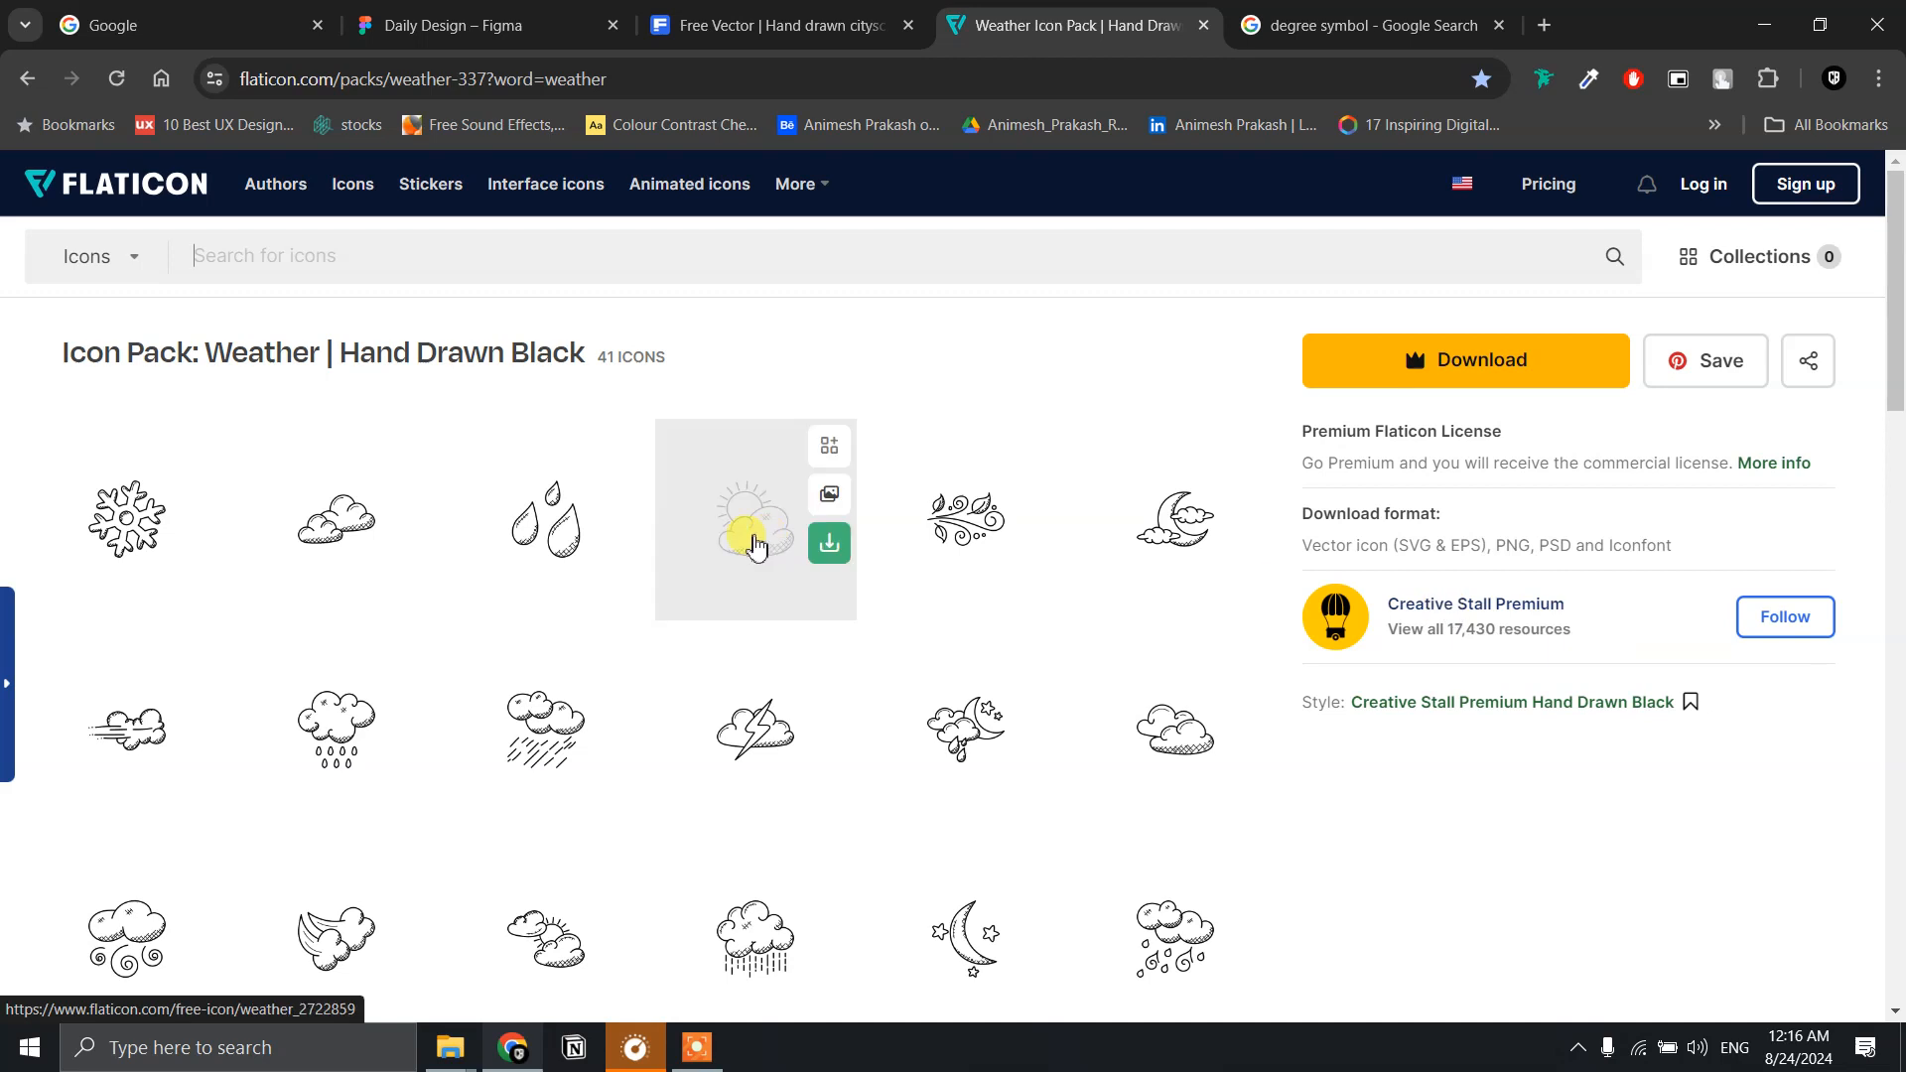
left_click(740, 542)
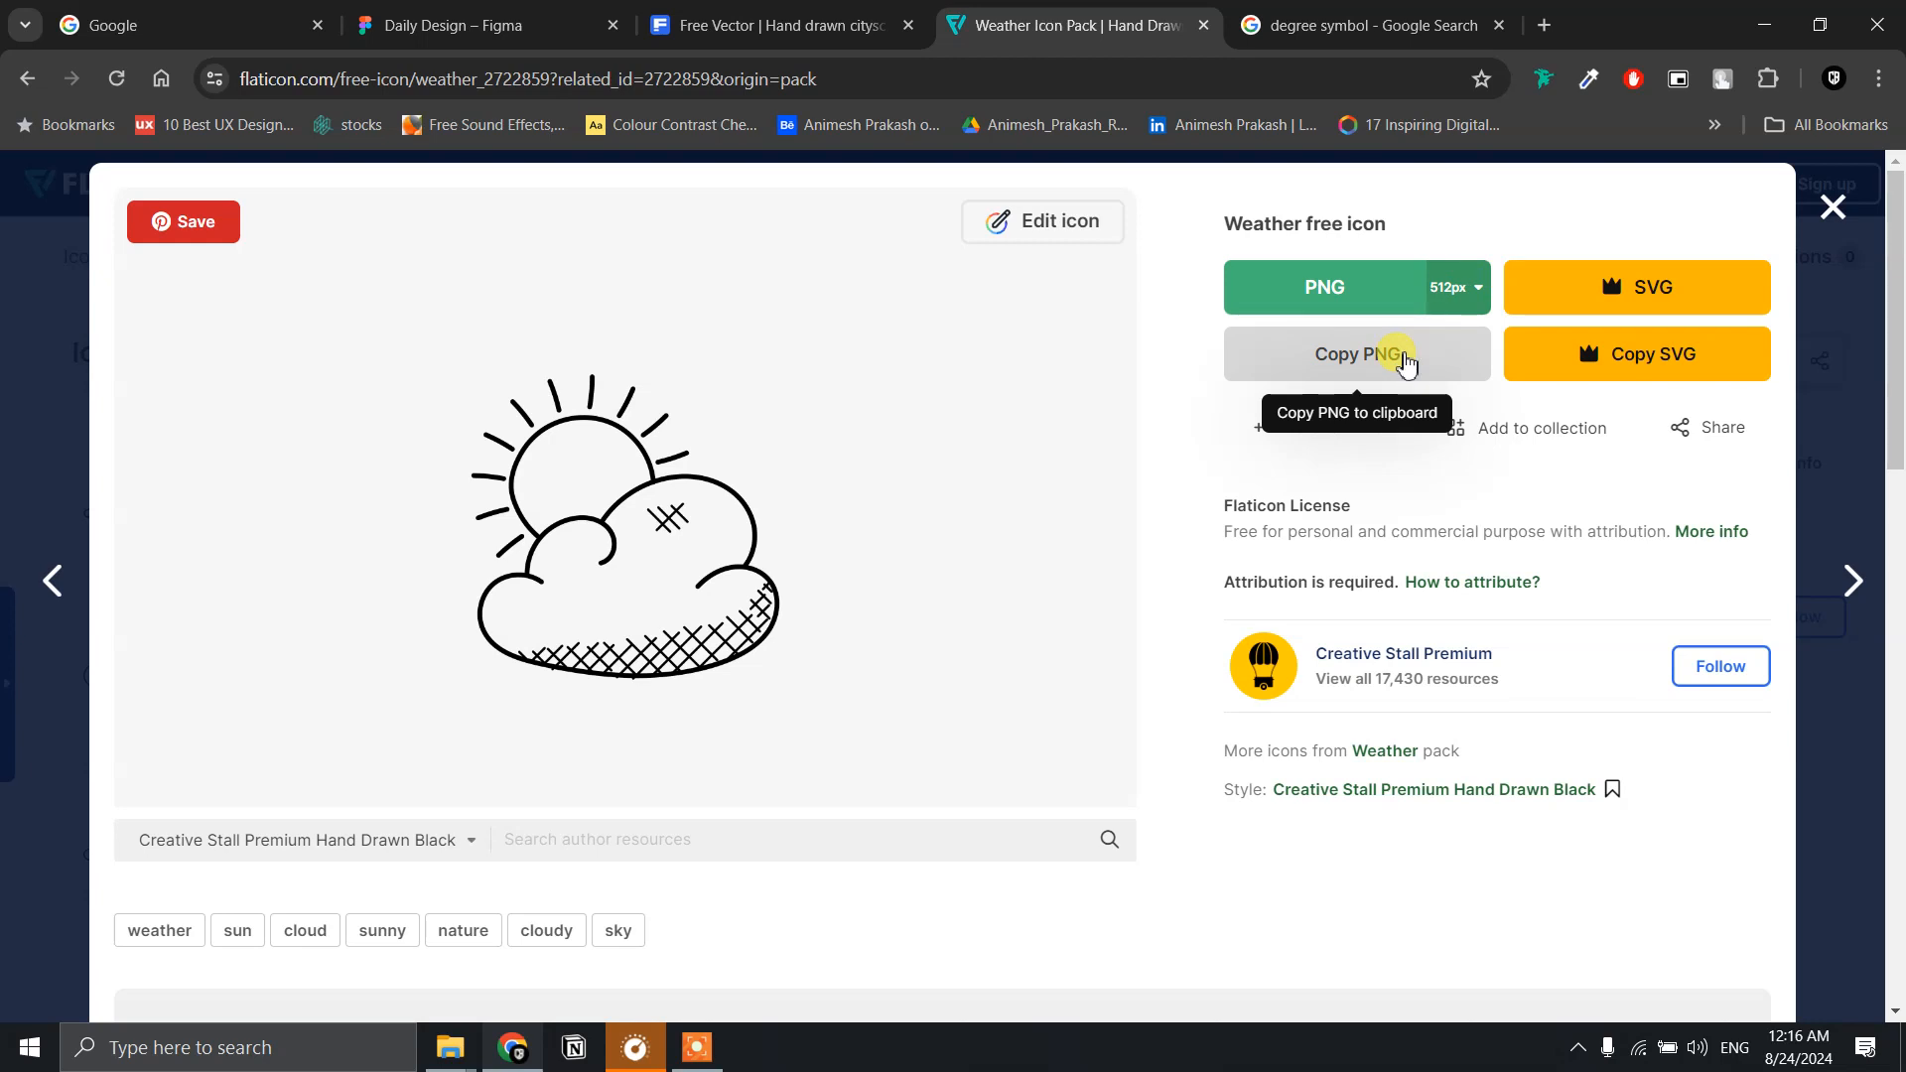
left_click(1406, 359)
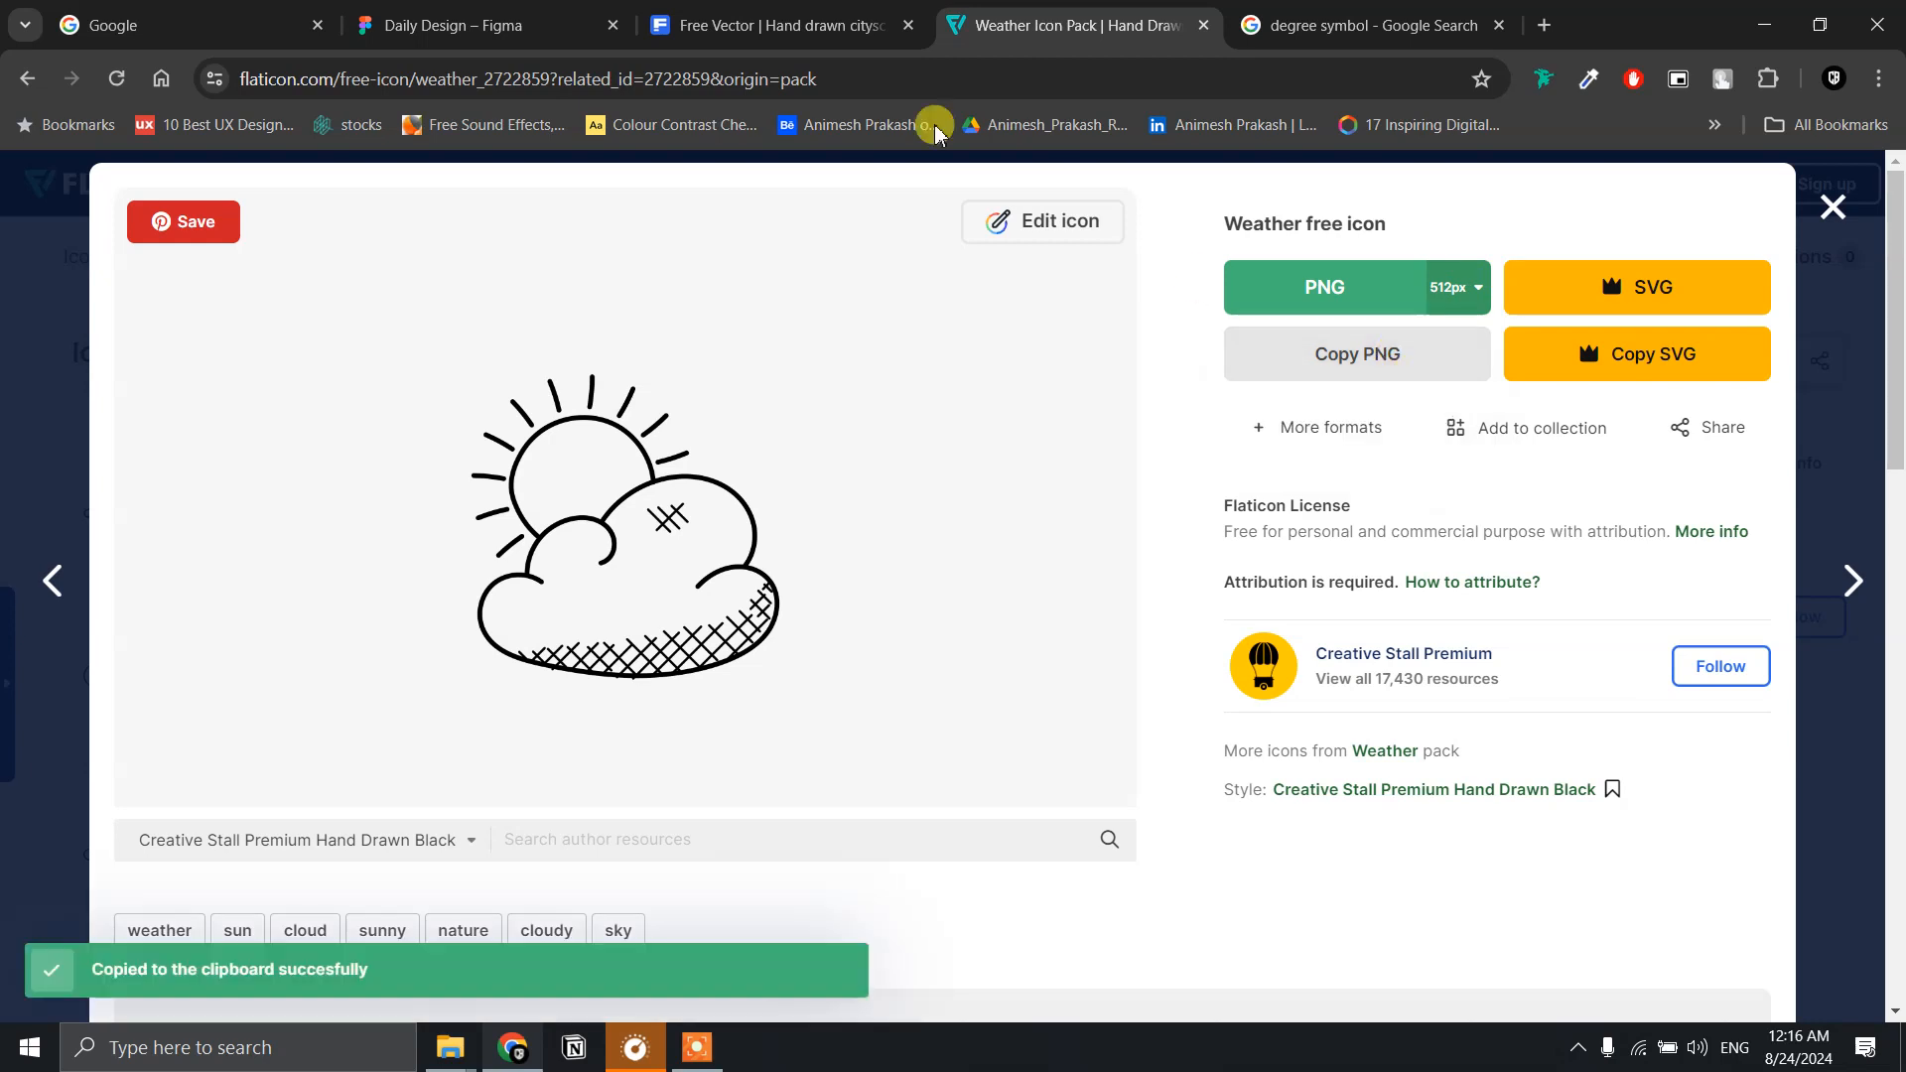
left_click(471, 42)
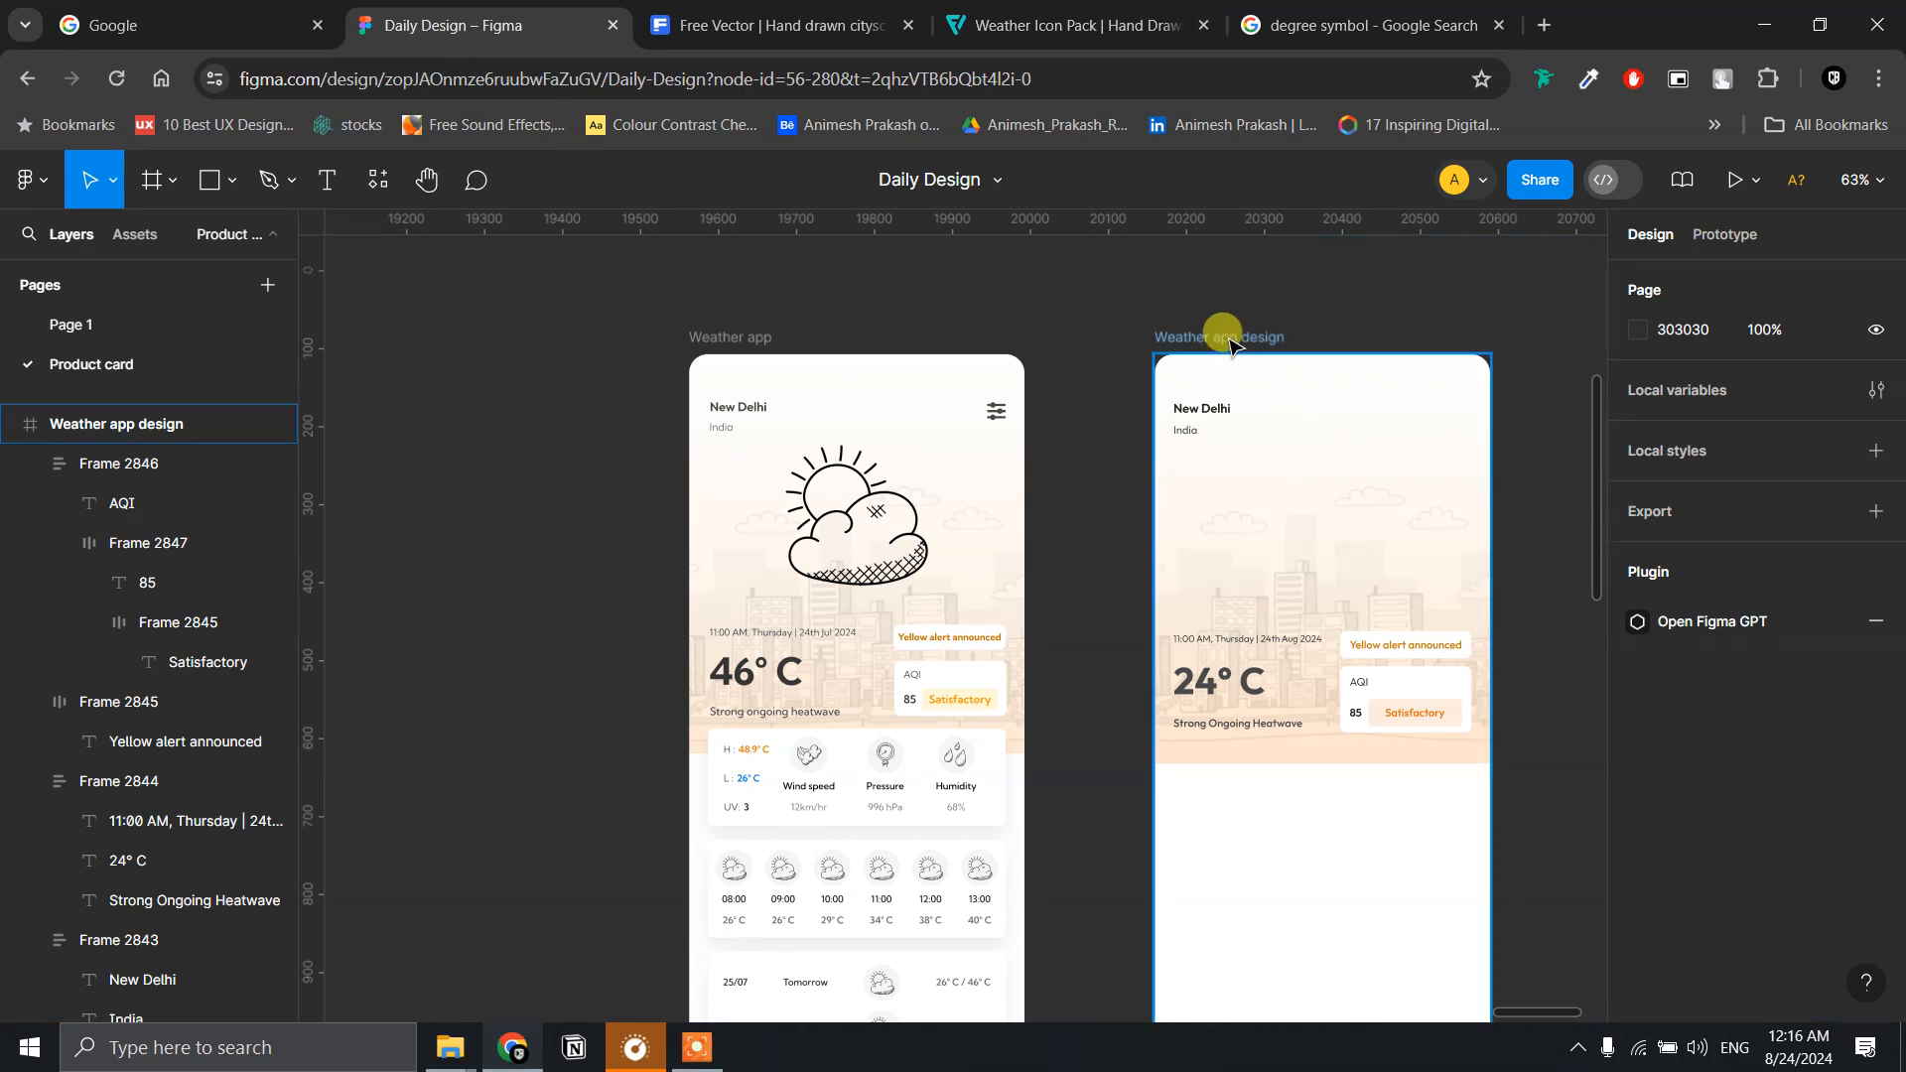
- Paste the copied sun-and-cloud icon into the Weather app design frame, size it 64 × 64 and place it above the weather text
left_click(1231, 345)
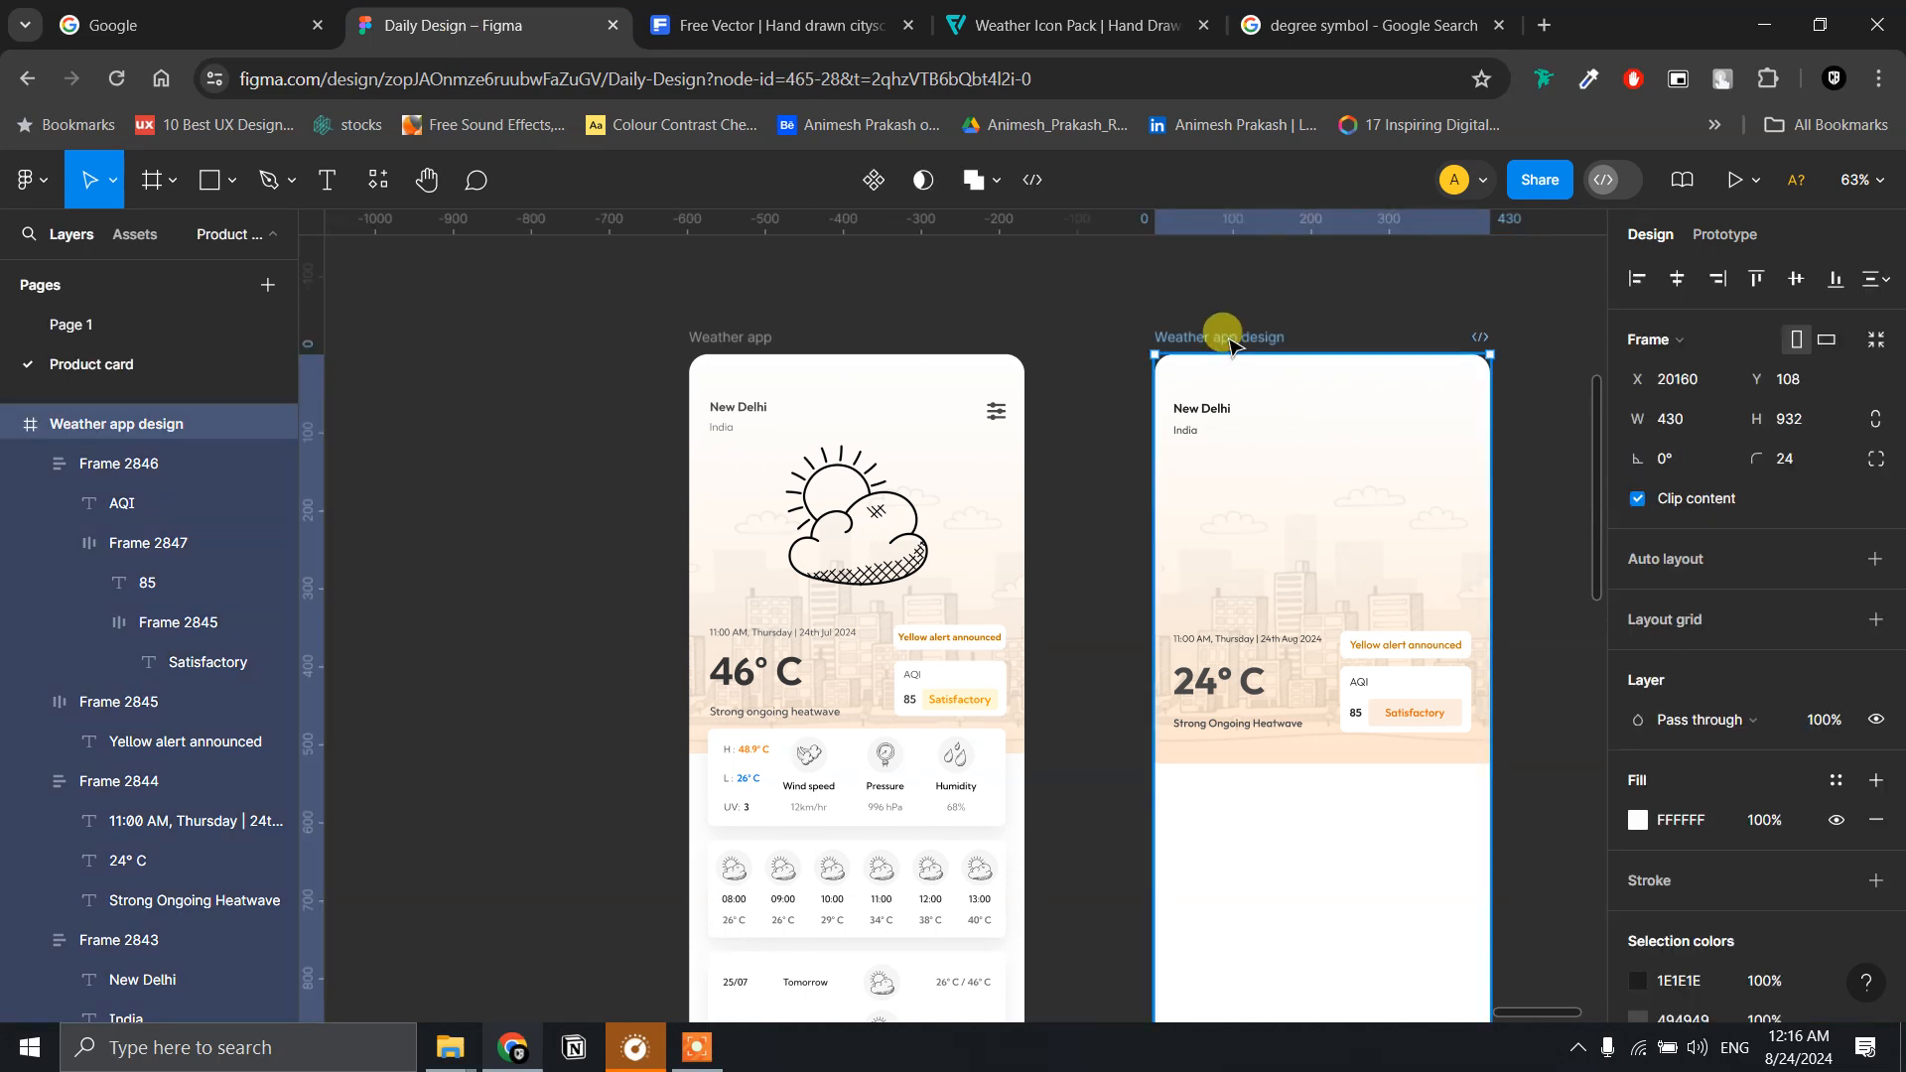
key("ctrl+v")
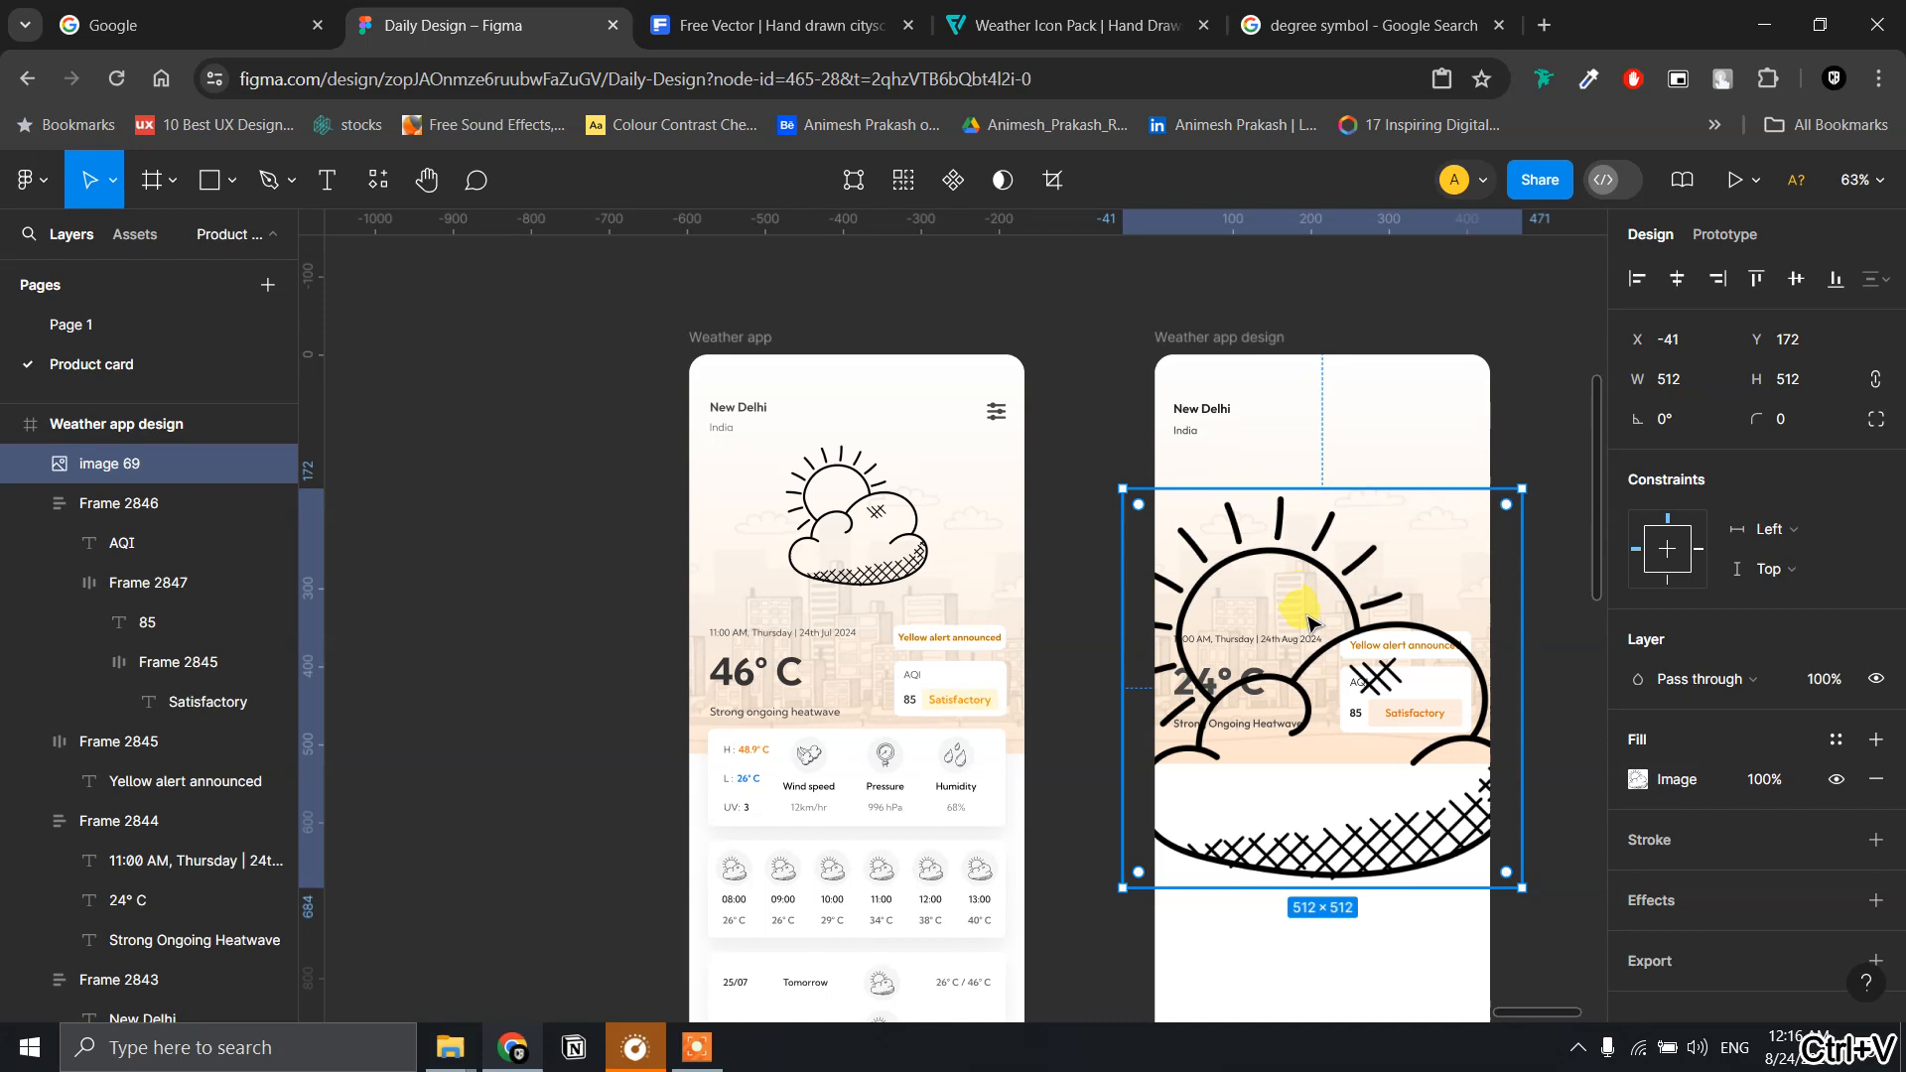
left_click(1809, 383)
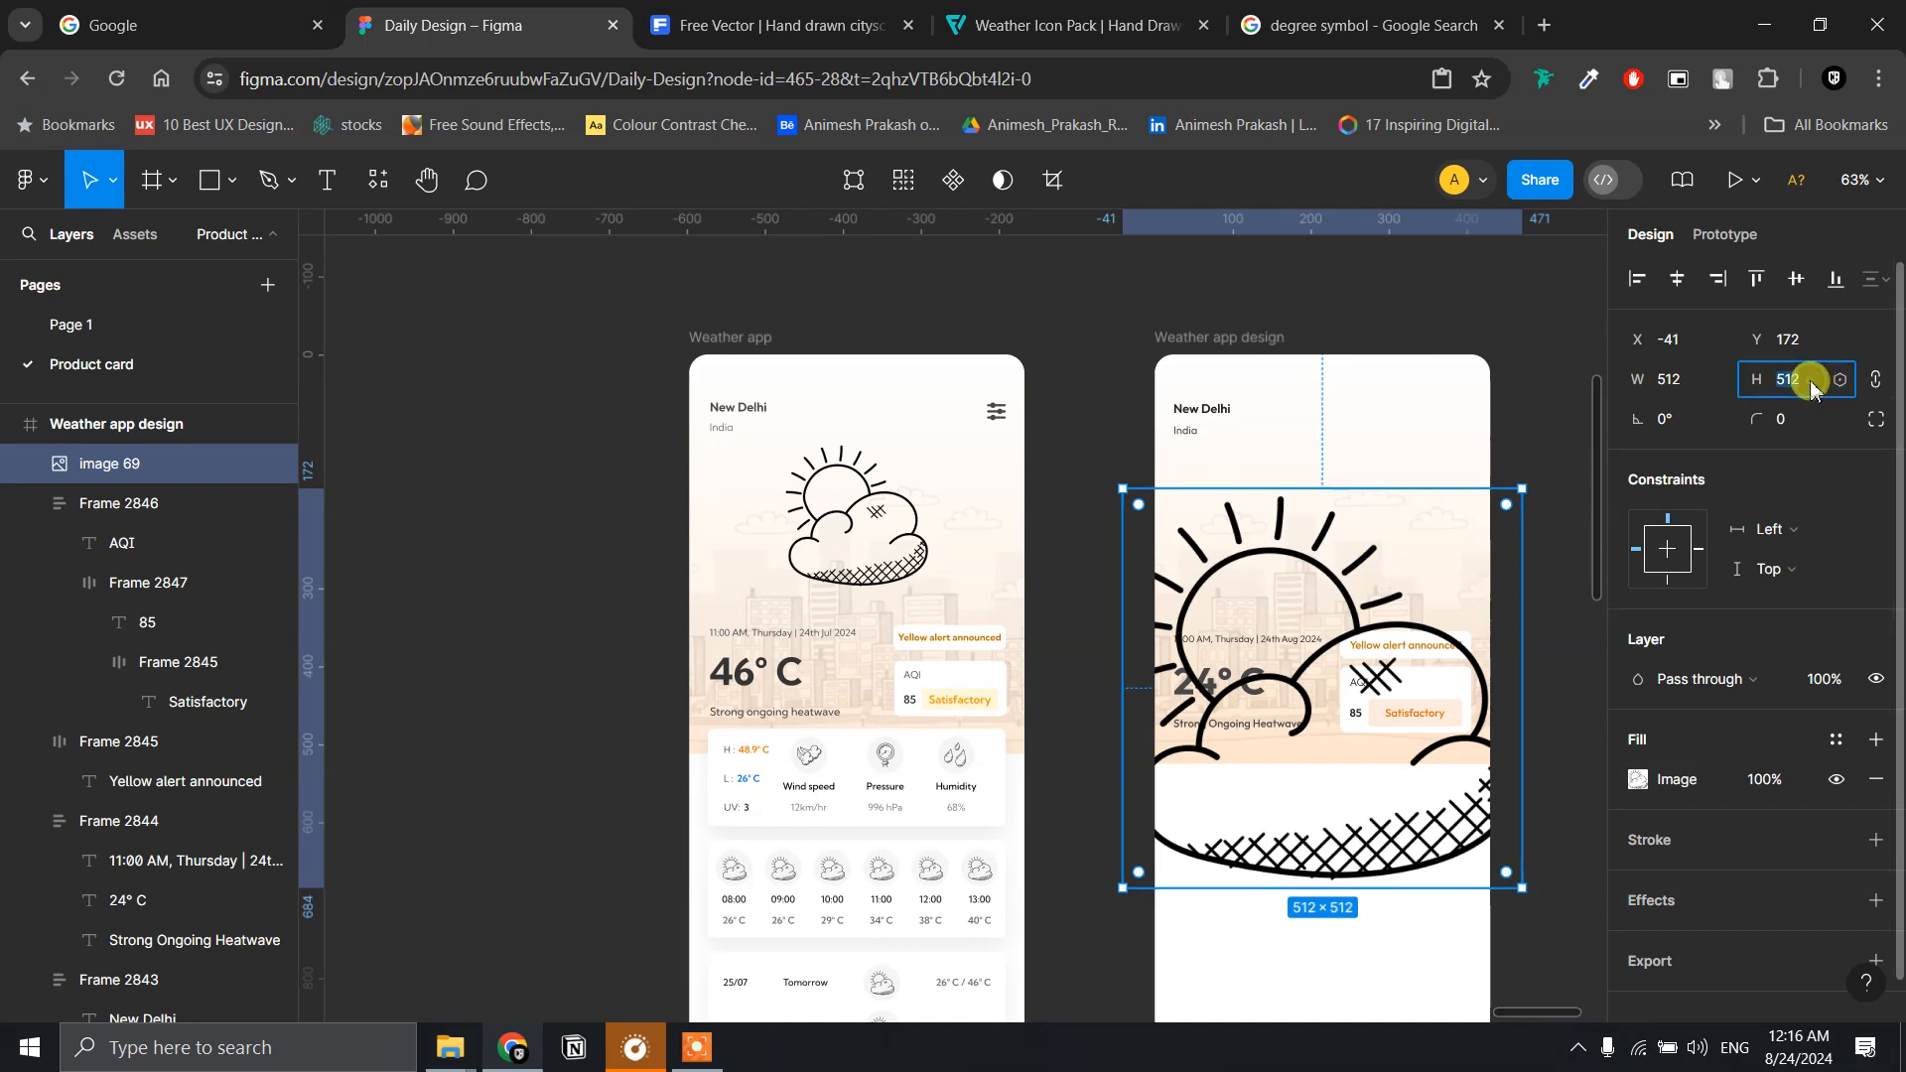
type("64")
key("Return")
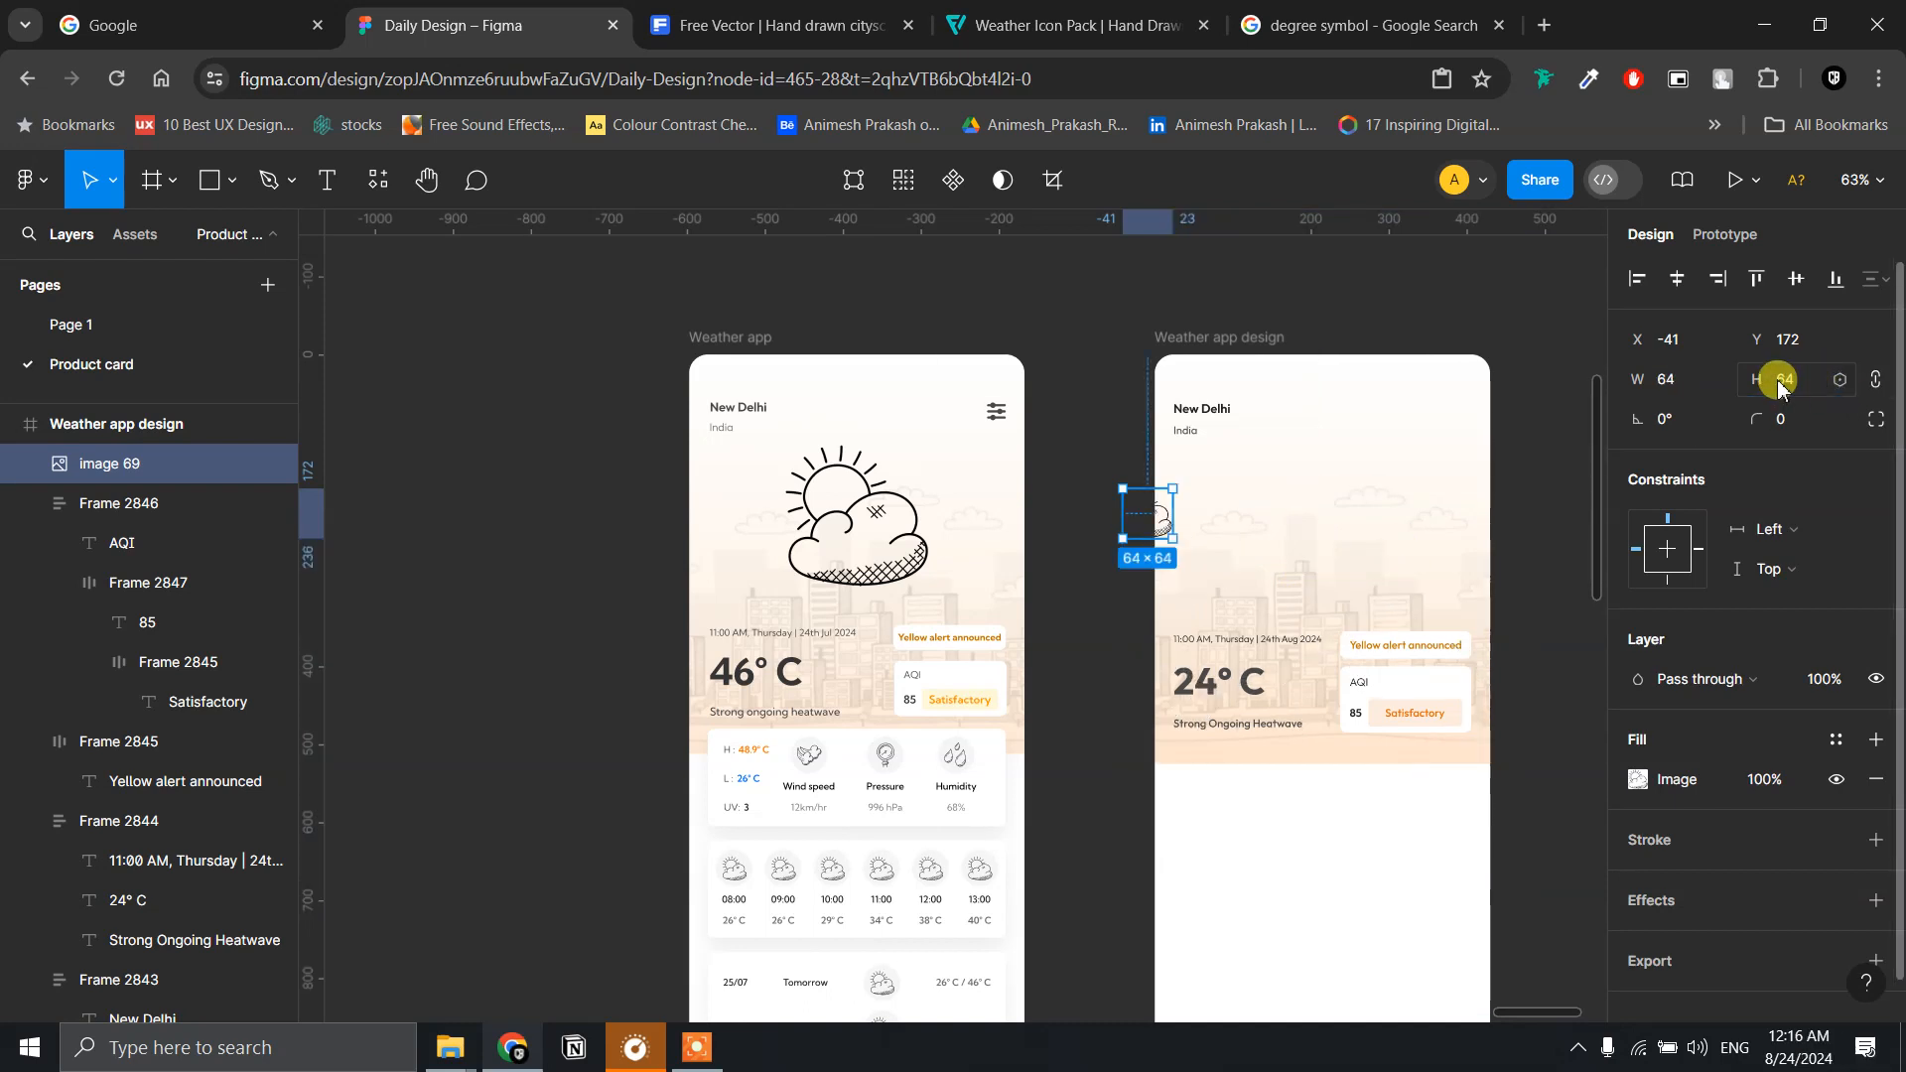
left_click_drag(1154, 533, 1321, 536)
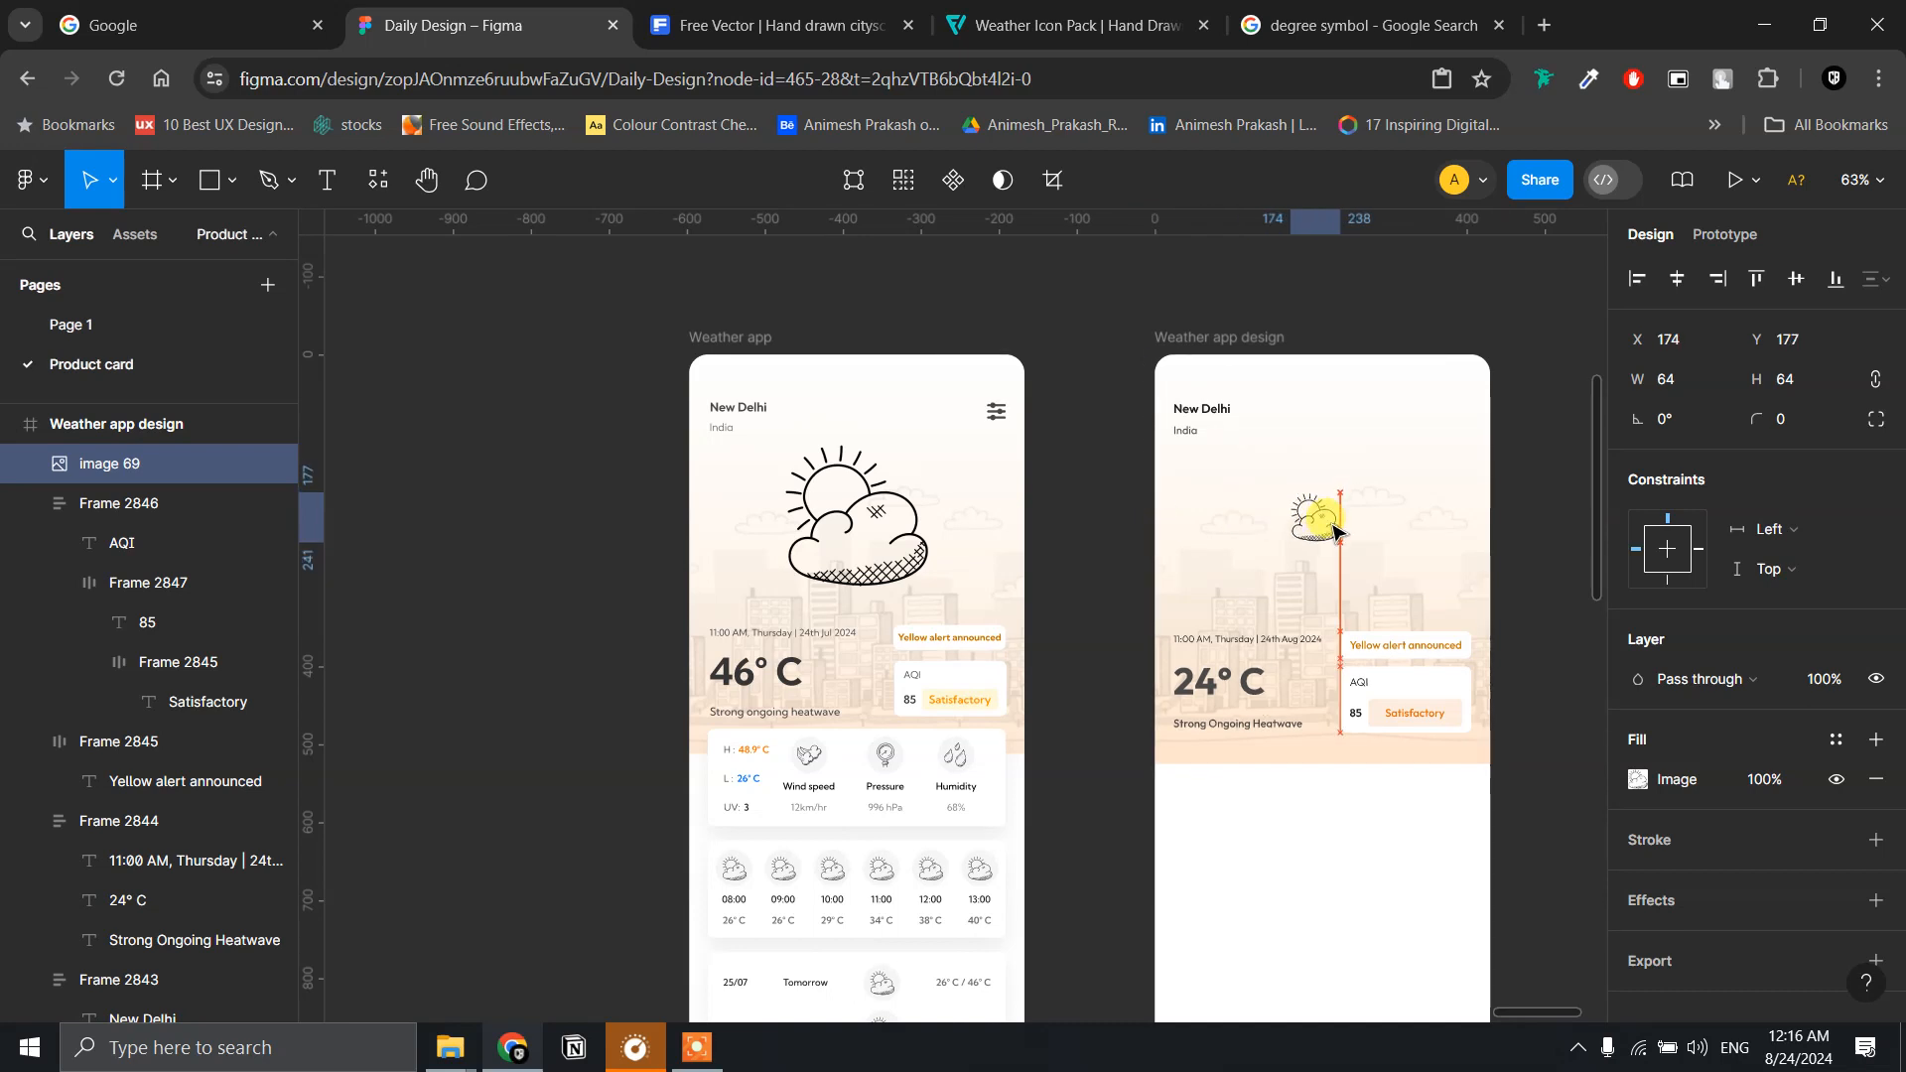
- Resize the weather icon to 128 × 128 and move it up into the middle of the header
left_click(1807, 382)
type("128")
key("Return")
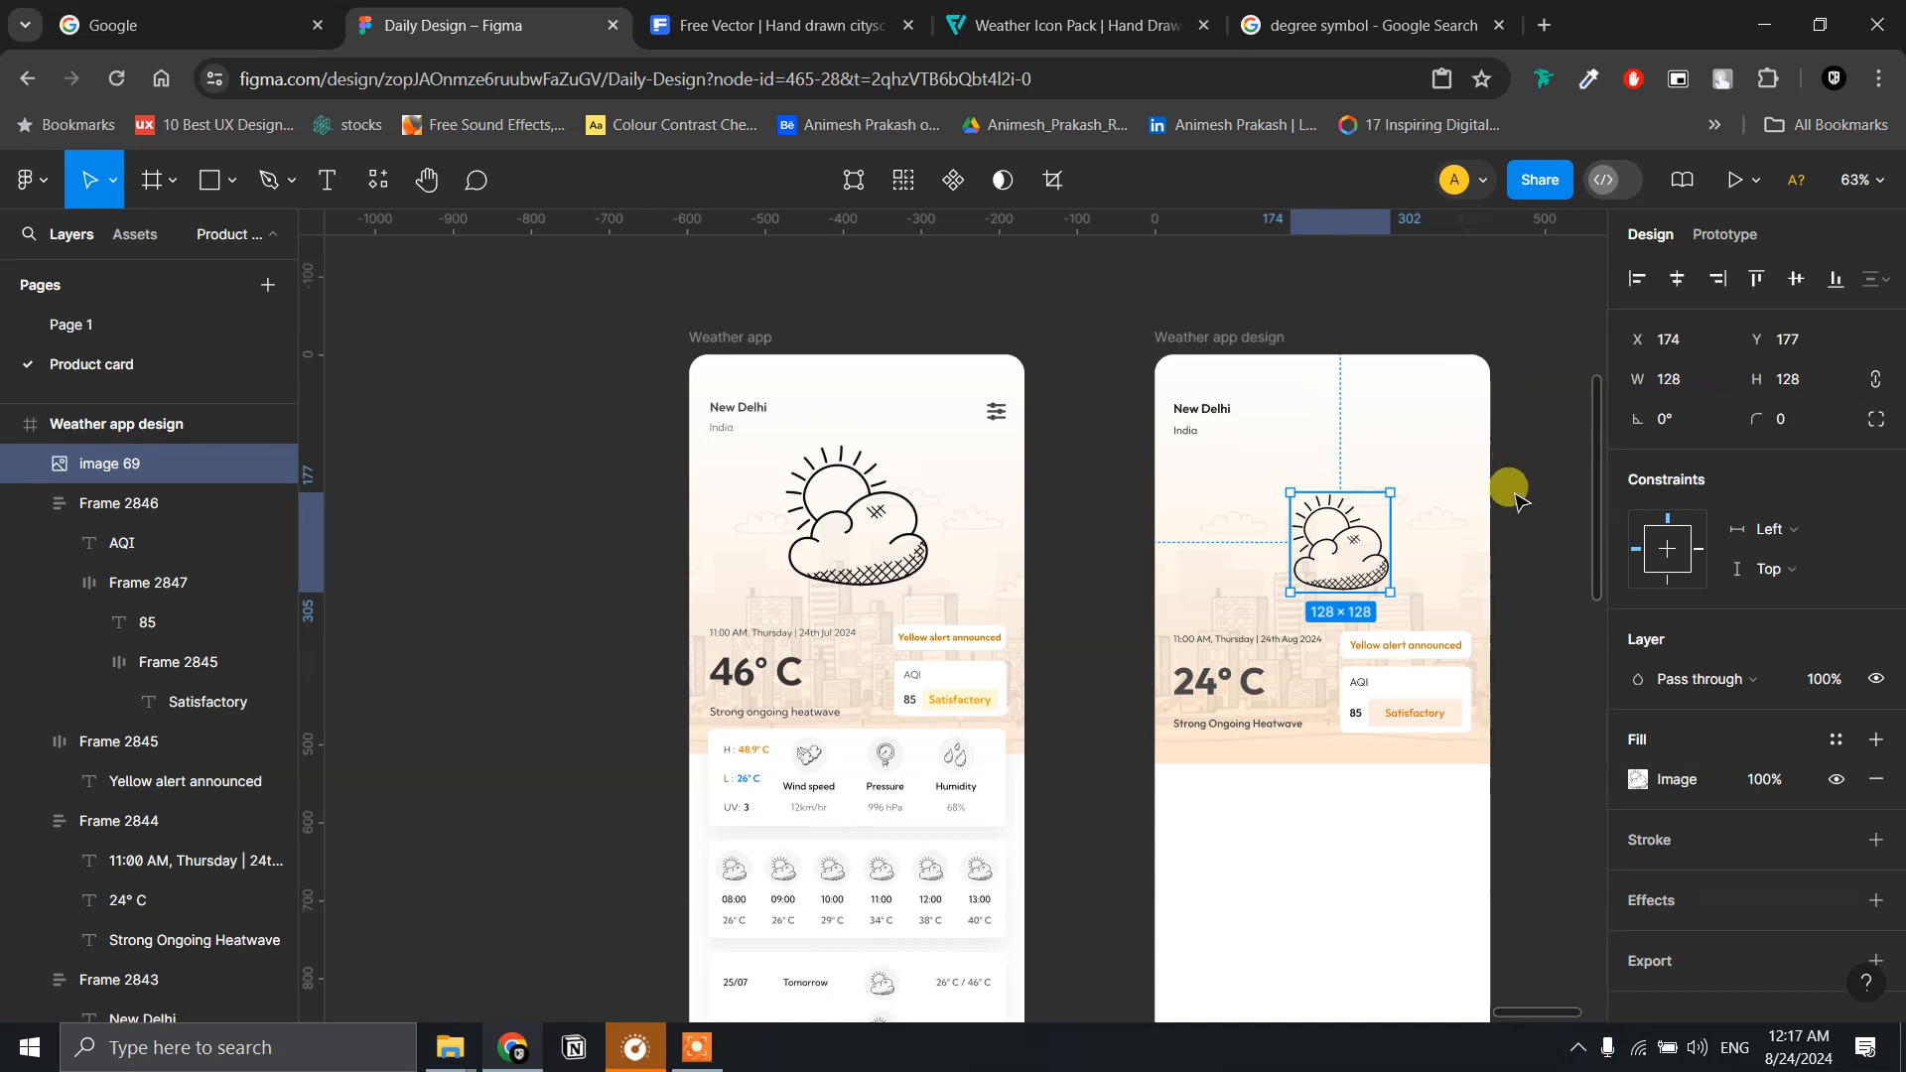
left_click_drag(1331, 540, 1317, 533)
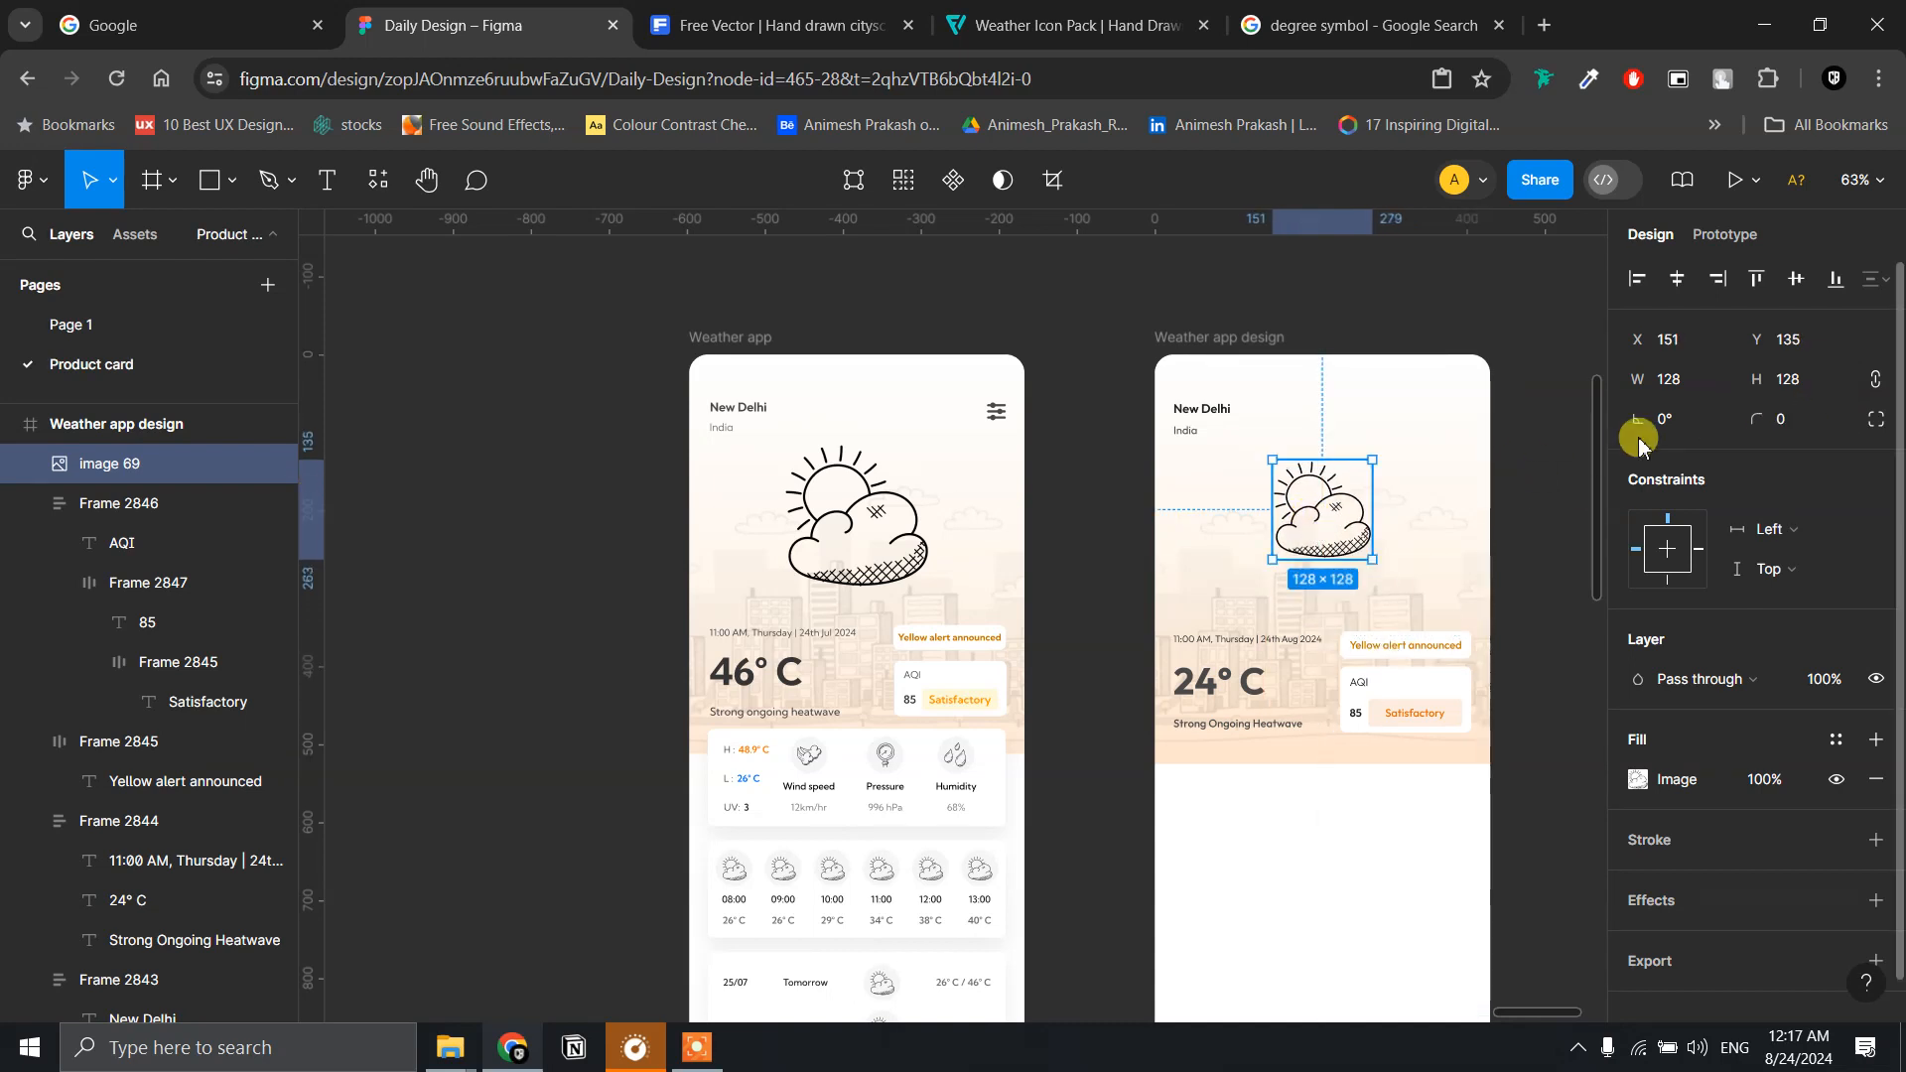
- Enlarge the weather icon to 164 × 164 and center it horizontally in the frame
left_click(1681, 383)
type("164")
key("Return")
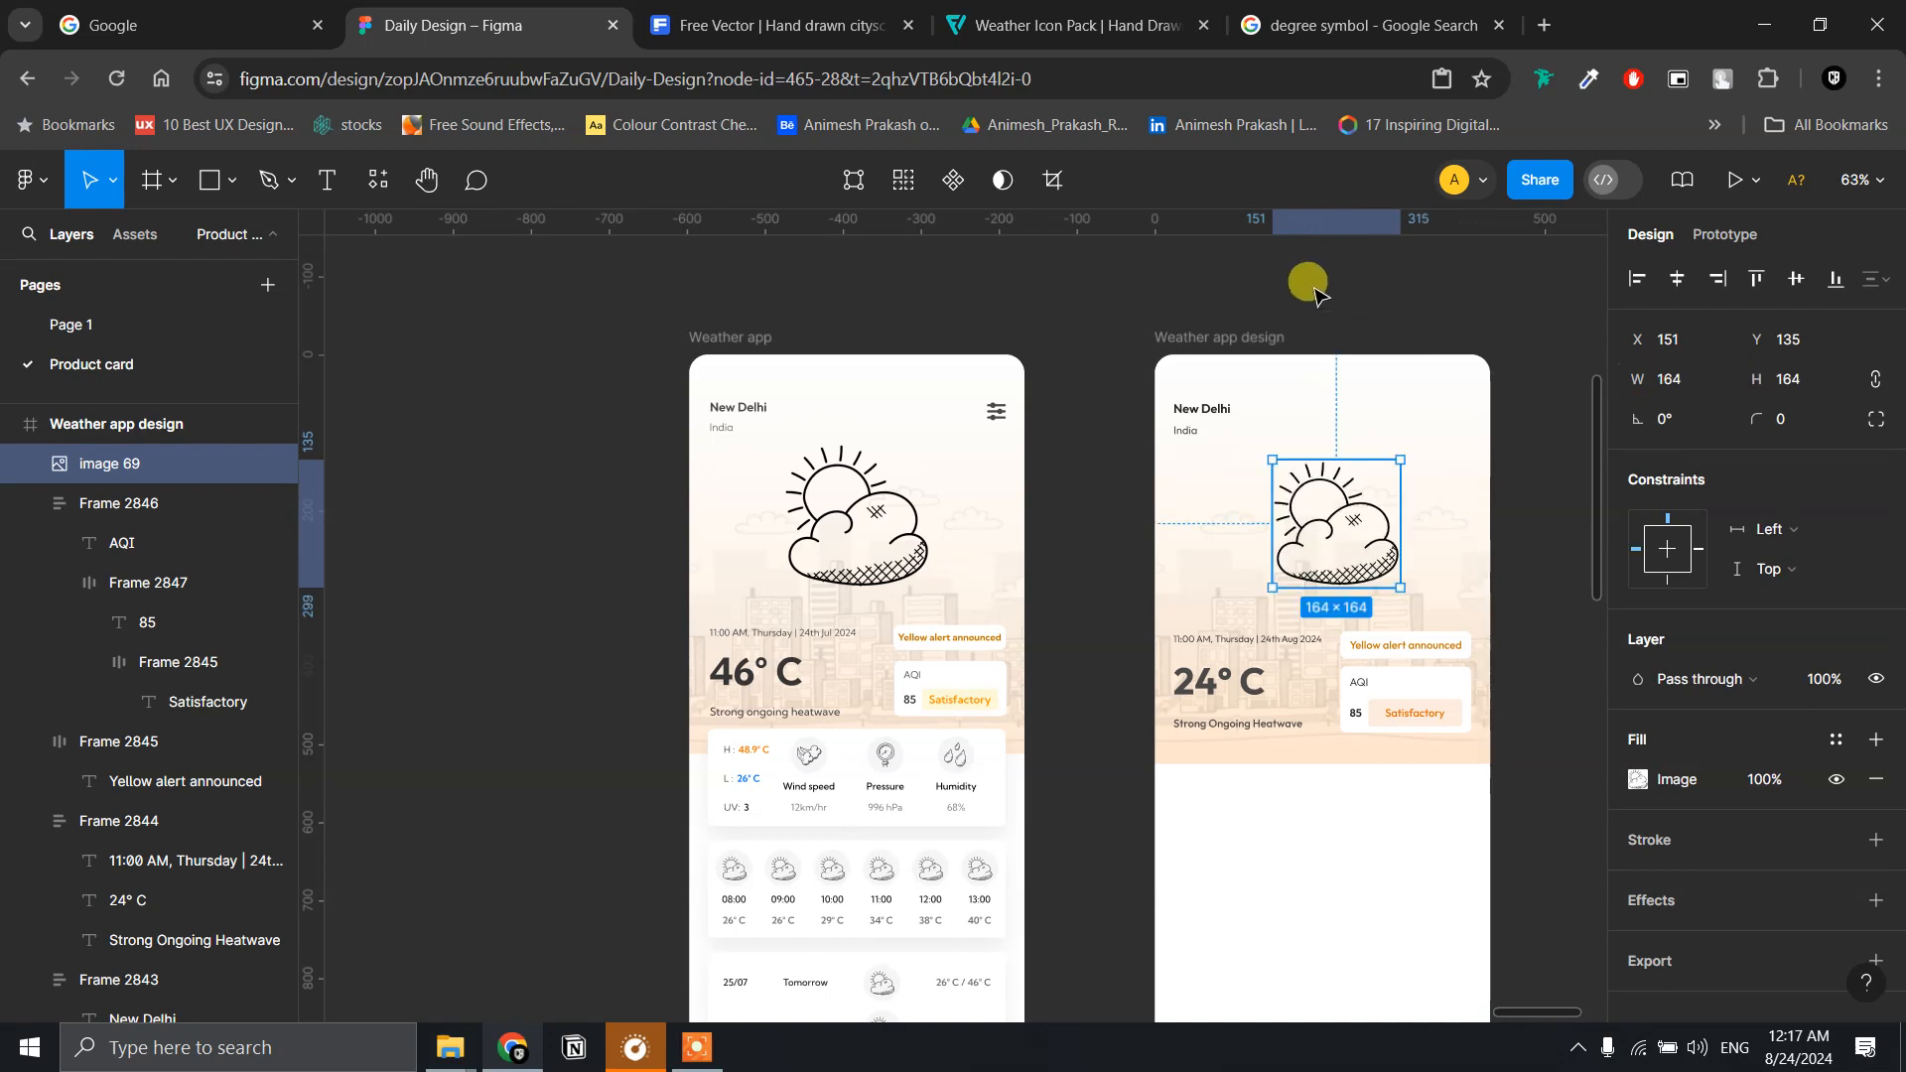
mouse_move(1338, 543)
left_mouse_down()
mouse_move(1311, 519)
mouse_move(1318, 533)
left_mouse_up()
left_click(1678, 279)
left_click(1678, 279)
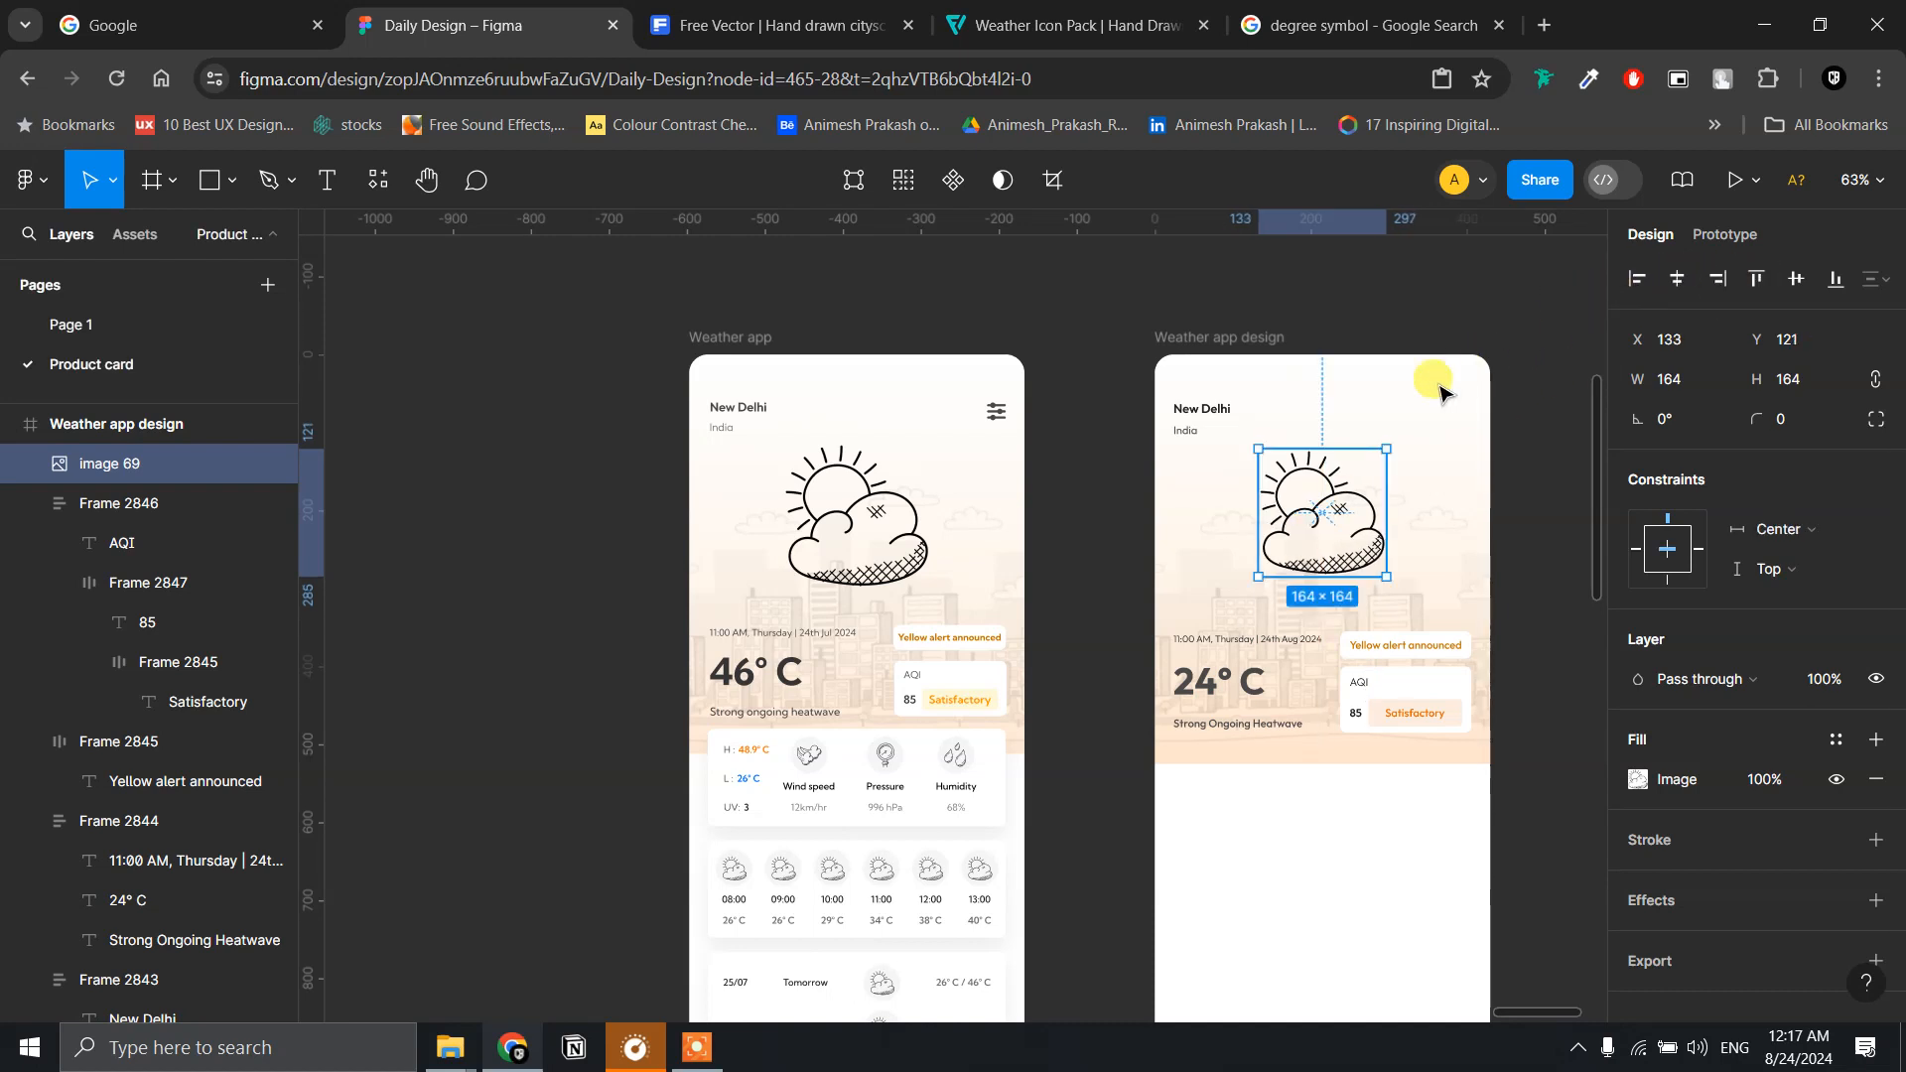
left_click(1545, 452)
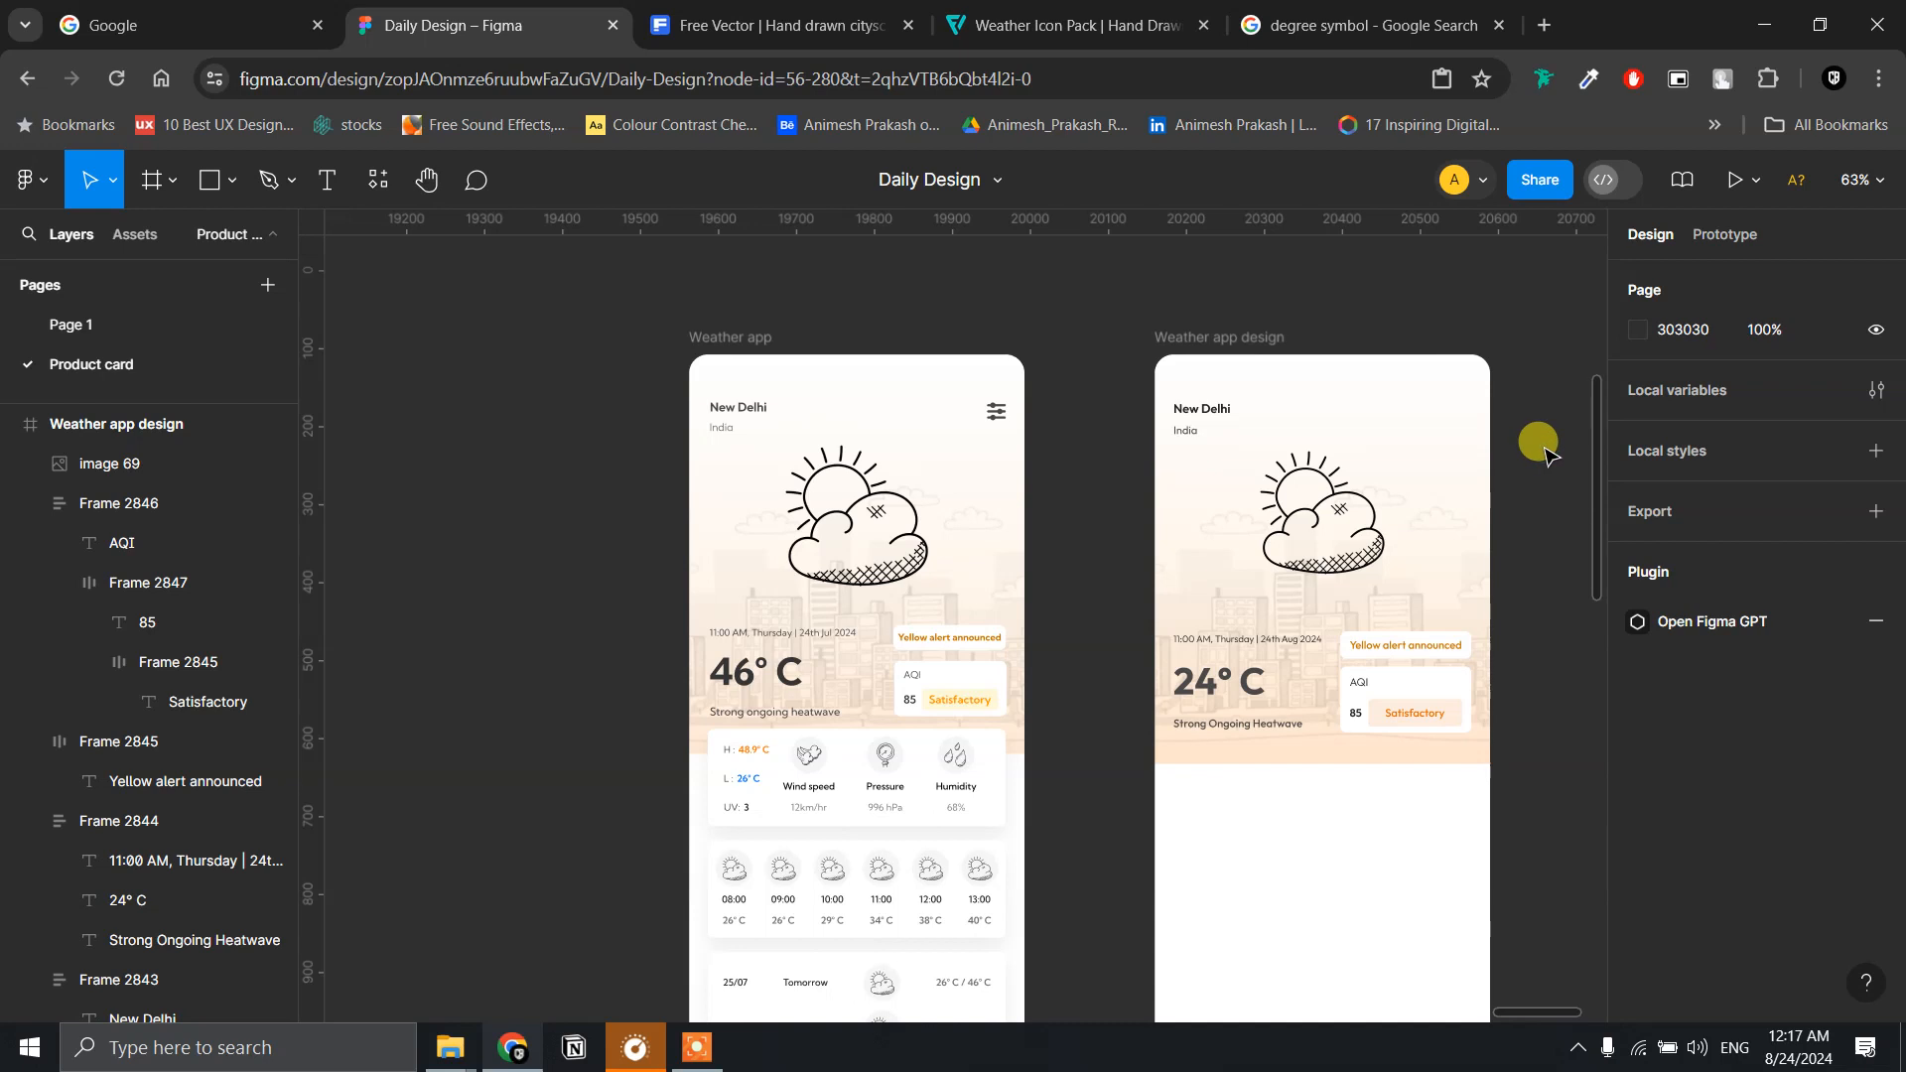
- Try the weather icon at 200 × 200
left_click(1348, 498)
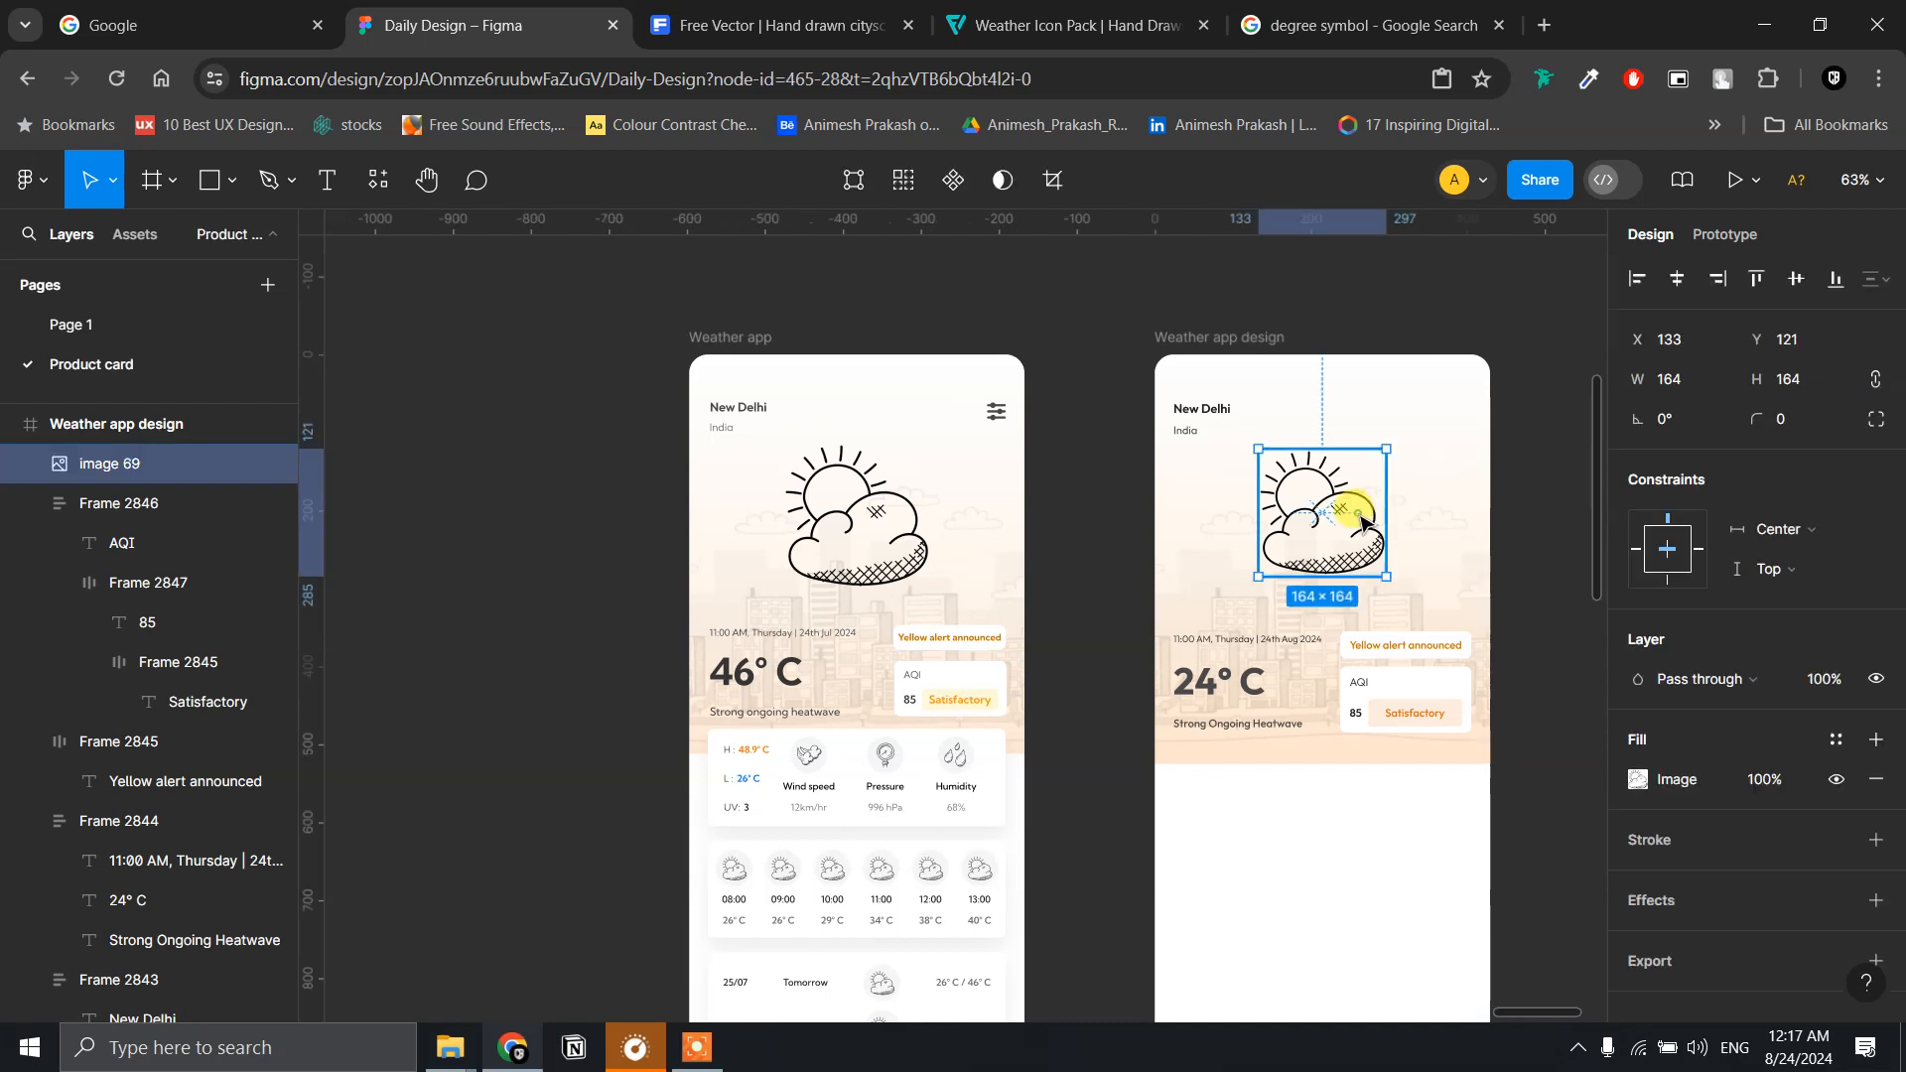
left_click(1683, 390)
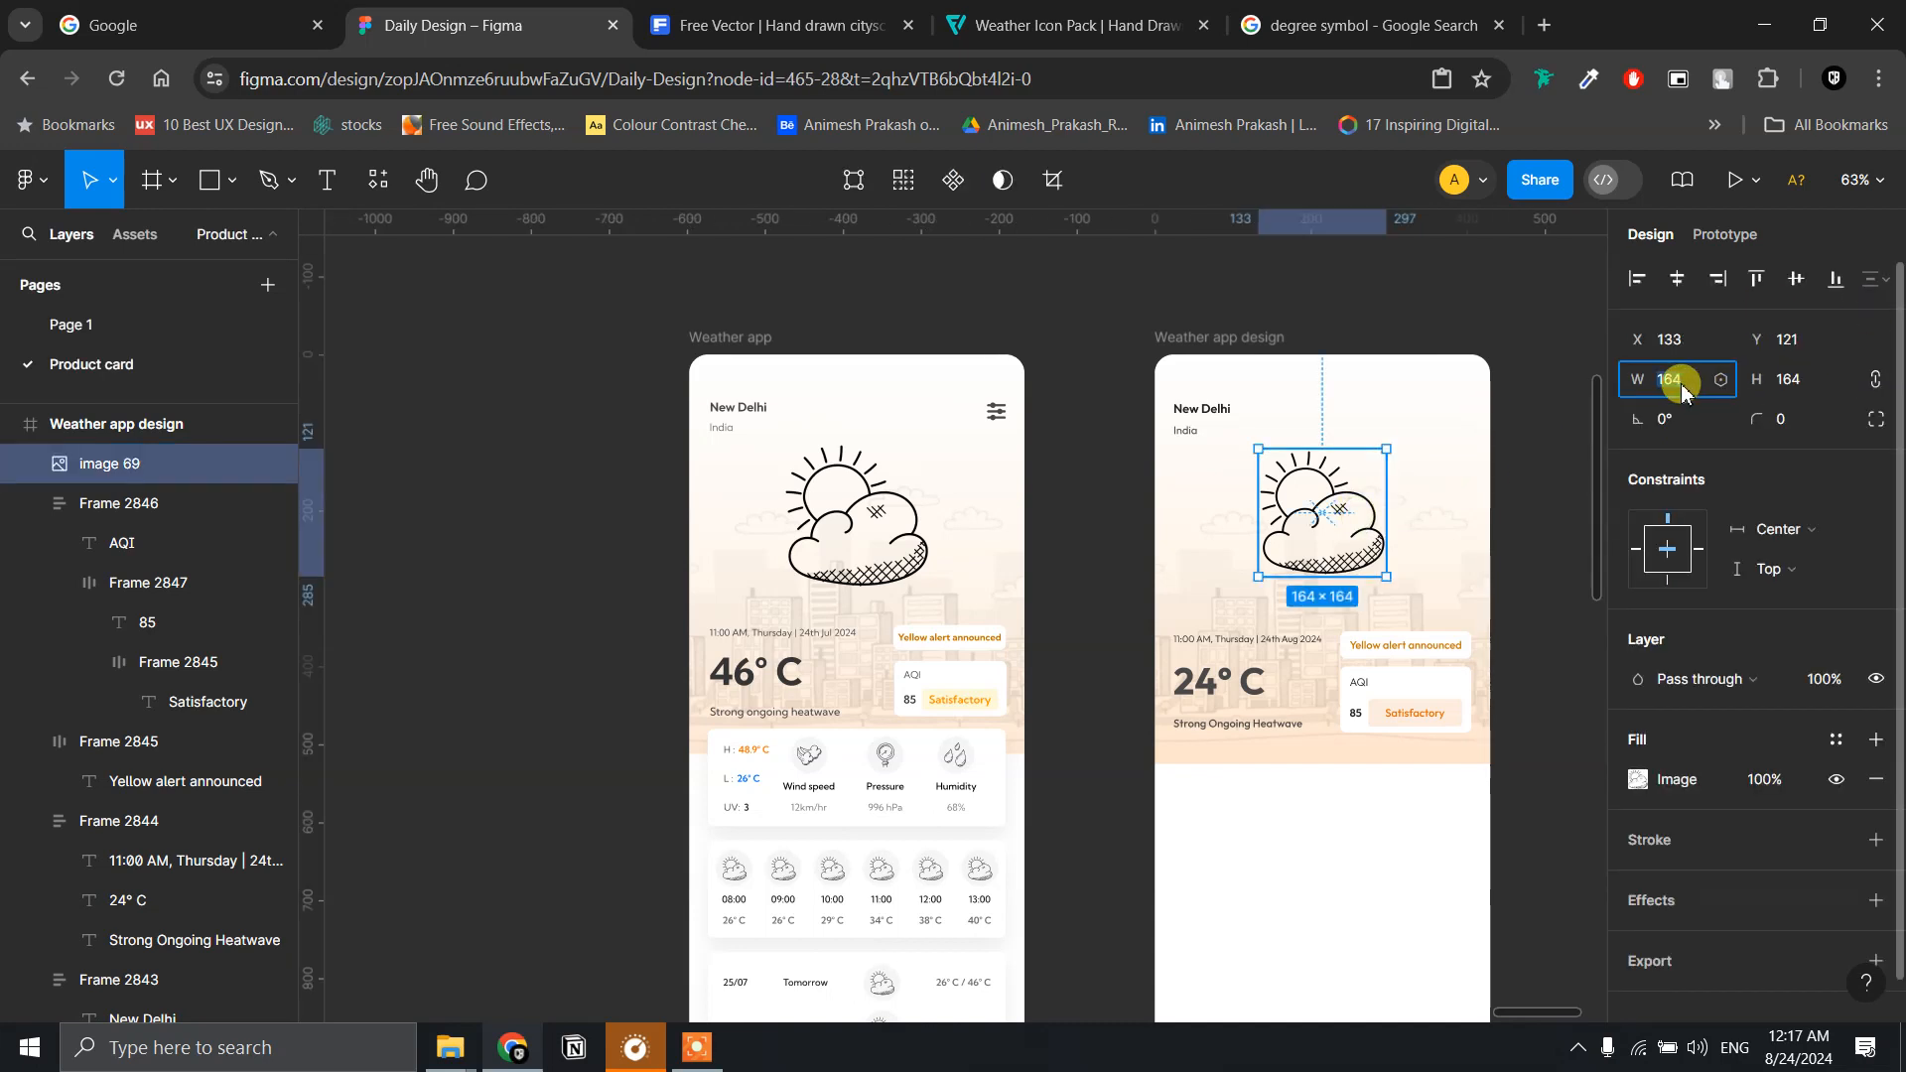
type("200")
key("Return")
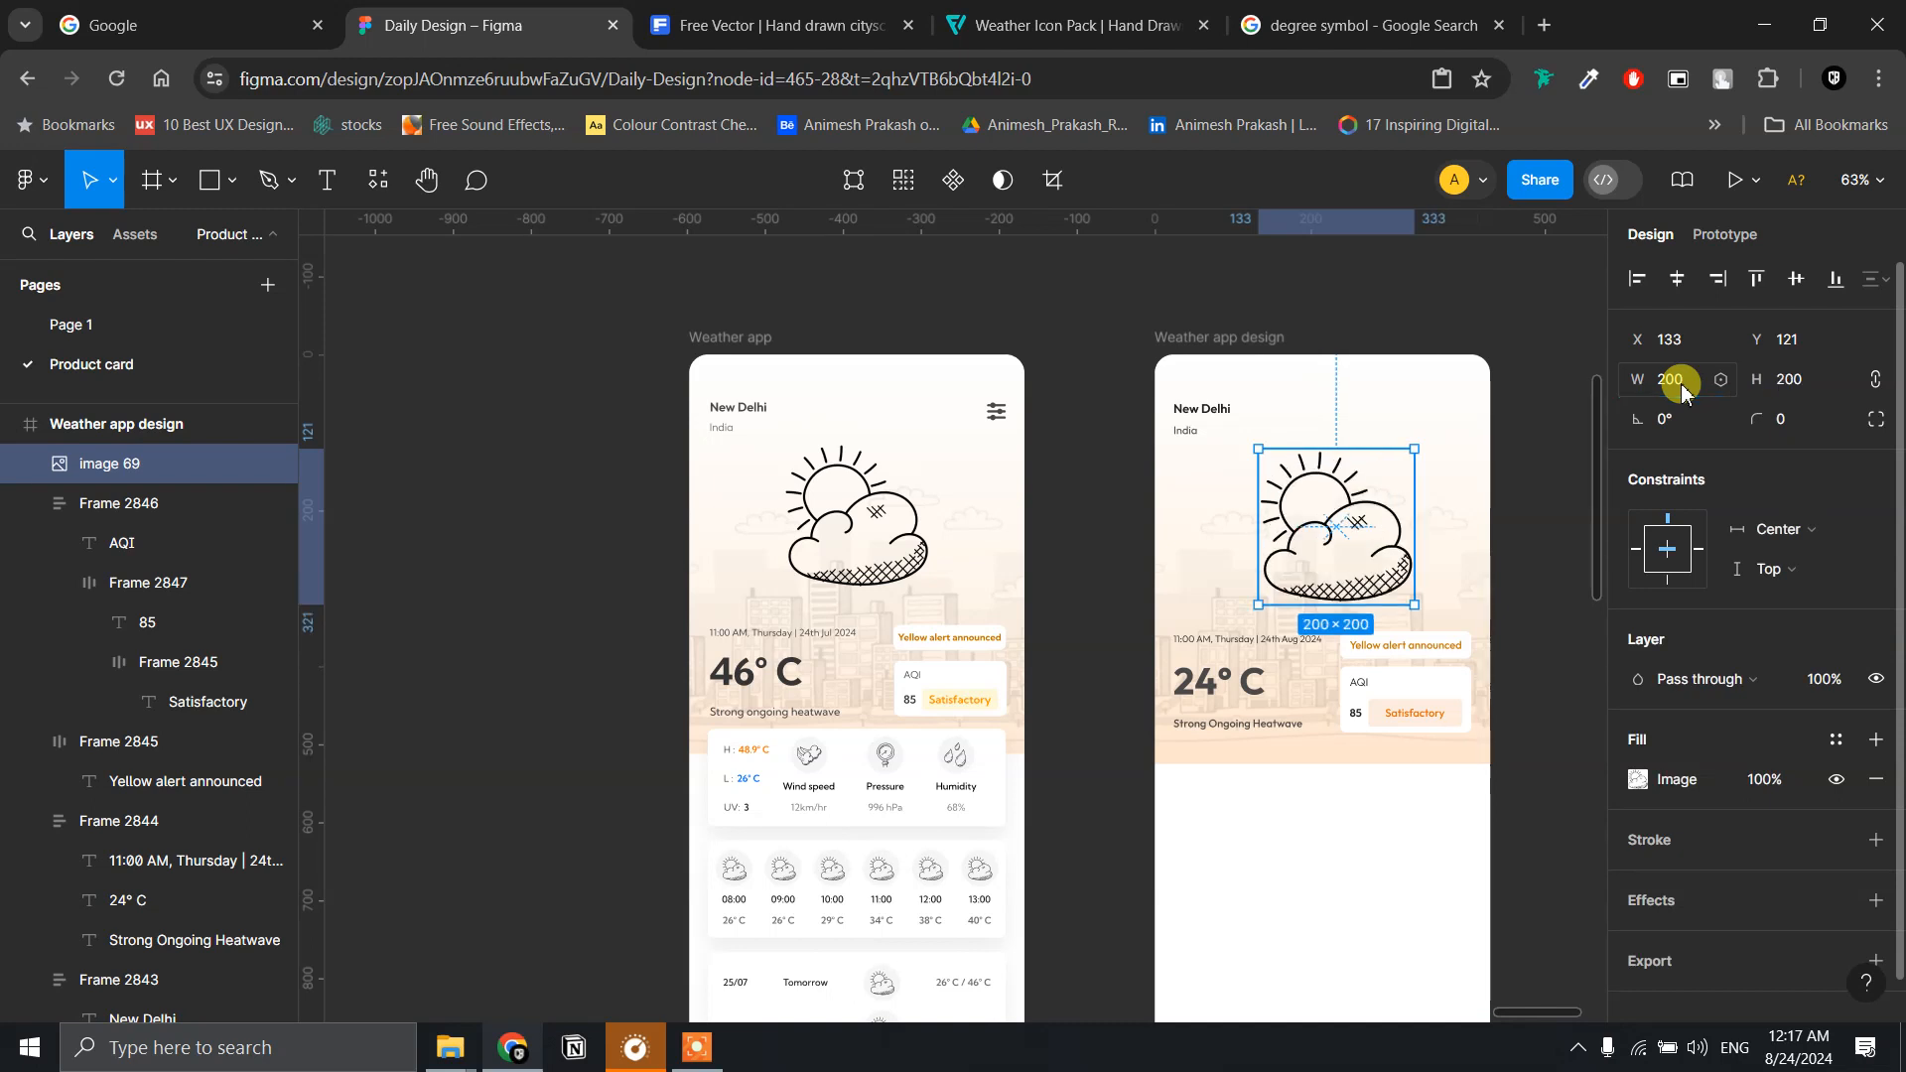
- Set the weather icon's size to 180 × 180, raise it slightly and center it horizontally in the frame
left_click(1677, 386)
type("180")
key("Return")
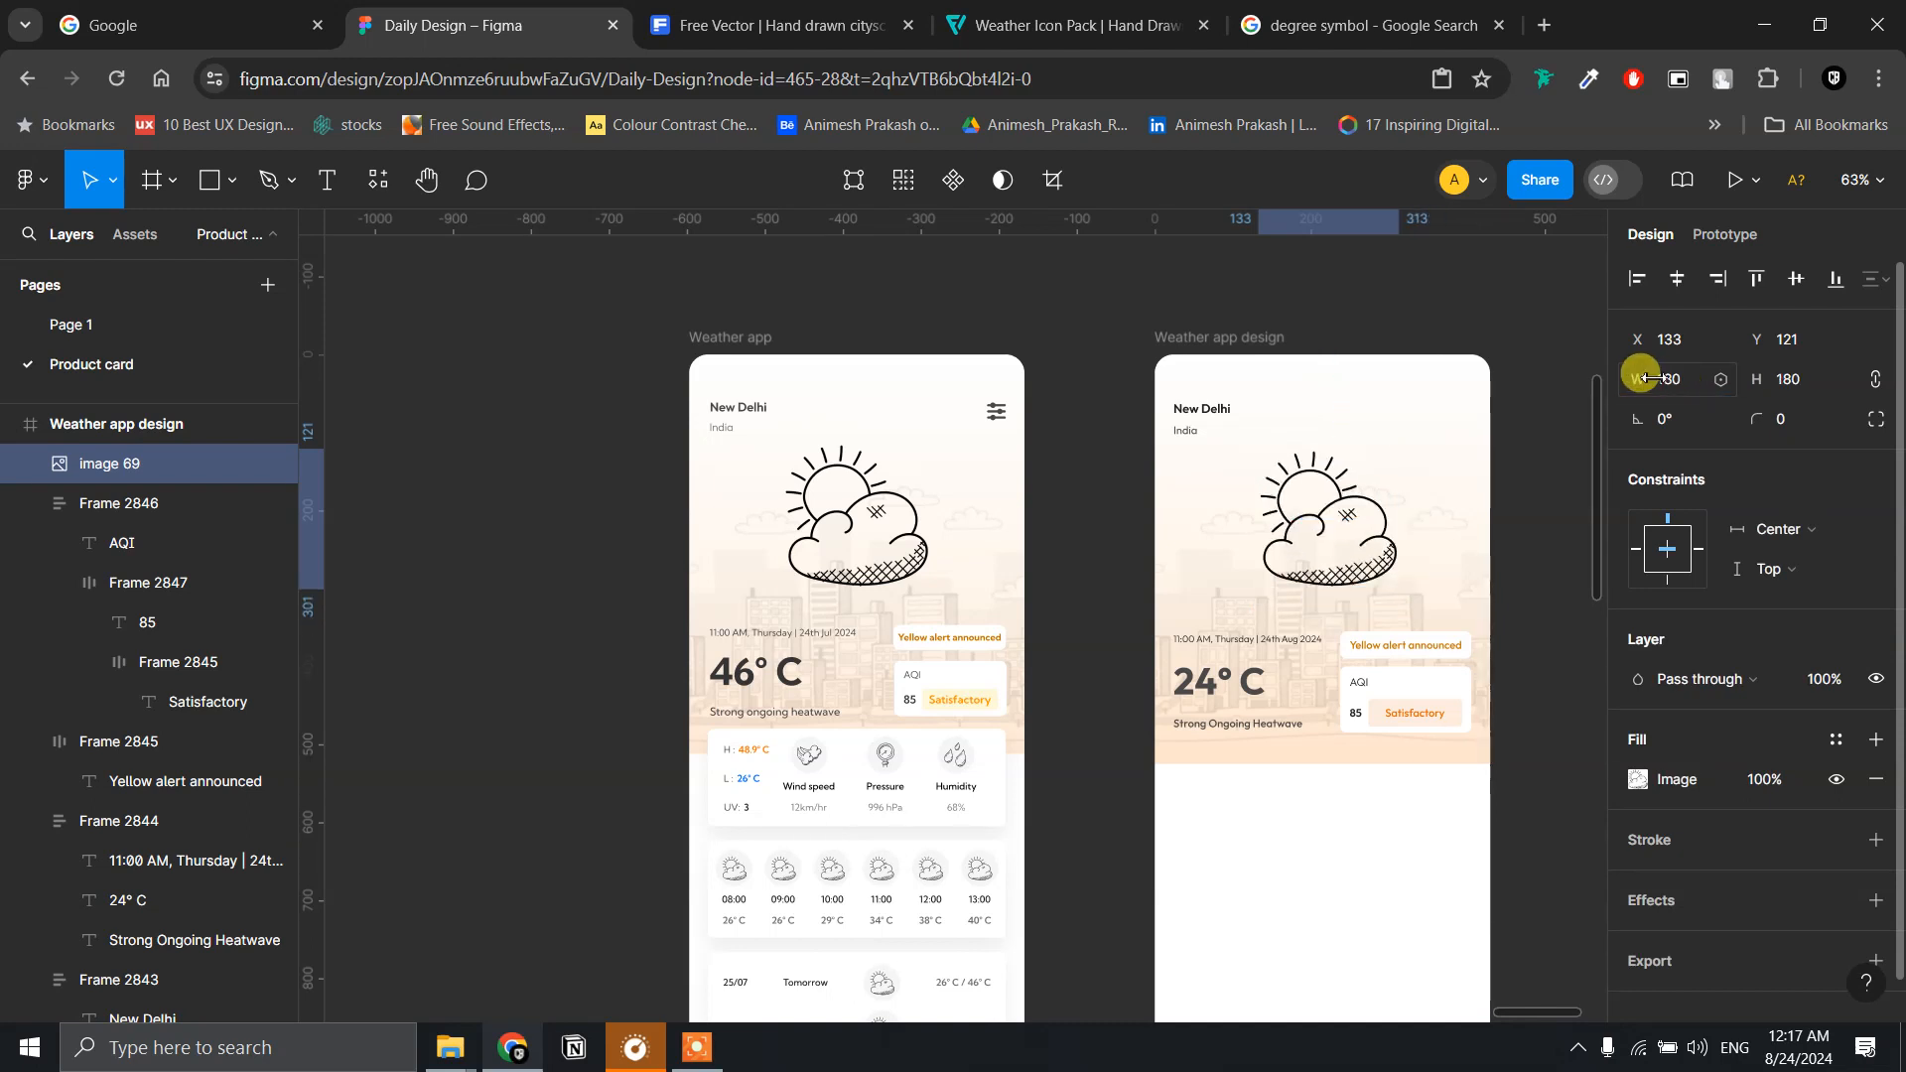
left_click_drag(1348, 501, 1337, 501)
left_click(1674, 282)
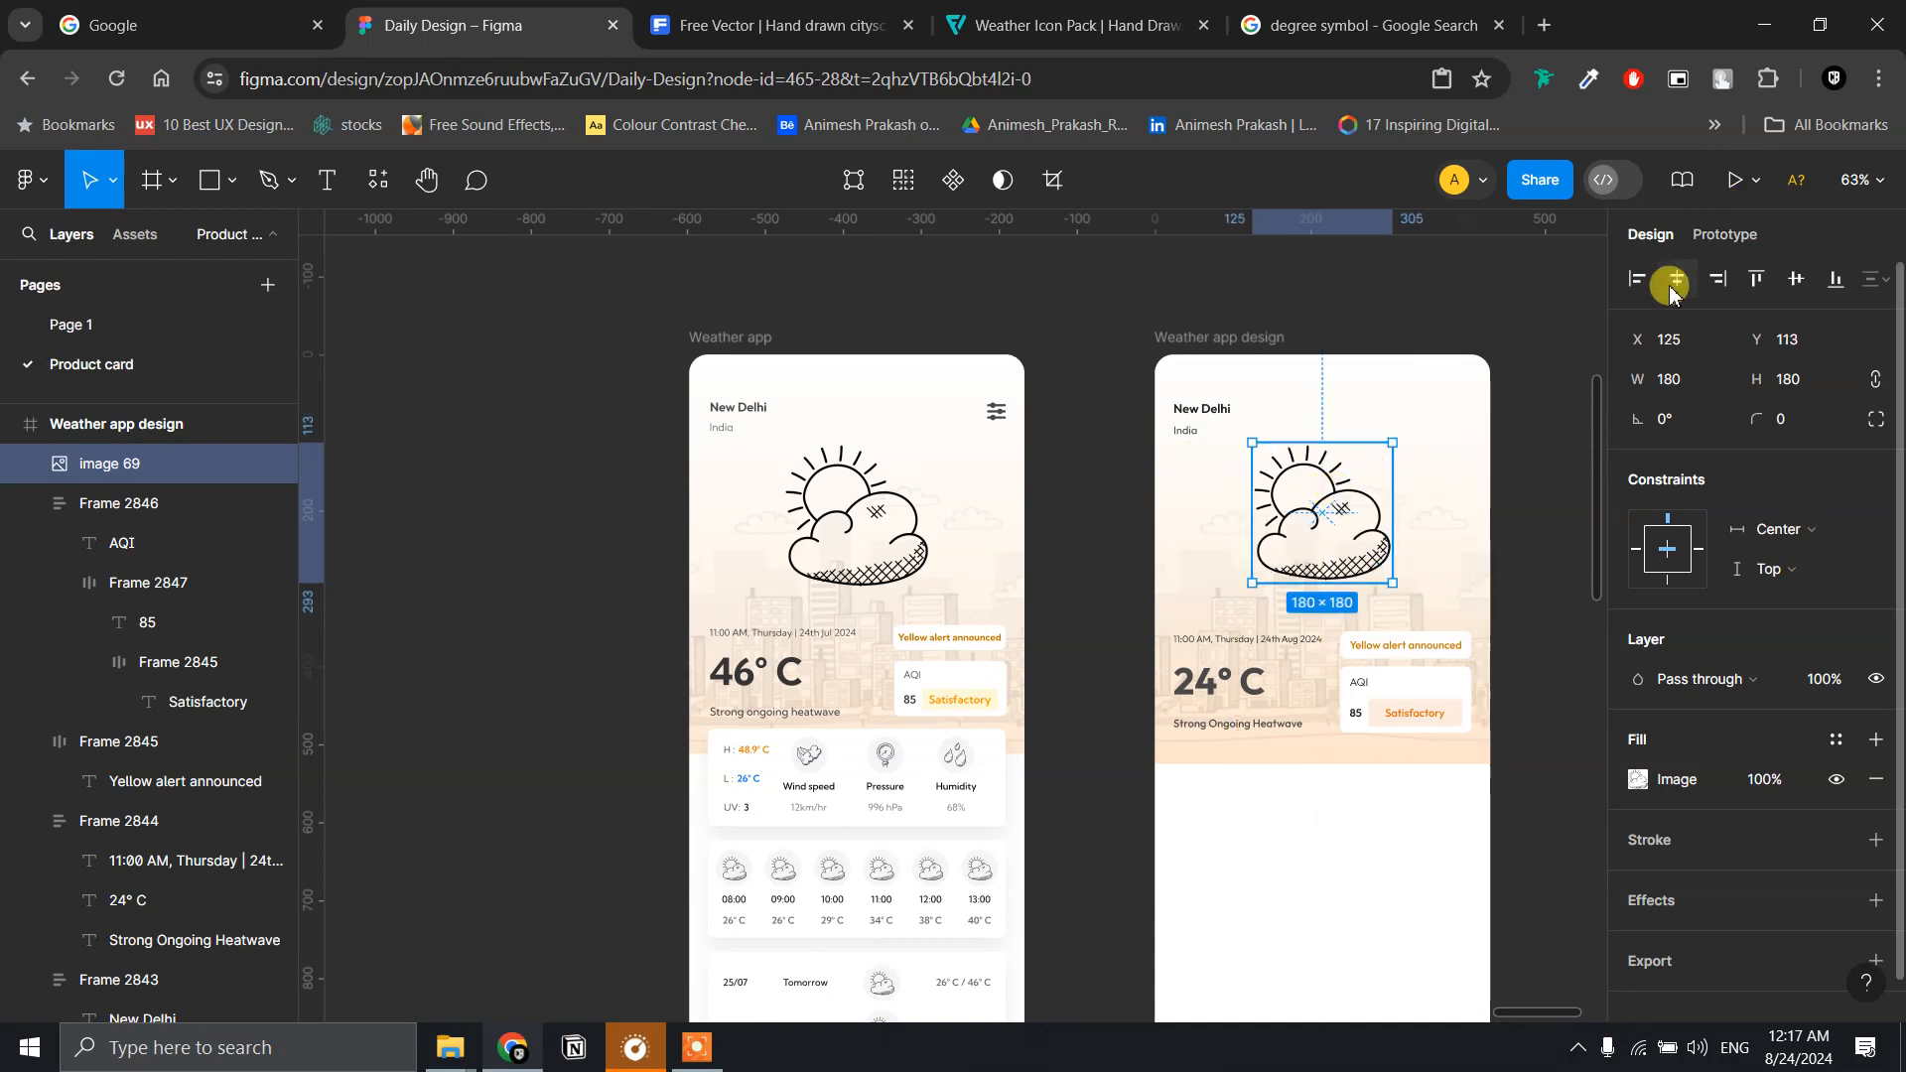
left_click_drag(1538, 483, 1359, 484)
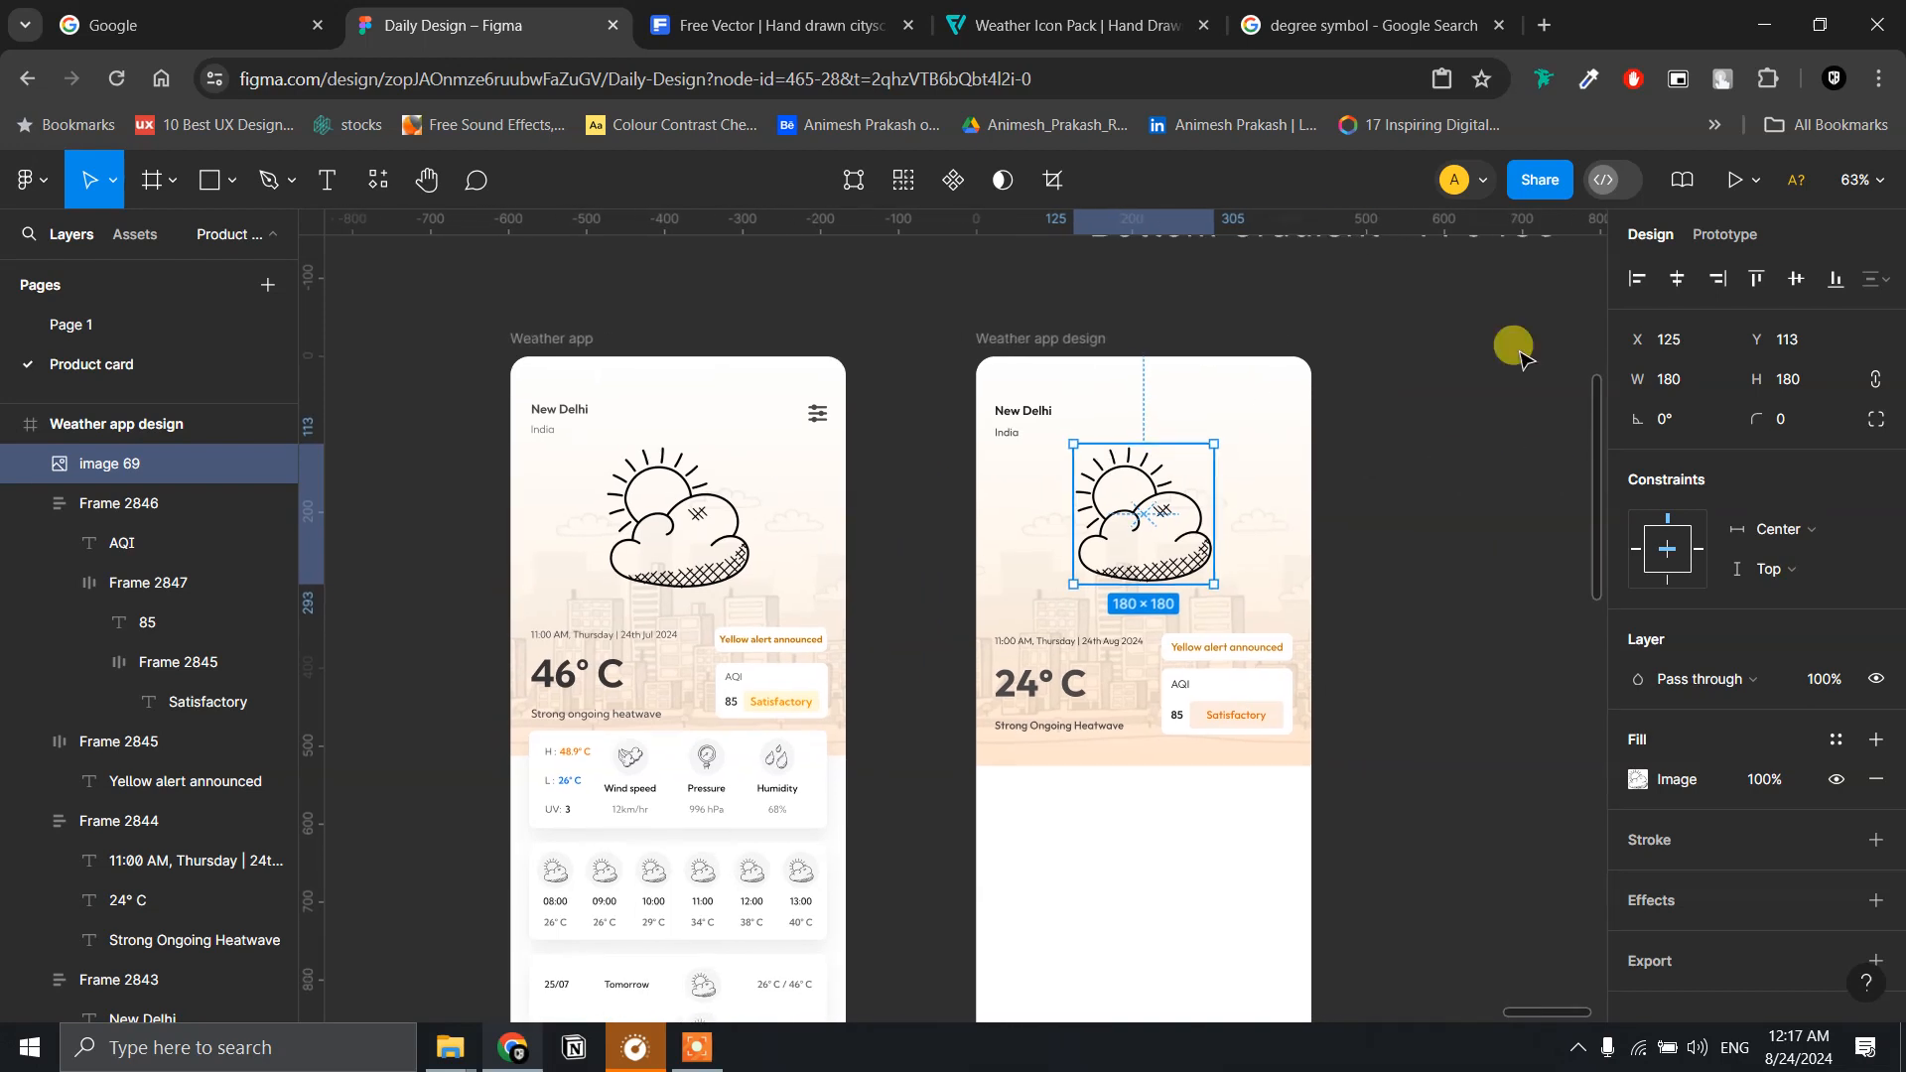
left_click(1679, 279)
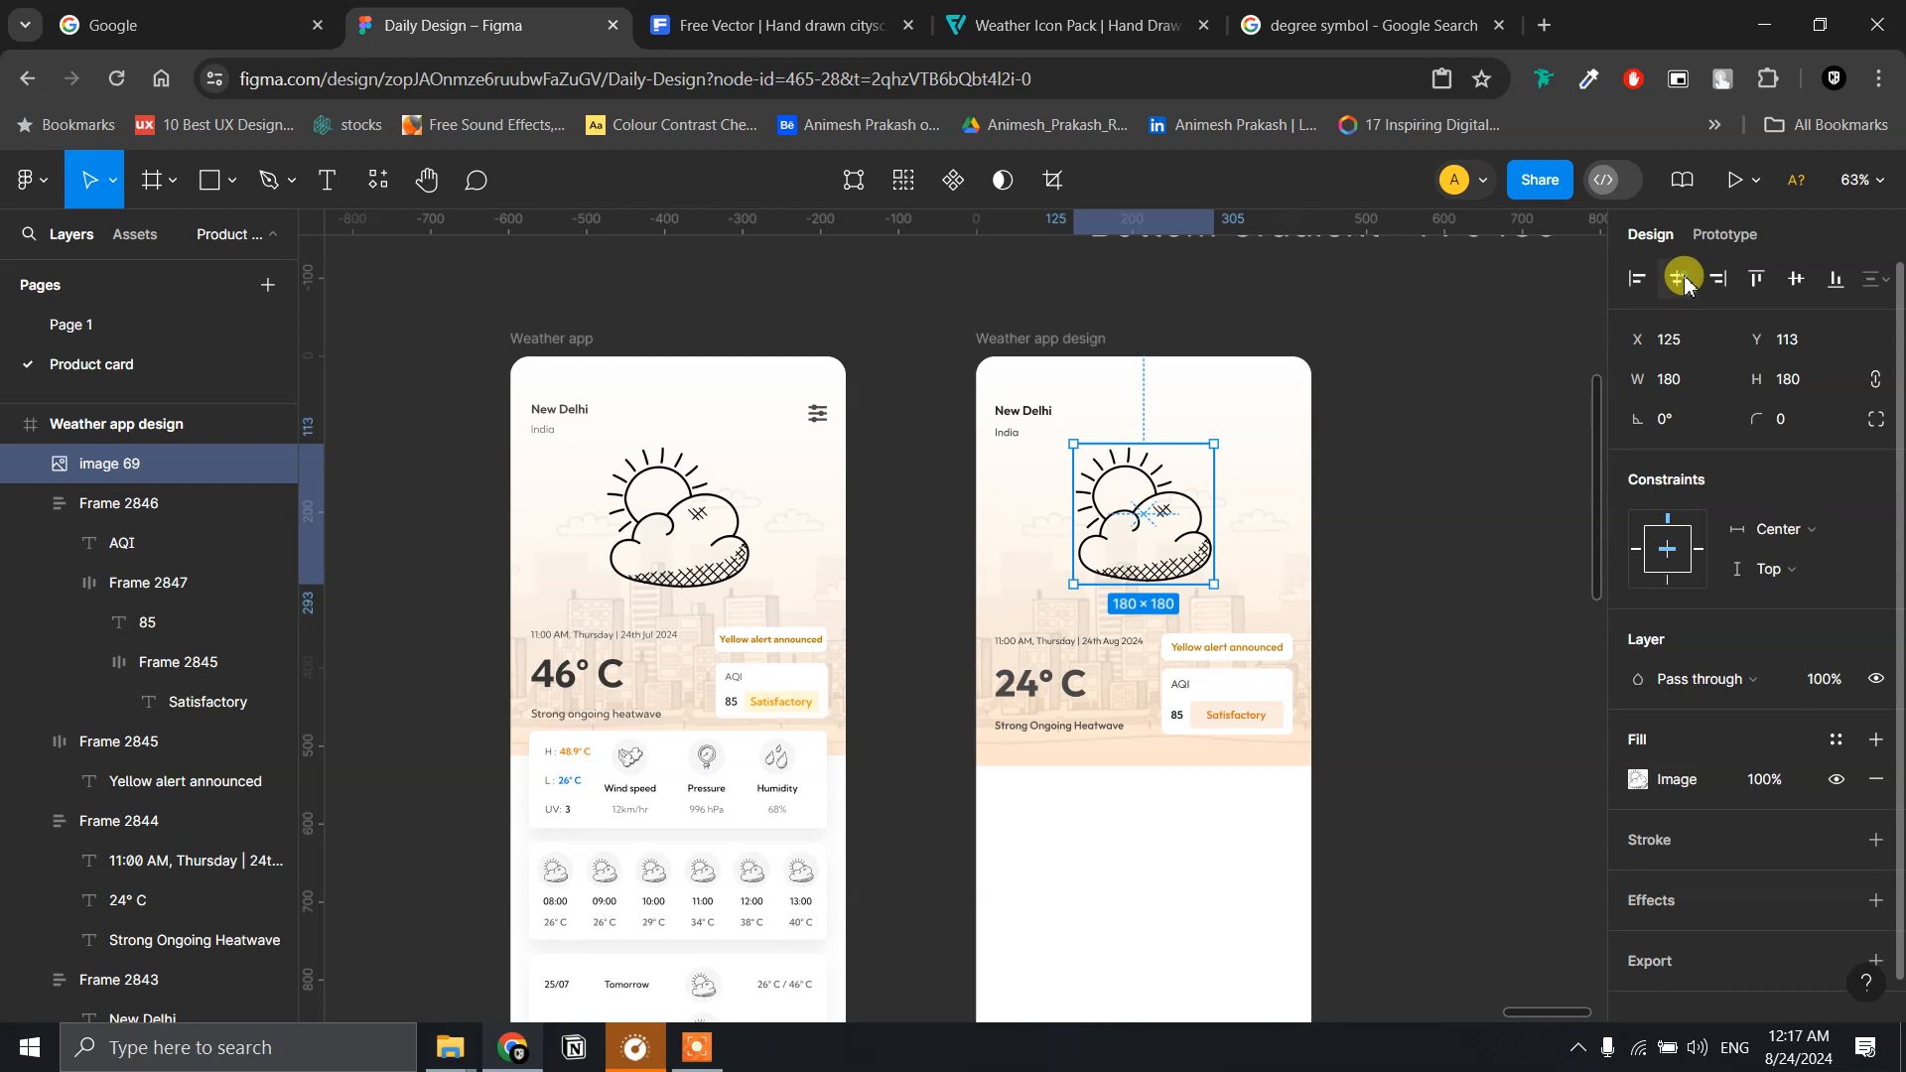
left_click(1426, 501)
- Compare the new header with the reference screen and examine the reference's weather detail and forecast cards
scroll(1426, 501, "up", 5)
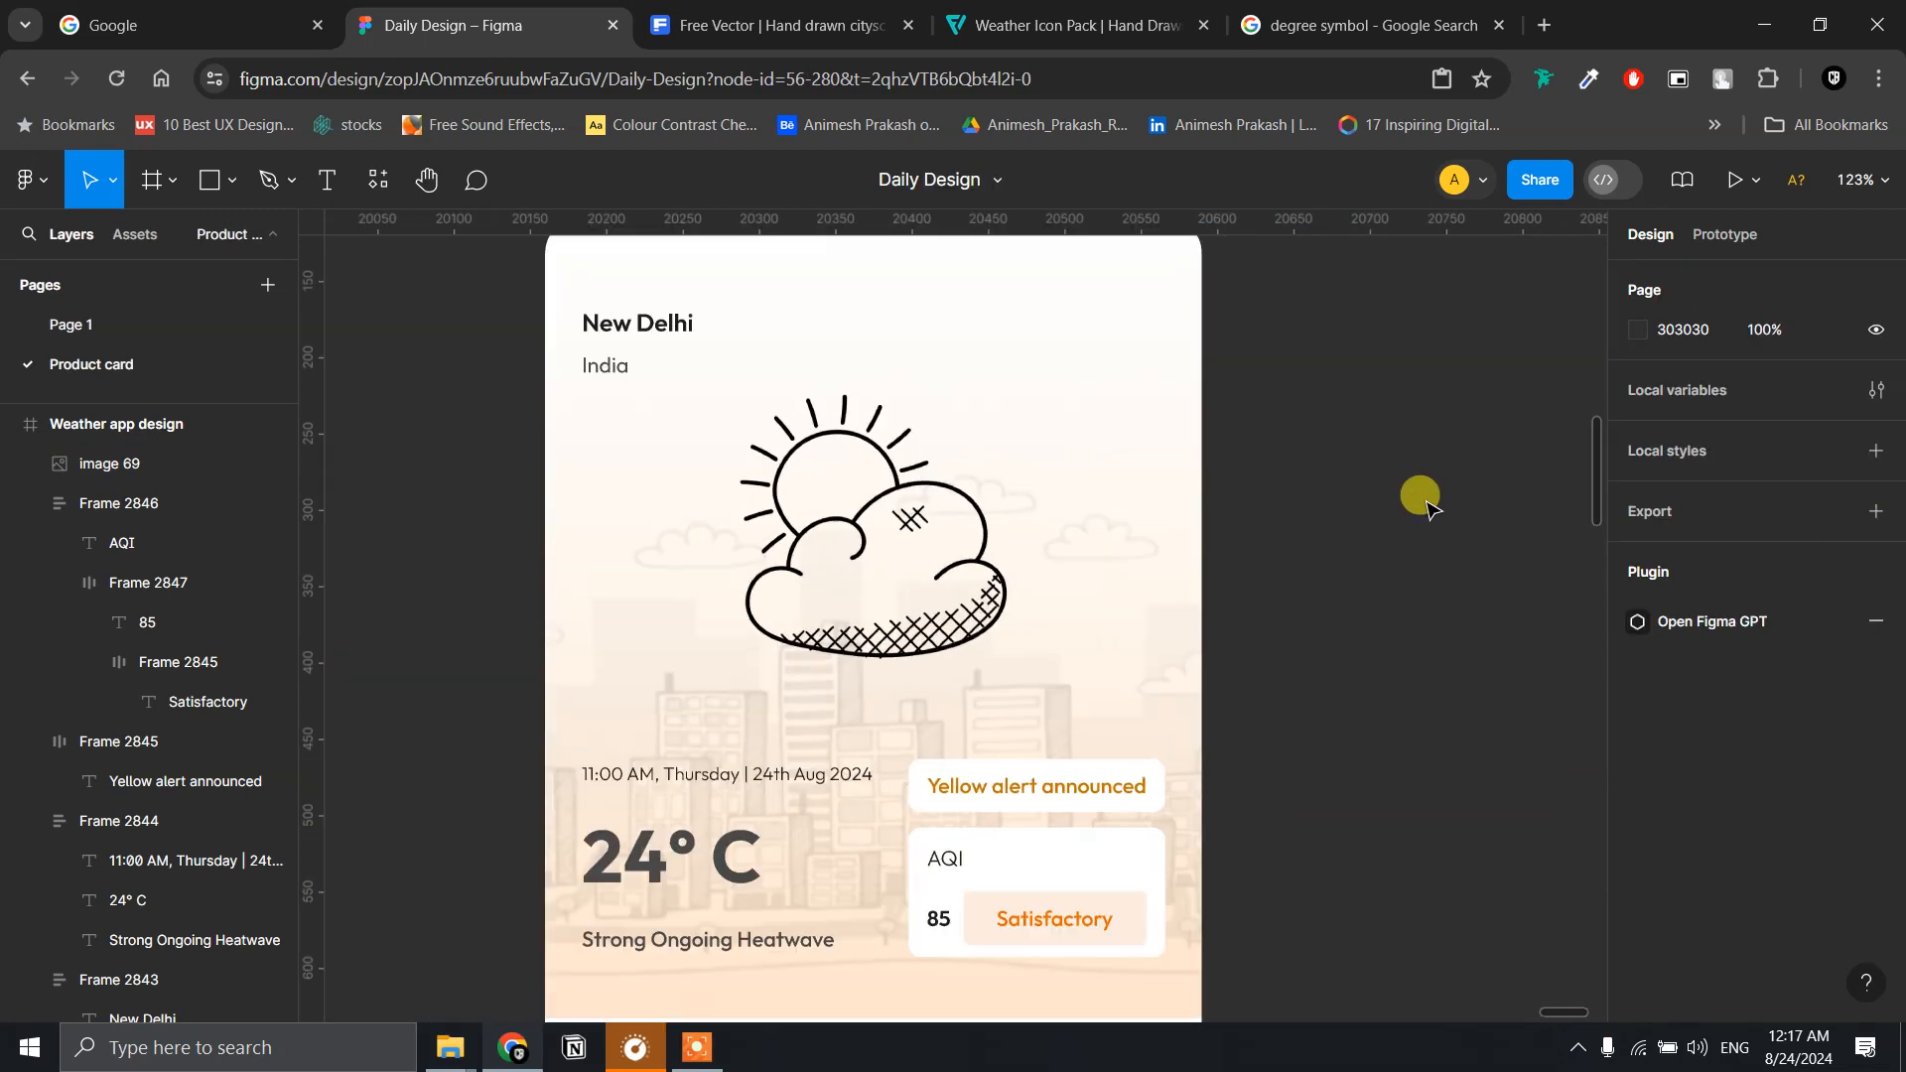
scroll(1425, 501, "down", 5)
scroll(1426, 501, "up", 2)
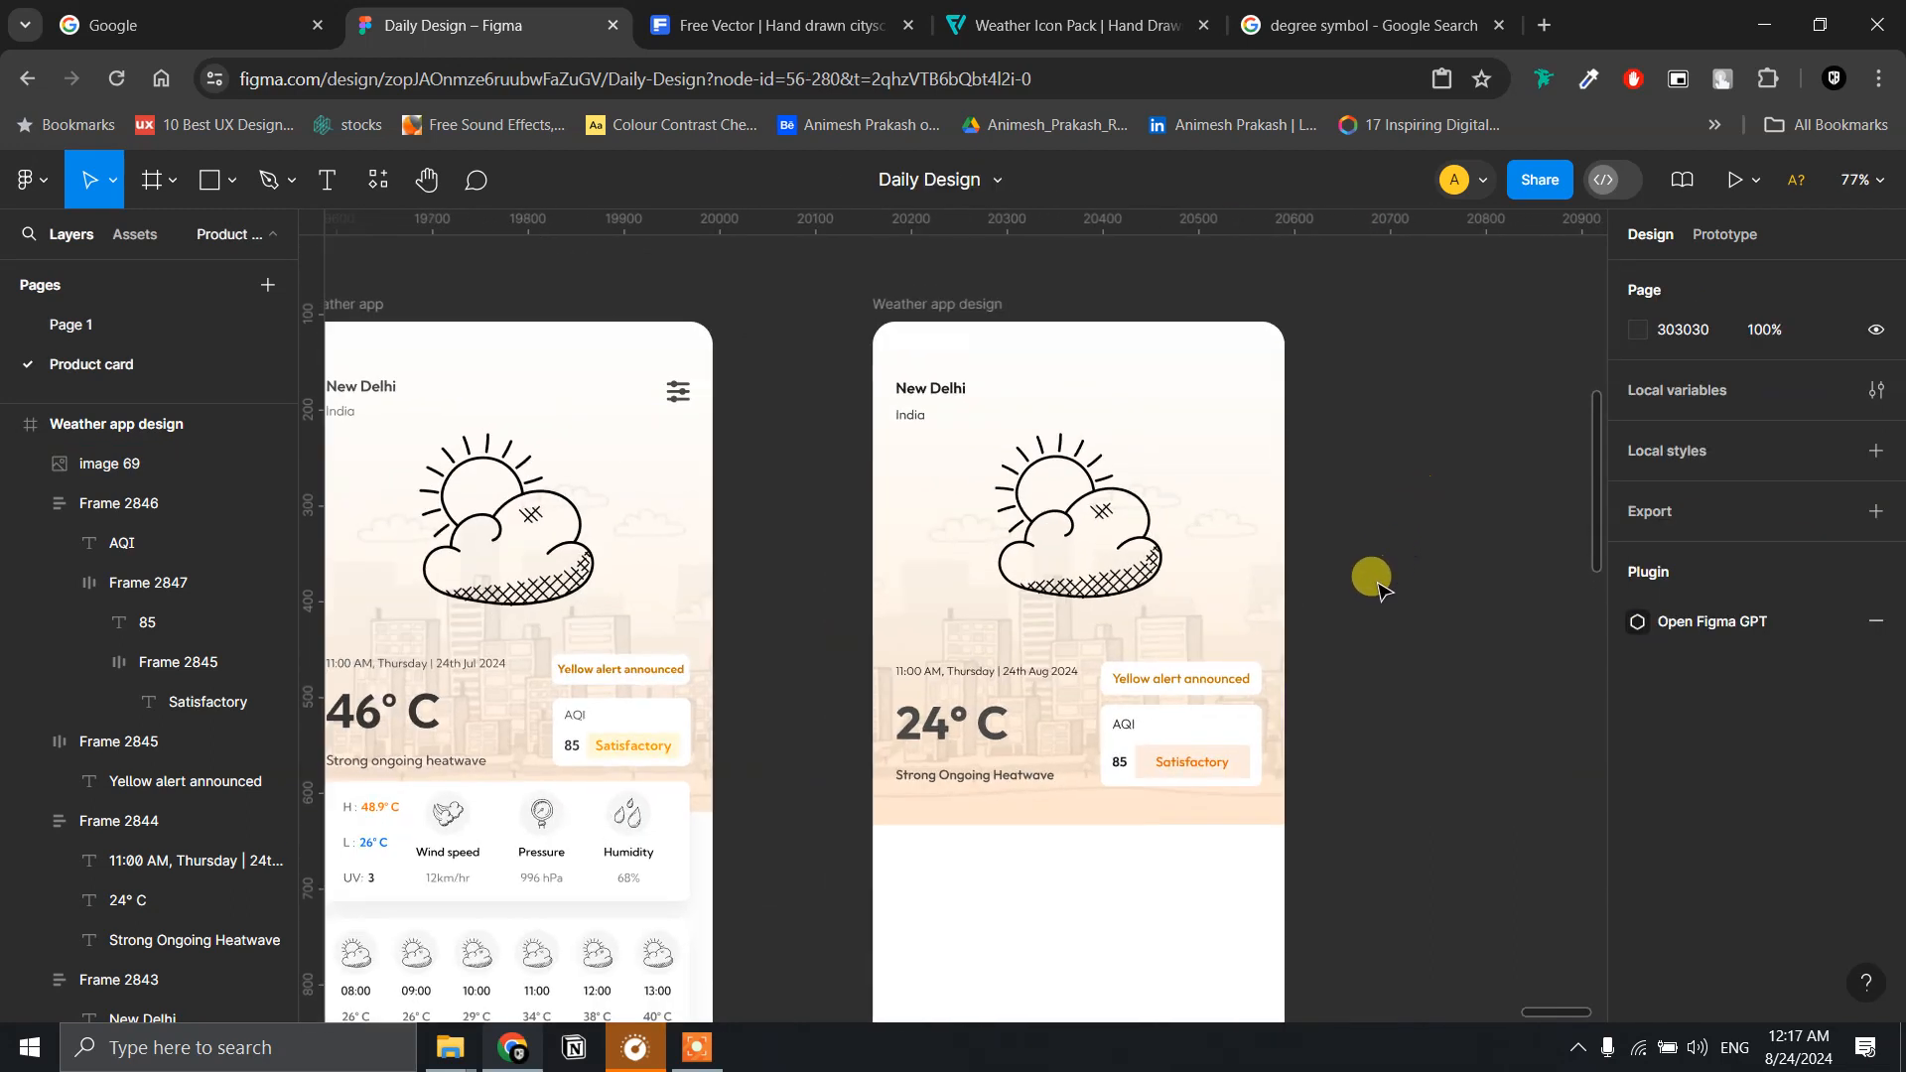
scroll(1373, 576, "left", 2)
scroll(1373, 576, "down", 1)
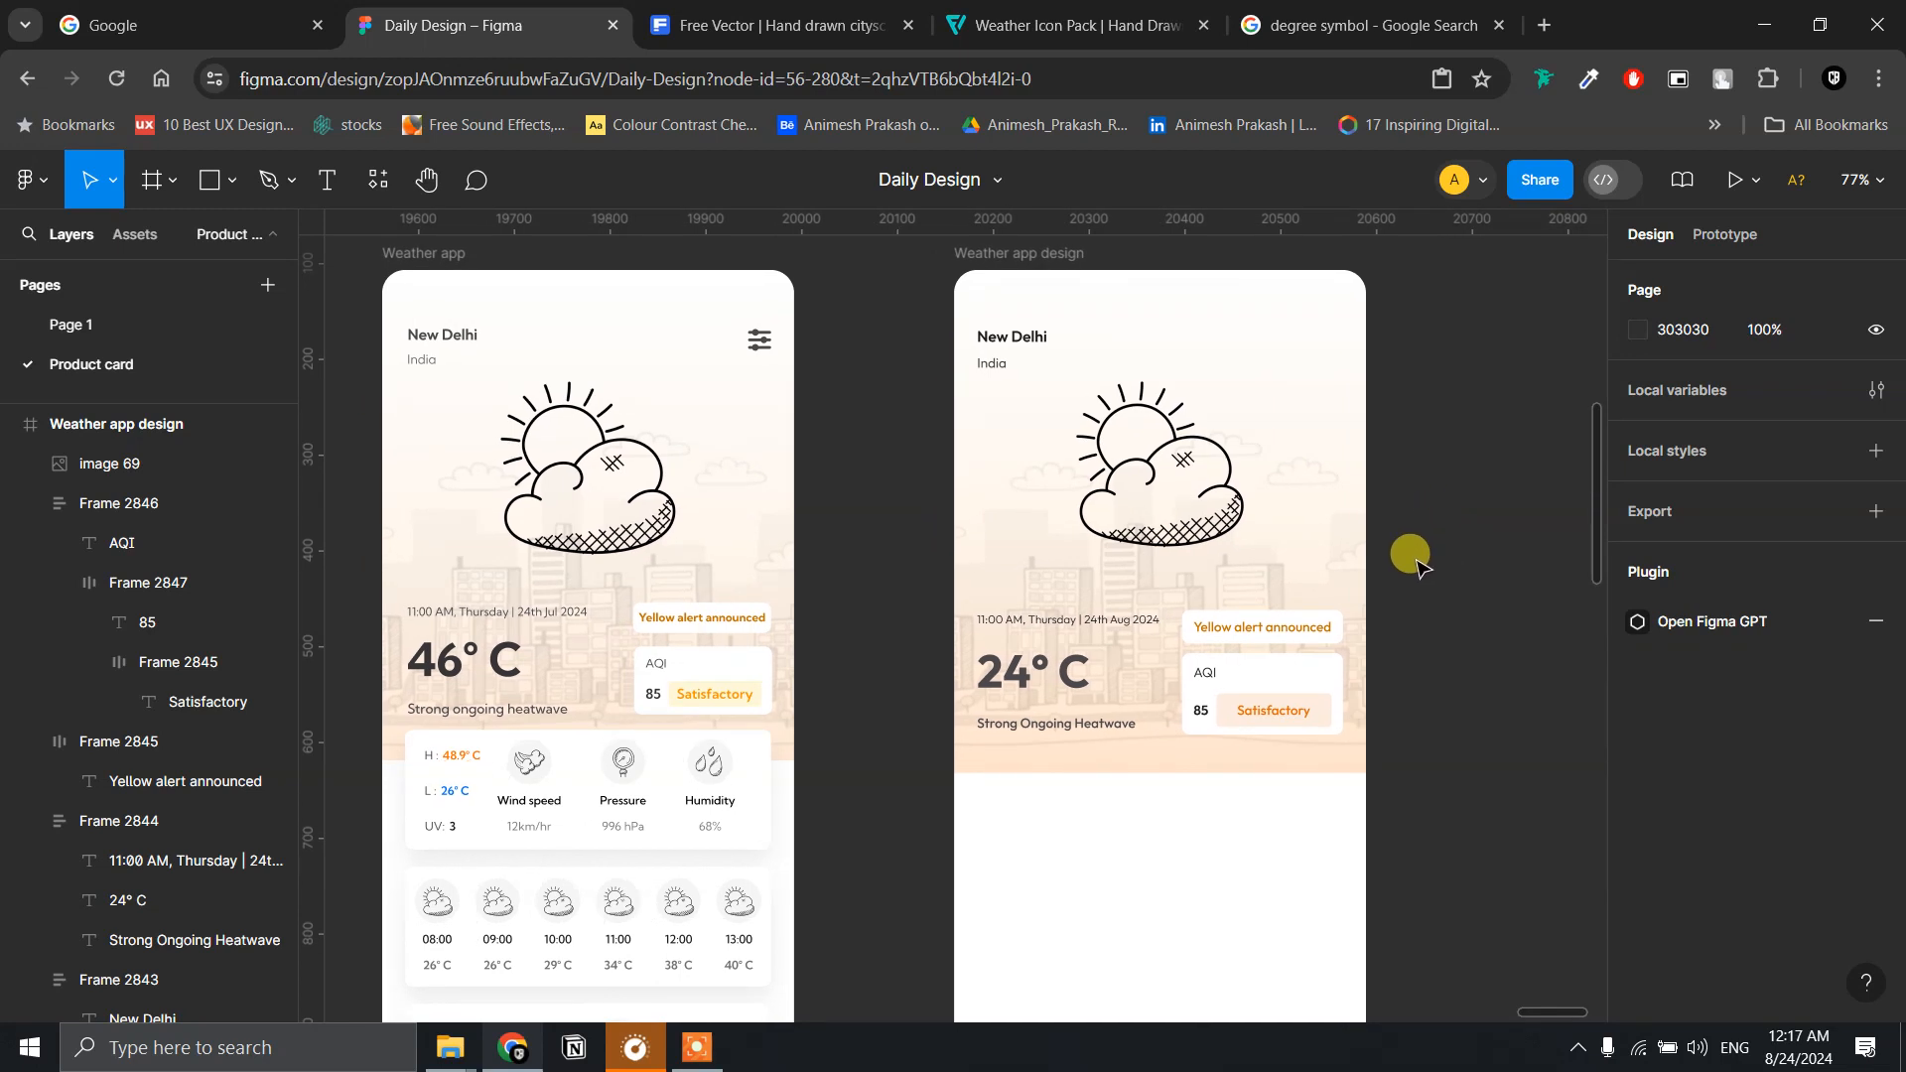
scroll(1399, 557, "down", 3)
scroll(1436, 488, "left", 1)
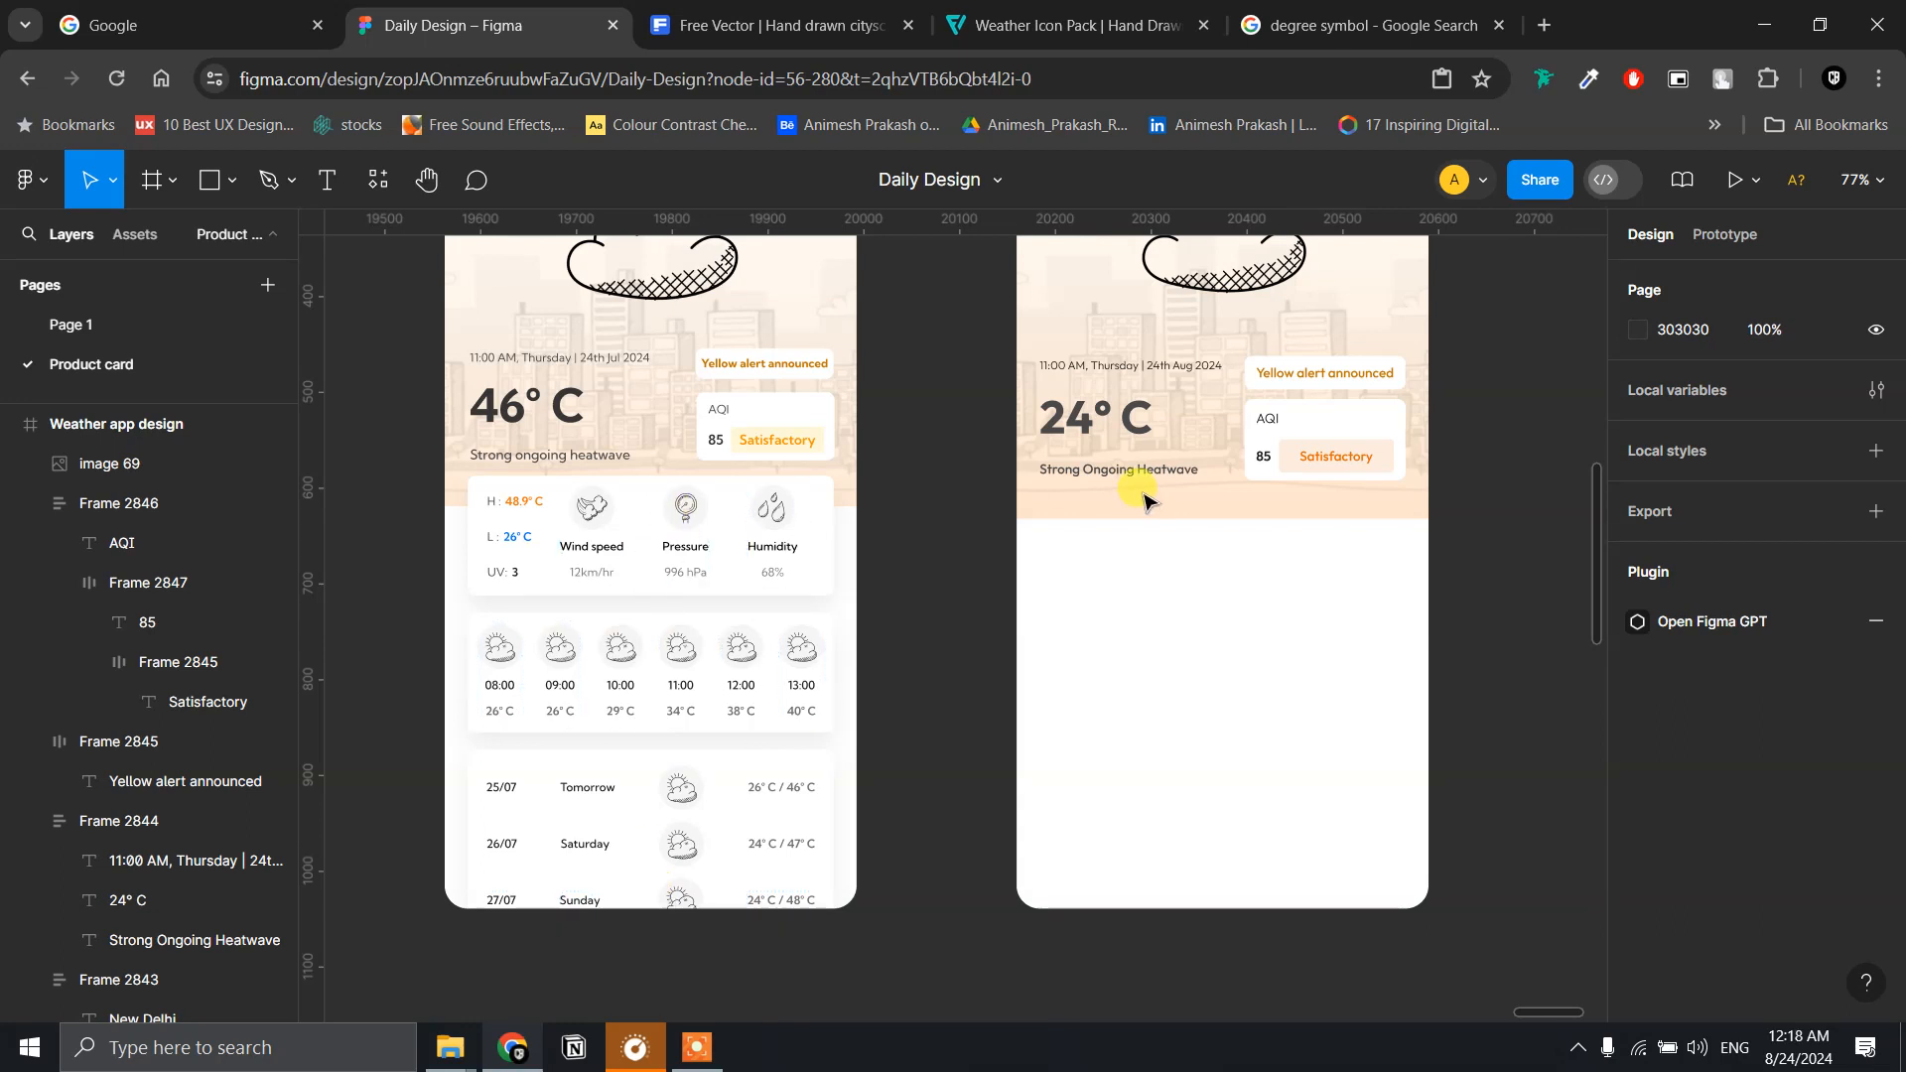
- Draw a rectangle about 382 × 150 across the lower edge of the new design's header background
scroll(1241, 506, "up", 2)
scroll(1201, 566, "up", 2)
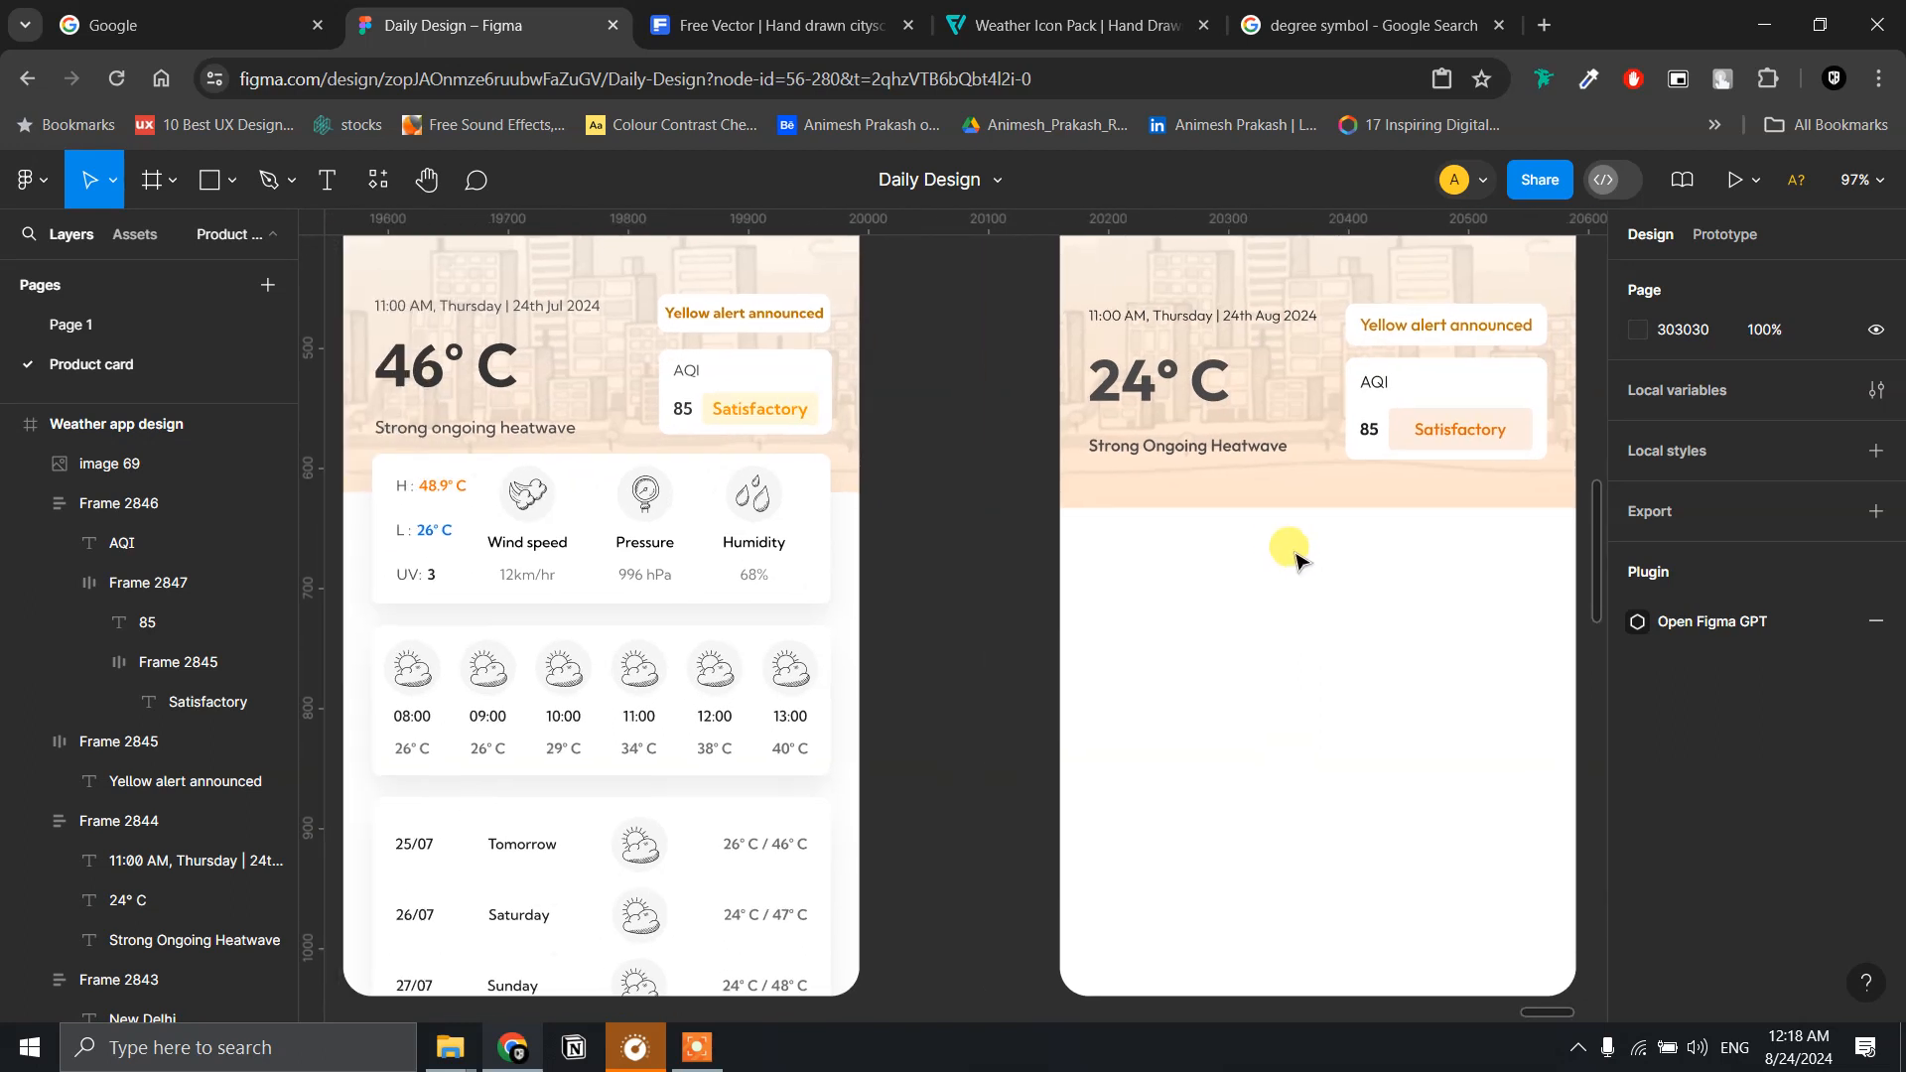
key("r")
left_click_drag(1089, 486, 1551, 667)
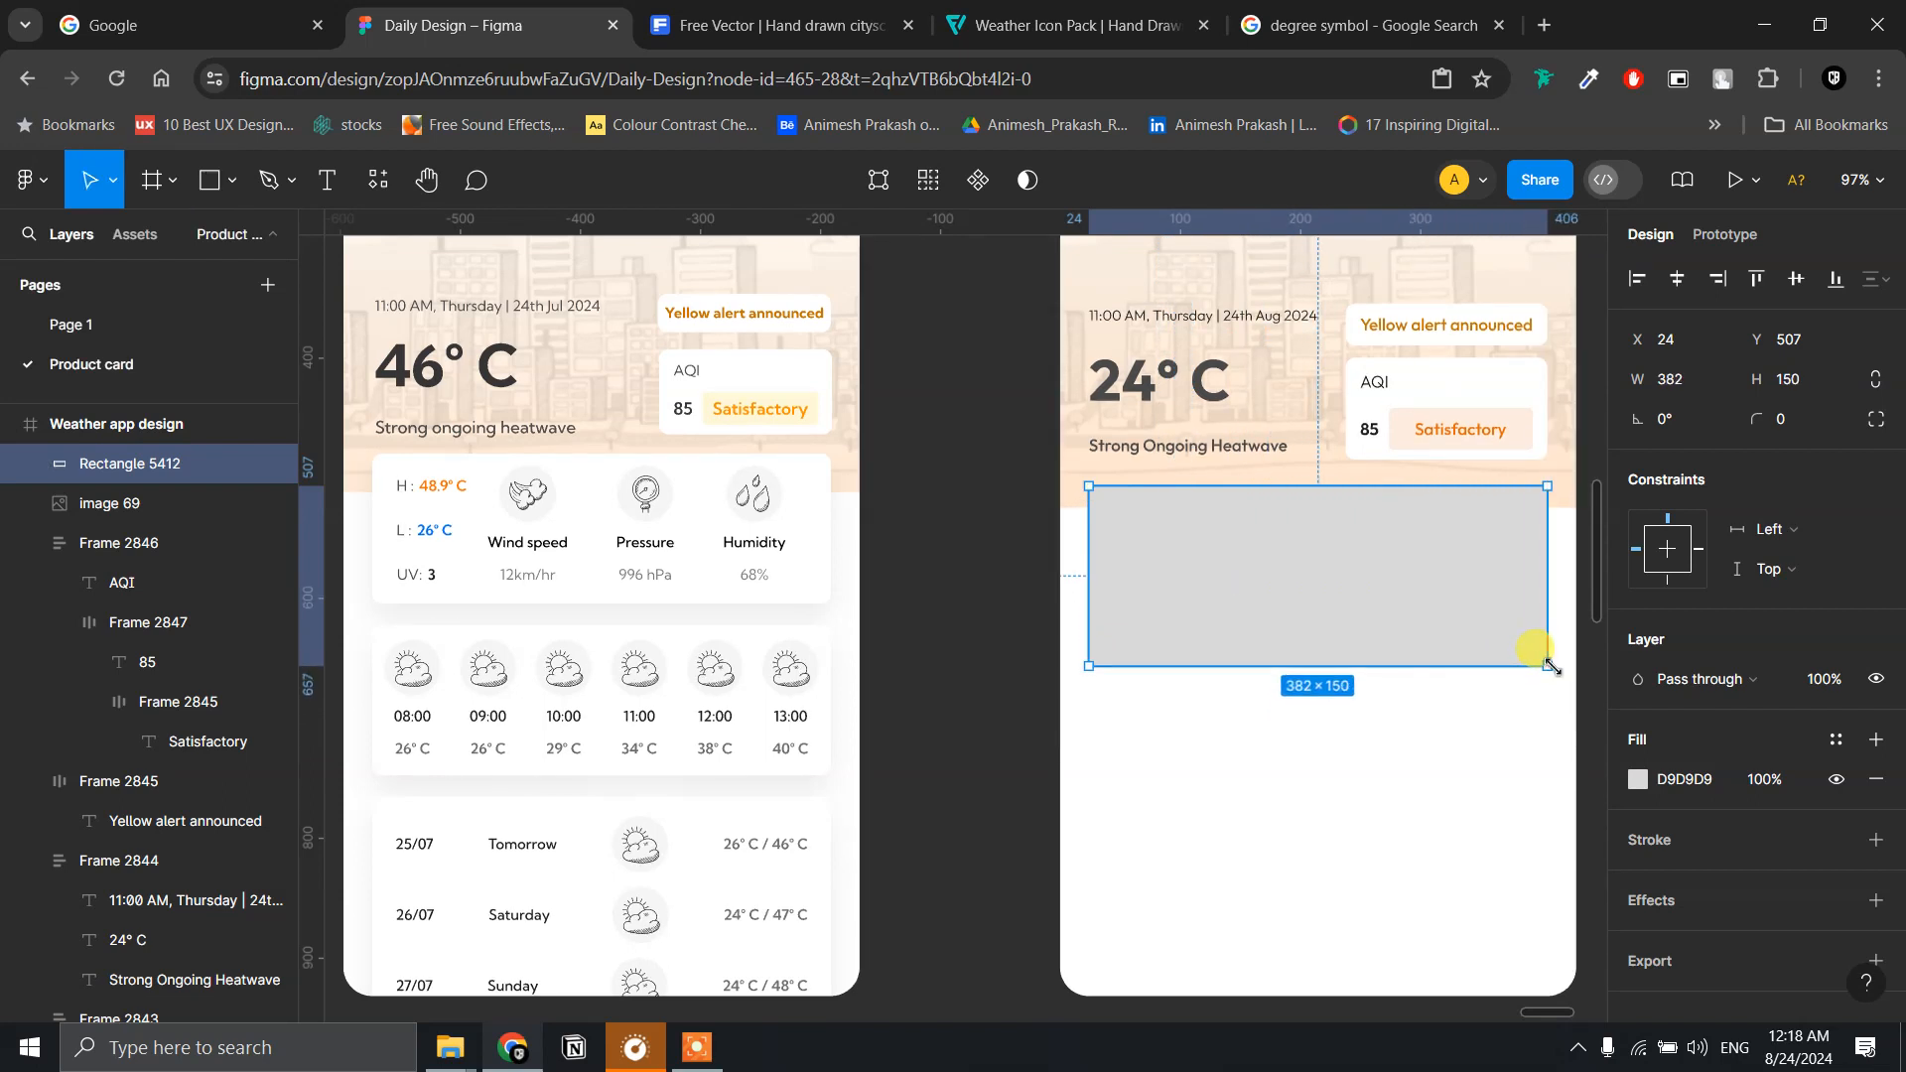
- Check the reference card's size, set the new rectangle's height to 126 and fill it with white FFFFFF
left_click(819, 536)
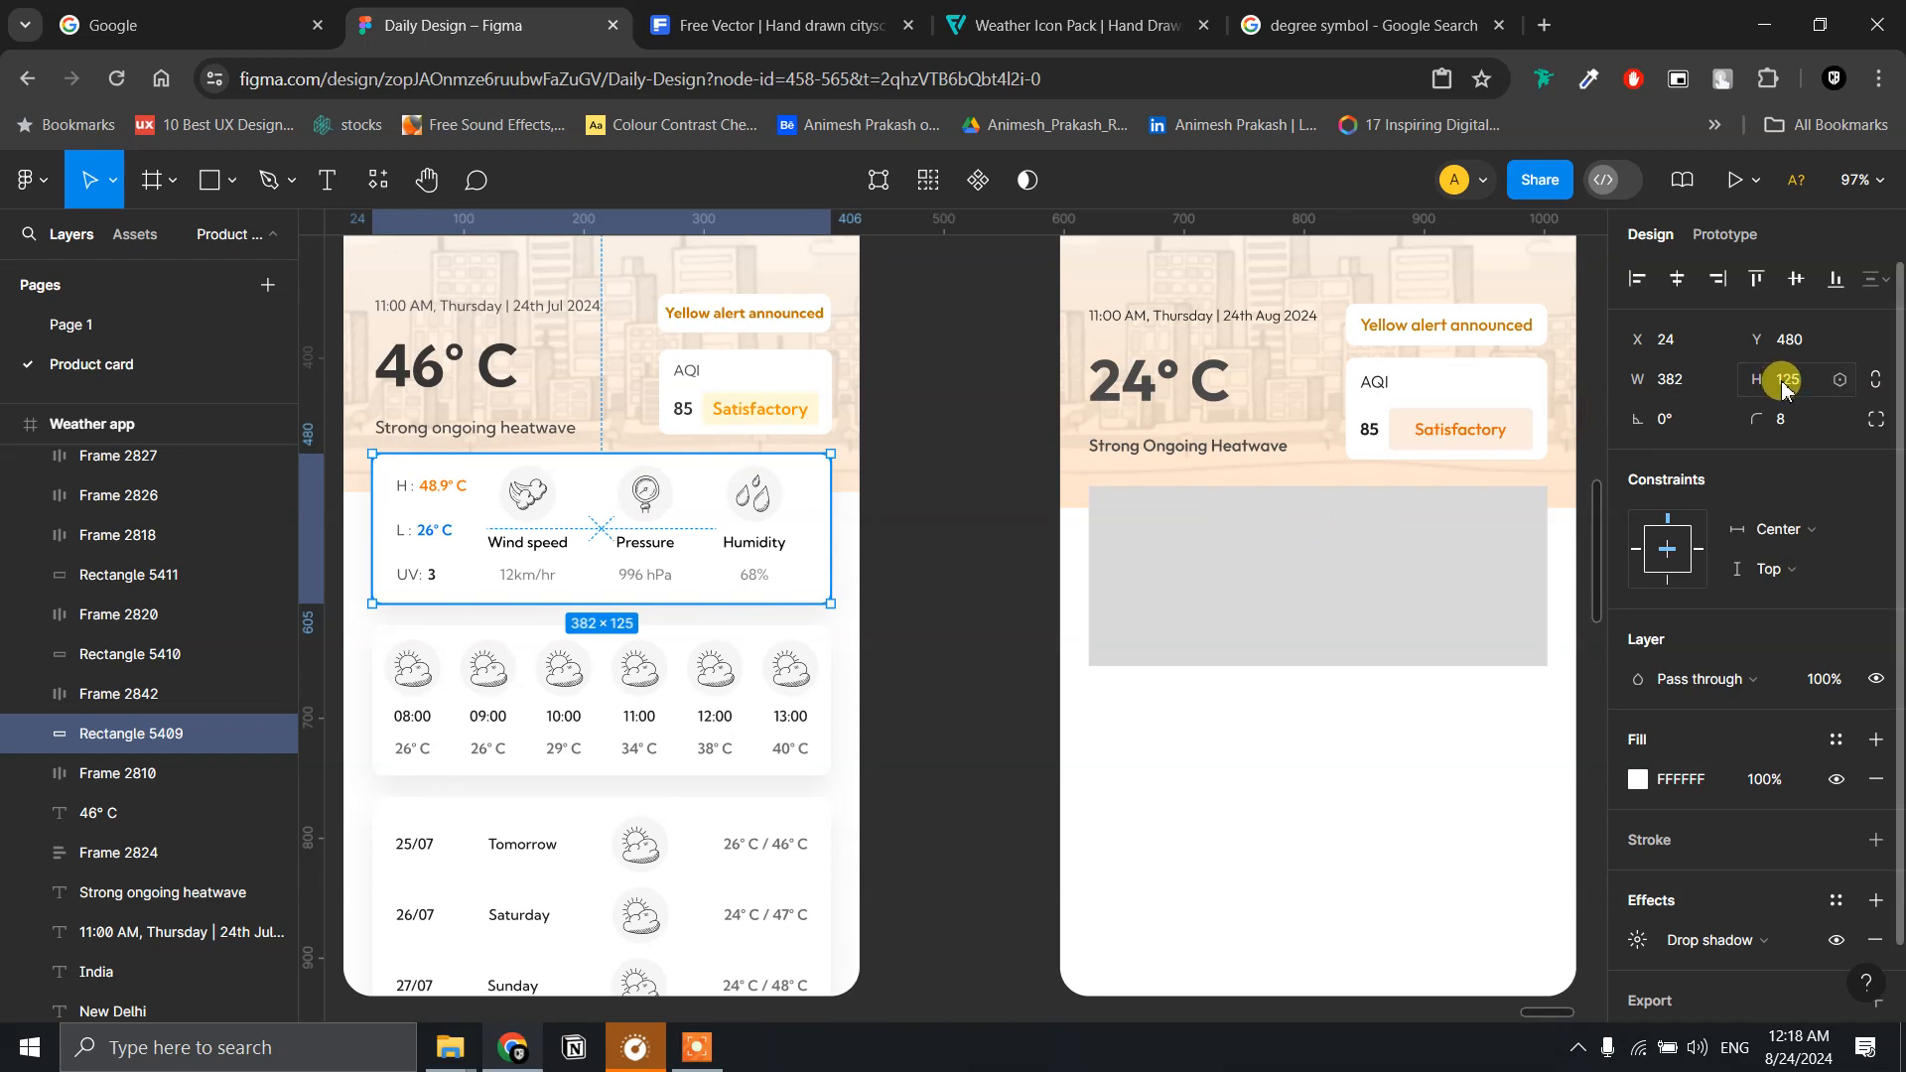
left_click(1383, 536)
left_click(1671, 379)
left_click(820, 578)
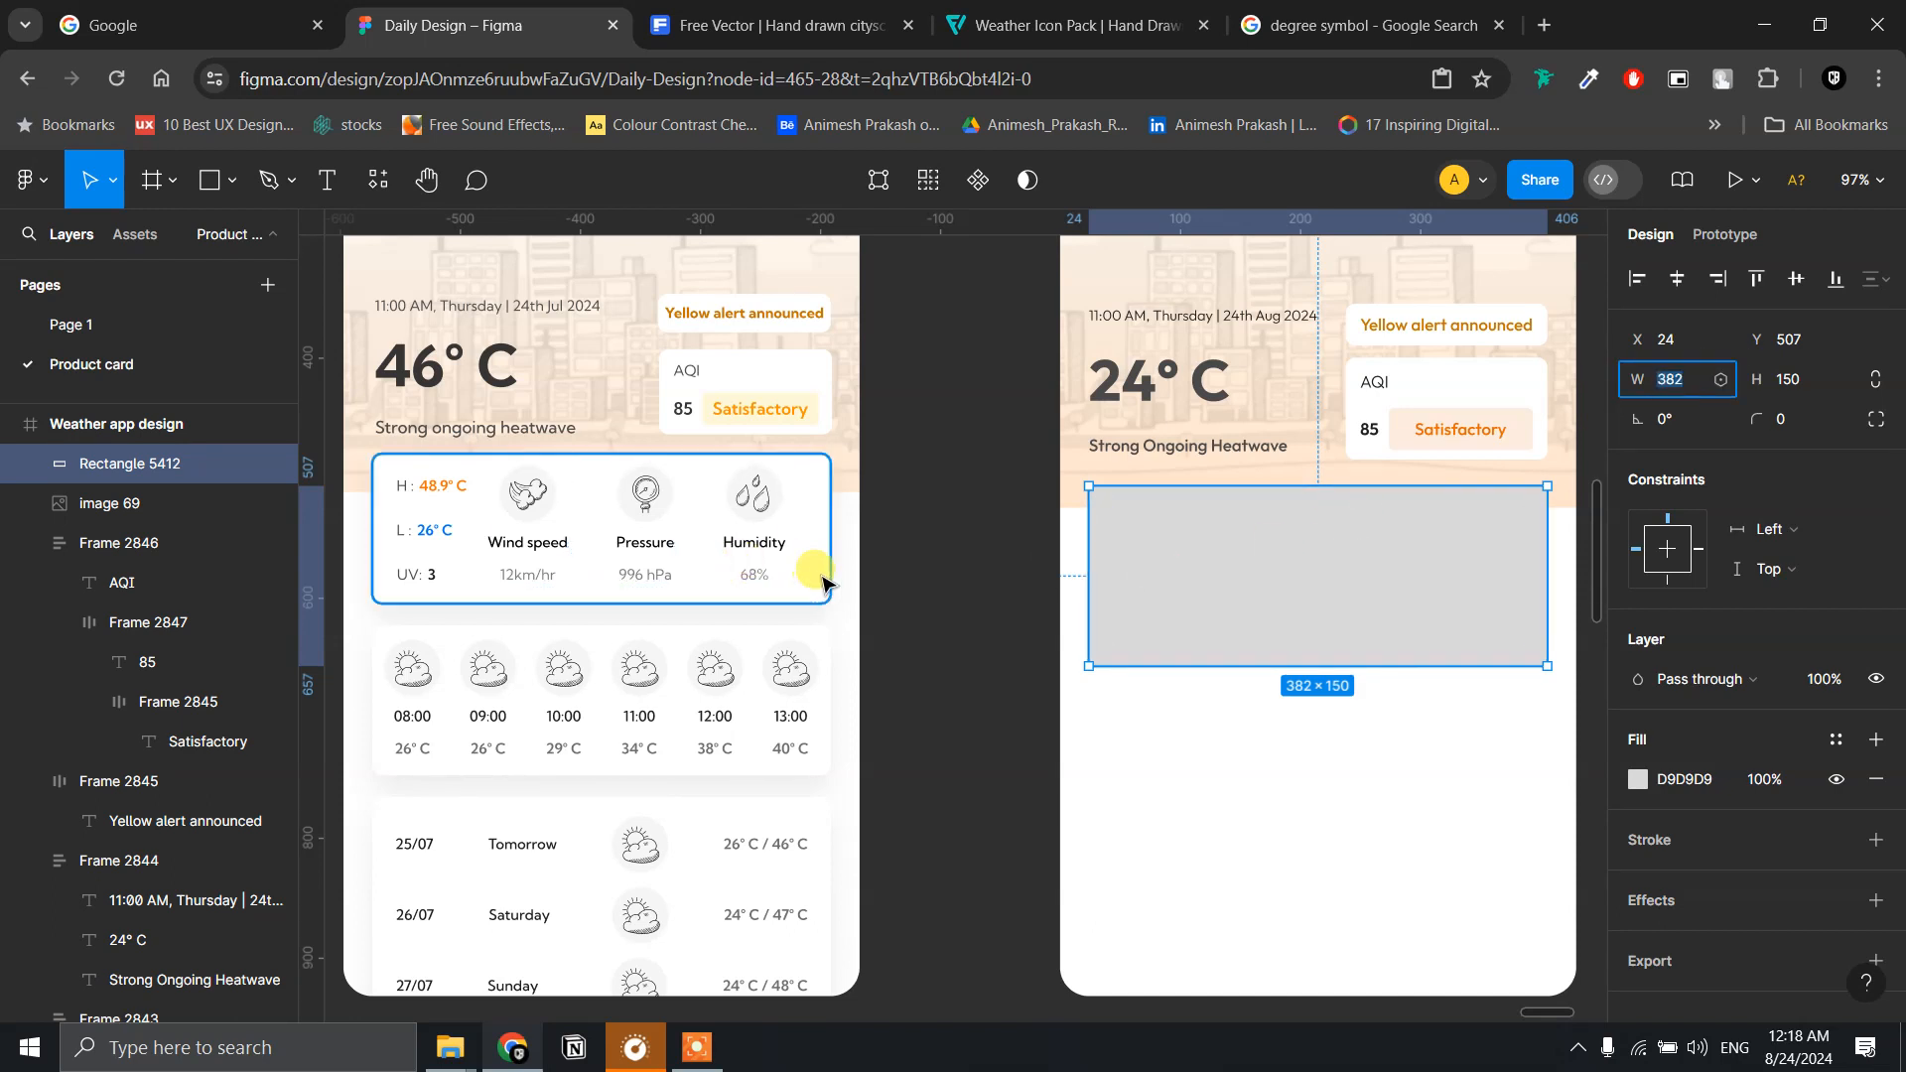
left_click(1242, 545)
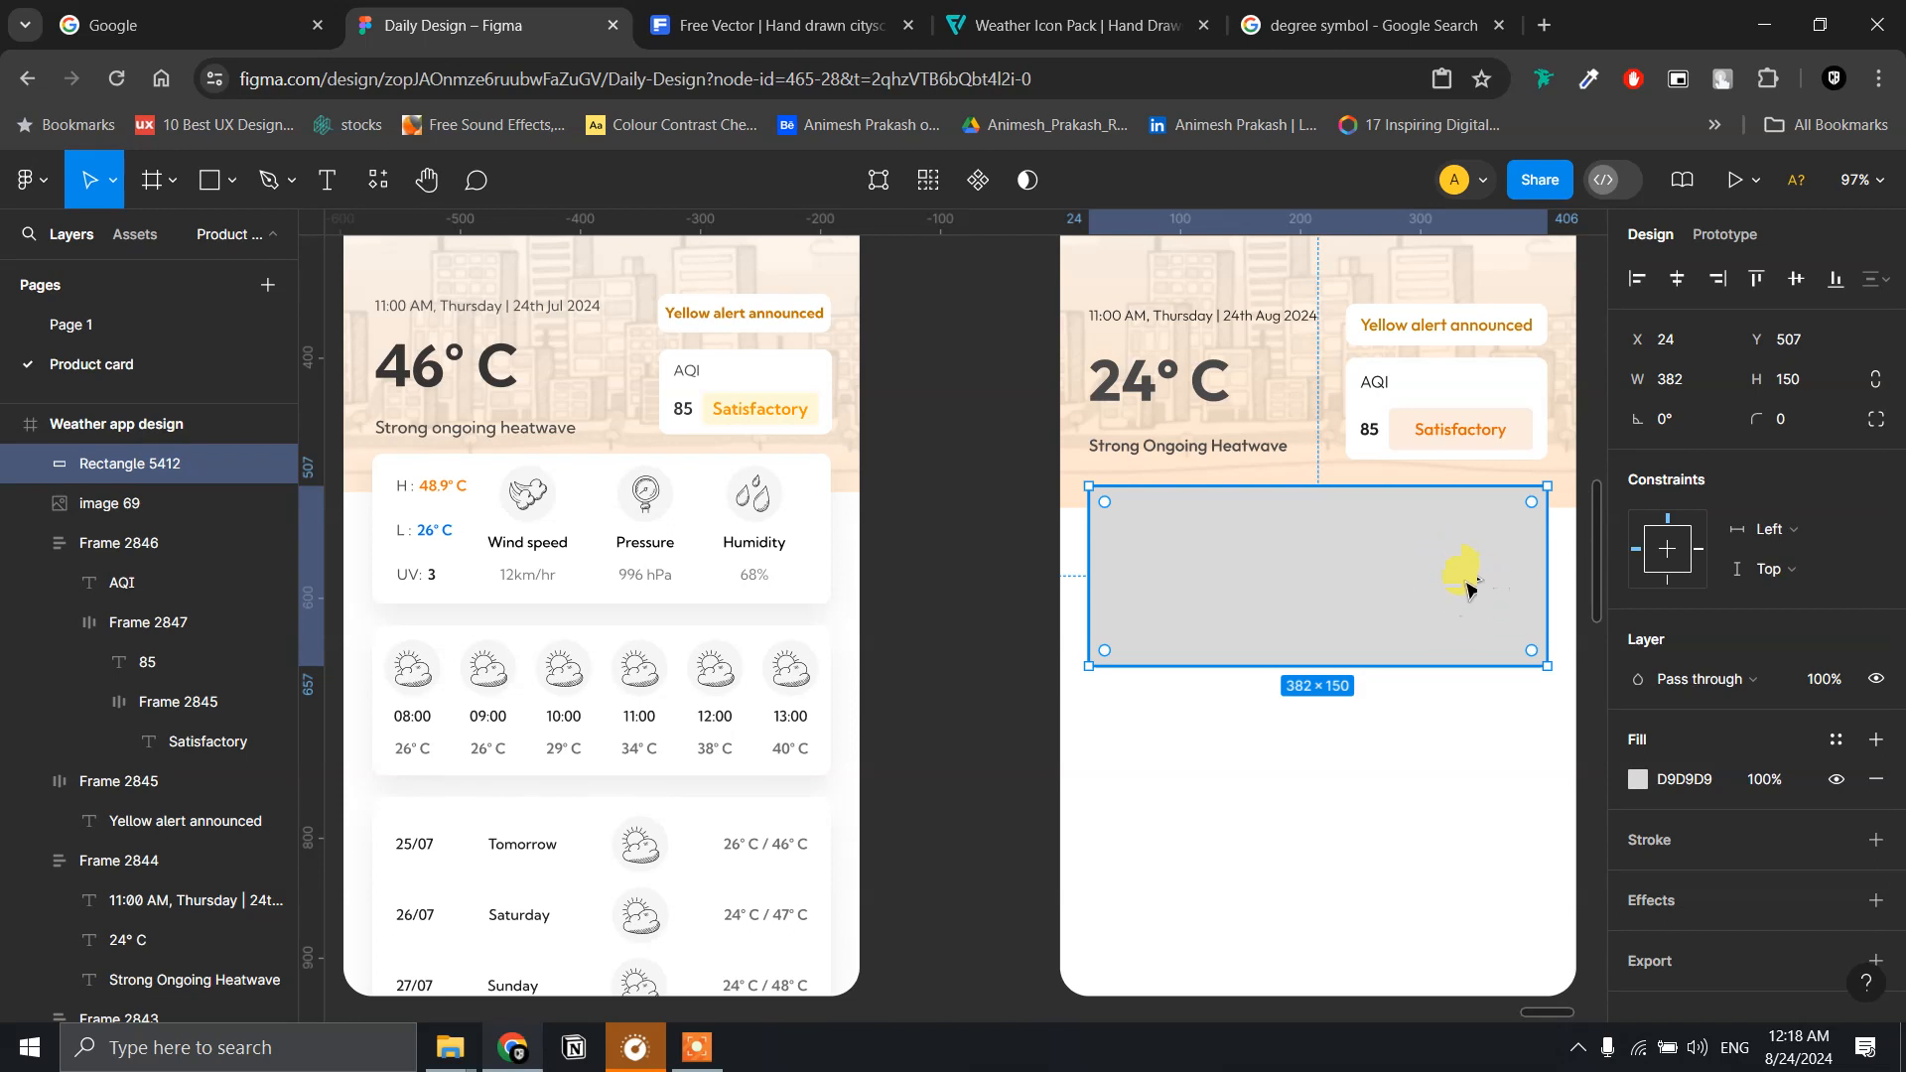
left_click(1785, 382)
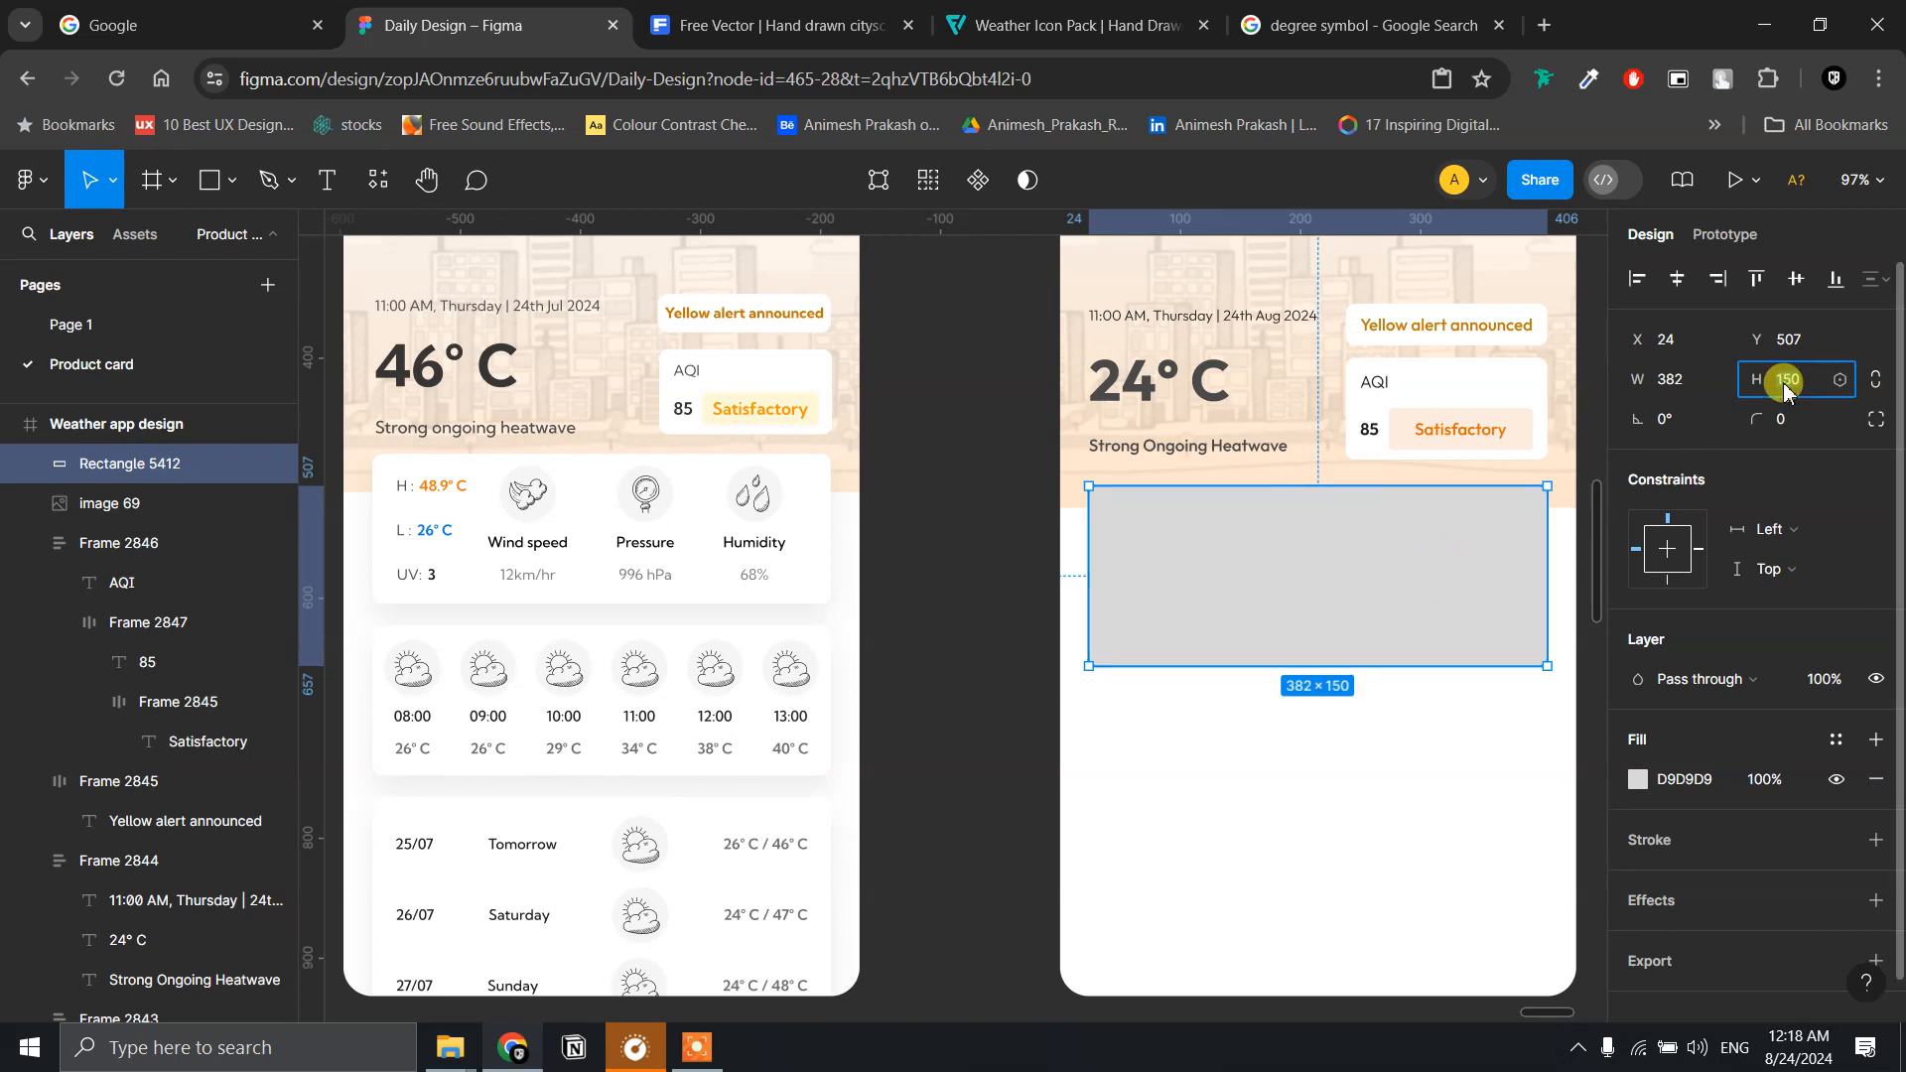
type("126")
key("Return")
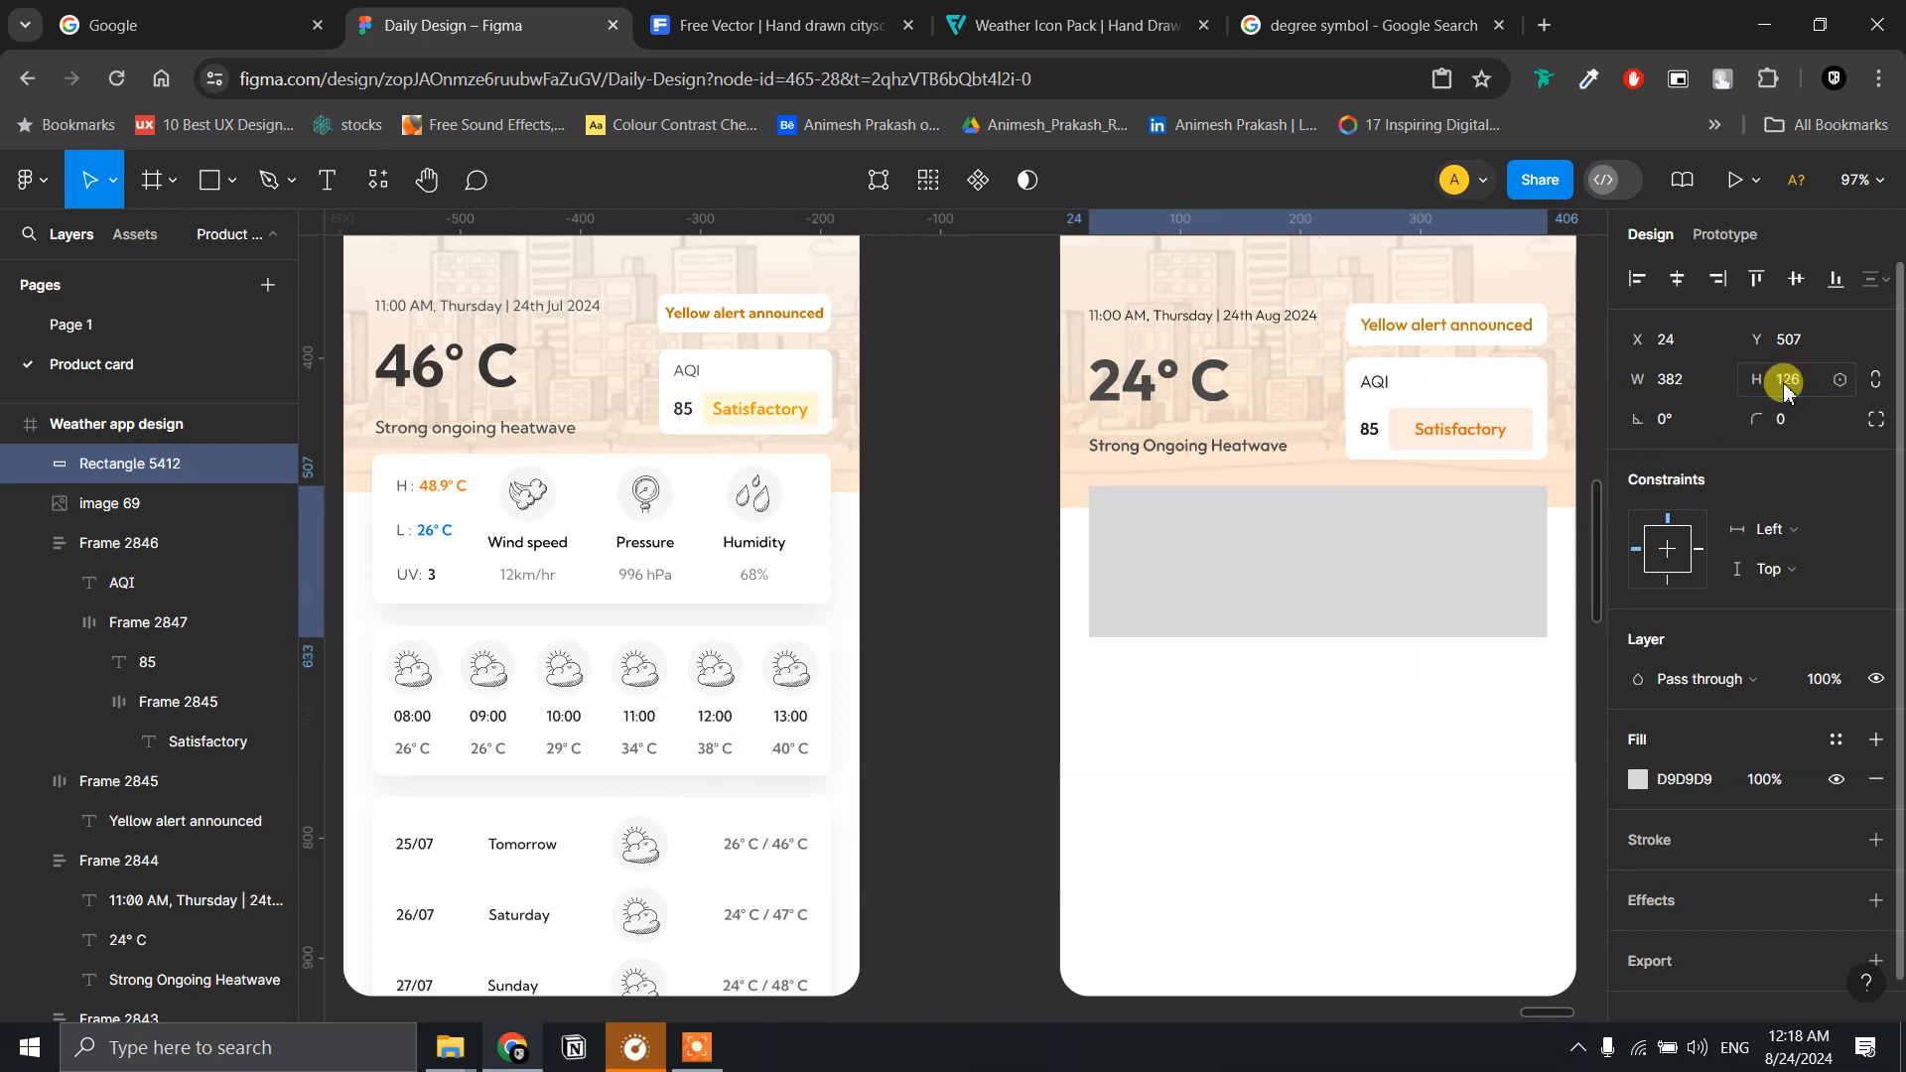
left_click(1638, 779)
left_click_drag(1308, 434, 1280, 379)
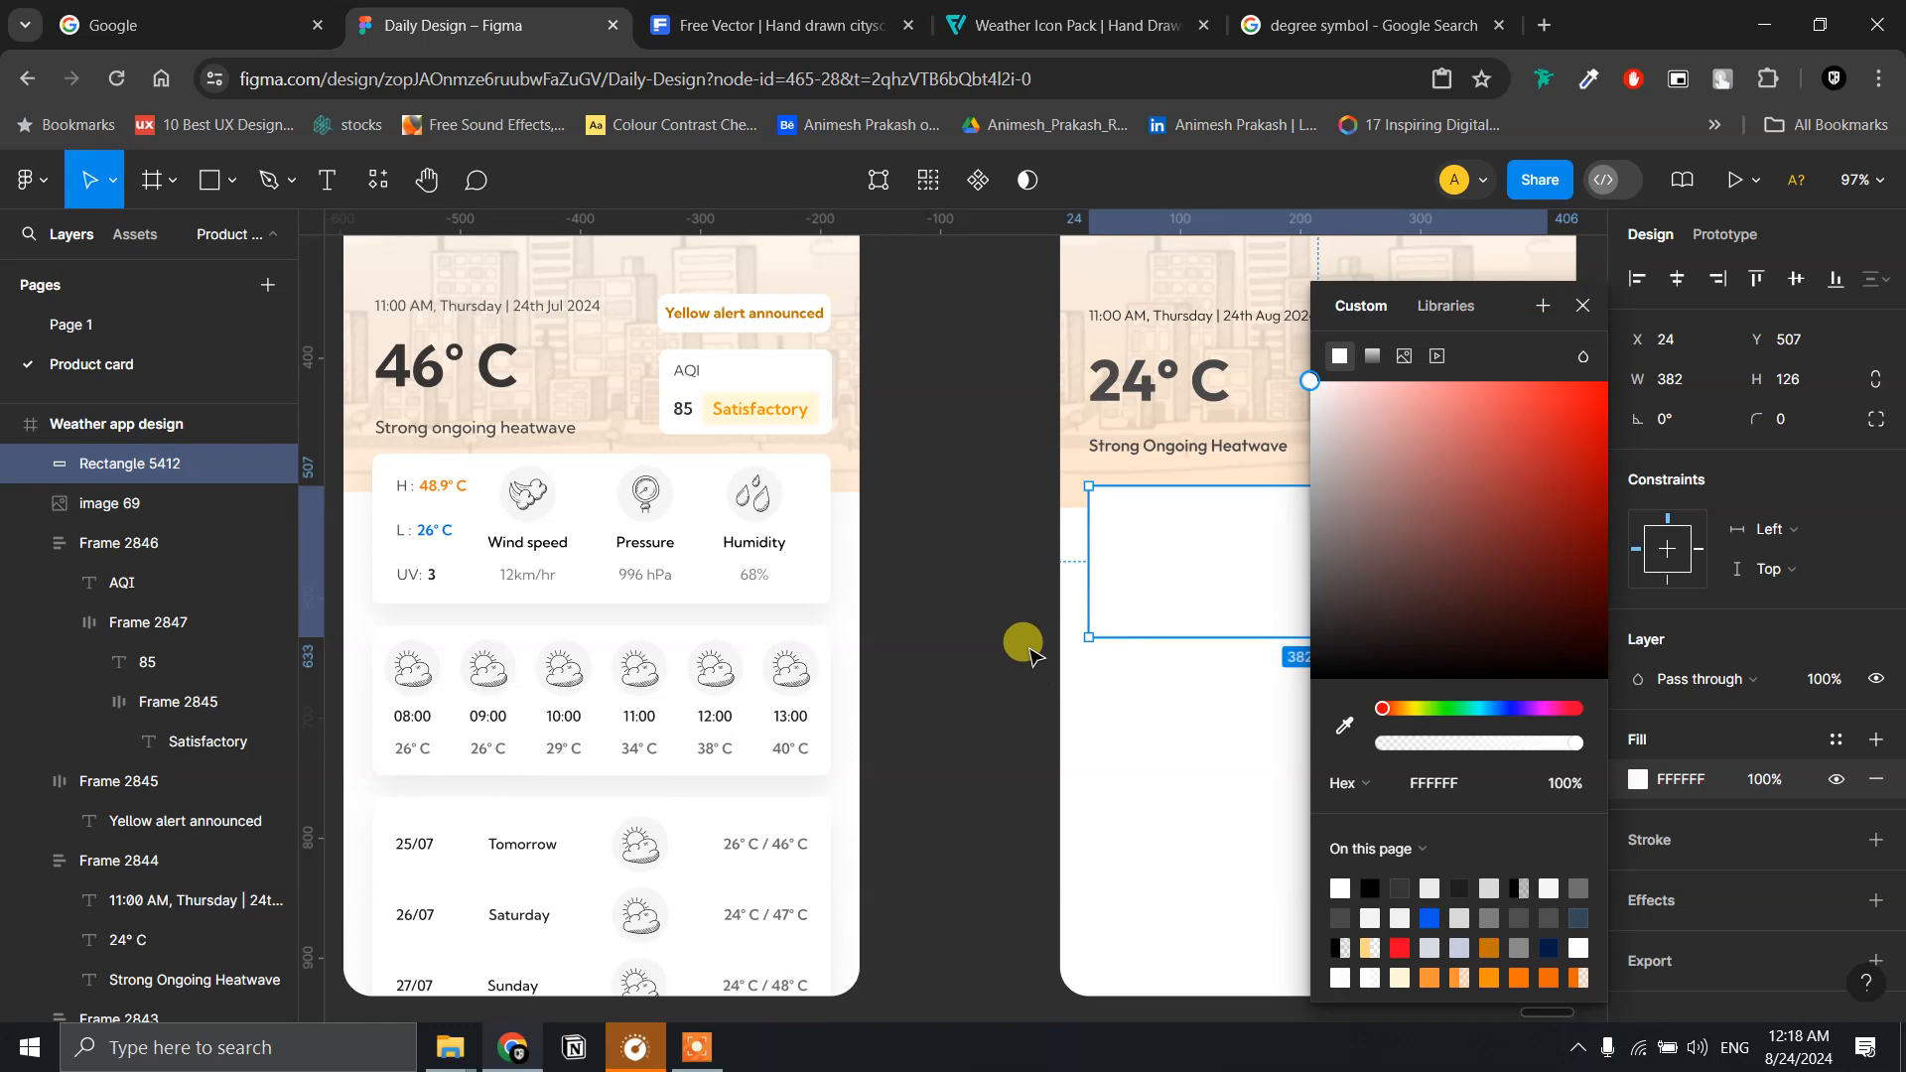
- Add a drop shadow to the white card with blur 22 and Y offset 12
scroll(1022, 646, "right", 5)
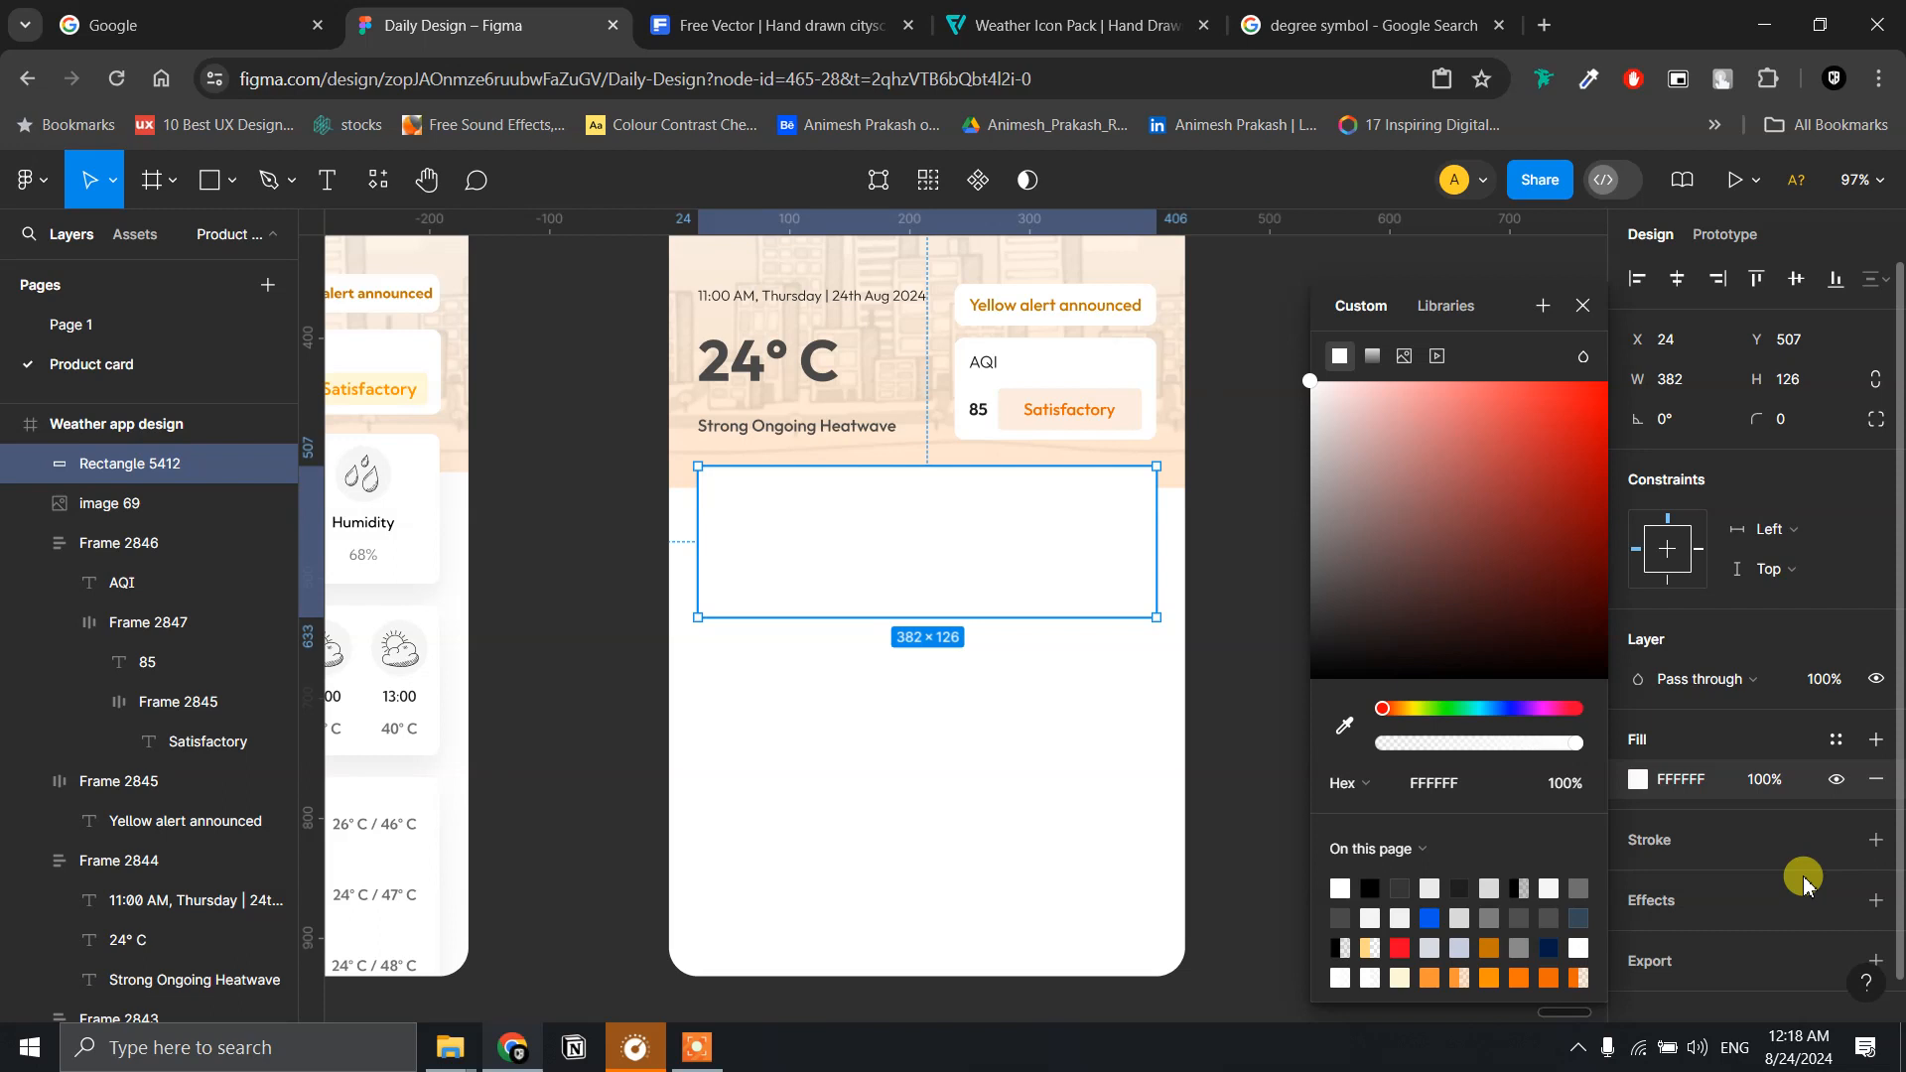
left_click(1876, 901)
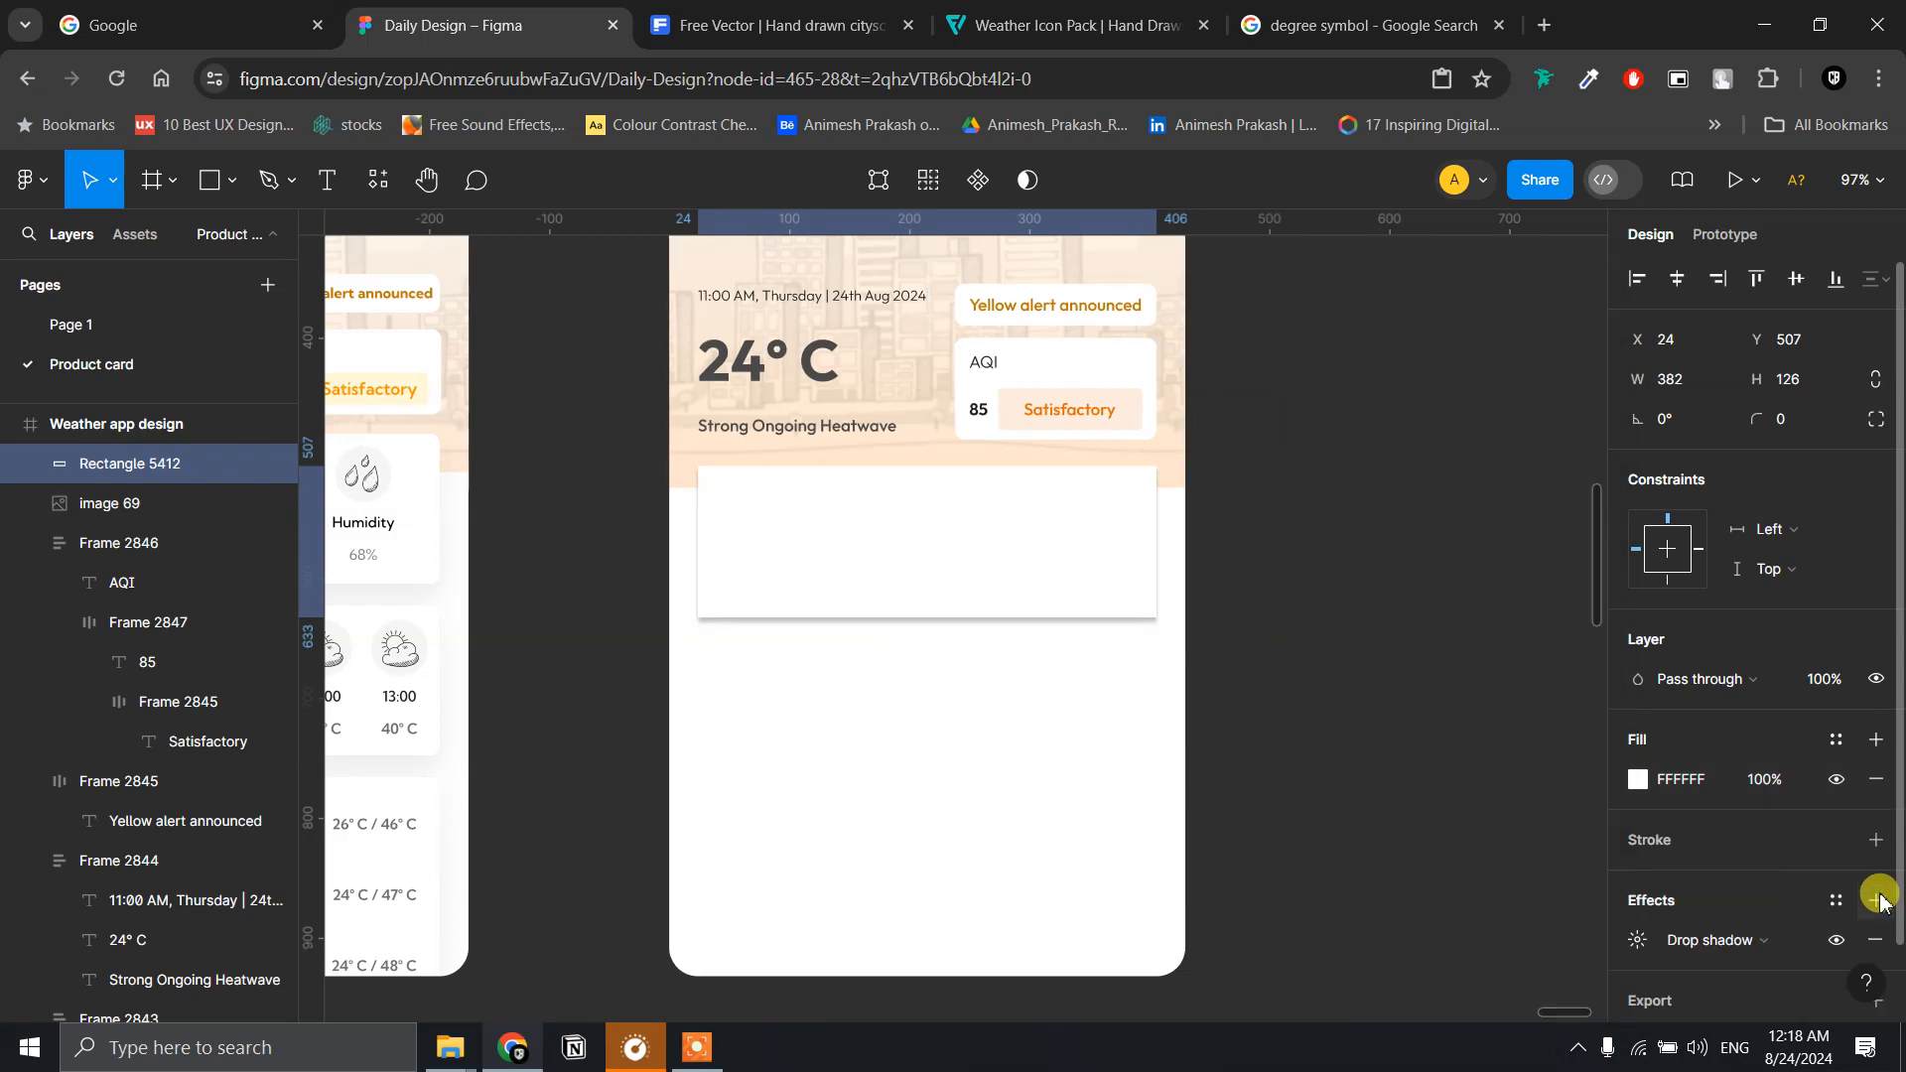
left_click(1641, 941)
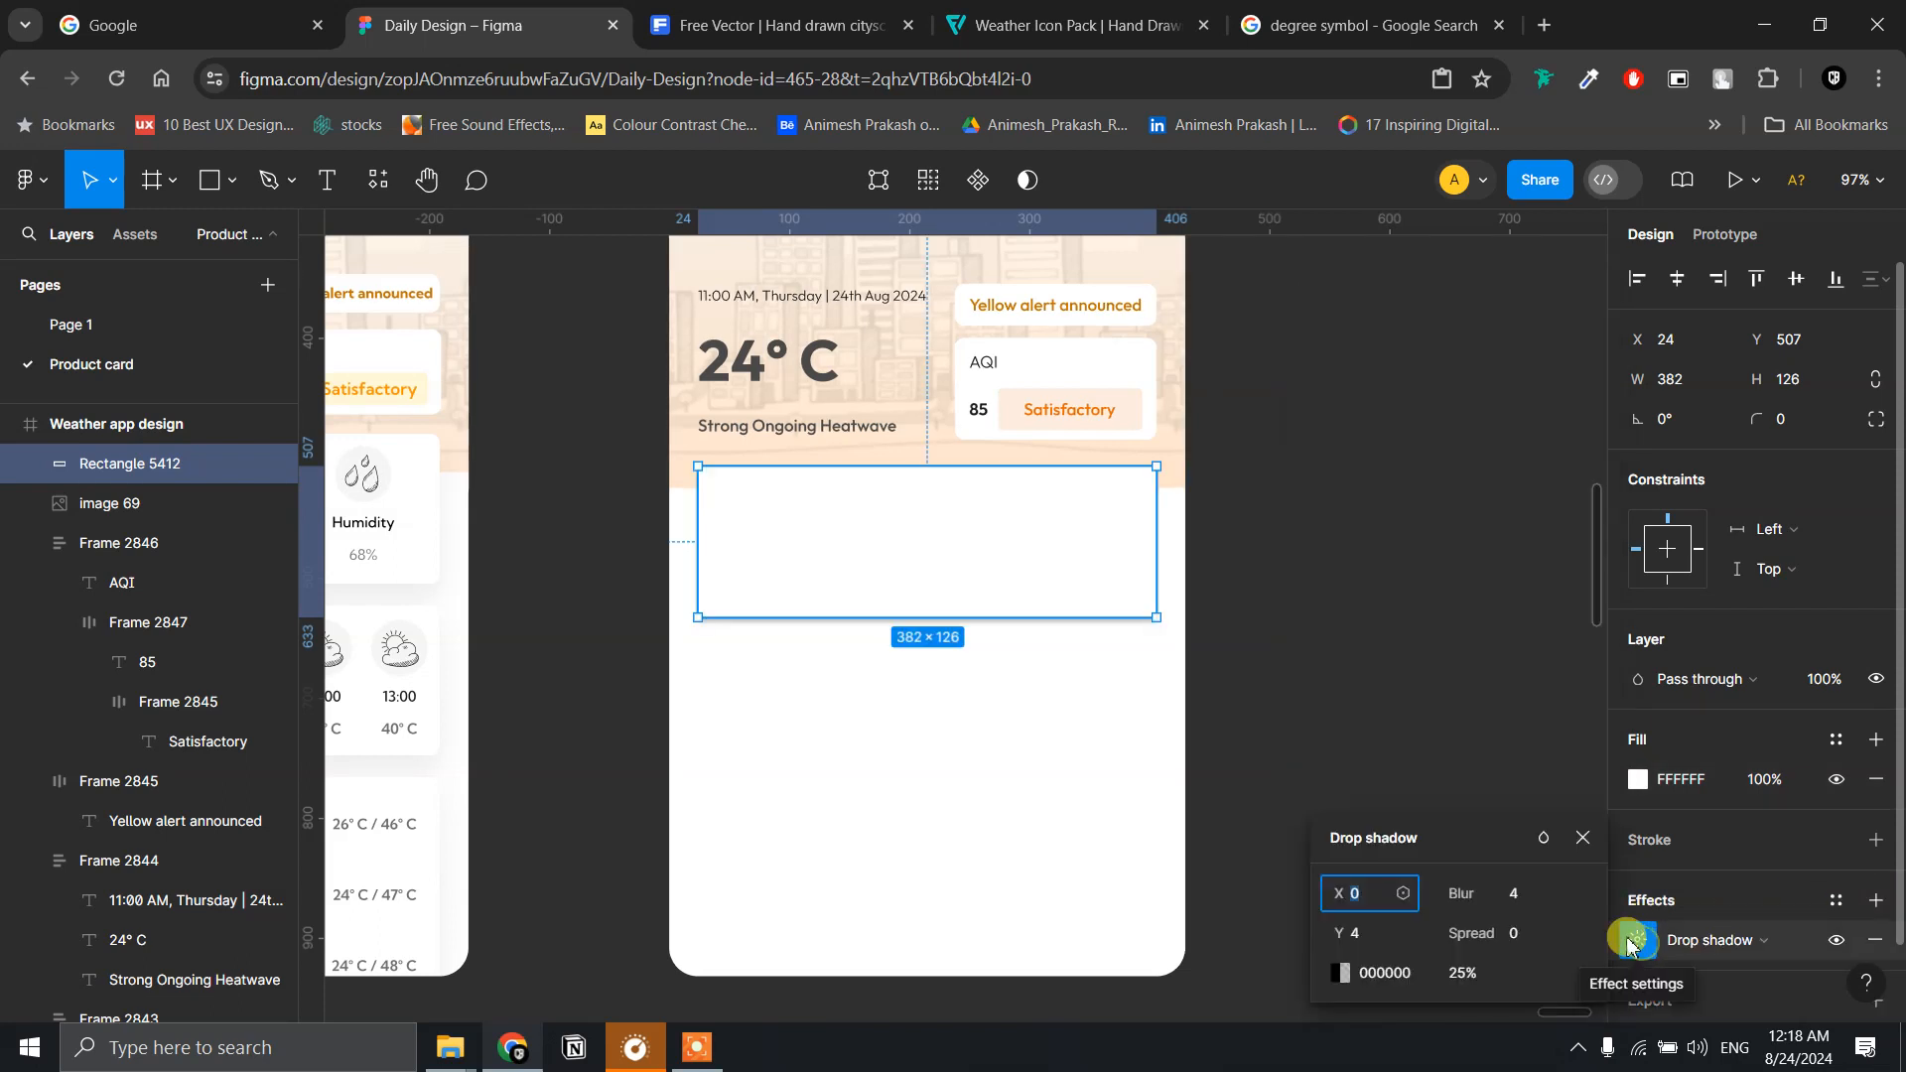
left_click(1525, 909)
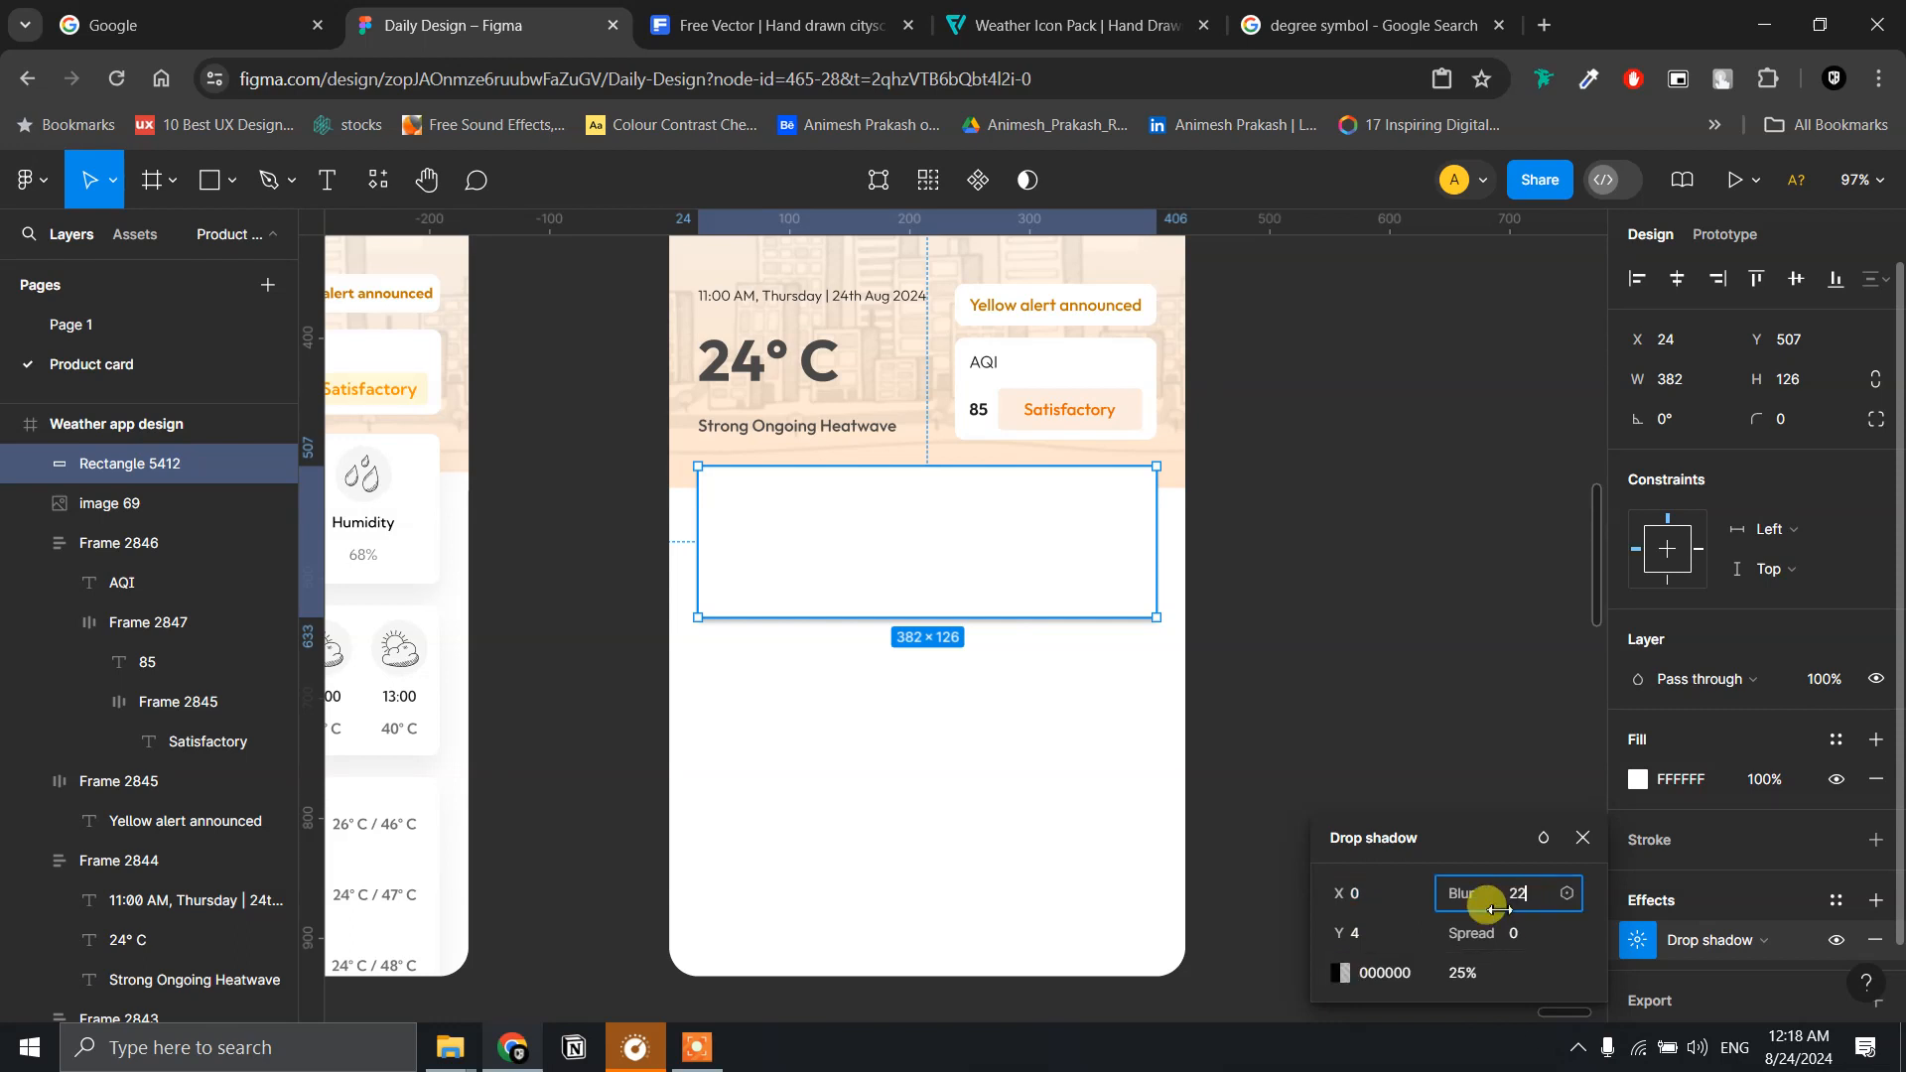
left_click(1387, 933)
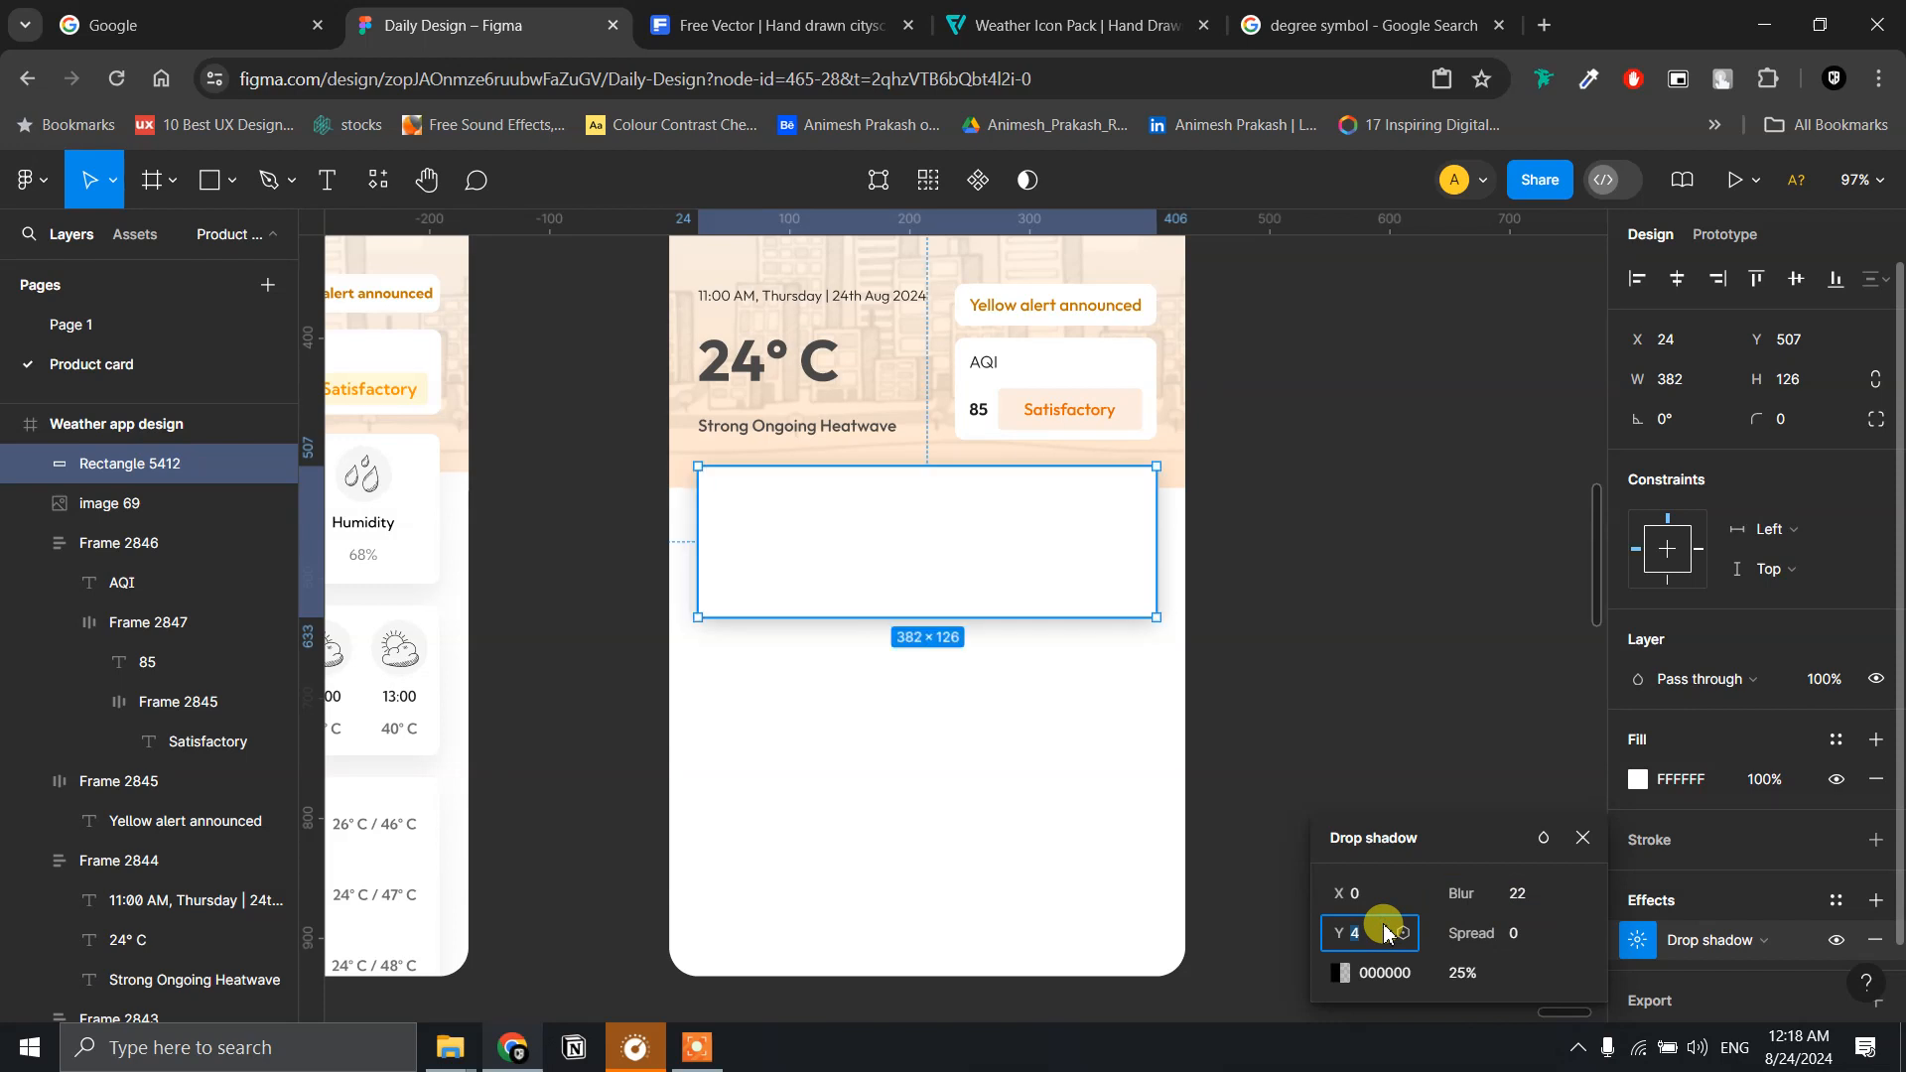
type("12")
key("Return")
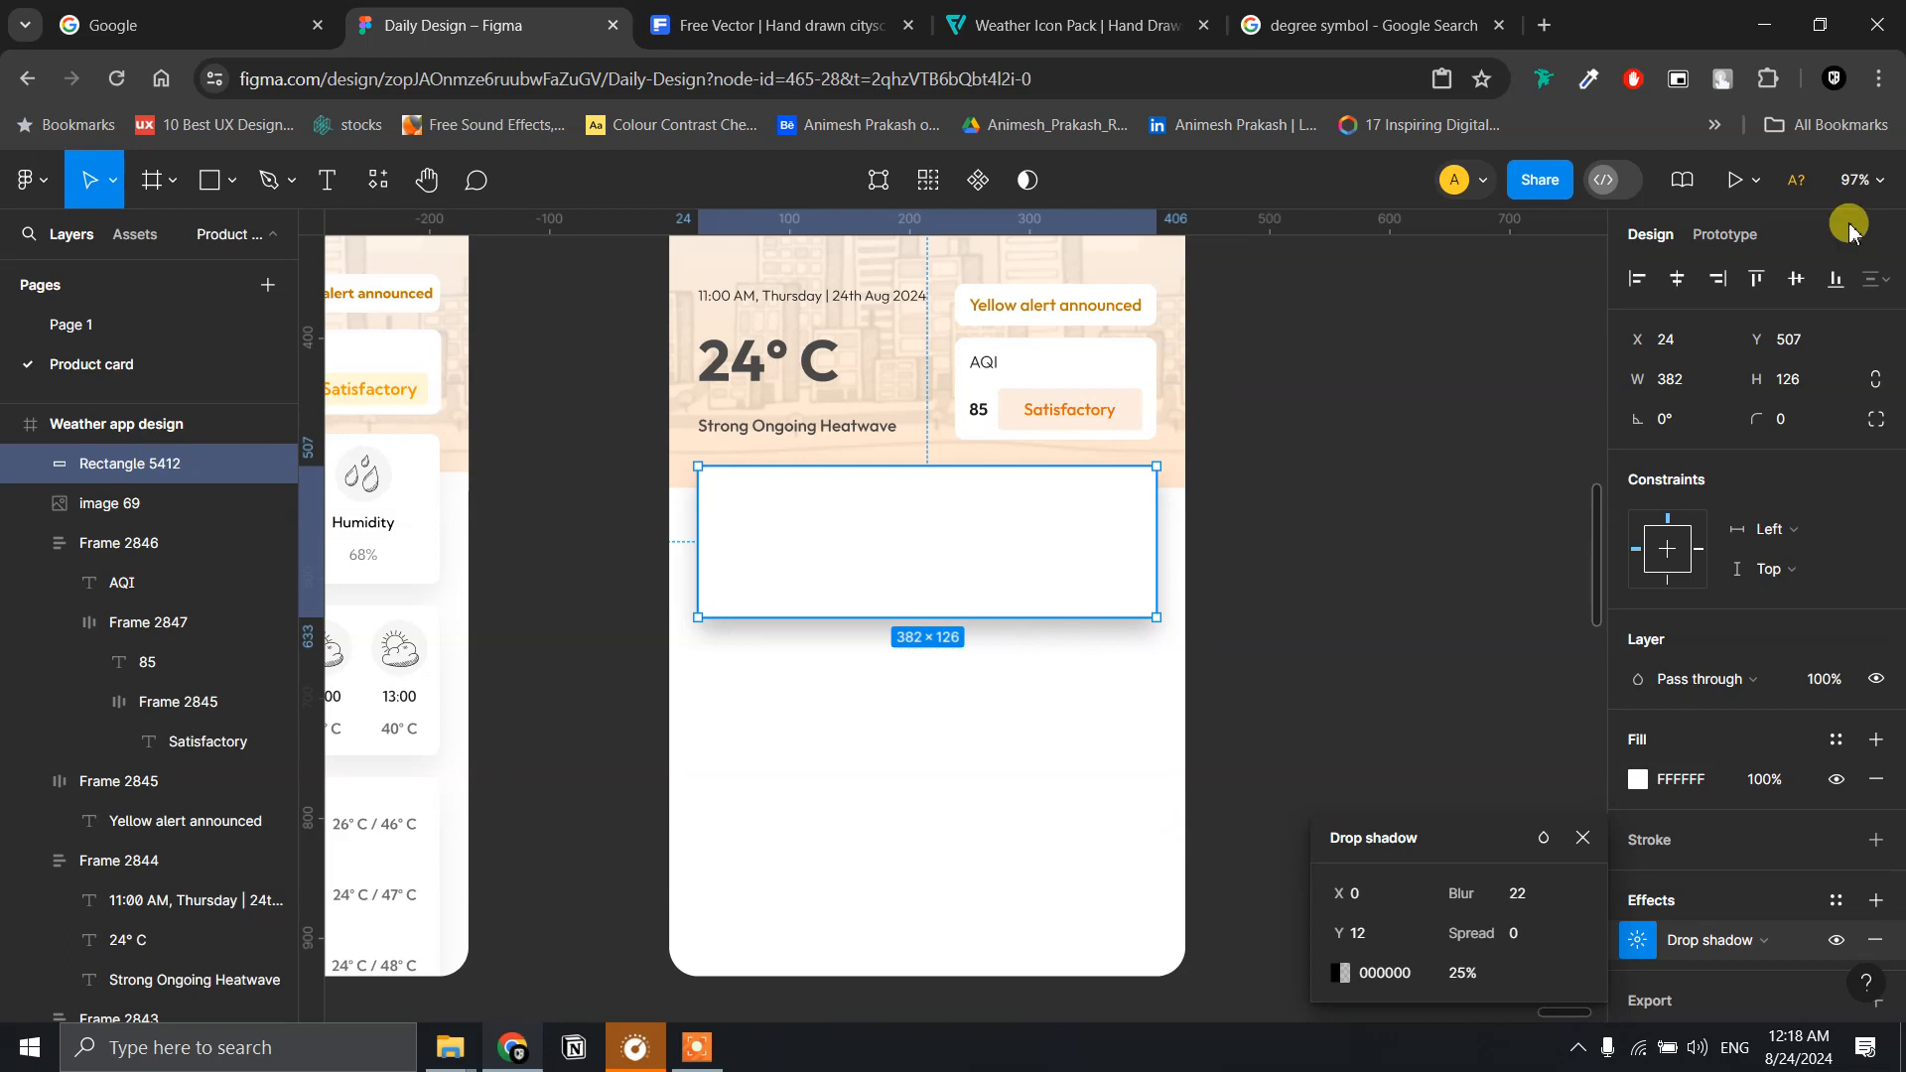
- Round the new white card's corners with a radius of 8
left_click(1792, 425)
type("8")
key("Return")
left_click(1357, 513)
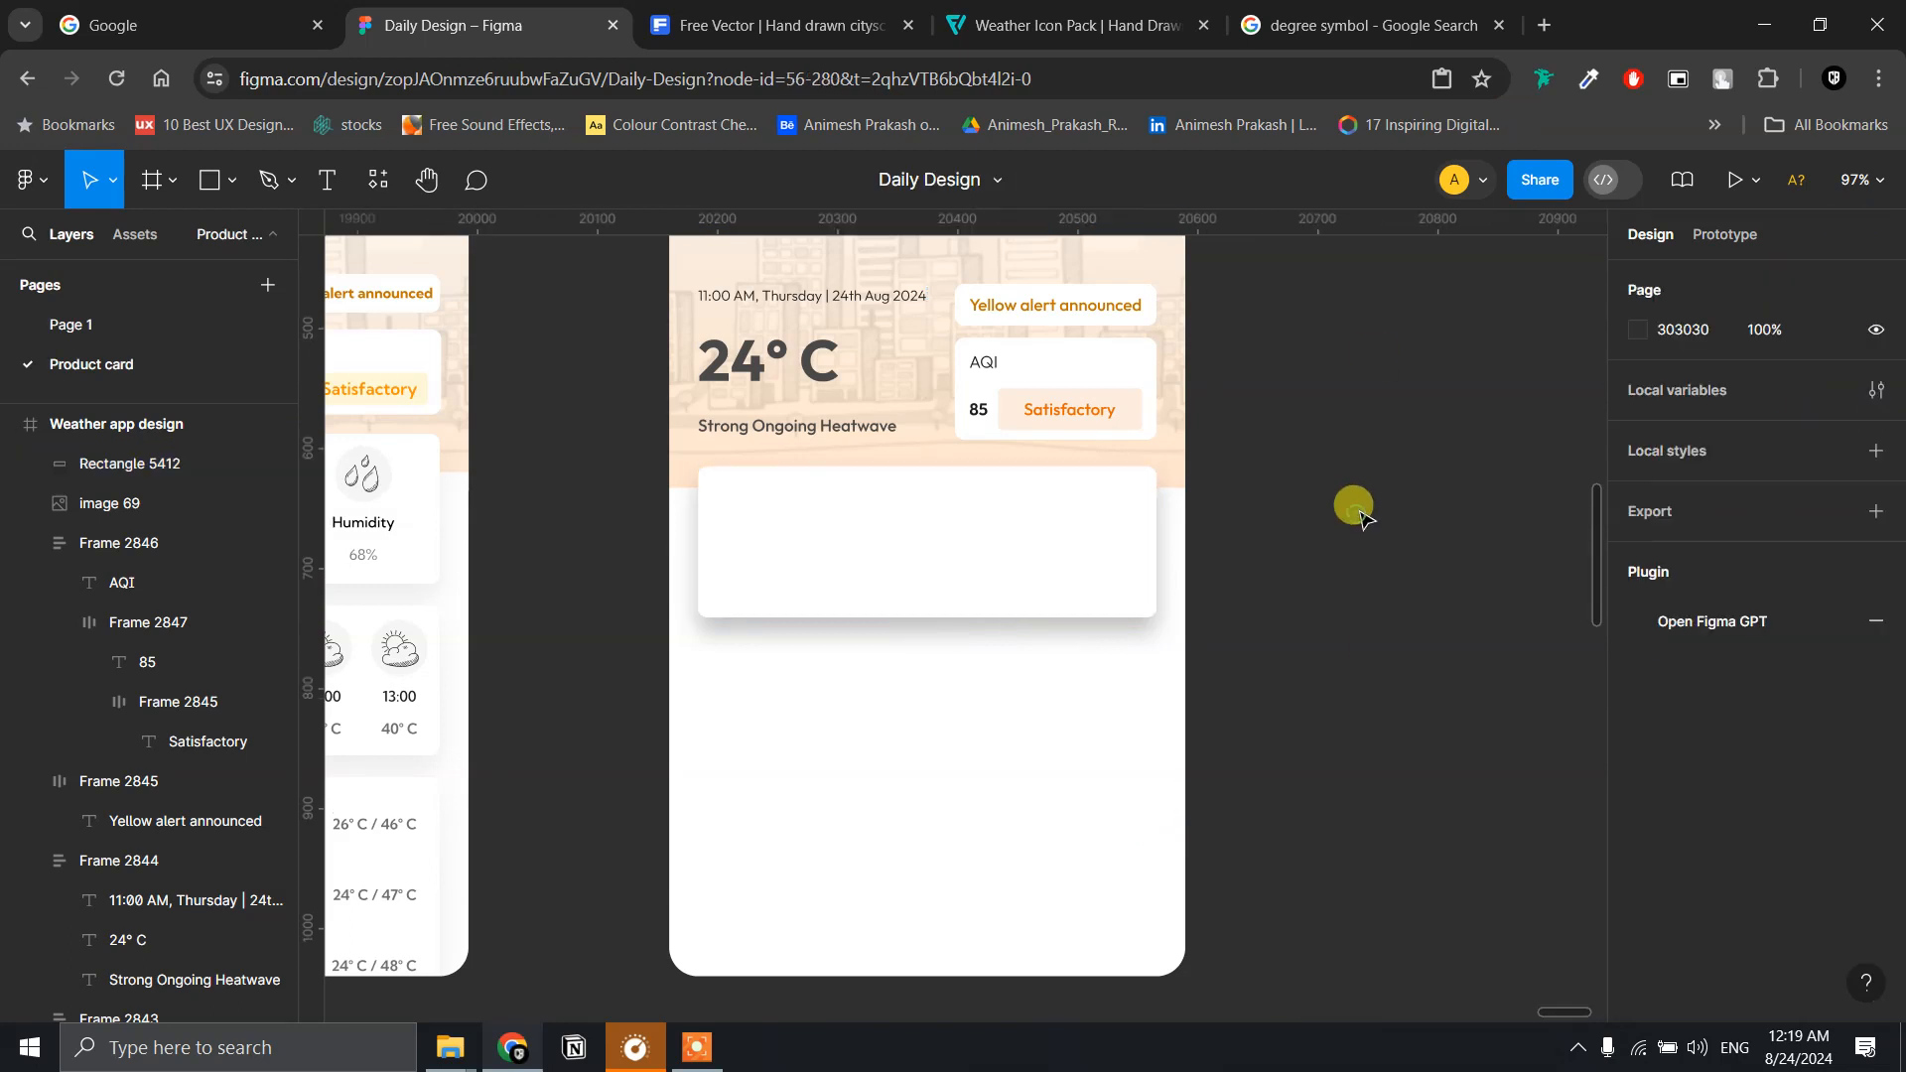
- Check the reference card's drop shadow and set the new card's shadow to Y offset 8 and 12% opacity
scroll(1356, 512, "left", 5)
left_click(668, 553)
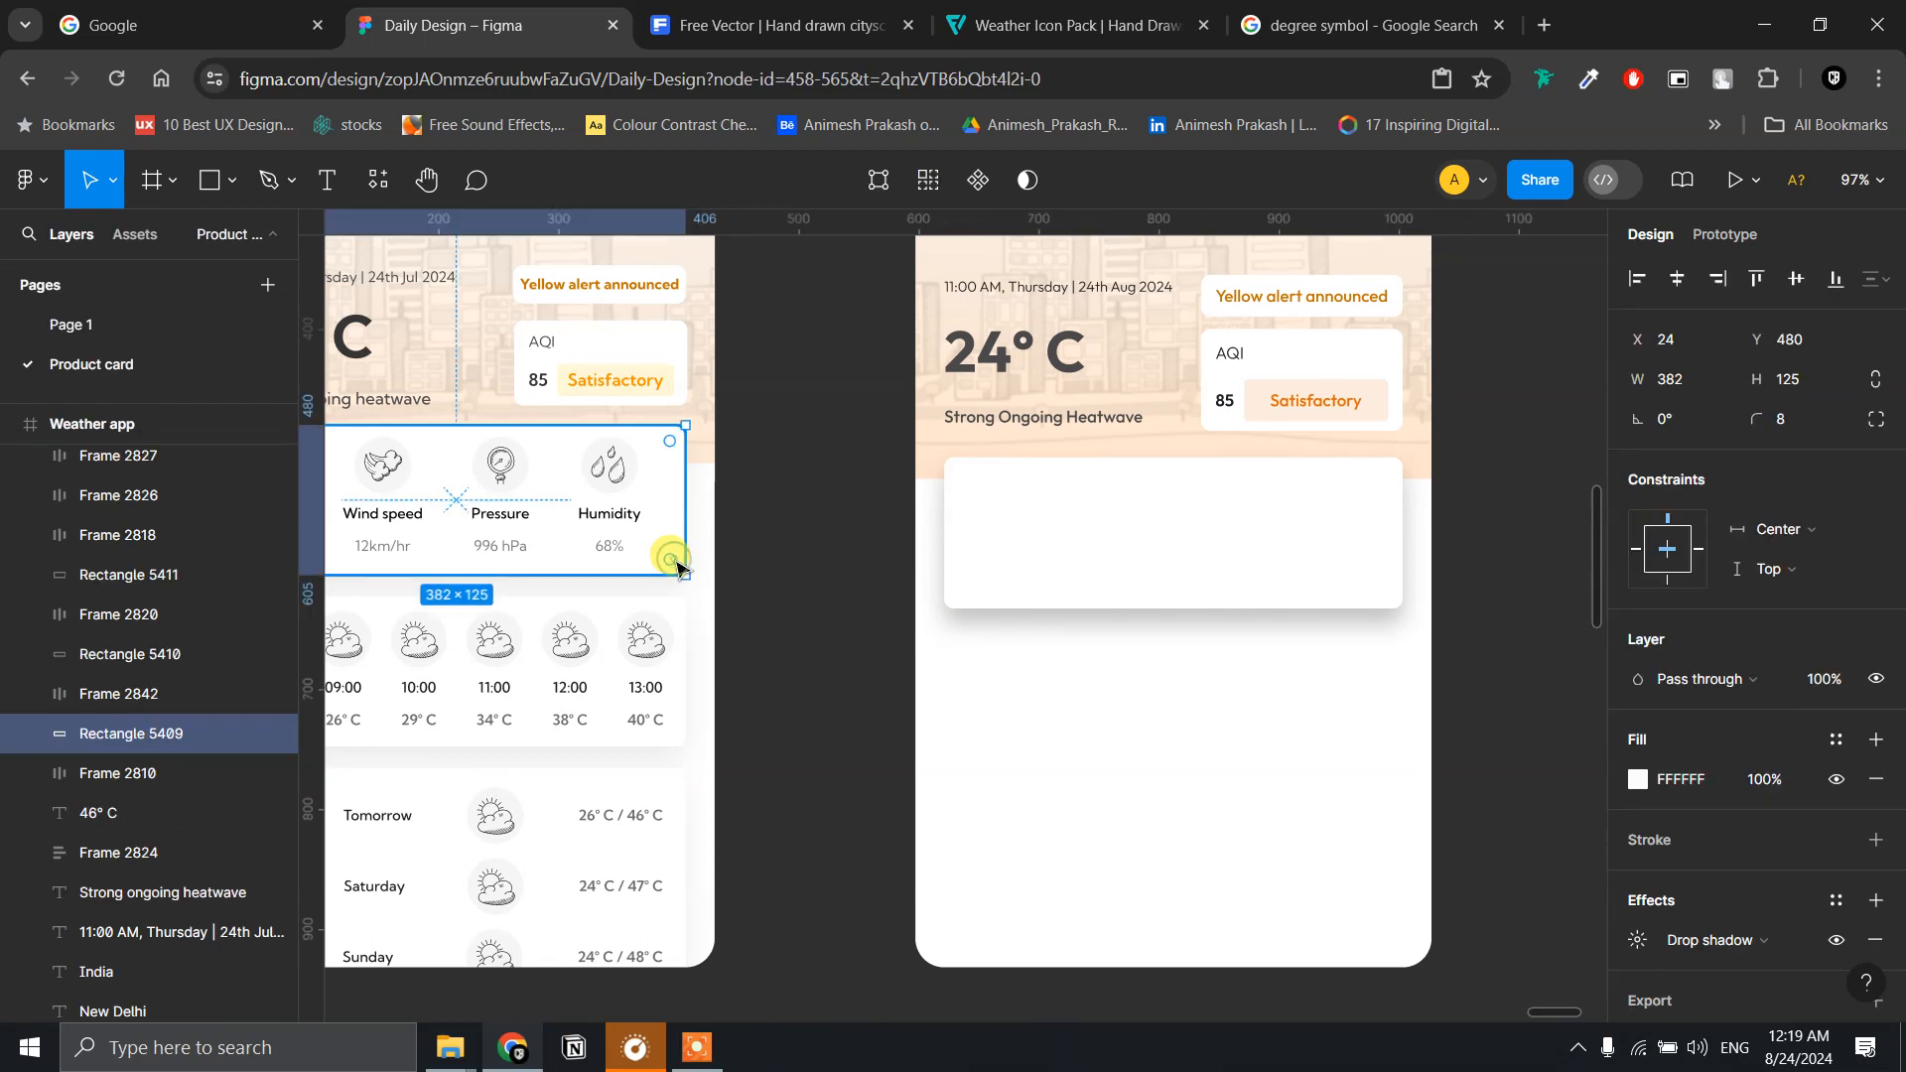
left_click(1647, 941)
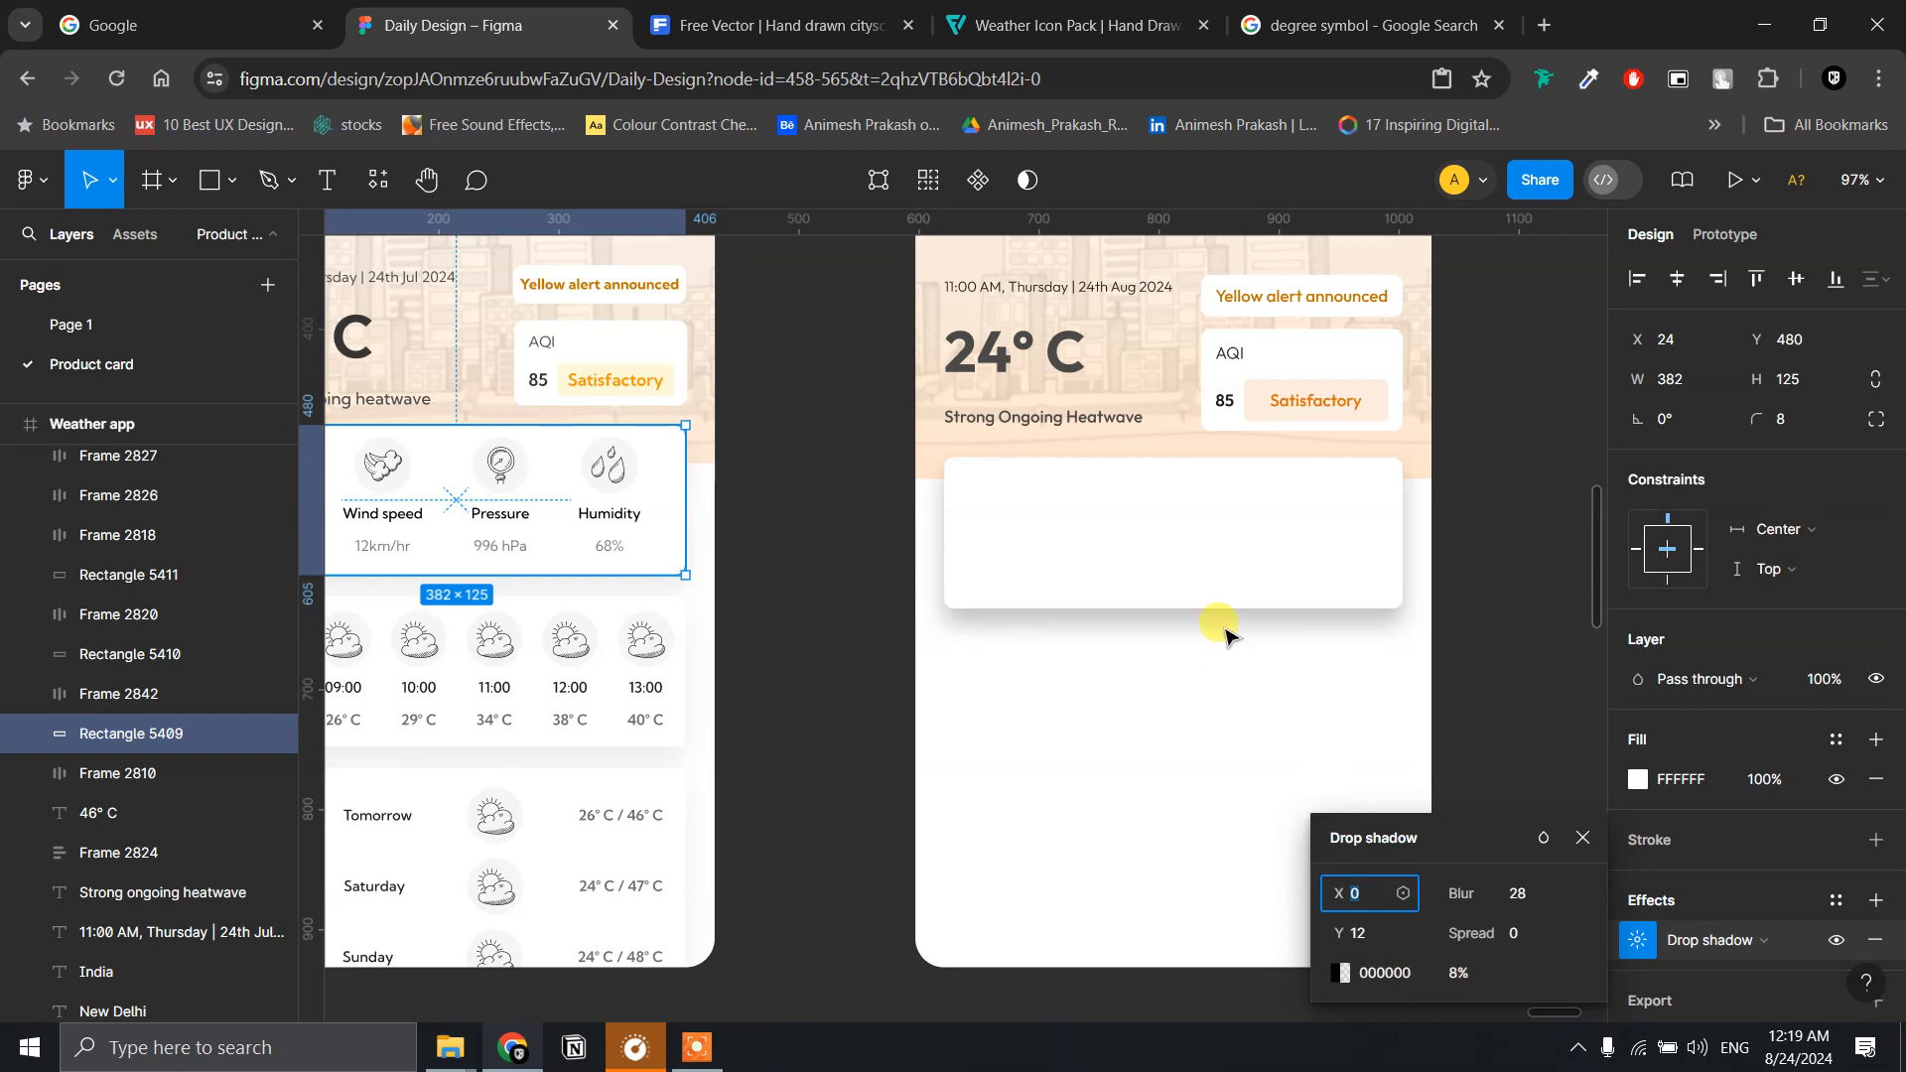
left_click(1256, 568)
left_click(1636, 949)
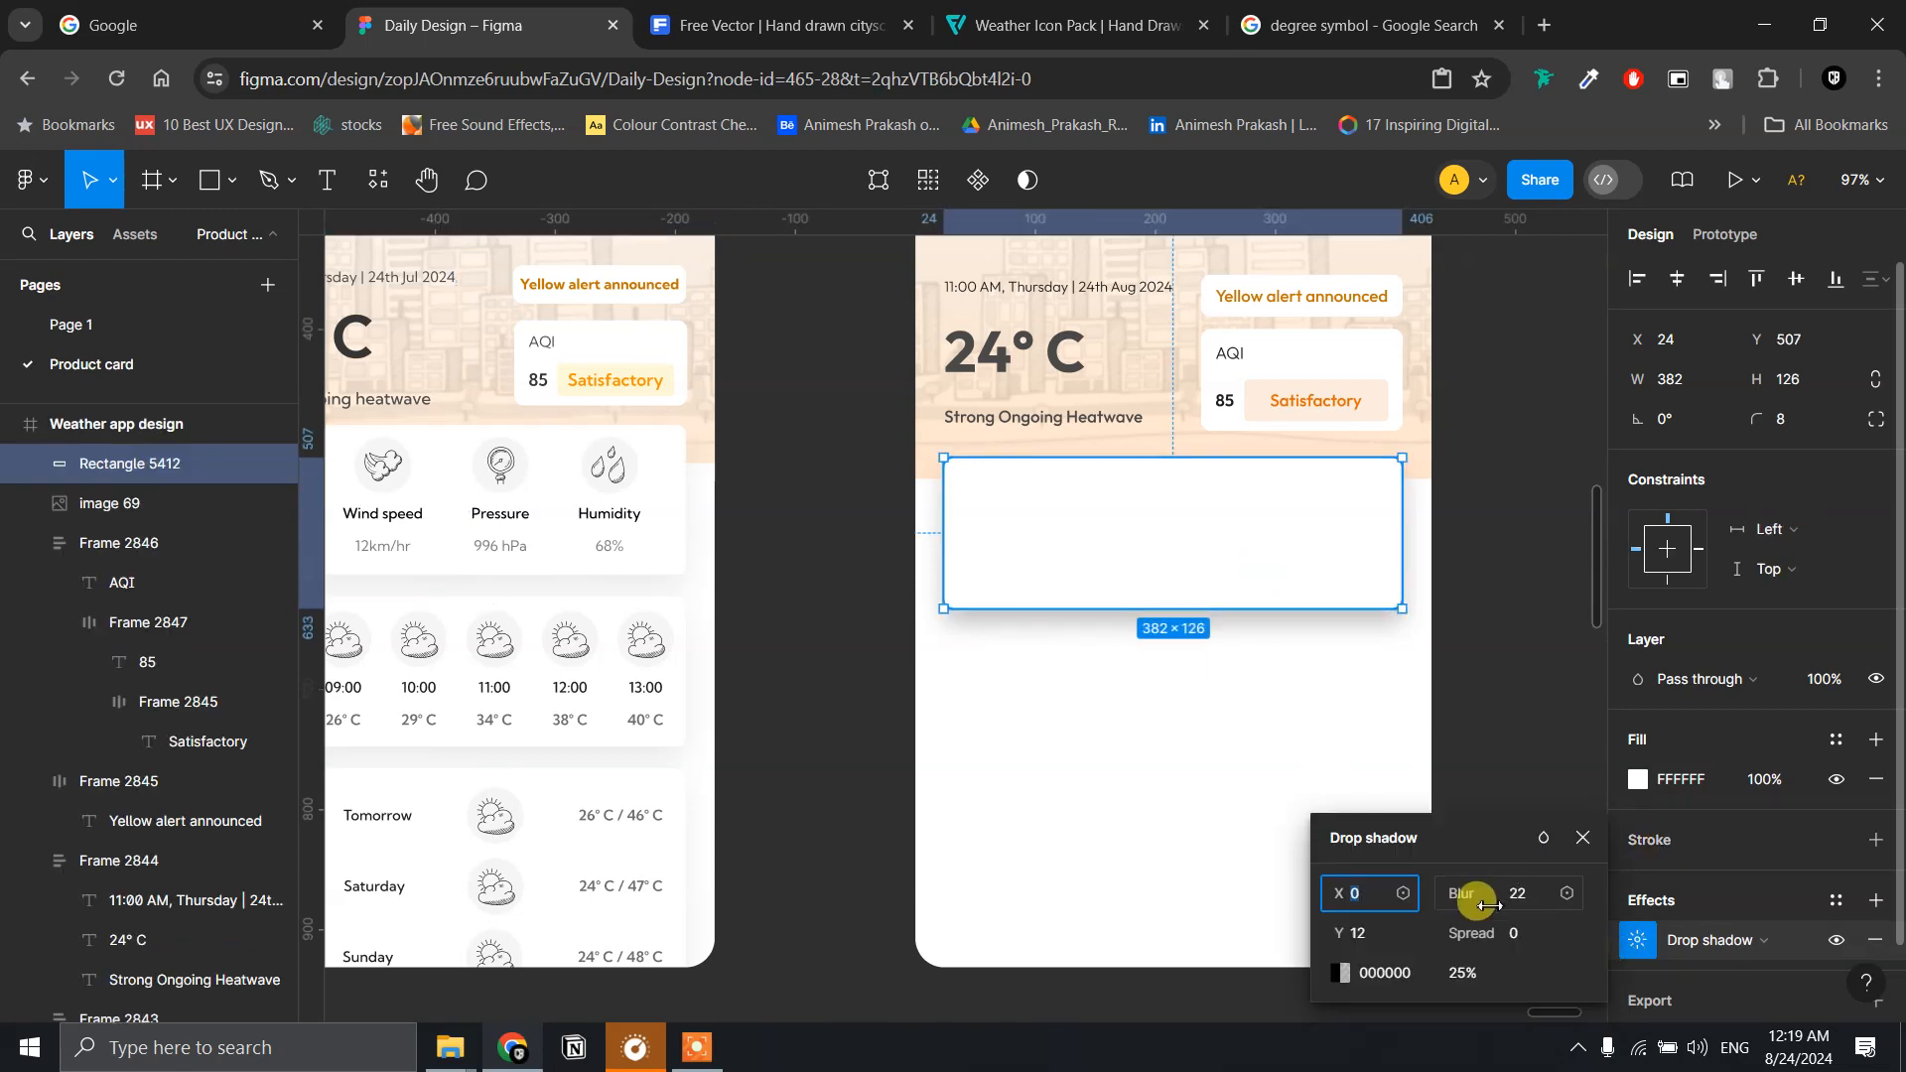
left_click(1368, 936)
key("Return")
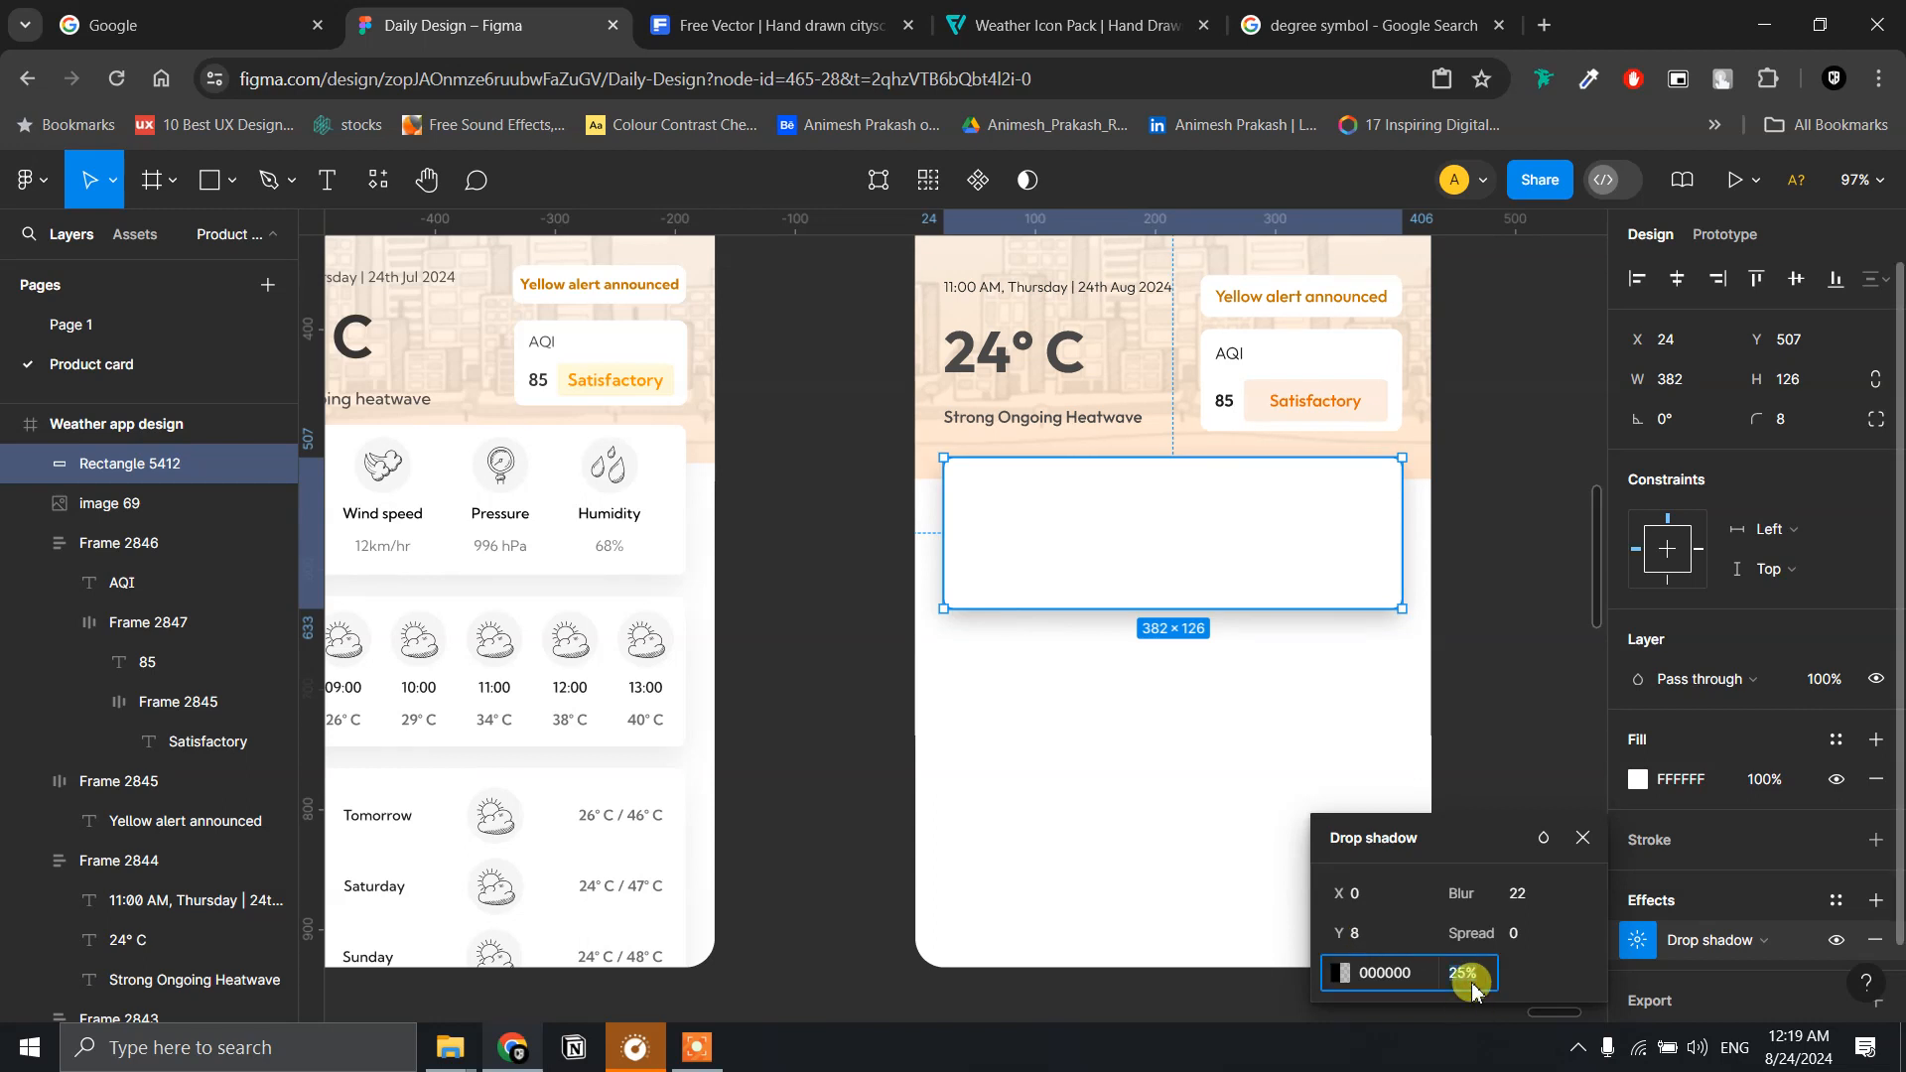
key("Return")
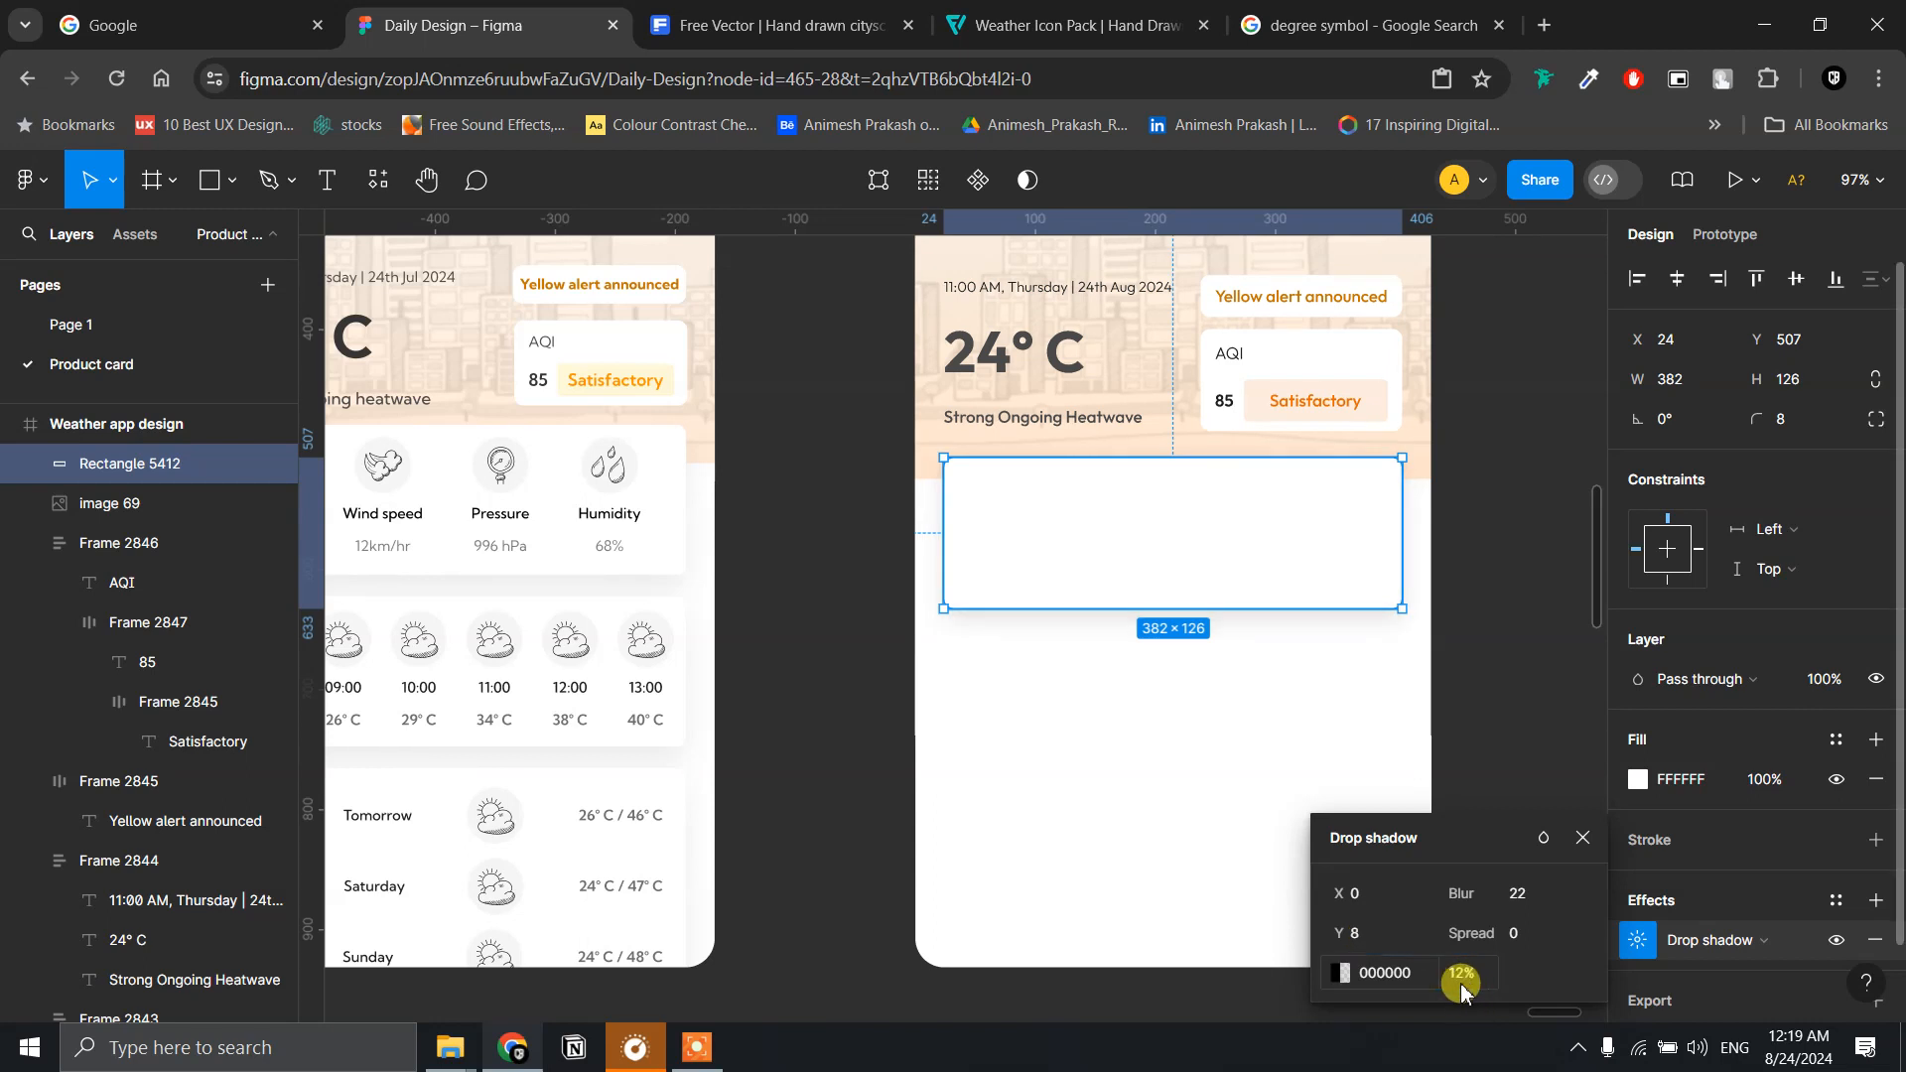
left_click(1474, 739)
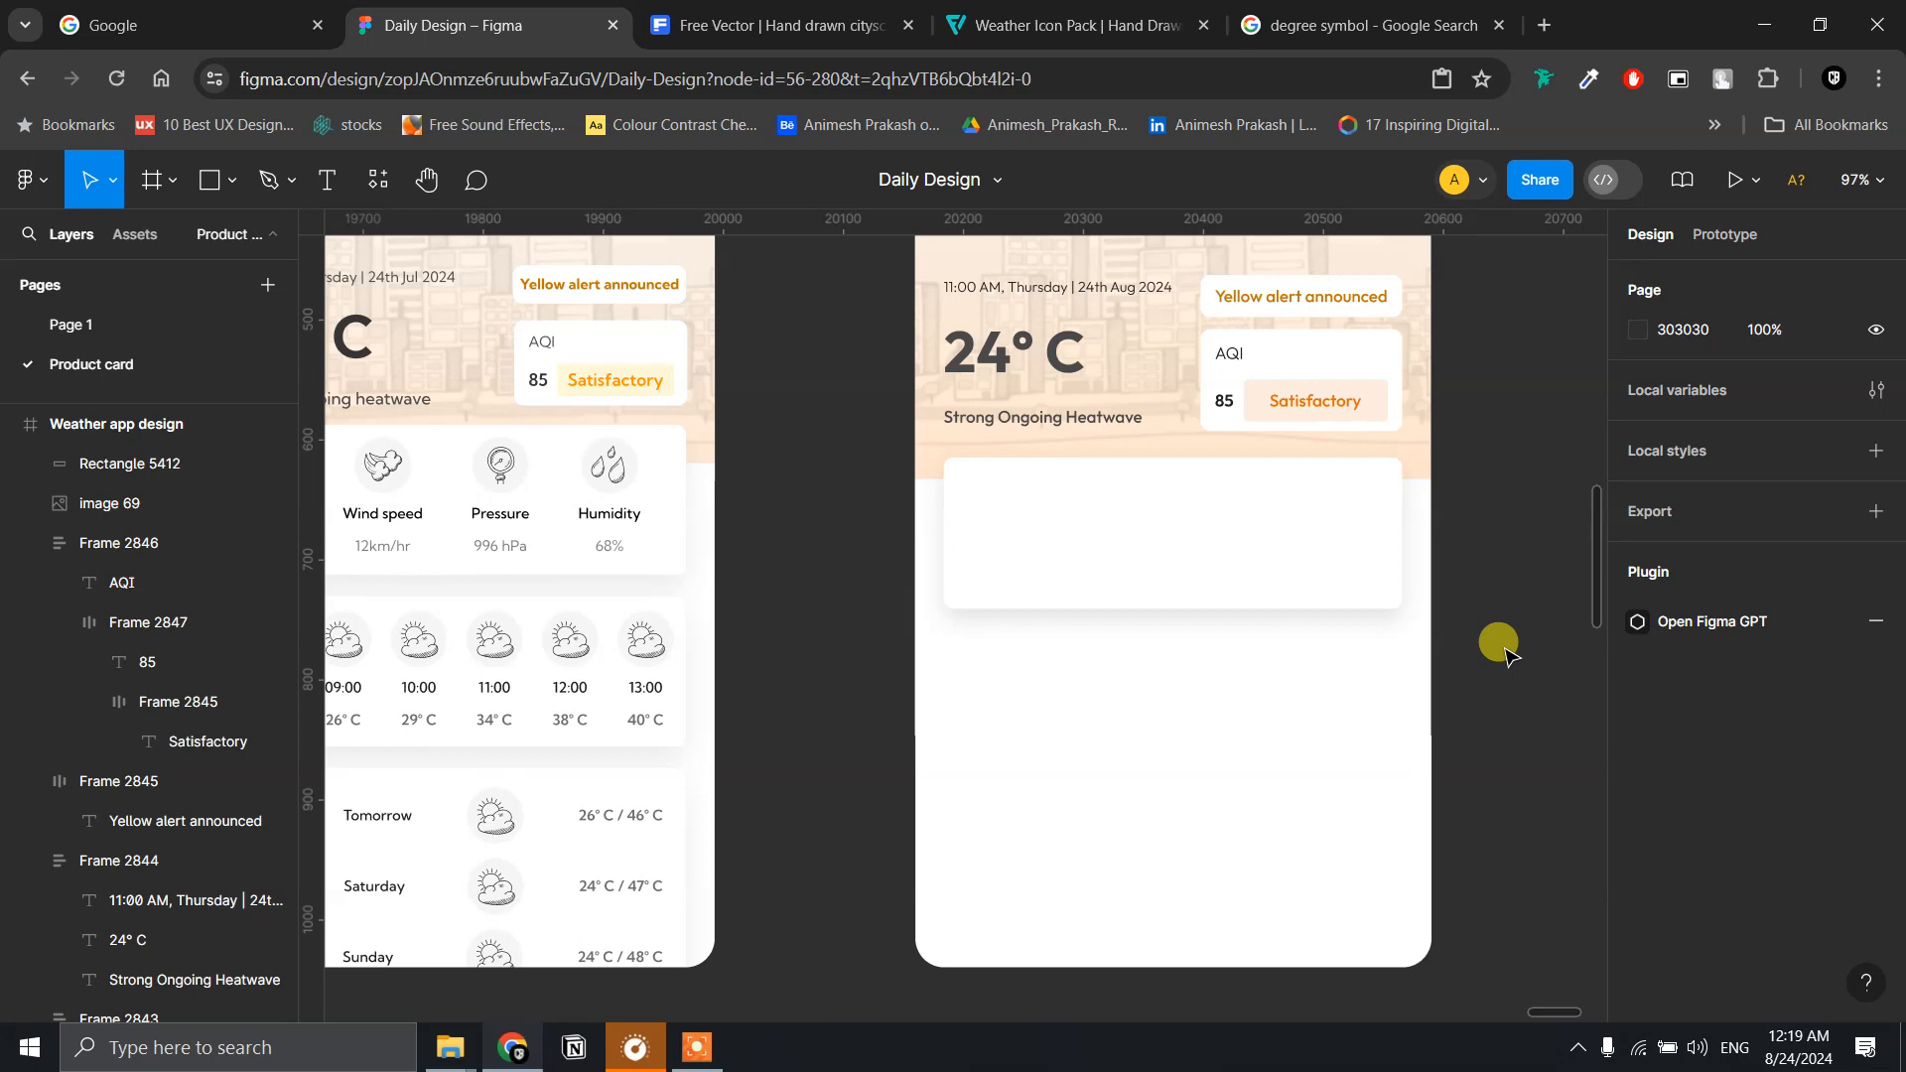
- Add the text "H : 48.9" in the upper-left area of the new white card
scroll(1504, 655, "up", 3)
scroll(1505, 651, "up", 1)
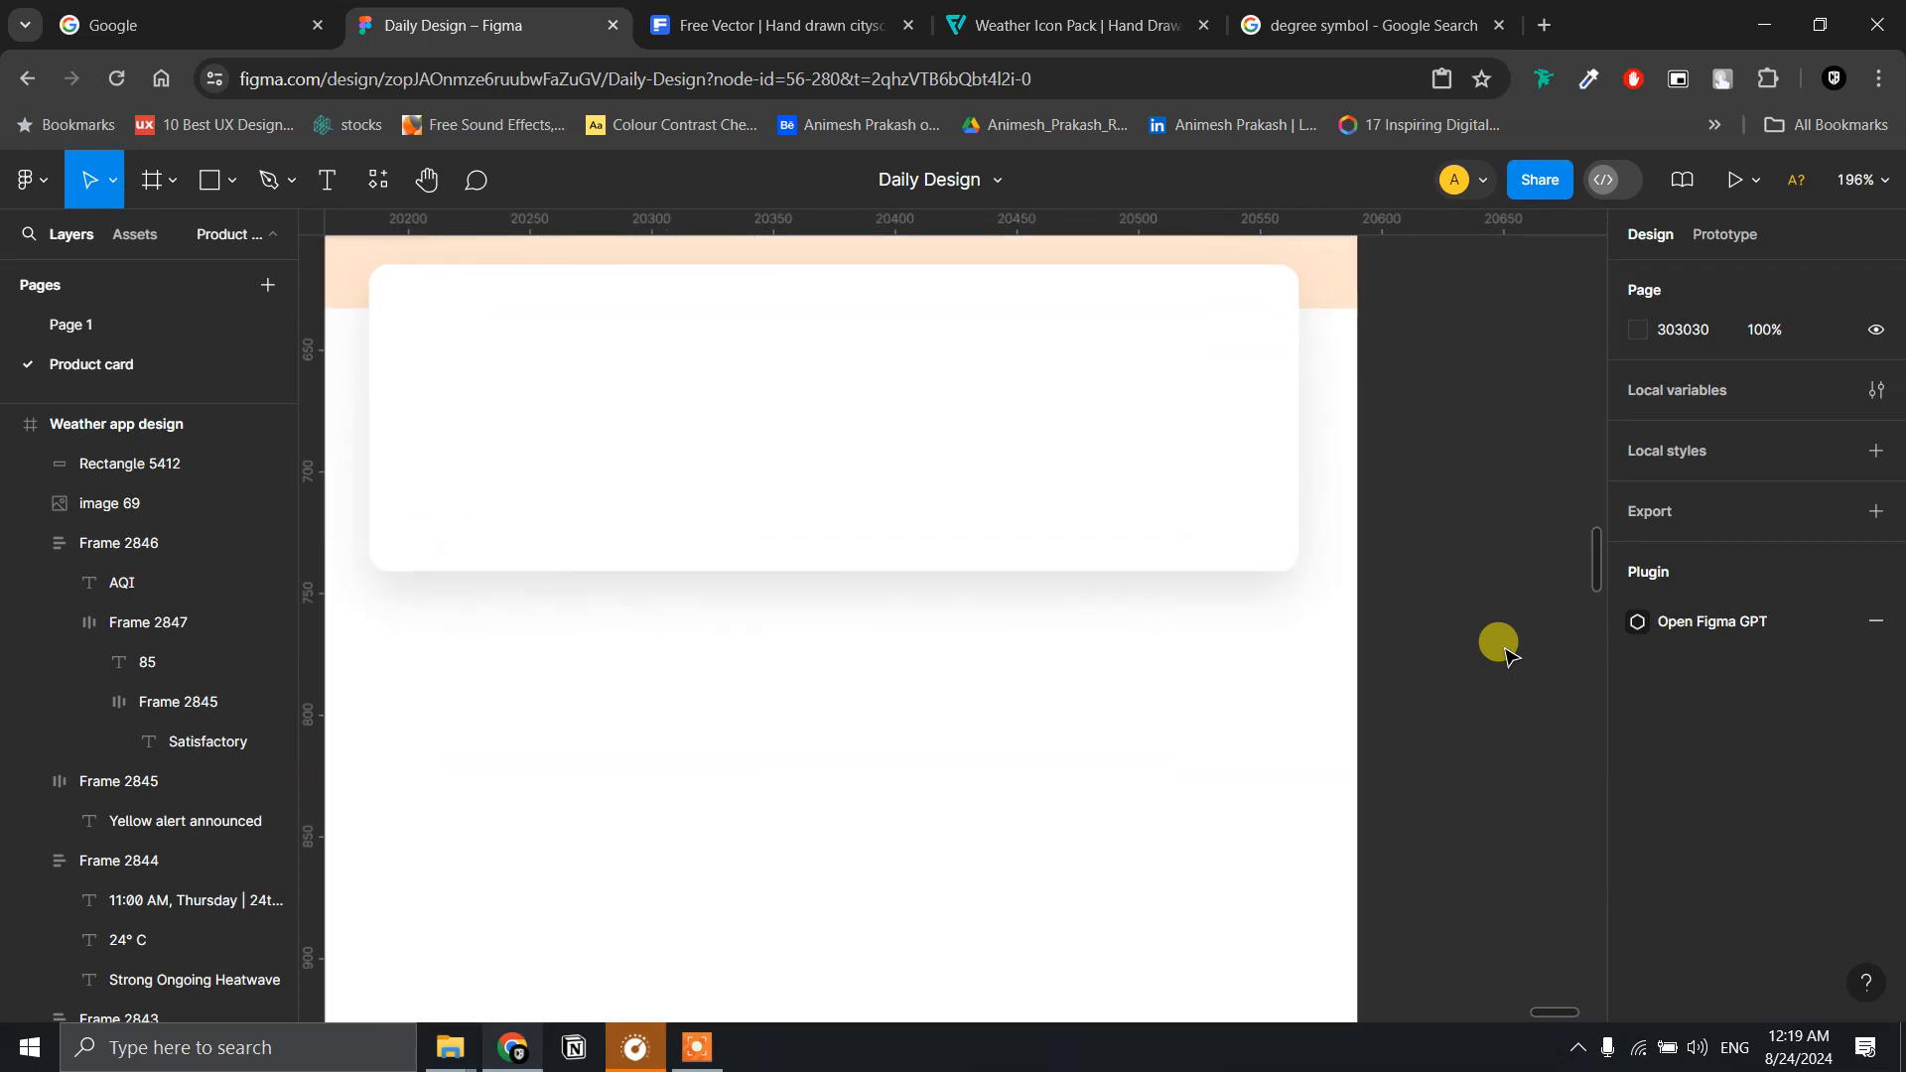
scroll(1505, 651, "up", 3)
scroll(1505, 650, "down", 4)
scroll(1504, 650, "down", 5)
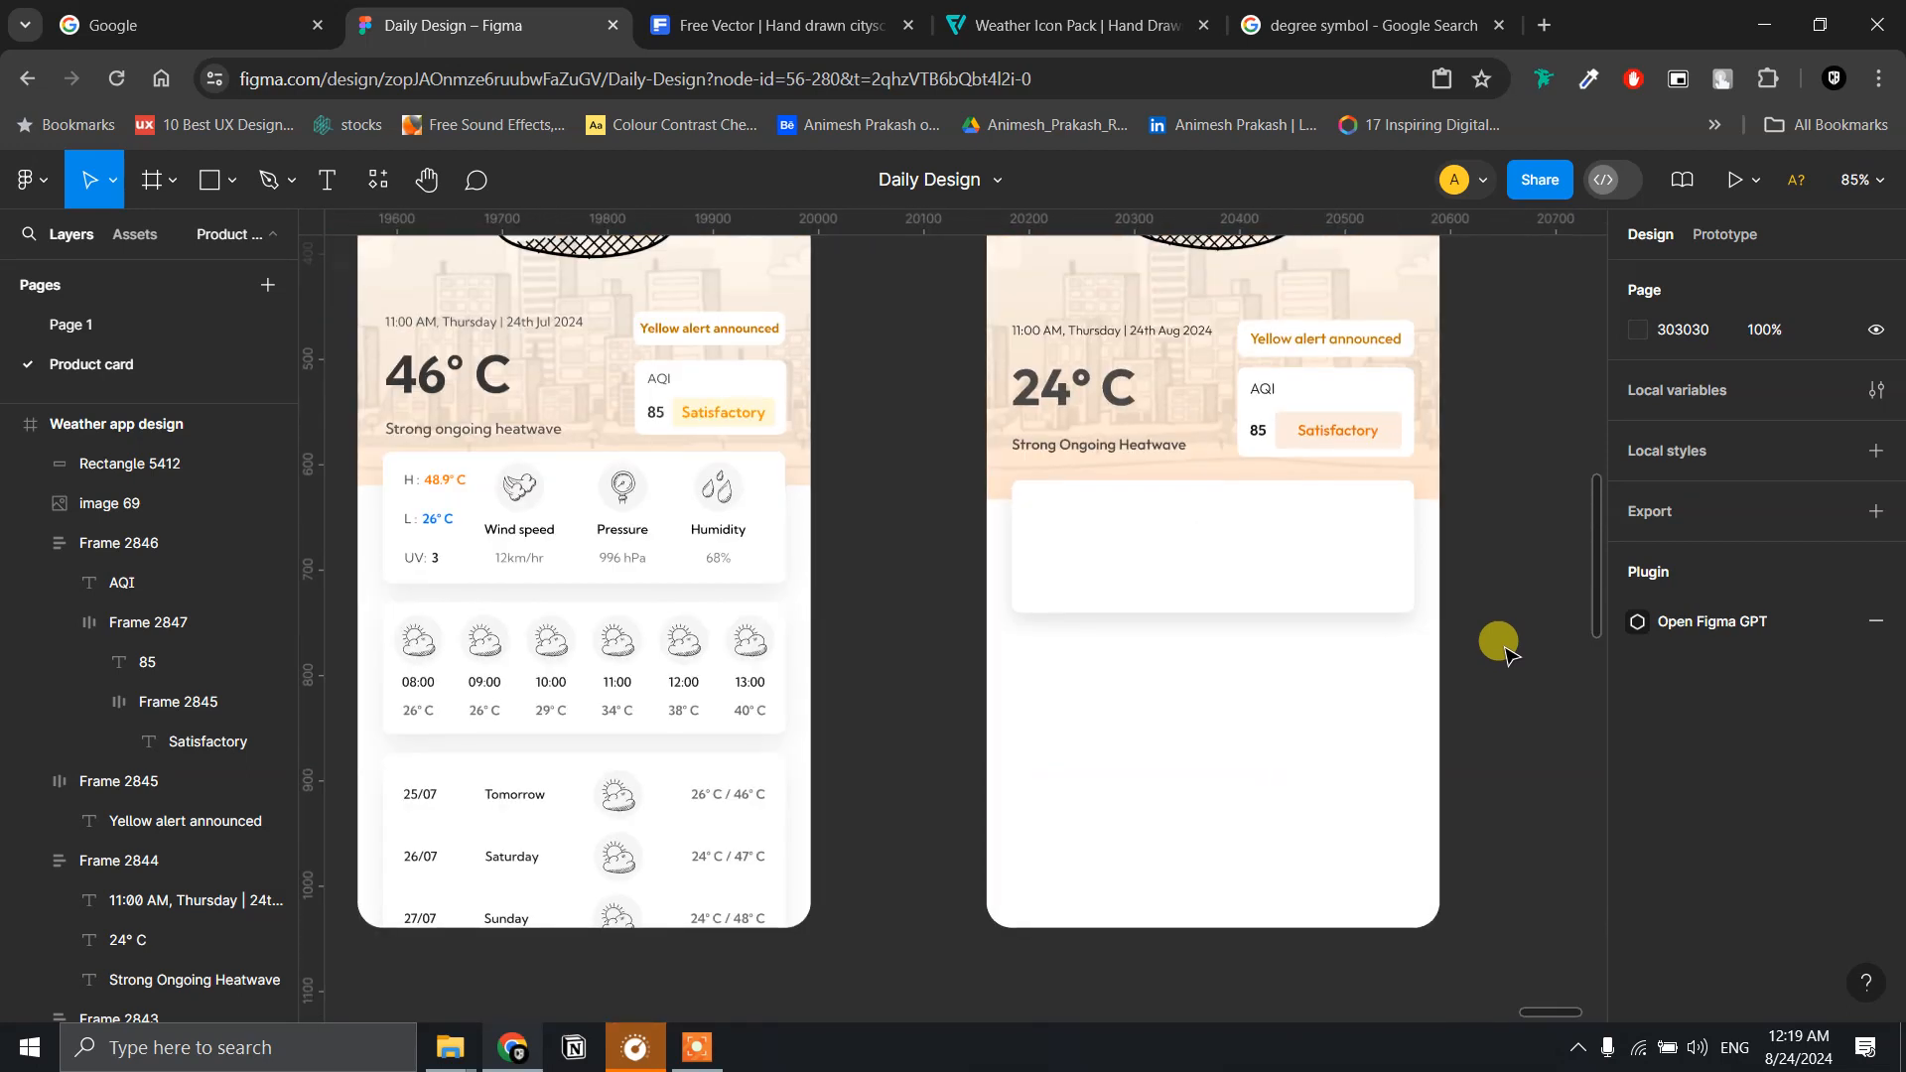
scroll(1479, 631, "up", 3)
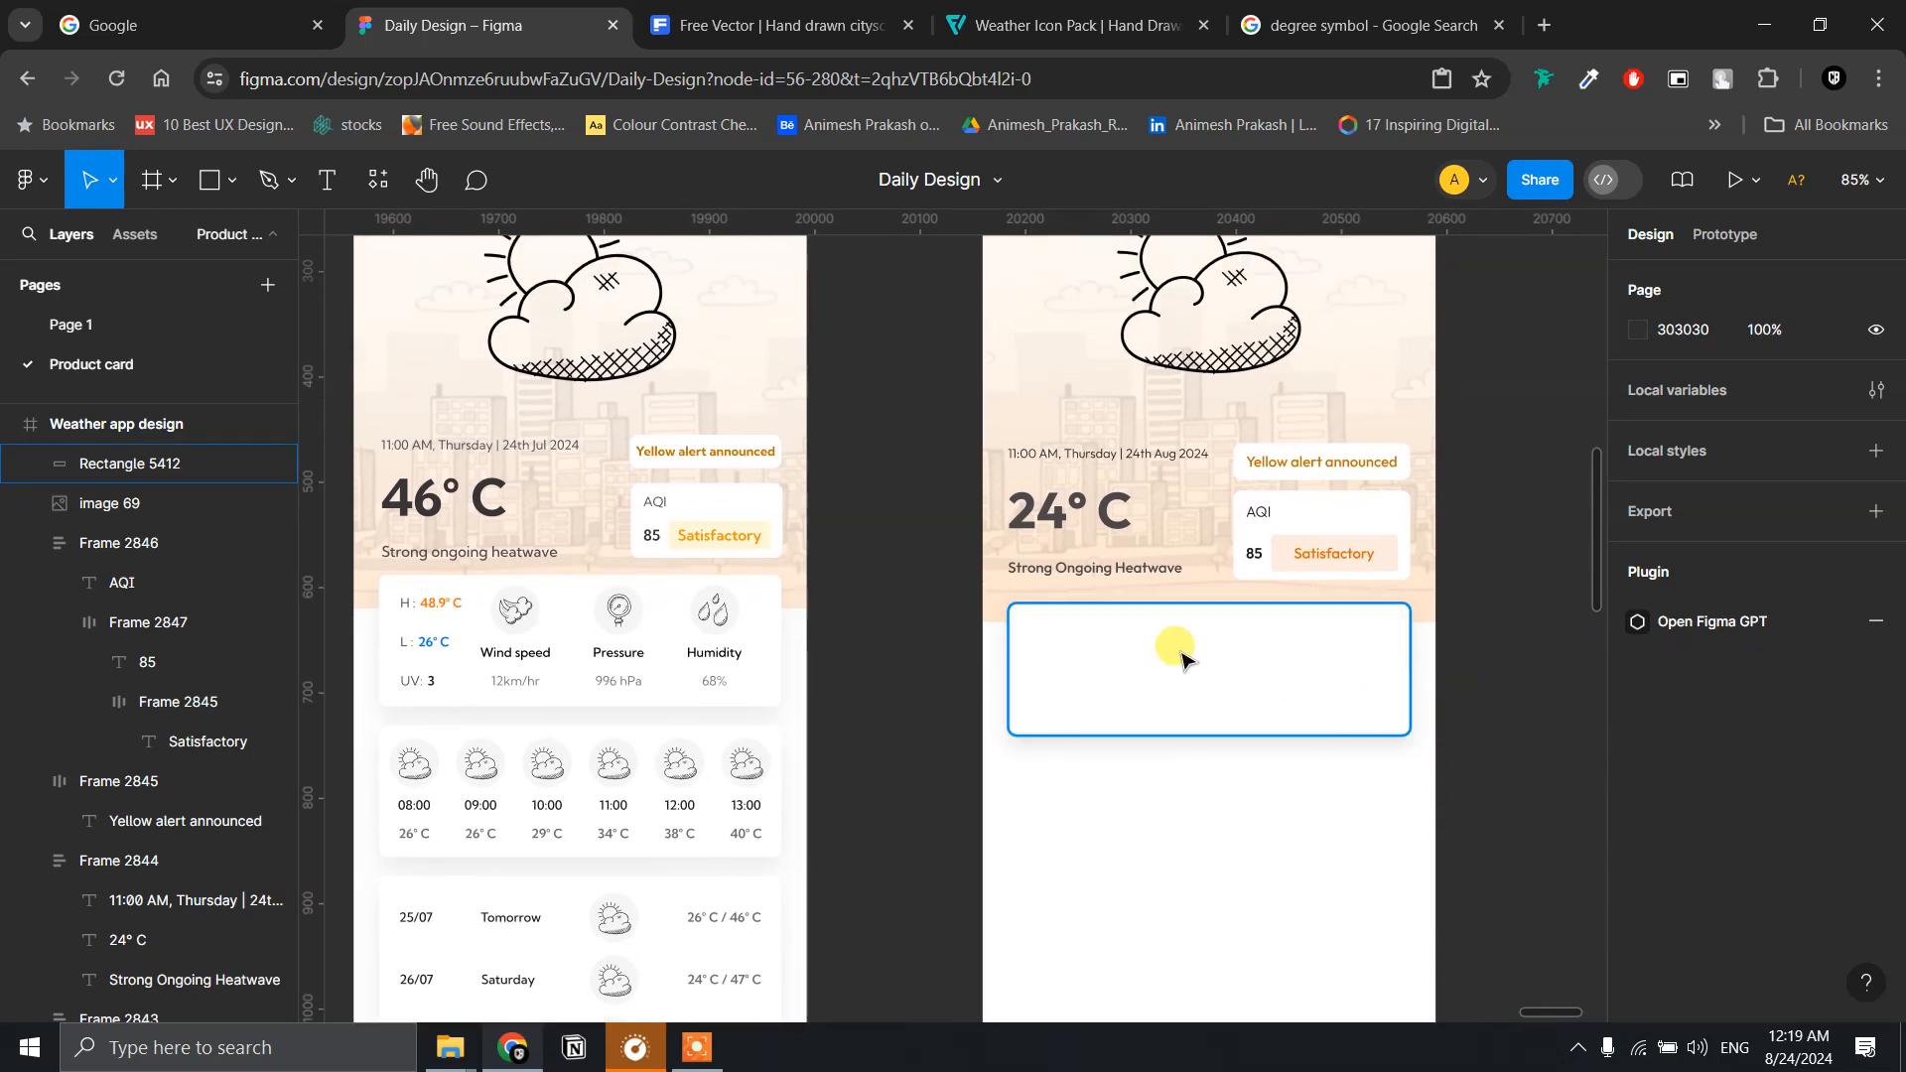
key("t")
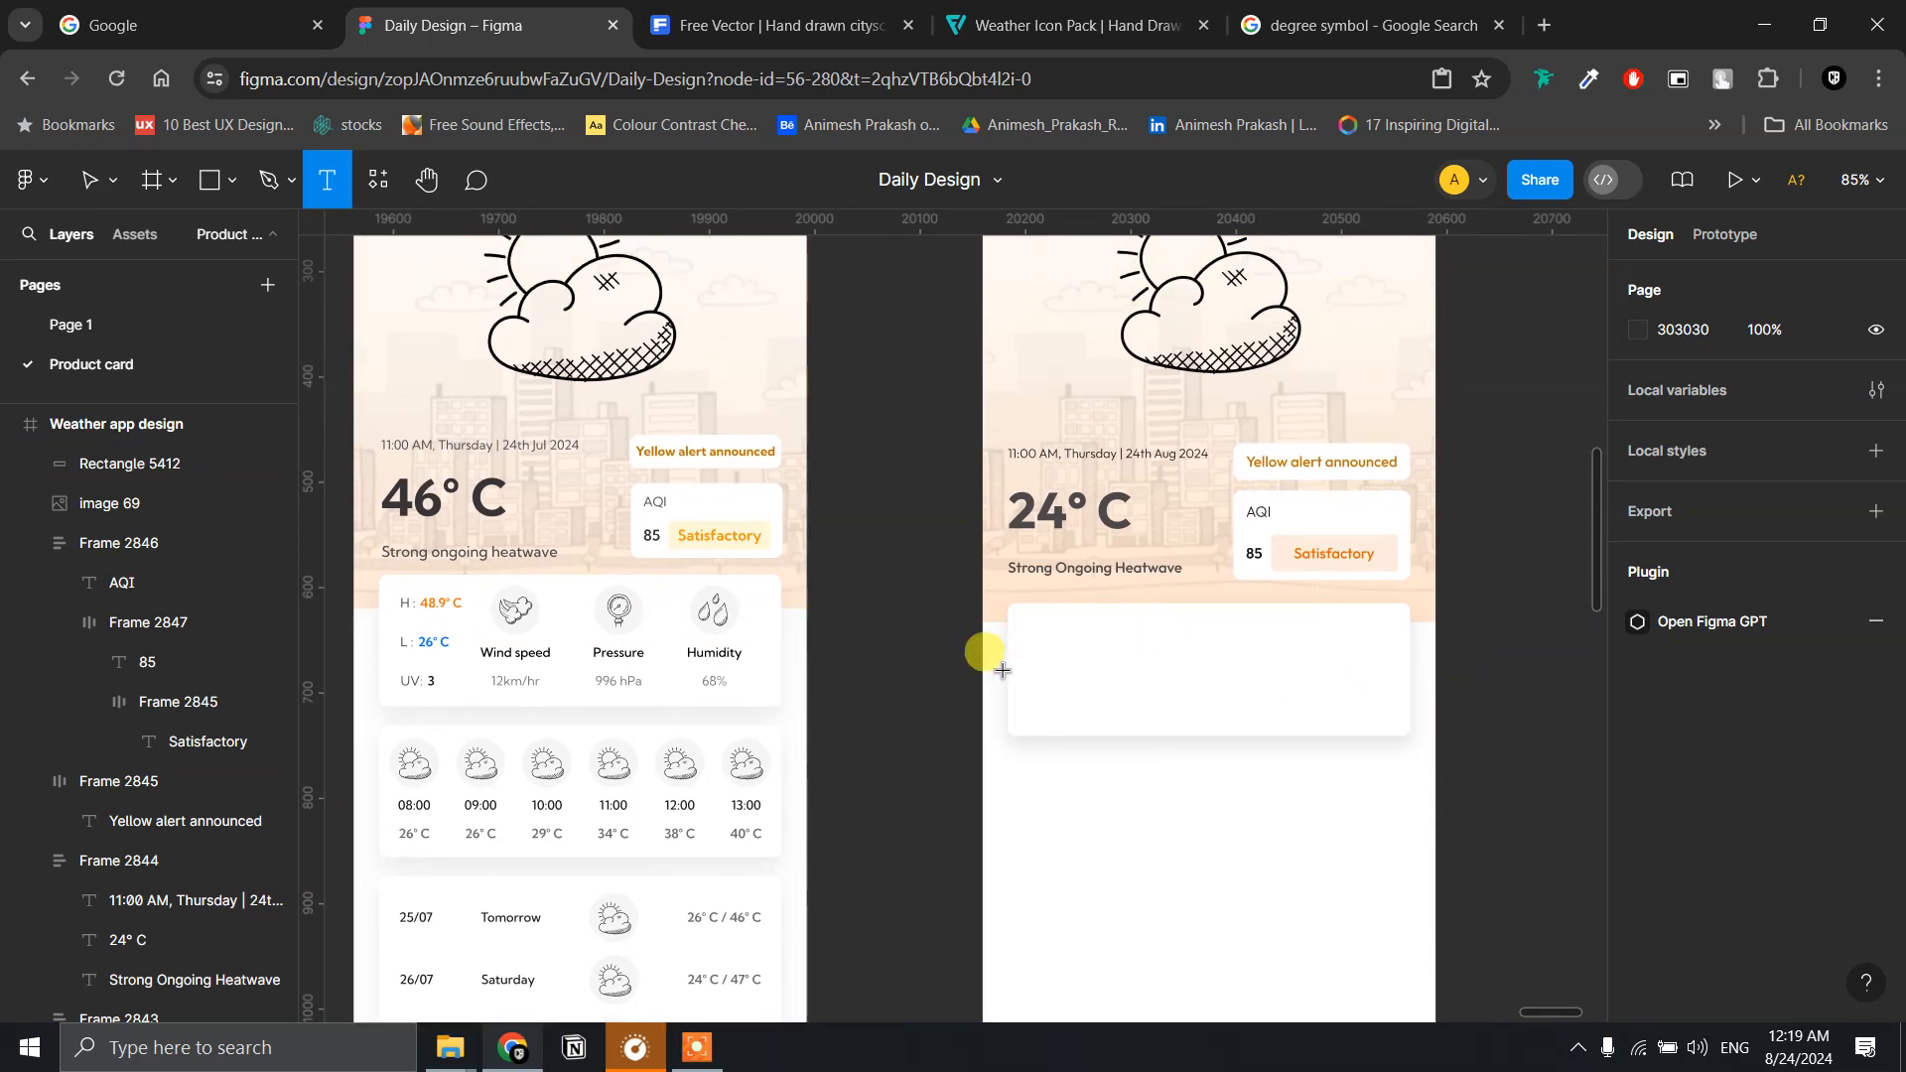
left_click(1028, 633)
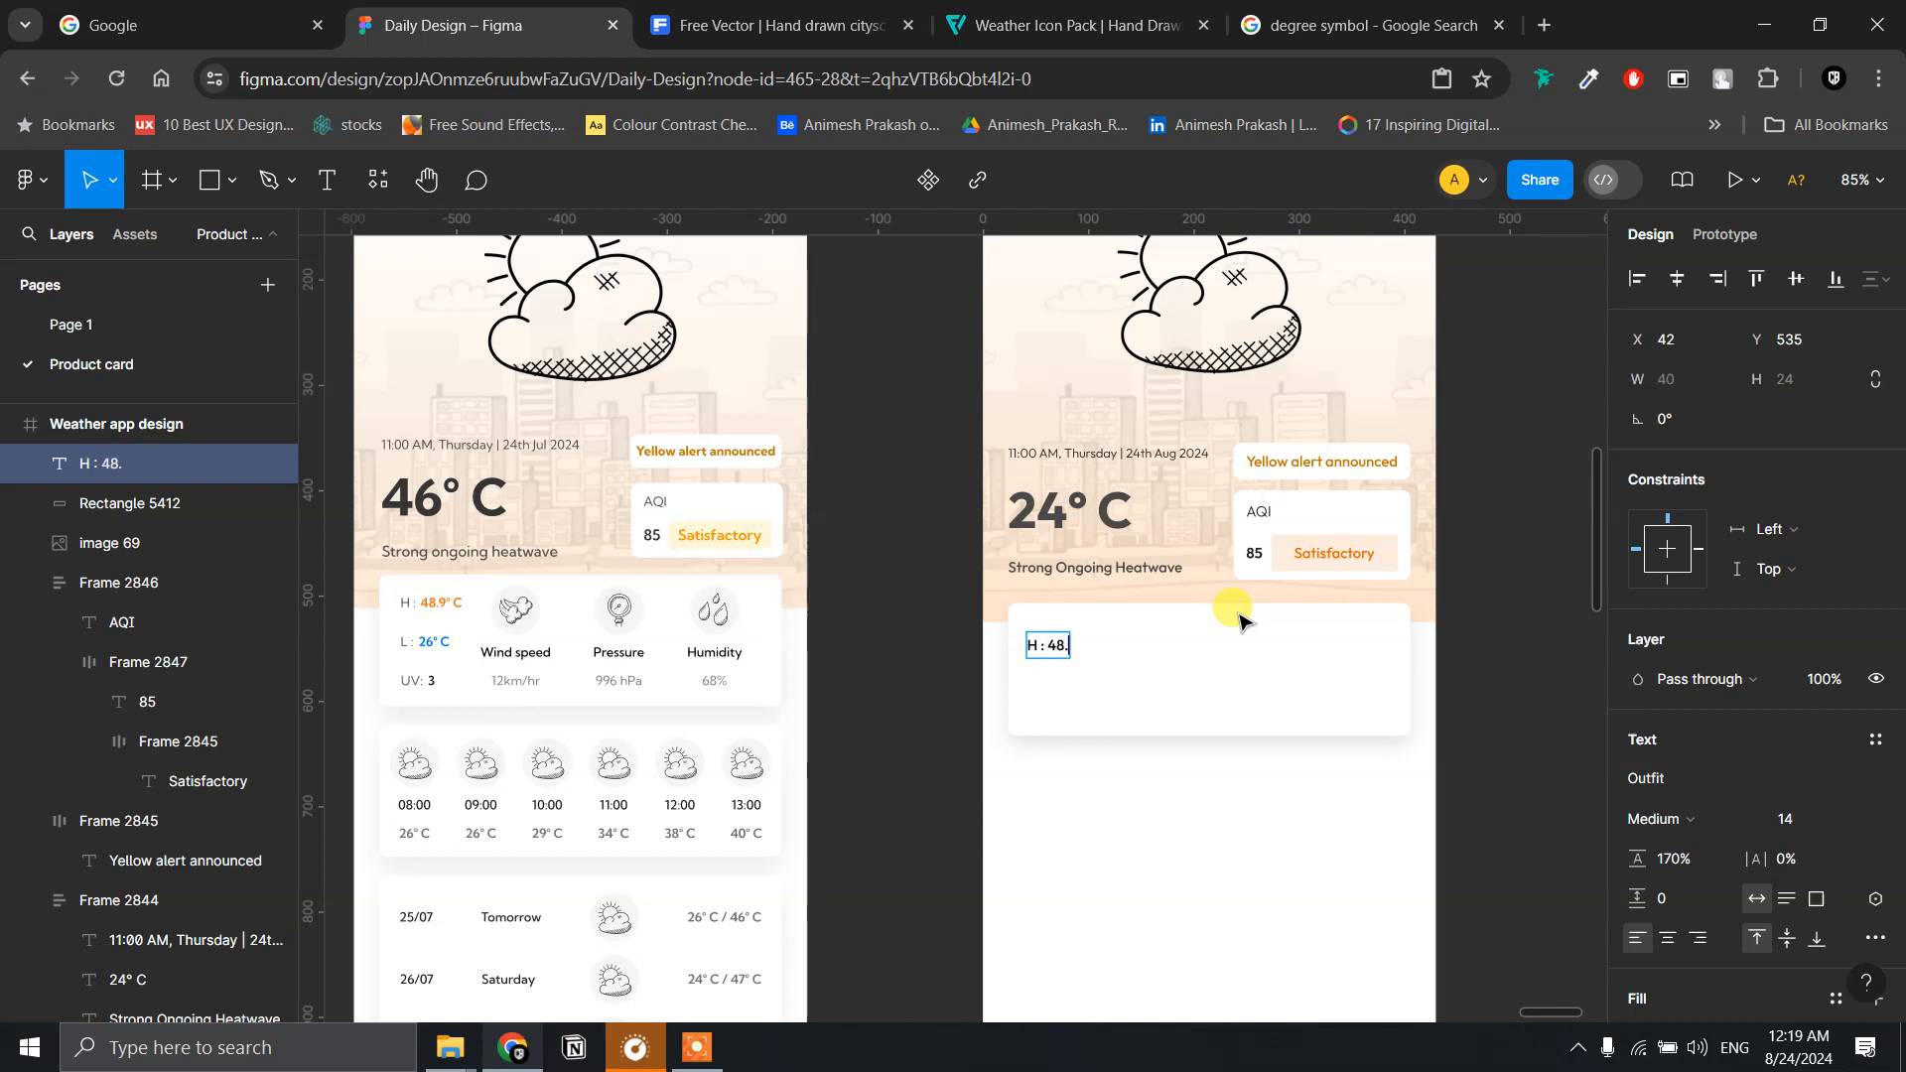
type("9")
- Append the "° C" copied from the header's 24° C to the new label and set the whole label to Medium weight
left_click_drag(1090, 506, 1071, 505)
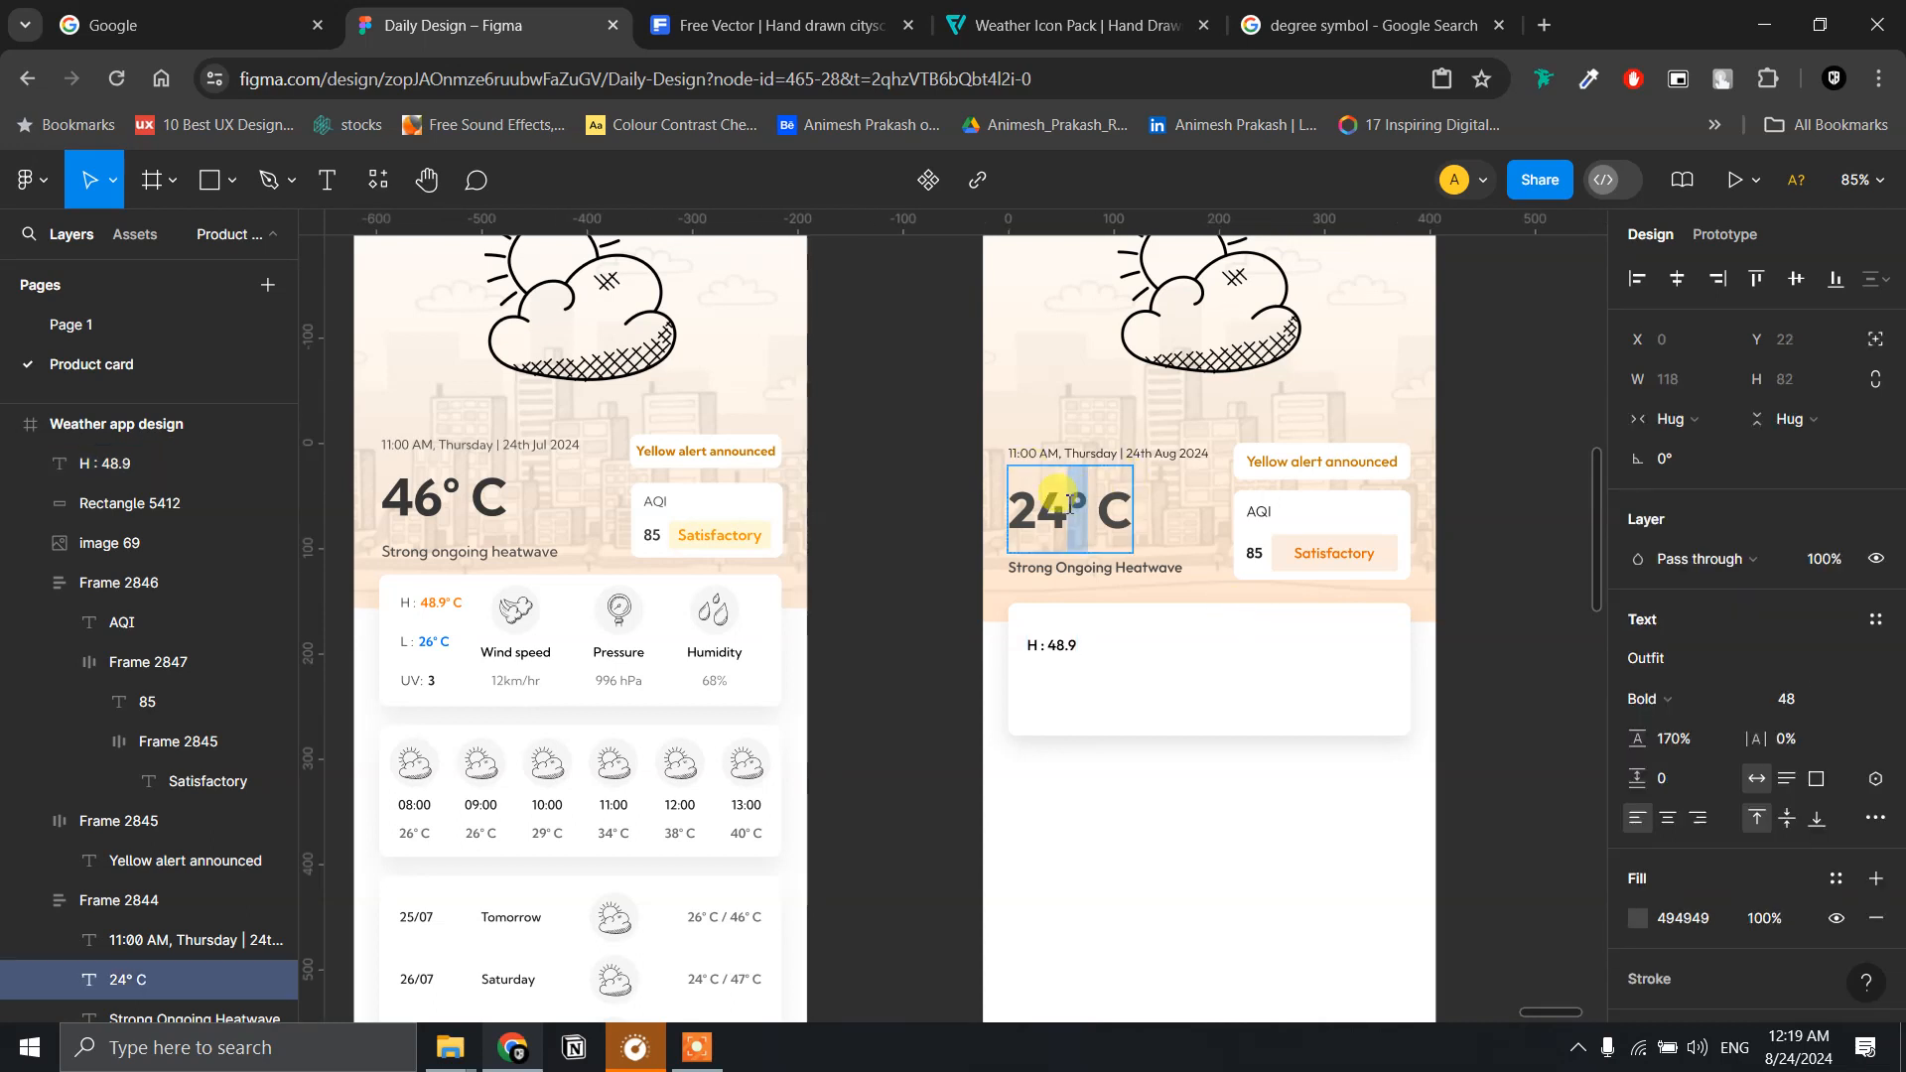
key("ctrl+c")
left_click(1065, 643)
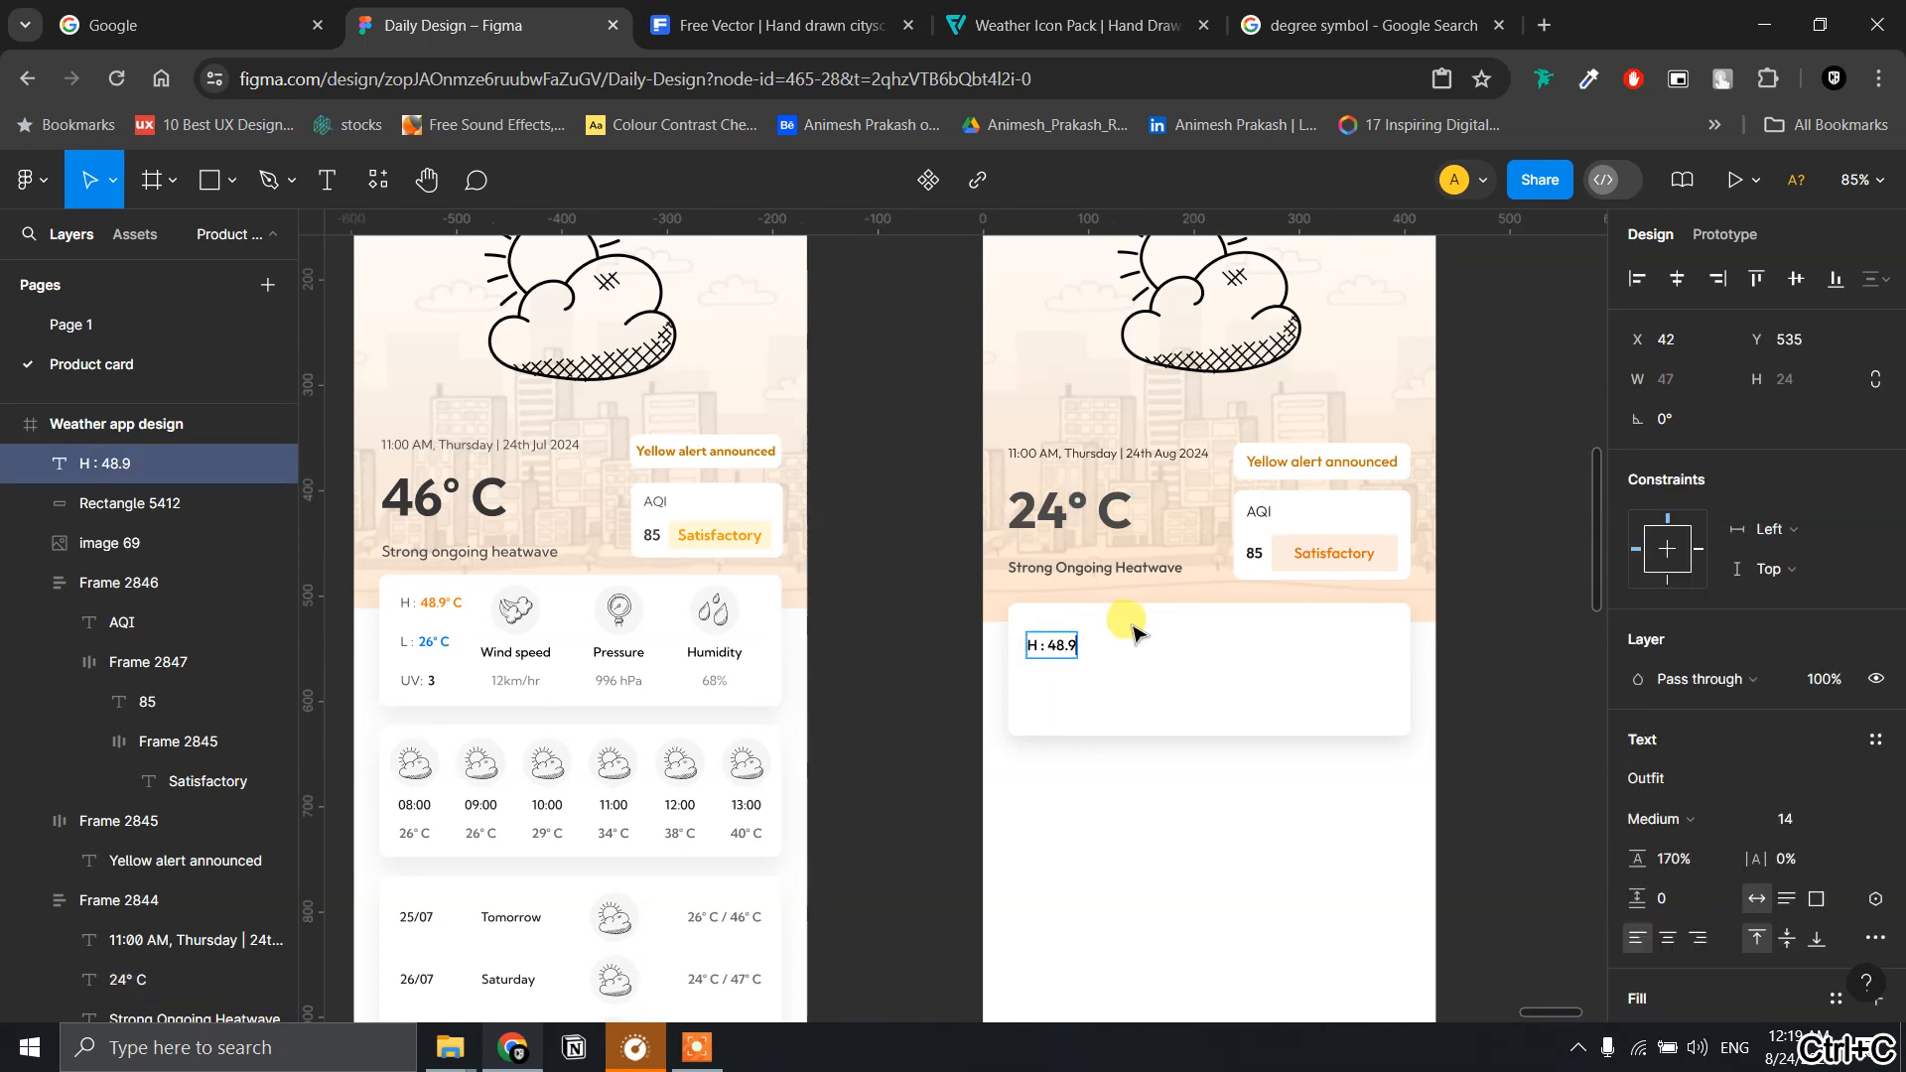
key("ctrl+v")
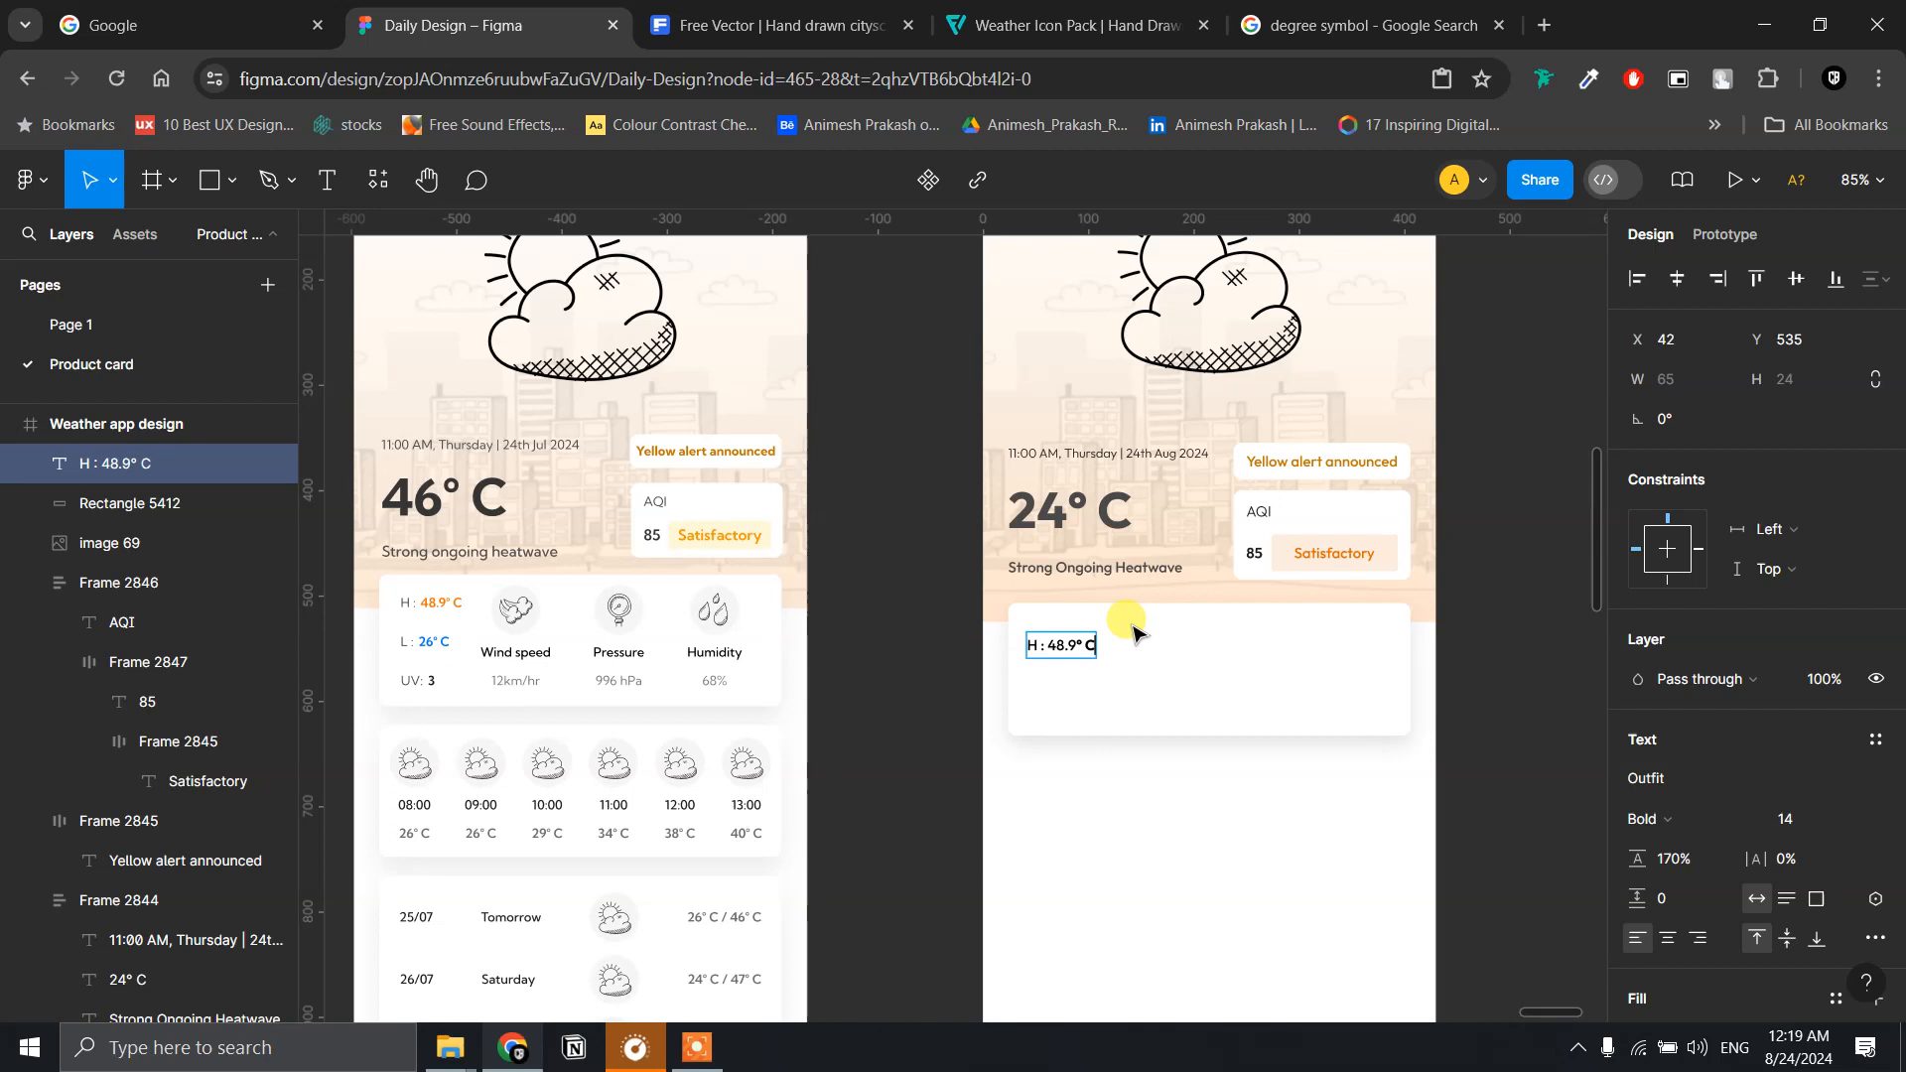
double_click(1080, 651)
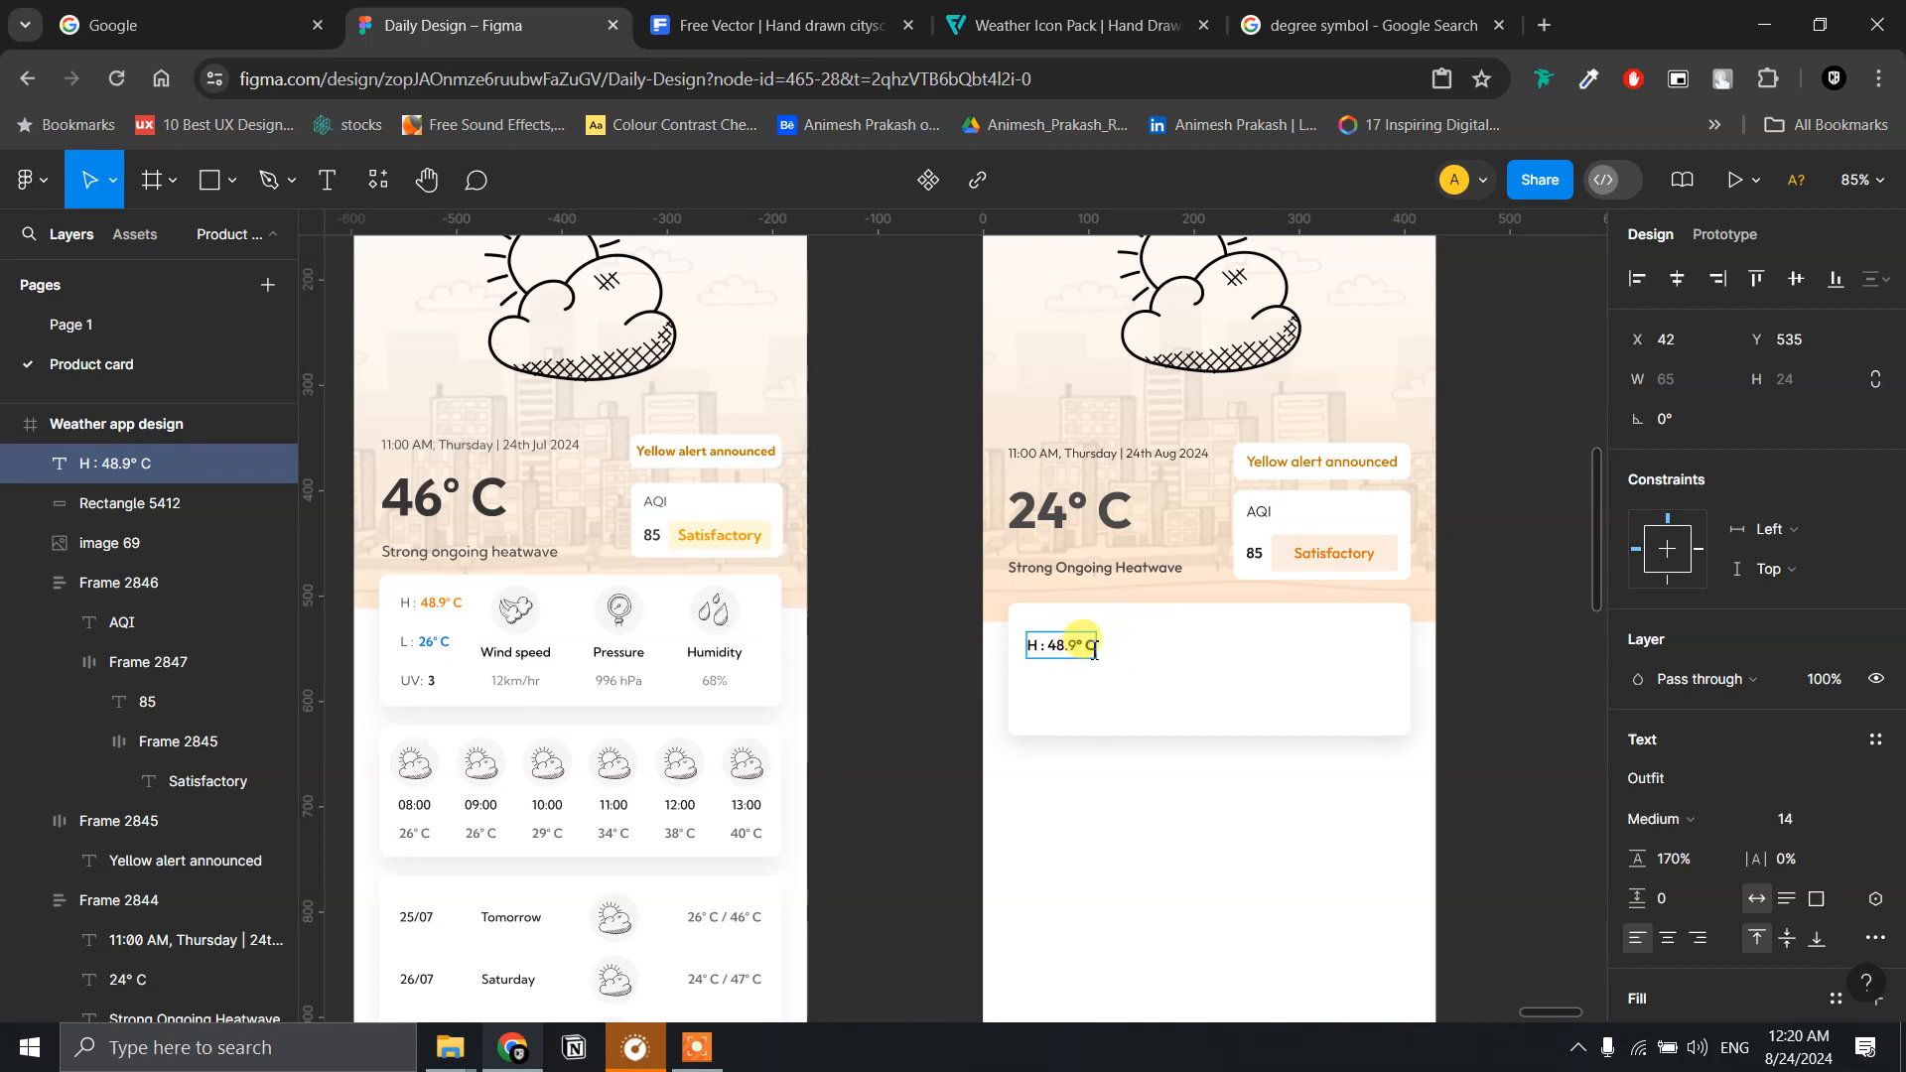
key("ctrl+a")
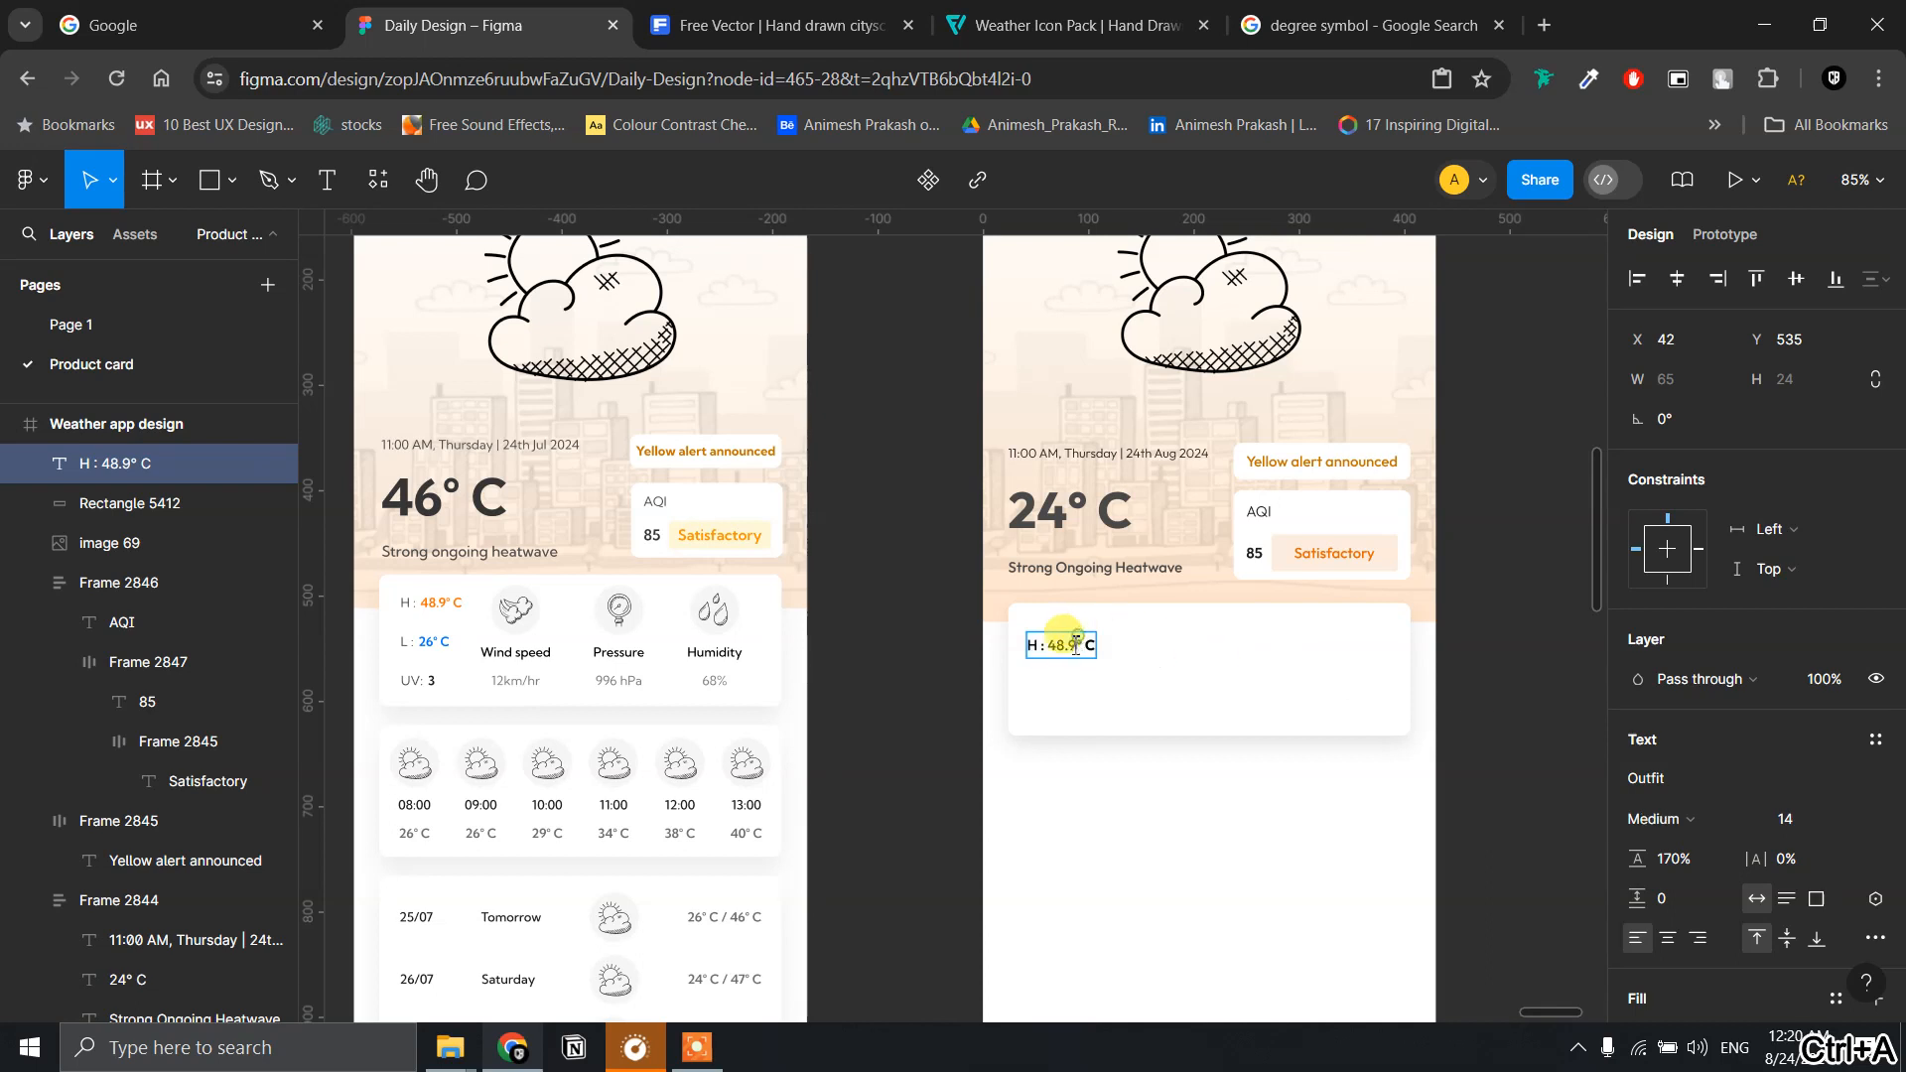
left_click(1690, 818)
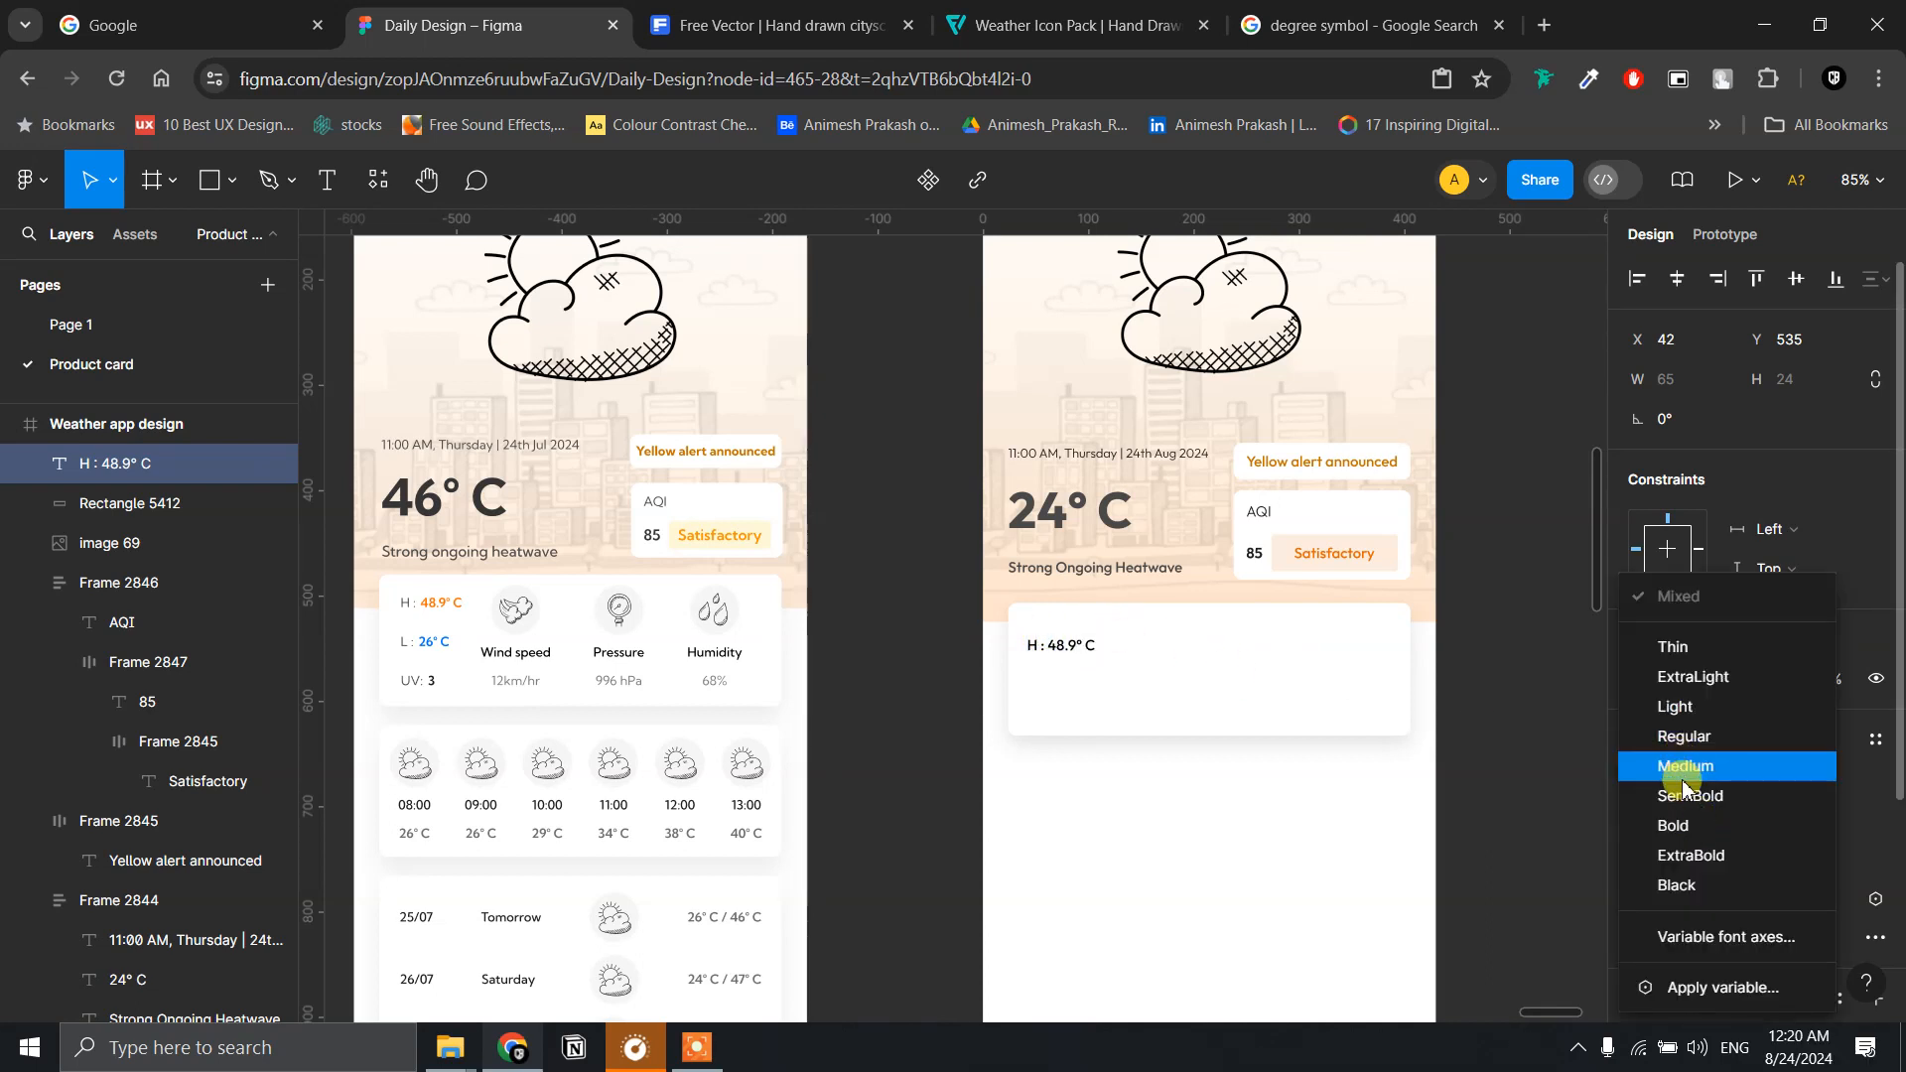
left_click(1685, 779)
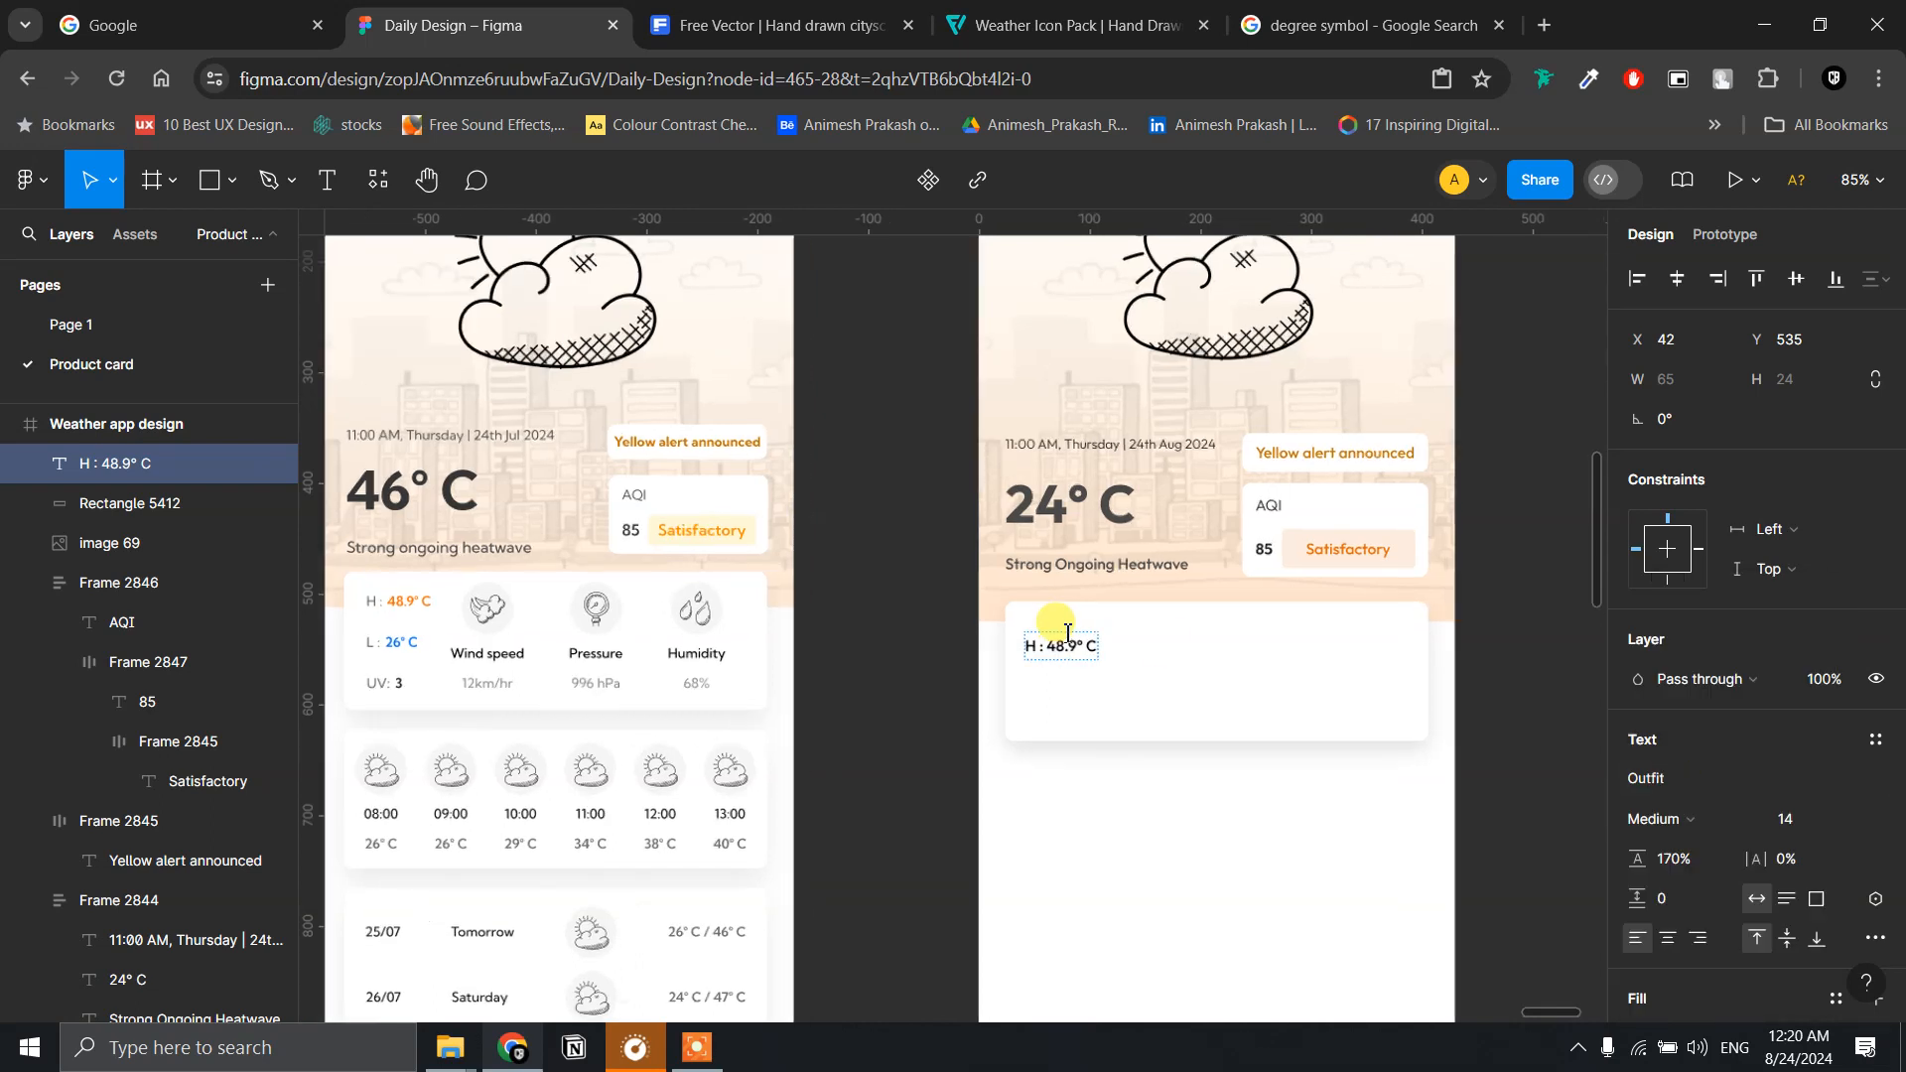
- Set the "H :" part of the new label to black 000000 and Light weight
scroll(1054, 623, "up", 5)
double_click(1059, 640)
left_click_drag(1034, 660, 972, 659)
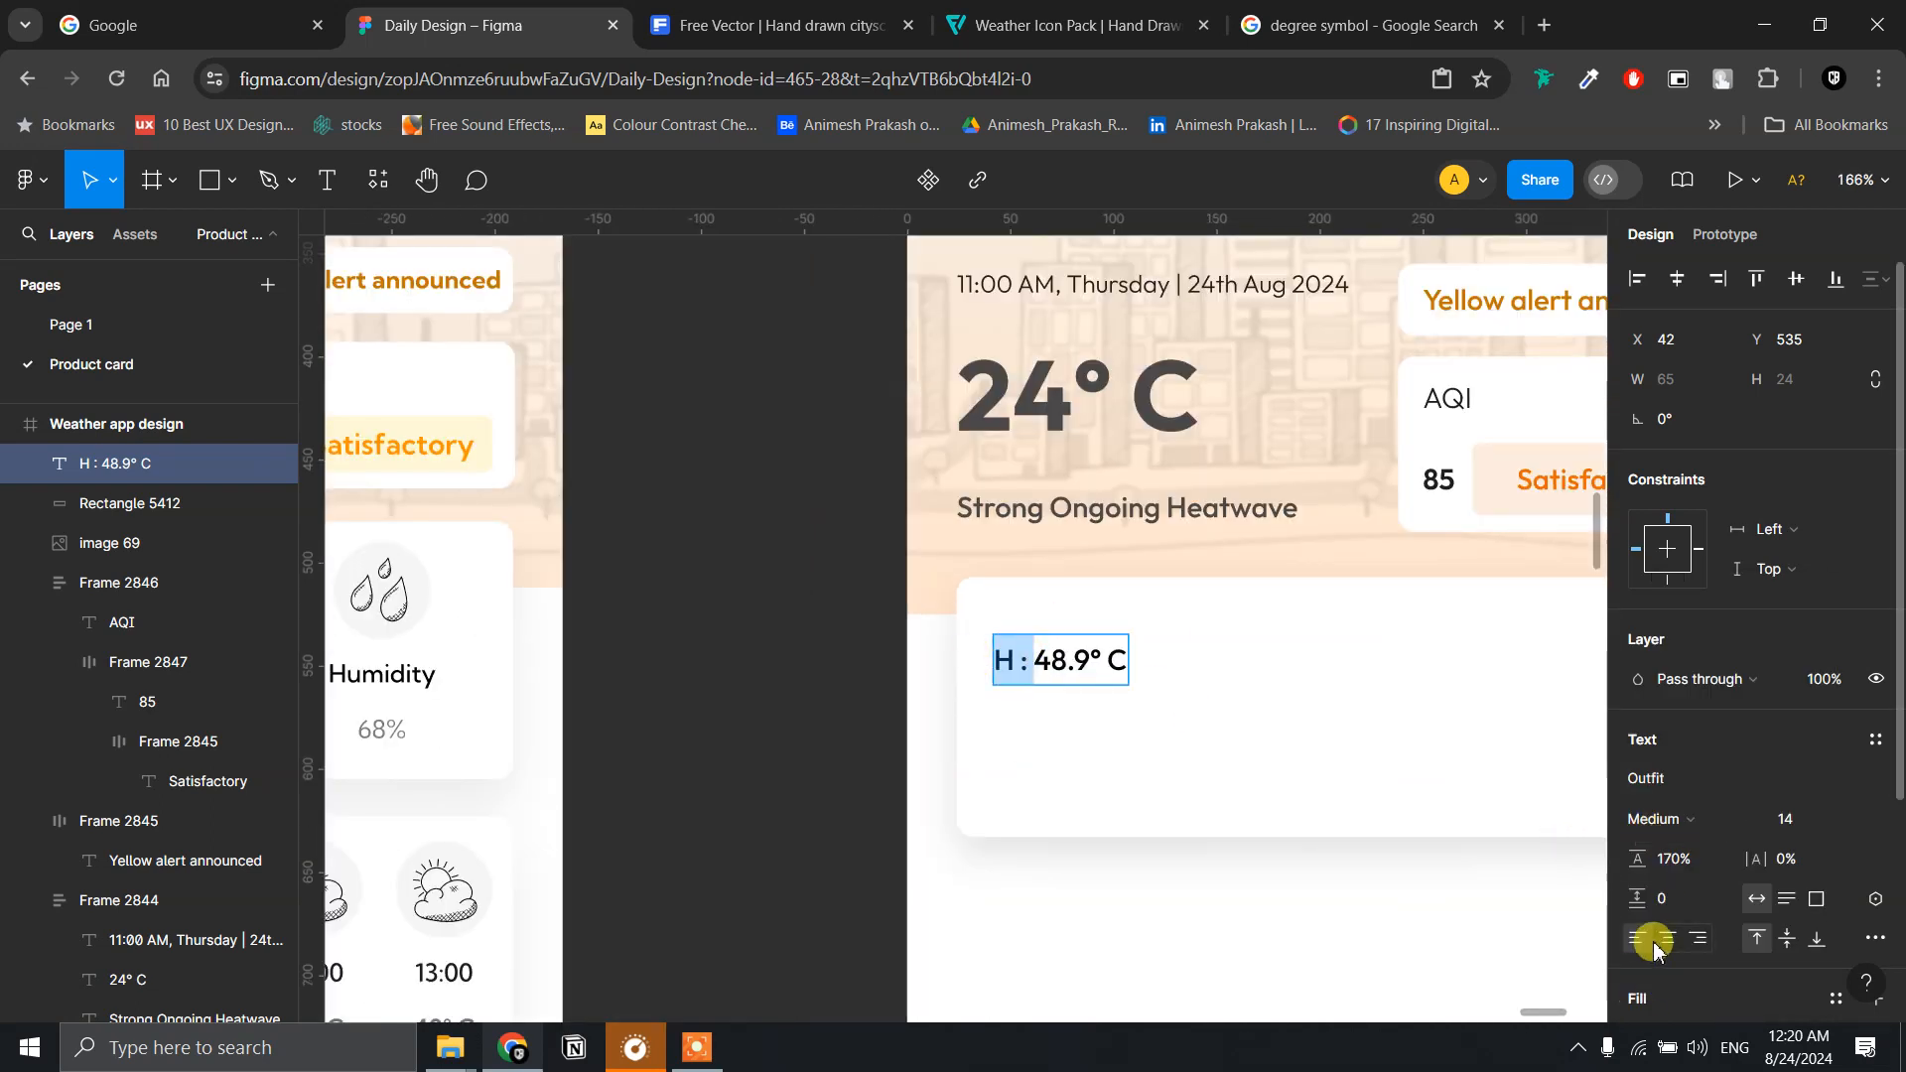
scroll(1651, 941, "down", 3)
left_click(1638, 748)
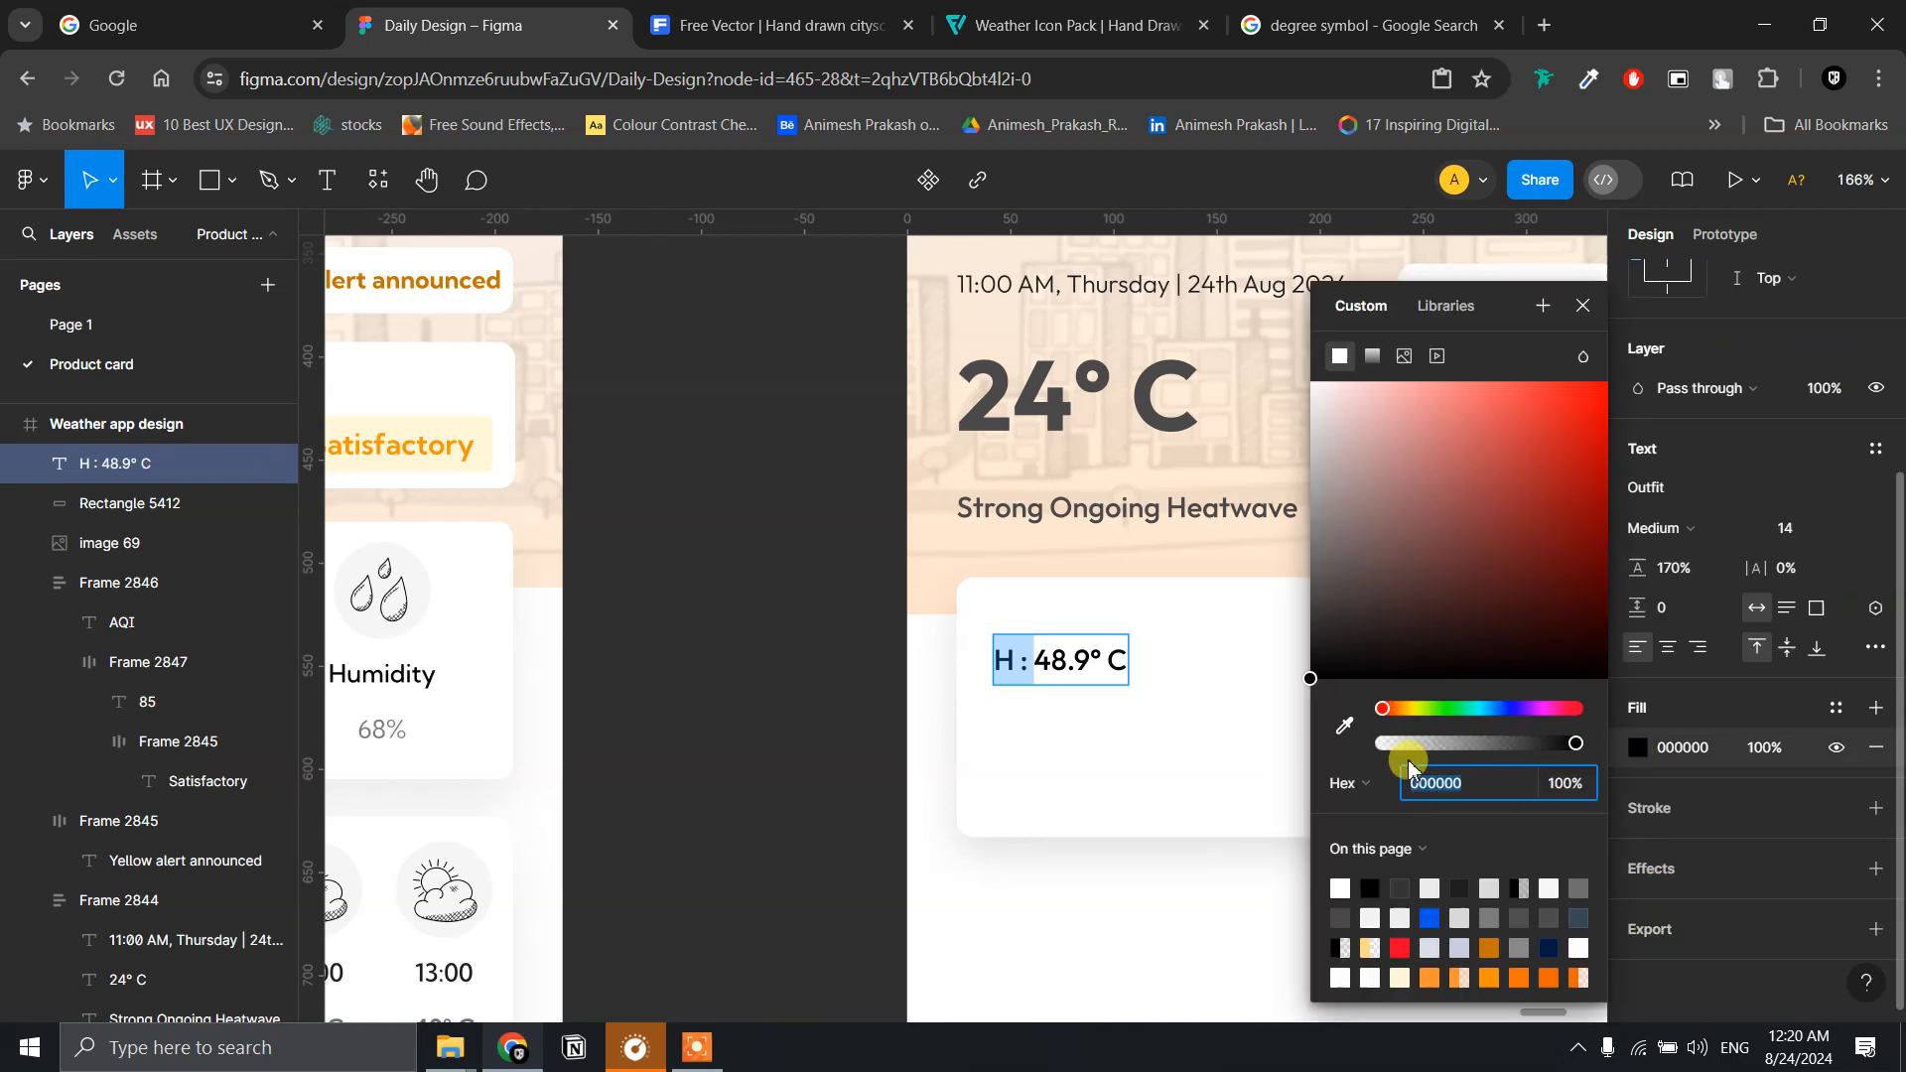
left_click(1387, 607)
scroll(1142, 695, "left", 5)
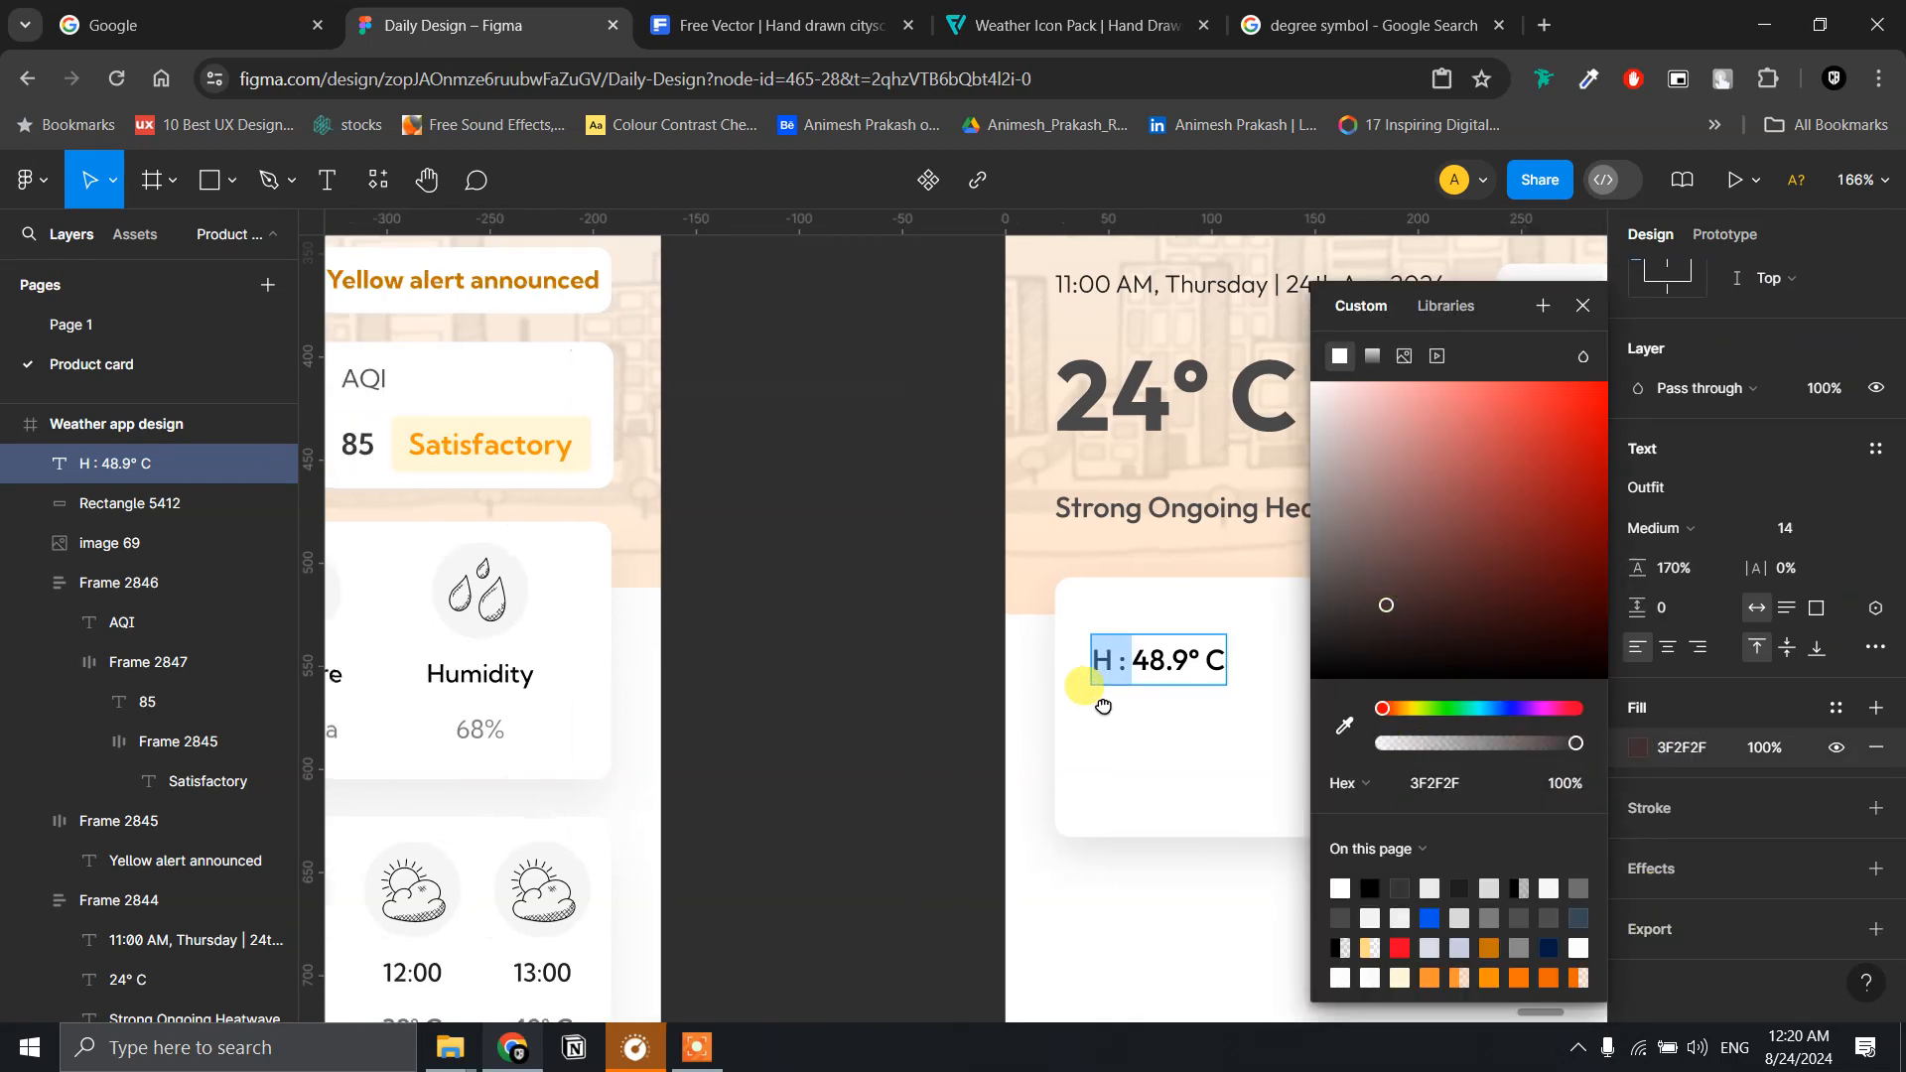
left_click_drag(1330, 685, 1430, 711)
scroll(1199, 722, "up", 2)
scroll(1199, 722, "down", 4)
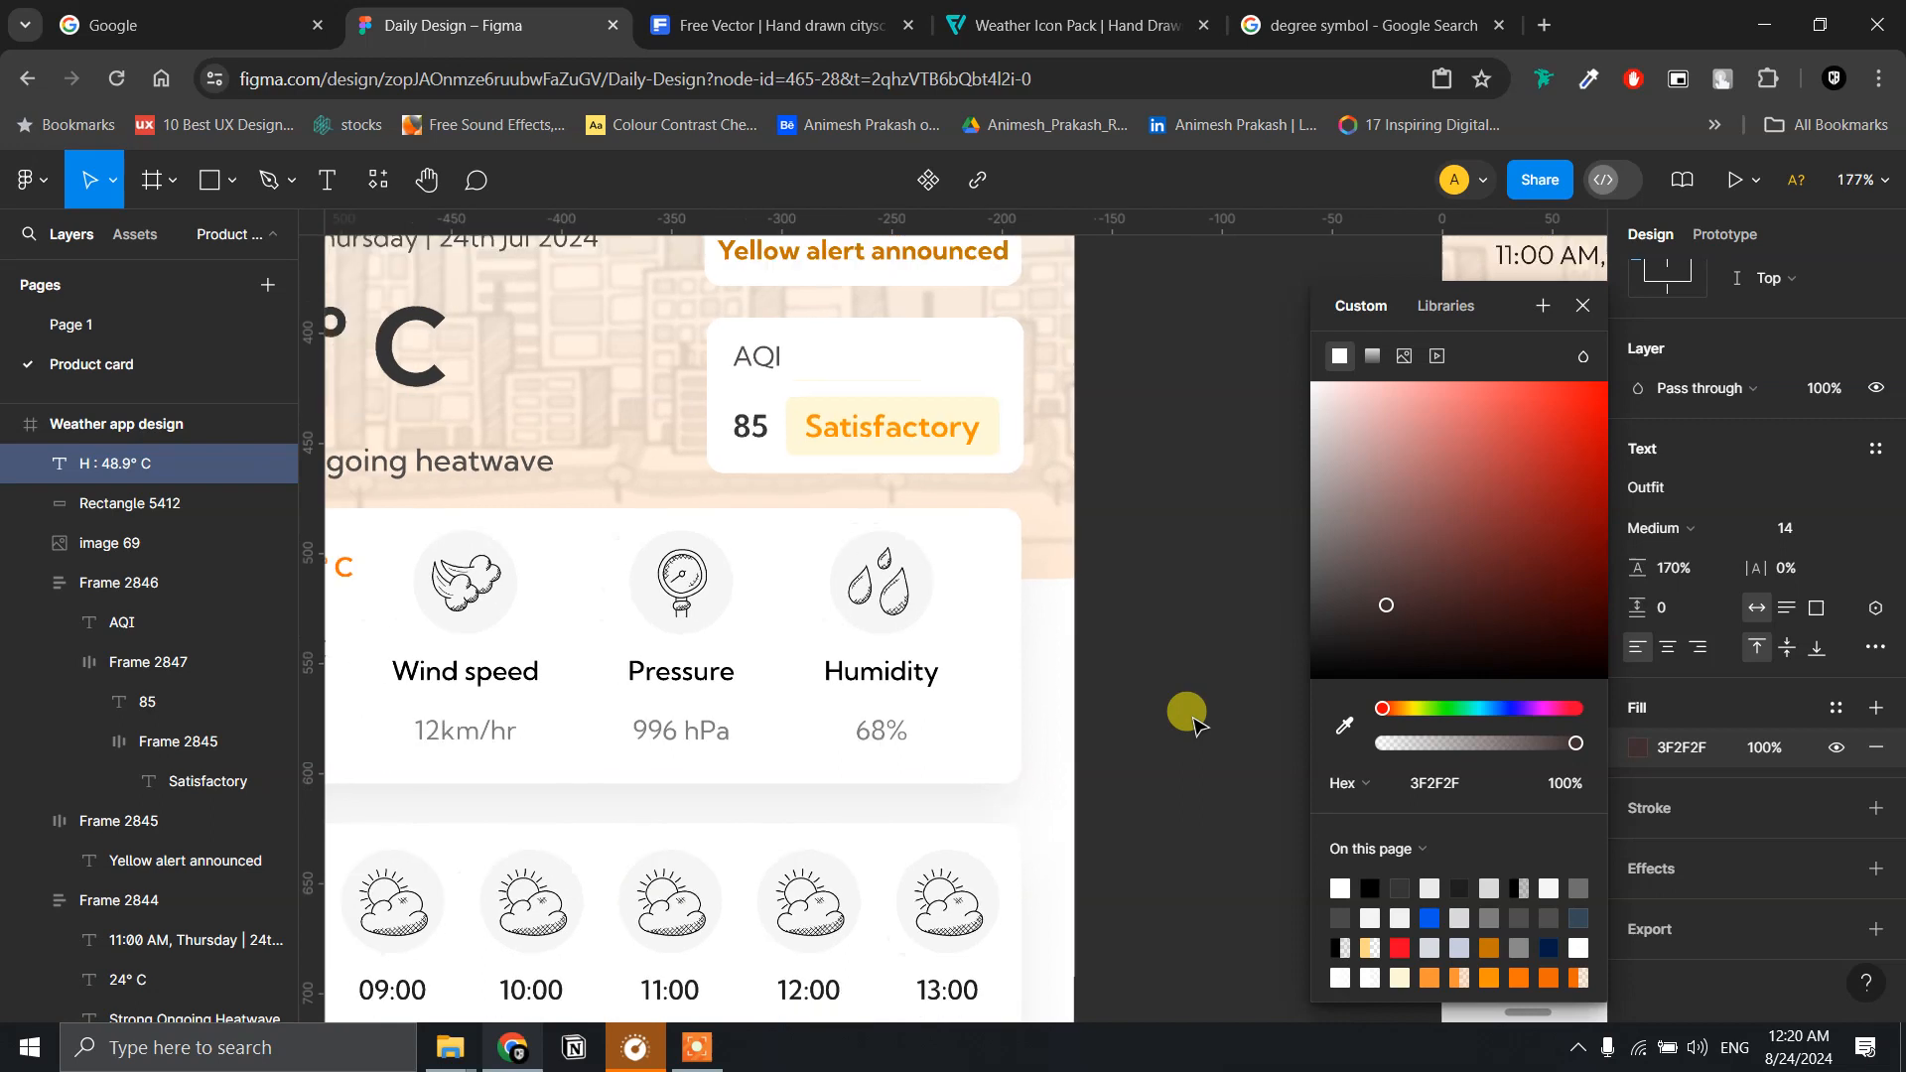
scroll(1140, 685, "right", 2)
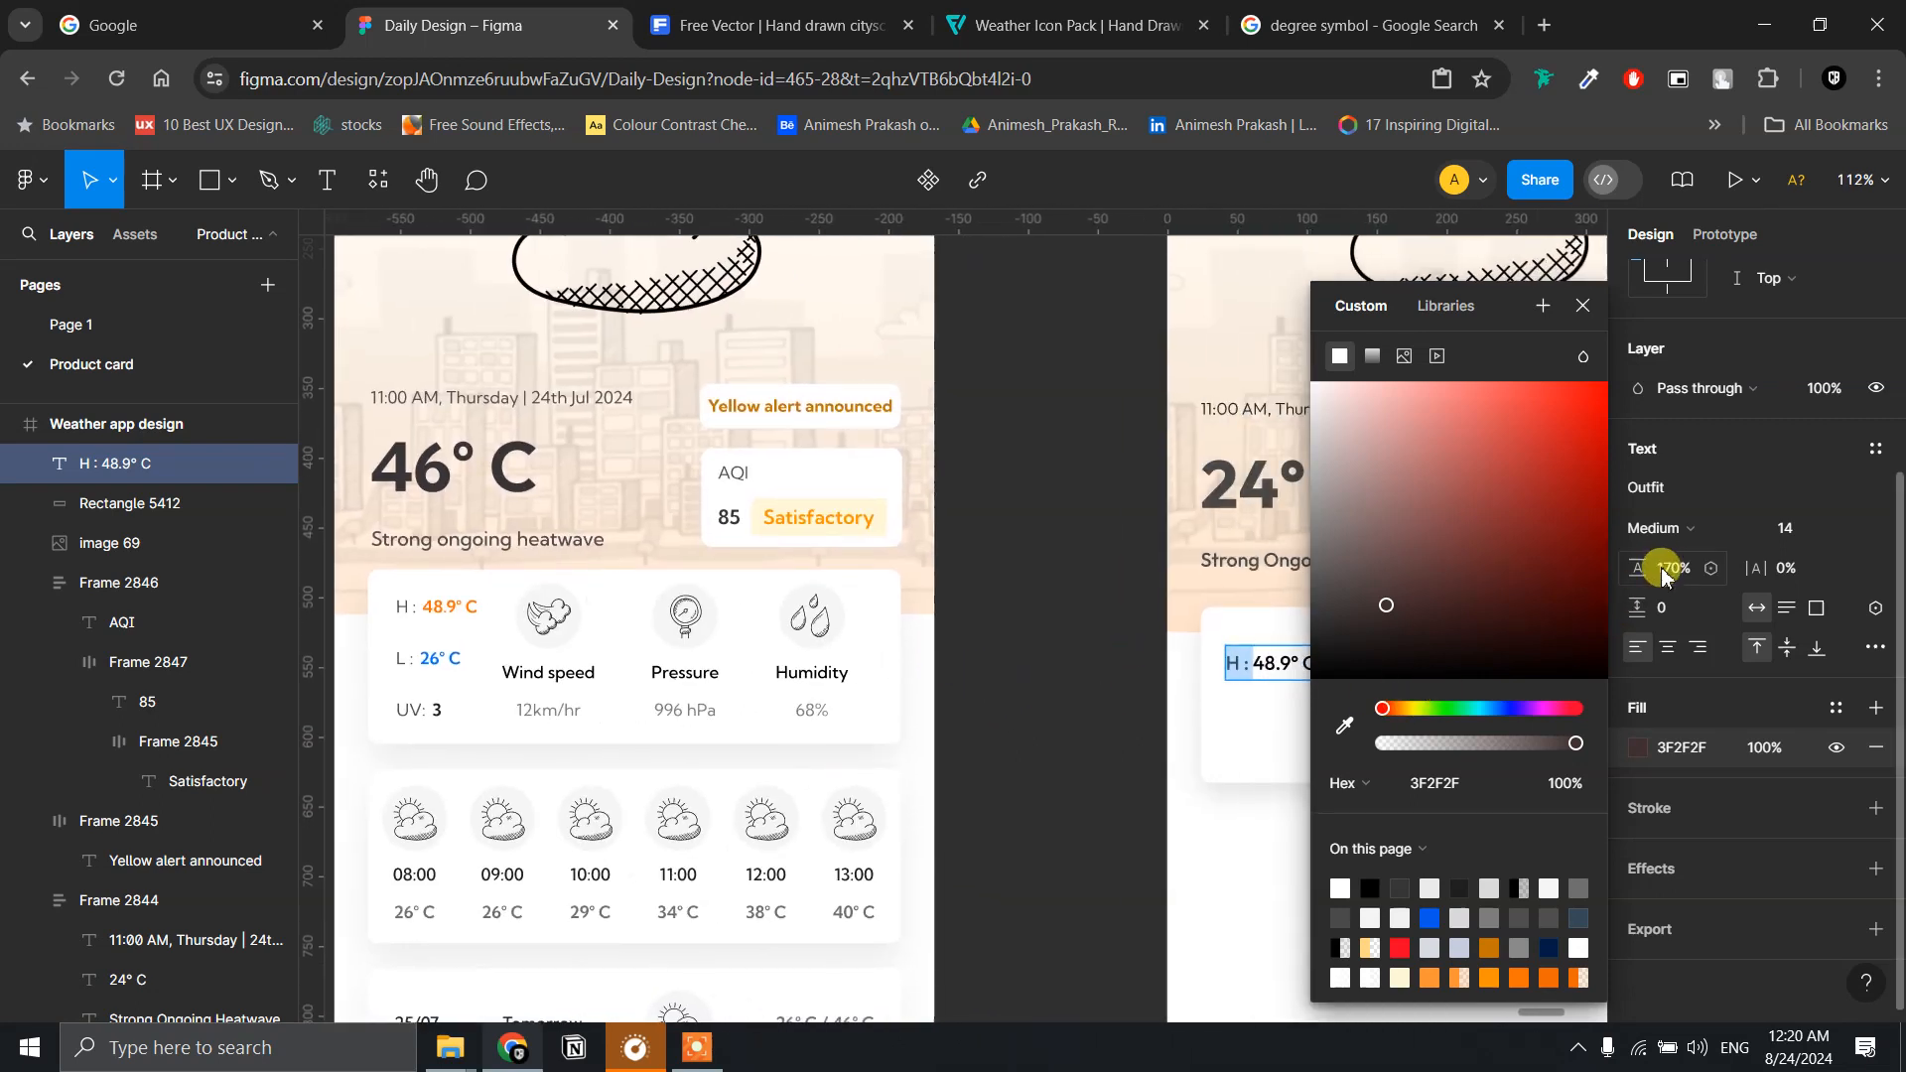
left_click_drag(1375, 620, 1271, 699)
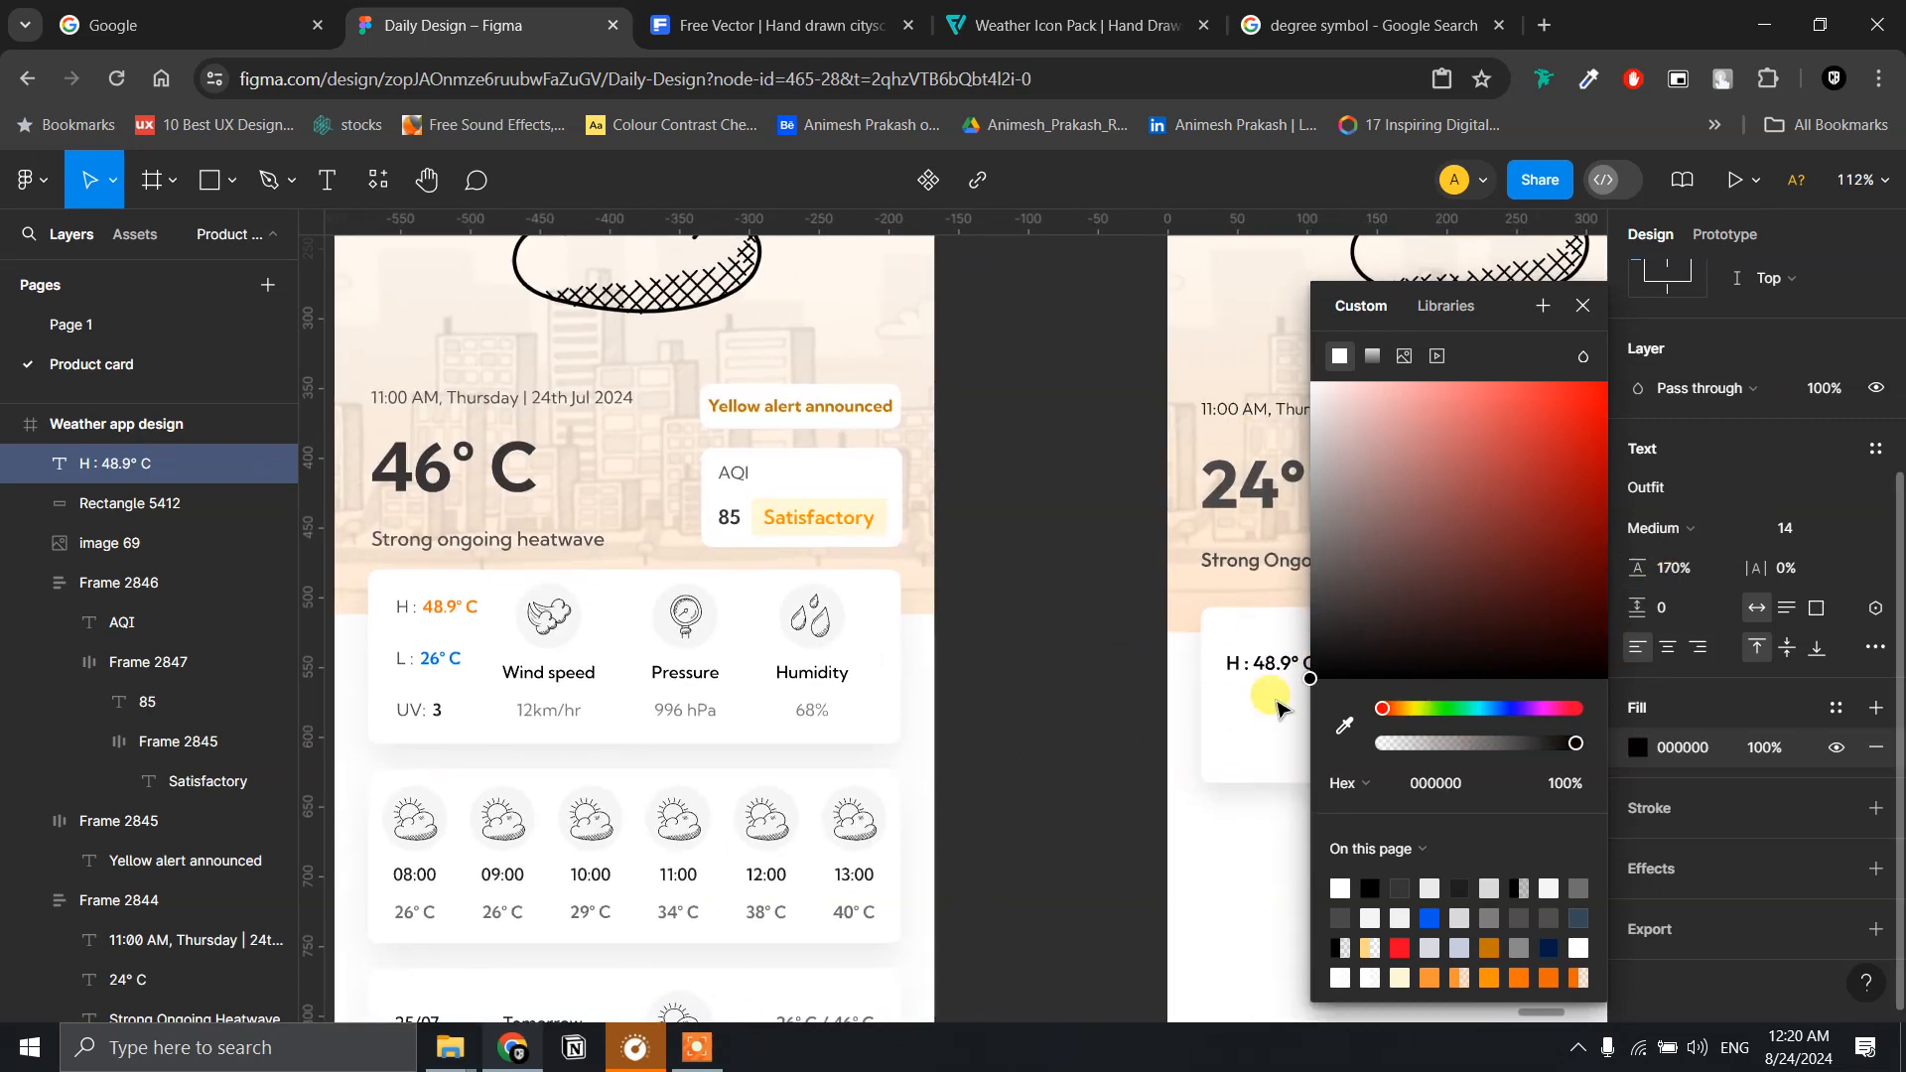
left_click(1683, 528)
left_click(1668, 468)
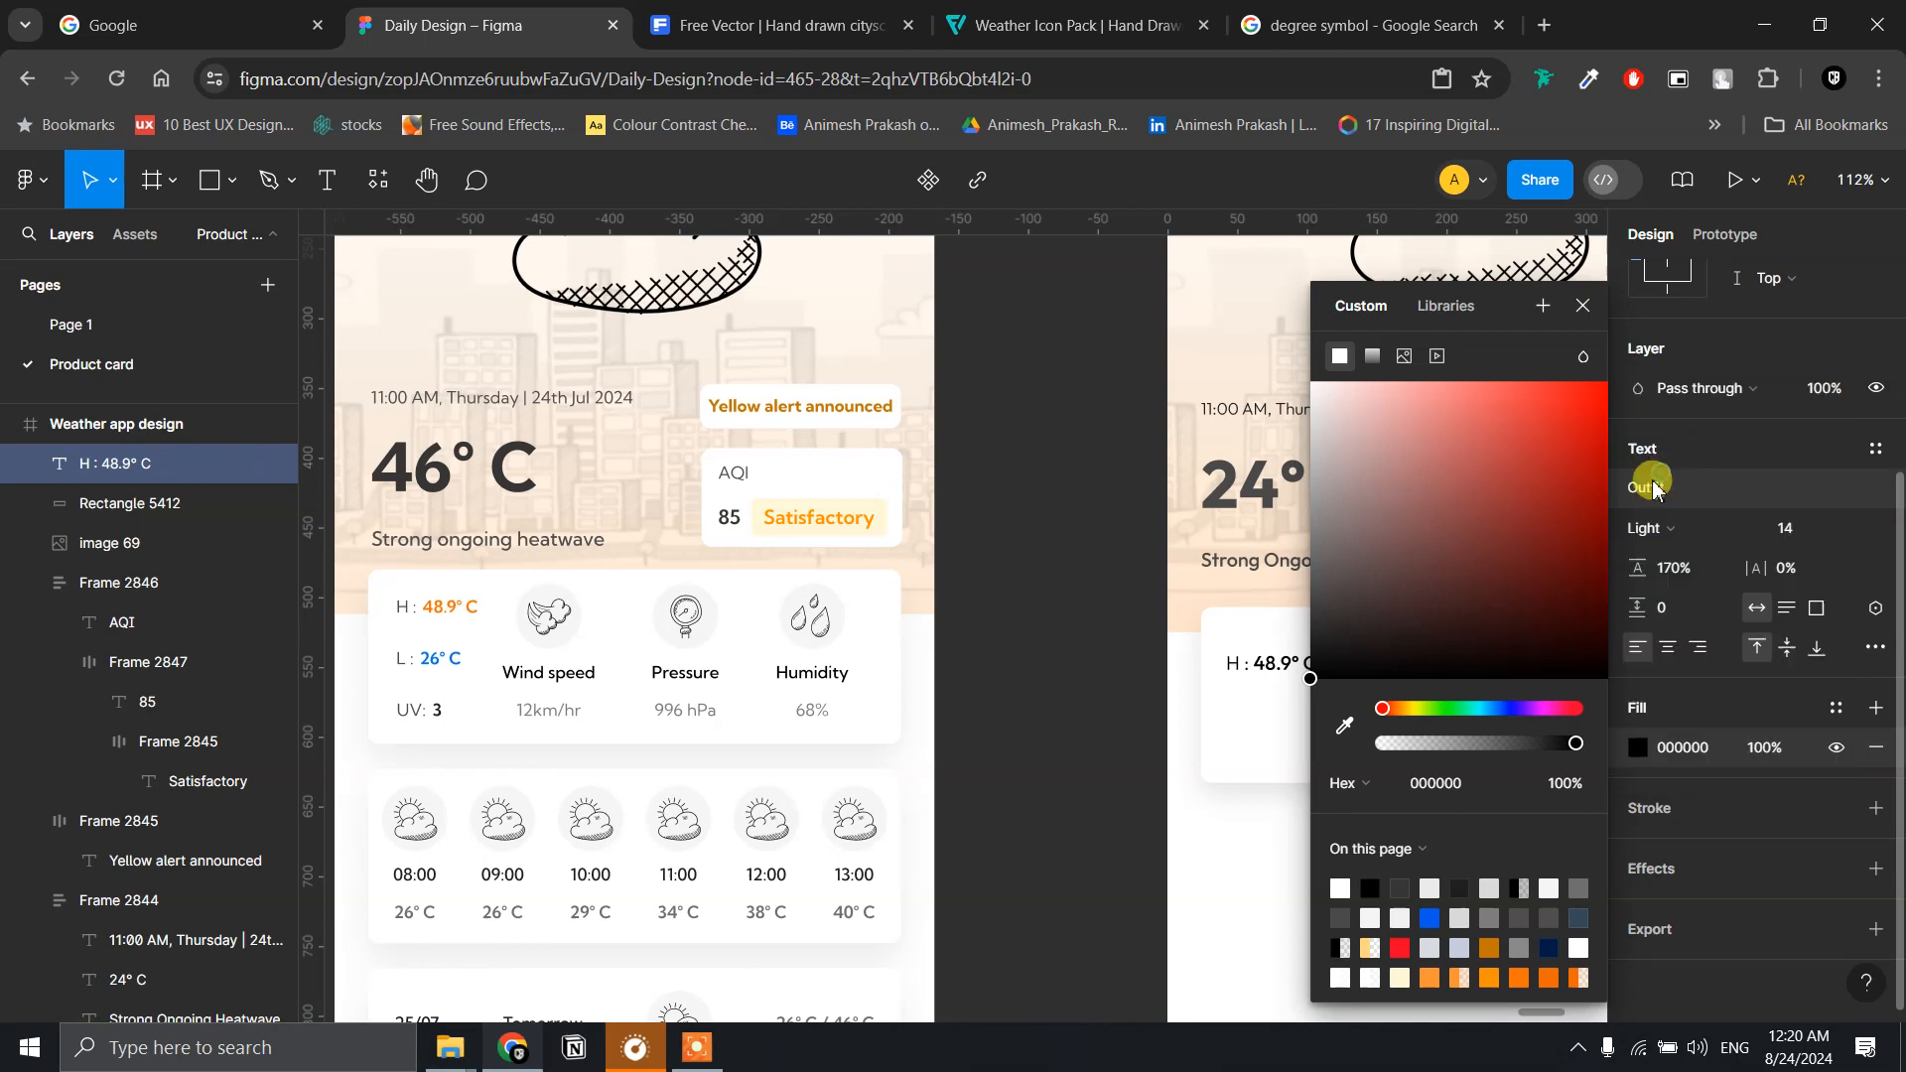
- Colour the "48.9° C" part of the label orange EB6900
left_click(1280, 658)
mouse_move(1270, 651)
left_mouse_down()
mouse_move(1210, 635)
mouse_move(1259, 647)
left_mouse_up()
left_click(1347, 685)
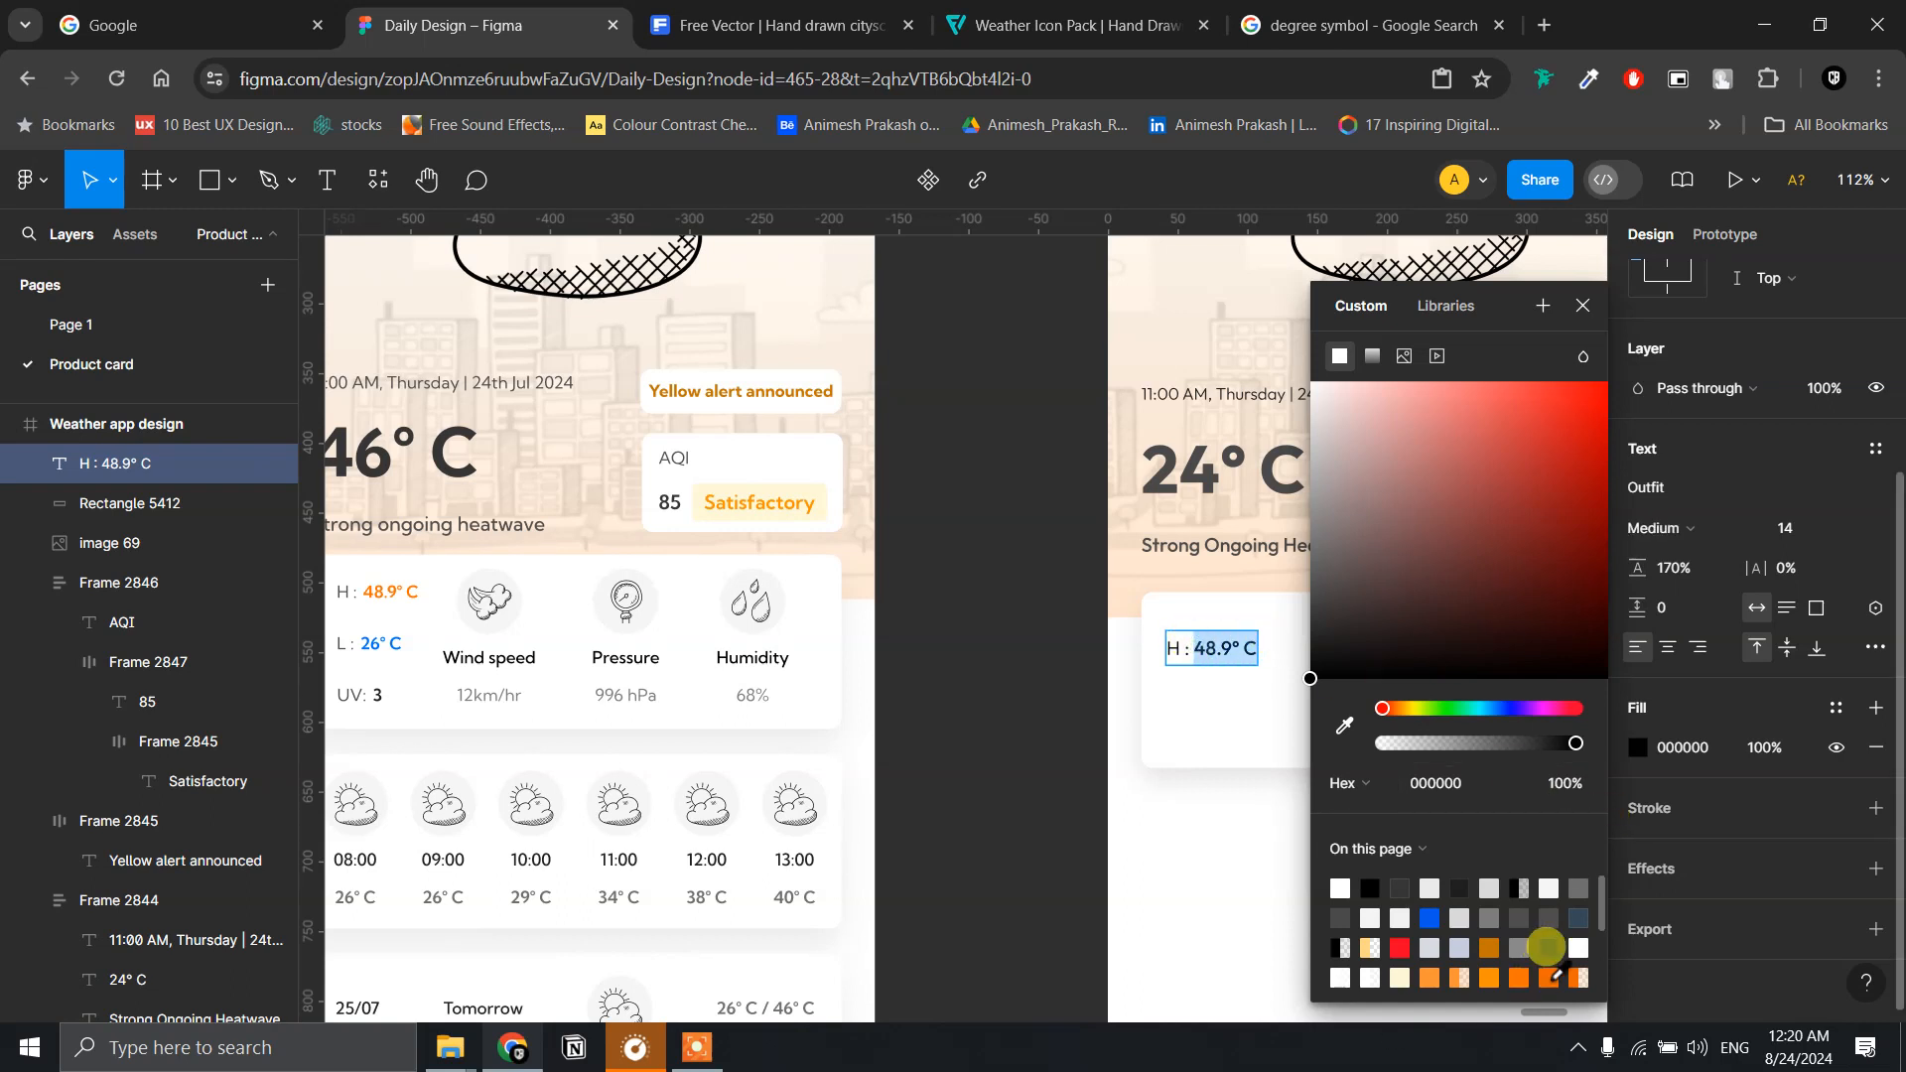
left_click(1546, 946)
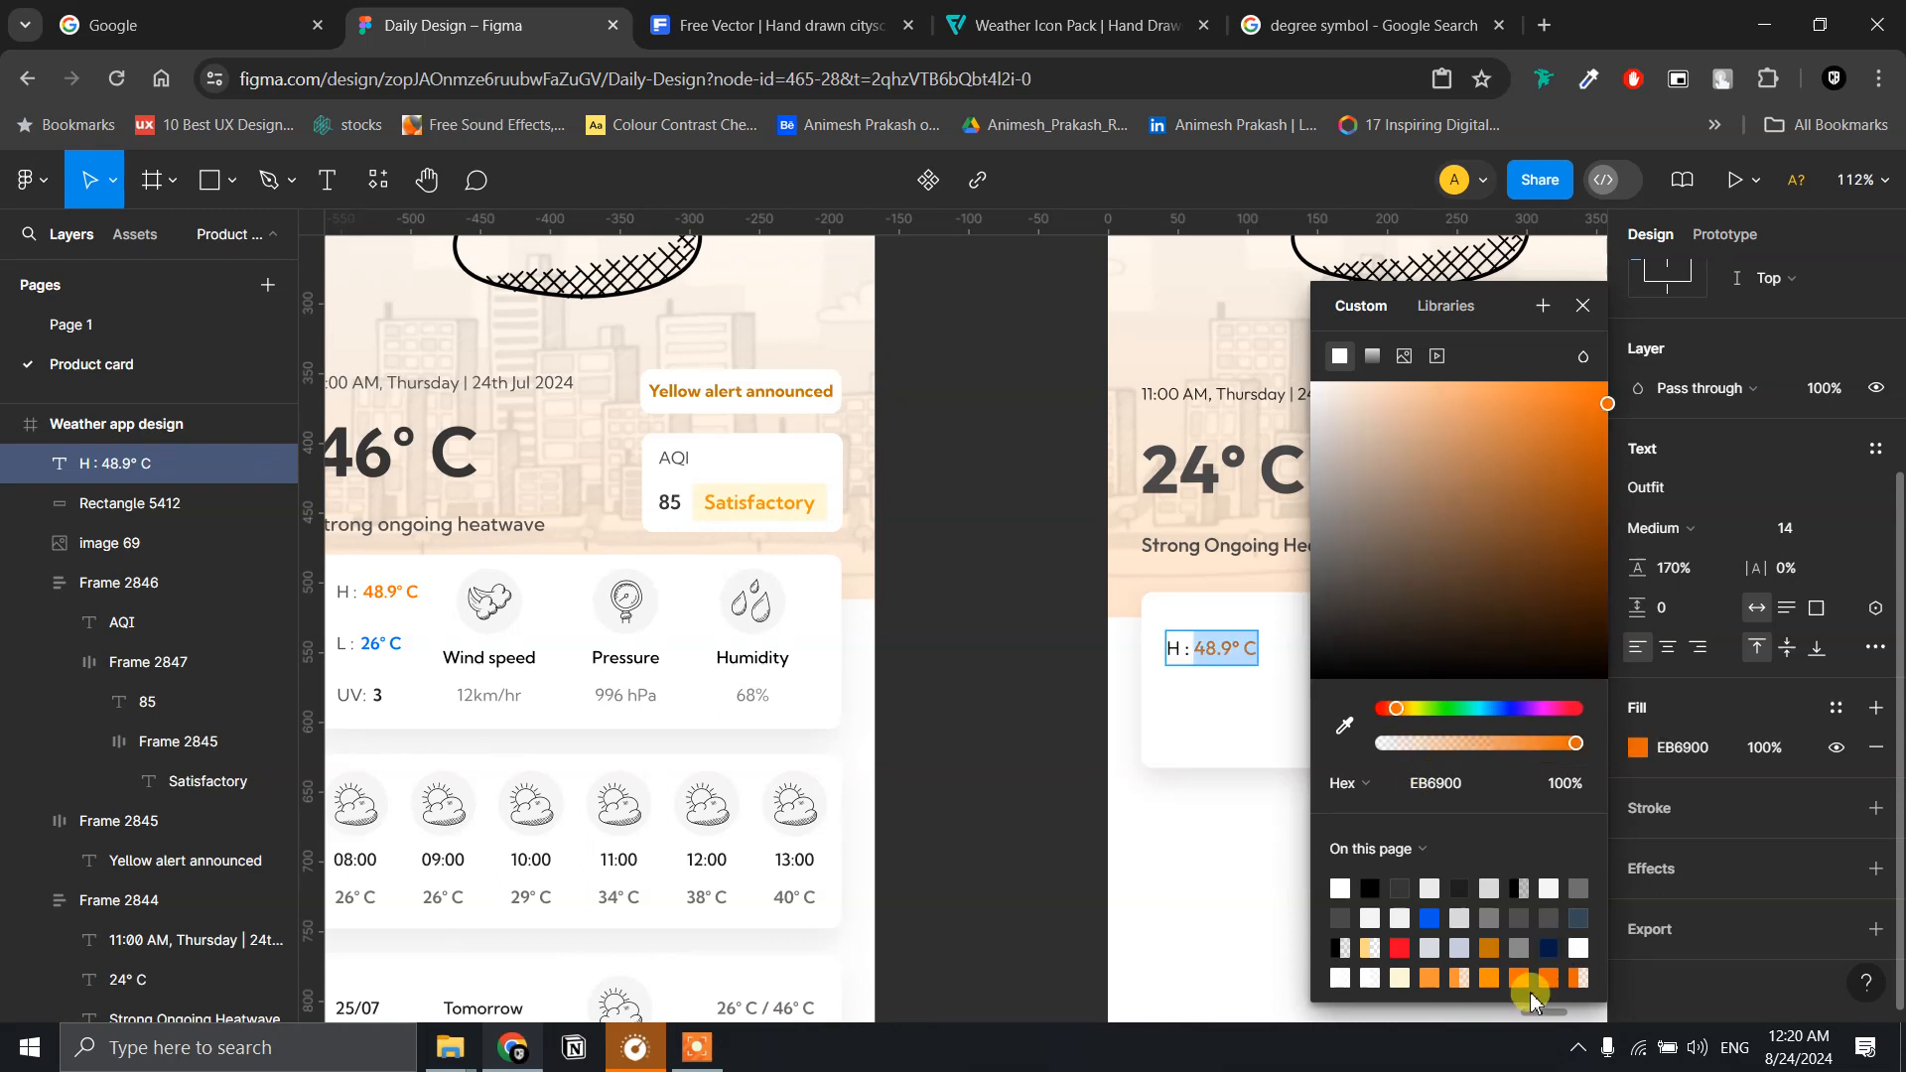
left_click(1519, 977)
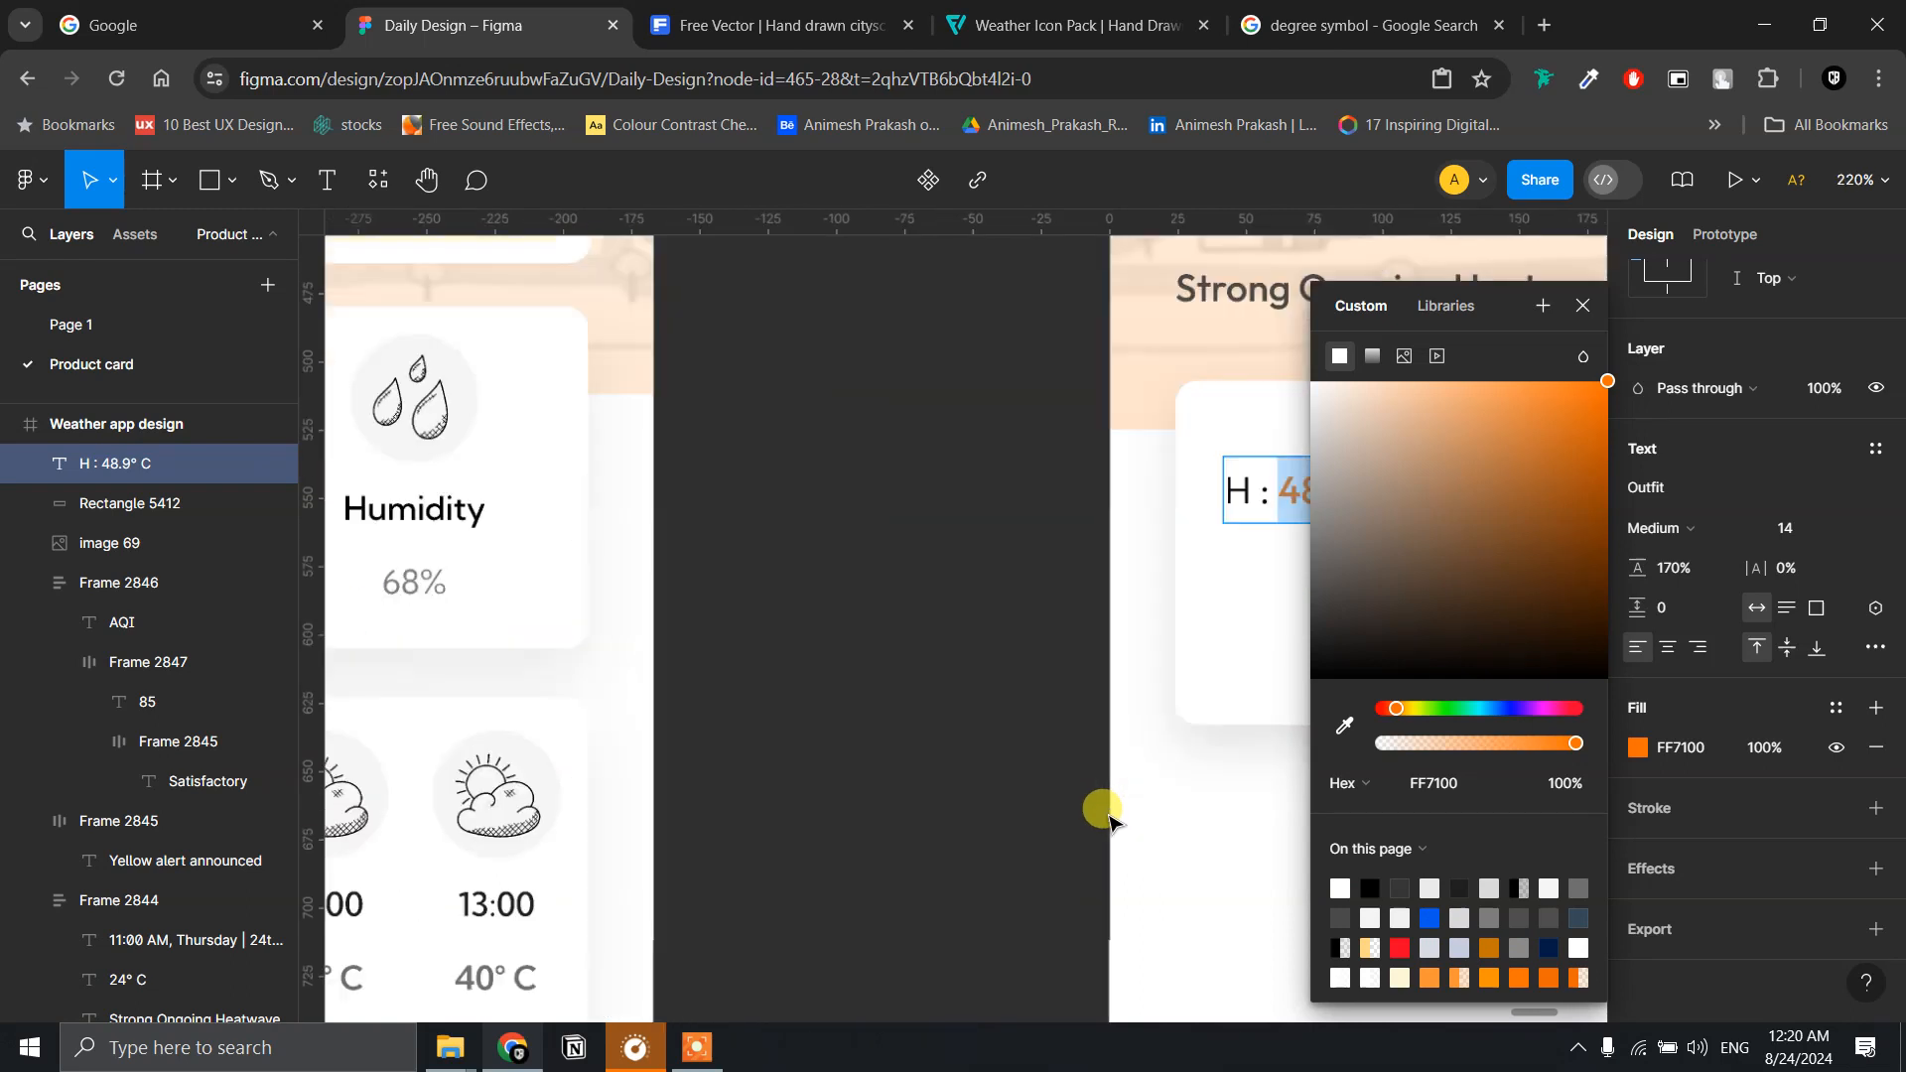
left_click(1549, 975)
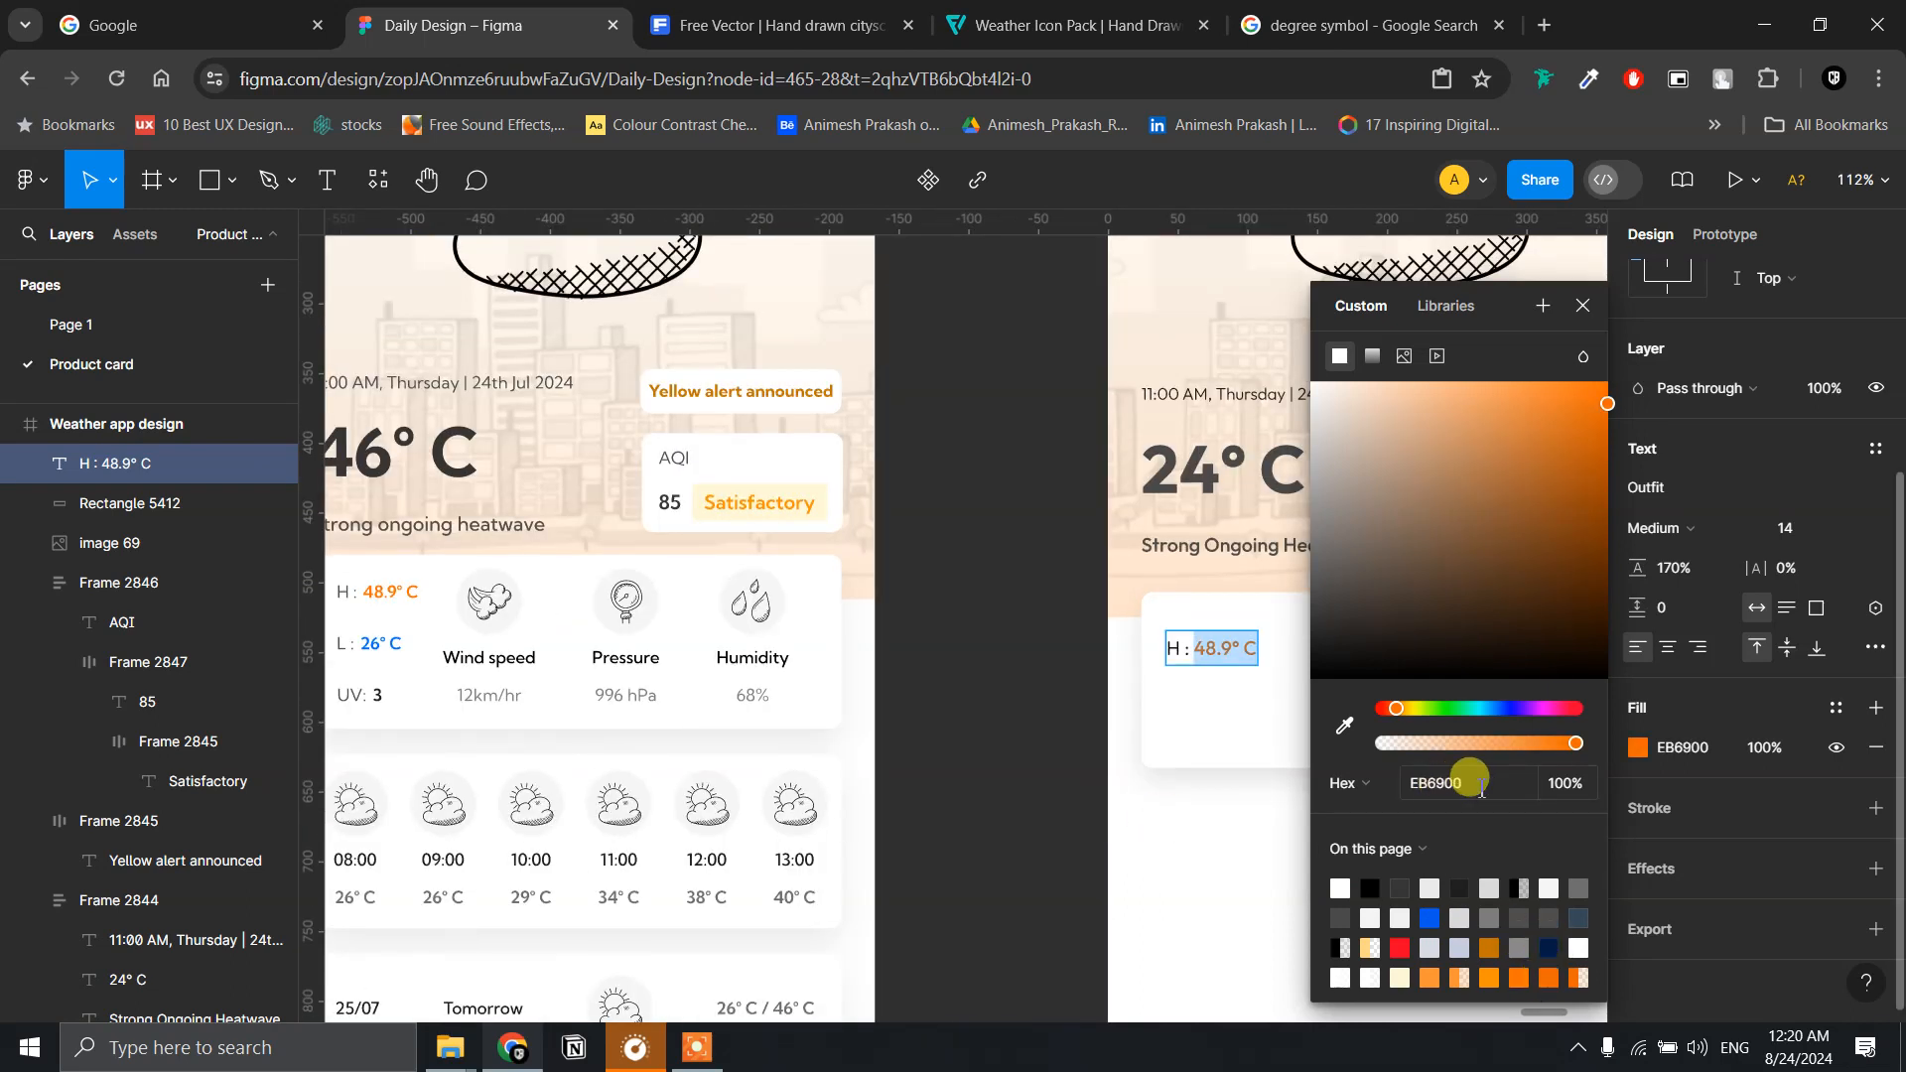
key("Escape")
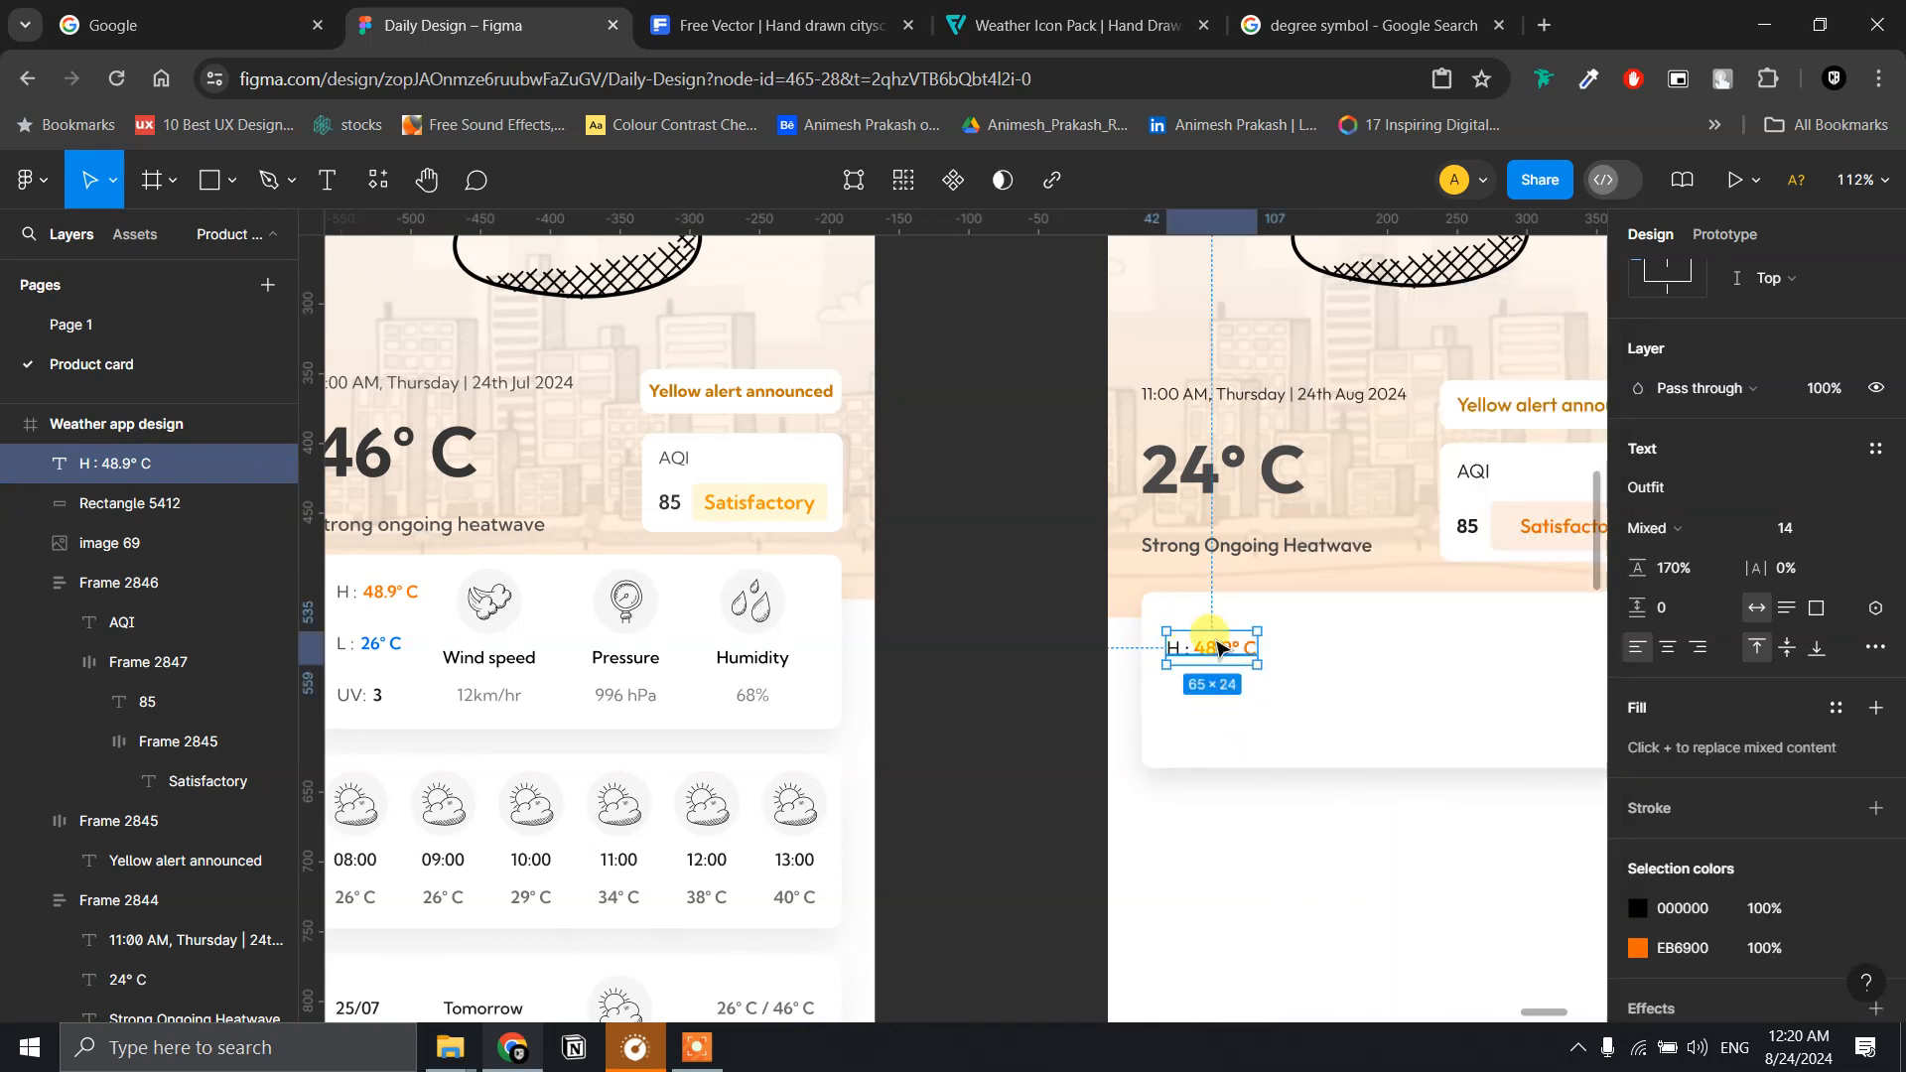
- Duplicate the "H : 48.9° C" label directly below the original and change the copy's text to "L : 24° C"
left_click_drag(1217, 650, 1201, 701)
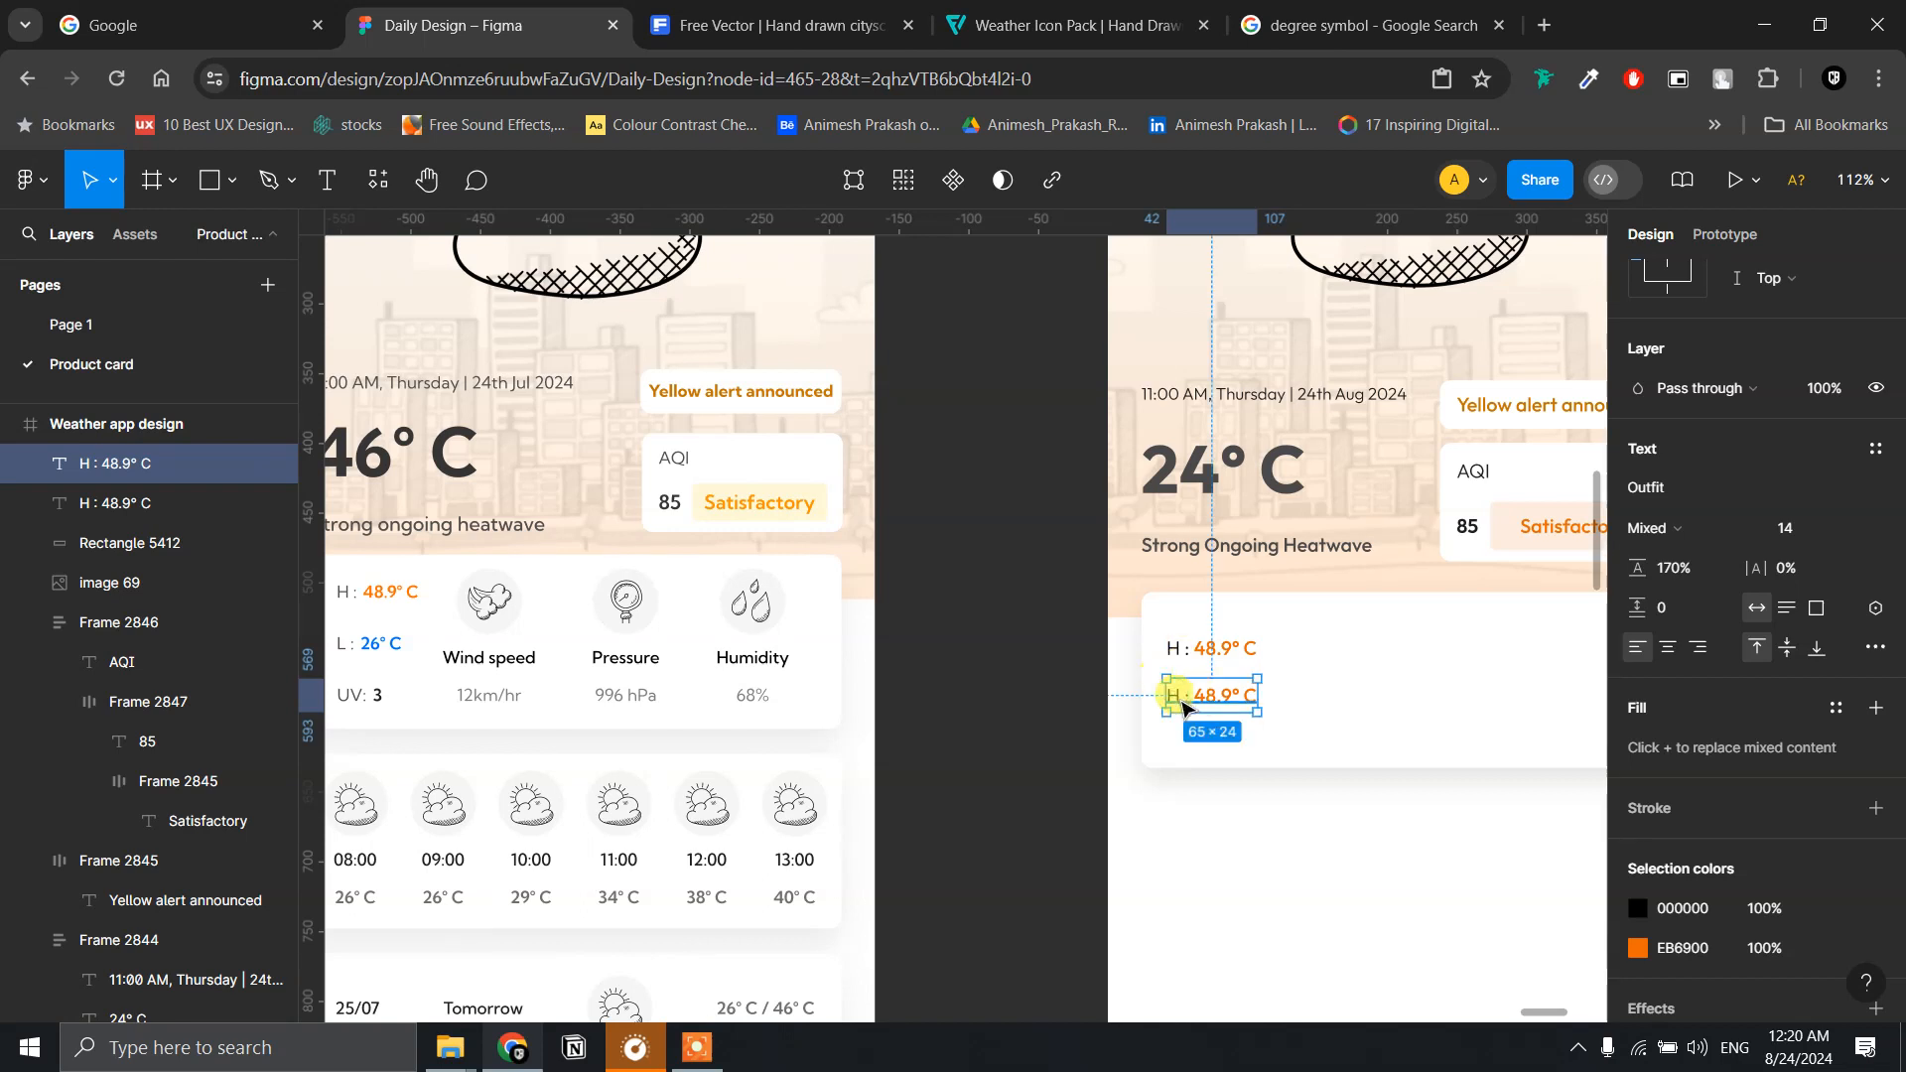
double_click(1191, 698)
left_click(1191, 698)
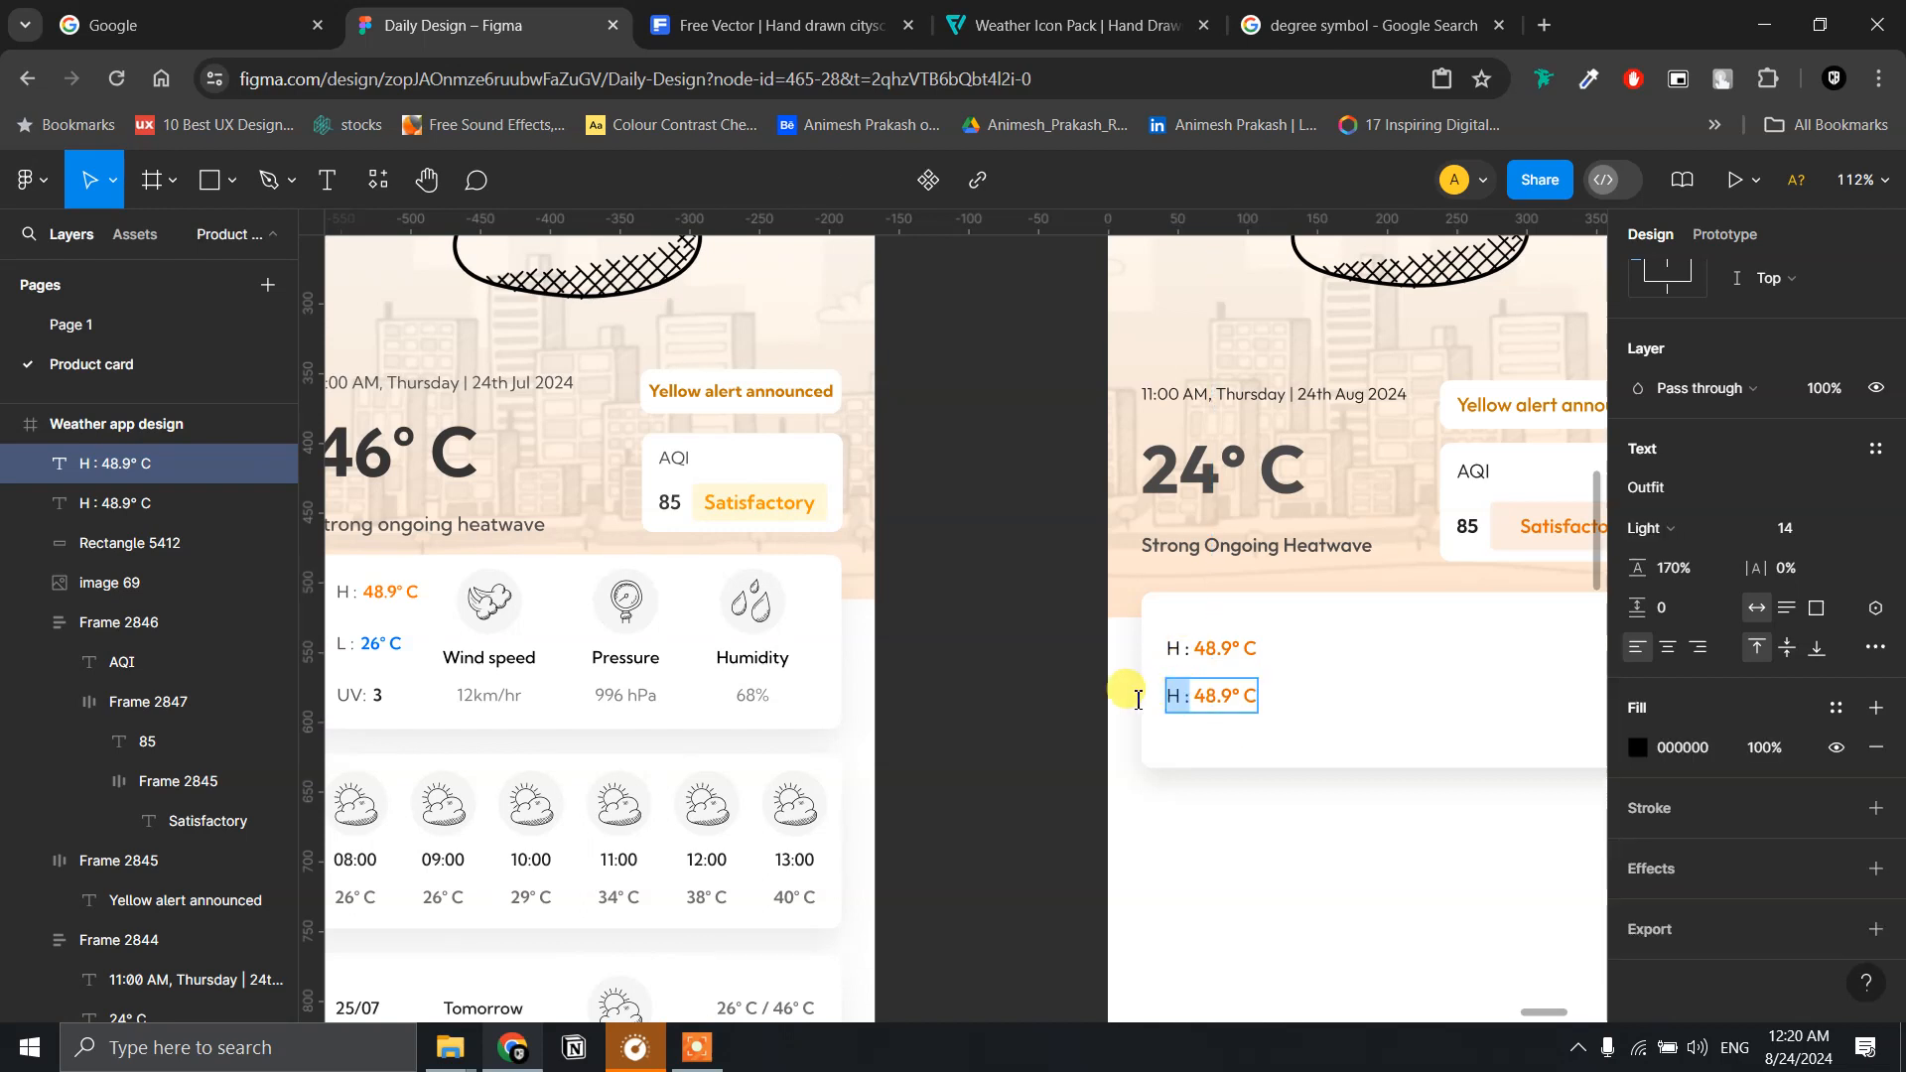
left_click_drag(1179, 692, 1147, 694)
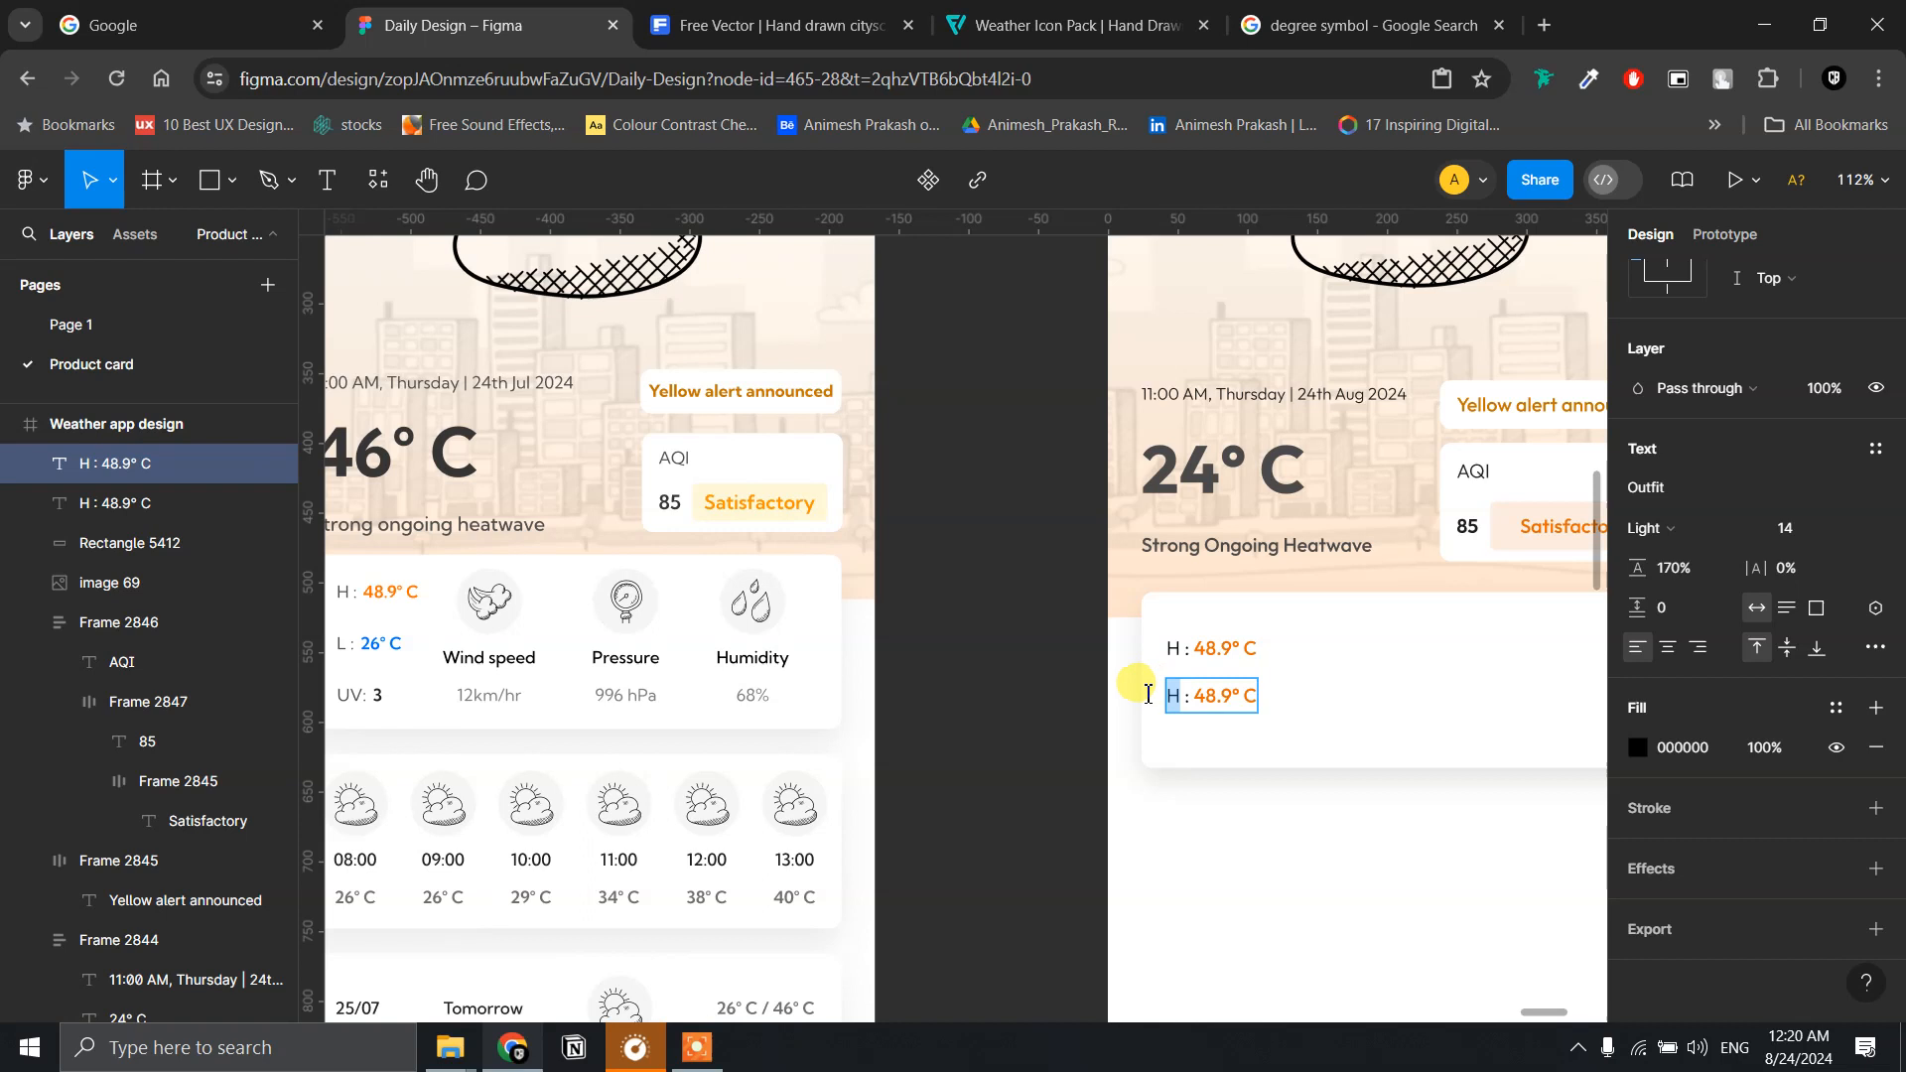
type("L")
left_click(1208, 703)
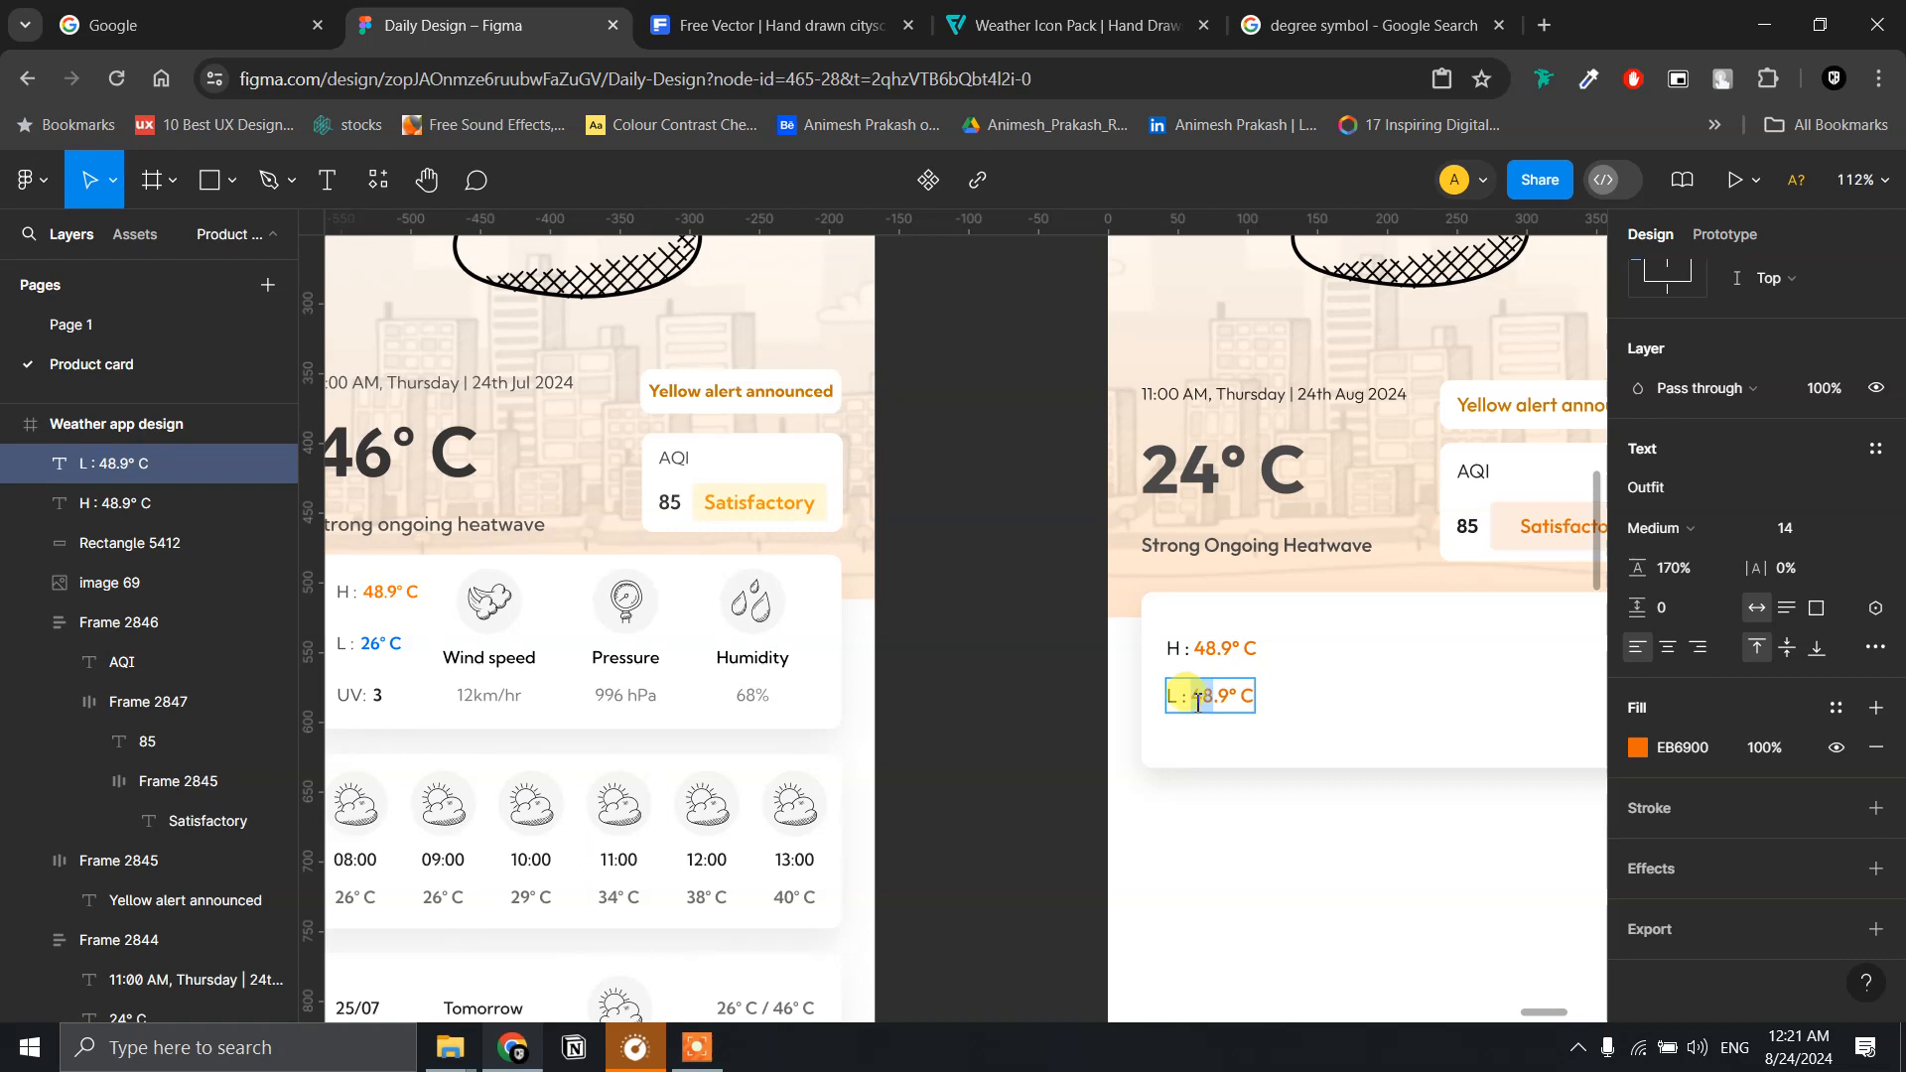
type("24")
key("BackSpace")
key("BackSpace")
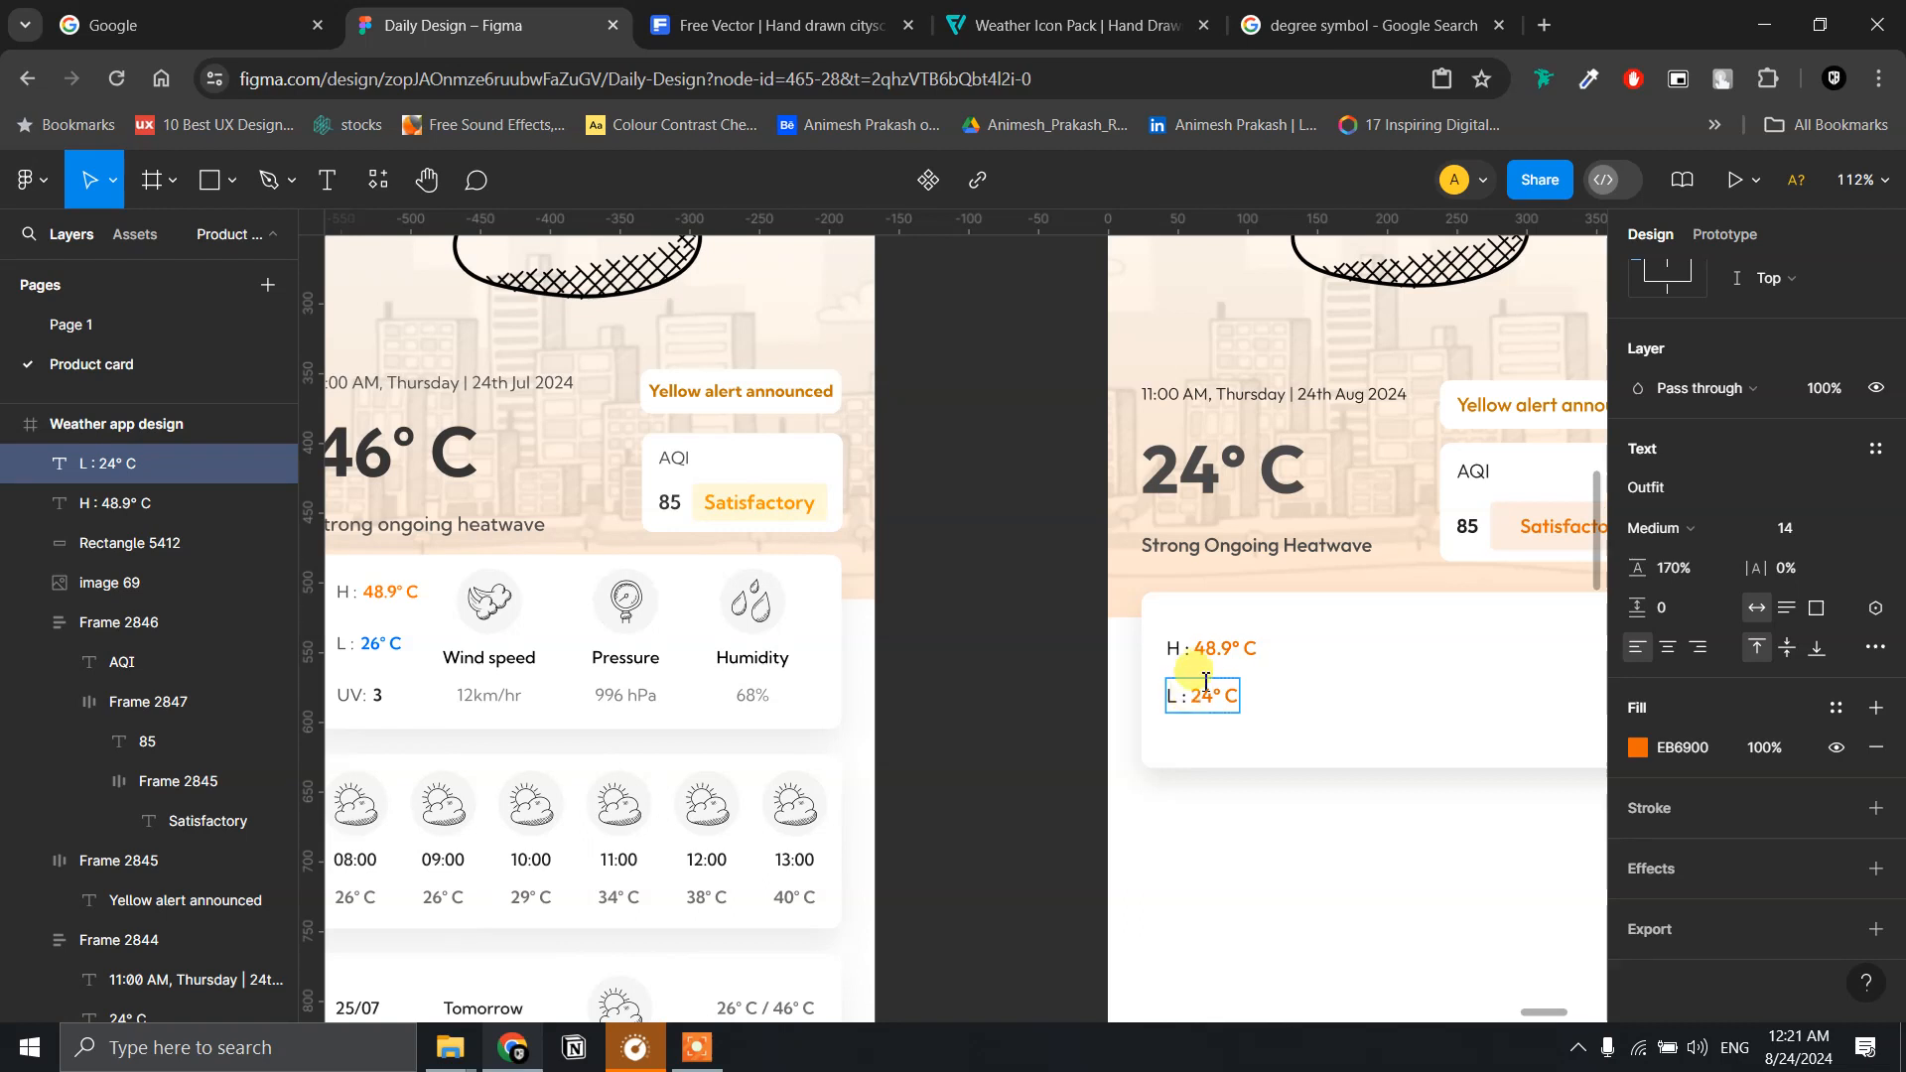
- Colour the "24° C" part of the low-temperature label blue 0059EA
left_click_drag(1191, 698, 1240, 698)
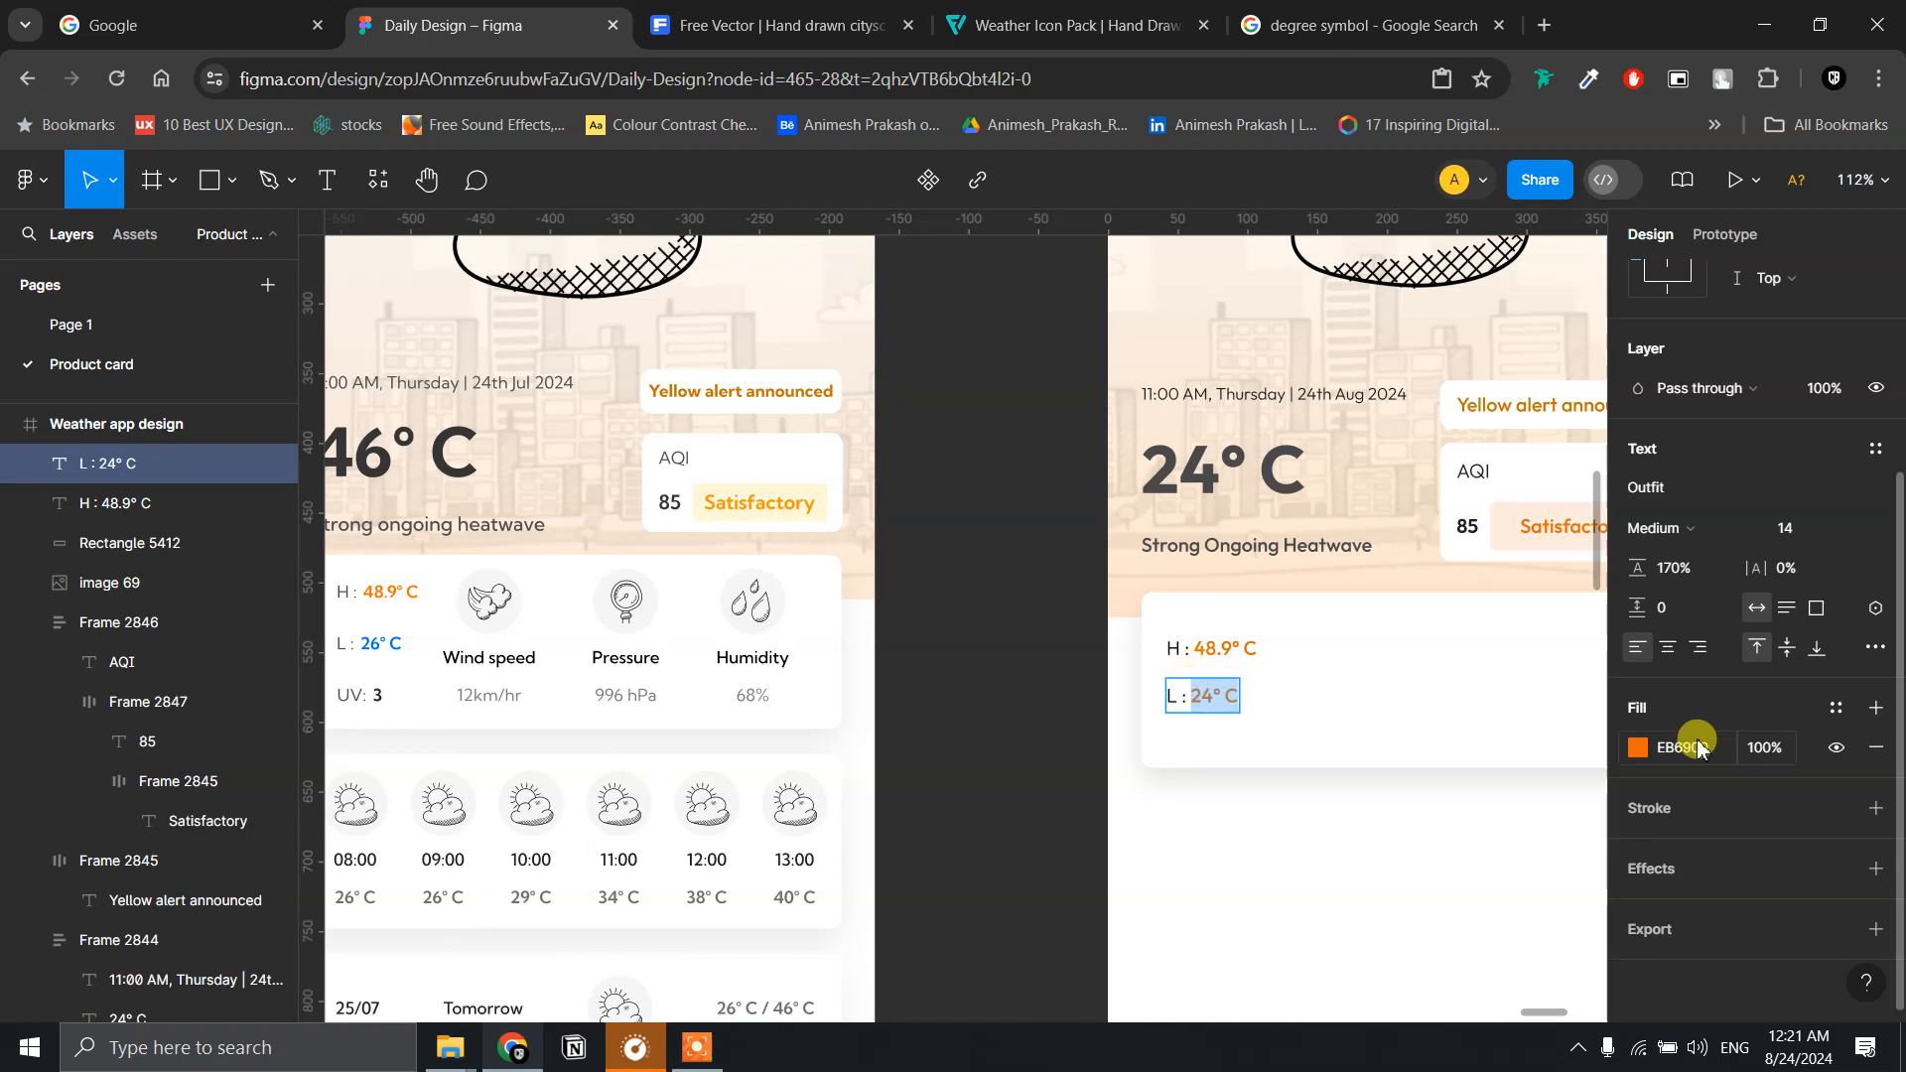
left_click(1638, 748)
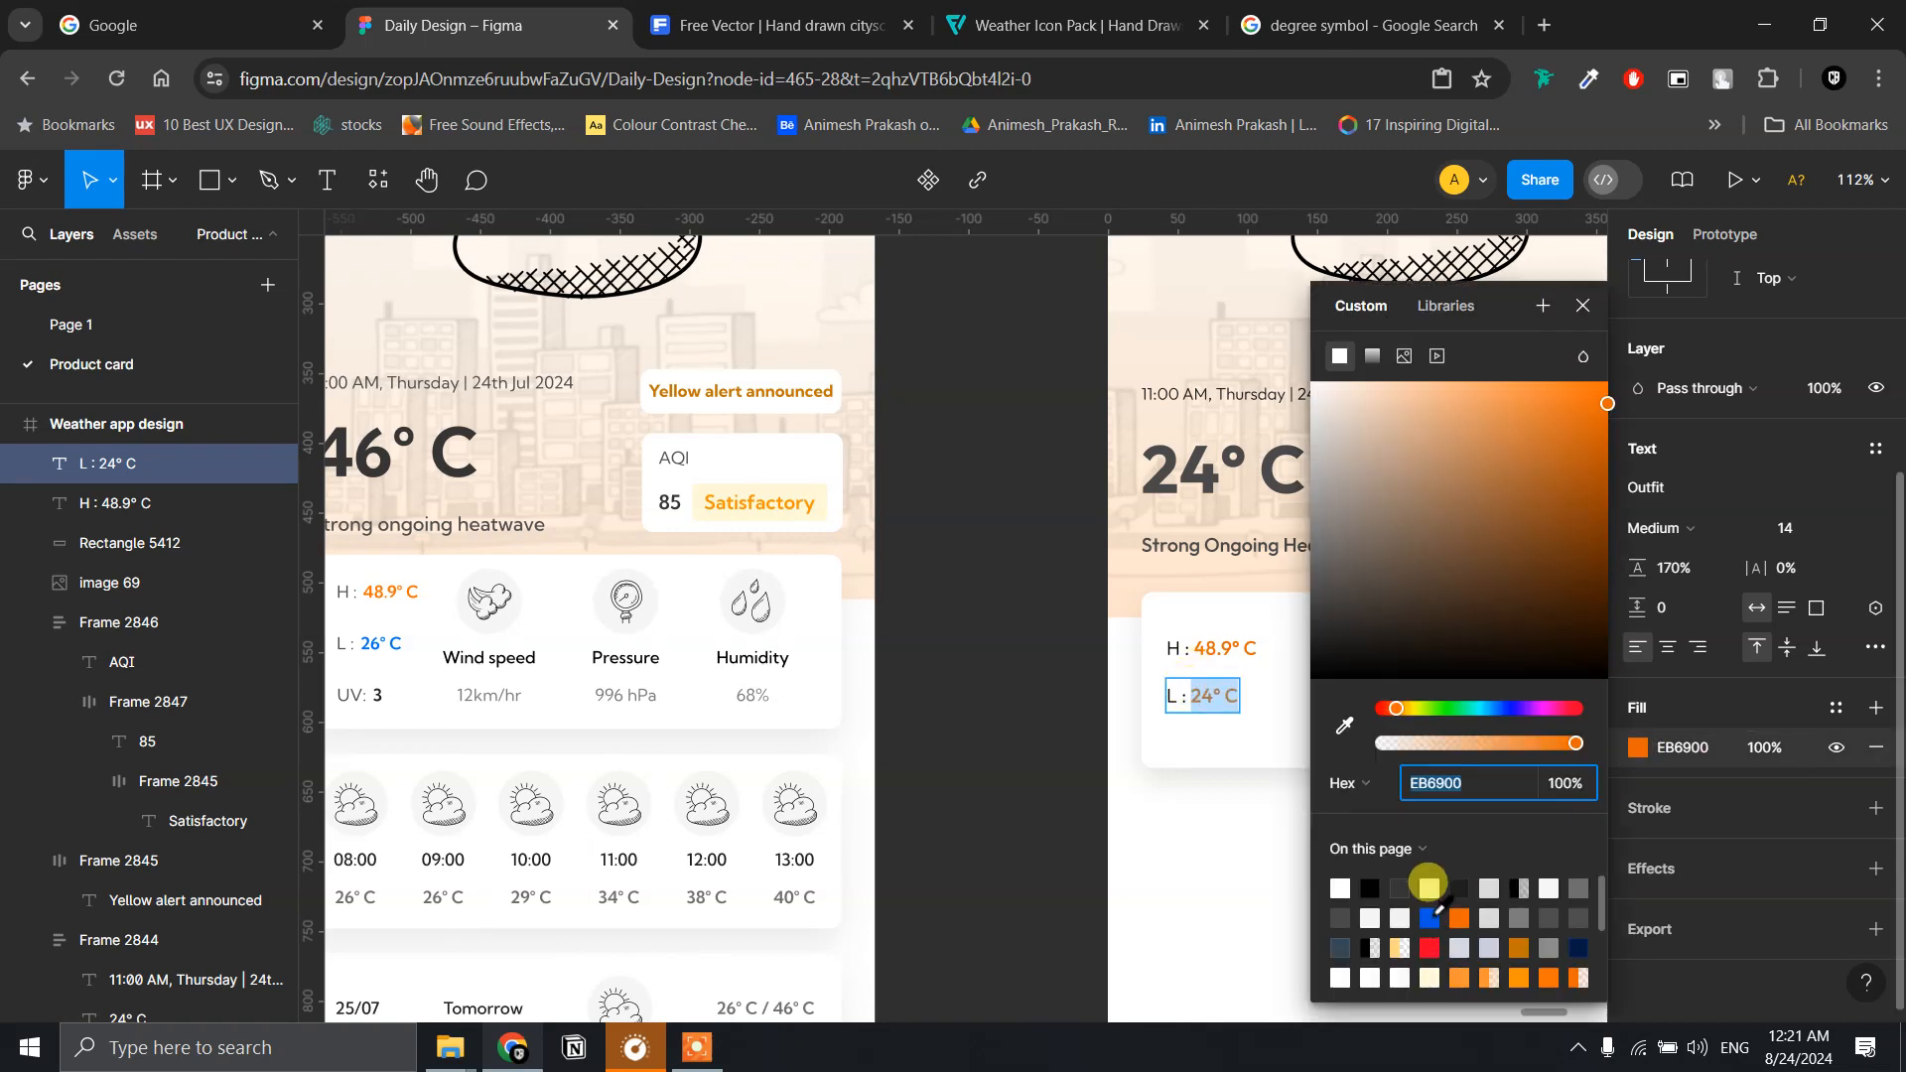
left_click(1432, 915)
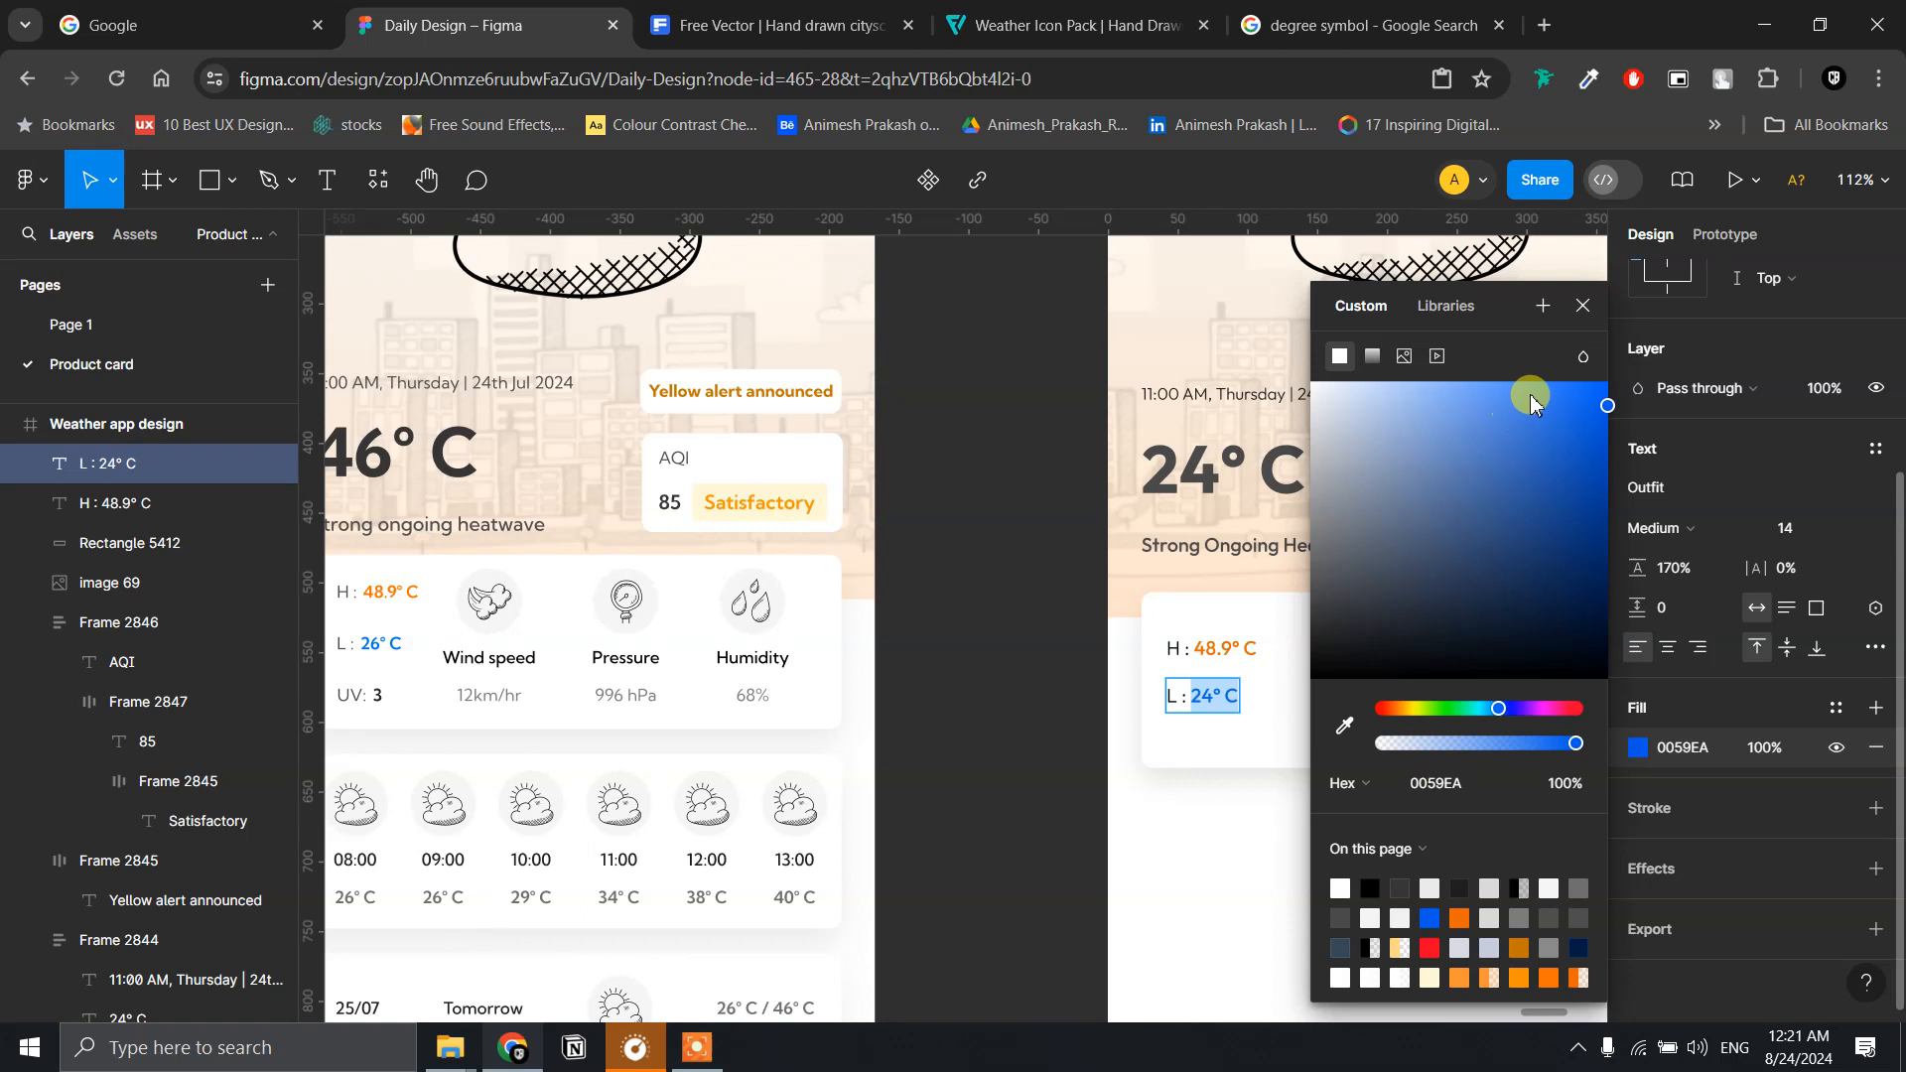
left_click(1579, 316)
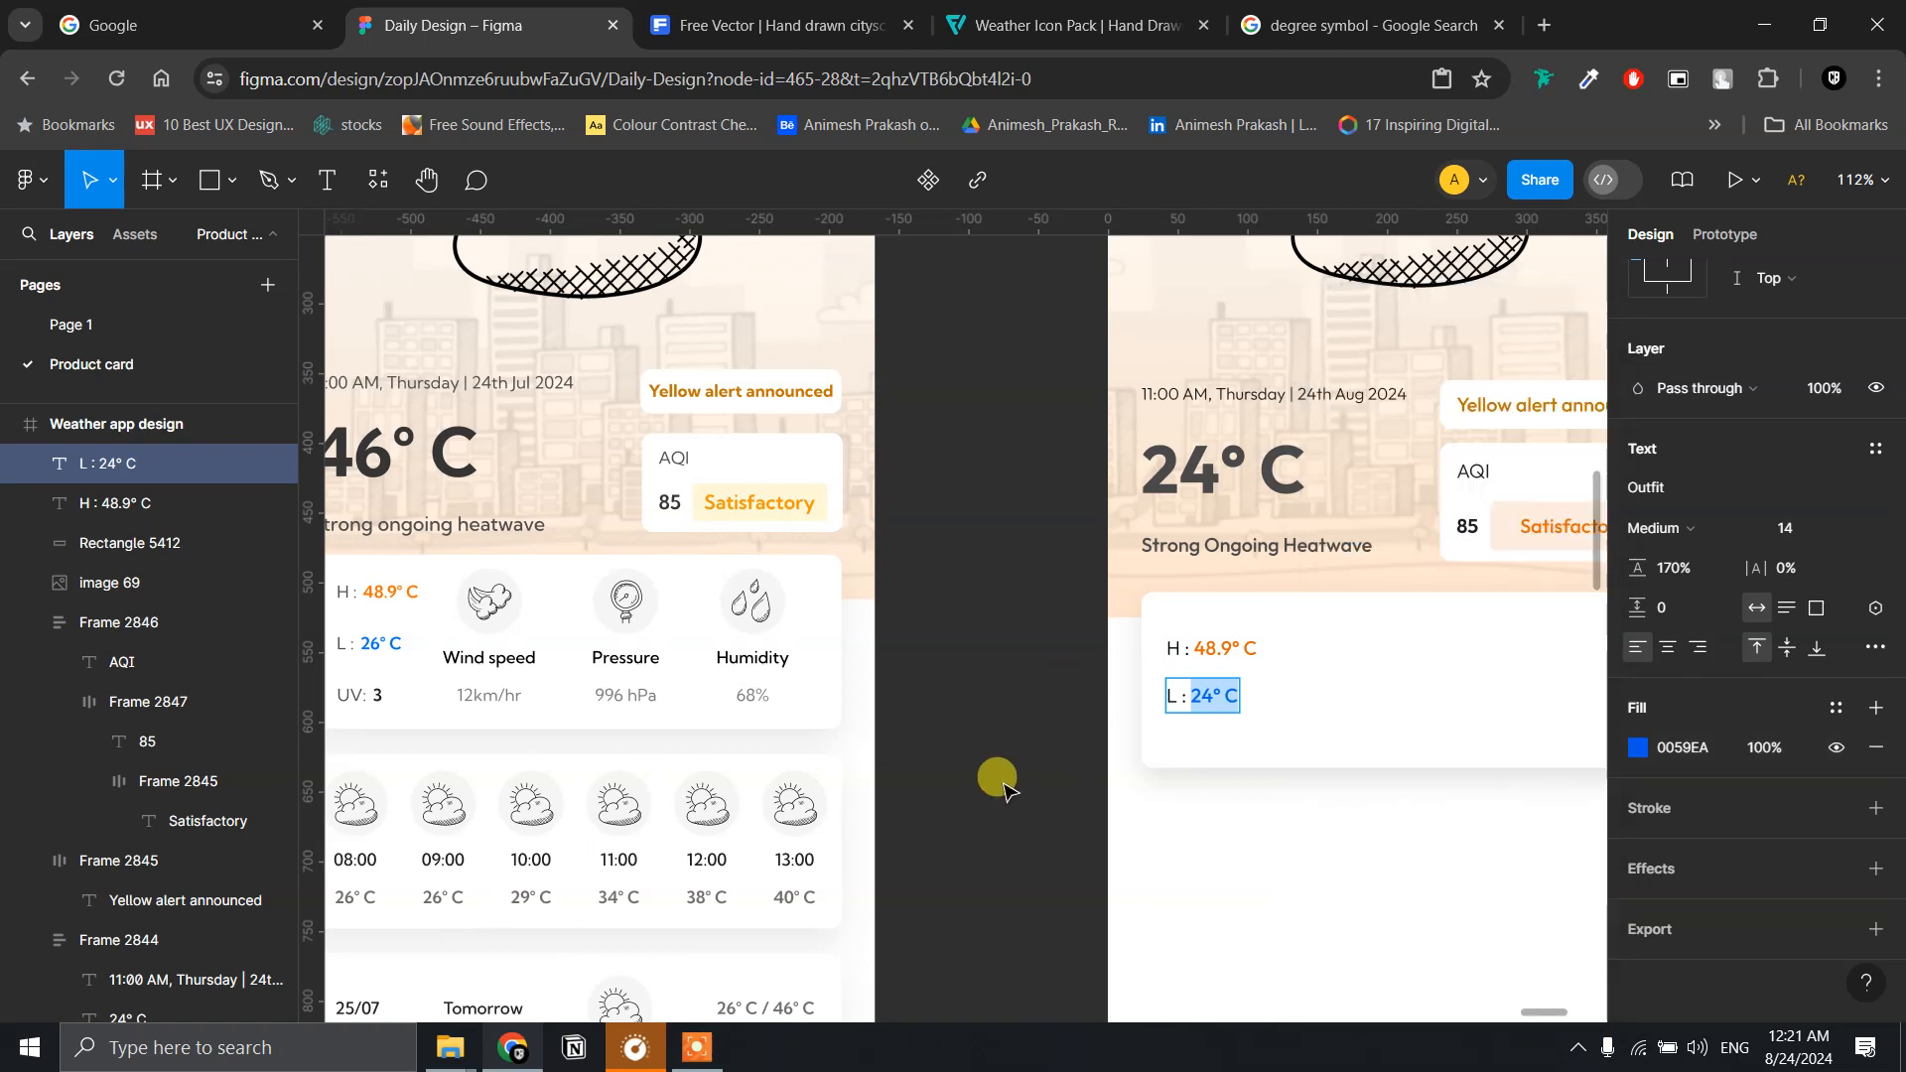
key("Escape")
- Combine the H and L temperature labels into a vertical auto layout frame
left_click(1205, 692)
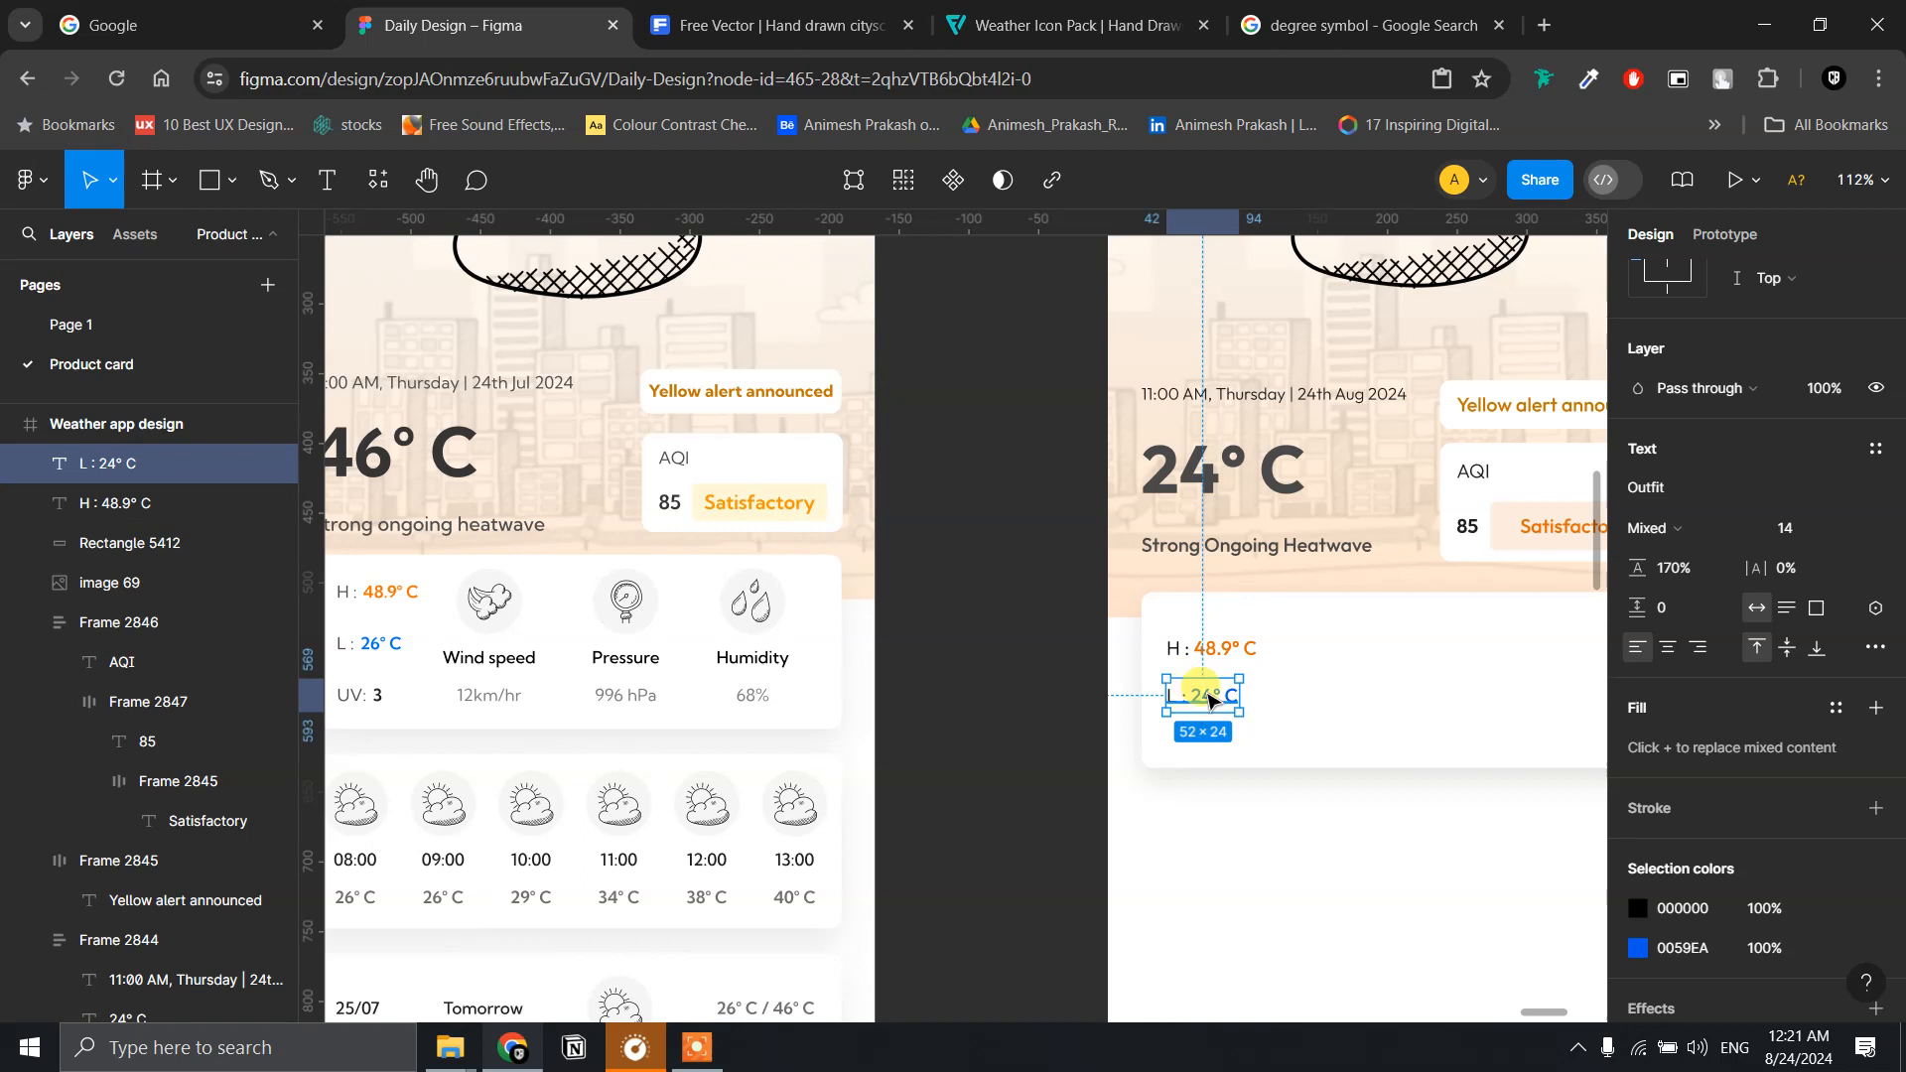
left_click(1202, 655, "shift")
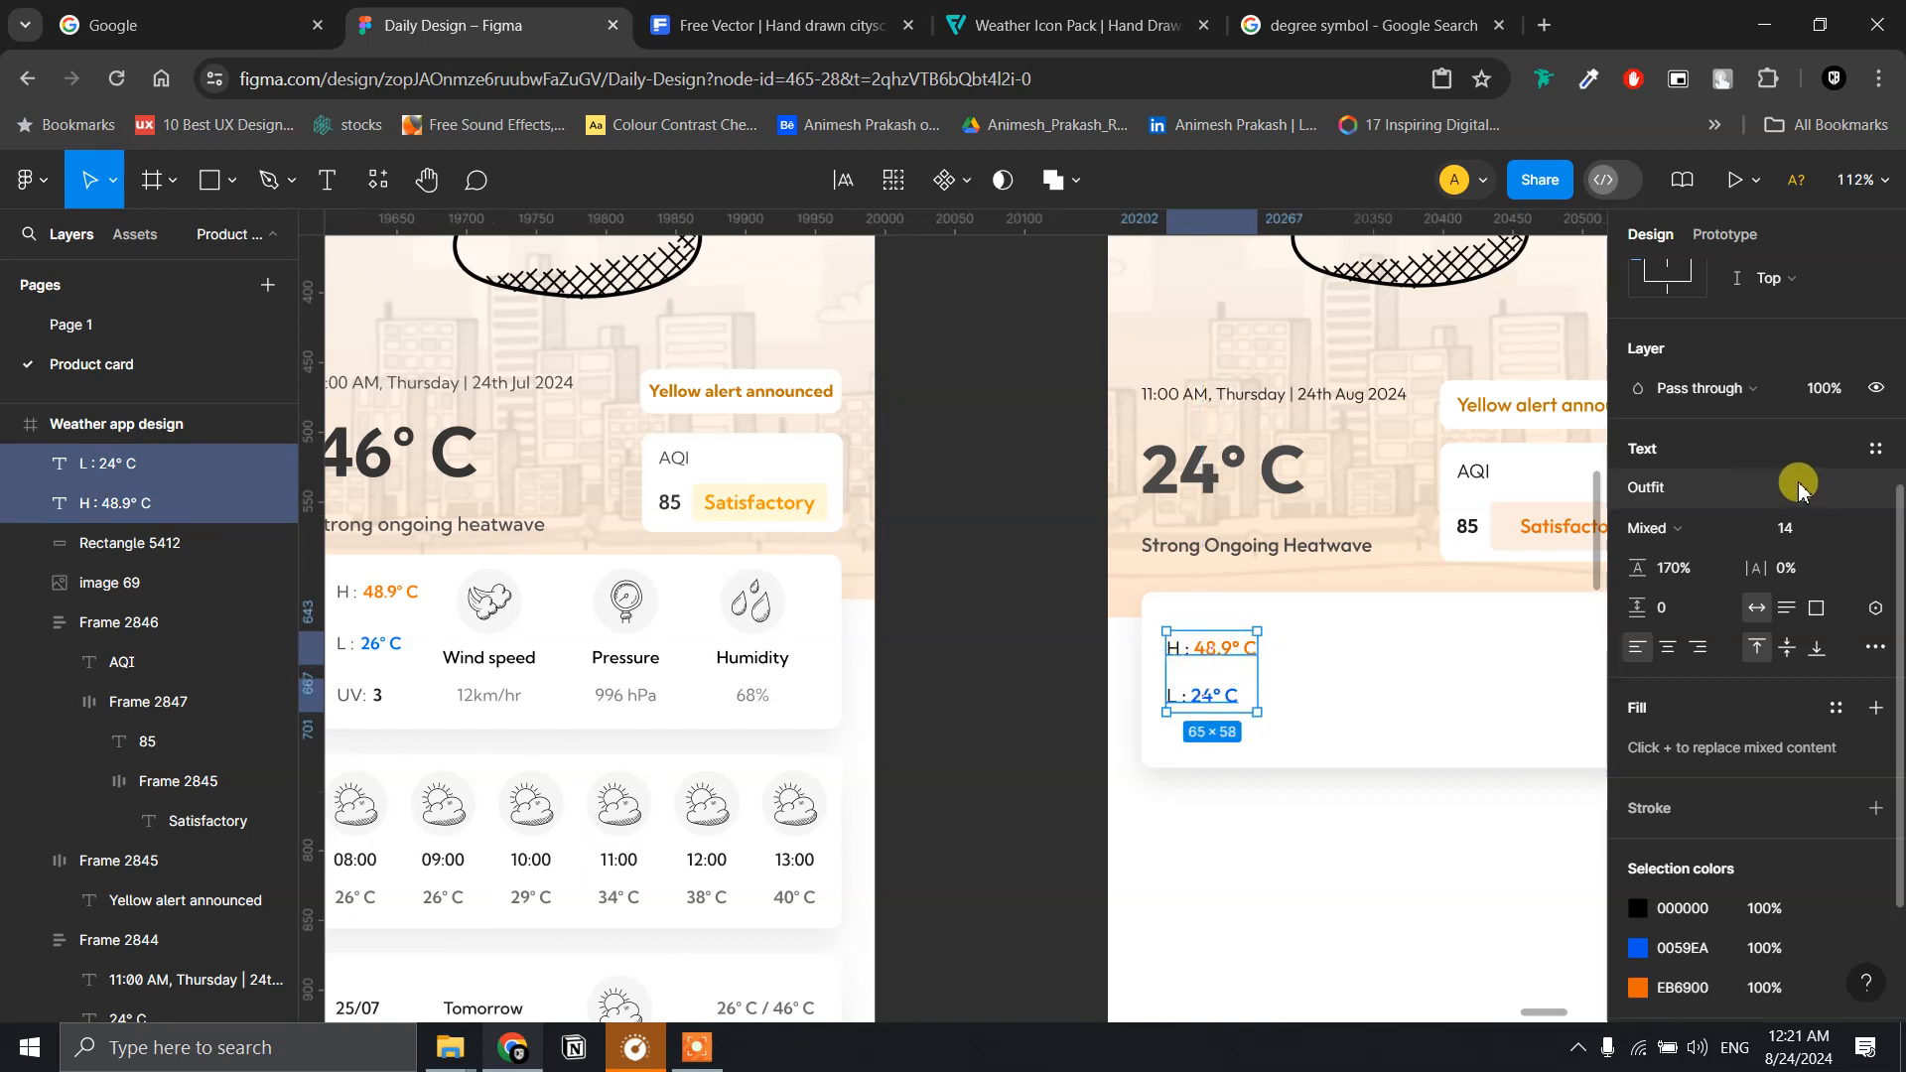
key("shift+a")
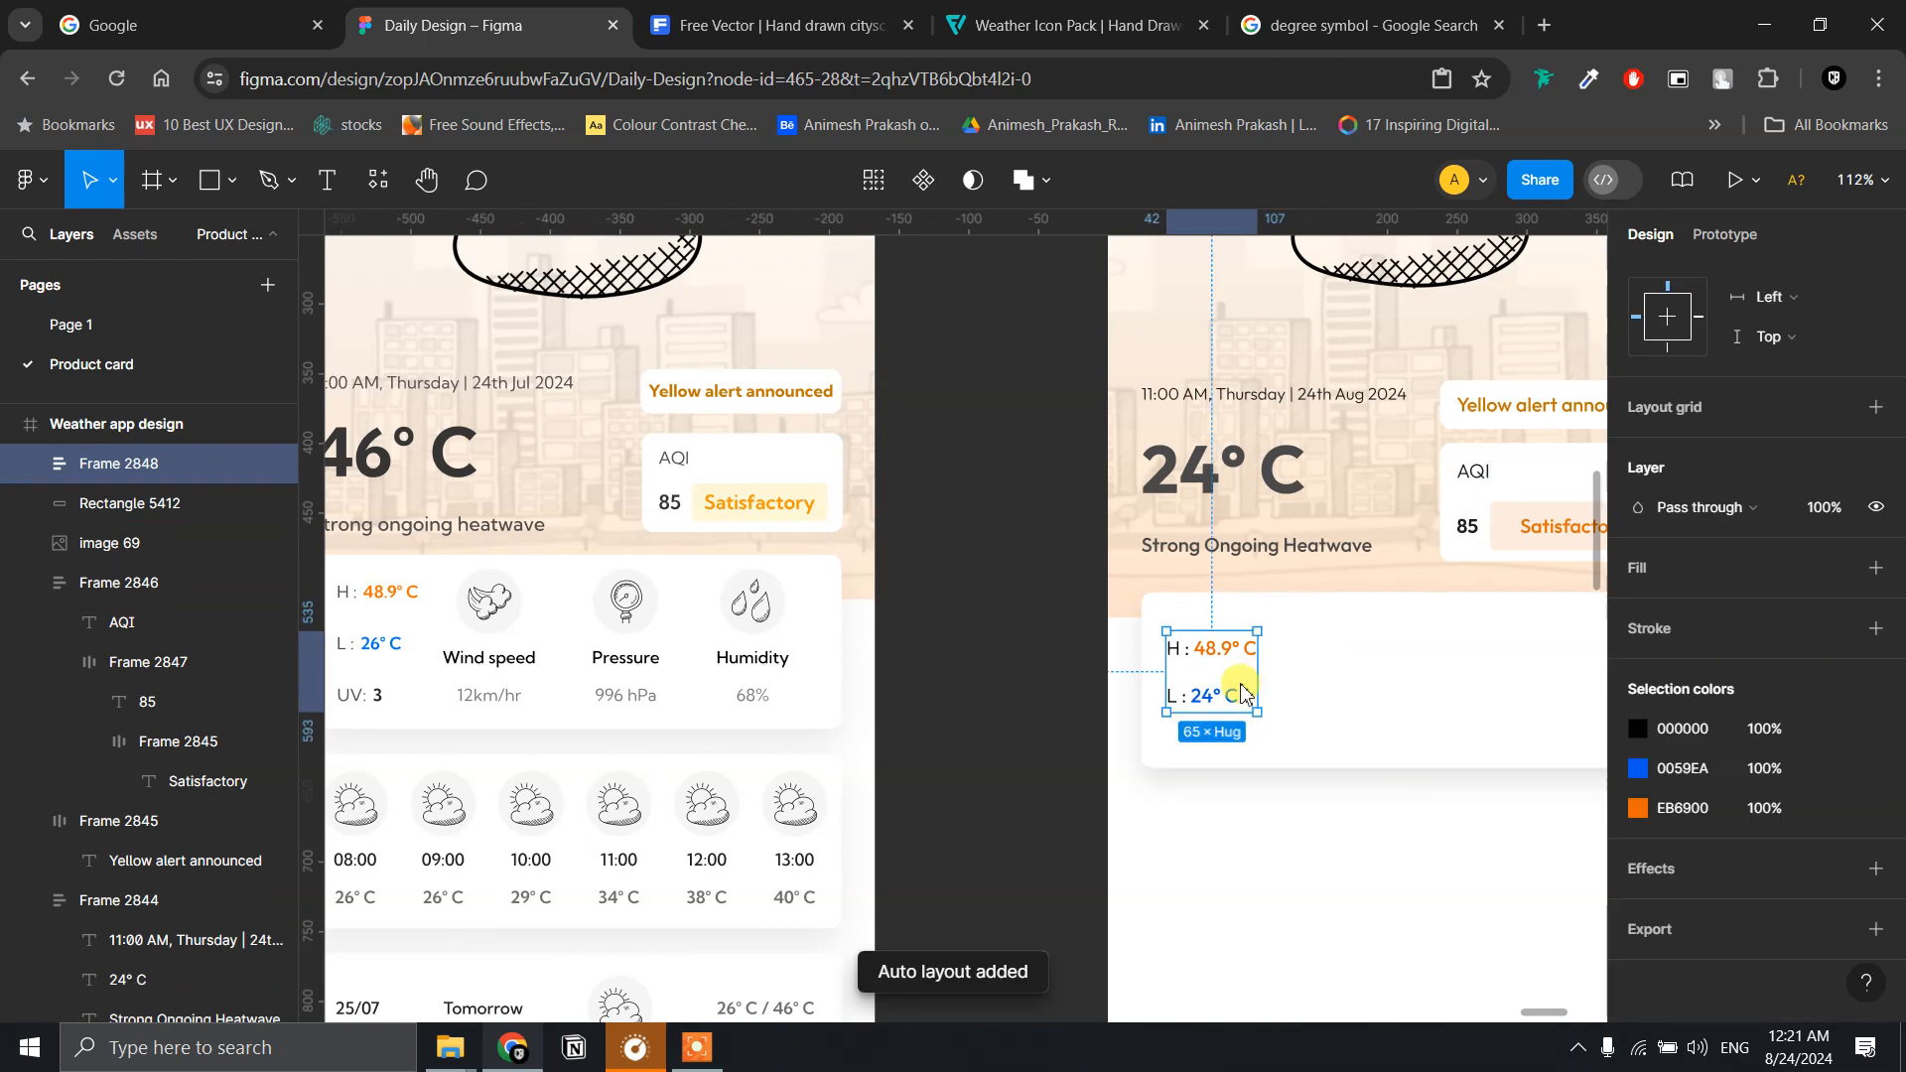
- Duplicate the "L : 24° C" label inside the auto layout stack and change the copy's prefix to "UV"
double_click(1223, 695)
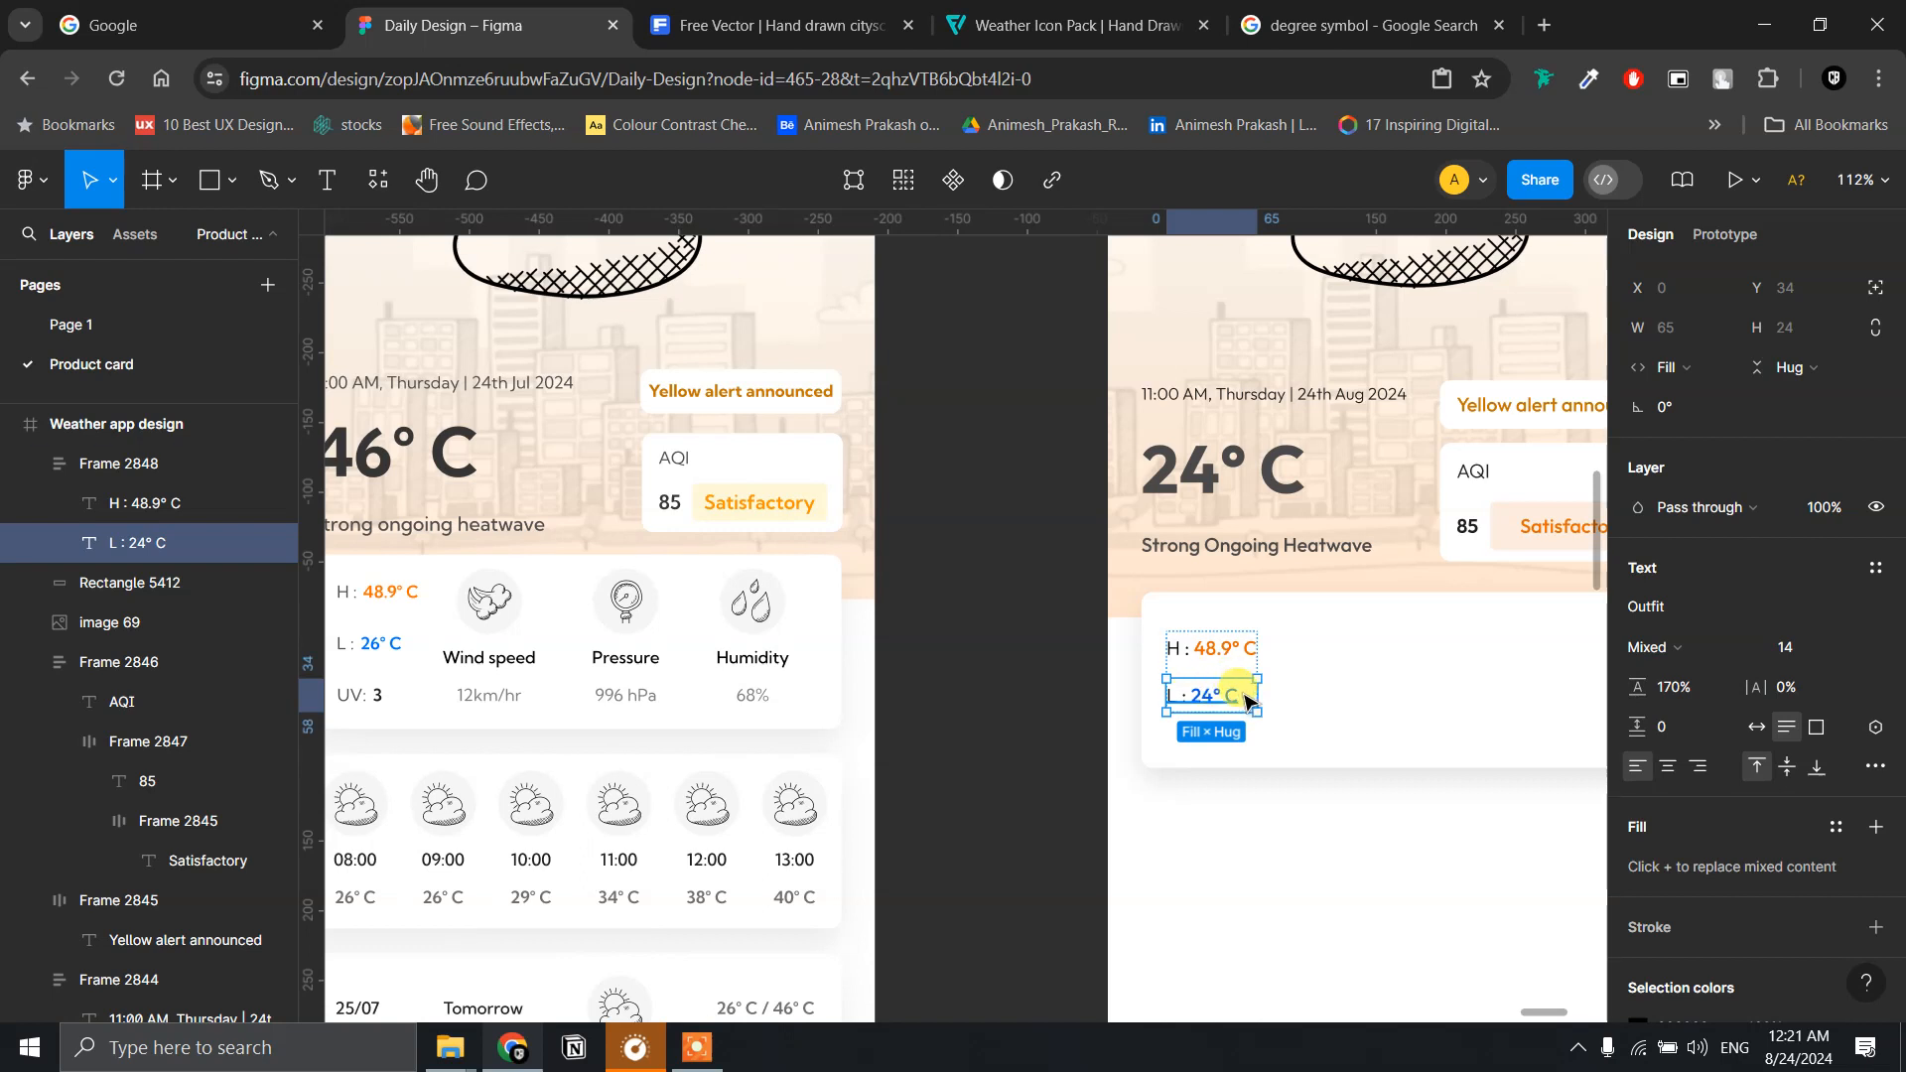
key("ctrl+d")
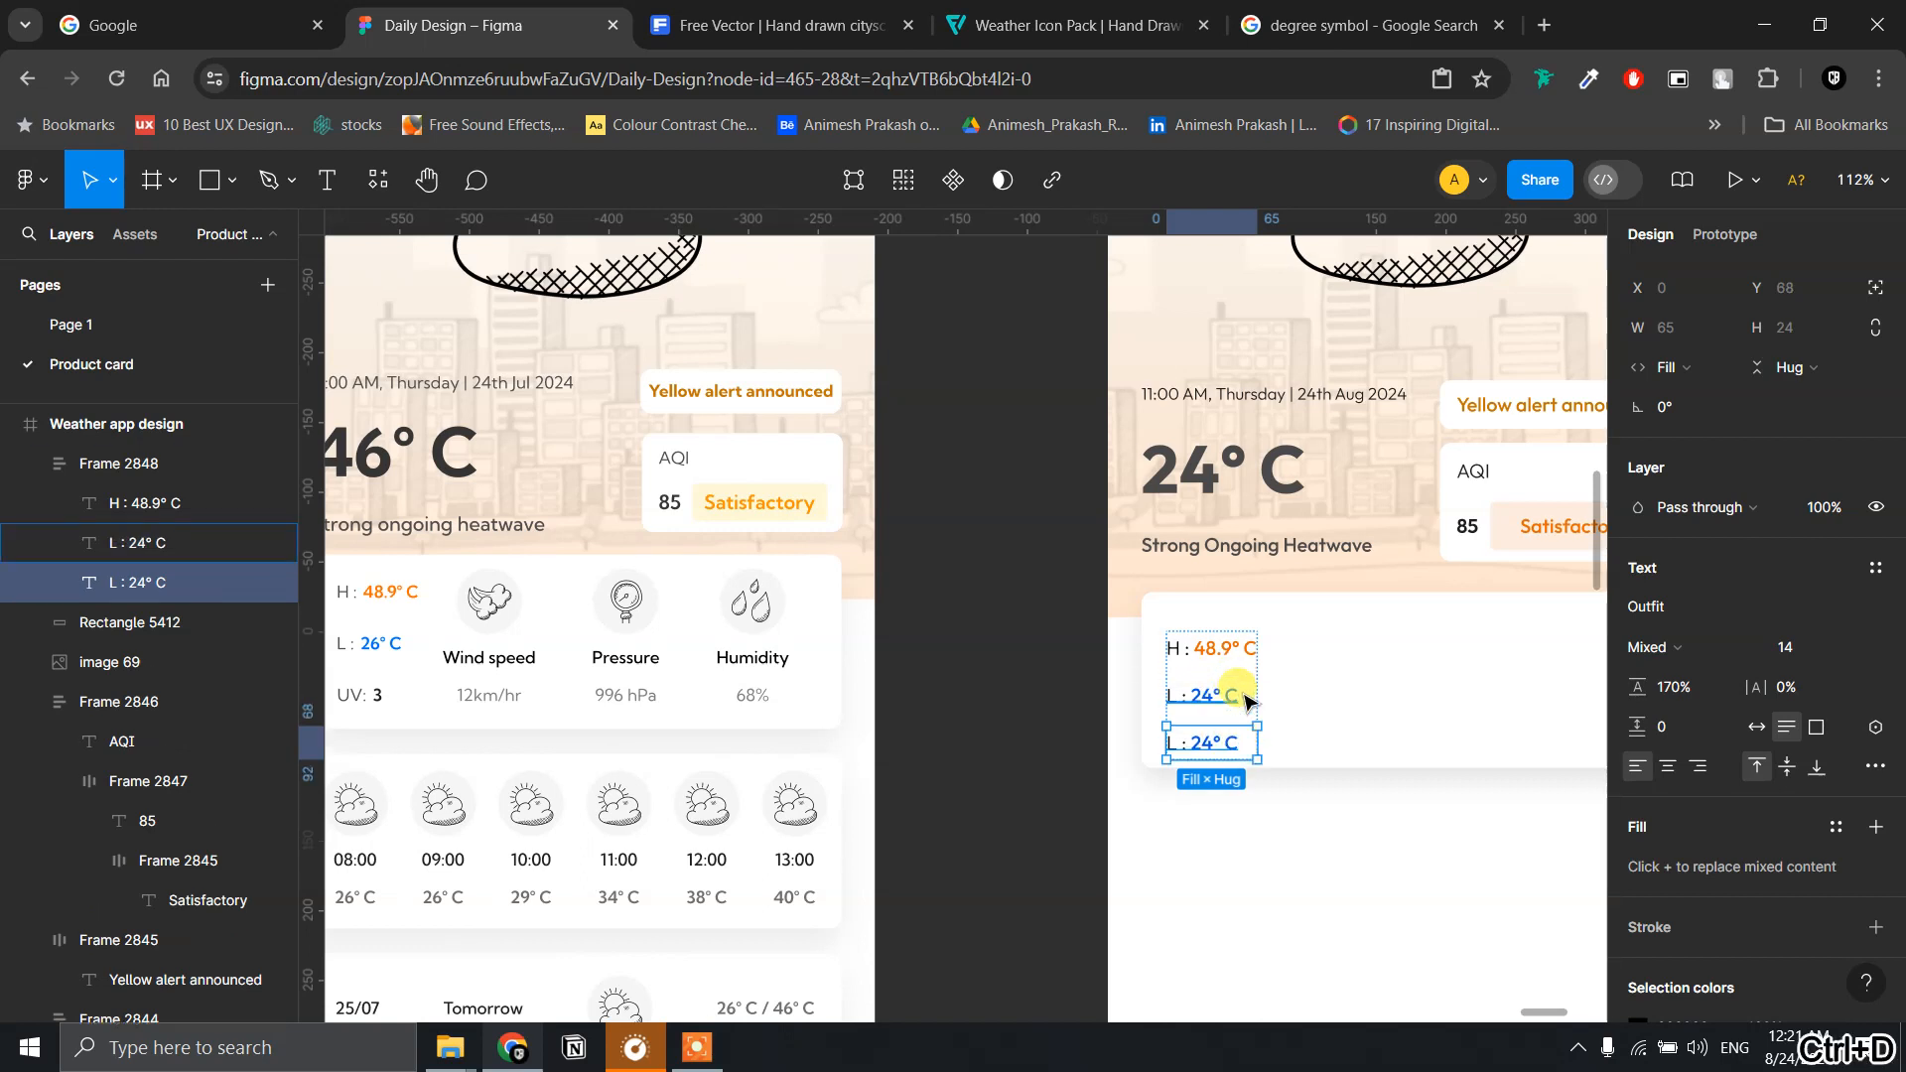
double_click(1189, 741)
left_click(1188, 743)
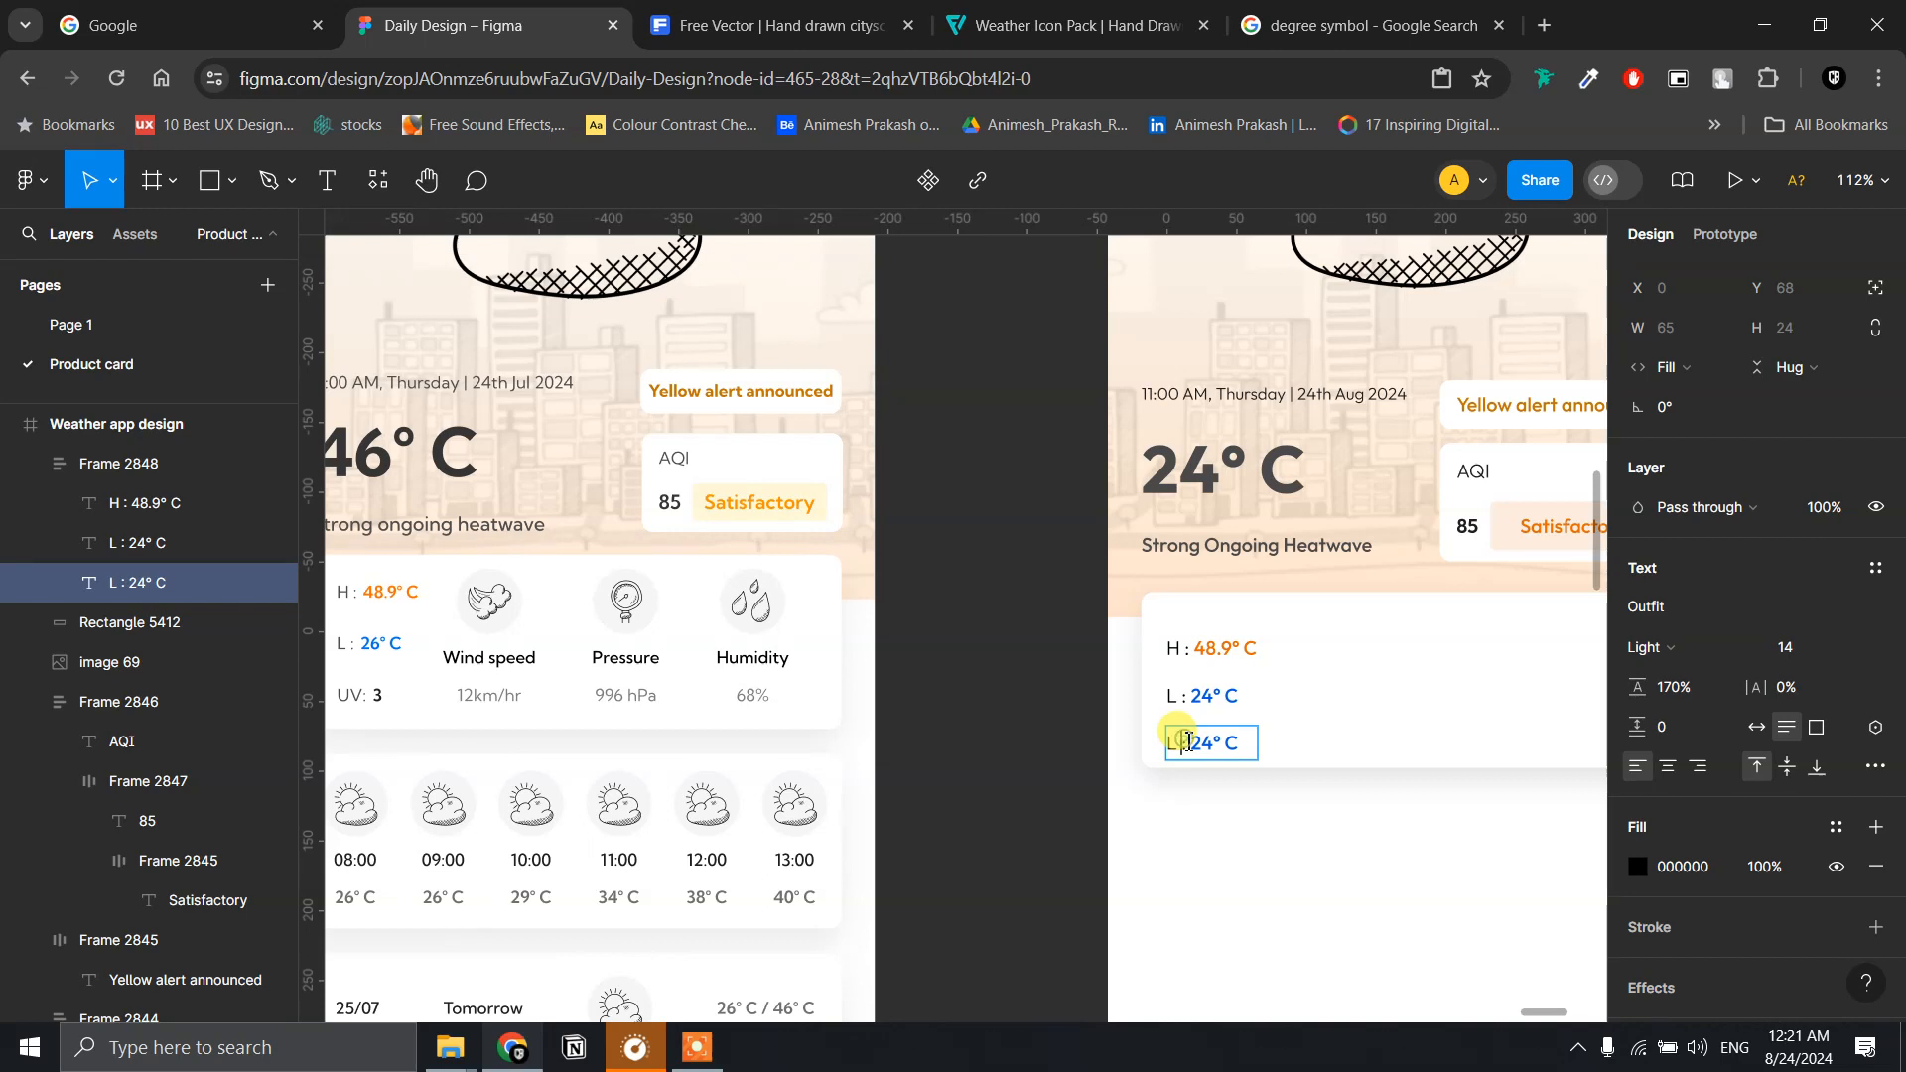
left_click_drag(1178, 742, 1158, 739)
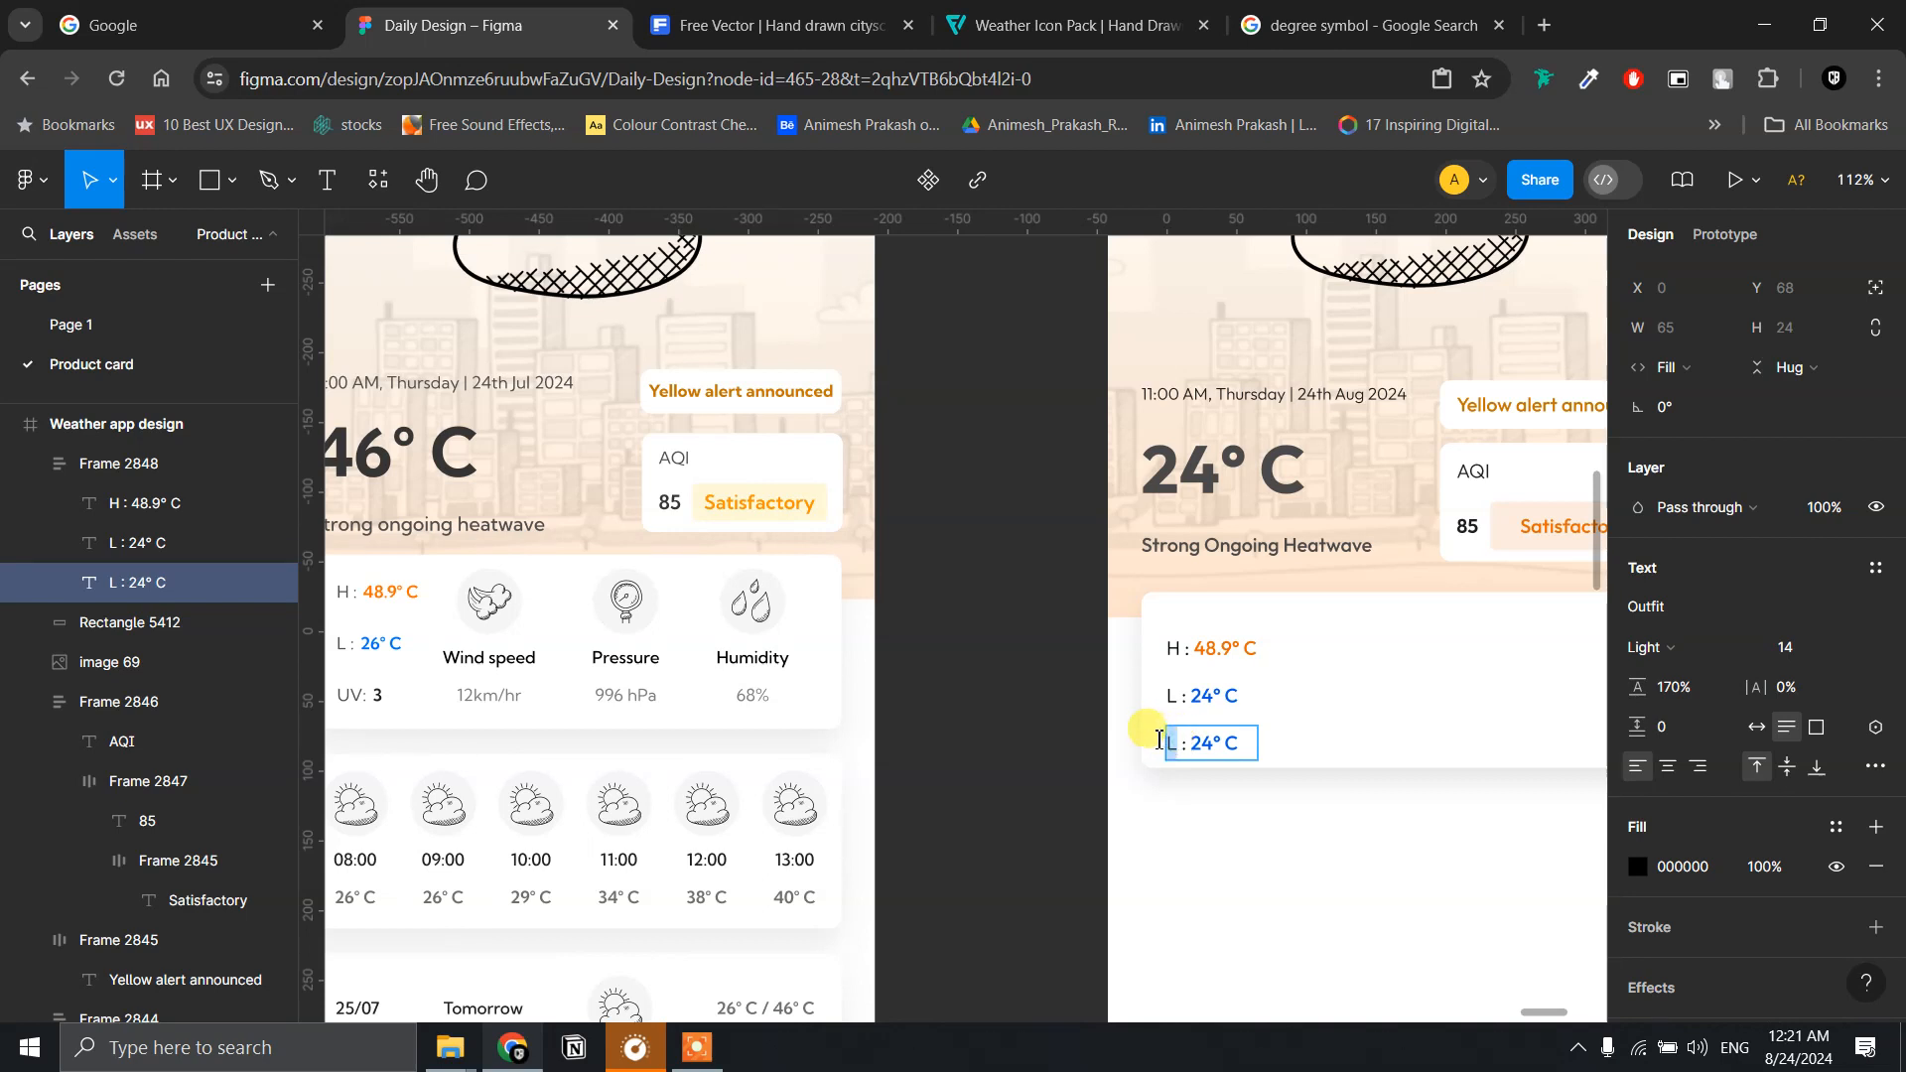
type("UV")
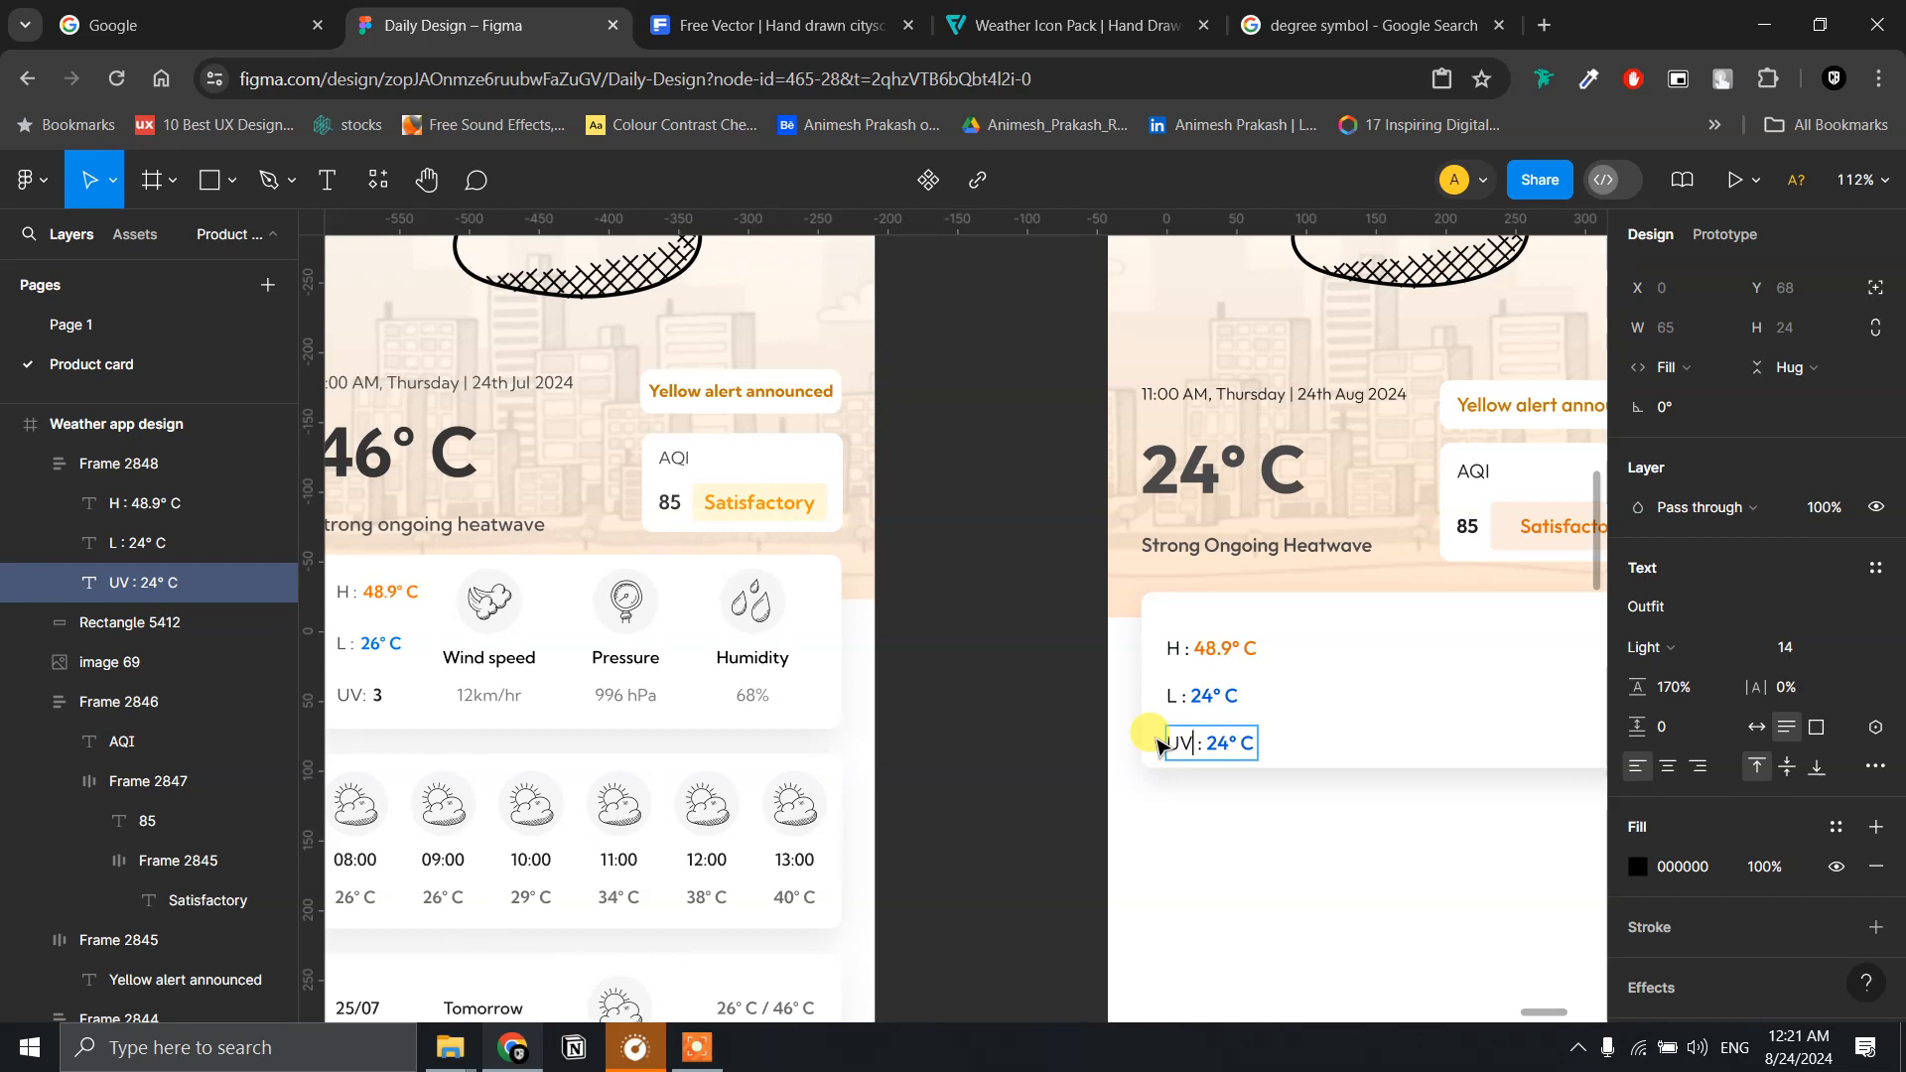
- Replace the temperature value in the UV label so the label reads "UV : 3"
left_click_drag(1207, 743, 1219, 737)
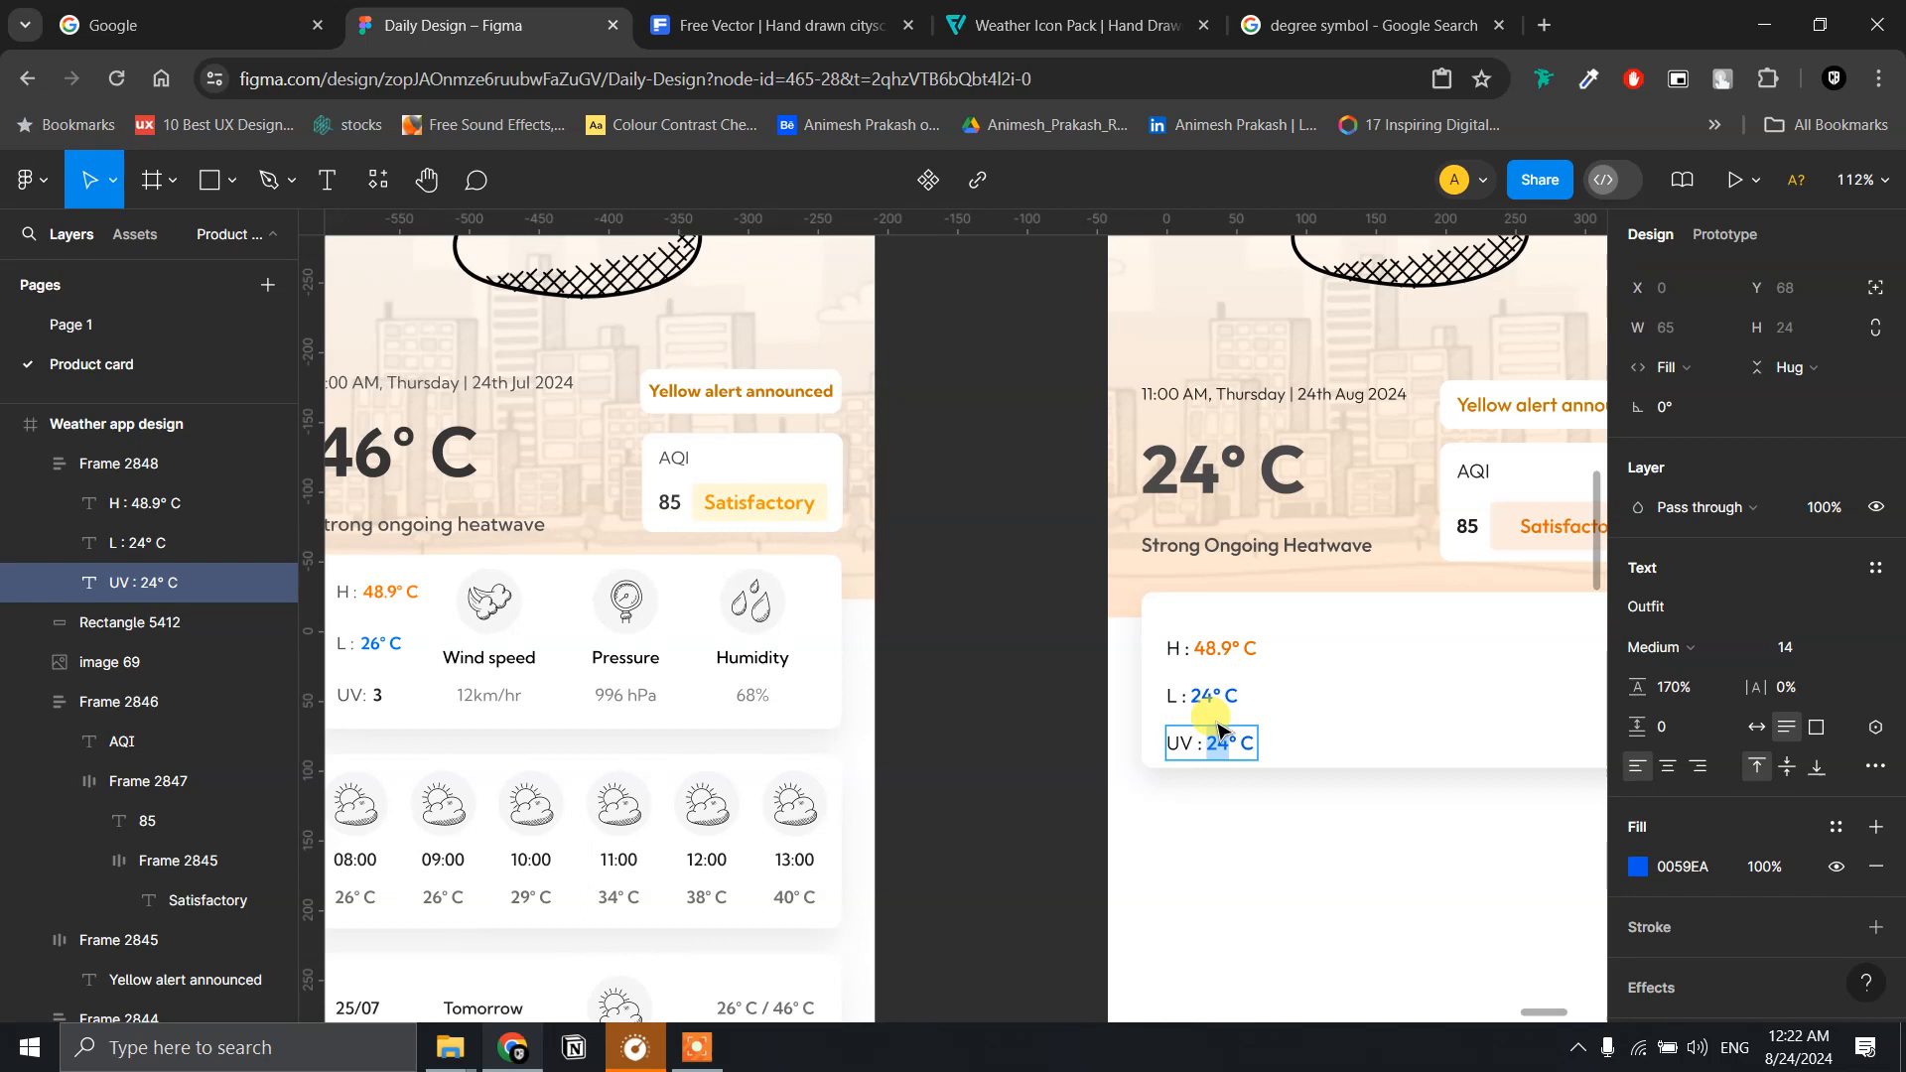
key("ctrl+a")
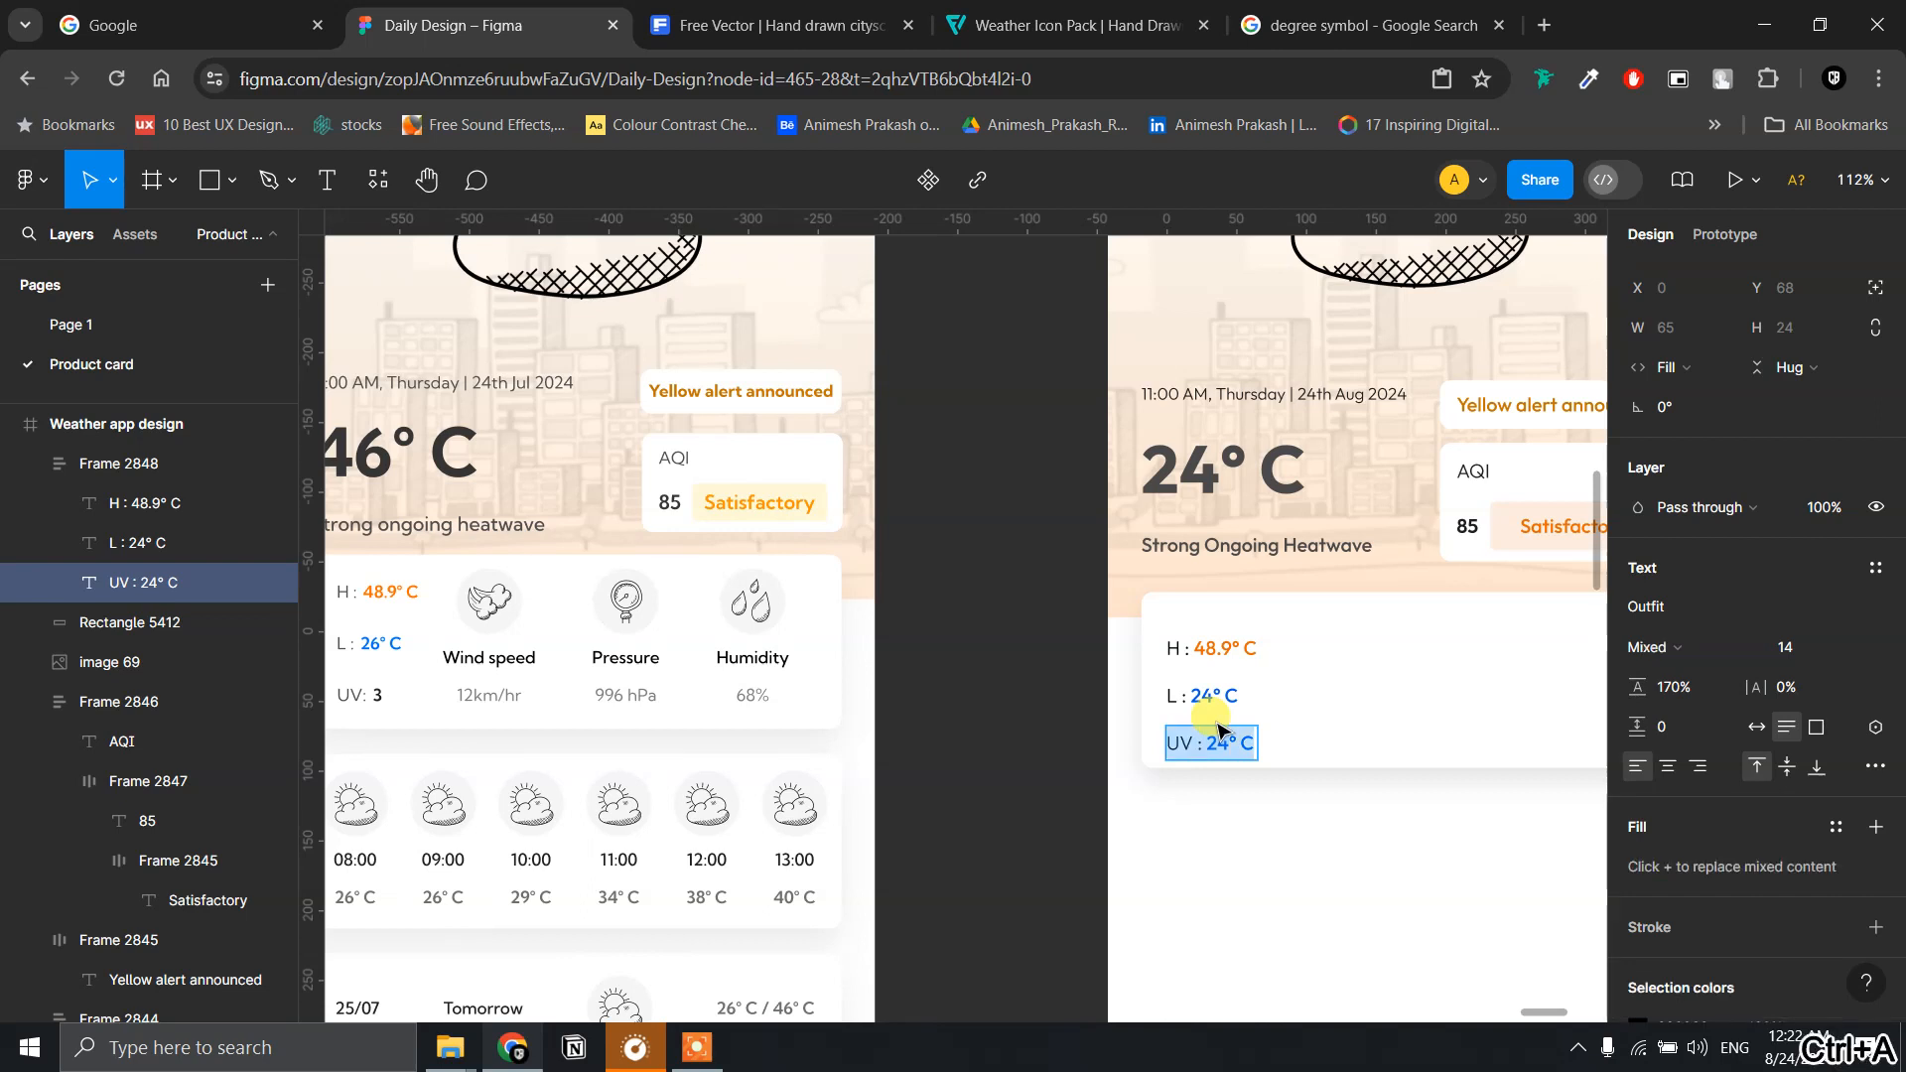
left_click(1239, 747)
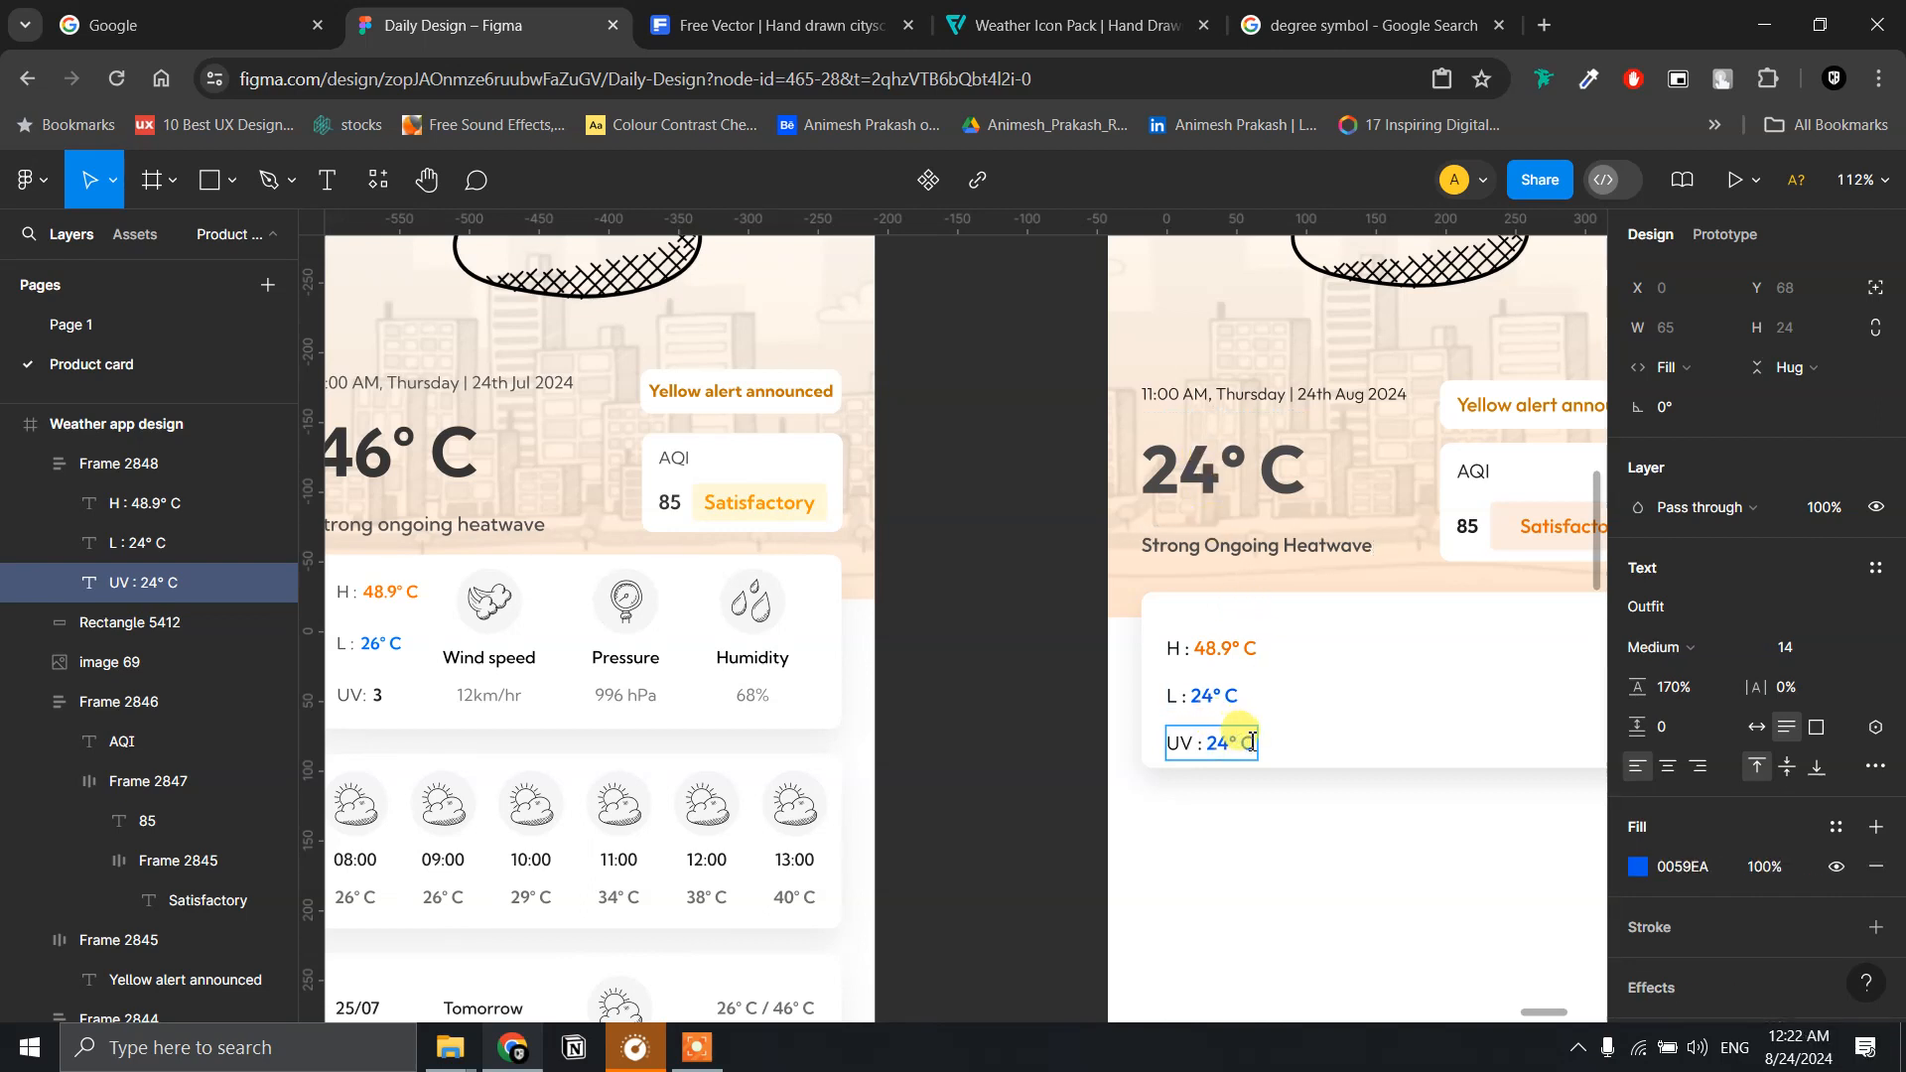
left_click_drag(1255, 744, 1205, 742)
type("3")
key("Escape")
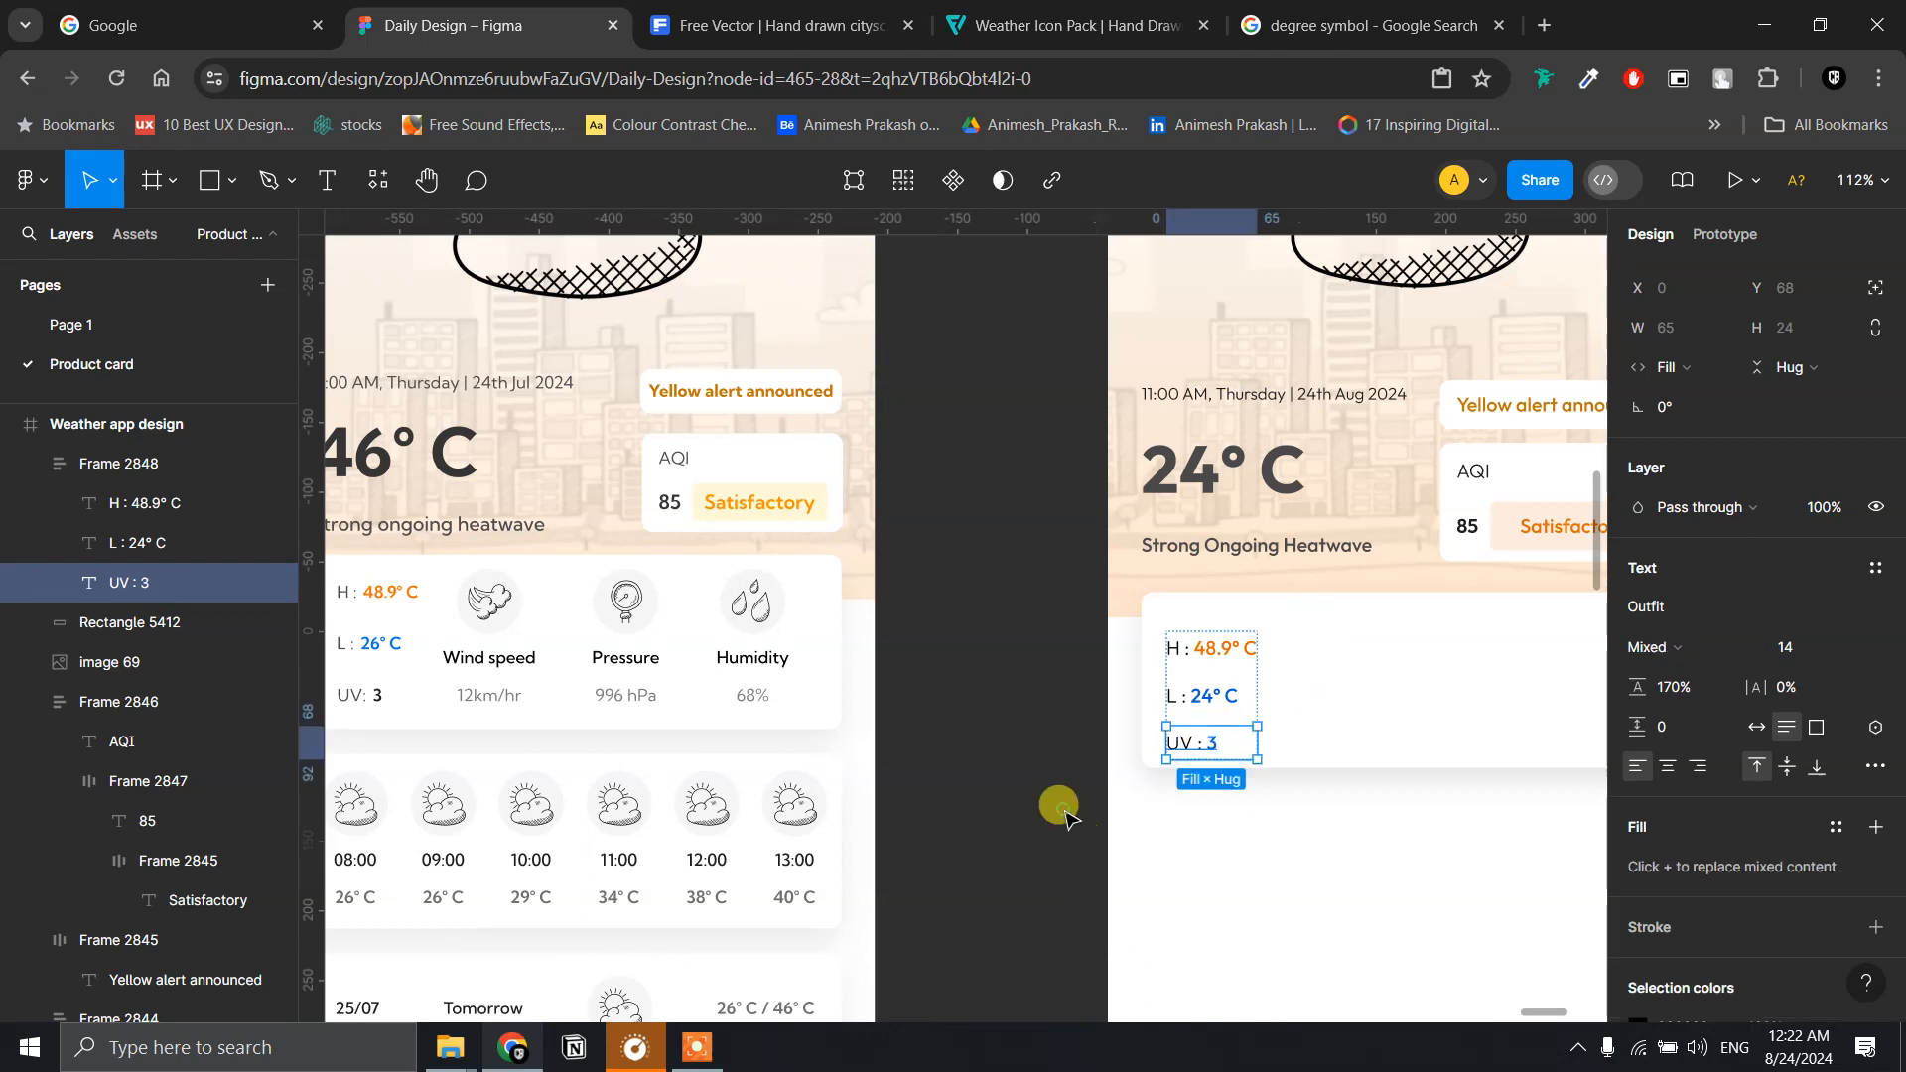
- Vertically centre the stack of H, L and UV labels within the white card
left_click(1298, 668)
left_click(1228, 665)
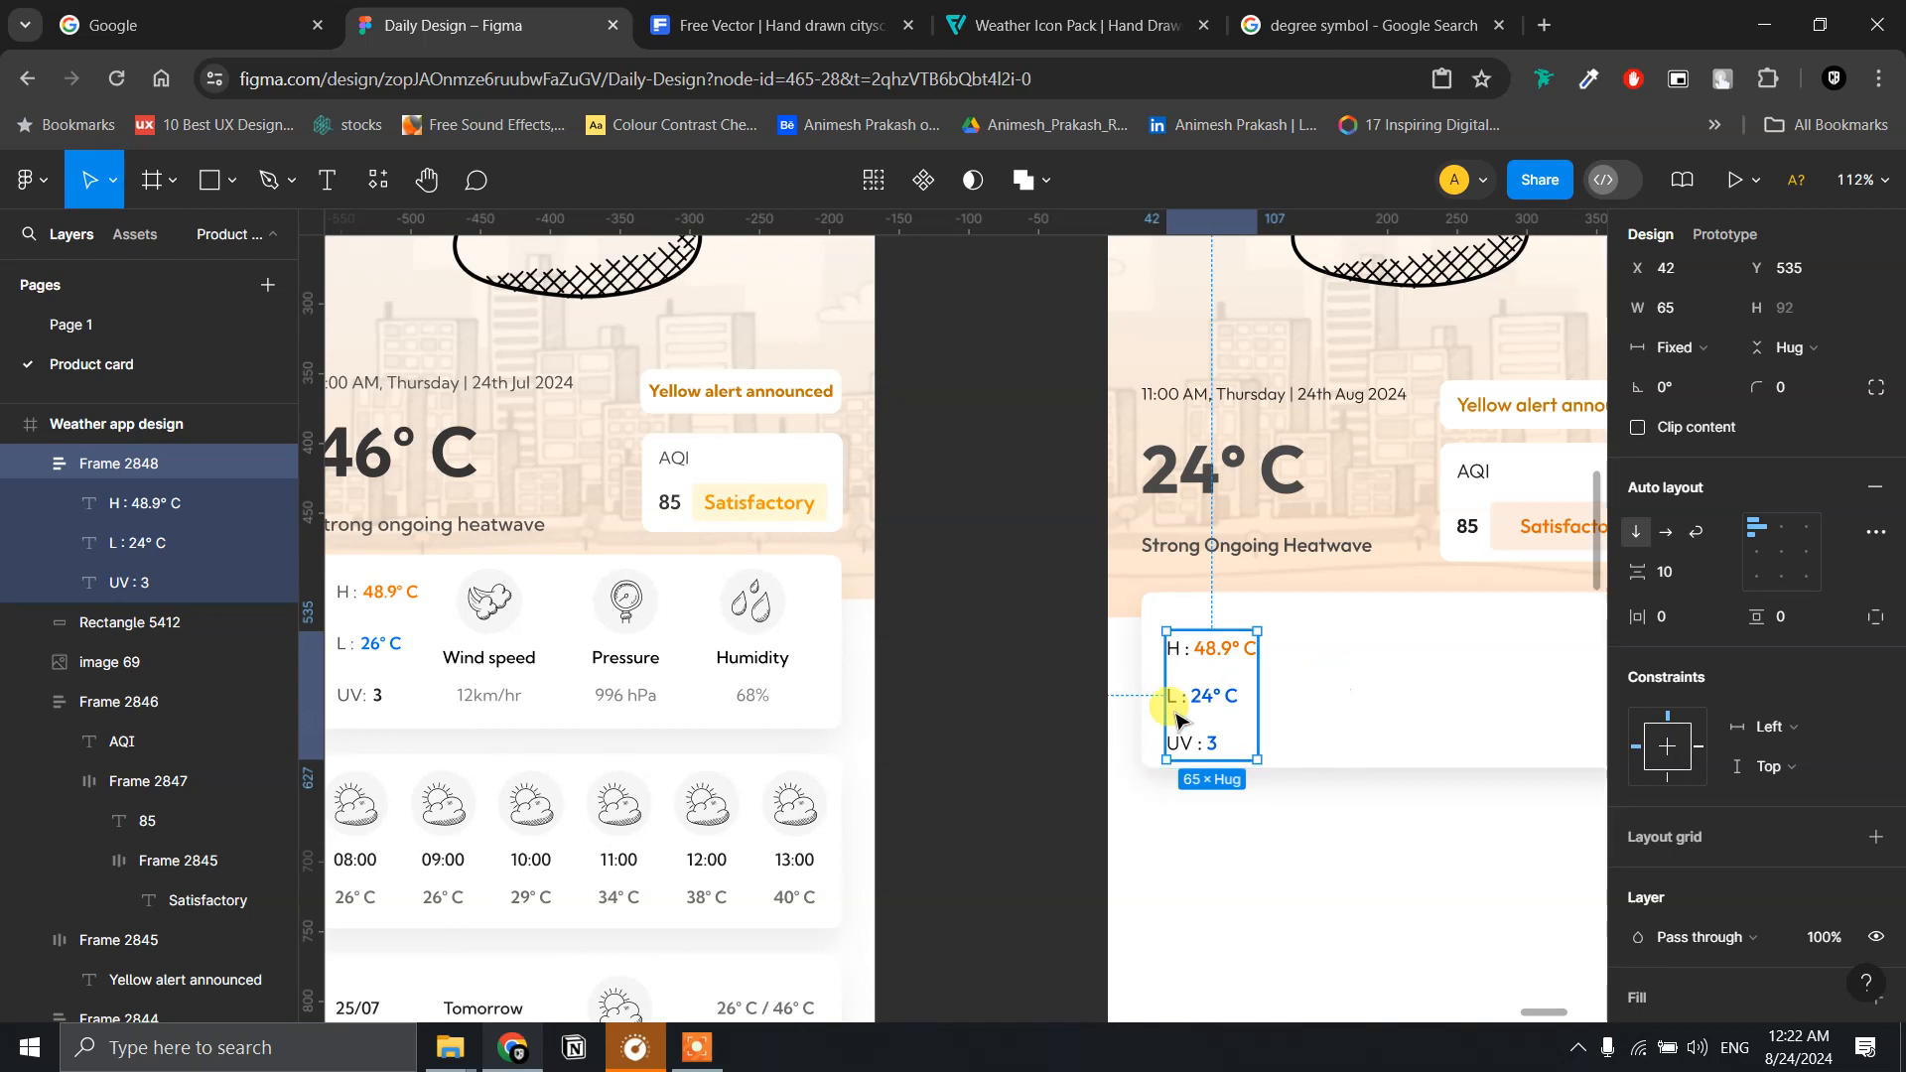
left_click(1453, 645, "shift")
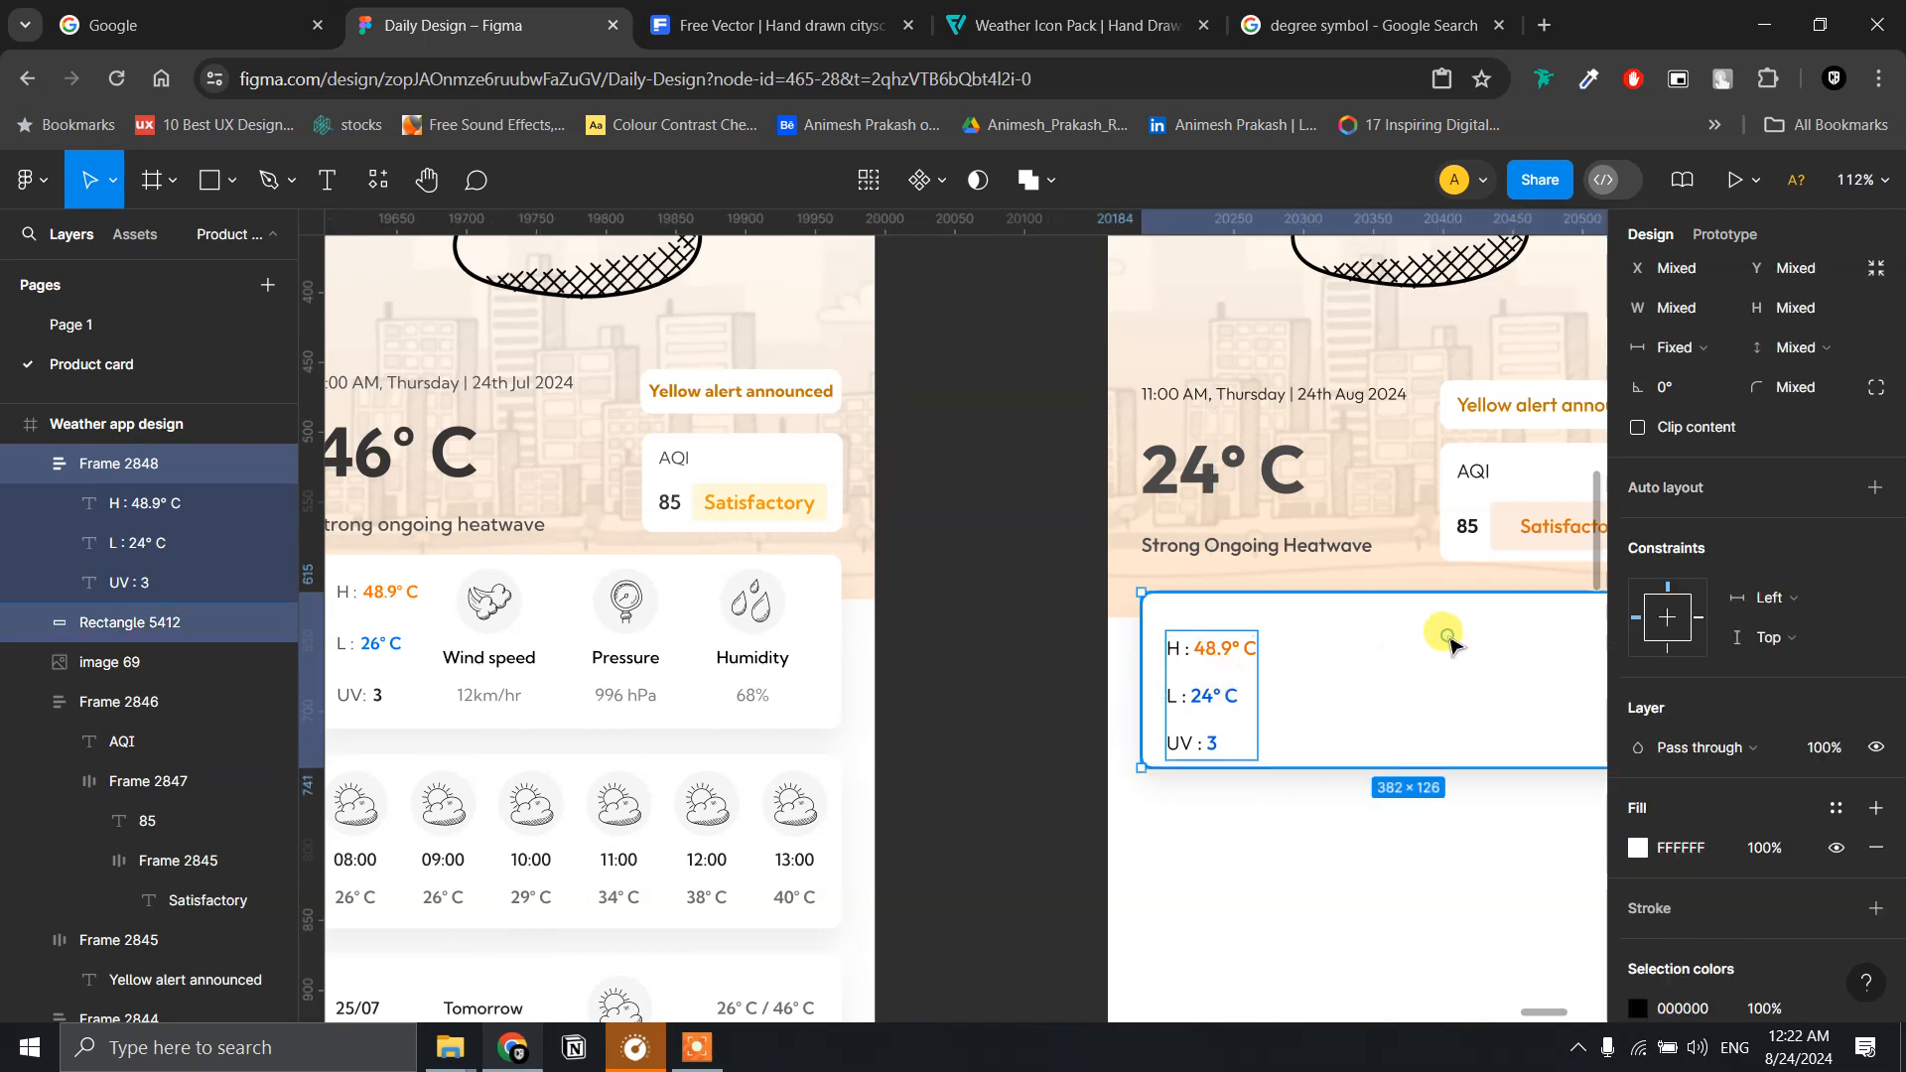
scroll(1707, 328, "down", 3)
scroll(1708, 328, "up", 3)
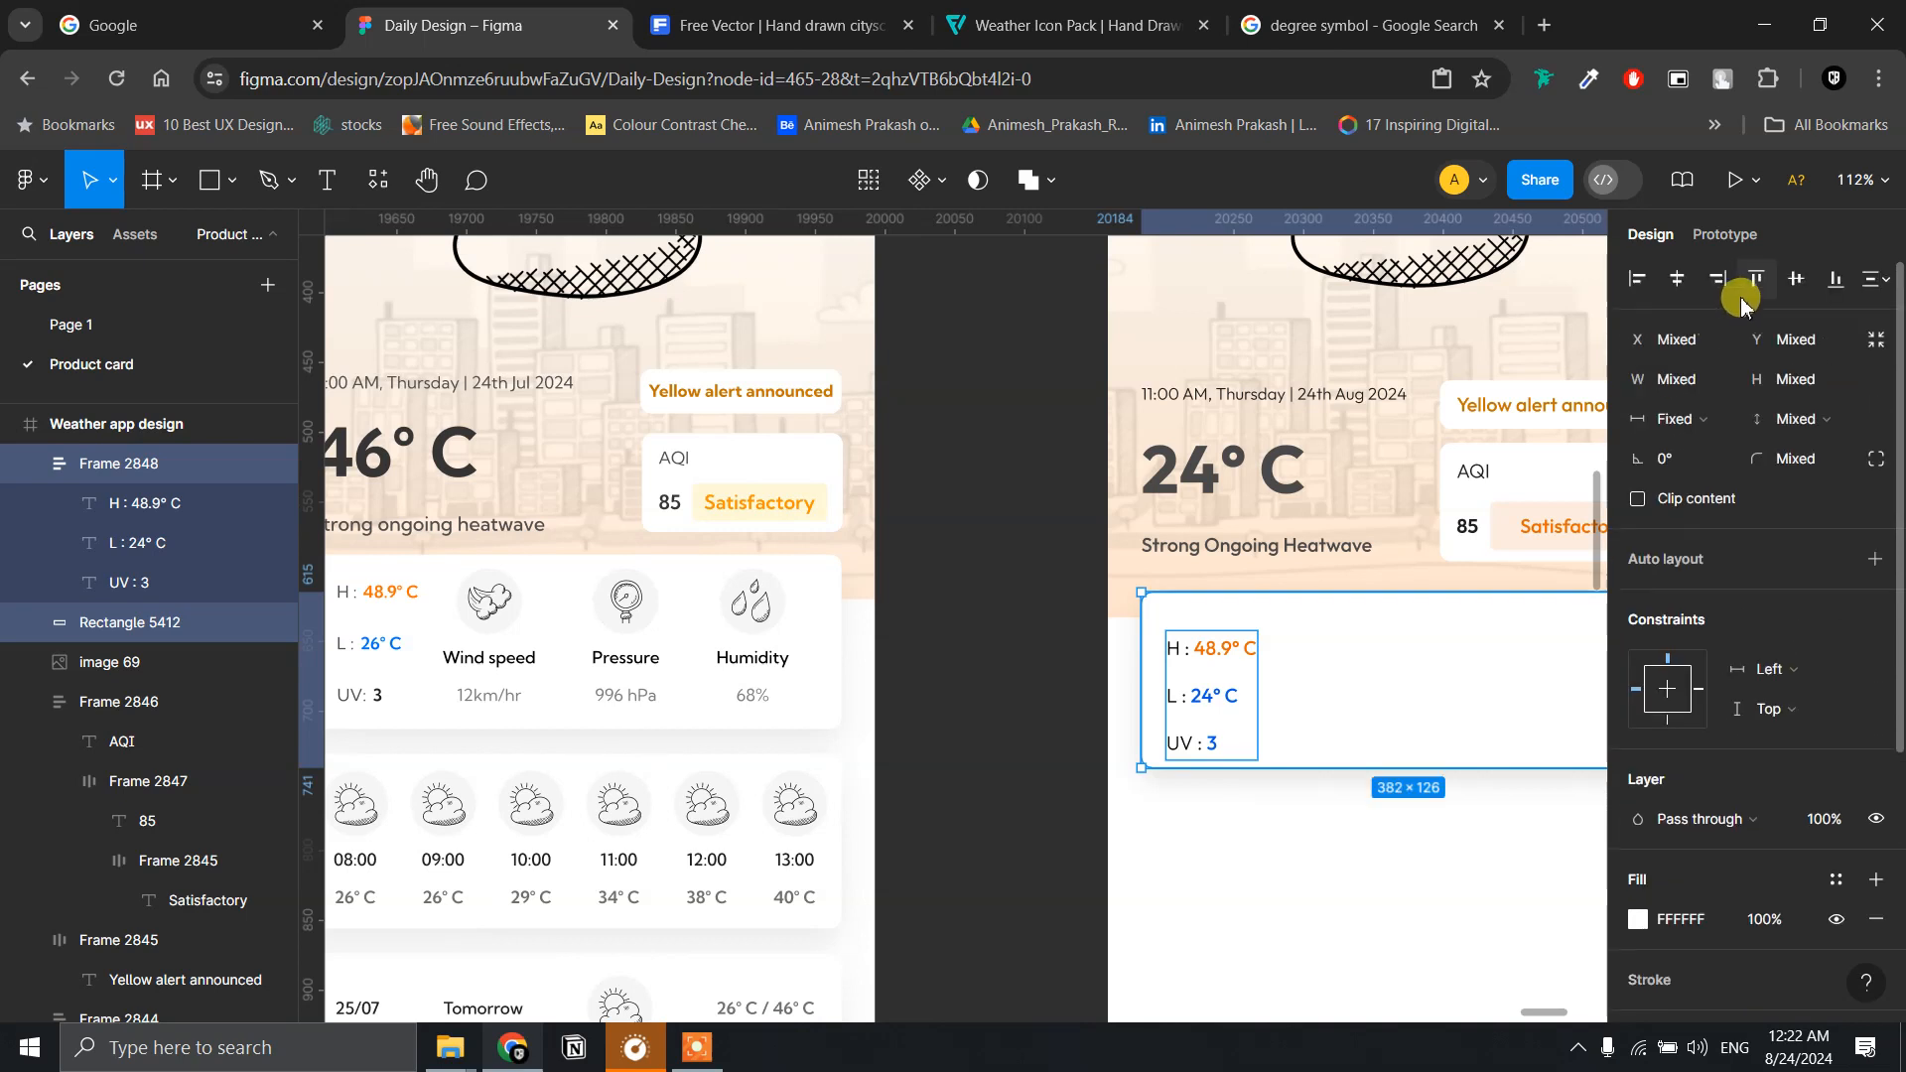
left_click(1798, 281)
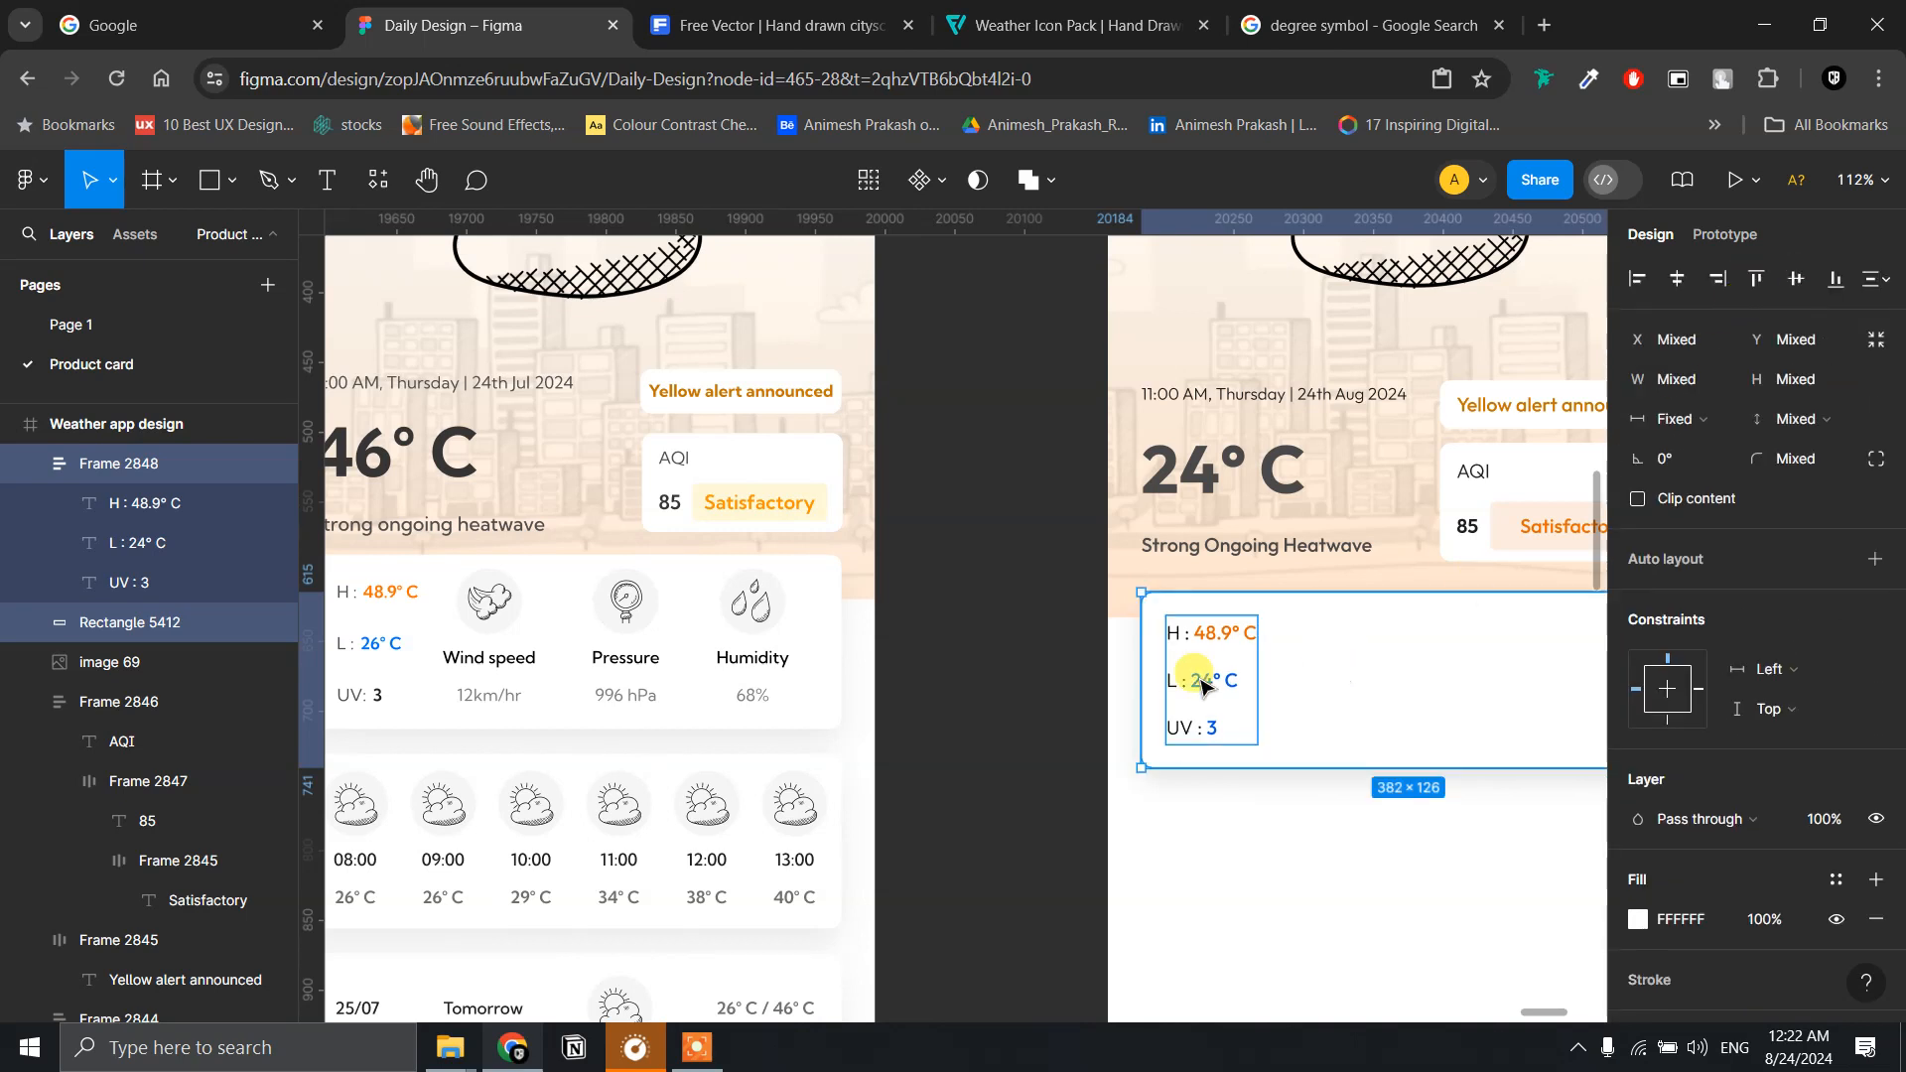
- Recolour the "3" in the UV label with the near-black colour already used on the page
left_click(1217, 731)
double_click(1217, 731)
double_click(1213, 729)
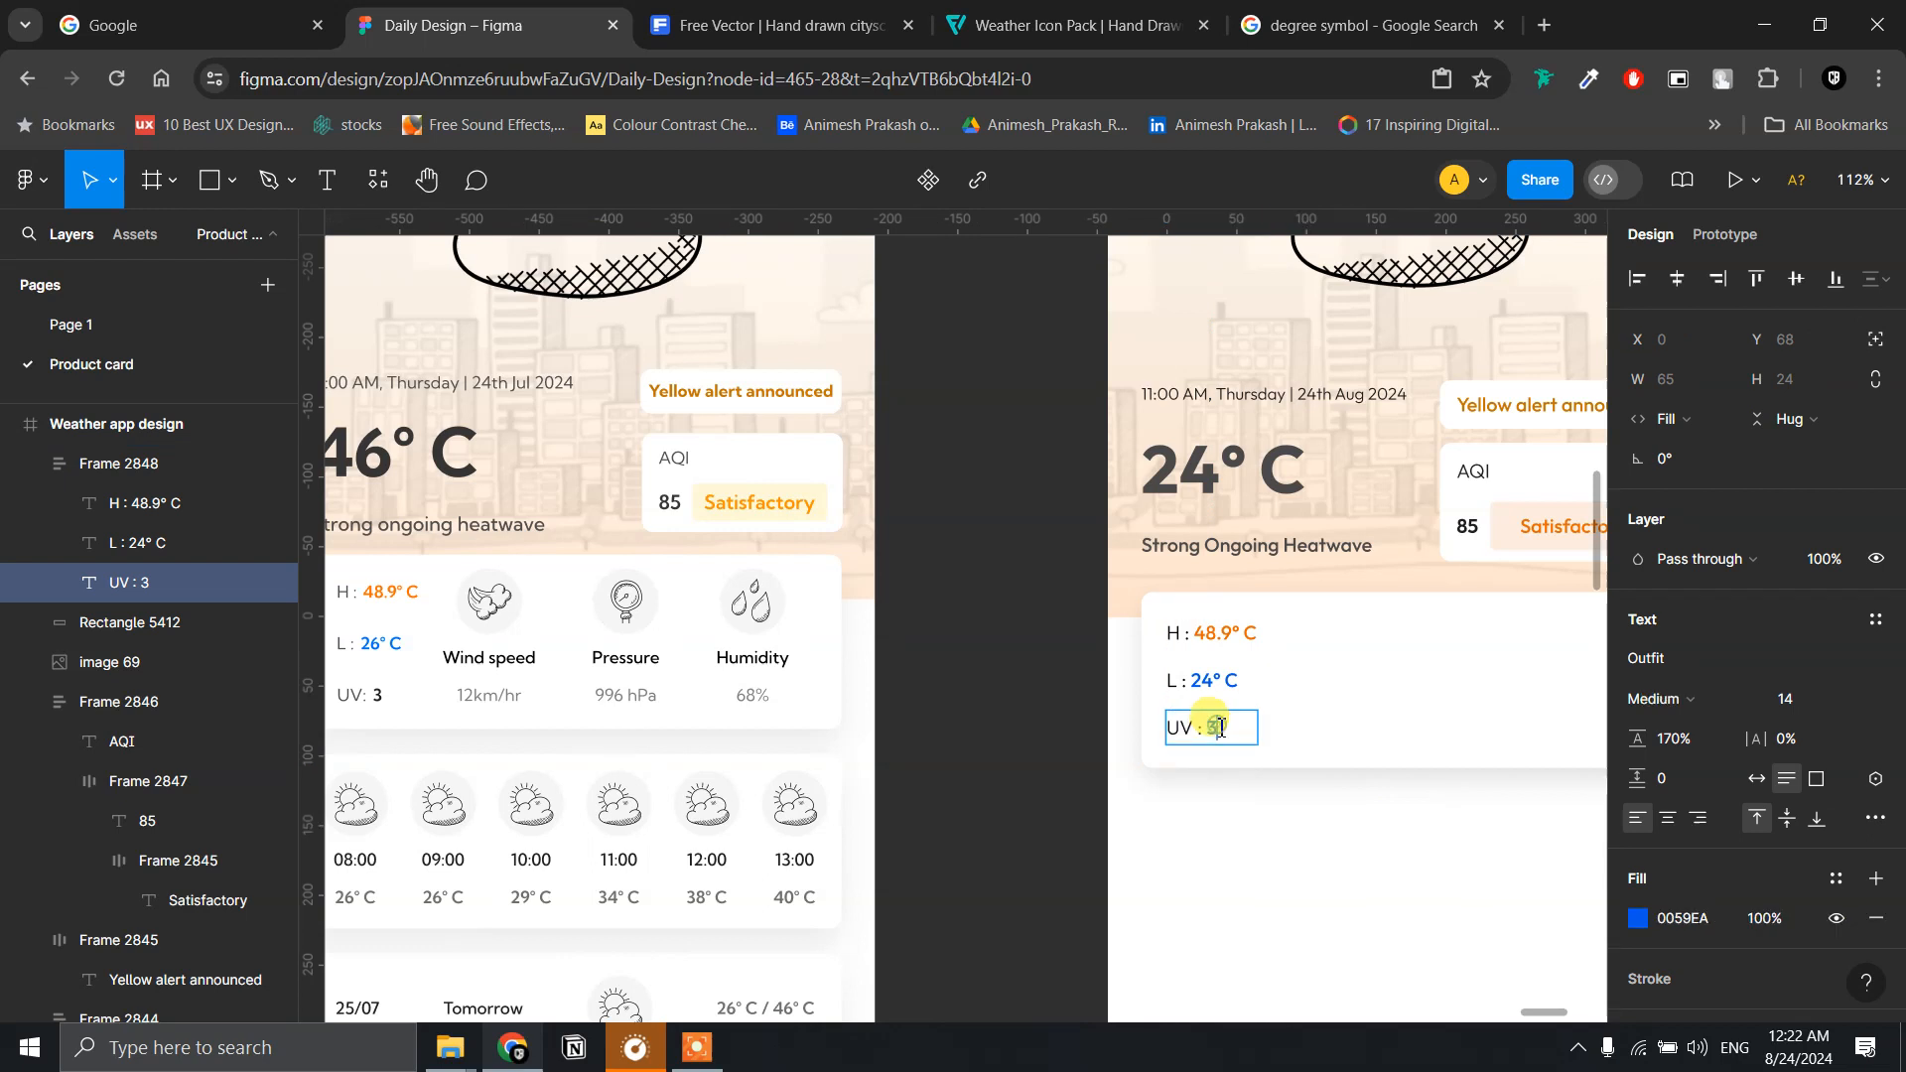
left_click(1638, 918)
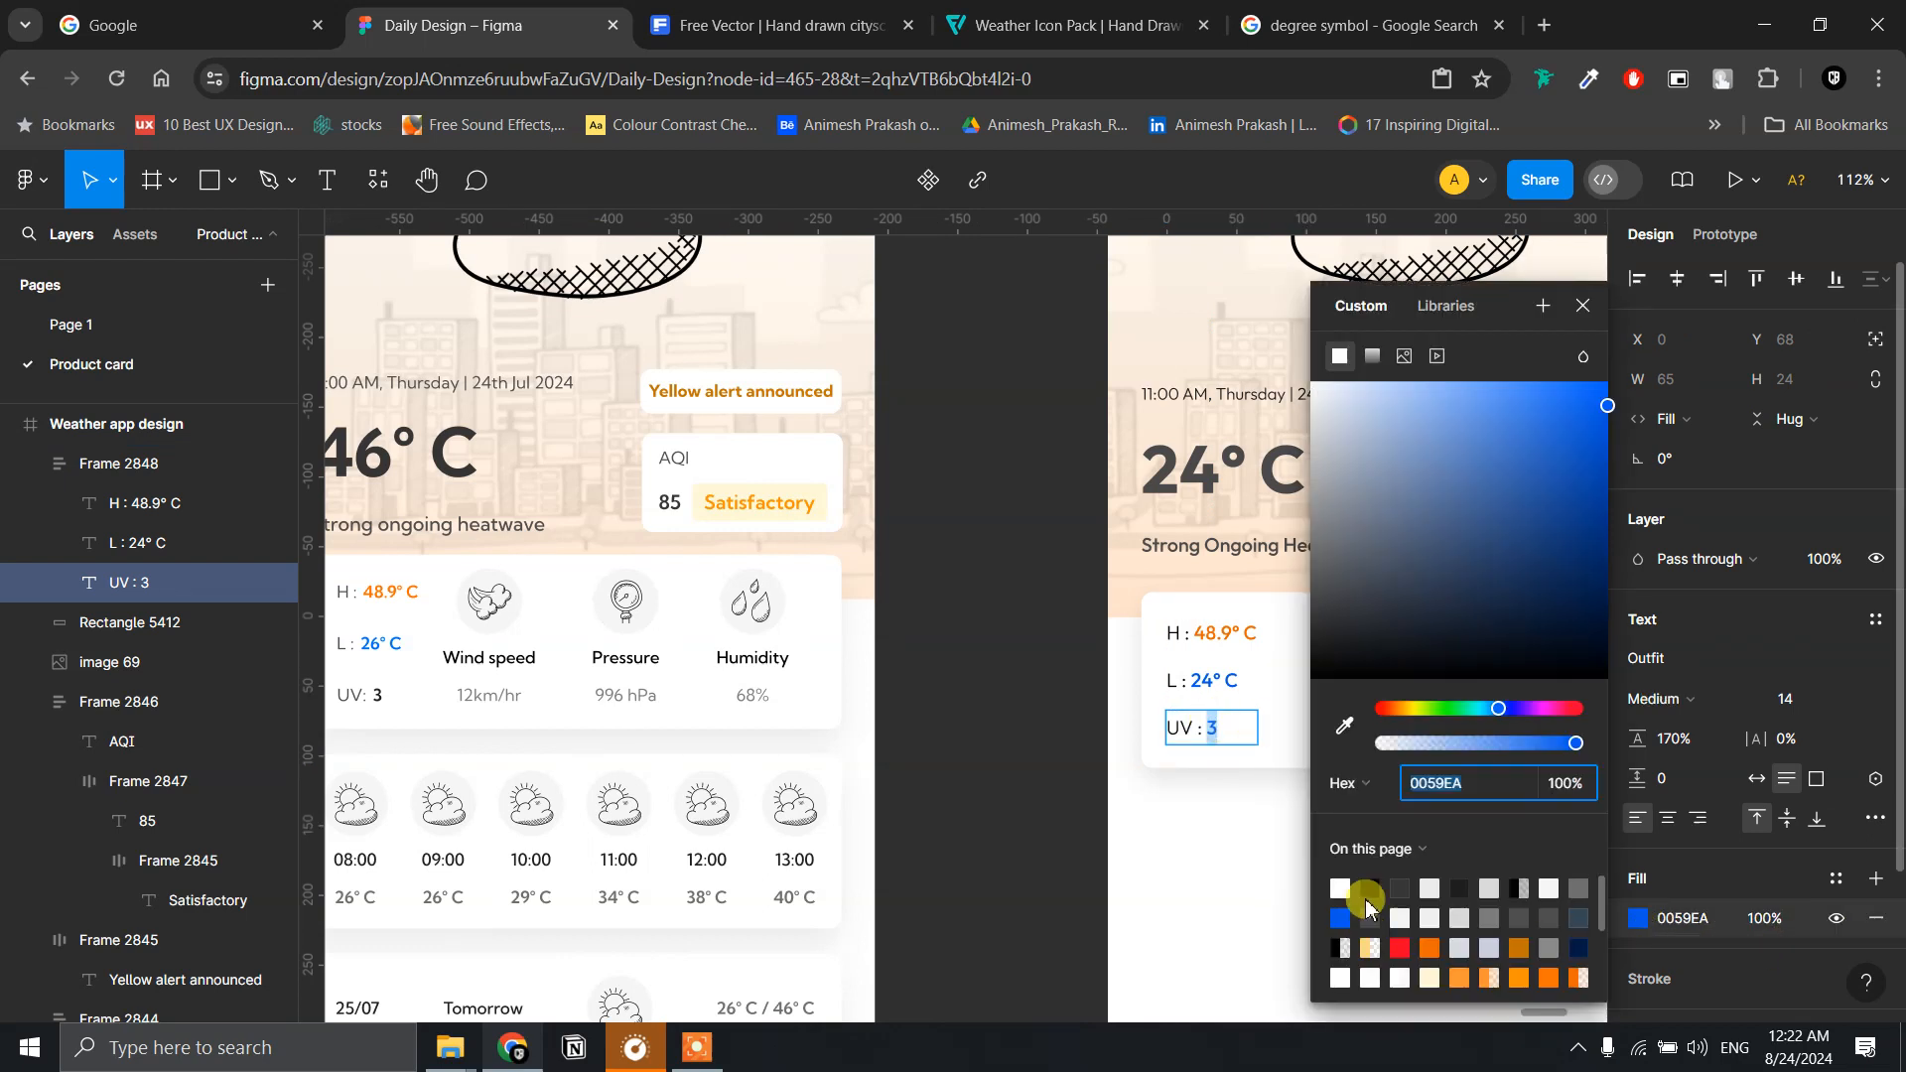
left_click(1458, 887)
left_click(1092, 700)
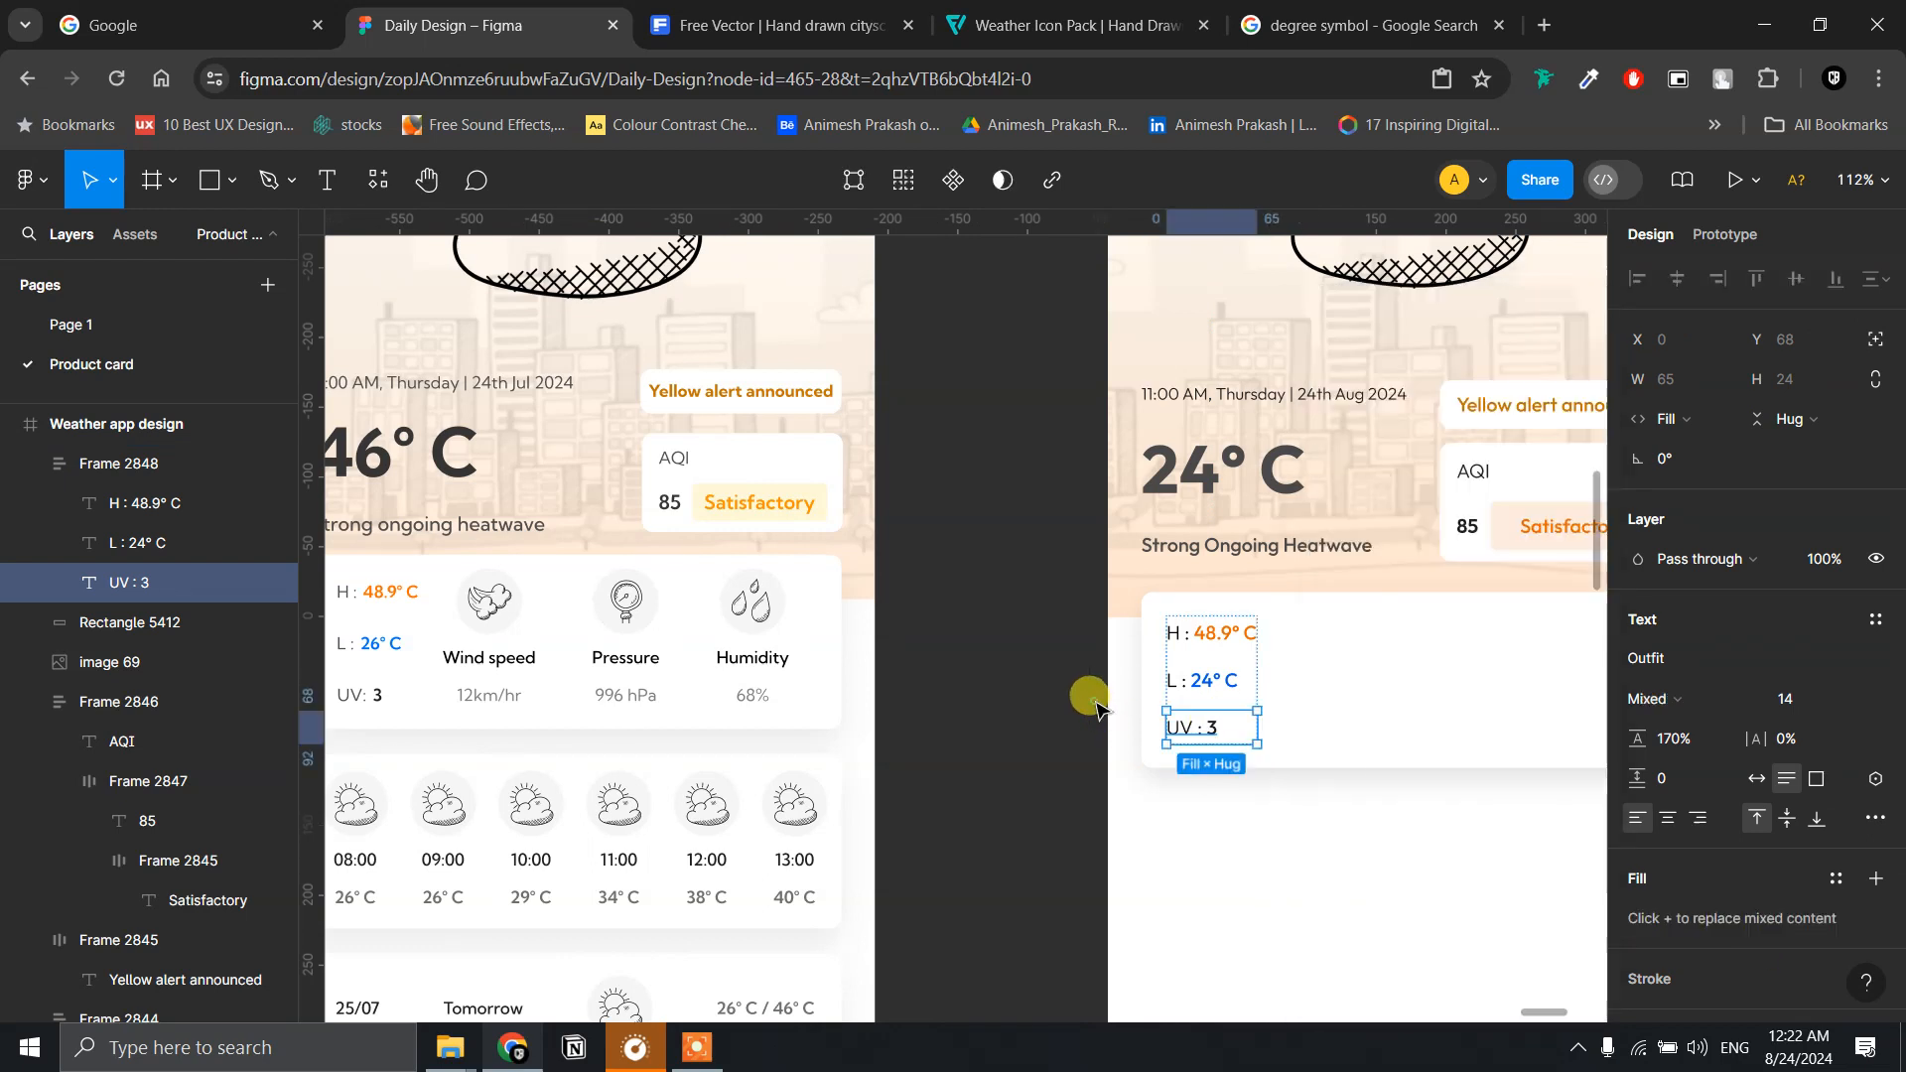
left_click(1082, 681)
- Draw a circle about 47 × 47 px beside the readings in the white card, matching the size of the reference wind speed icon
scroll(1249, 622, "right", 2)
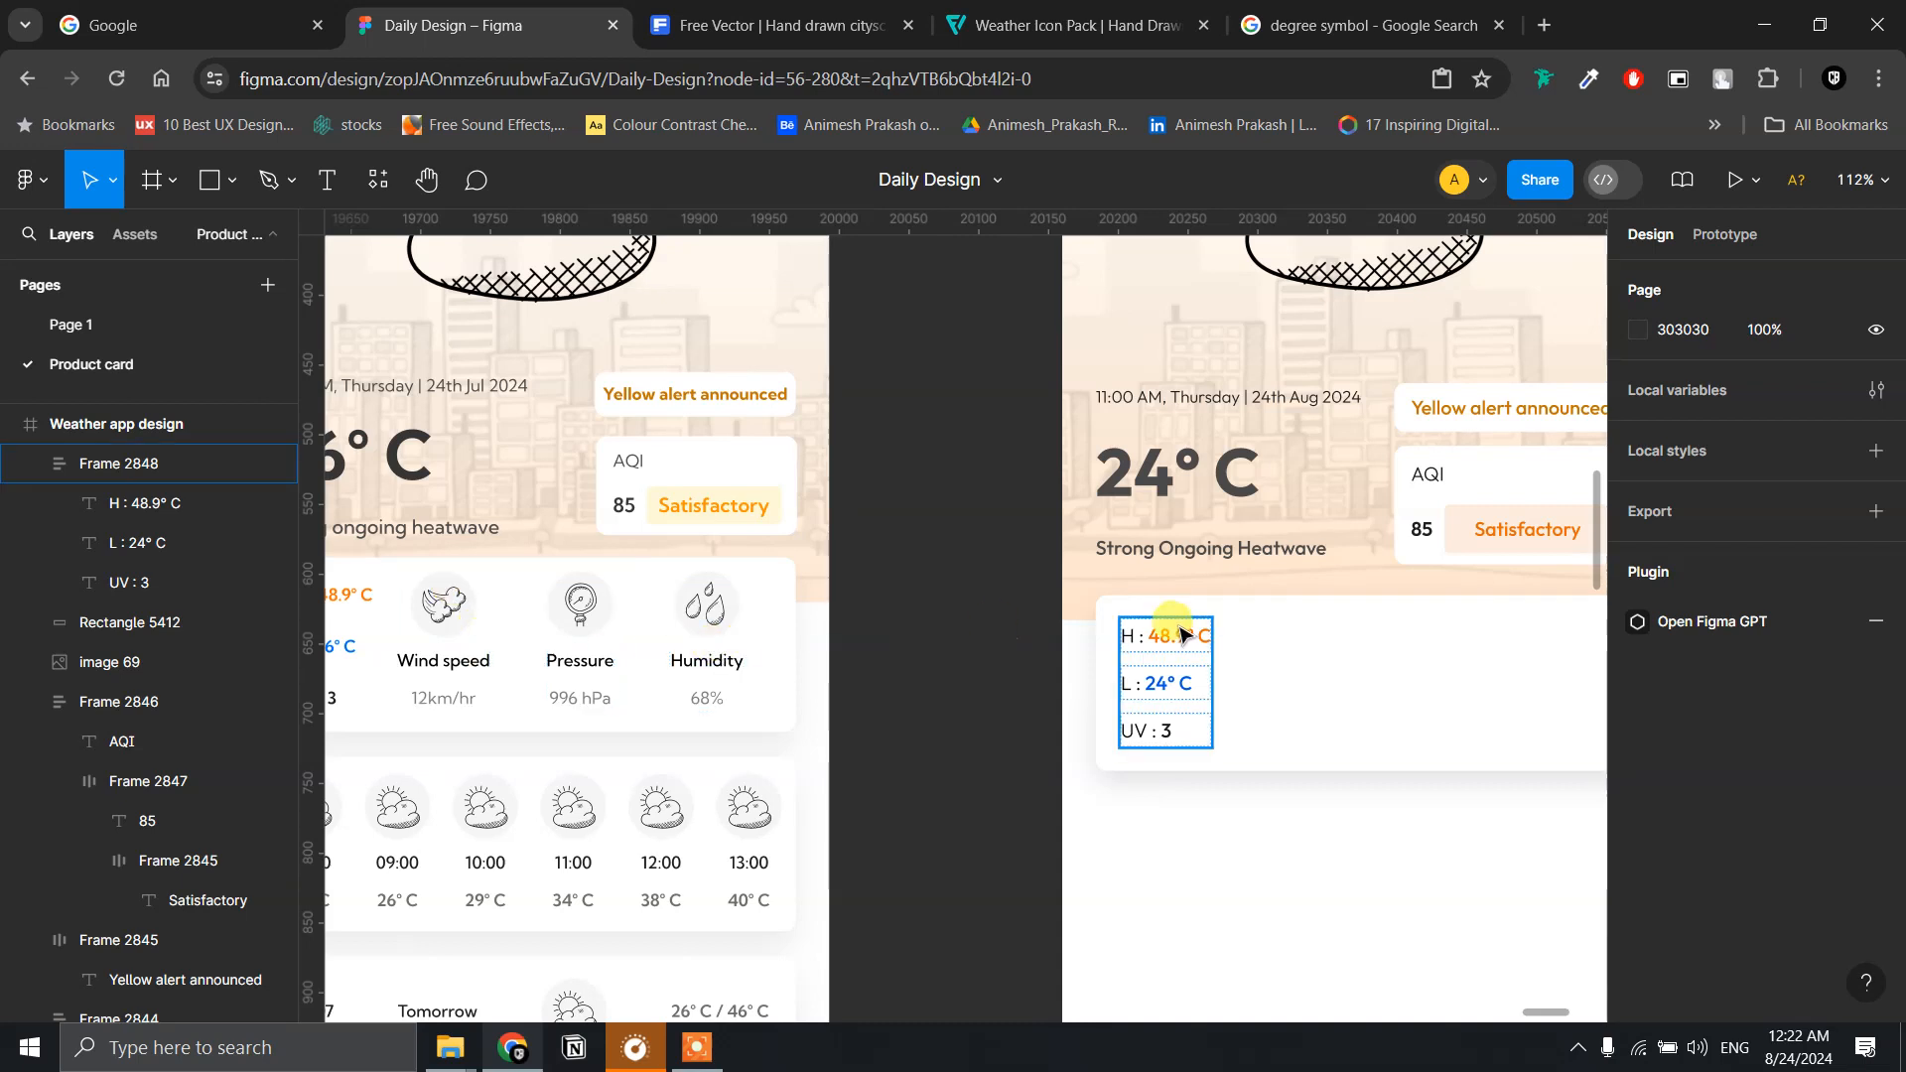
left_click(449, 608)
double_click(461, 623)
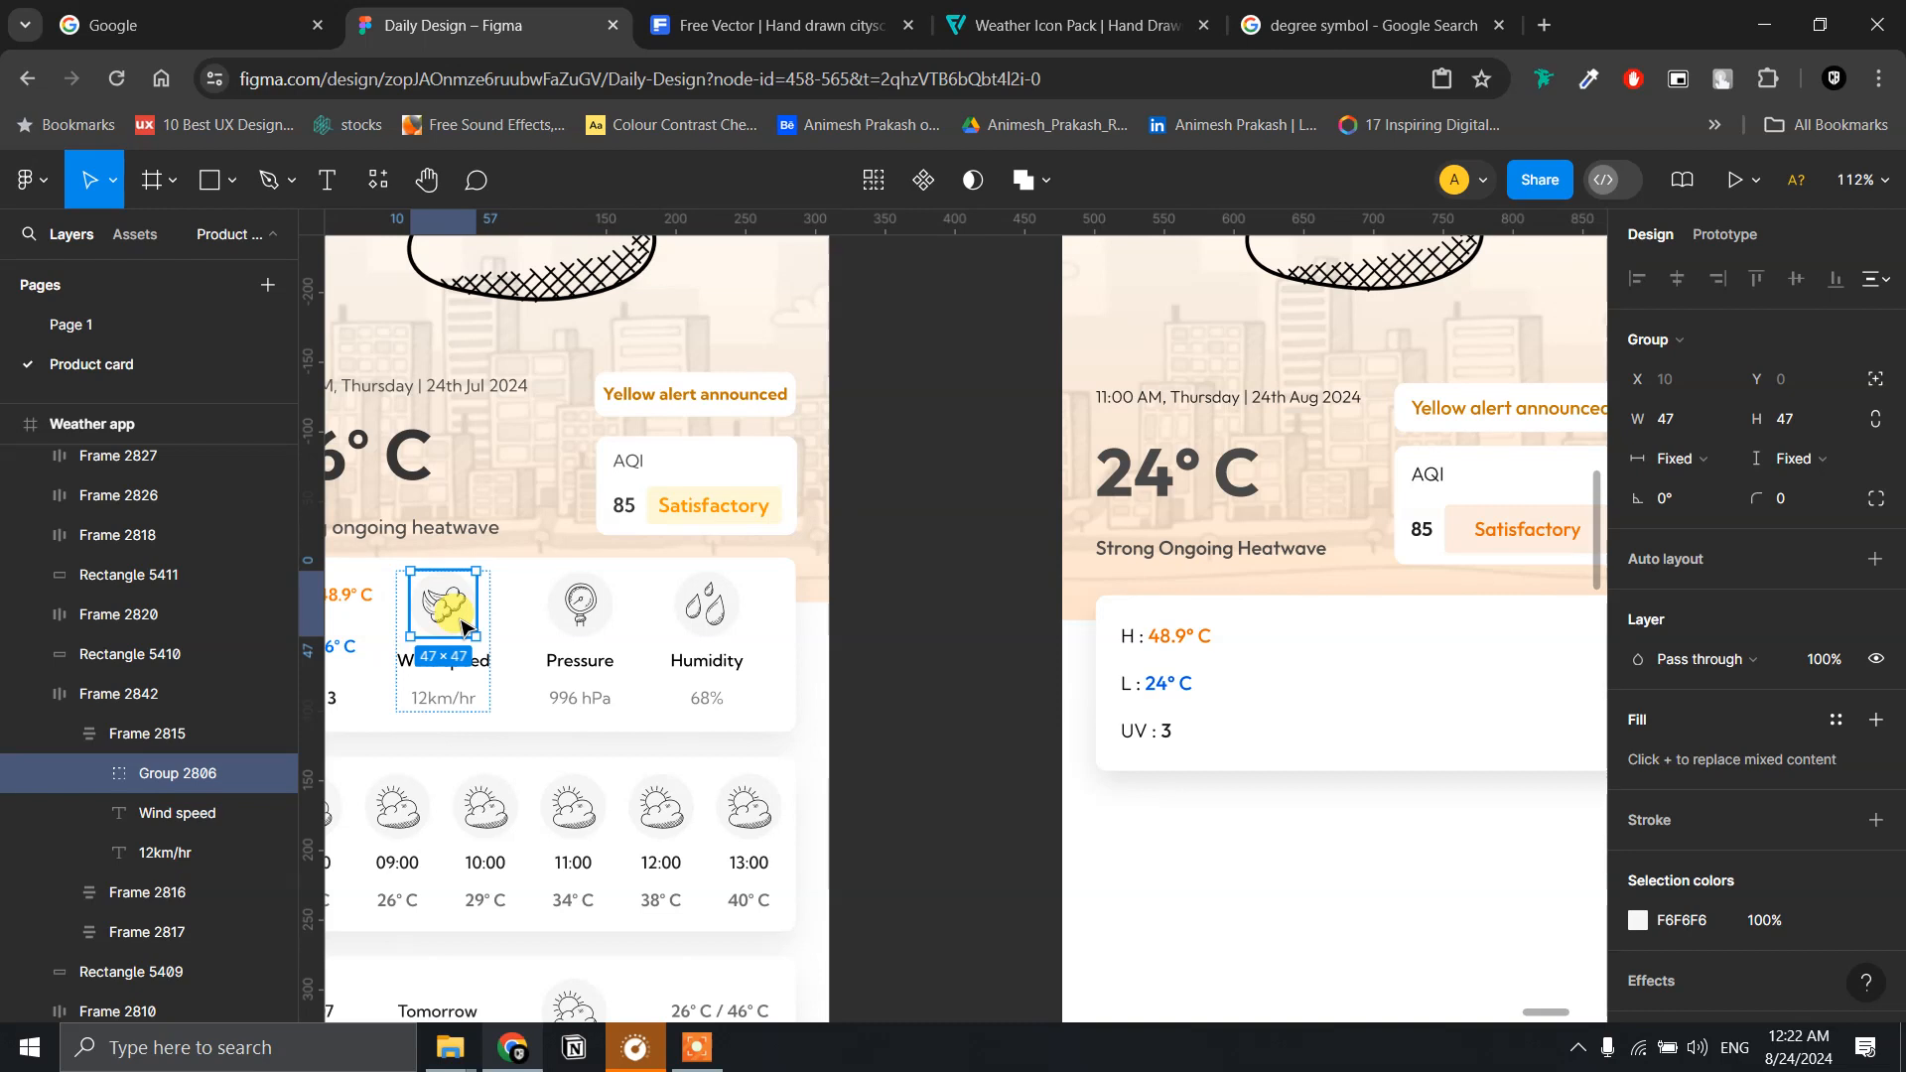
left_click(1373, 662)
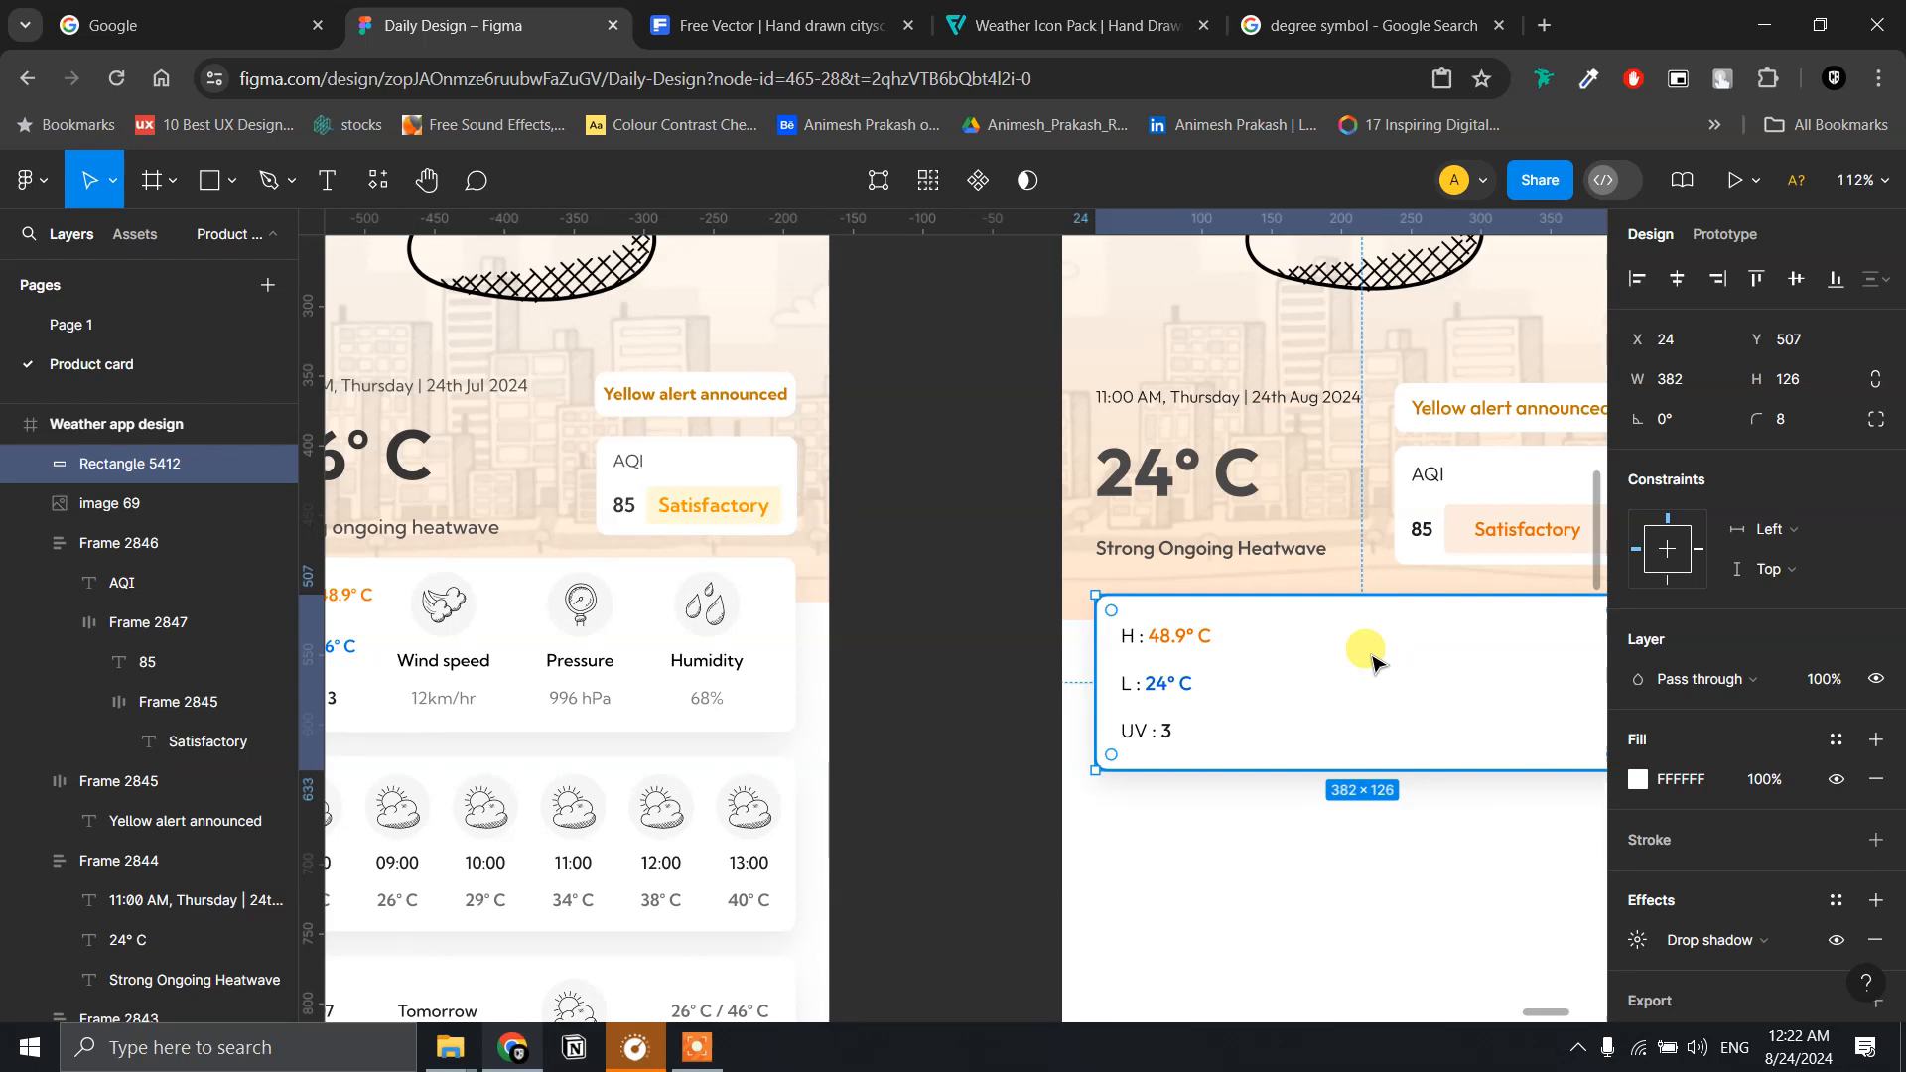
key("o")
left_click_drag(1277, 636, 1344, 702)
- Resize the circle to 48 × 48, move it to about X 163, Y 525, and toggle its proportion lock
left_click(1818, 387)
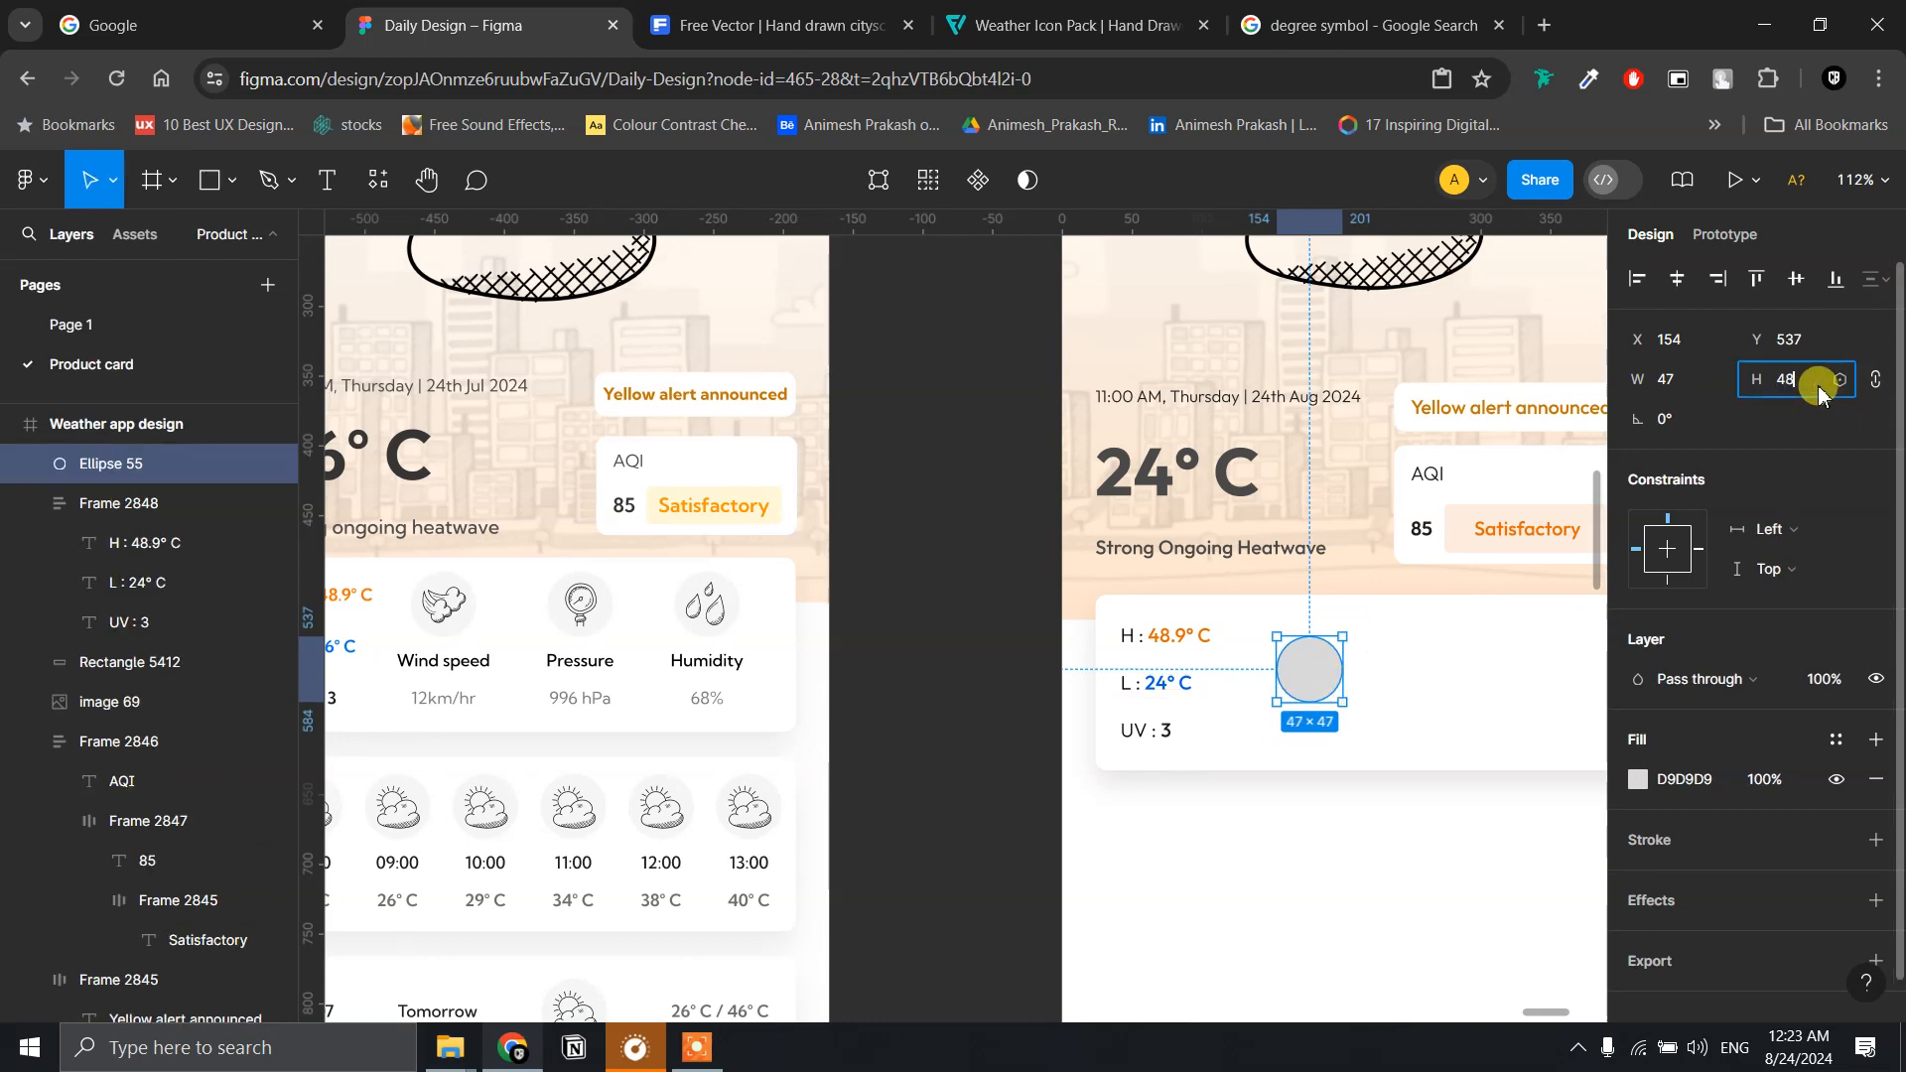
key("Return")
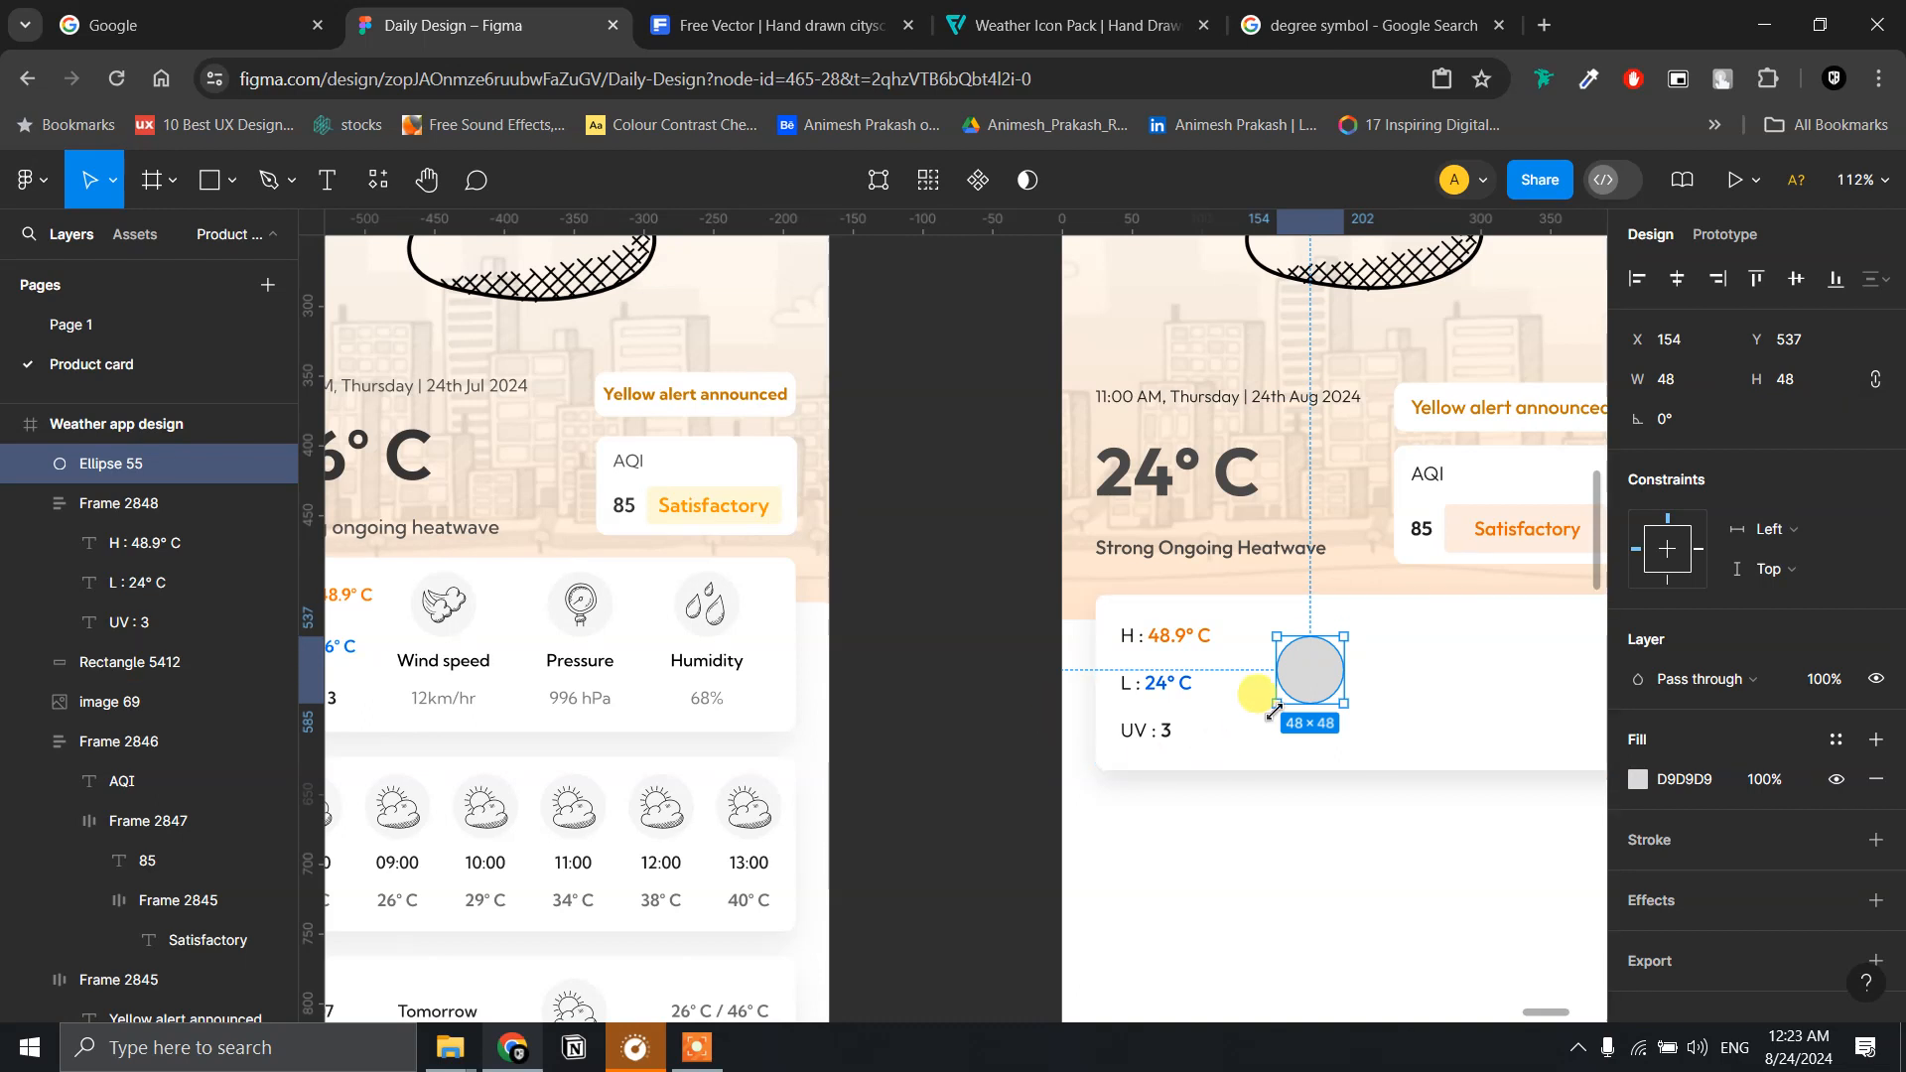
left_click_drag(1296, 688, 1308, 672)
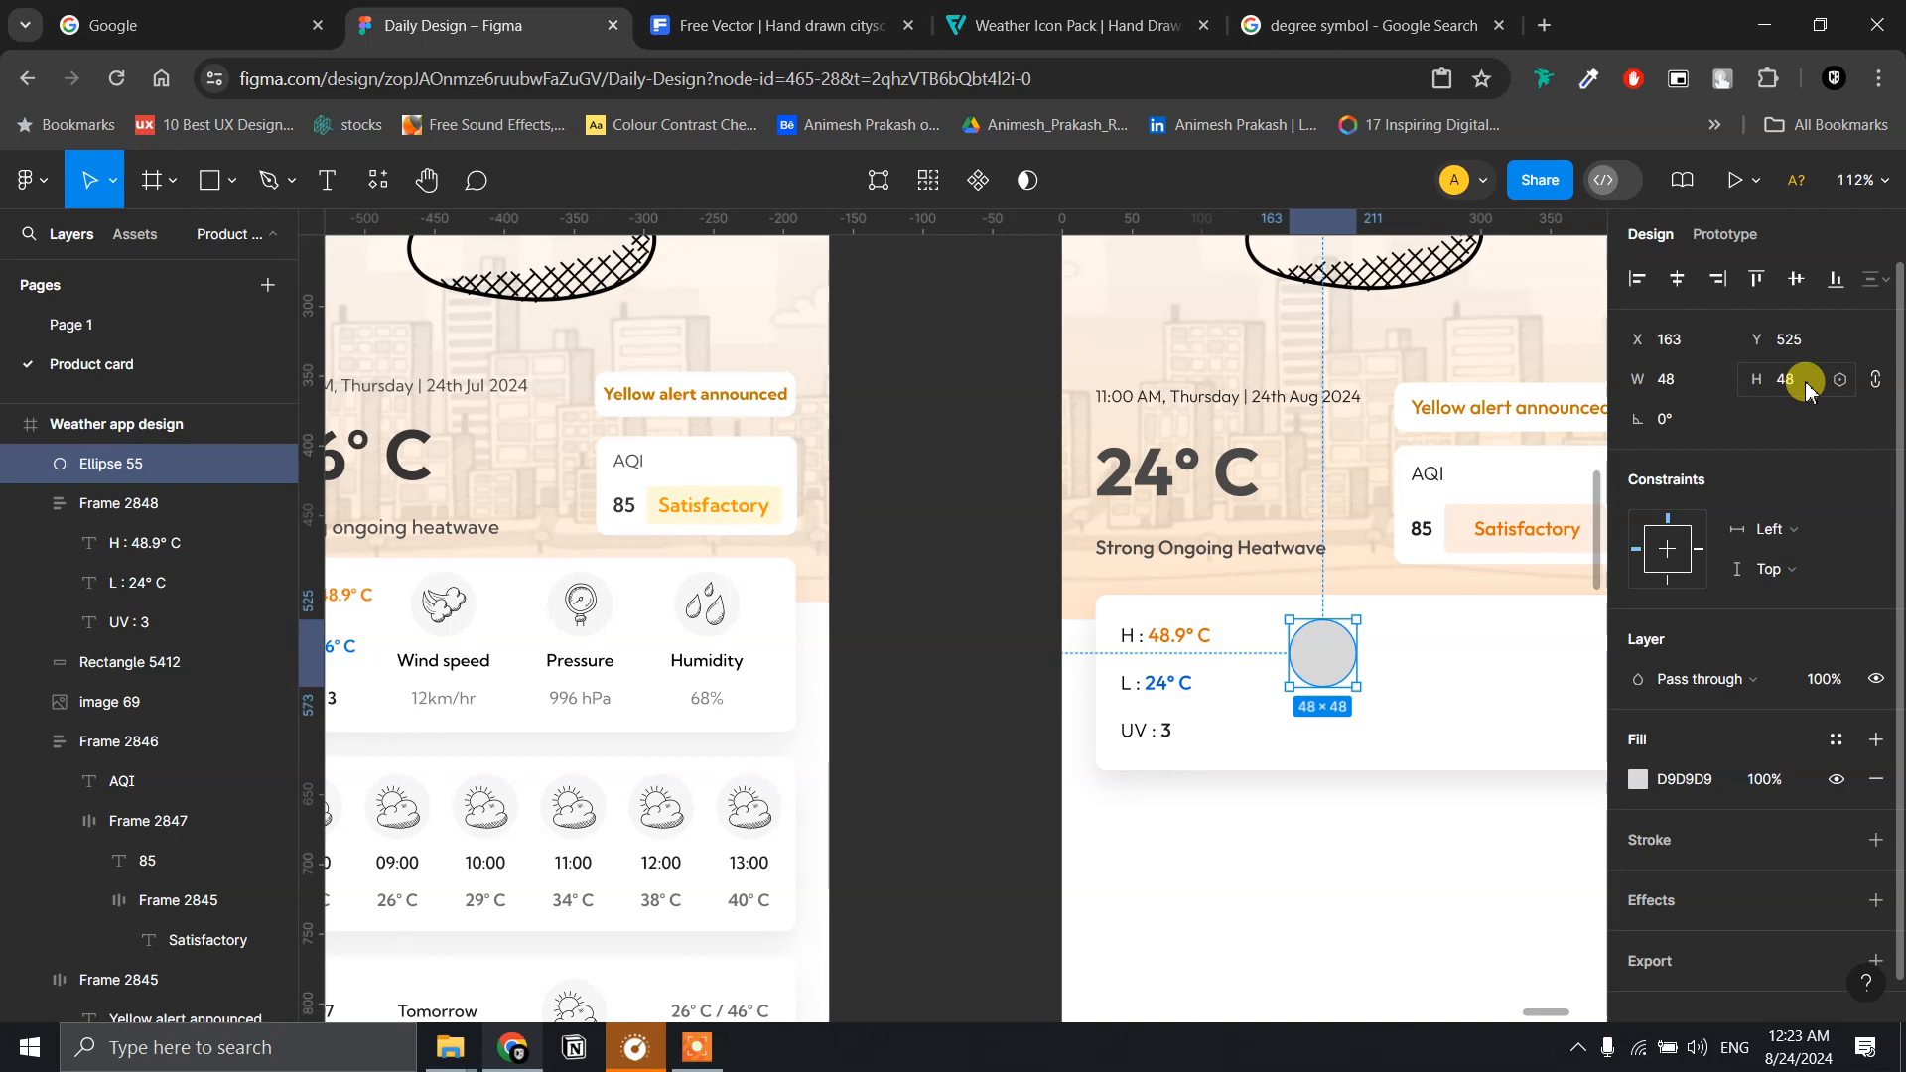
left_click(1873, 381)
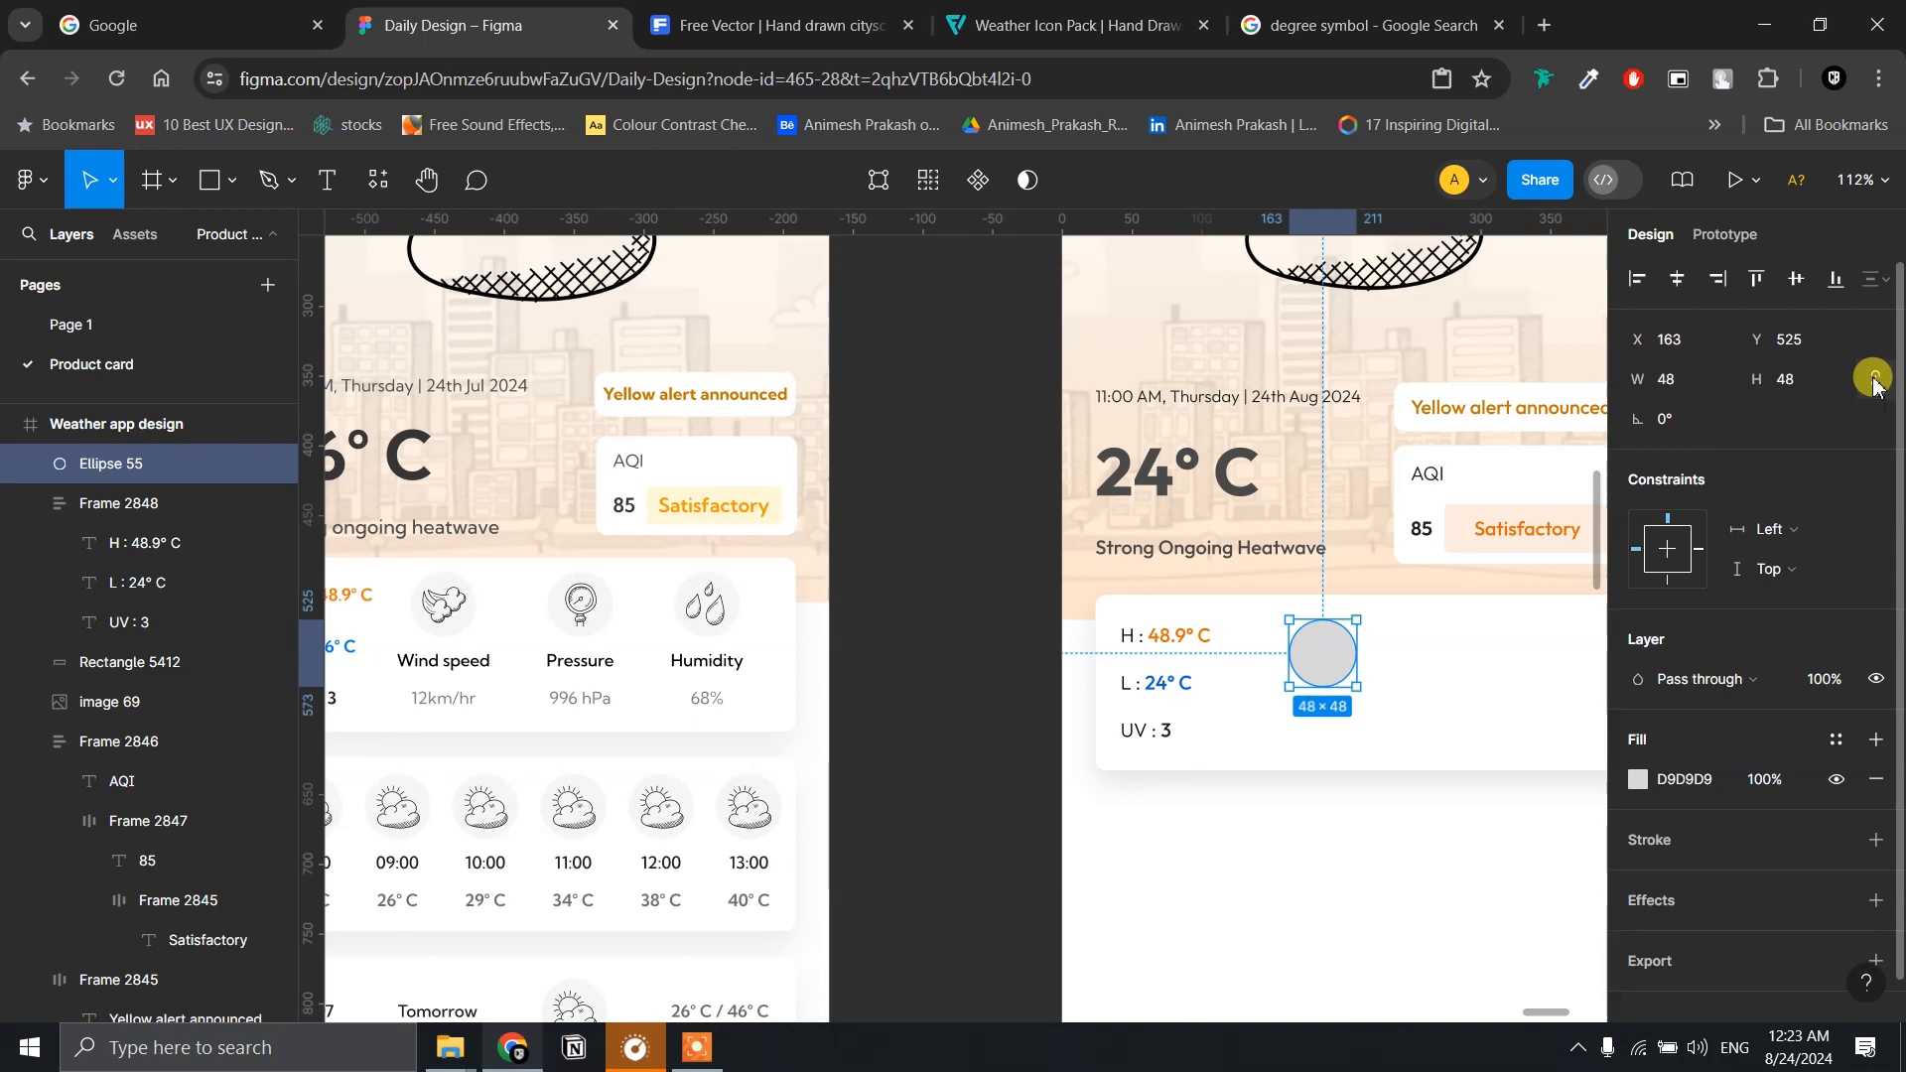
- Try heights of 50 and 64 on the grey circle, and set its height back to 48
left_click(1793, 379)
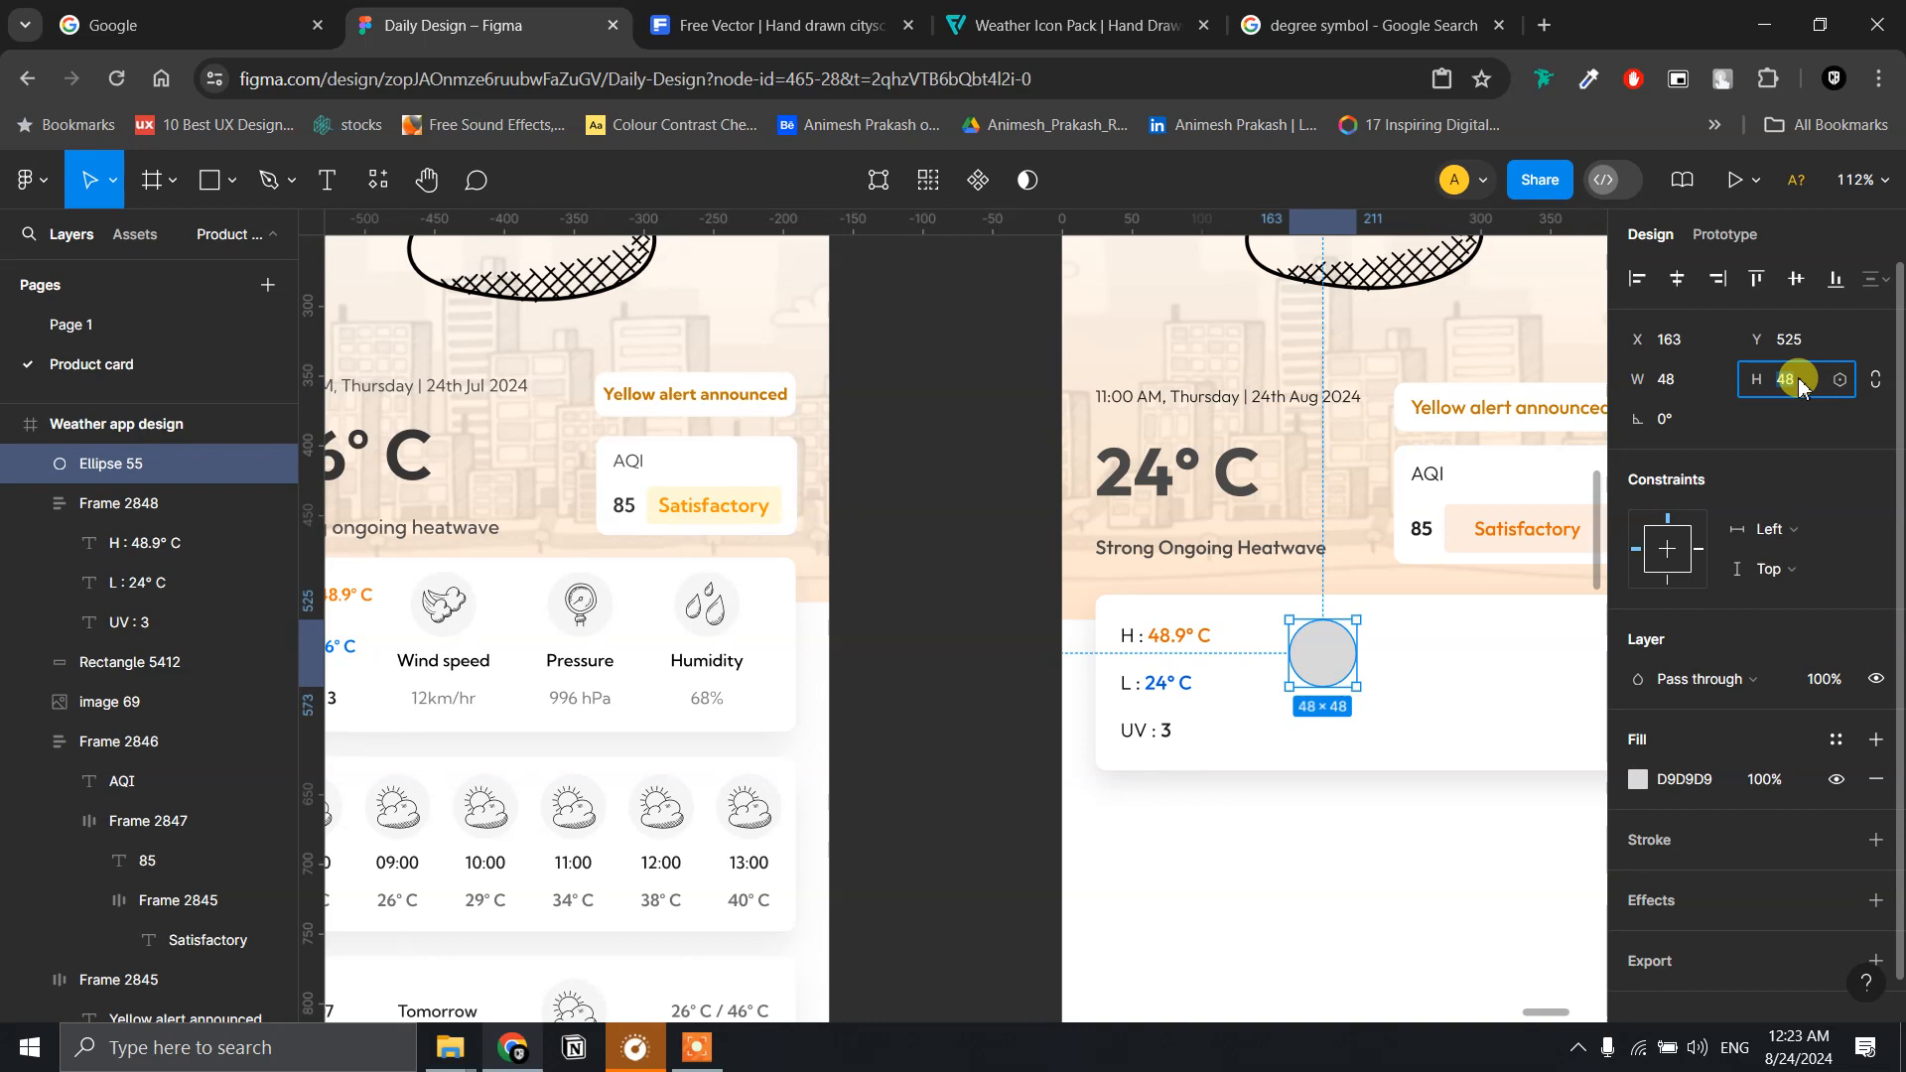
type("50")
key("Return")
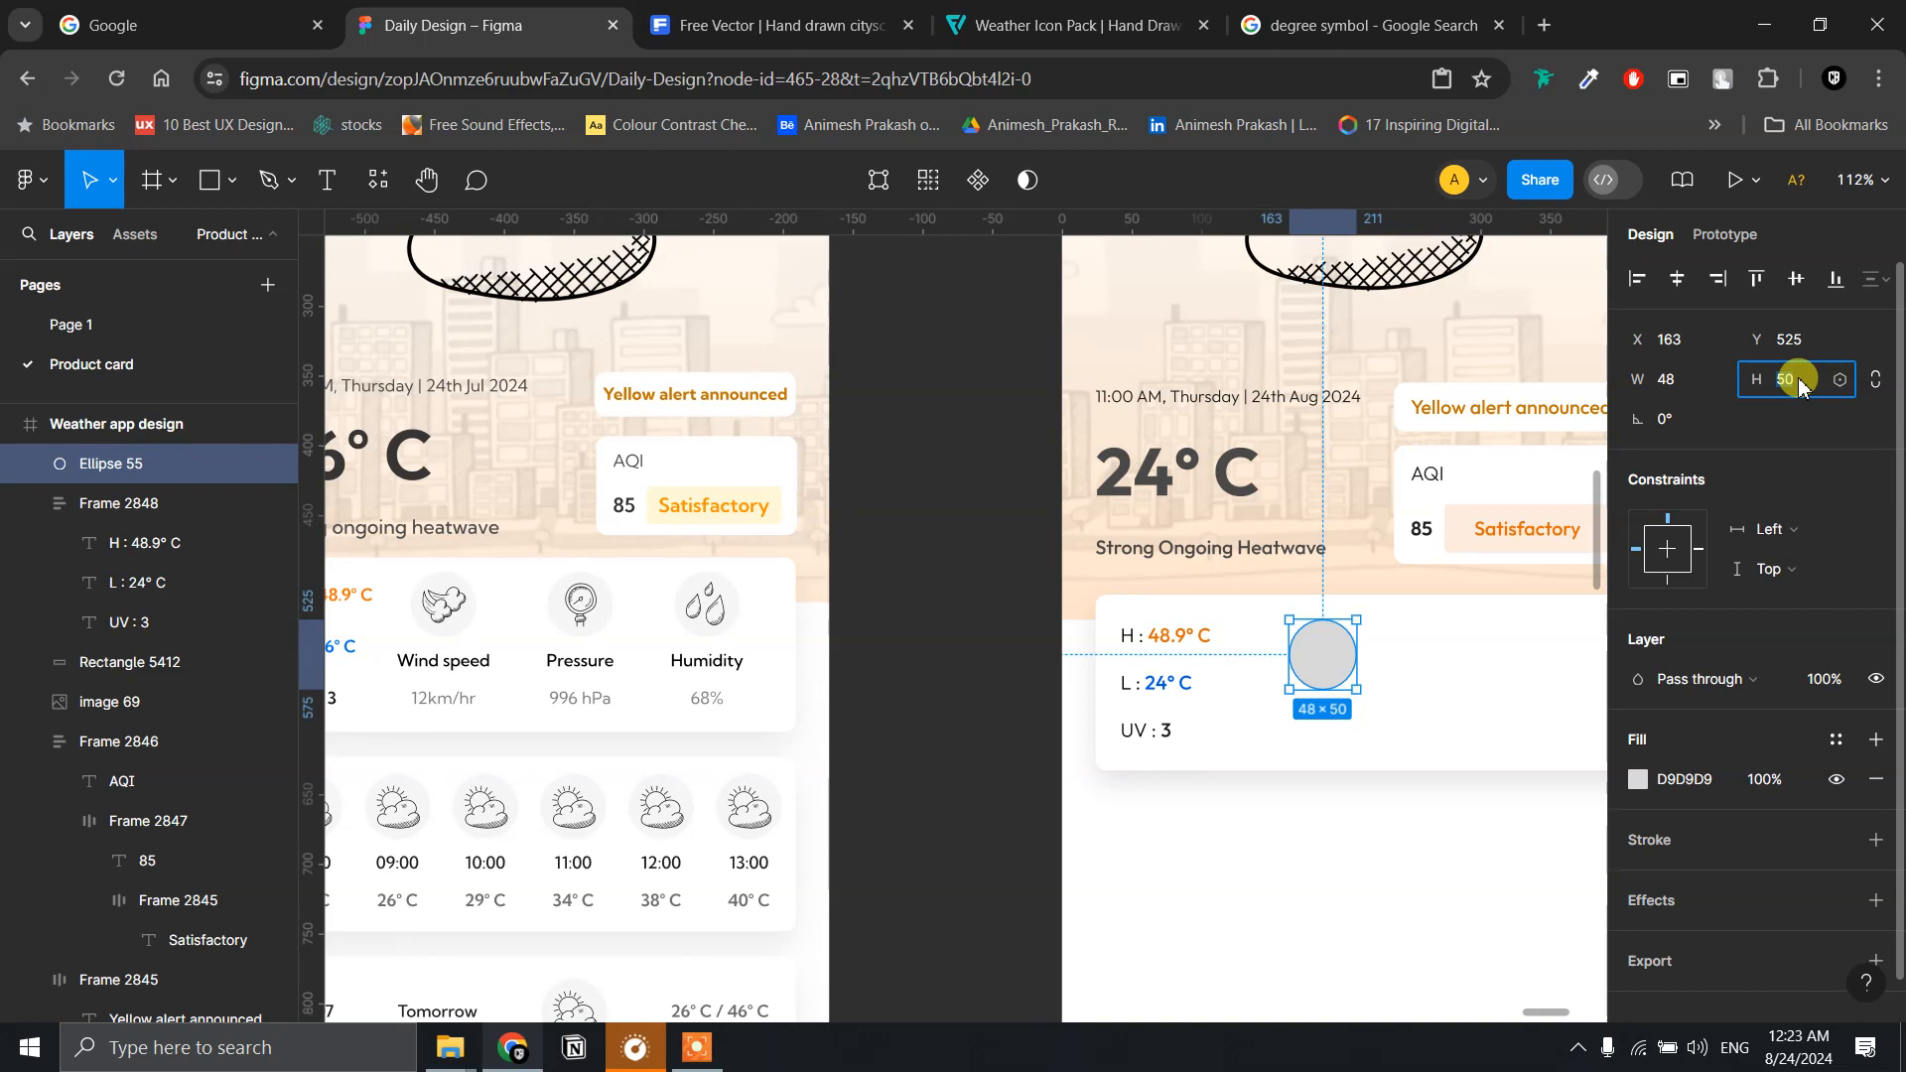
type("64")
key("Return")
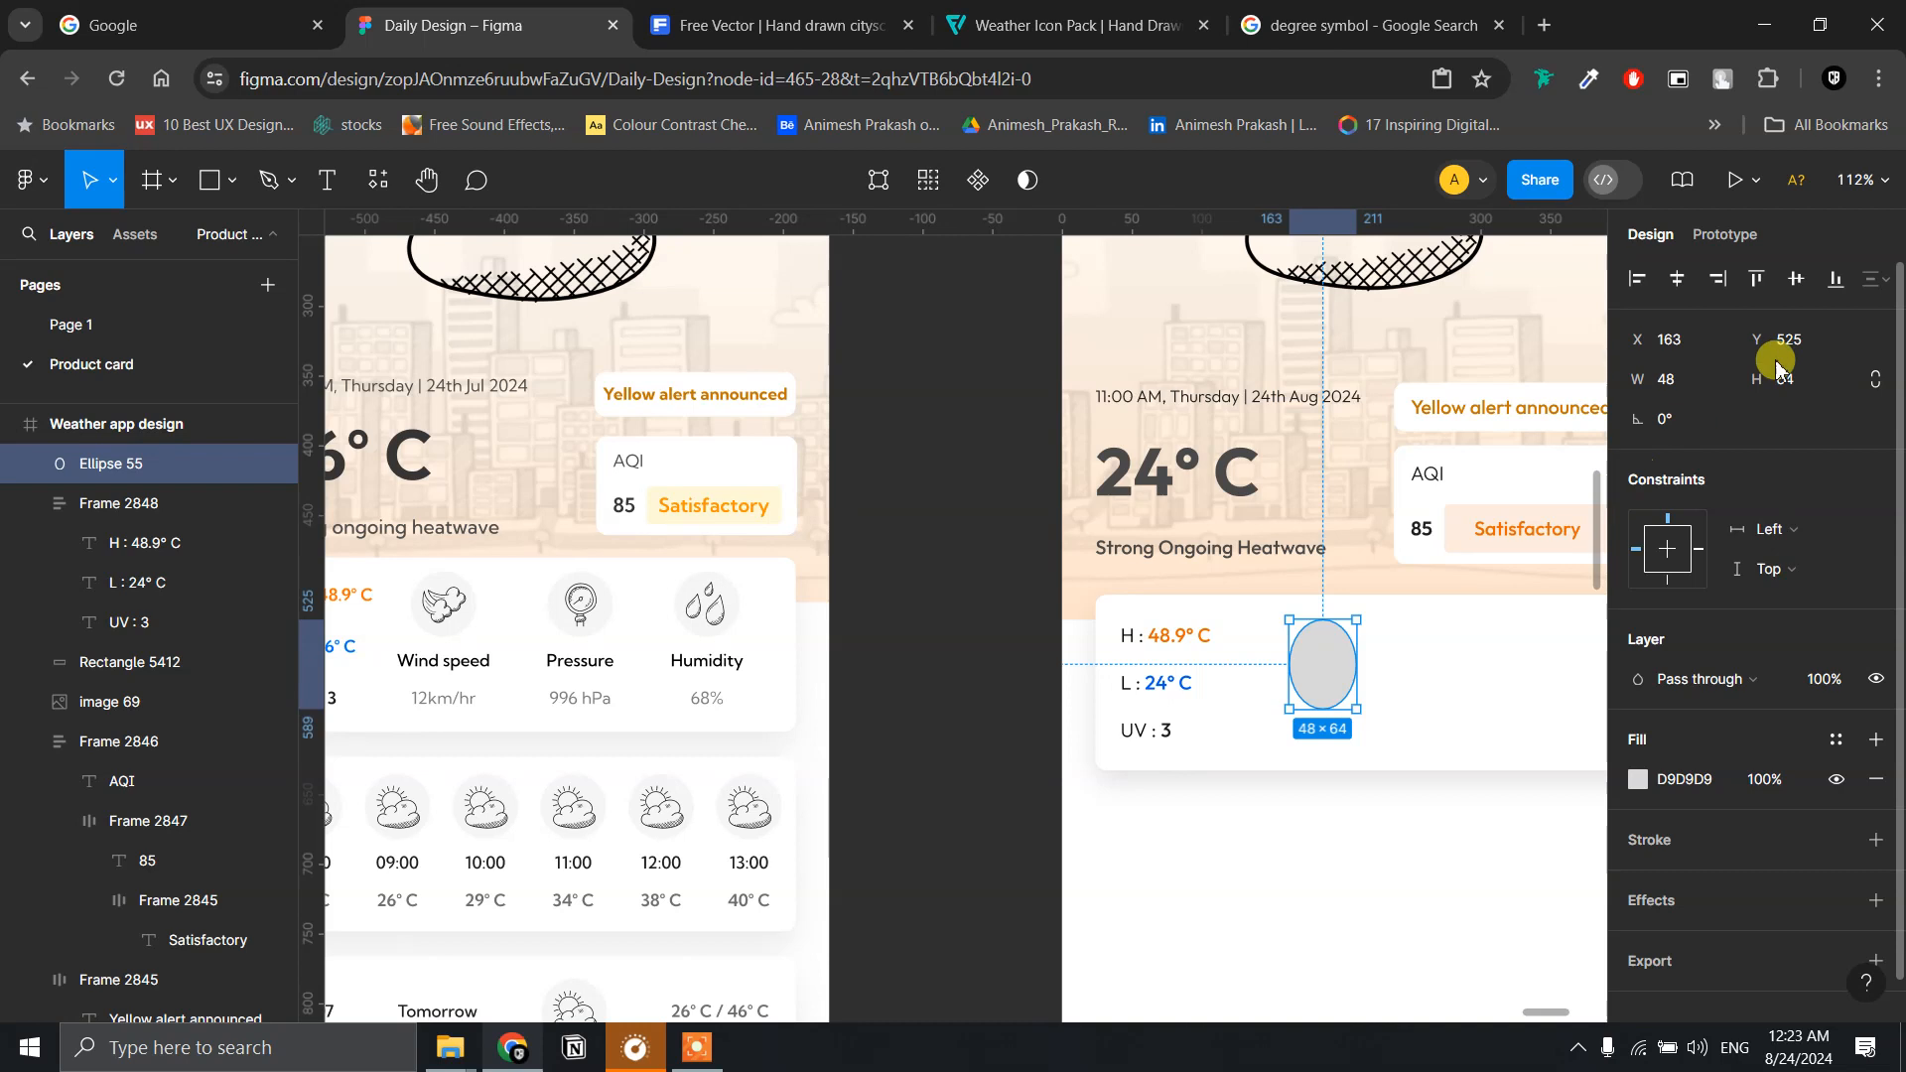
left_click(1814, 387)
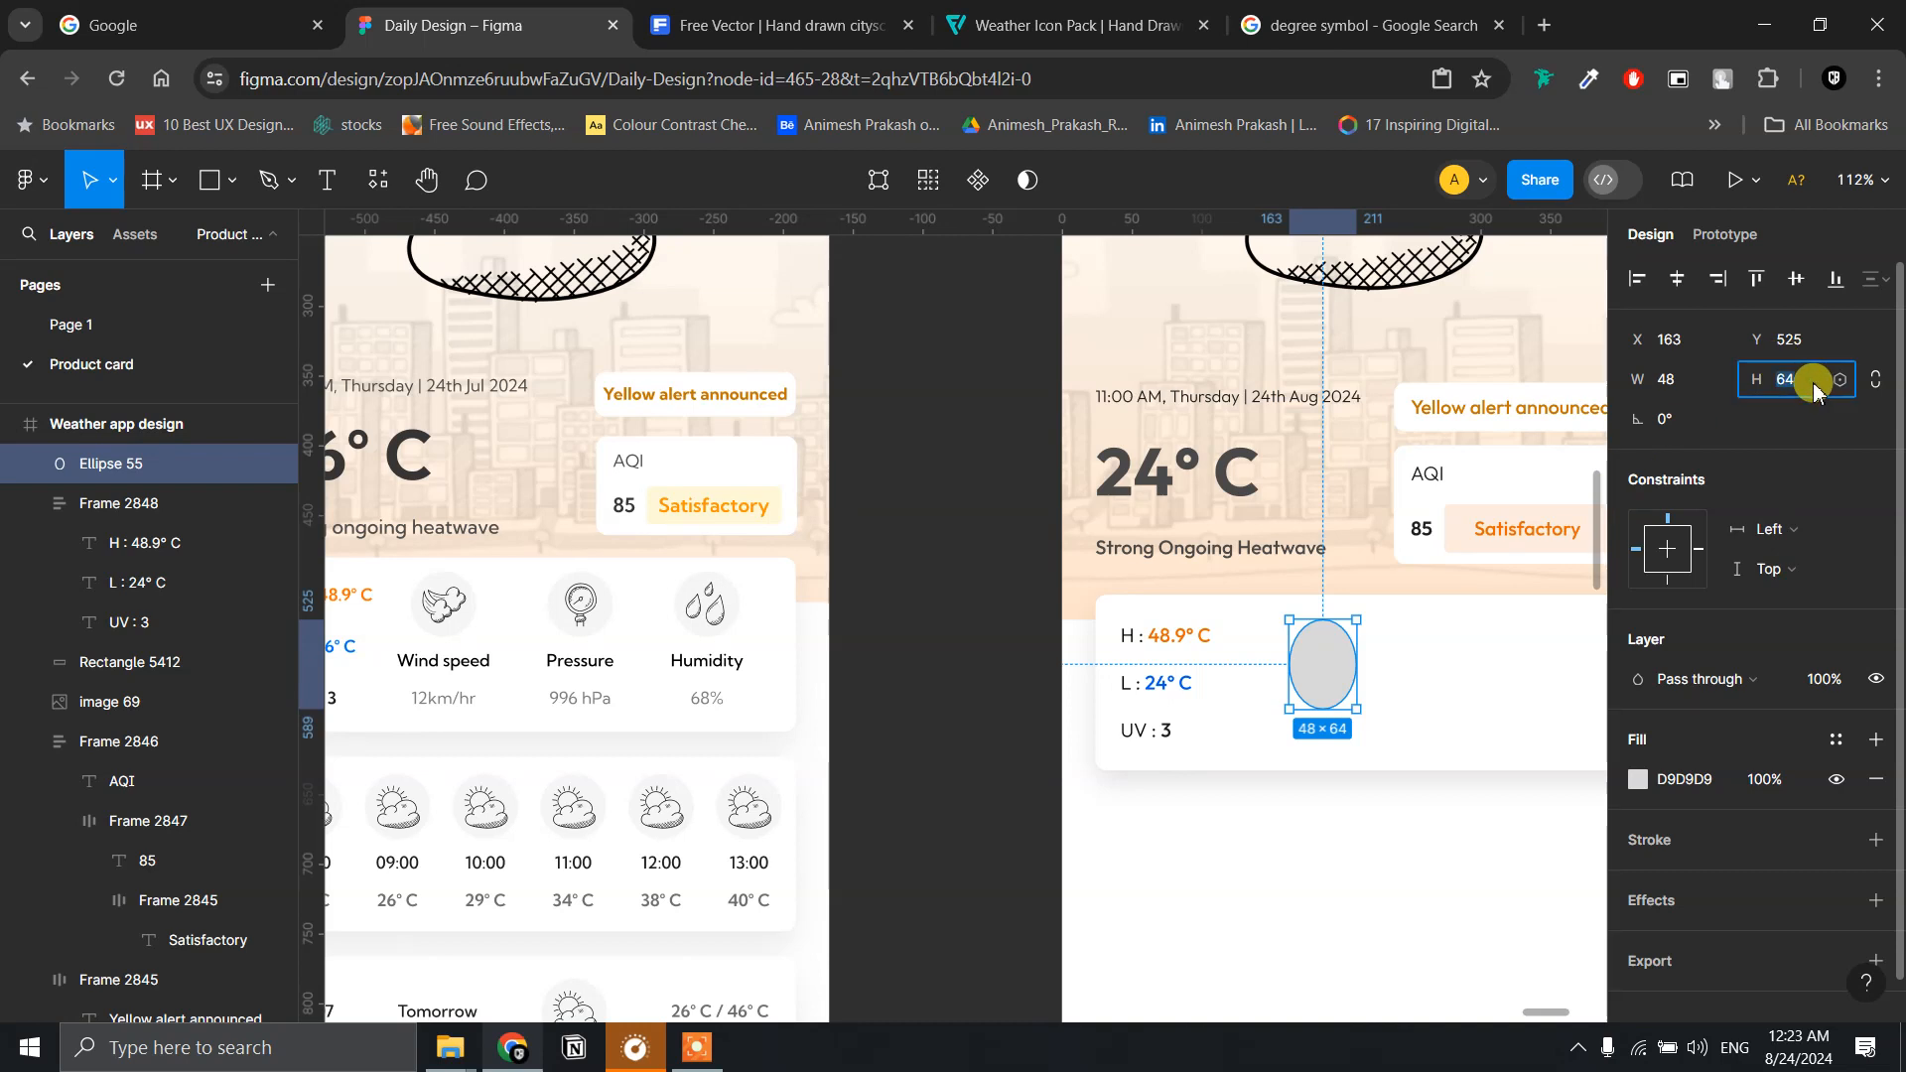
type("48")
key("Return")
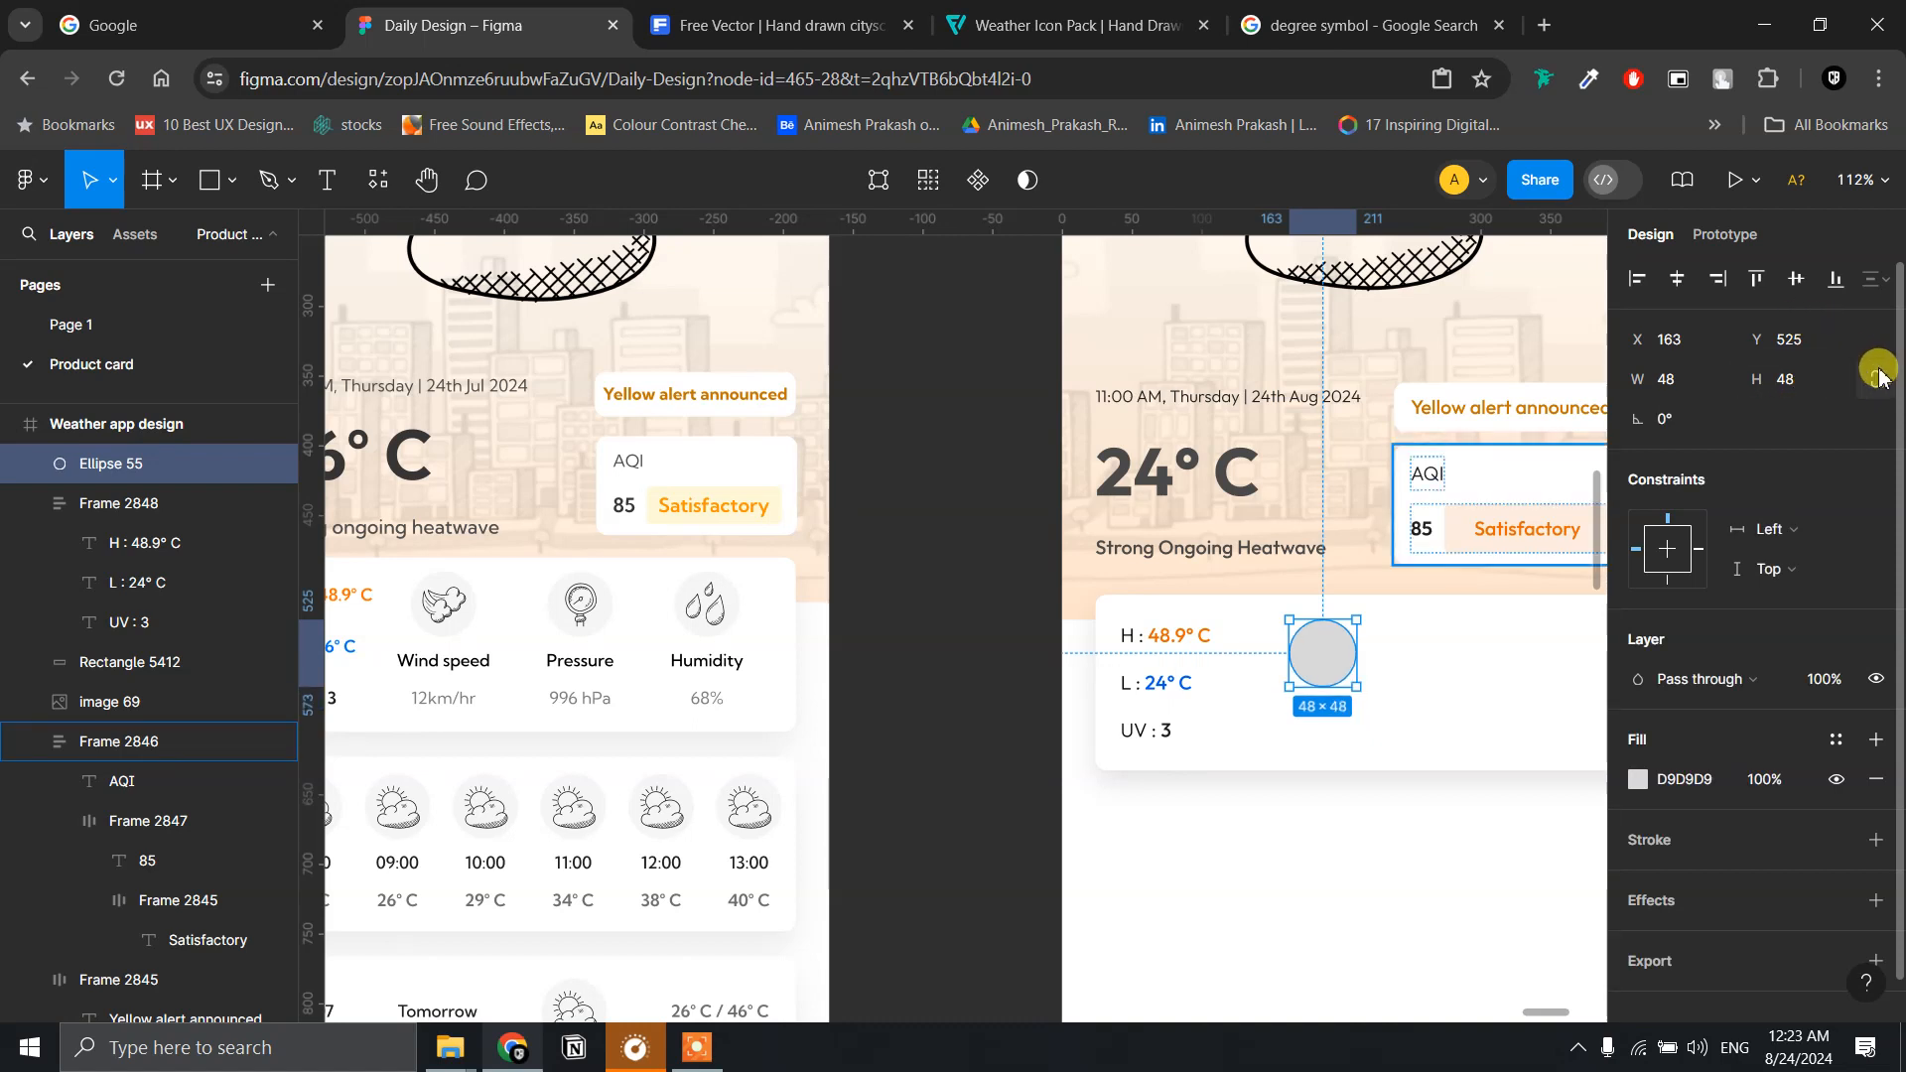
- Set the circle's fill to F6F6F6, matching the background of the reference wind speed icon
left_click(1640, 780)
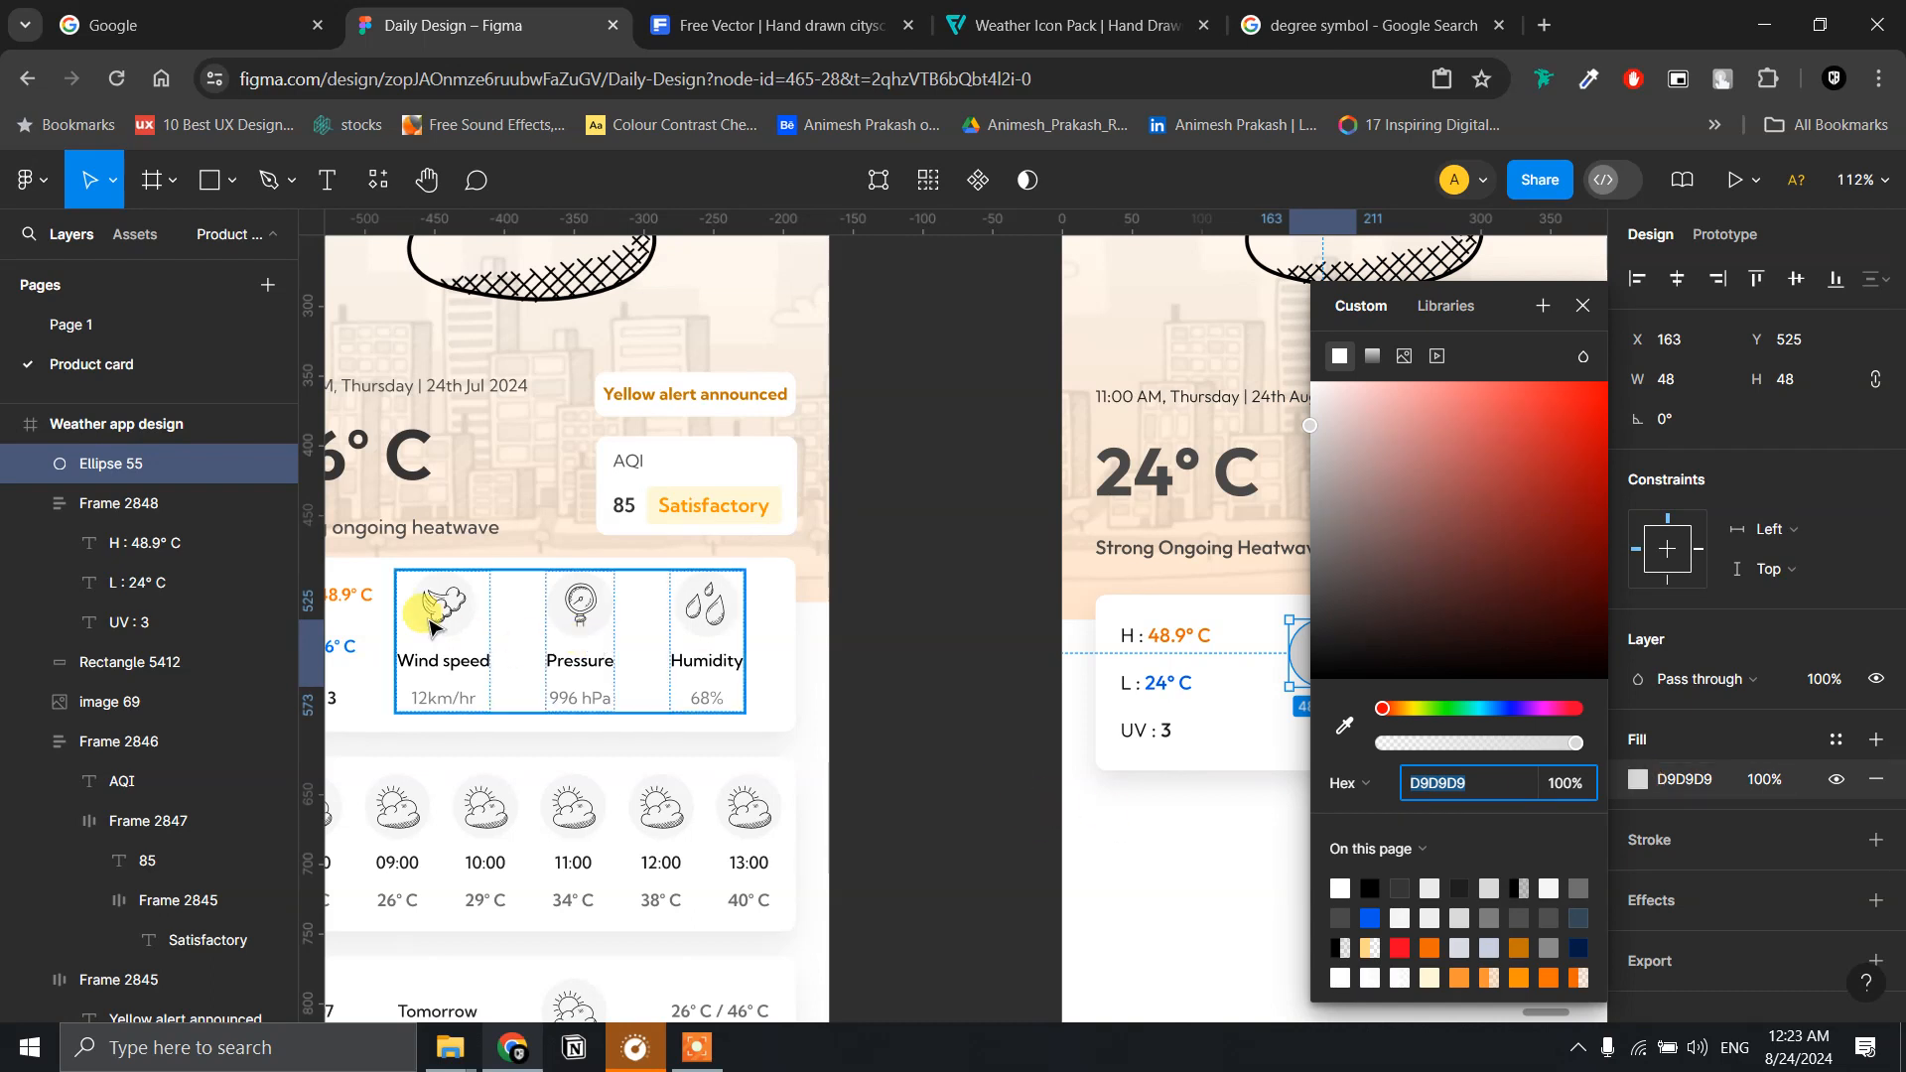
left_click(462, 633)
double_click(463, 632)
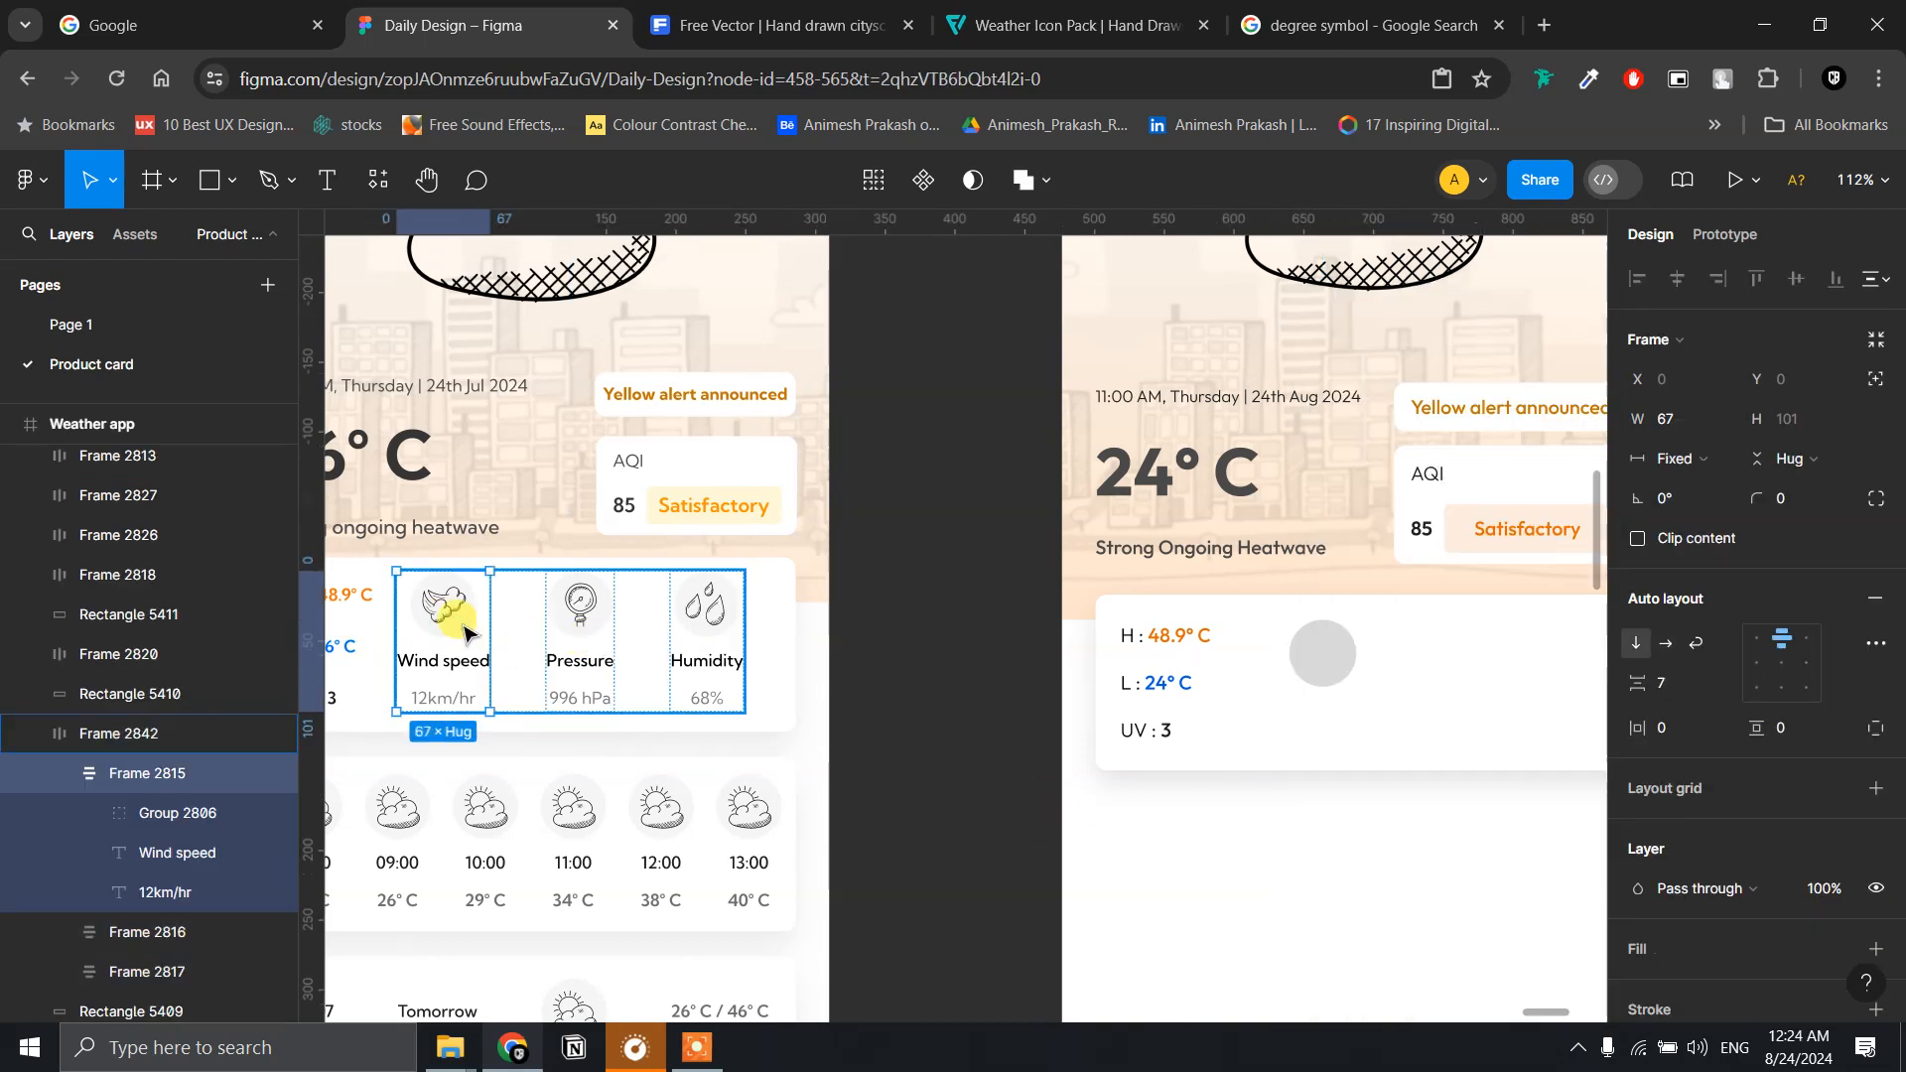
double_click(462, 632)
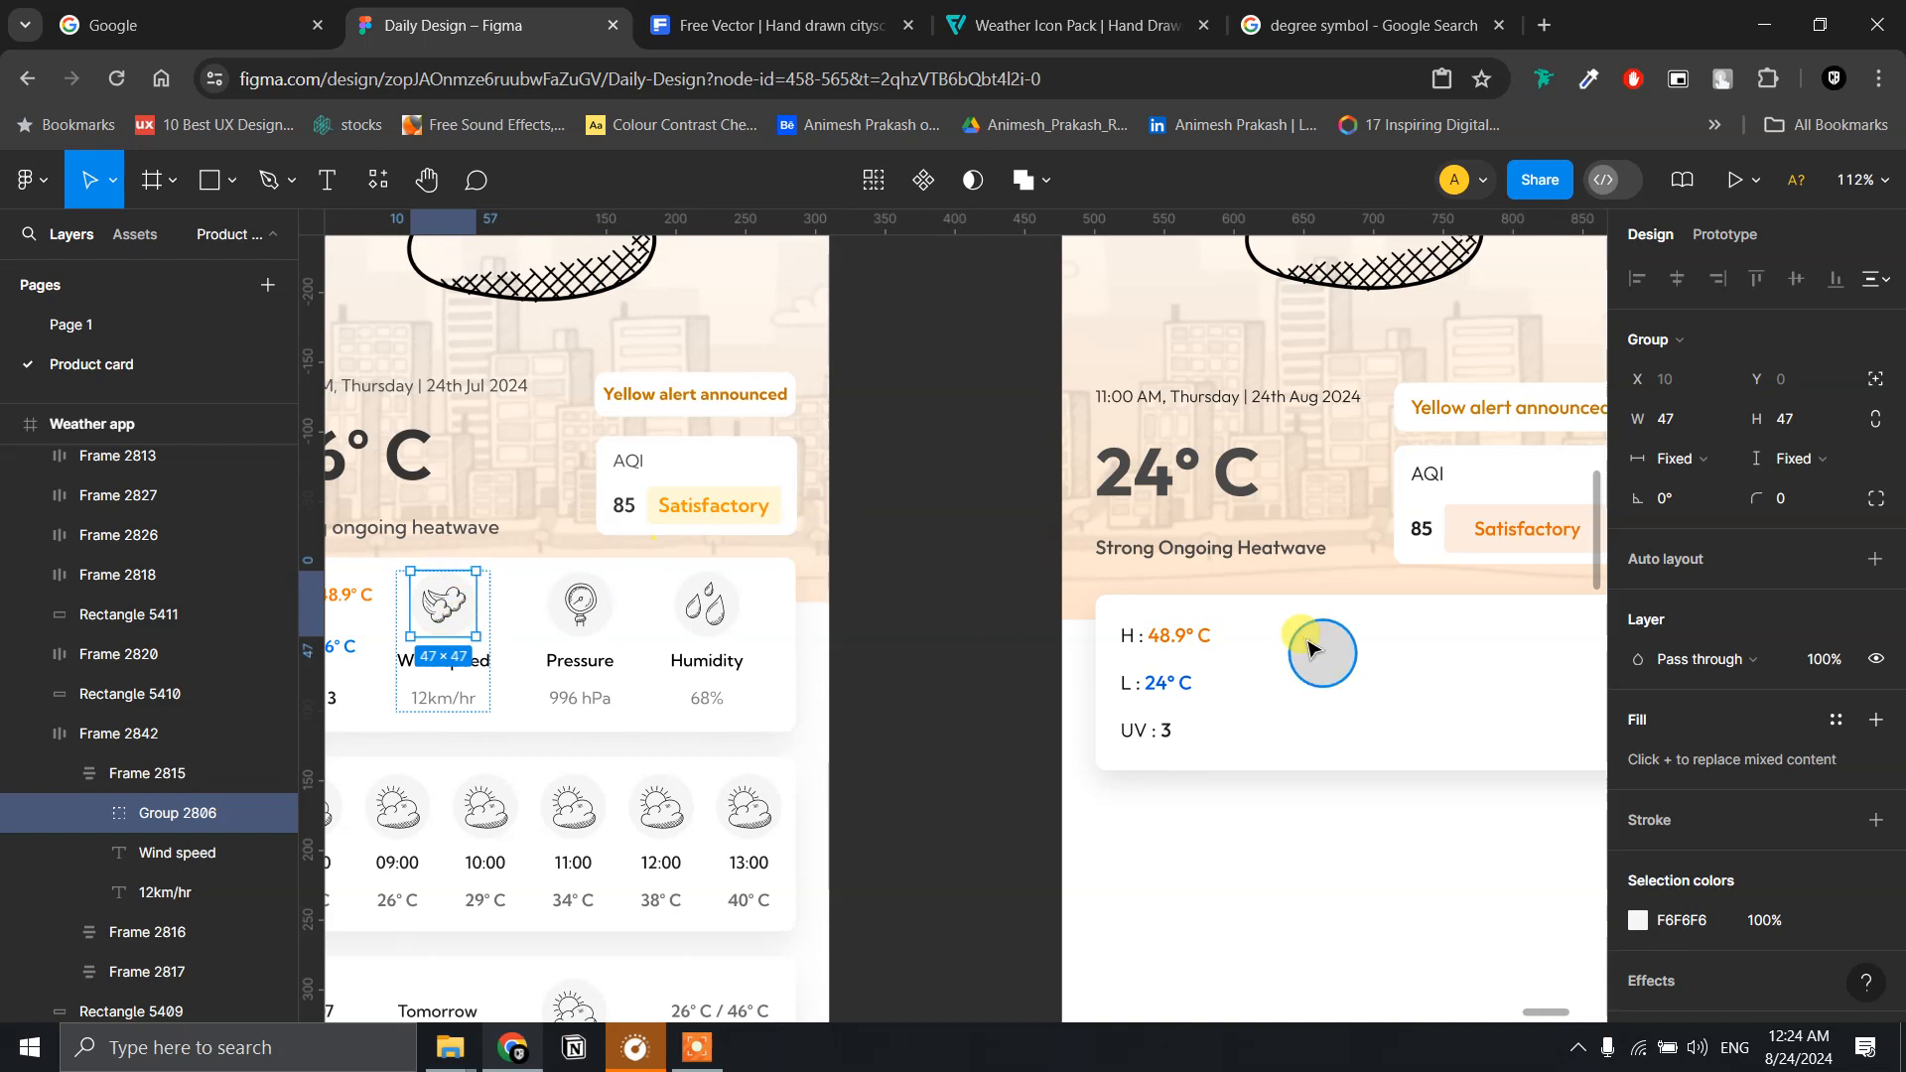
left_click(1346, 650)
left_click(1692, 775)
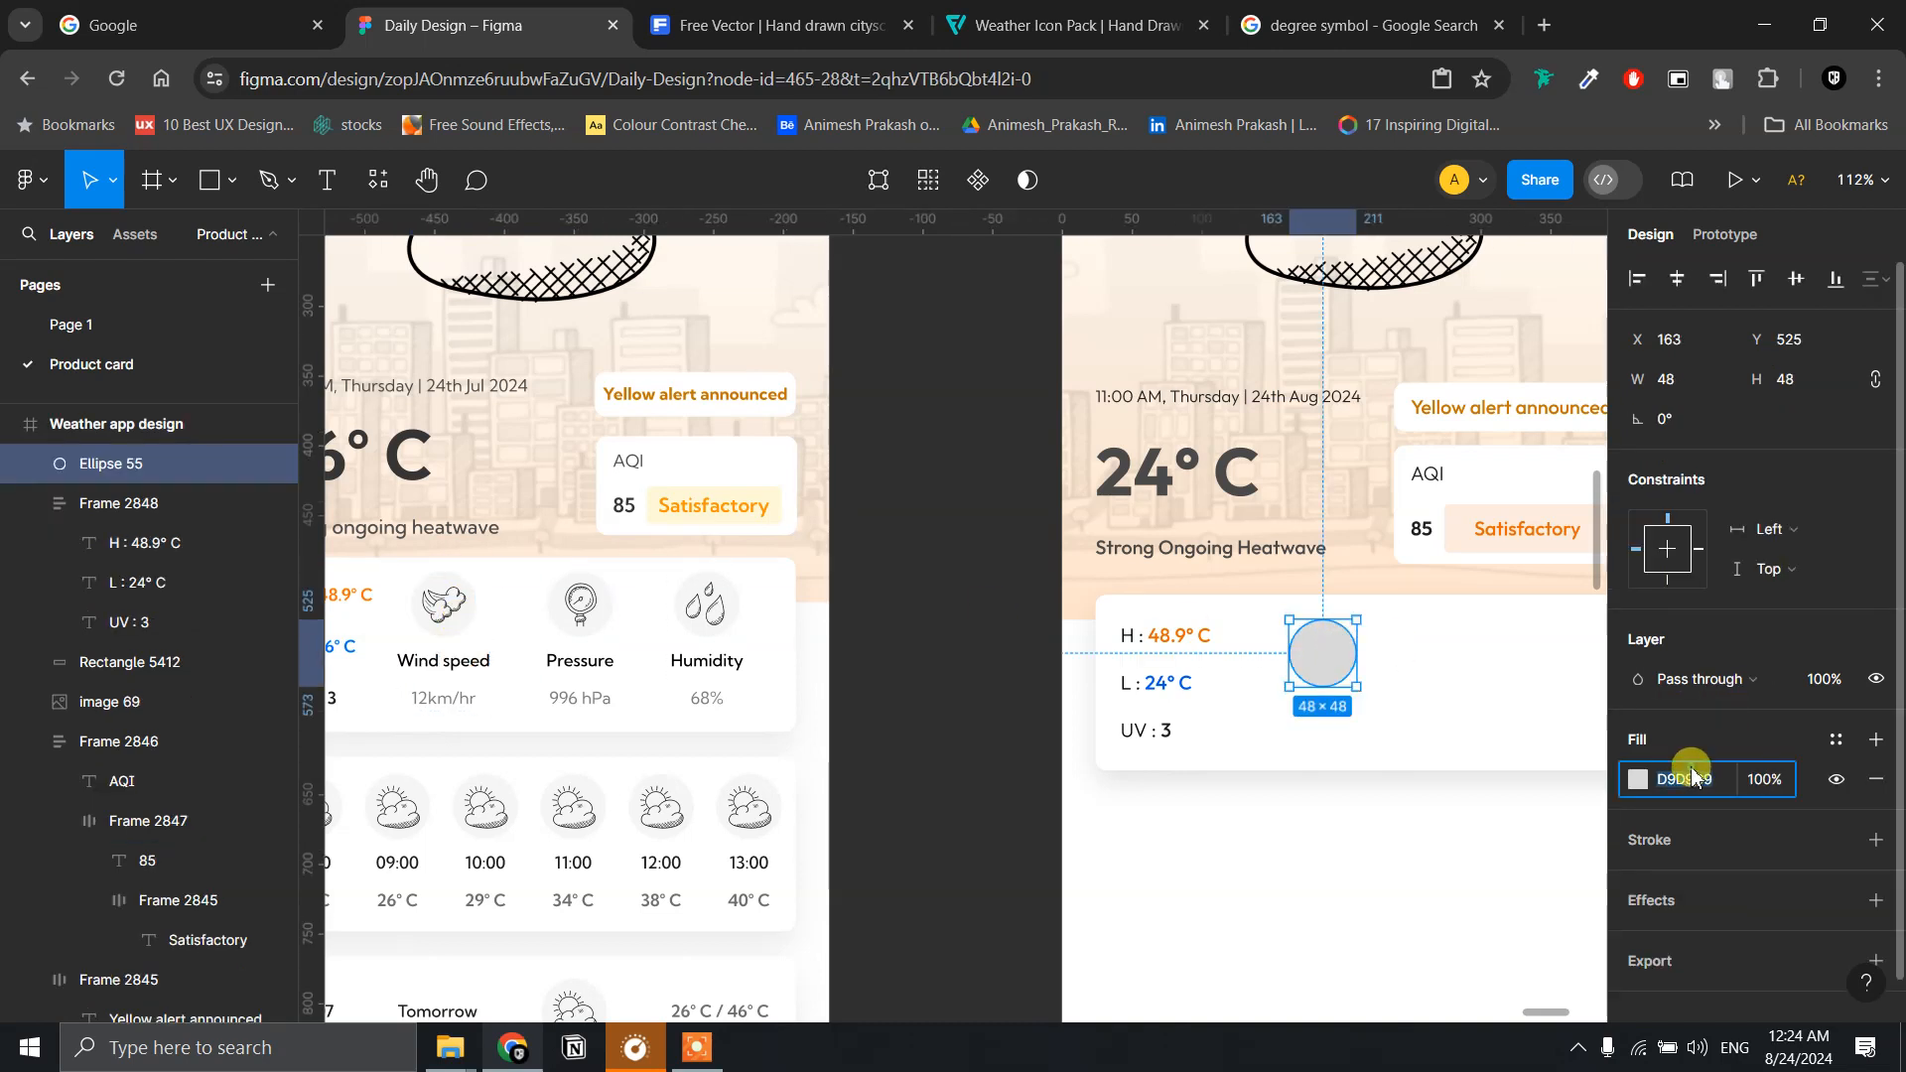
type("F")
key("Return")
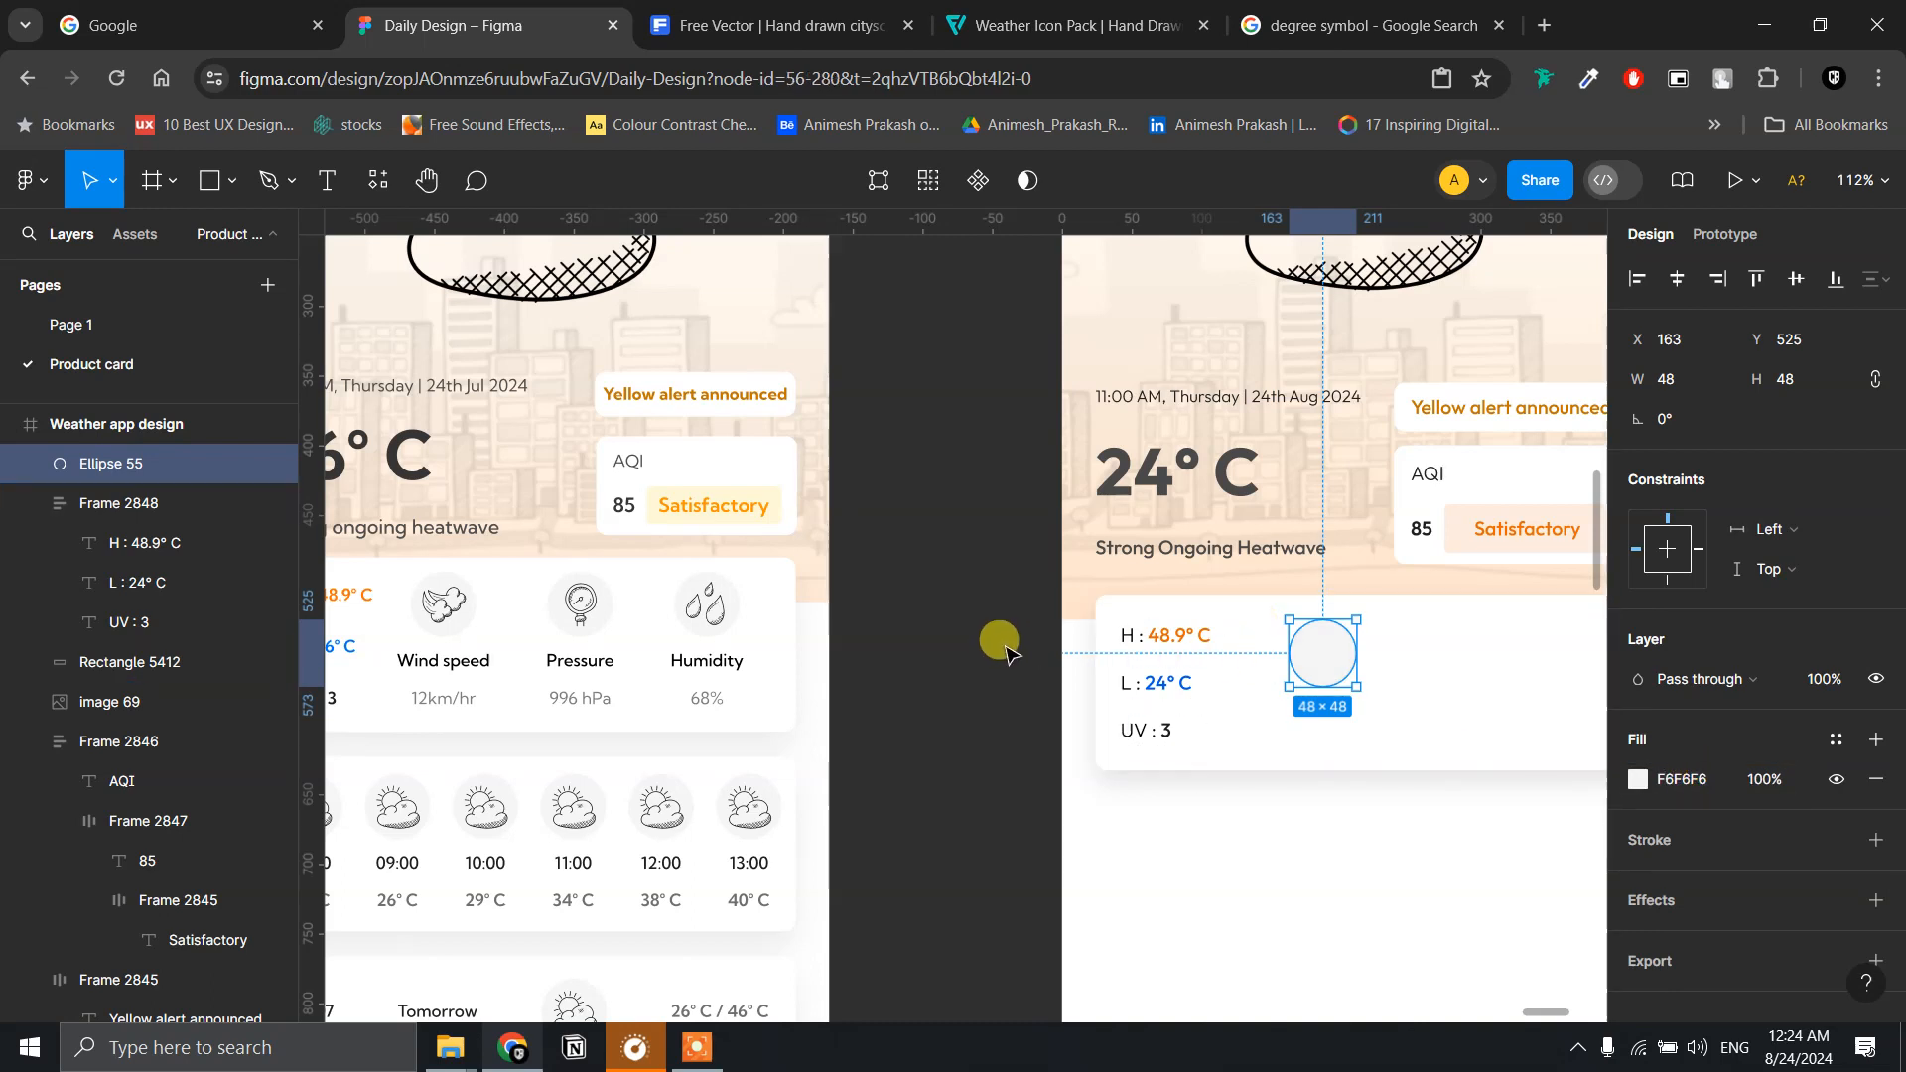
left_click(1003, 647)
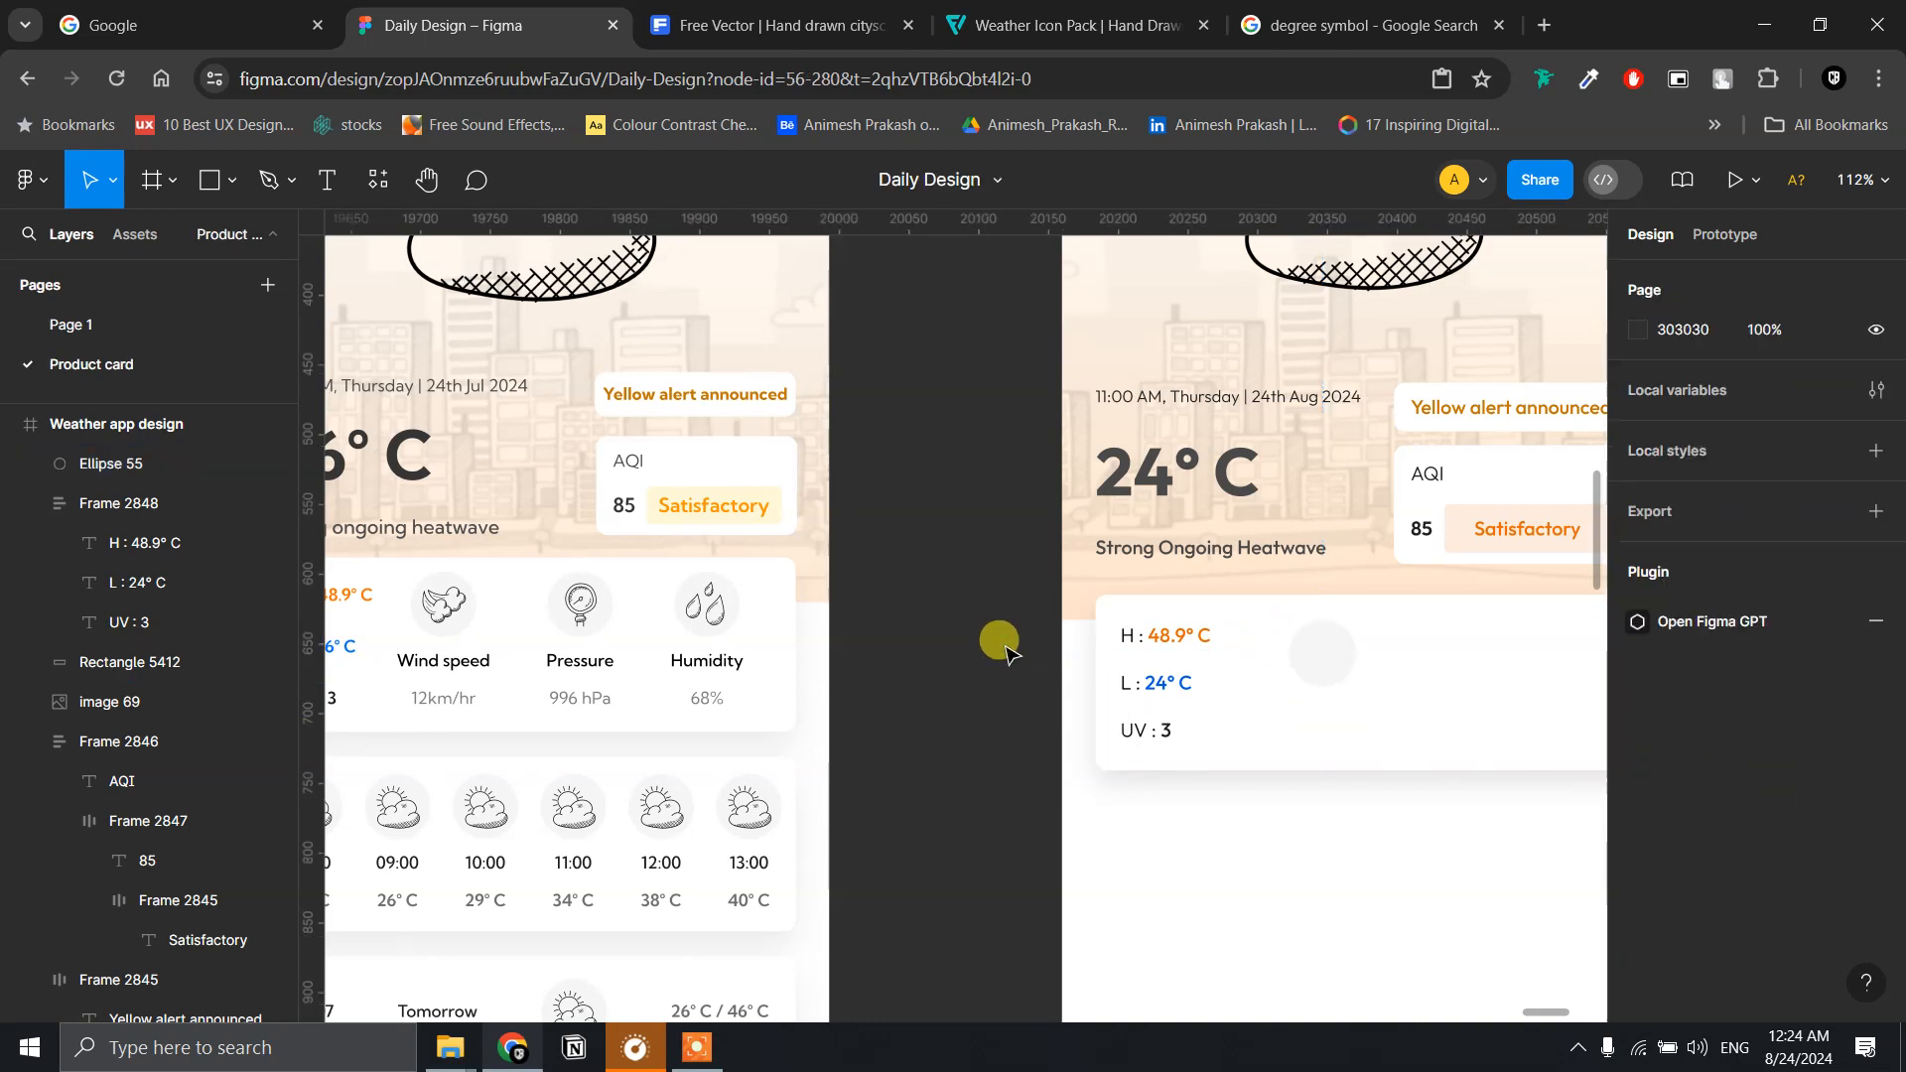
- Inspect the dimensions of the reference wind speed image and the circle behind it
double_click(466, 624)
left_click(466, 624)
double_click(466, 624)
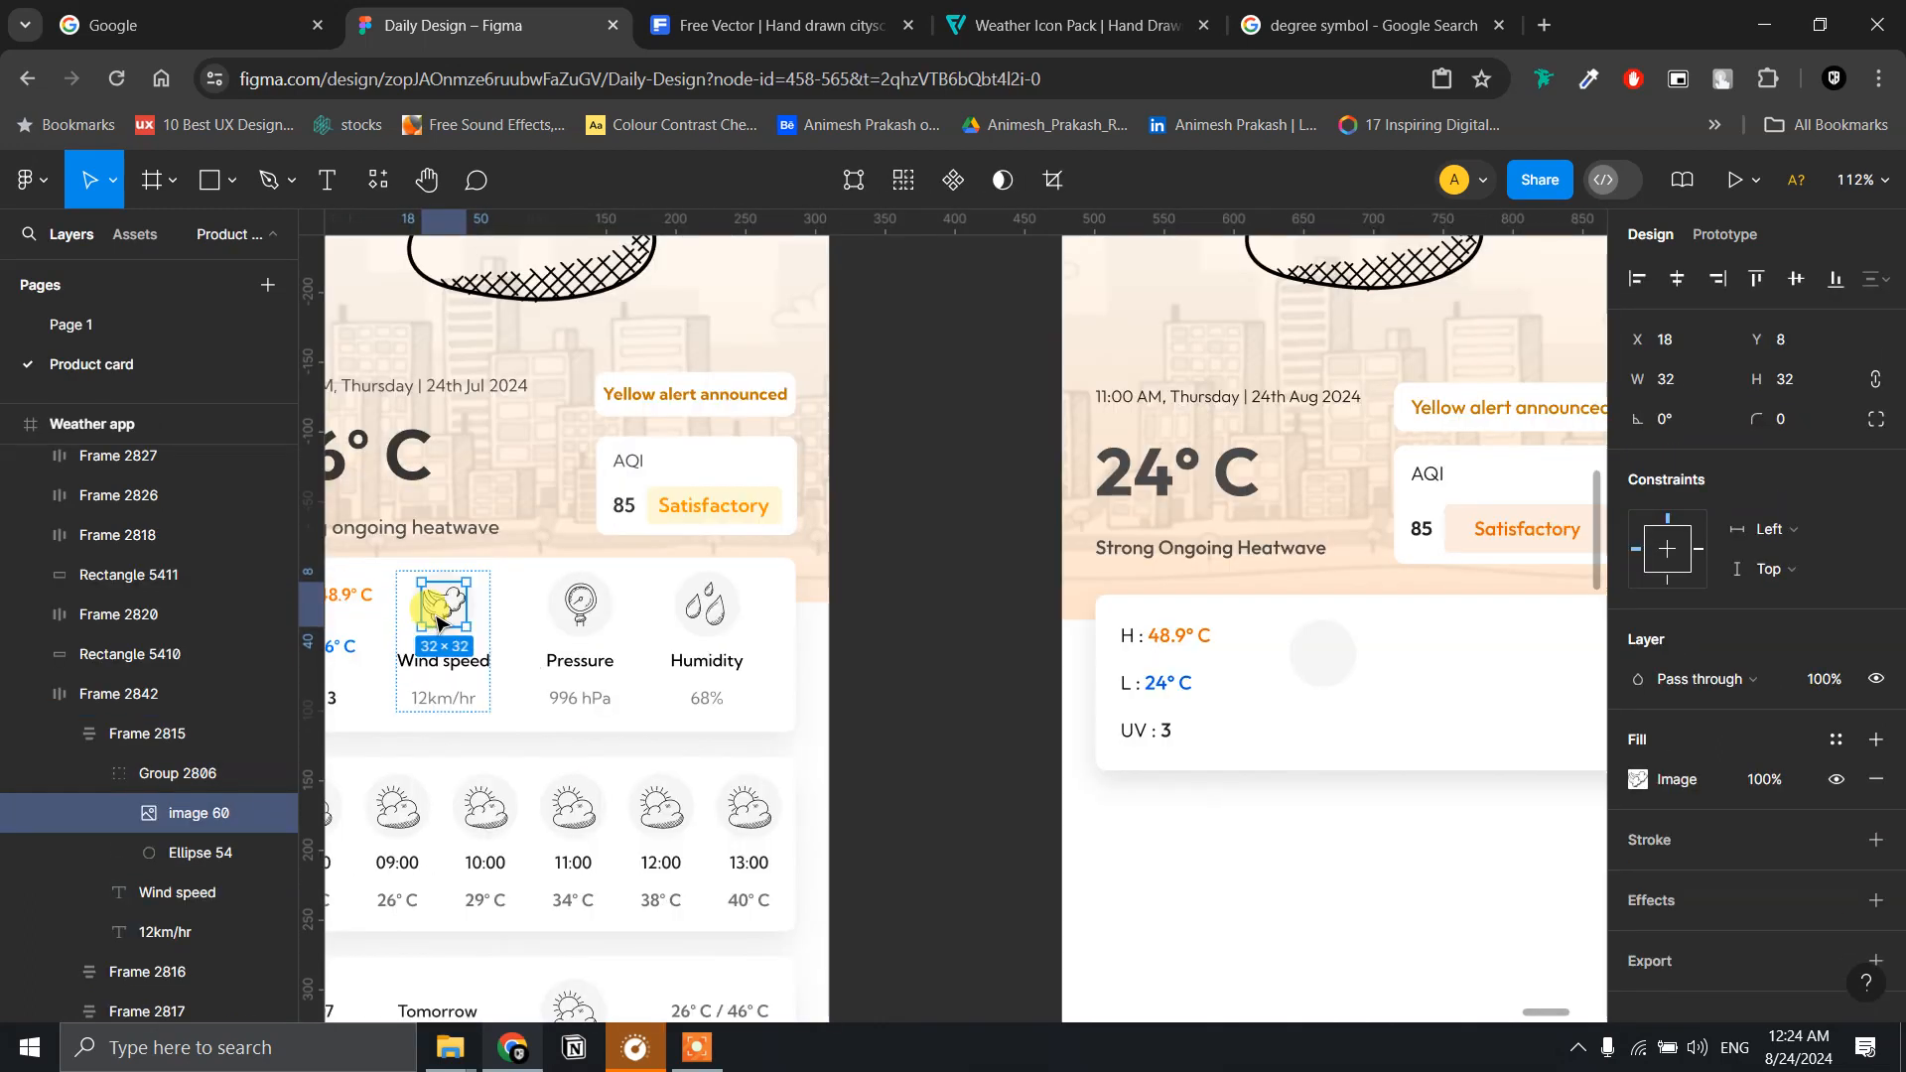
scroll(435, 621, "up", 10)
left_click(626, 581)
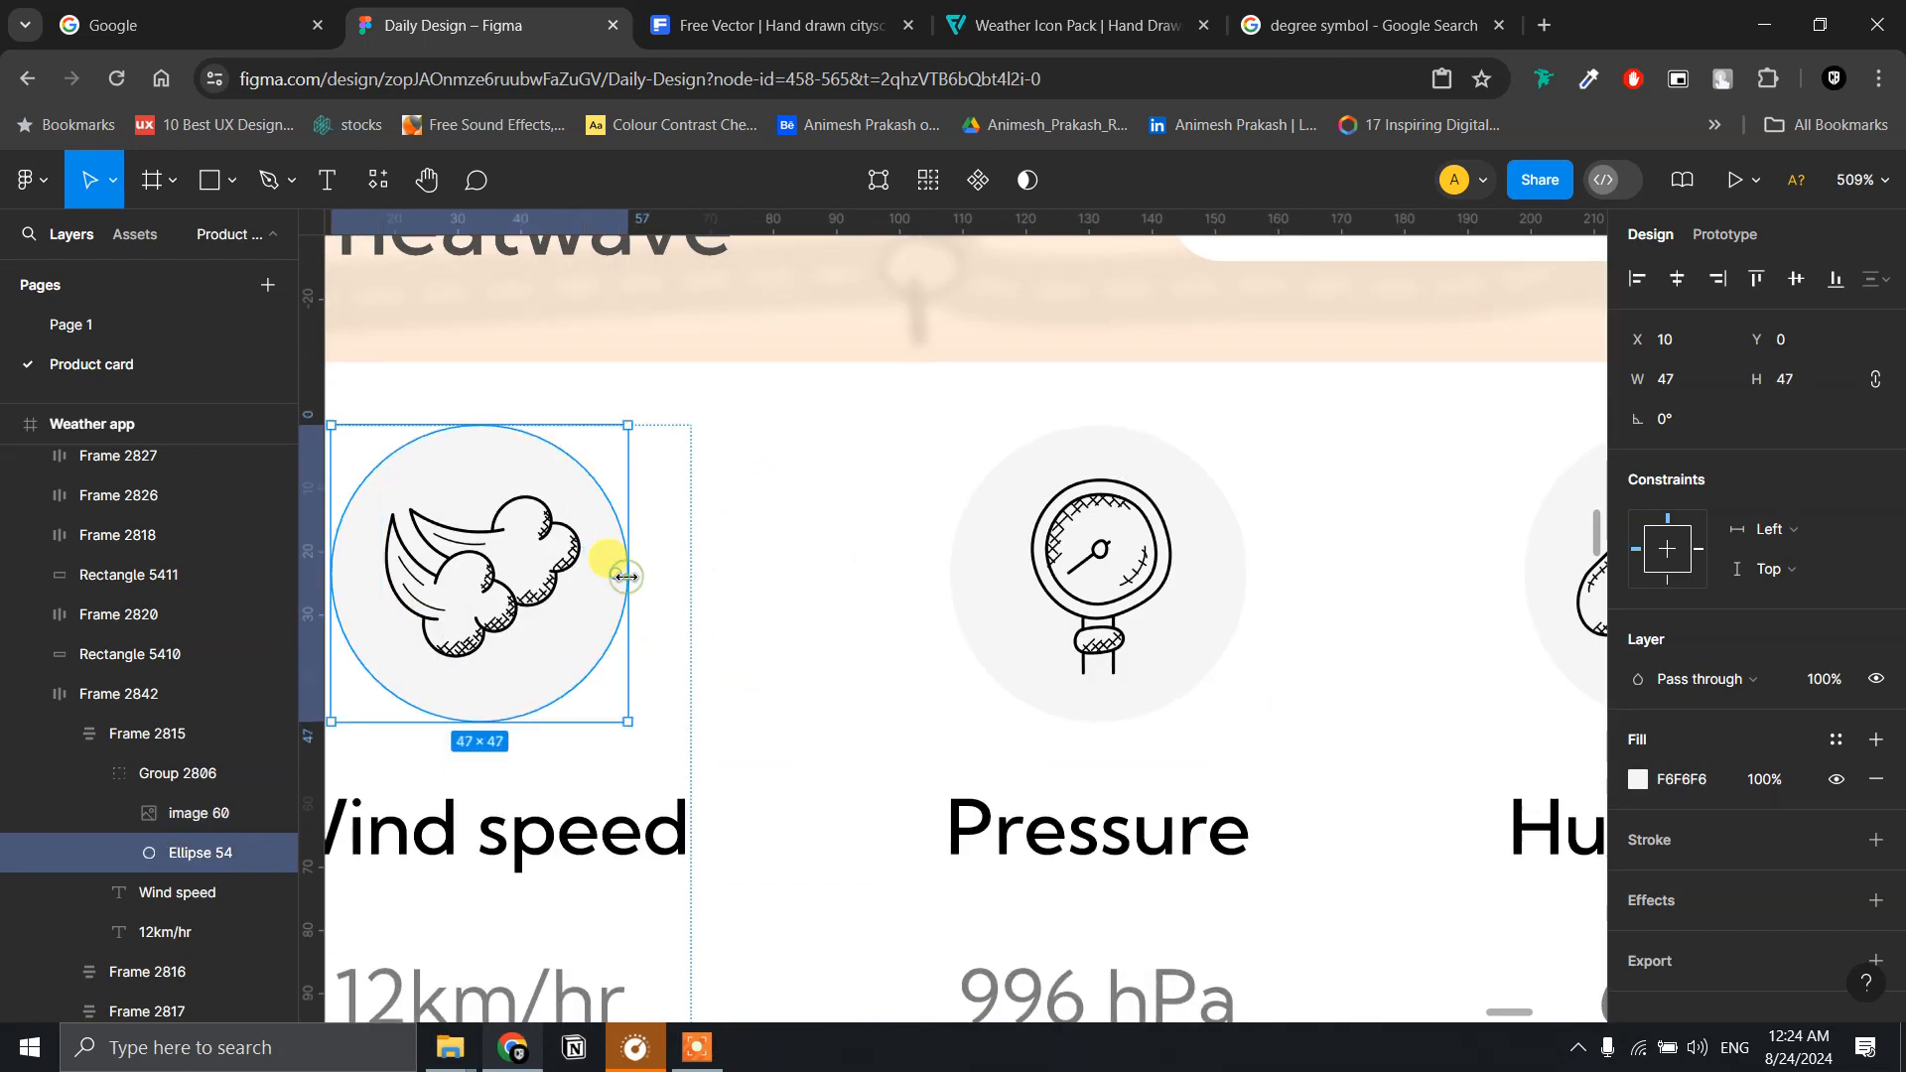
- Move the light grey circle closer to the H, L and UV readings, to about X 142, Y 524
scroll(1353, 553, "down", 10)
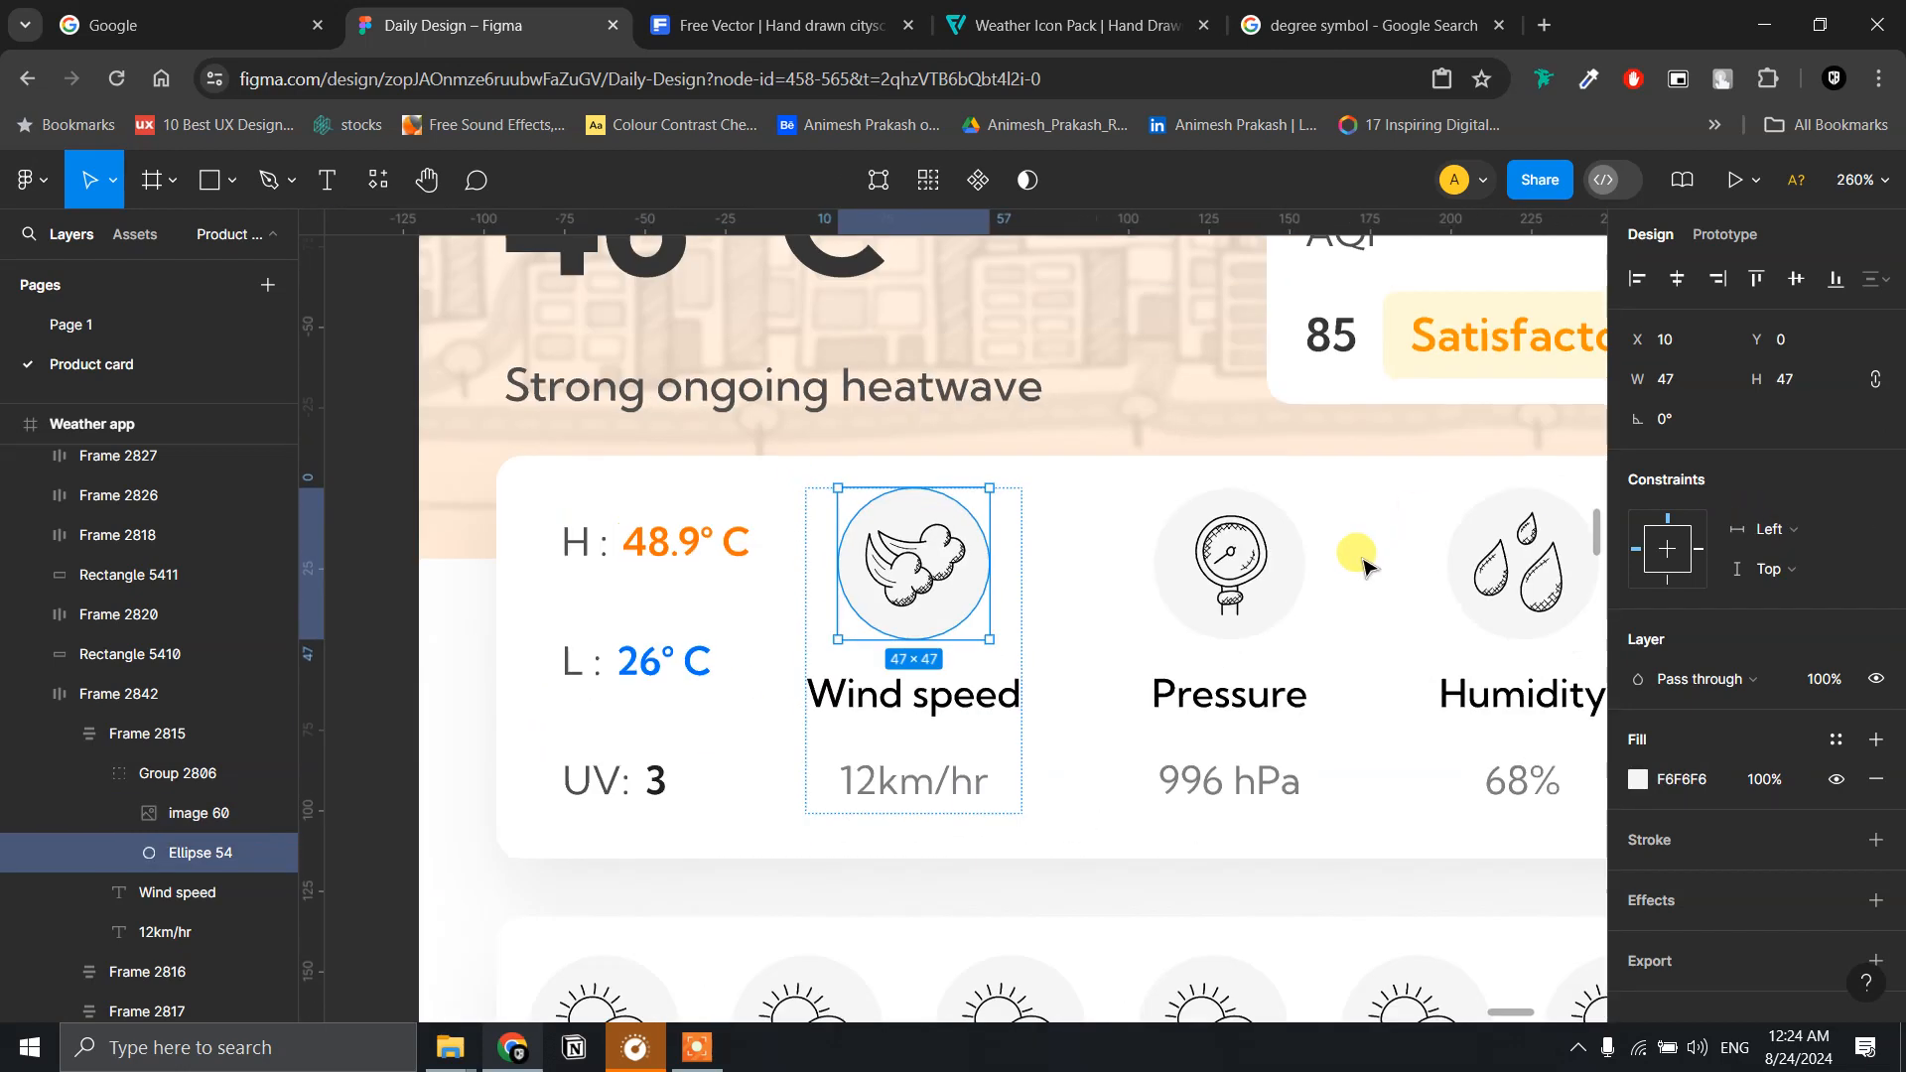
left_click_drag(1499, 615, 1204, 655)
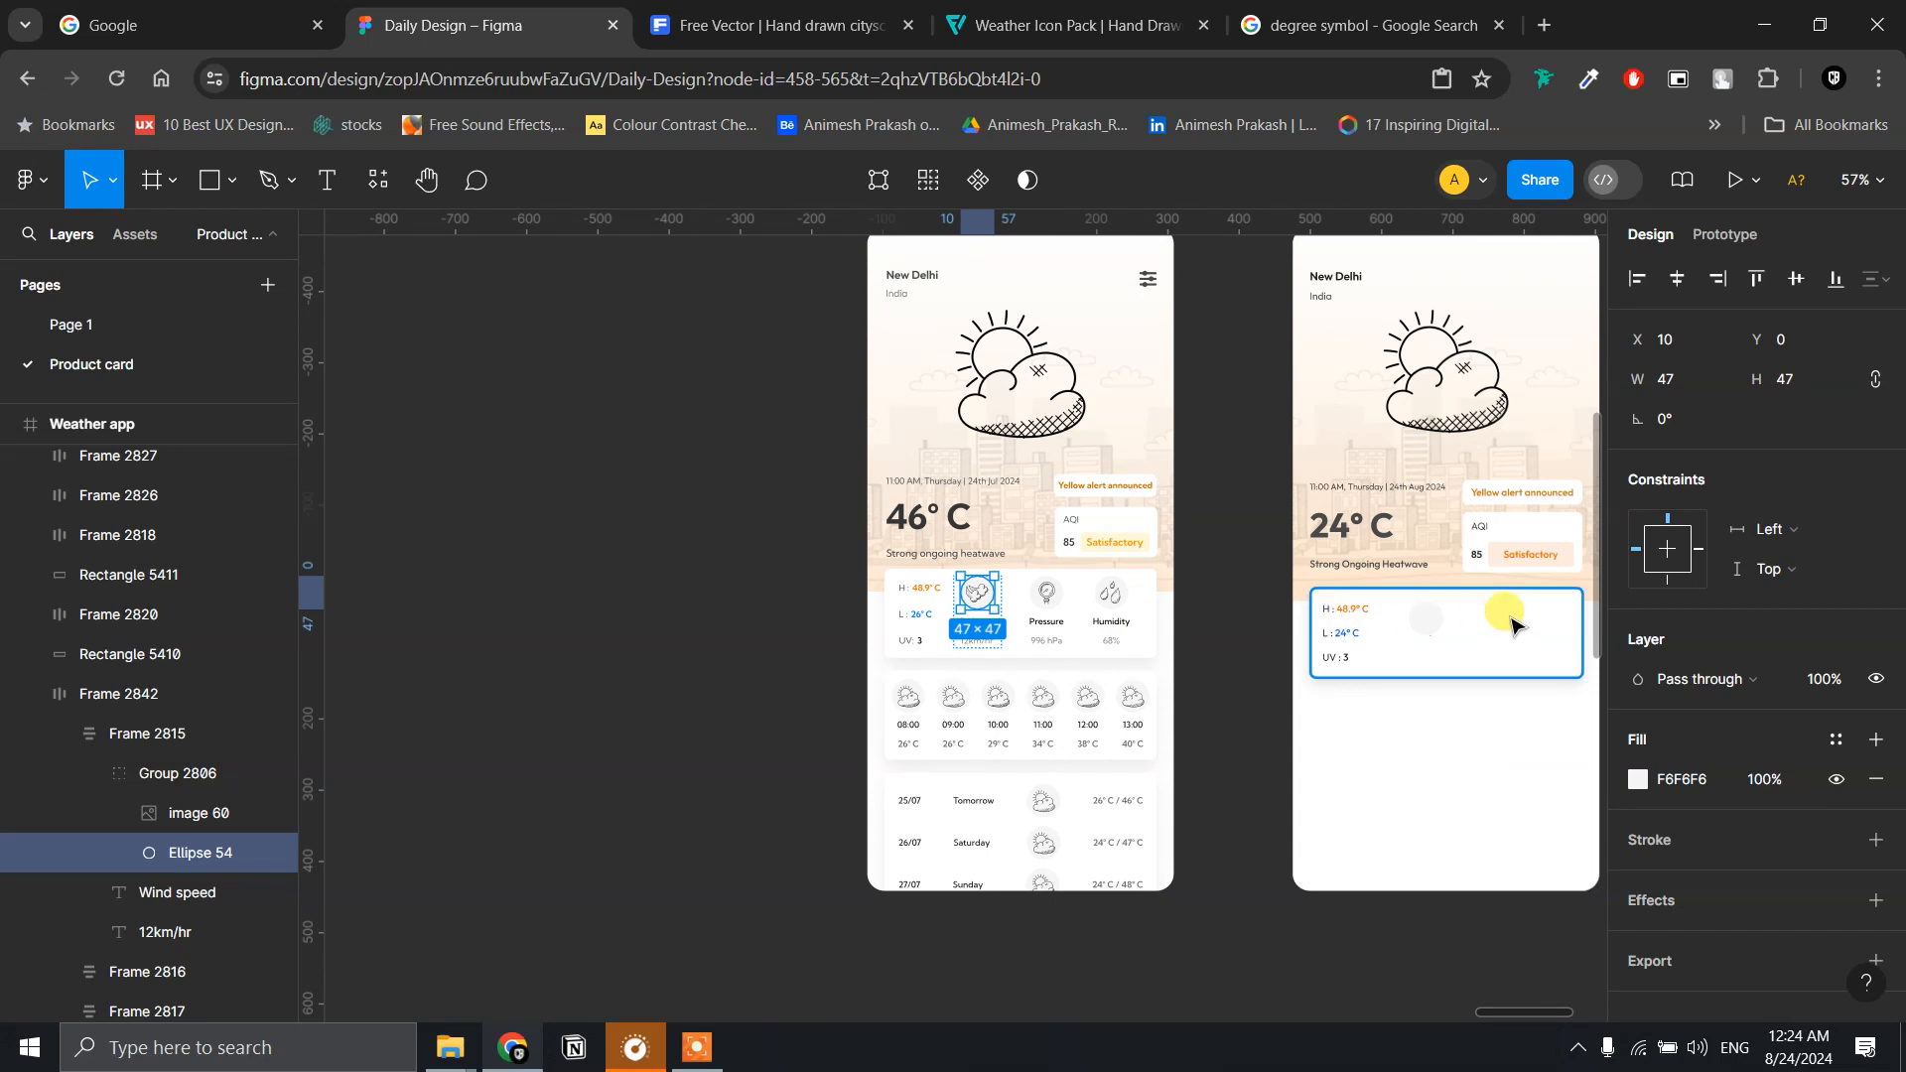
scroll(1511, 625, "up", 5)
left_click_drag(1511, 622, 1208, 584)
scroll(1204, 584, "down", 1)
scroll(1202, 586, "up", 2)
scroll(1202, 586, "down", 2)
scroll(1202, 586, "down", 3)
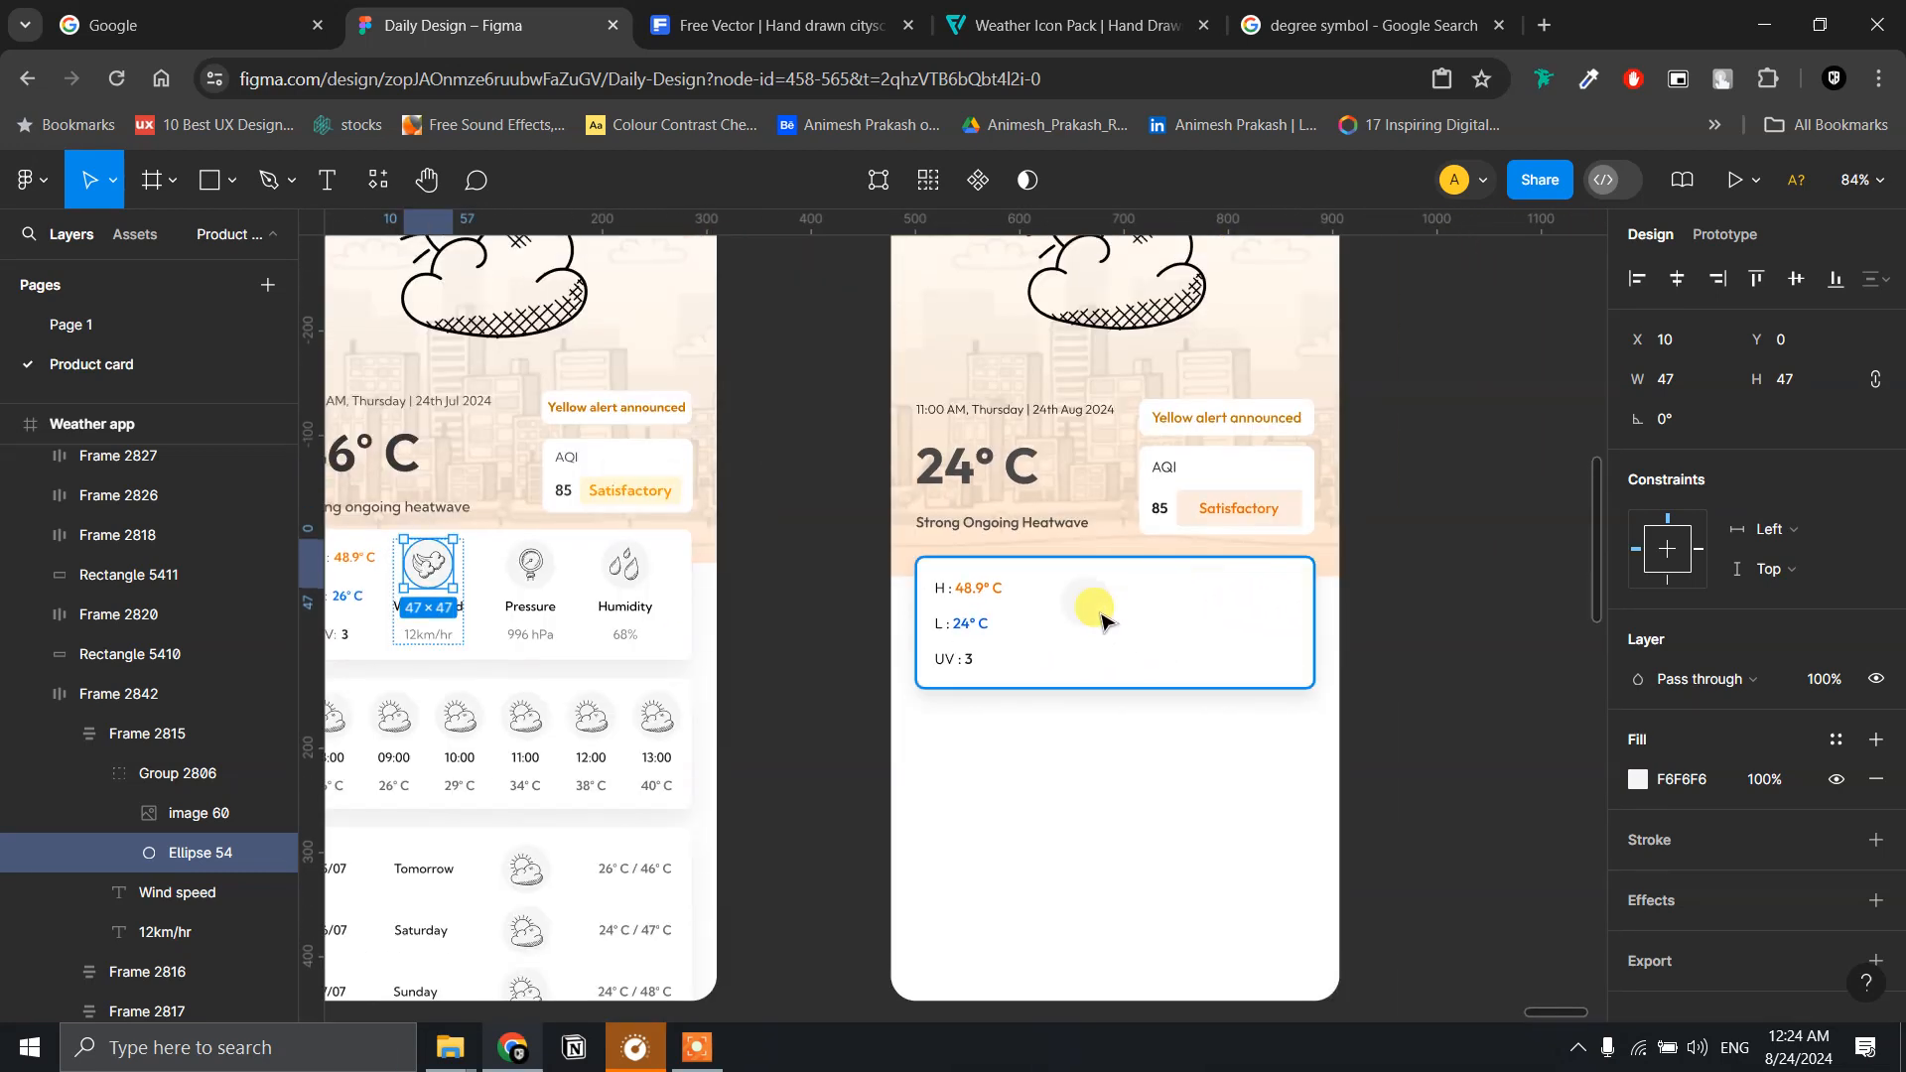
left_click_drag(1095, 617, 1073, 612)
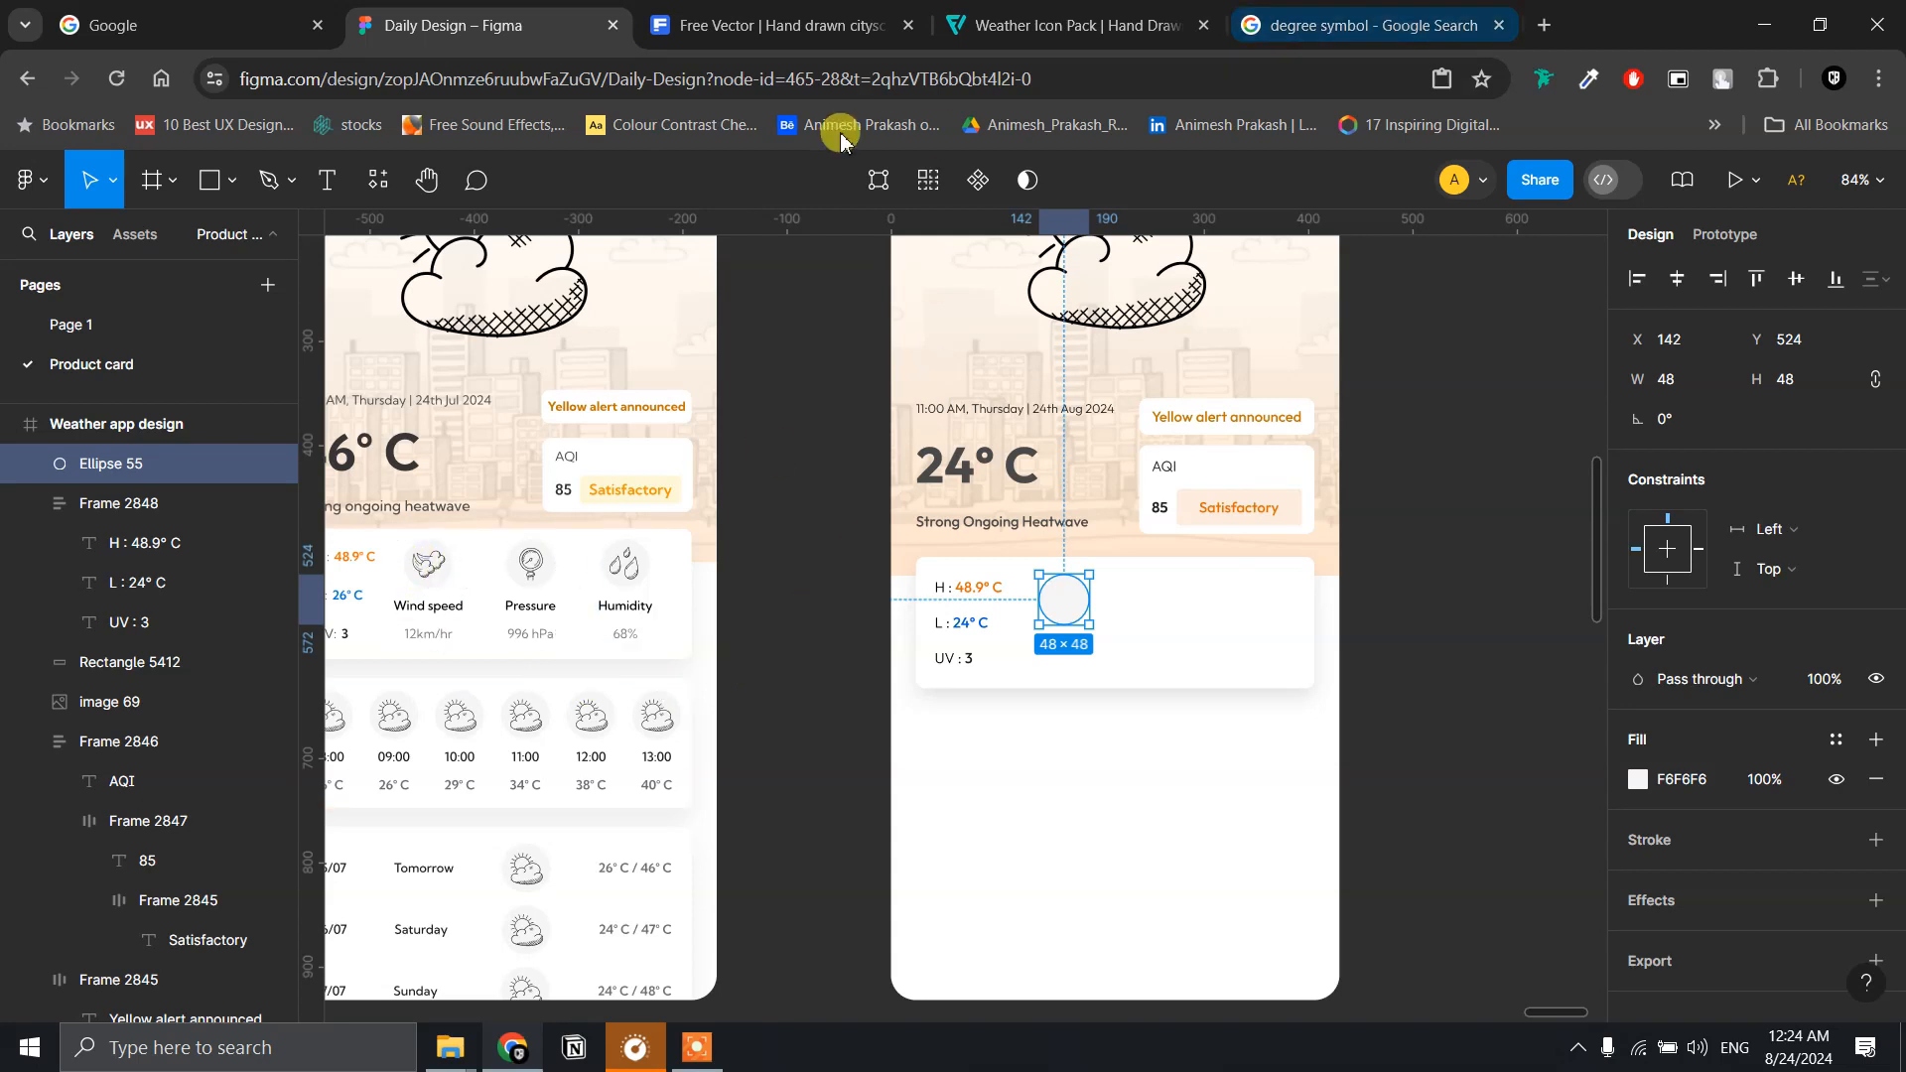
- Copy the hand-drawn Clouds icon as a PNG from the Flaticon Weather icon pack
left_click(1107, 31)
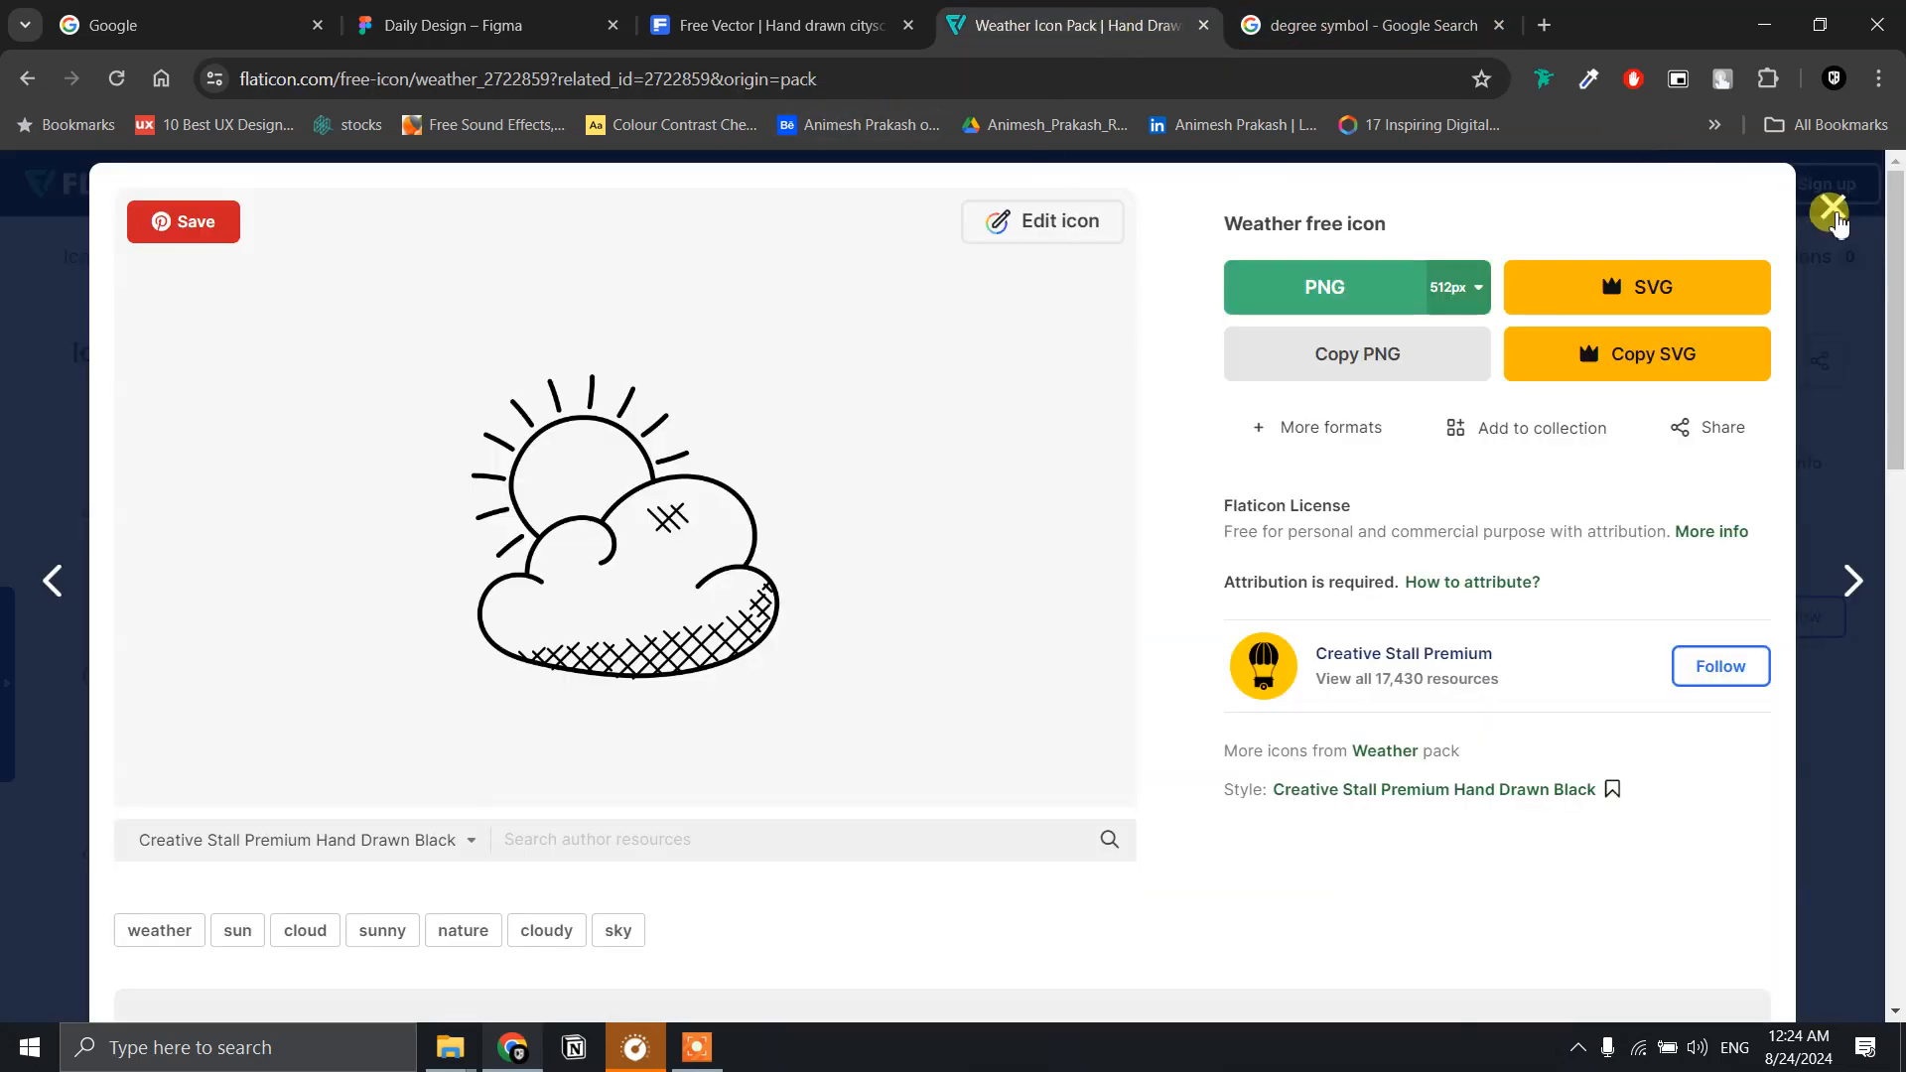
left_click(1833, 215)
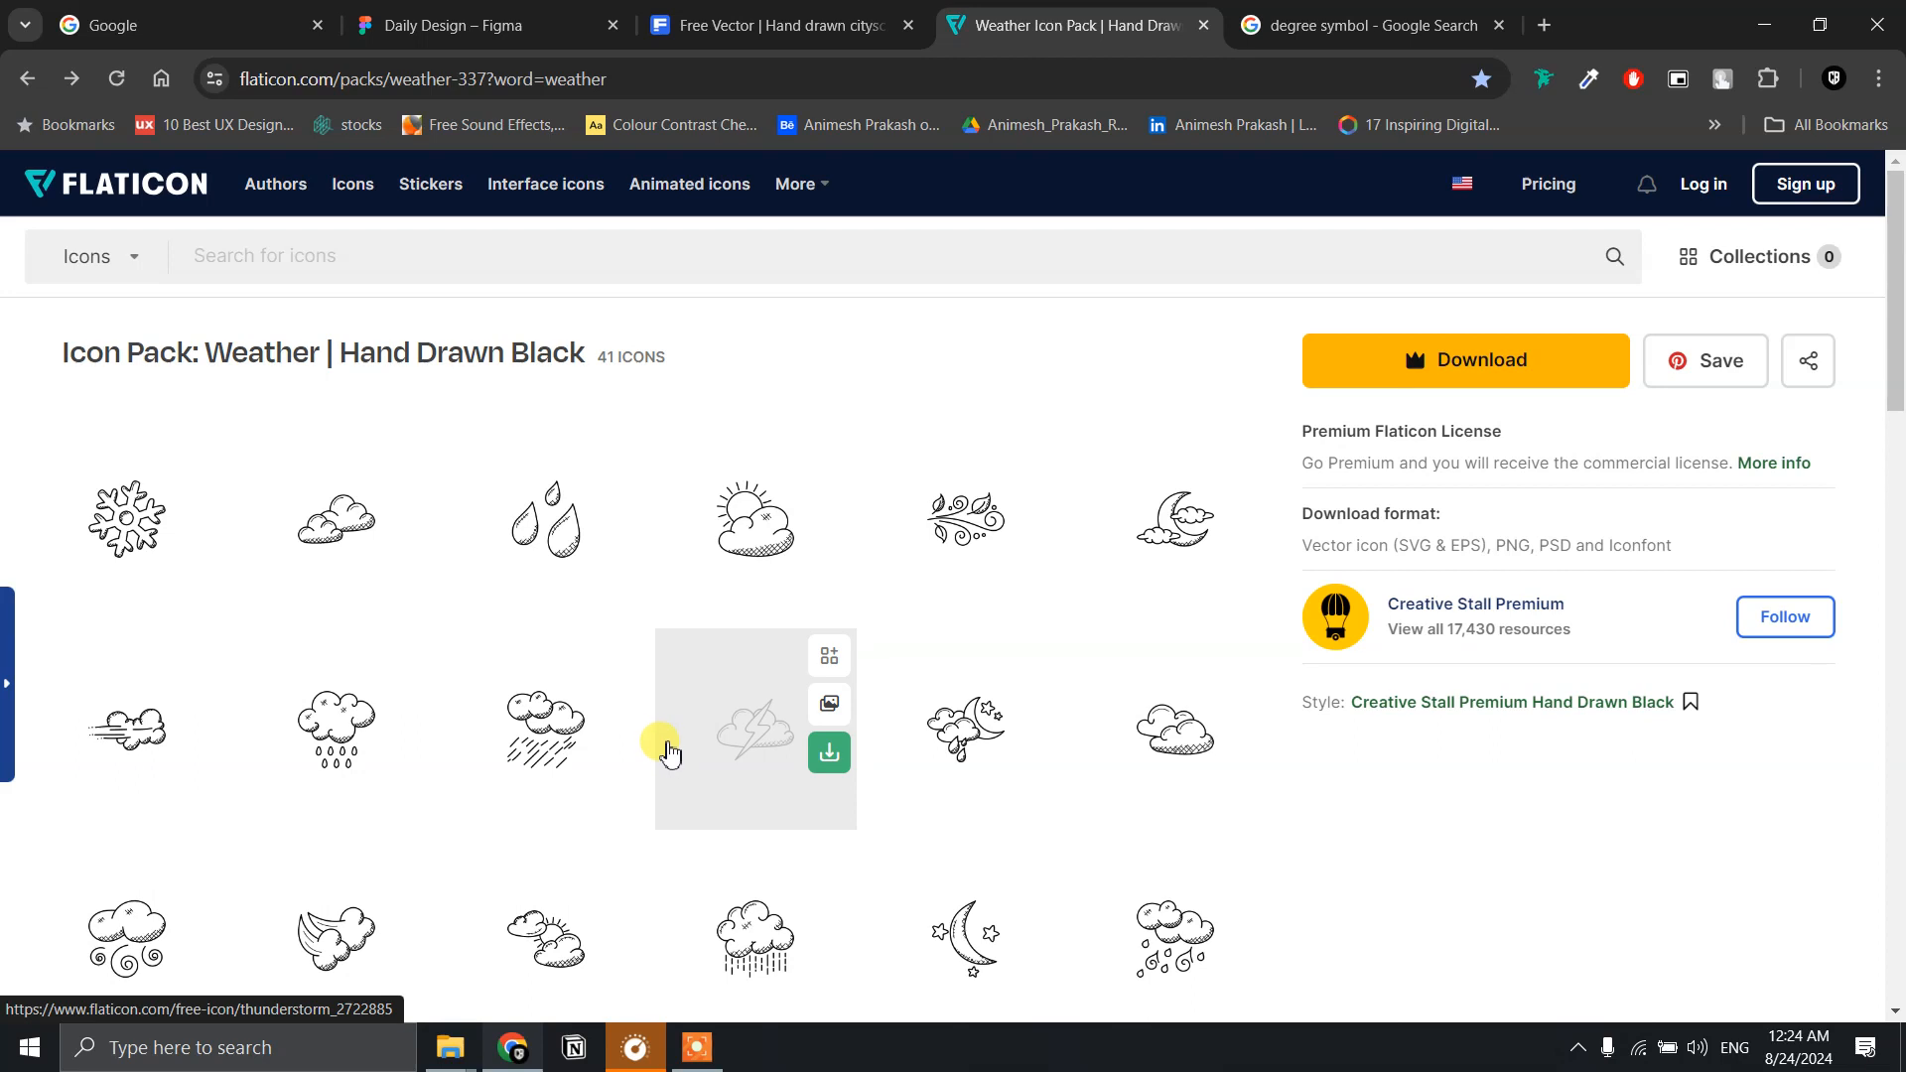
scroll(667, 752, "down", 4)
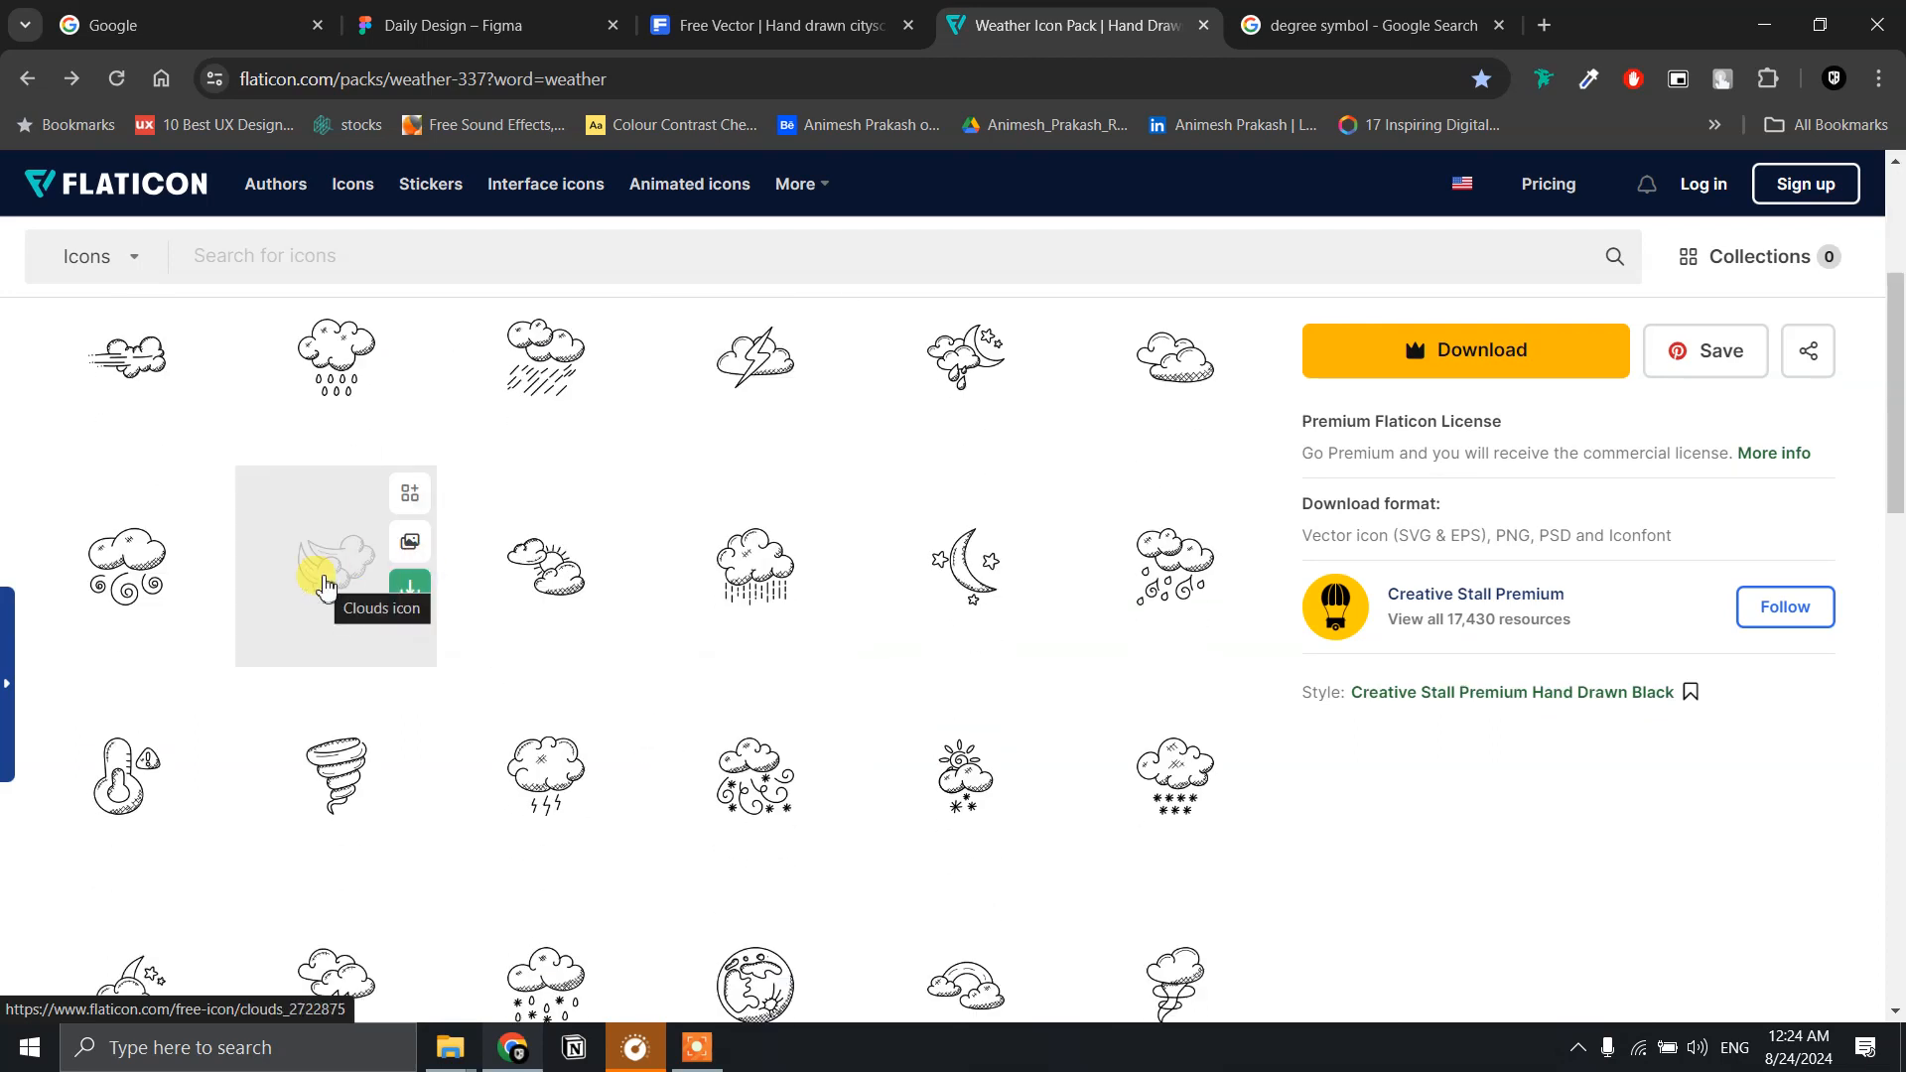
left_click(325, 584)
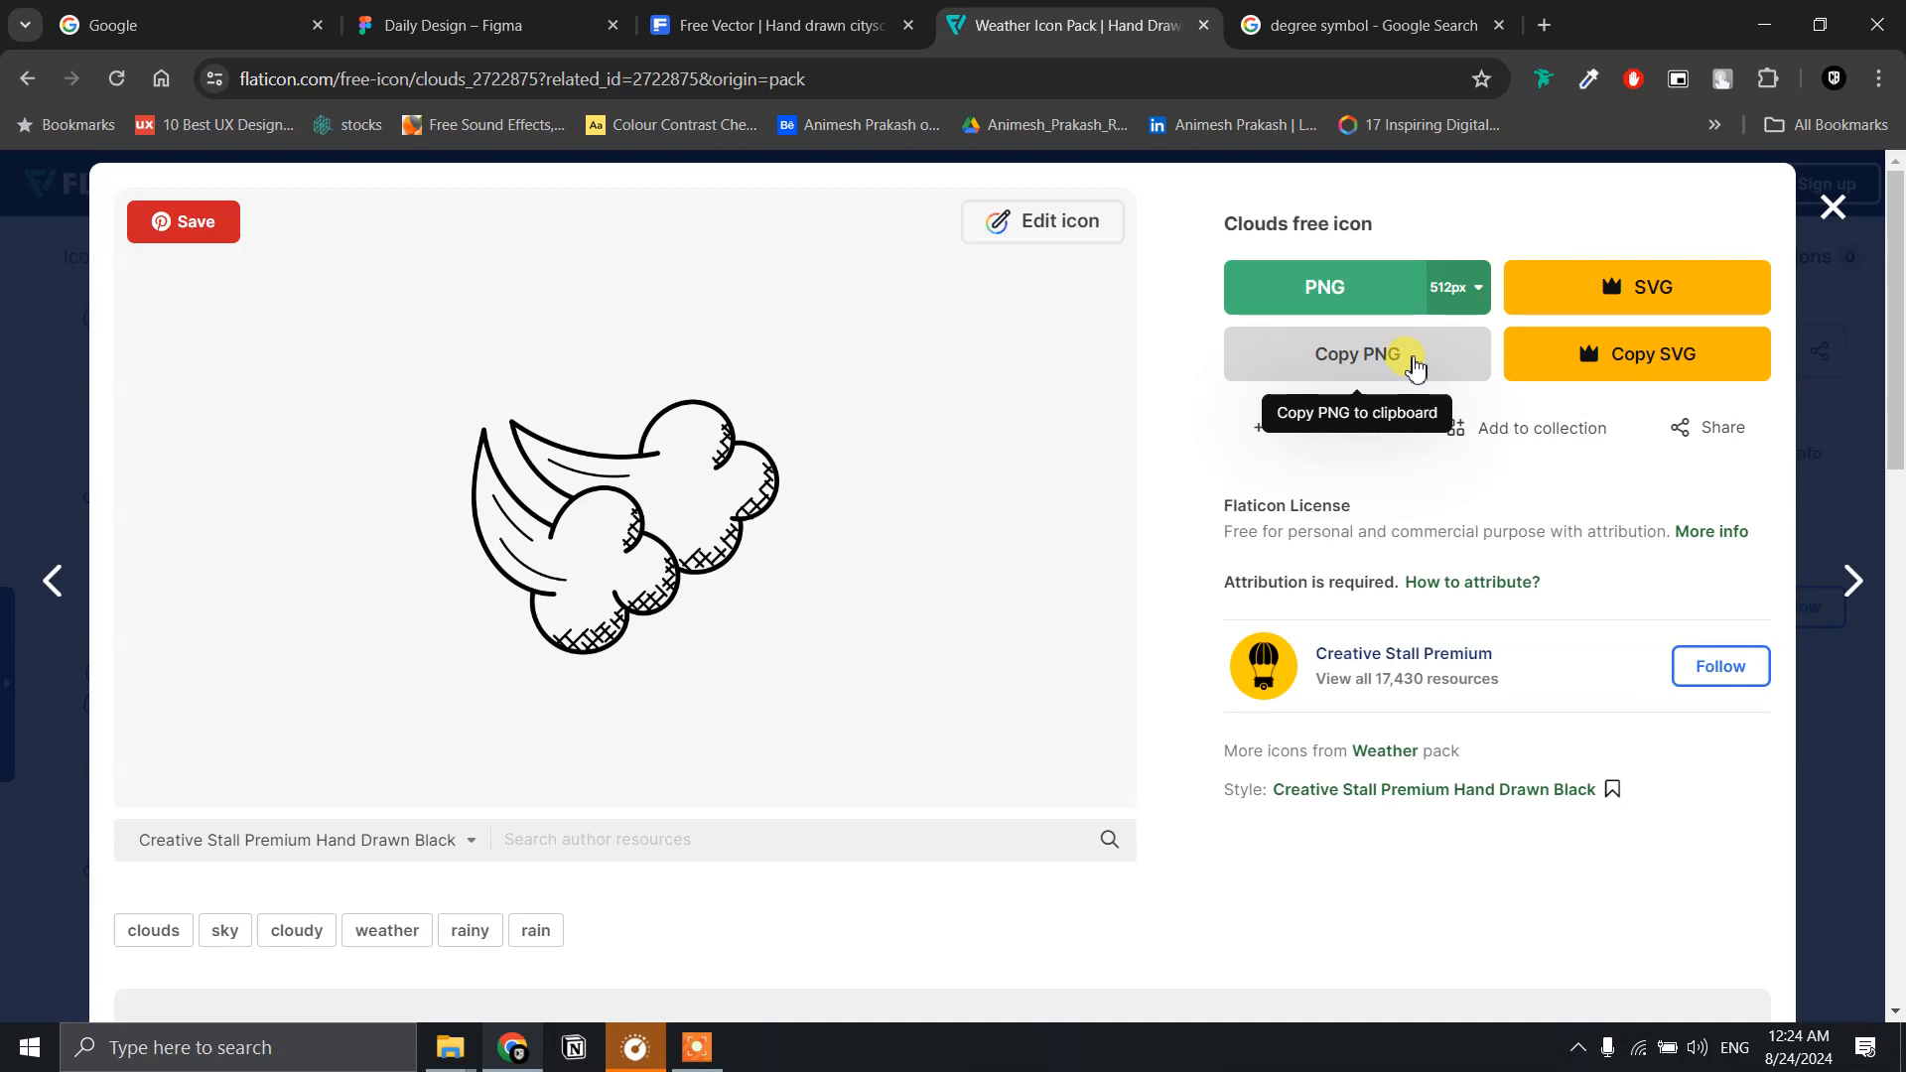
left_click(1414, 367)
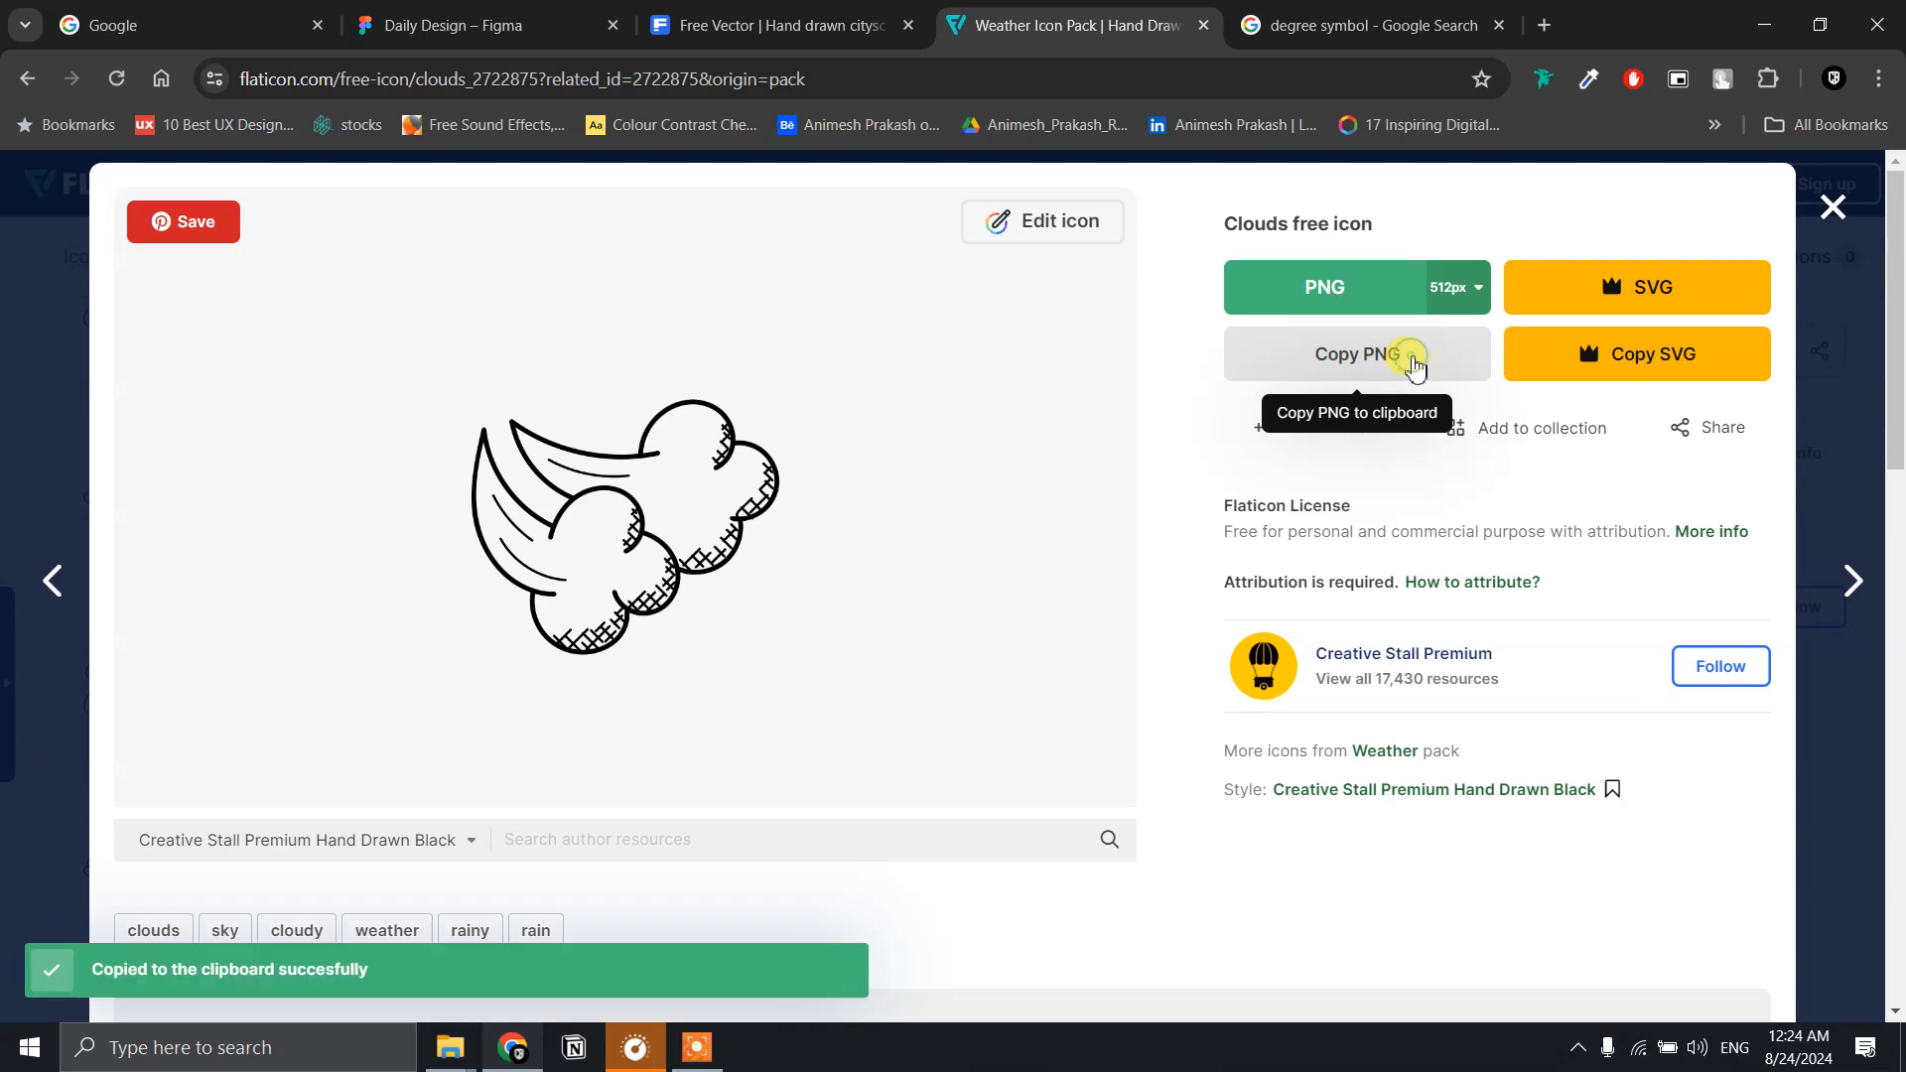
- Paste the clouds icon into the Figma Daily Design file and resize it to 36 × 36
left_click(670, 27)
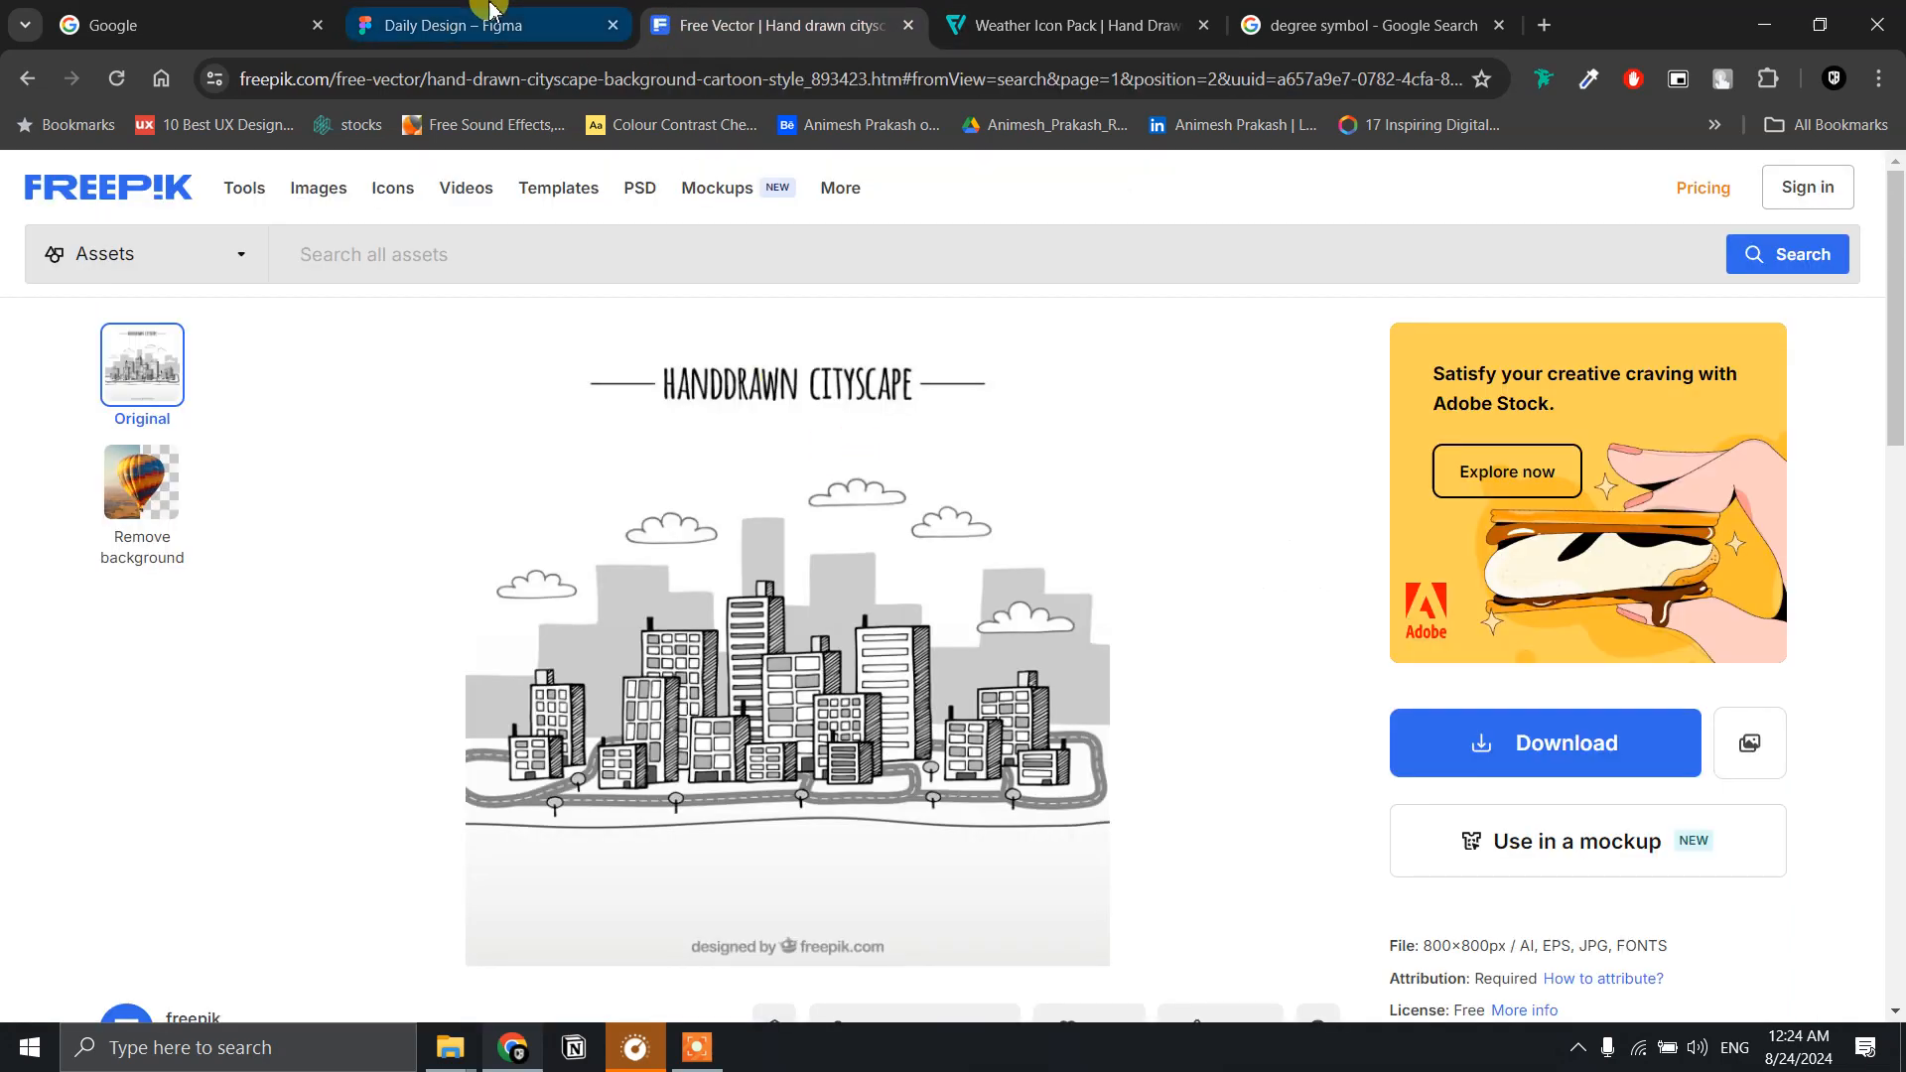
left_click(465, 27)
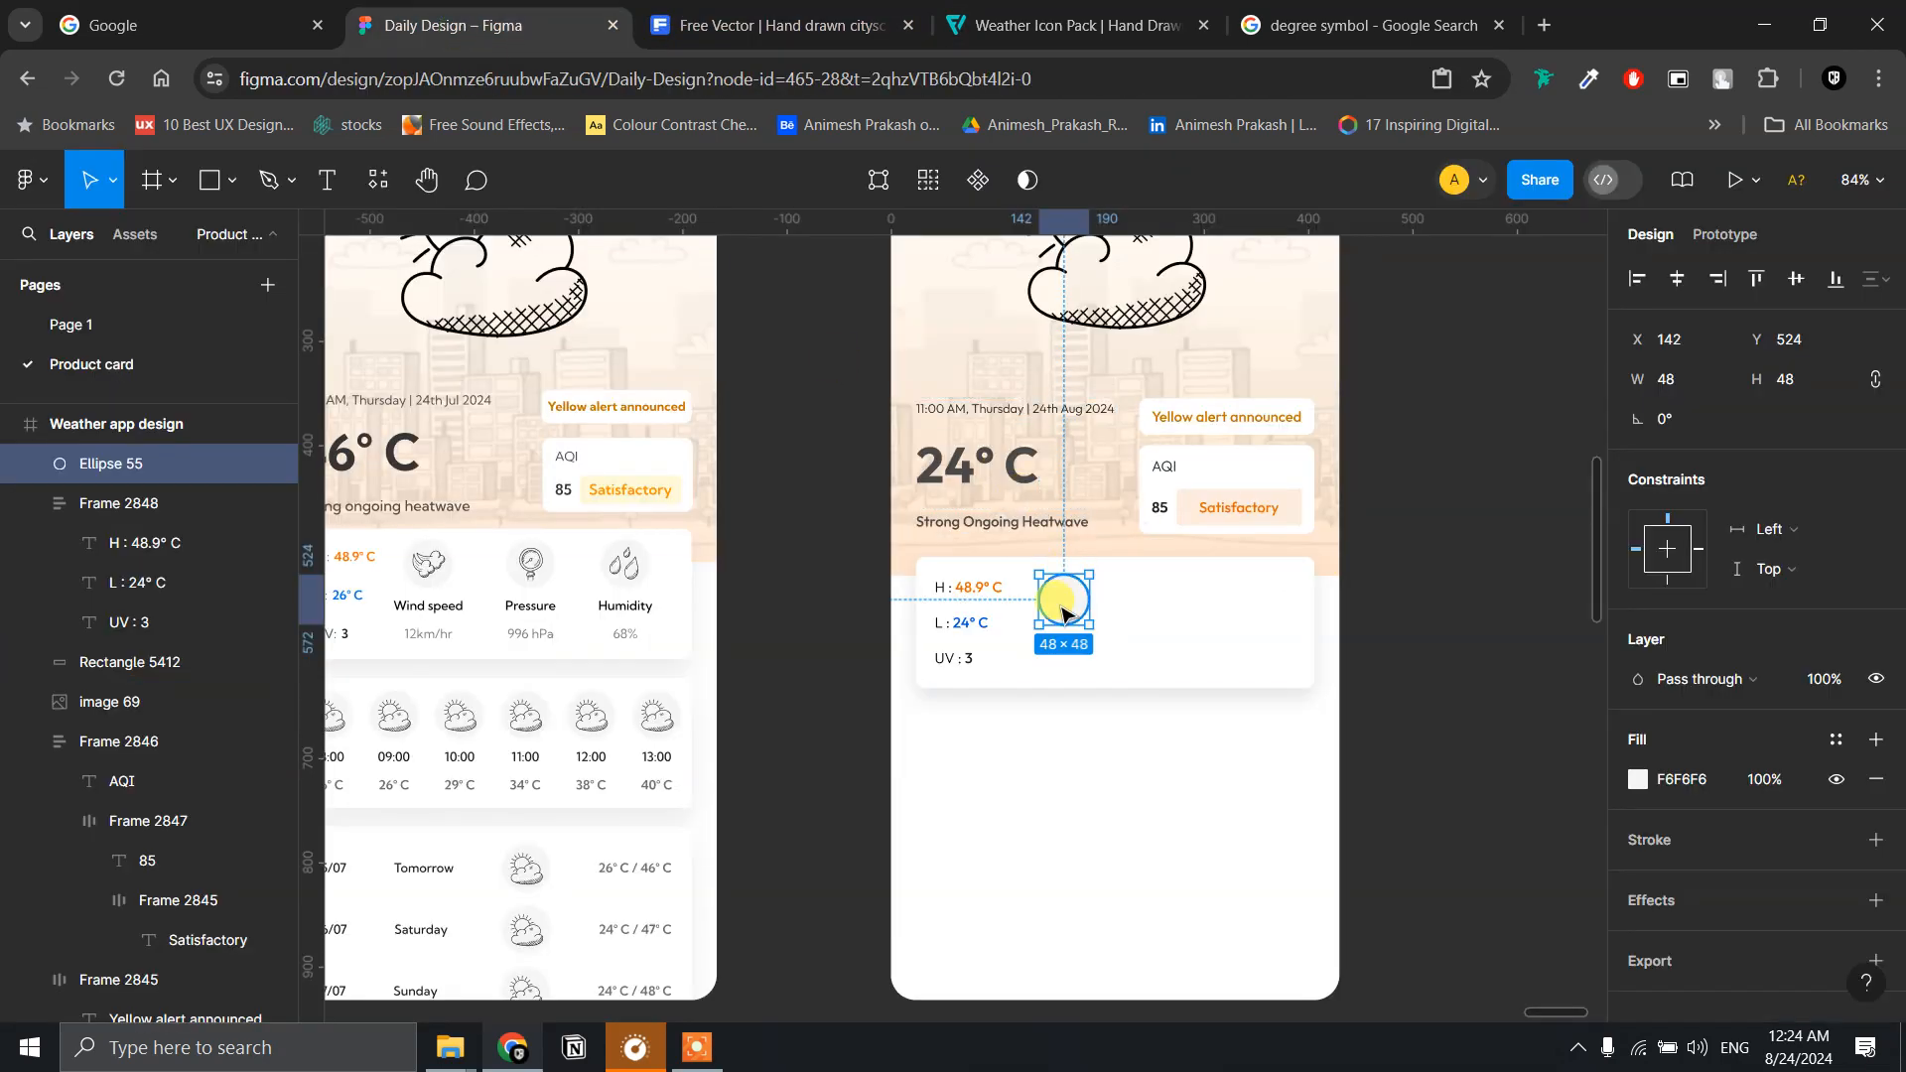
left_click(1464, 635)
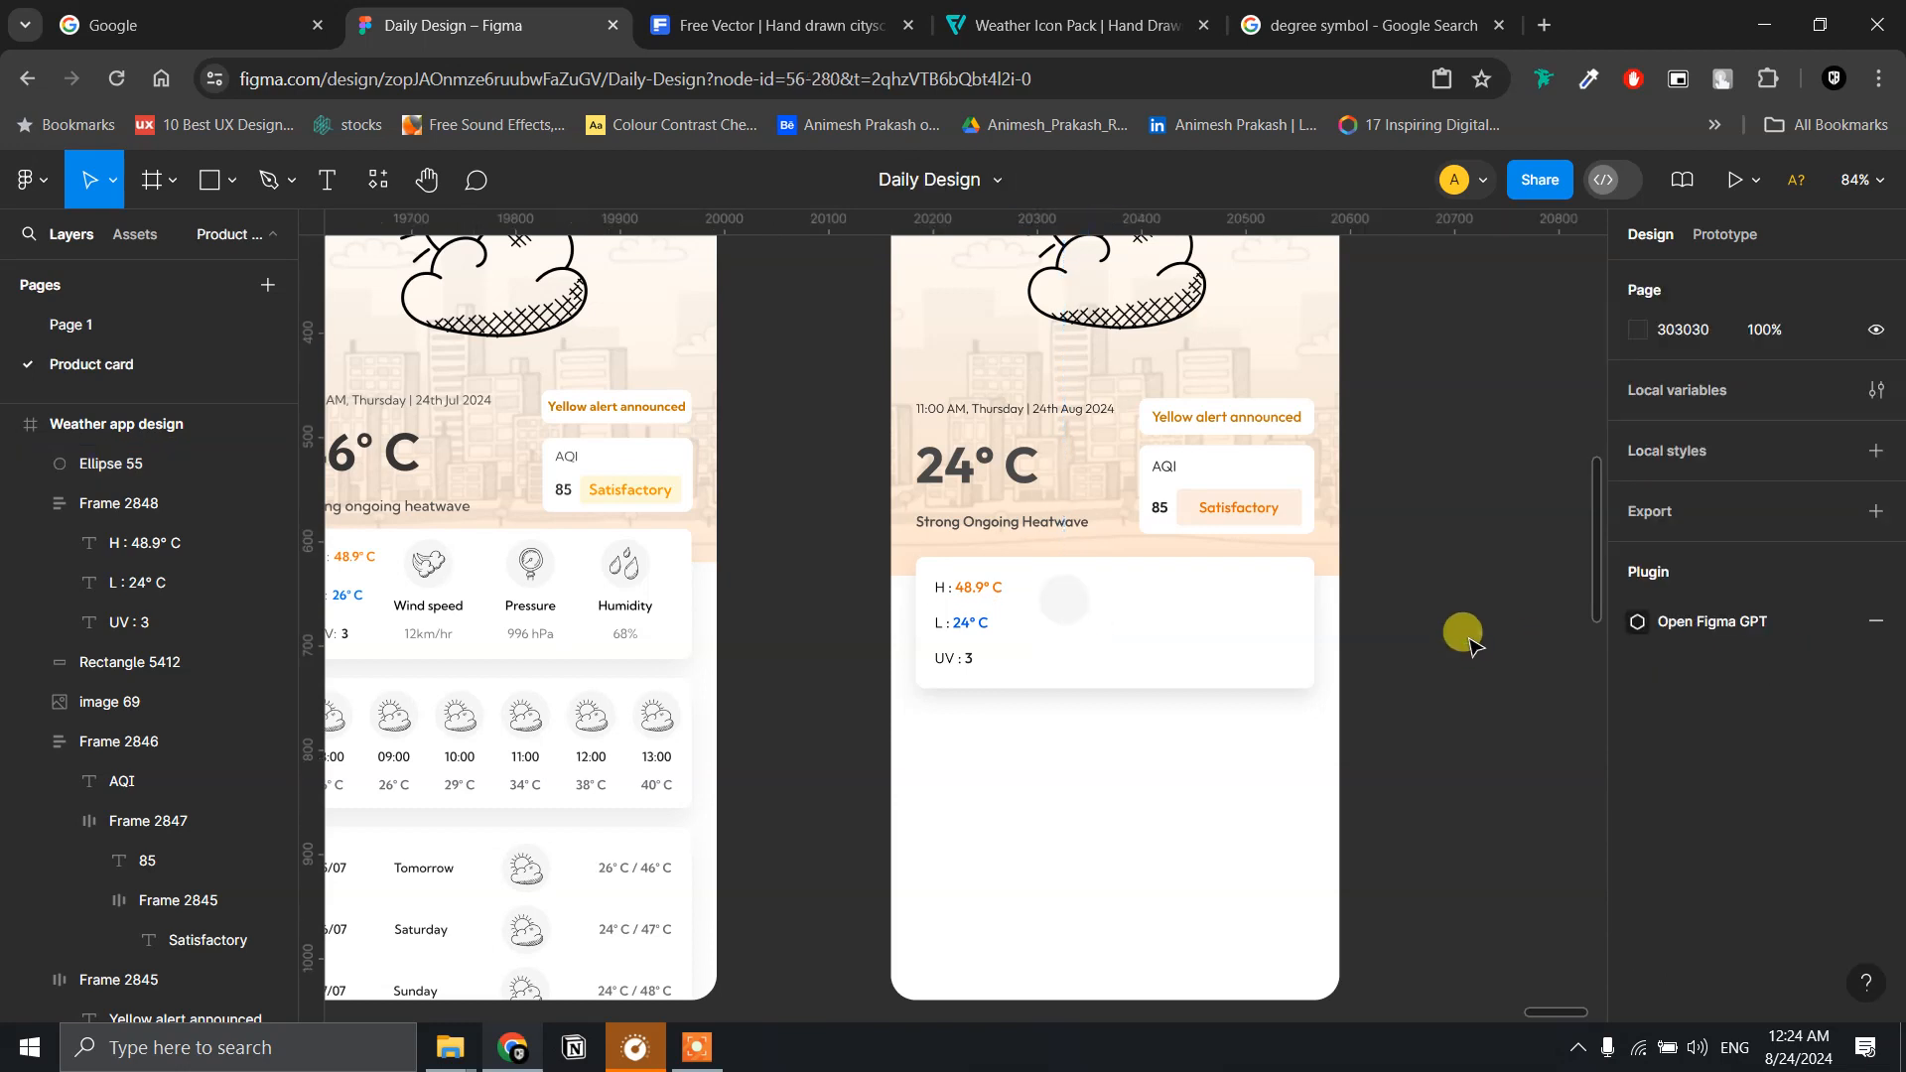
key("ctrl+v")
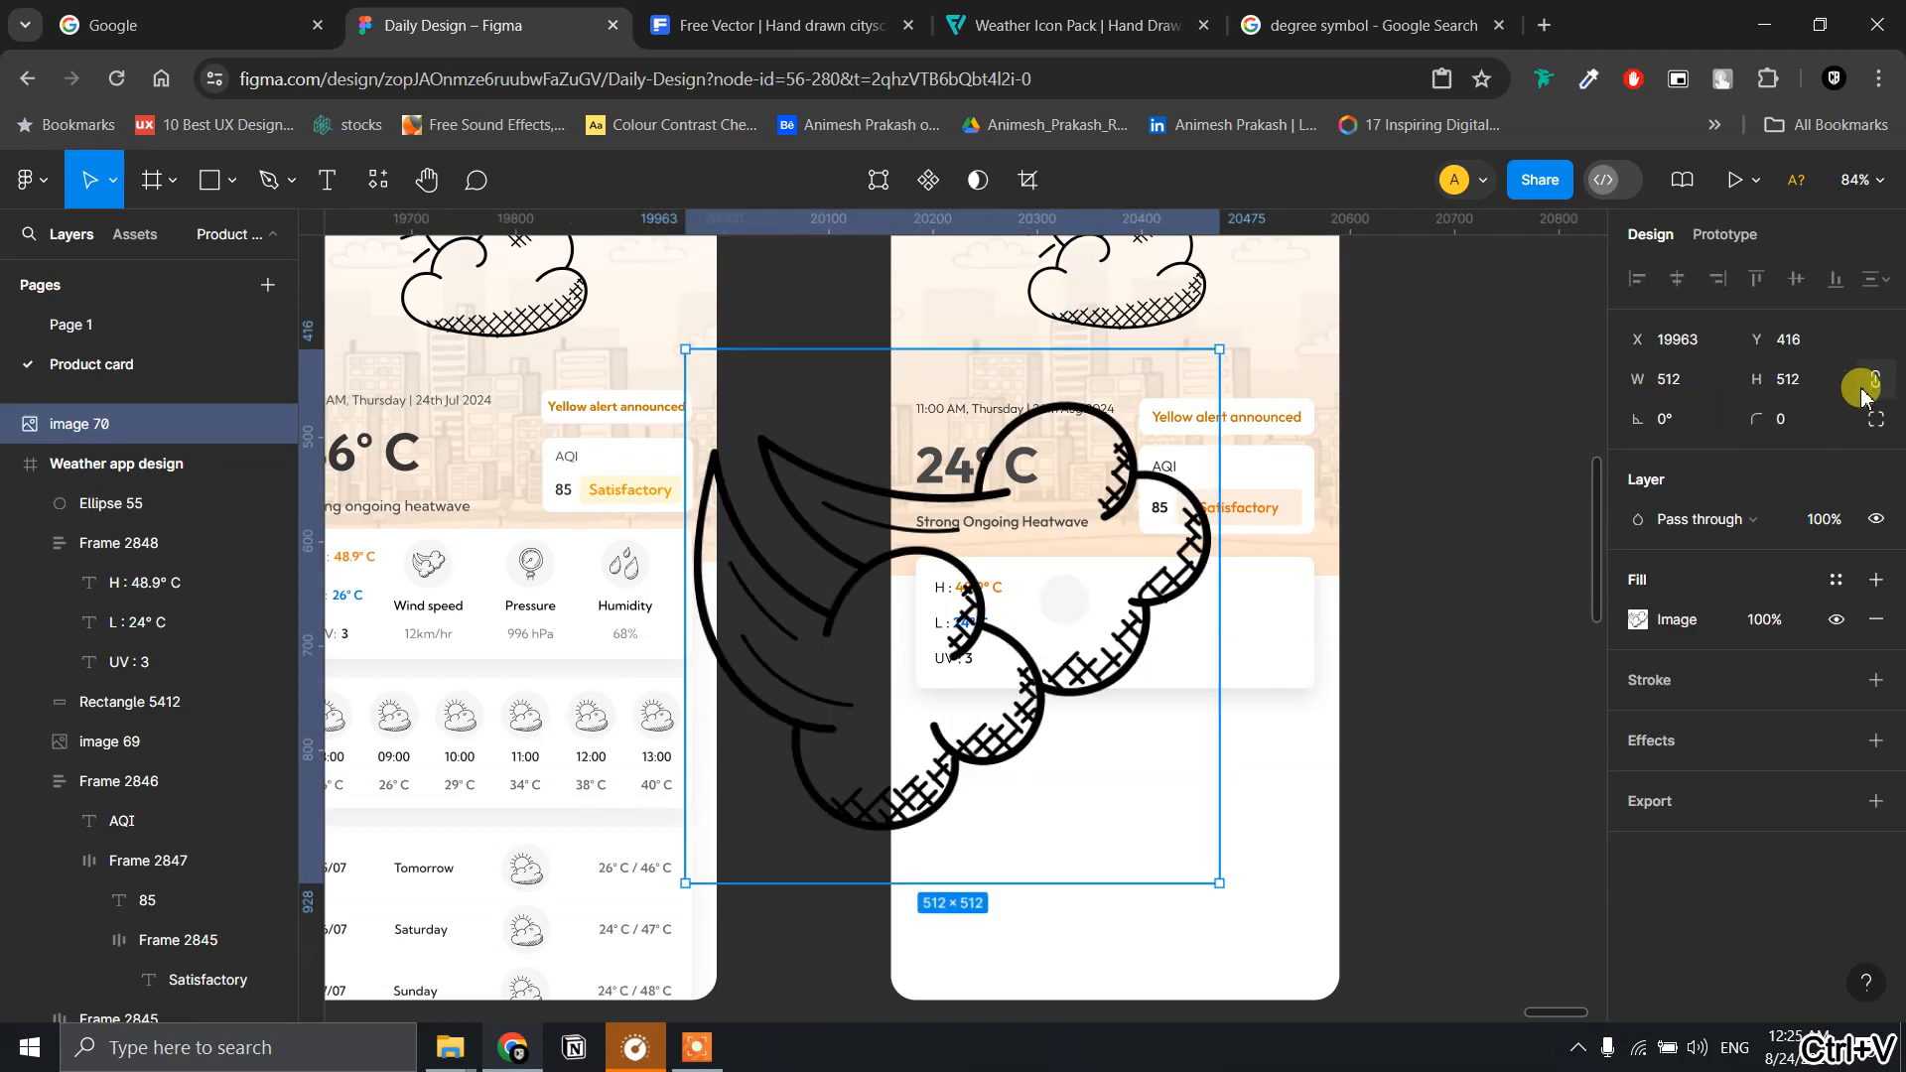
left_click(1788, 381)
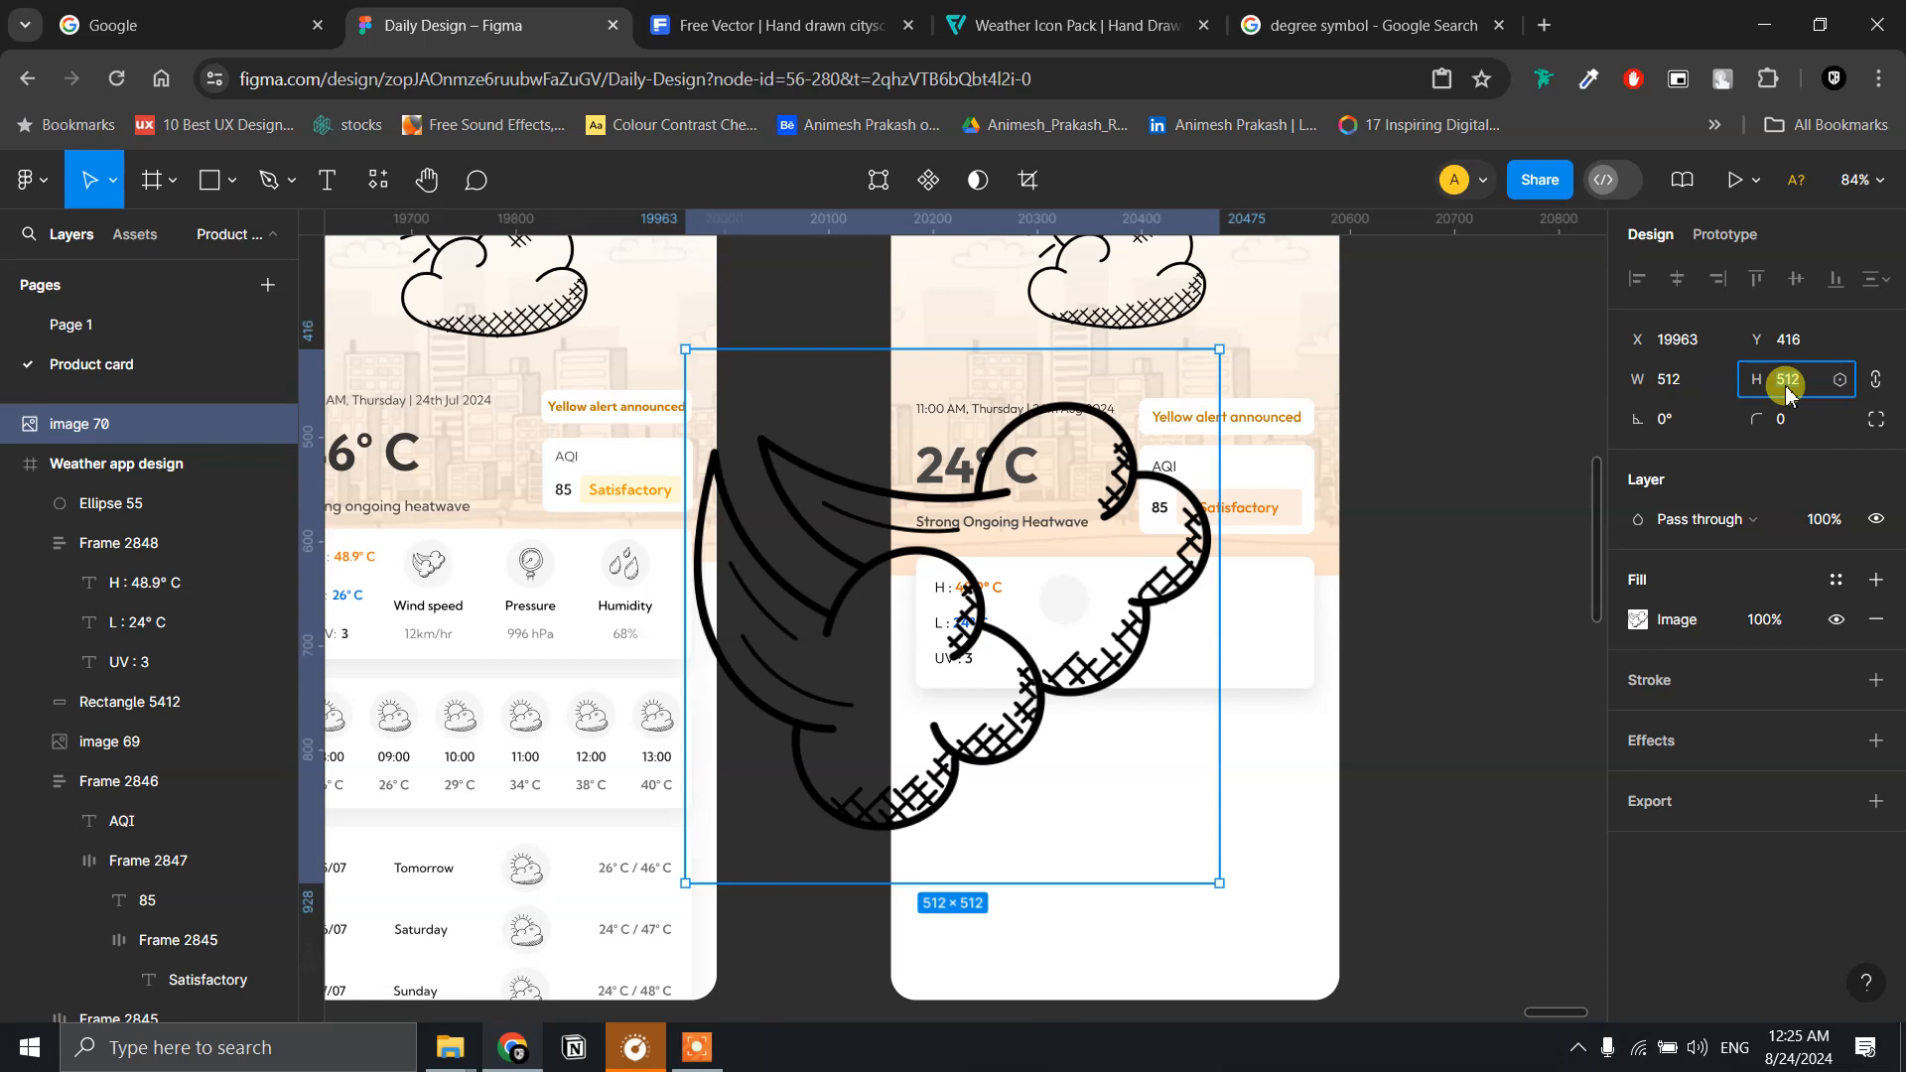
key("Return")
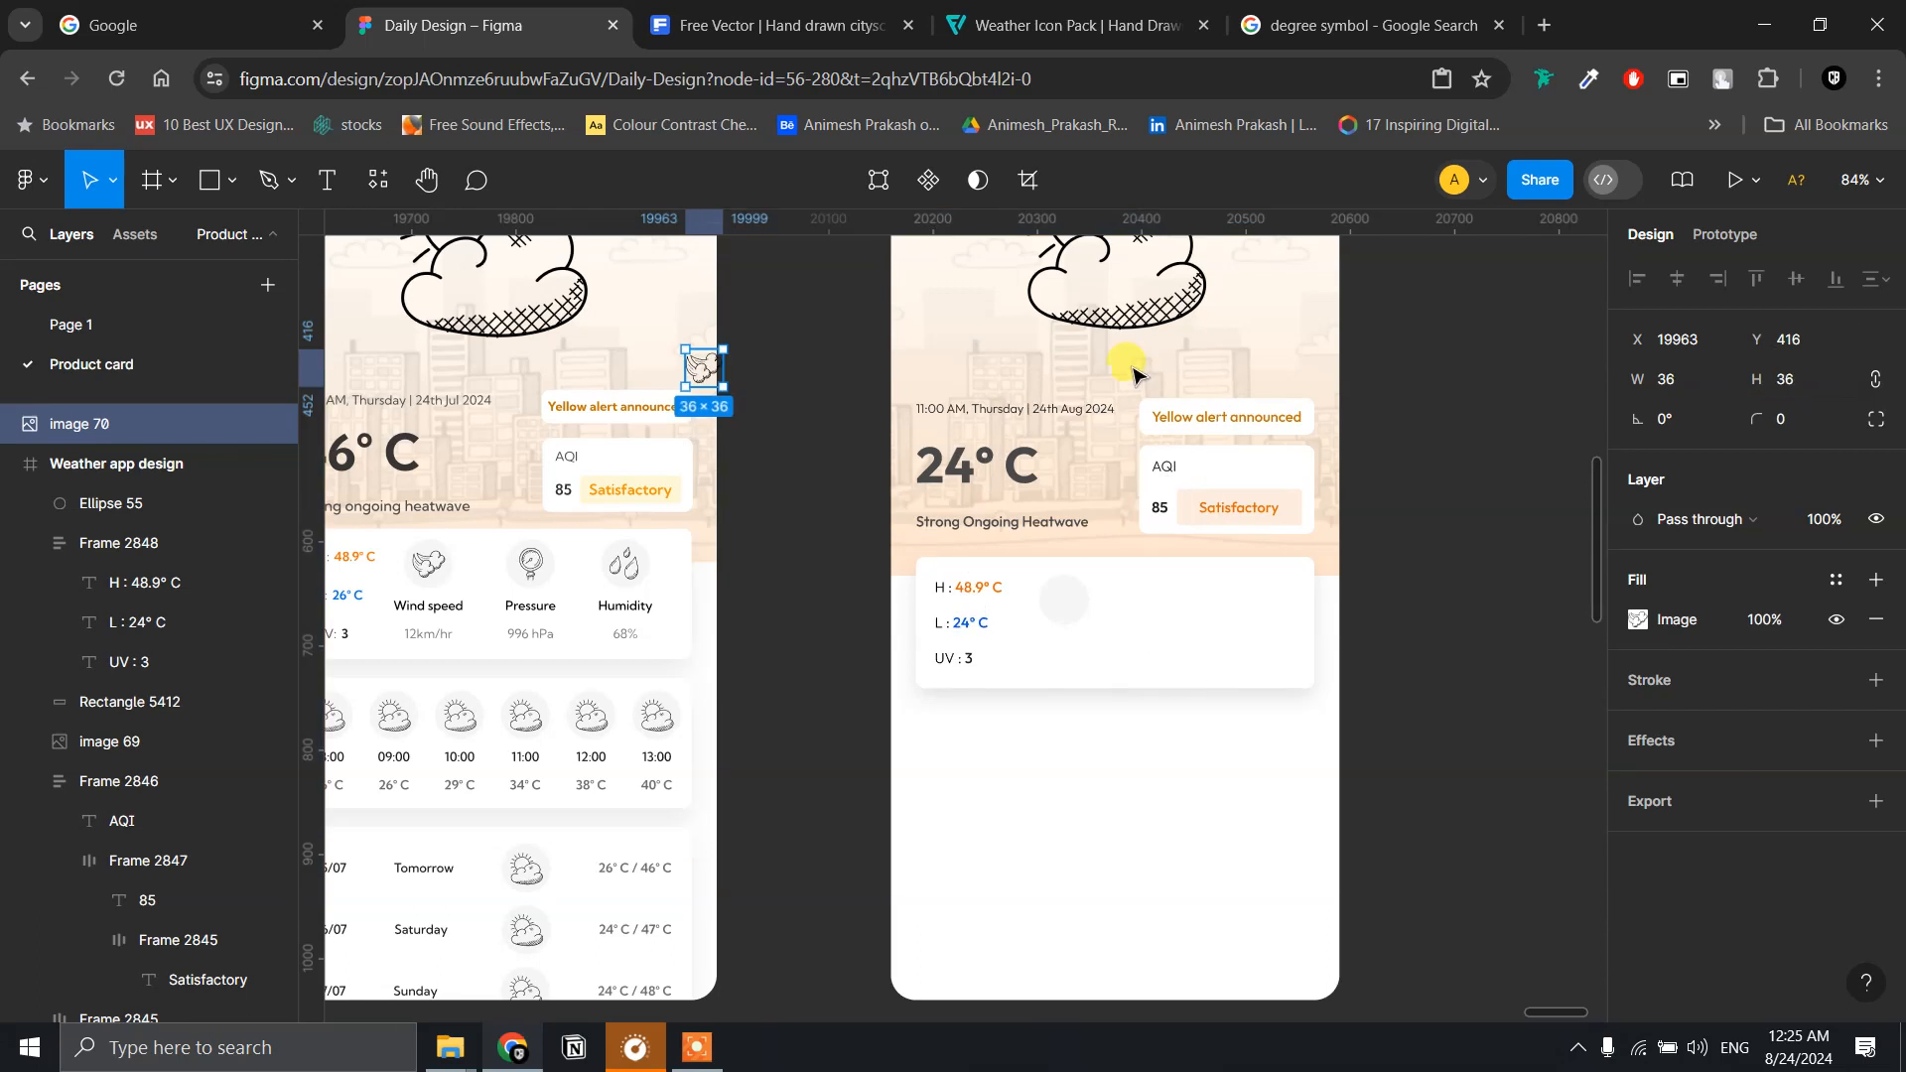
- Transfer the clouds icon into the Weather app design frame and place it over the grey circle at about X 148, Y 530
key("ctrl+x")
scroll(1042, 596, "up", 2)
scroll(1043, 602, "up", 8)
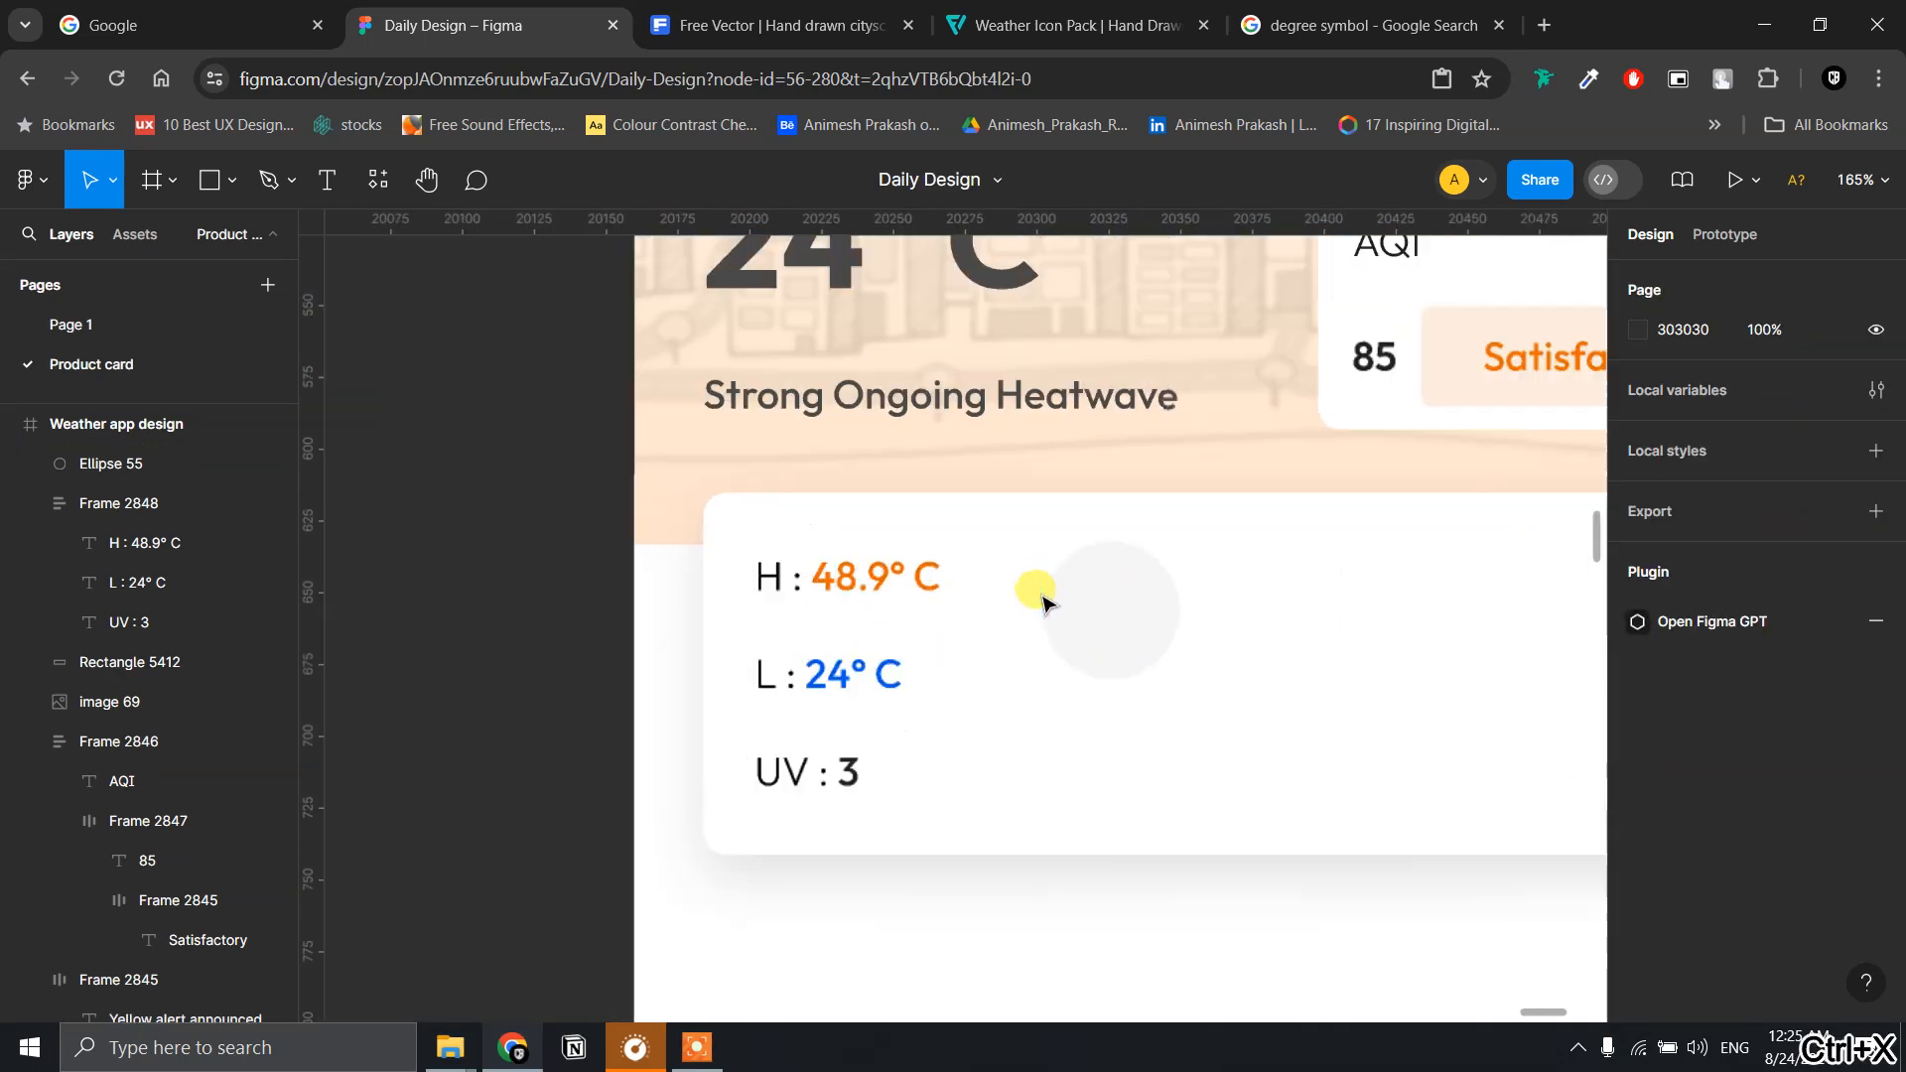
left_click(1203, 635)
key("ctrl+v")
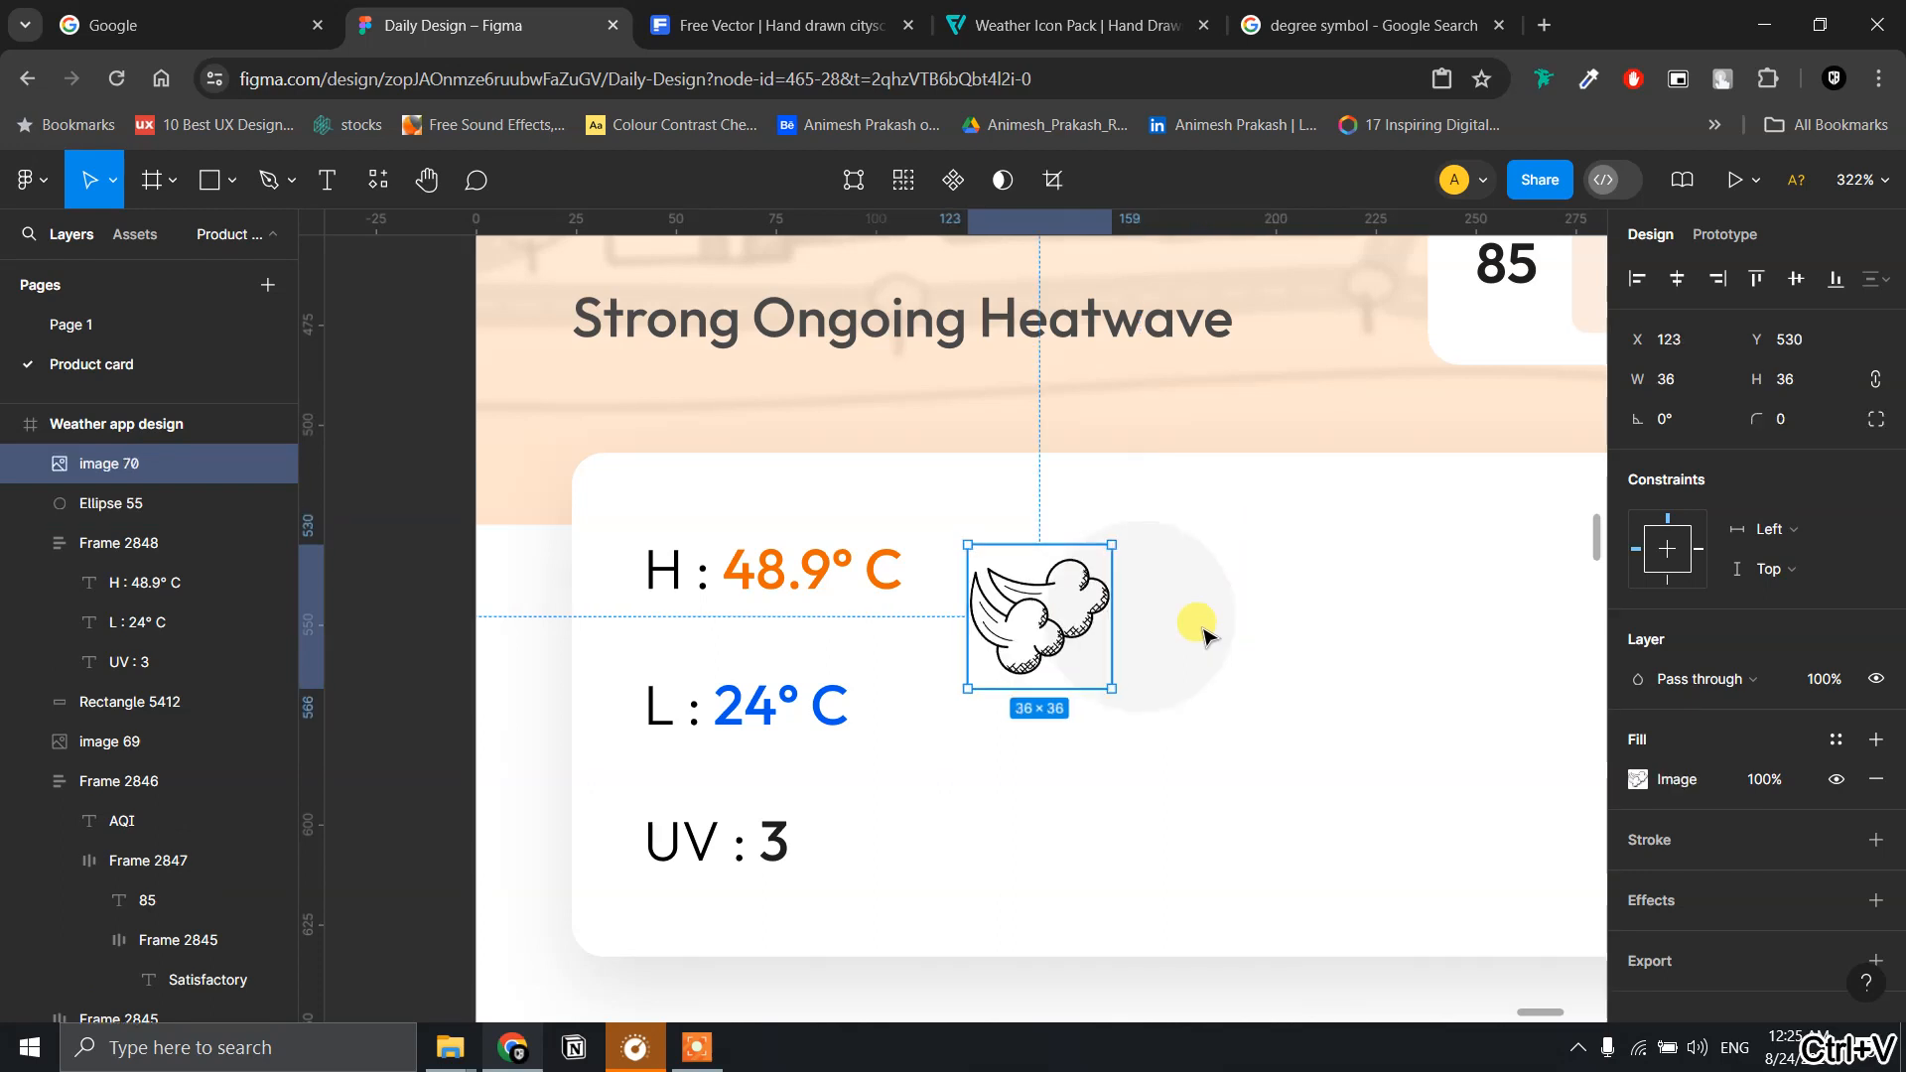
left_click_drag(1033, 617, 1132, 621)
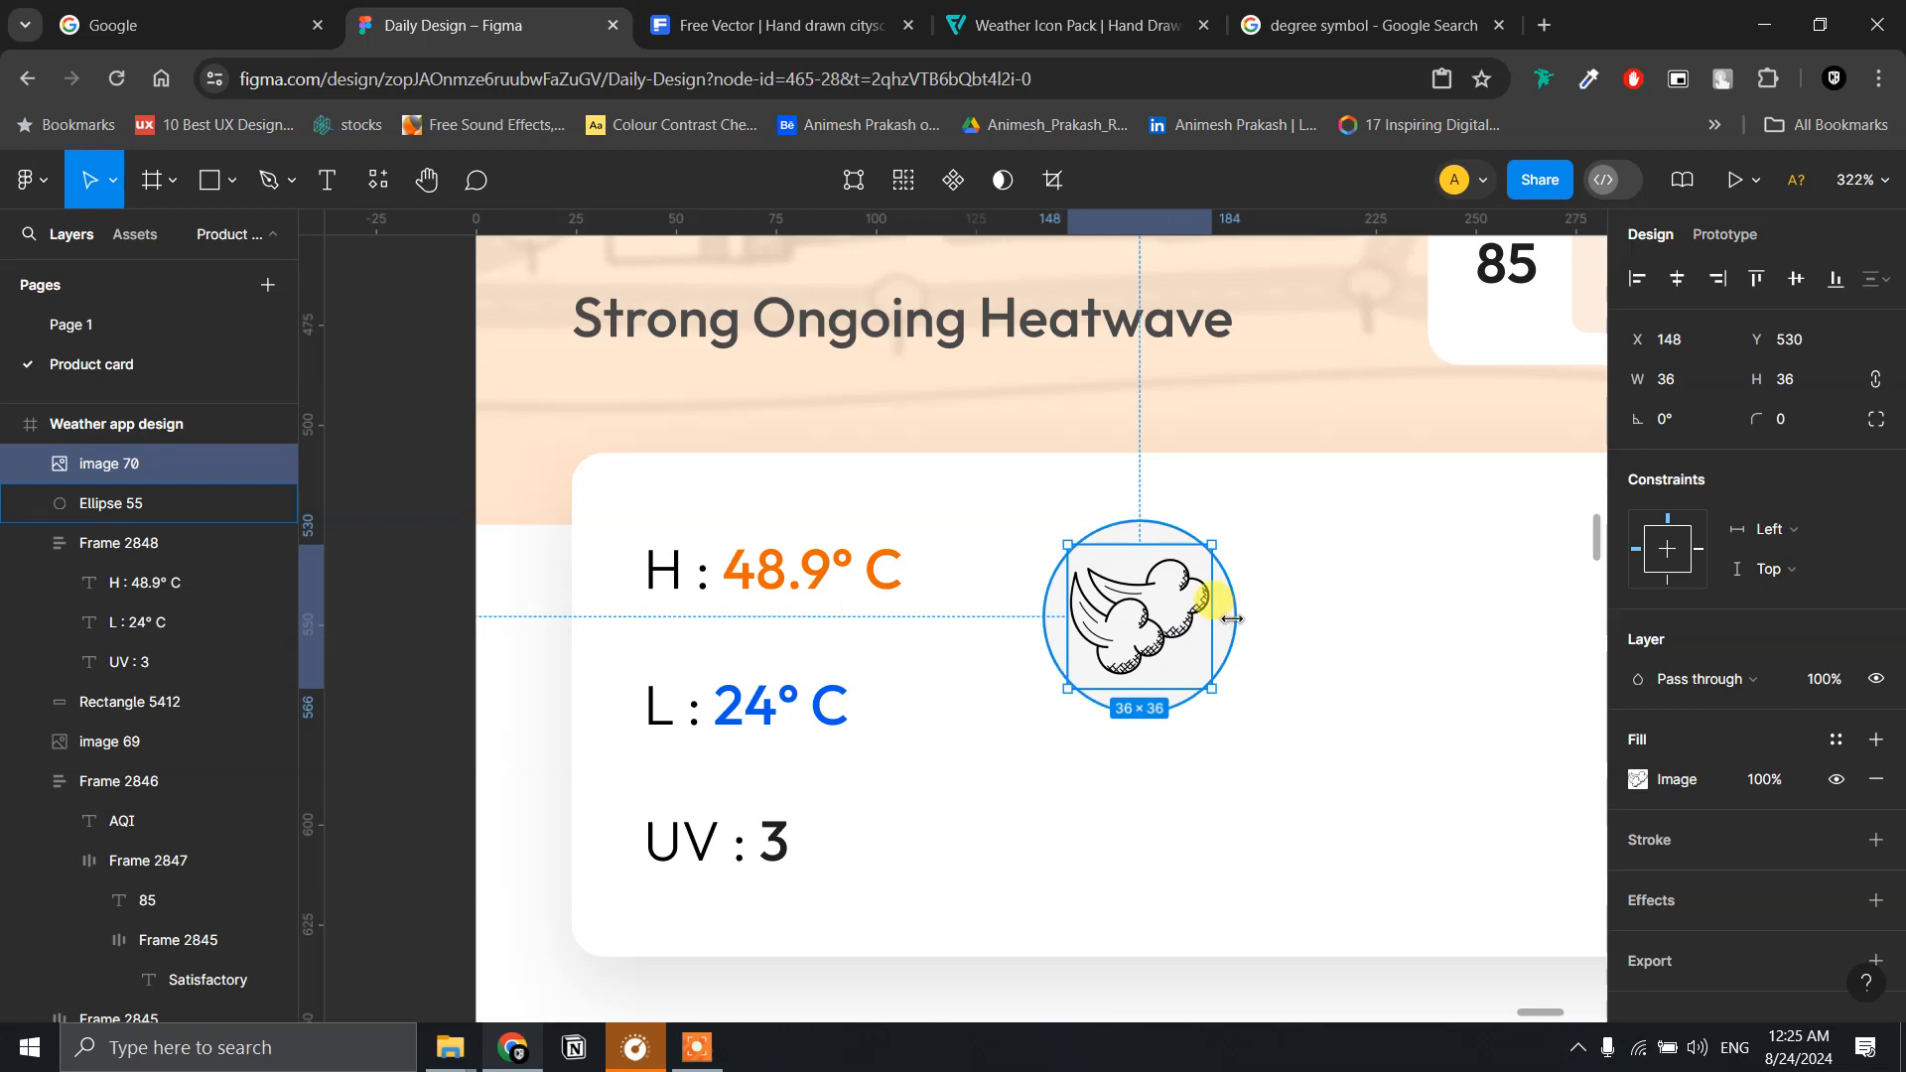
- Align the clouds icon and the grey circle on their horizontal and vertical centres
left_click(1232, 618, "shift")
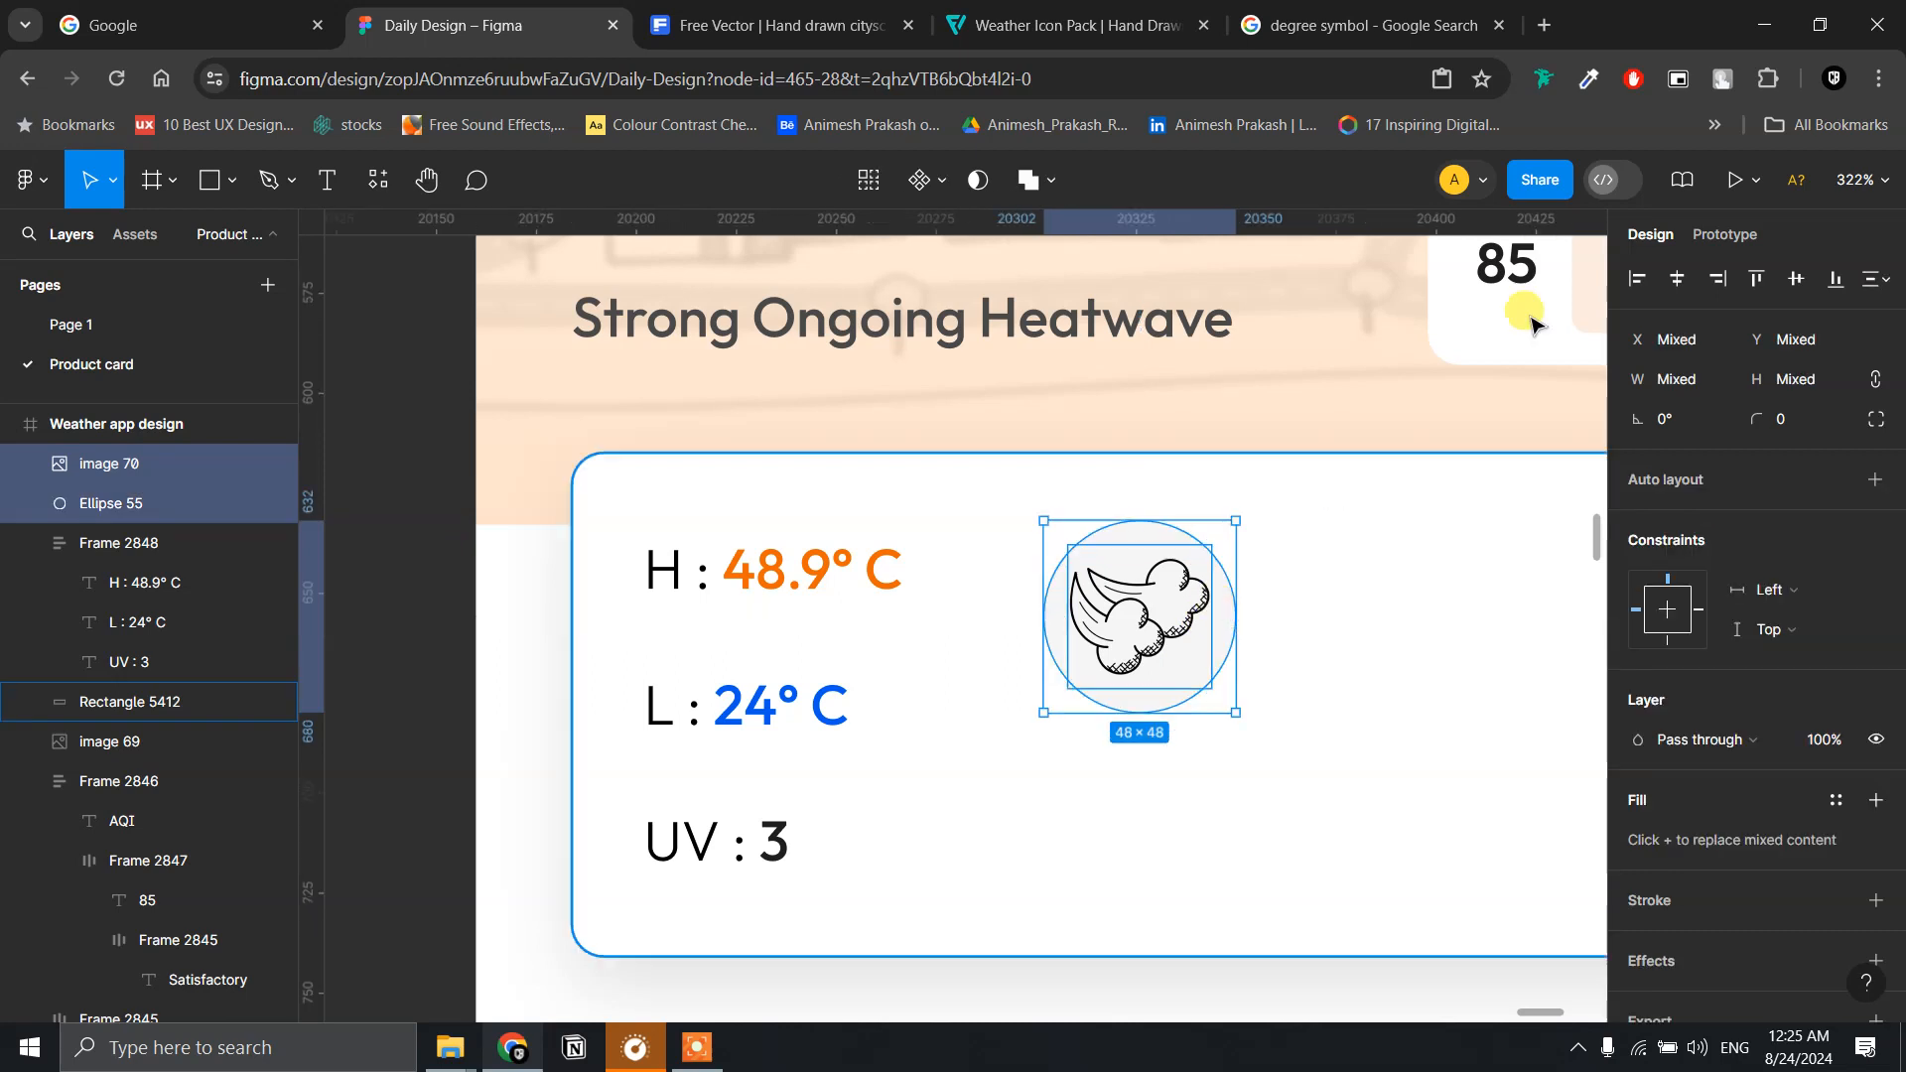
left_click(1679, 282)
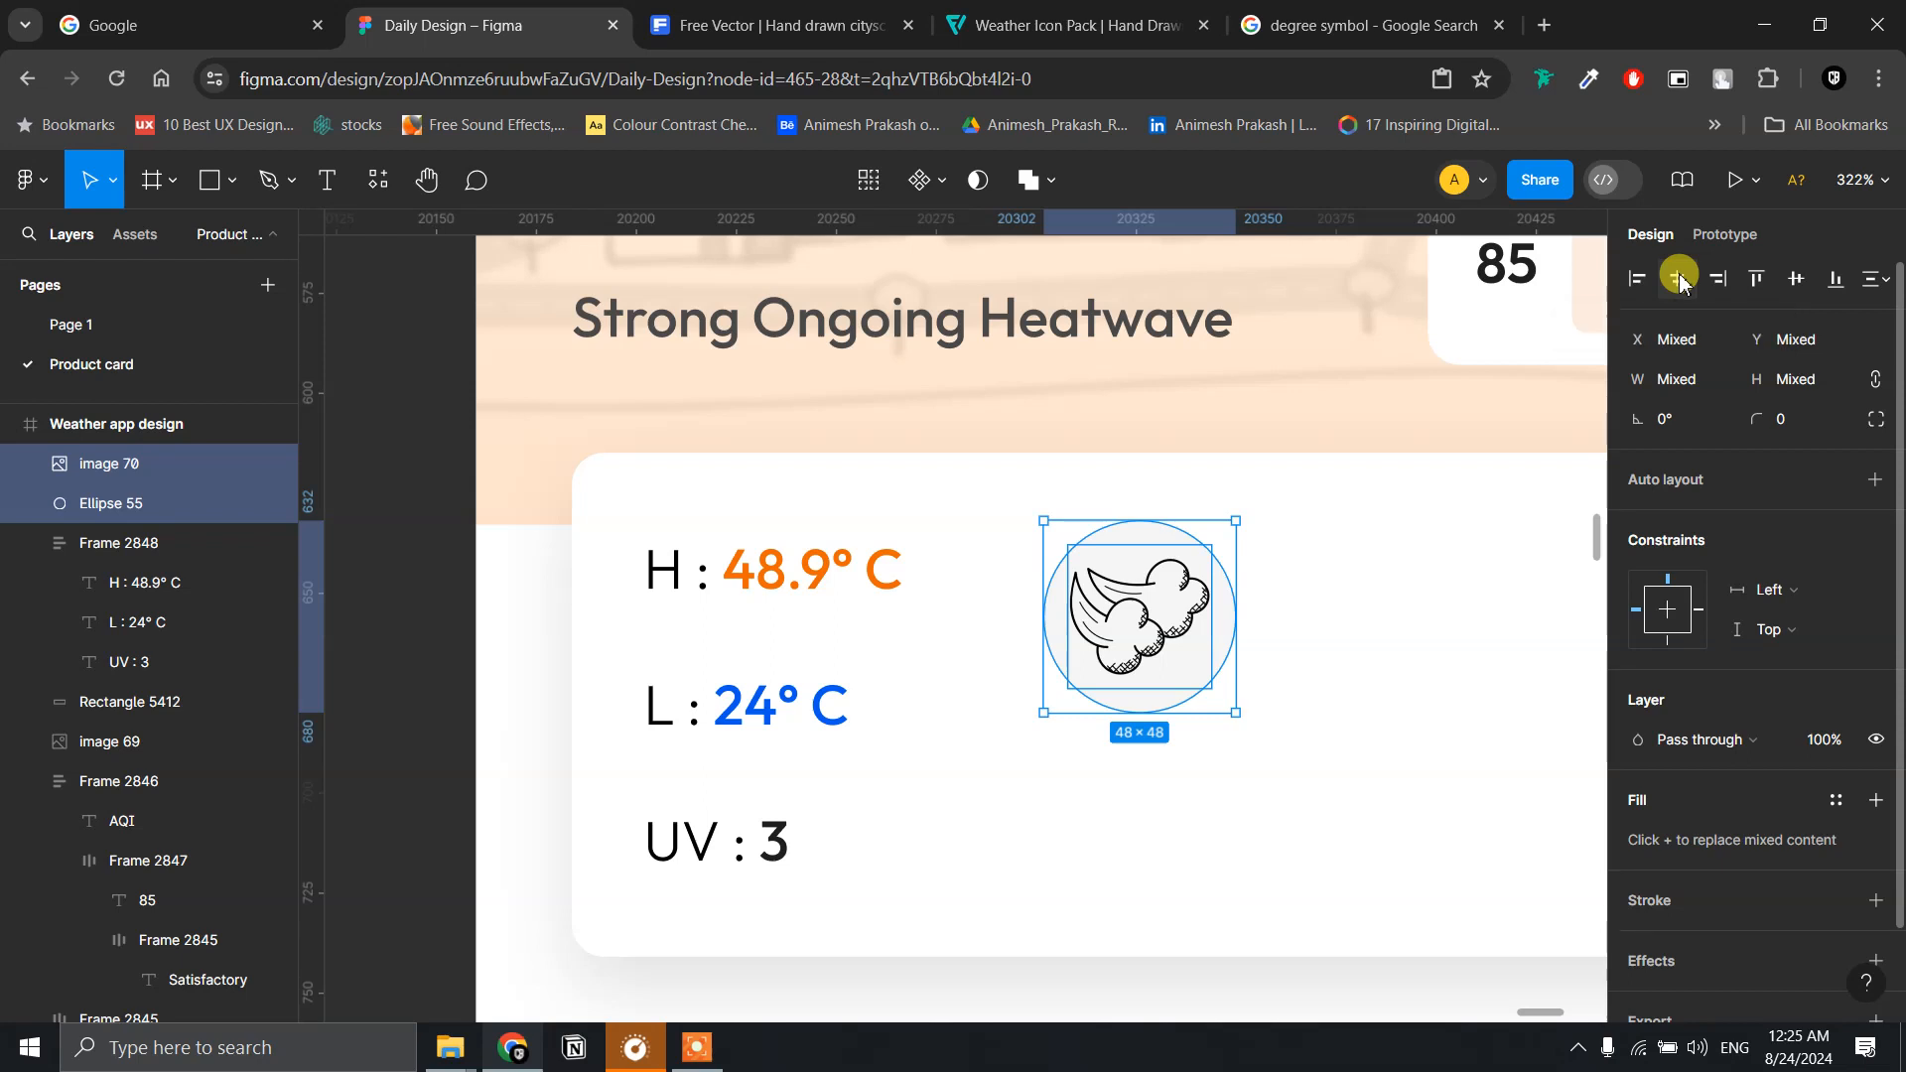
left_click(1800, 281)
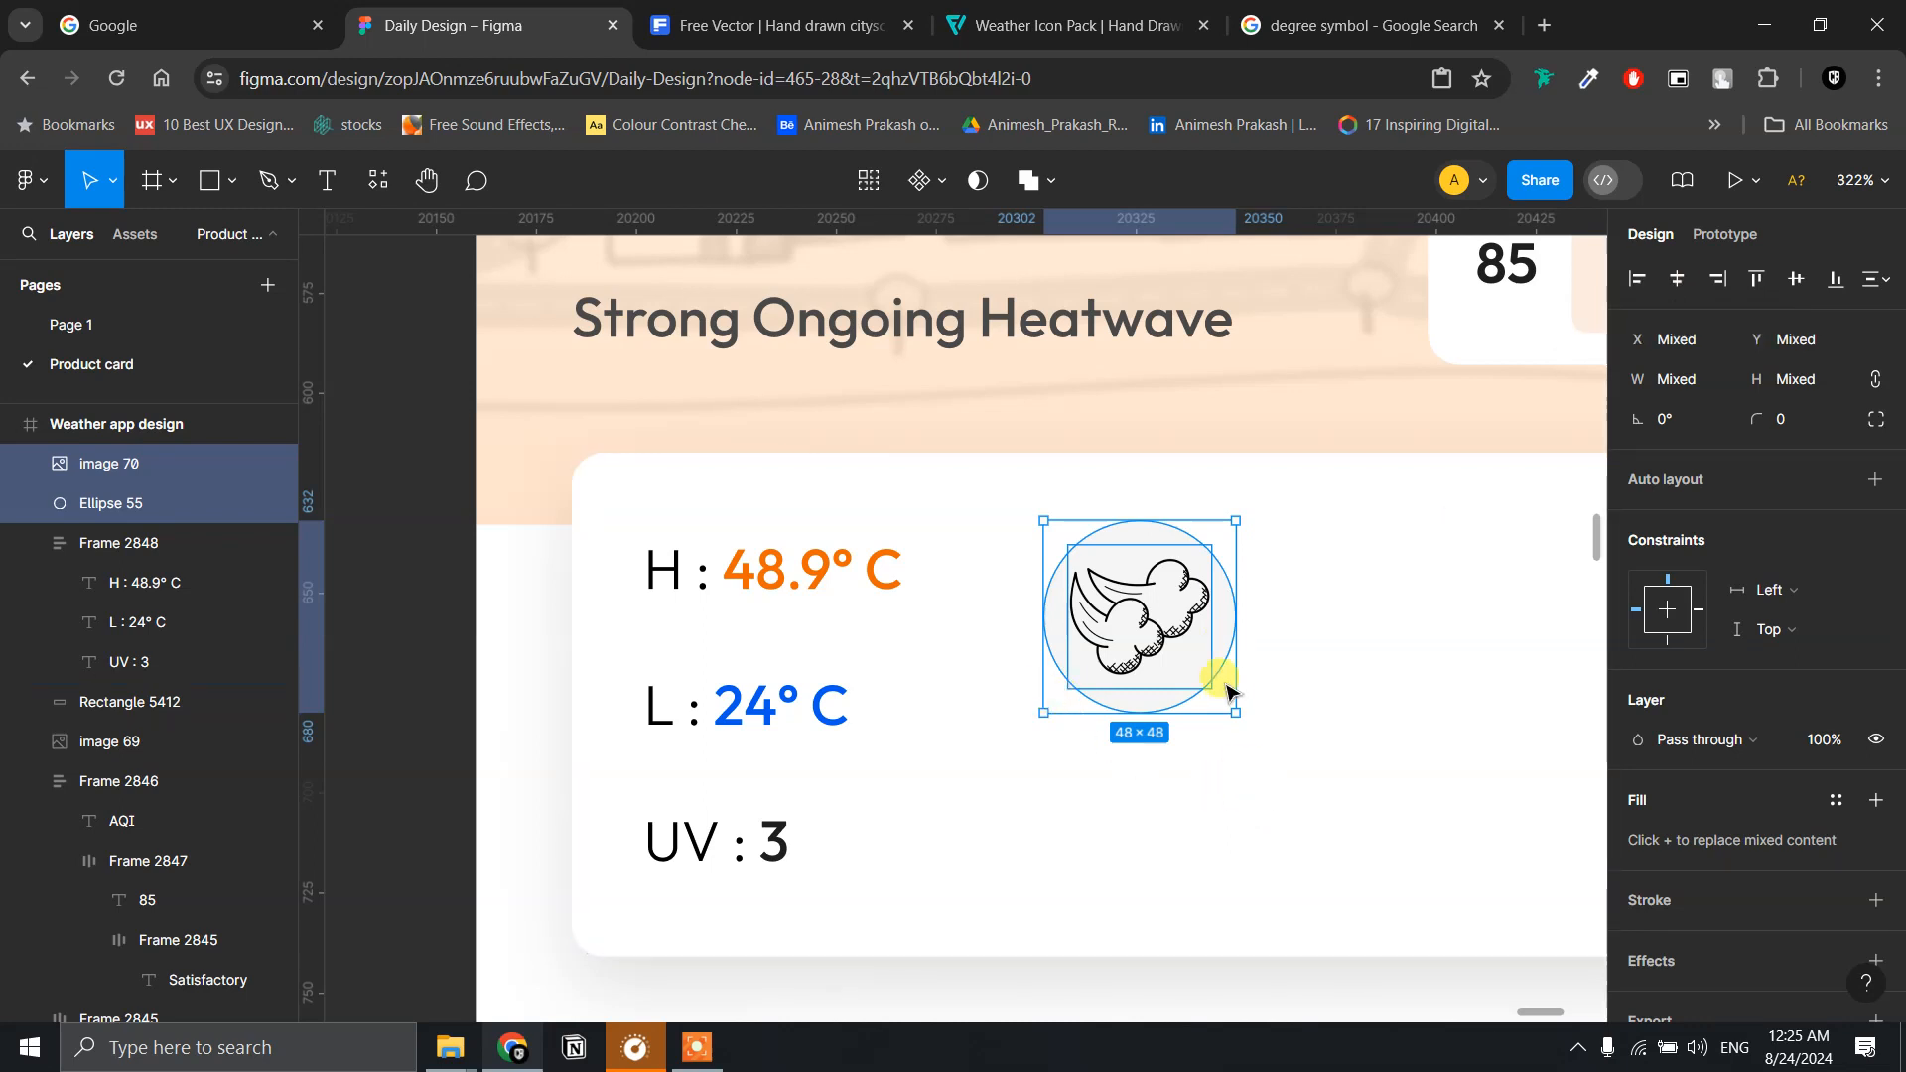
left_click(1299, 678)
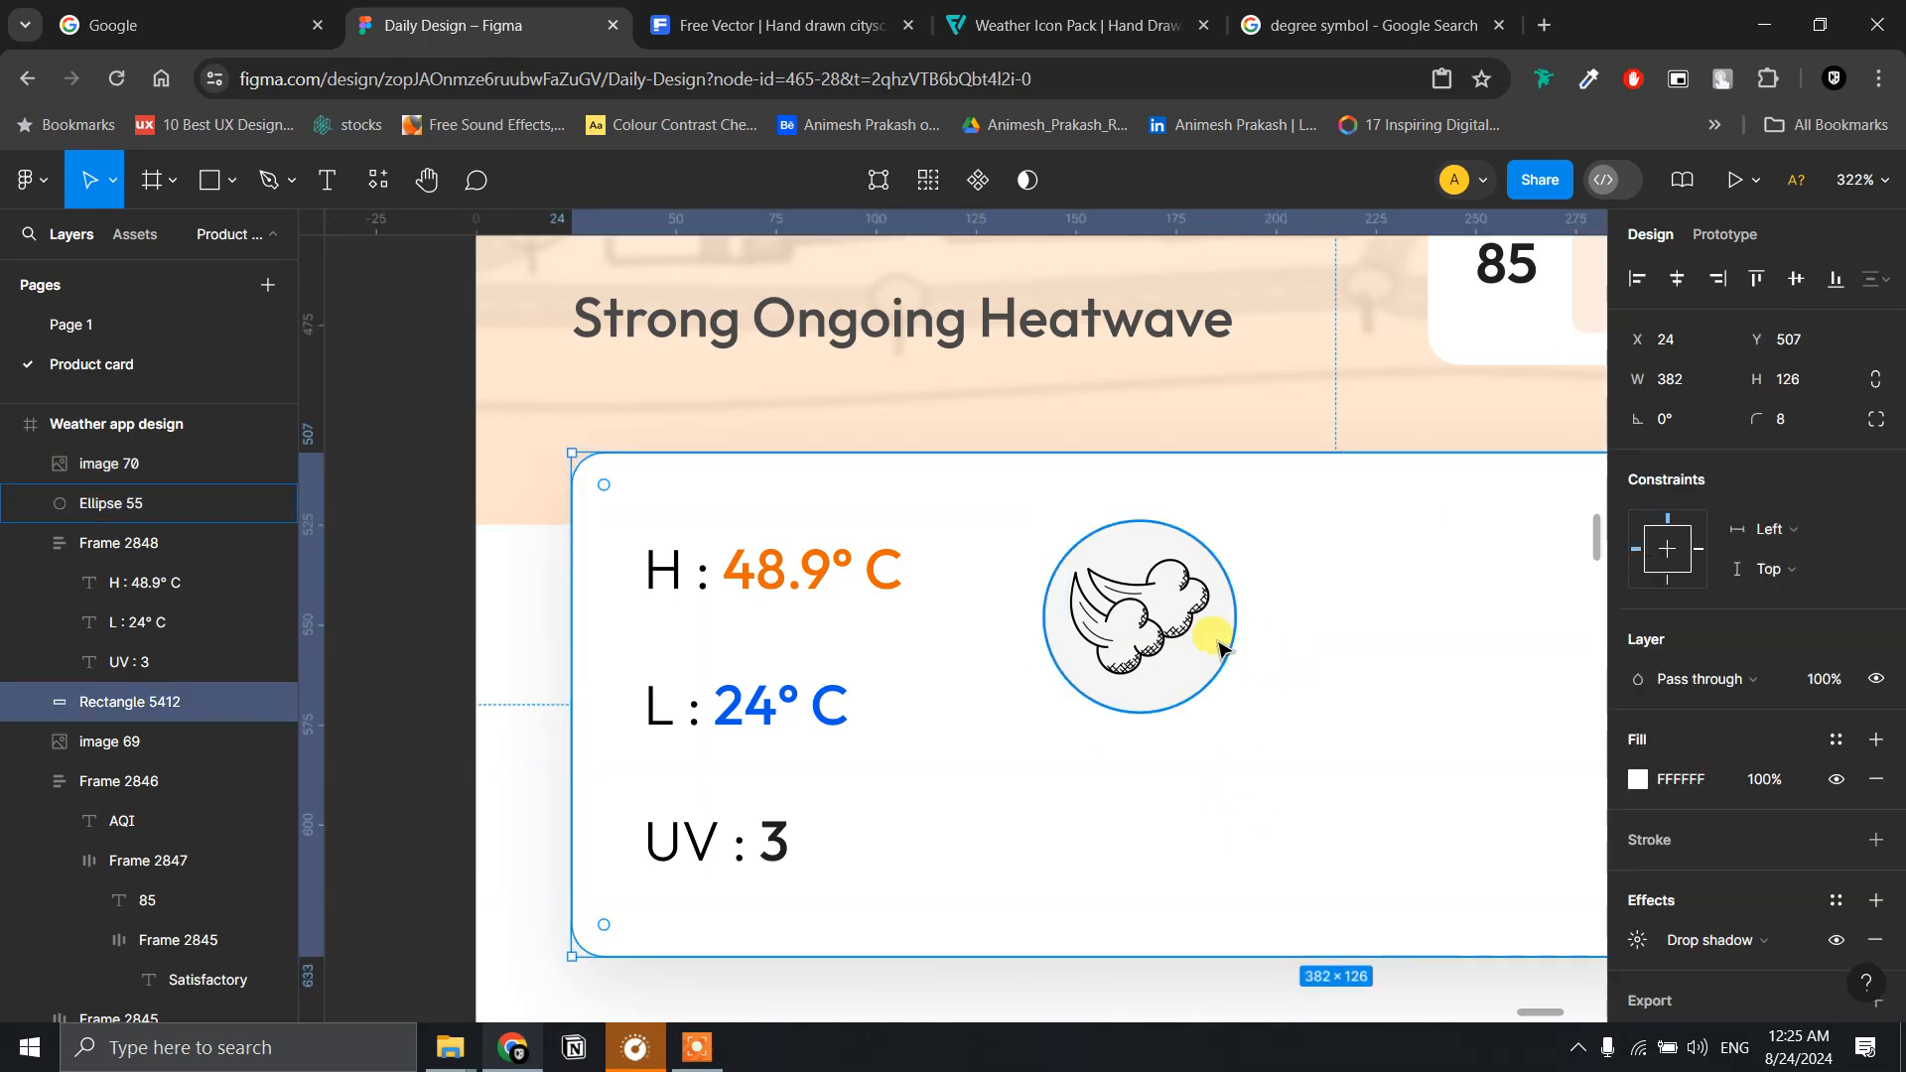
- Combine the wind icon and its grey circle into a single auto layout frame
left_click(1197, 630)
left_click(1236, 634, "shift")
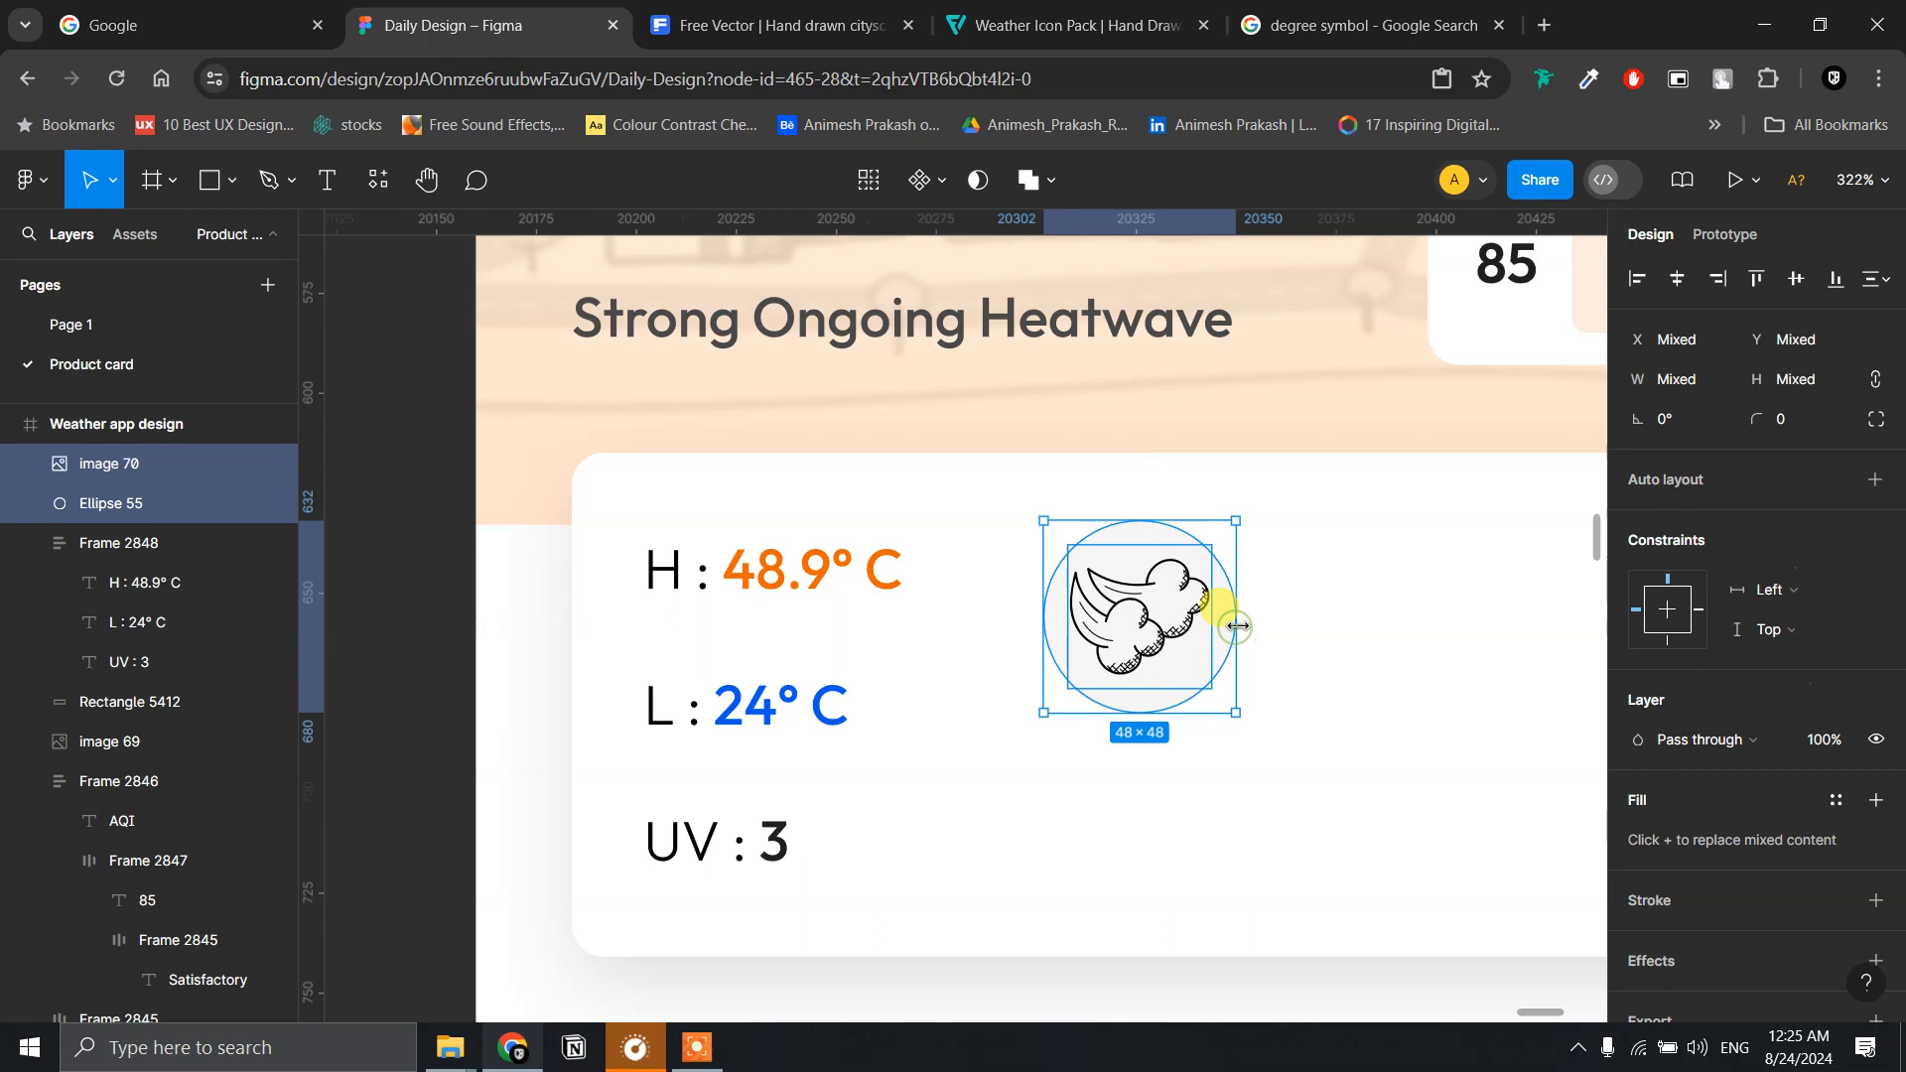
left_click(1875, 482)
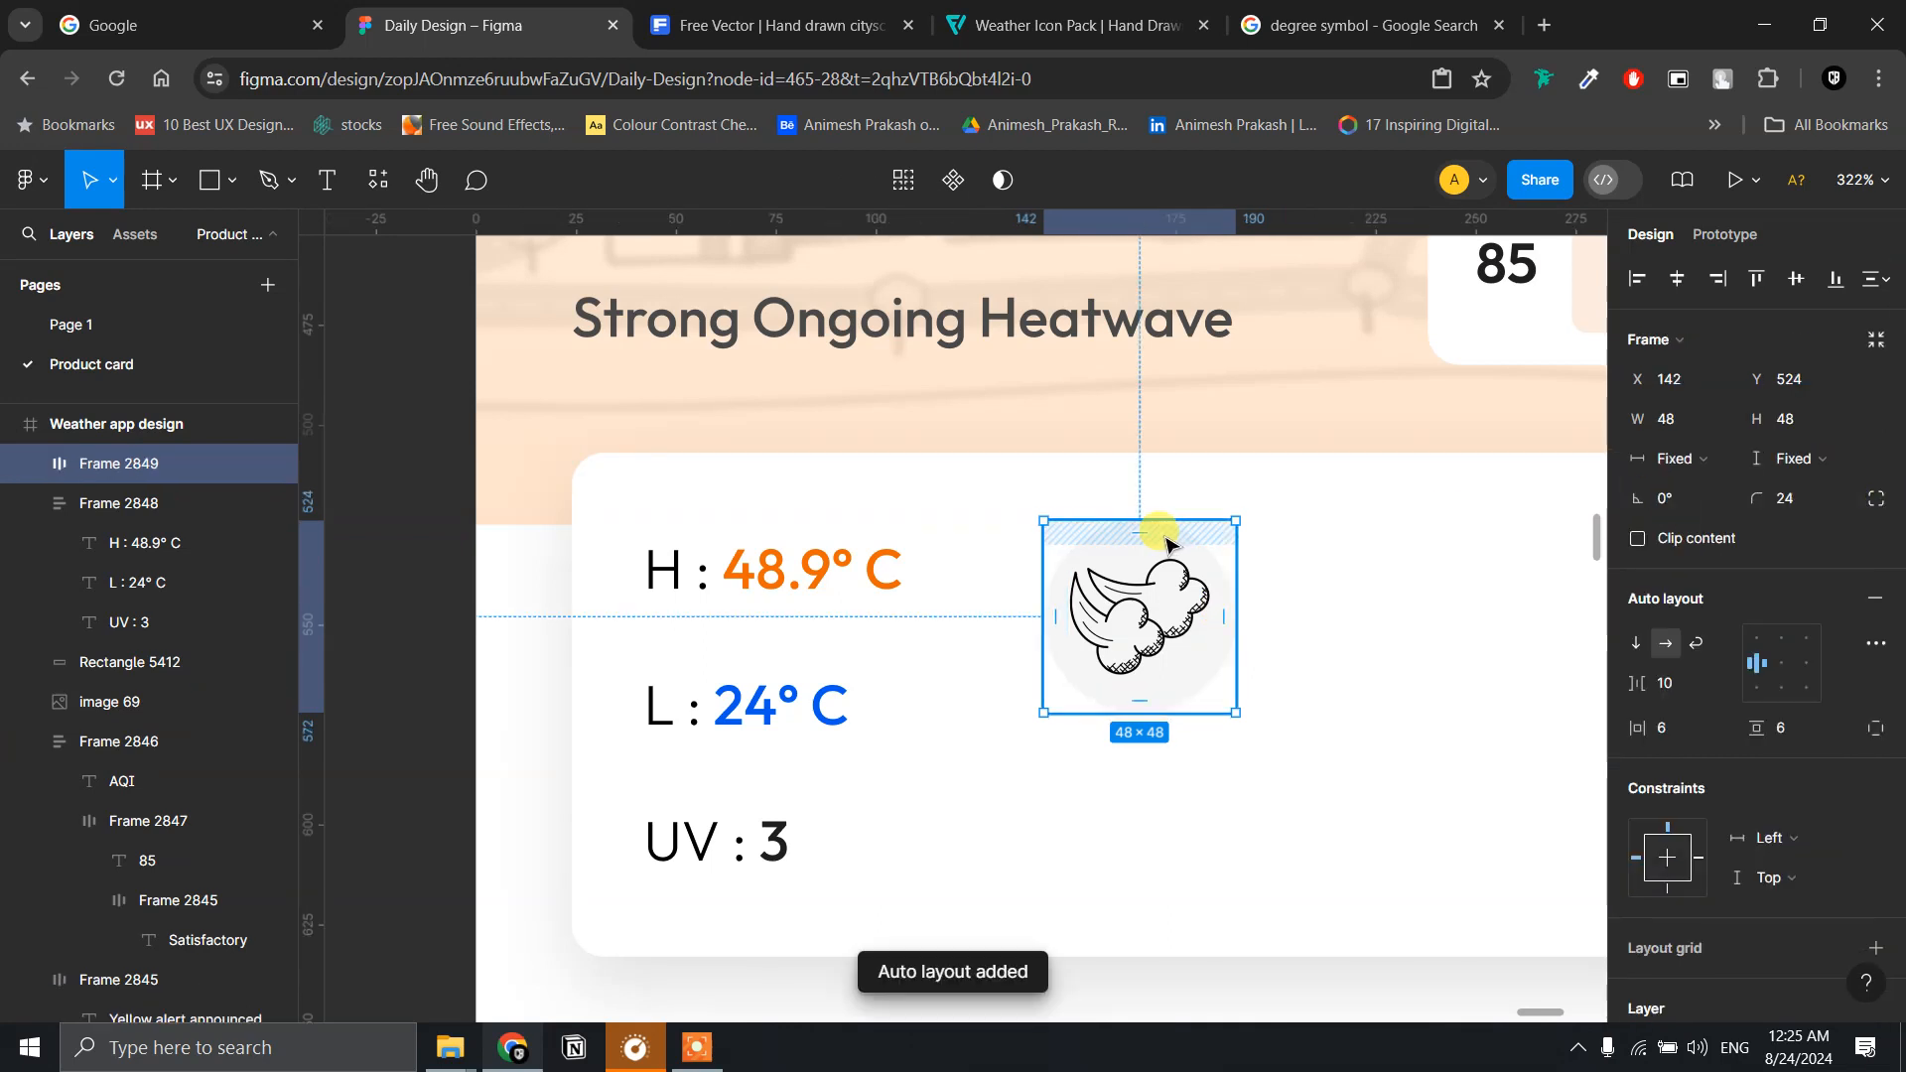
scroll(1141, 519, "up", 3)
scroll(1141, 519, "down", 6)
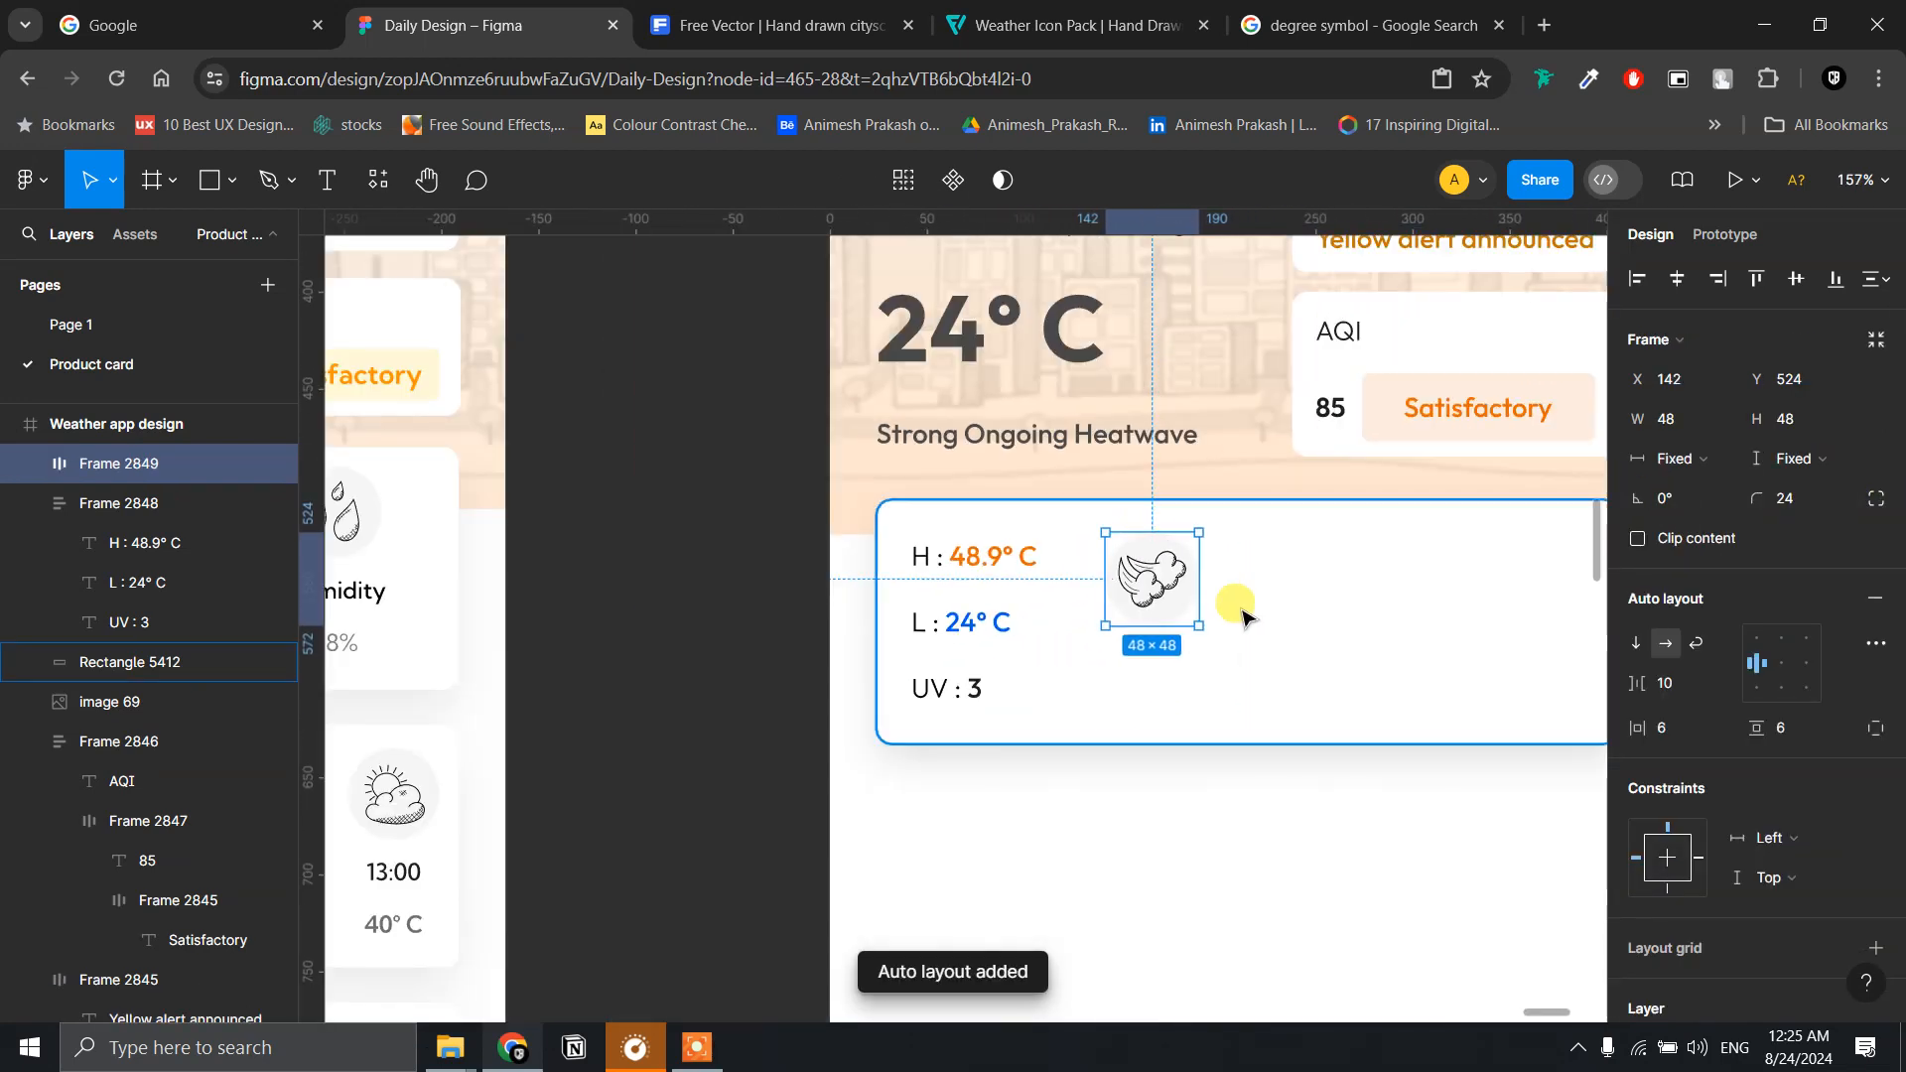
- Add the text label "Wind Speed" beneath the wind icon in the details card
left_click(1171, 674)
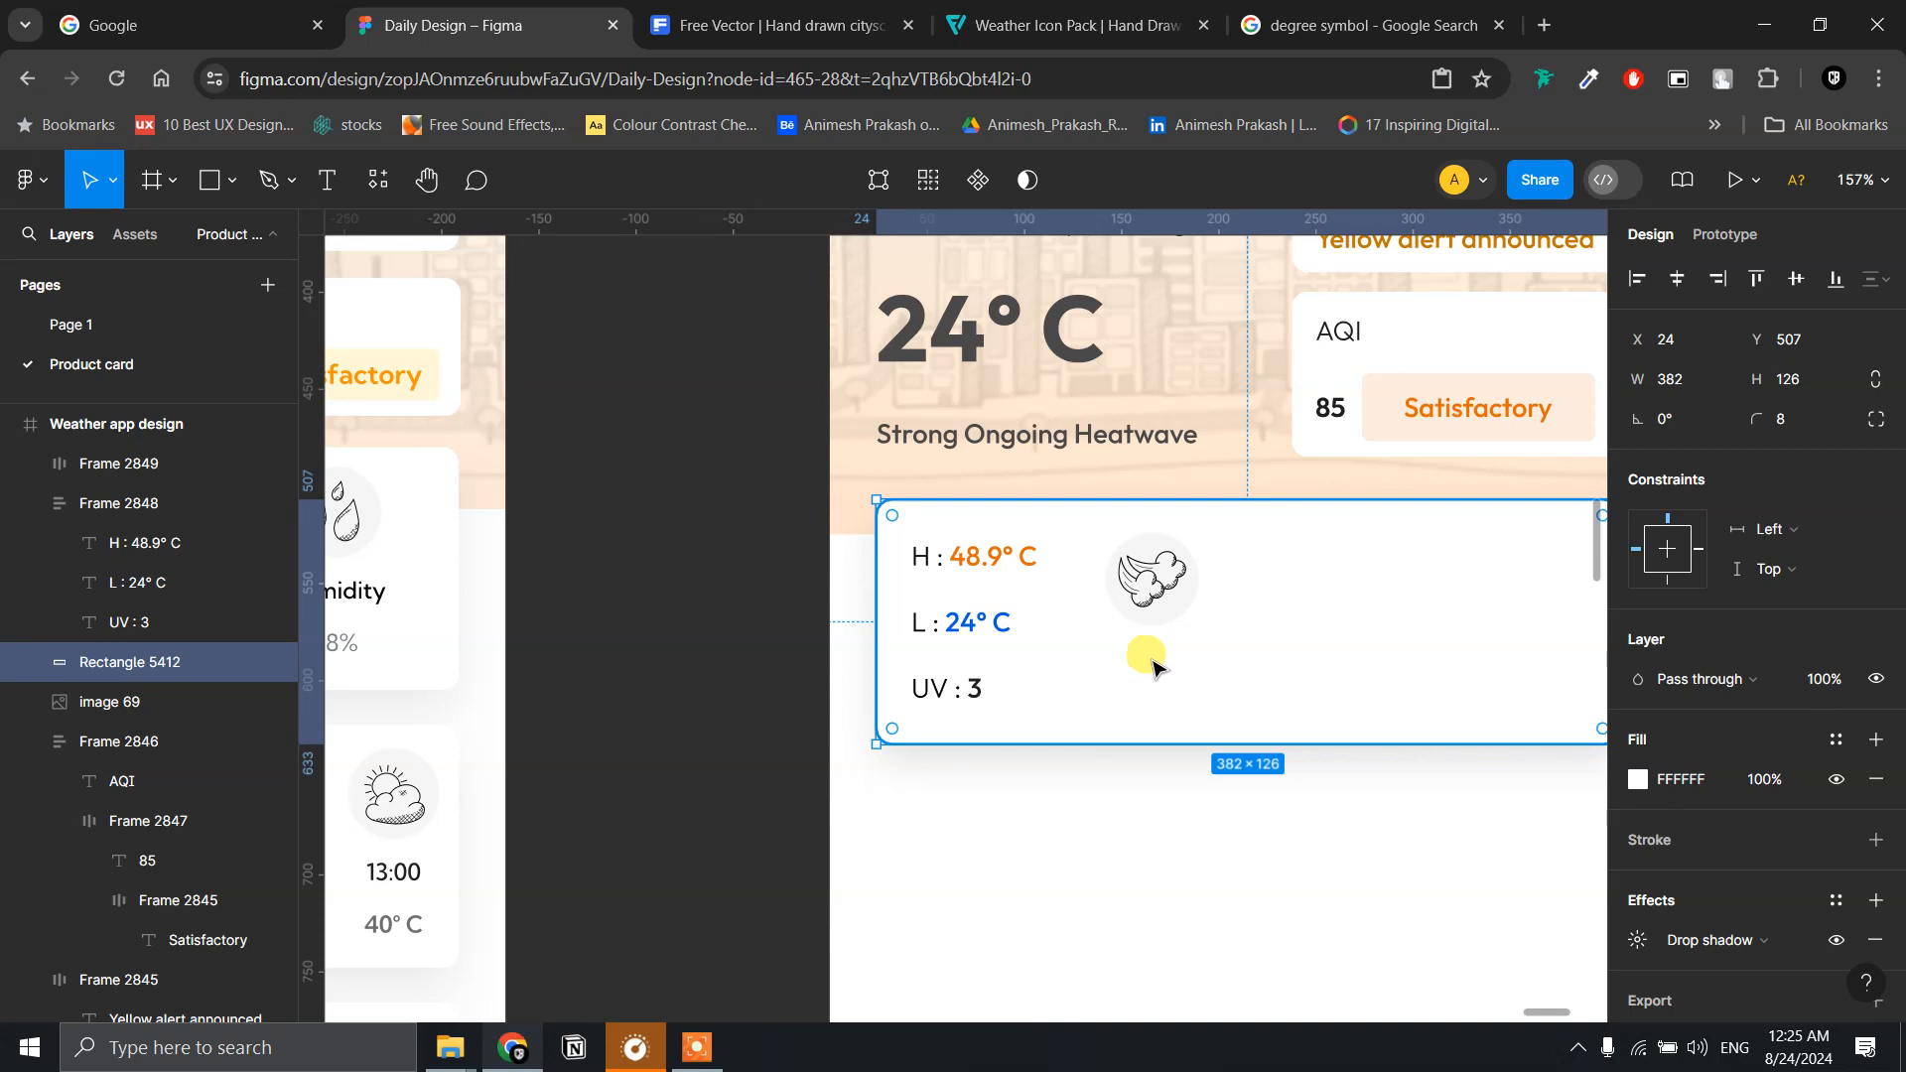
key("t")
left_click_drag(1080, 656, 1268, 620)
left_click(1316, 613)
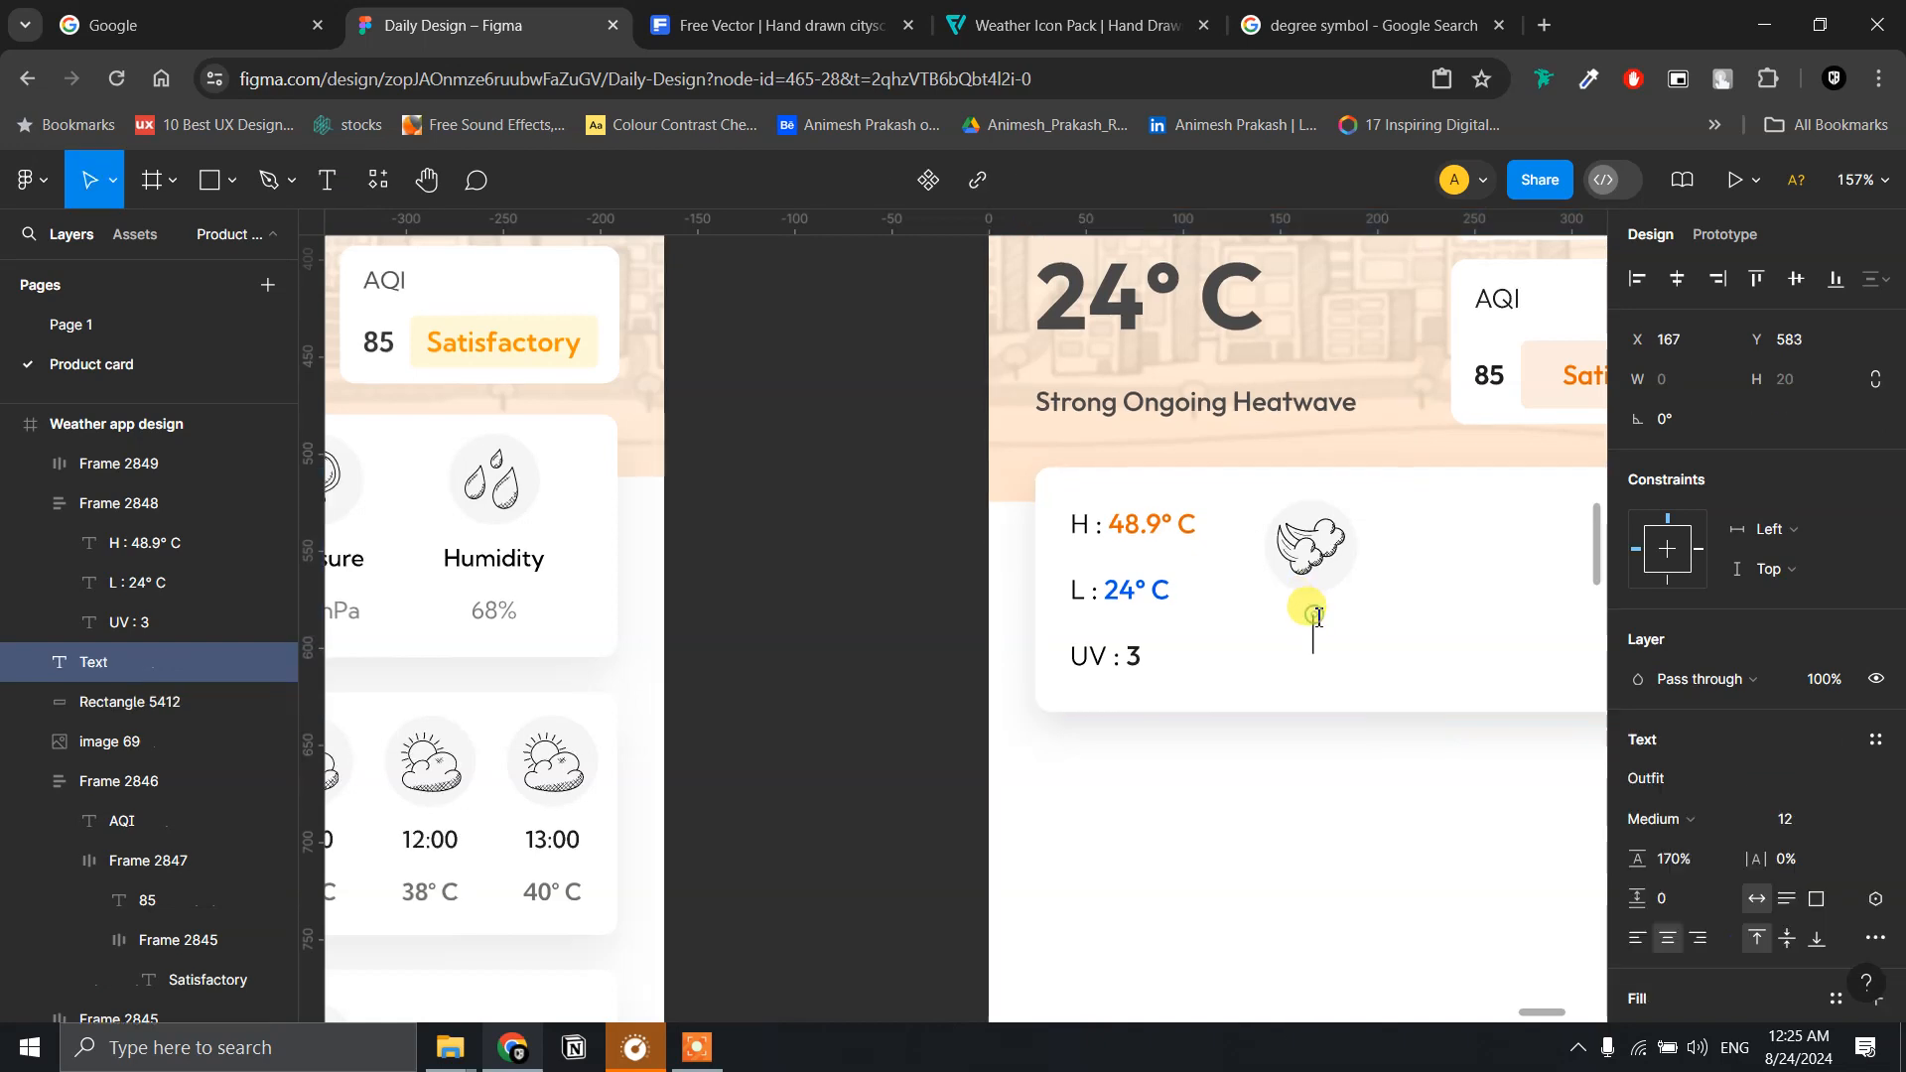
type("Wind Speed")
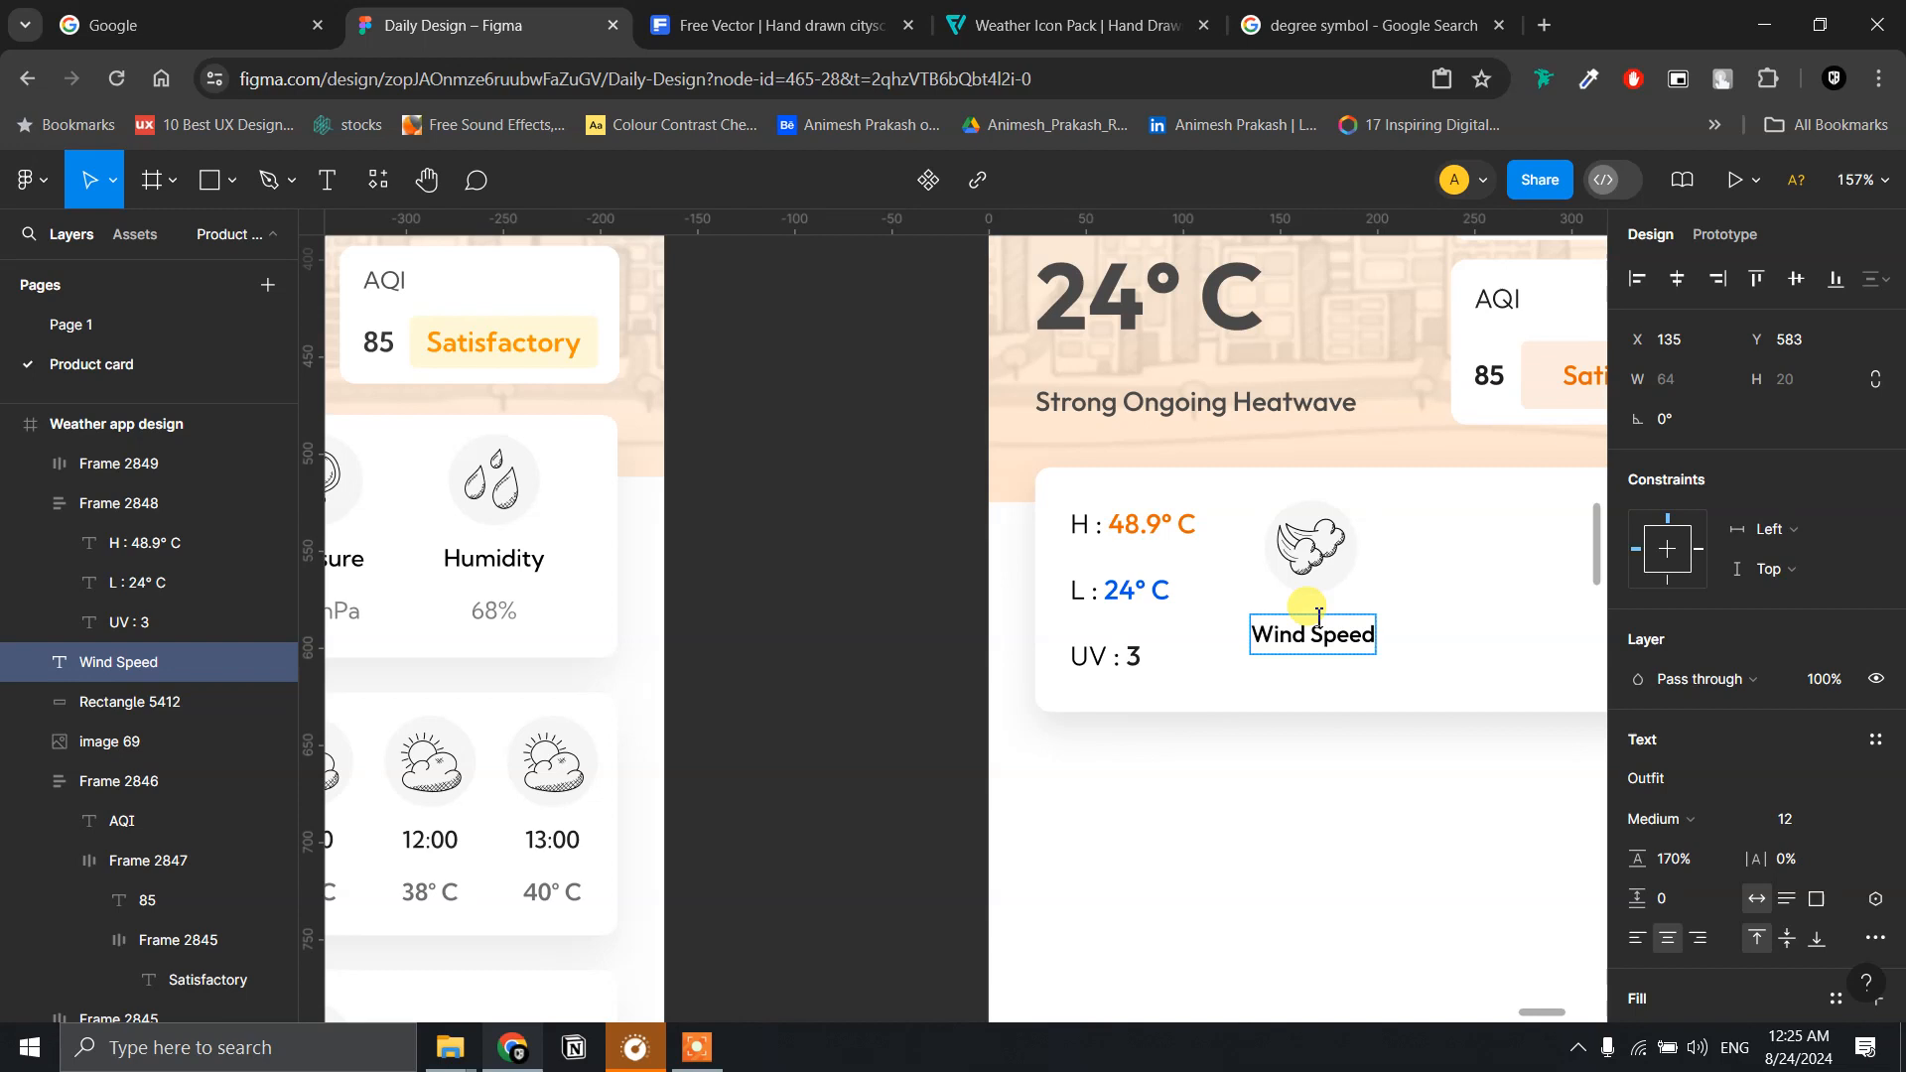
key("Escape")
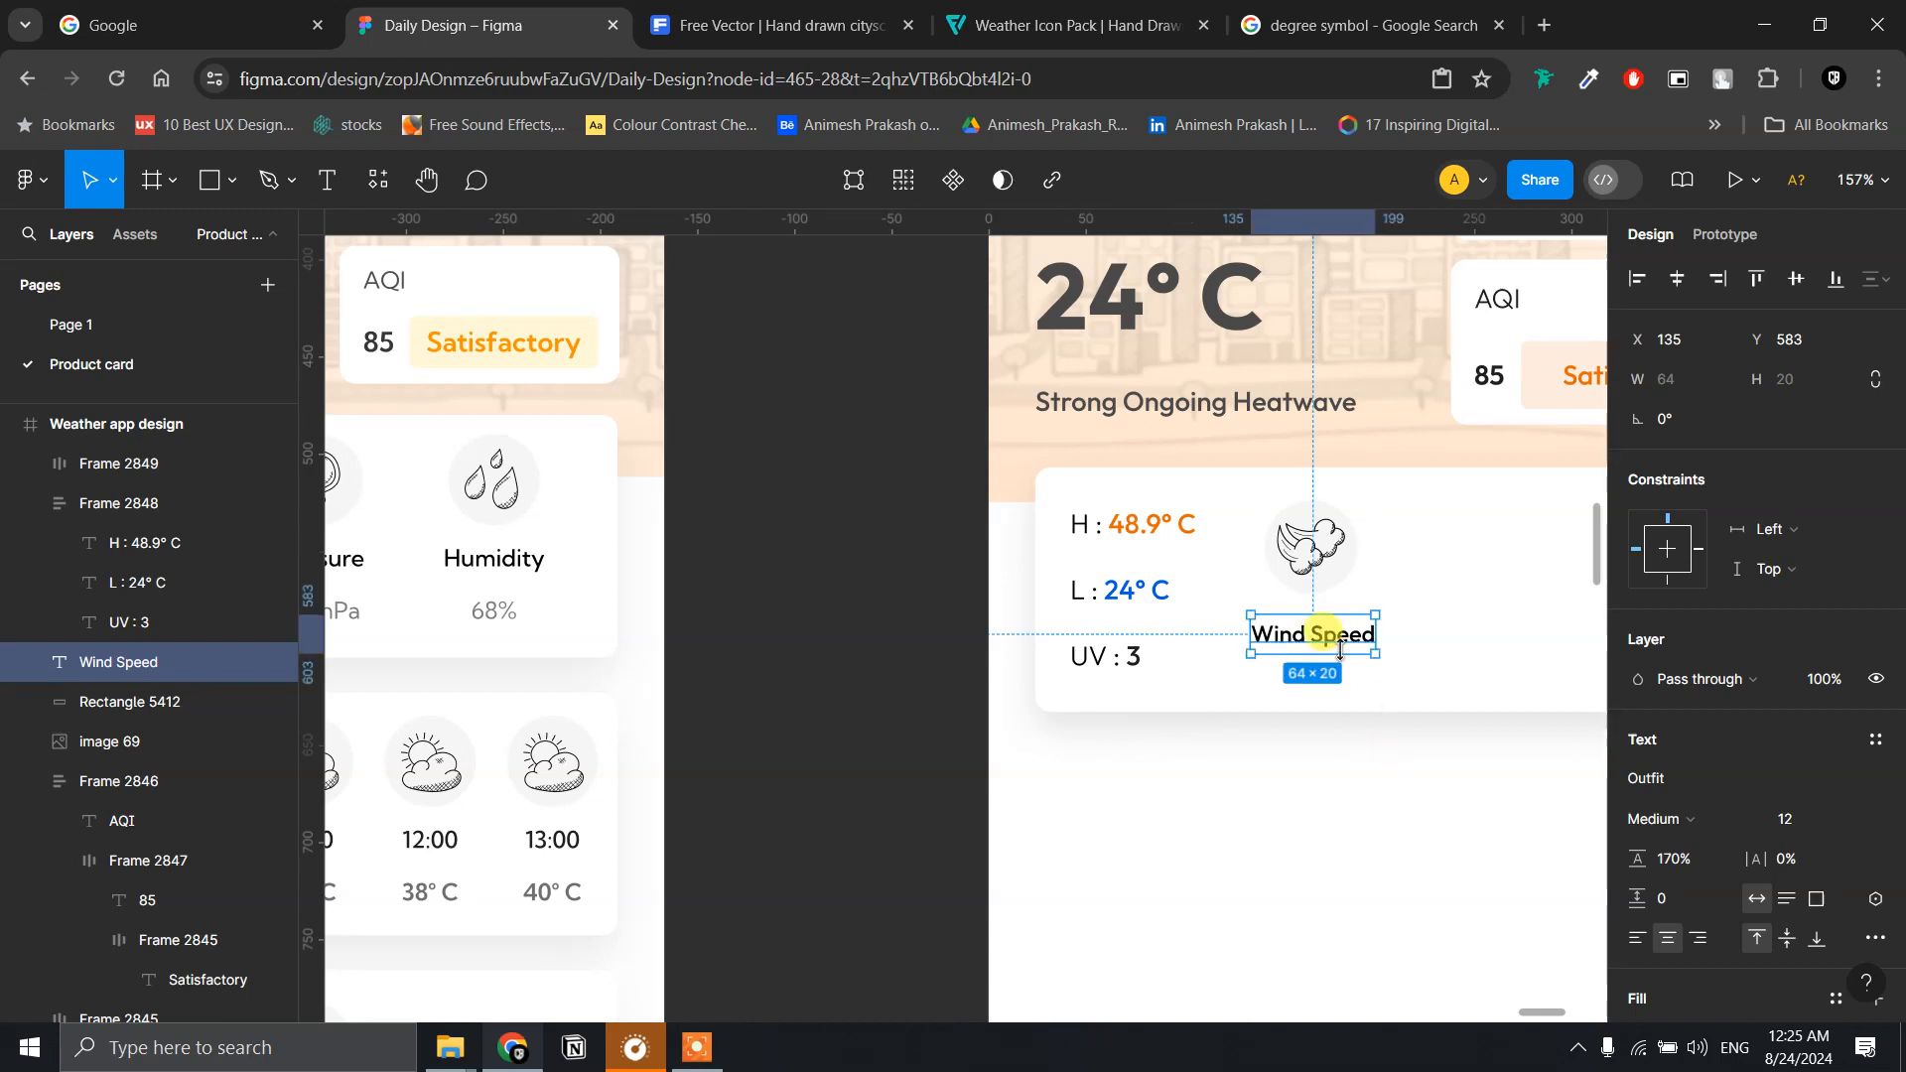
- Duplicate the Wind Speed label directly below itself and change the copy's text to "12km/hr"
left_click_drag(1330, 631, 1319, 703)
double_click(1319, 700)
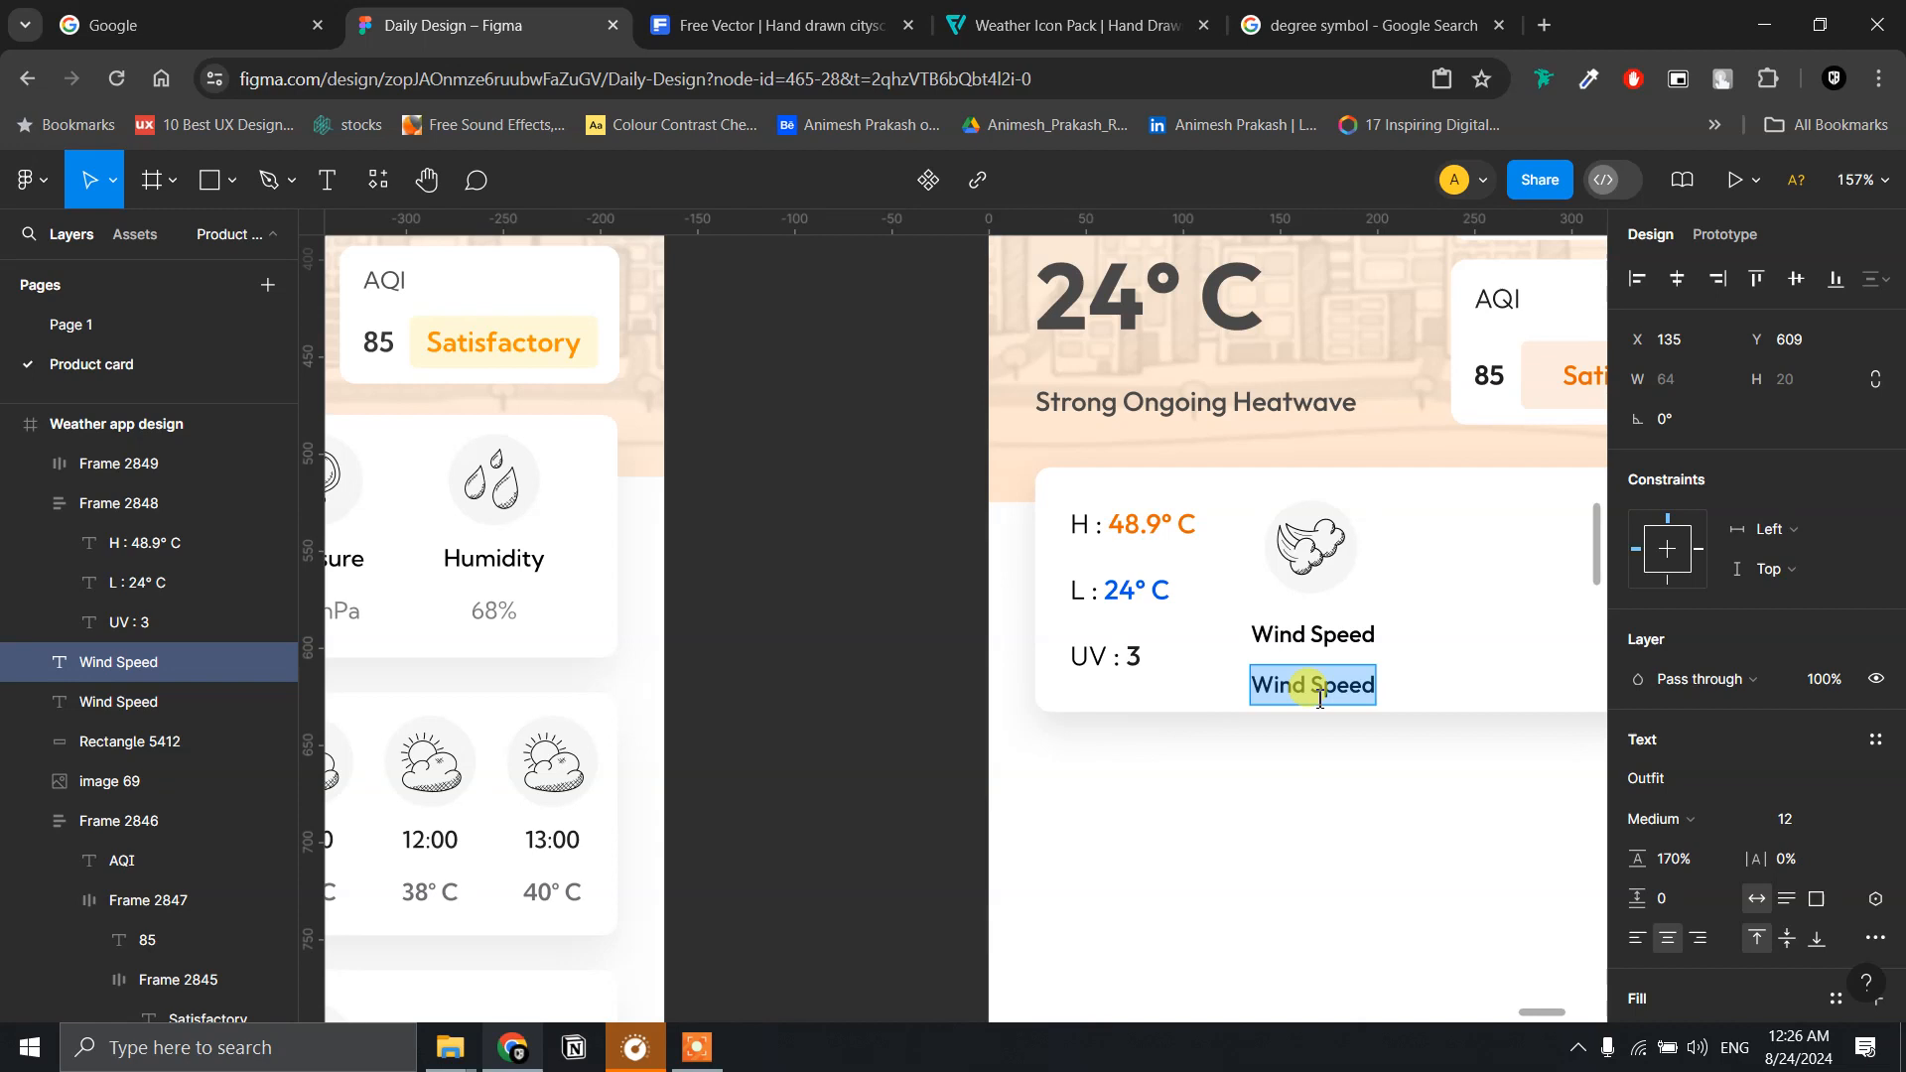
type("12km/hr")
key("Escape")
- Set the font weight of the 12km/hr reading to Light
scroll(1383, 617, "up", 2)
scroll(1391, 622, "down", 4)
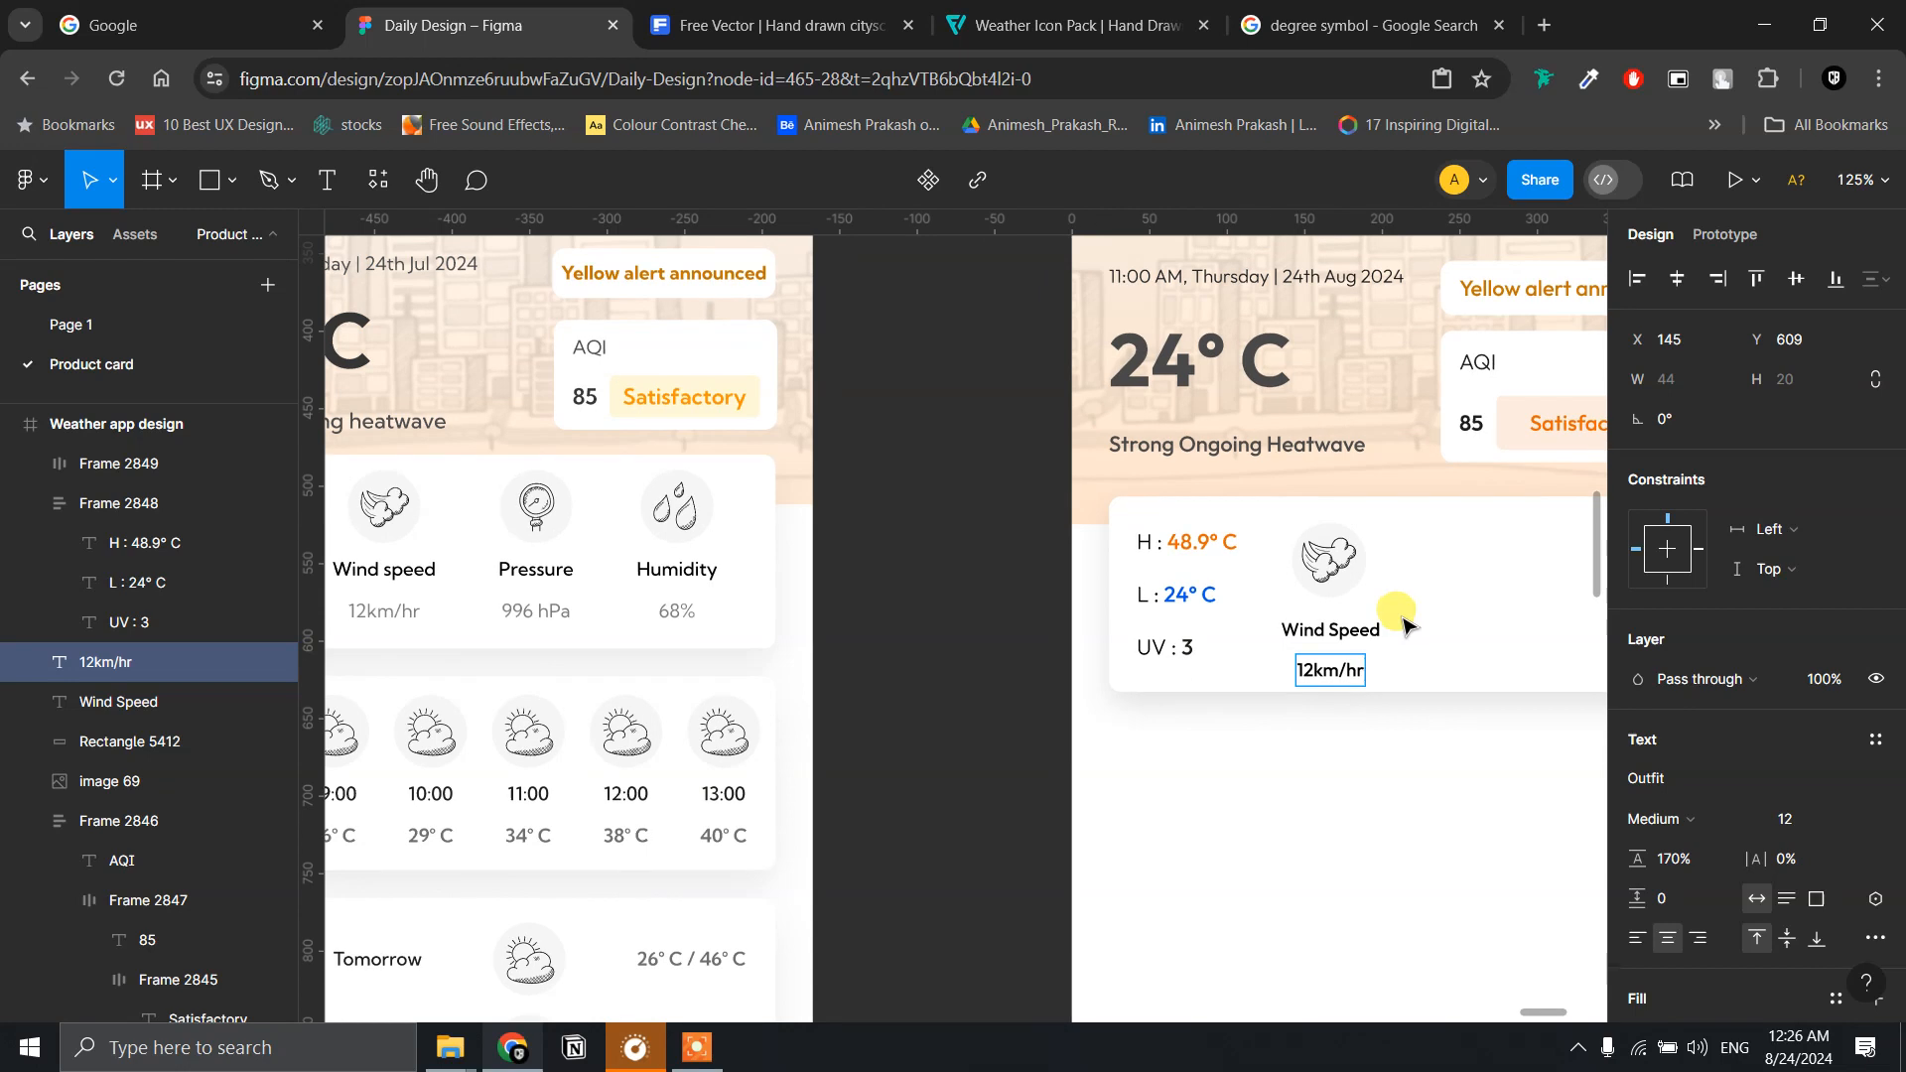
double_click(1328, 666)
key("ctrl+a")
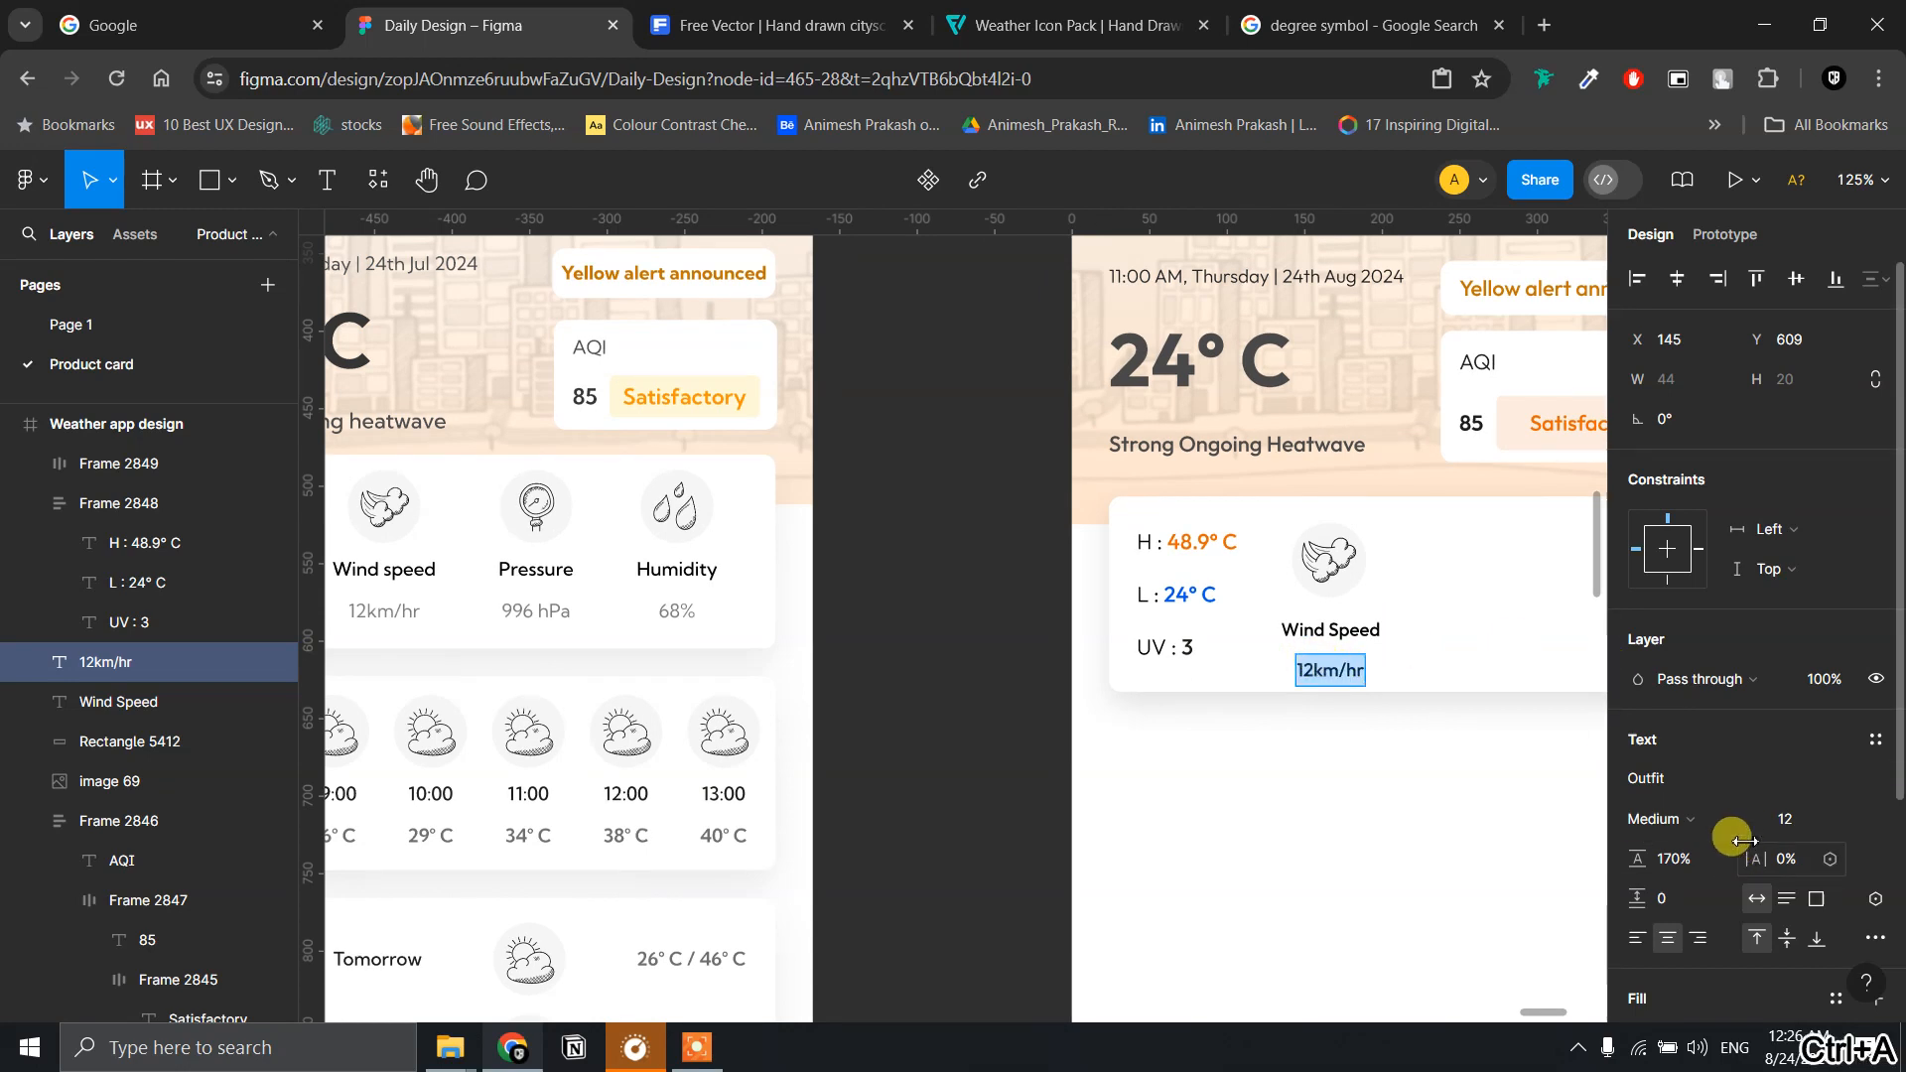
left_click(1716, 824)
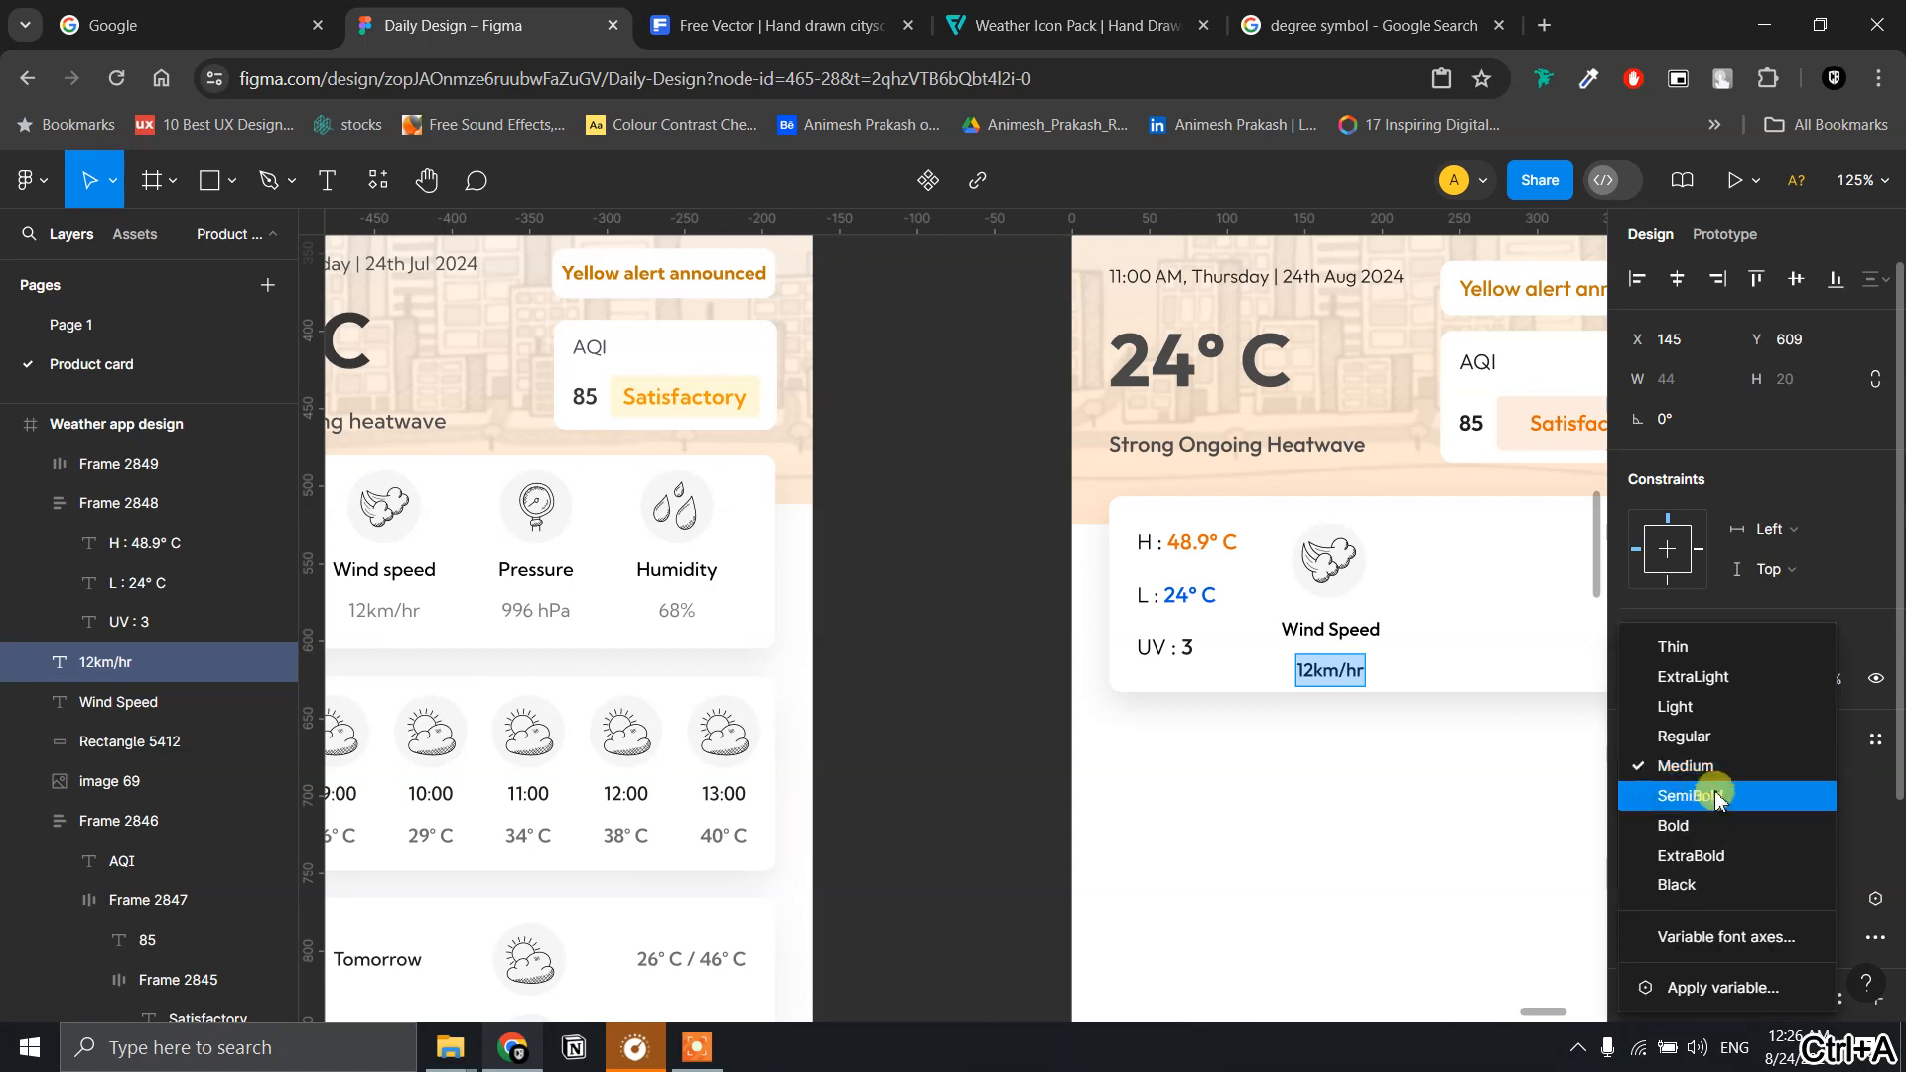
left_click(1714, 708)
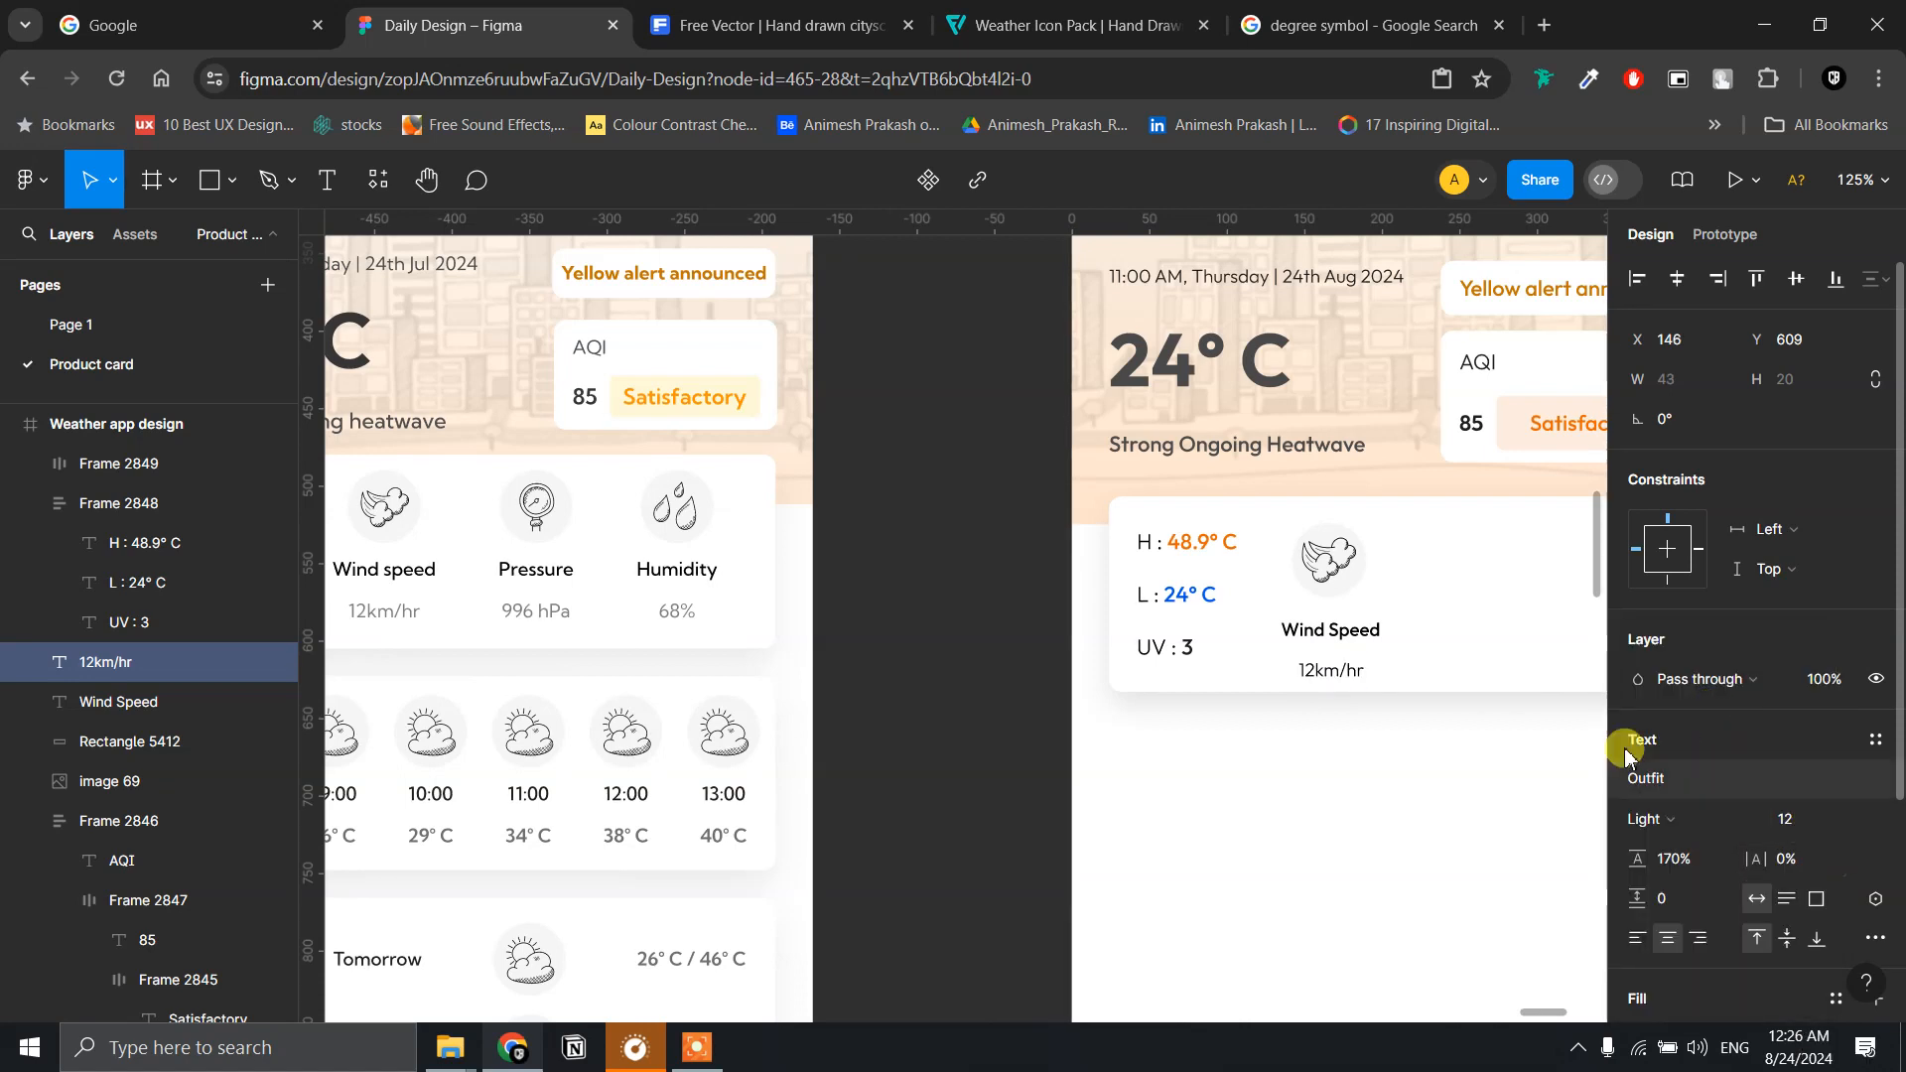
- Compare the text styles of the reference's wind speed label and reading with those in the new card
double_click(393, 568)
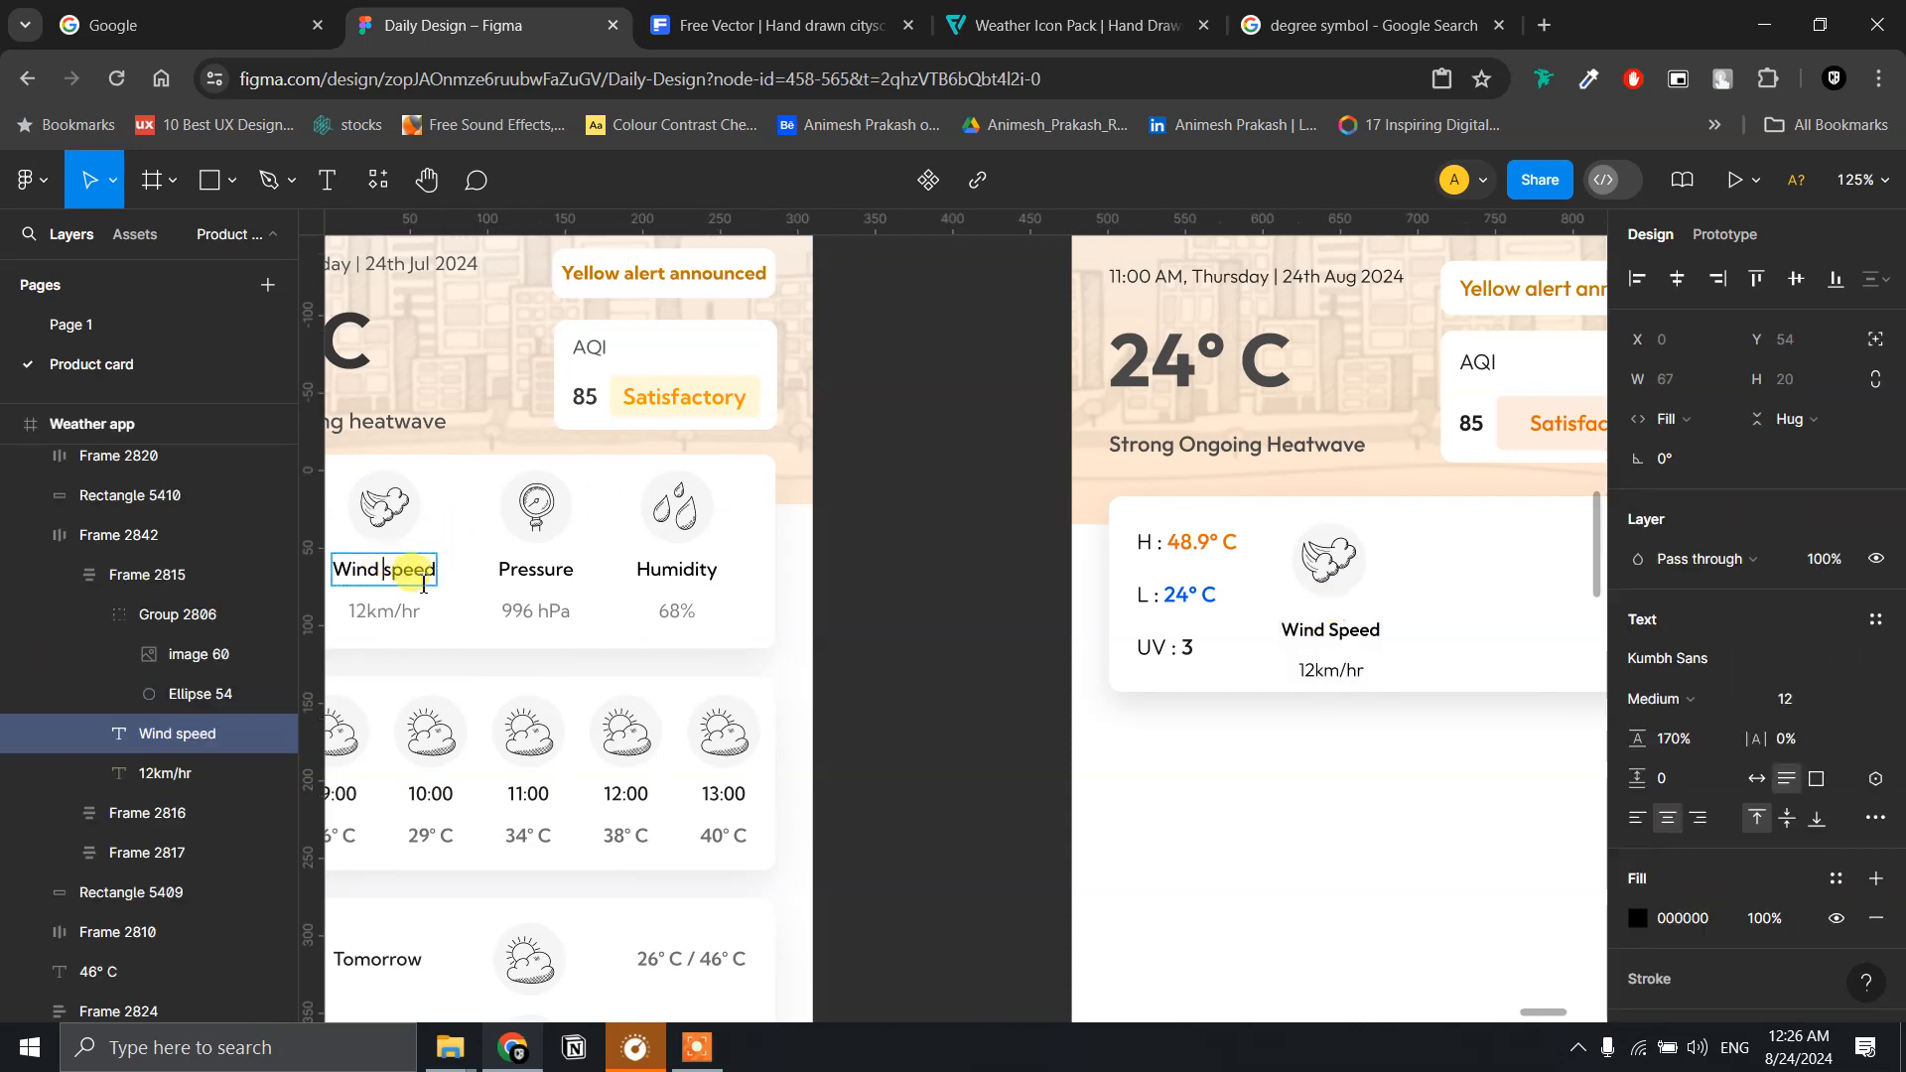
left_click(402, 607)
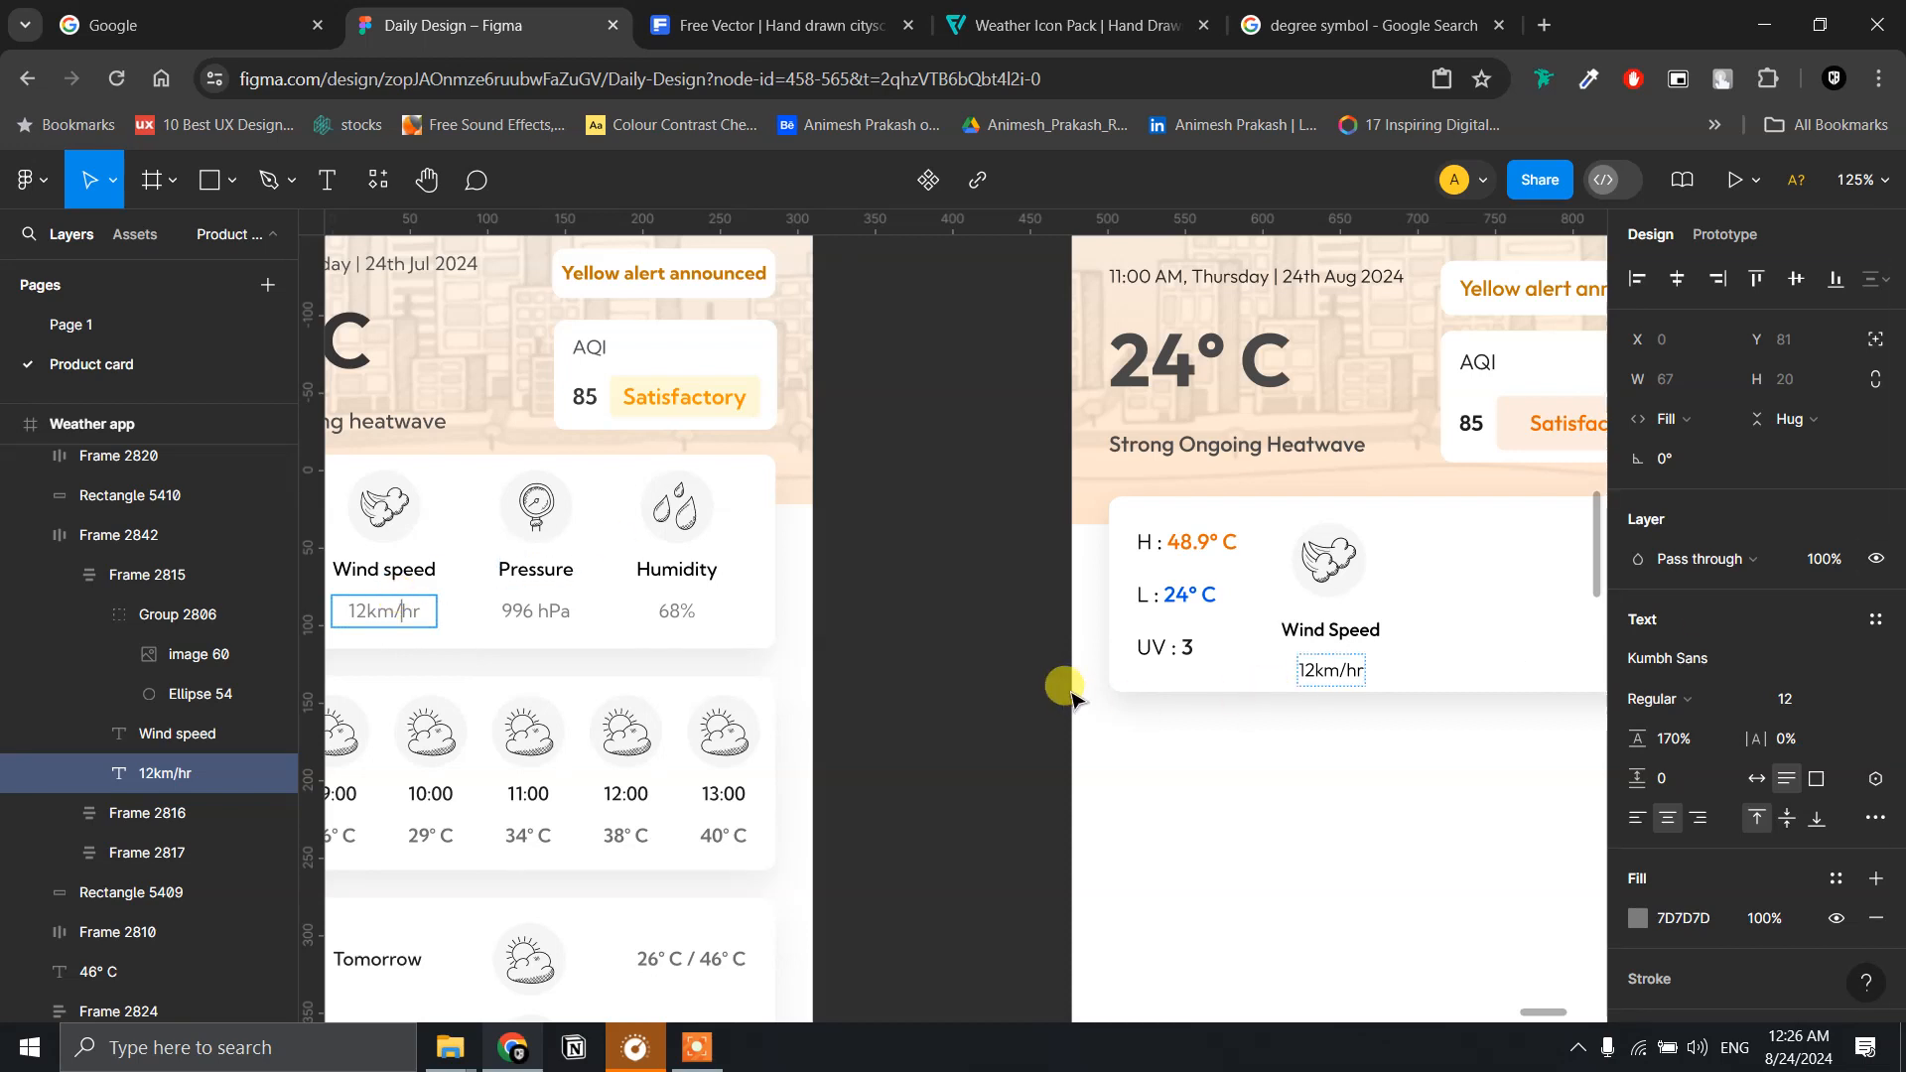
key("Escape")
left_click(1385, 637)
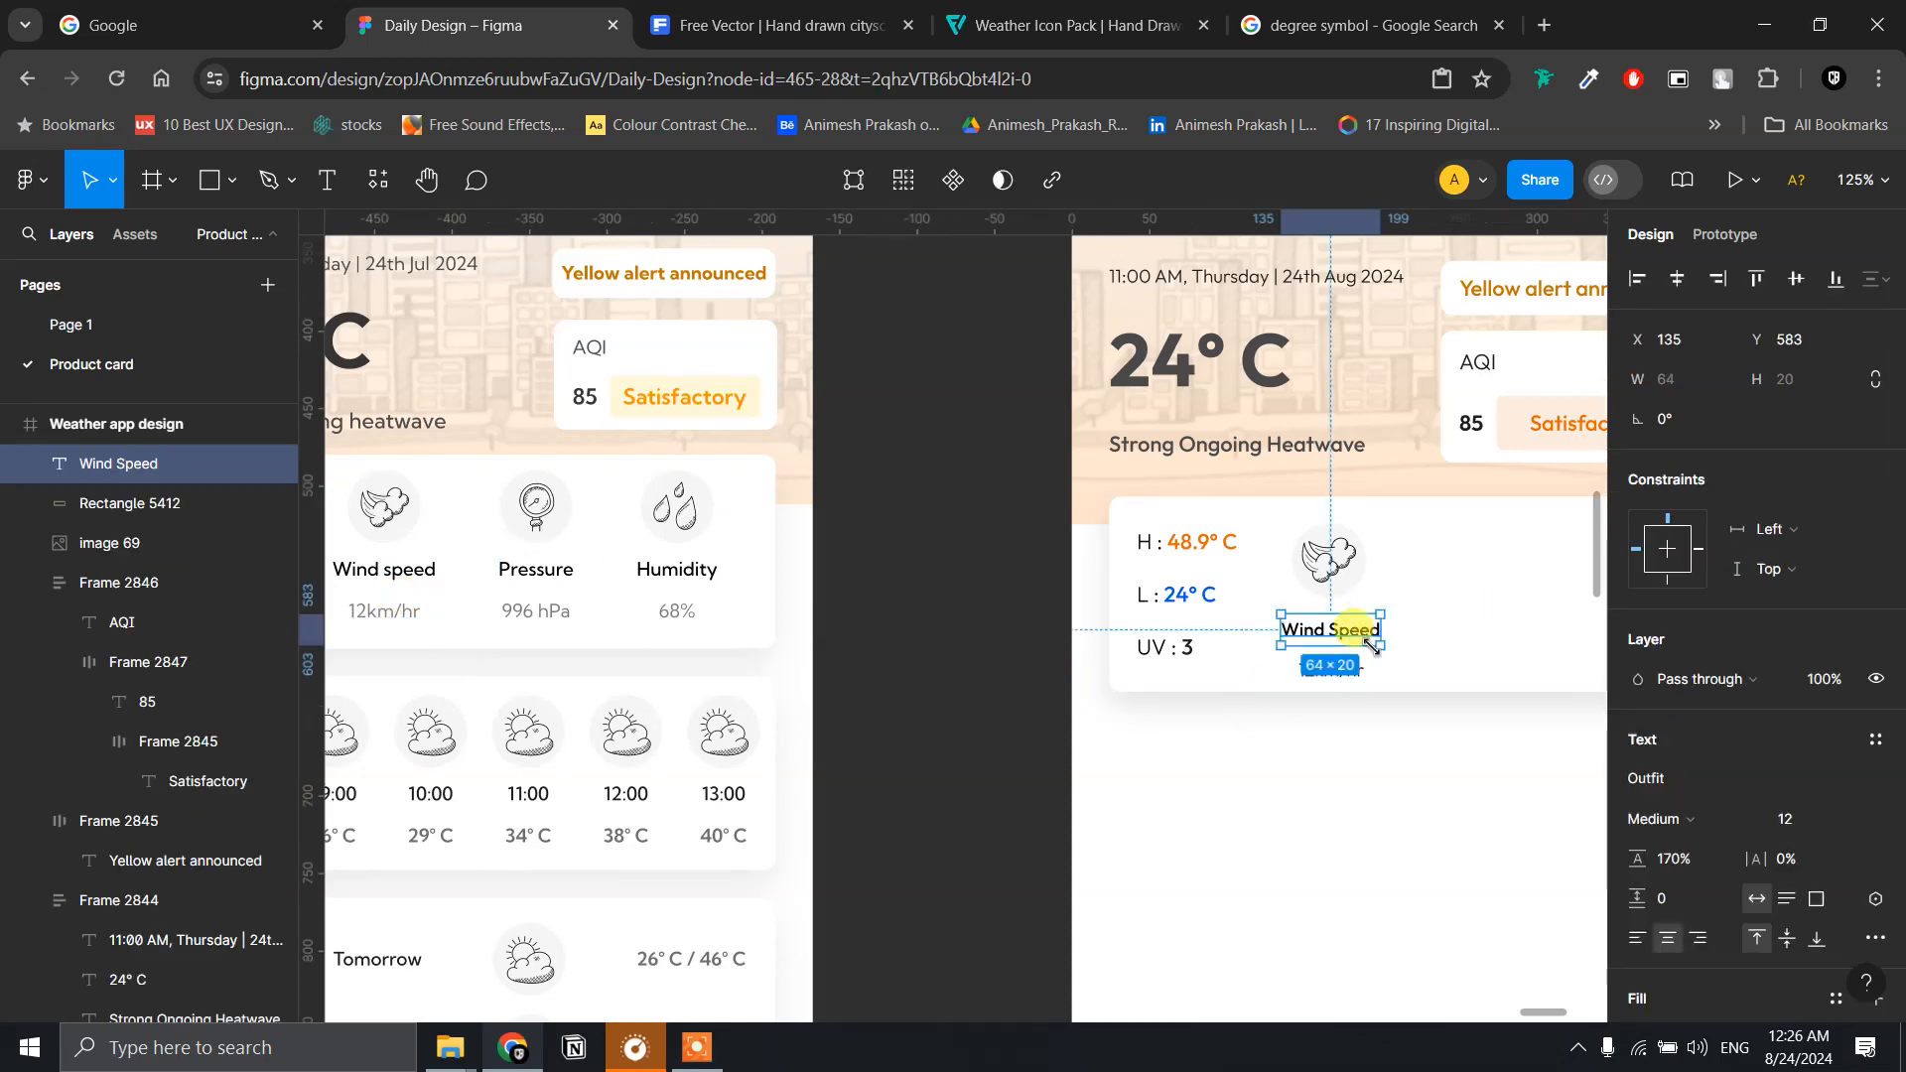
left_click(1362, 665)
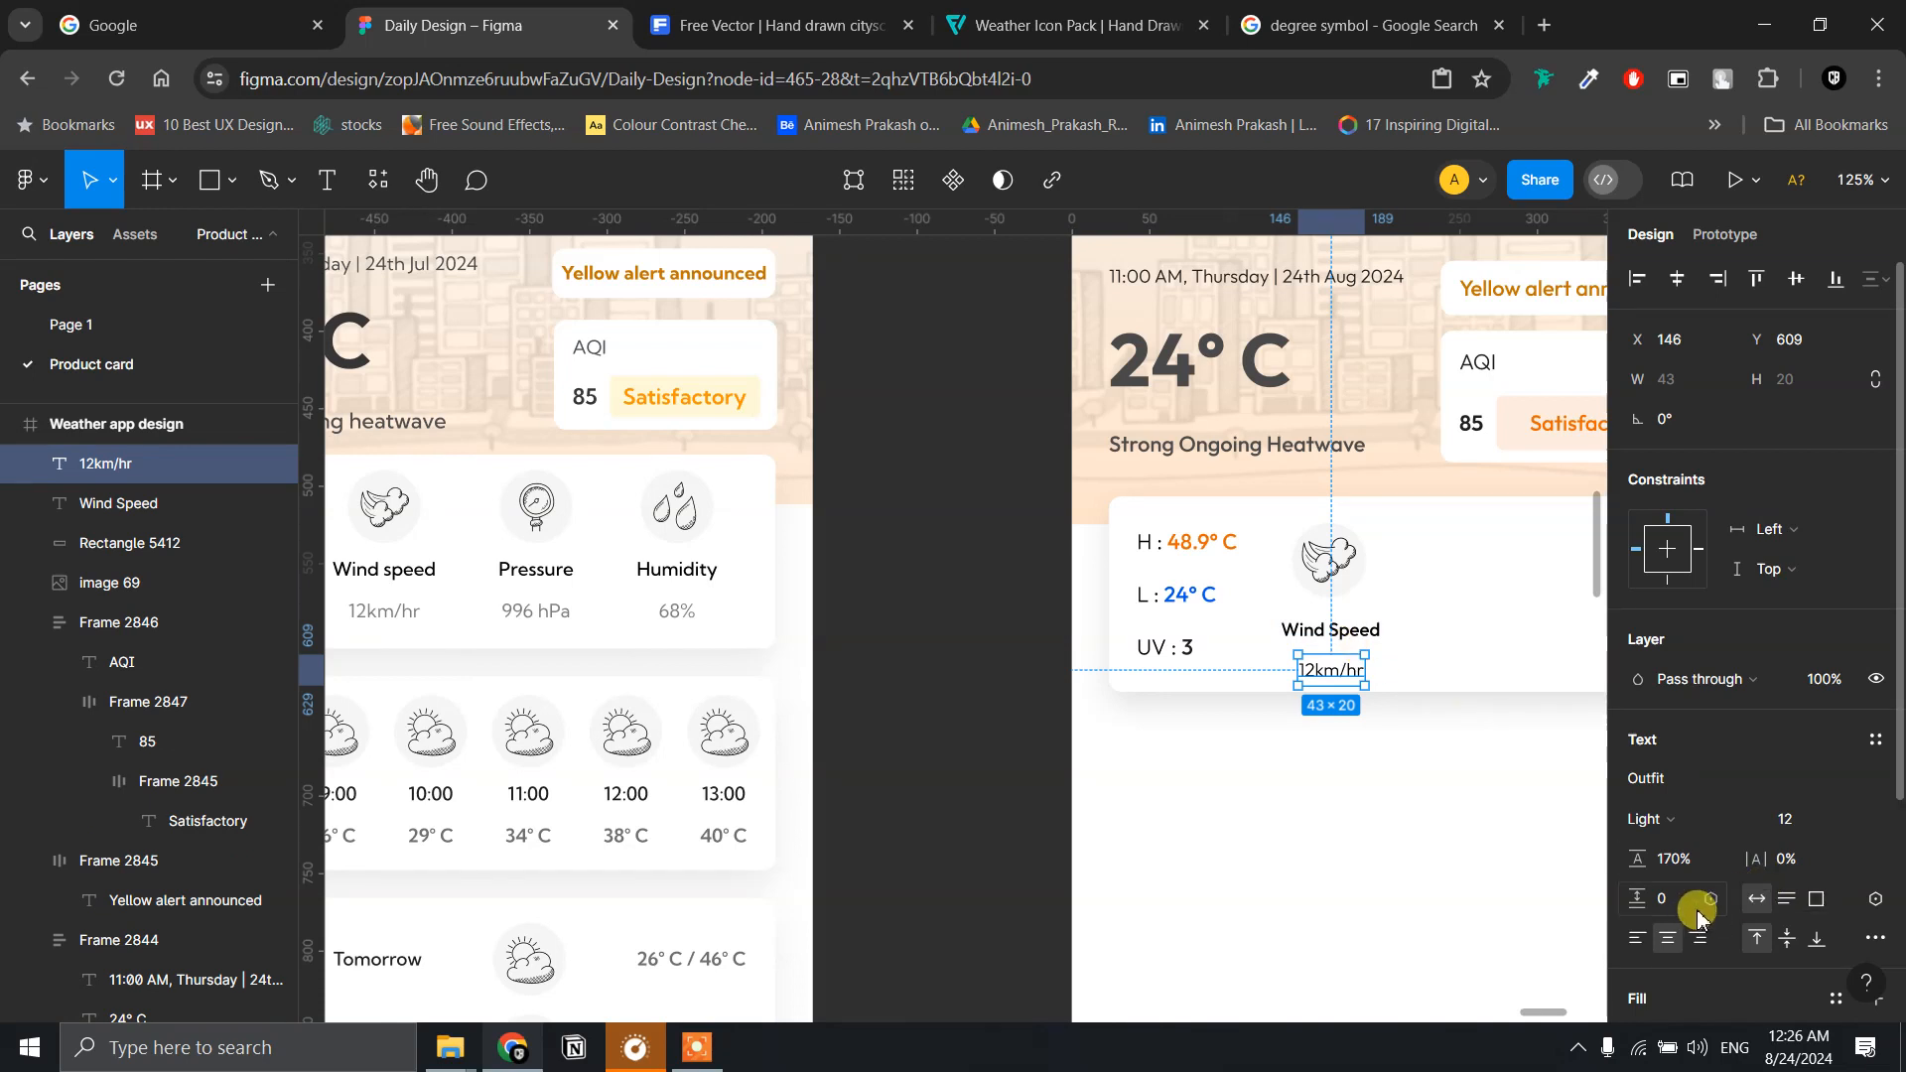
scroll(1876, 770, "down", 3)
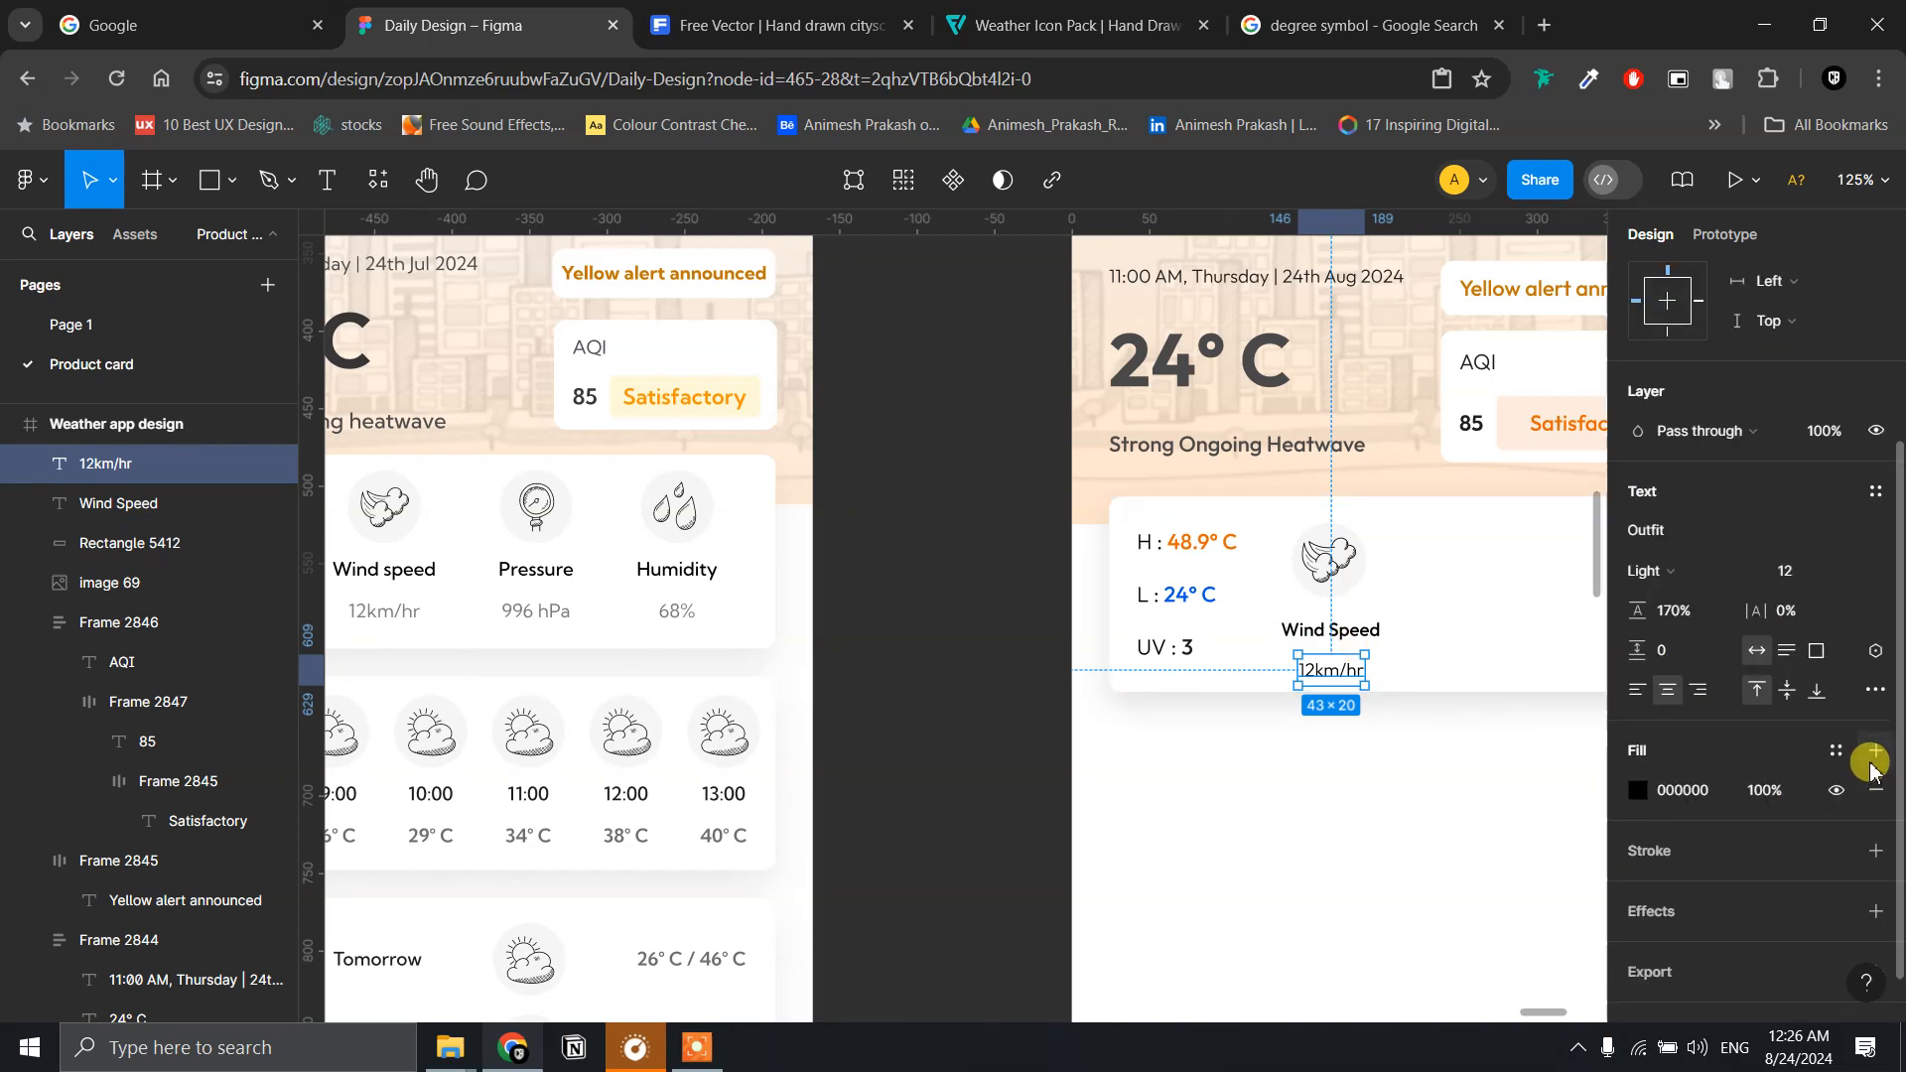
left_click(1375, 627)
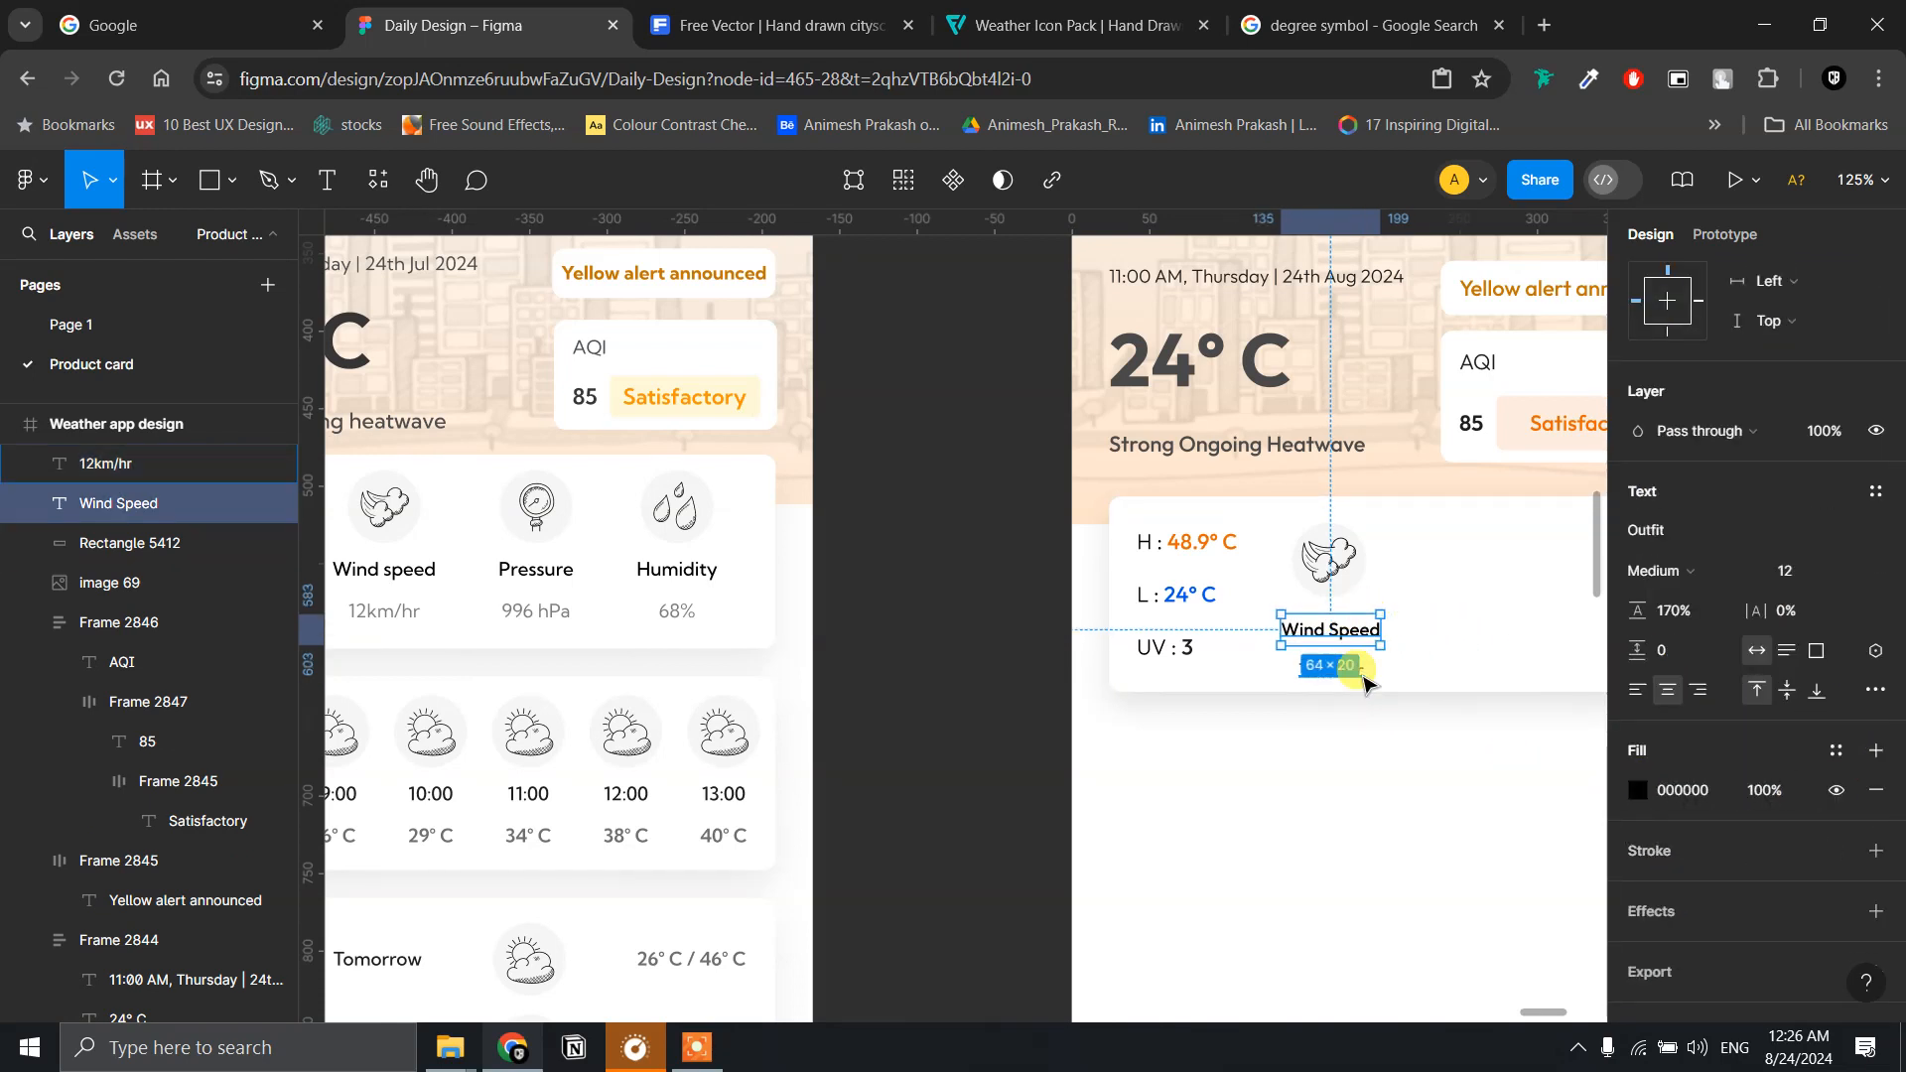
- Recolour the black part of the UV reading to 1E1E1E
double_click(1160, 647)
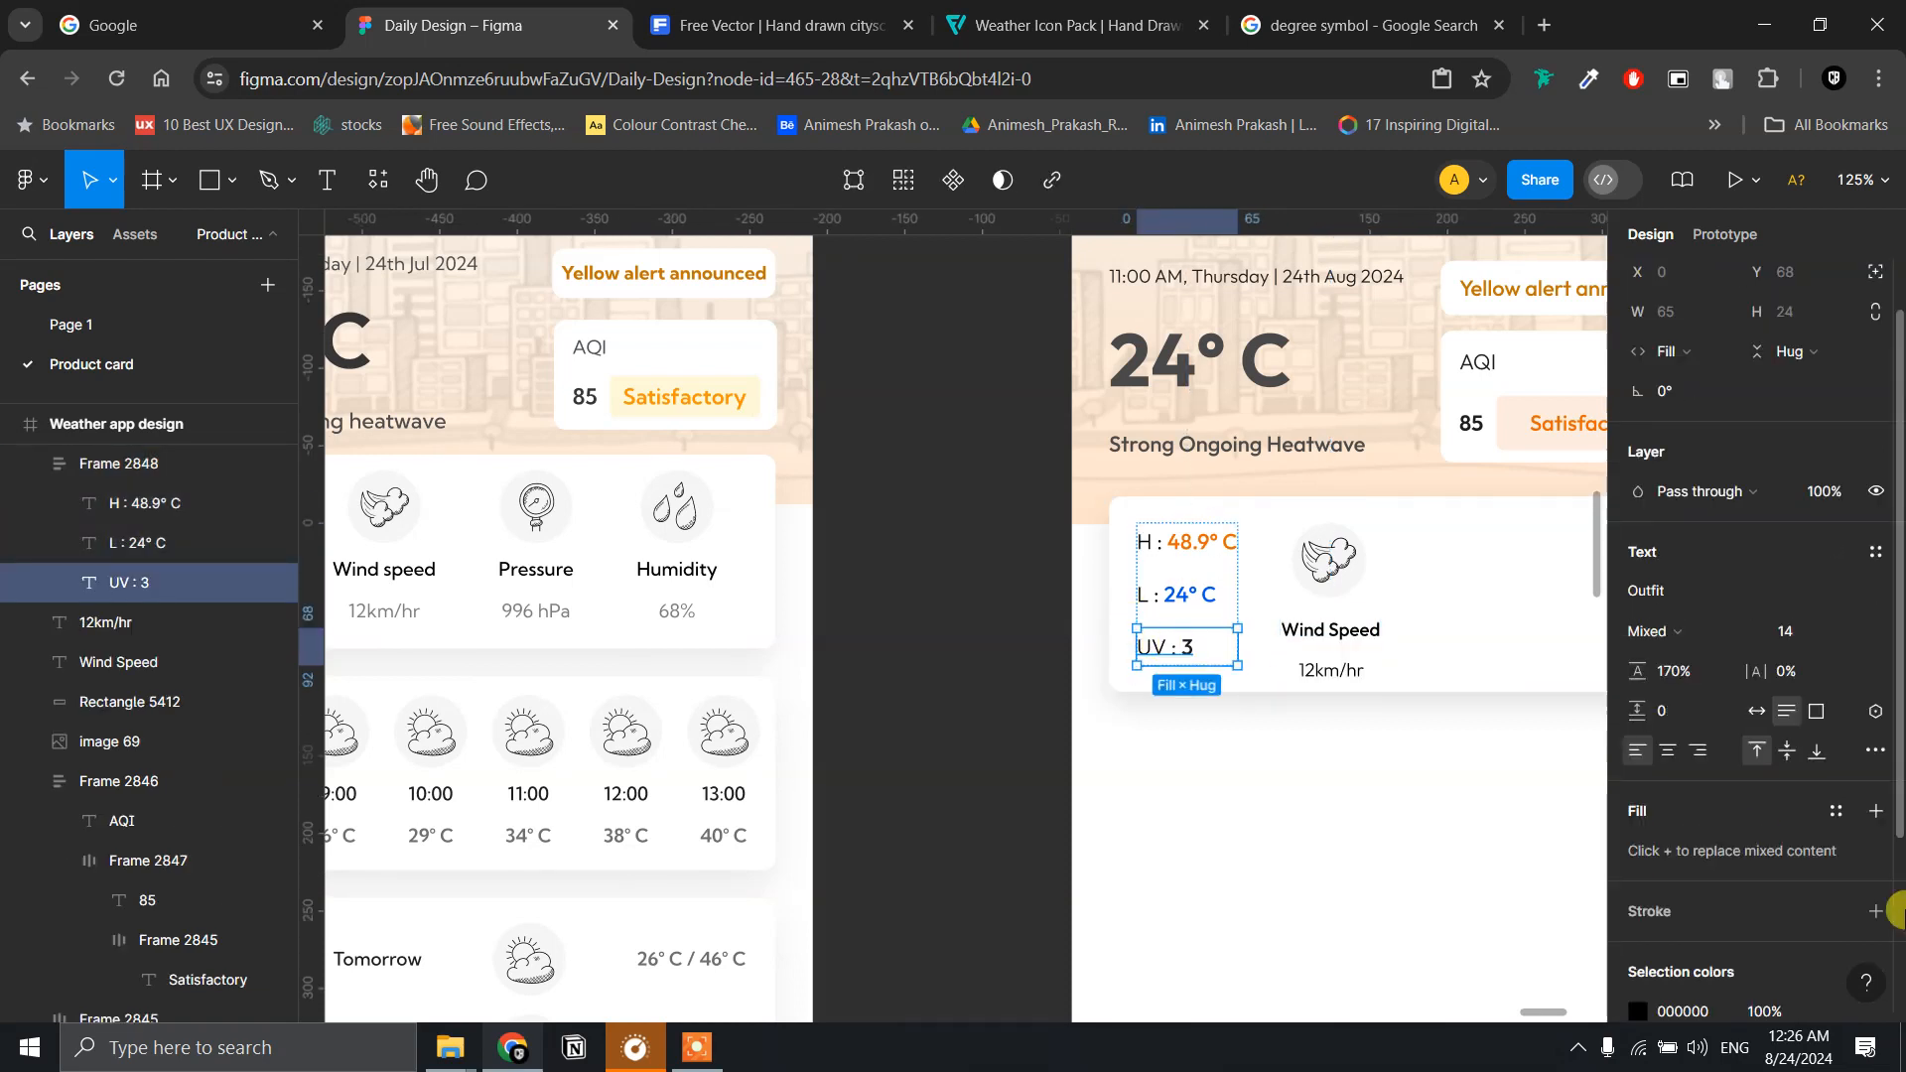
scroll(1647, 991, "down", 3)
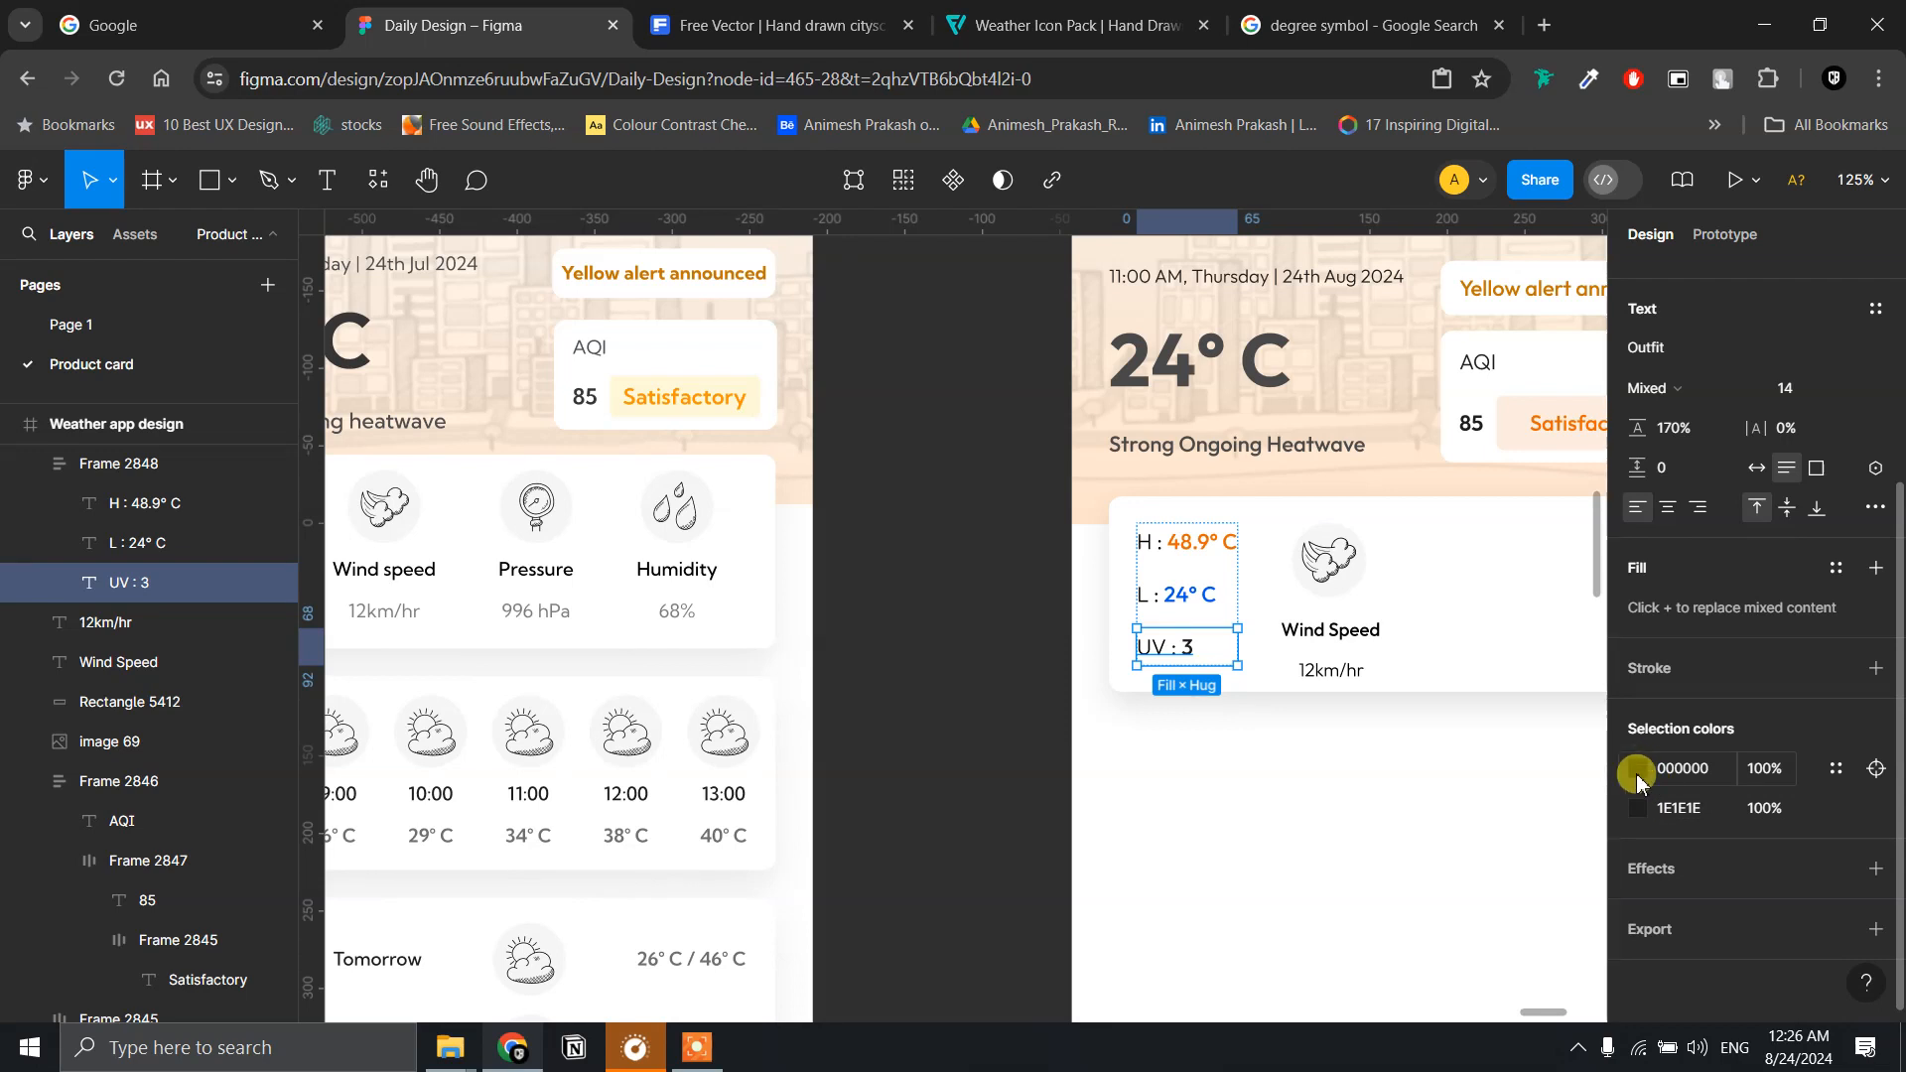
left_click(1636, 772)
left_click(1459, 887)
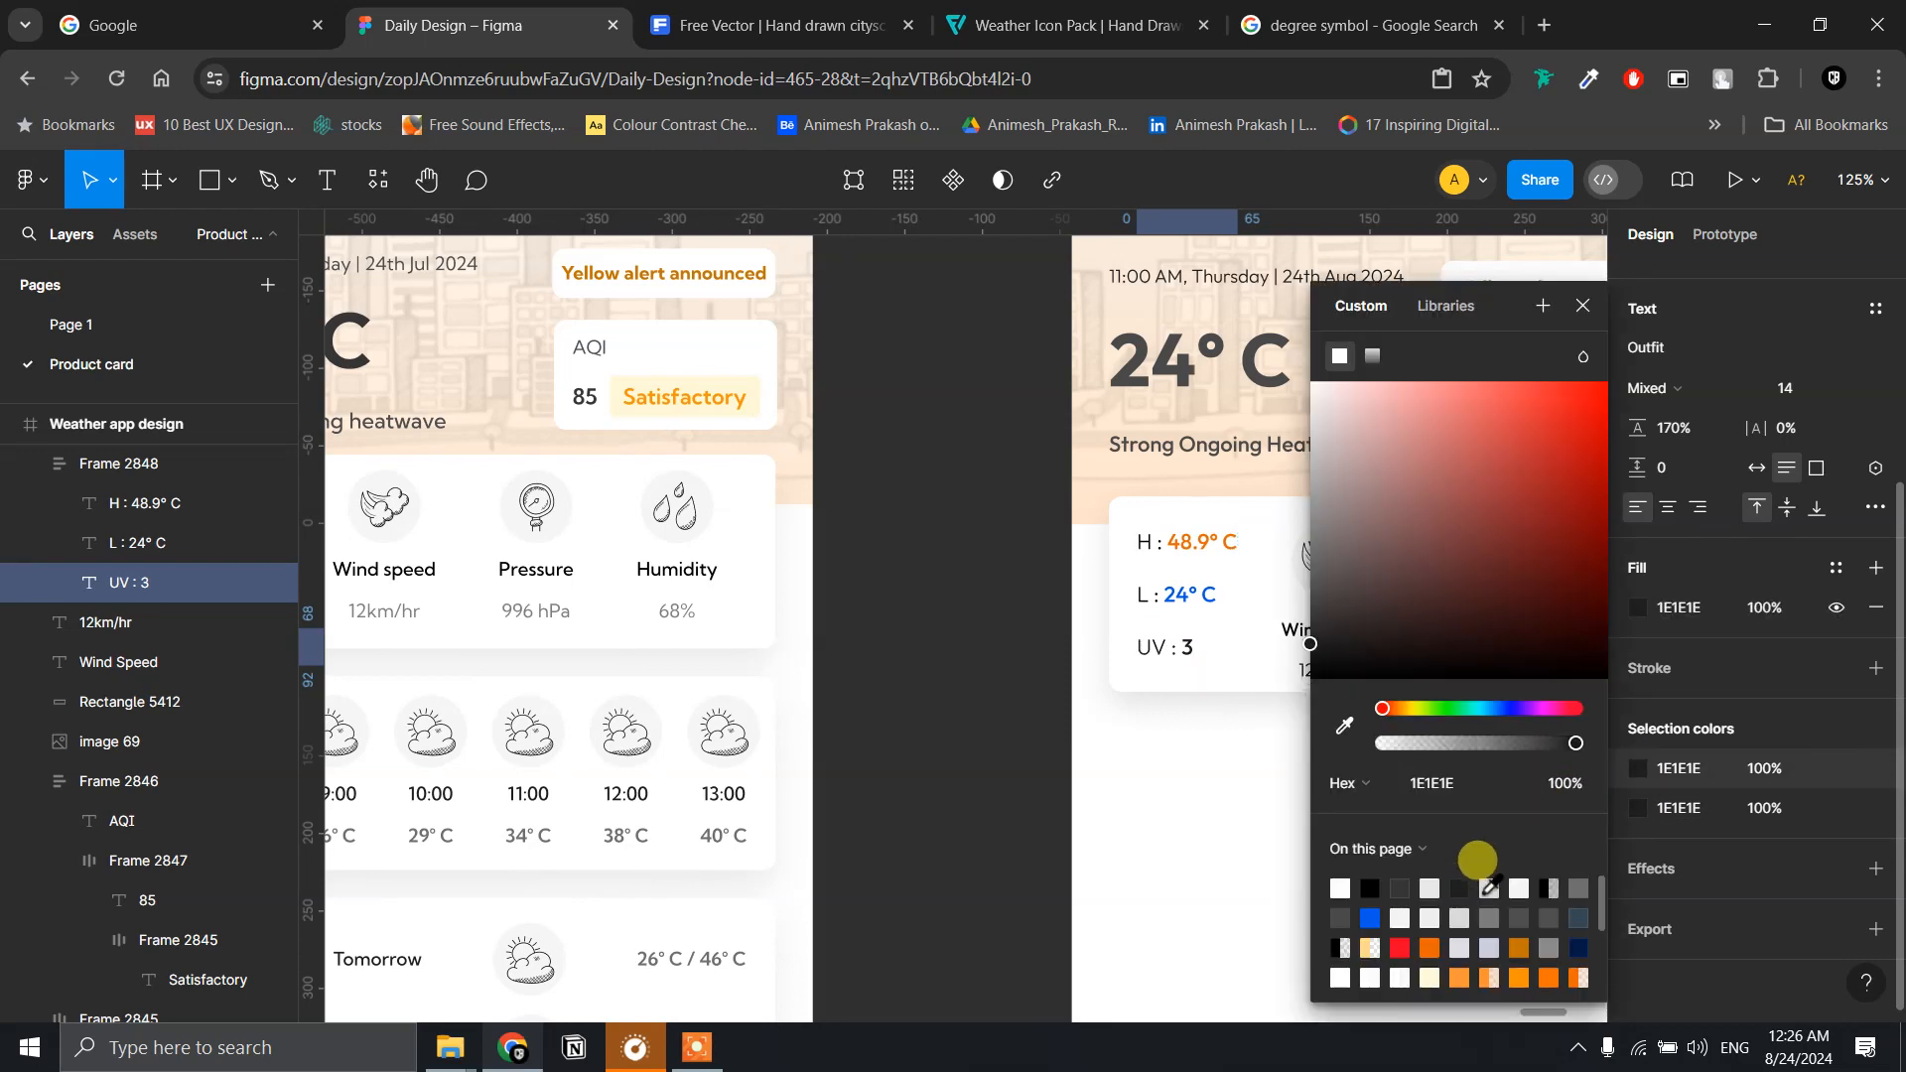
left_click(993, 635)
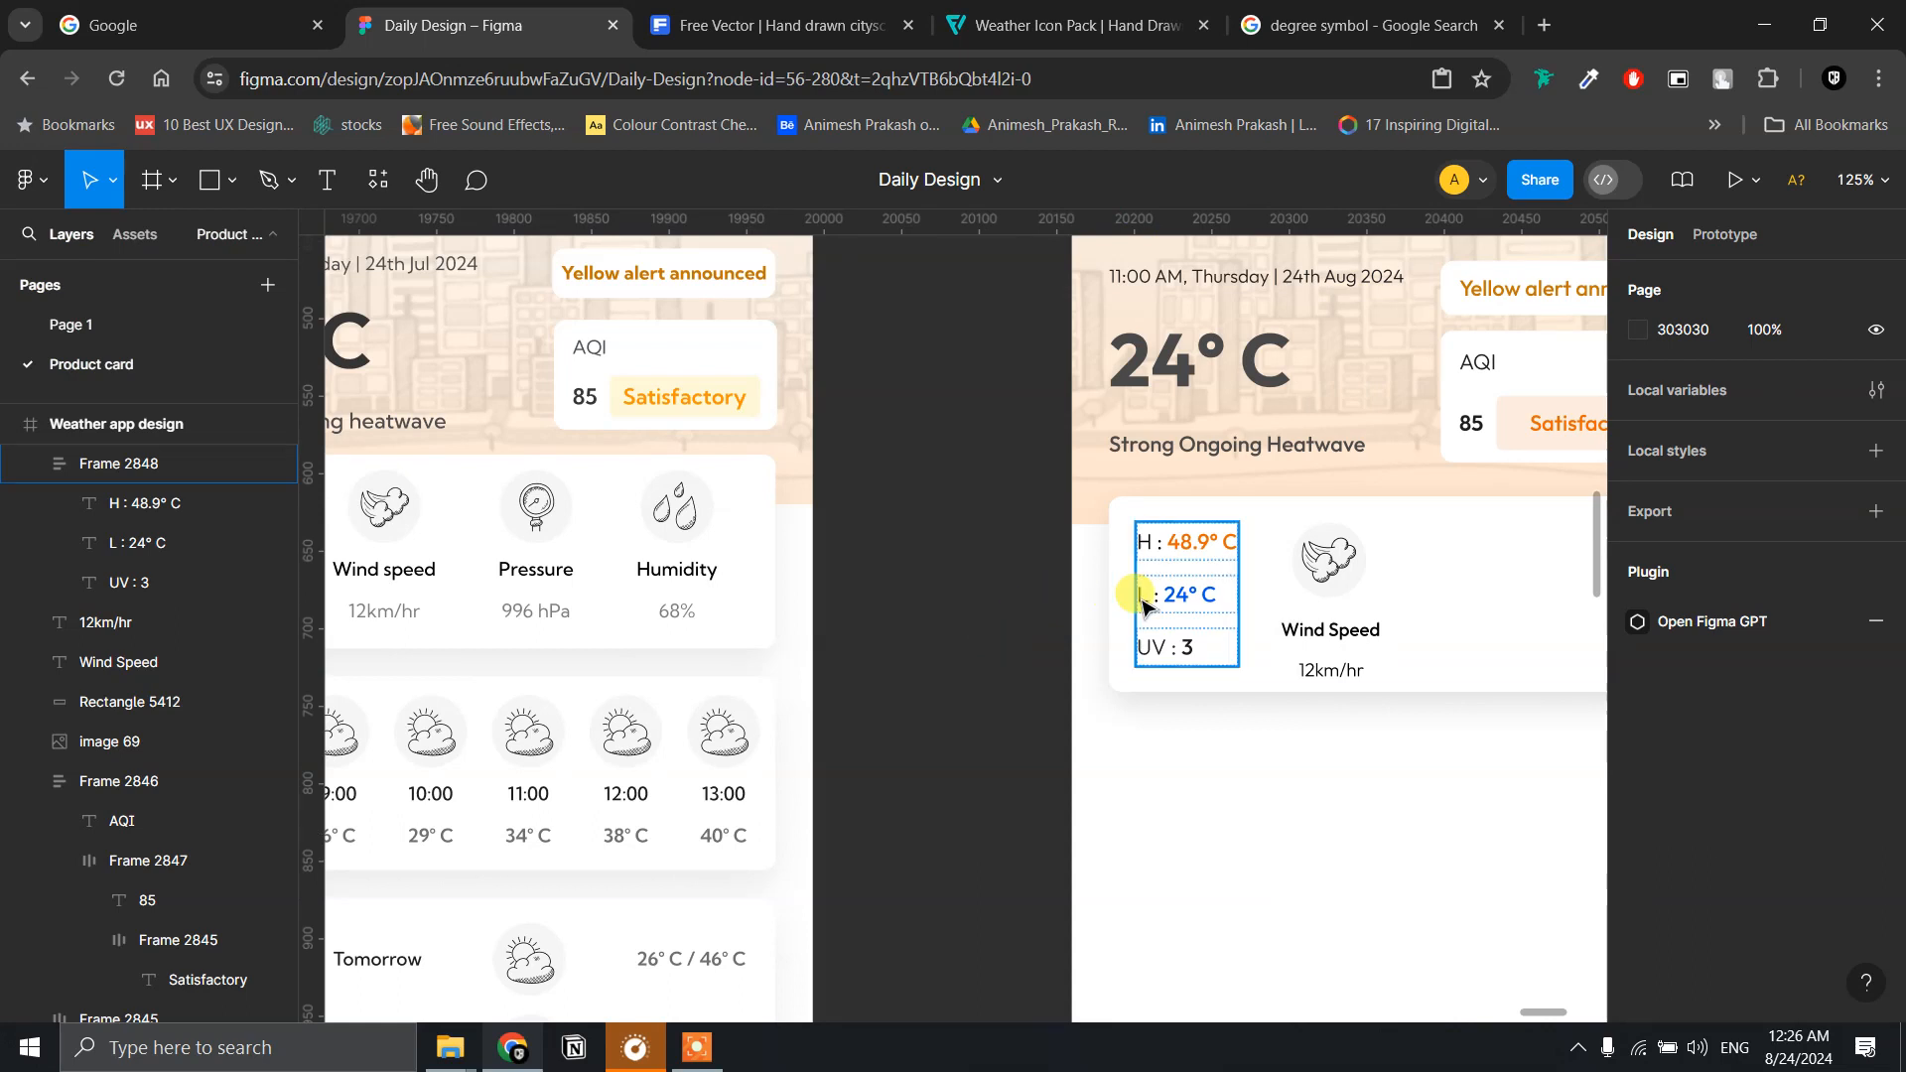
- Recolour the "L :" prefix of the low temperature line to 1E1E1E, leaving out the blue value
left_click(1137, 596)
double_click(1155, 607)
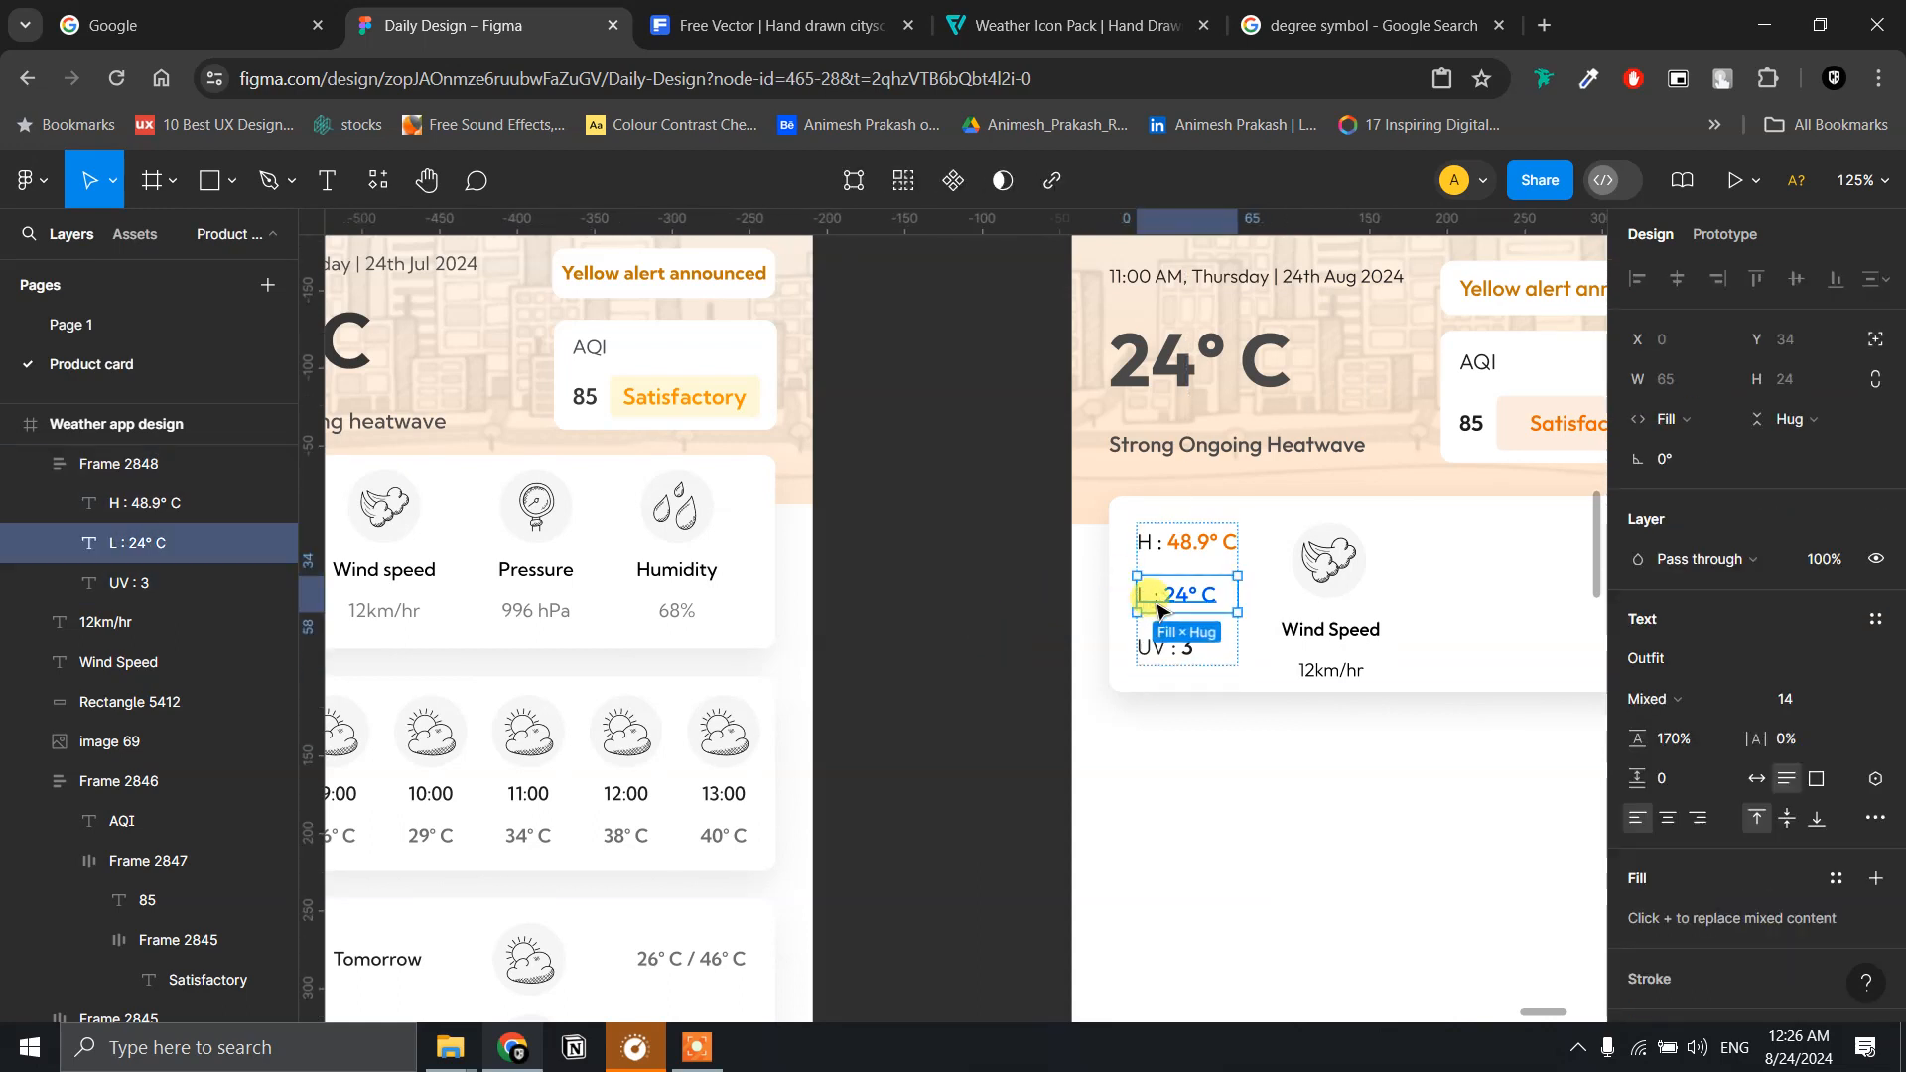
double_click(1158, 607)
left_click(1161, 599)
left_click_drag(1161, 600, 1106, 596)
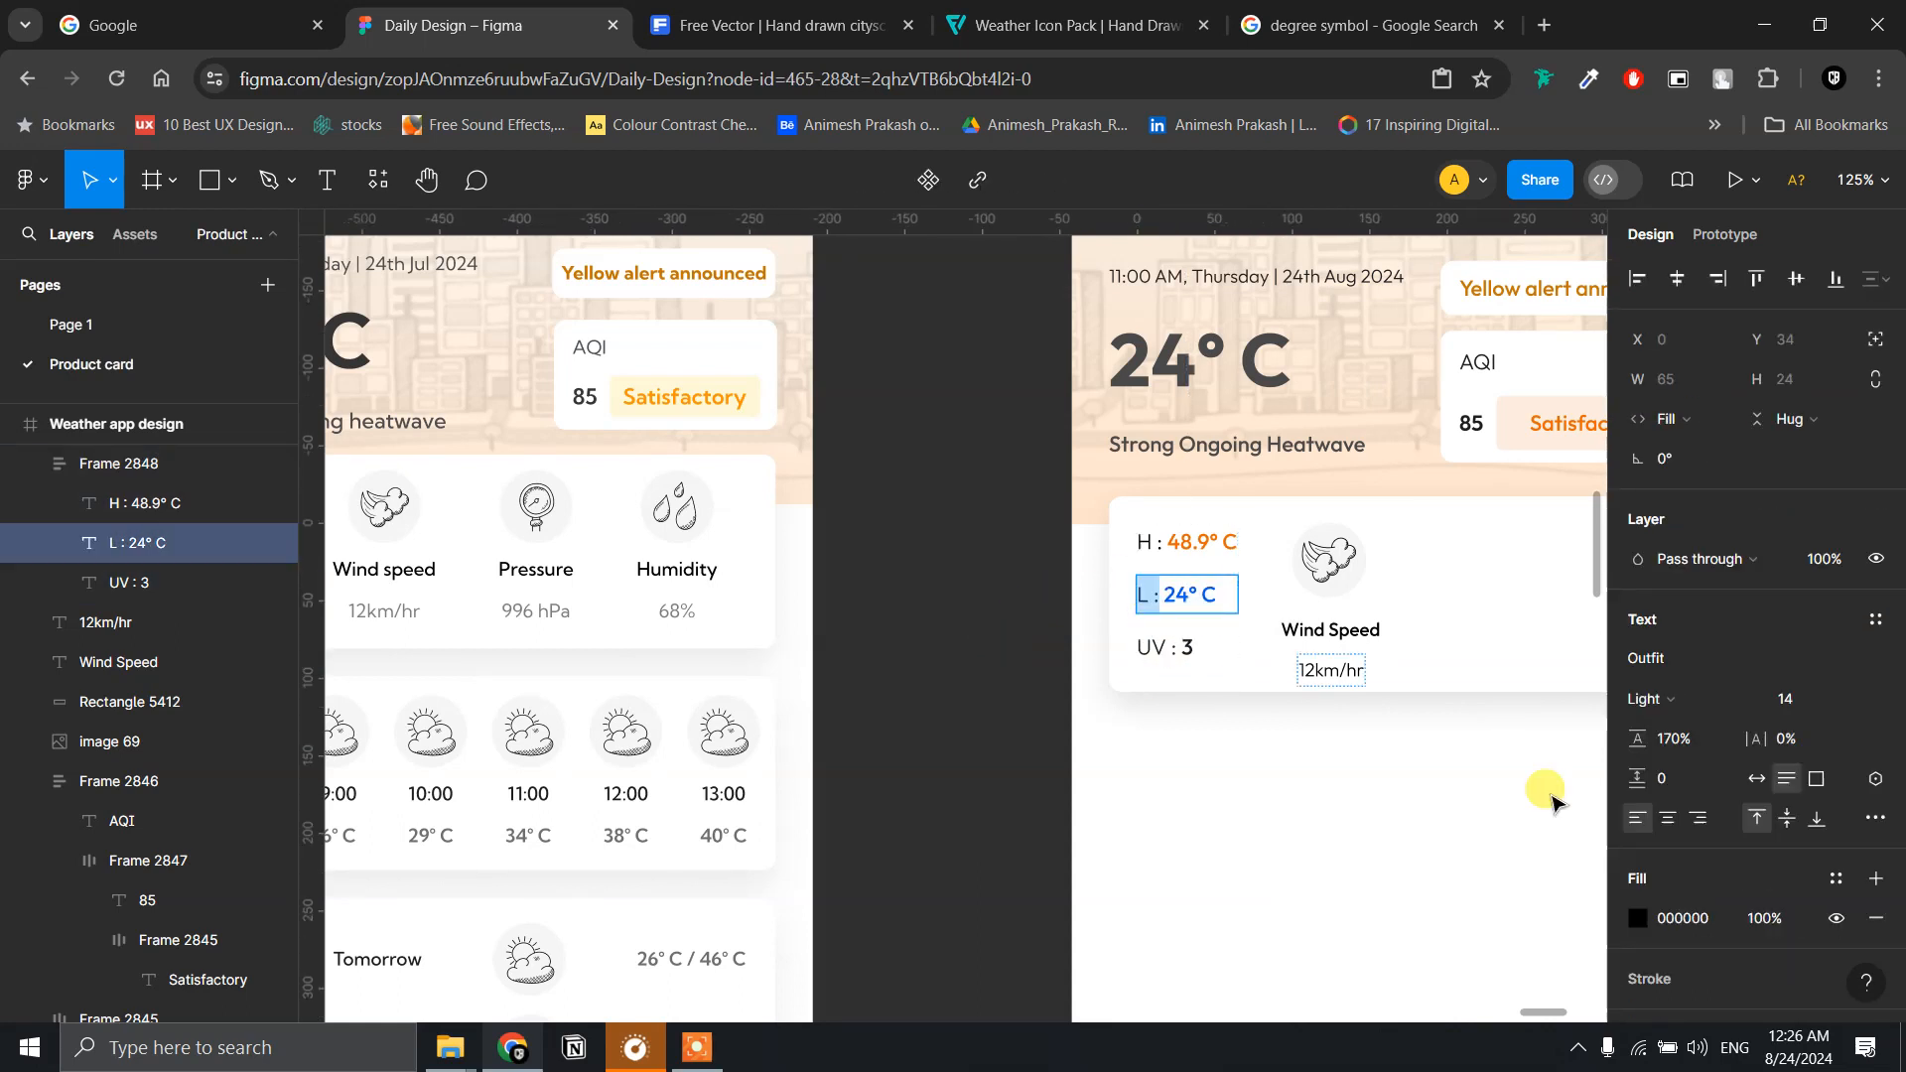
left_click(1637, 918)
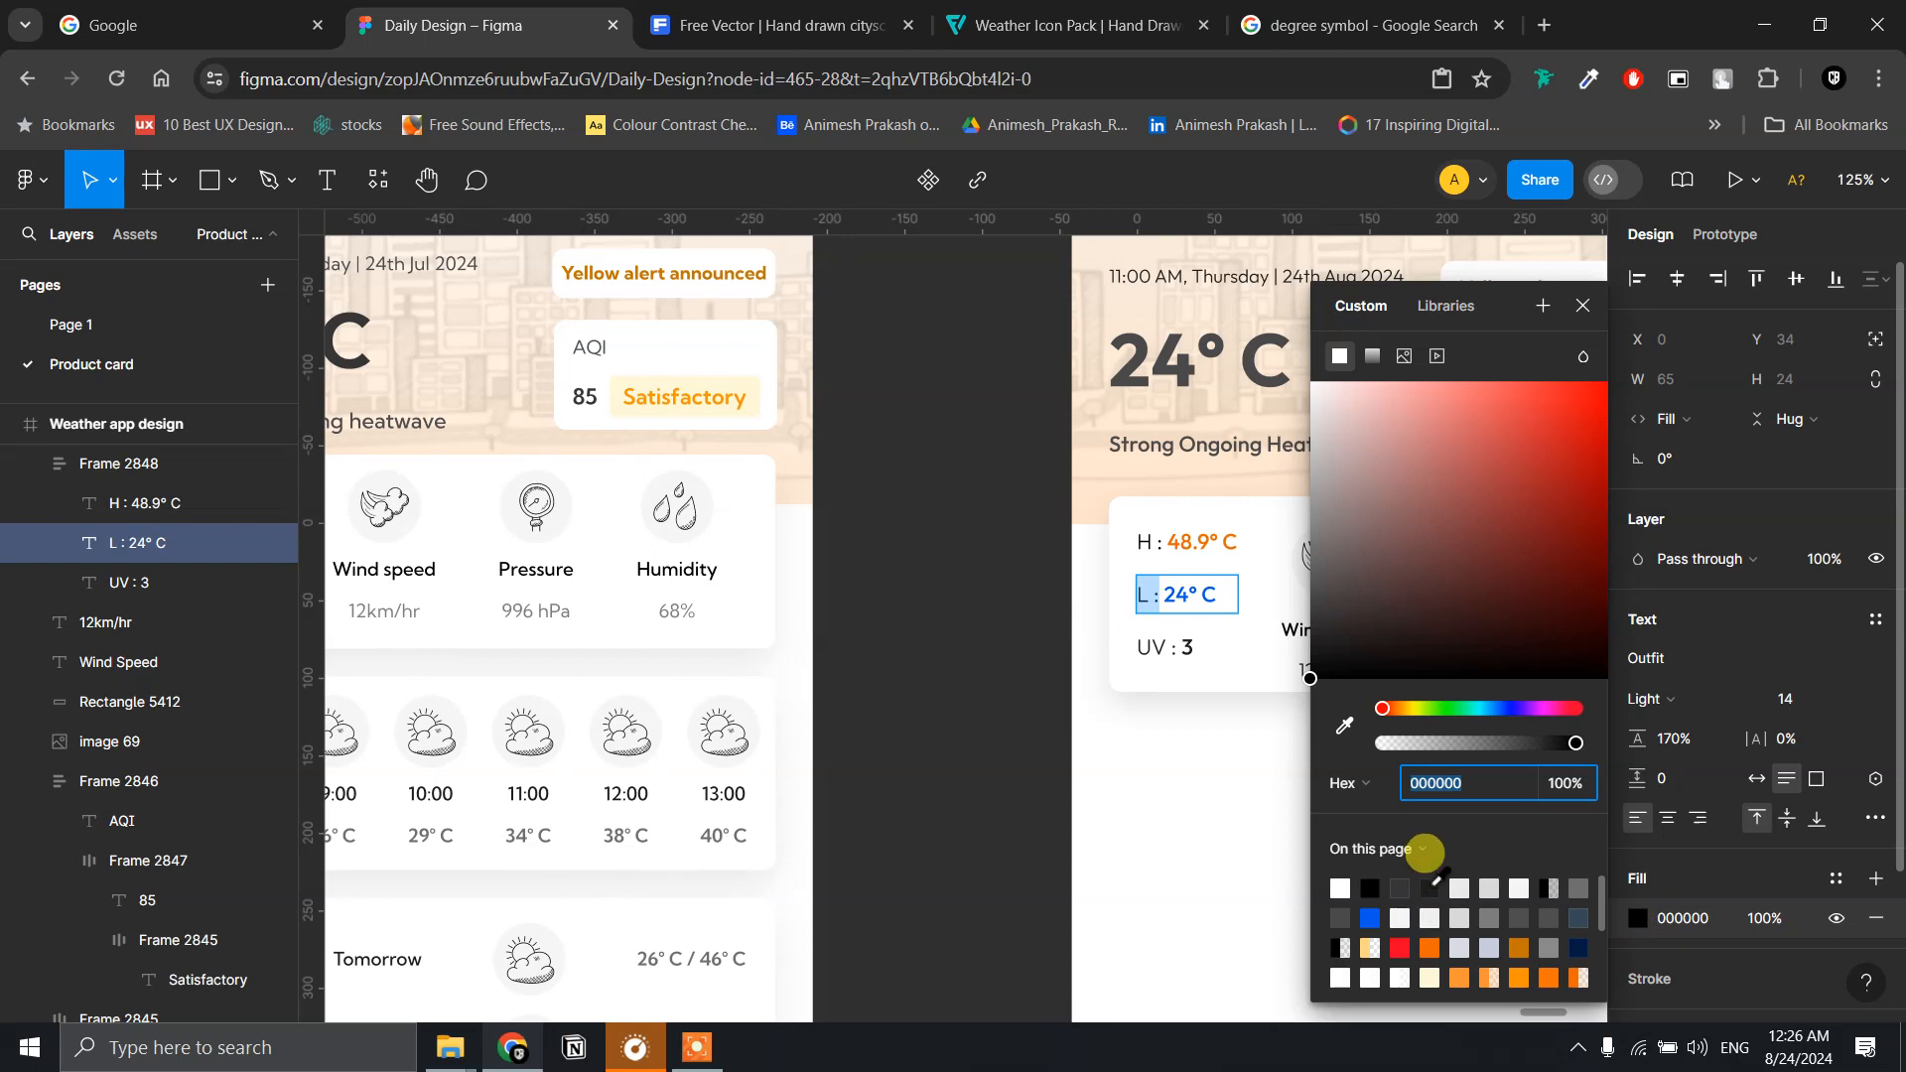
left_click(1430, 887)
- Recolour the "H :" prefix of the high temperature line to 1E1E1E, leaving out the orange value
left_click(1163, 545)
double_click(1165, 548)
left_click_drag(1166, 543, 1112, 542)
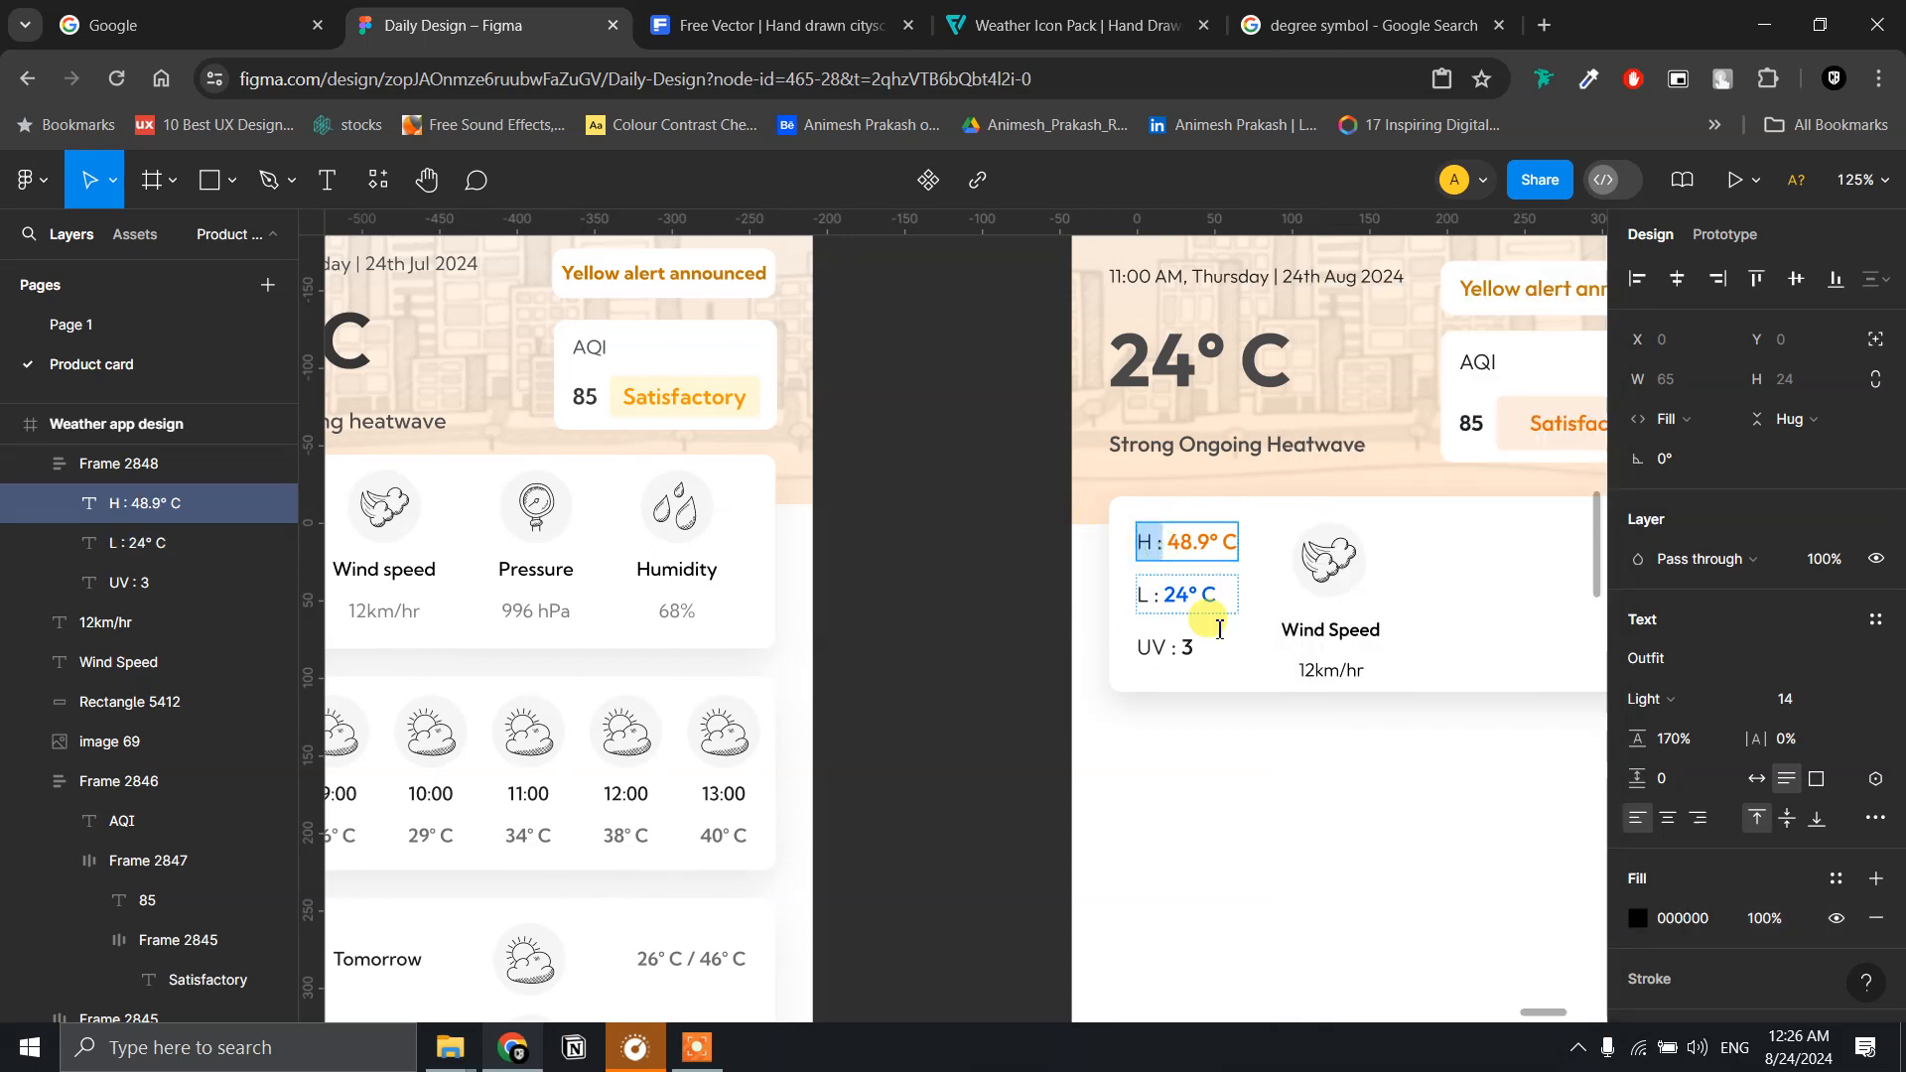
left_click(1648, 921)
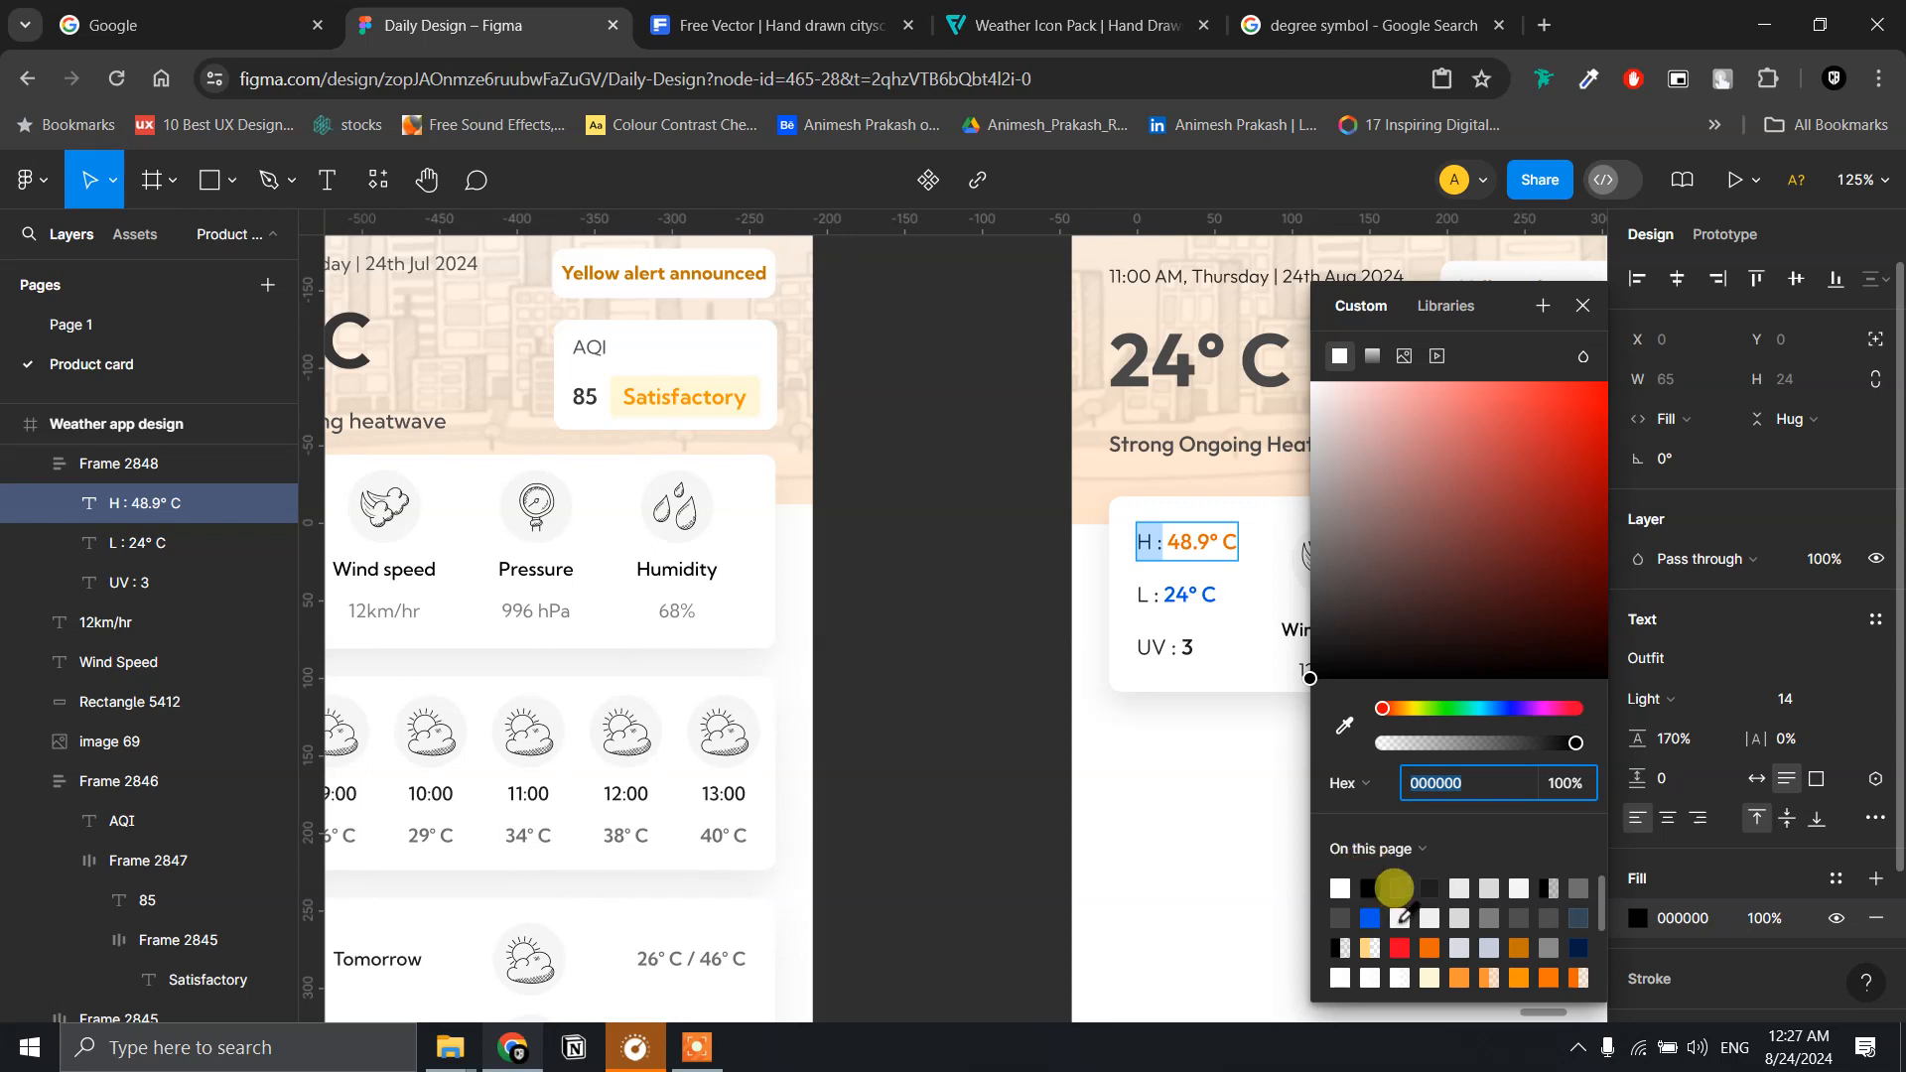
left_click(1430, 887)
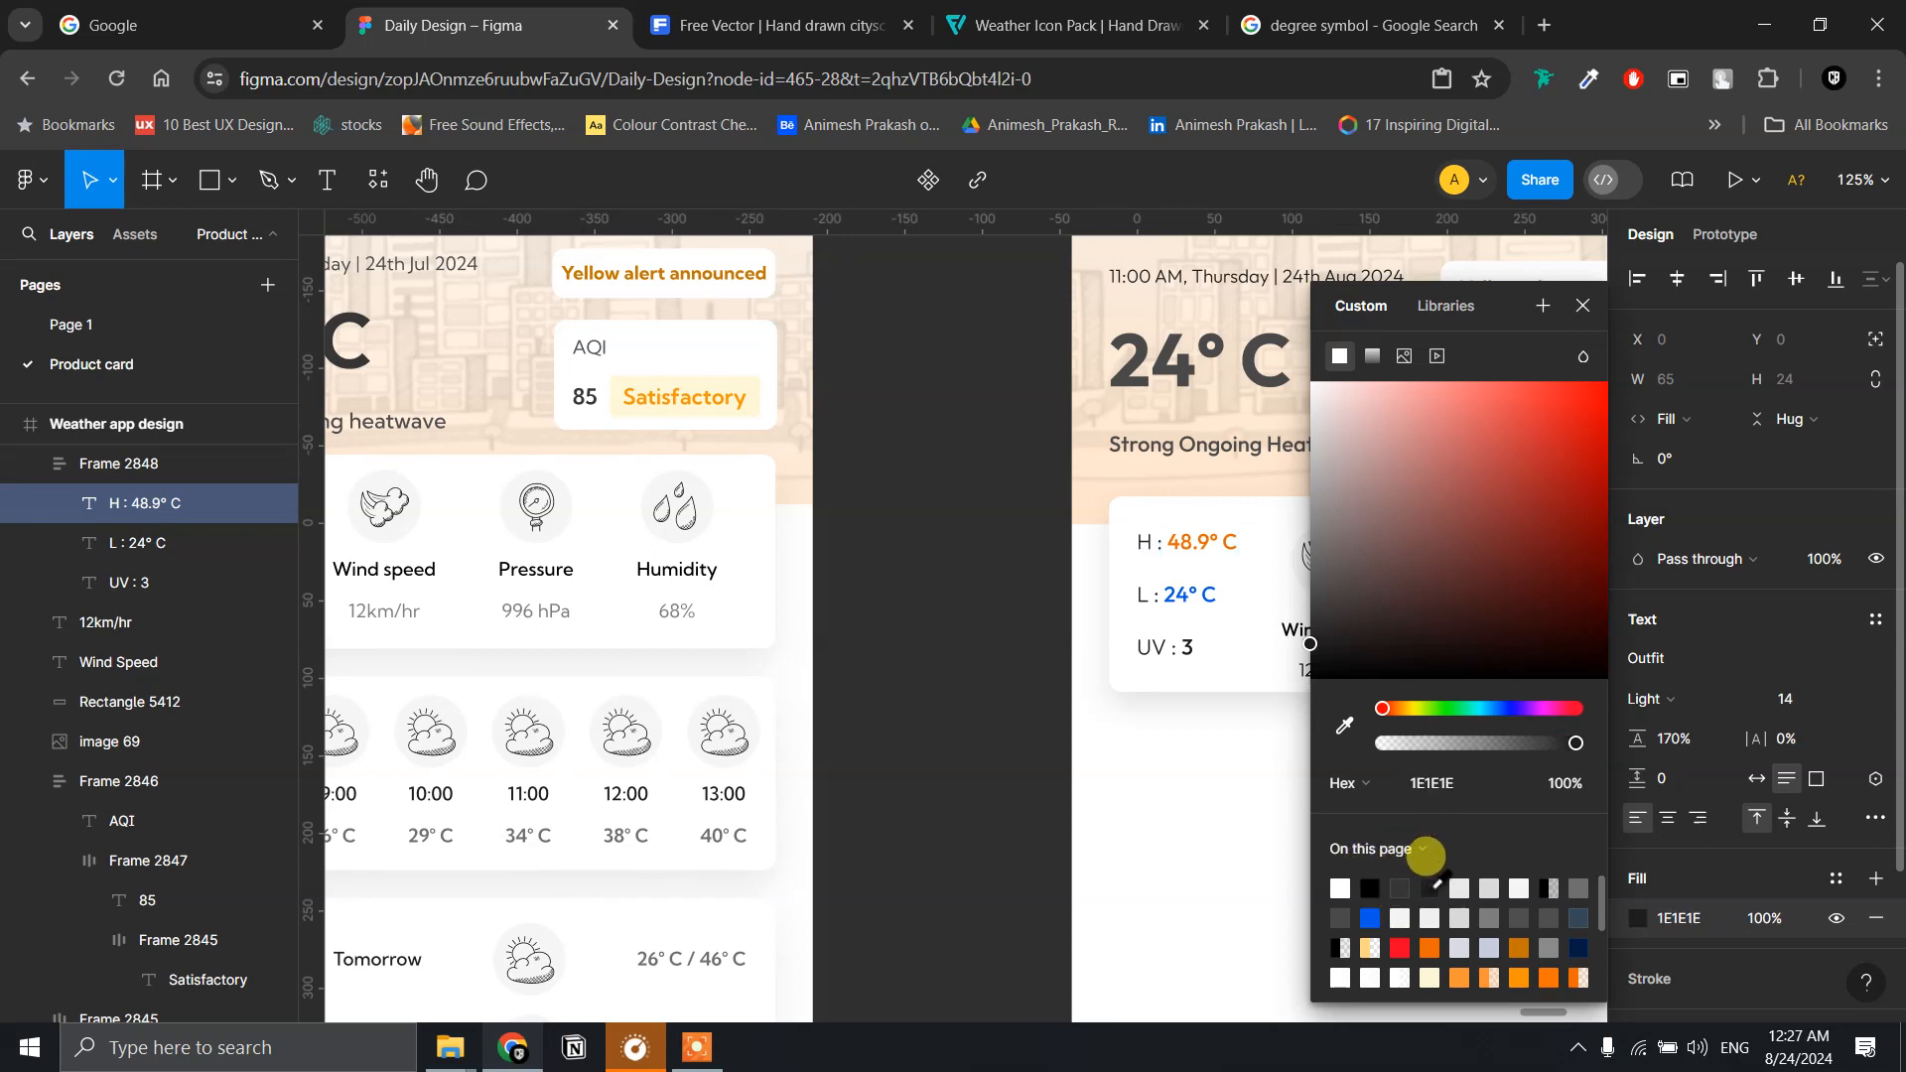
key("Escape")
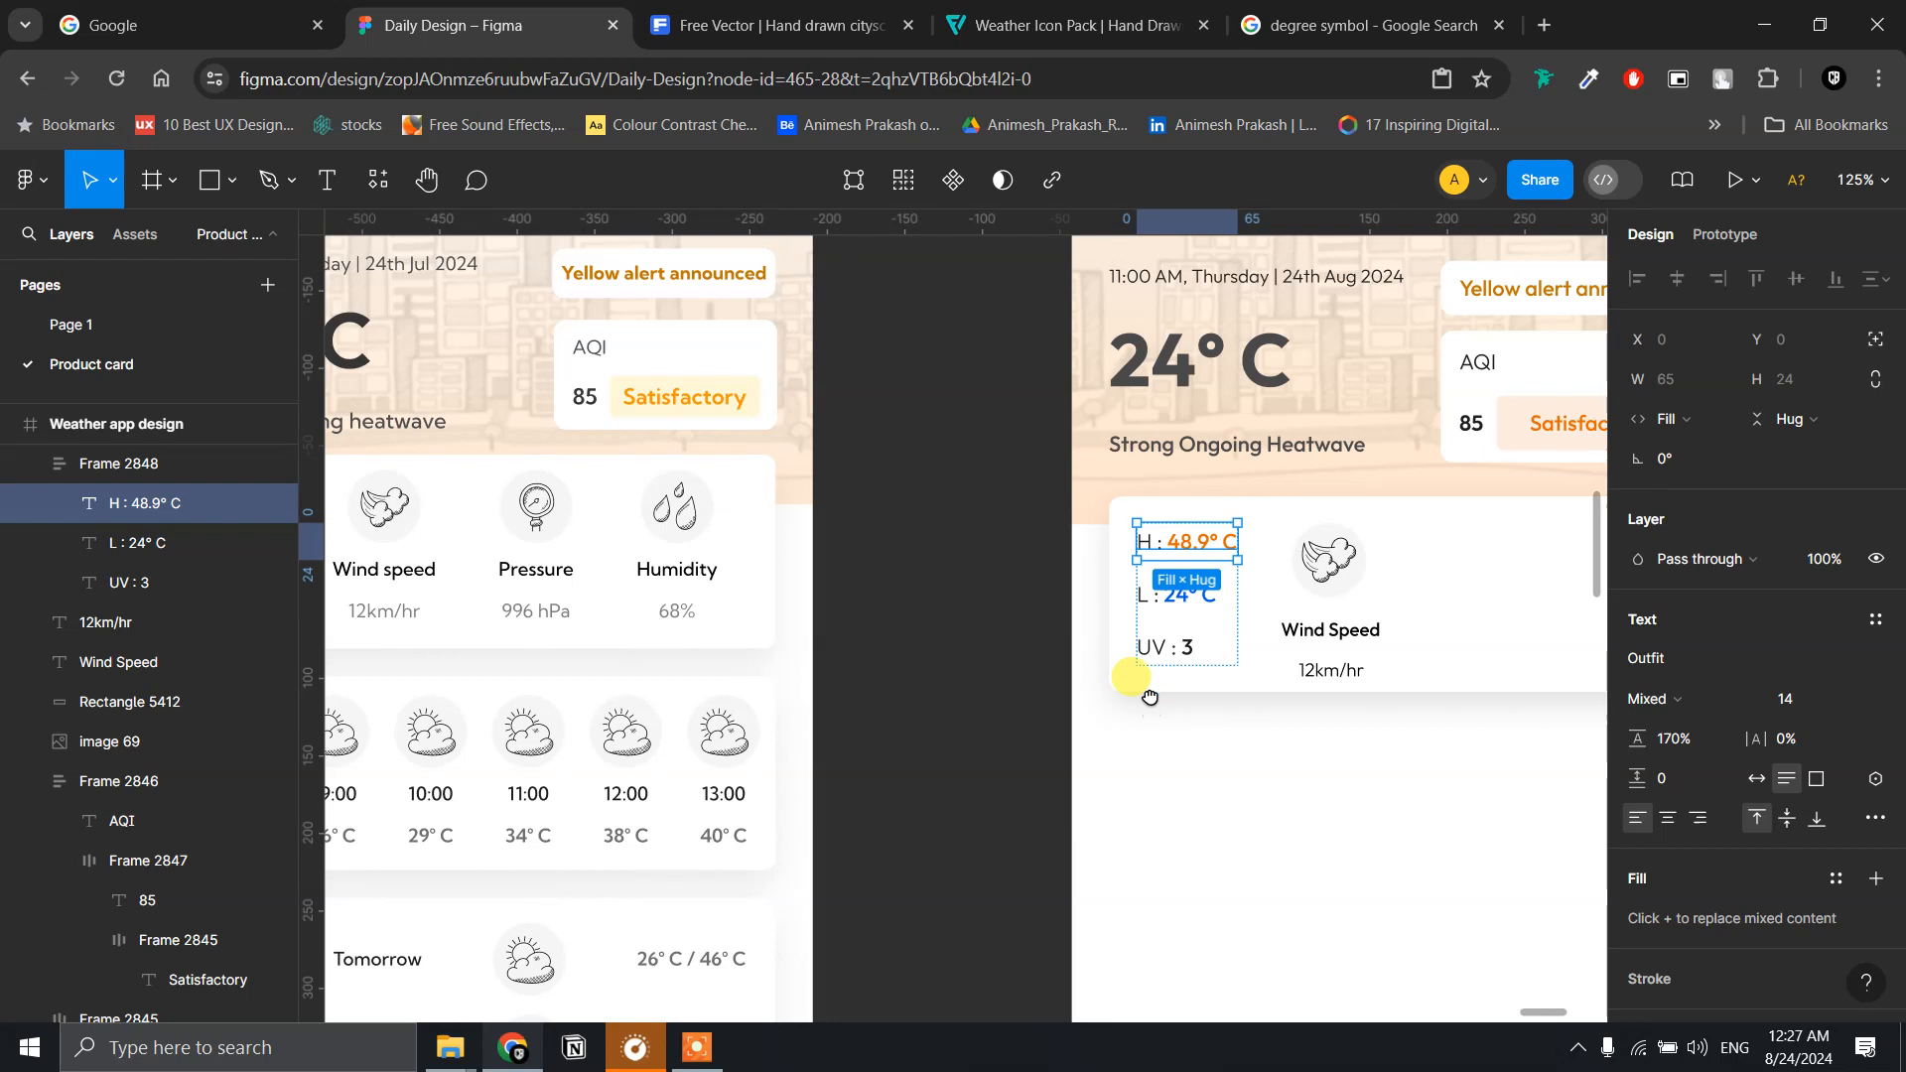
- Change the fill of the 12km/hr reading in the new card to the grey 6F6F6F
left_click_drag(1150, 695, 1026, 694)
left_click(1207, 683)
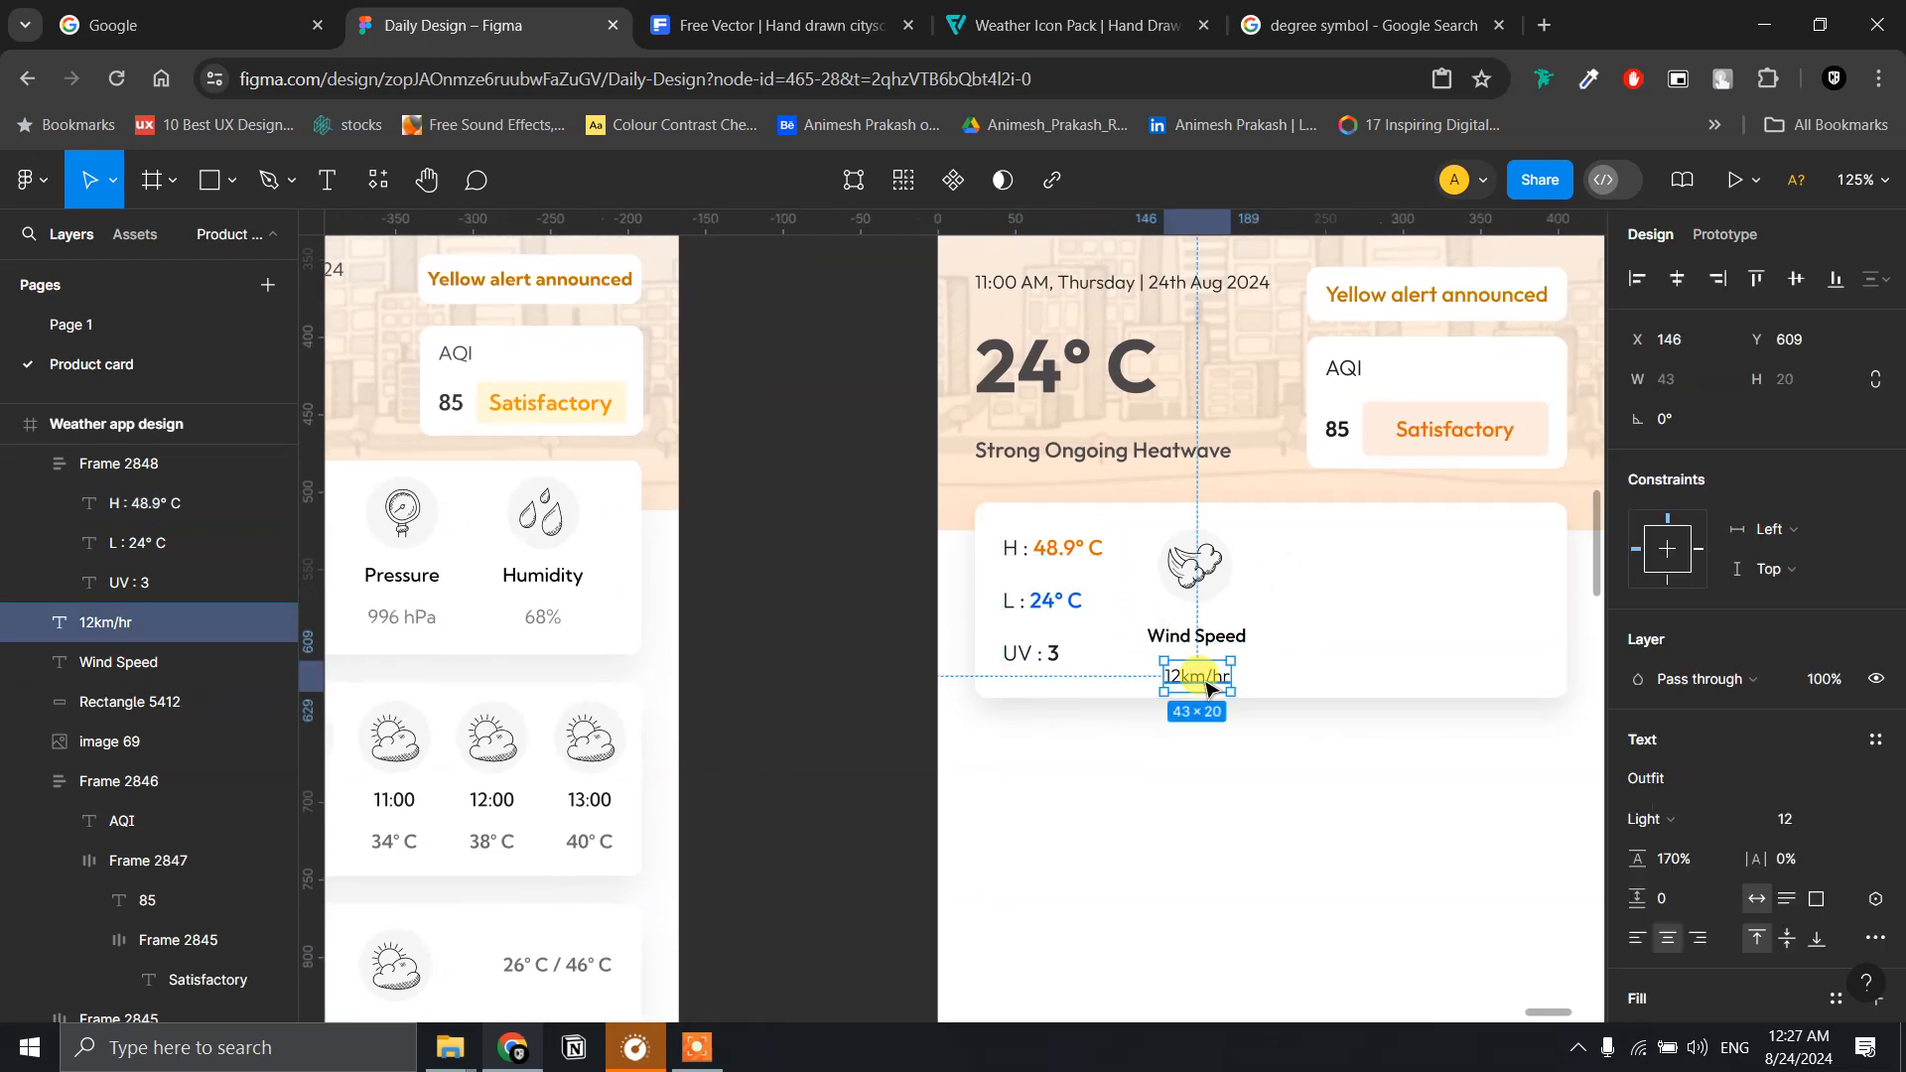
scroll(1737, 889, "down", 3)
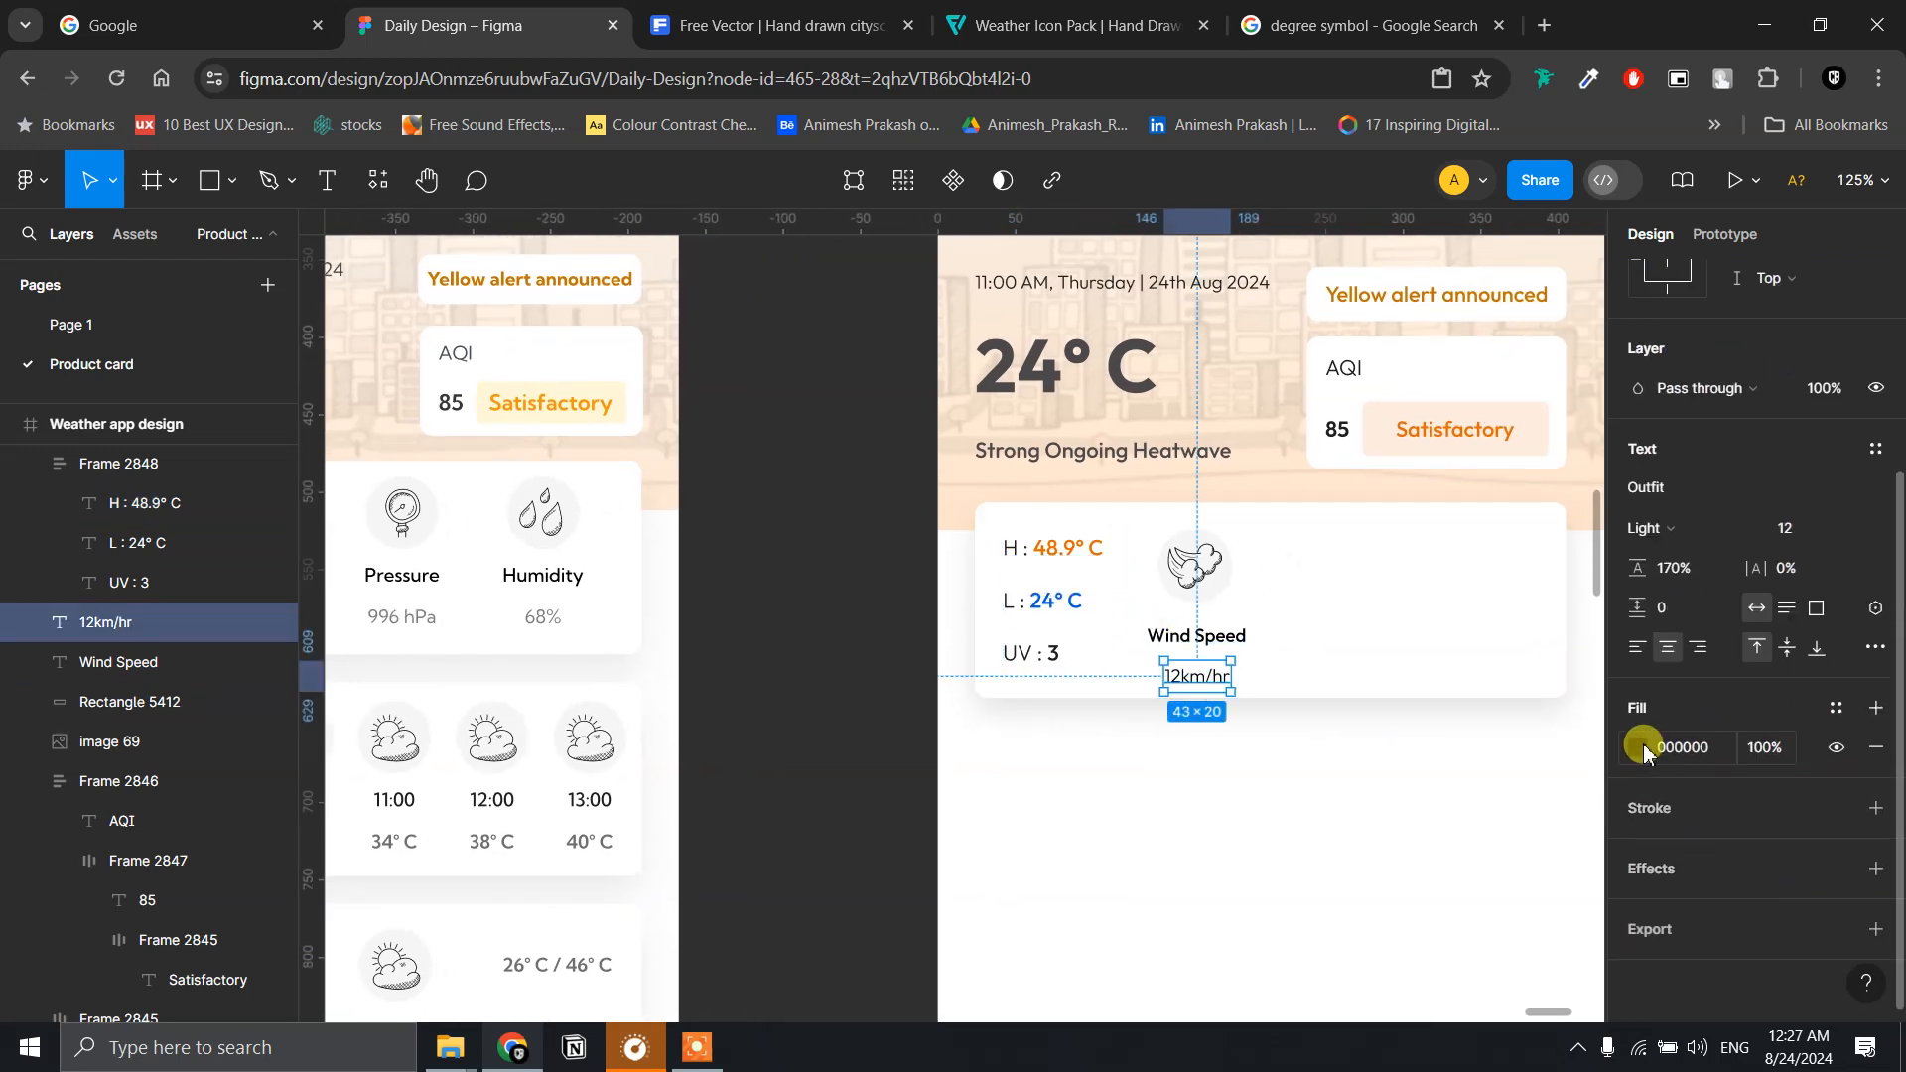
left_click(1640, 747)
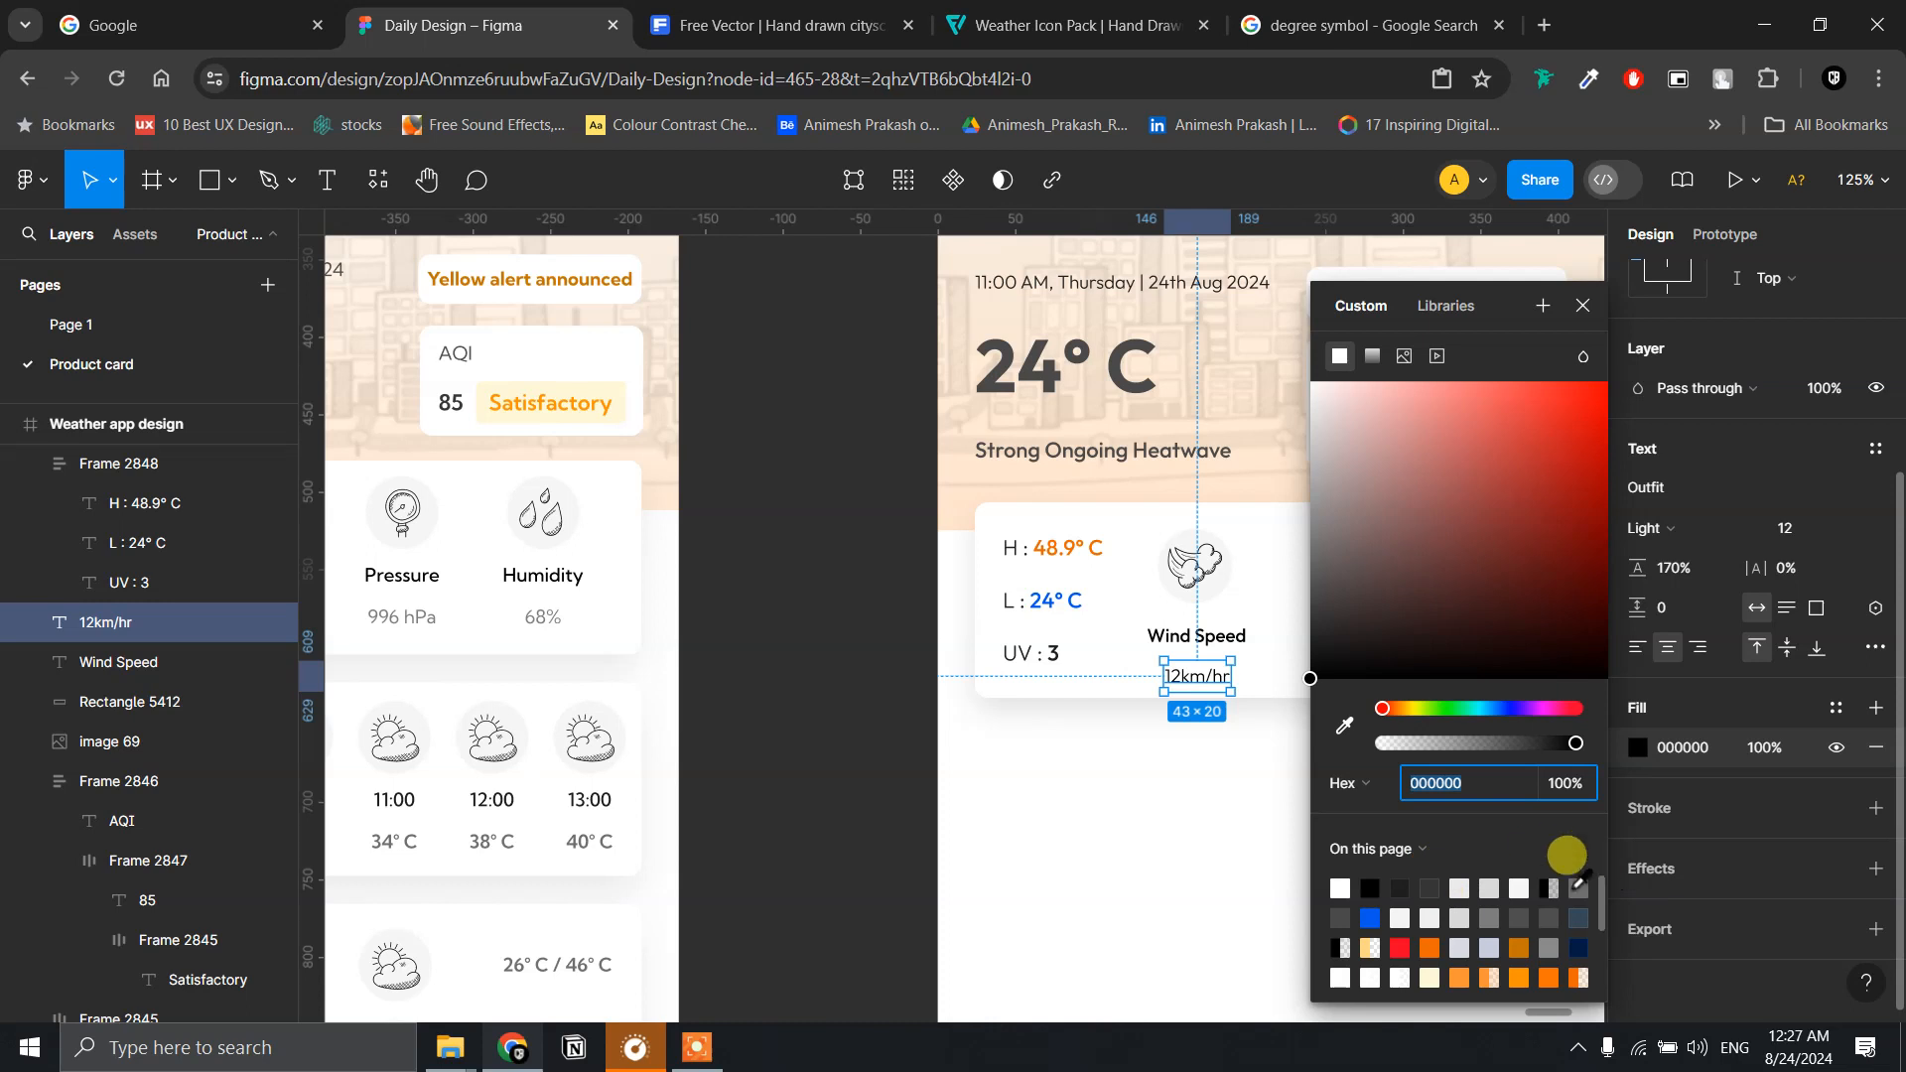
left_click(1578, 887)
- Match the 12km/hr reading in the new card to the reference by setting its fill to 7D7D7D
scroll(536, 646, "left", 3)
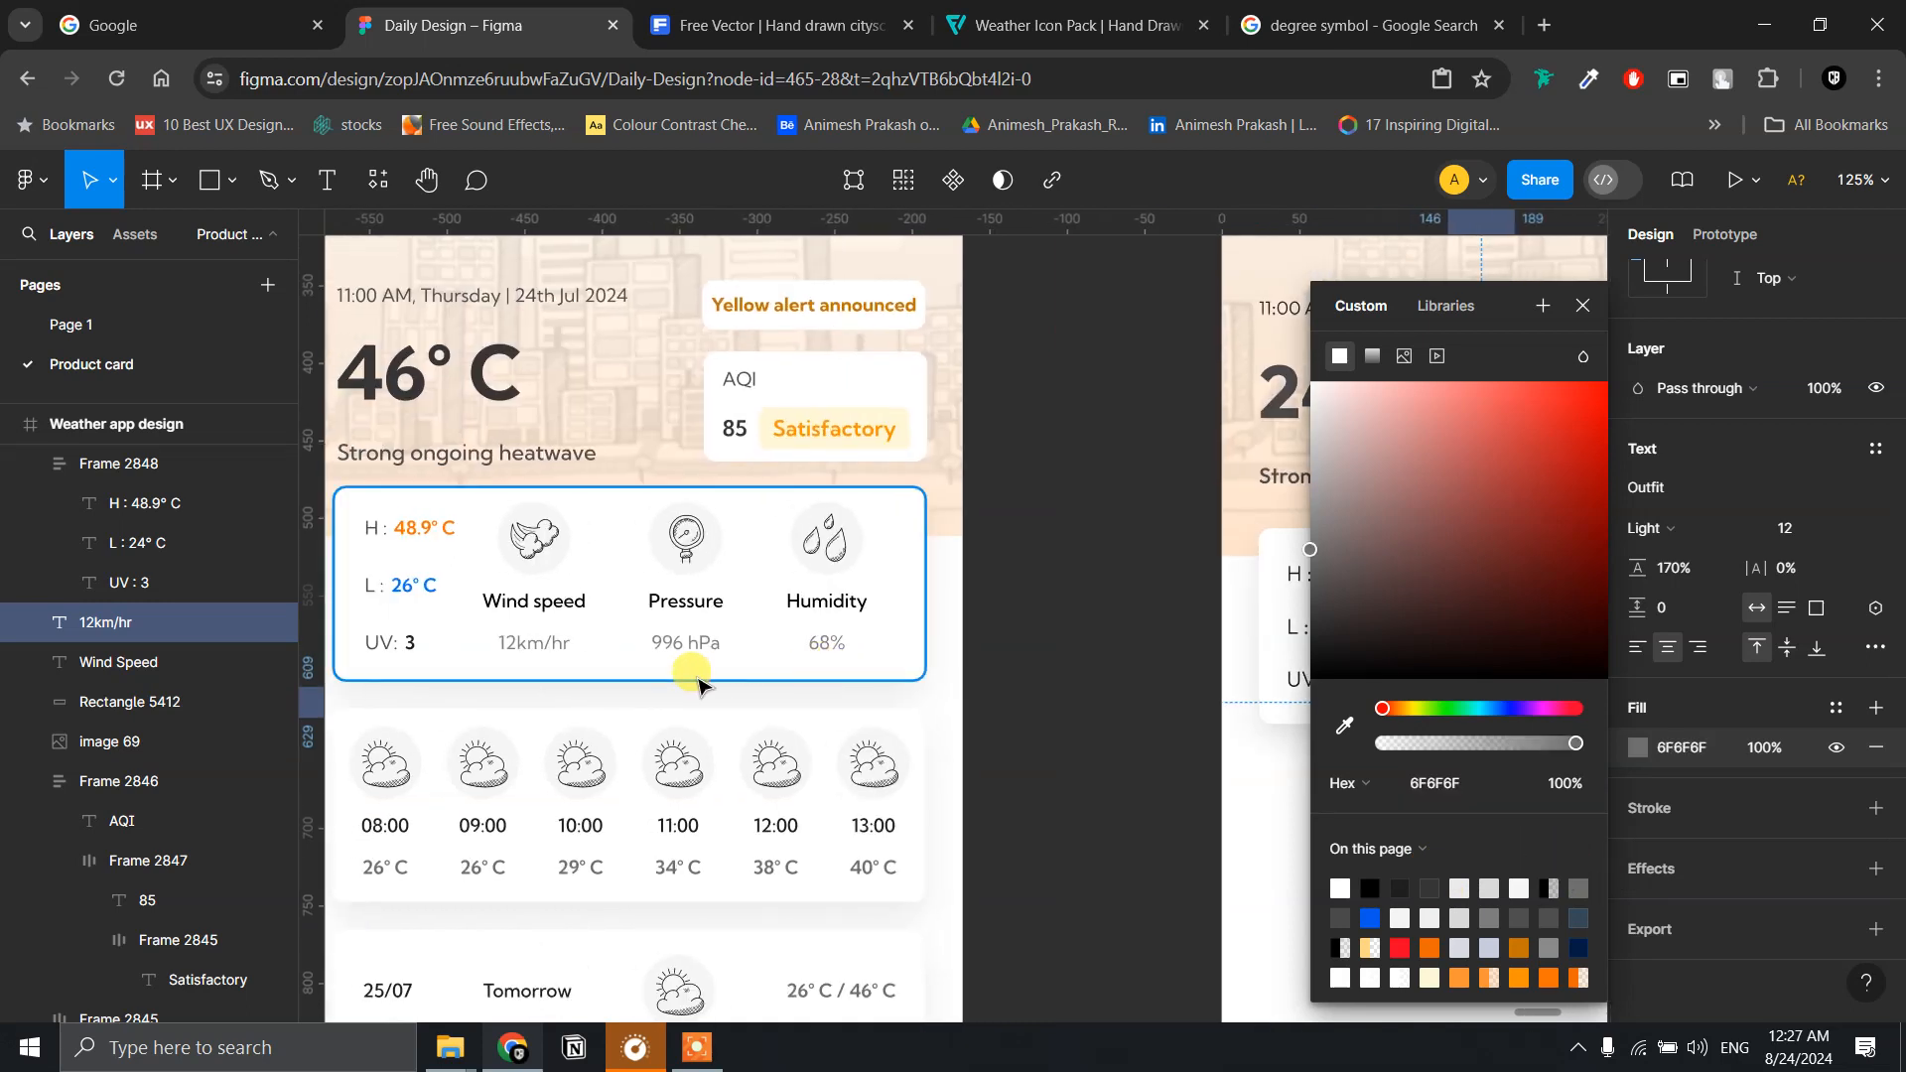
left_click(571, 655)
left_click(571, 656)
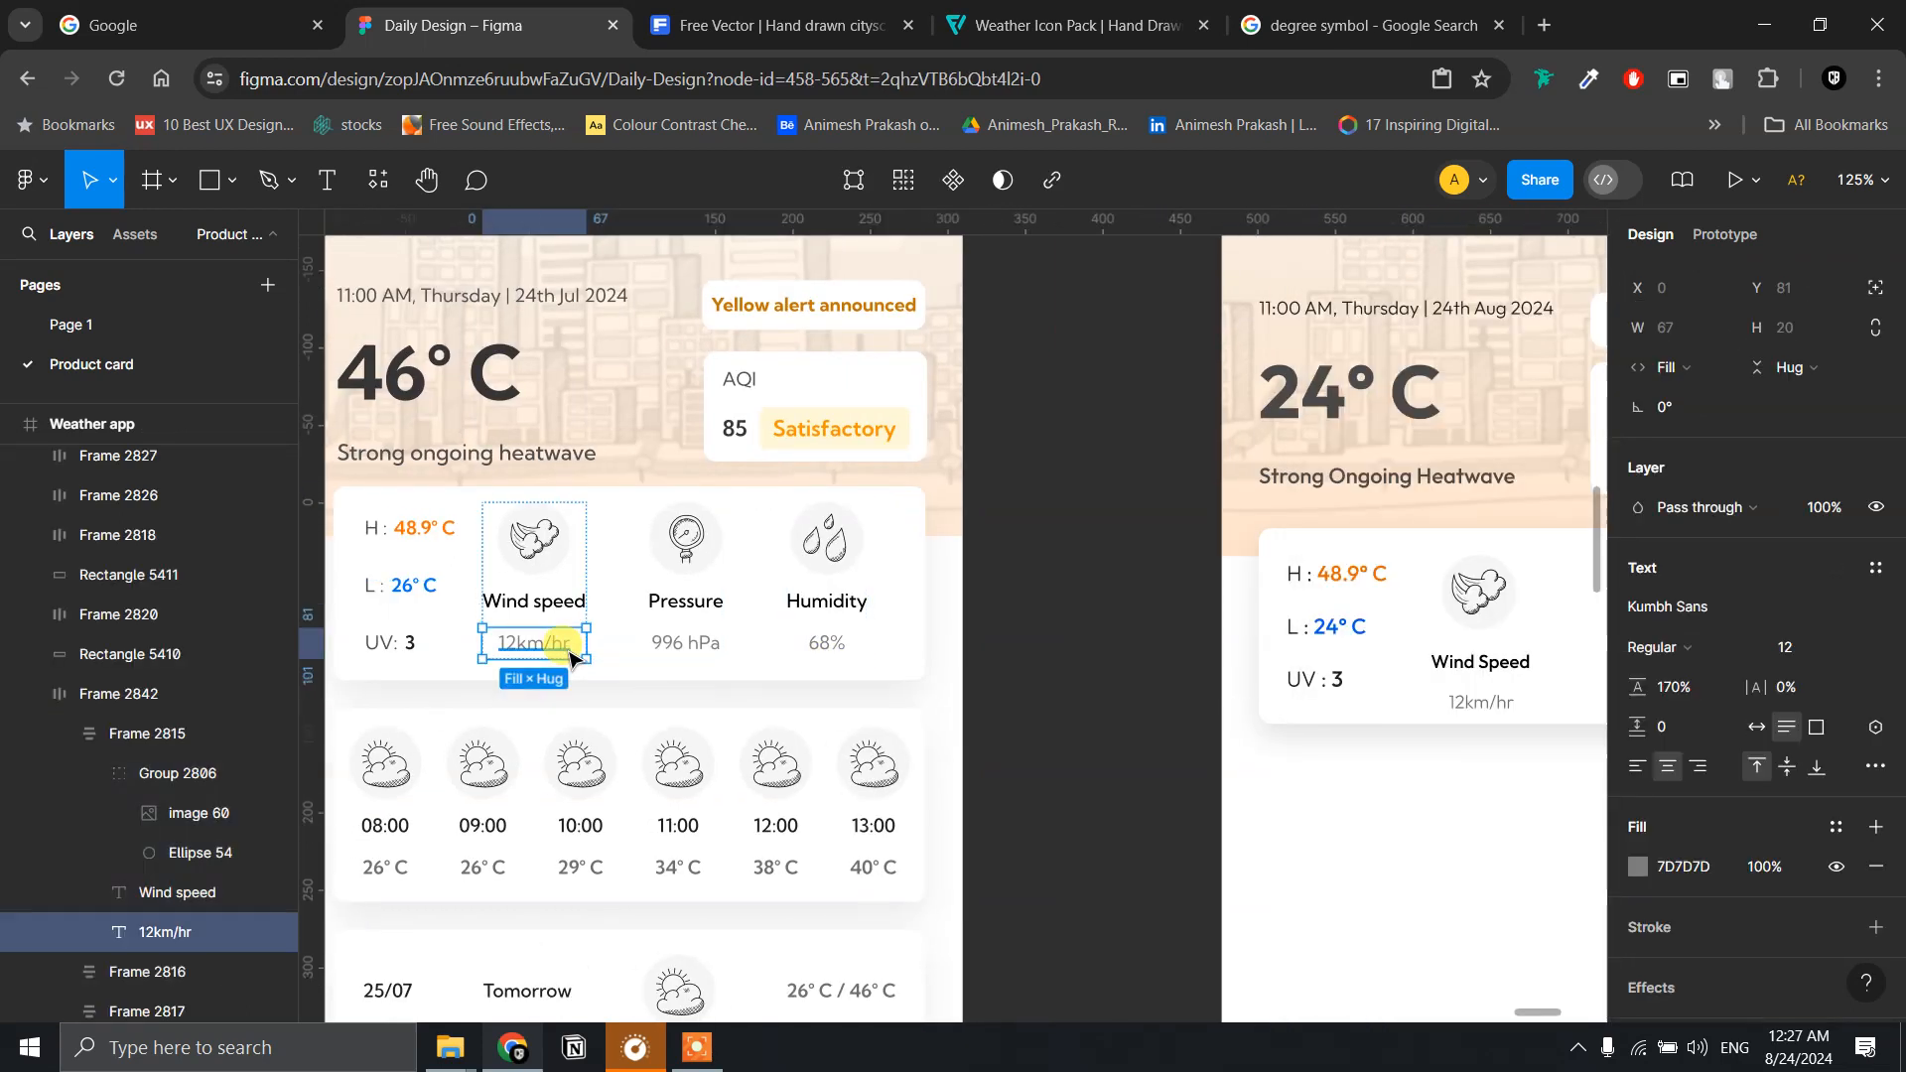
left_click(1479, 703)
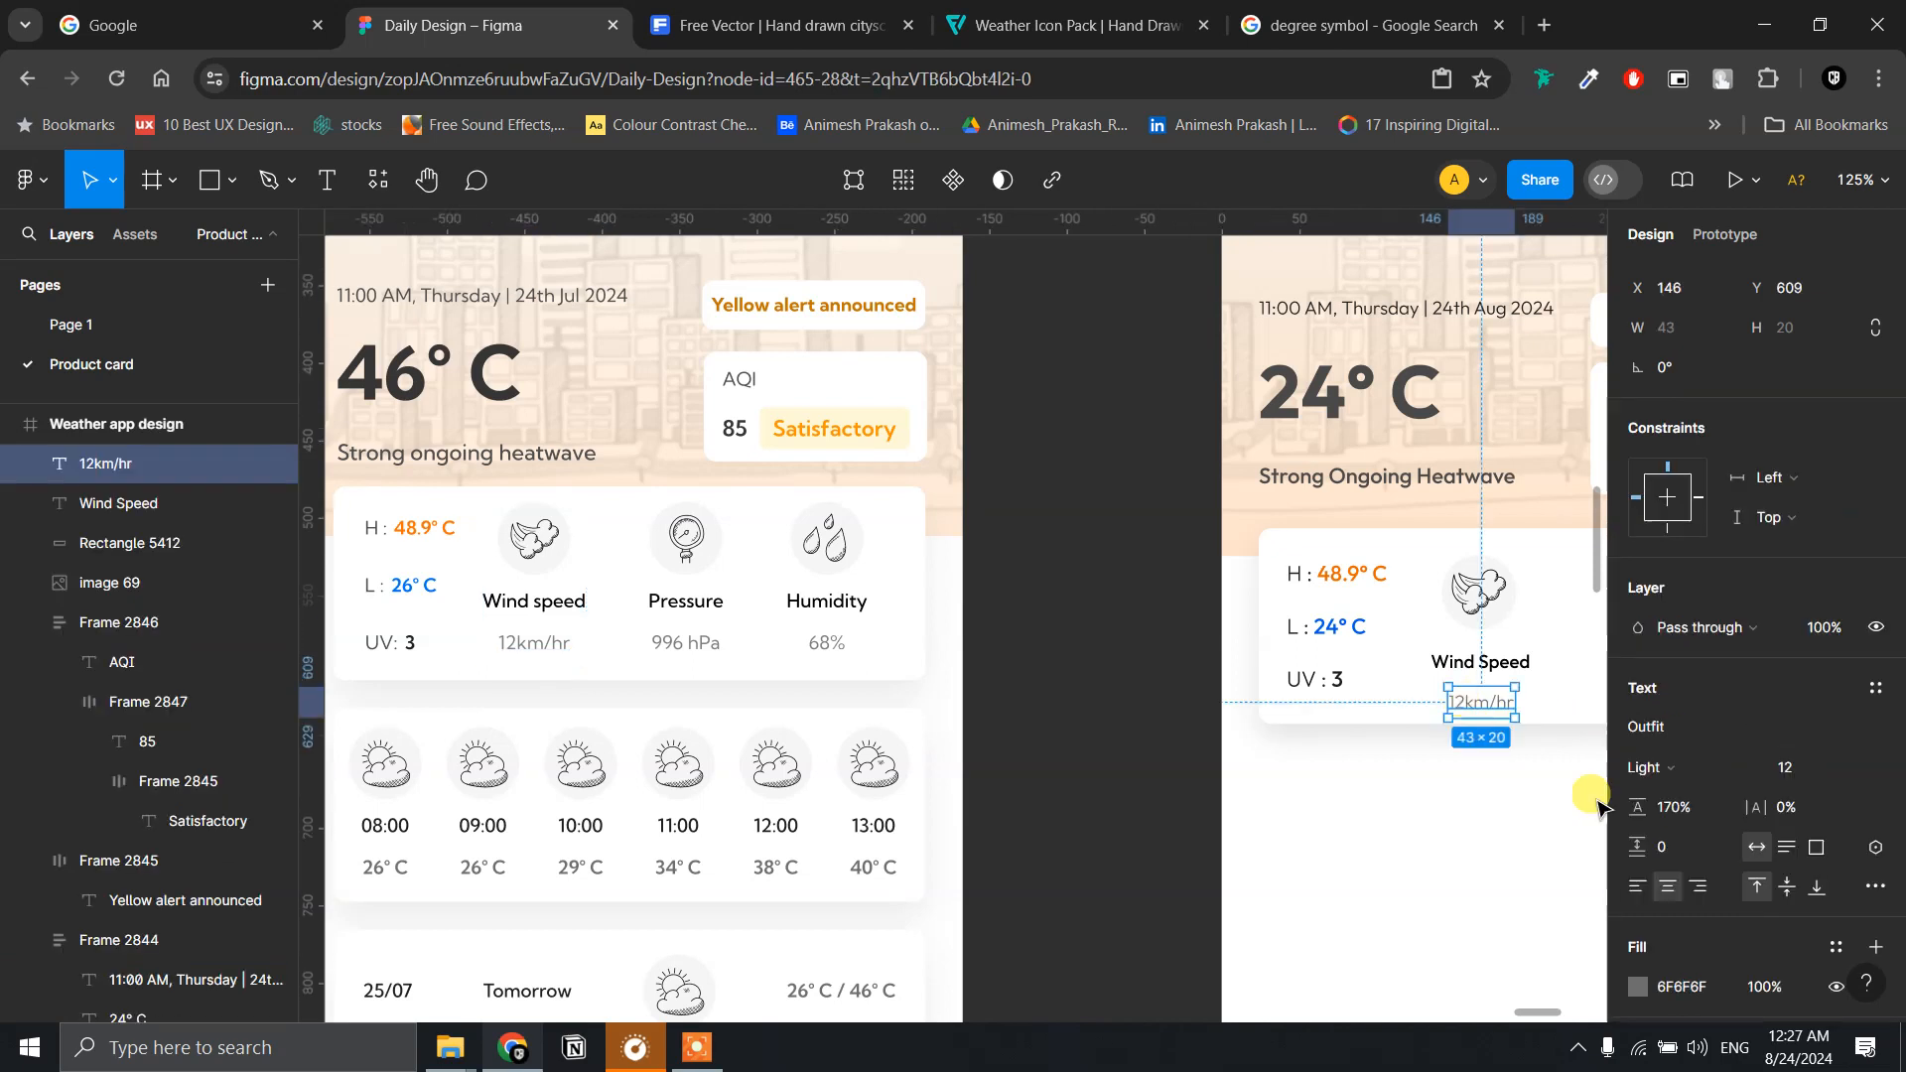
left_click(1691, 987)
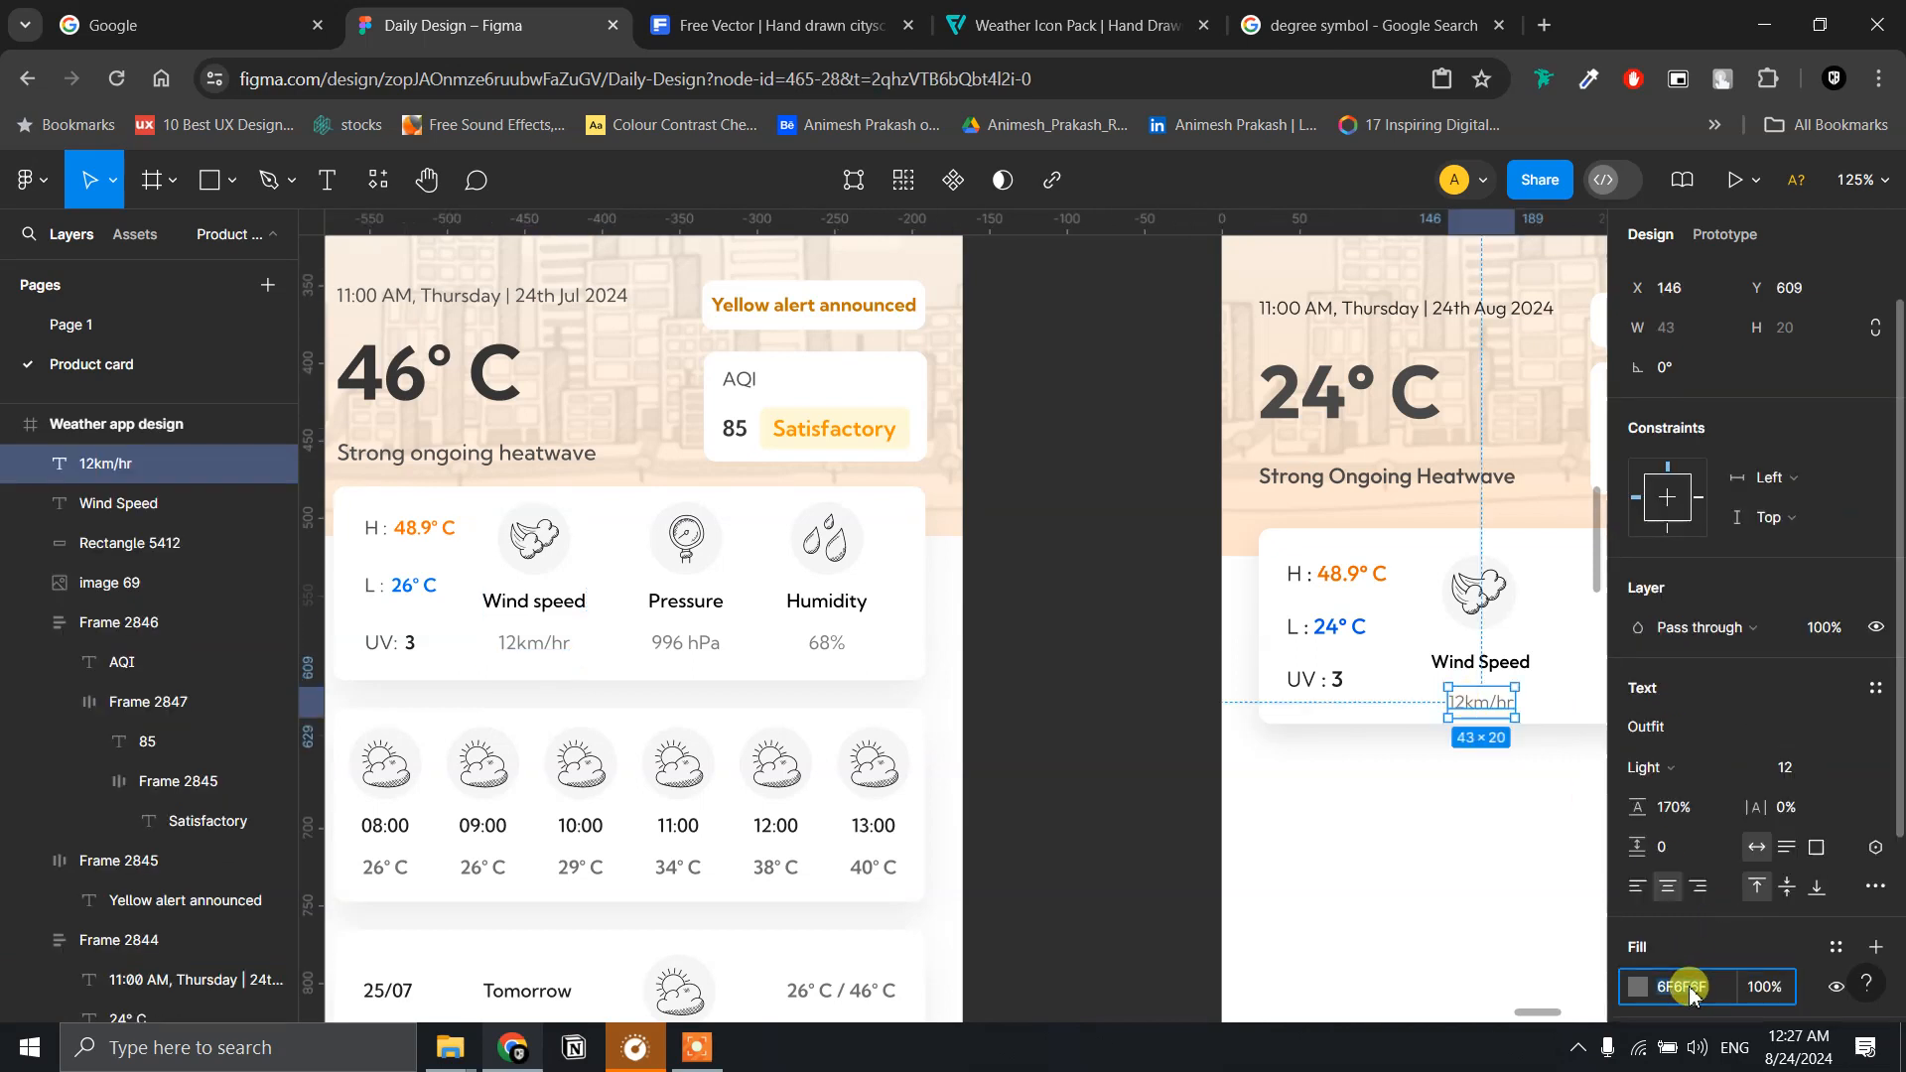
type("7d7")
key("Return")
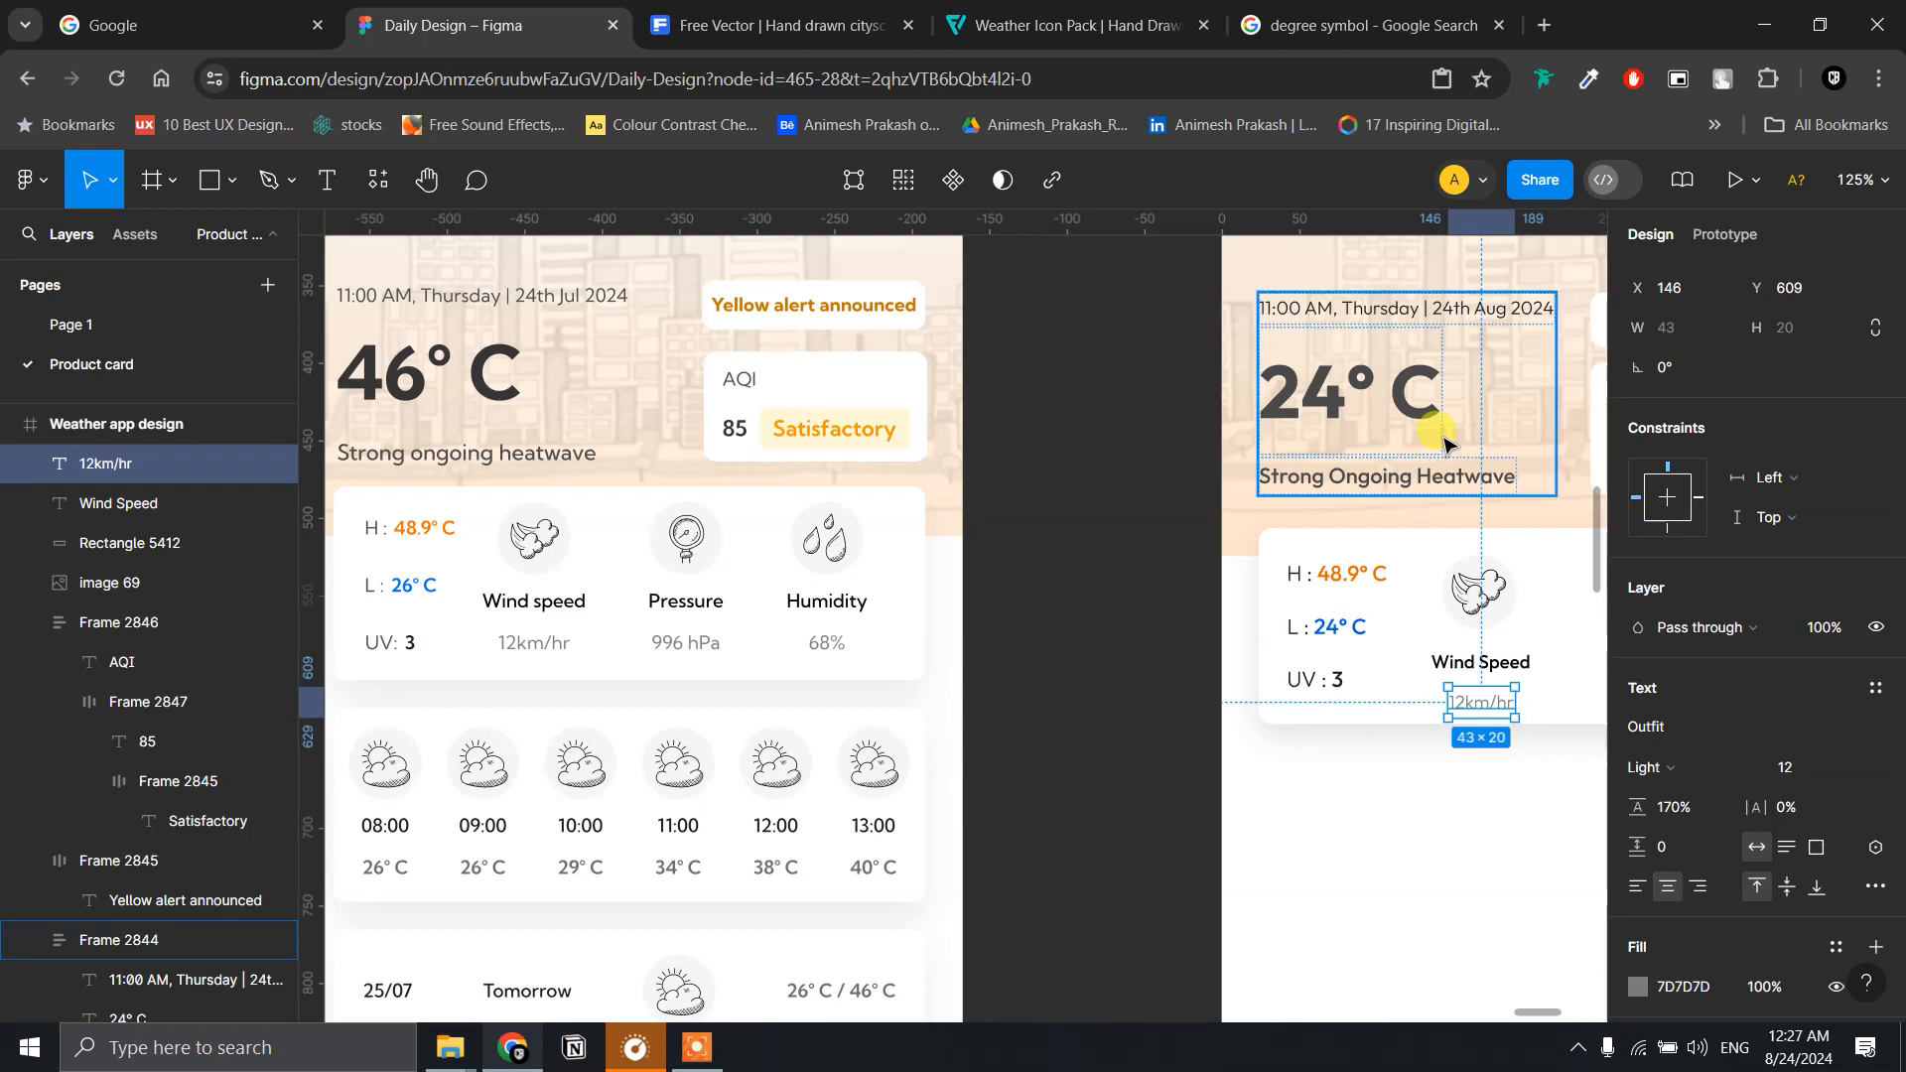
- Stack the wind icon, Wind Speed label and 12km/hr reading in a vertical auto layout with 8 spacing, and shift the block slightly up
left_click(1489, 664, "shift")
left_click(1482, 608, "shift")
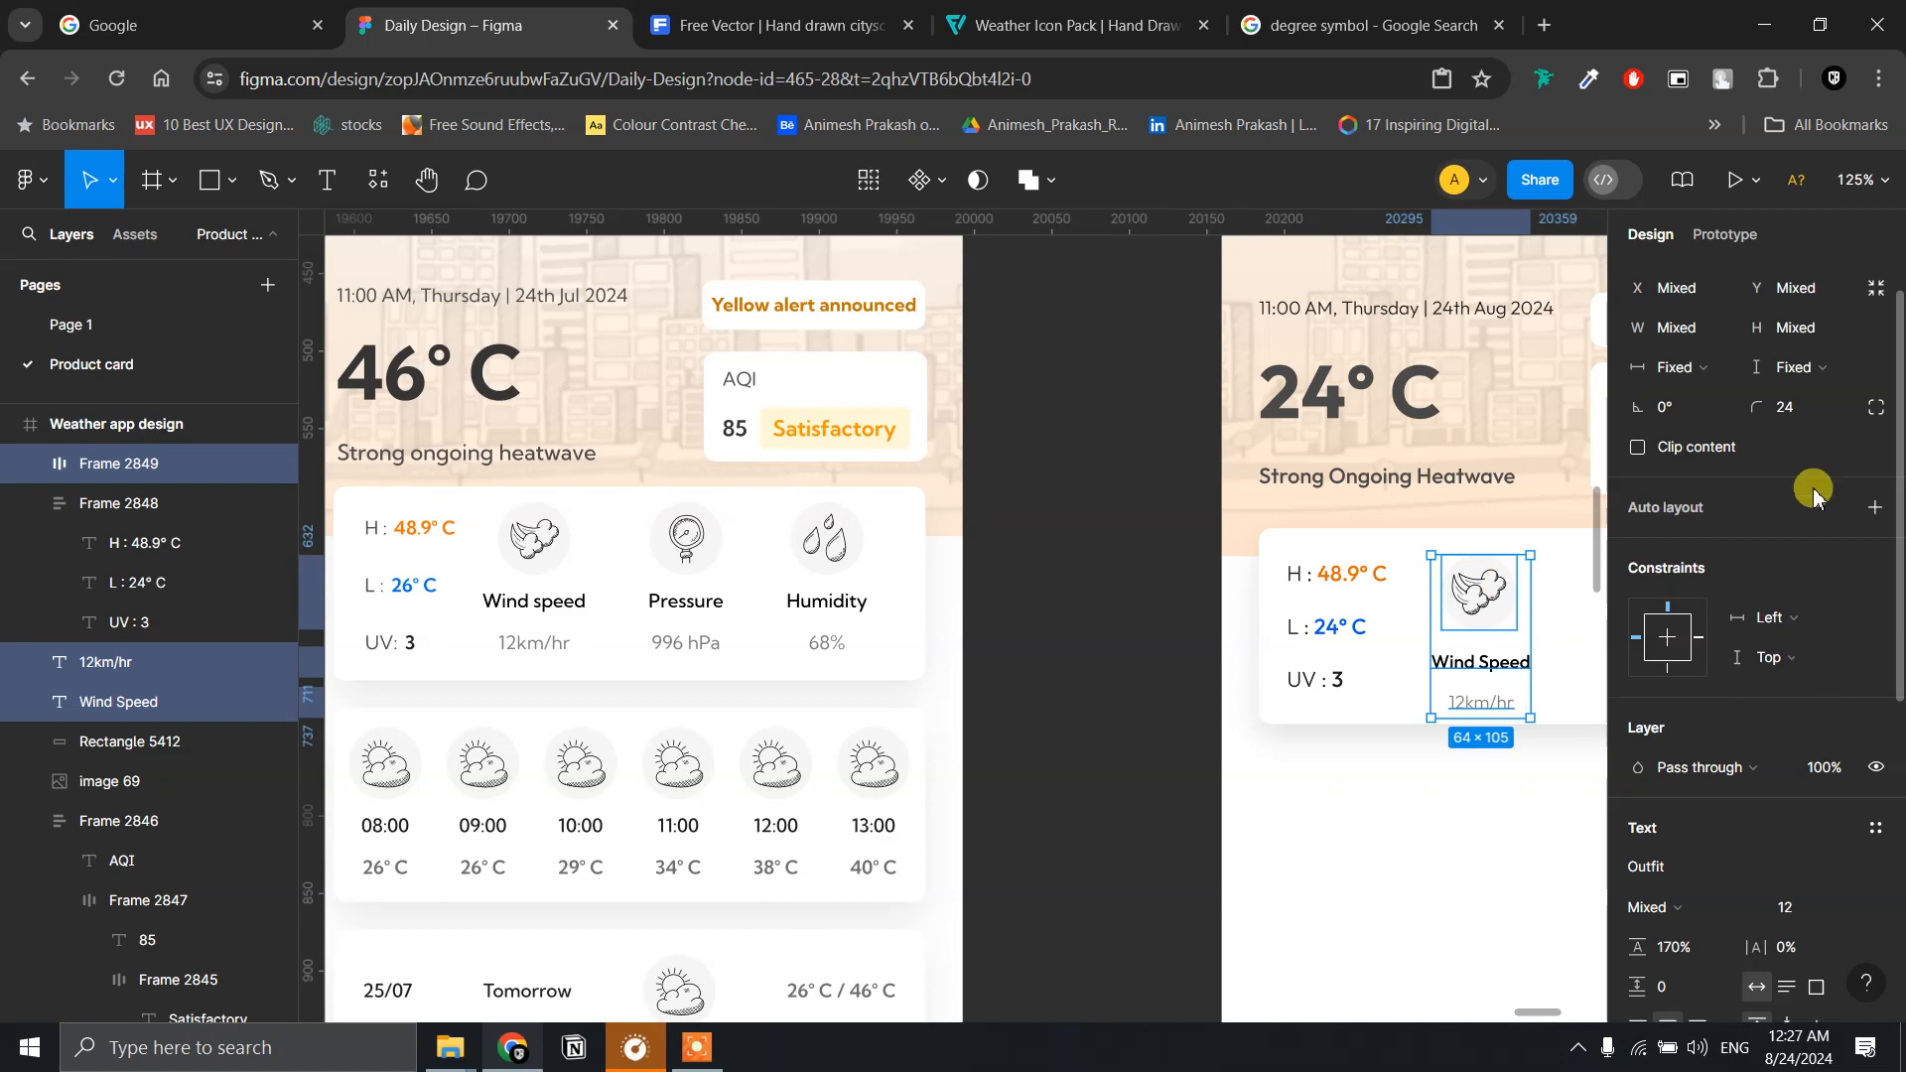
left_click(1873, 511)
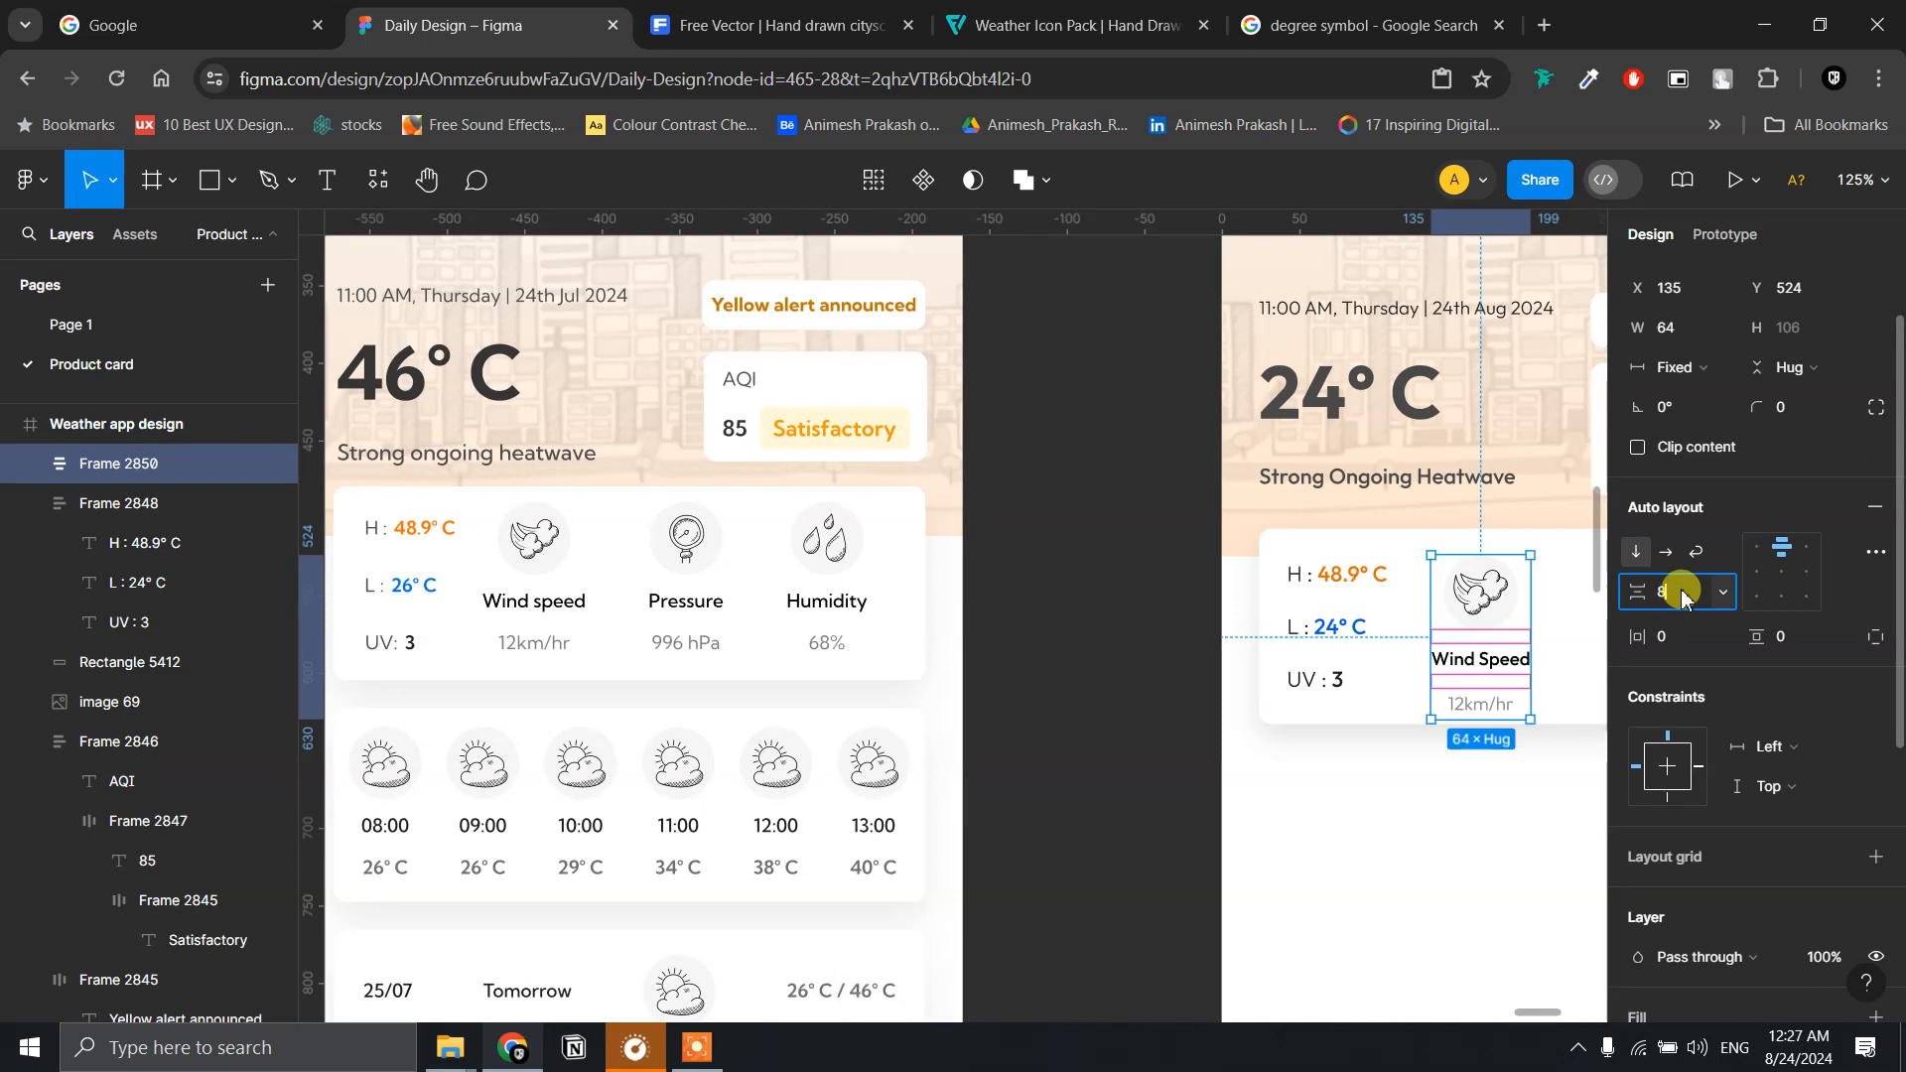
key("Return")
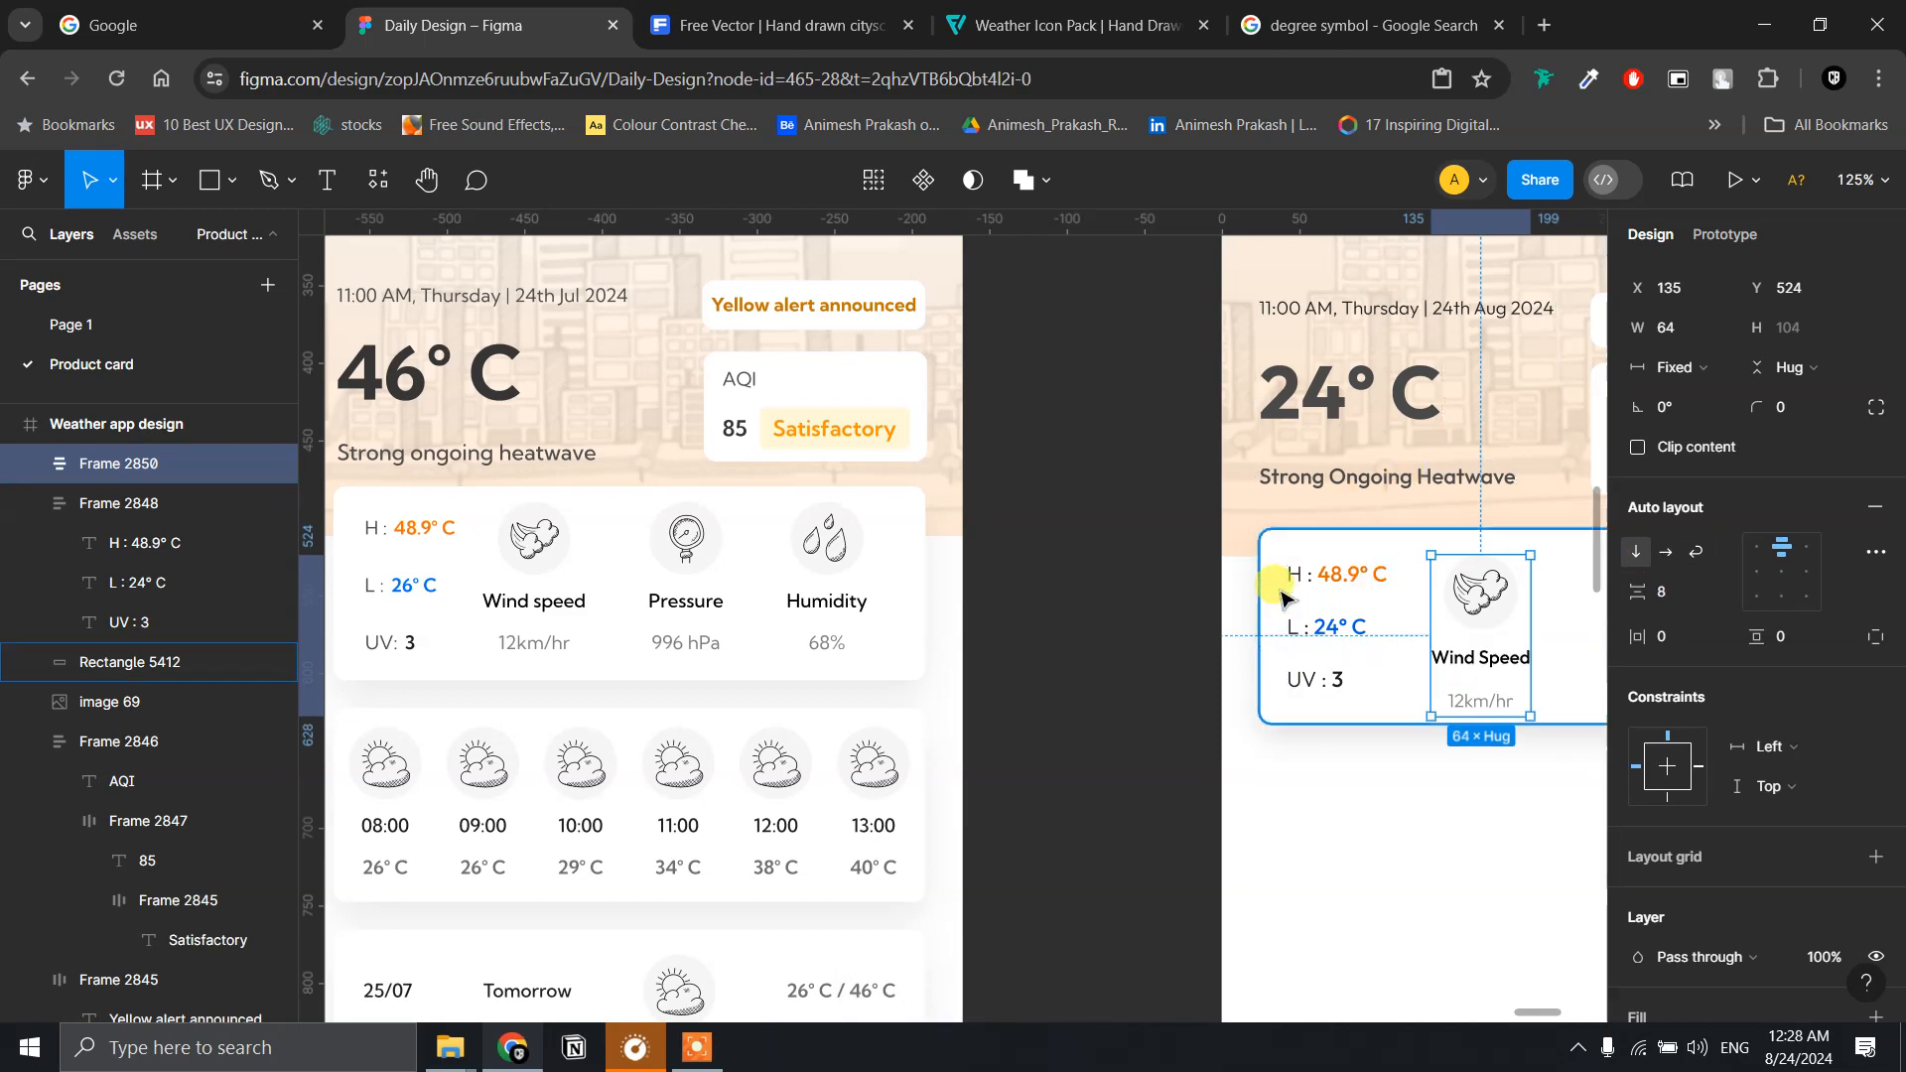
left_click_drag(1495, 627, 1494, 614)
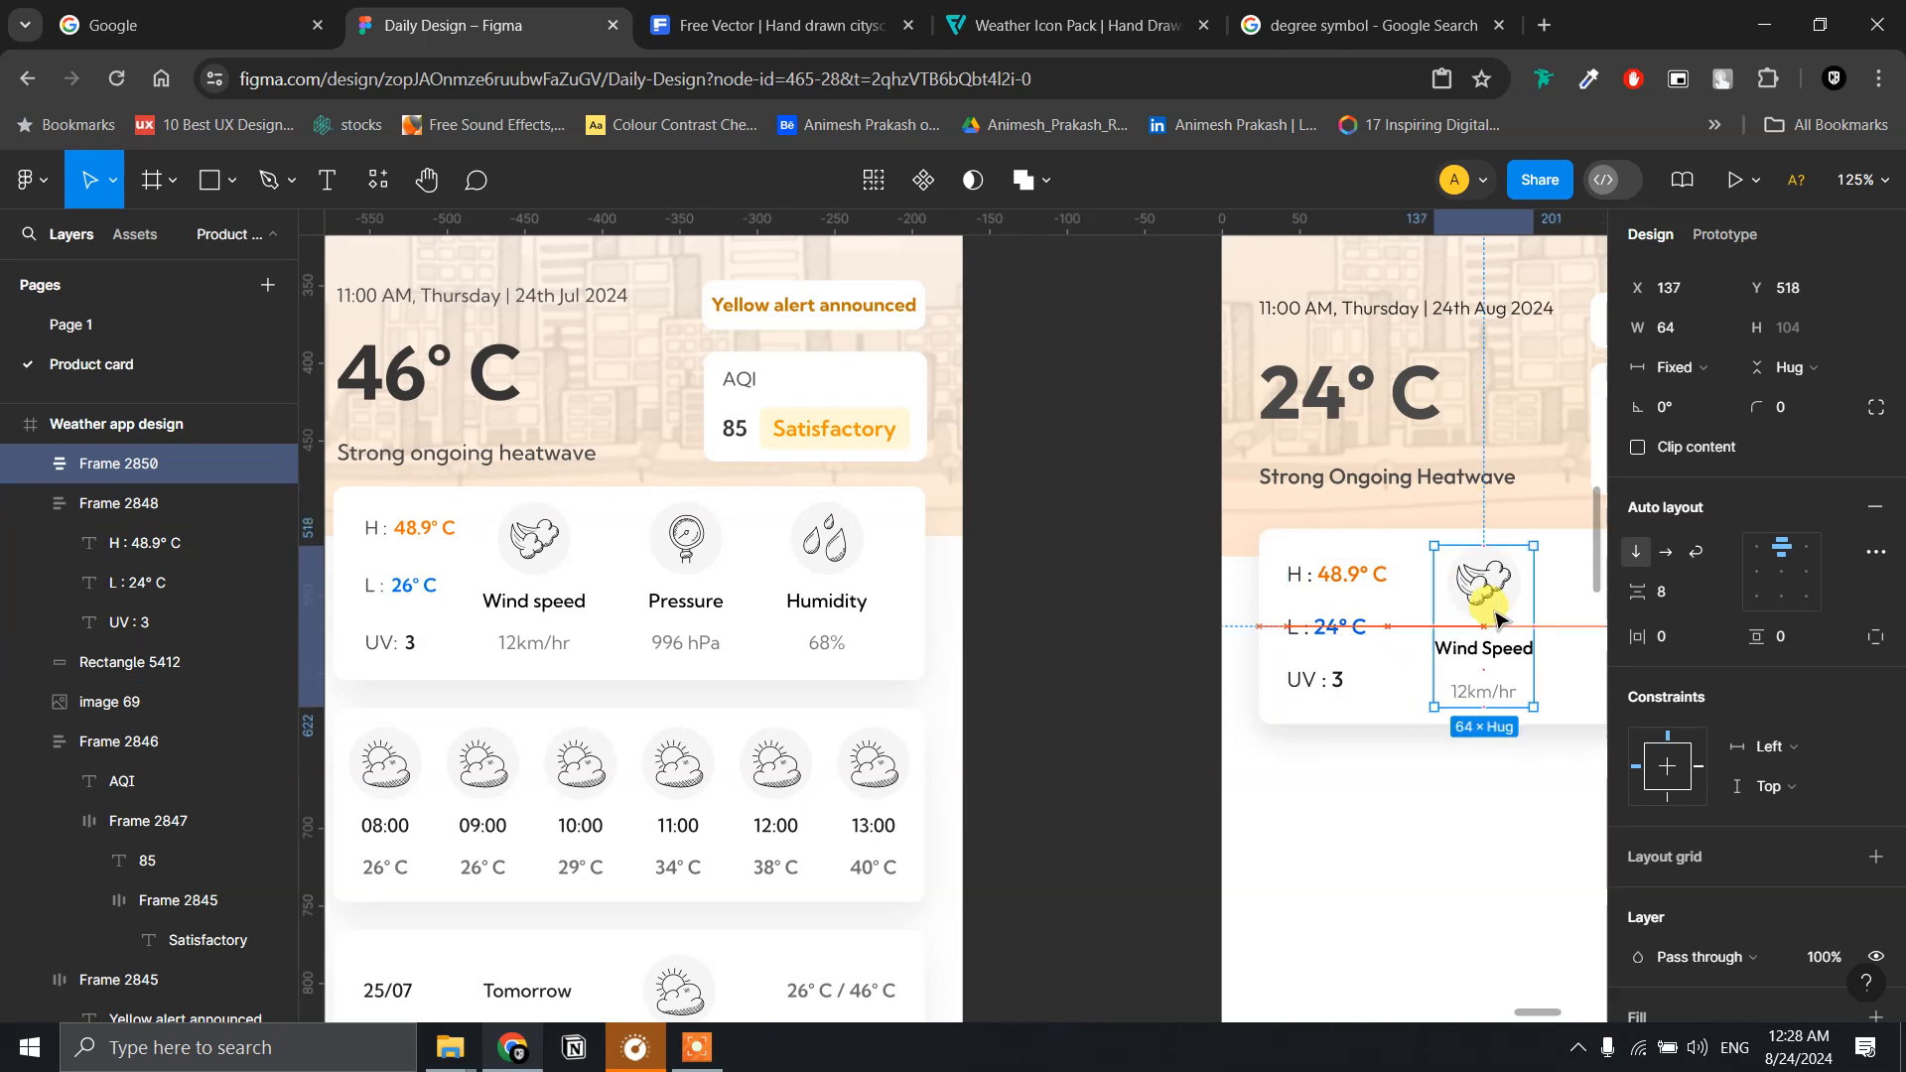
- Check the auto layout spacing of the reference wind block and set the new wind block's vertical spacing to 6
left_click(556, 617)
left_click(552, 614)
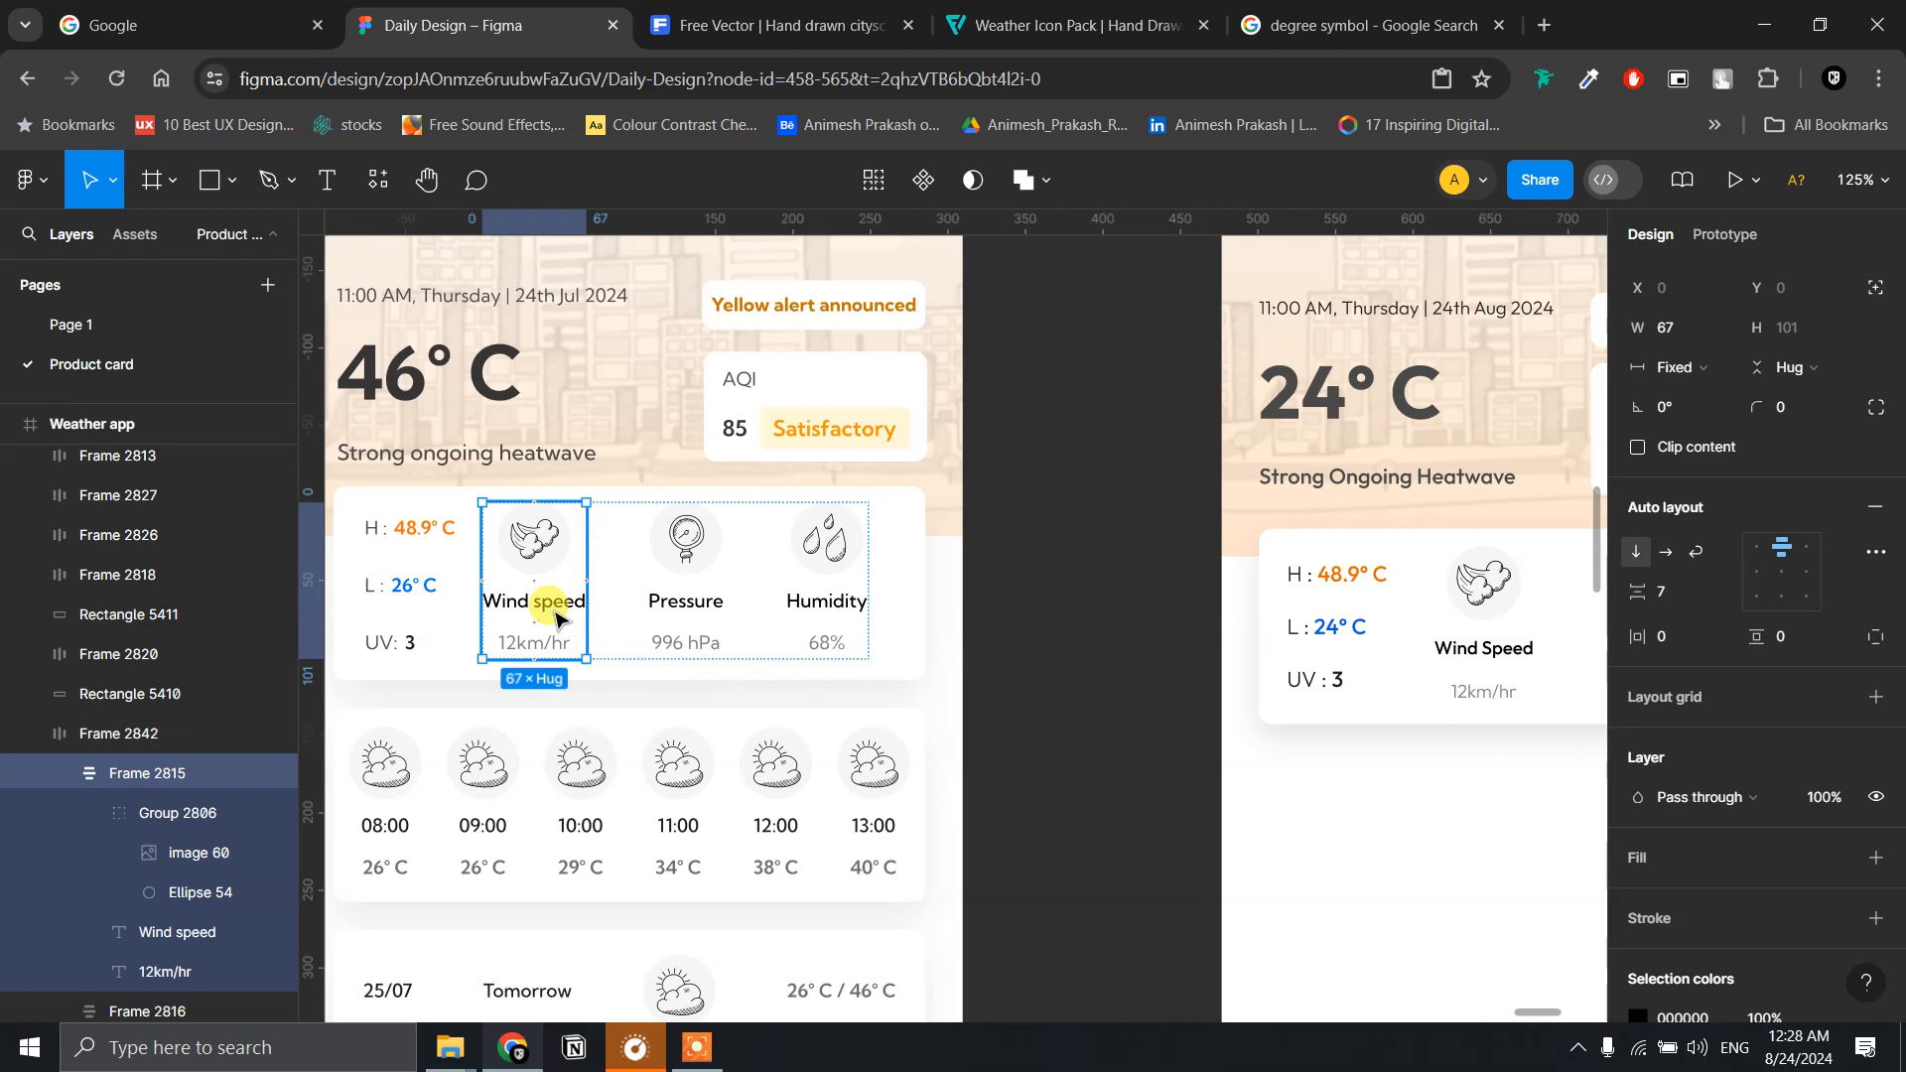
left_click(541, 581)
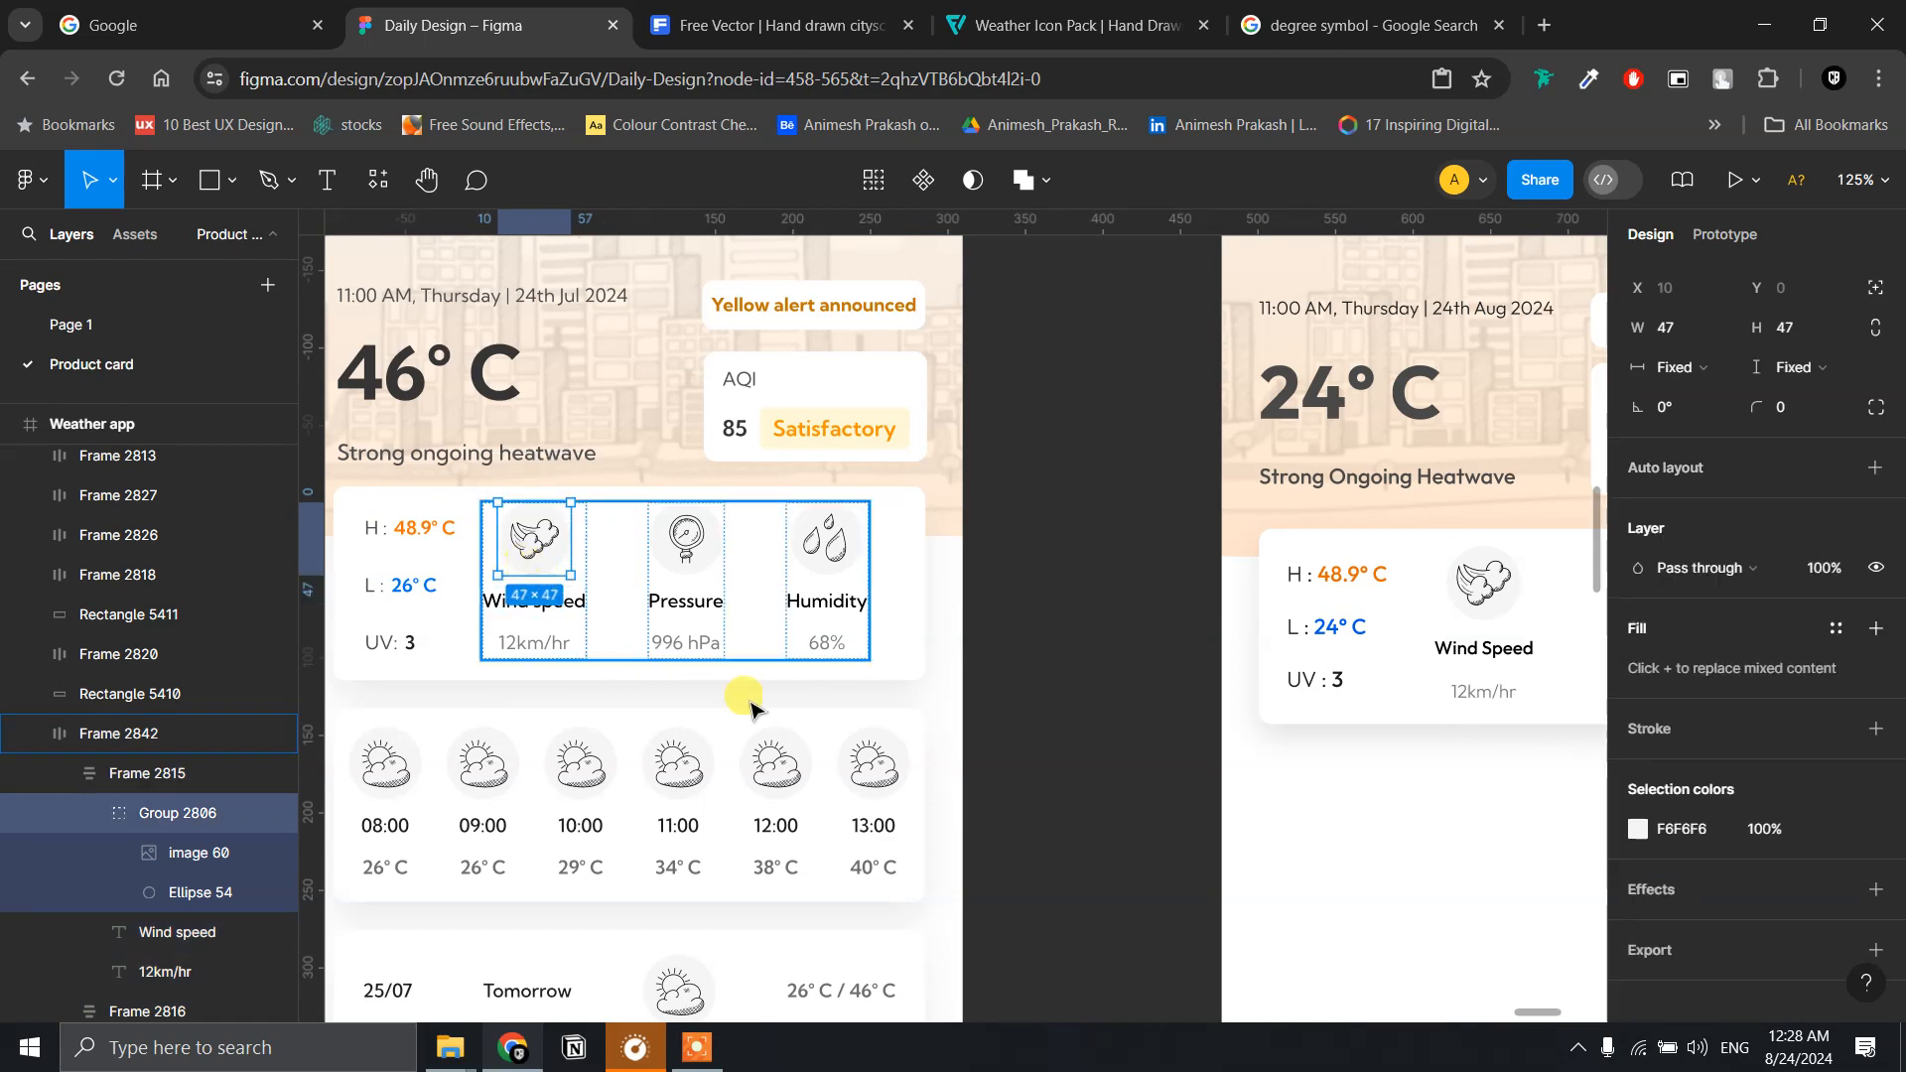
left_click(1089, 613)
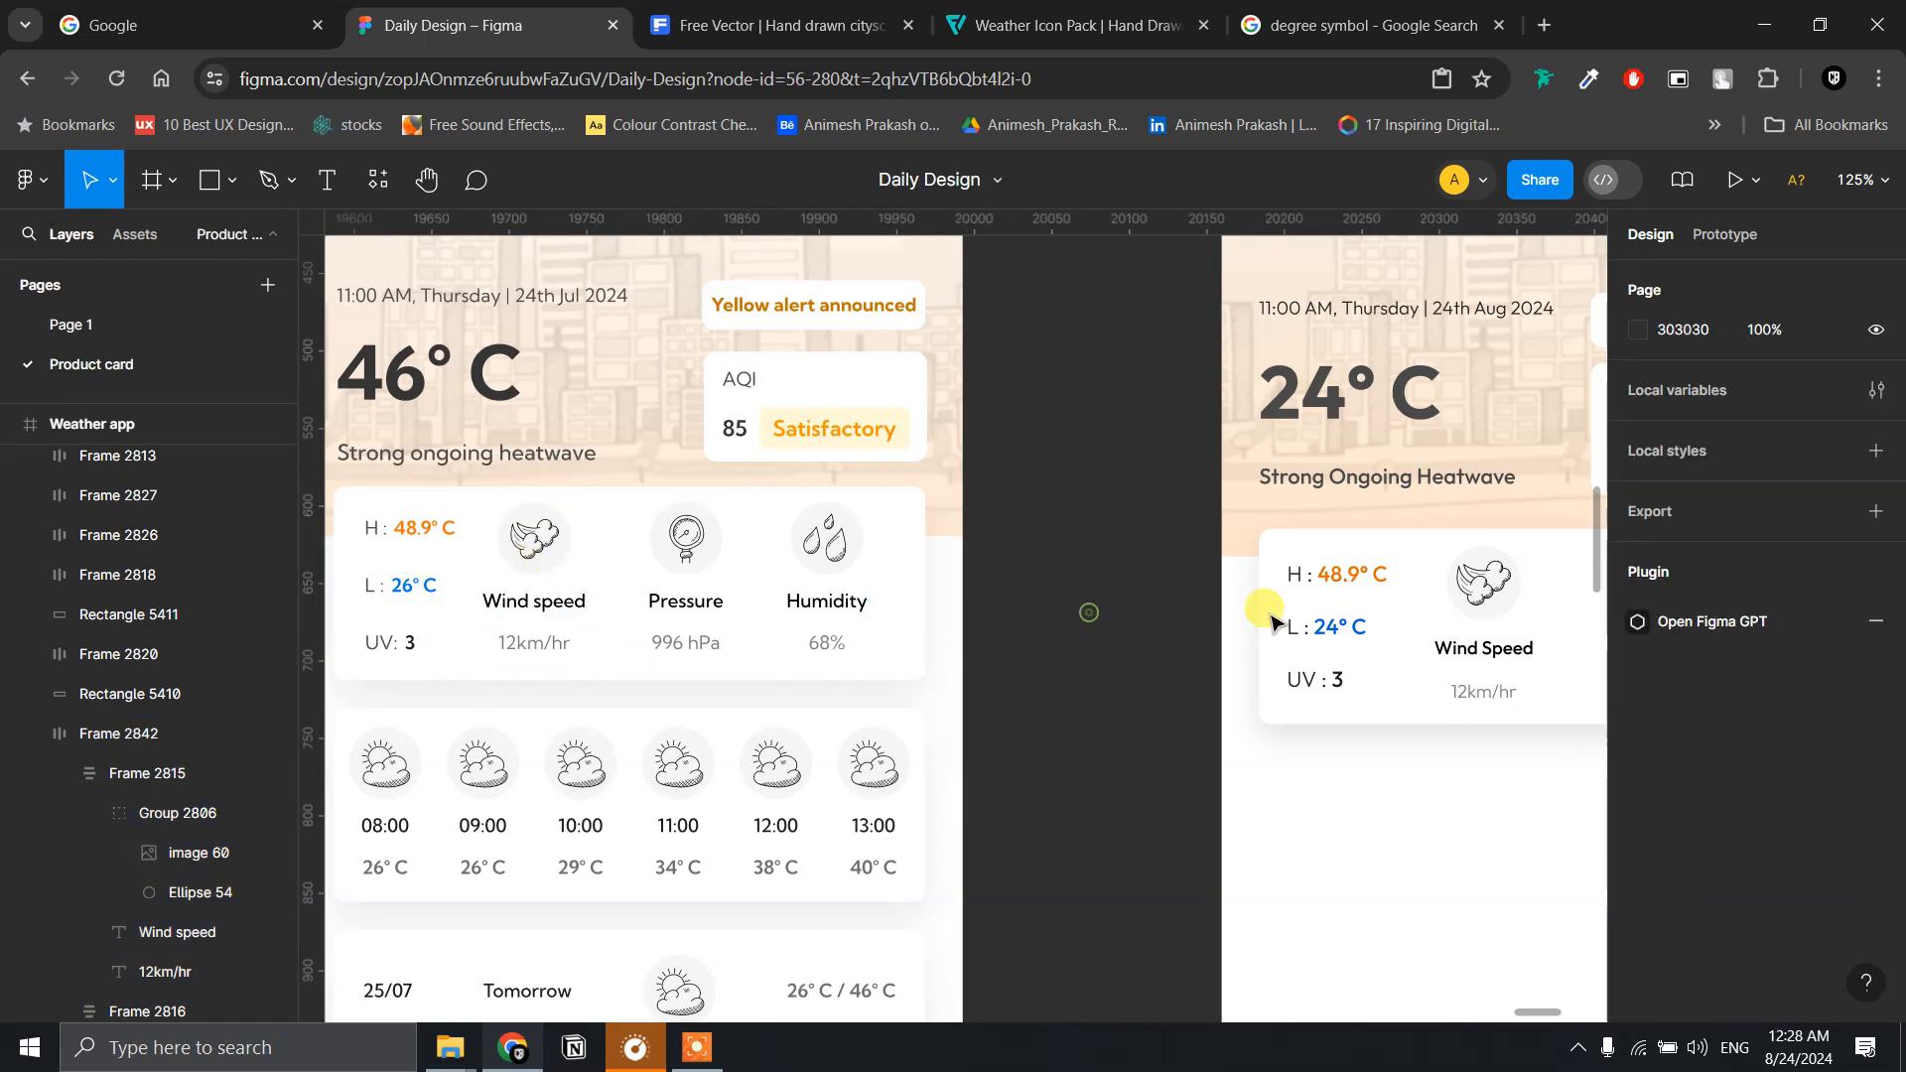
left_click(1344, 625)
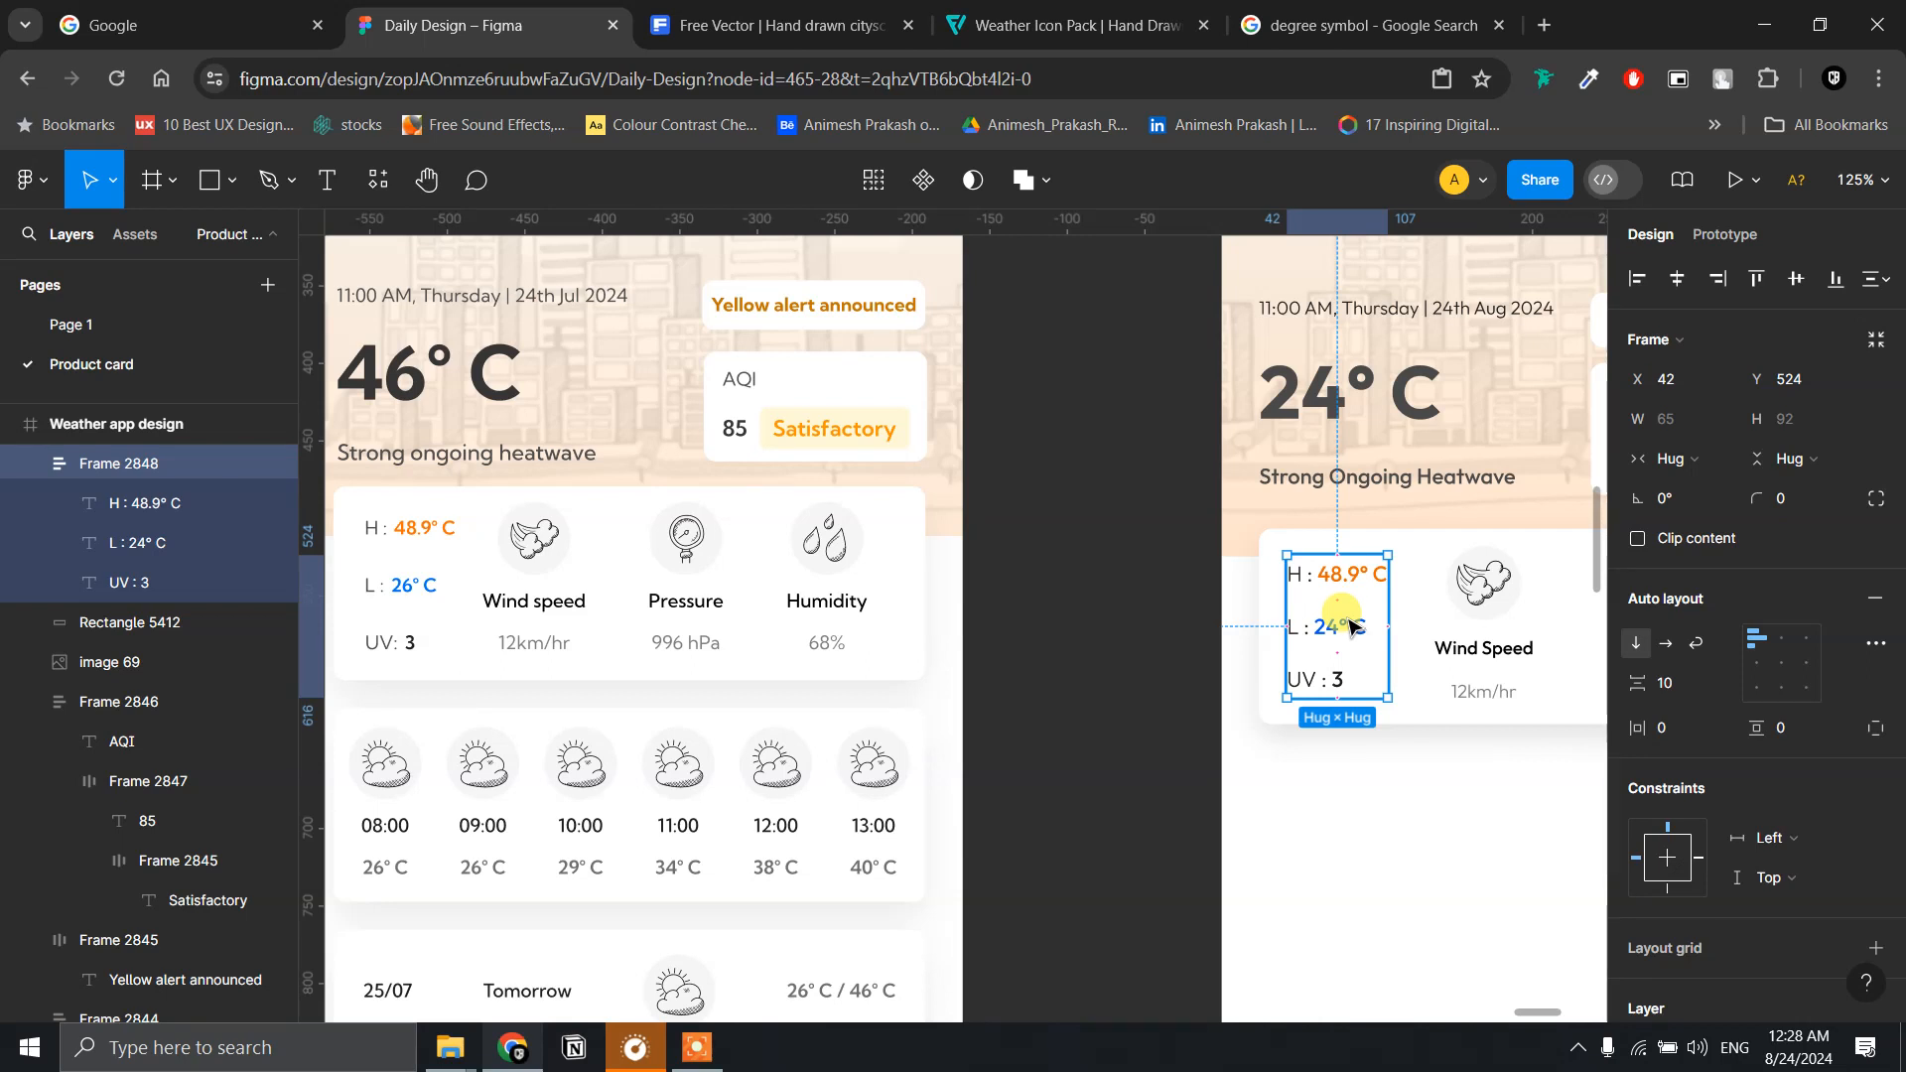
left_click(1482, 601)
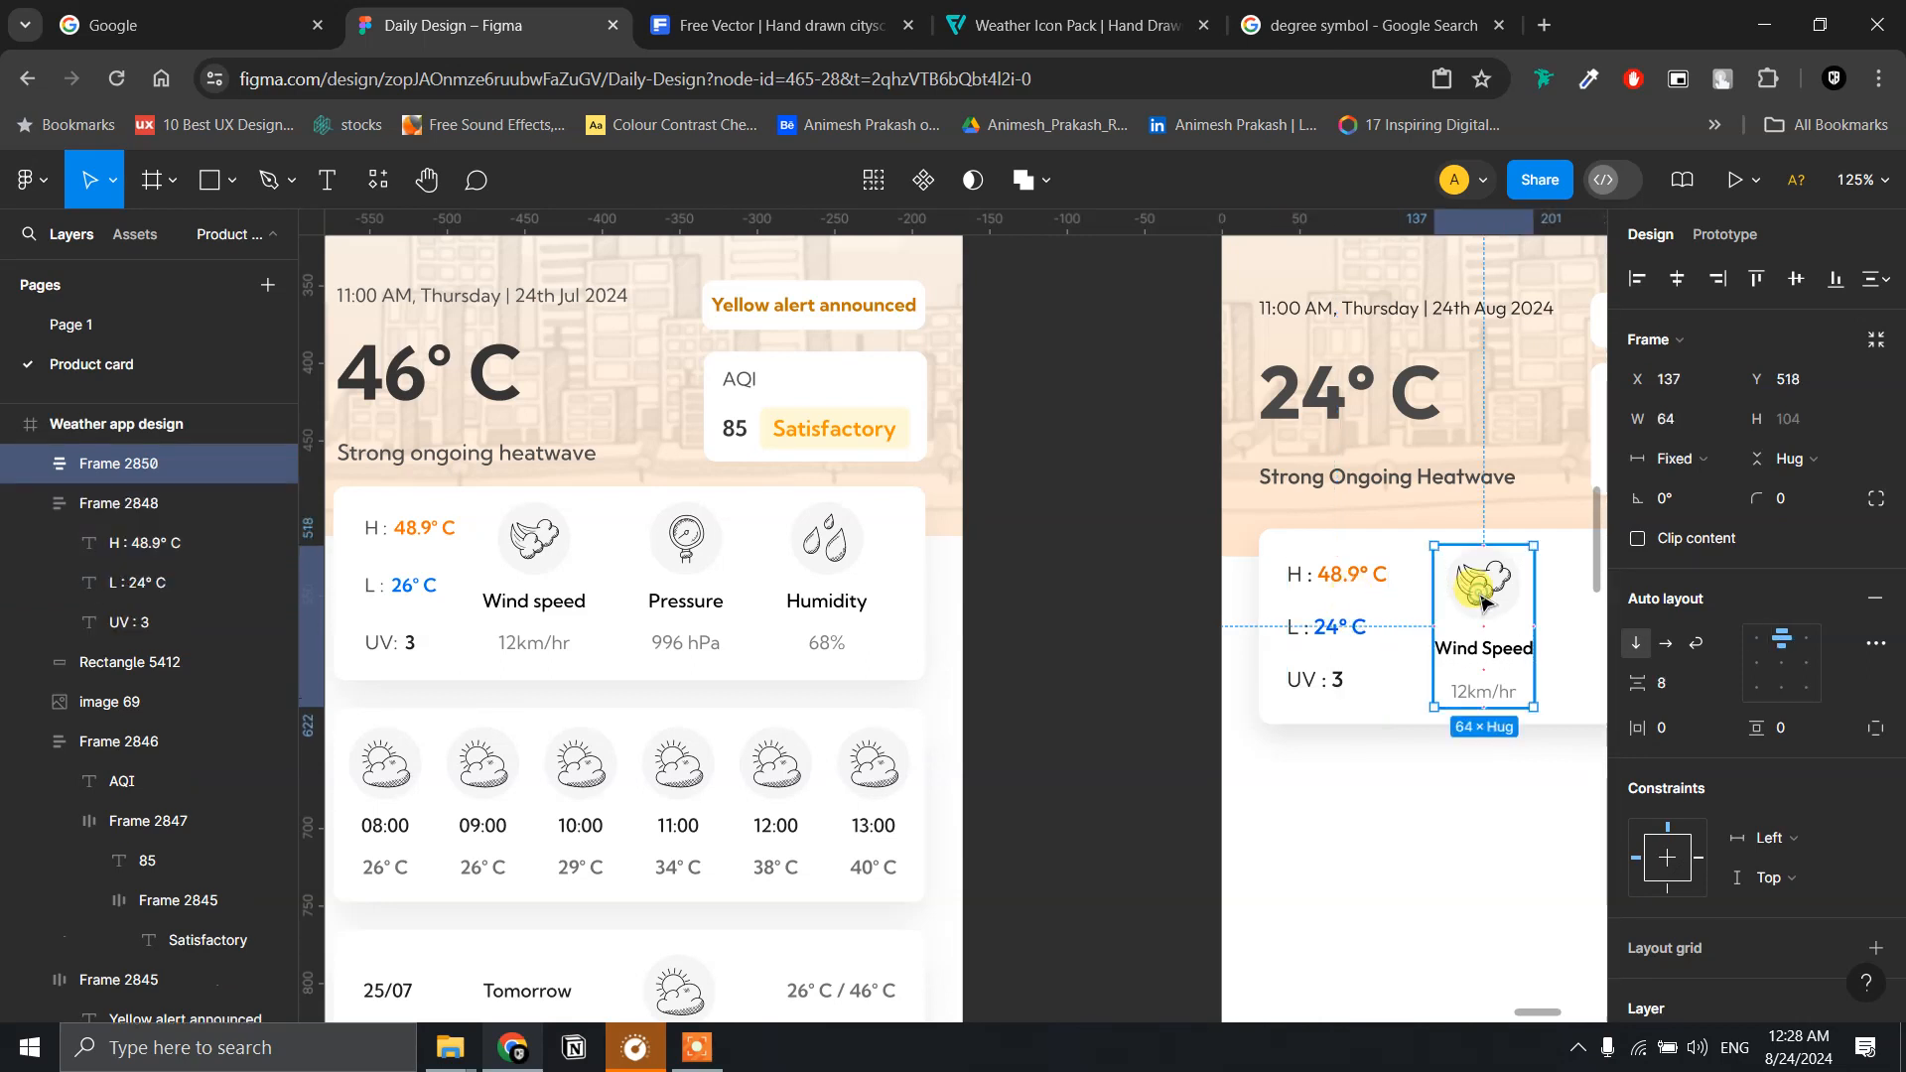
scroll(1298, 606, "right", 3)
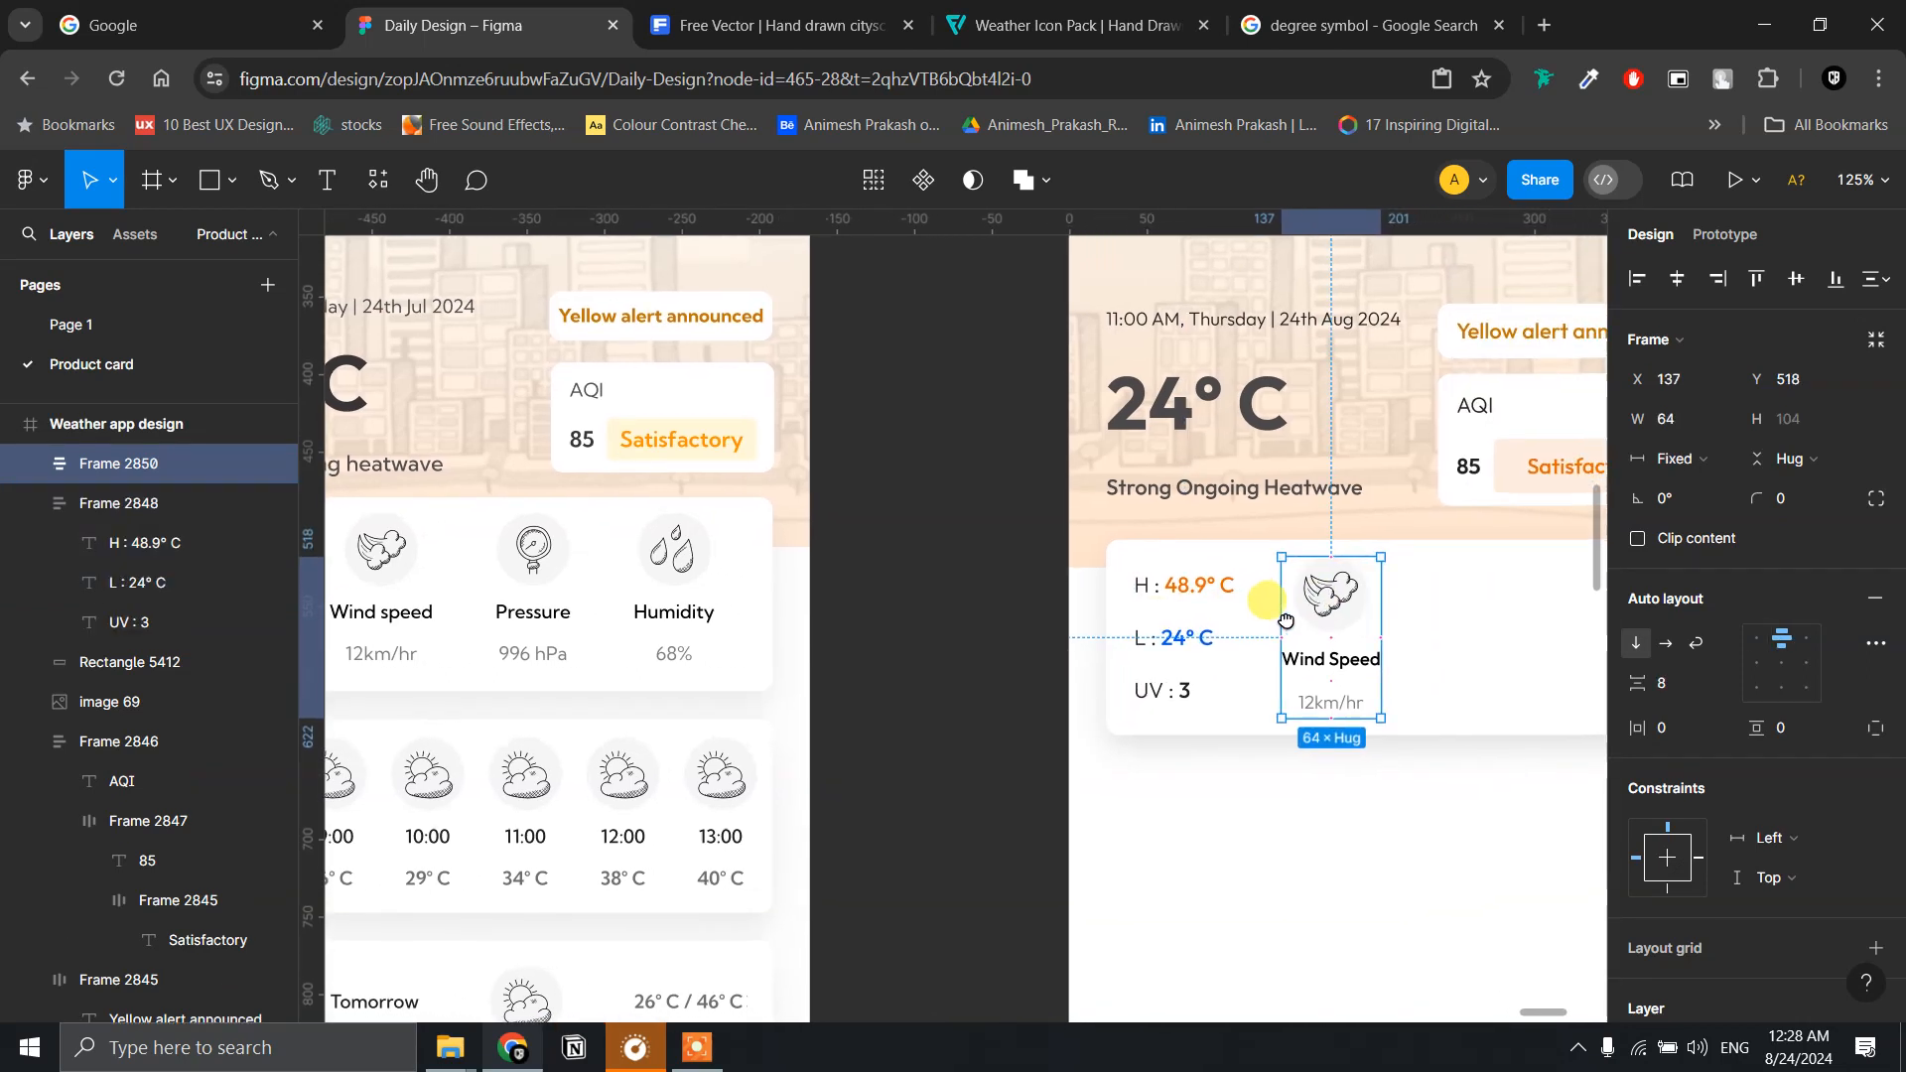
left_click(1678, 692)
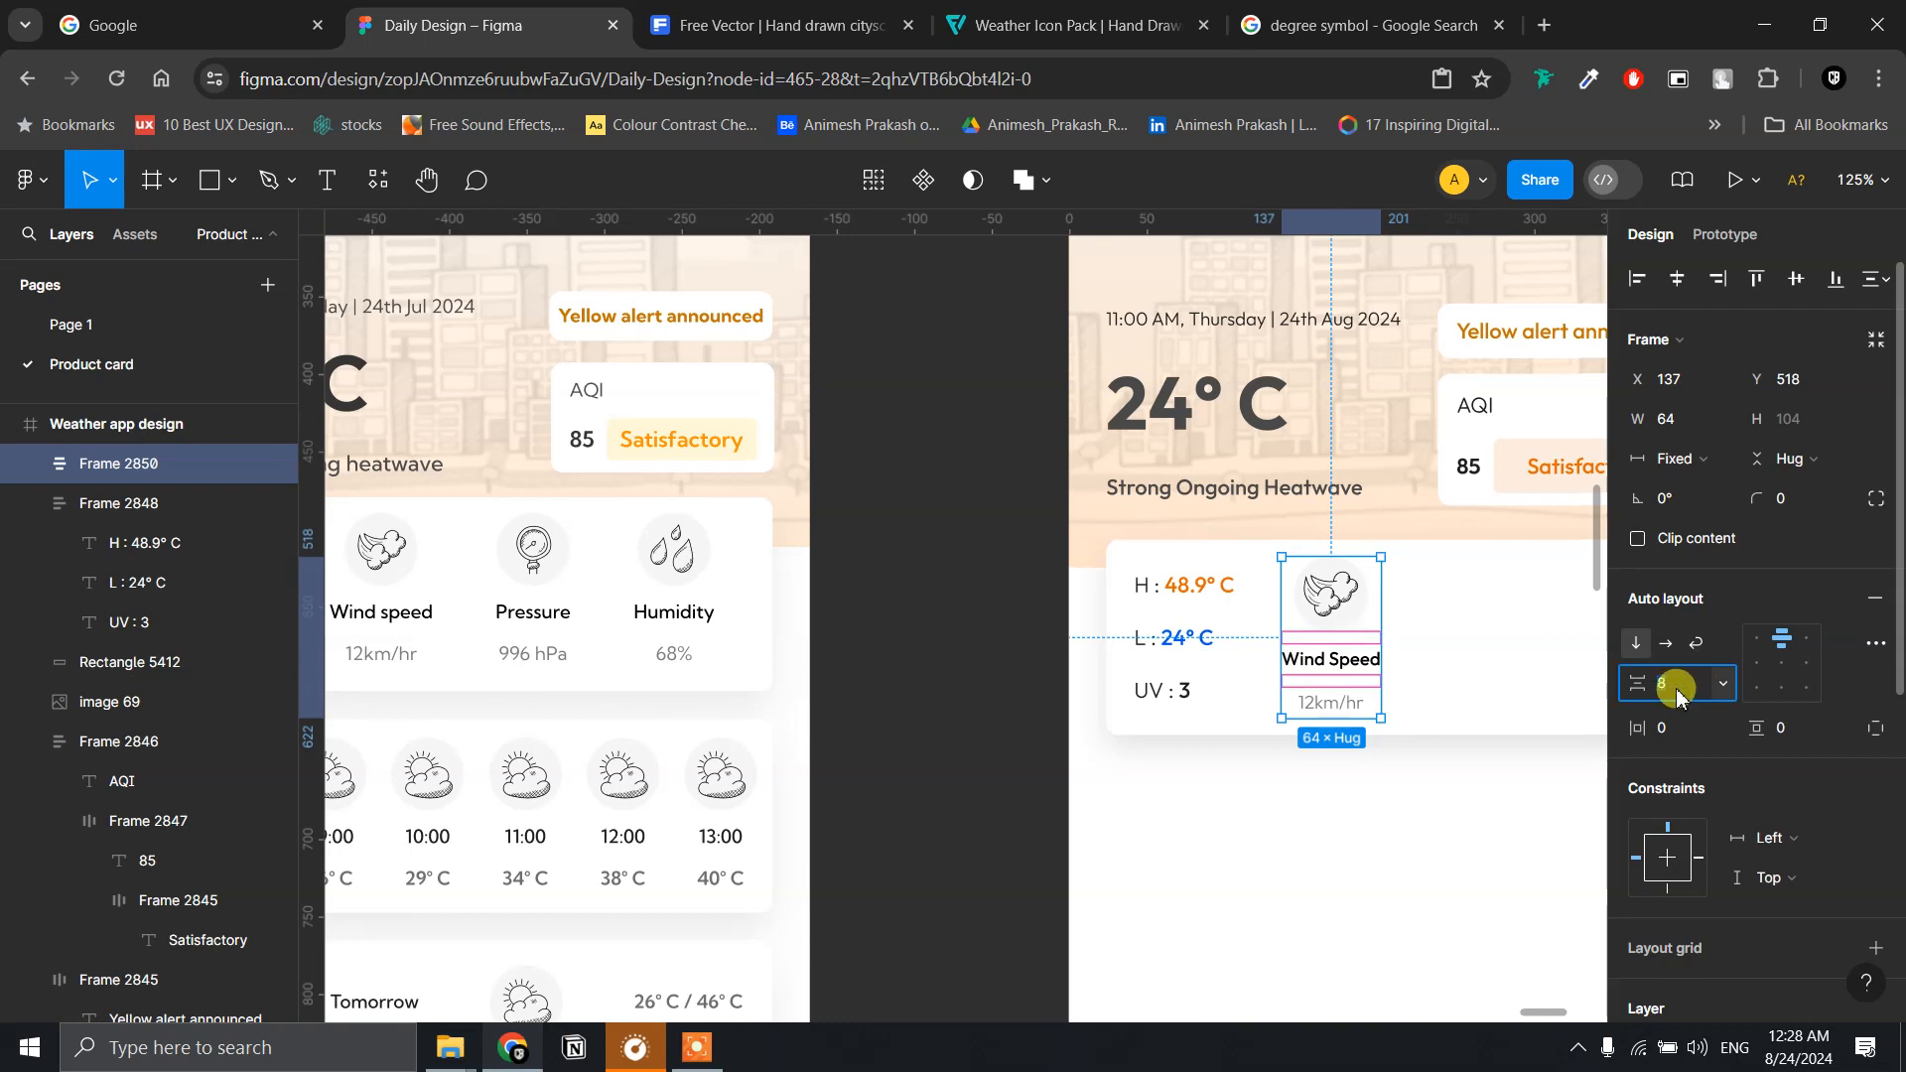
type("6")
key("Return")
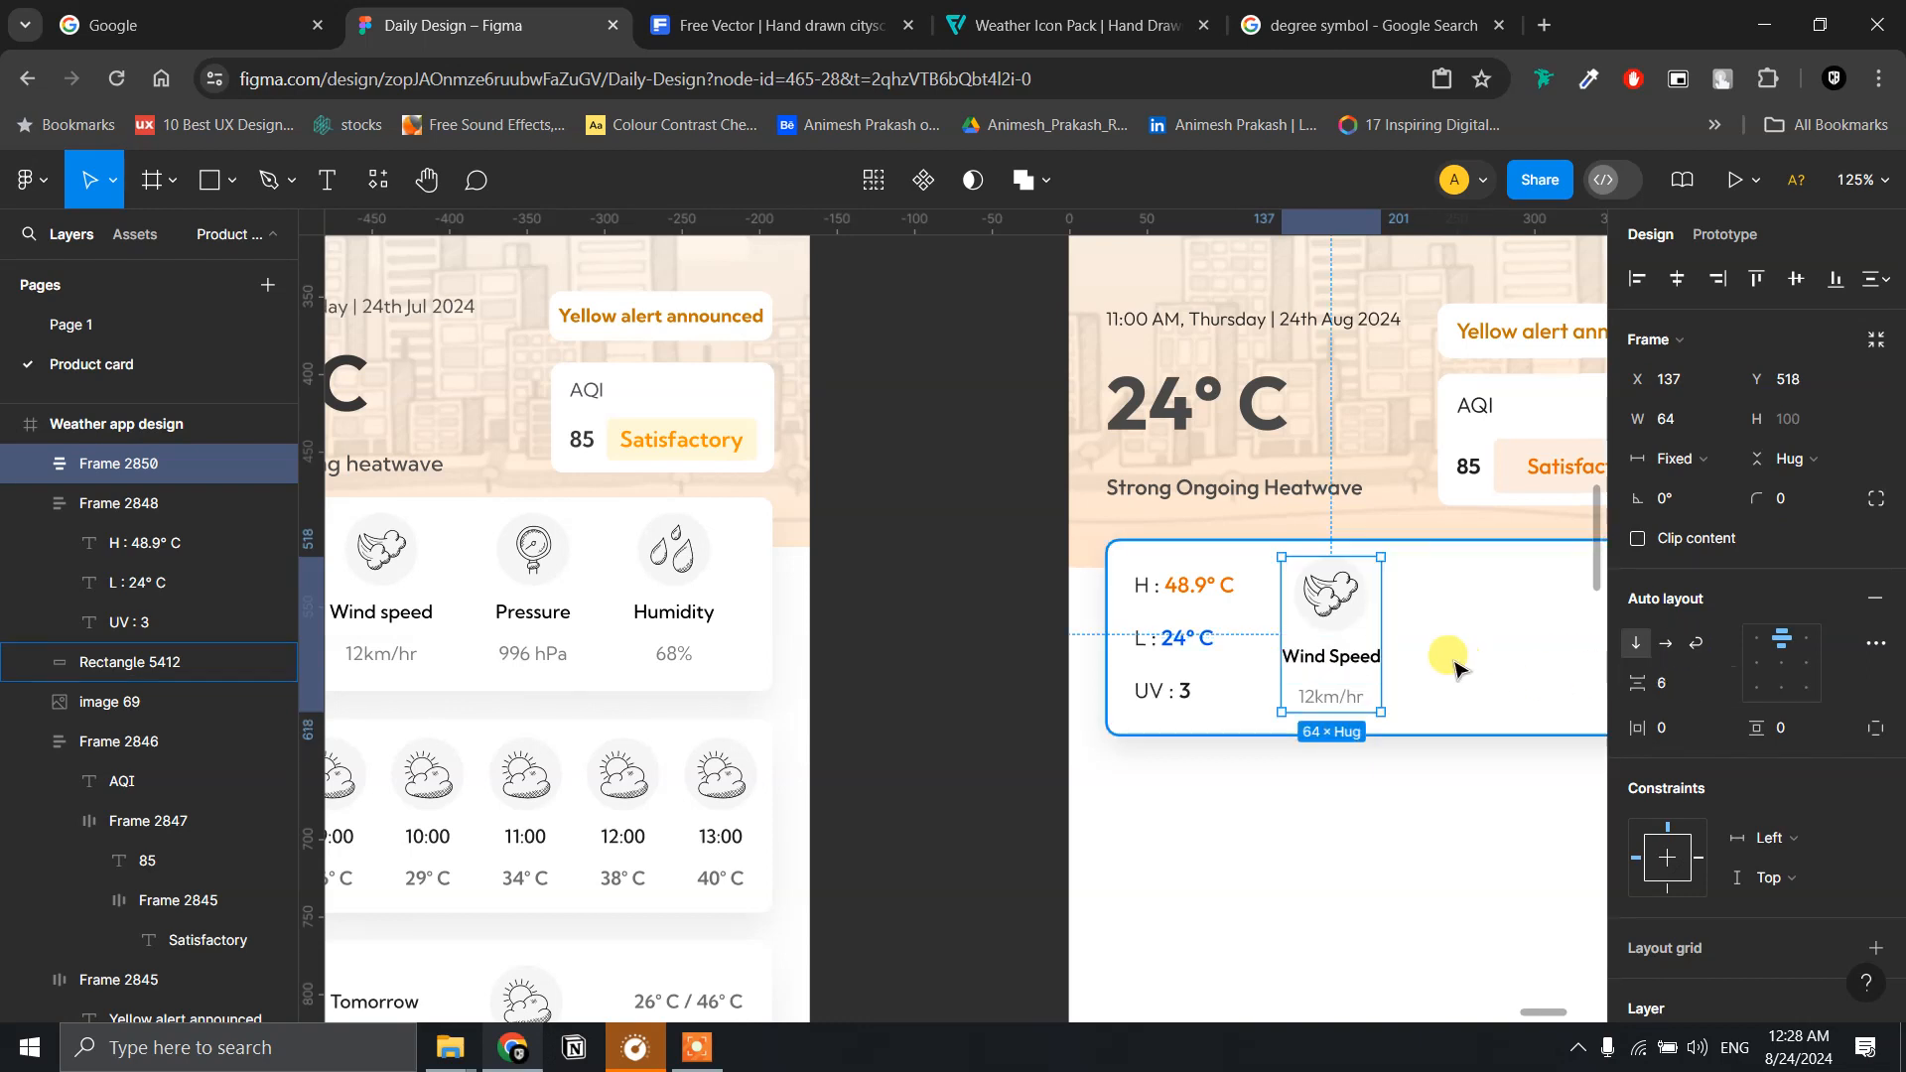
- Align the temperature readings and the wind block with each other on their vertical centres
left_click(1176, 641, "shift")
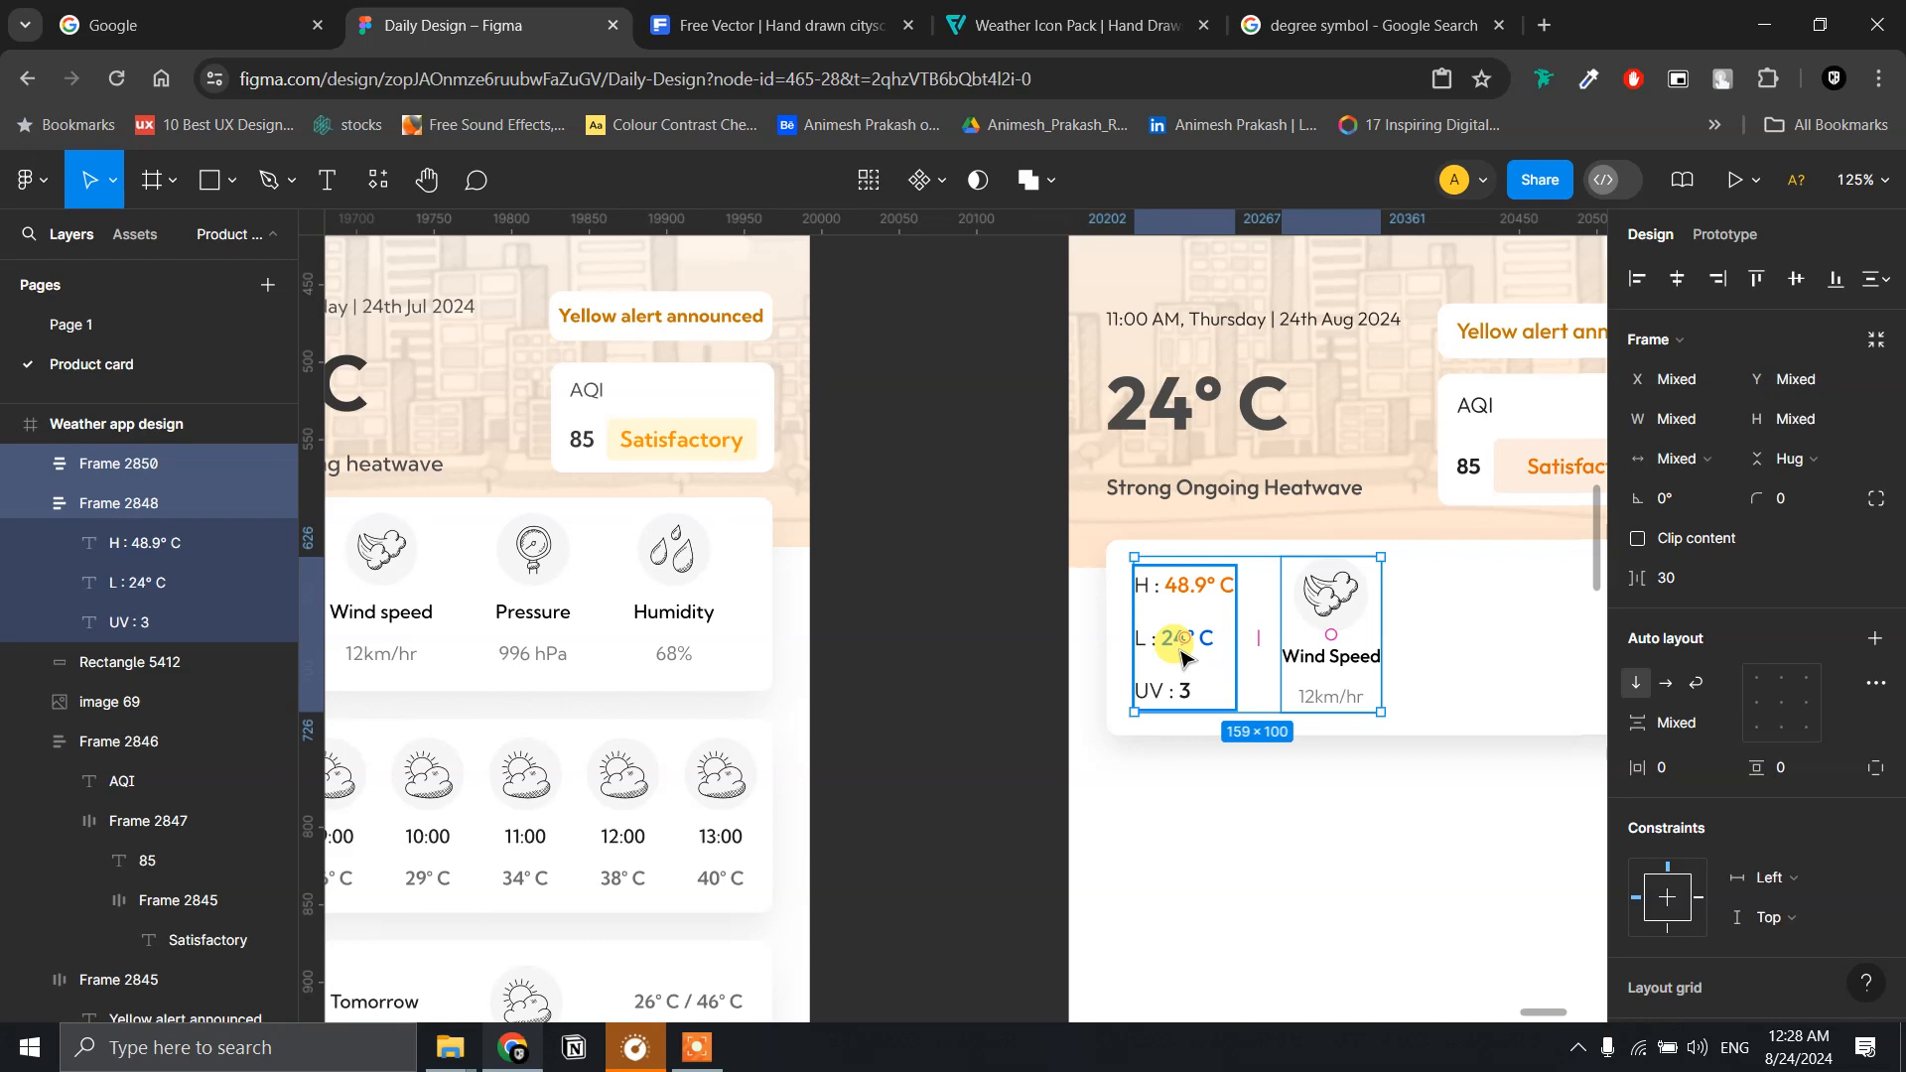
left_click(1796, 279)
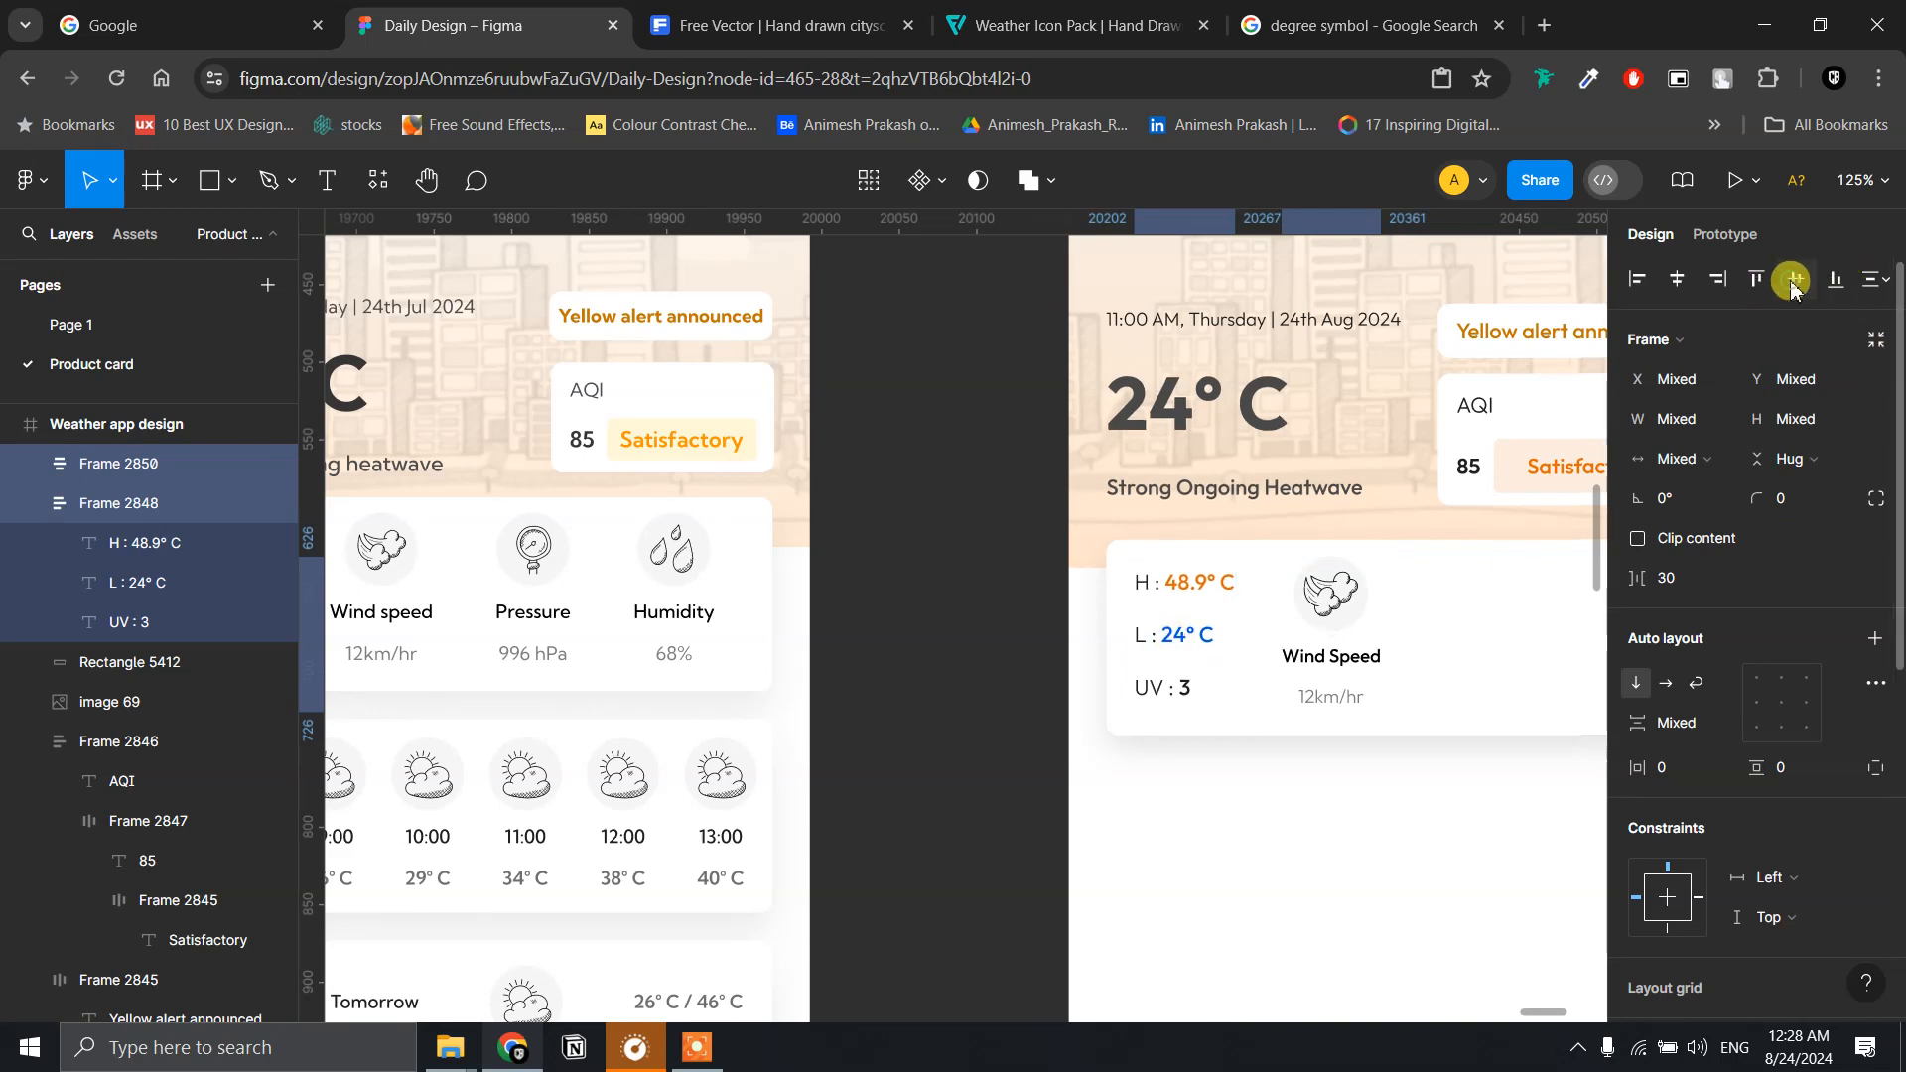
left_click(1486, 625, "shift")
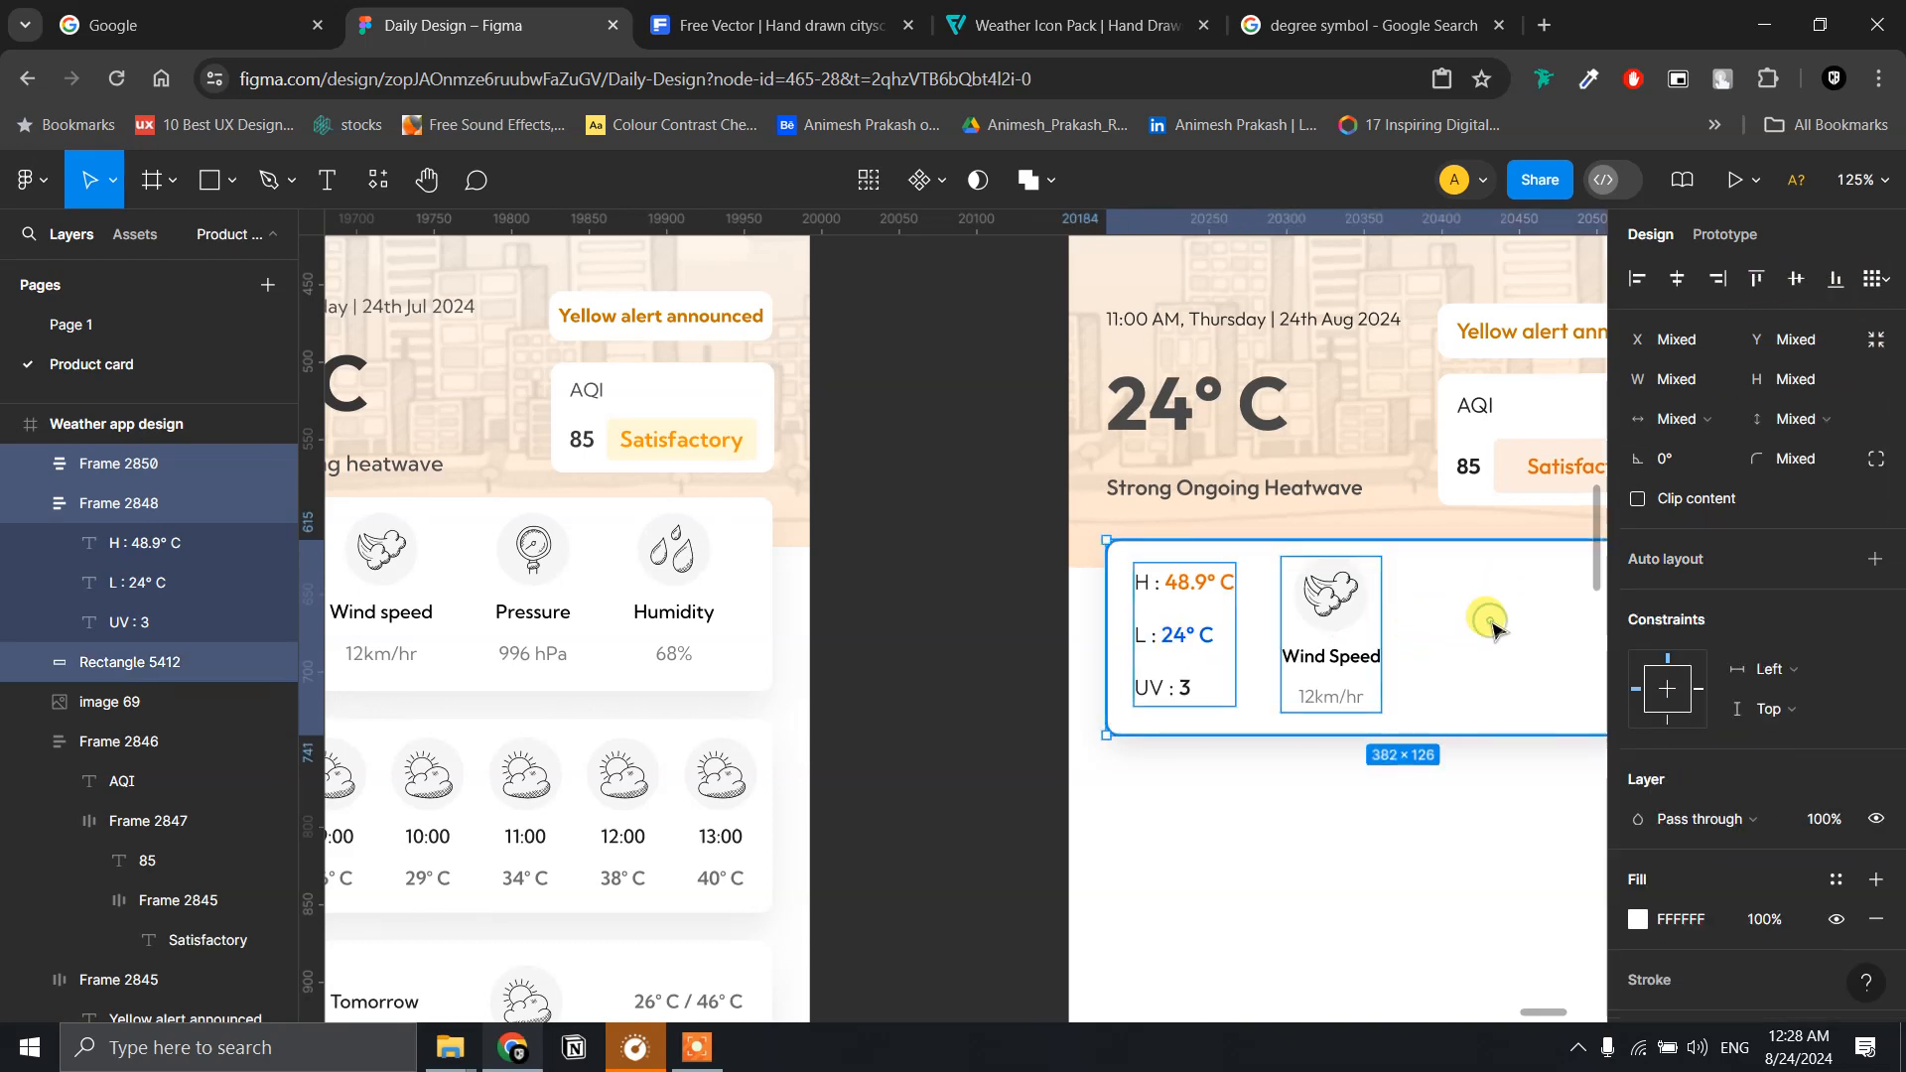
left_click(970, 723)
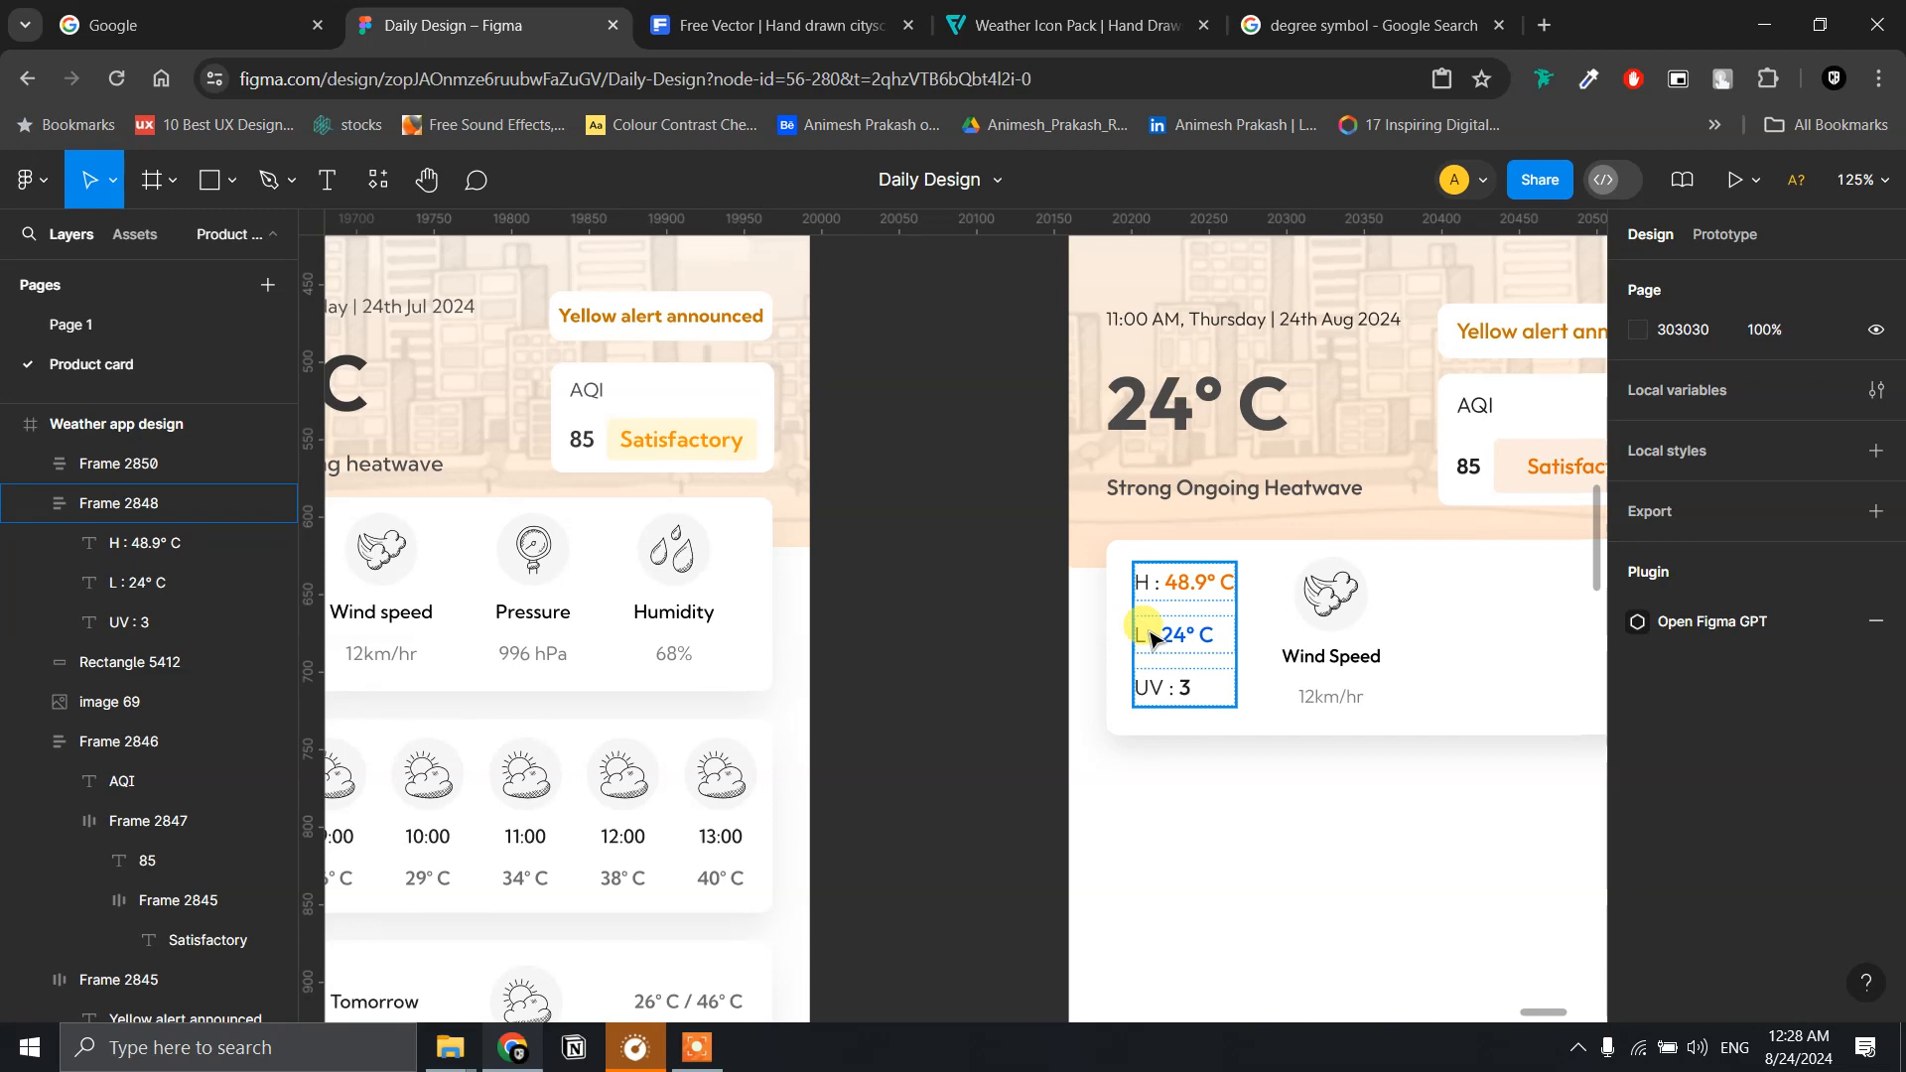
- Centre the temperature readings and the wind block vertically within the white details card, and check their margins to the card edges
left_click(1153, 628)
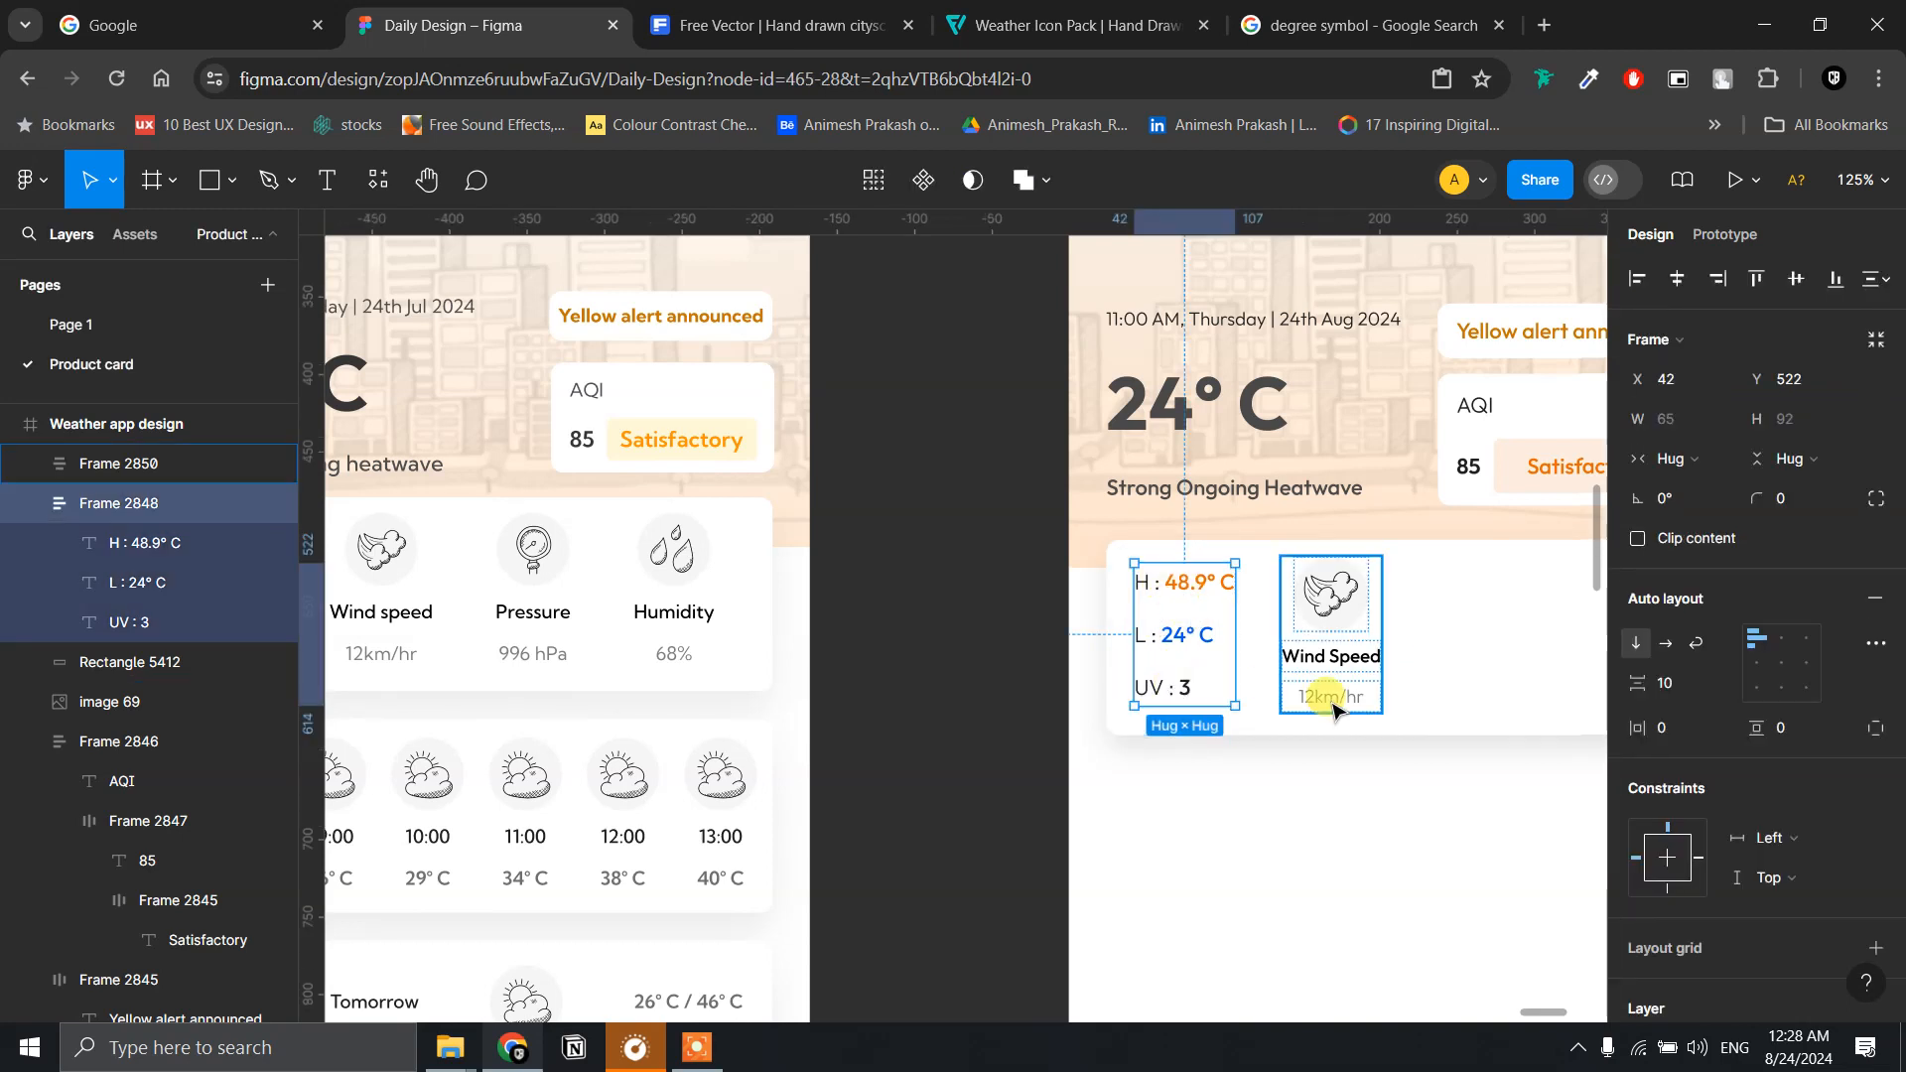
left_click(1350, 612, "shift")
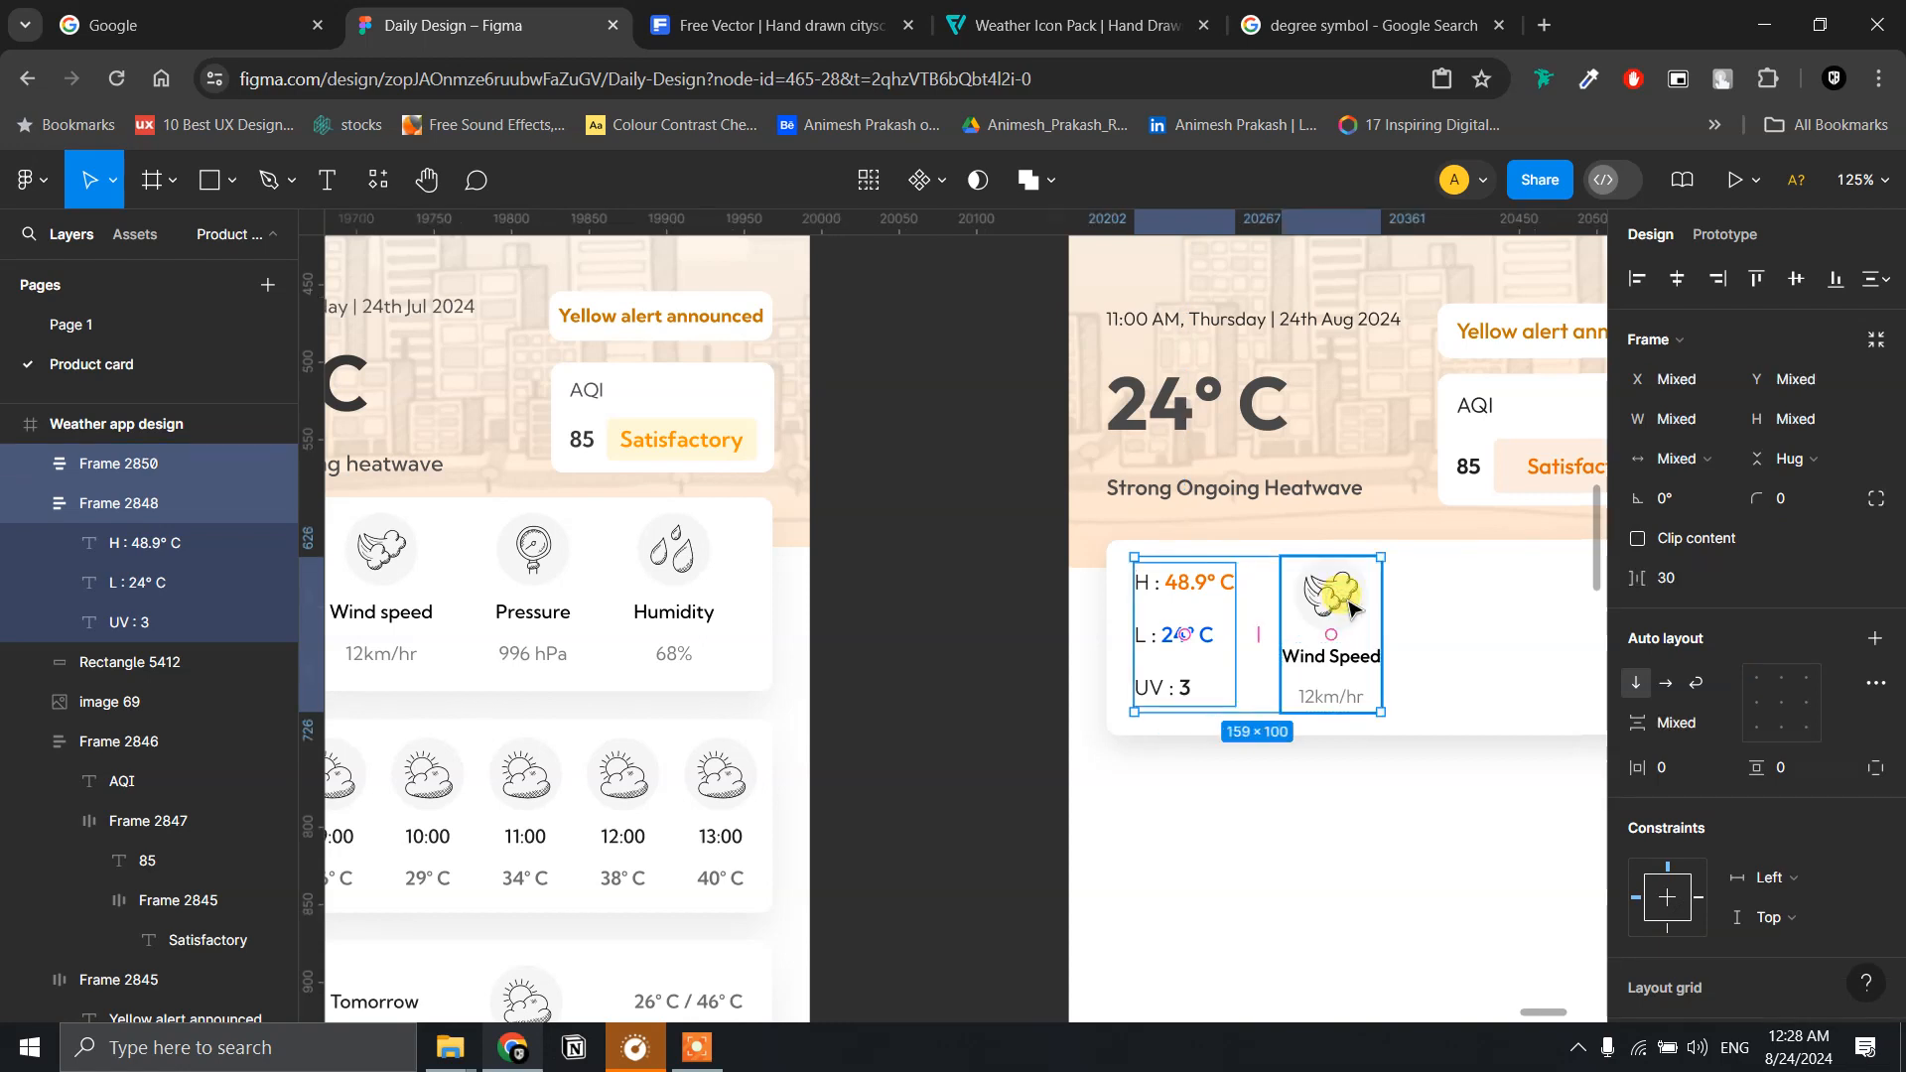
left_click(1523, 586, "shift")
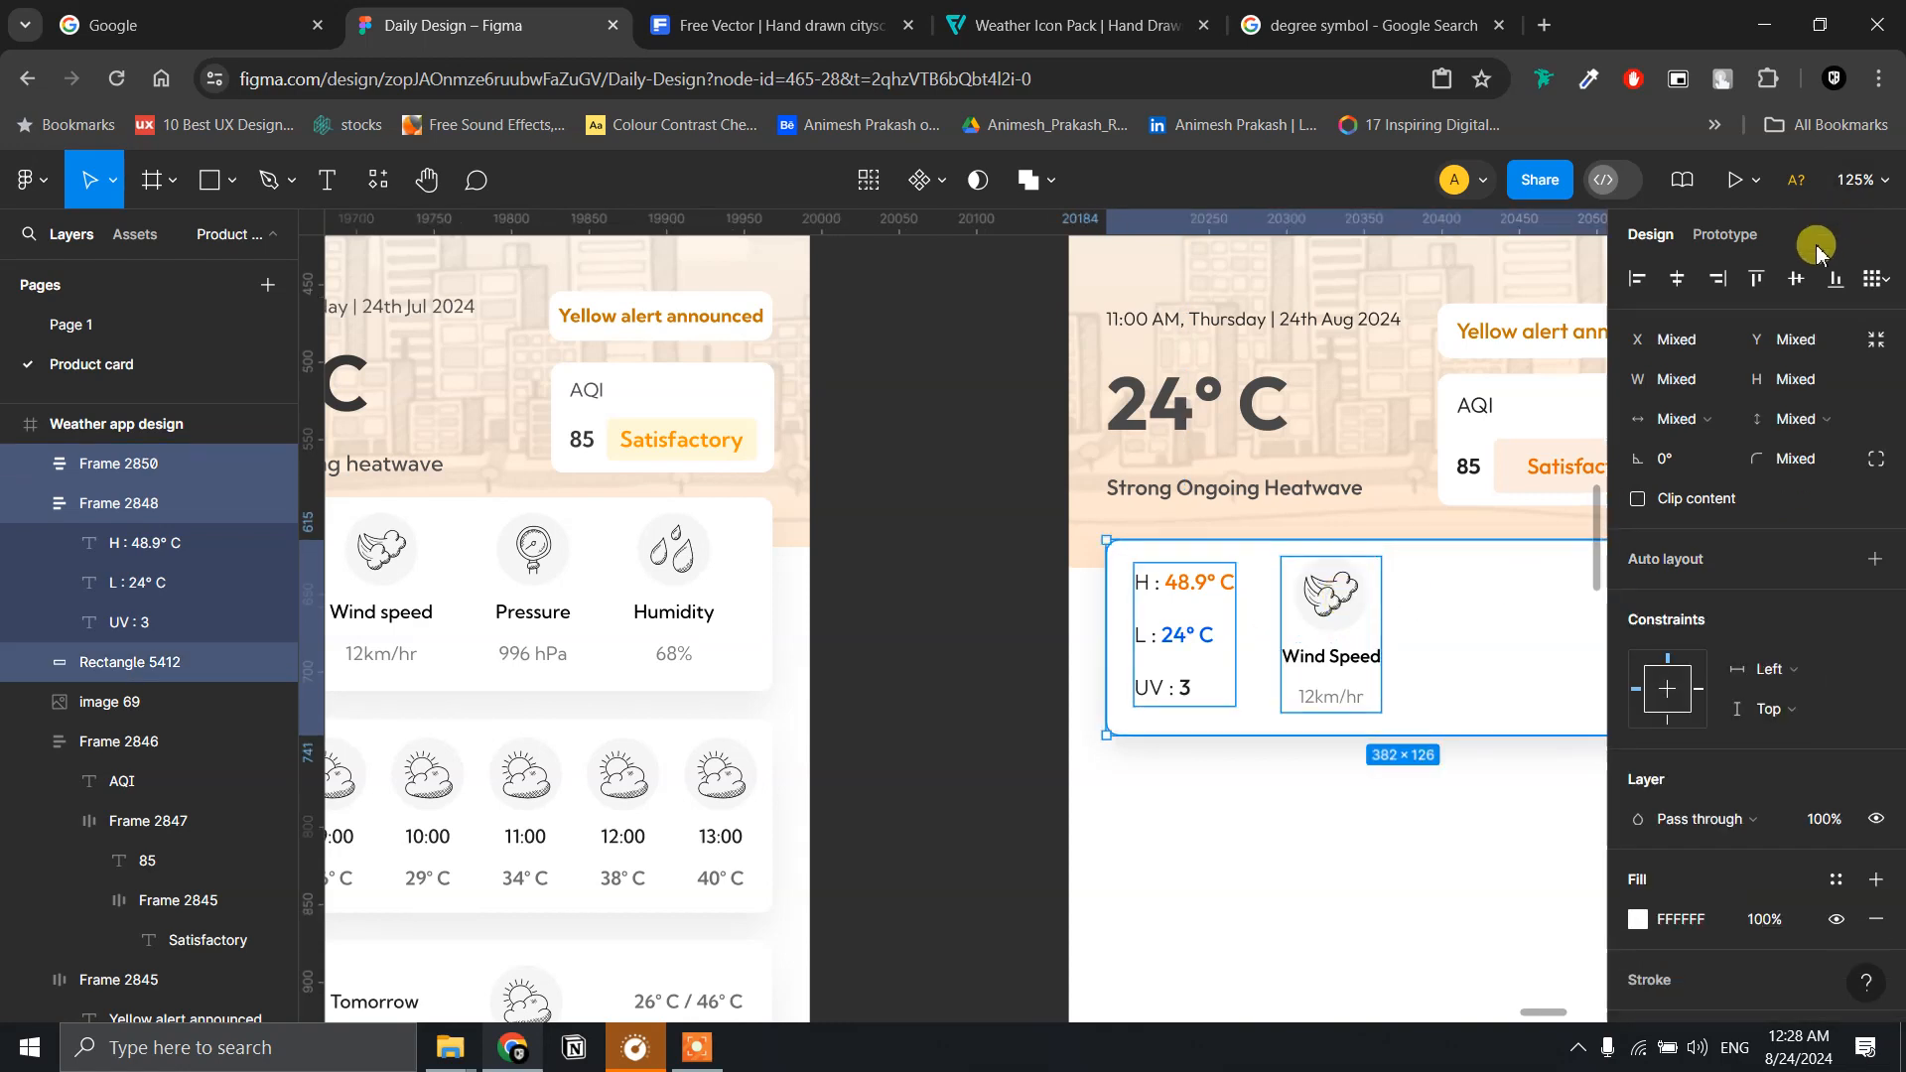
left_click(1801, 280)
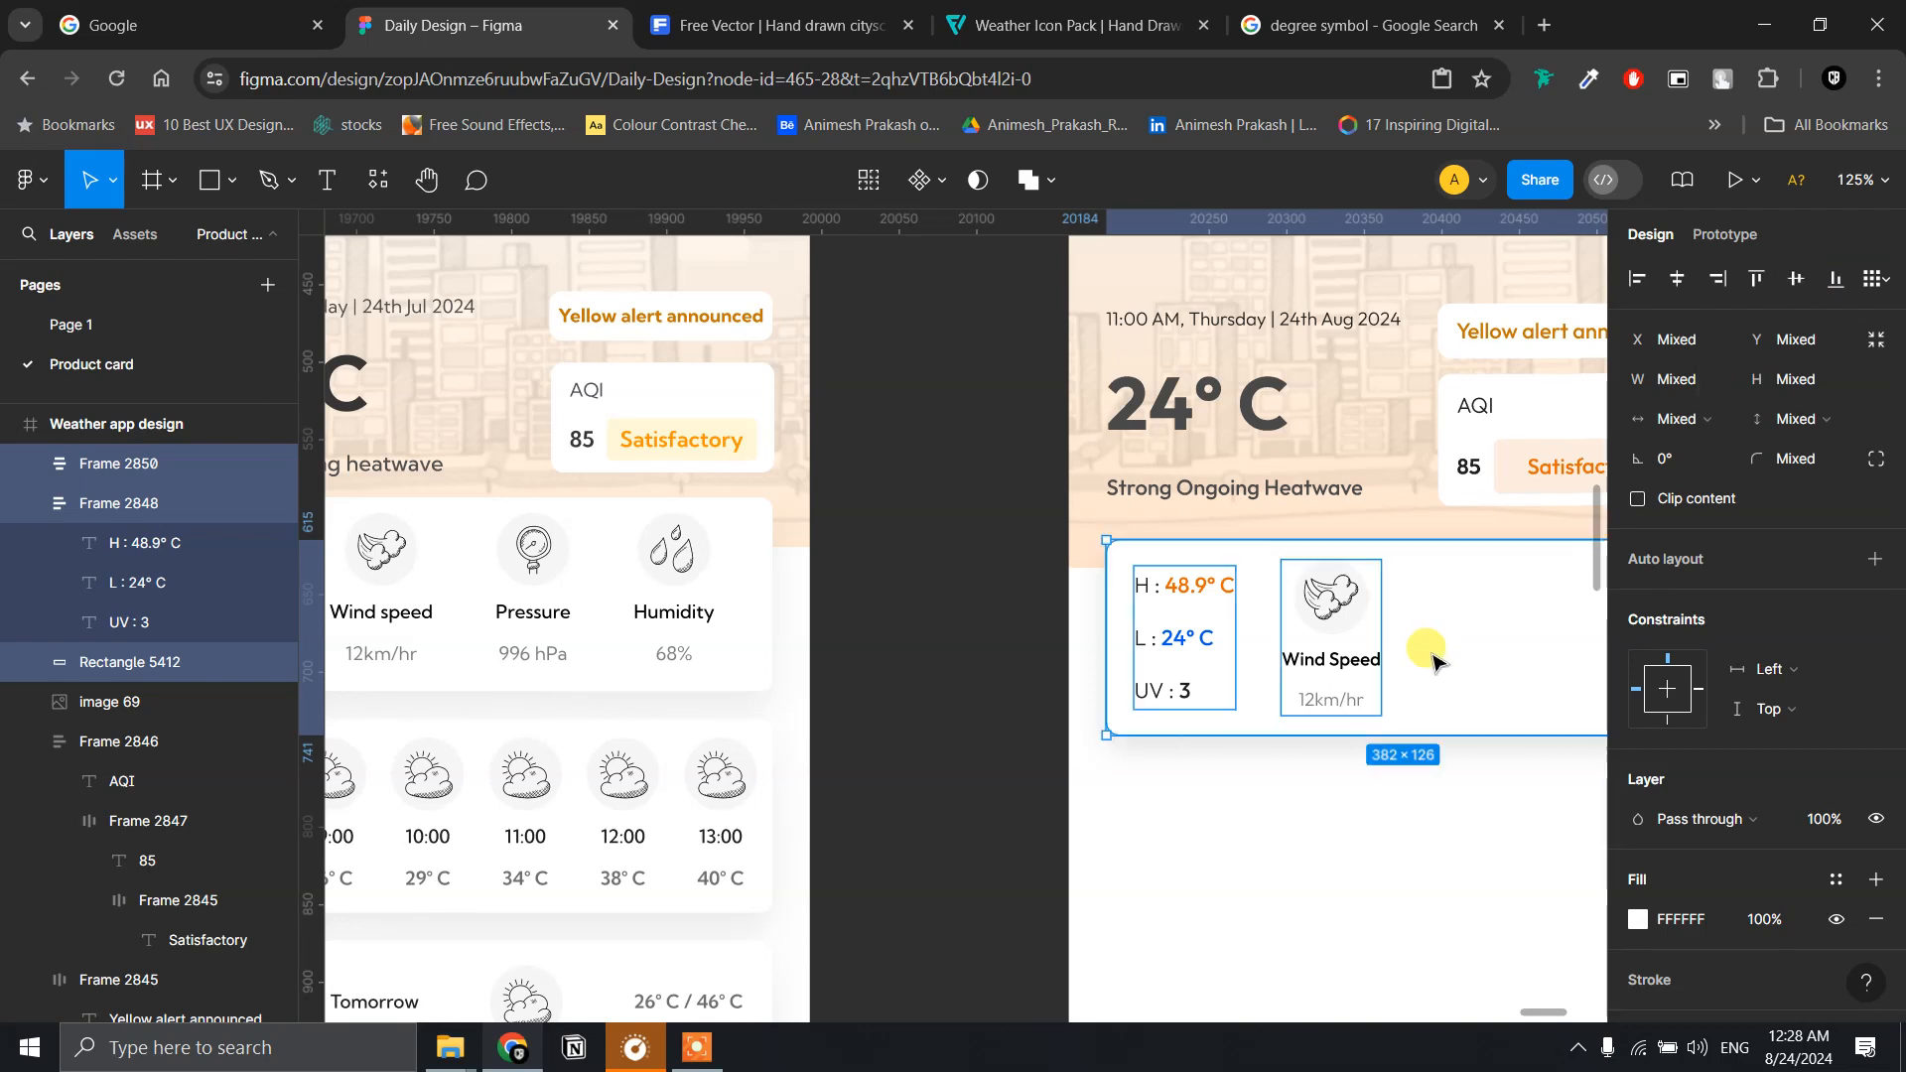
scroll(1563, 647, "right", 5)
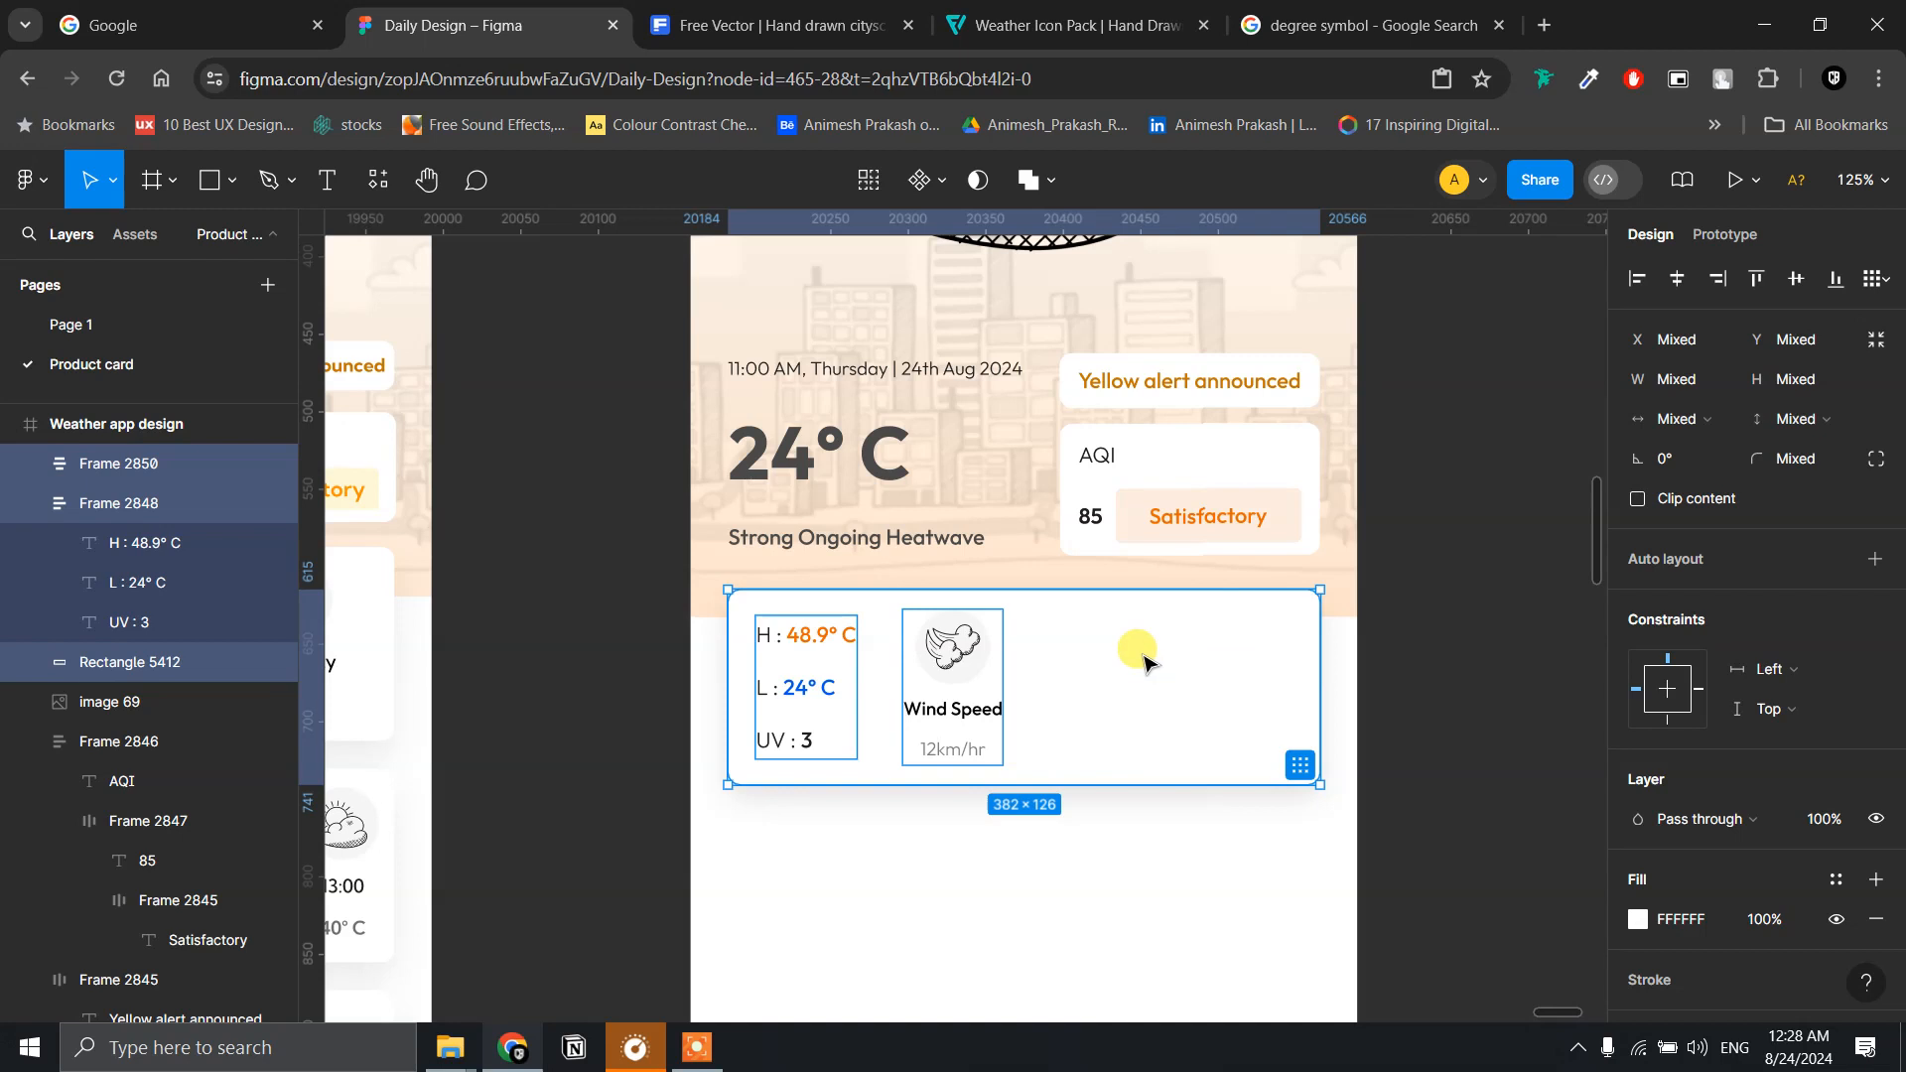
left_click(1470, 722)
left_click(965, 637)
left_click(838, 683, "shift")
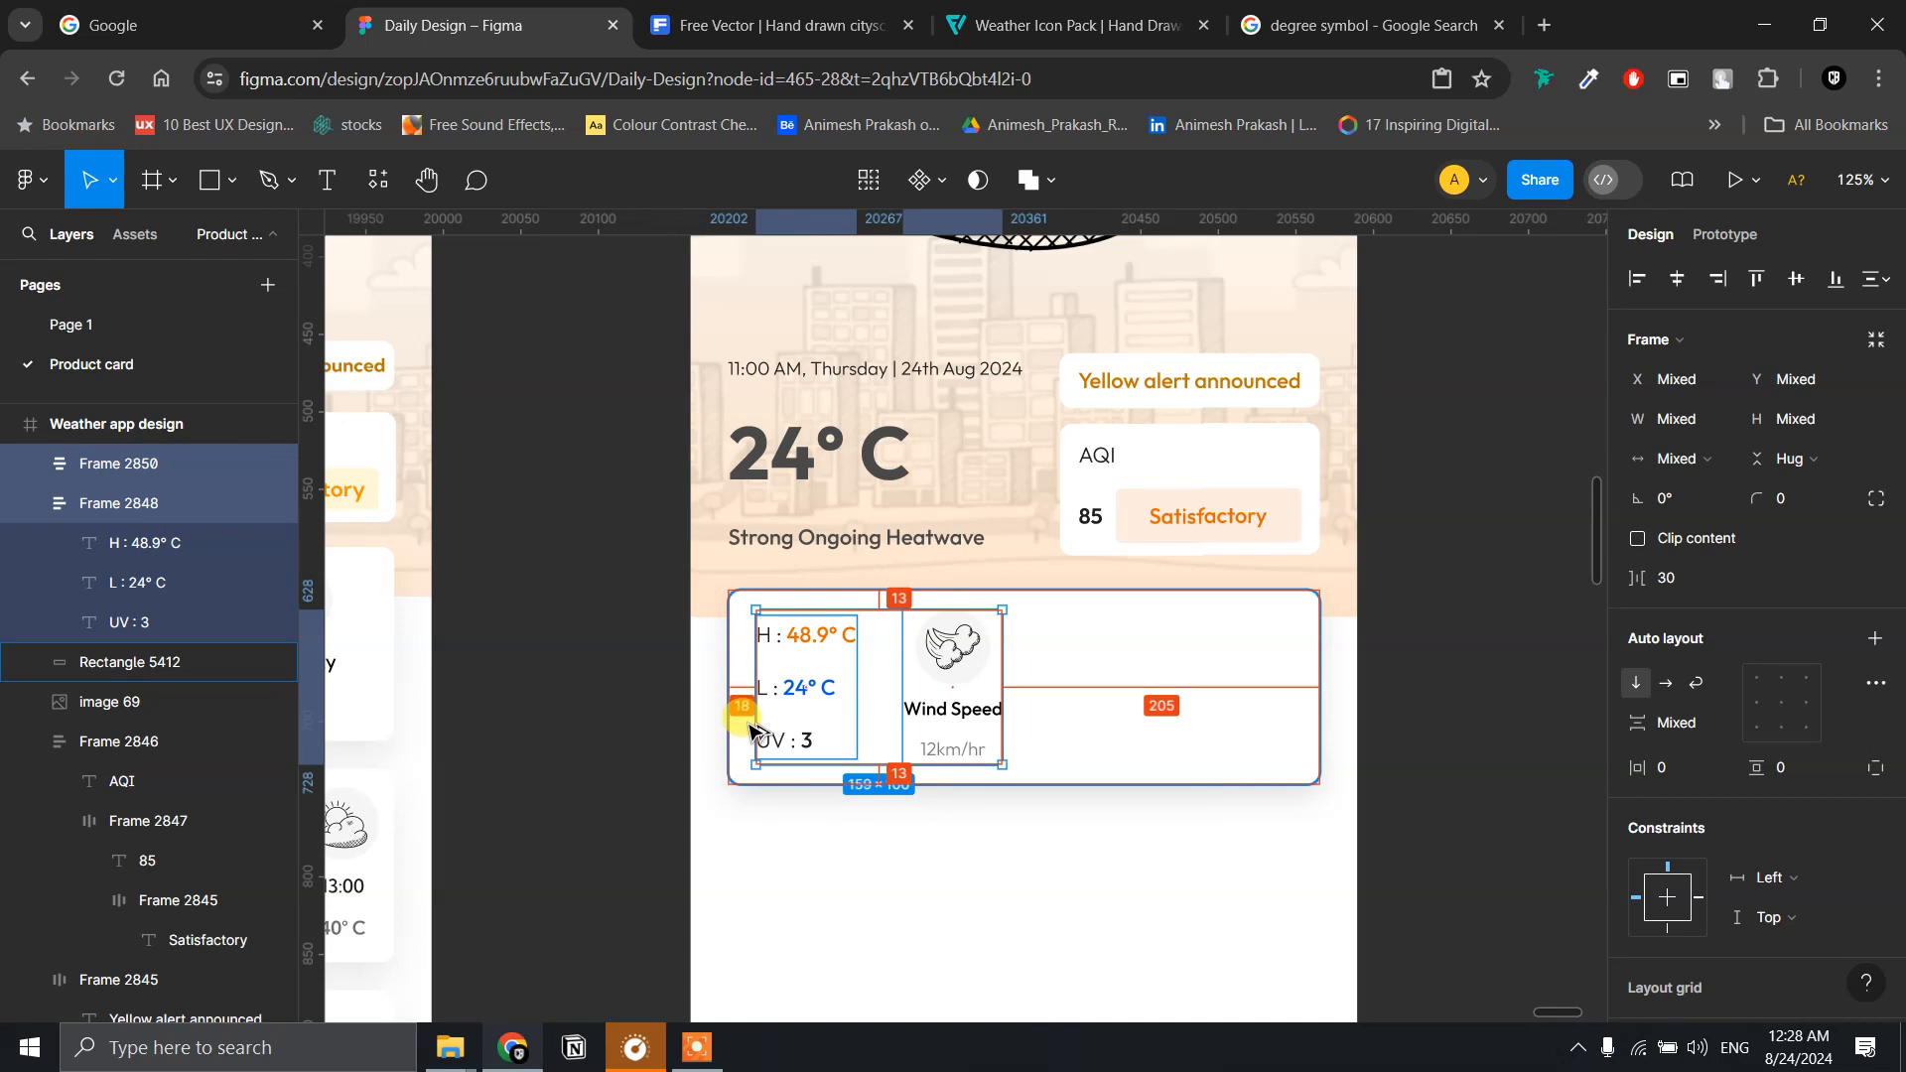
left_click(1553, 589)
- Duplicate the wind block beside the original with a gap of about 25, and join both in a horizontal auto layout
left_click(934, 713)
left_click_drag(933, 712, 1075, 715)
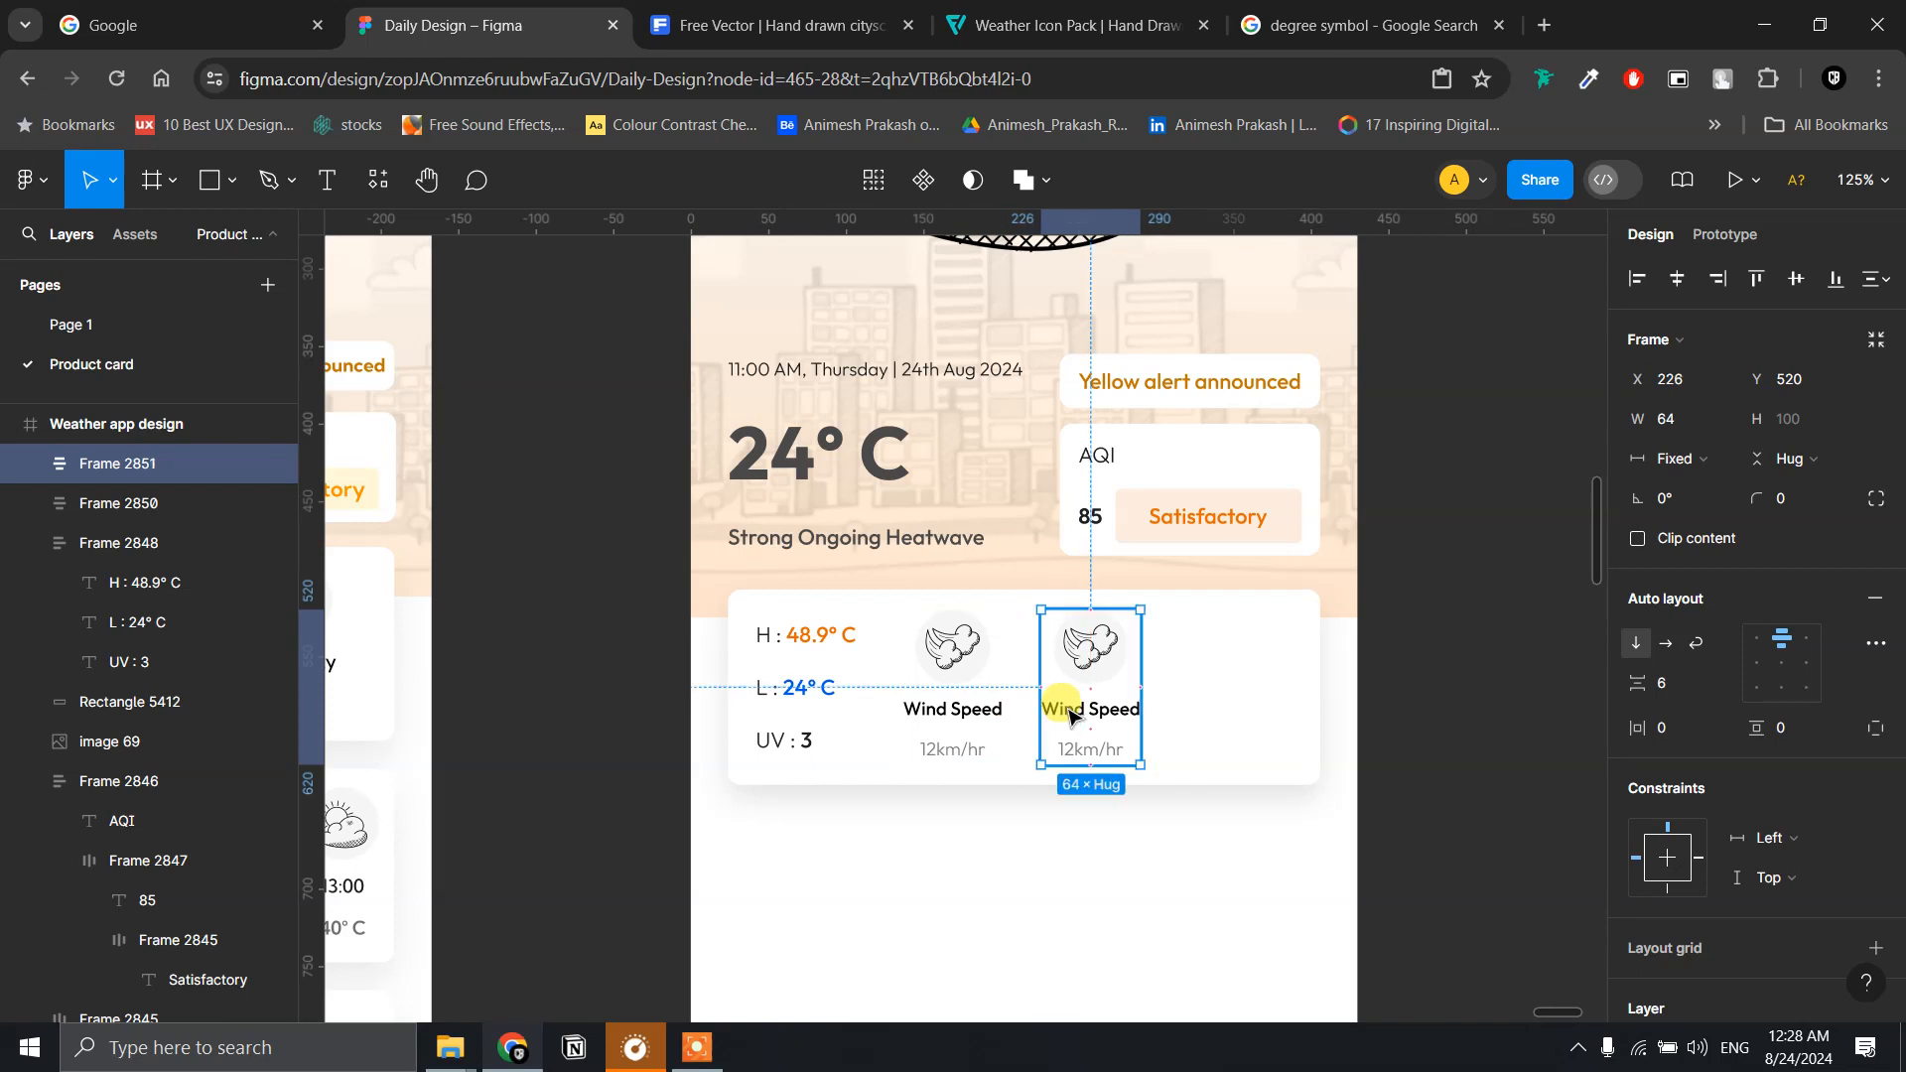
left_click(950, 709, "shift")
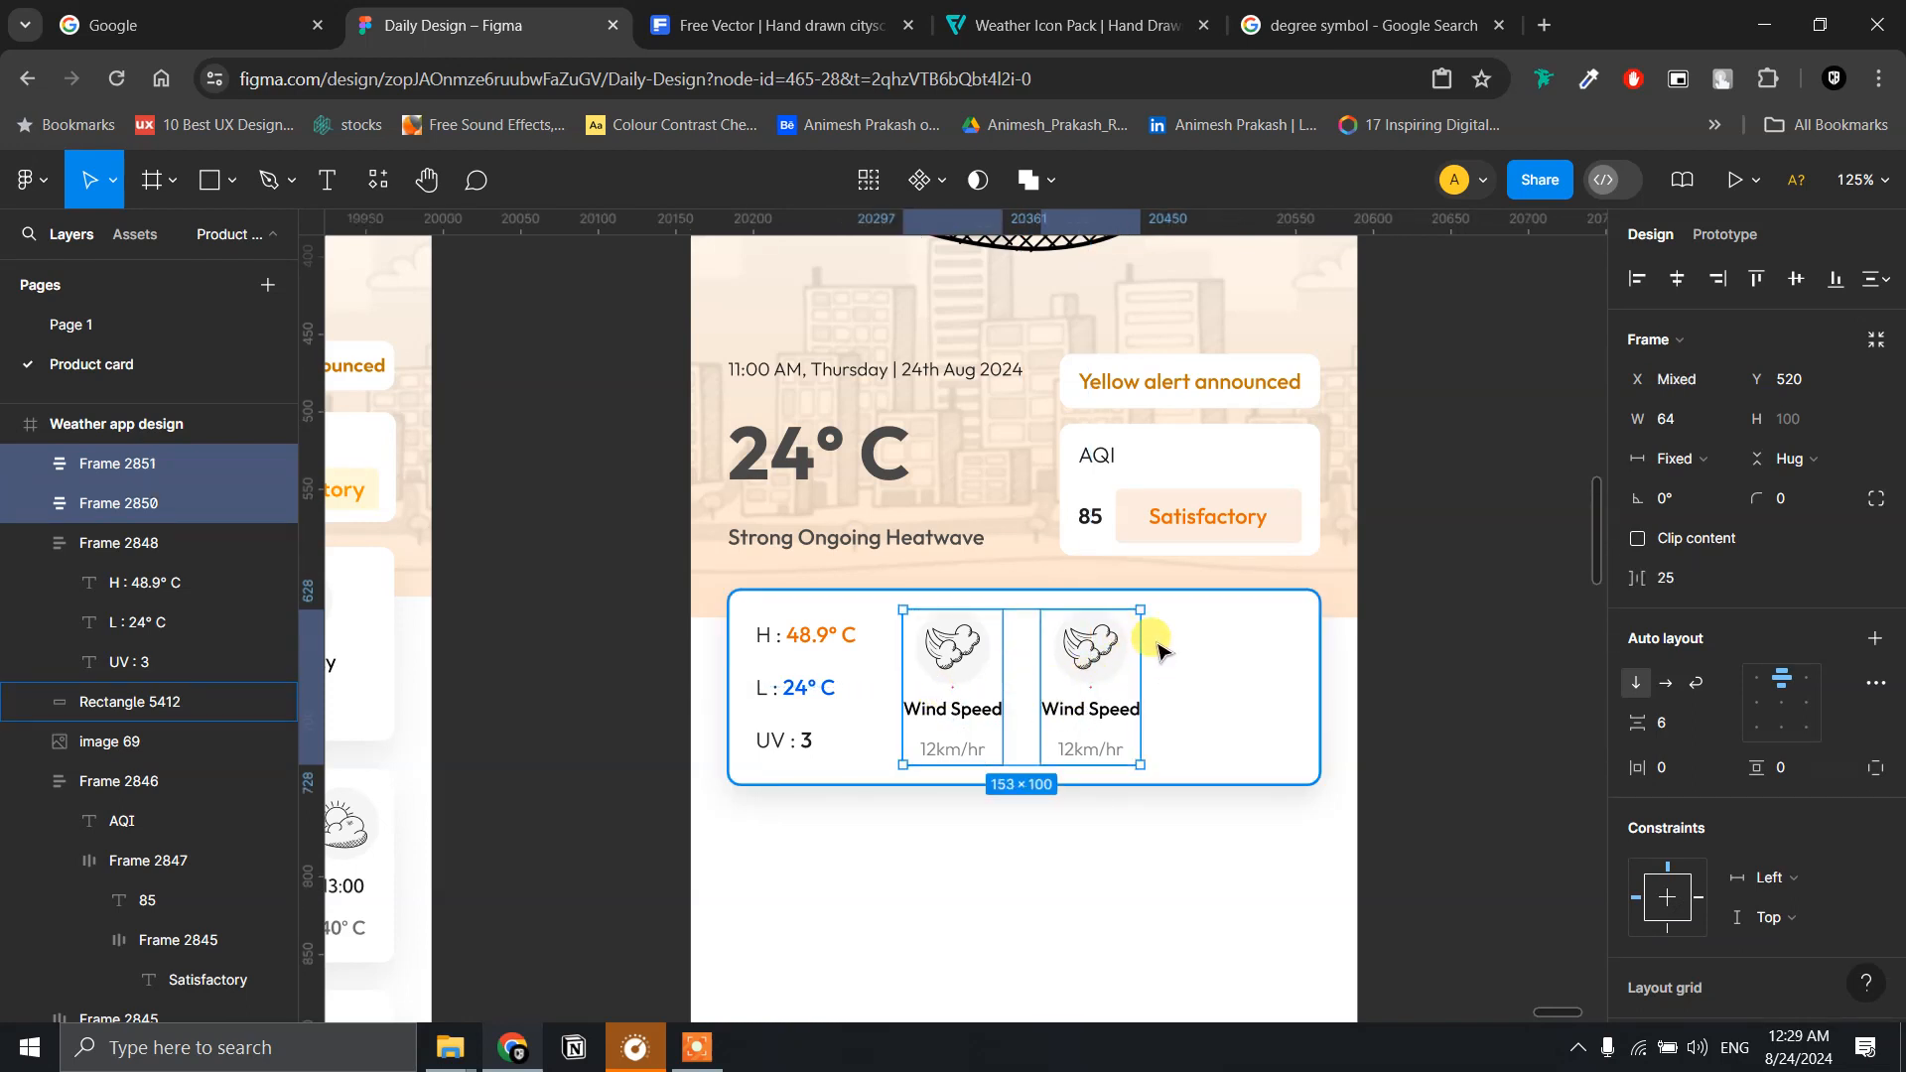
key("shift+a")
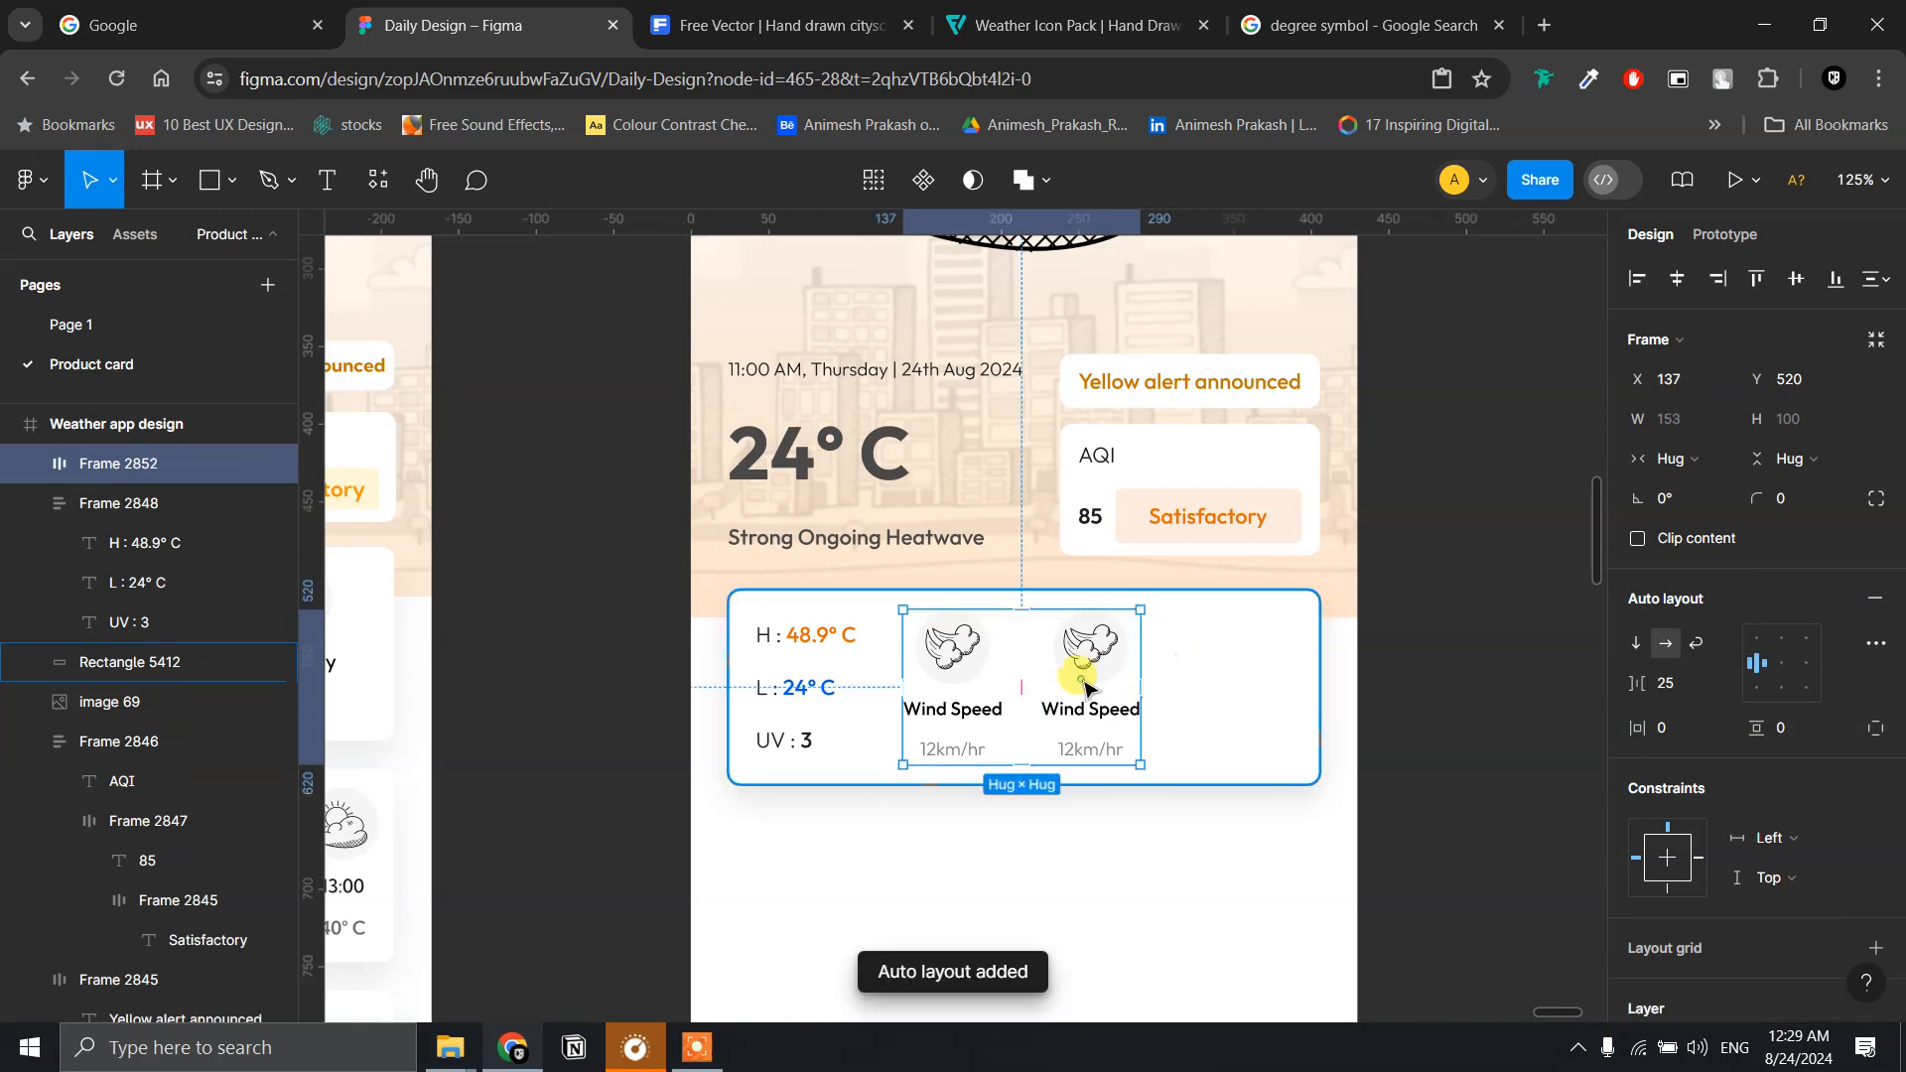
- Duplicate the second wind block inside the auto layout row to add a third block
left_click(1082, 683)
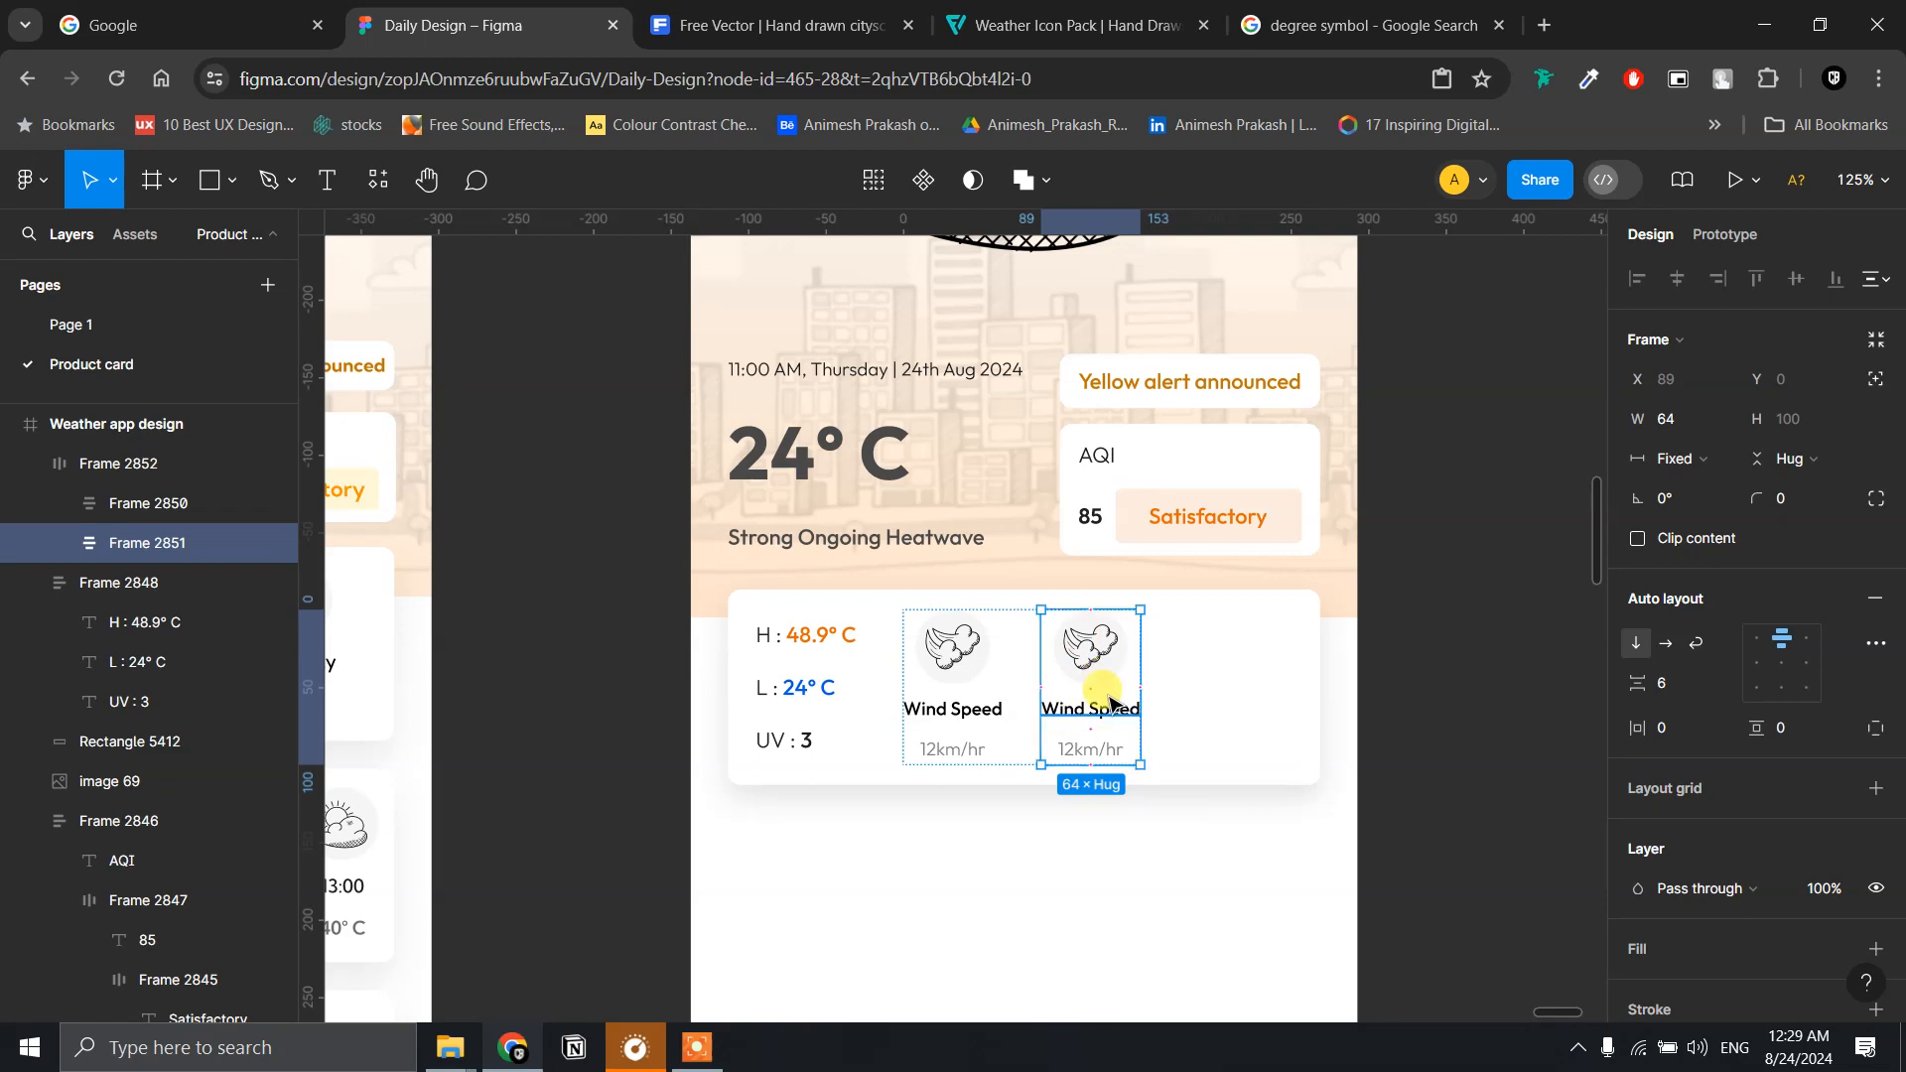
key("ctrl+d")
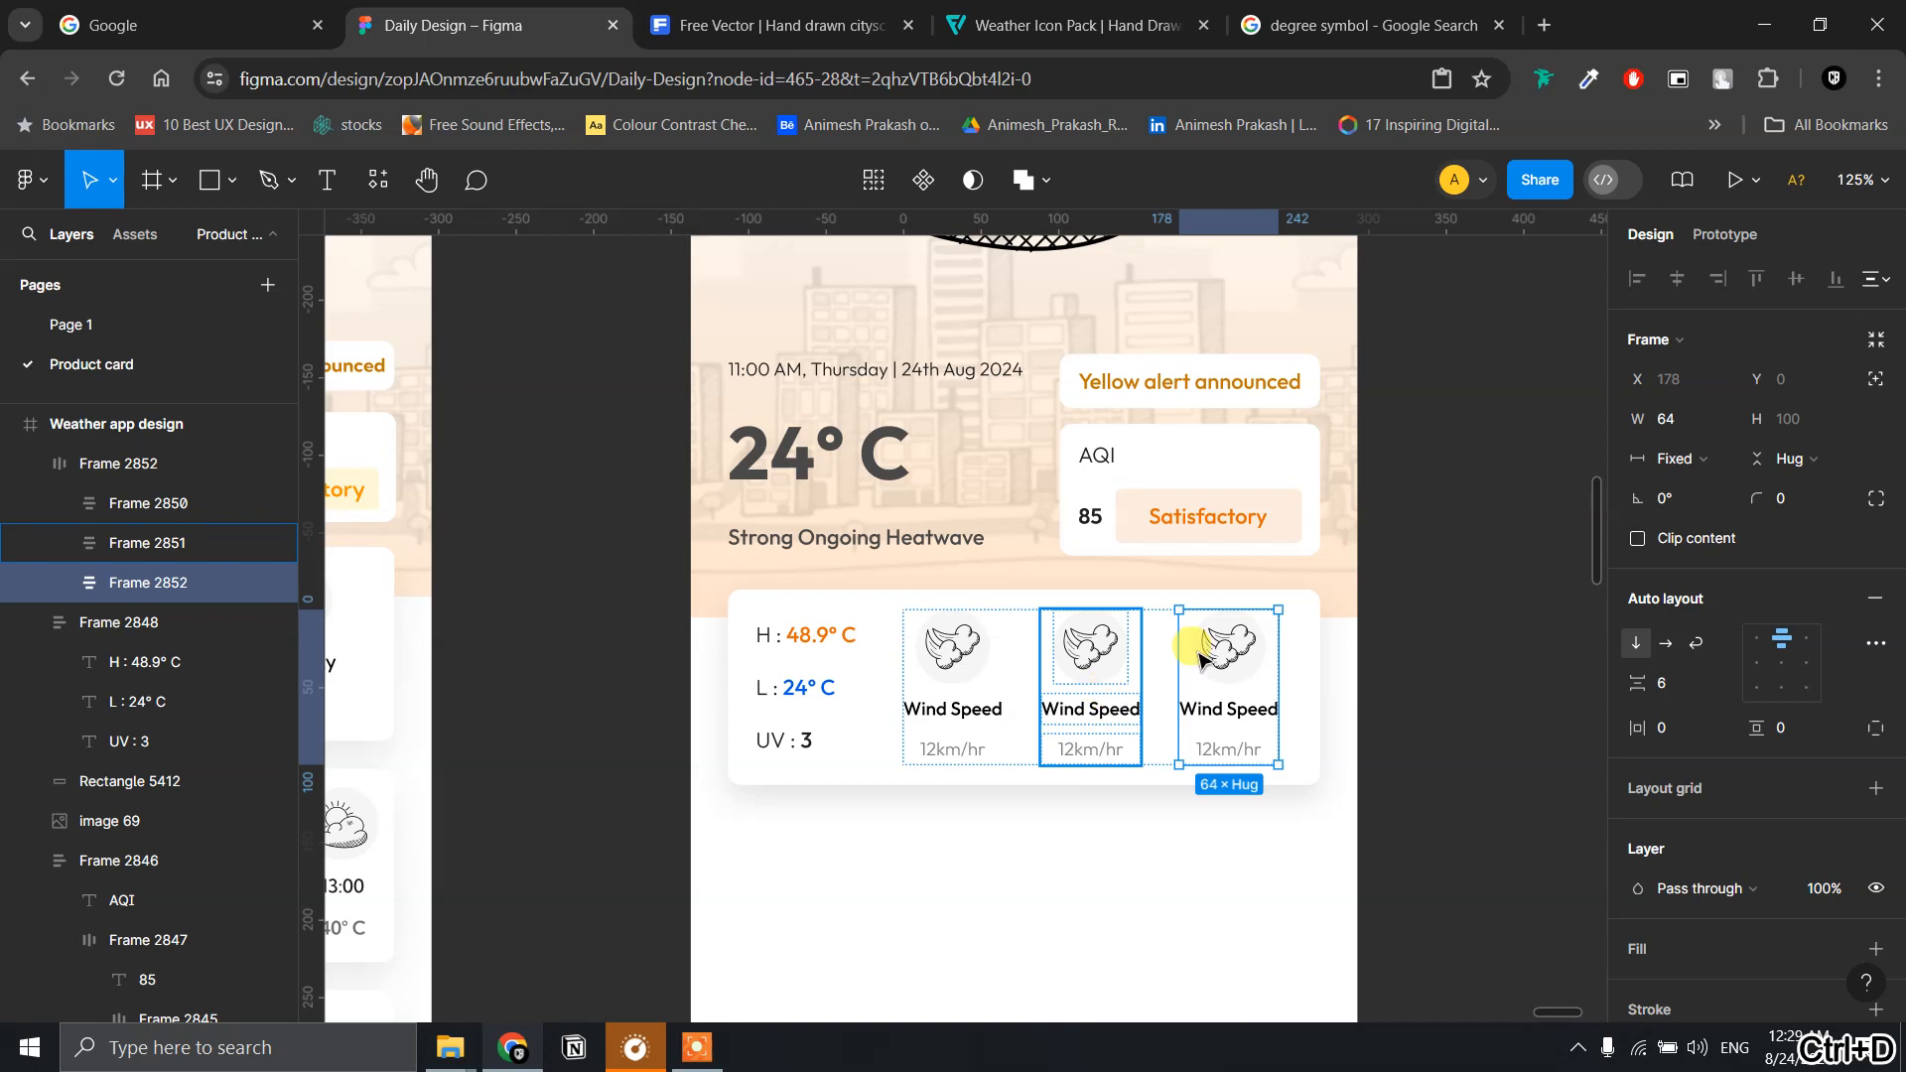
left_click(1468, 638)
scroll(1469, 638, "down", 5)
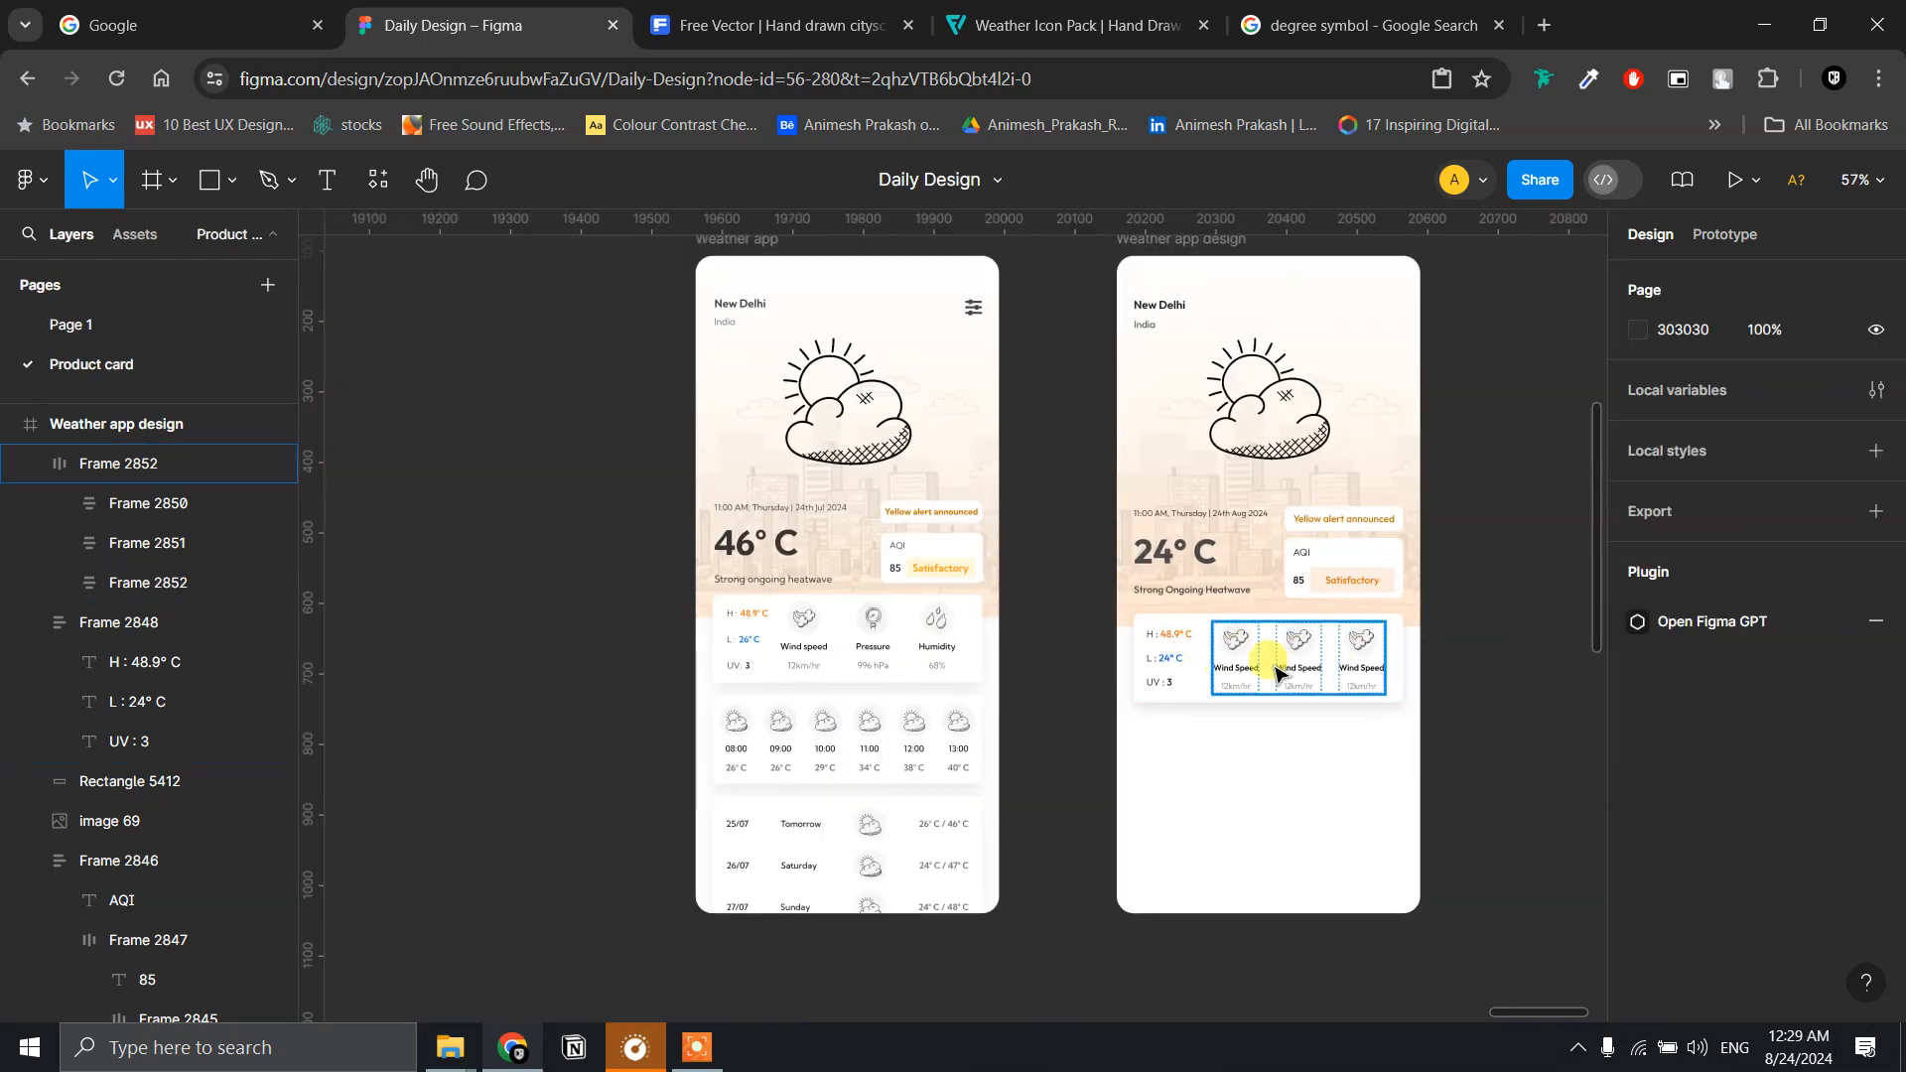
- Replace the label of the middle block in the details card with "Pressure"
scroll(1241, 669, "up", 3)
scroll(1235, 670, "up", 3)
left_click(1306, 681)
double_click(1310, 683)
double_click(1316, 683)
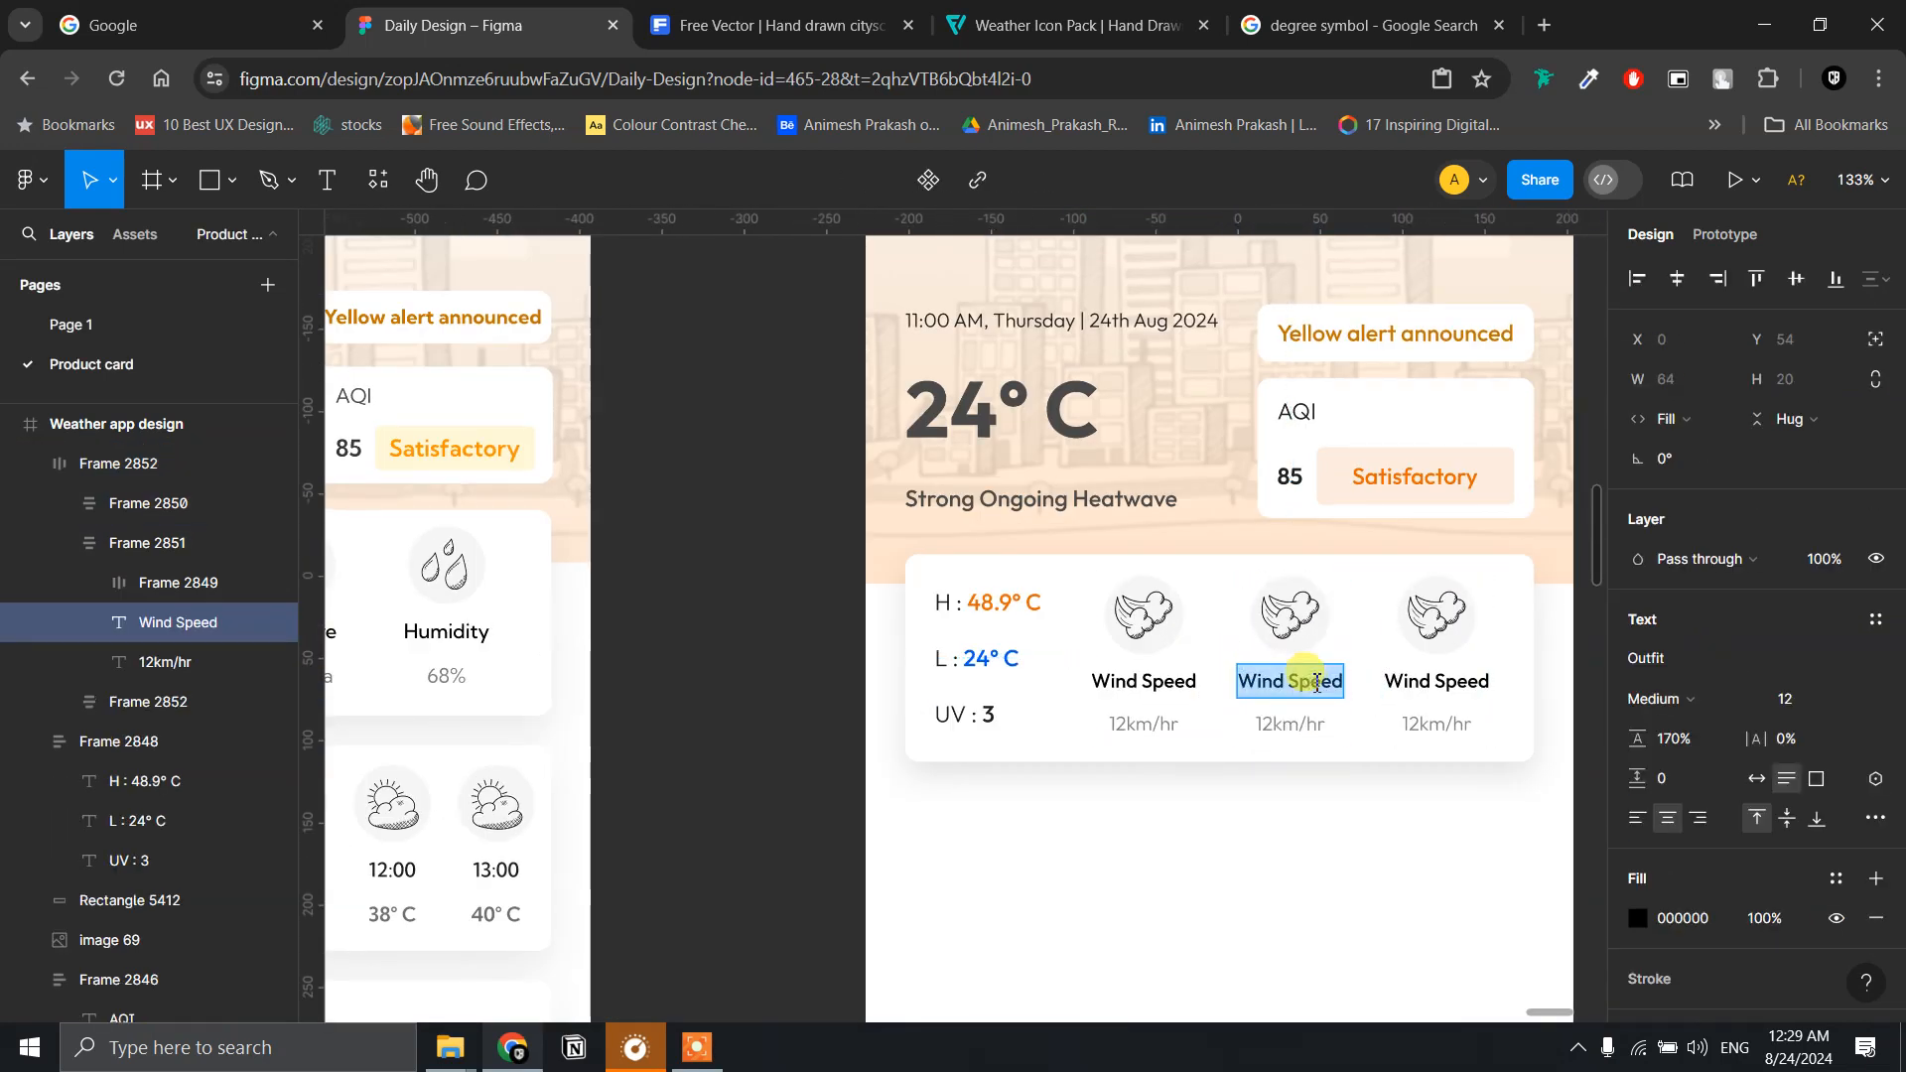
type("Pressur")
scroll(1157, 779, "left", 3)
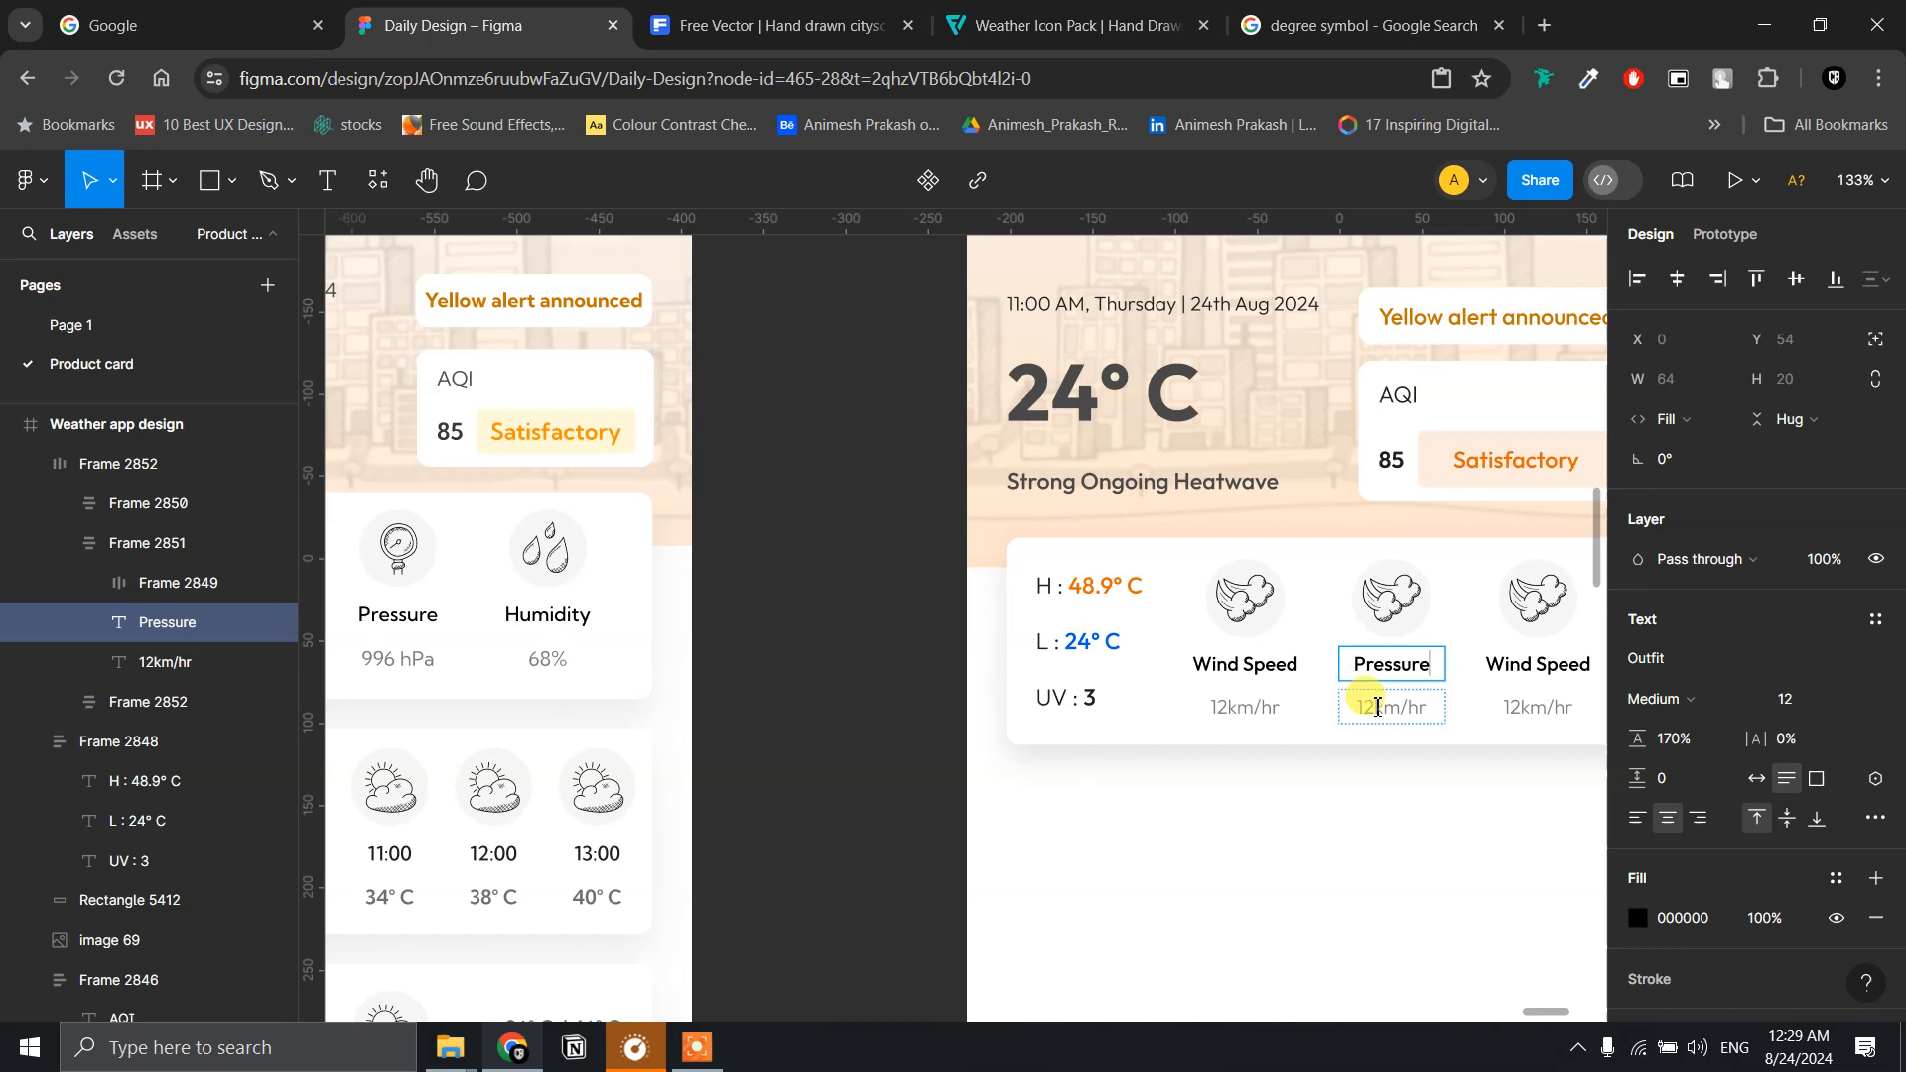
- Replace the value under the "Pressure" label in the details card with "996 hPa"
double_click(1377, 706)
key("ctrl+a")
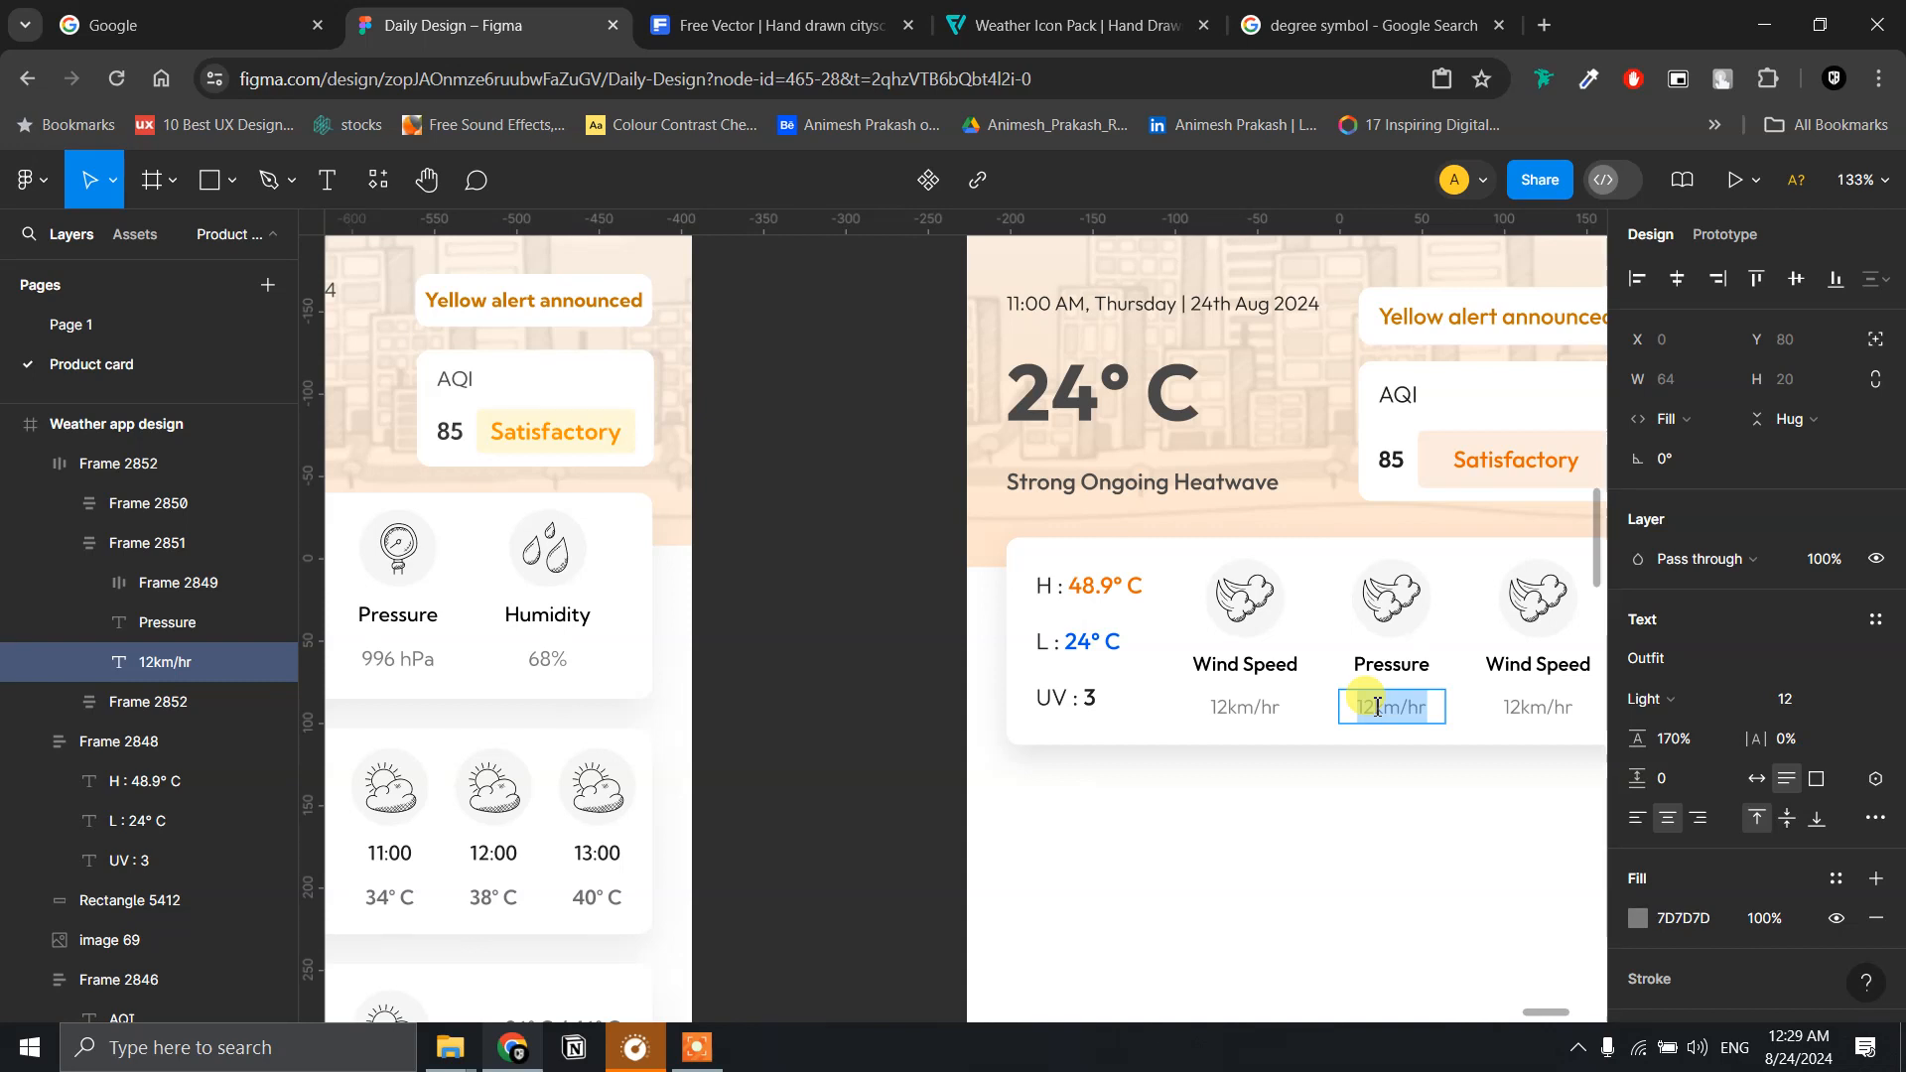
type("996 h")
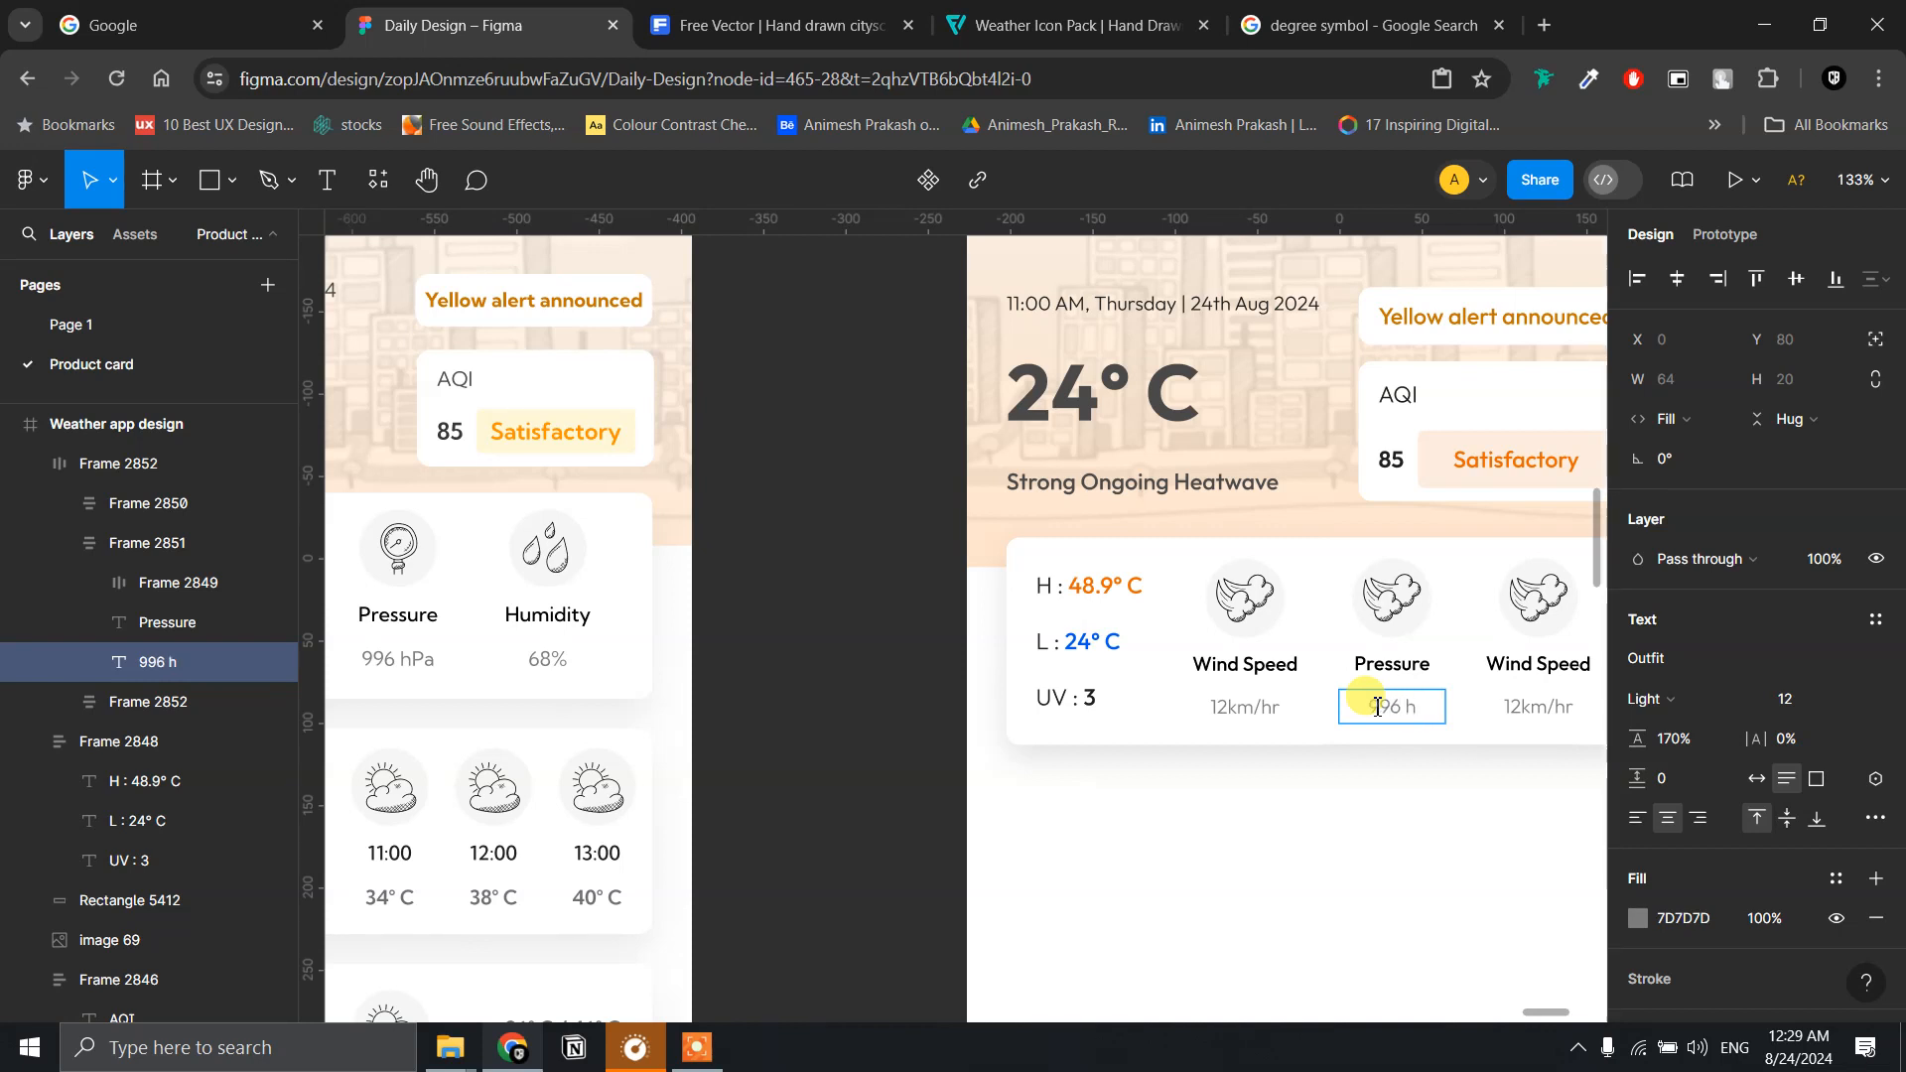
type("Pa")
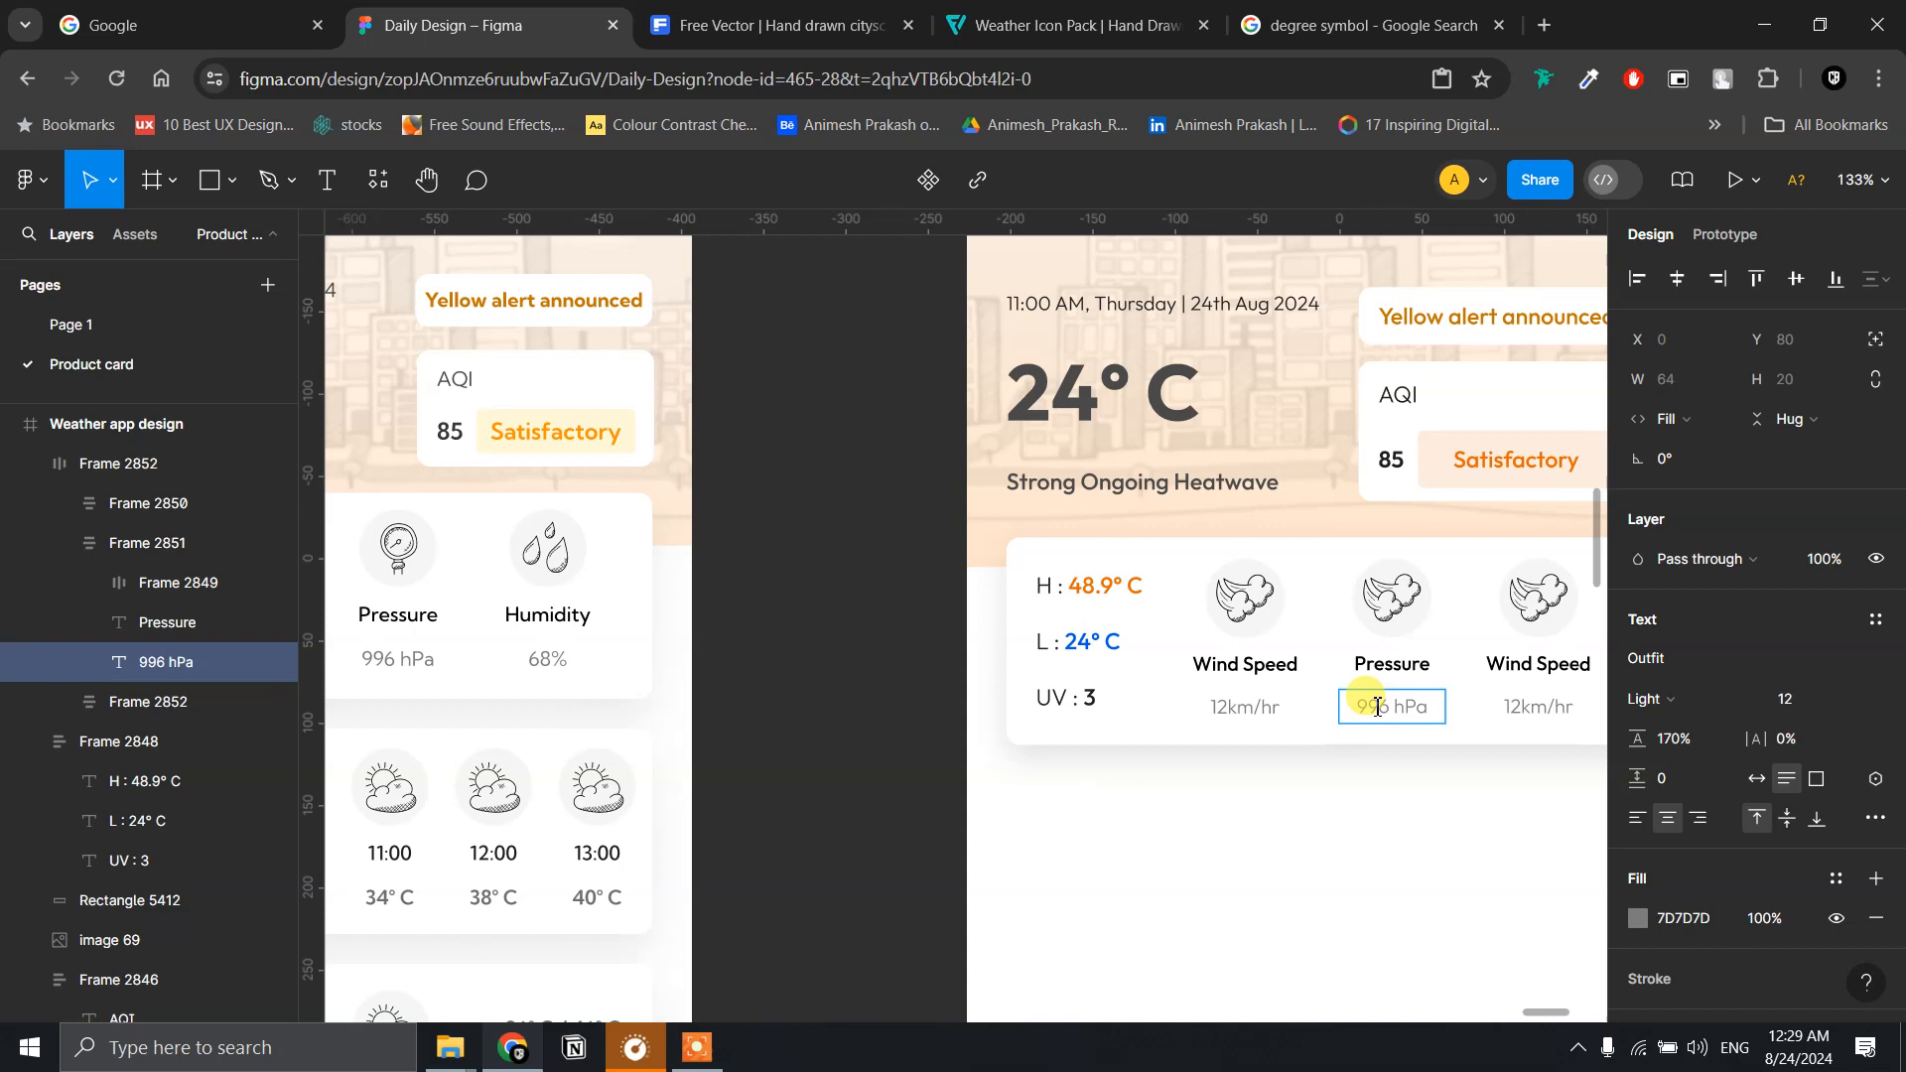
key("Escape")
- Replace the third block's label in the details card with "Humidity" and its value with "68%"
left_click_drag(1476, 753, 1236, 753)
left_click(1278, 667)
double_click(1275, 663)
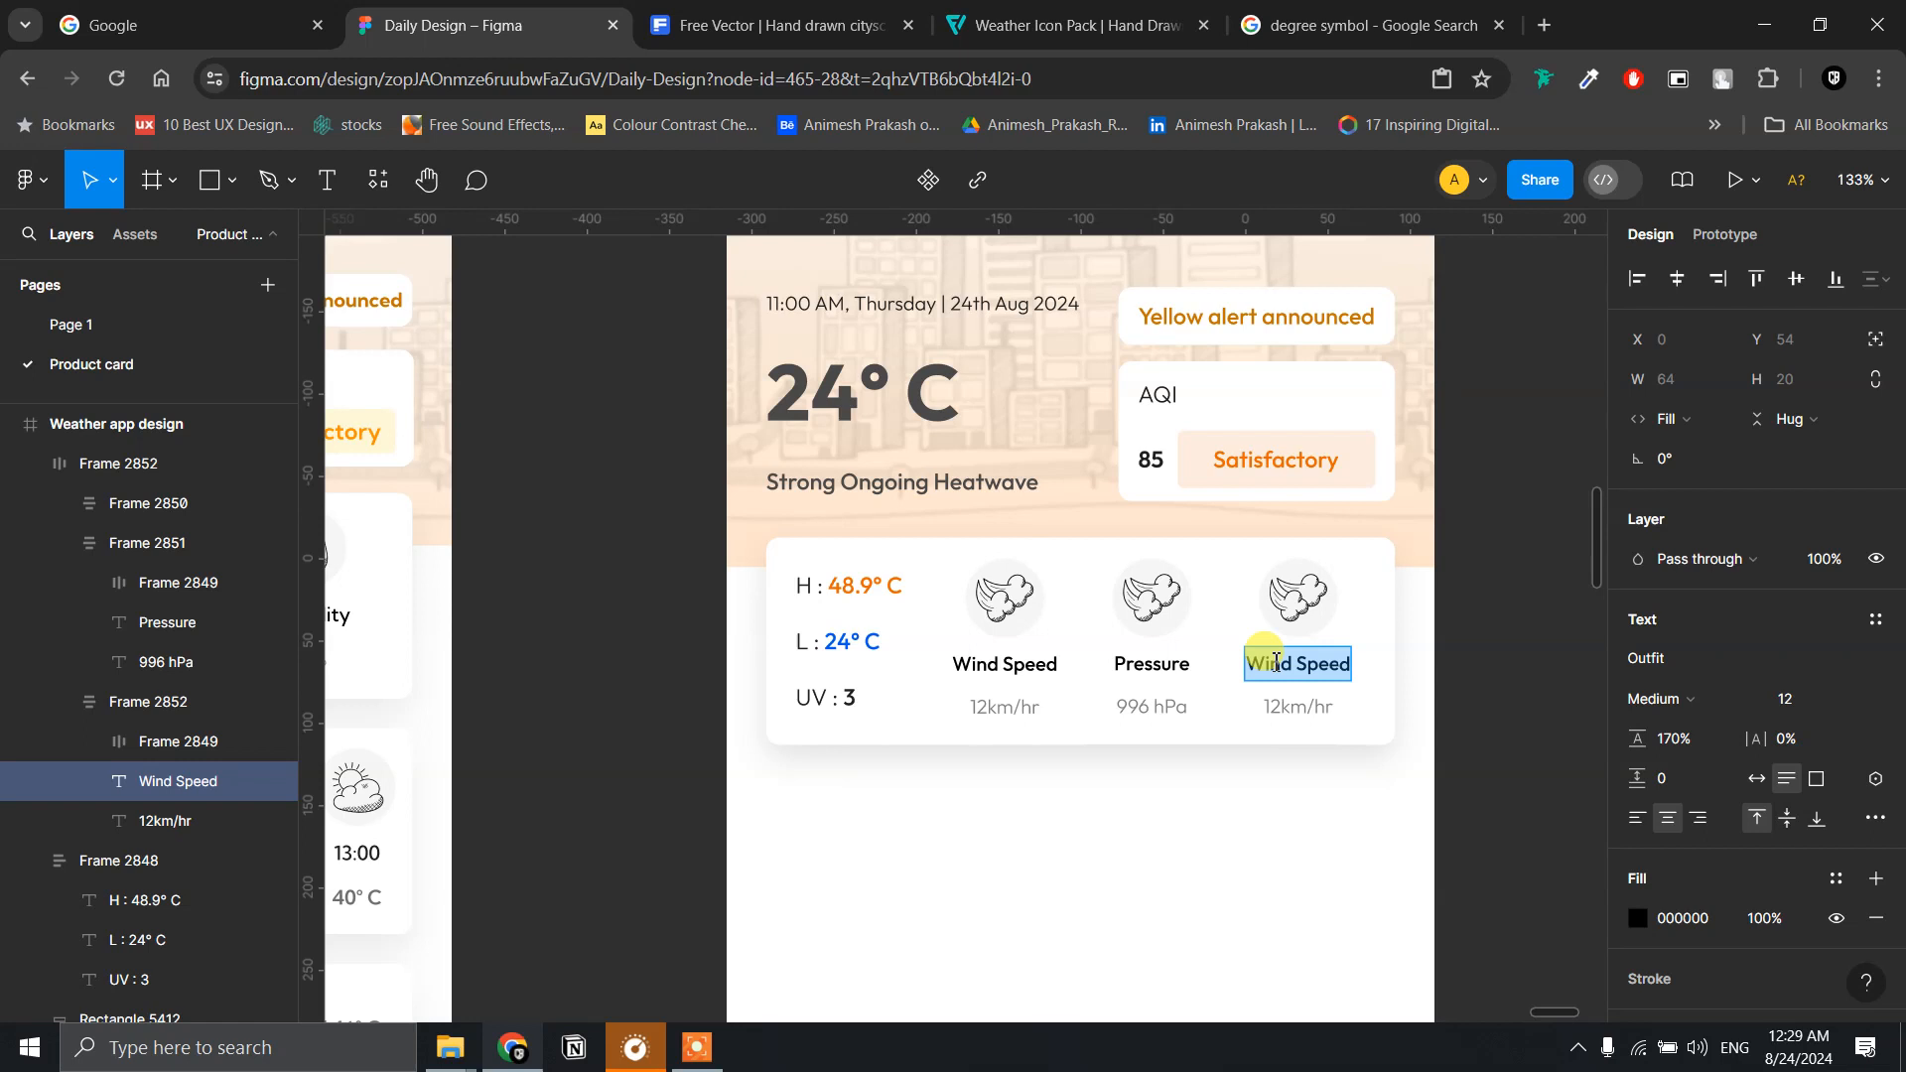
type("Humidity")
scroll(1336, 744, "left", 3)
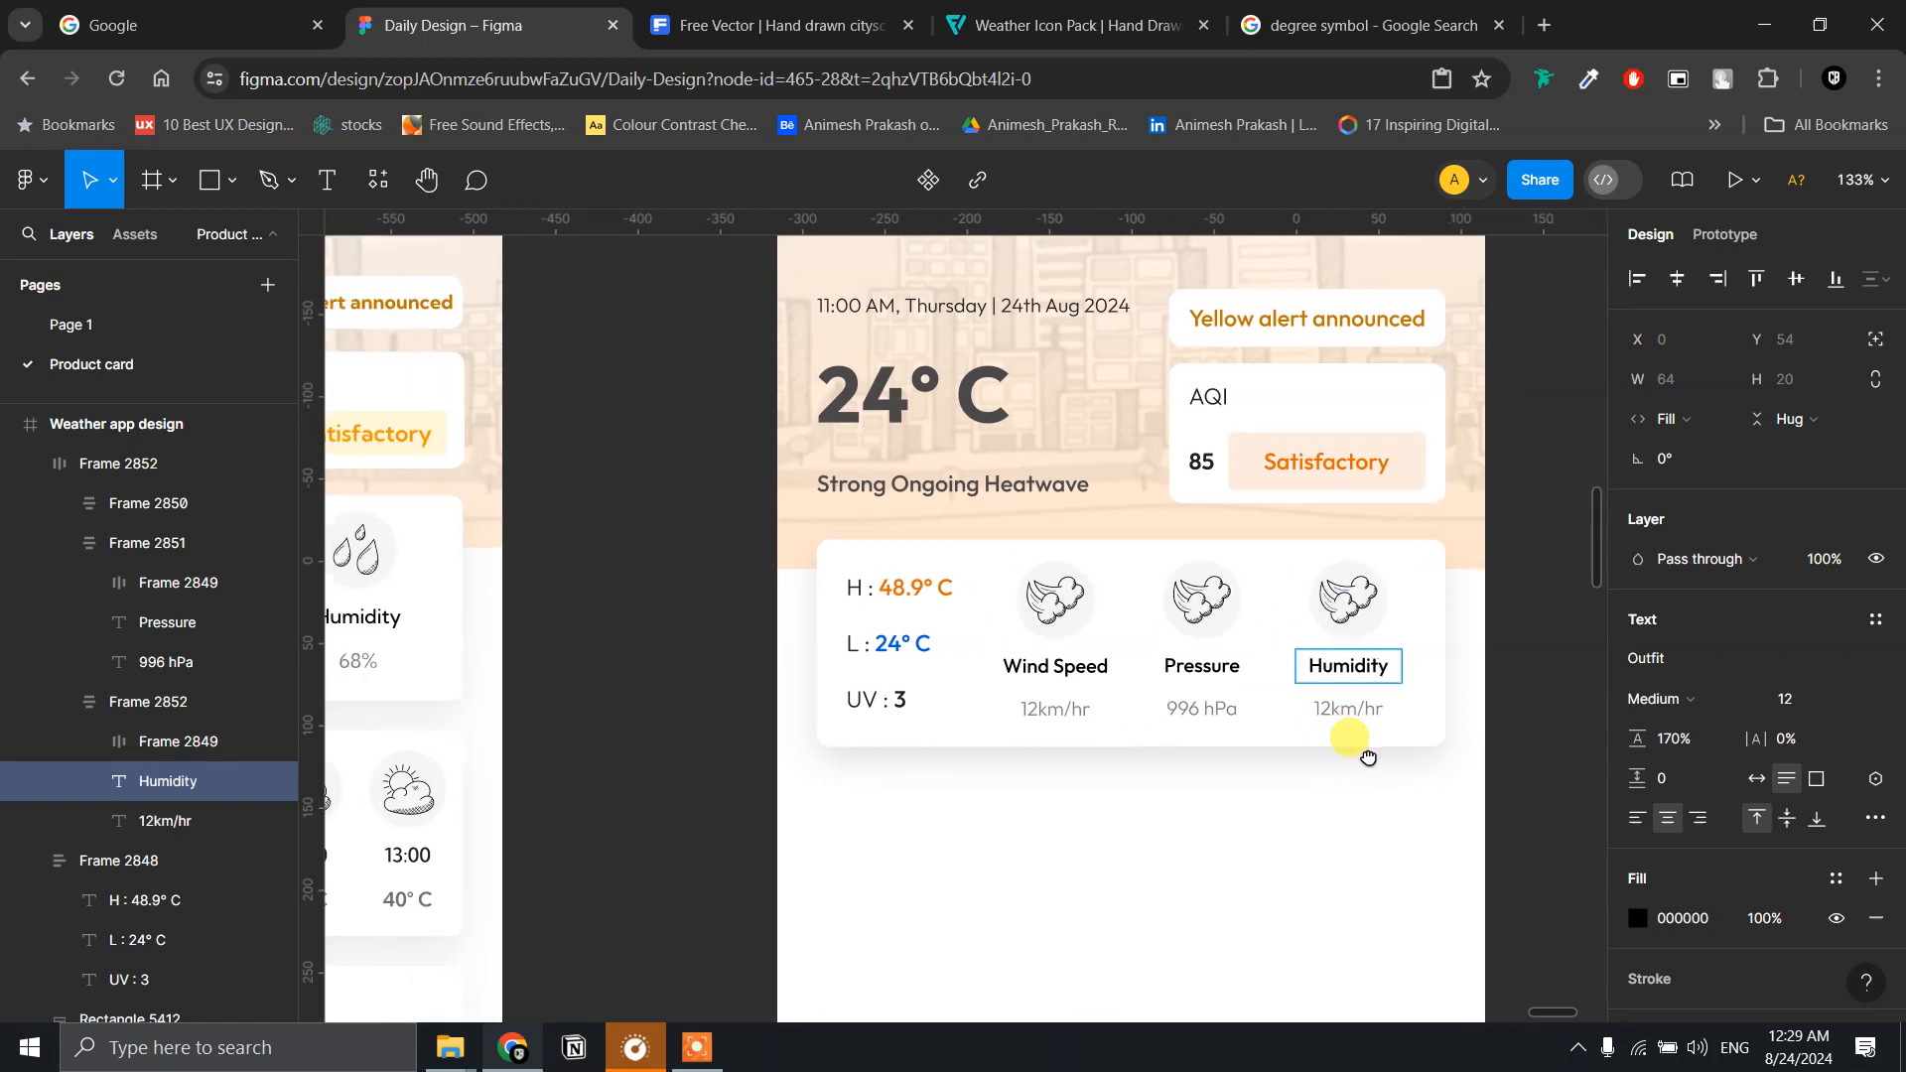
double_click(1387, 721)
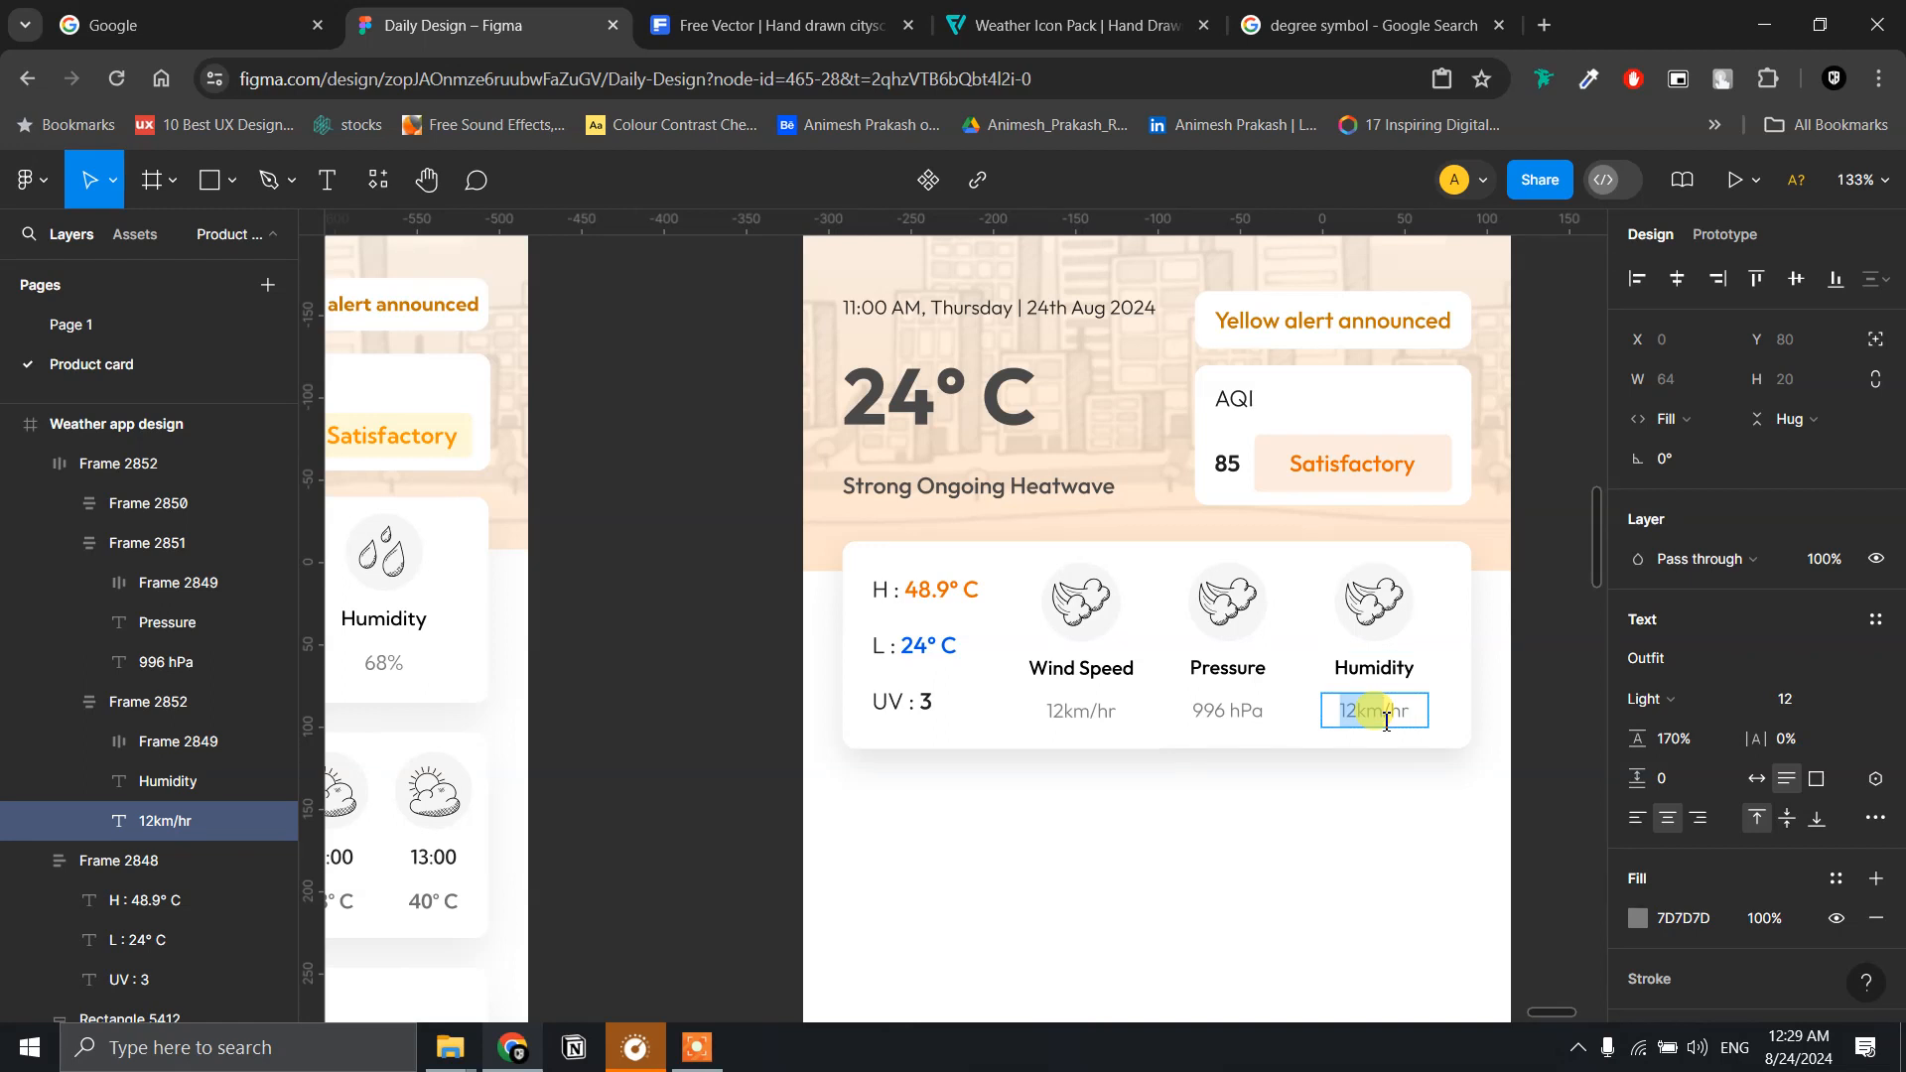
key("ctrl+a")
type("68")
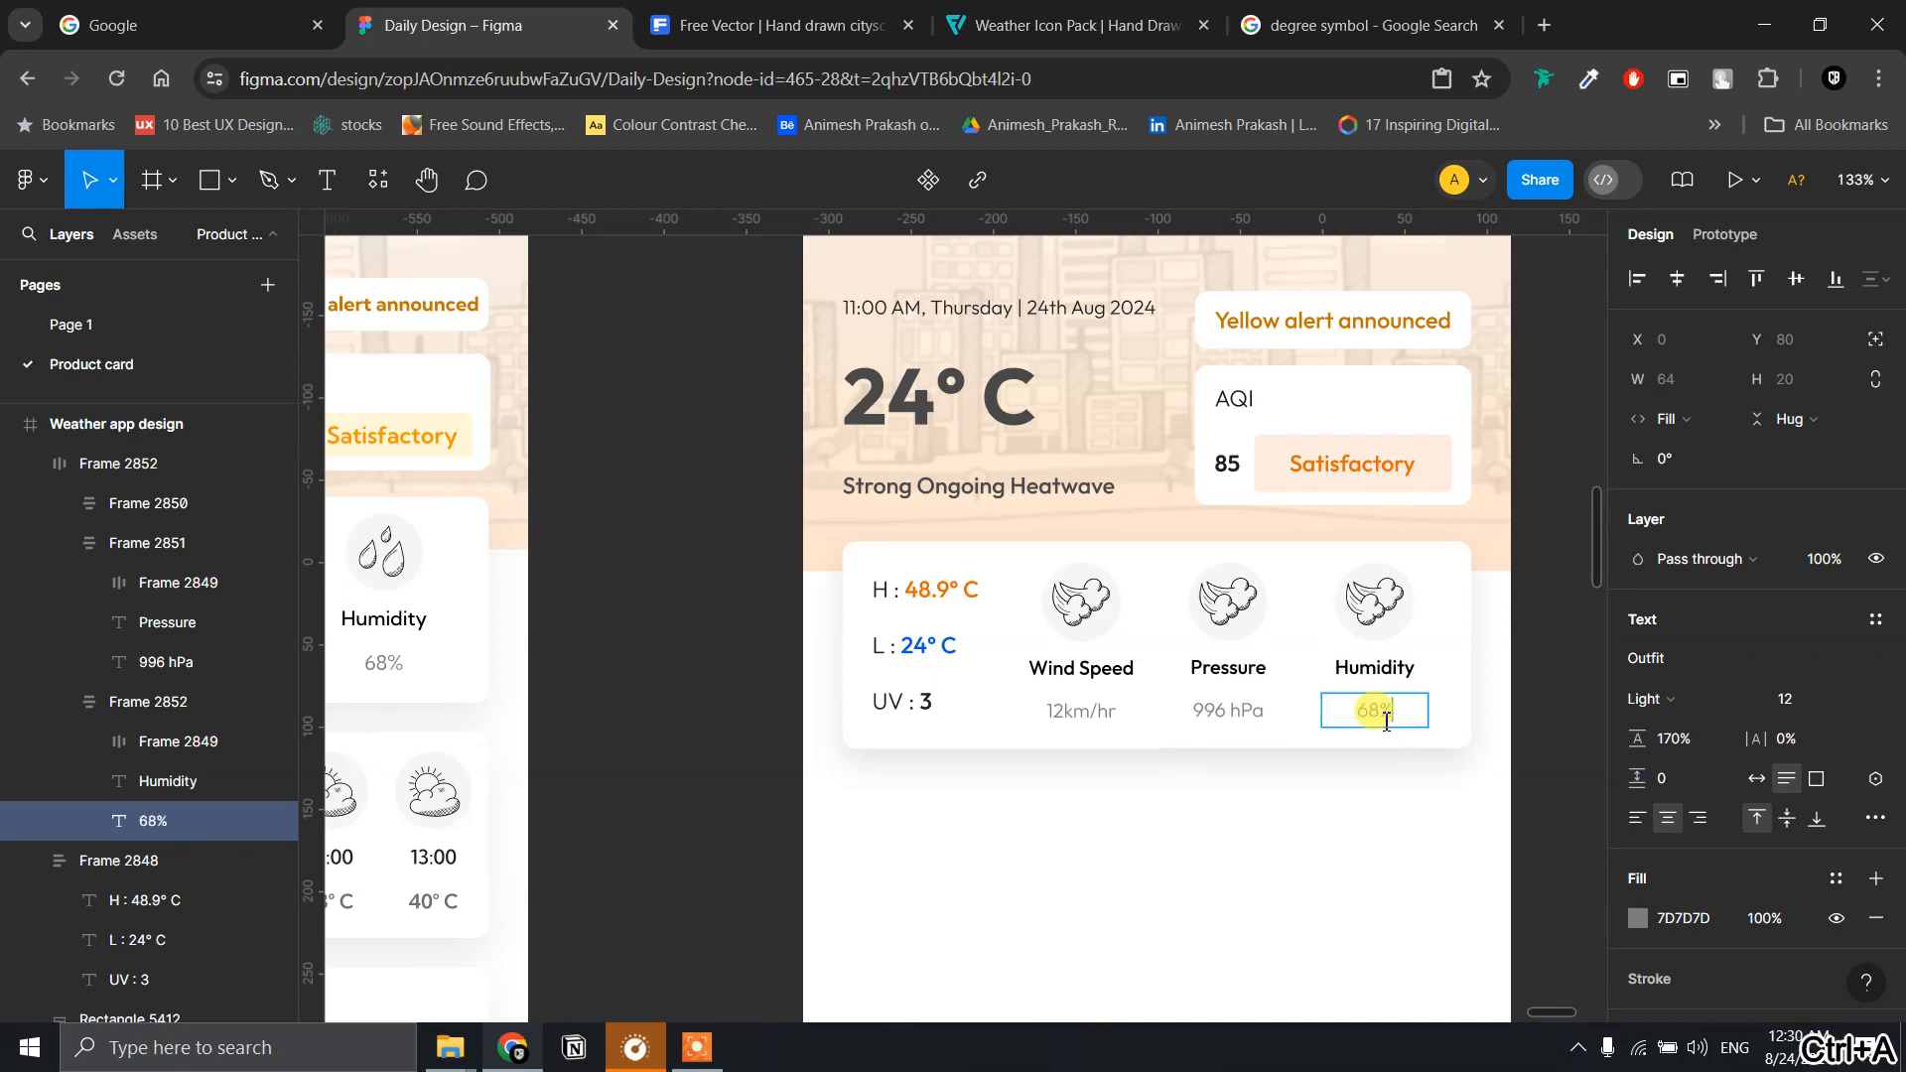
type("%")
key("Escape")
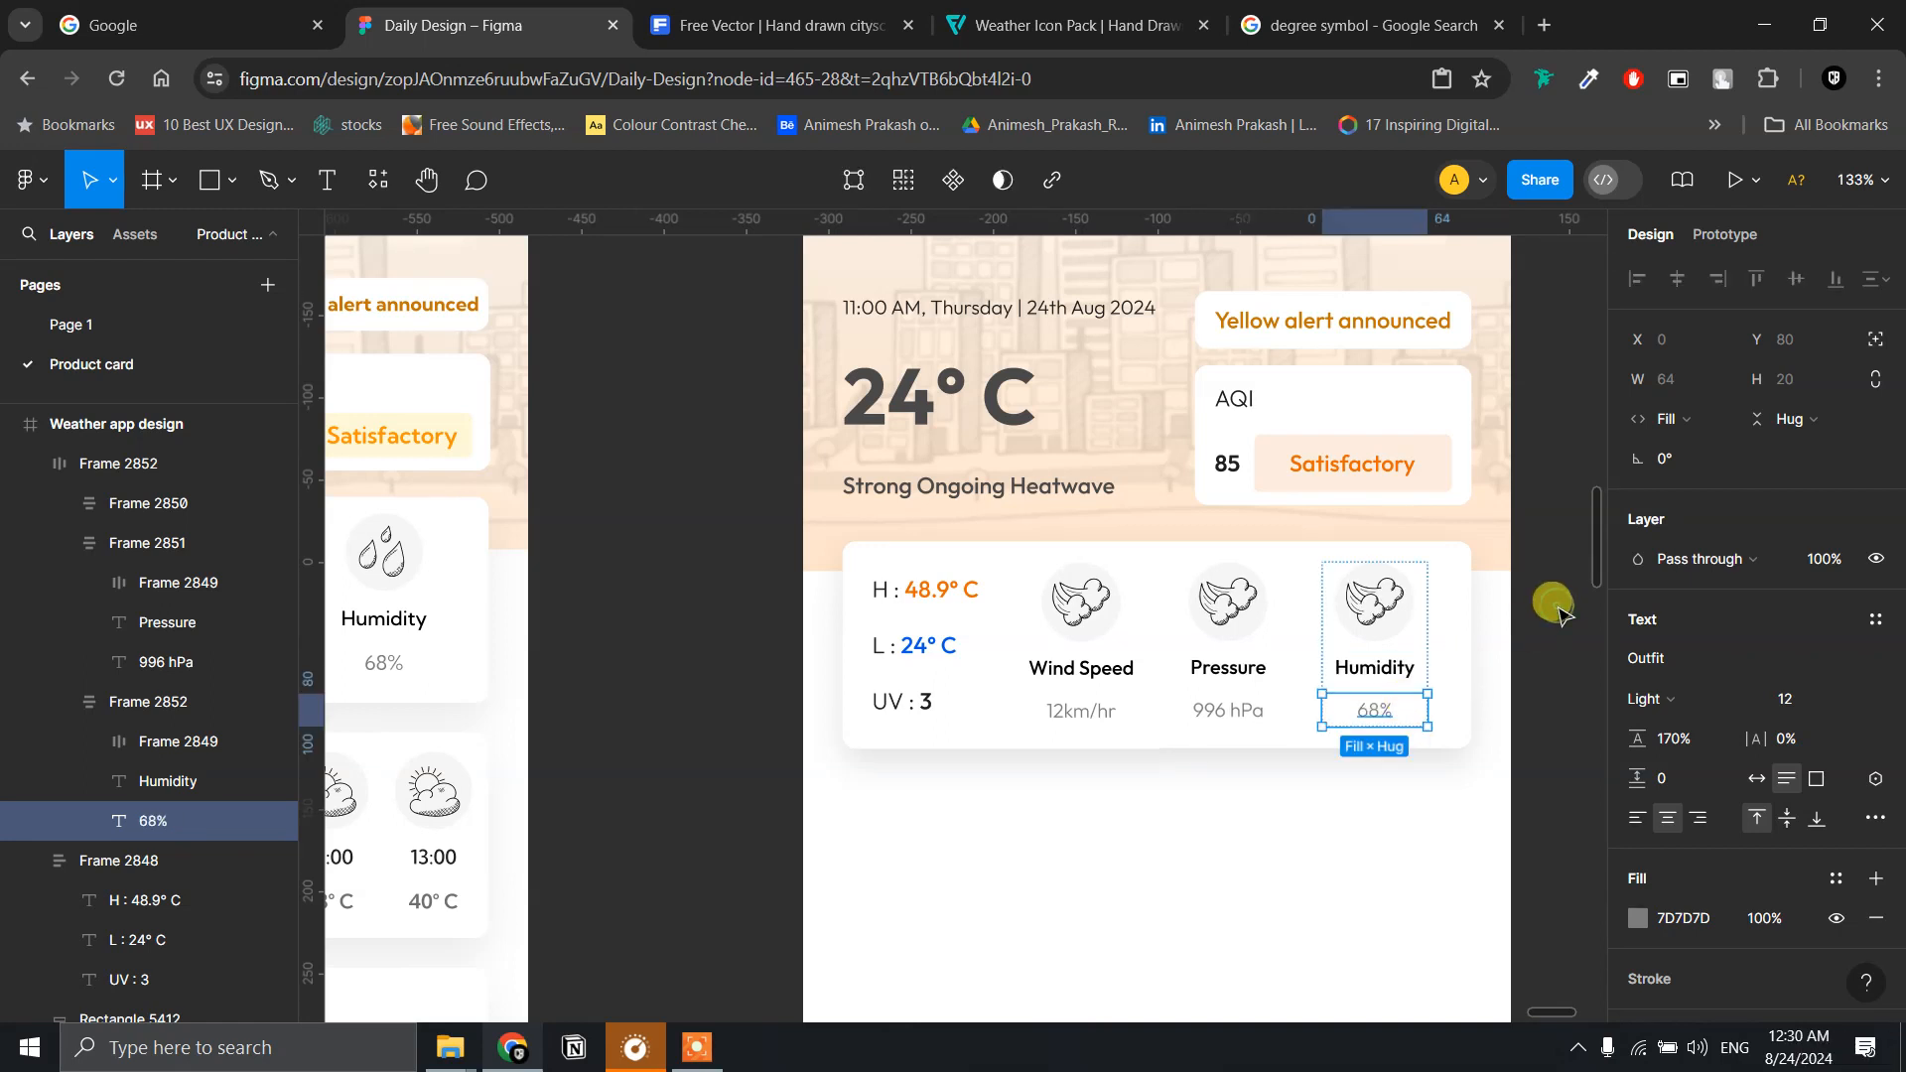
scroll(1553, 605, "up", 2)
scroll(1549, 606, "down", 4)
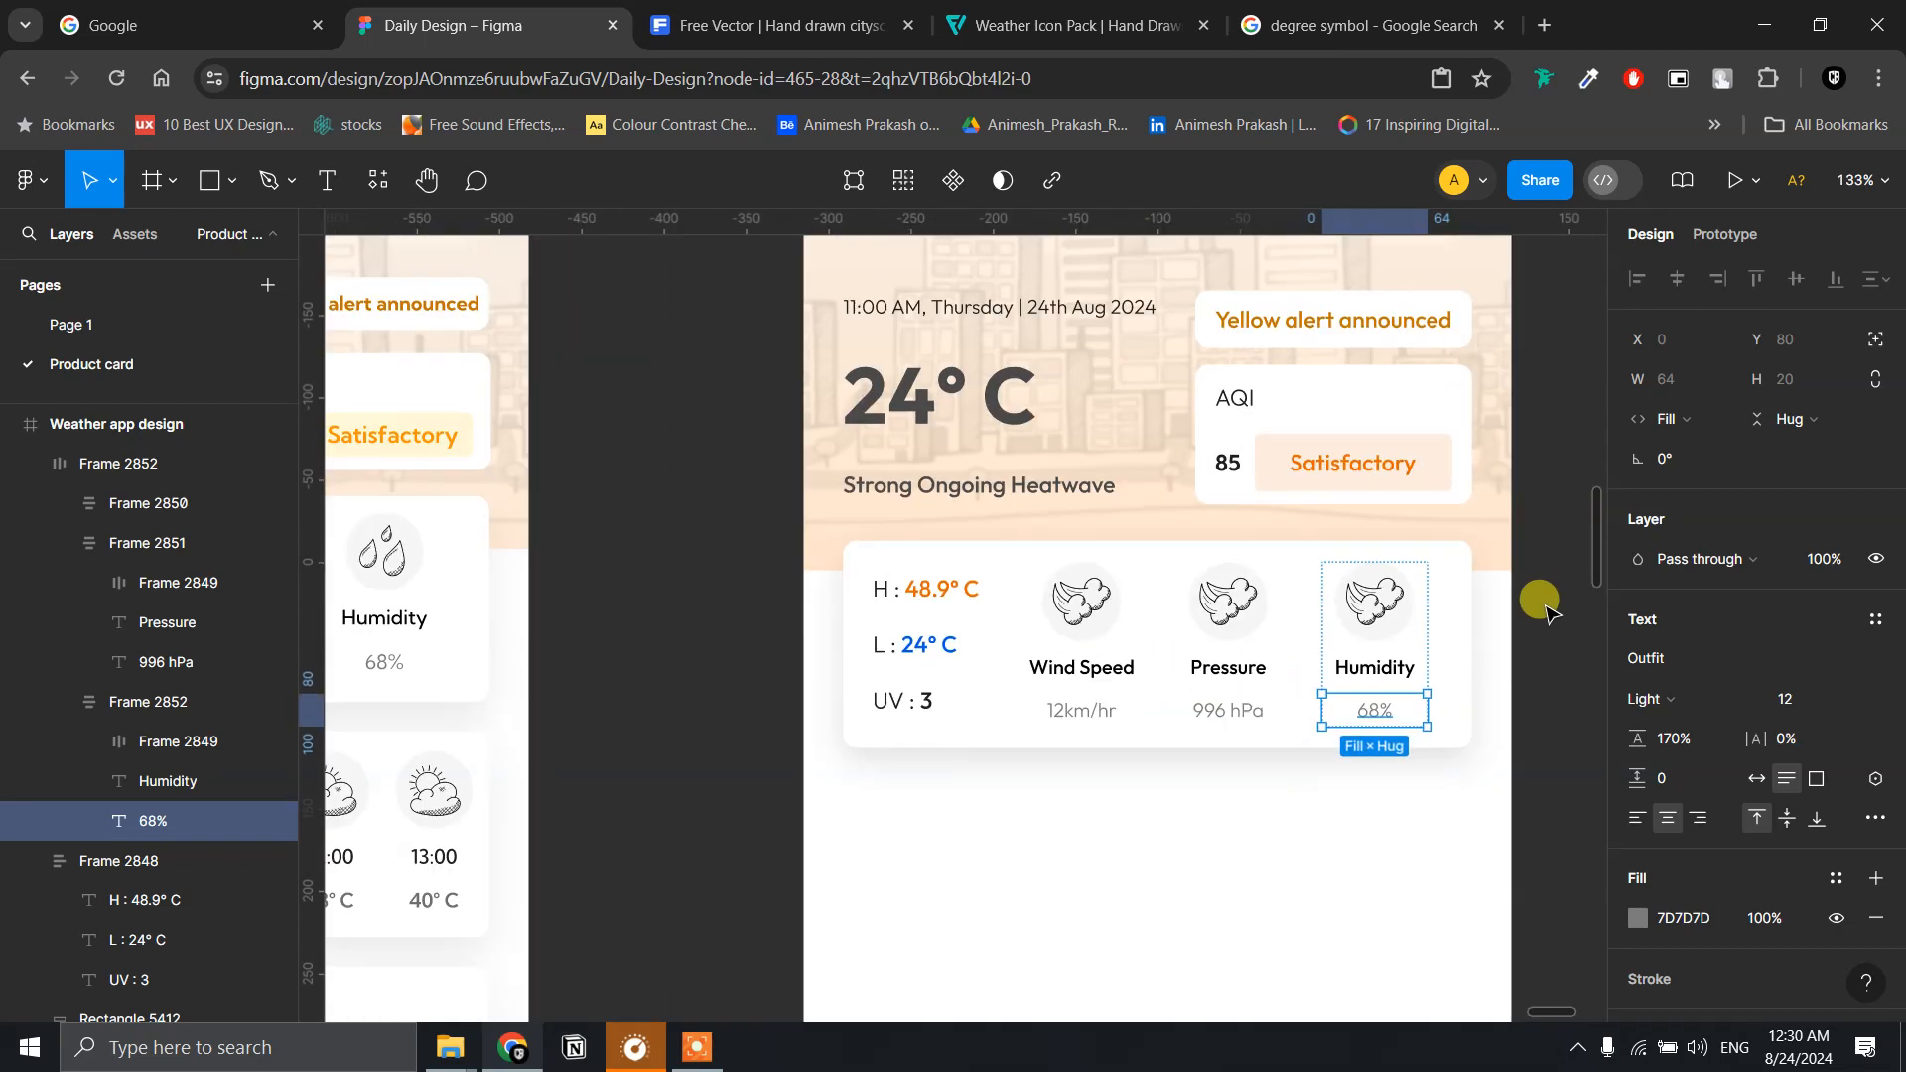
left_click(1546, 611)
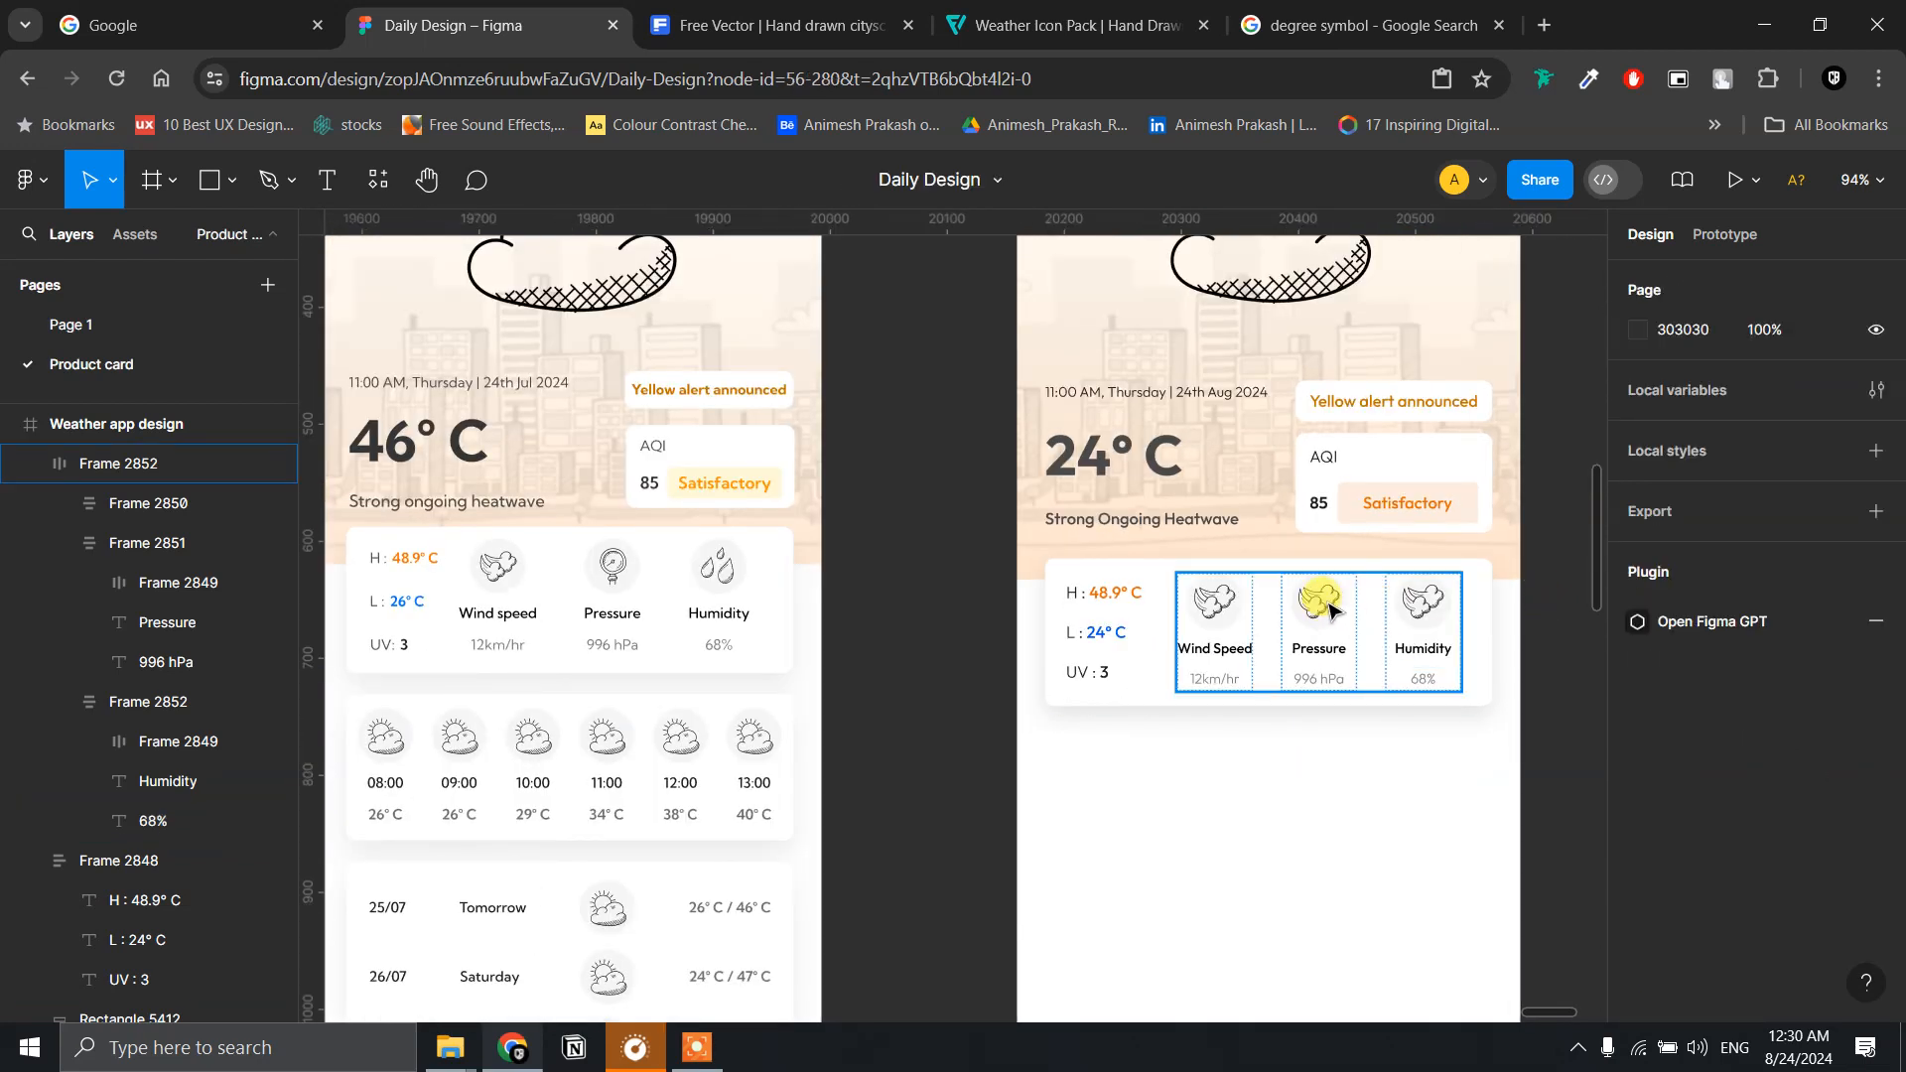
double_click(1206, 610)
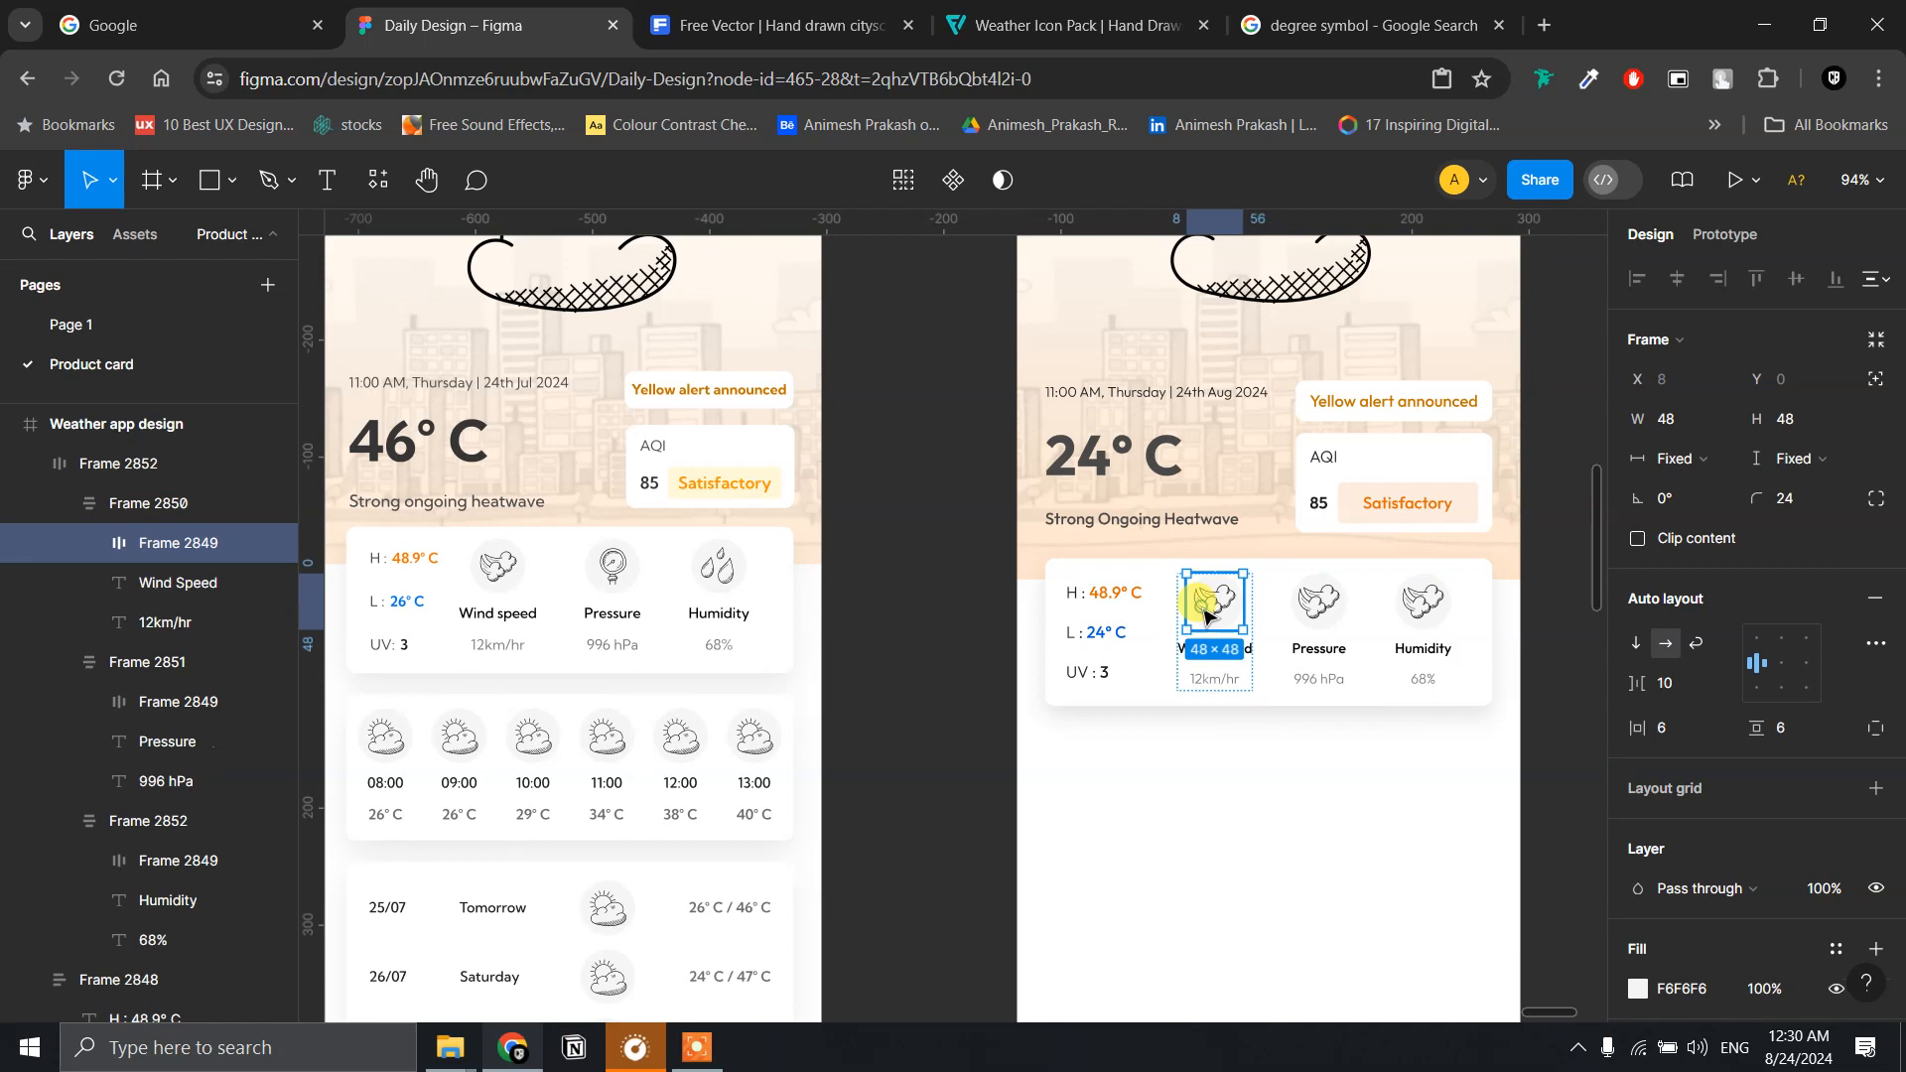
double_click(1207, 610)
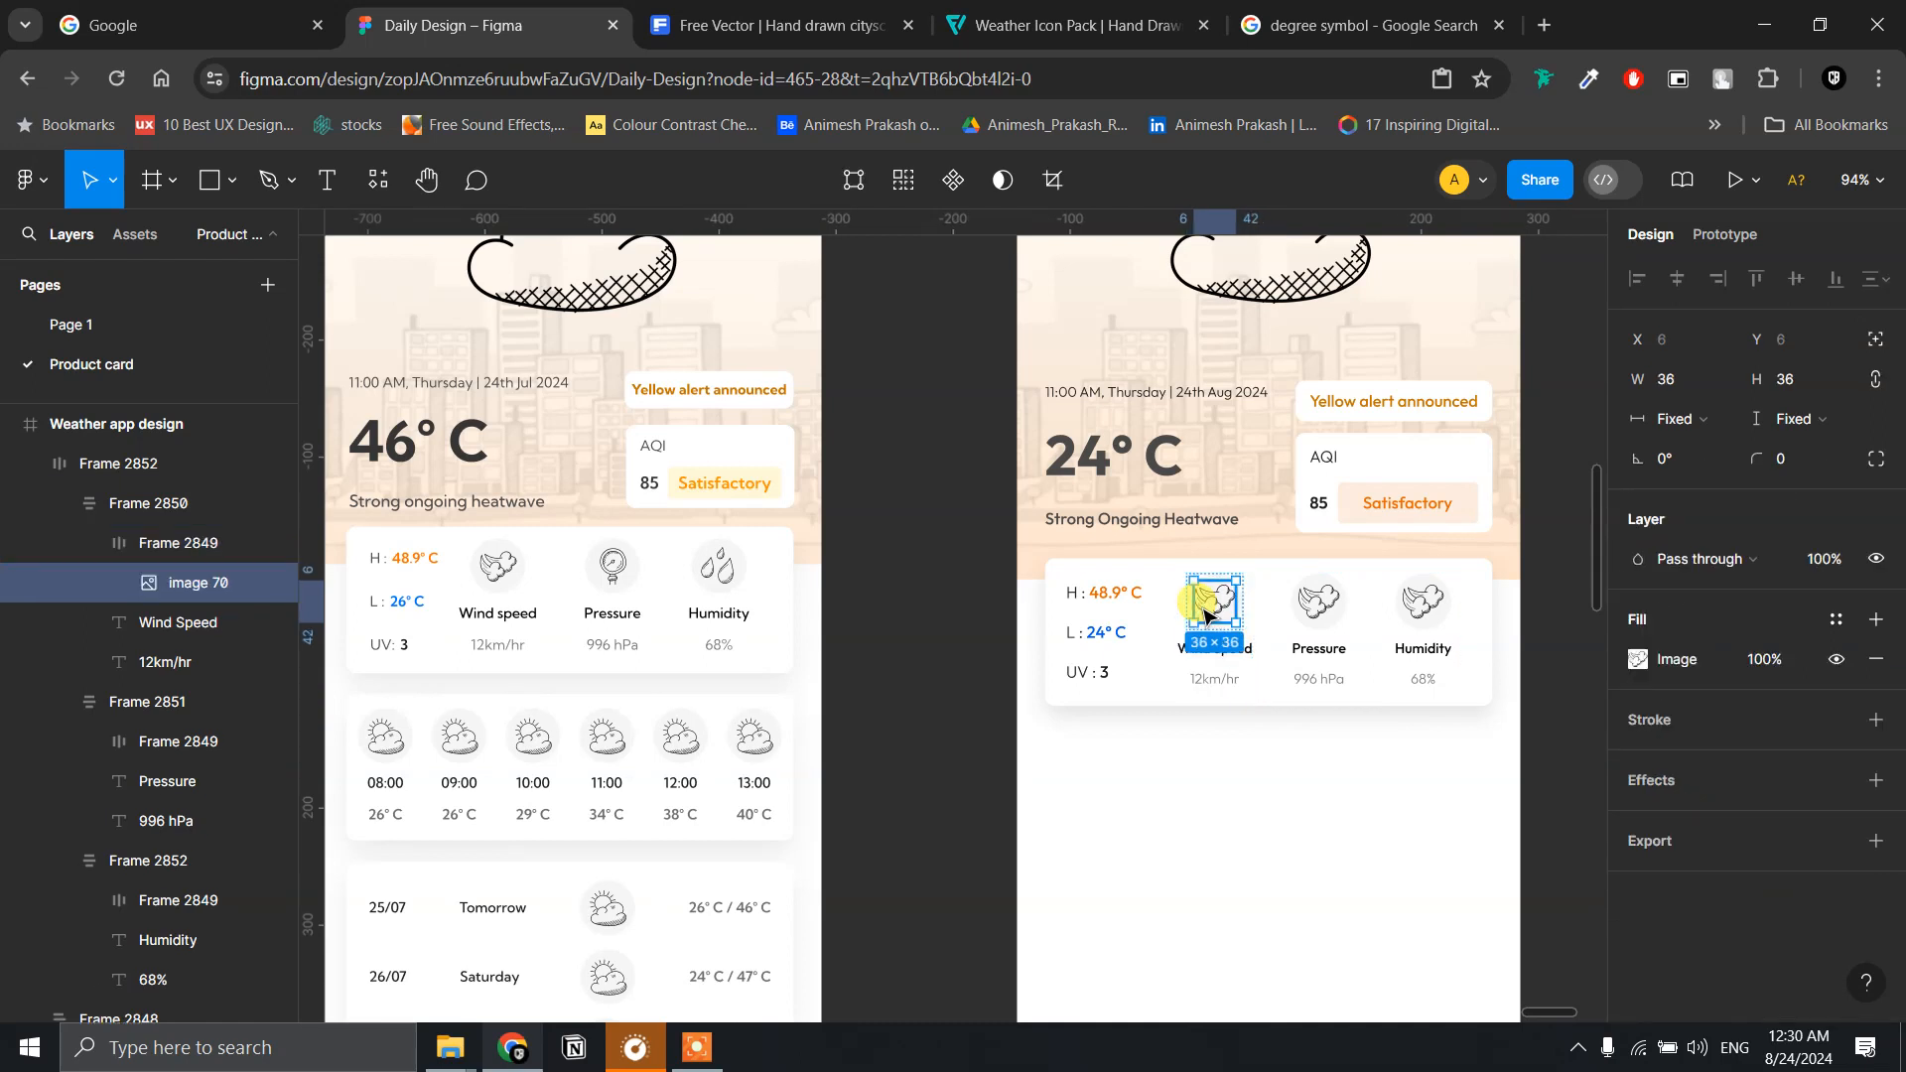
left_click(936, 596)
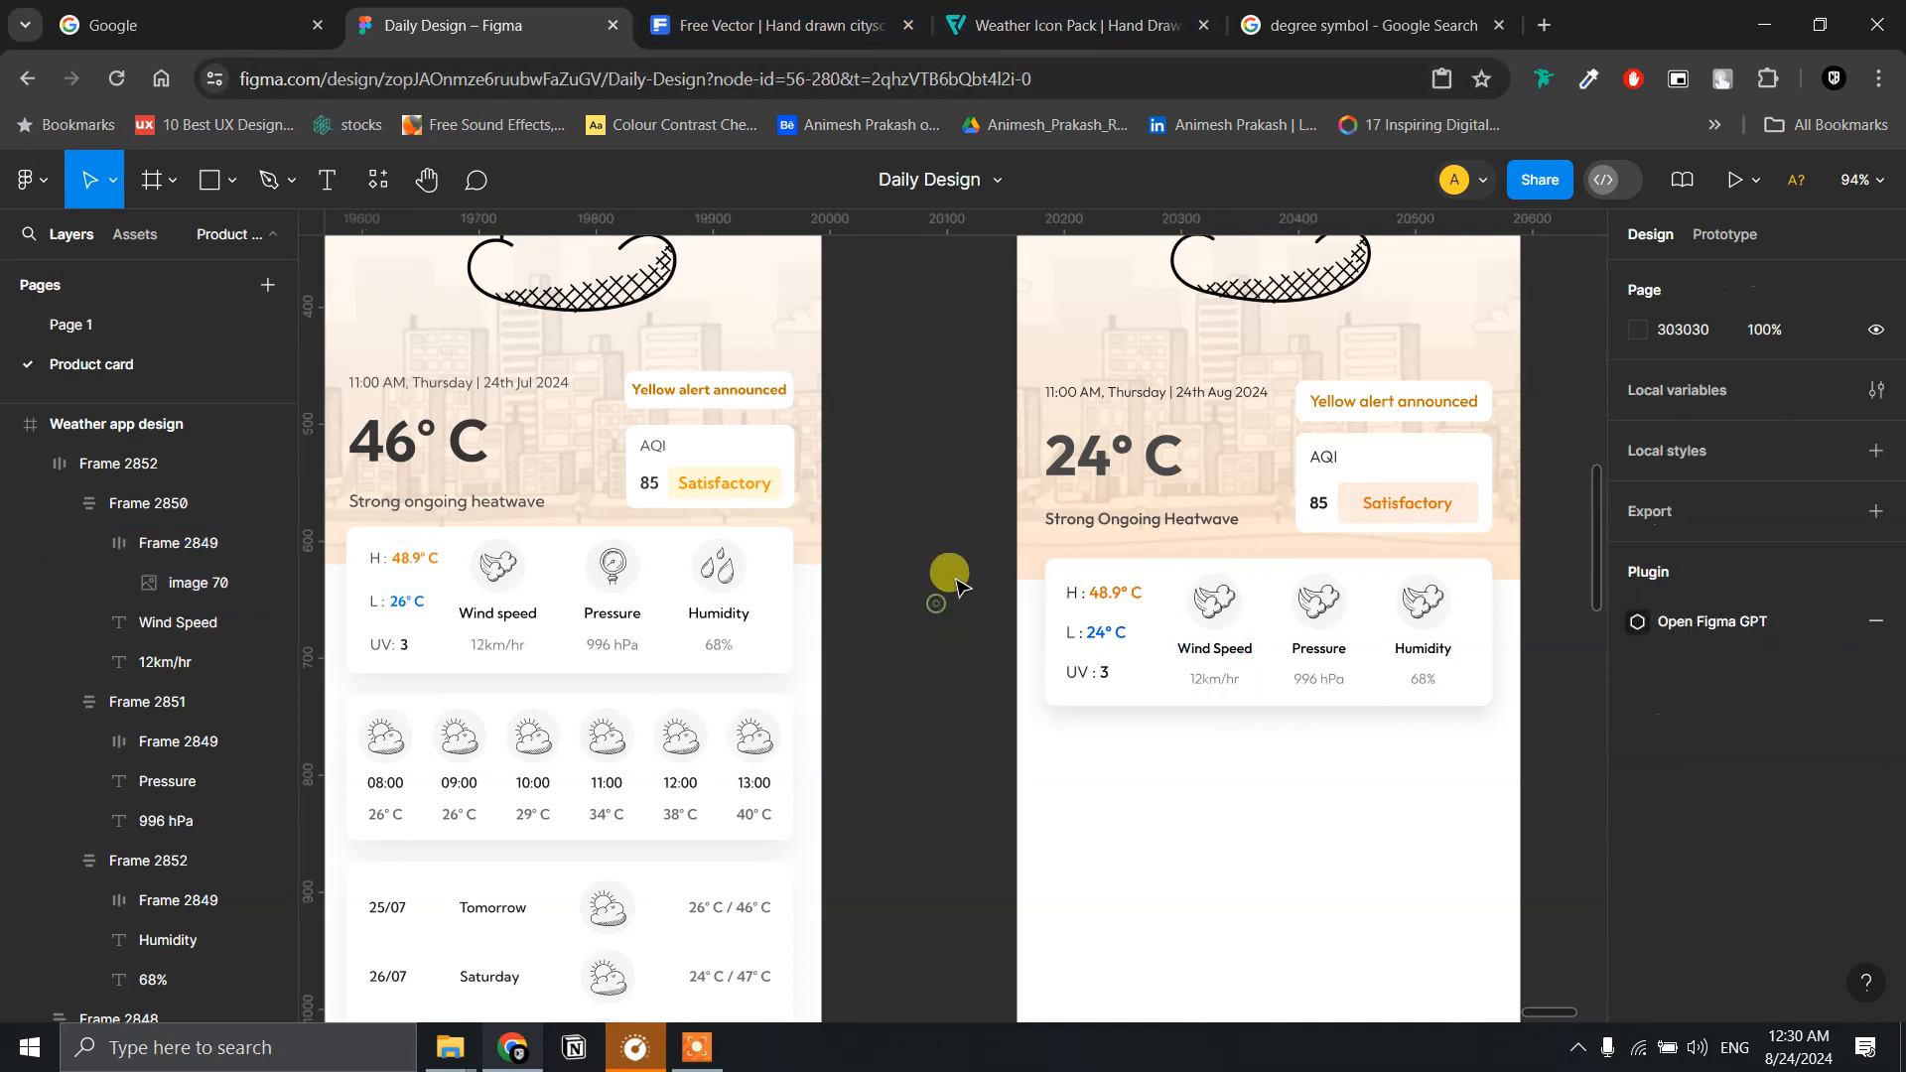
- Switch to Flaticon, search Creative Stall Premium's icons for "pressure", and copy the hand-drawn pressure gauge icon as PNG
left_click(1105, 40)
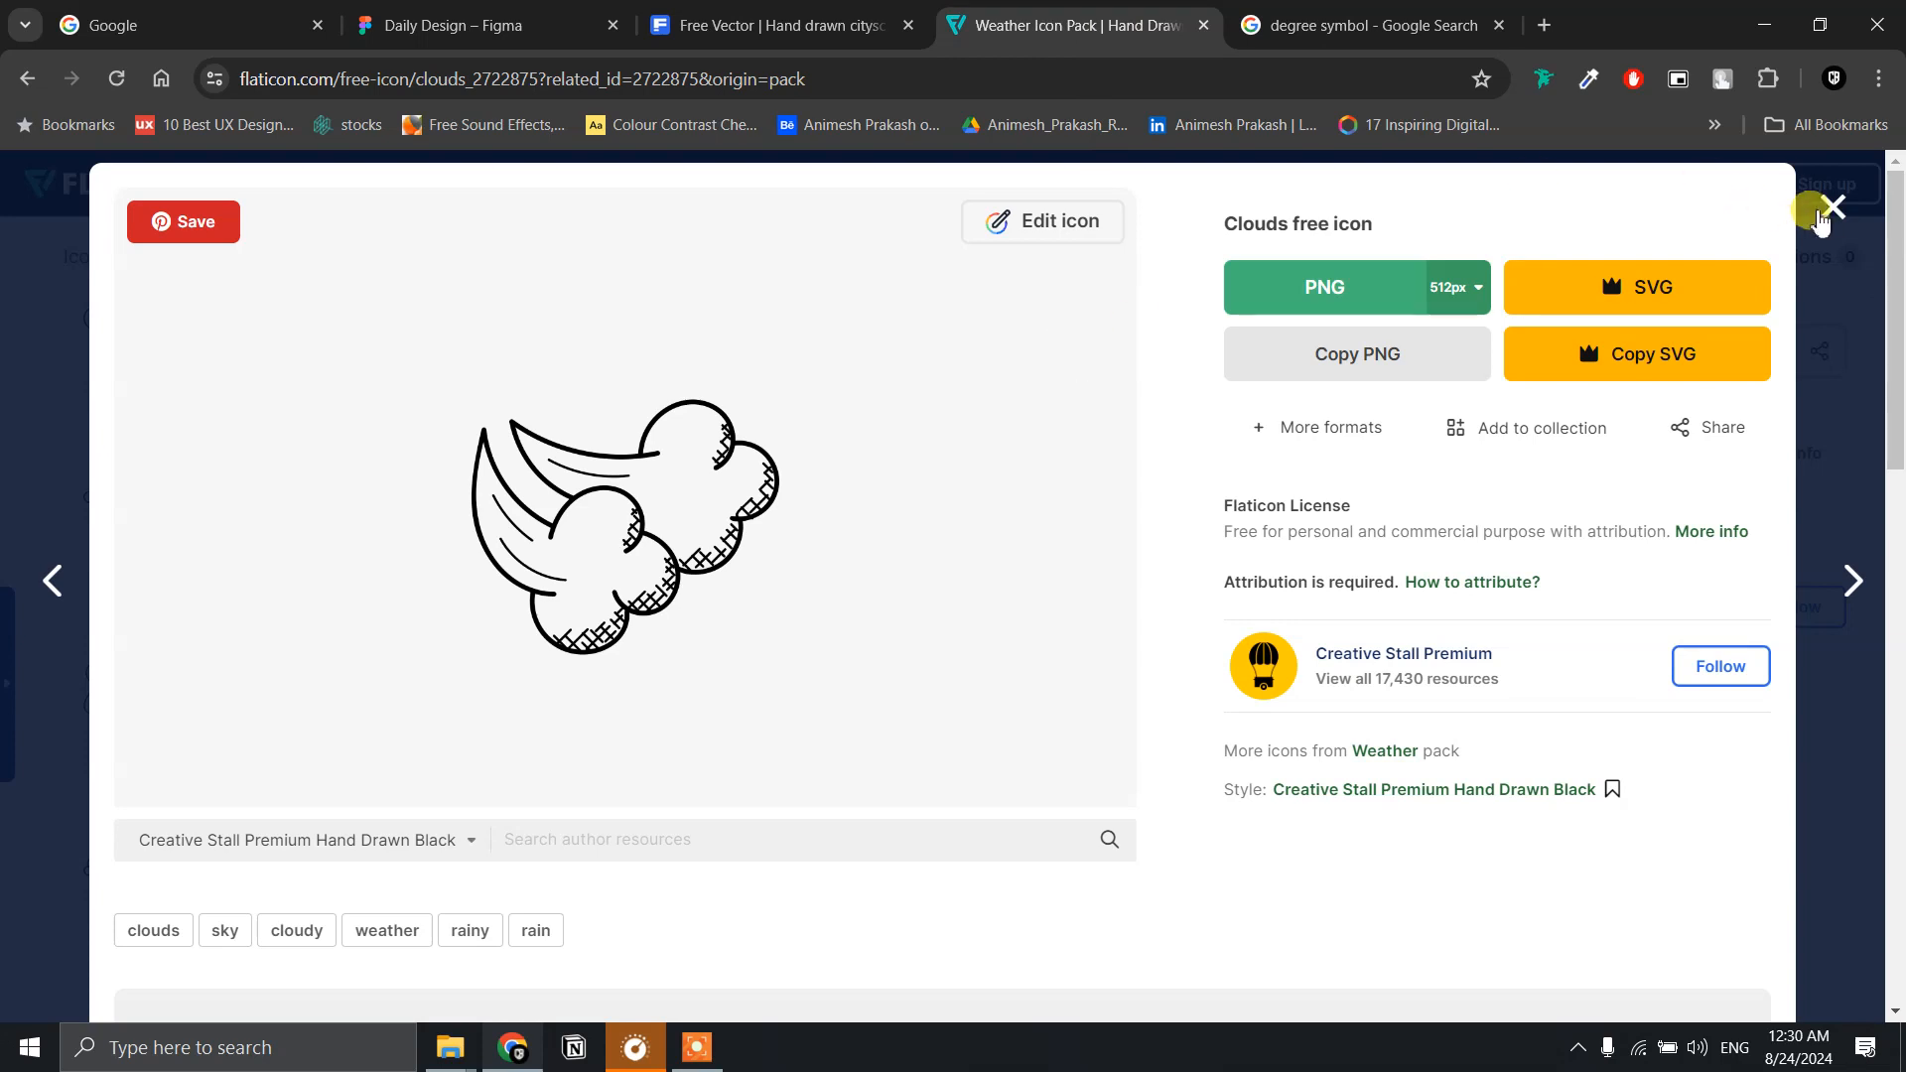
left_click(1833, 206)
scroll(885, 624, "down", 9)
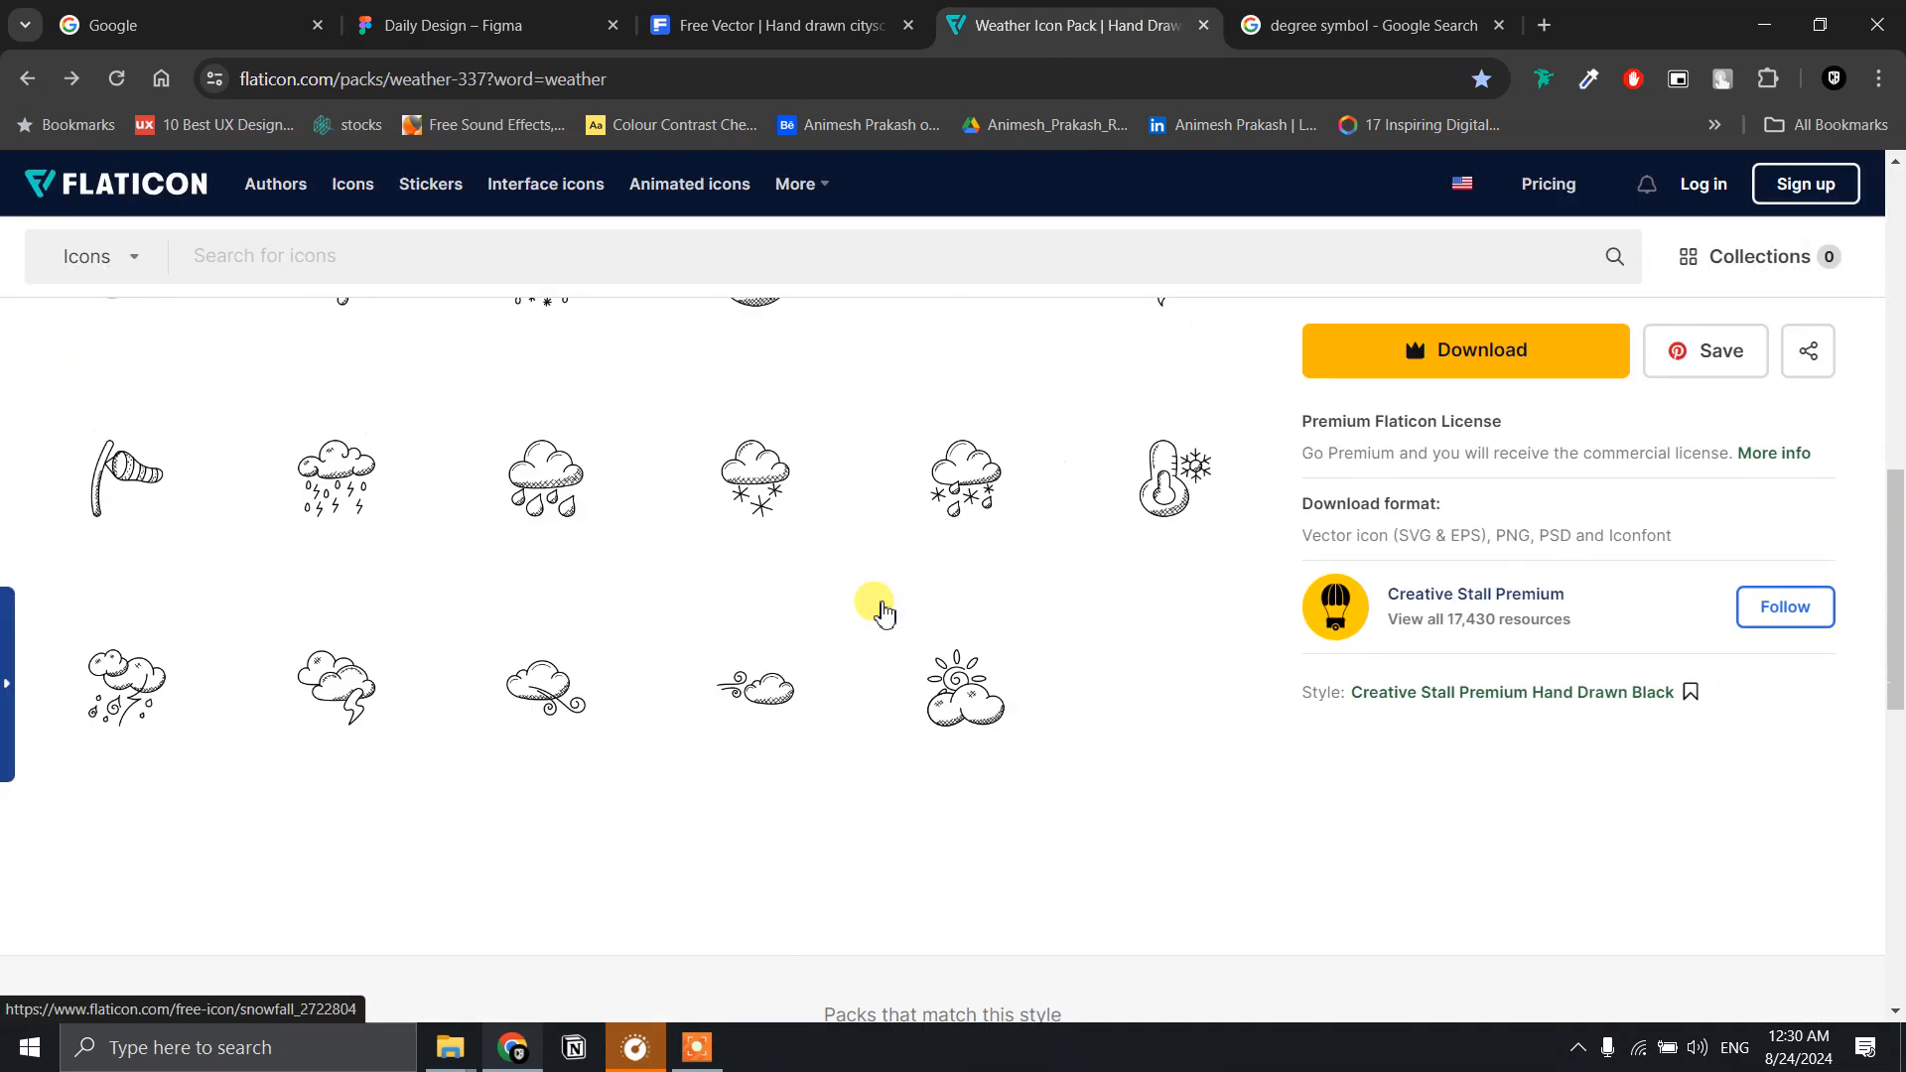
scroll(885, 610, "up", 5)
scroll(884, 609, "up", 5)
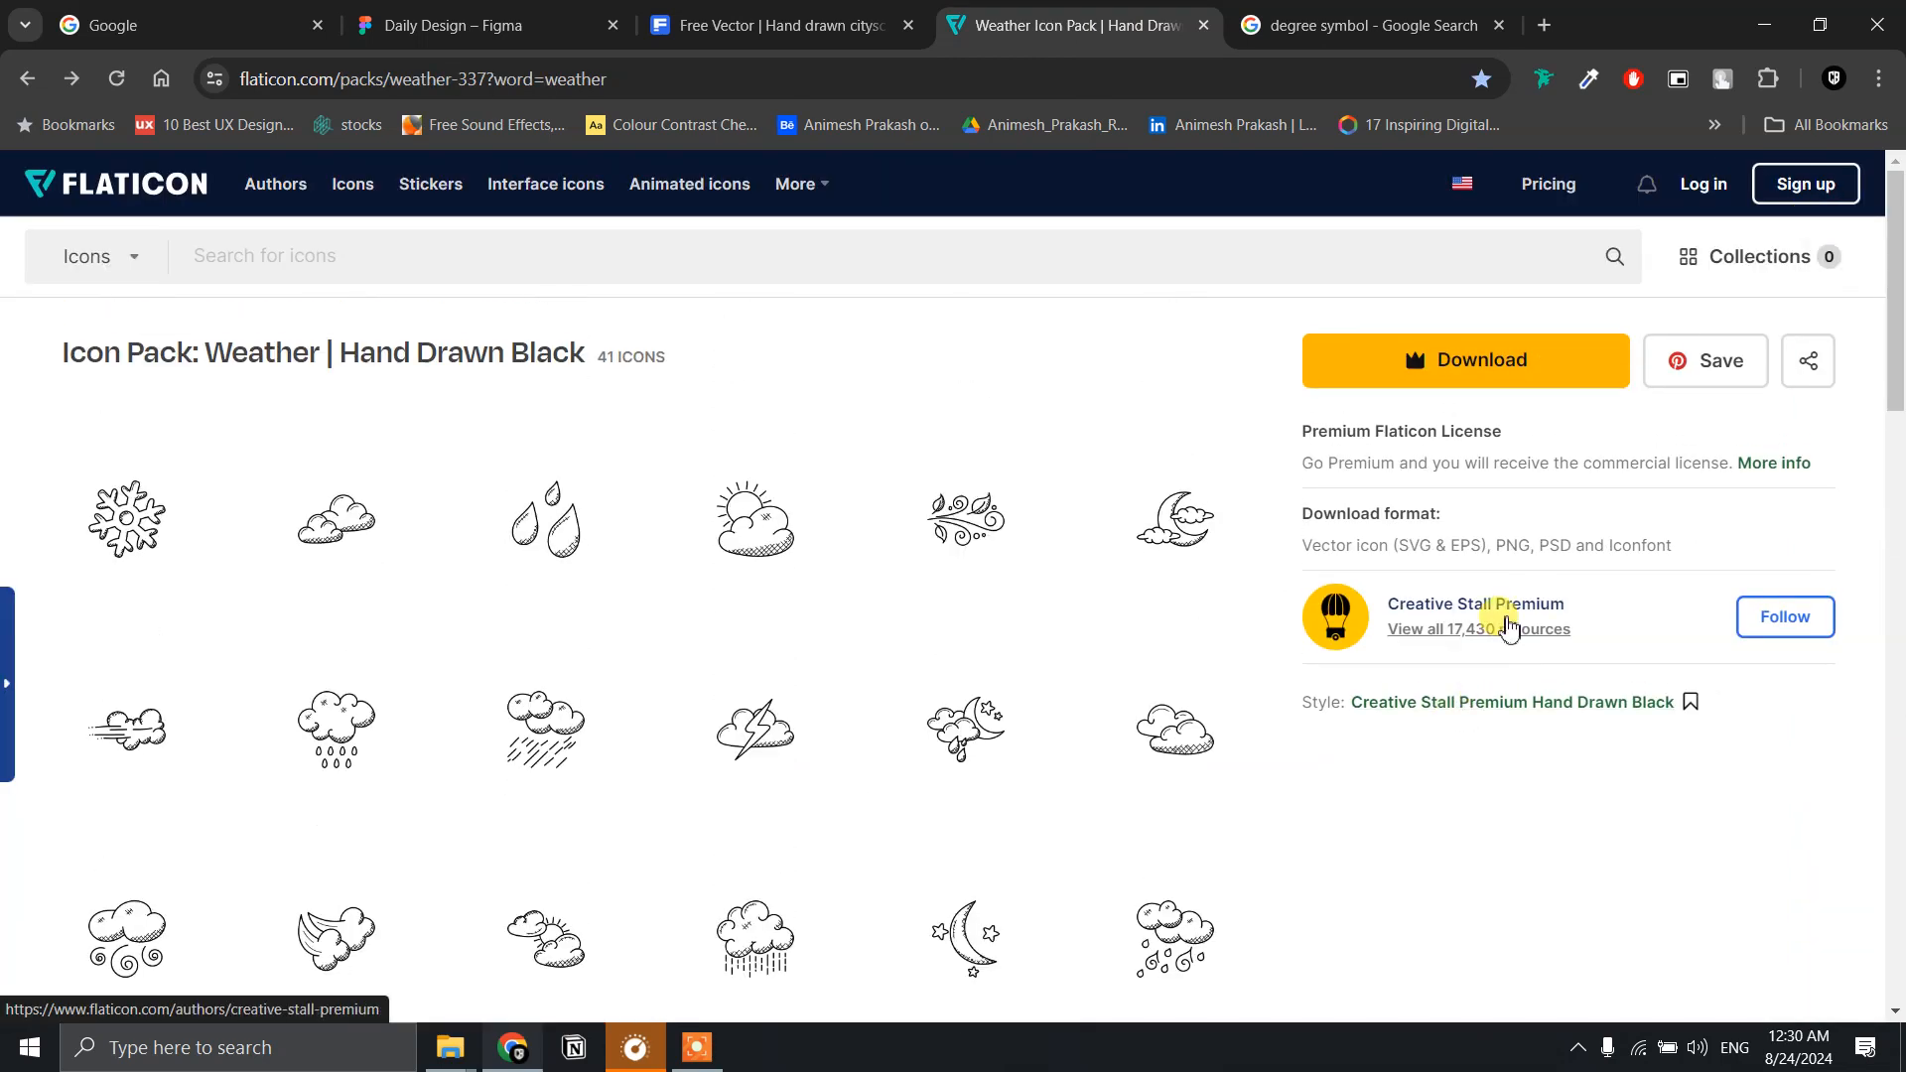
left_click(1505, 607)
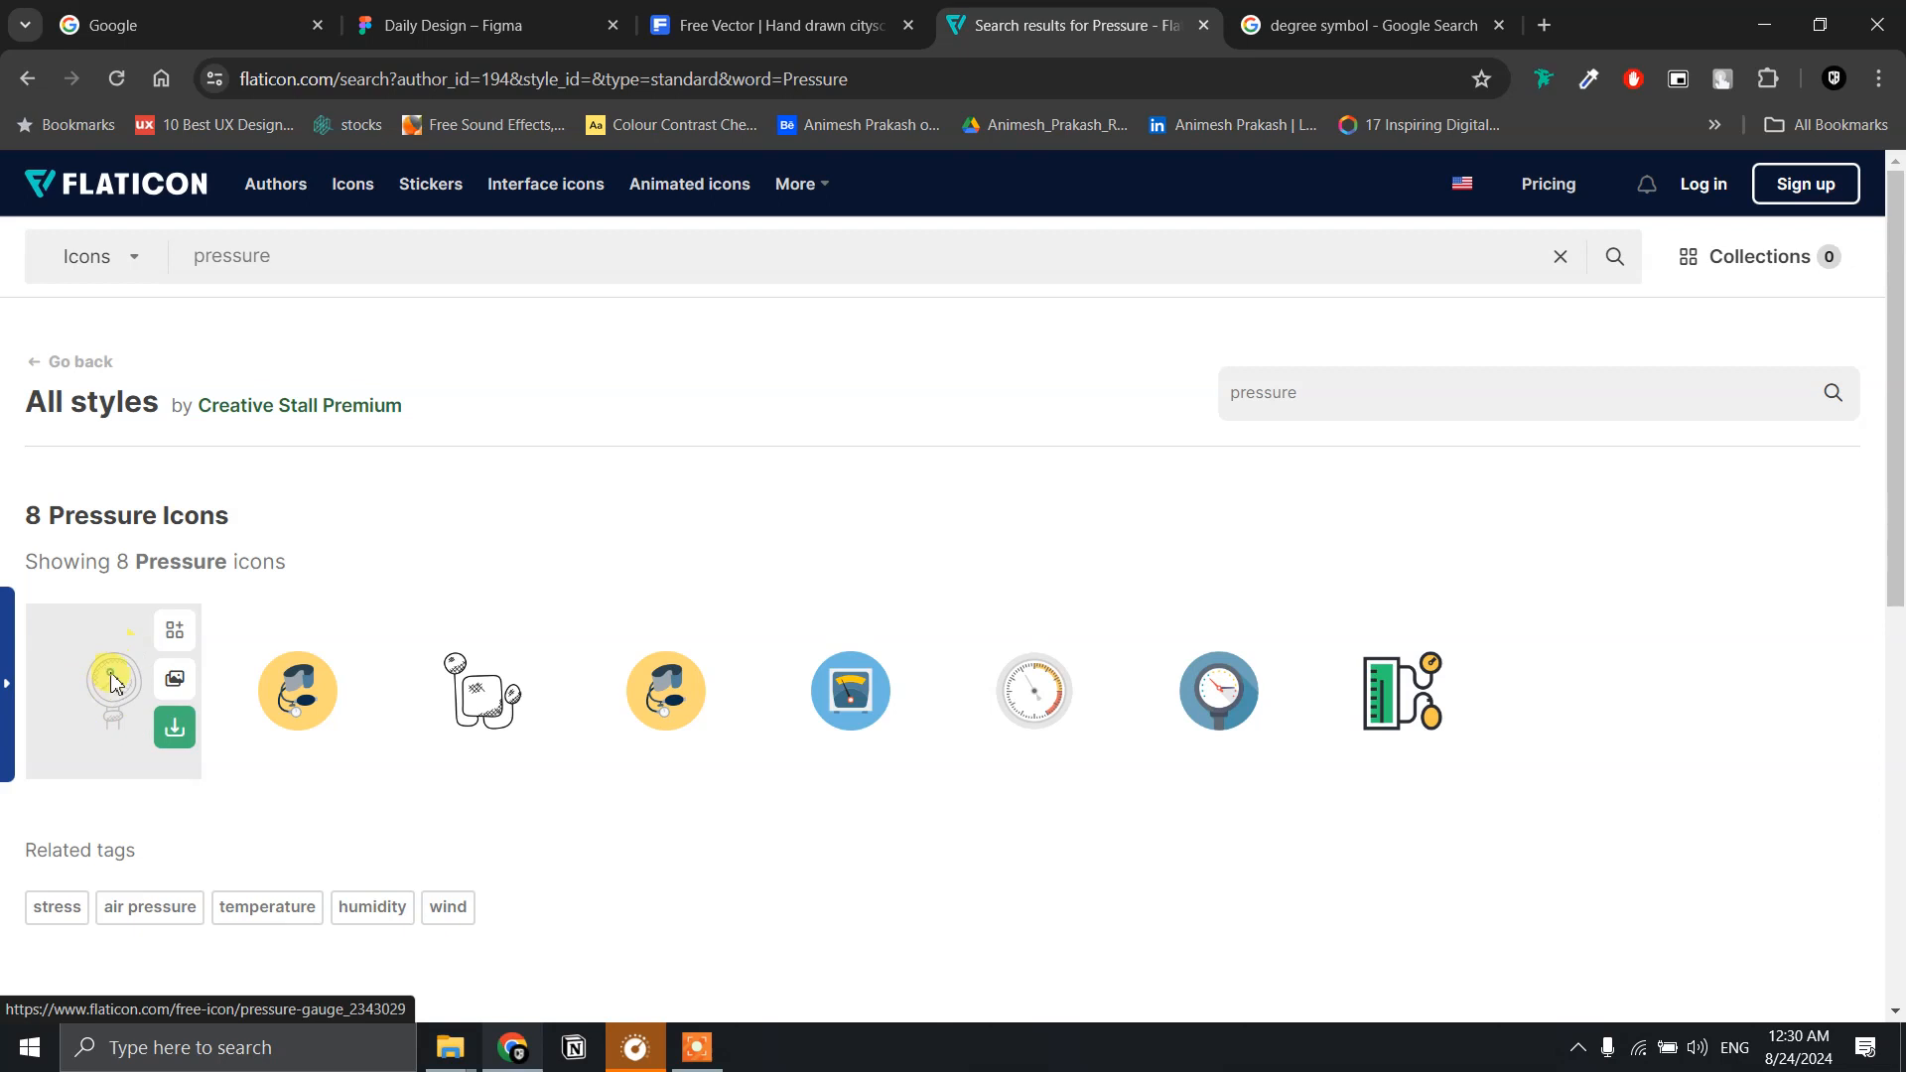
left_click(113, 677)
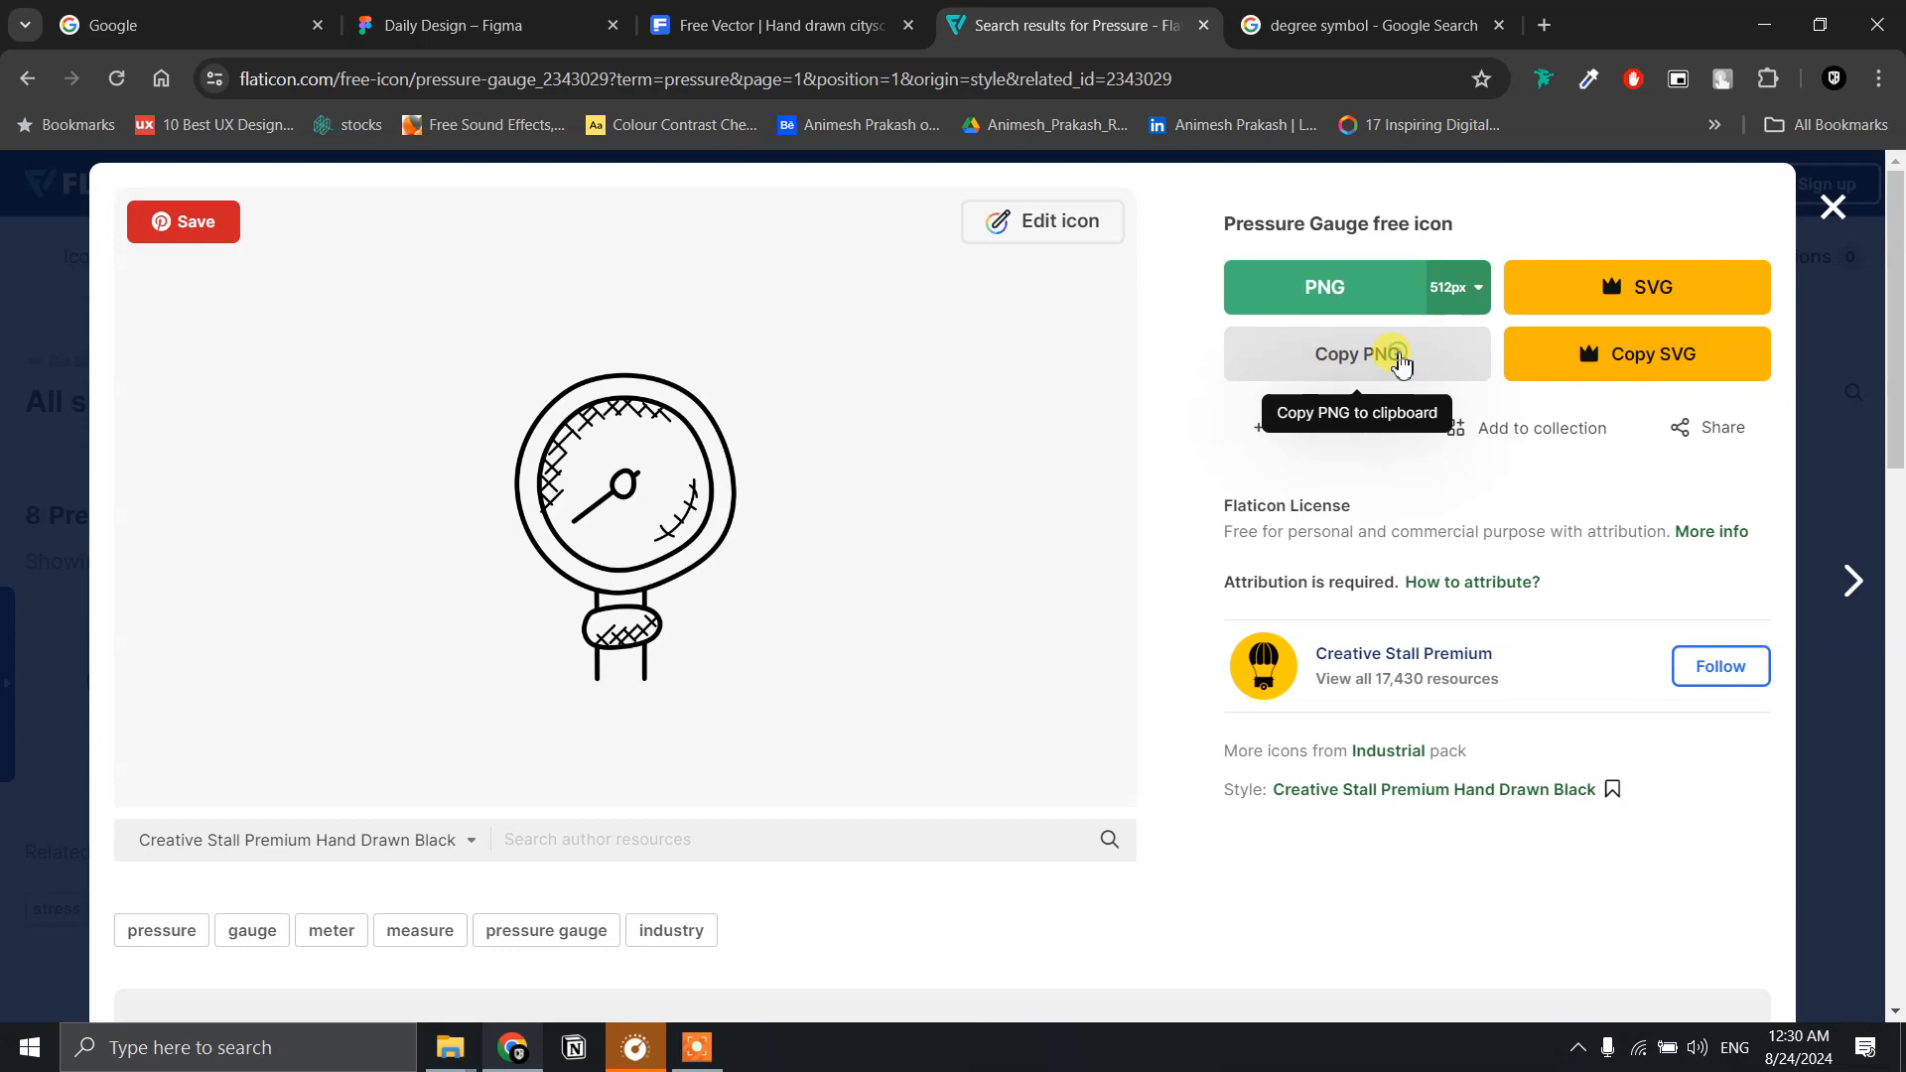
left_click(1400, 359)
- Switch back to Figma and replace the cloud image in the Pressure block with the copied gauge icon
left_click(468, 30)
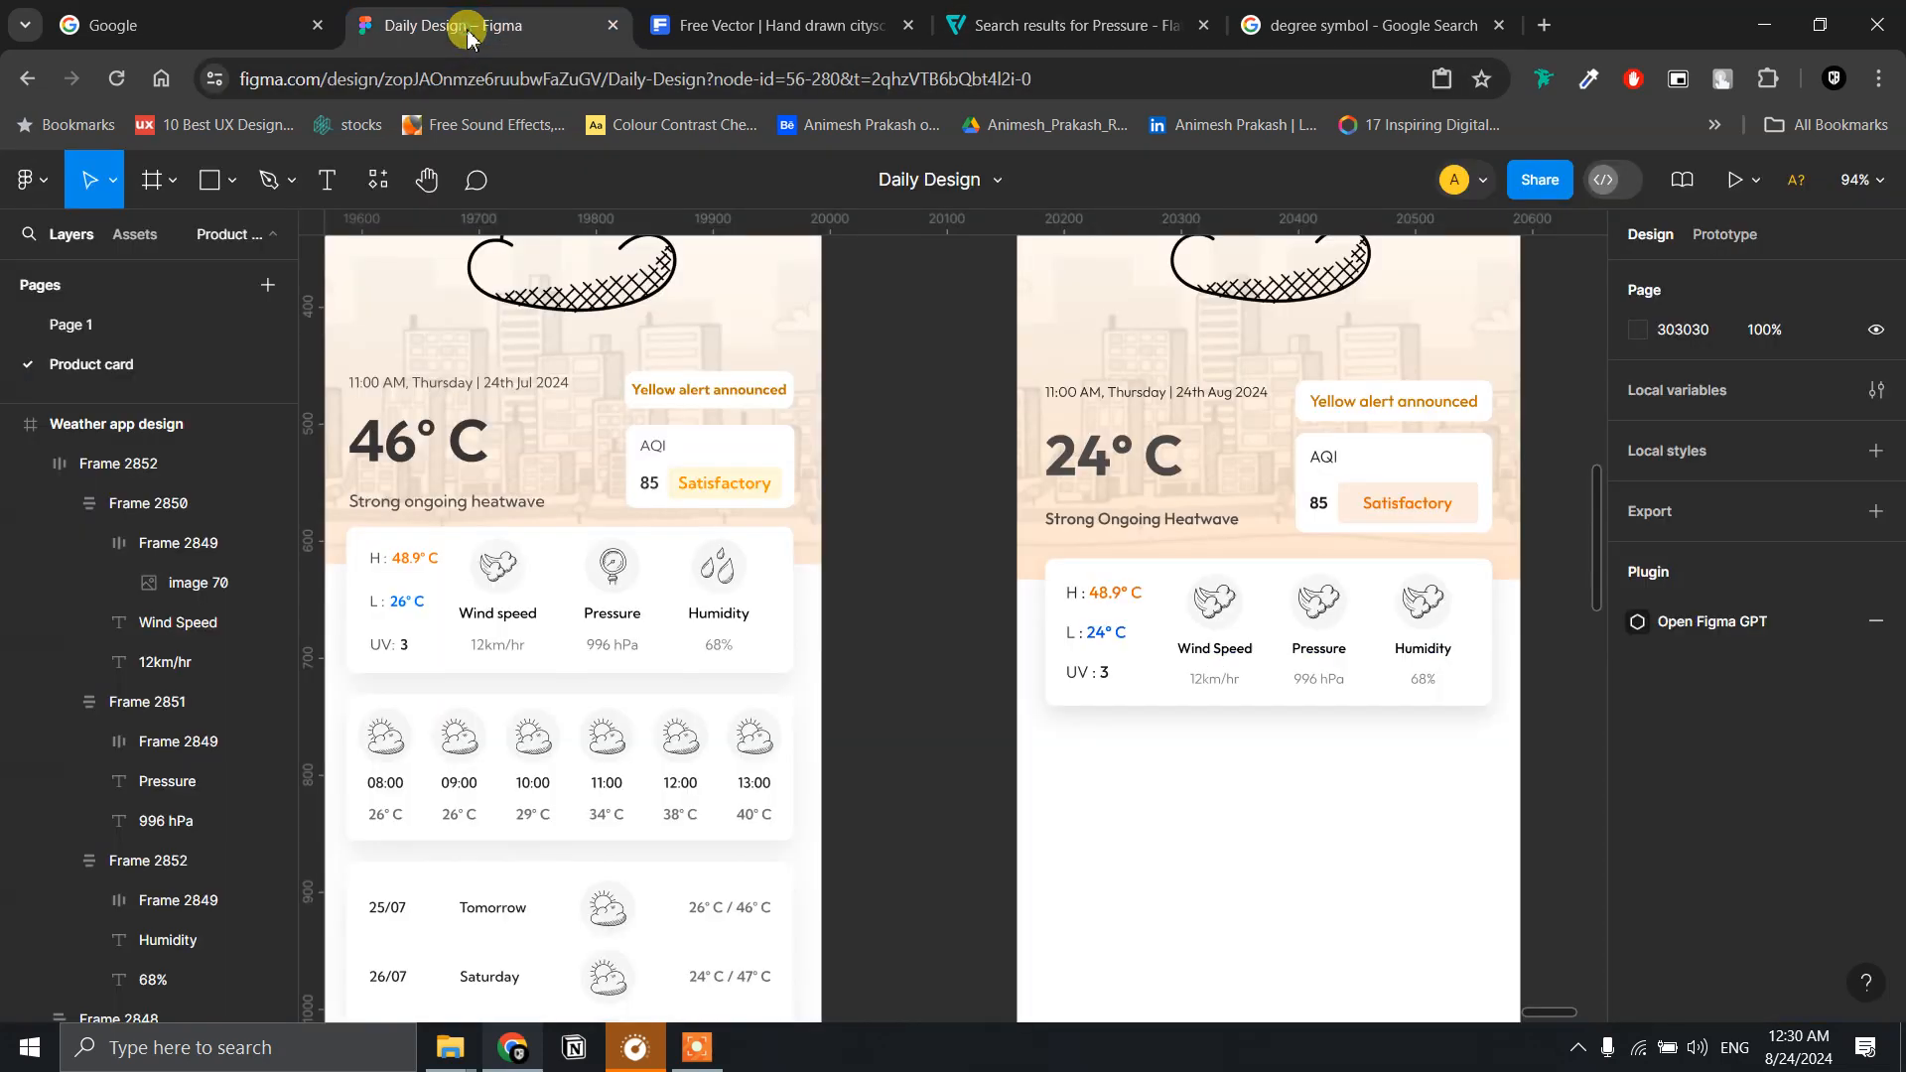
left_click(1311, 613)
double_click(1310, 613)
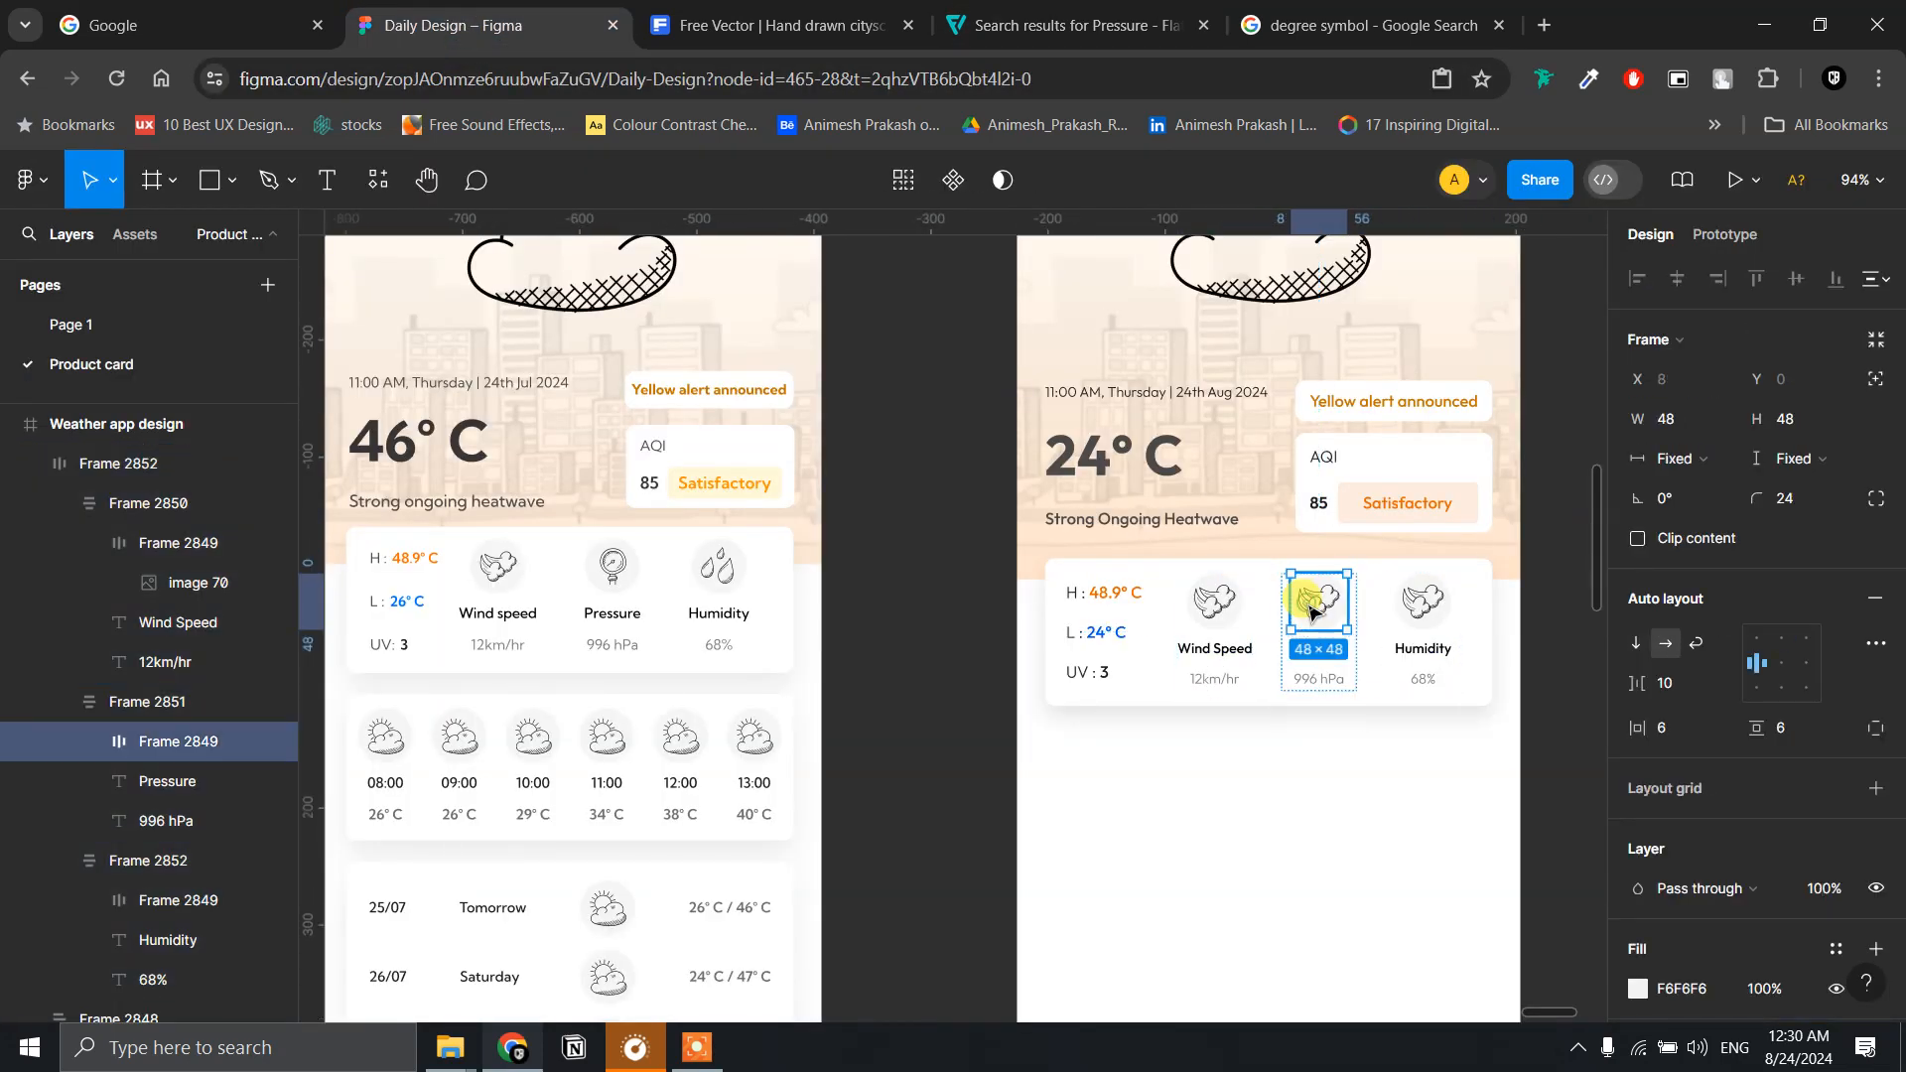
left_click(944, 730)
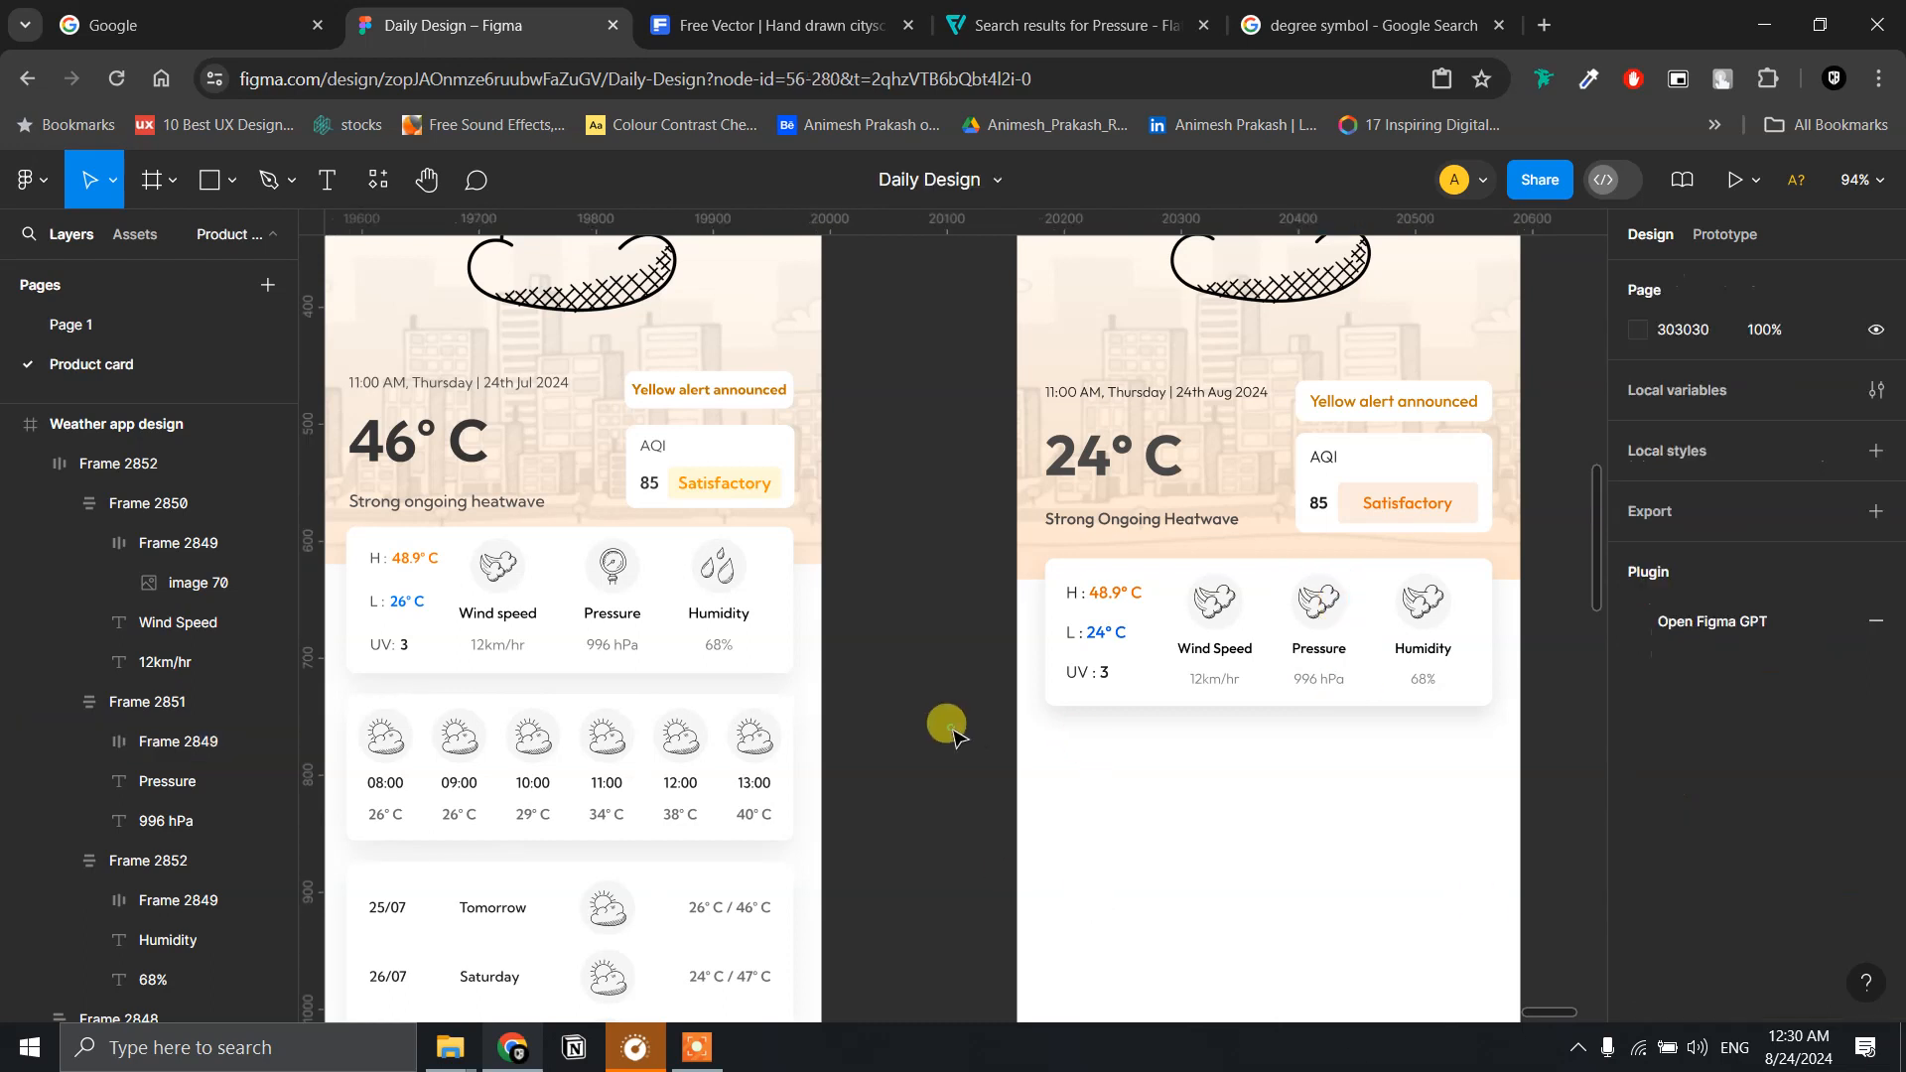
left_click(1330, 600, "ctrl")
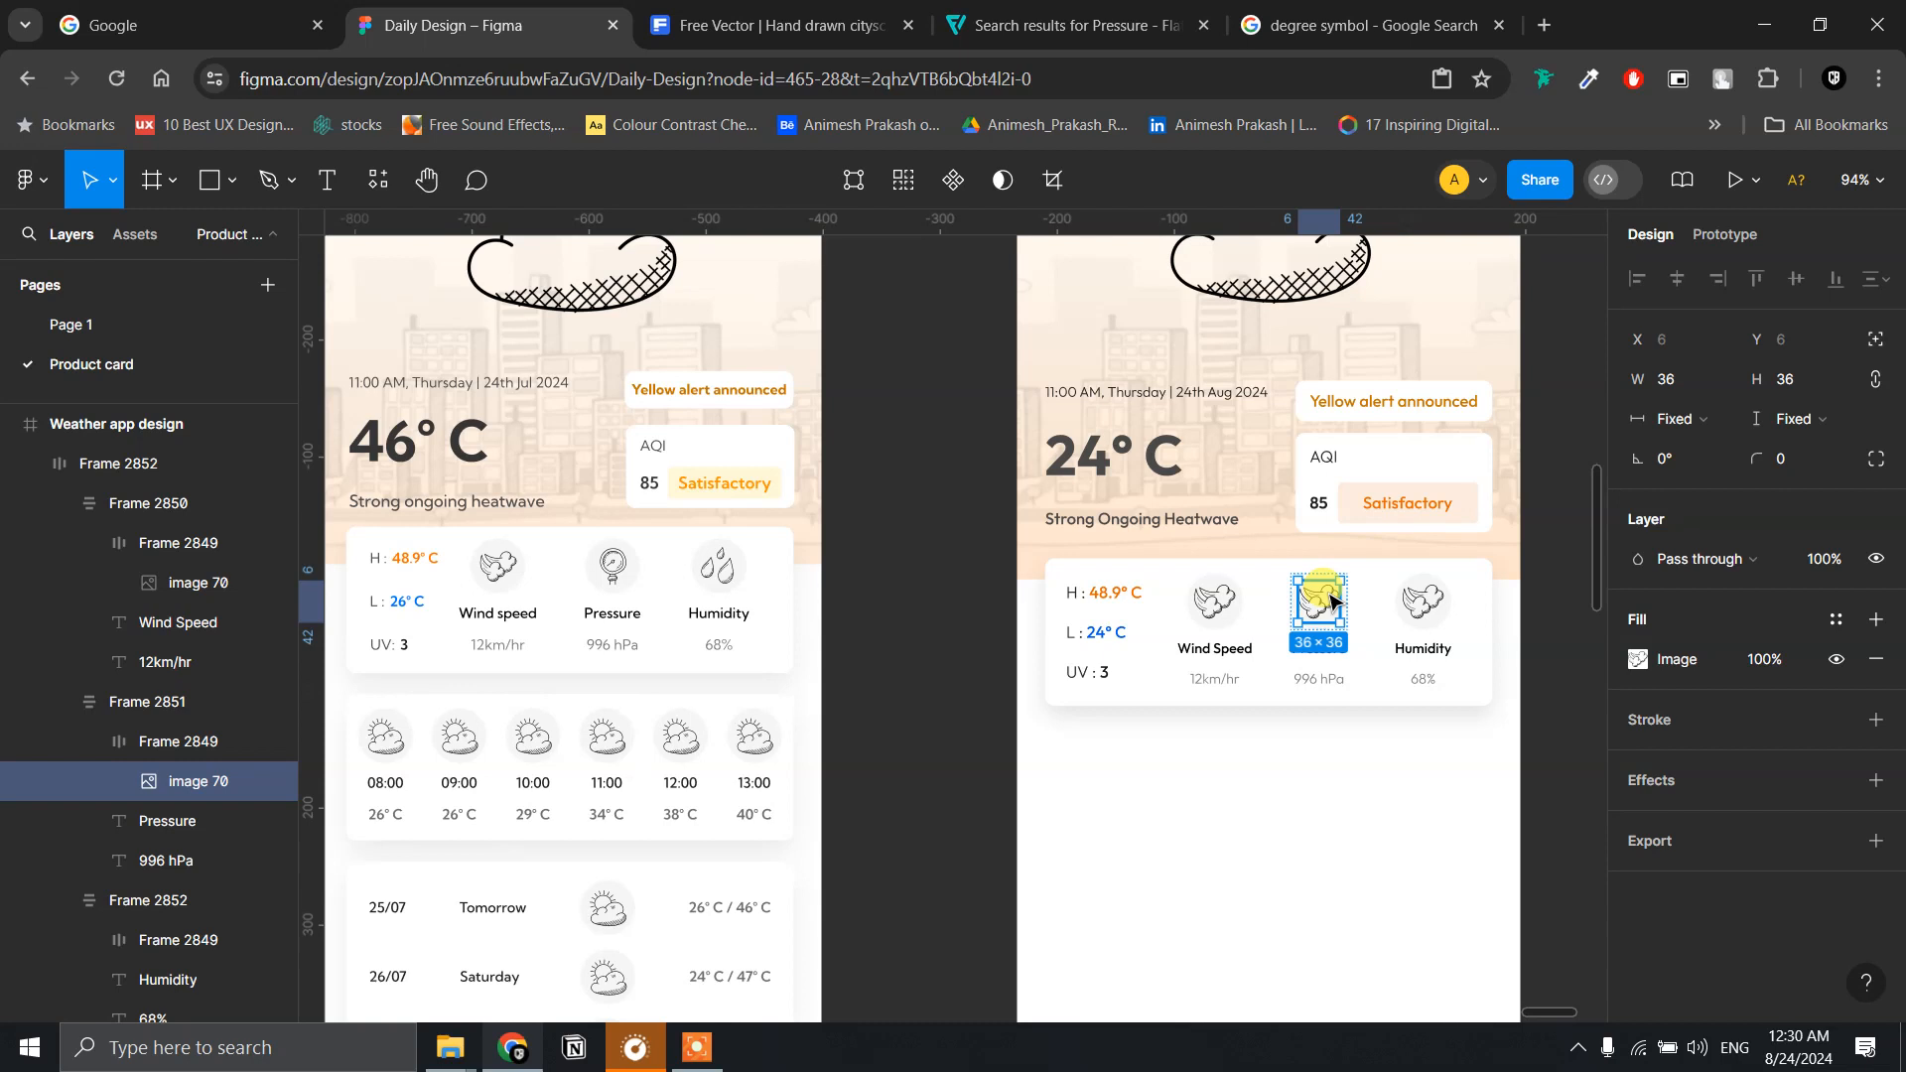
right_click(1330, 601)
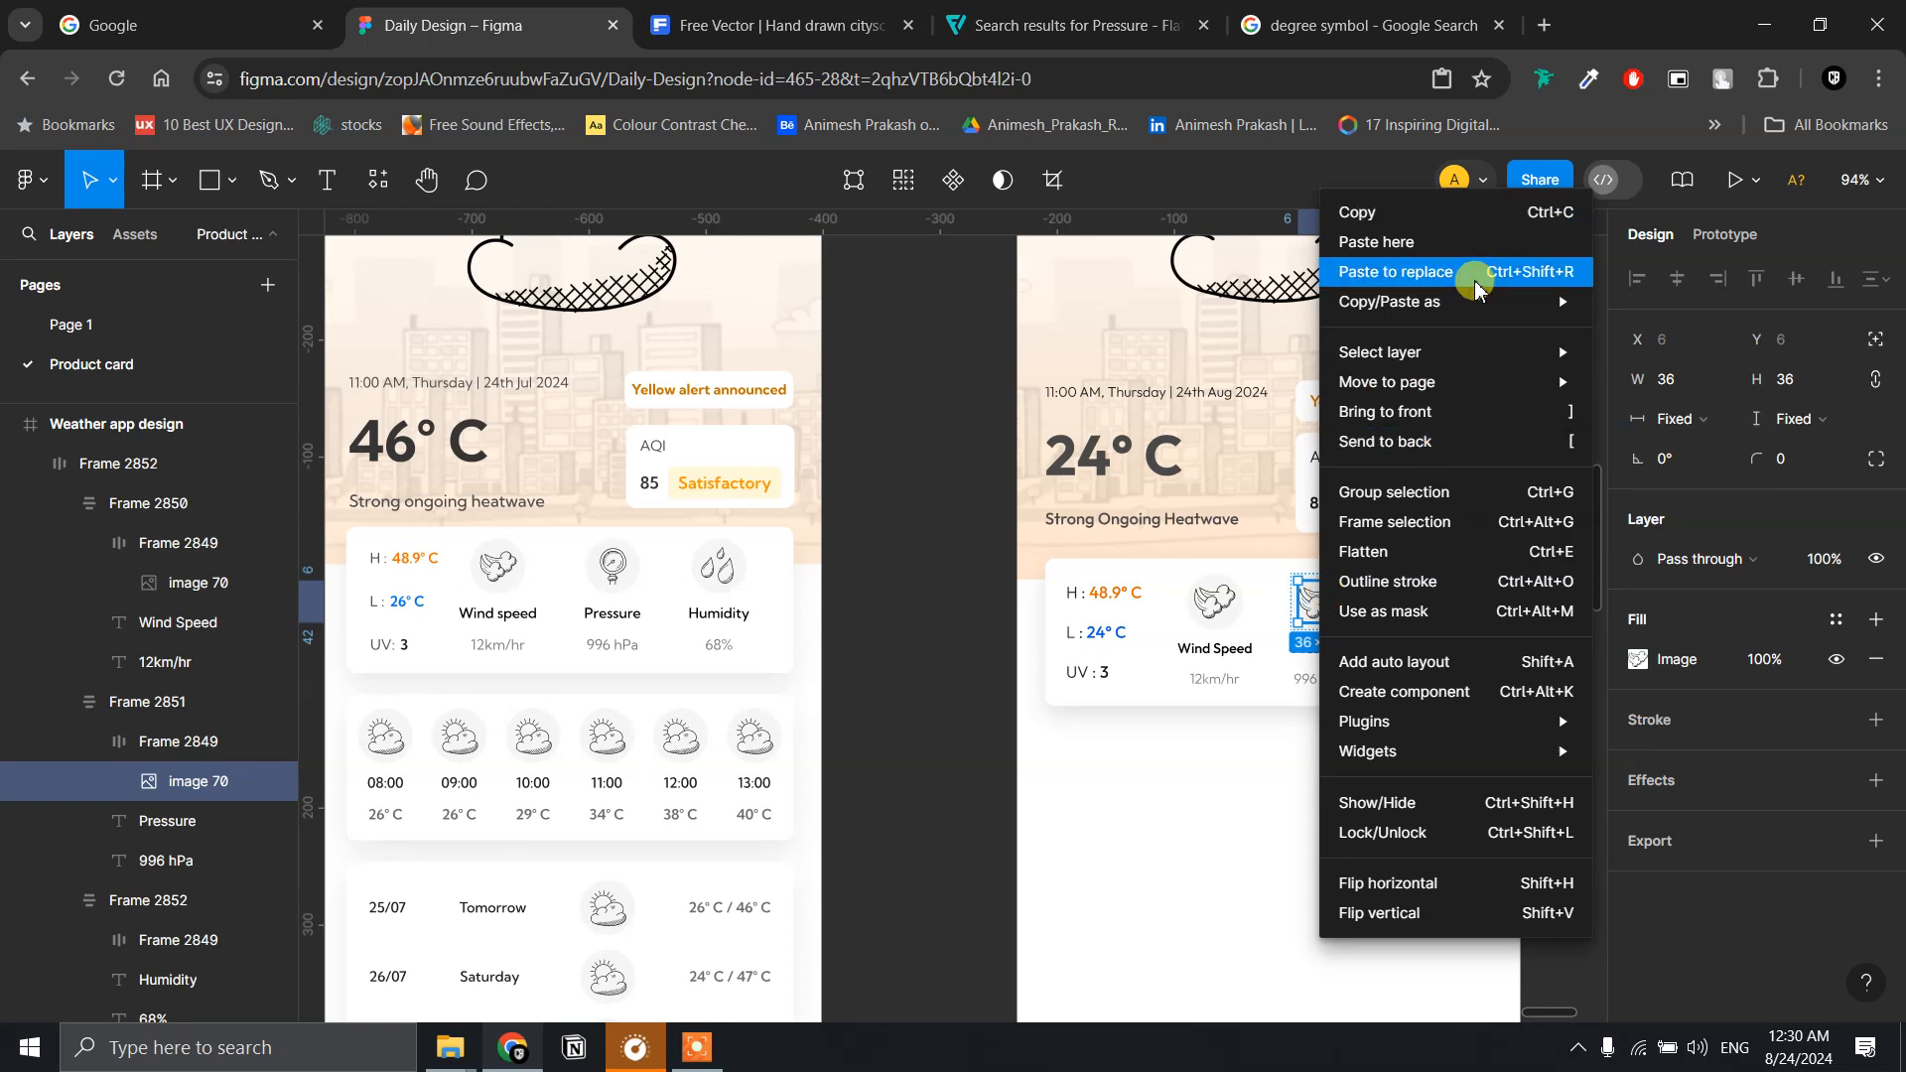
left_click(1408, 272)
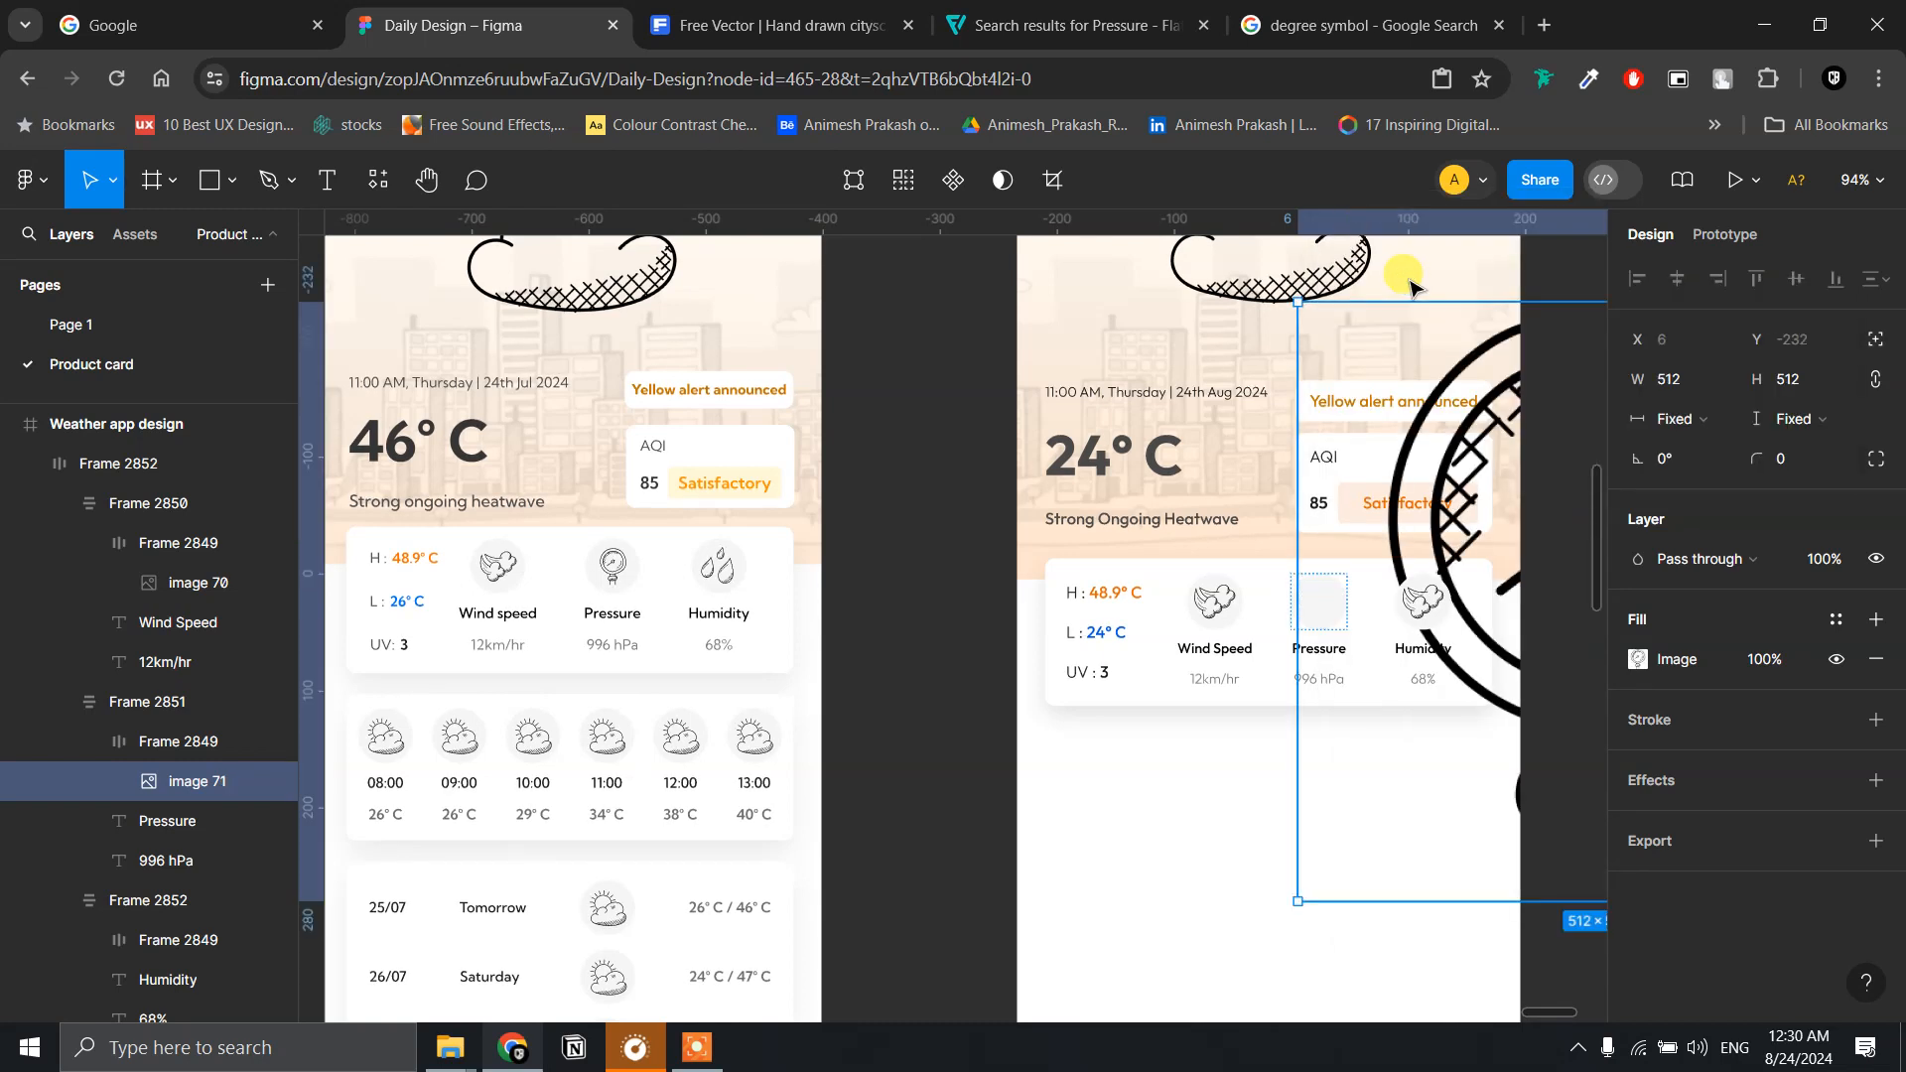
- Resize the pressure gauge image to 36 by 36 so it fits inside the Pressure block's icon circle
scroll(1385, 608, "right", 3)
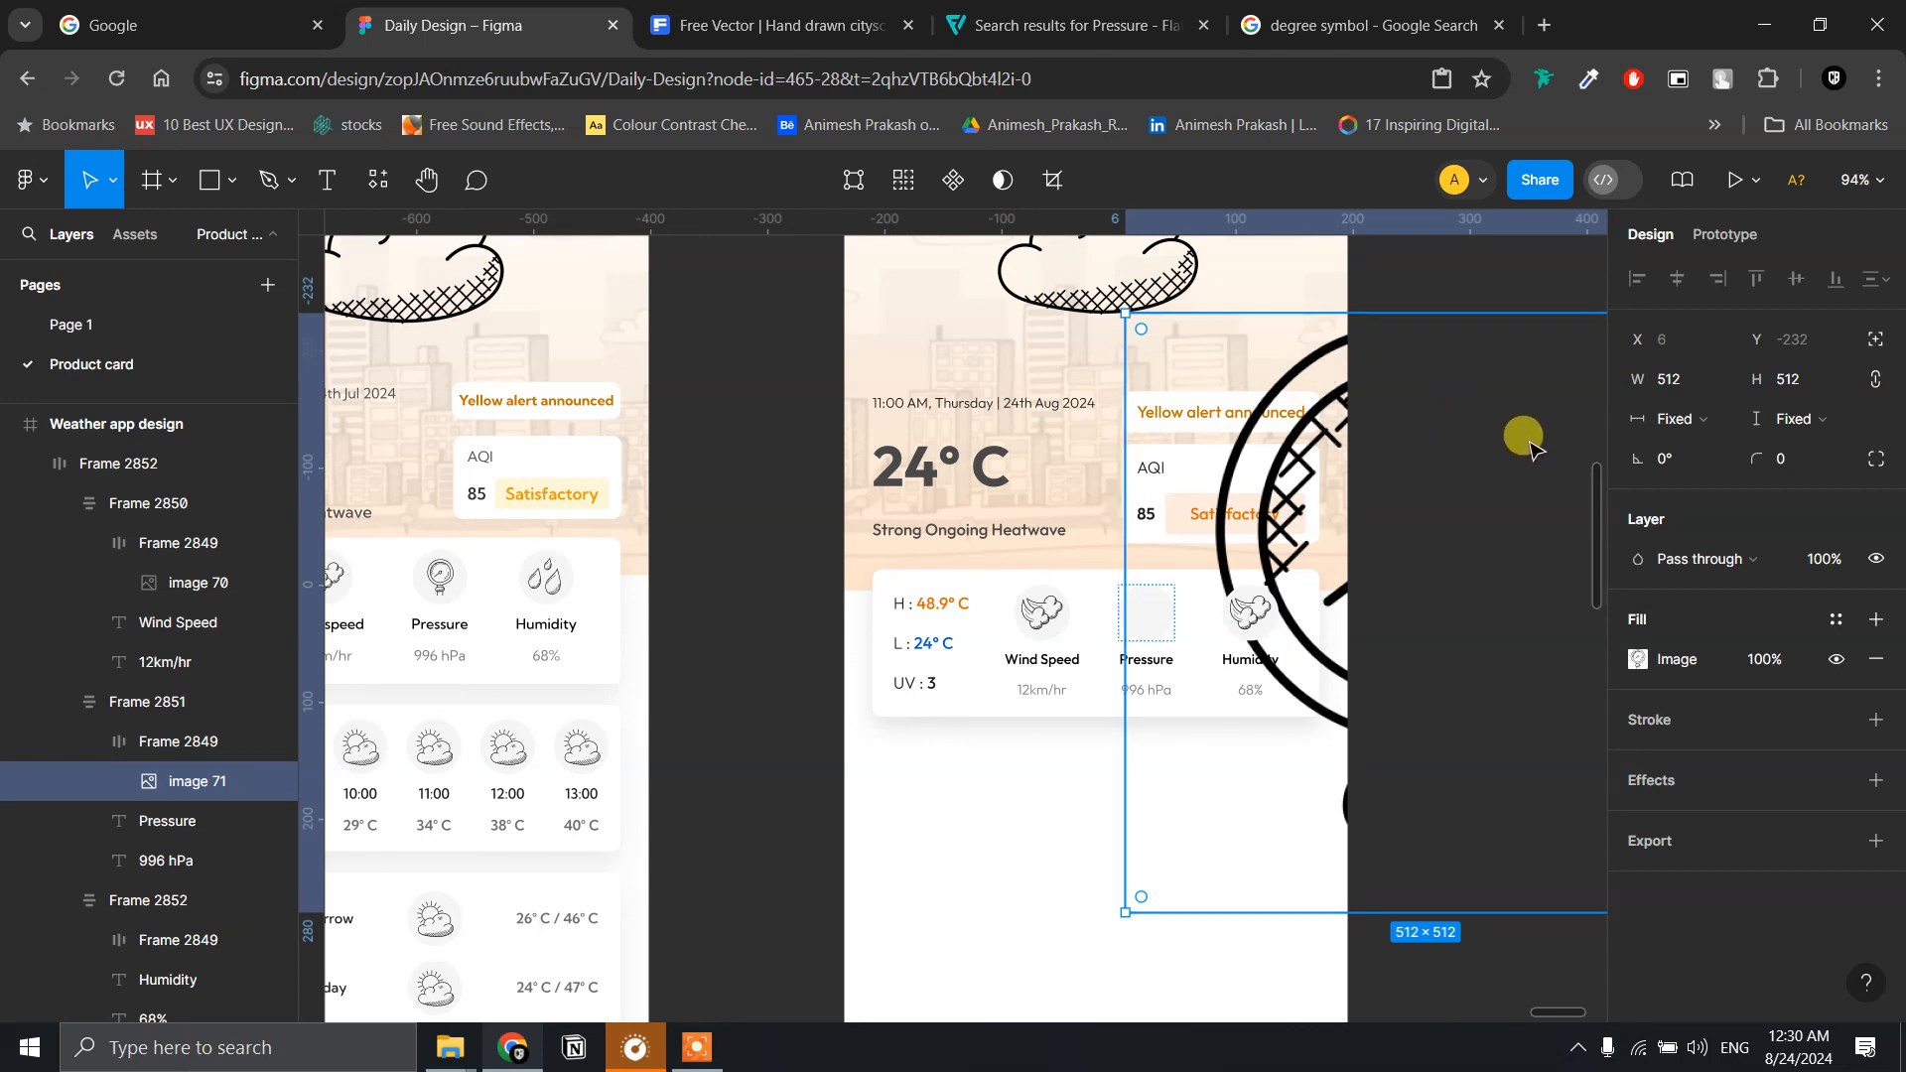
left_click(1804, 385)
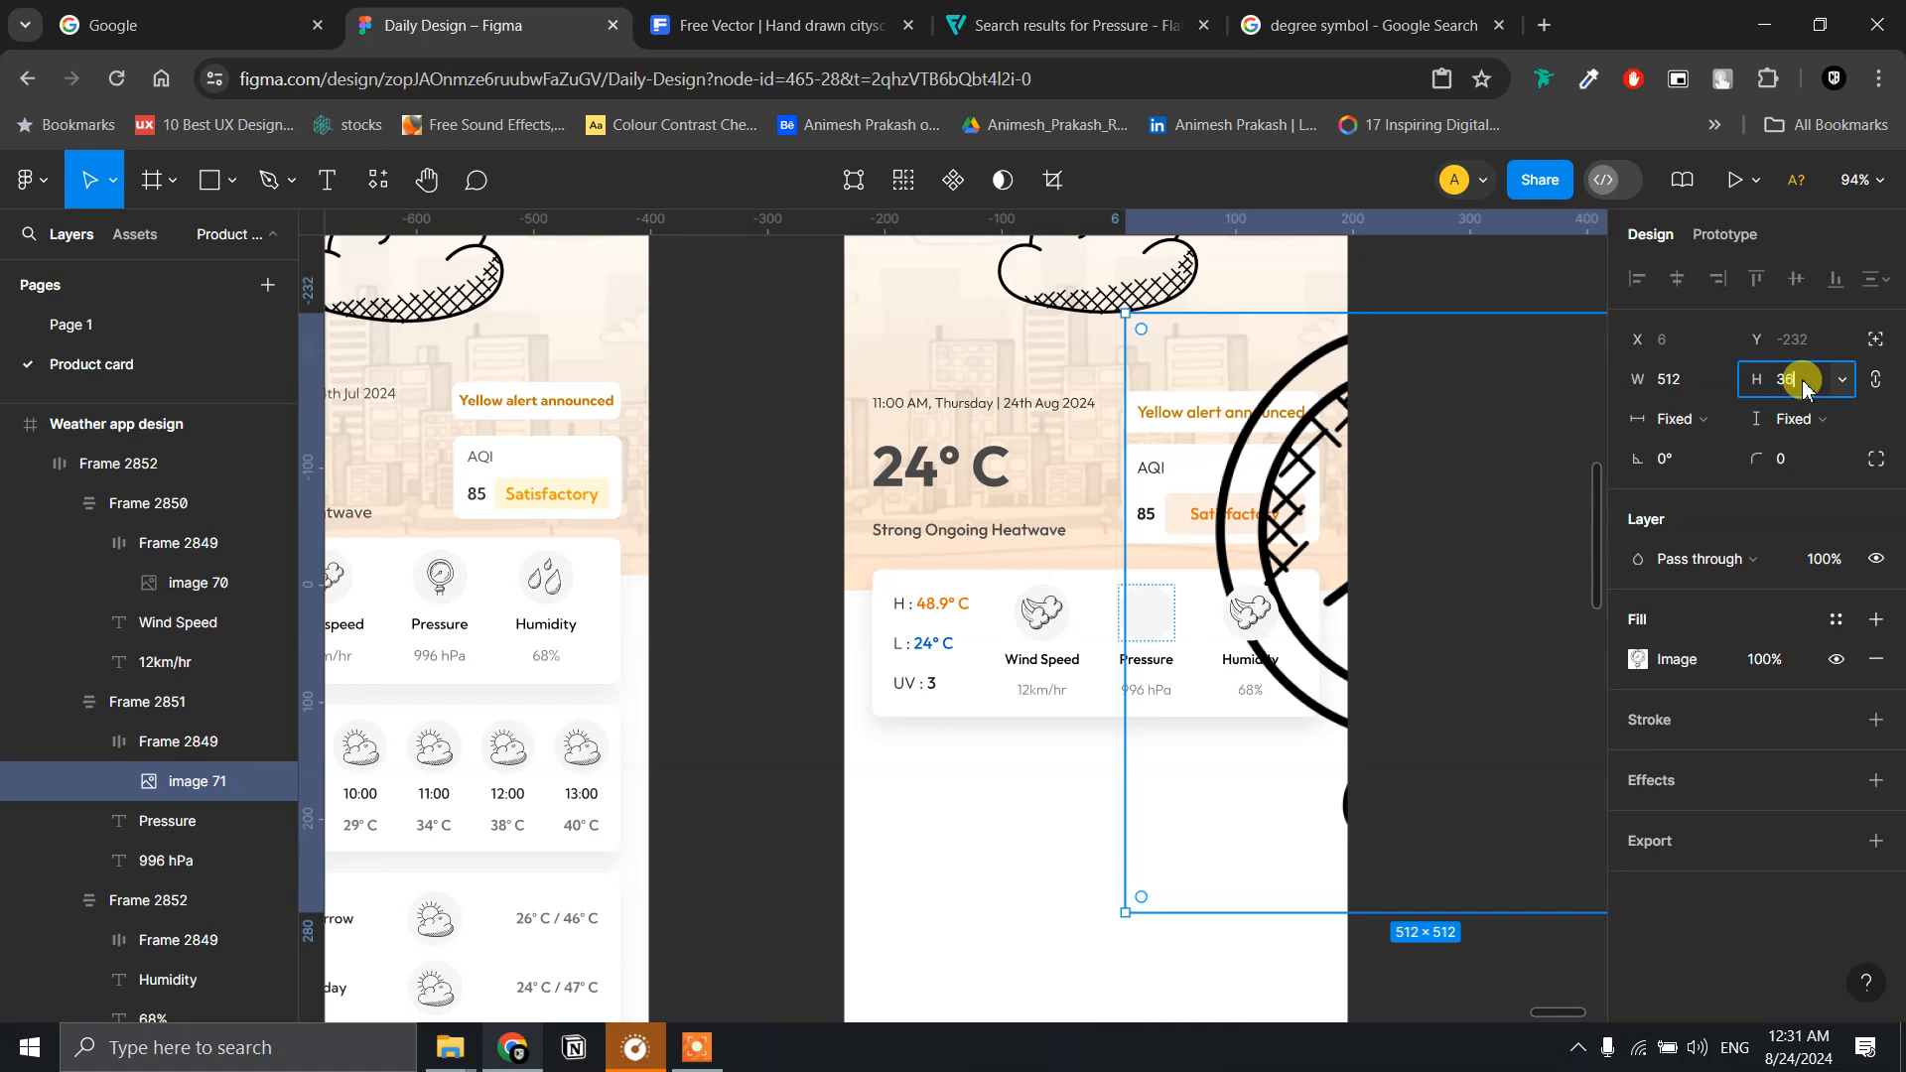
left_click(1879, 388)
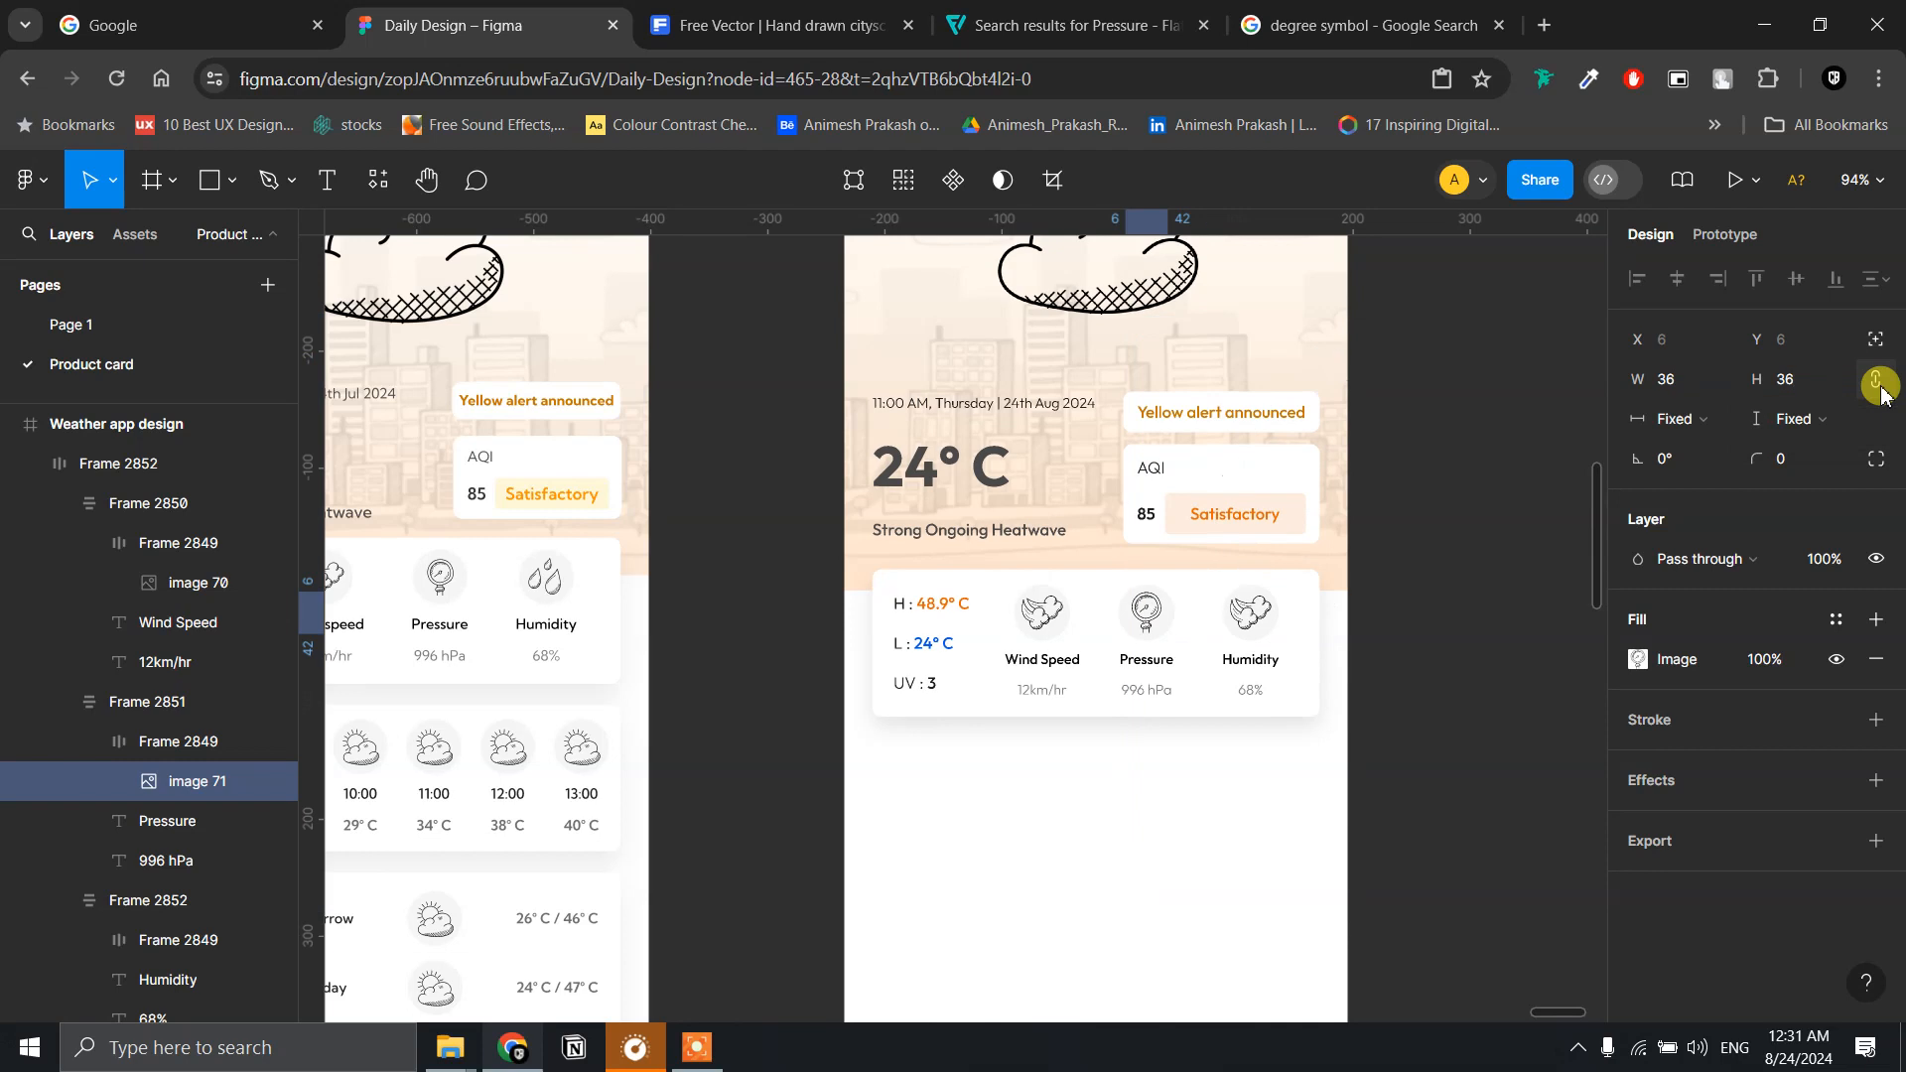
left_click(1361, 745)
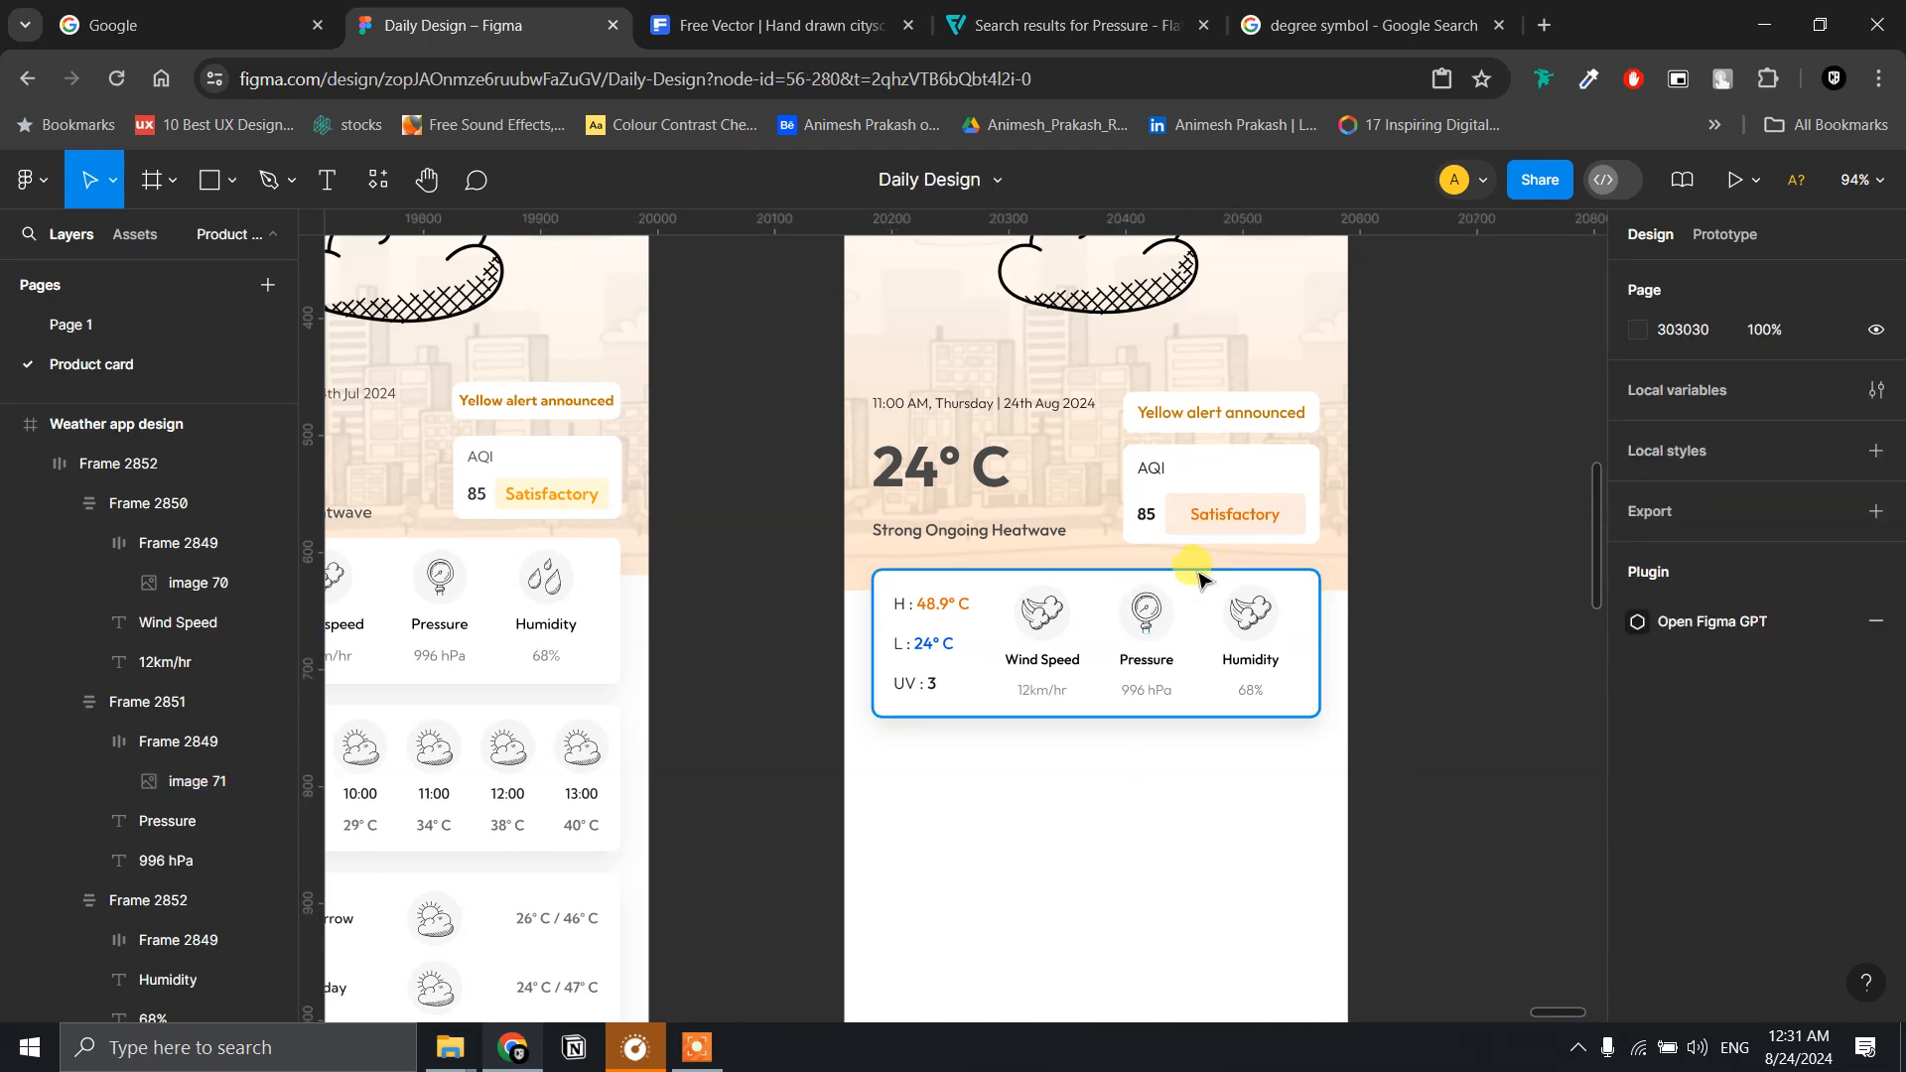
scroll(1162, 626, "up", 10)
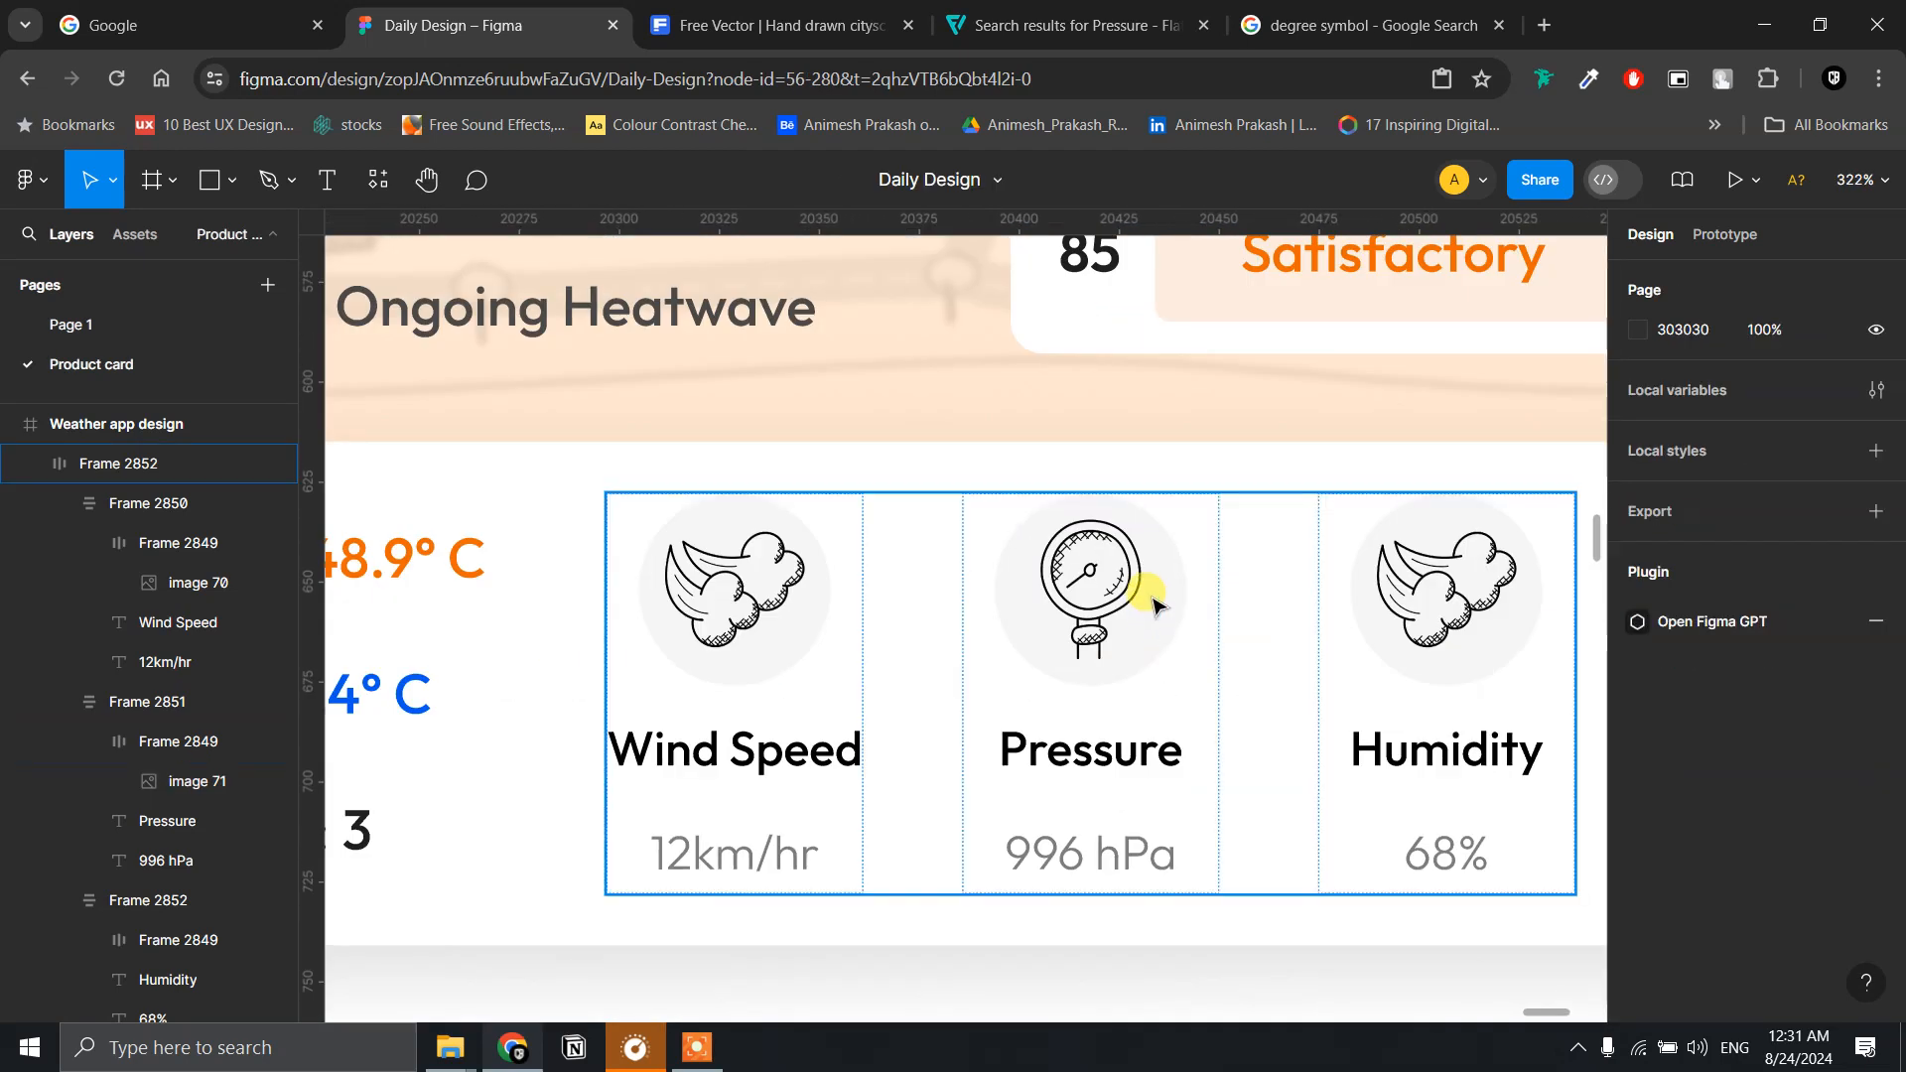
scroll(1155, 603, "up", 3)
scroll(1154, 602, "down", 12)
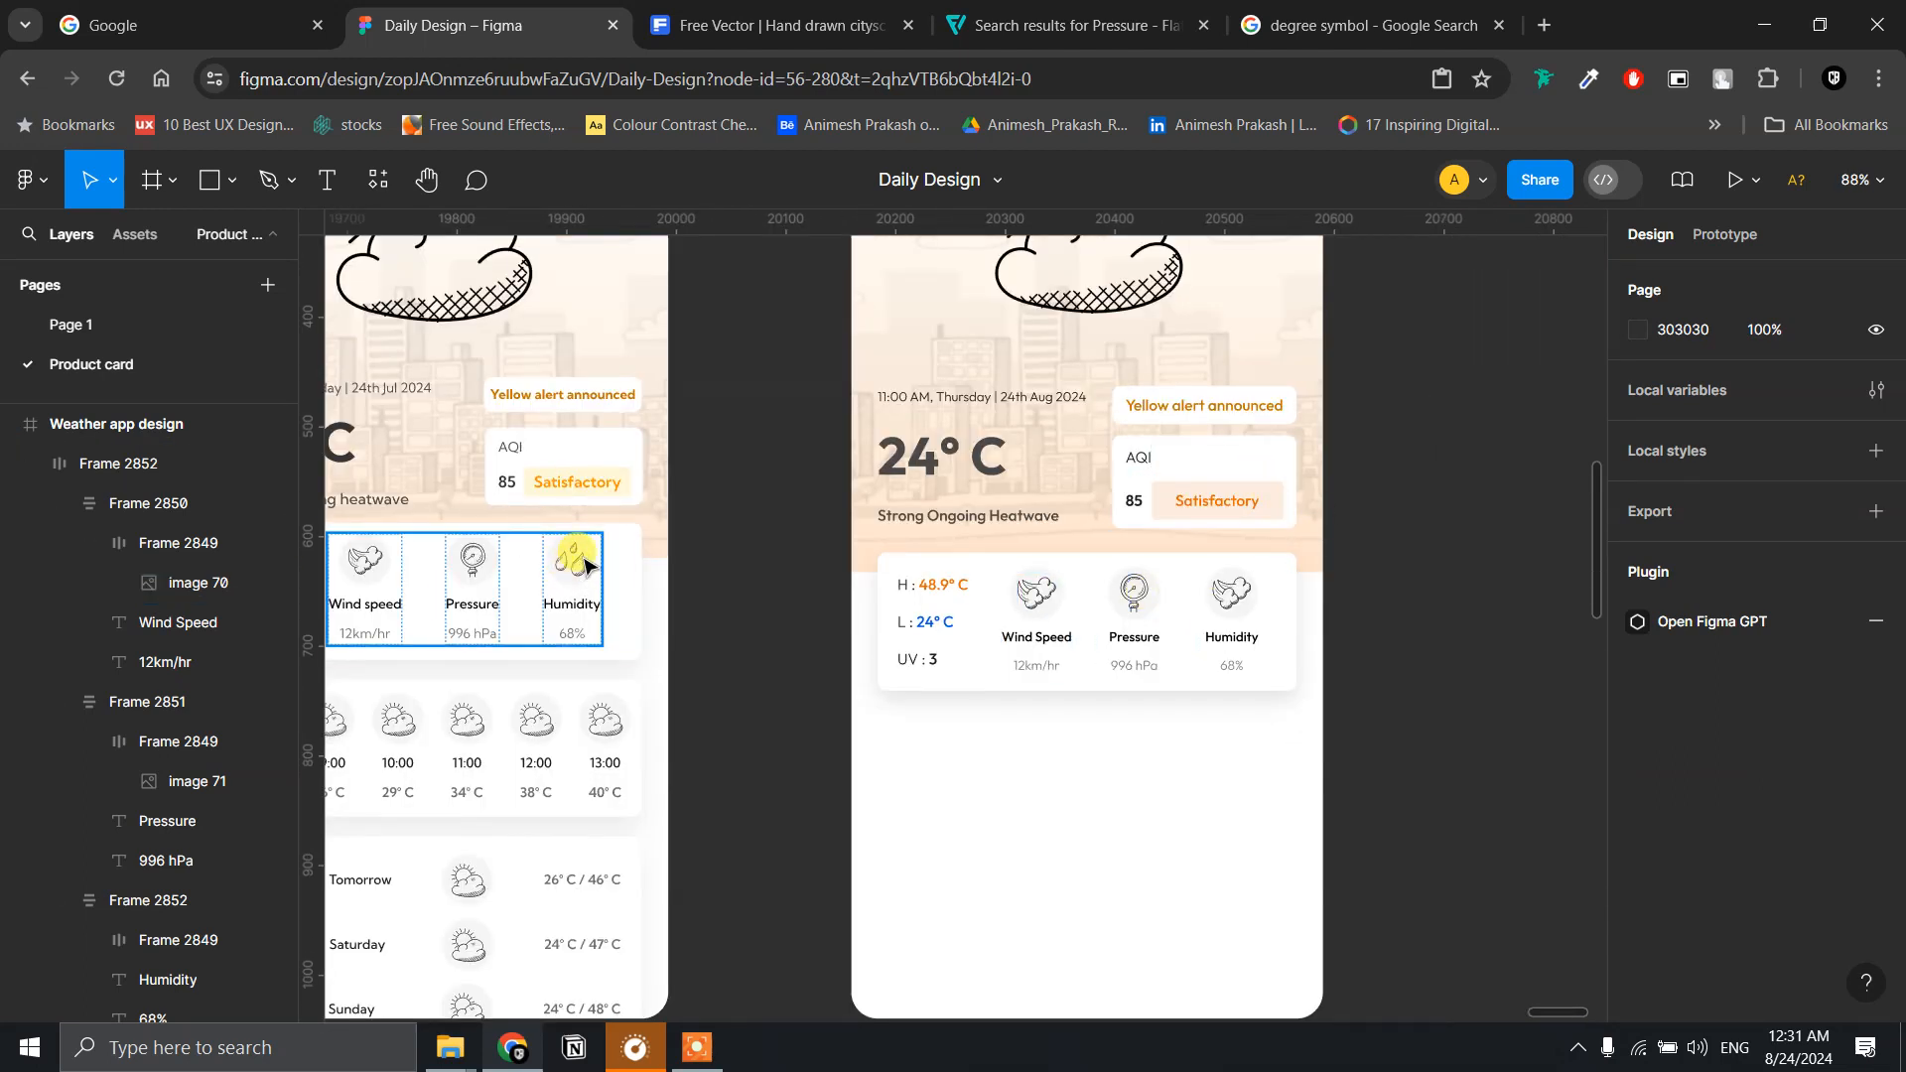
- Switch to Flaticon, return to the Weather Hand Drawn Black icon pack, and copy the water drops icon as PNG
left_click(769, 27)
left_click(1079, 39)
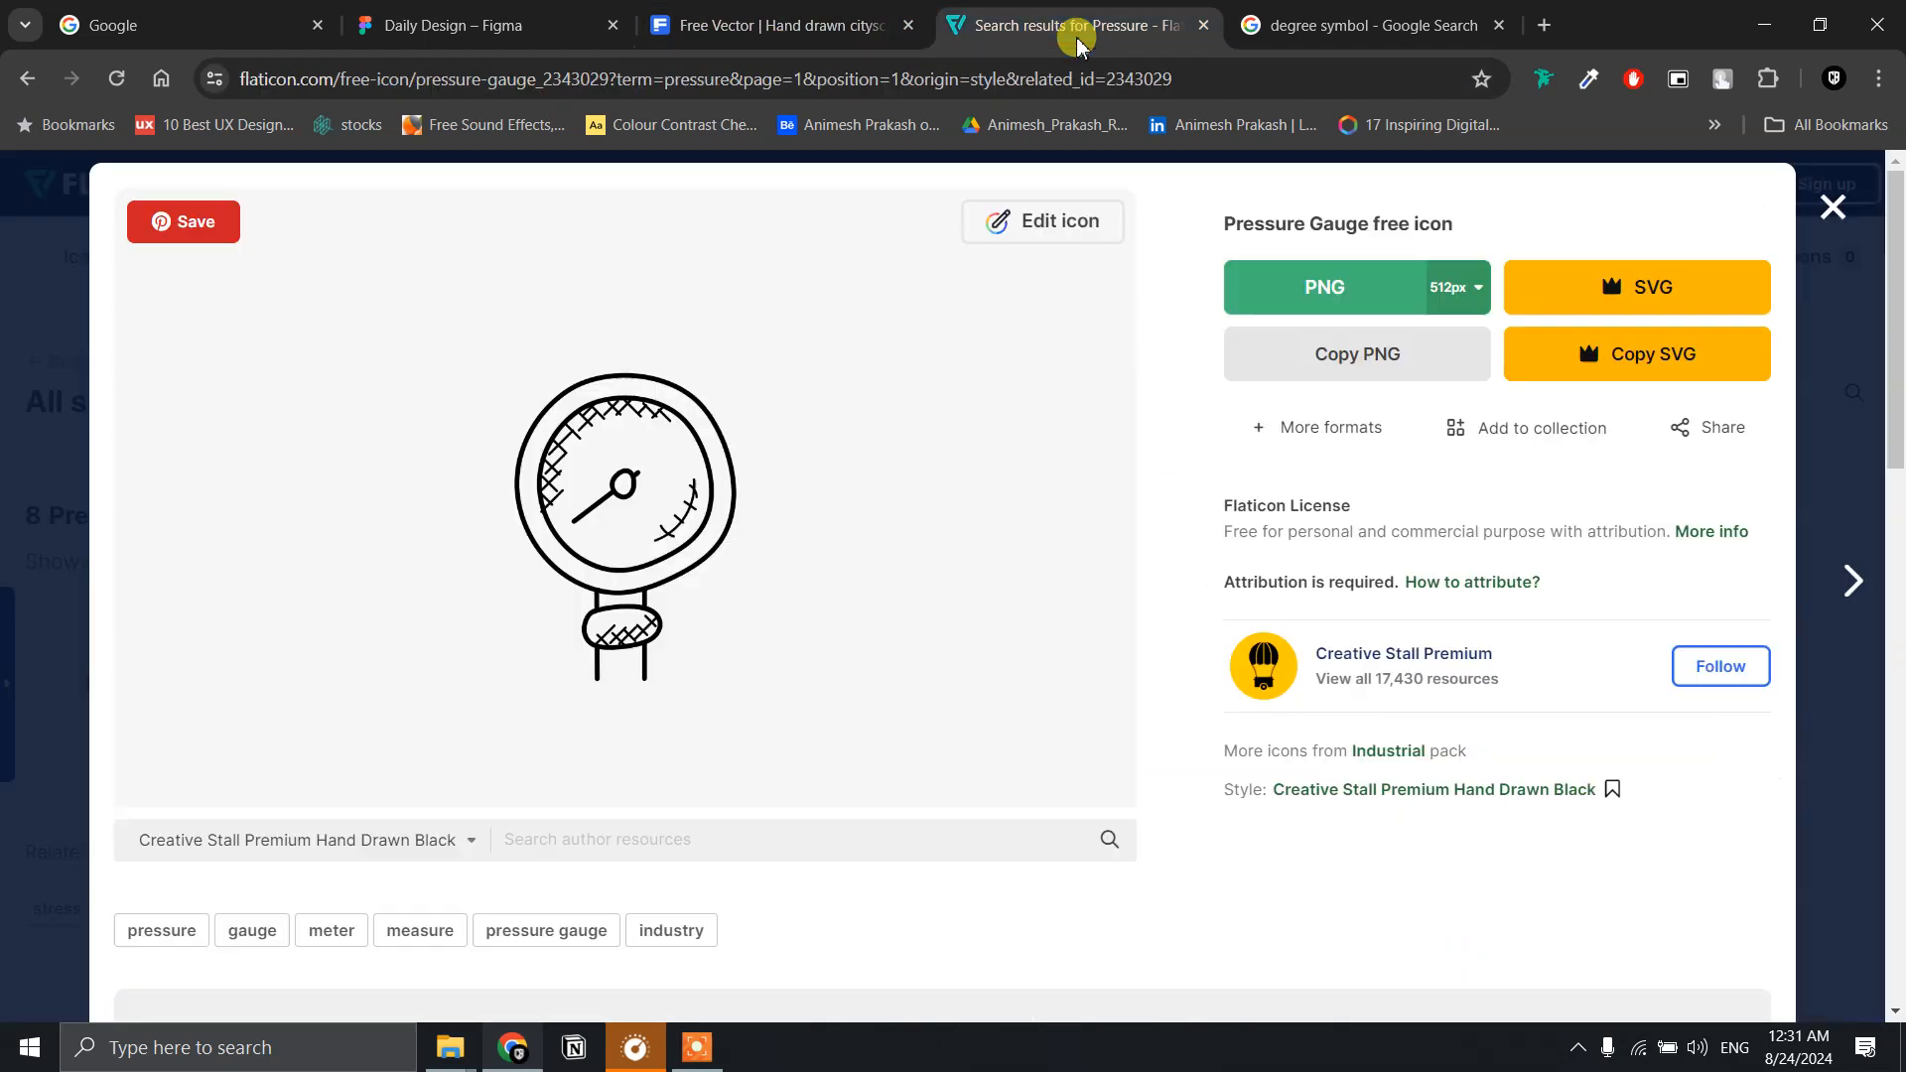
left_click(1838, 206)
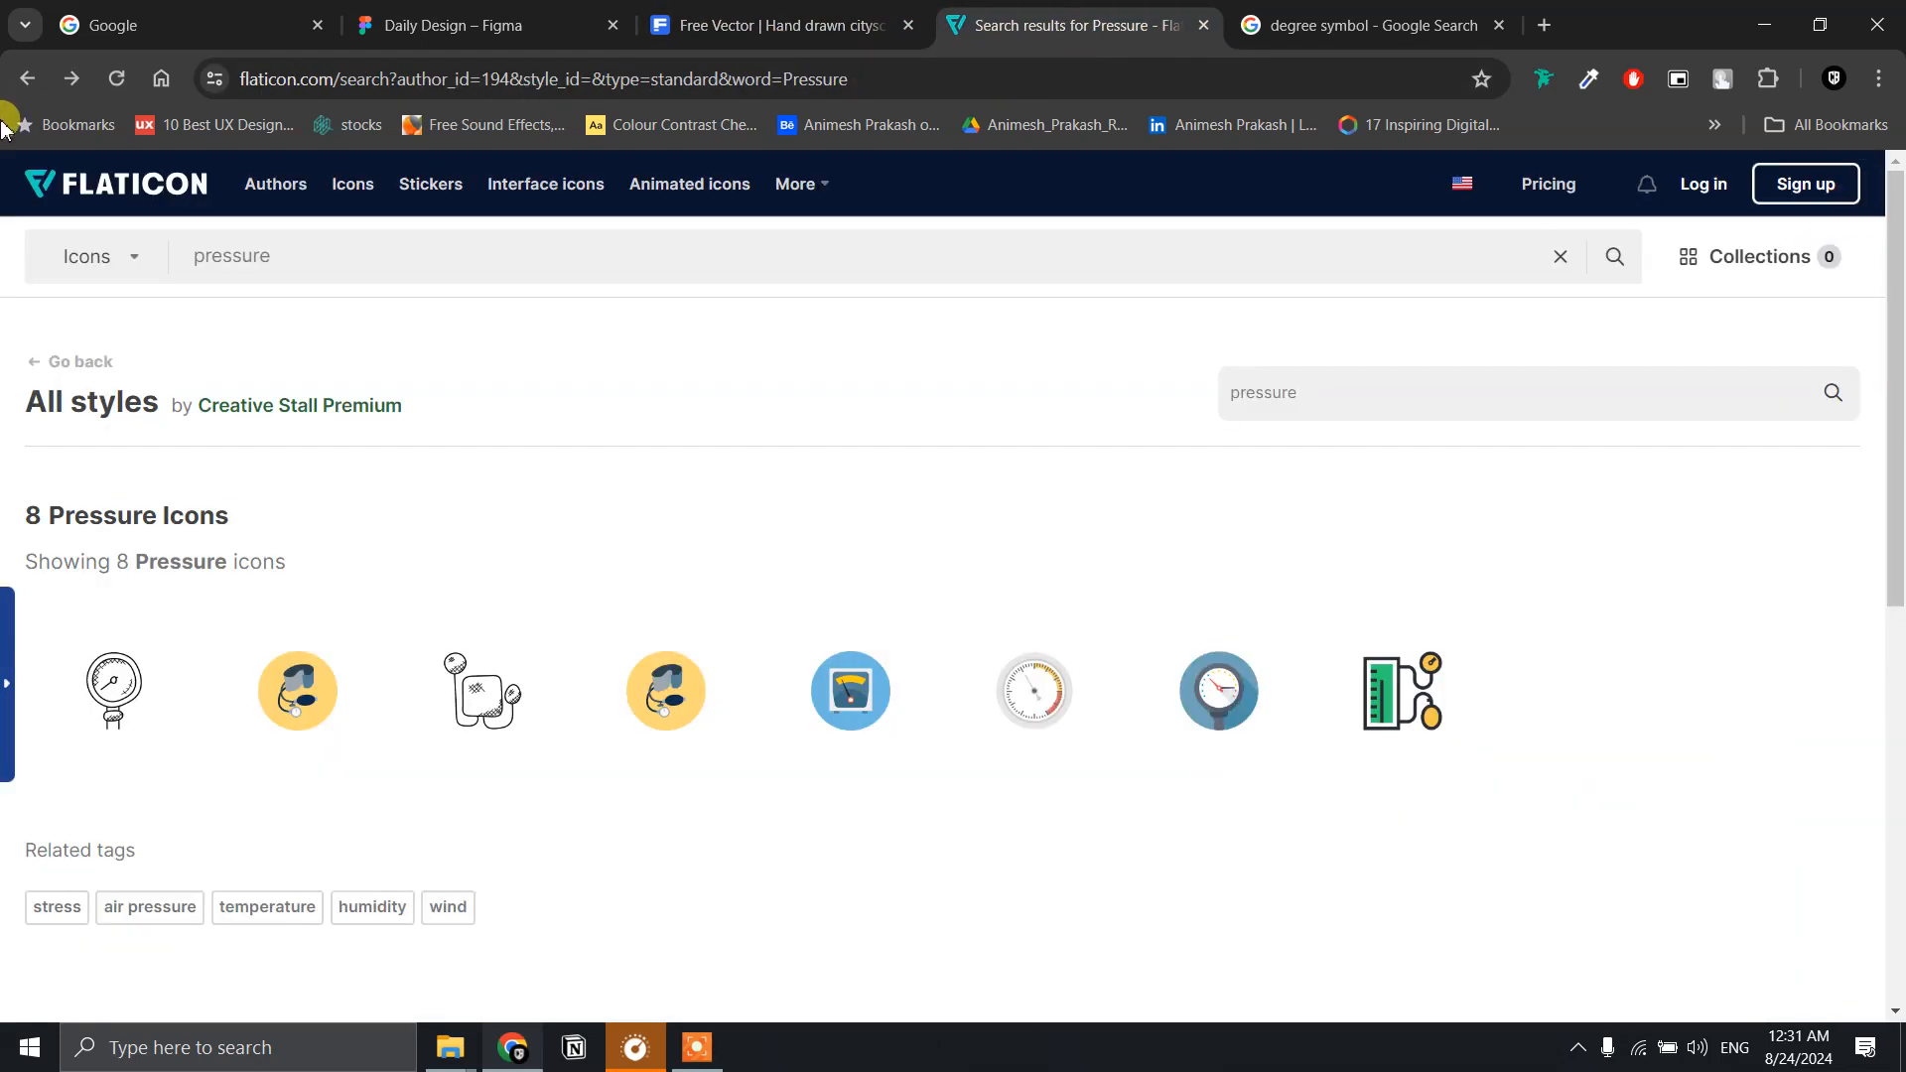
left_click(27, 77)
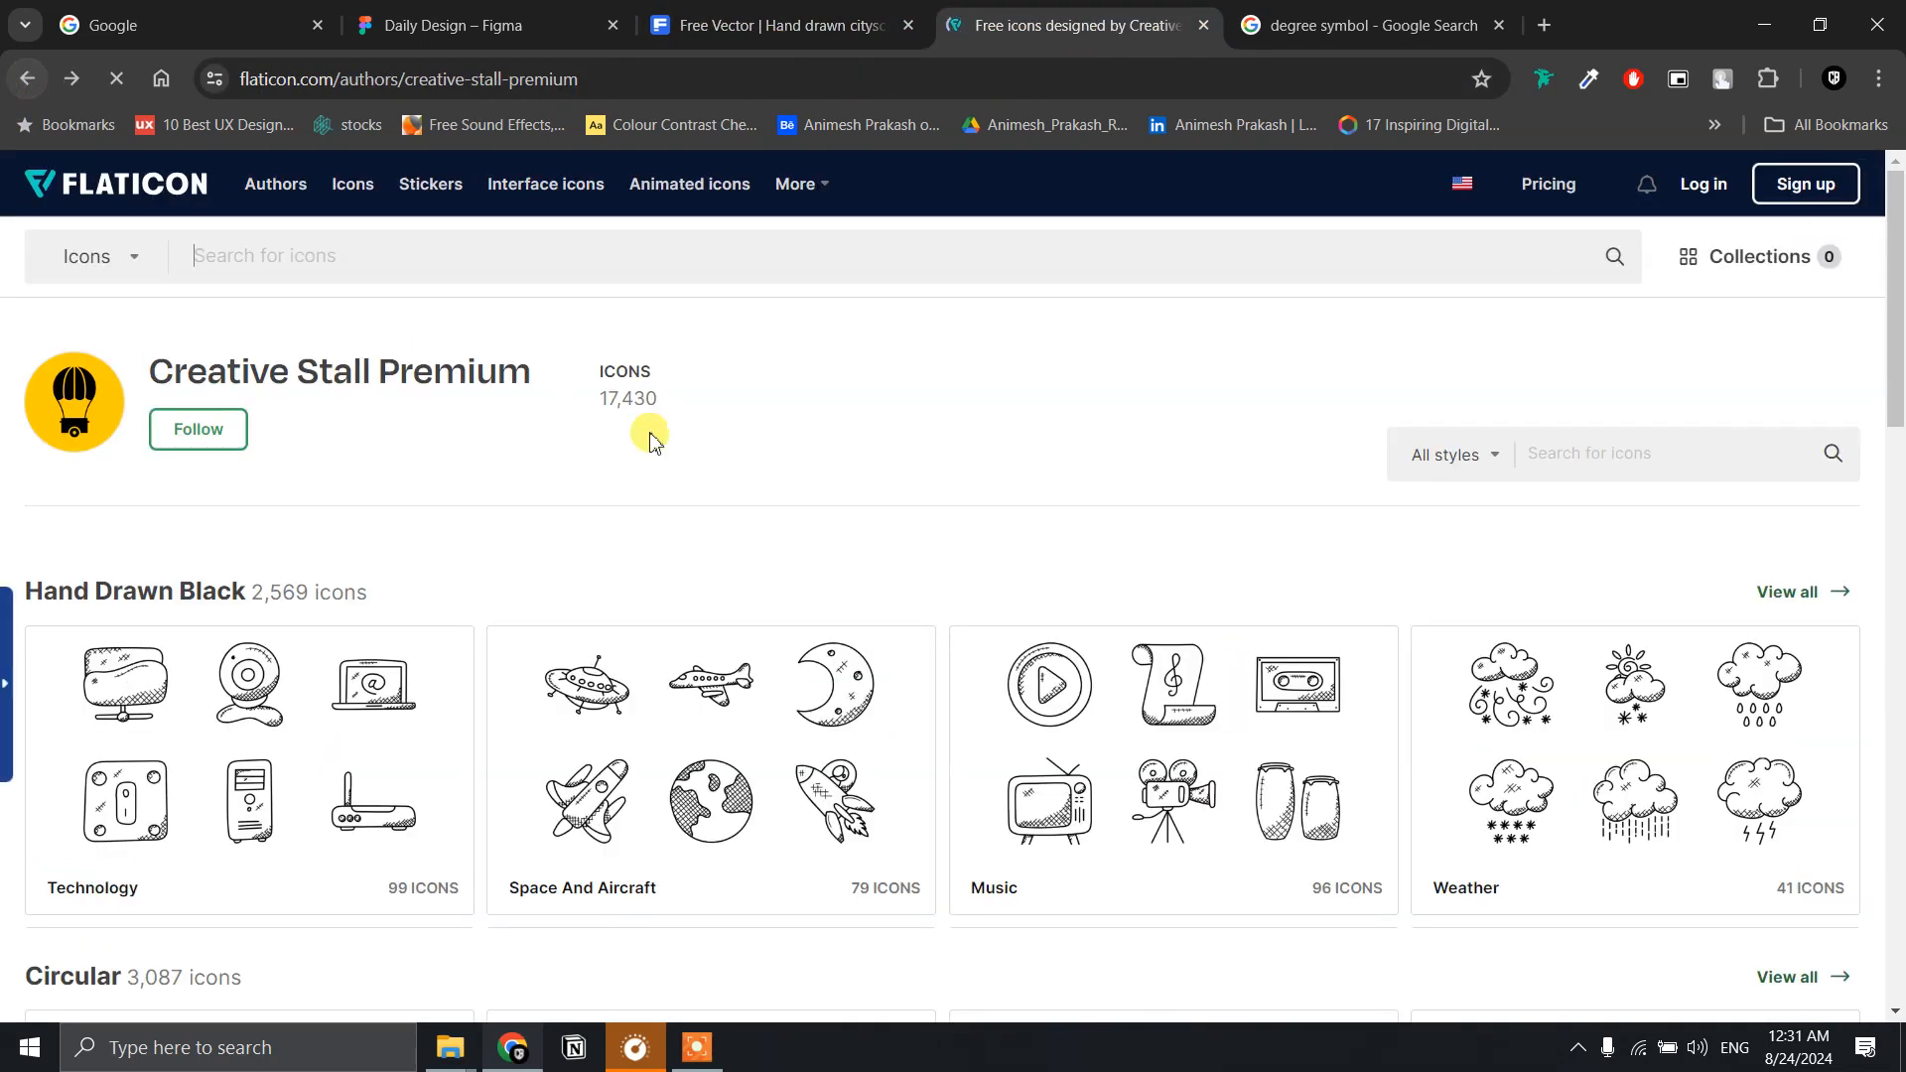
left_click(27, 77)
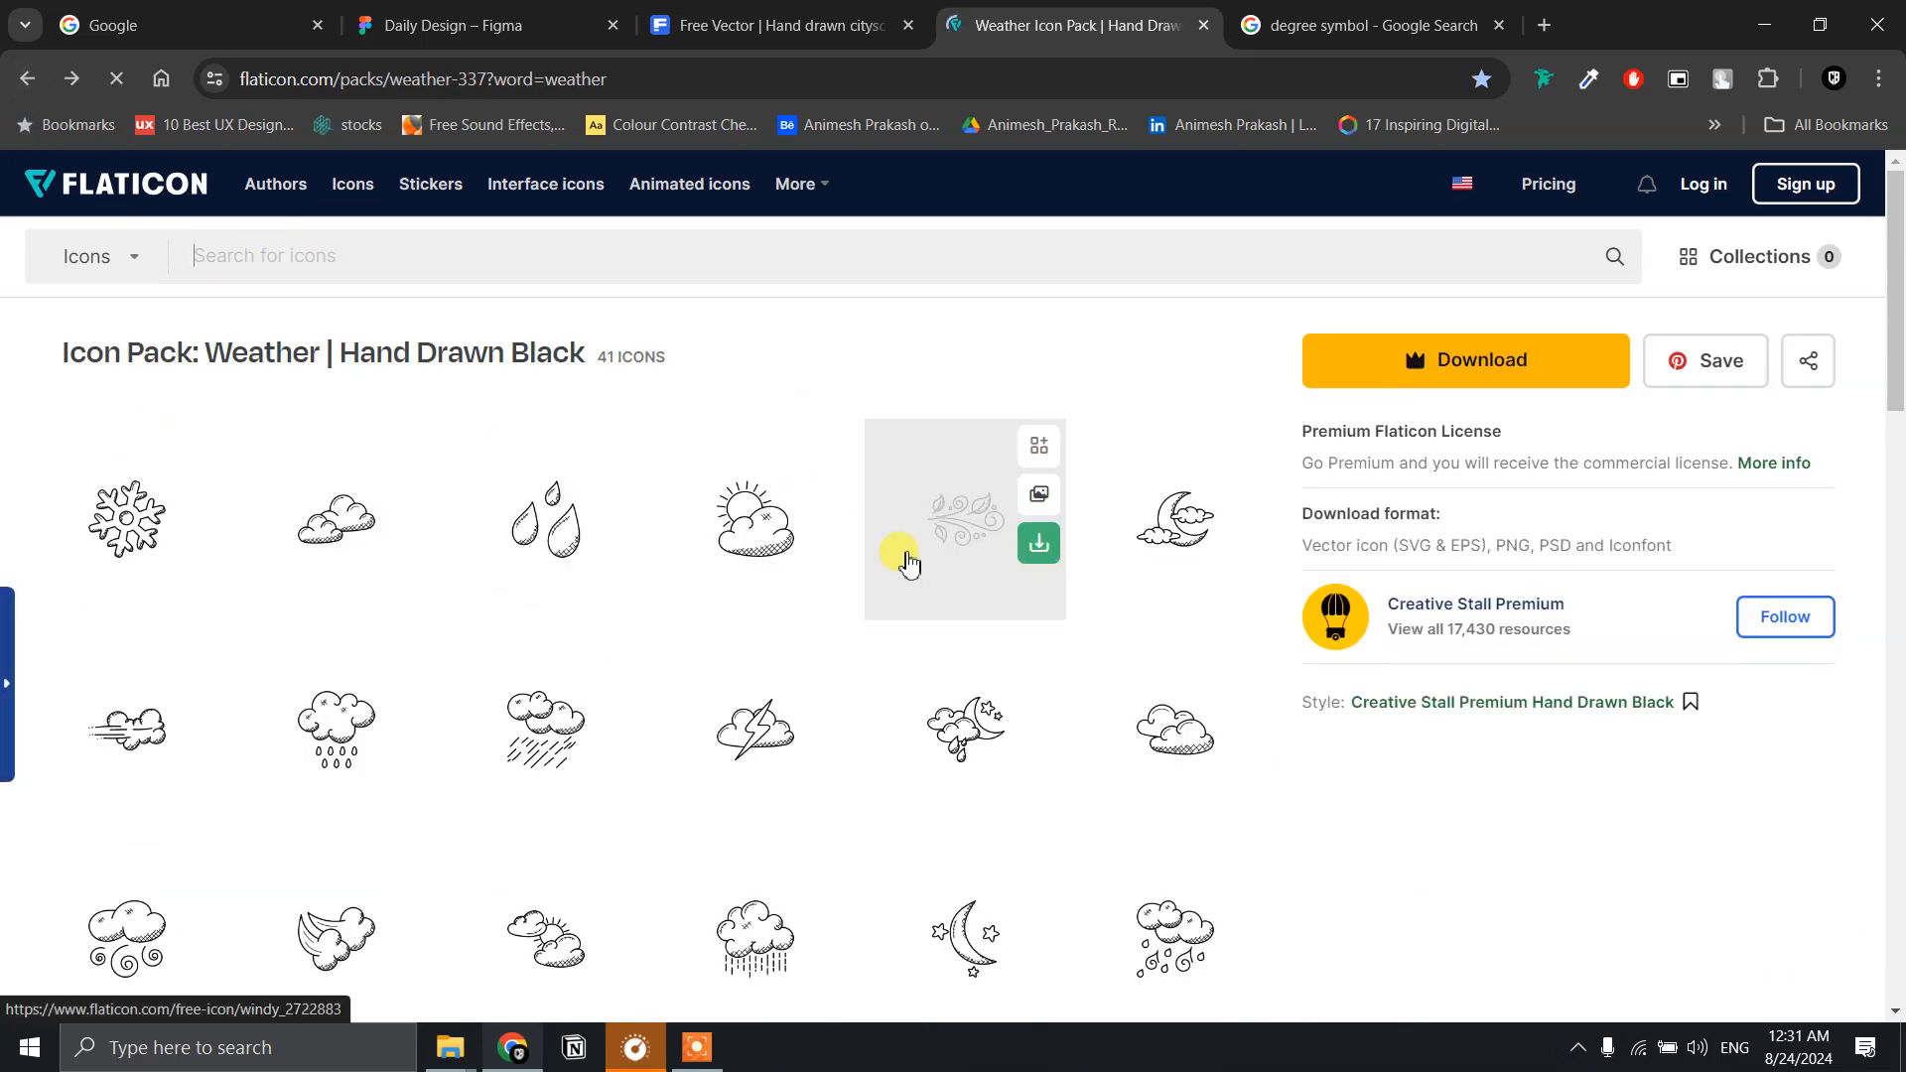
scroll(943, 606, "down", 10)
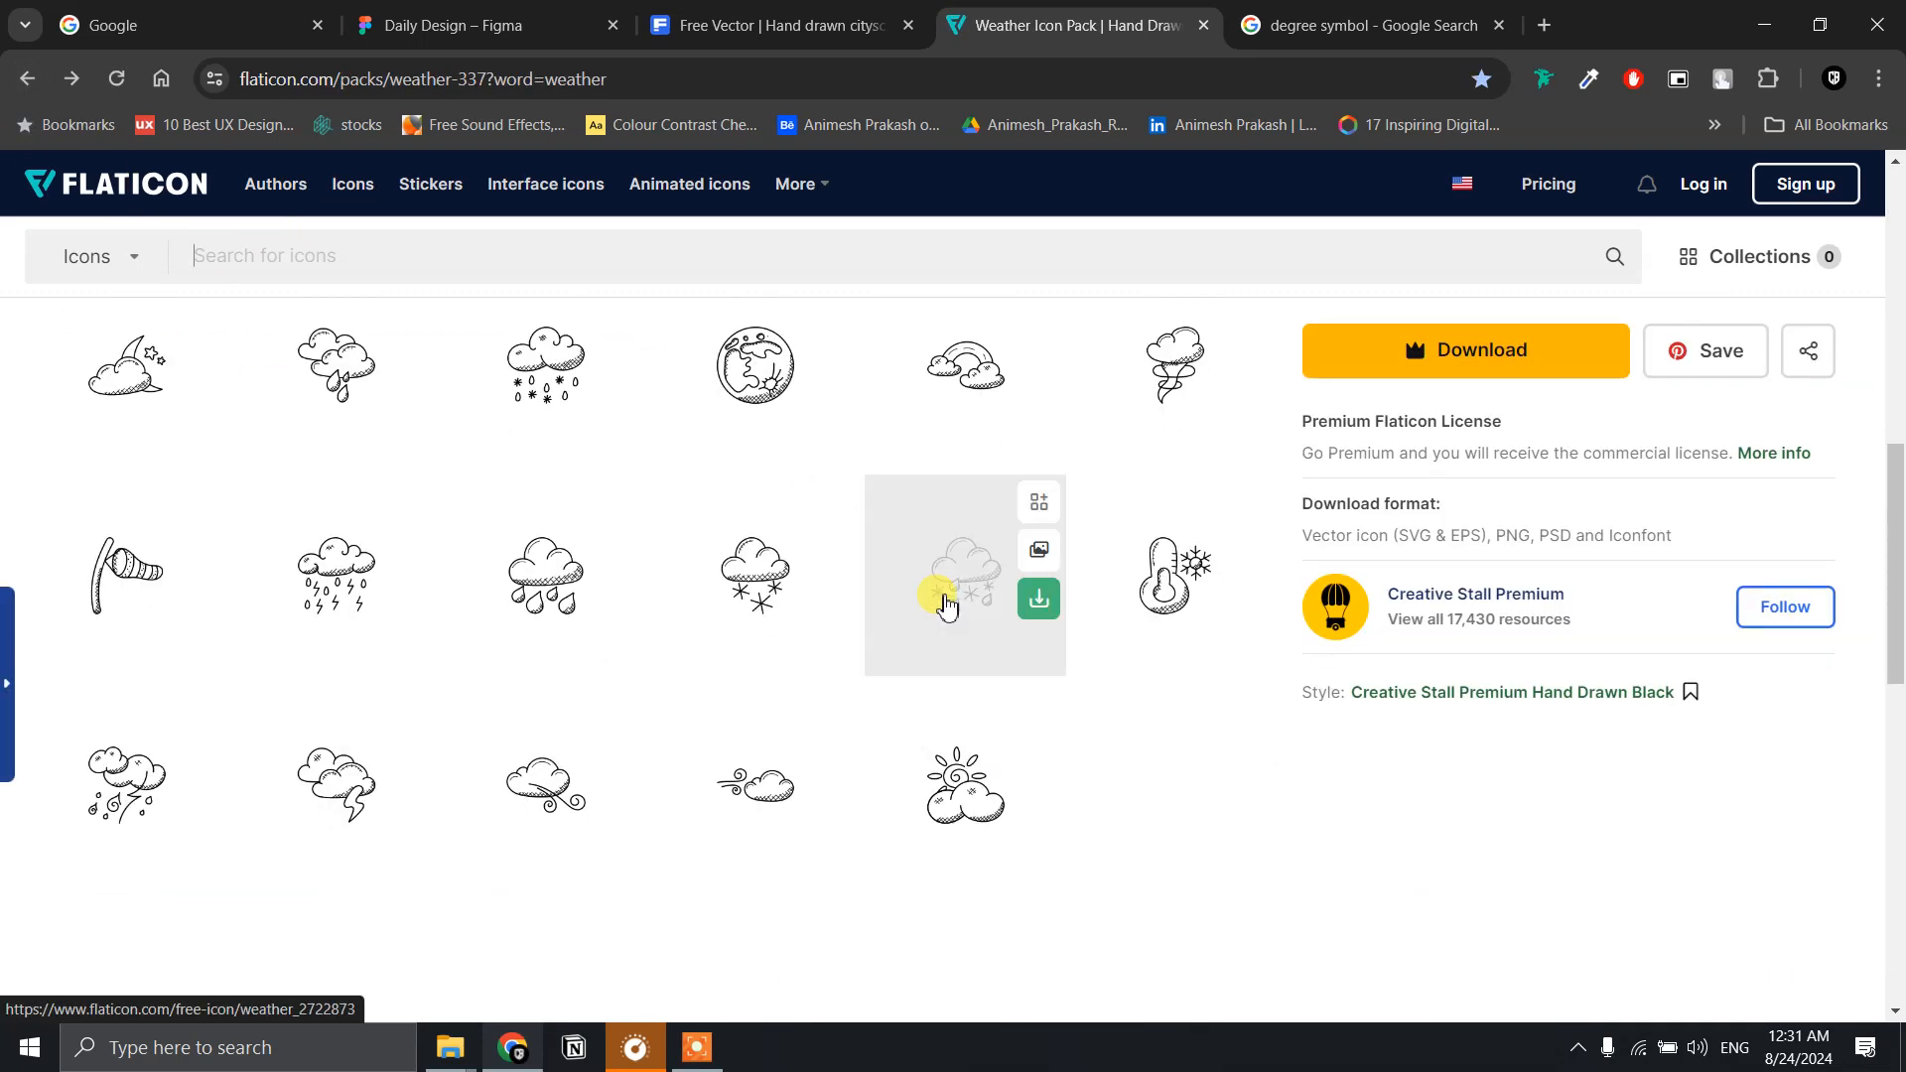
scroll(945, 606, "up", 8)
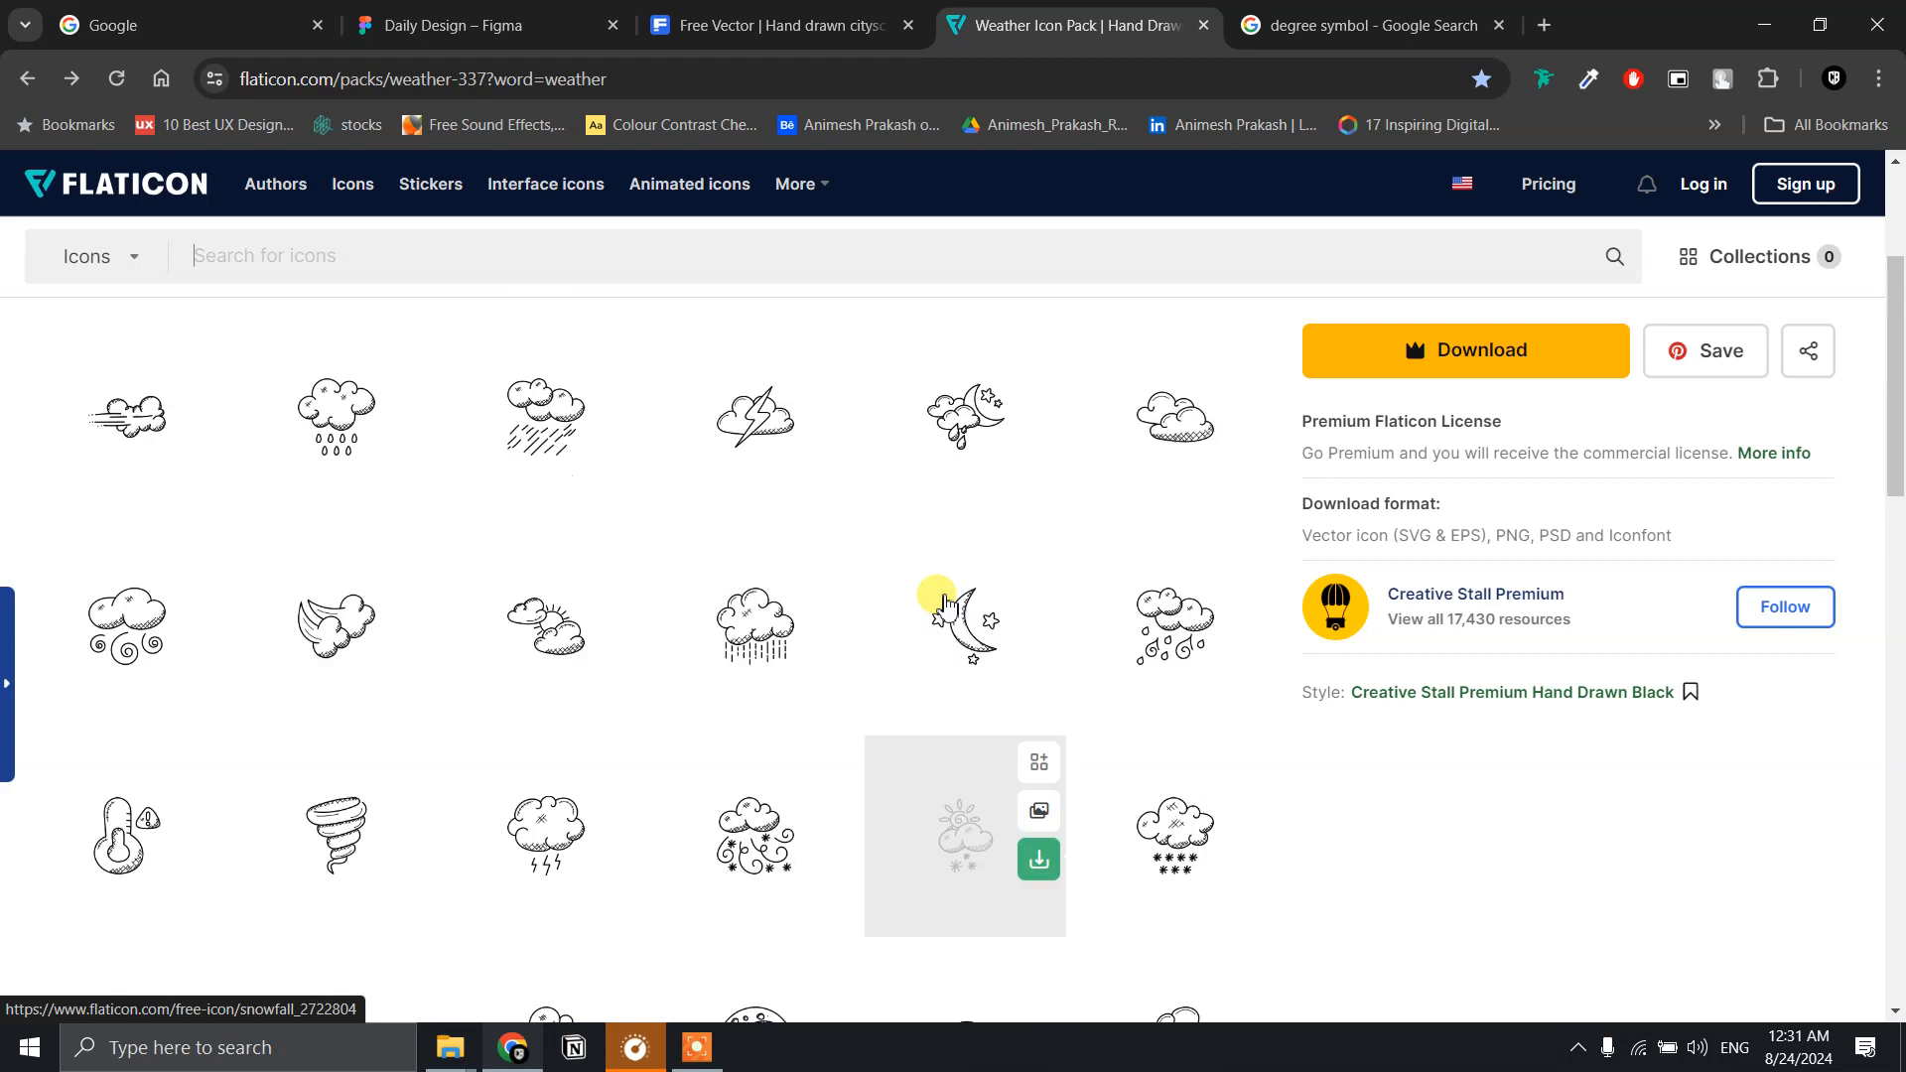
scroll(943, 604, "up", 4)
left_click(528, 499)
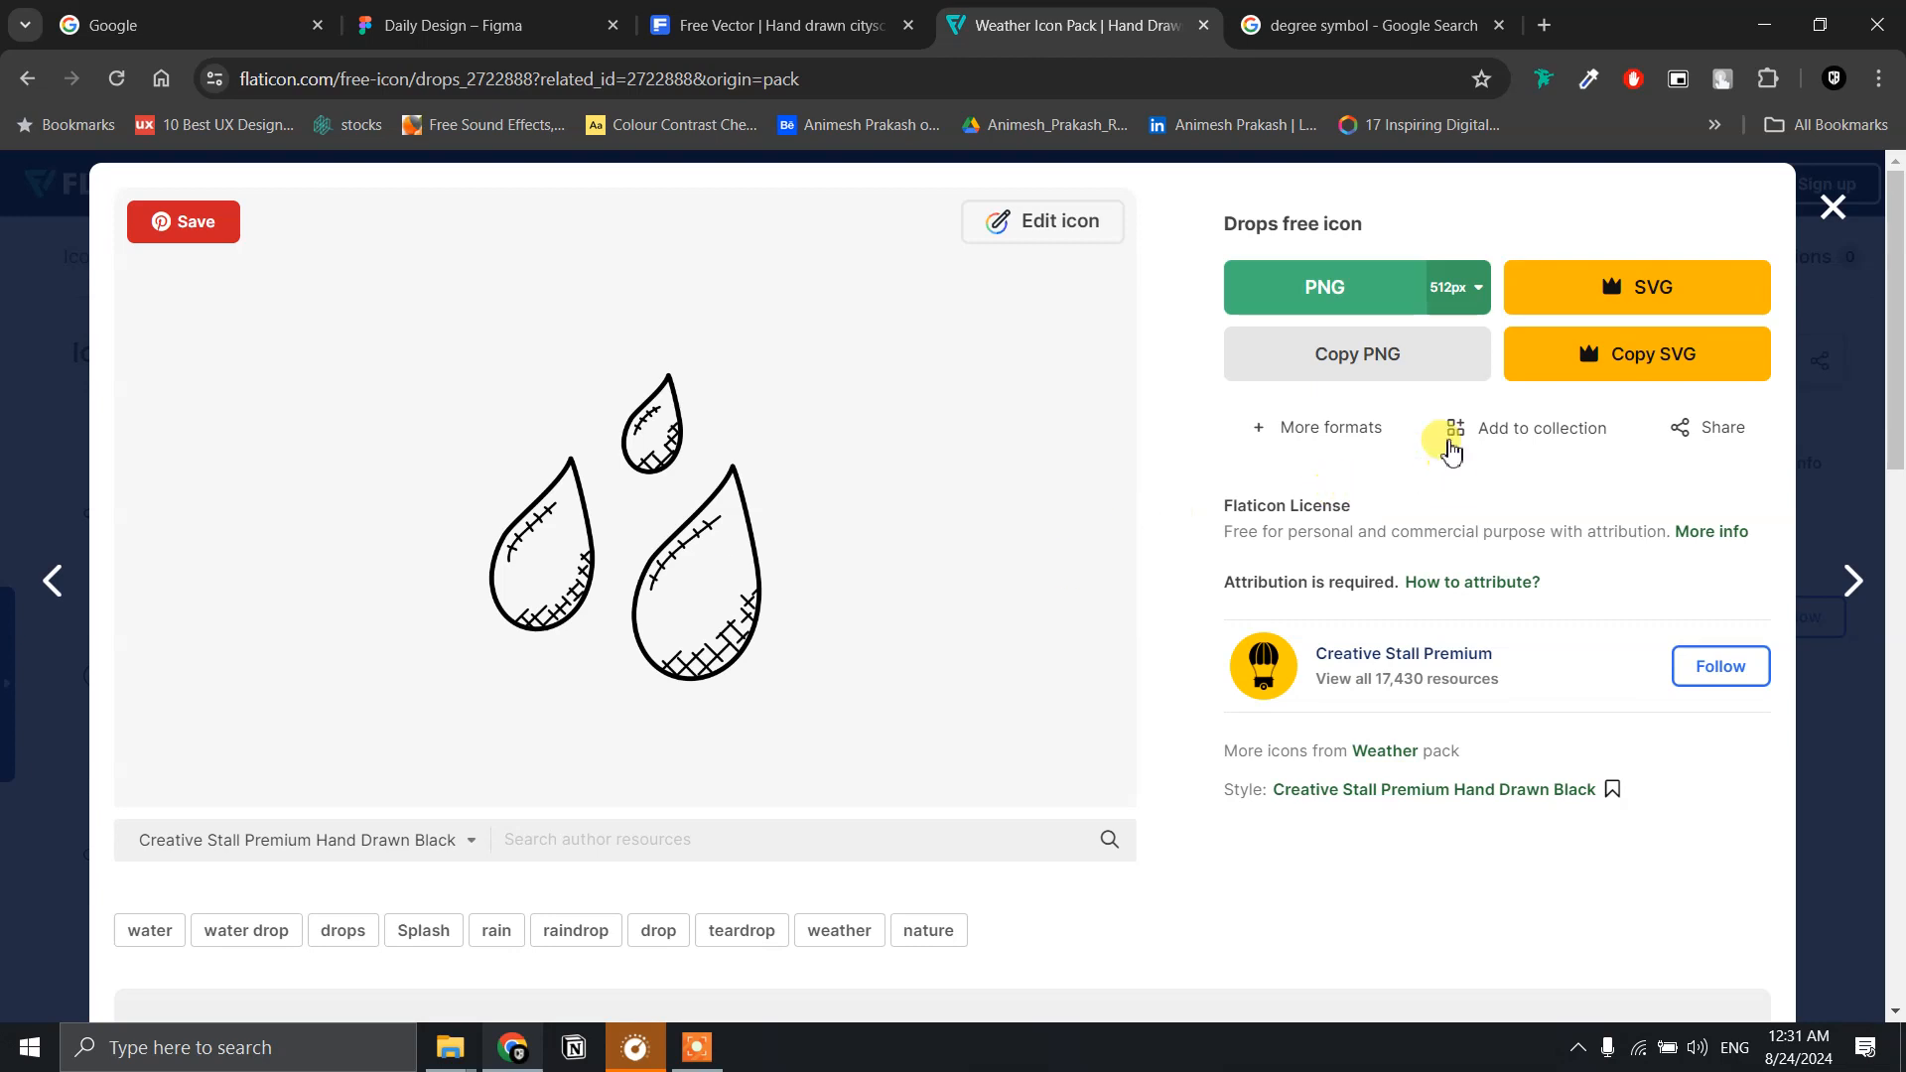
left_click(1406, 375)
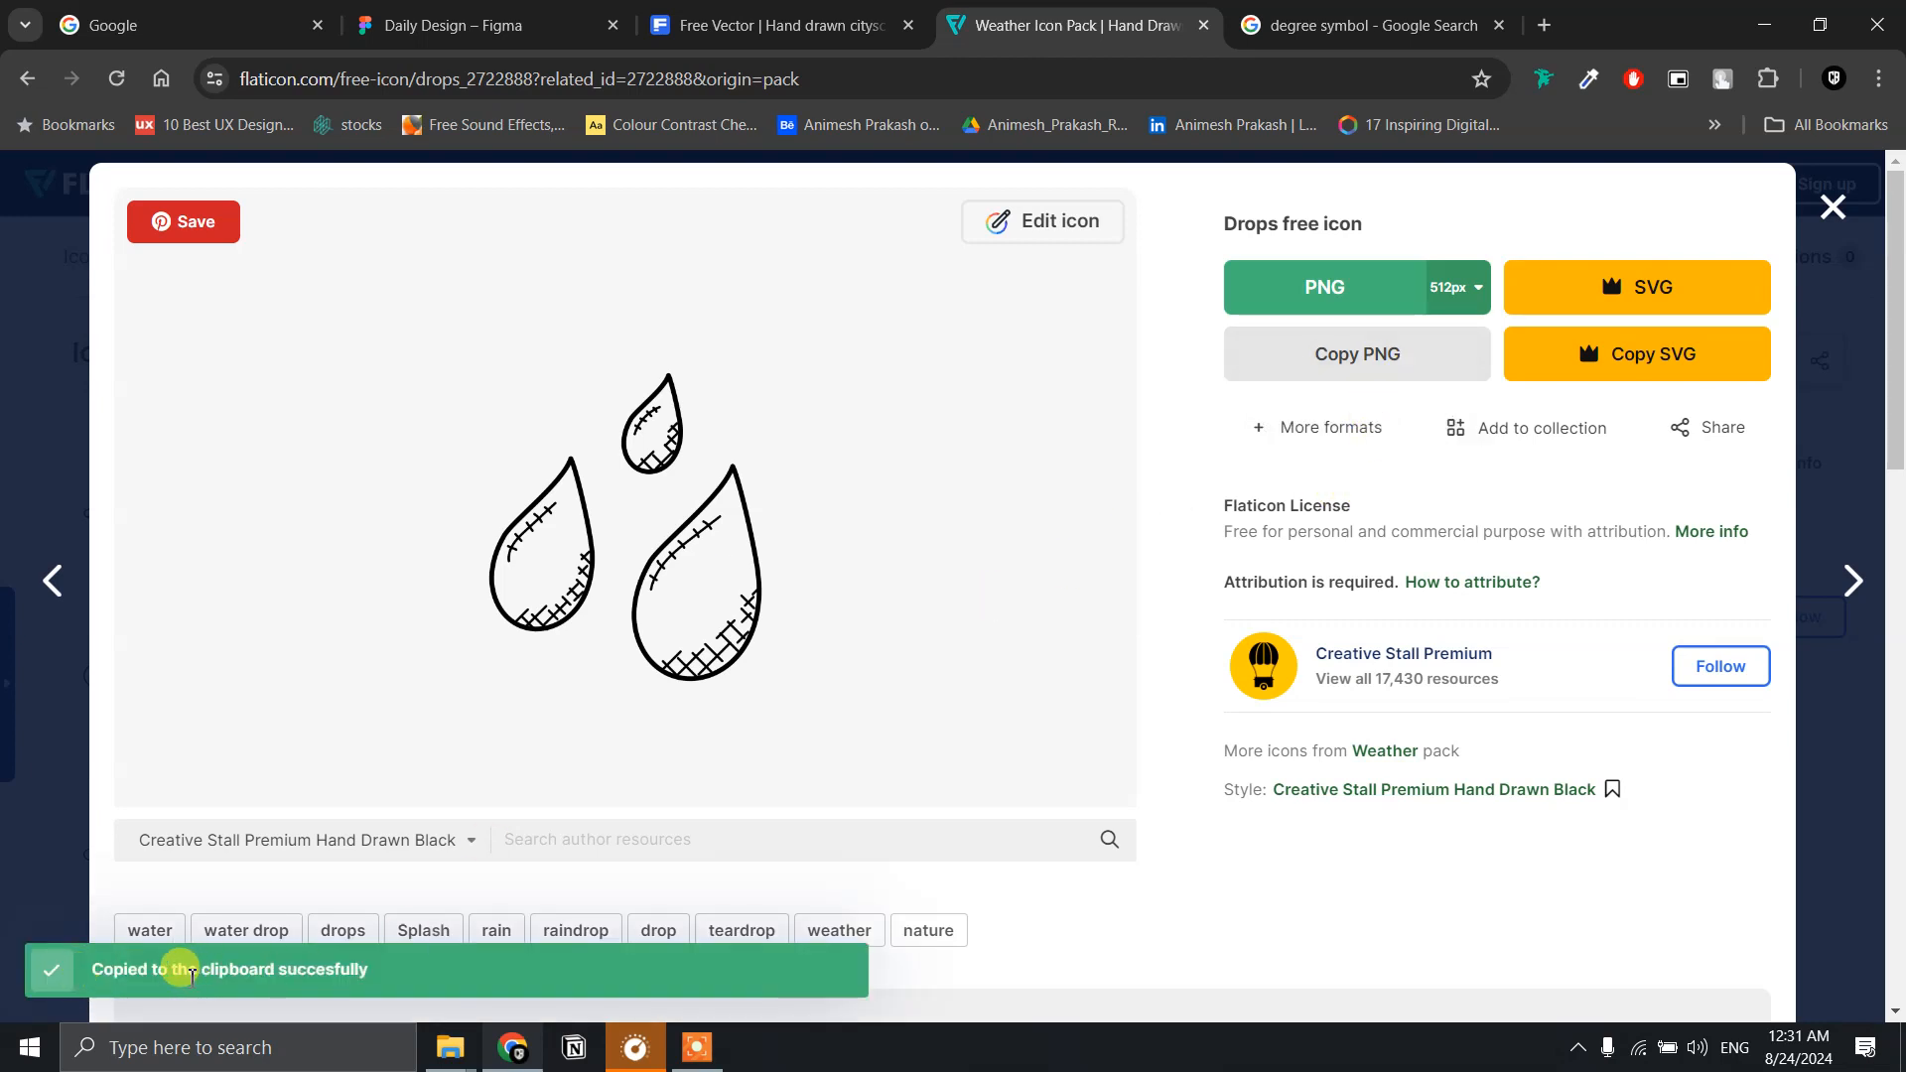
- Switch back to Figma and replace the cloud image in the Humidity block with the copied drops icon
left_click(476, 29)
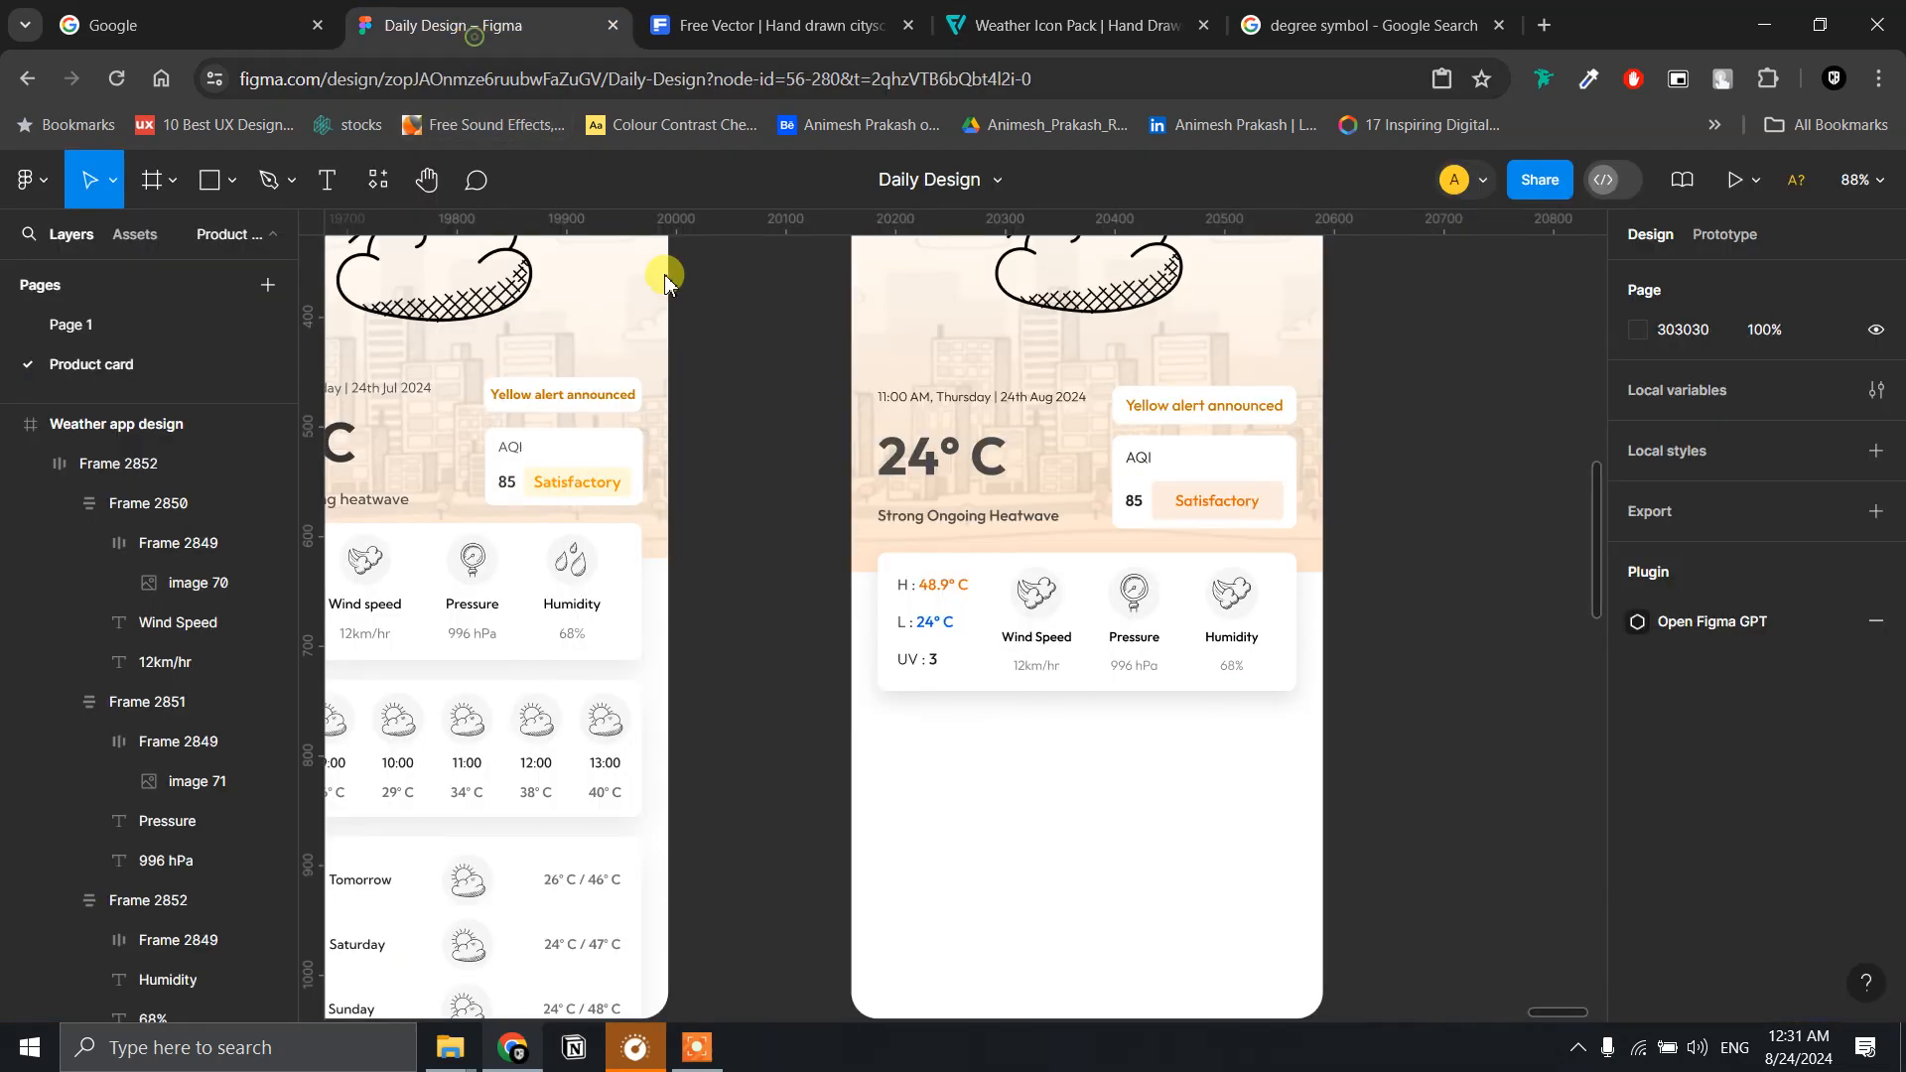
left_click(1213, 607)
left_click(1226, 601)
right_click(1227, 601)
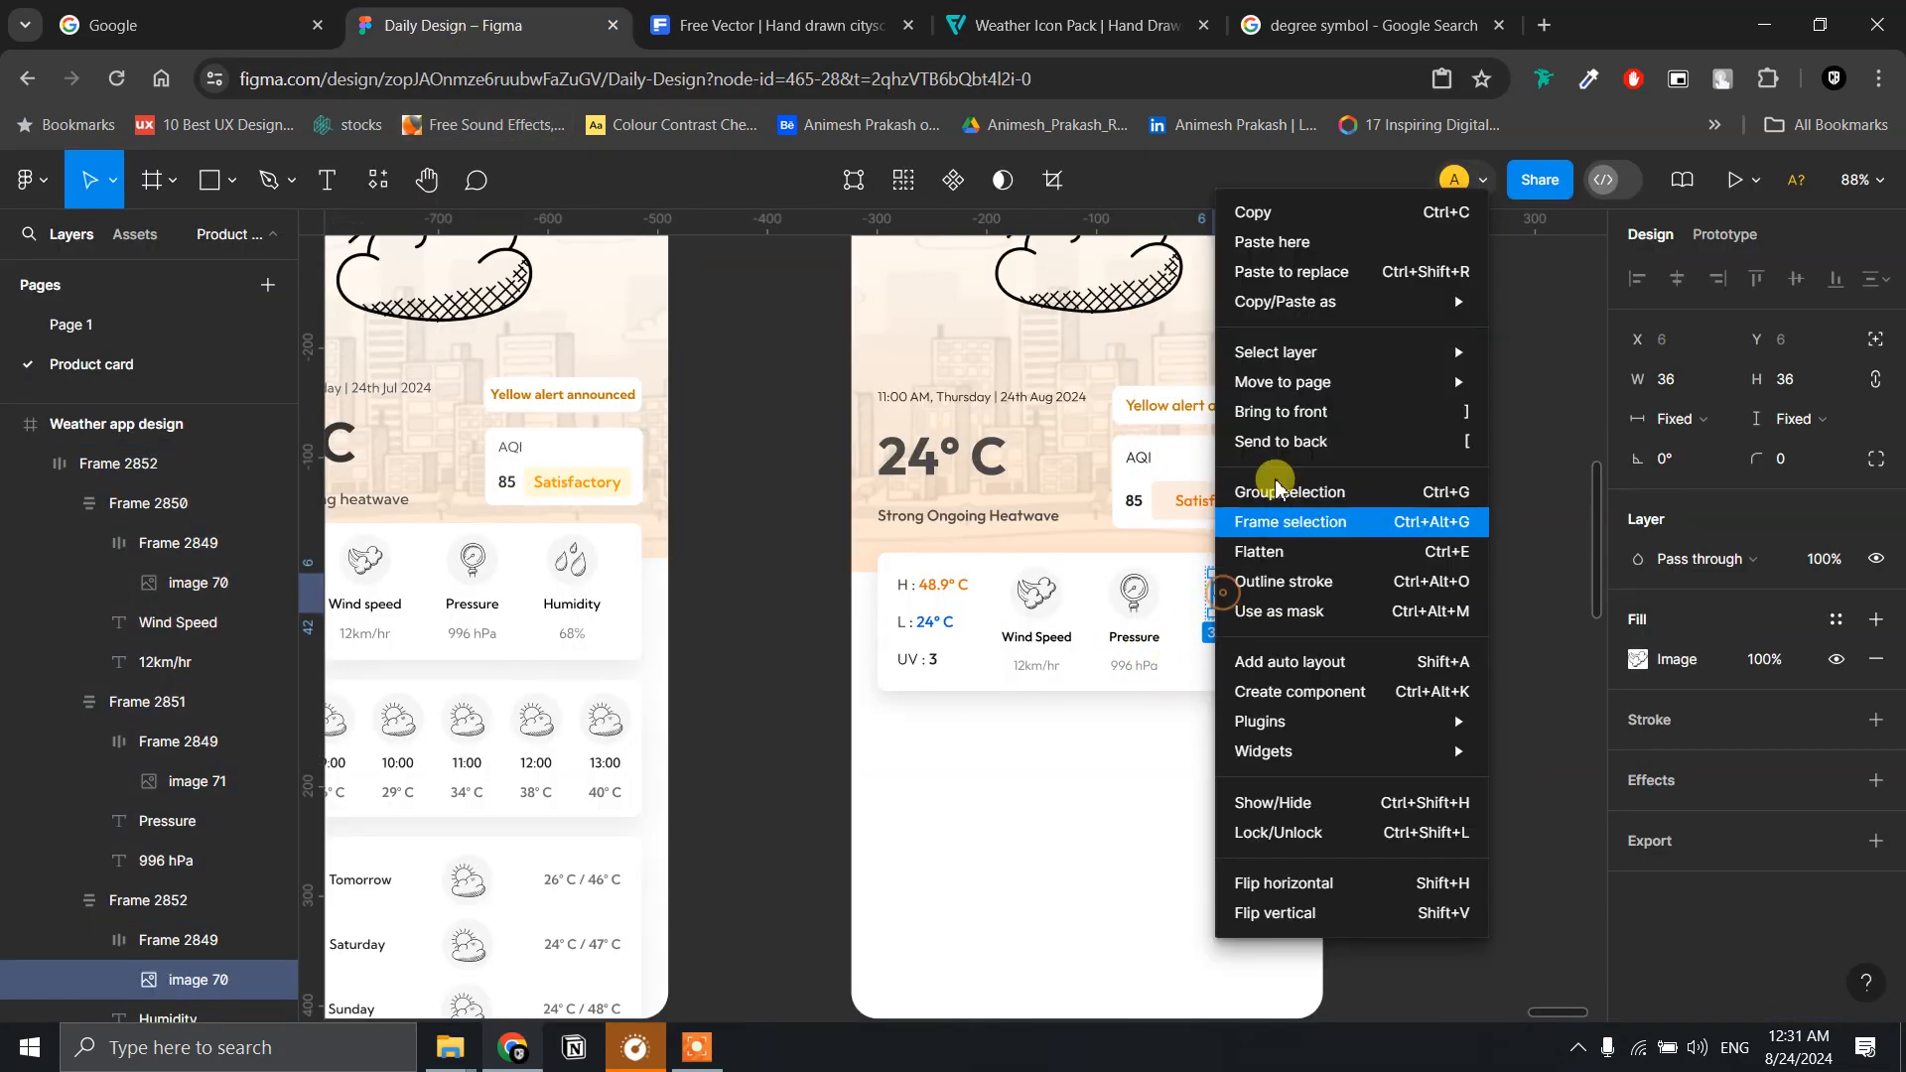
left_click(1302, 272)
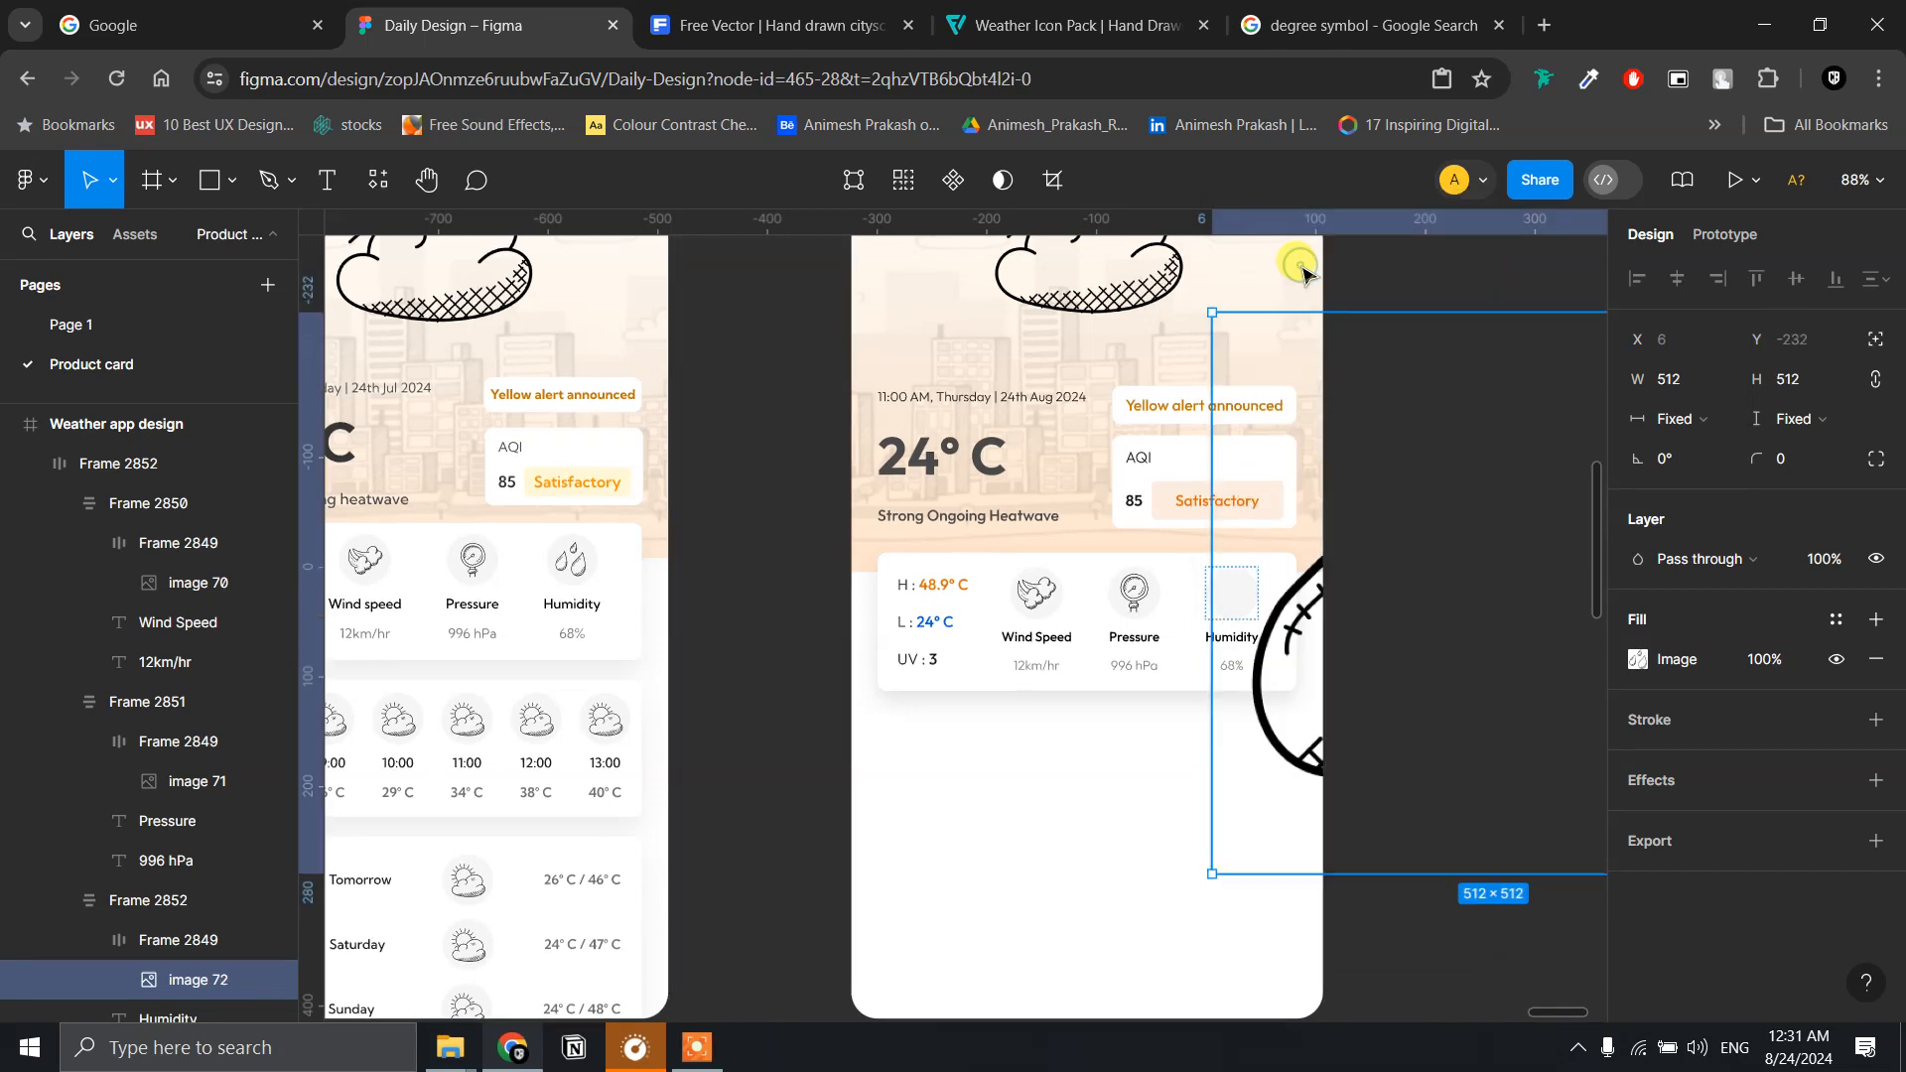
- Set the drops image's height to 36 so it fits inside the Humidity block's icon circle
left_click(1811, 385)
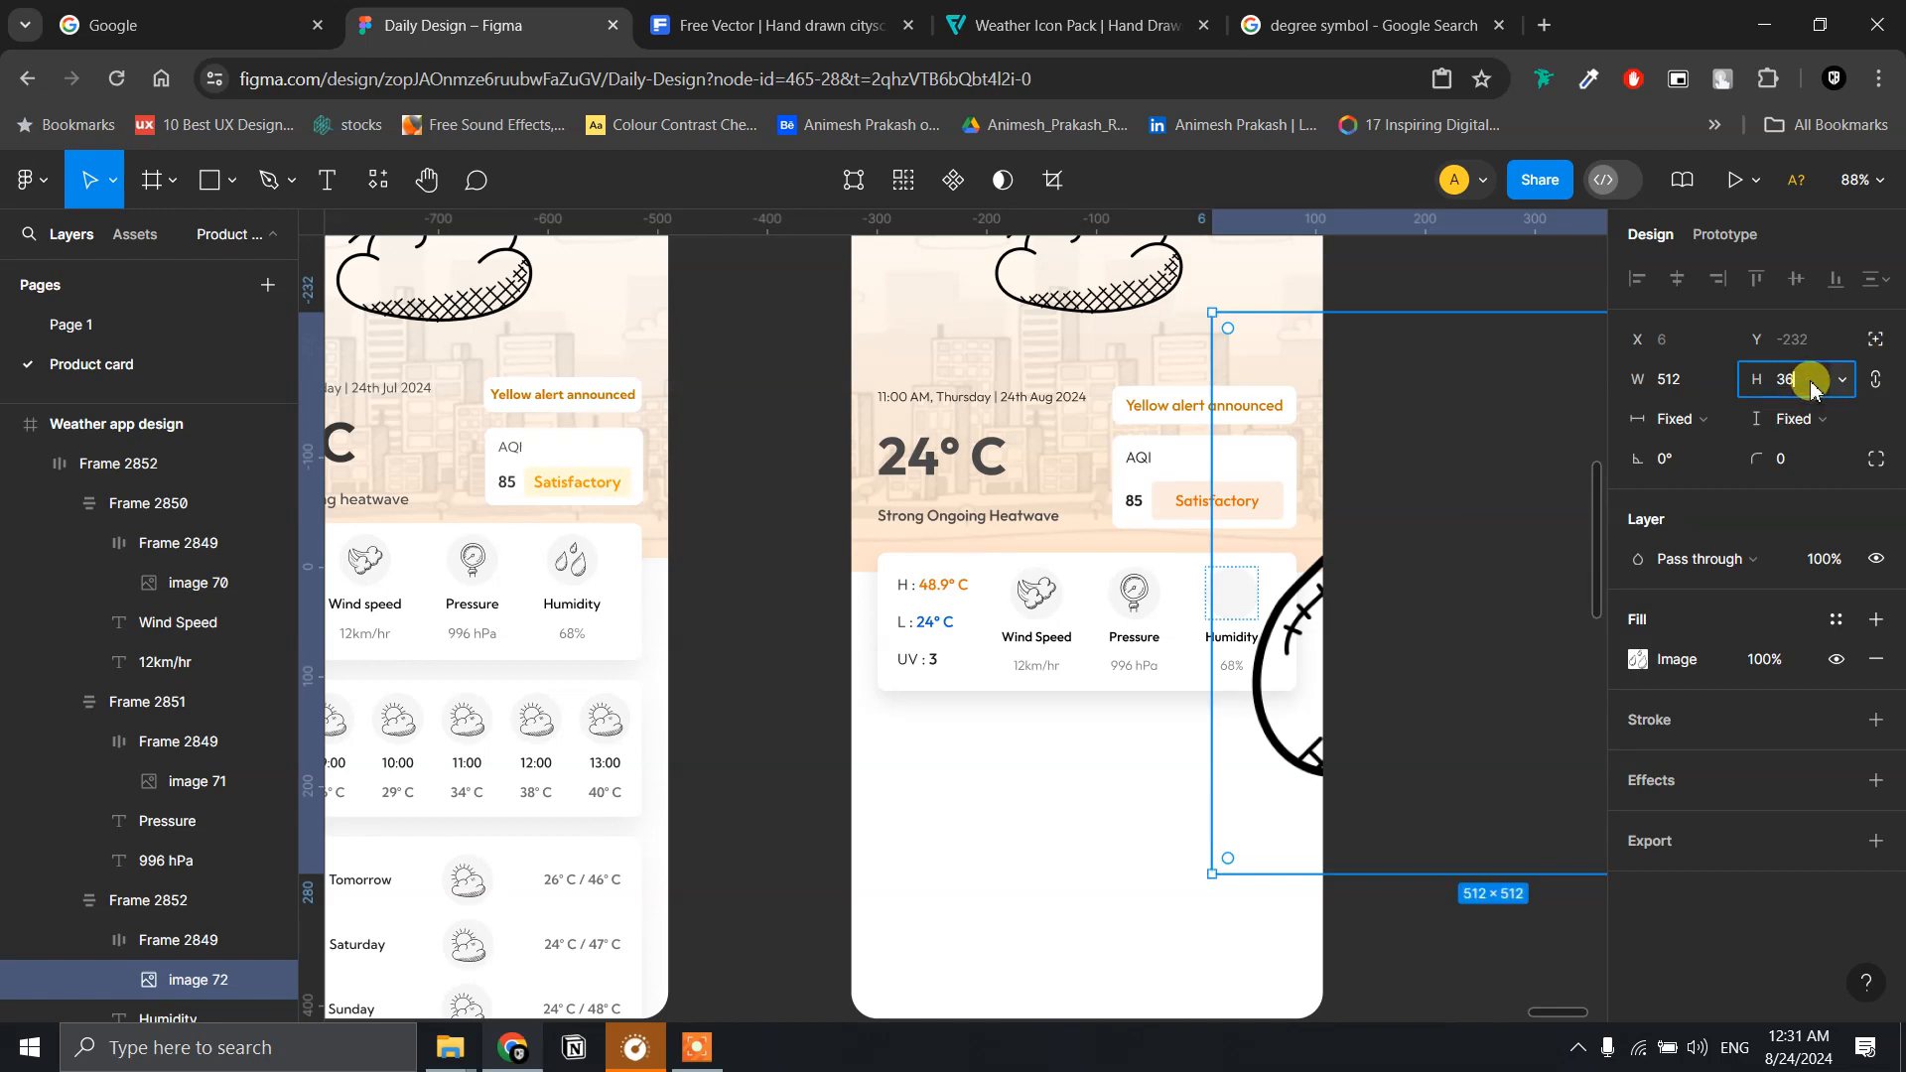
key("Return")
left_click(1474, 588)
scroll(1472, 587, "up", 2)
scroll(1472, 596, "down", 5)
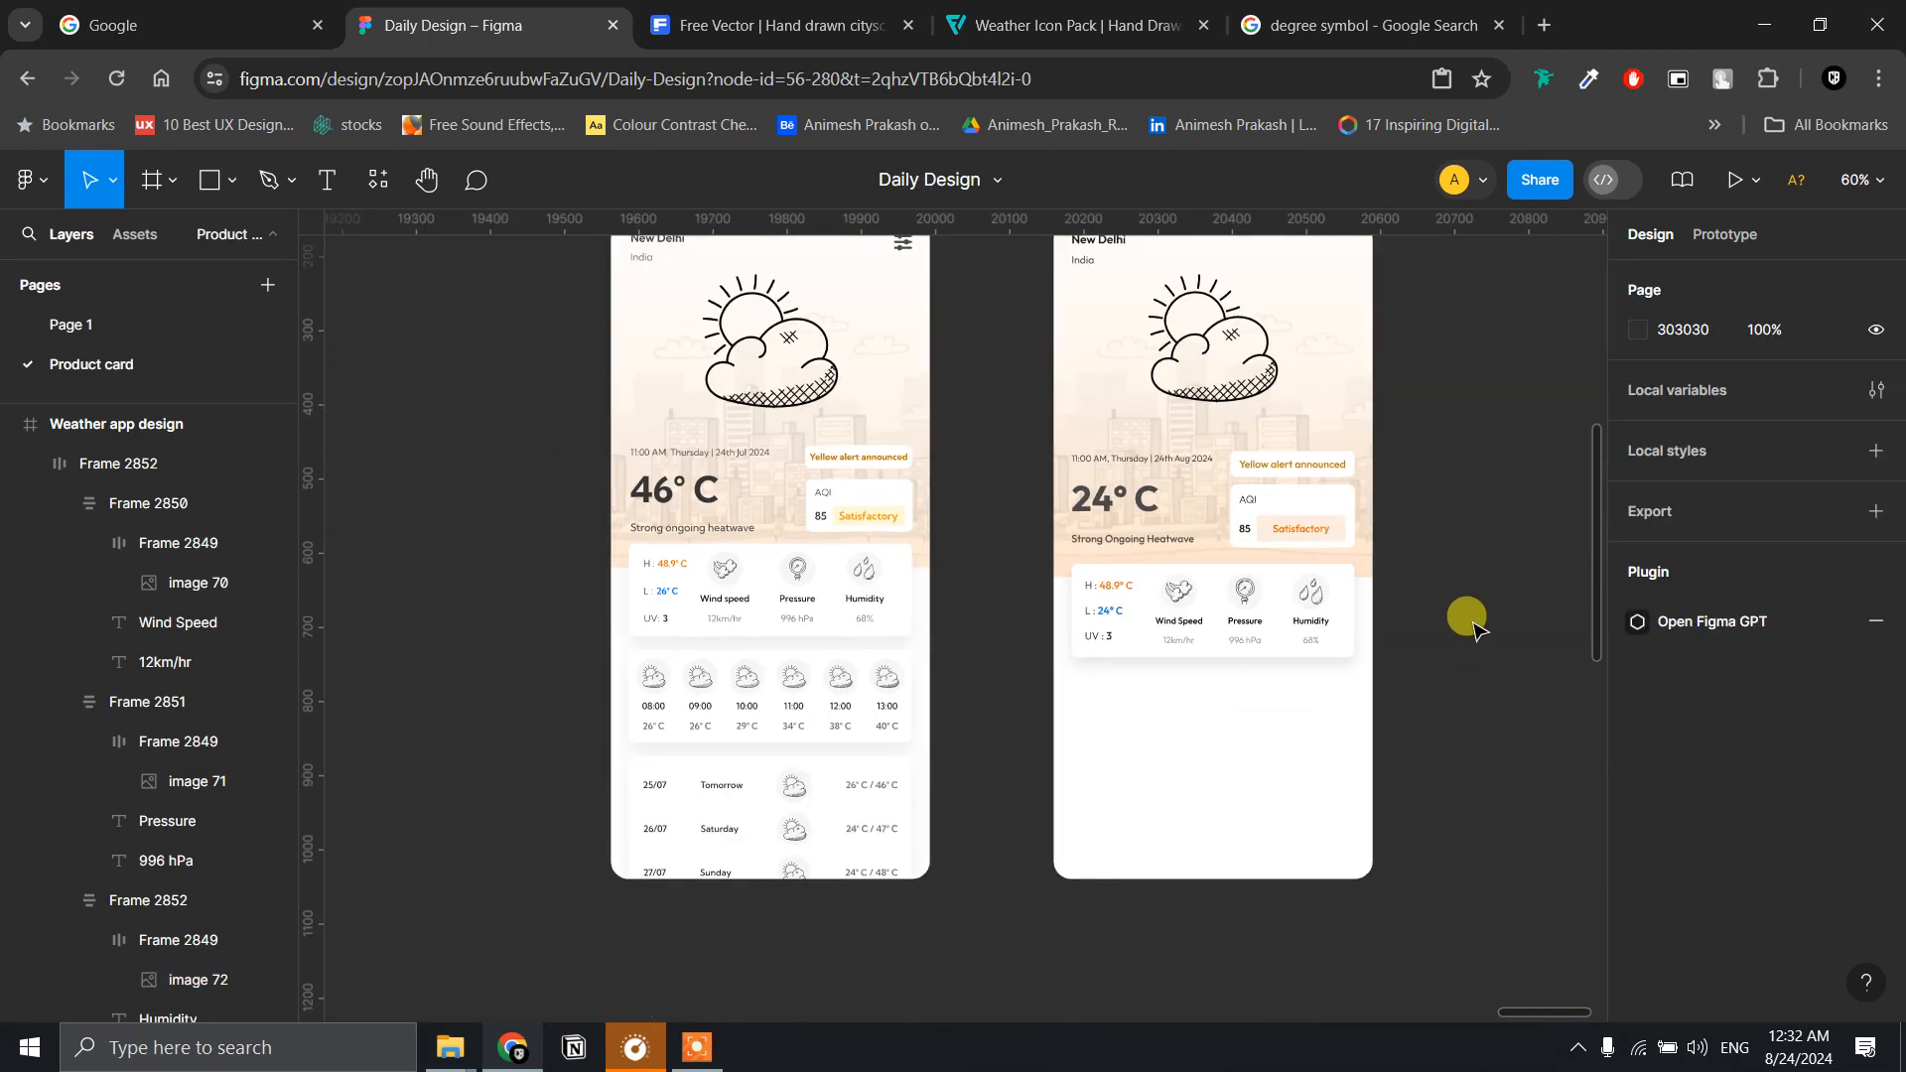
scroll(1450, 645, "up", 3)
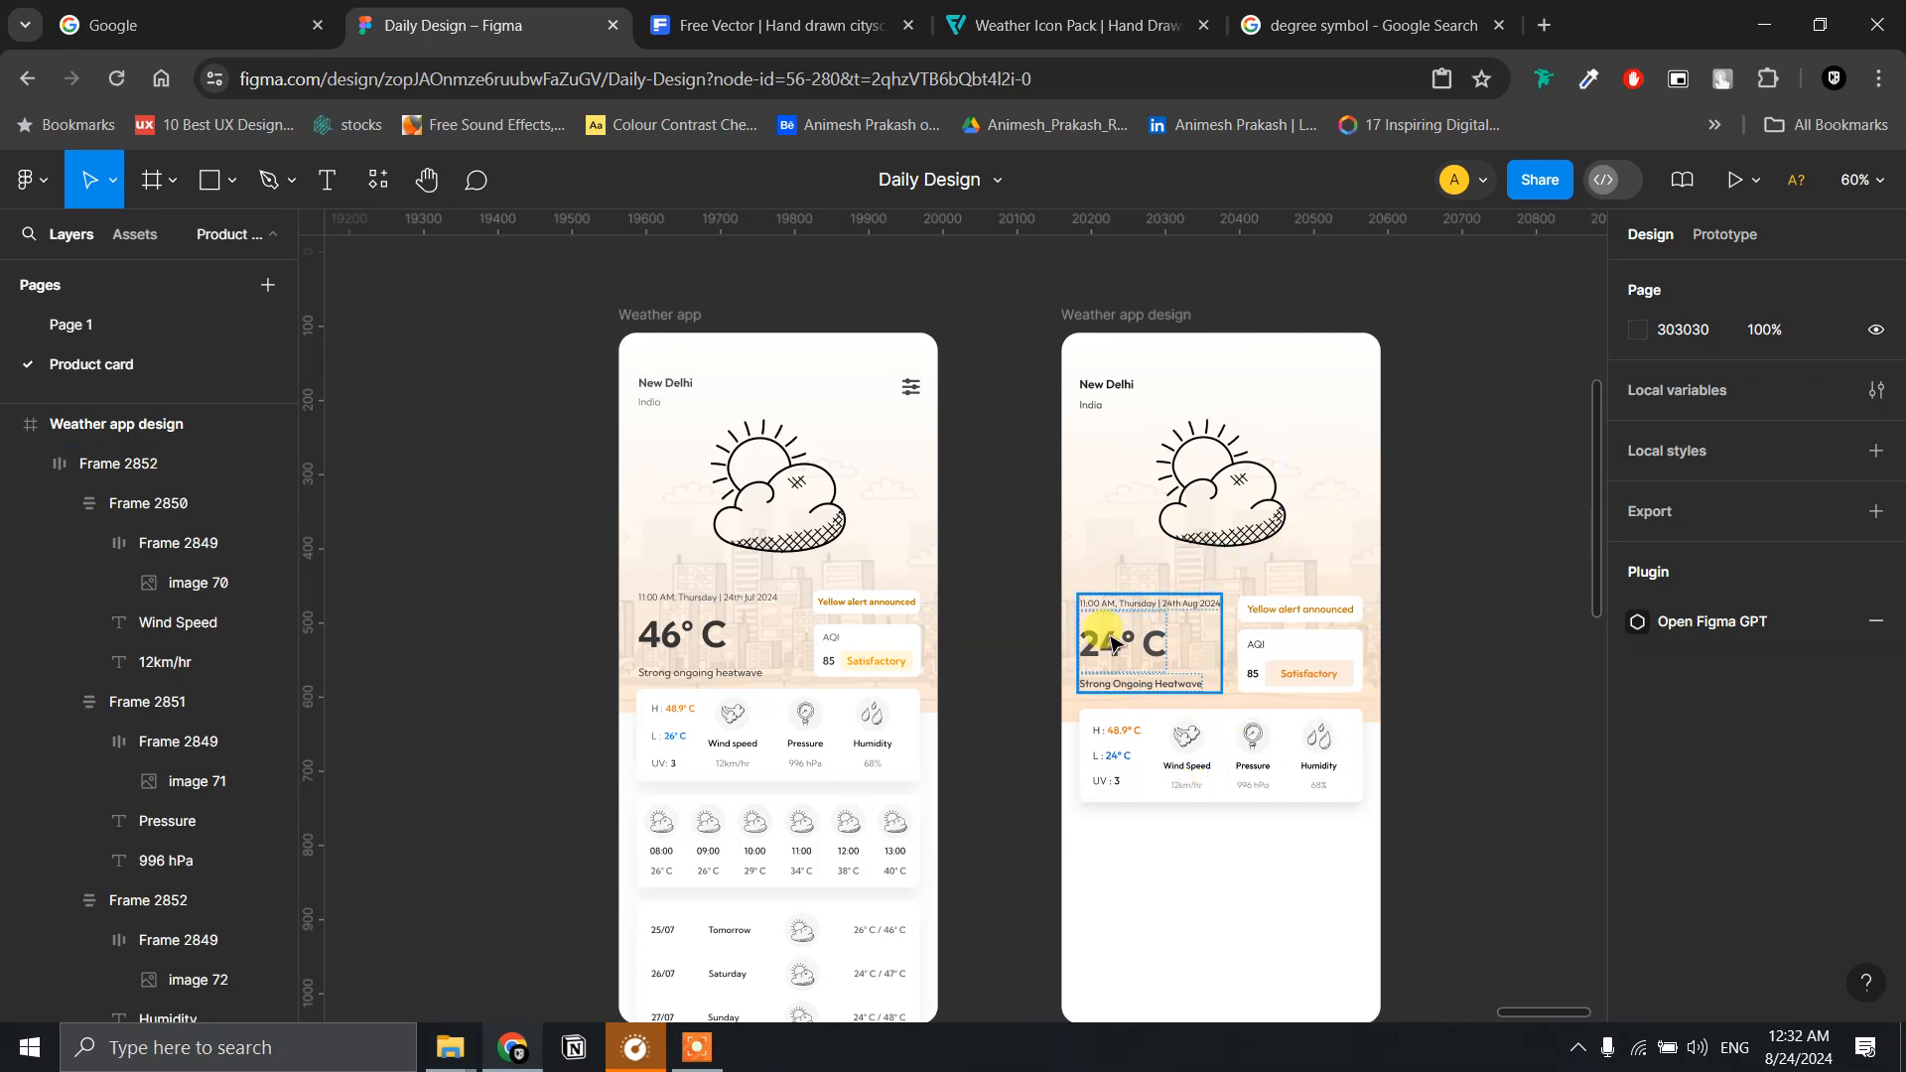
scroll(1300, 725, "up", 5)
left_click_drag(1305, 954, 1489, 724)
scroll(1450, 741, "up", 1)
scroll(1451, 741, "down", 2)
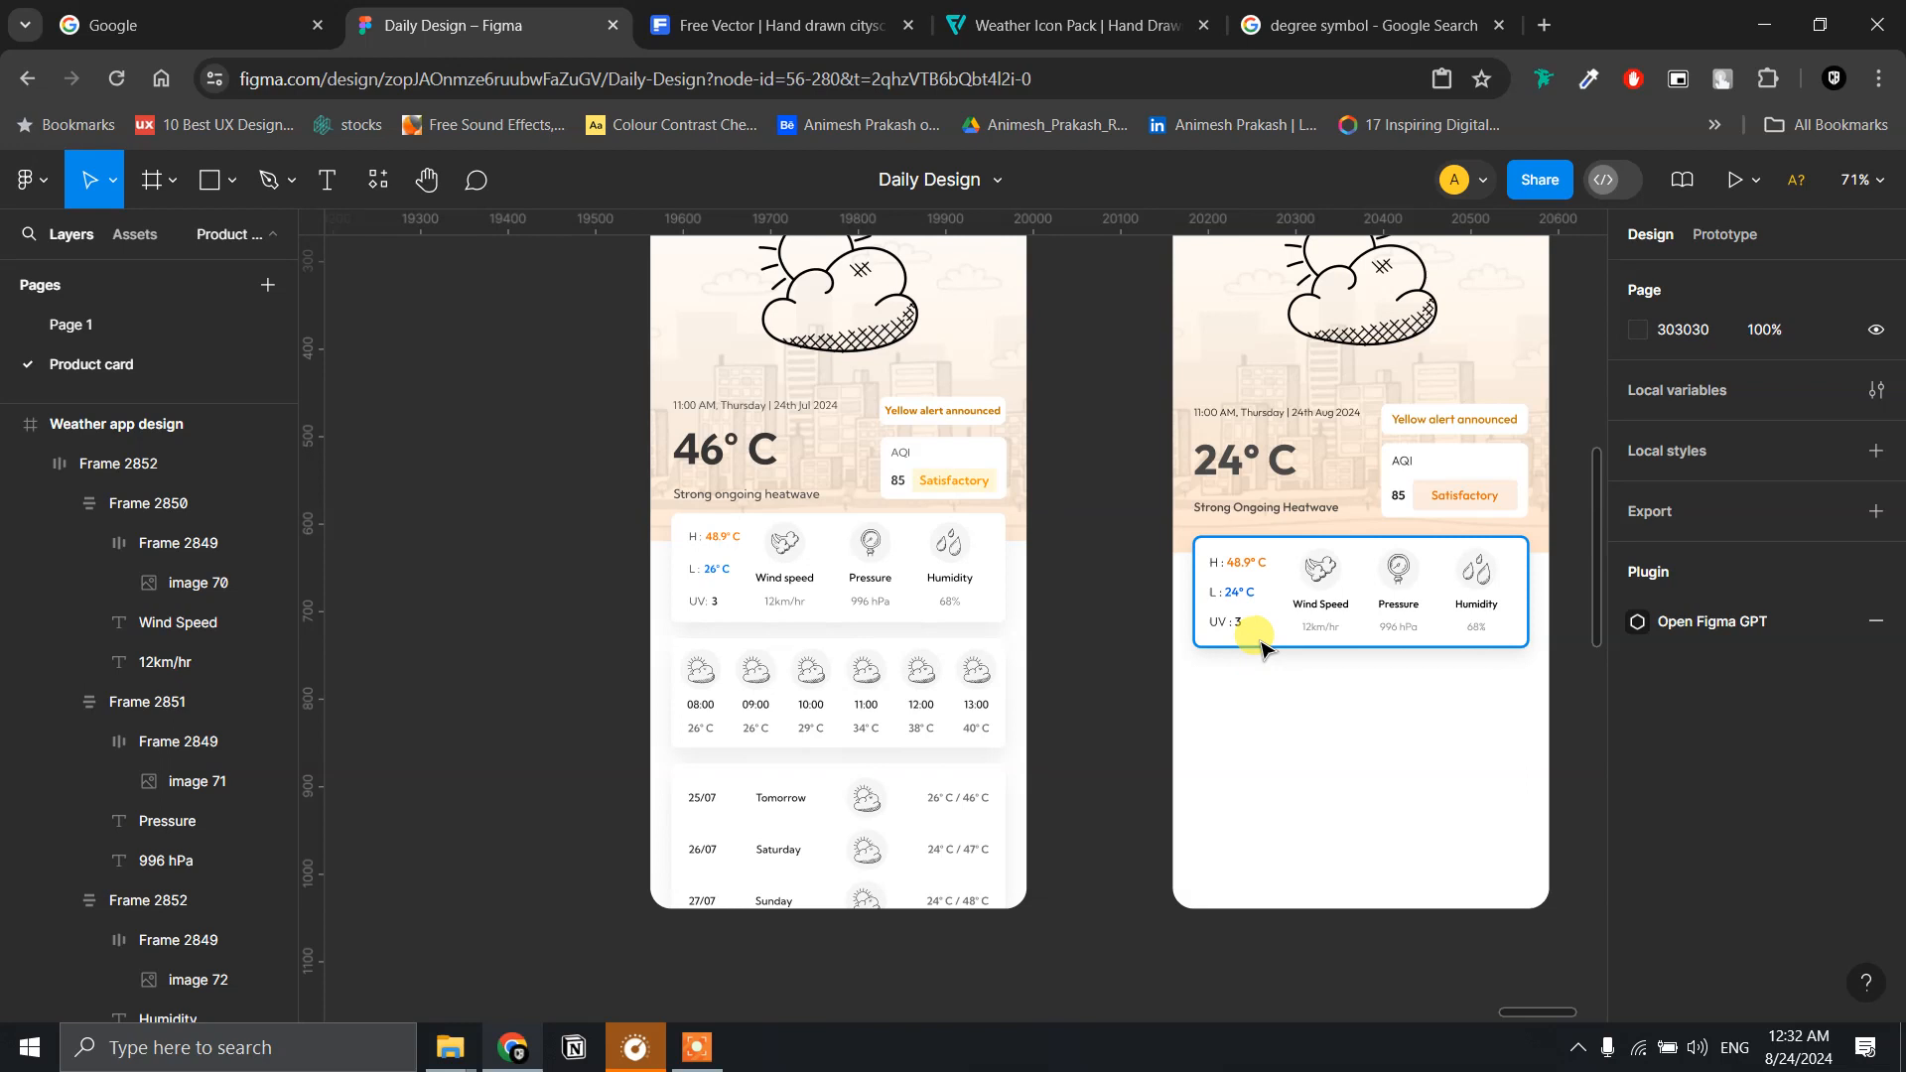
left_click(1262, 646)
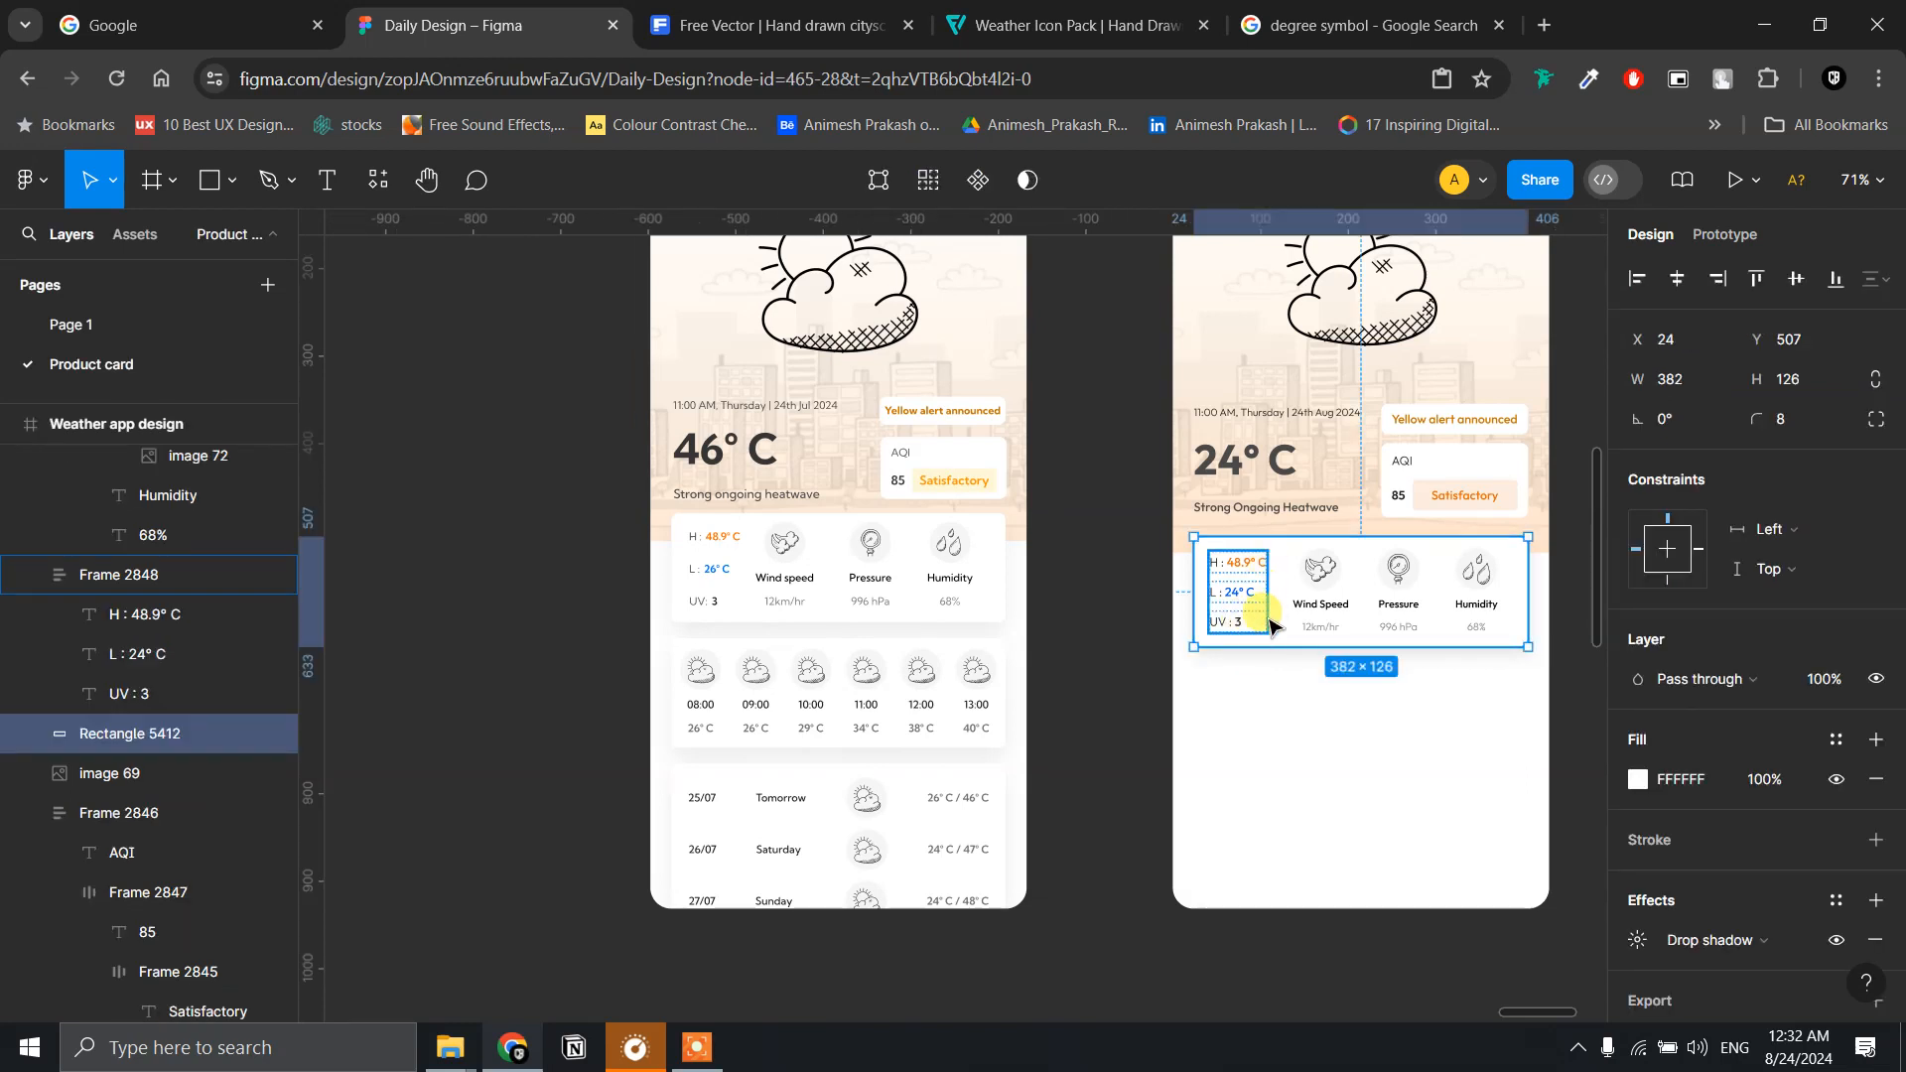
left_click_drag(1286, 638, 1285, 766, "alt")
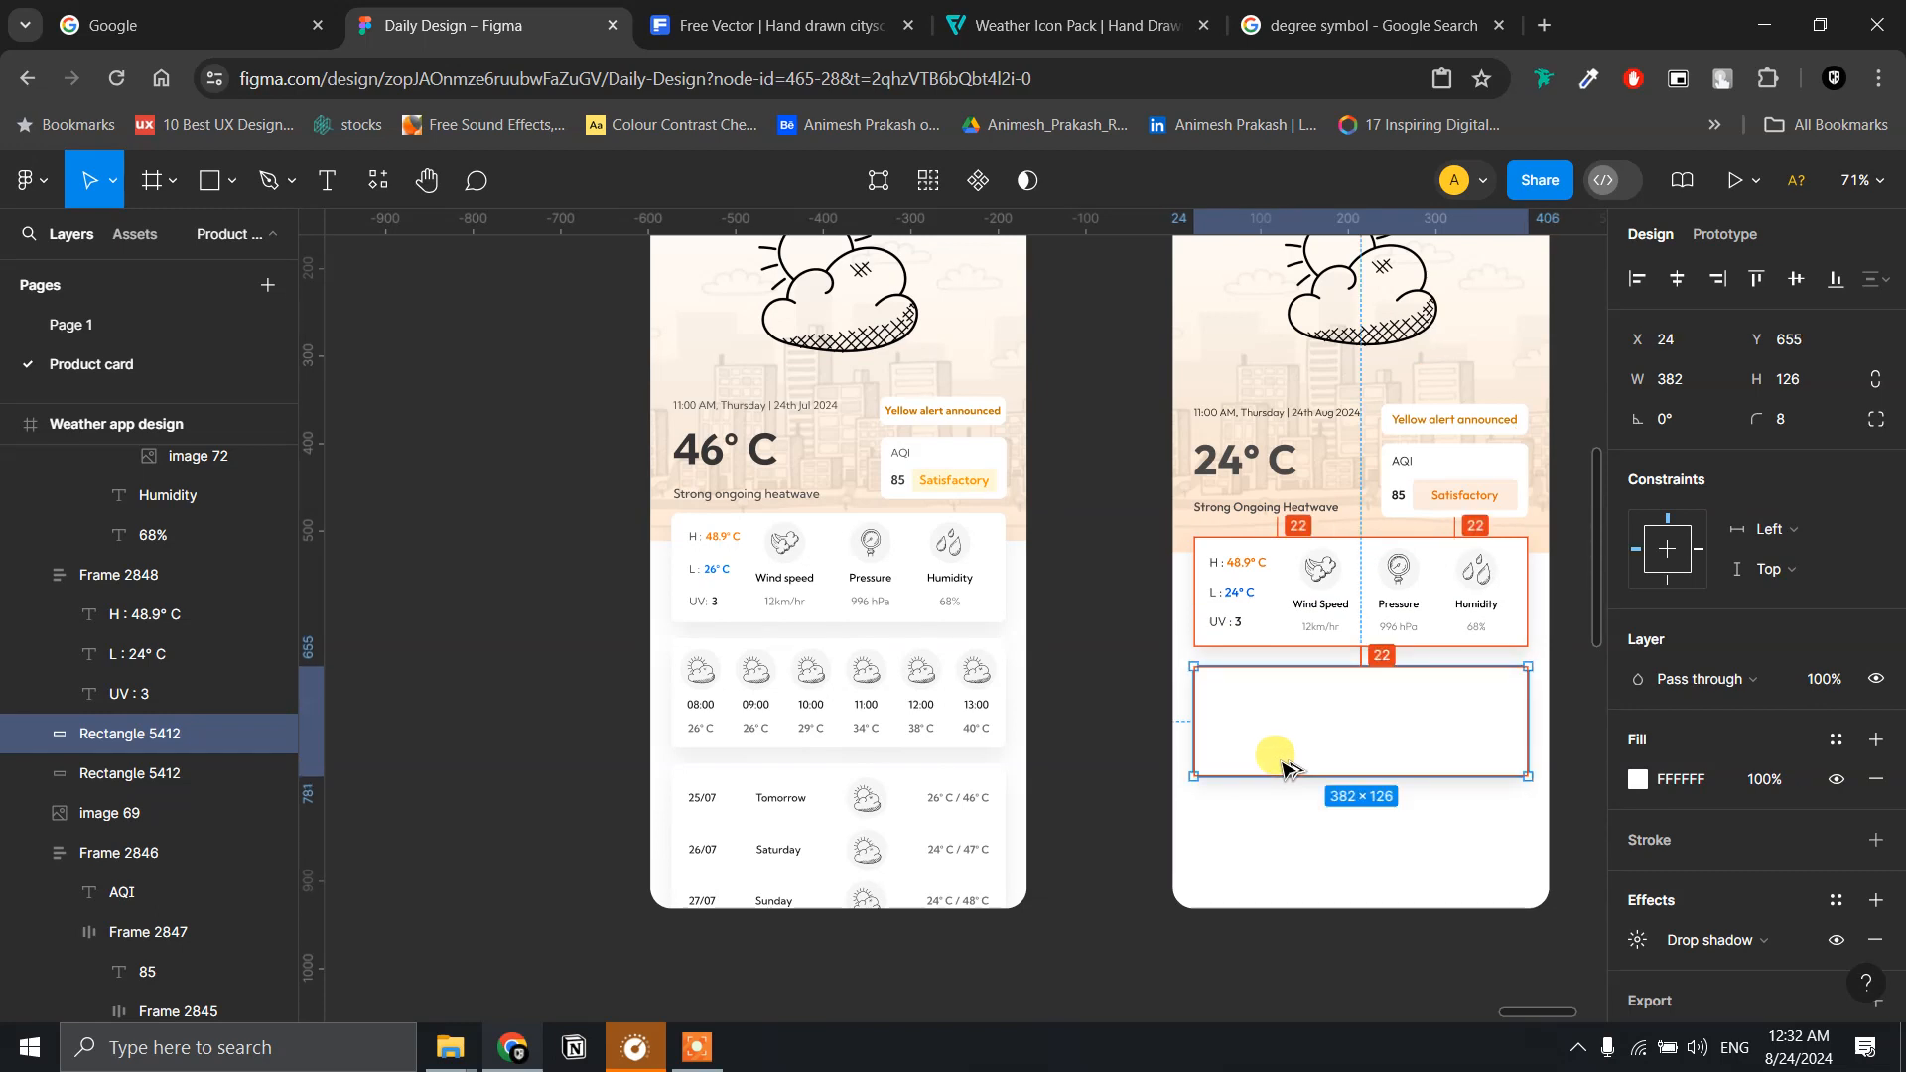
key("Delete")
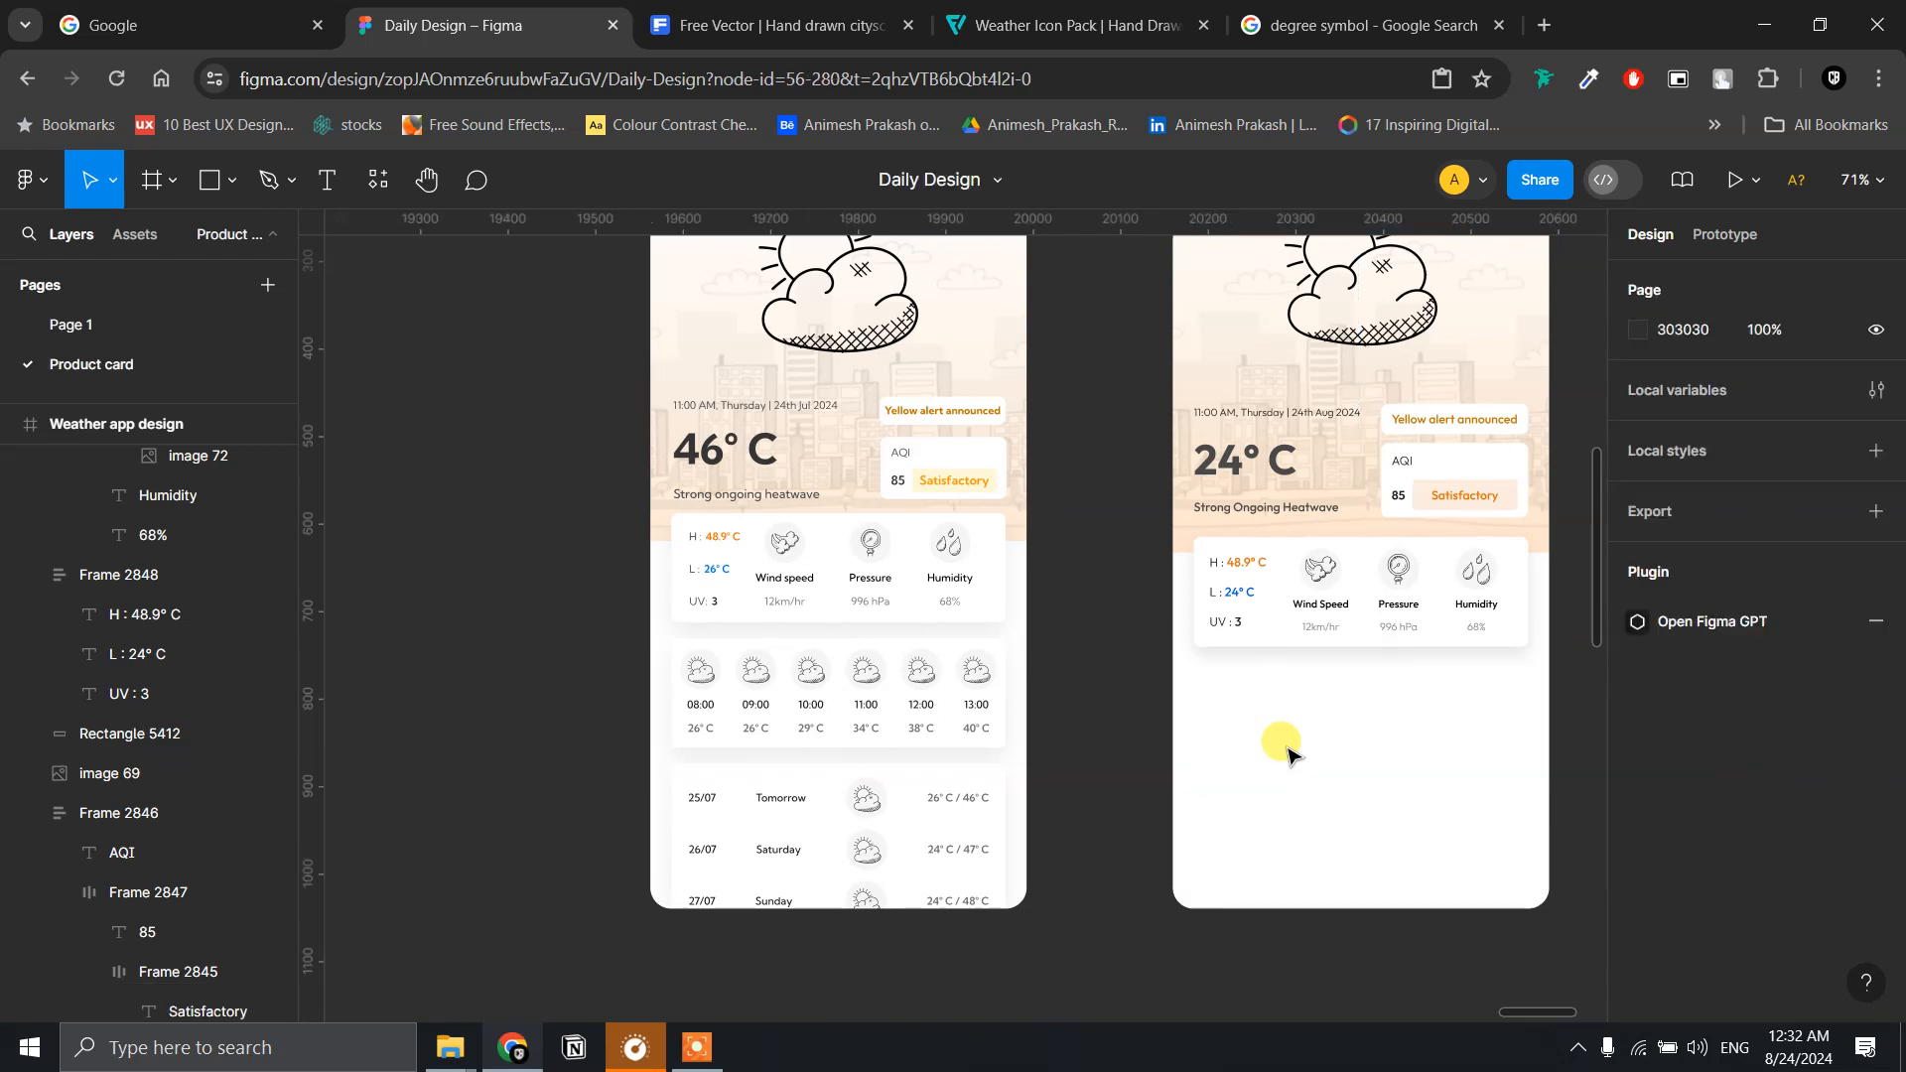
- Duplicate the details card's white background rectangle directly below the card at X 24, Y 655
scroll(1308, 586, "up", 5)
scroll(1365, 921, "down", 3)
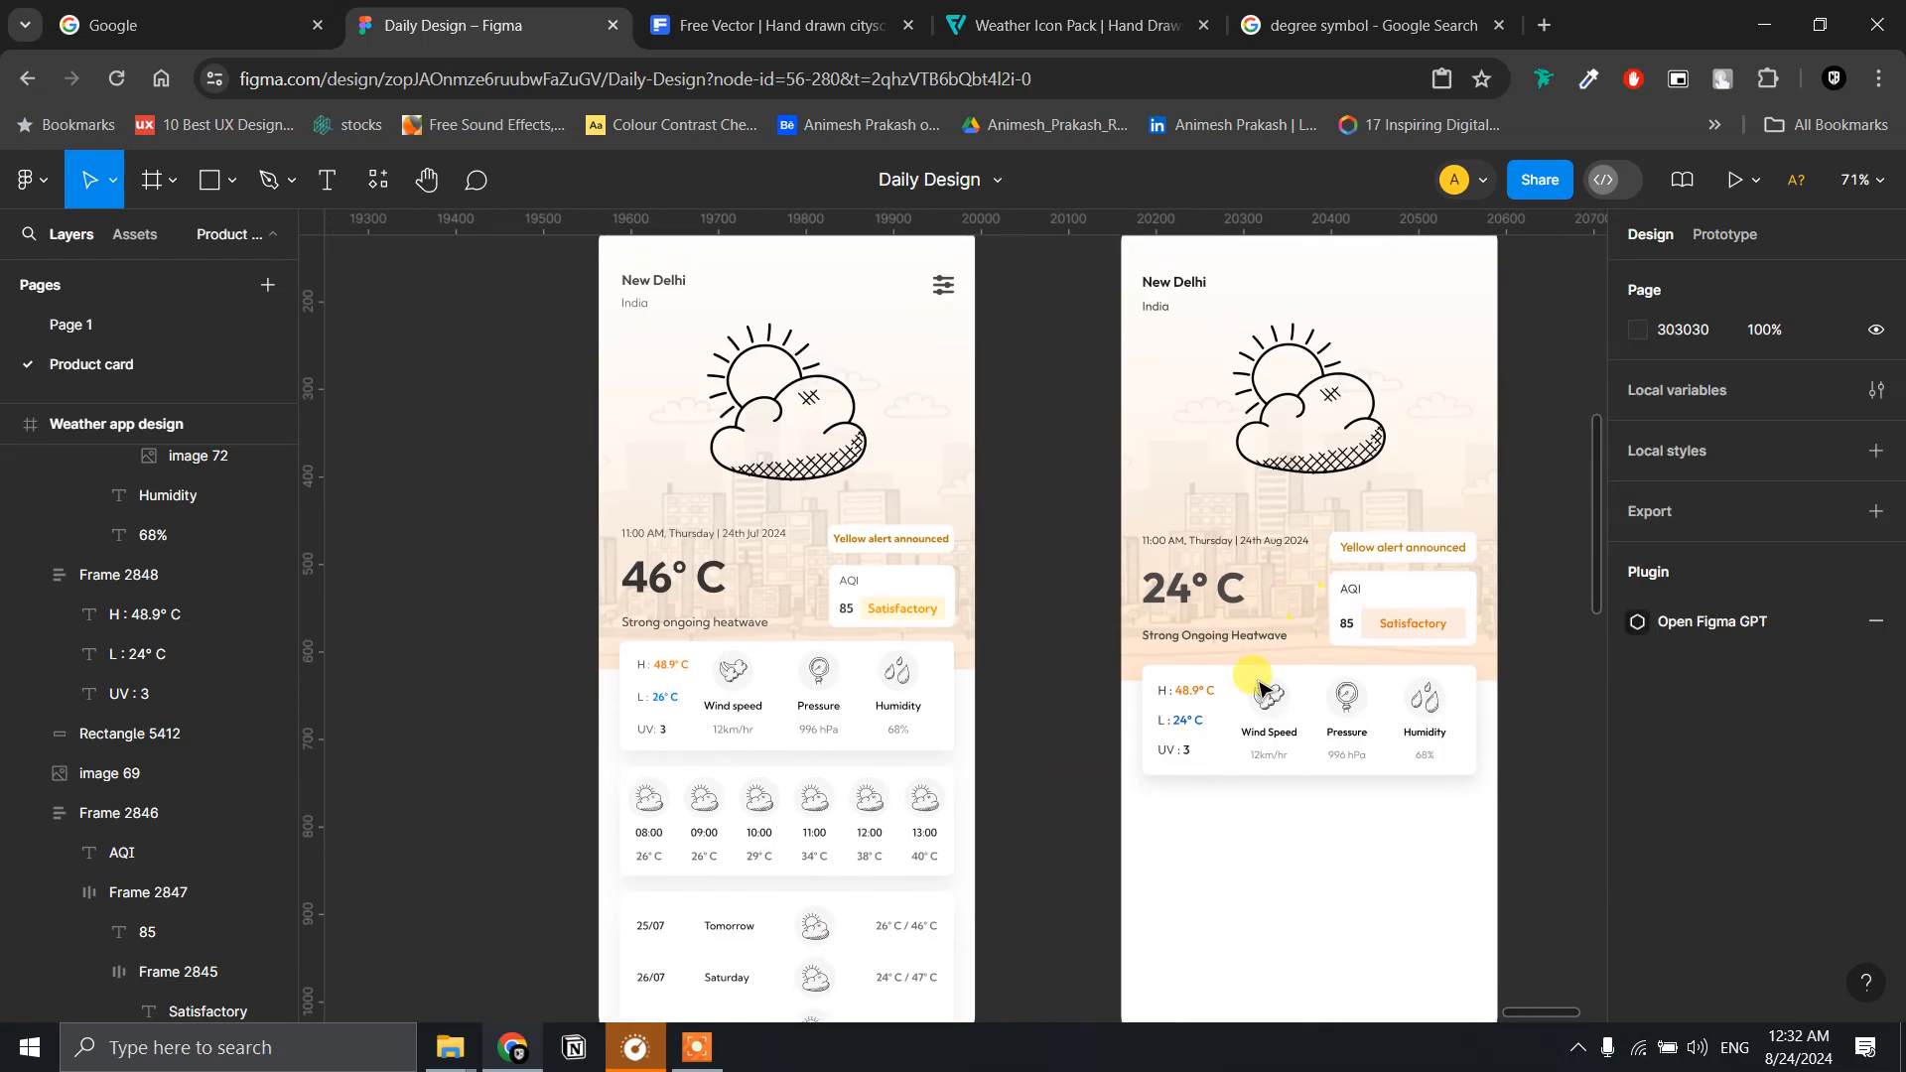
scroll(1271, 687, "up", 6)
scroll(1140, 600, "down", 4)
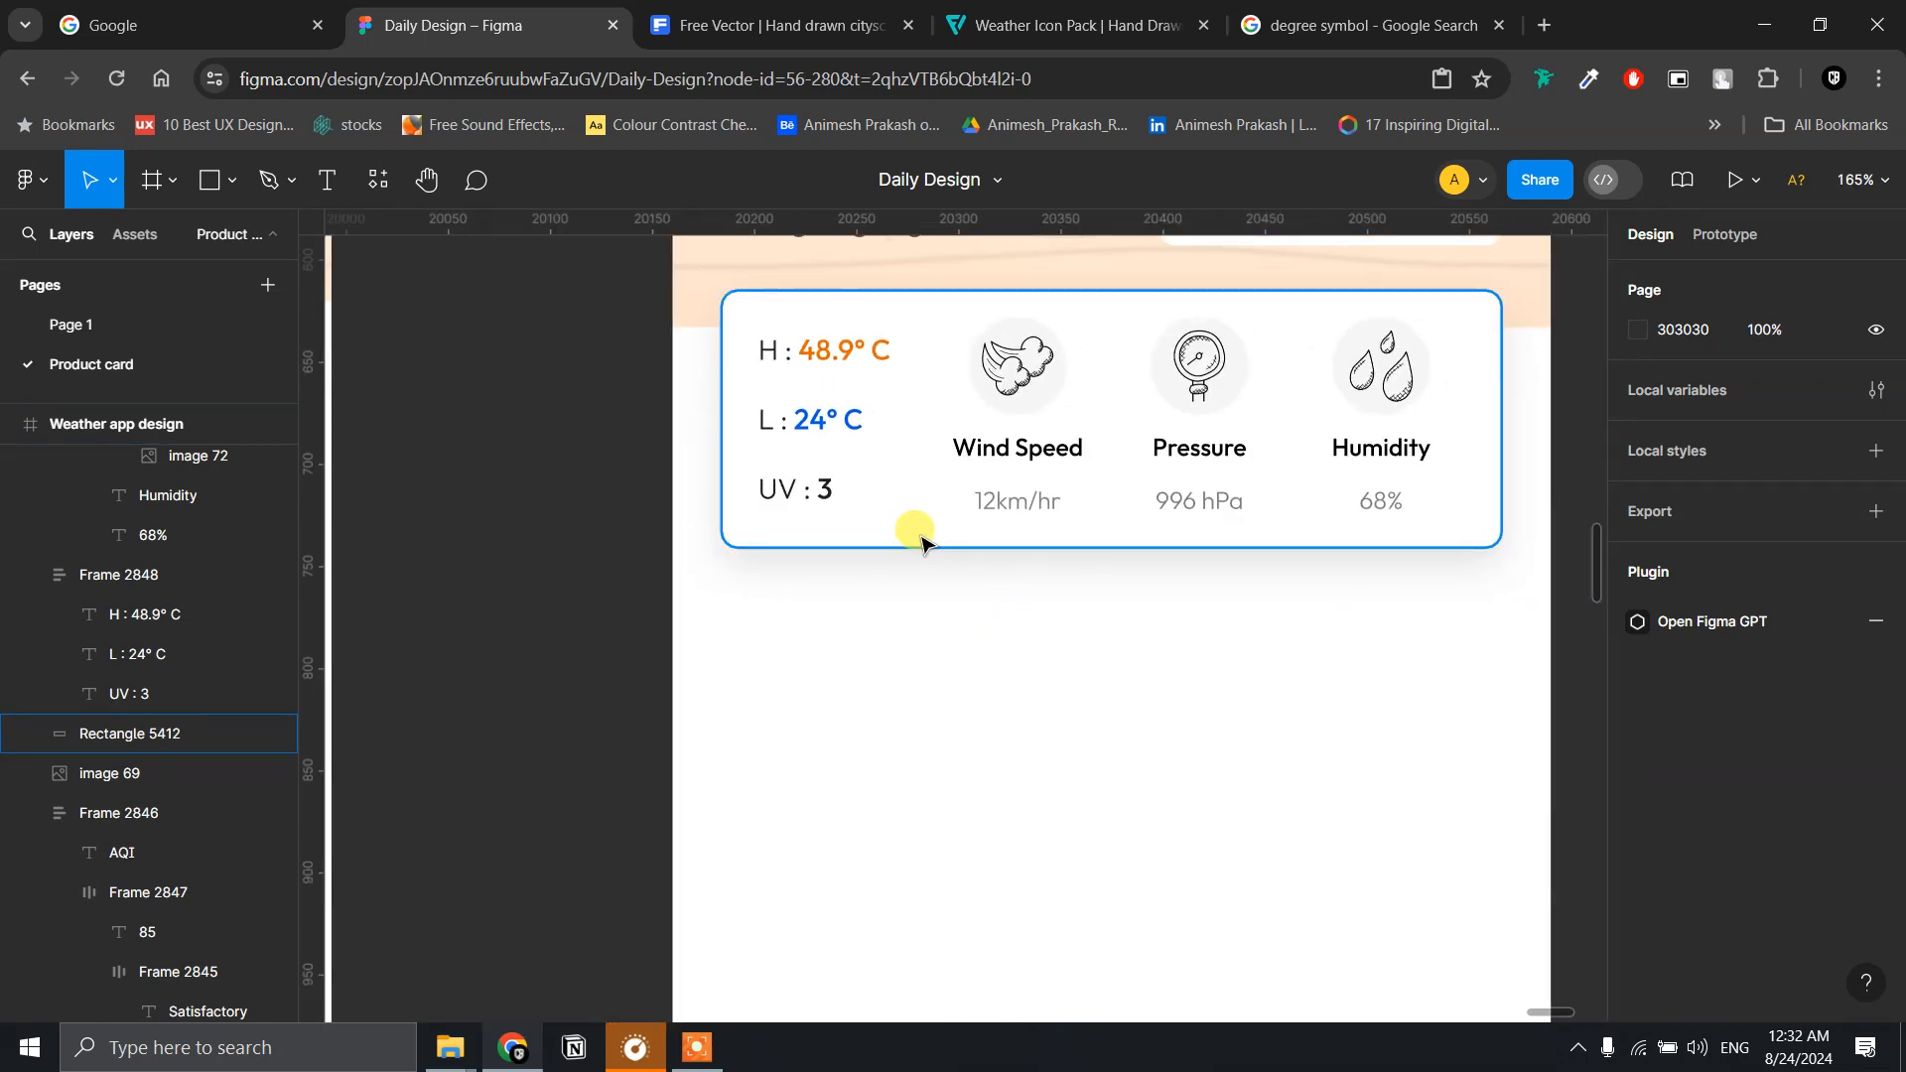
left_click(919, 538)
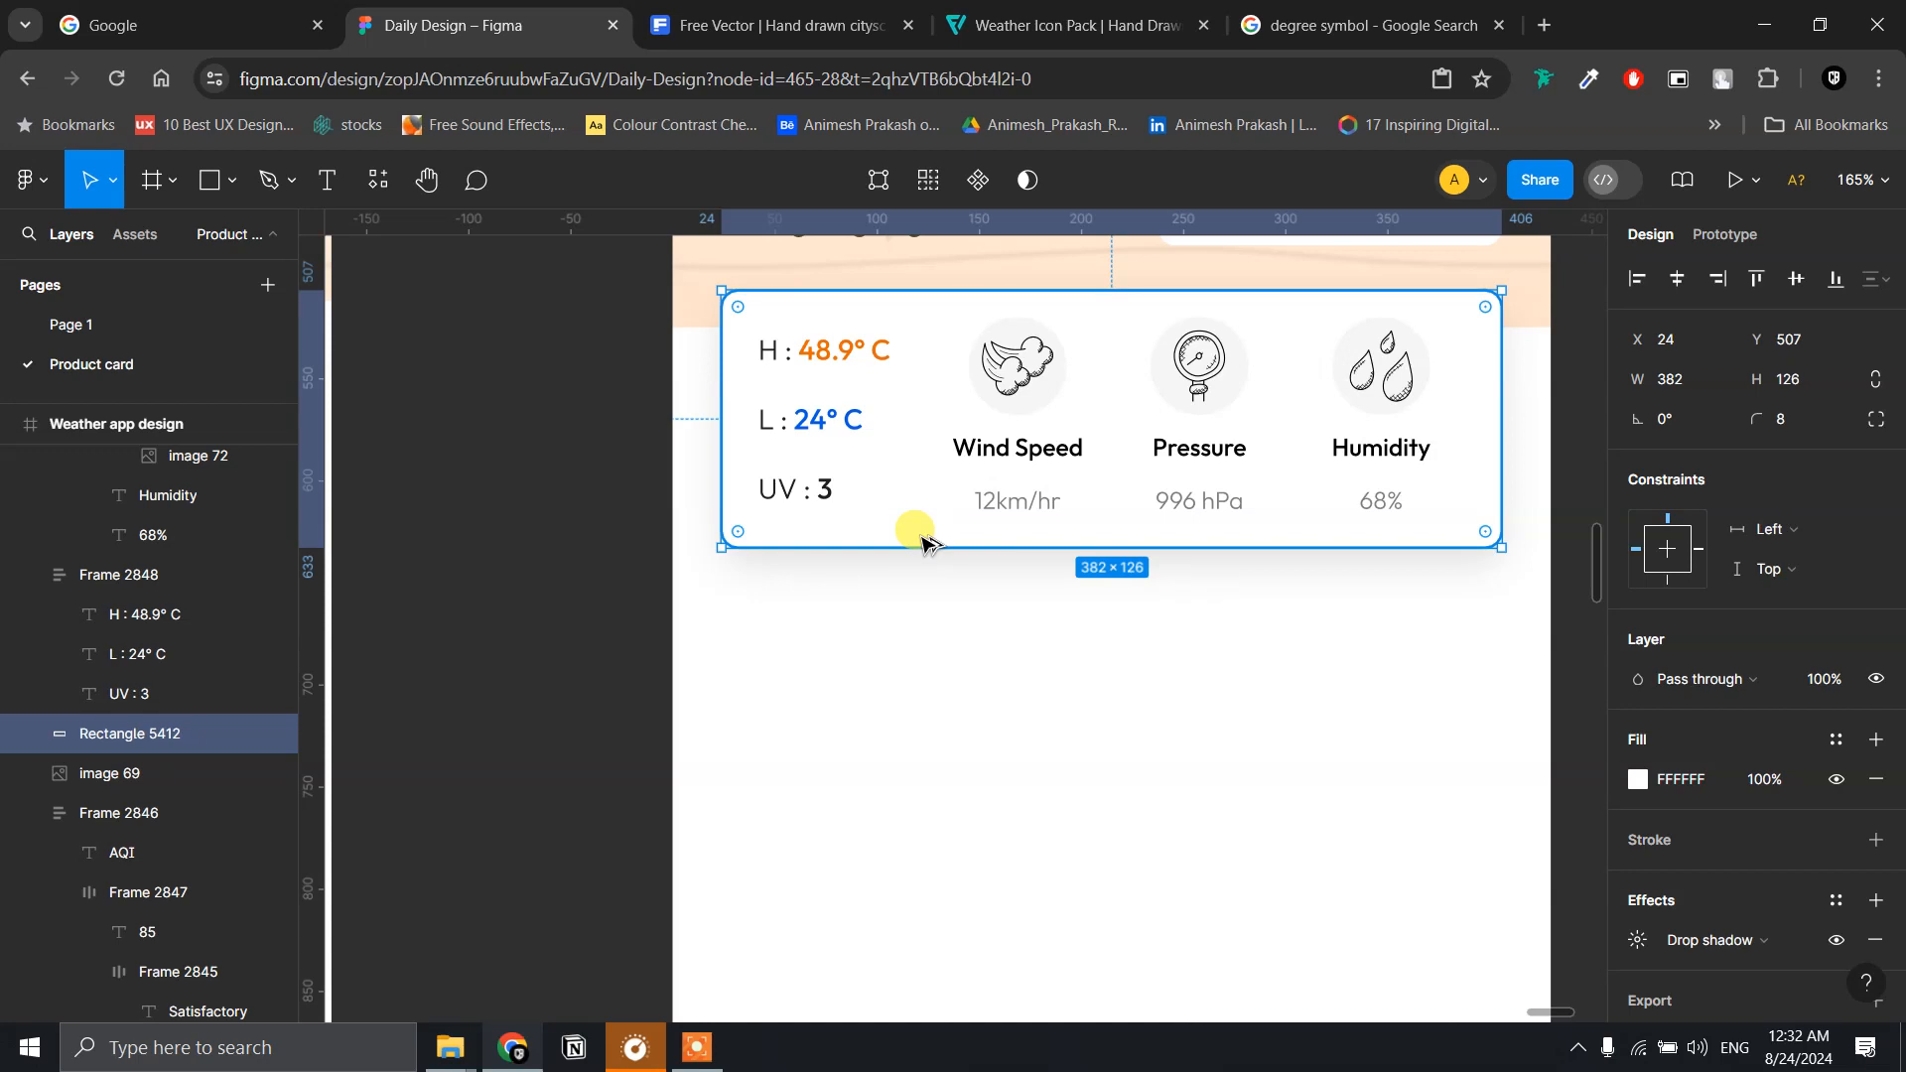
left_click_drag(923, 538, 931, 849)
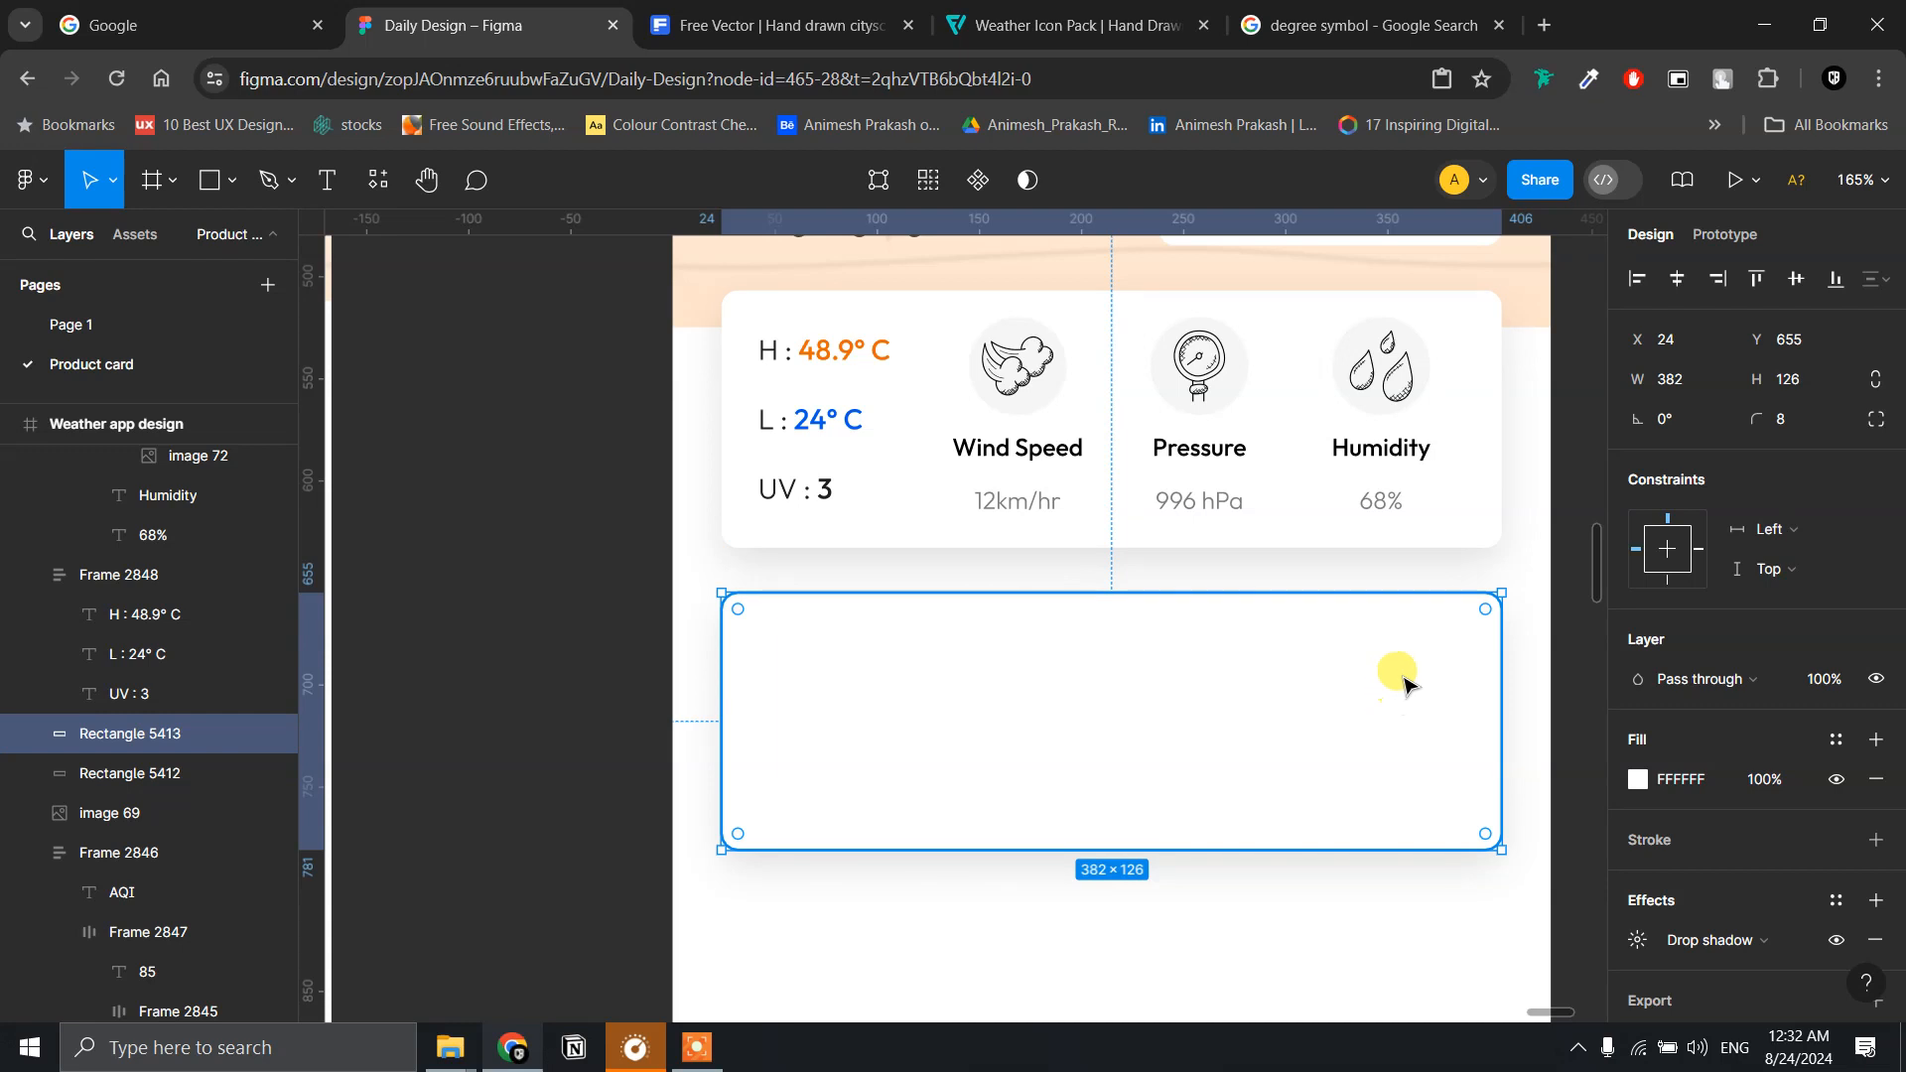
- Copy the wind, pressure and humidity row and place the duplicate inside the new lower card at X 32, Y 672
scroll(1408, 663, "up", 1)
scroll(1408, 663, "down", 5)
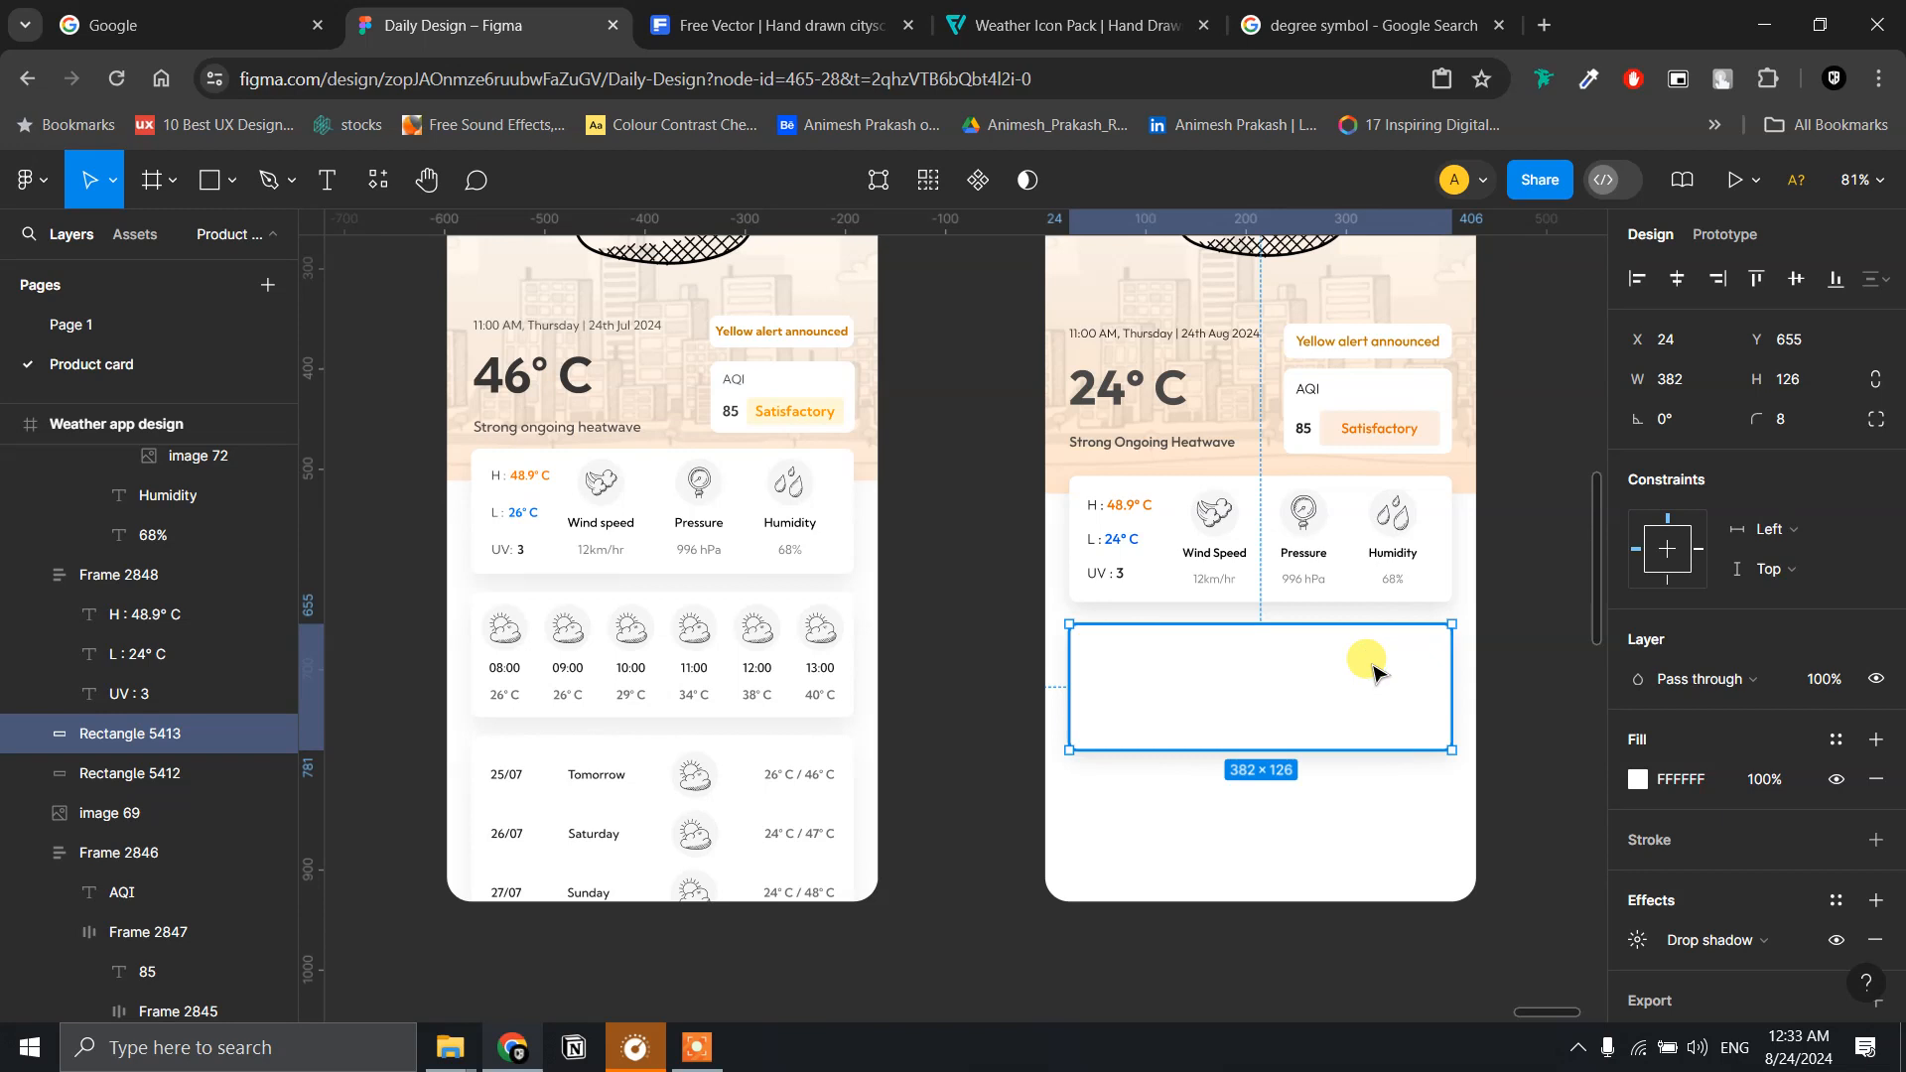
left_click(1313, 519)
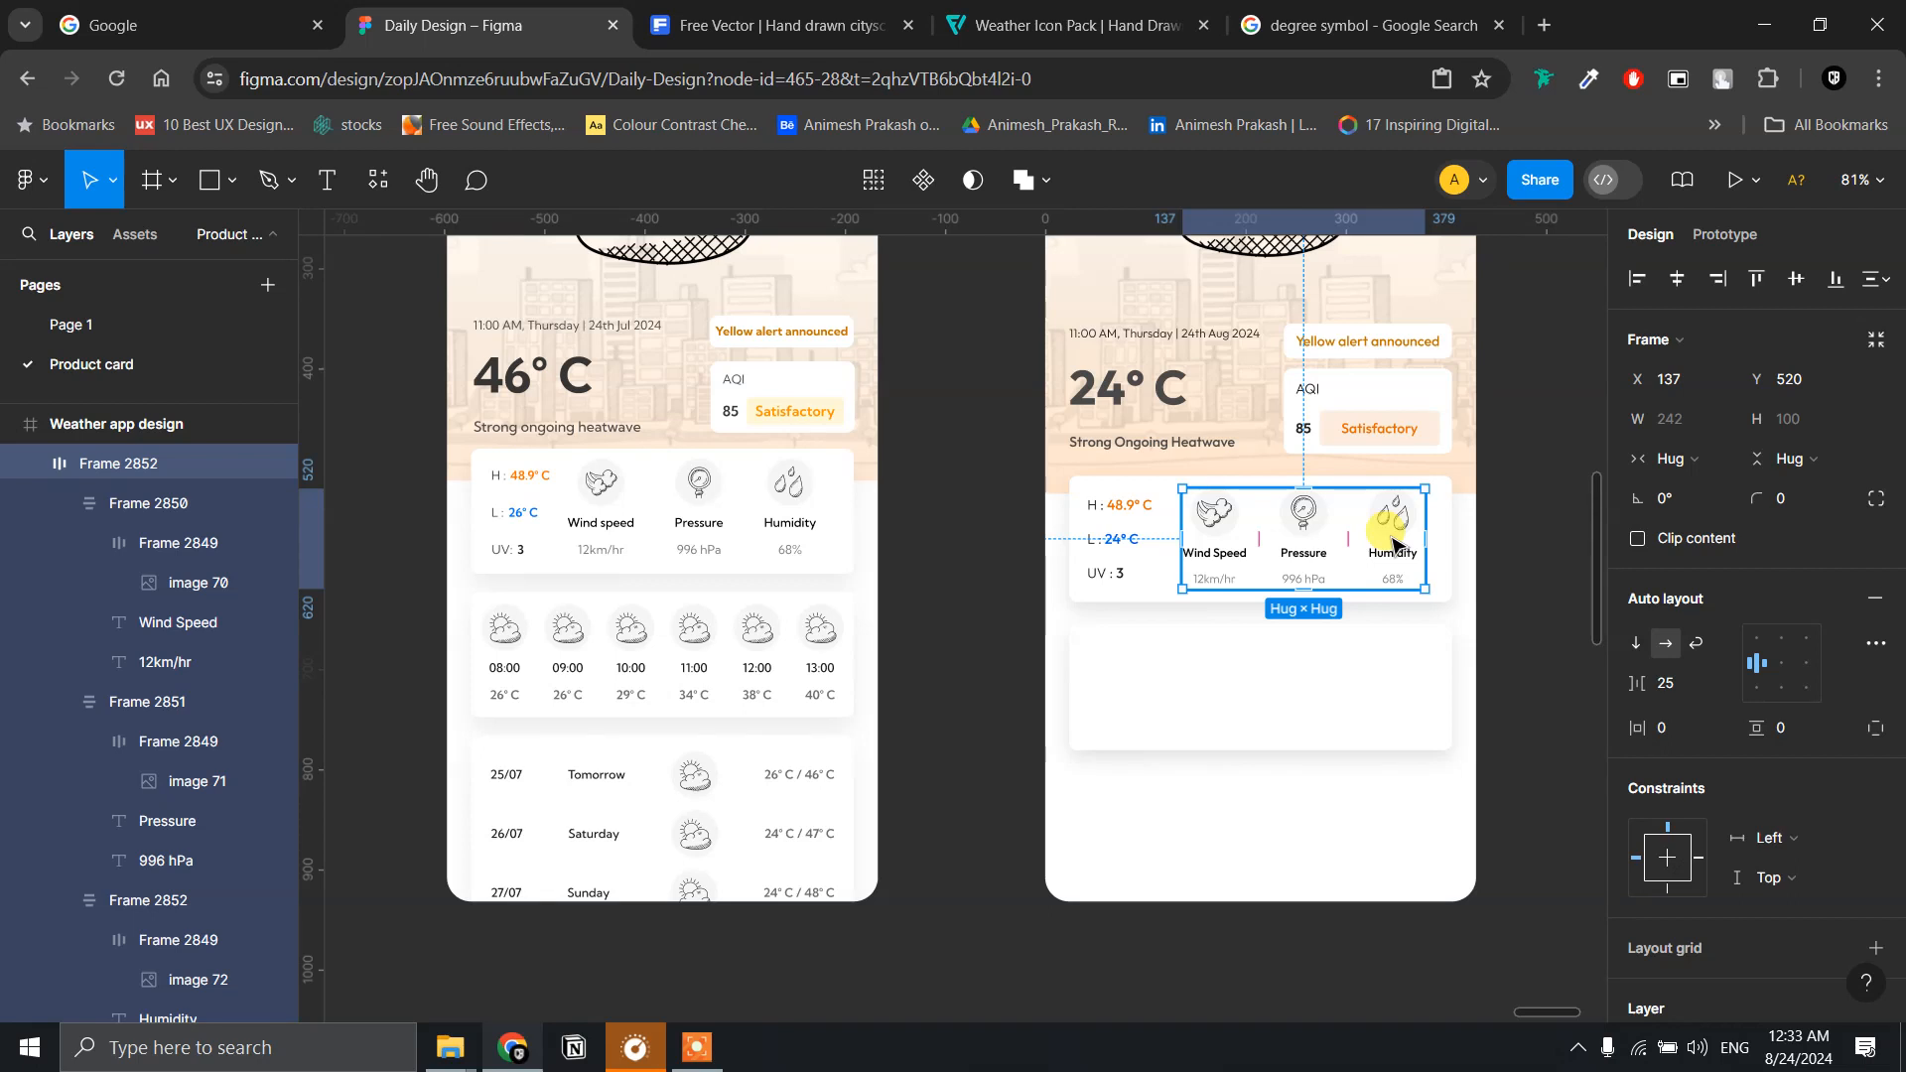
key("ctrl+c")
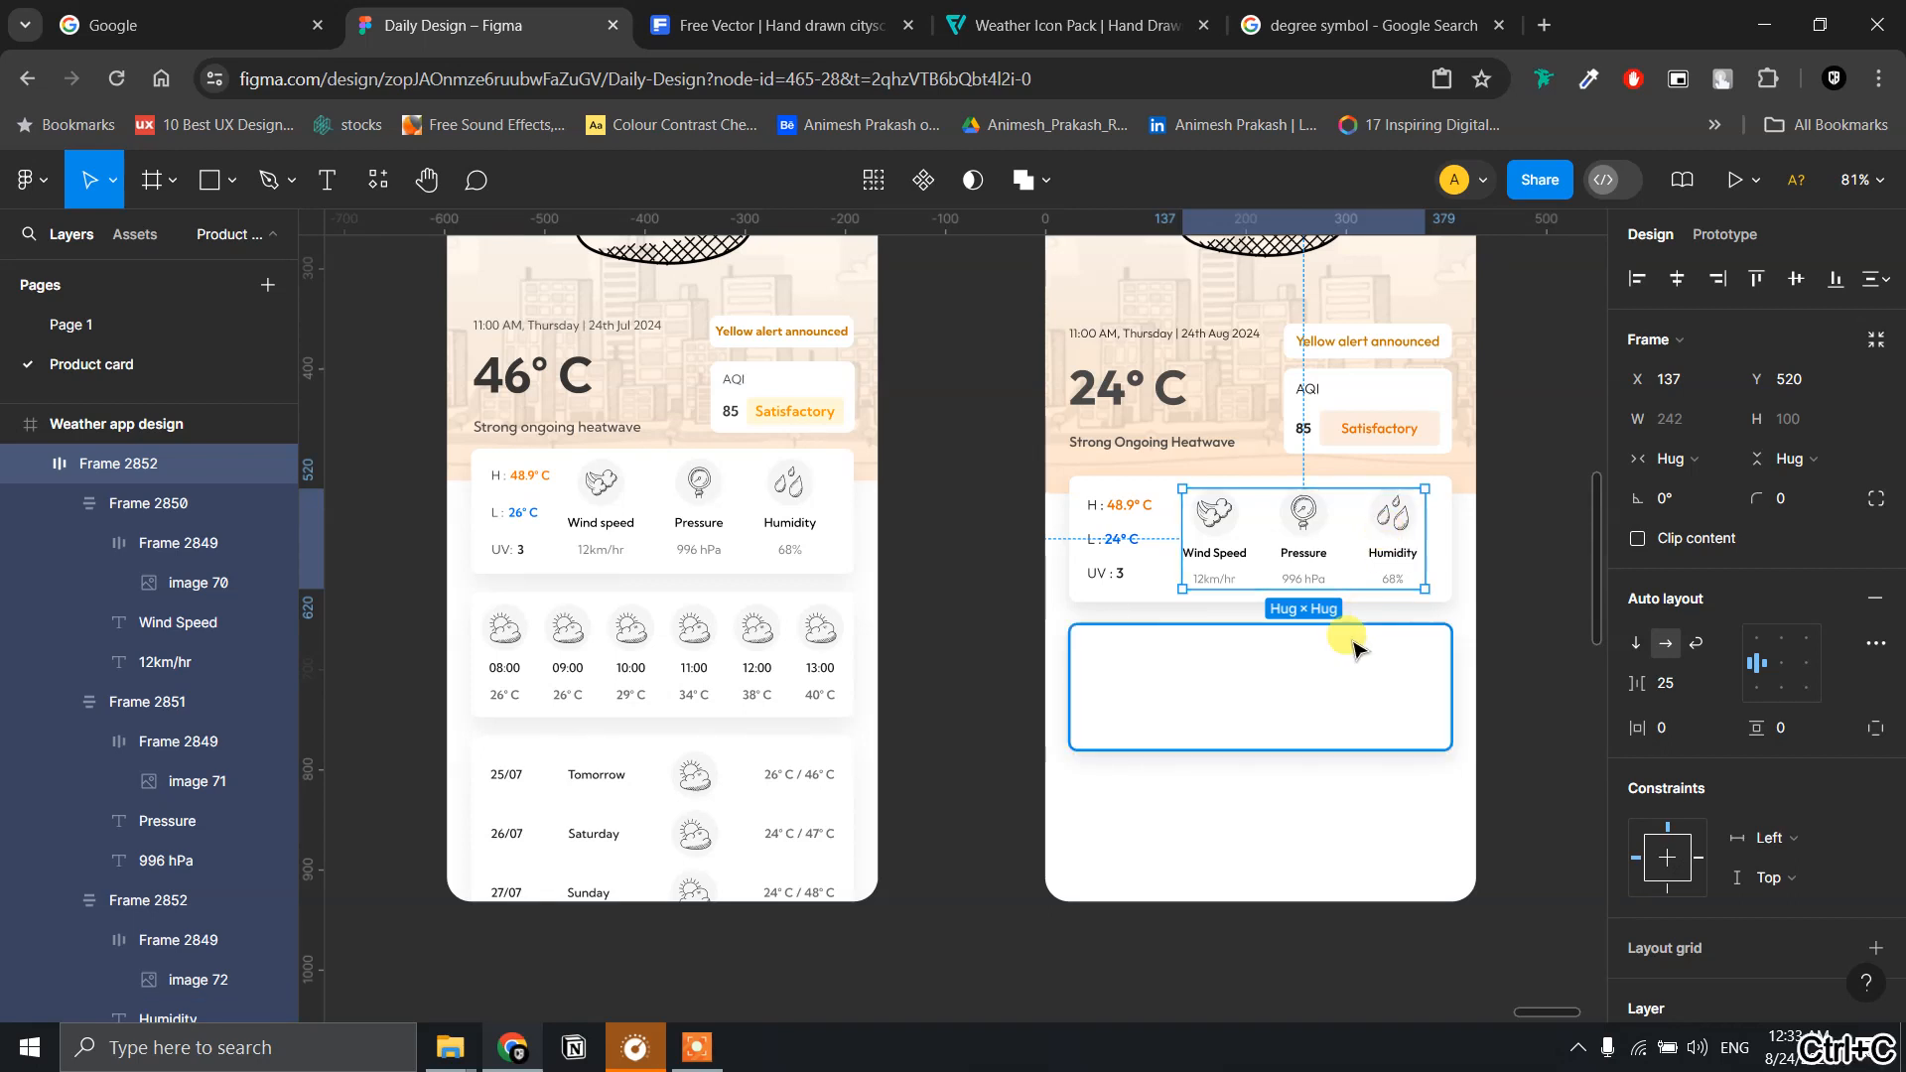
left_click(1289, 692)
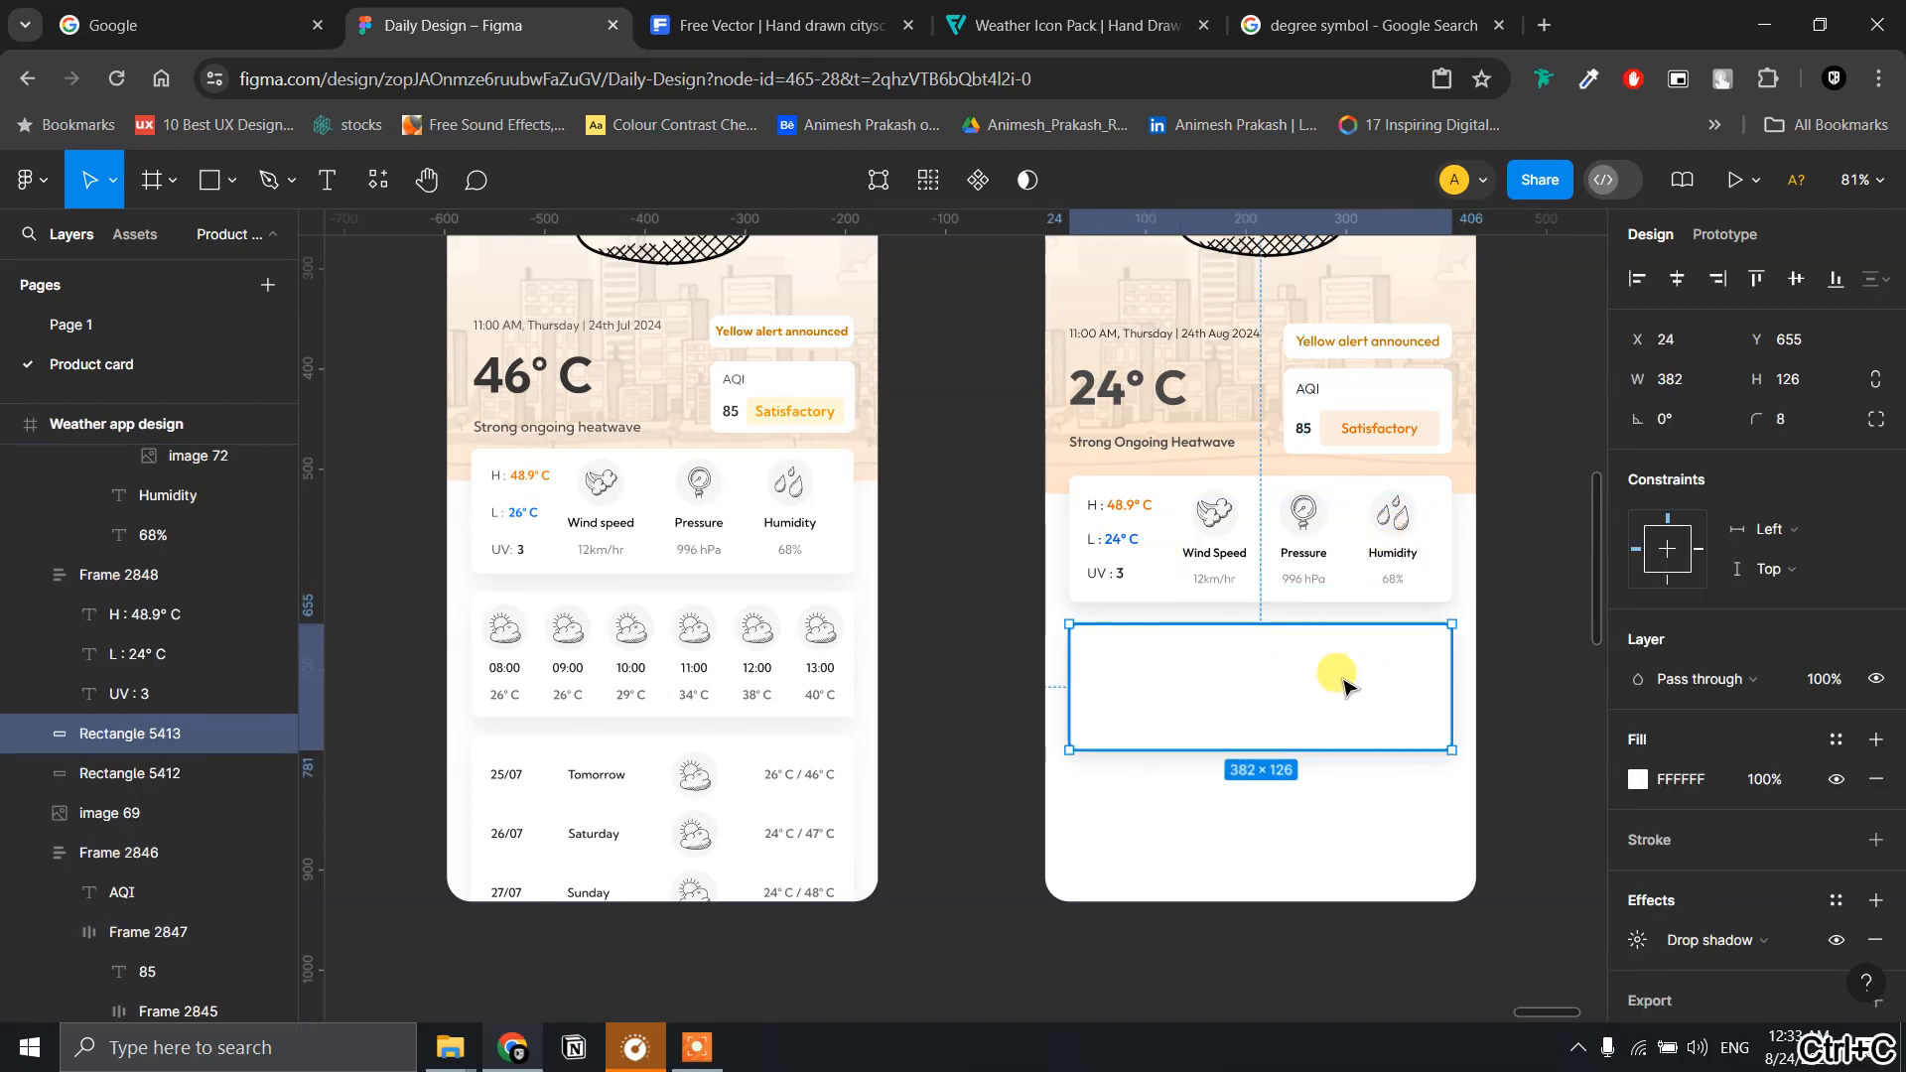
key("ctrl+v")
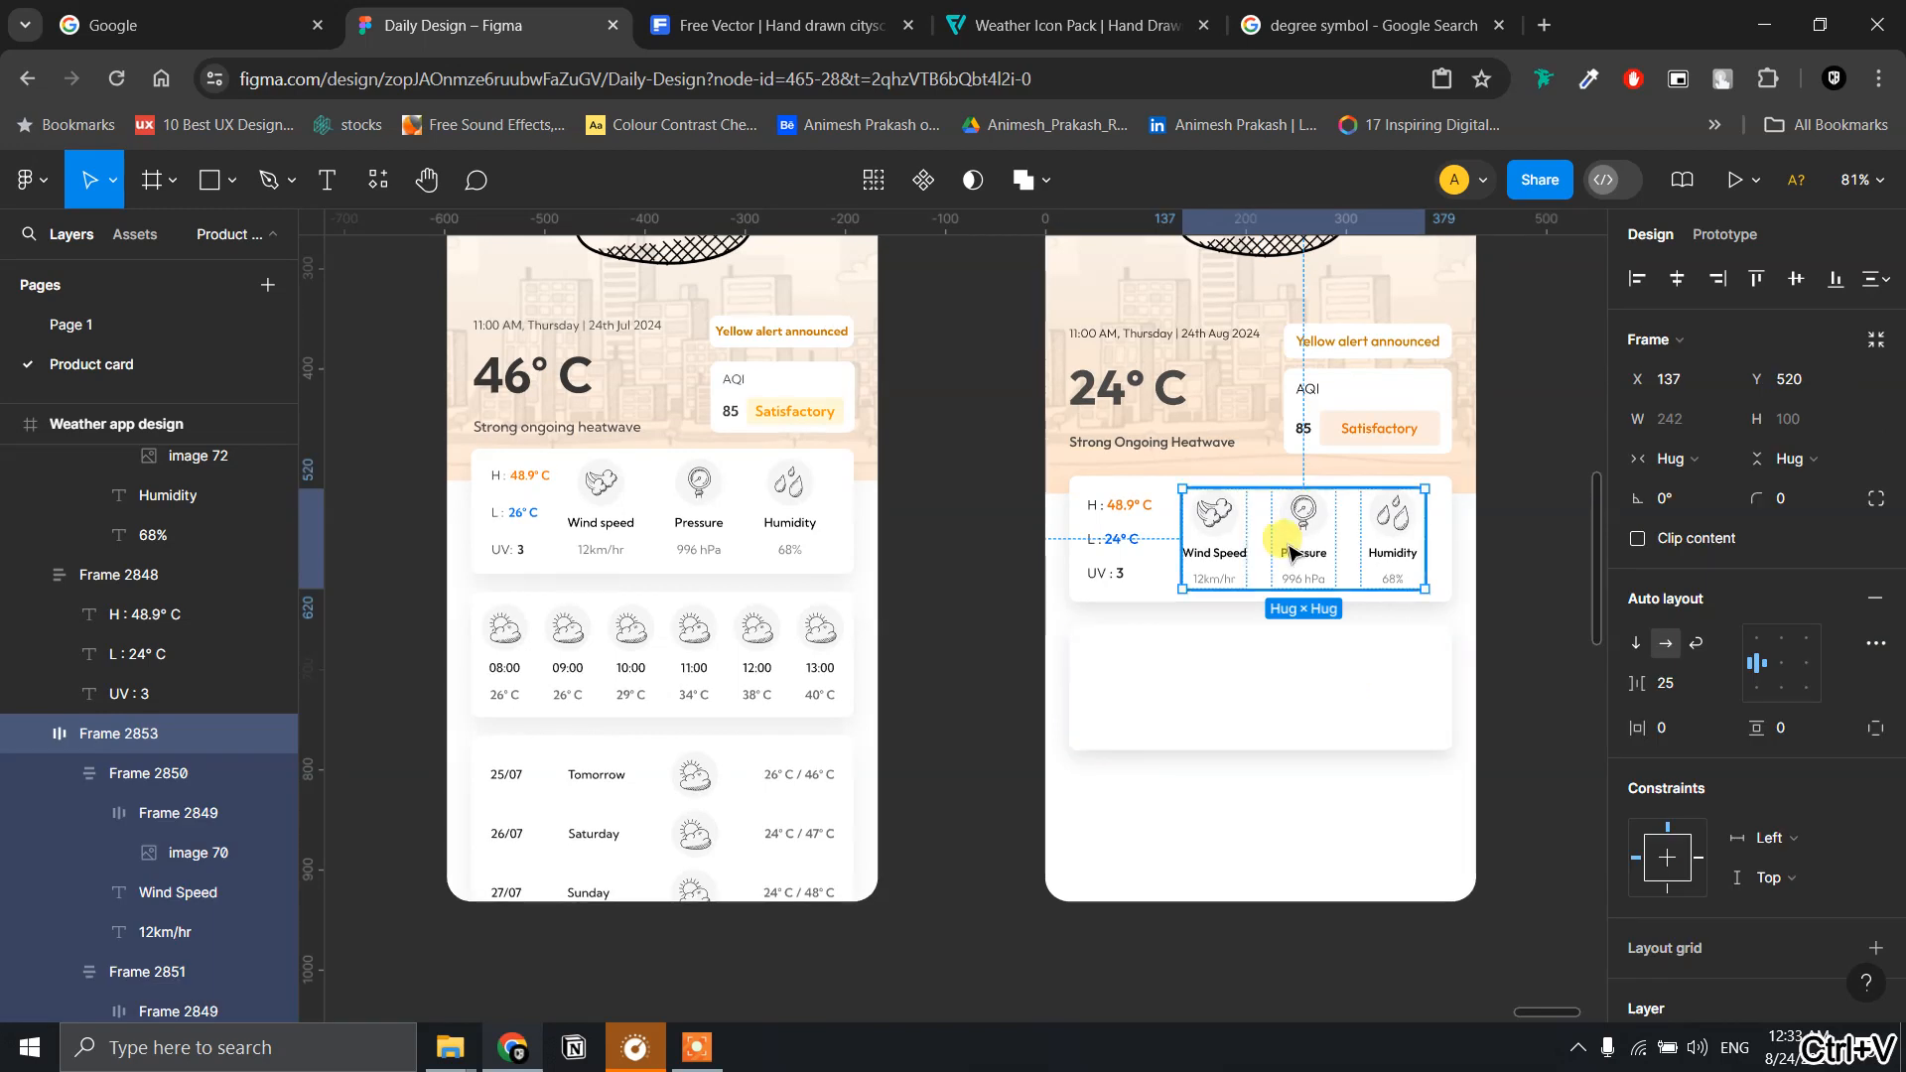
left_click_drag(1266, 524, 1164, 678)
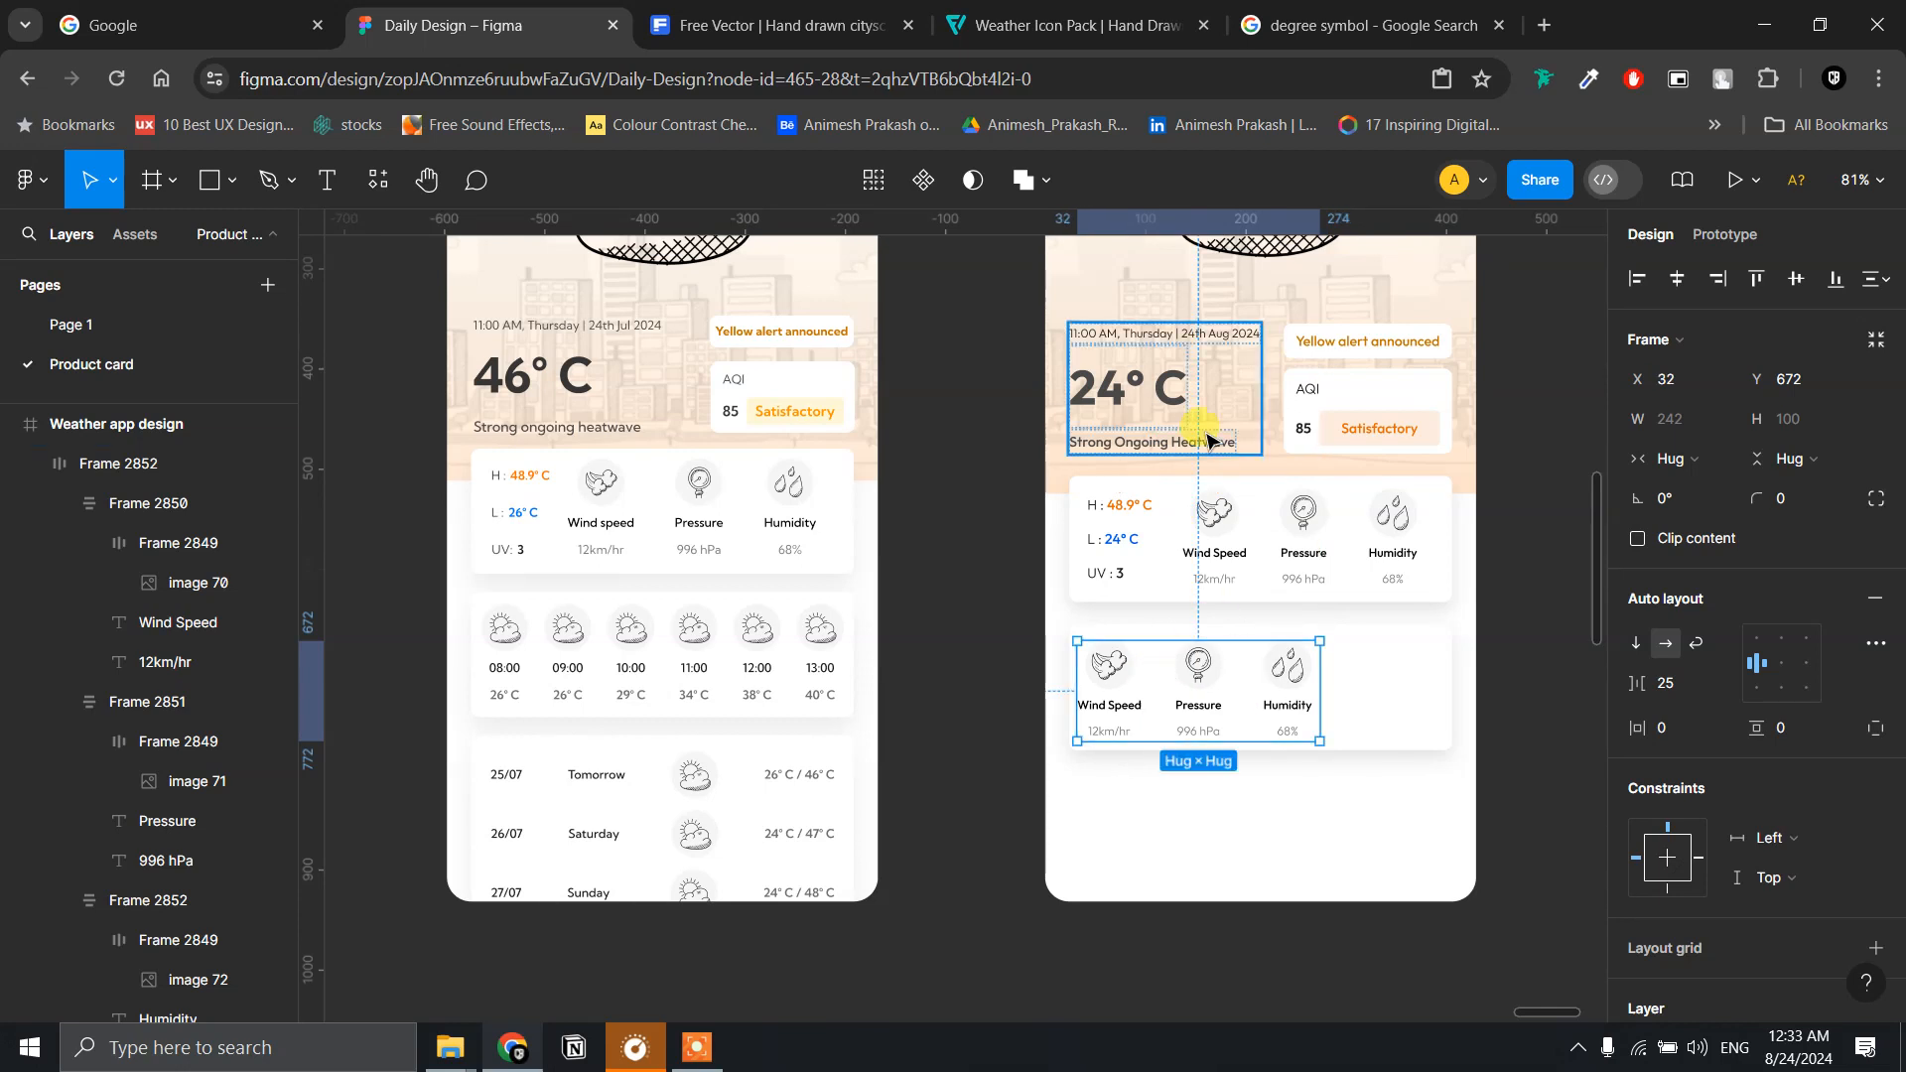
- Set the auto layout spacing of the original wind, pressure and humidity row to 24
left_click(1278, 541)
mouse_move(1269, 551)
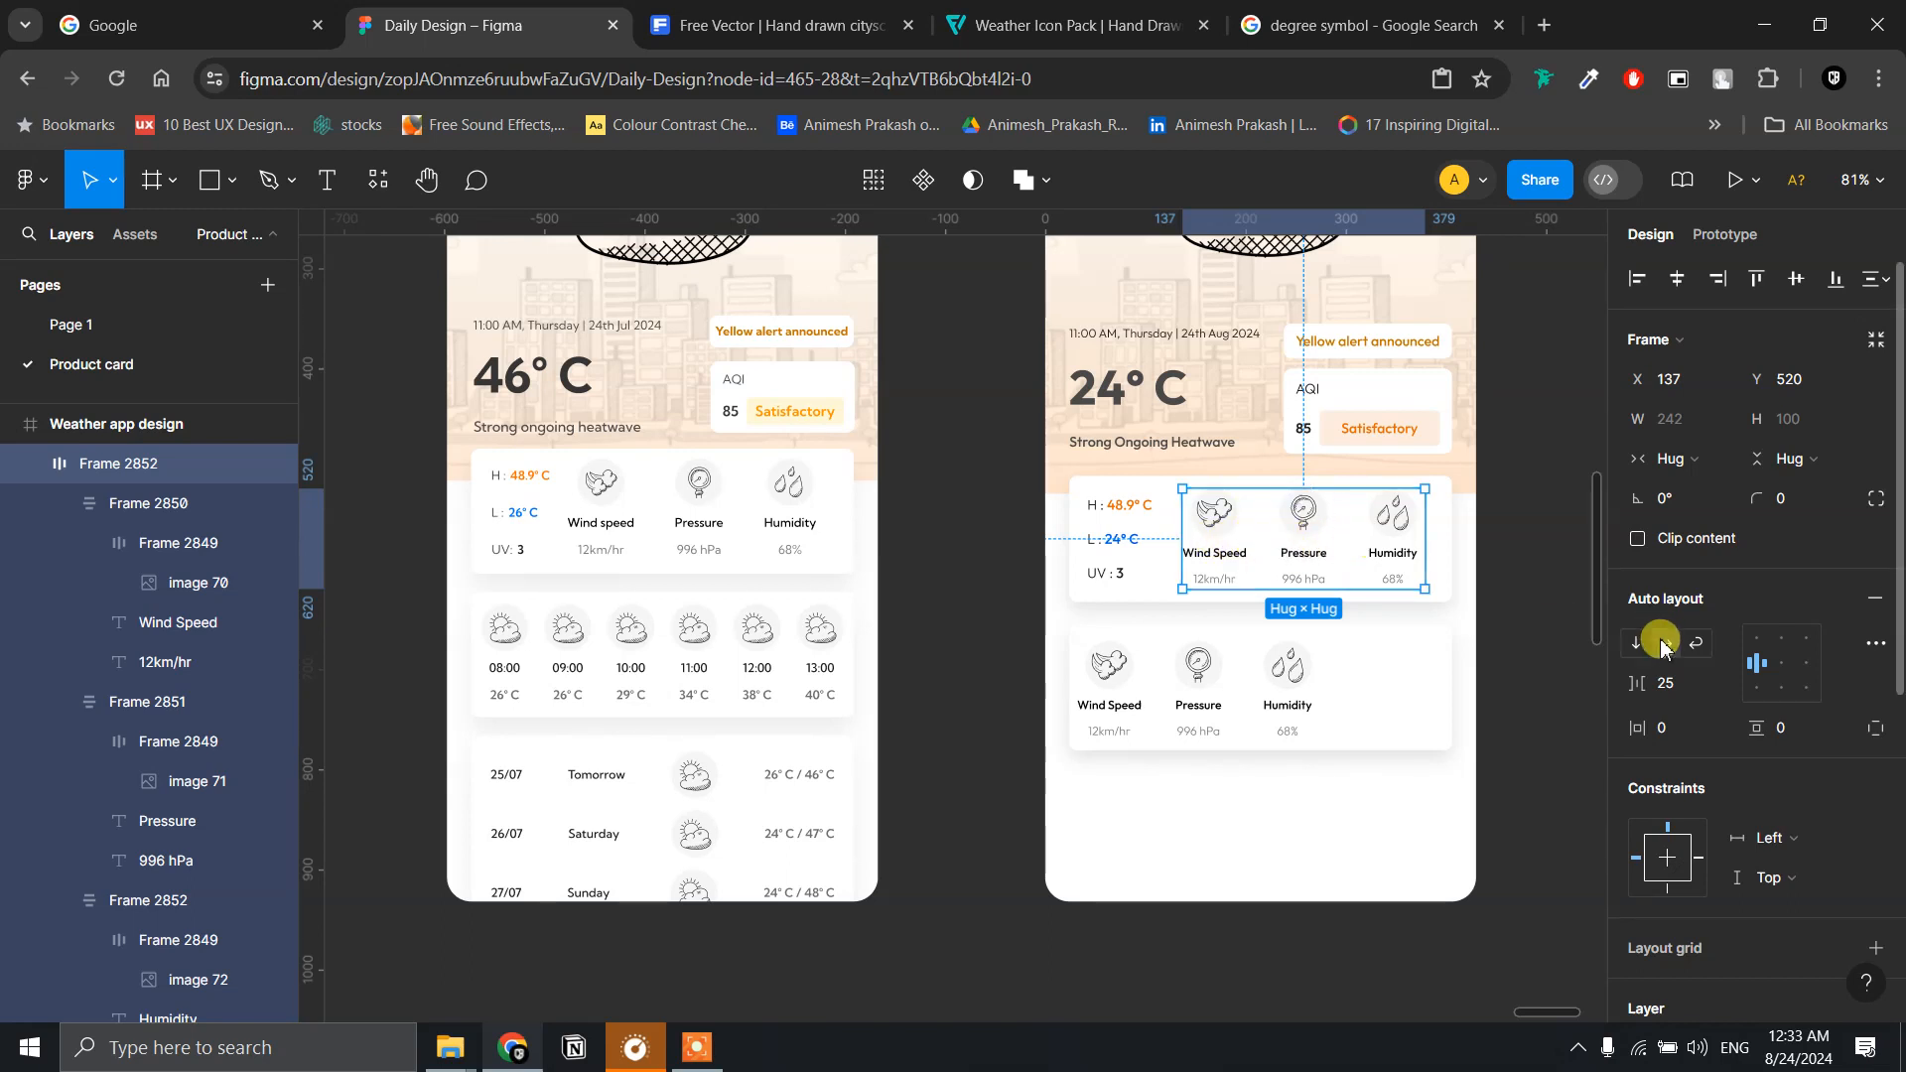
left_click(1678, 687)
key("Return")
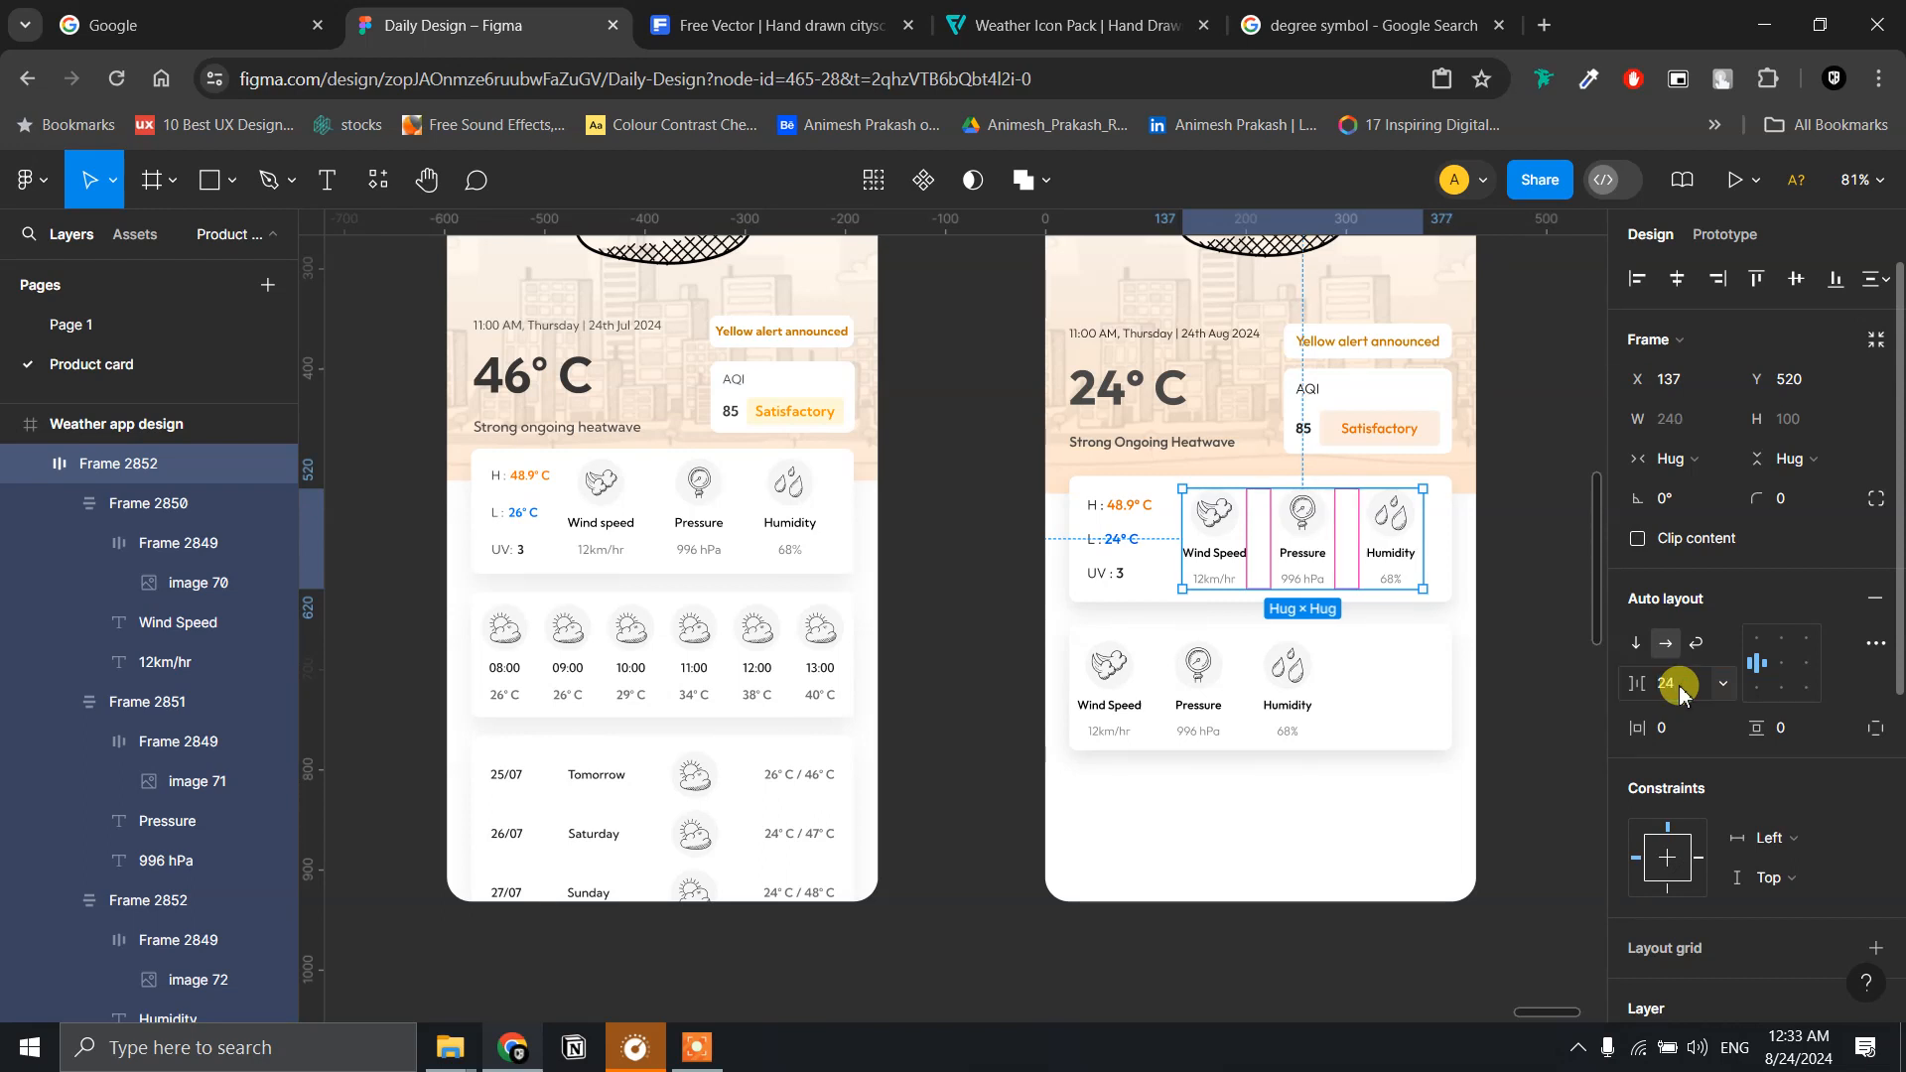
- Select the copied three-block row inside the lower card
left_click(1152, 703)
scroll(1155, 698, "up", 4, "ctrl")
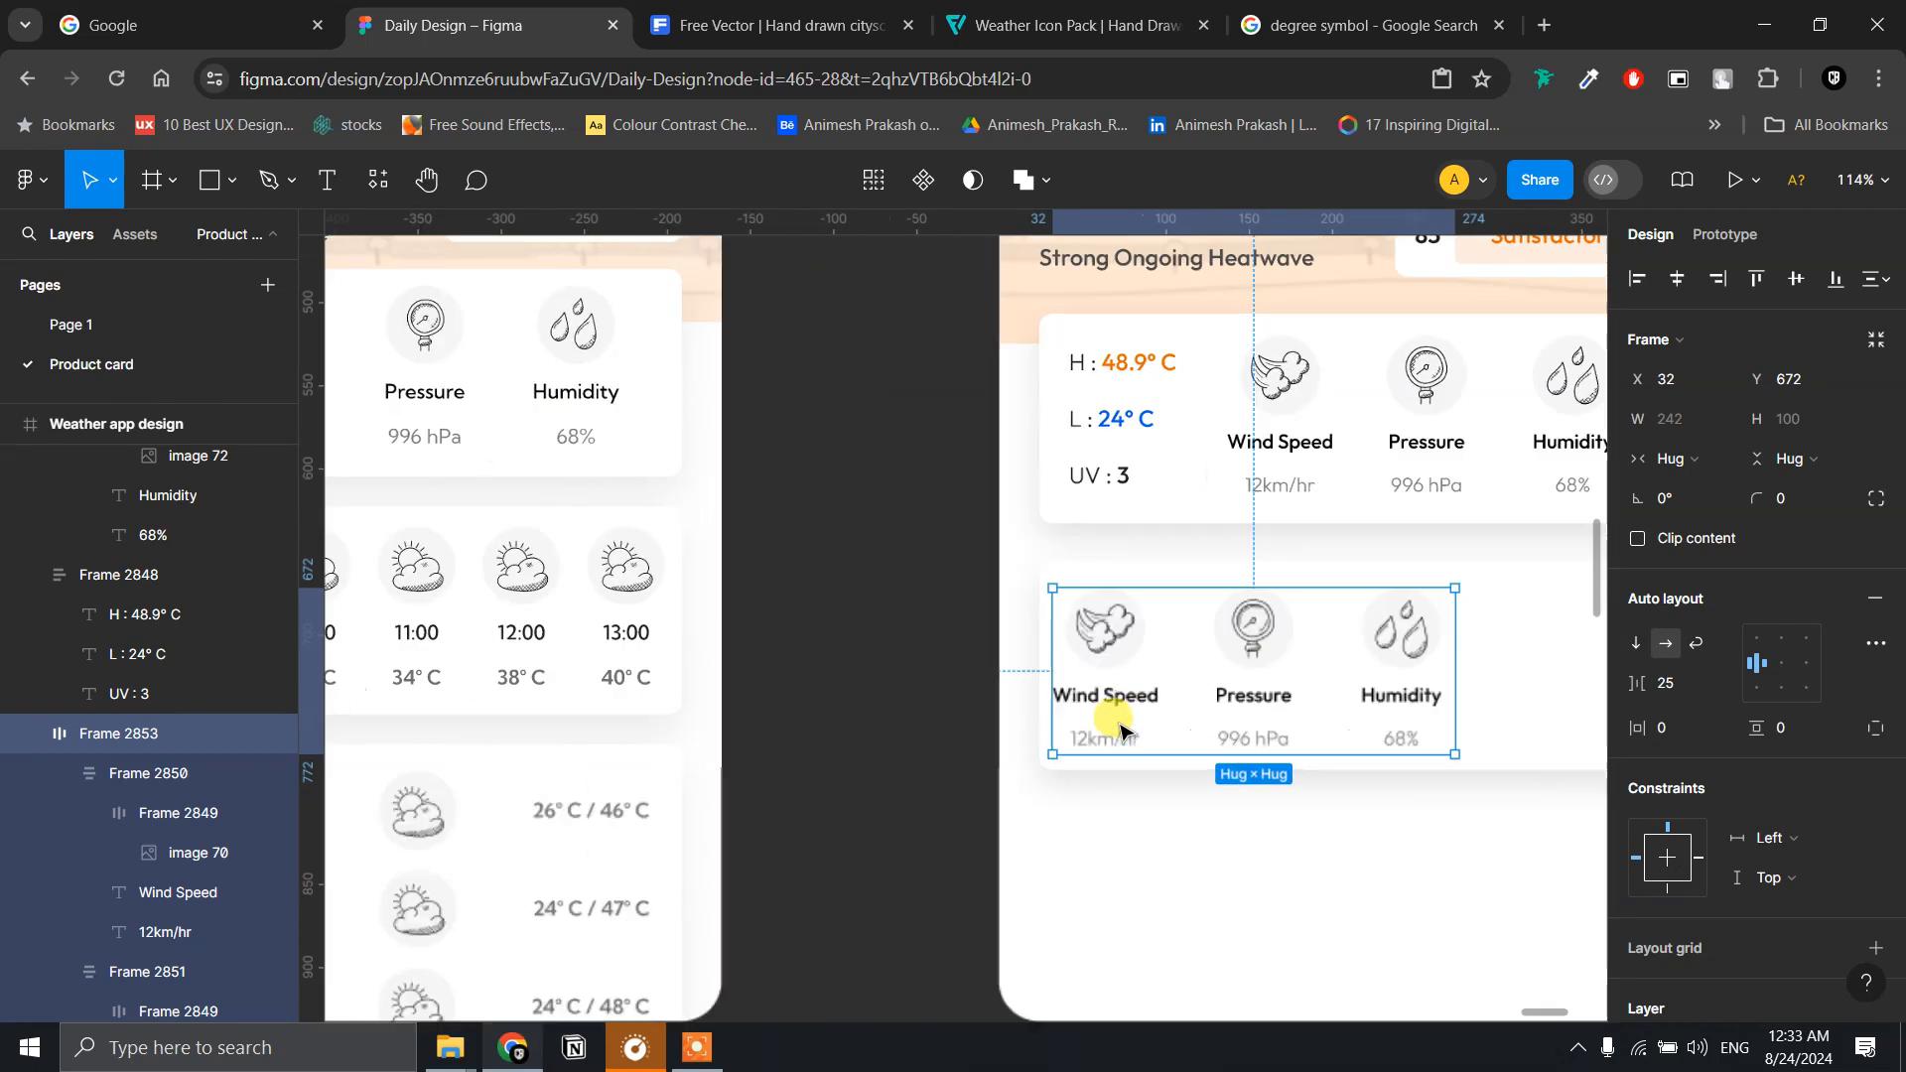
scroll(1271, 703, "left", 2)
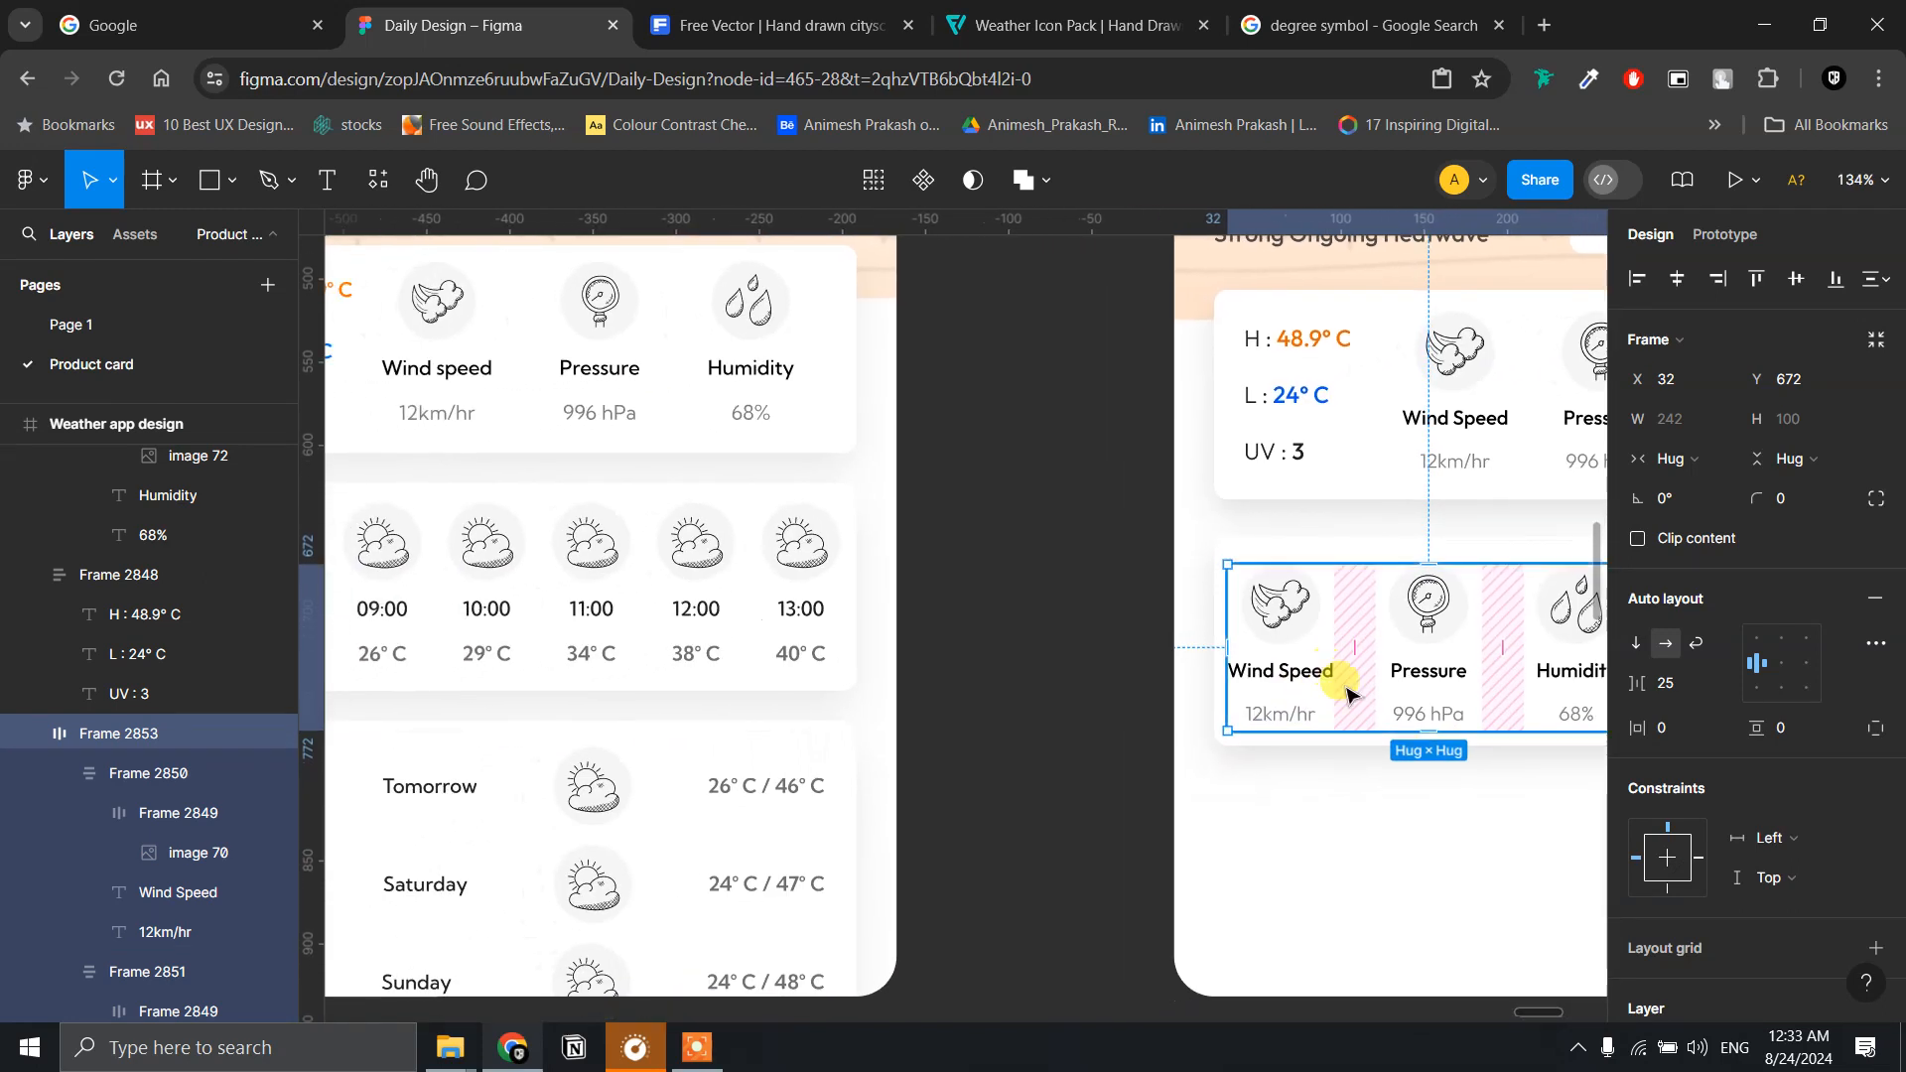
- Replace the "Wind Speed" label in the lower card's first column with "08:00"
double_click(1286, 678)
double_click(1288, 677)
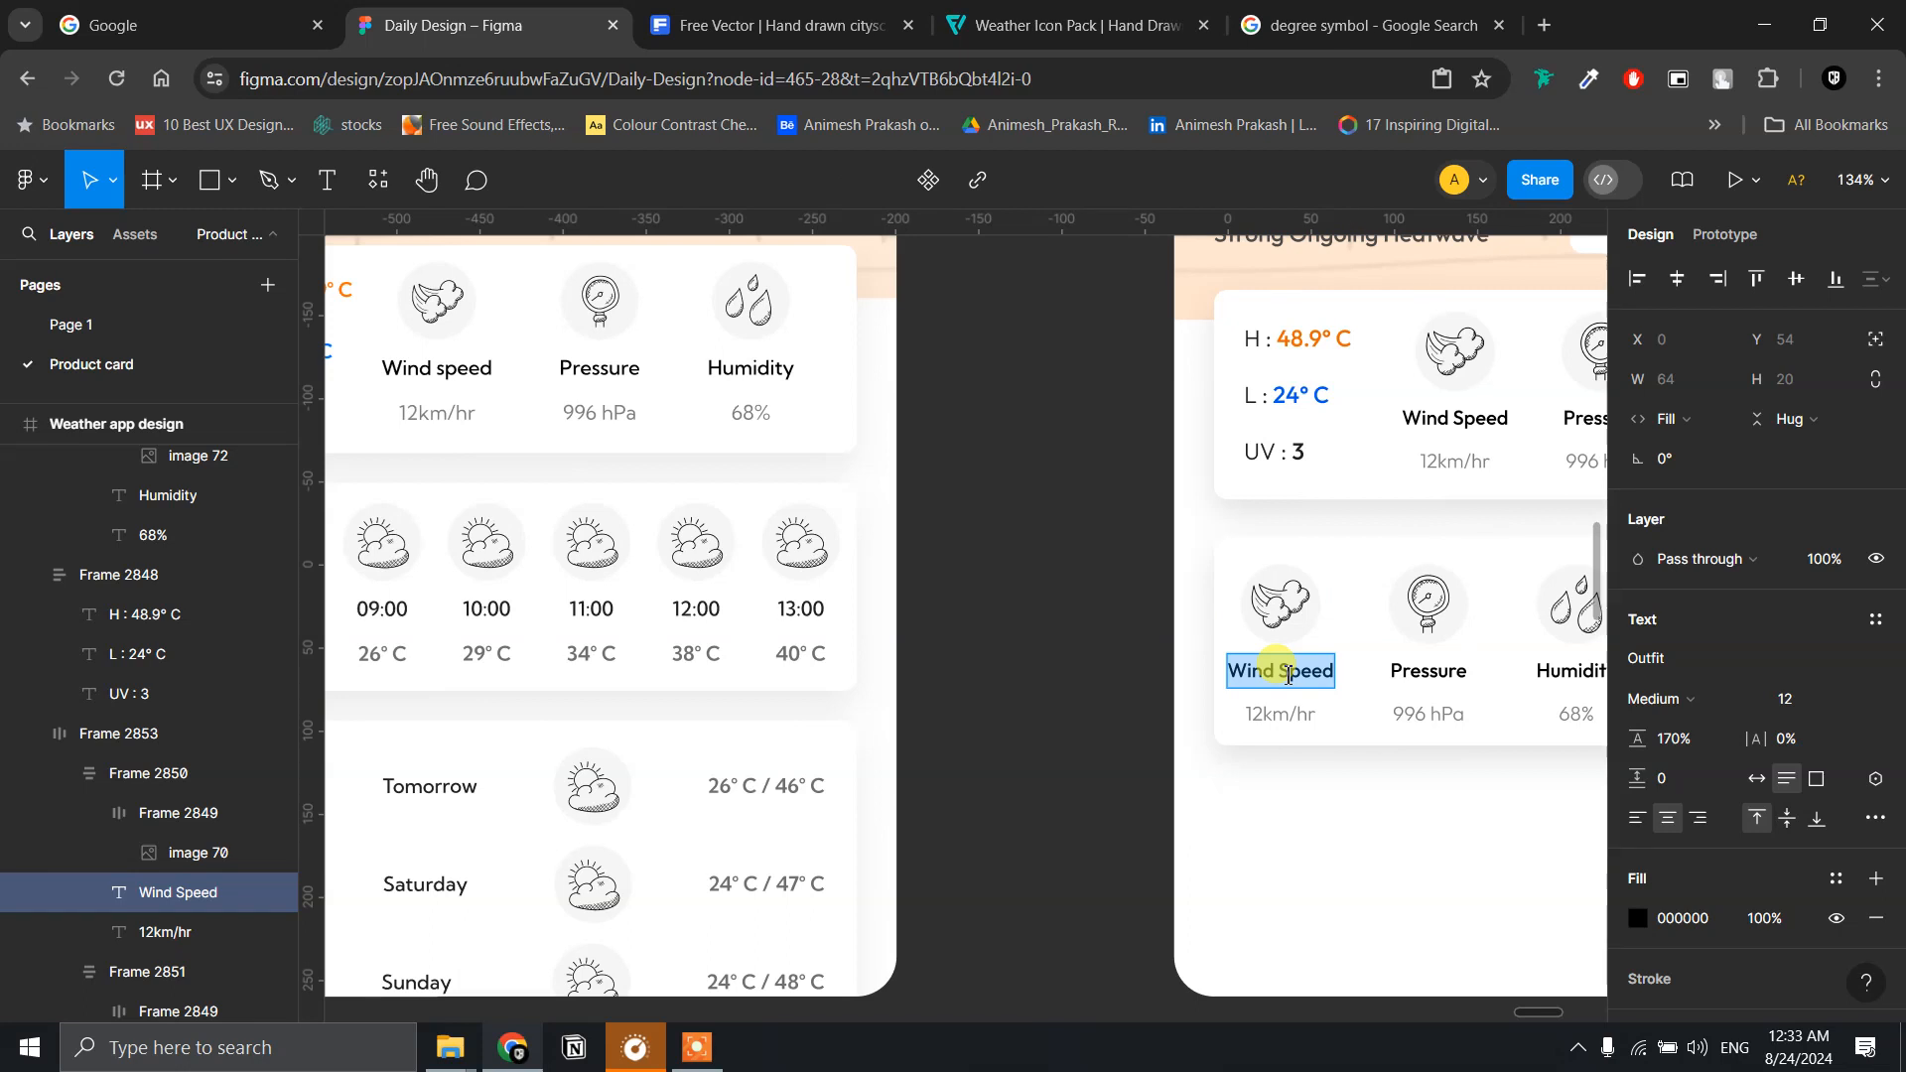
scroll(1234, 694, "left", 2)
scroll(1234, 694, "down", 1)
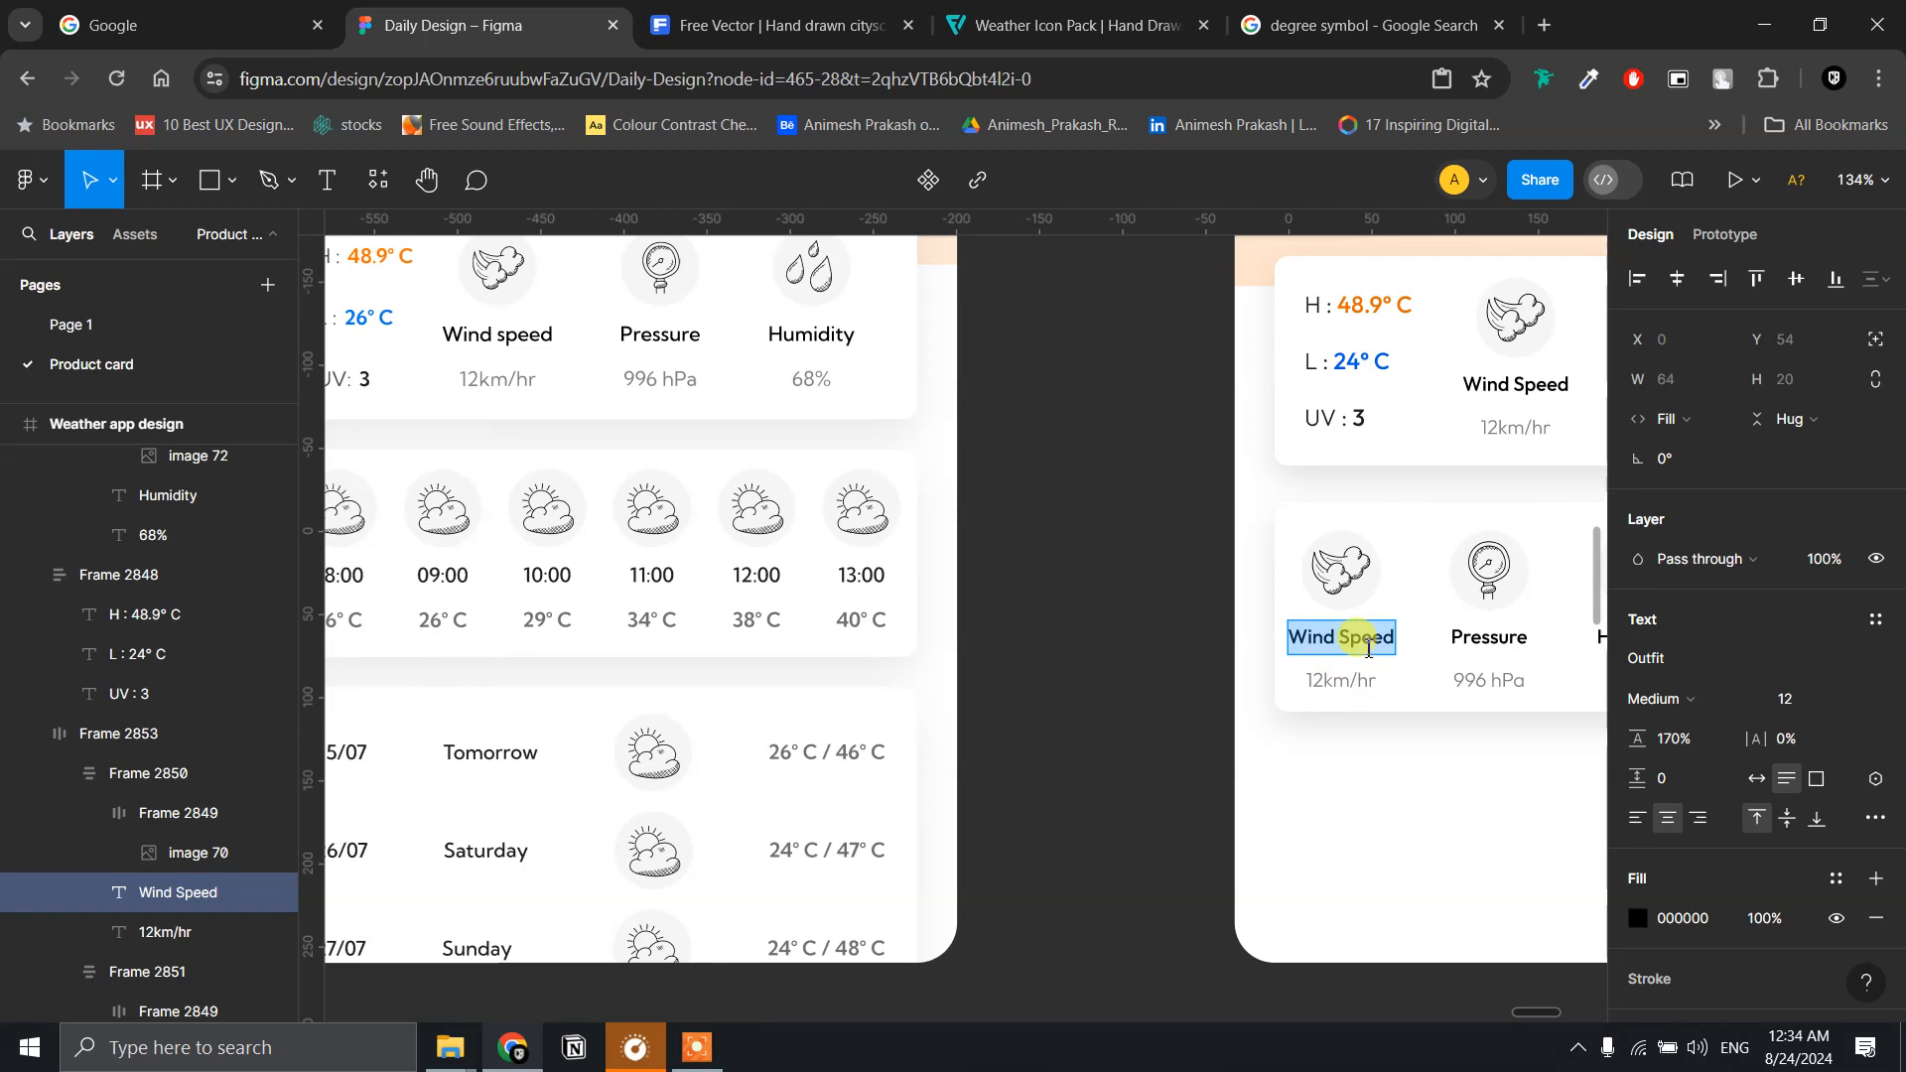
type("08:00")
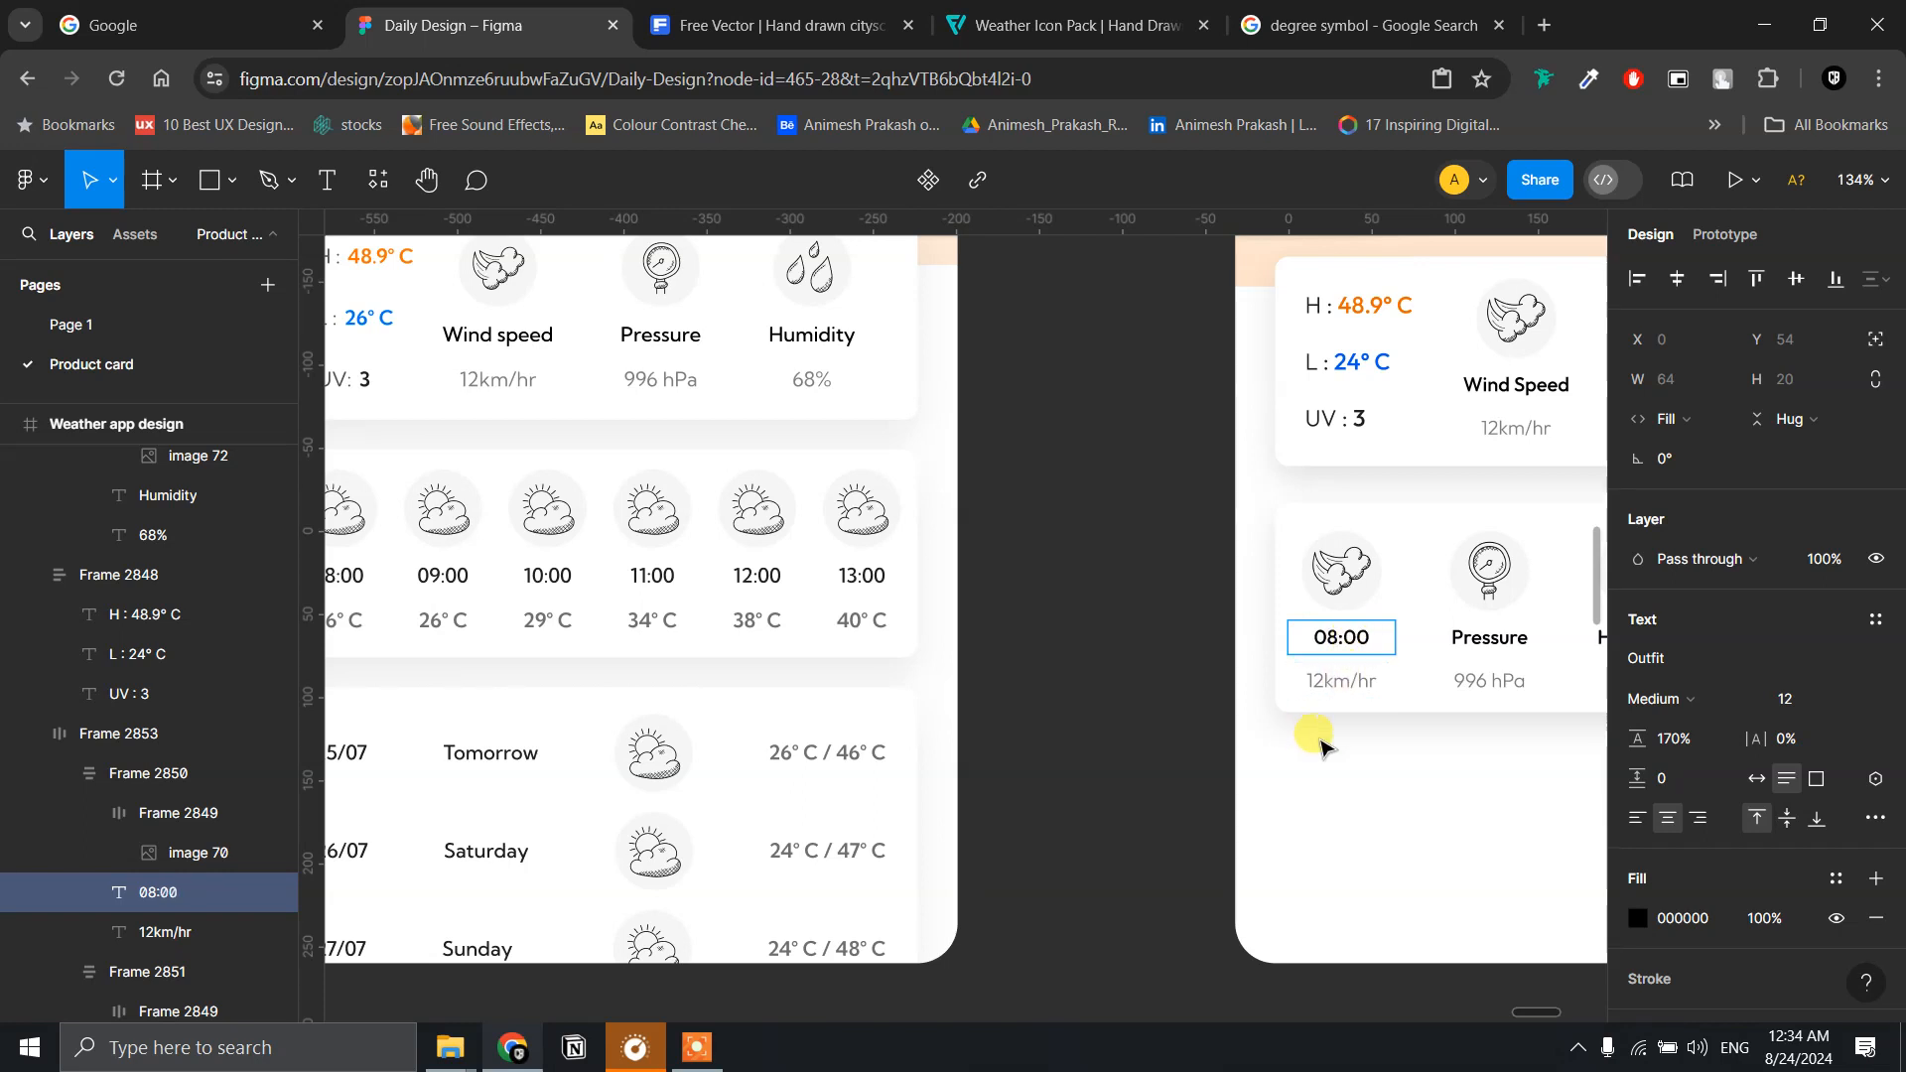
left_click_drag(1380, 746, 1420, 748)
- Replace the "12km/hr" text beneath the 08:00 label with "26"
scroll(1420, 749, "up", 2)
scroll(1420, 748, "down", 5)
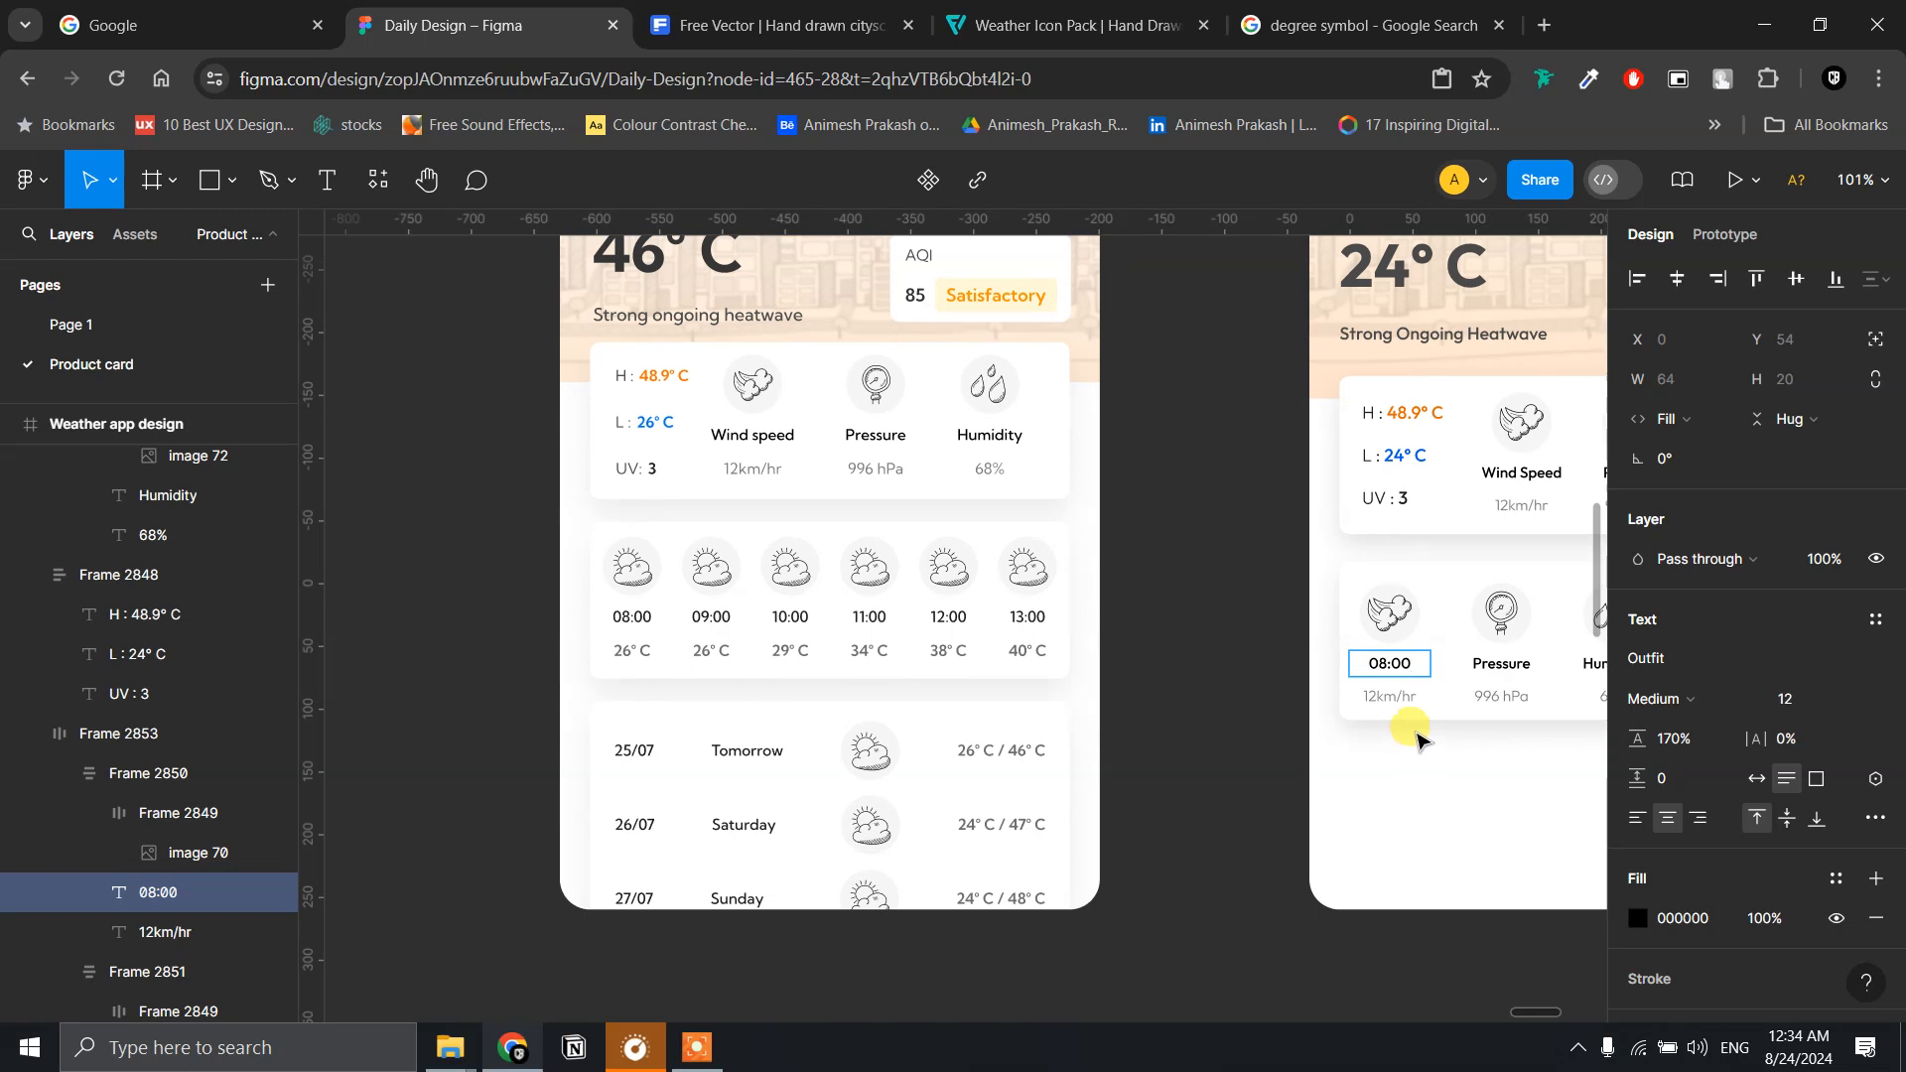
left_click(1403, 695)
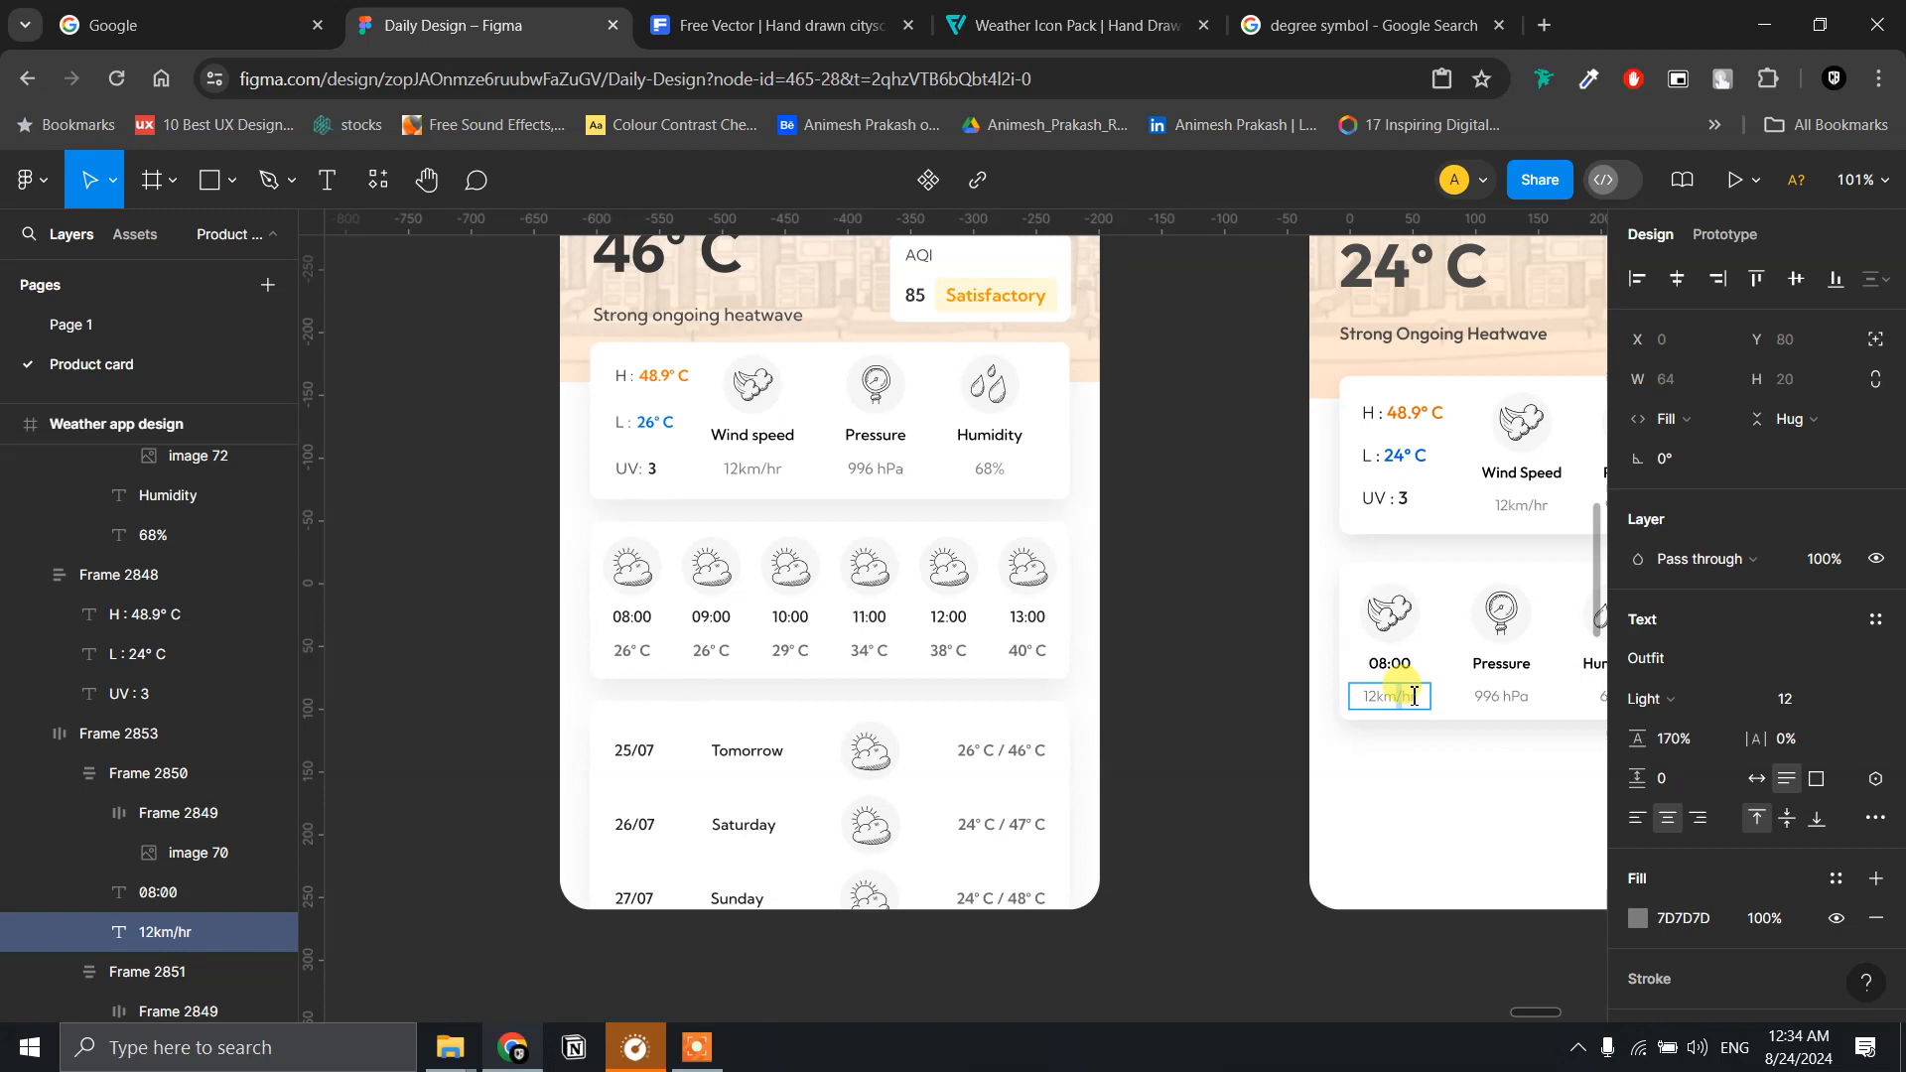
key("ctrl+a")
type("2")
key("ctrl+z")
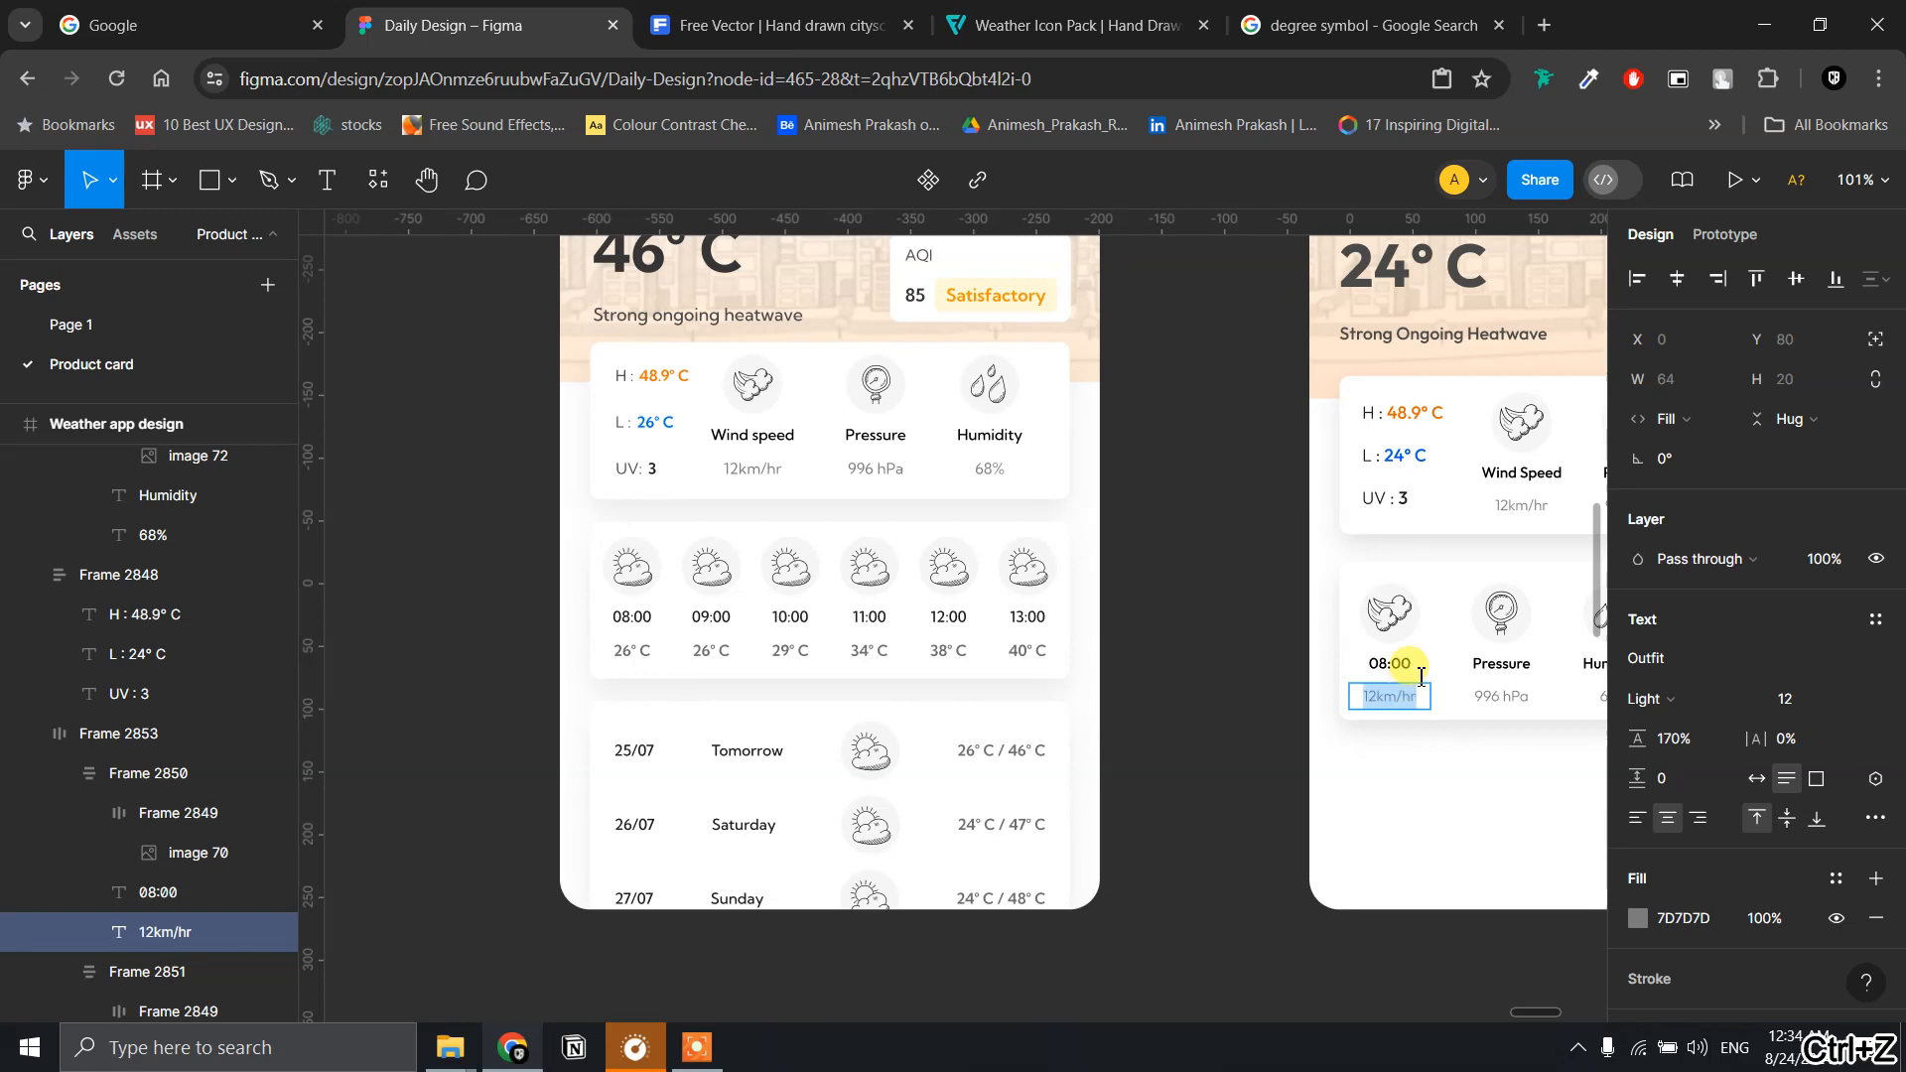
key("ctrl+shift+z")
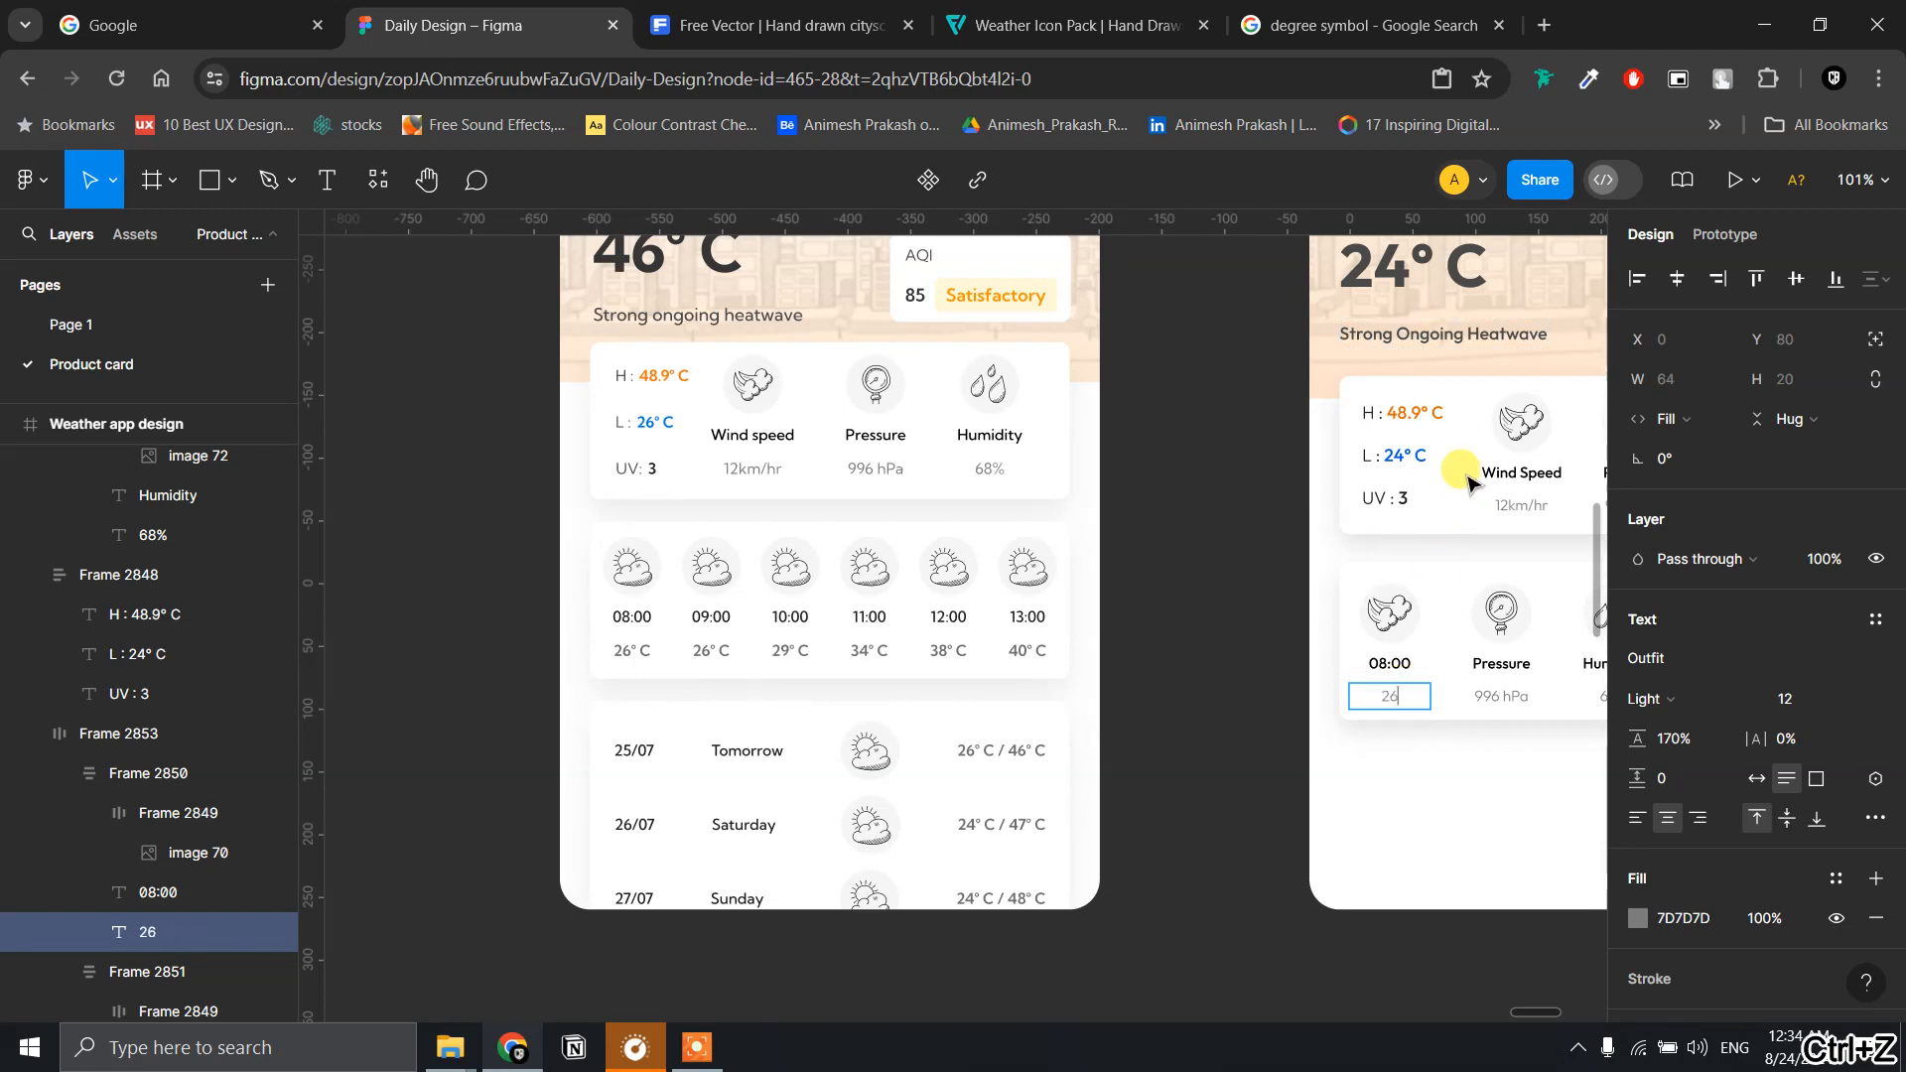
scroll(1484, 449, "right", 3)
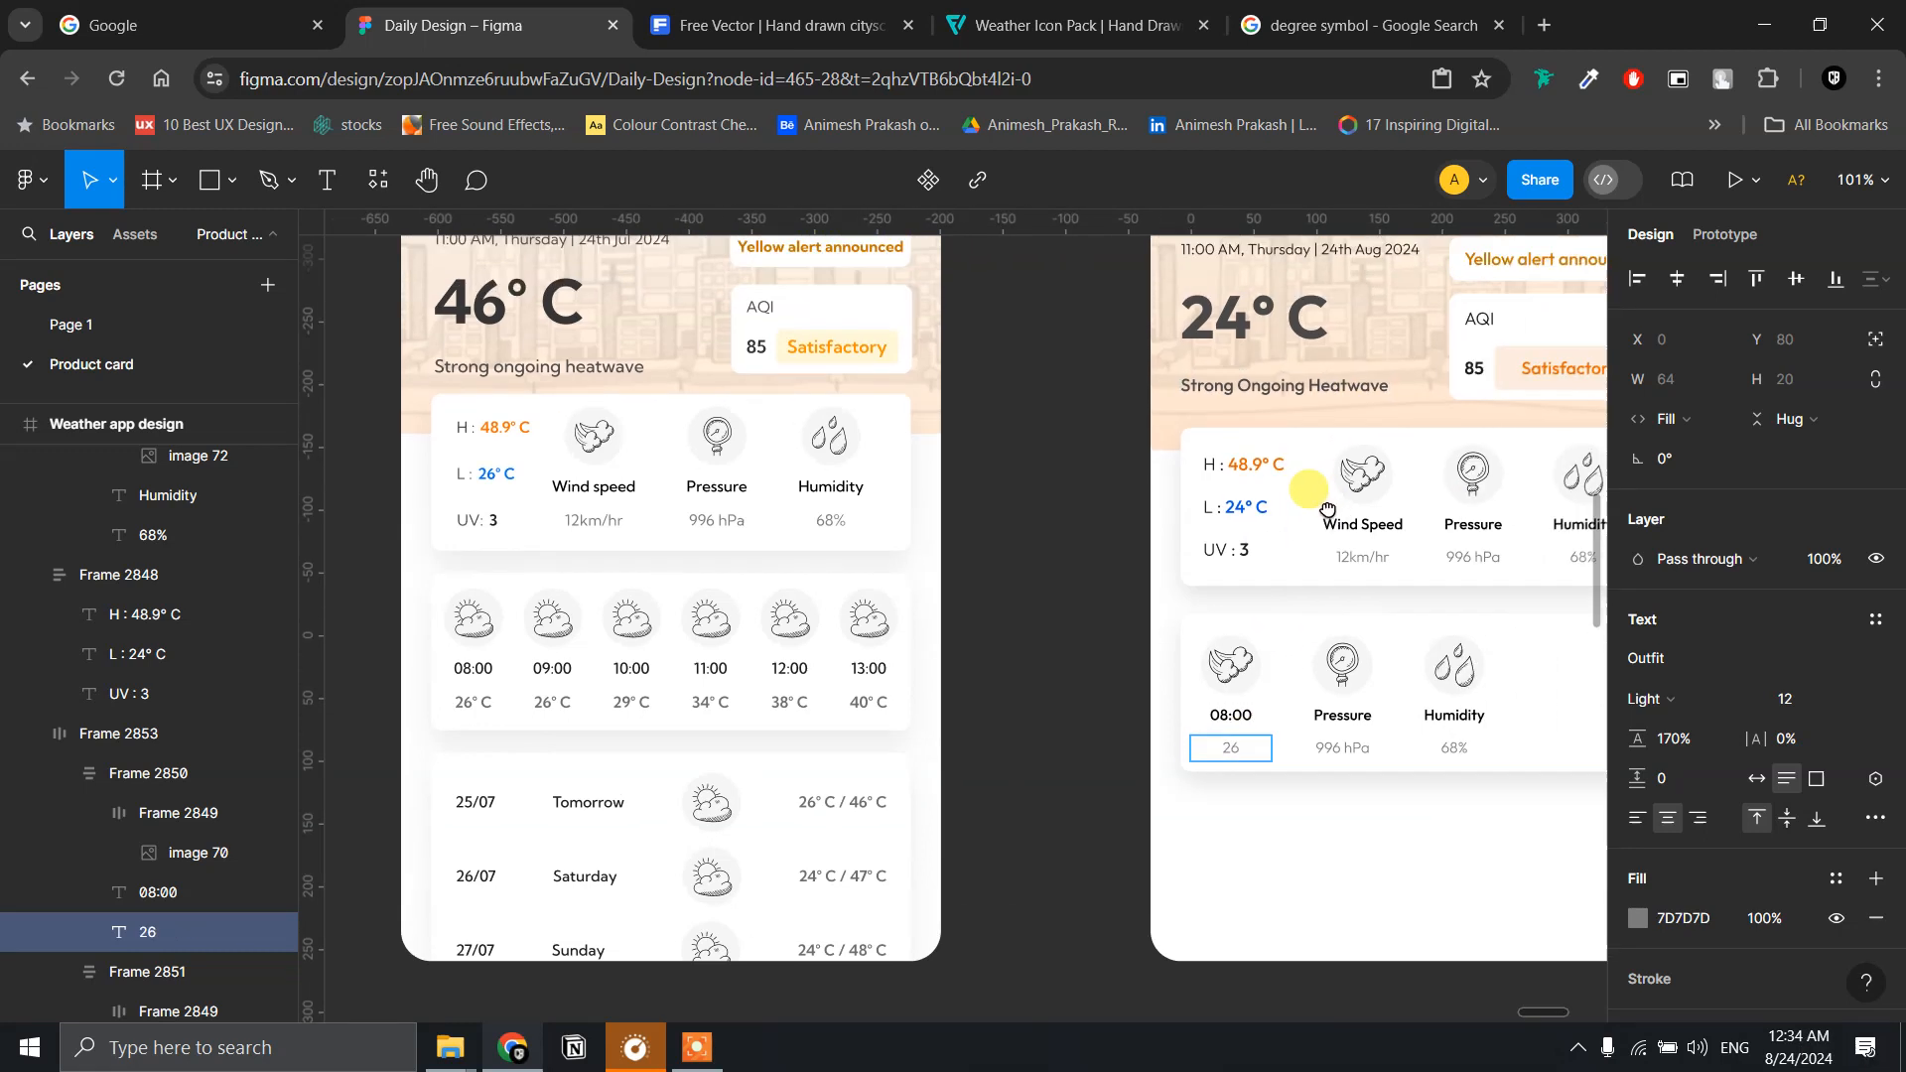
- Copy the degree symbol from the "H : 48.9° C" text and complete the value under 08:00 as "26° C"
left_click(1227, 471)
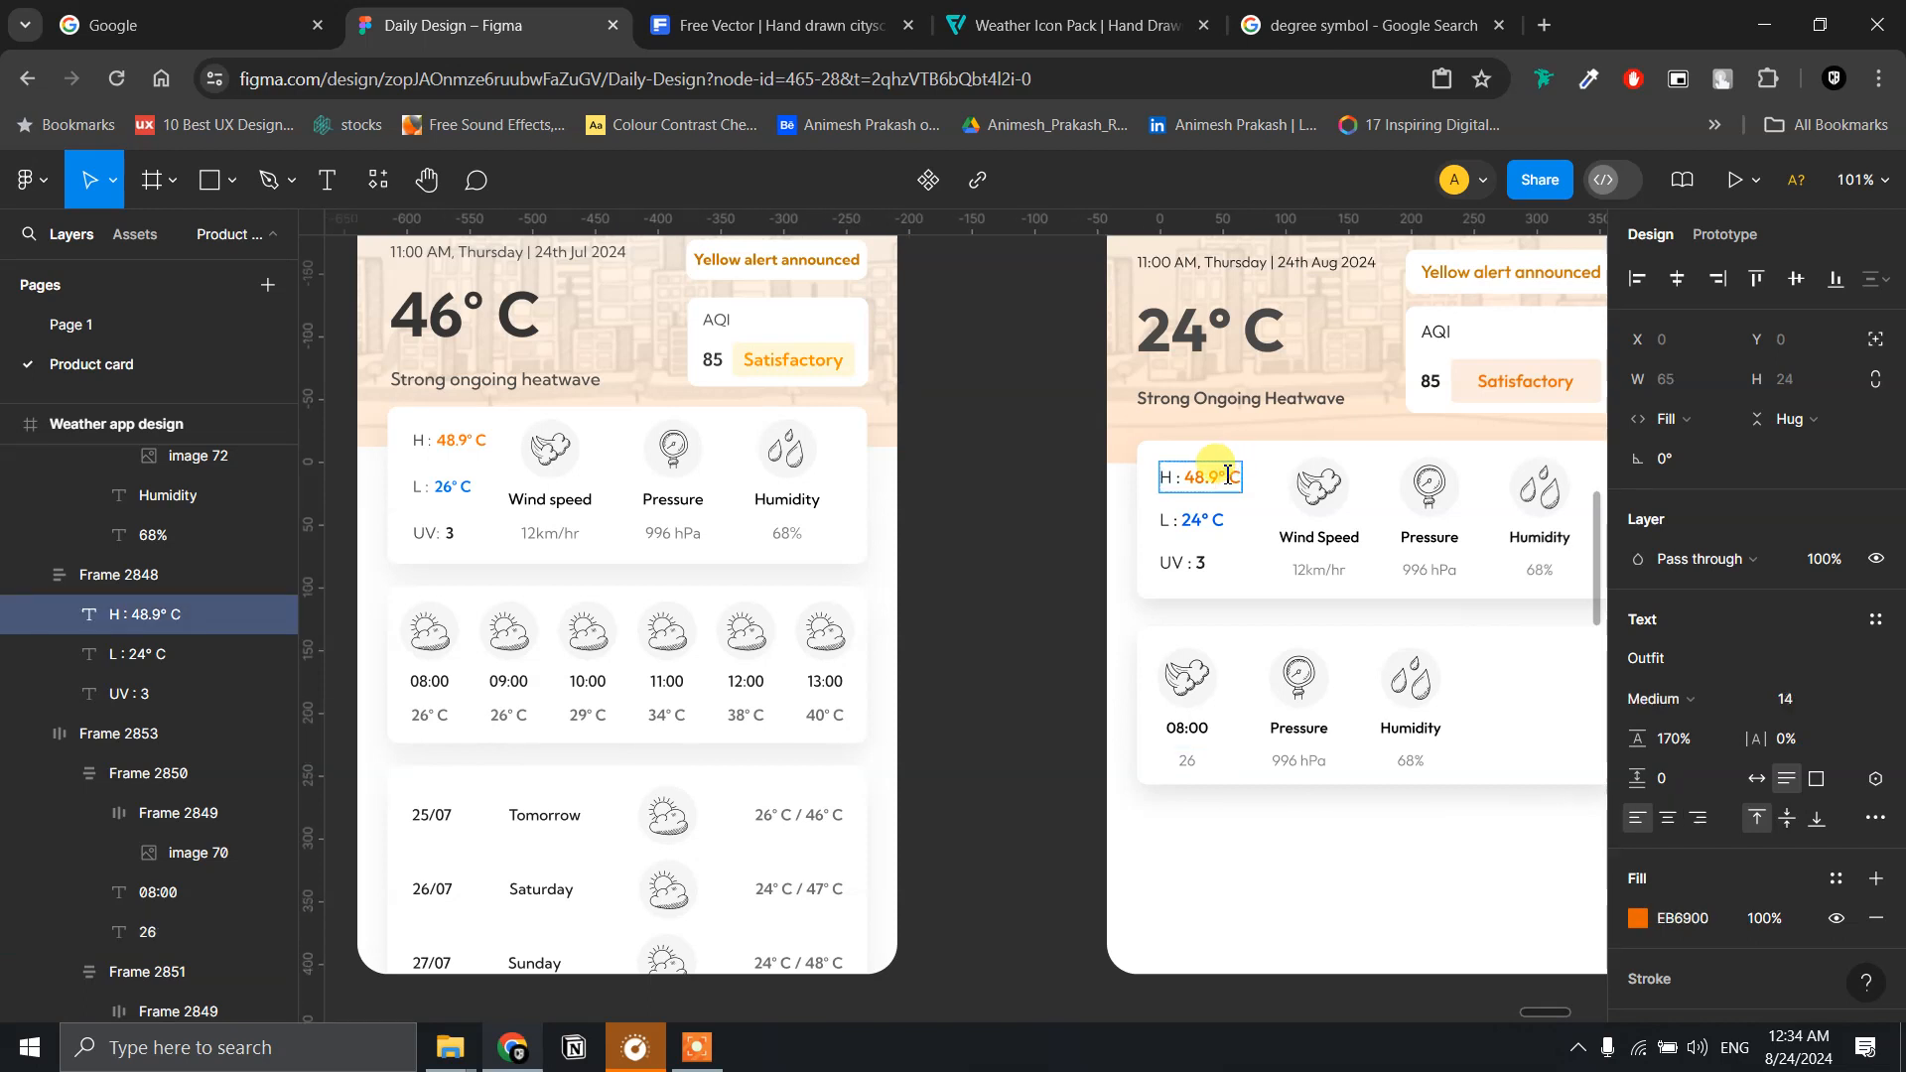
left_click_drag(1222, 473, 1229, 472)
key("ctrl+c")
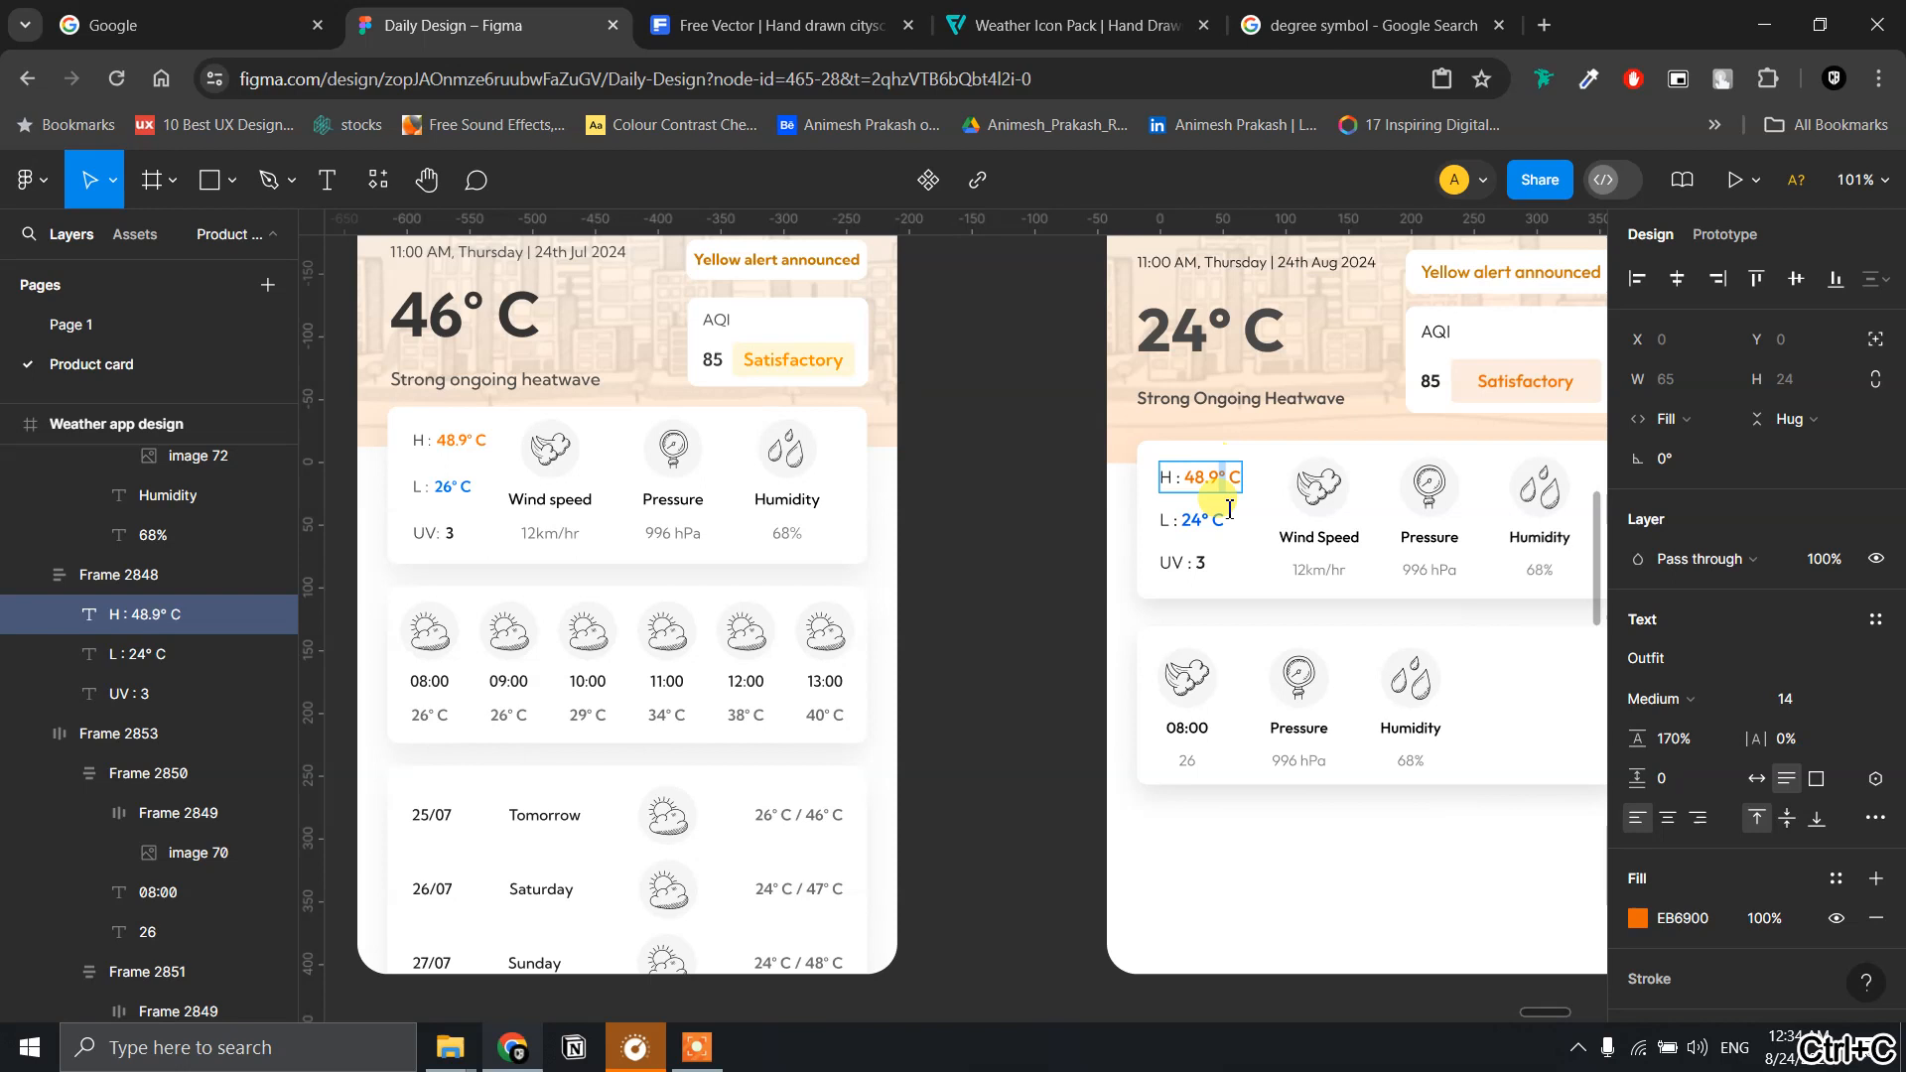
left_click(1188, 760)
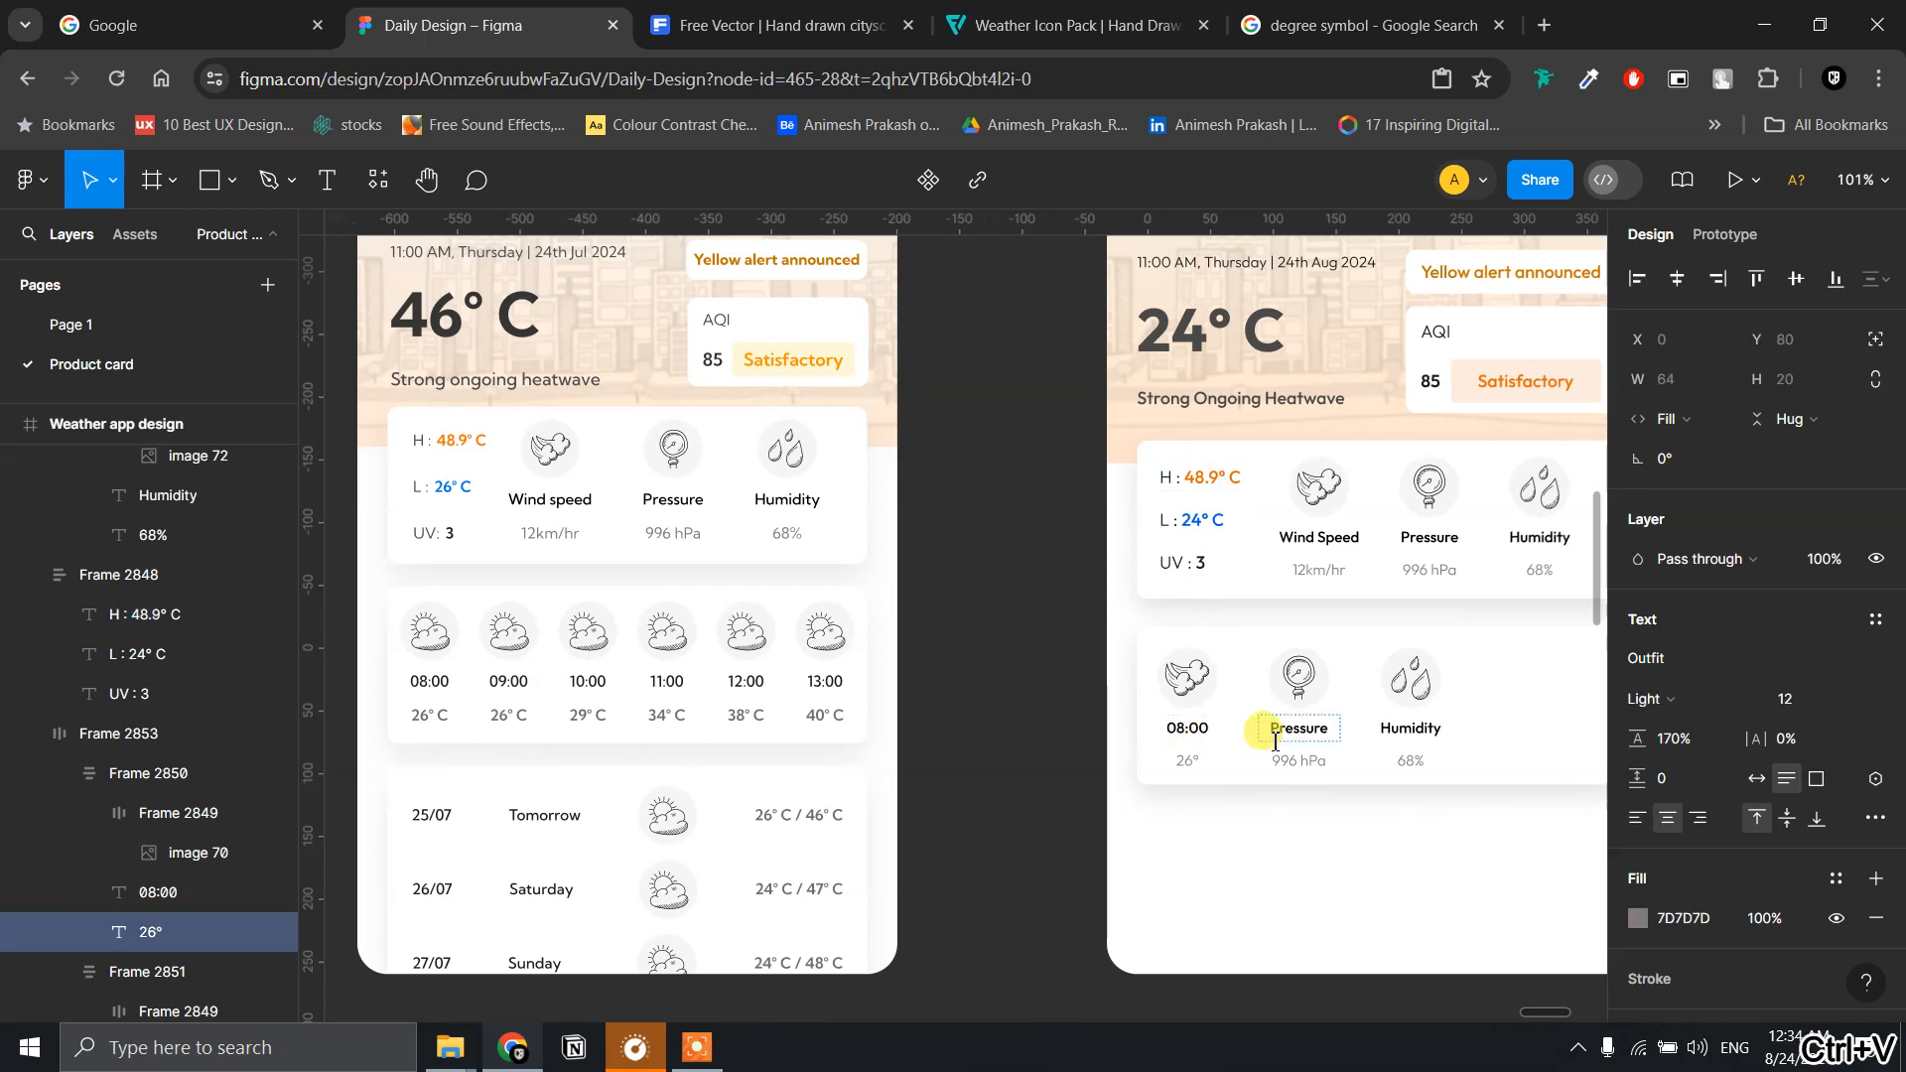
double_click(1217, 762)
key("ctrl+v")
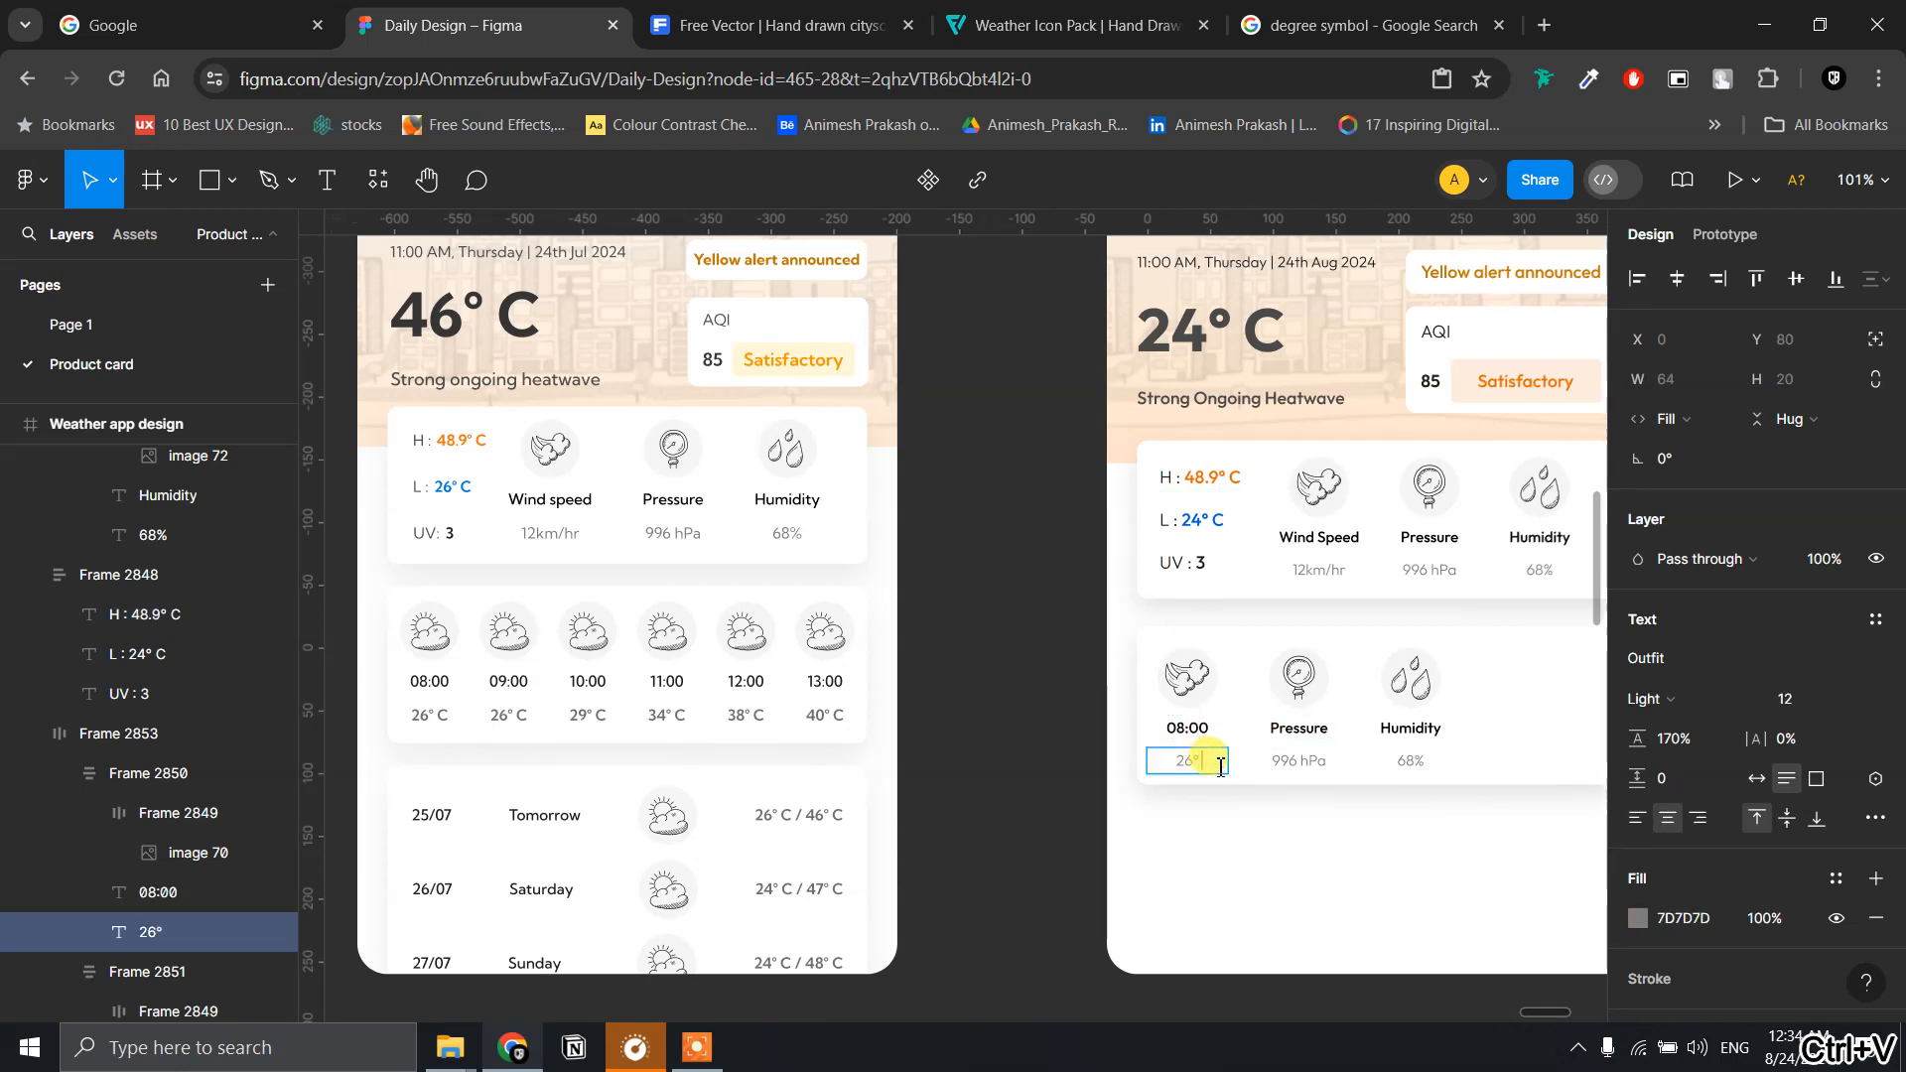
type("C")
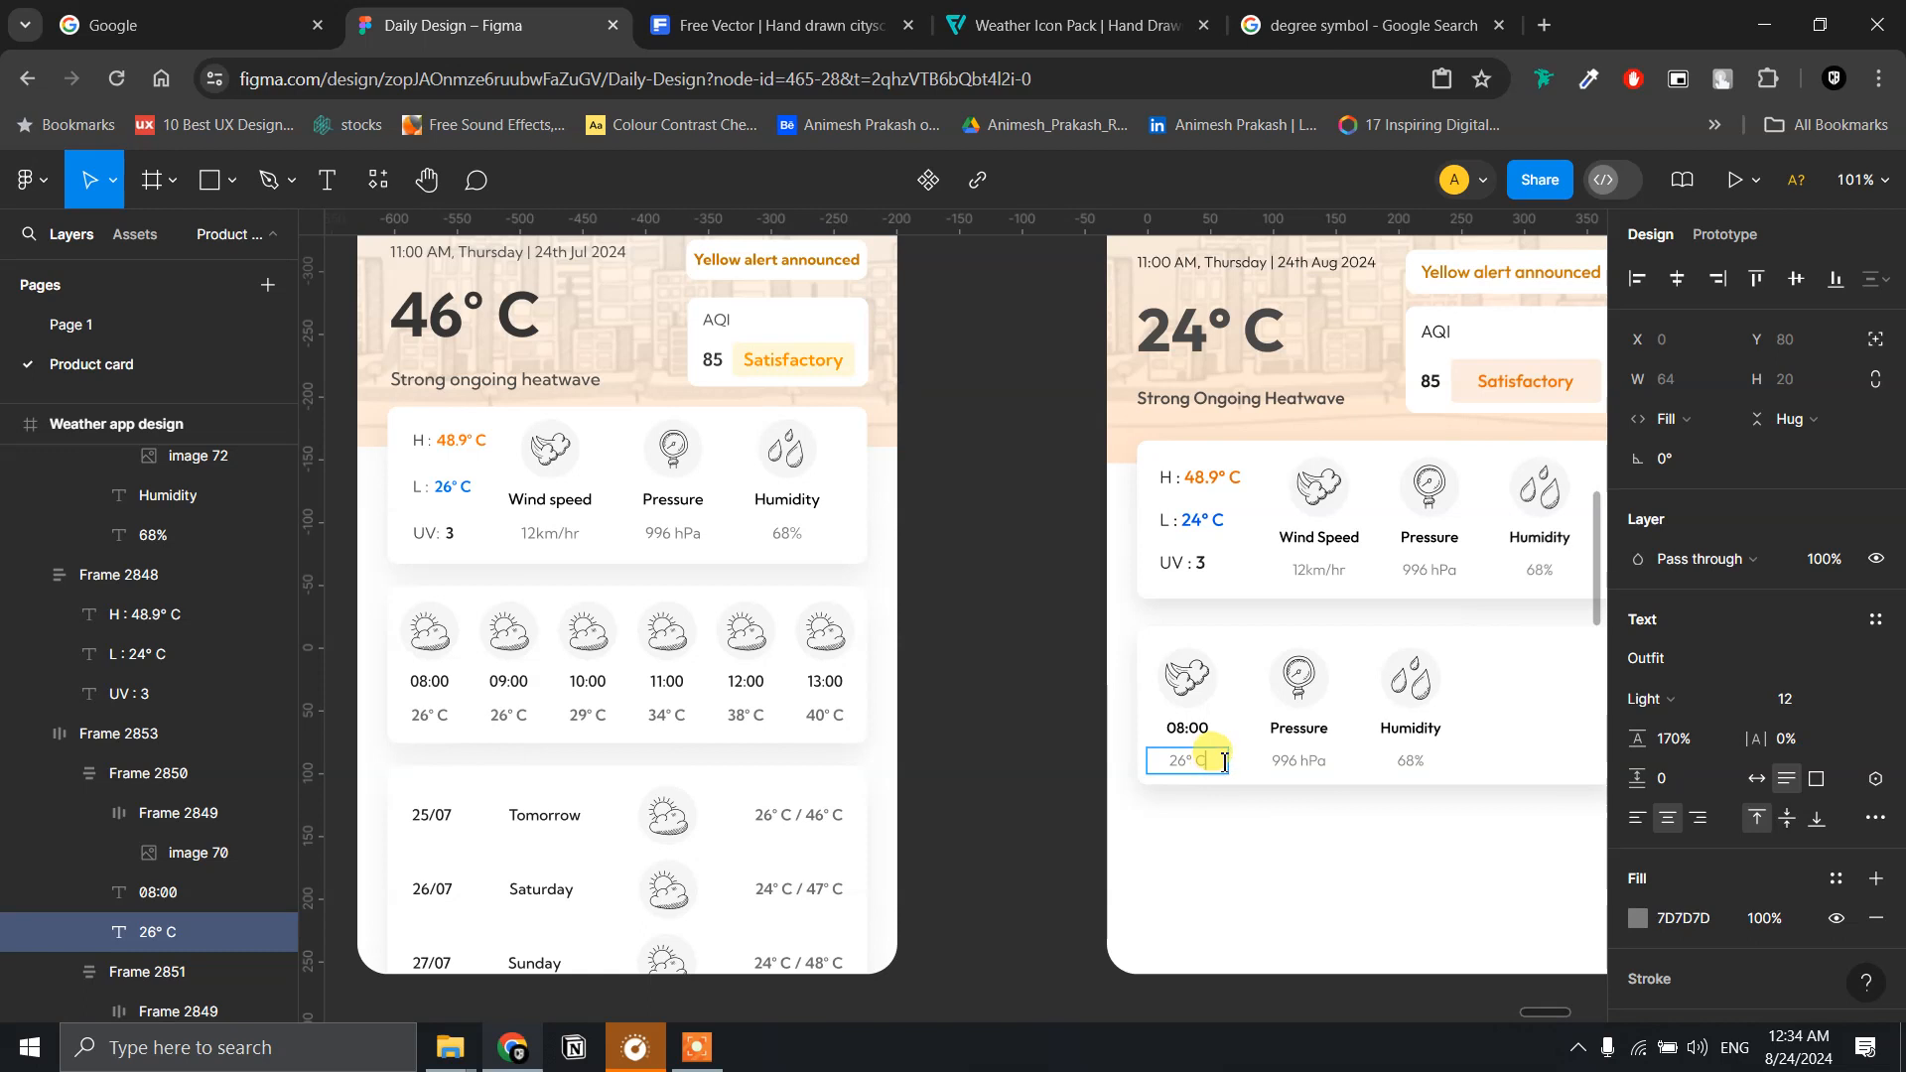
- Set the font weight of the "26° C" text under 08:00 to Medium
left_click_drag(1224, 763, 1147, 762)
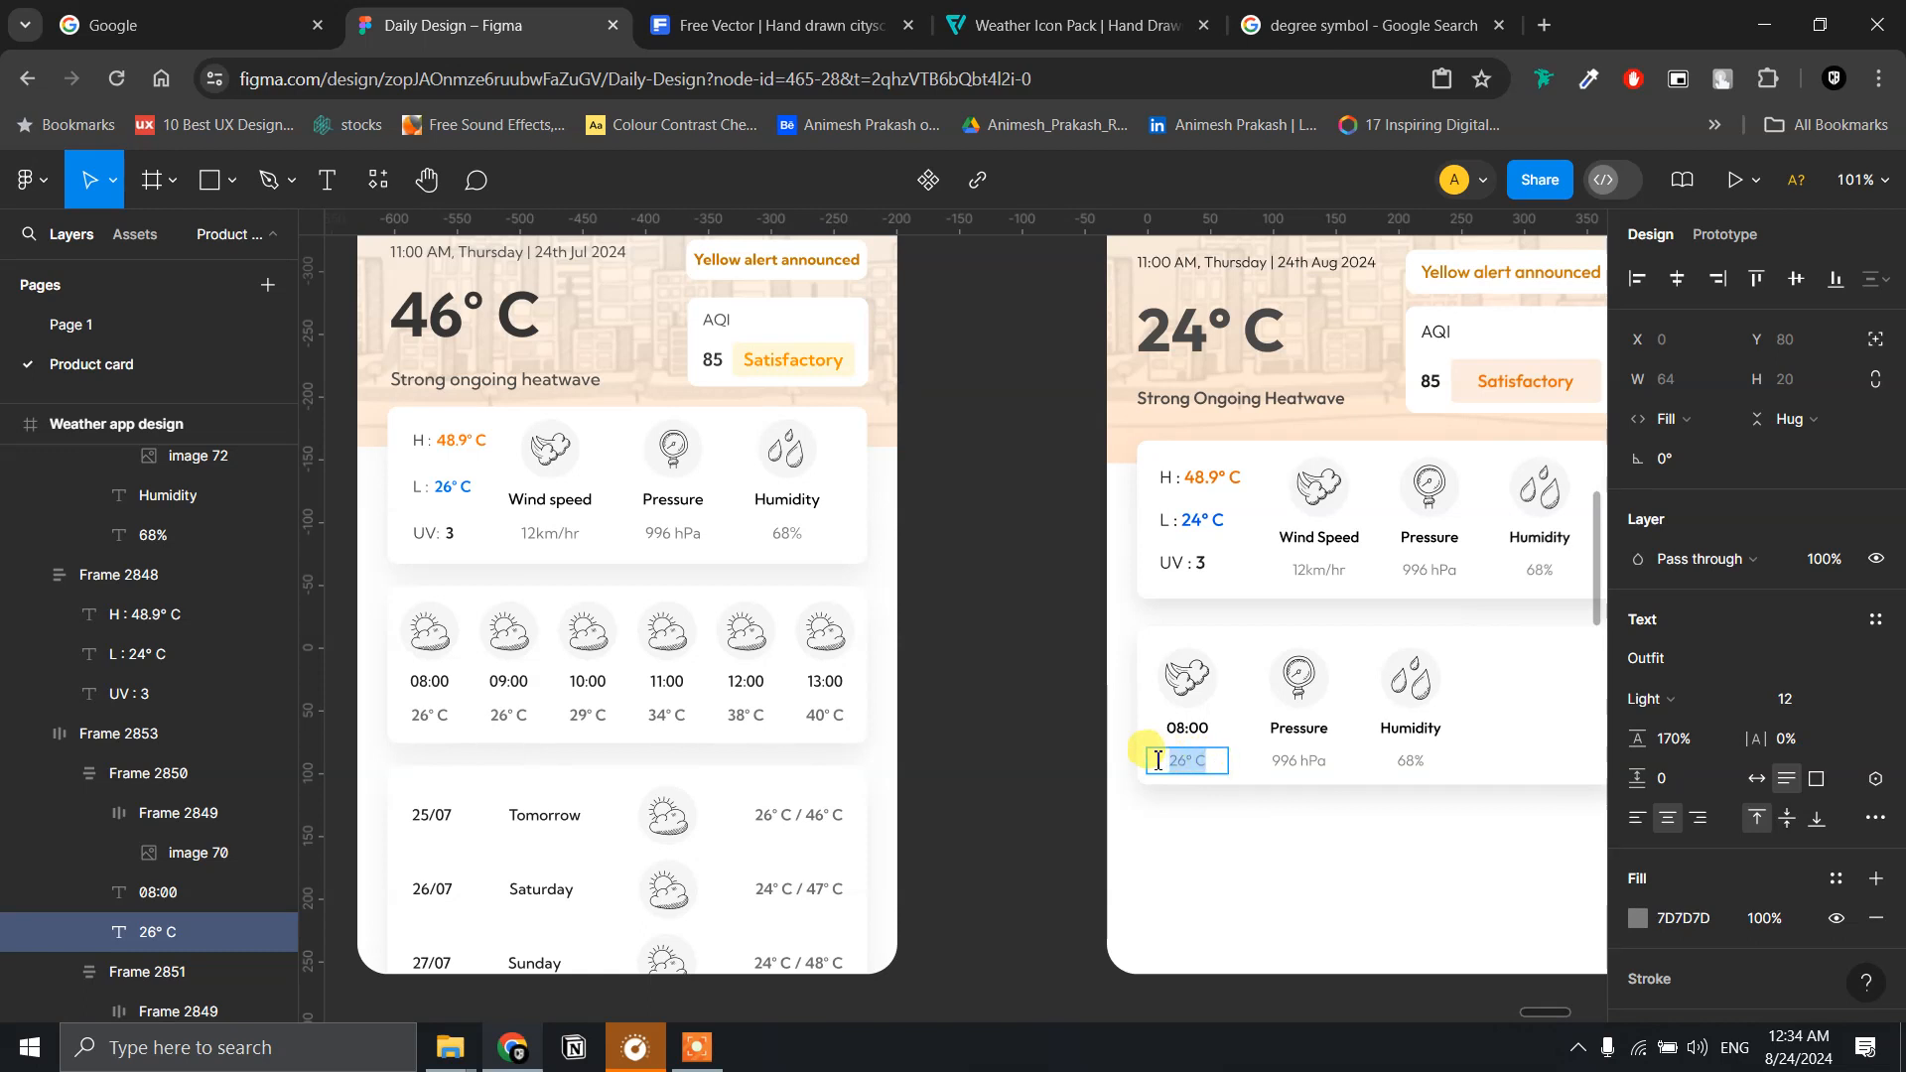
left_click(1663, 701)
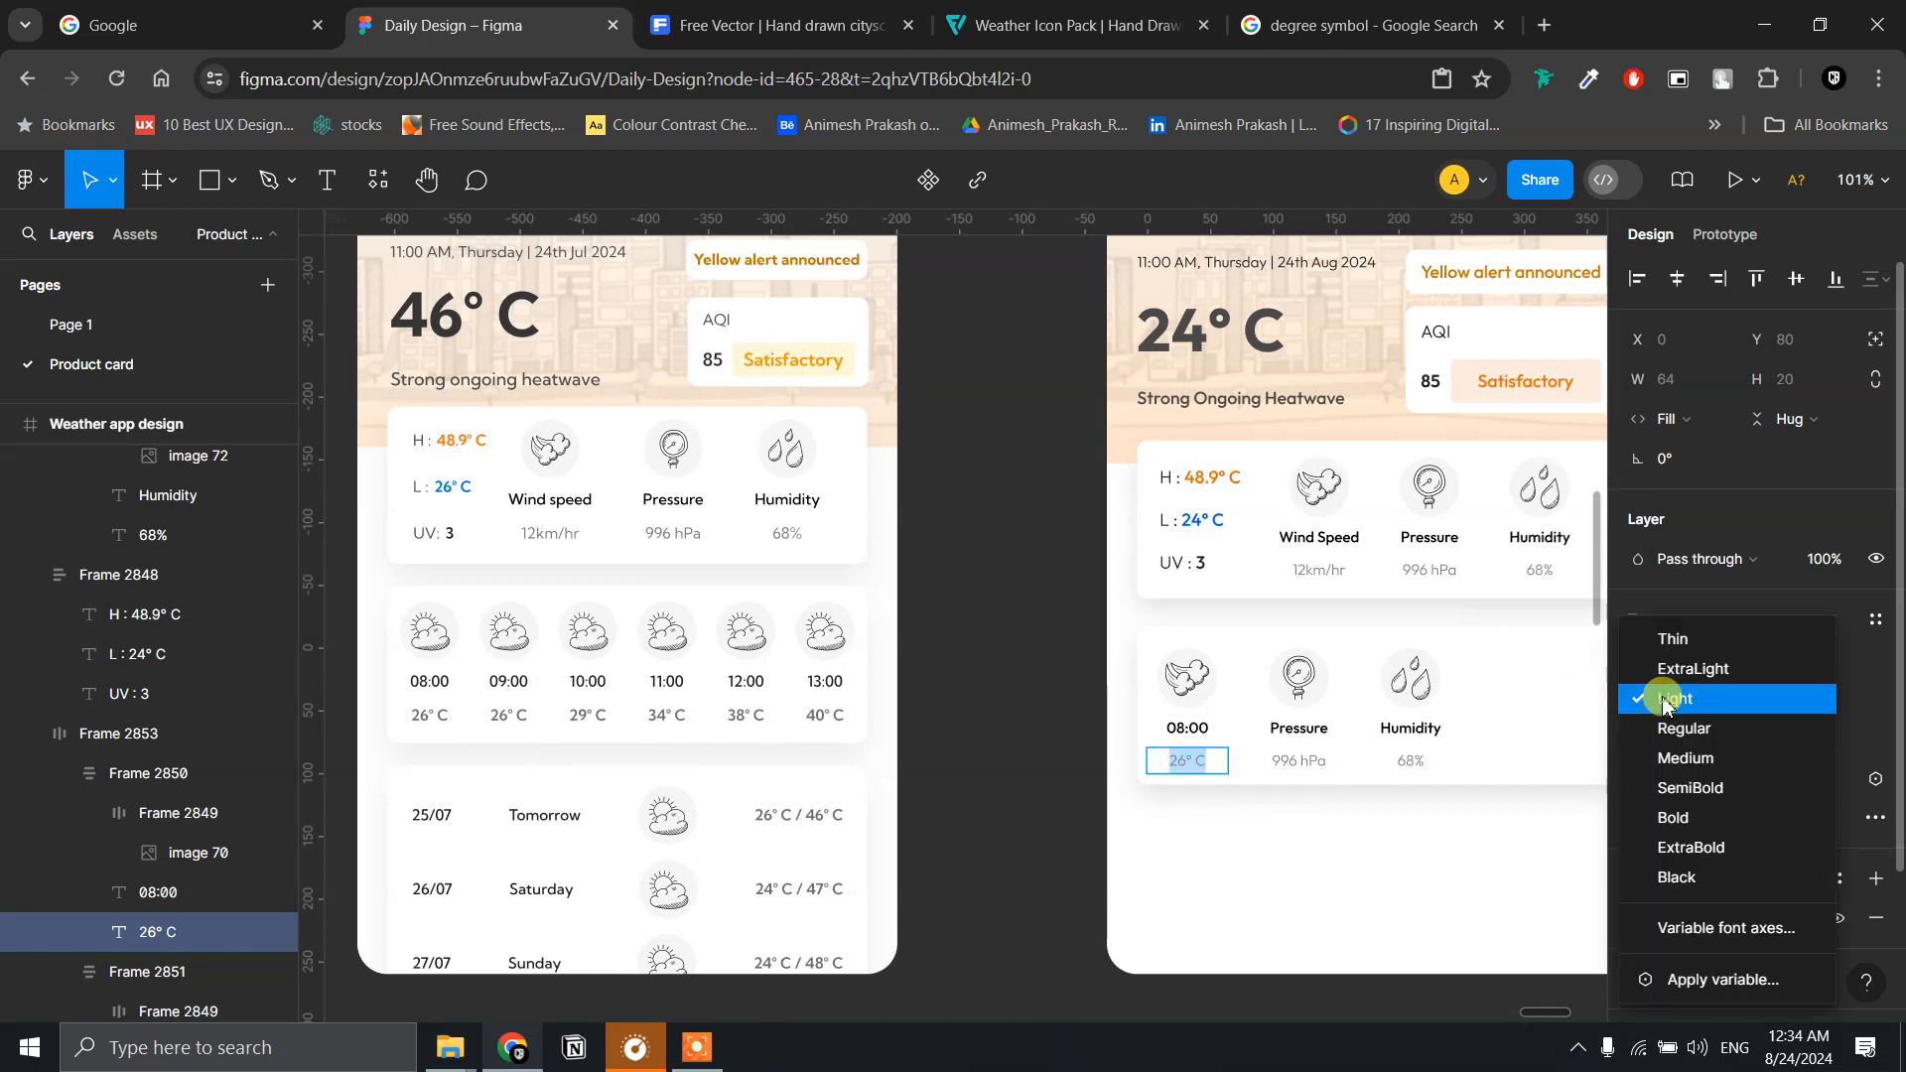
left_click(1665, 758)
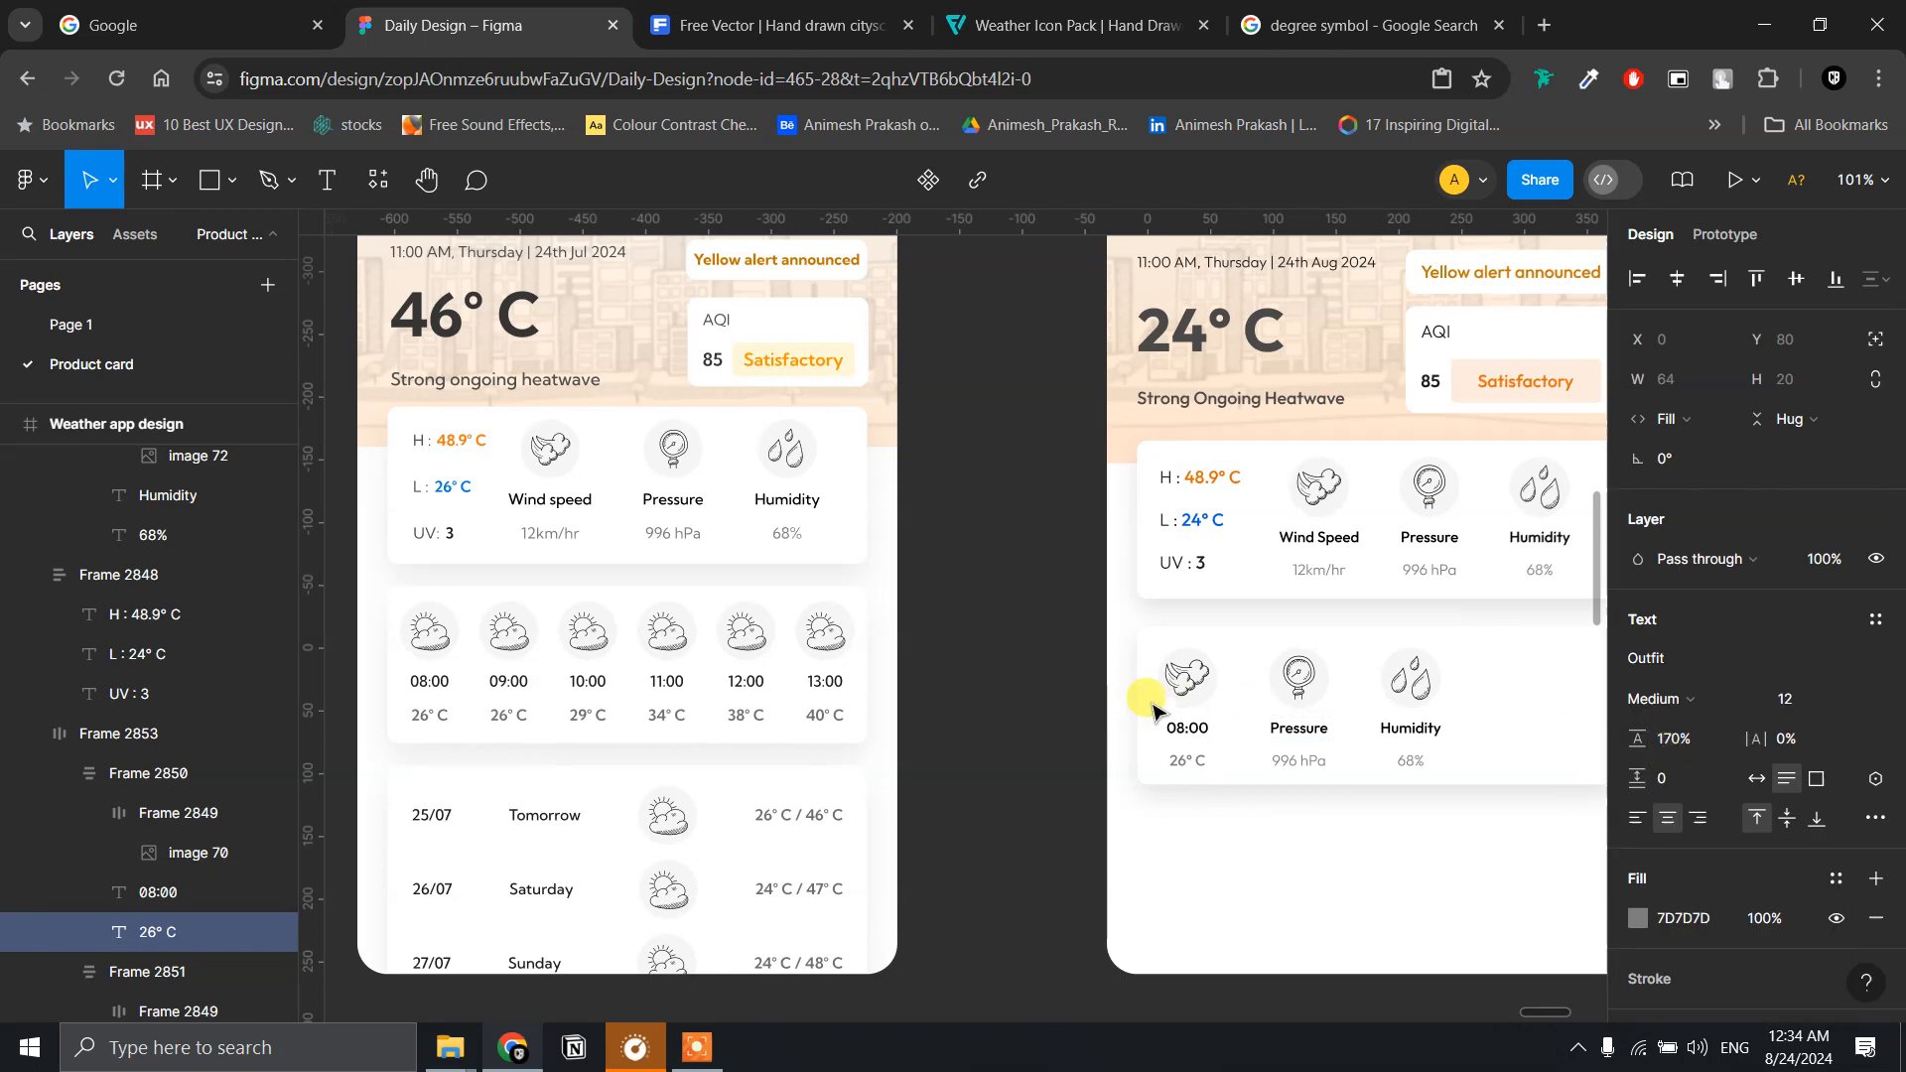
left_click(1010, 679)
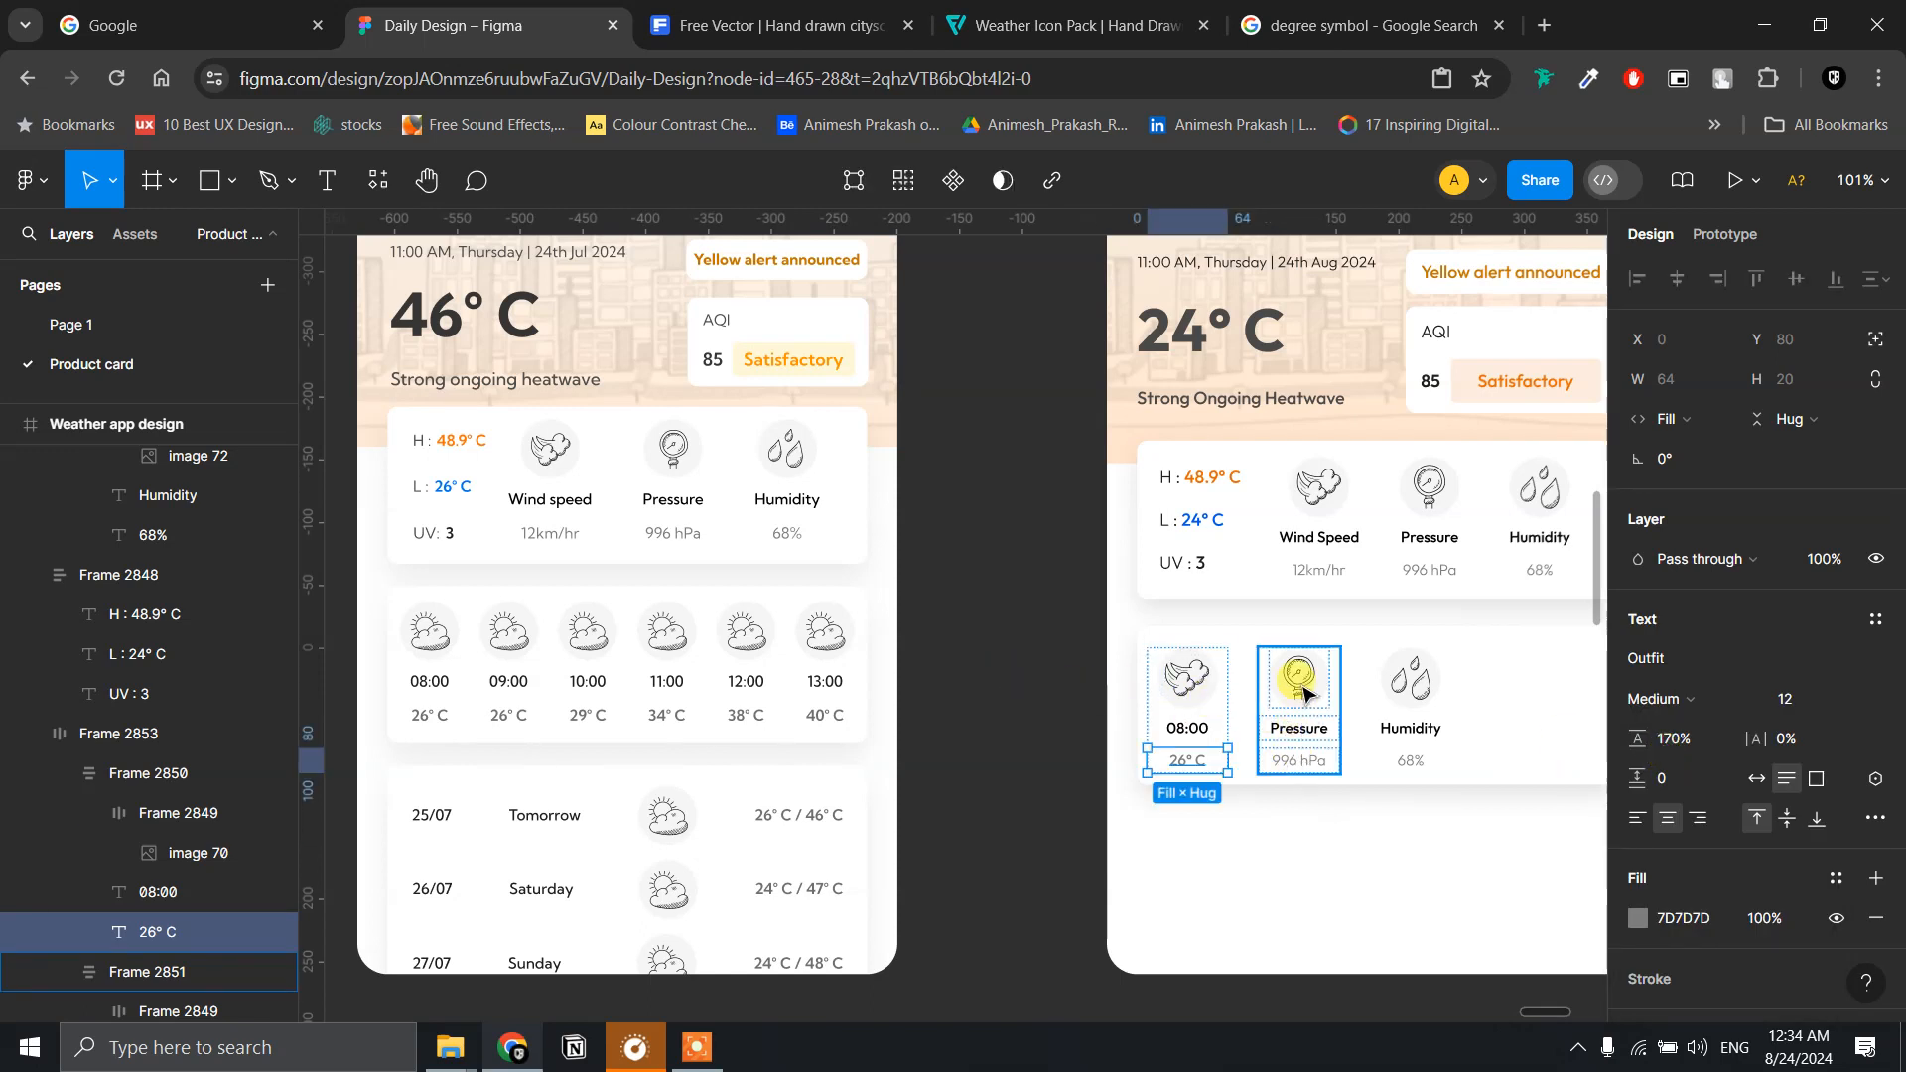
- Copy the large sun-and-cloud illustration from the header and paste it to replace the wind icon above 08:00
left_click(1185, 681)
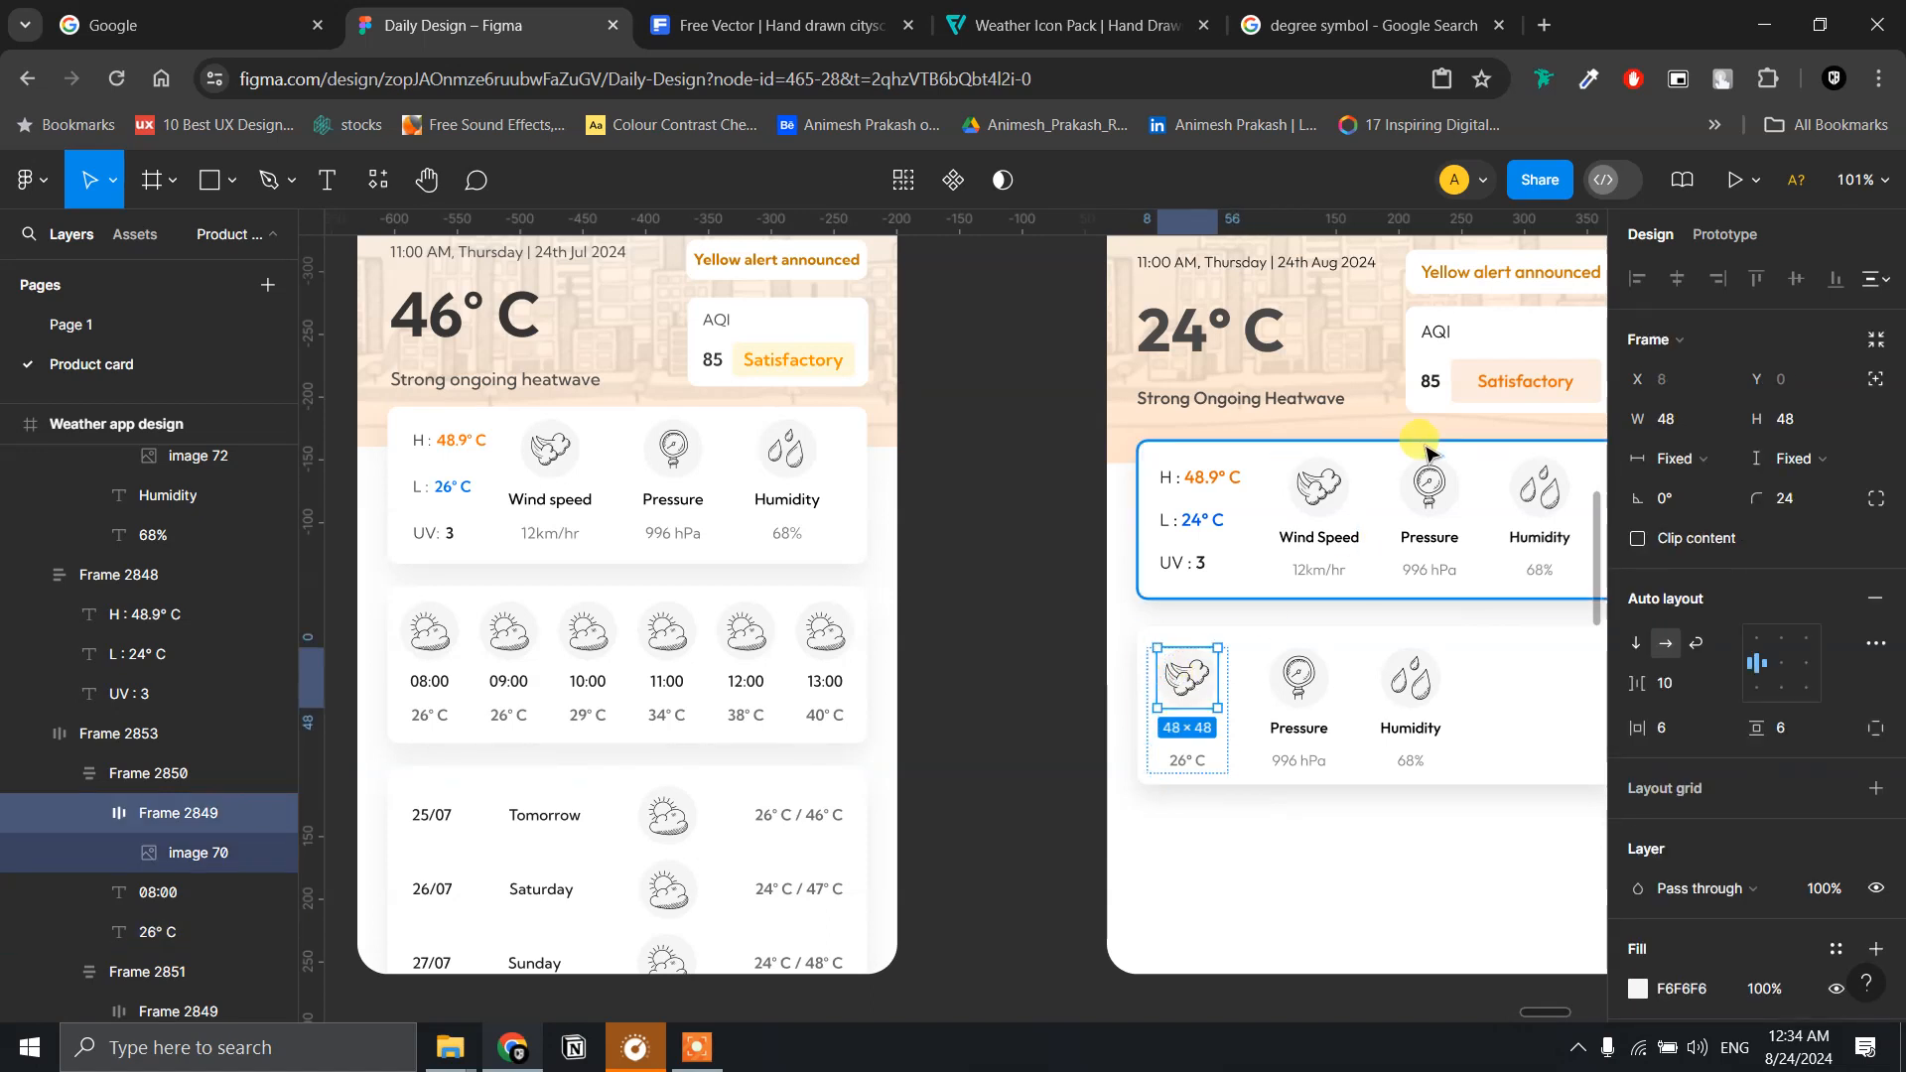
scroll(1390, 595, "up", 5)
scroll(1281, 695, "right", 2)
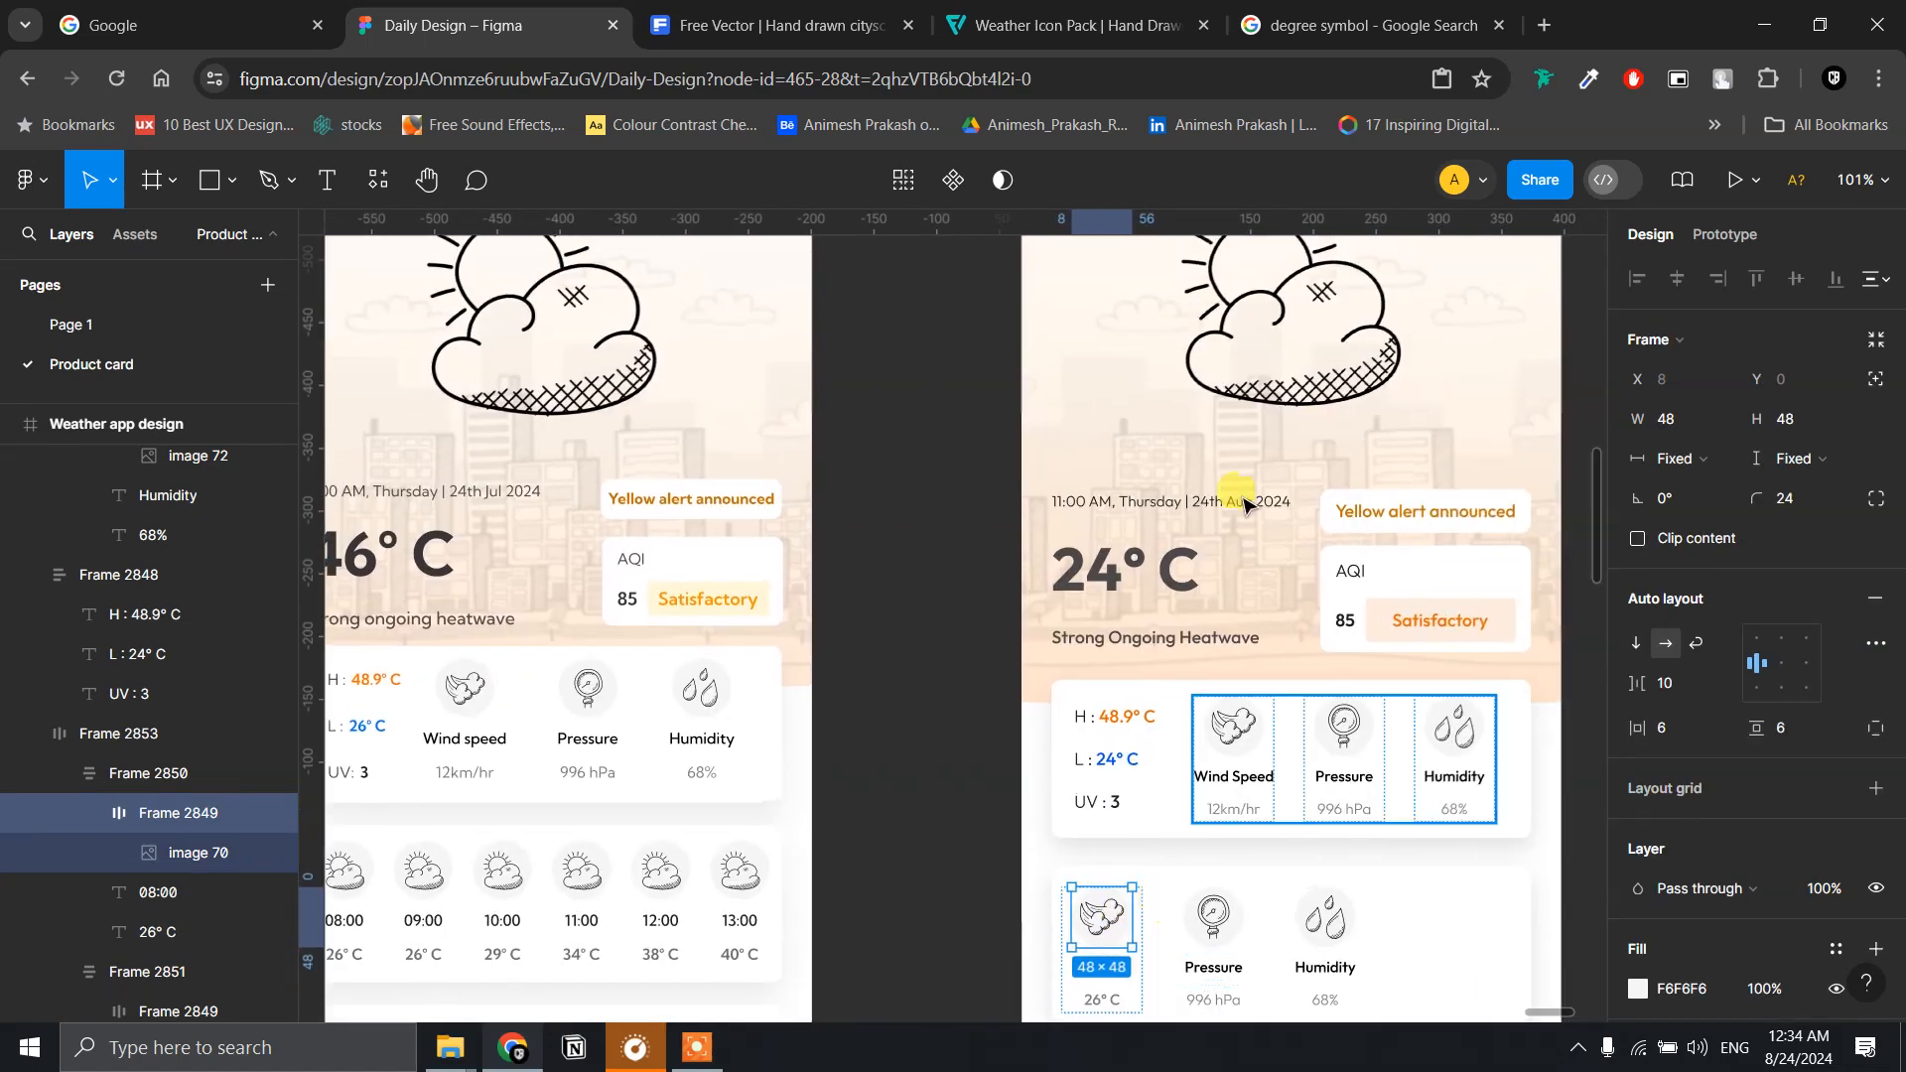
left_click(1259, 328)
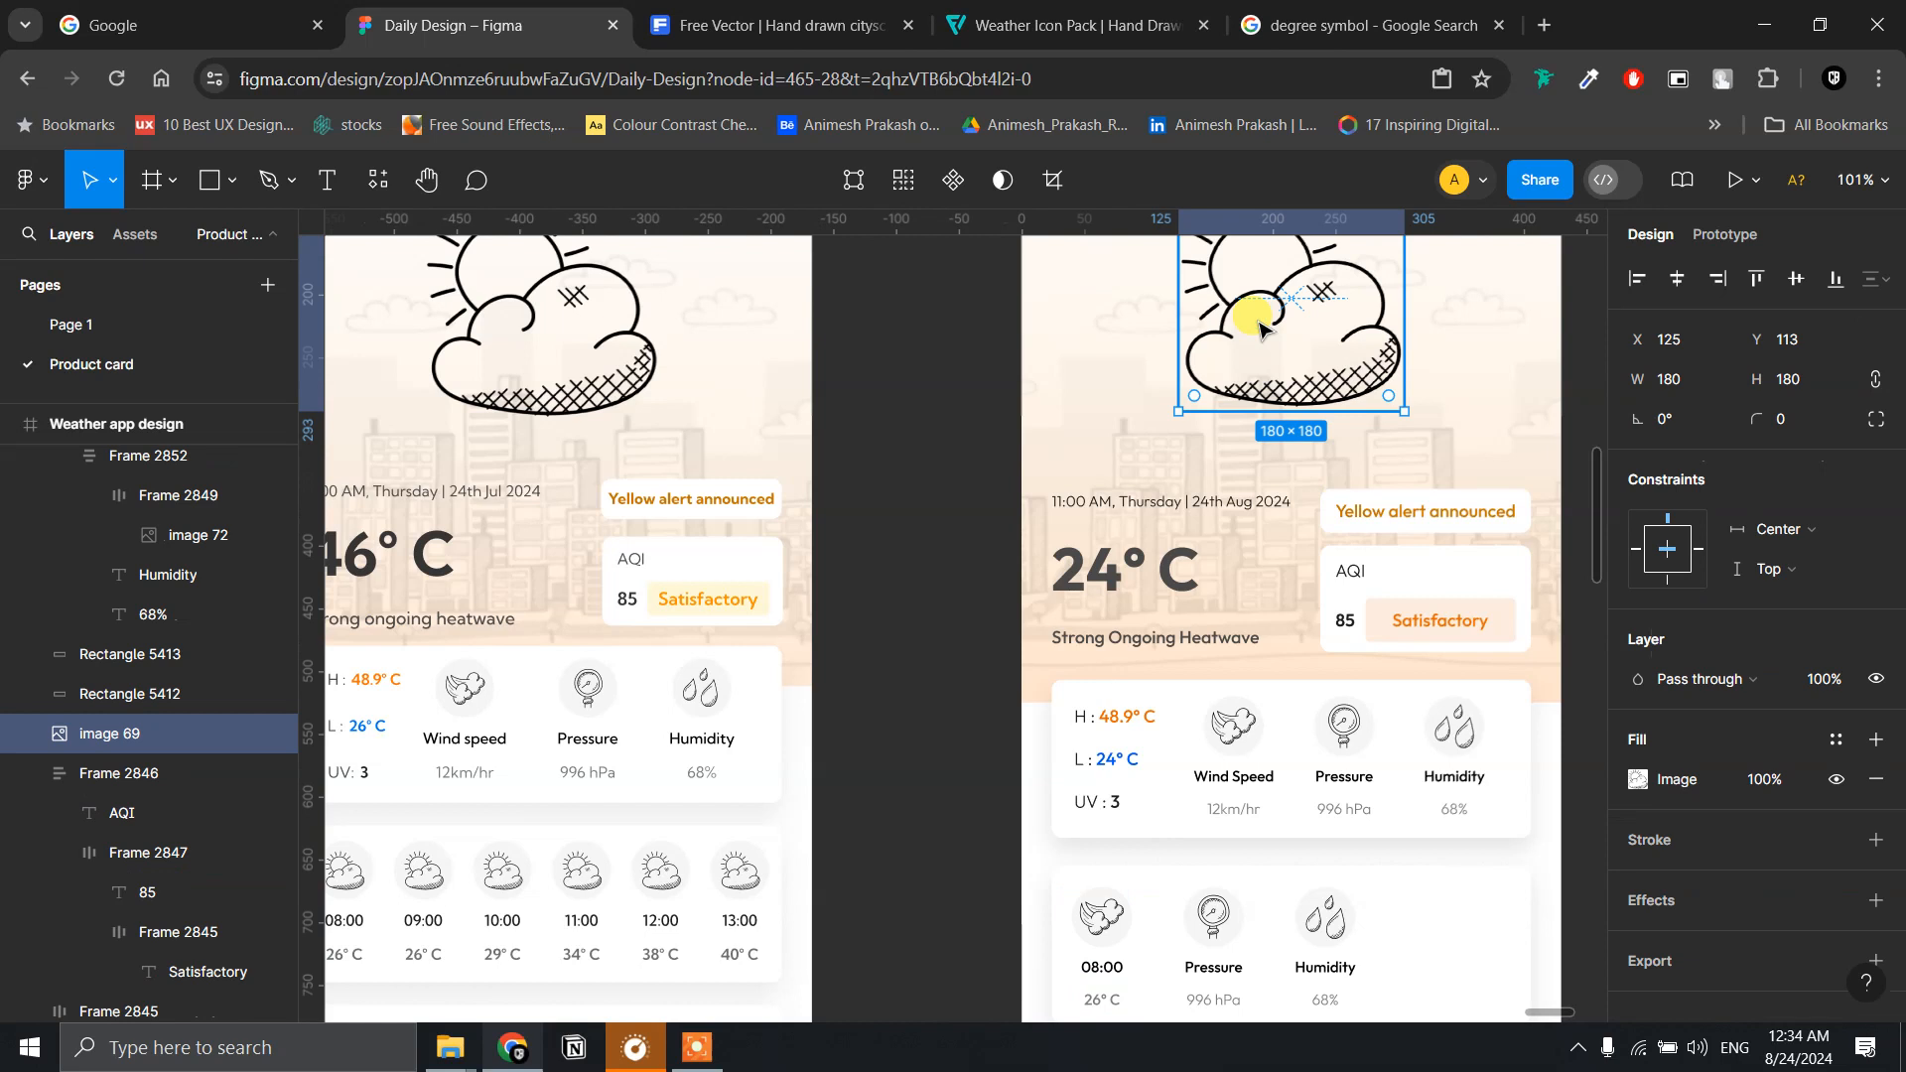
key("ctrl+c")
scroll(1281, 605, "down", 5)
scroll(1280, 605, "left", 2)
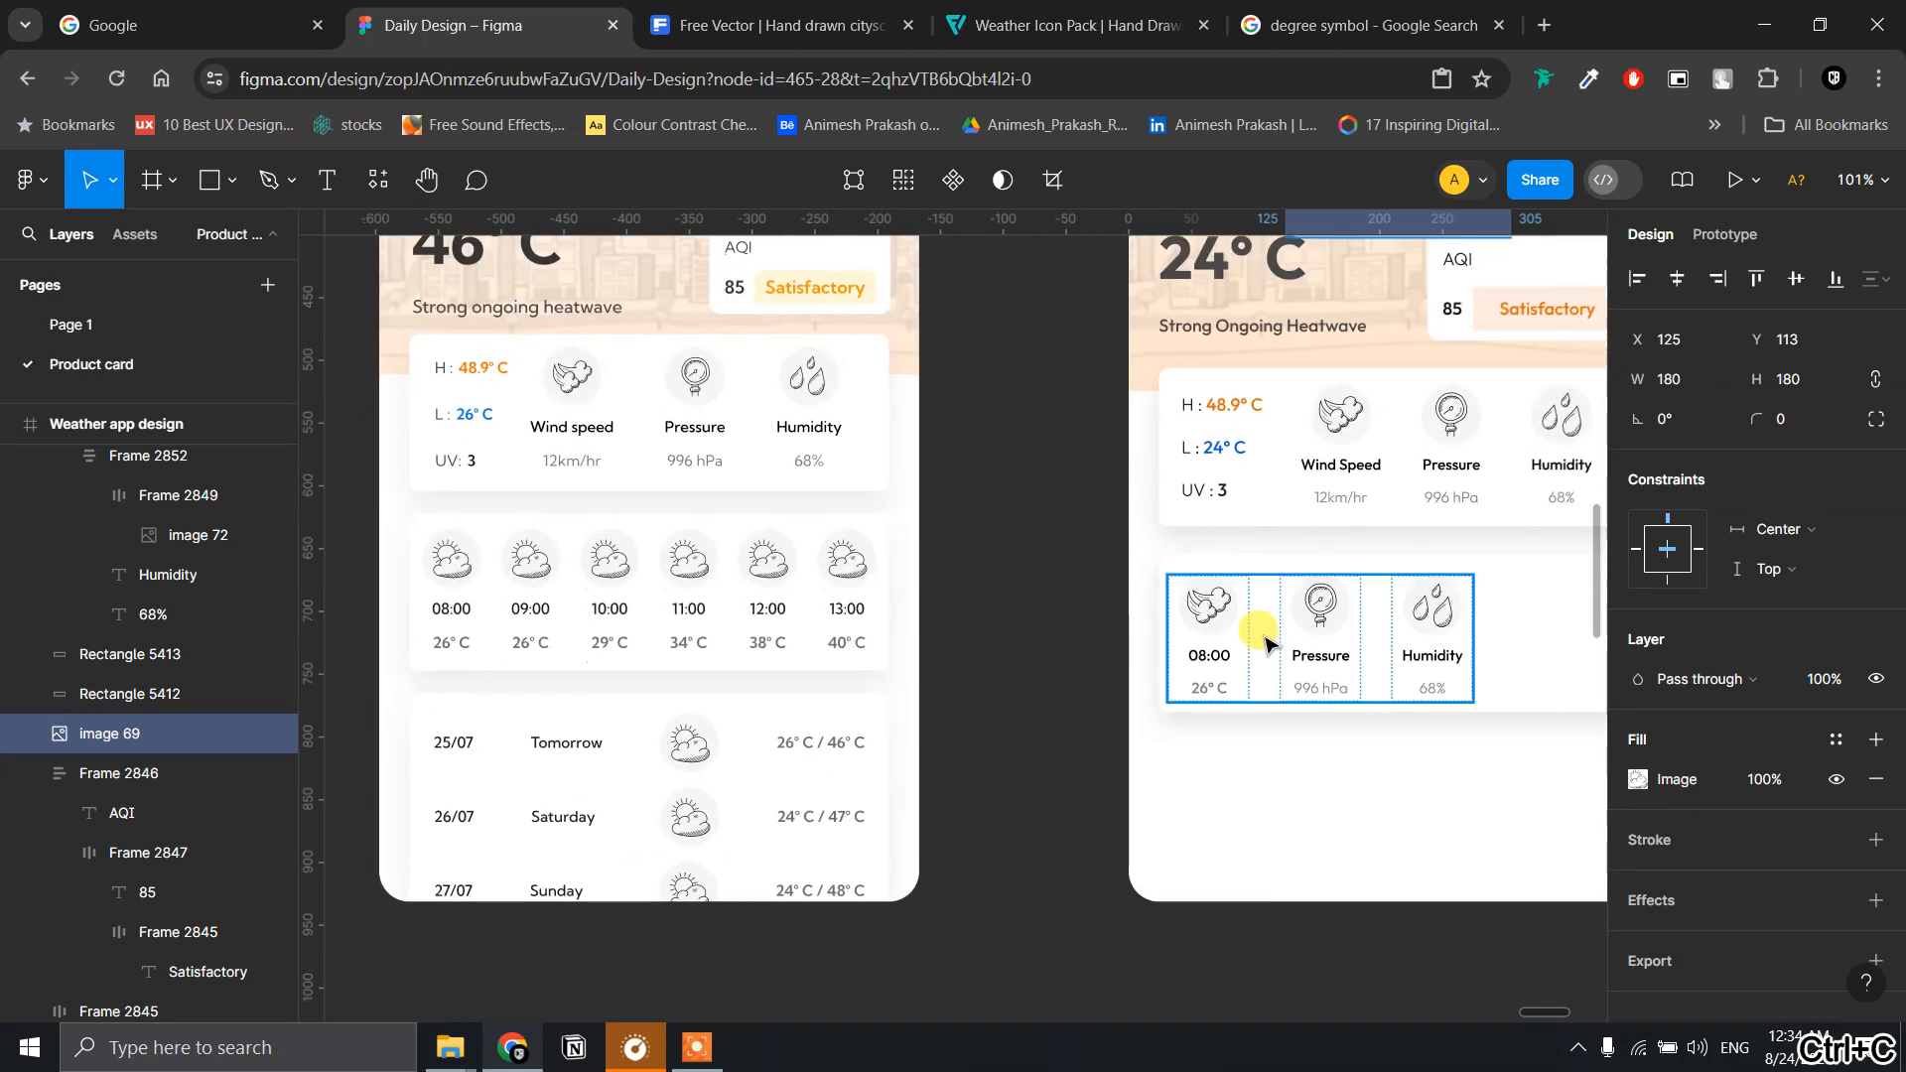
left_click(1219, 605)
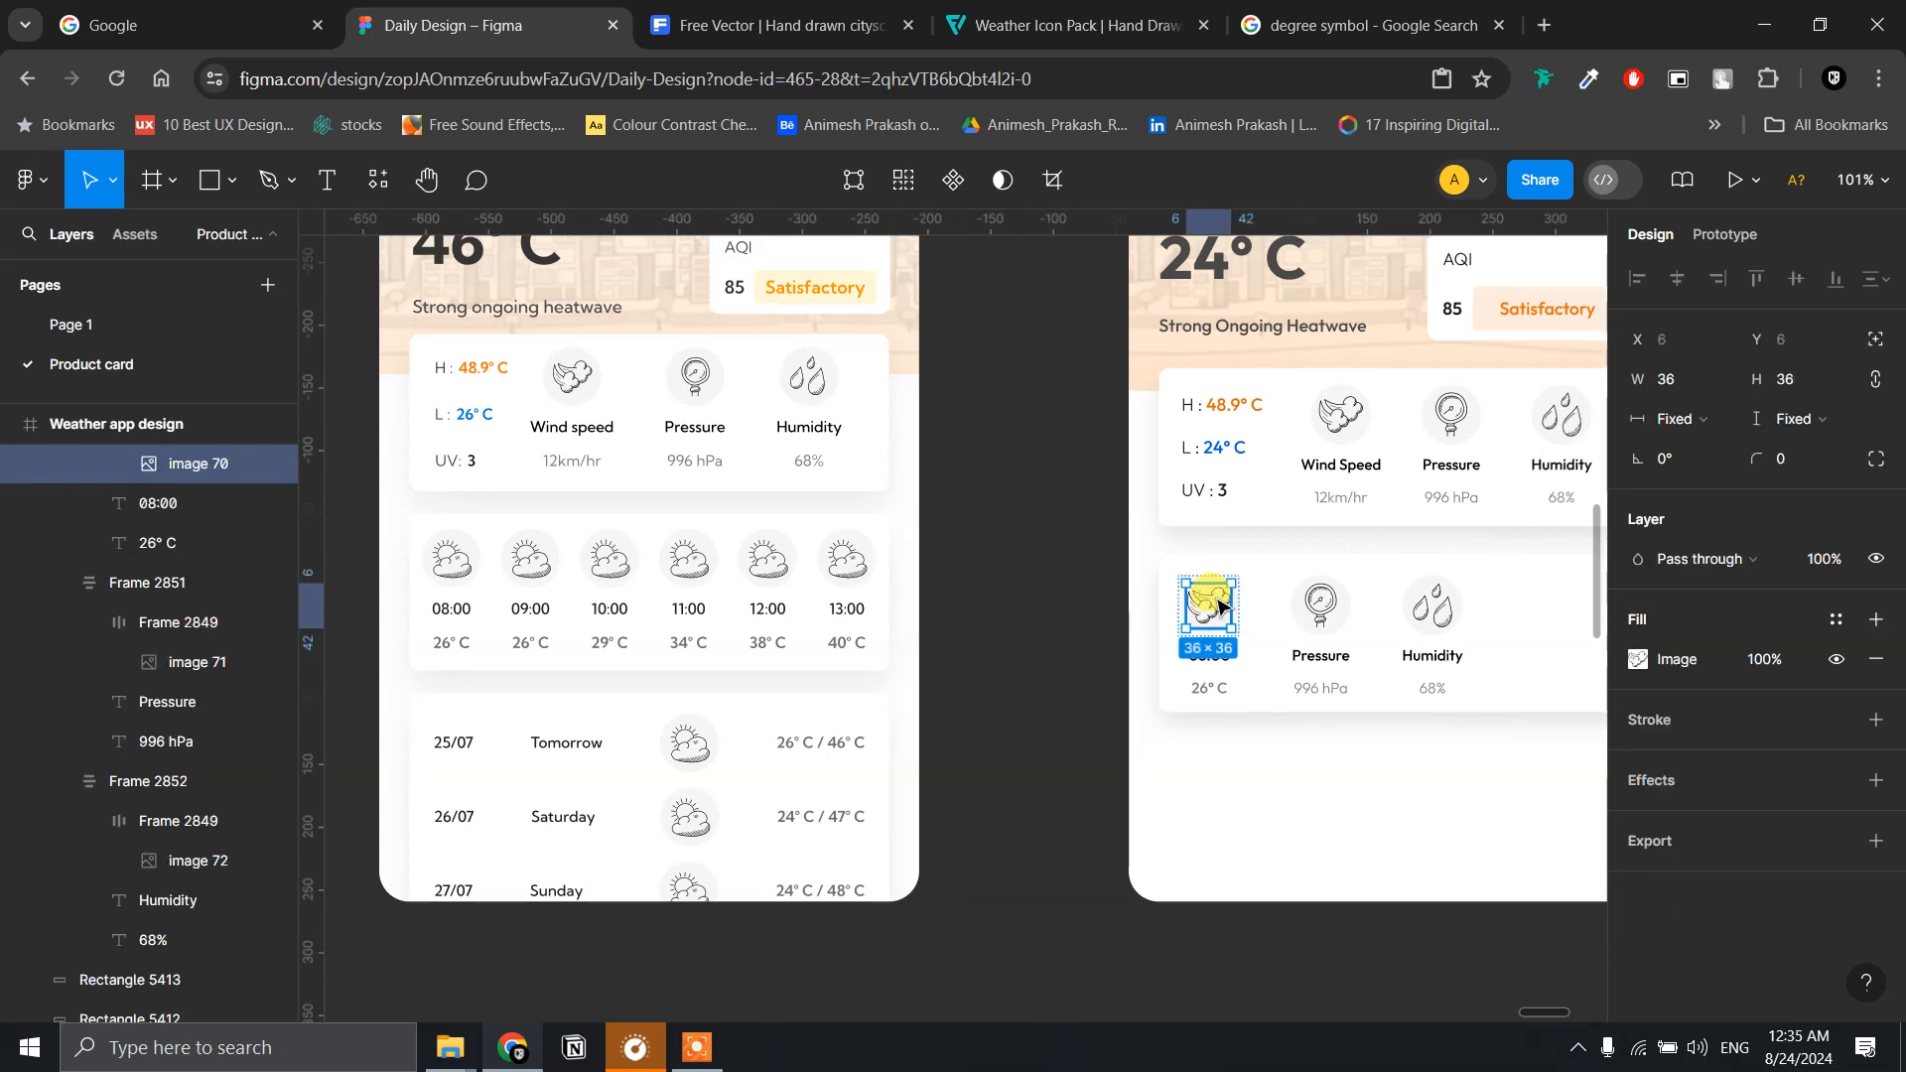
right_click(1219, 606)
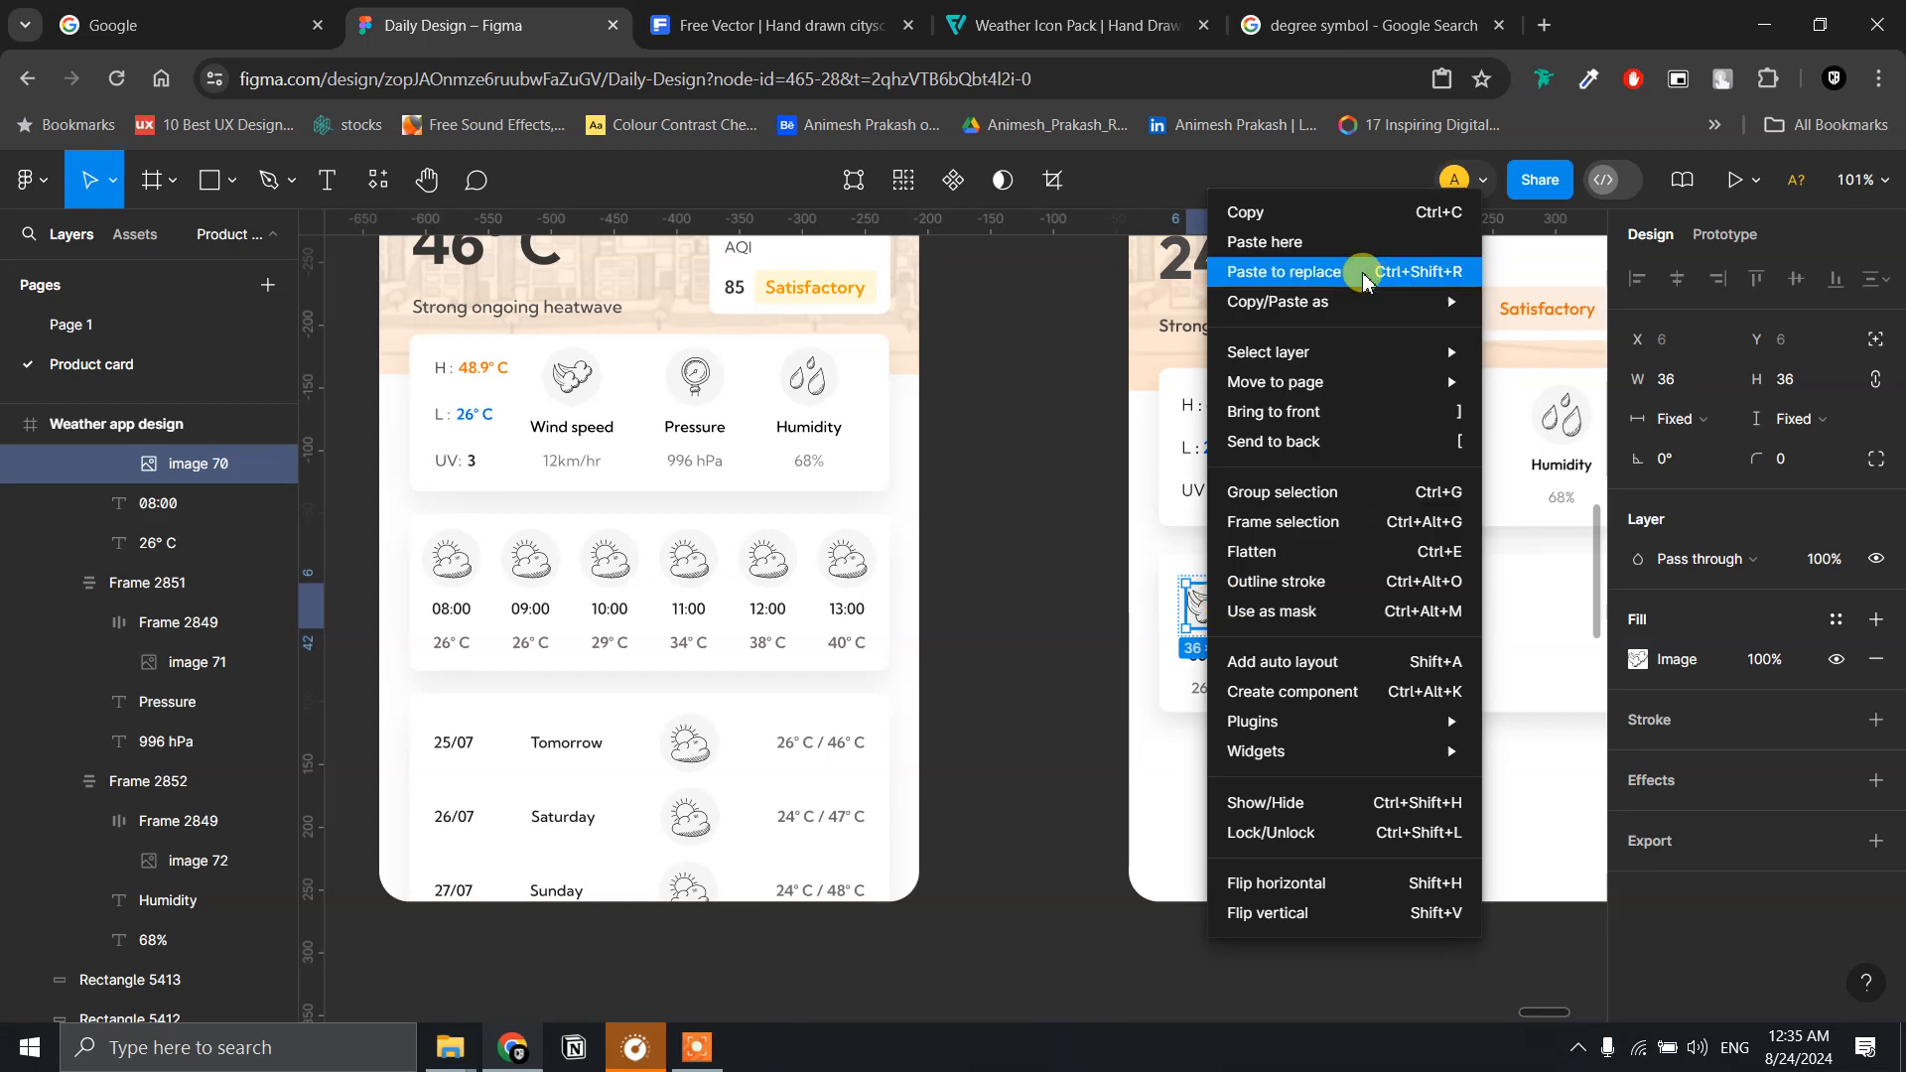
left_click(1363, 278)
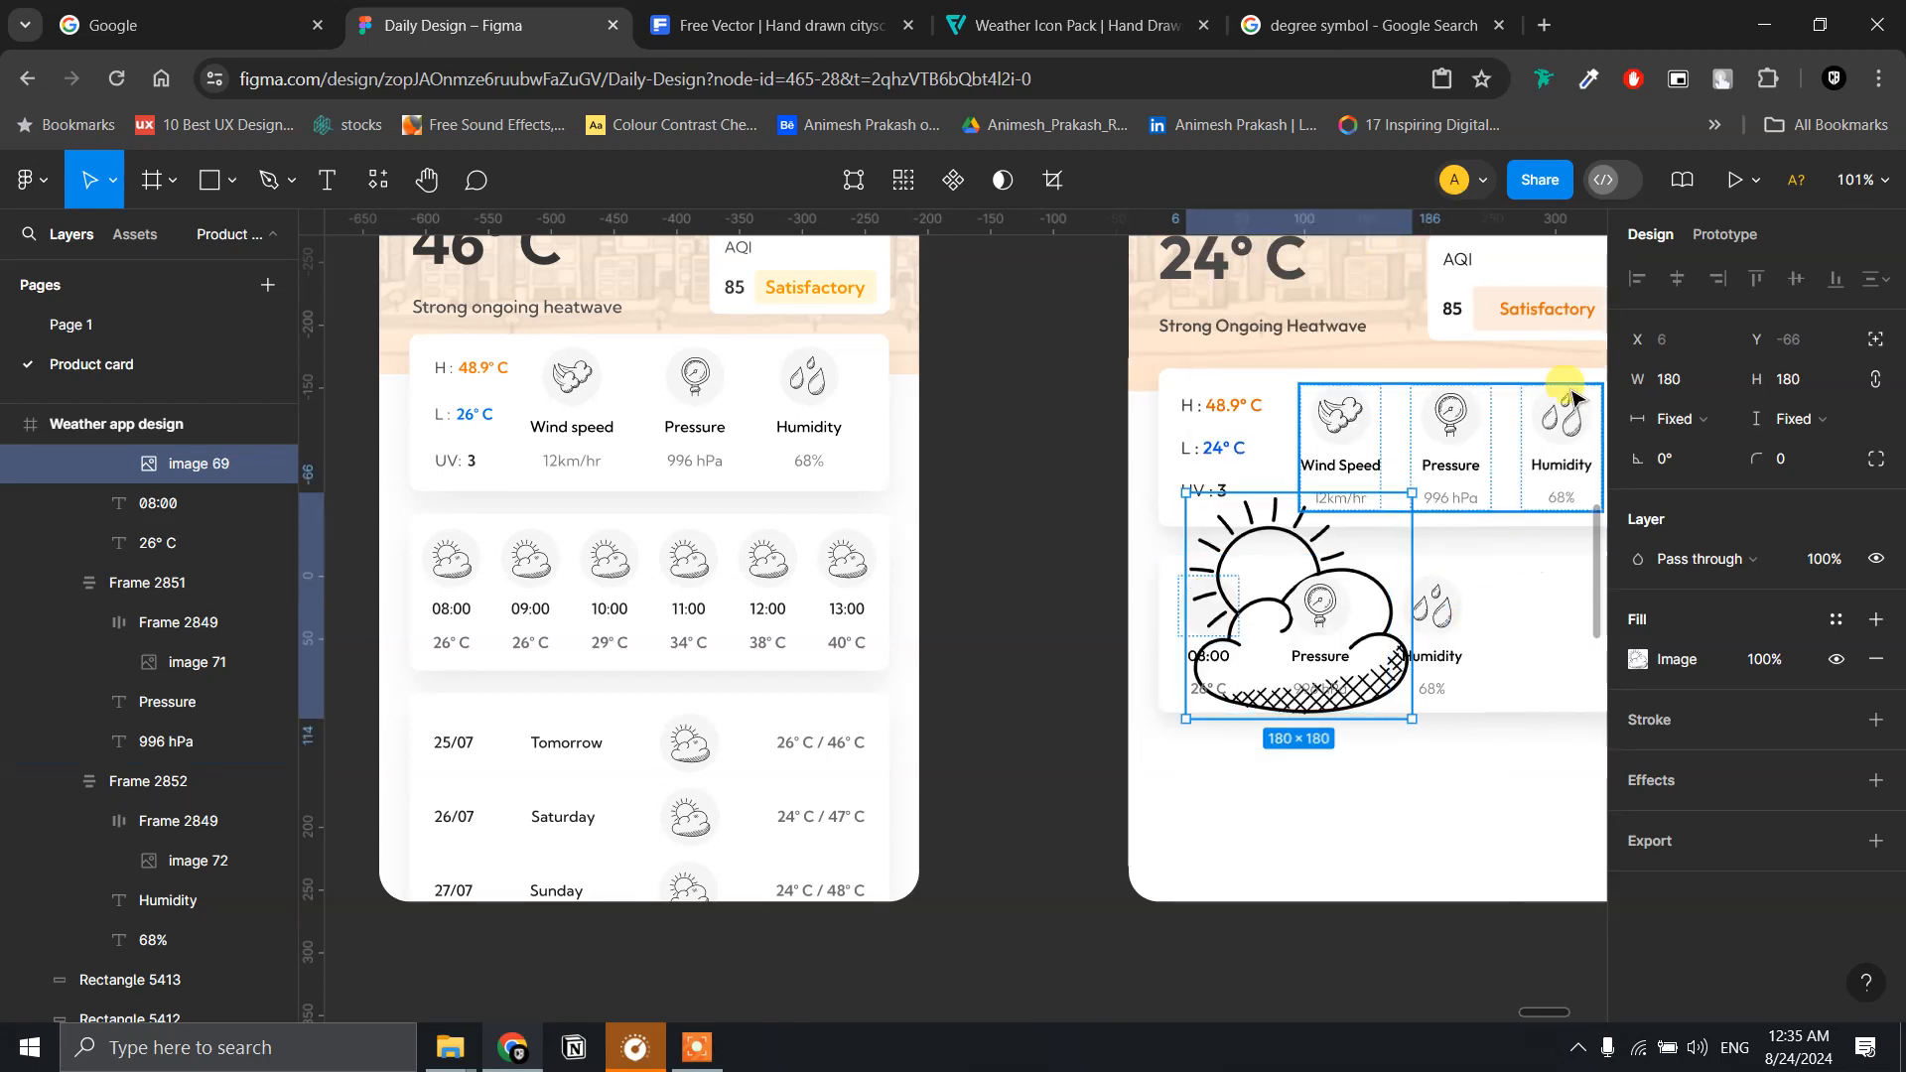
- Resize the pasted sun-and-cloud image above 08:00 to 36 × 36
left_click(1790, 392)
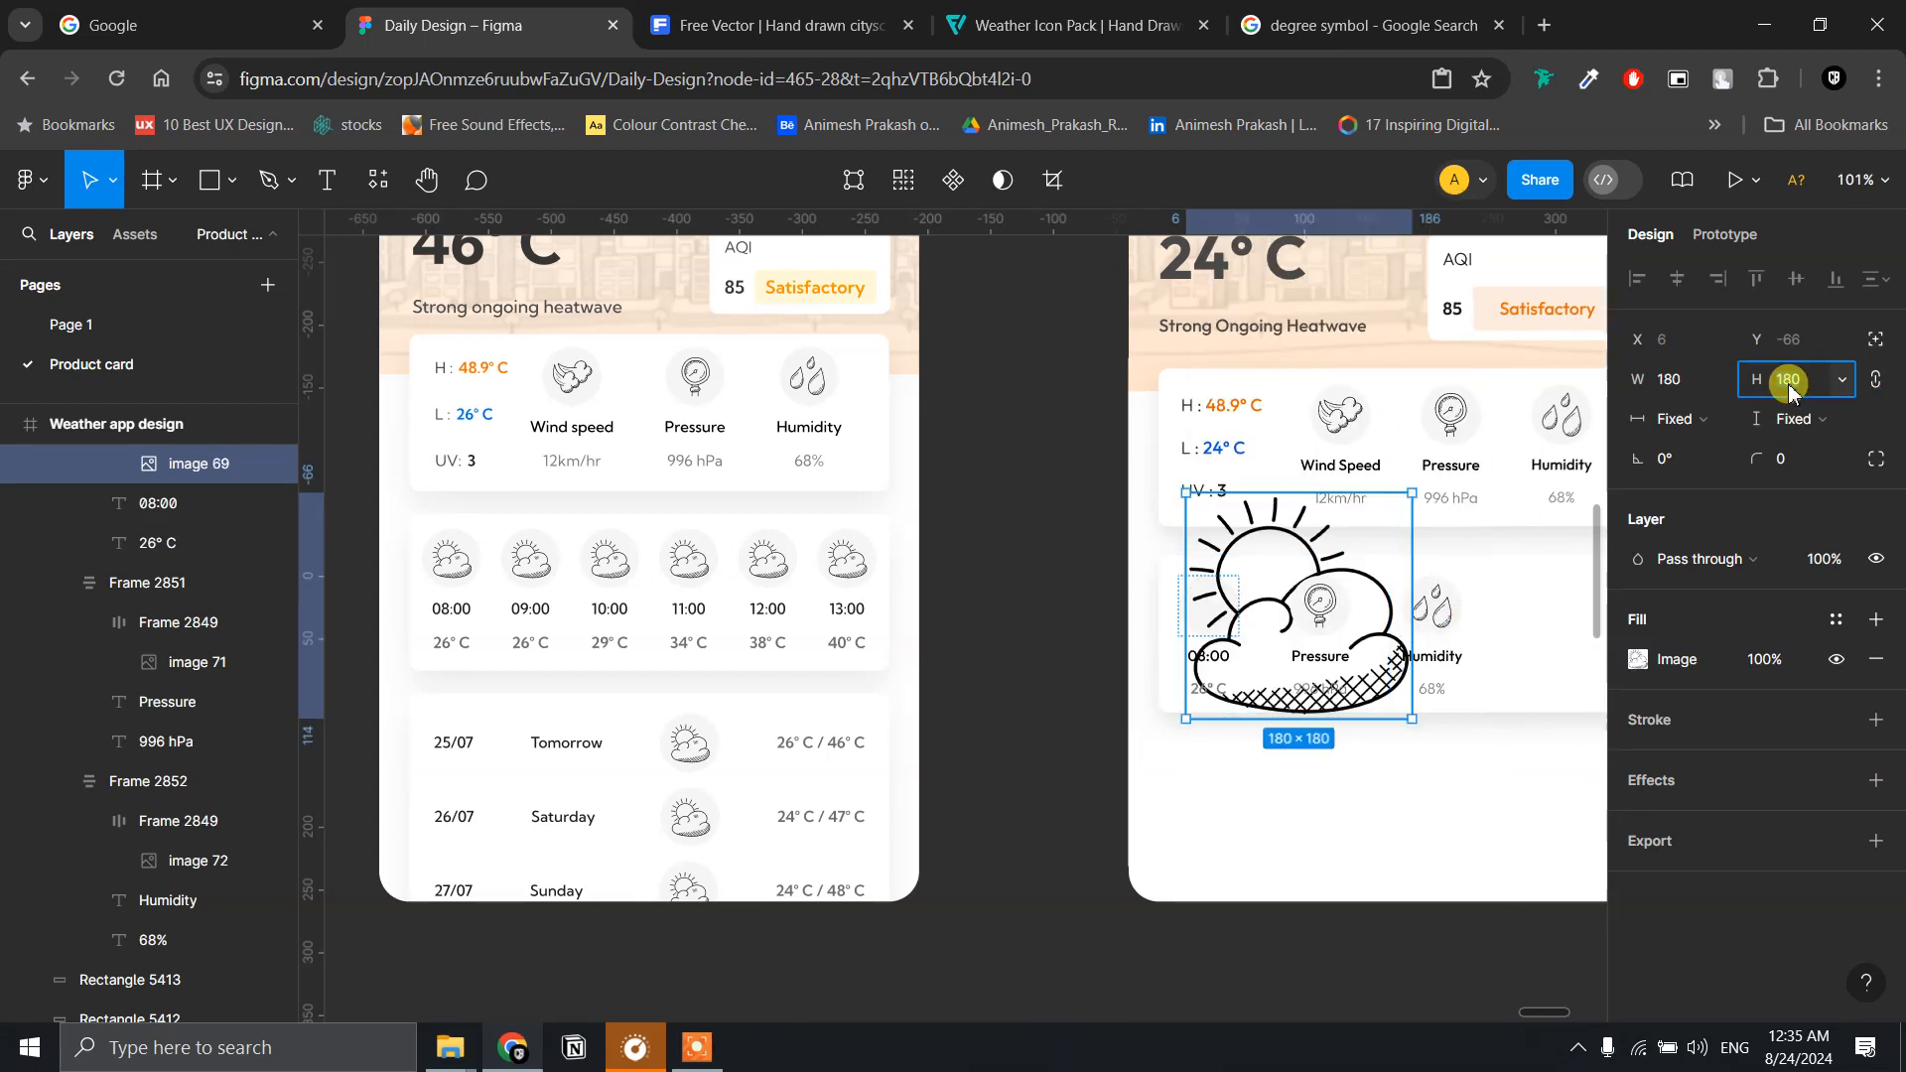
type("36")
key("Return")
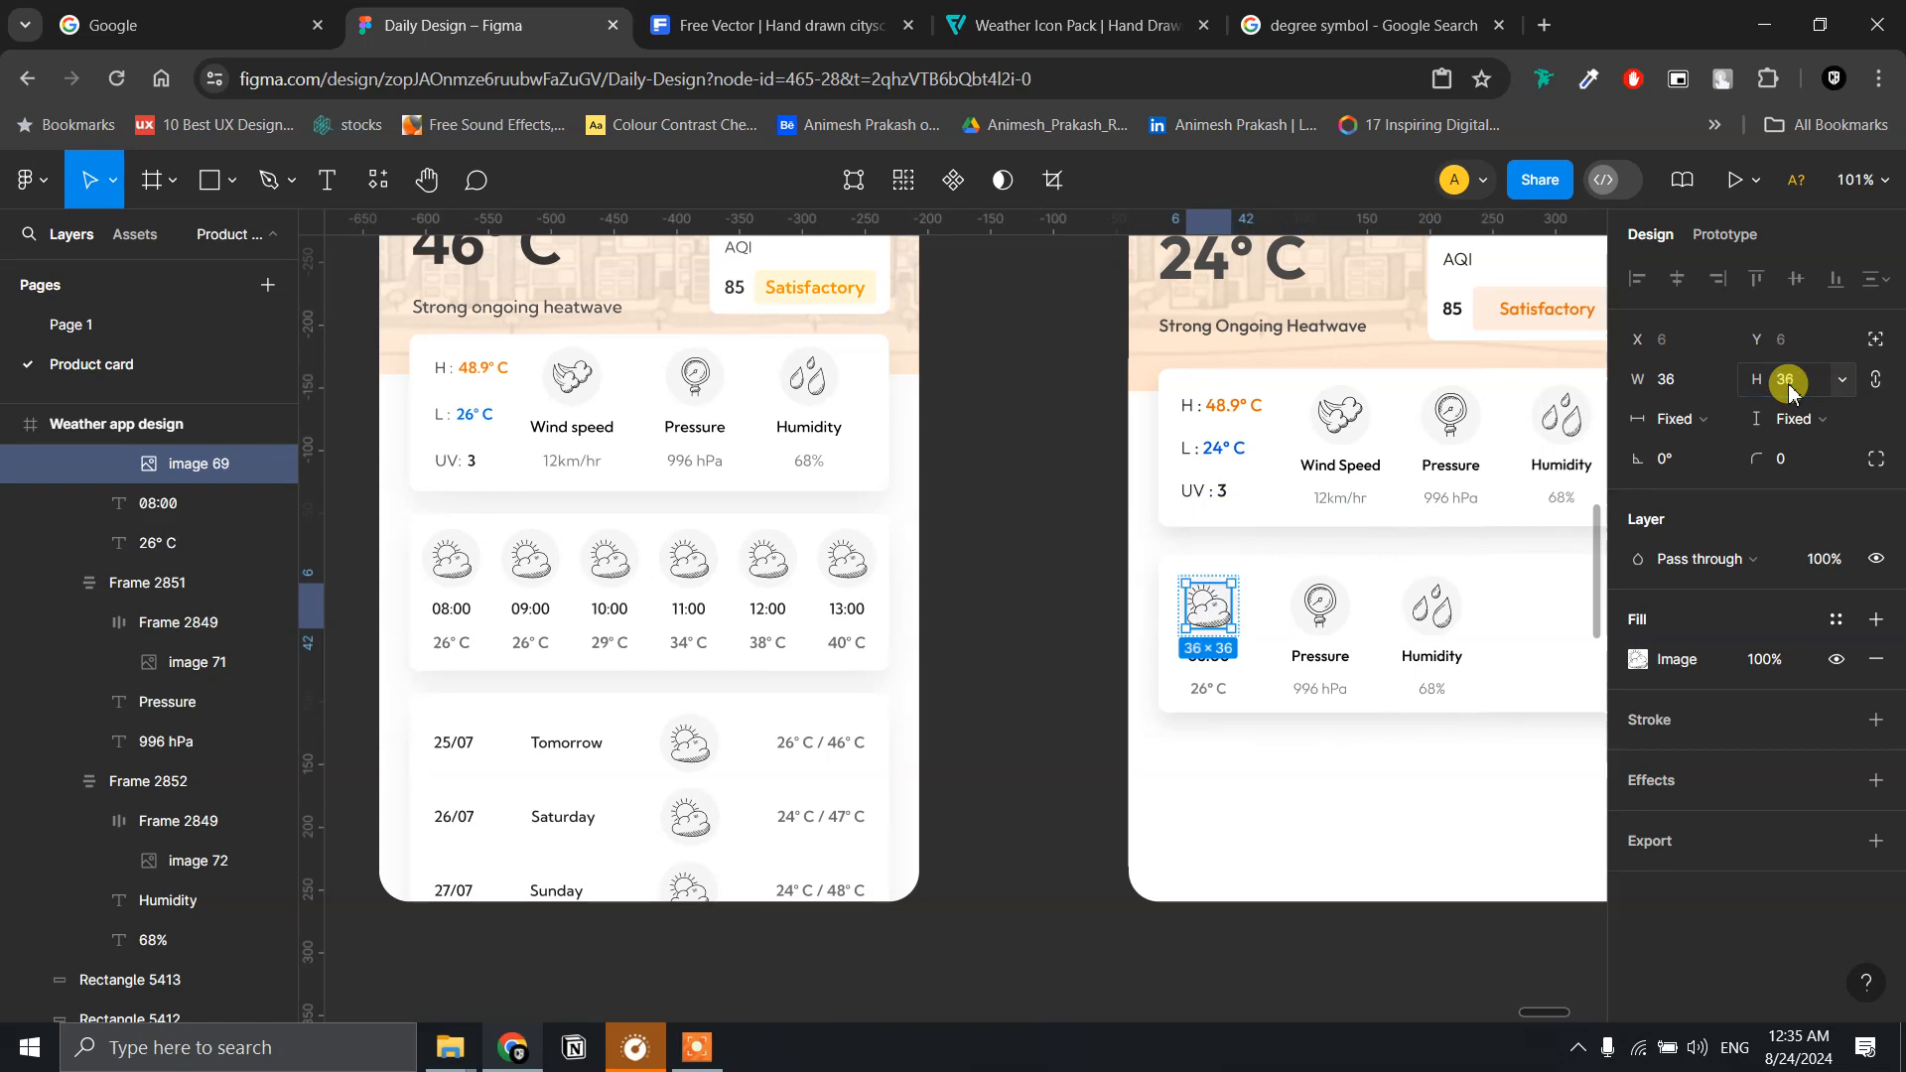
scroll(1204, 730, "up", 5)
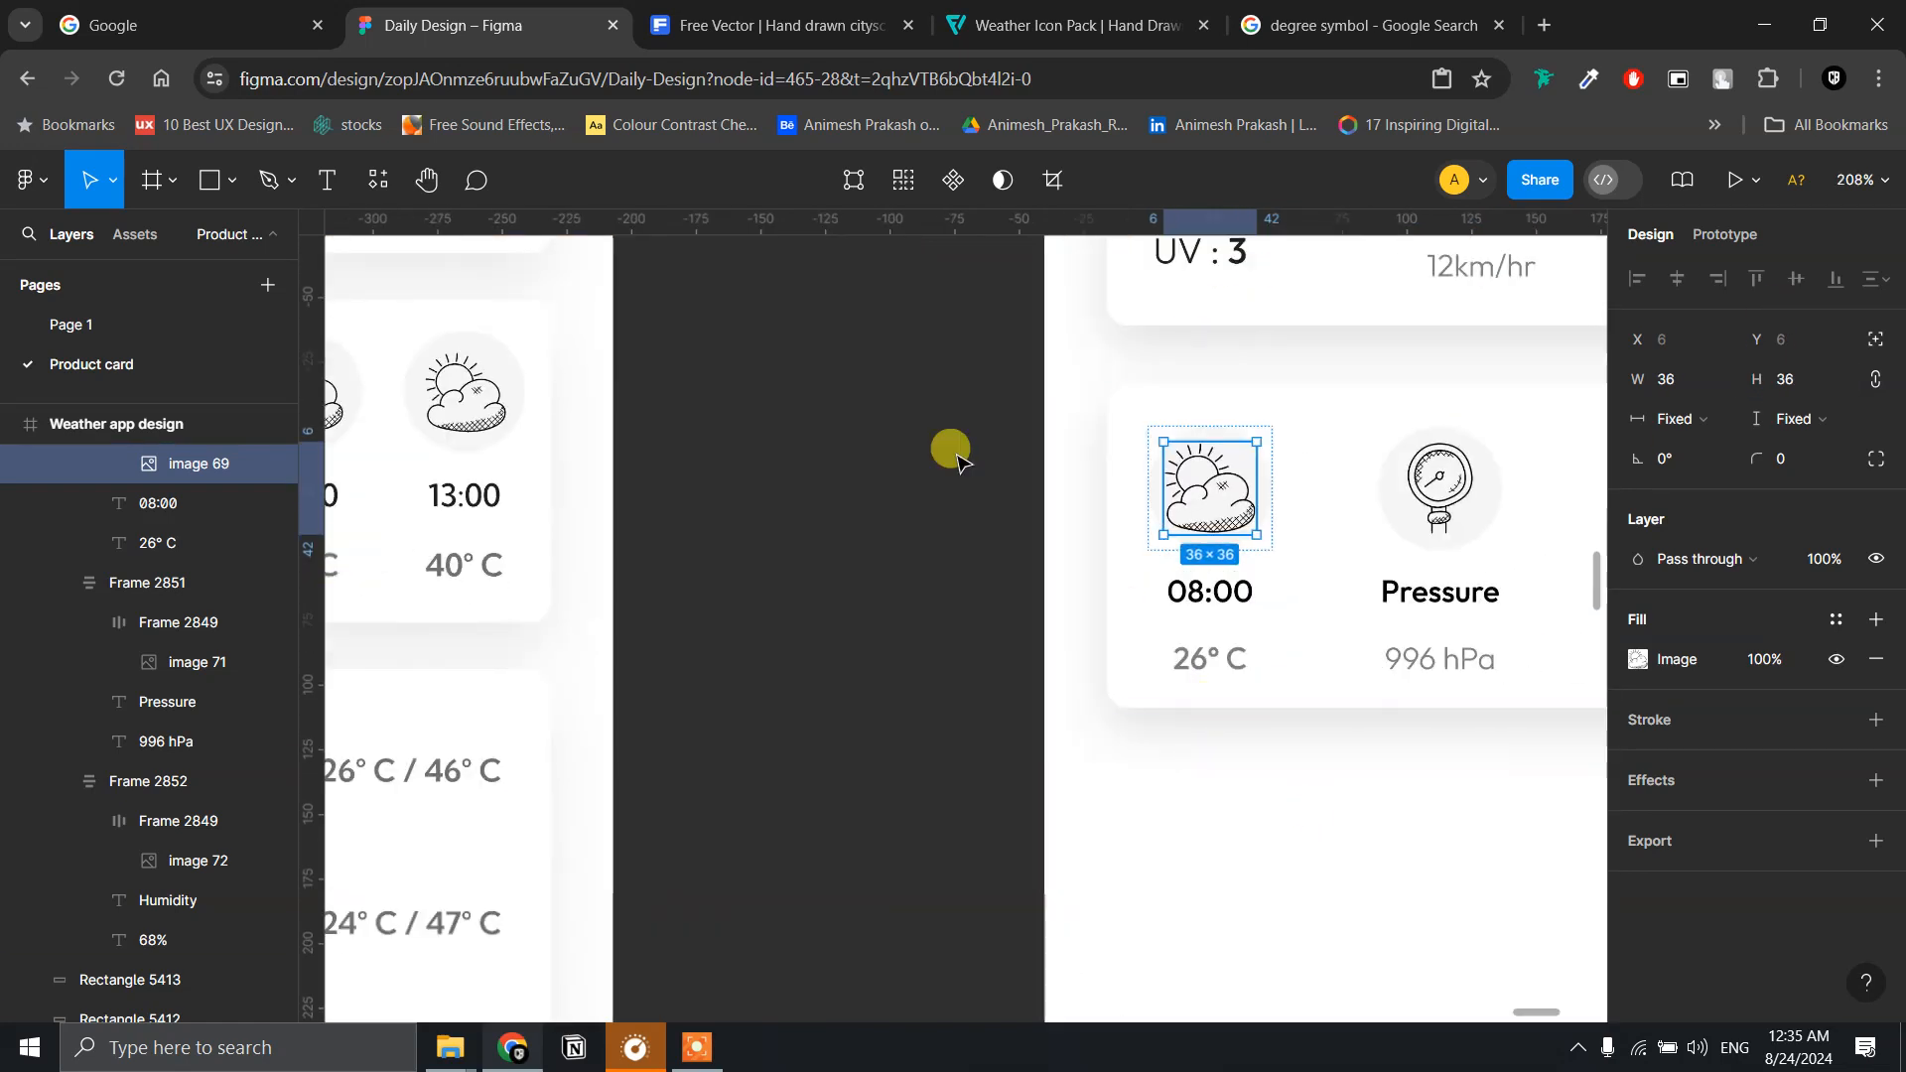
left_click(940, 417)
scroll(1216, 476, "up", 3)
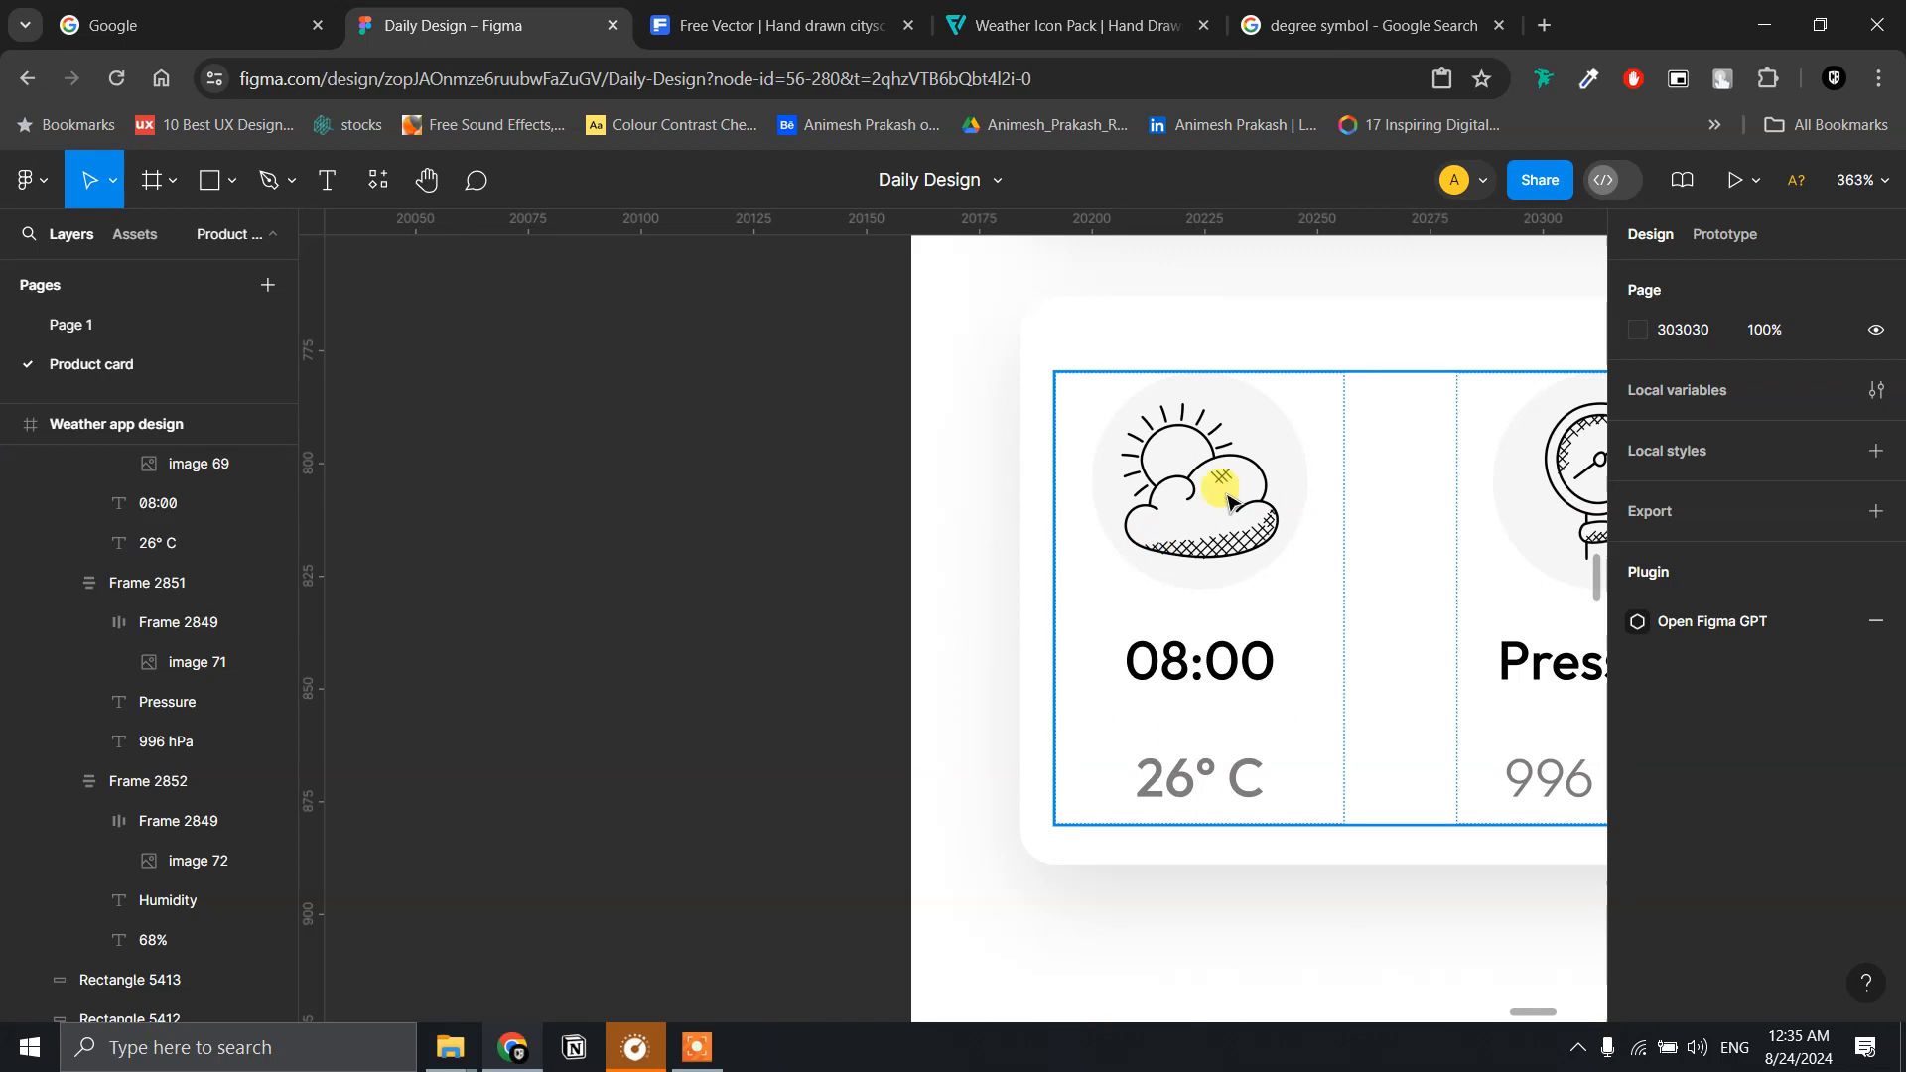
scroll(1228, 536, "down", 6)
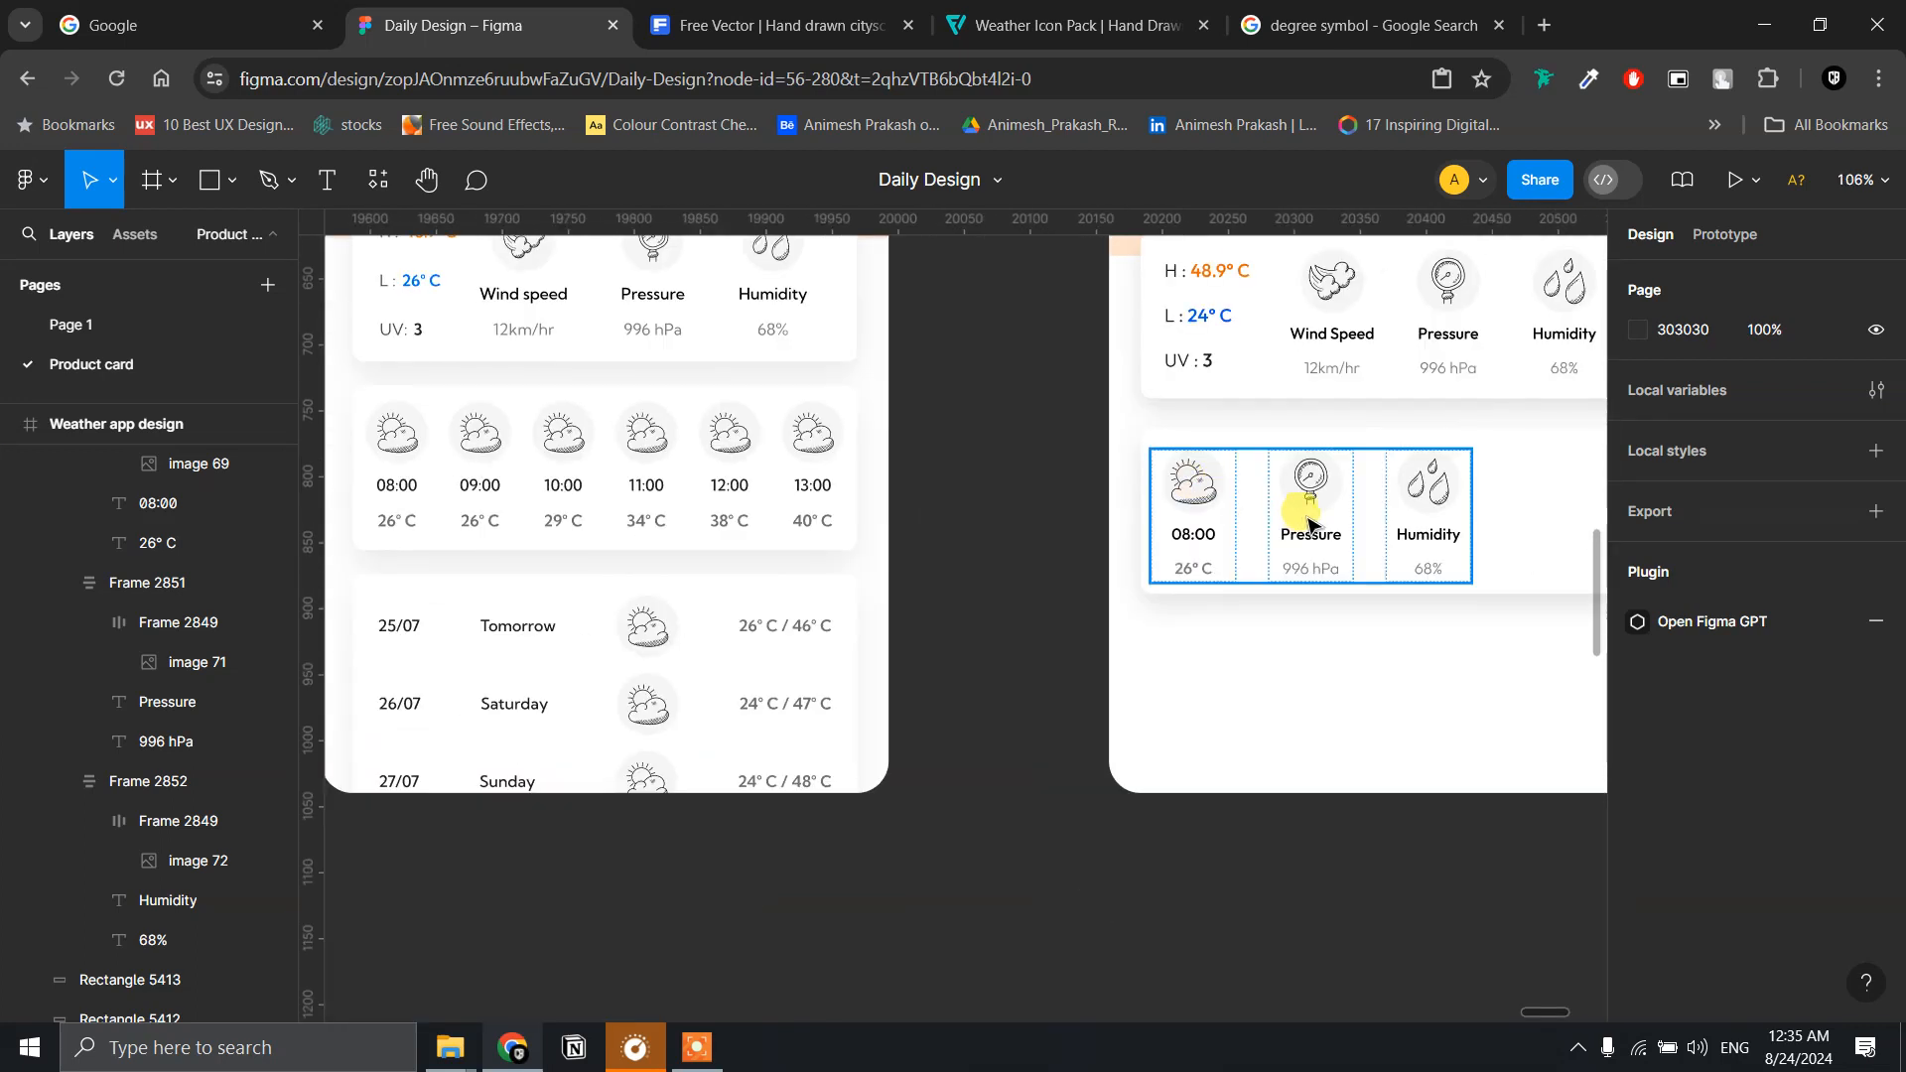
- Delete the Pressure and Humidity columns from the lower card, keeping only the 08:00 column
double_click(1309, 523)
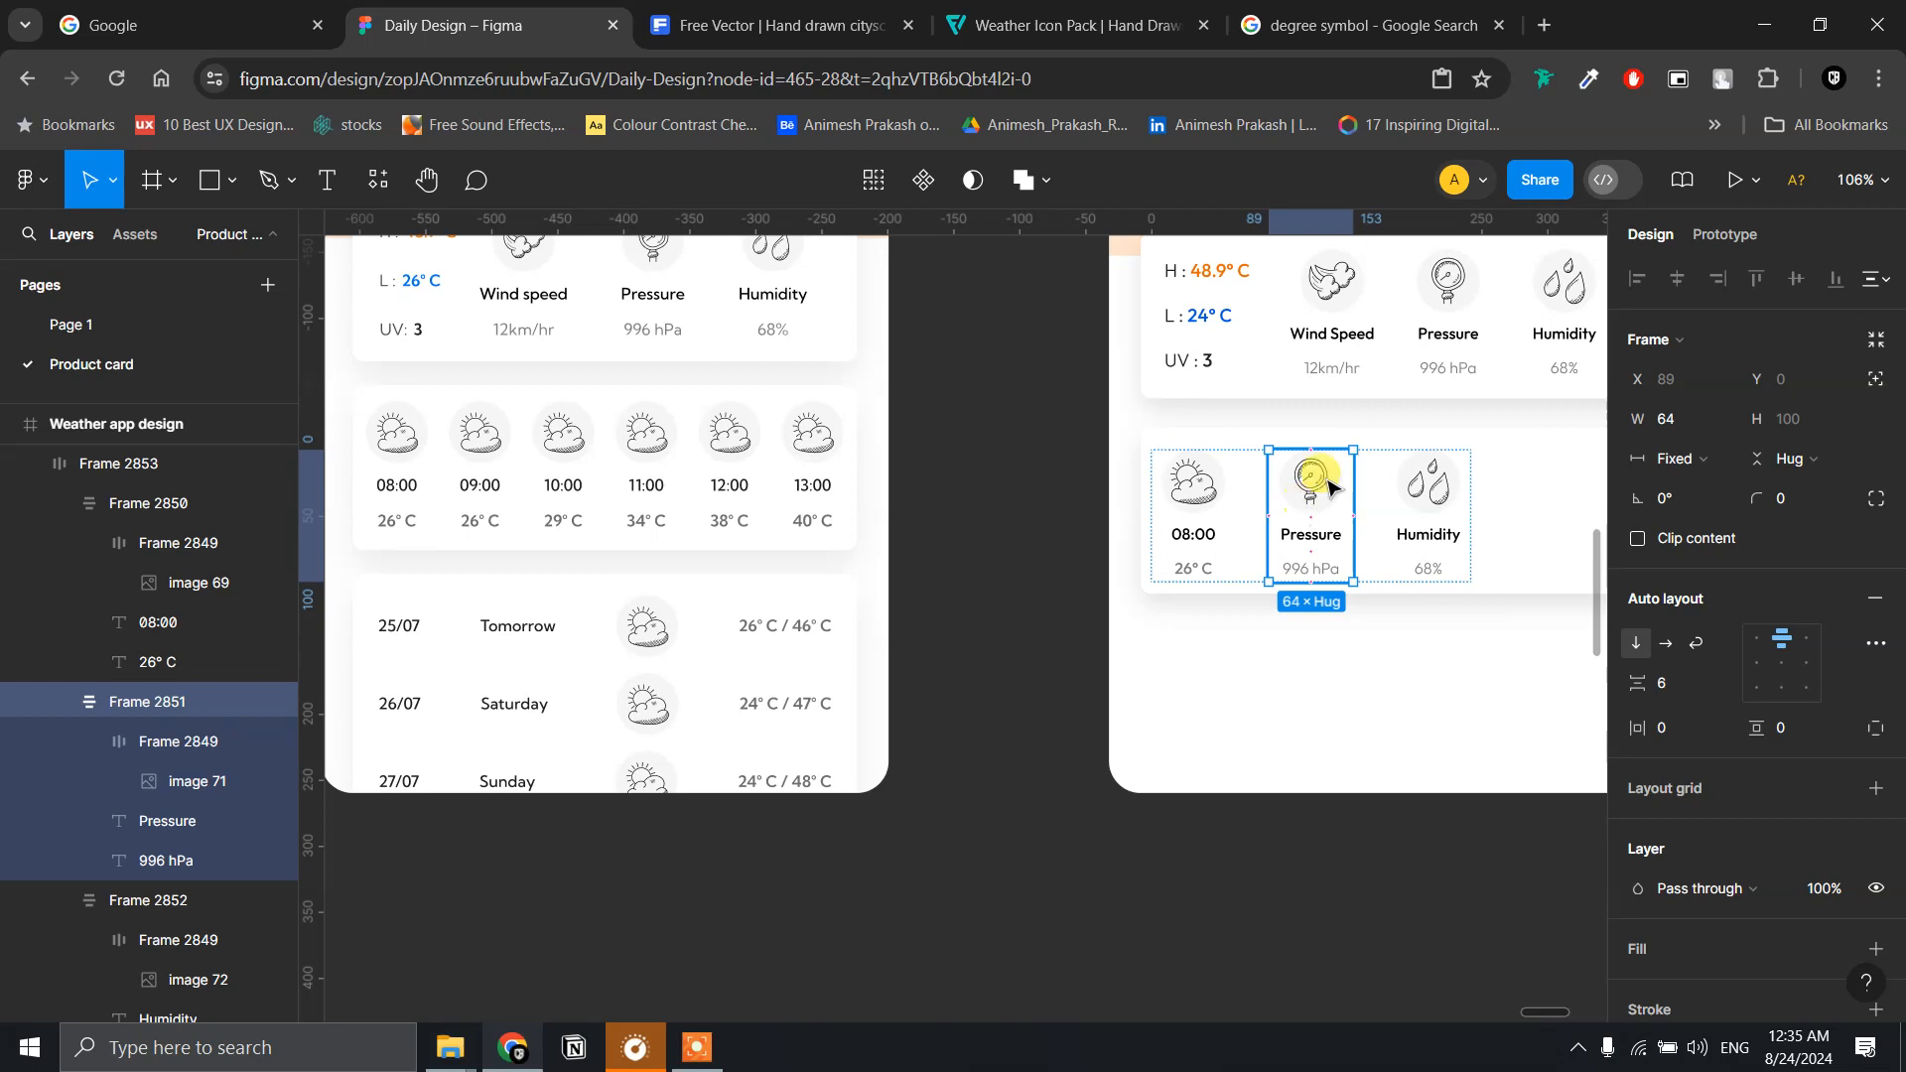
left_click(1430, 565, "shift")
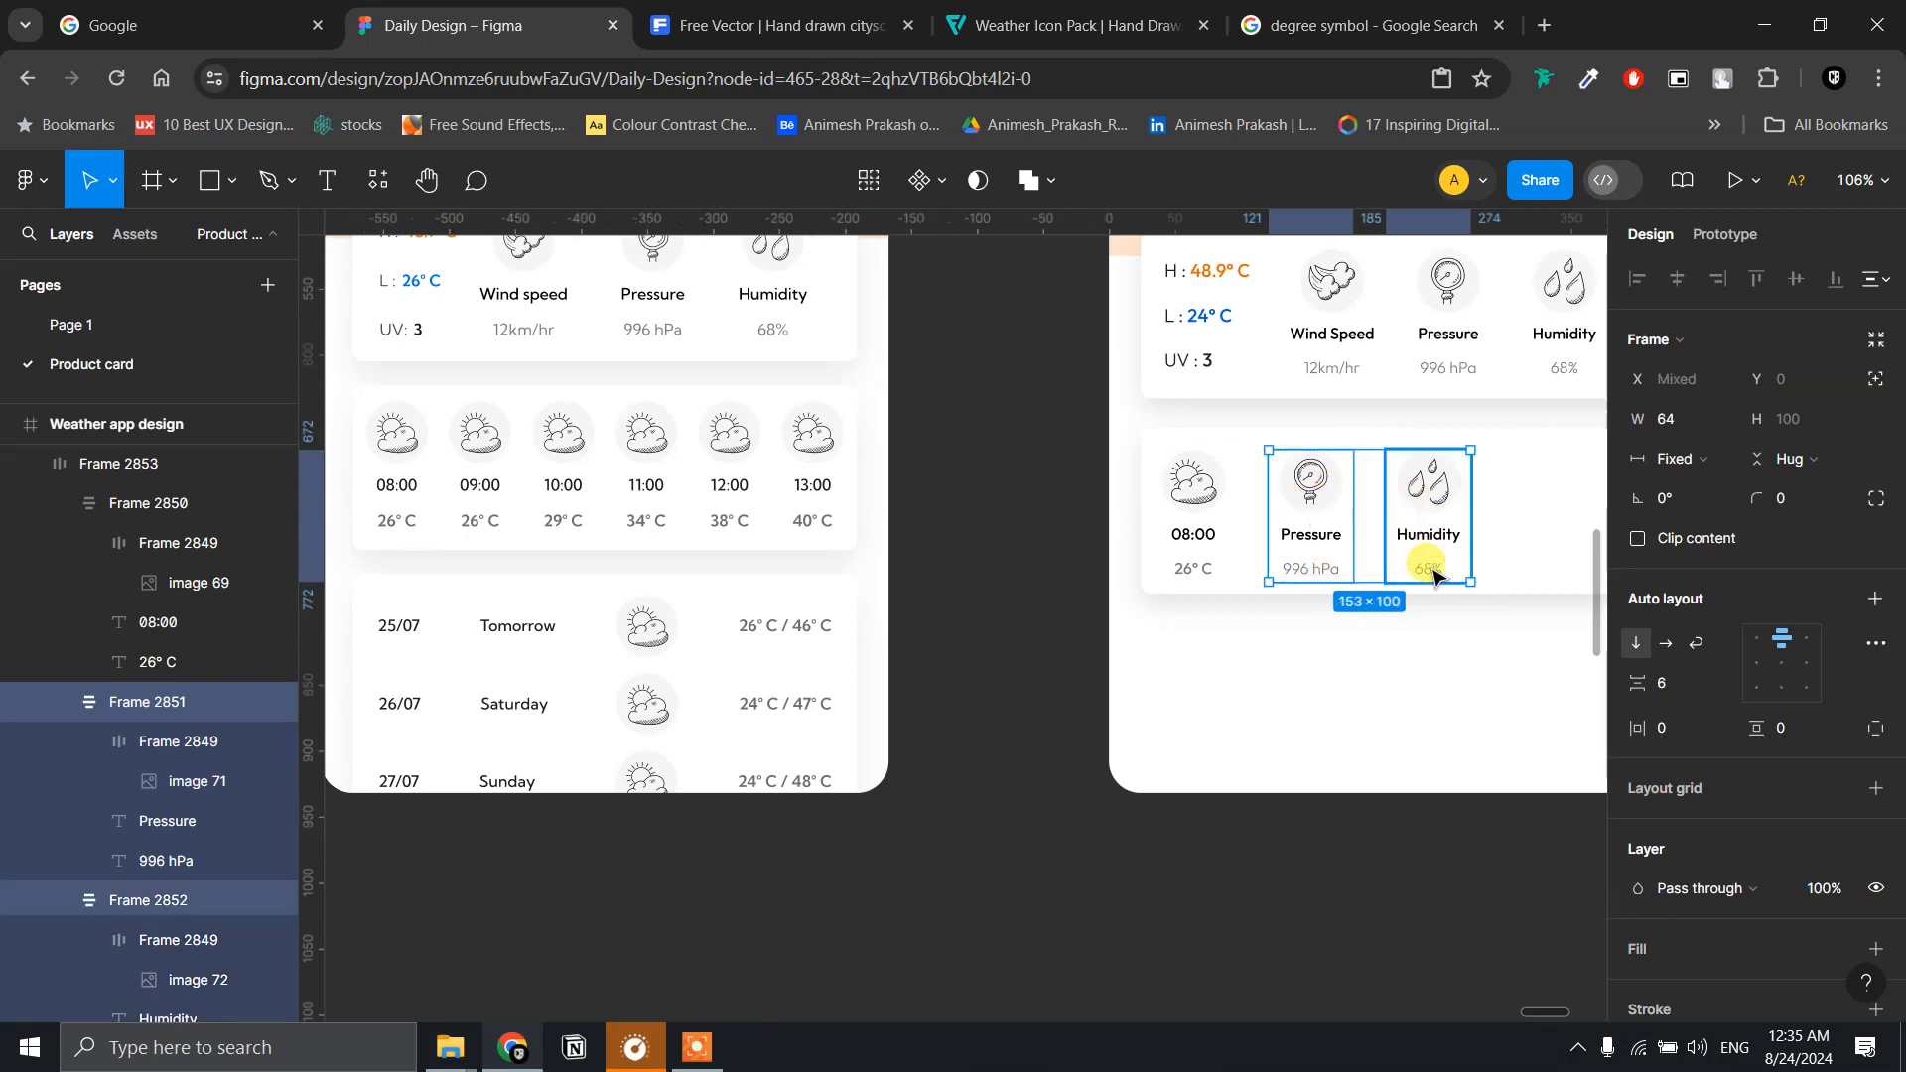
key("Delete")
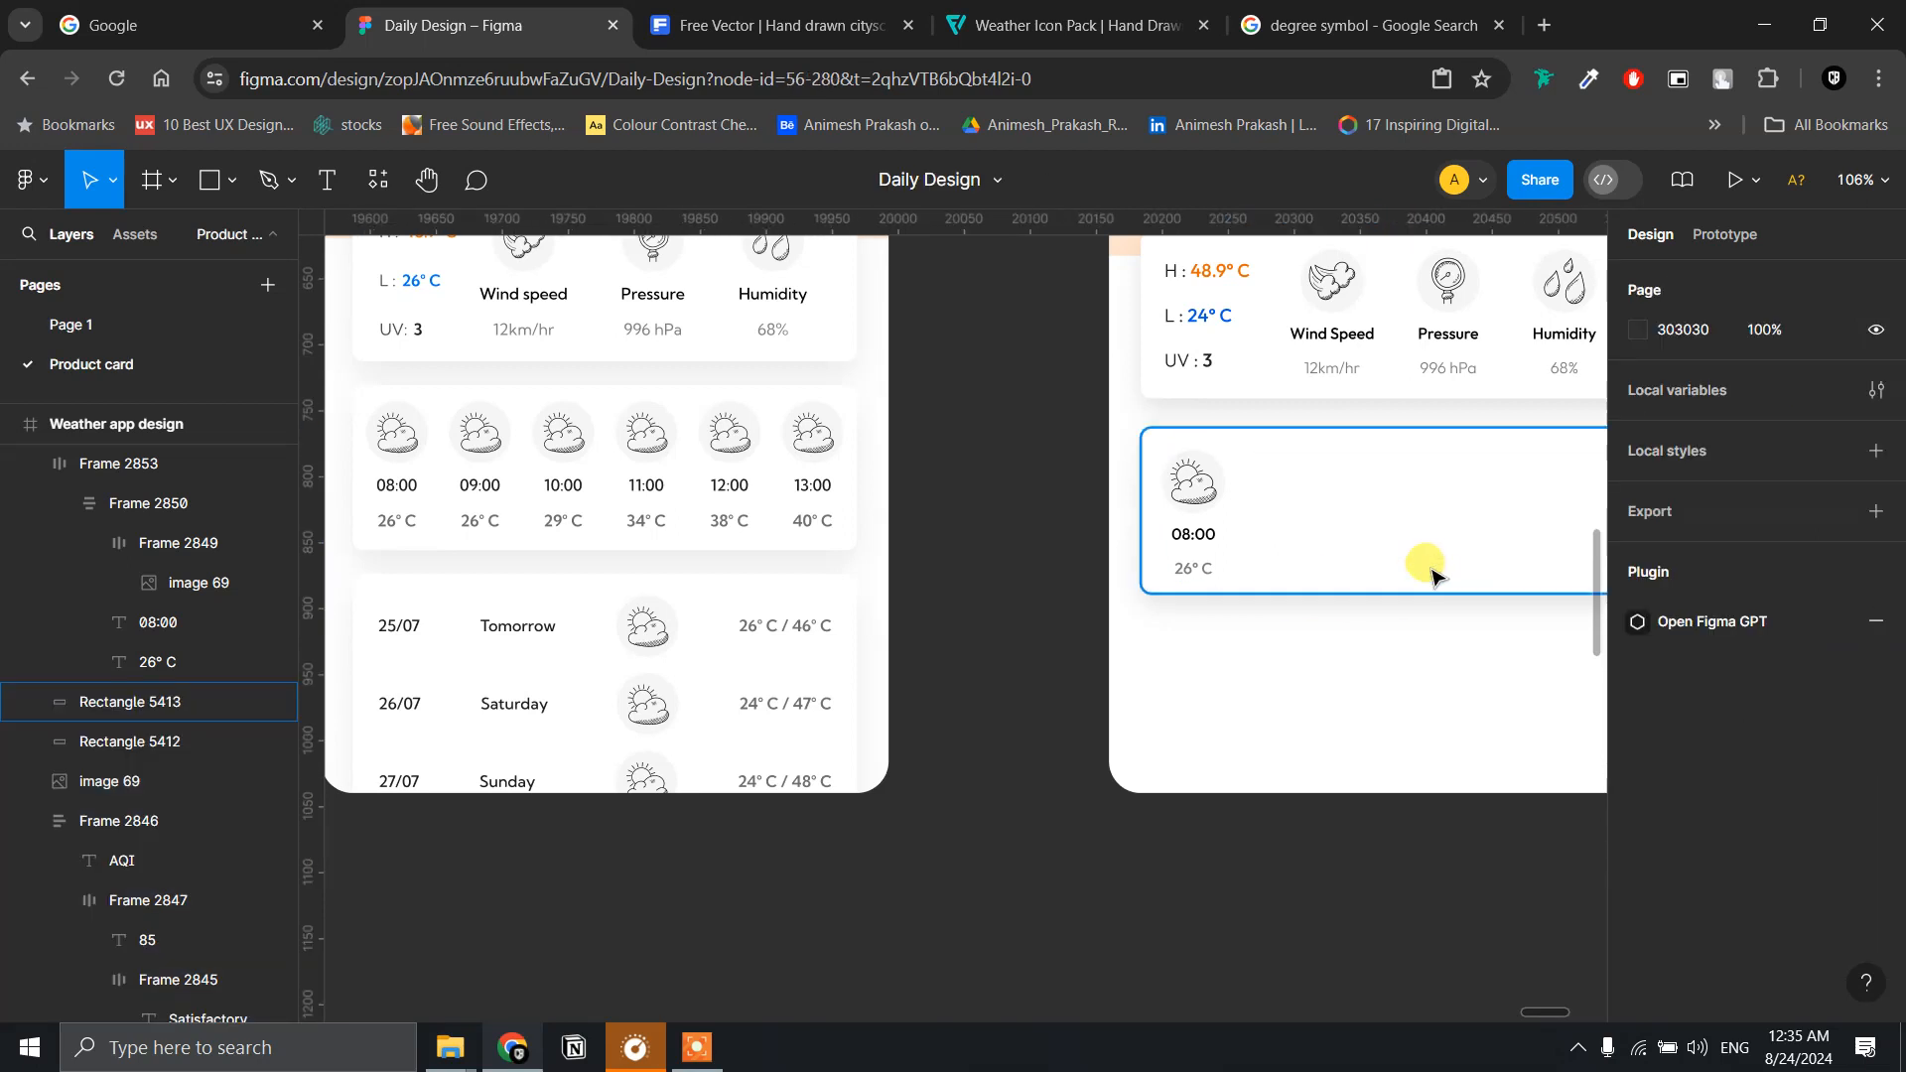
left_click(1221, 506)
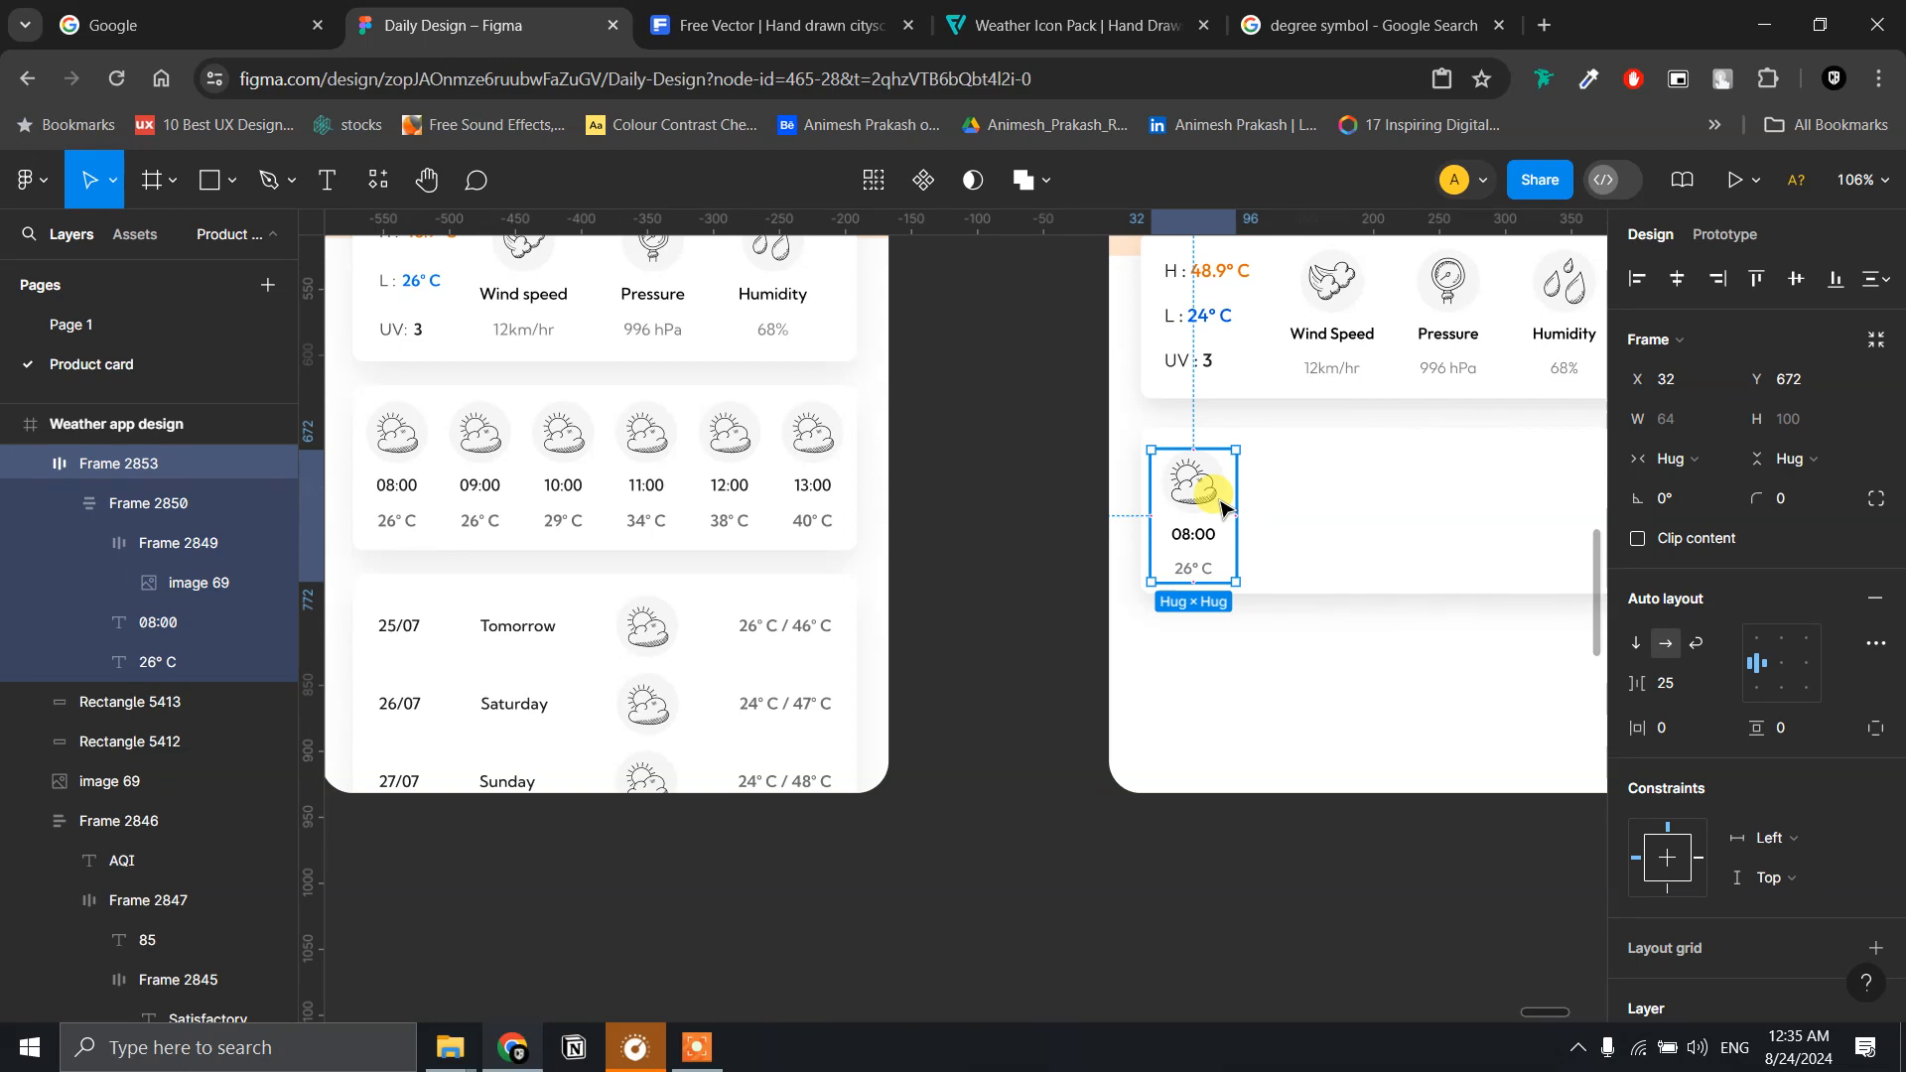
double_click(1221, 506)
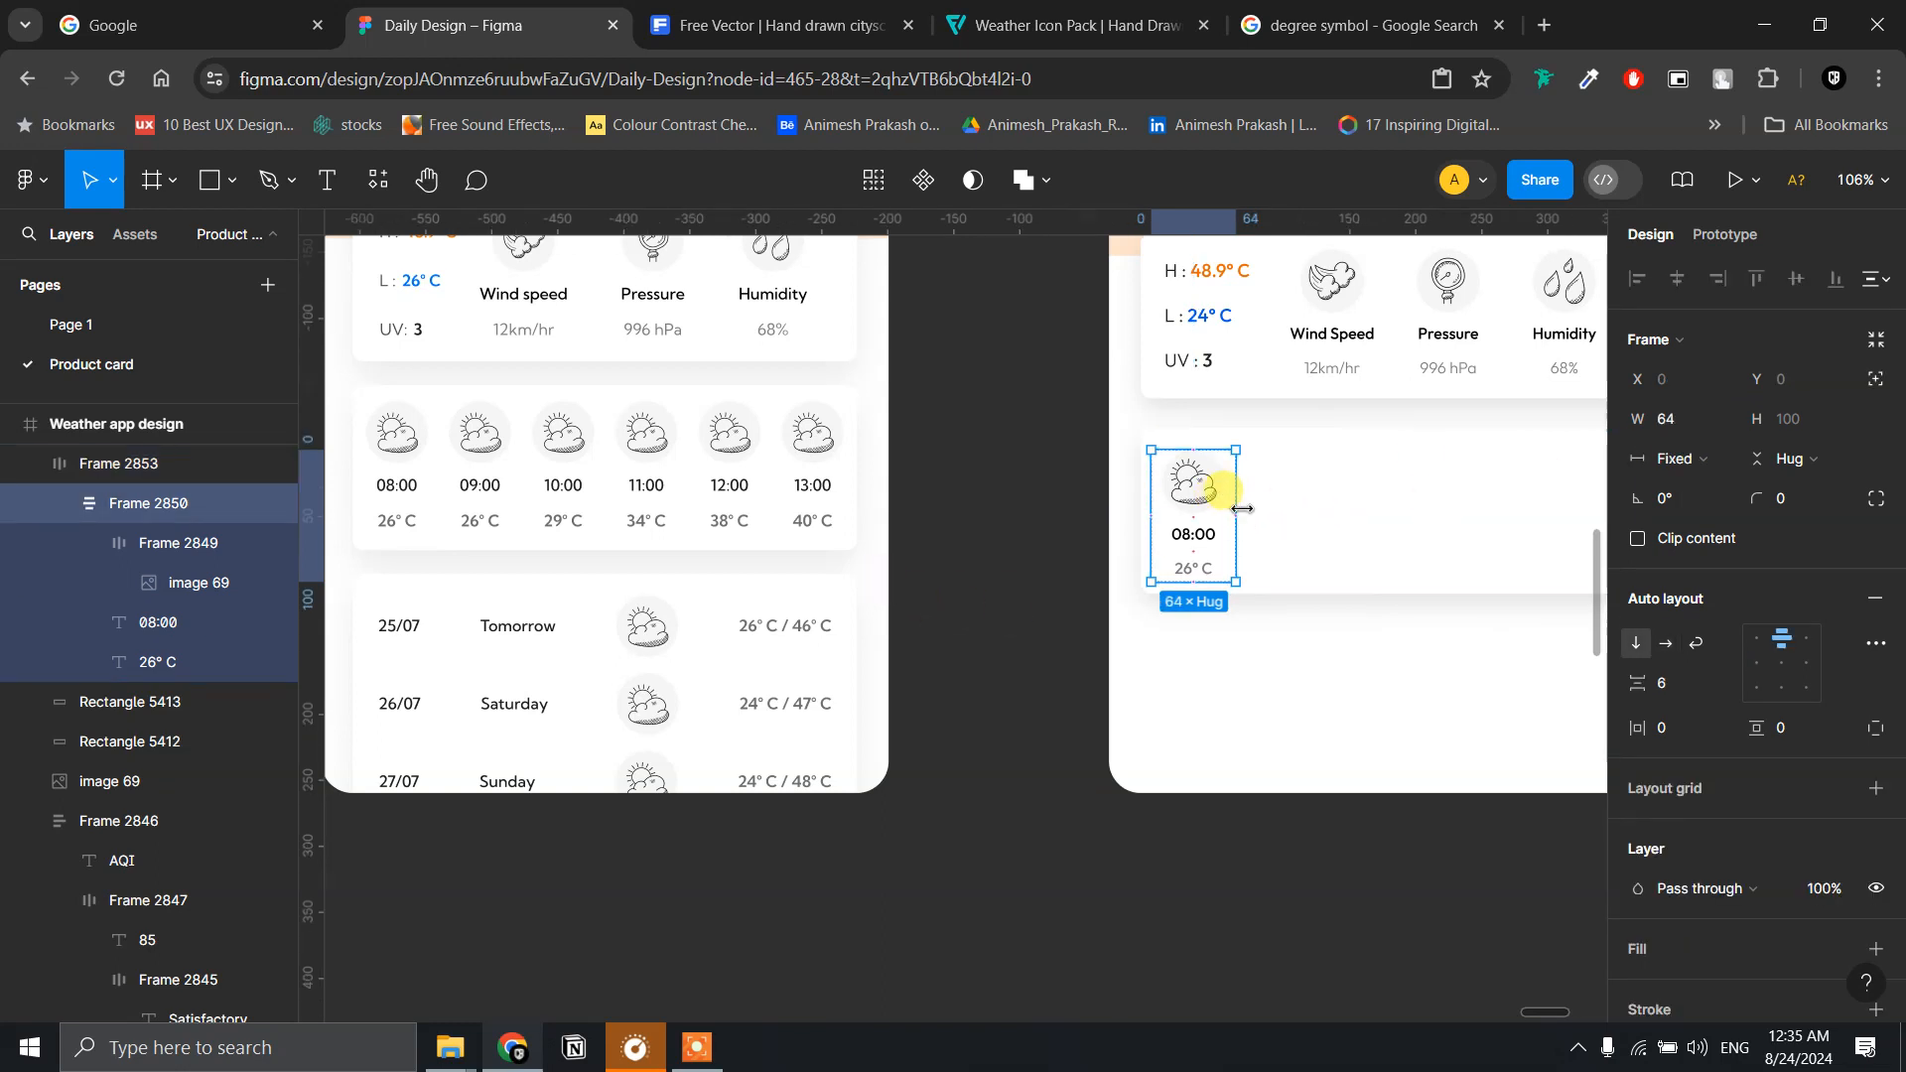
key("ctrl+z")
key("ctrl+z")
key("ctrl+z")
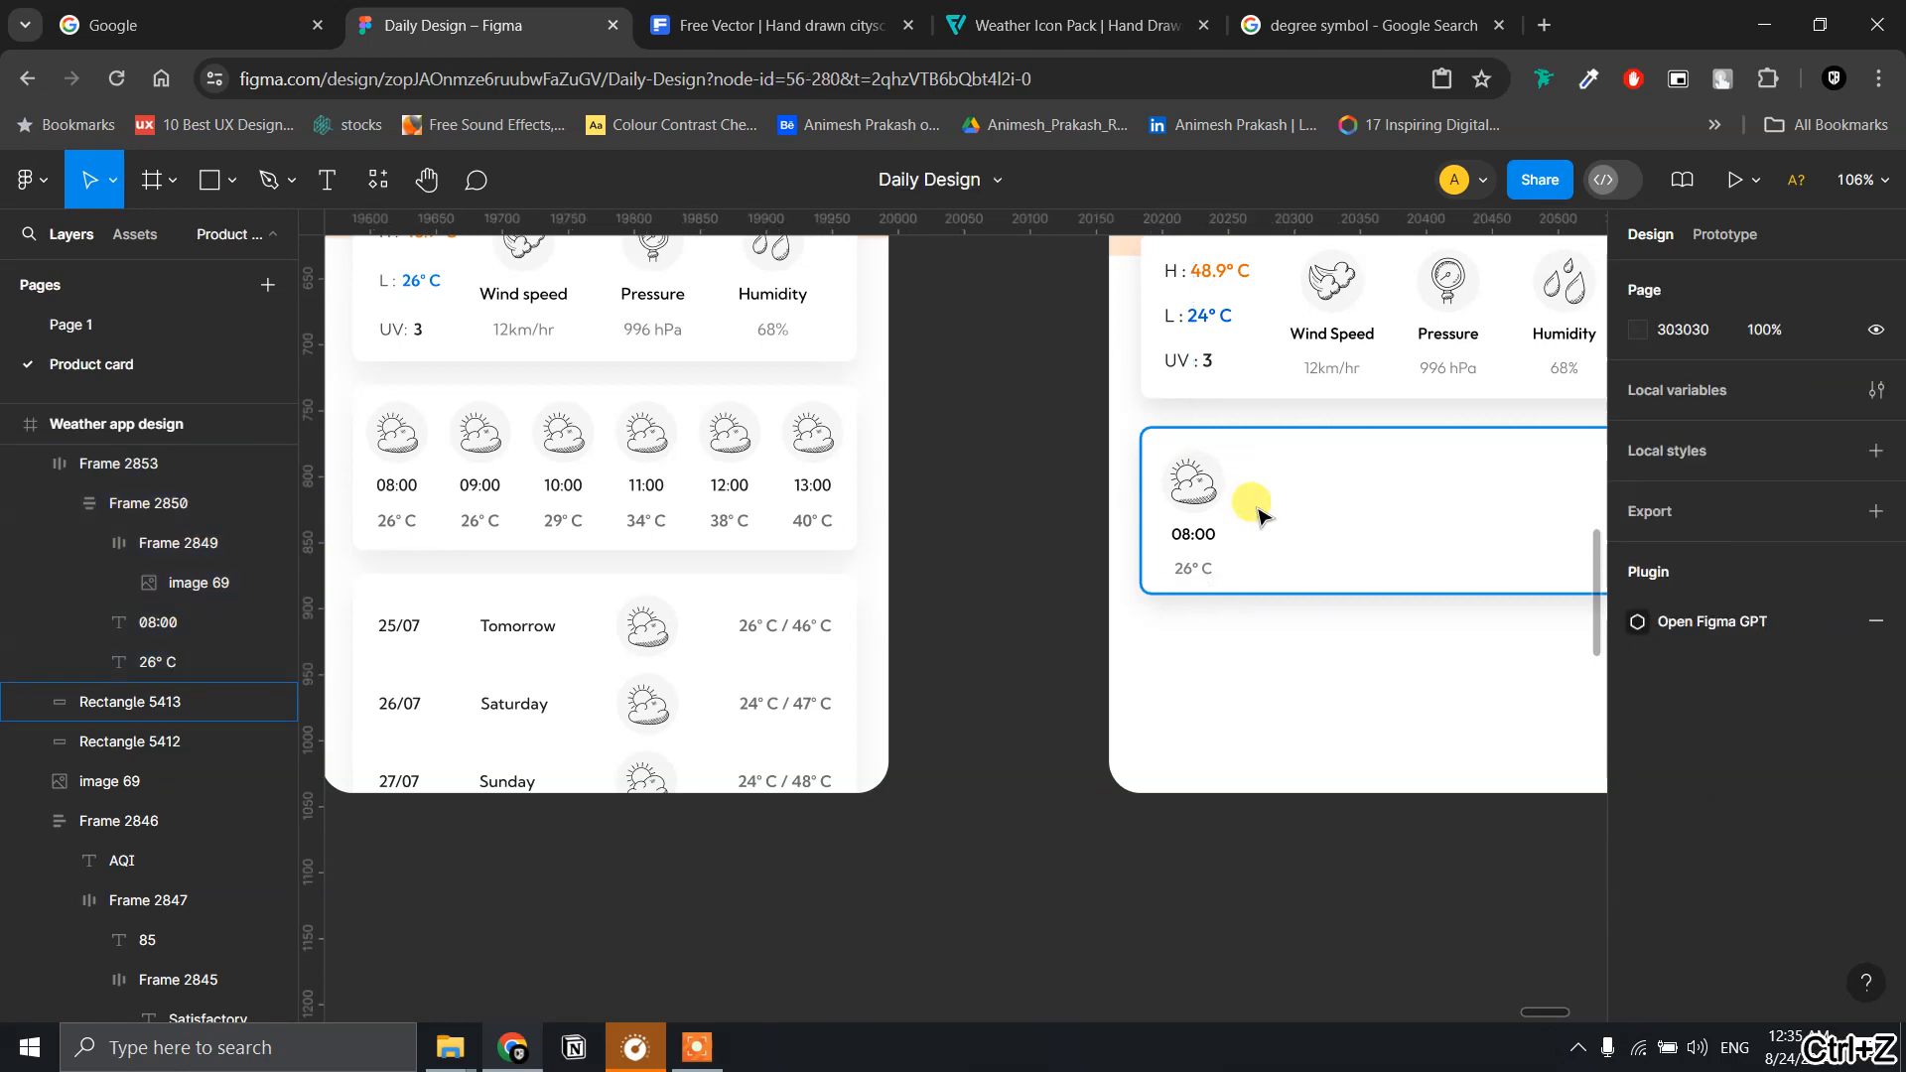
- Undo the deletion of the Pressure and Humidity columns in the lower card
key("ctrl+z")
key("ctrl+z")
key("ctrl+z")
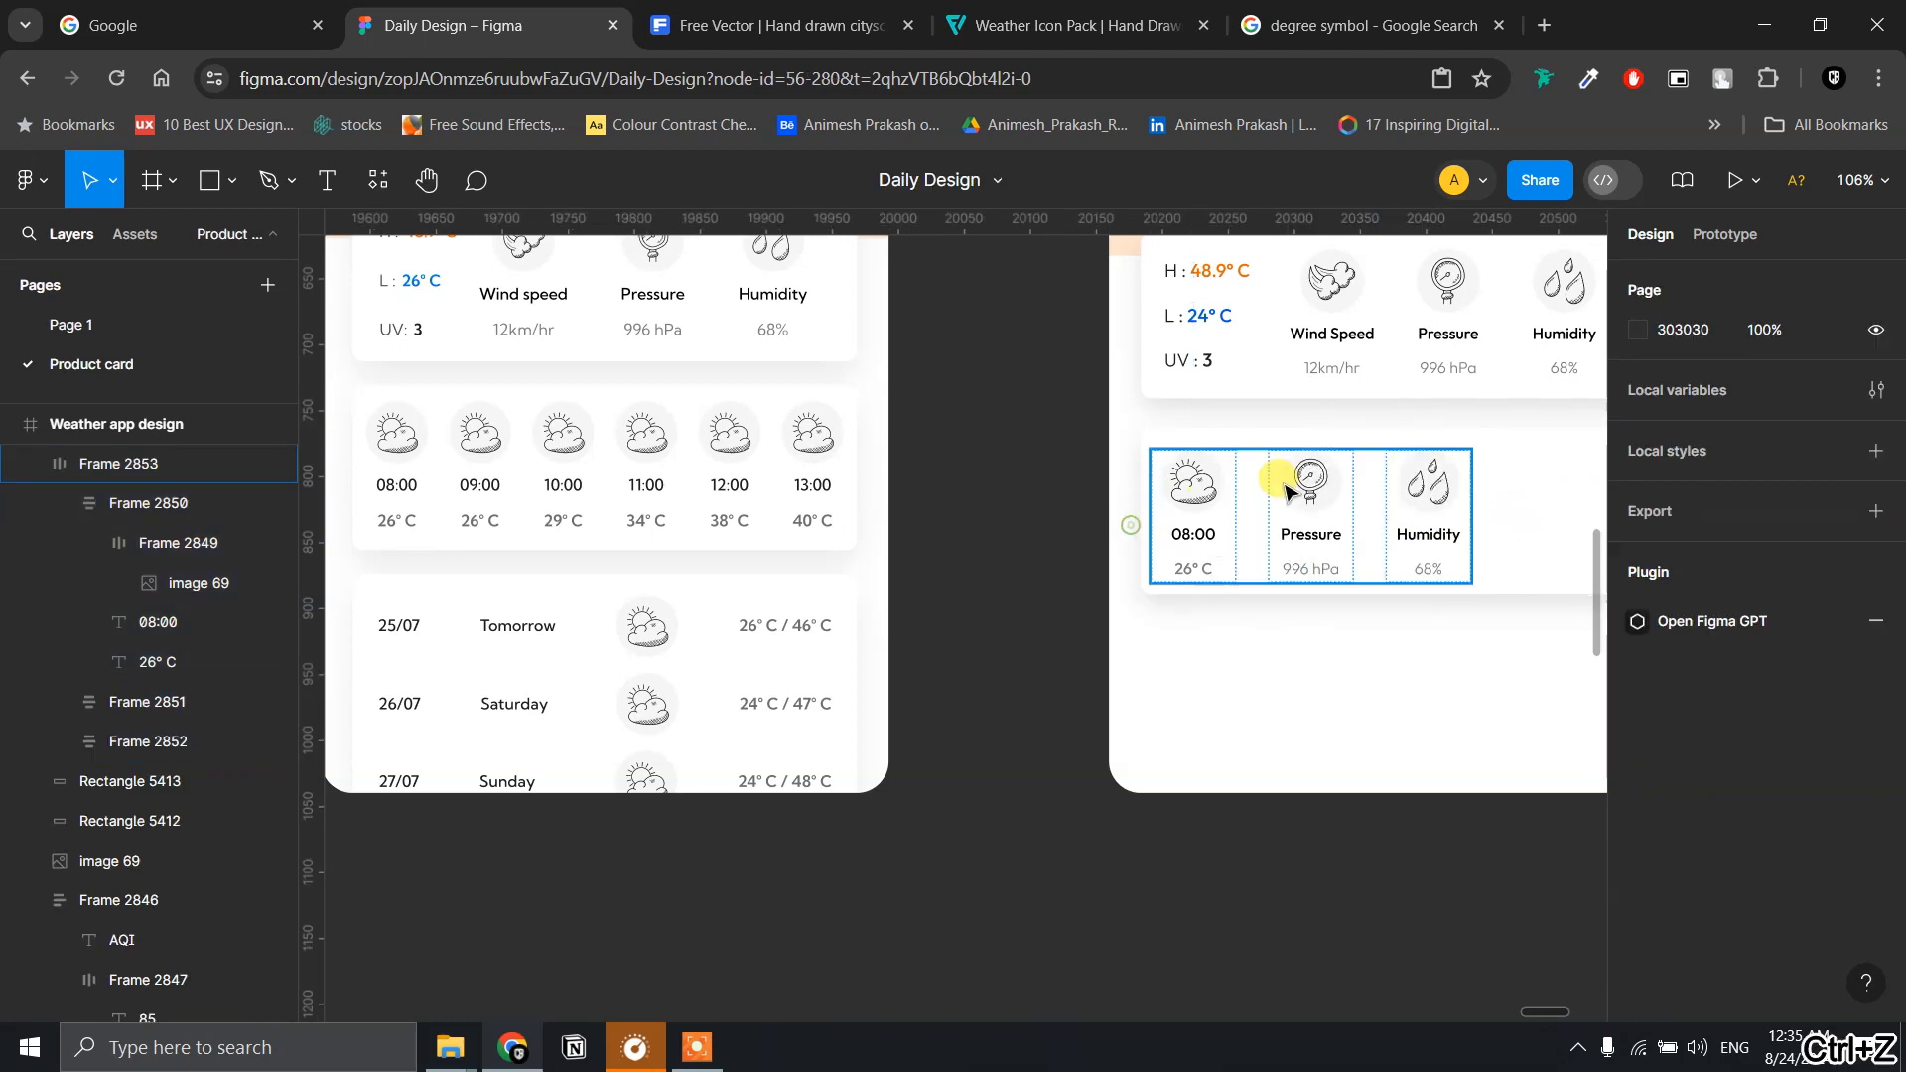
- Rename the auto layout frame that holds the lower card's columns as "Outer frame"
left_click(1256, 493)
double_click(129, 464)
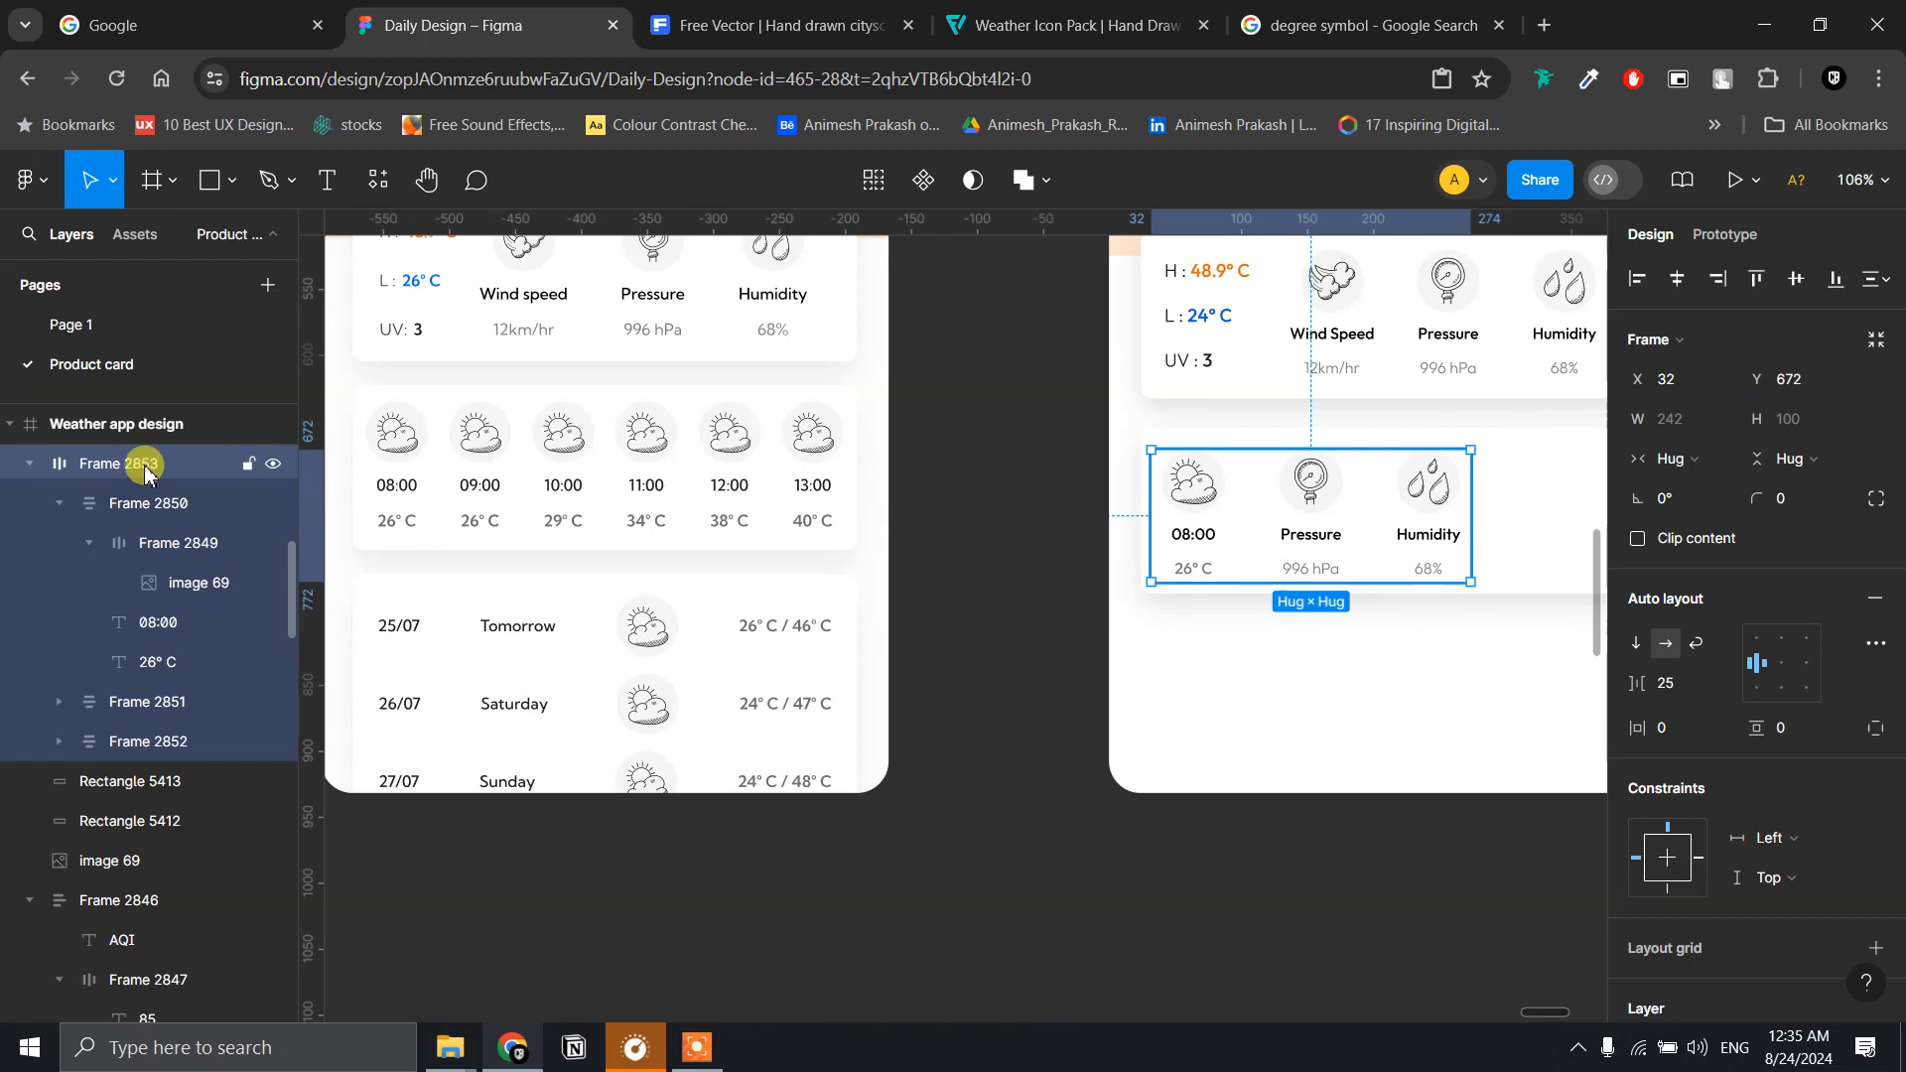
type("Outer frame")
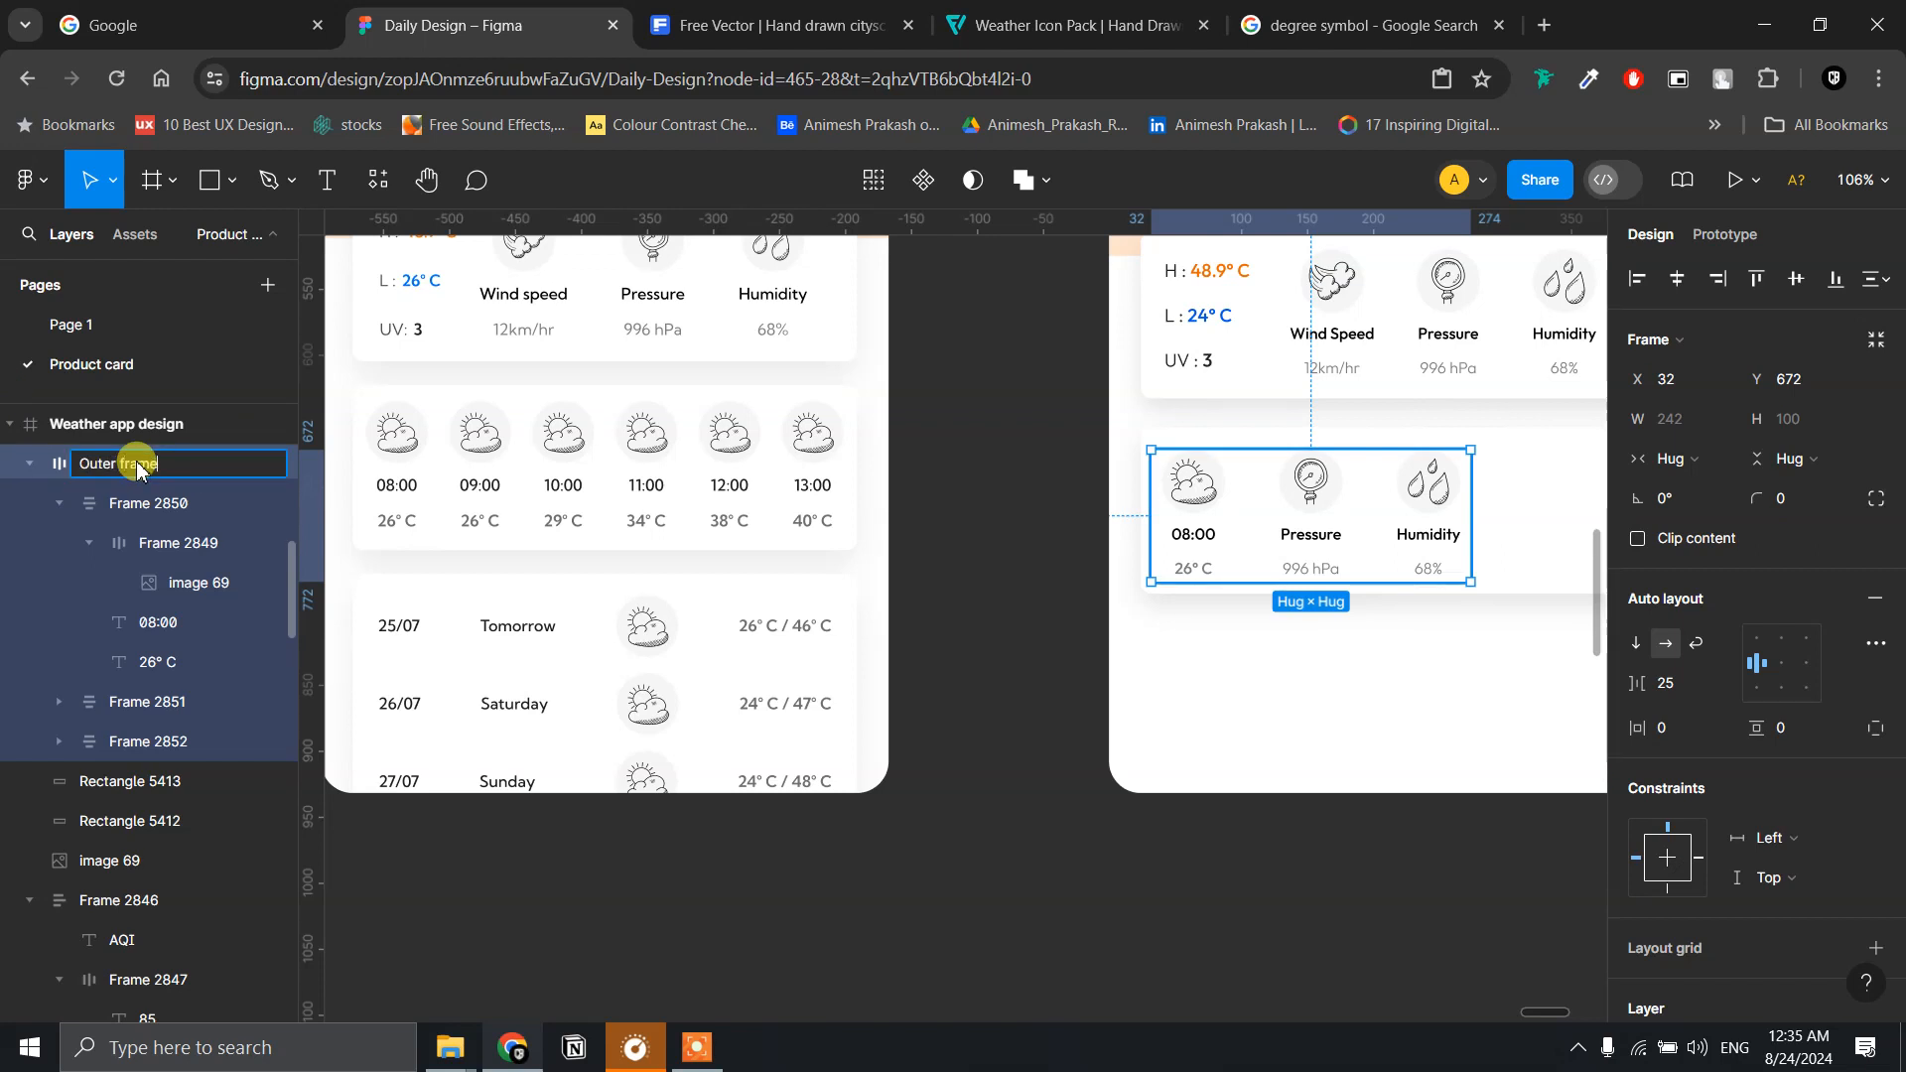
key("Return")
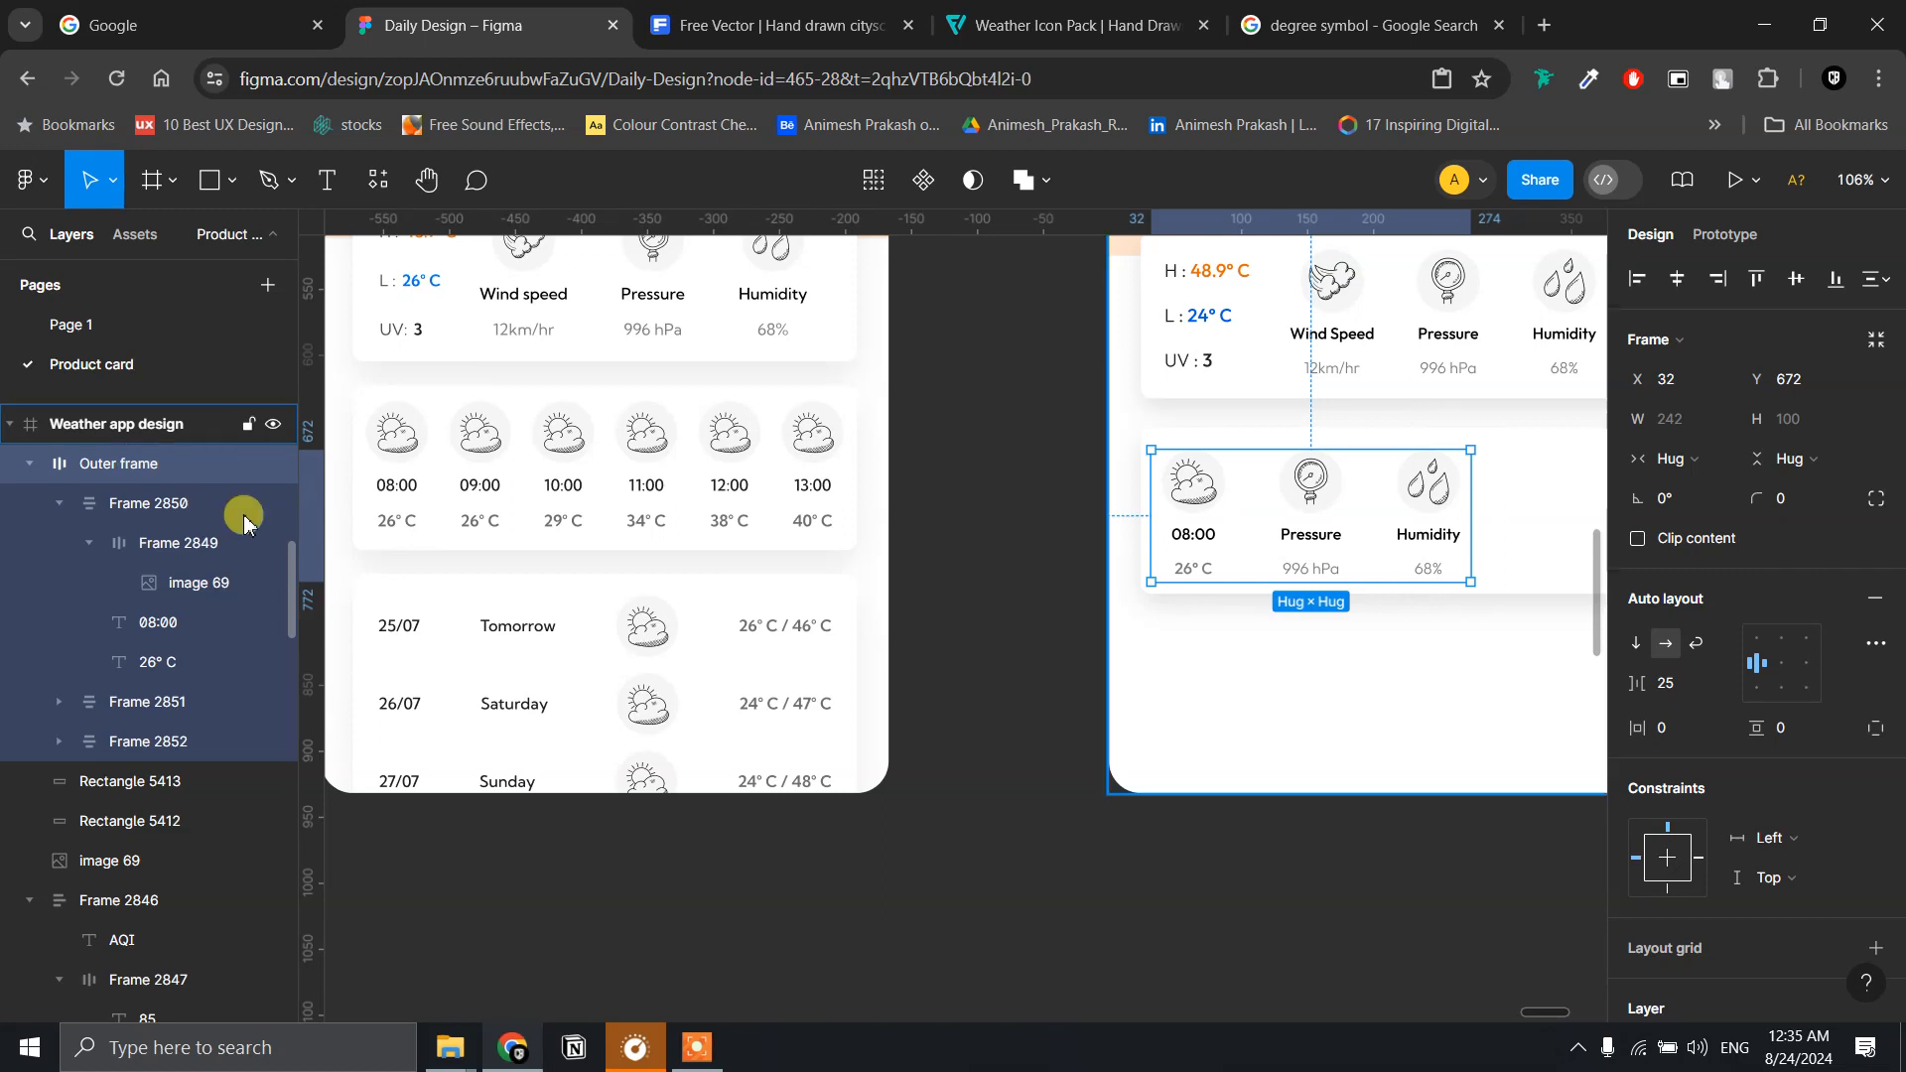
- Collapse the 08:00 column's frame inside Outer frame and rename it as "8 AM"
left_click(58, 505)
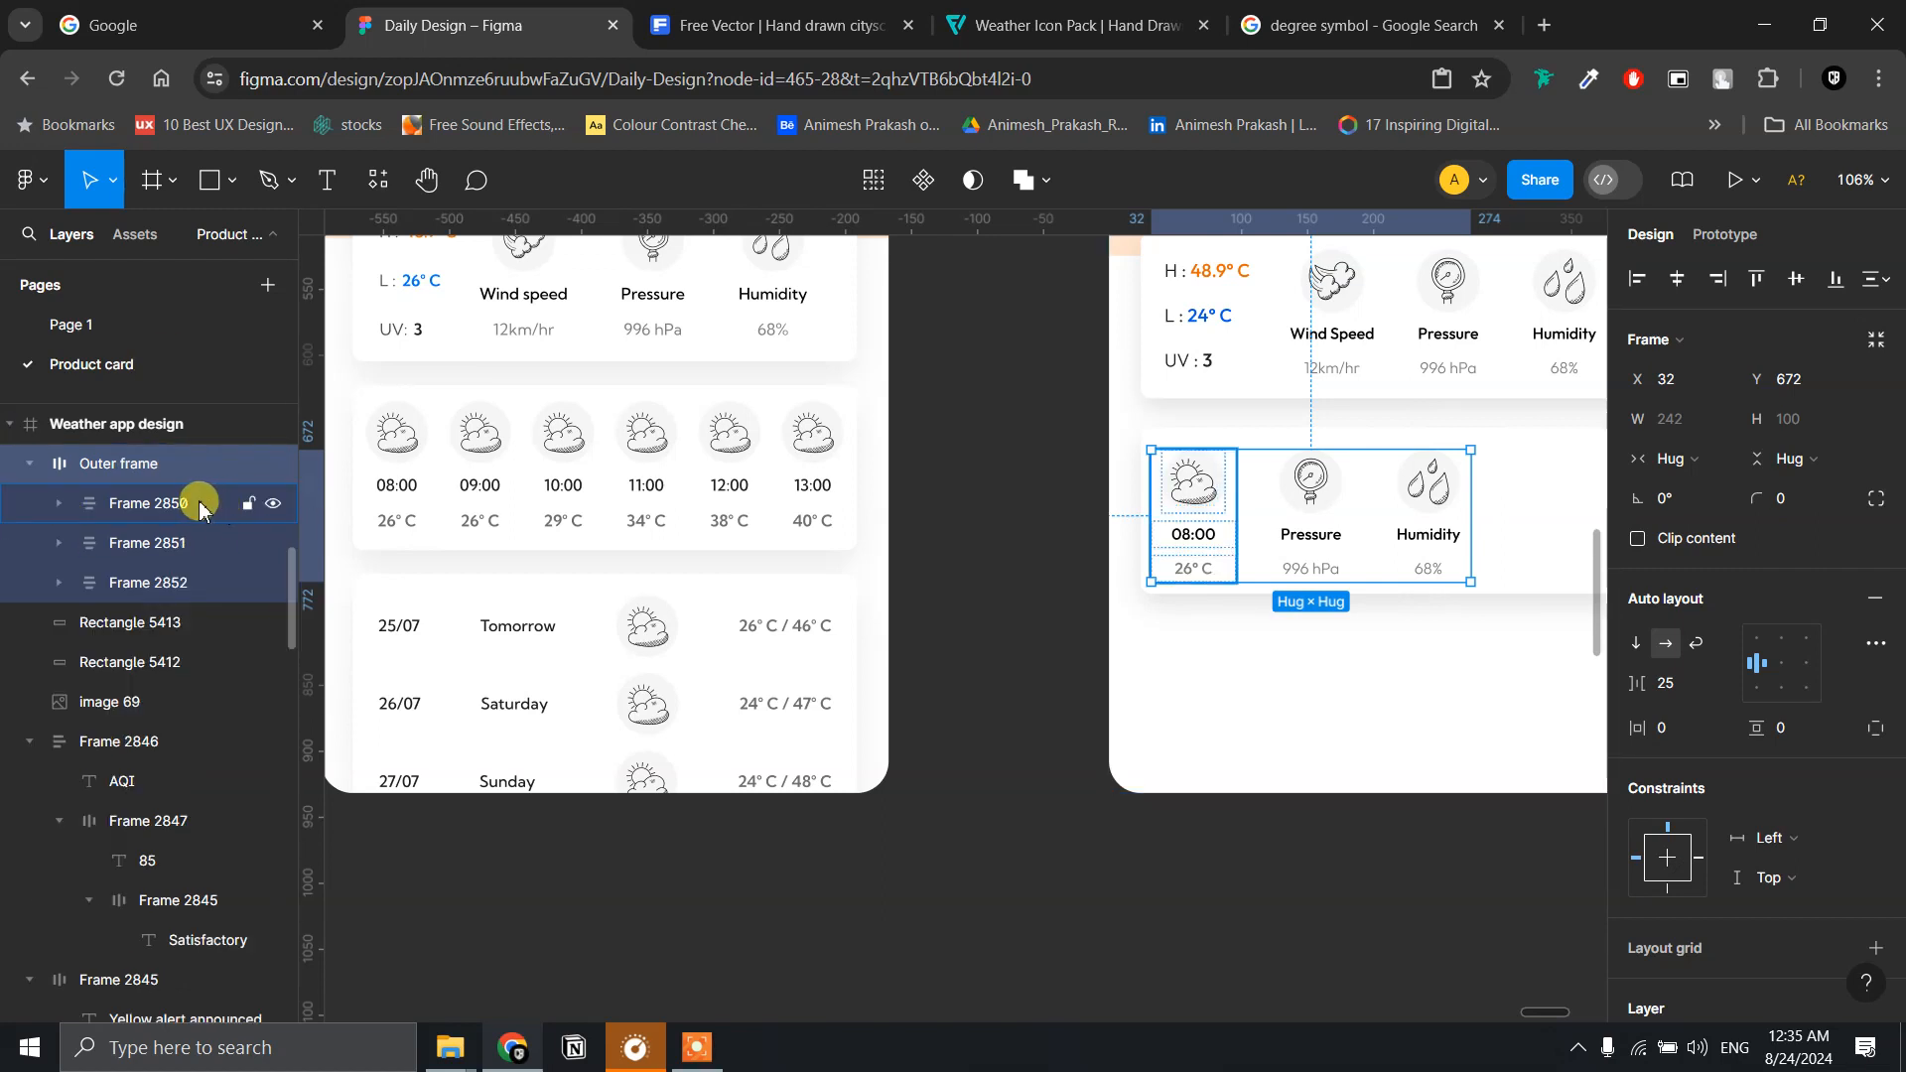
double_click(189, 506)
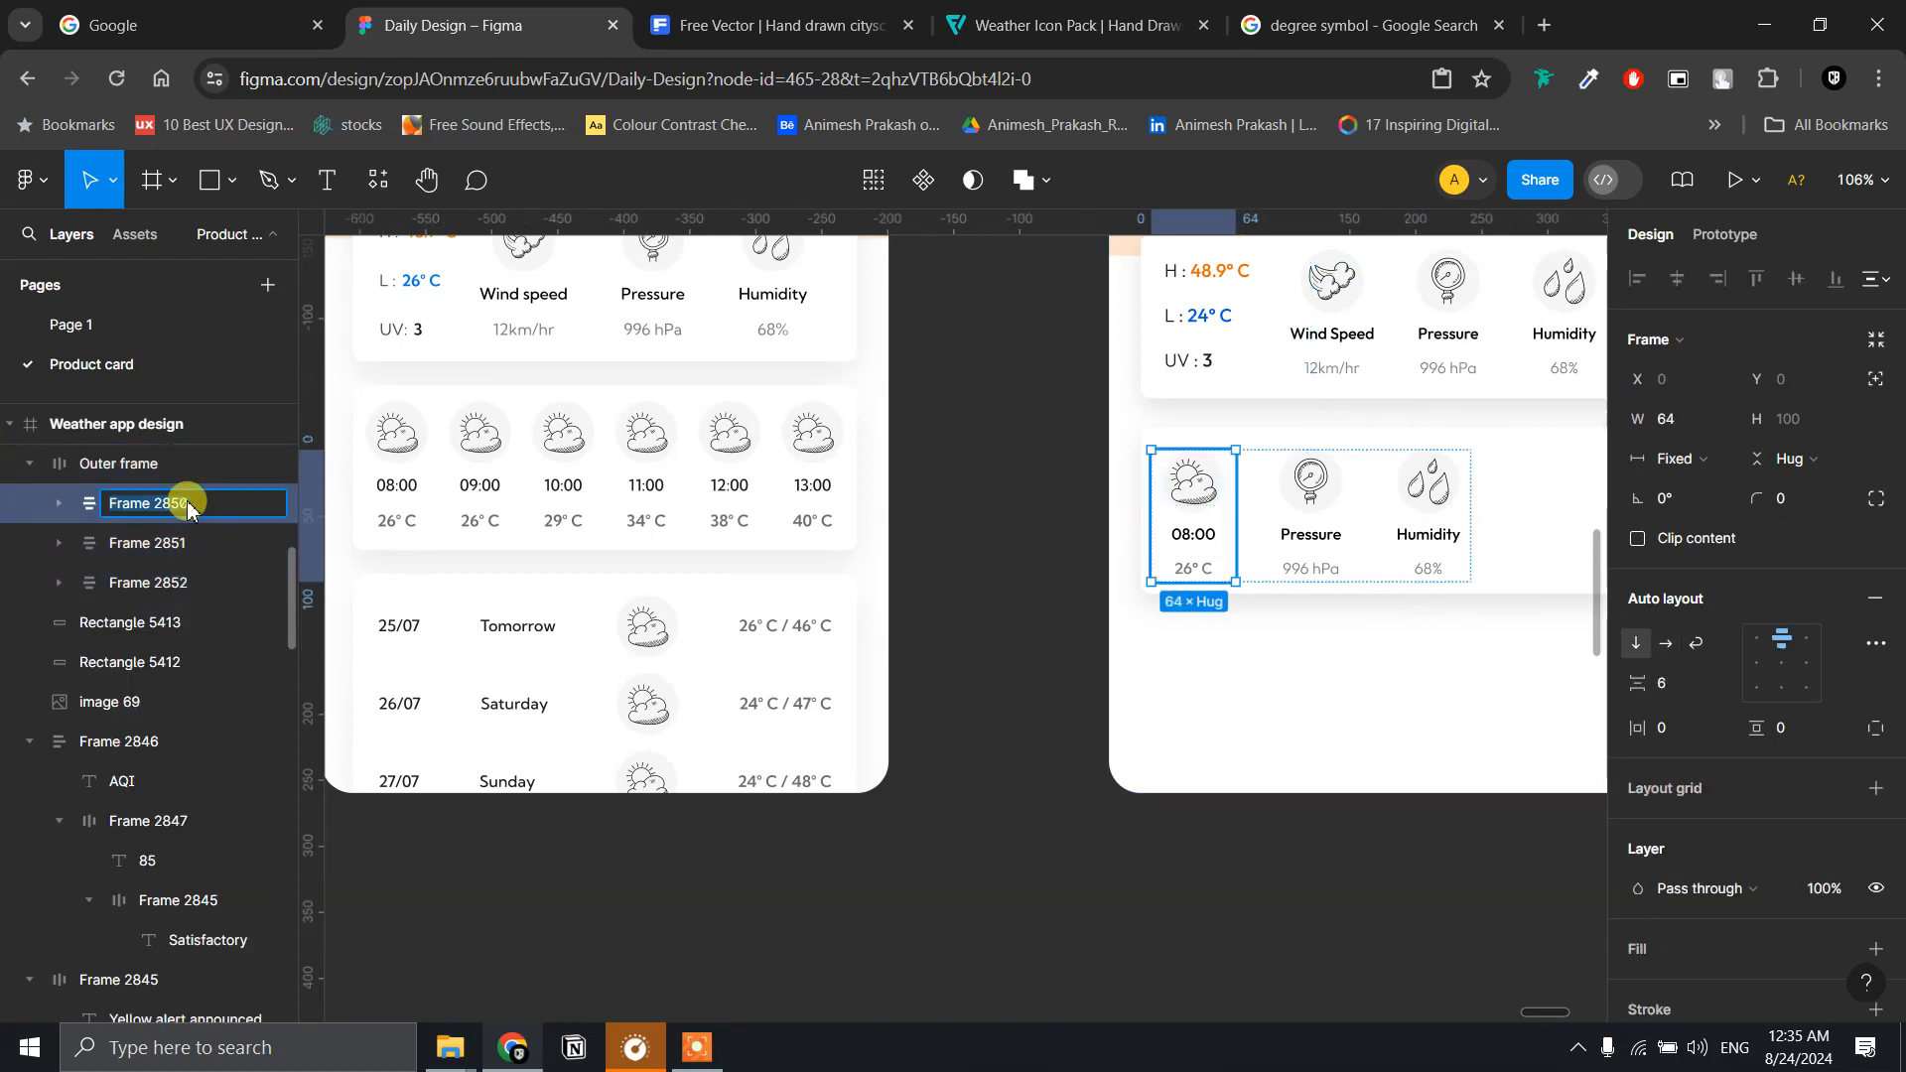
type("8")
key("Return")
left_click(181, 545)
double_click(179, 546)
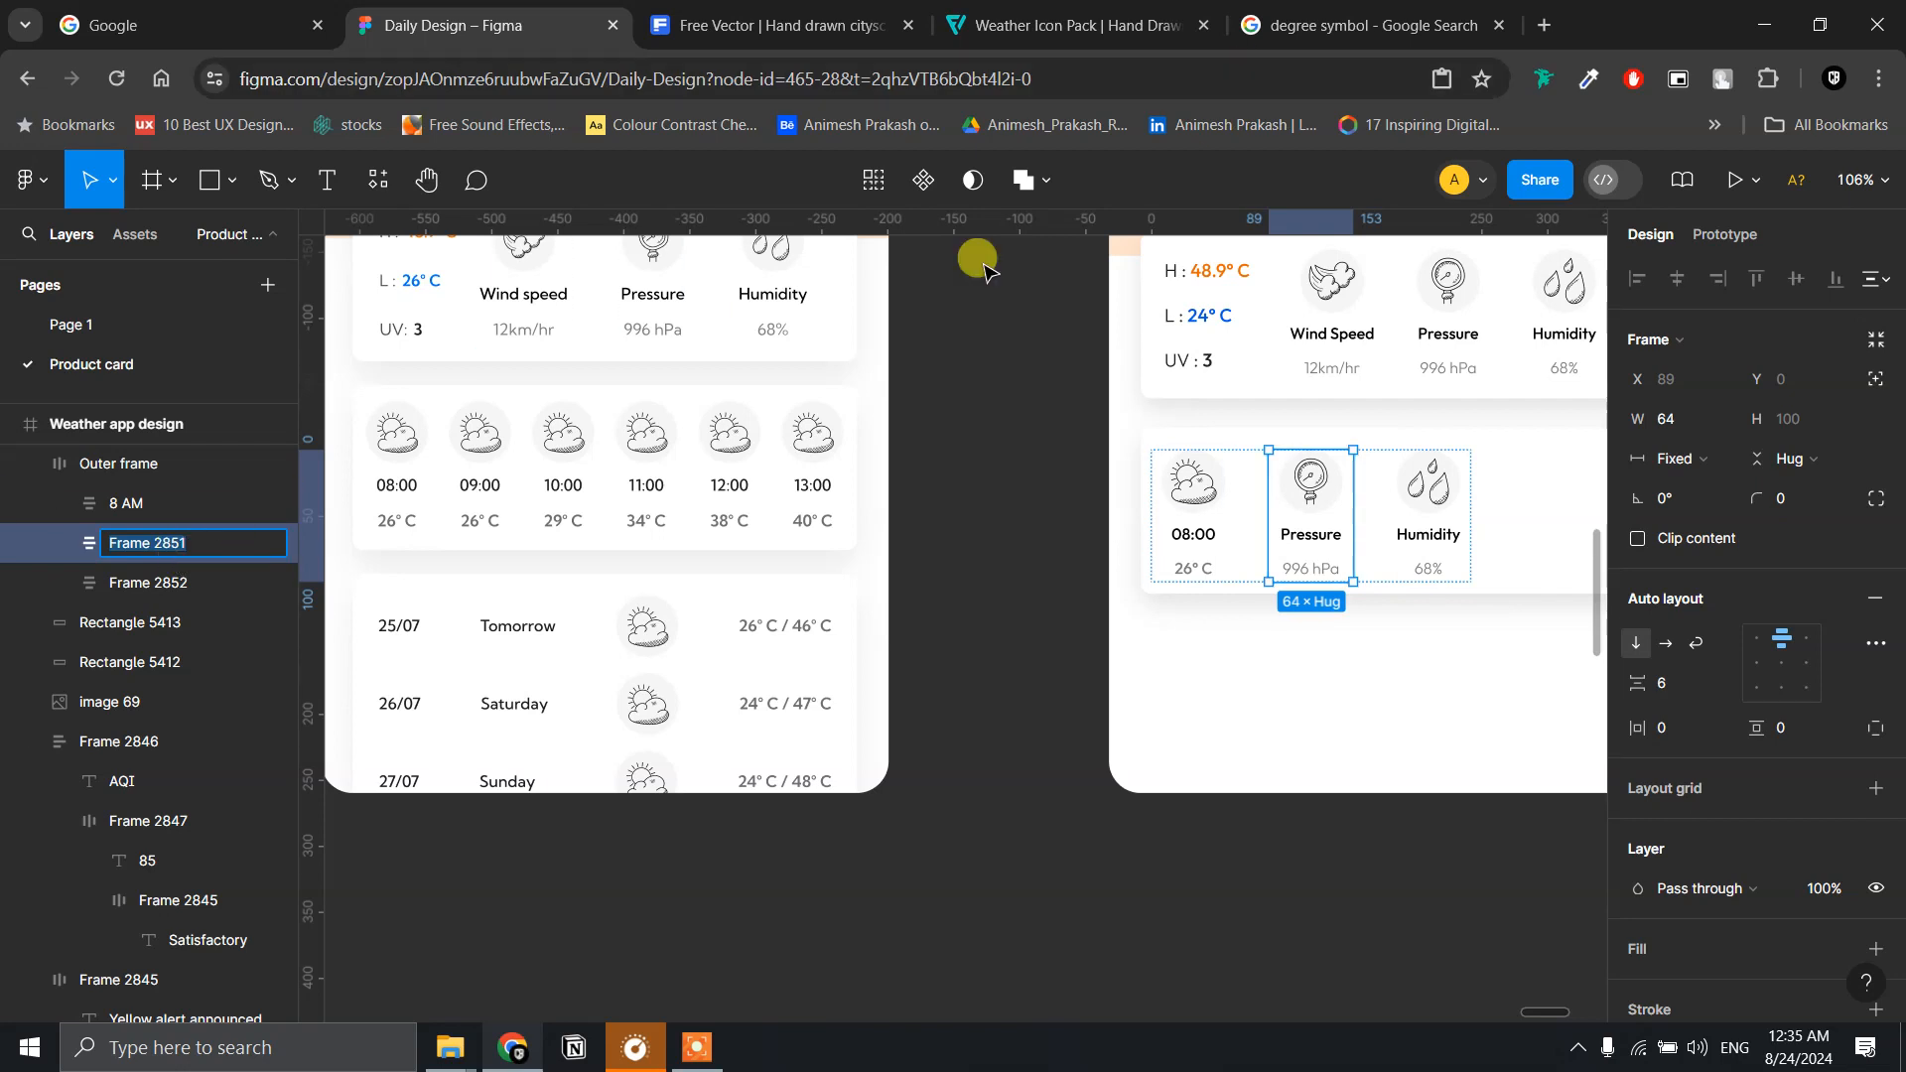
left_click(945, 621)
- Delete the Pressure and Humidity columns from Outer frame, keeping only the 8 AM column
double_click(1328, 491)
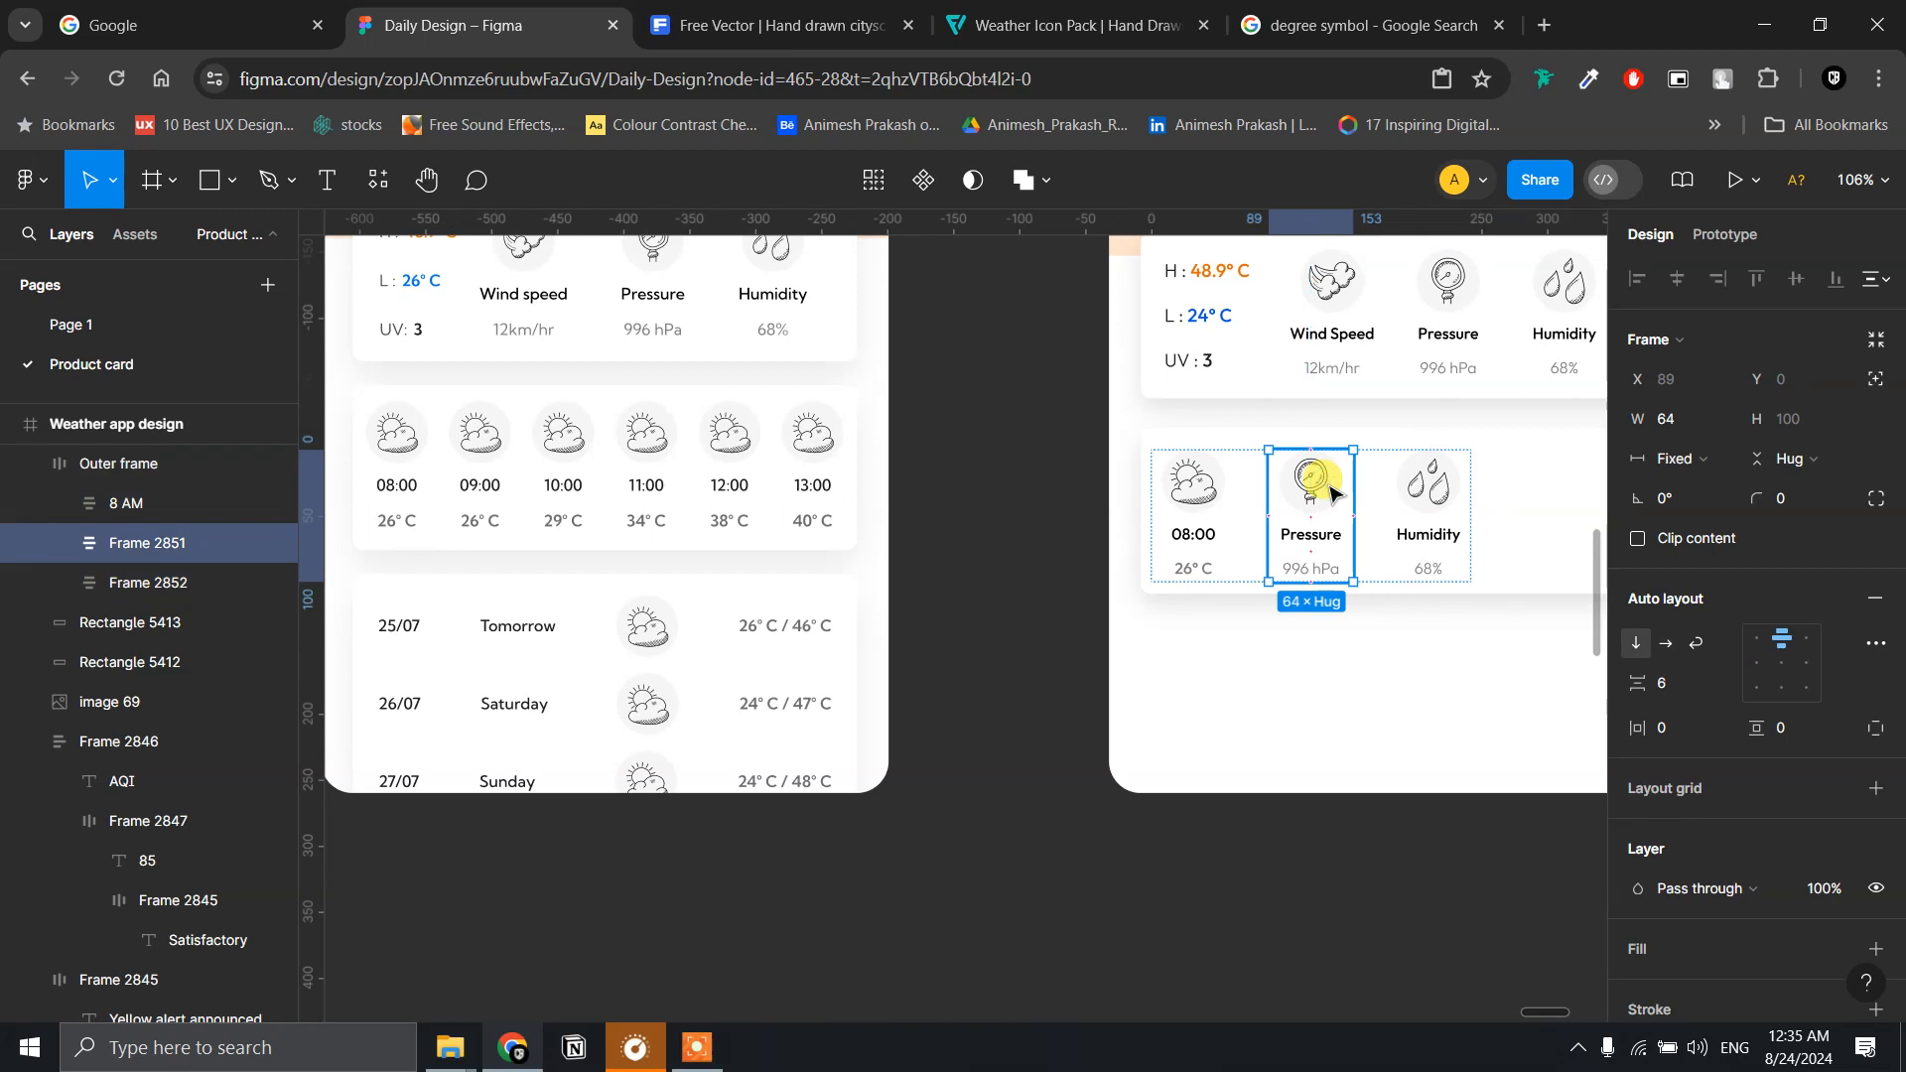
left_click(1400, 494, "shift")
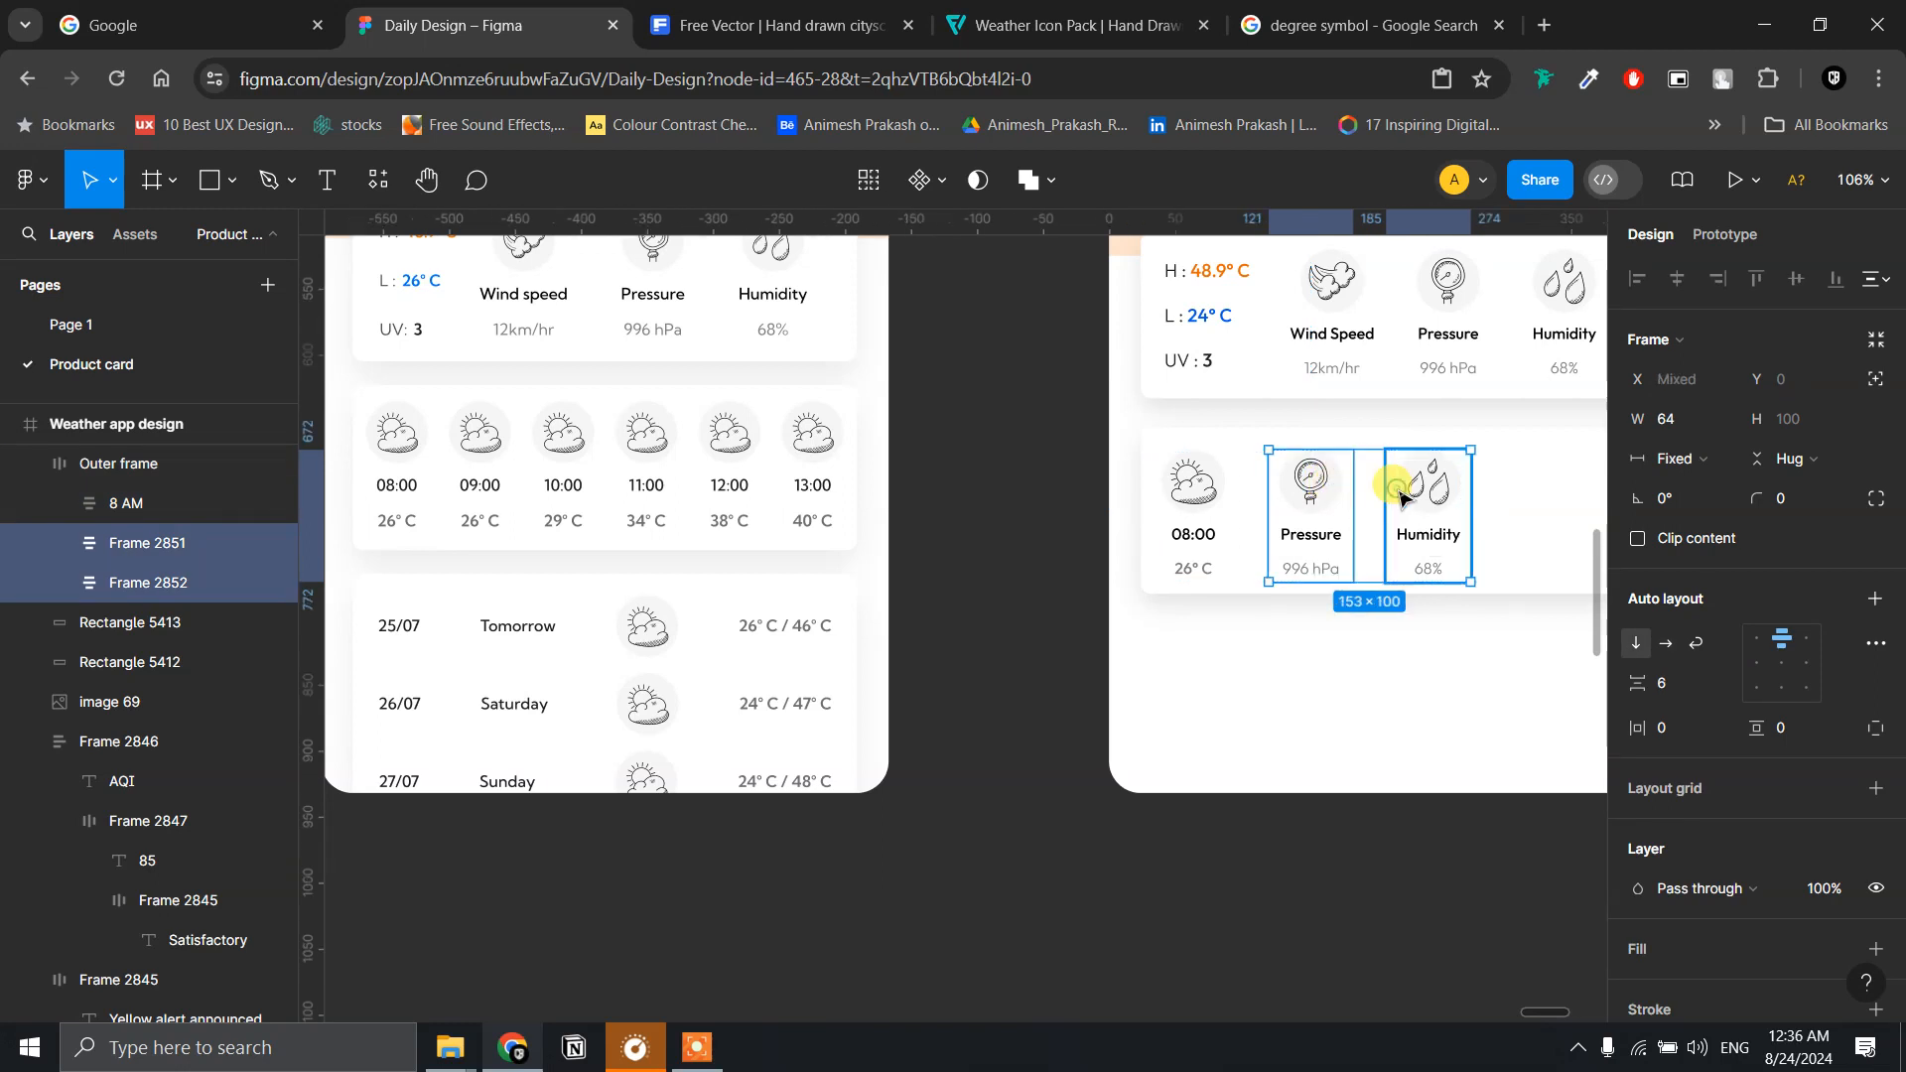
key("Delete")
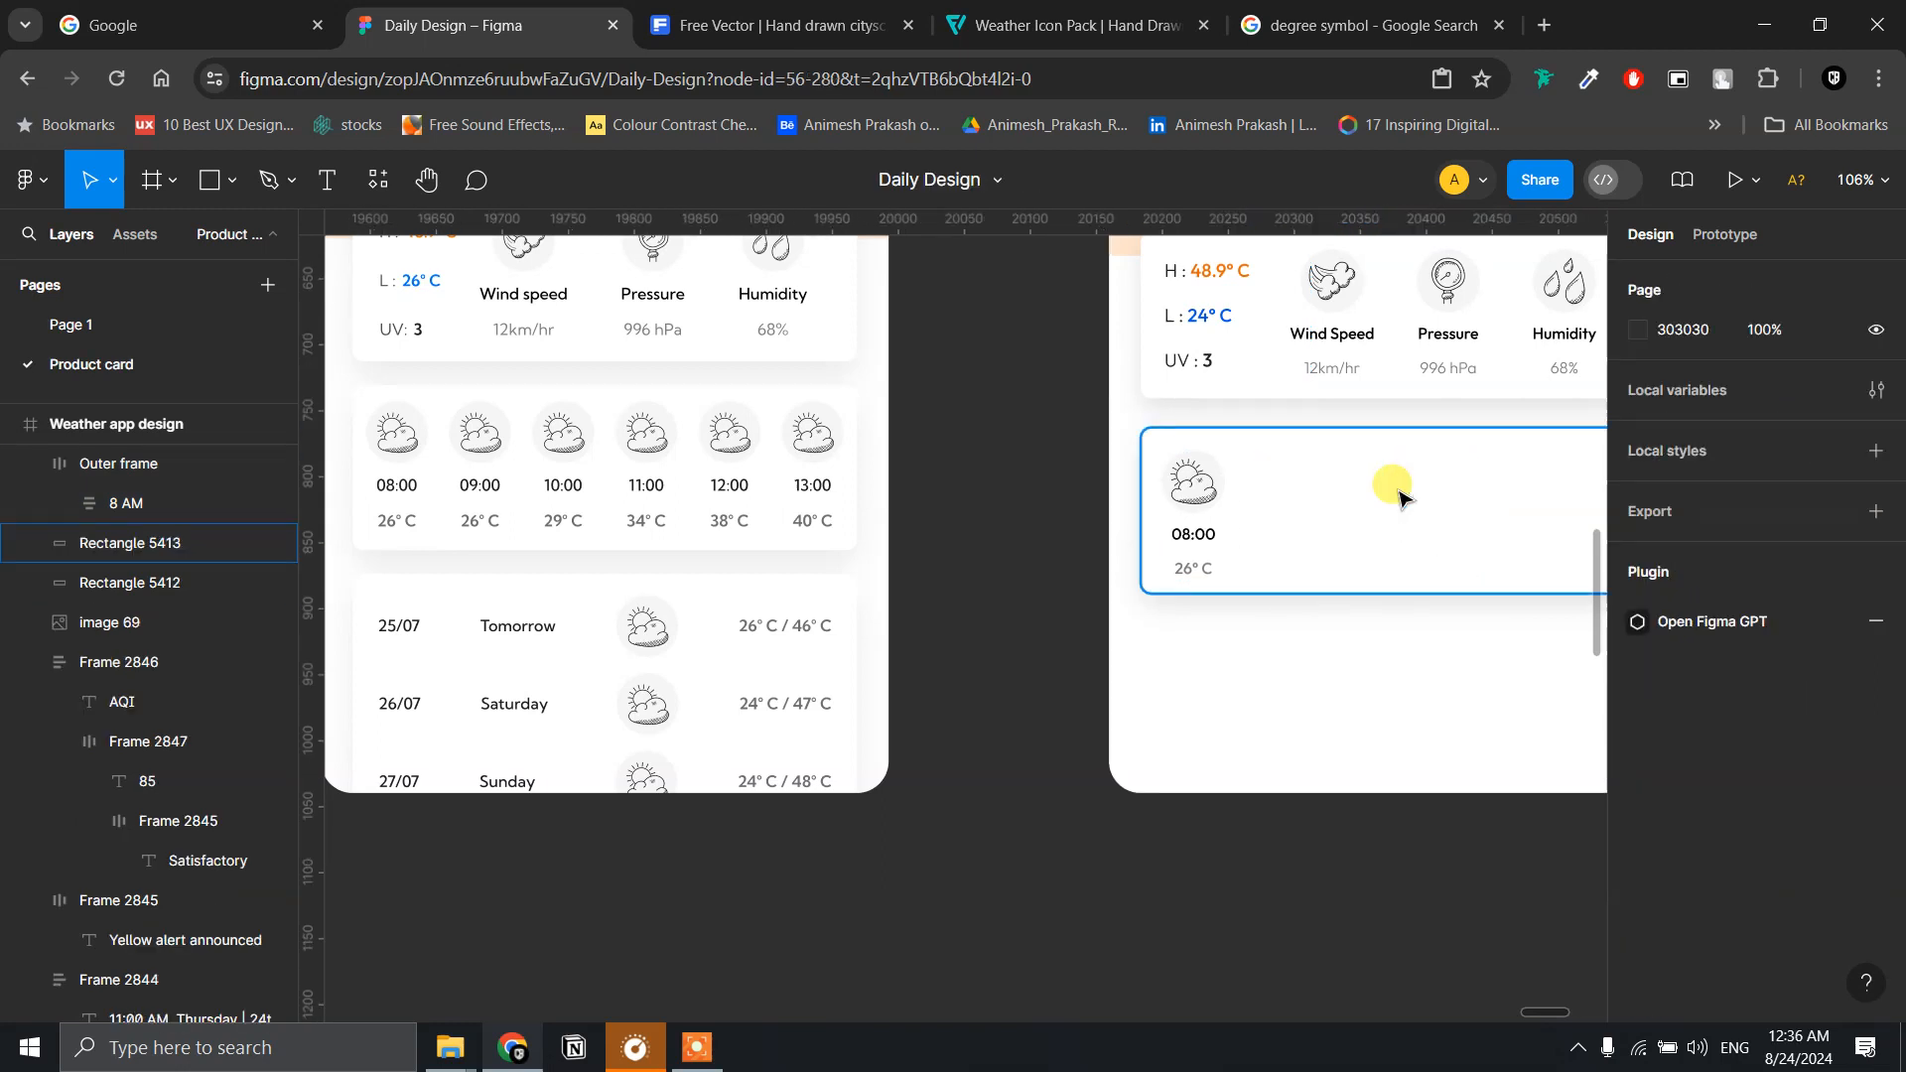
- Duplicate the 8 AM column six times inside Outer frame to make a row of seven columns
left_click(1174, 482)
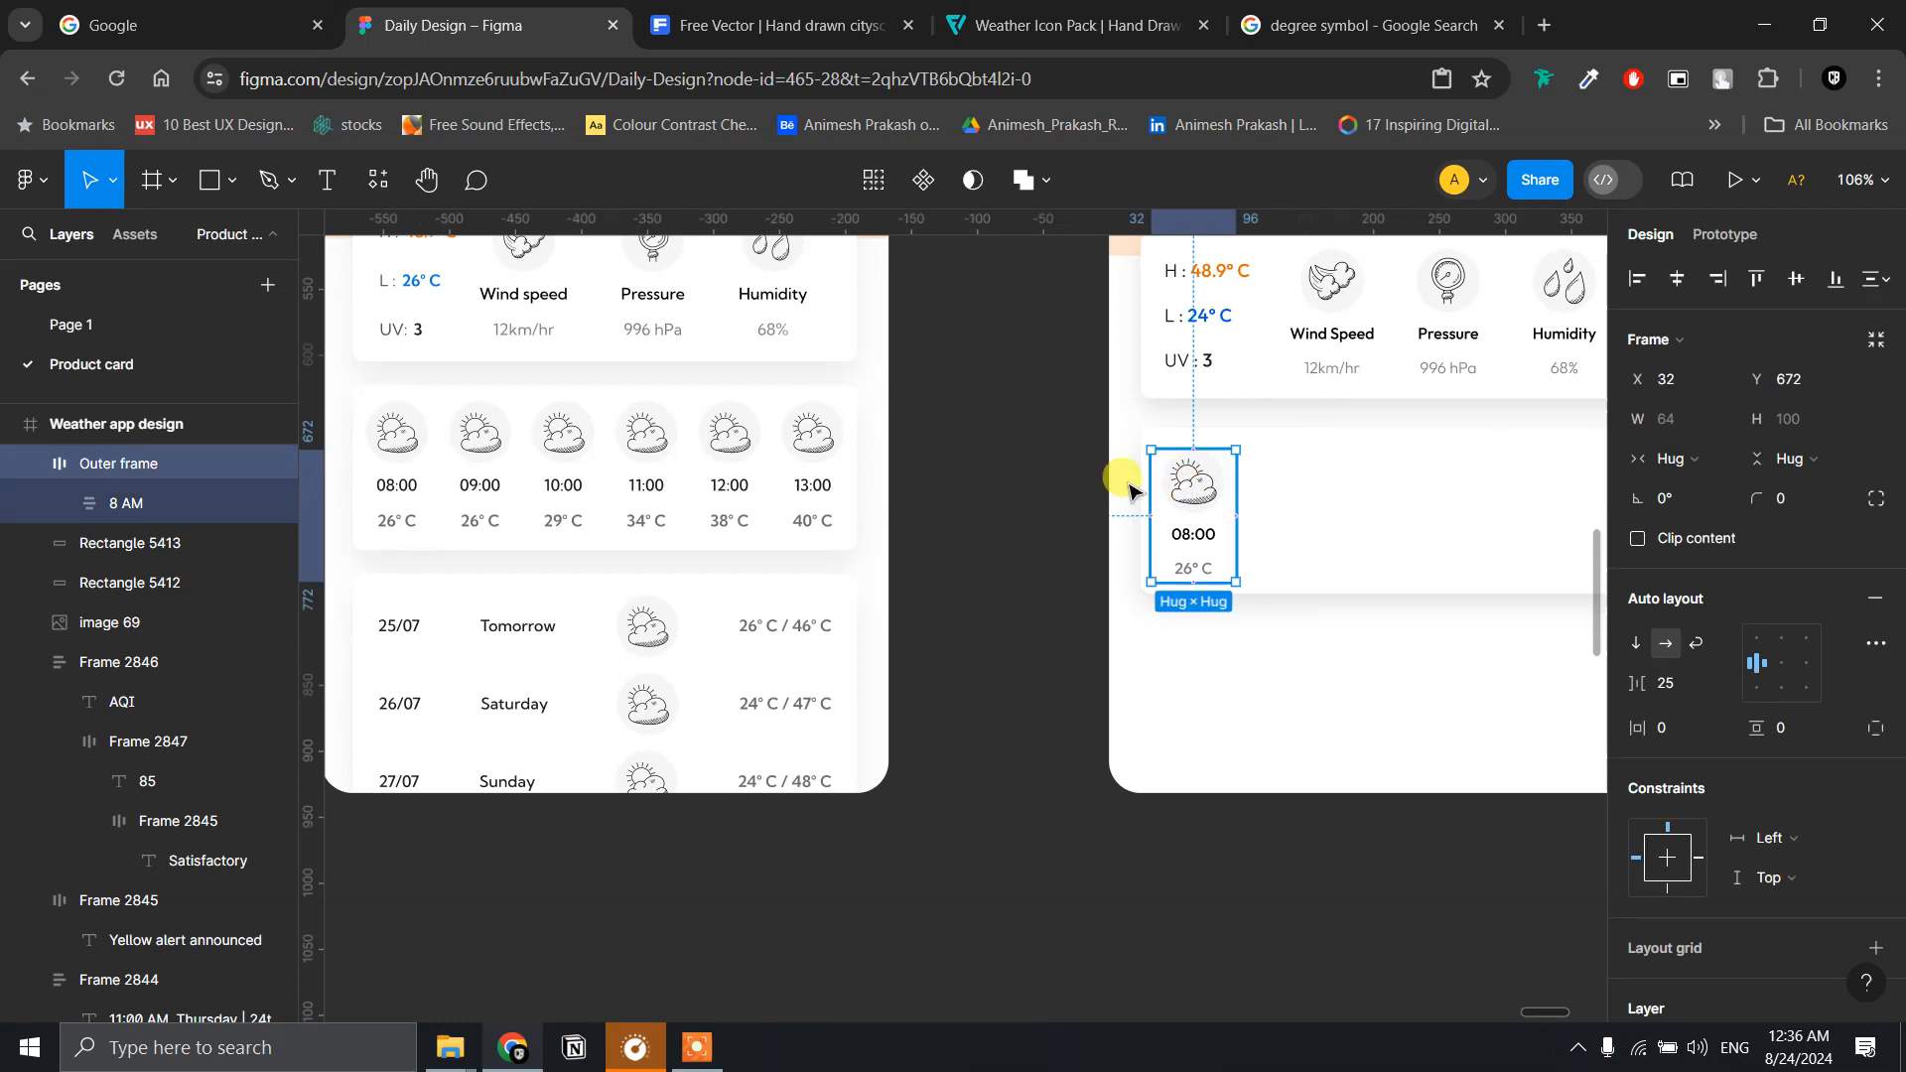
left_click(172, 507)
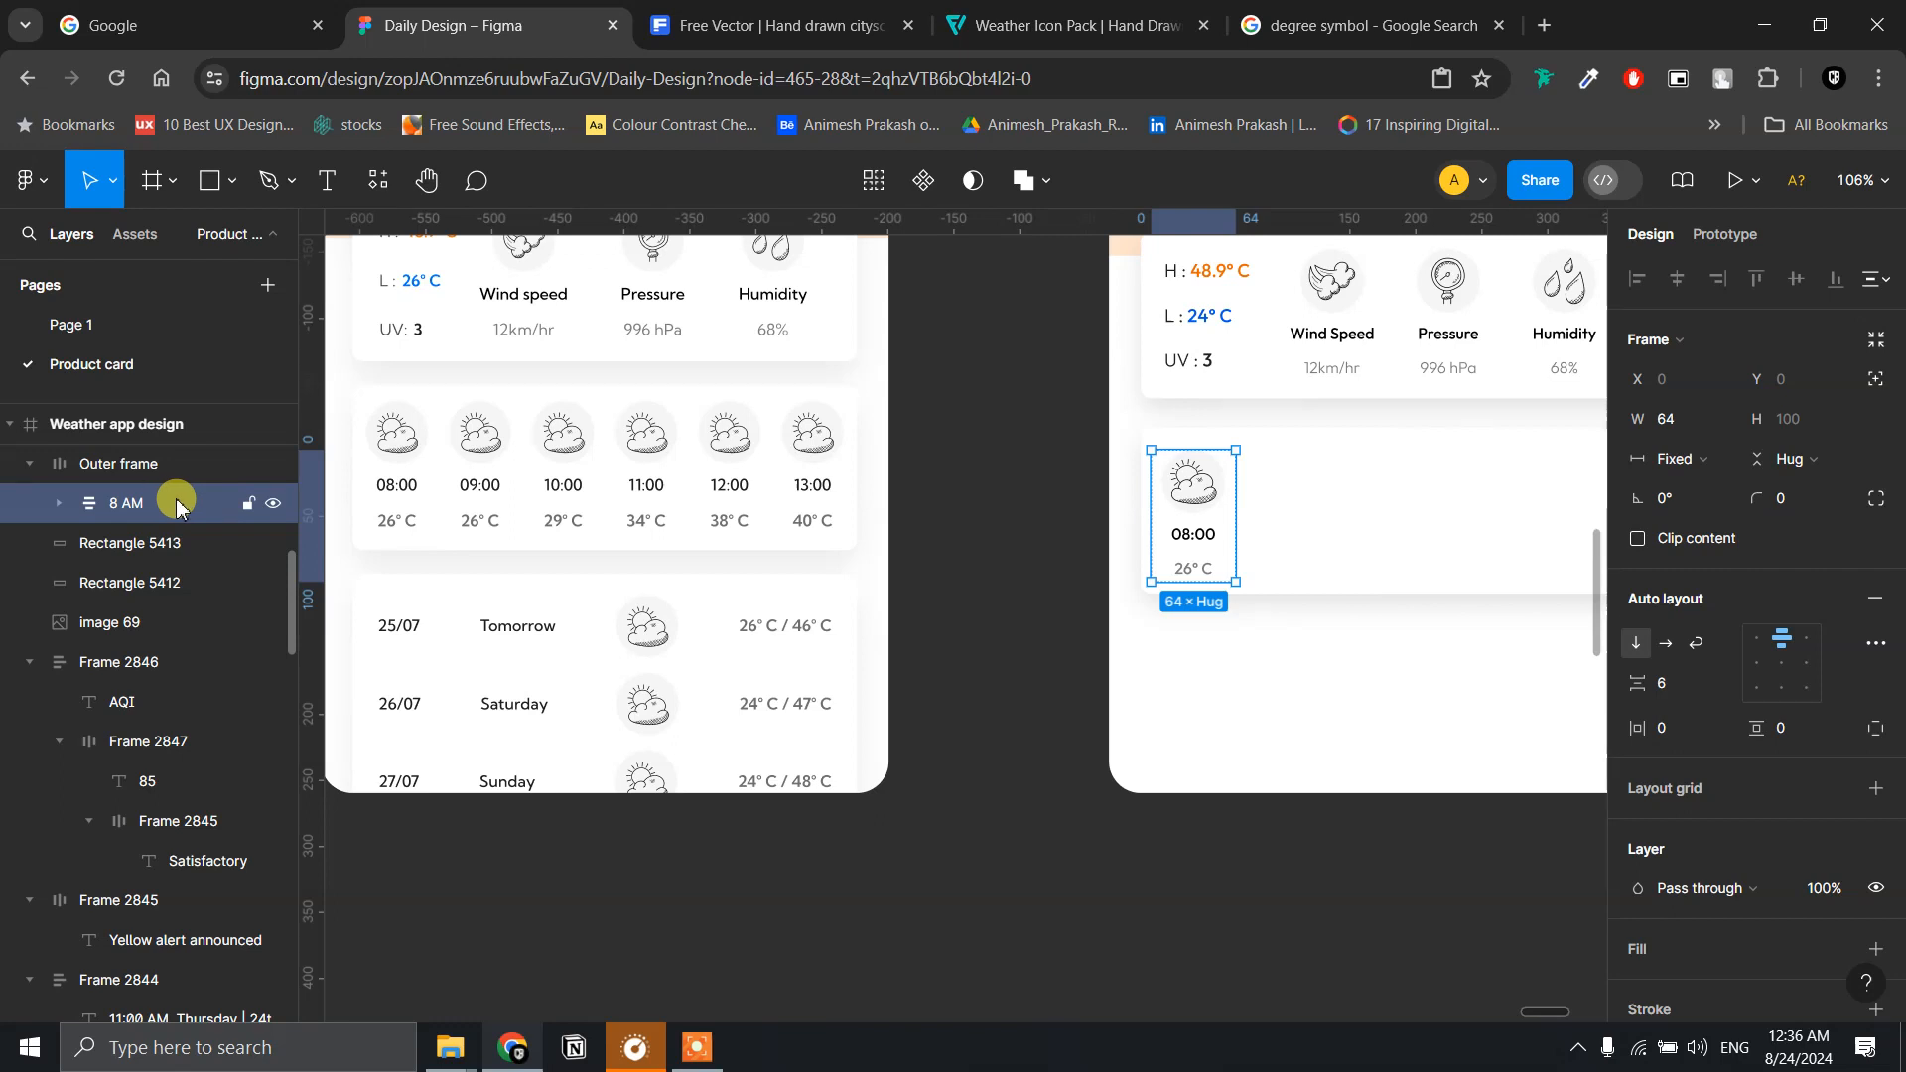
key("ctrl+d")
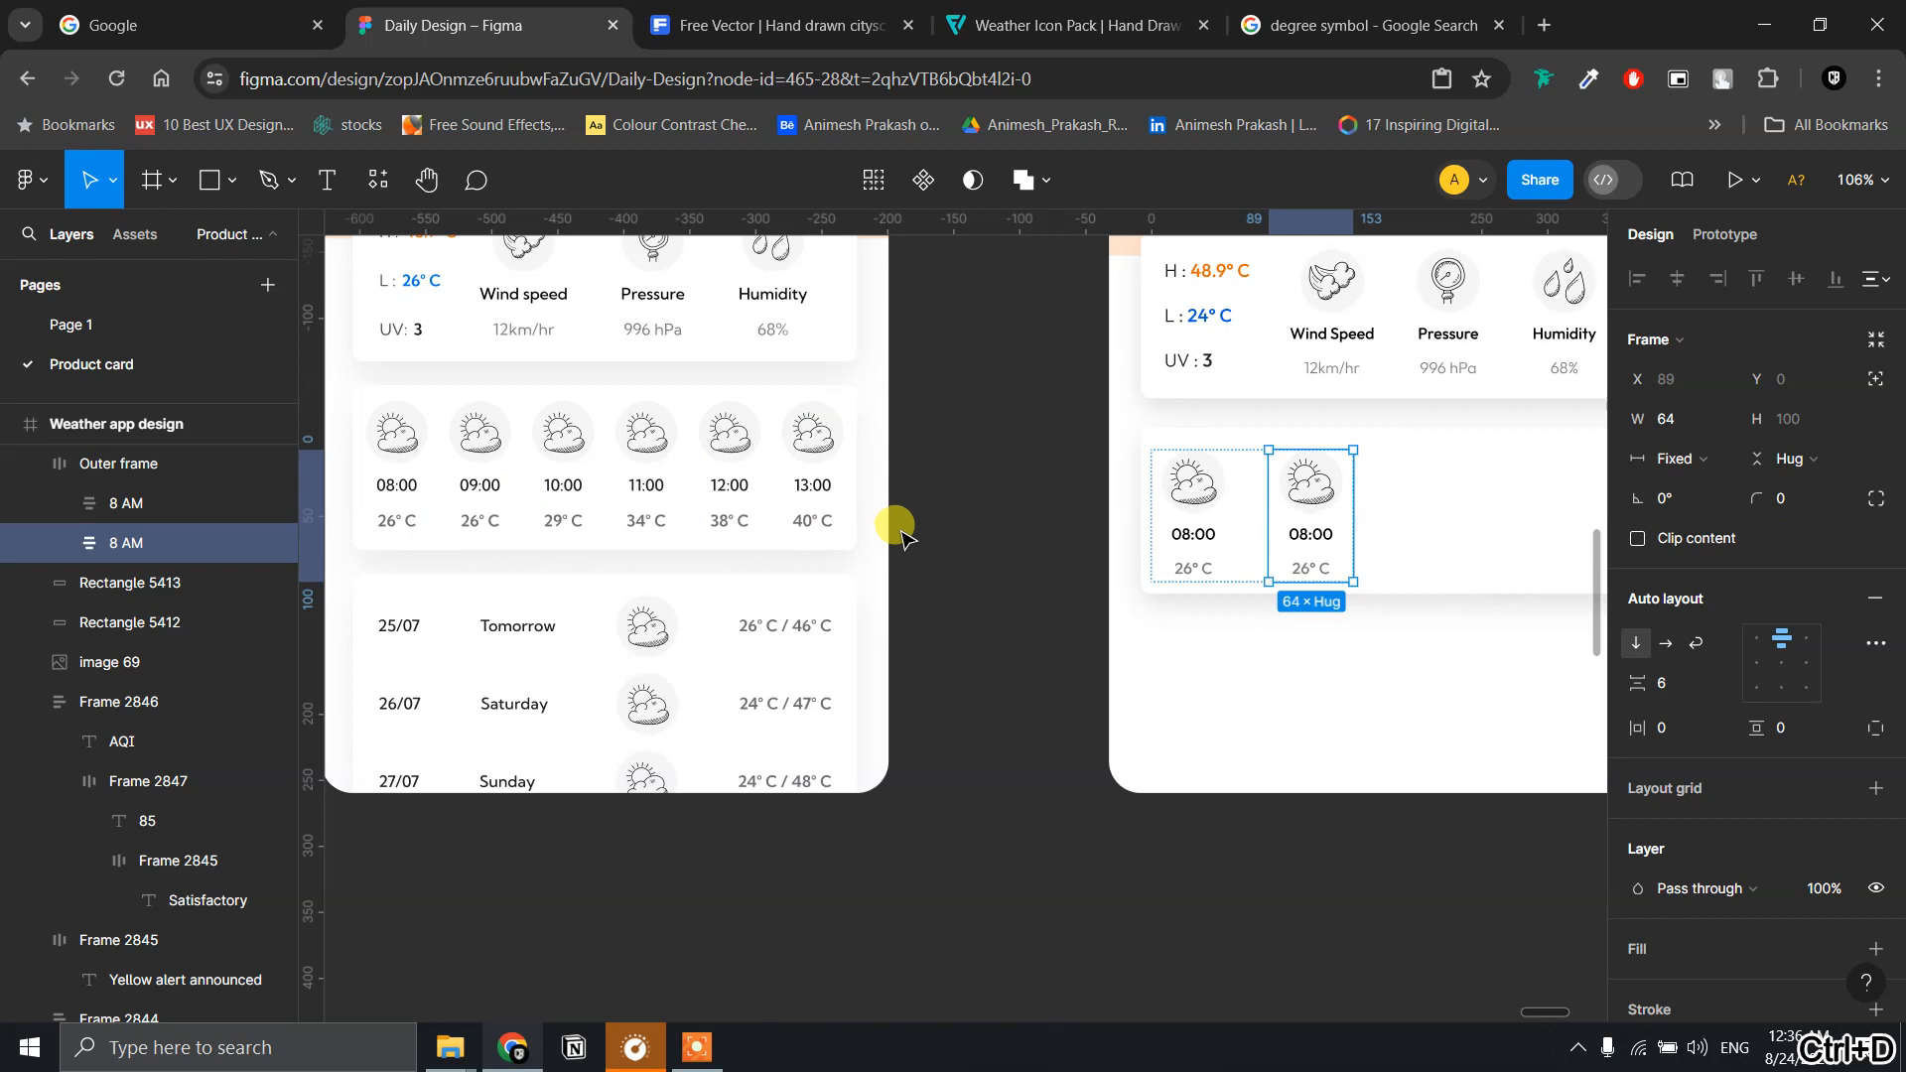
scroll(1449, 526, "right", 3)
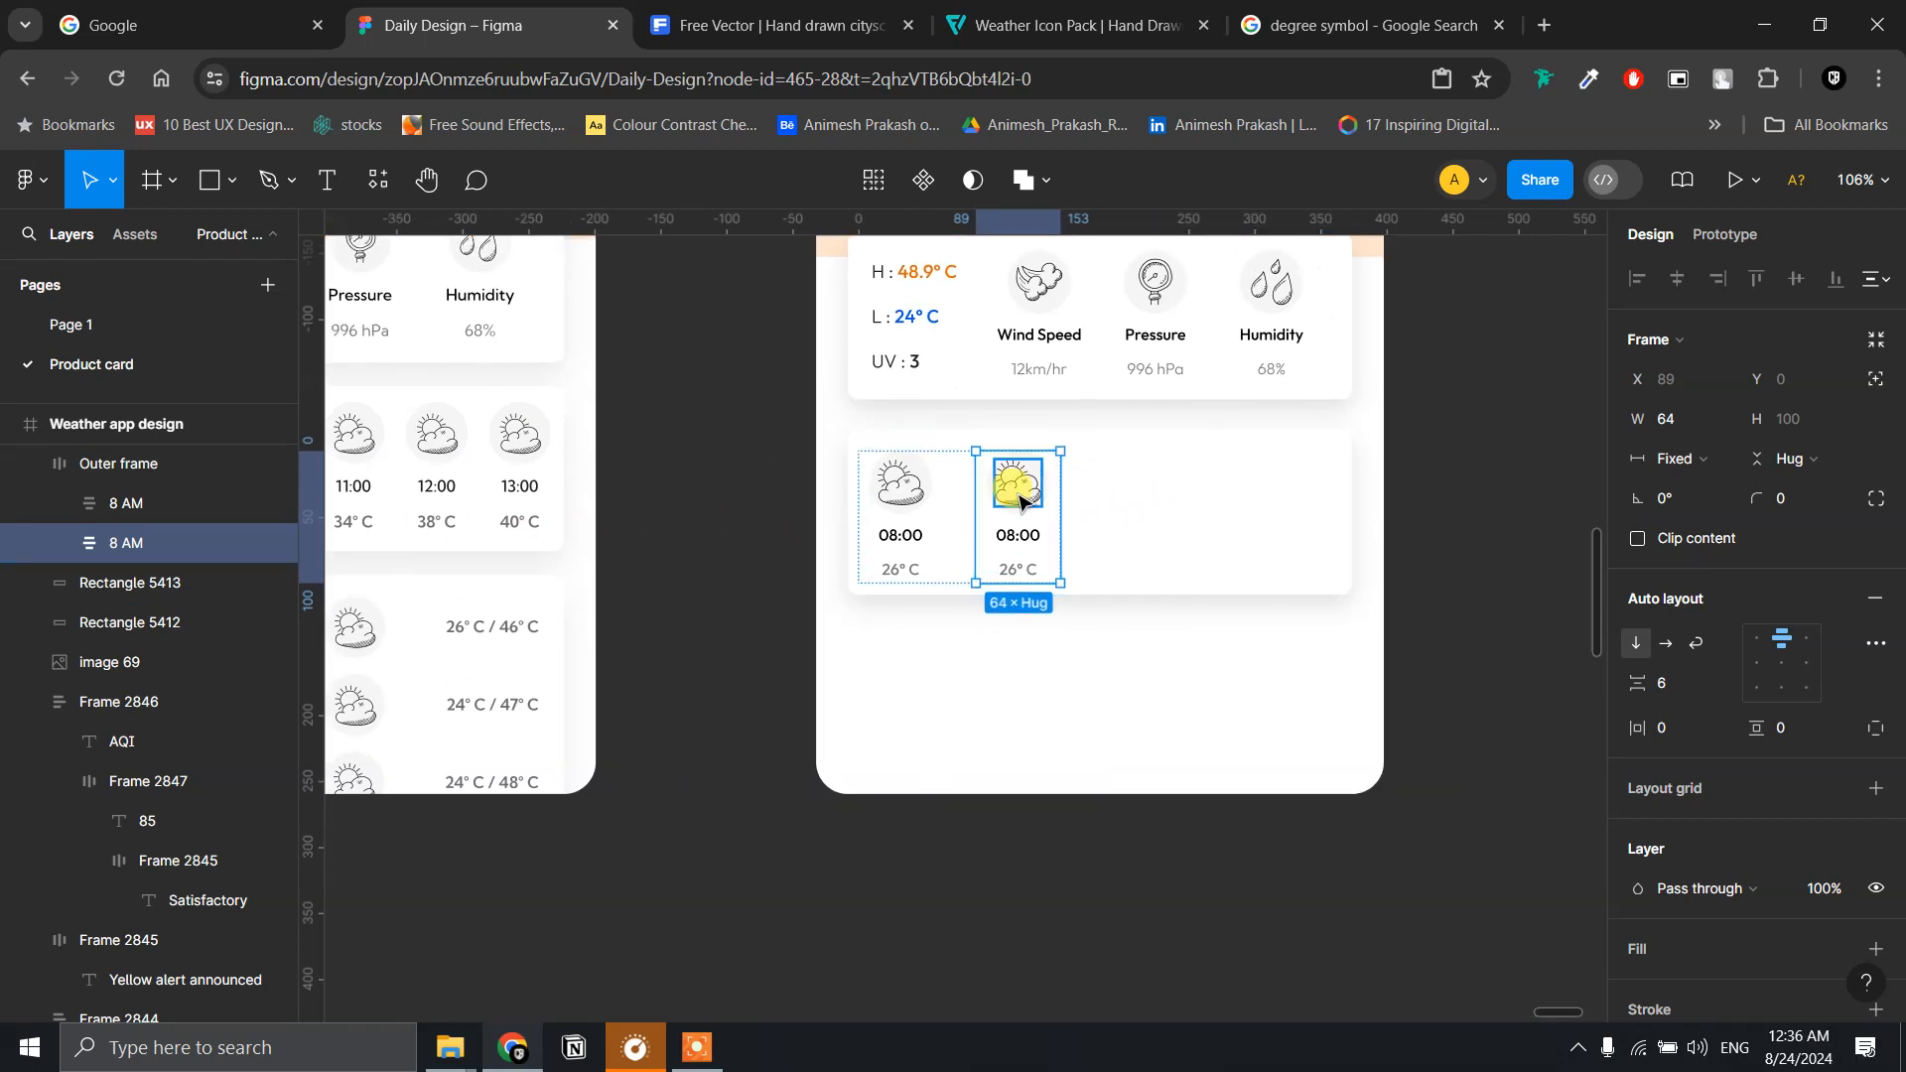
key("ctrl+d")
key("ctrl+d")
key("ctrl+d")
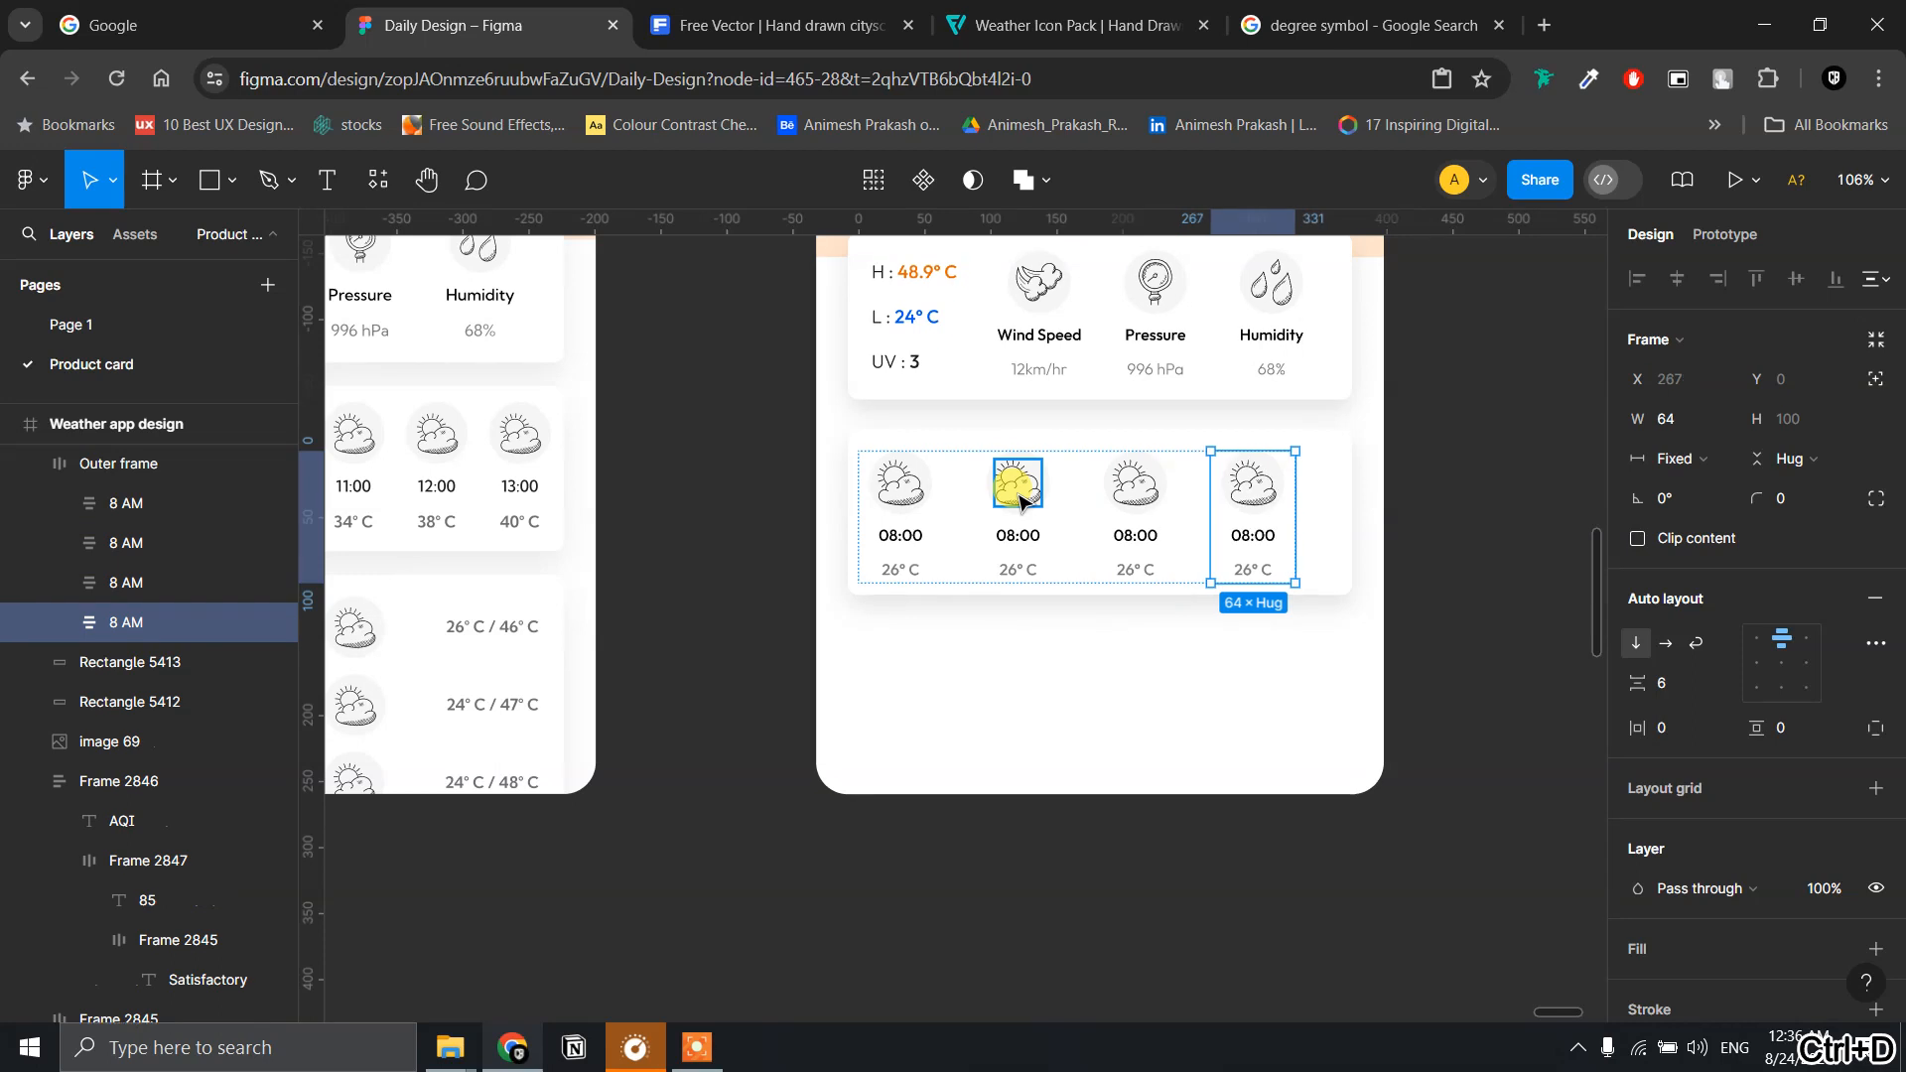
key("ctrl+d")
key("ctrl+d")
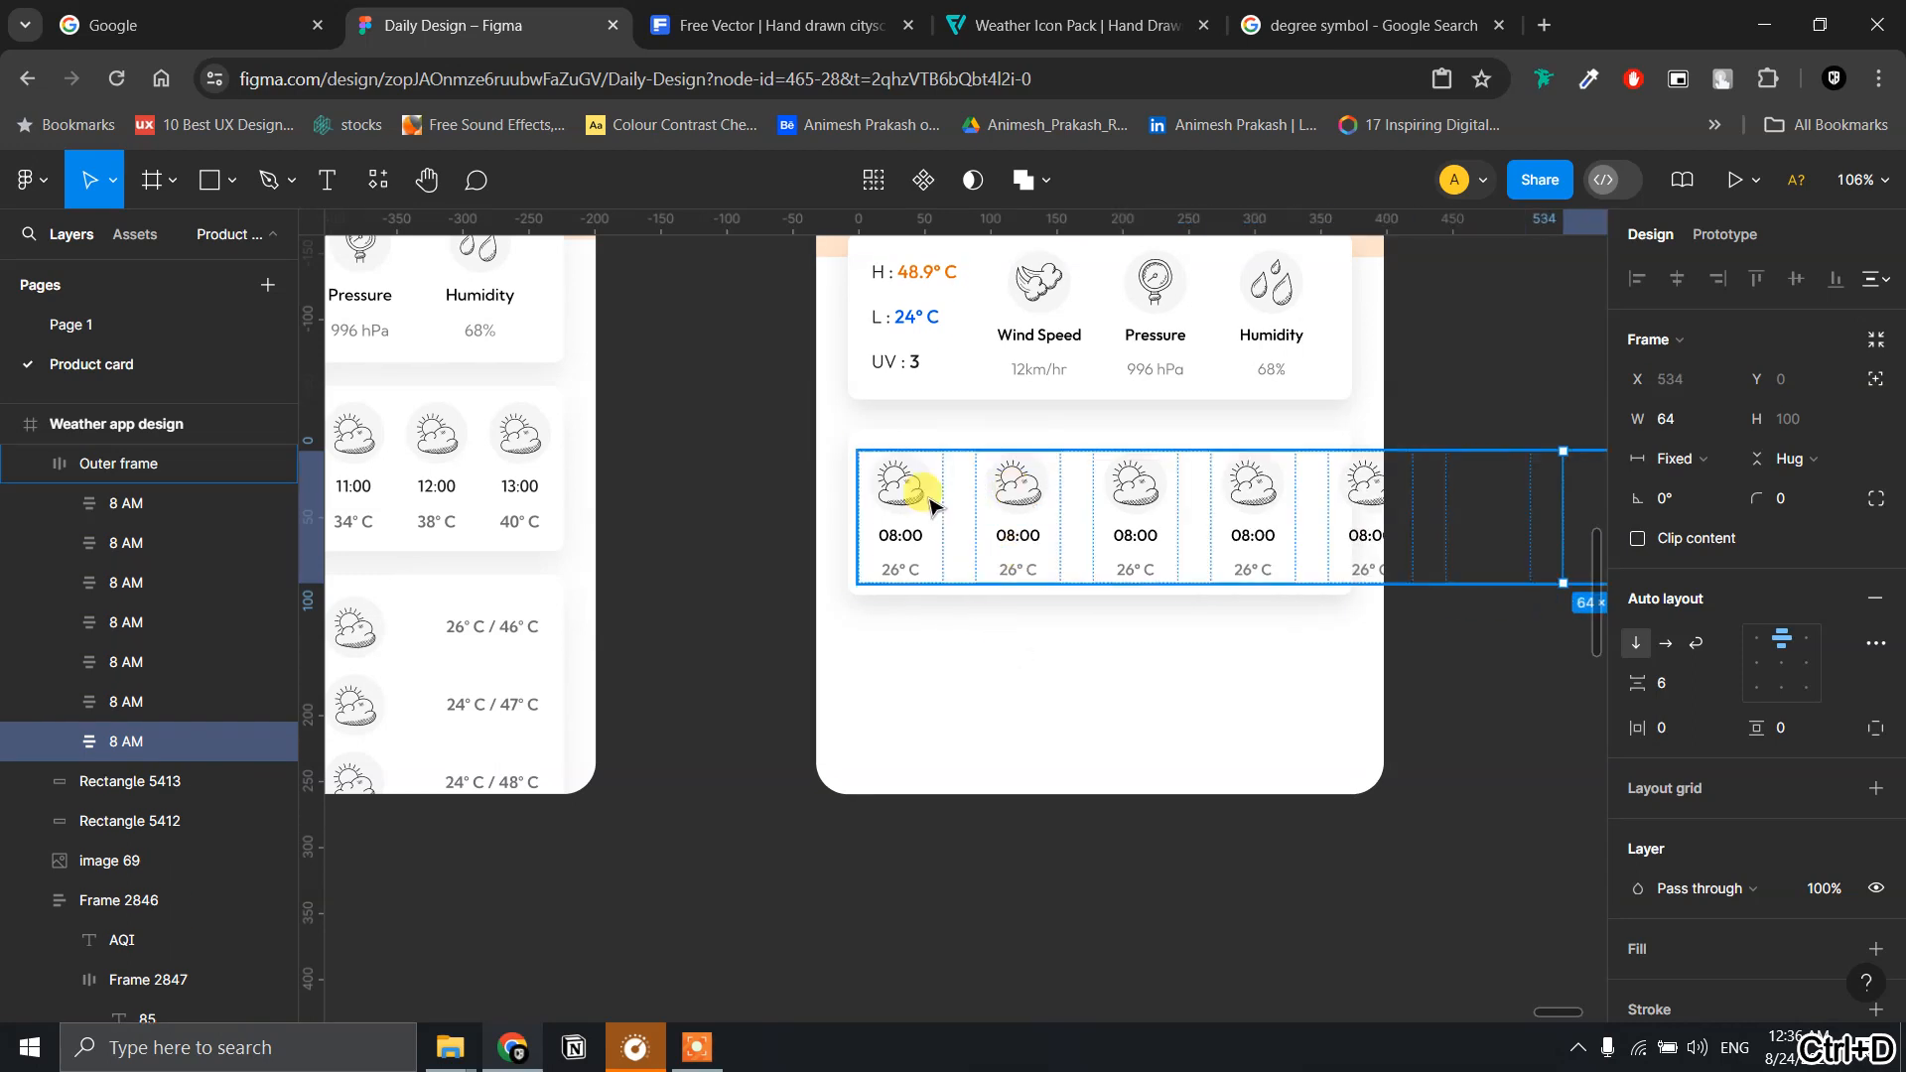
- Set the gap between Outer frame's columns to -11 and delete the last column
left_click(963, 504)
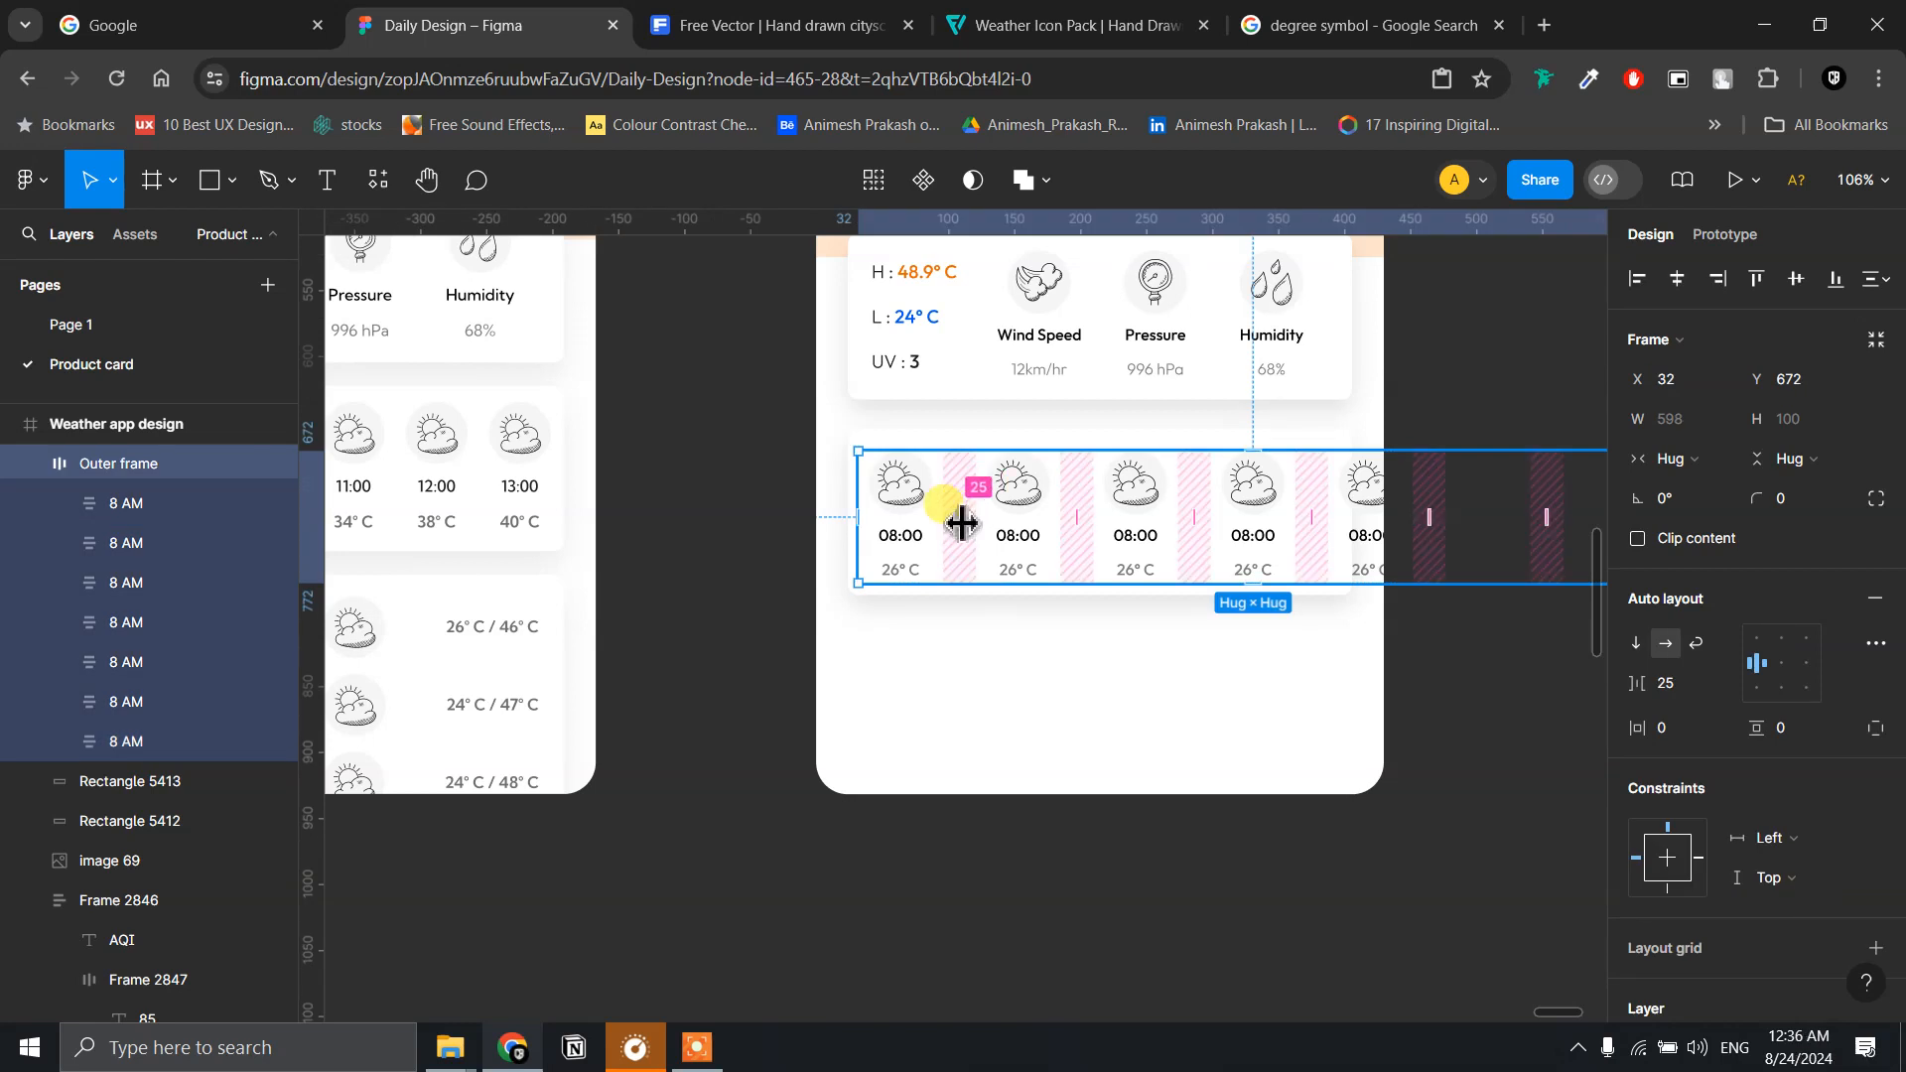
left_click_drag(1638, 685, 1546, 686)
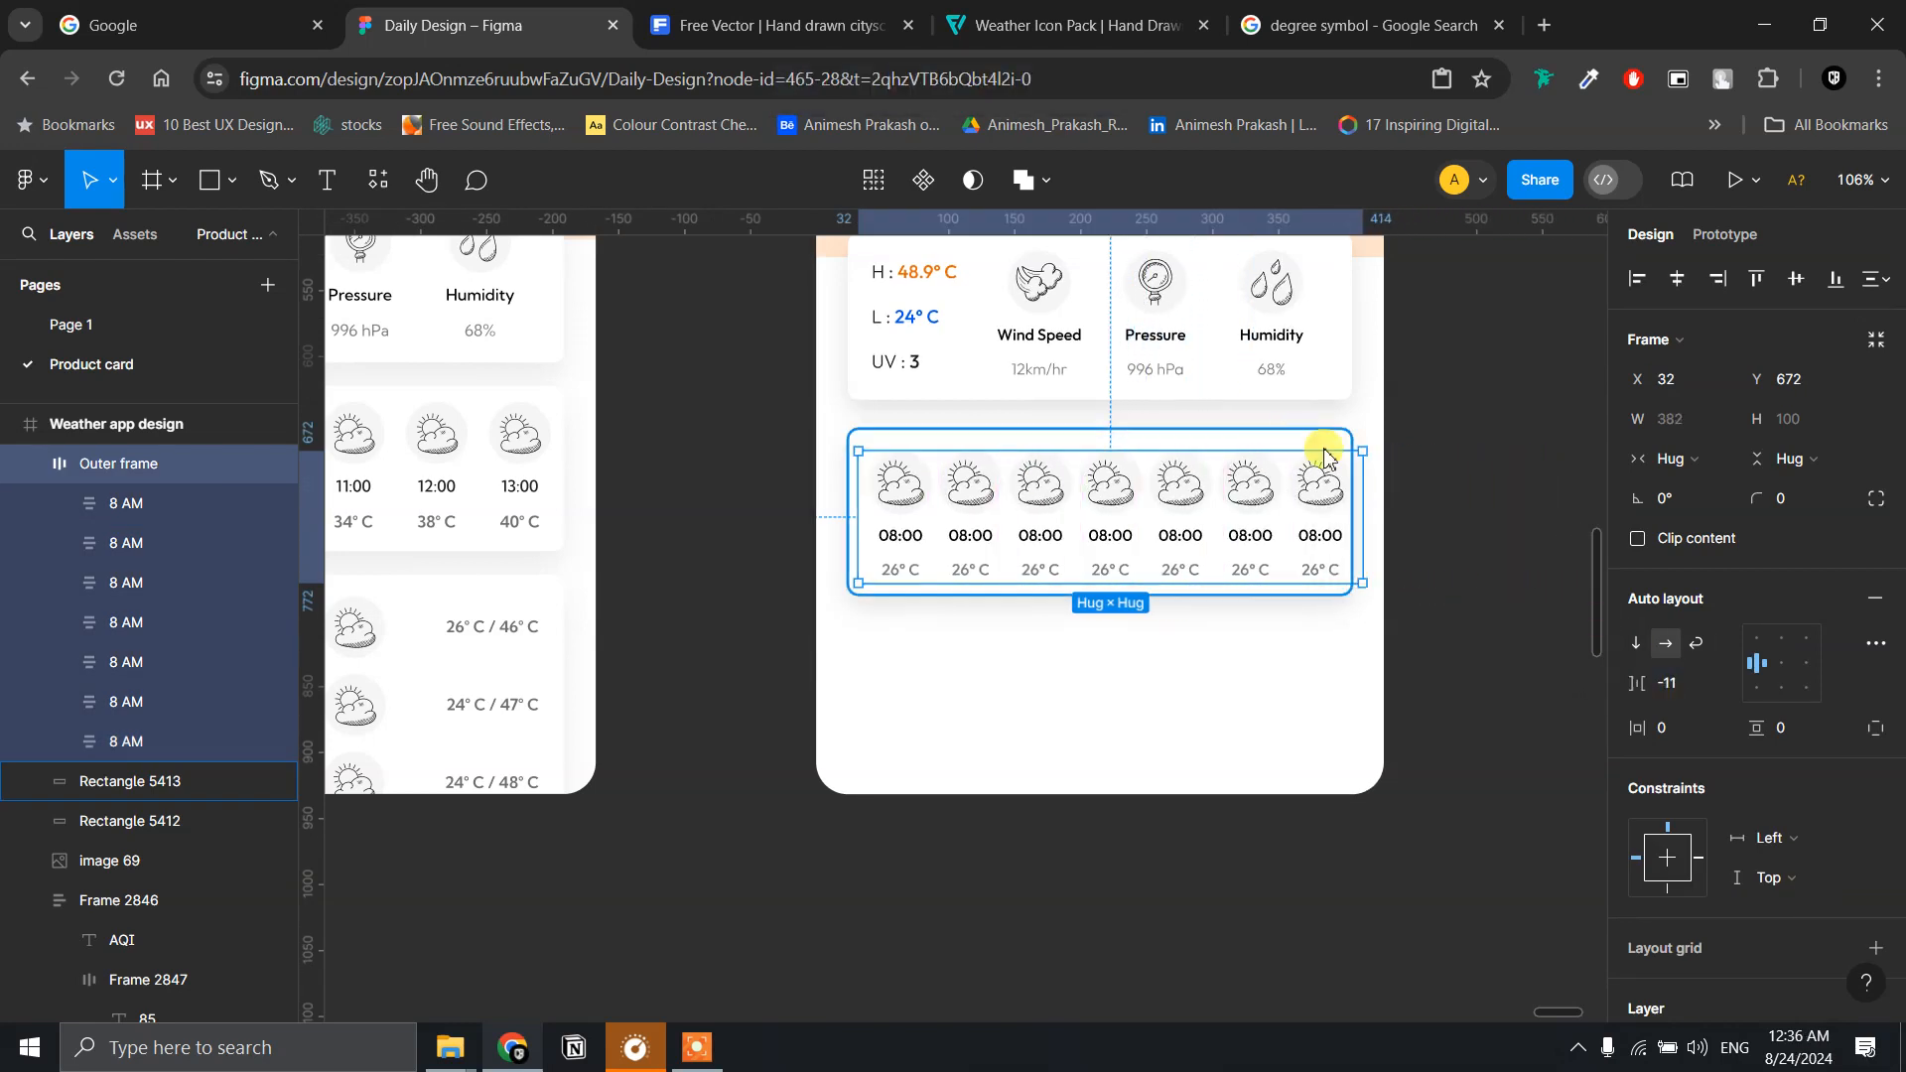
left_click(1330, 496)
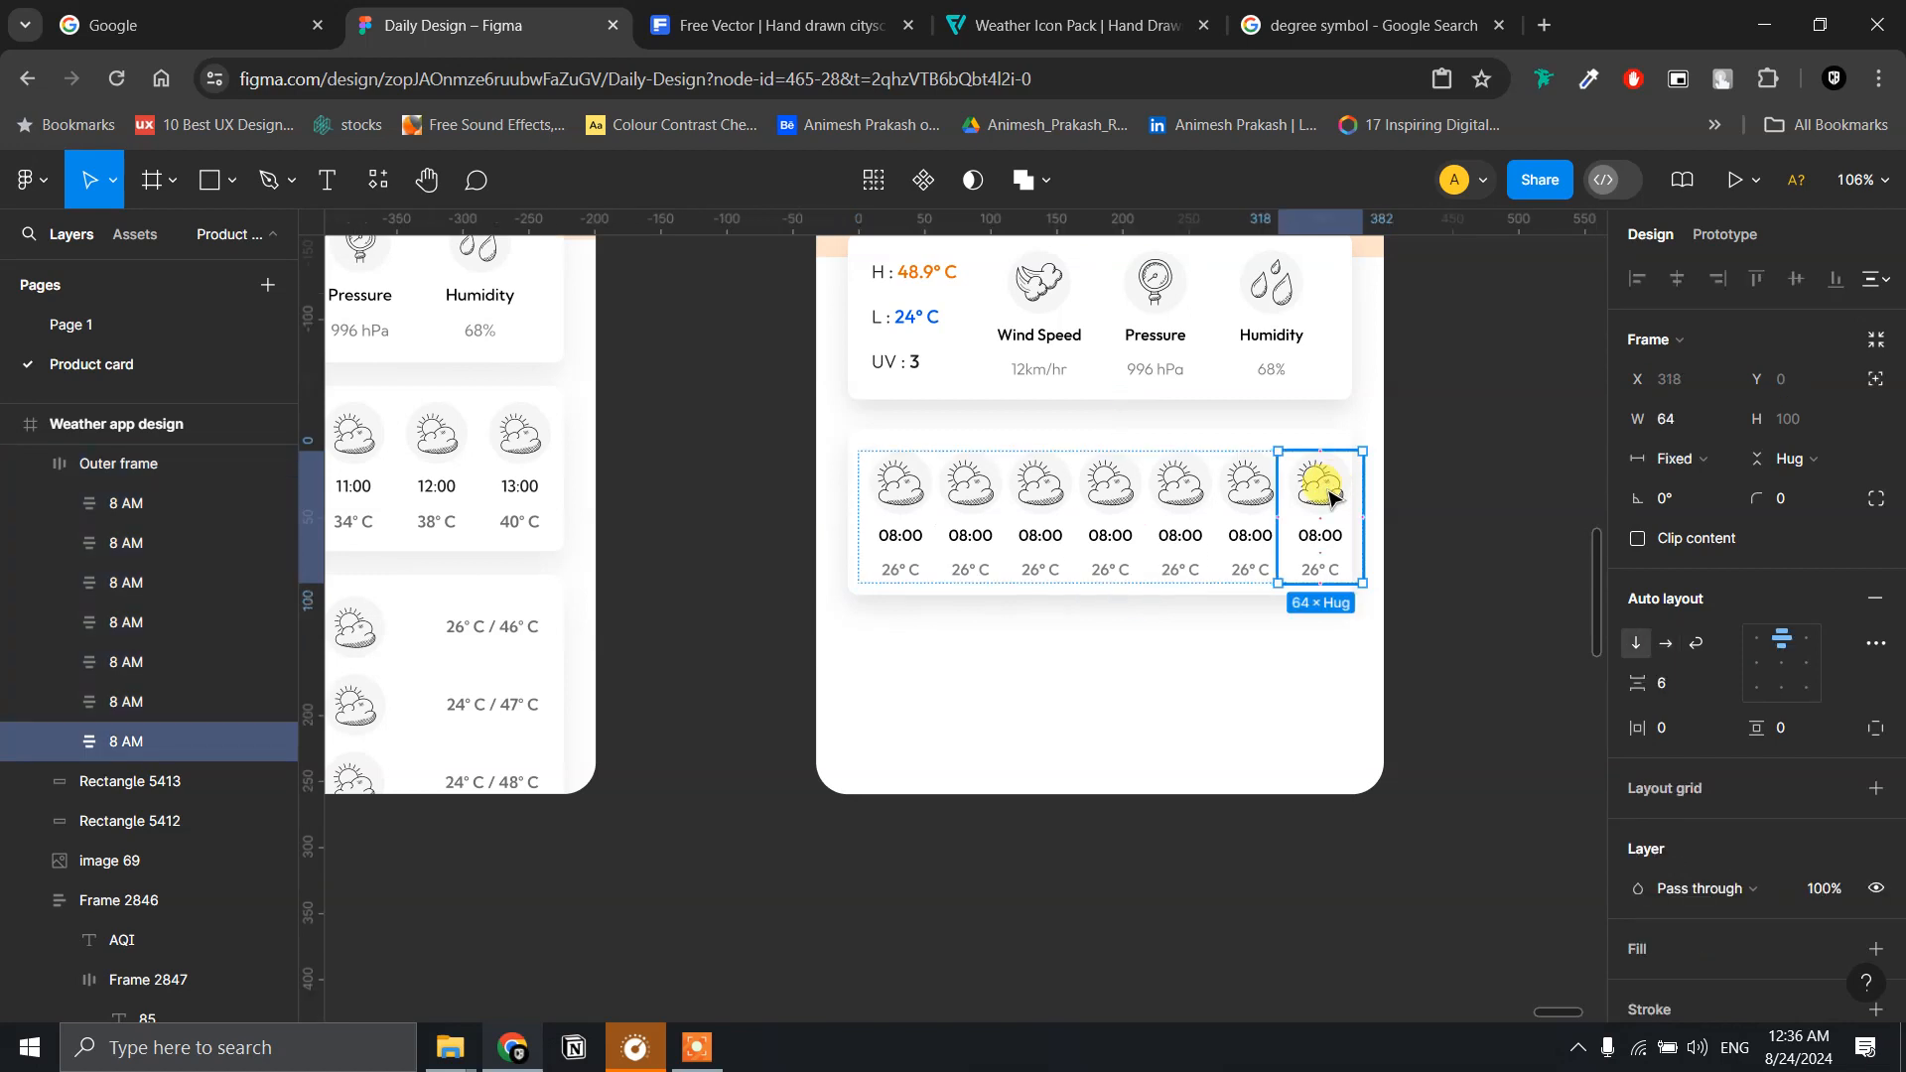
key("Delete")
- Set Outer frame's column gap to -3 and select the 08:00 text in the first column
left_click(1221, 484)
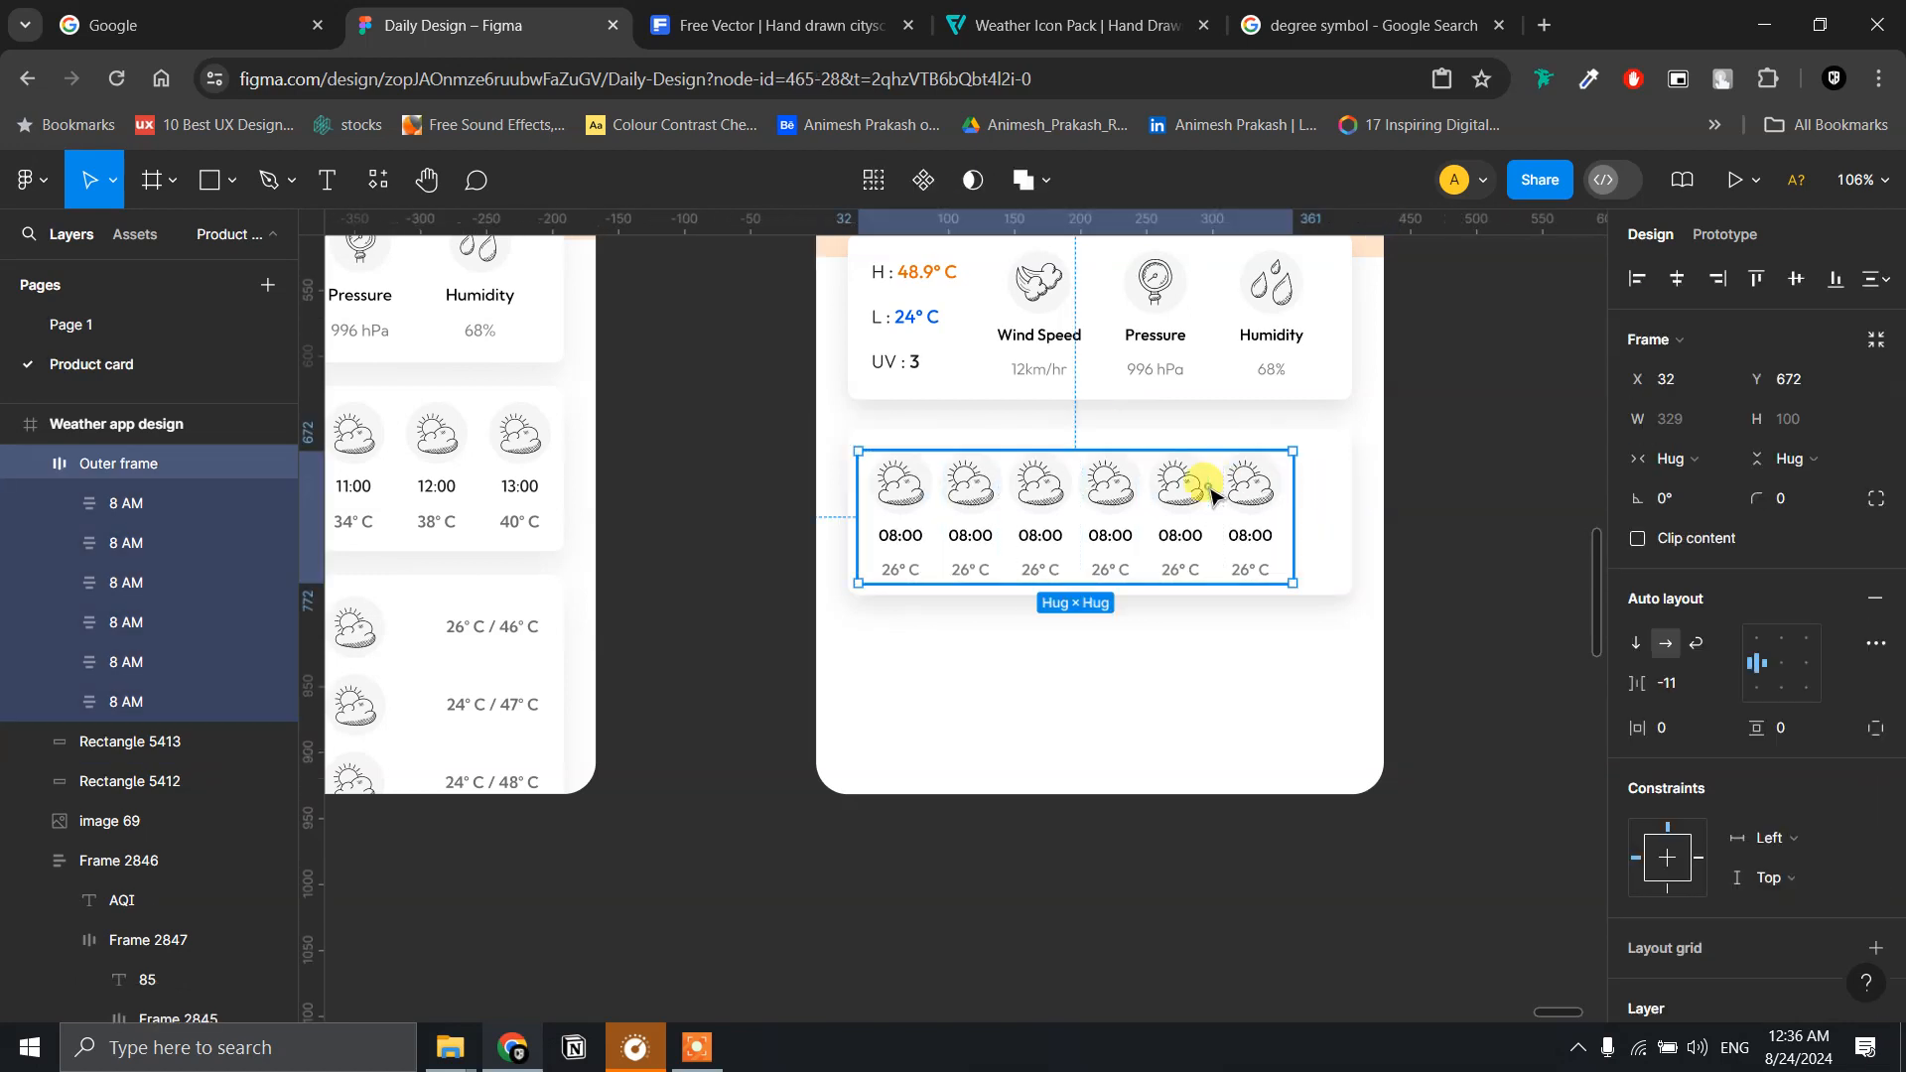
left_click_drag(1628, 683, 1661, 689)
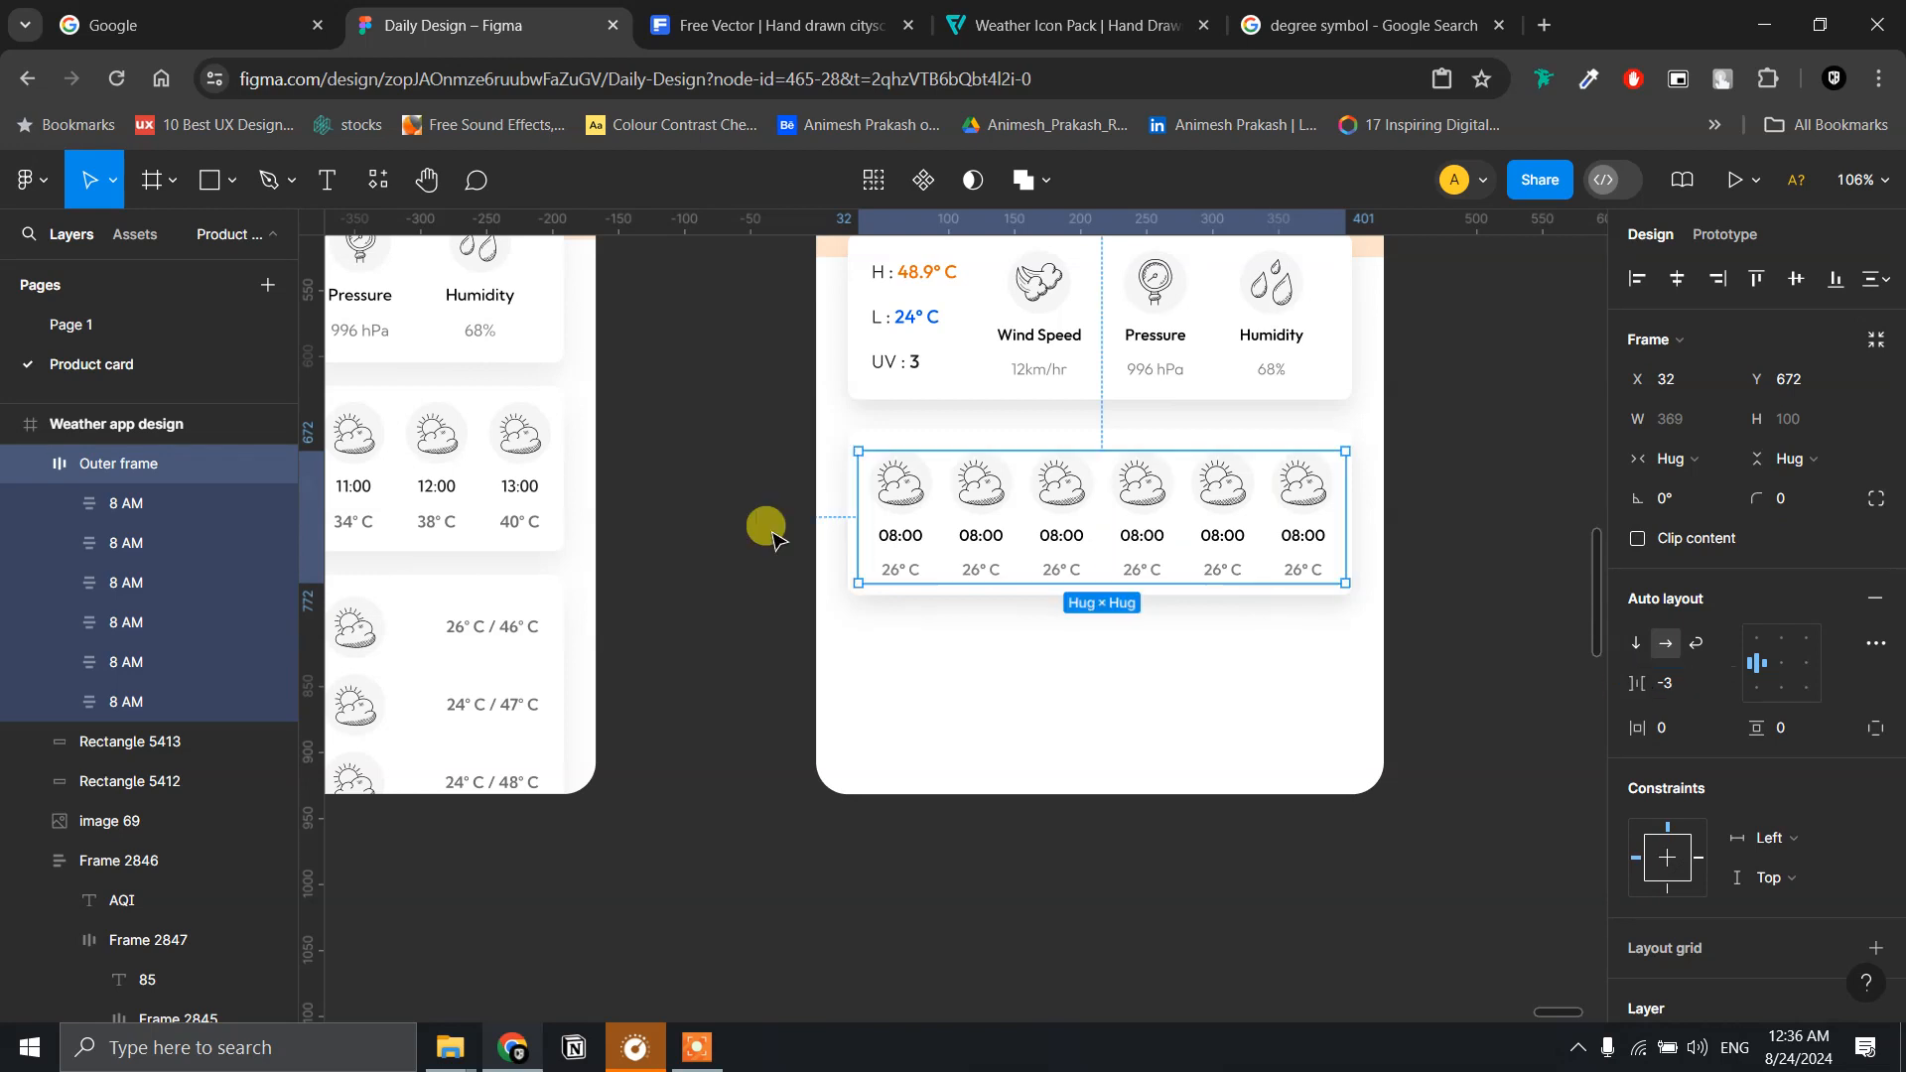
scroll(906, 434, "up", 5)
double_click(882, 643)
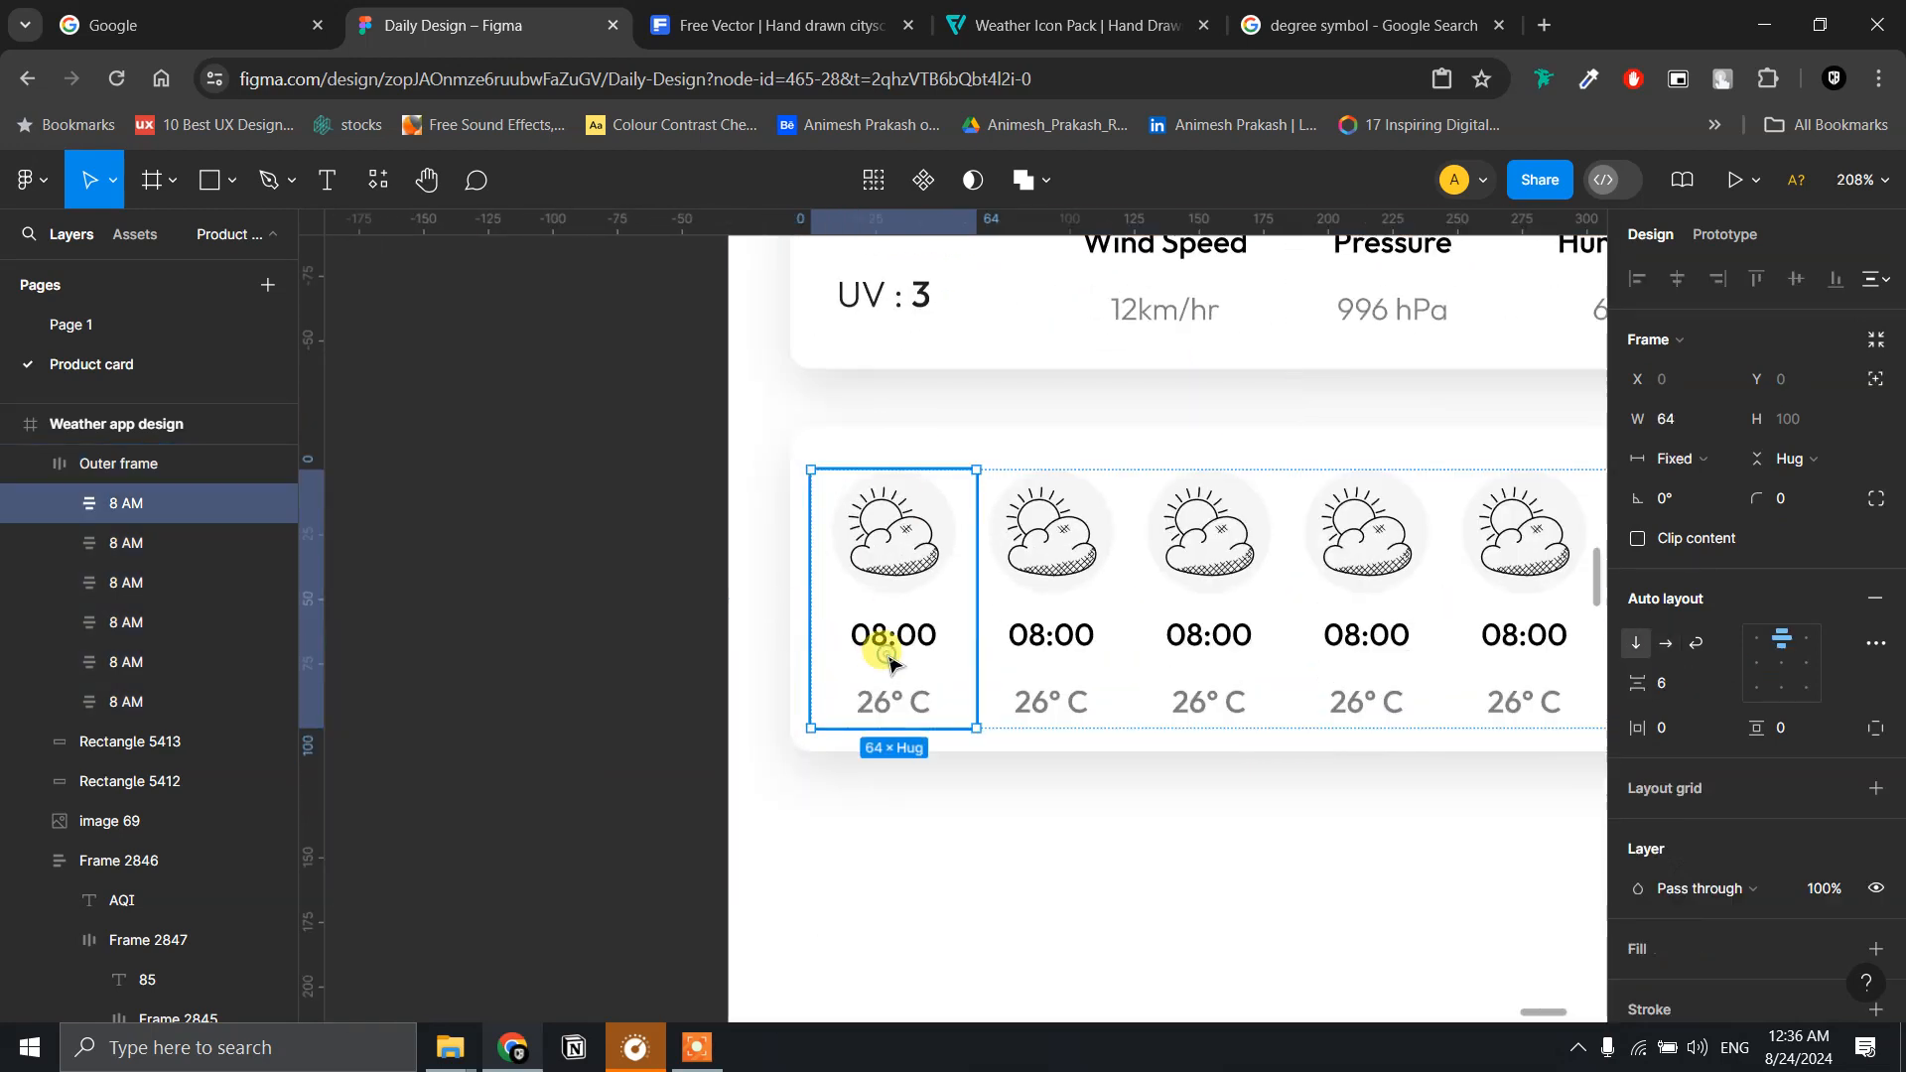
double_click(878, 643)
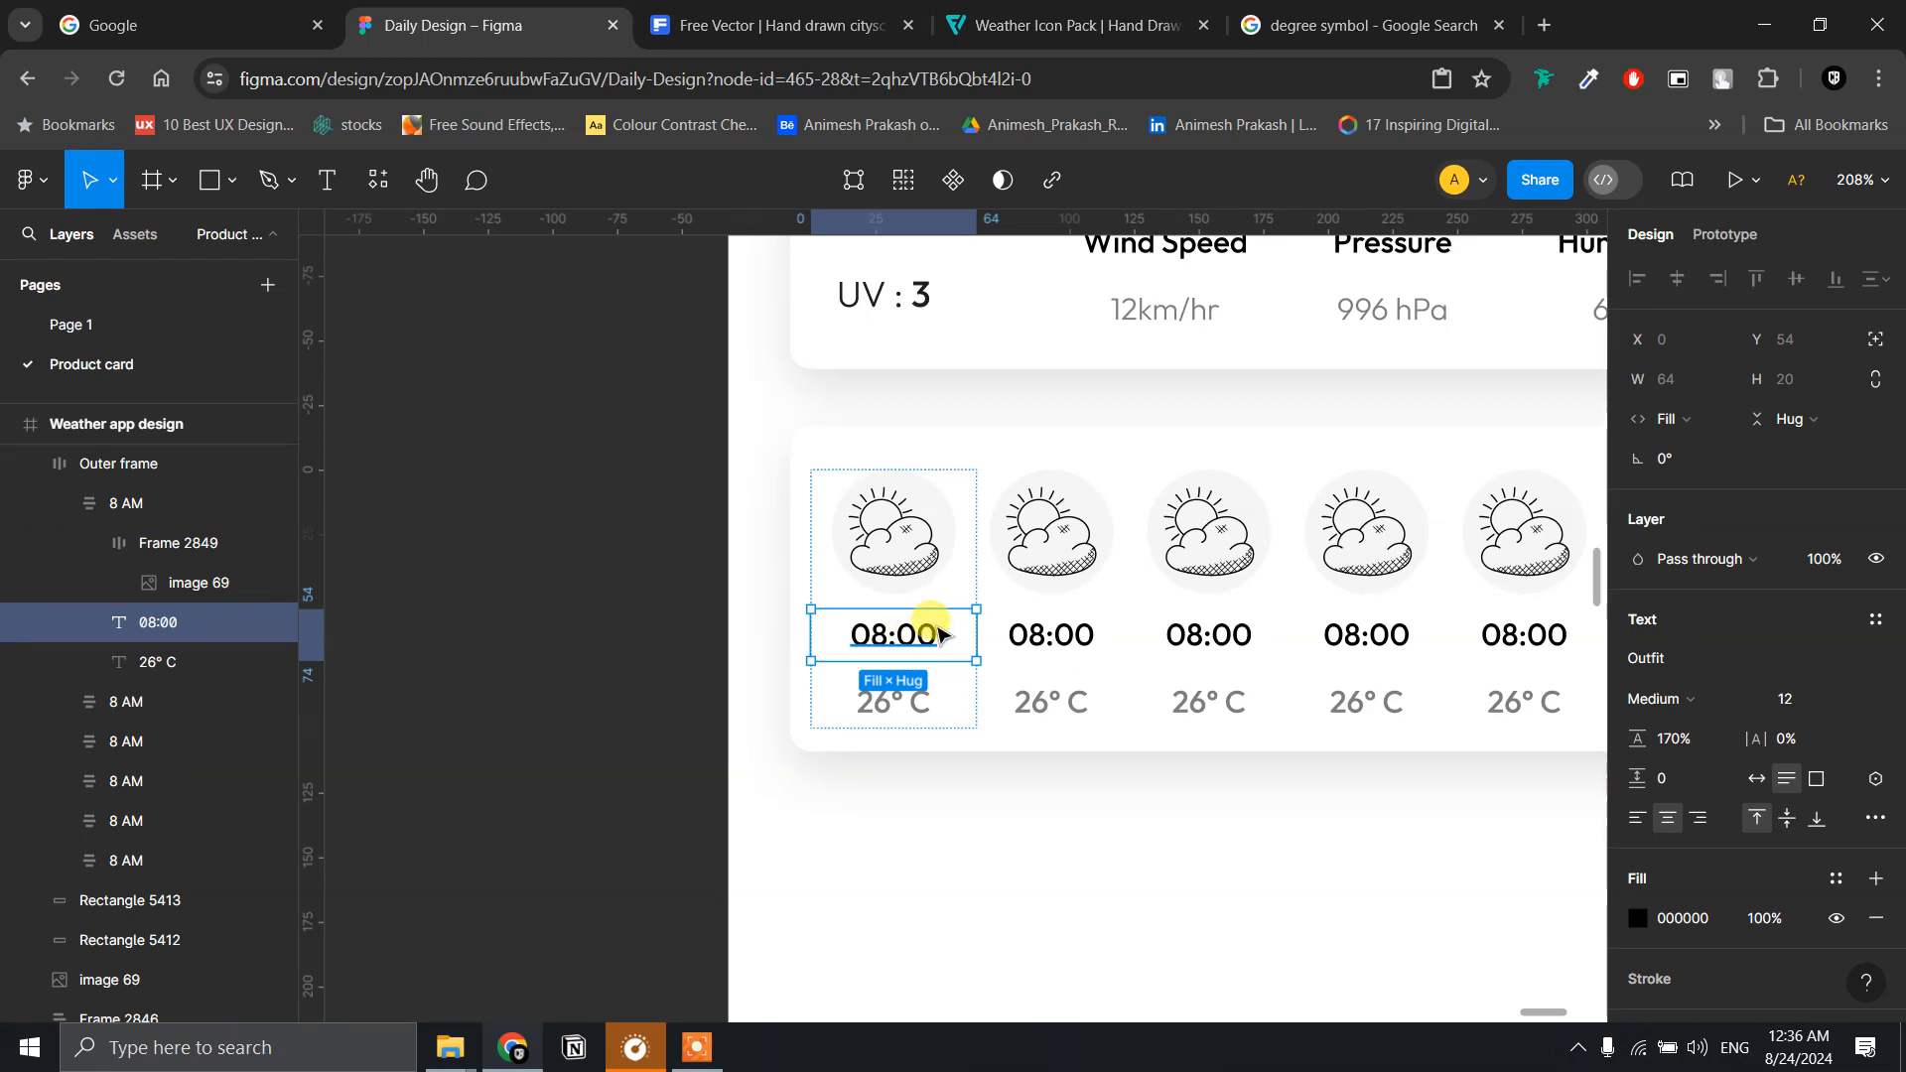
- Undo the gap changes, the column deletion and all the 8 AM duplicates, back to the single 8 AM column
key("ctrl+z")
key("ctrl+z")
key("ctrl+z")
key("ctrl+z")
key("ctrl+z")
key("ctrl+z")
key("ctrl+z")
key("ctrl+z")
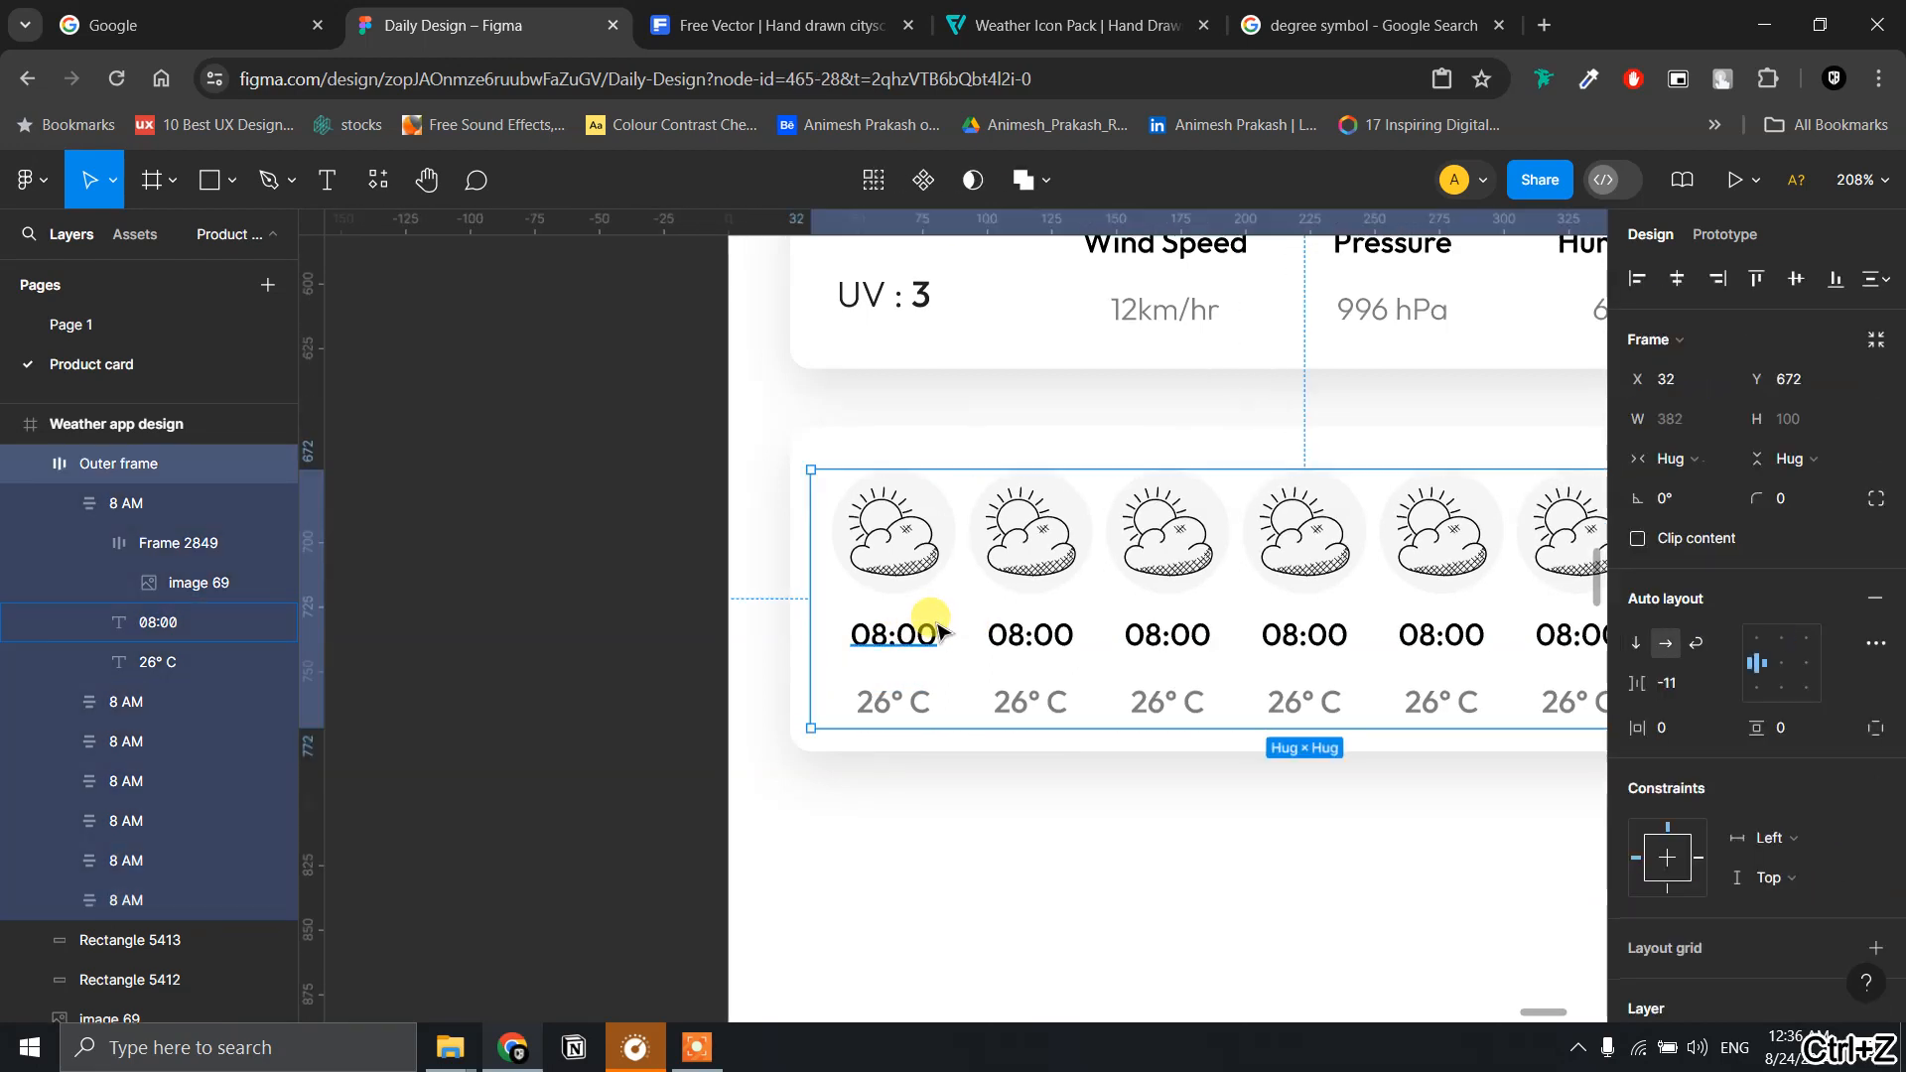
key("ctrl+z")
key("ctrl+z")
key("ctrl+z")
key("ctrl+z")
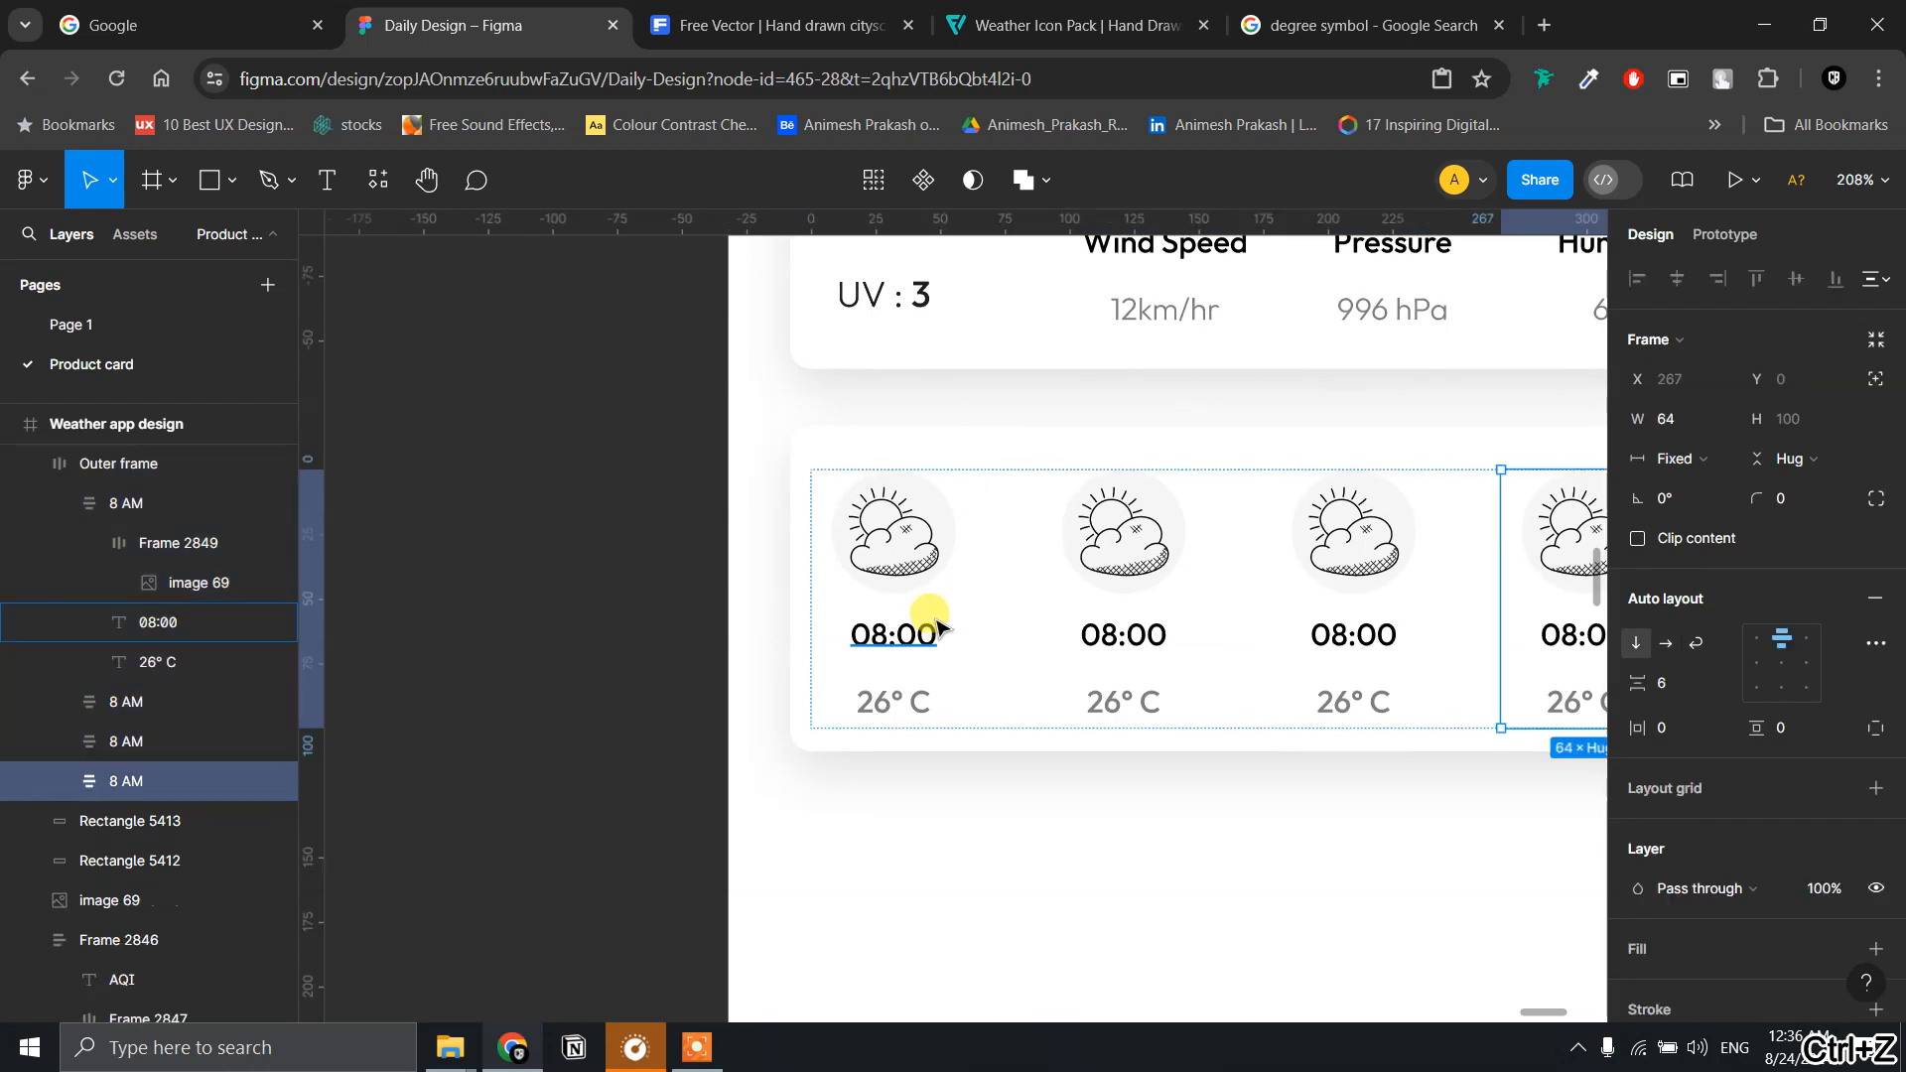
- Set the horizontal sizing of the 08:00 text and the 26° C text below it to Hug contents
left_click(938, 633)
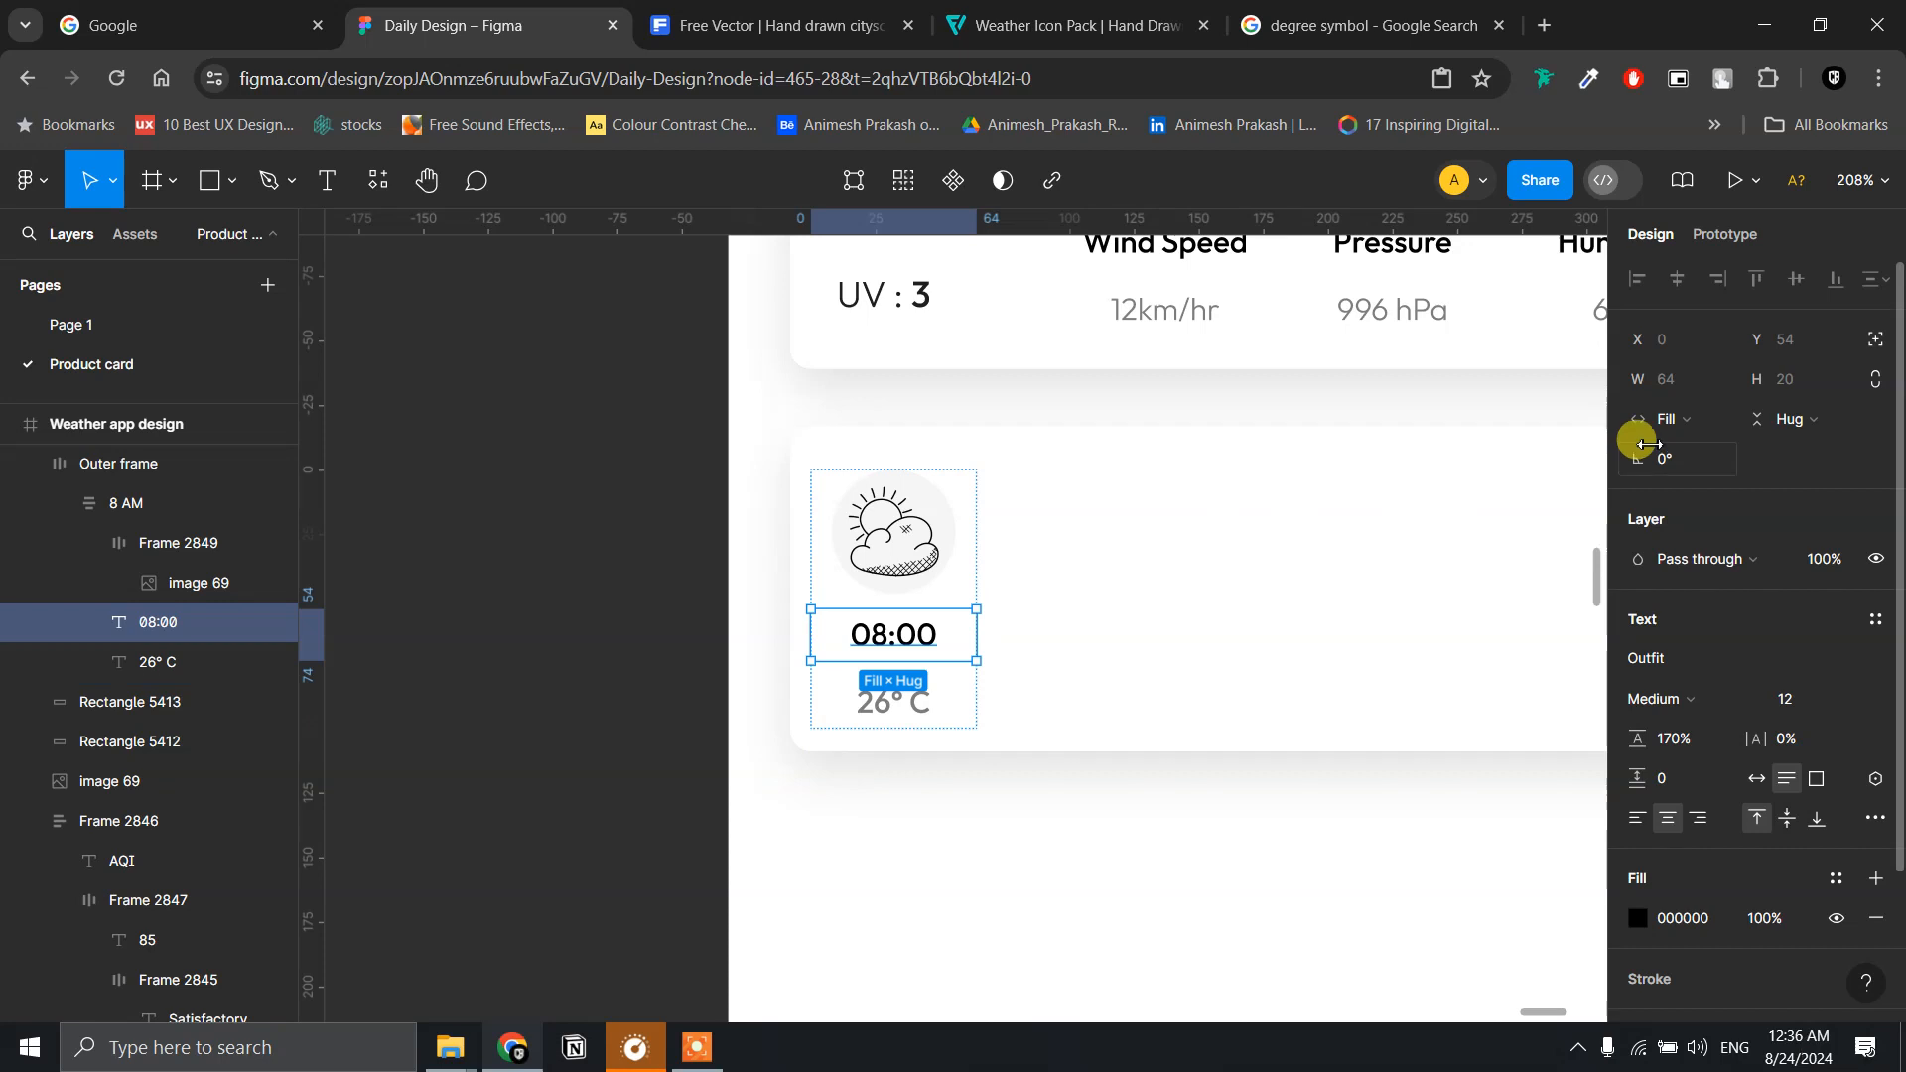
left_click(1670, 419)
left_click(1674, 388)
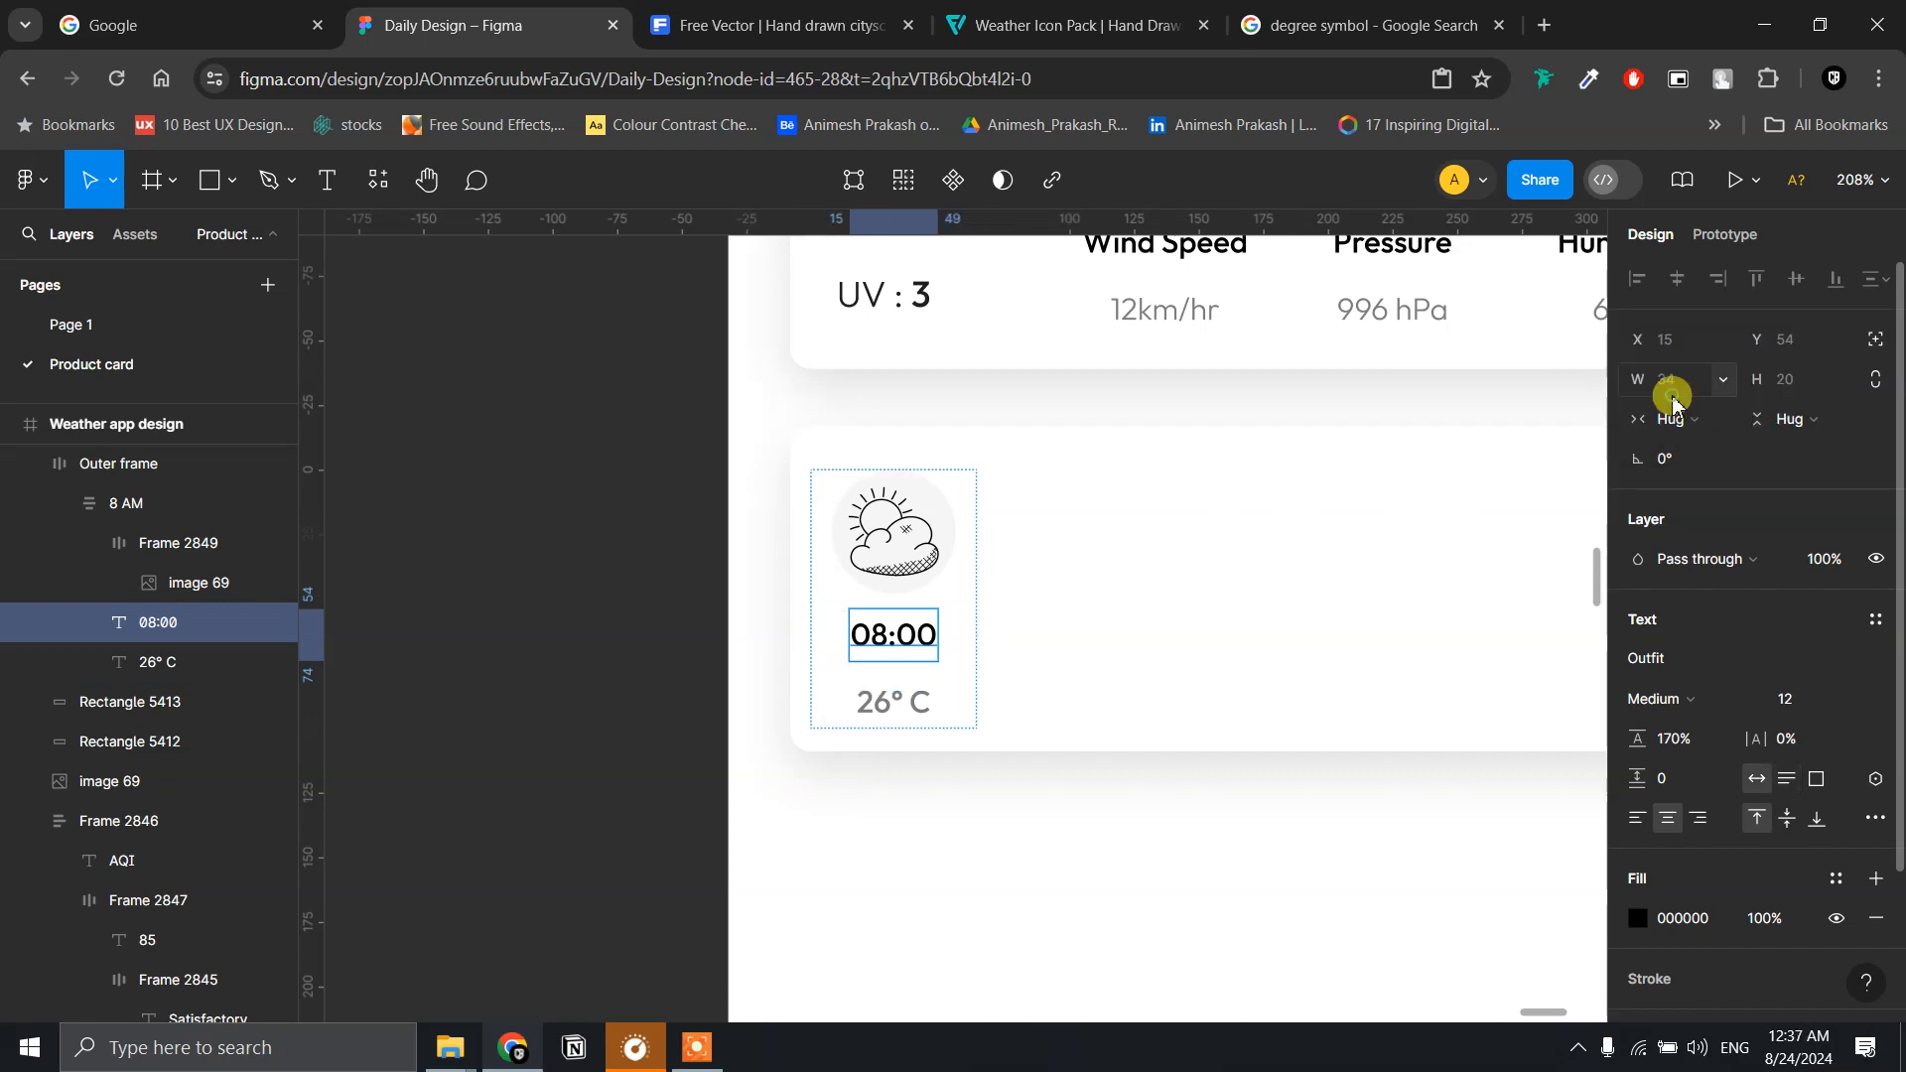
left_click(913, 705)
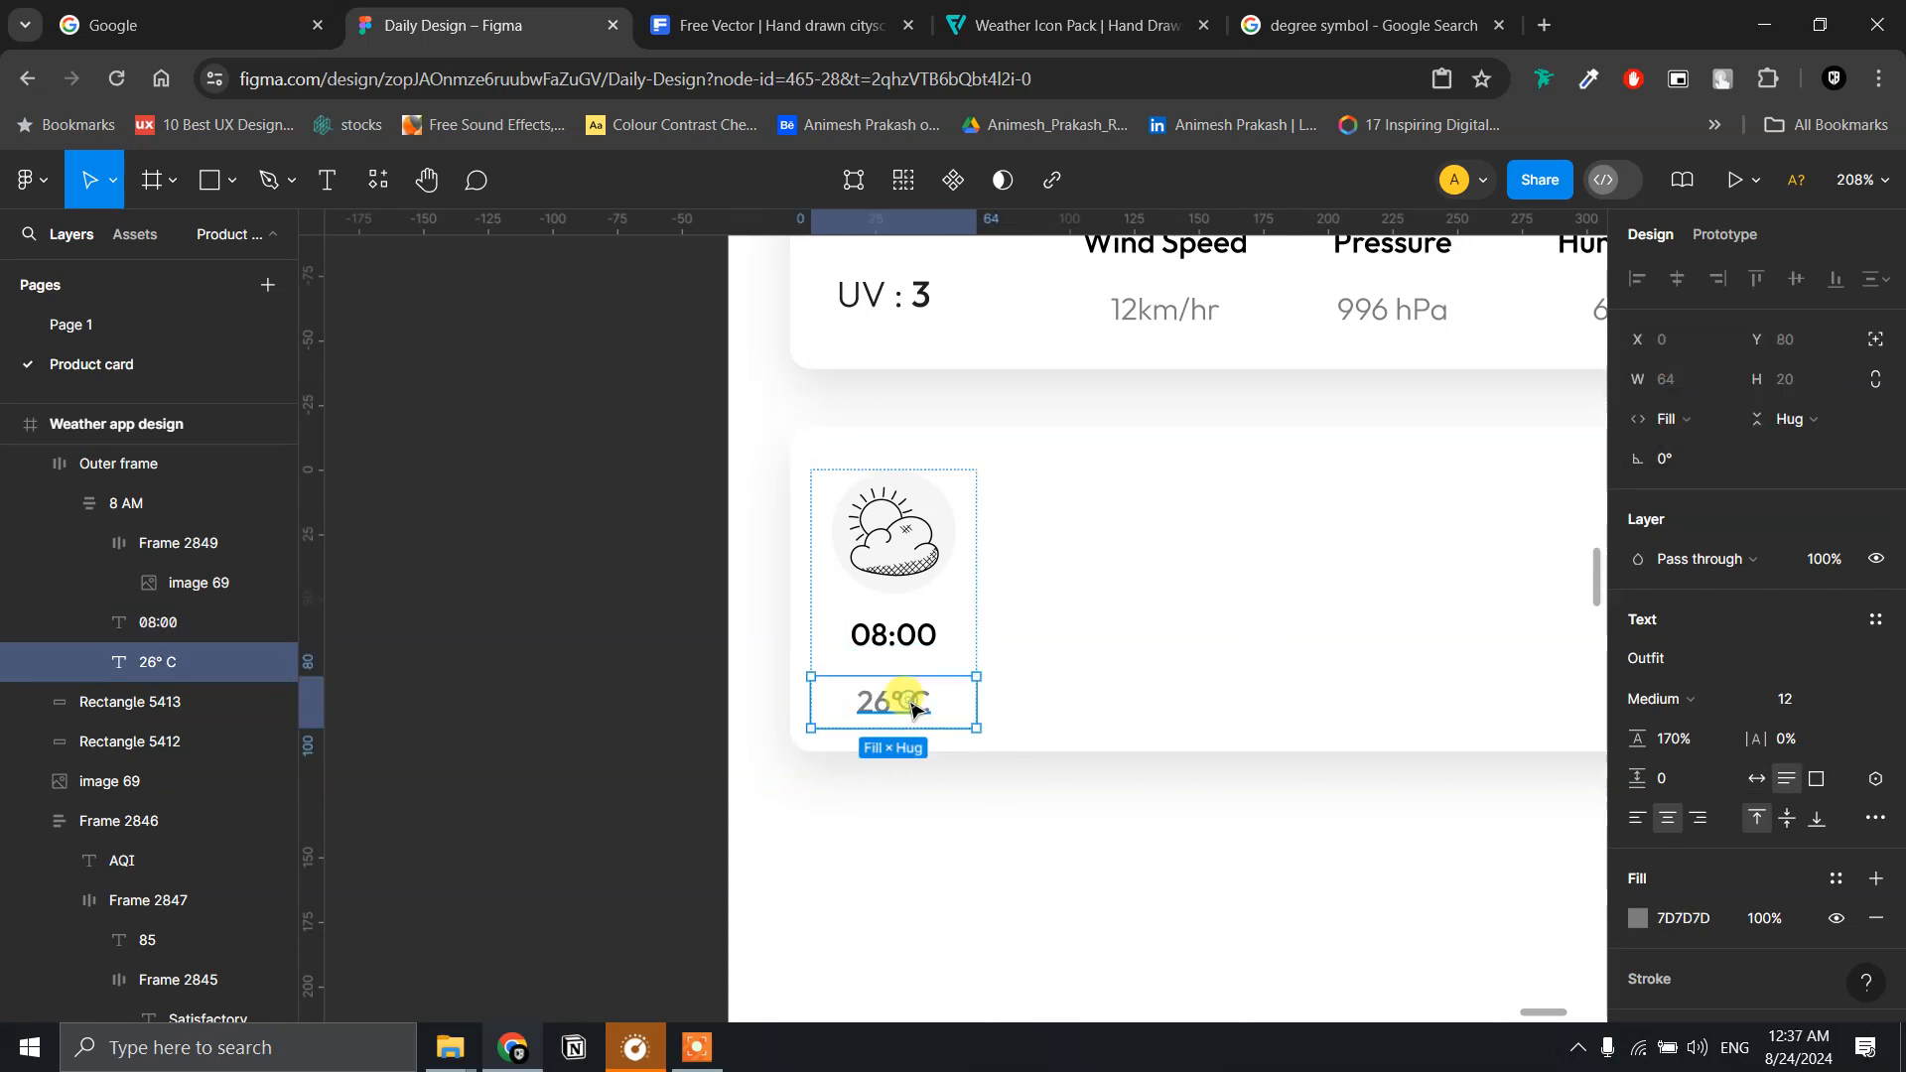
left_click(1676, 418)
left_click(1690, 407)
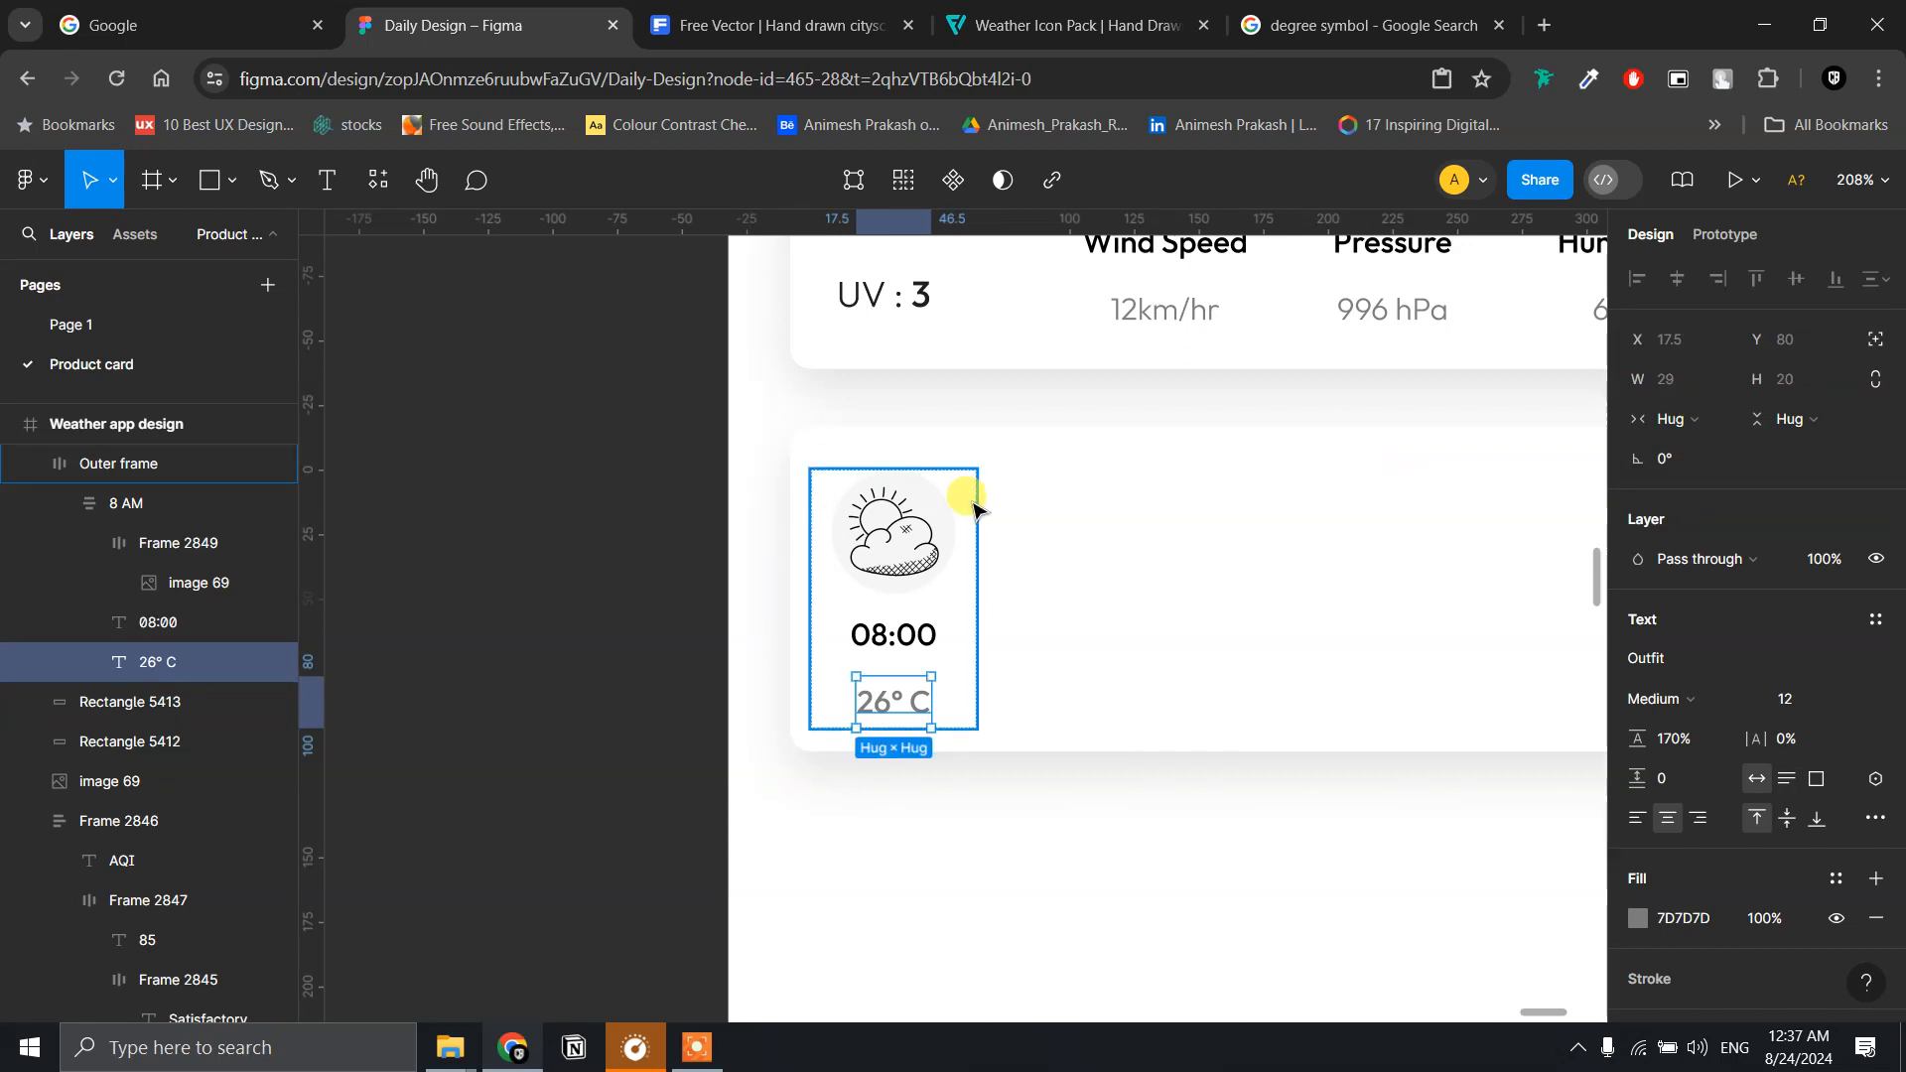
- Check the horizontal sizing of Outer frame, the 08:00 and 26° C texts, and the 8 AM frame
left_click(953, 474)
left_click(1724, 463)
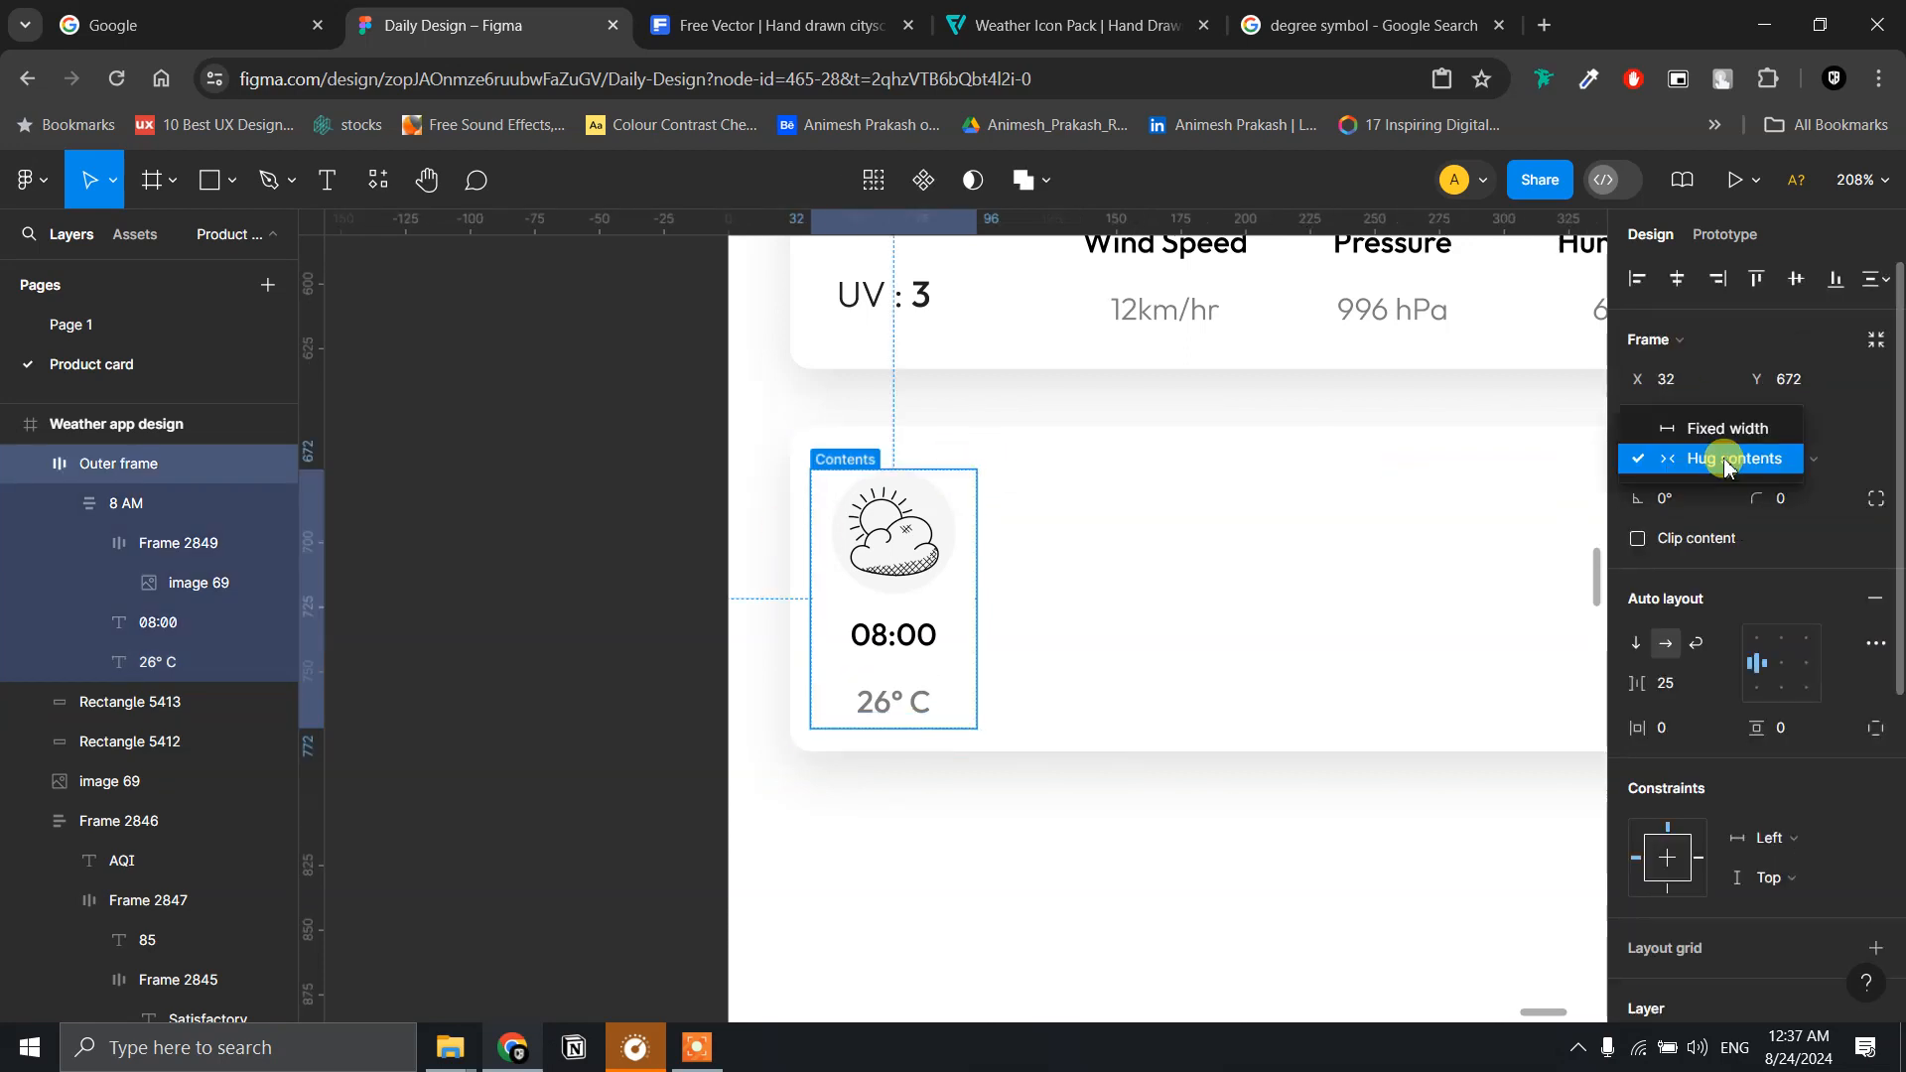
left_click(929, 600)
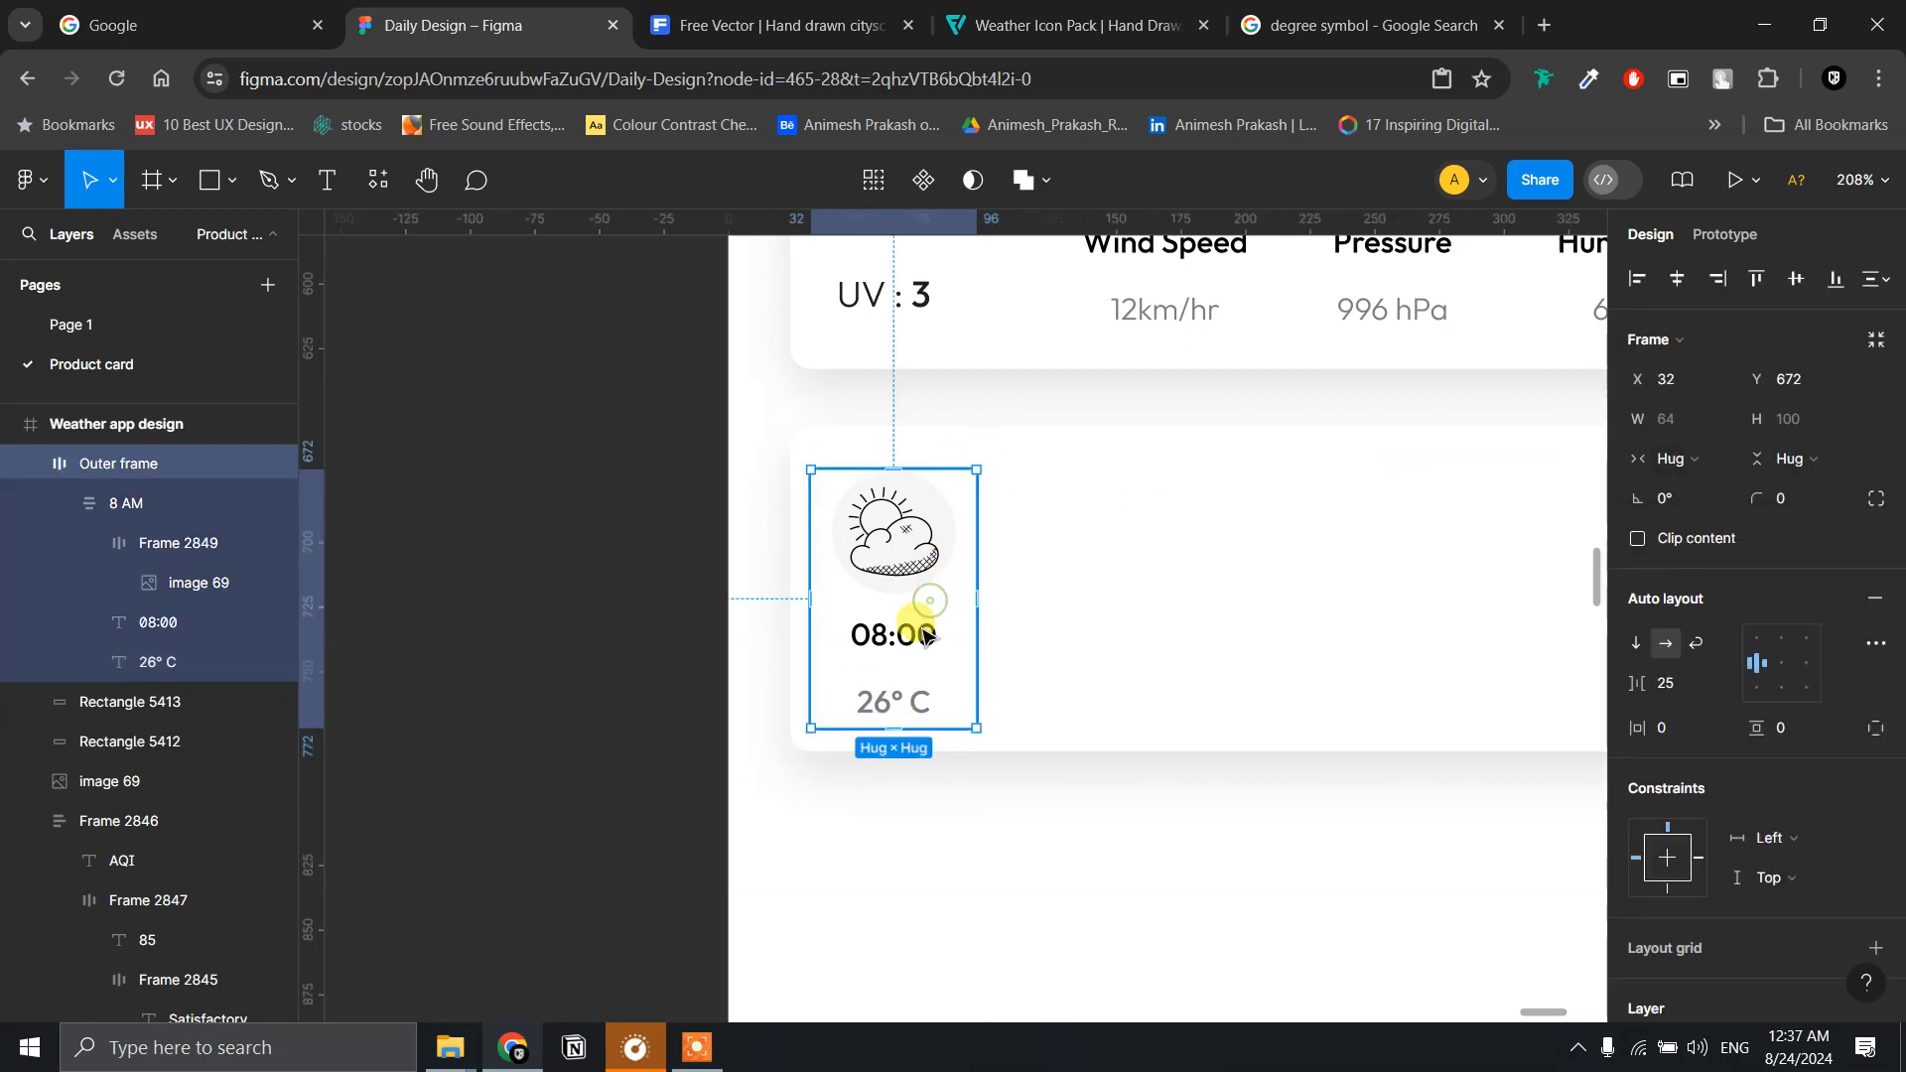
left_click(922, 636)
left_click(923, 636)
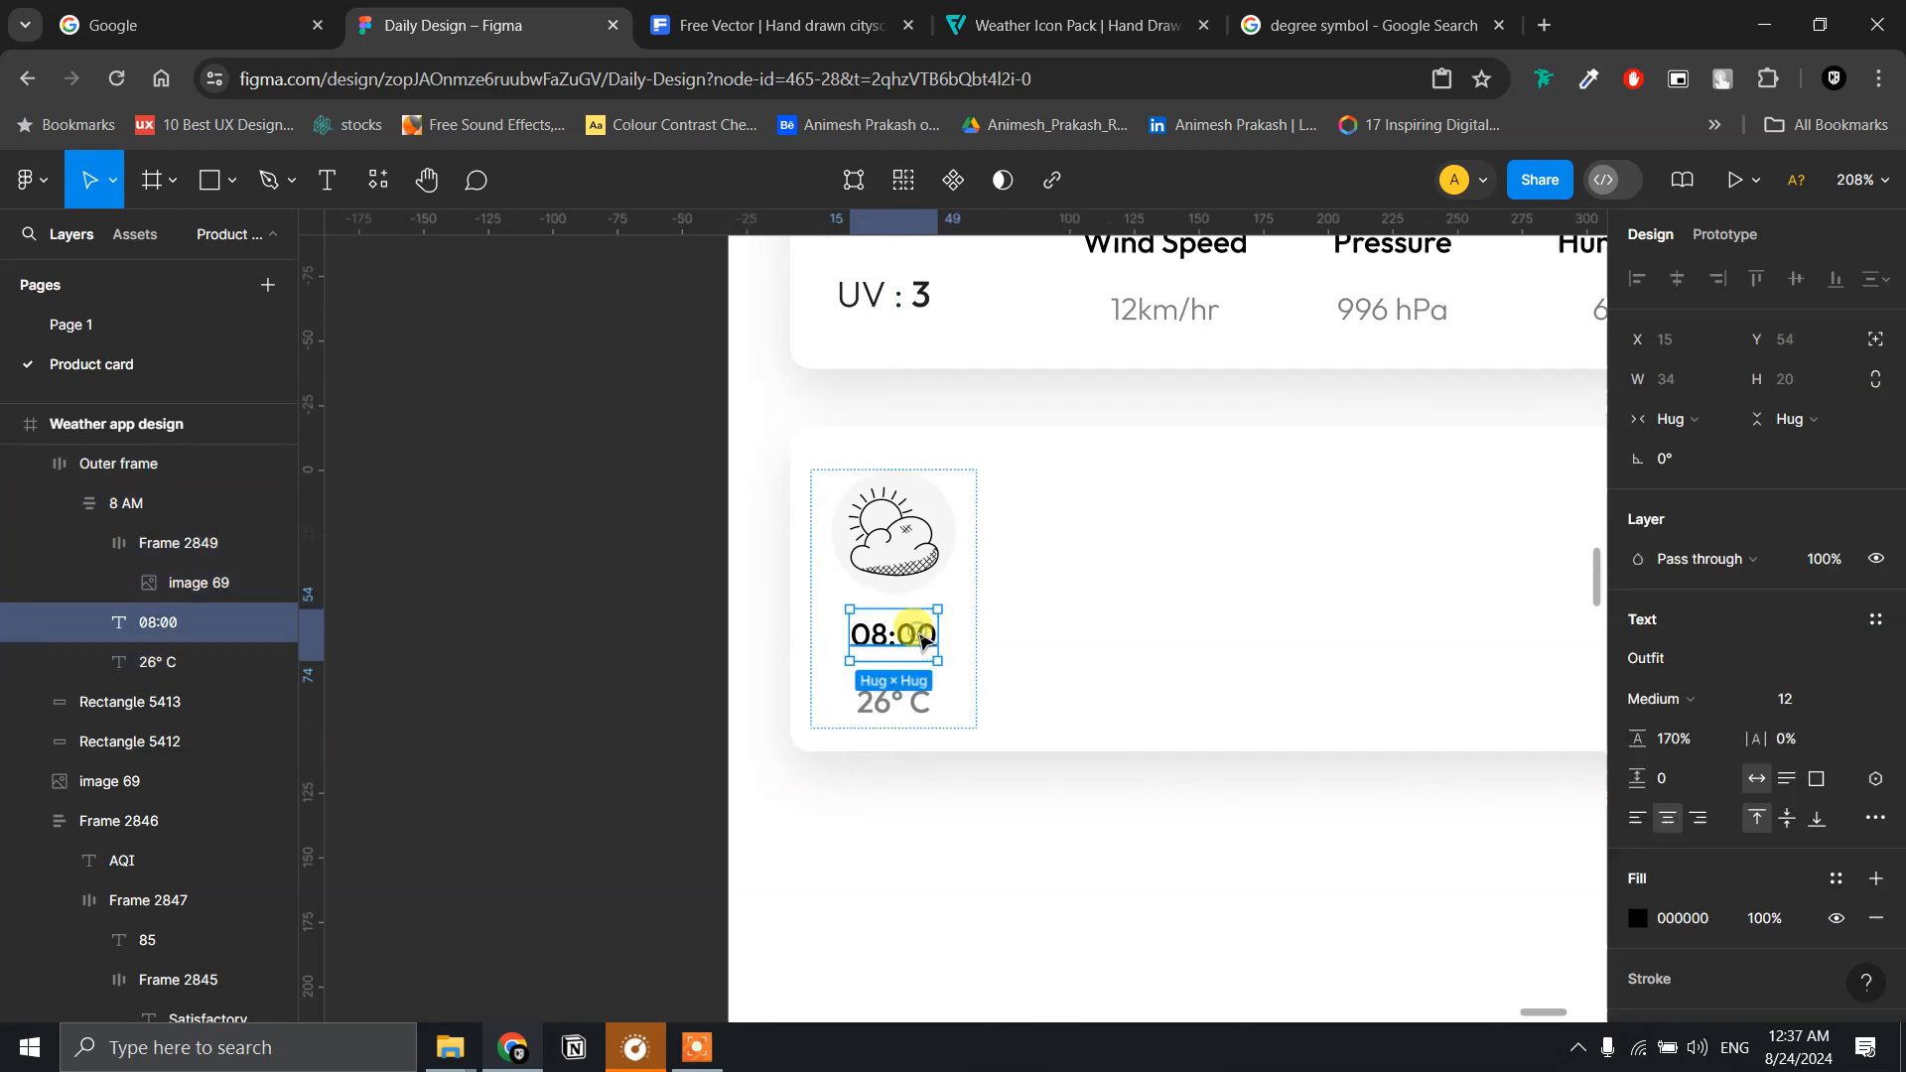
left_click(905, 700)
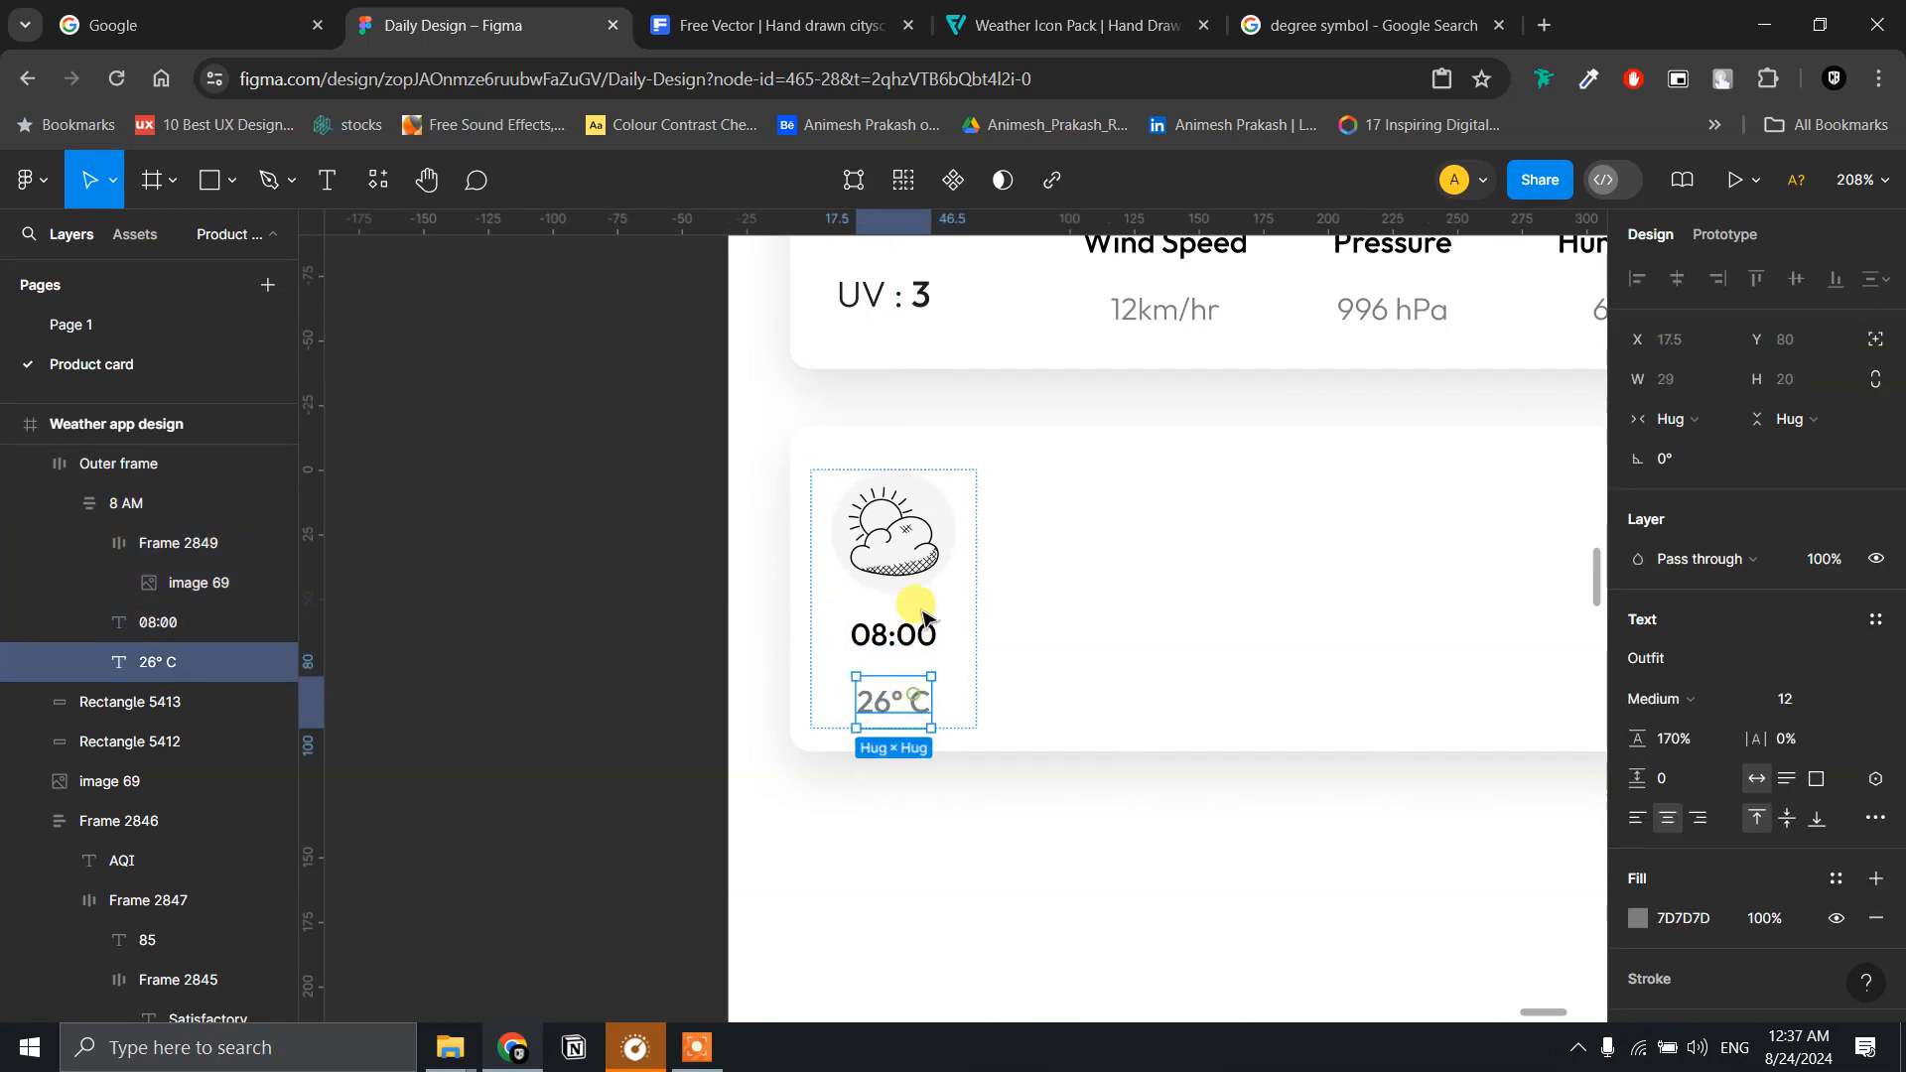
left_click(970, 539)
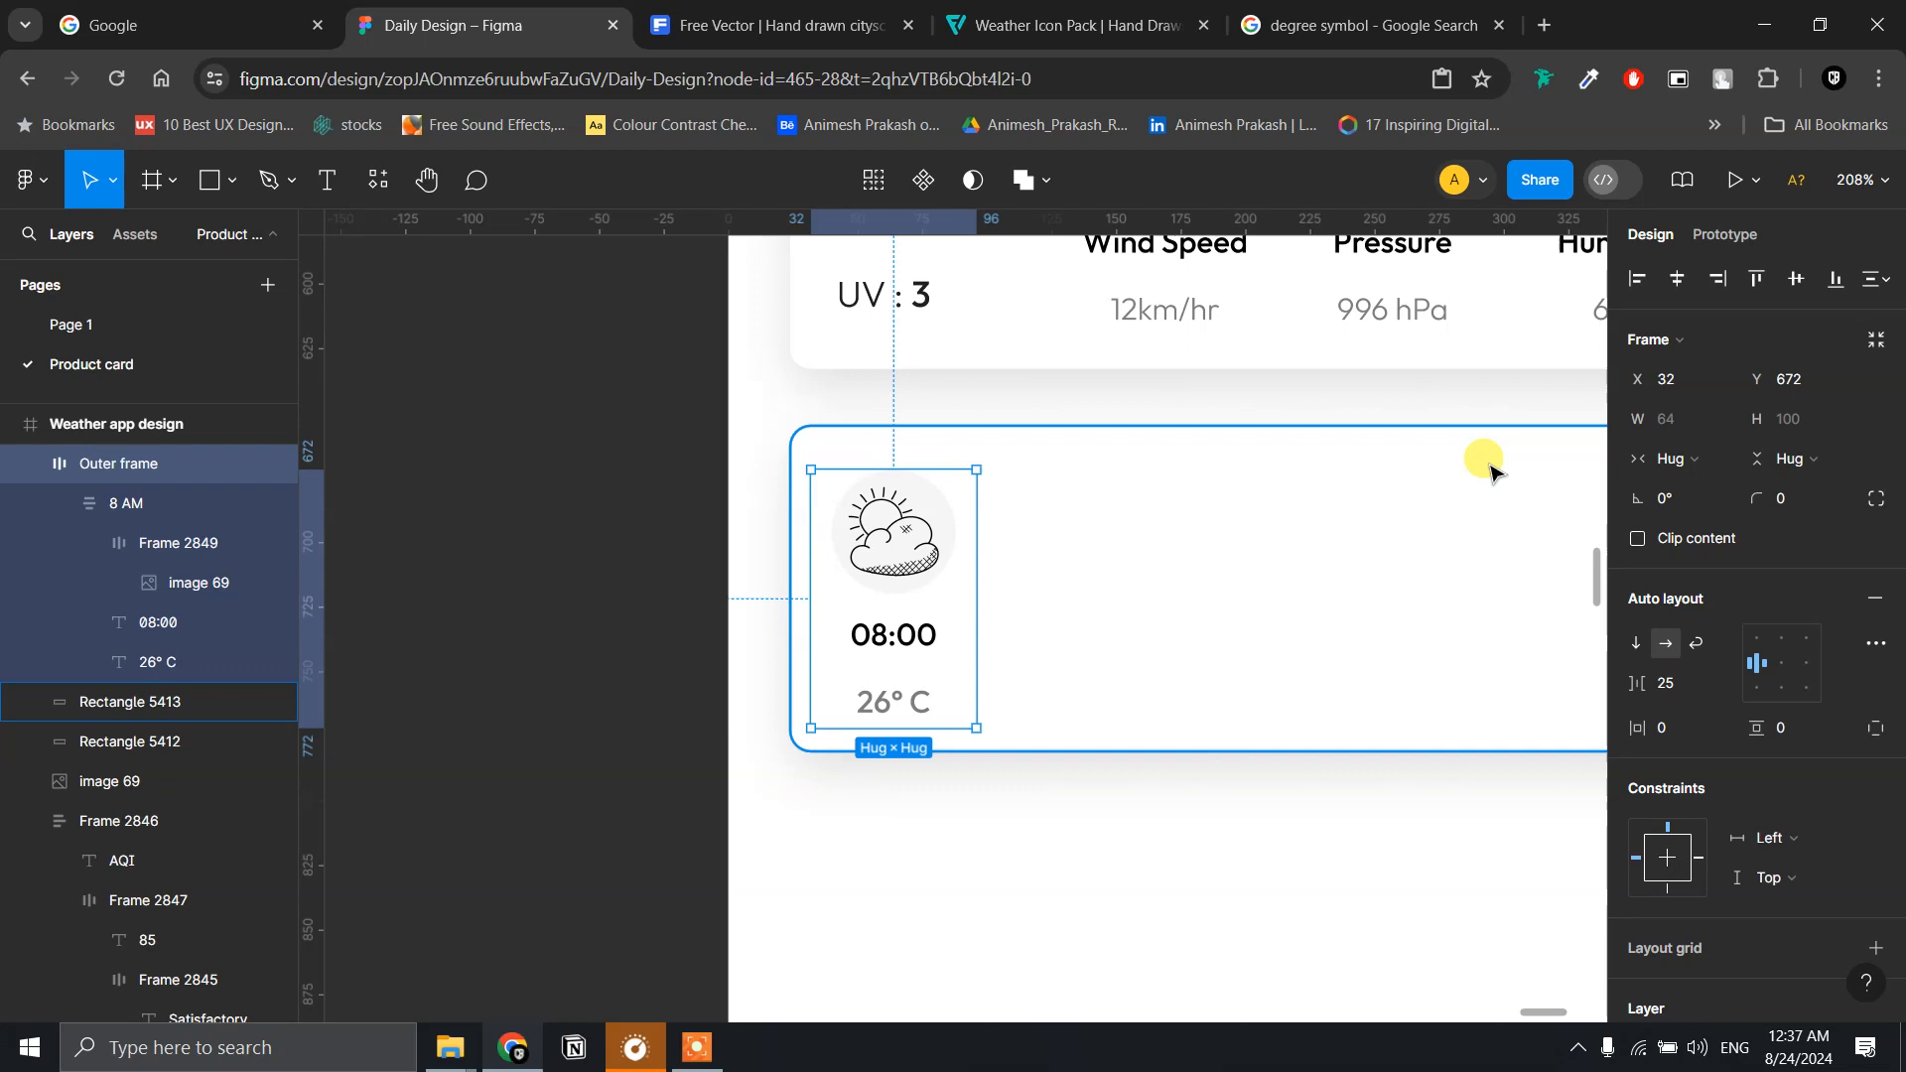
left_click(149, 503)
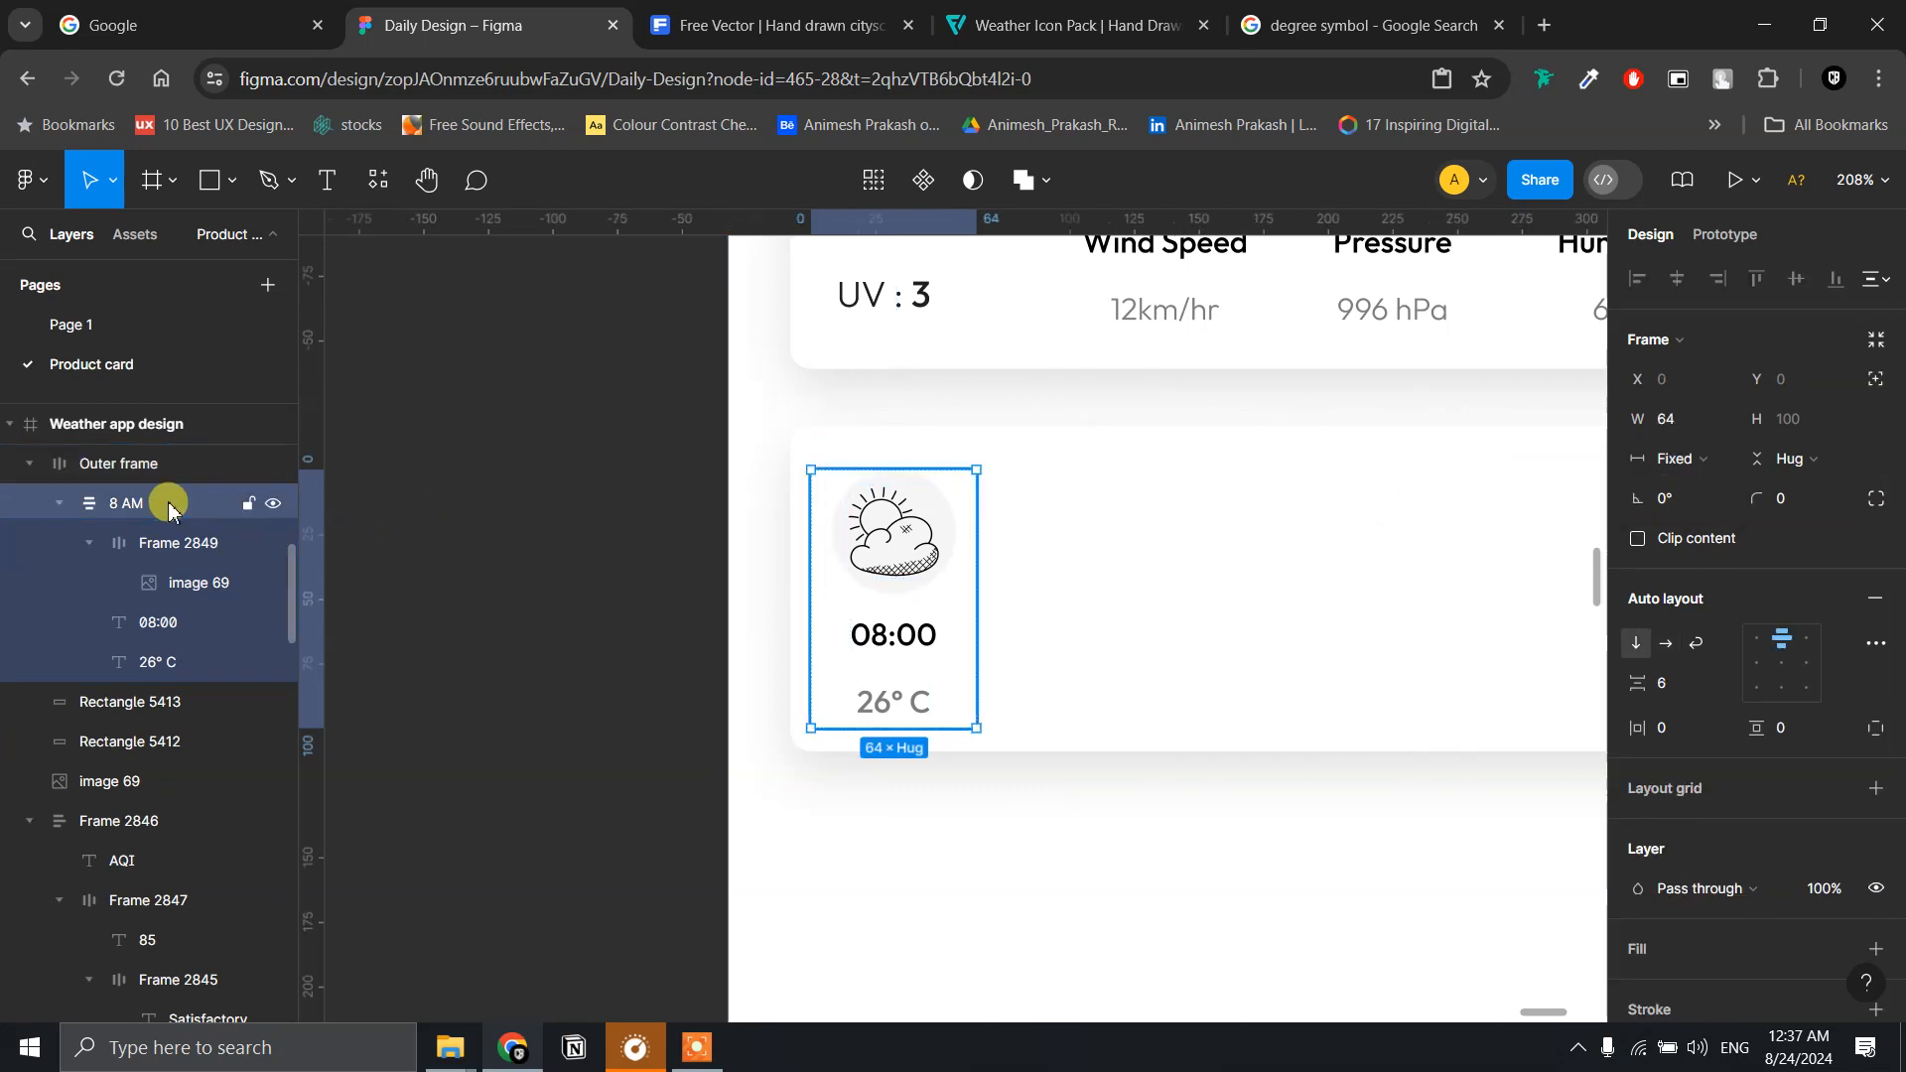
- Set the 8 AM frame's horizontal sizing to Hug contents and duplicate it five times within Outer frame
left_click(1716, 466)
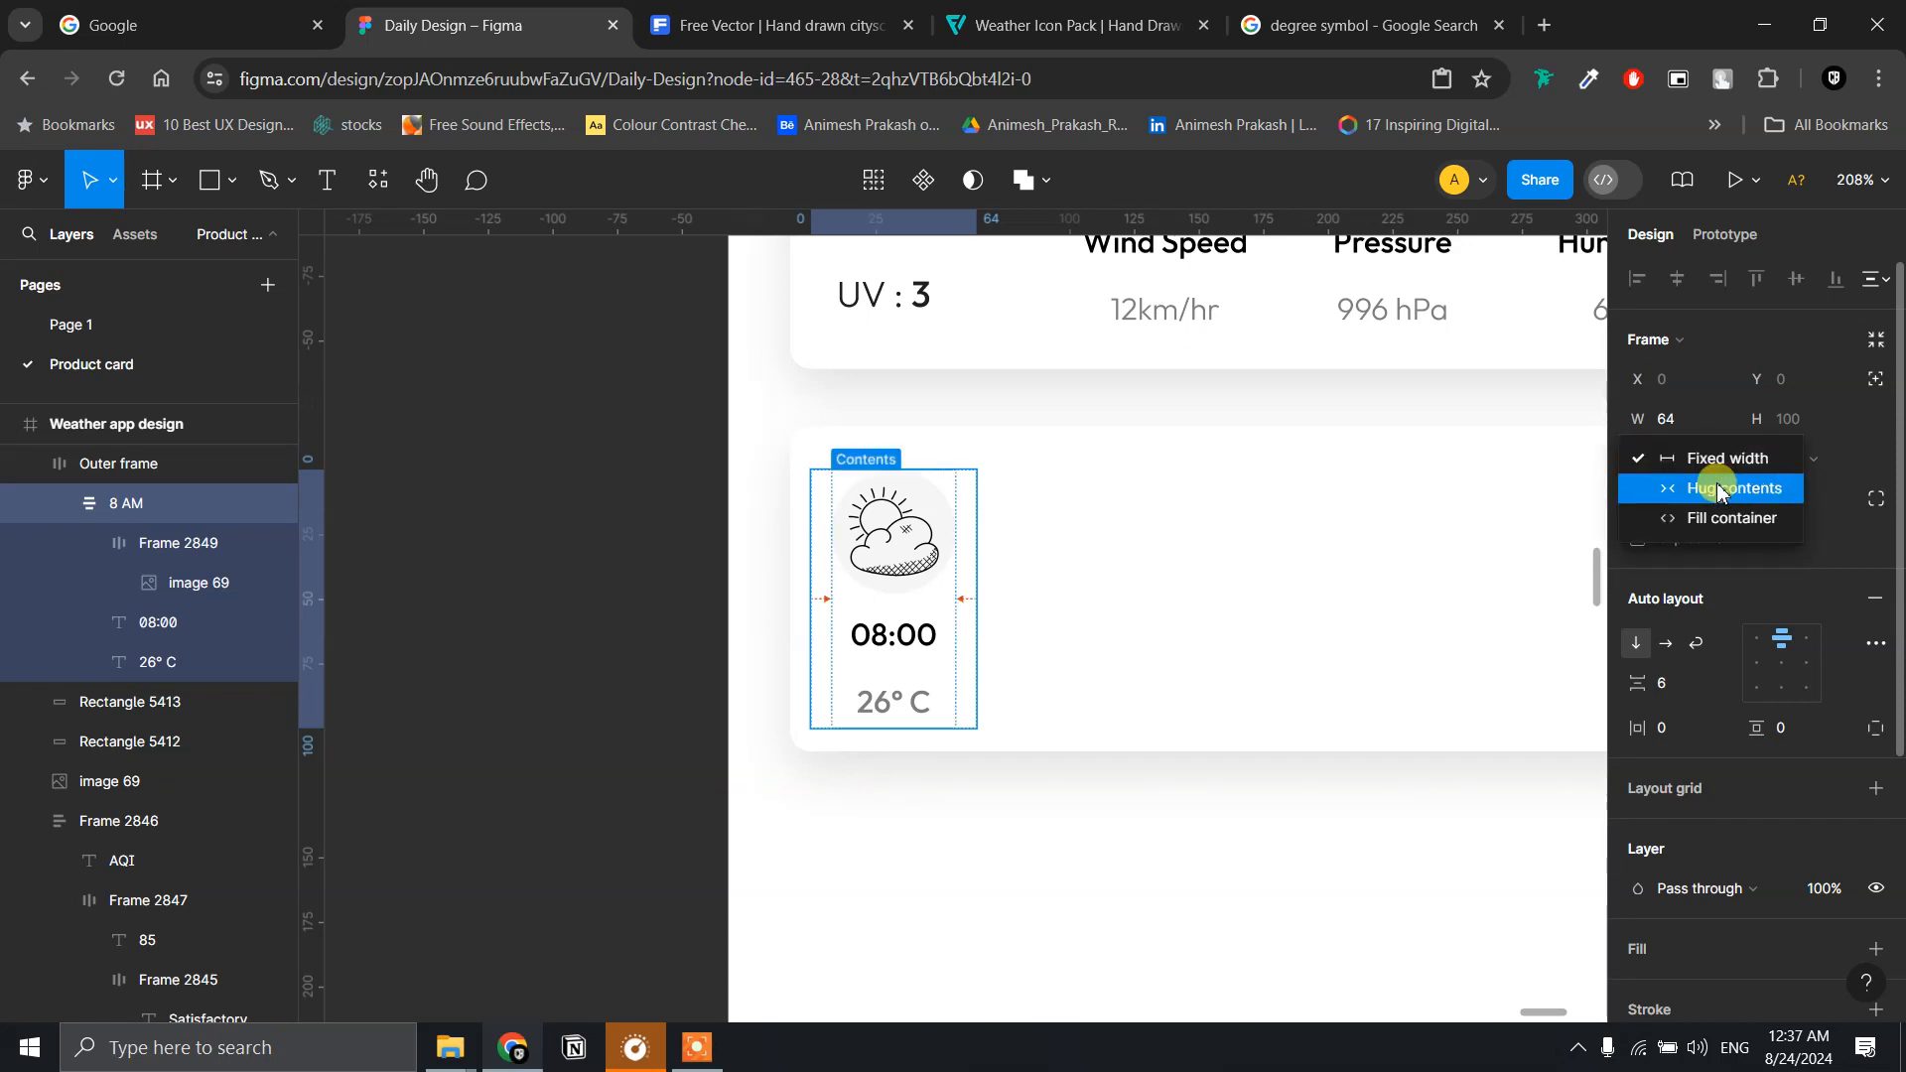
left_click(1720, 489)
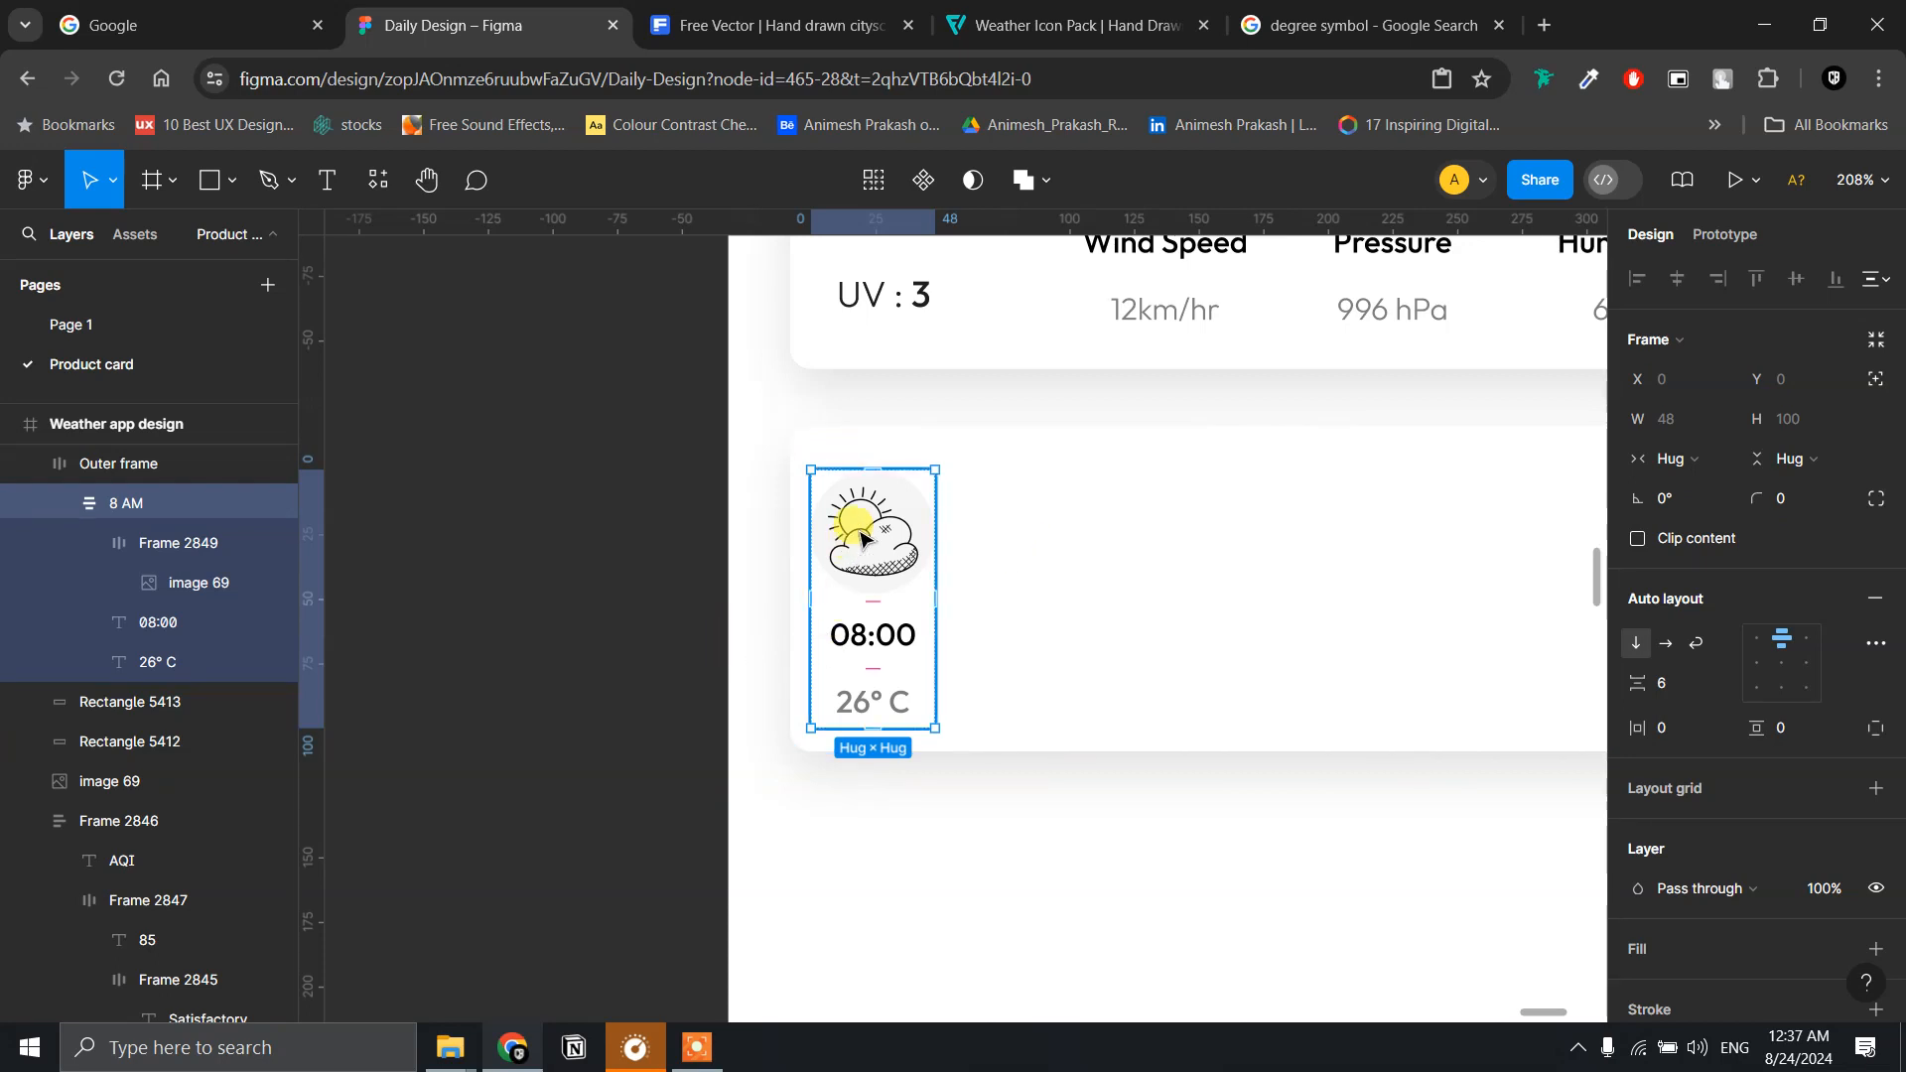
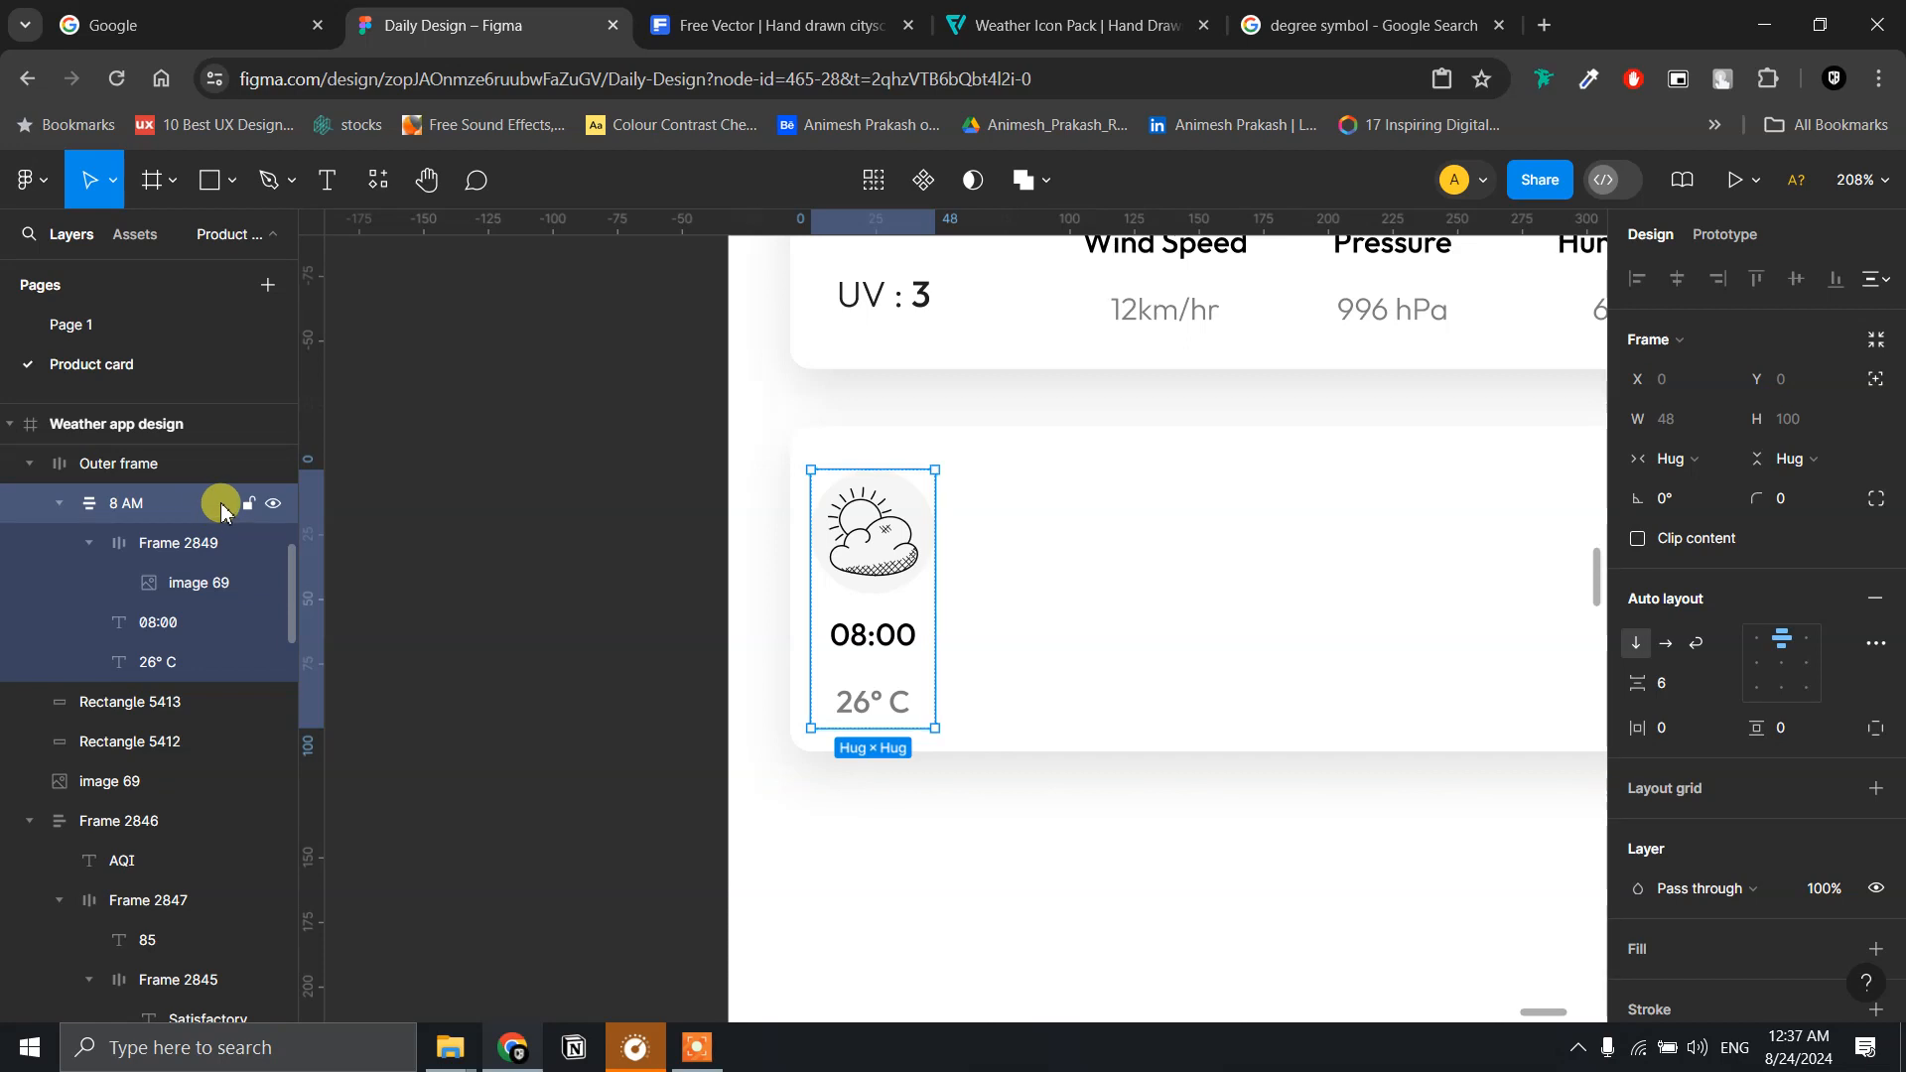
key("ctrl+d")
key("ctrl+d")
key("ctrl+d")
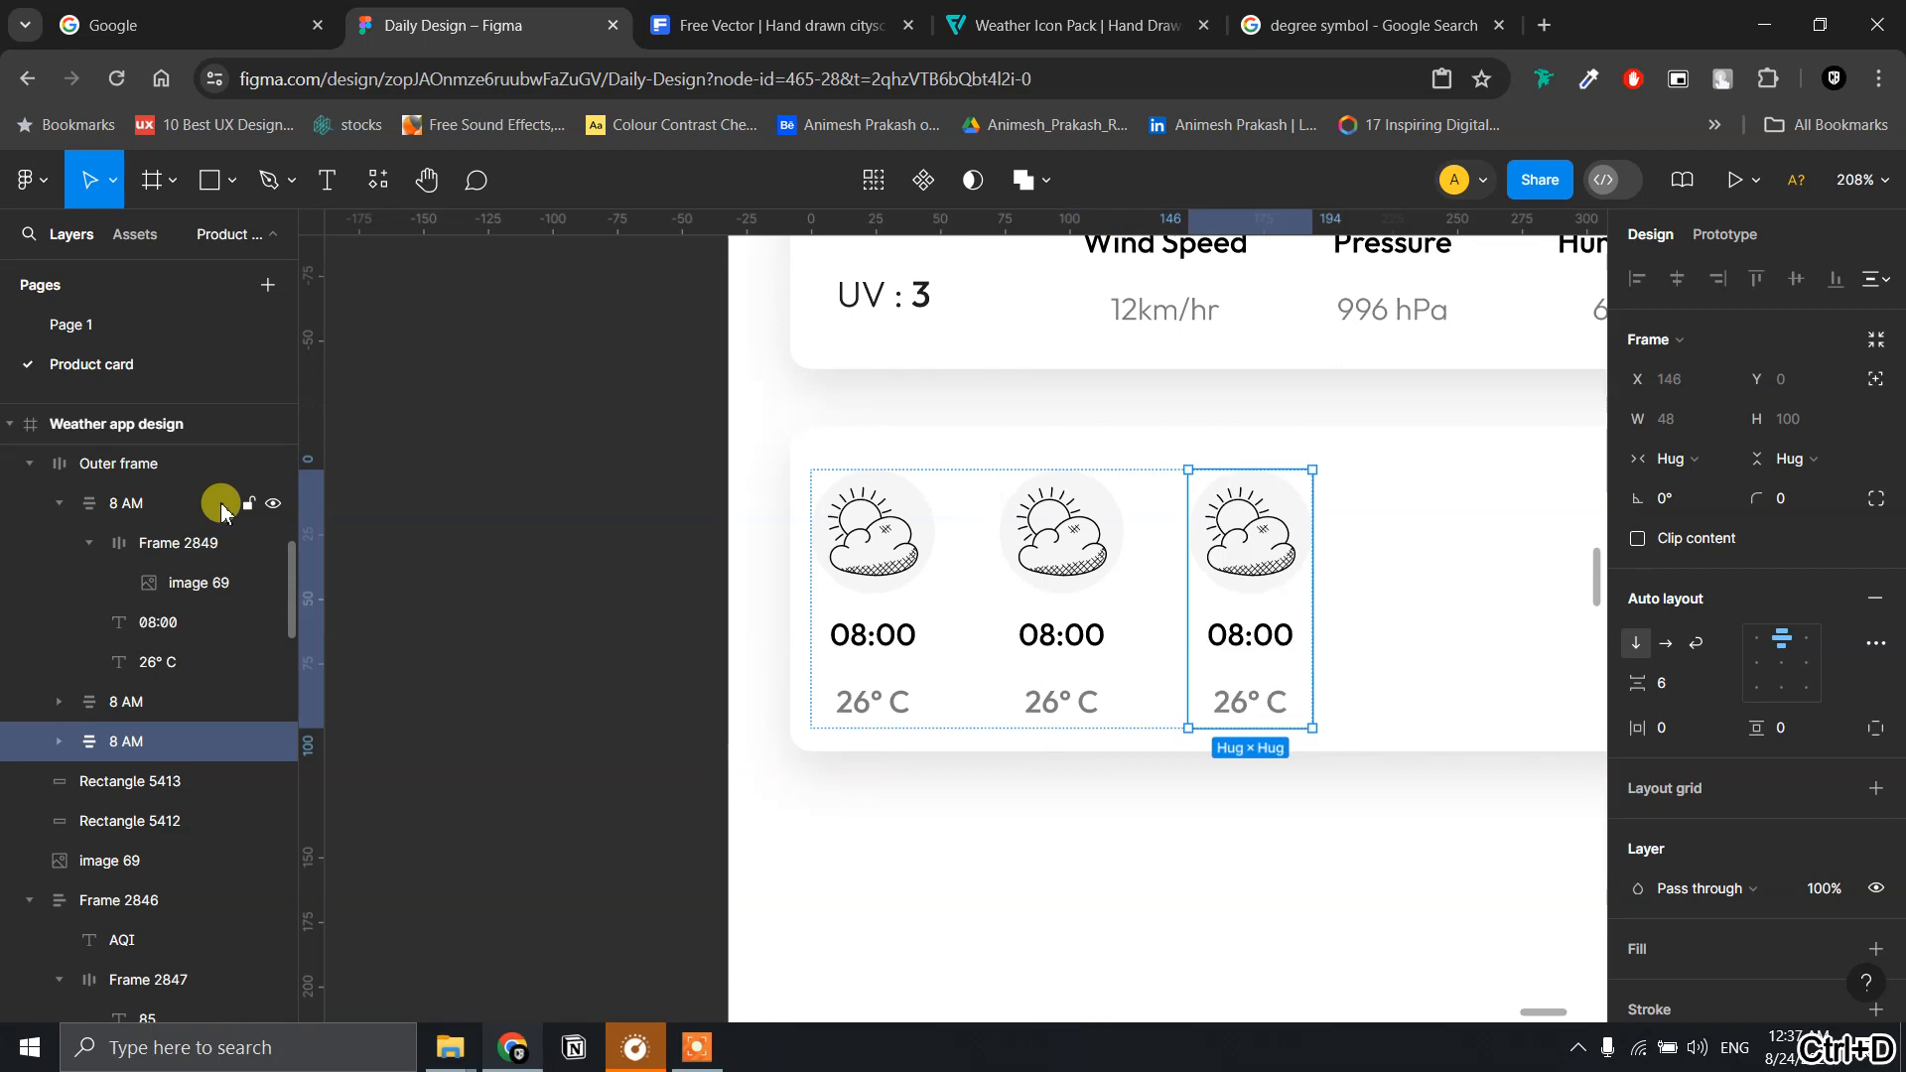
key("ctrl+d")
key("ctrl+d")
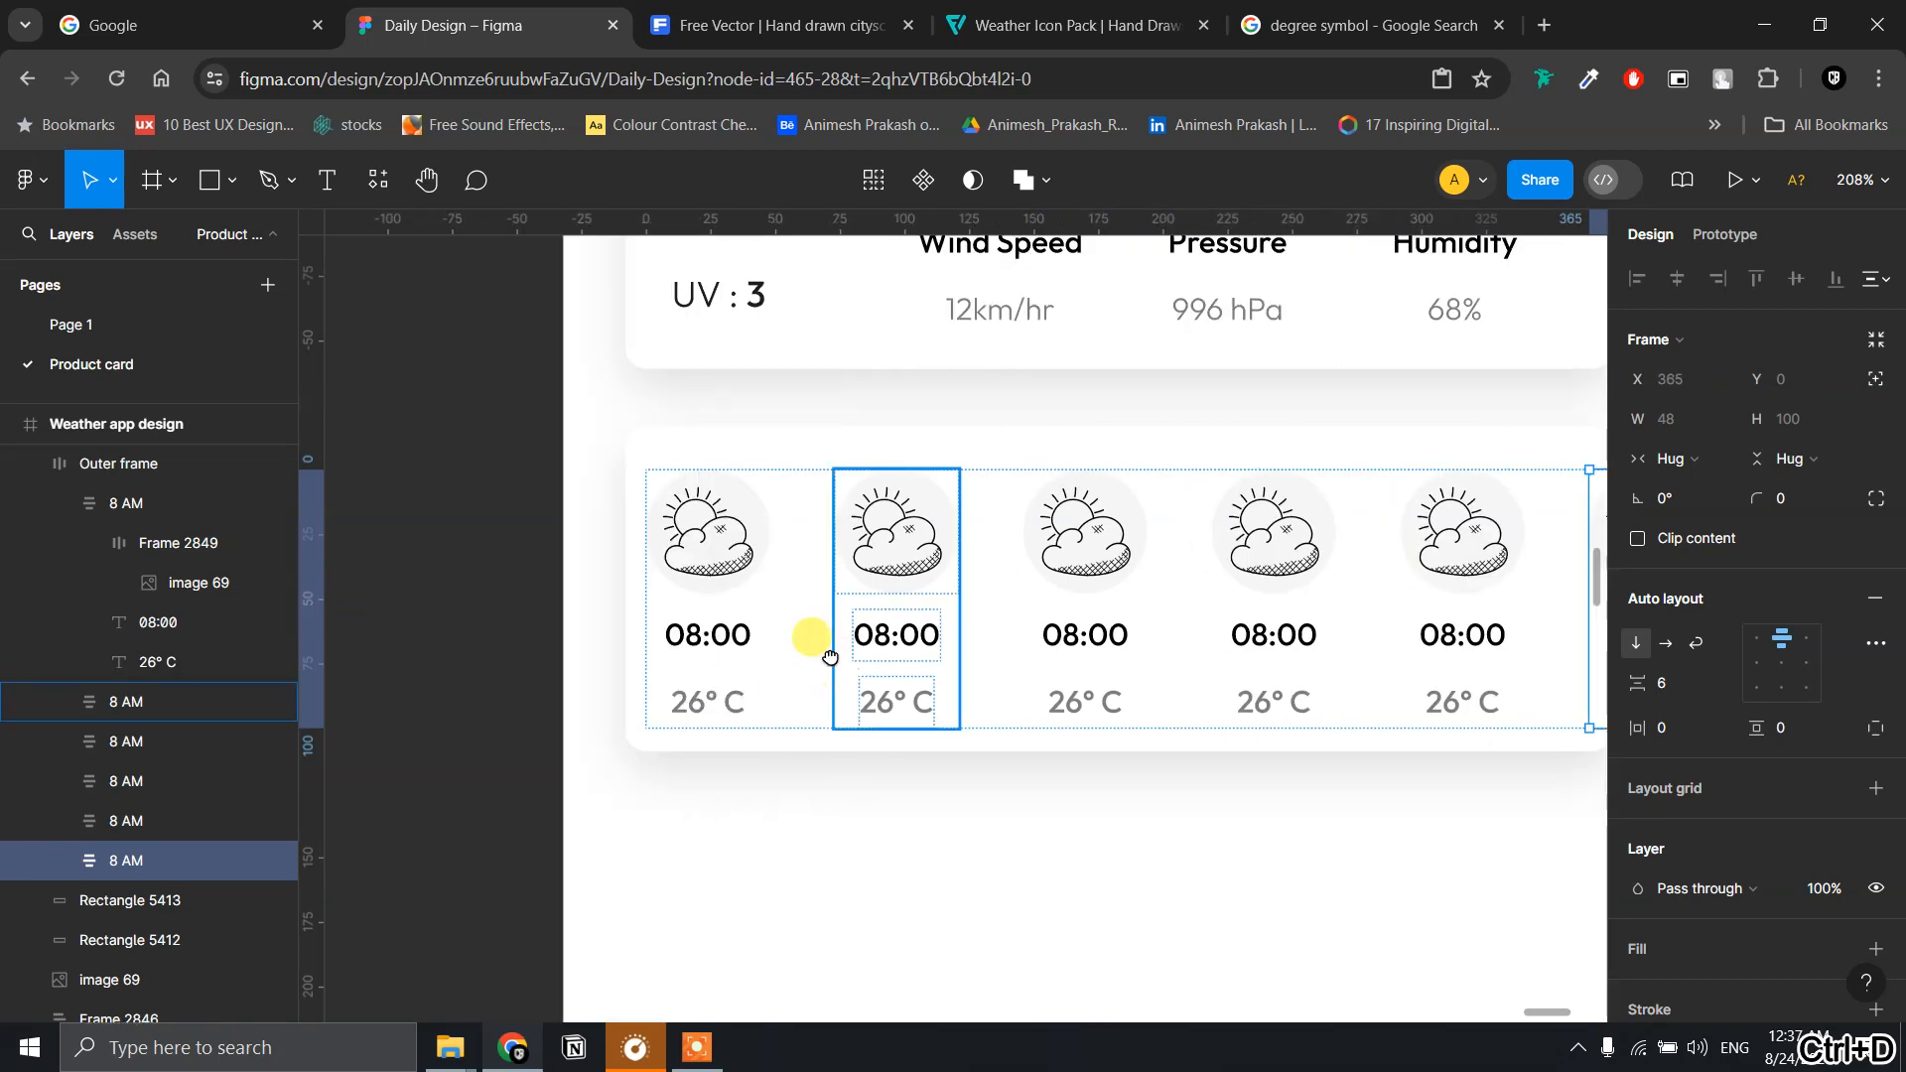
- Reduce the gap between the columns in Outer frame to 12
scroll(695, 641, "right", 3)
scroll(596, 640, "up", 2)
scroll(714, 596, "down", 5)
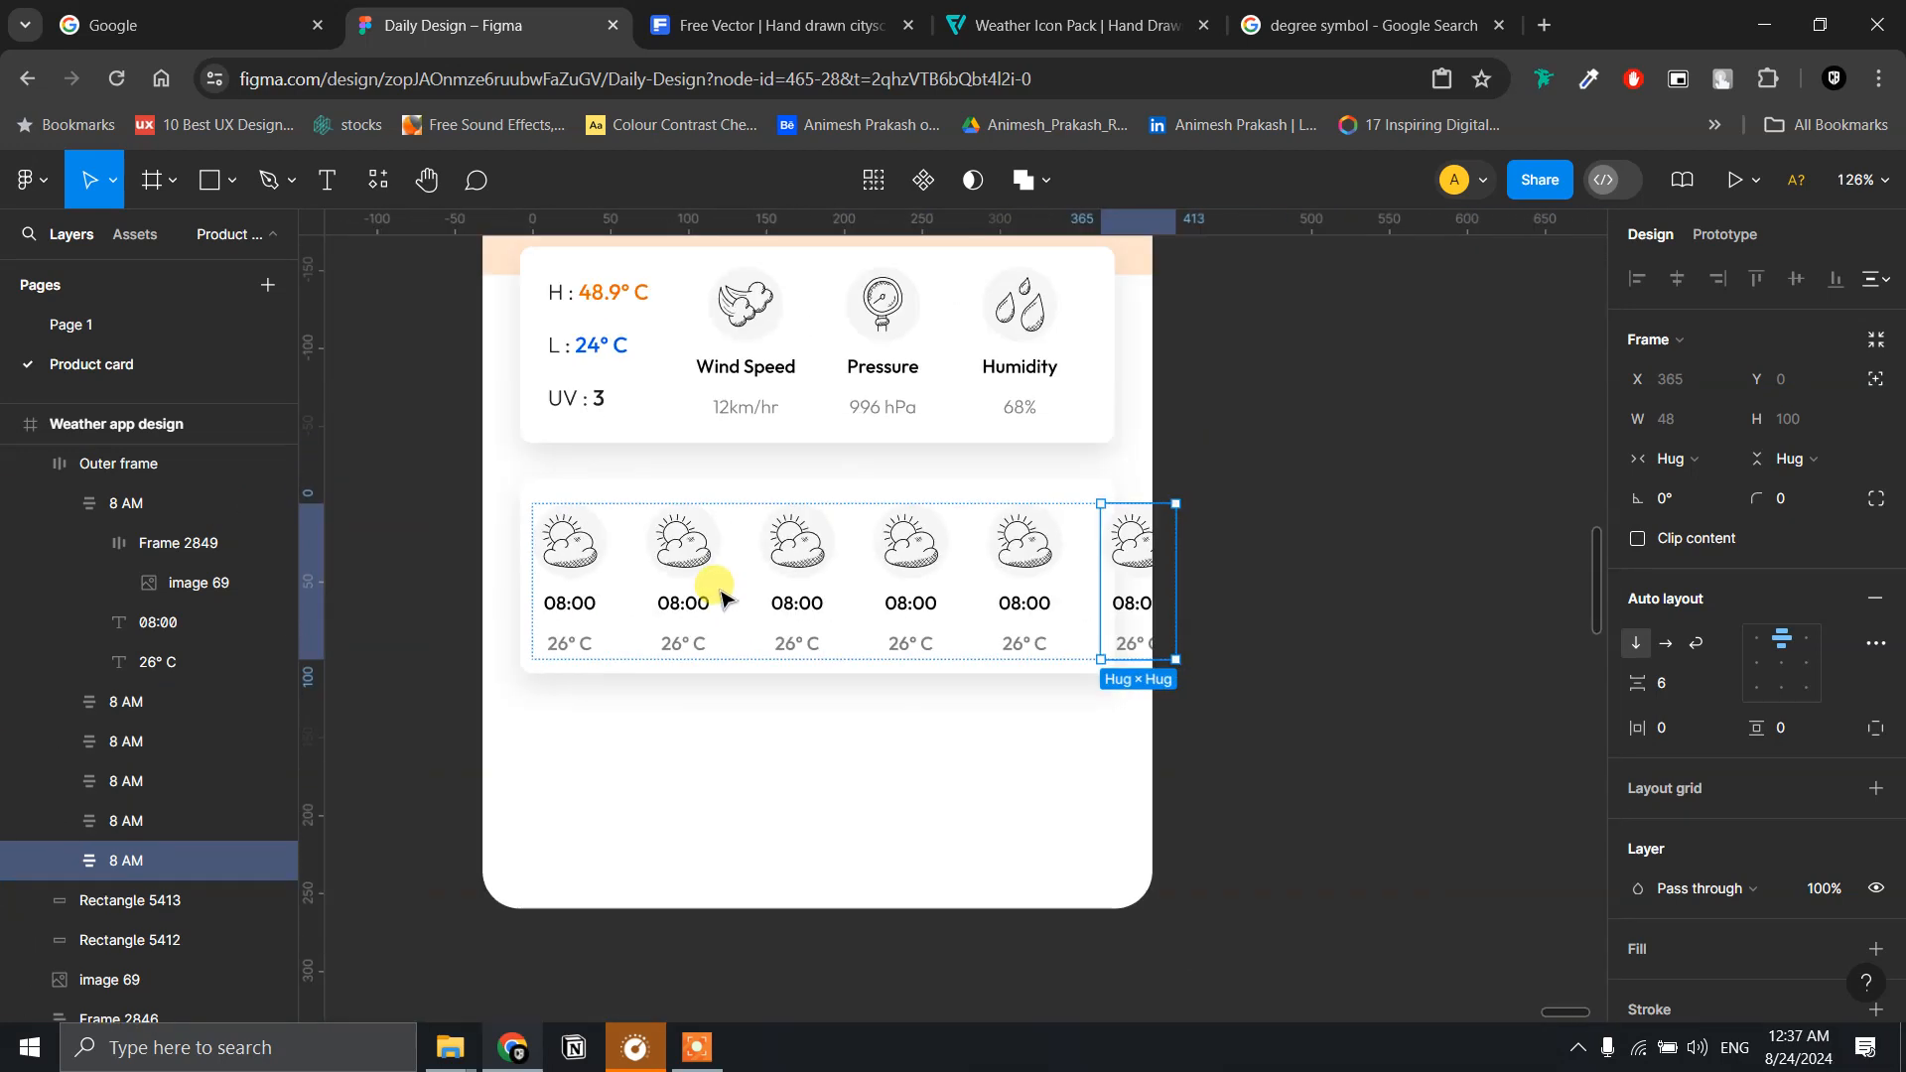
left_click(1327, 566)
left_click(795, 609)
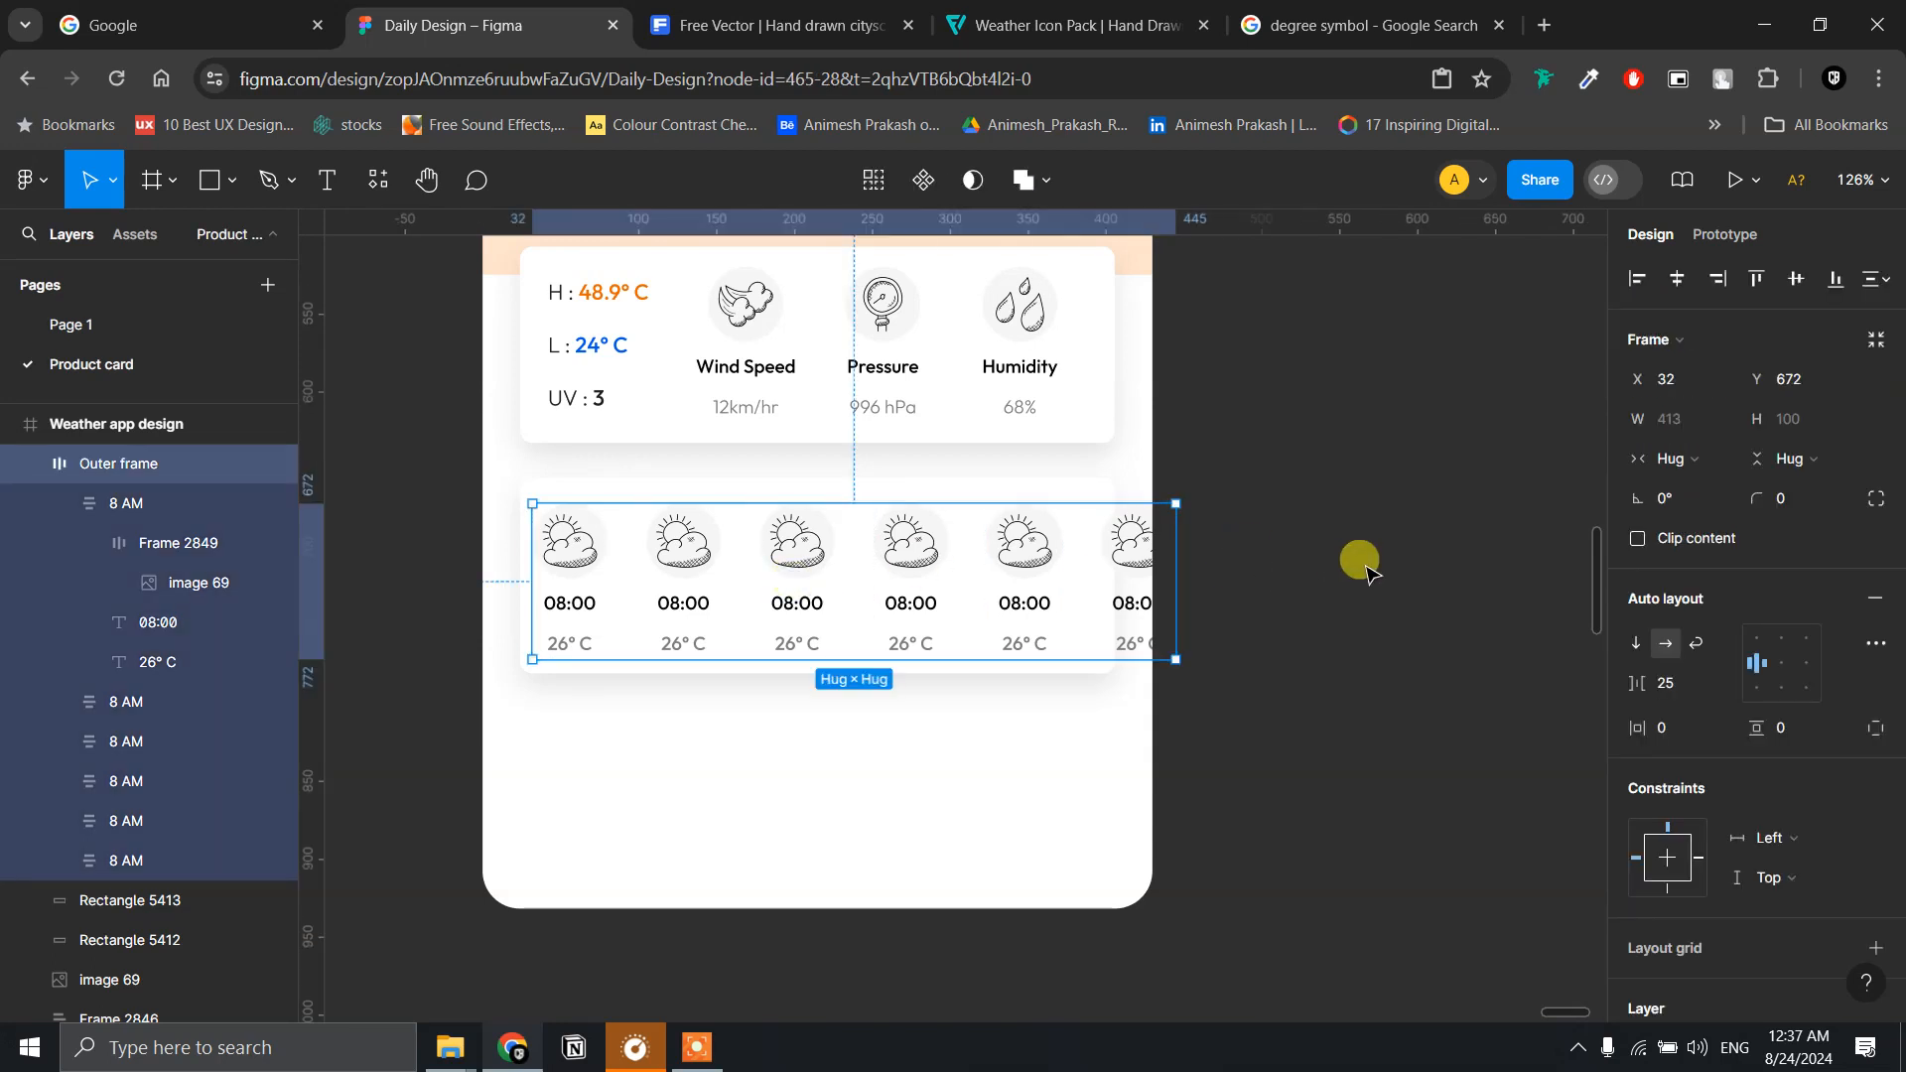
left_click_drag(1634, 681, 1611, 682)
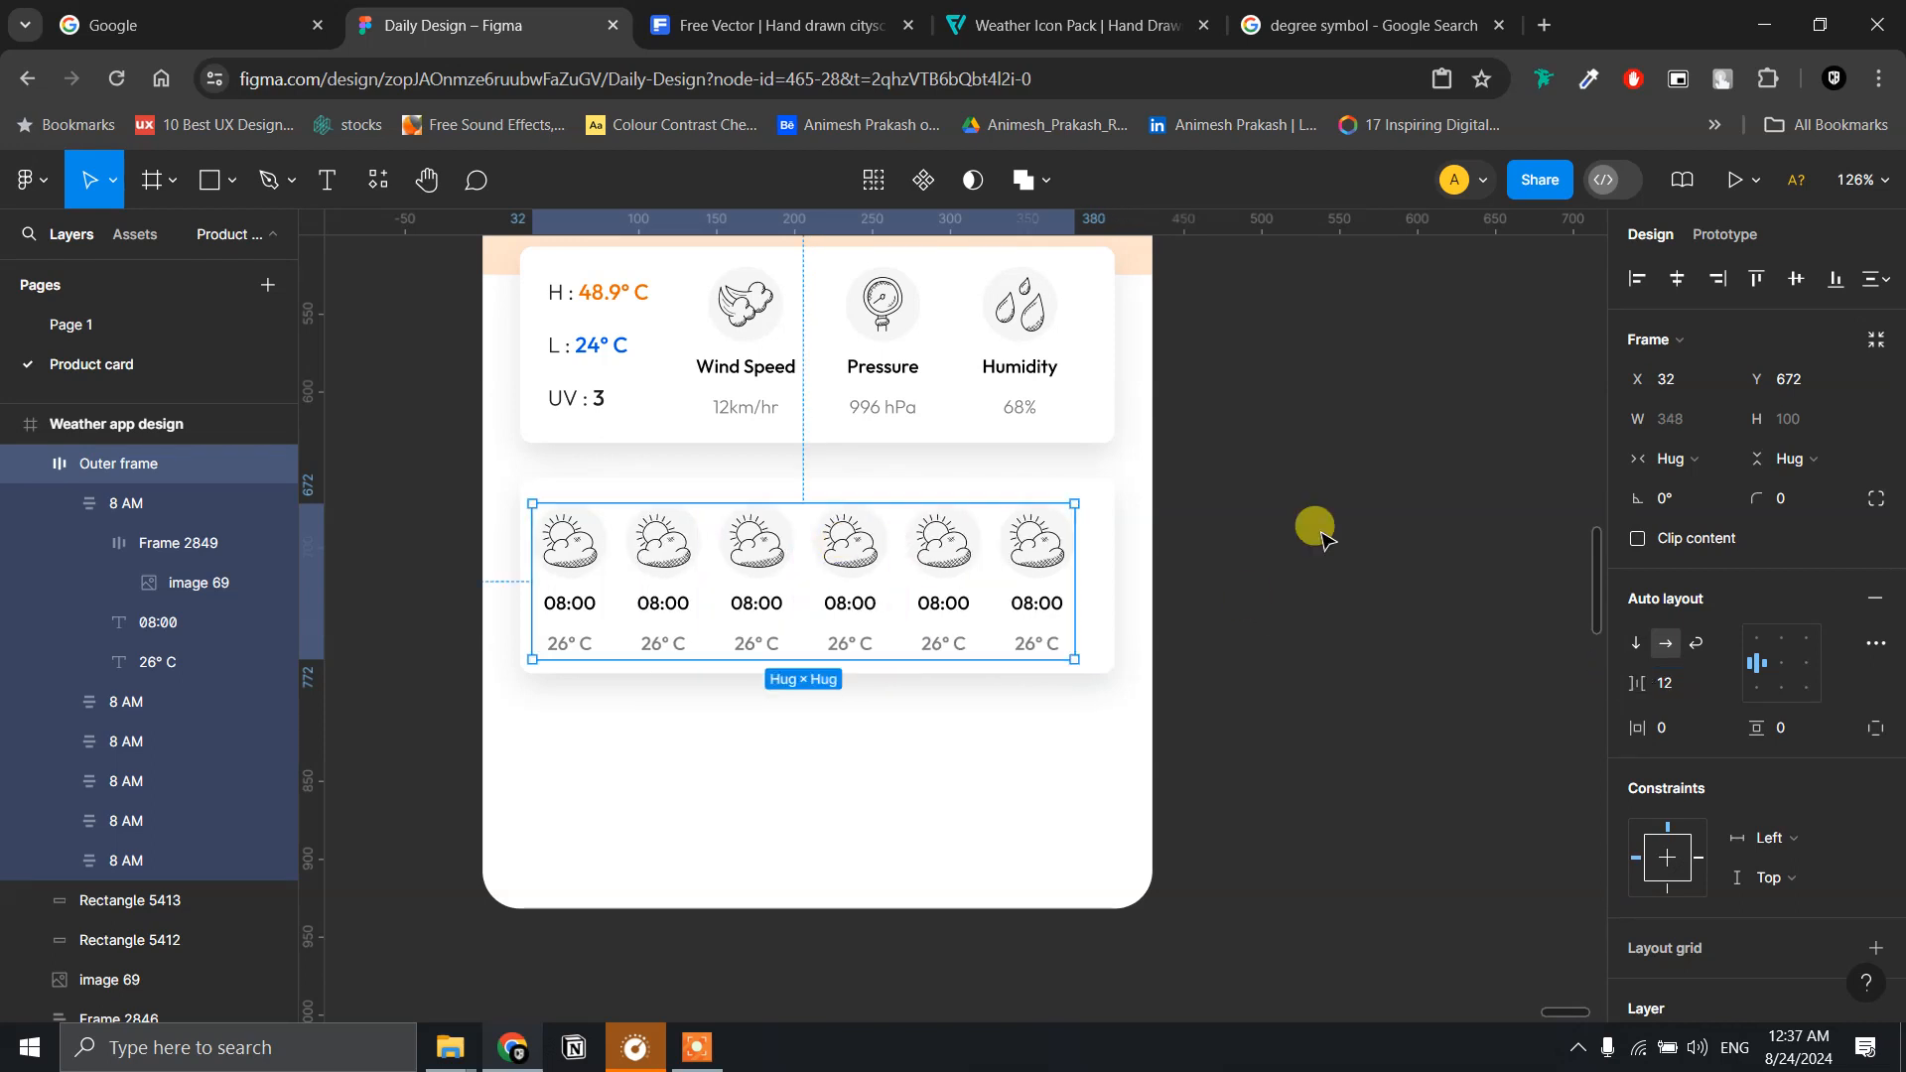
- Centre Outer frame horizontally and vertically with its white card background, Rectangle 5413
left_click(1399, 541)
left_click(681, 573)
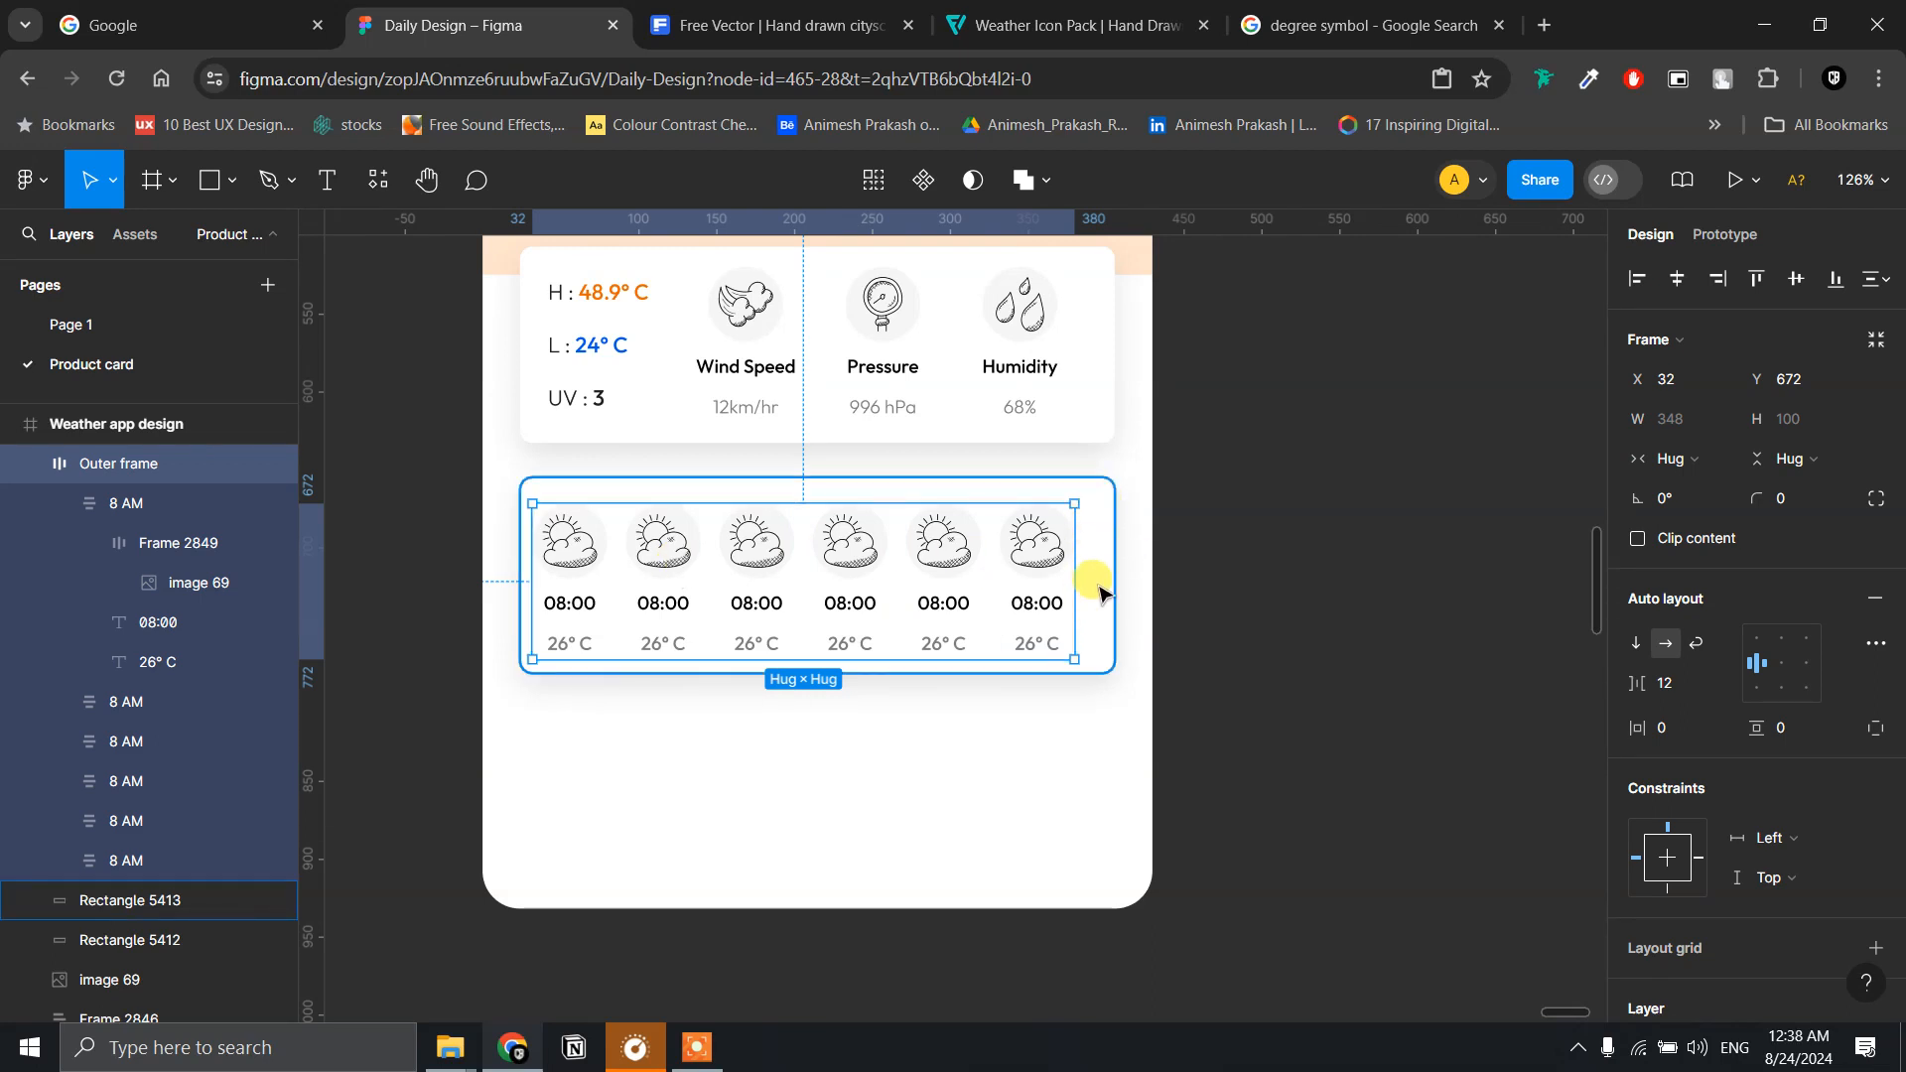
left_click(1093, 520, "shift")
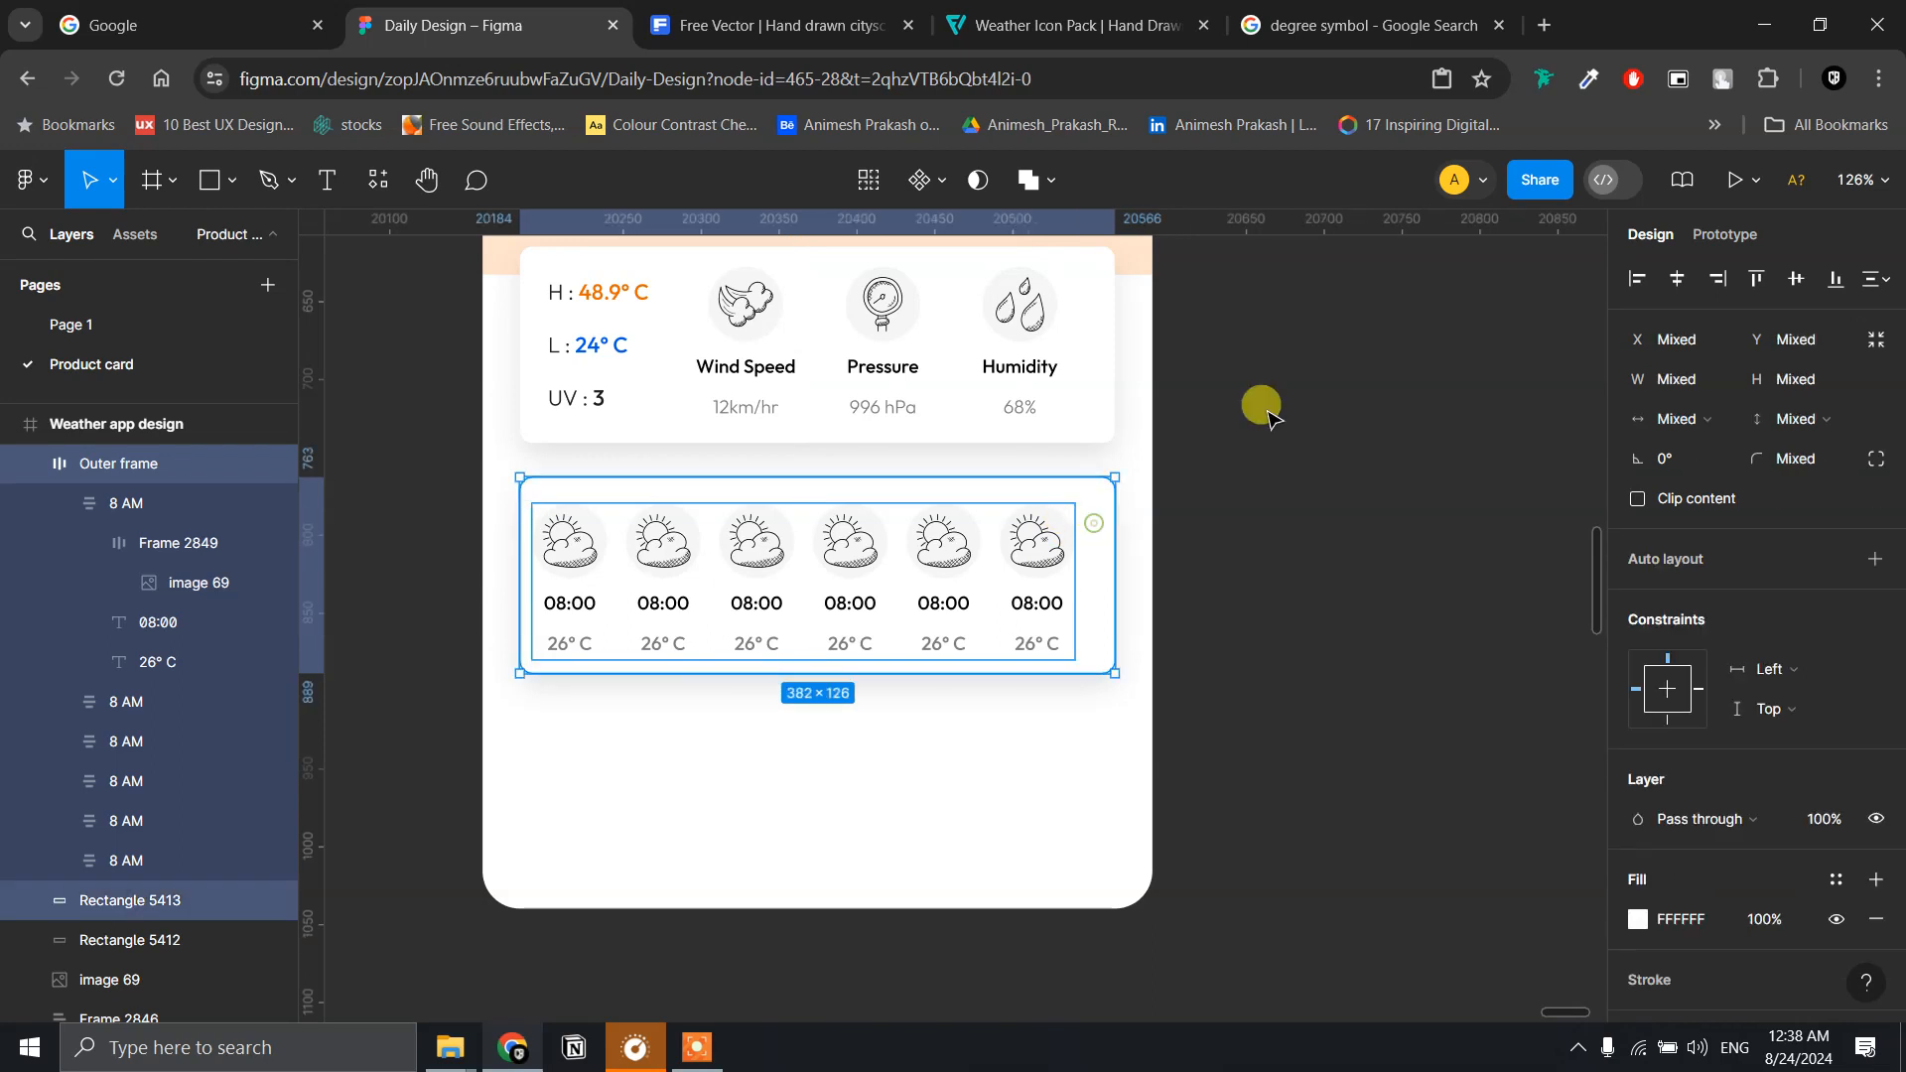
left_click(1681, 278)
left_click(1797, 280)
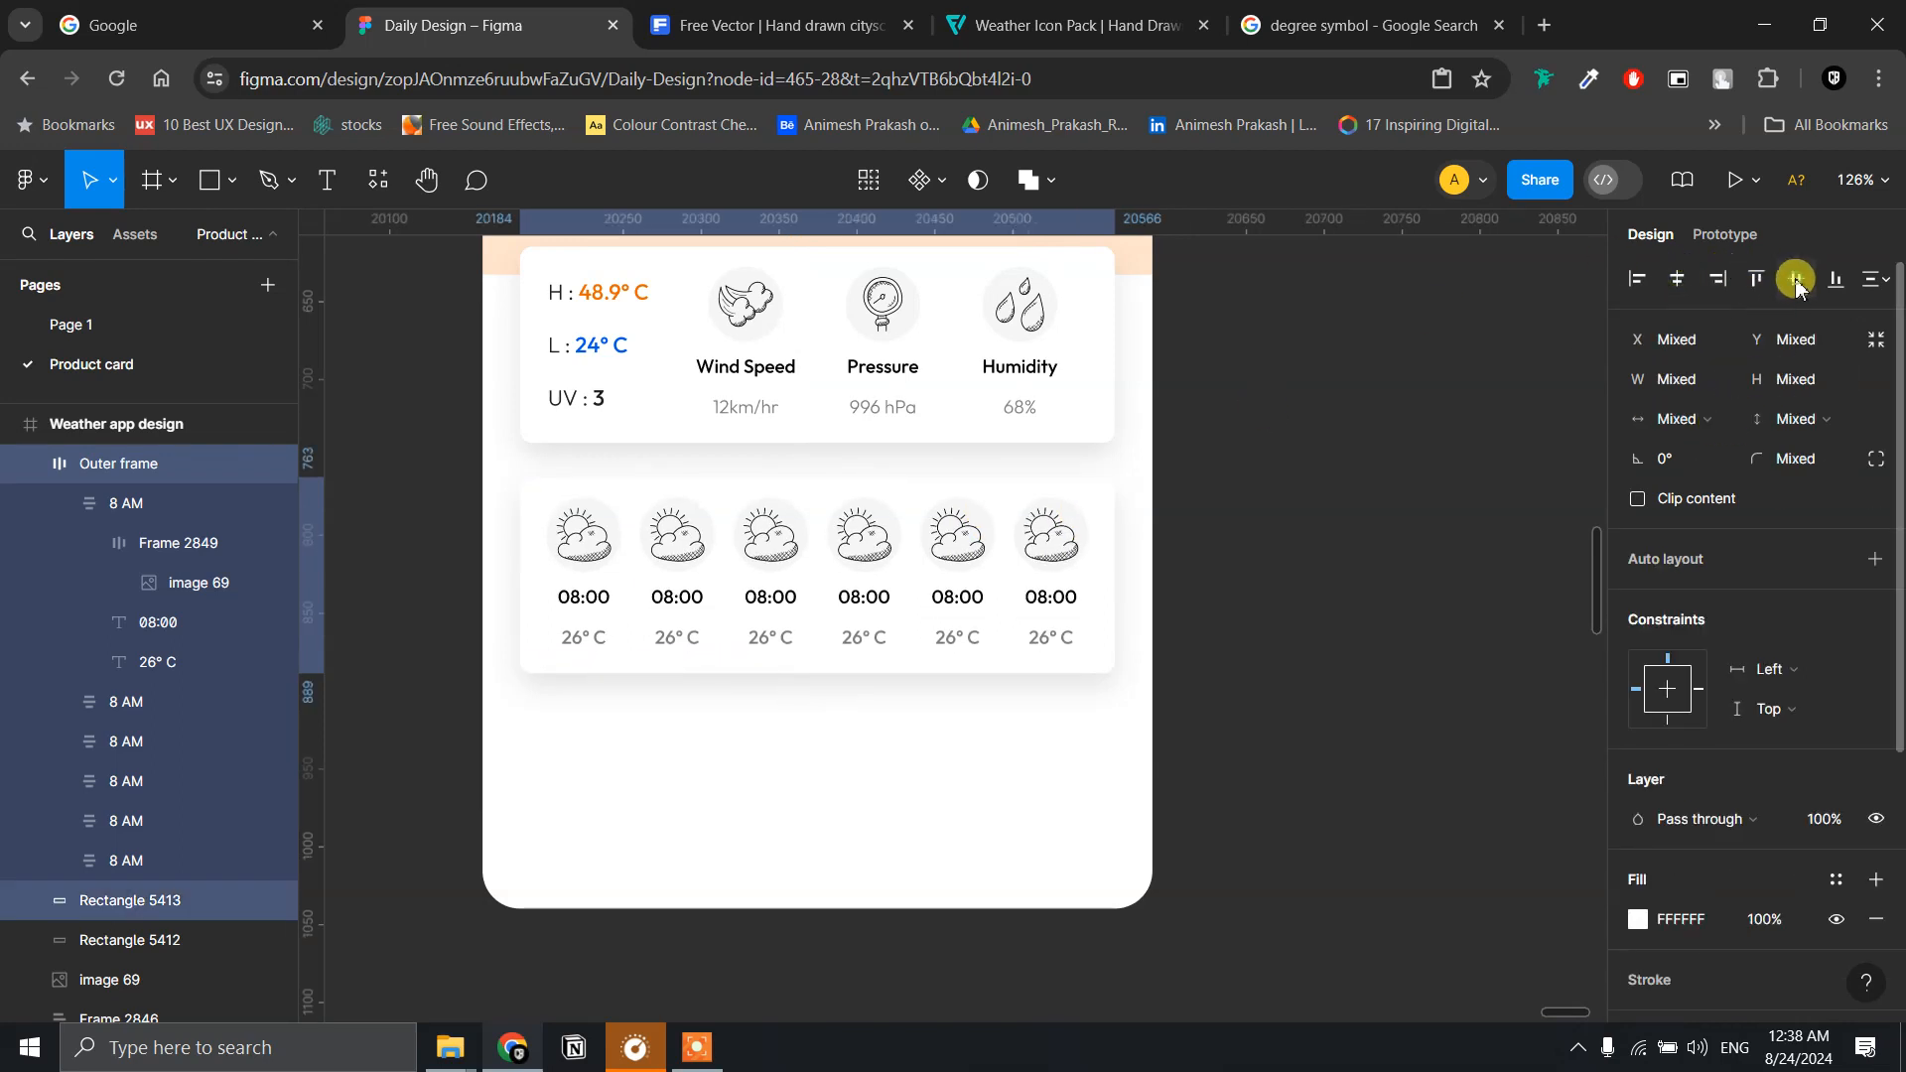
left_click(1204, 519)
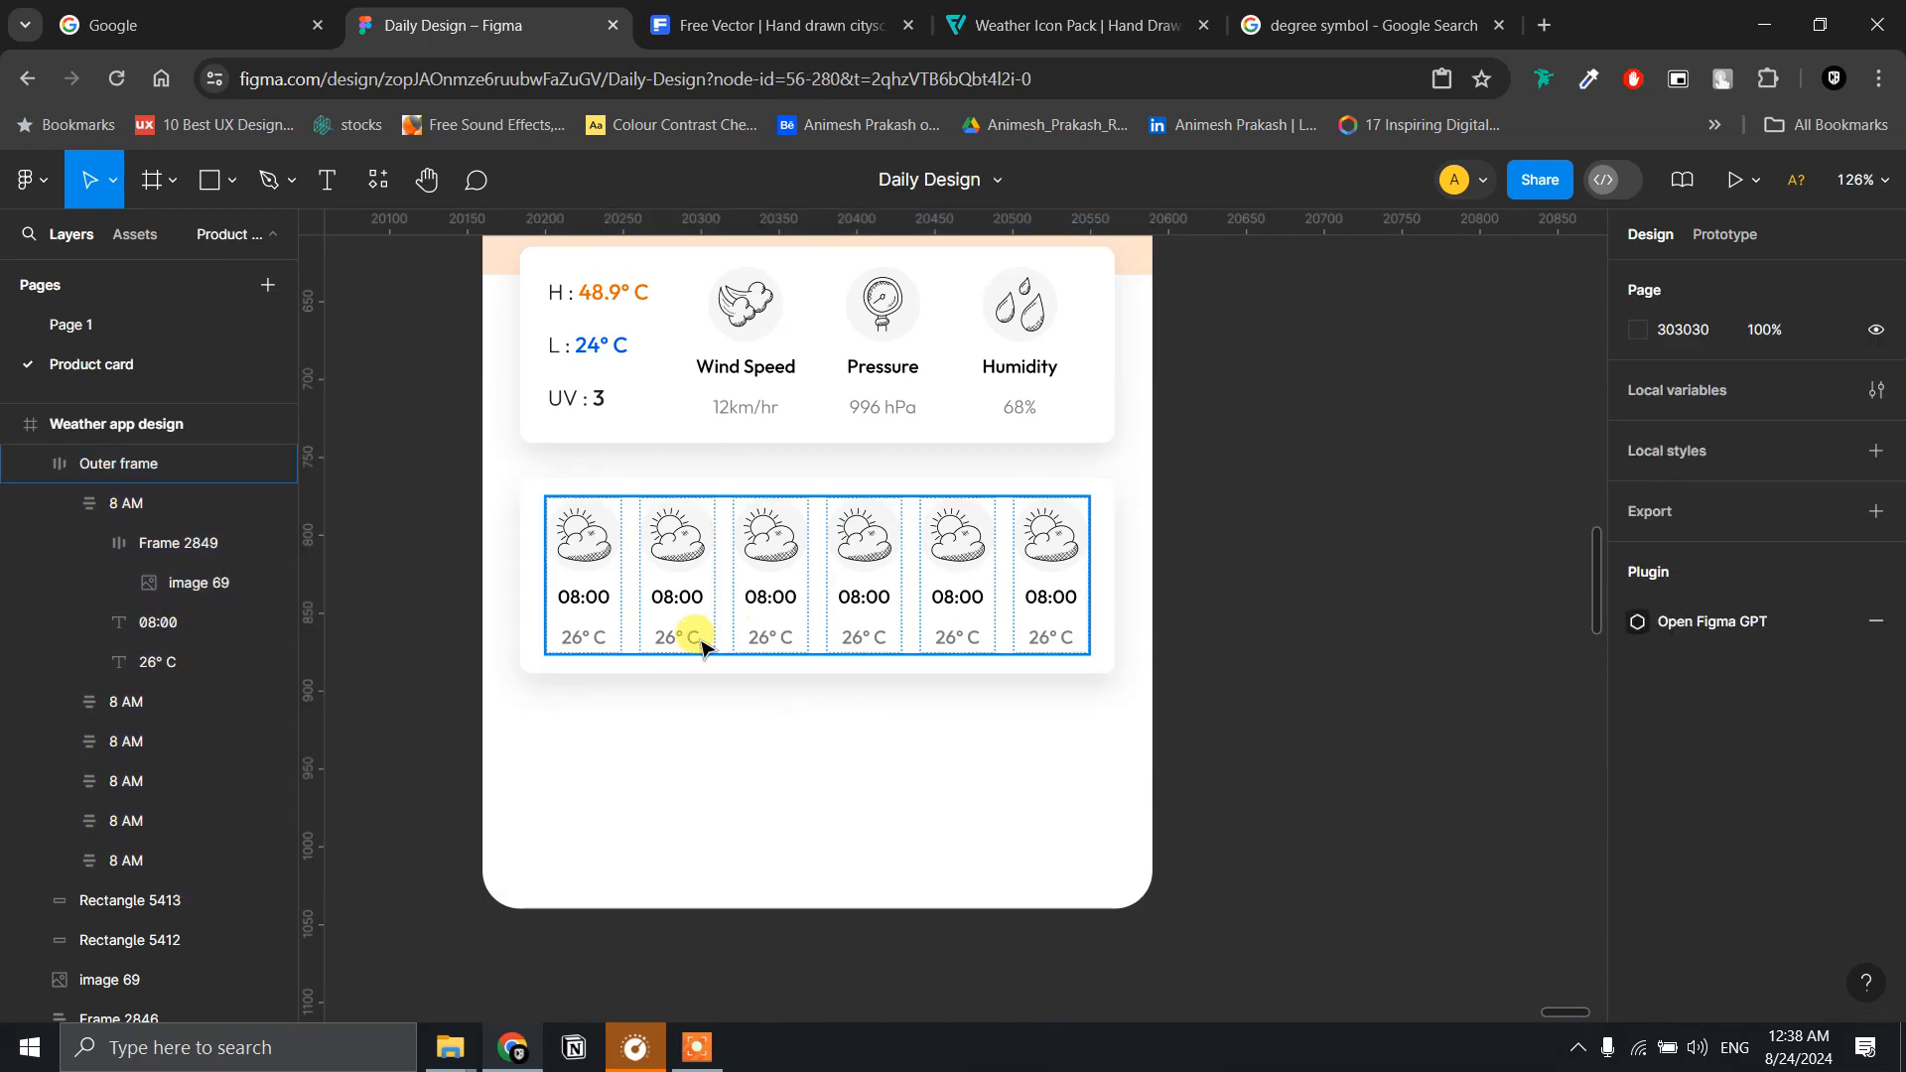
- Change the time text in the second forecast column to 09:00
scroll(701, 645, "up", 2)
scroll(701, 646, "down", 6)
left_click_drag(998, 536, 1388, 519)
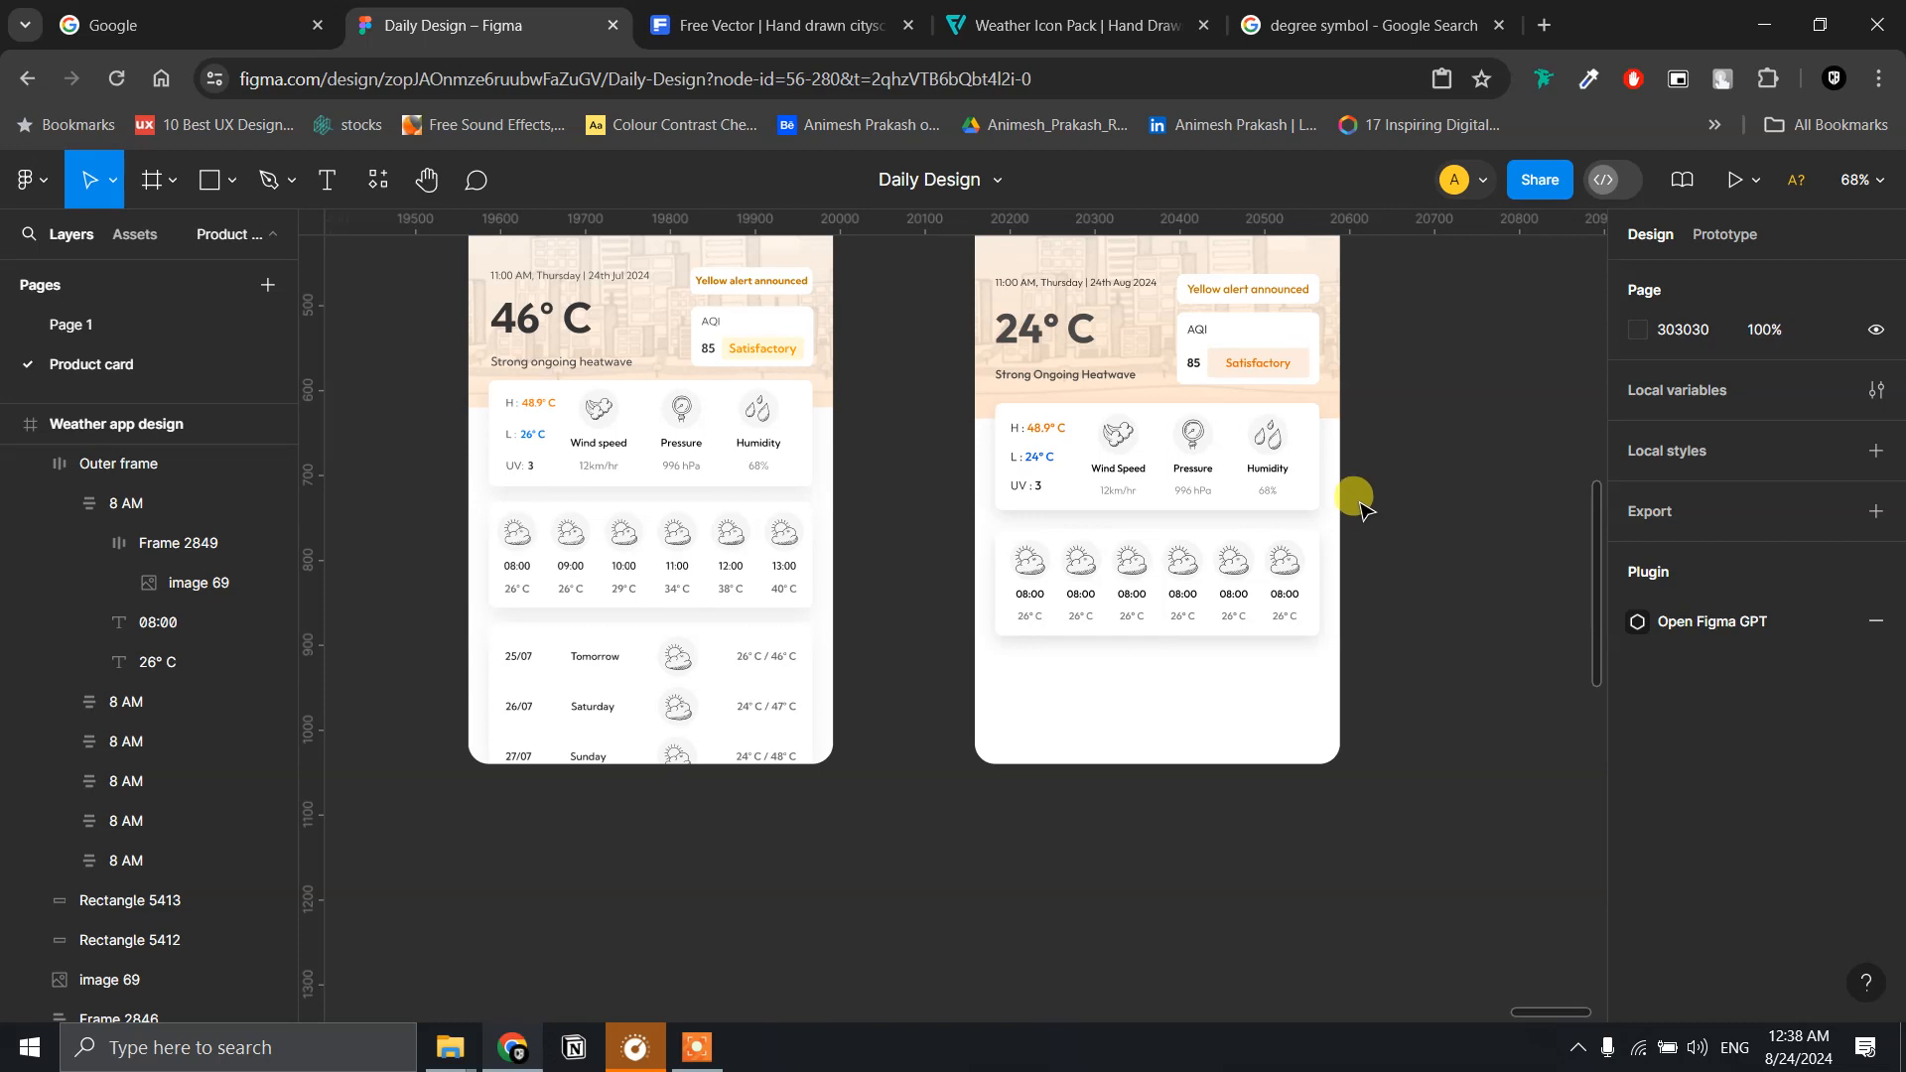
scroll(1358, 507, "up", 5)
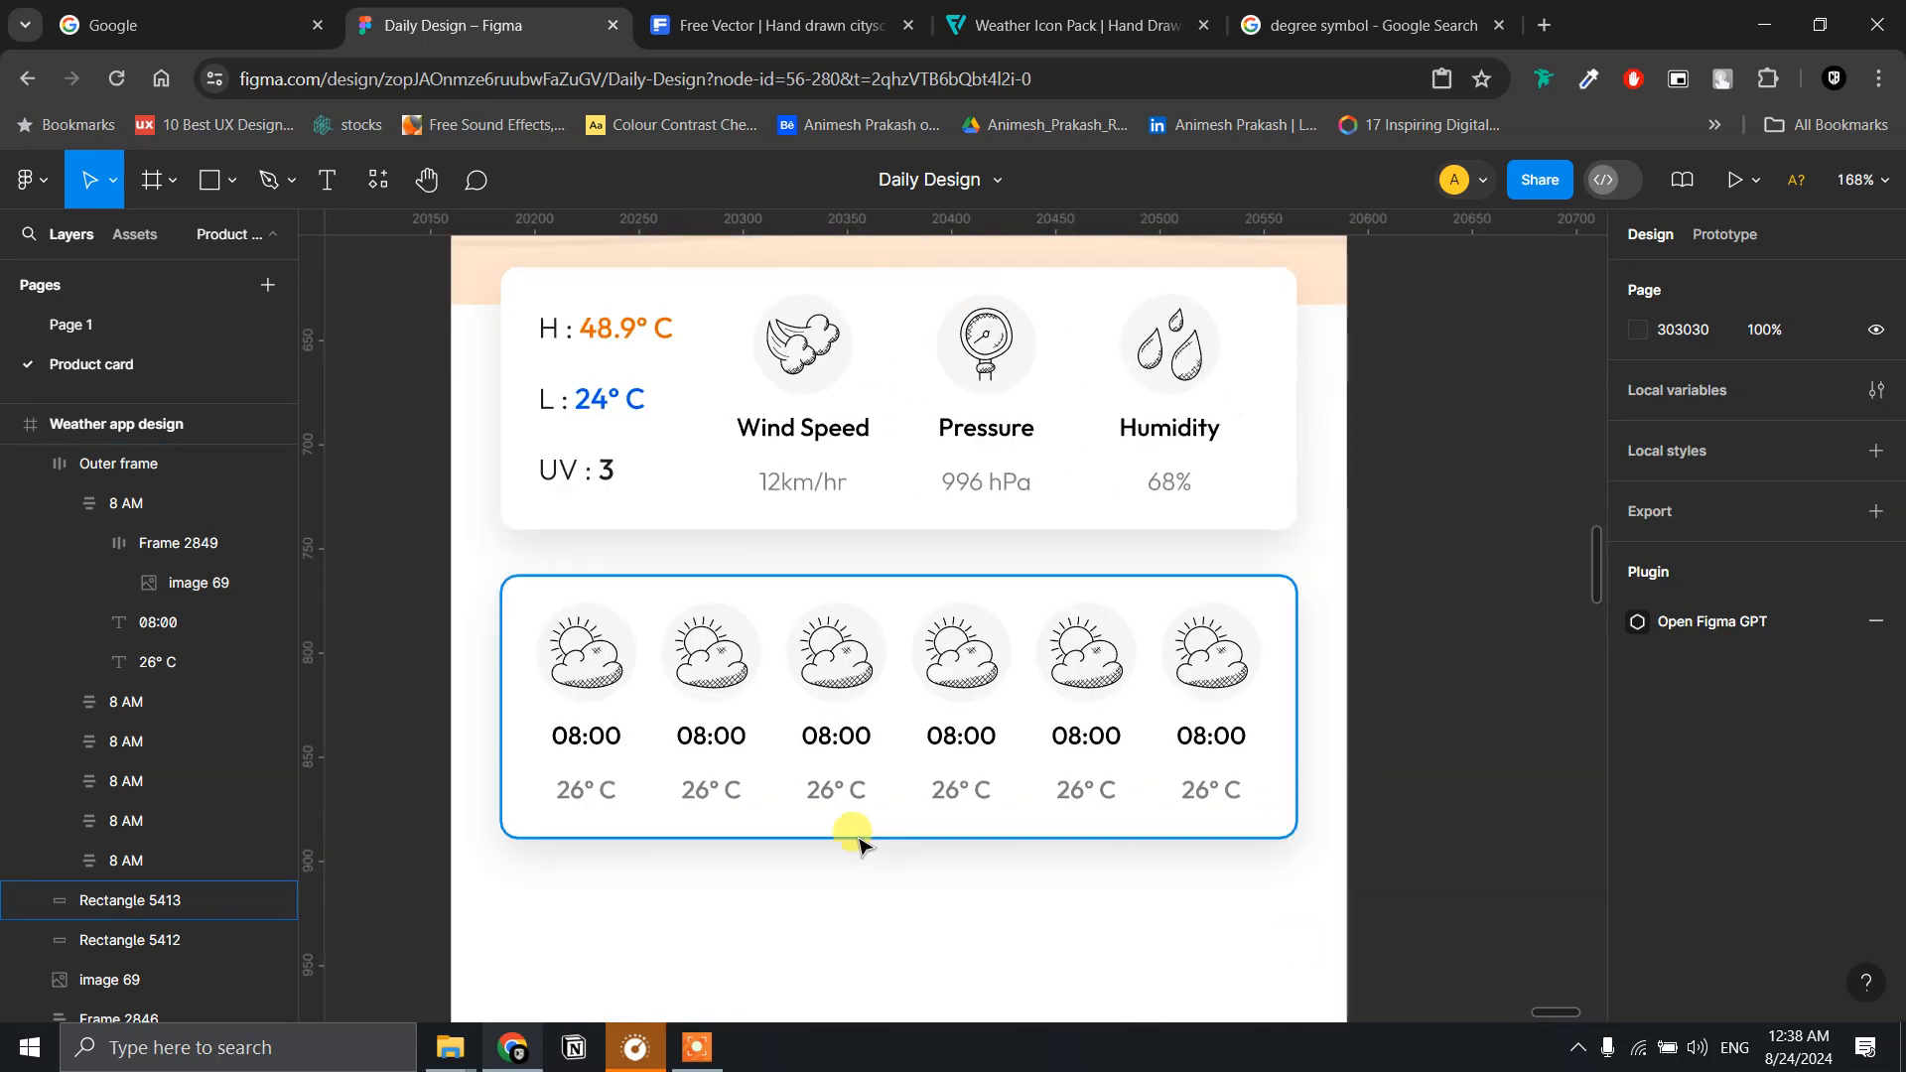
left_click_drag(860, 845, 1149, 736)
double_click(1022, 645)
double_click(1020, 645)
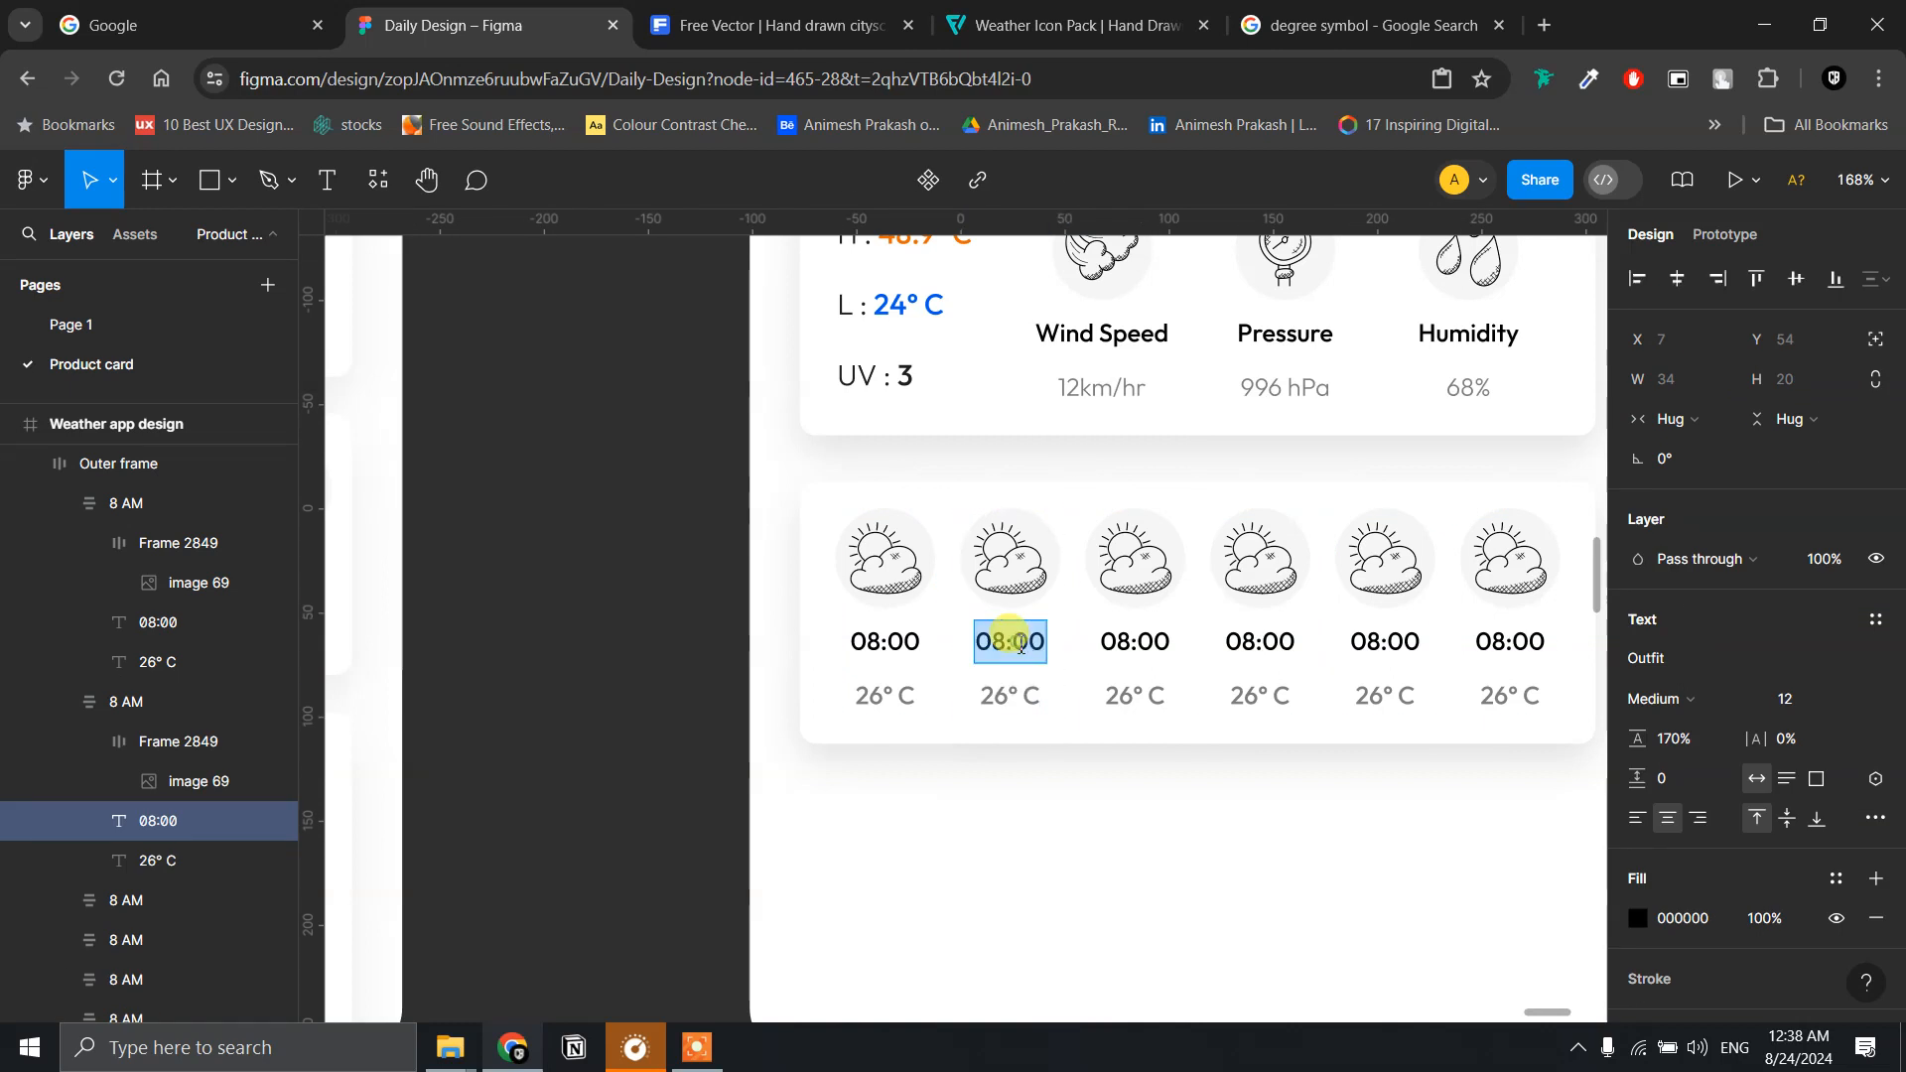
left_click(1005, 640)
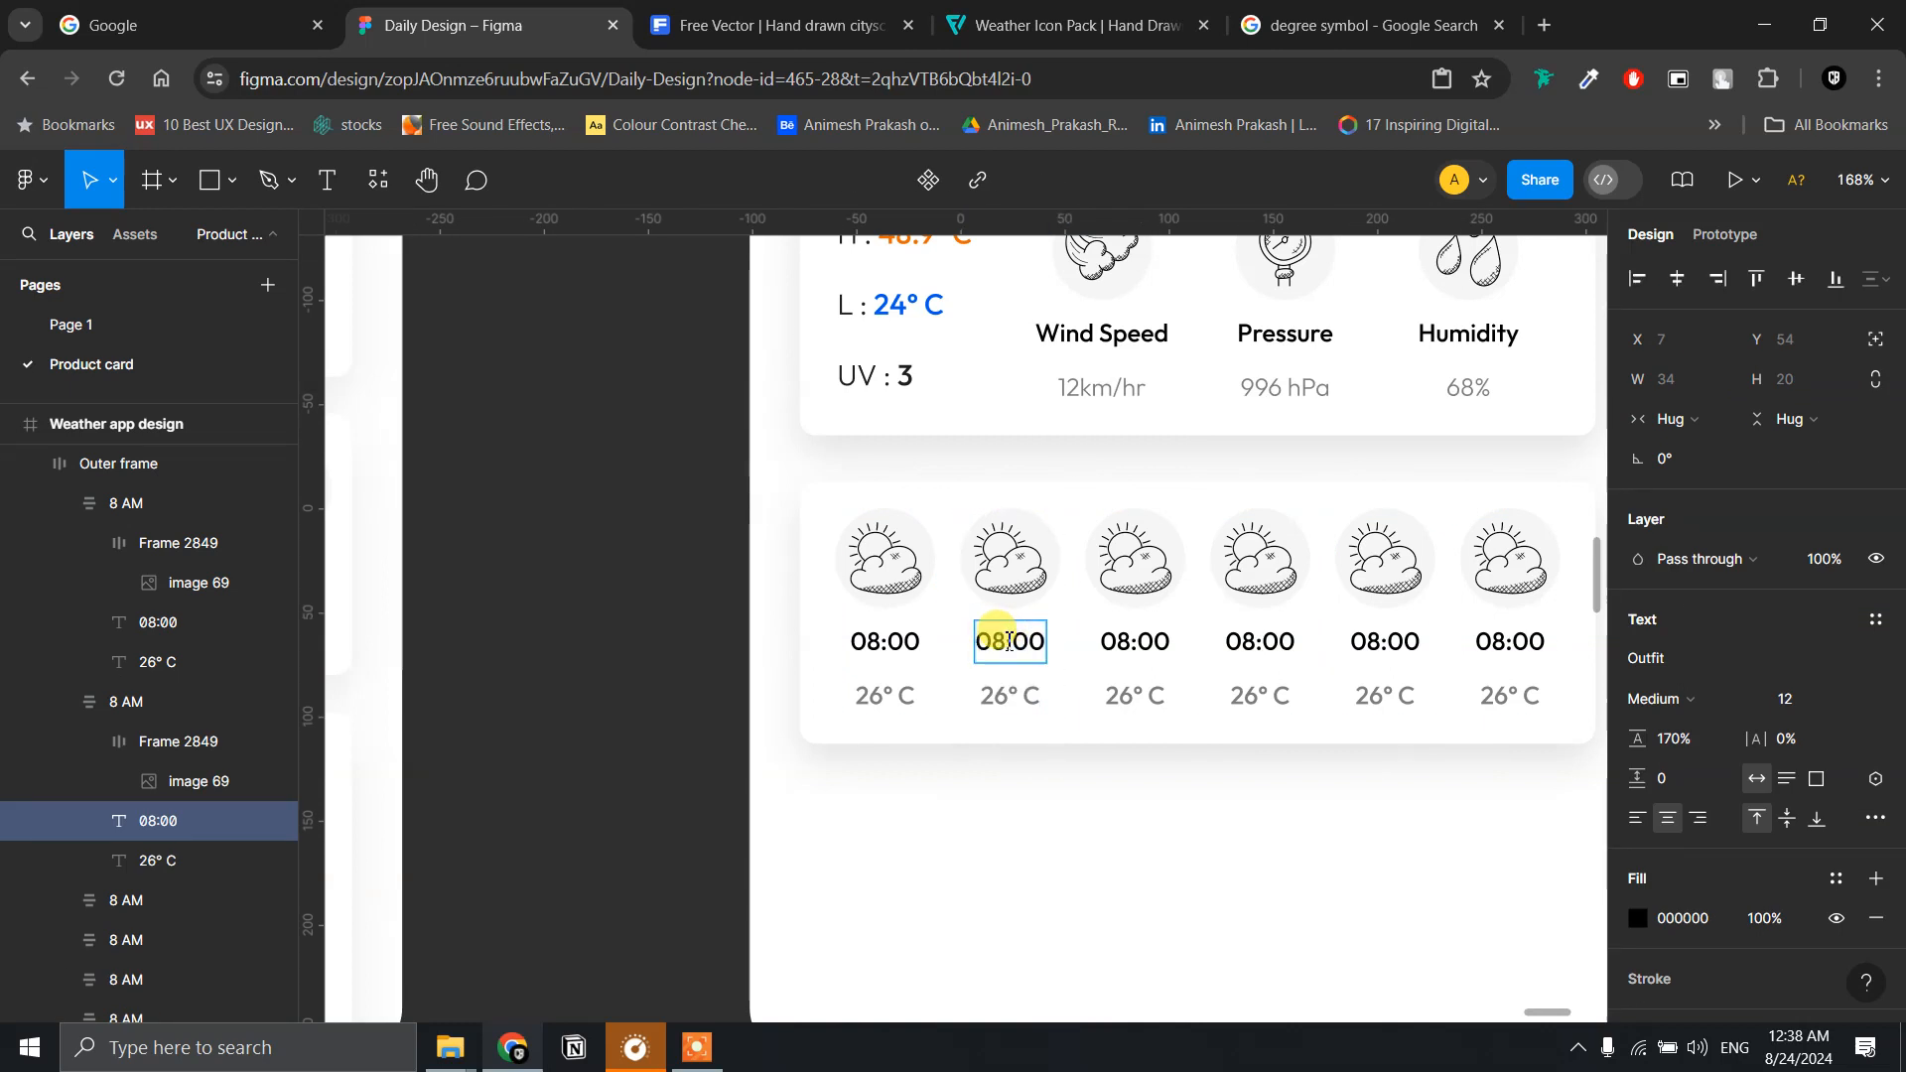
key("BackSpace")
type("9")
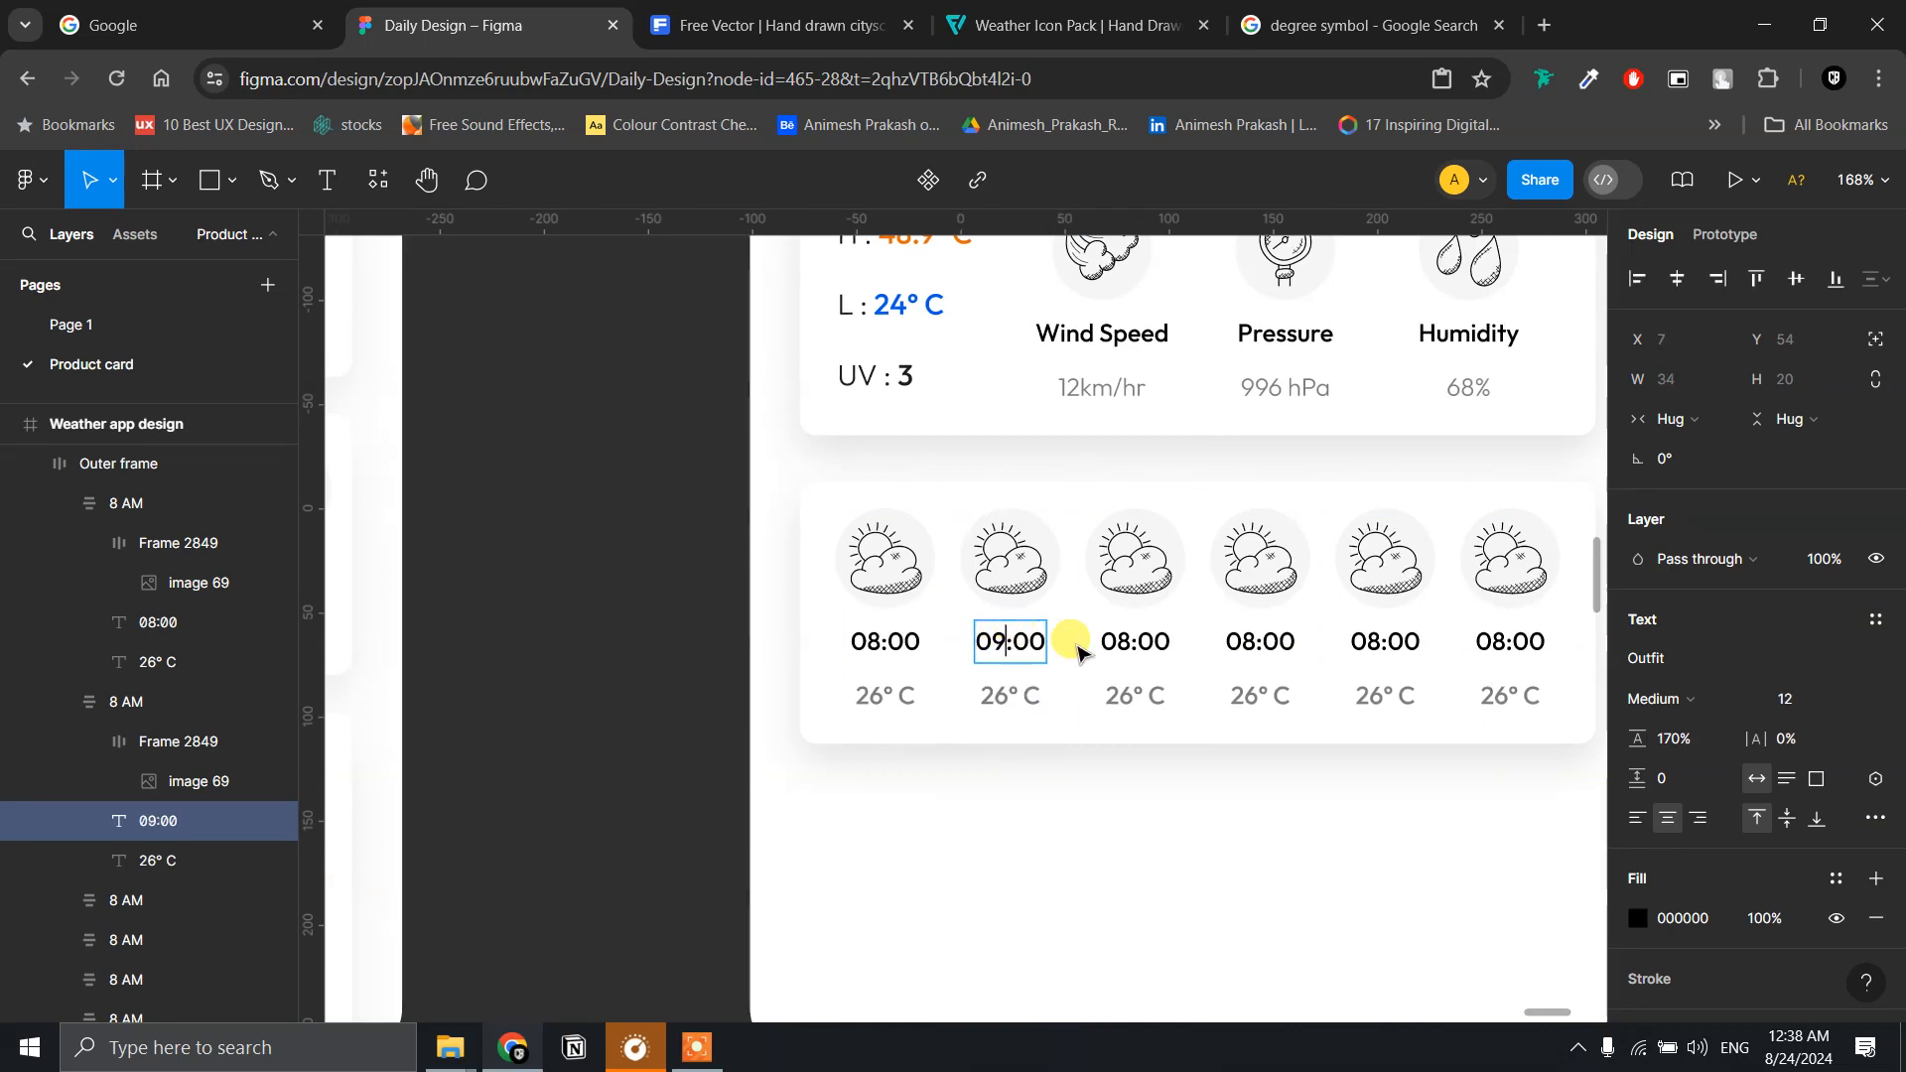
- Change the times in the third to sixth forecast columns to 10:00, 11:00, 12:00 and 13:00
double_click(1125, 640)
double_click(1126, 640)
type("10")
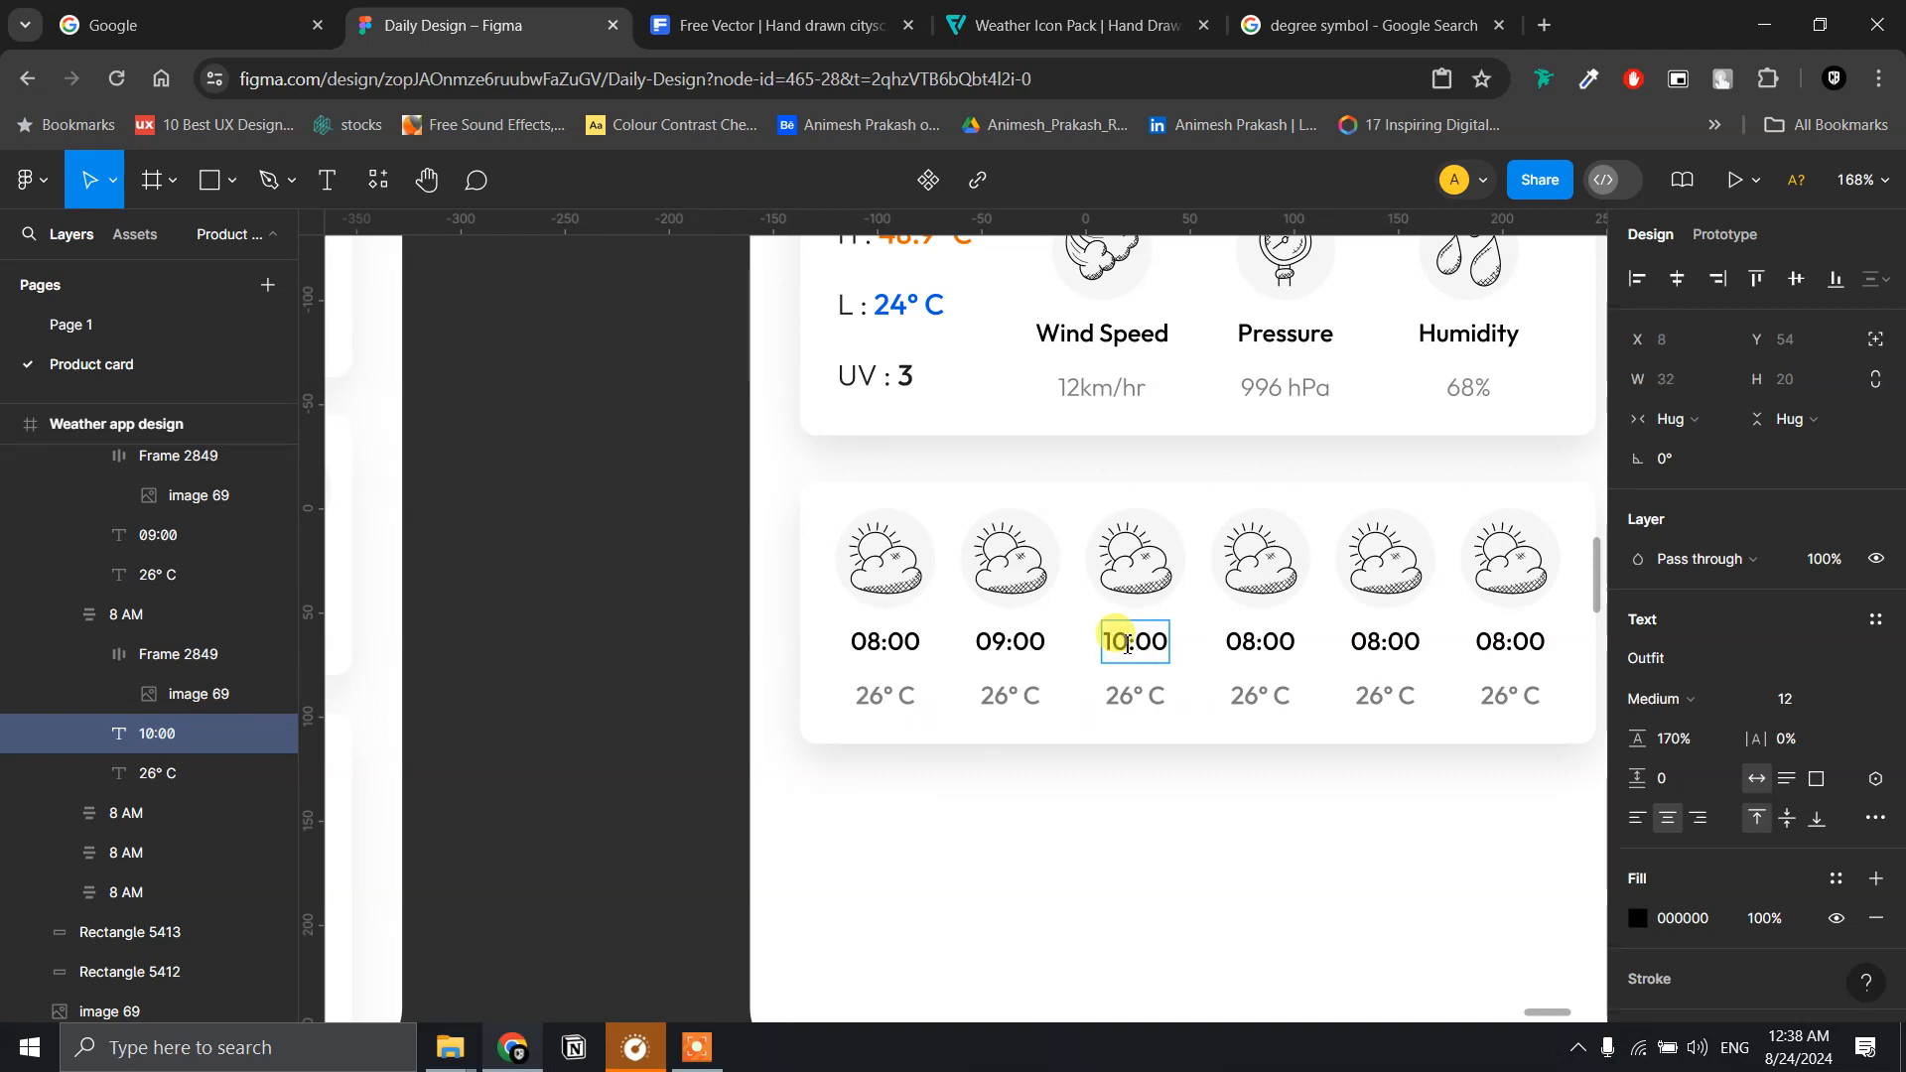
double_click(1247, 643)
type("11")
double_click(1368, 643)
type("12")
double_click(1497, 644)
type("13")
key("Escape")
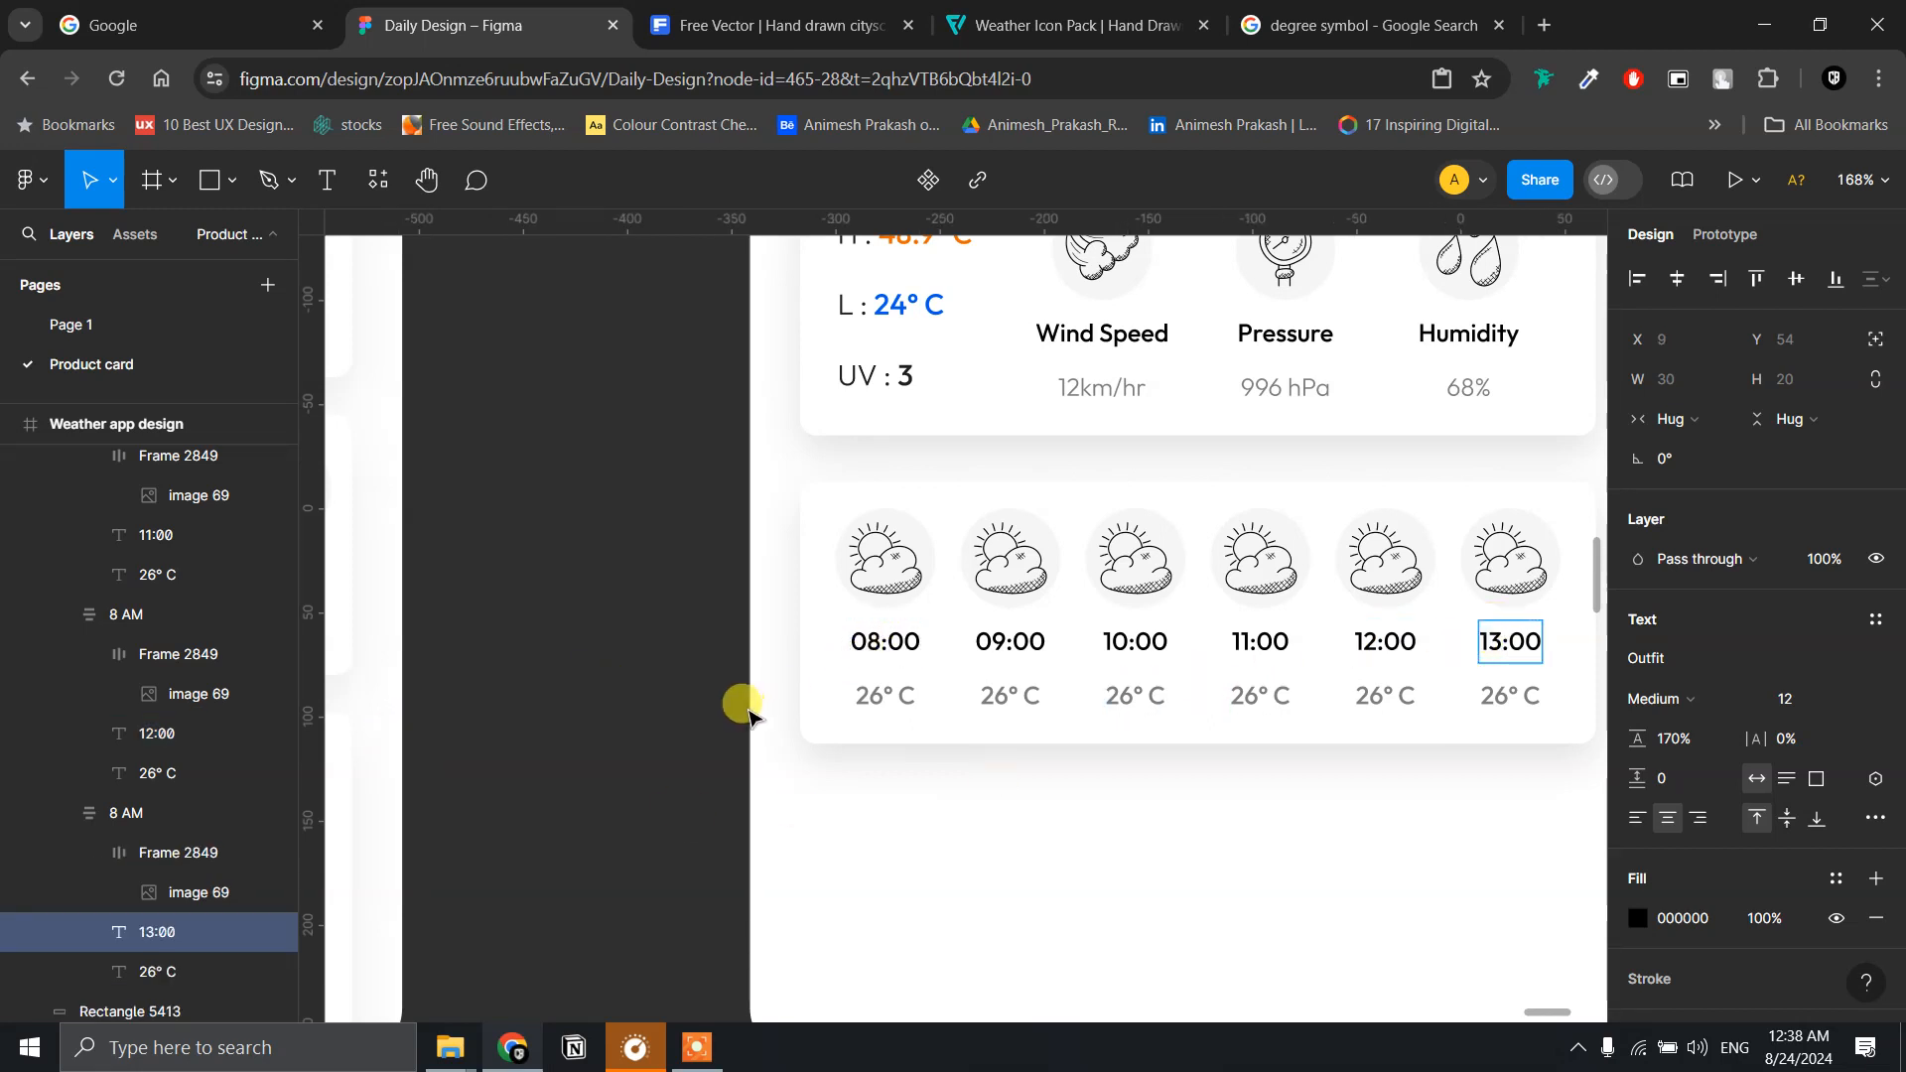
- Change the temperature under 09:00 to 28° C and the one under 10:00 to 32° C
left_click(992, 683)
double_click(992, 690)
double_click(1001, 695)
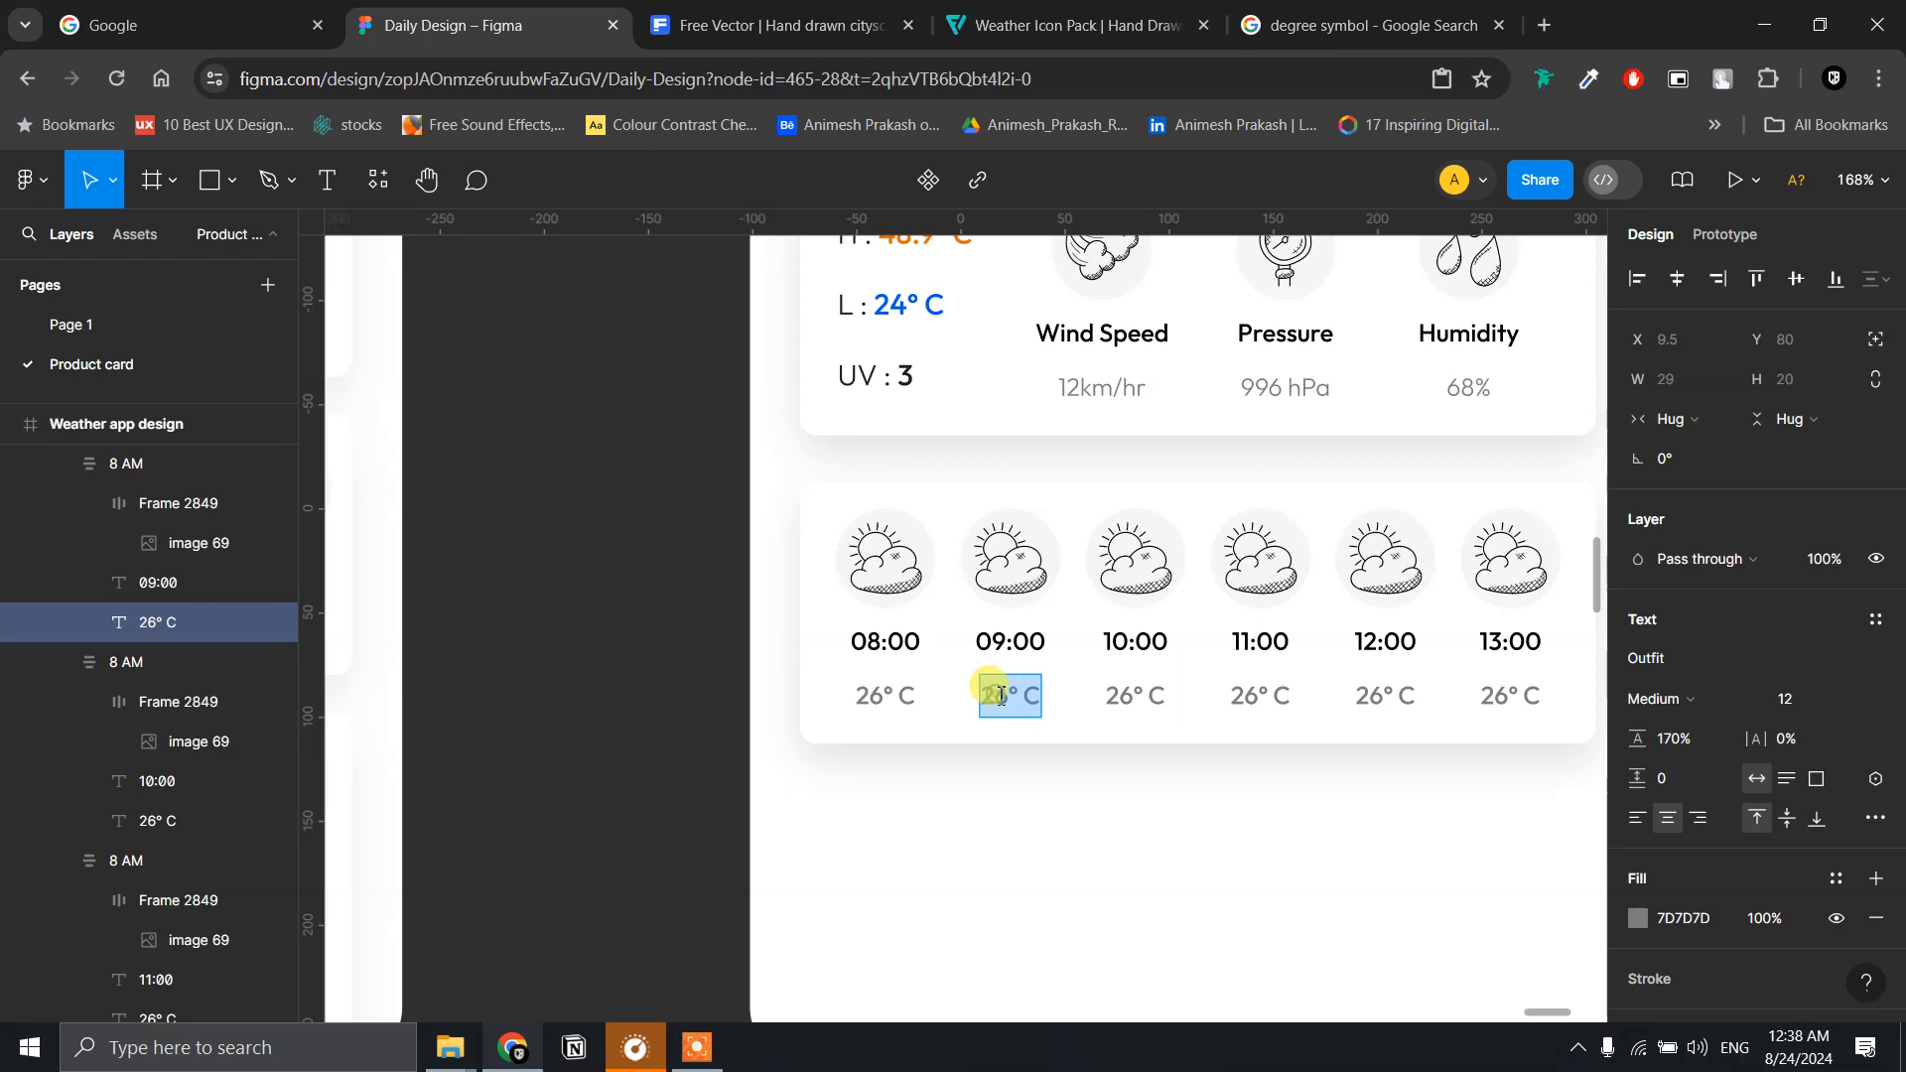
left_click(1004, 695)
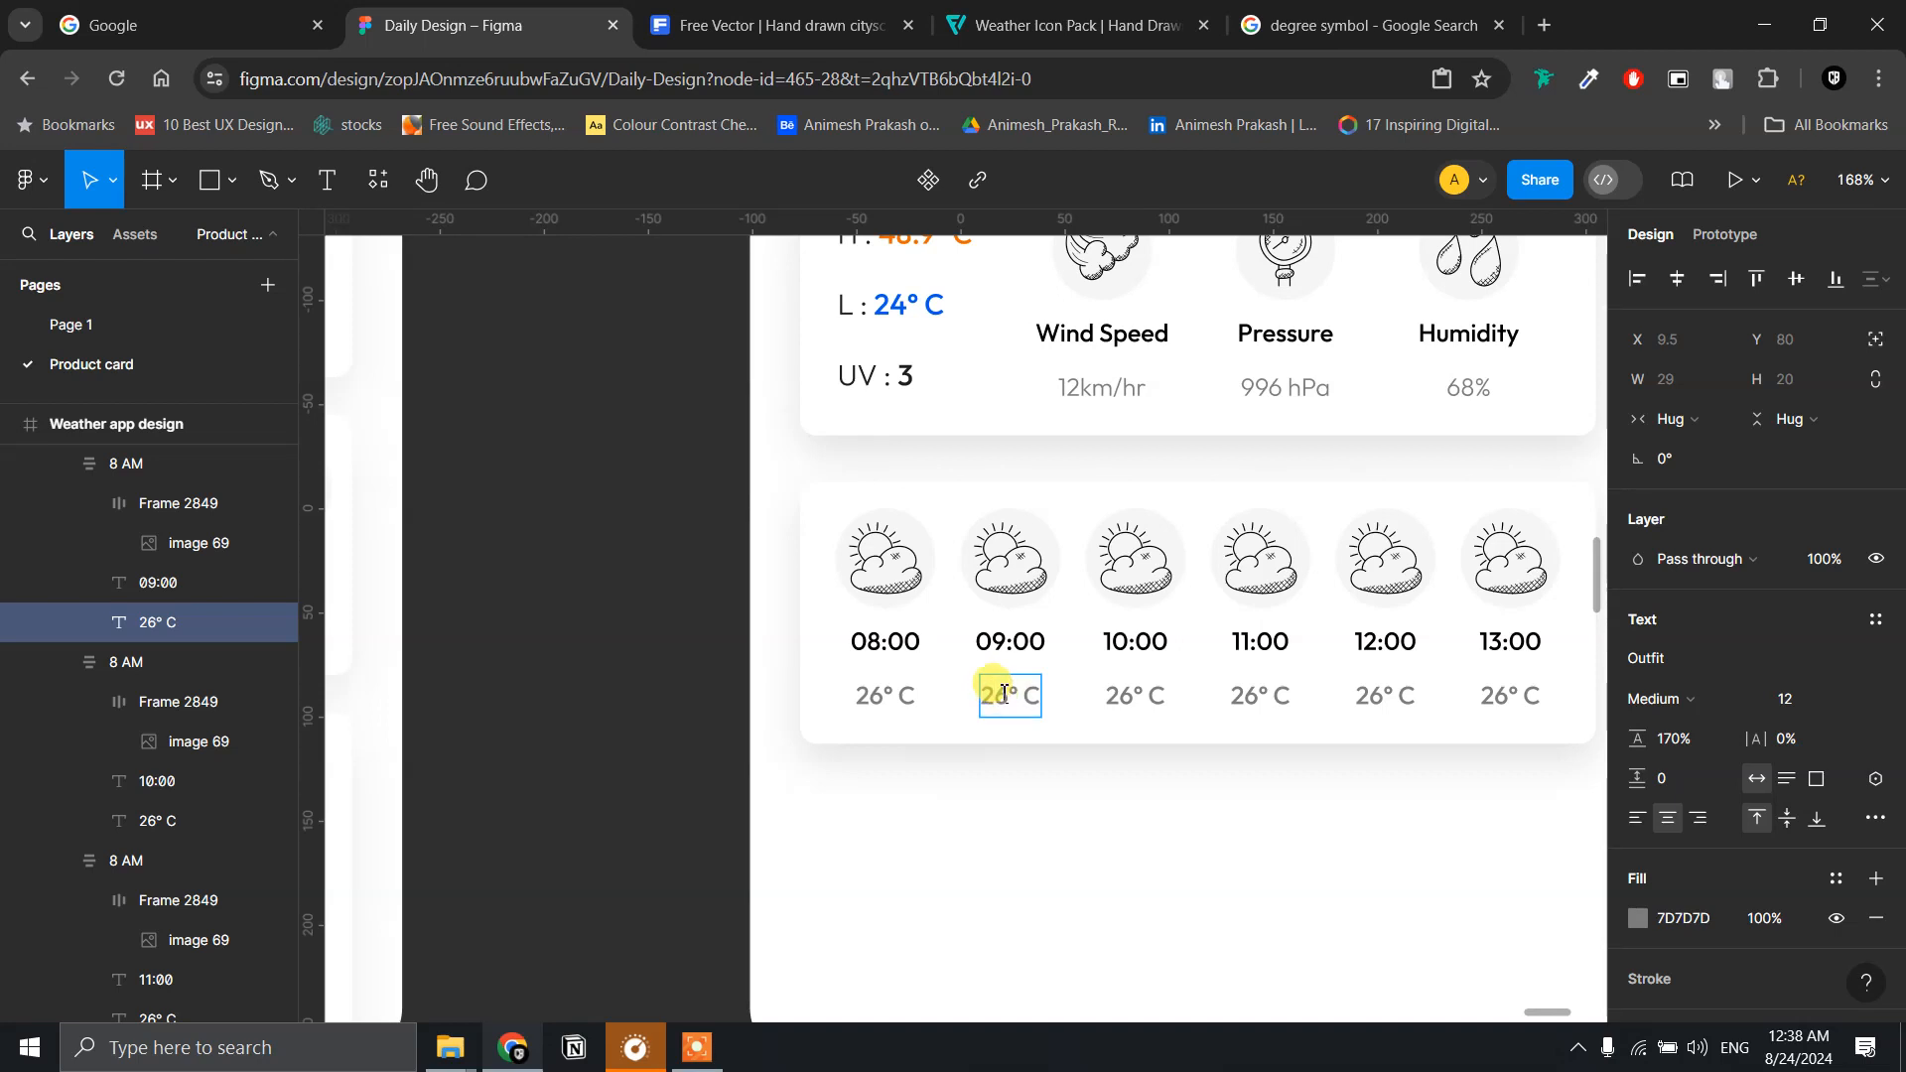
key("Delete")
type("8")
left_click(1119, 700)
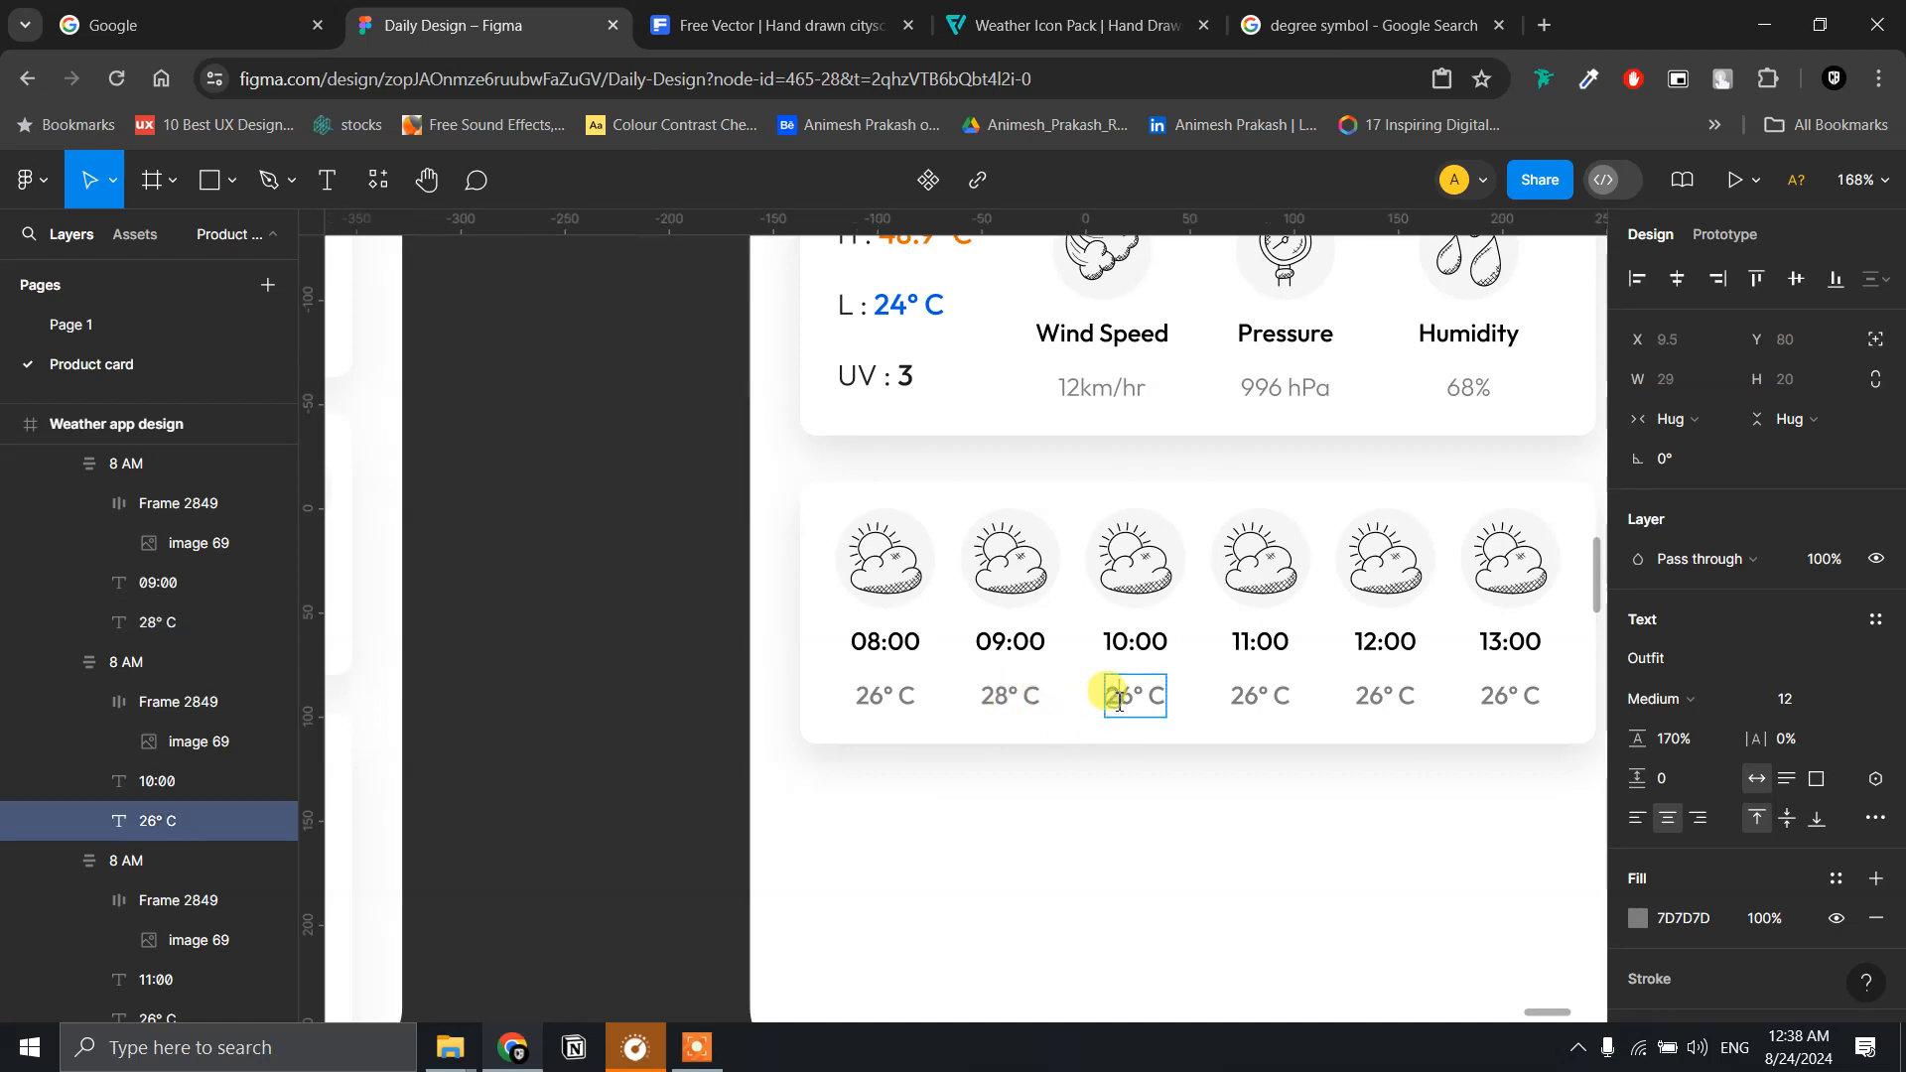
key("BackSpace")
type("32")
key("ctrl+z")
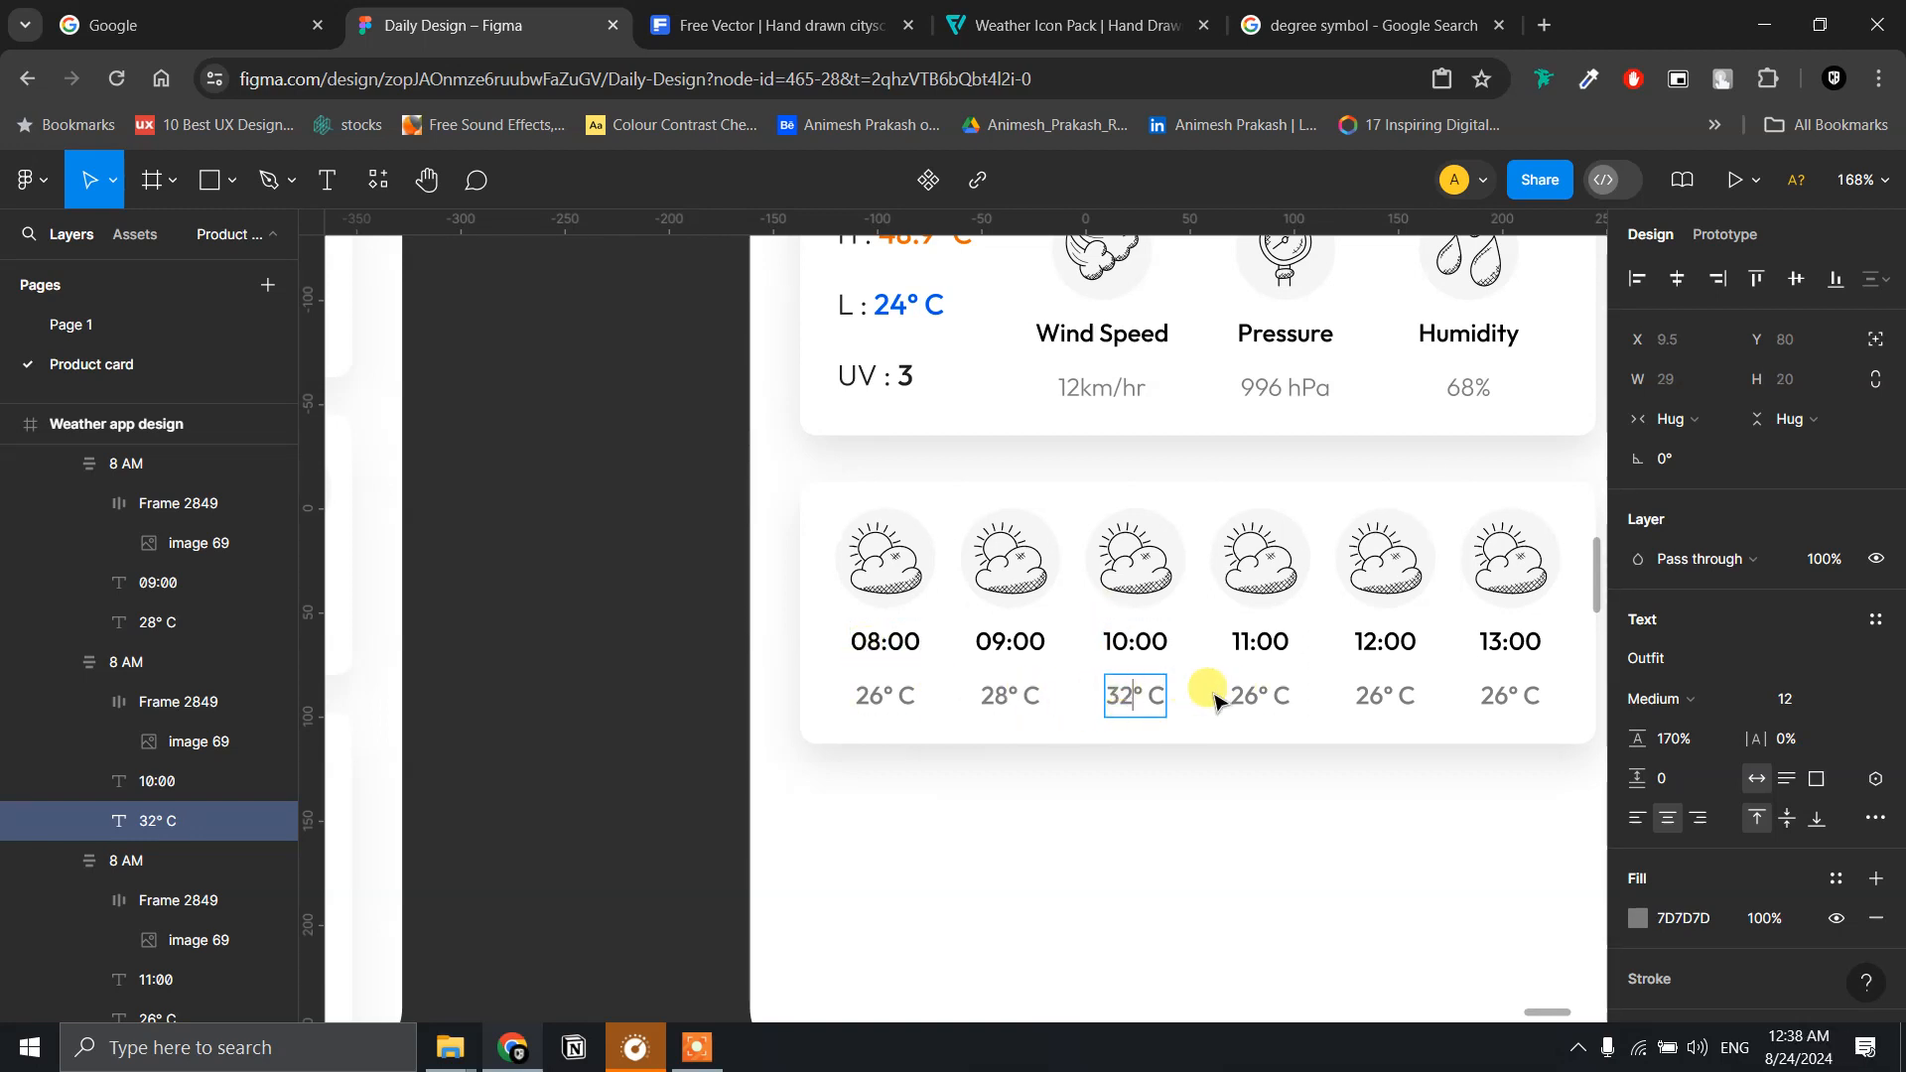
- Change the temperatures under 11:00, 12:00 and 13:00 to 38° C, 40° C and 46° C, and clear the selection
double_click(1249, 694)
type("38")
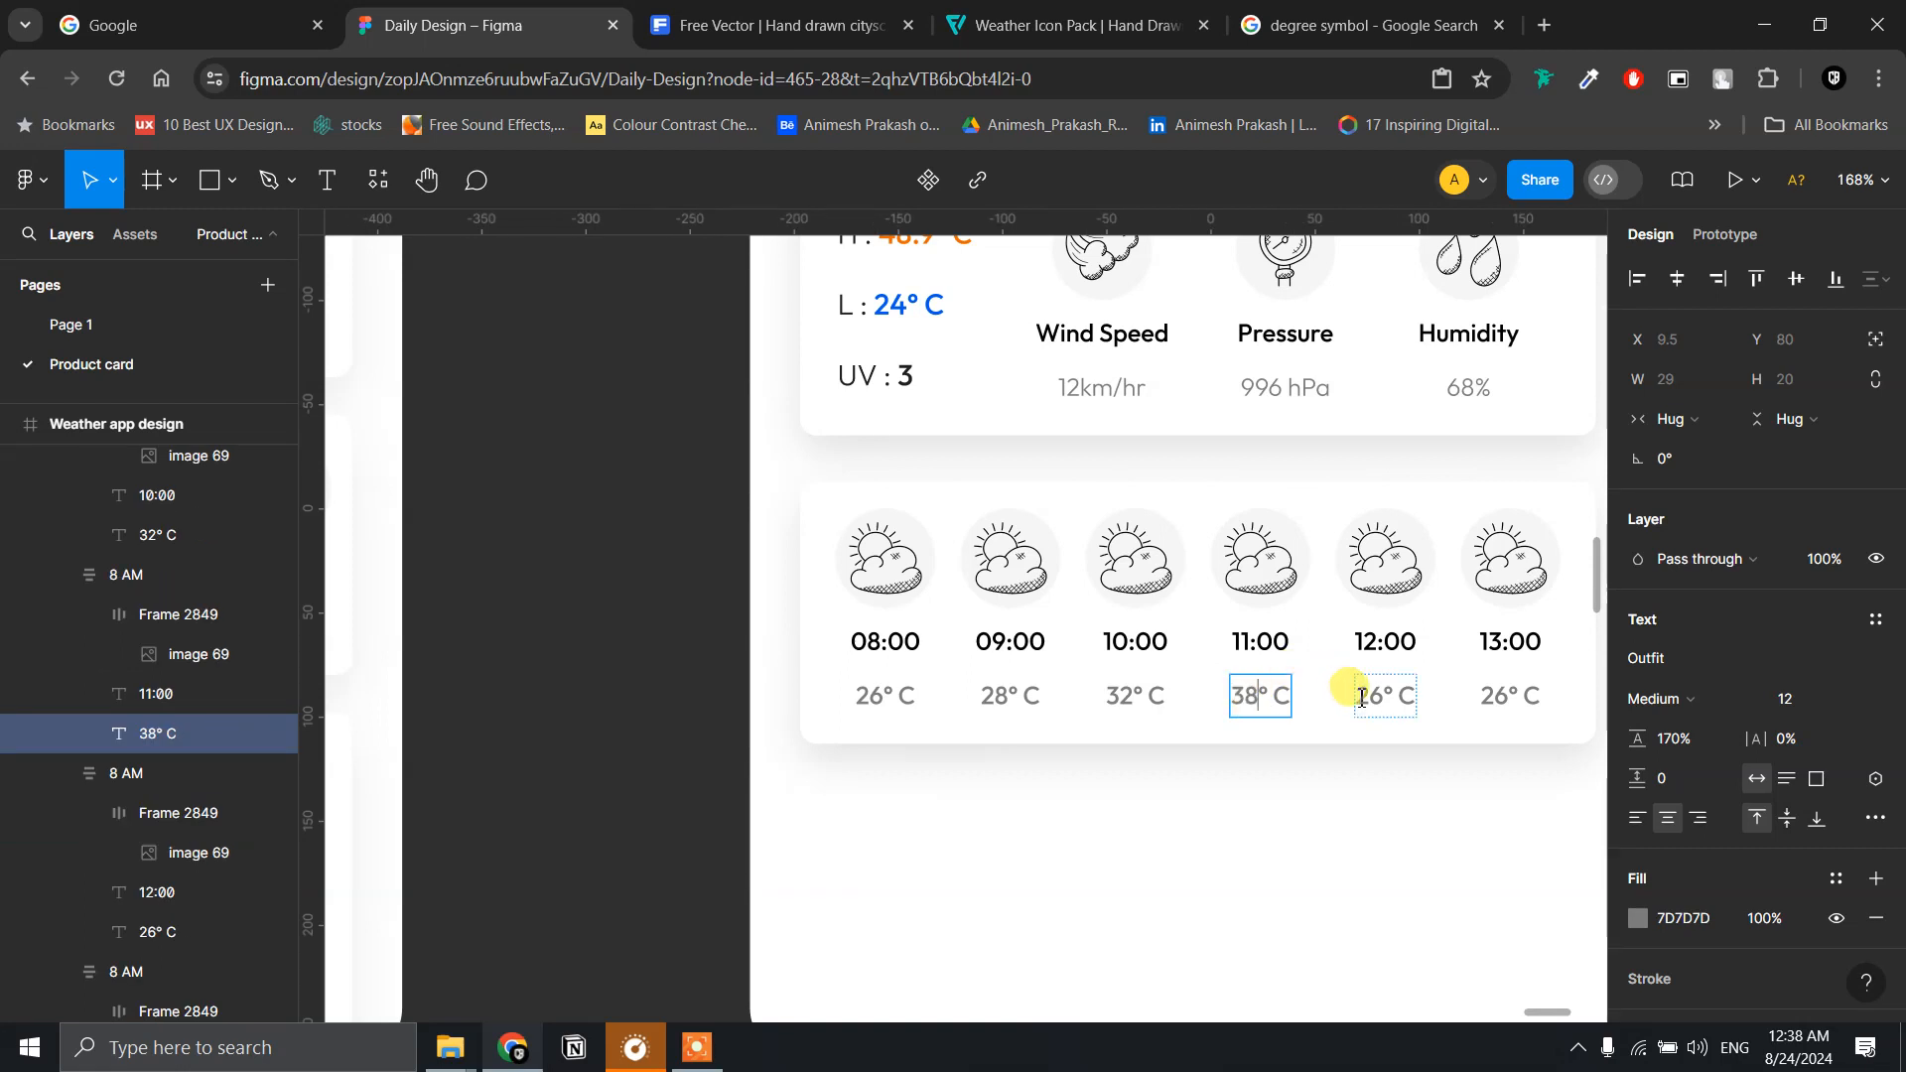
double_click(1363, 697)
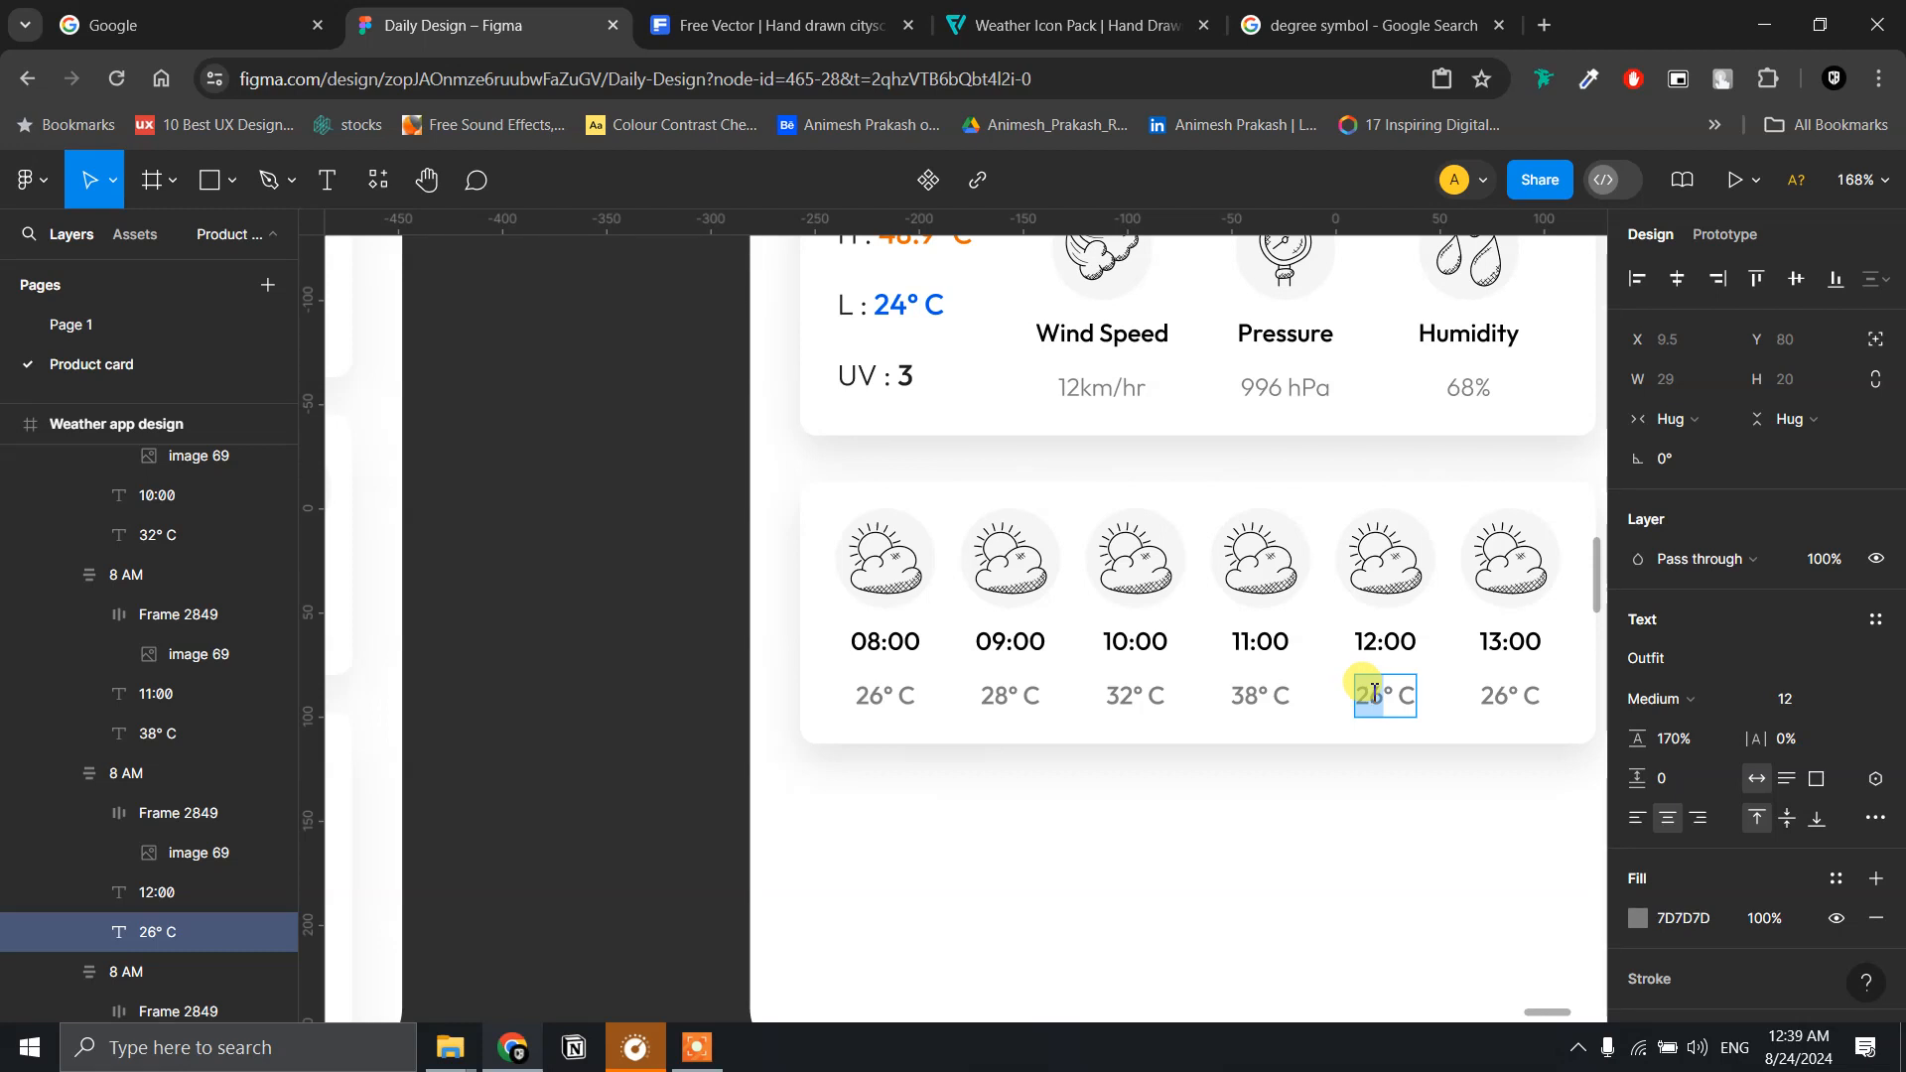
type("40")
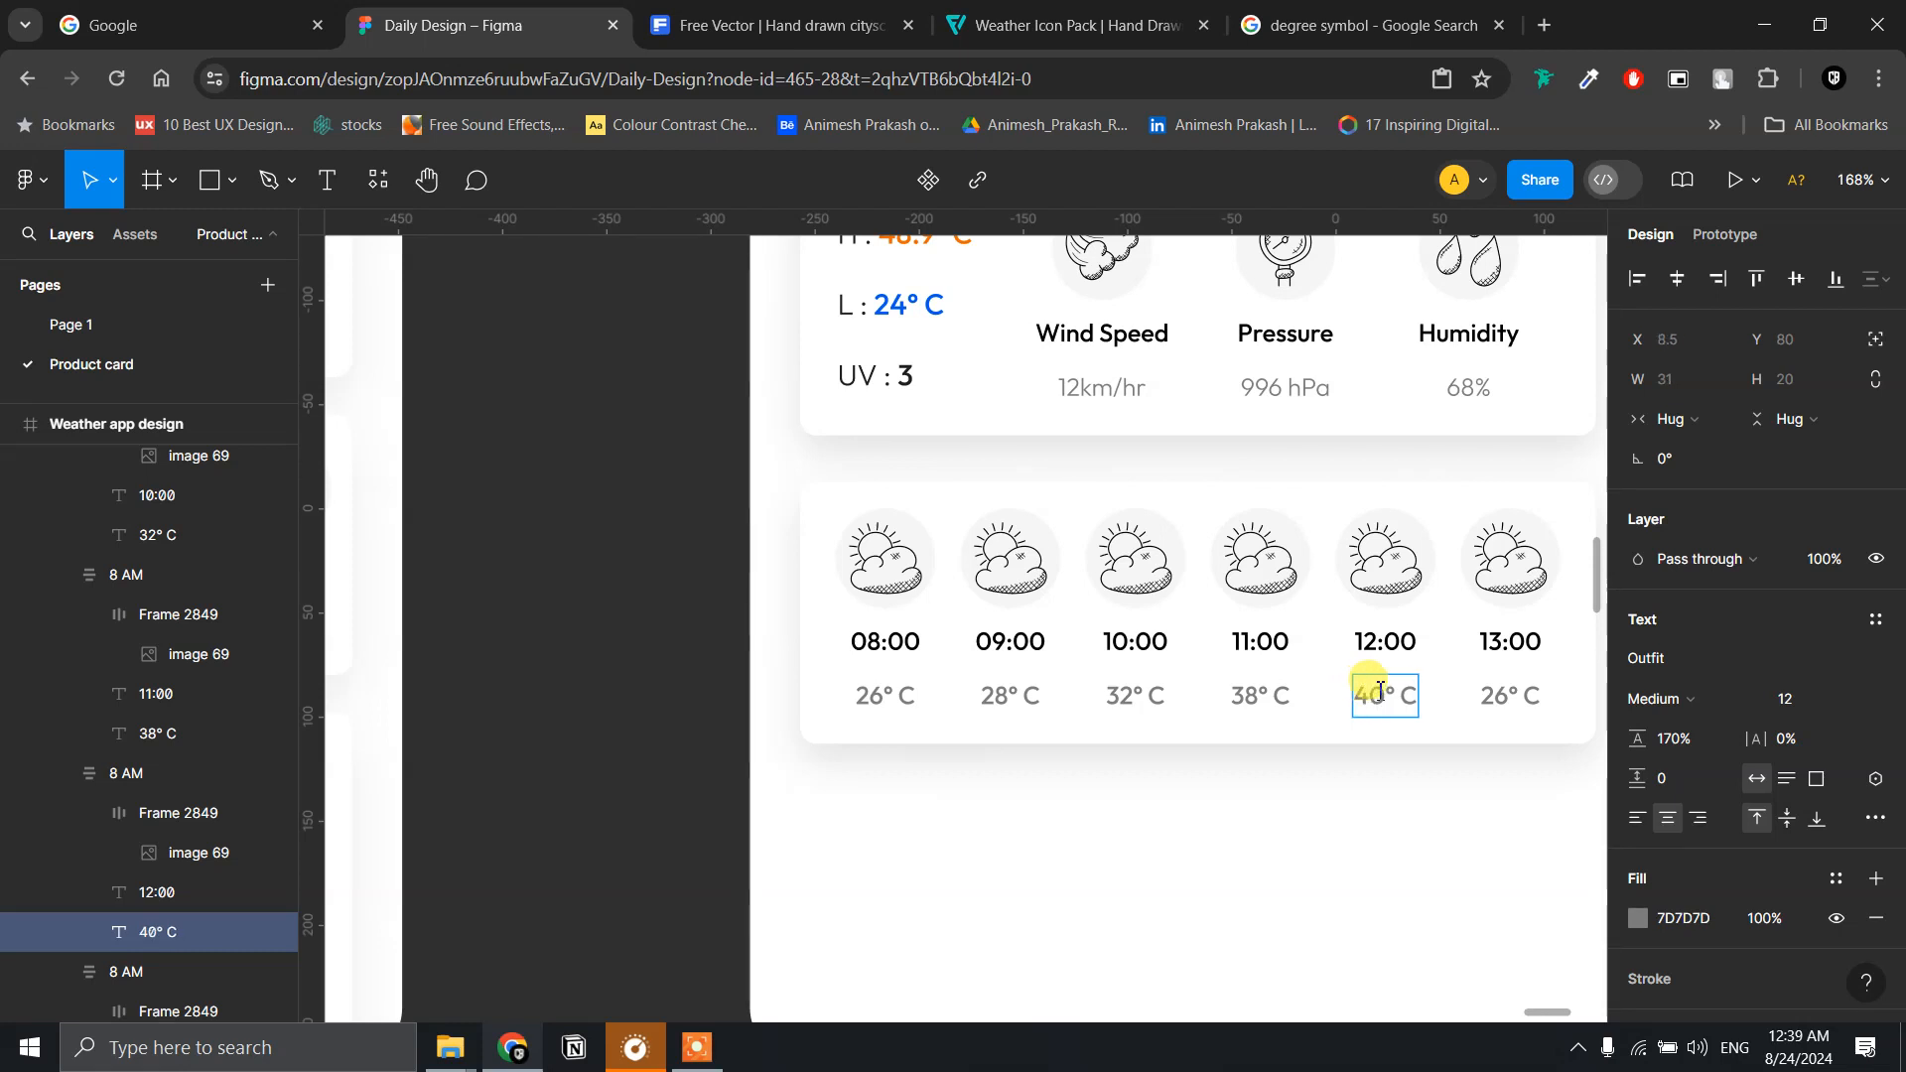
double_click(1499, 692)
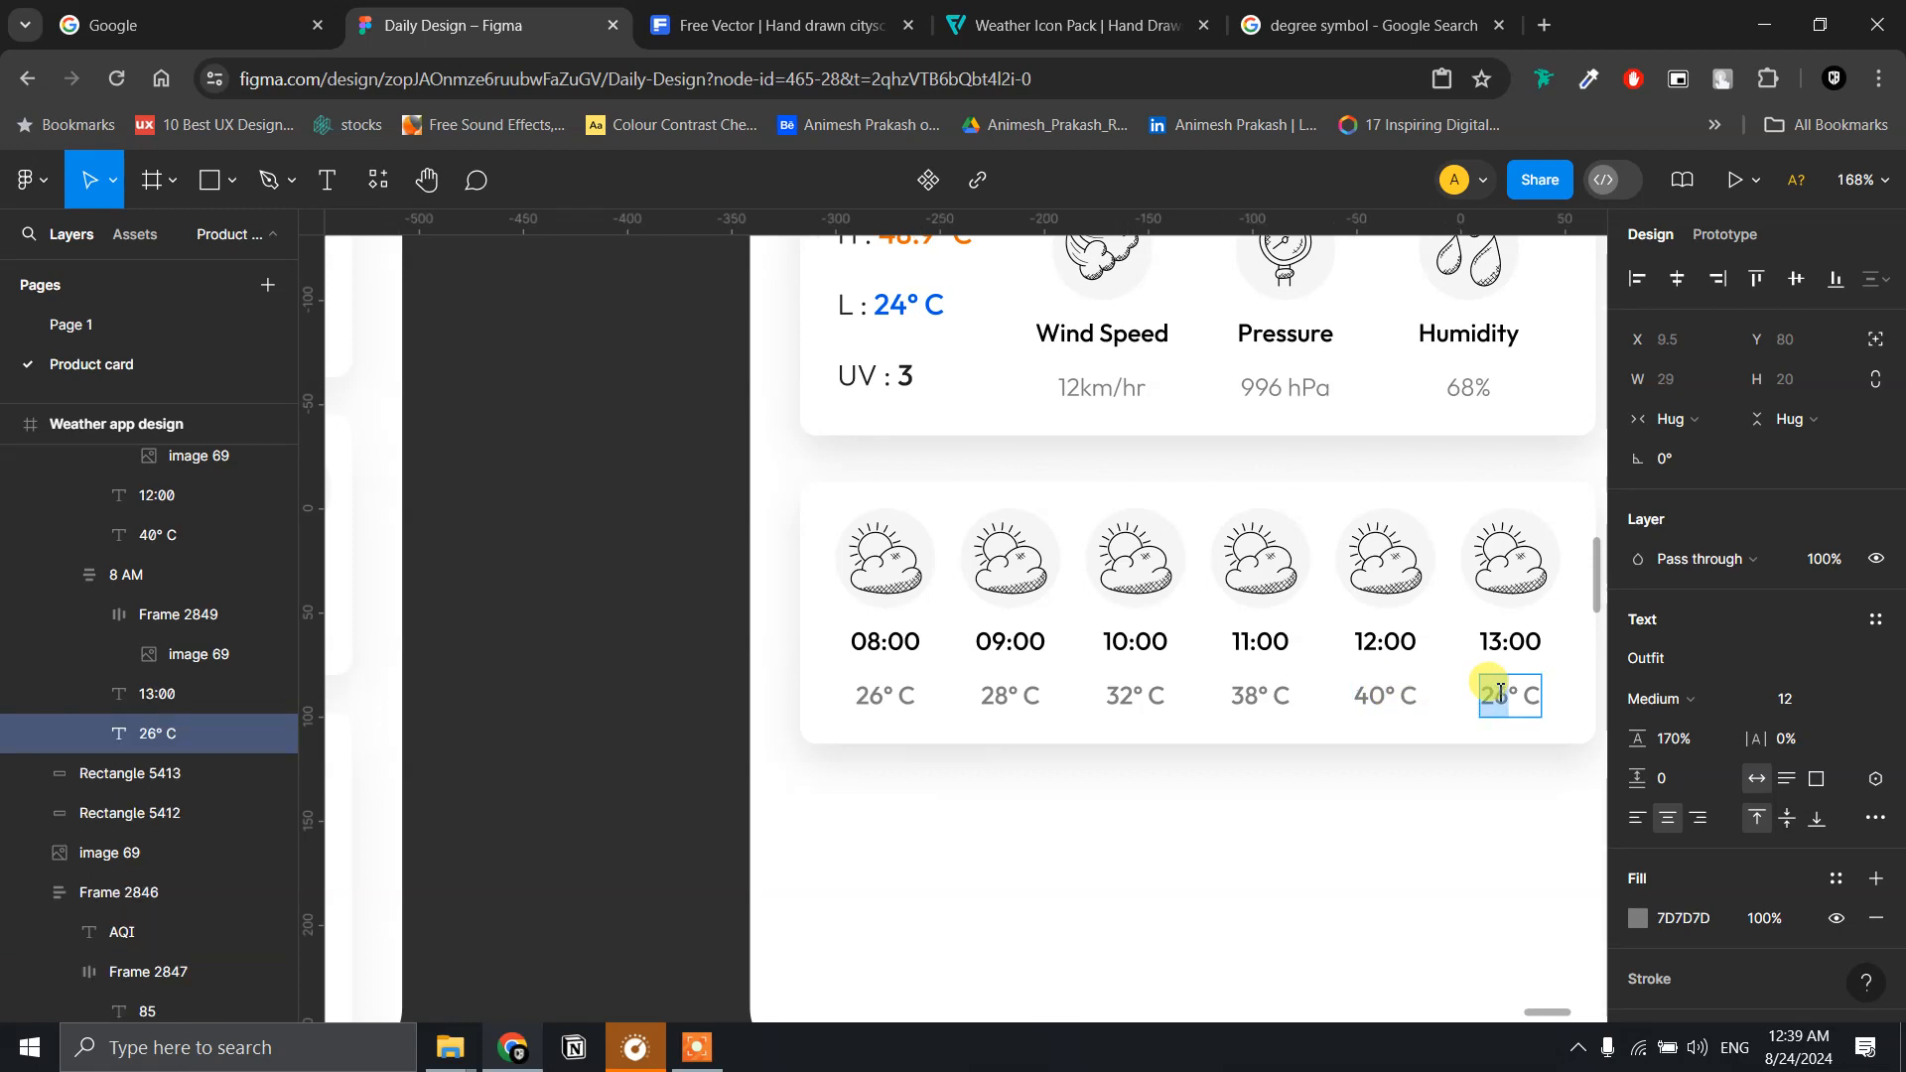
type("46")
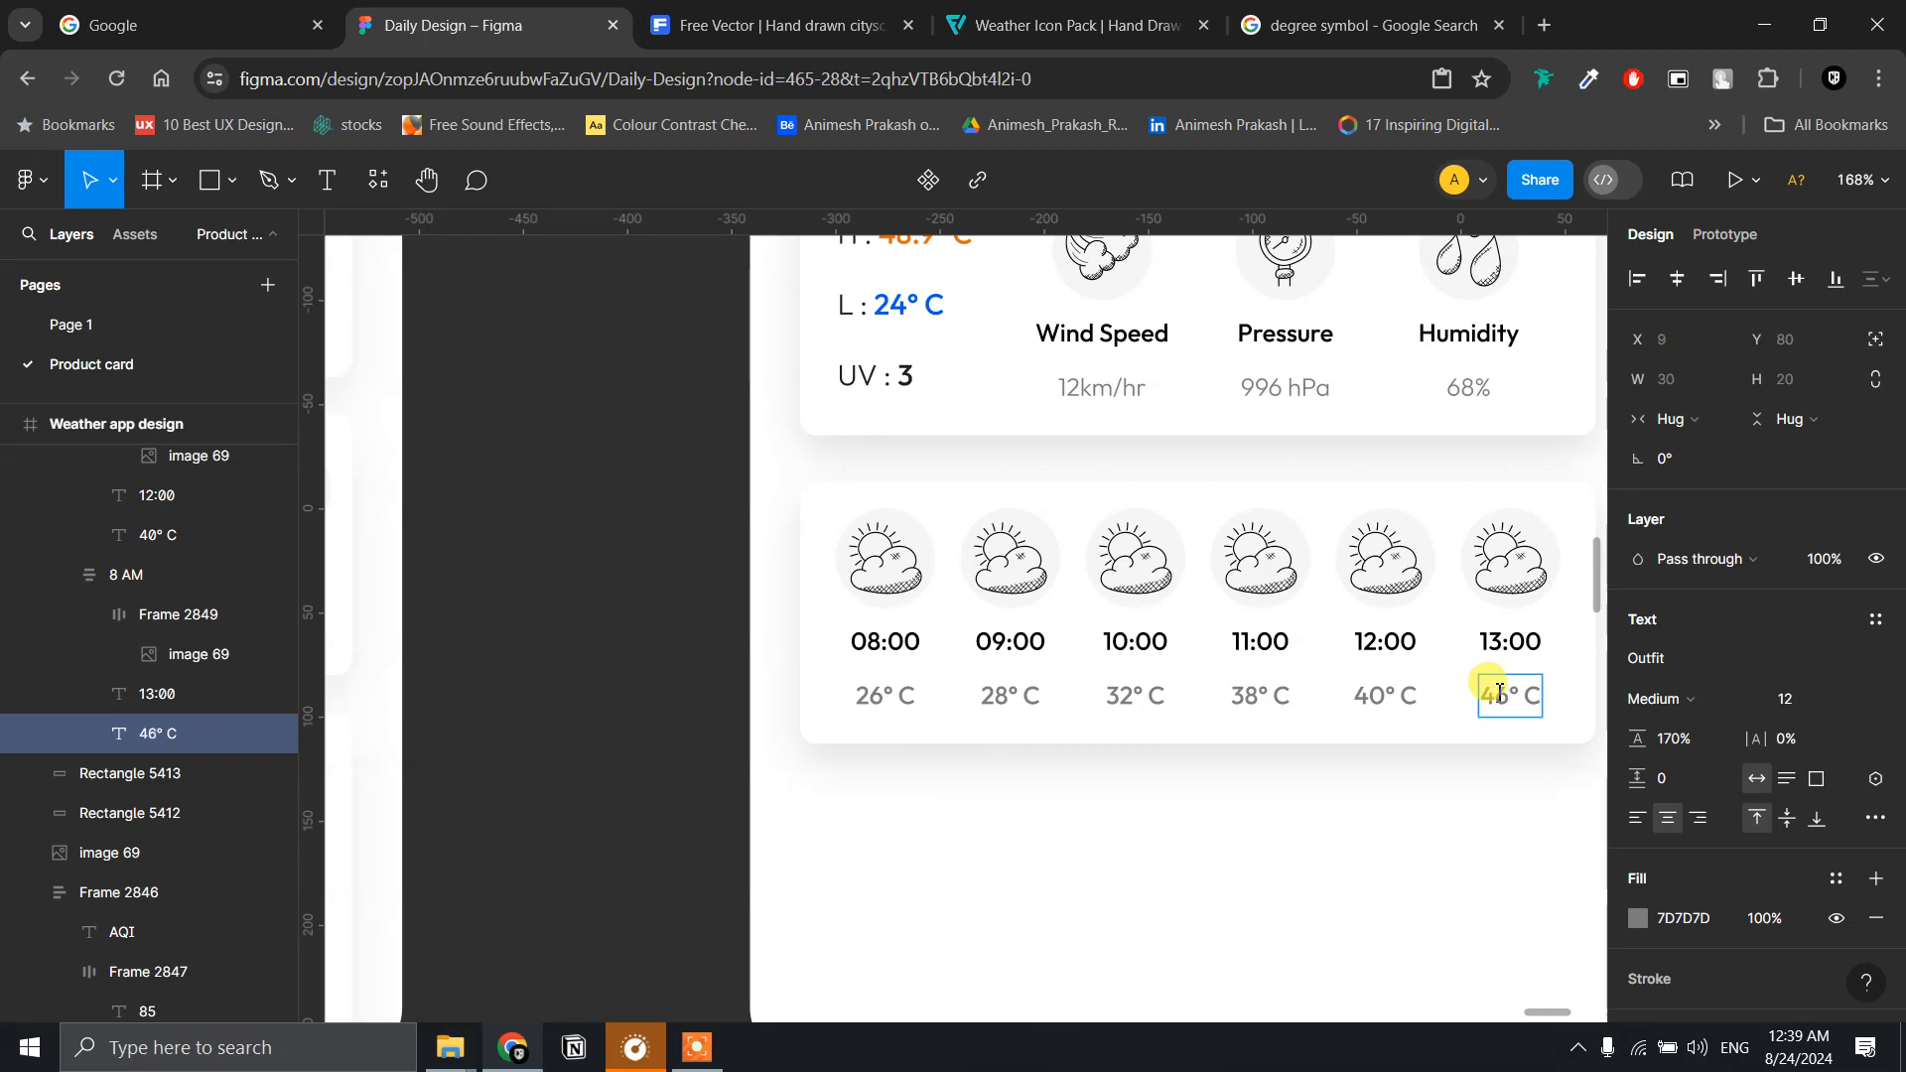
key("Escape")
scroll(626, 595, "up", 2)
scroll(633, 604, "down", 3)
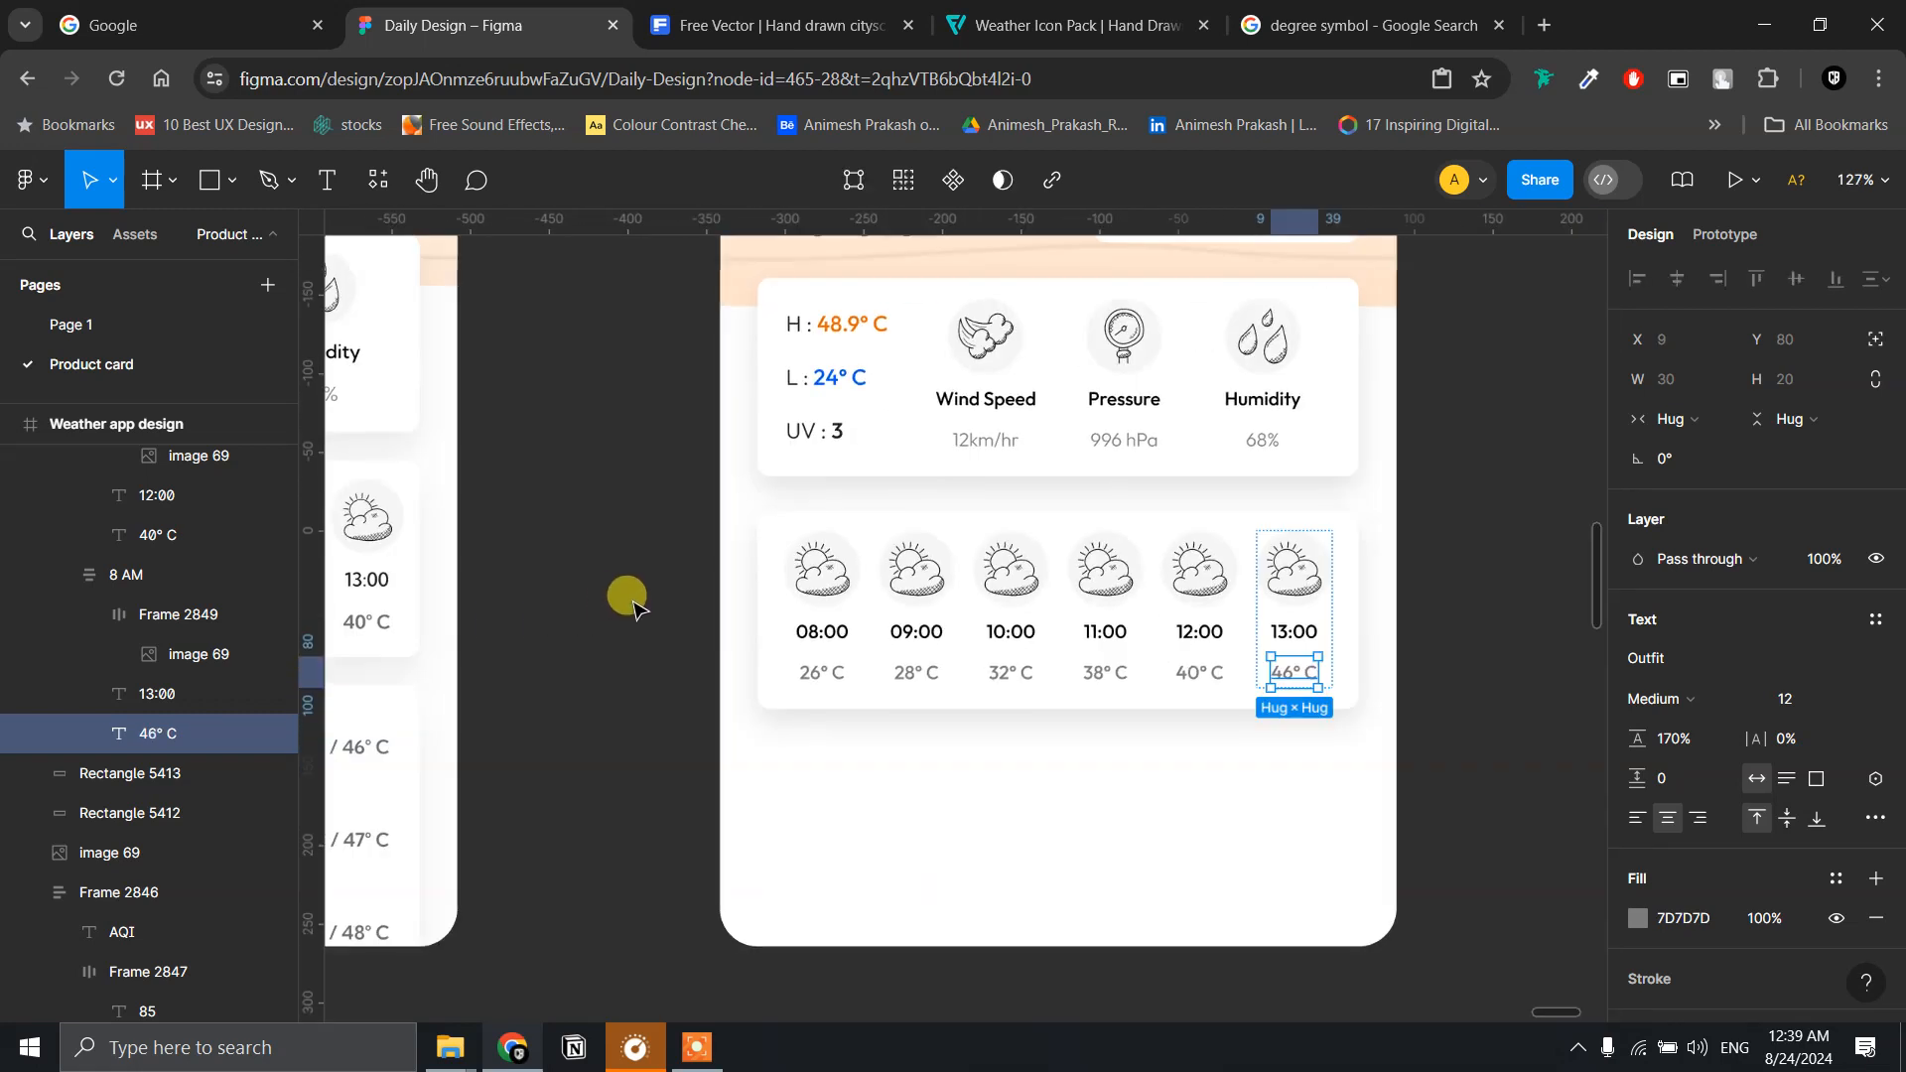
left_click(632, 603)
- Select the hourly forecast row together with its white card background and add auto layout to them
scroll(632, 603, "down", 4)
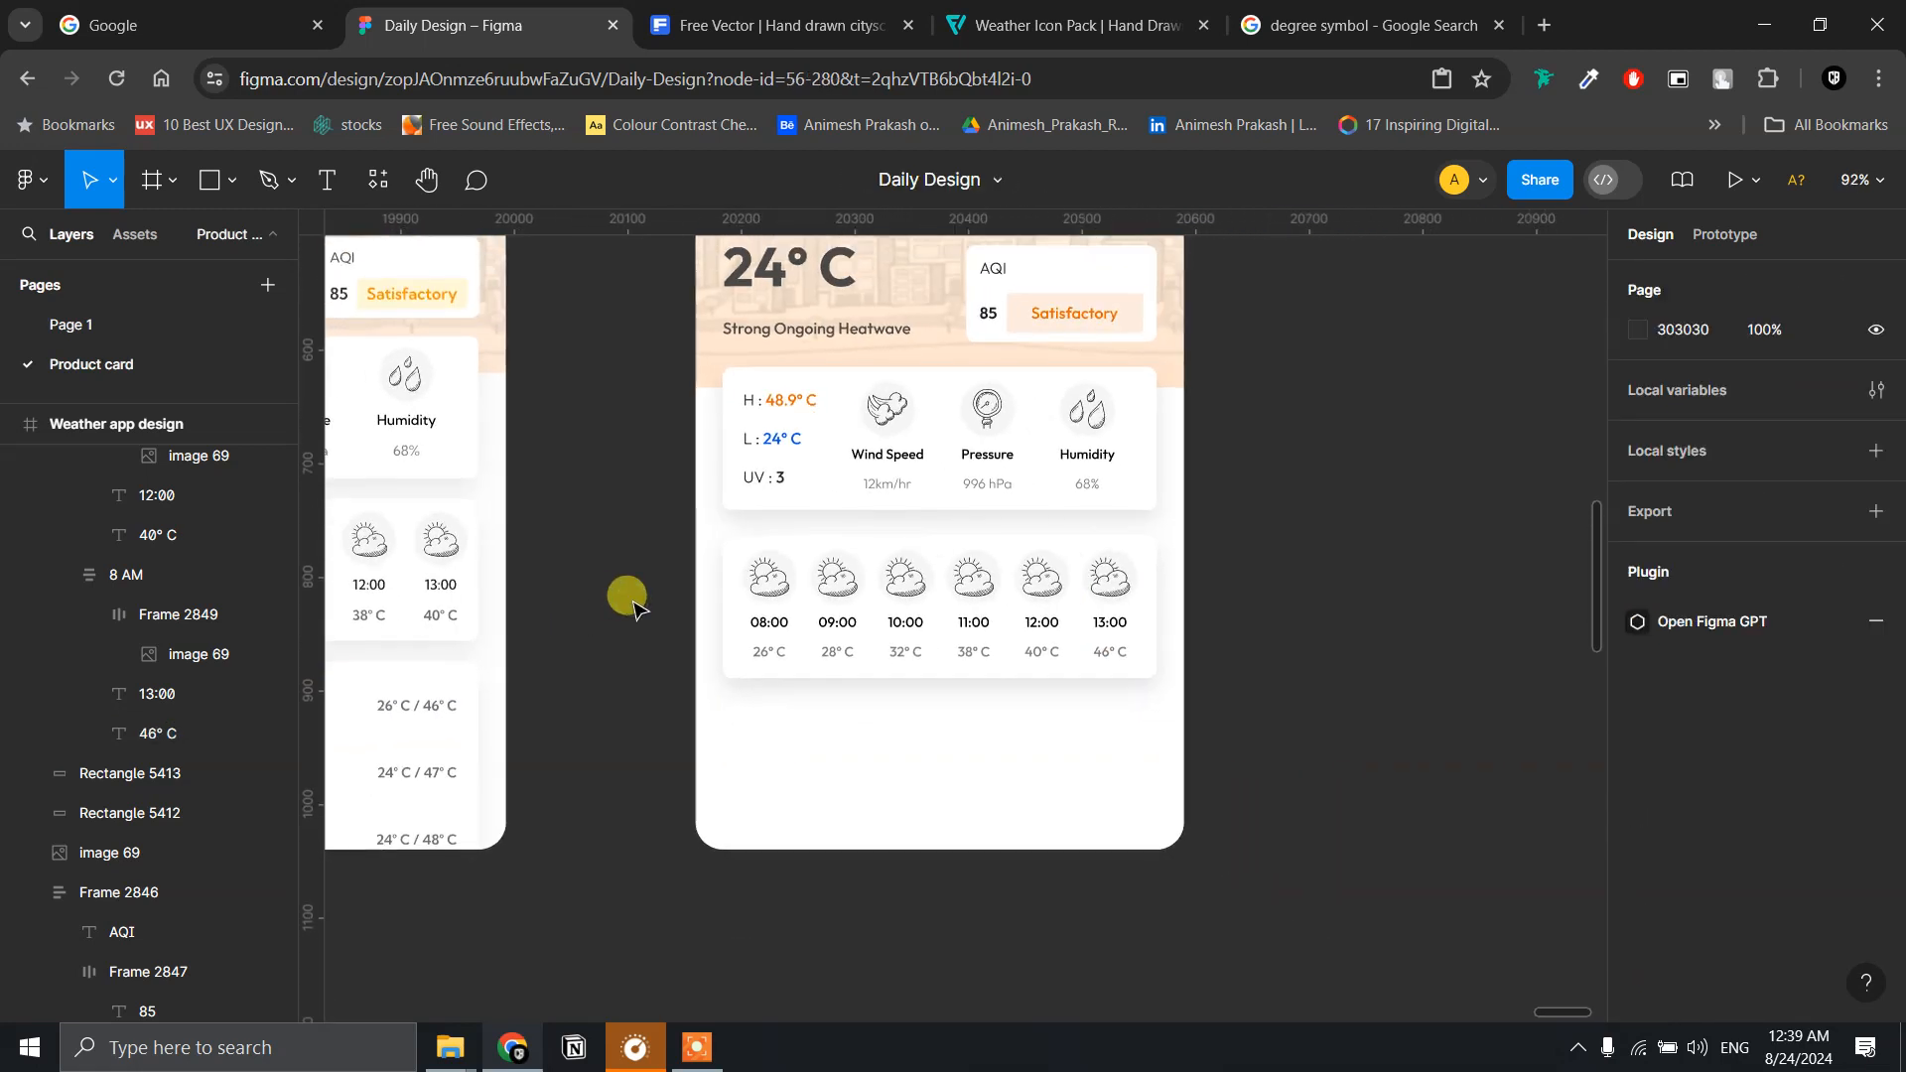
left_click_drag(609, 596, 963, 670)
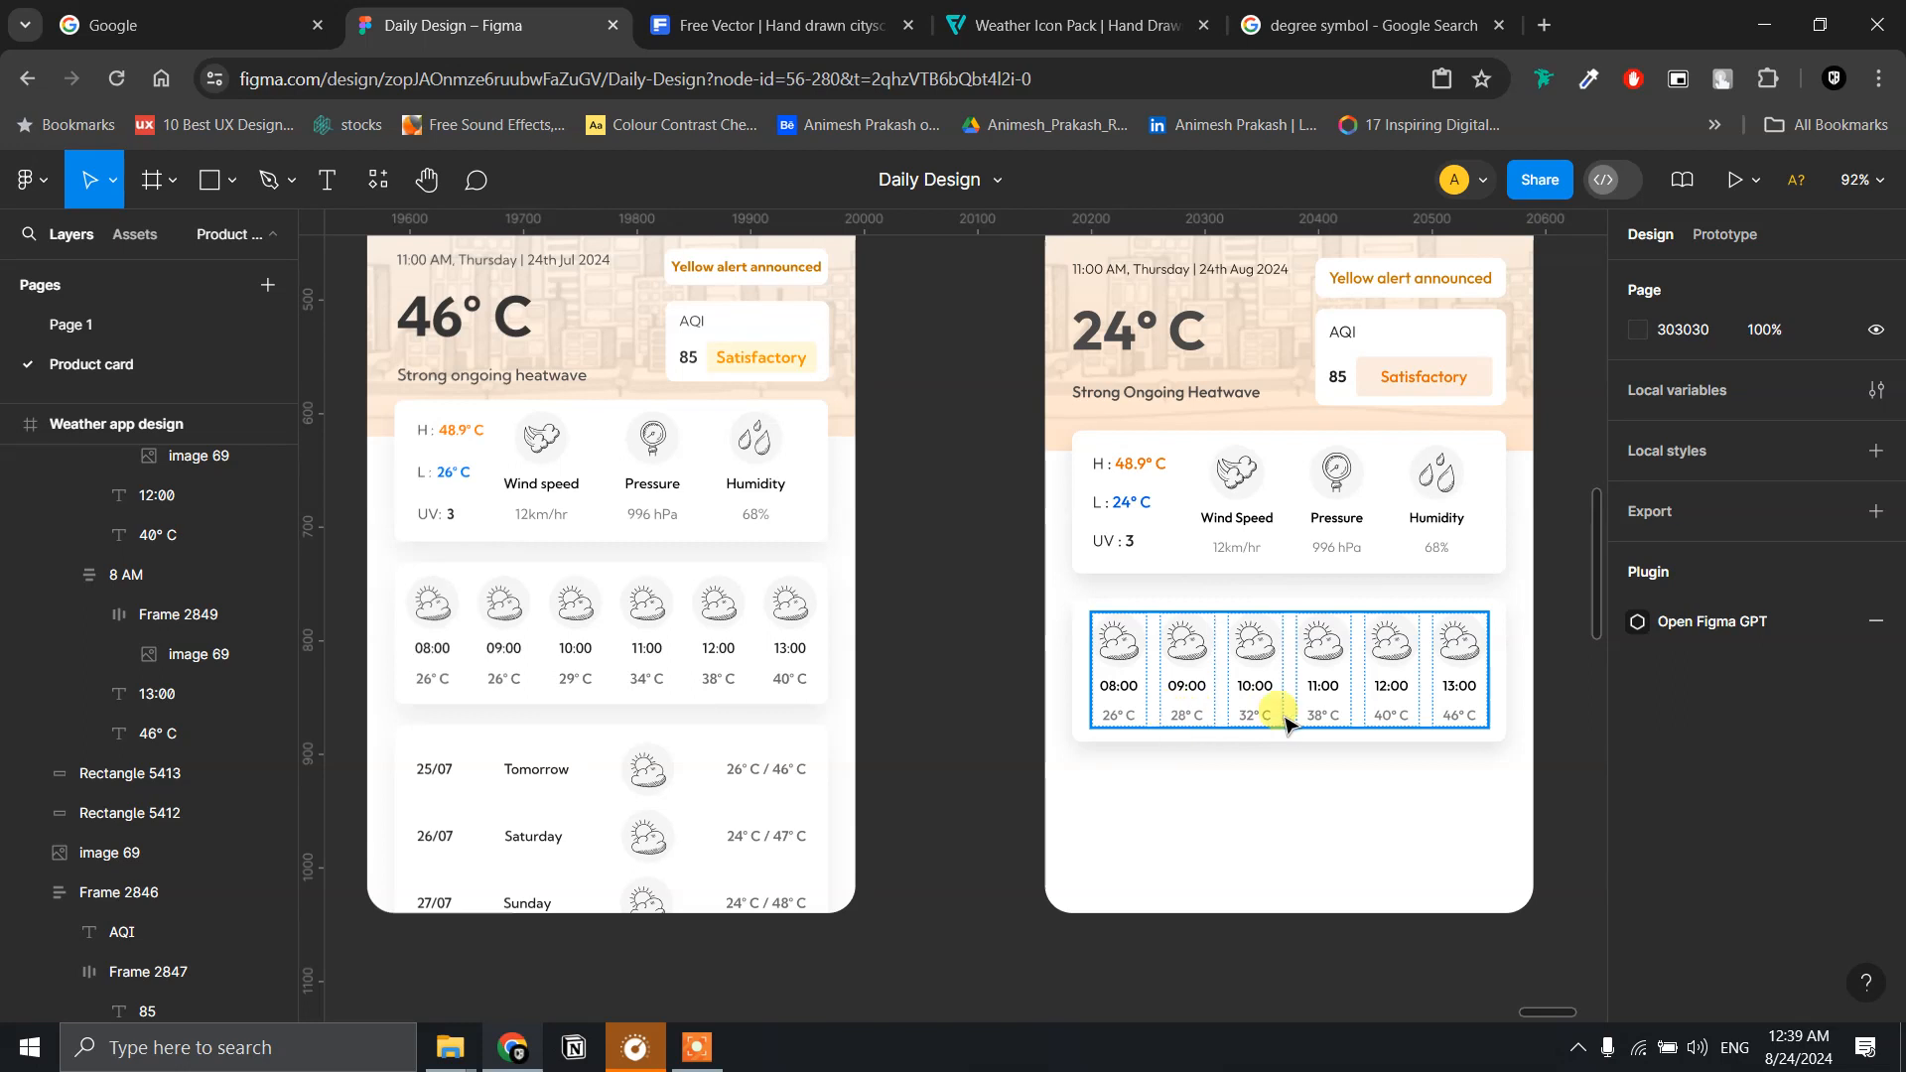
scroll(1578, 675, "up", 3)
scroll(1578, 675, "down", 6)
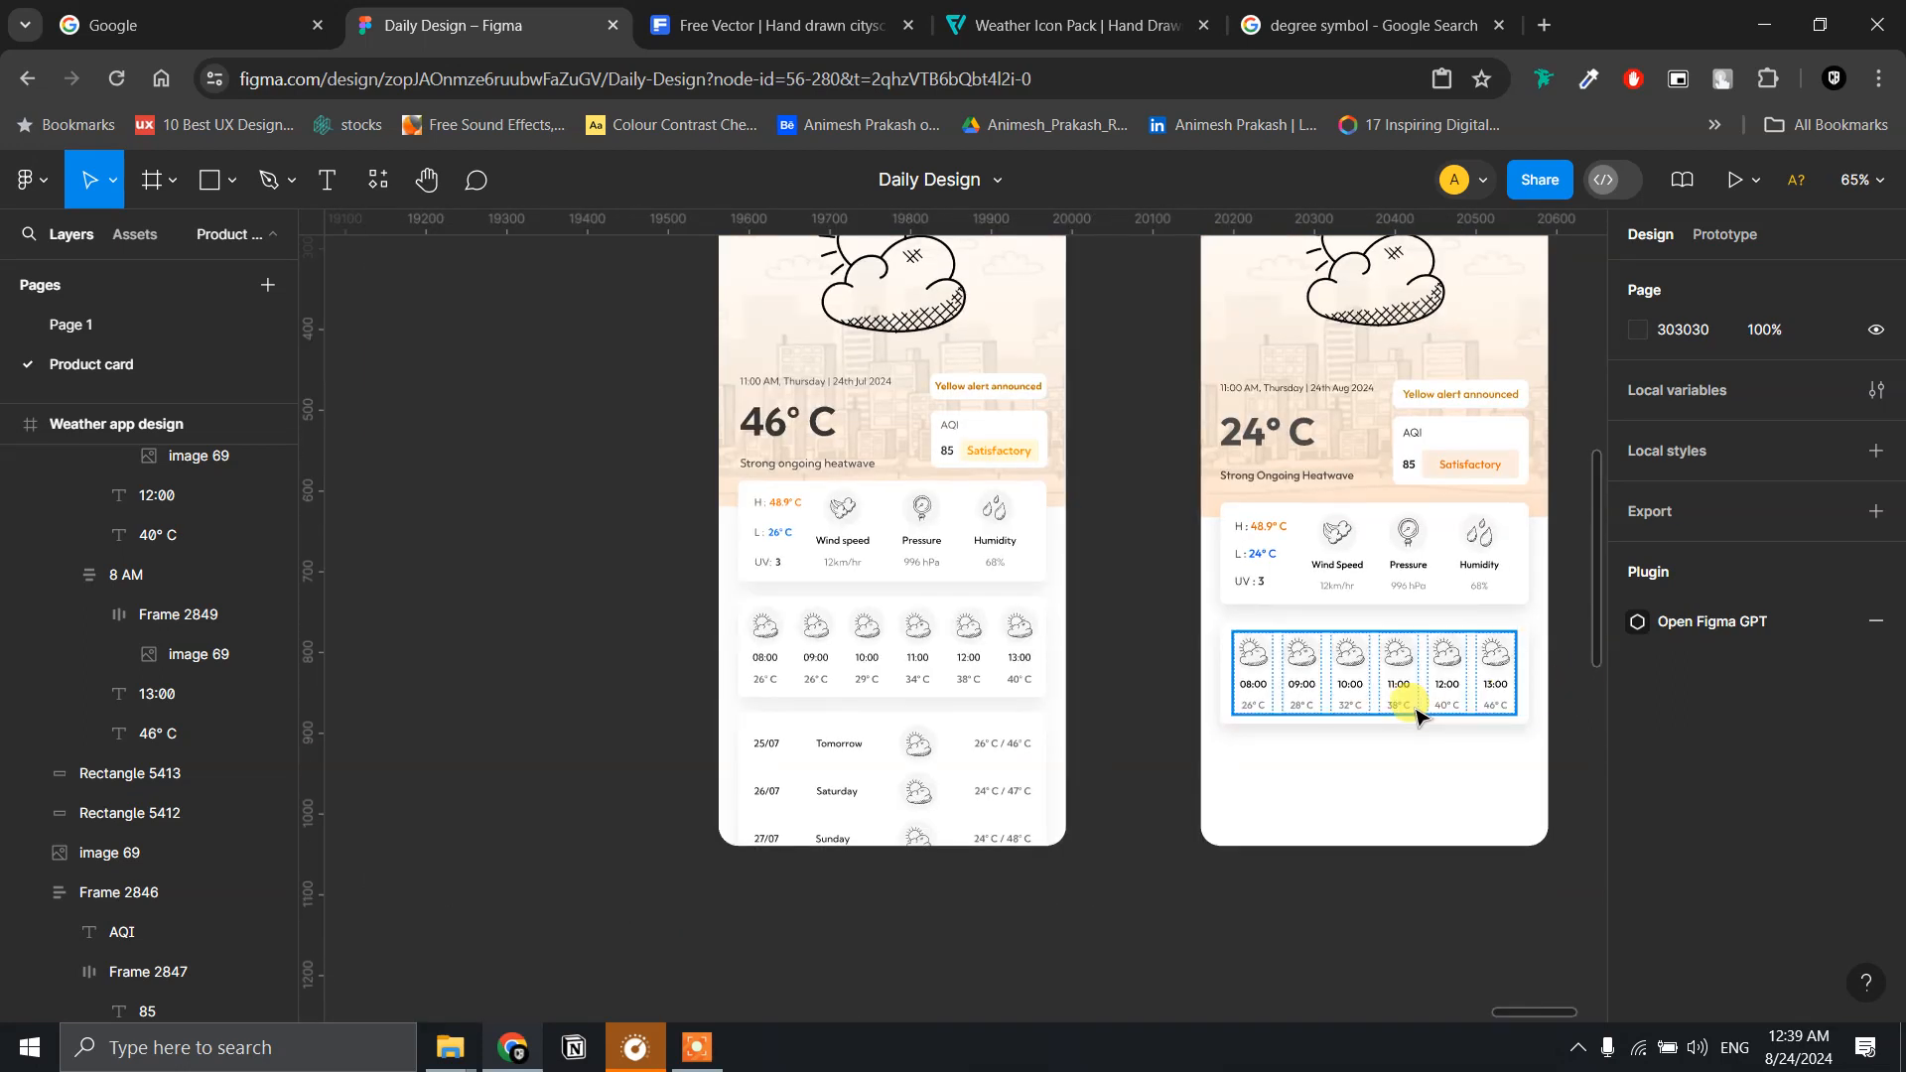
left_click_drag(1561, 732, 1200, 643)
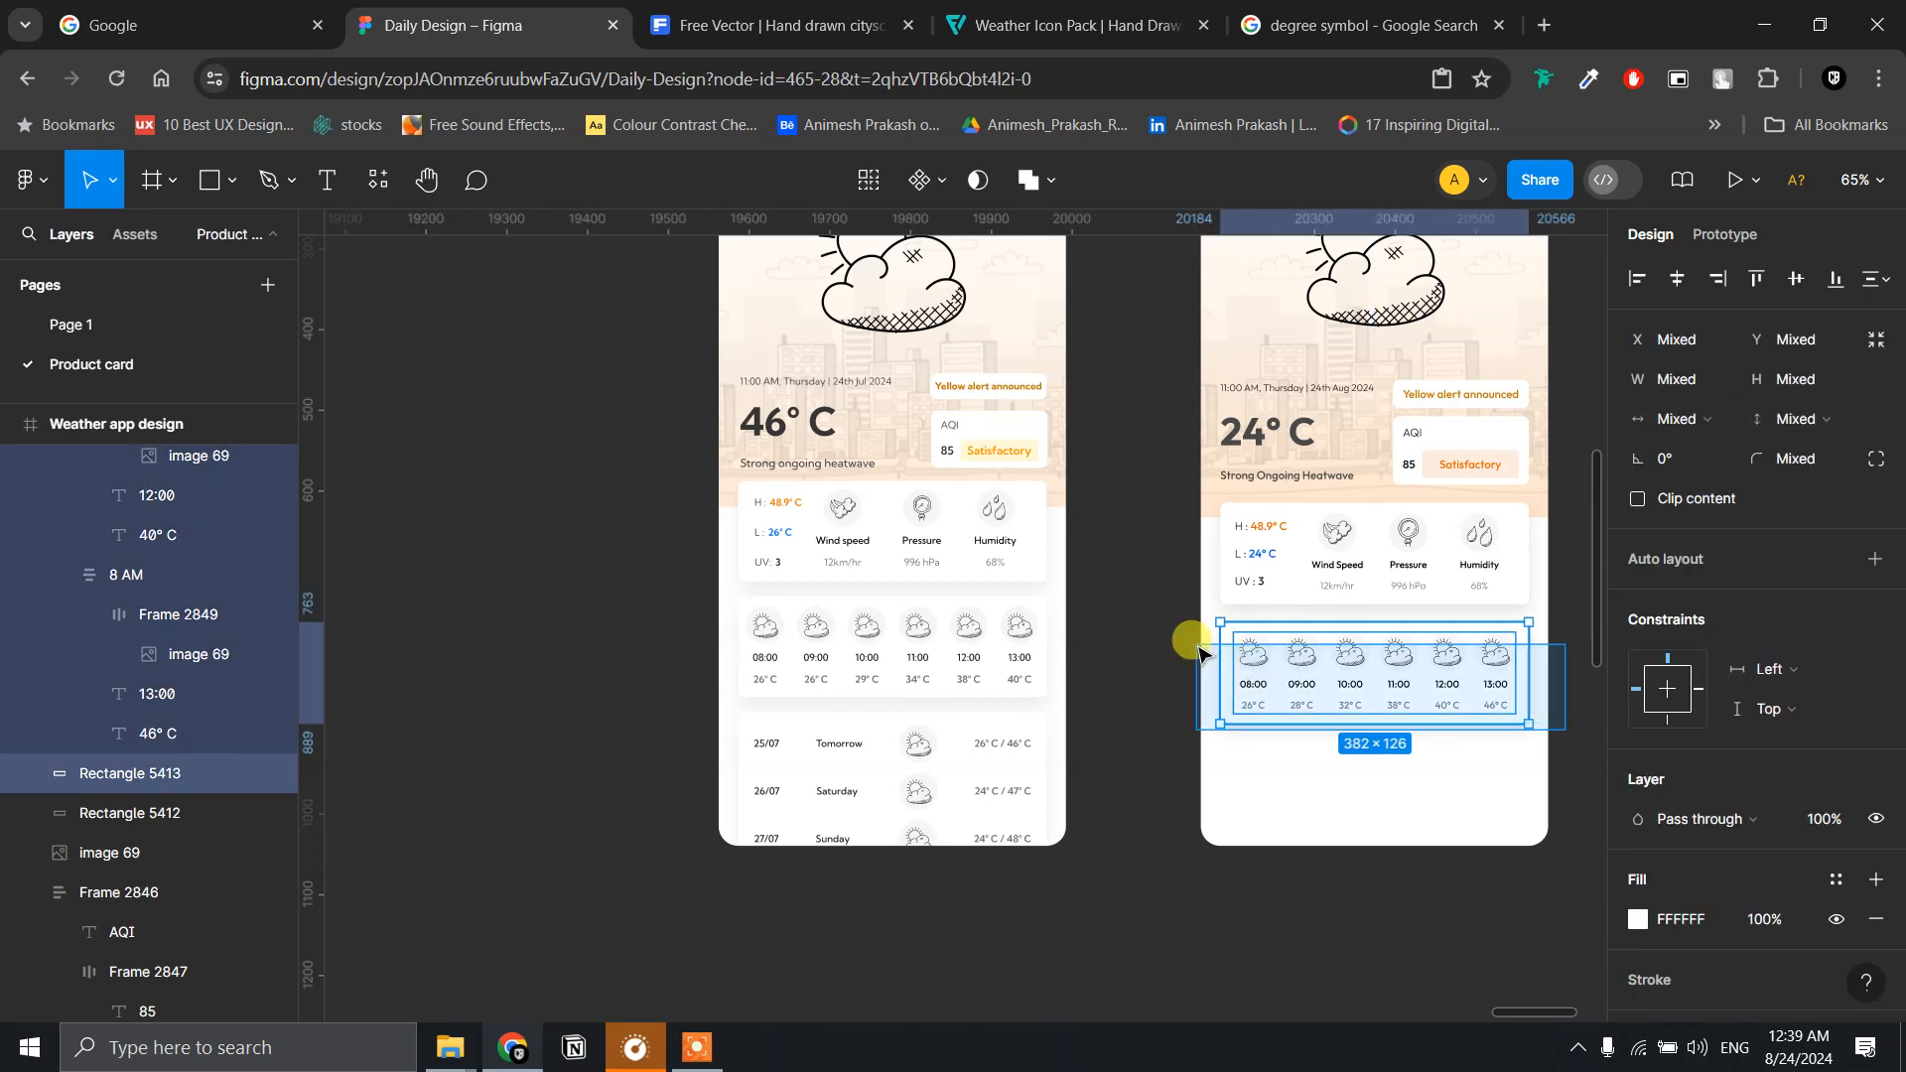
left_click(1871, 559)
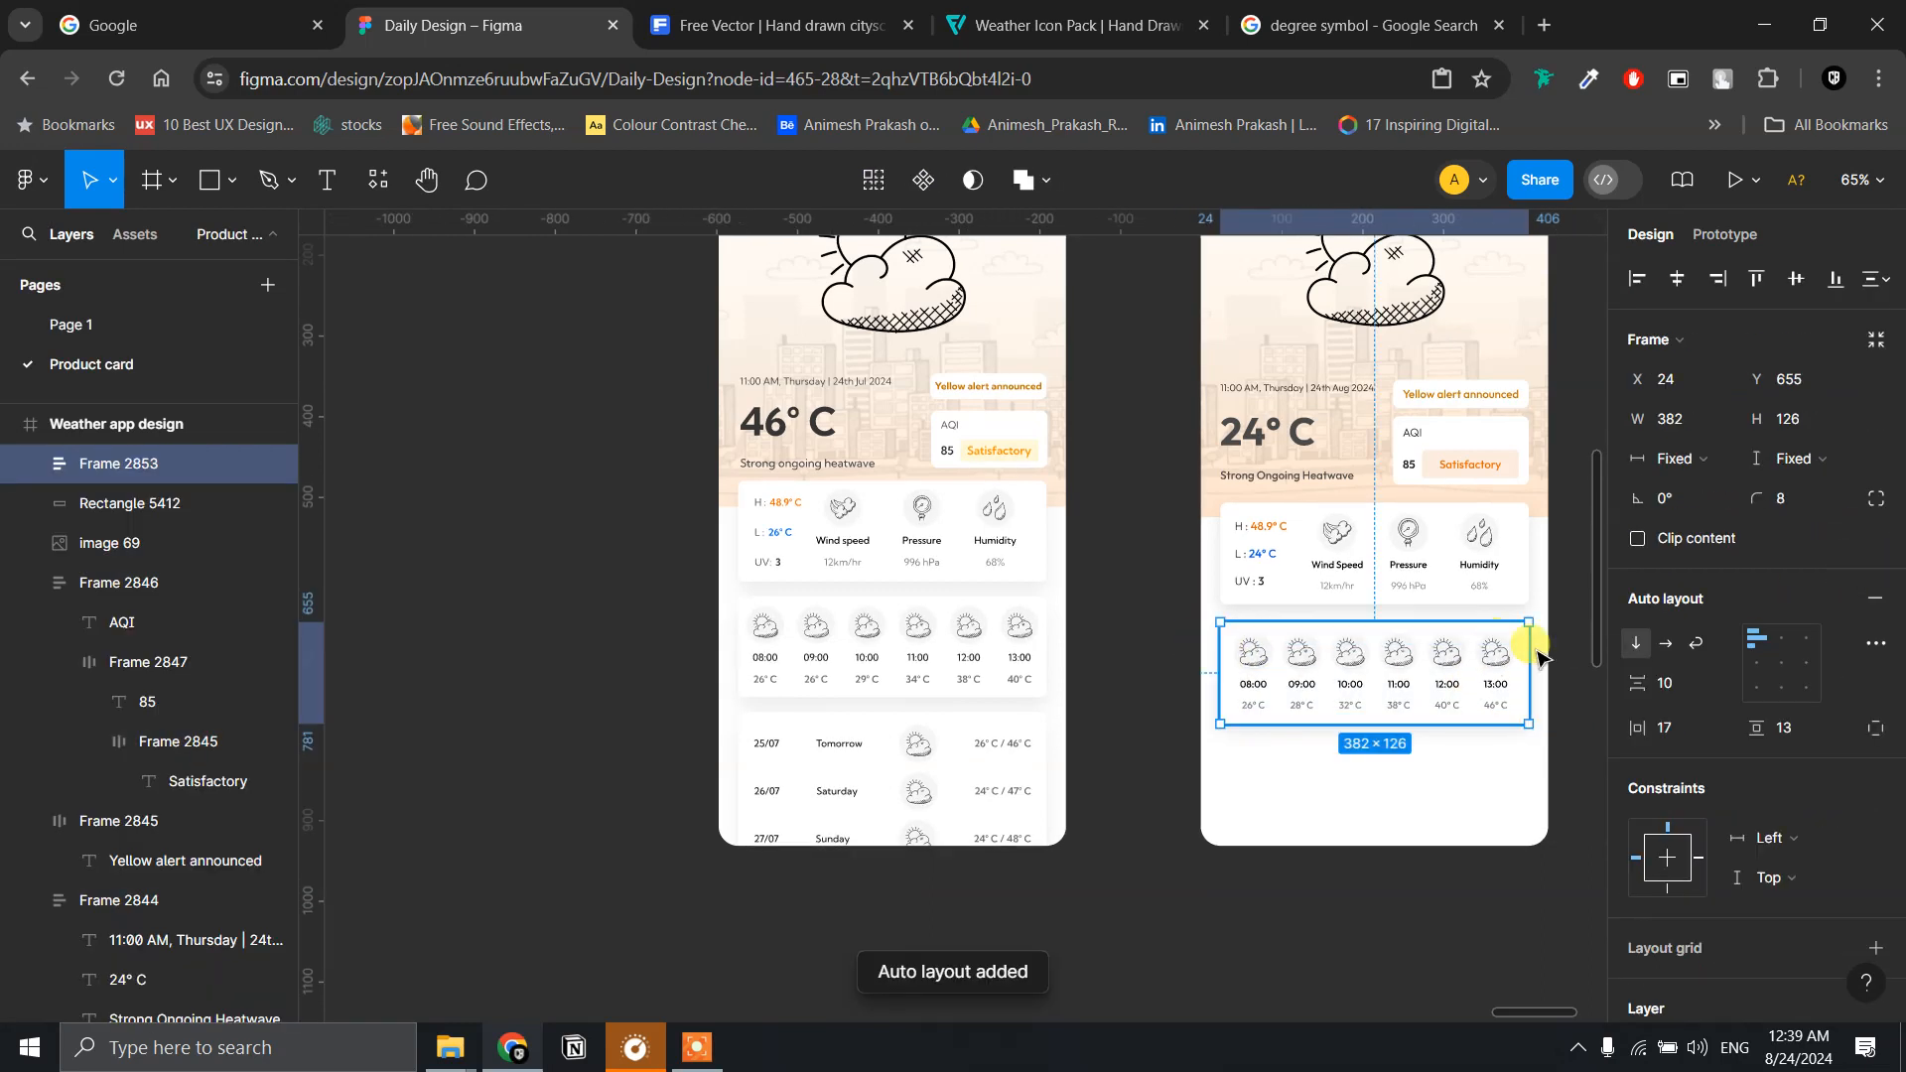
scroll(1509, 575, "up", 5)
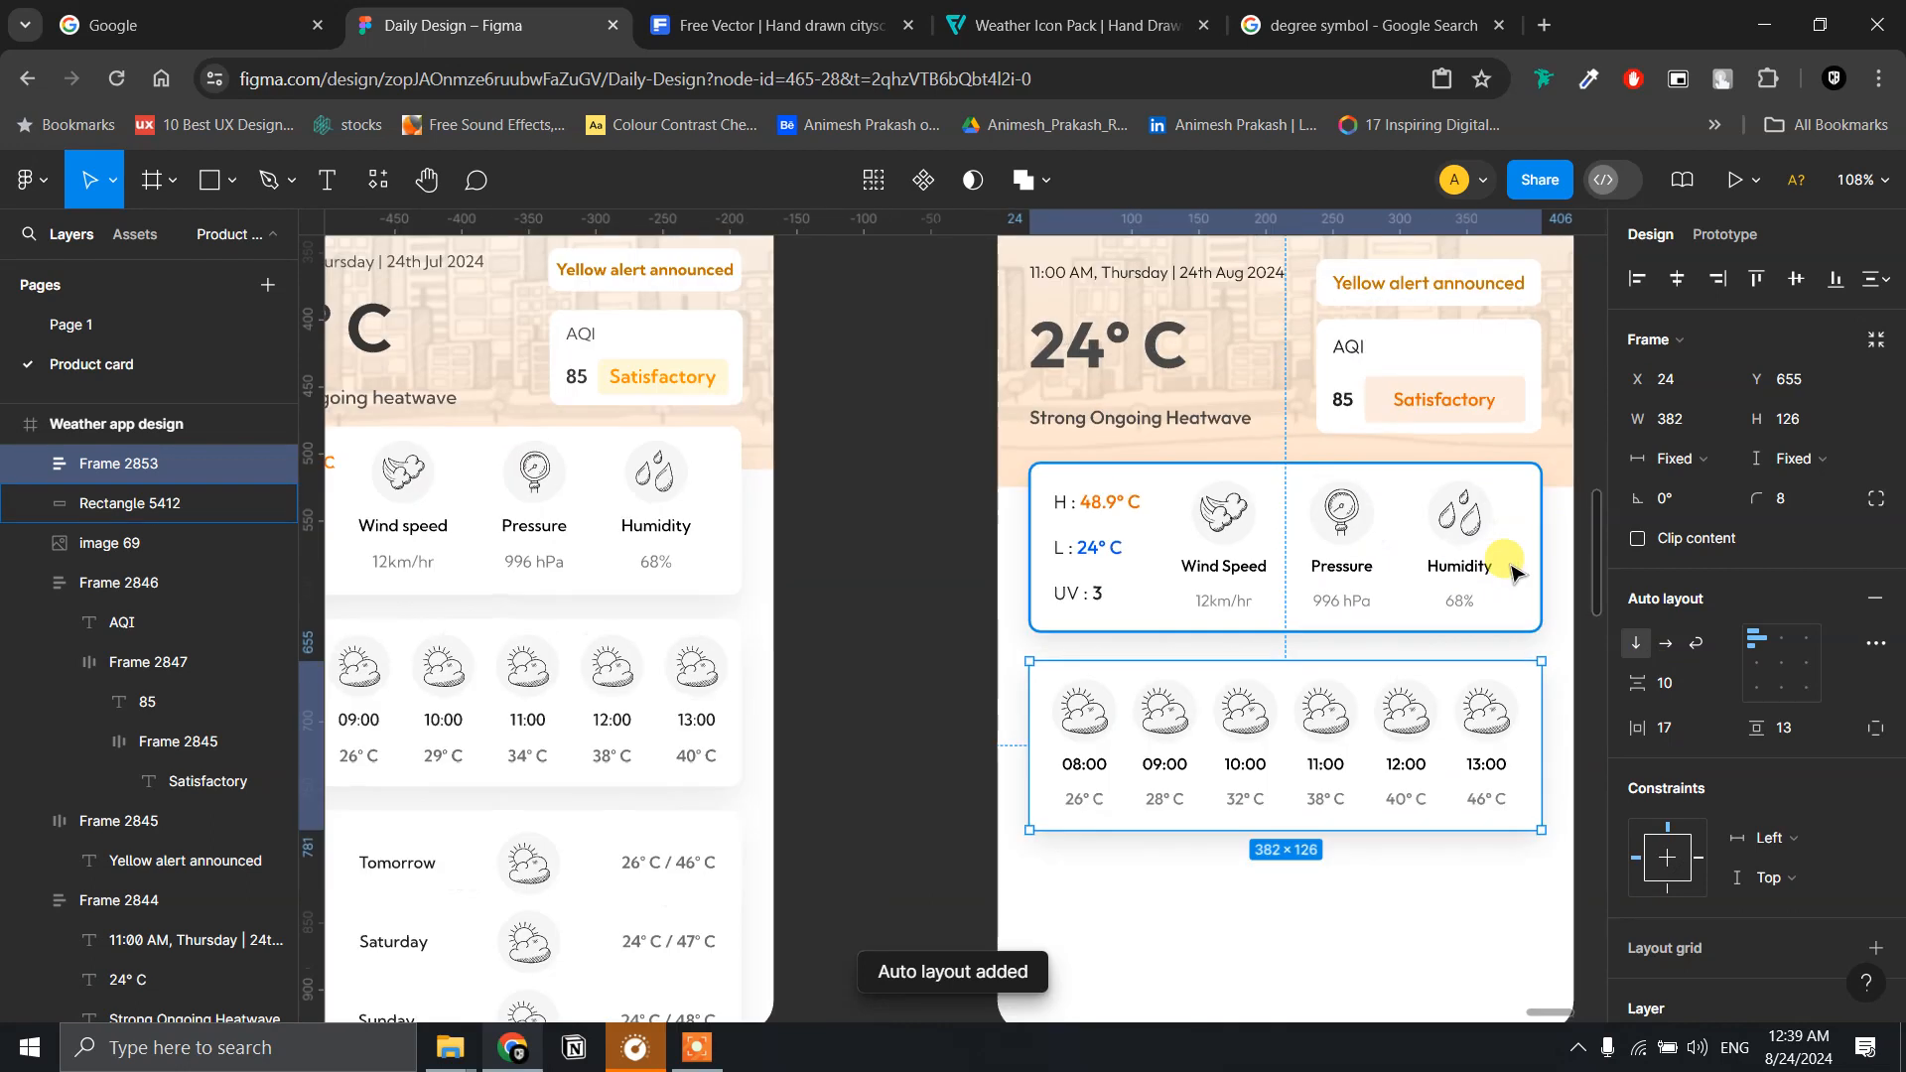
- Shift the H/L/UV text group and the wind, pressure and humidity row together about 9 px rightward inside their card
left_click(1213, 536)
left_click(1092, 541, "shift")
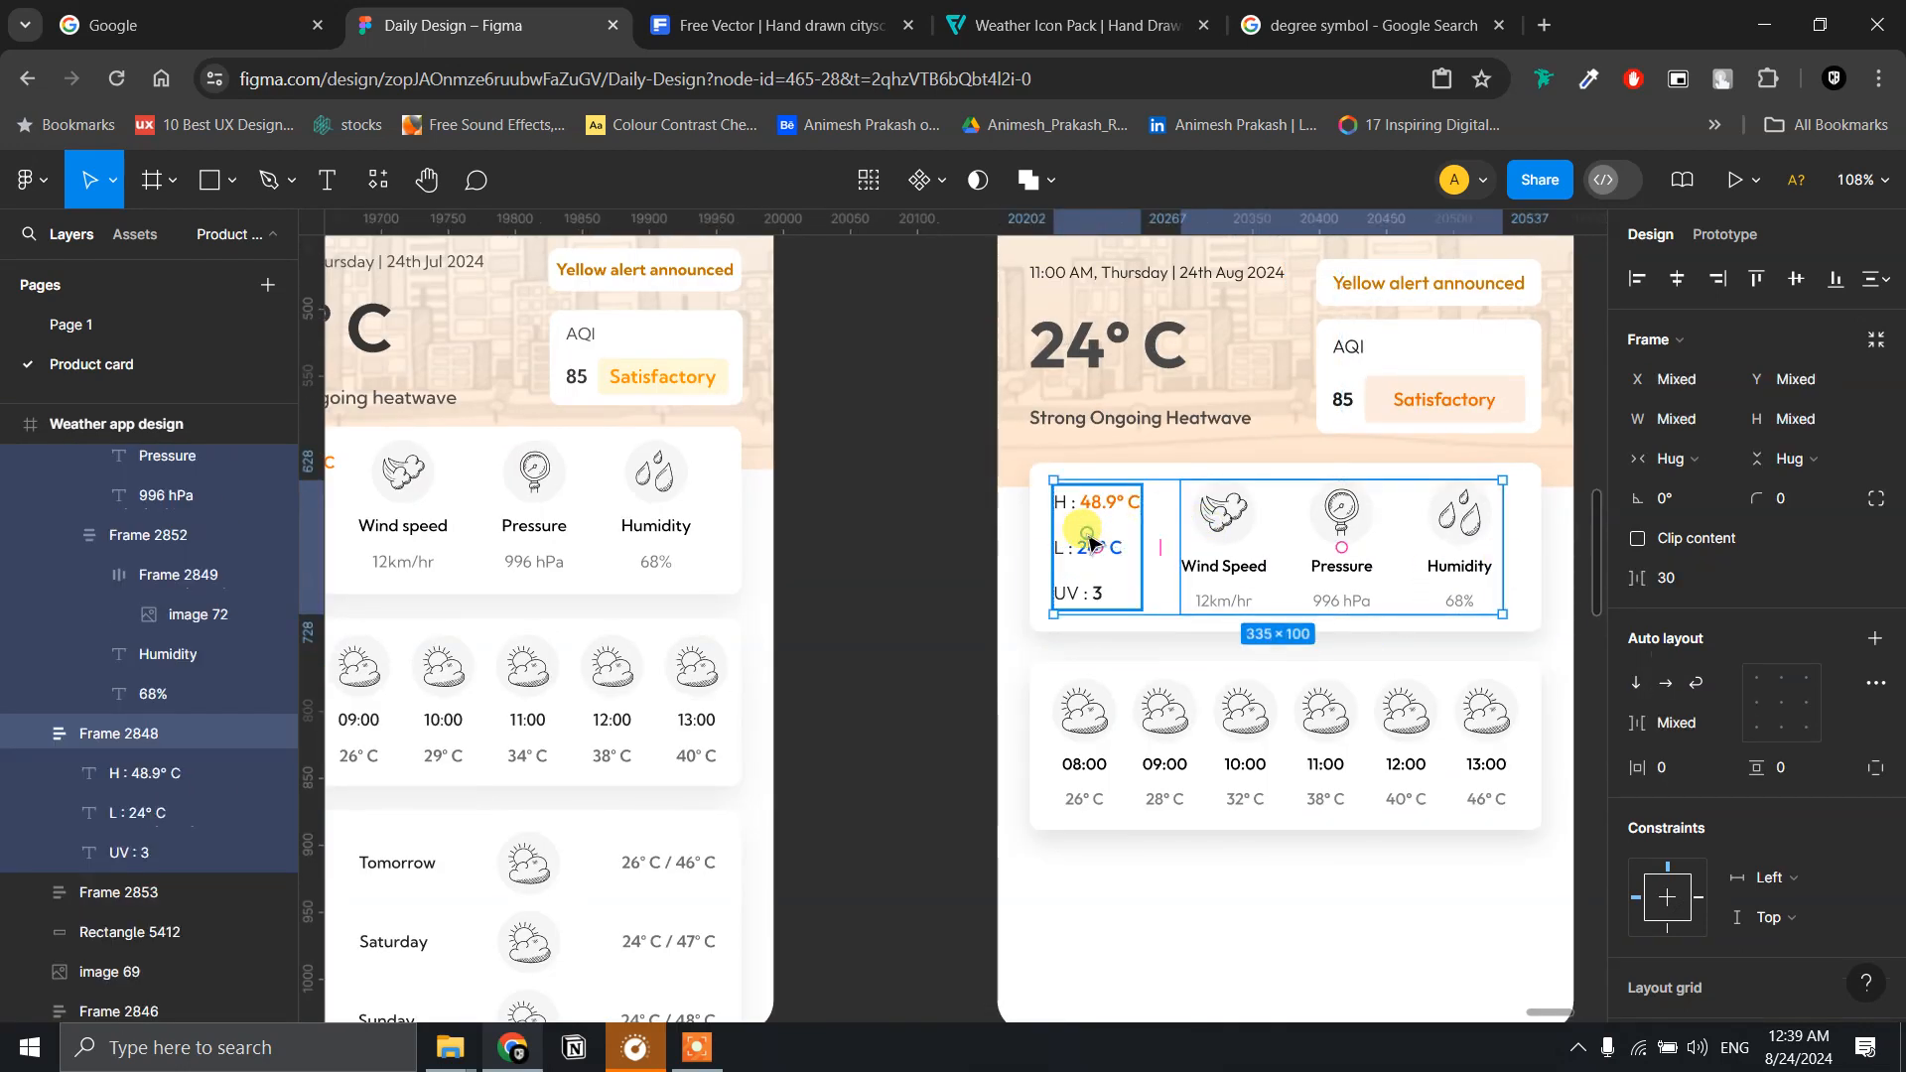
key("alt")
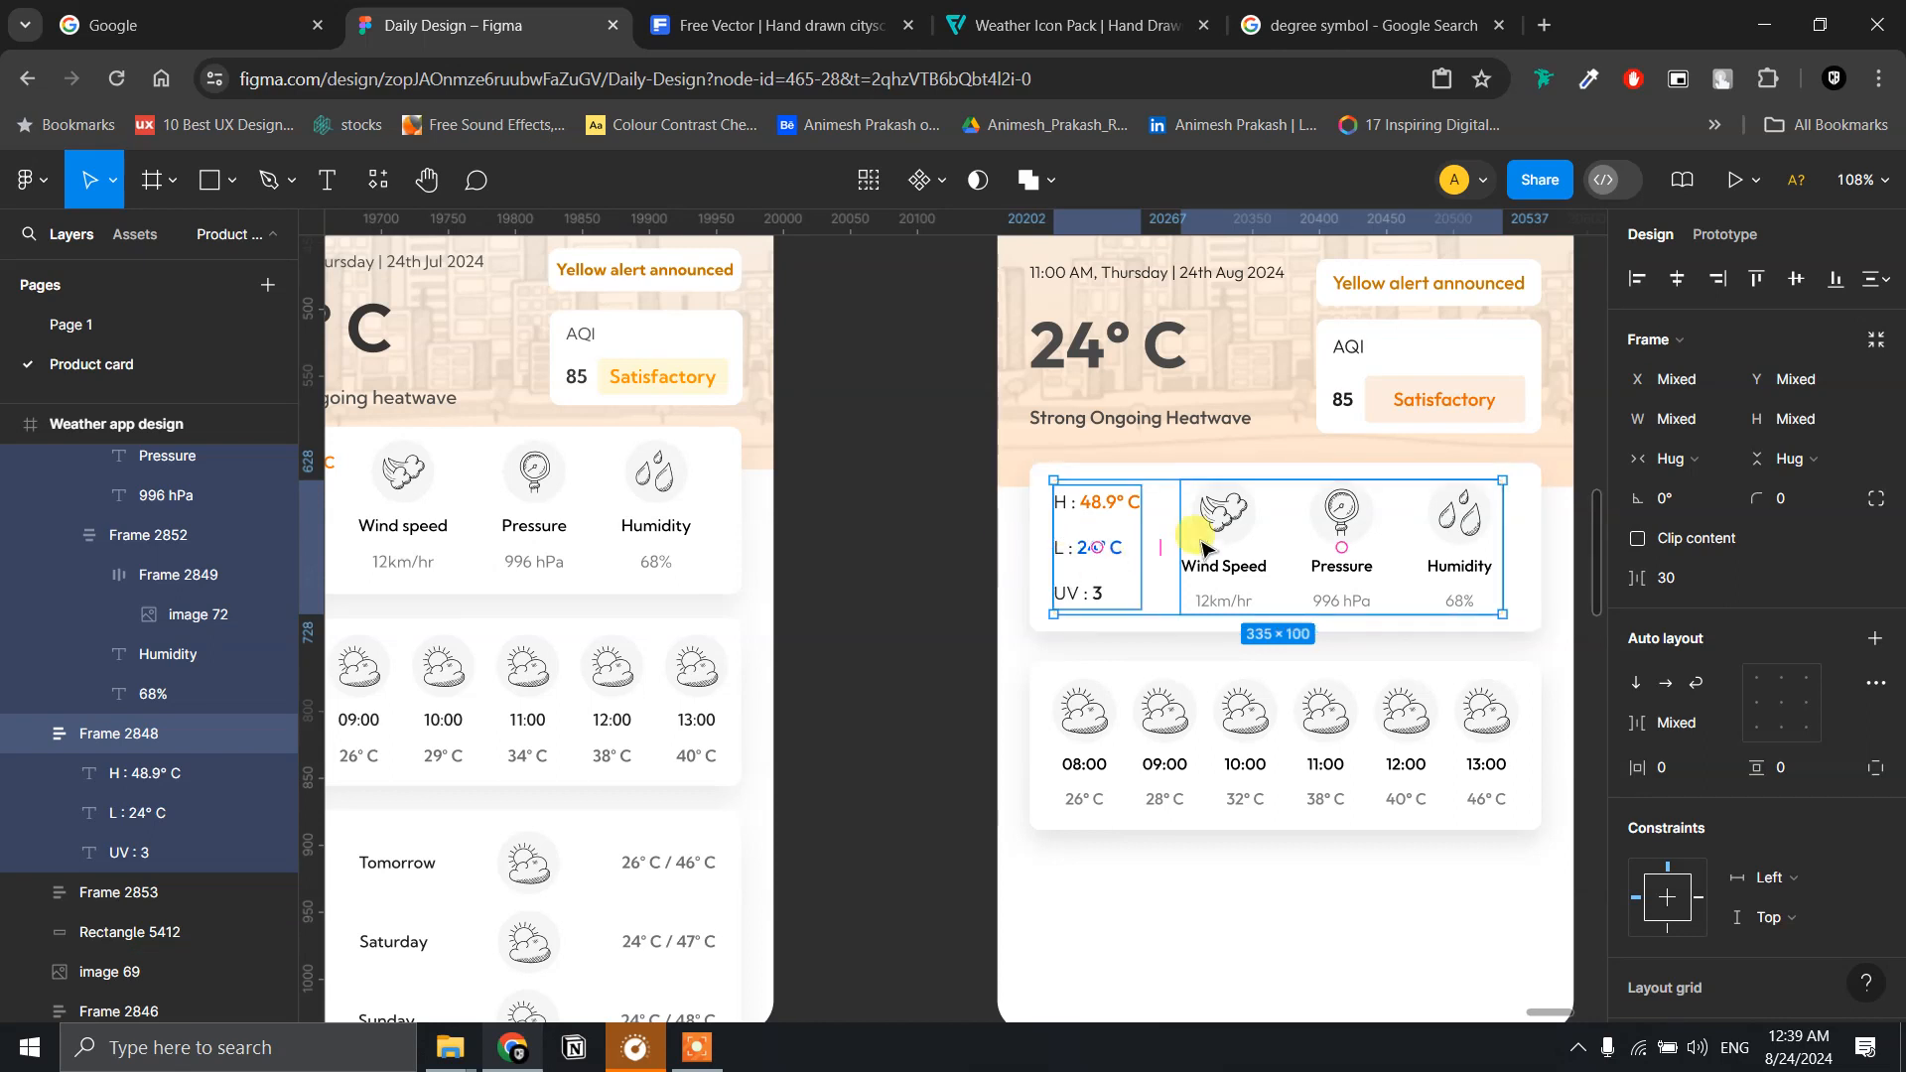
left_click_drag(1245, 541, 1257, 541)
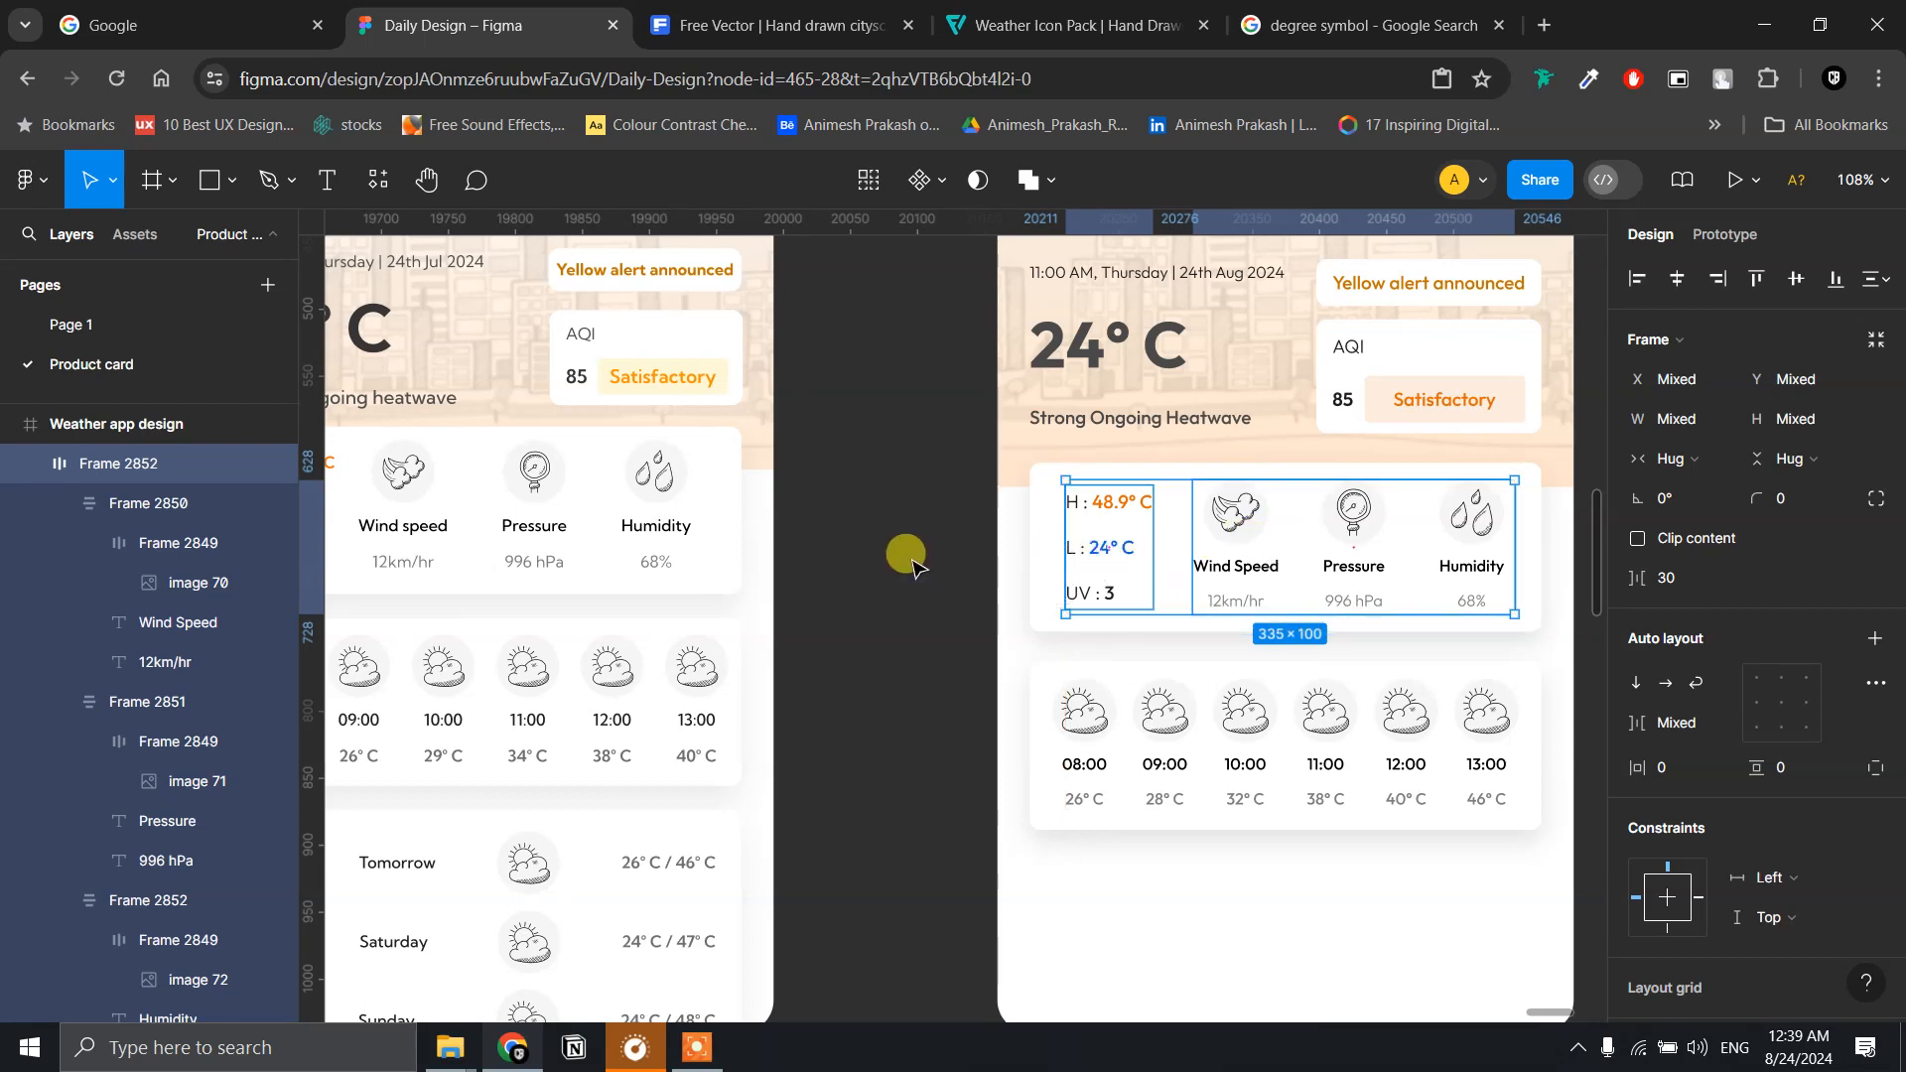
- Nudge the H/L/UV text group left to X 48 and check its distances to the card edges
left_click(1102, 551)
key("Left")
key("Left")
key("Left")
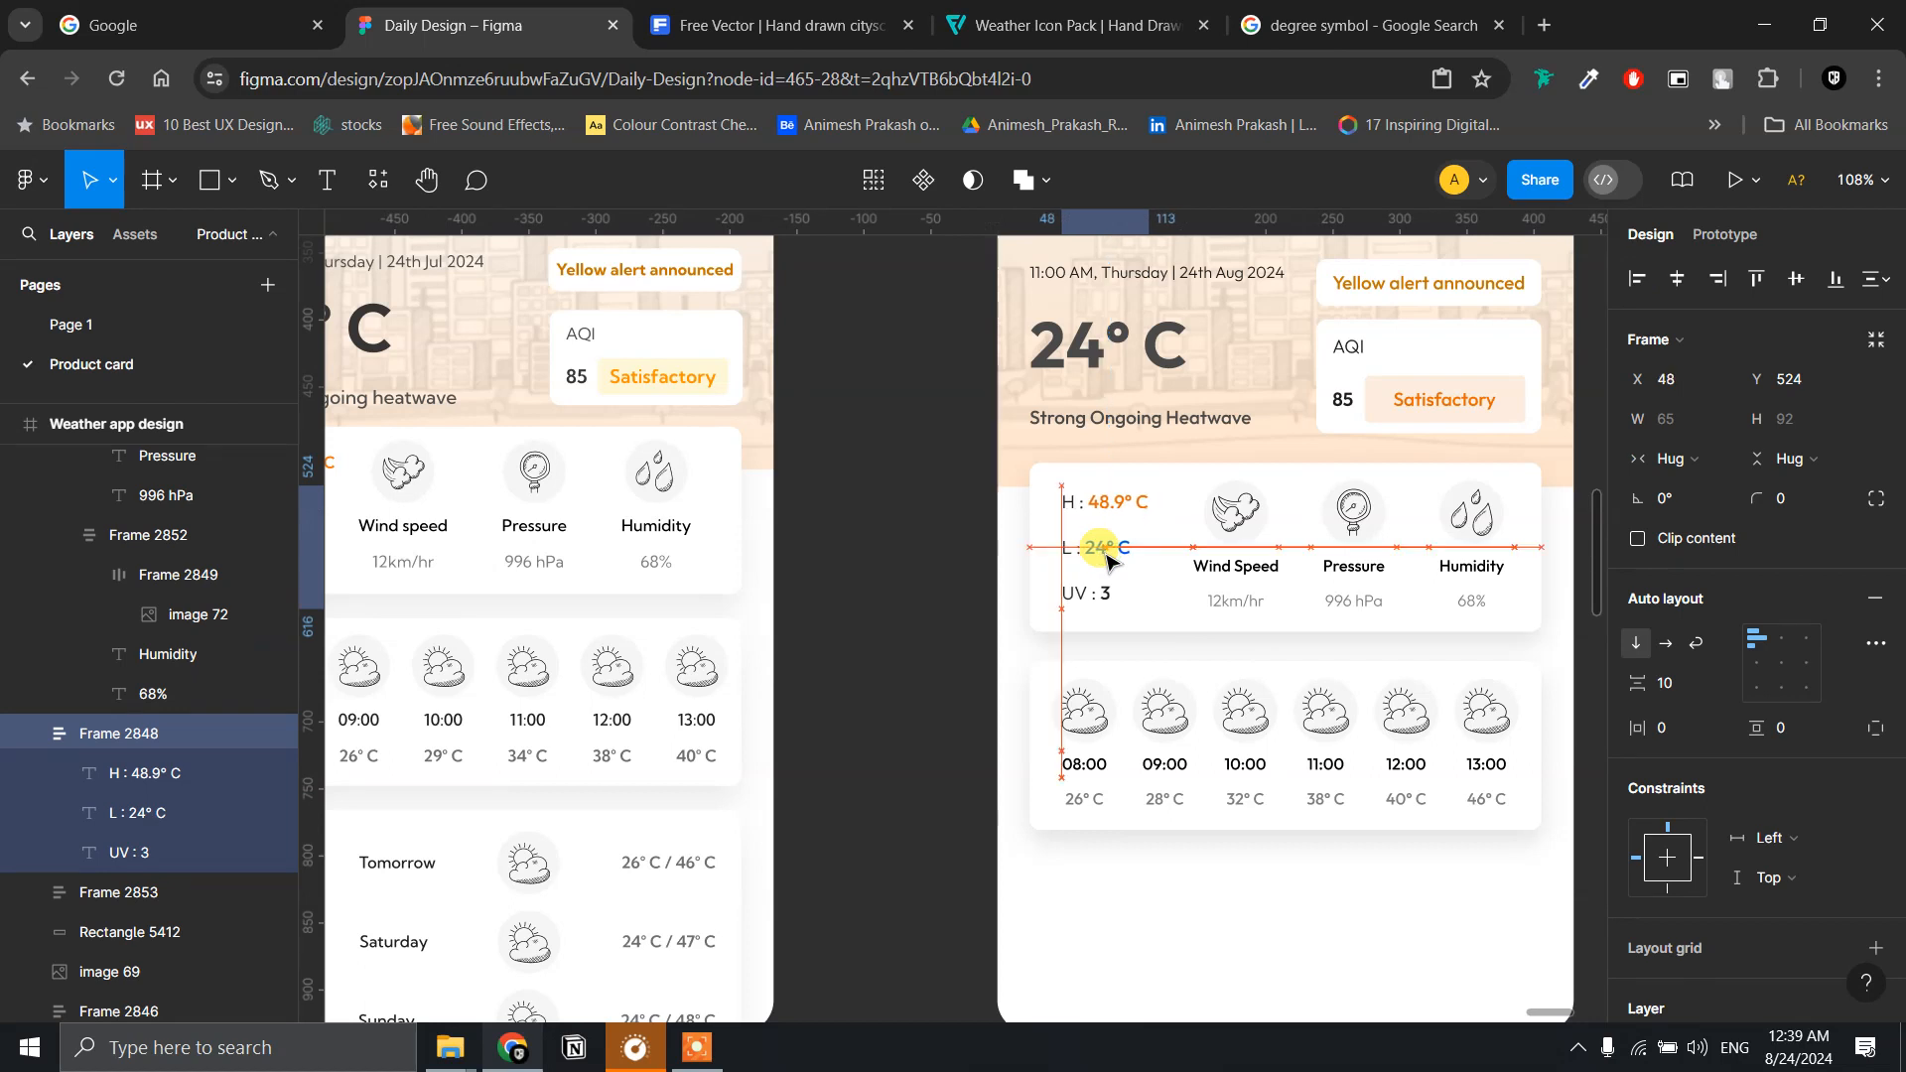
key("alt")
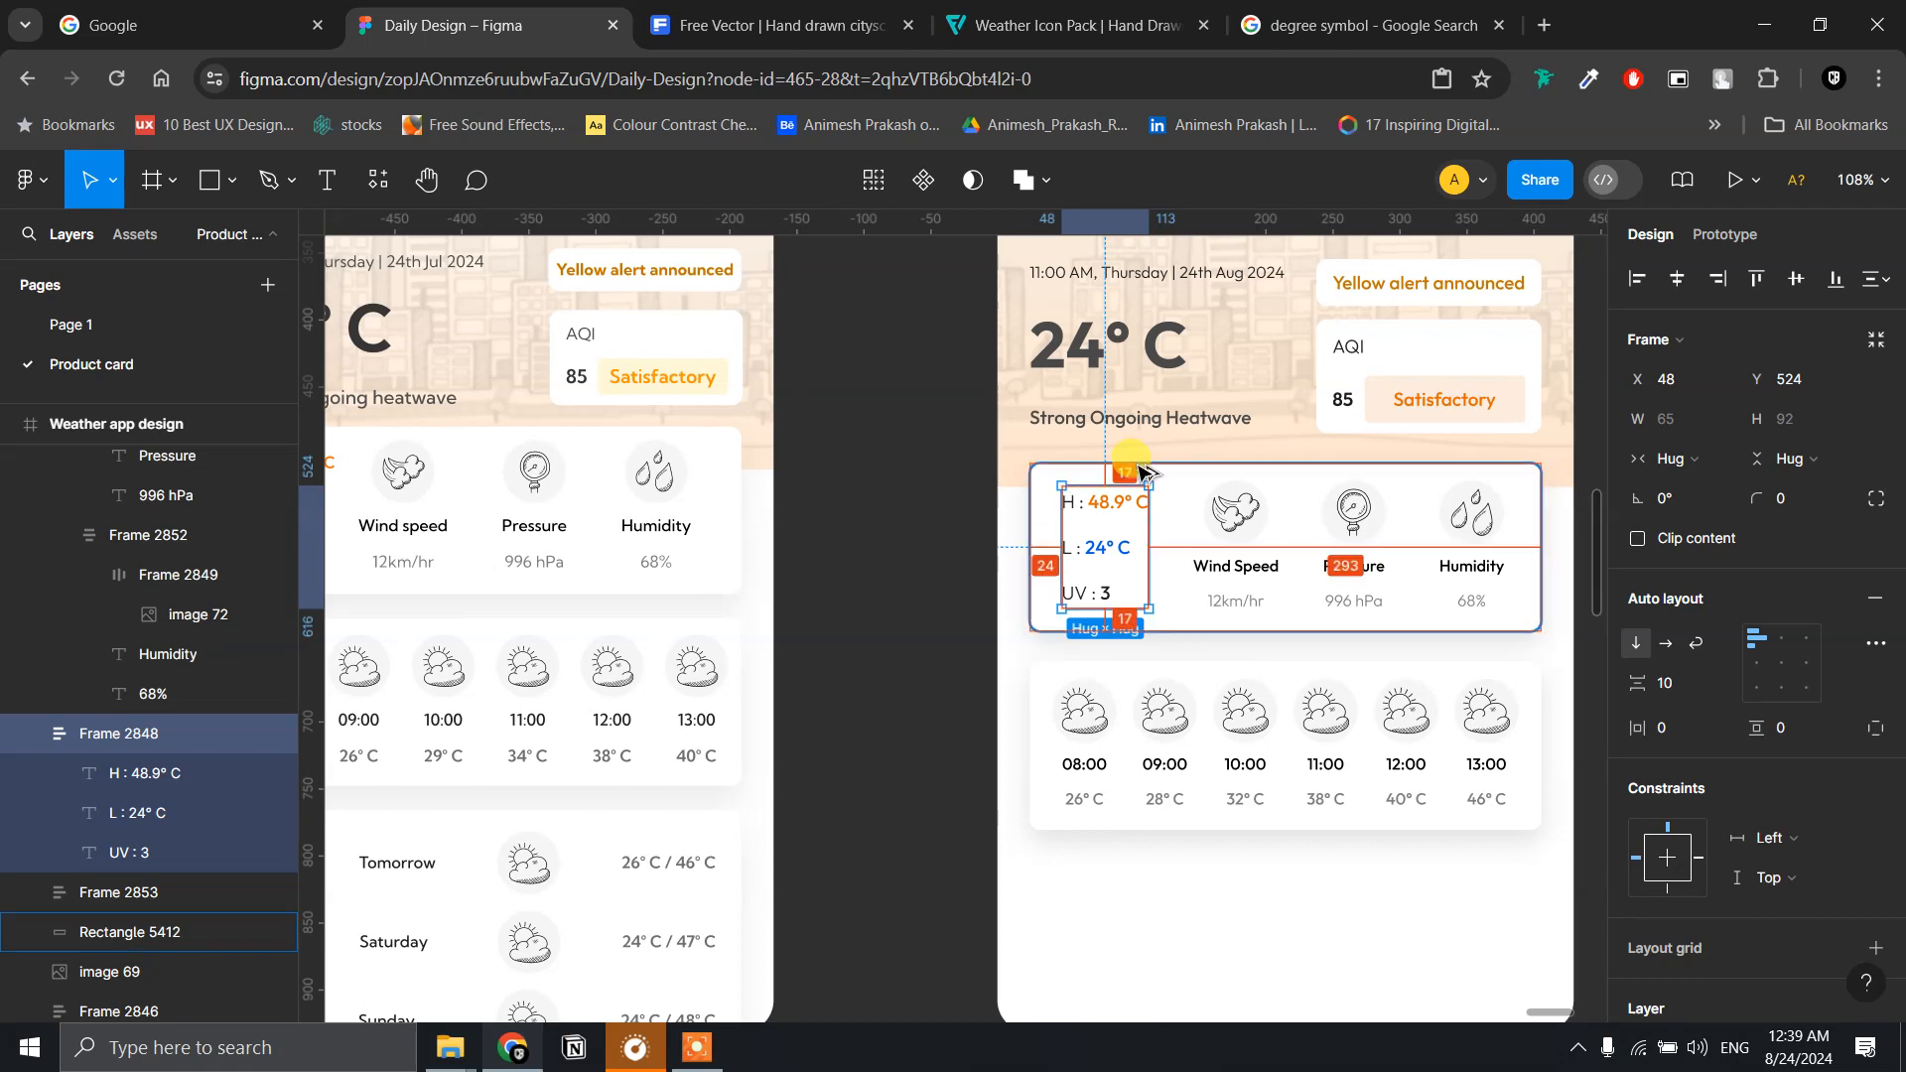
- Nudge the wind, pressure and humidity row left to X 142, check its gap to the H/L/UV group and clear the selection
left_click(1475, 508)
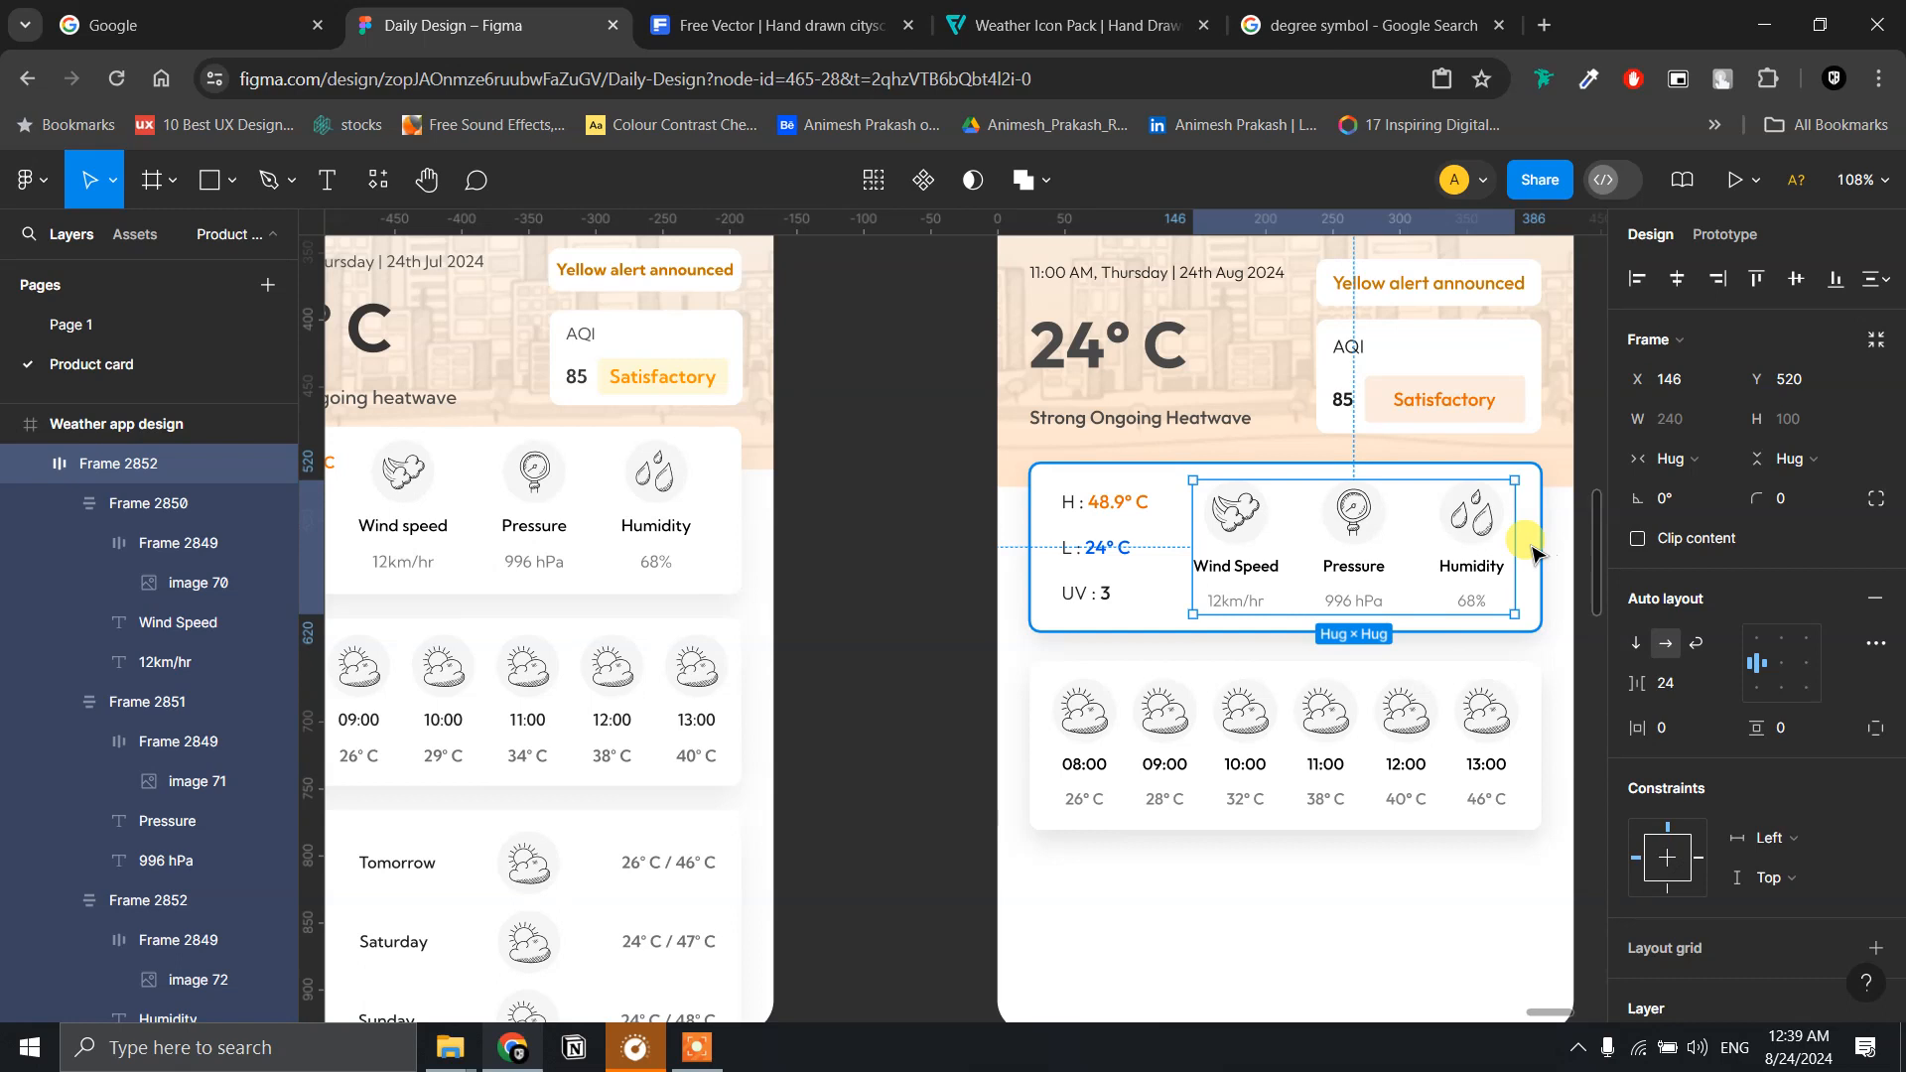
key("Left")
key("Left")
key("Left")
key("Left")
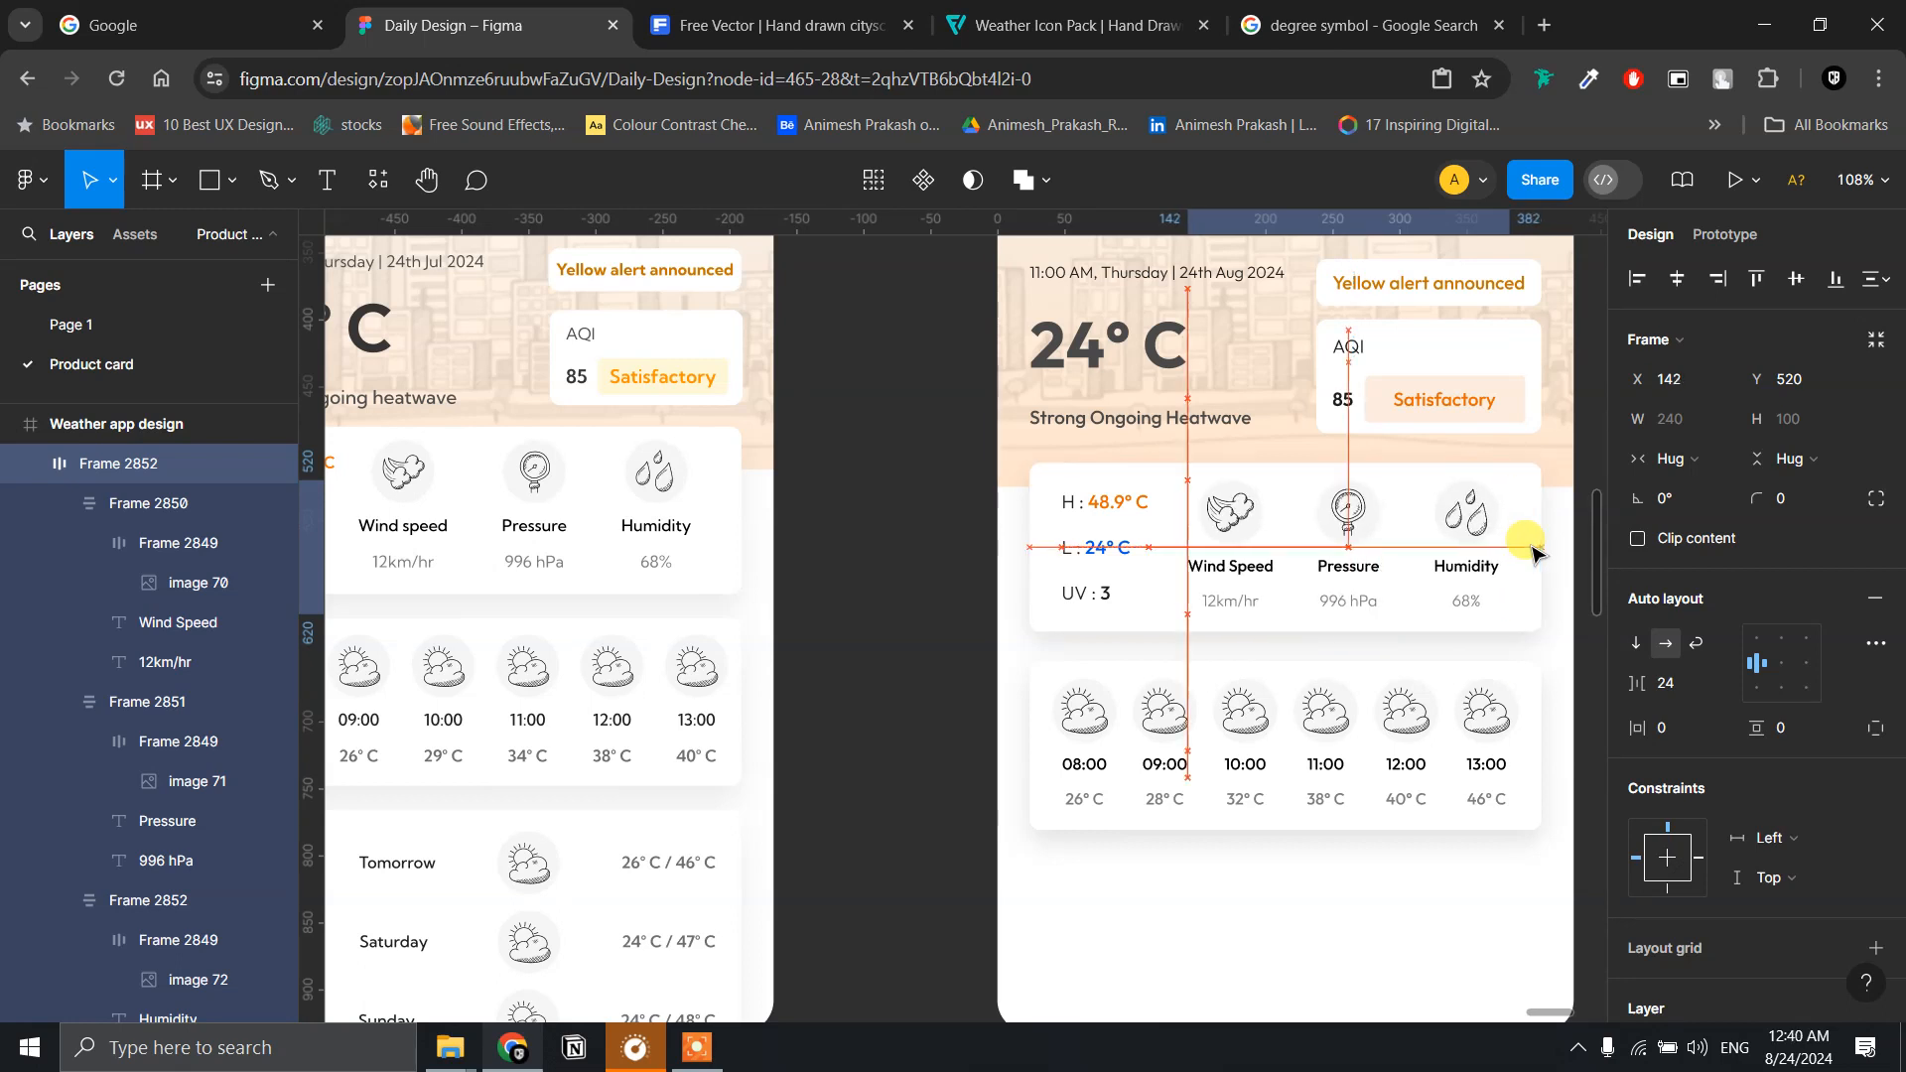
left_click(1142, 541, "shift")
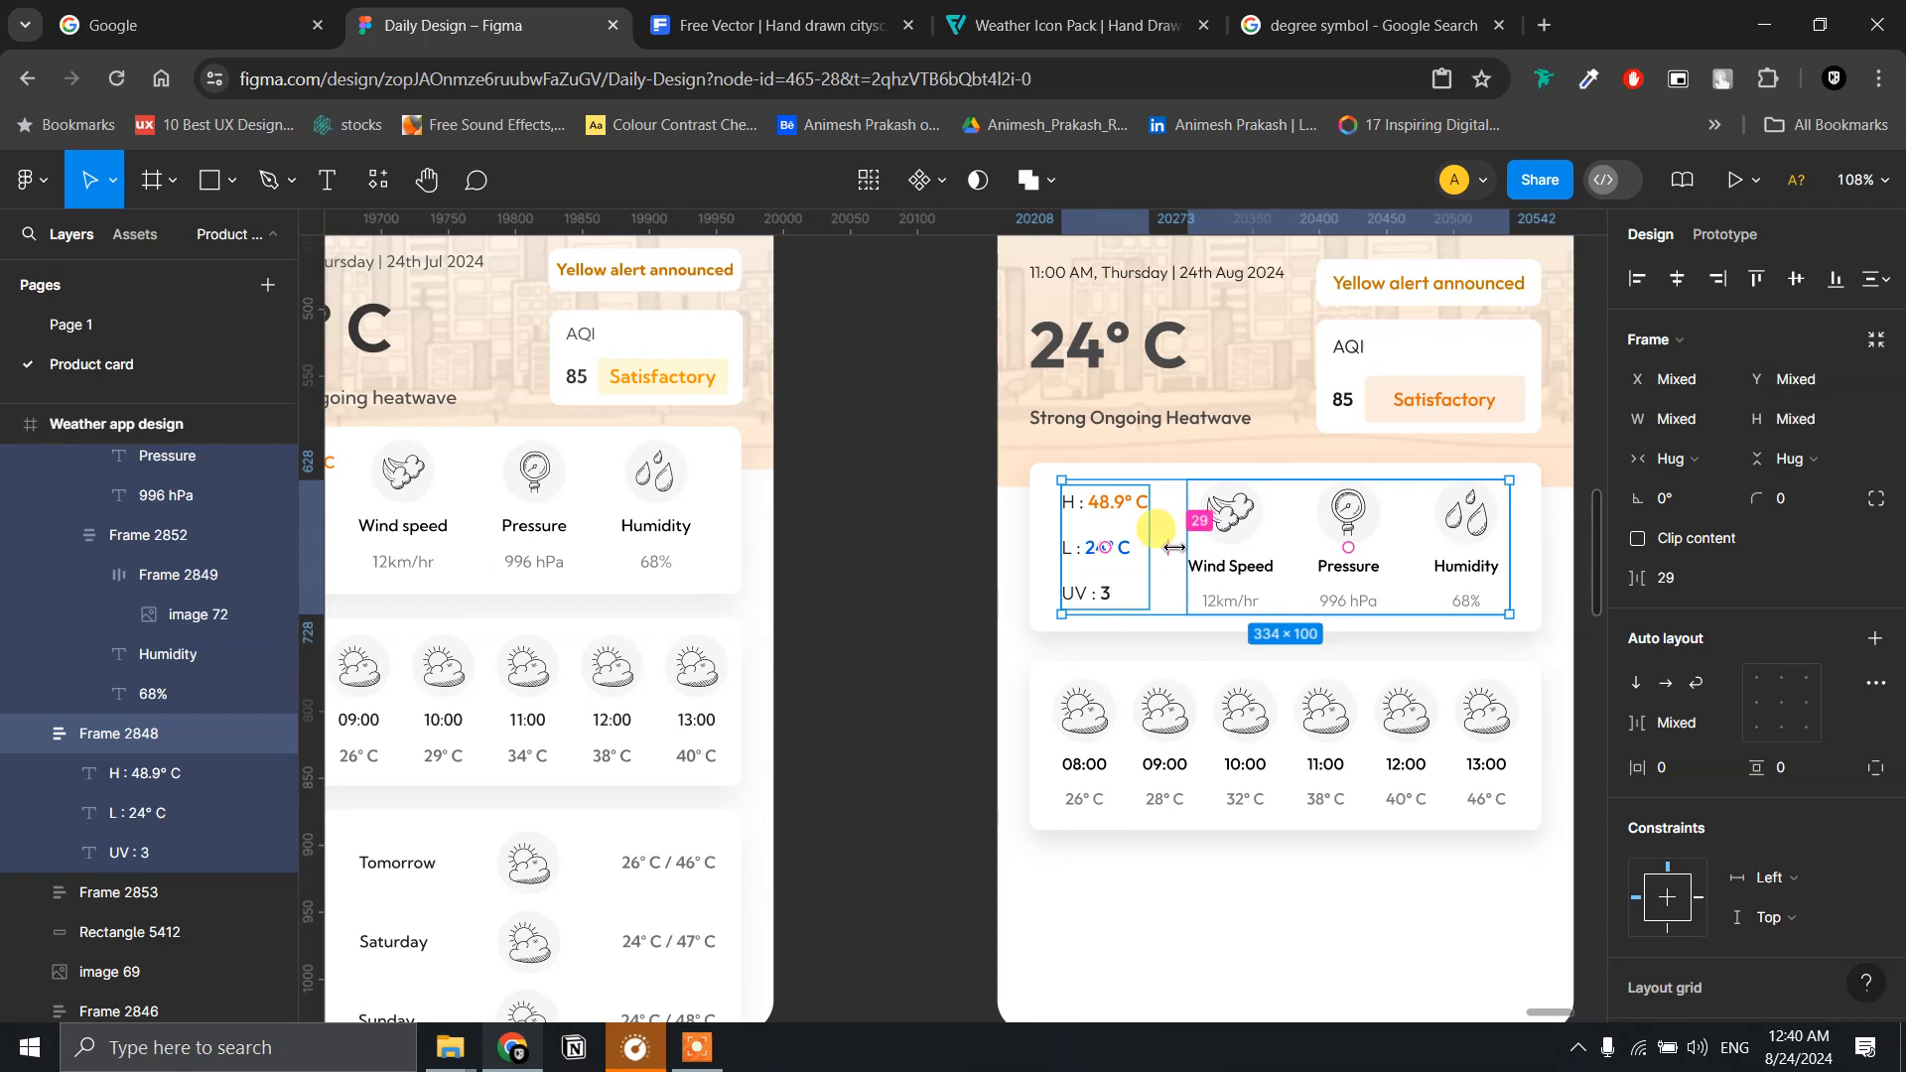
left_click(951, 546)
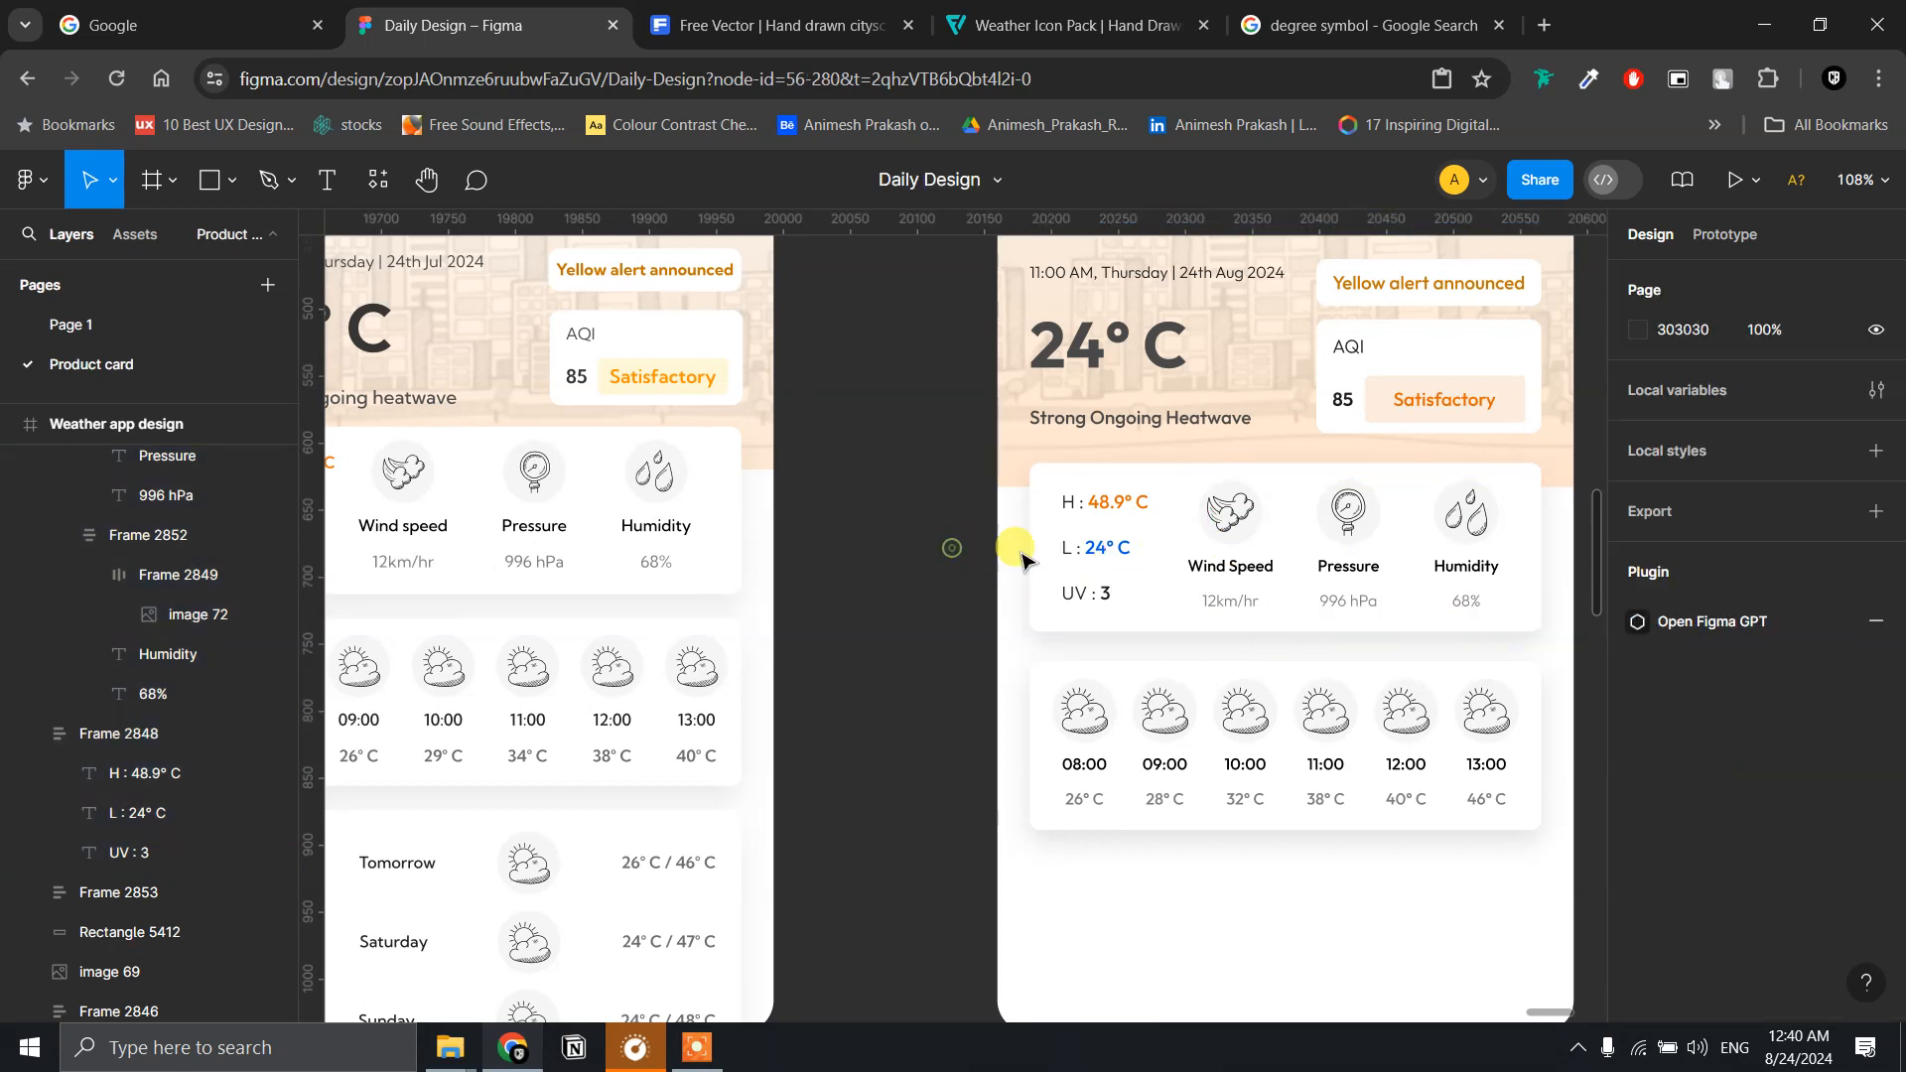
- Duplicate the hourly forecast card straight down to Y 793, directly beneath the original
scroll(1375, 574, "up", 2)
scroll(1360, 561, "down", 5)
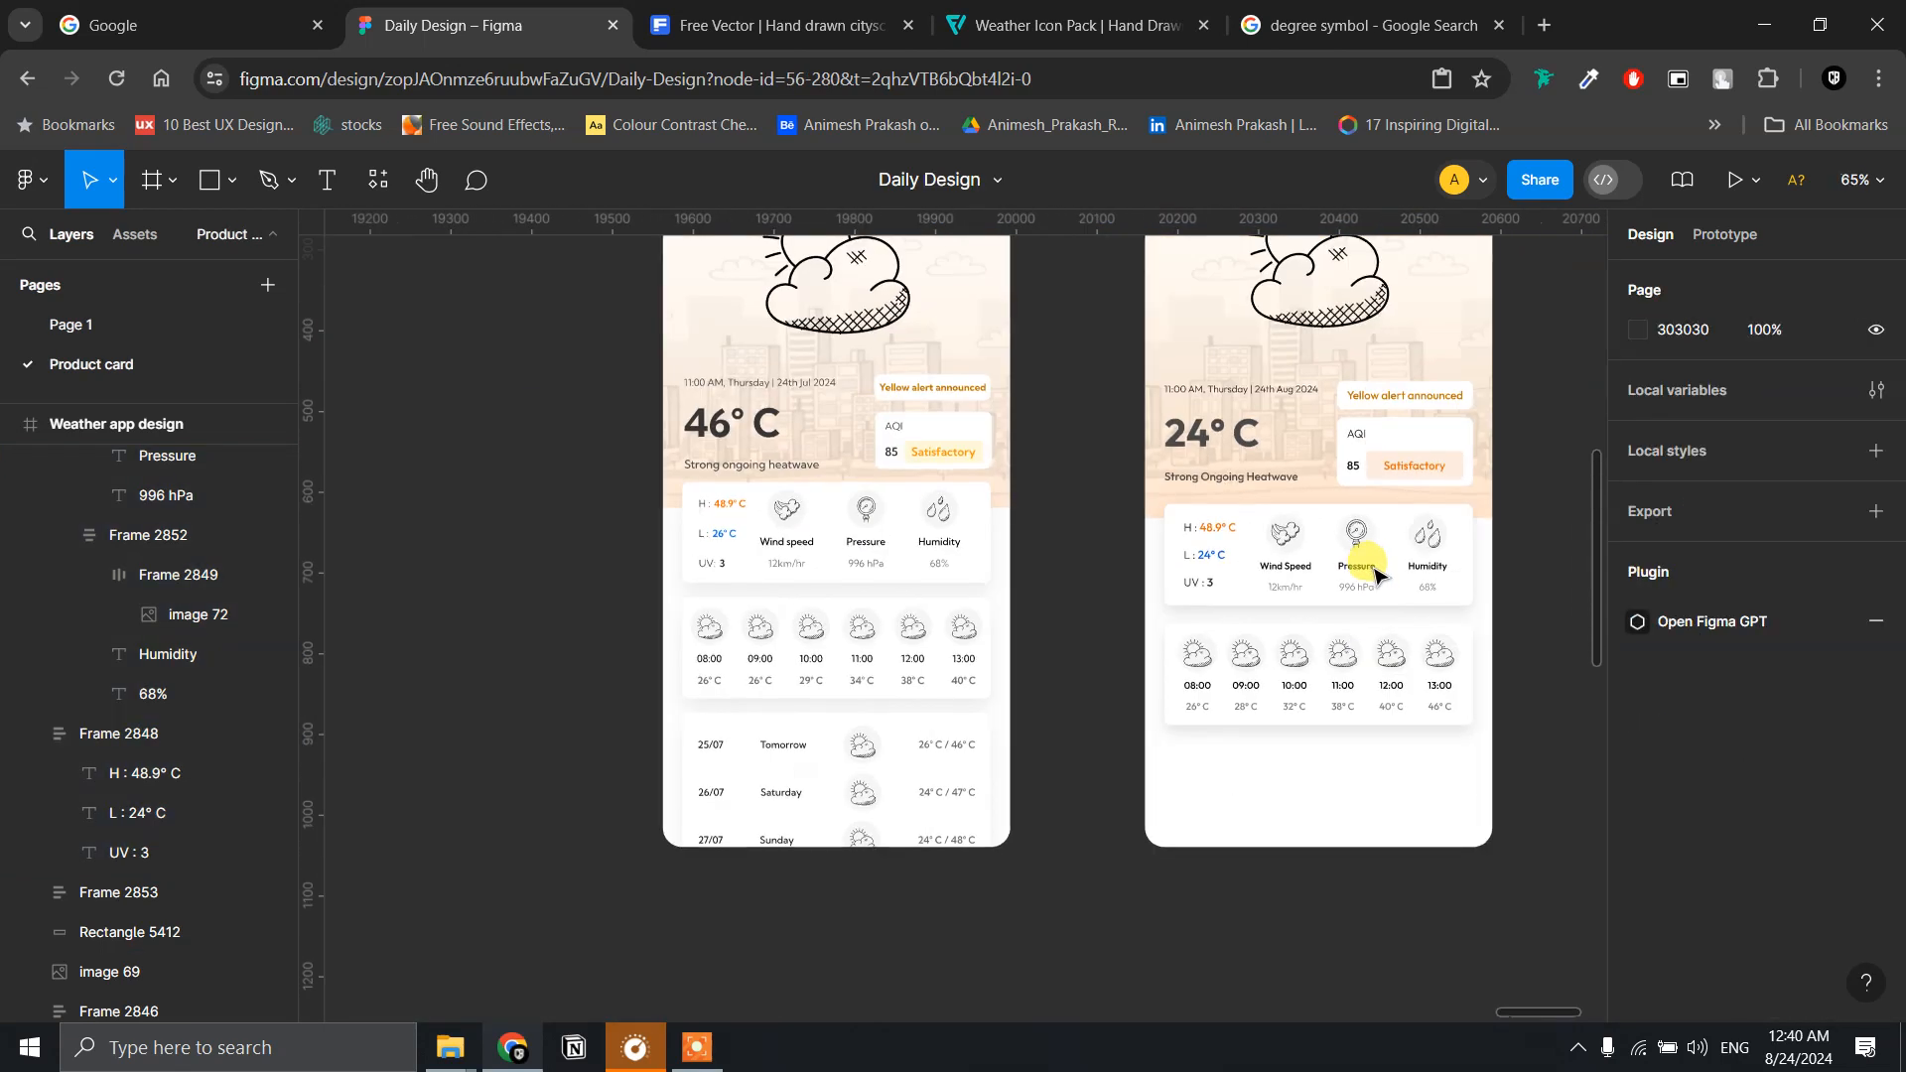
scroll(1399, 870, "up", 2)
scroll(1399, 871, "down", 2)
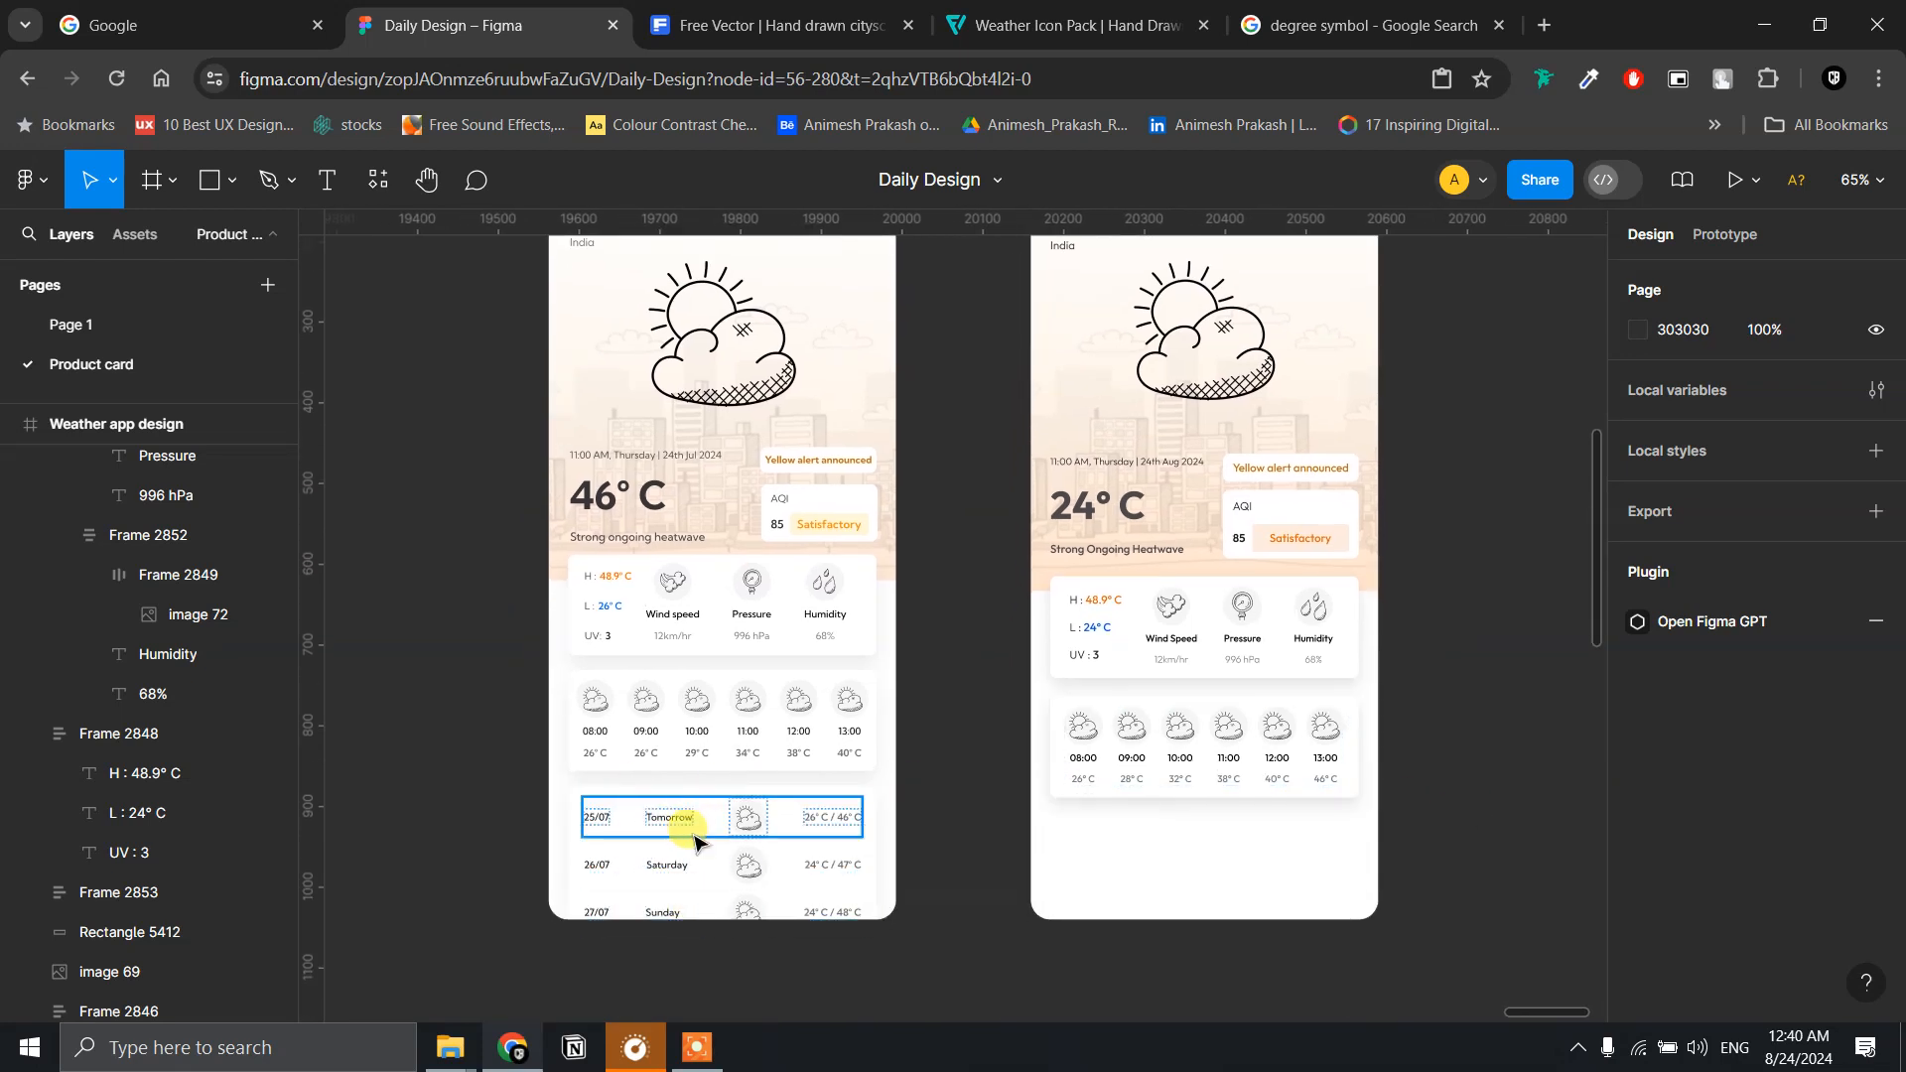
left_click_drag(1452, 861, 1026, 715)
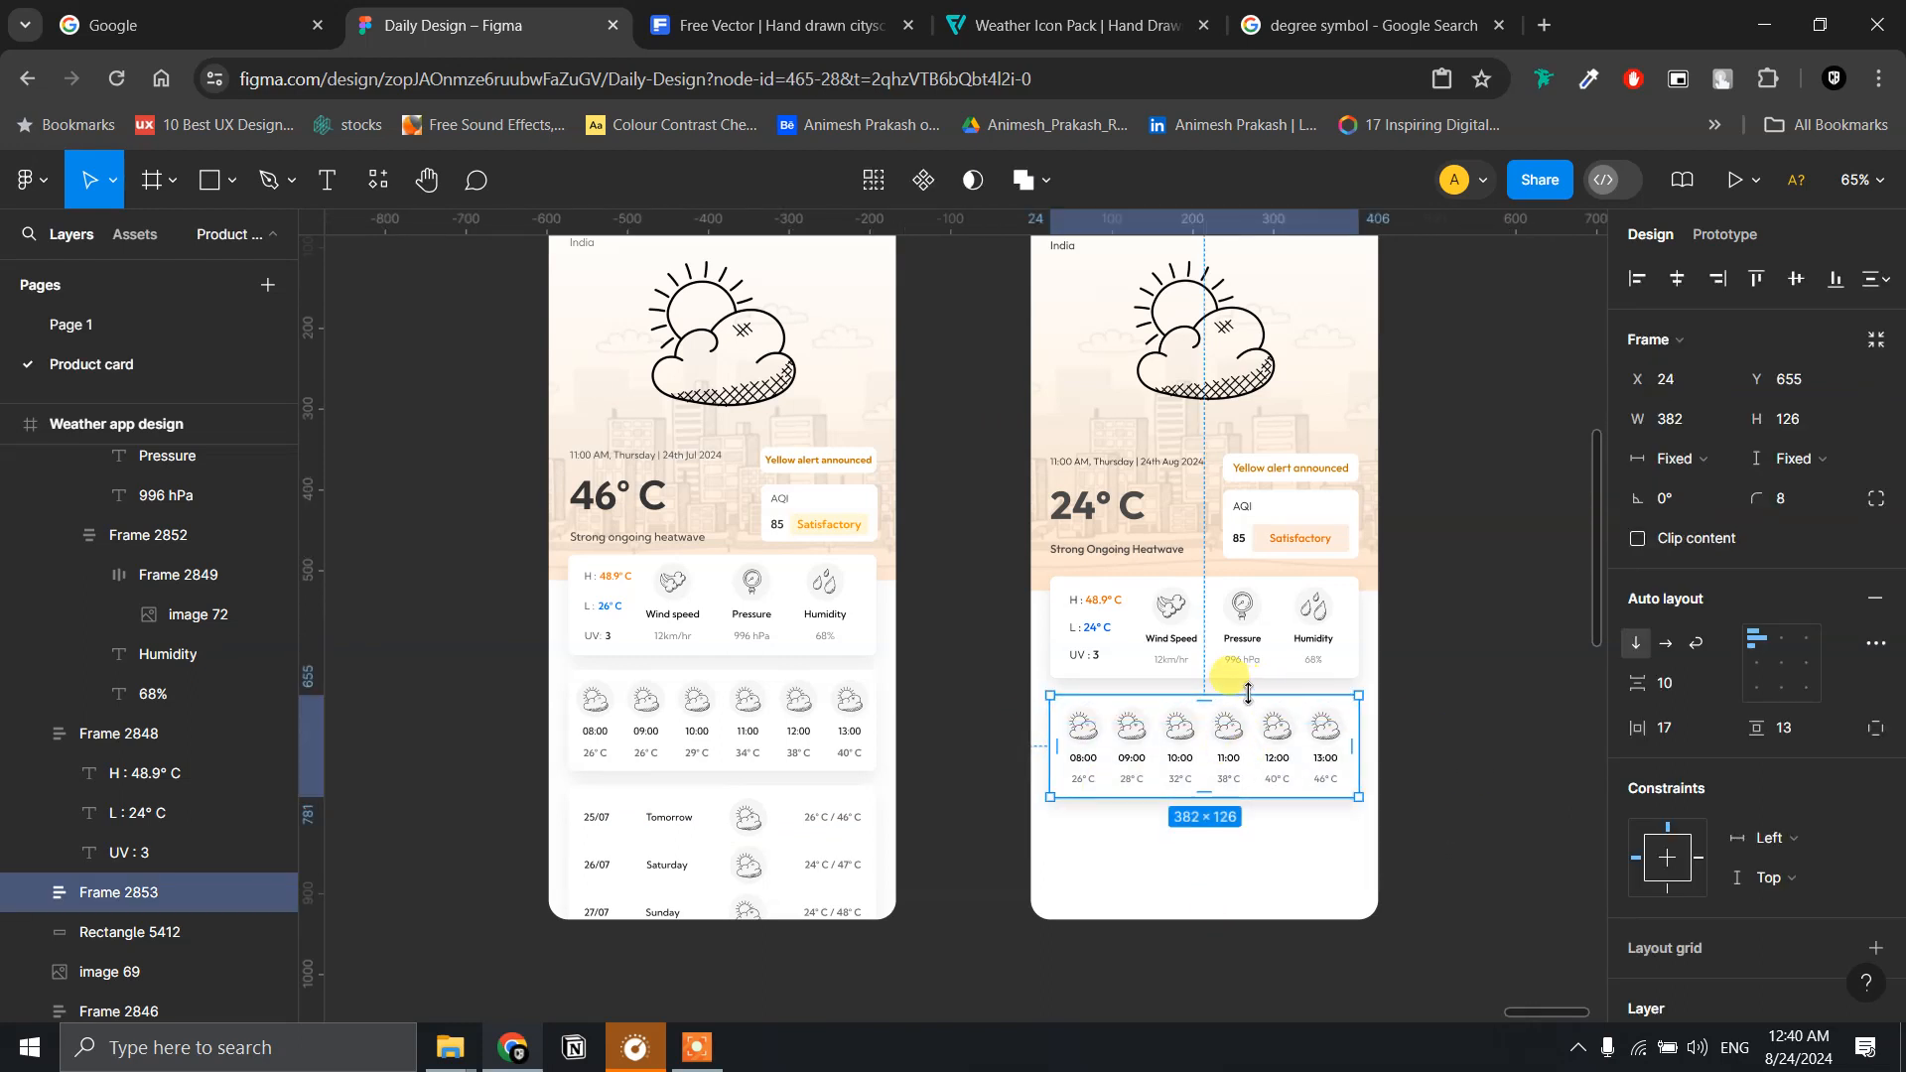
left_click_drag(1167, 739, 1167, 852)
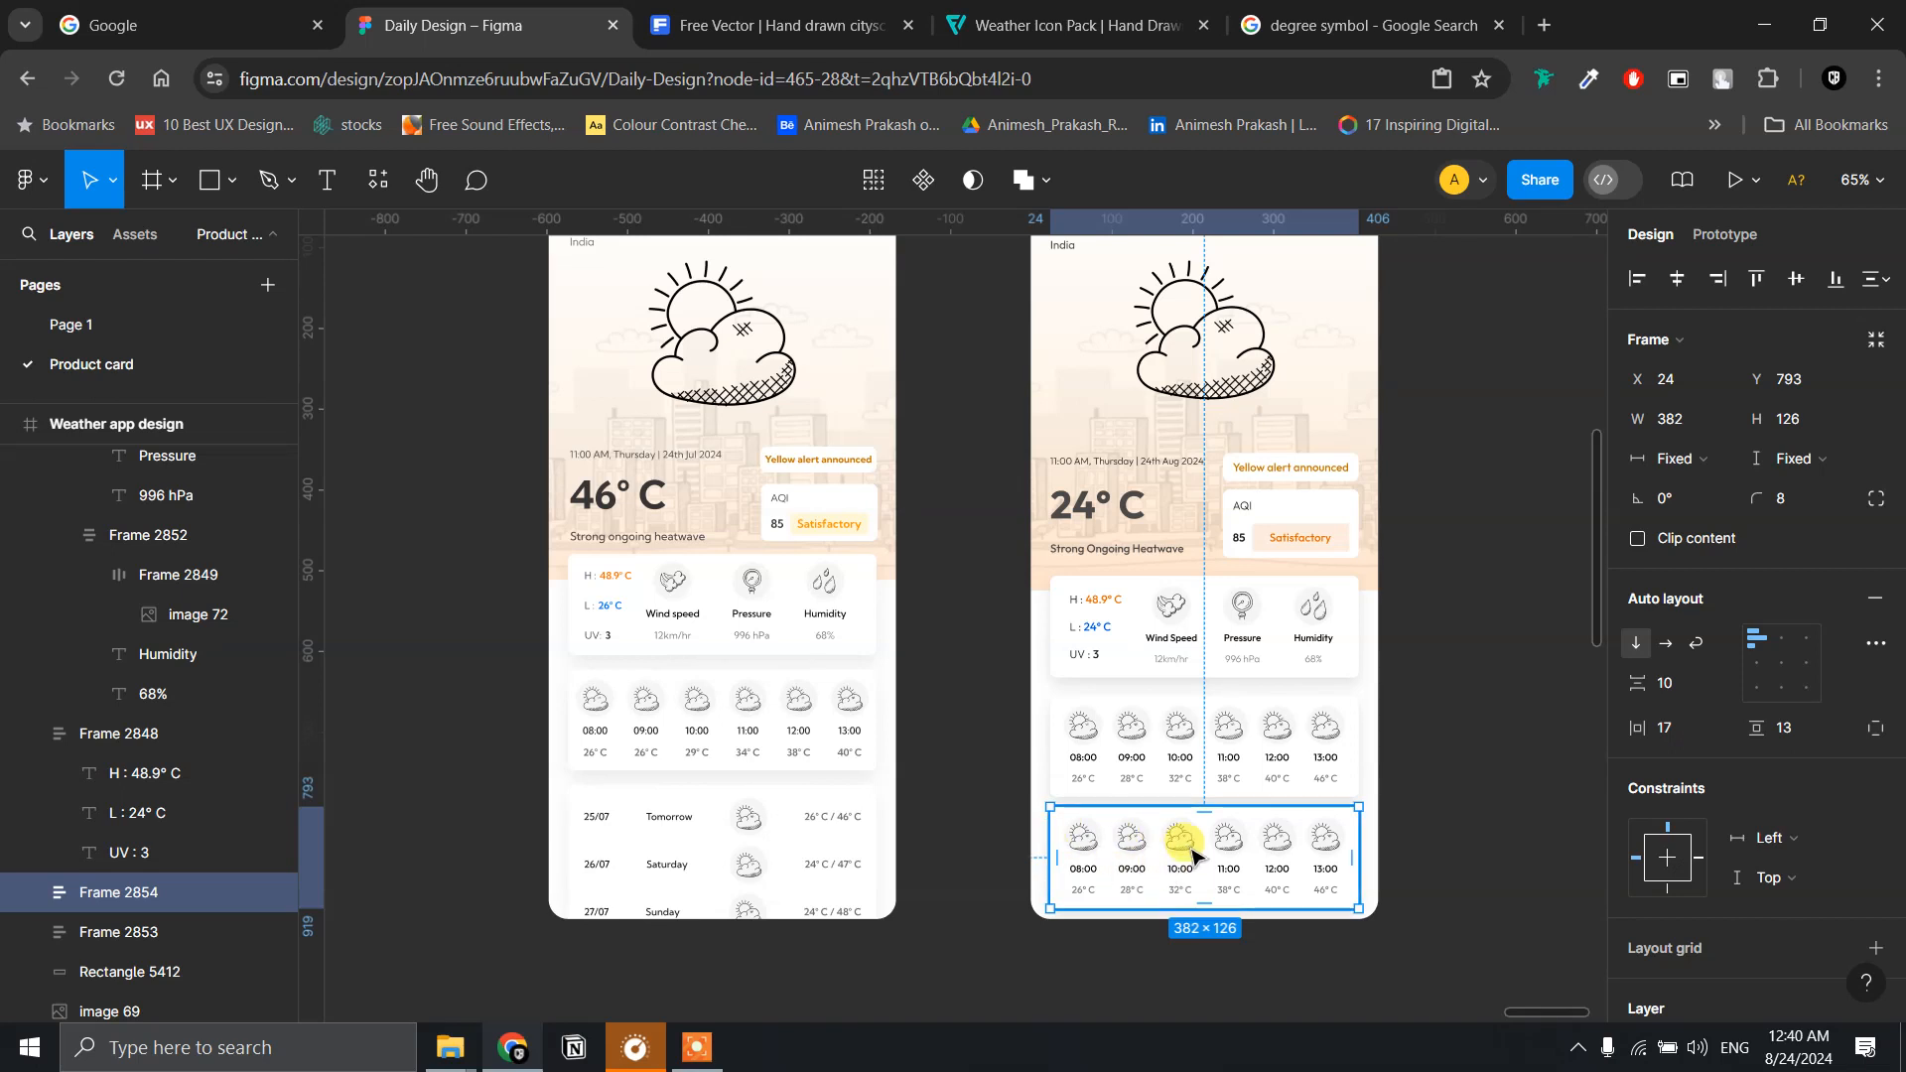
- Delete the 09:00 to 13:00 columns from the duplicated card, keeping only the 08:00 column
scroll(1167, 877, "up", 5)
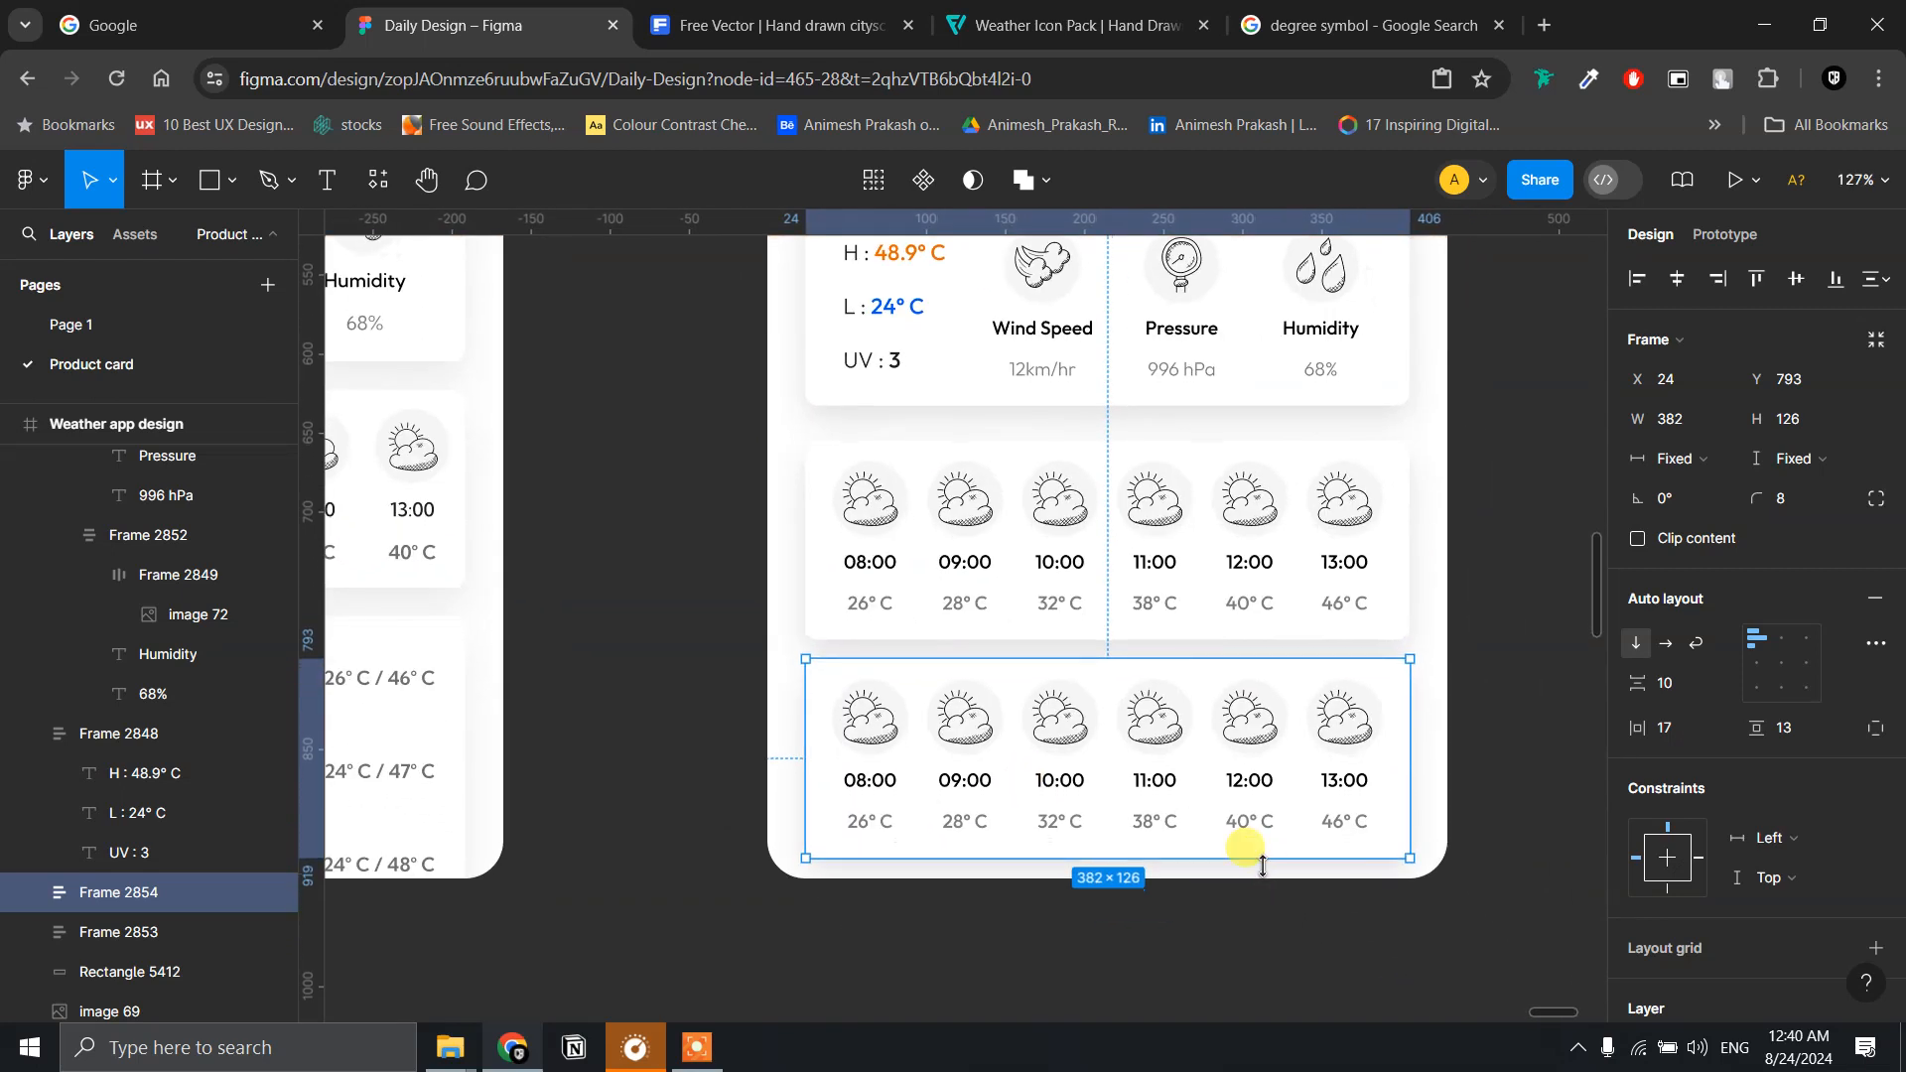
double_click(978, 735)
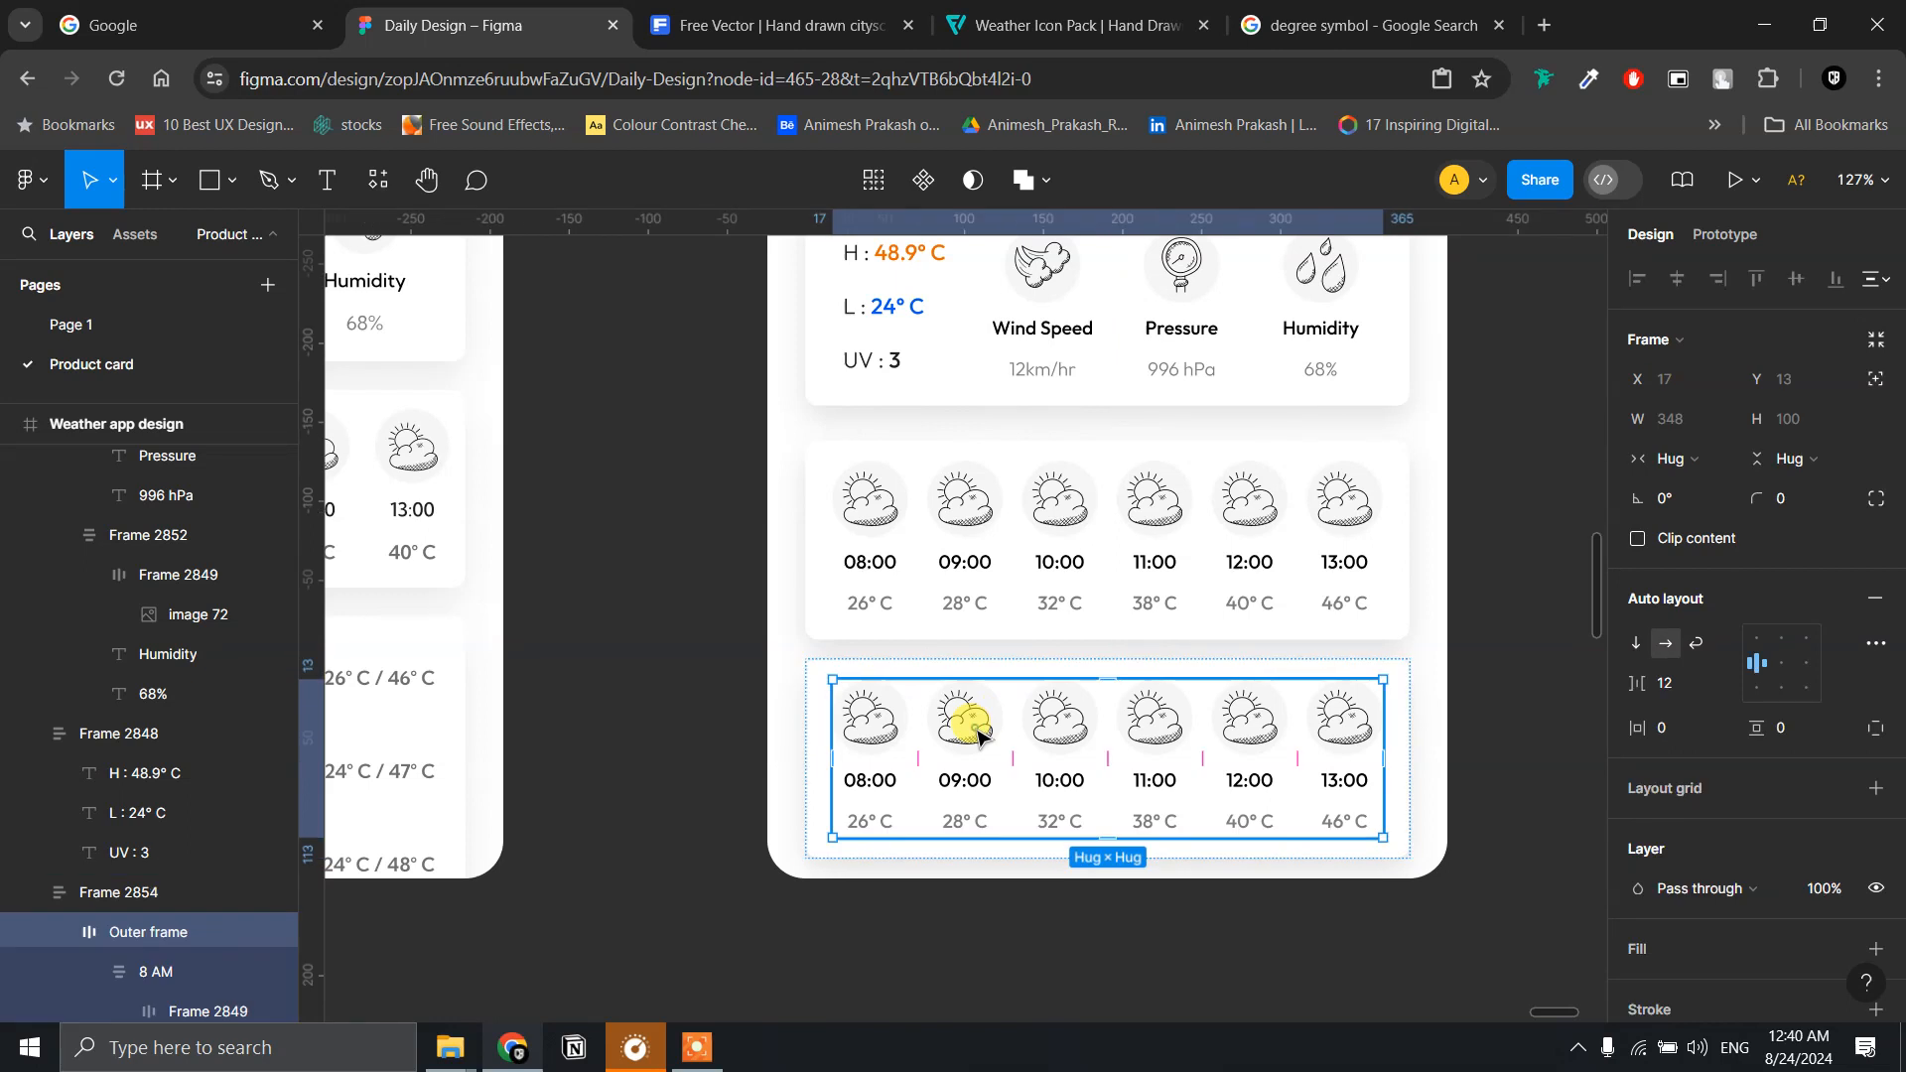
left_click(978, 735)
left_click(1076, 740, "shift")
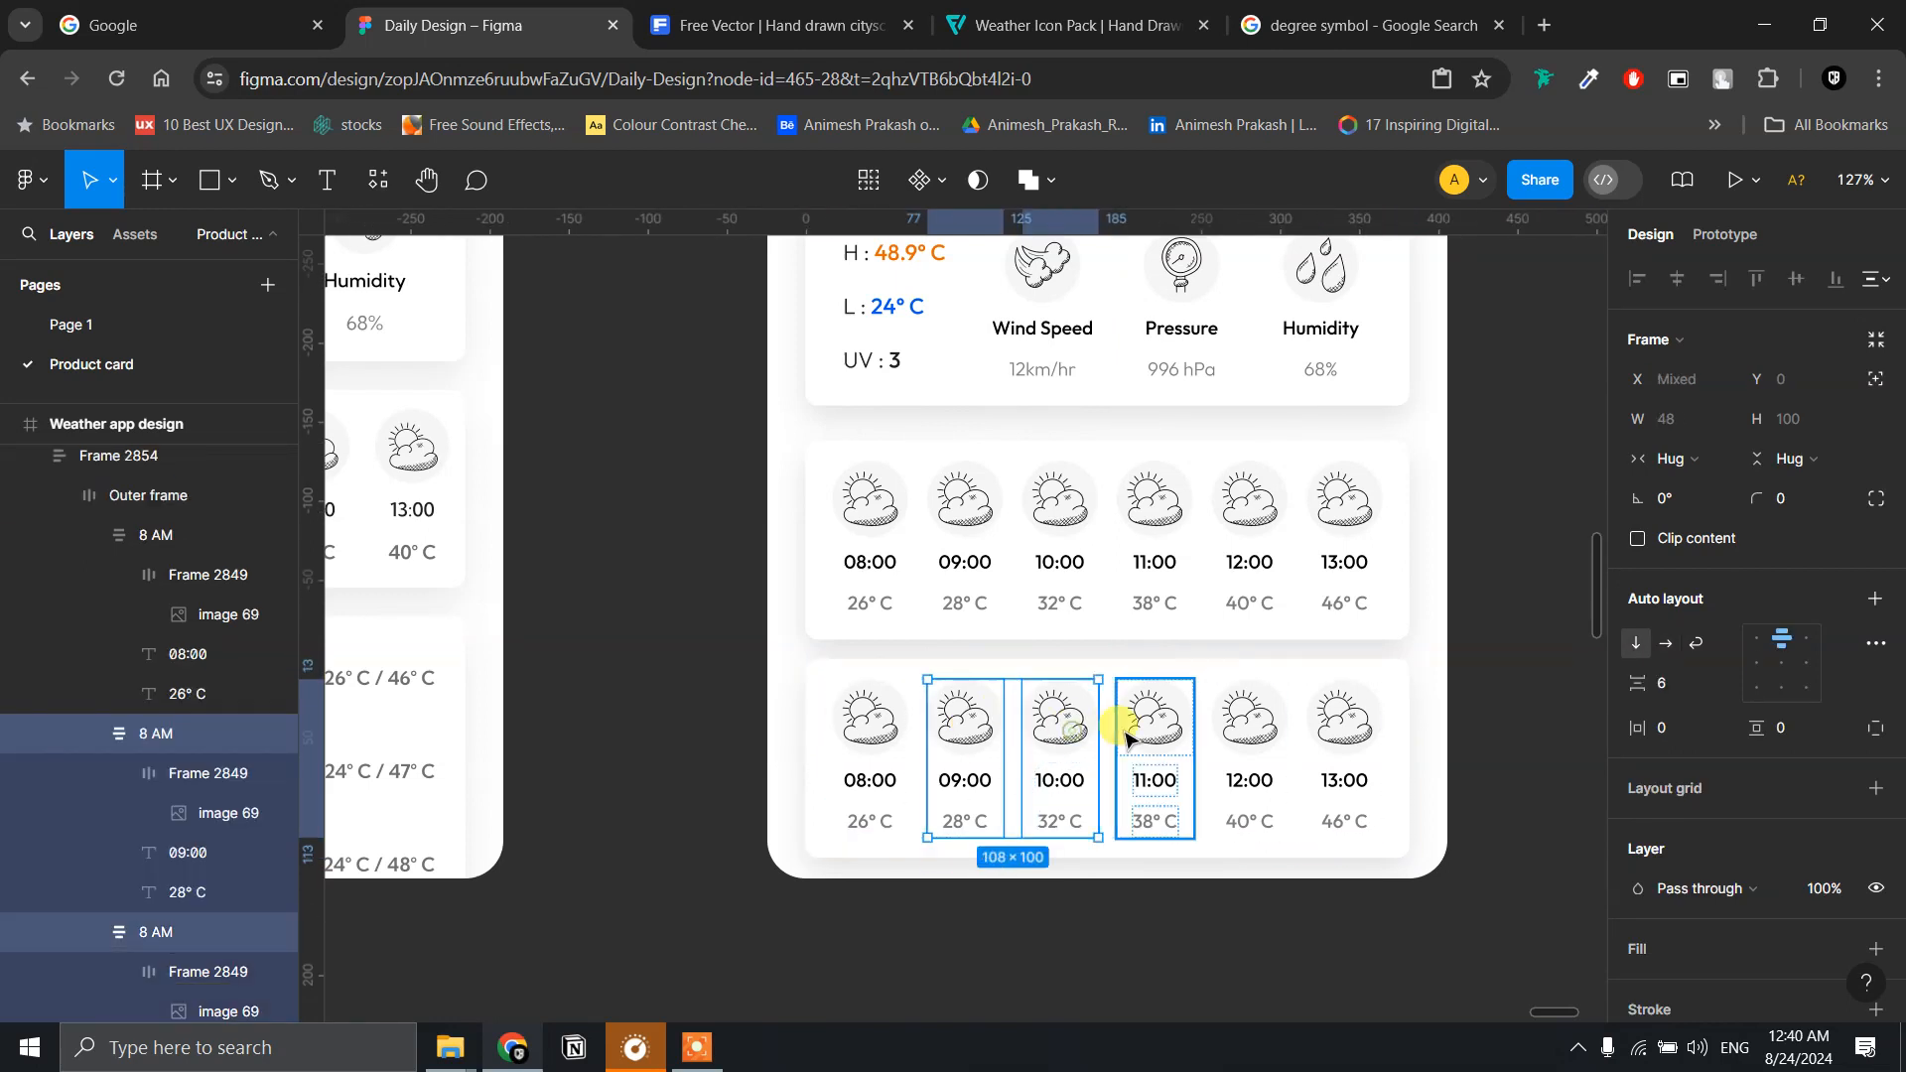
left_click(1161, 723, "shift")
left_click(1256, 723, "shift")
left_click(1360, 724, "shift")
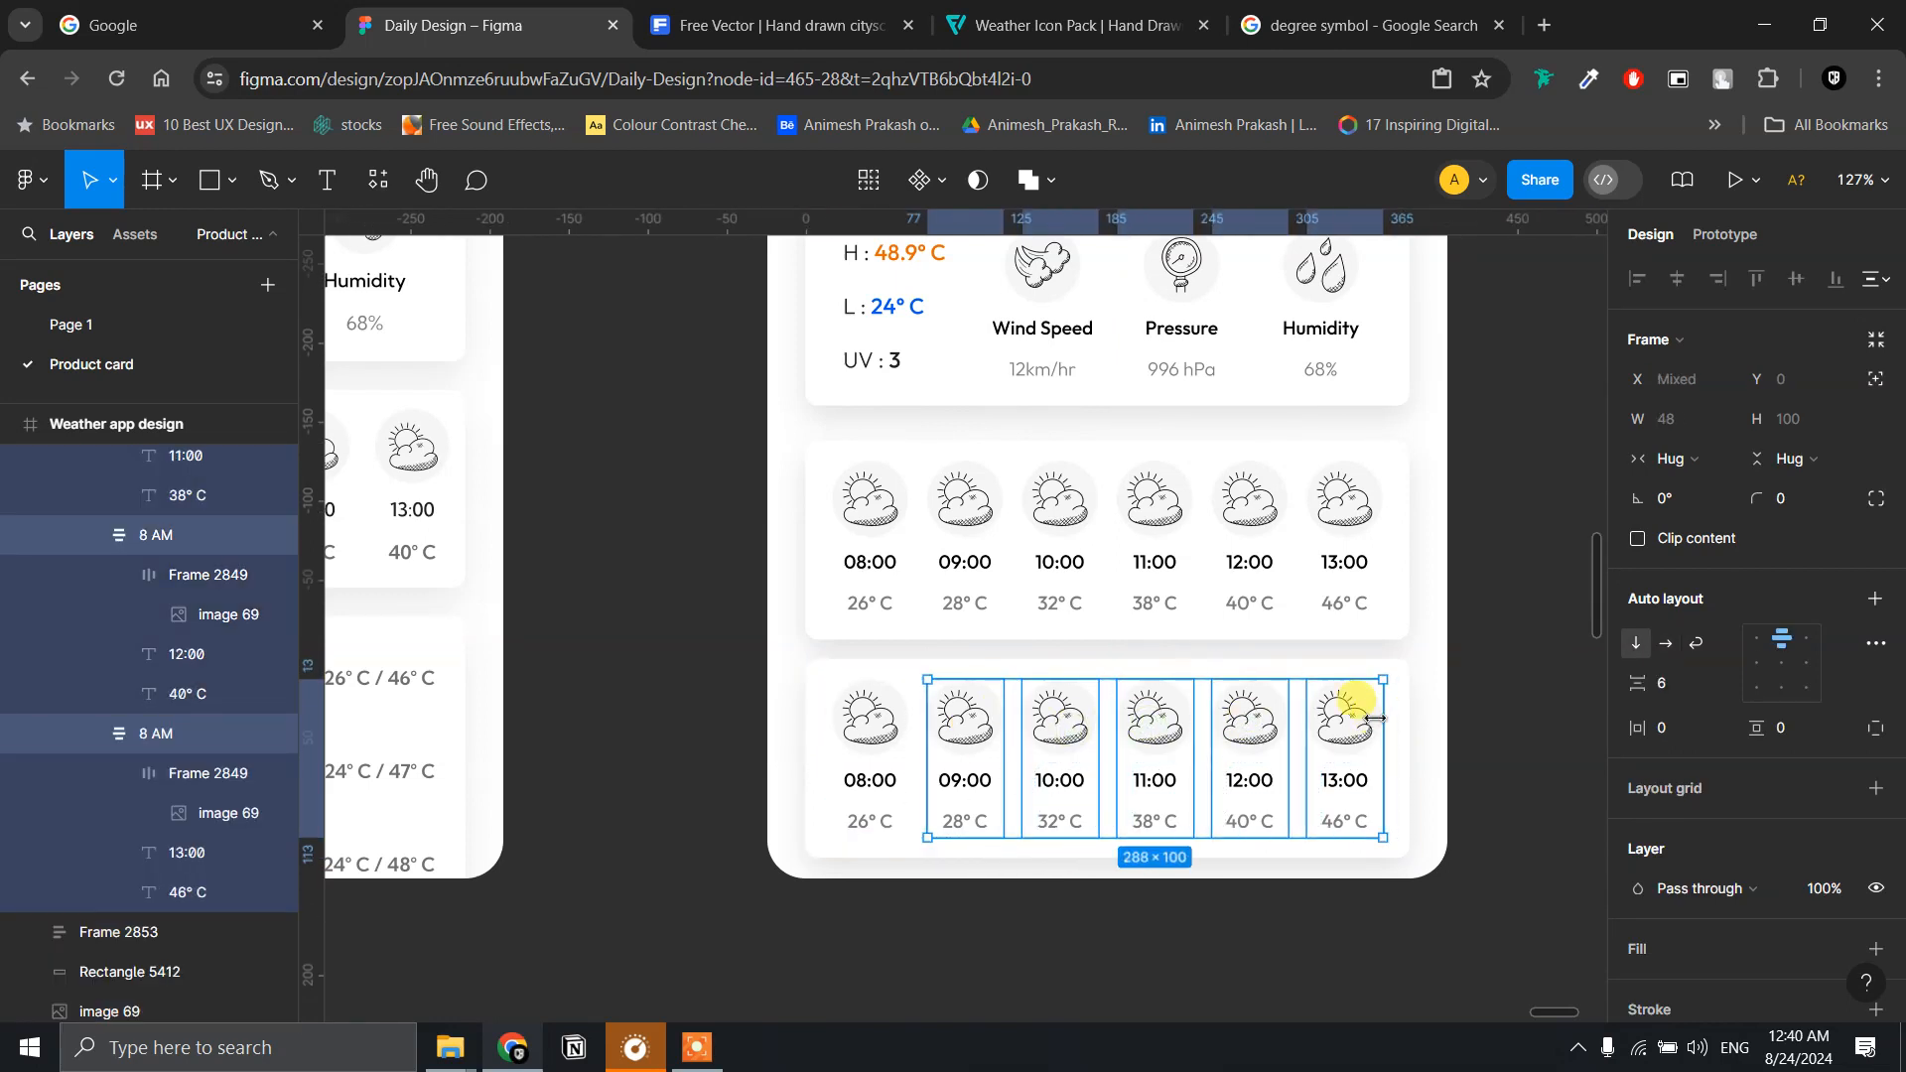
key("Delete")
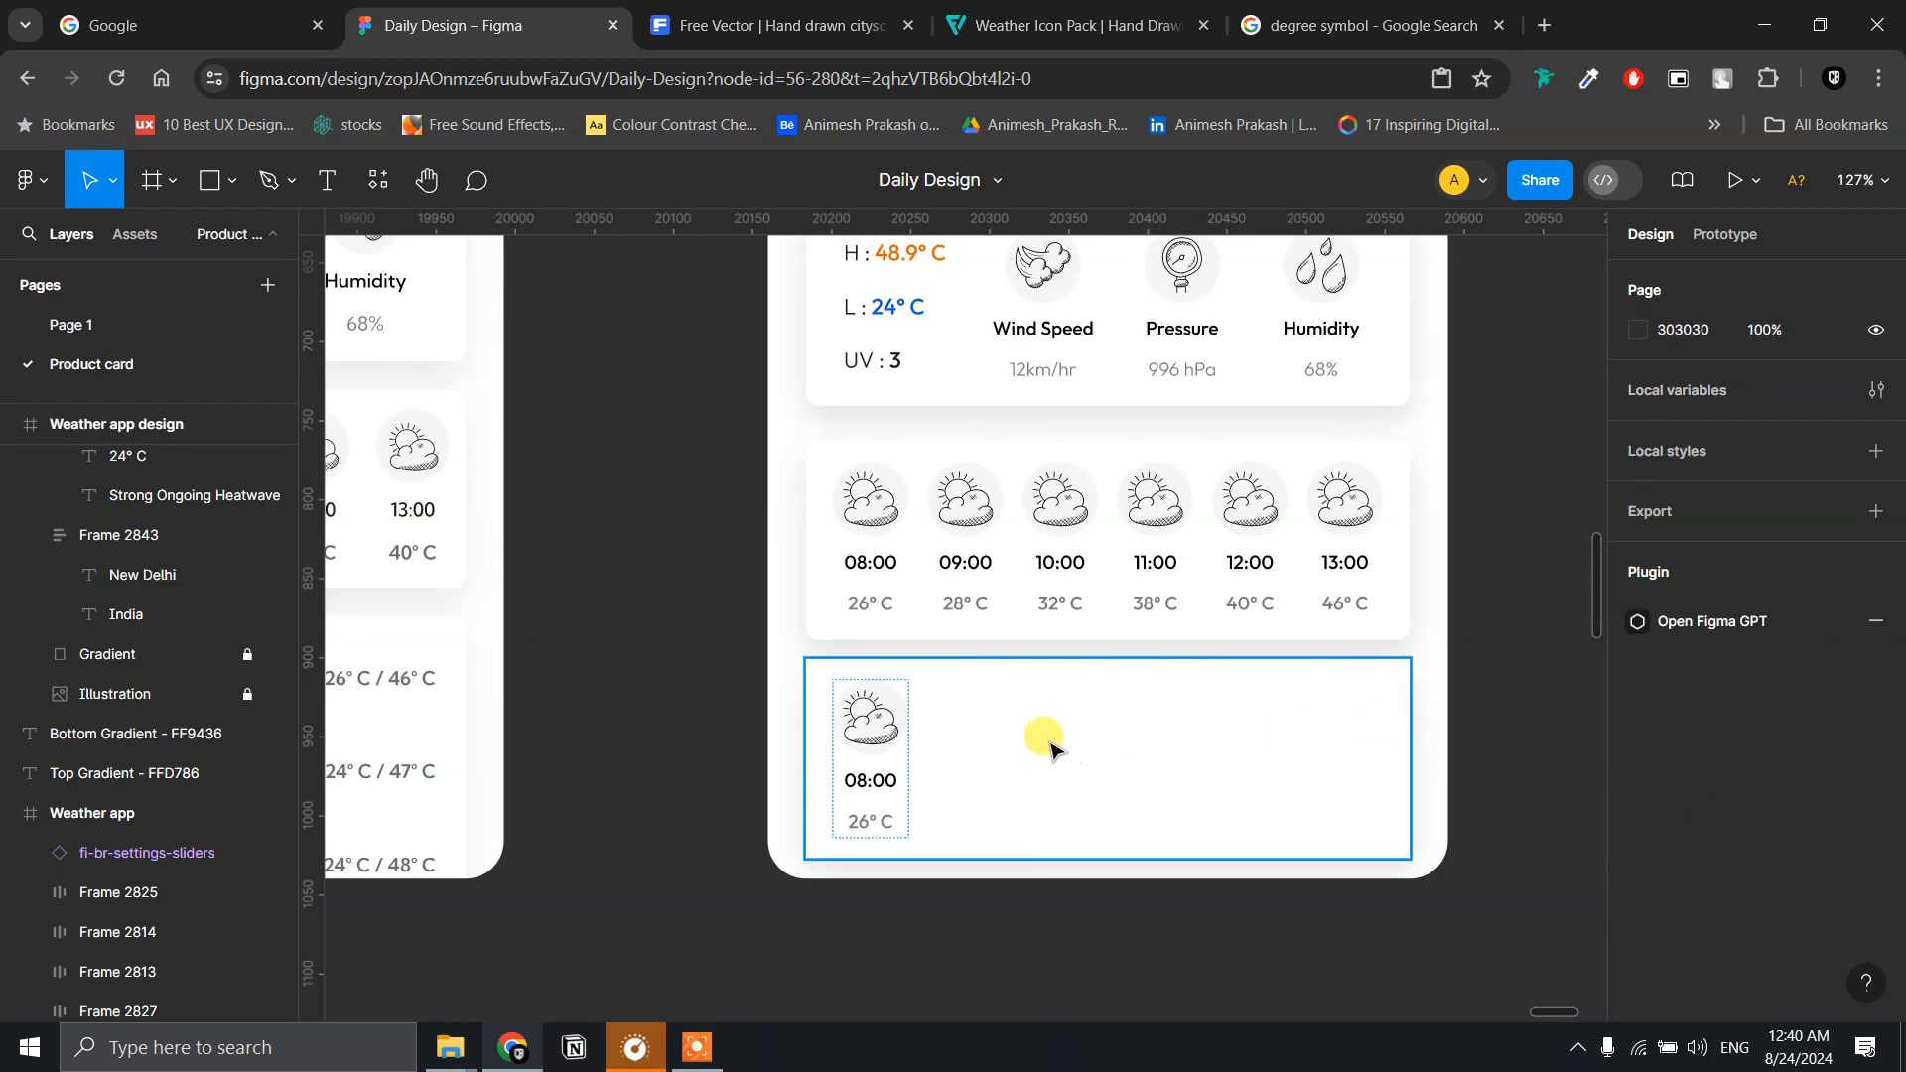
left_click(883, 749)
left_click(886, 753)
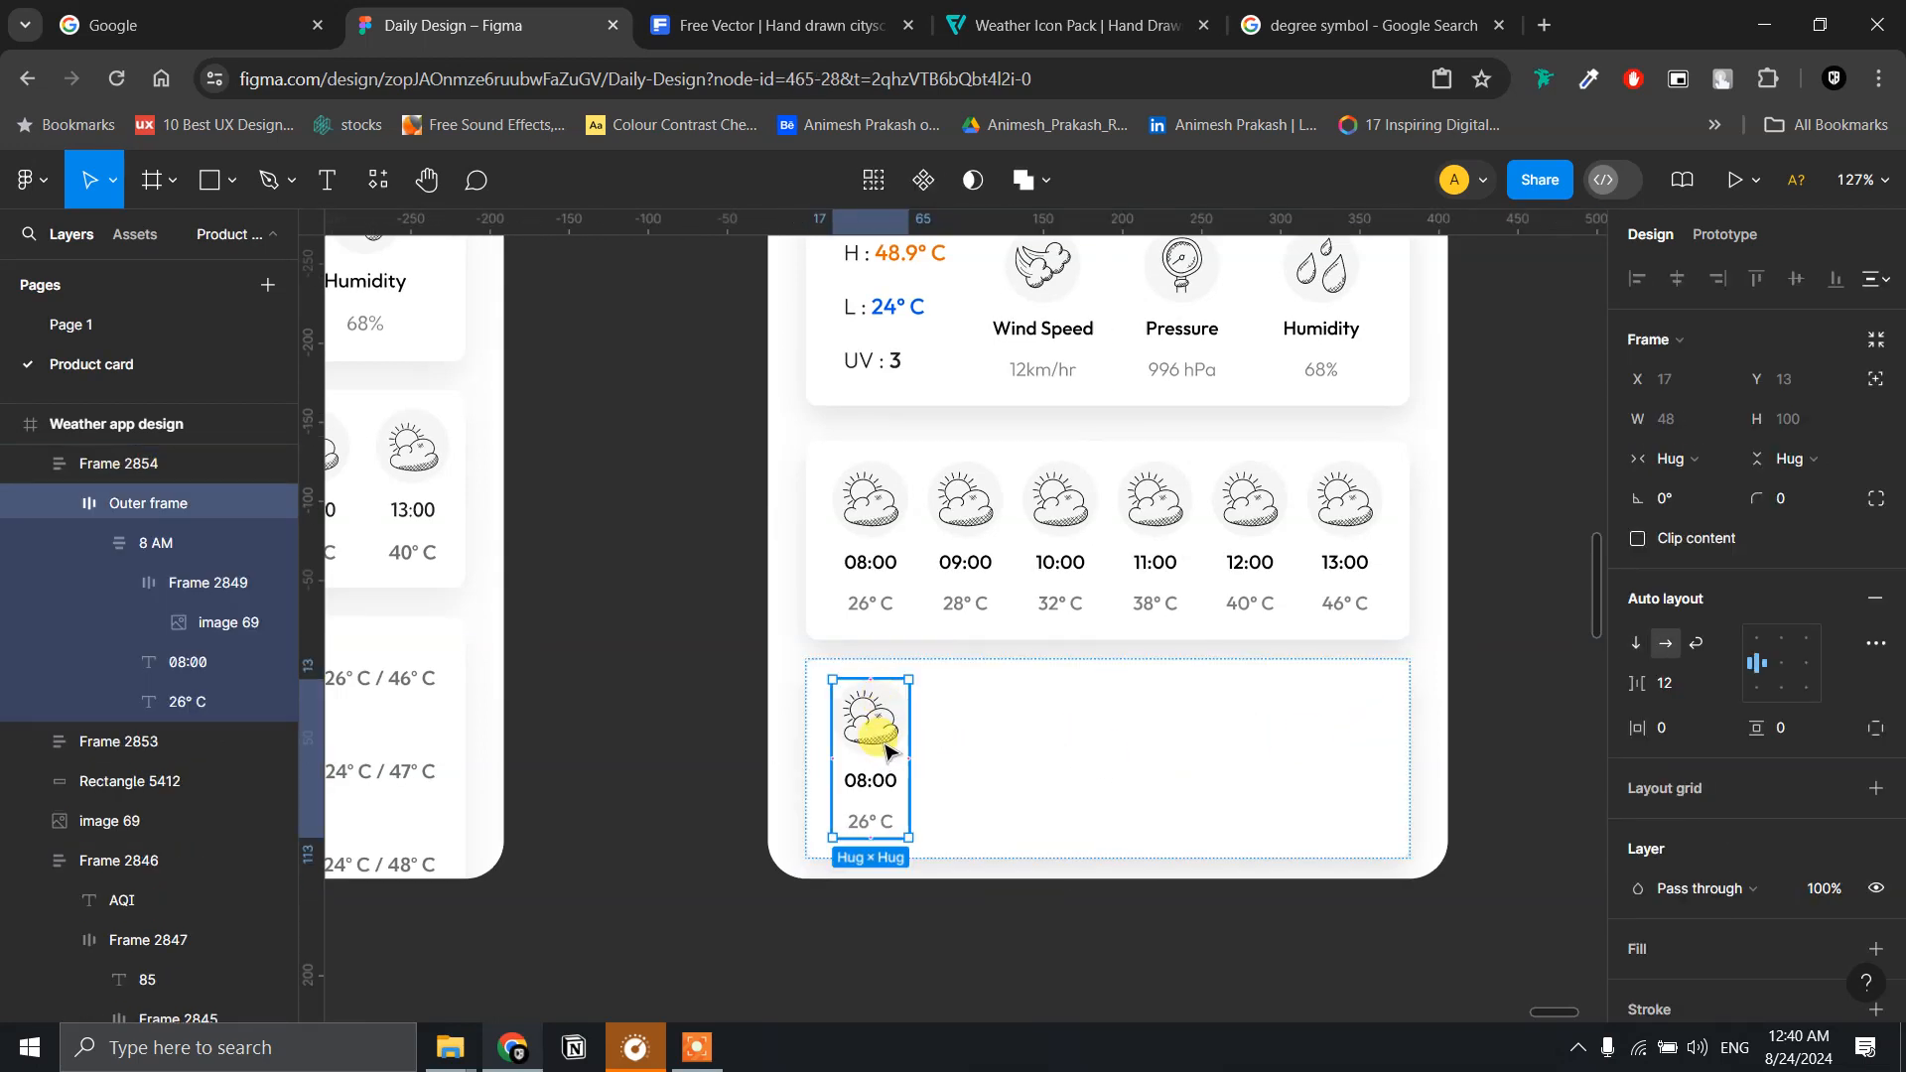
left_click(1690, 458)
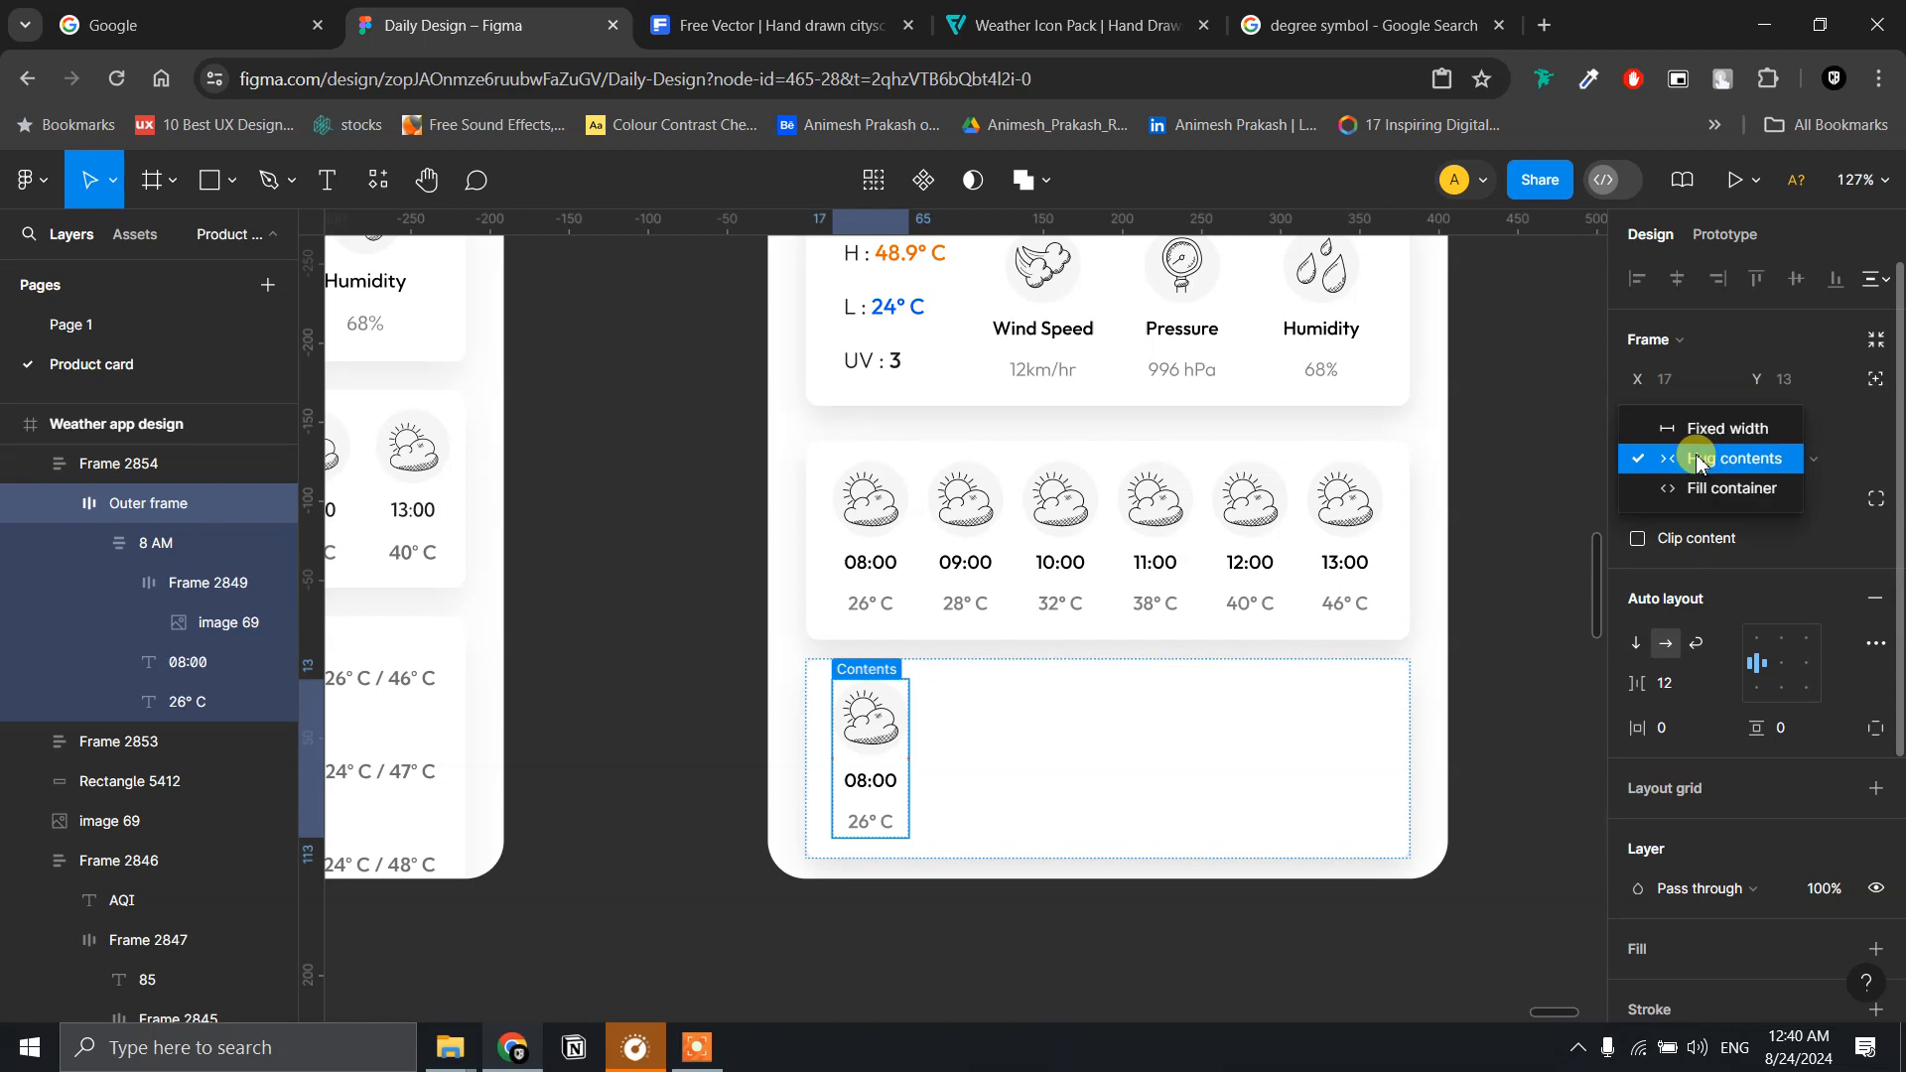
left_click(1698, 459)
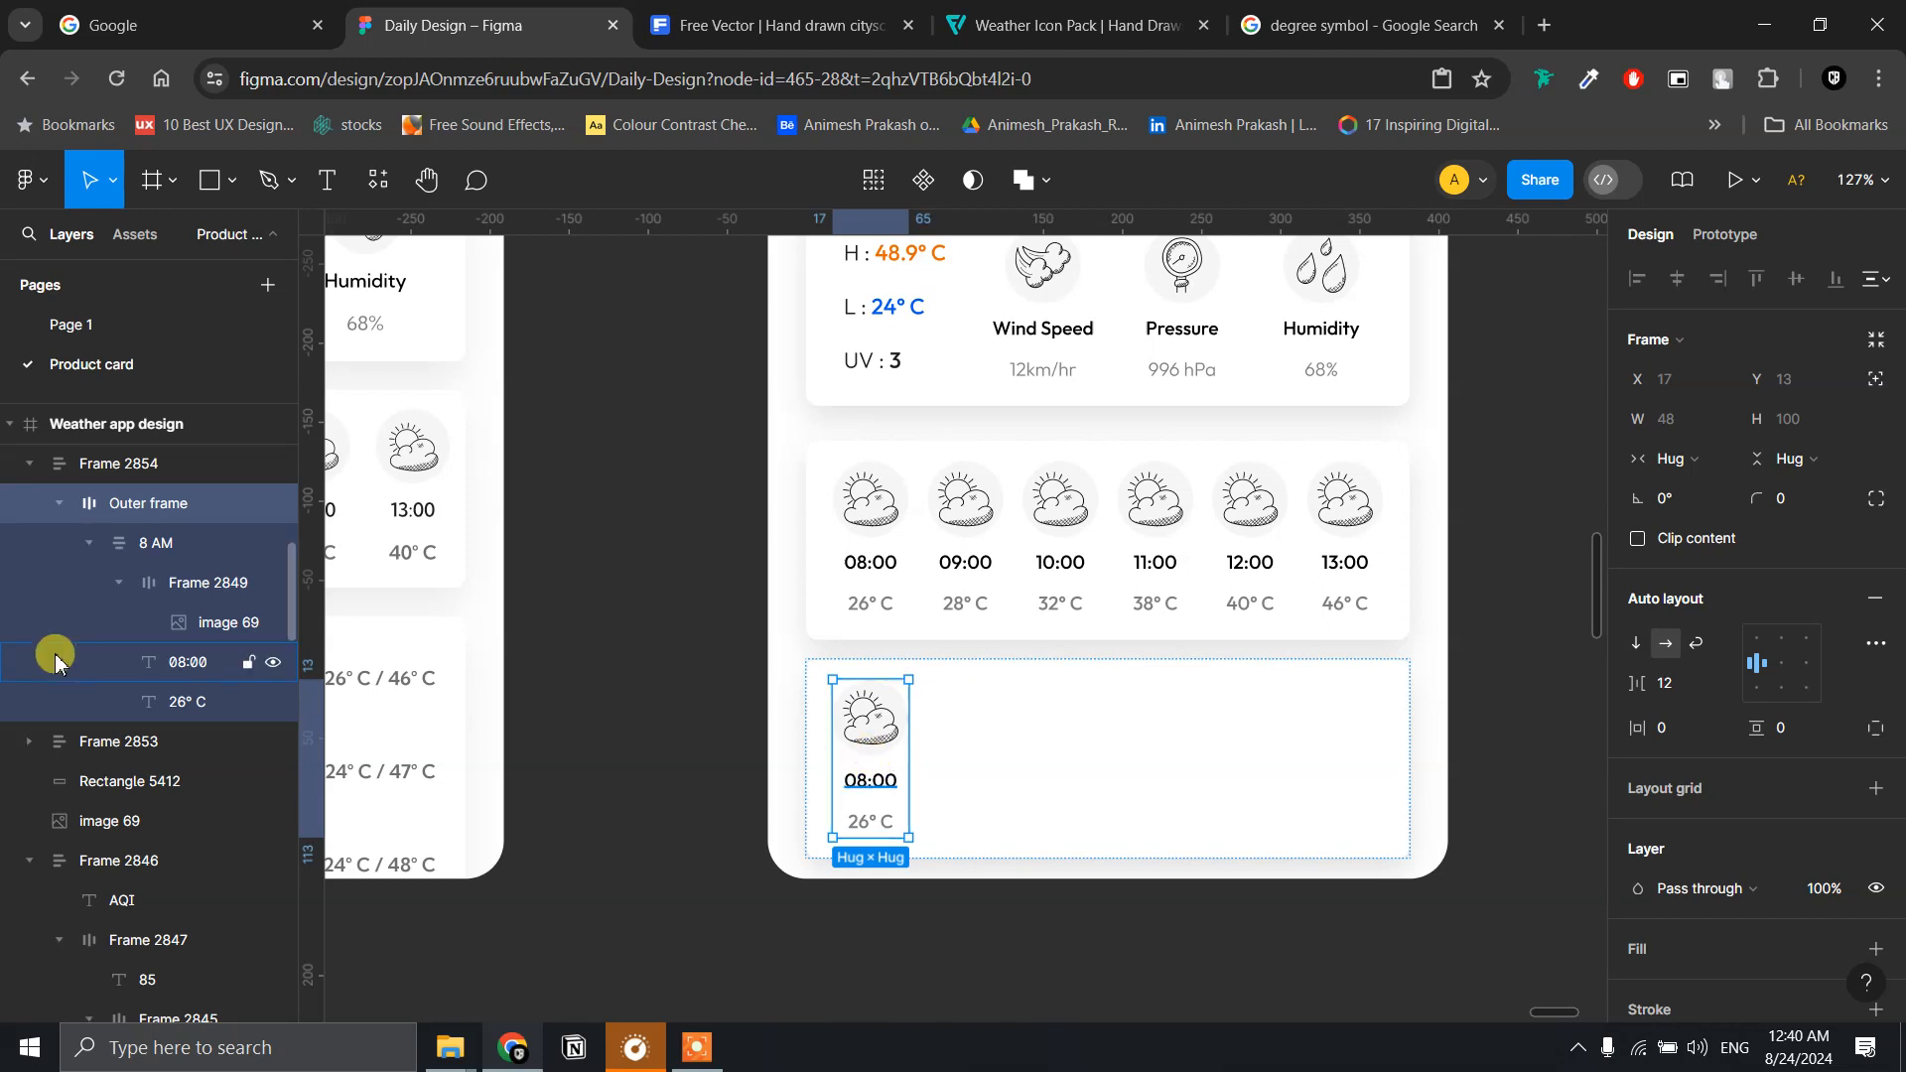
- Switch the 8 AM frame in the duplicated card to a horizontal auto layout with its contents aligned to the centre
left_click(164, 552)
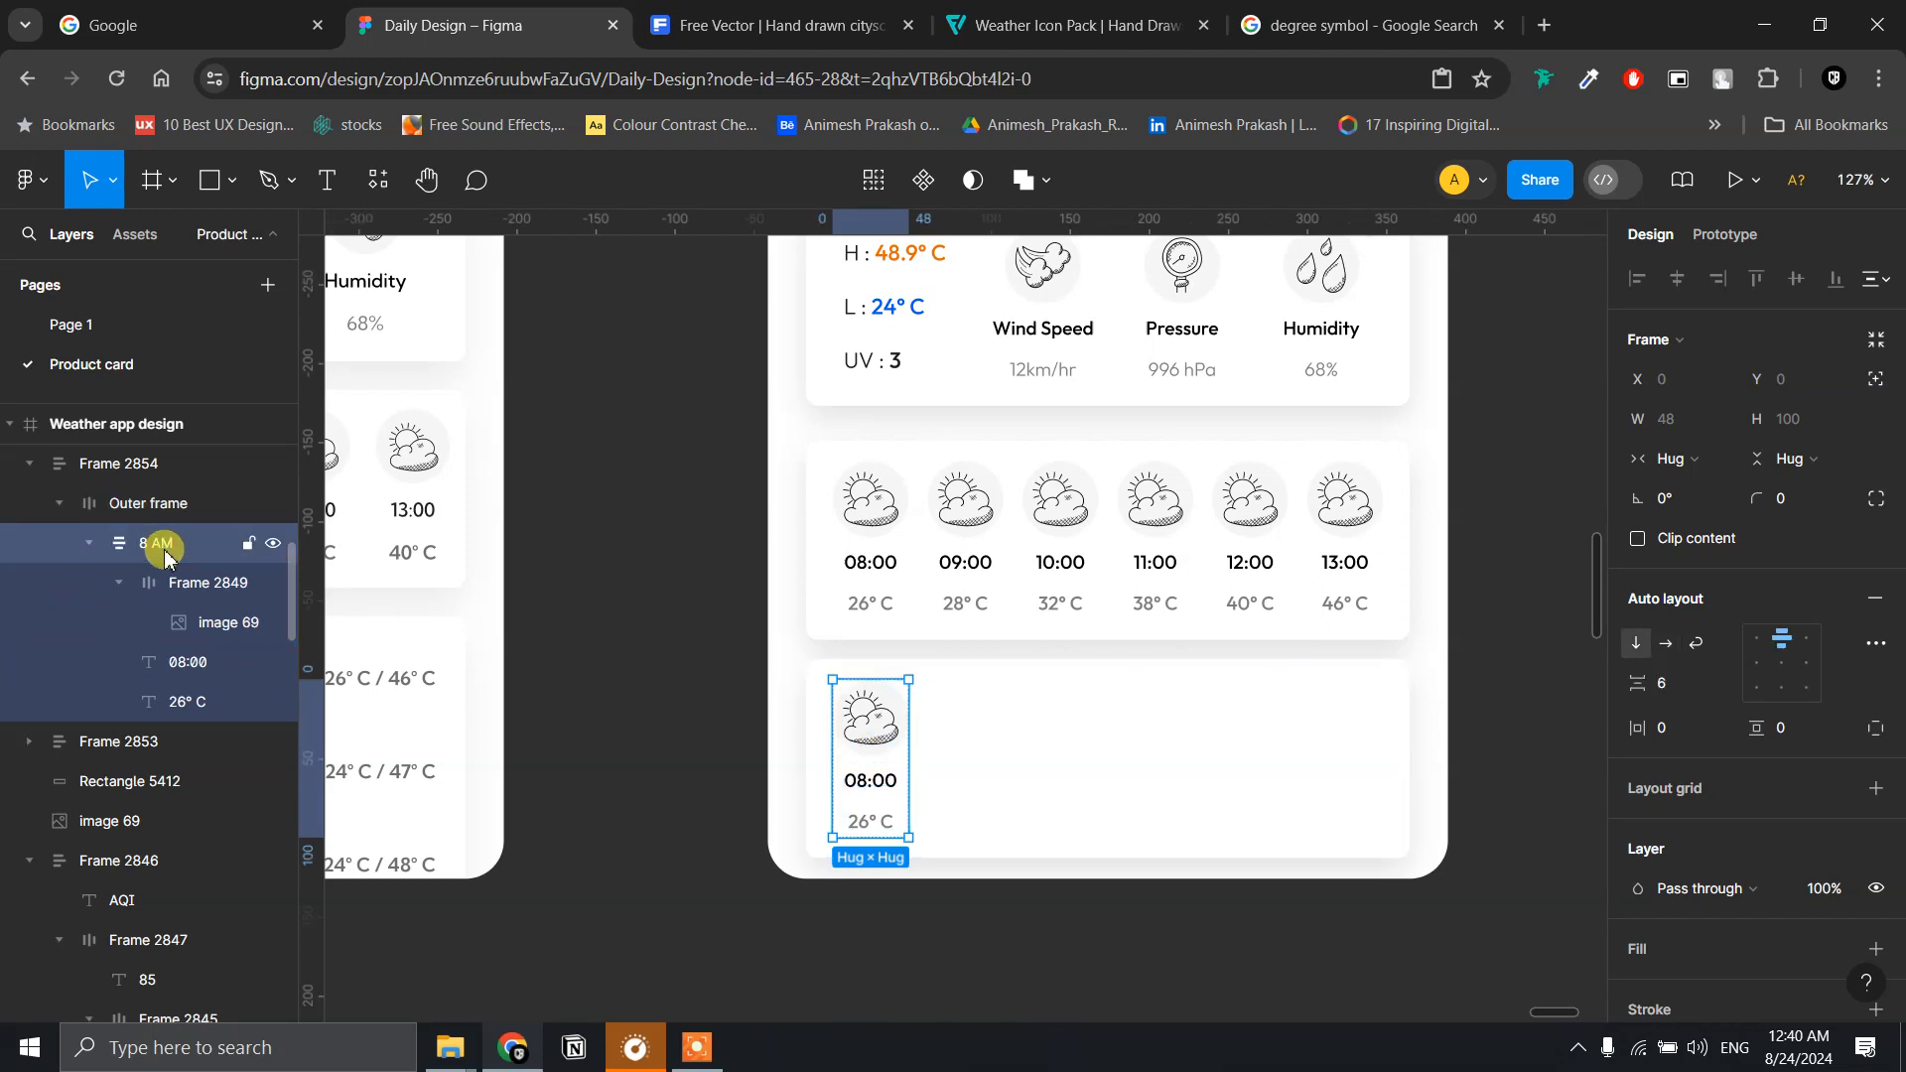
left_click(1665, 647)
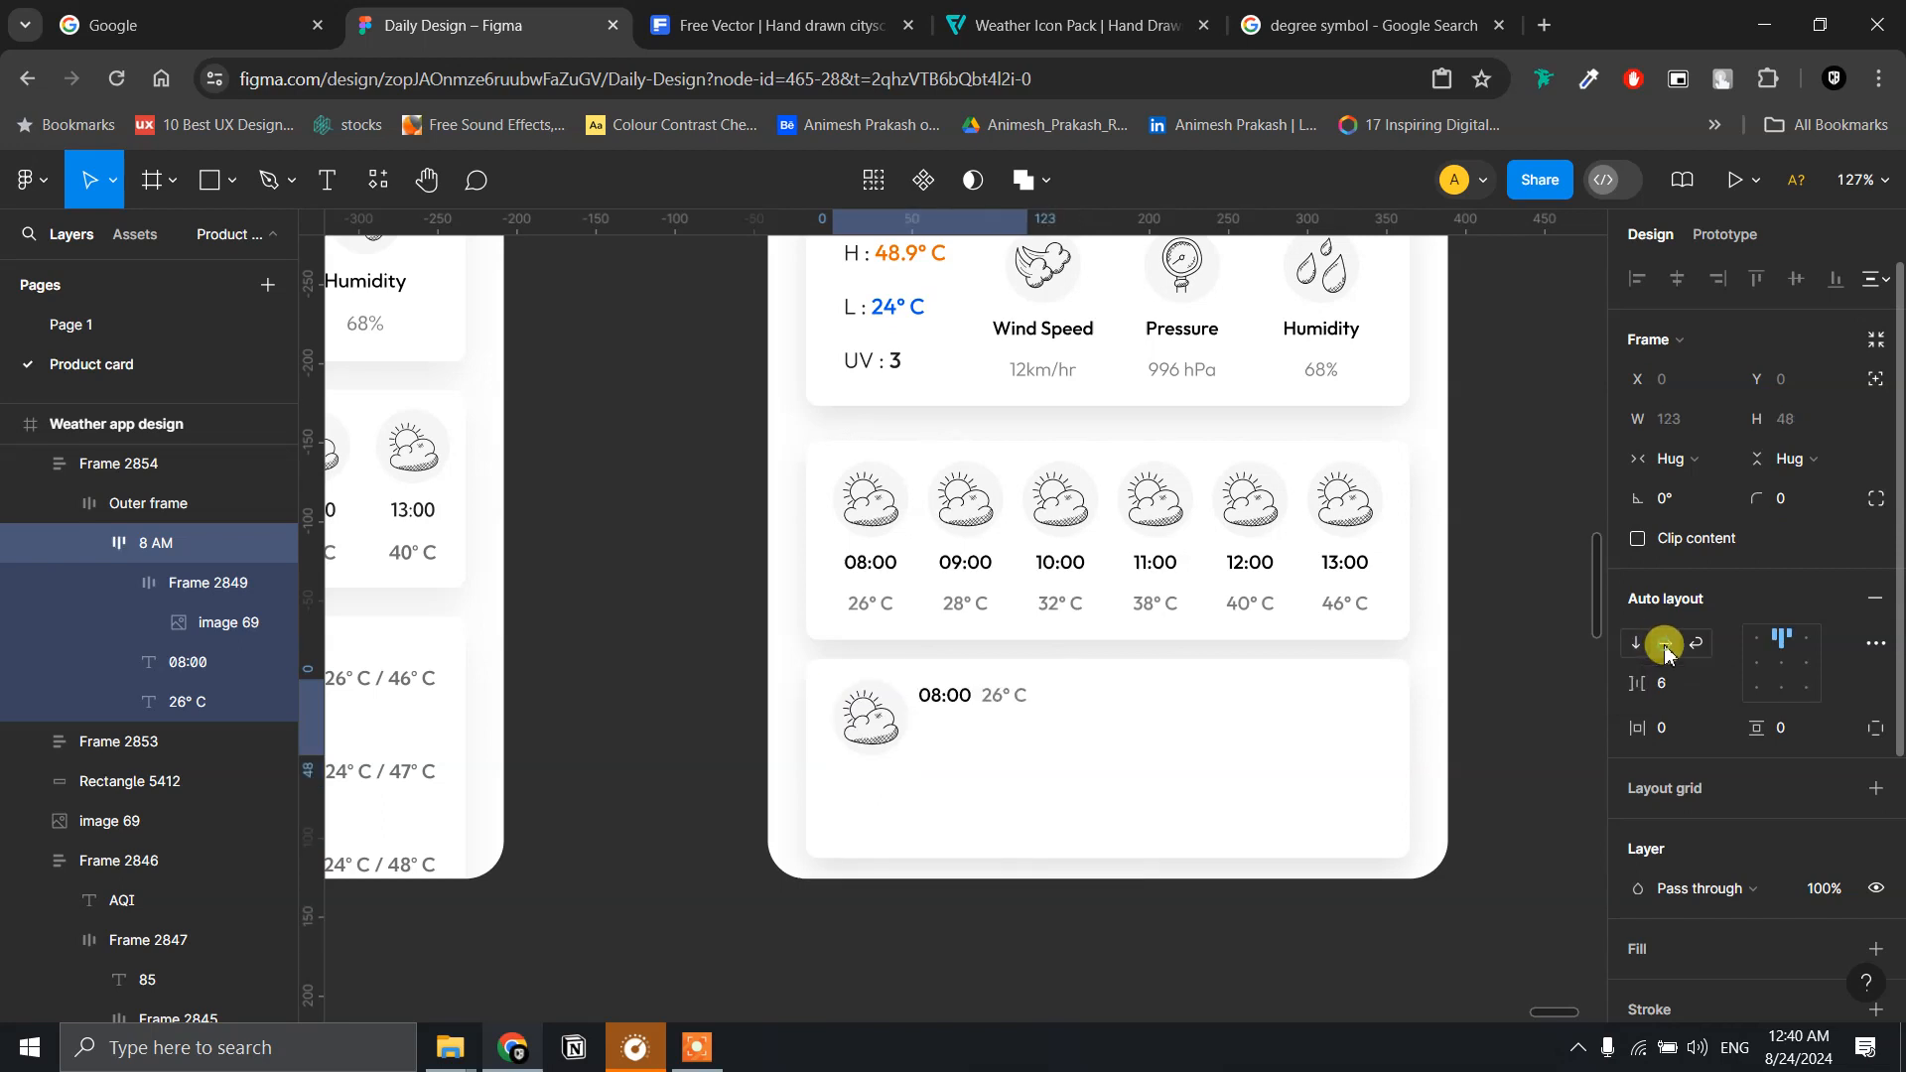
left_click(1784, 665)
scroll(1119, 771, "up", 3)
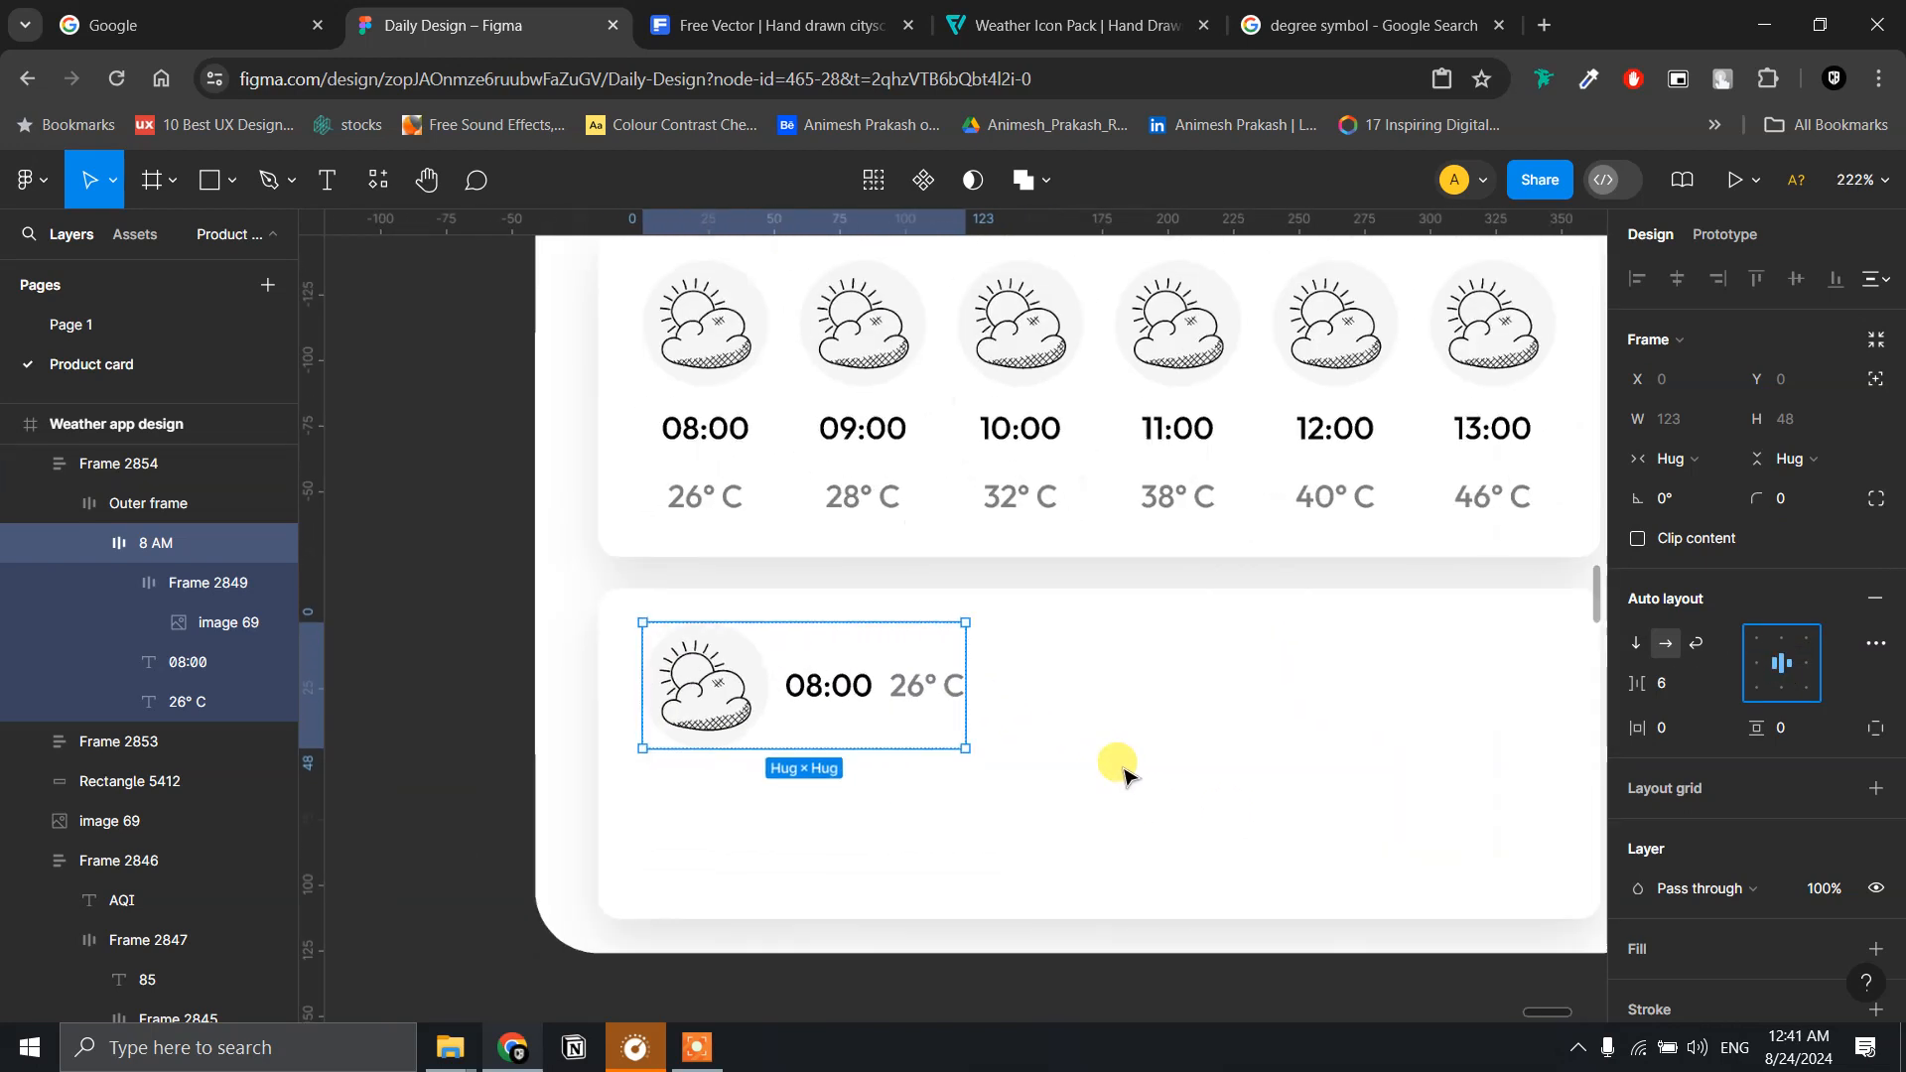
- Try to move the weather icon behind the time and temperature in the duplicated card's row, and undo the move
scroll(1121, 772, "down", 4)
scroll(1123, 774, "down", 3)
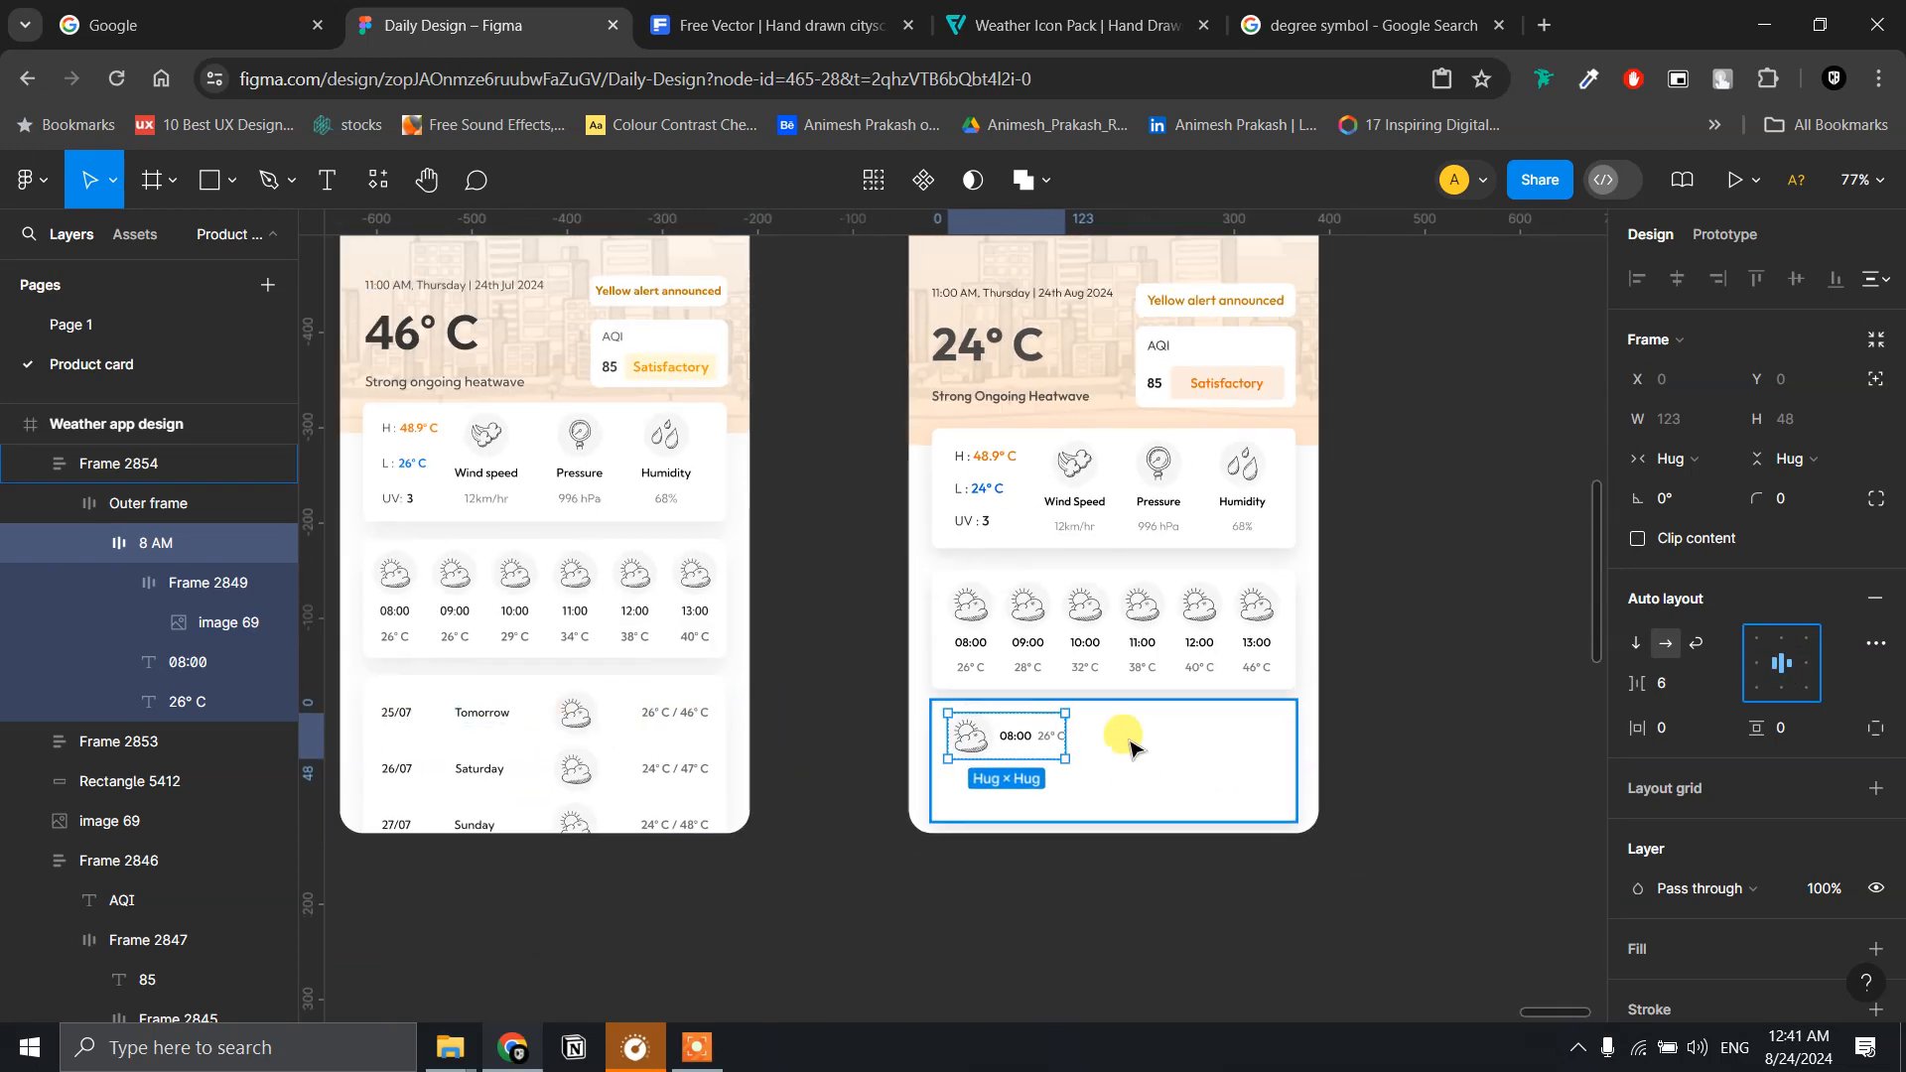
double_click(976, 754)
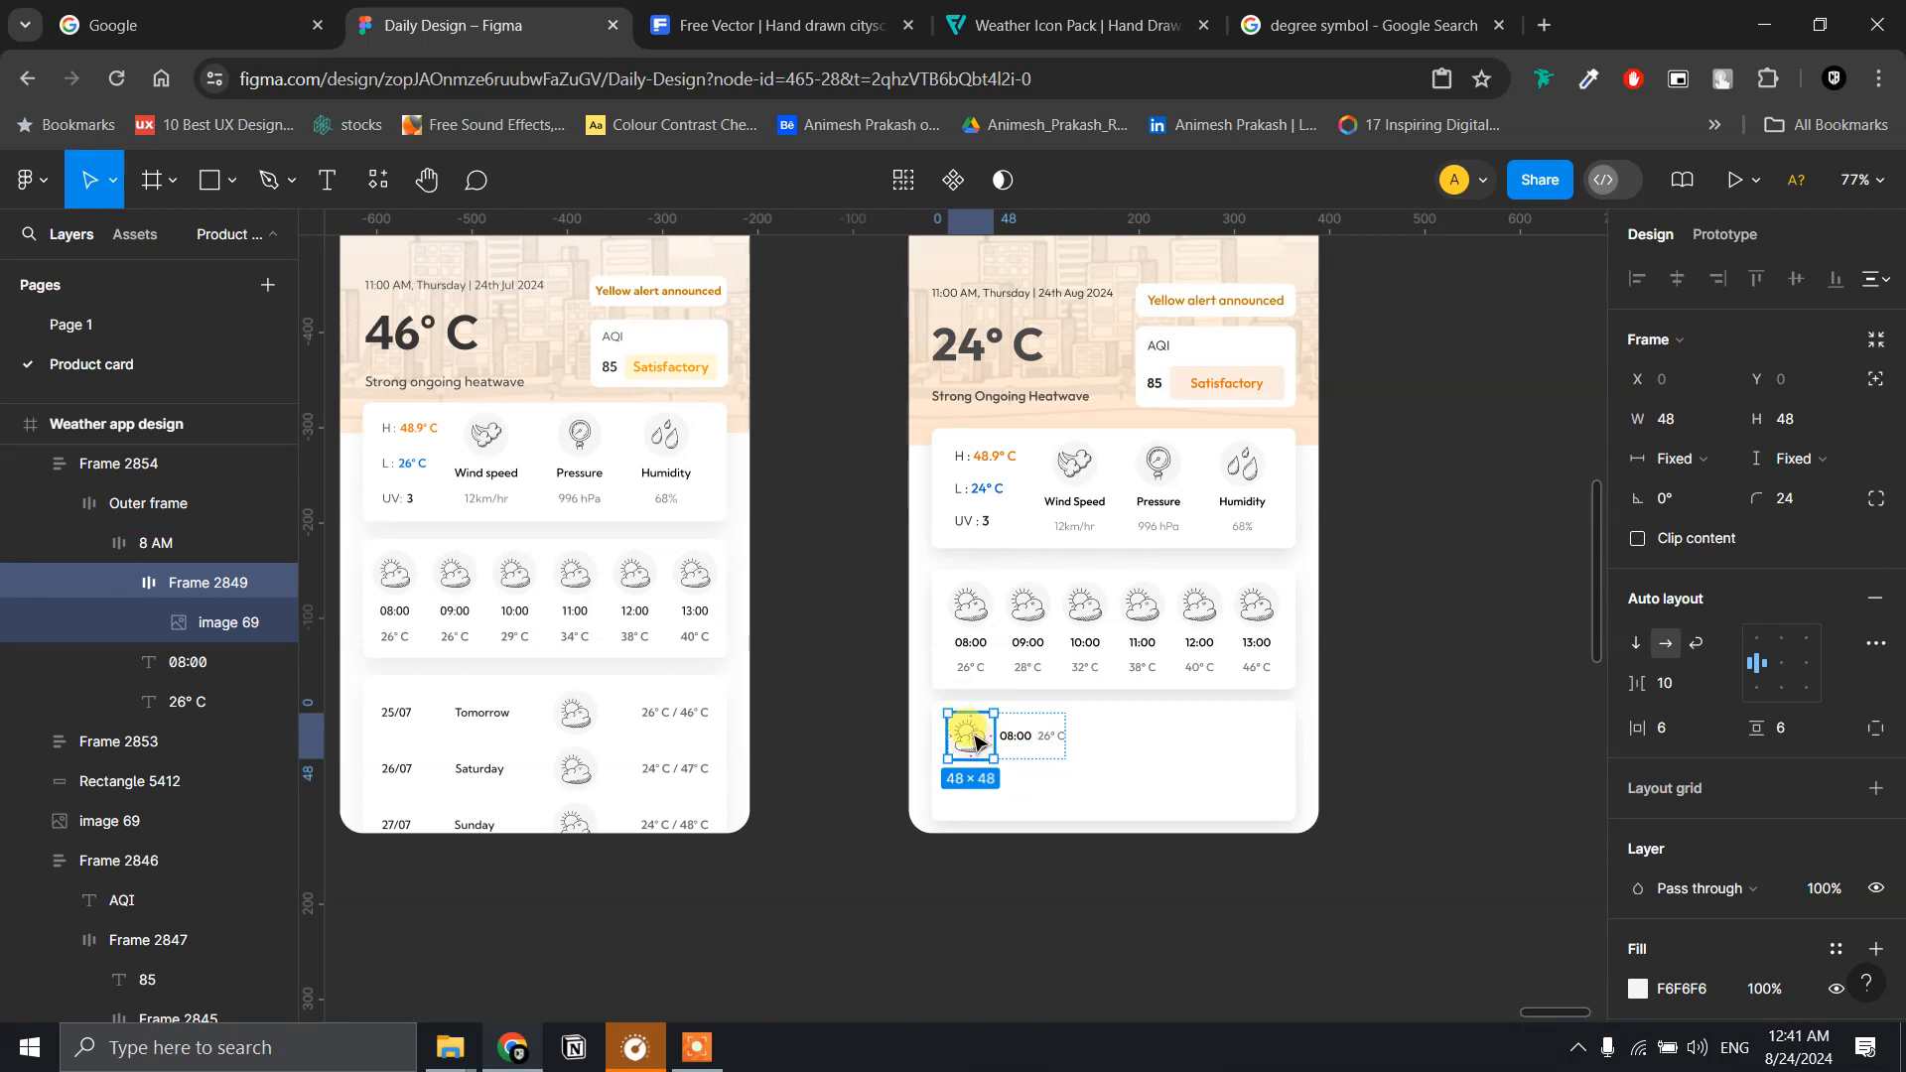
key("Right")
key("Right")
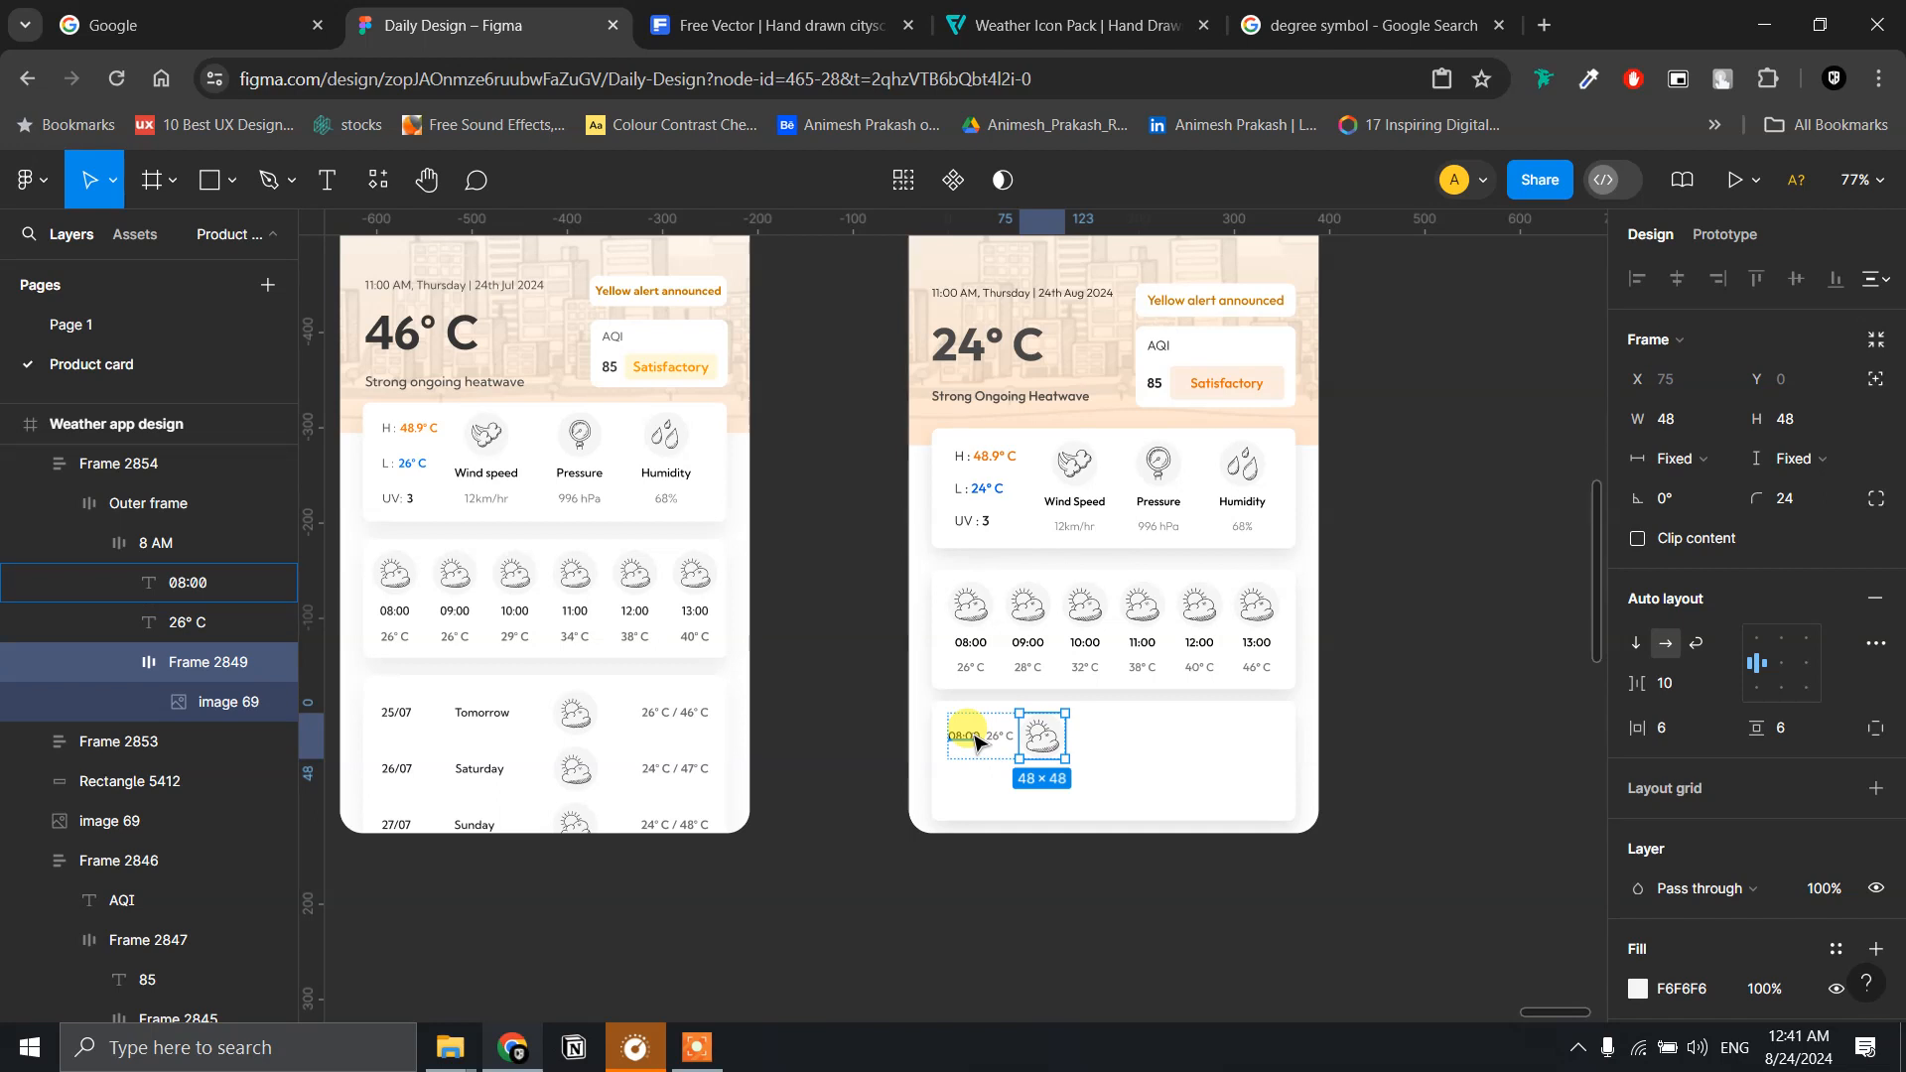
key("ctrl+z")
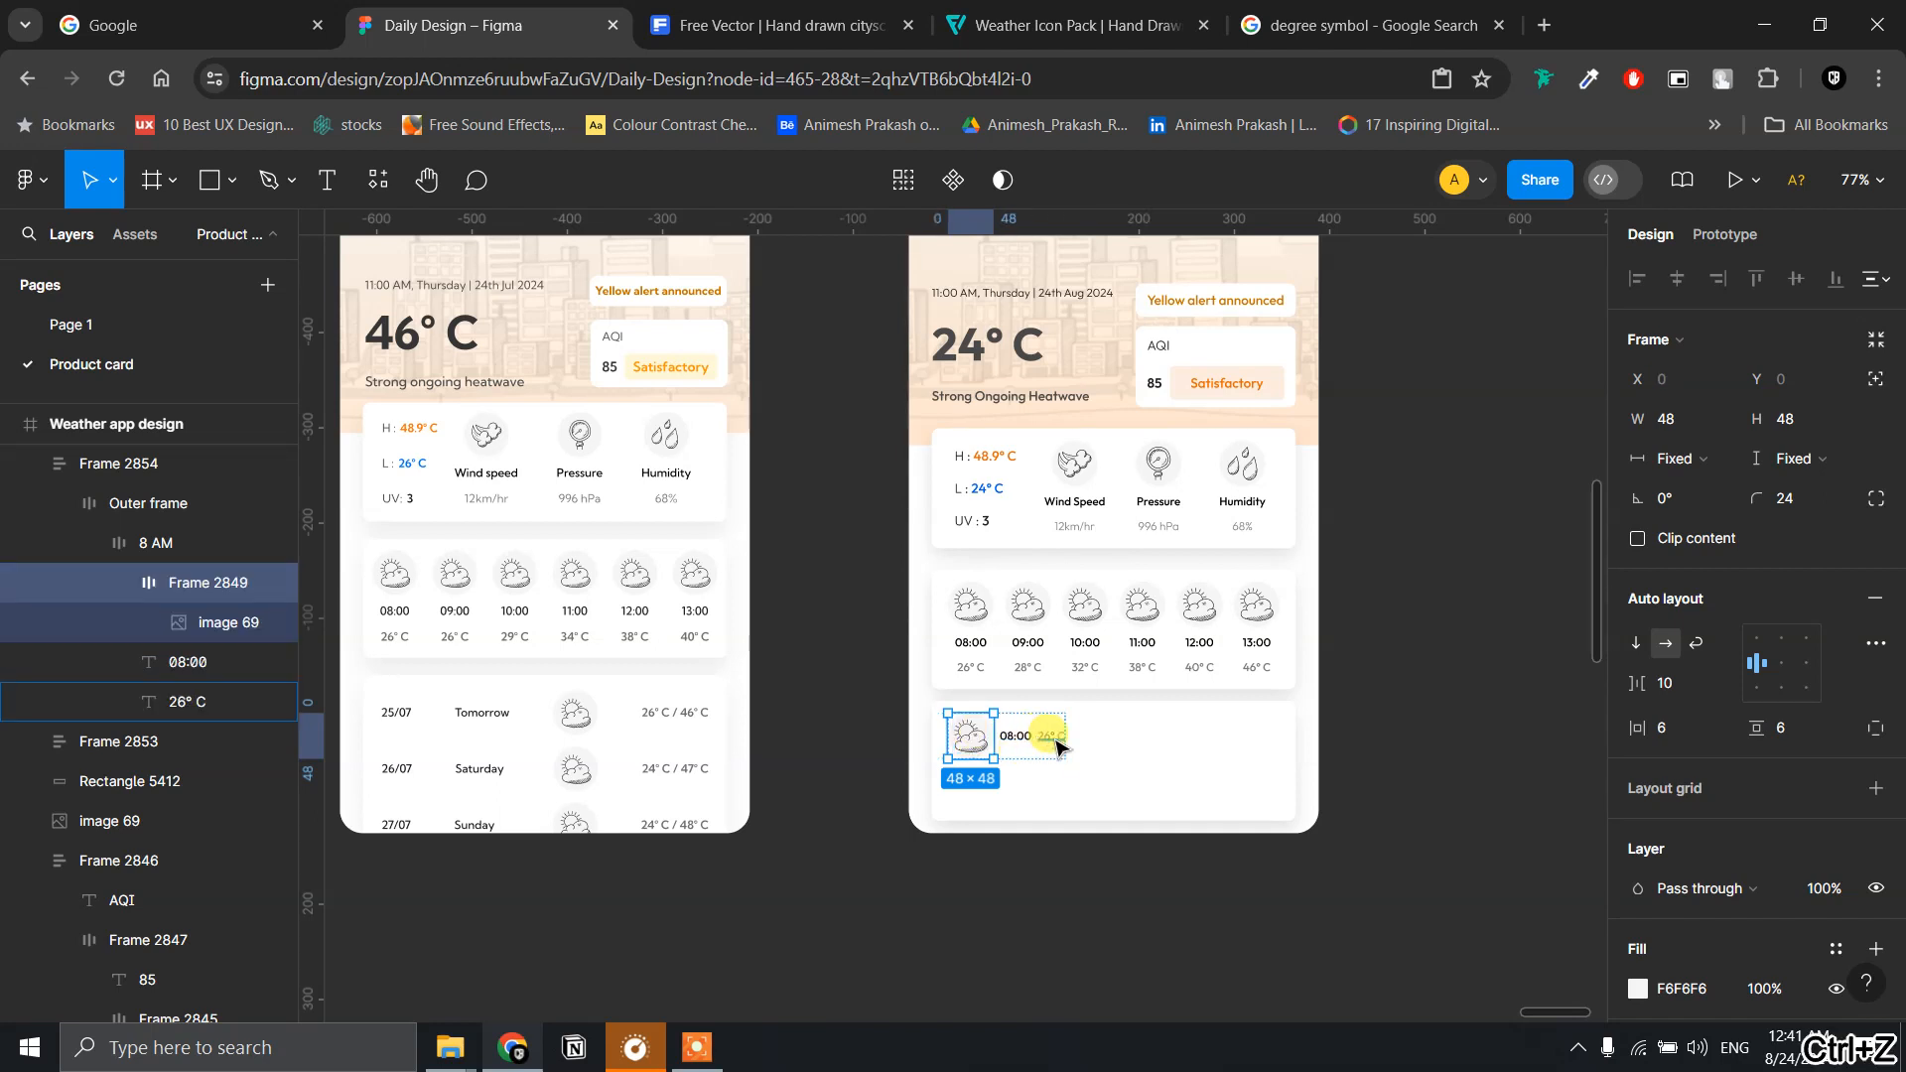
- Duplicate the 26° C text at the end of the duplicated card's row
left_click(1057, 741)
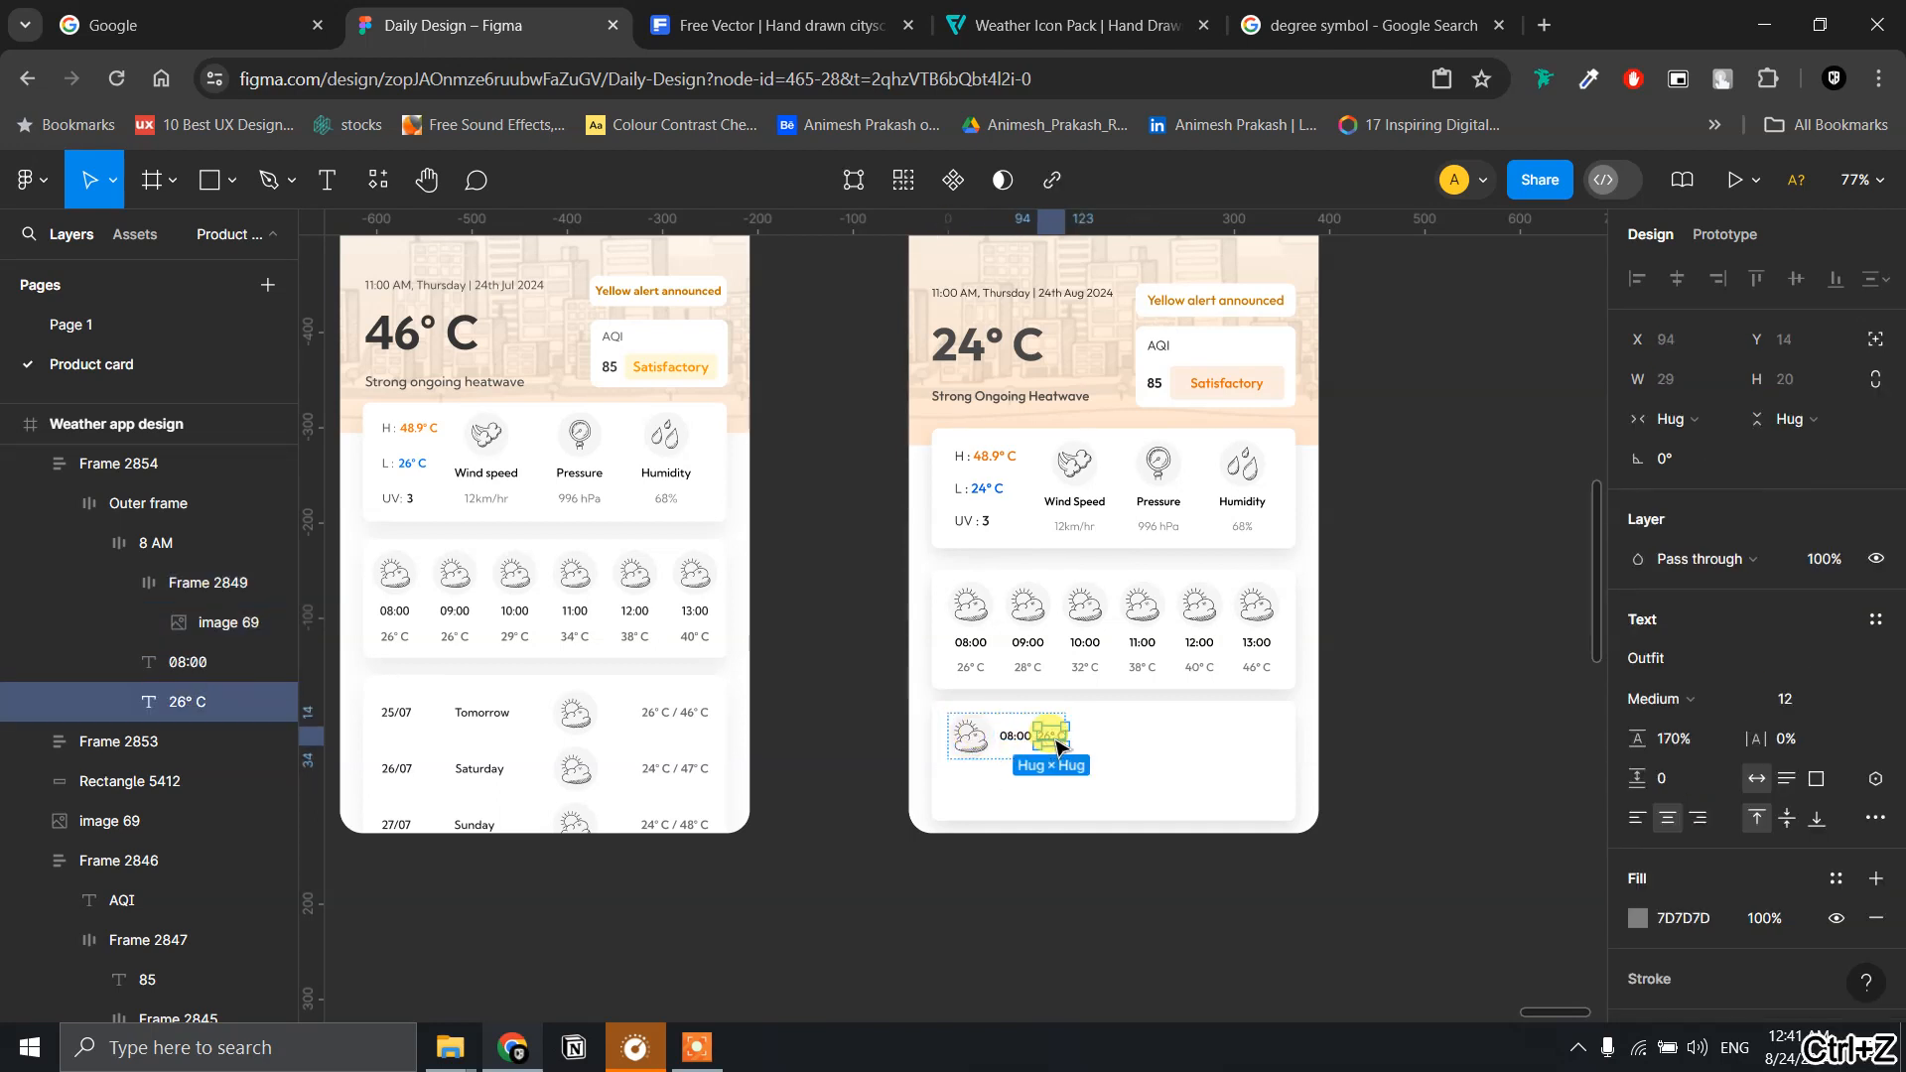
scroll(1057, 740, "up", 5)
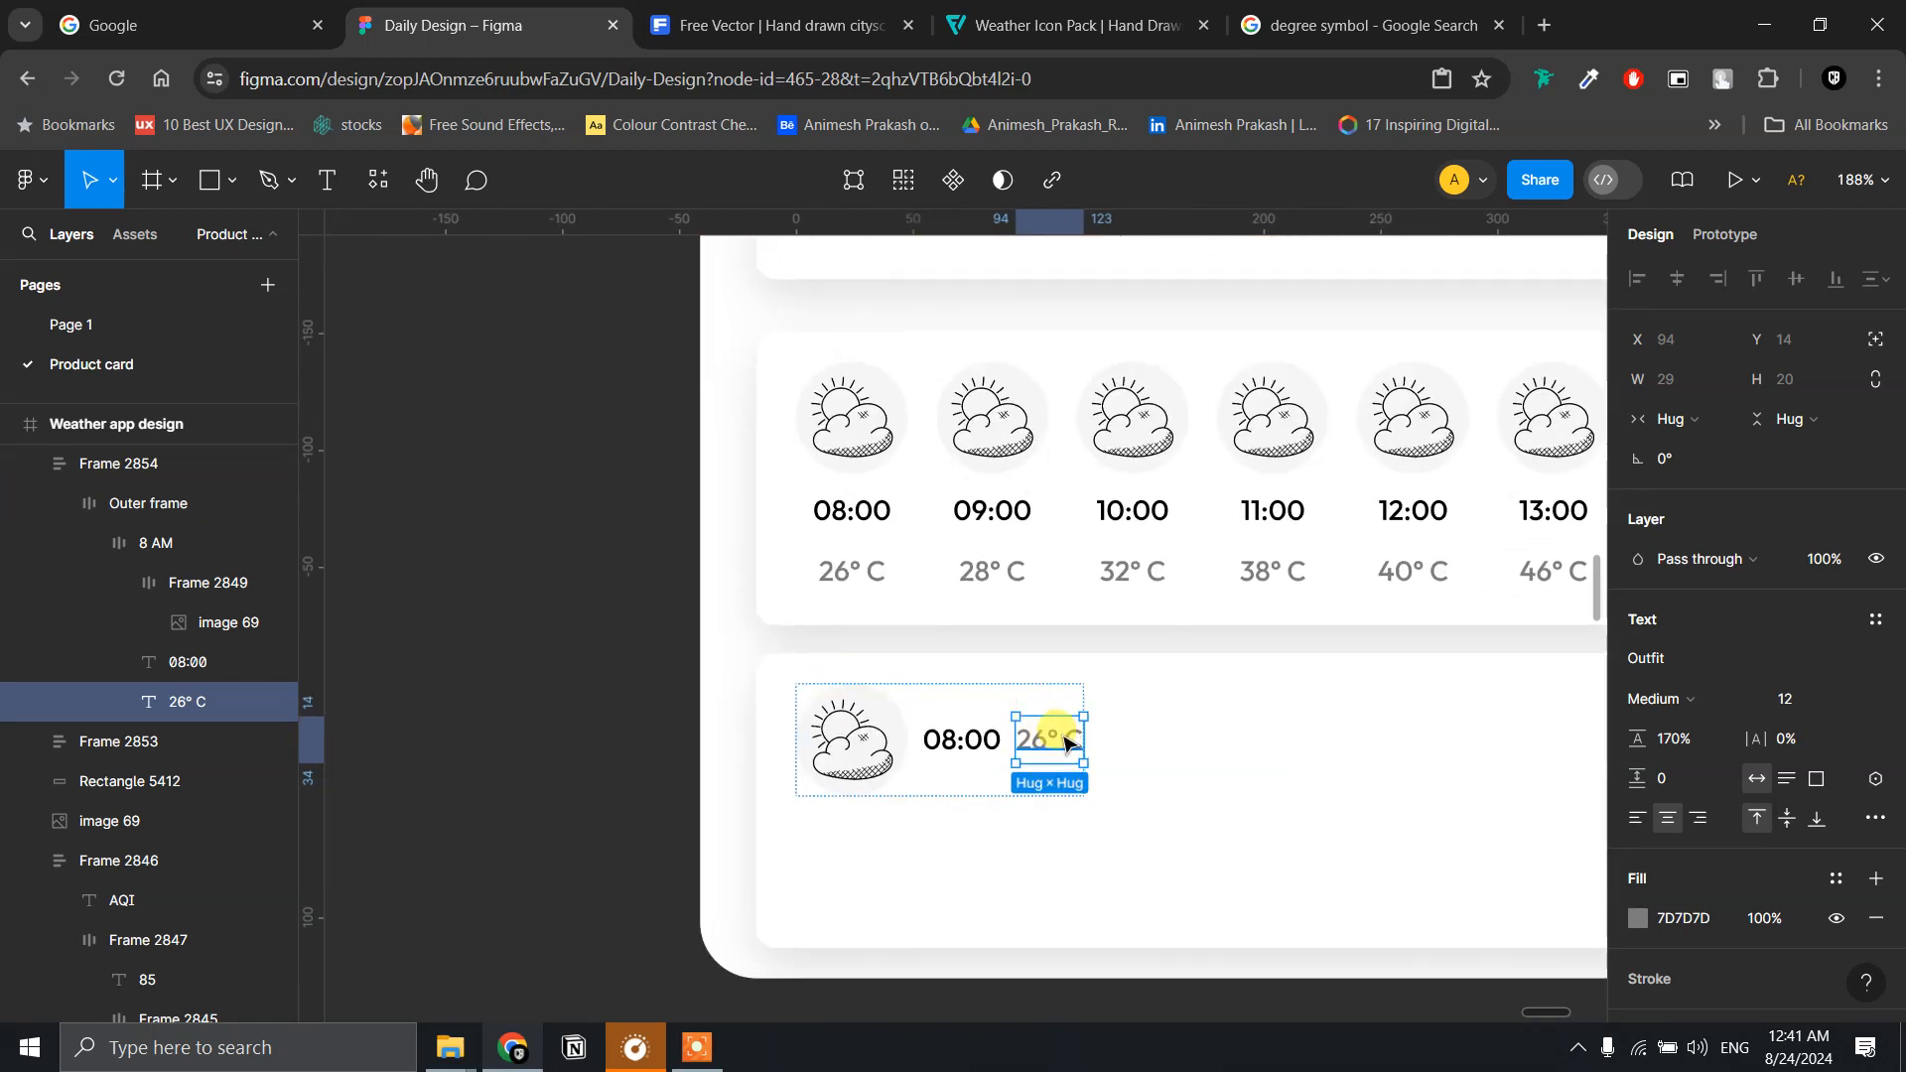
key("ctrl+d")
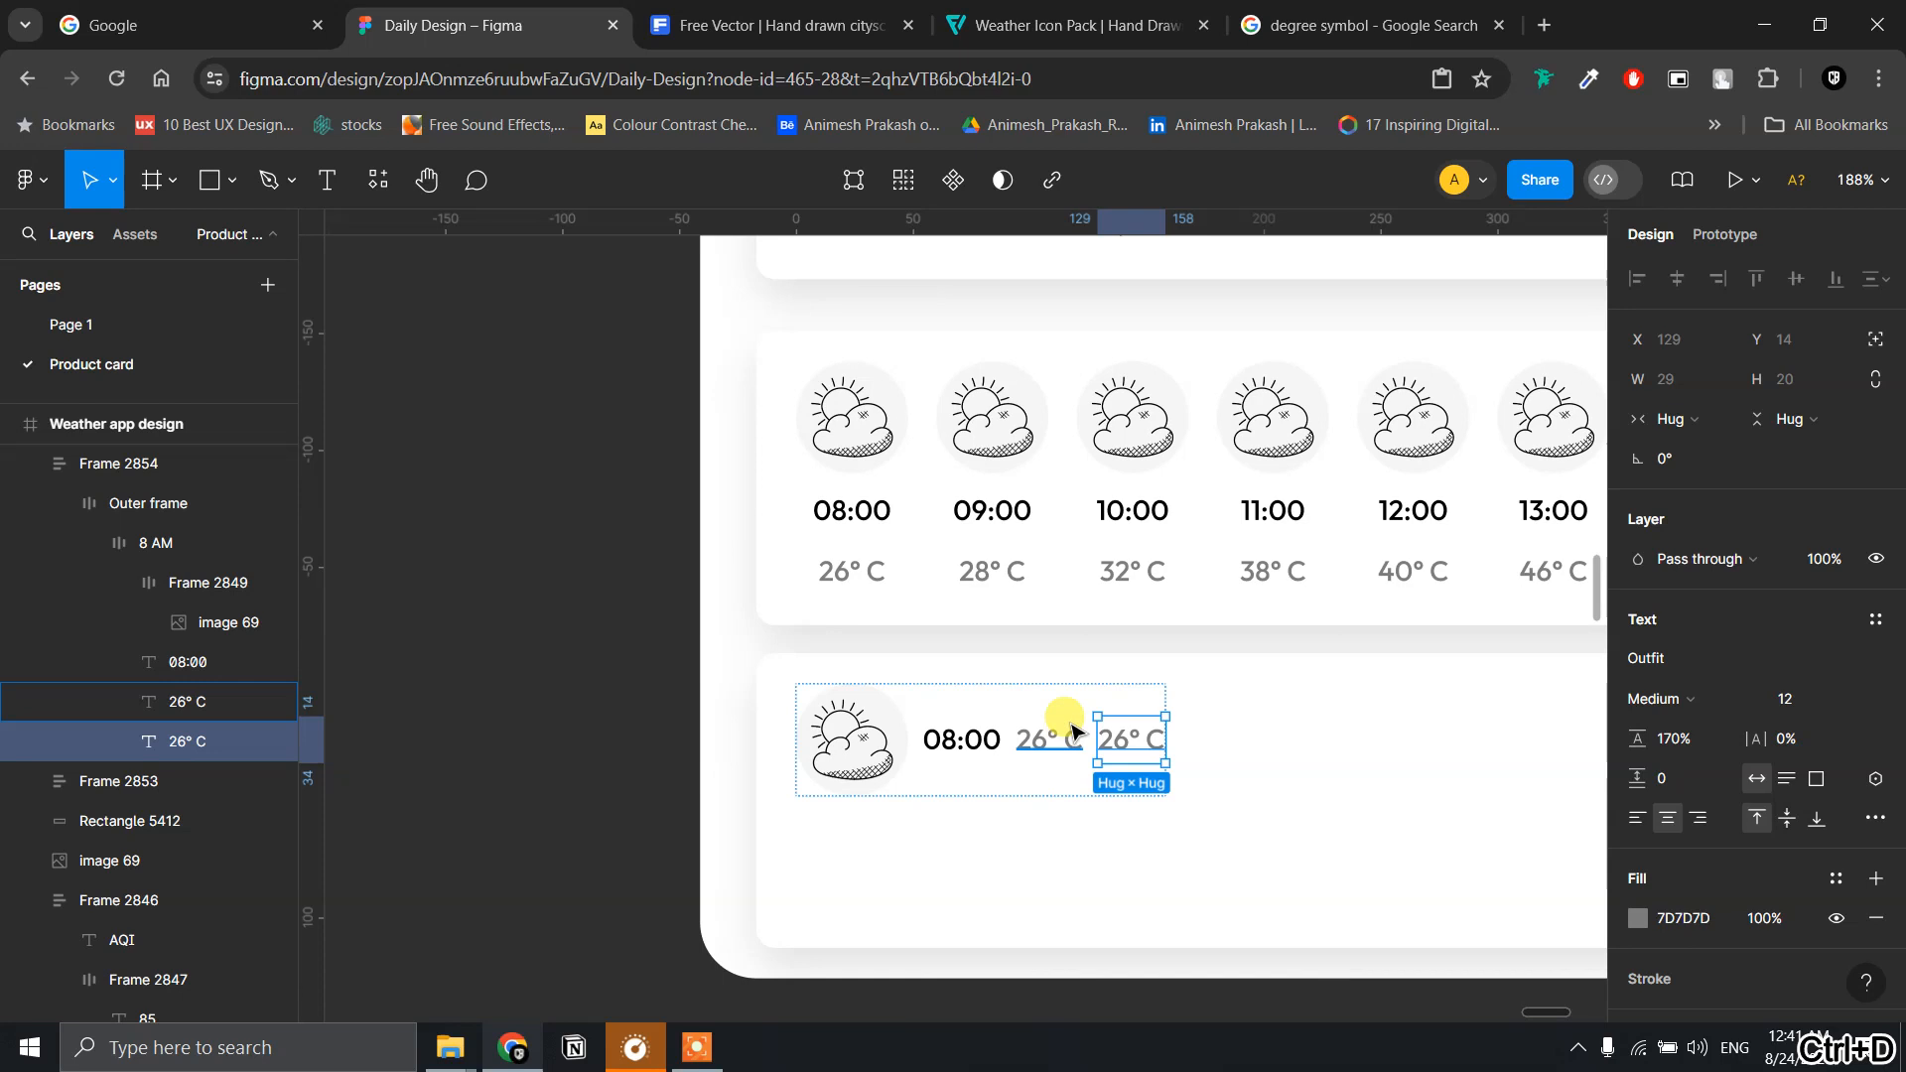
- Move the weather icon between the two 26° C texts and select the outer frame around the row
scroll(1070, 735, "up", 3)
scroll(1071, 732, "down", 5)
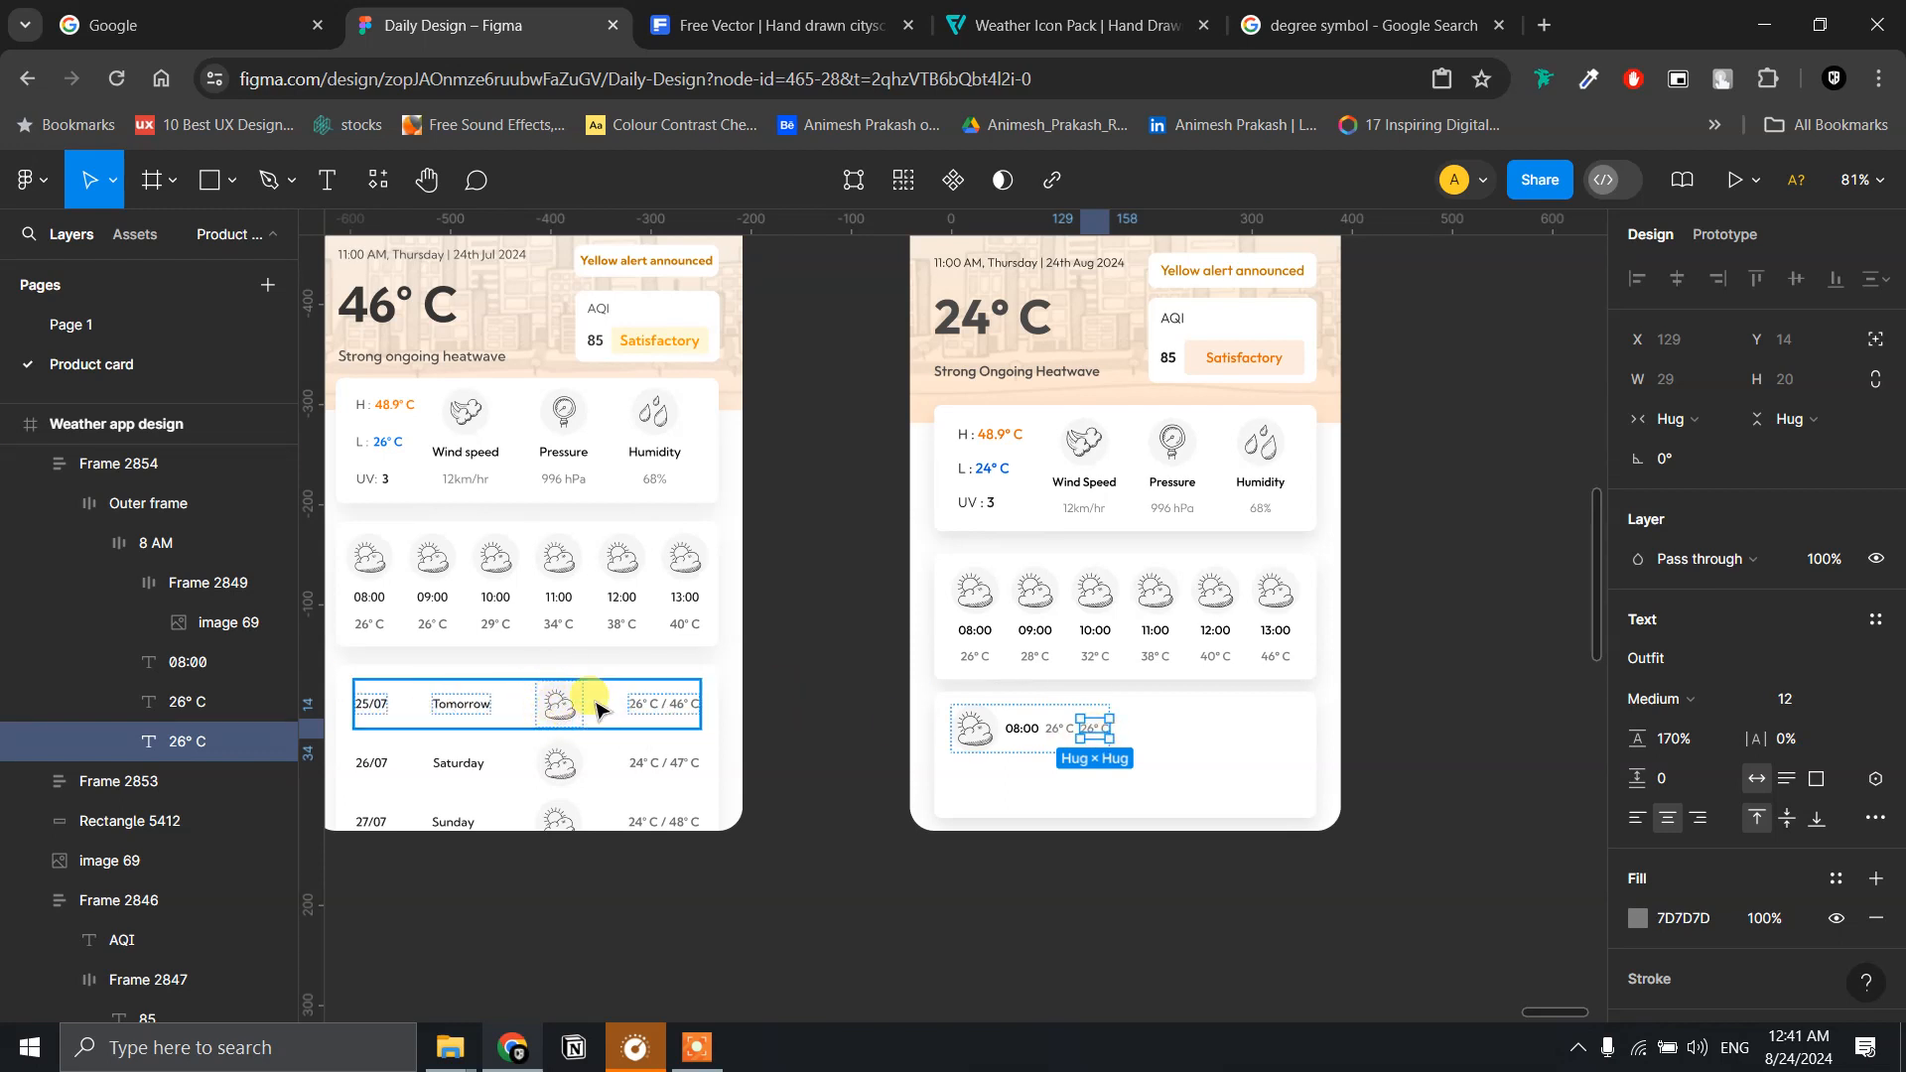
left_click(986, 739)
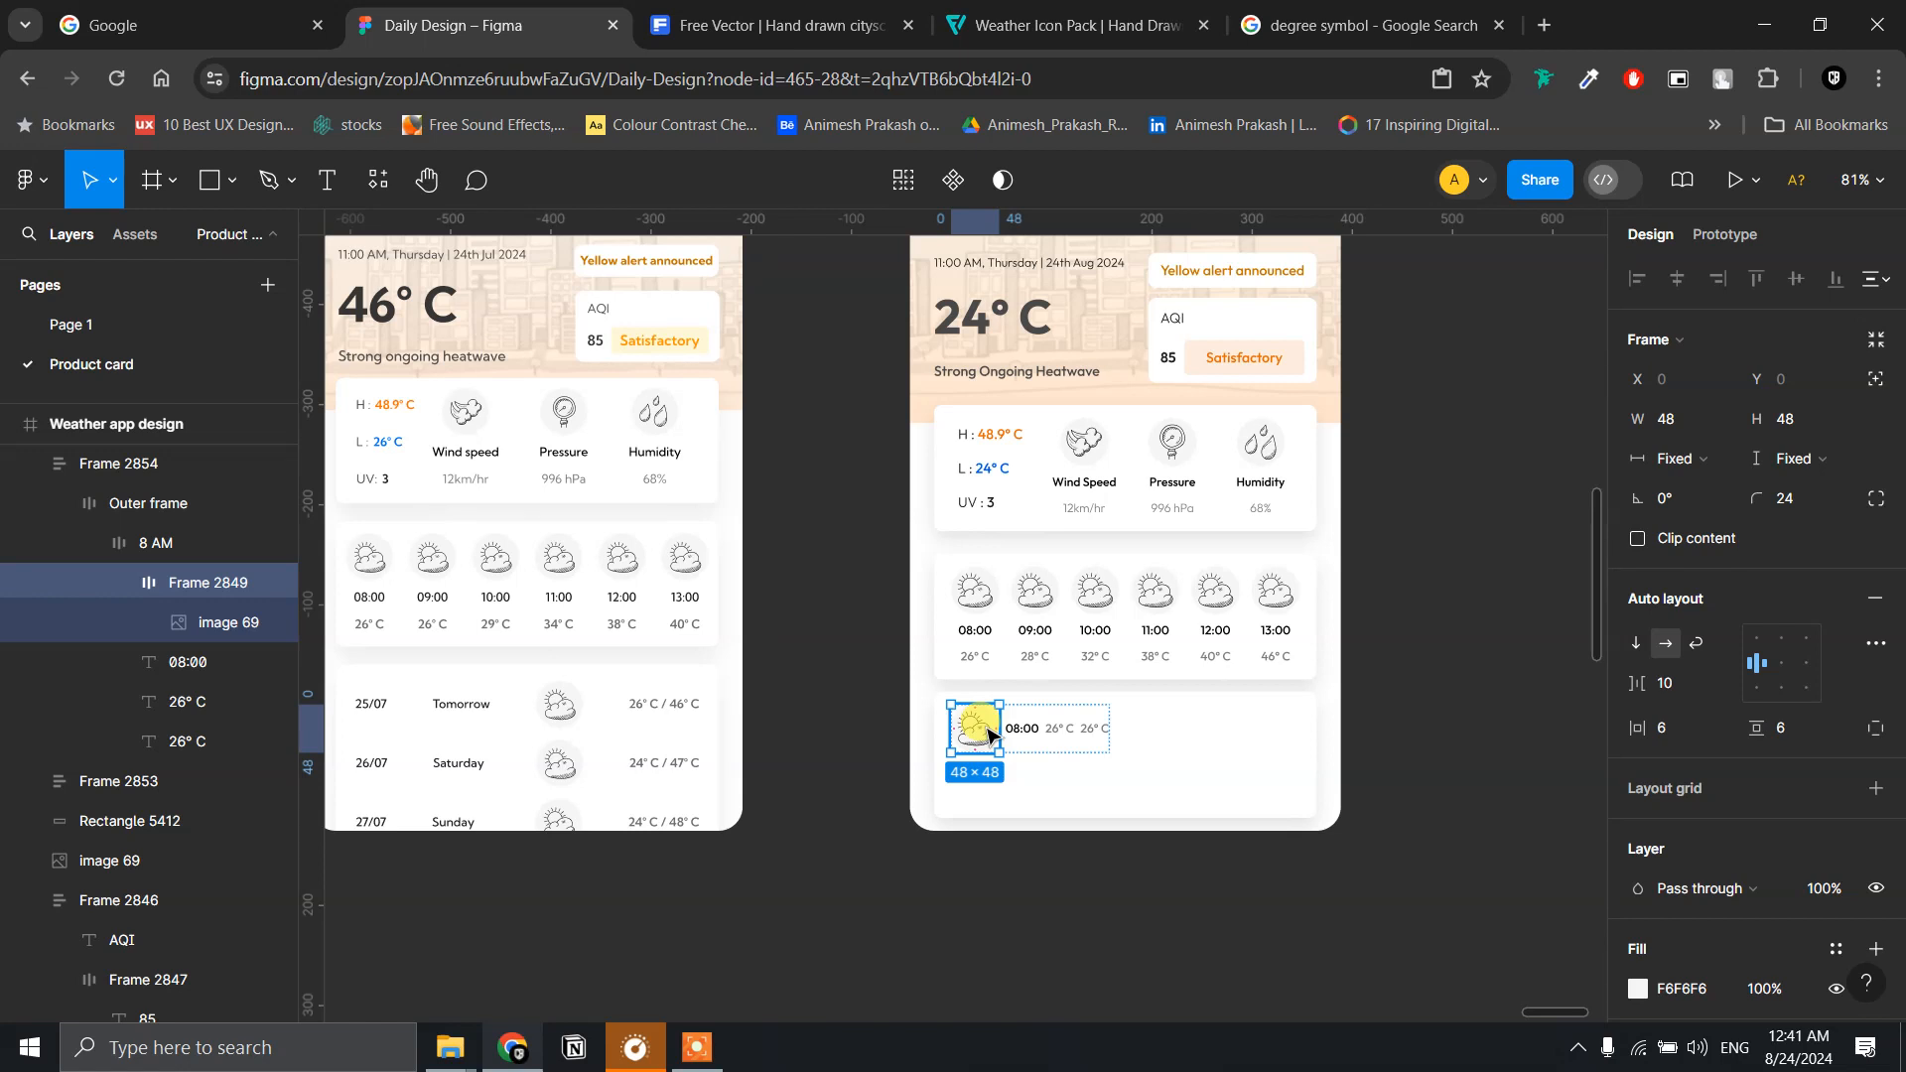
left_click_drag(982, 726, 973, 713)
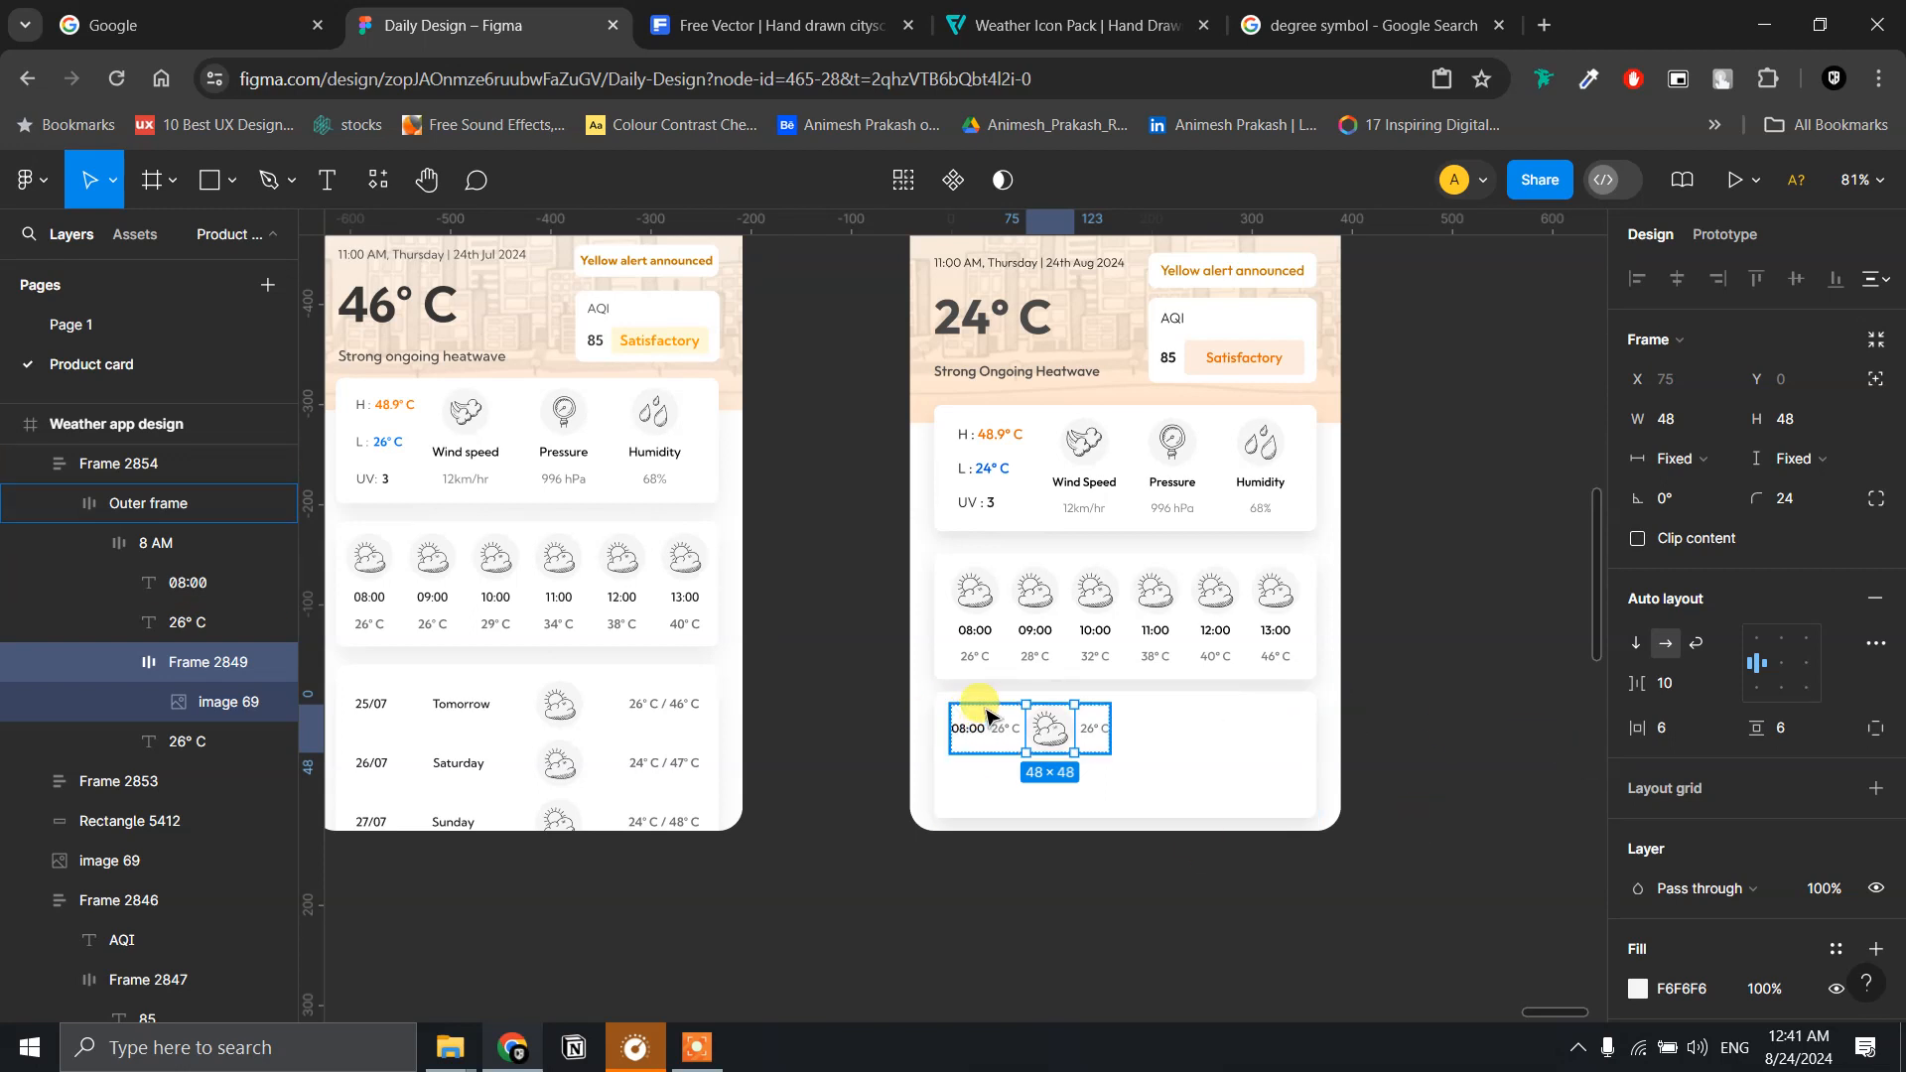
left_click(988, 715)
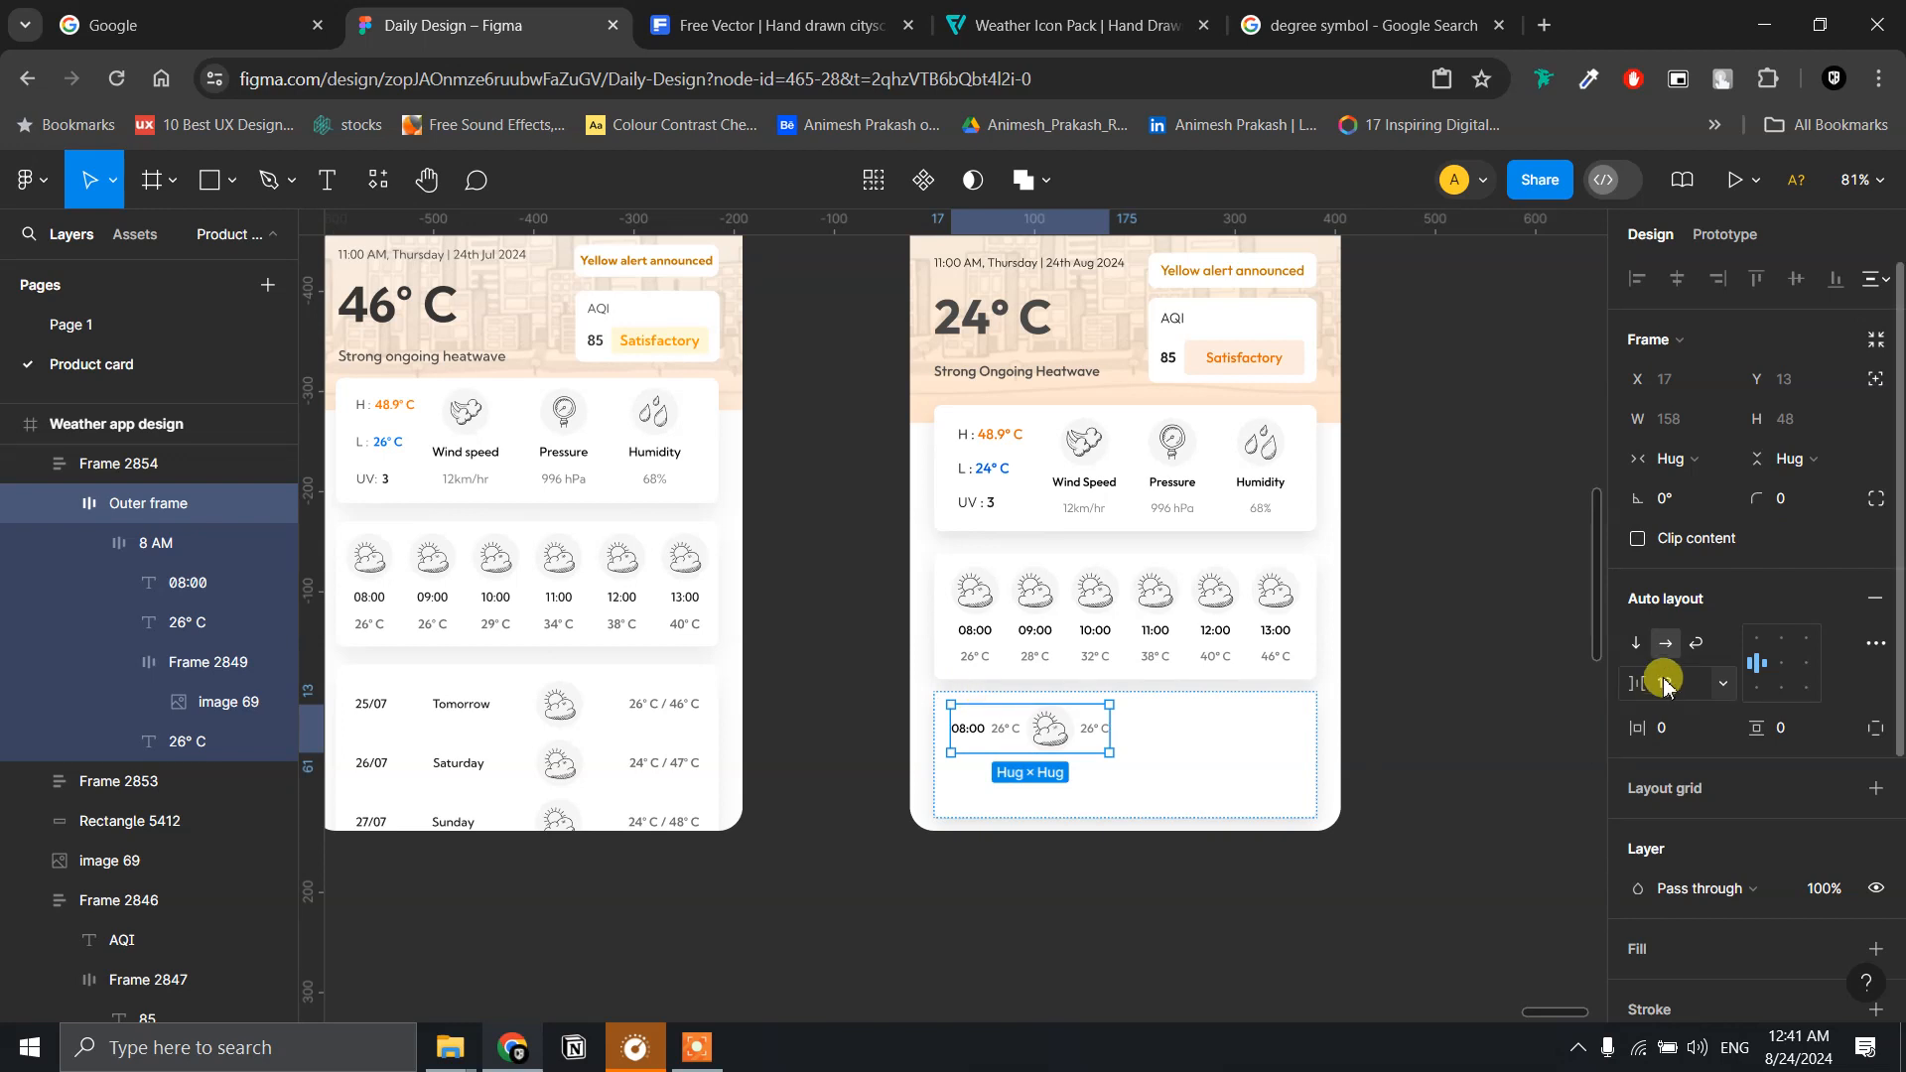
- Try an item spacing of 37 on the outer frame around the duplicated card's row, and undo the change
left_click_drag(1631, 682, 1678, 682)
left_click(1097, 728)
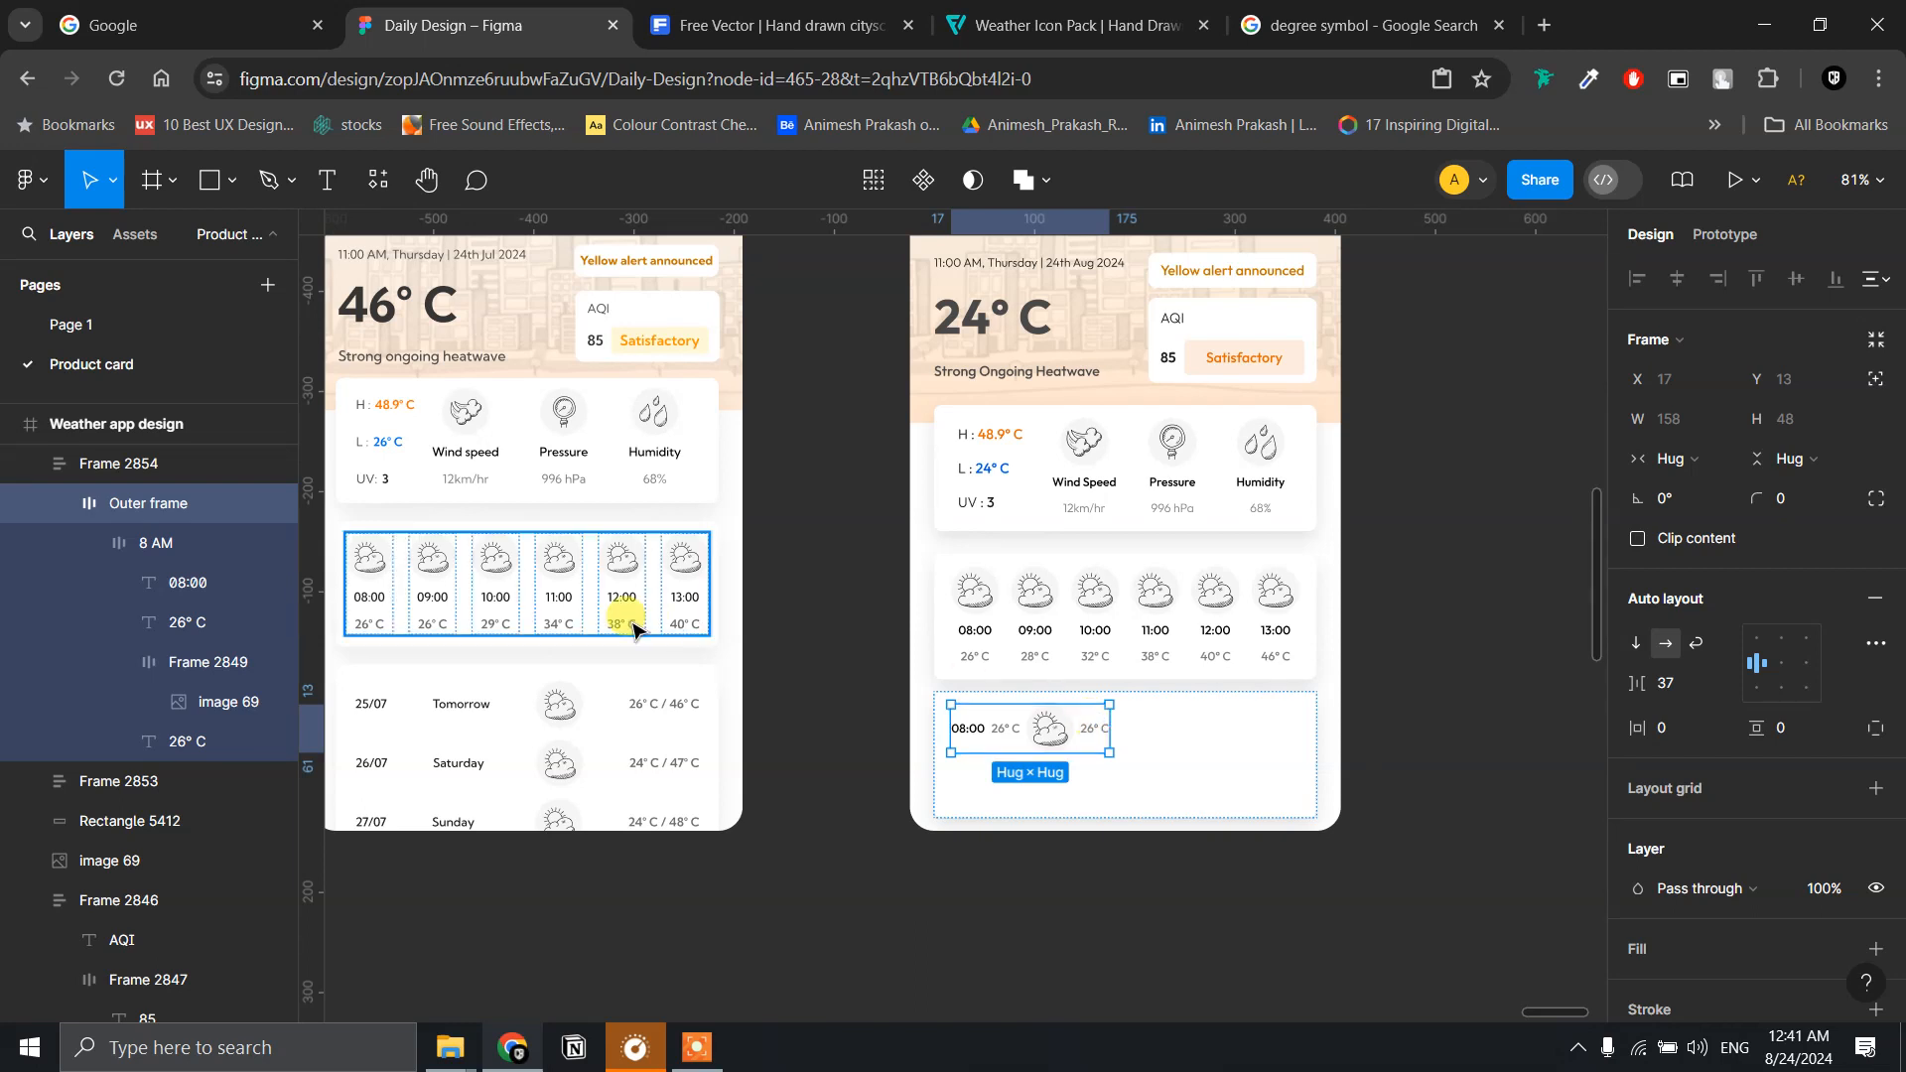
key("ctrl+z")
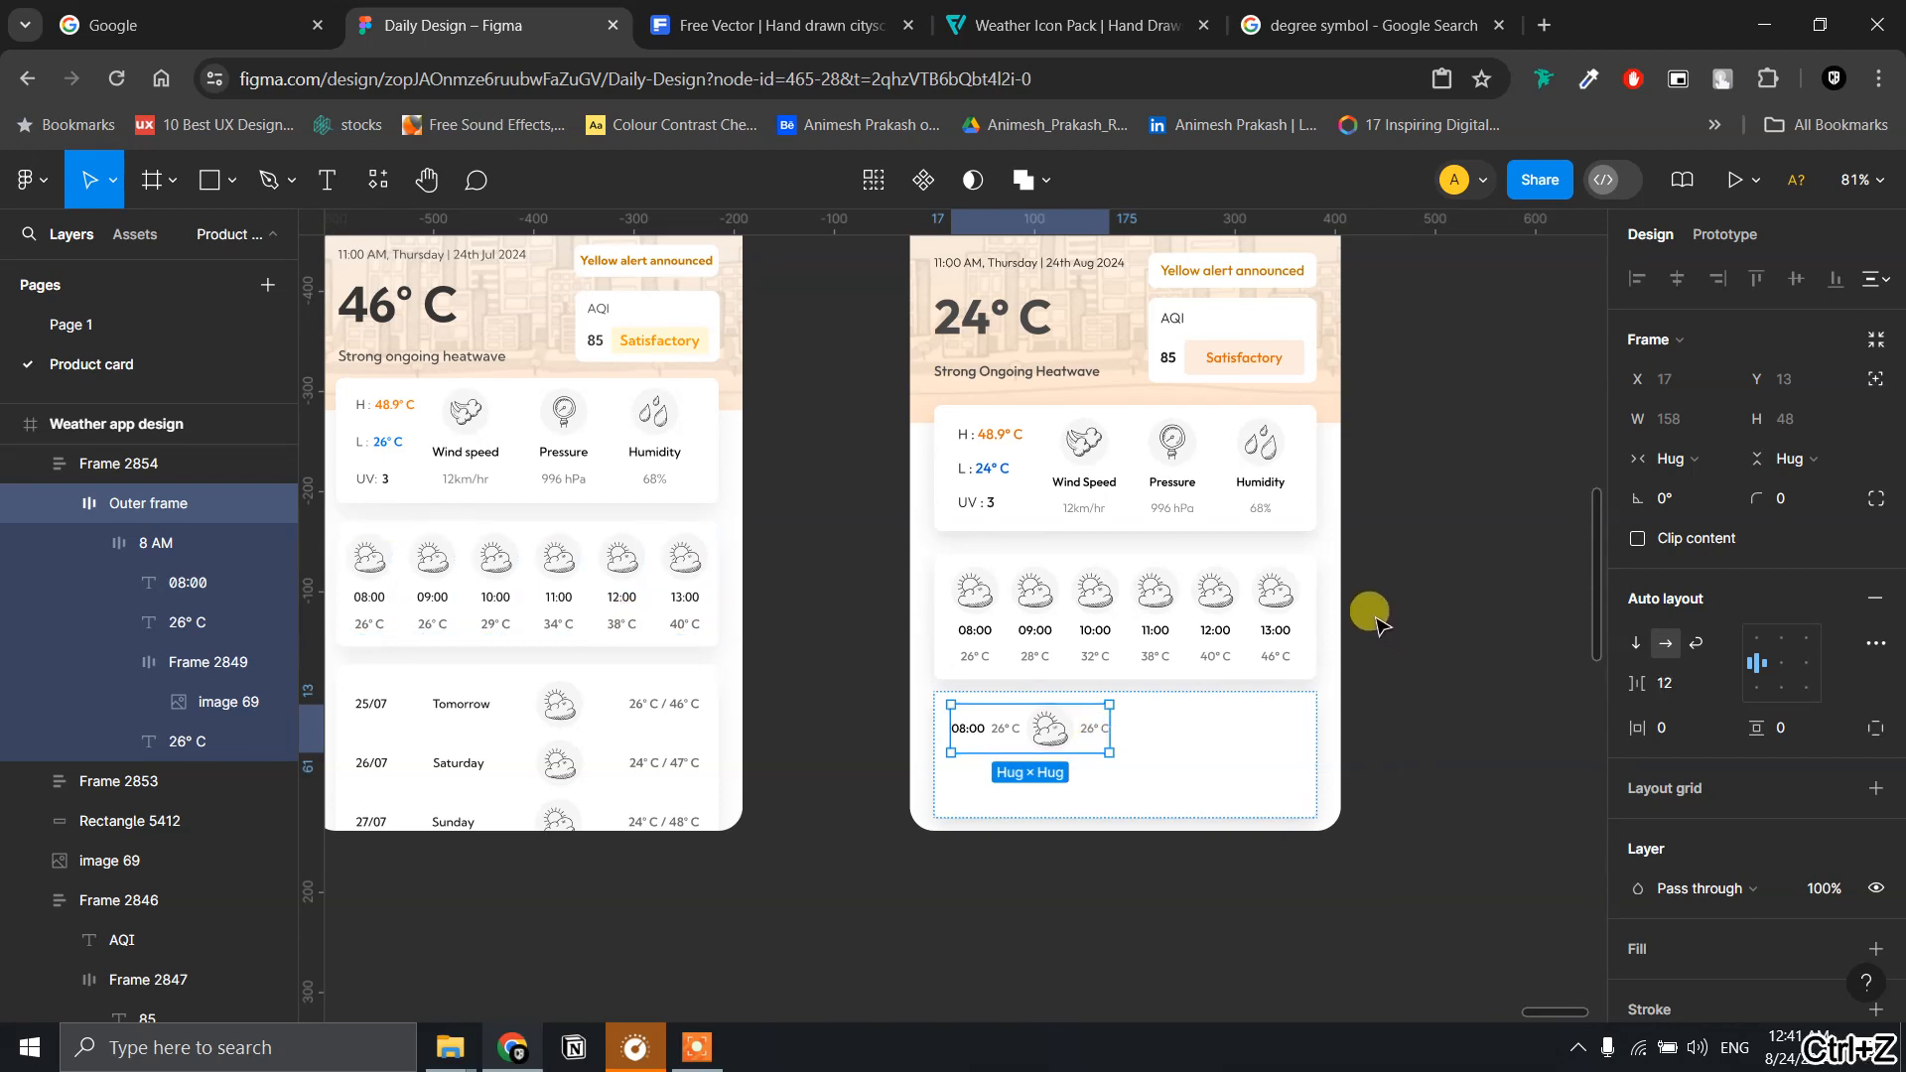
- Widen the item spacing of the 8 AM frame in the duplicated card to 66
left_click(145, 544)
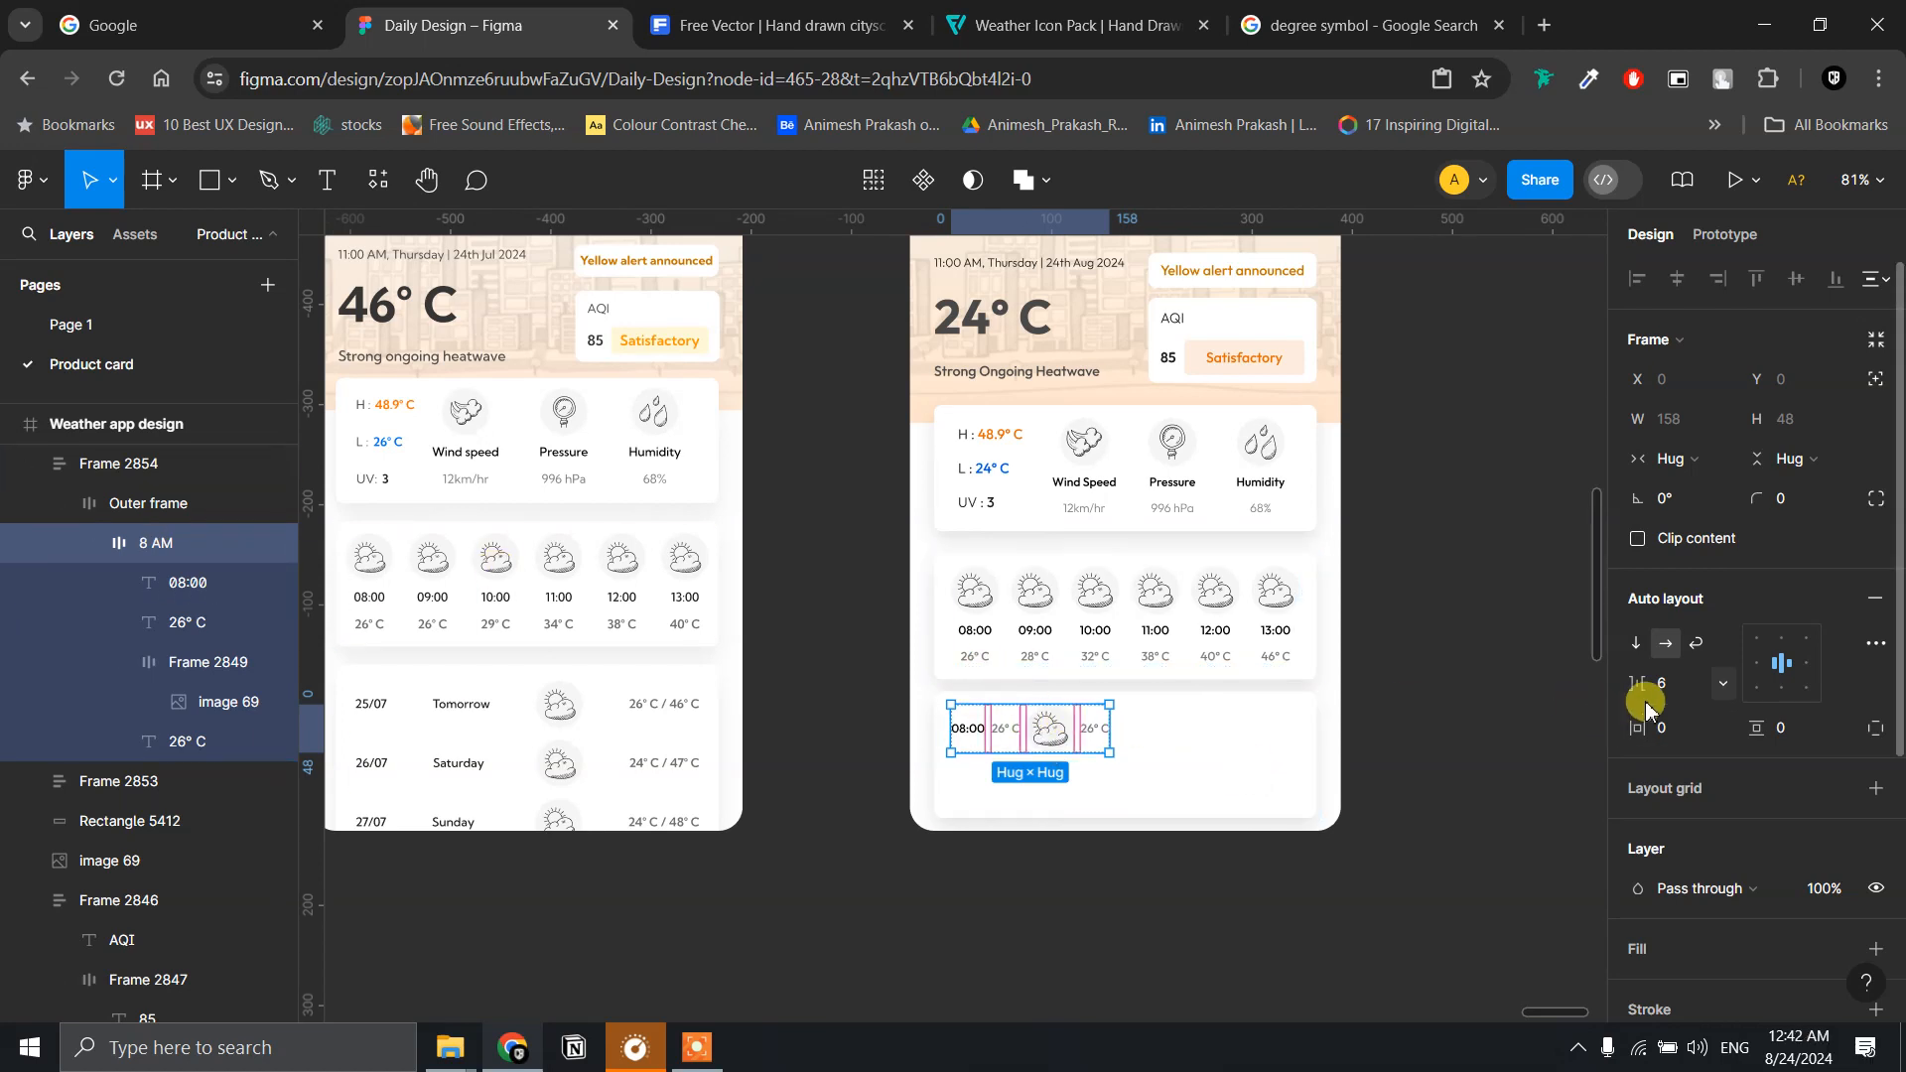
left_click_drag(1643, 682, 1792, 672)
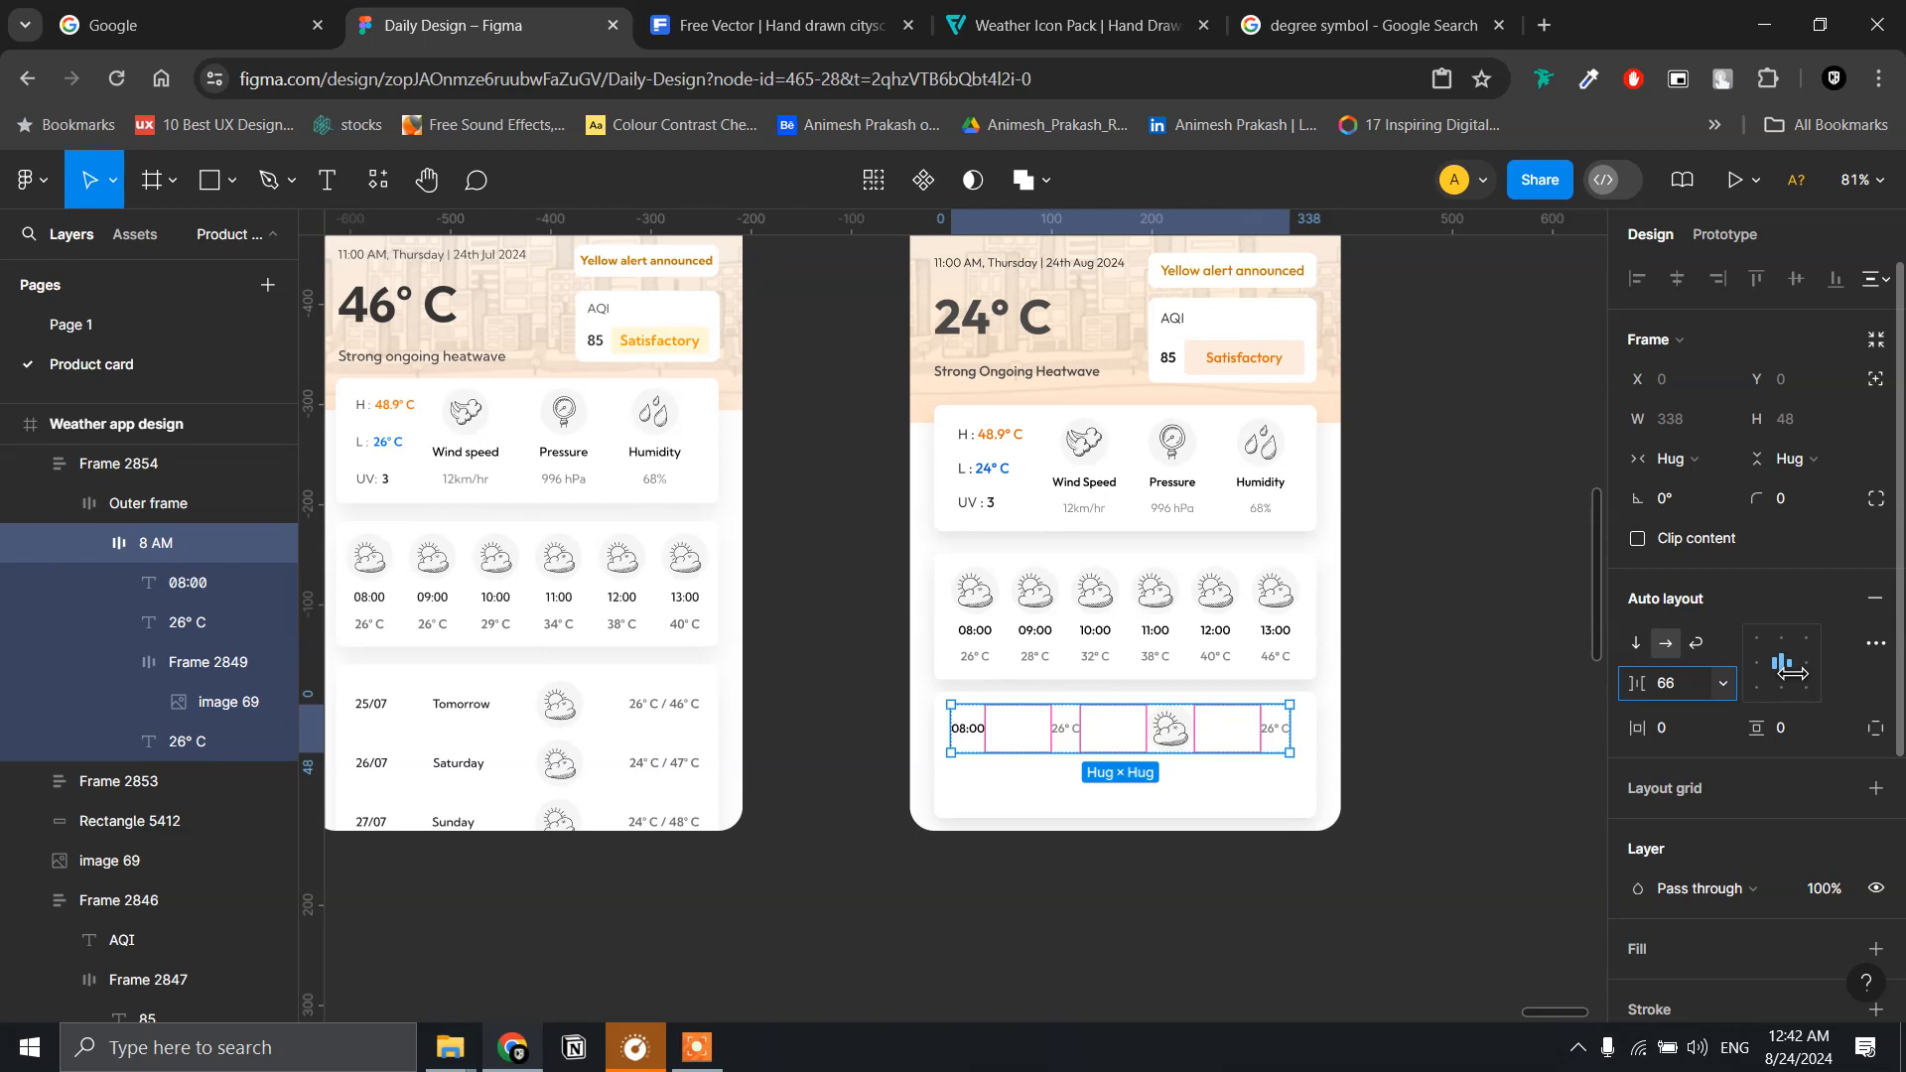
left_click(878, 738)
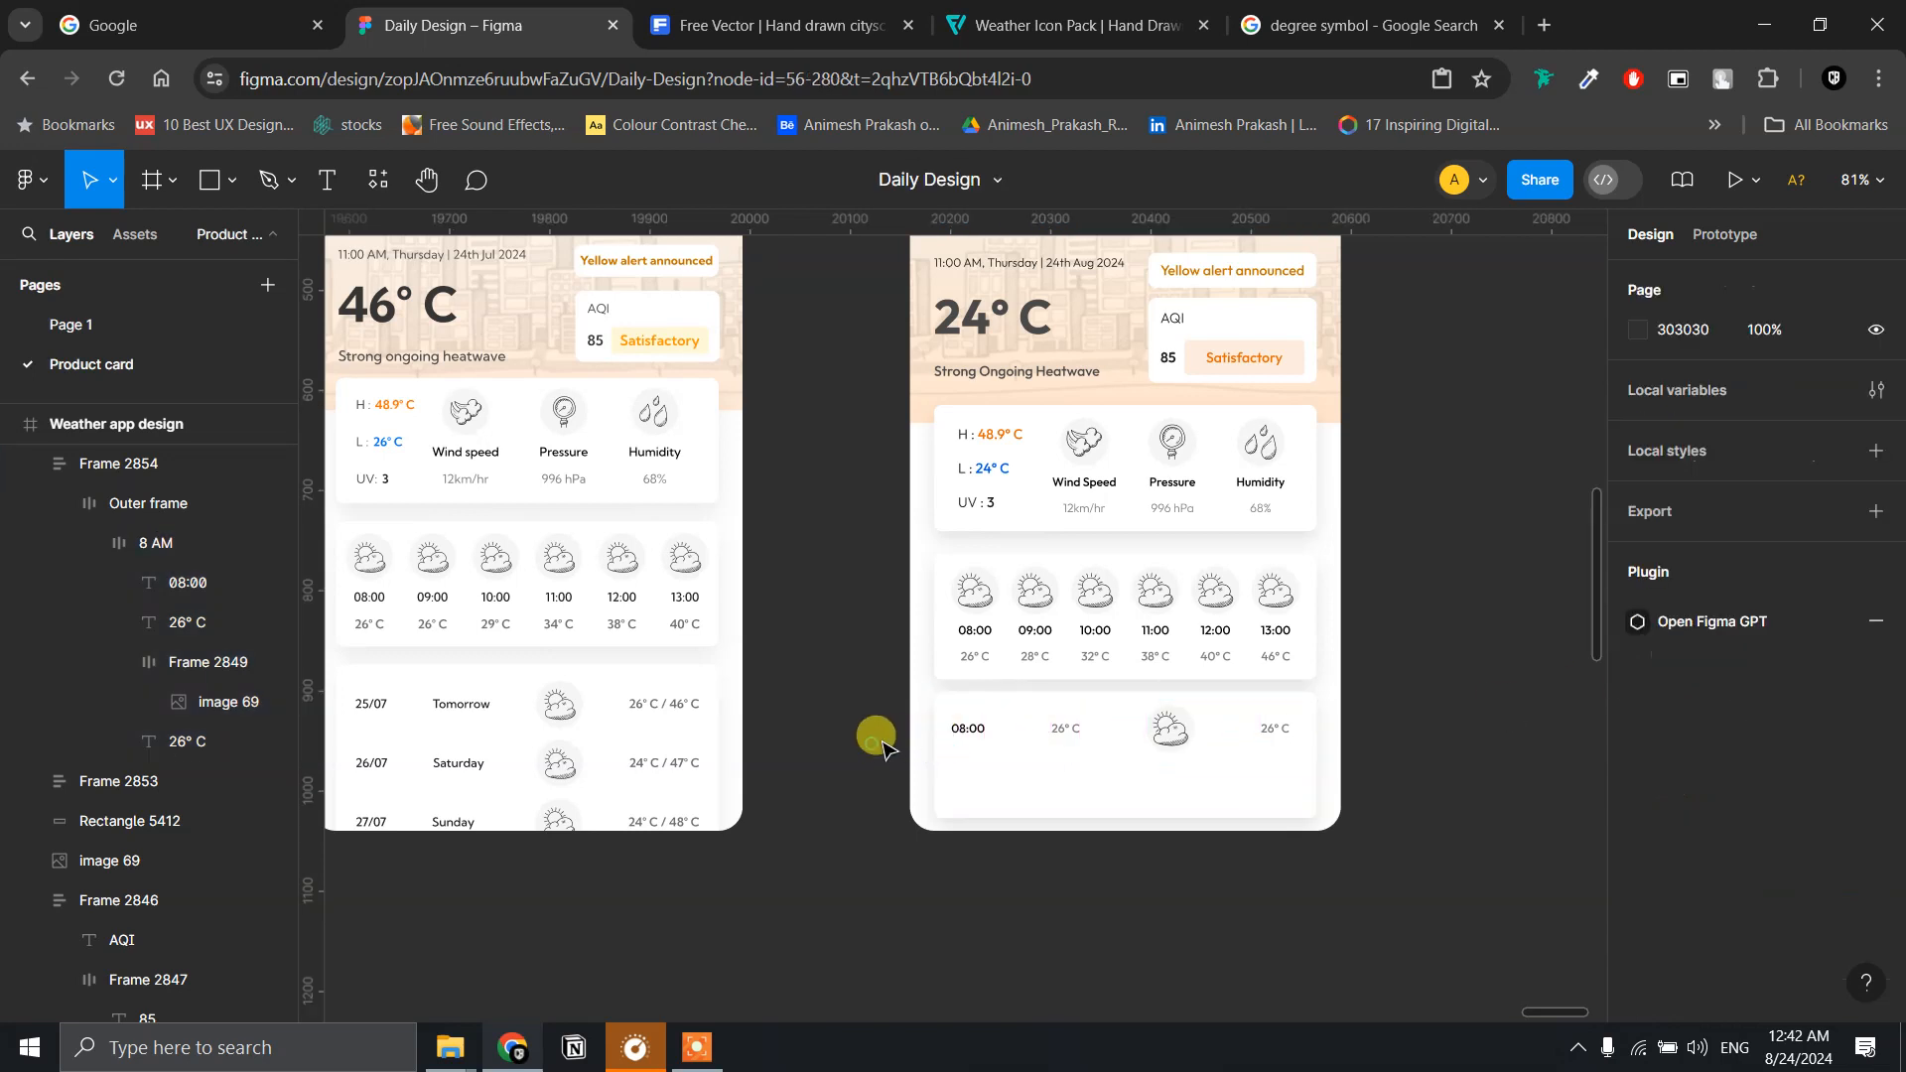
scroll(878, 739, "up", 5)
left_click(991, 720)
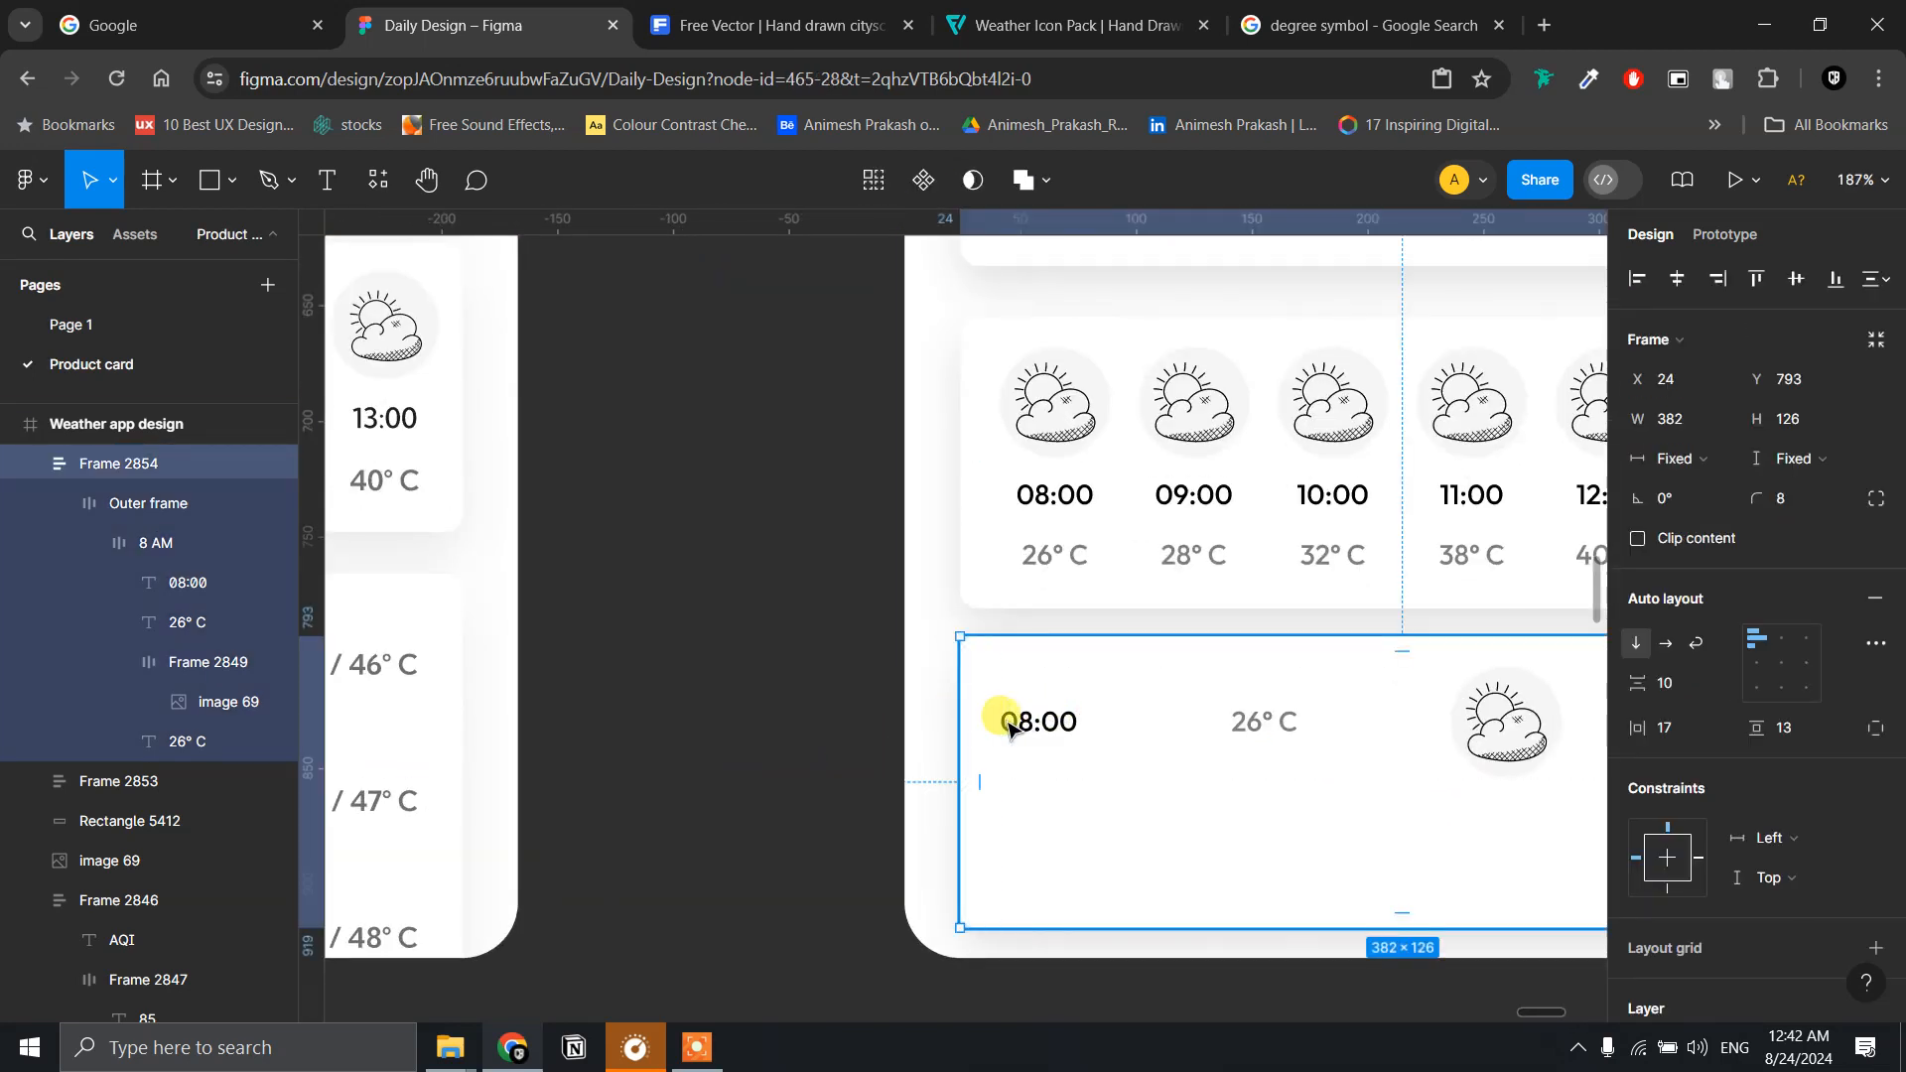
double_click(1004, 725)
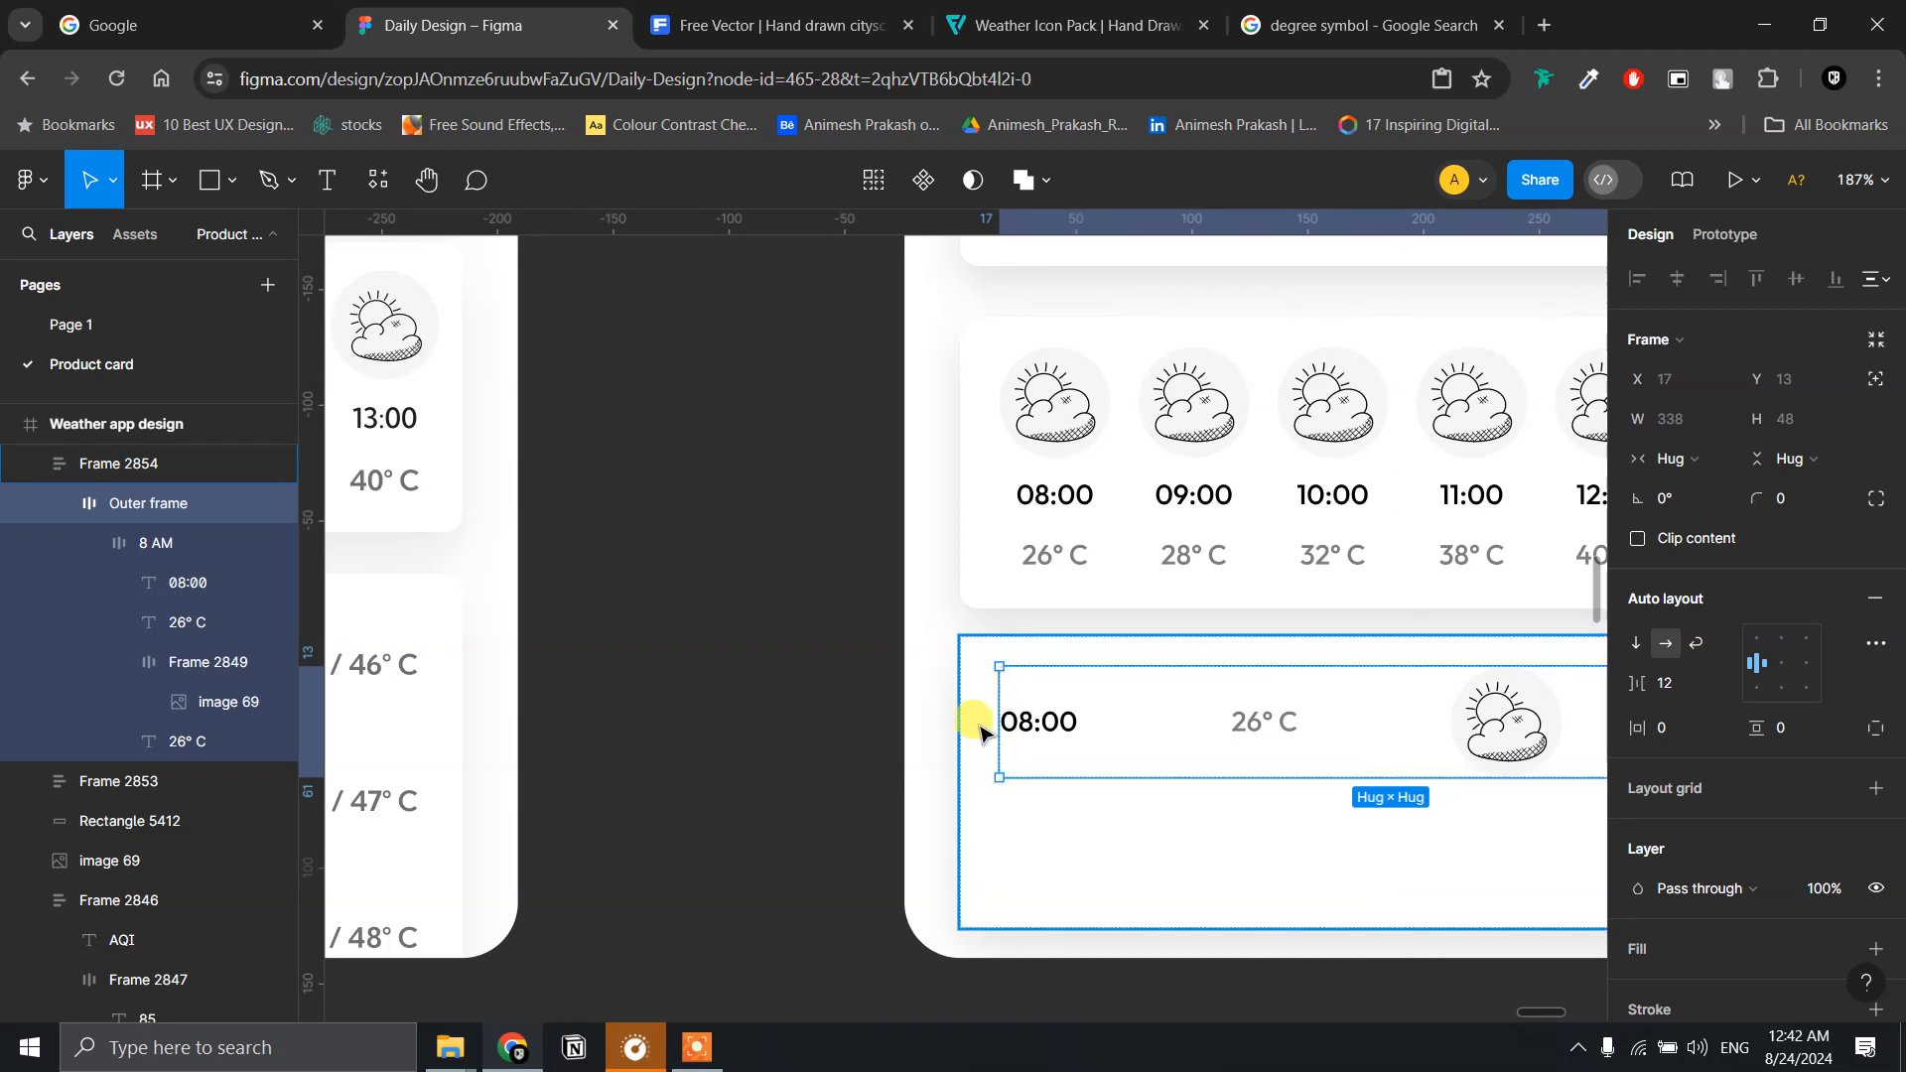
scroll(980, 733, "down", 5)
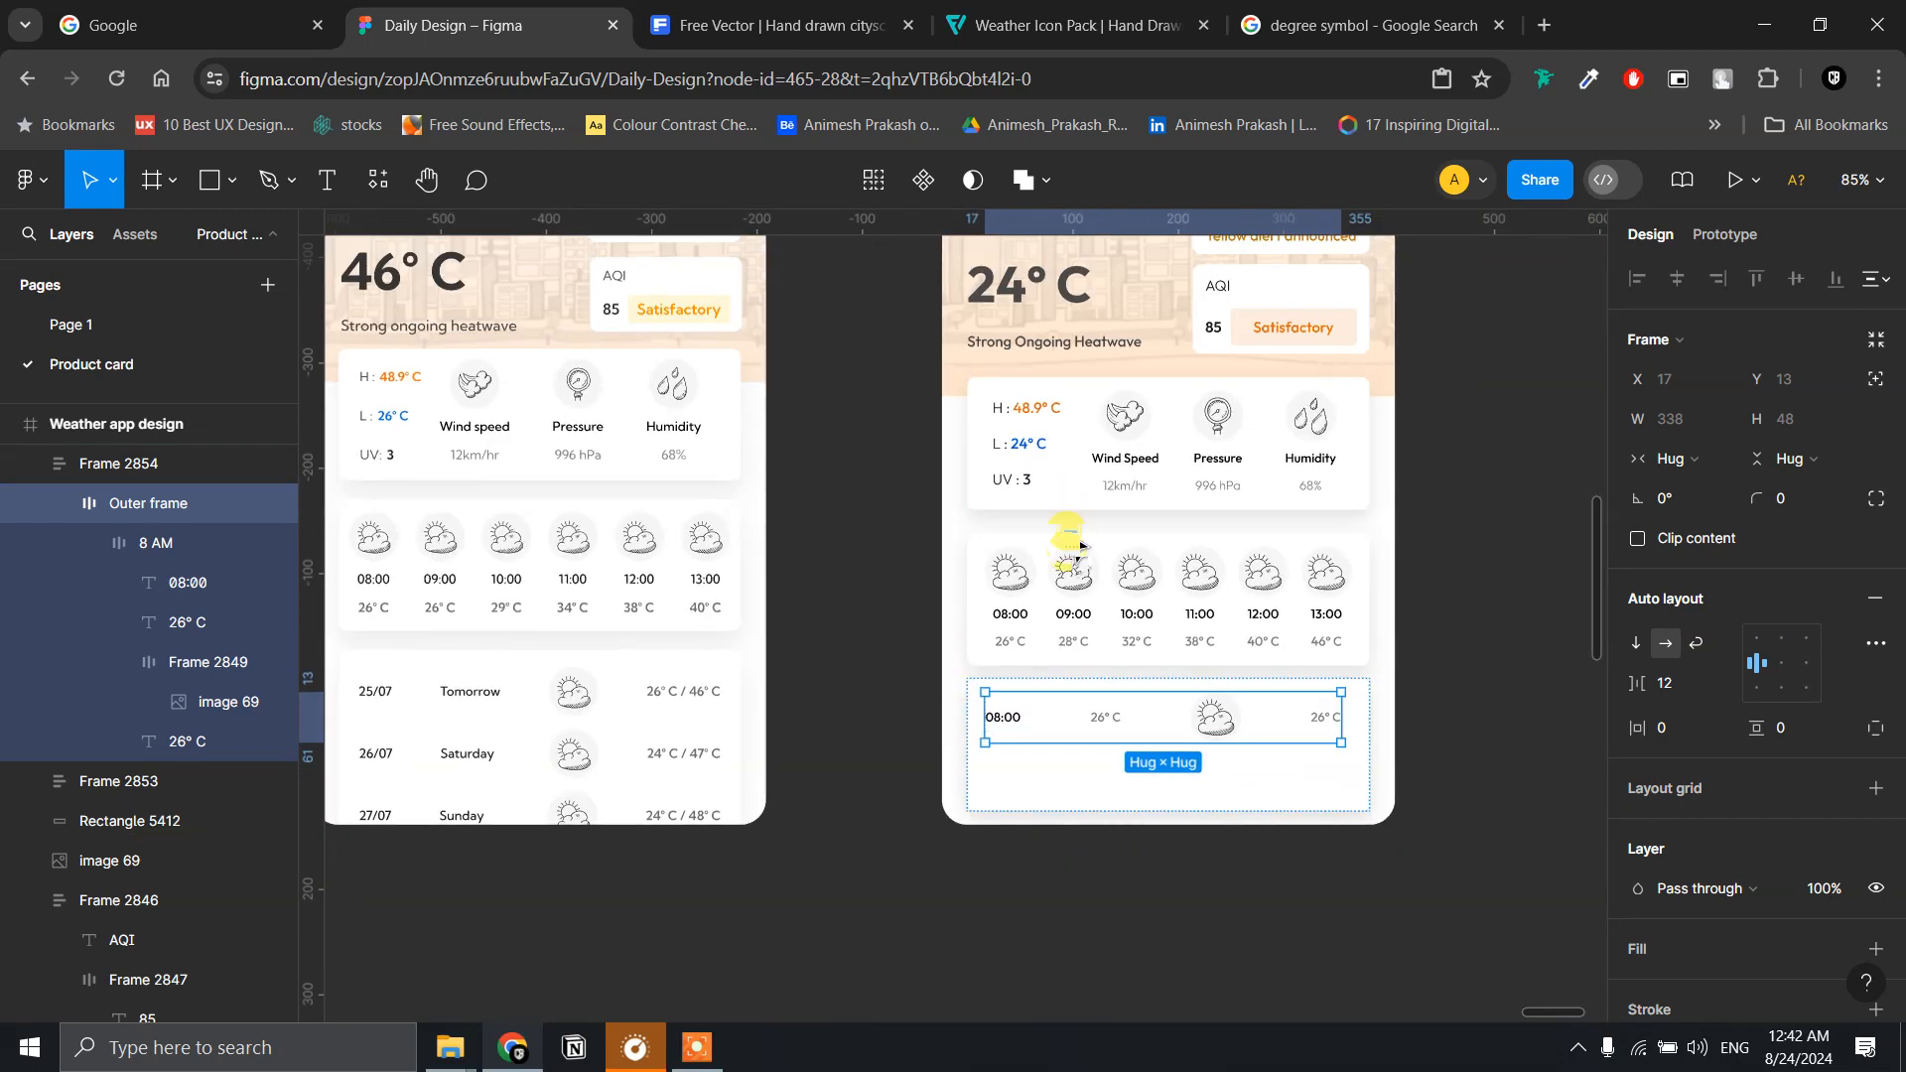
- Set both the horizontal and the vertical padding of the hourly forecast card to 16
left_click(1074, 544)
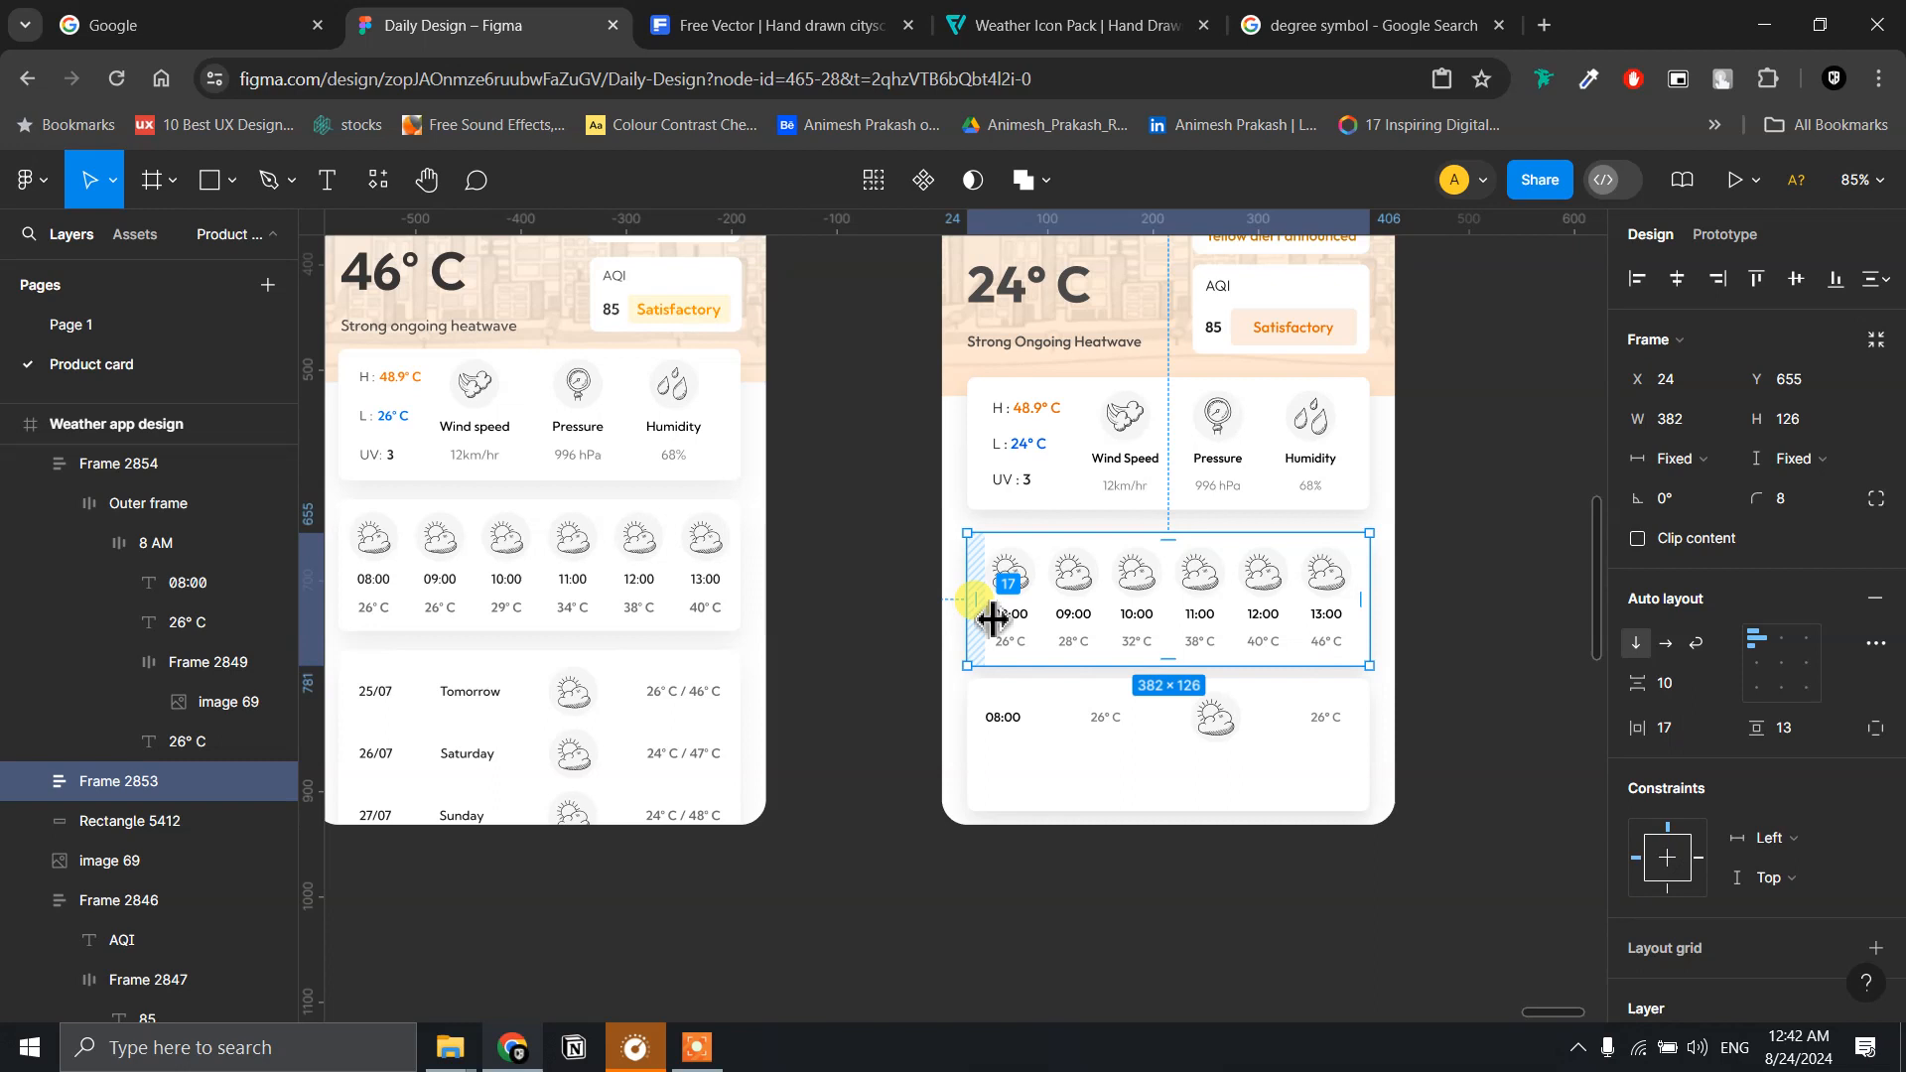
left_click(1664, 728)
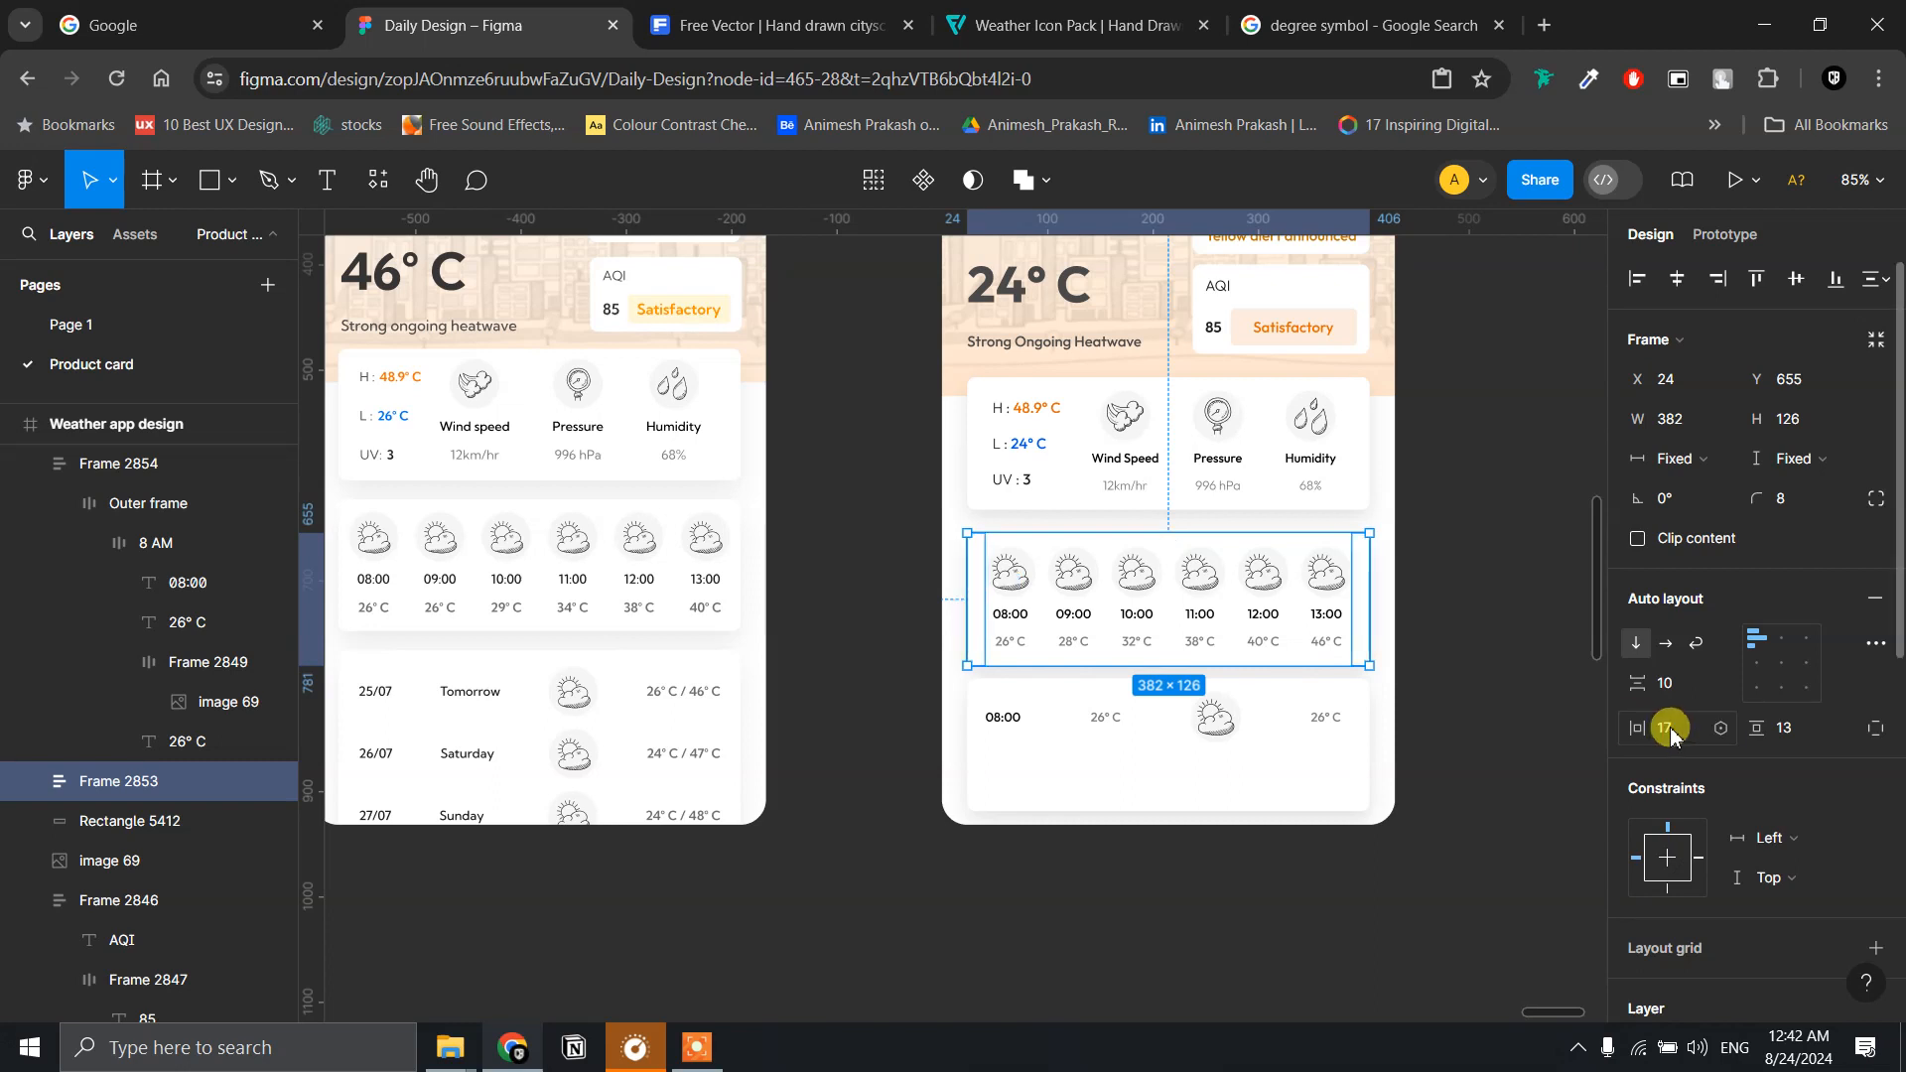
type("16")
key("Return")
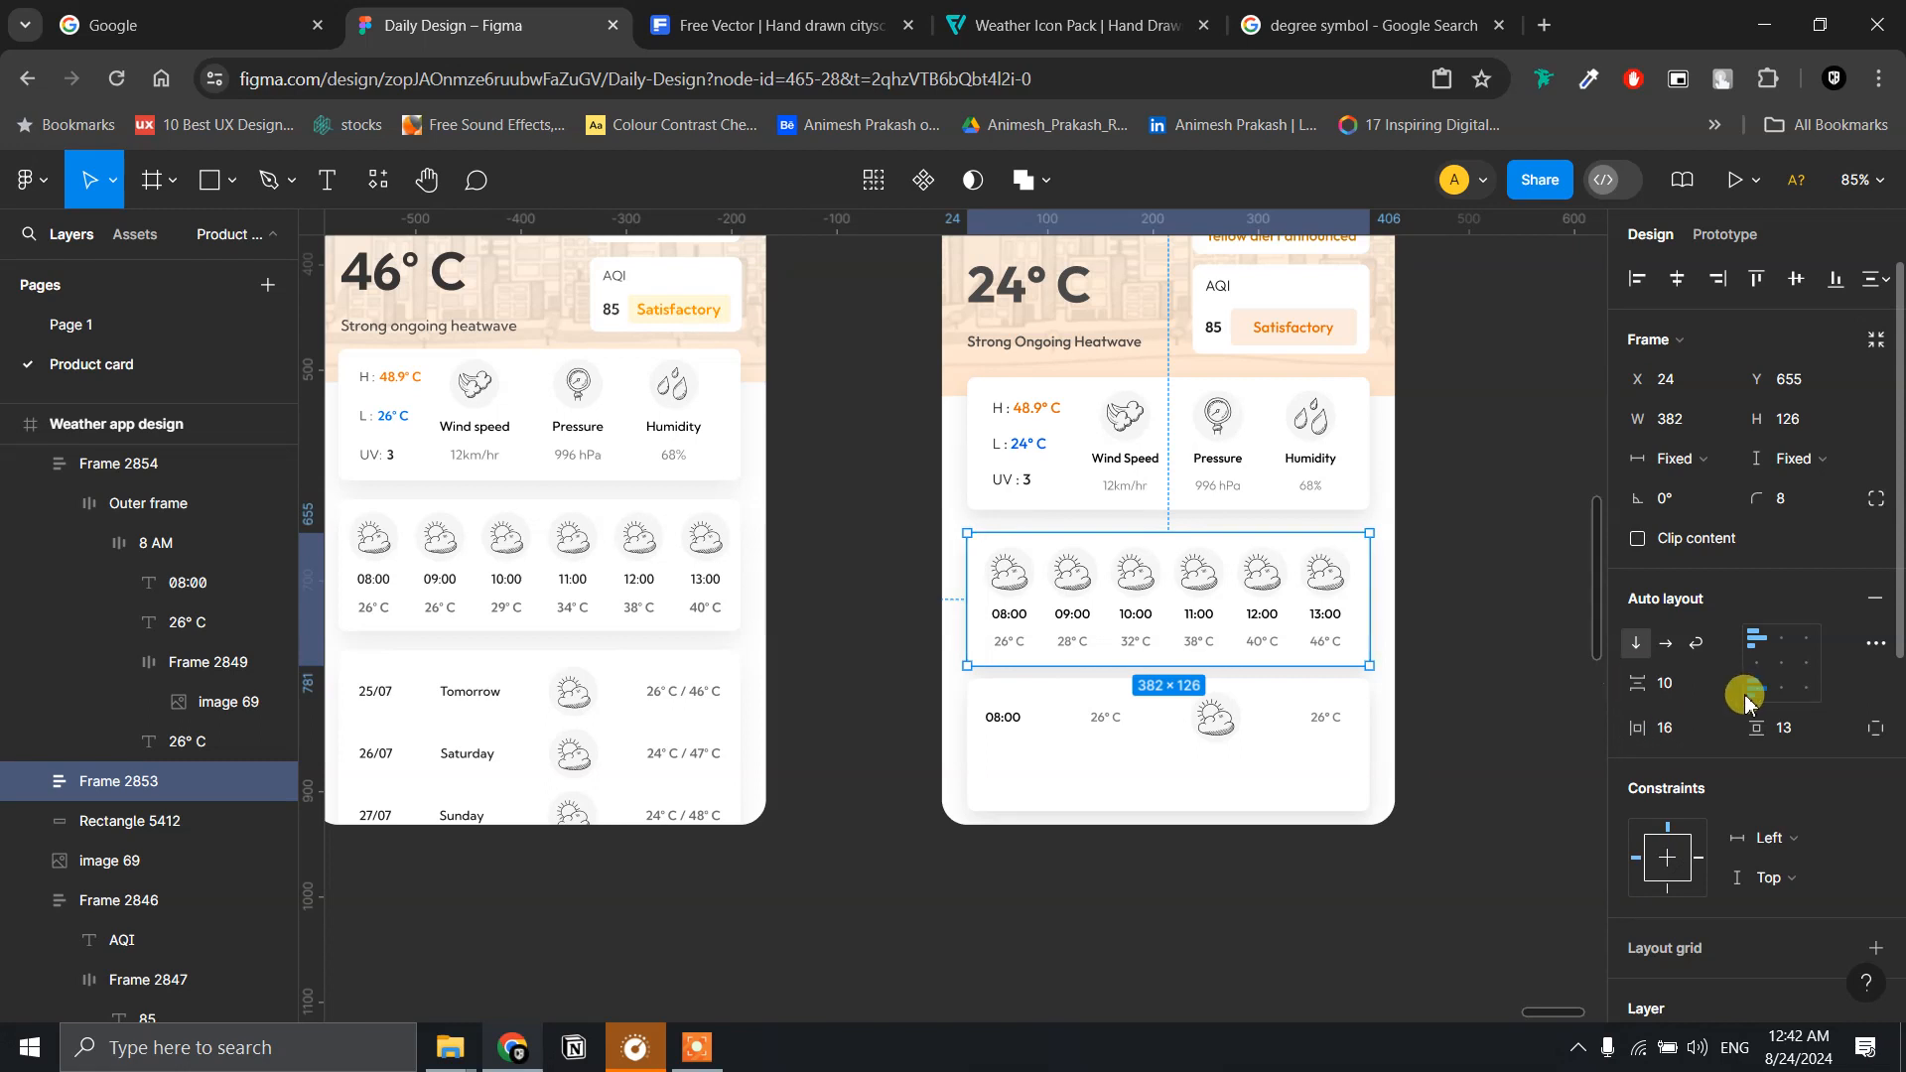
left_click(1787, 732)
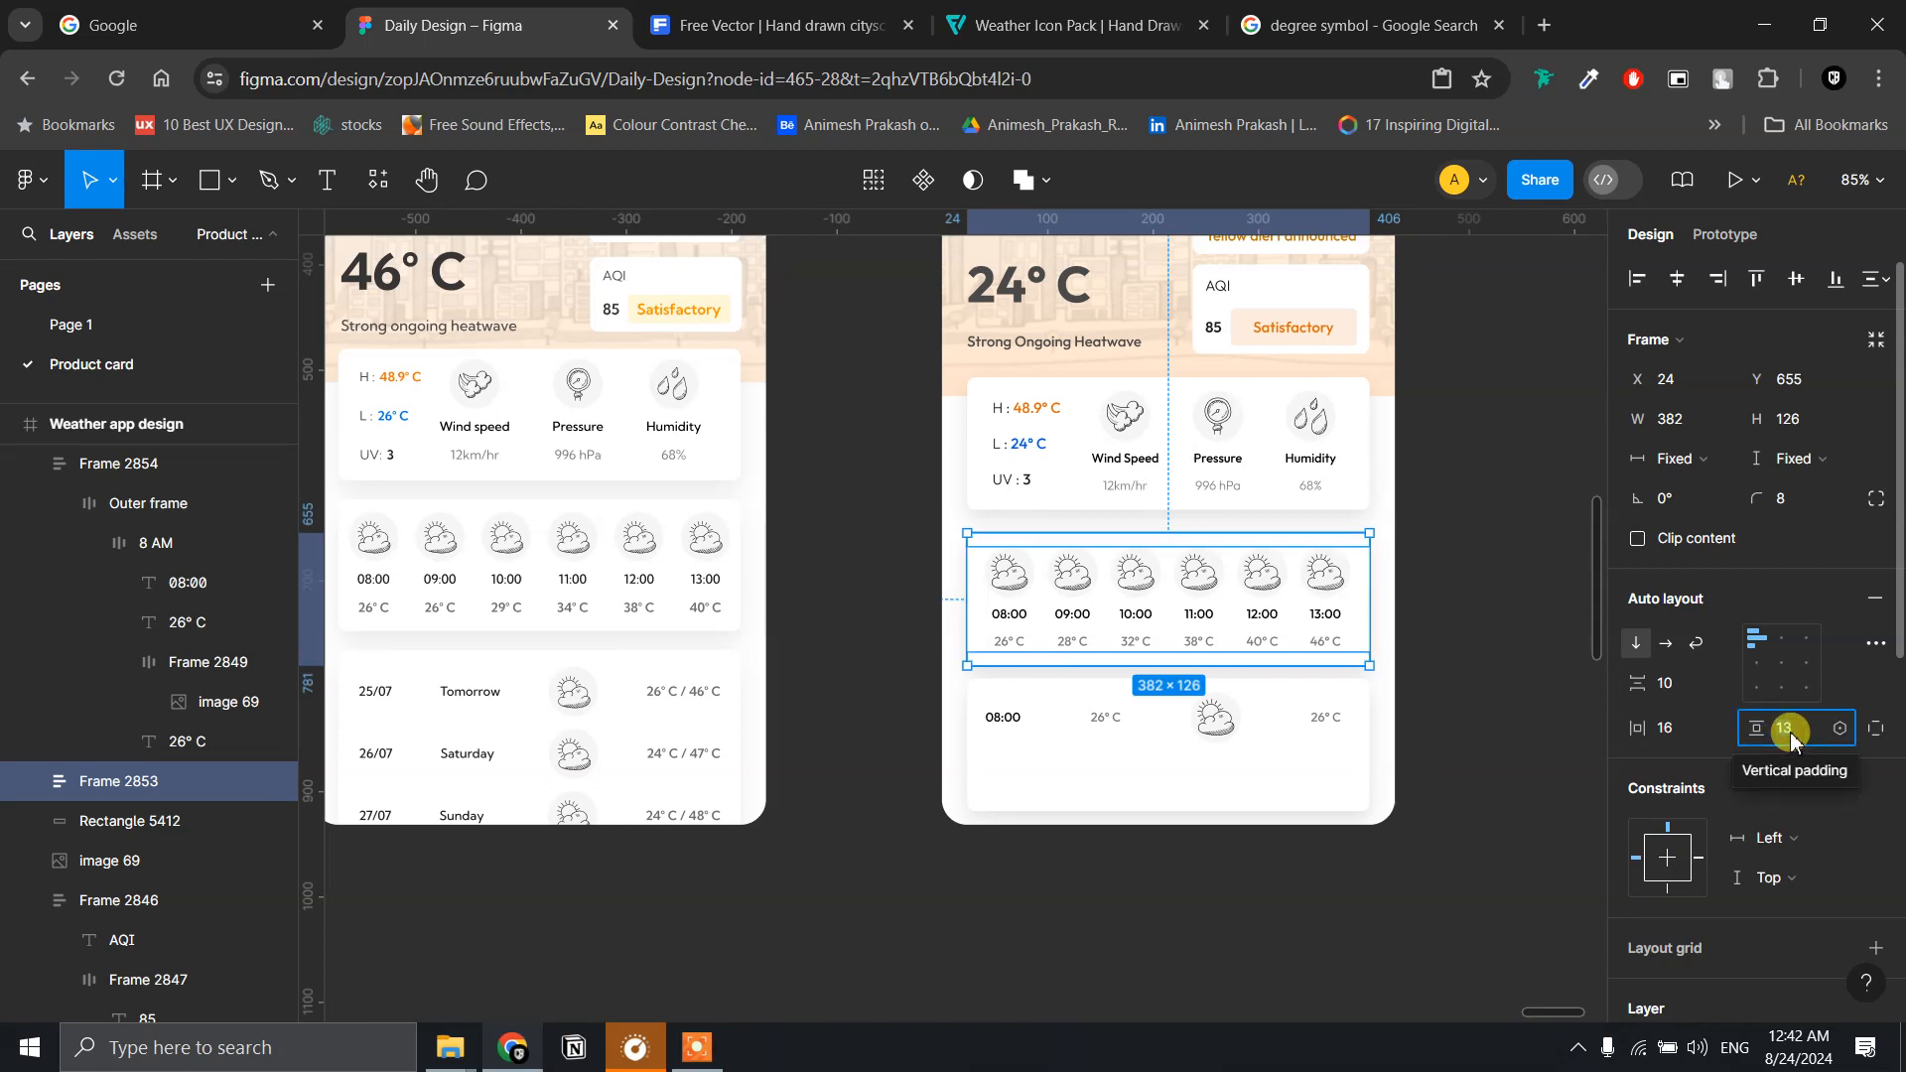
type("16")
key("Return")
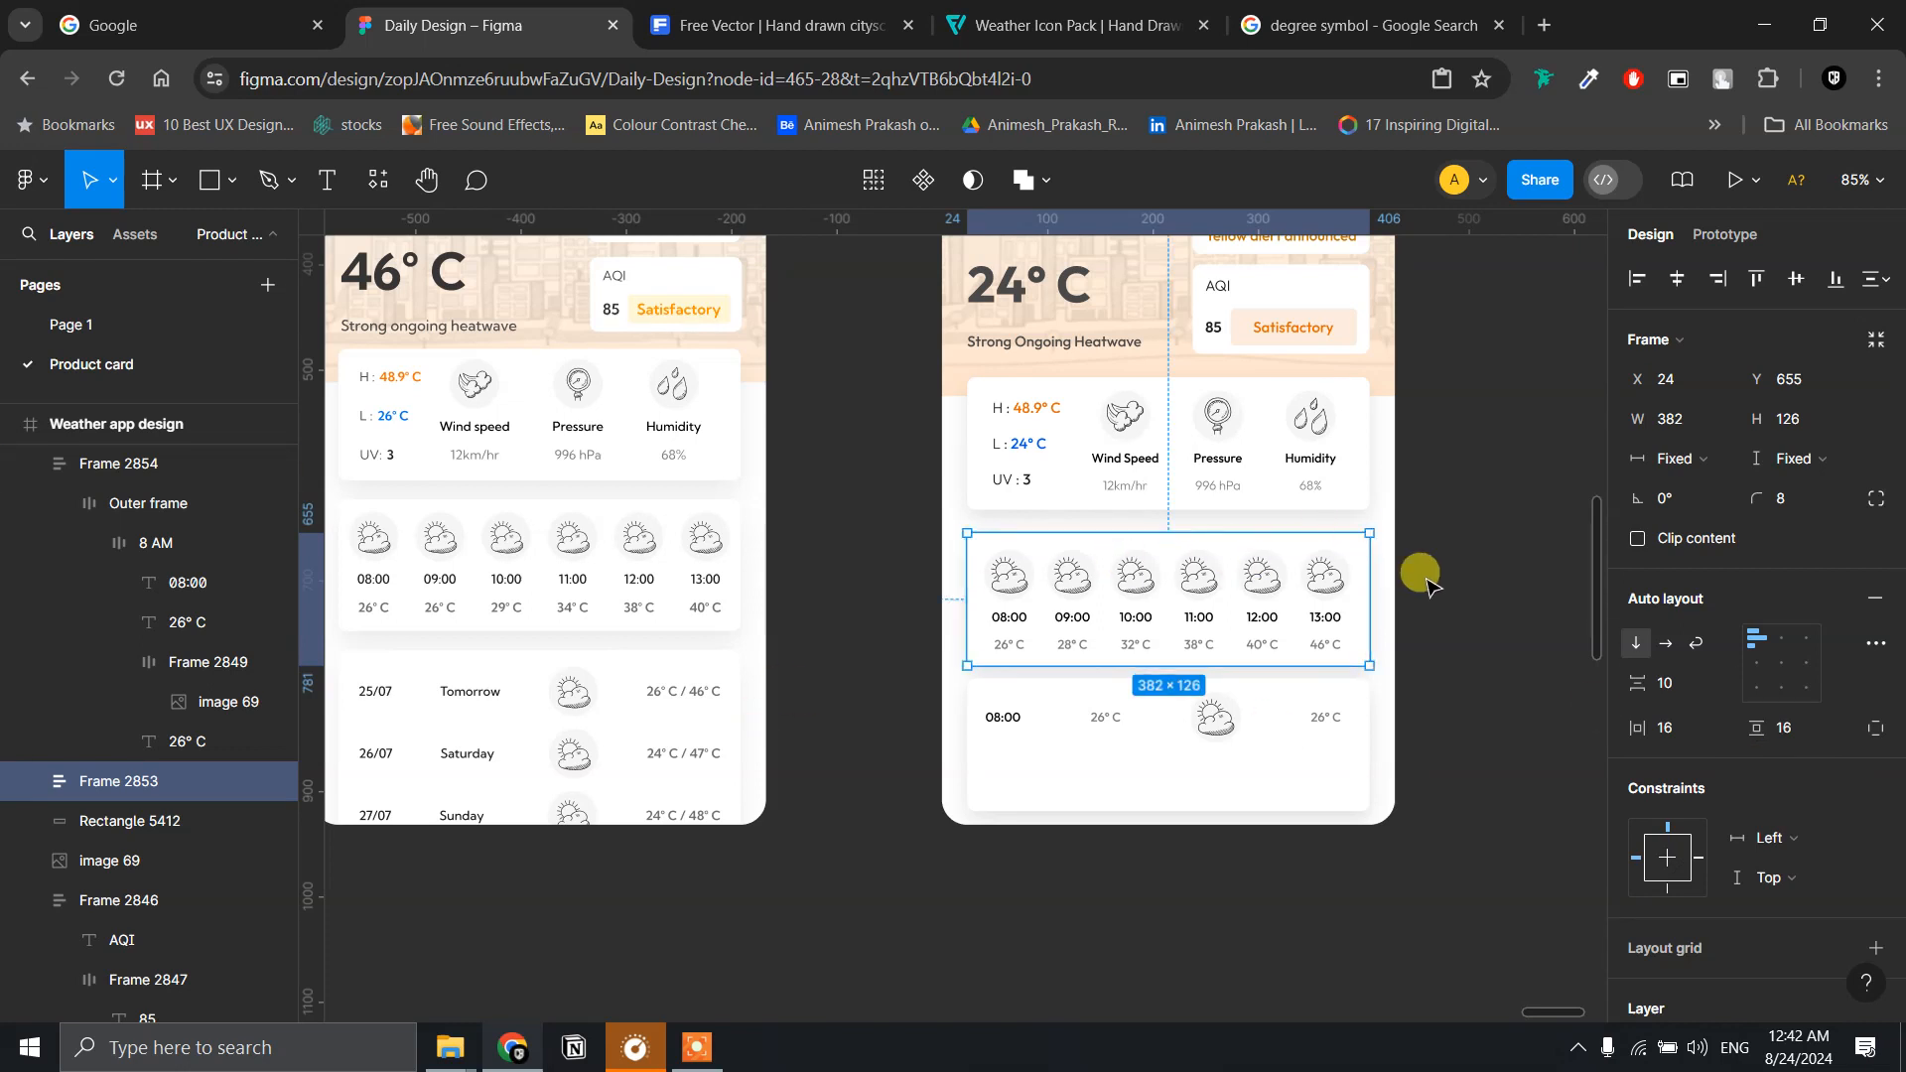
- Change the hourly forecast card's height from fixed to hug contents
left_click(1337, 549)
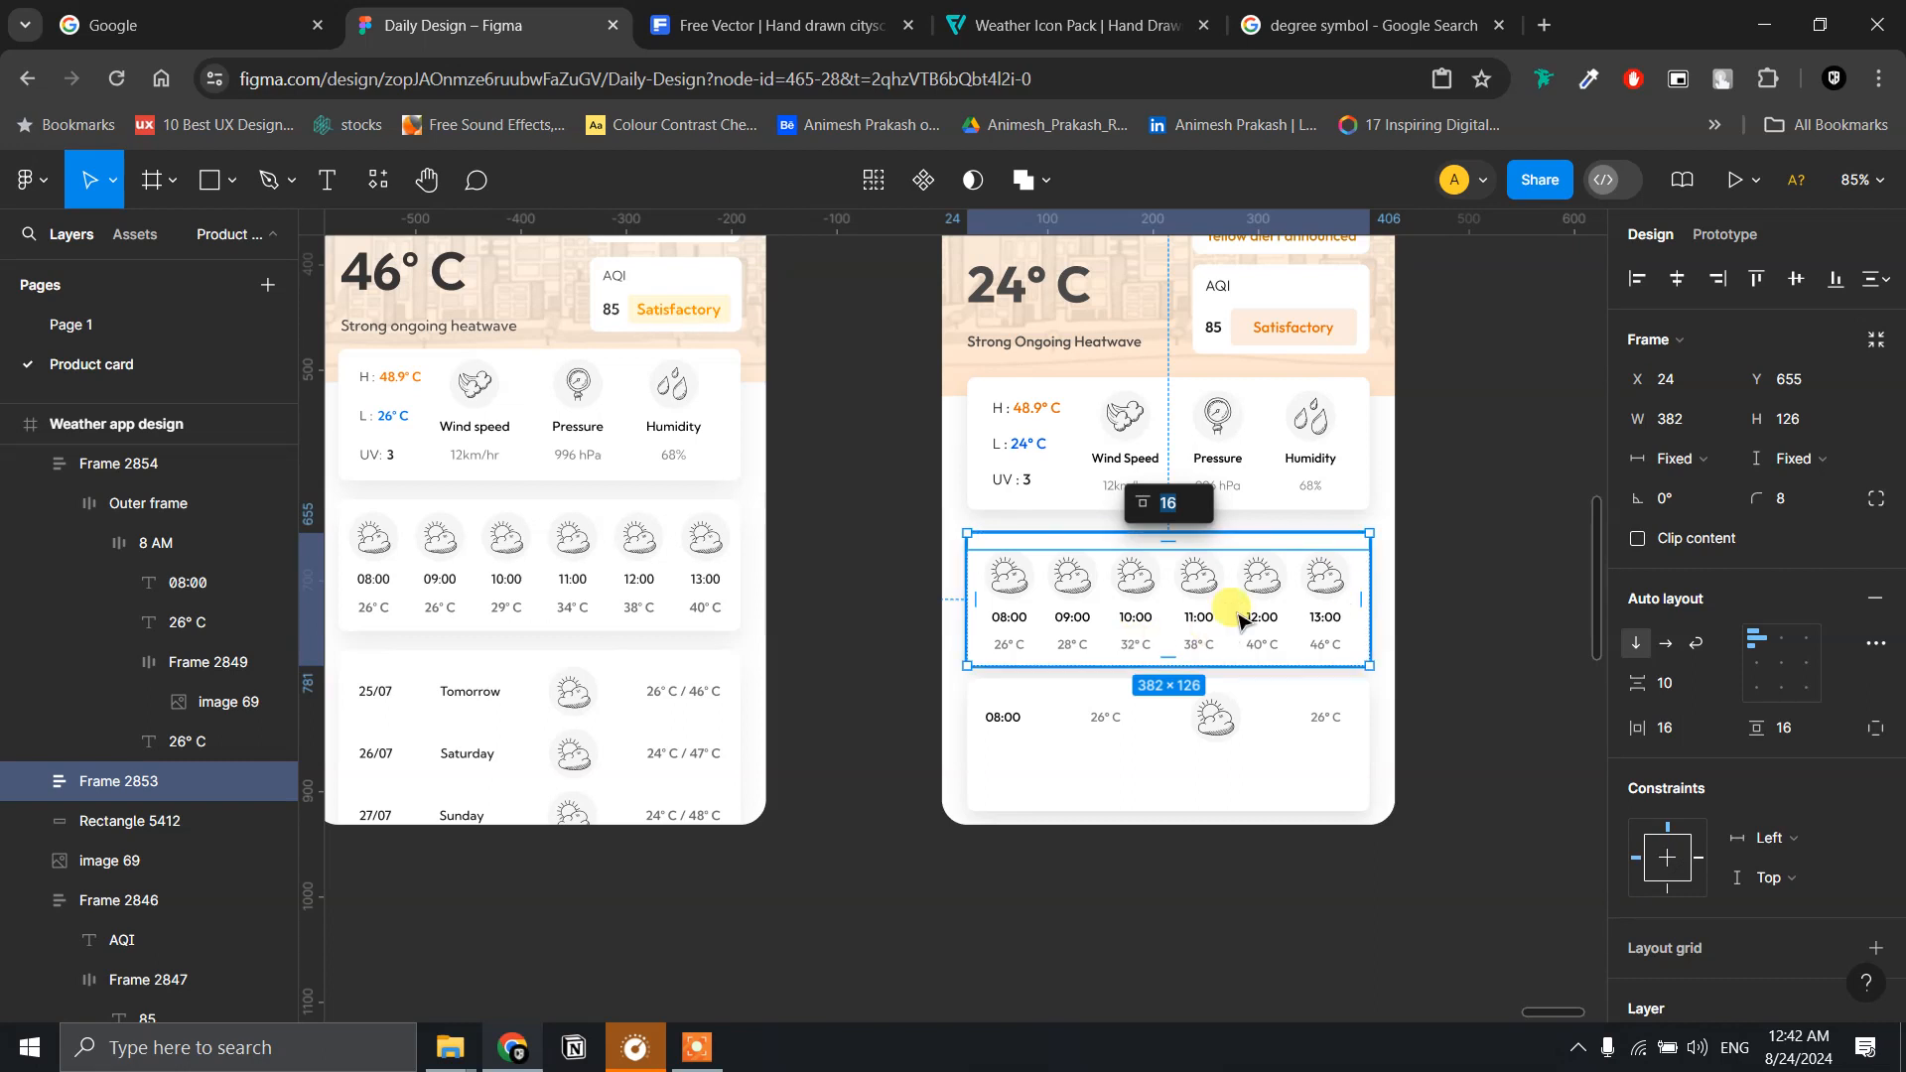
left_click(1825, 462)
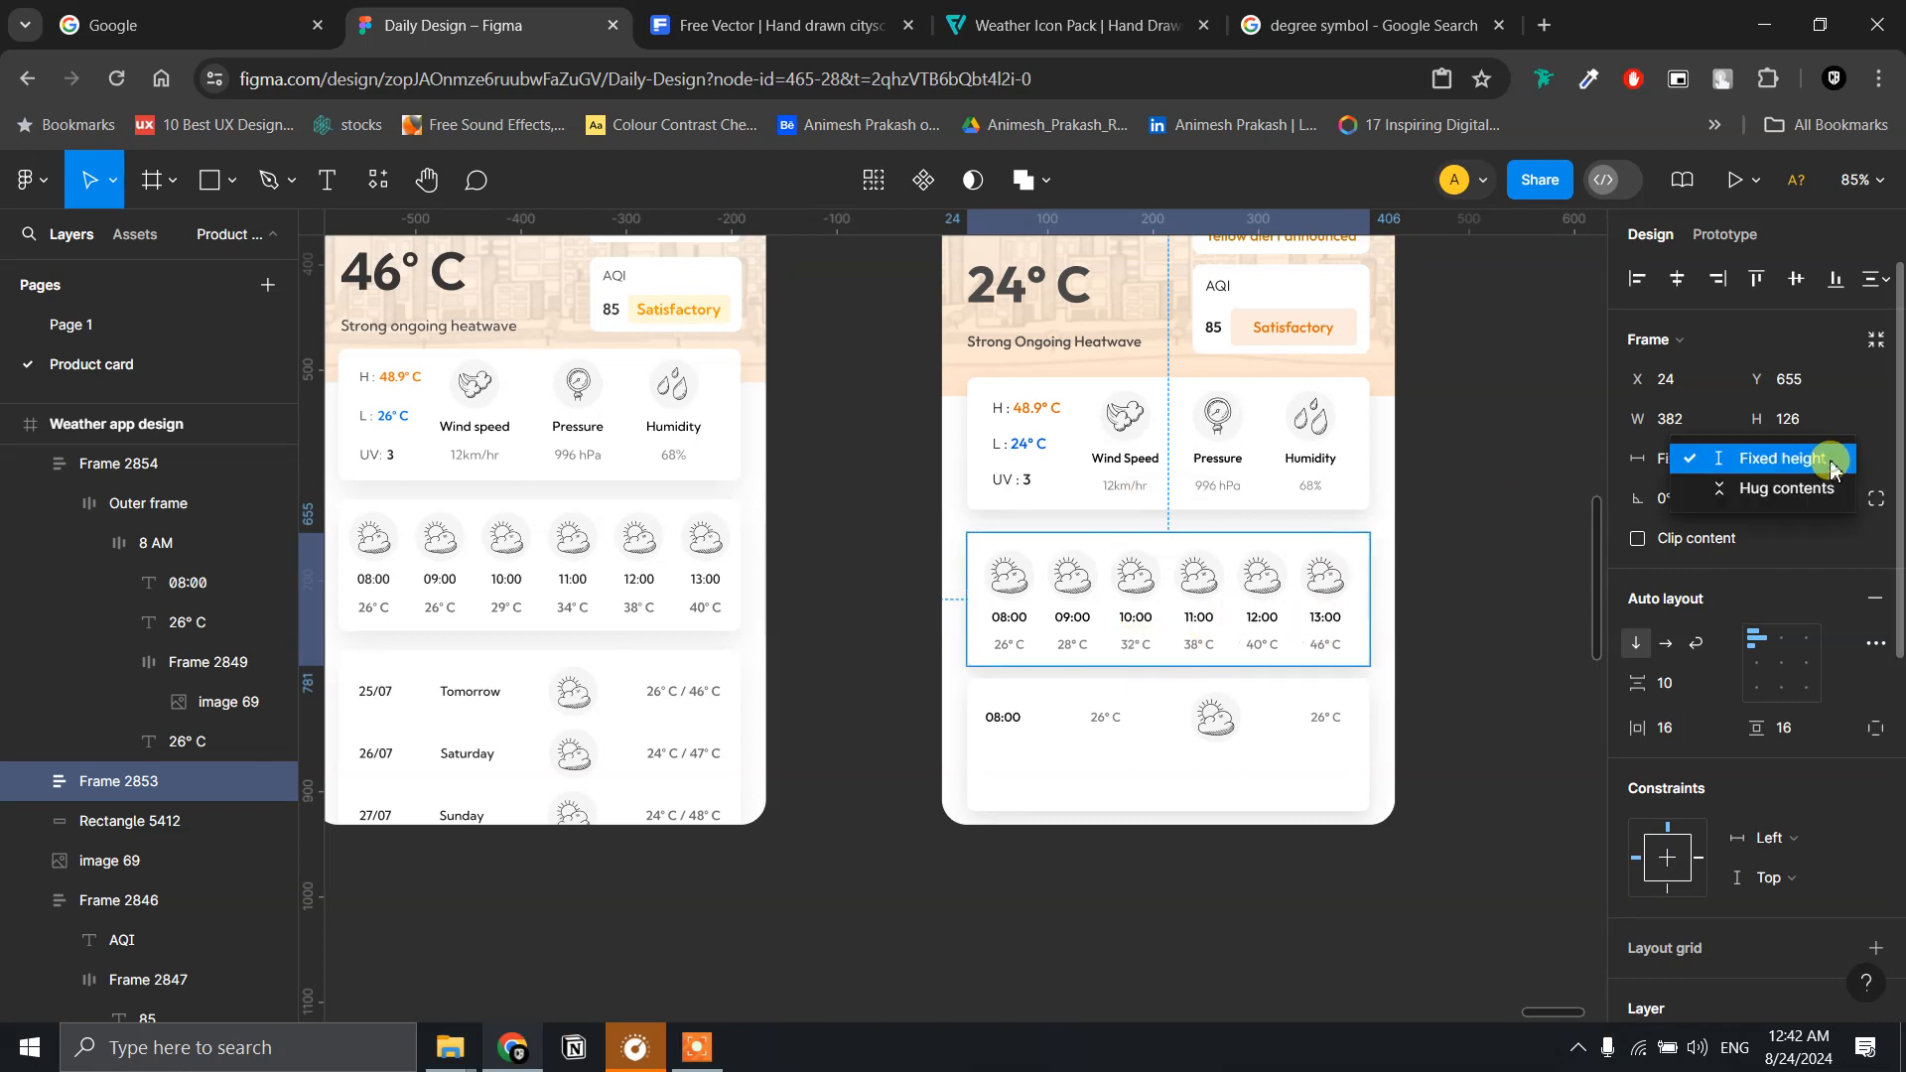
left_click(1784, 489)
left_click(1467, 574)
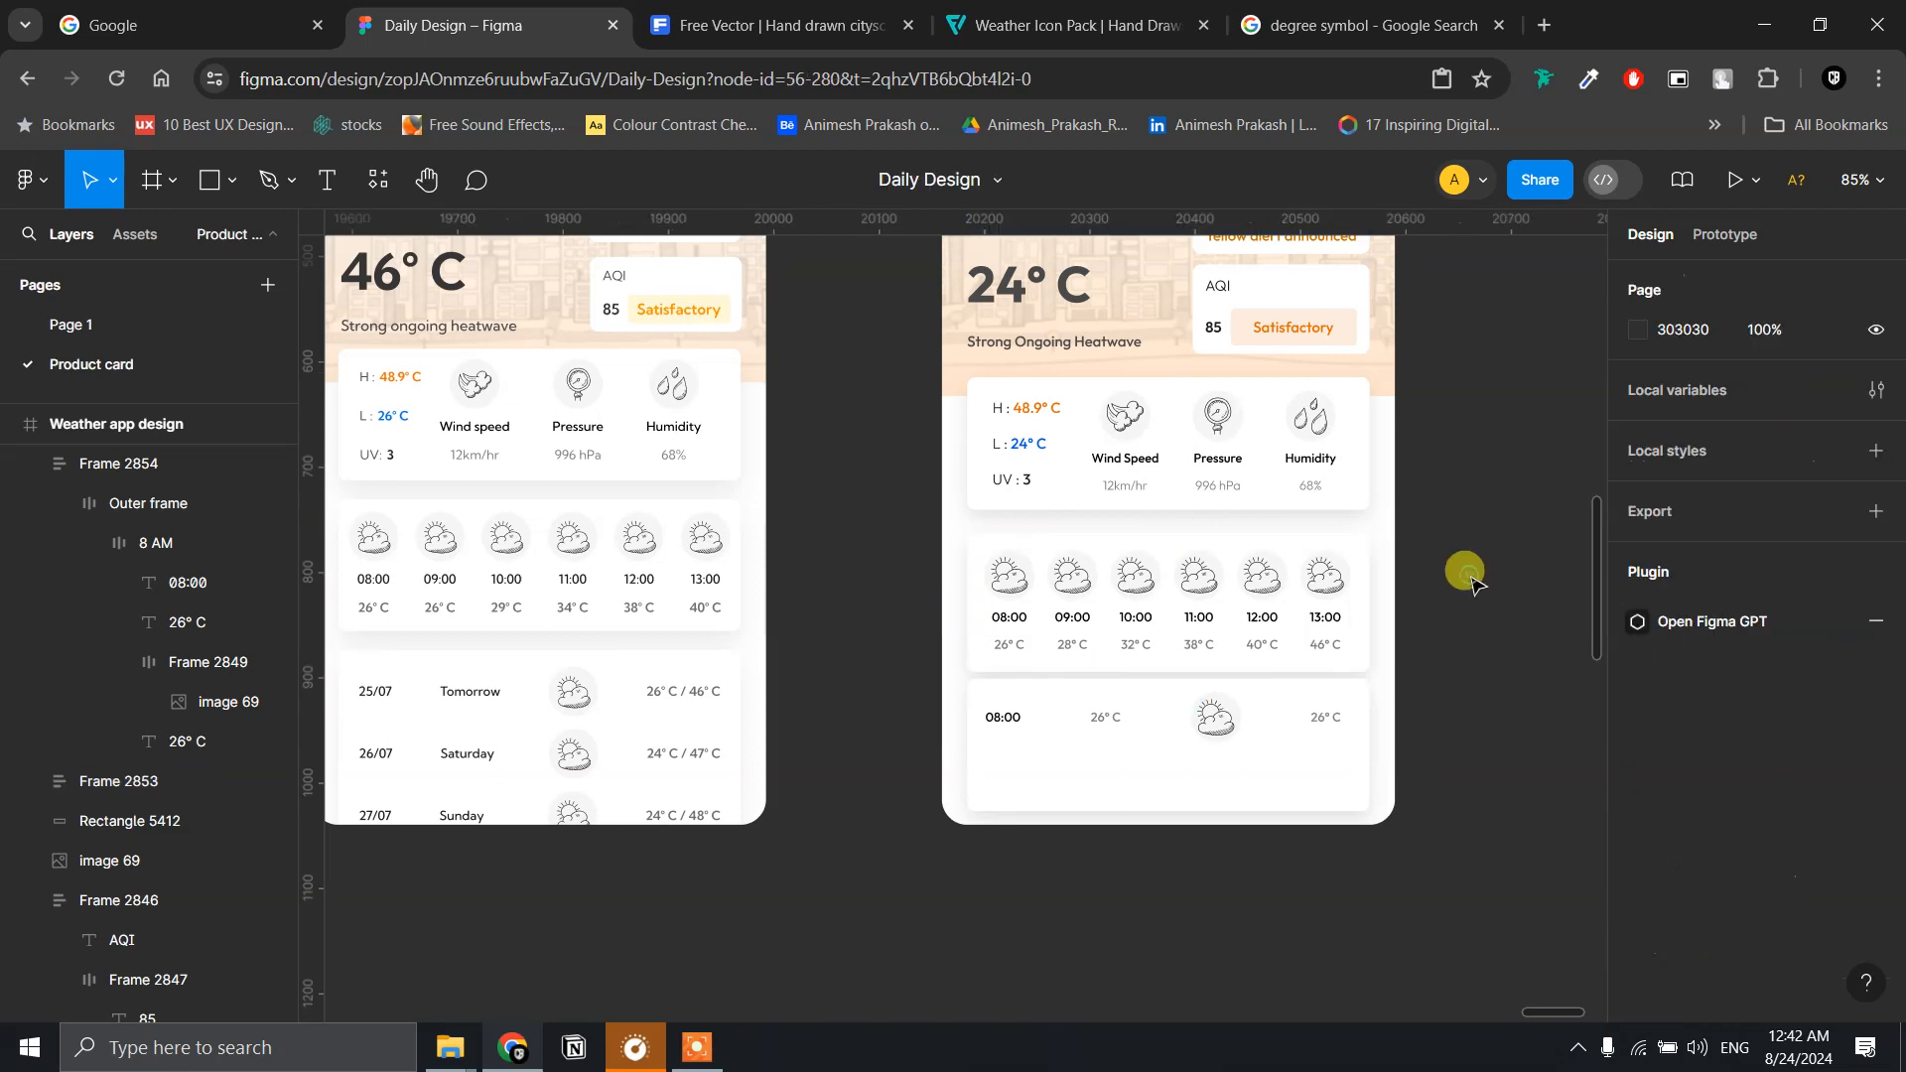
- Check the hourly card's gap to the wind, pressure and humidity card and nudge the hourly card up to Y 649
left_click(1203, 593)
left_click_drag(1254, 599, 1256, 602)
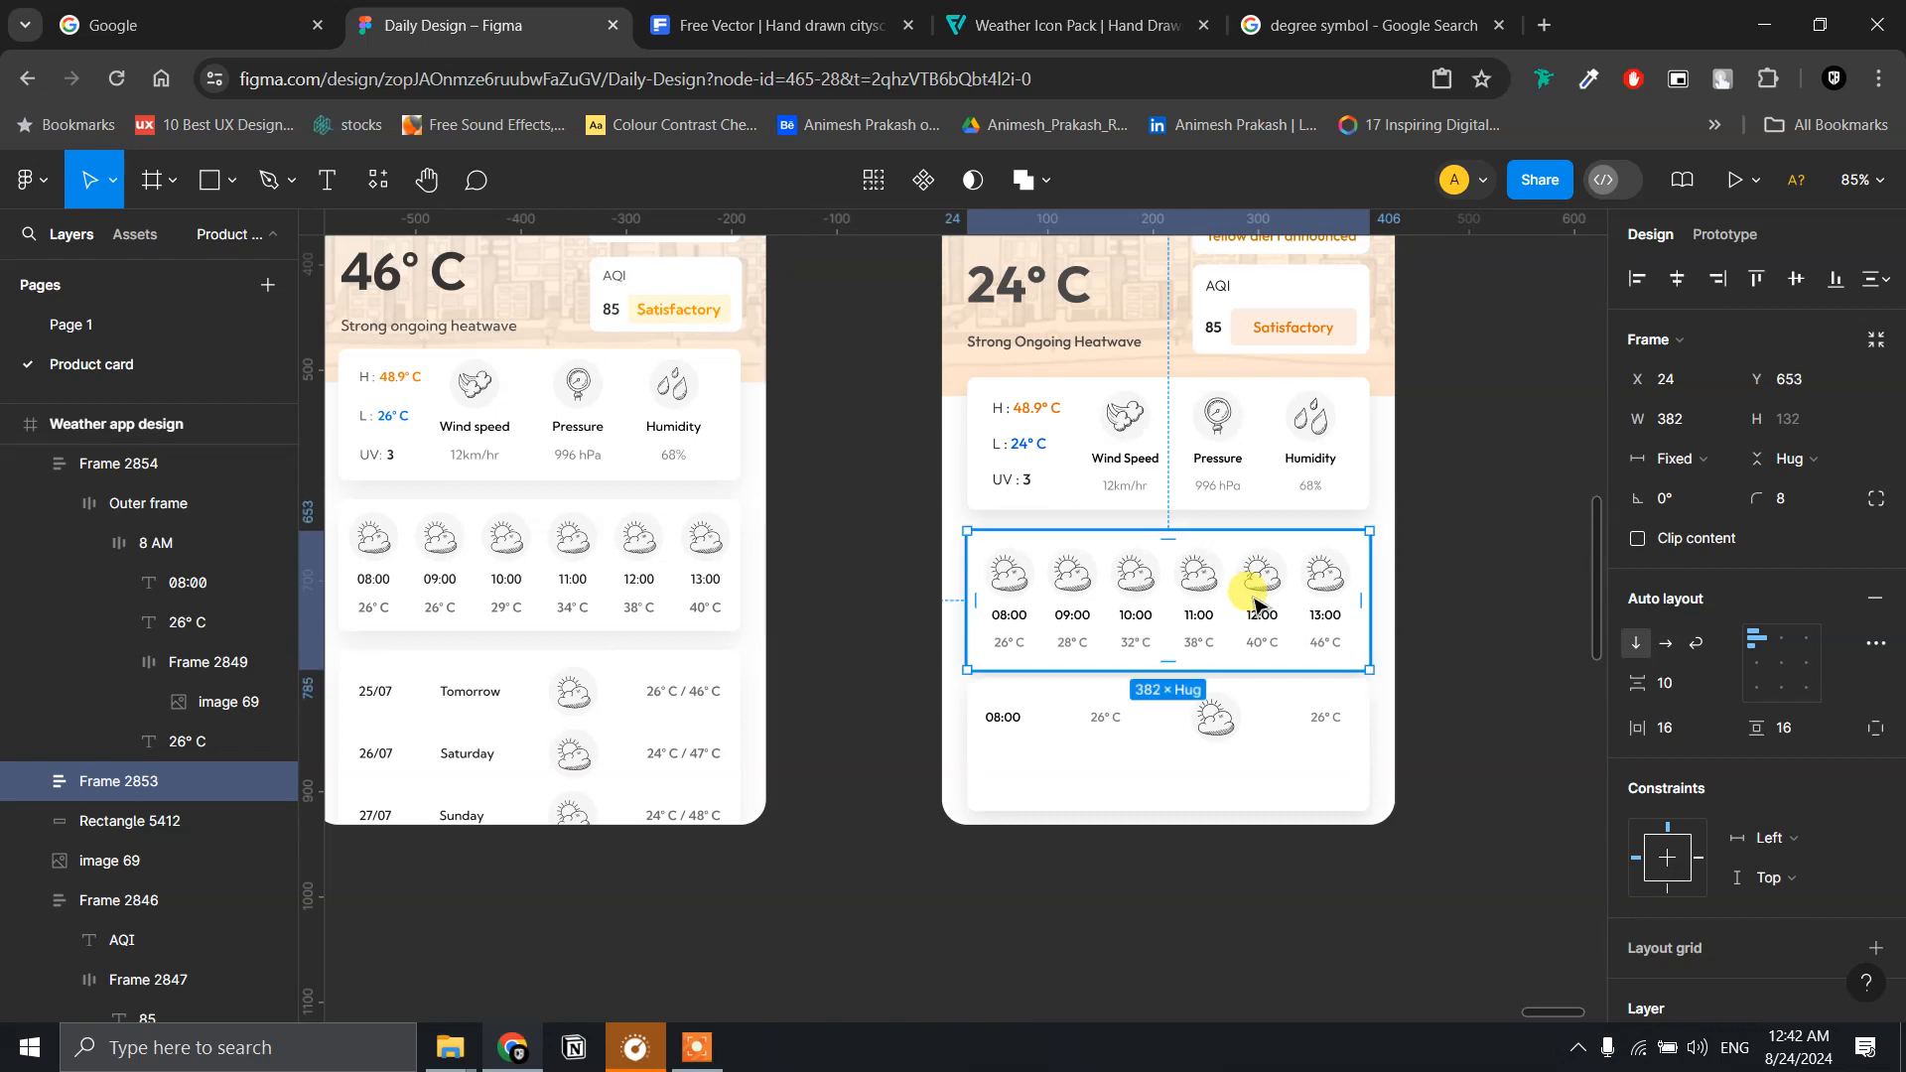
key("alt")
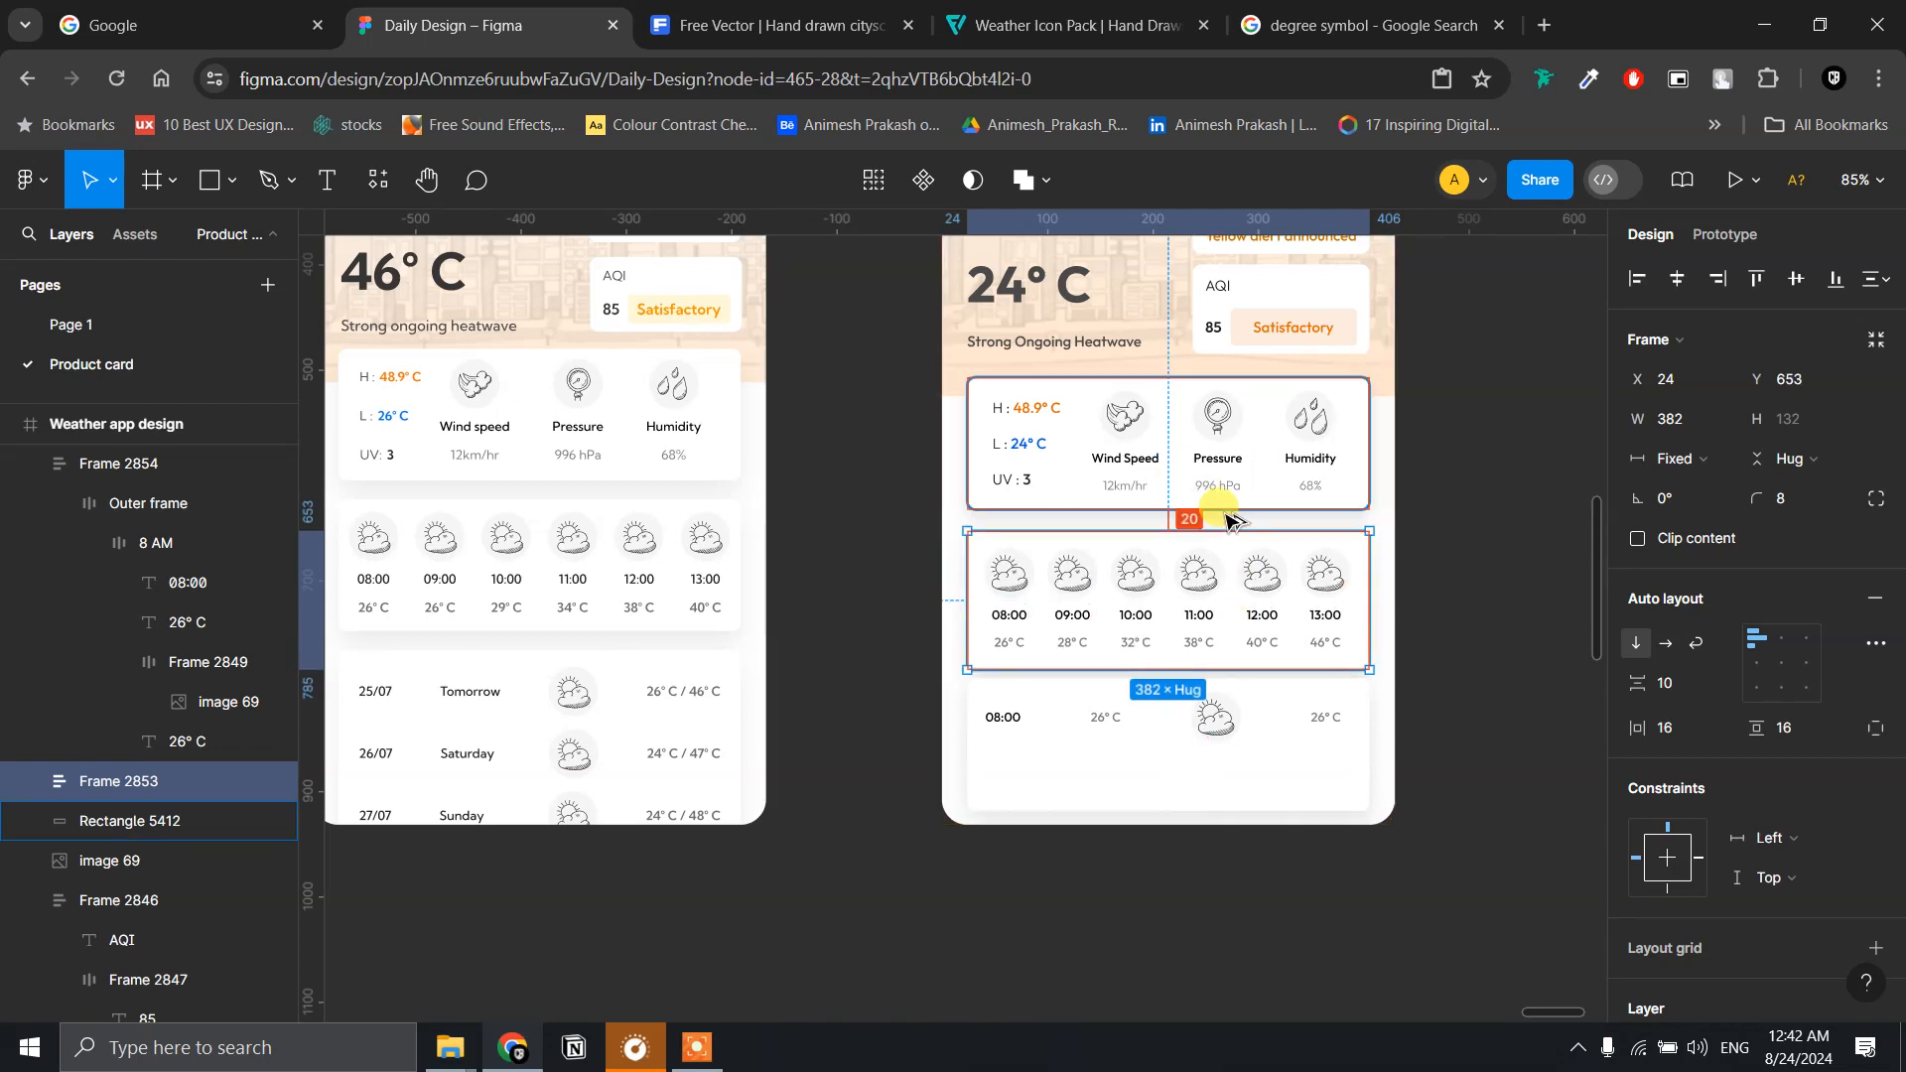
key("Up")
key("Up")
key("Up")
key("Up")
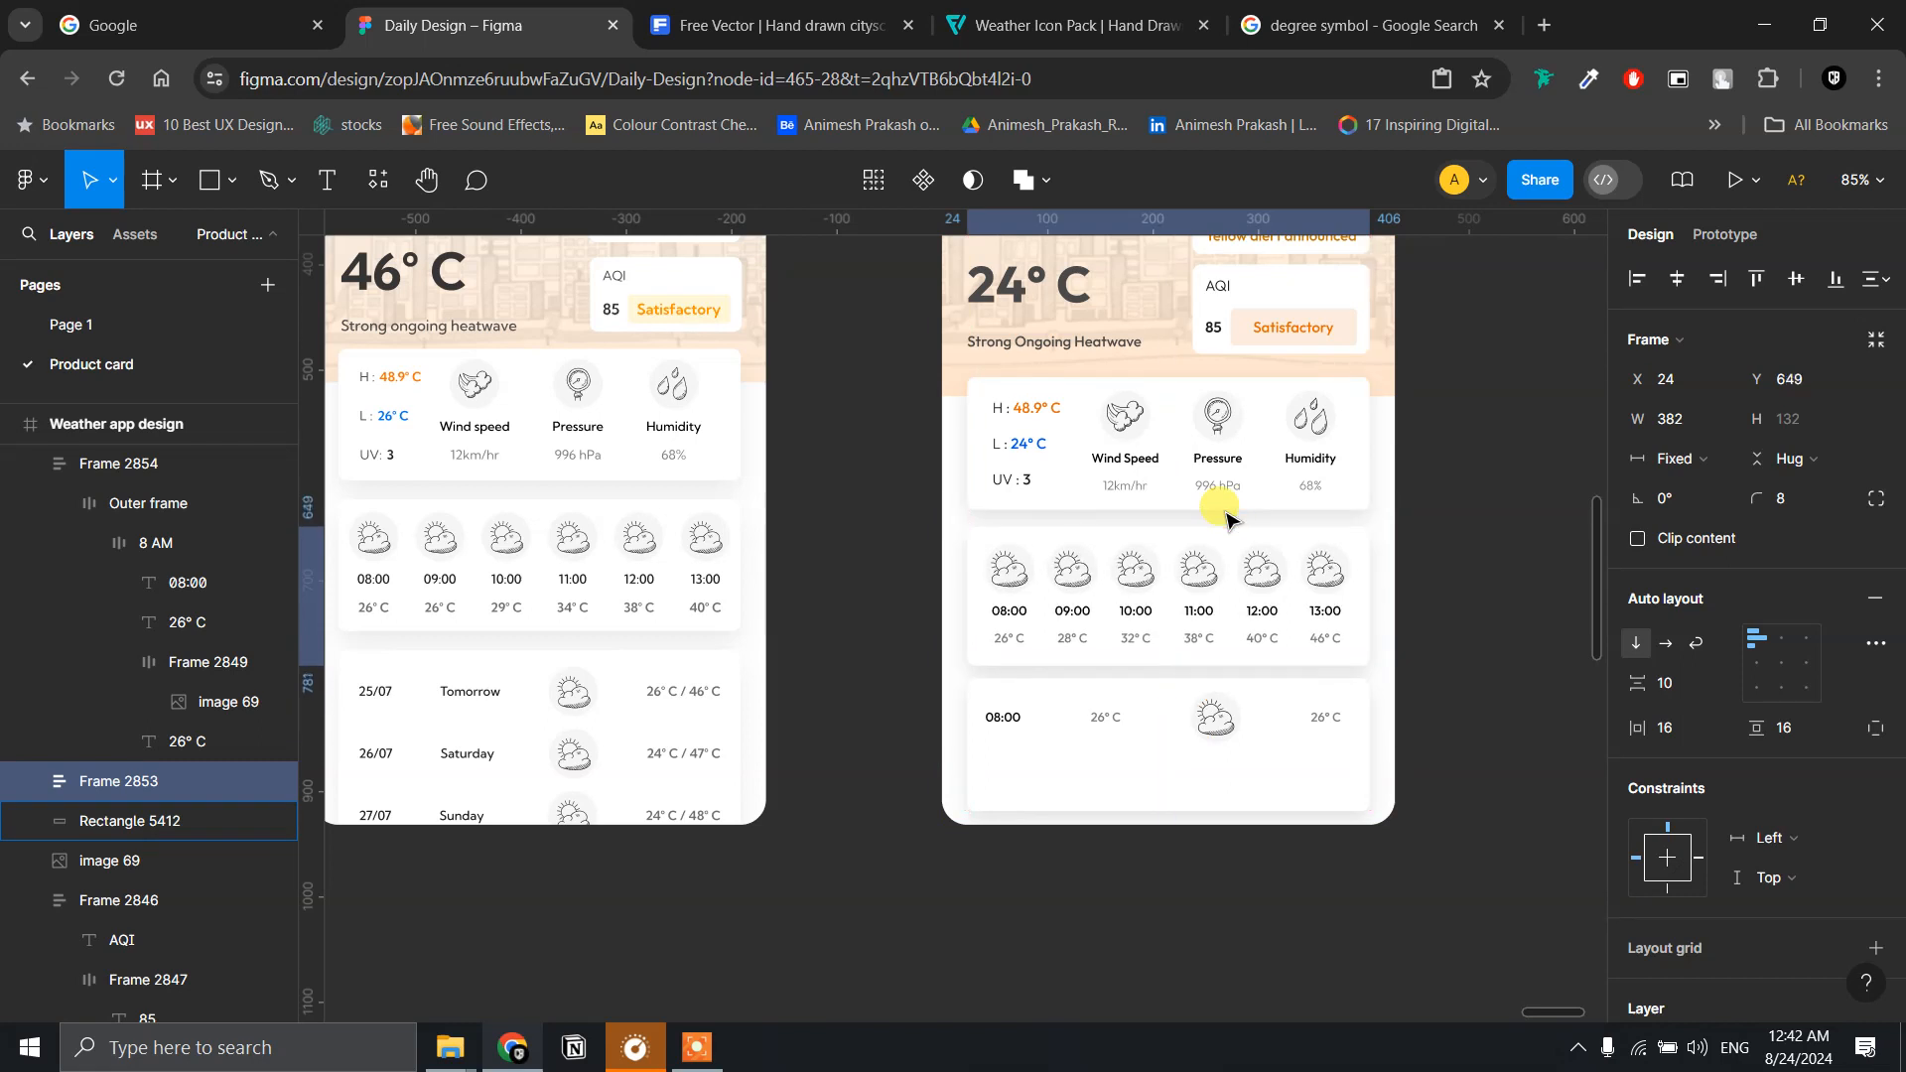
- Try to centre the contents of the outer frame around the daily row, and undo the alignment change
left_click(1097, 715)
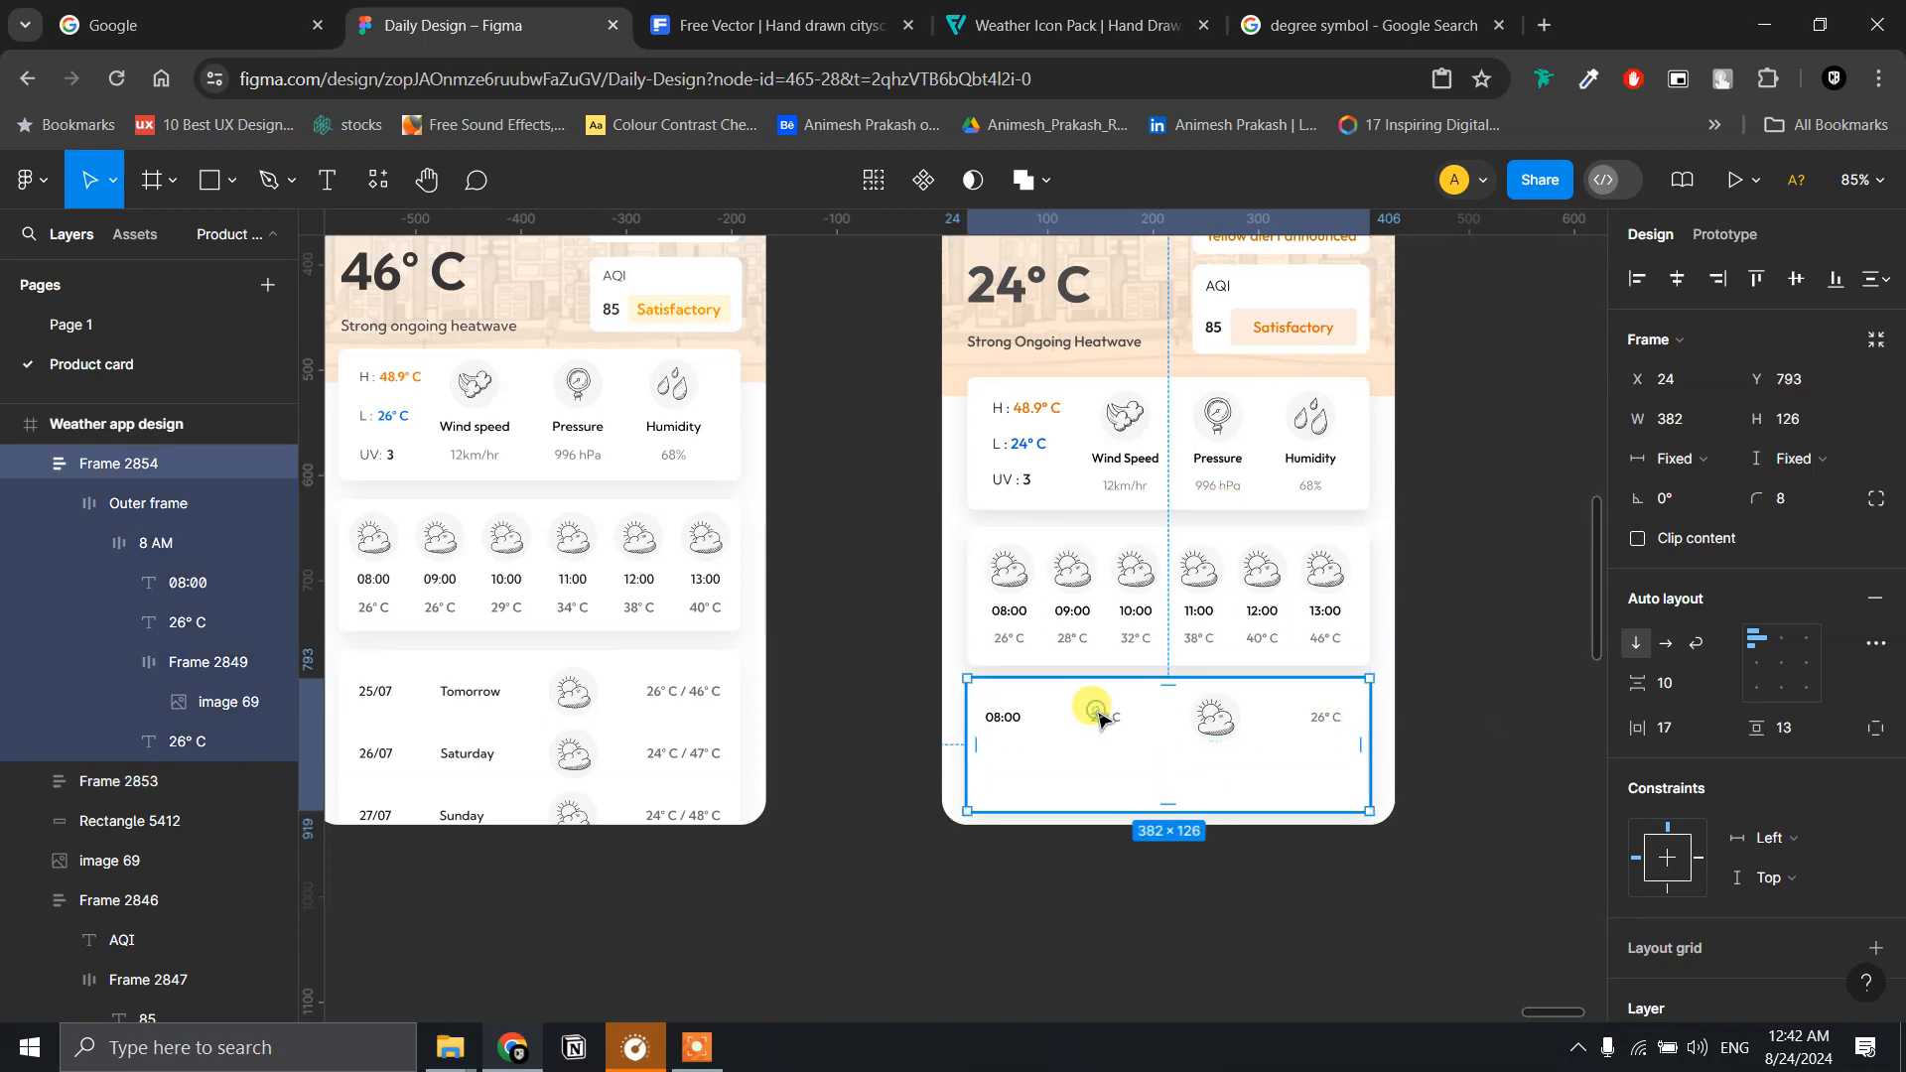
double_click(1097, 715)
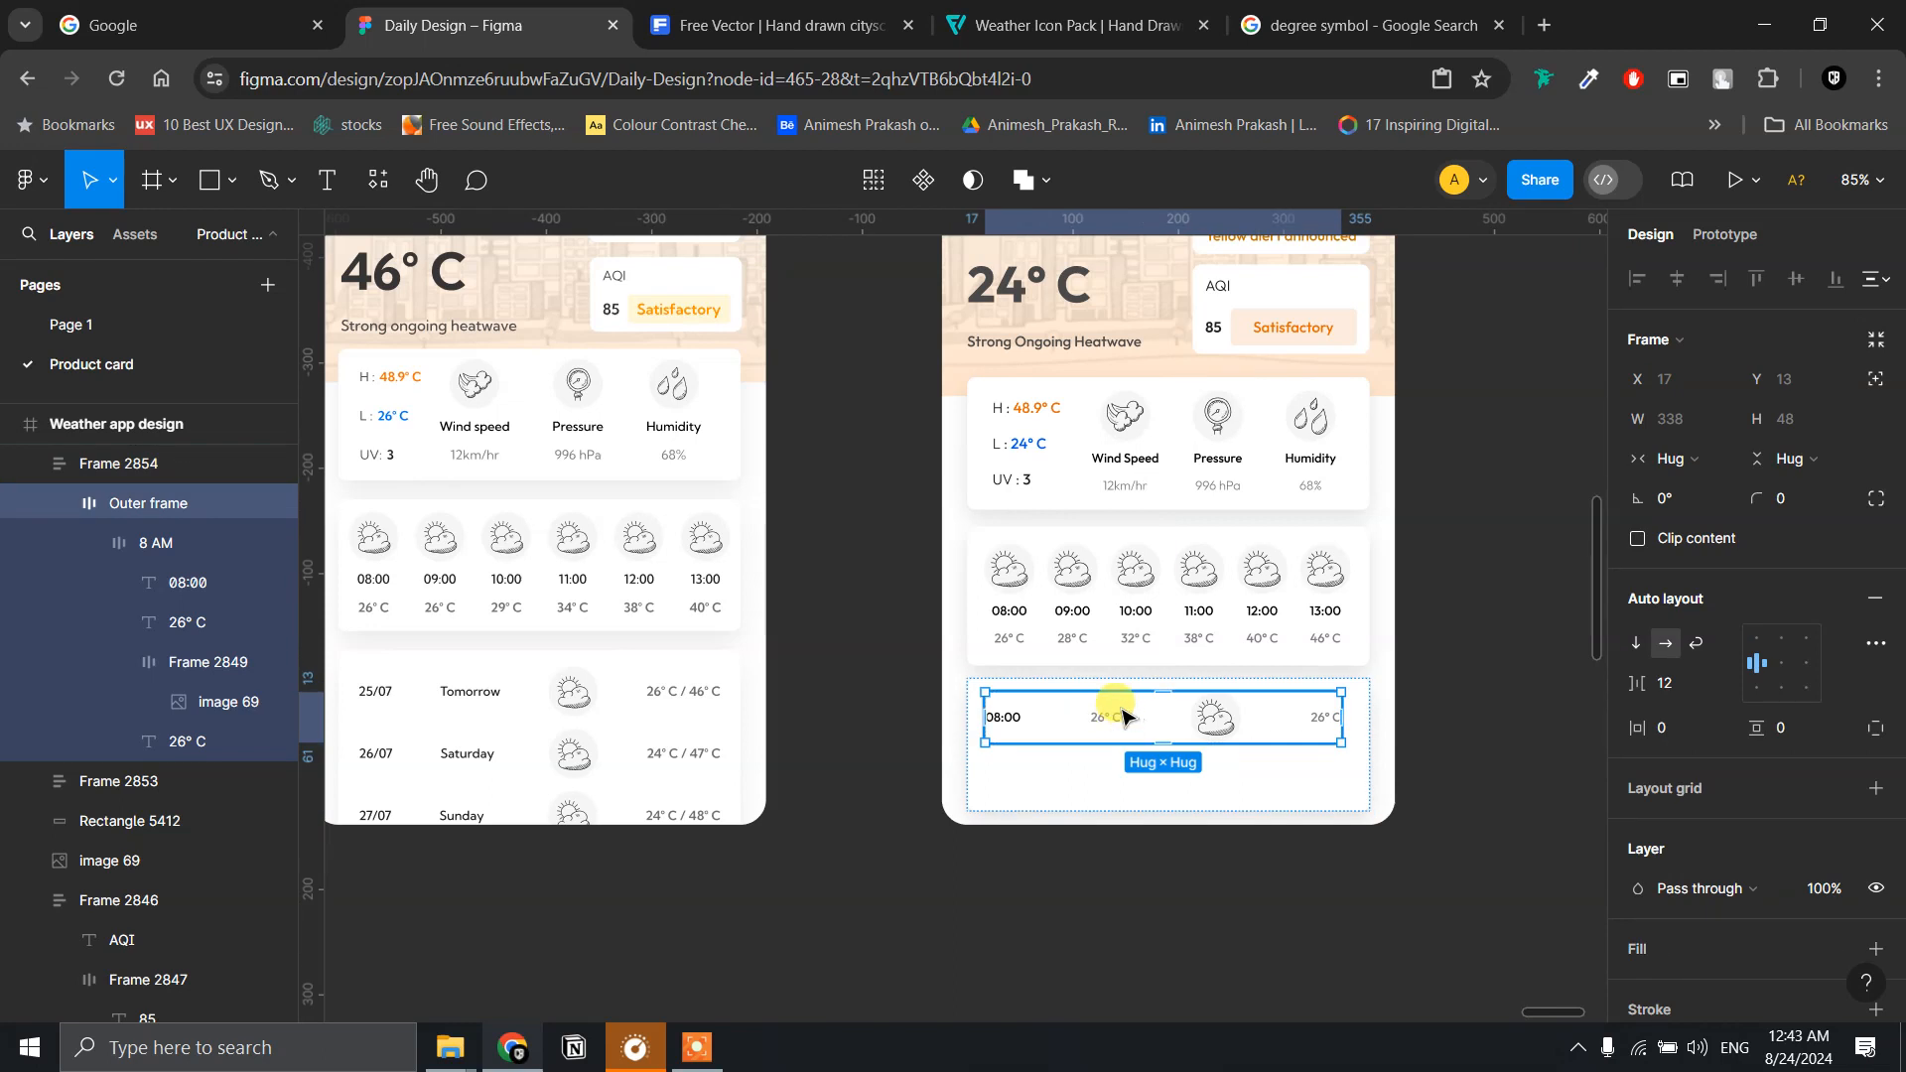
left_click_drag(1054, 733, 1356, 720)
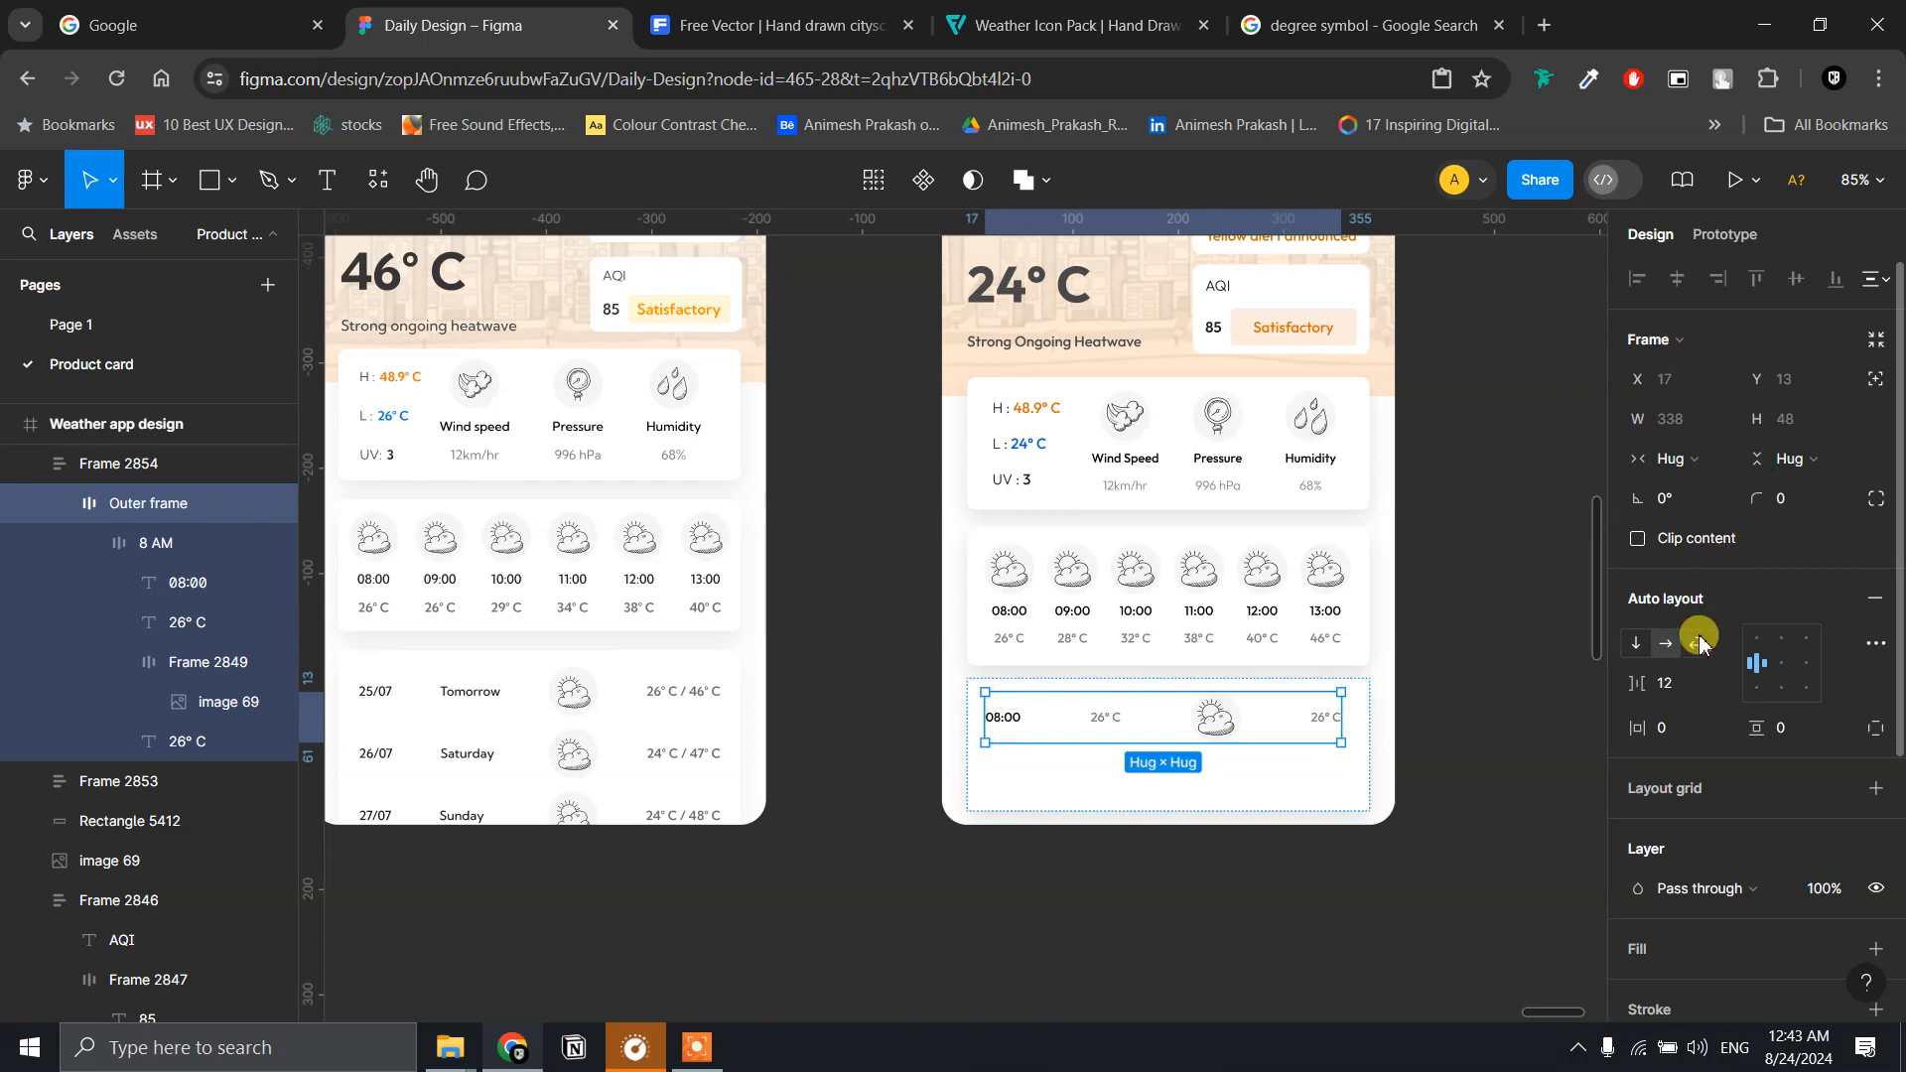
left_click(1784, 663)
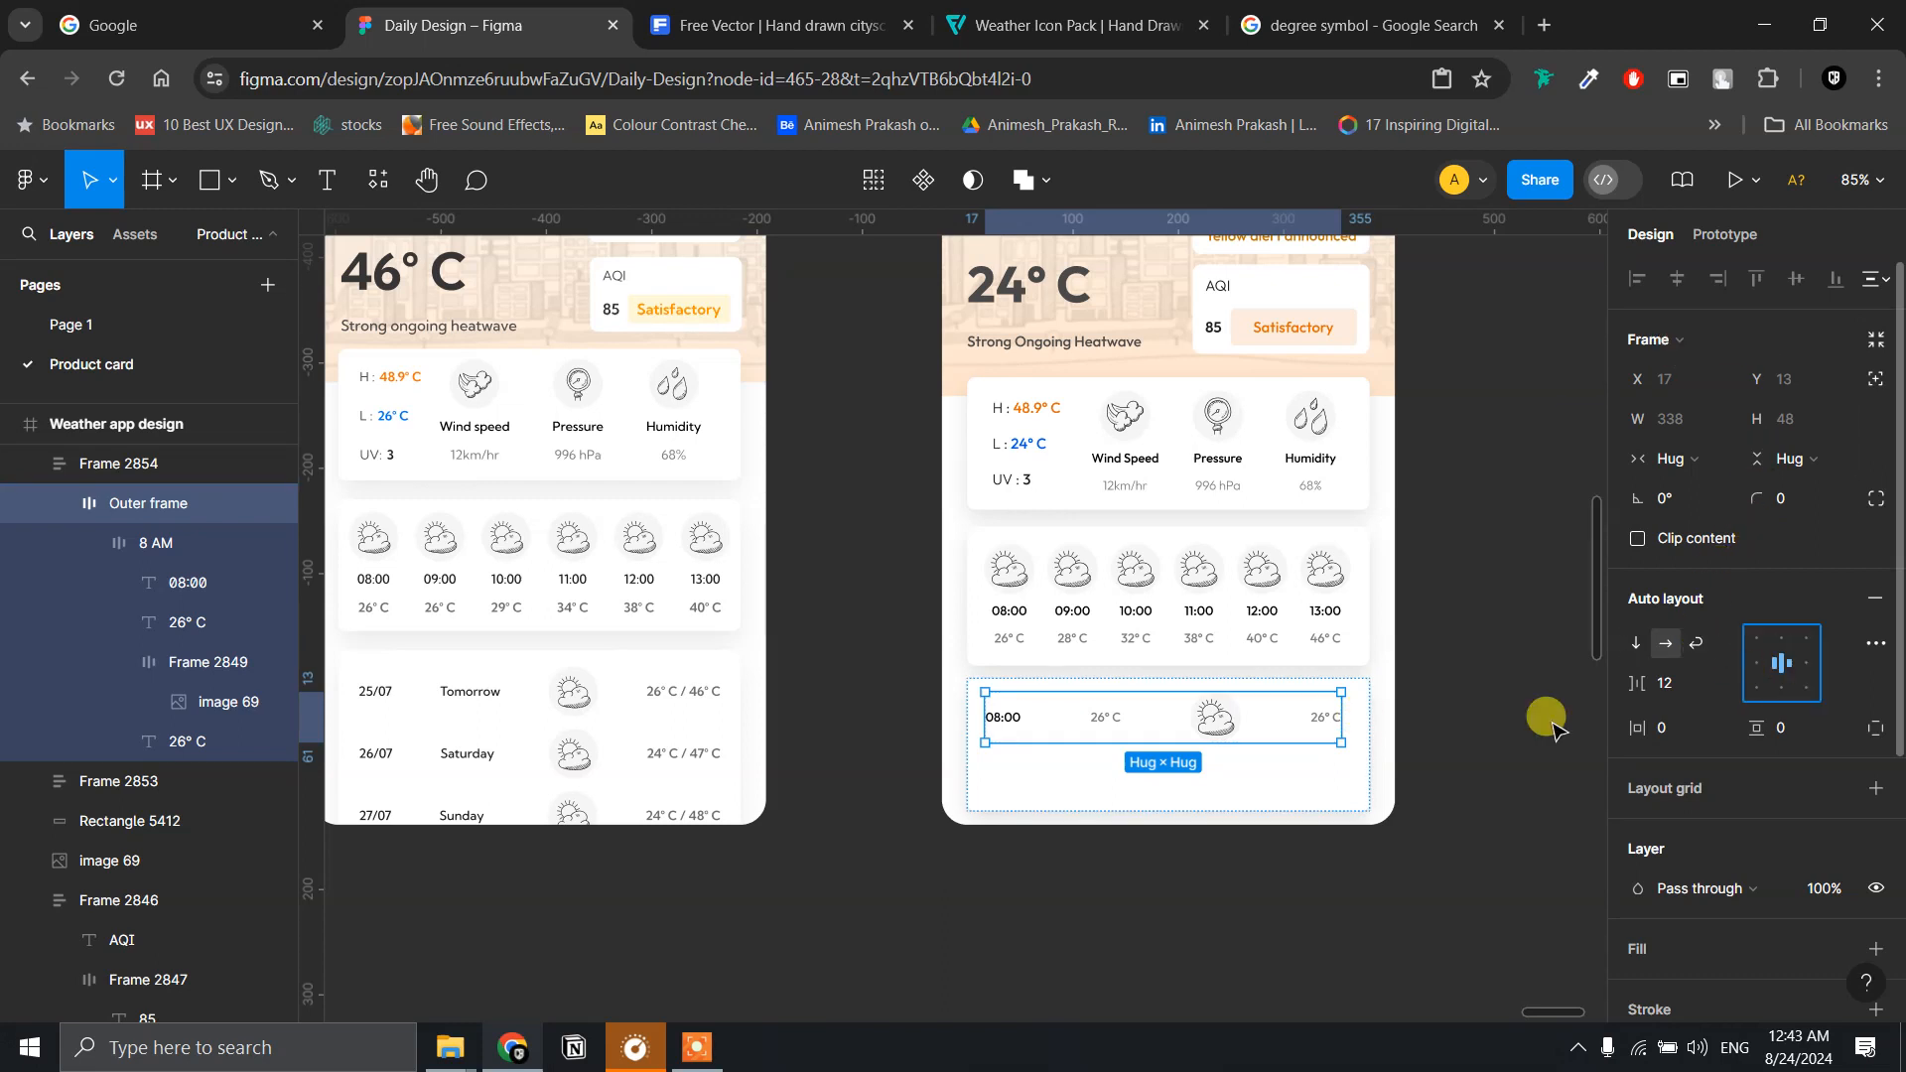
key("ctrl+z")
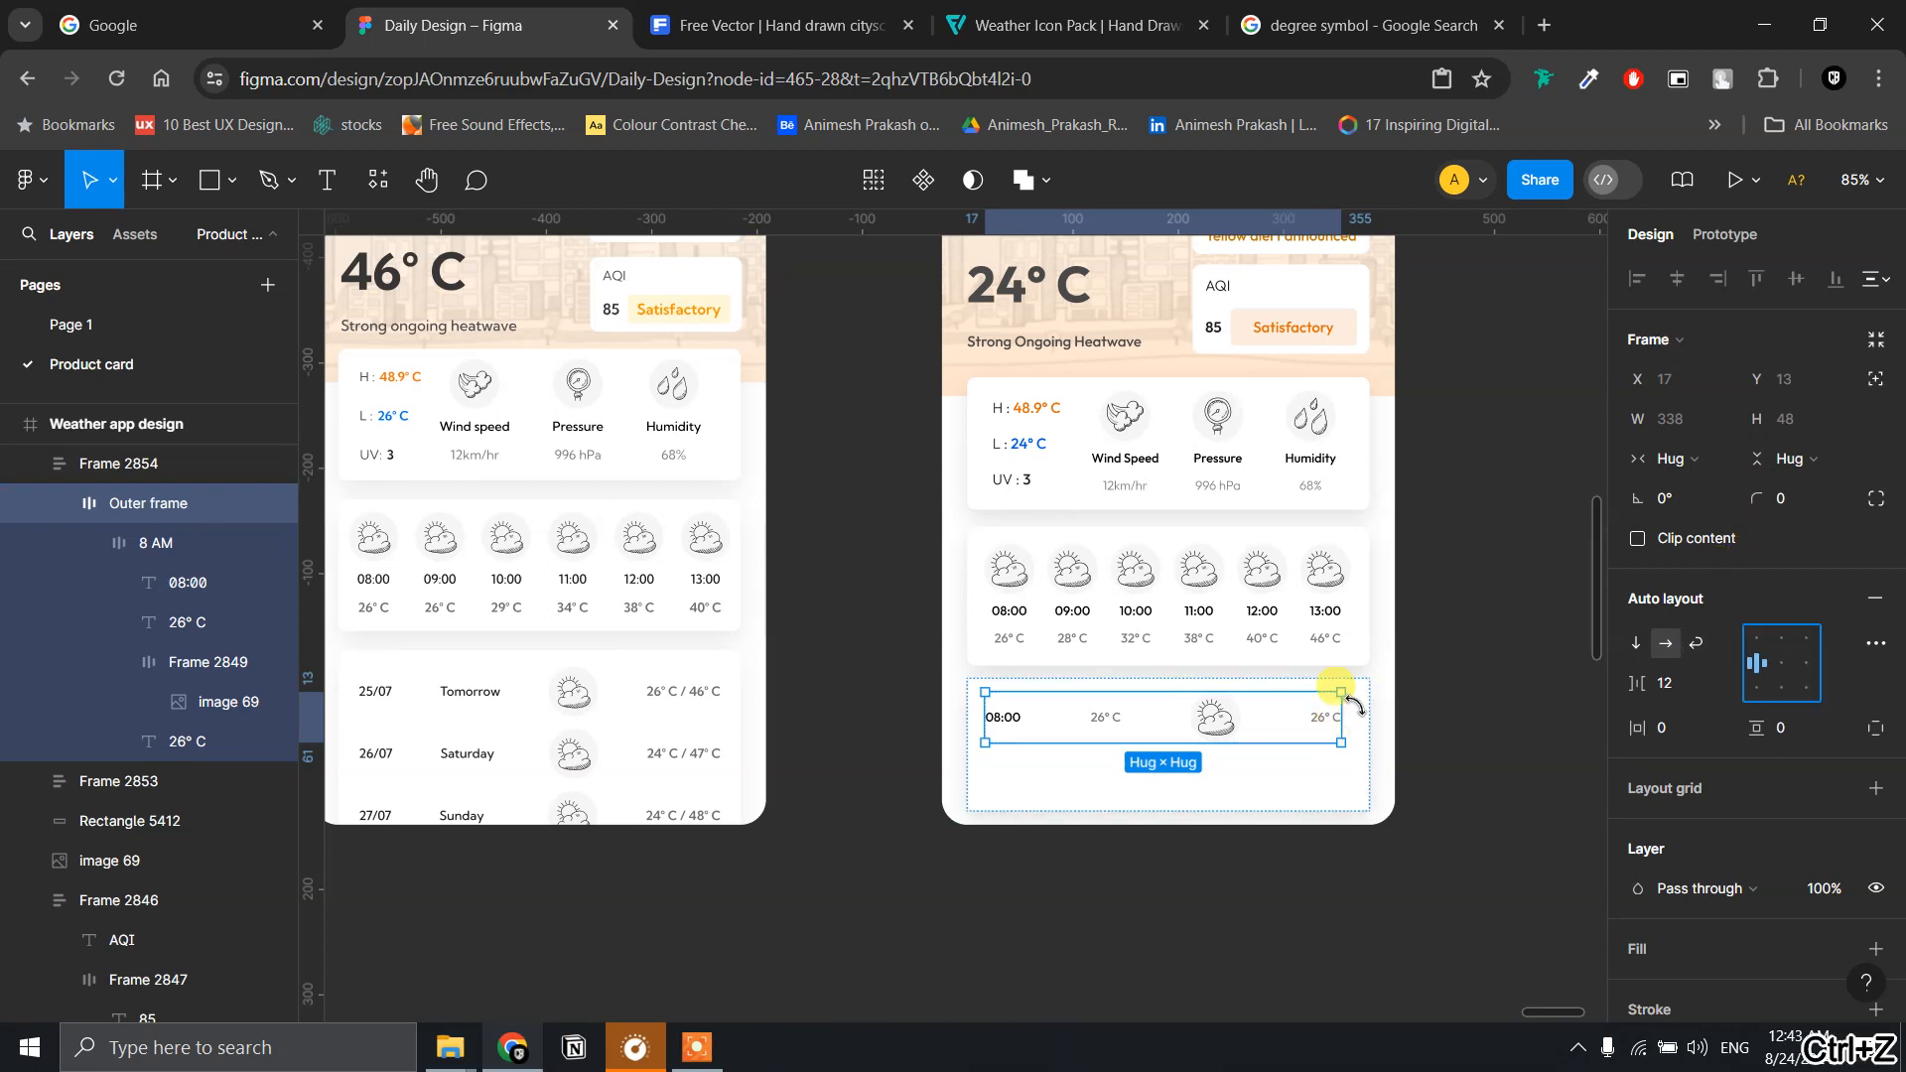
- Set the daily card's auto layout alignment to top centre and check the row's margins to the card edges
left_click(1360, 722)
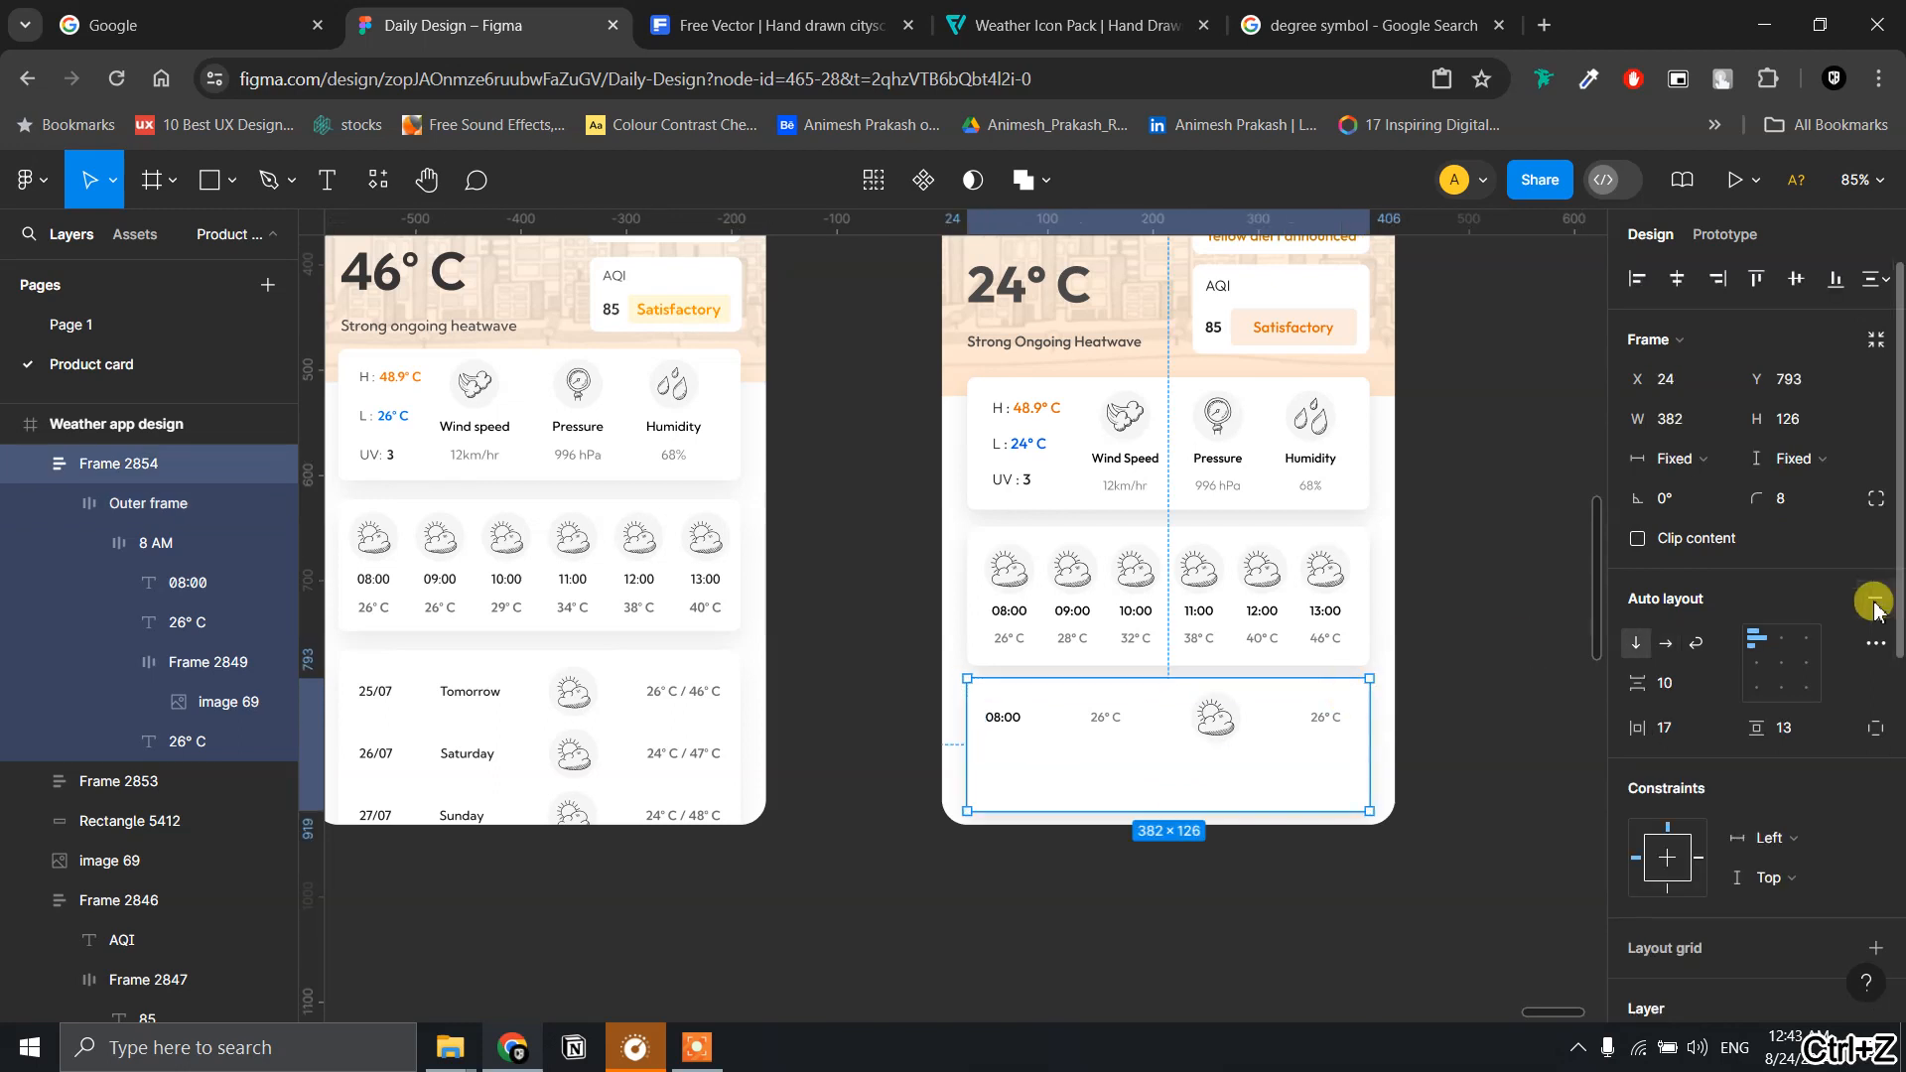
left_click(1780, 641)
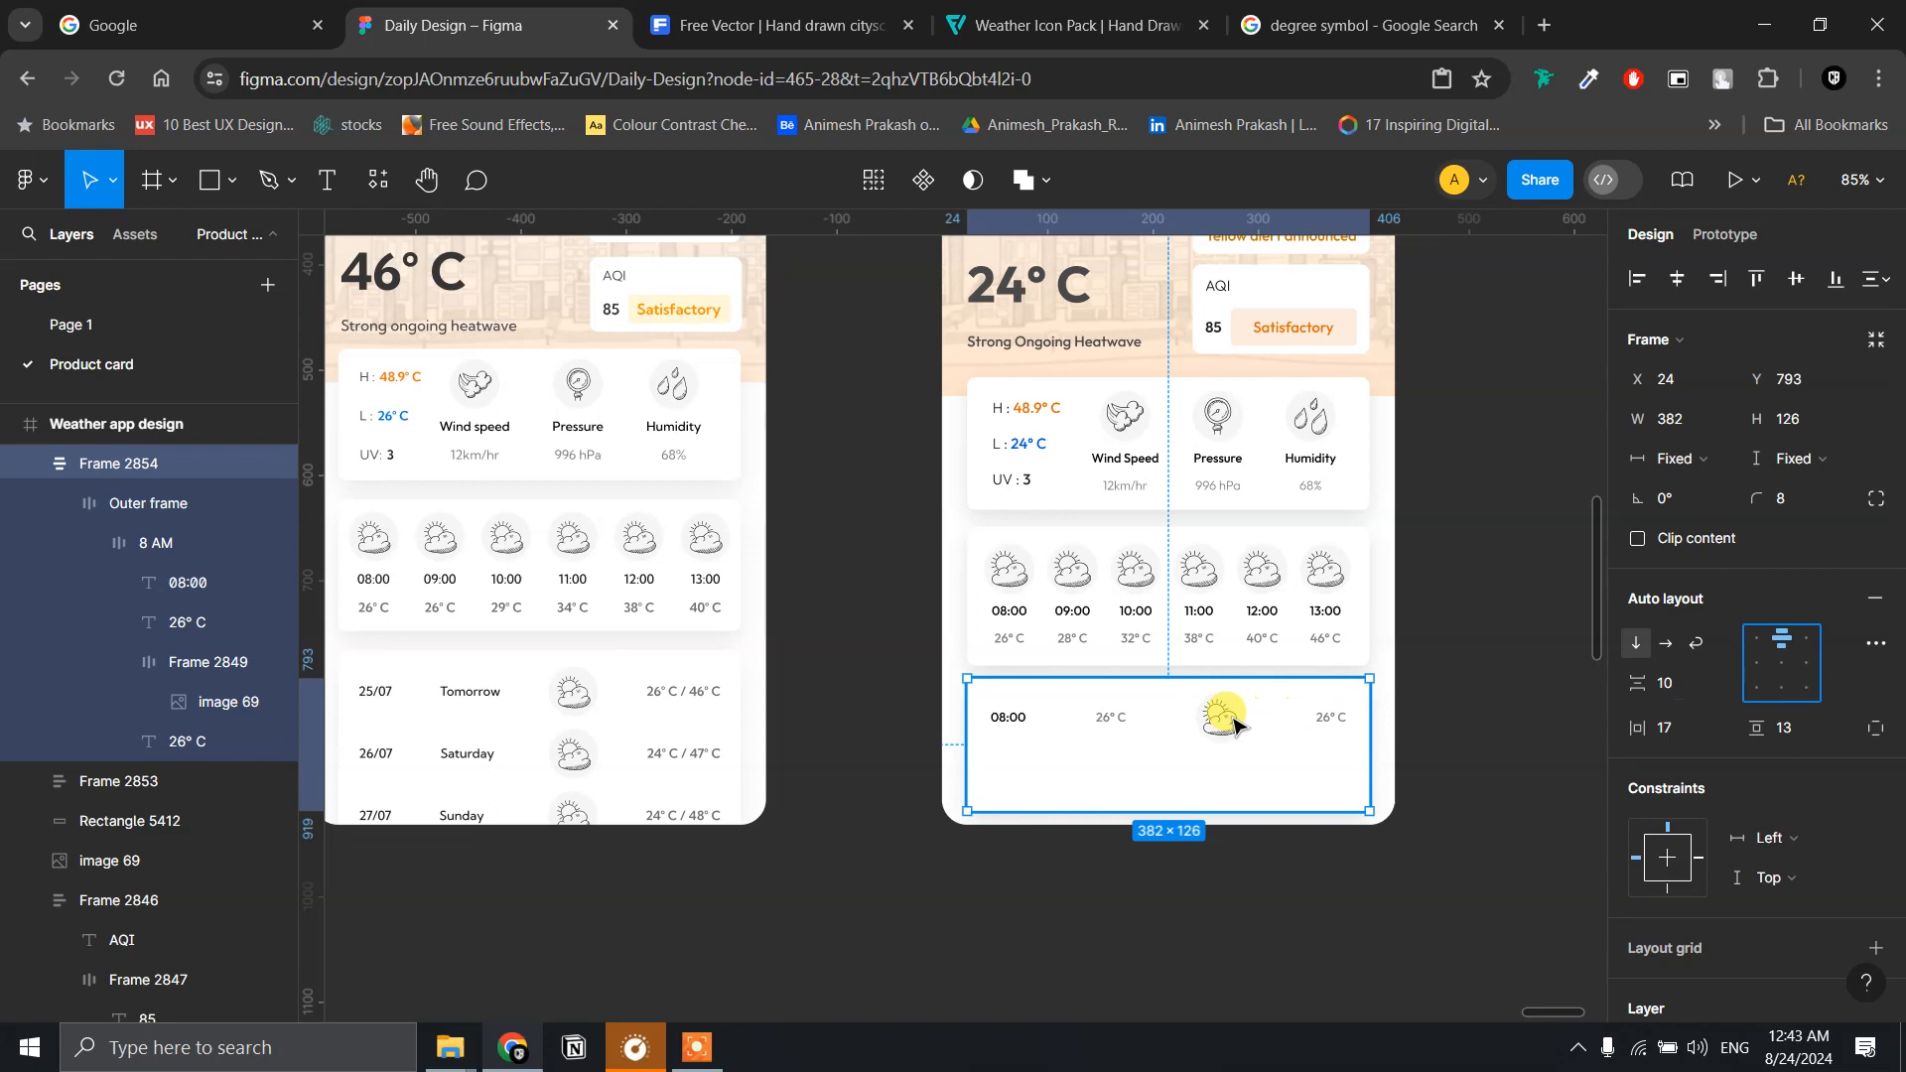
left_click(1196, 722)
key("alt")
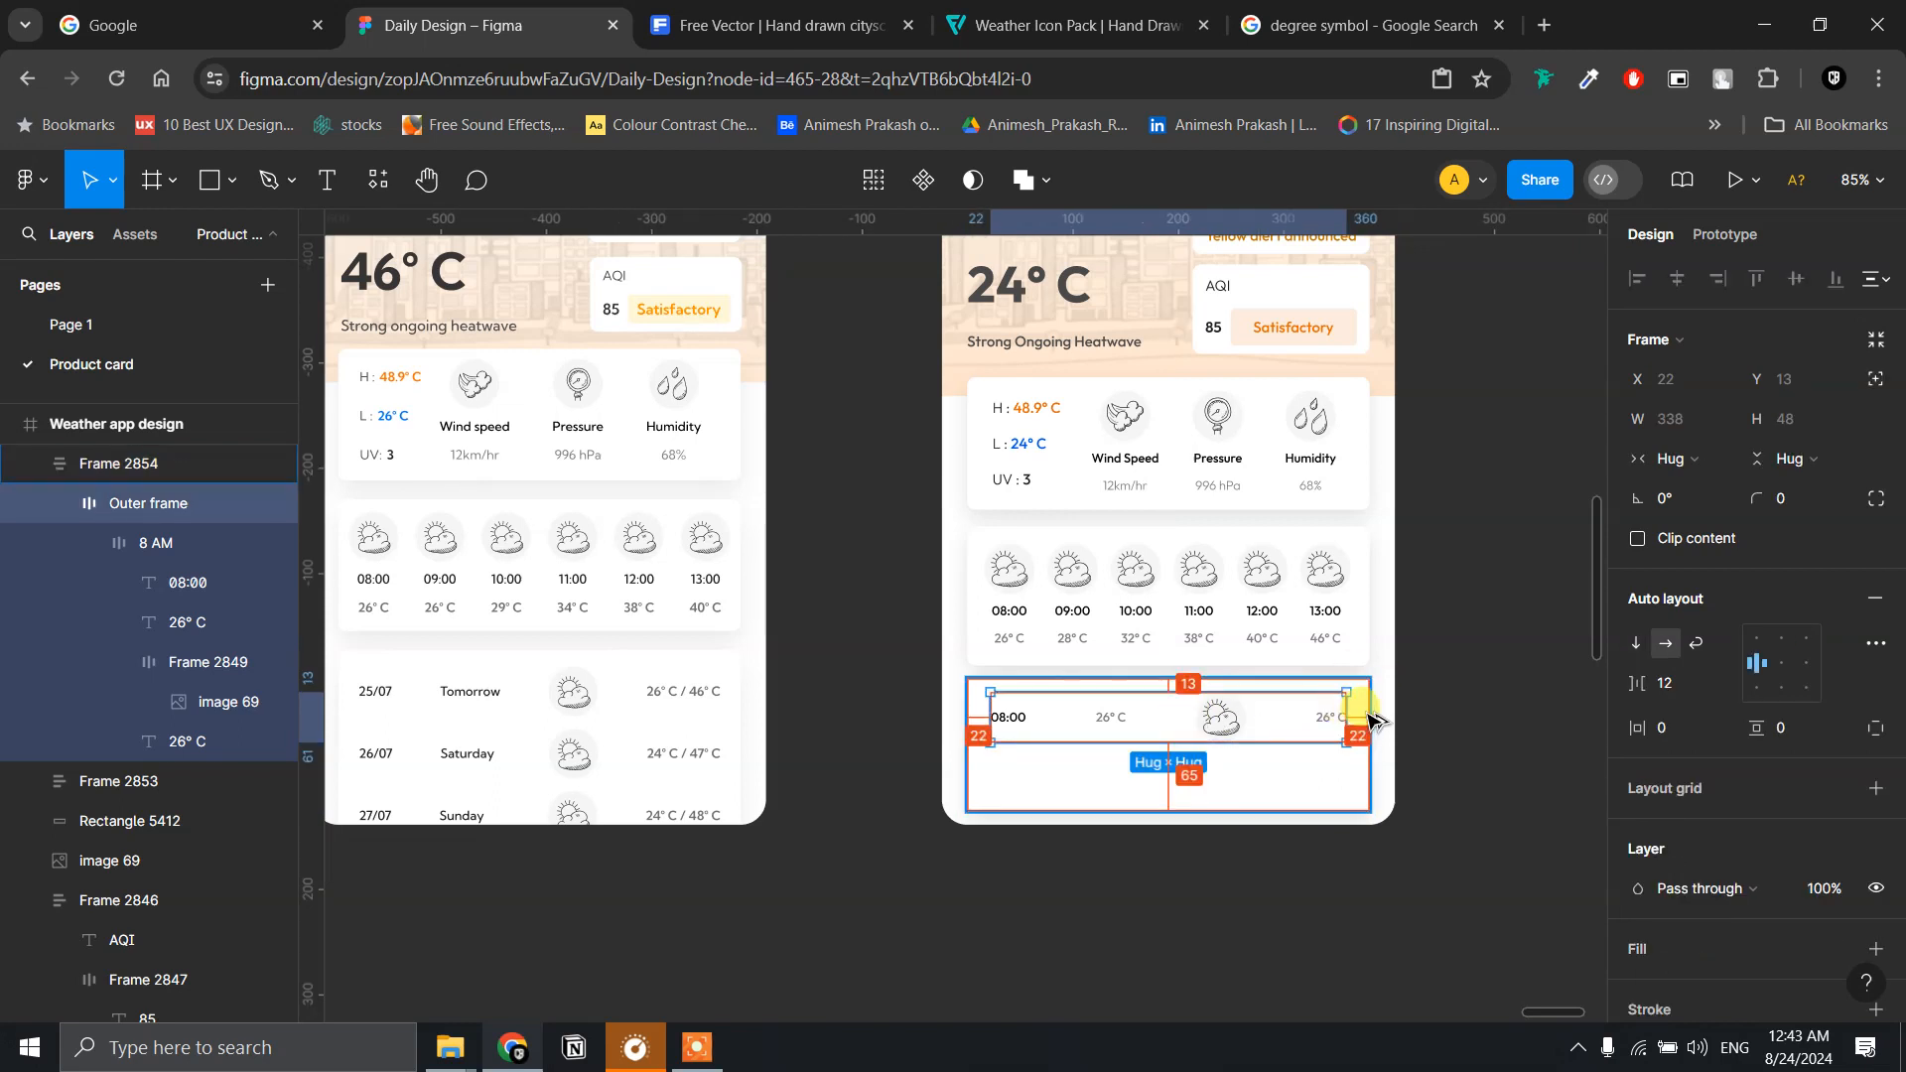
scroll(1355, 709, "up", 2)
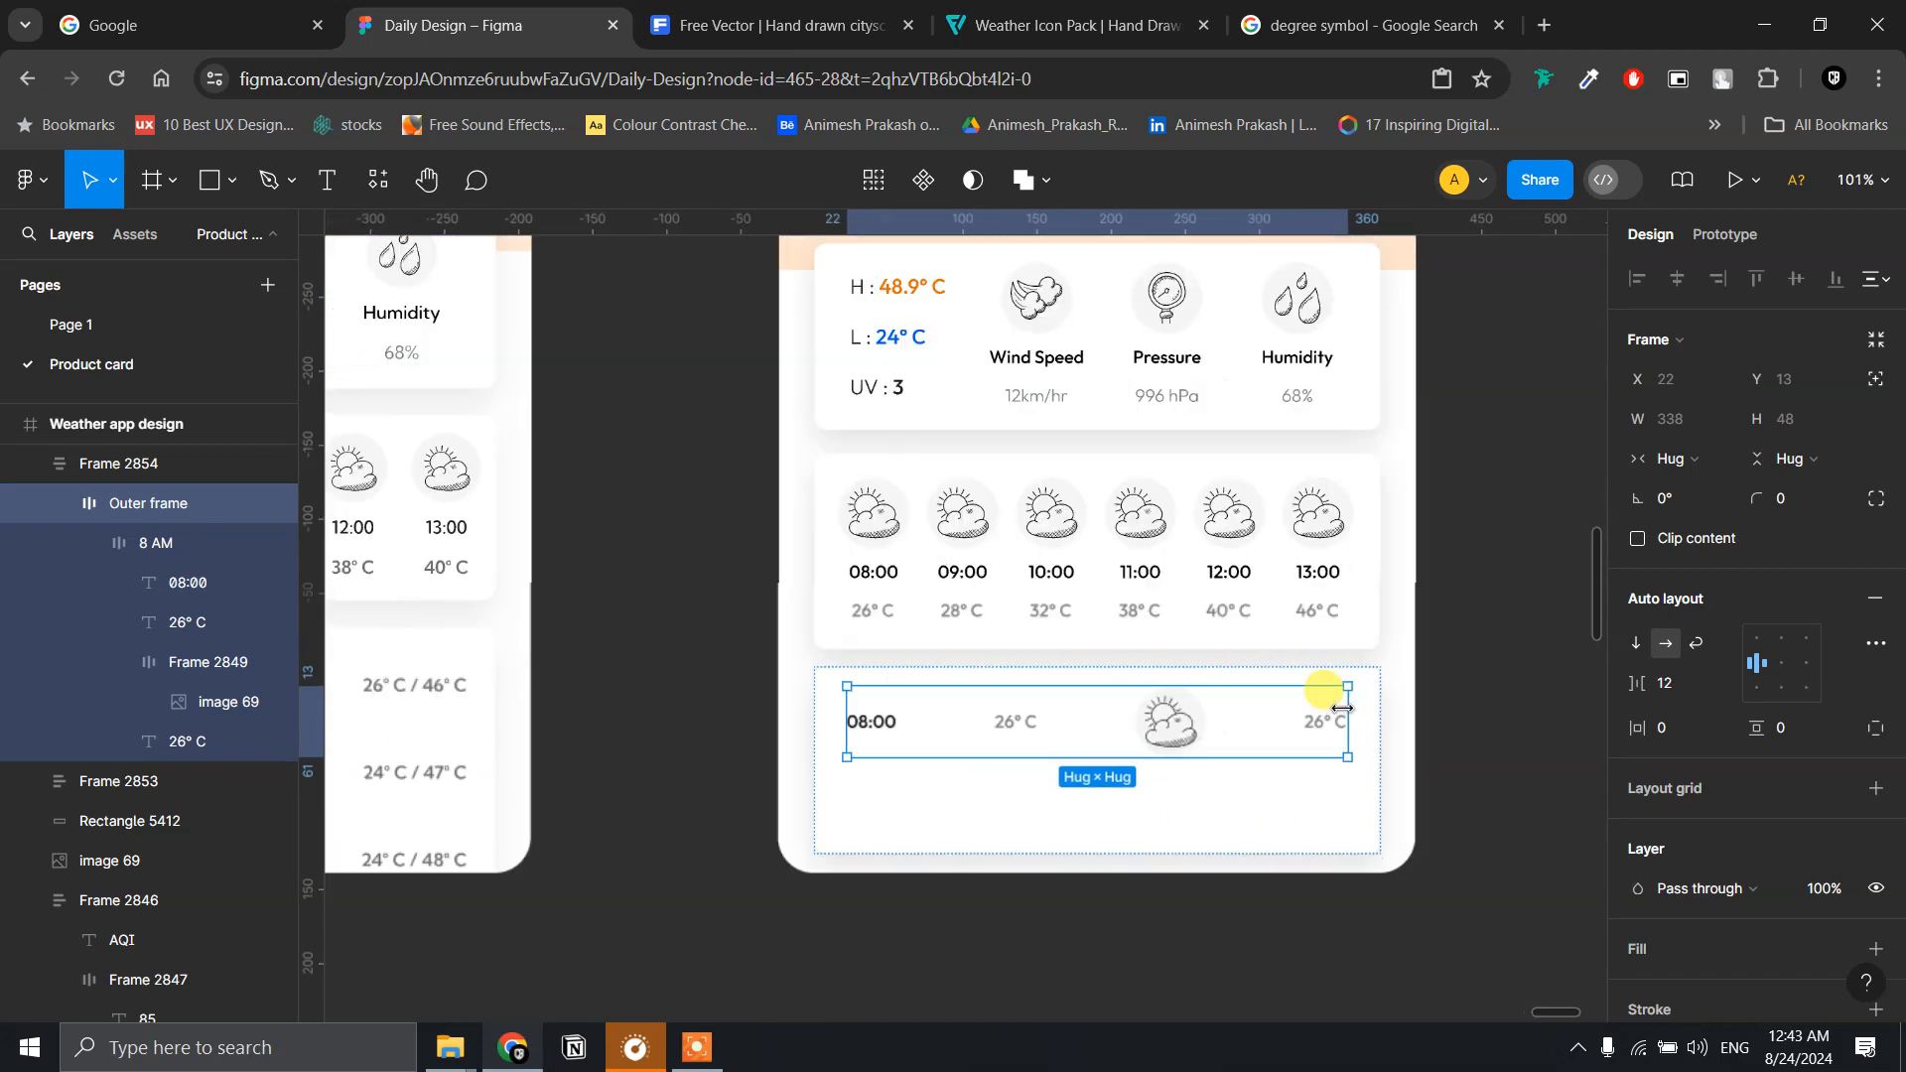
scroll(1343, 708, "up", 4)
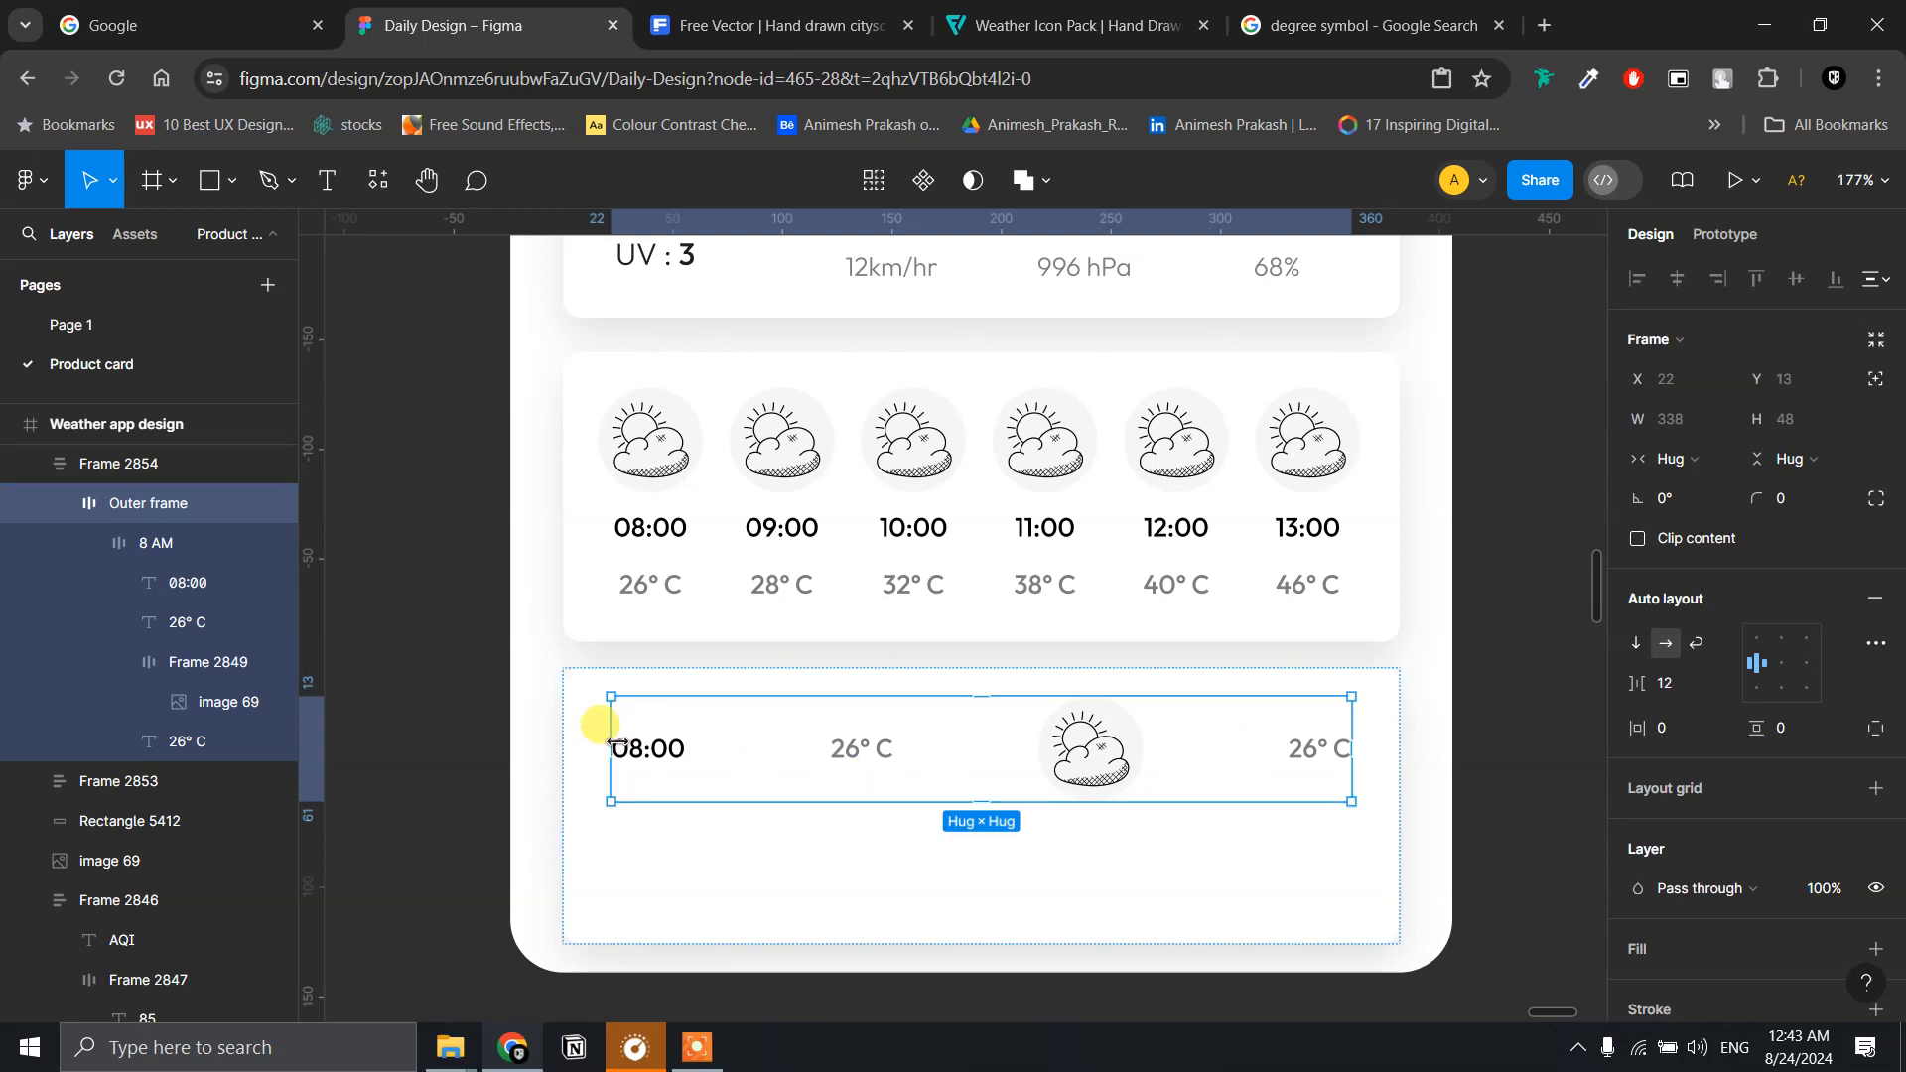
key("alt")
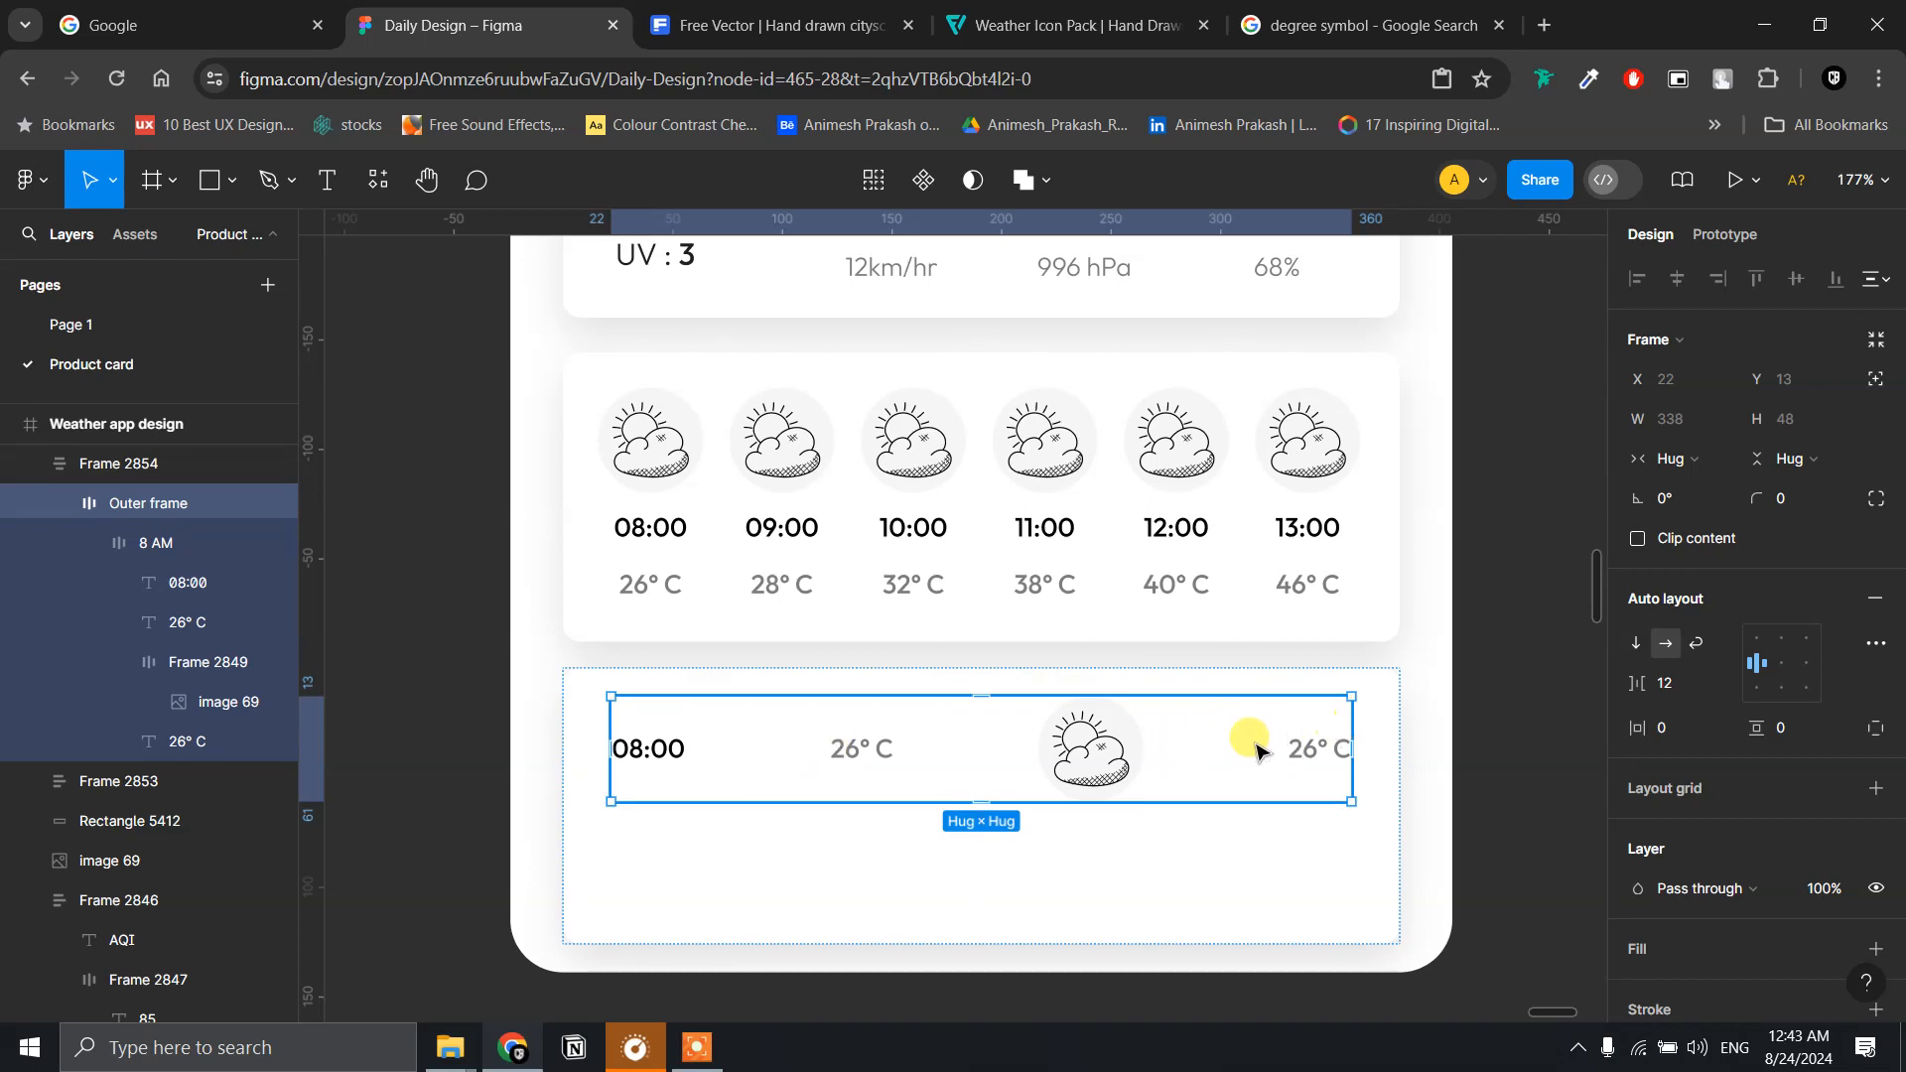
- Set the item spacing of the 8 AM frame in the daily card to 64 and check its side margins
left_click(169, 542)
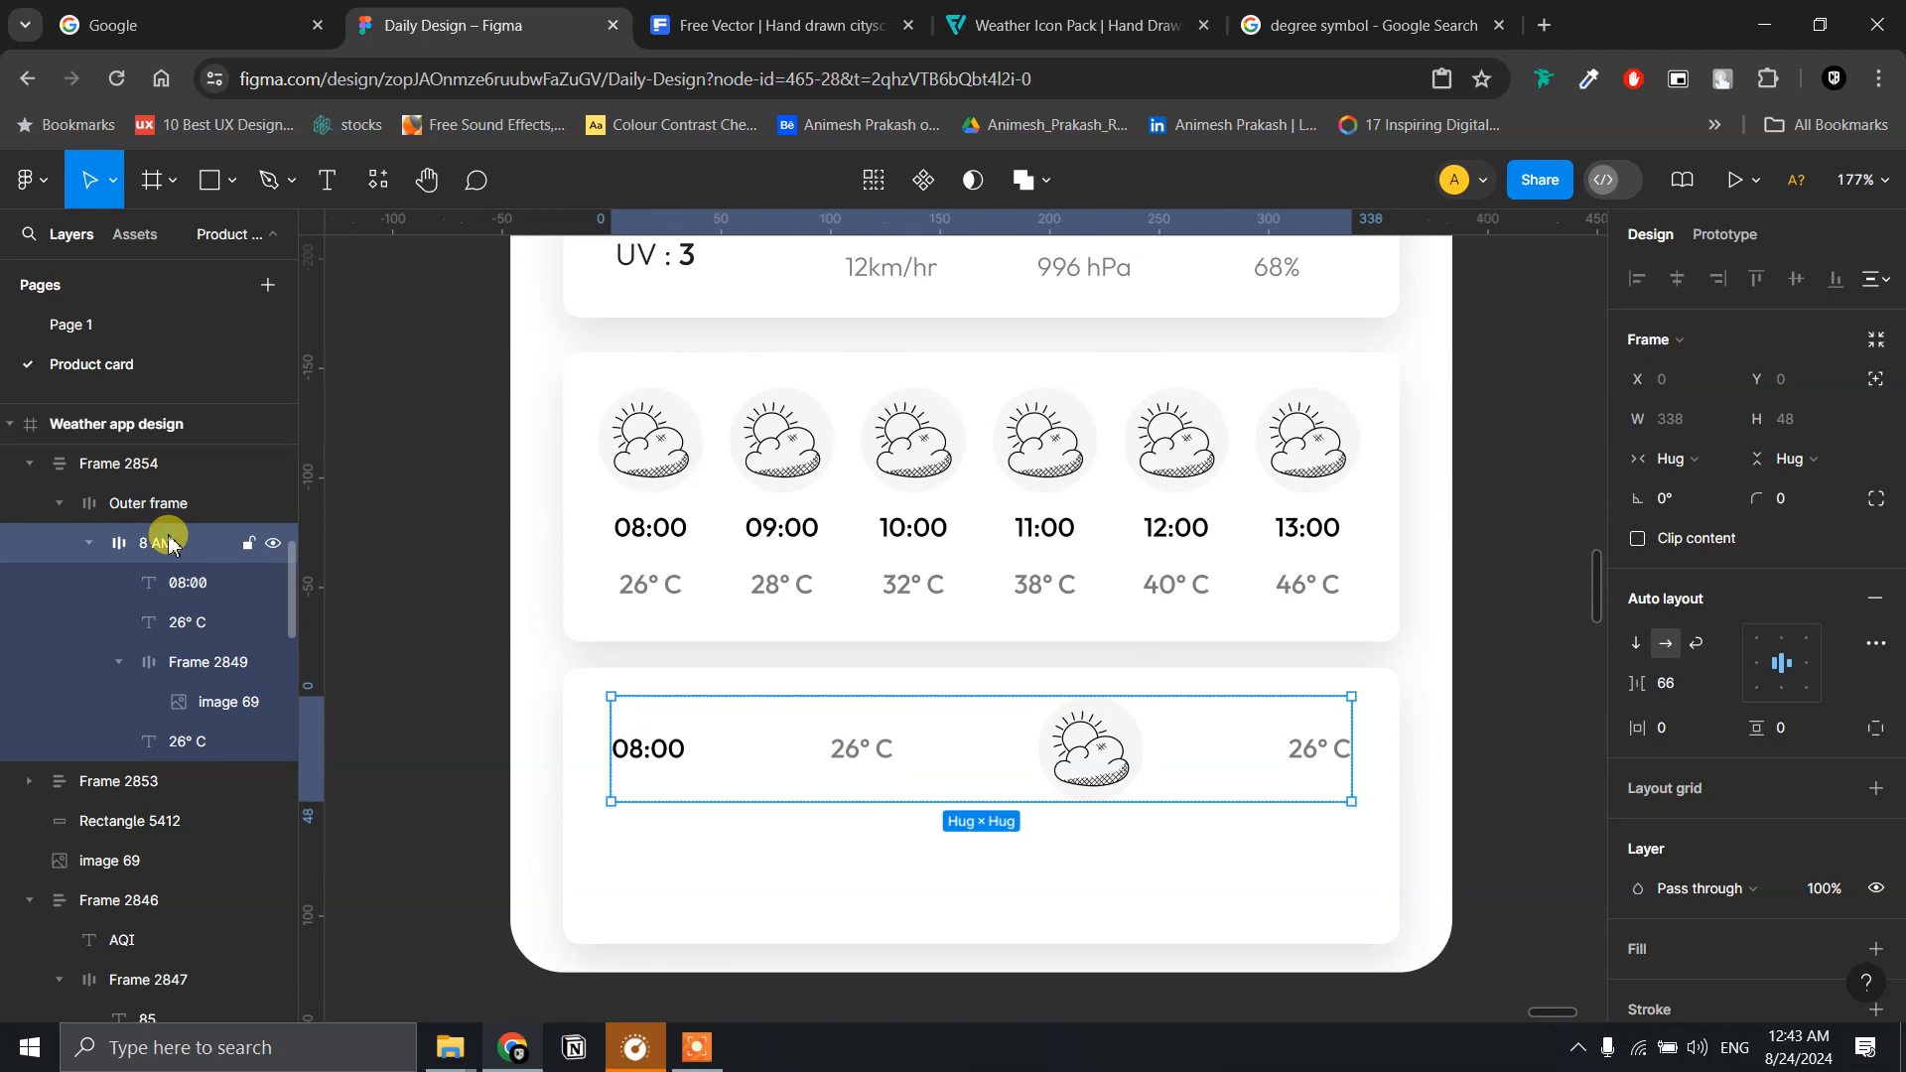
left_click_drag(1636, 683, 1611, 688)
left_click(1678, 687)
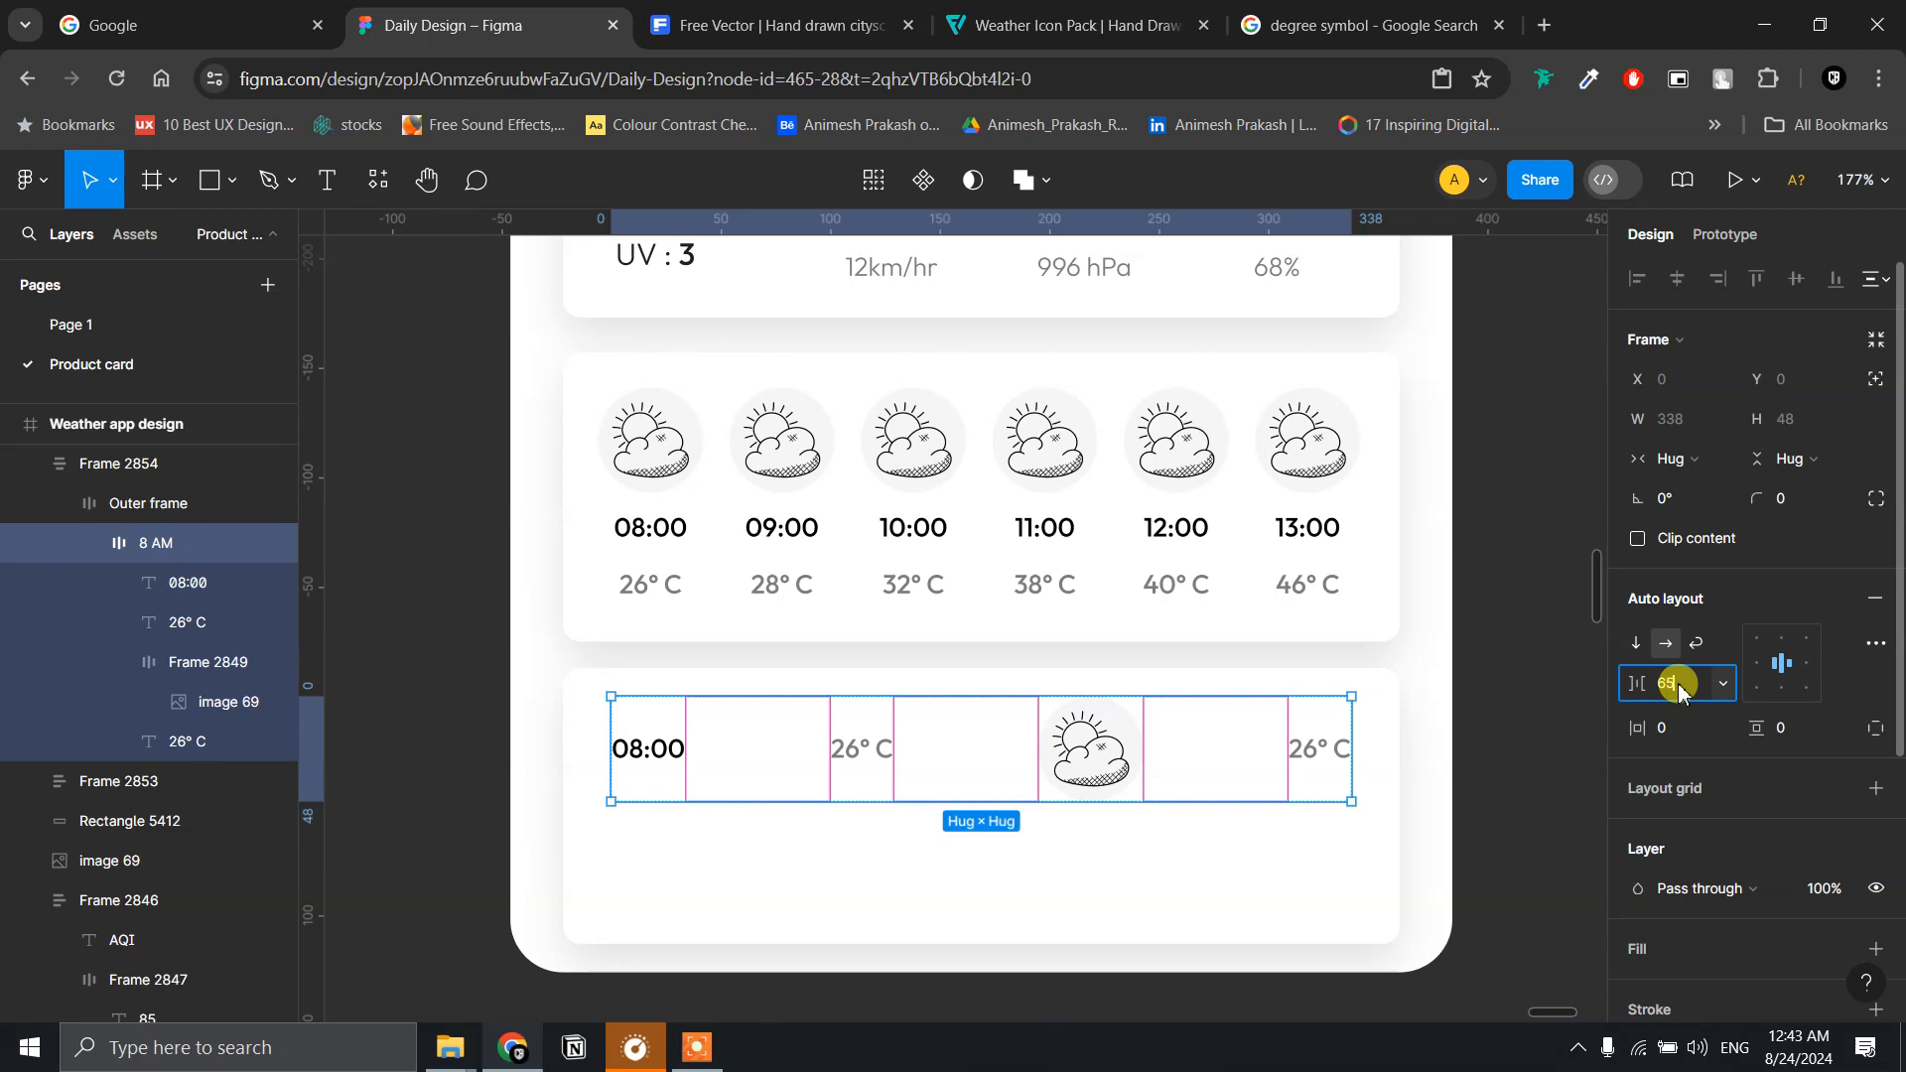
key("Return")
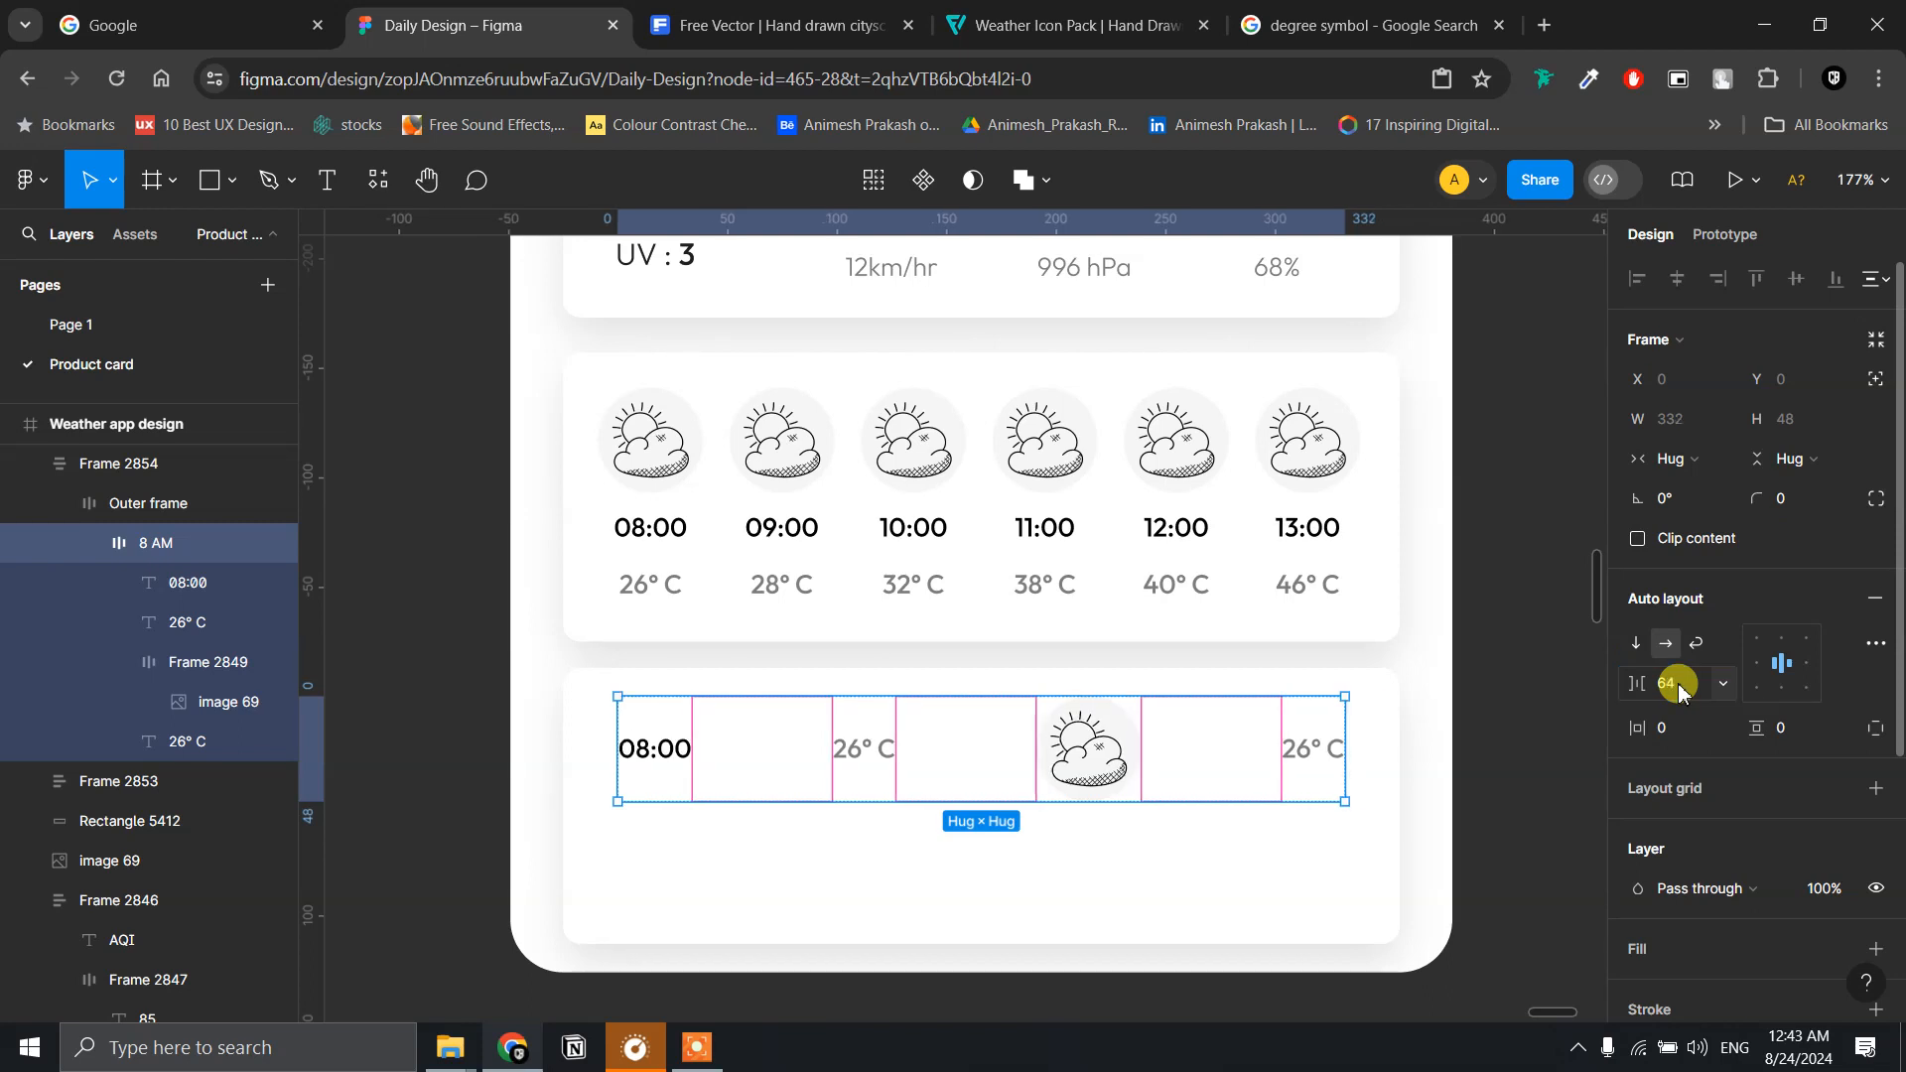
key("alt")
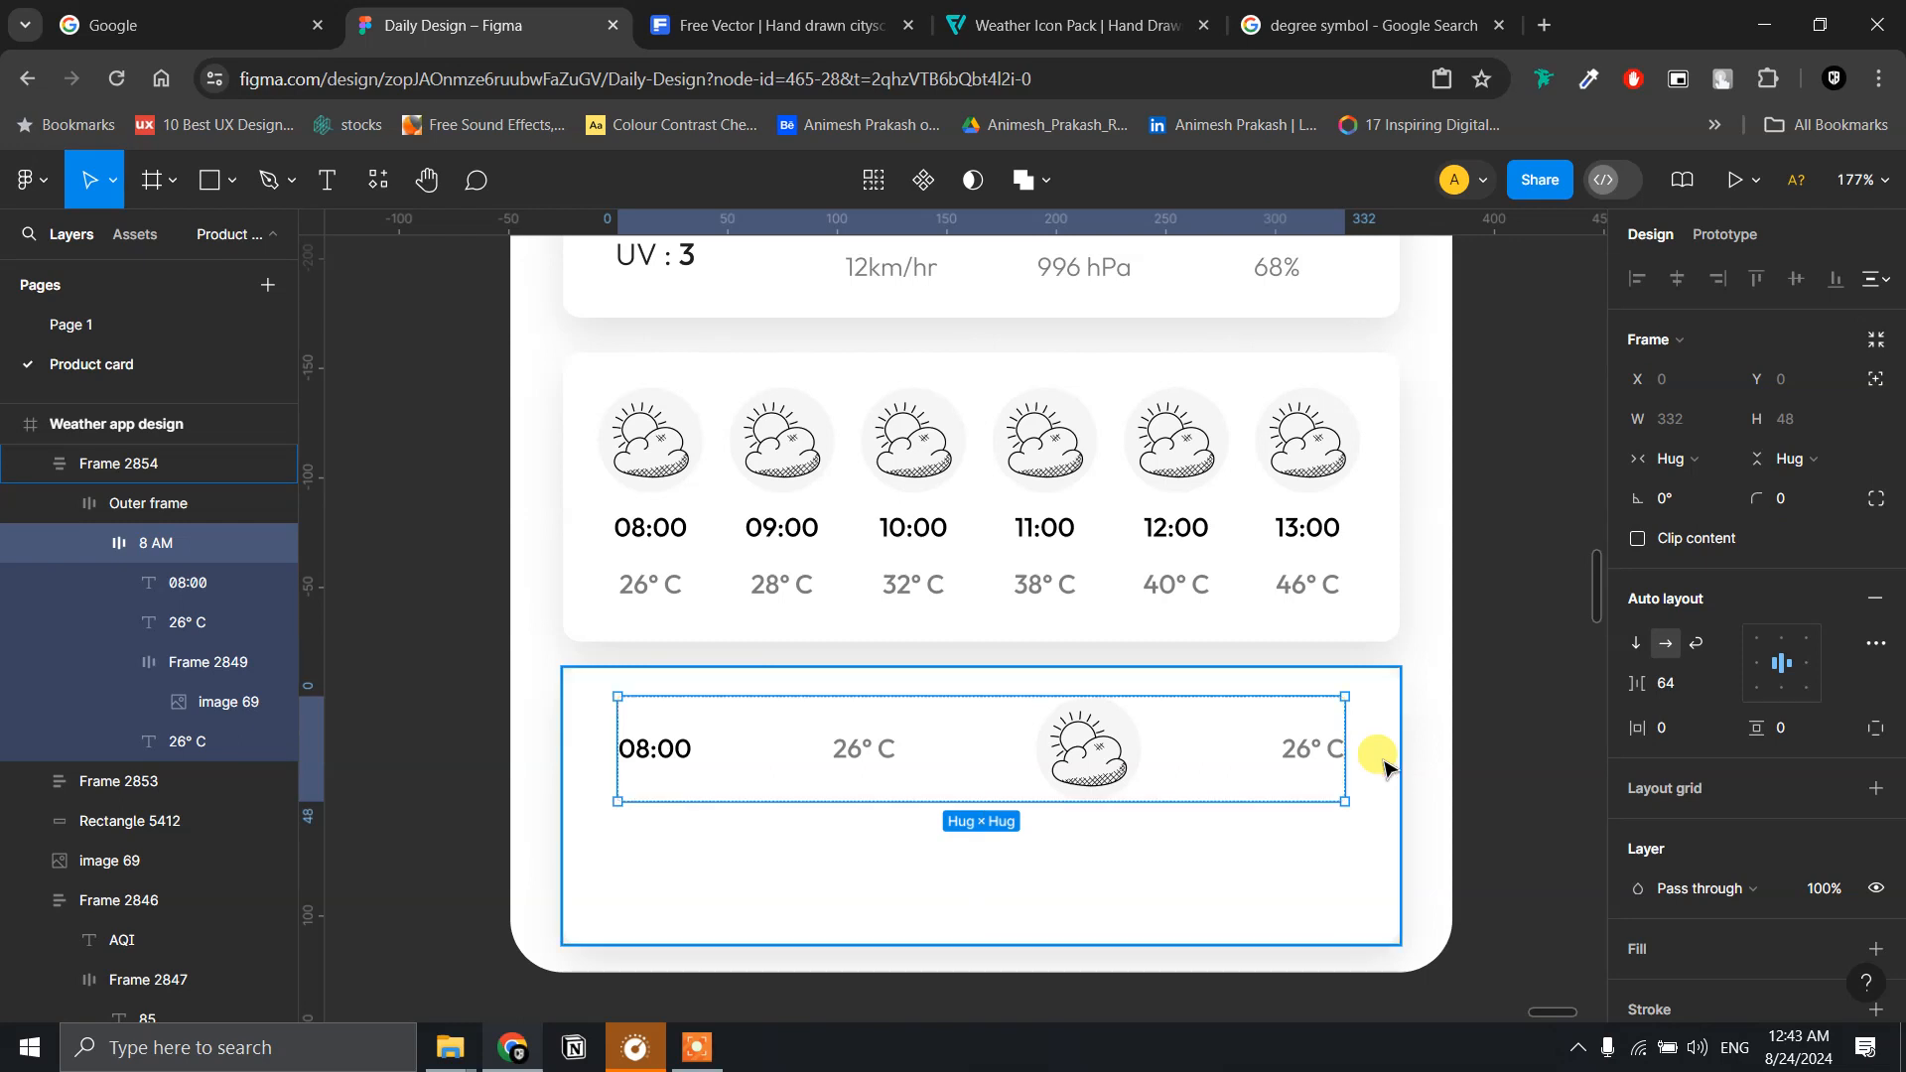
scroll(1380, 769, "down", 3)
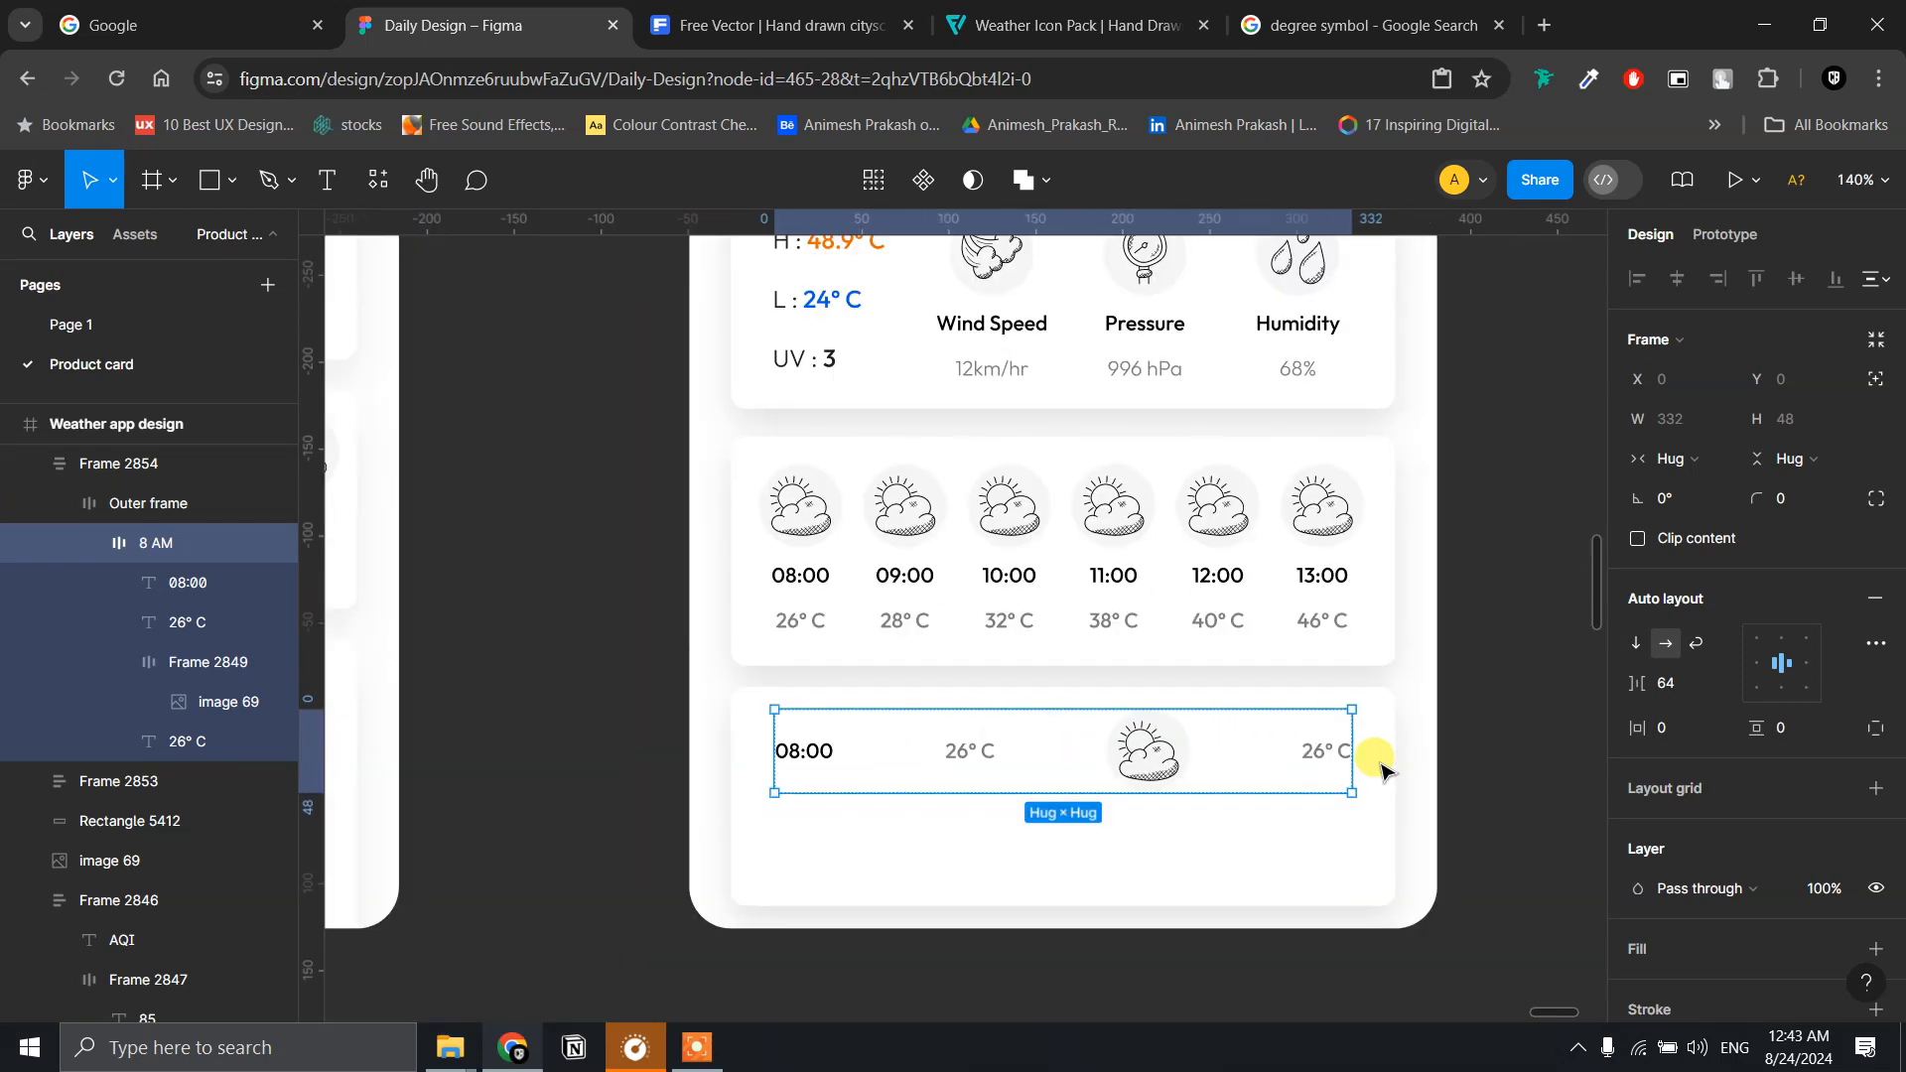
- Set the item spacing of the 8 AM frame in the daily card to 65 and check its side margins
left_click(1696, 683)
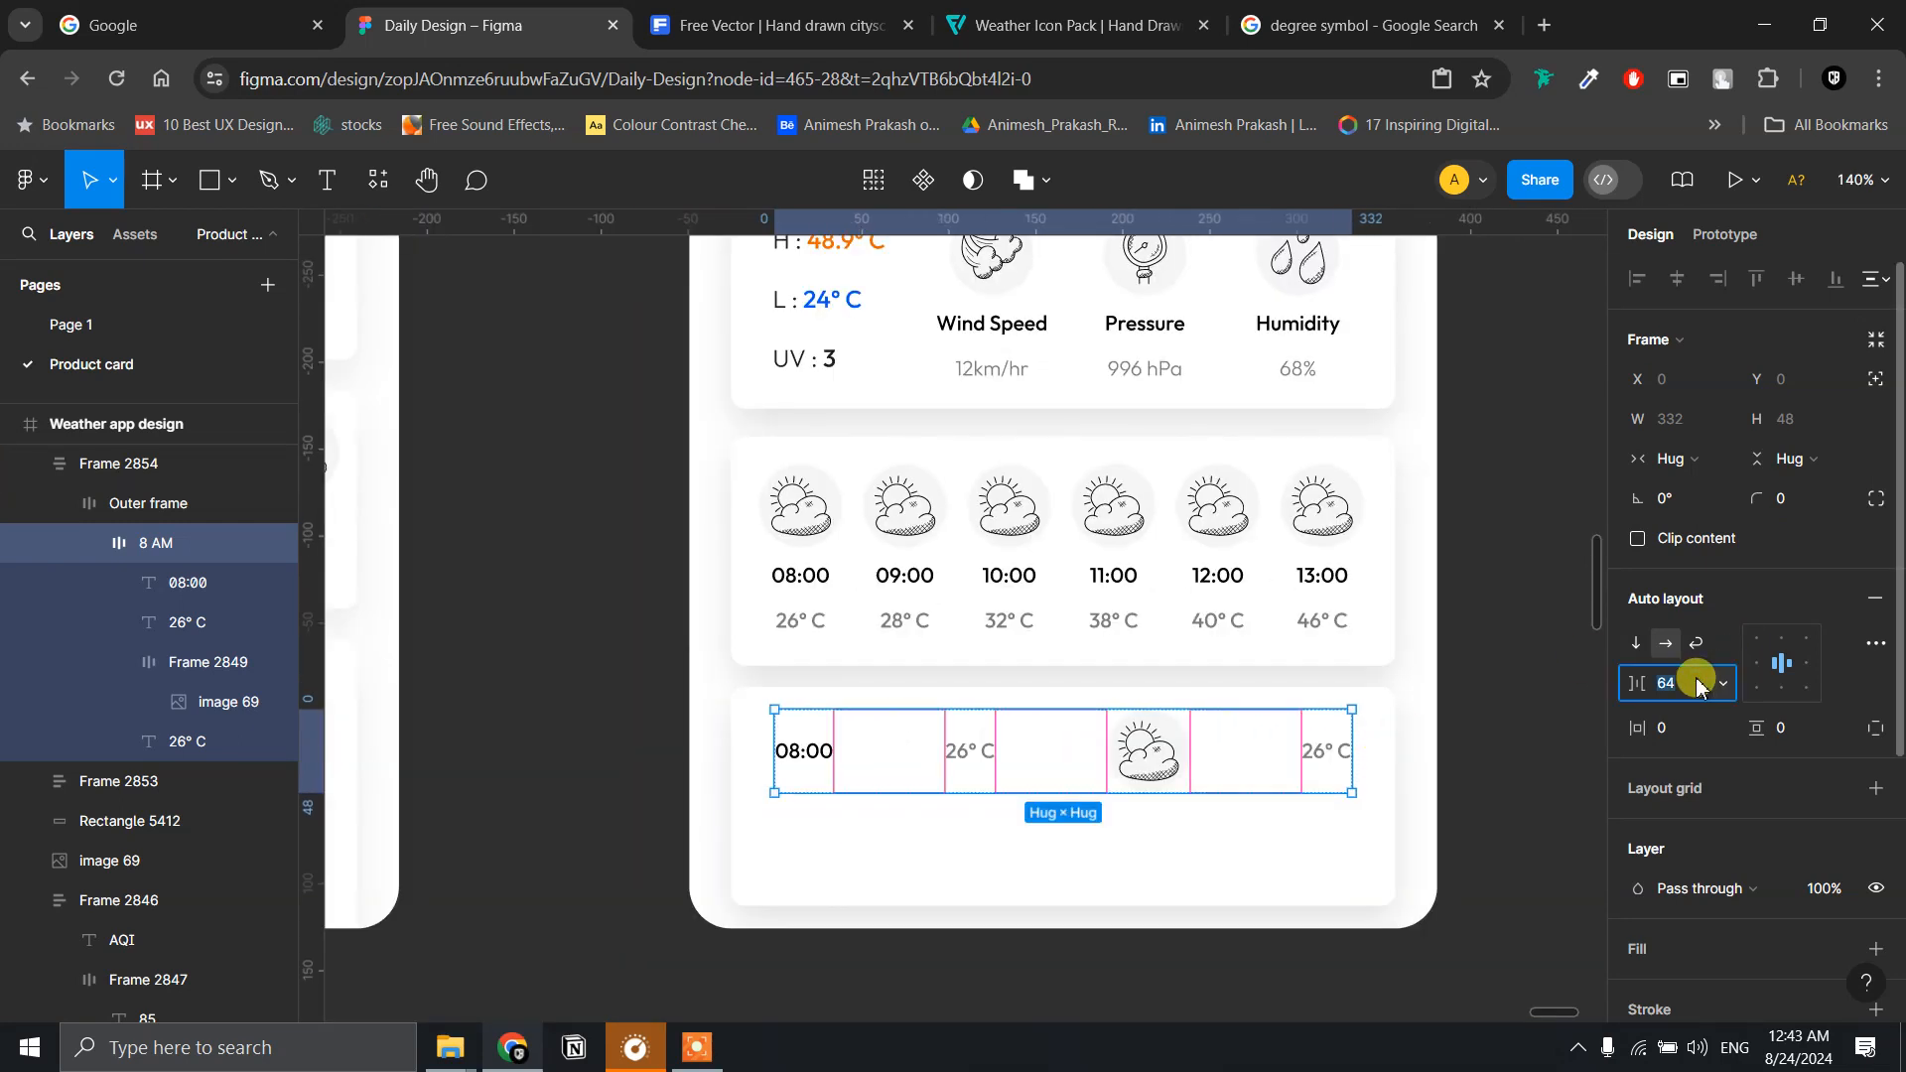
type("65")
key("Return")
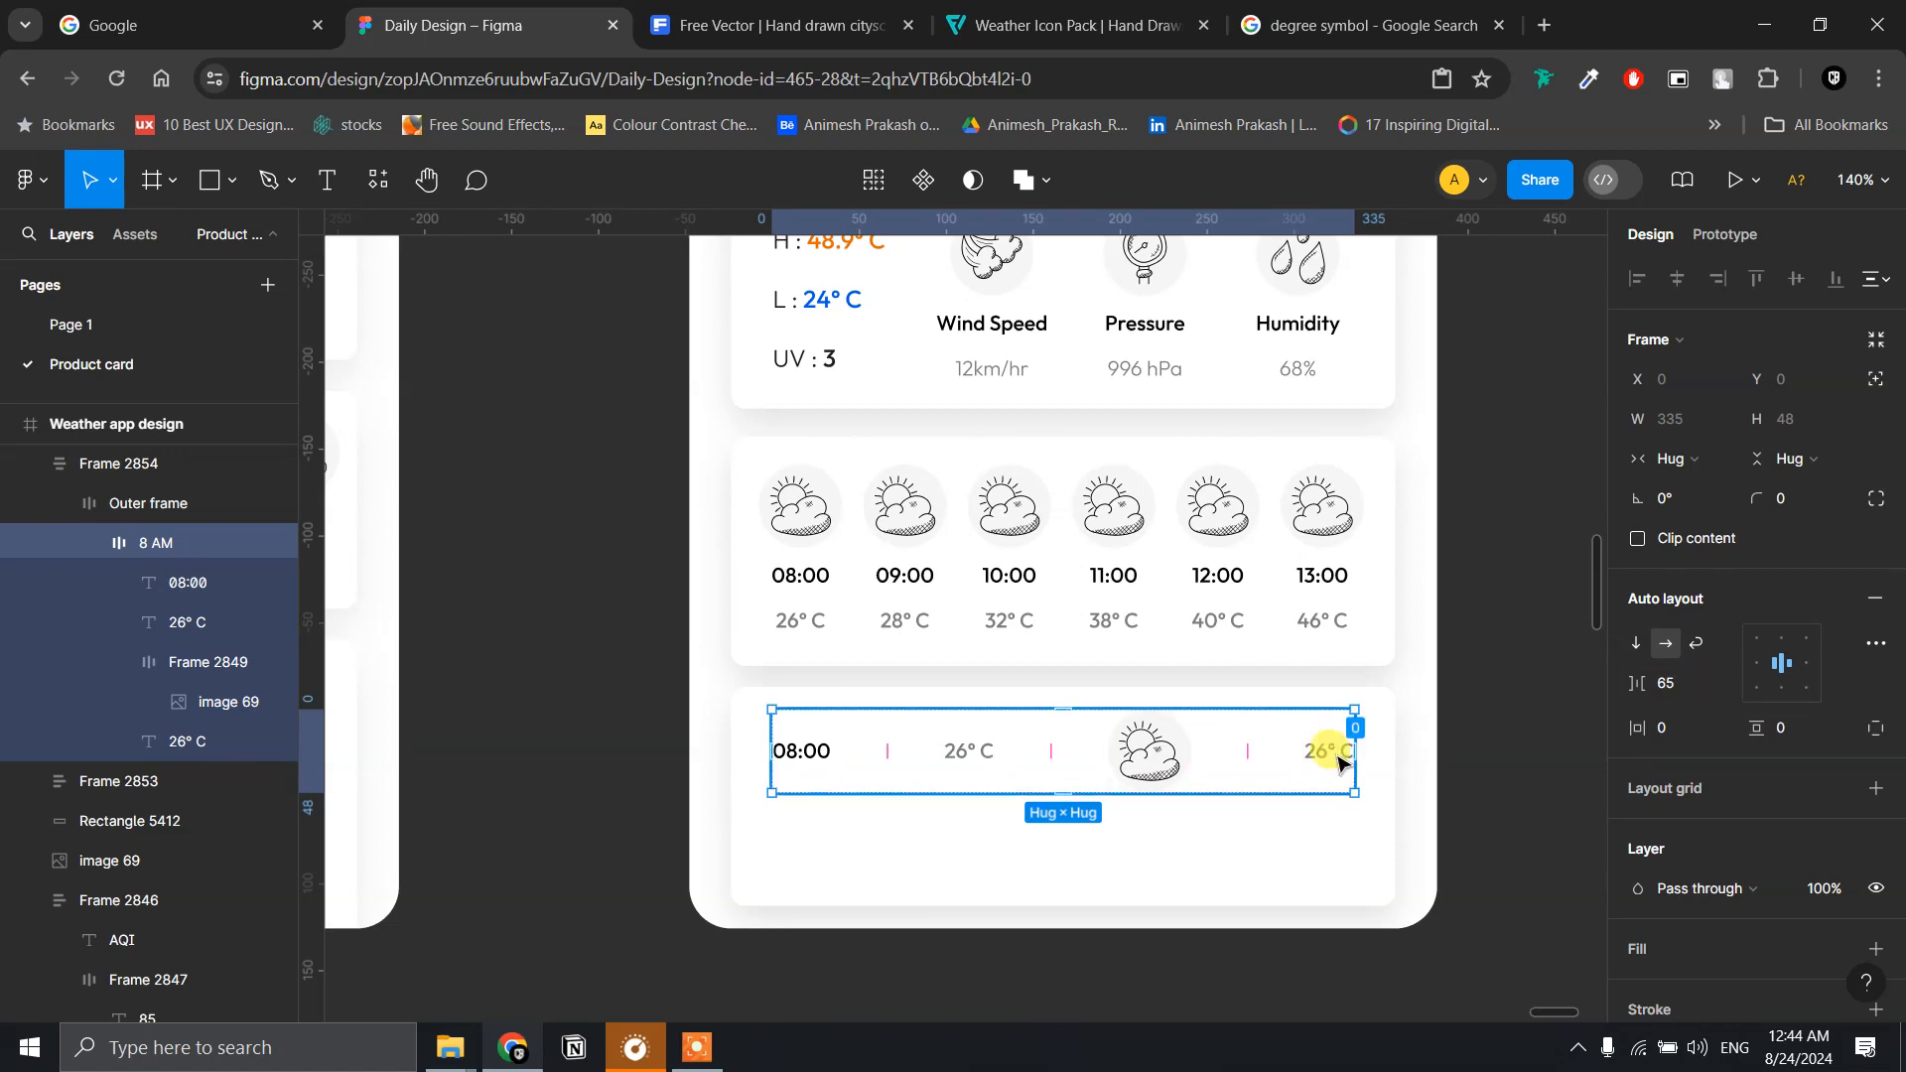
key("alt")
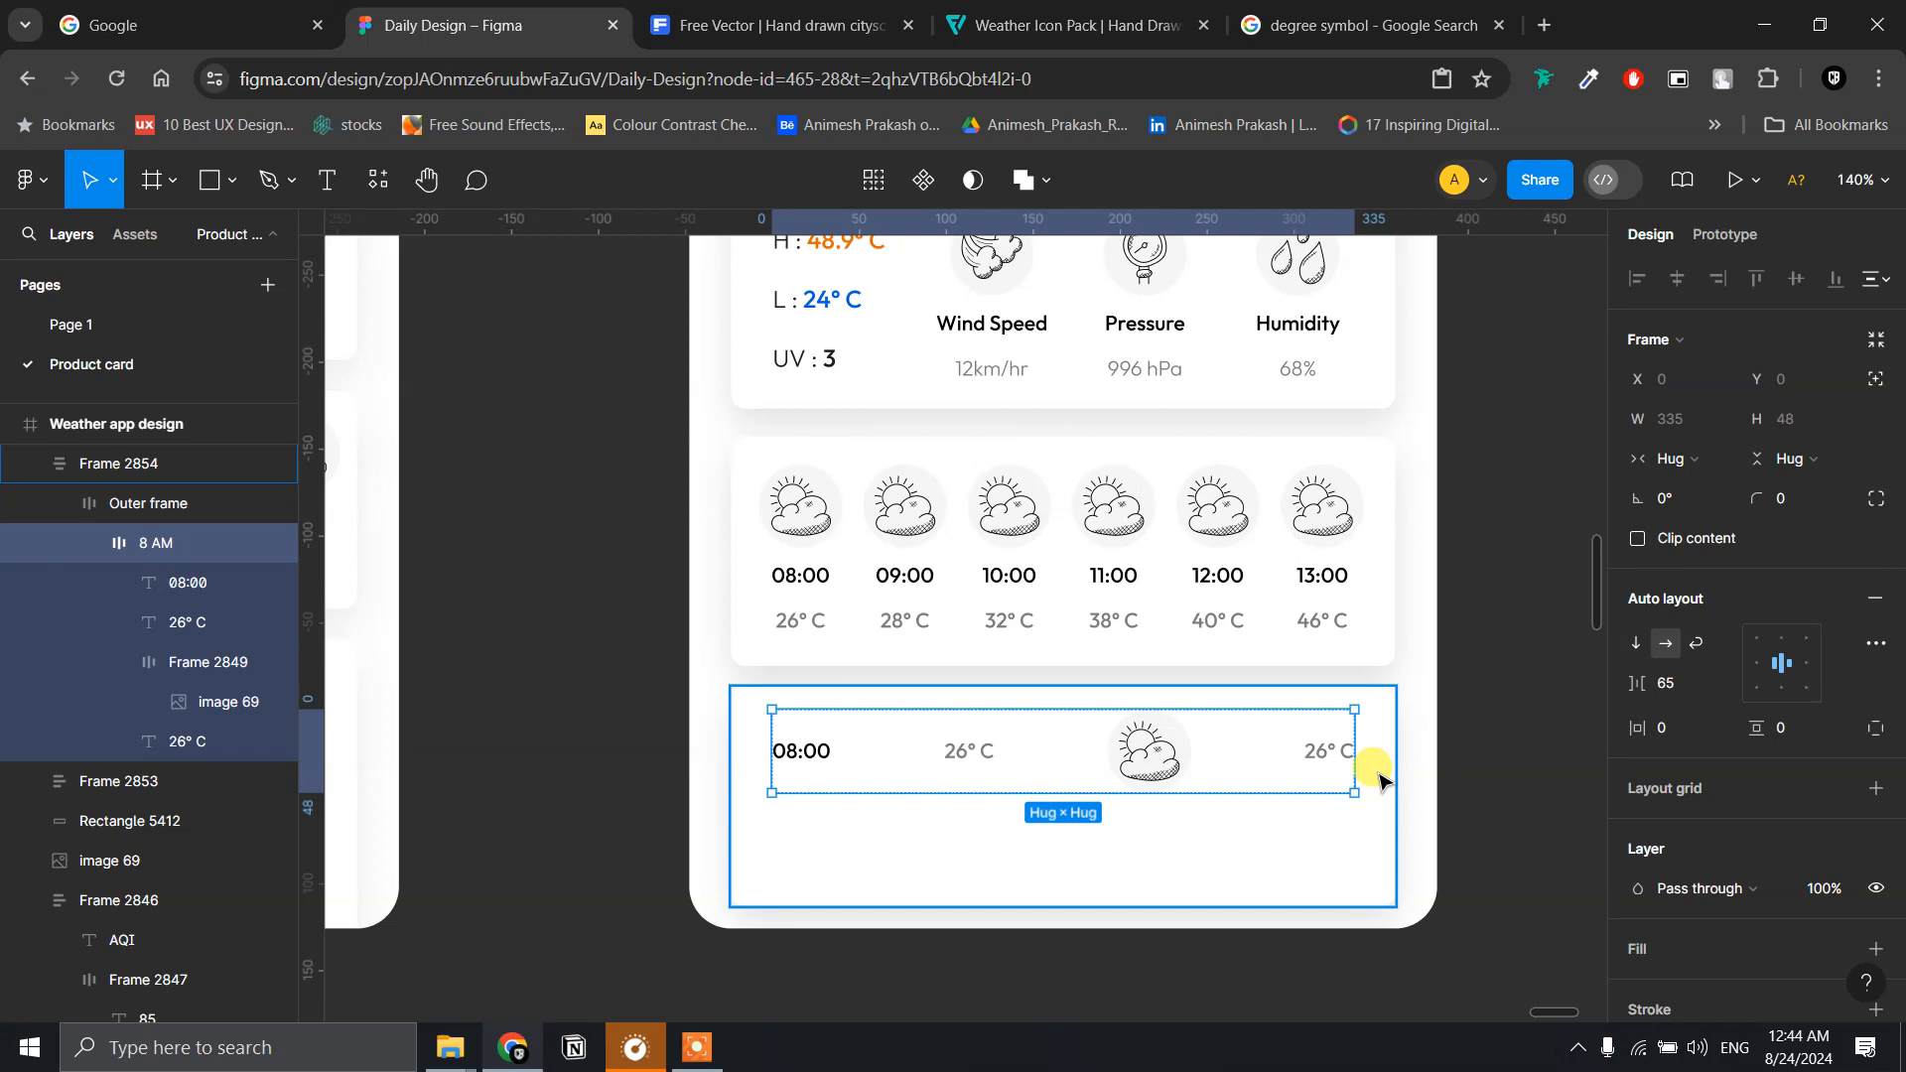
key("alt")
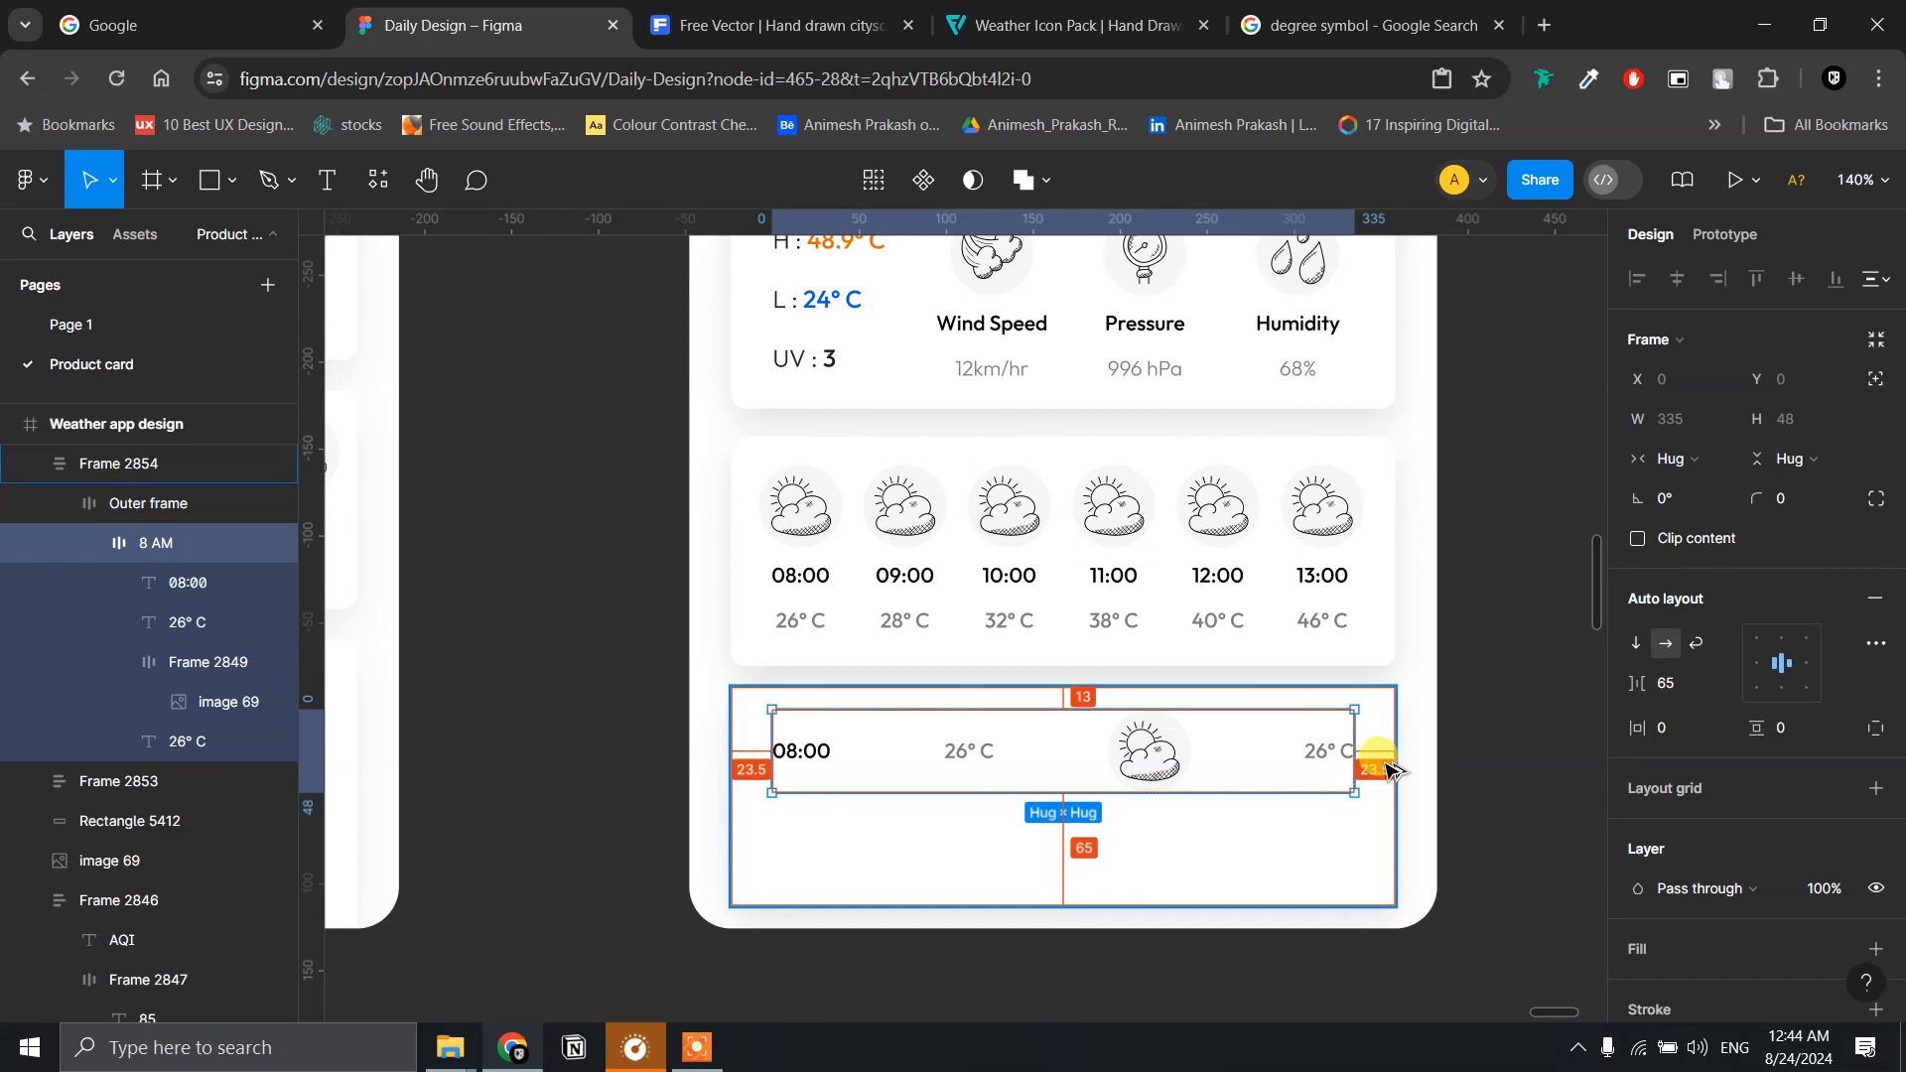
scroll(1512, 669, "up", 2)
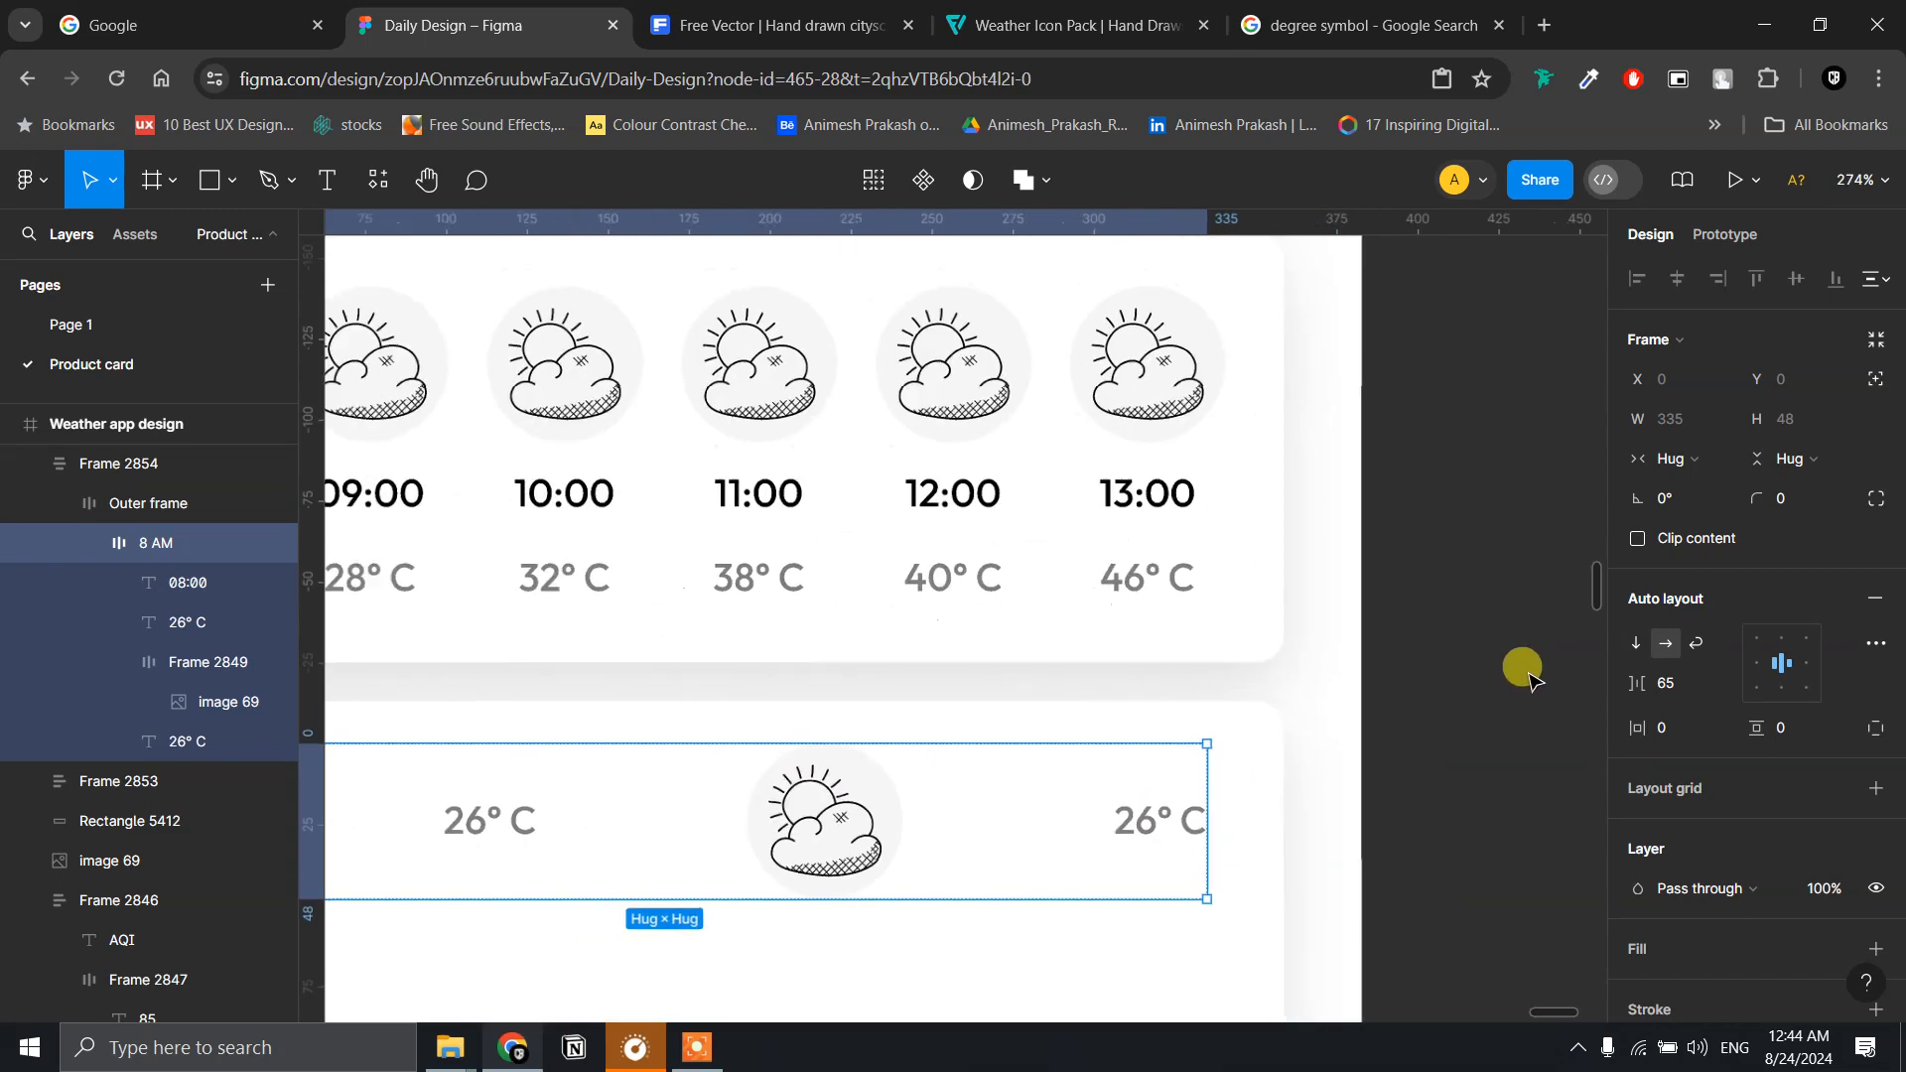
scroll(1512, 668, "down", 5)
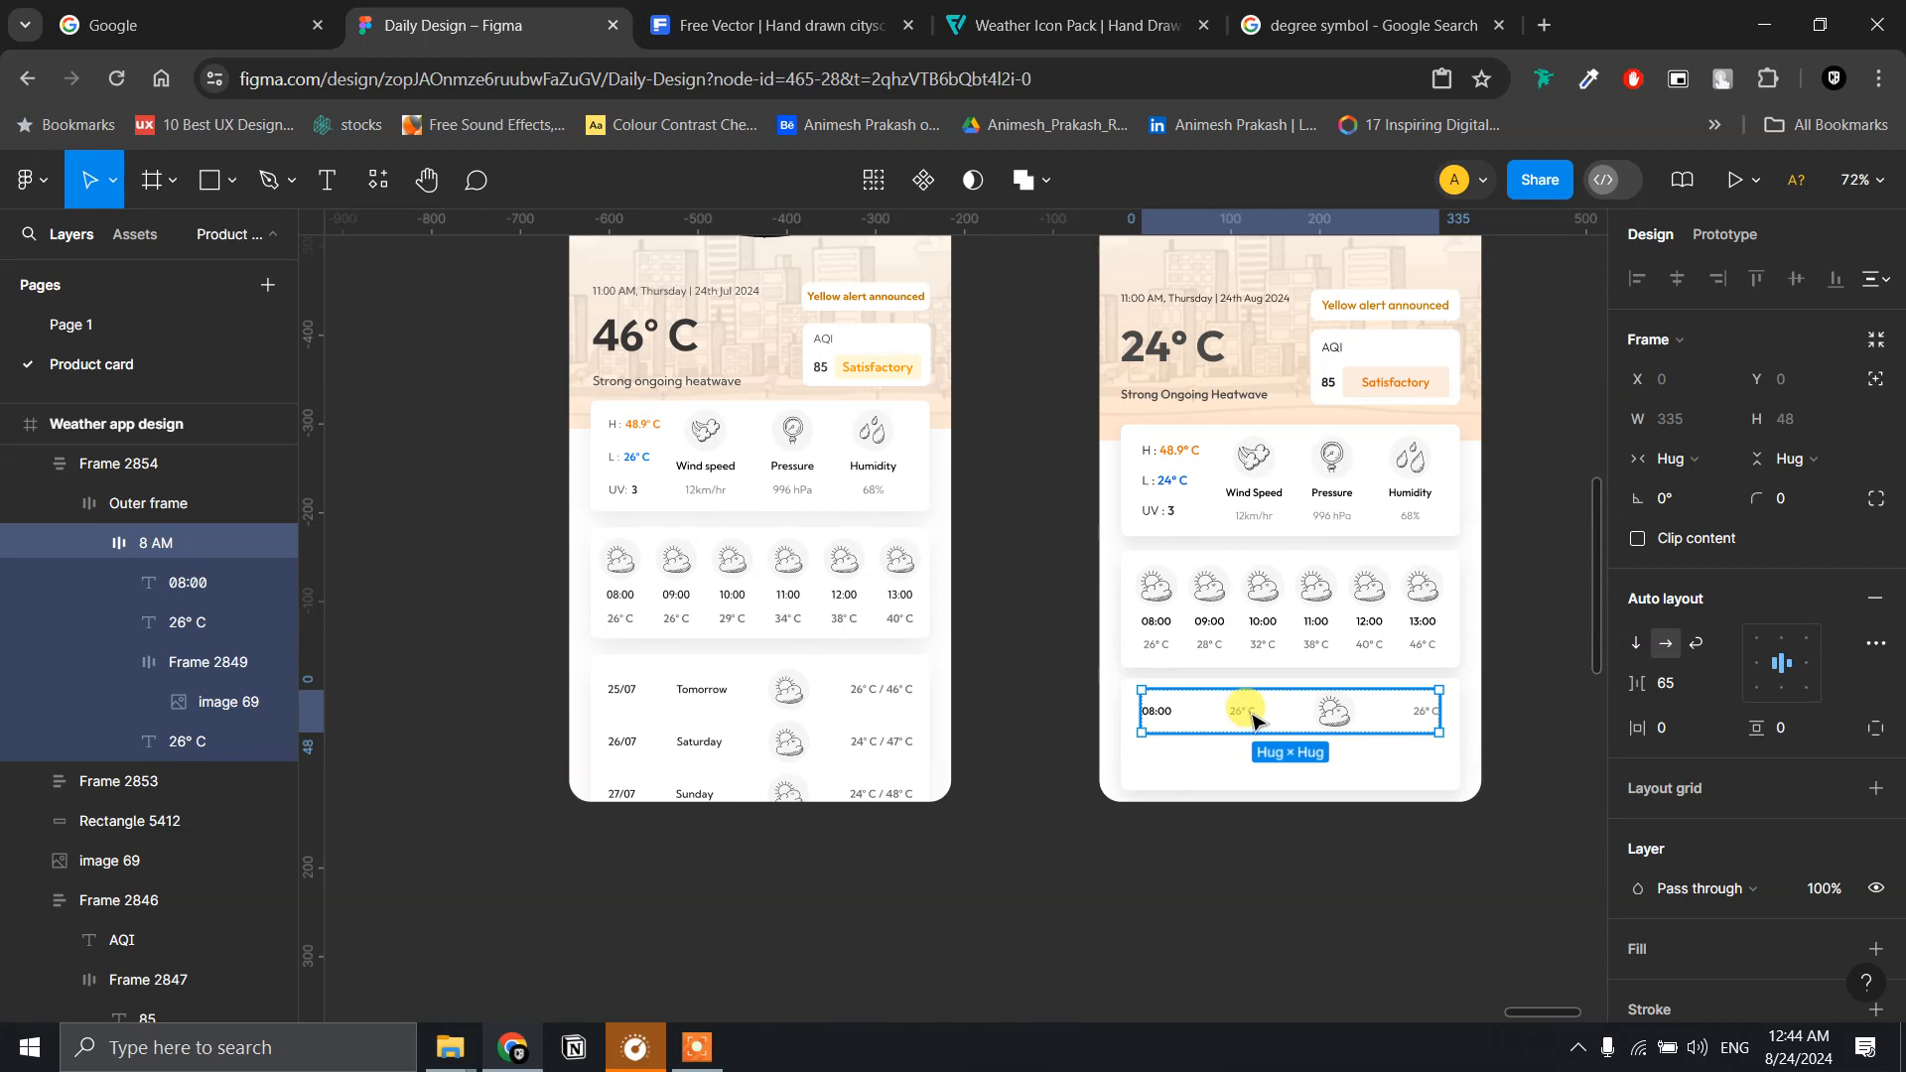
- Try to duplicate the 8 AM frame within its outer frame, and undo the duplication
left_click(151, 515)
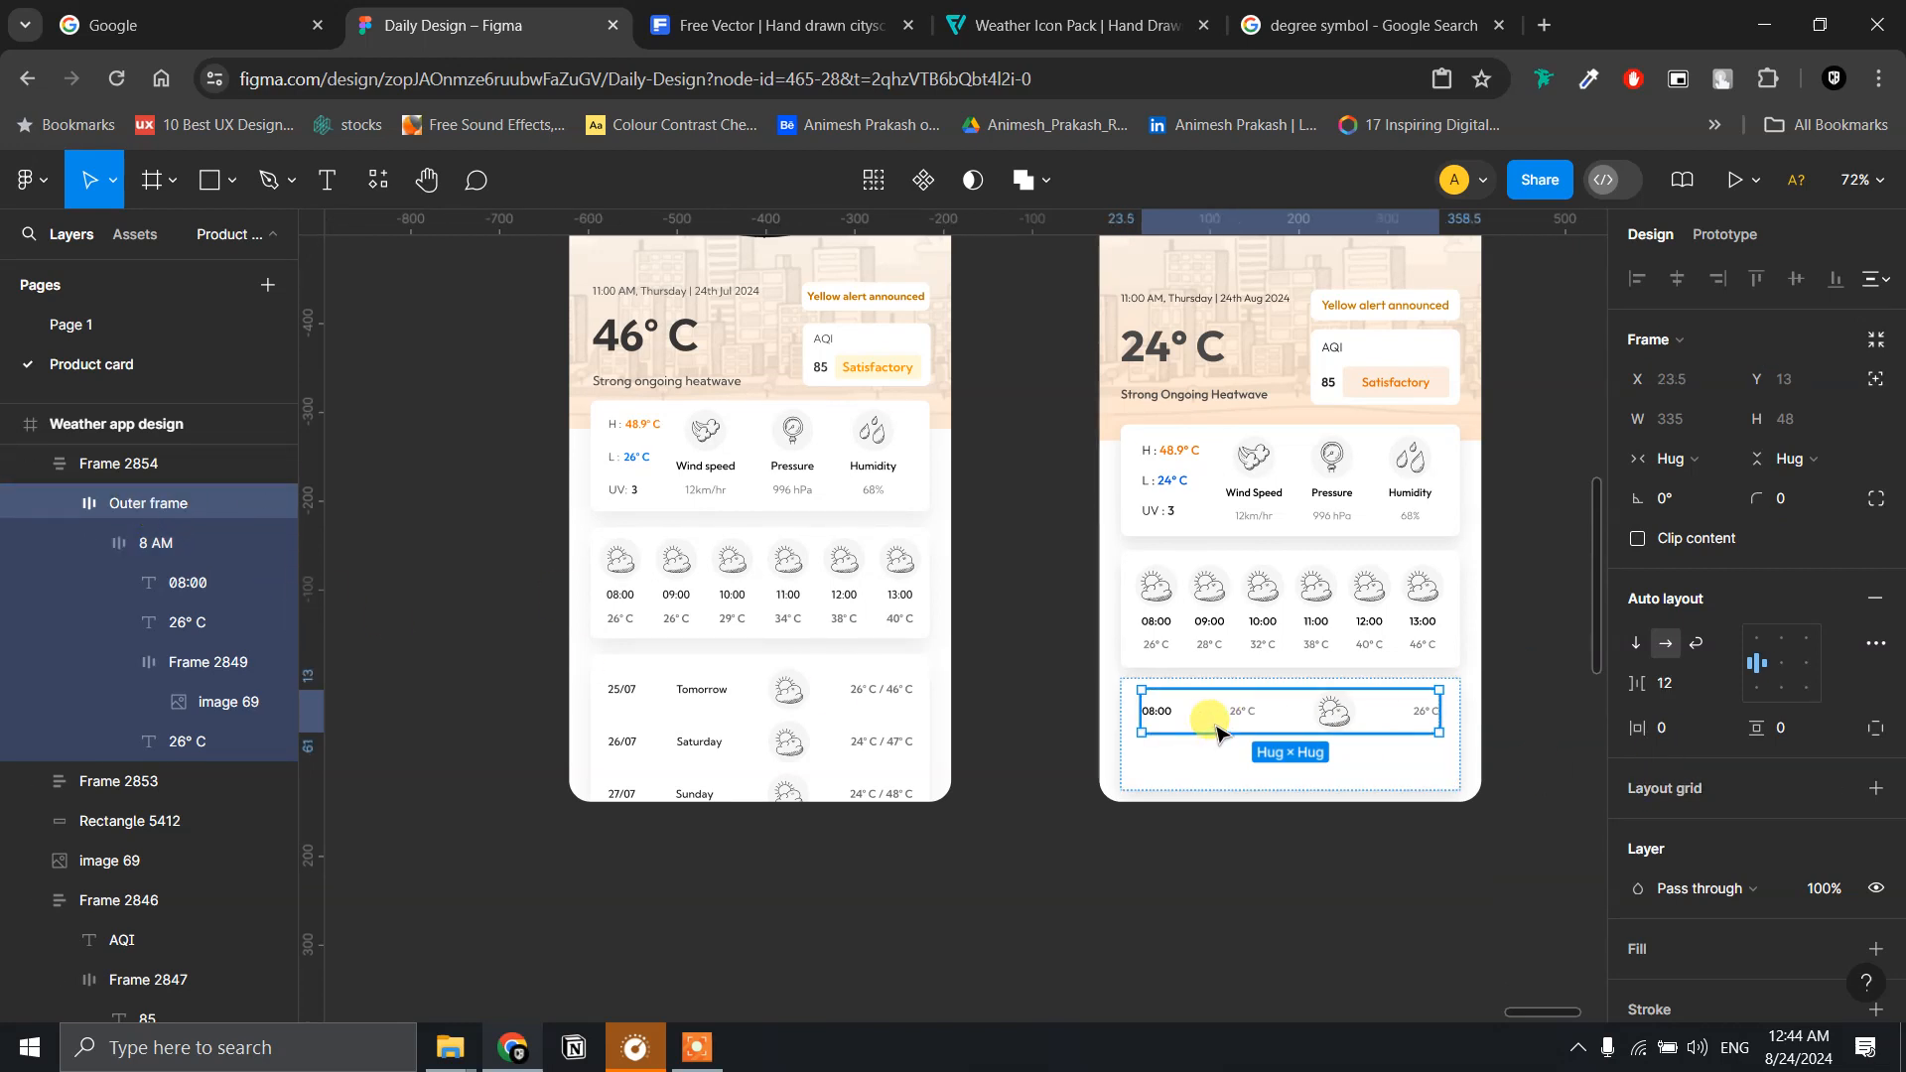
left_click(142, 546)
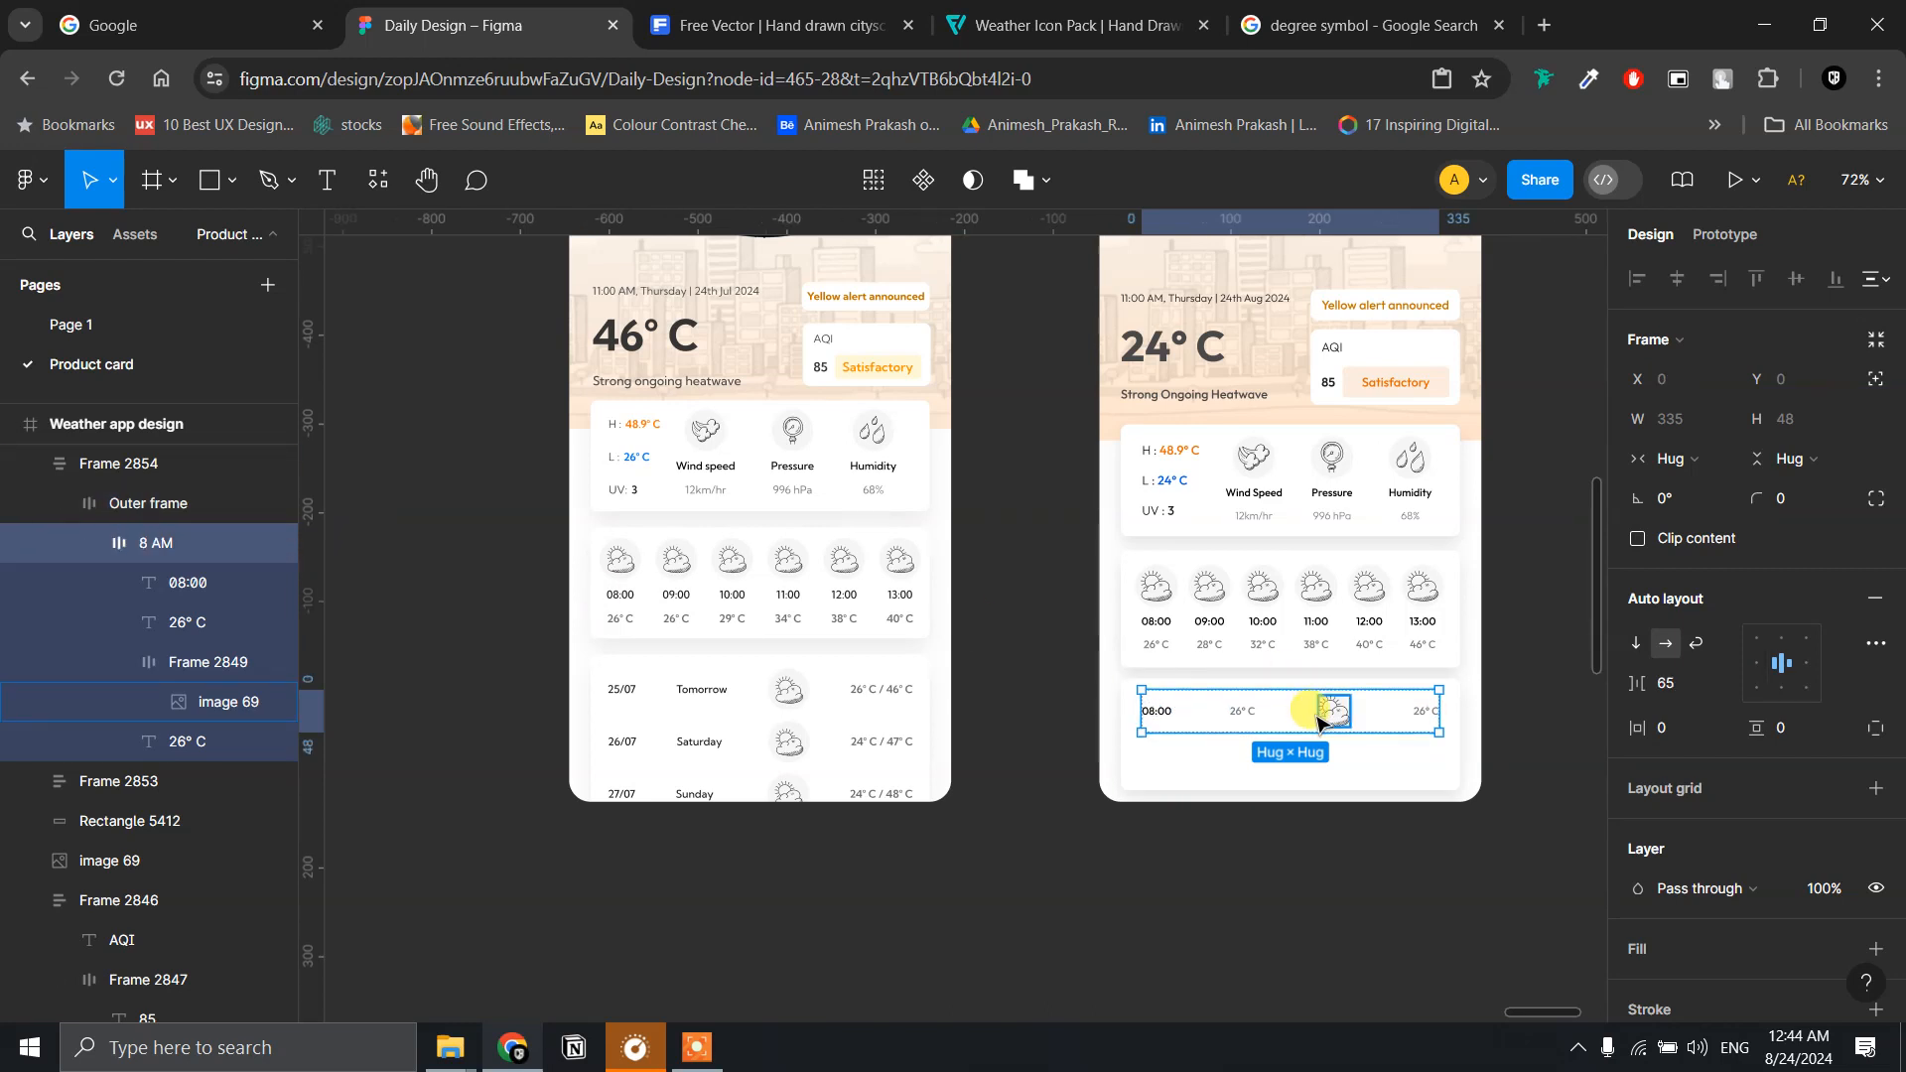
key("ctrl+d")
key("ctrl+z")
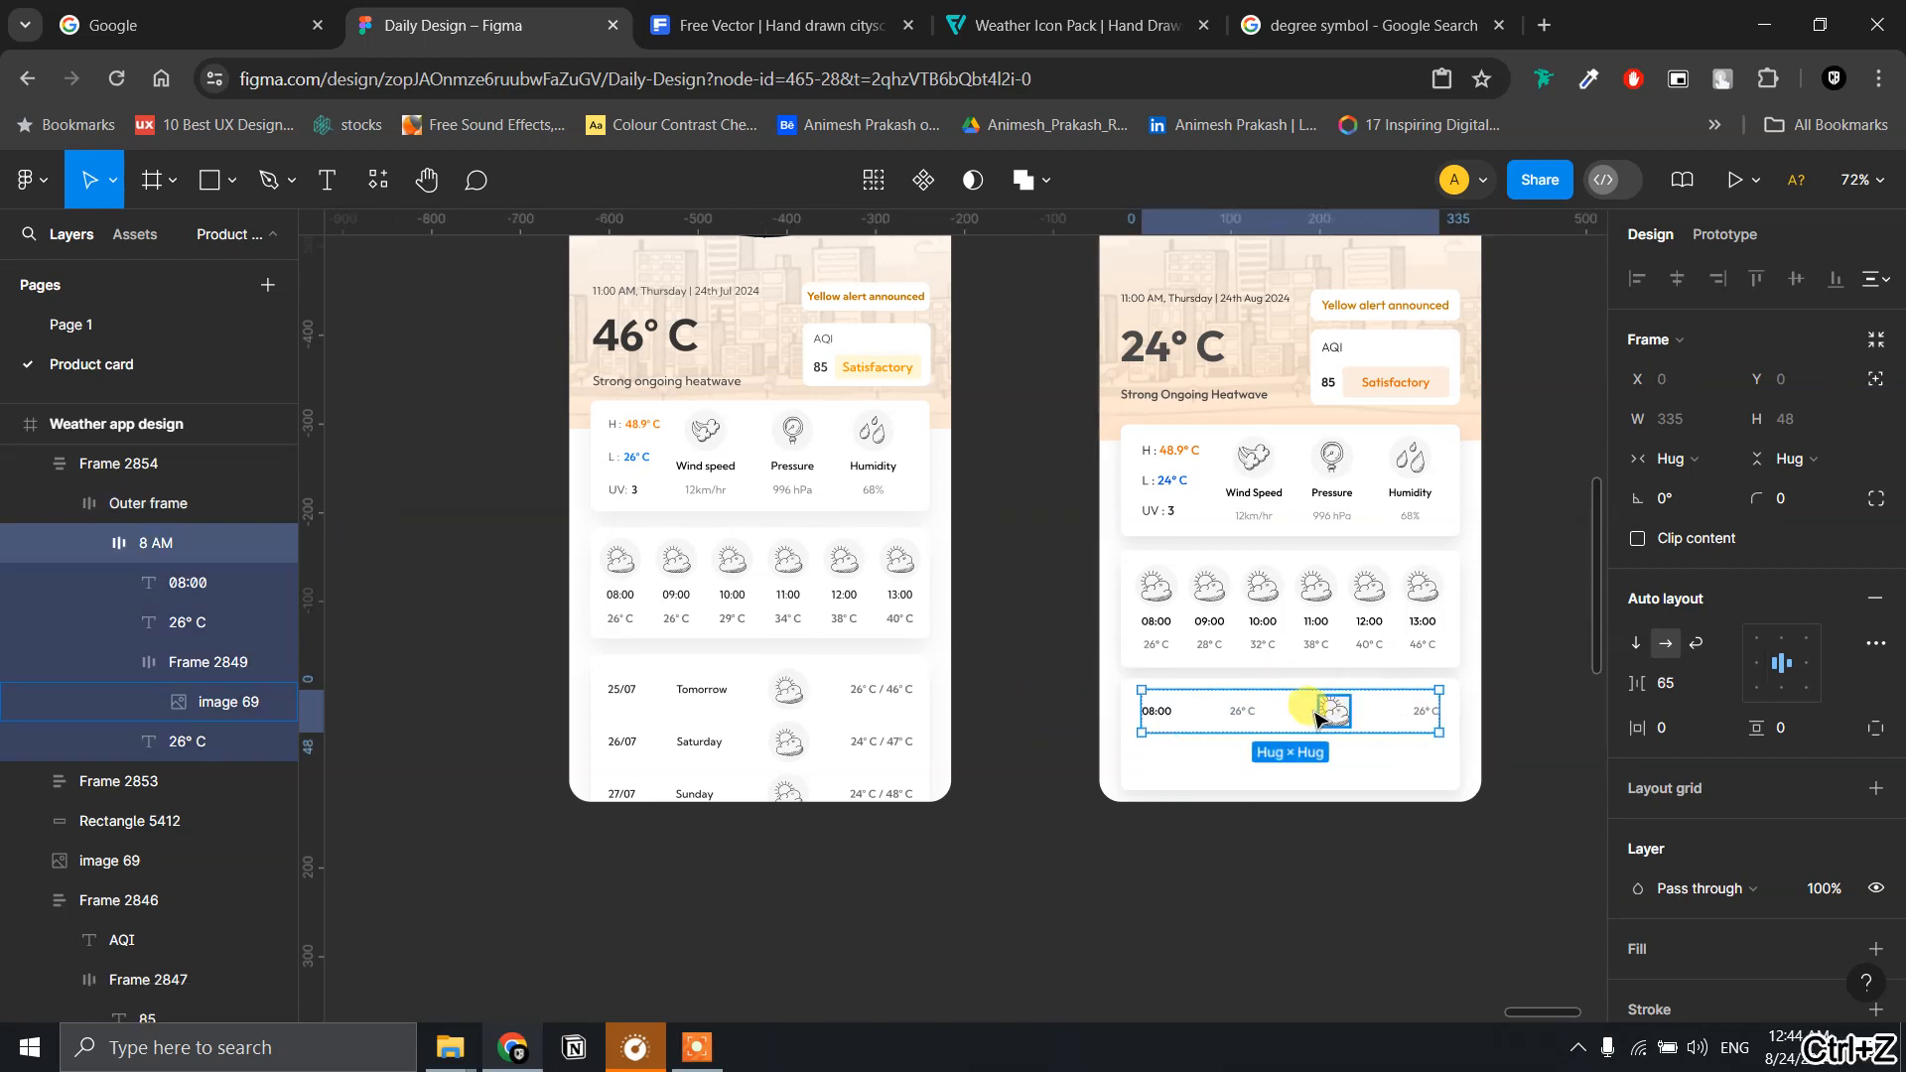
- Set the outer frame's auto layout direction to vertical and duplicate the outer frame as a second daily row
left_click(210, 503)
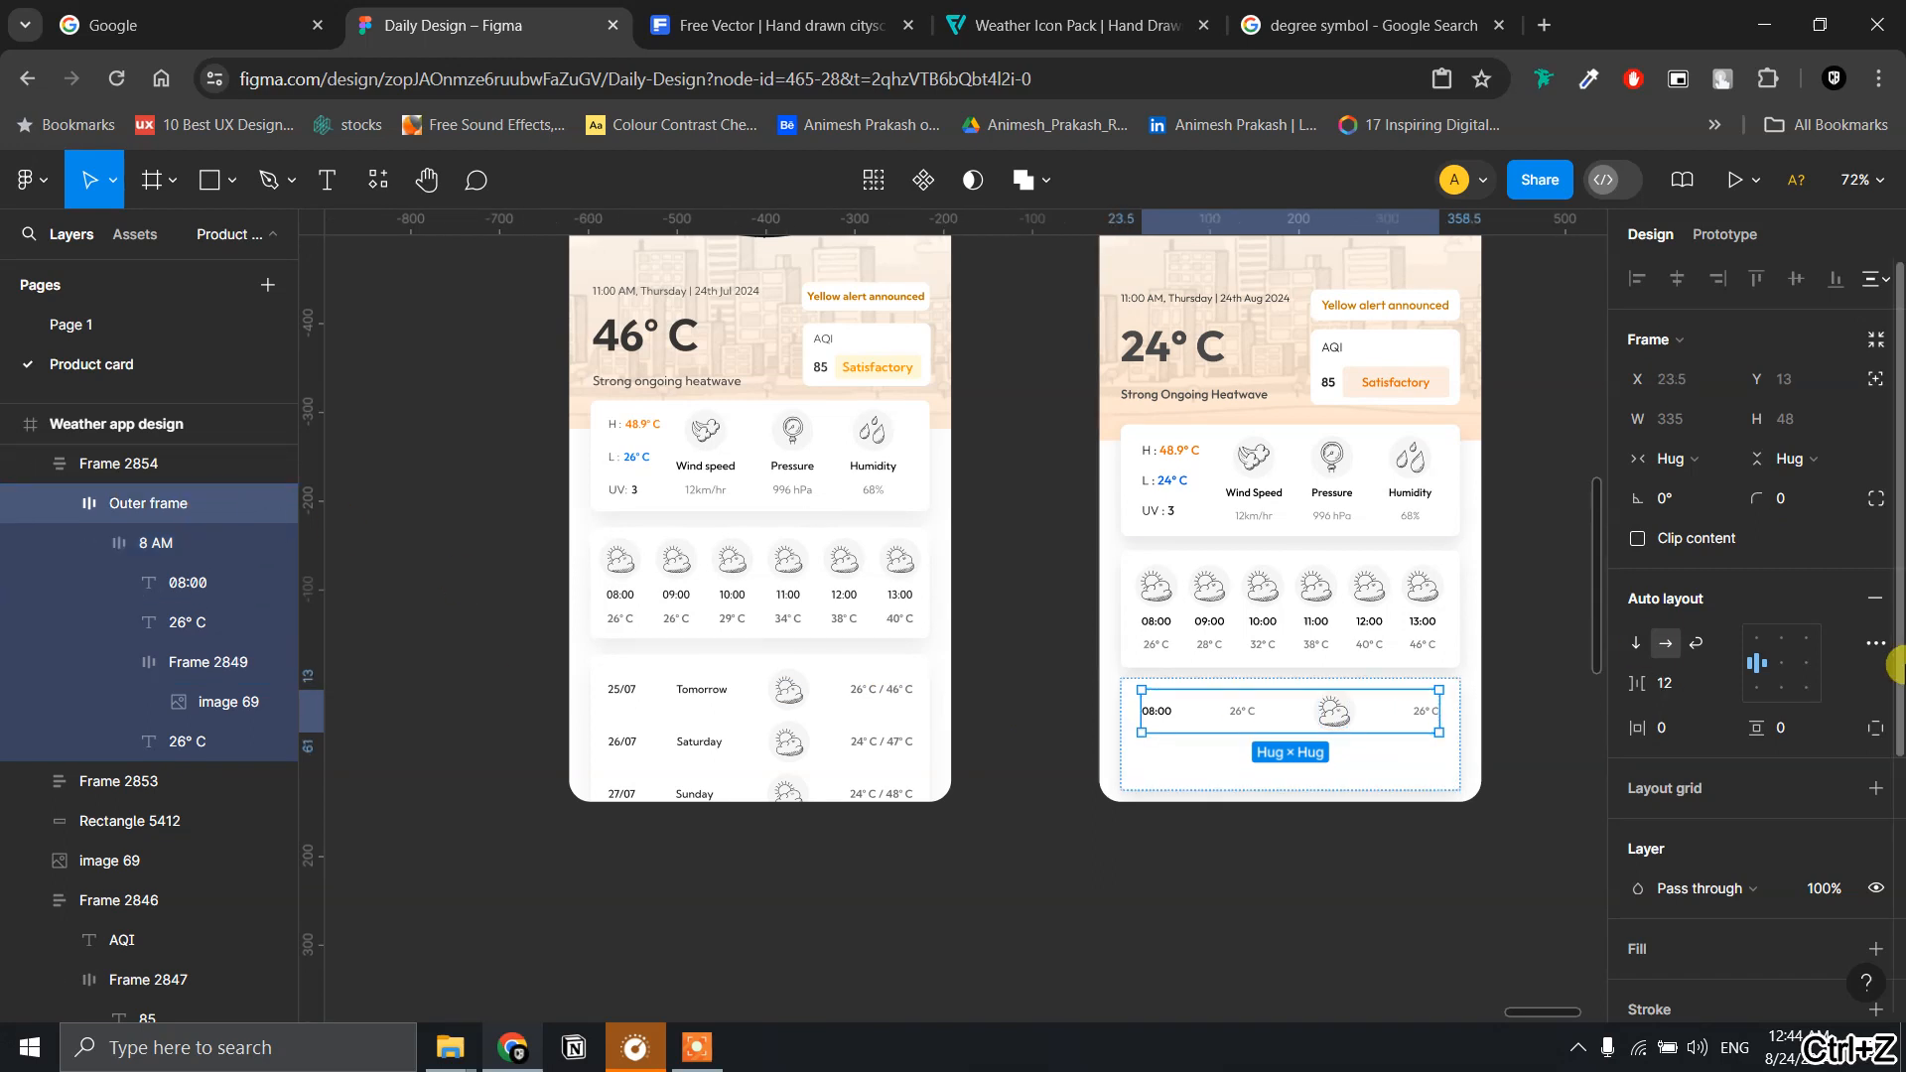
left_click(1635, 648)
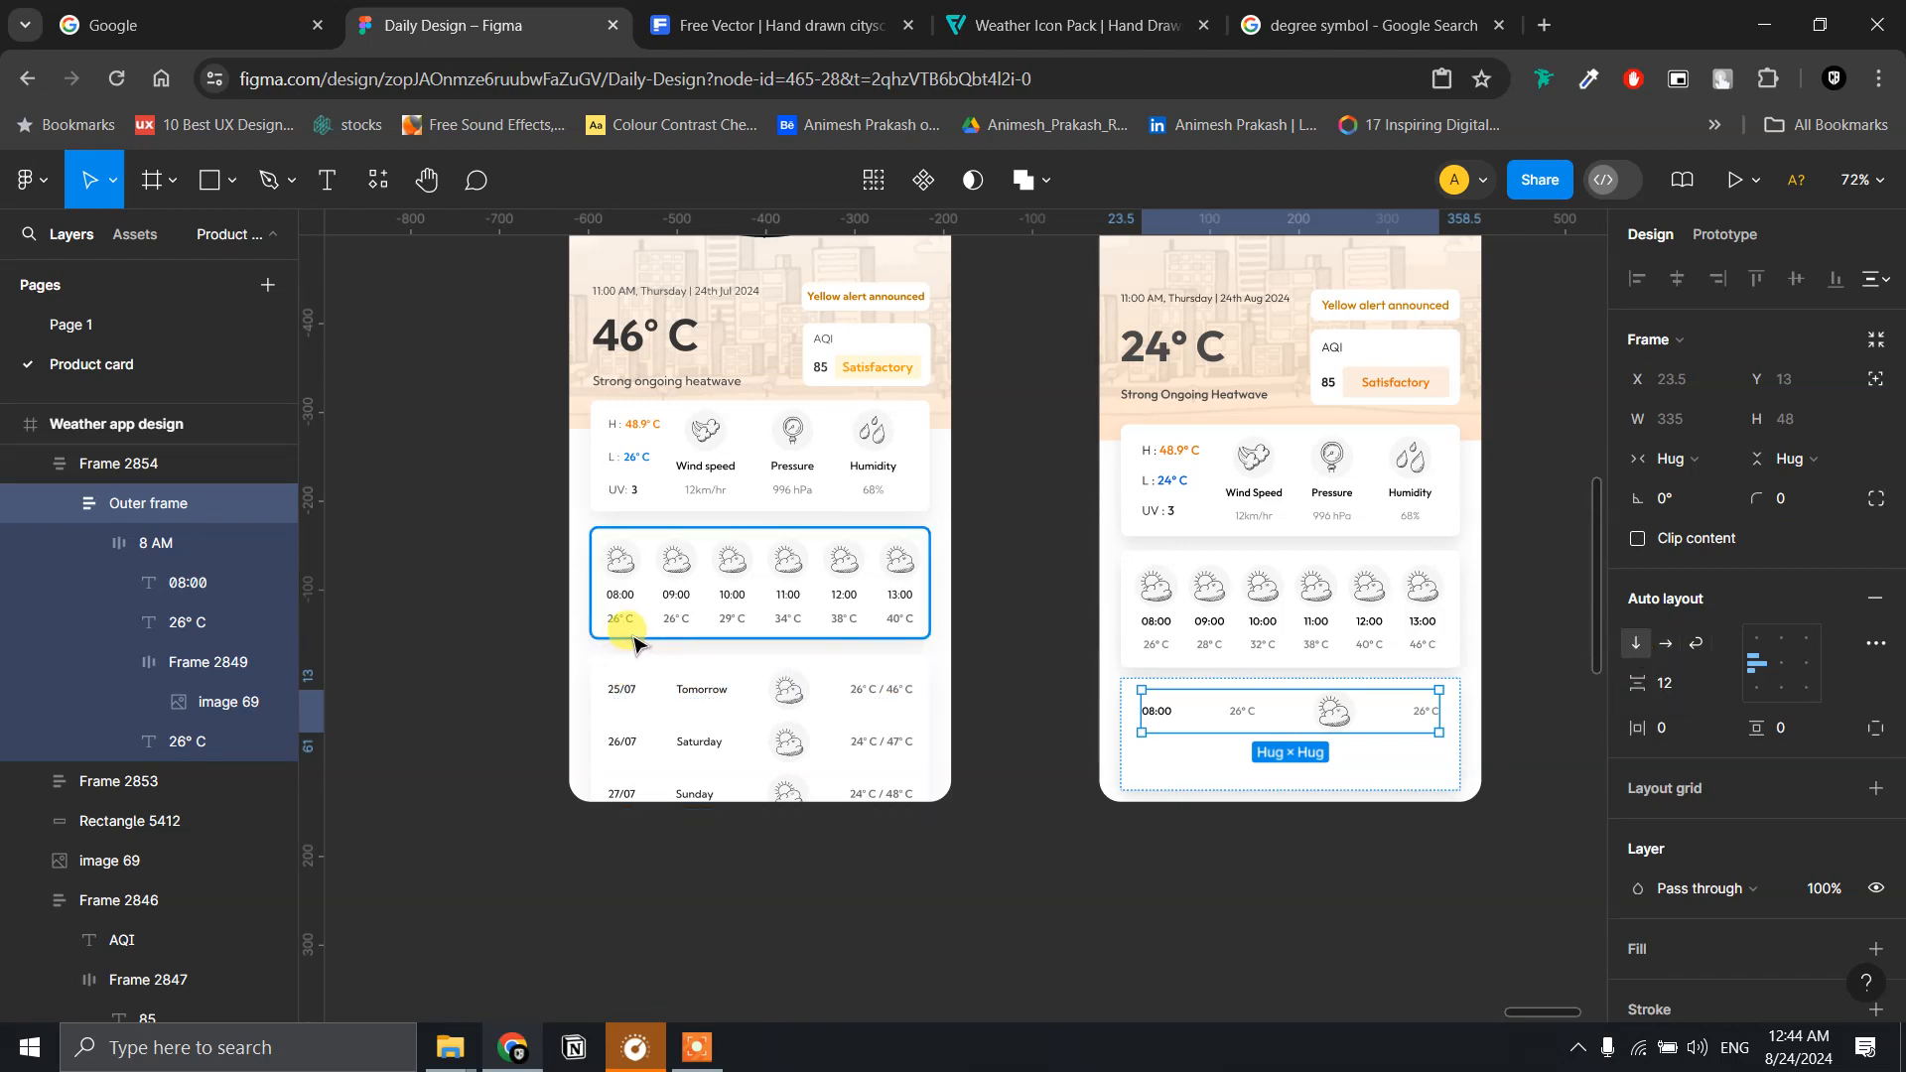
key("ctrl+d")
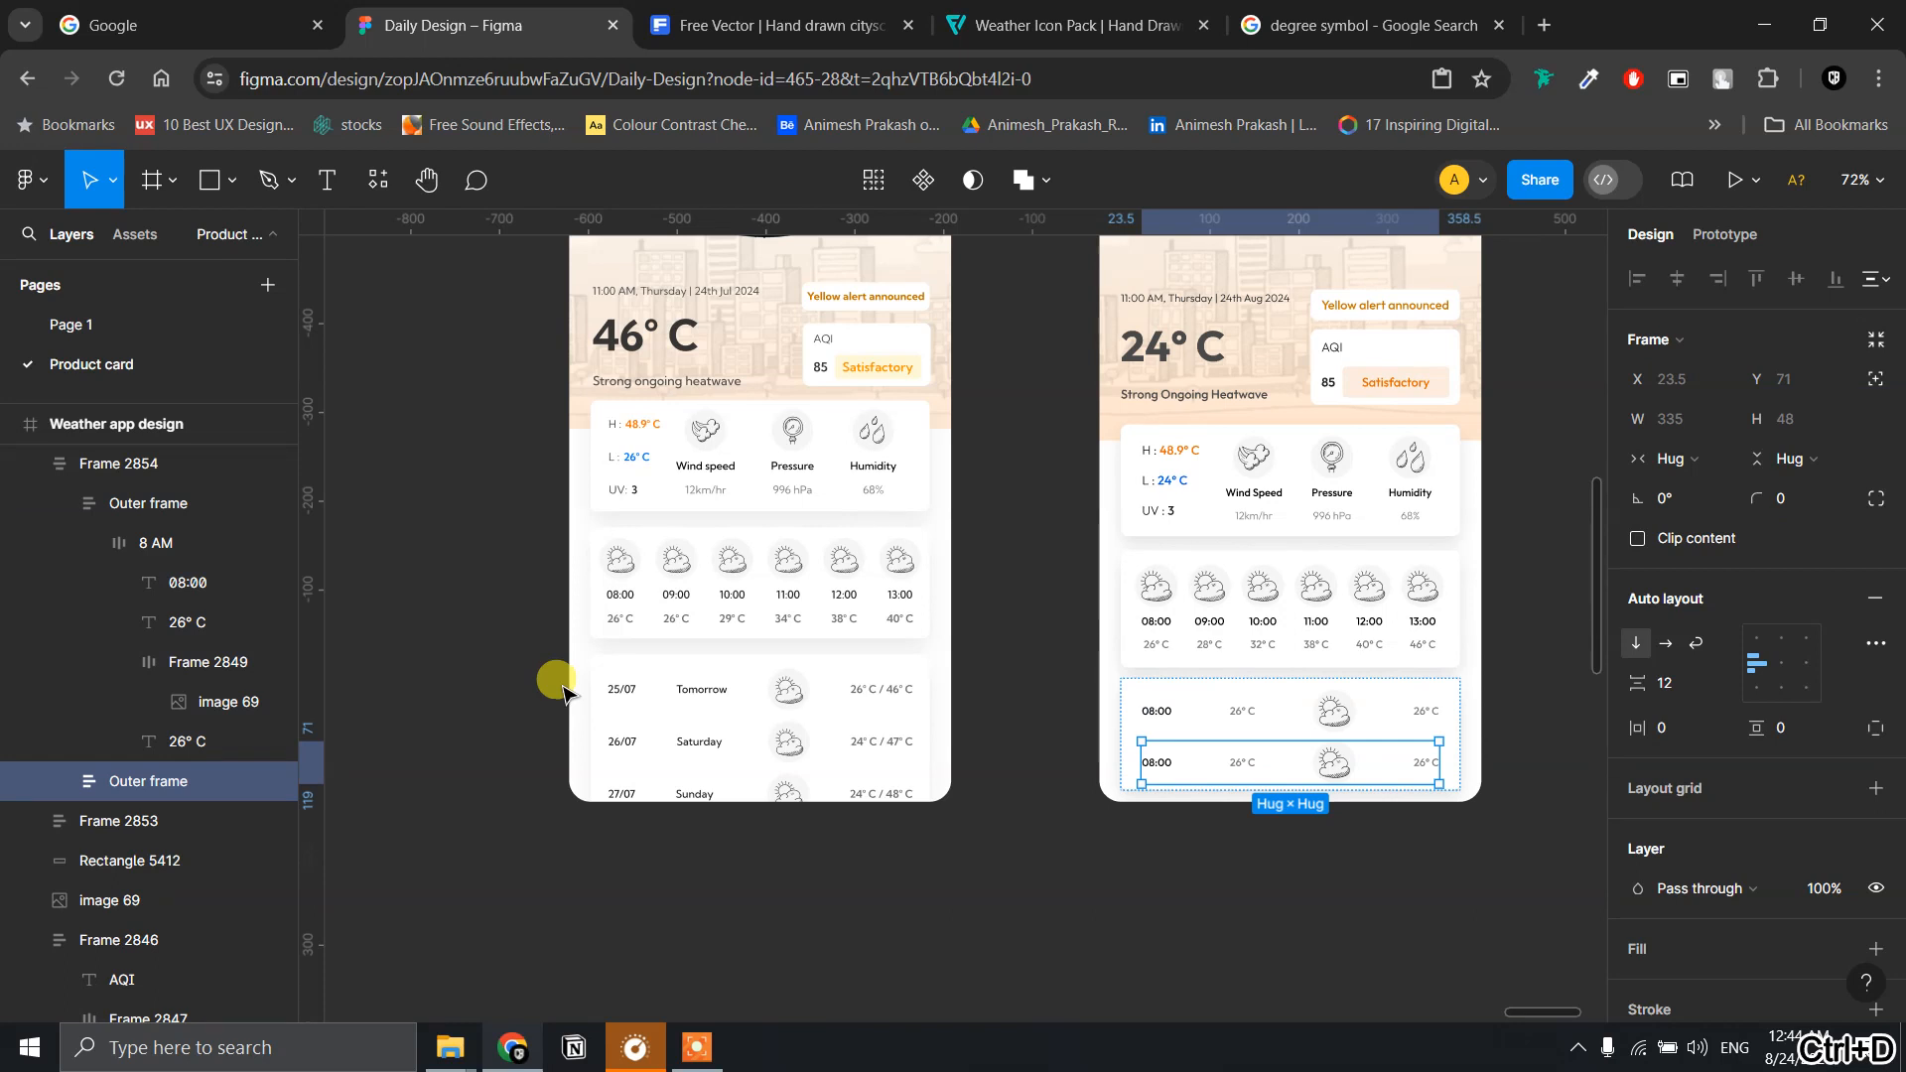
left_click(1523, 770)
- Set the daily card's vertical resizing to hug its contents and check it against the reference screen
scroll(1443, 799, "up", 5)
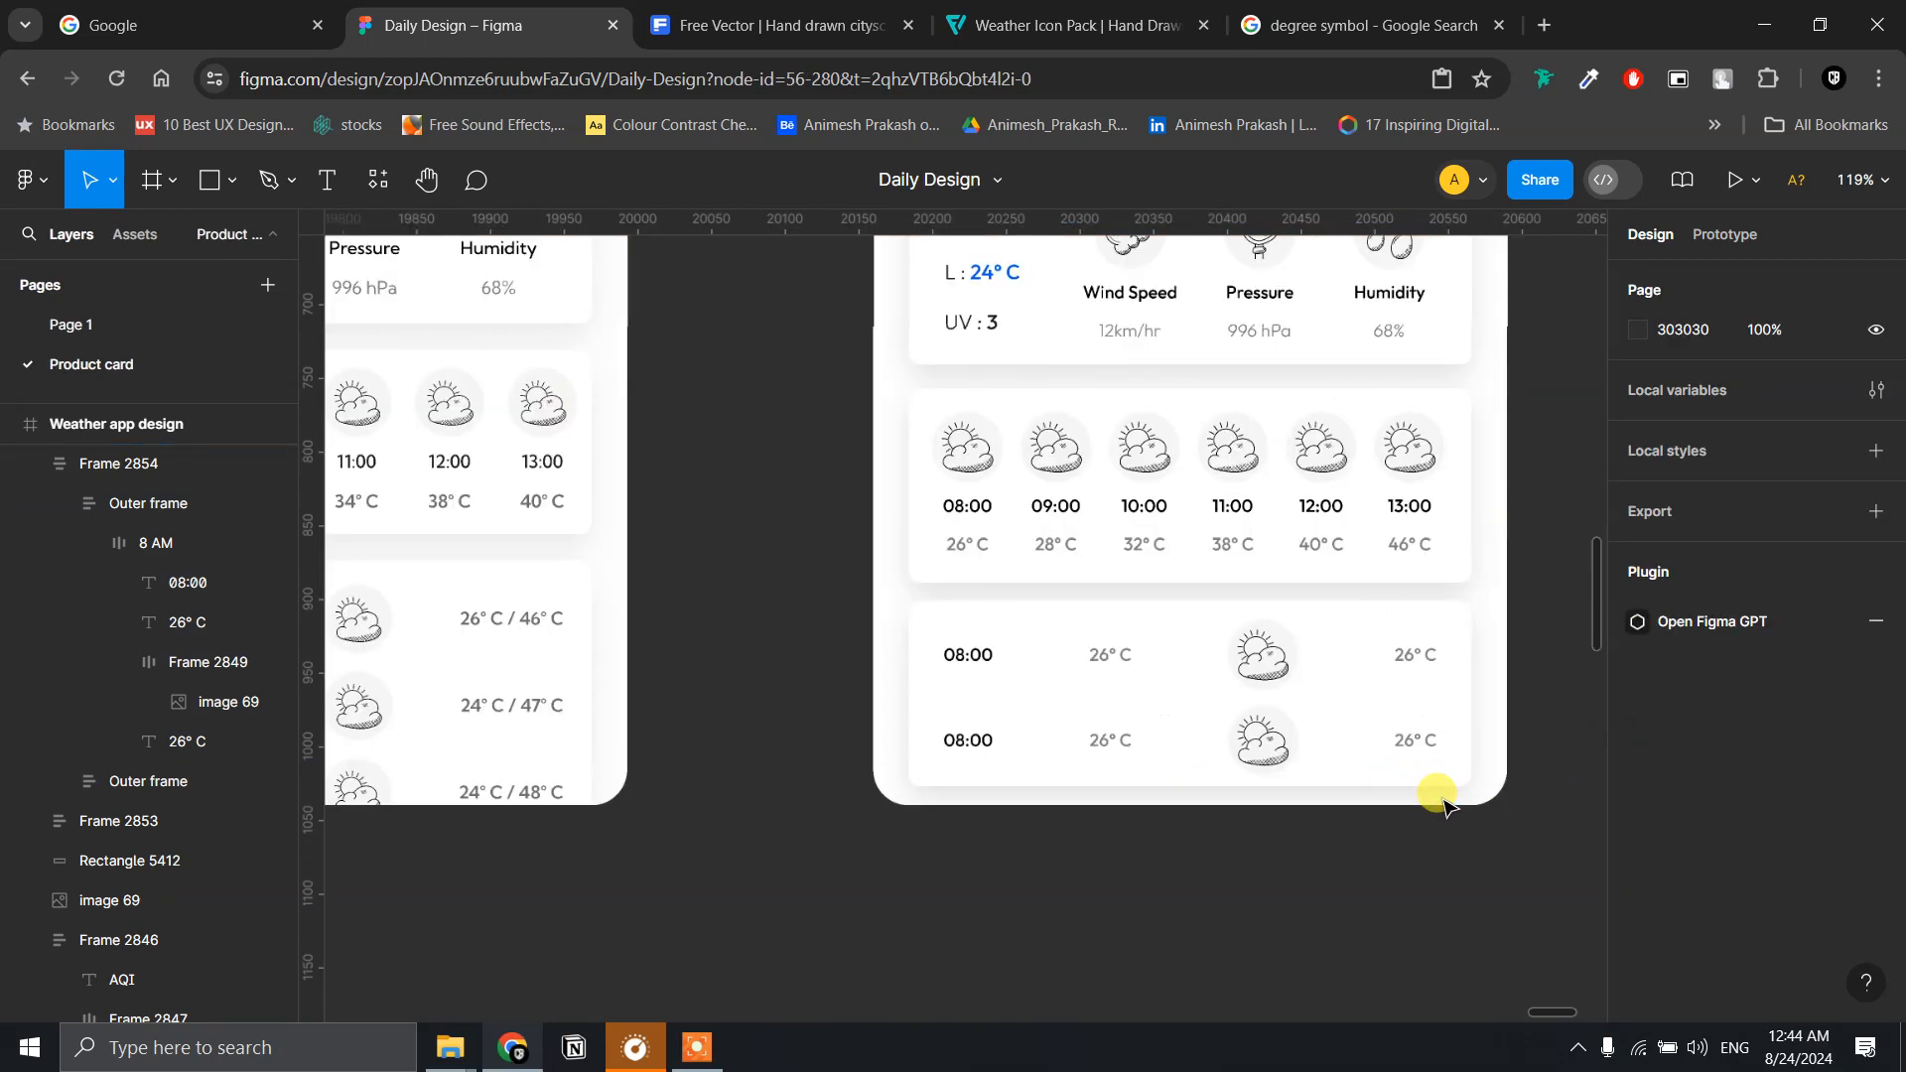
scroll(1443, 800, "up", 1)
left_click(1462, 627)
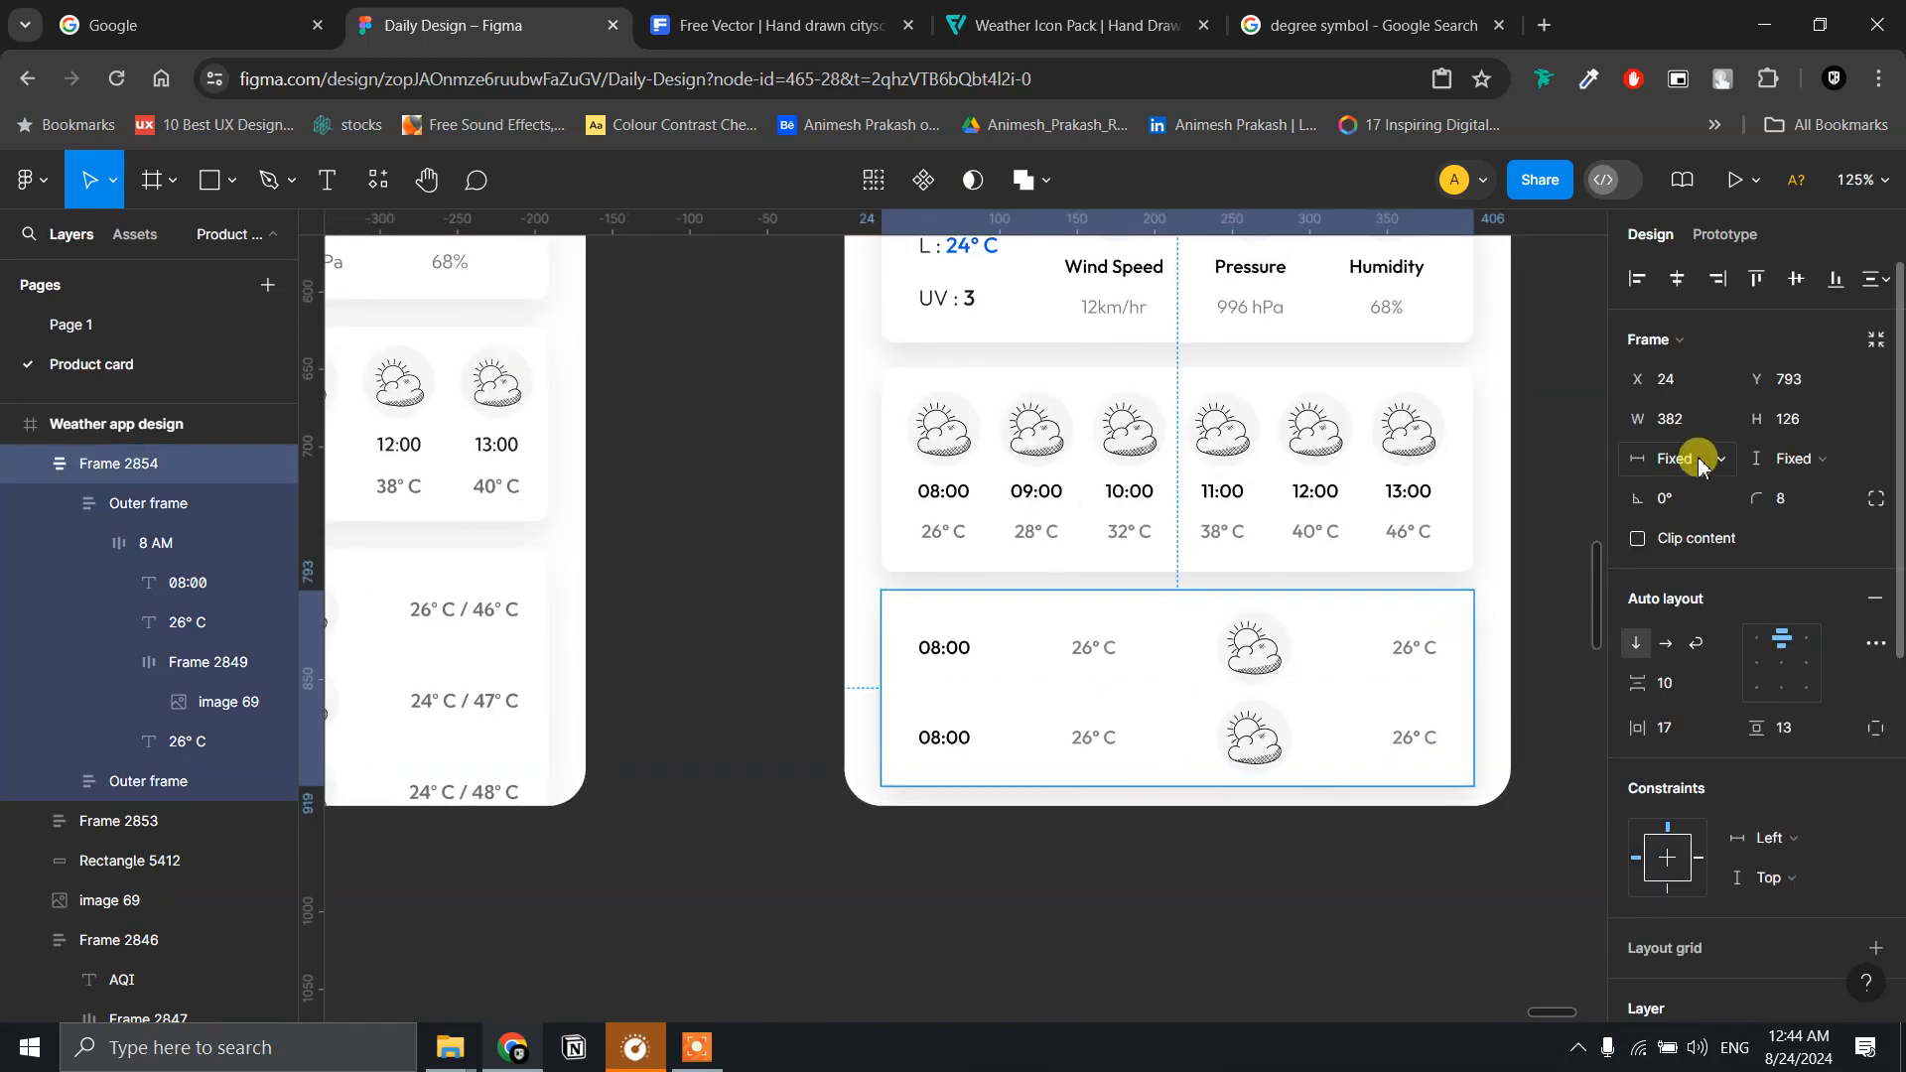
left_click(1817, 459)
left_click(1807, 490)
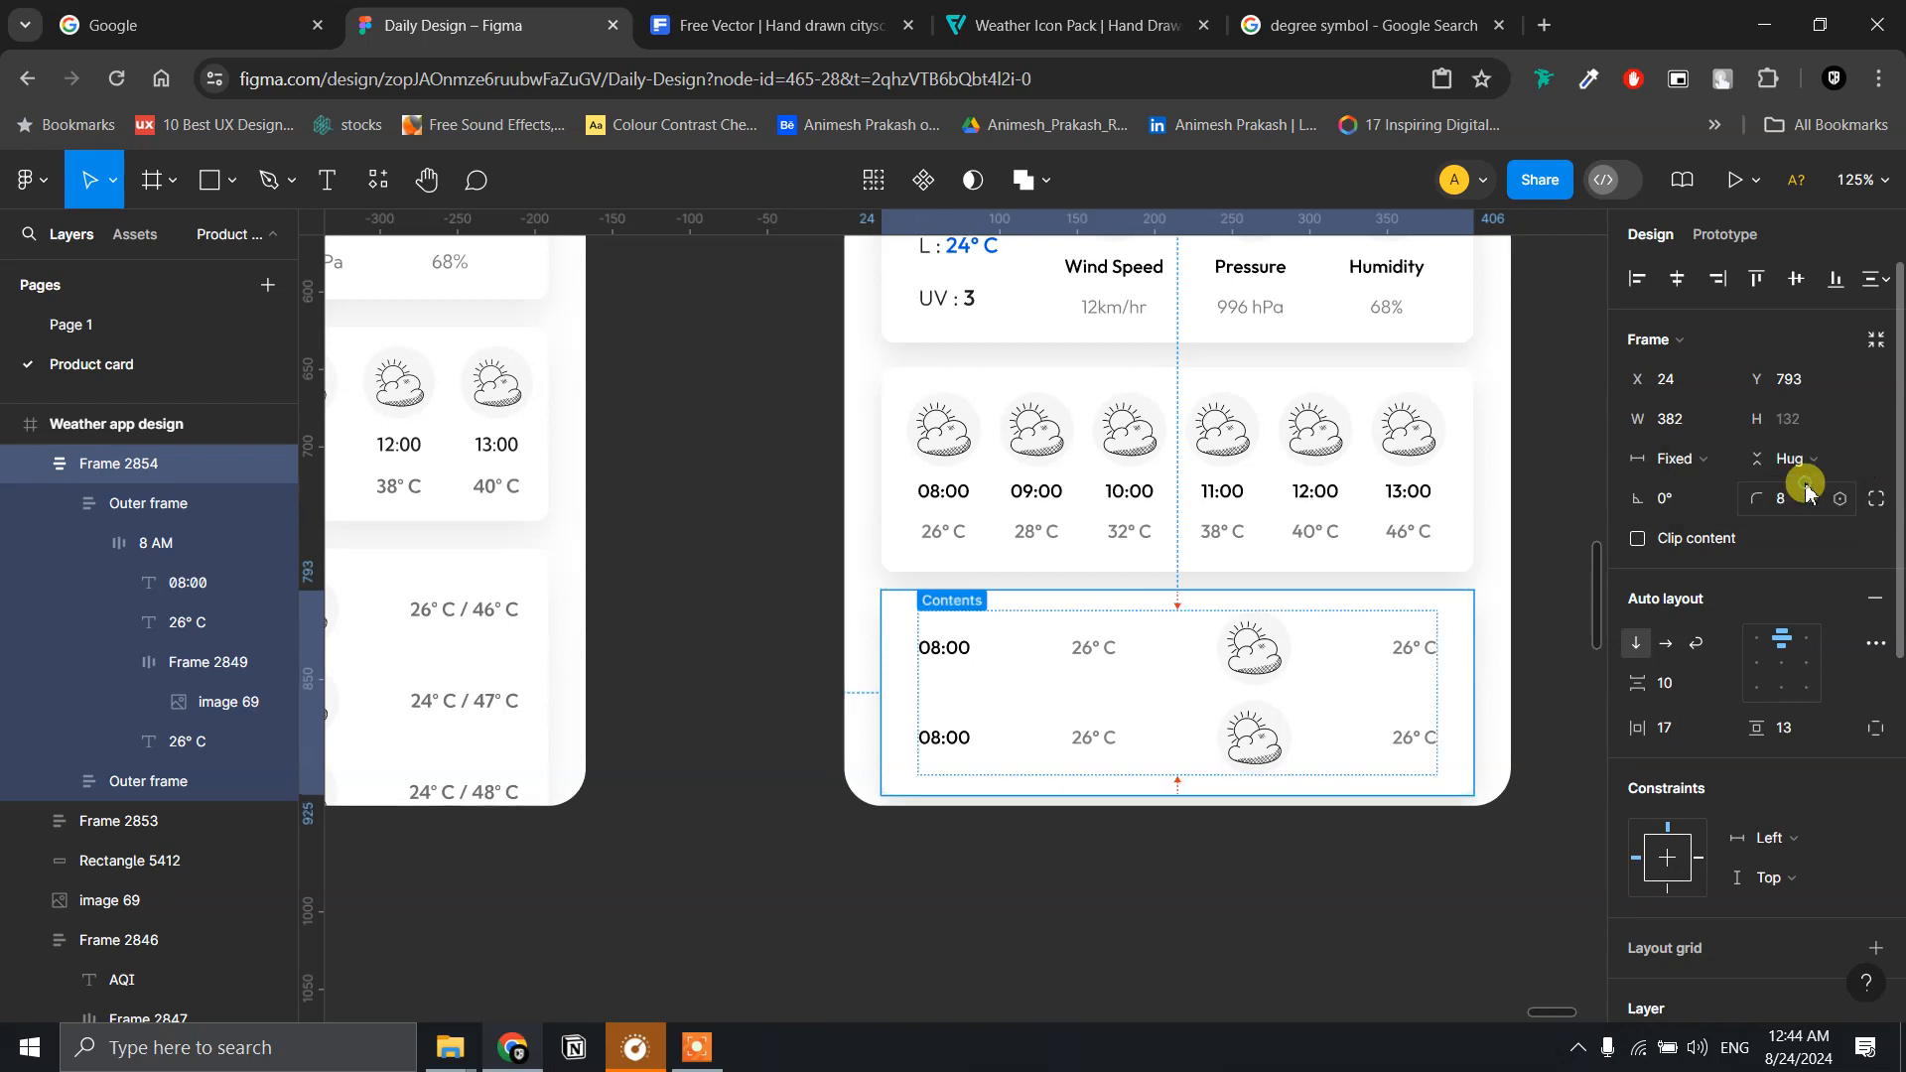
scroll(1447, 617, "up", 2)
scroll(1442, 596, "down", 8)
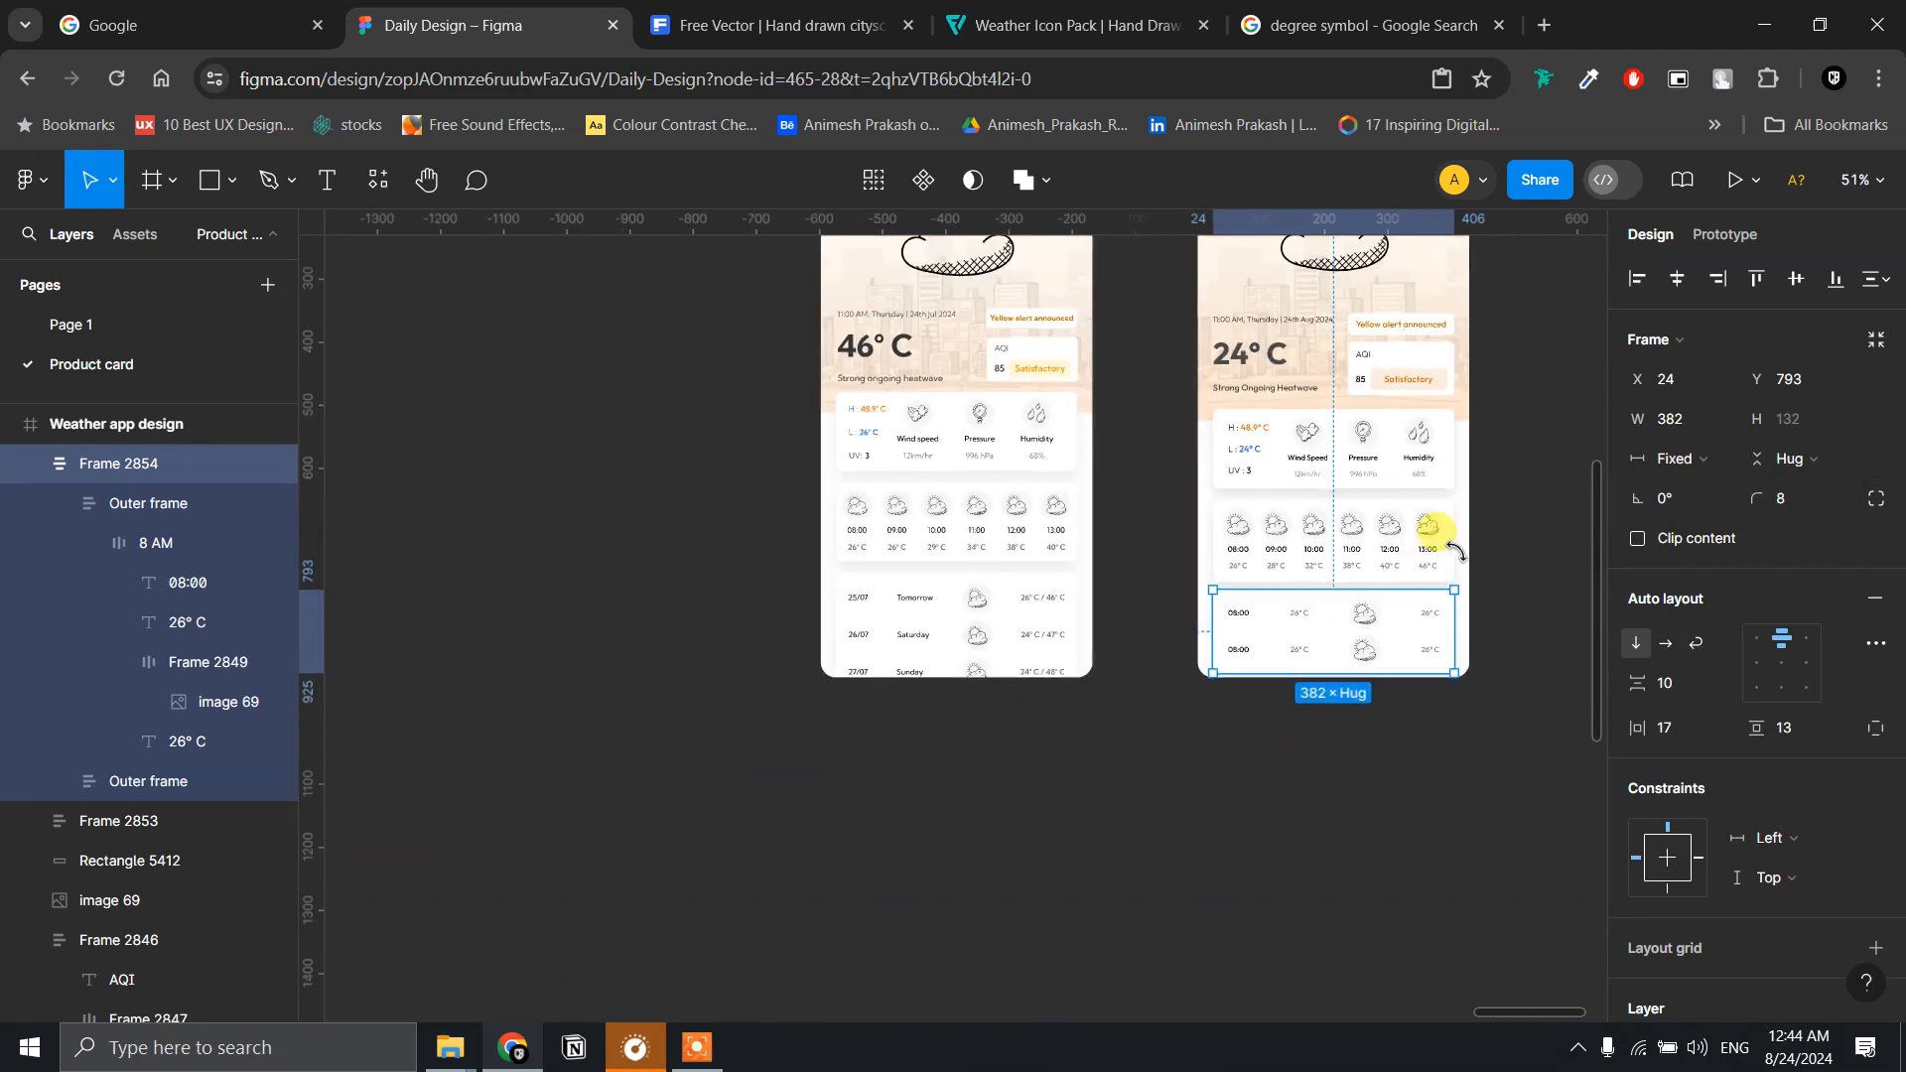
scroll(1442, 581, "up", 5)
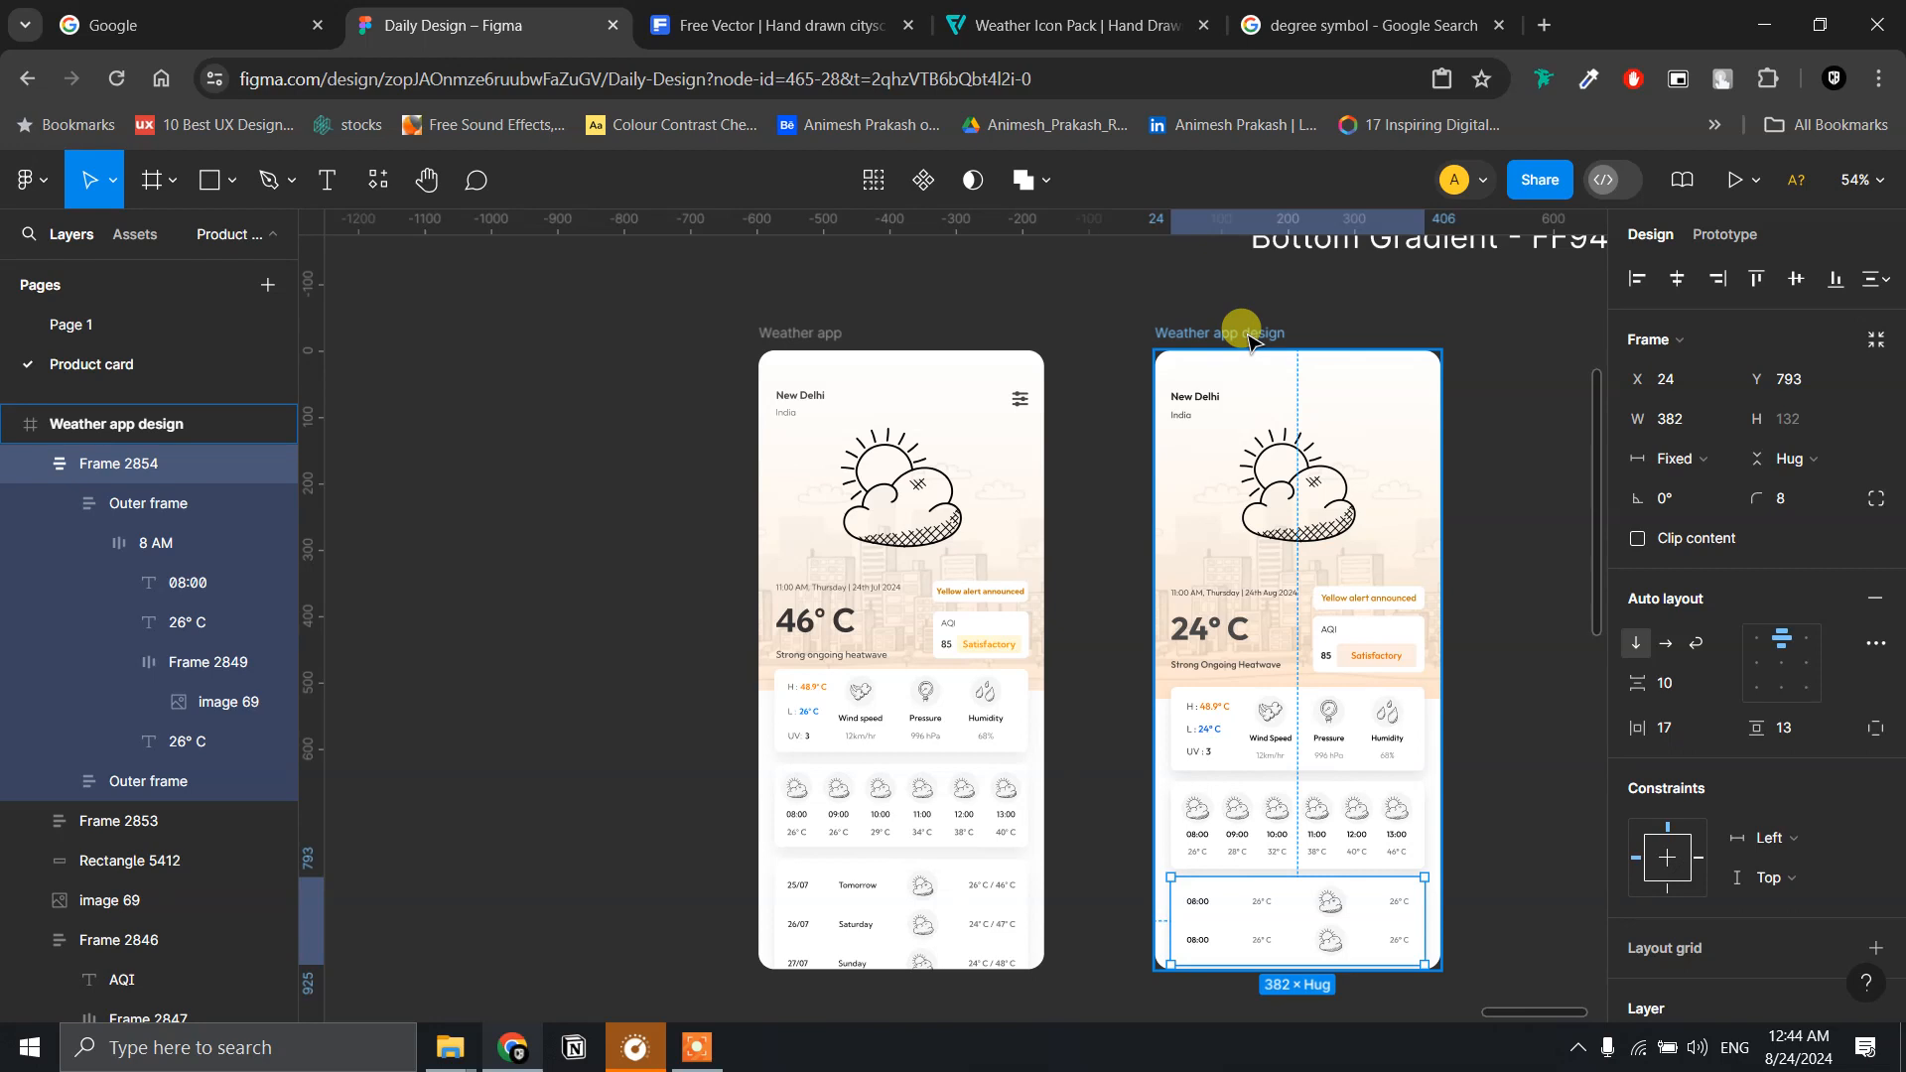
- Turn off content clipping on the Weather app design frame
left_click(1217, 338)
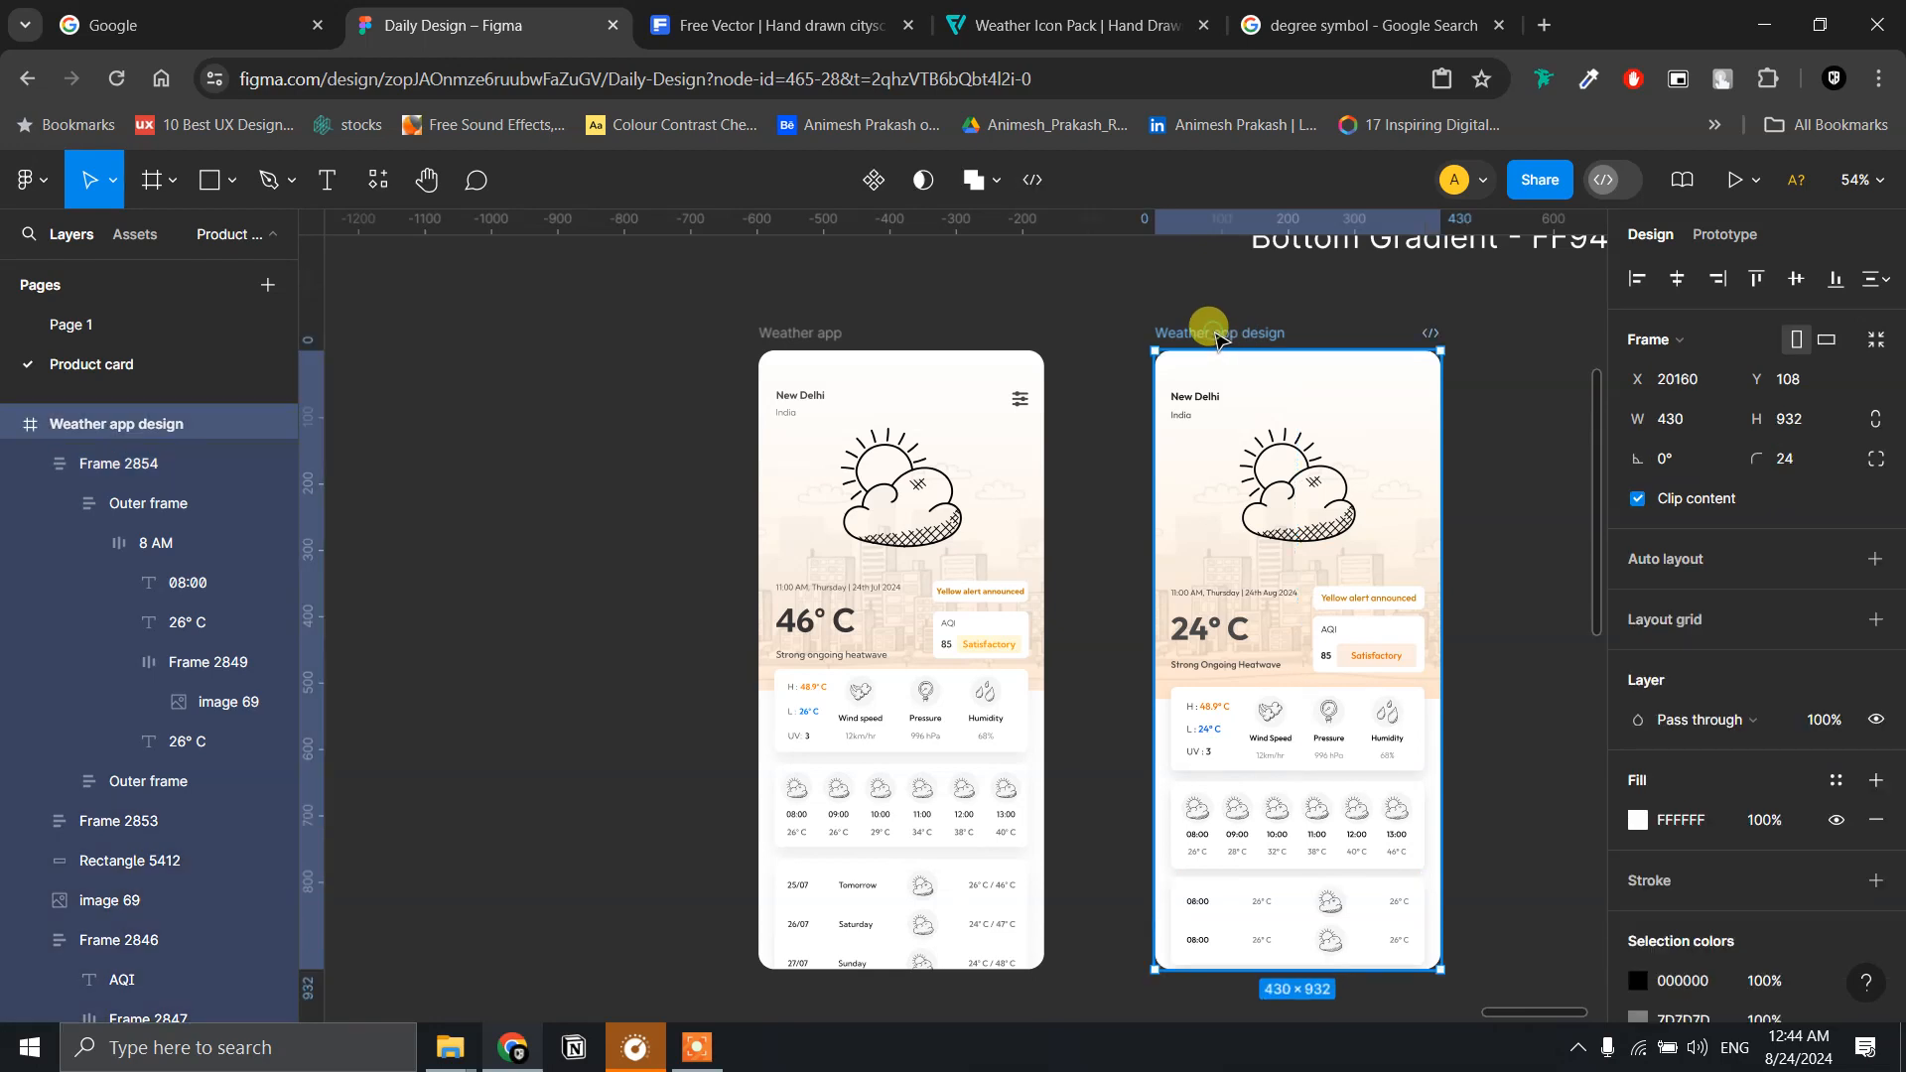
left_click(1642, 502)
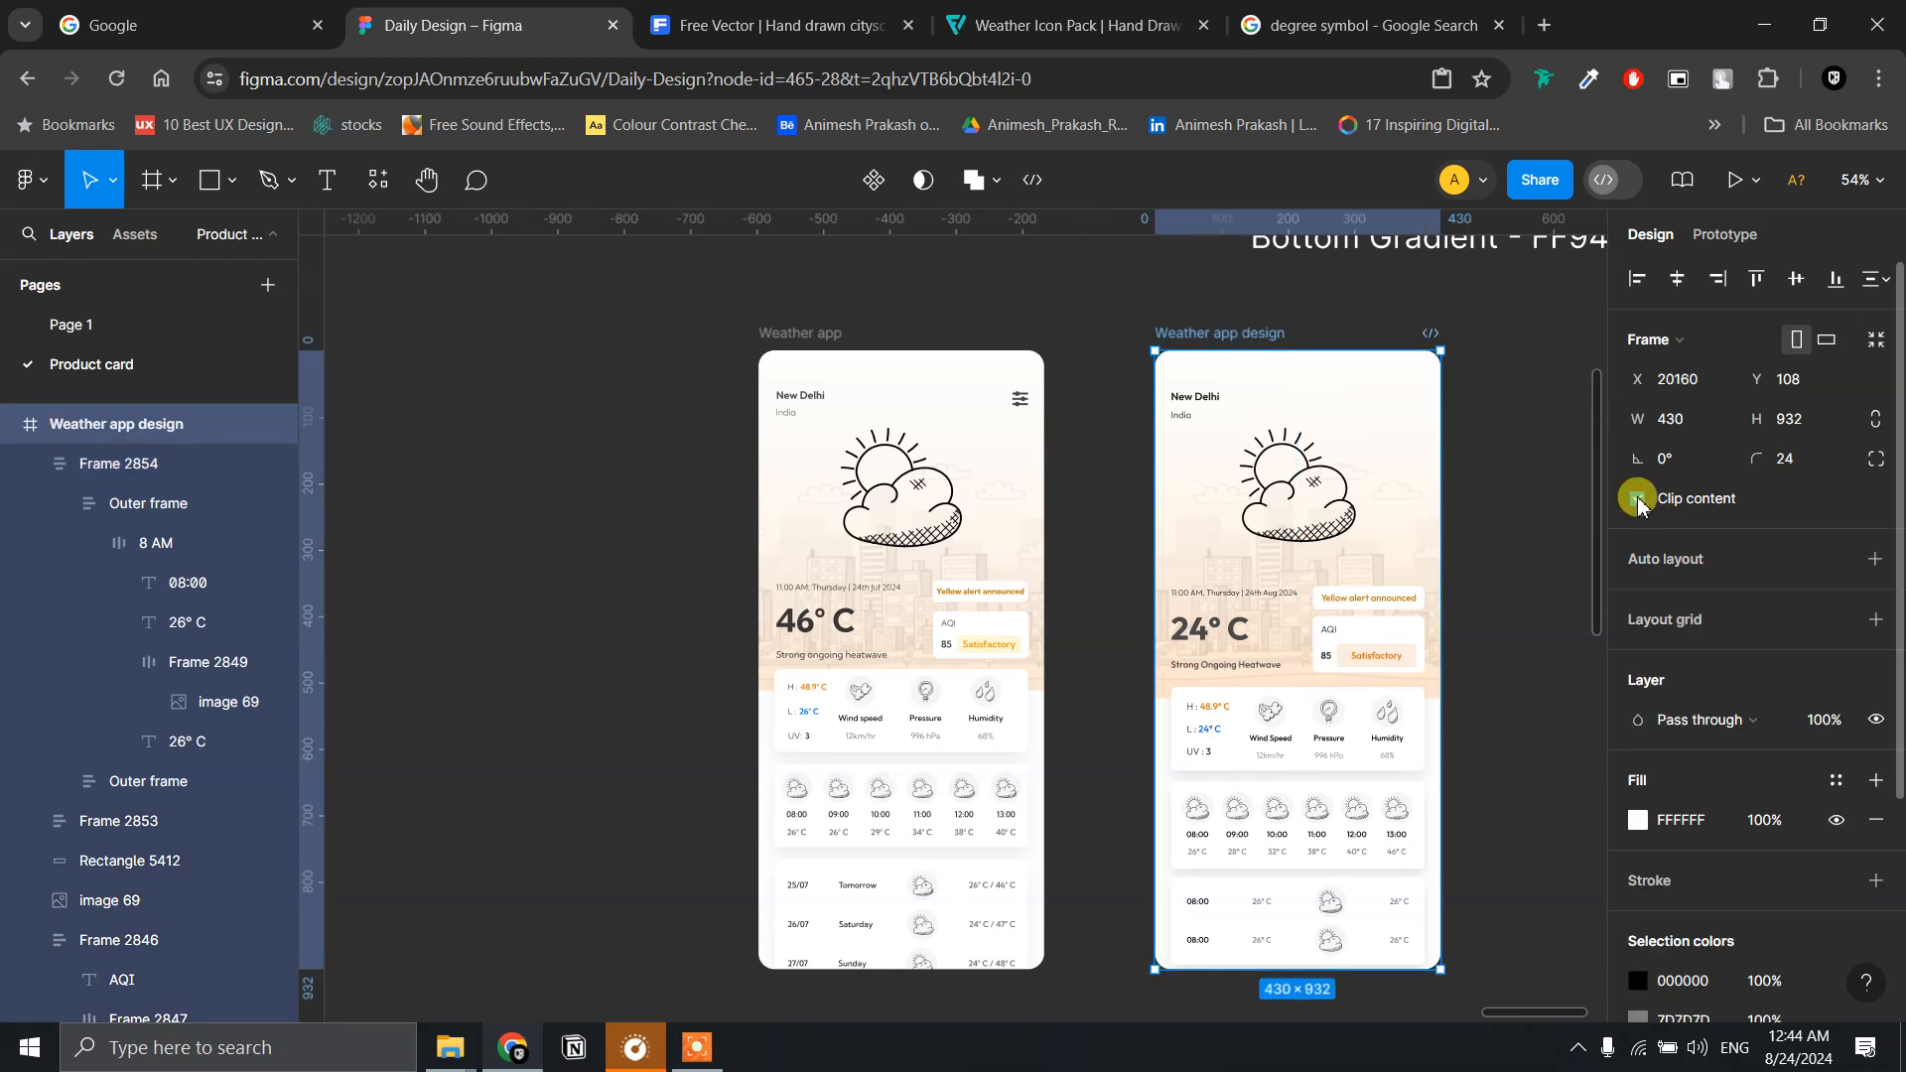
scroll(1529, 536, "down", 3)
left_click(1541, 595)
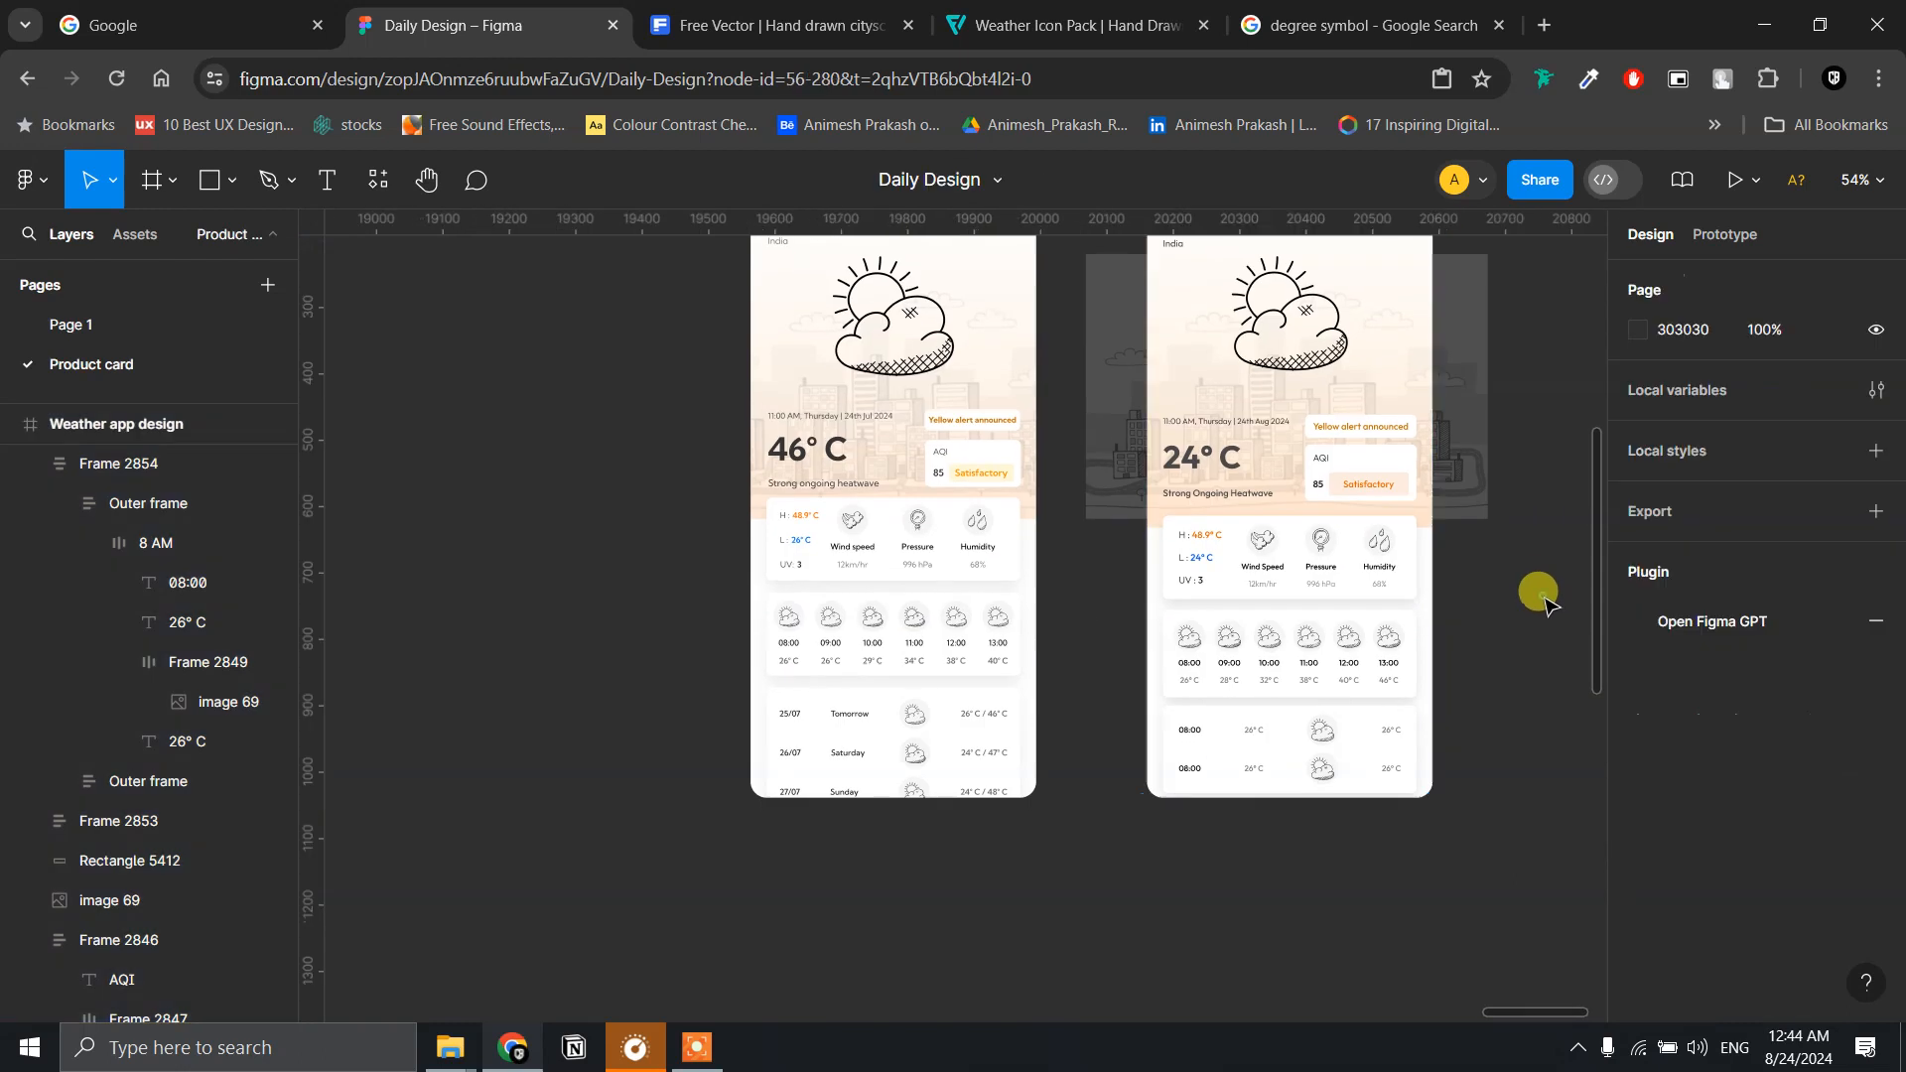
- Duplicate the daily row twice more so the daily card holds four rows
double_click(1247, 774)
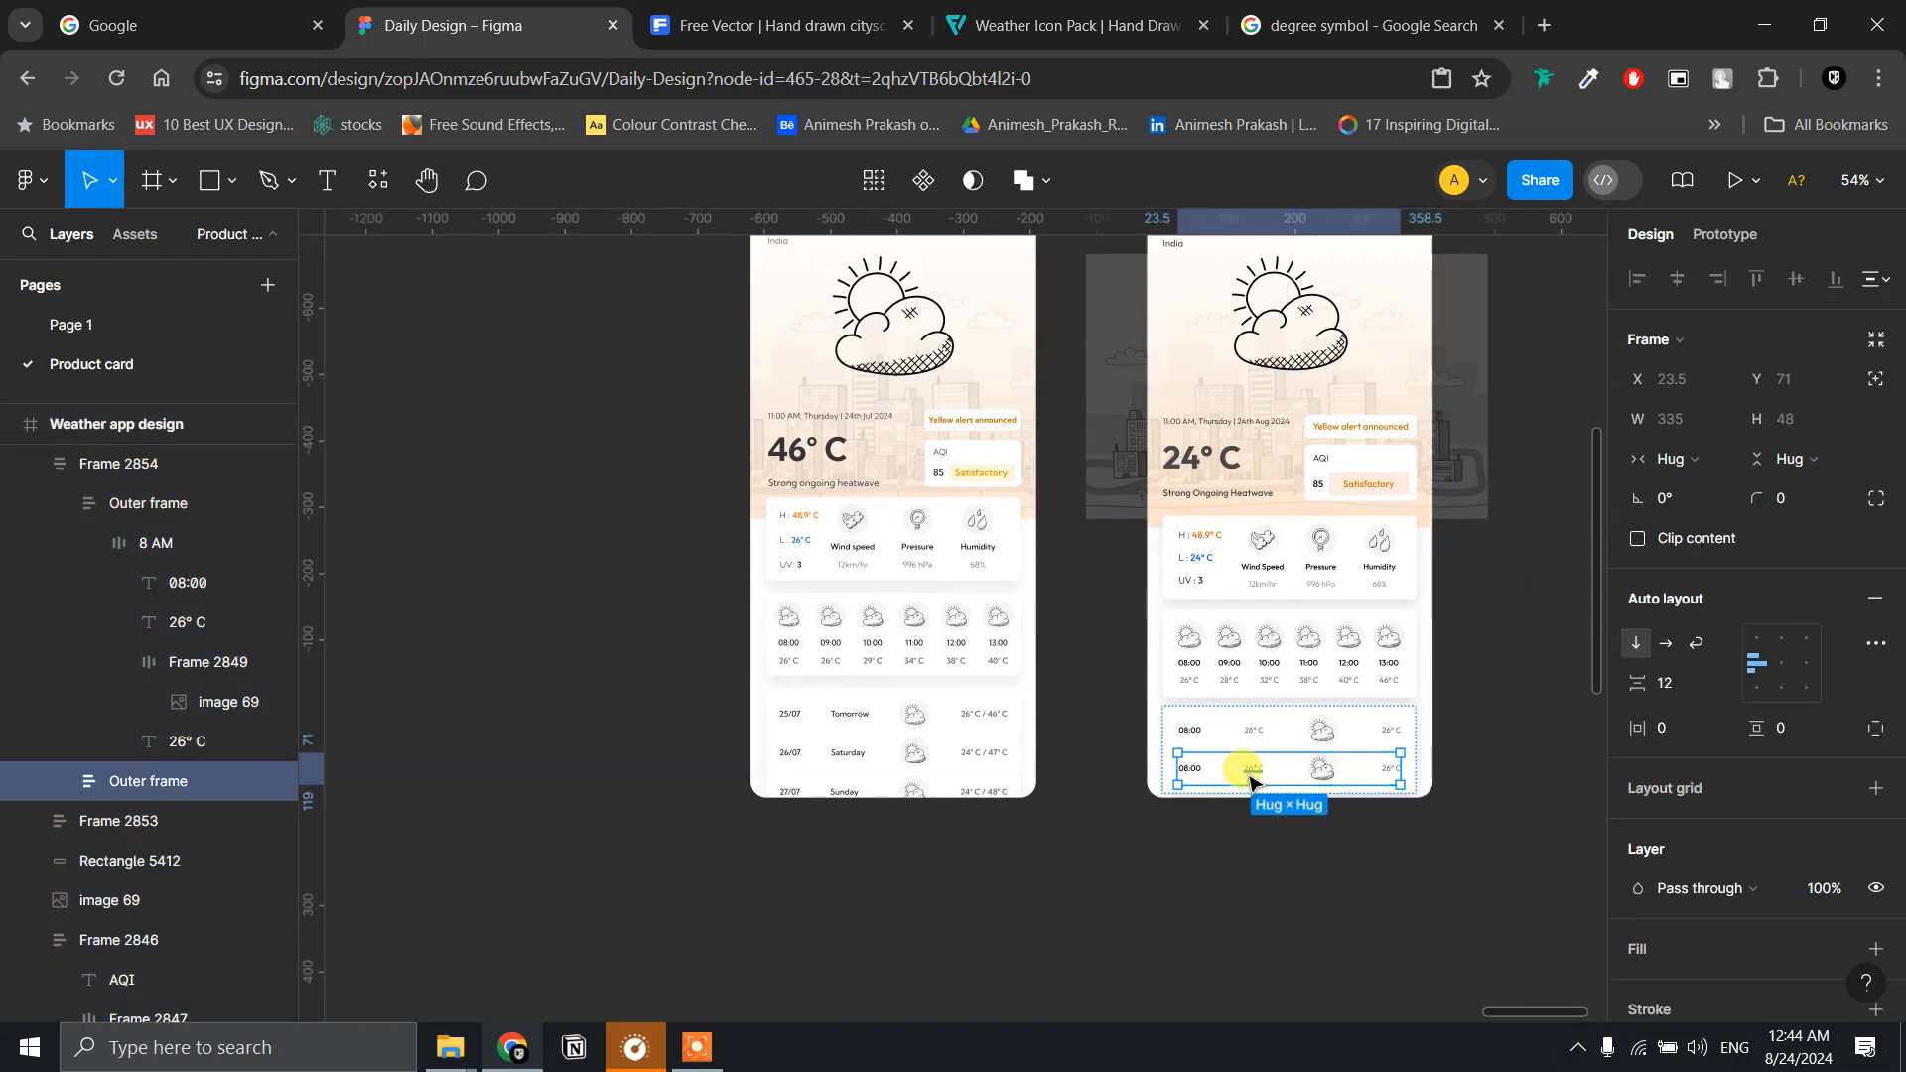
scroll(1251, 781, "up", 3)
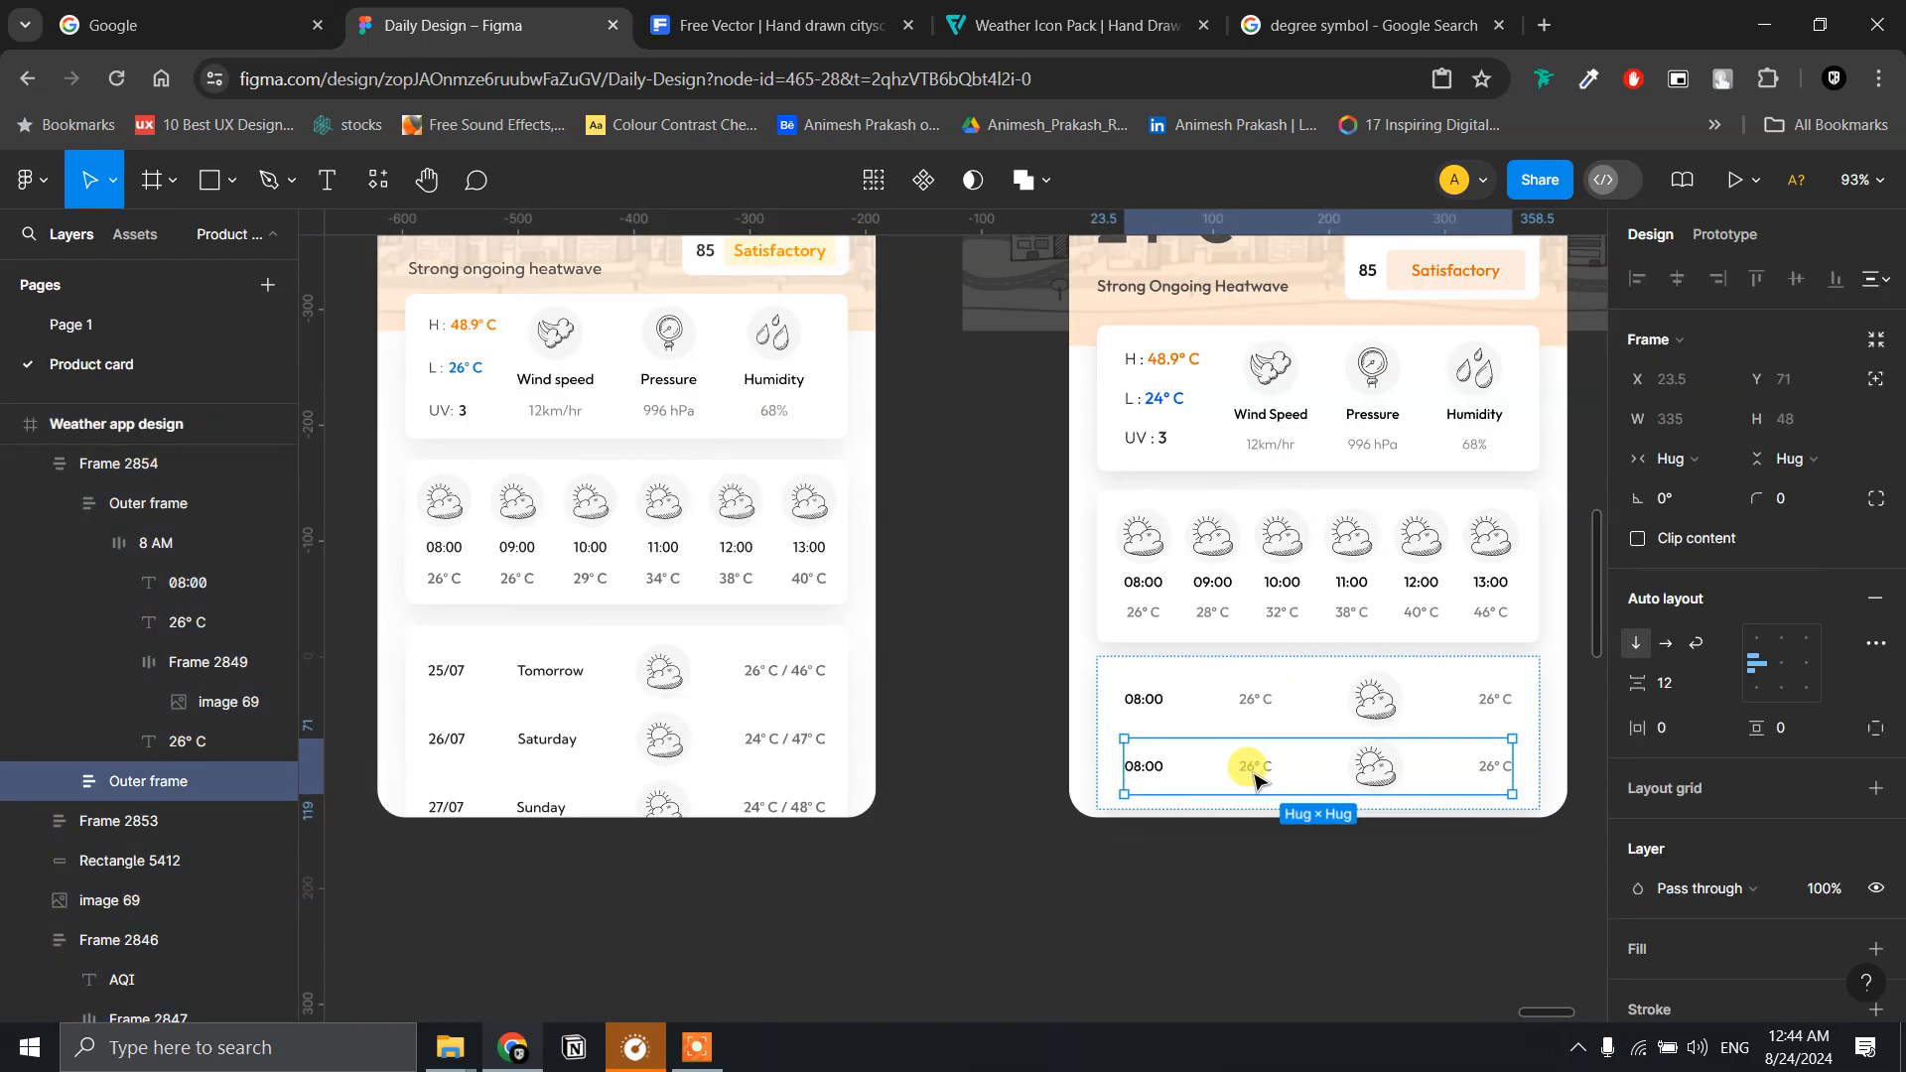
key("ctrl+d")
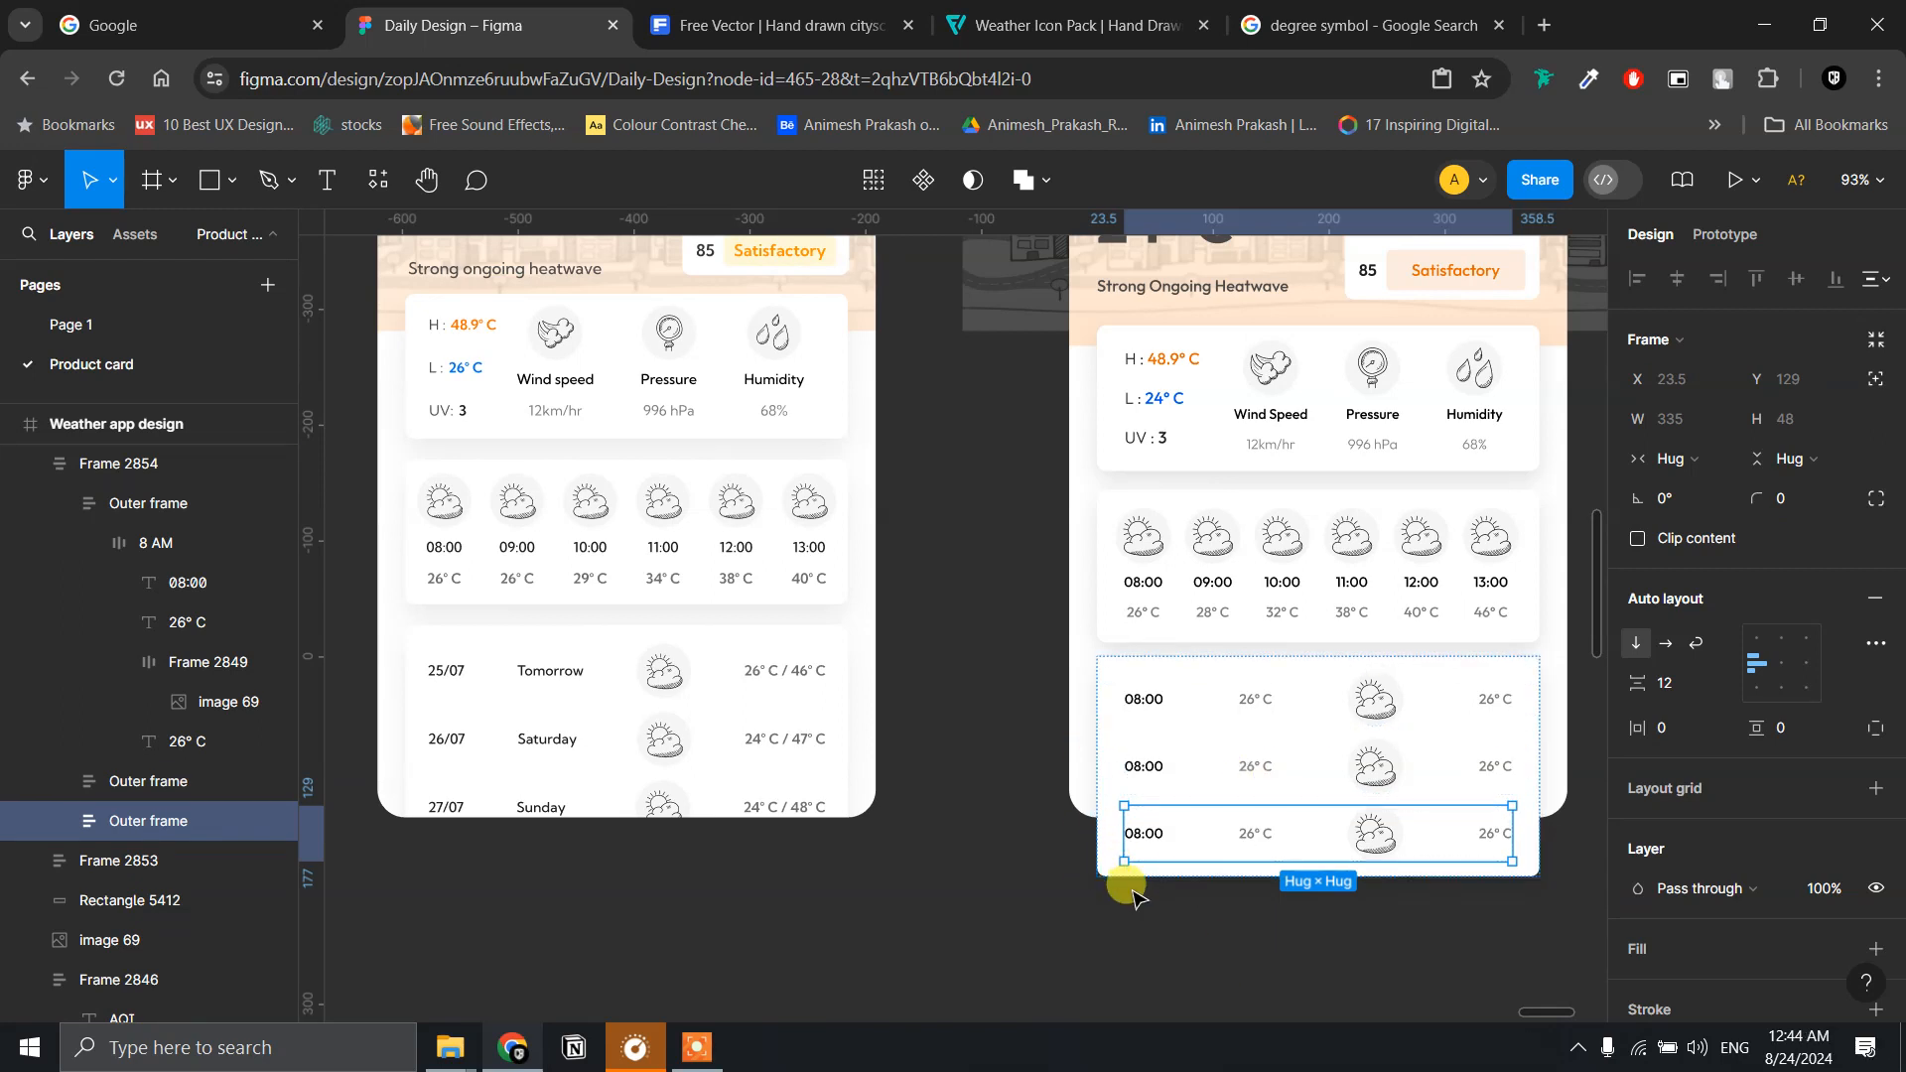
left_click(1115, 758)
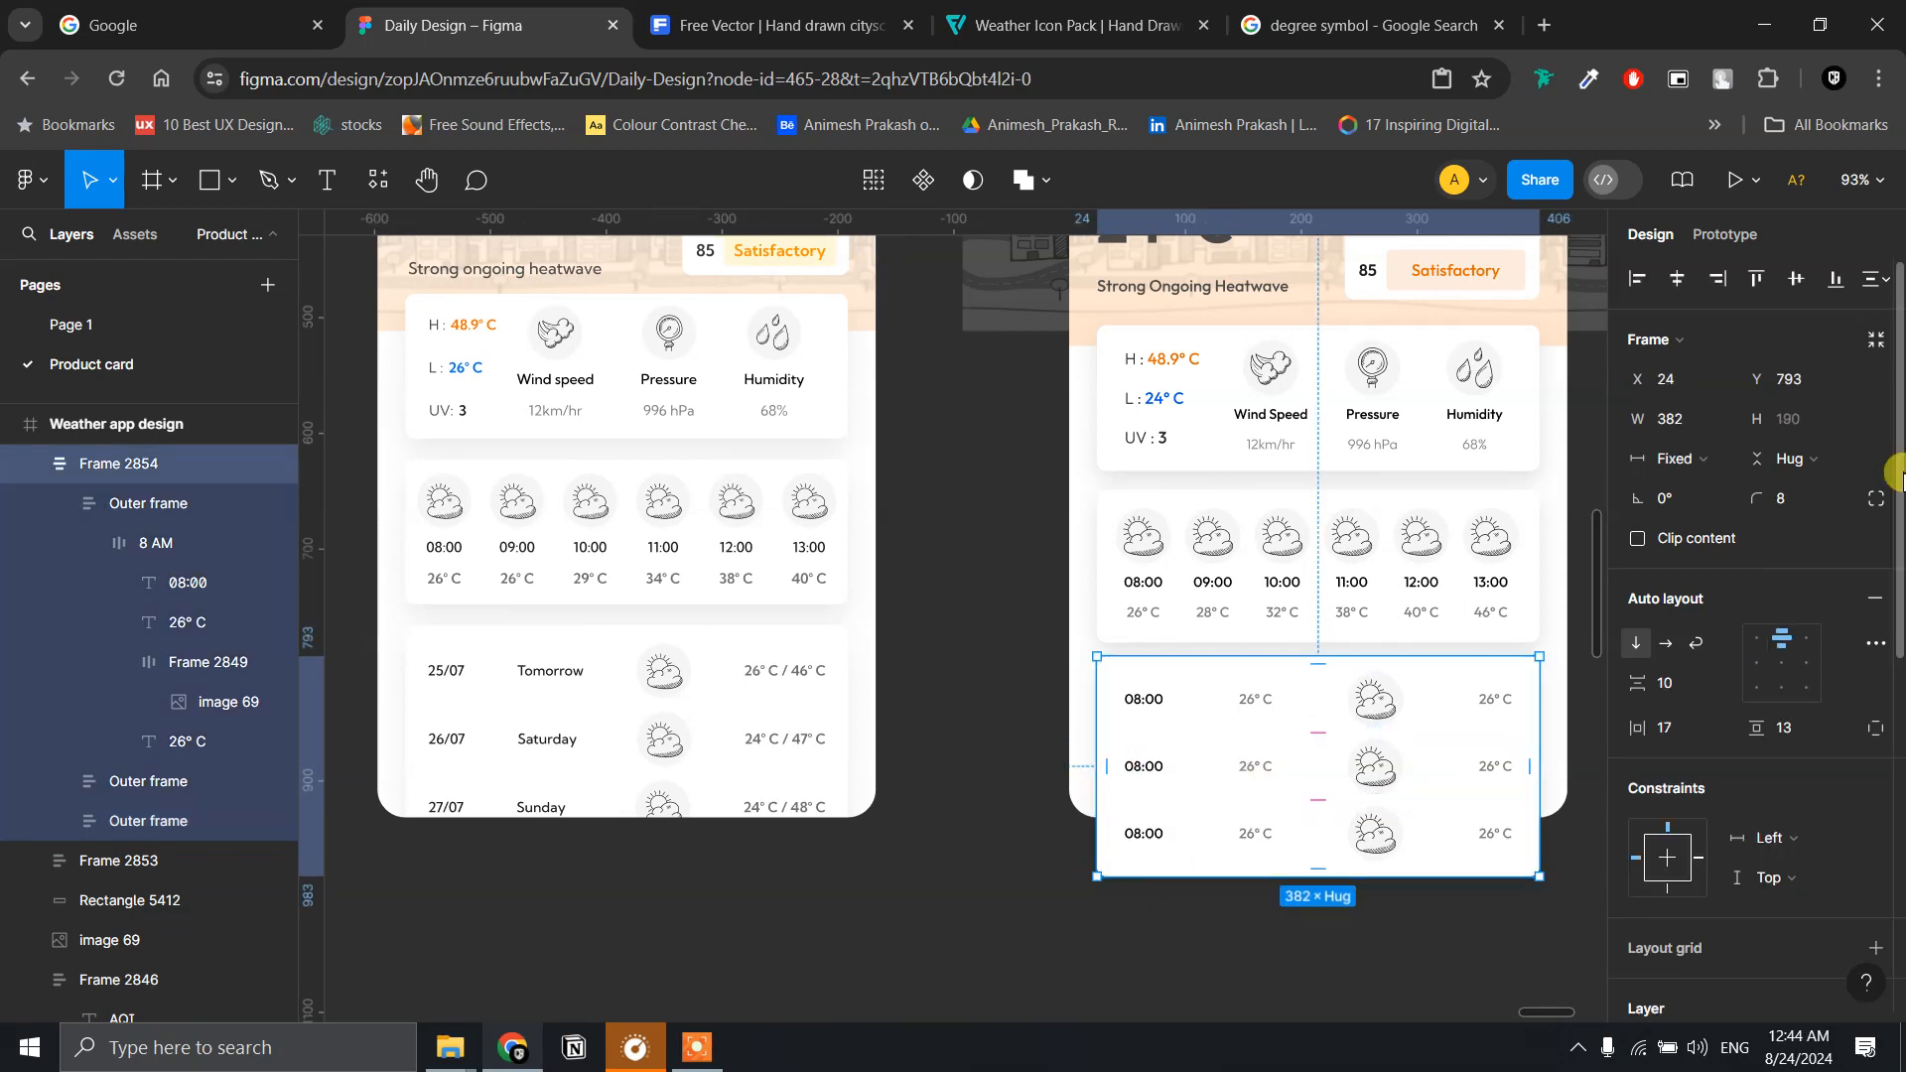
left_click(1174, 825)
key("ctrl+d")
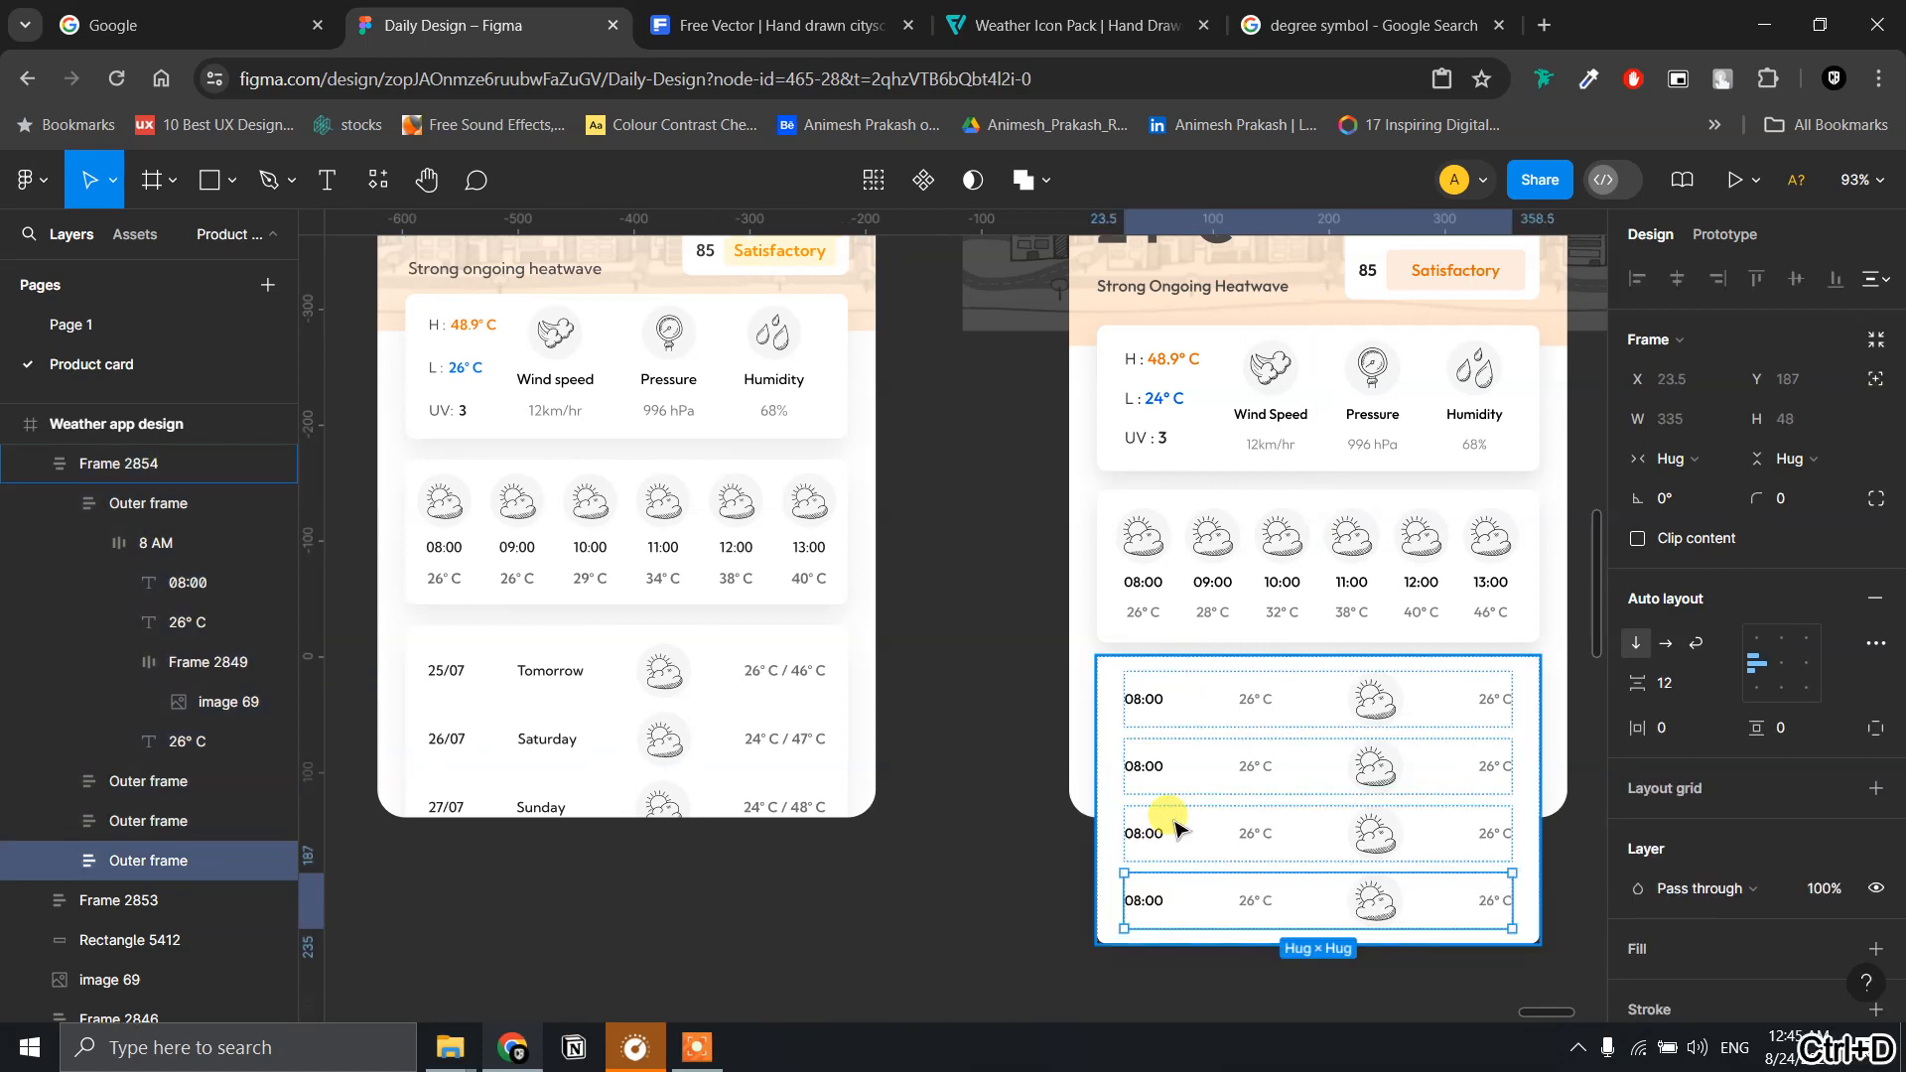
left_click(1013, 670)
scroll(1012, 670, "down", 3)
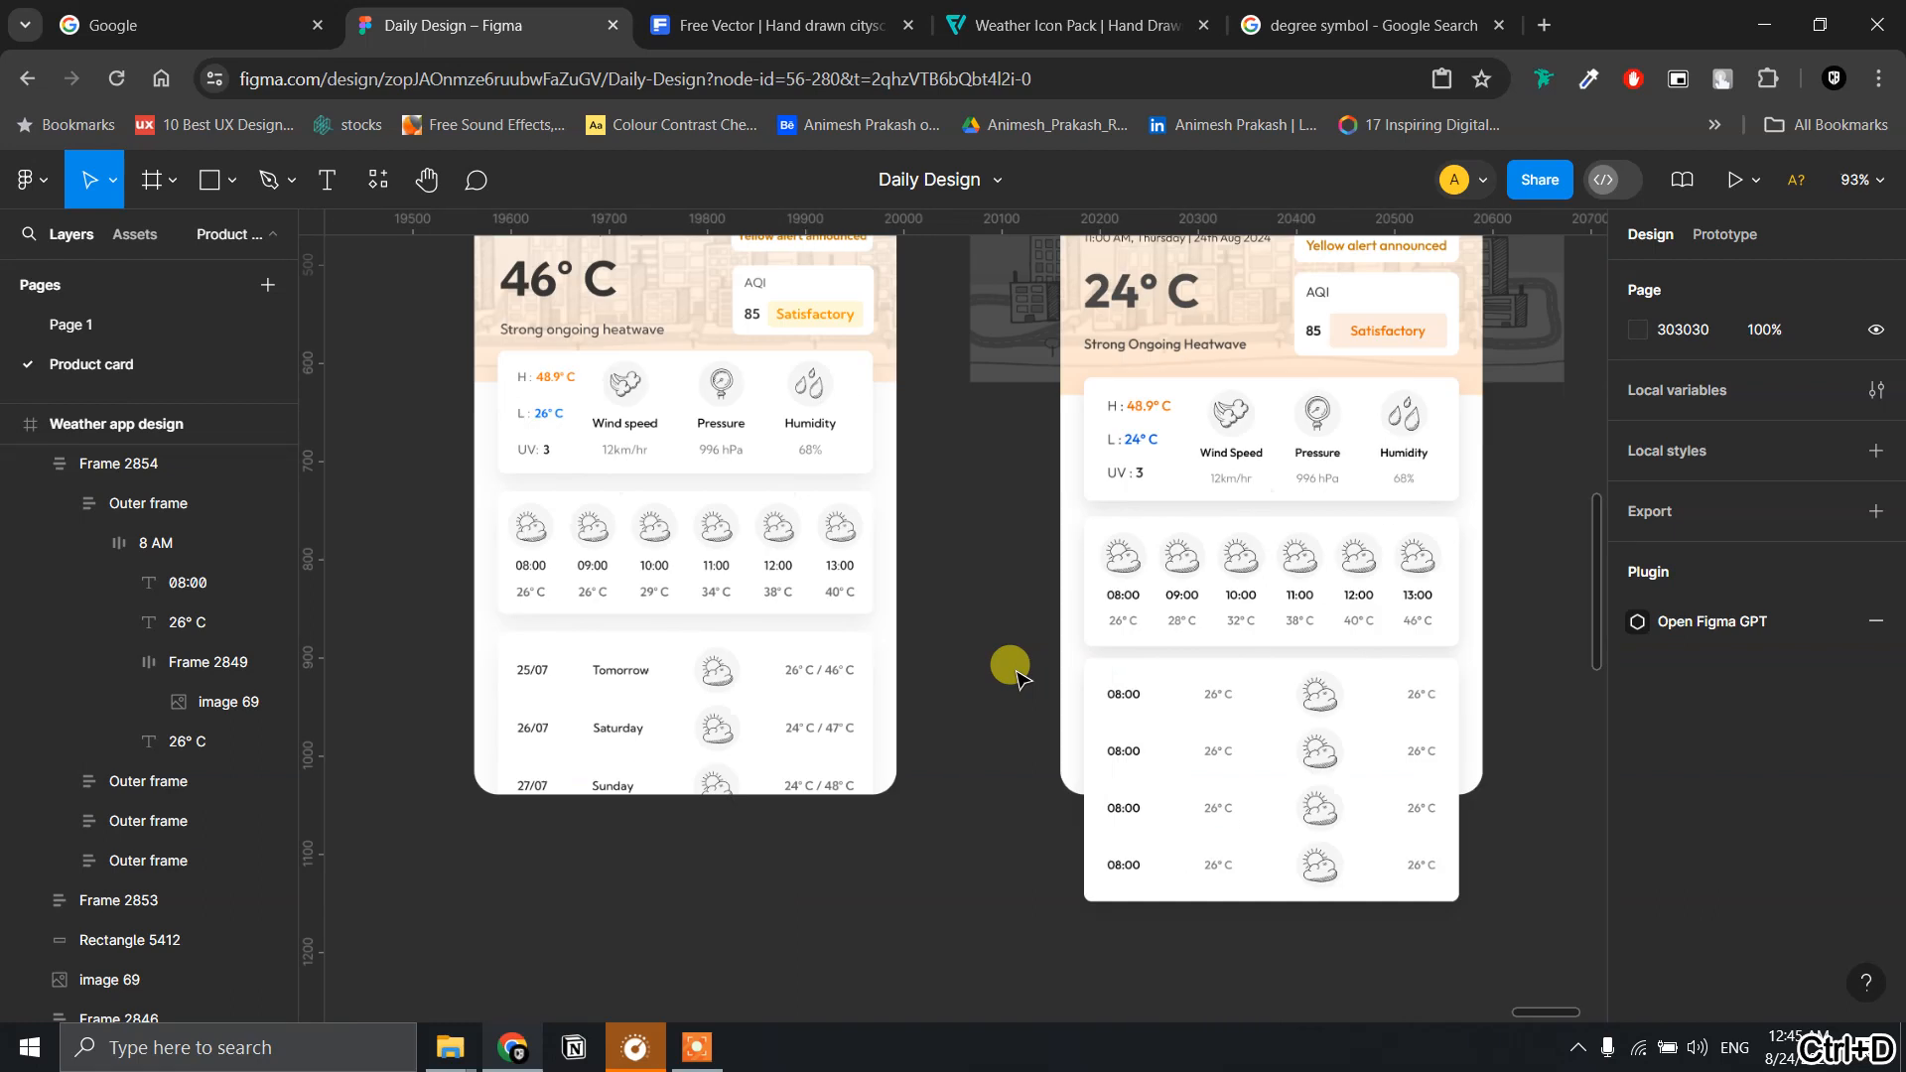
- Try to replace the 08:00 text in the first daily row with 25/07, and undo the edit
double_click(1127, 695)
double_click(1130, 703)
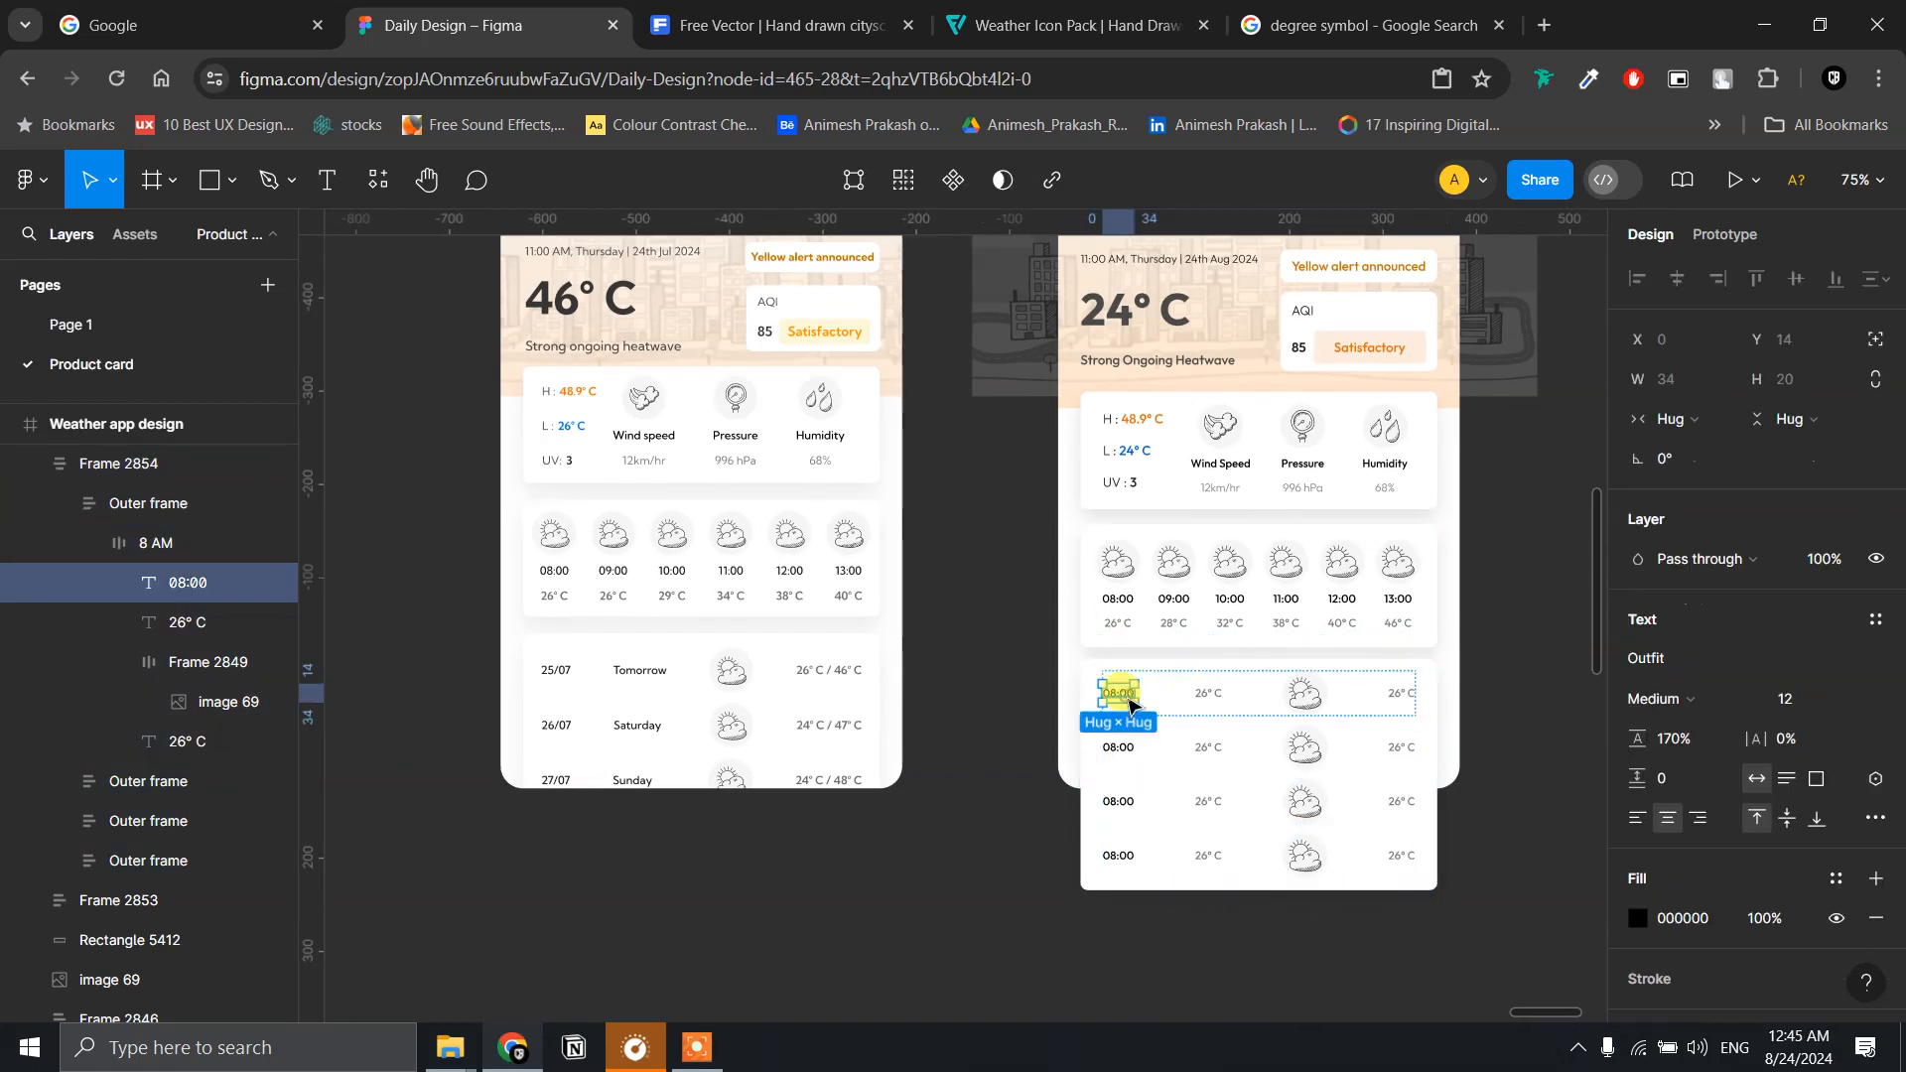
double_click(1130, 703)
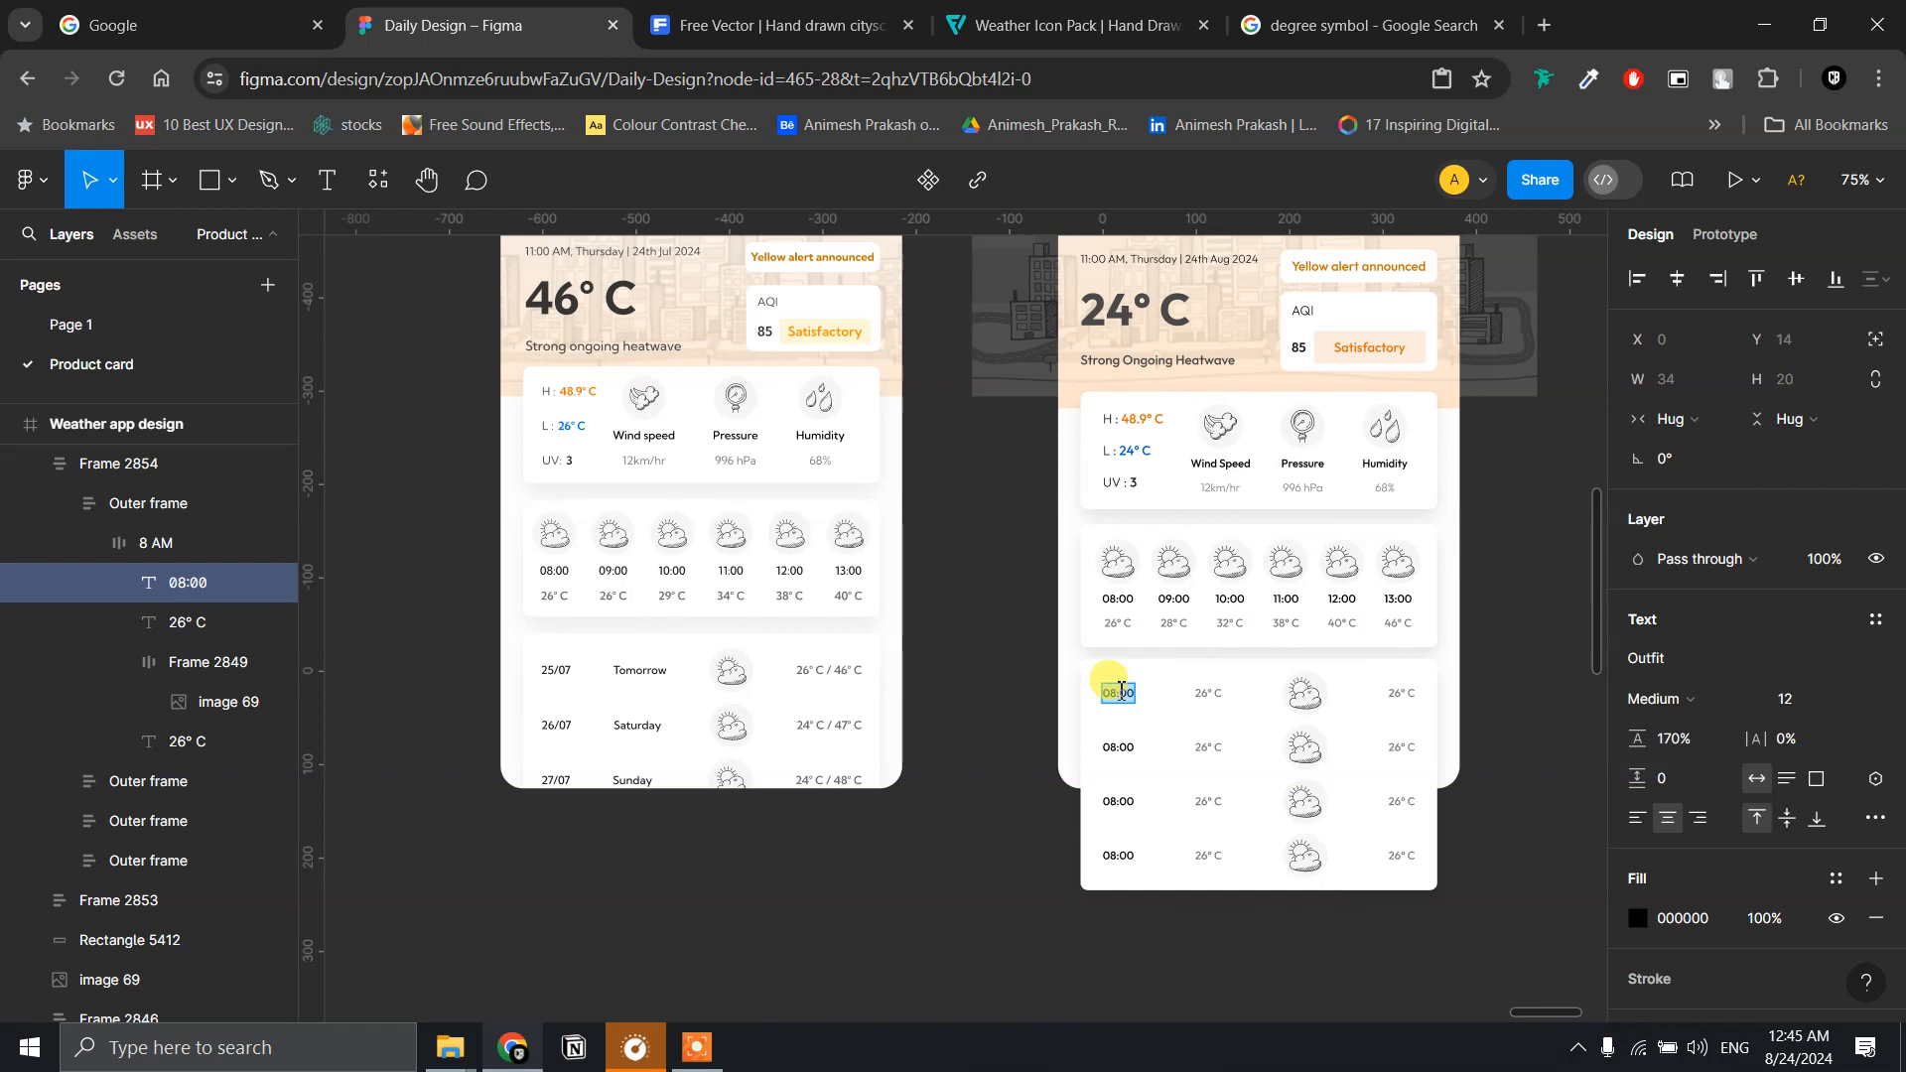
type("2")
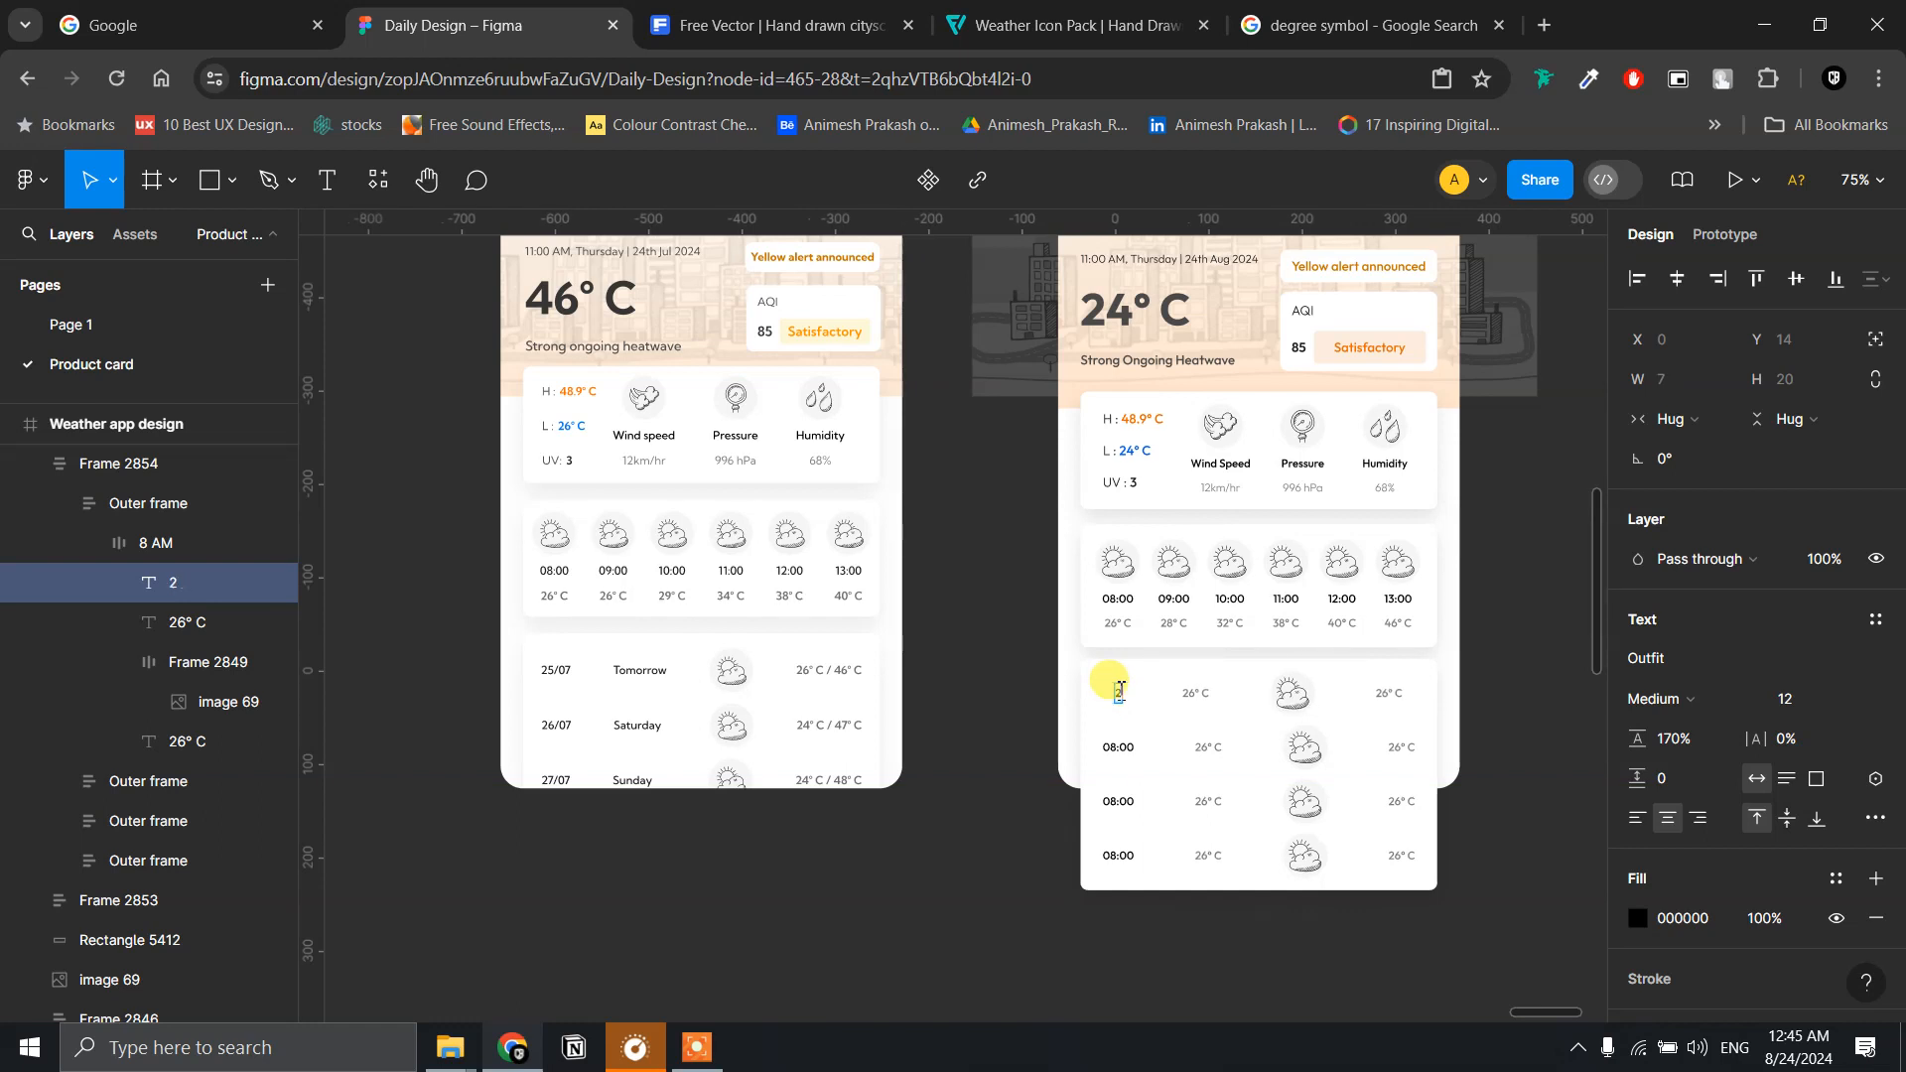
type("5/07")
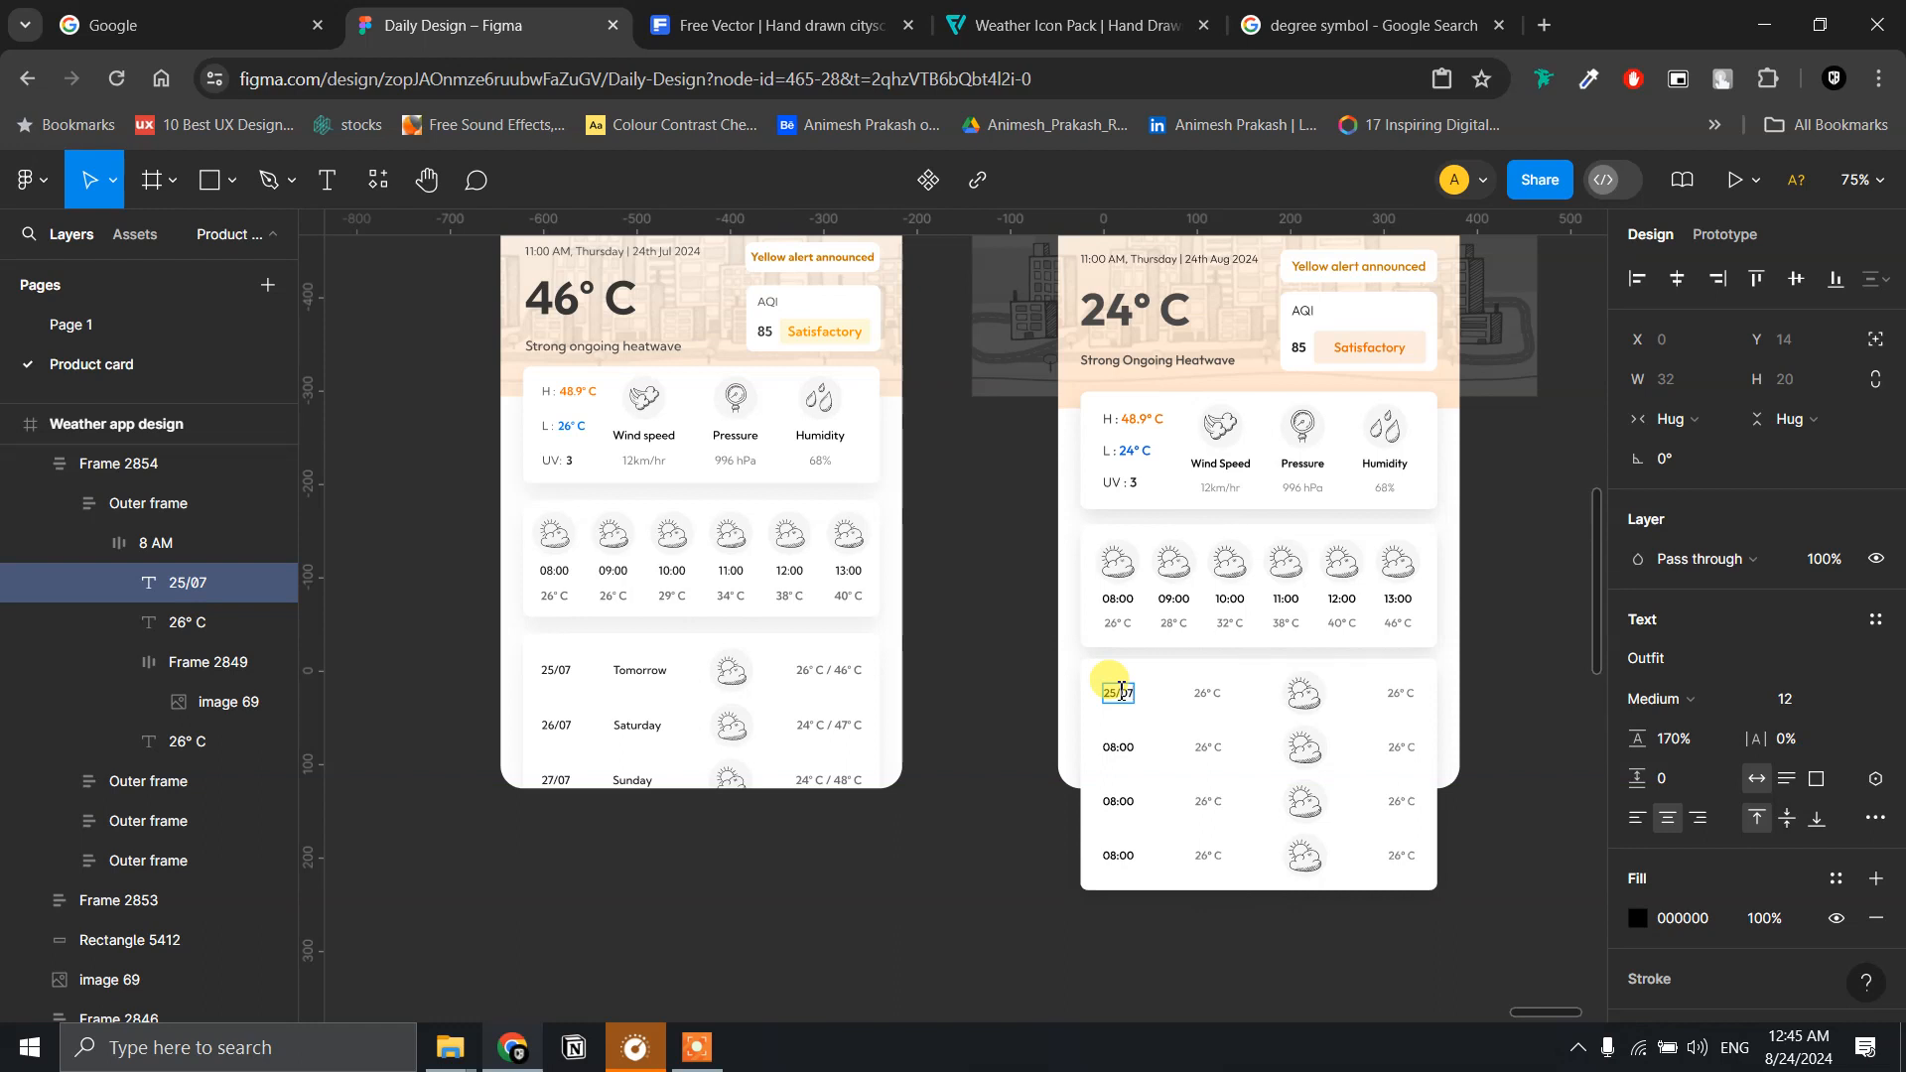
key("ctrl+z")
key("ctrl+z")
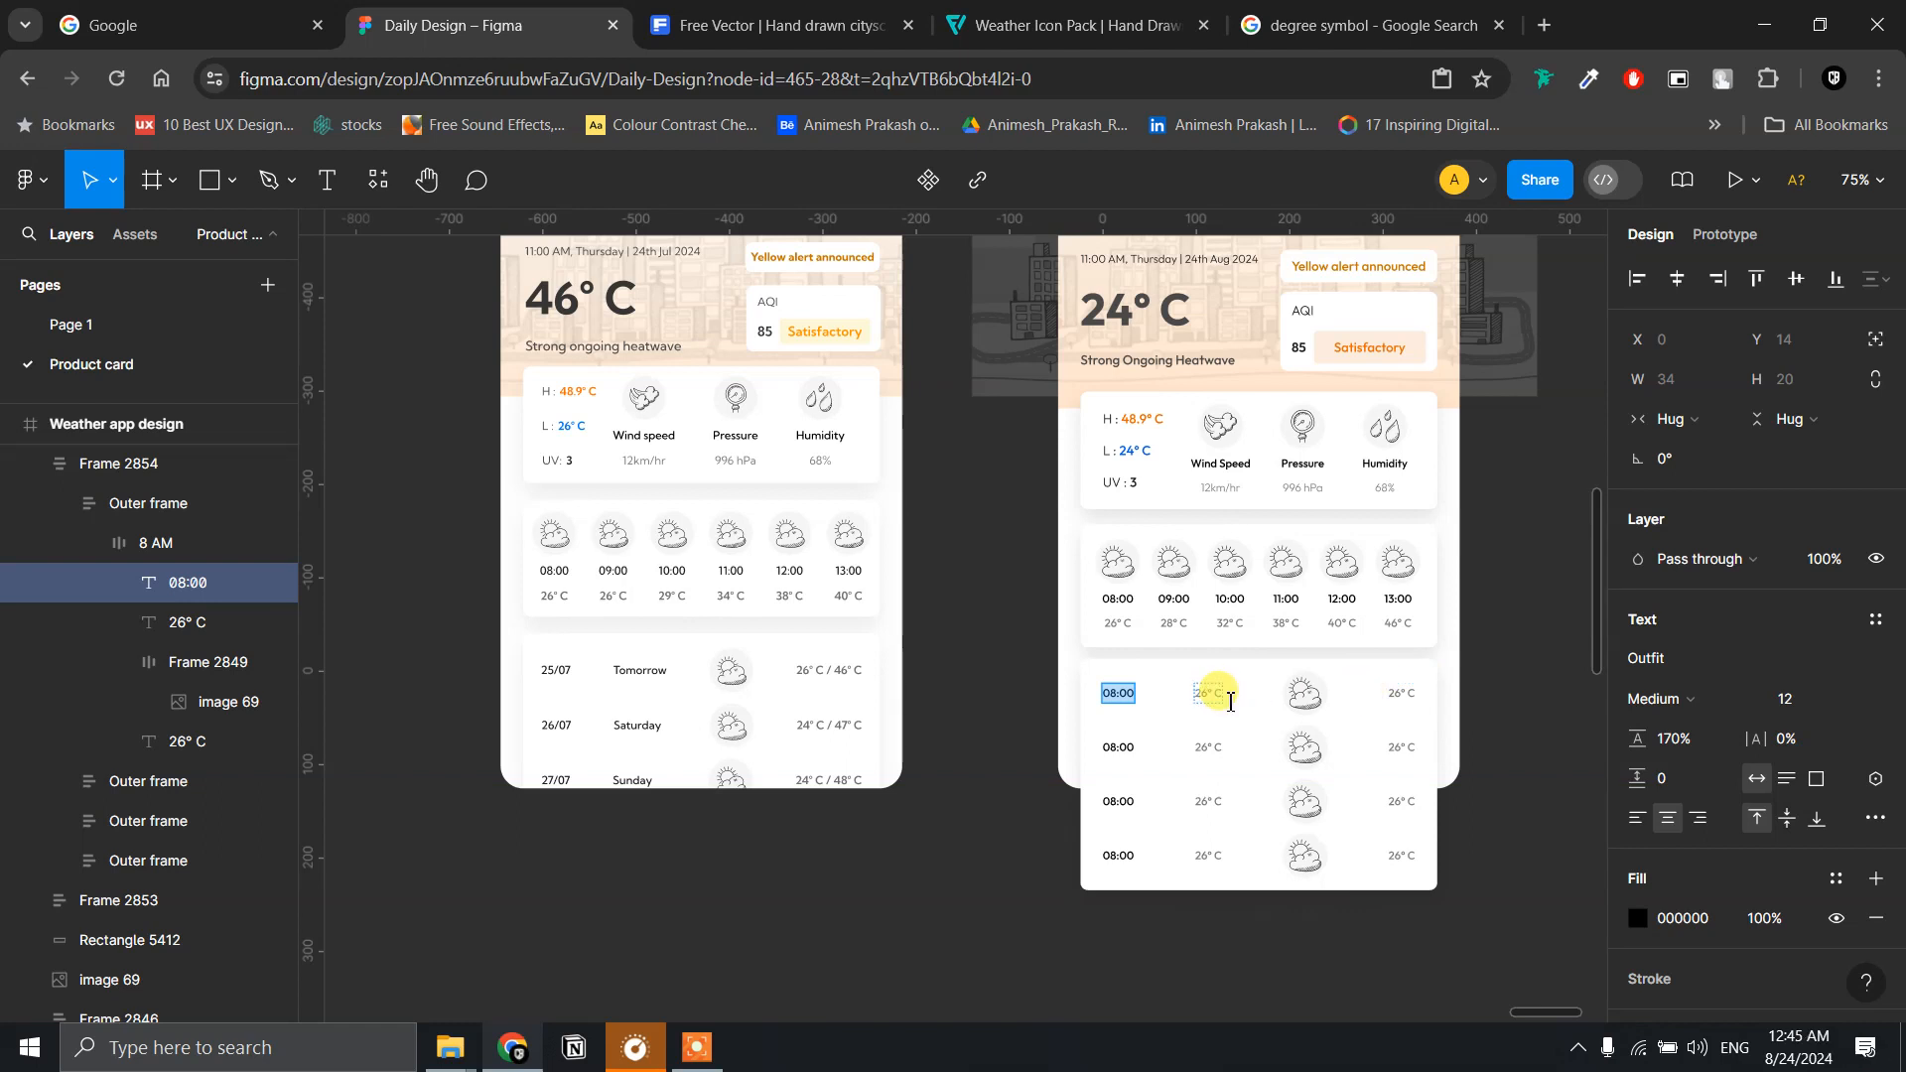
key("Escape")
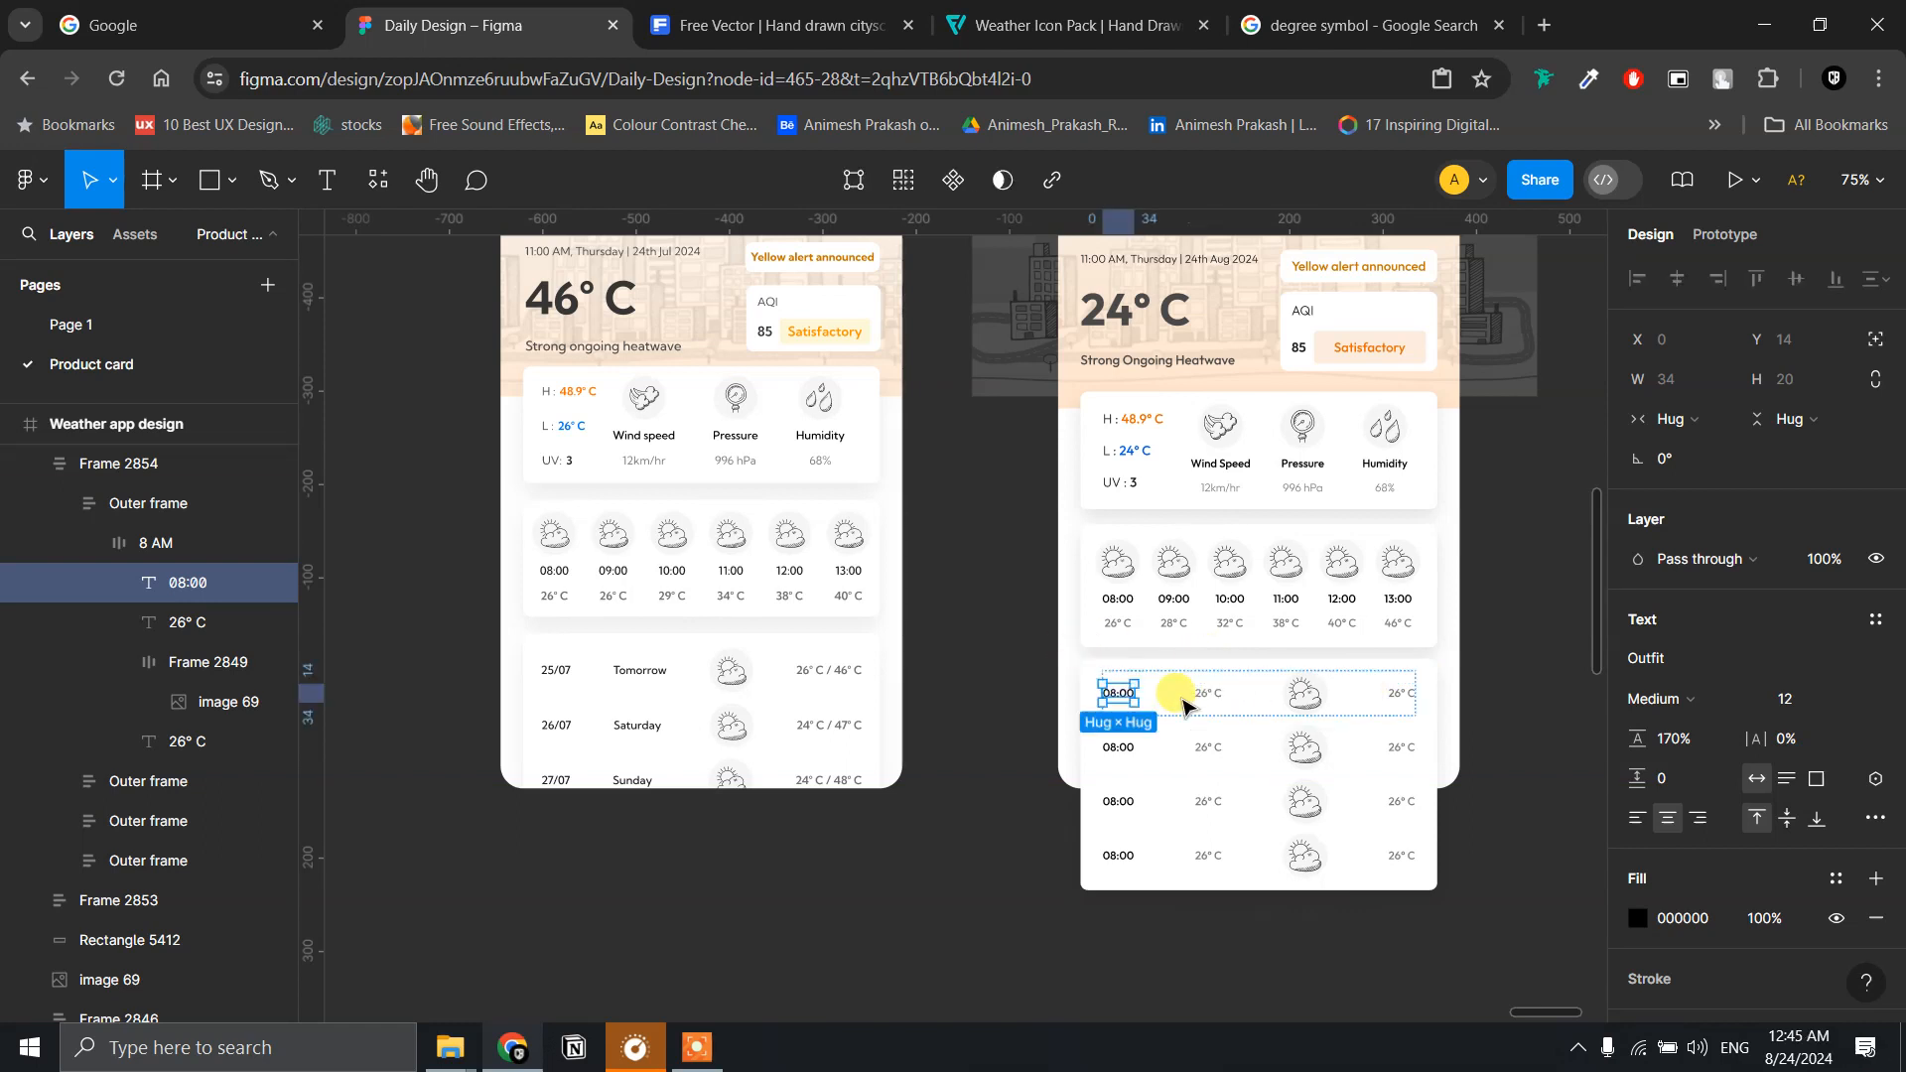
key("Escape")
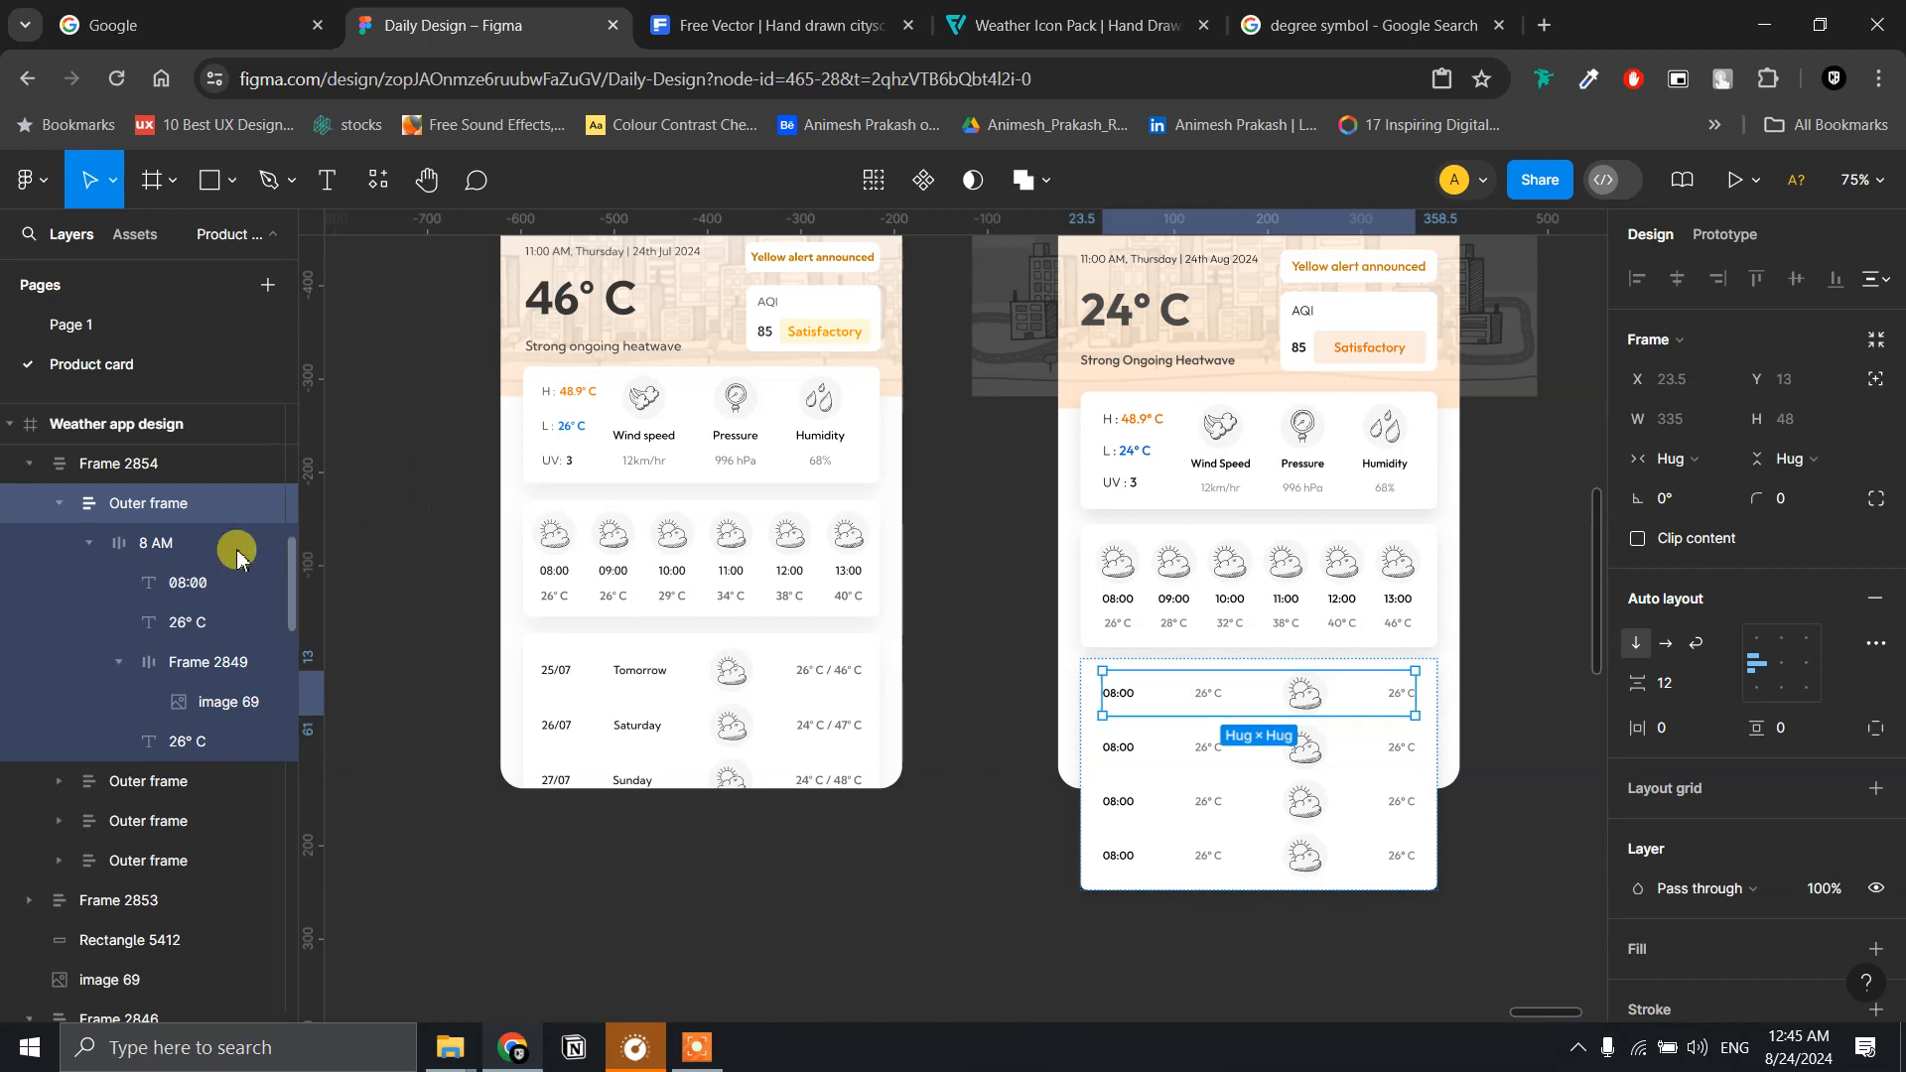
left_click(195, 547)
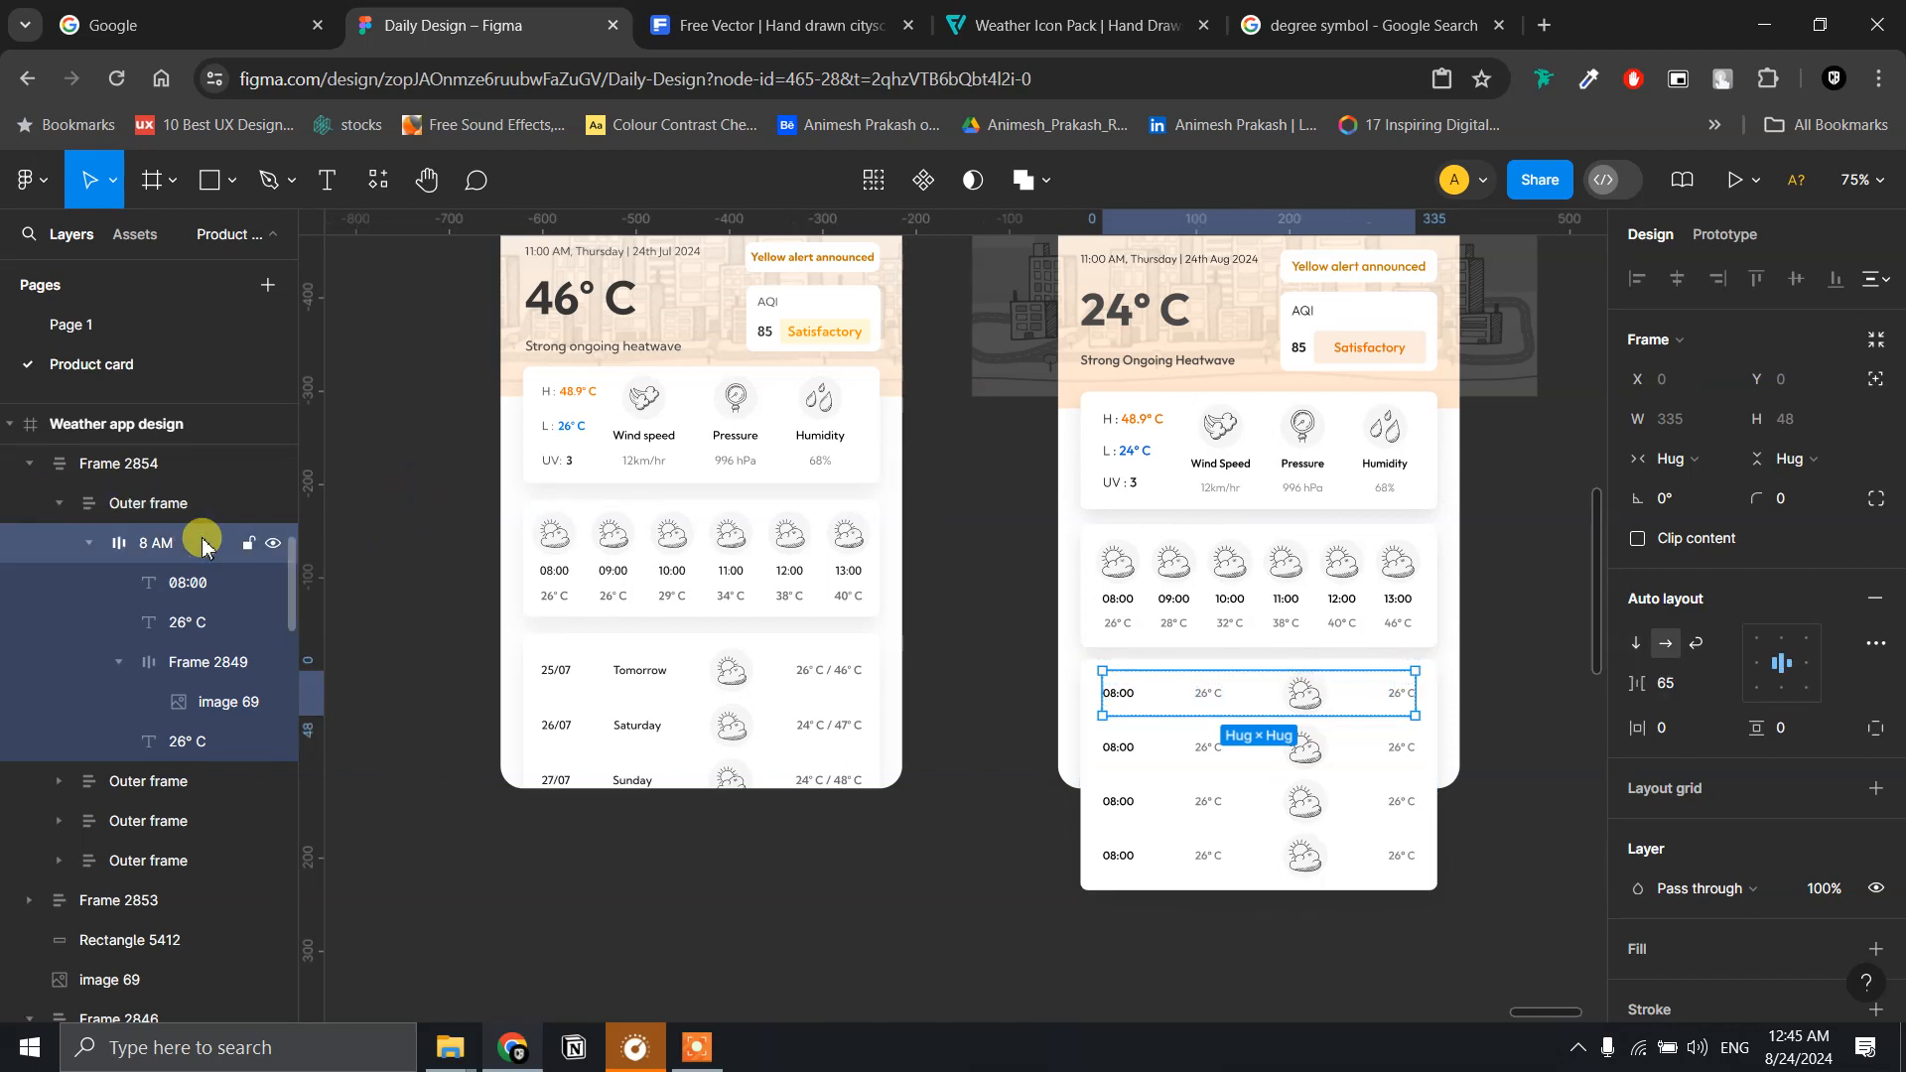
left_click(1158, 742, "shift")
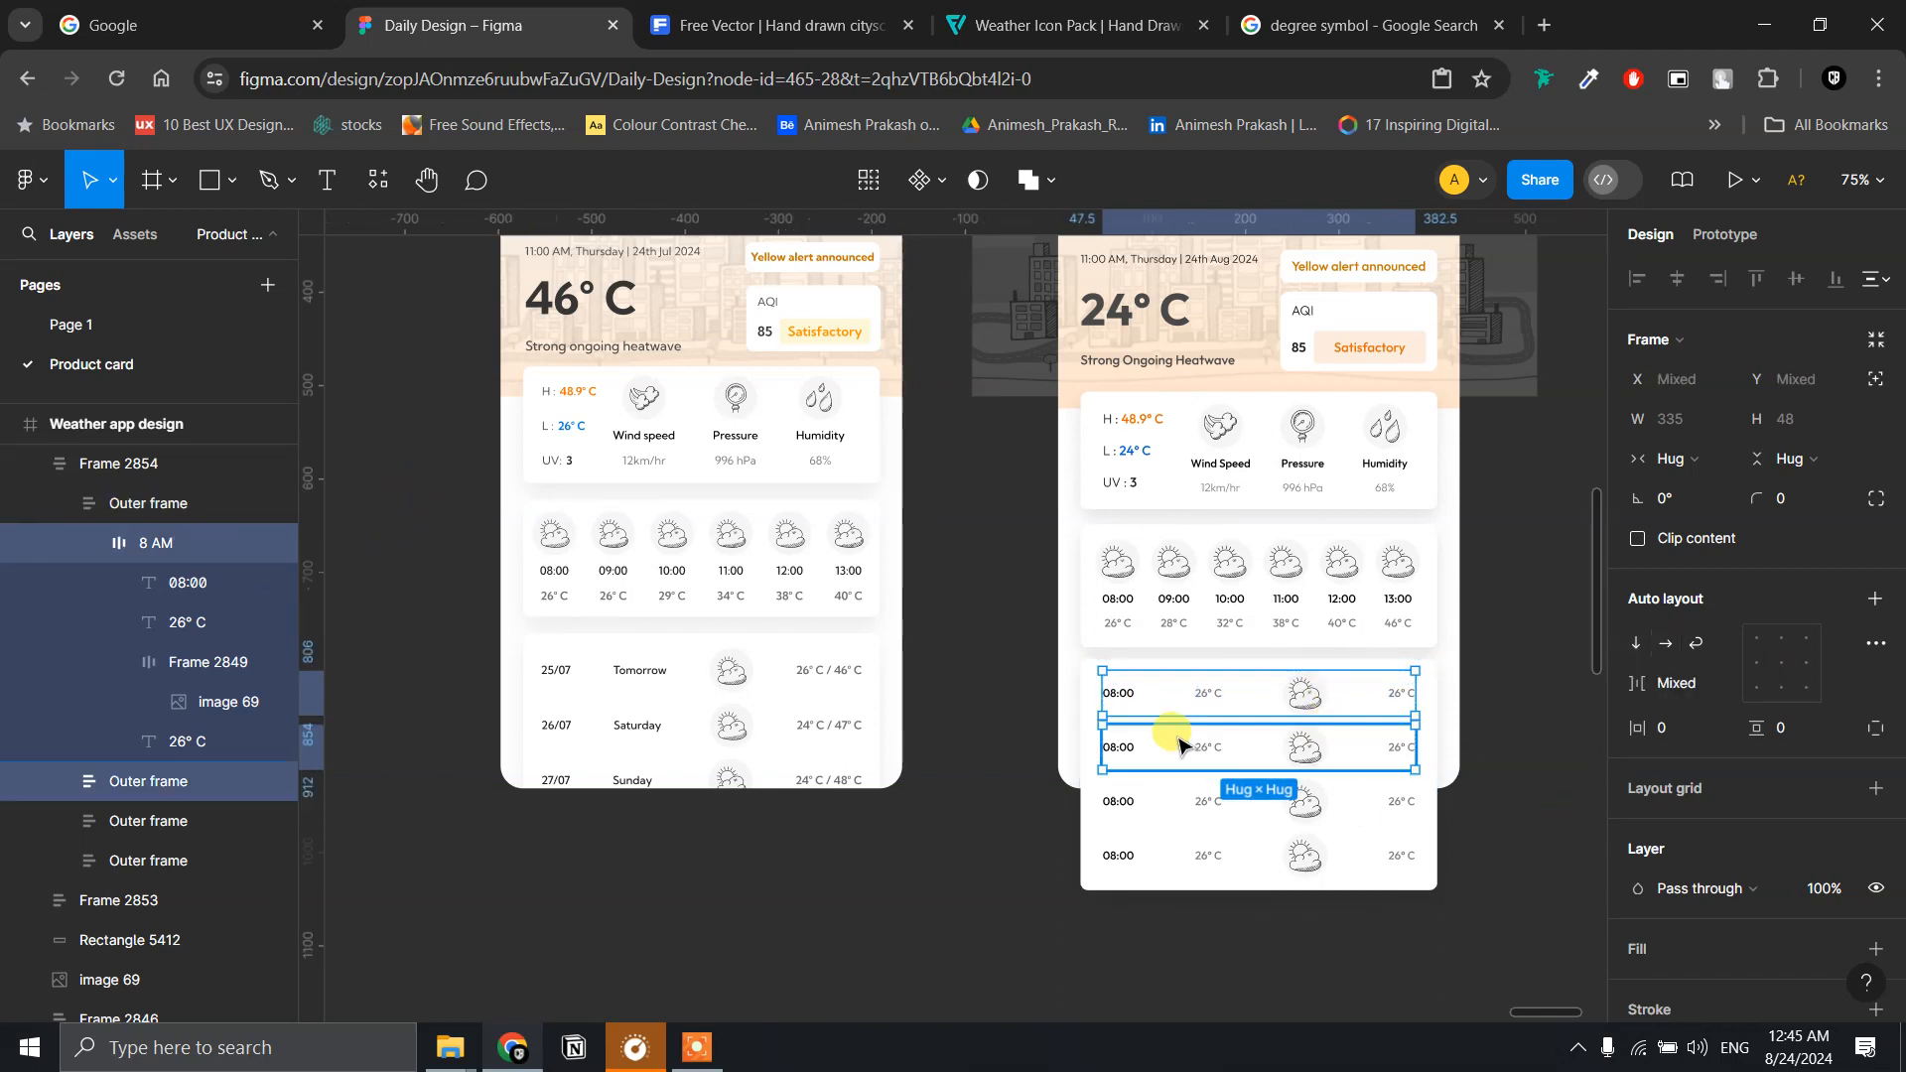
left_click(1169, 799, "shift")
left_click(1174, 859, "shift")
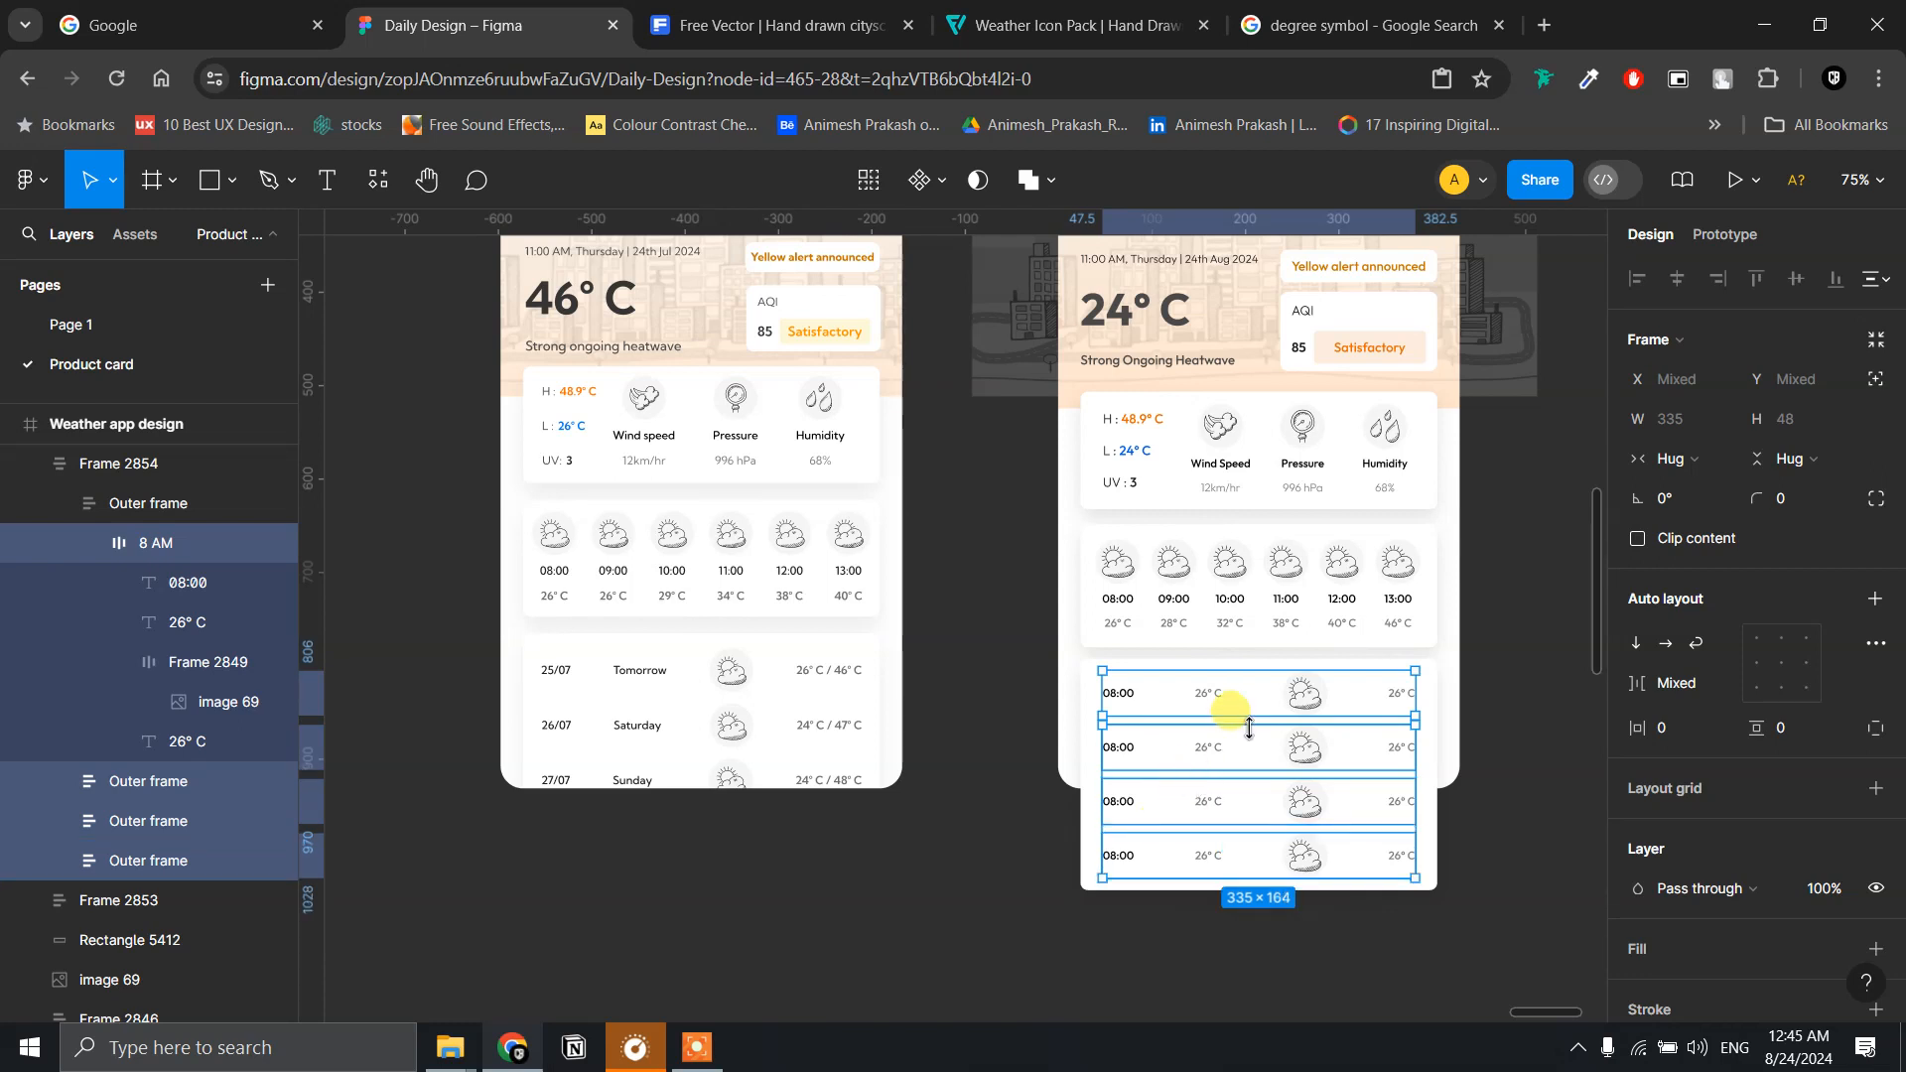
left_click(90, 548)
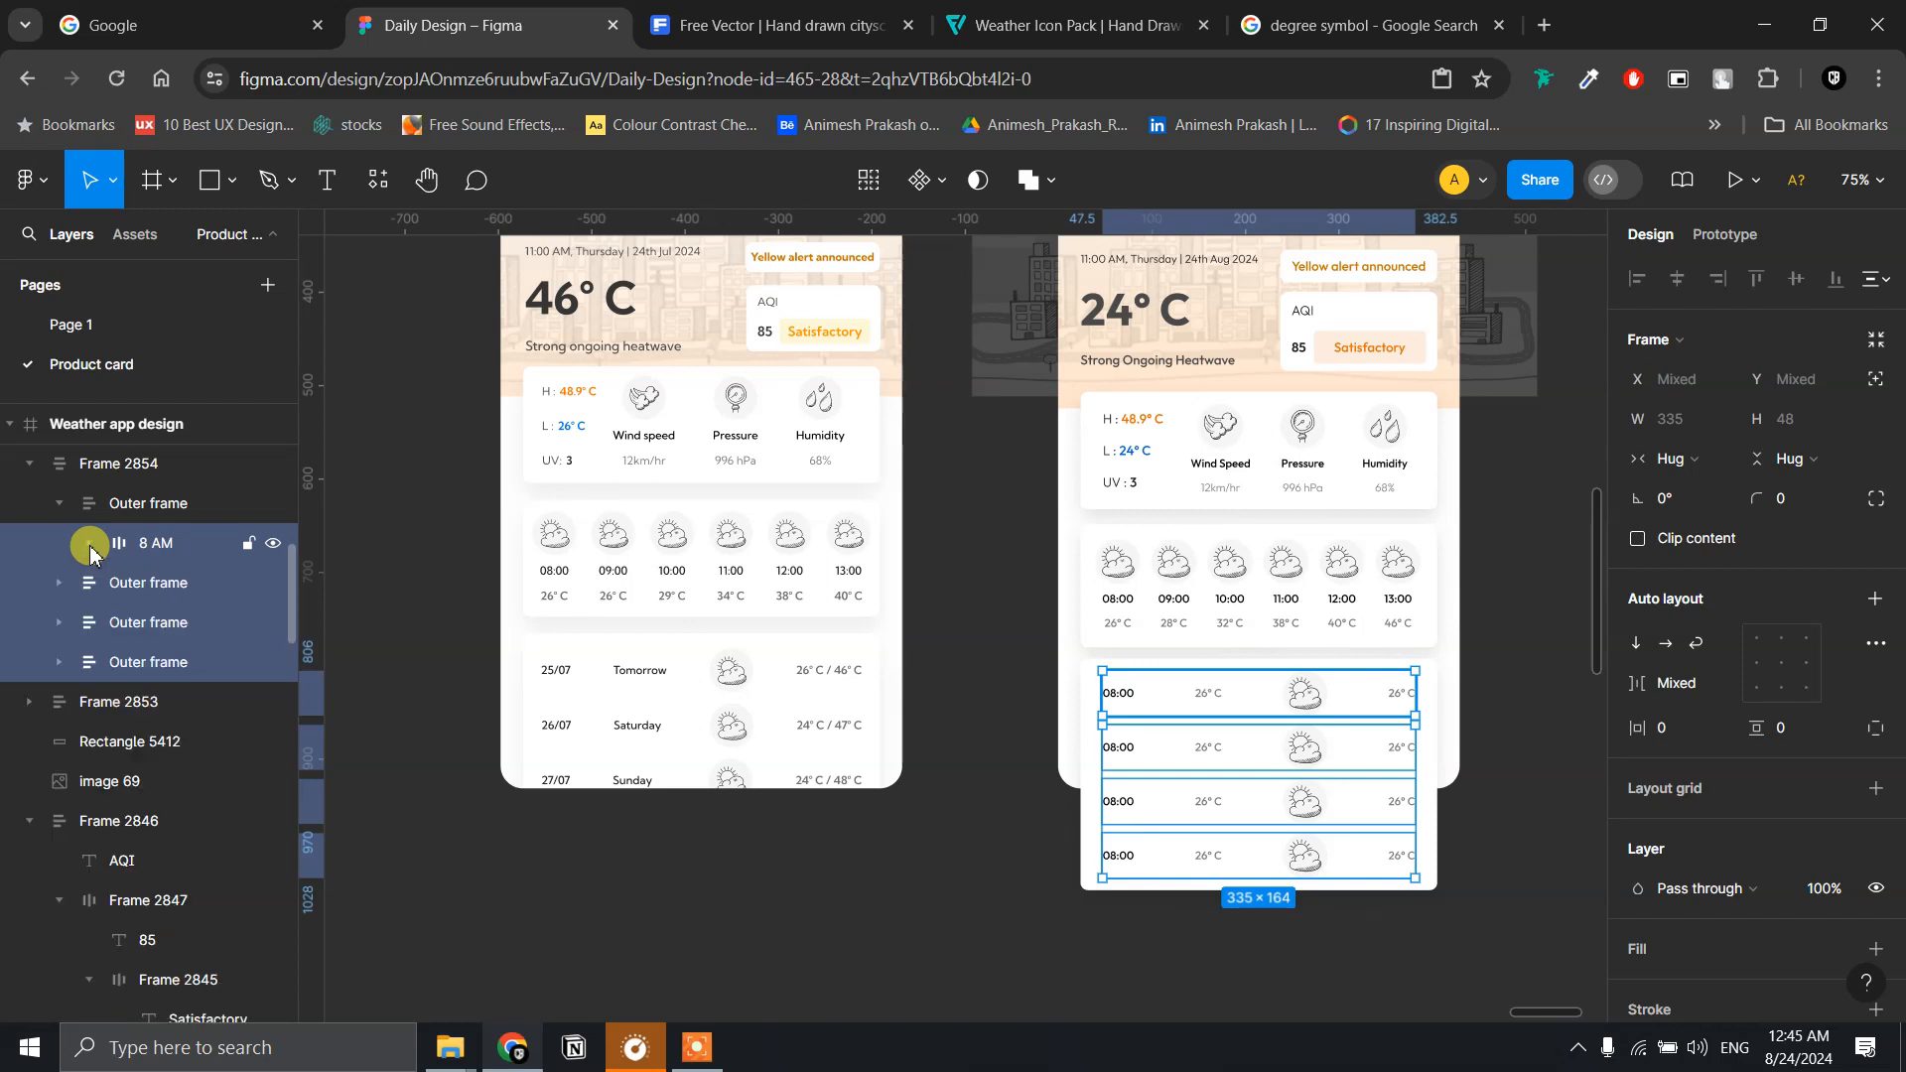
left_click(91, 548)
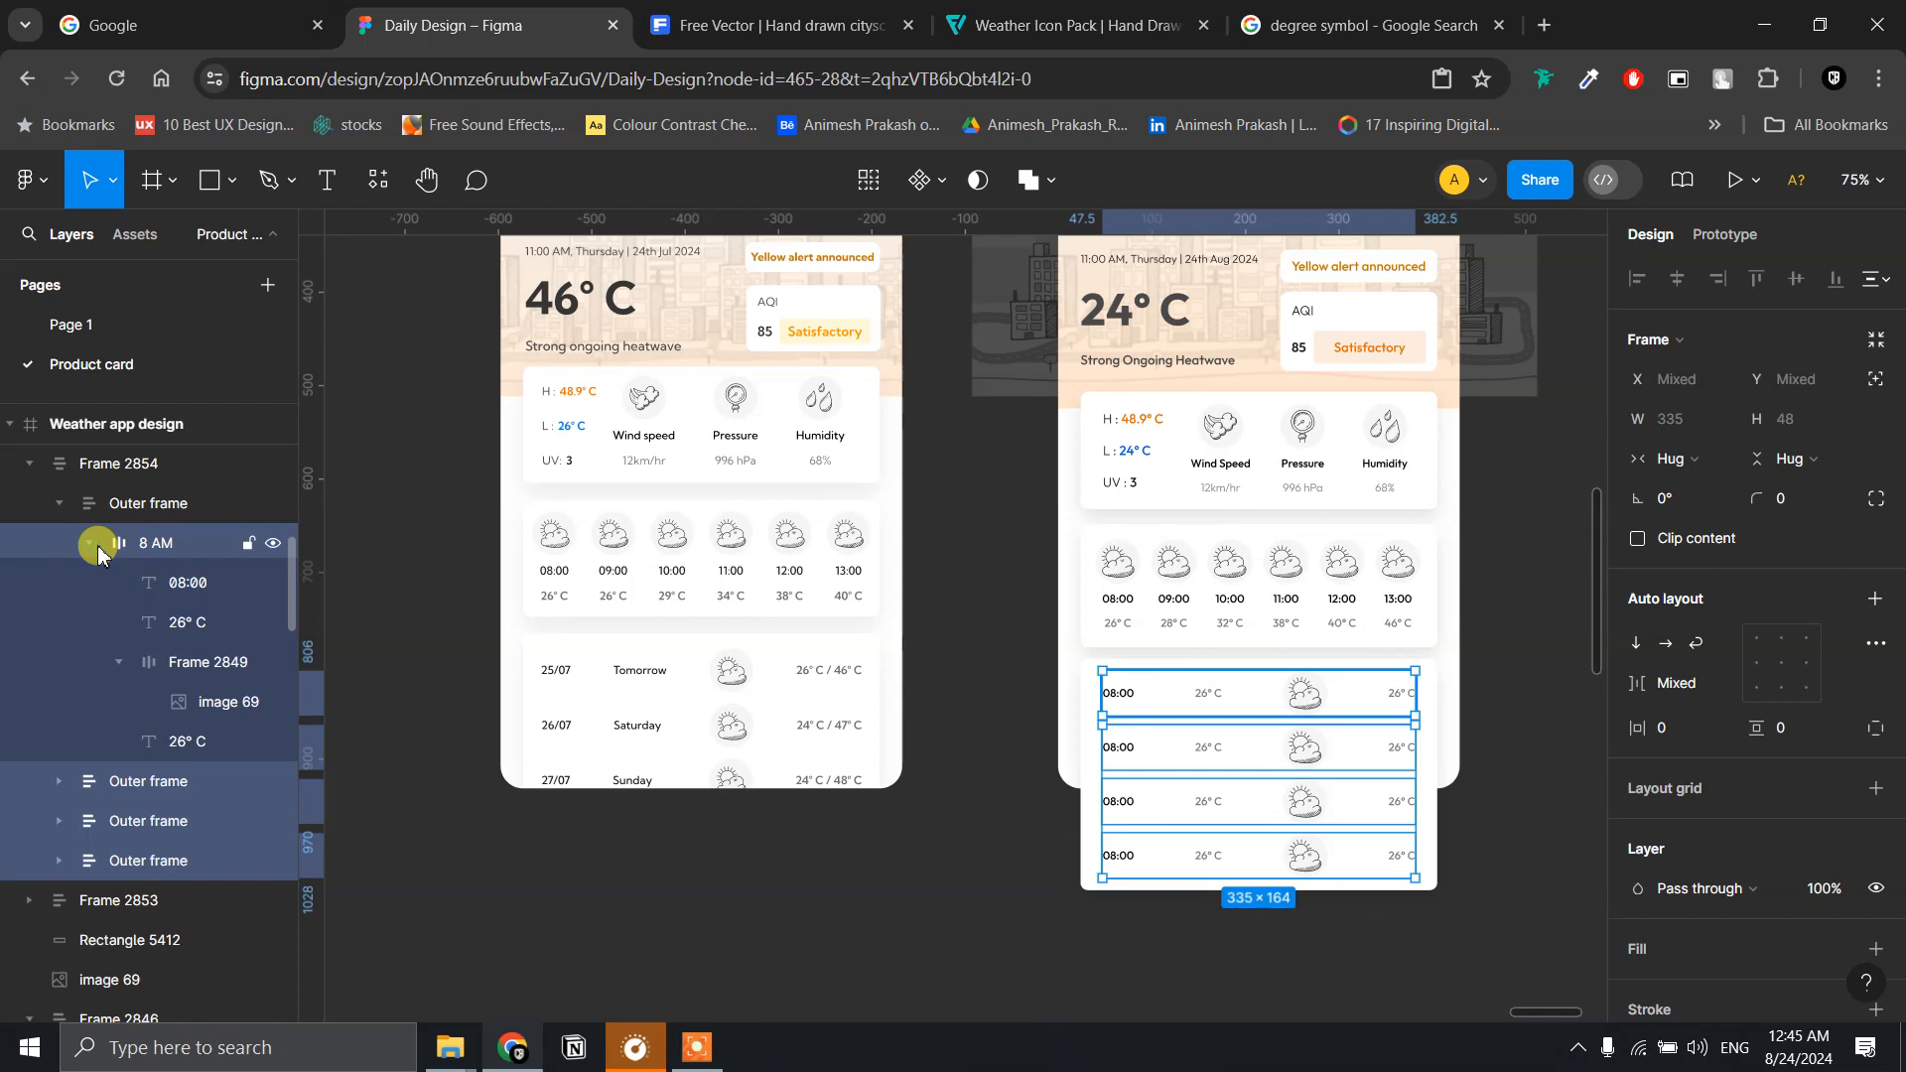
- Set the horizontal gap between items in the first daily row's inner 8 AM frame to Auto
left_click(151, 542)
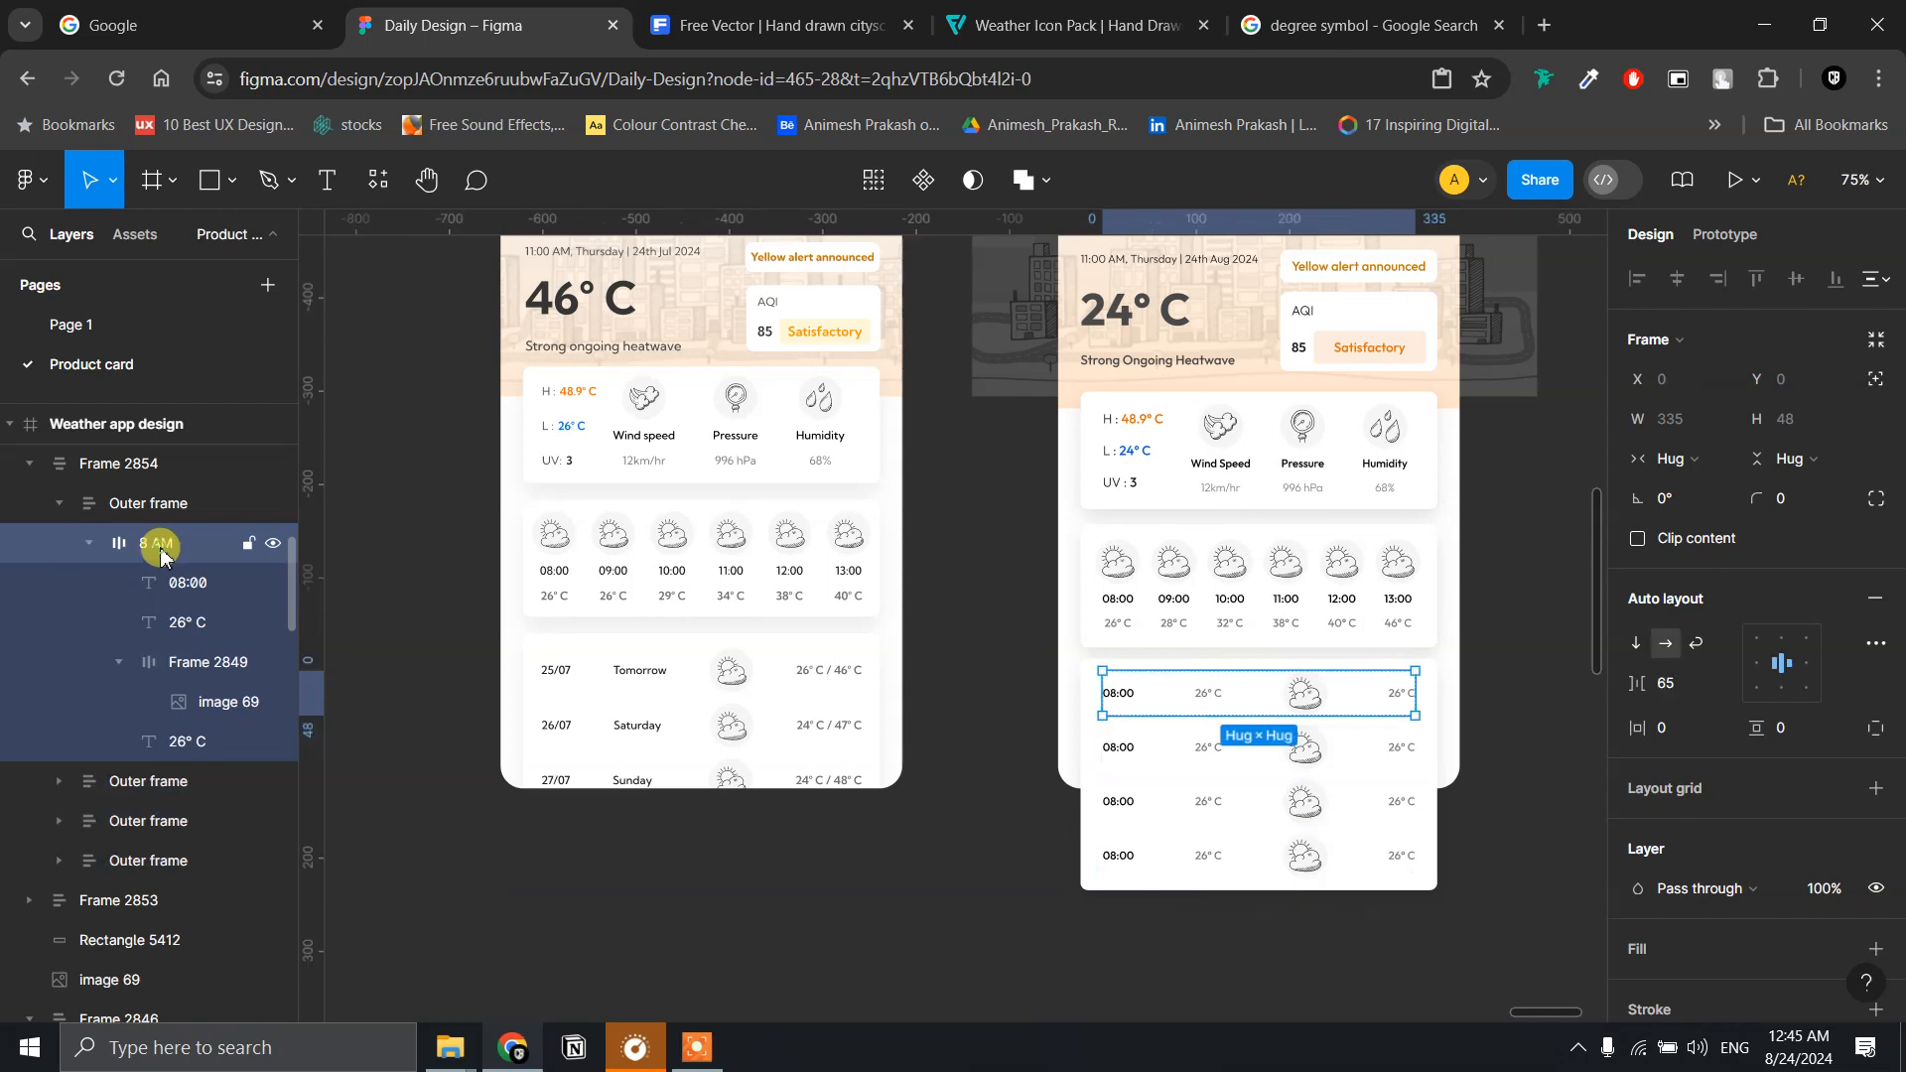
left_click(1718, 684)
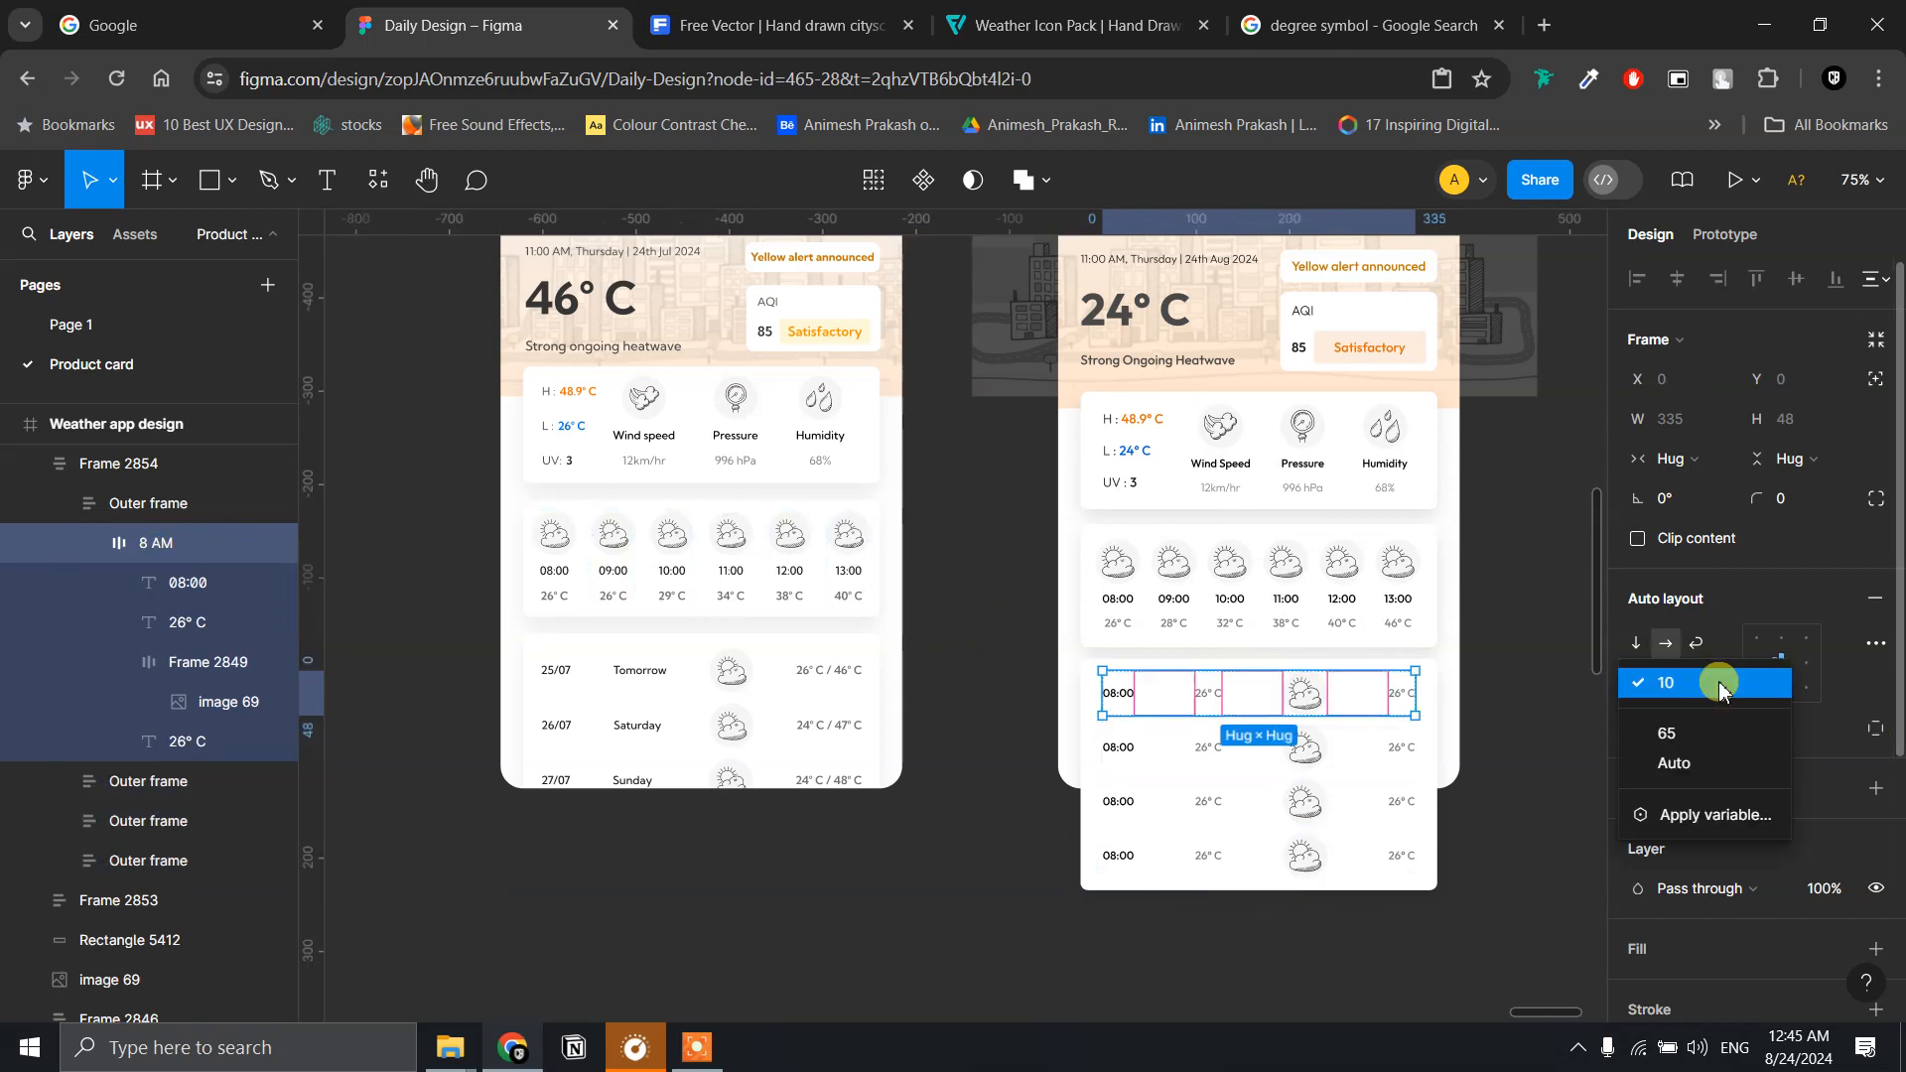
left_click(1707, 764)
- Delete the three lower rows of the daily forecast card, keeping only the first
left_click(1319, 762)
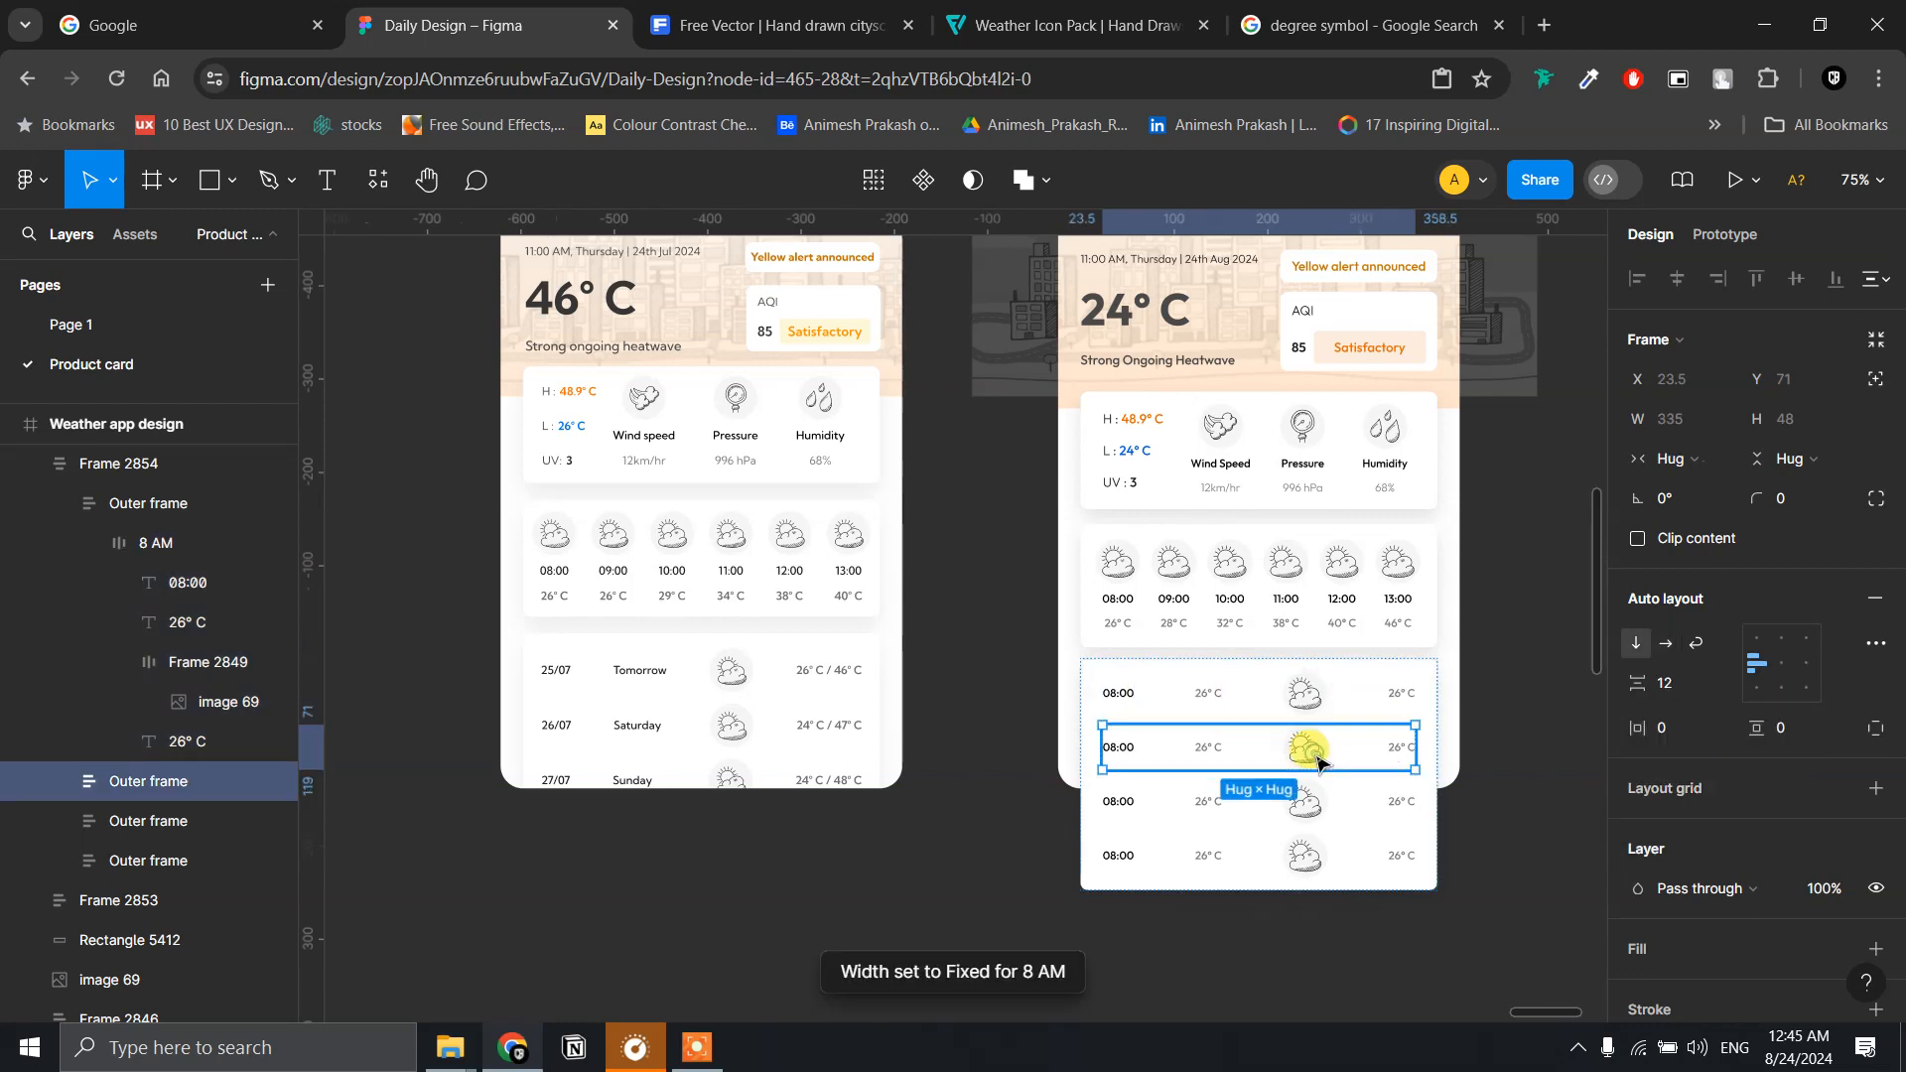
left_click(1348, 800, "shift")
left_click(1356, 842, "shift")
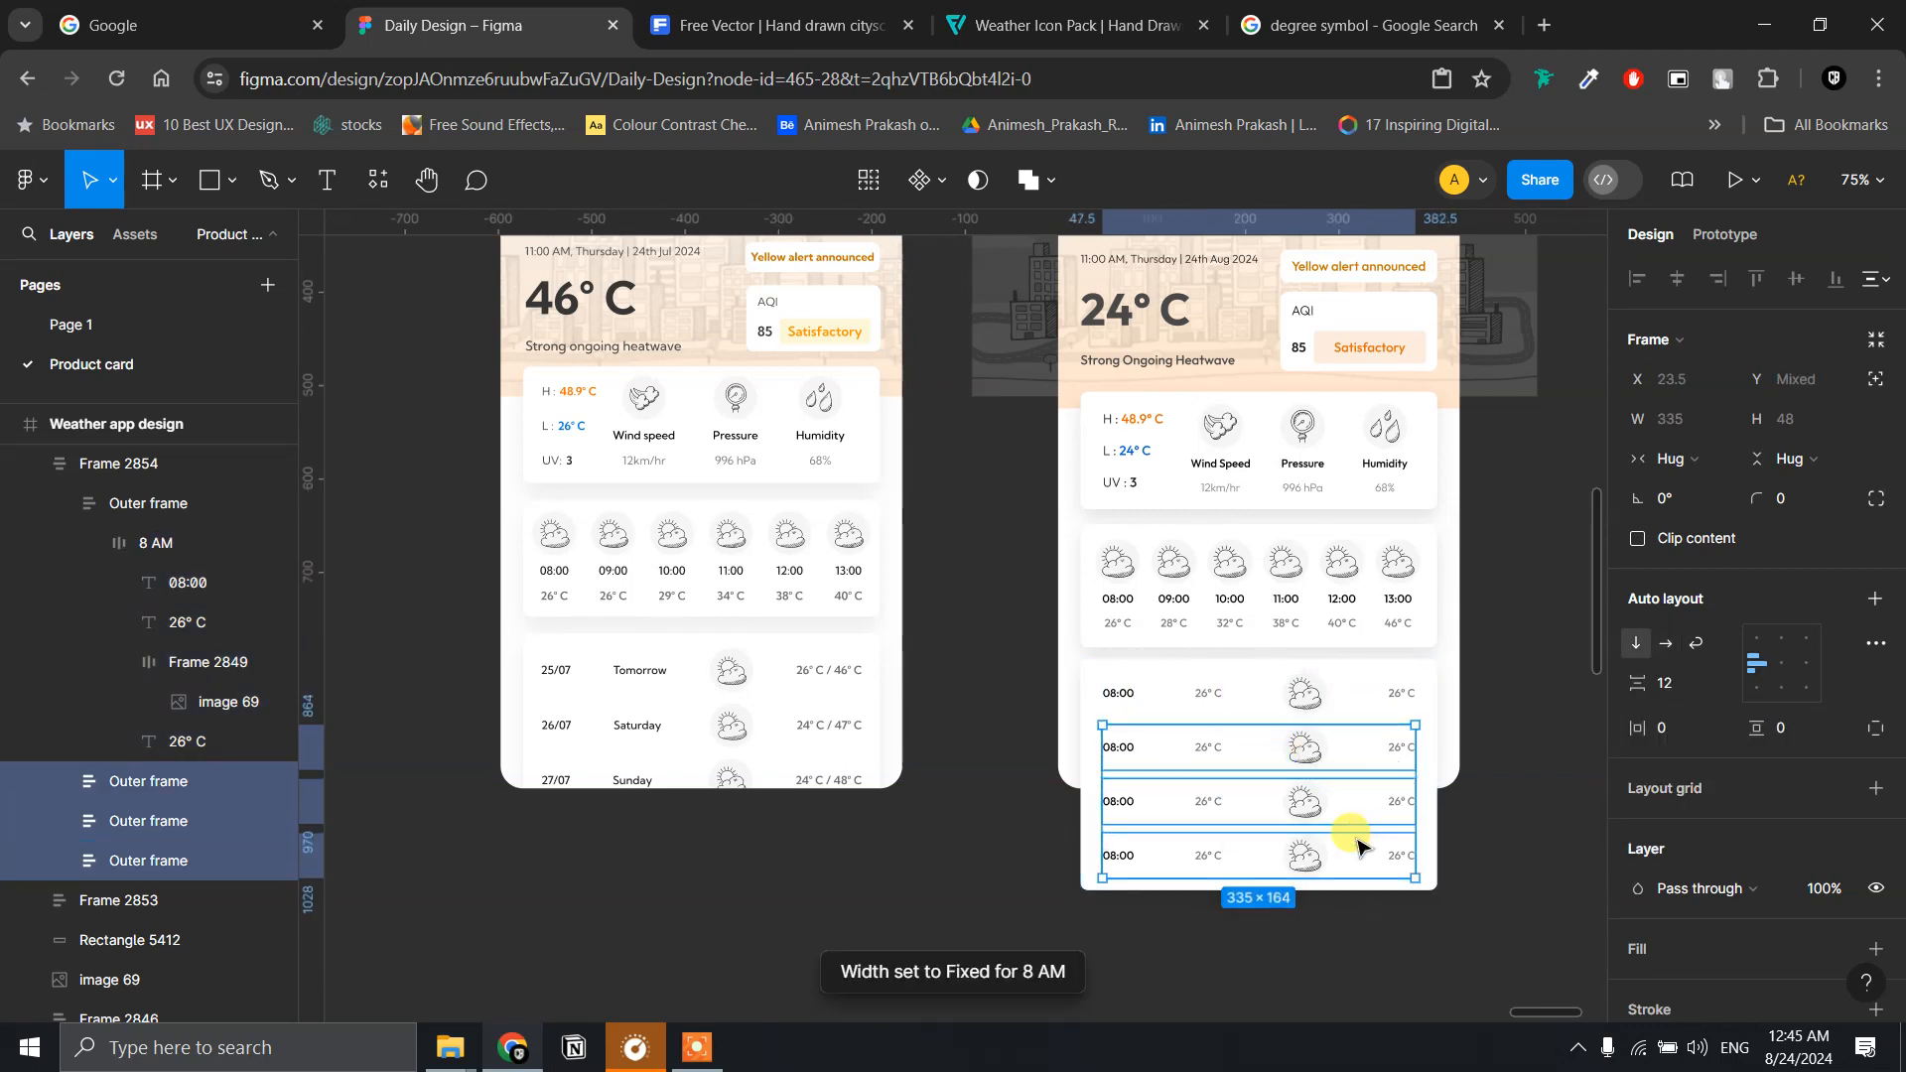
key("Delete")
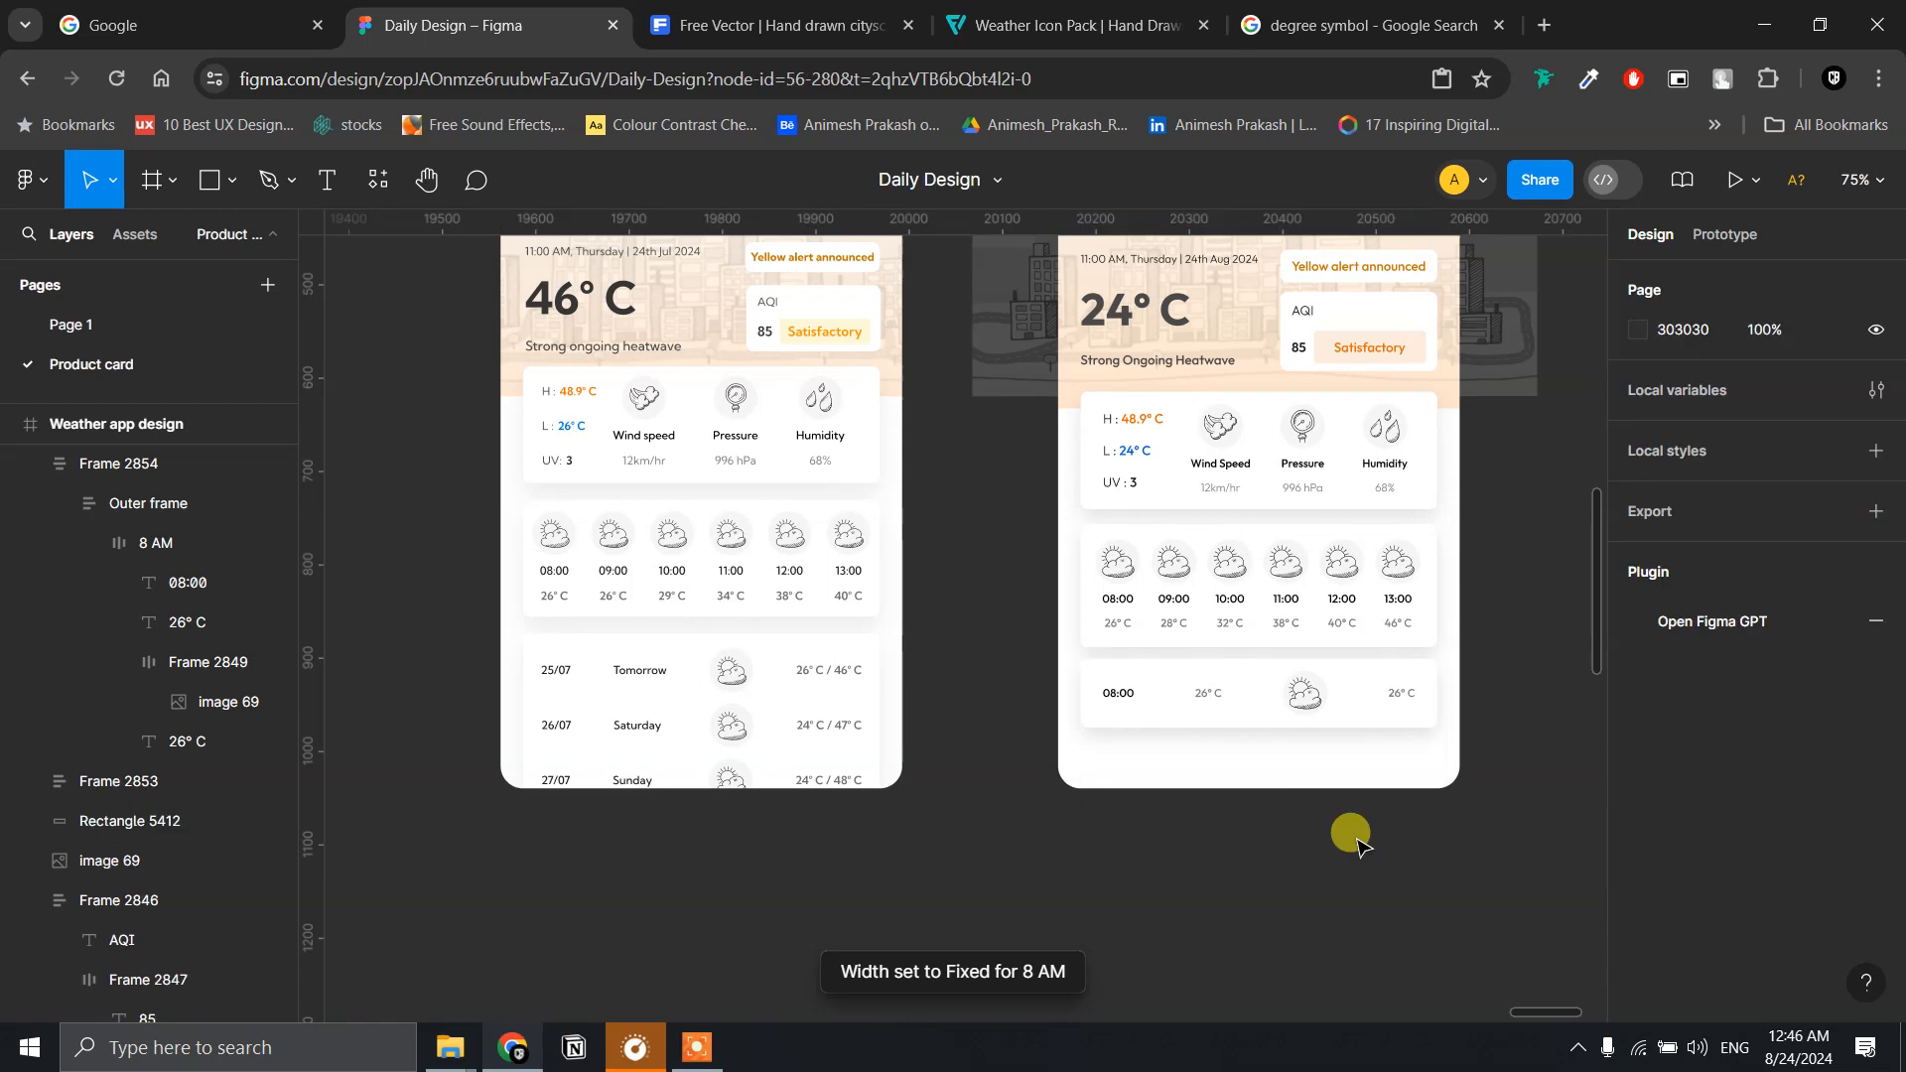
- Duplicate the remaining daily row's outer frame three times within the daily card
left_click(1214, 711)
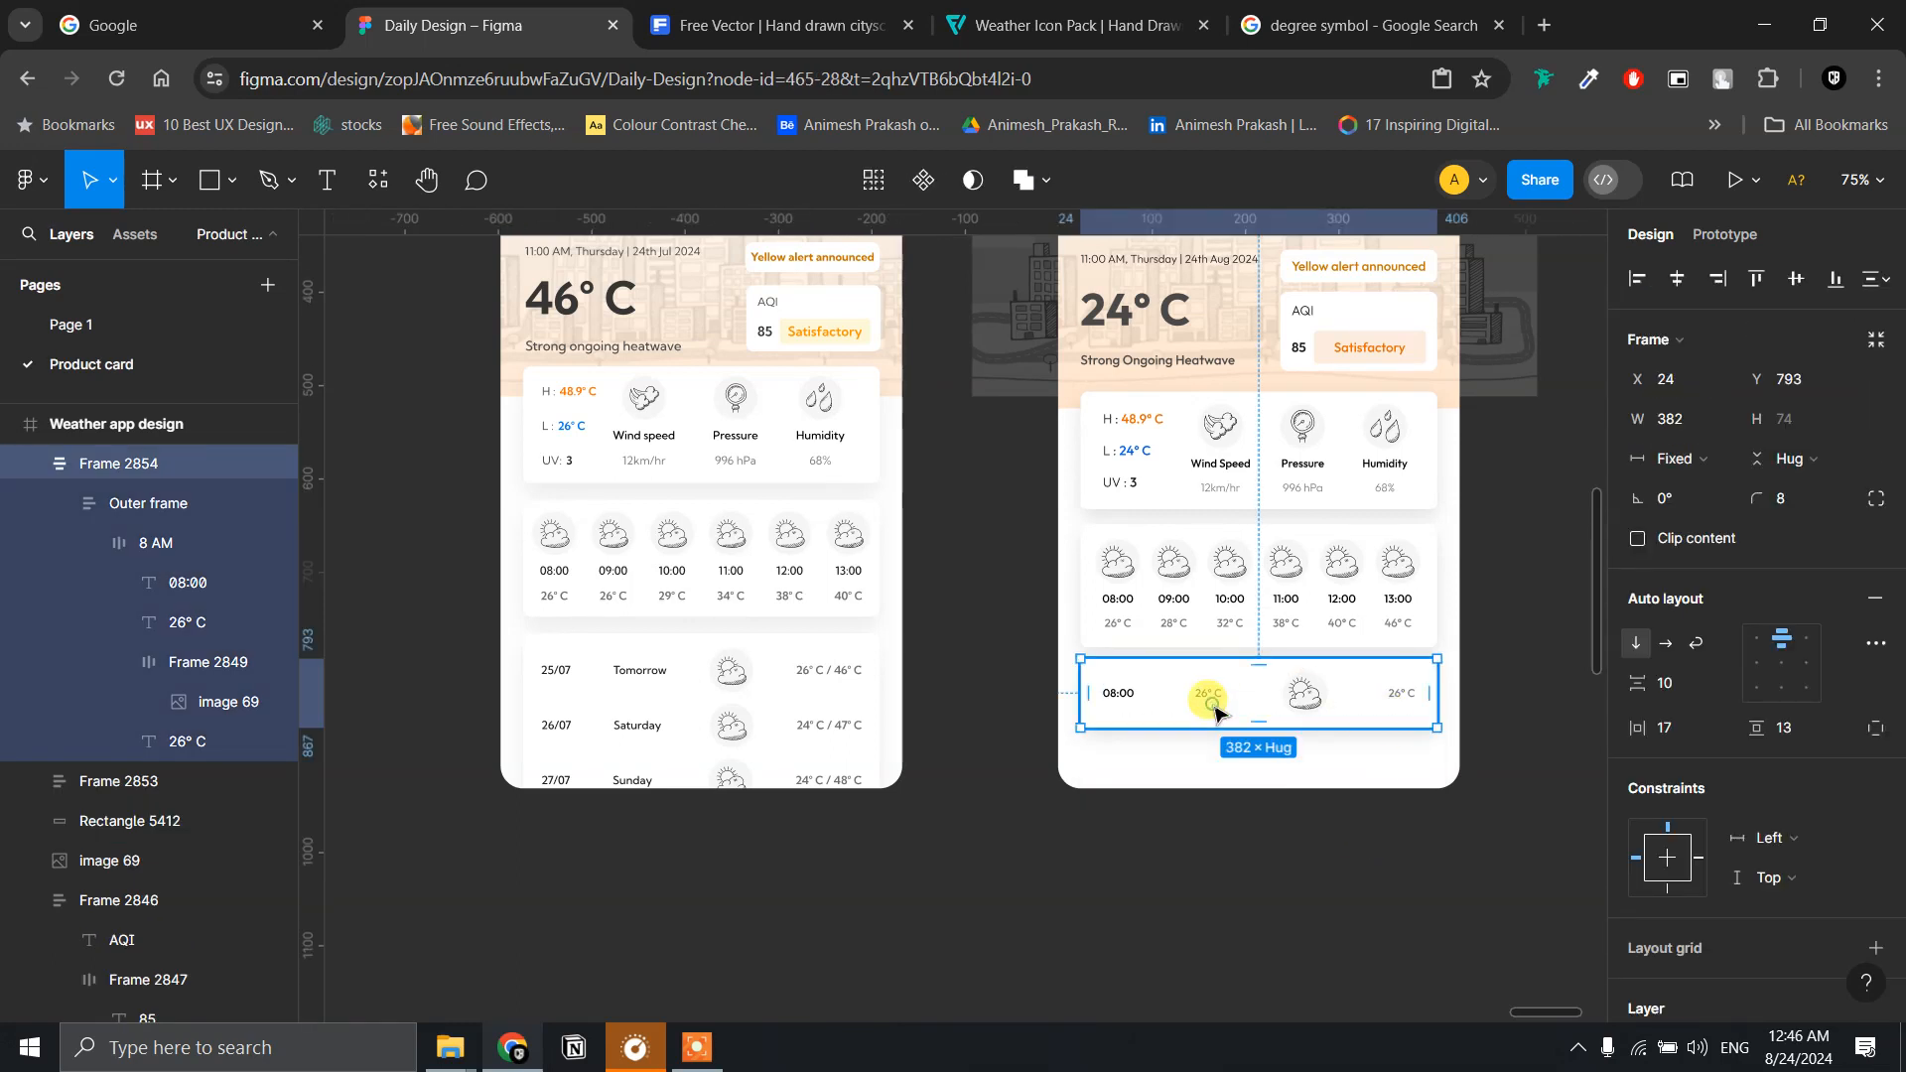
left_click(1211, 706)
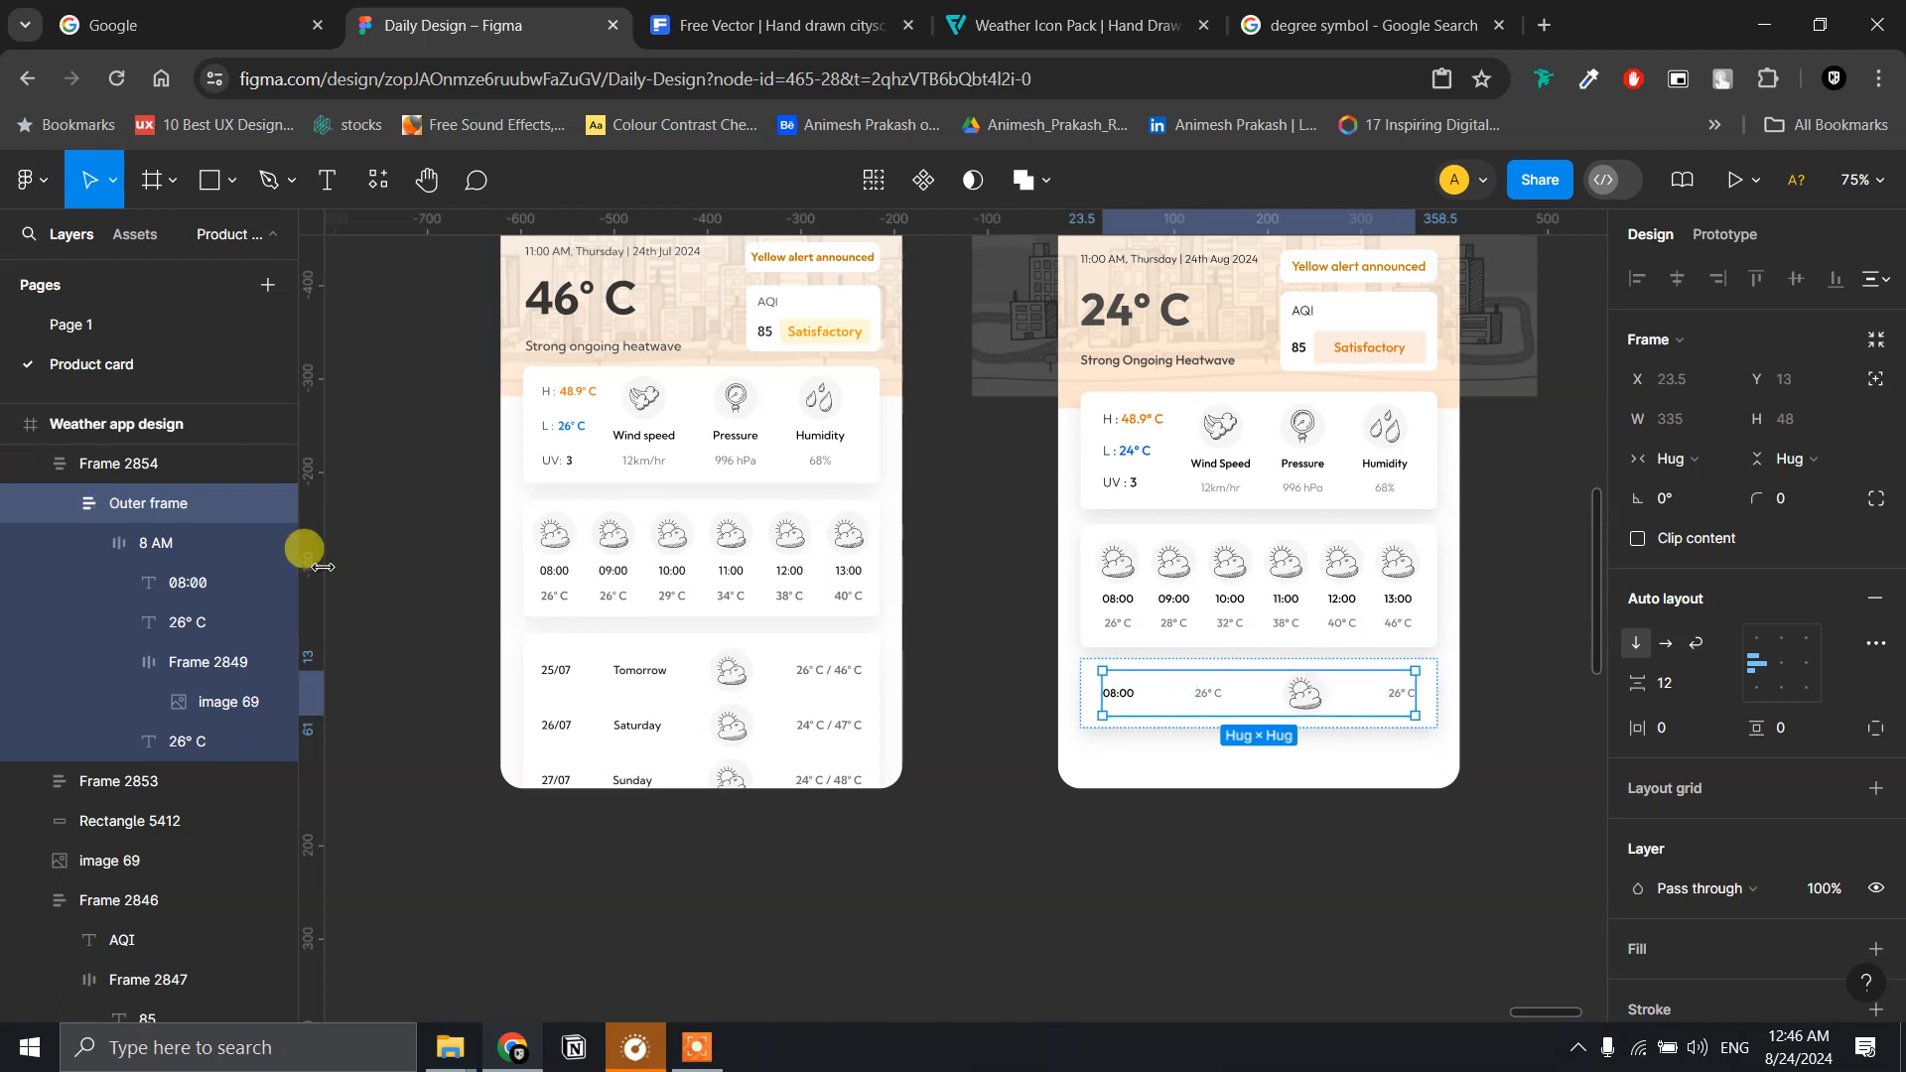
key("ctrl+d")
key("ctrl+d")
key("ctrl+d")
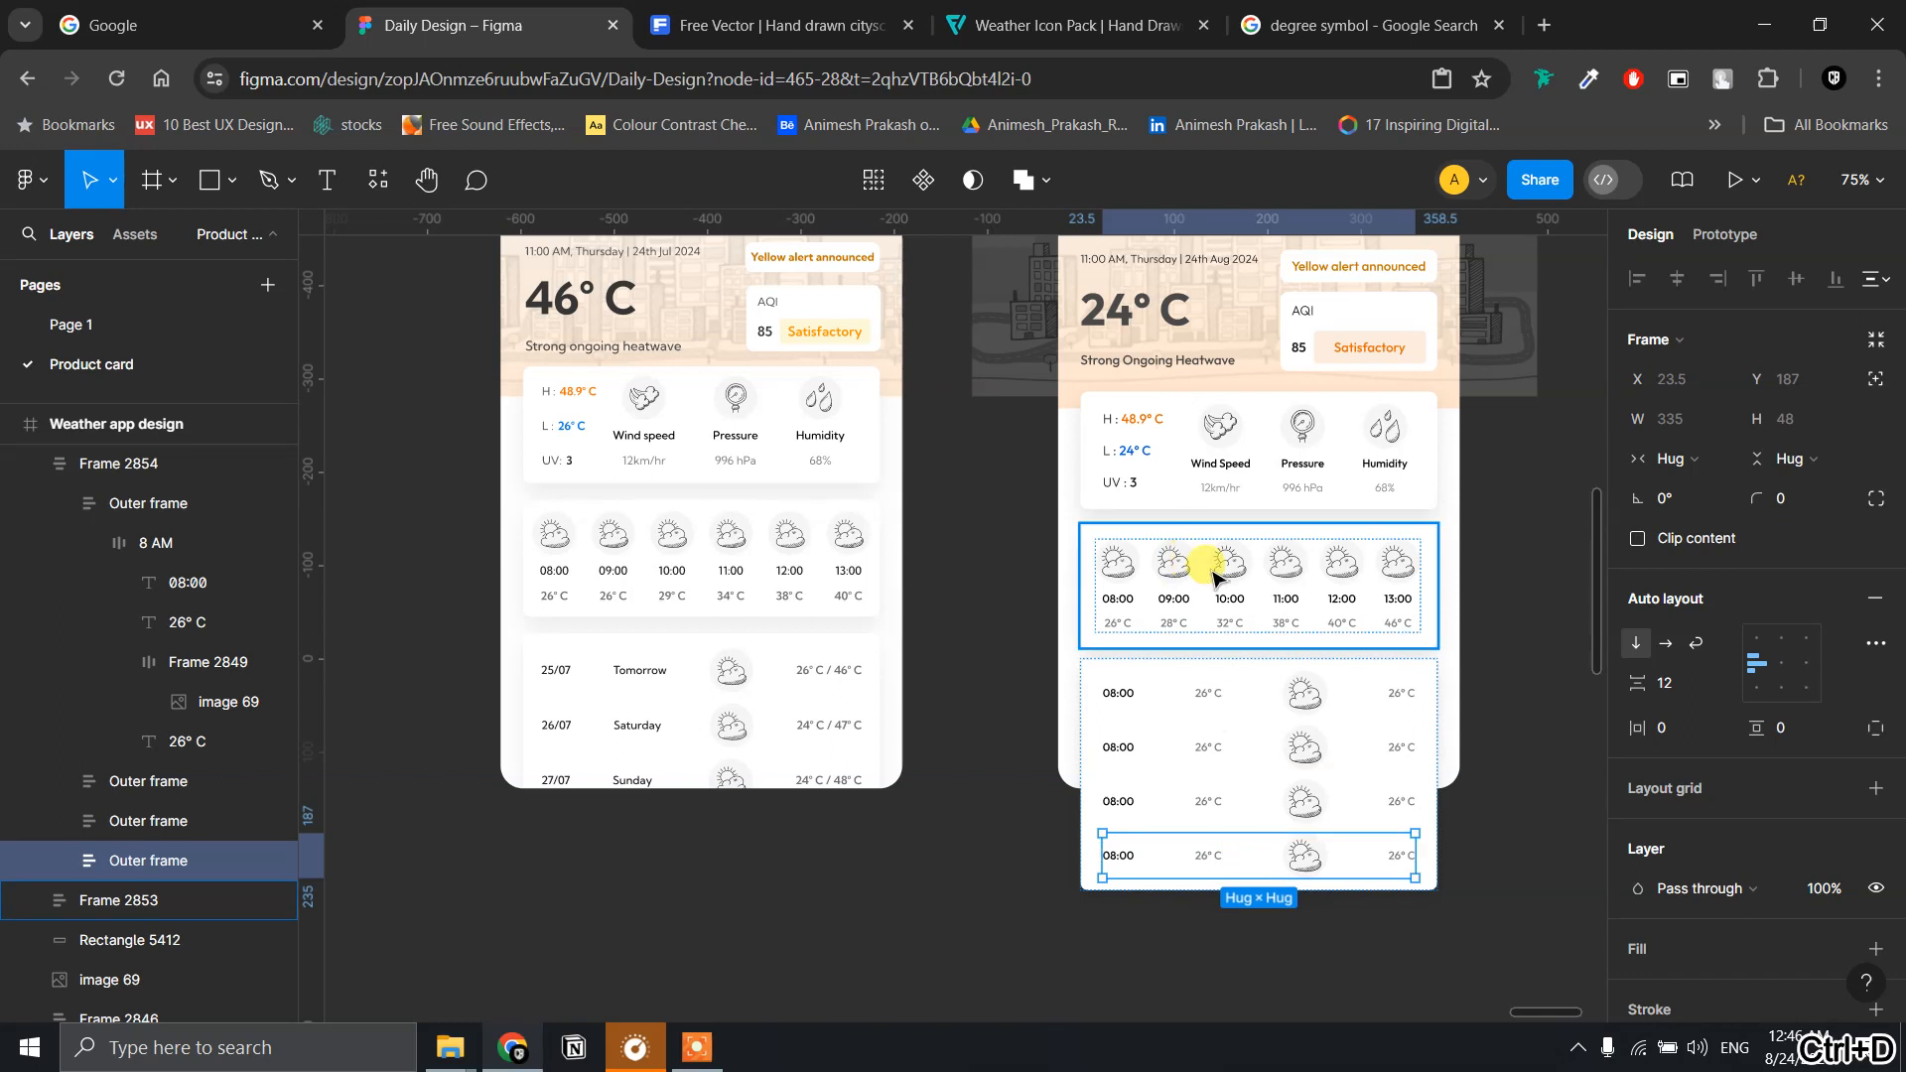
- Try to replace the 08:00 text in the first daily row with 25, and undo the edit
scroll(1231, 631, "up", 3)
scroll(1231, 636, "up", 5)
left_click(1082, 775)
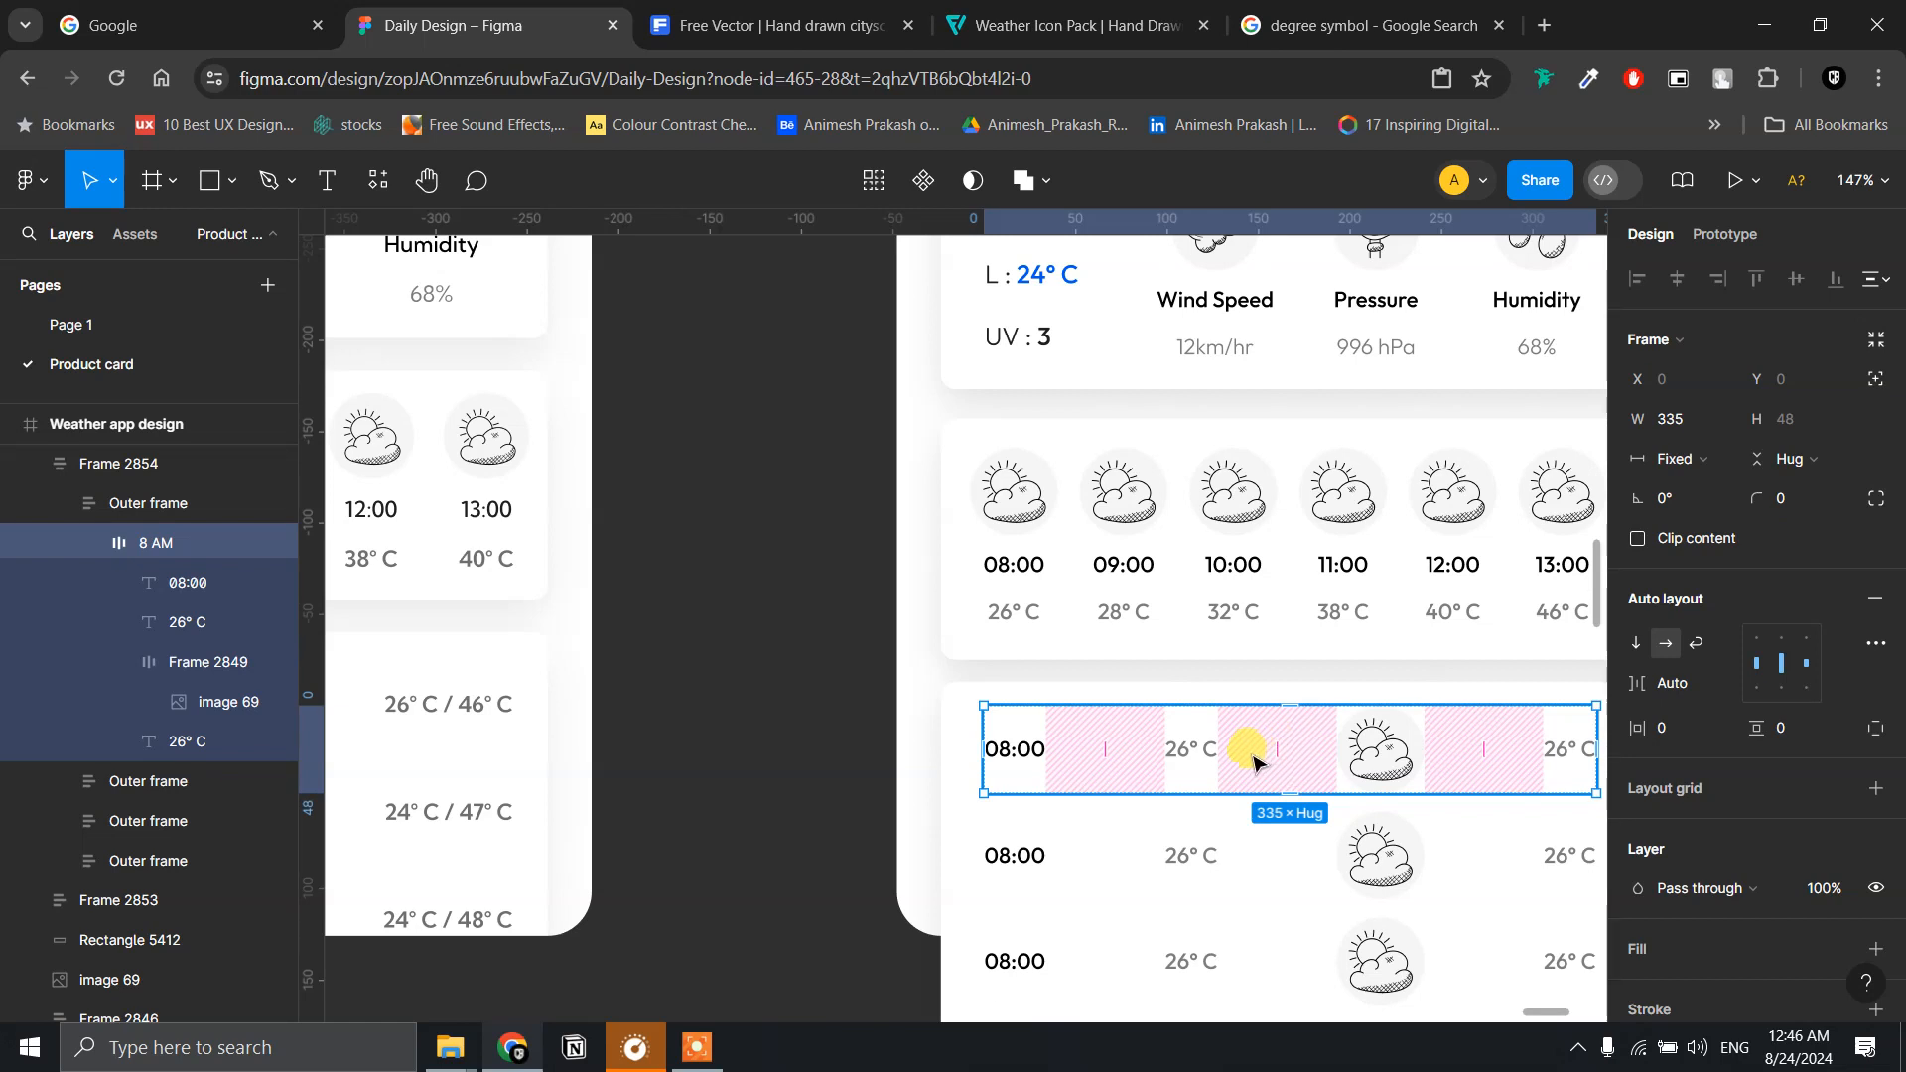
left_click(1015, 757)
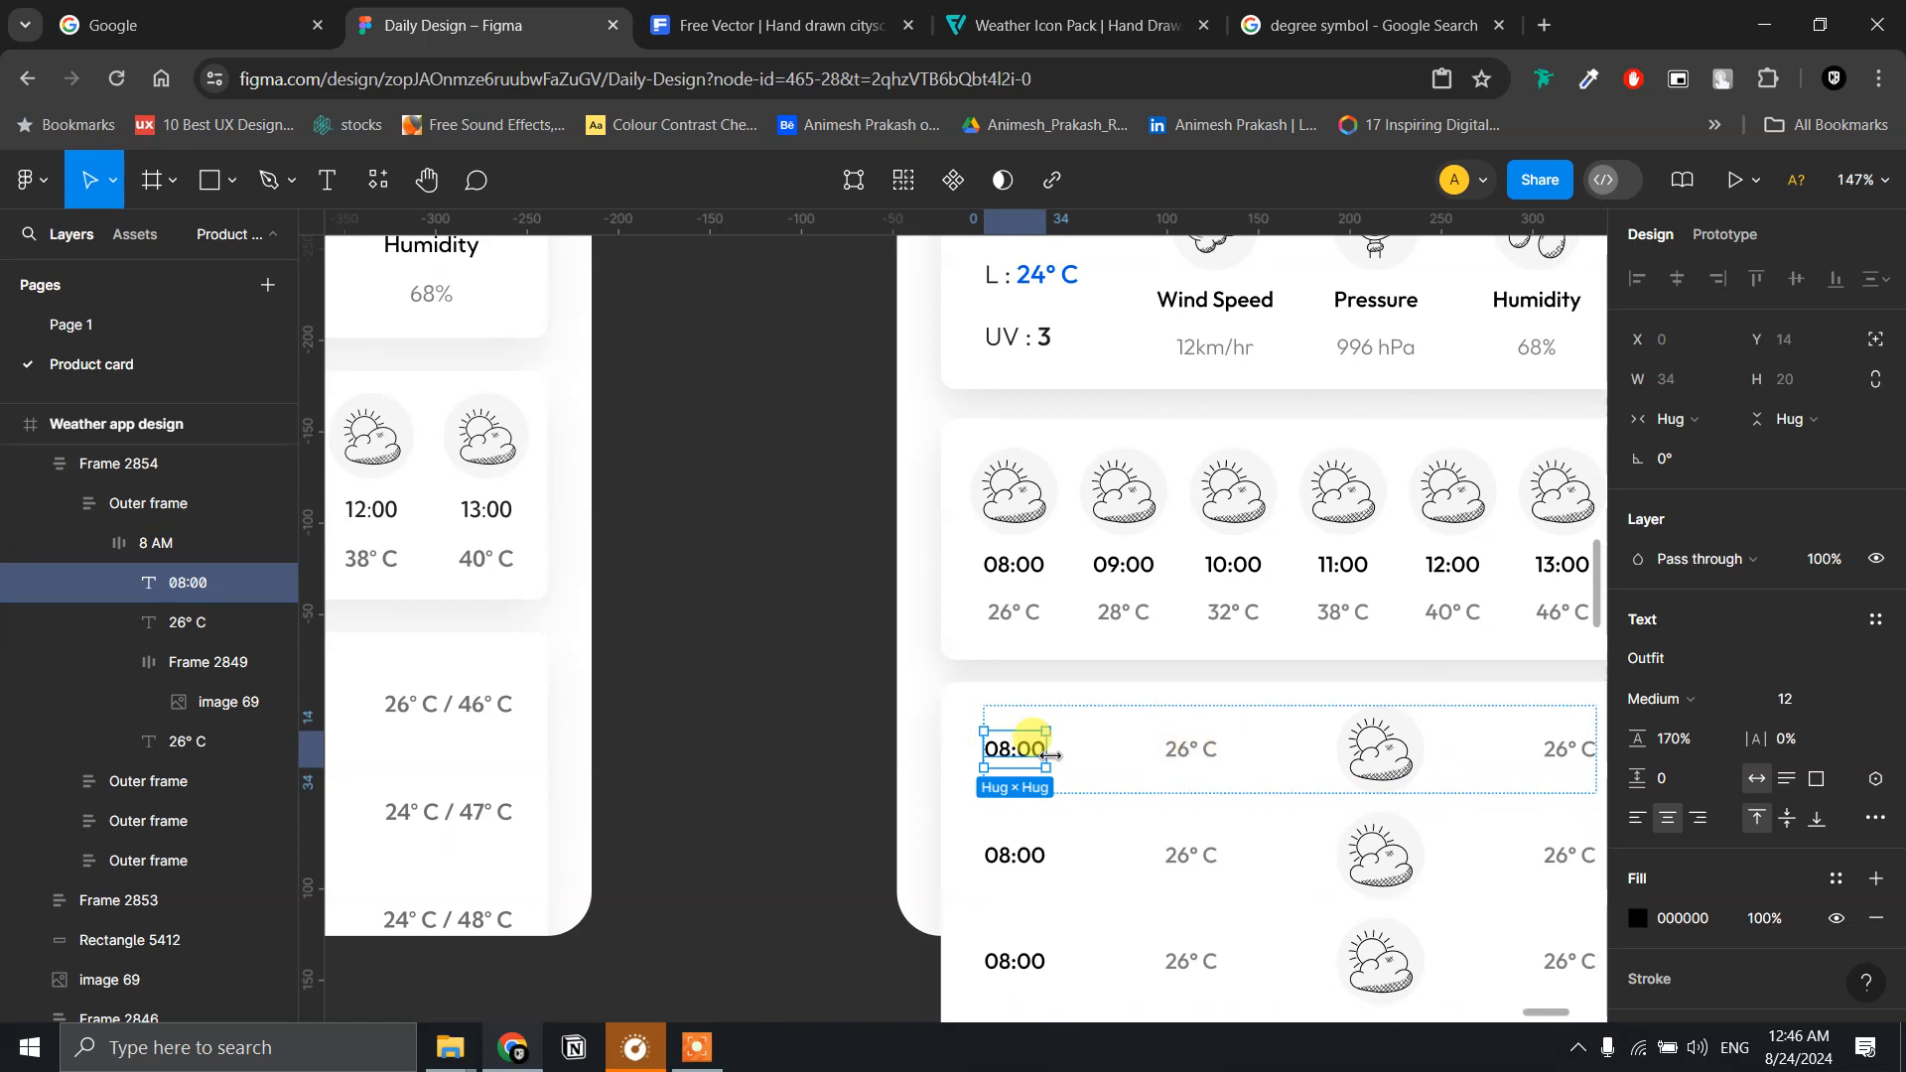
double_click(1018, 752)
type("25")
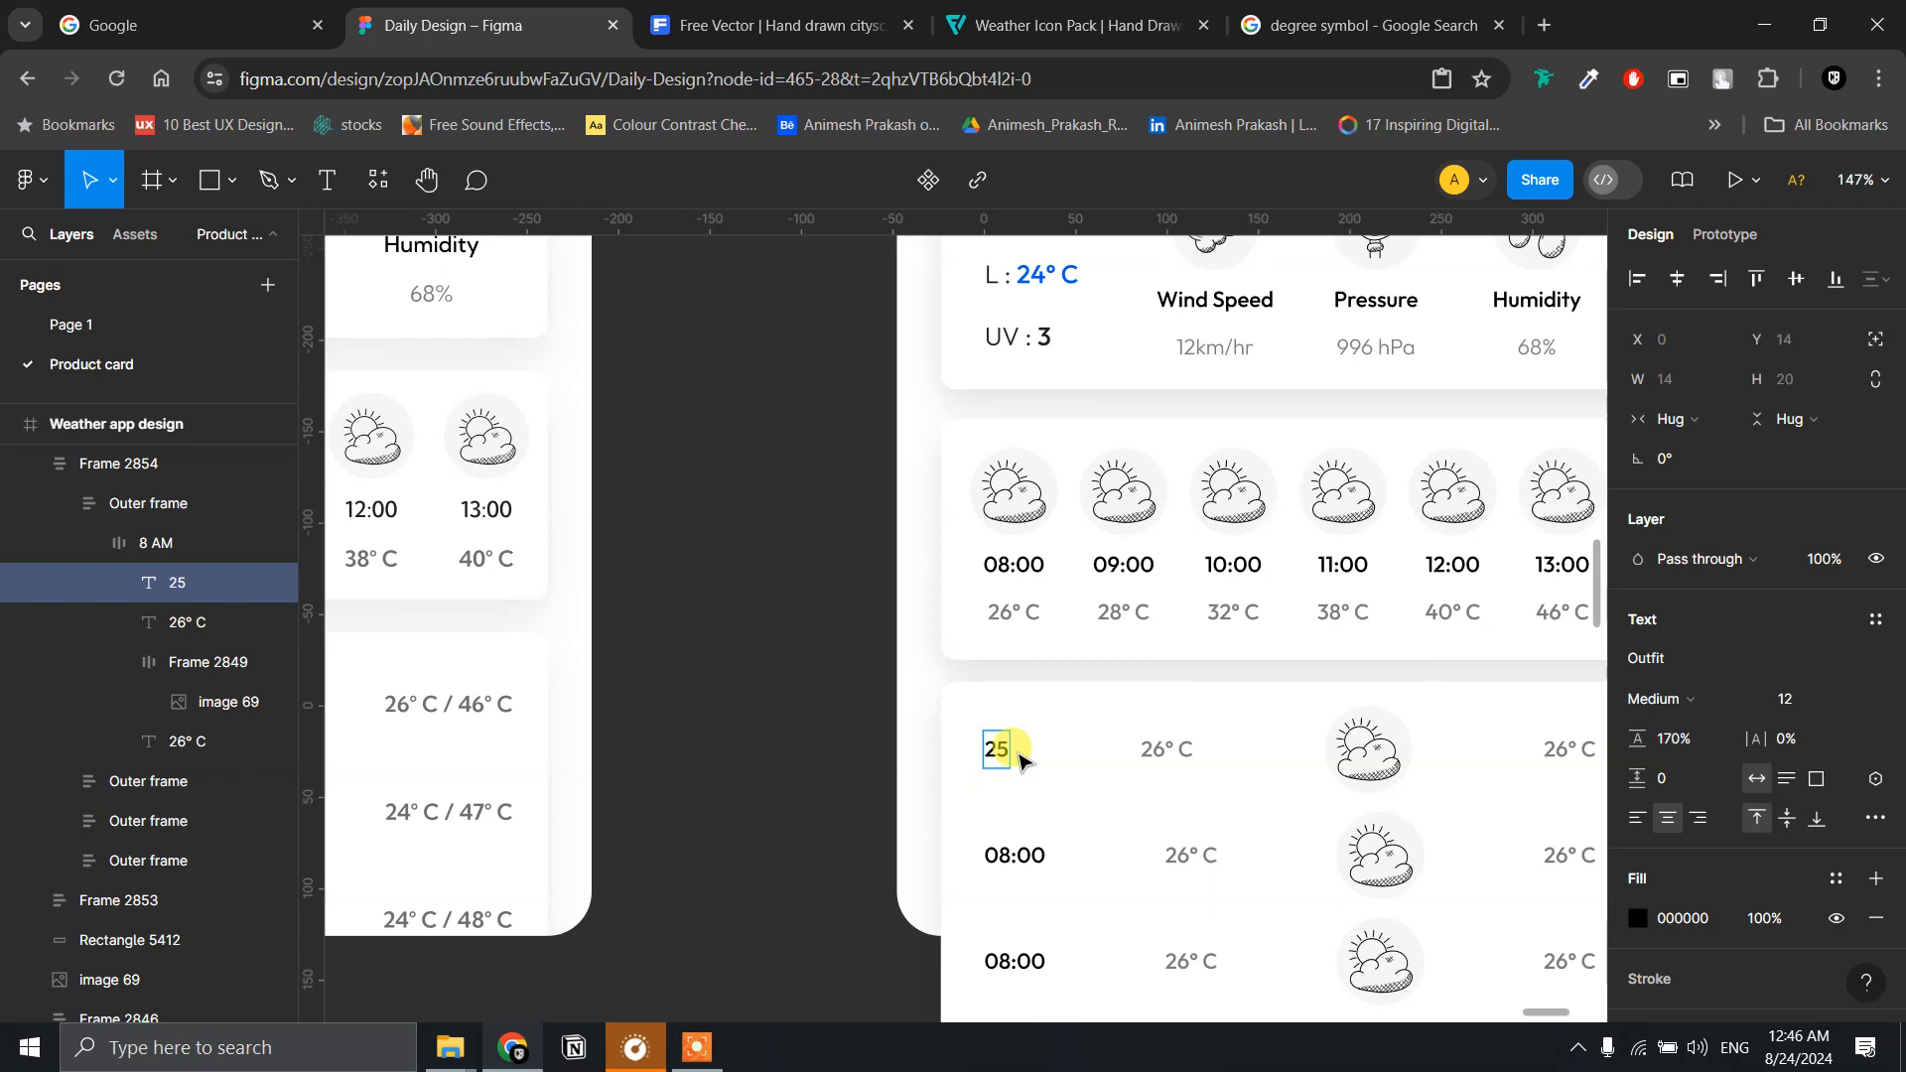
key("ctrl+z")
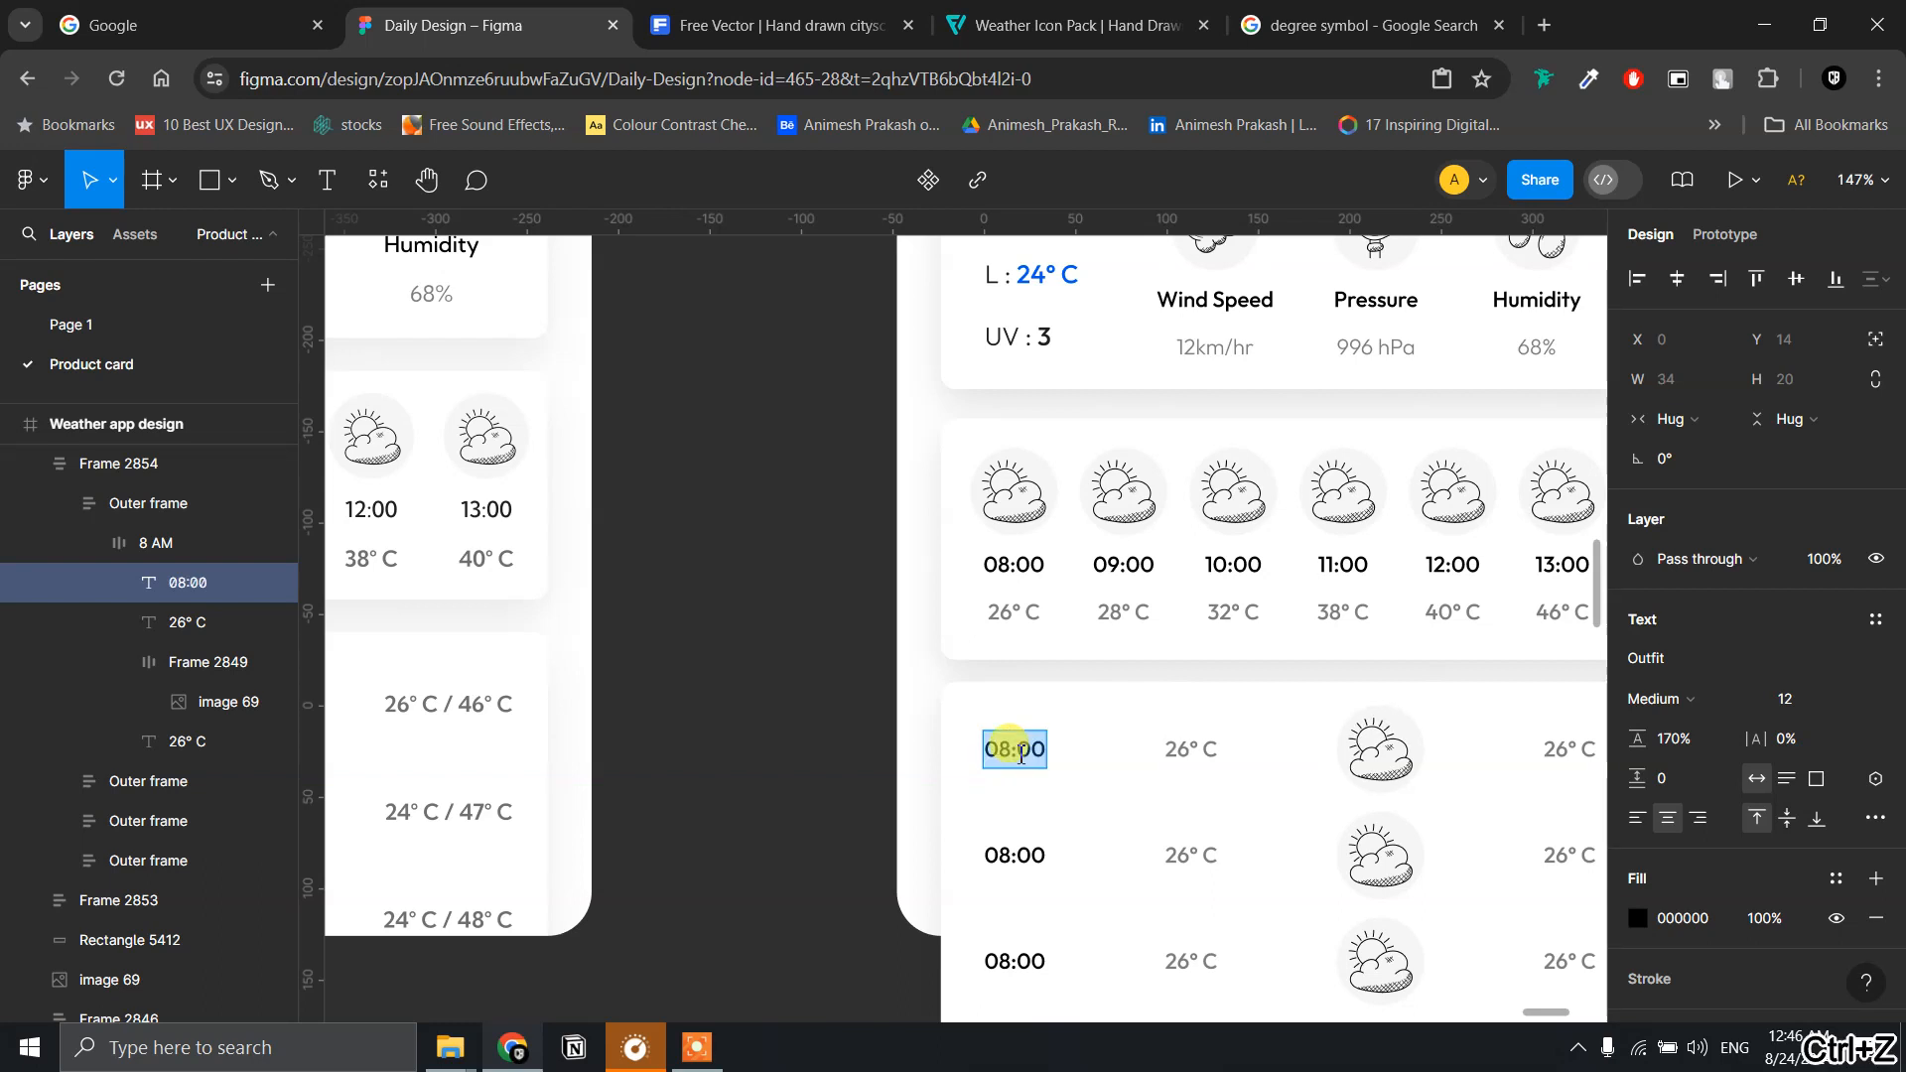
key("Escape")
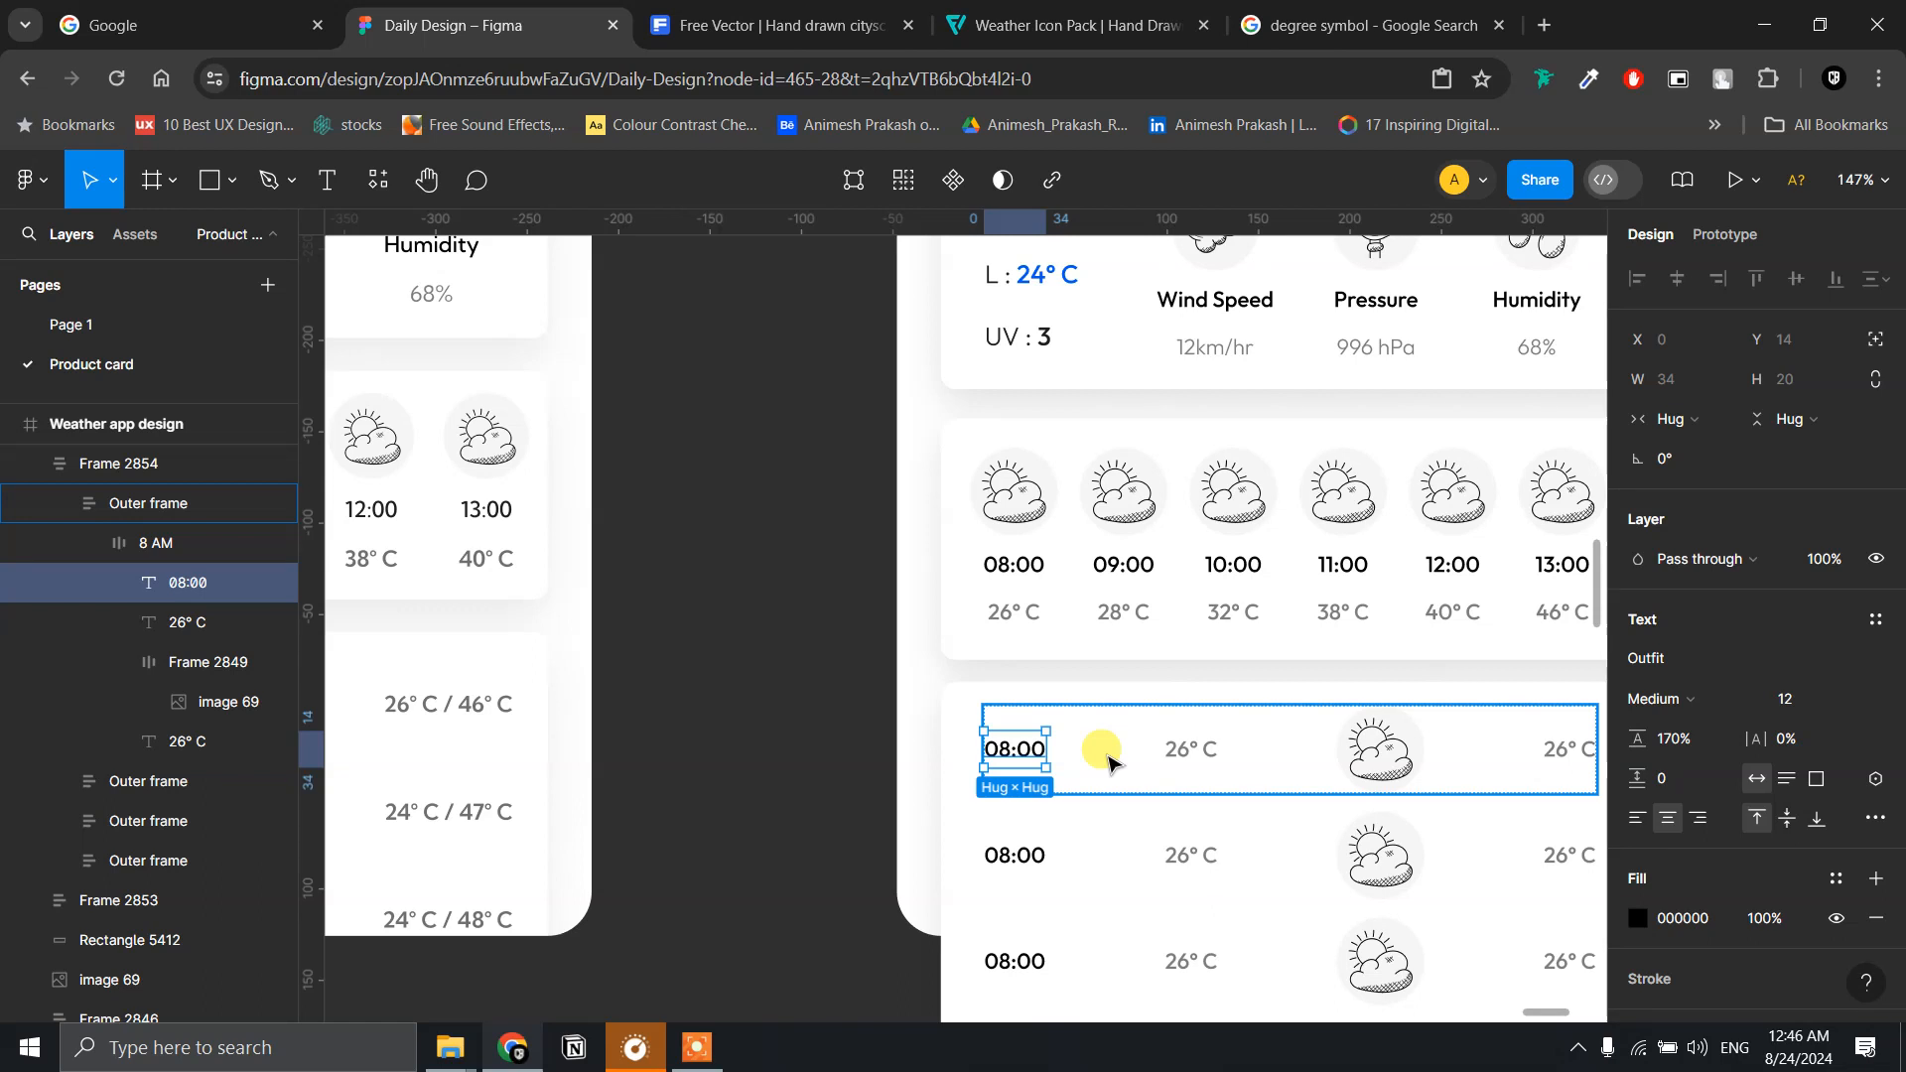
- Set the horizontal resizing of the first daily row's 08:00 text and both 26° C texts to fixed width
left_click(1109, 763)
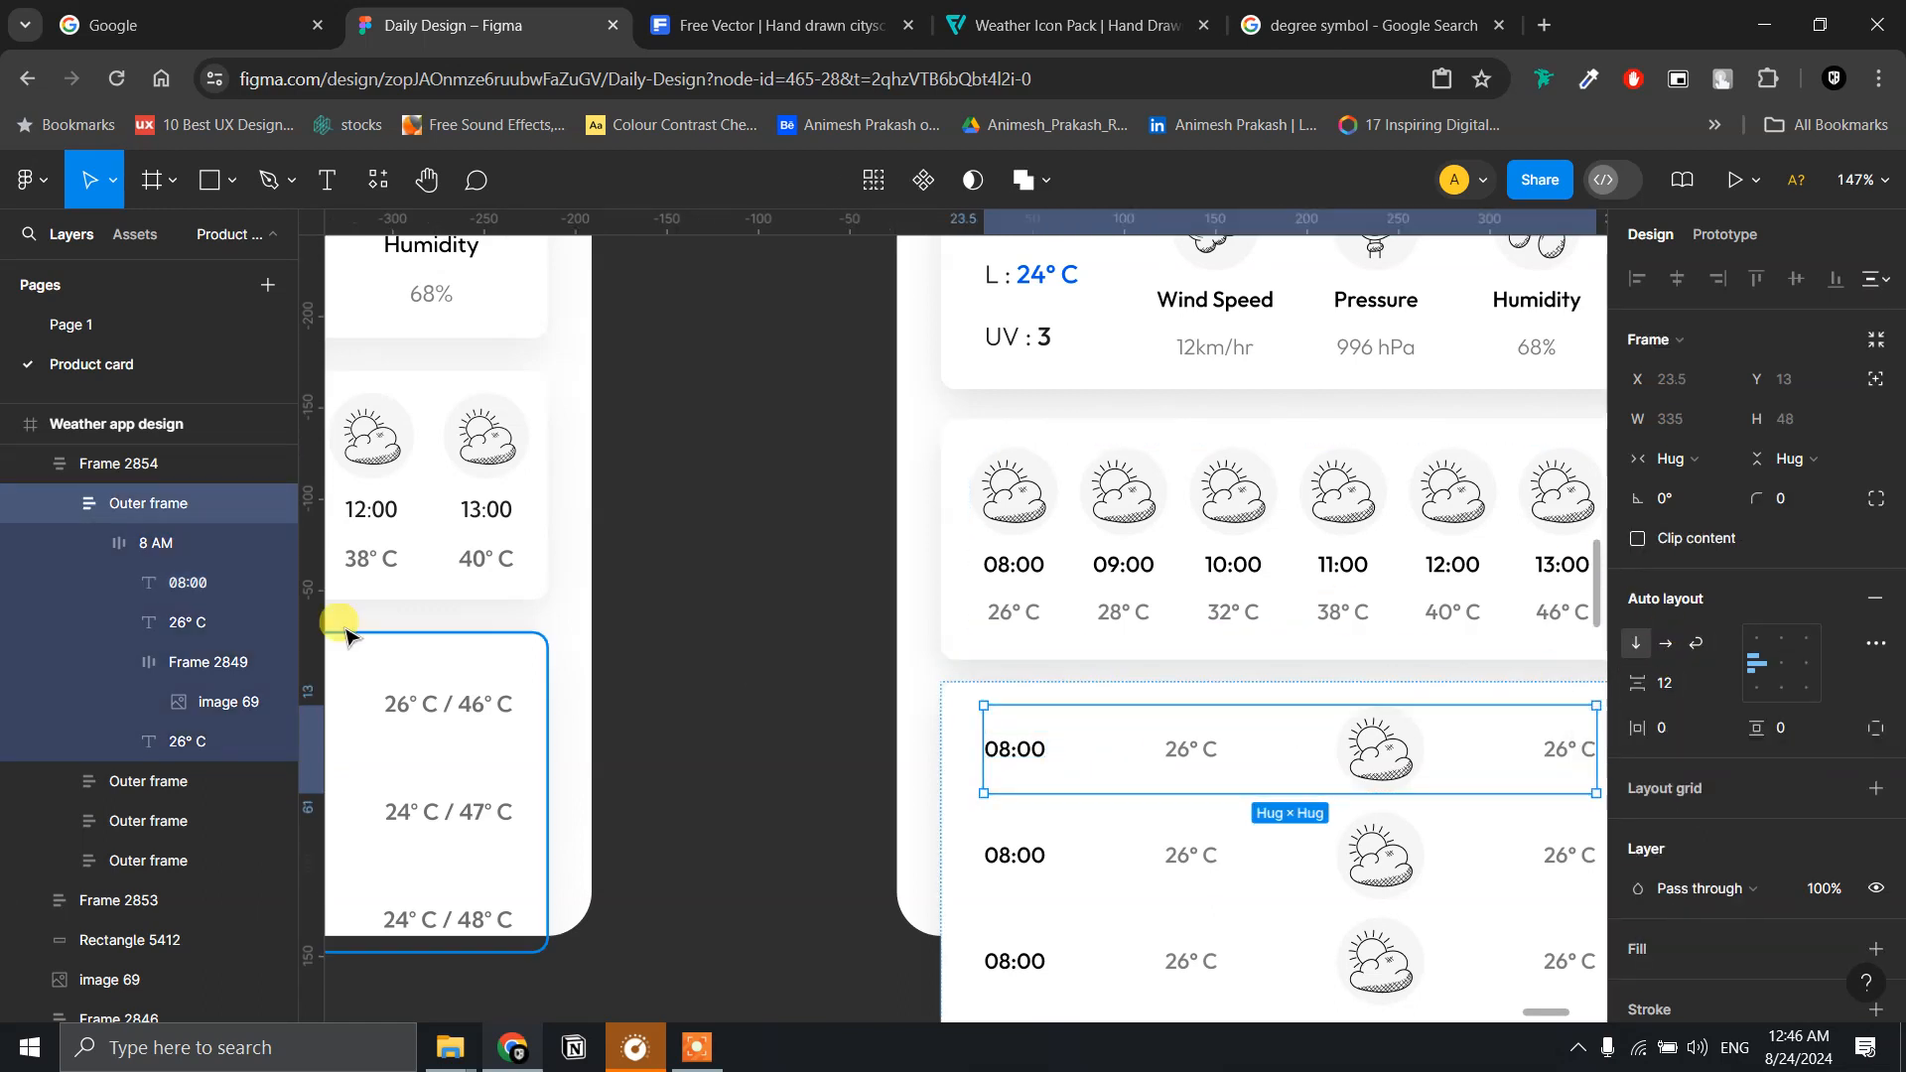
left_click(182, 562)
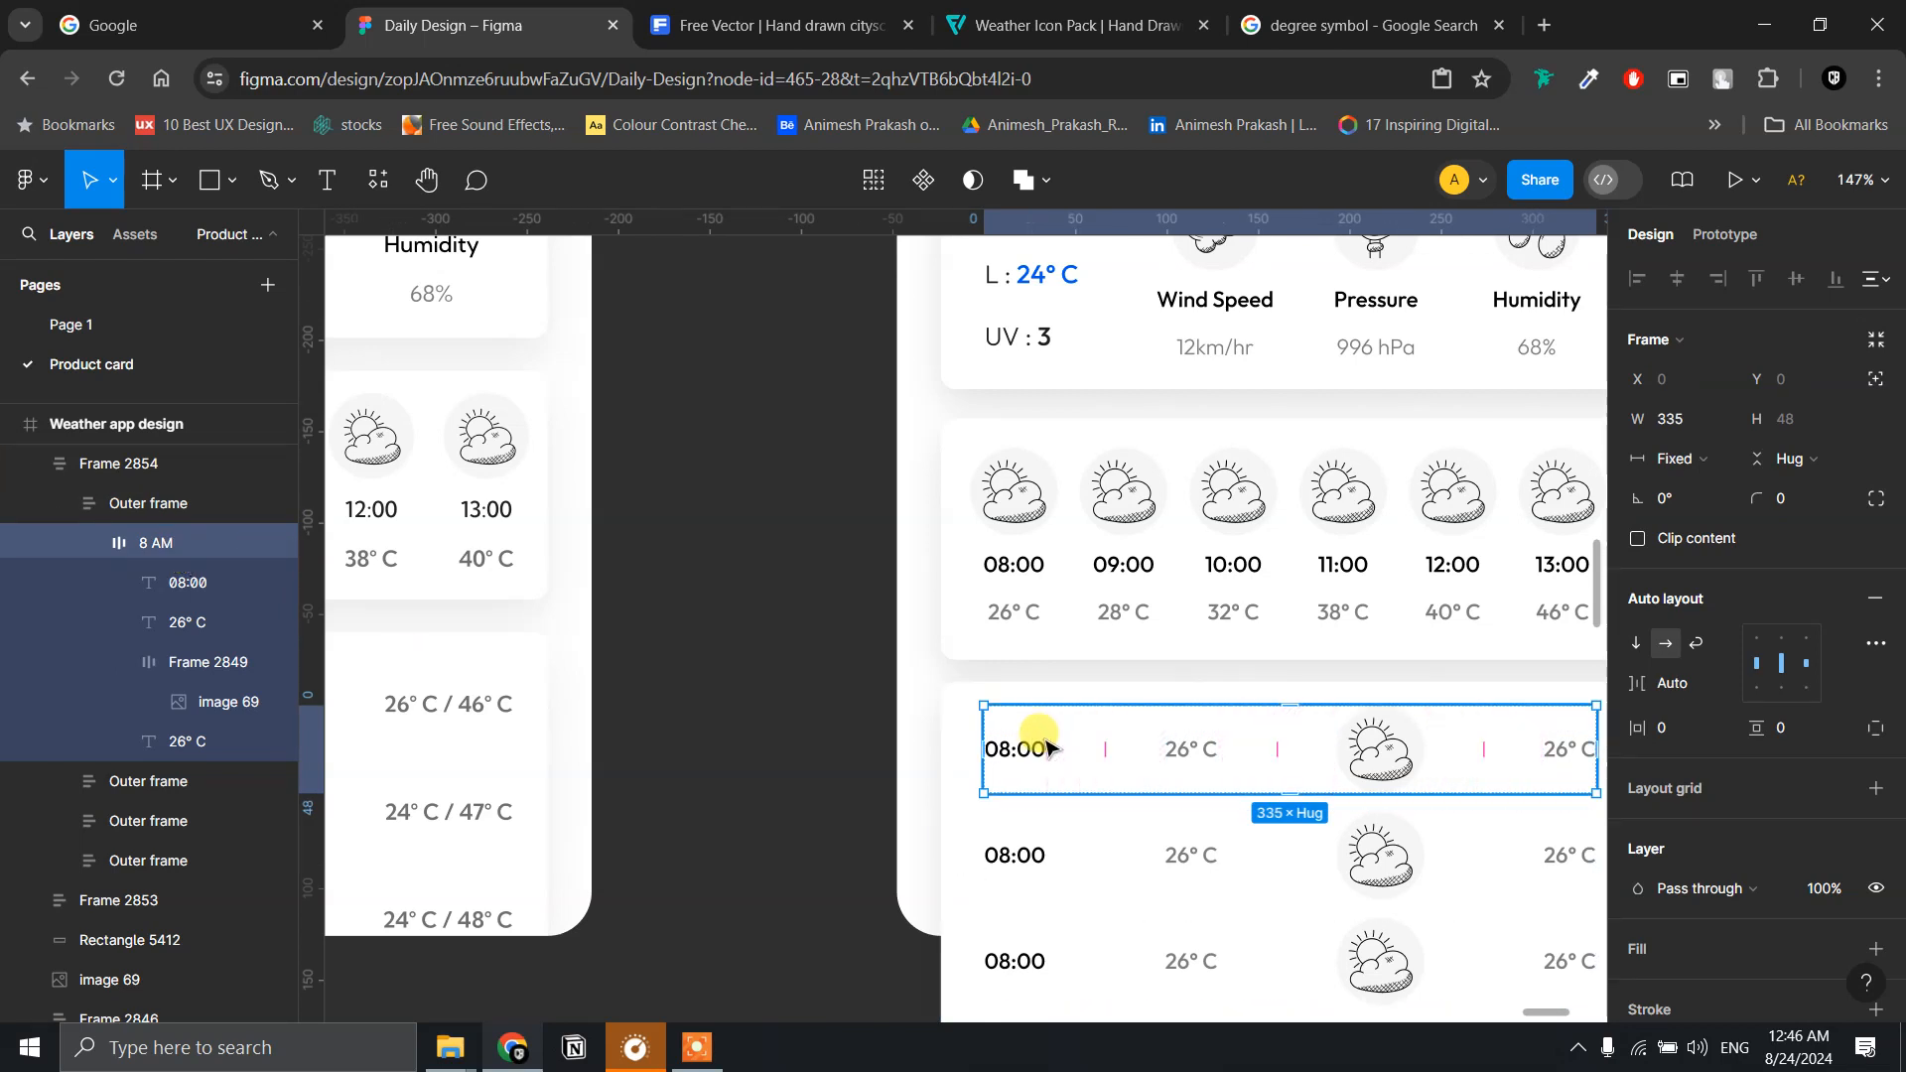
left_click(1015, 753)
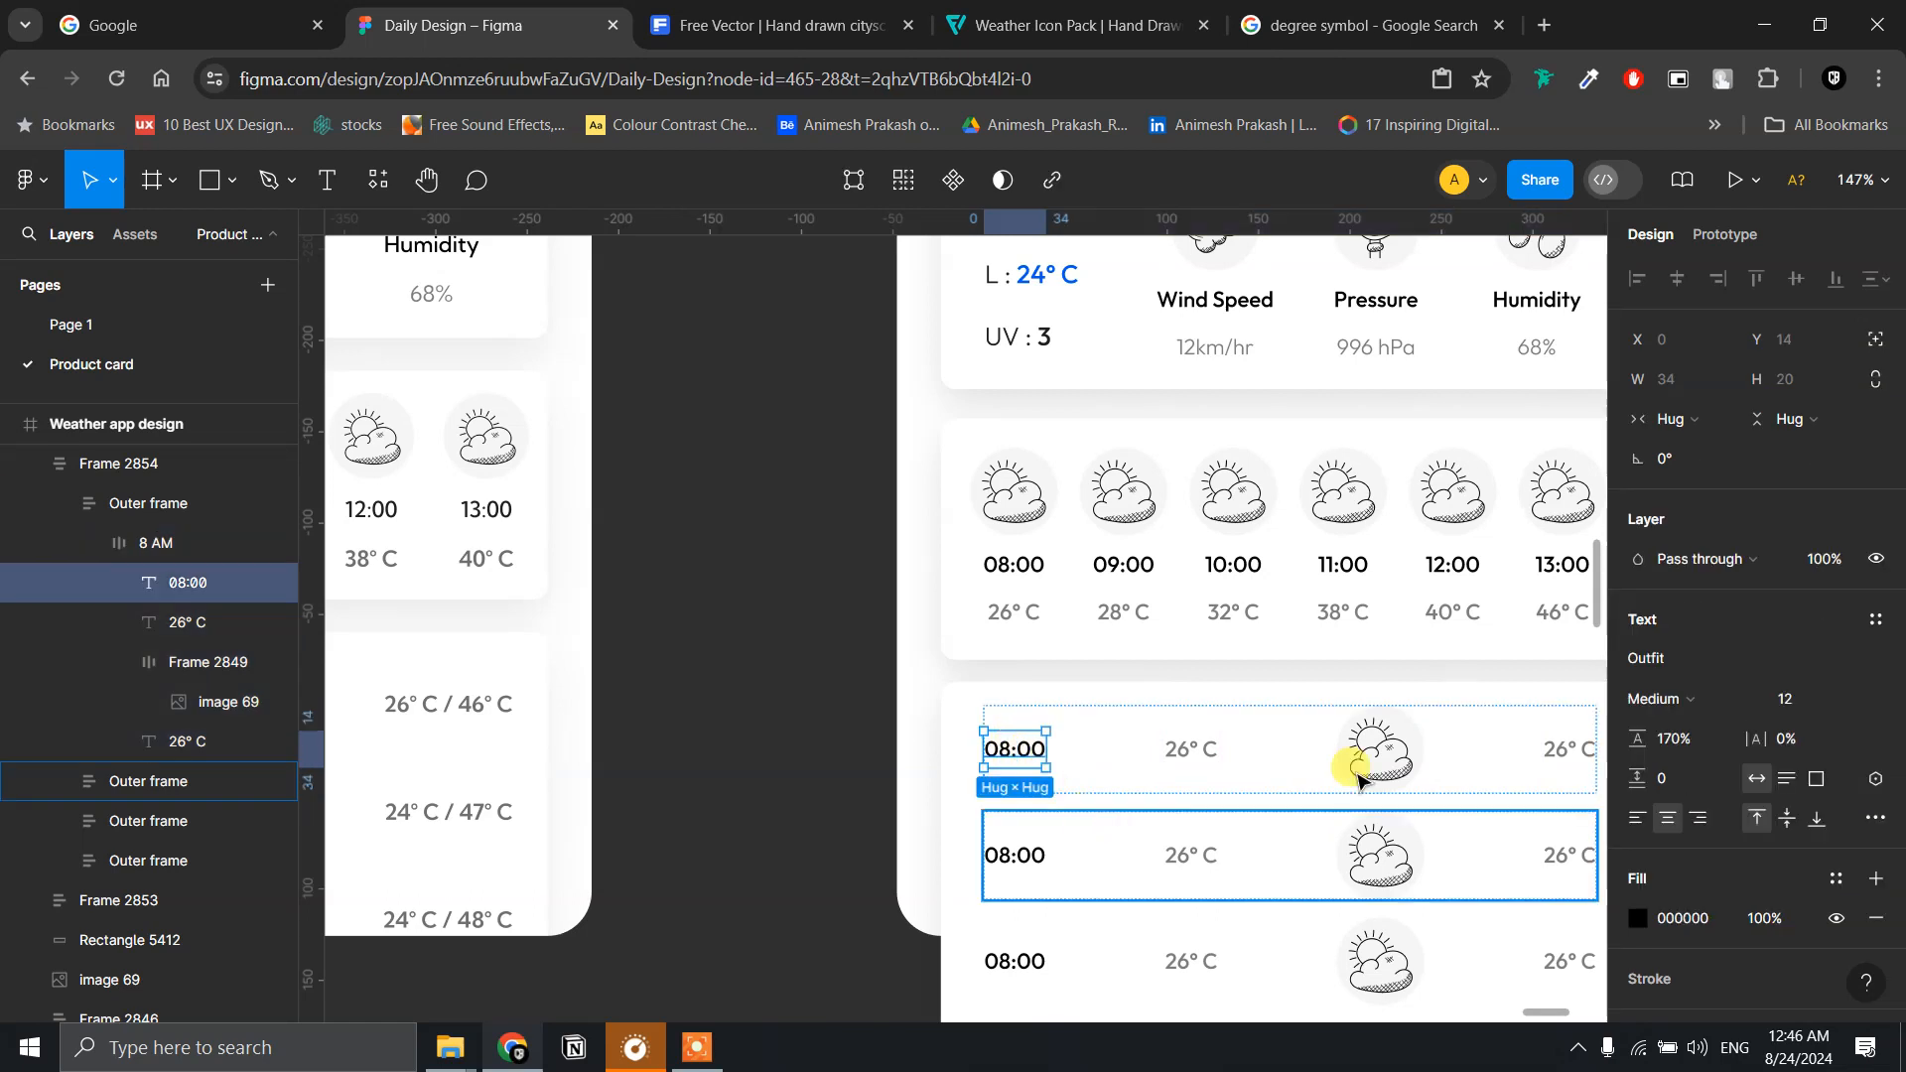
scroll(1369, 717, "right", 4)
left_click(812, 741, "shift")
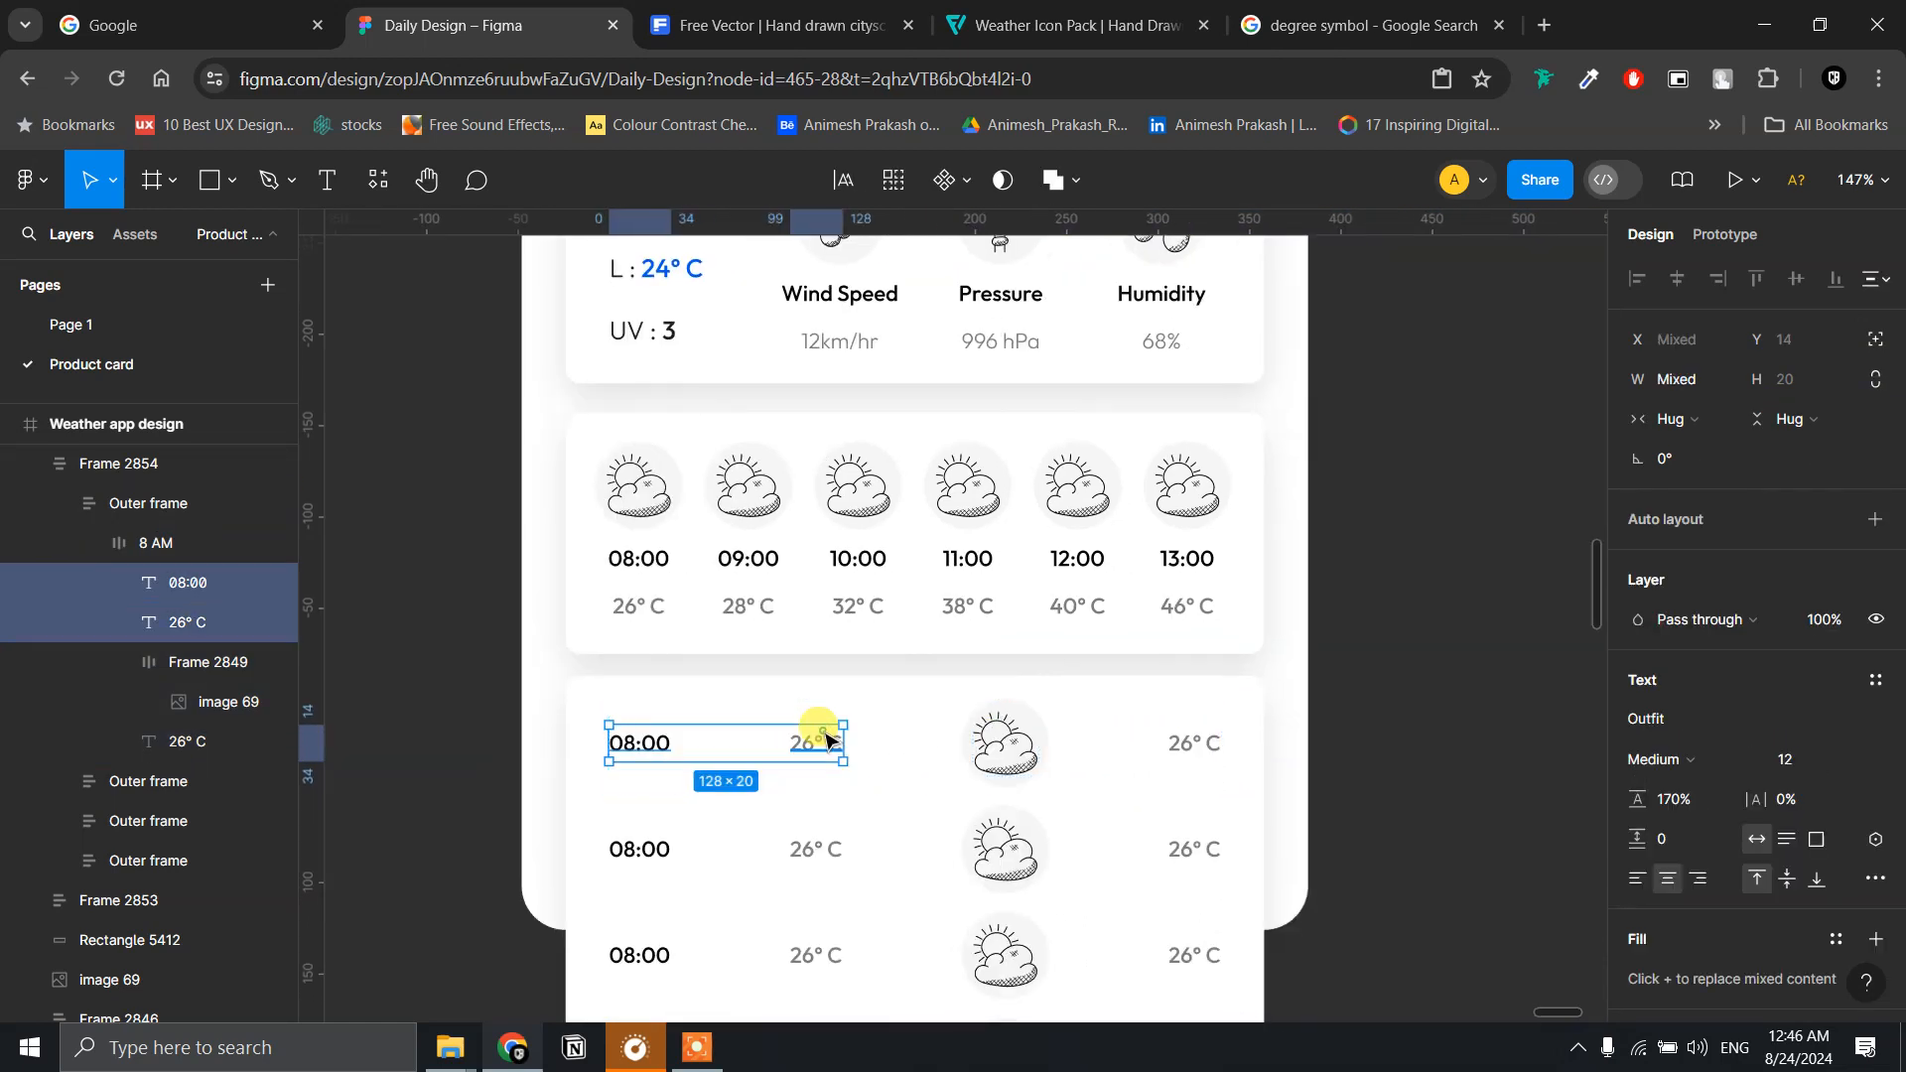
left_click(1181, 742, "shift")
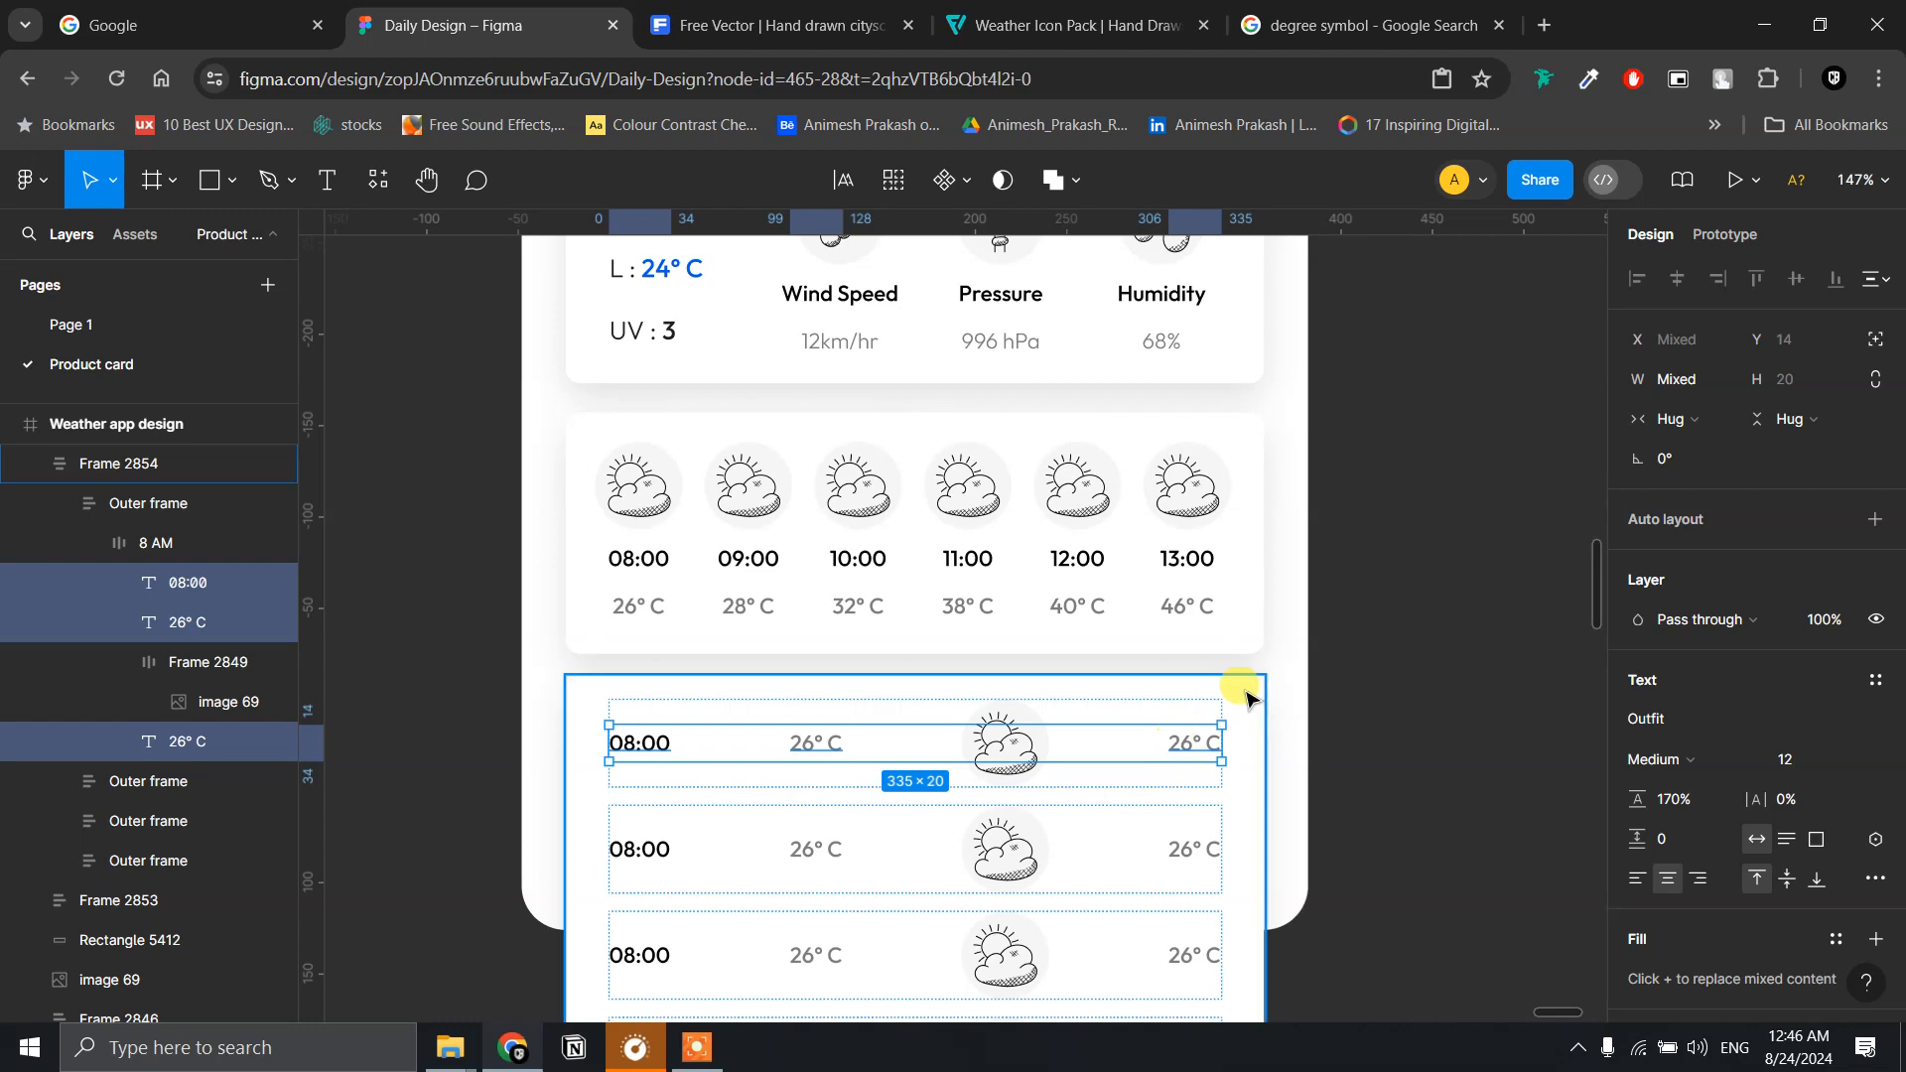
left_click(1727, 425)
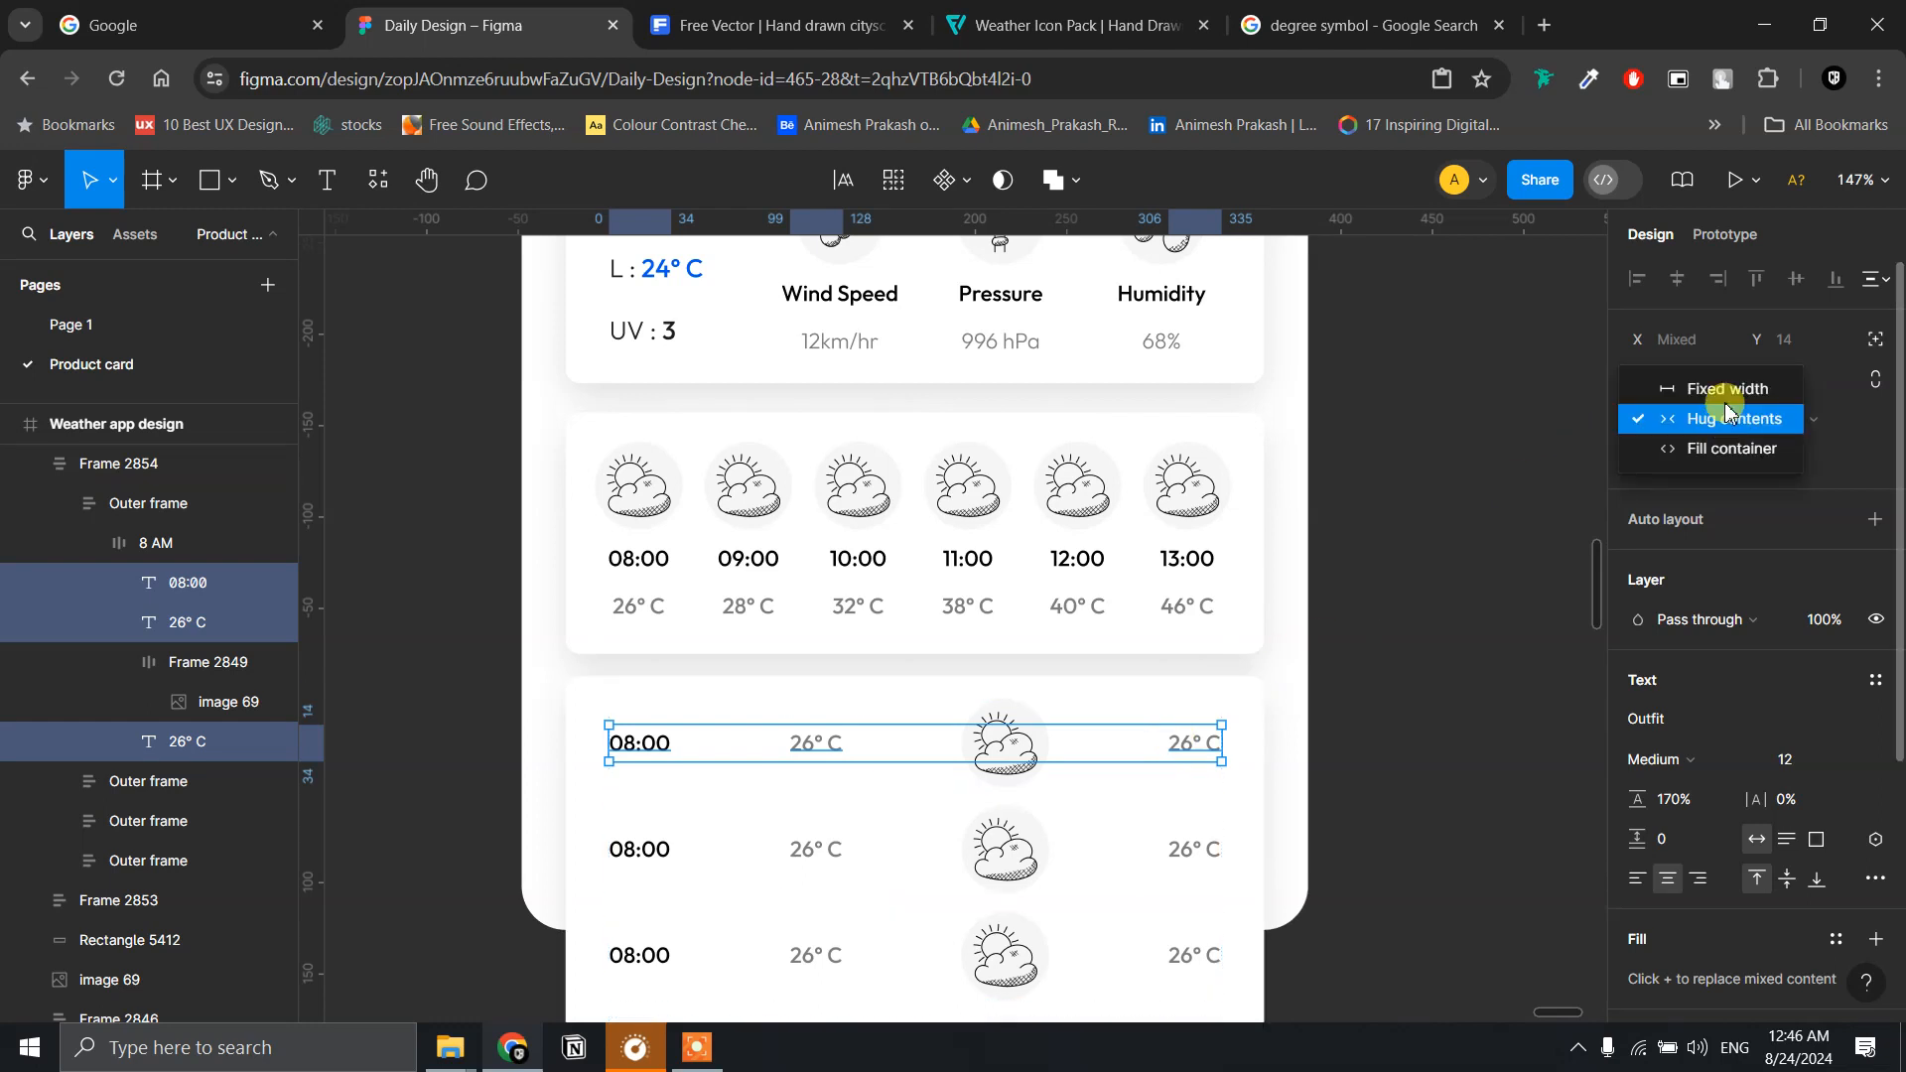
left_click(1727, 388)
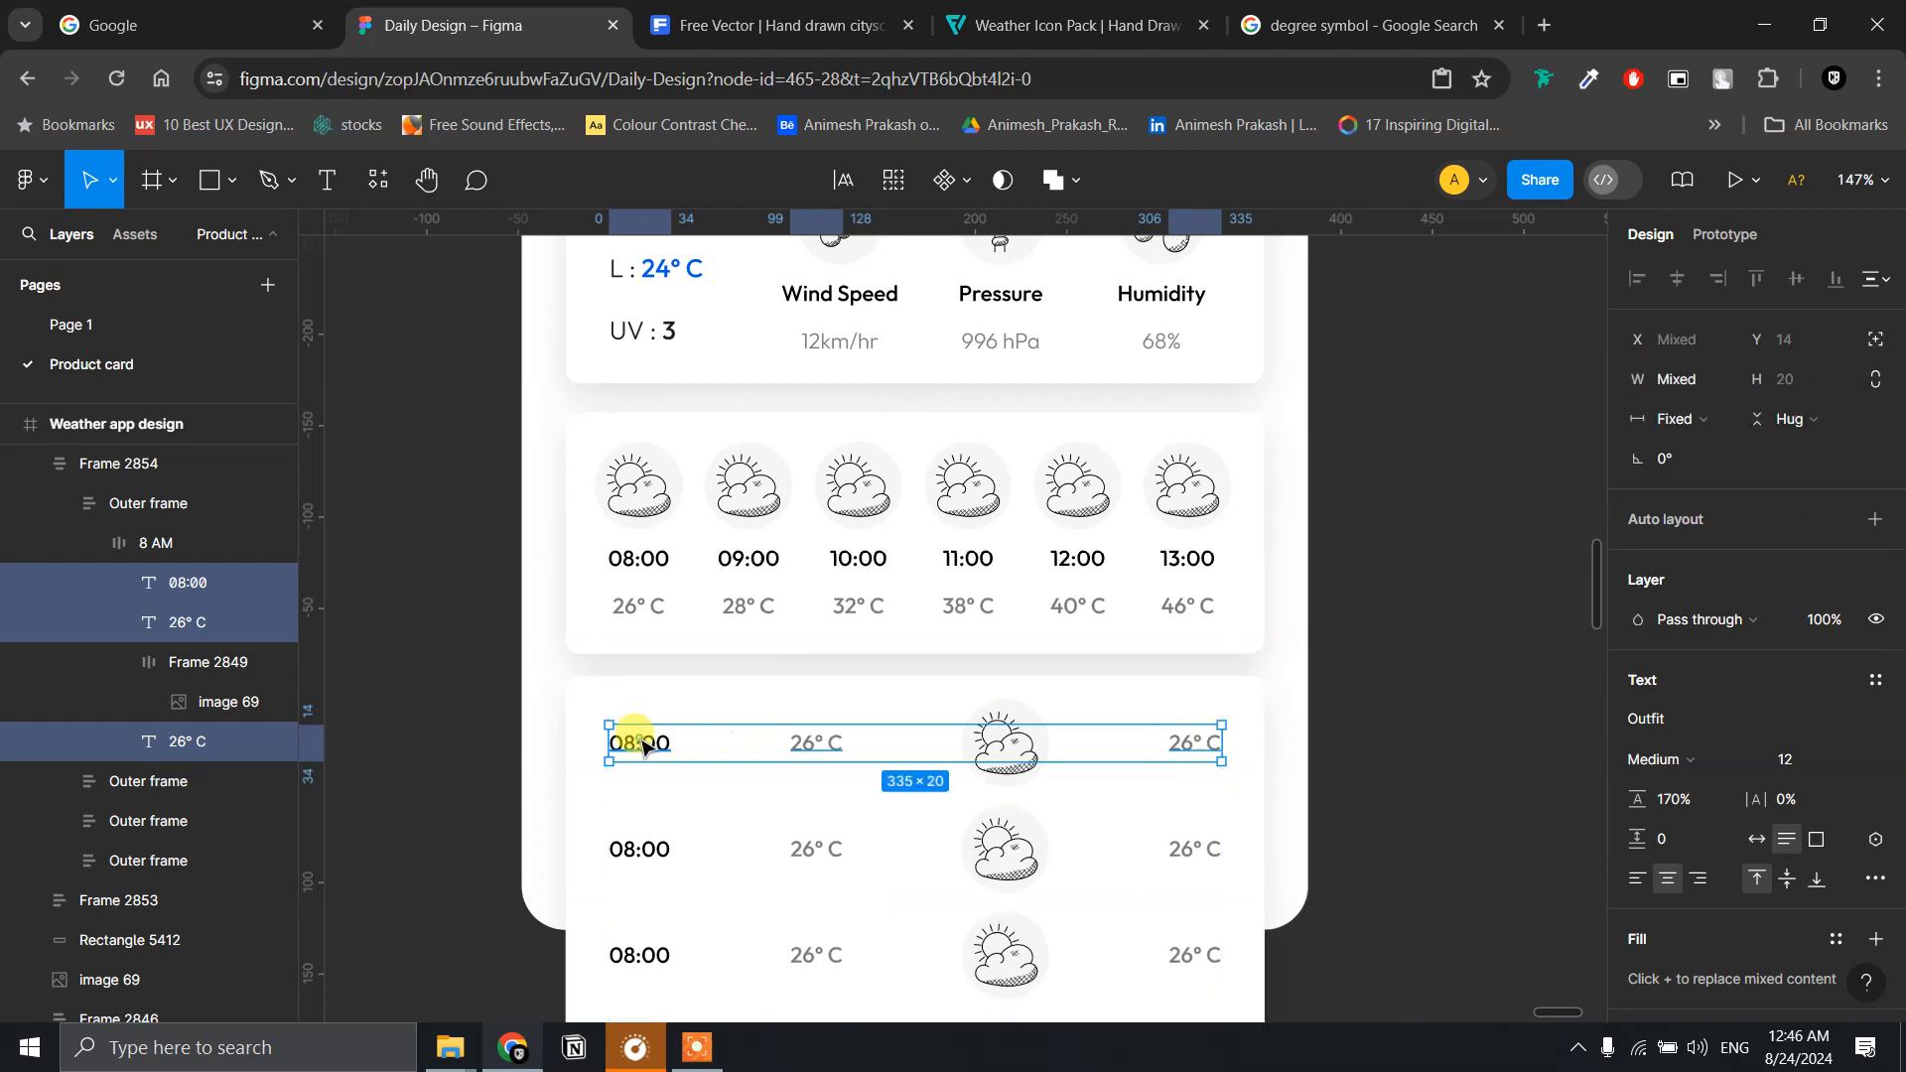
- Replace the first daily row's 08:00 text with 25/07 and left-align it
double_click(643, 746)
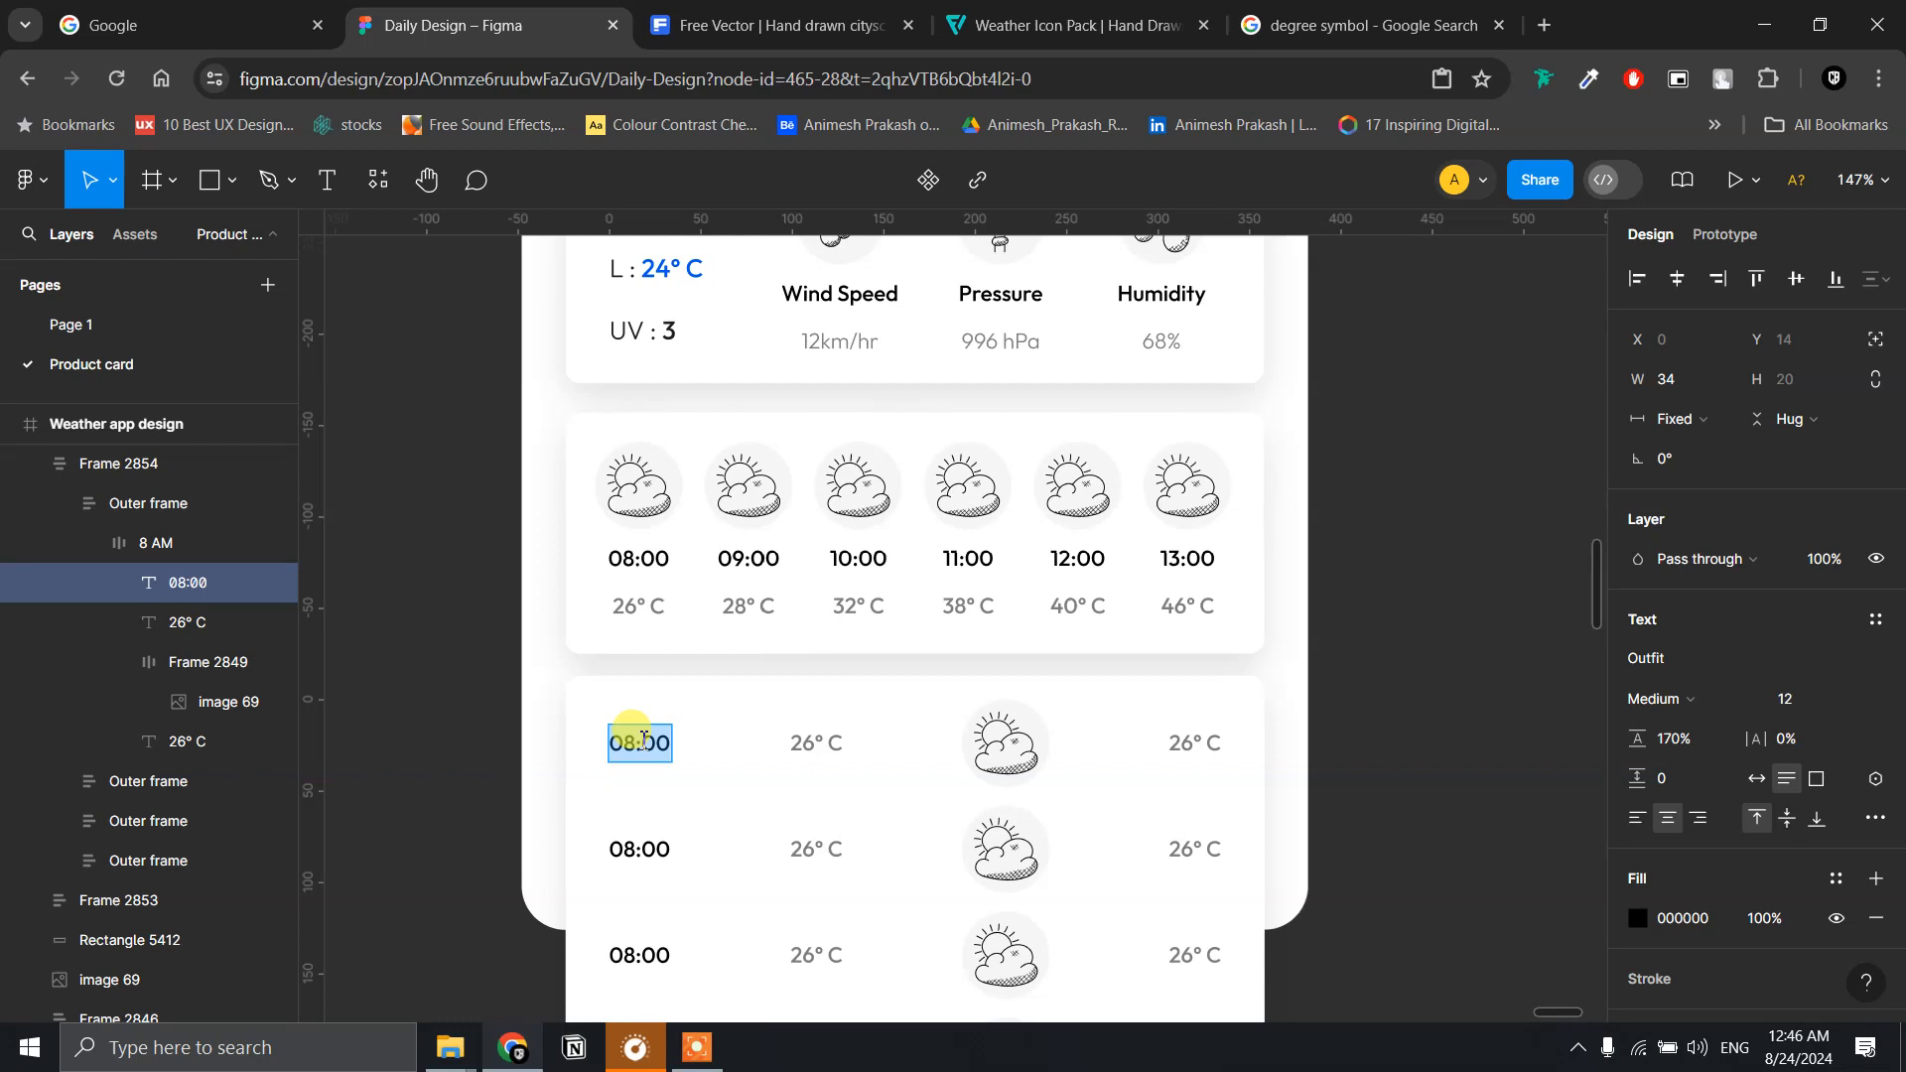
type("25/07")
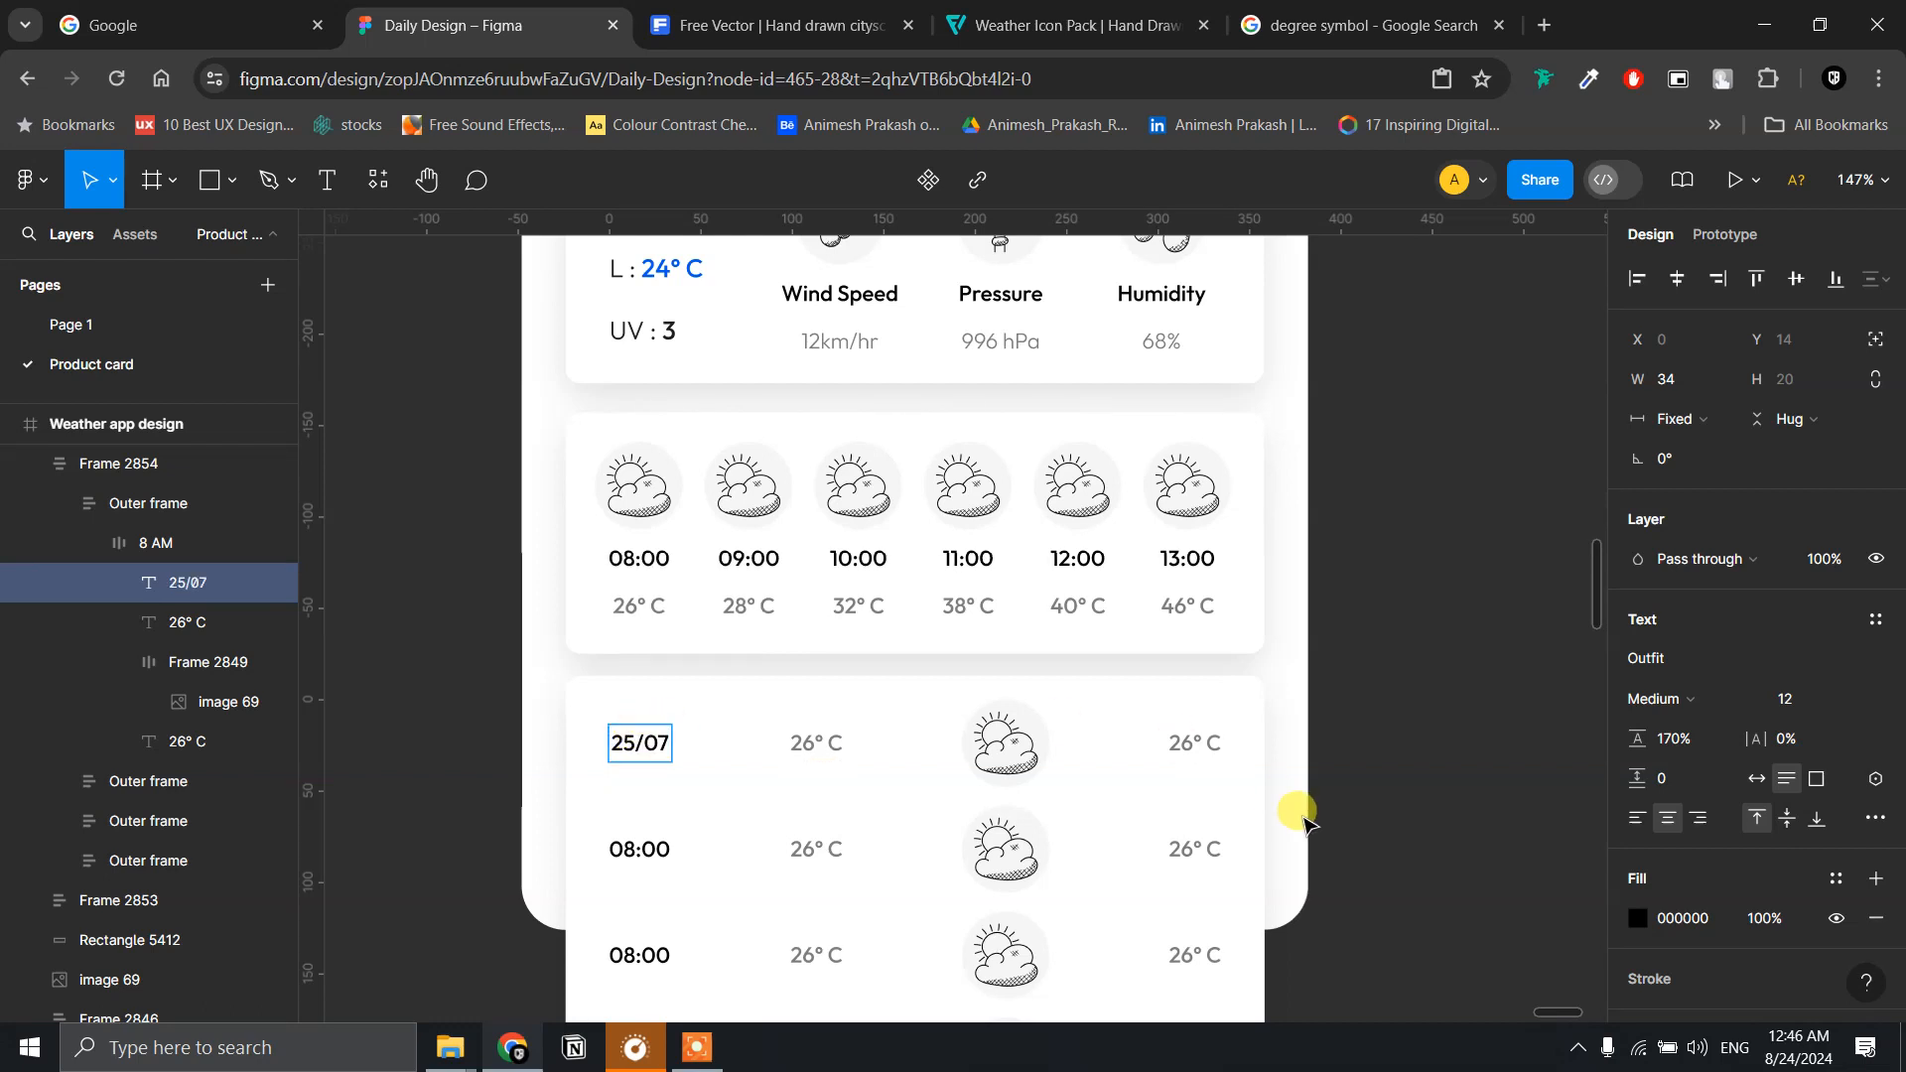
key("ctrl+a")
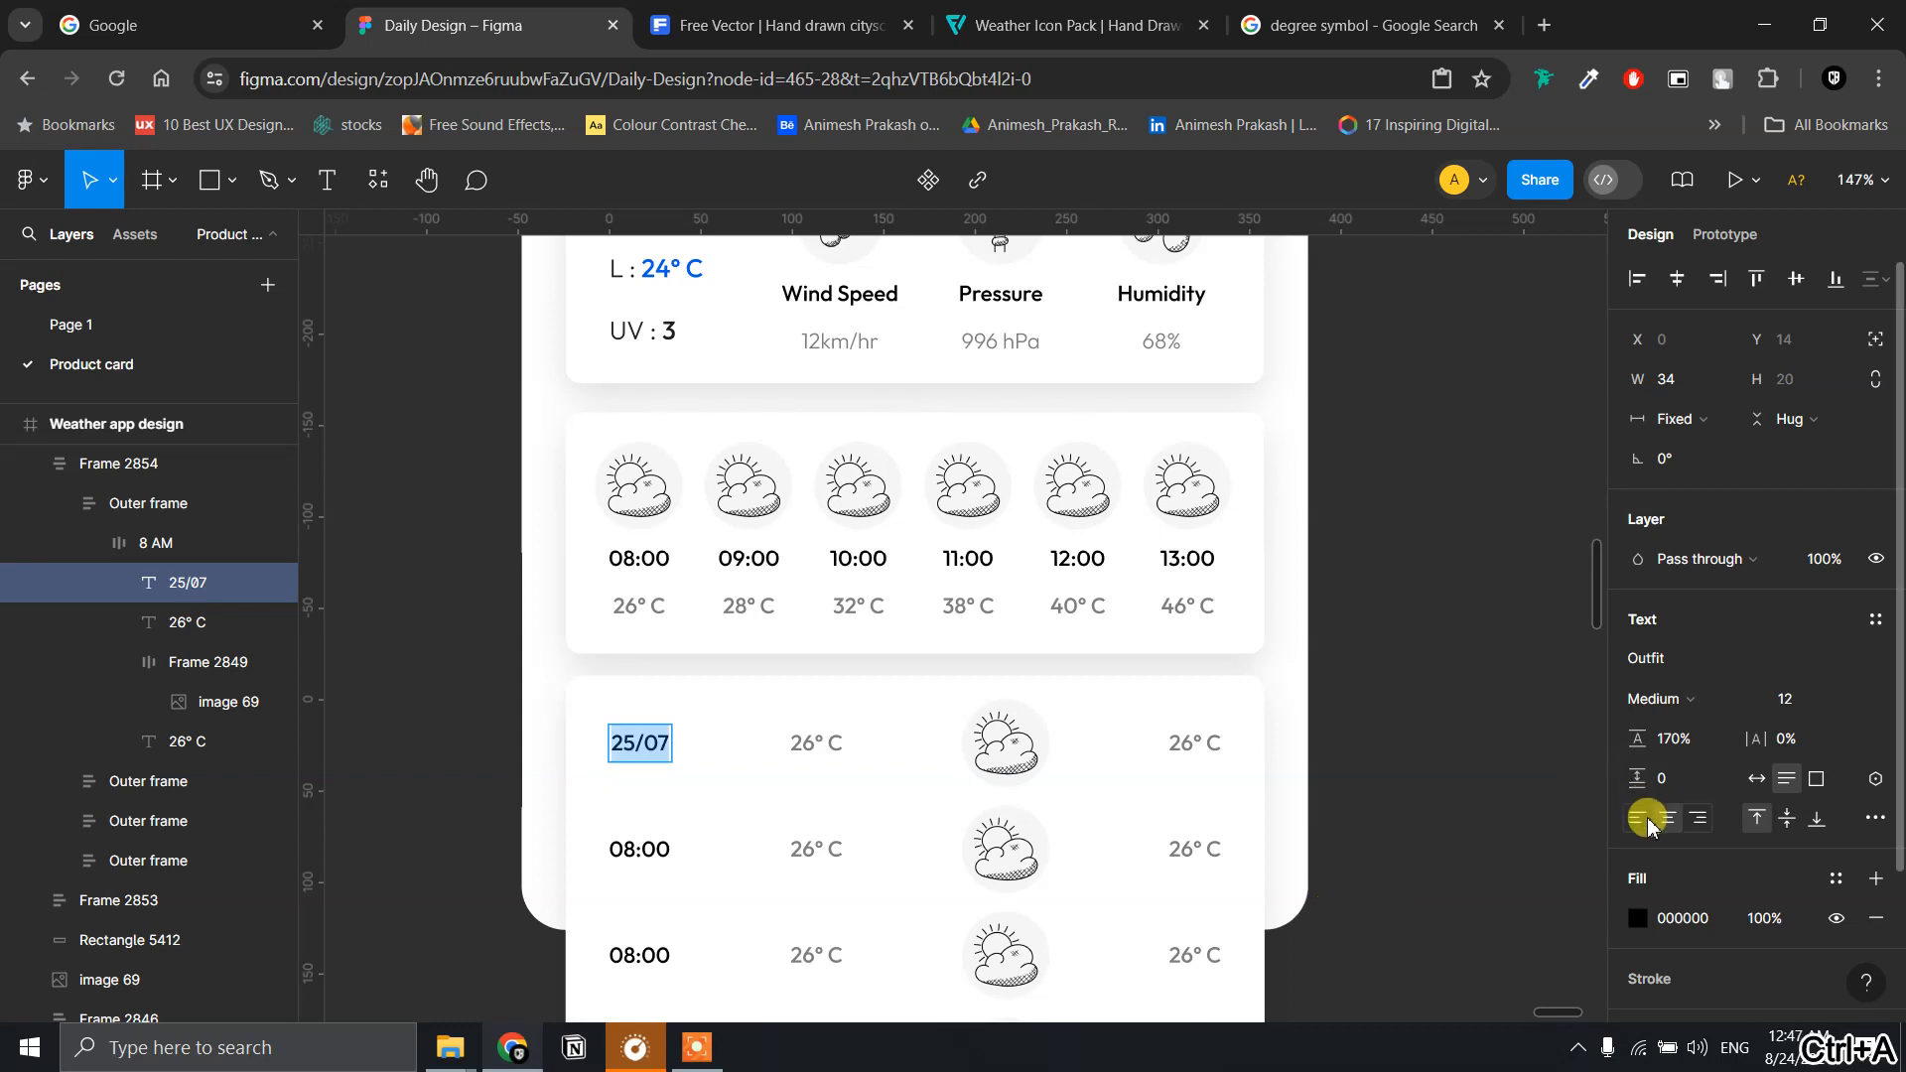
left_click(1639, 819)
- Replace the 26° C text beside the date in the first daily row with Tomorrow
left_click(799, 742)
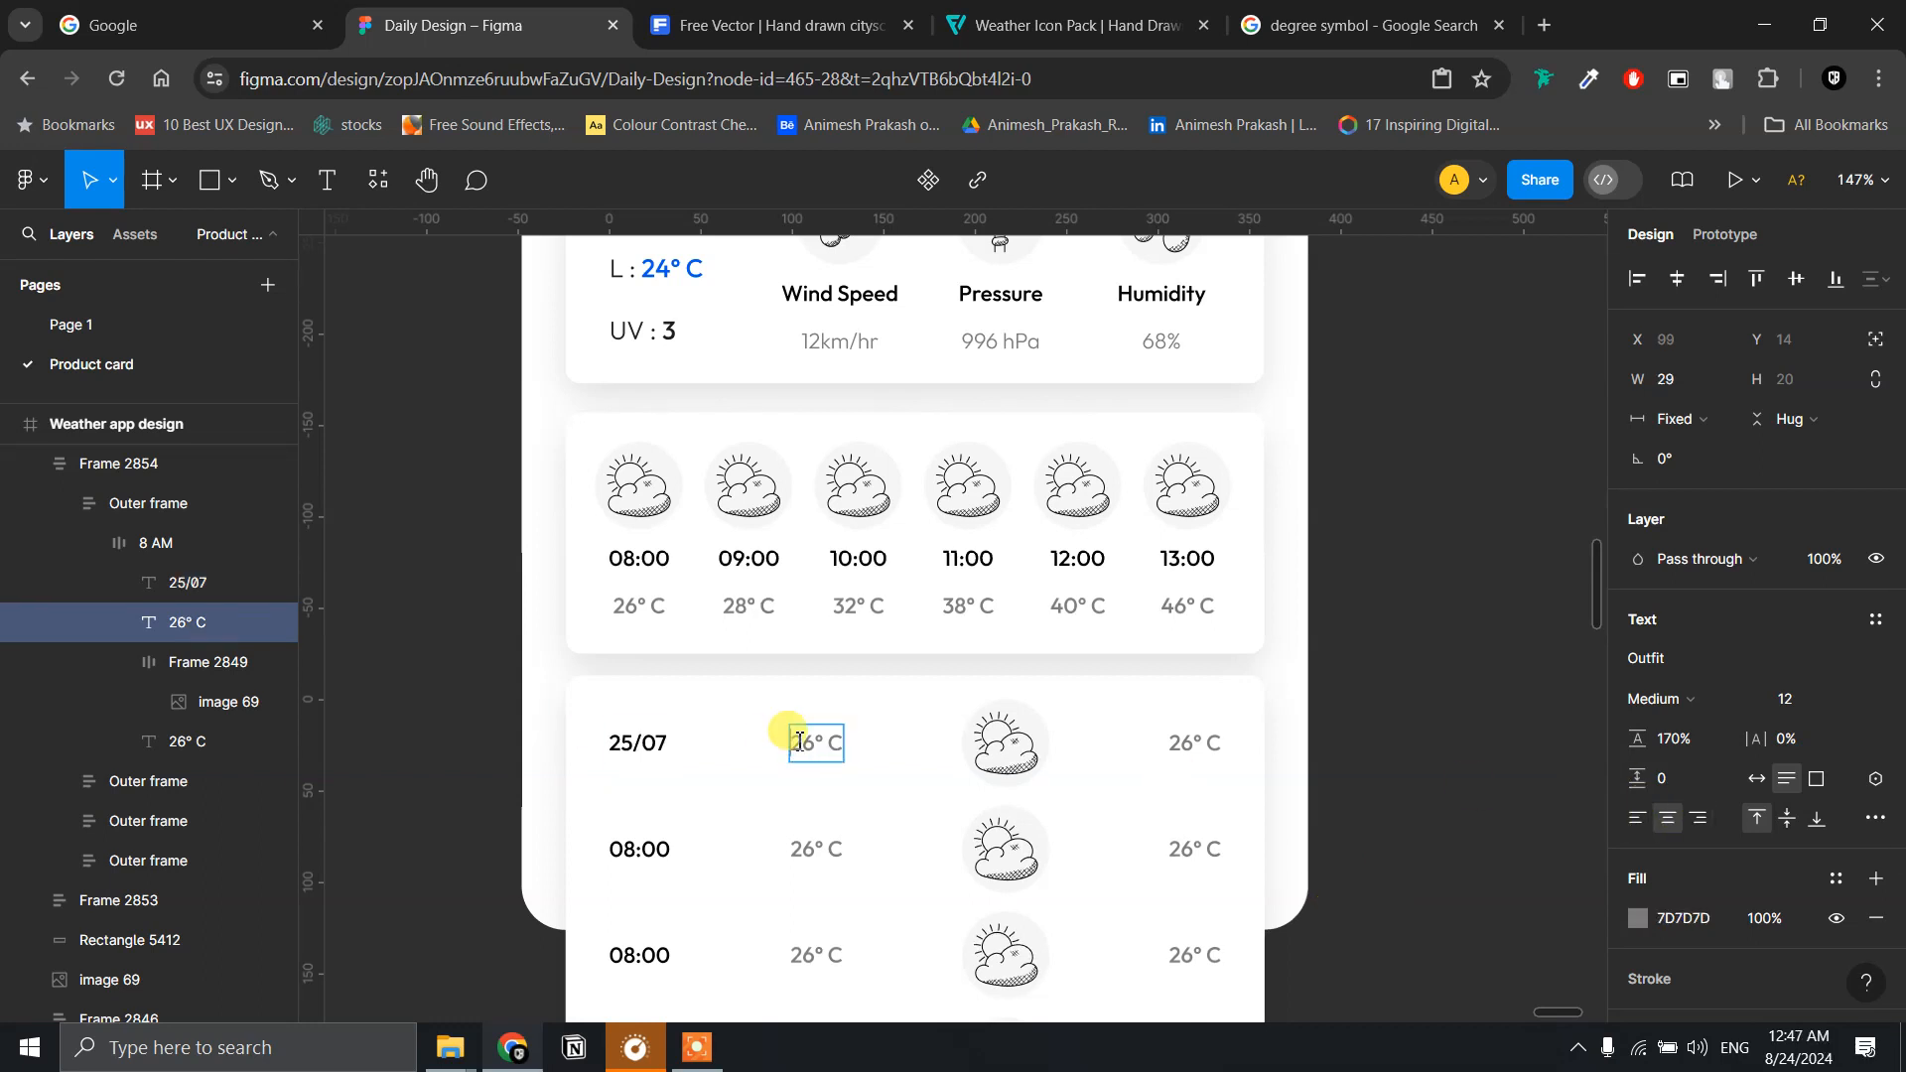
scroll(924, 724, "up", 2)
scroll(925, 721, "down", 5)
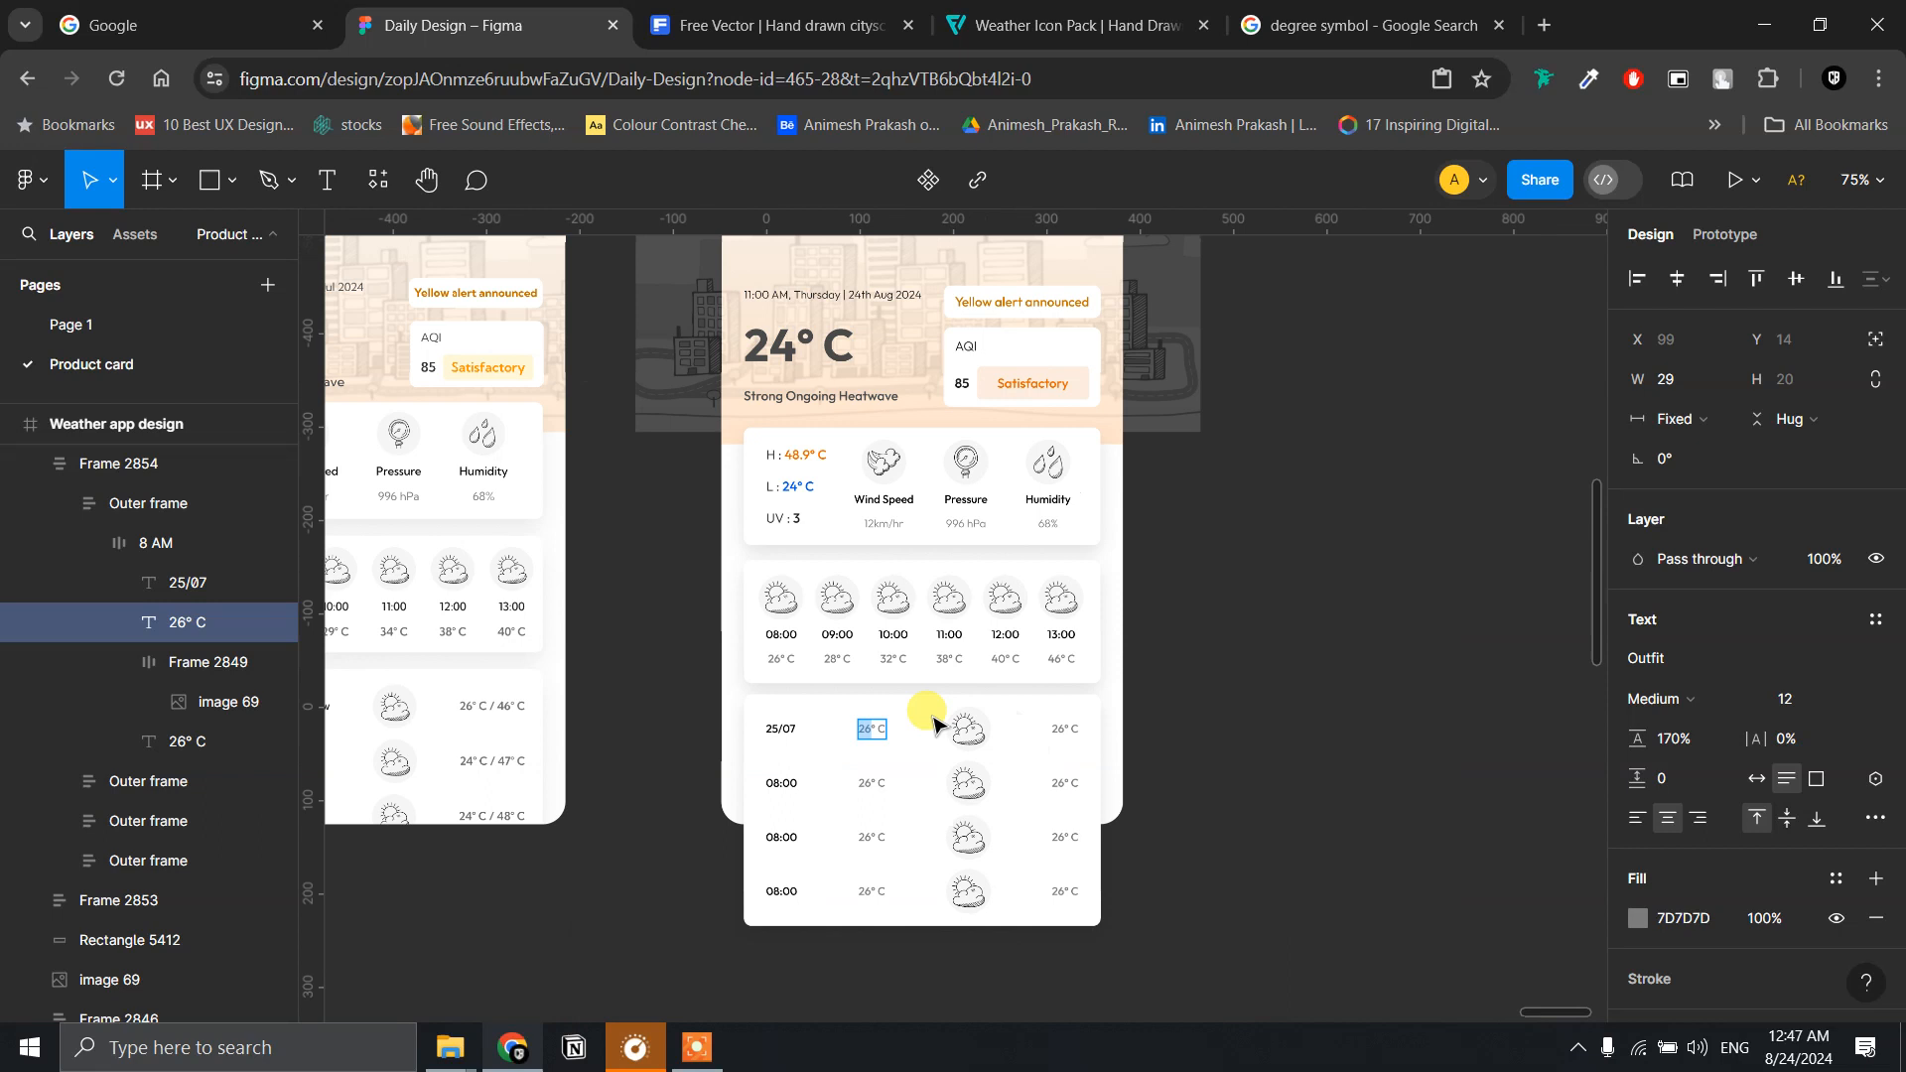
scroll(933, 724, "down", 3)
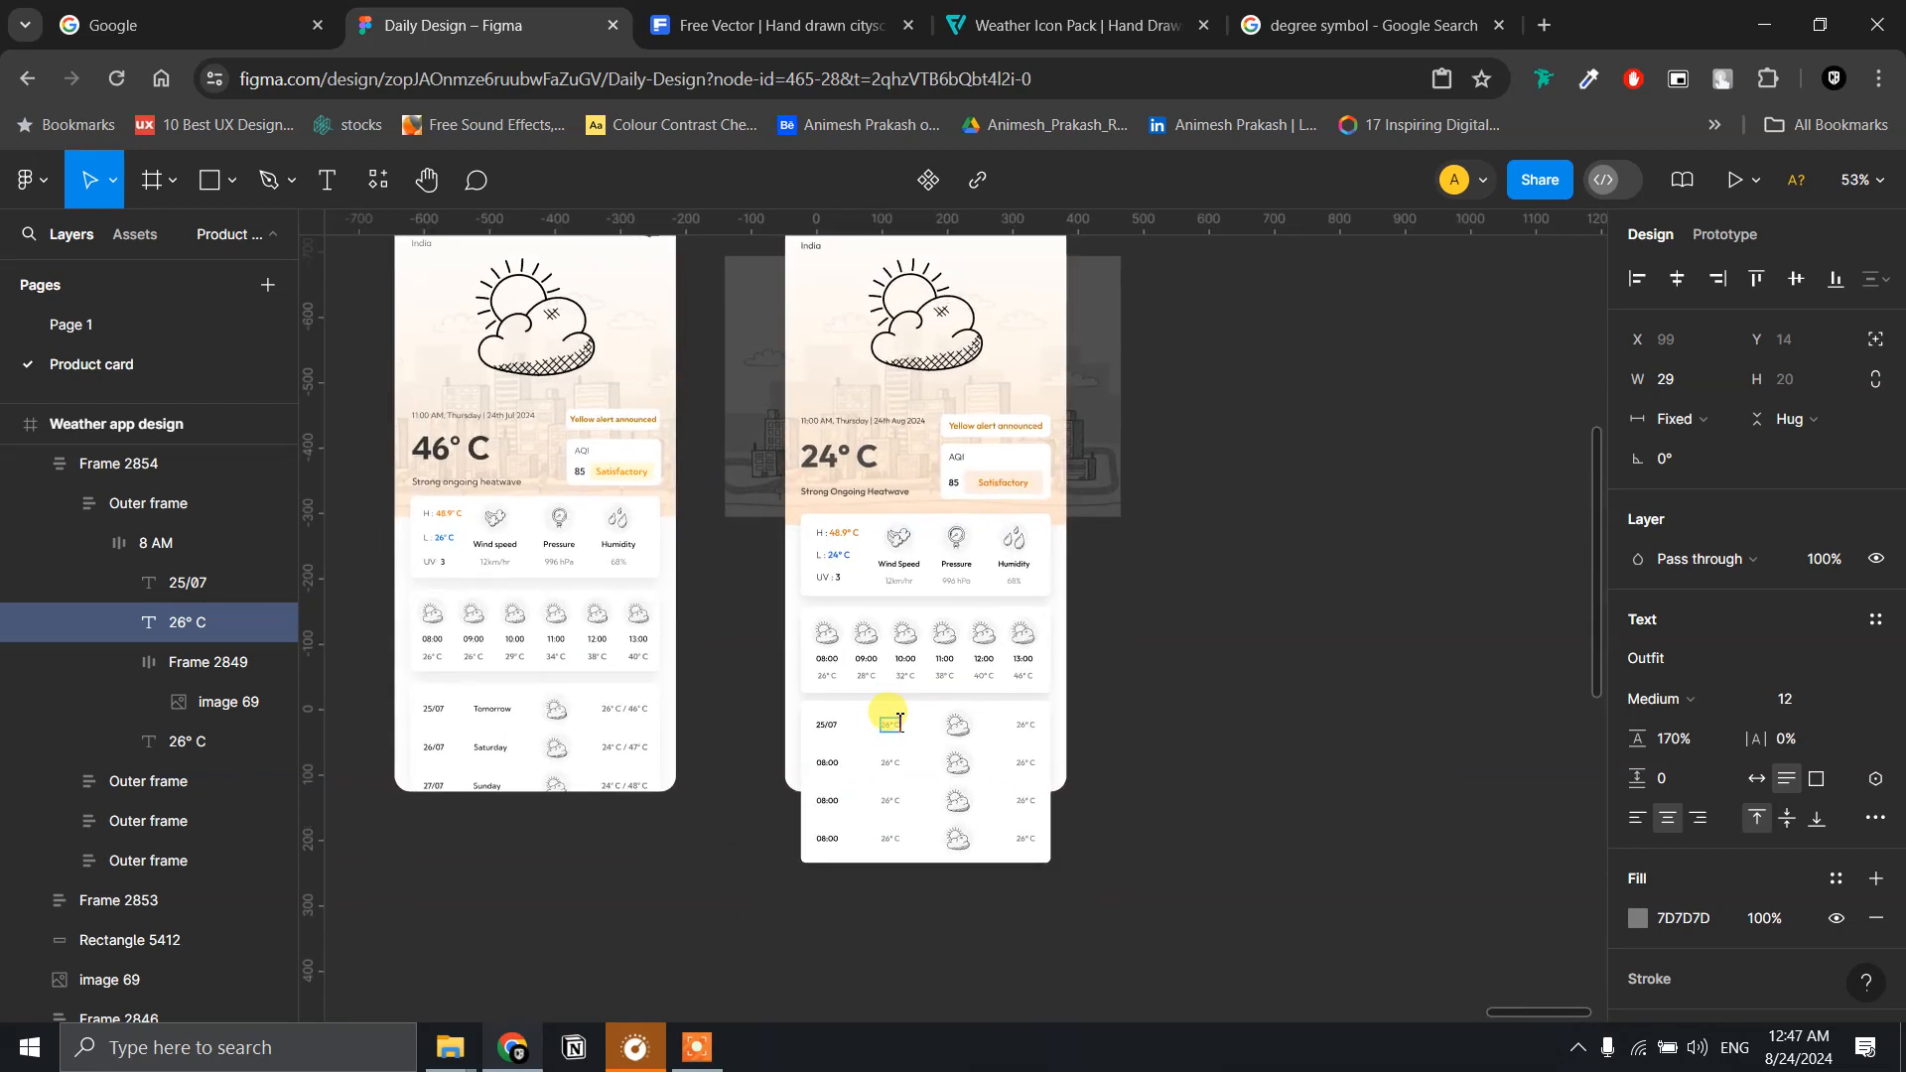
scroll(899, 723, "up", 5)
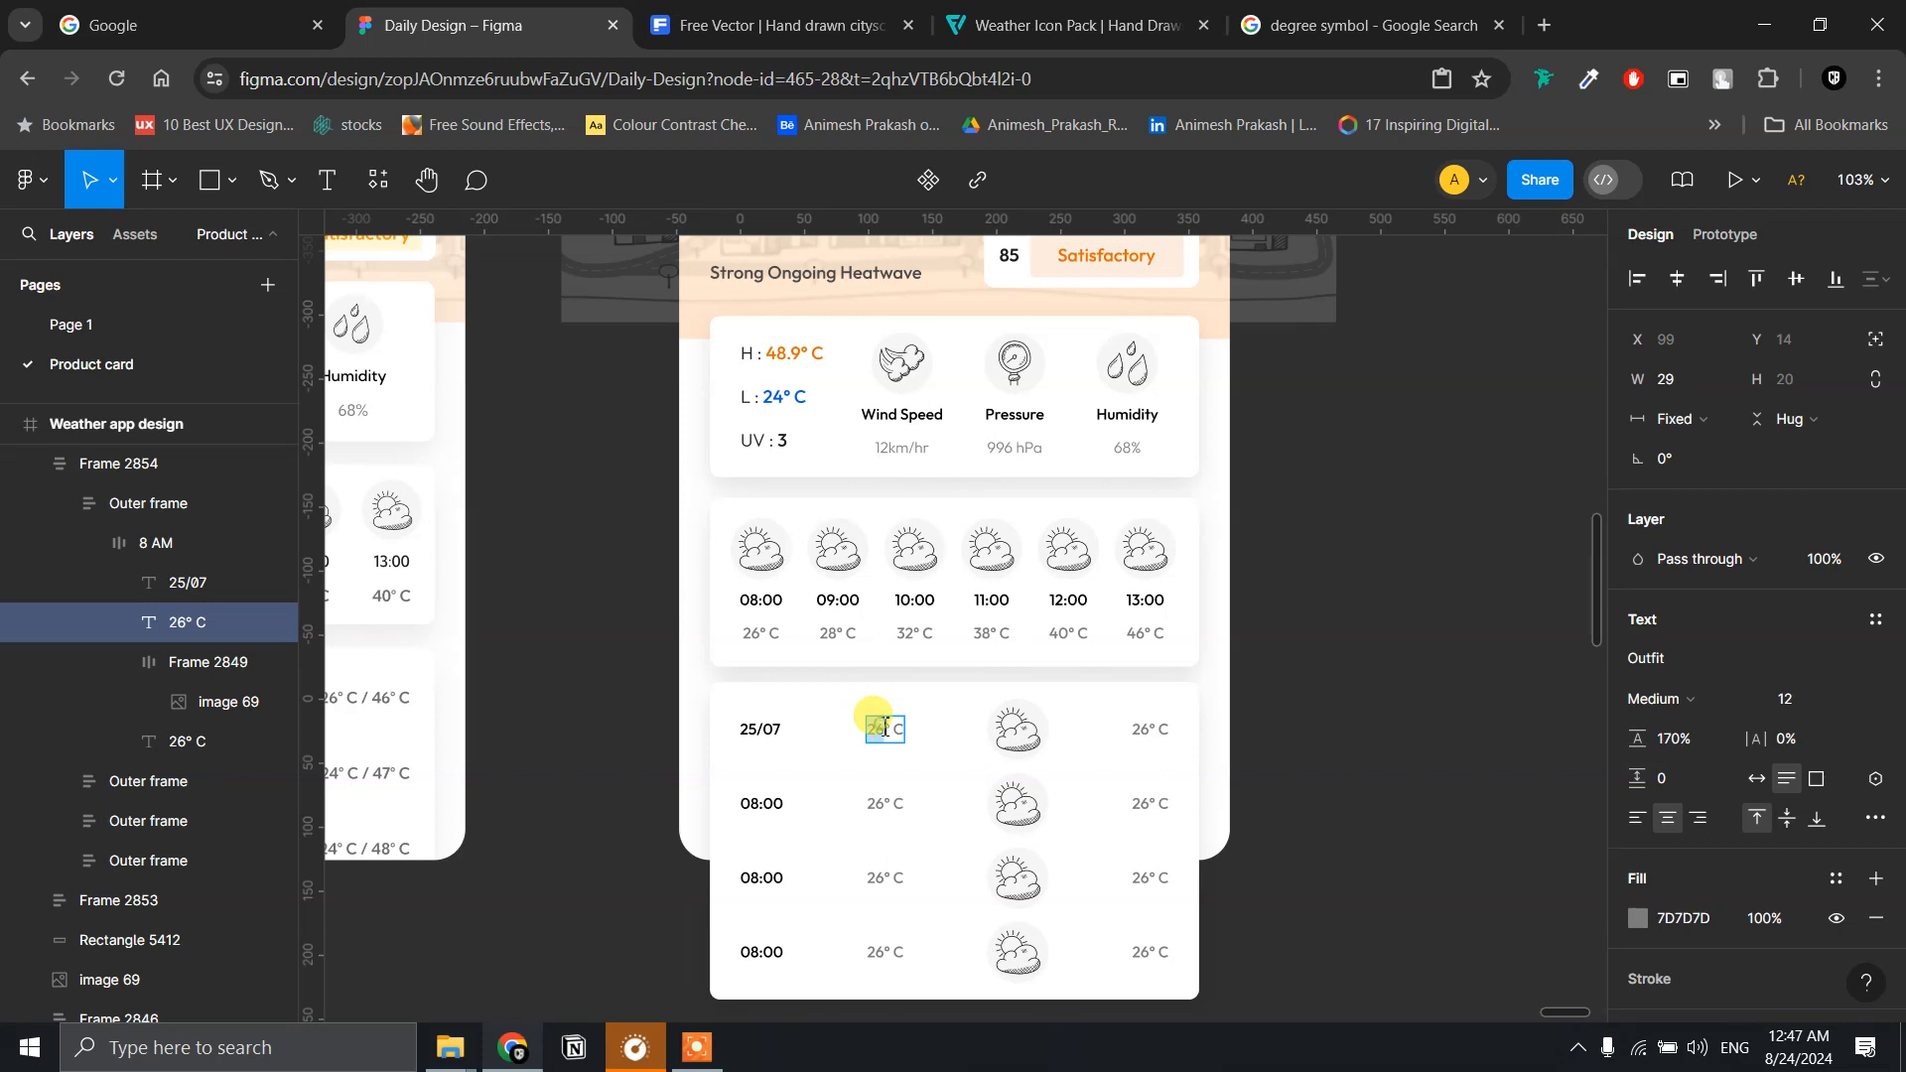
key("ctrl+a")
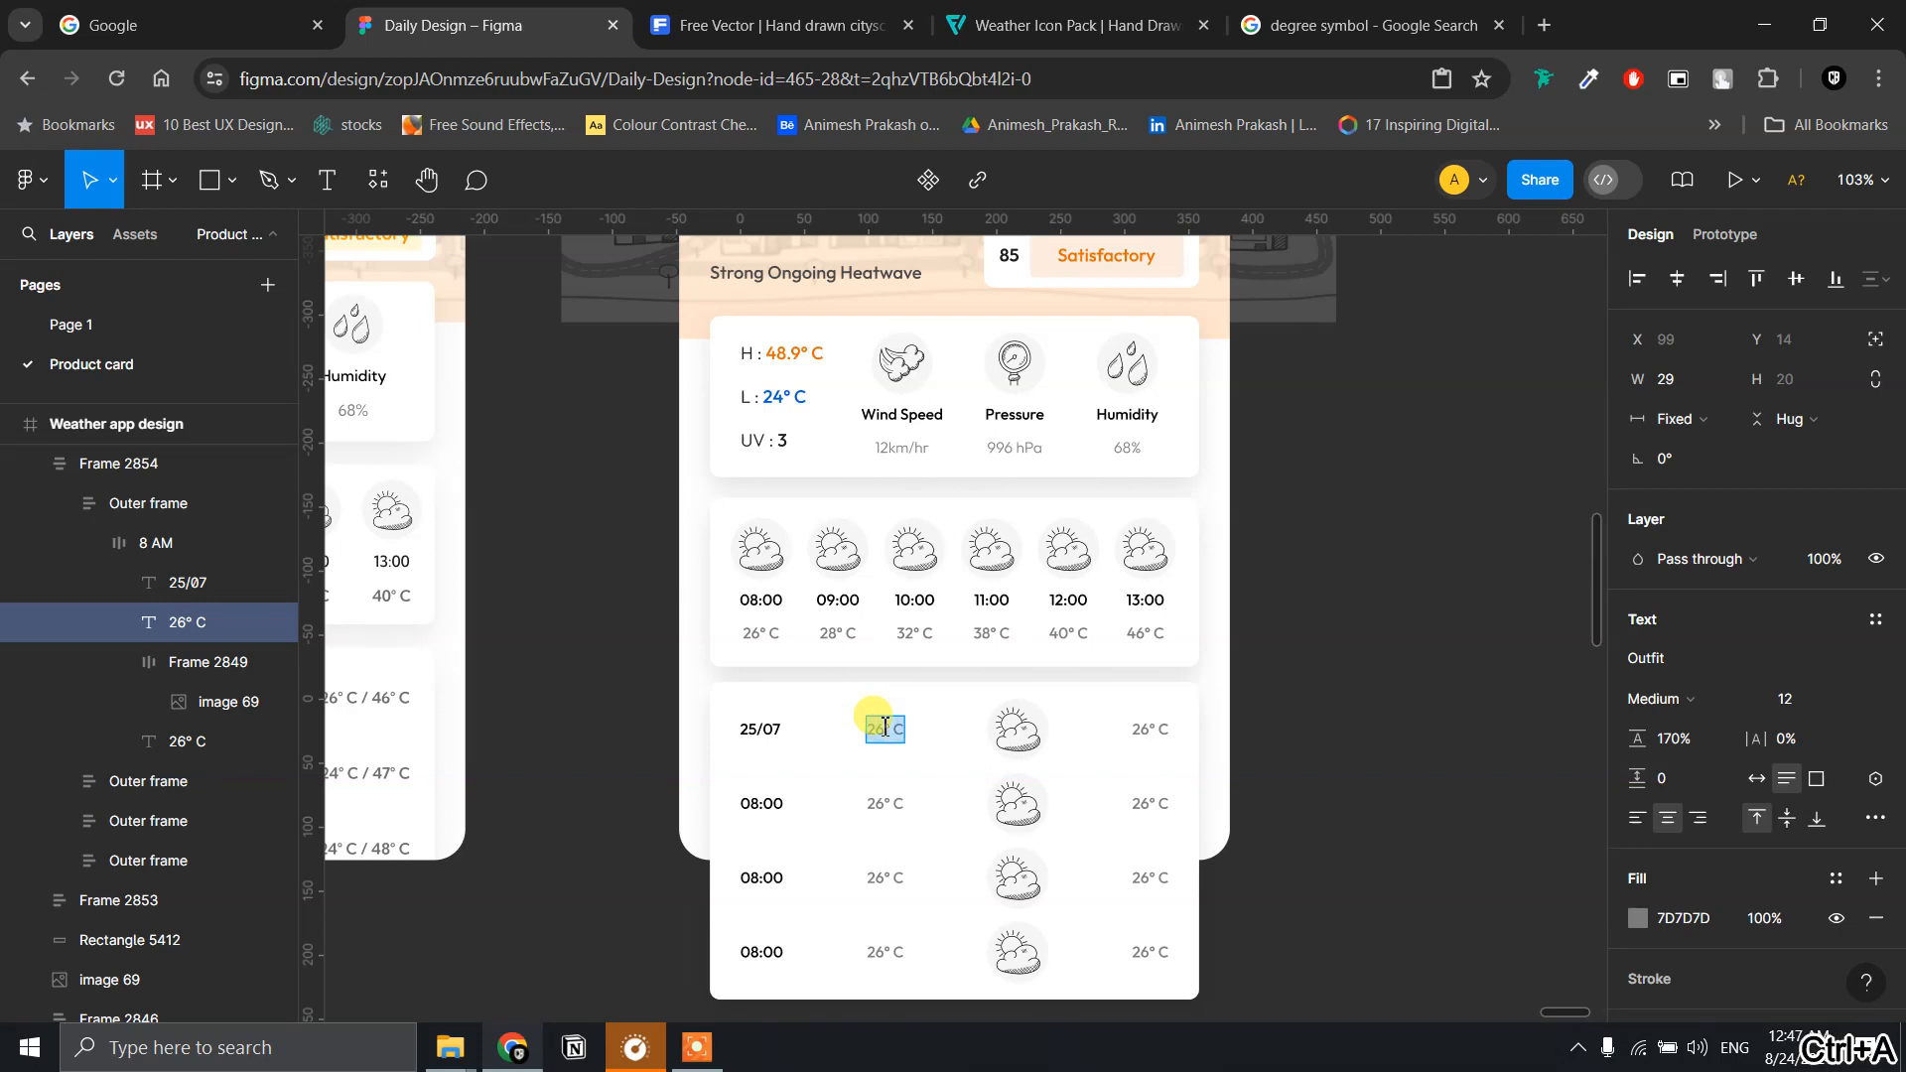
key("BackSpace")
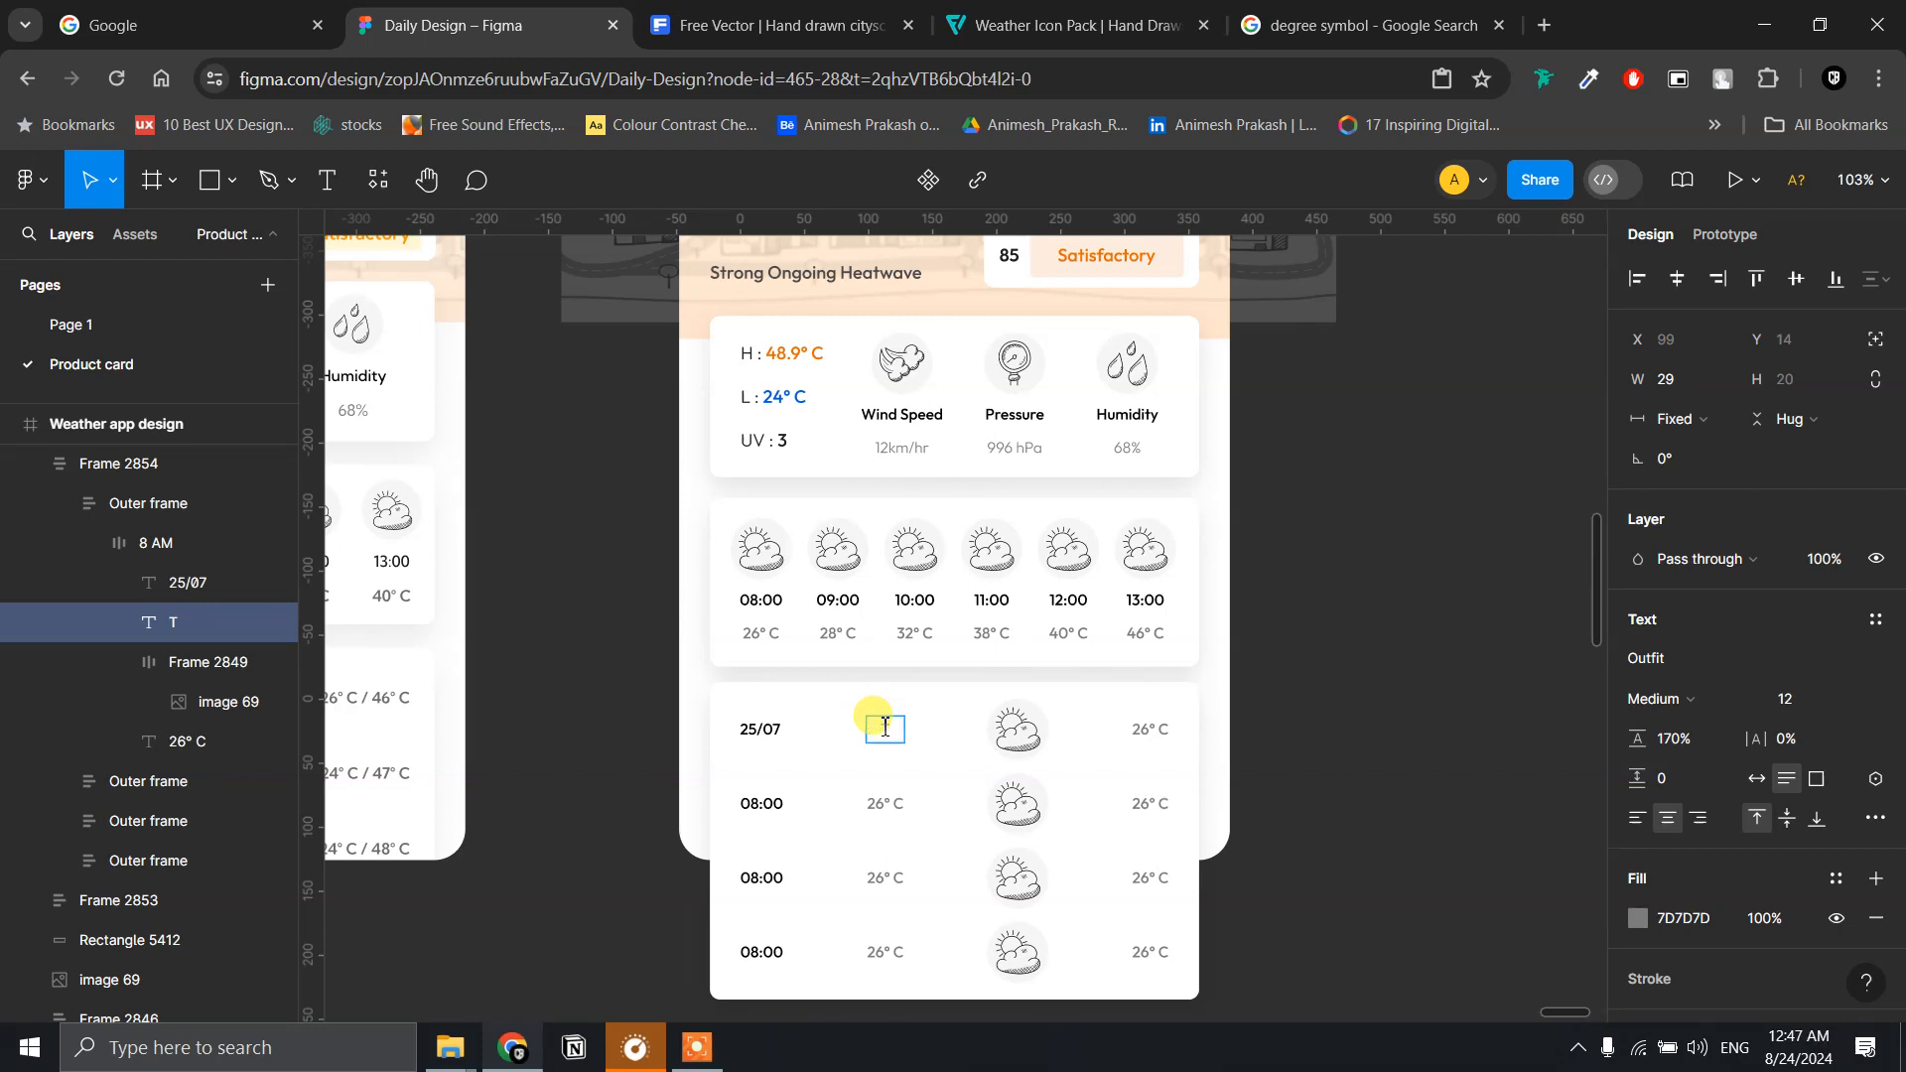
type("Tomorrow")
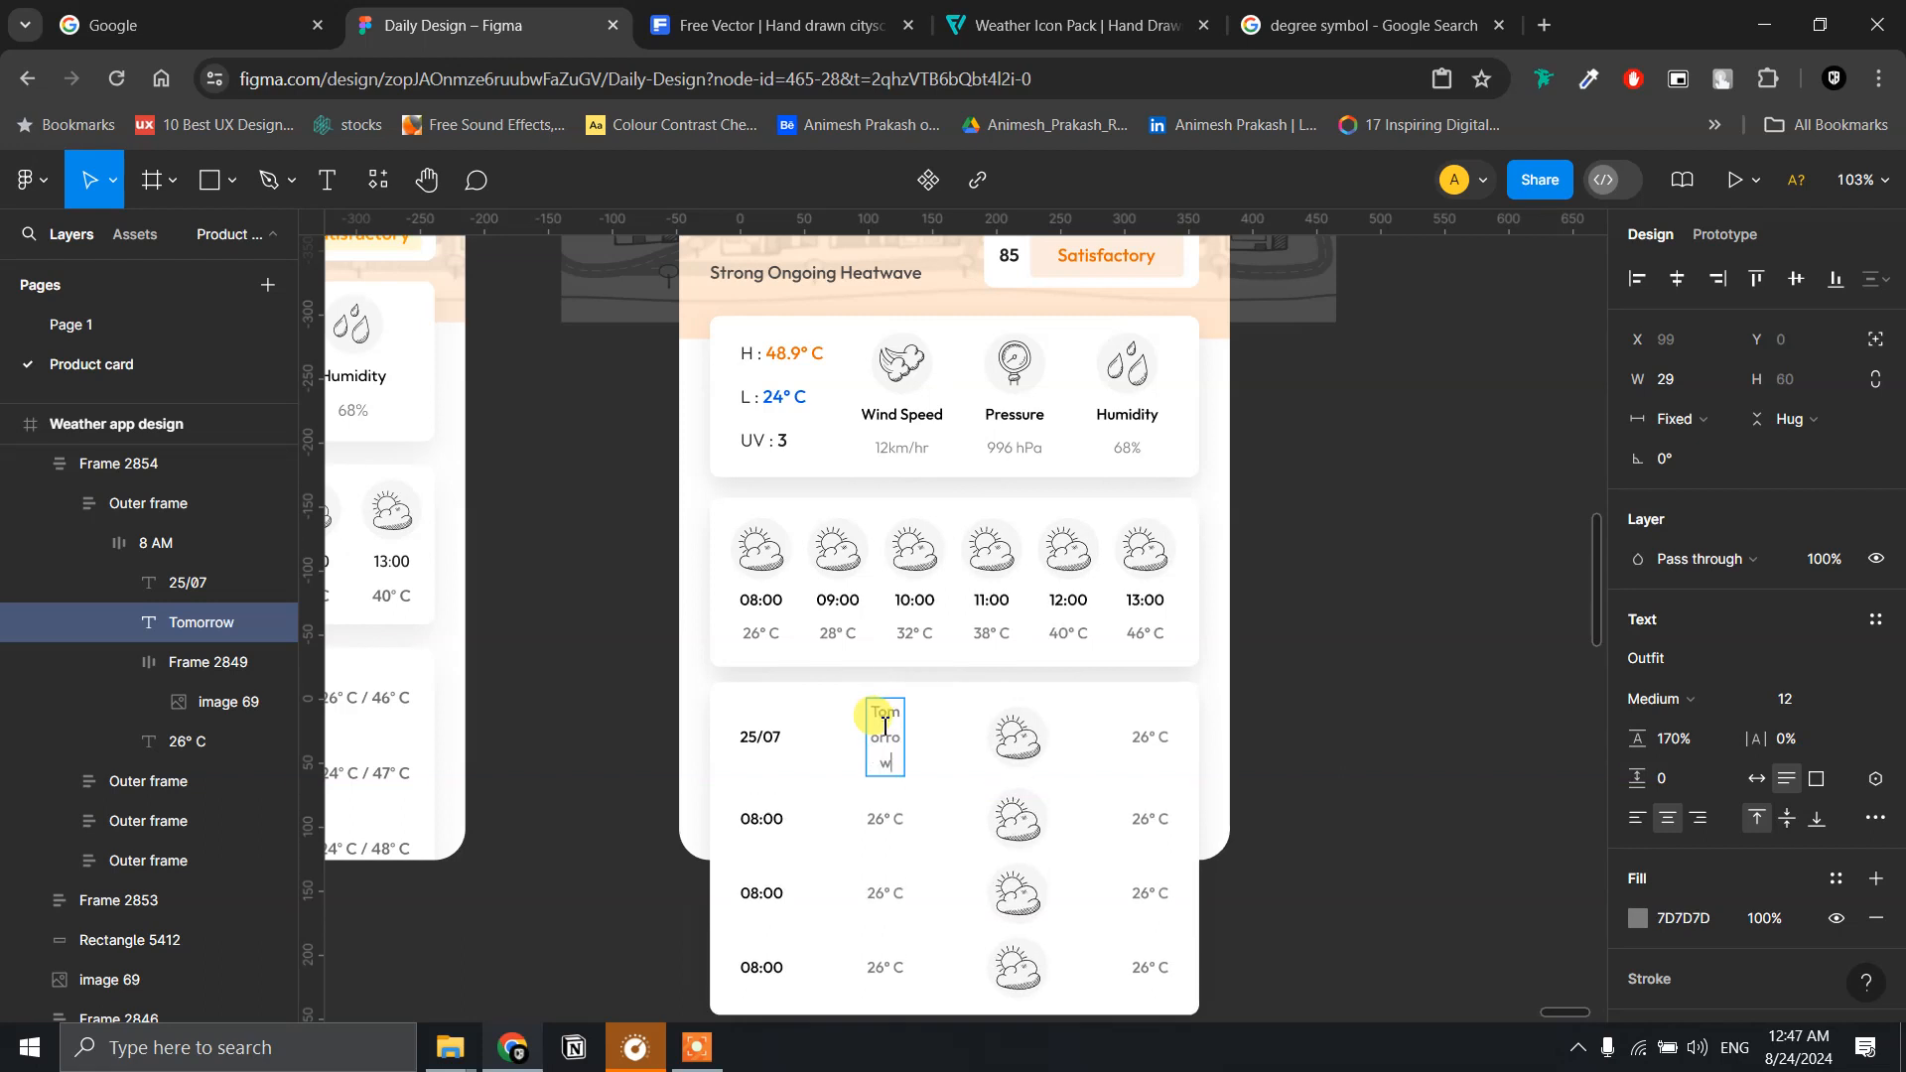
- Set the first daily row's Tomorrow text to auto width so it fits on one line
key("ctrl+a")
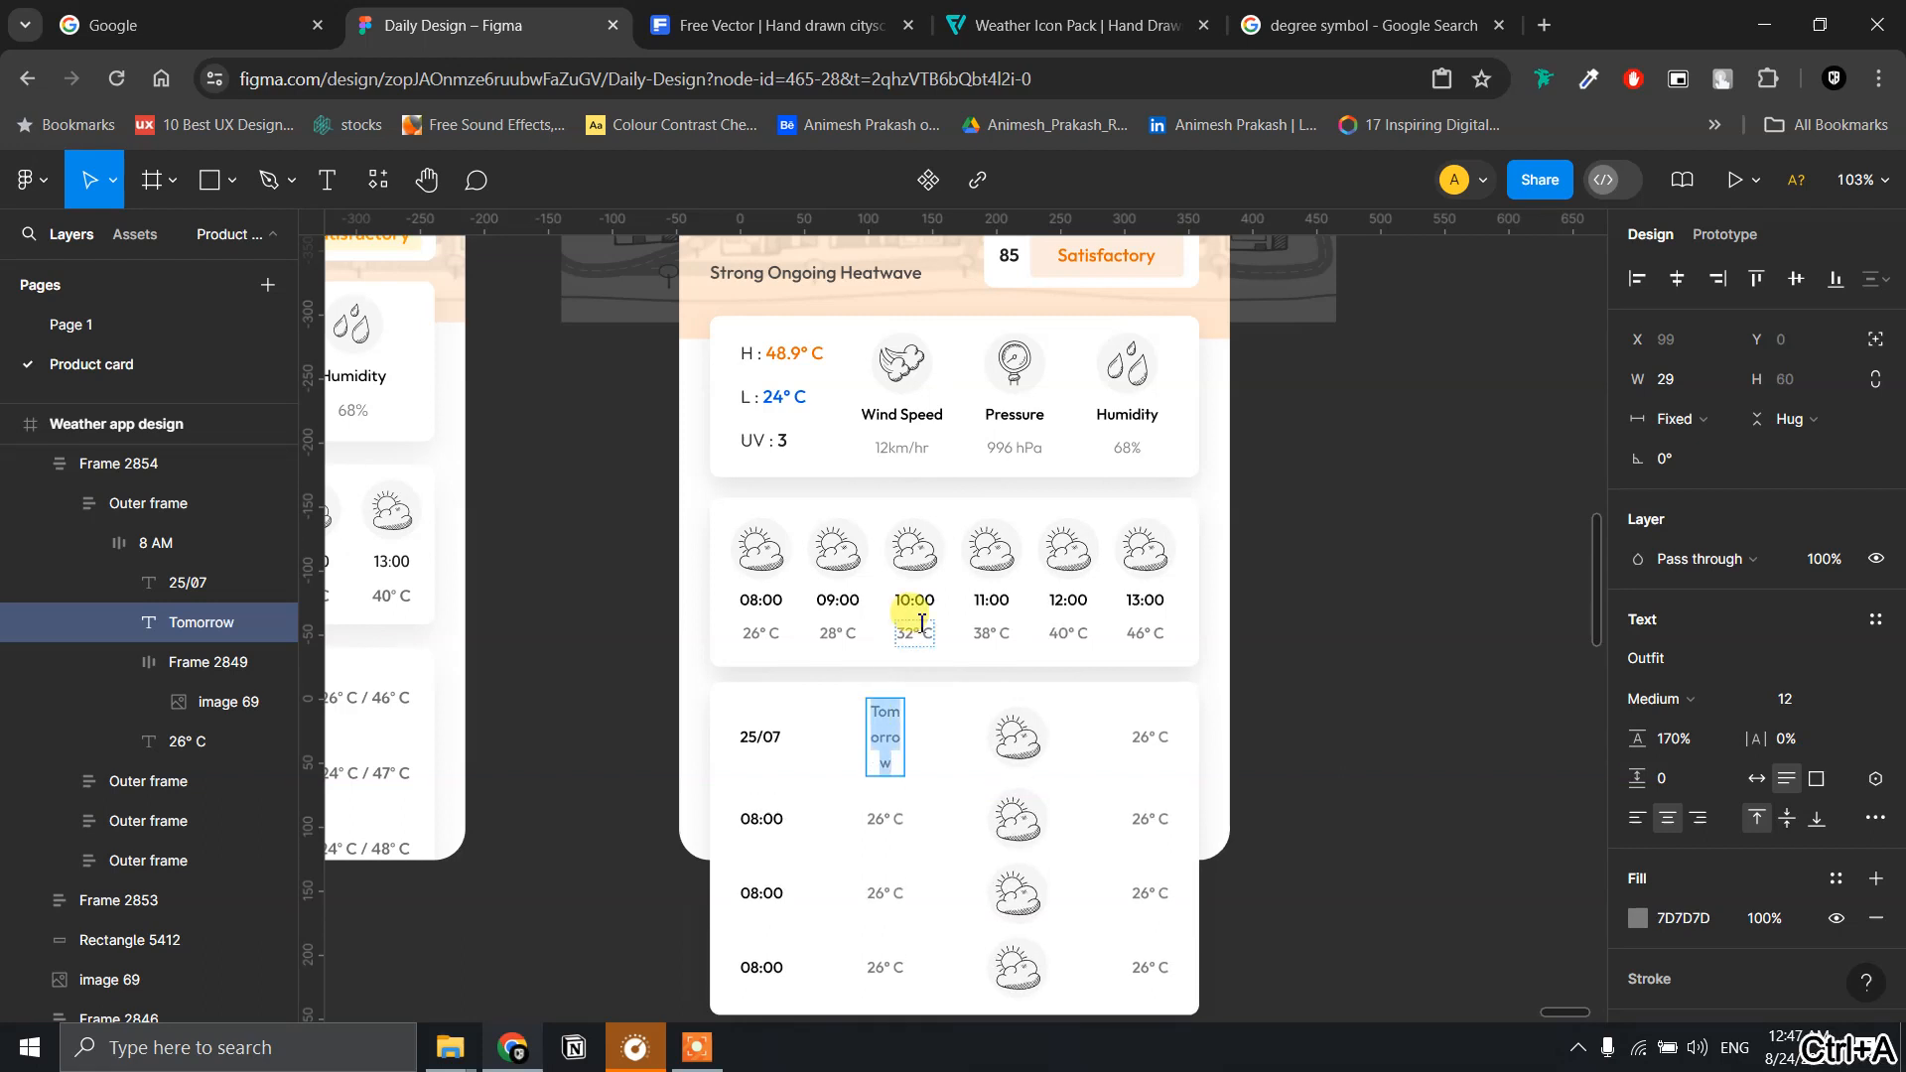
left_click(1757, 779)
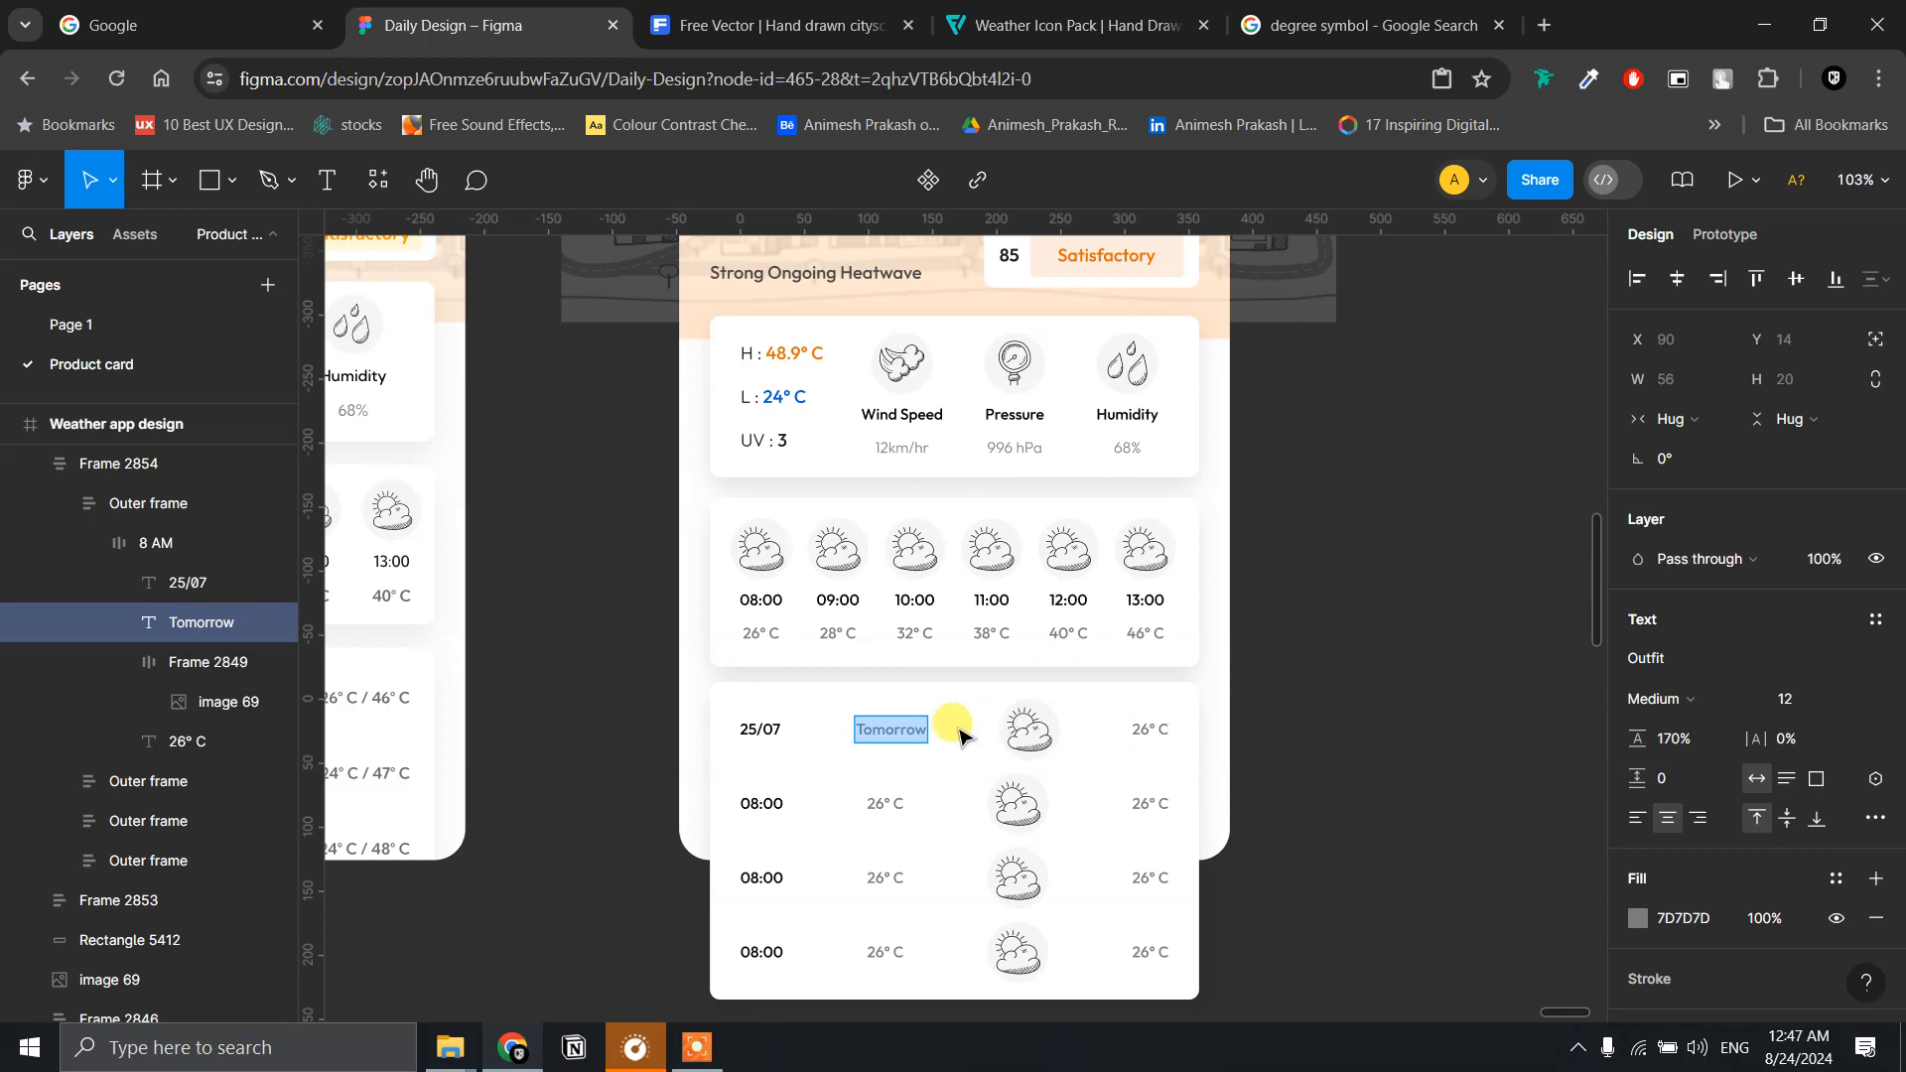
scroll(959, 735, "down", 3)
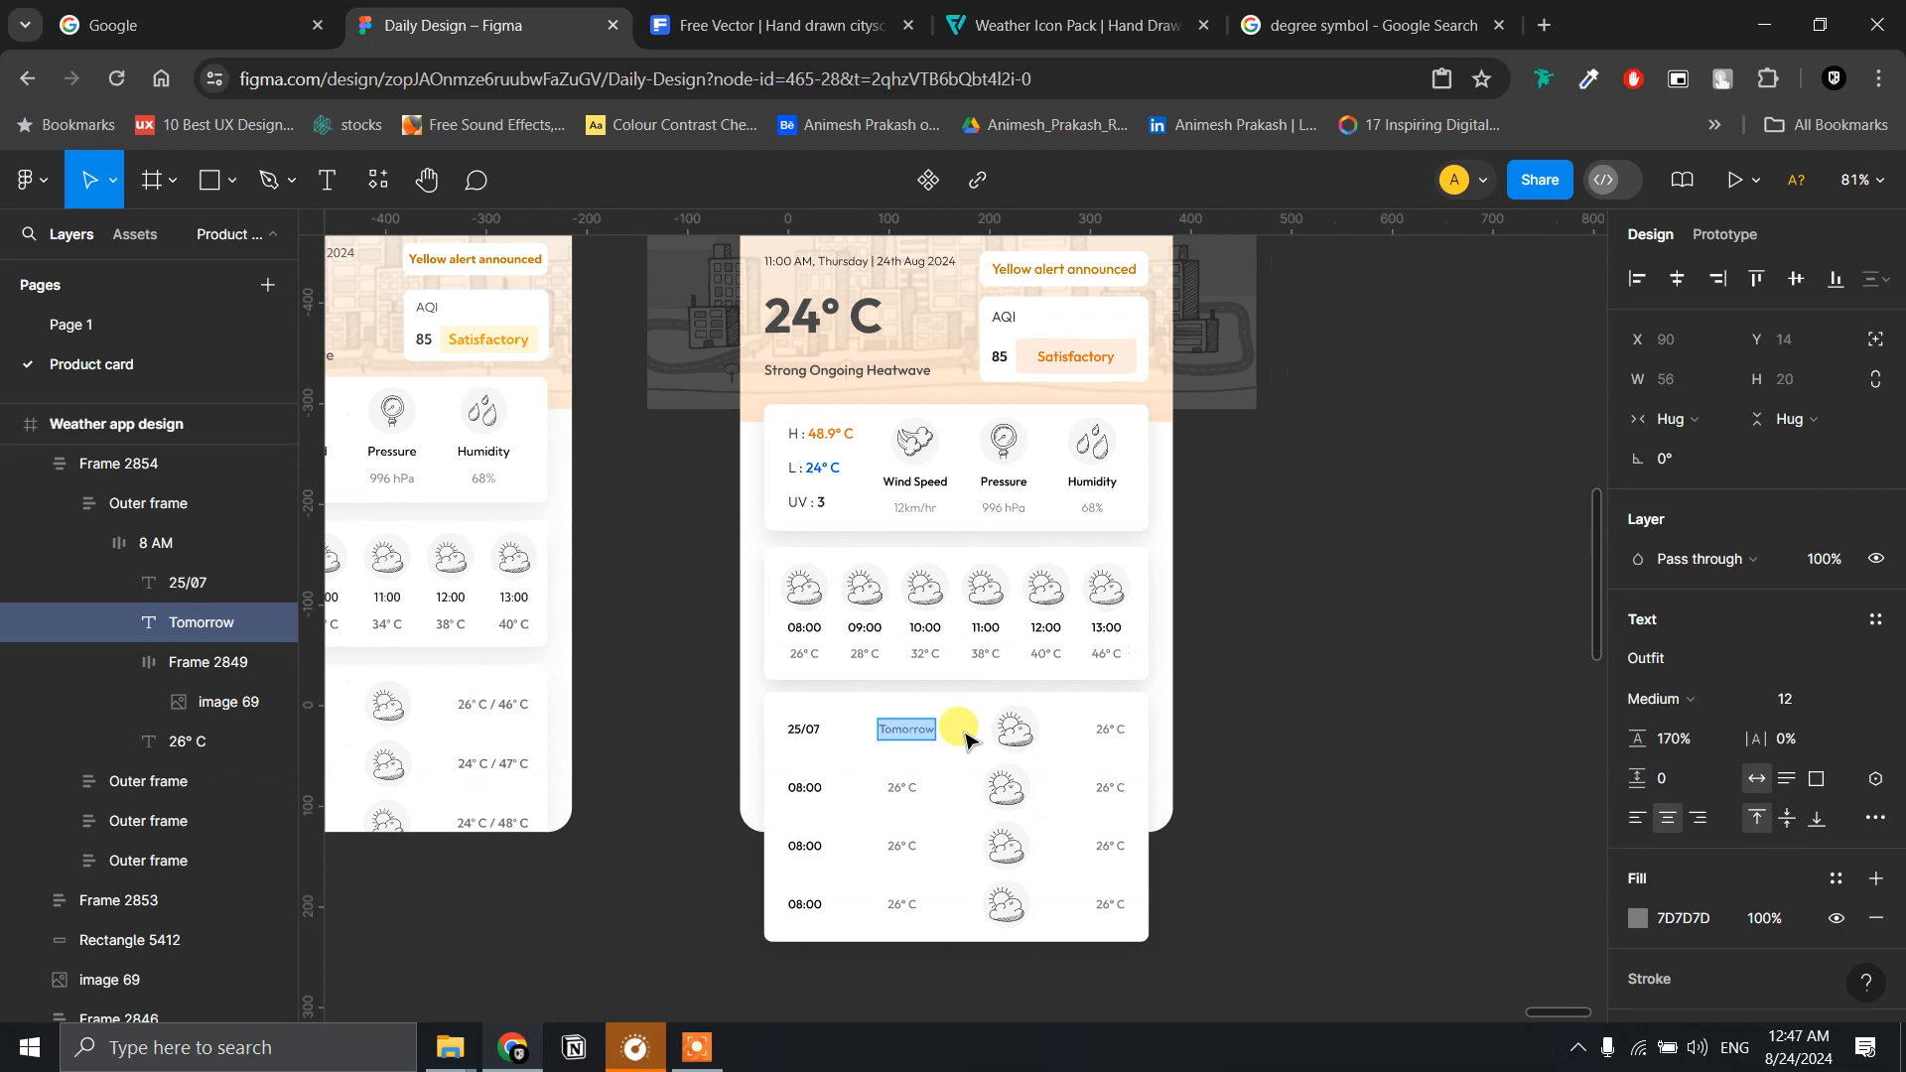
scroll(966, 740, "down", 3)
scroll(966, 739, "up", 3)
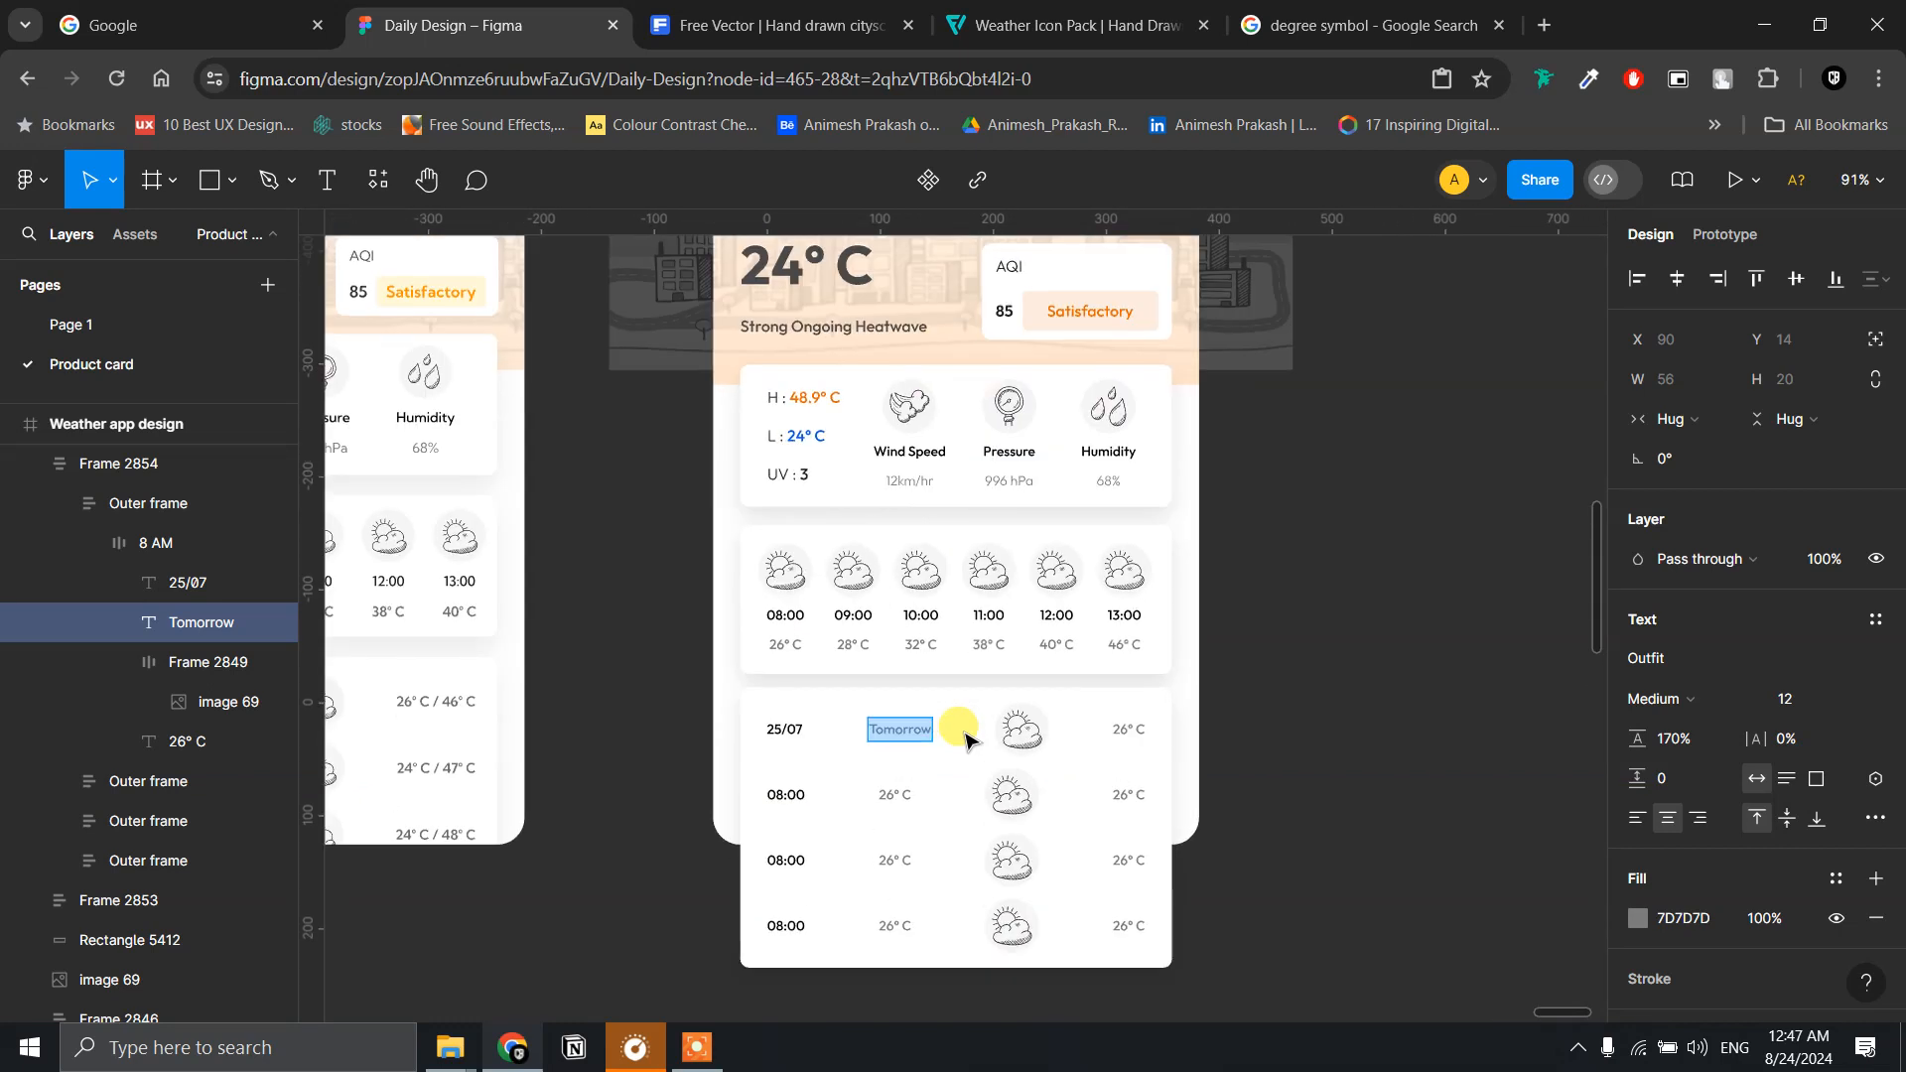
- Change the 26° C text at the end of the first daily row to 24° C
left_click(966, 739)
left_click(966, 740)
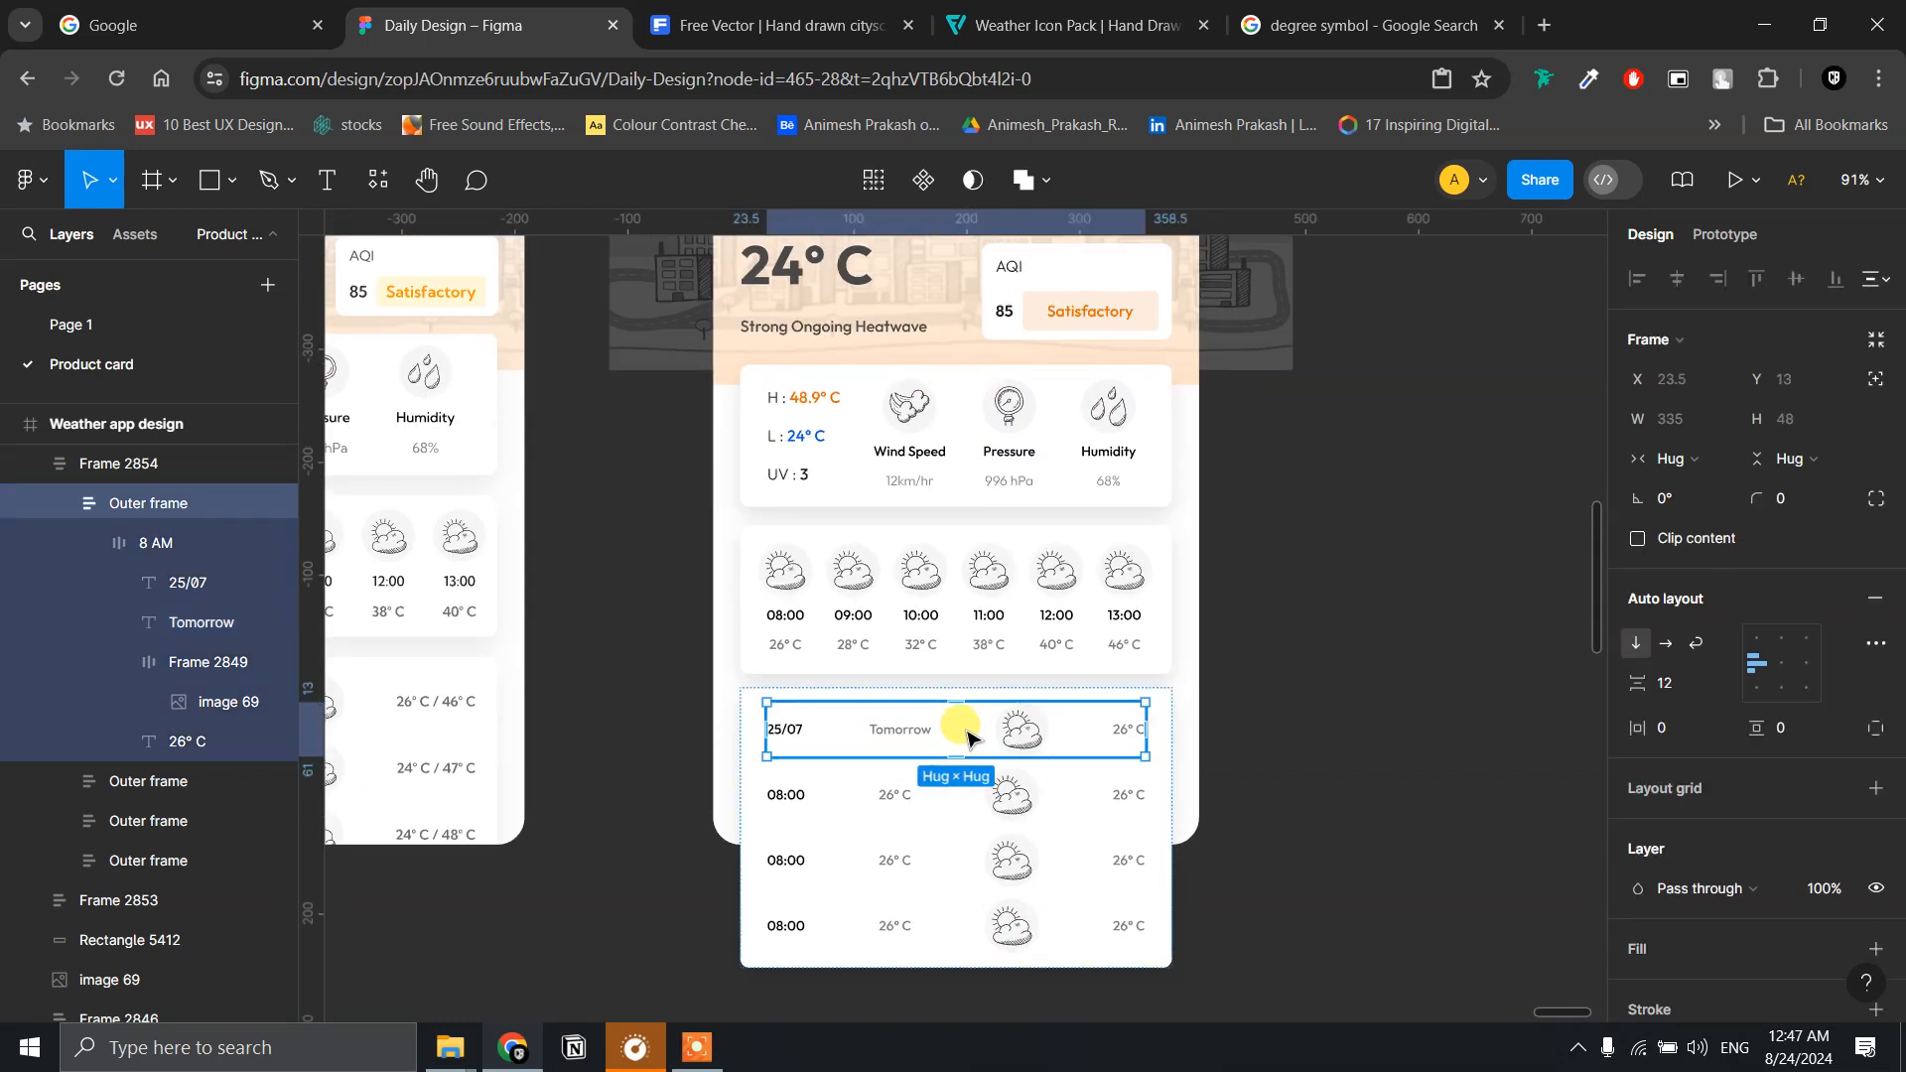
left_click(966, 739)
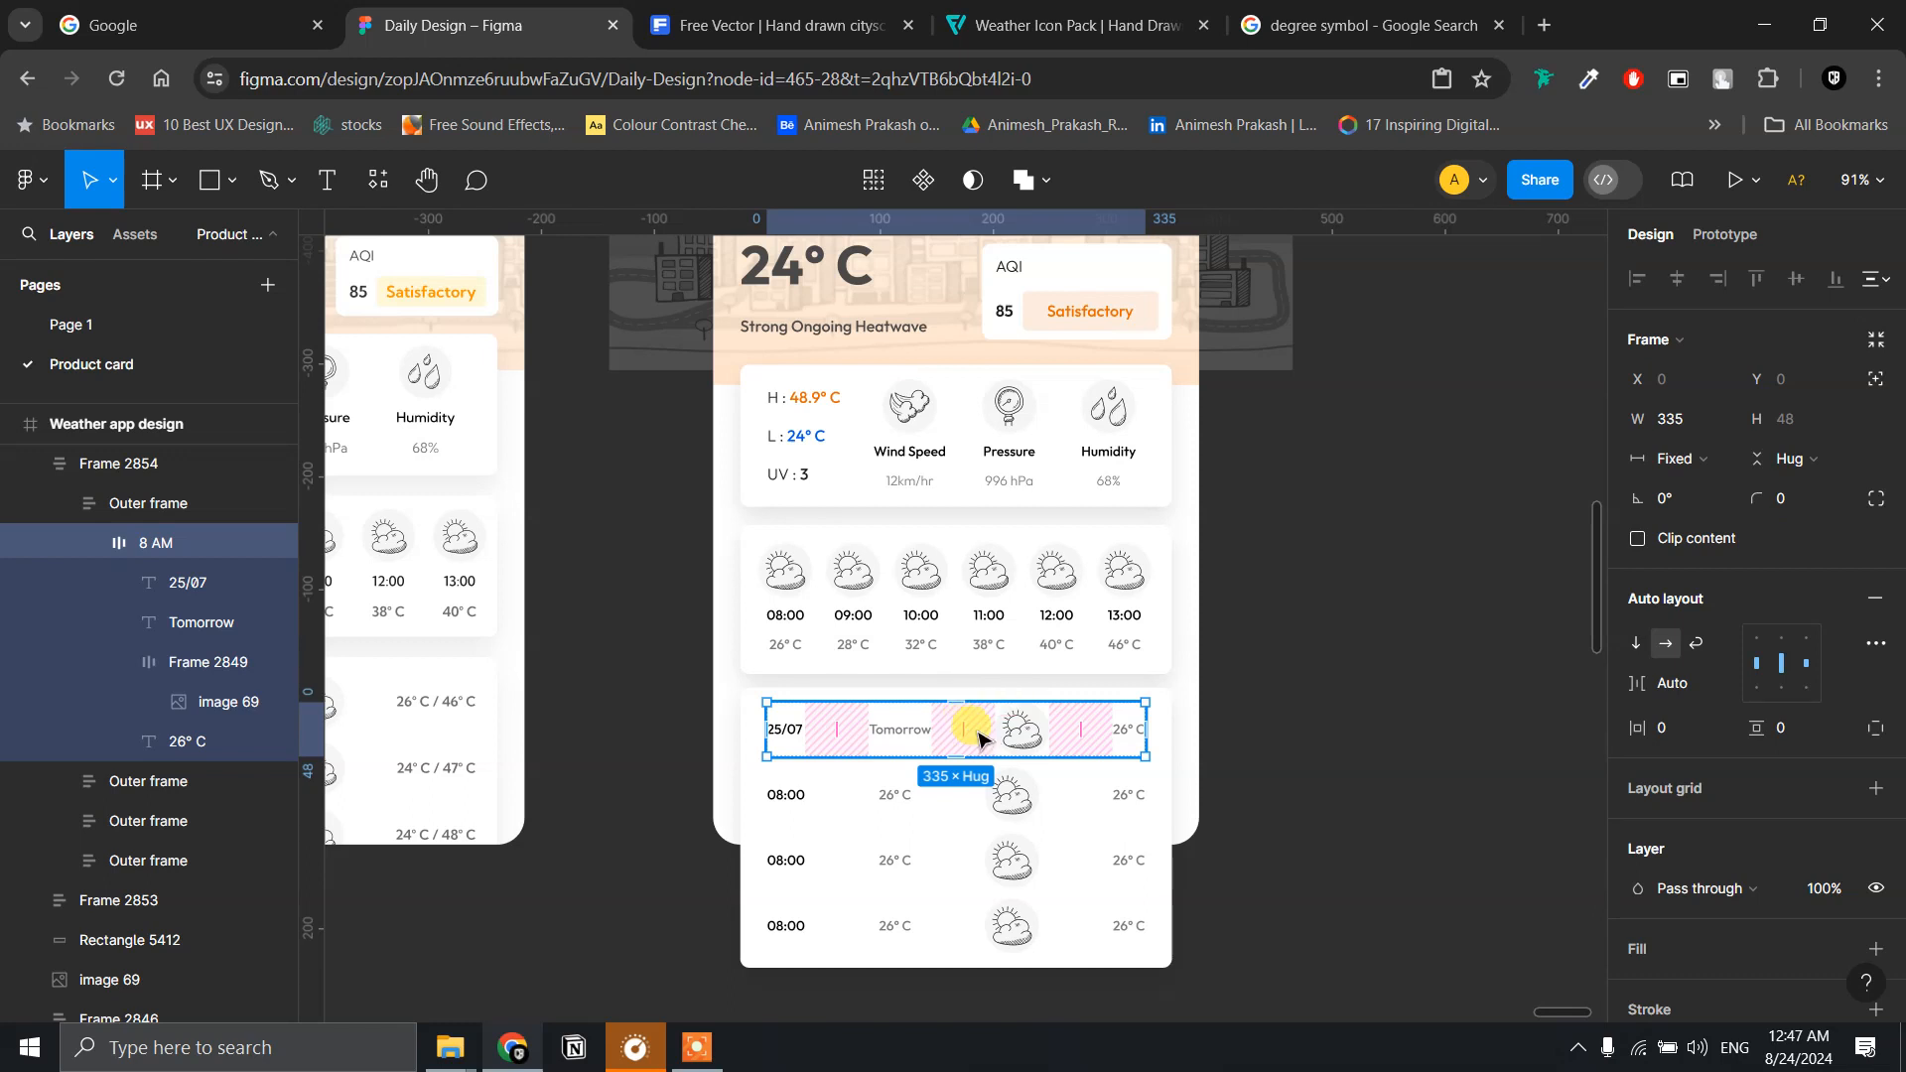
scroll(983, 743, "up", 3)
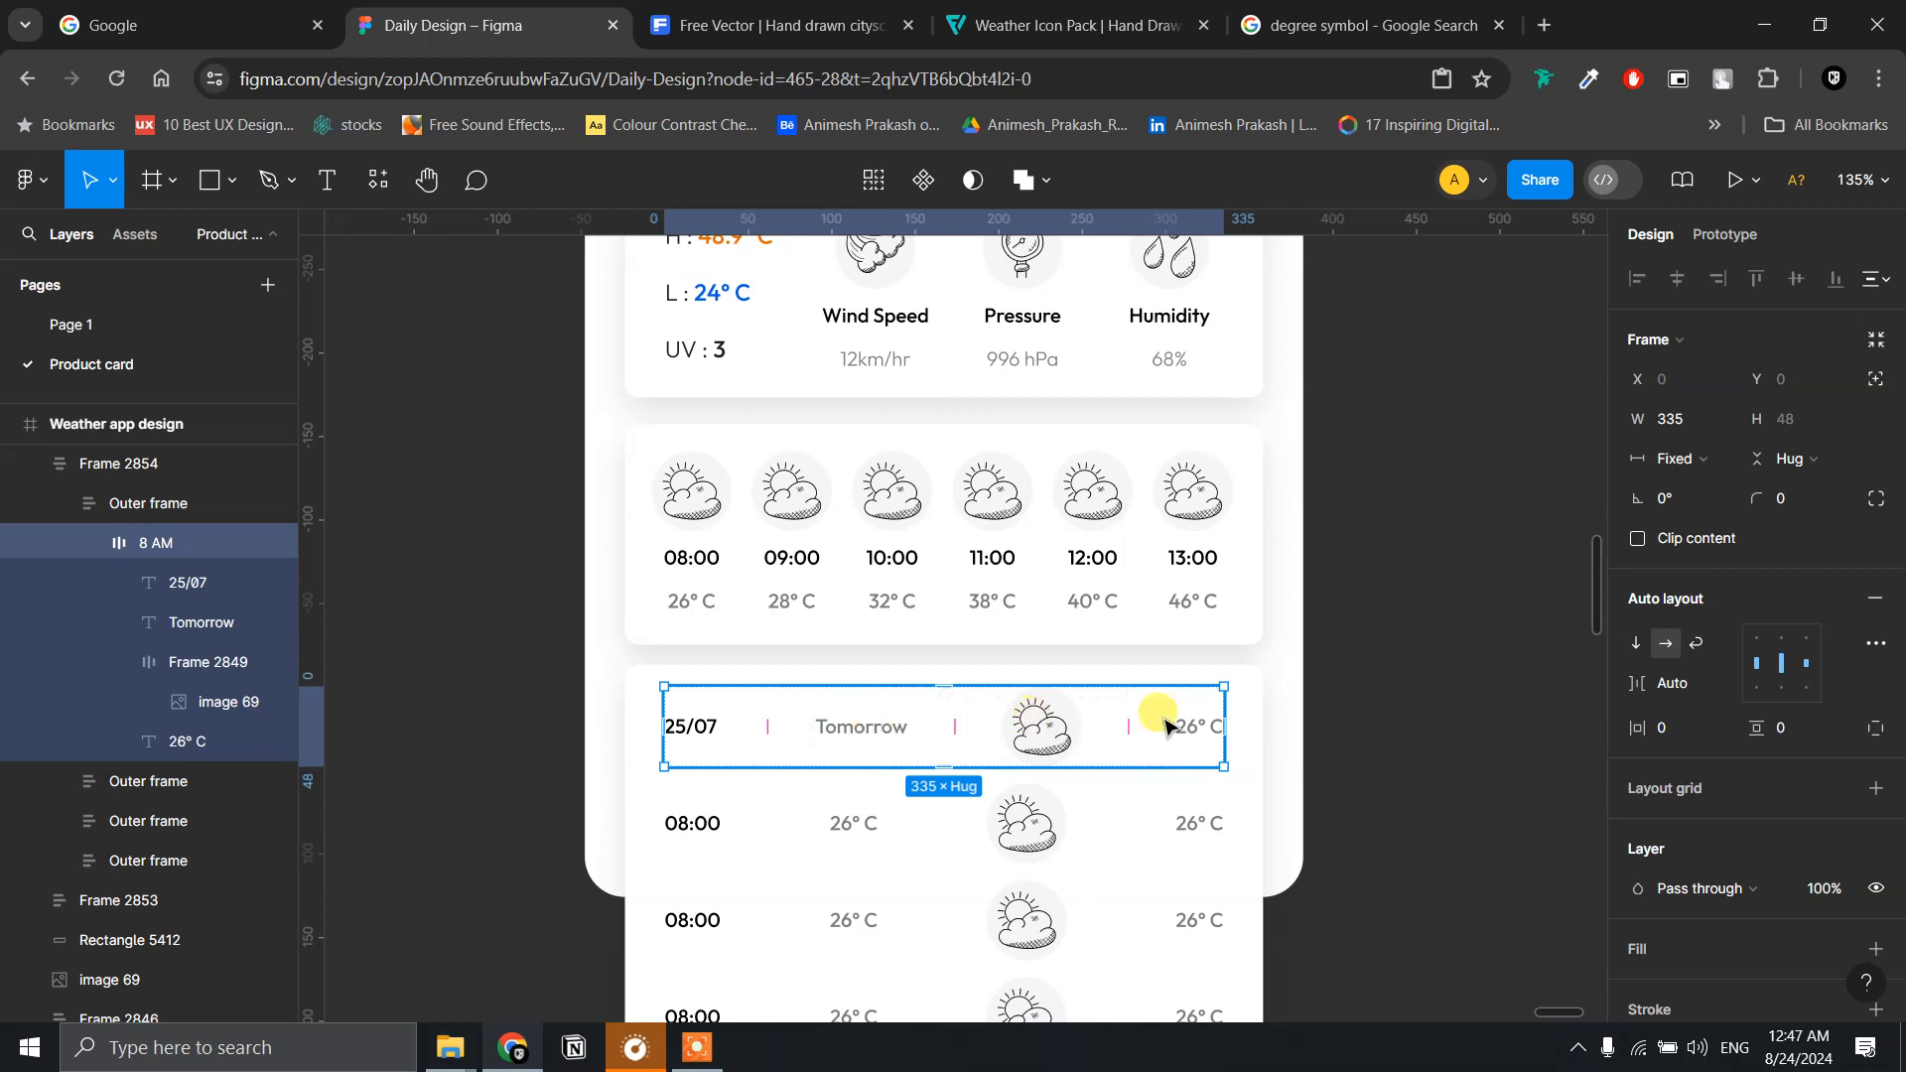
scroll(1234, 750, "up", 2)
scroll(1234, 749, "down", 5)
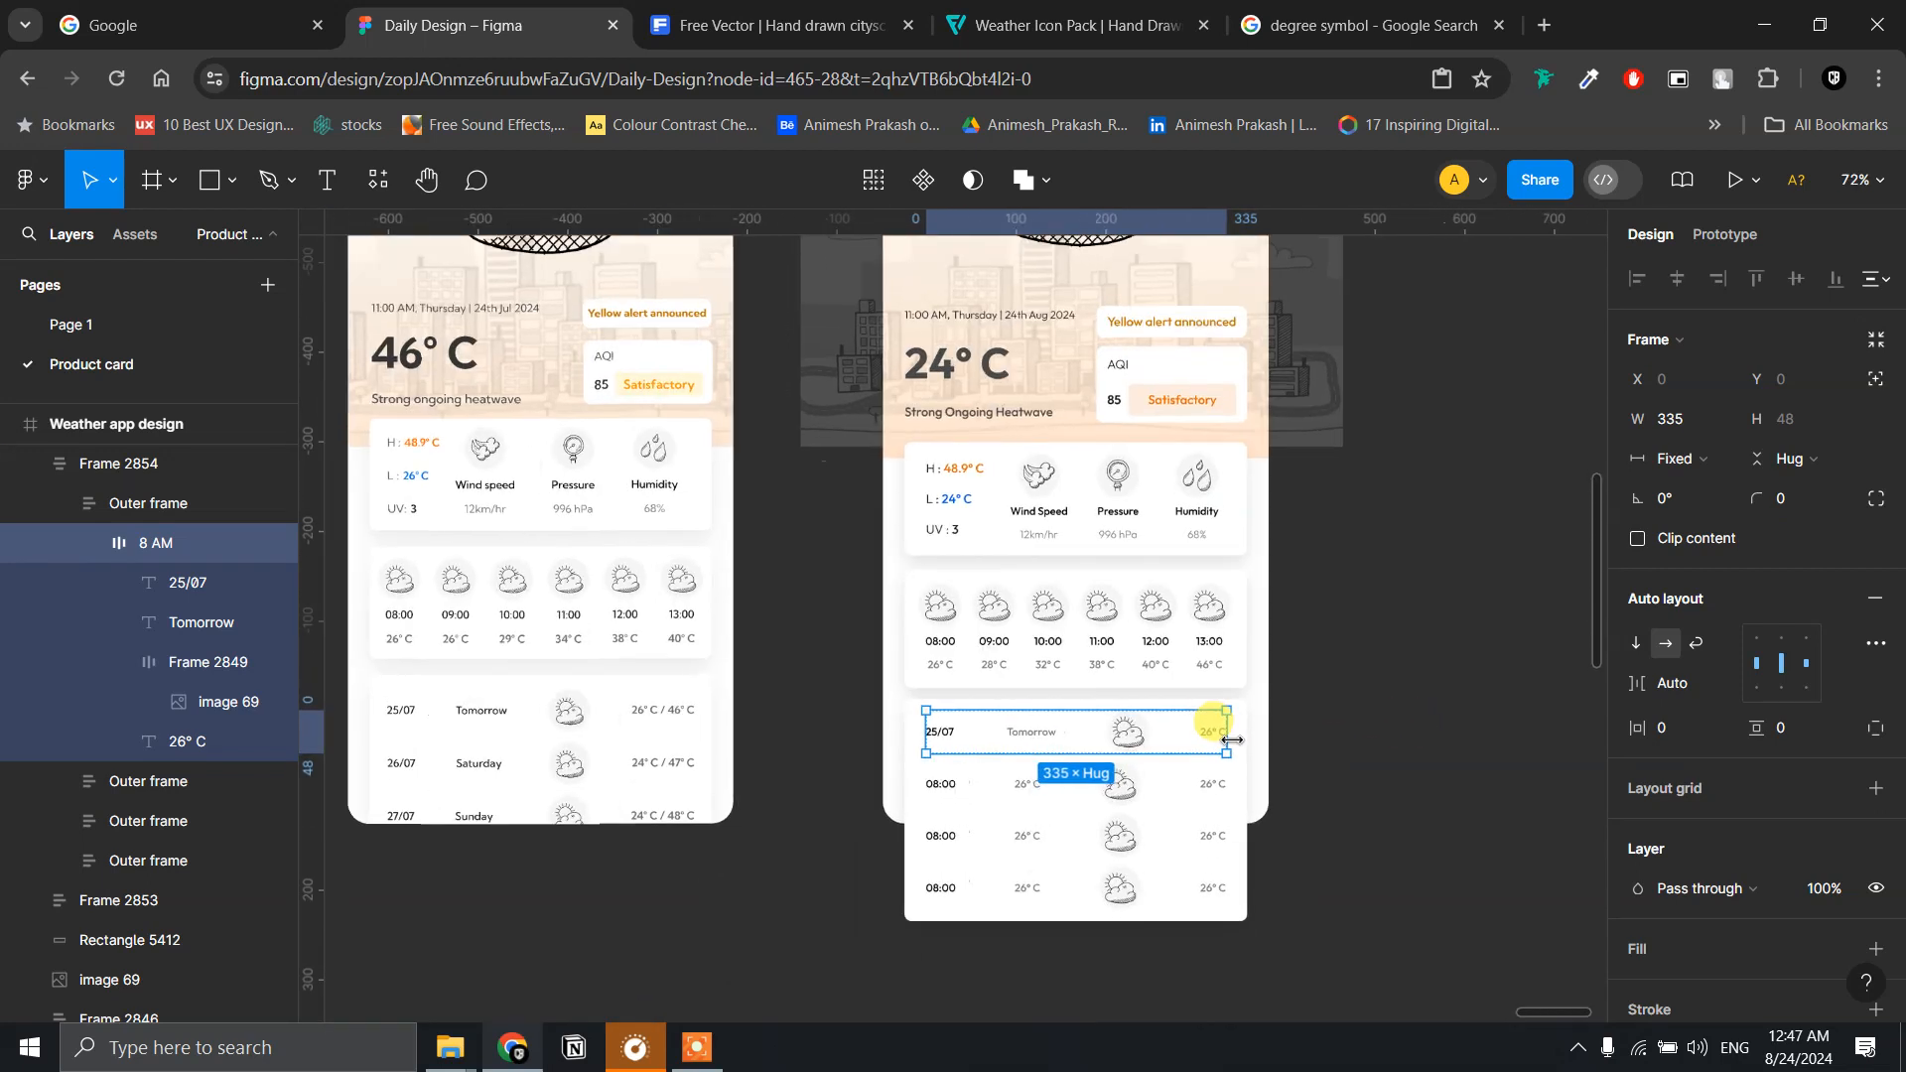
scroll(1232, 740, "up", 6)
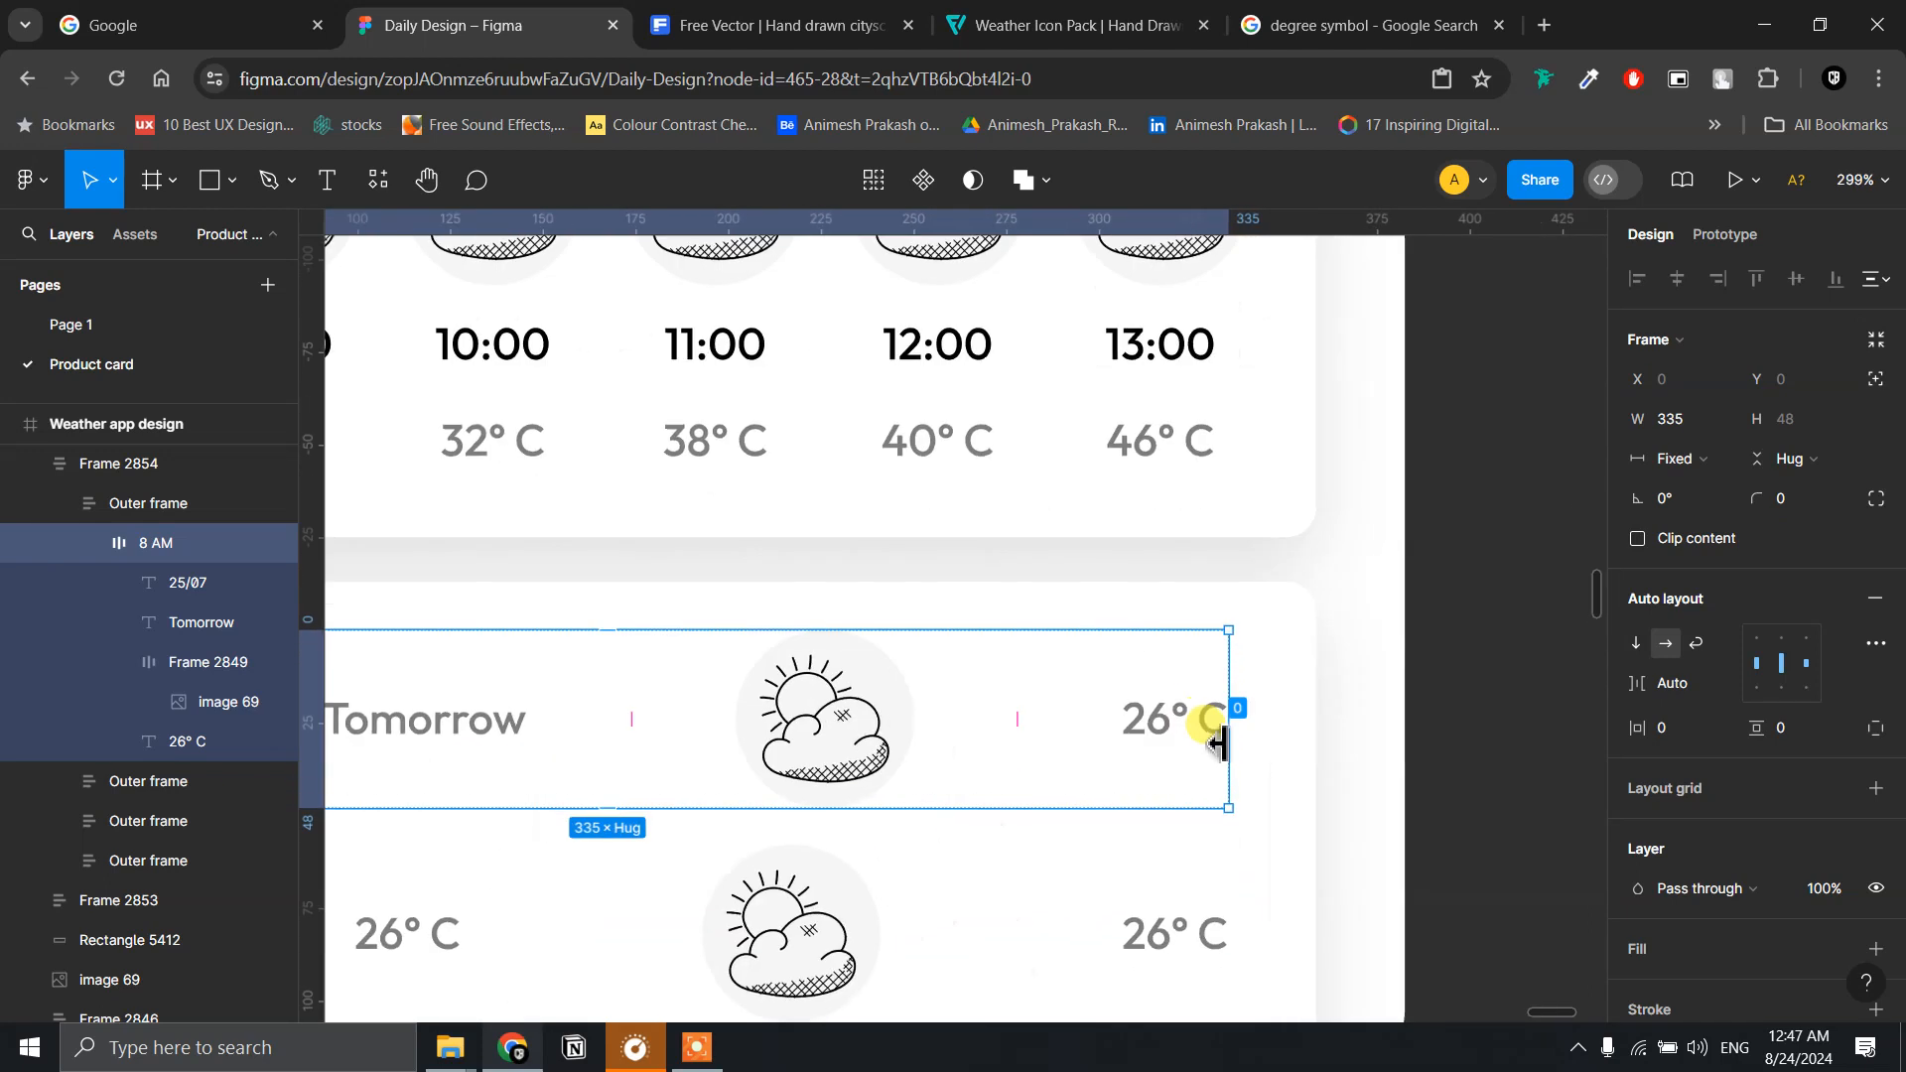
left_click(1201, 716)
double_click(1201, 717)
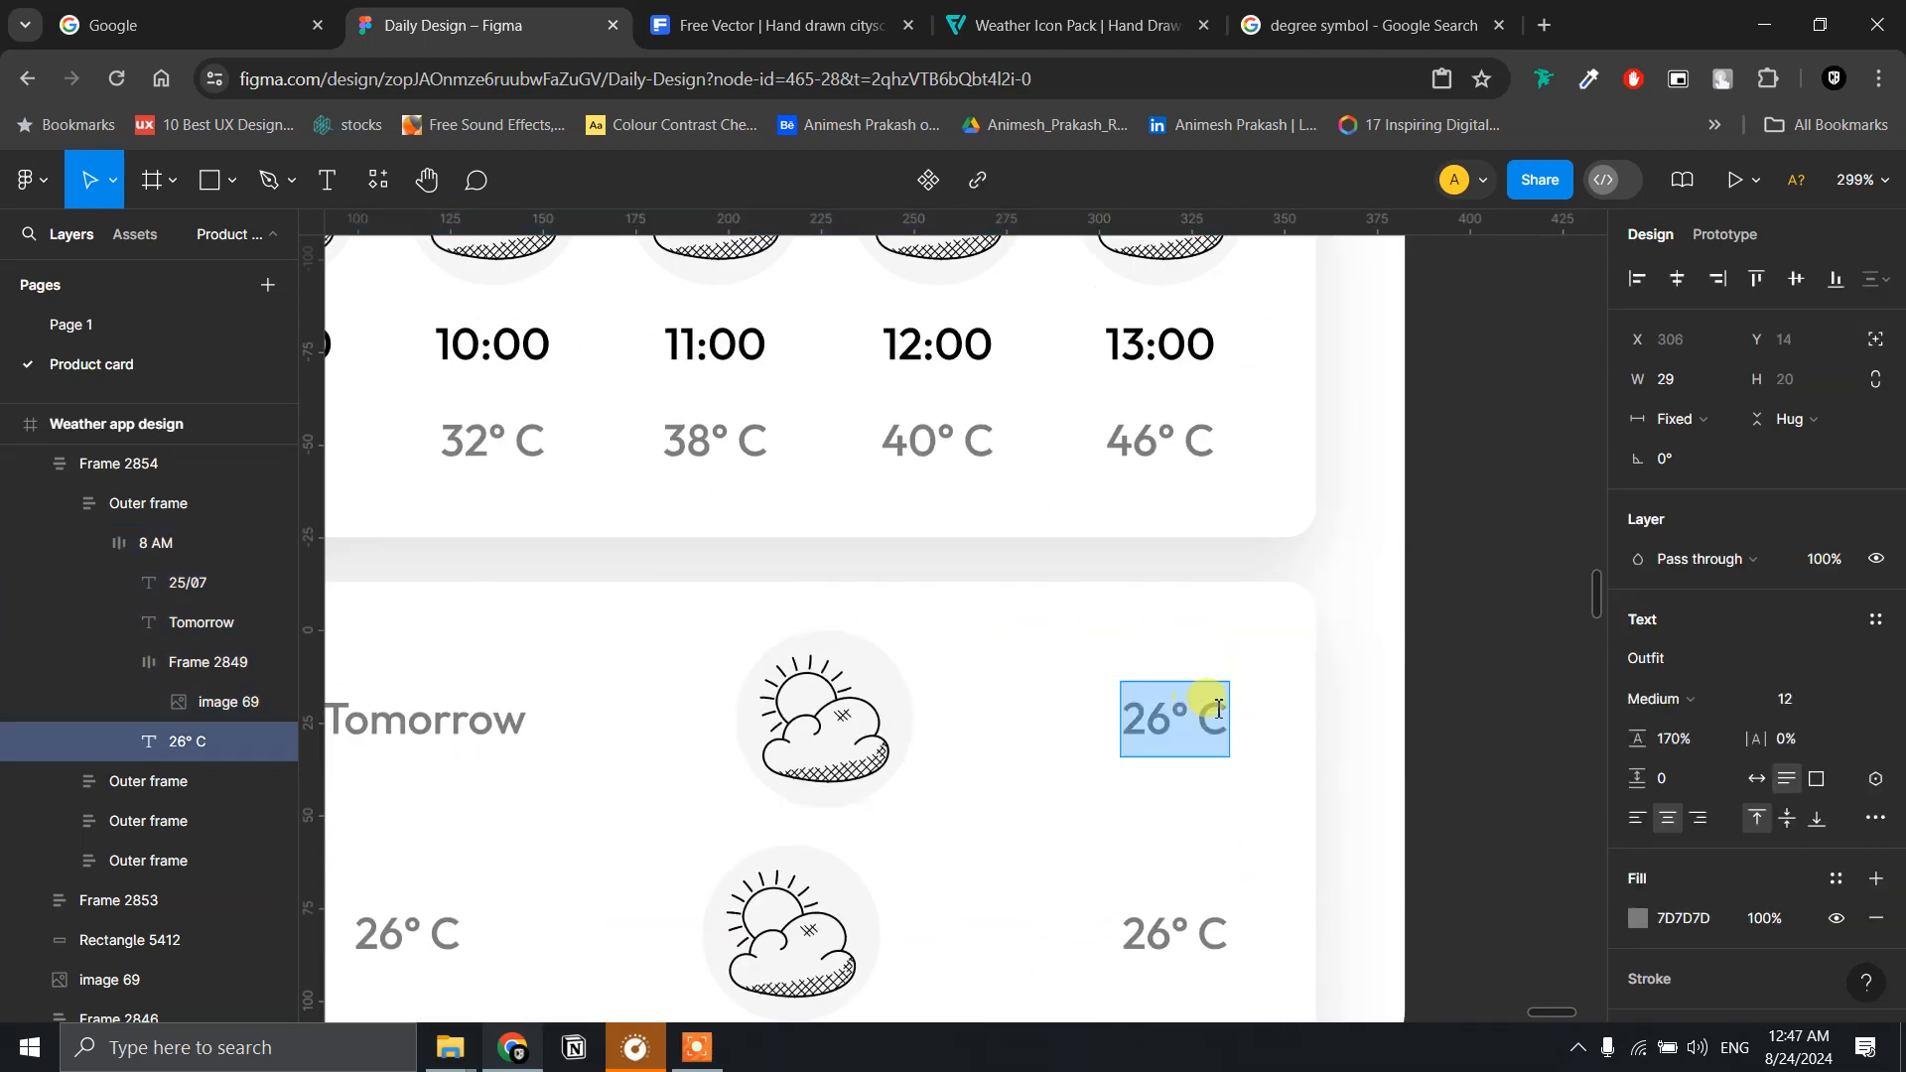
left_click(1219, 709)
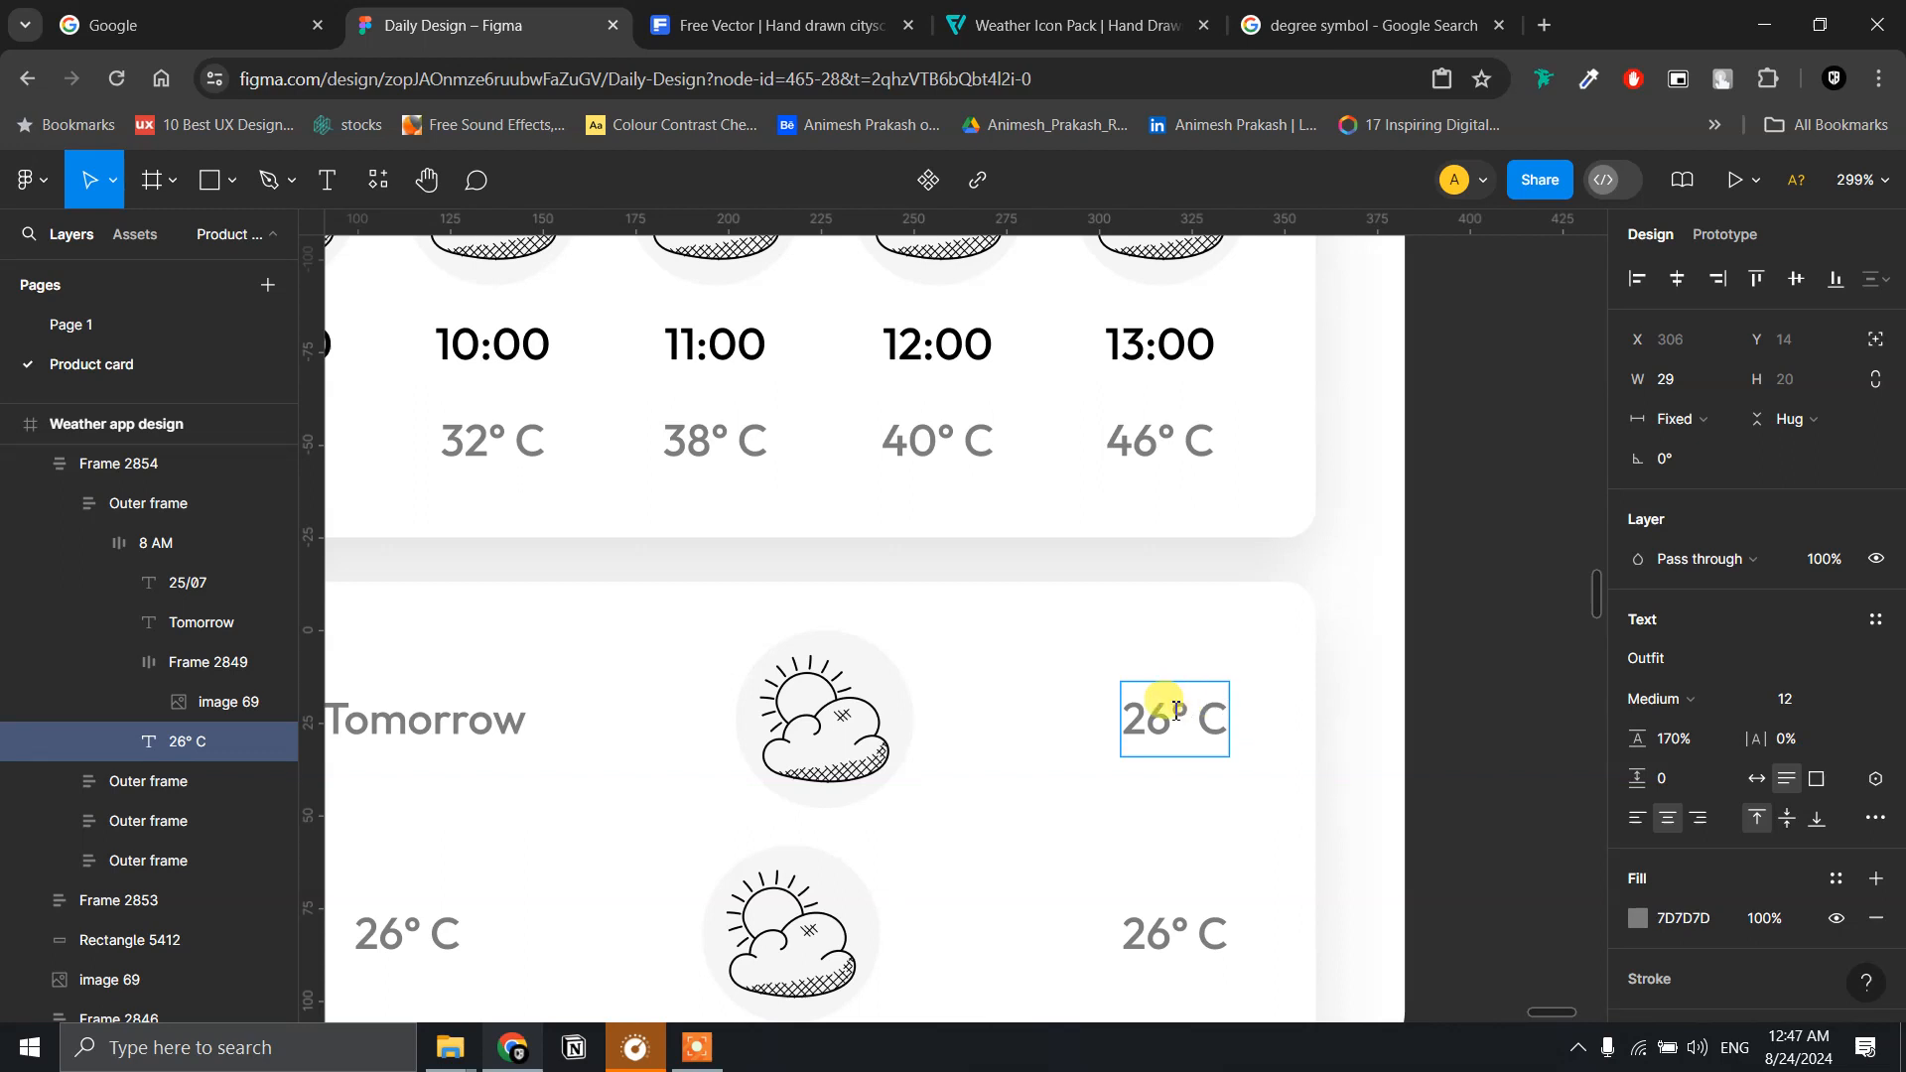
key("BackSpace")
type("4")
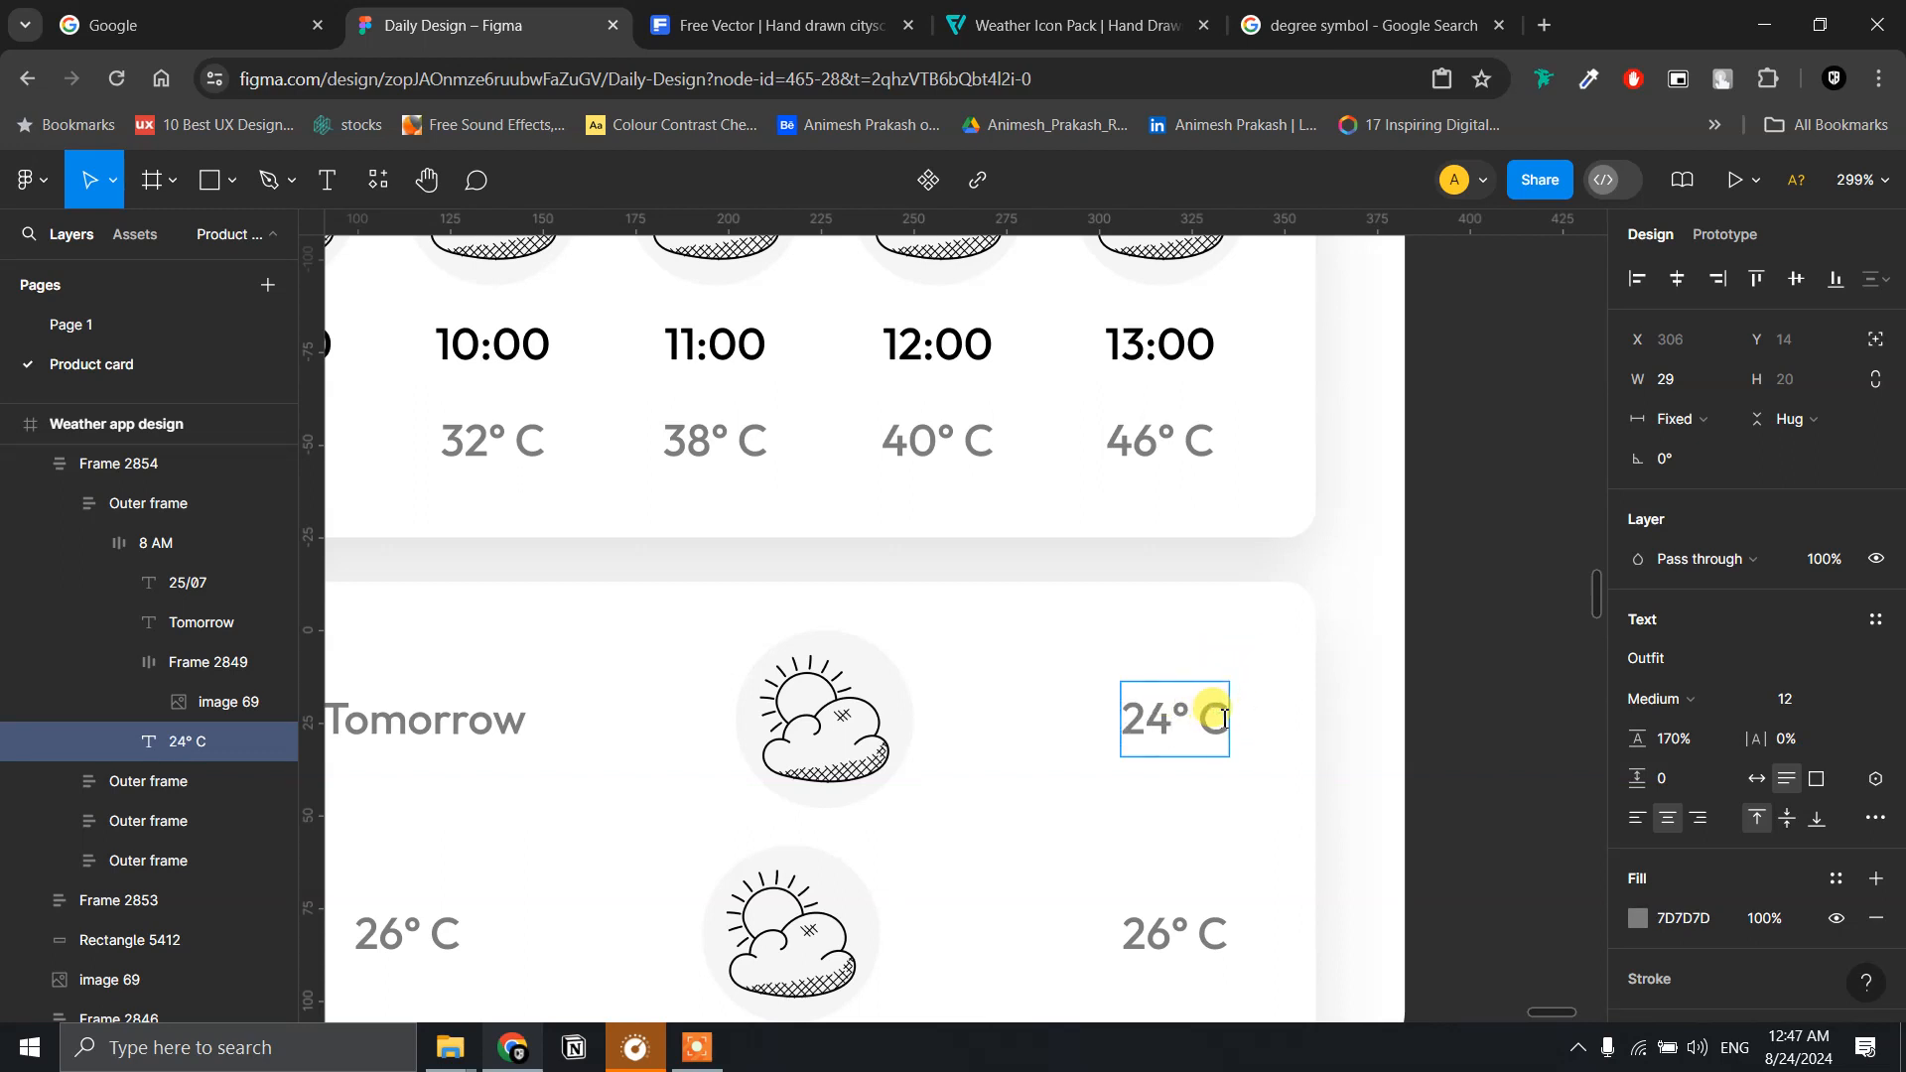
- Extend the first daily row's temperature to read 24° C/48° C and set the text to auto width
left_click(1224, 719)
type("/")
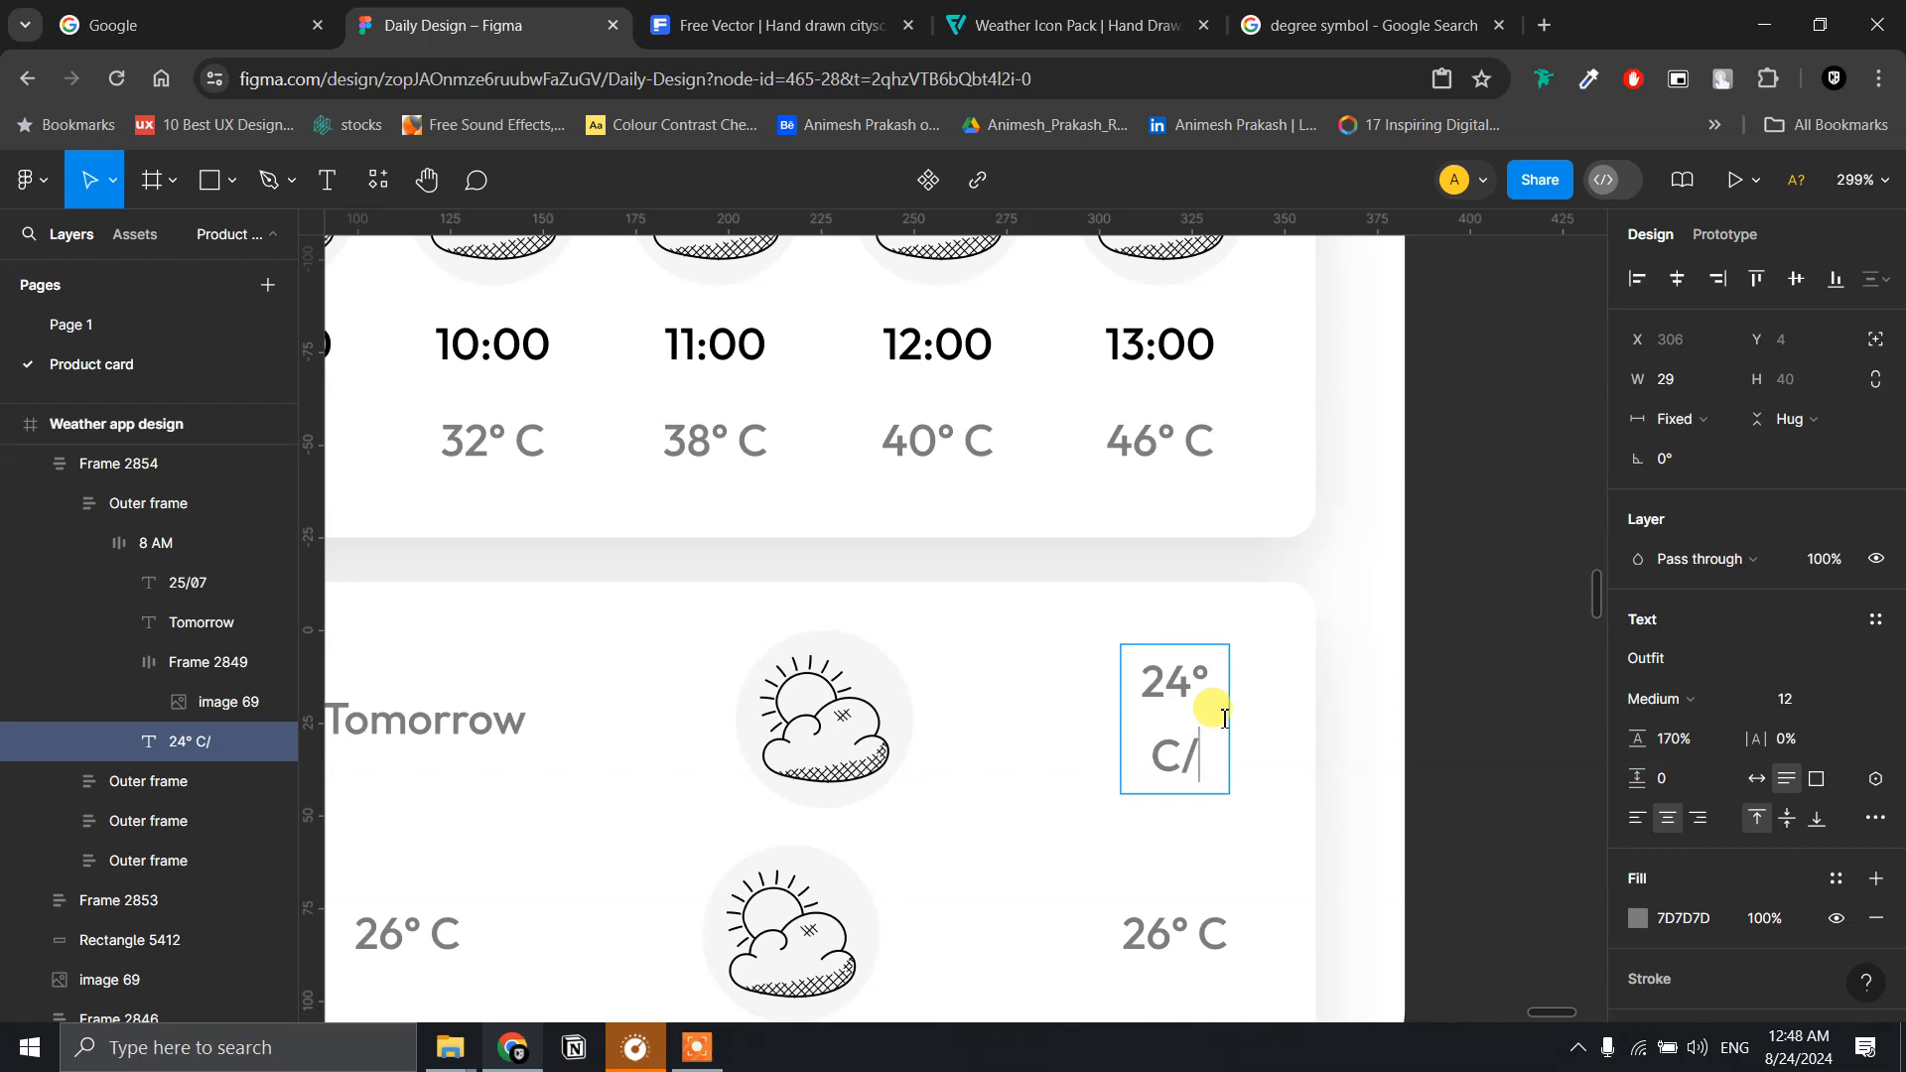
type("28")
key("BackSpace")
key("BackSpace")
type("48")
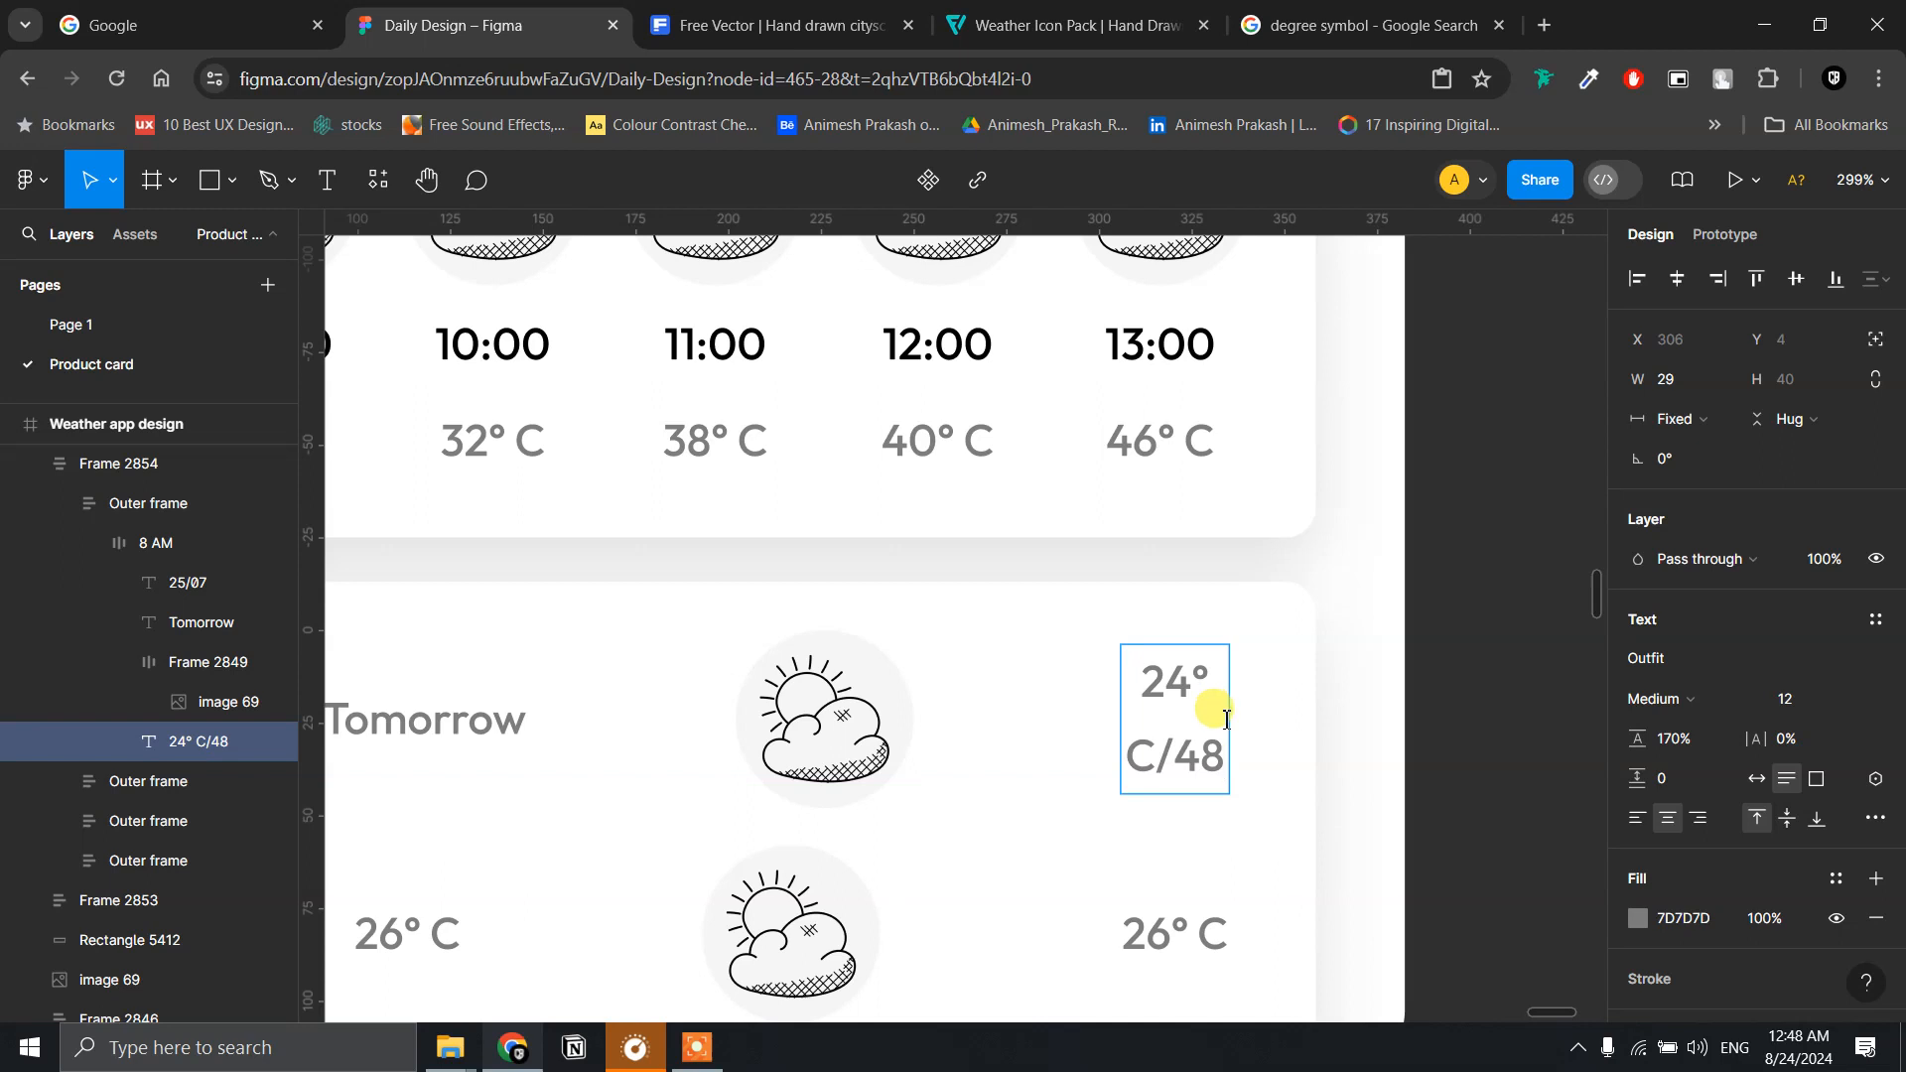
left_click_drag(1211, 670, 1197, 667)
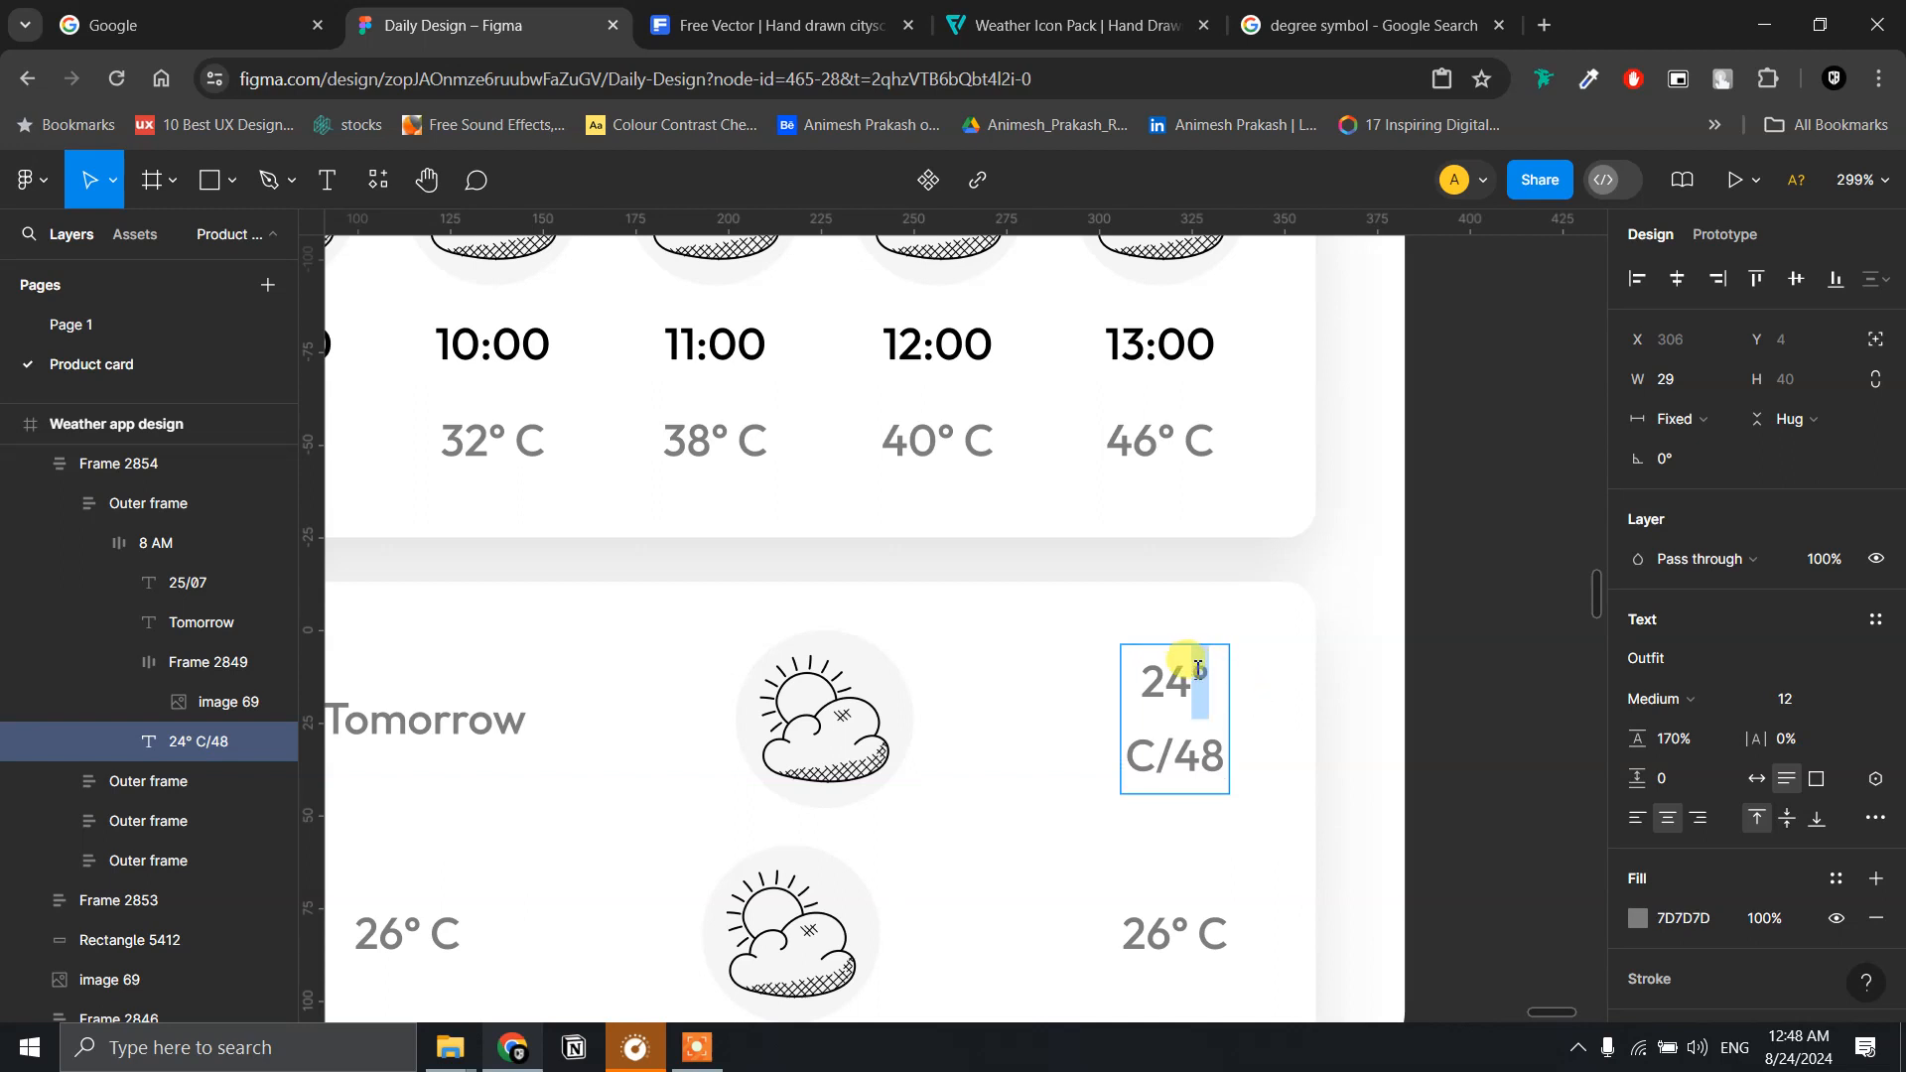
key("ctrl+c")
left_click(1223, 747)
key("ctrl+v")
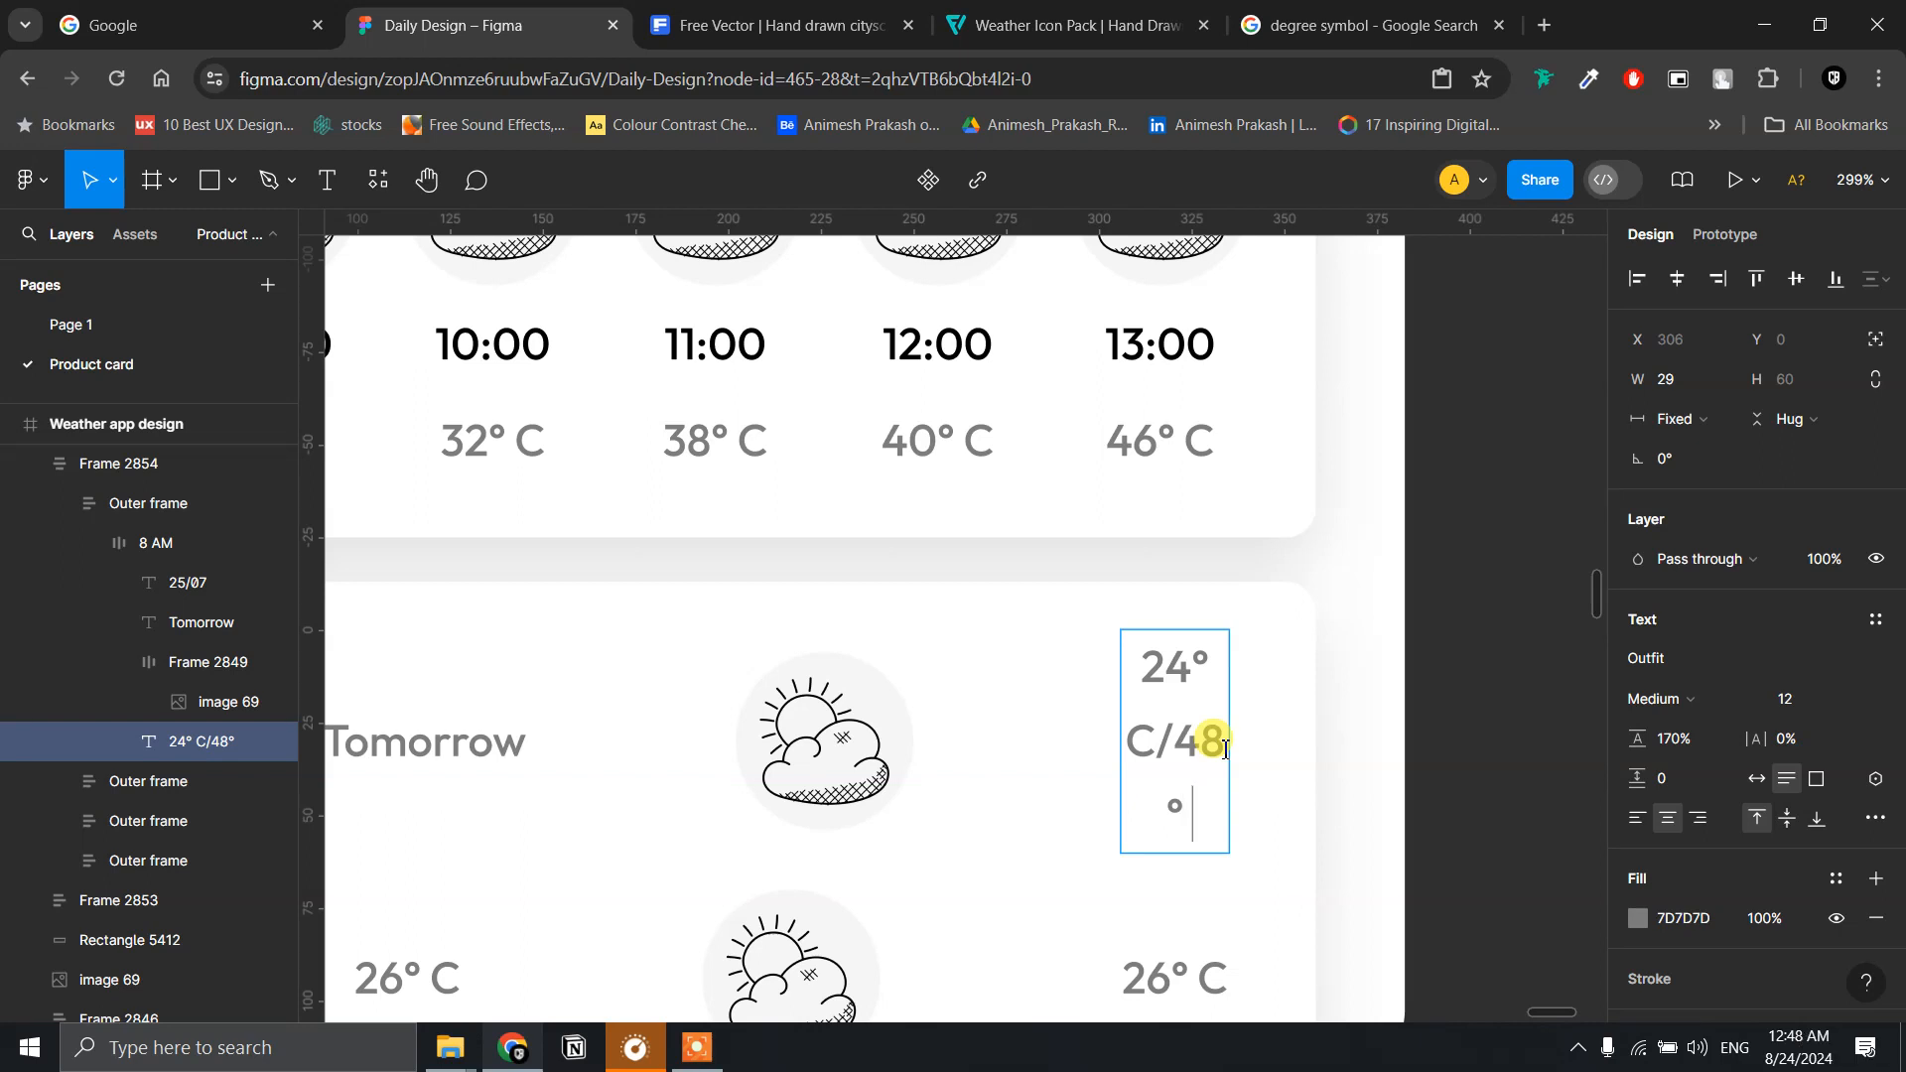
type("C")
key("Escape")
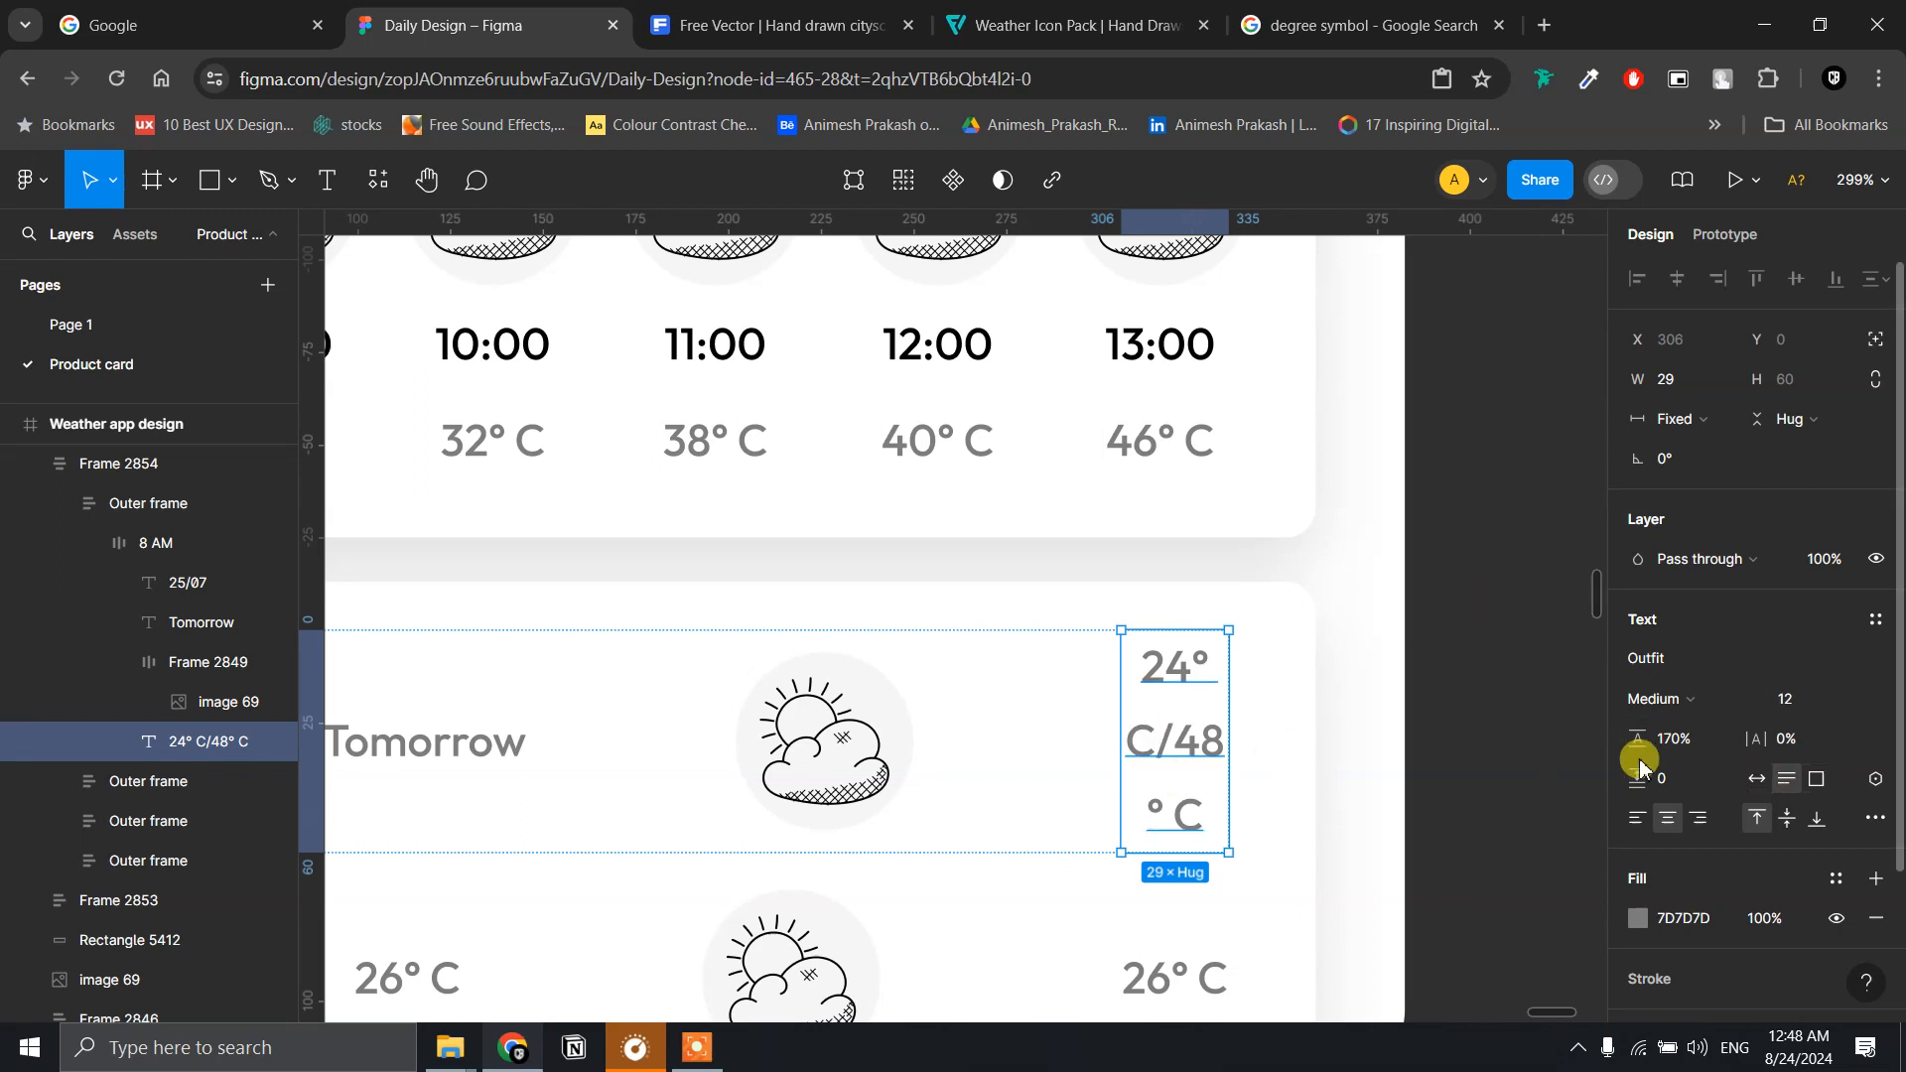
left_click(1757, 780)
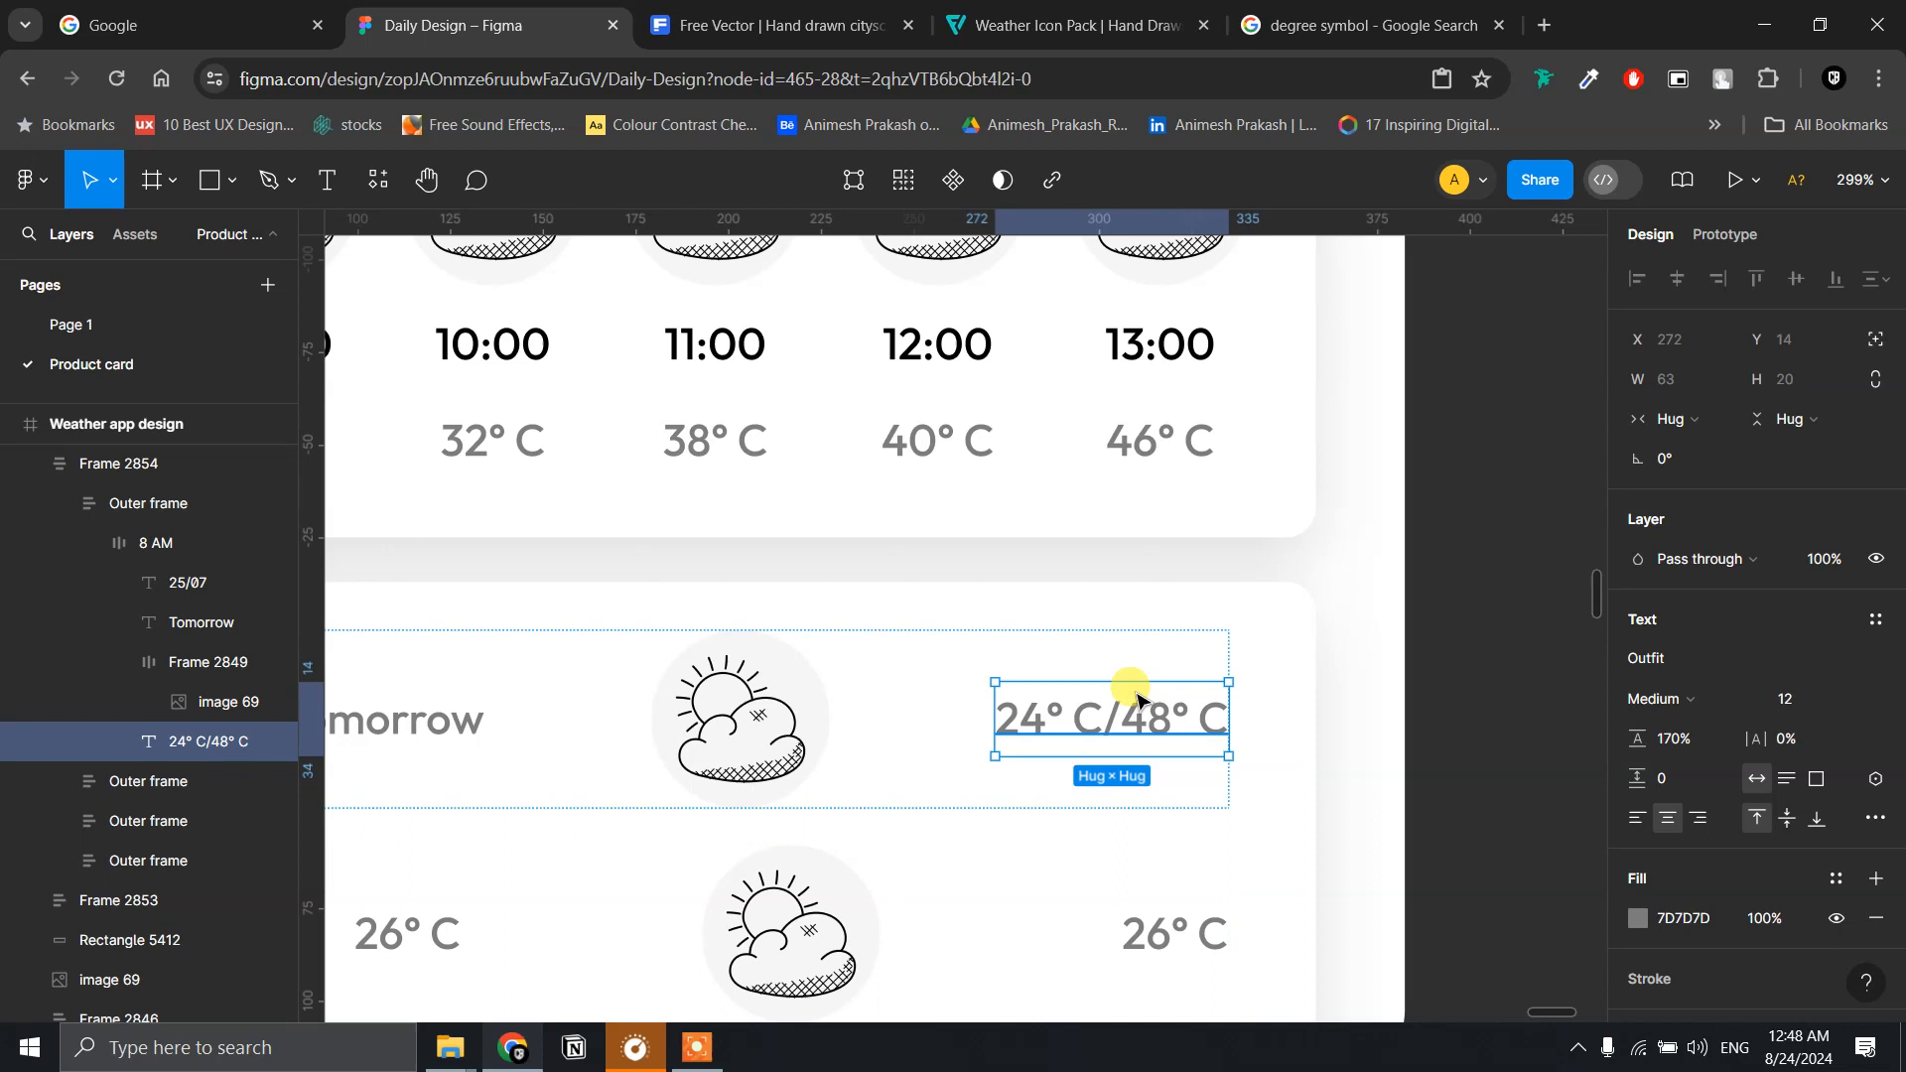
- Delete the three 08:00 rows below the 25/07 row in the daily forecast card
scroll(1290, 650, "down", 2)
scroll(1299, 658, "down", 4)
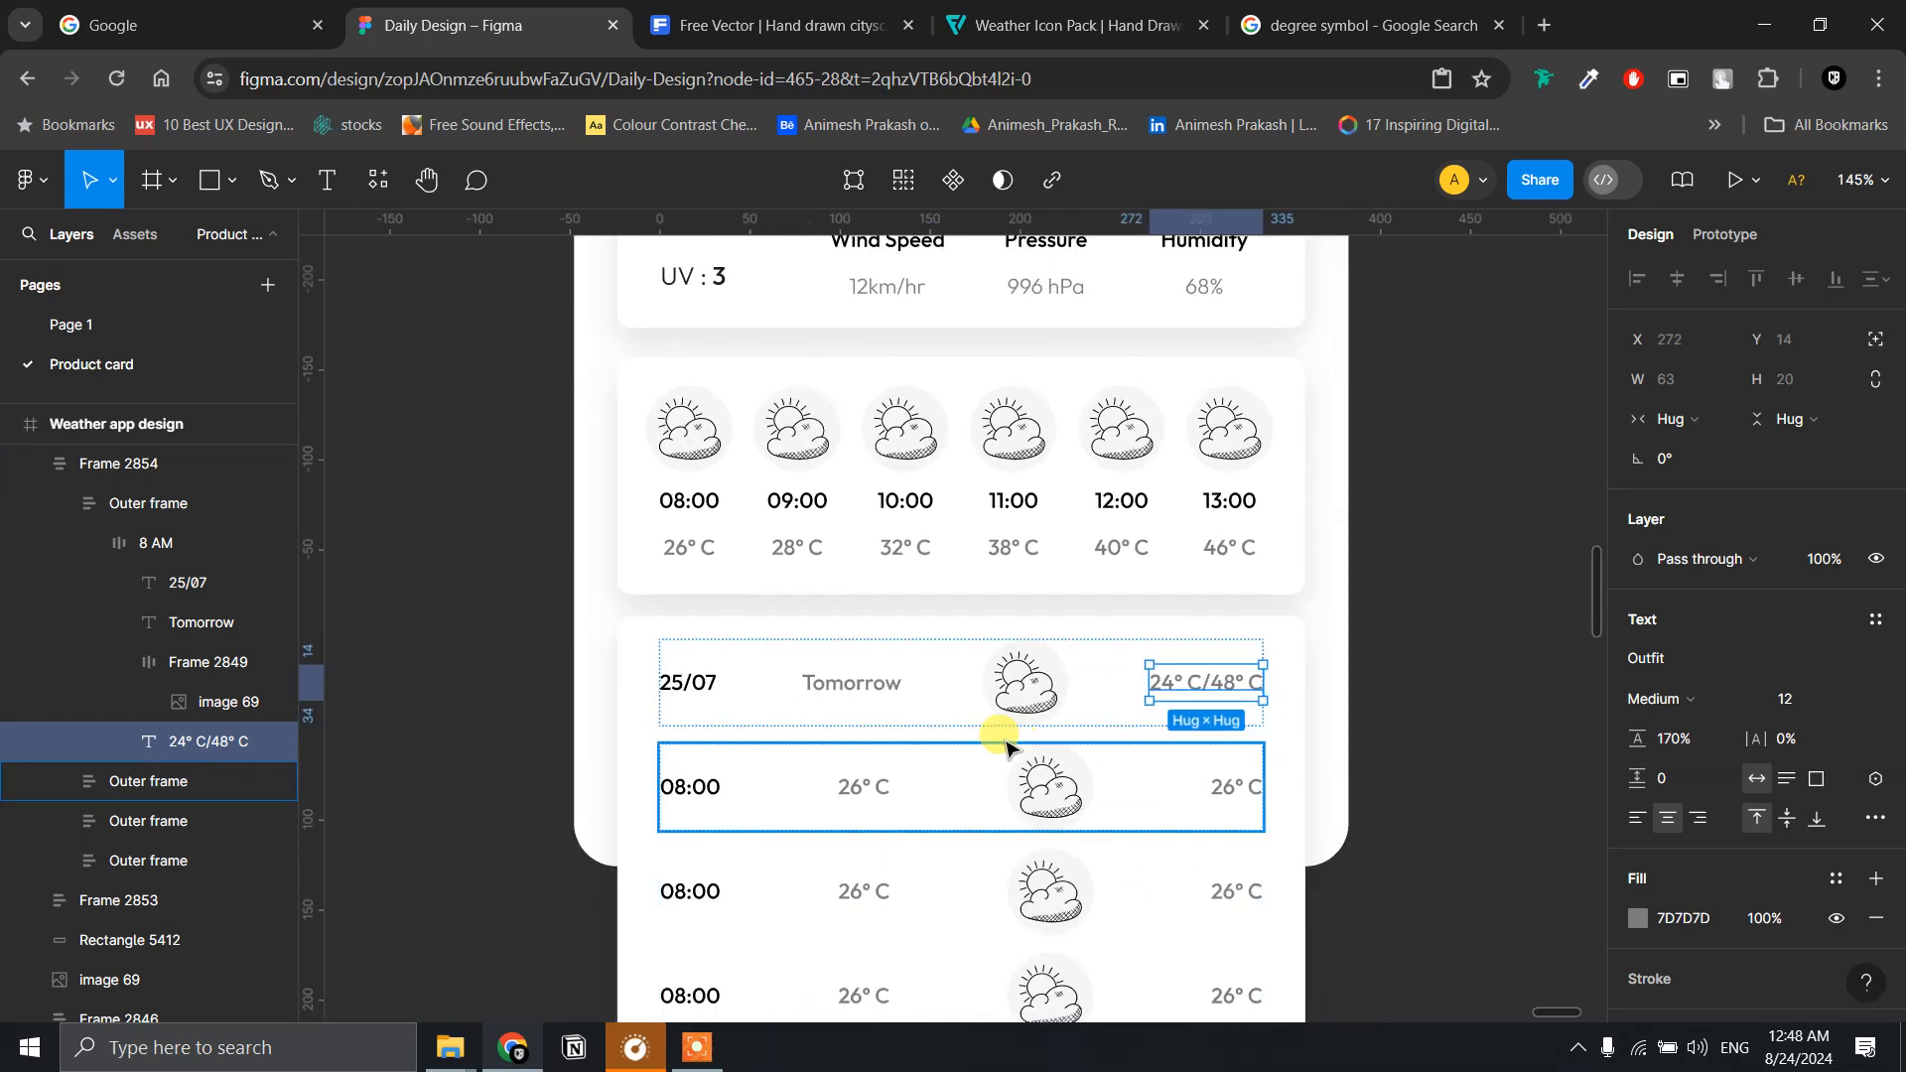
left_click(798, 769)
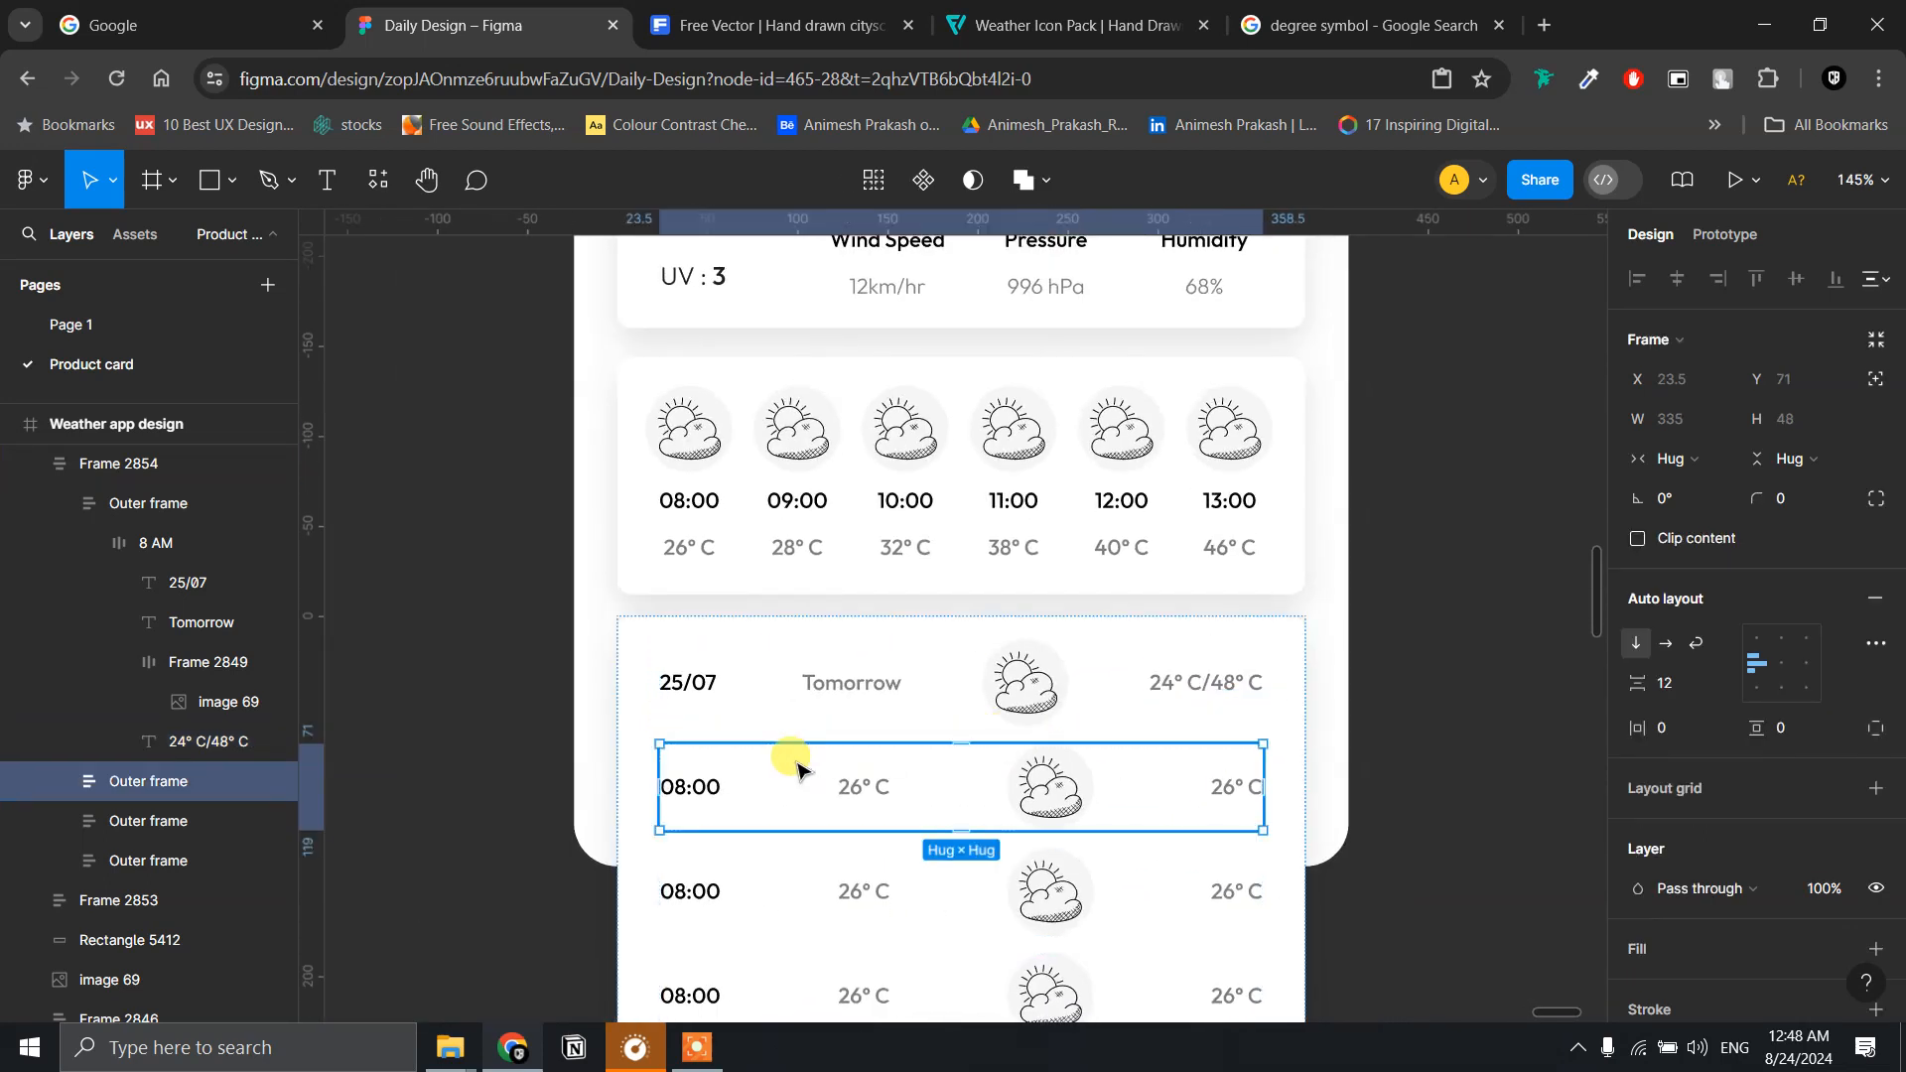
scroll(801, 765, "up", 5)
scroll(800, 765, "down", 5)
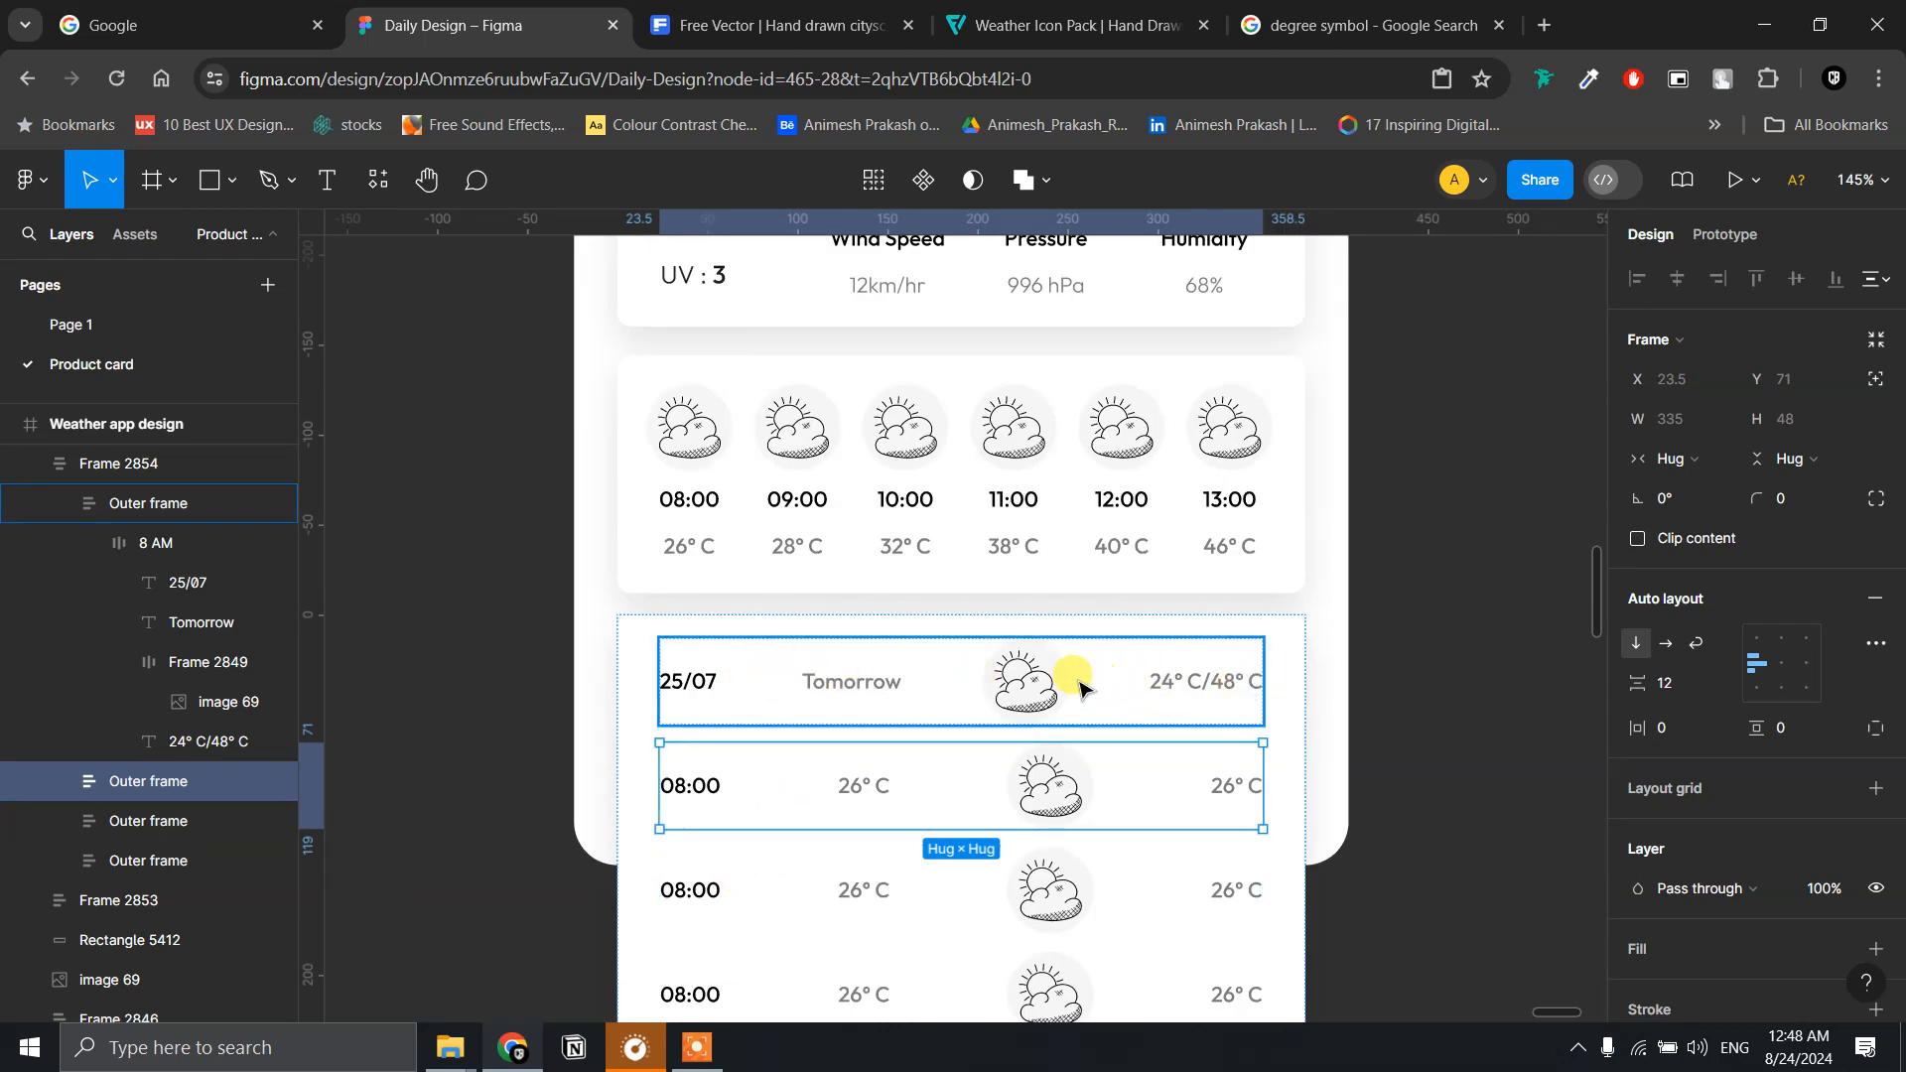
scroll(1026, 800, "up", 5)
scroll(1034, 698, "down", 3)
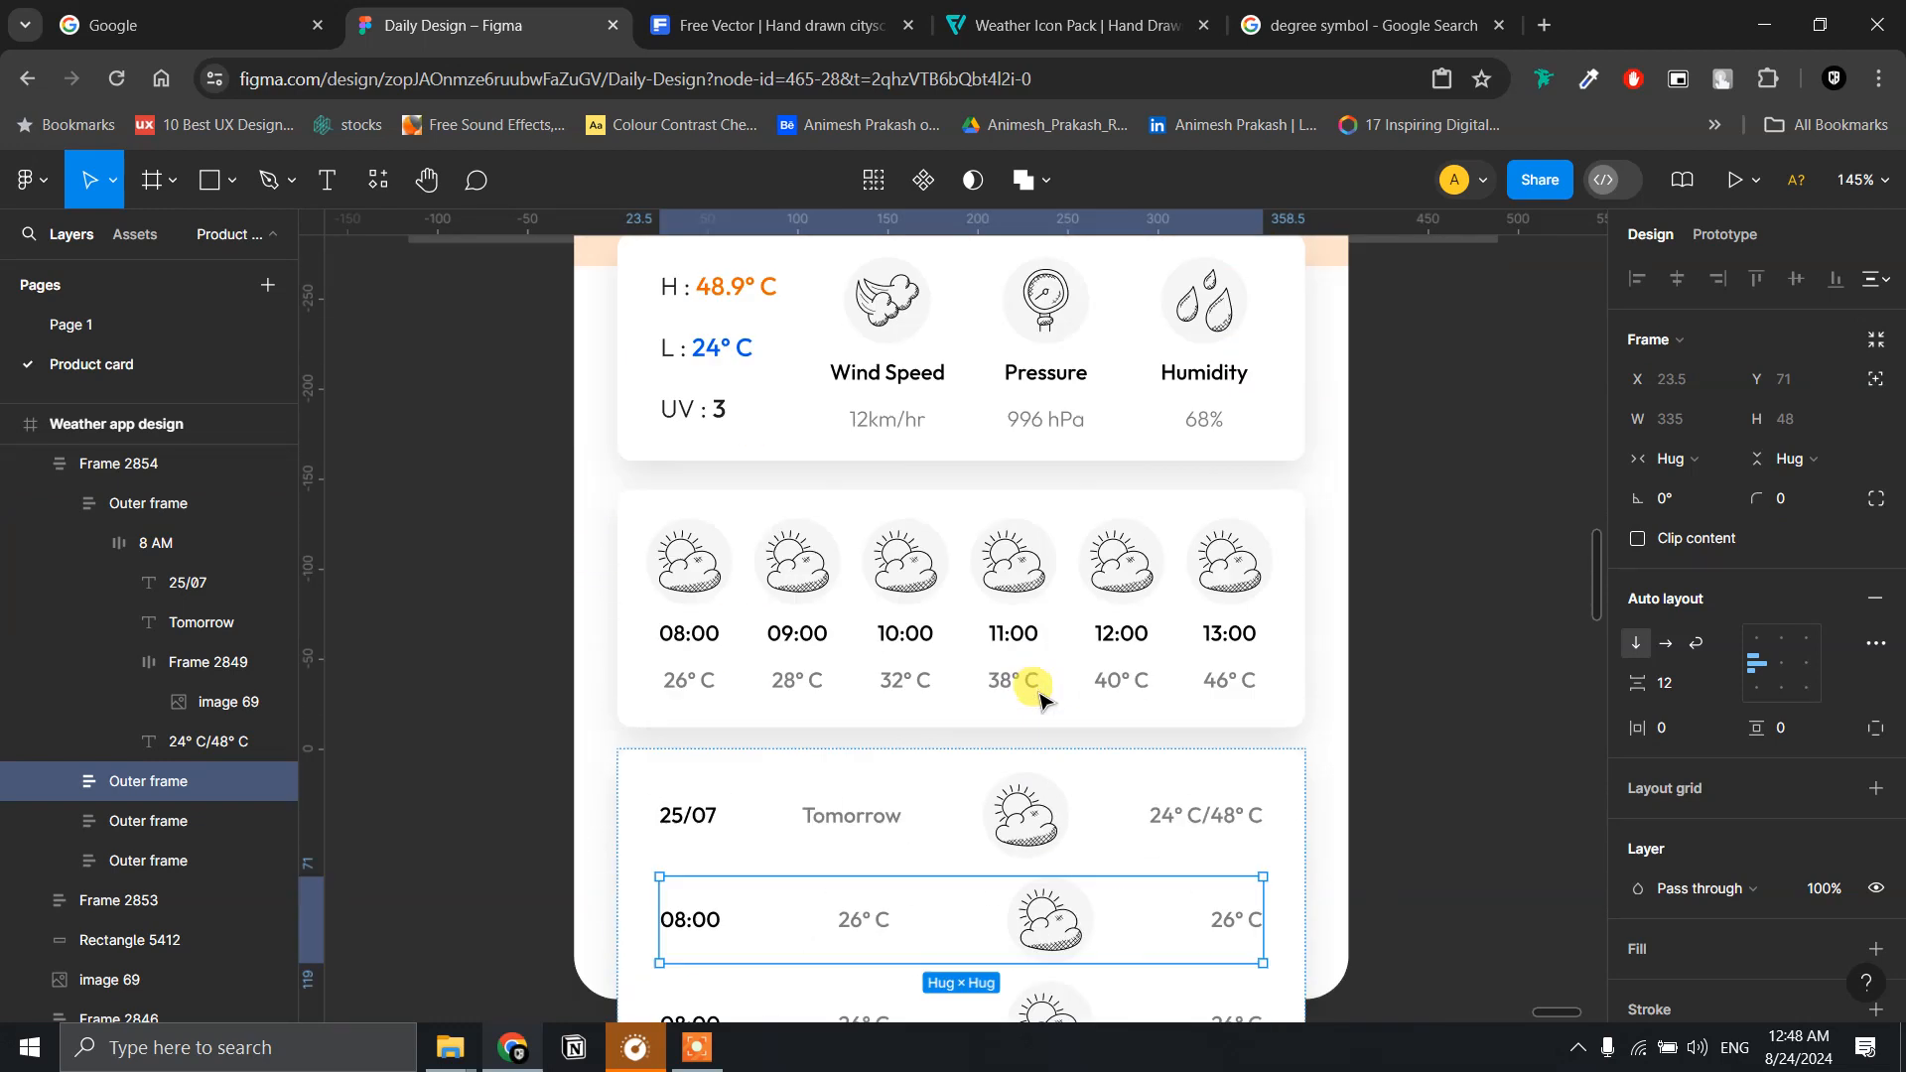
scroll(1056, 847, "up", 2)
scroll(1056, 847, "down", 6, "ctrl")
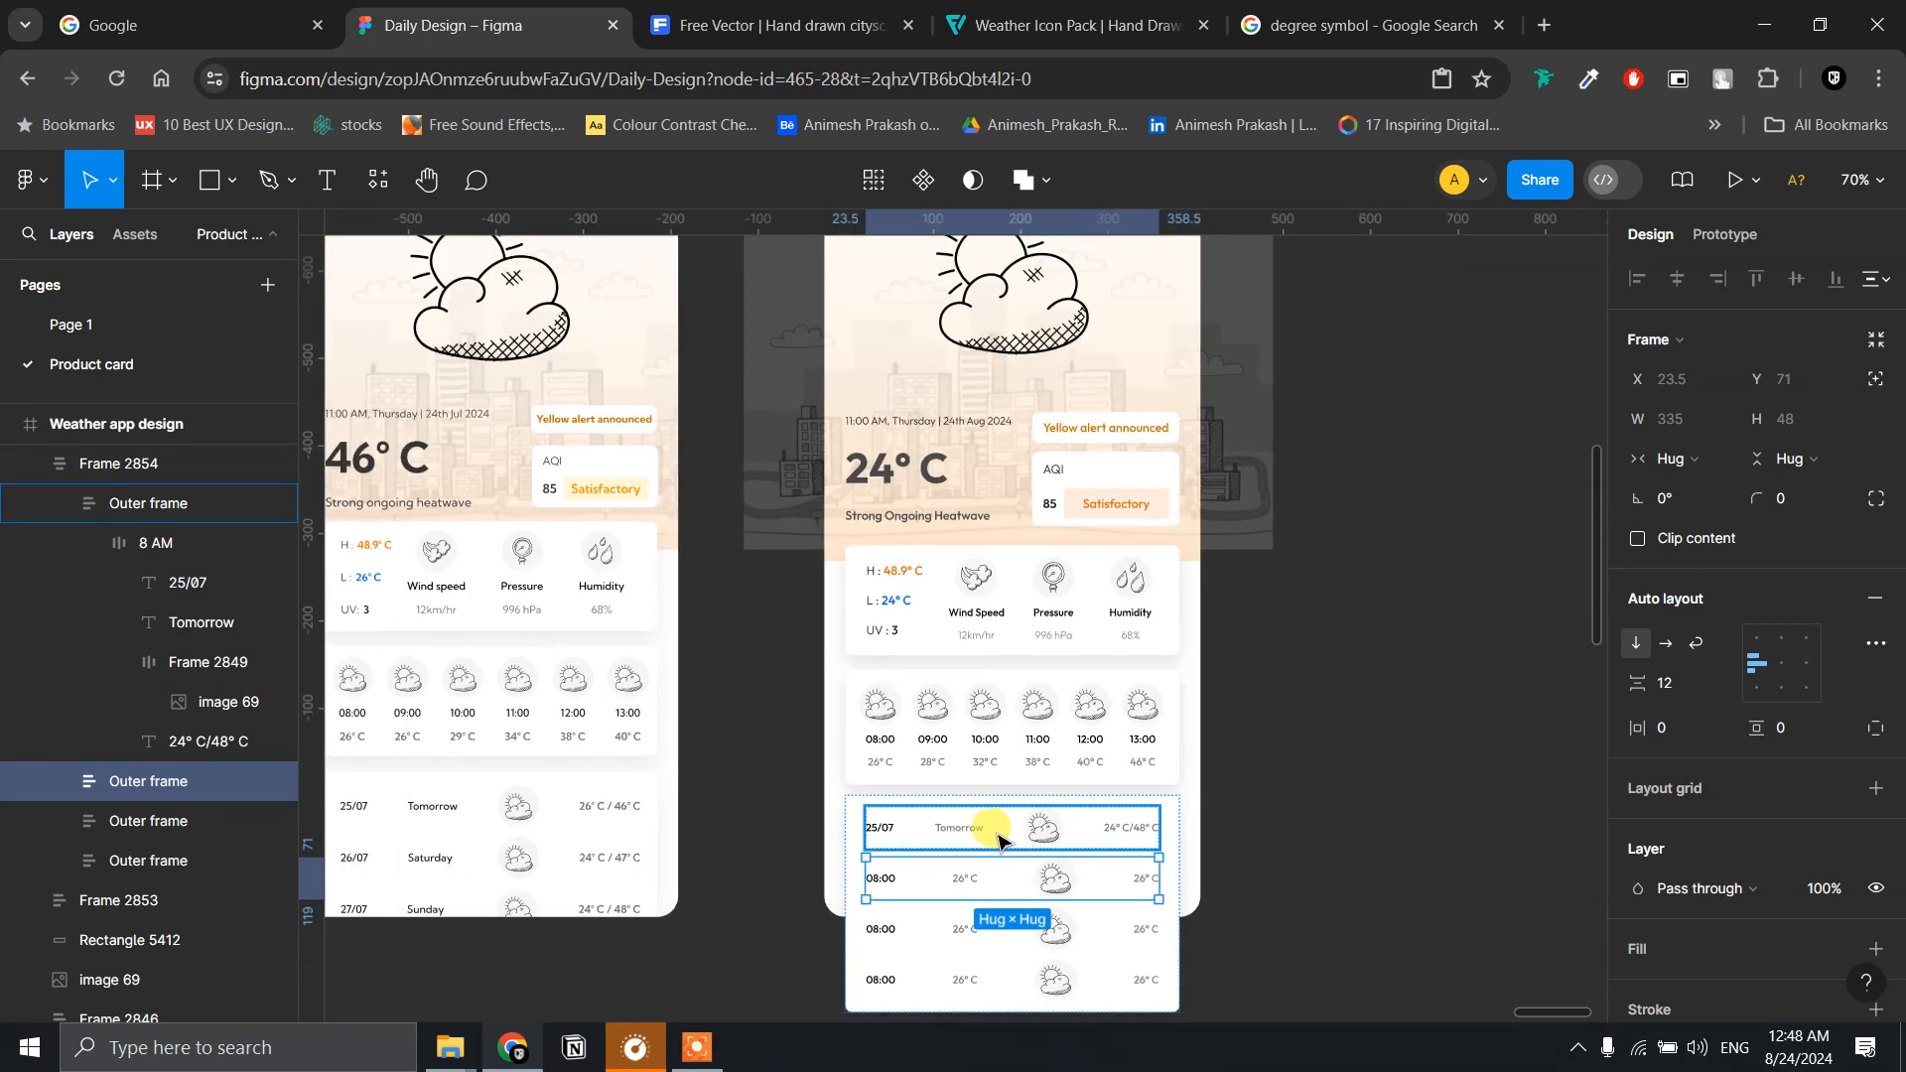
left_click_drag(1142, 733, 1153, 717)
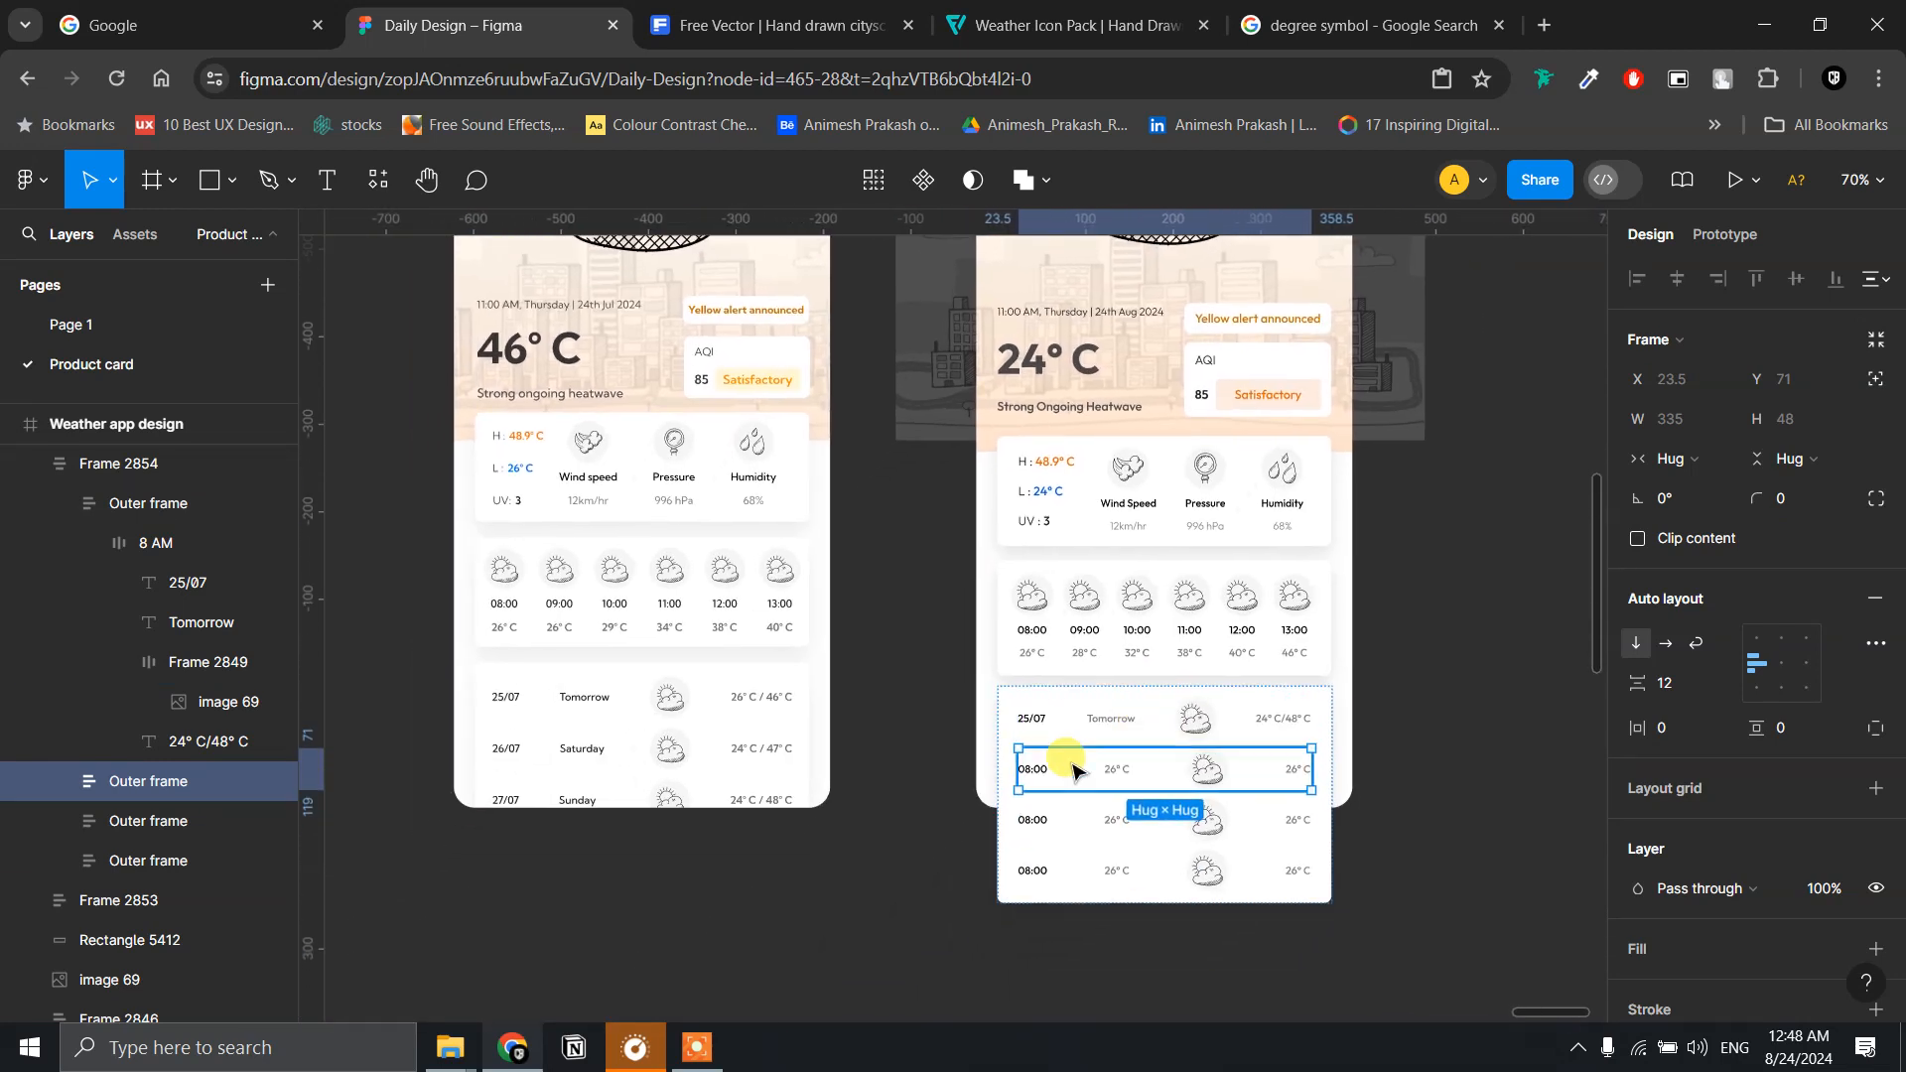
left_click(1084, 832, "shift")
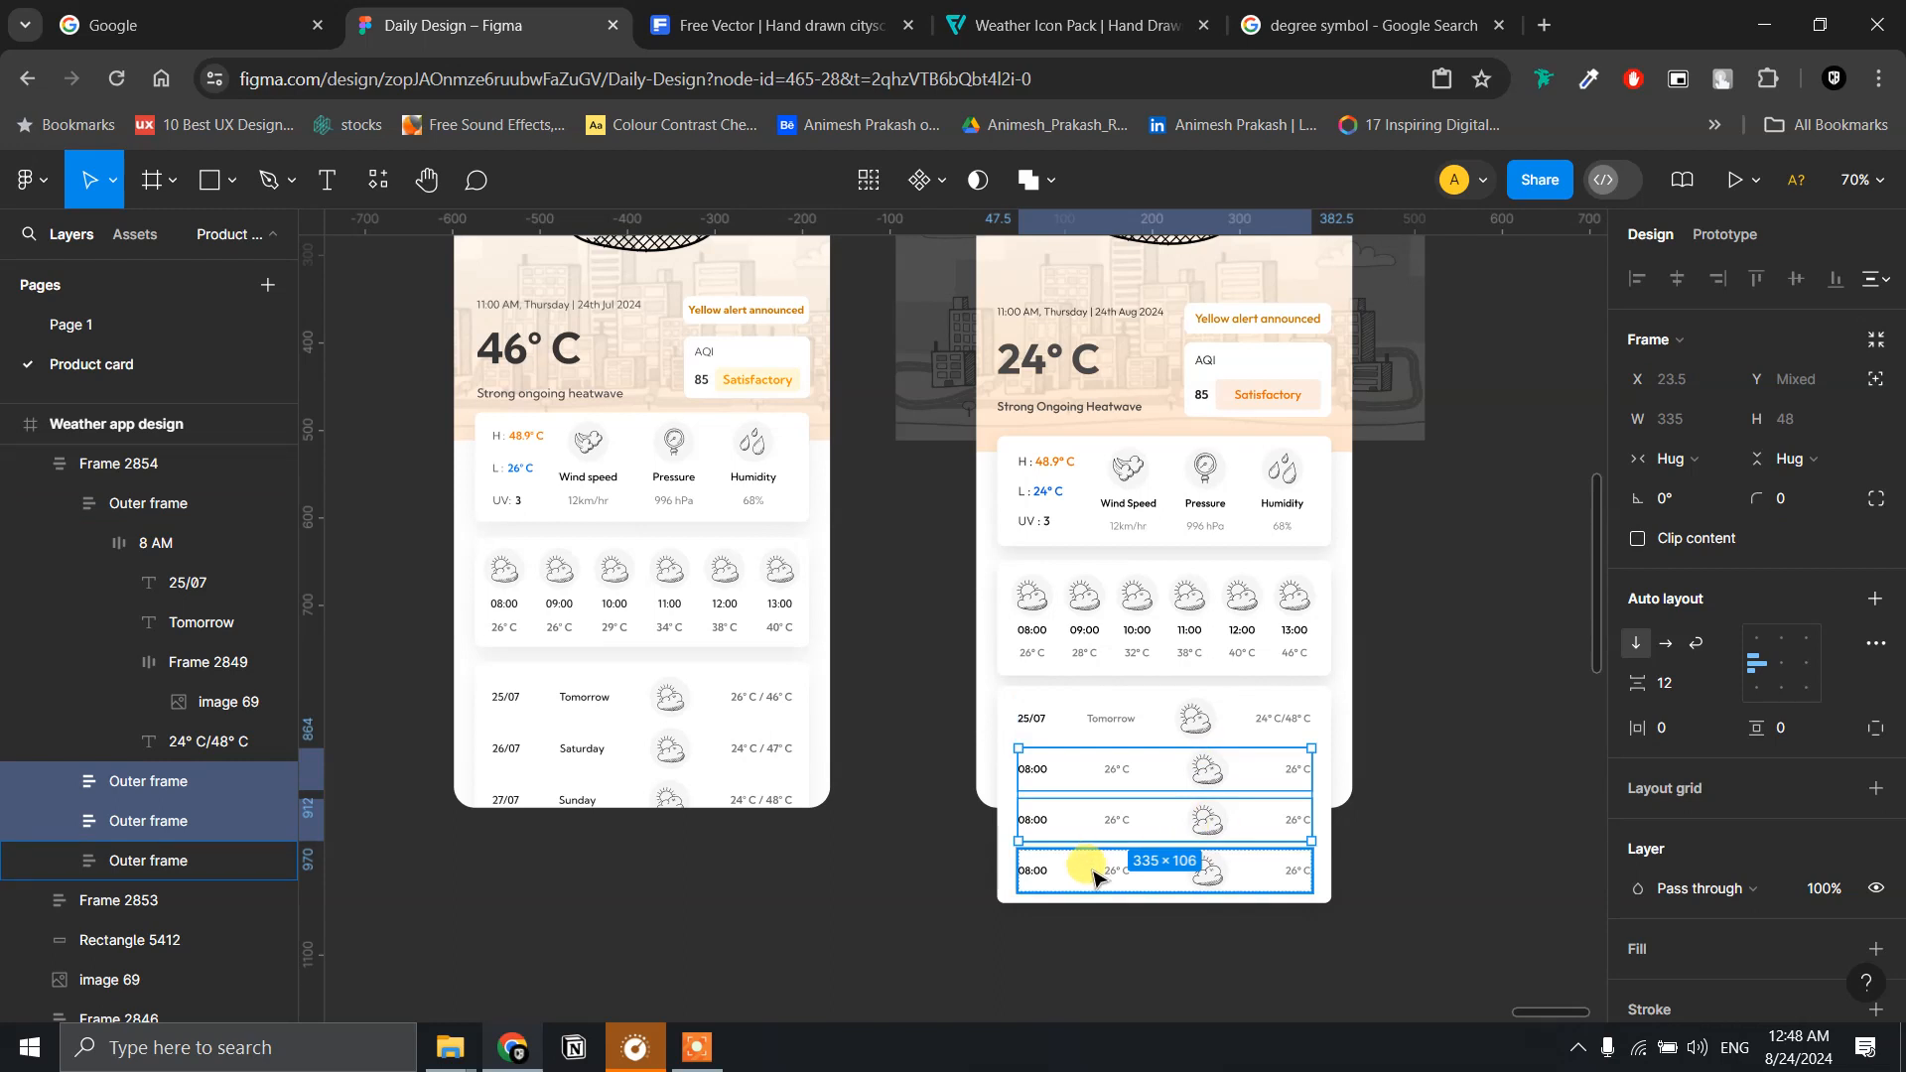
left_click(1093, 876, "shift")
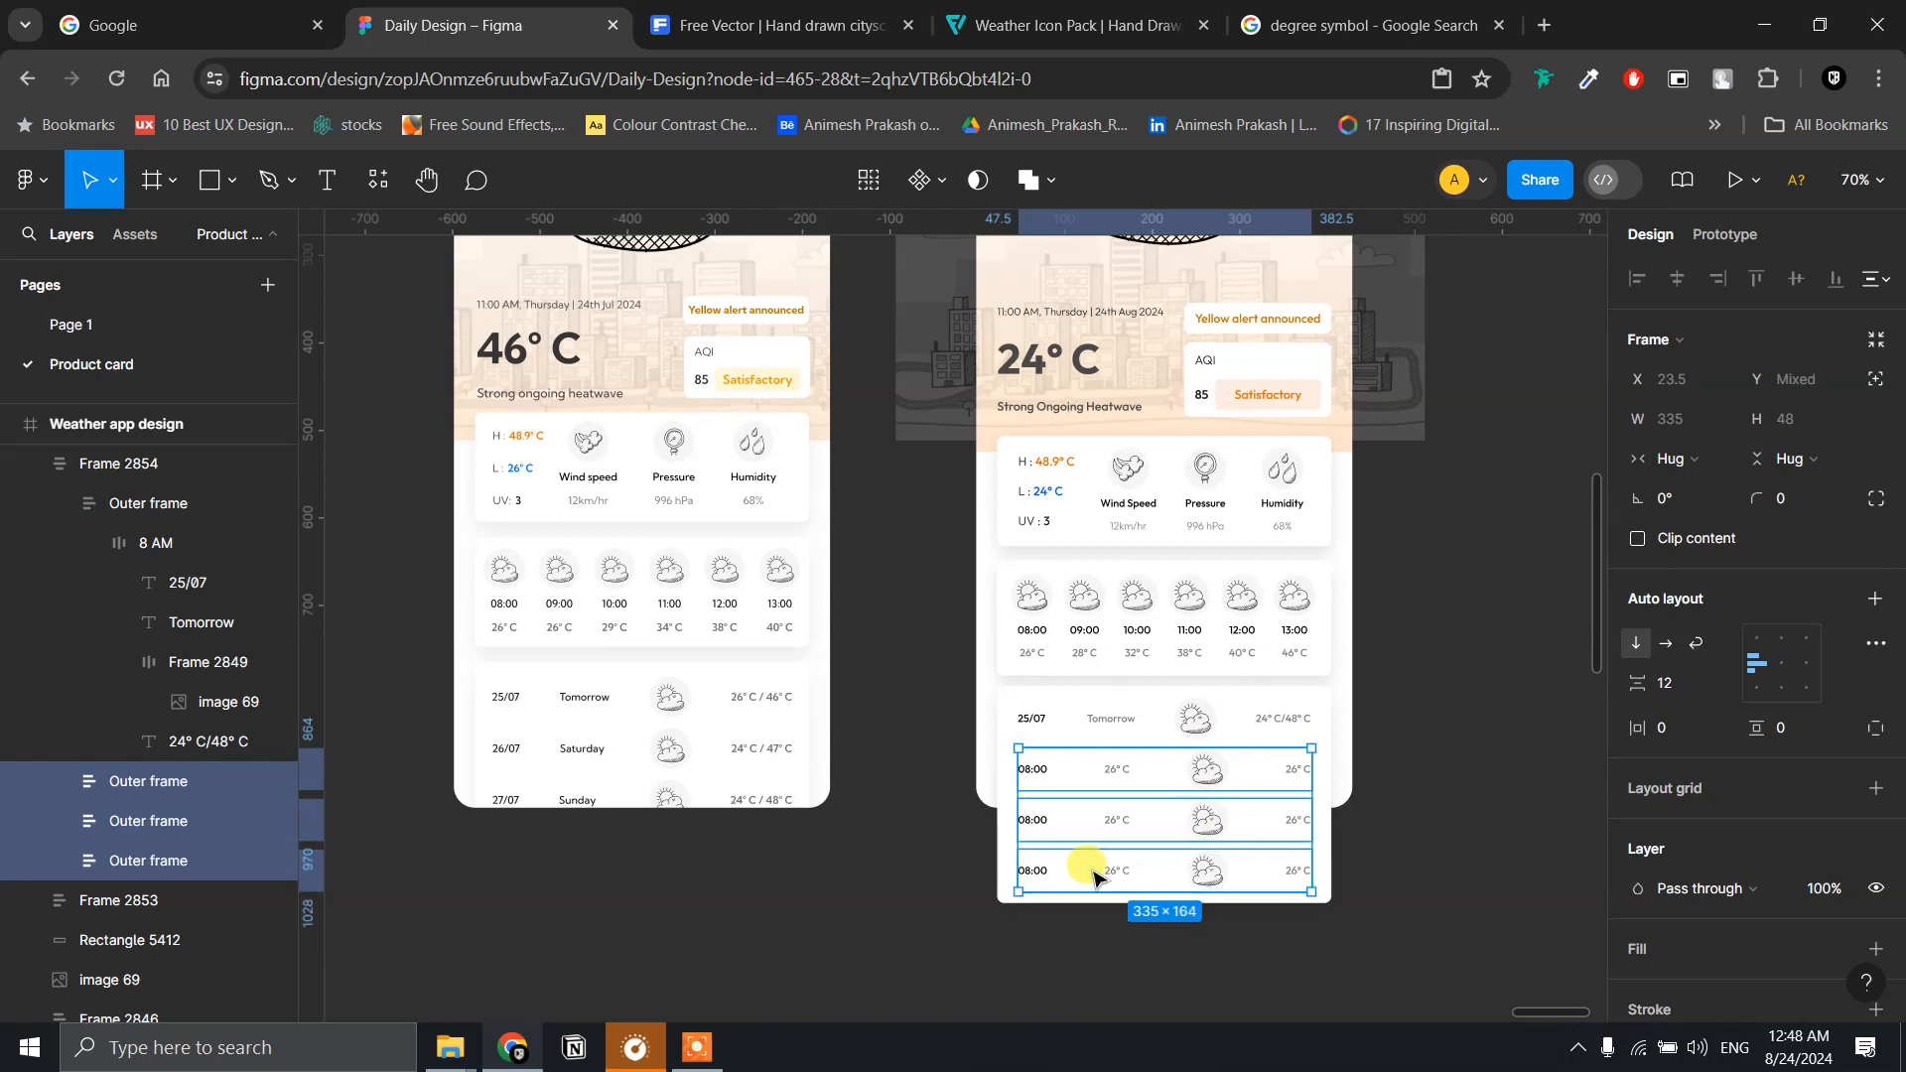
key("Delete")
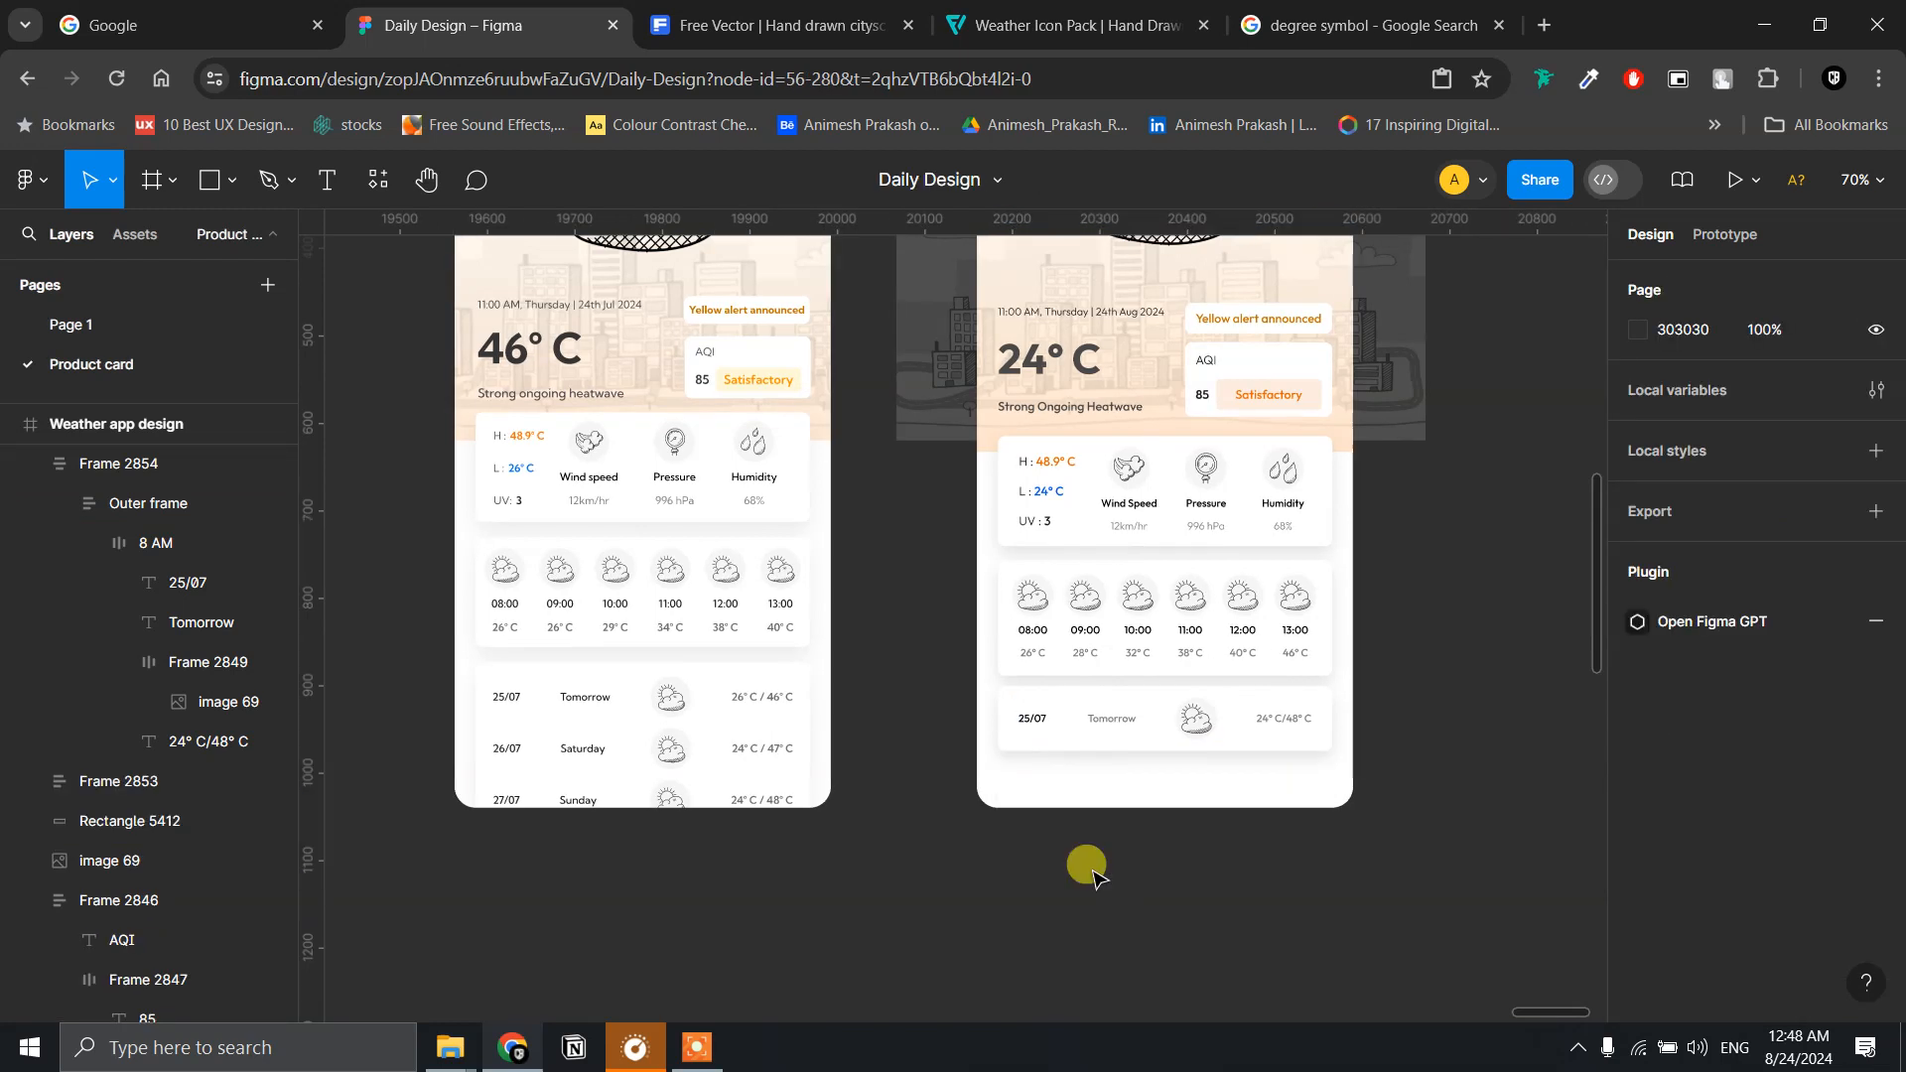
- Duplicate the 25/07 row three times within the daily forecast card
left_click(1089, 705)
double_click(1092, 708)
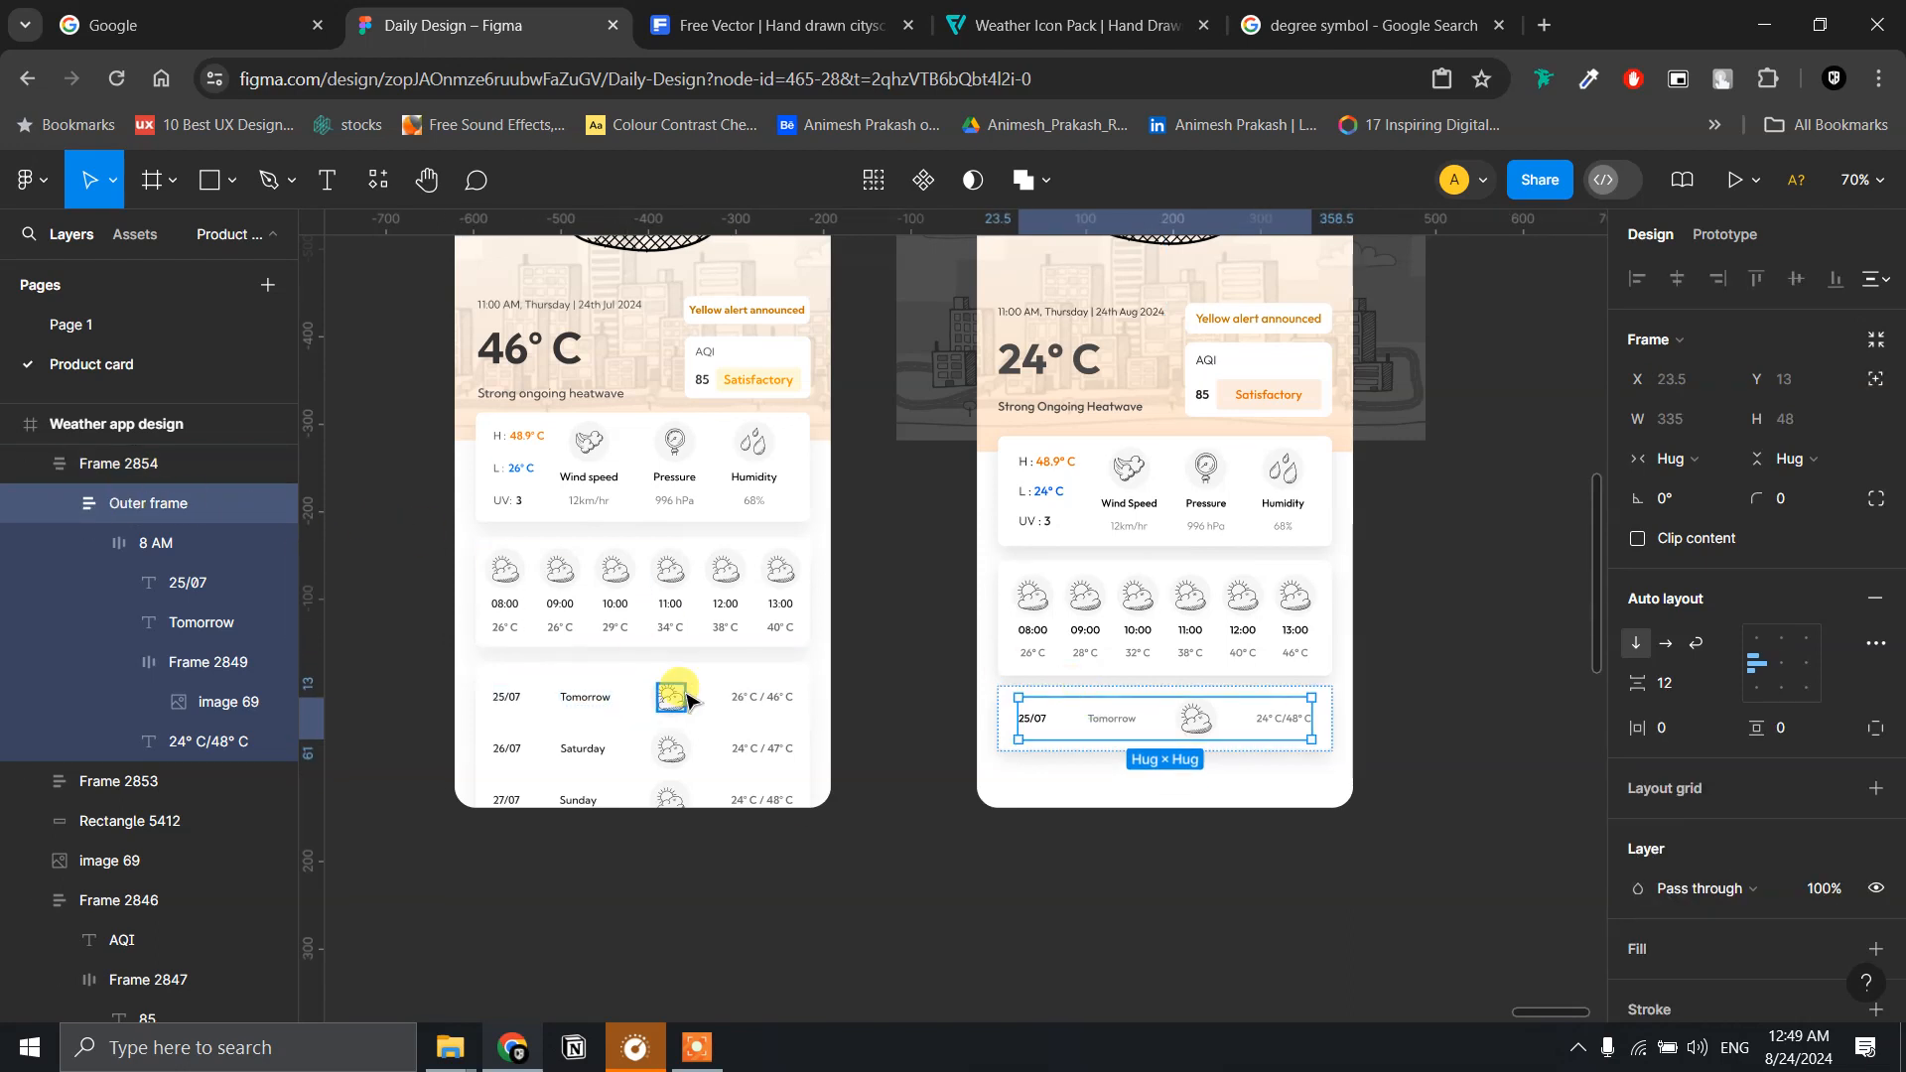
key("ctrl+d")
key("ctrl+d")
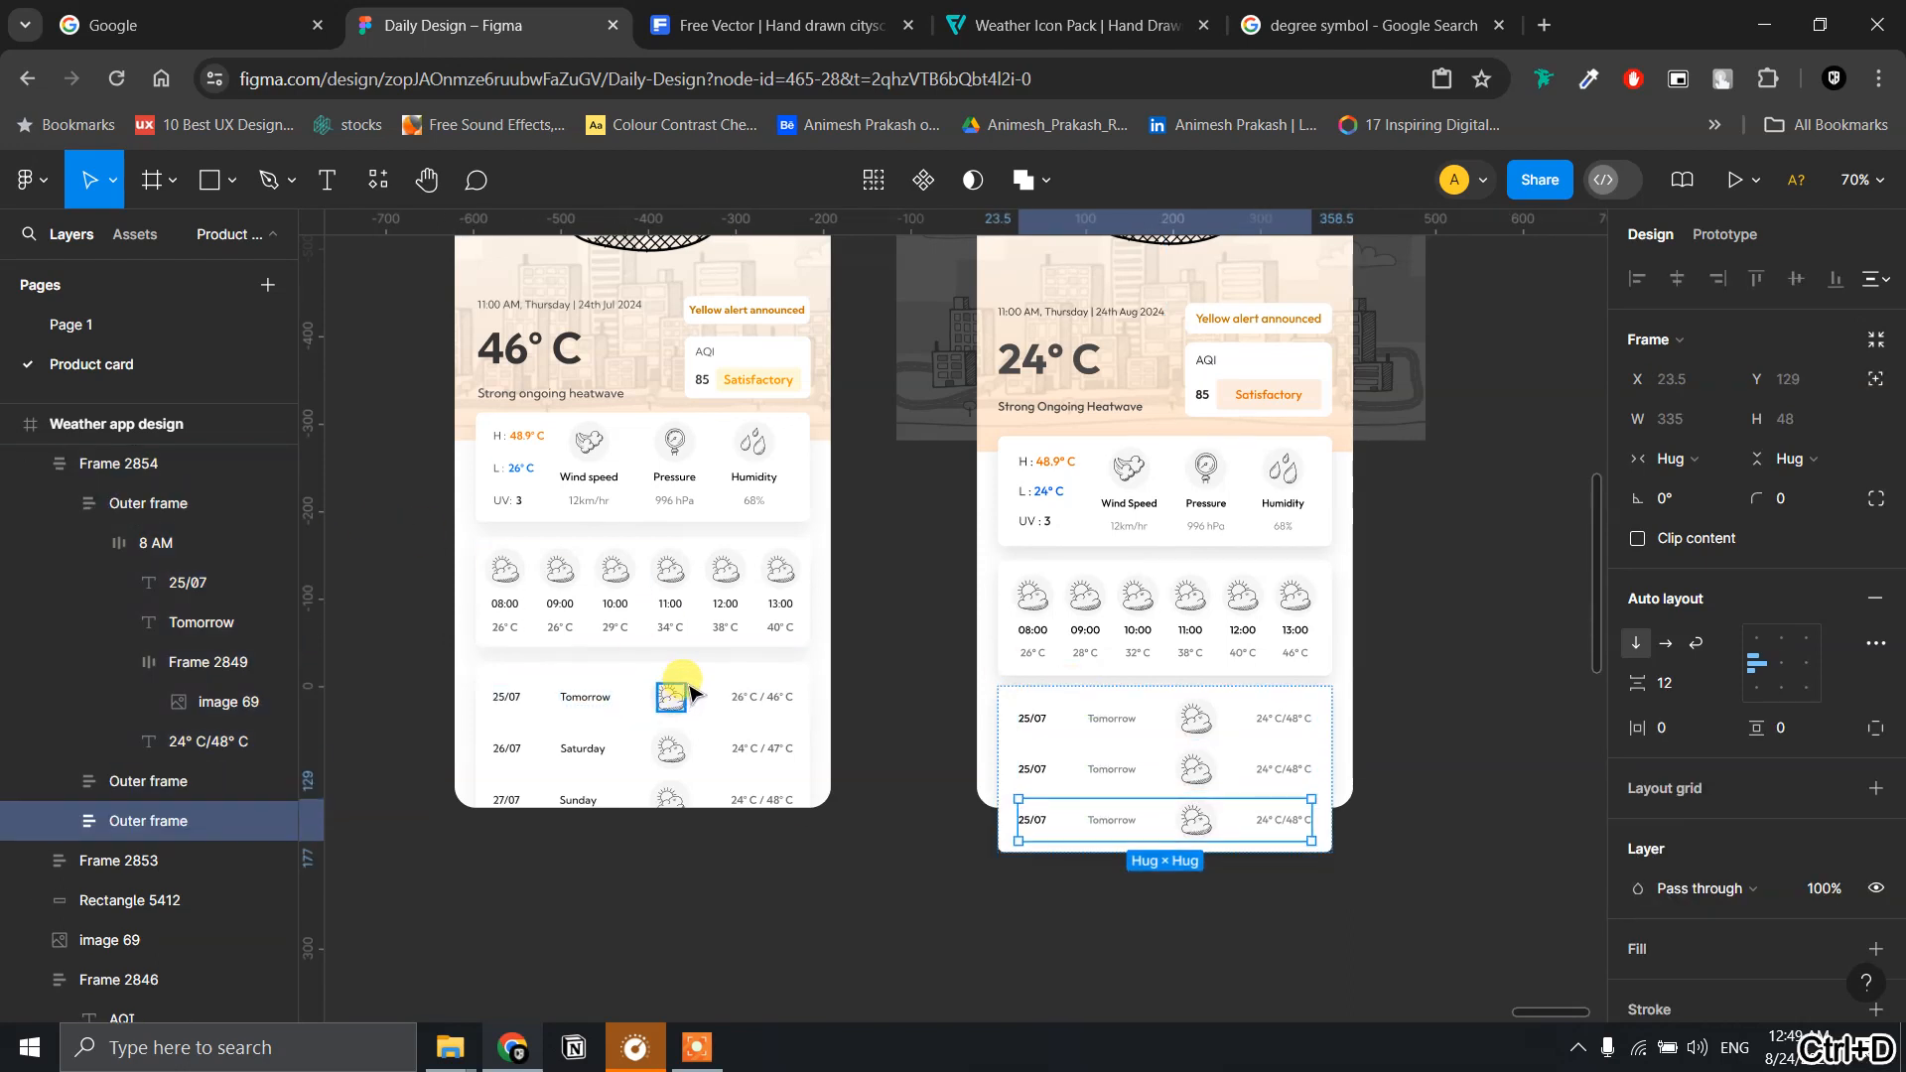
key("ctrl+d")
- Change the date in the second row of the daily forecast card to 26/07
scroll(1418, 834, "up", 1)
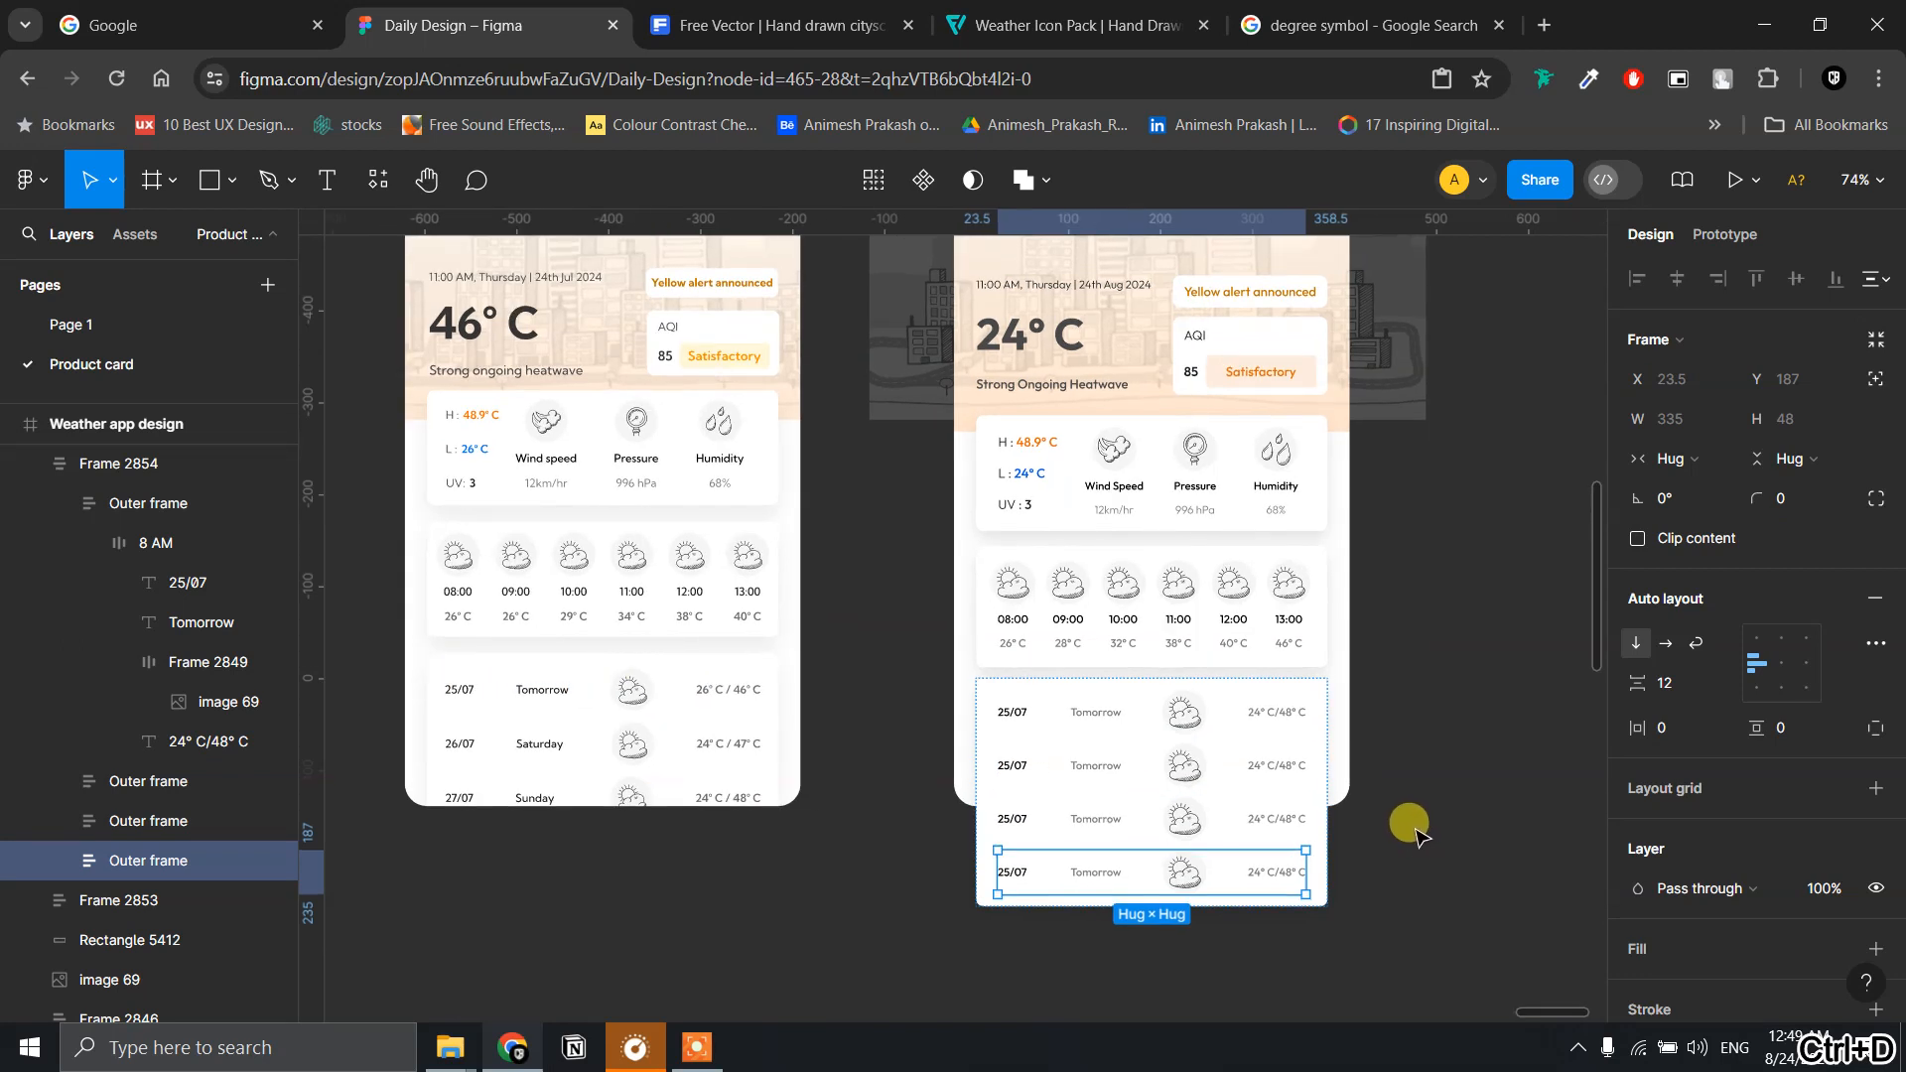
scroll(1140, 834, "up", 2)
scroll(1056, 774, "up", 2)
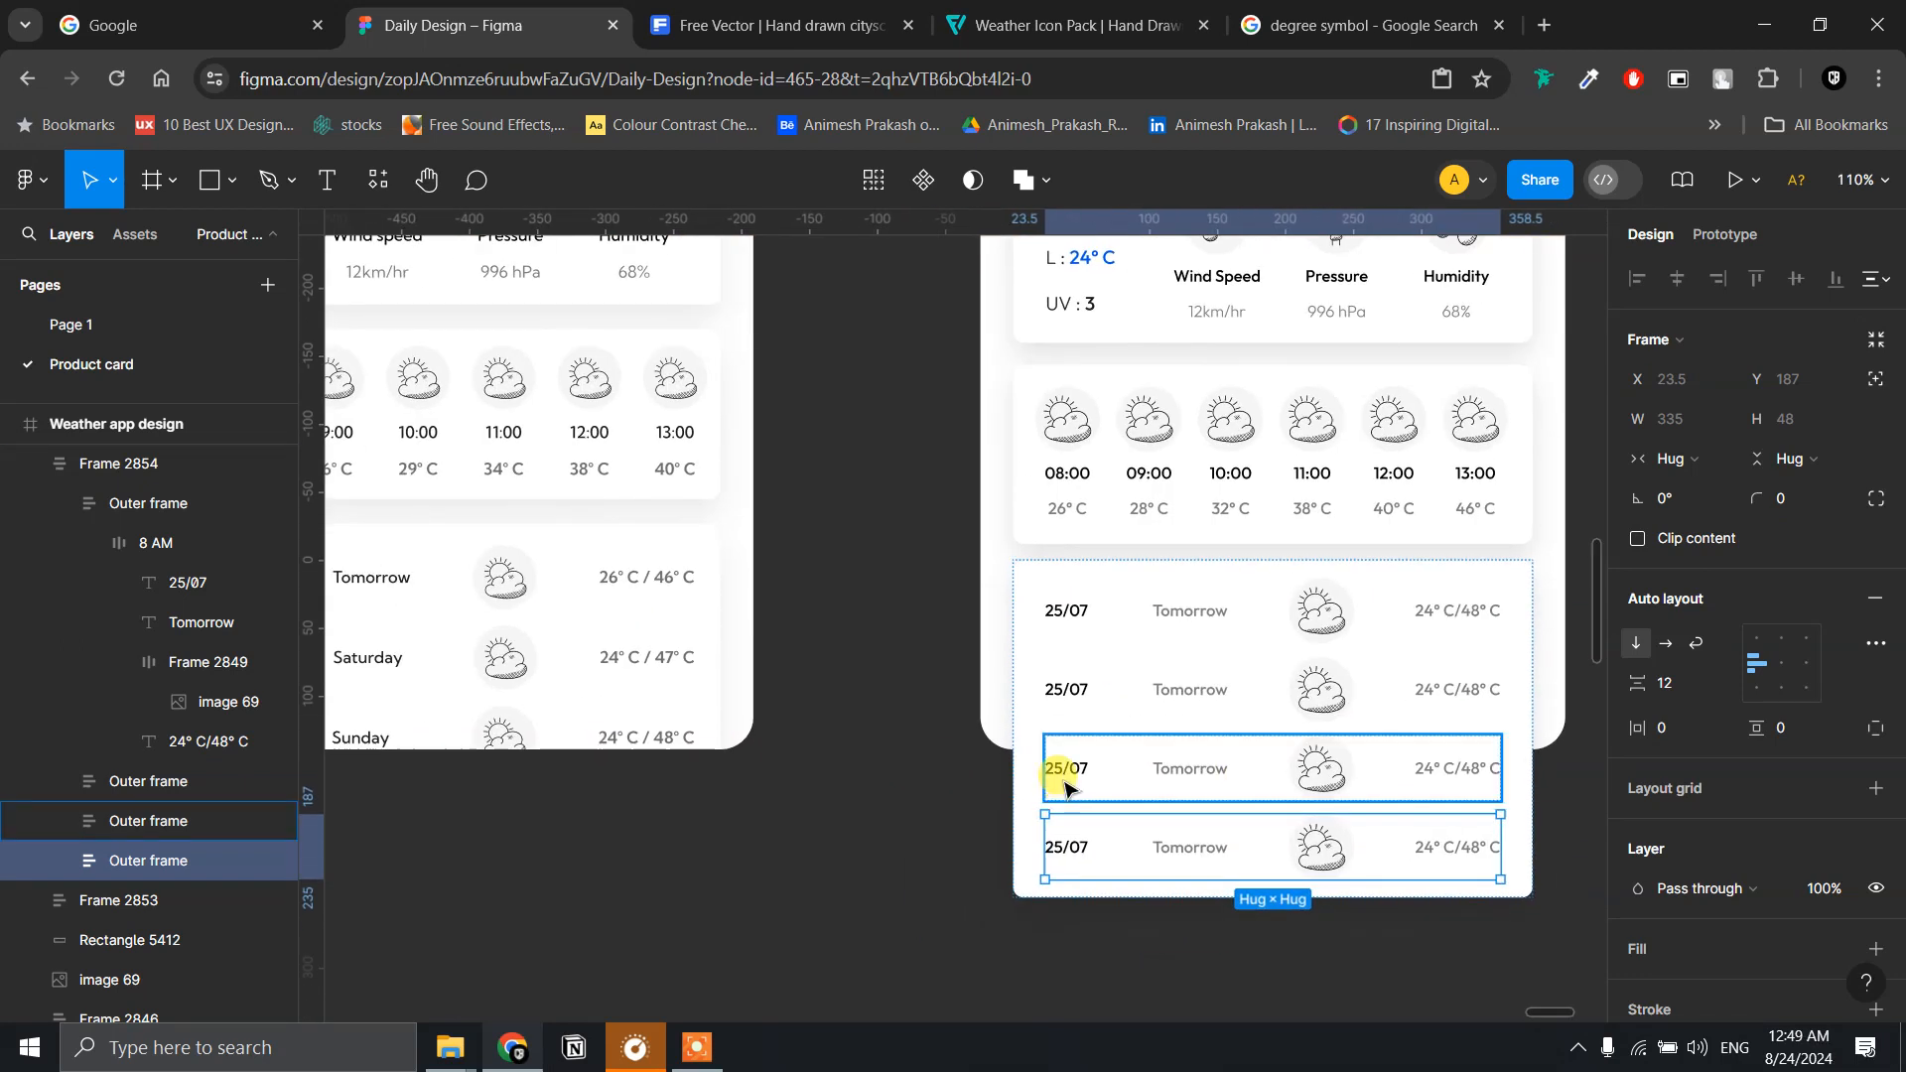
double_click(1183, 610)
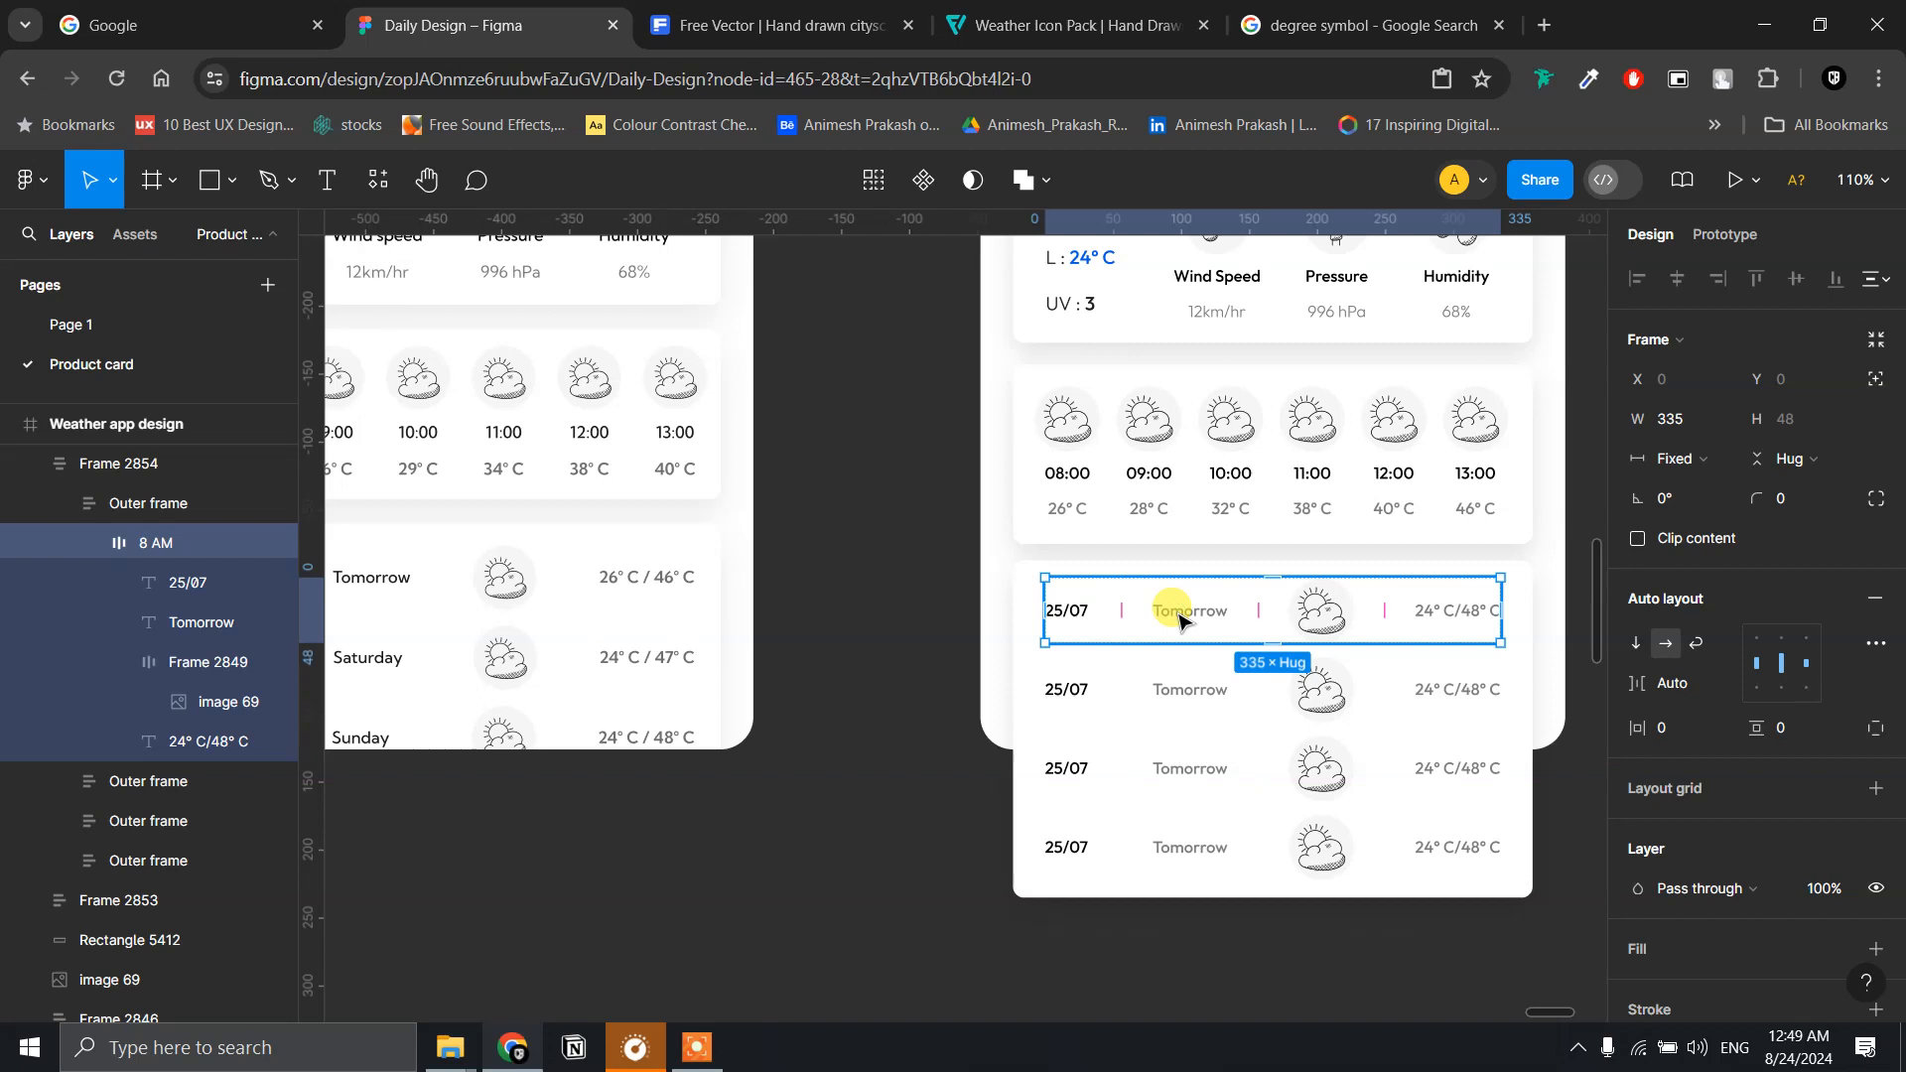
scroll(1097, 693, "left", 1)
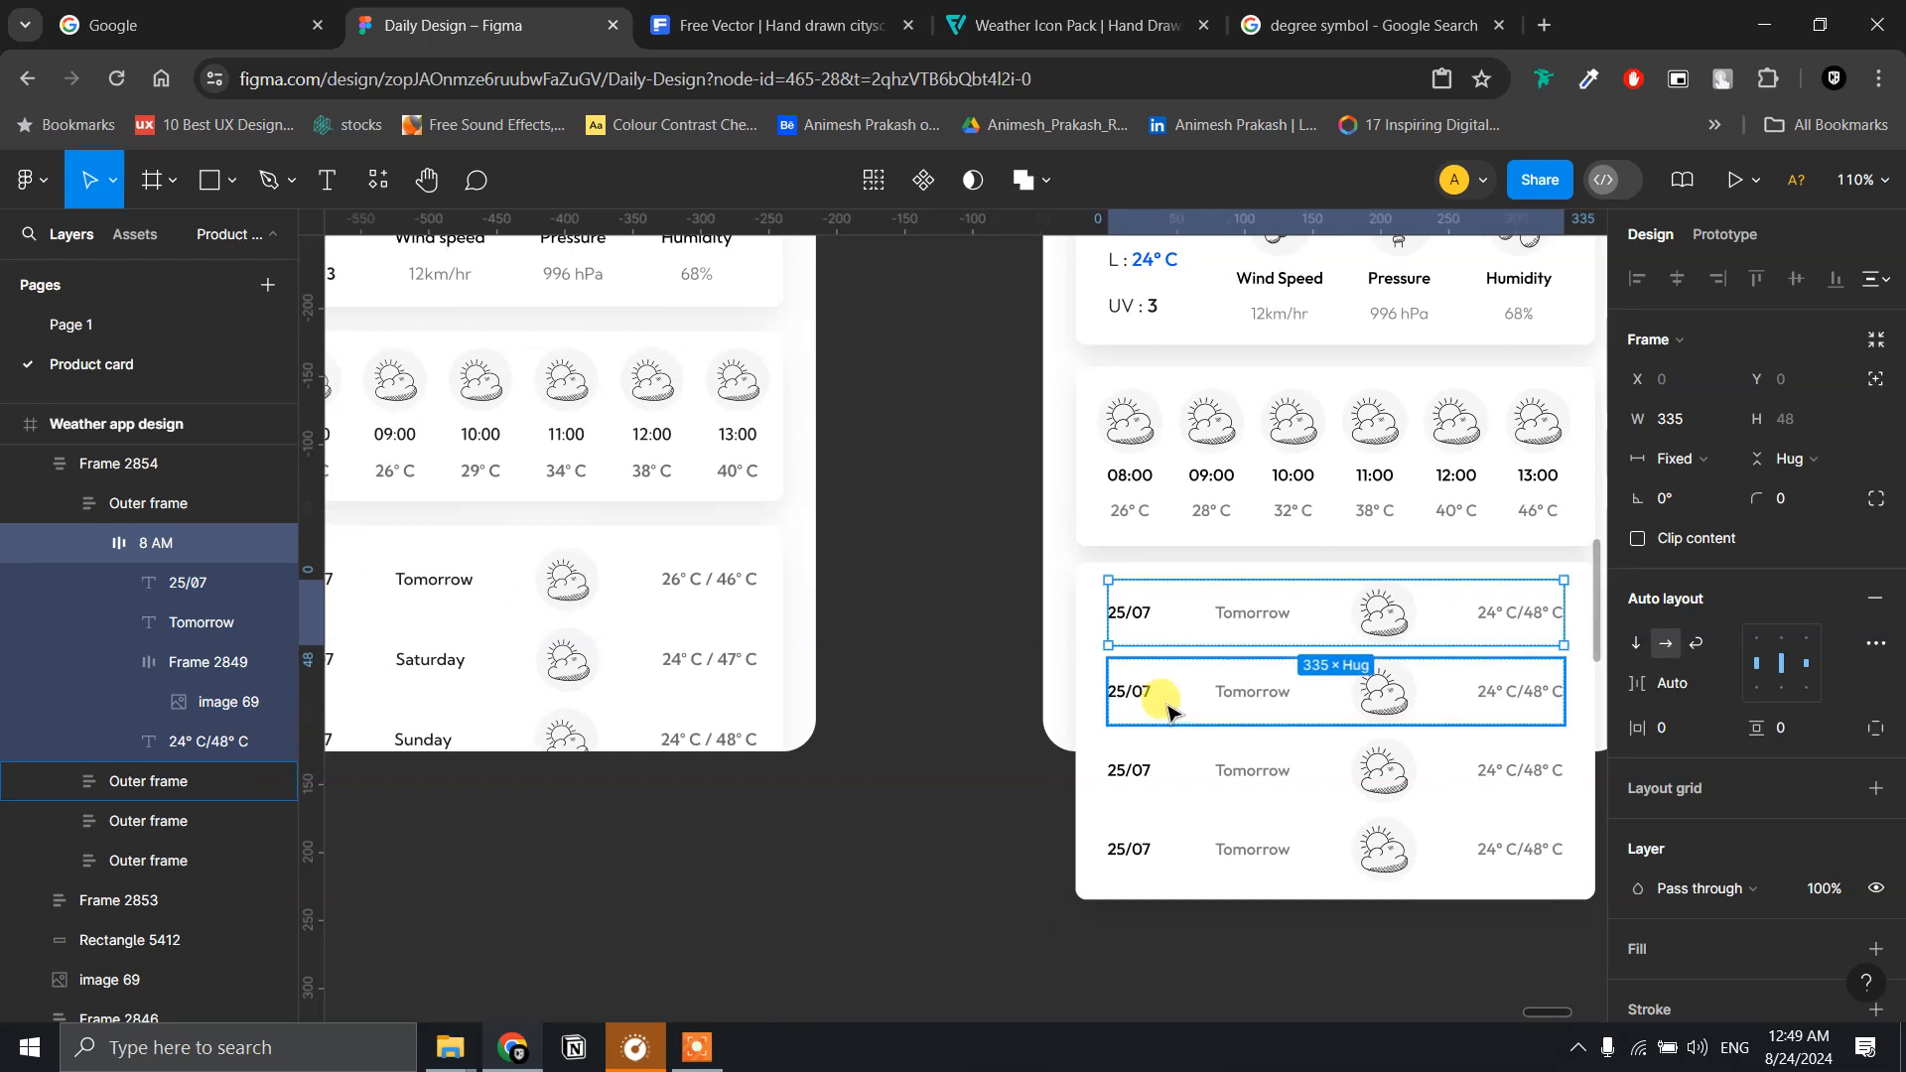
scroll(1191, 709, "left", 1)
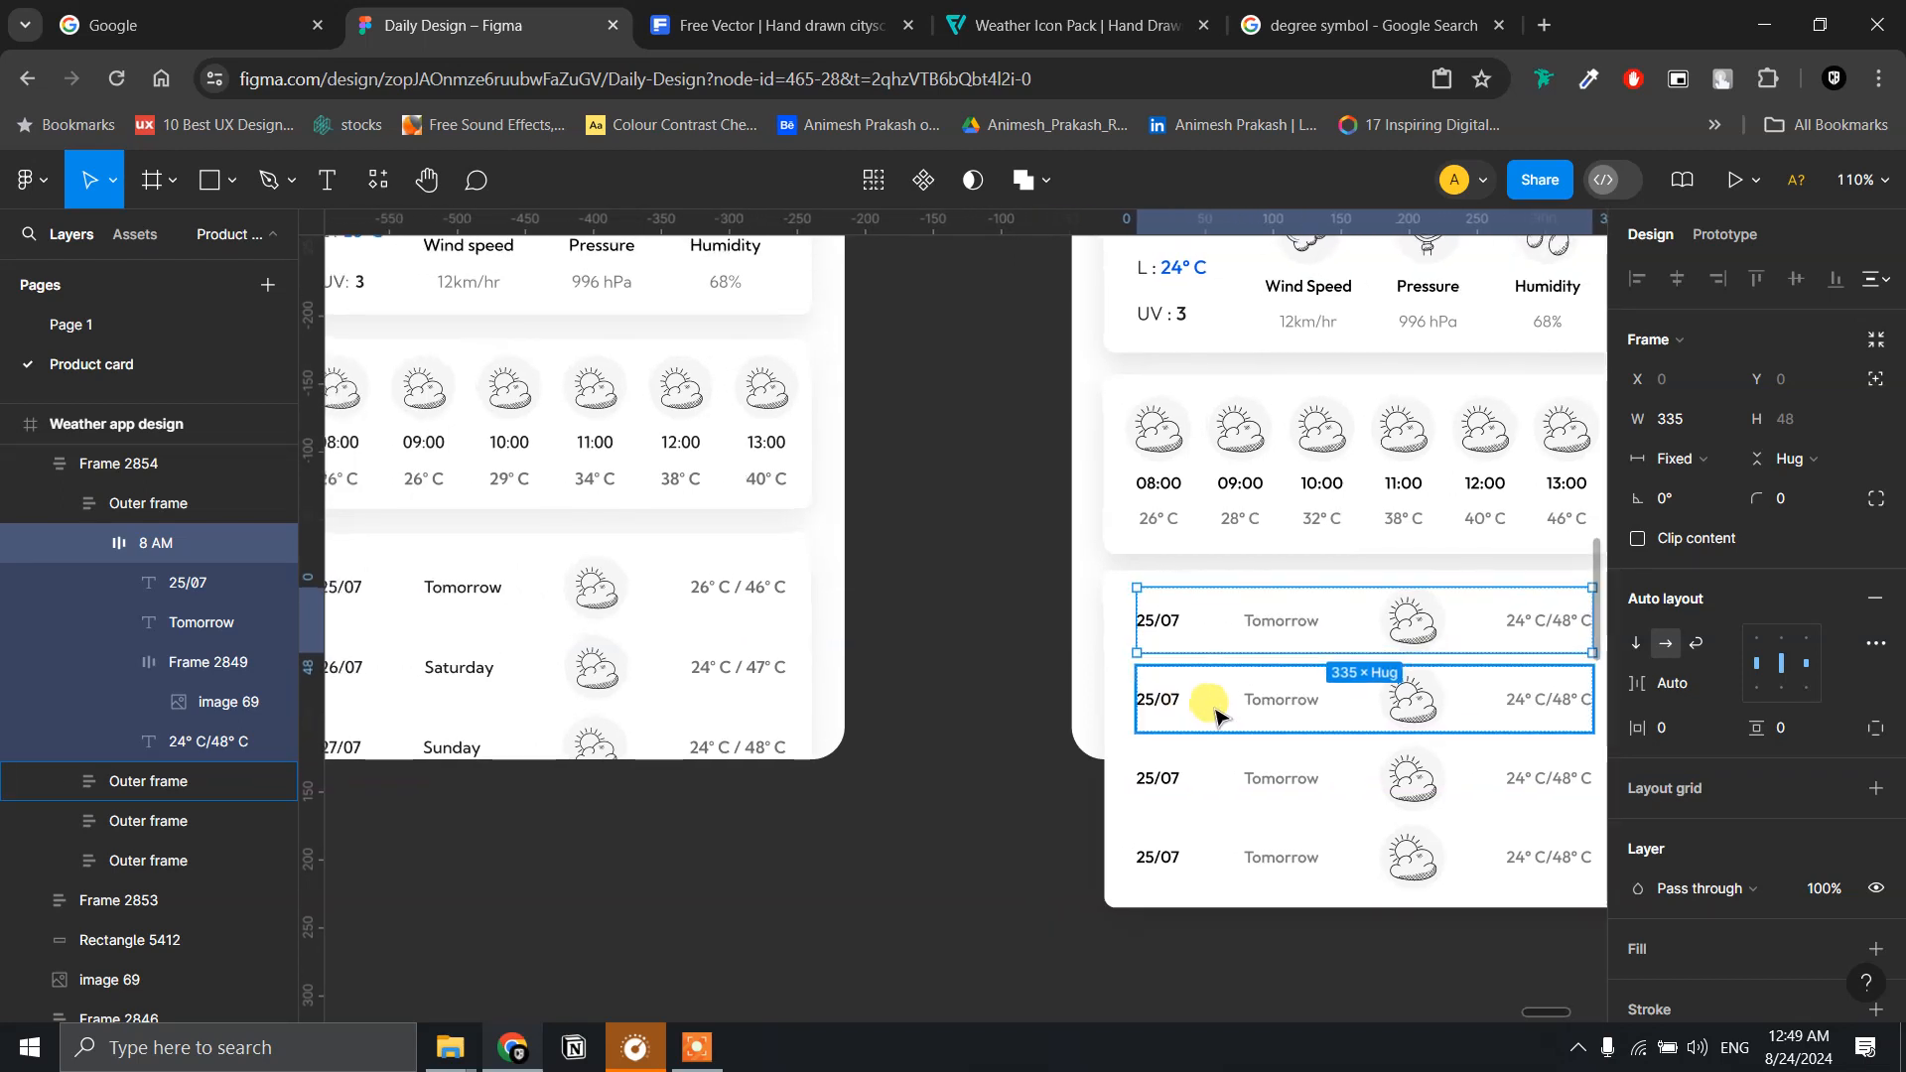
left_click(1161, 703)
left_click(1152, 695)
double_click(1181, 697)
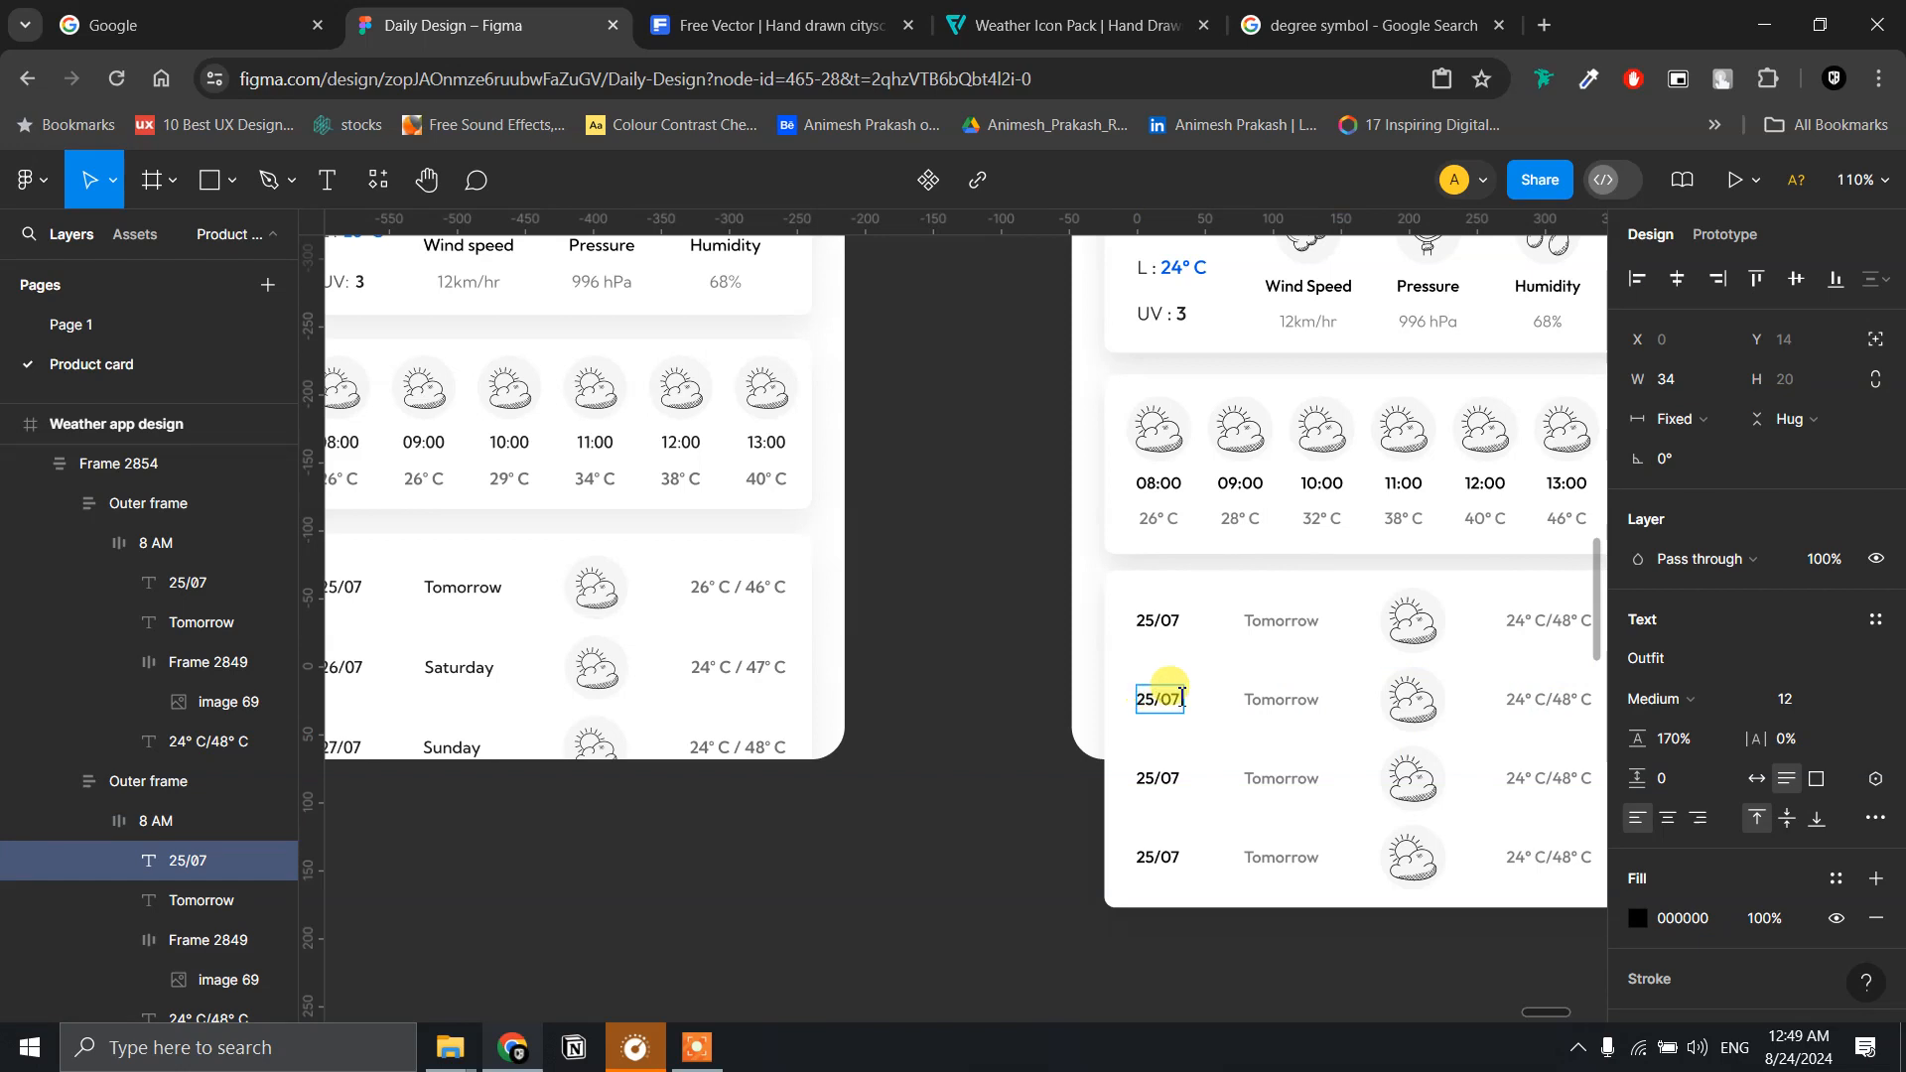
key("BackSpace")
type("6")
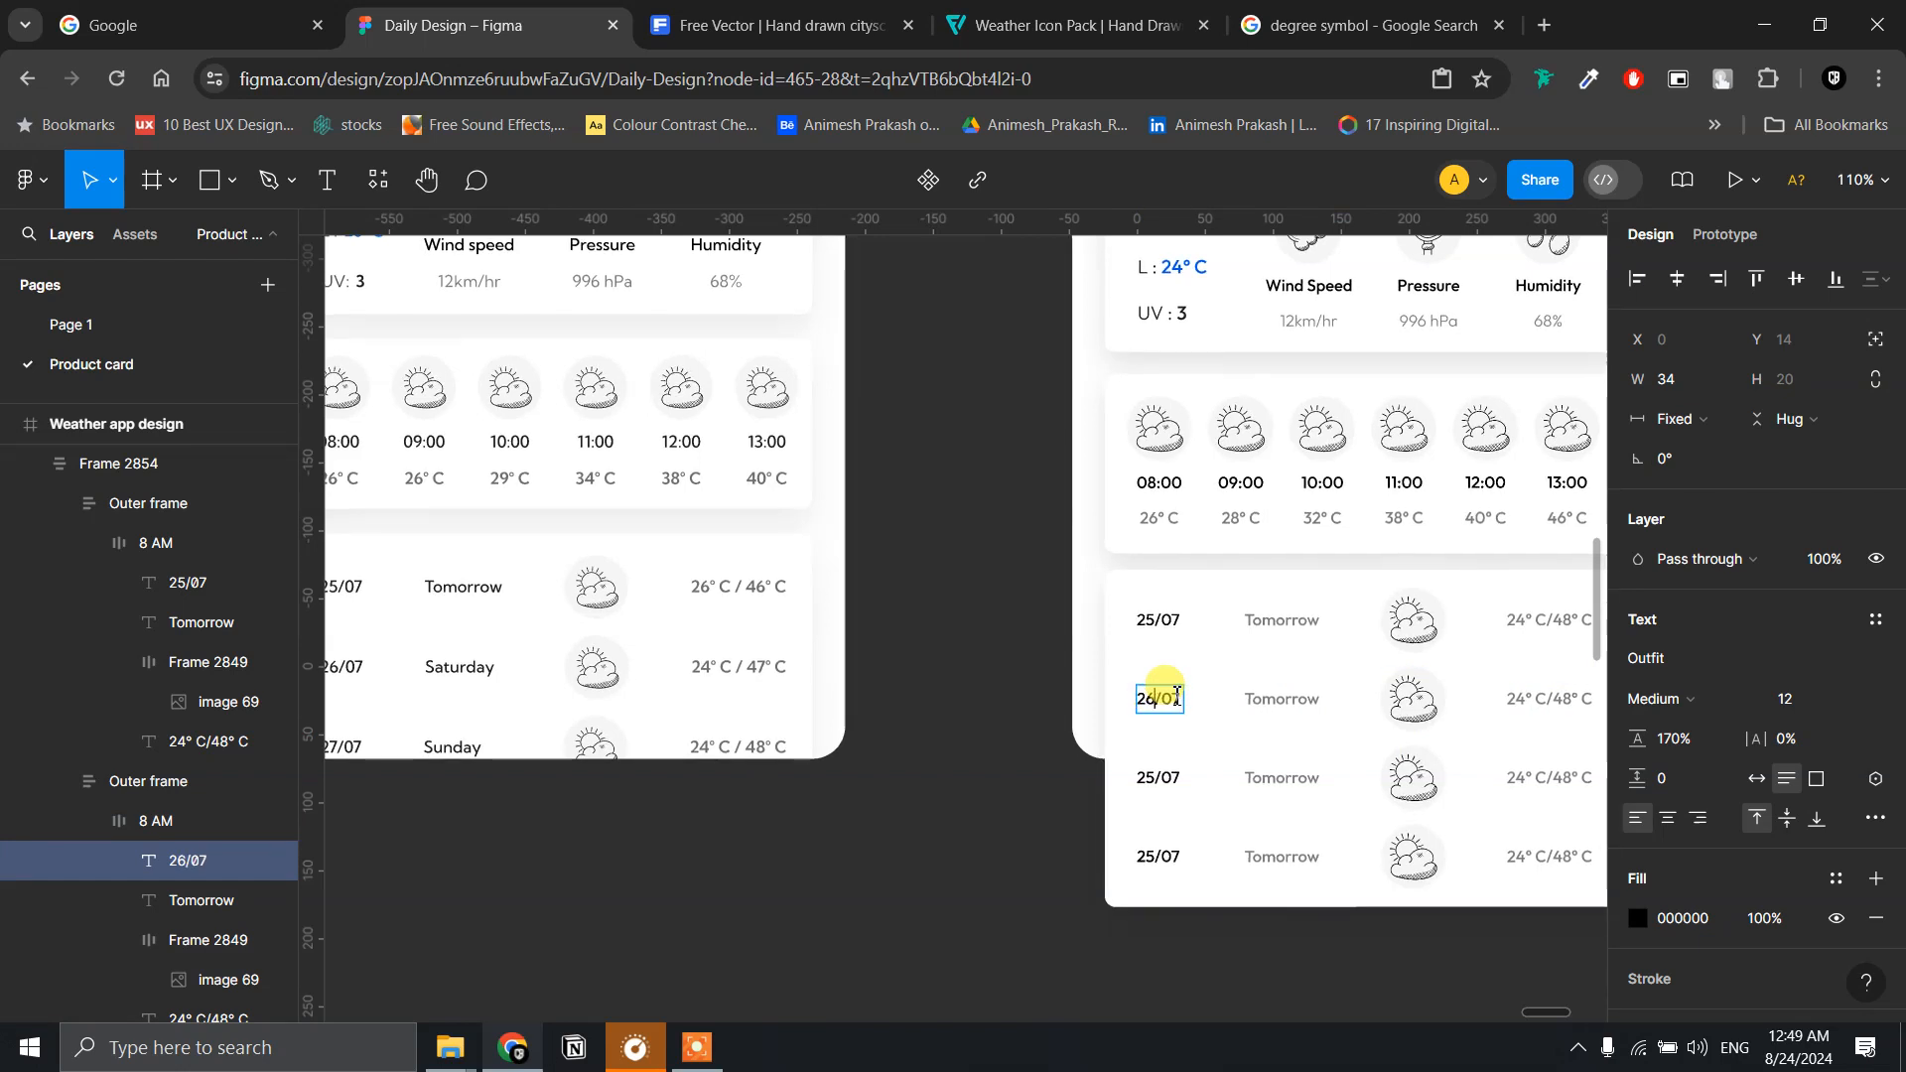
- Change the third row's date to 27/07 and the fourth row's date to 28/07 in the daily forecast card
double_click(1149, 777)
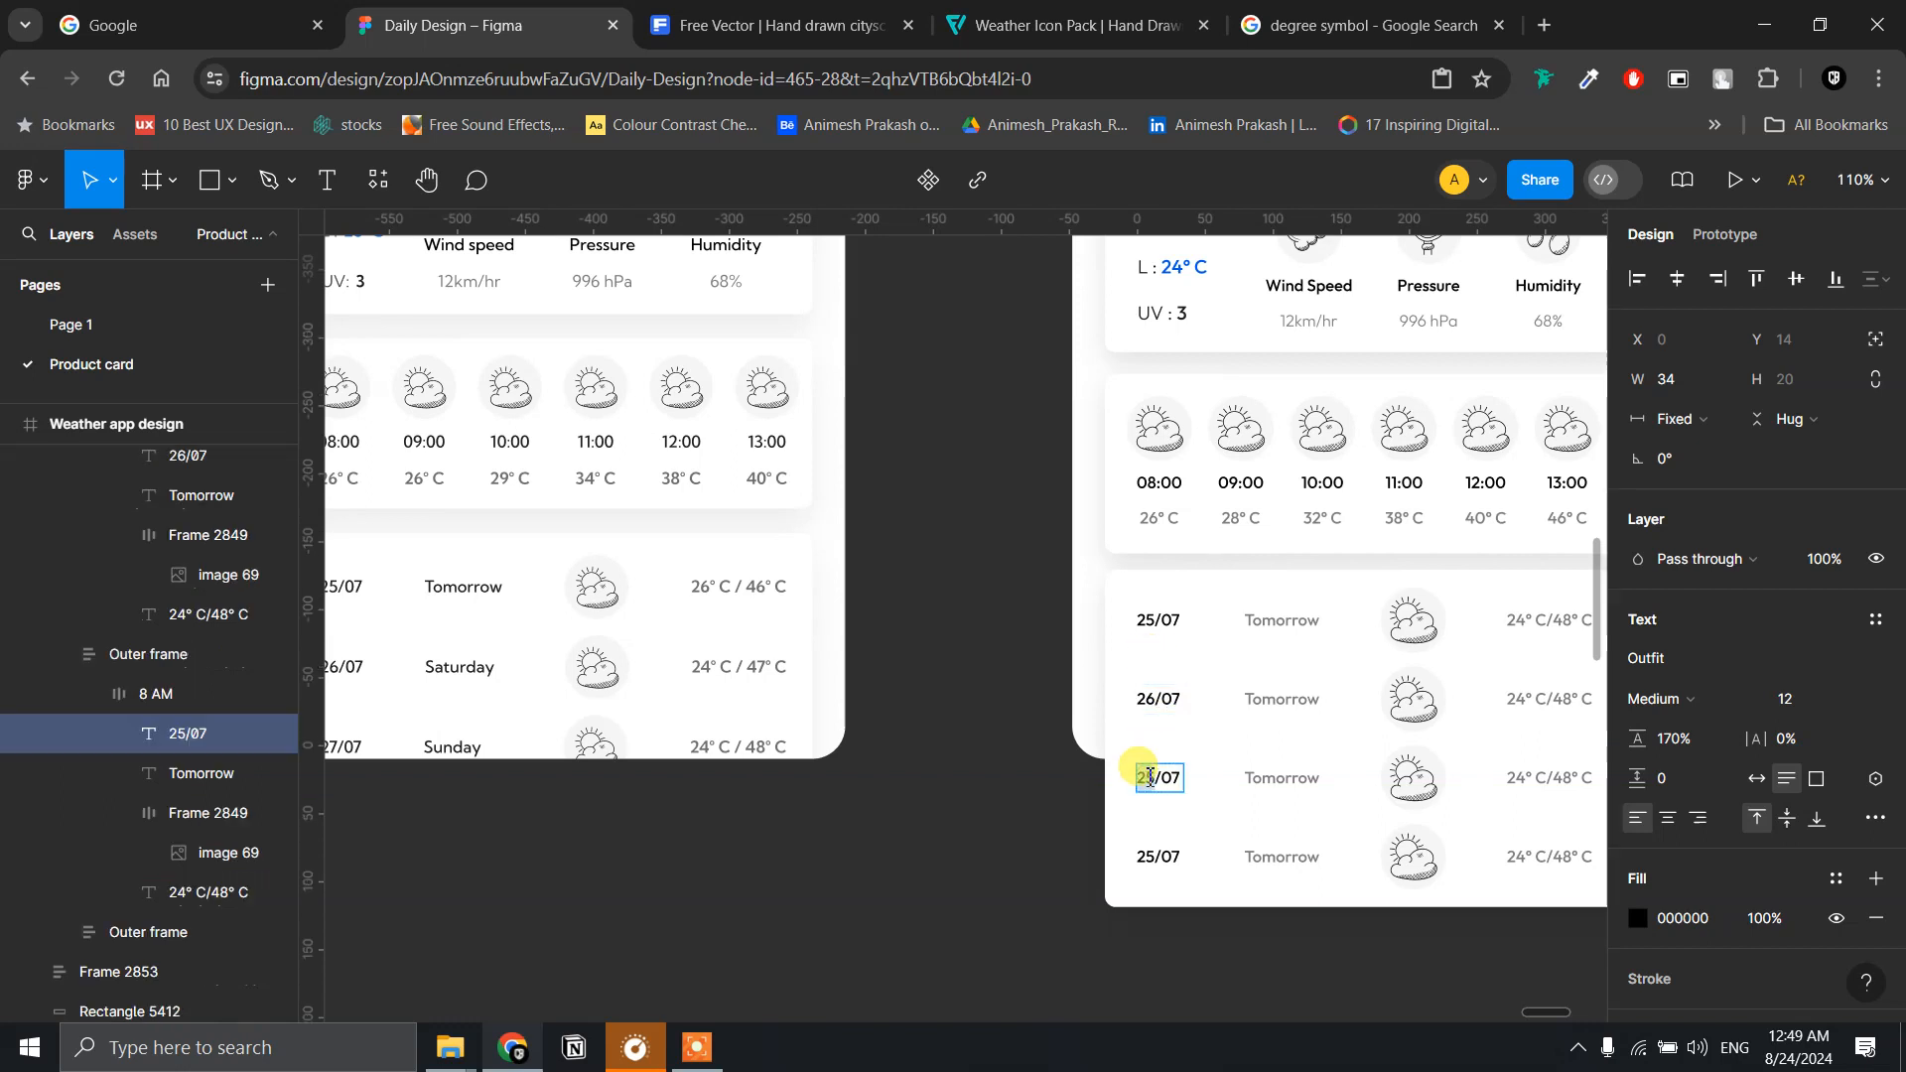
left_click(1158, 781)
type("7")
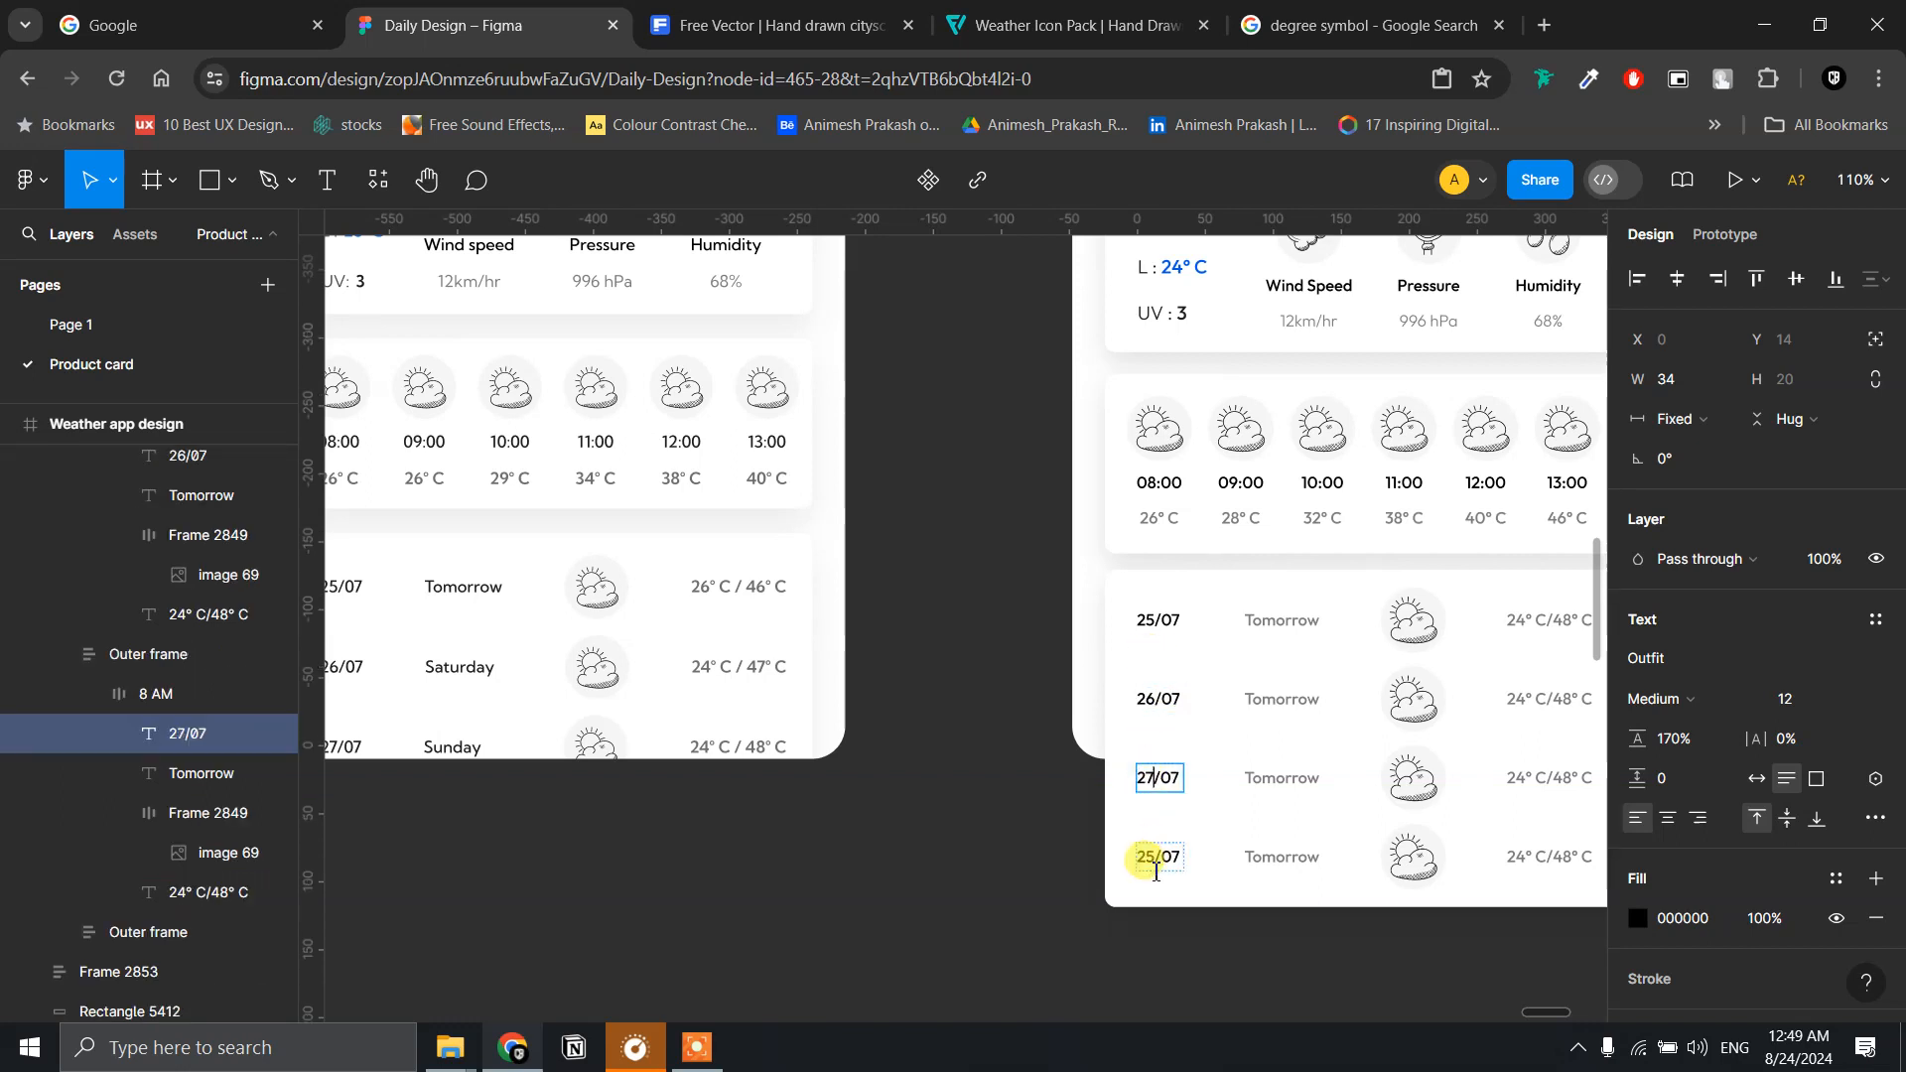
double_click(1152, 859)
left_click(1155, 856)
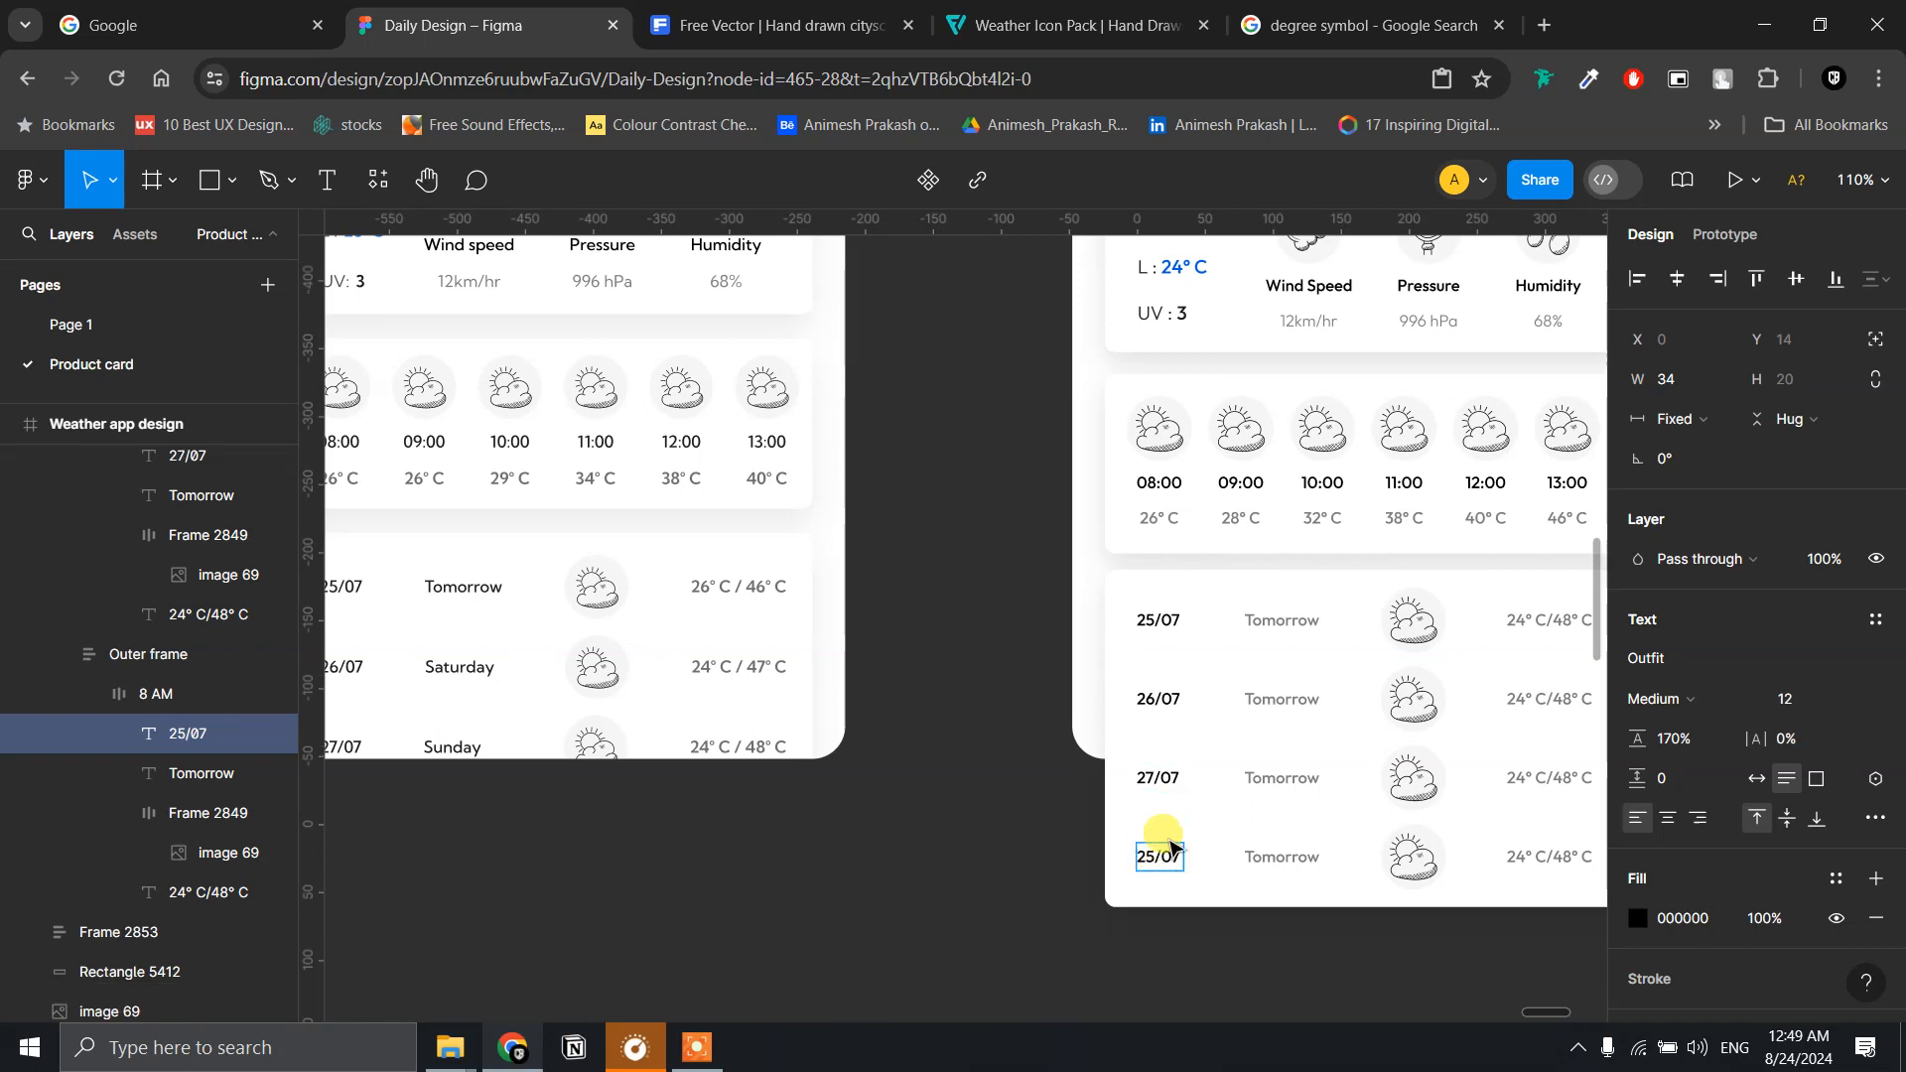
key("BackSpace")
type("8")
left_click(1298, 613)
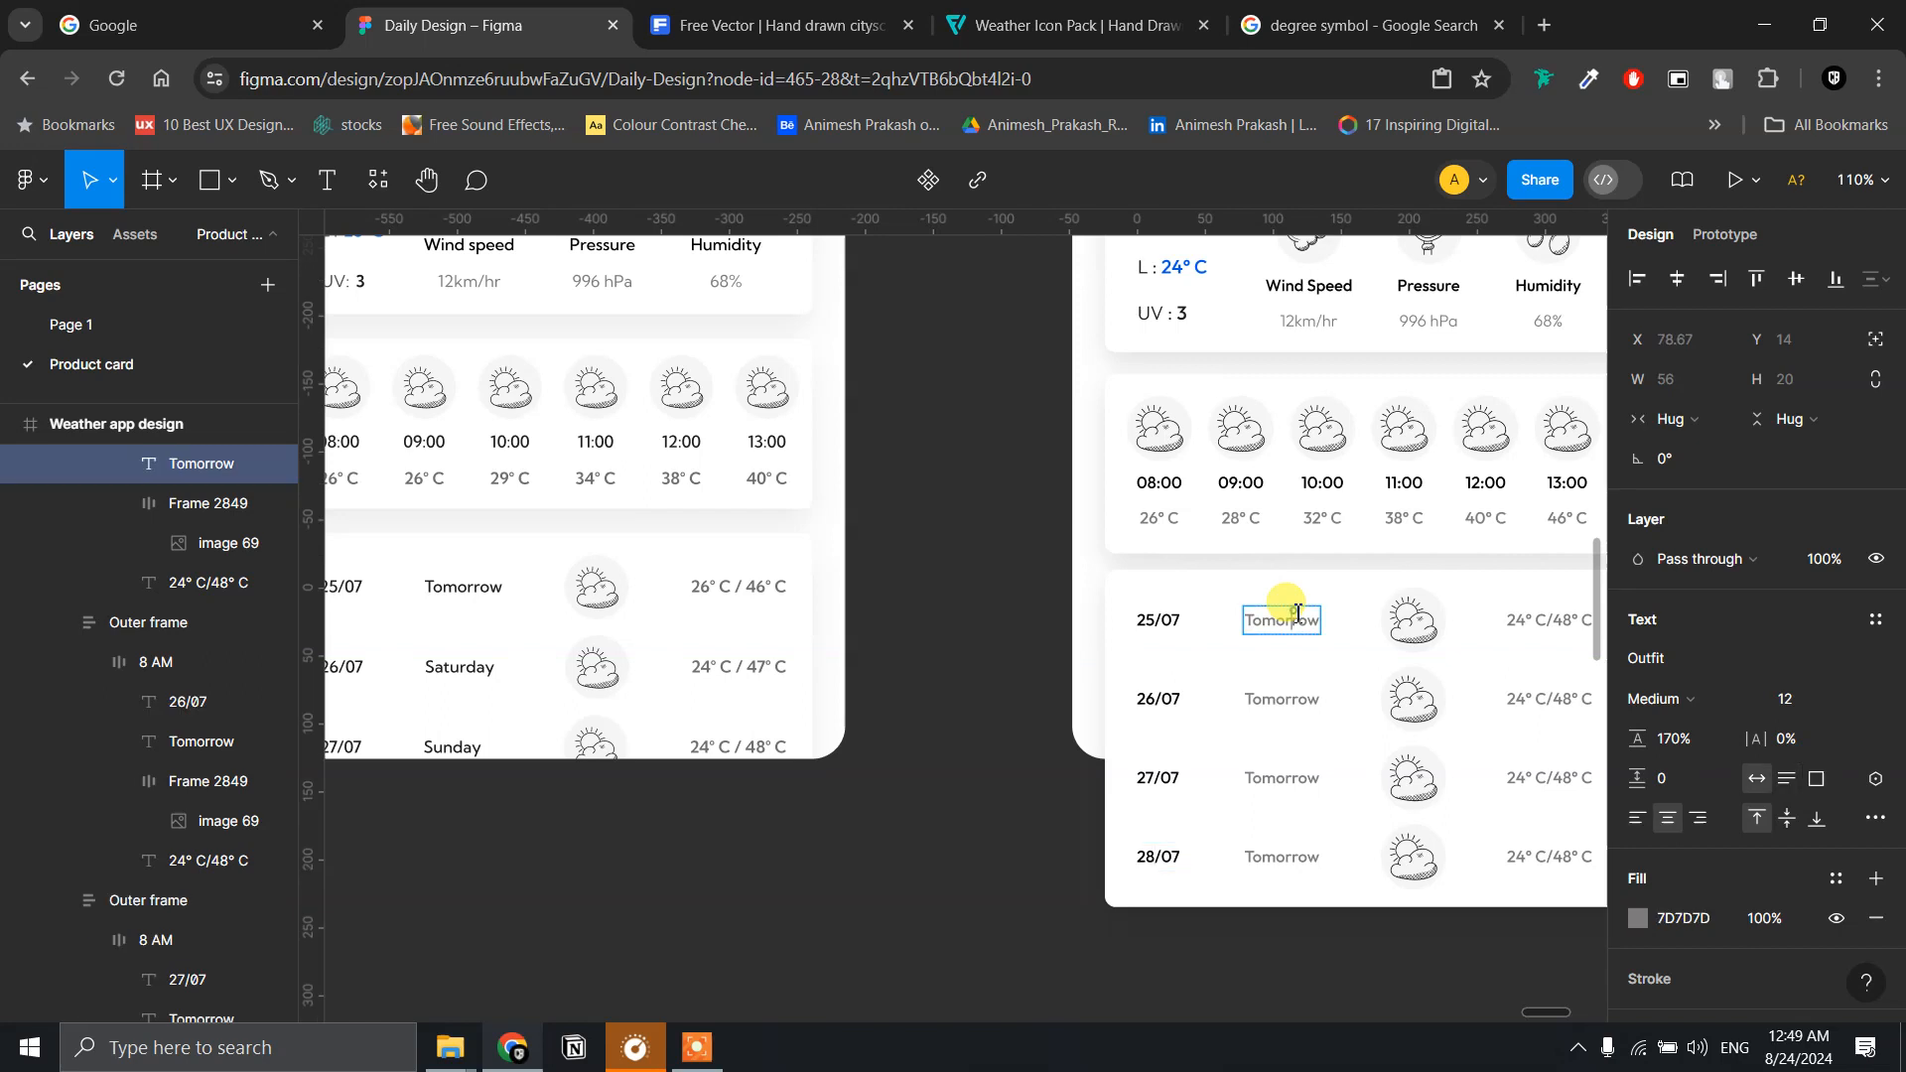
double_click(1284, 701)
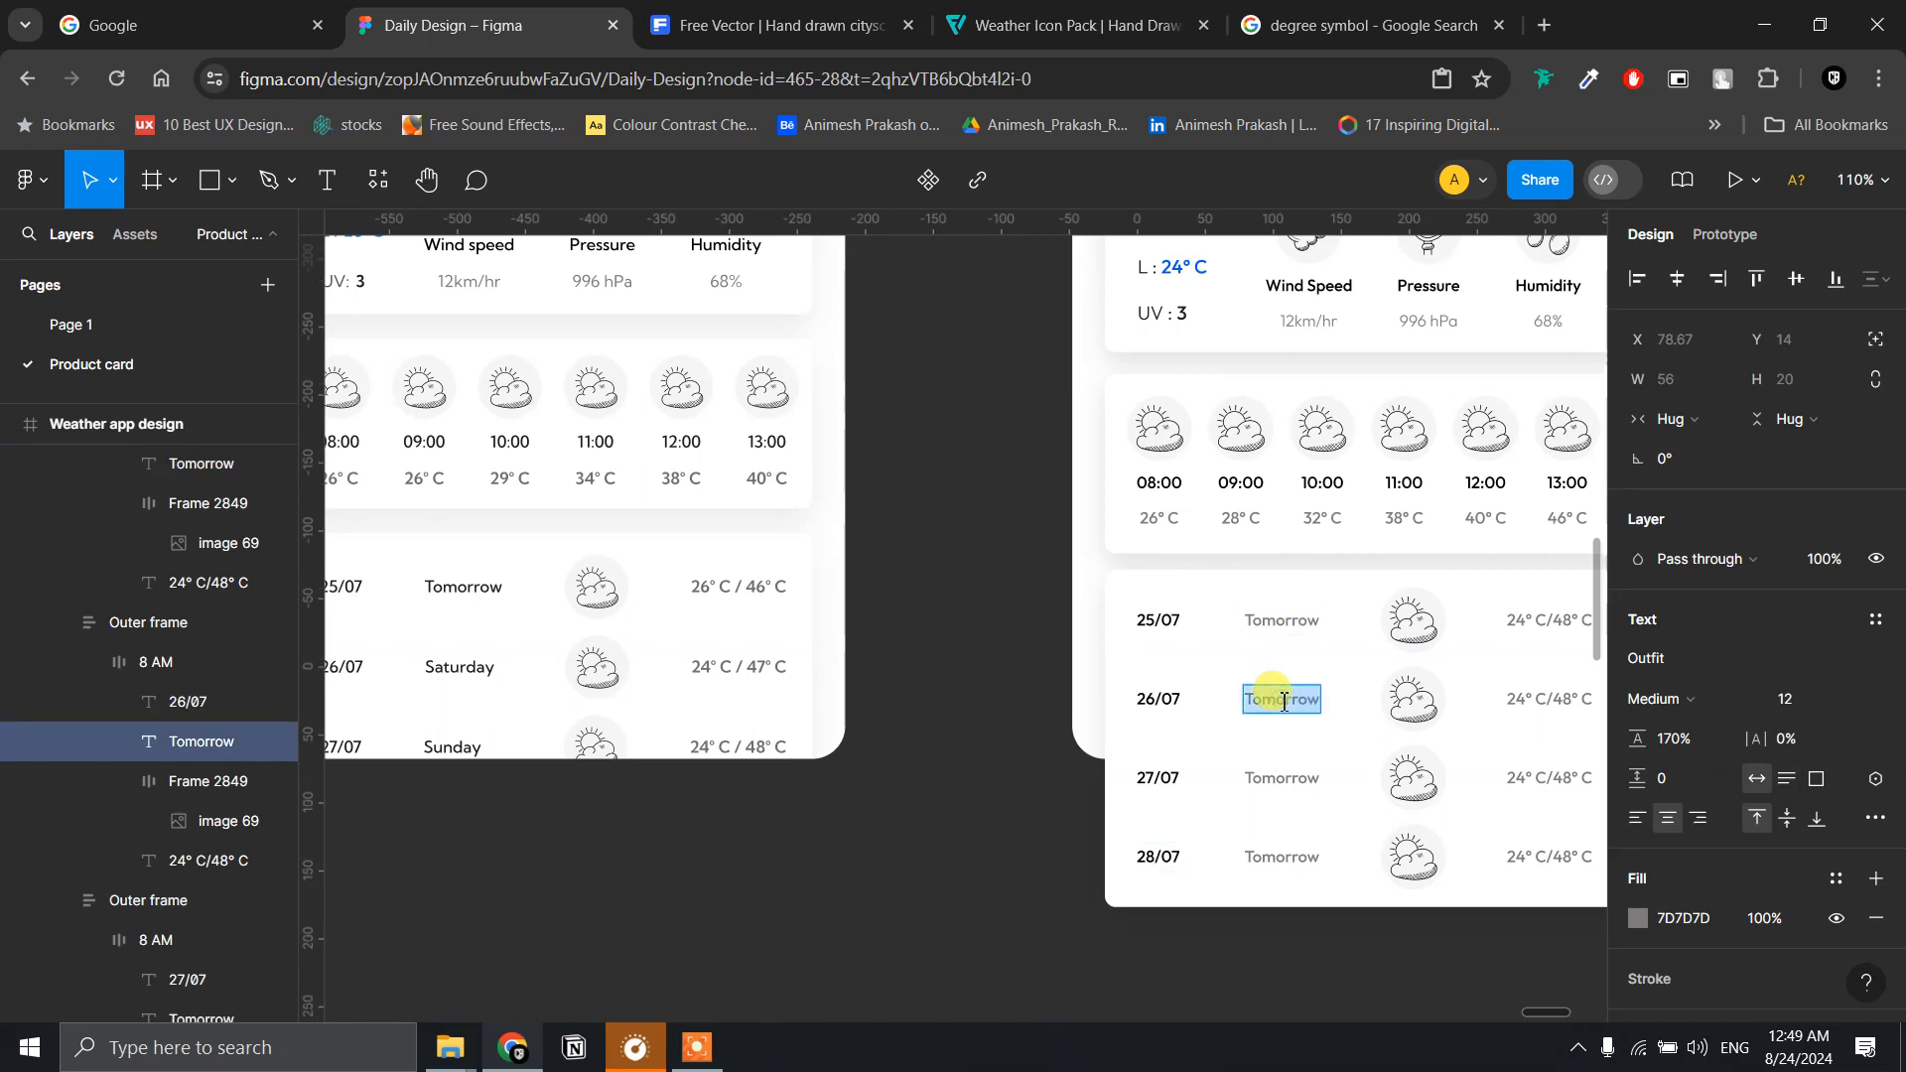
type("Satu")
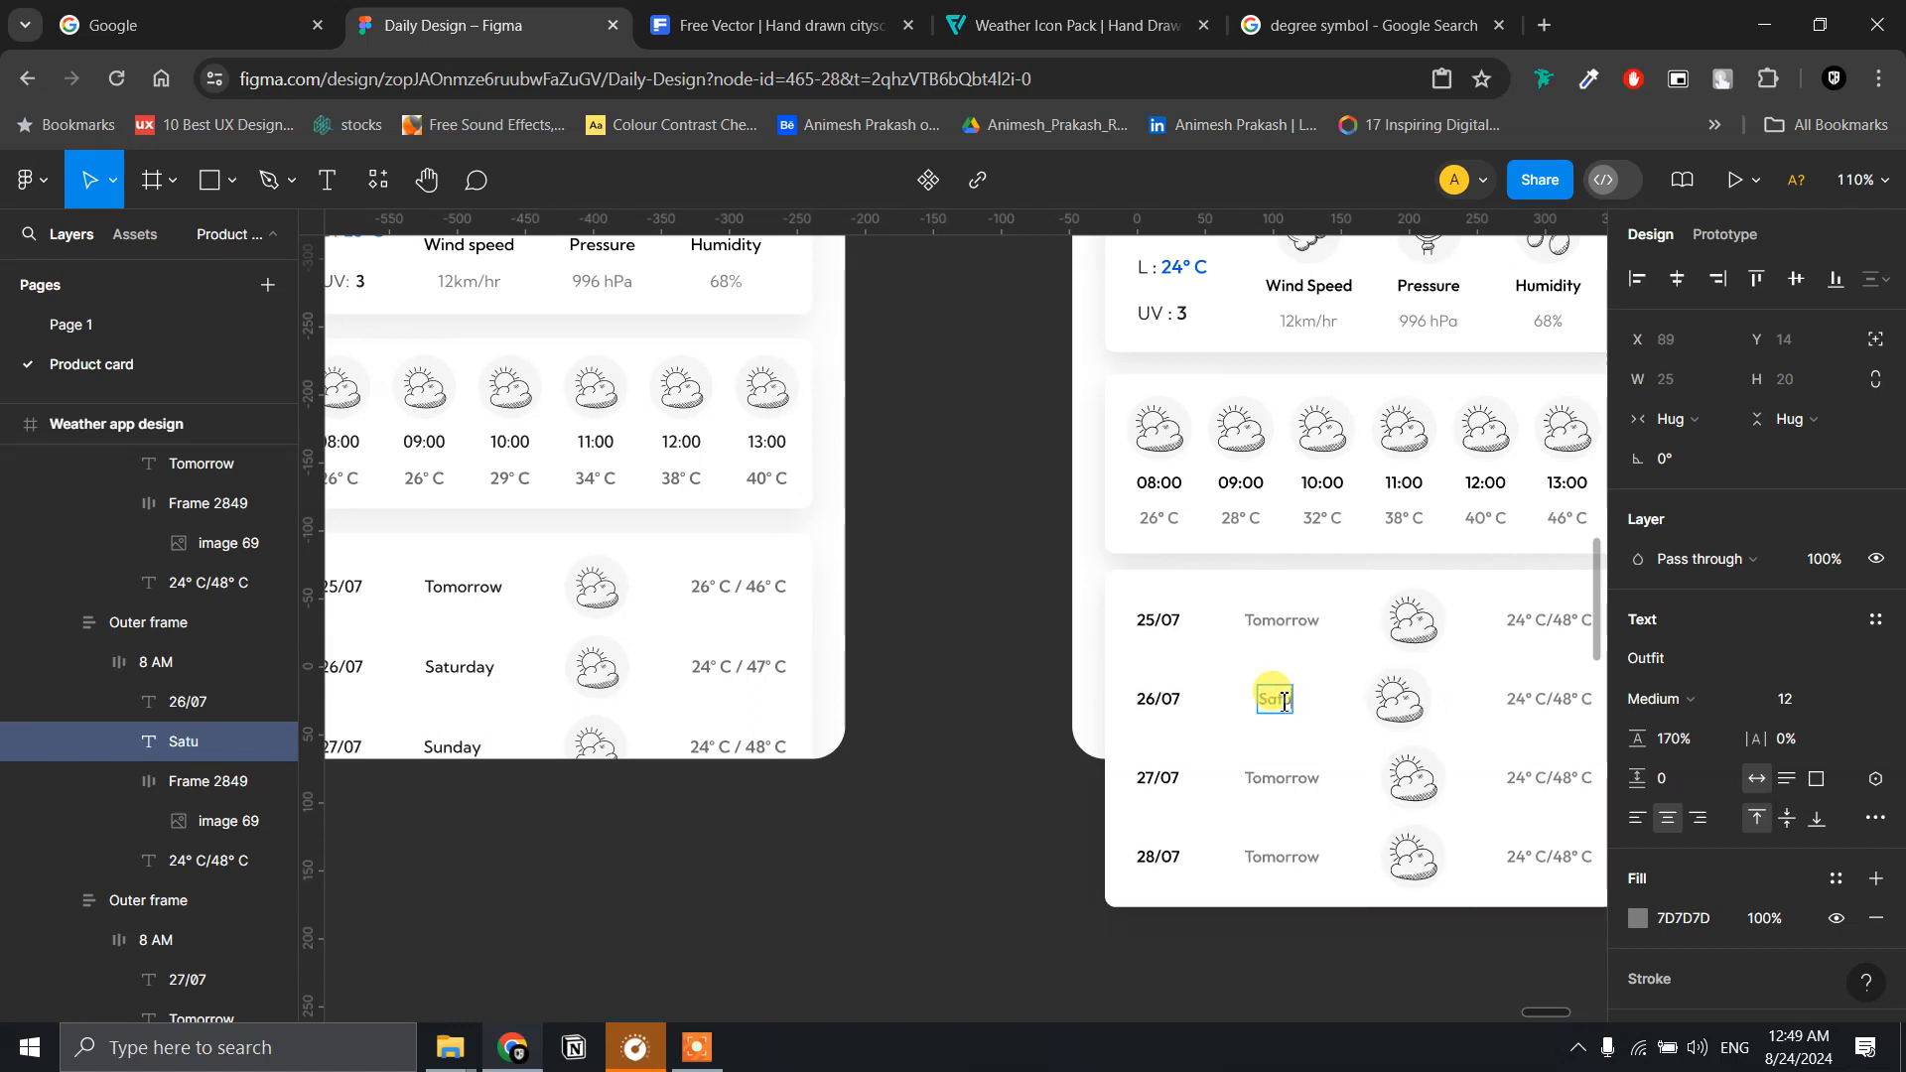
type("rday")
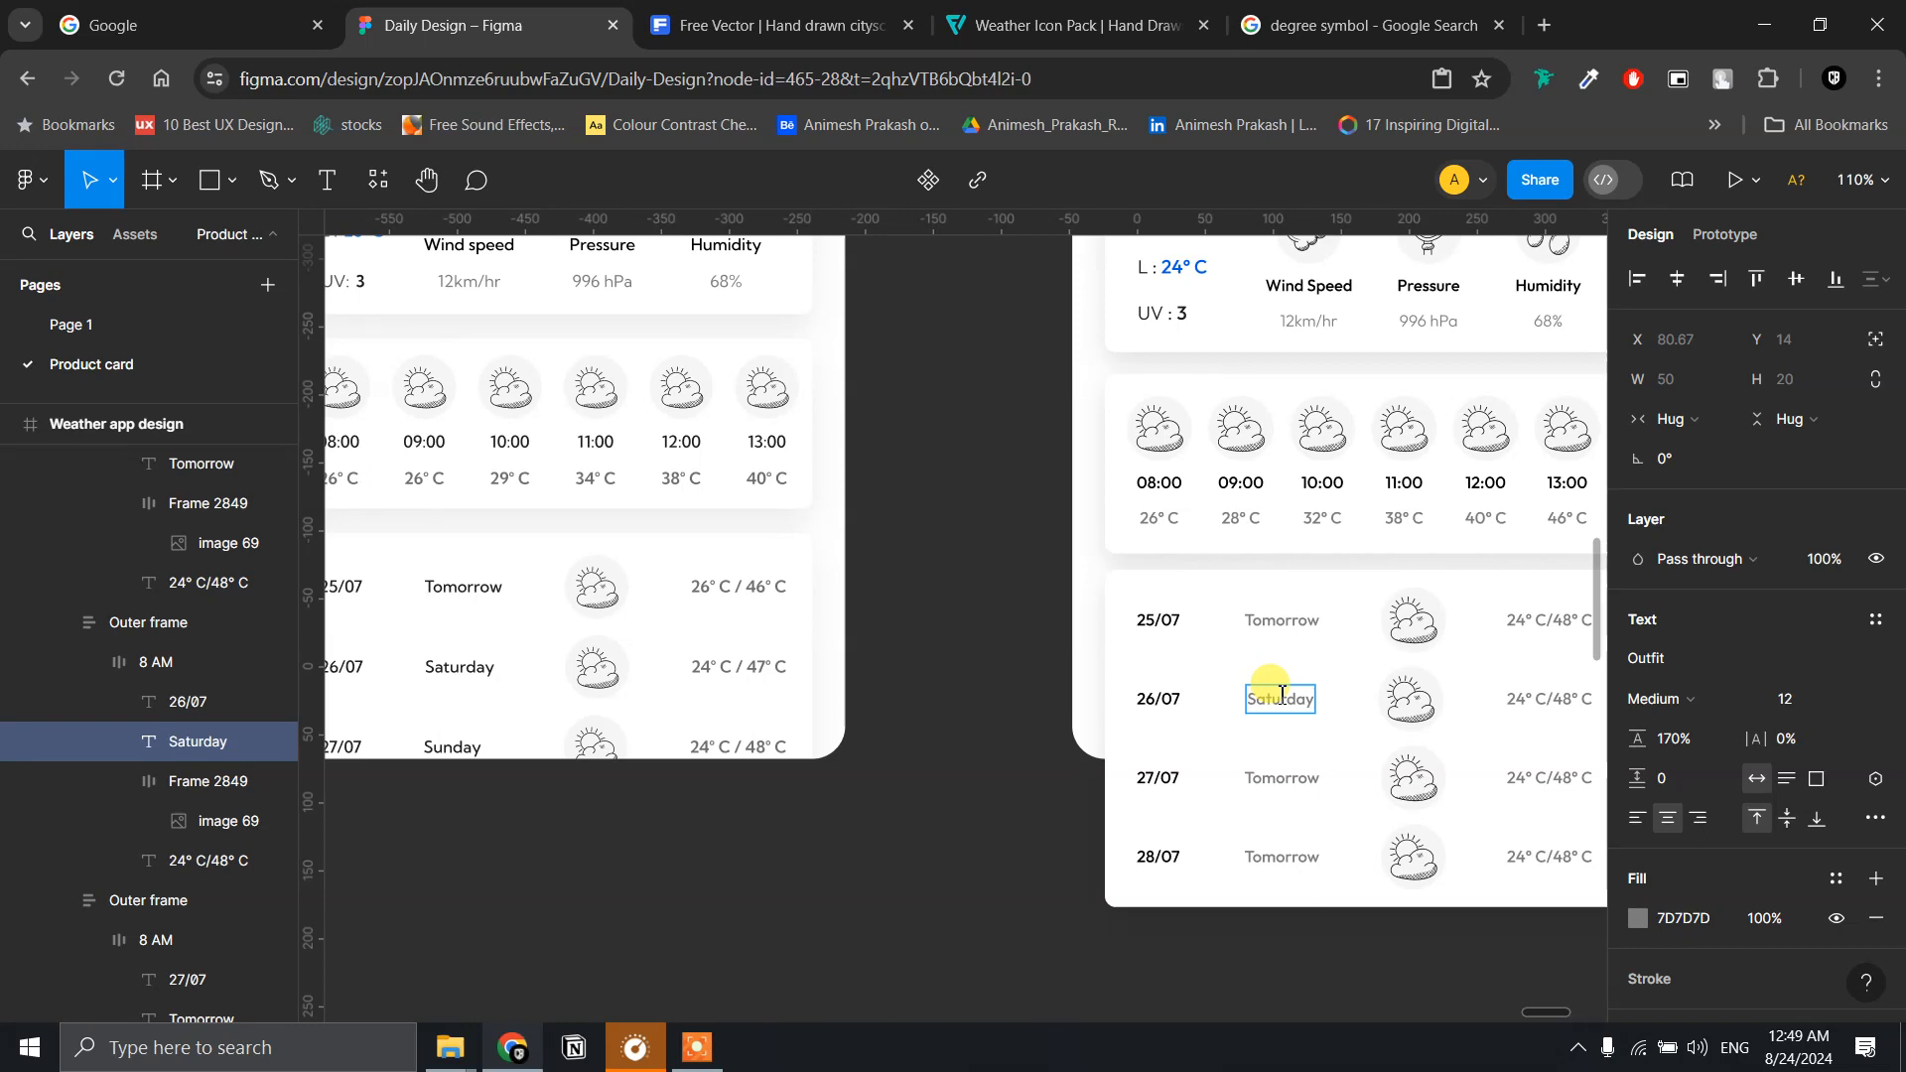
key("ctrl+z")
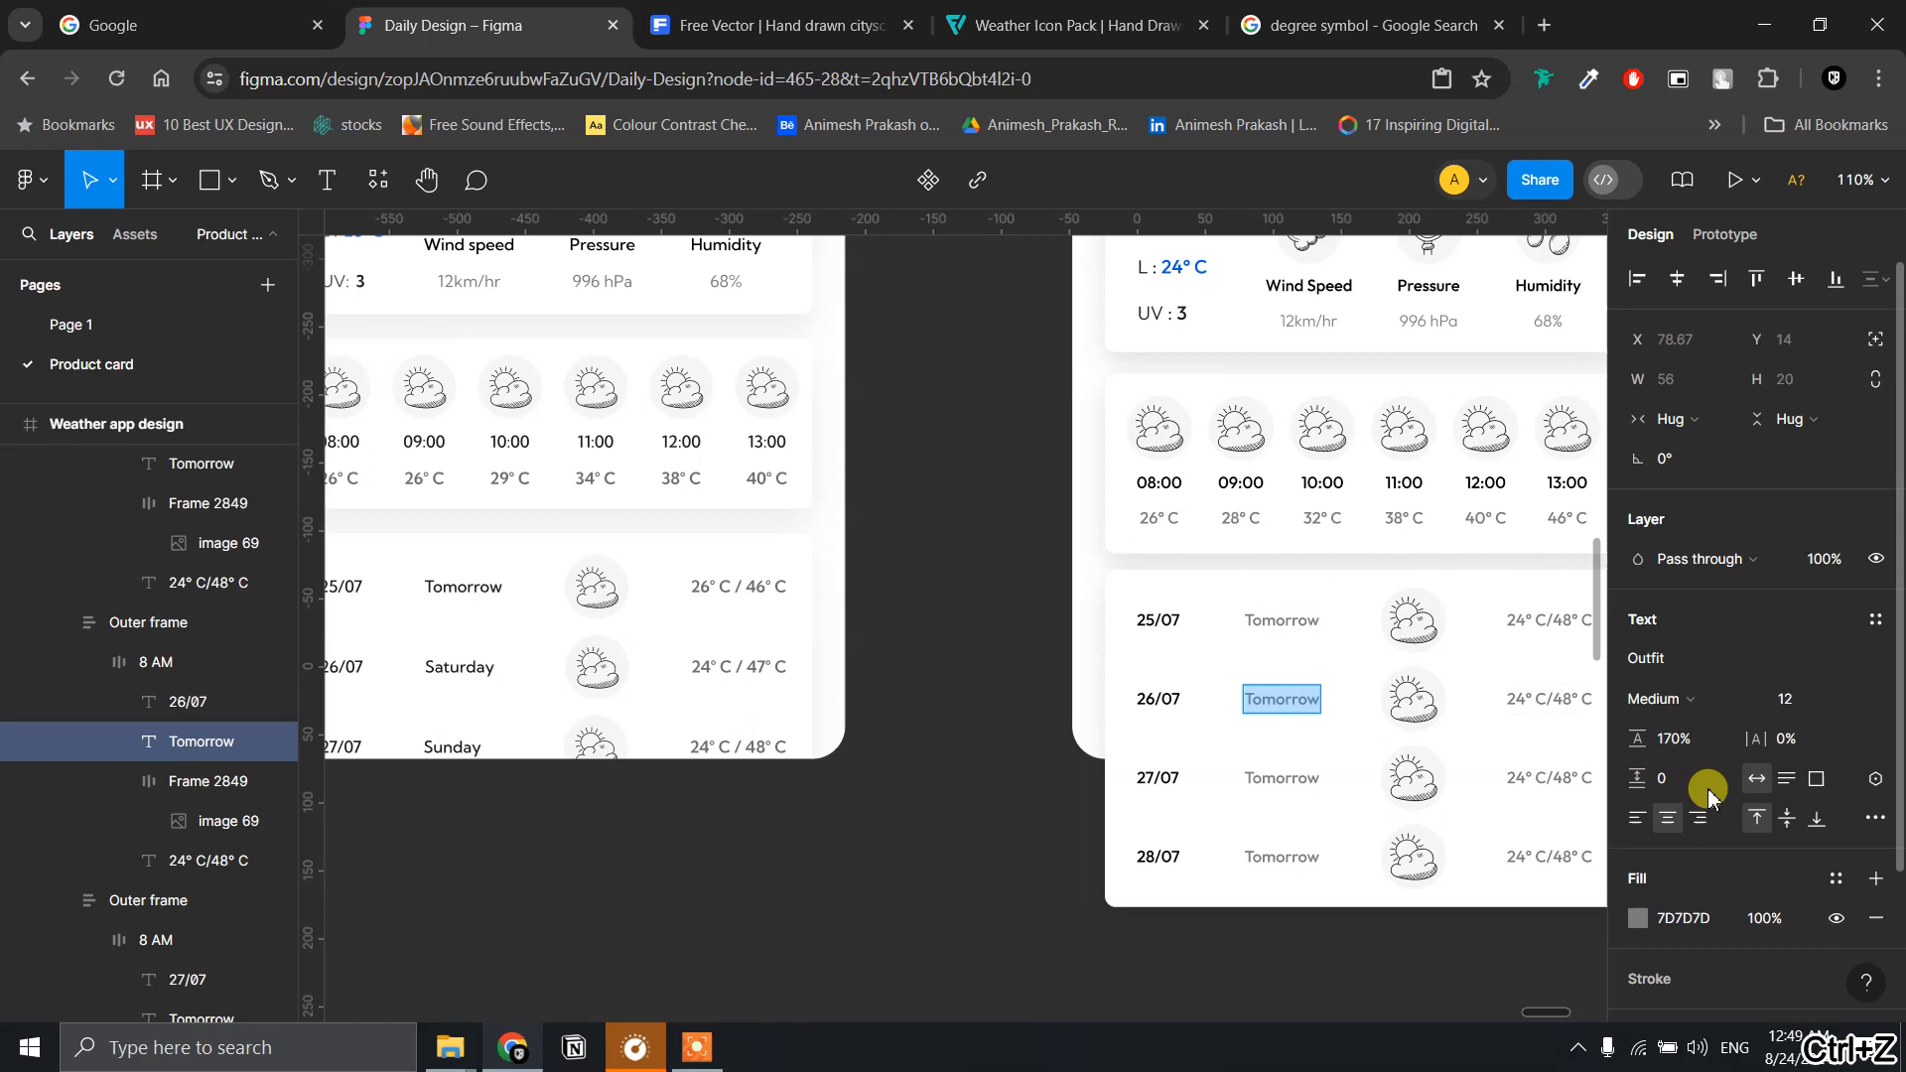
- Set the 26/07 row's day text to fixed width and change it to Saturday
left_click(1716, 419)
left_click(1729, 384)
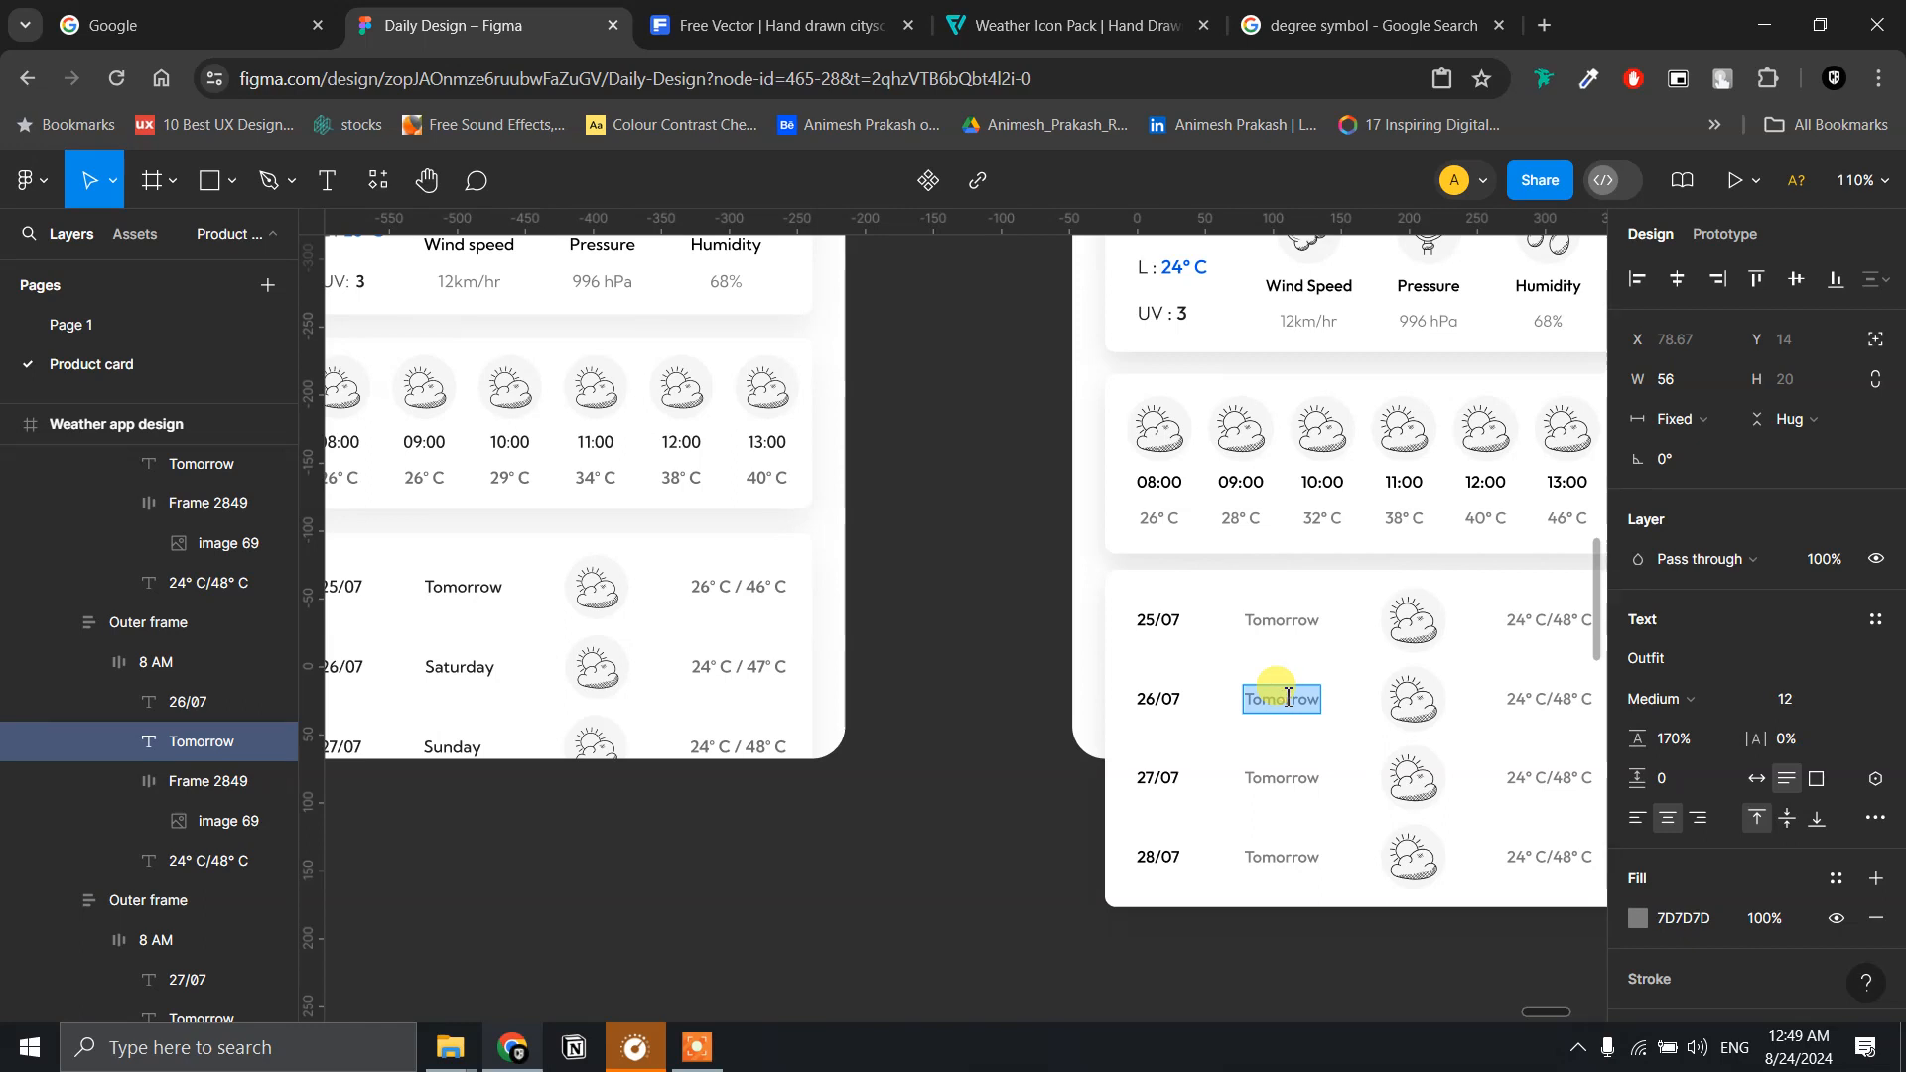
type("Saturday")
- Set the 27/07 row's day text to fixed width and change it to Sunday
double_click(1274, 776)
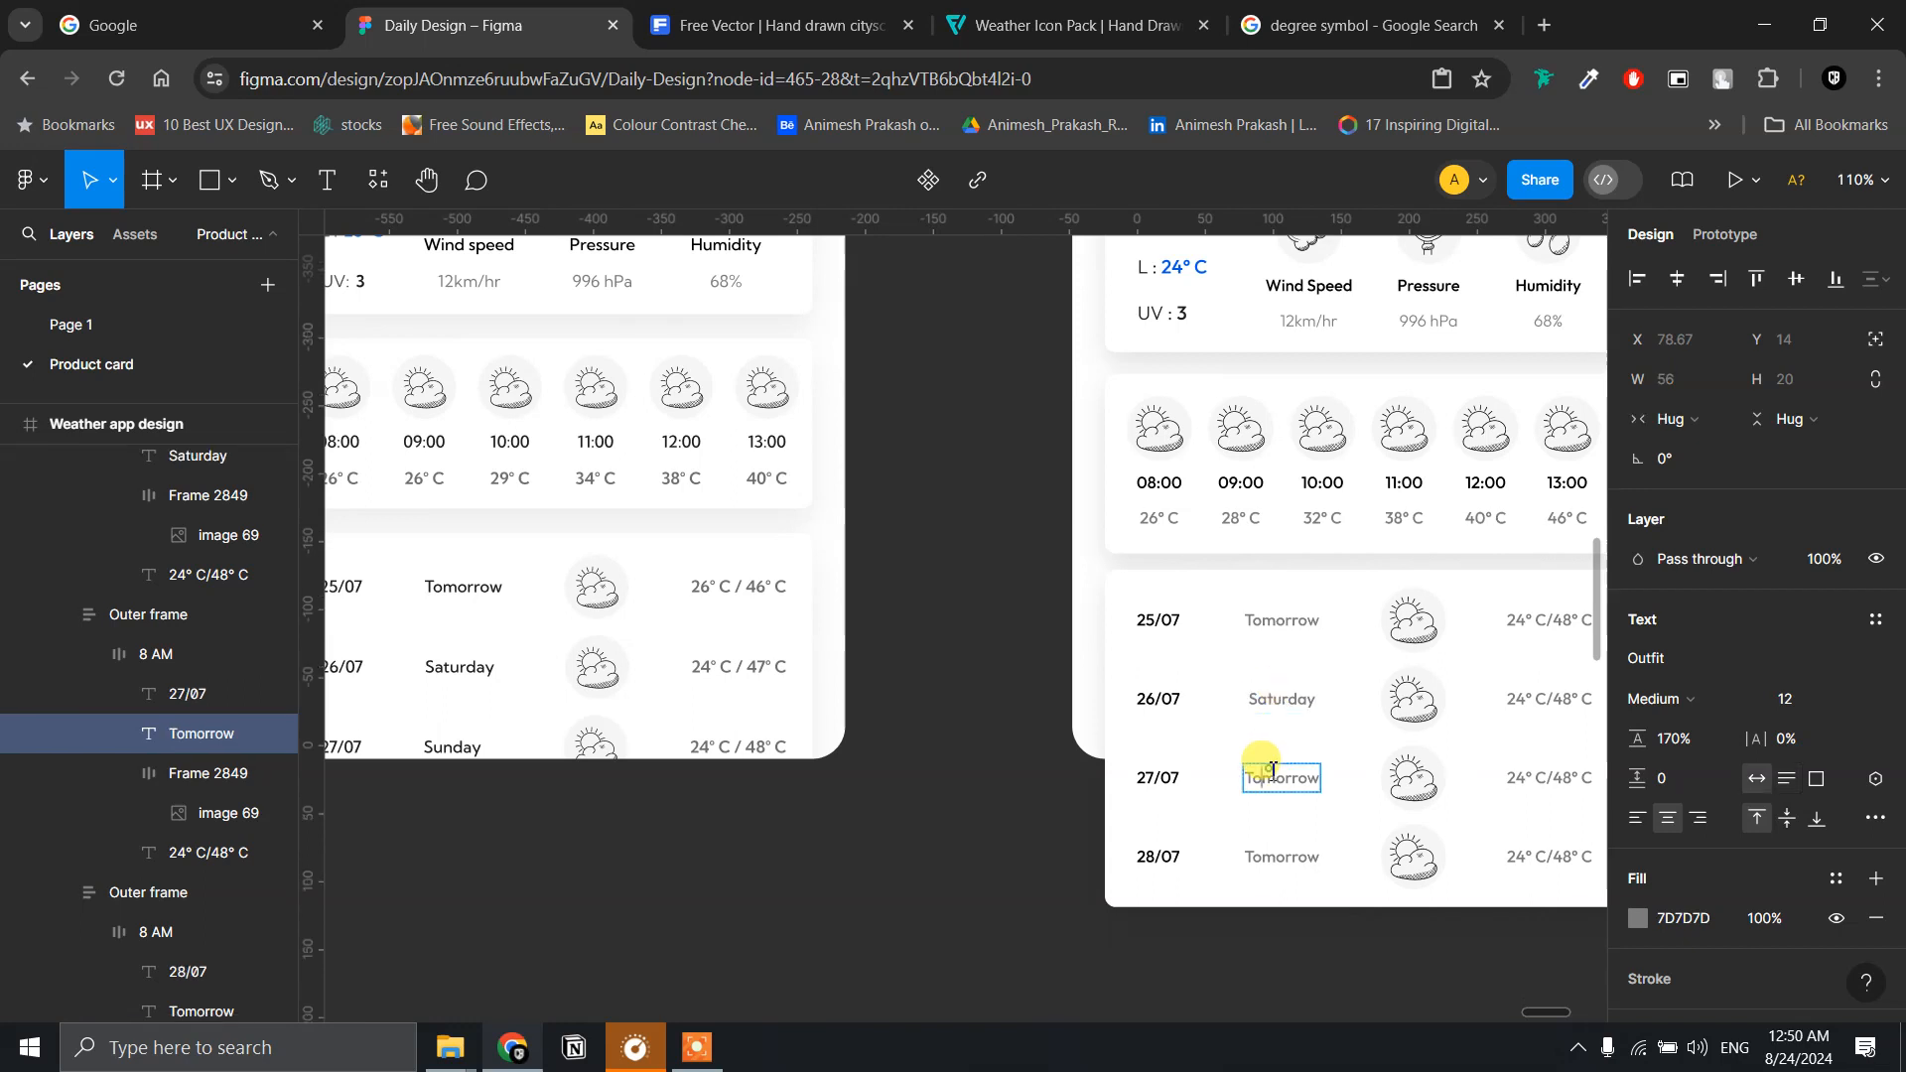
left_click(1721, 425)
left_click(1720, 383)
key("ctrl+a")
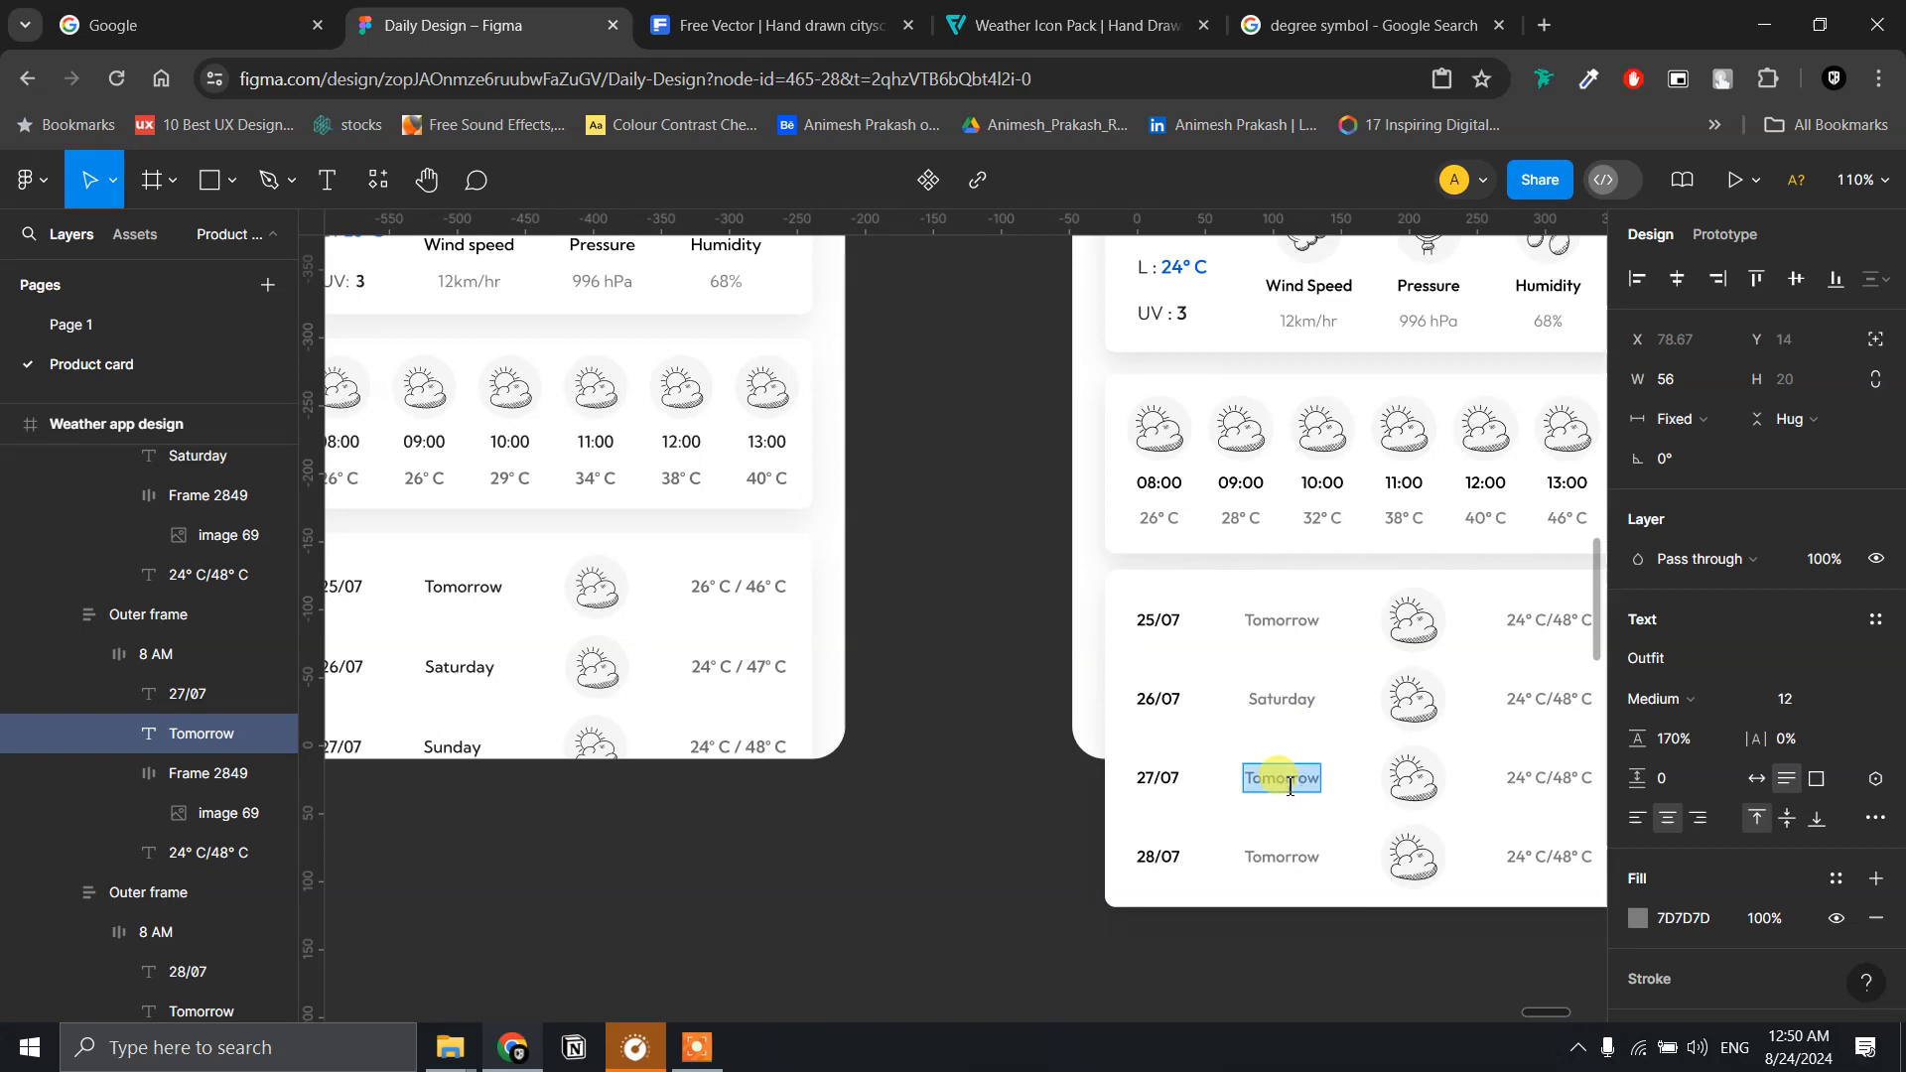
type("Sunday")
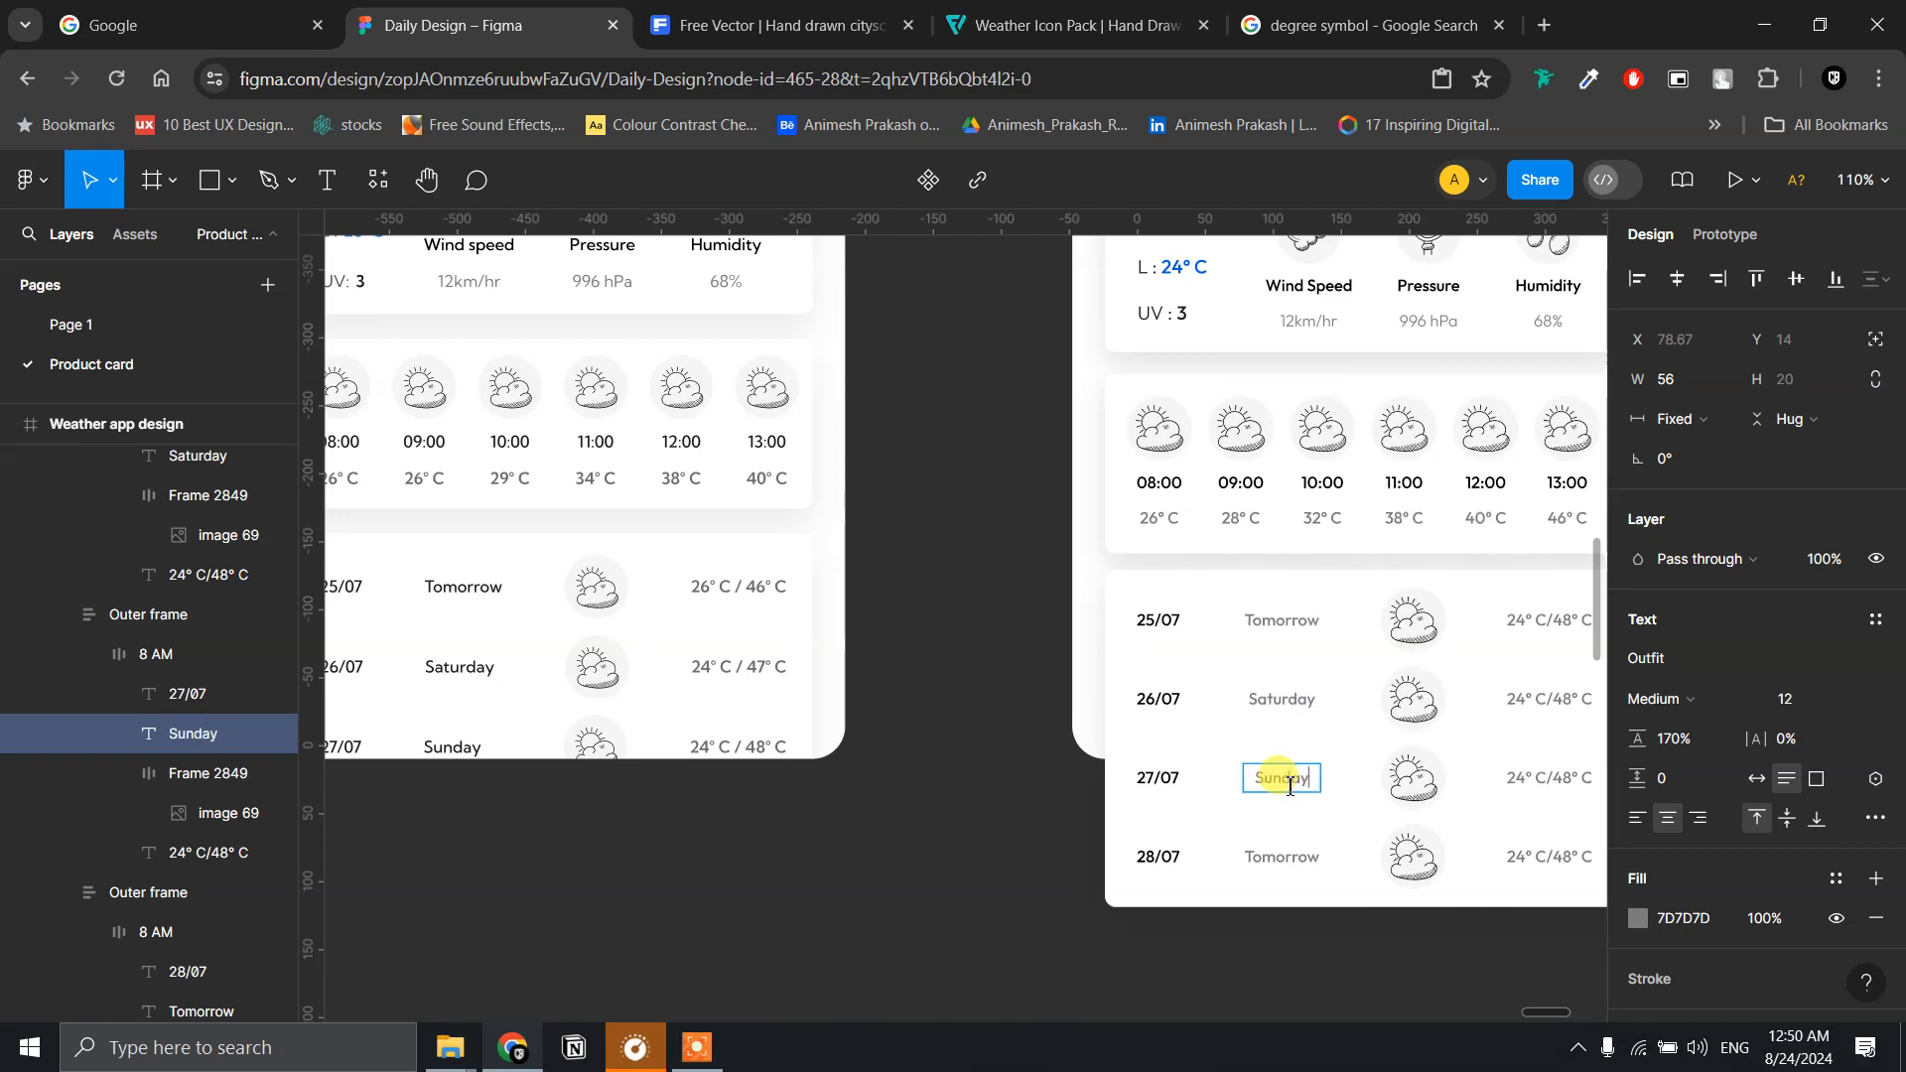
- Set the 28/07 row's day text to fixed width and change it to Monday
double_click(1282, 854)
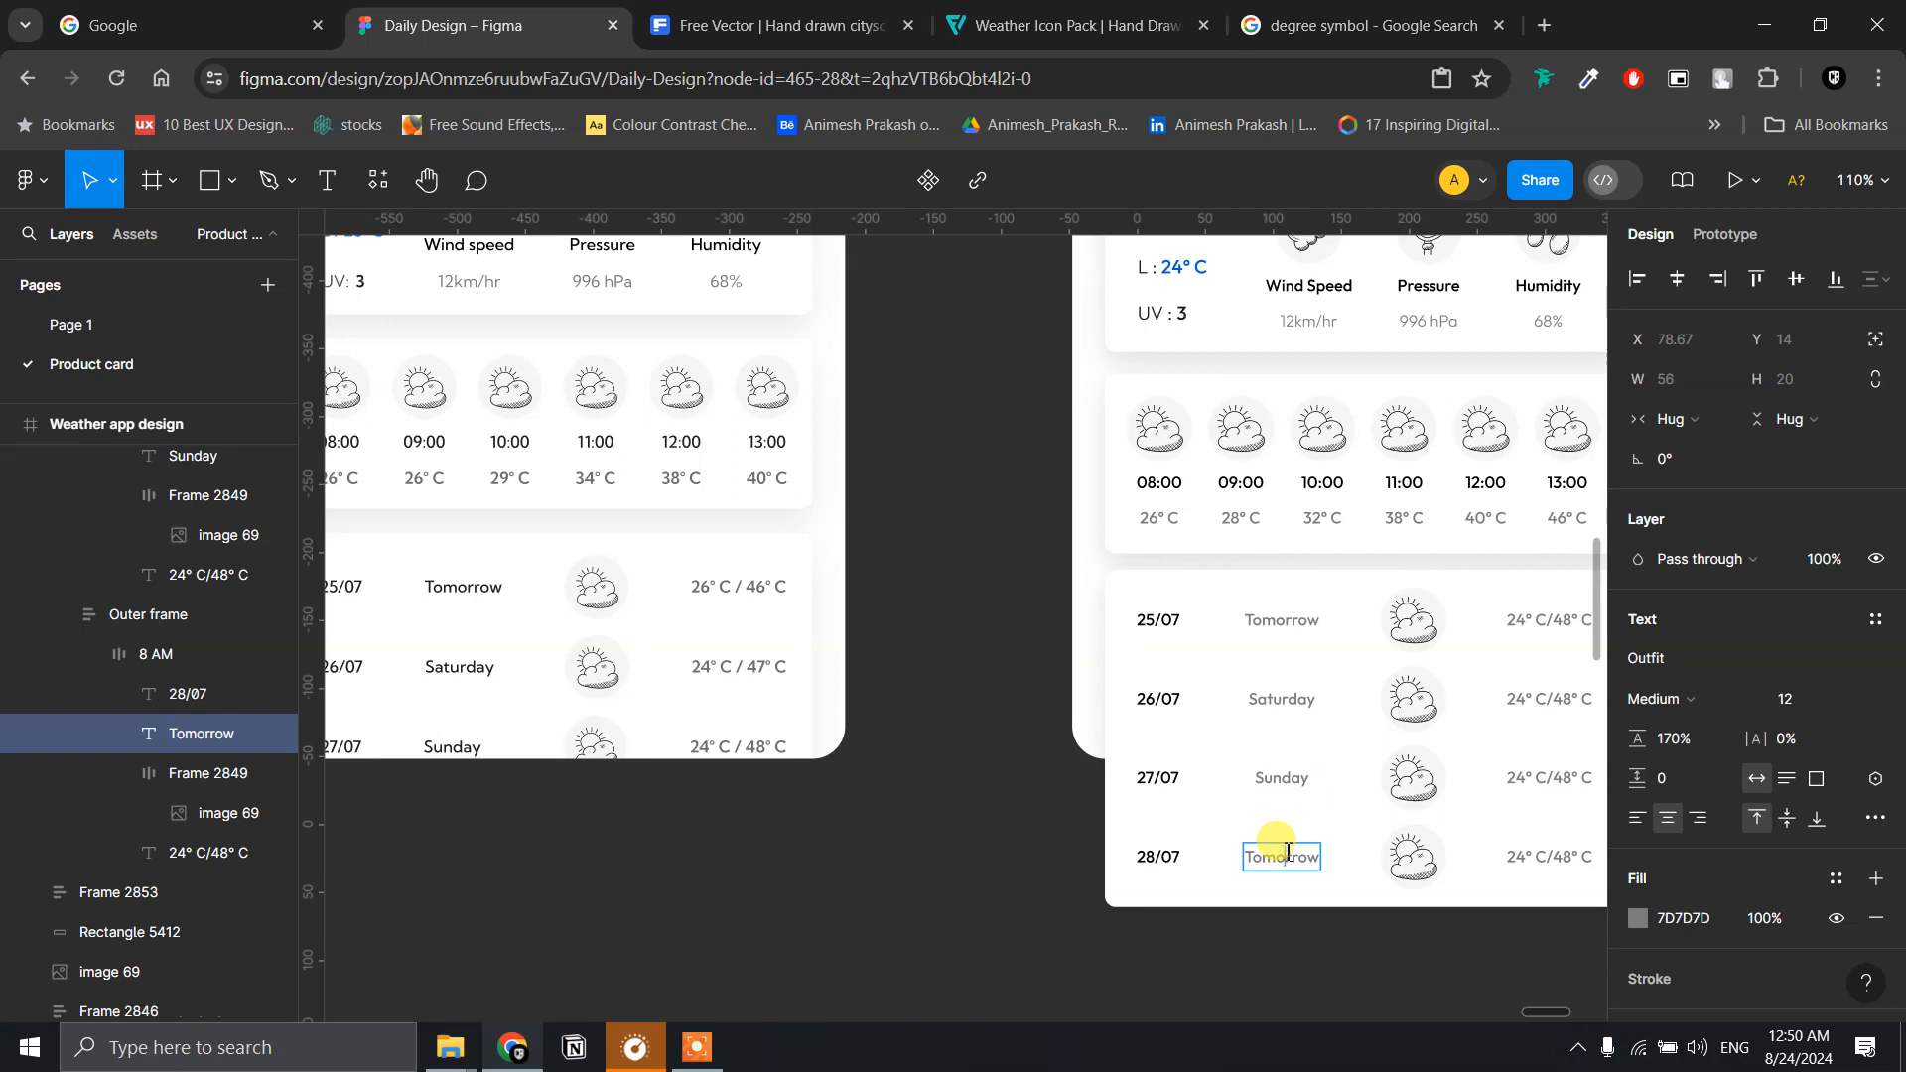
key("ctrl+a")
left_click(1678, 418)
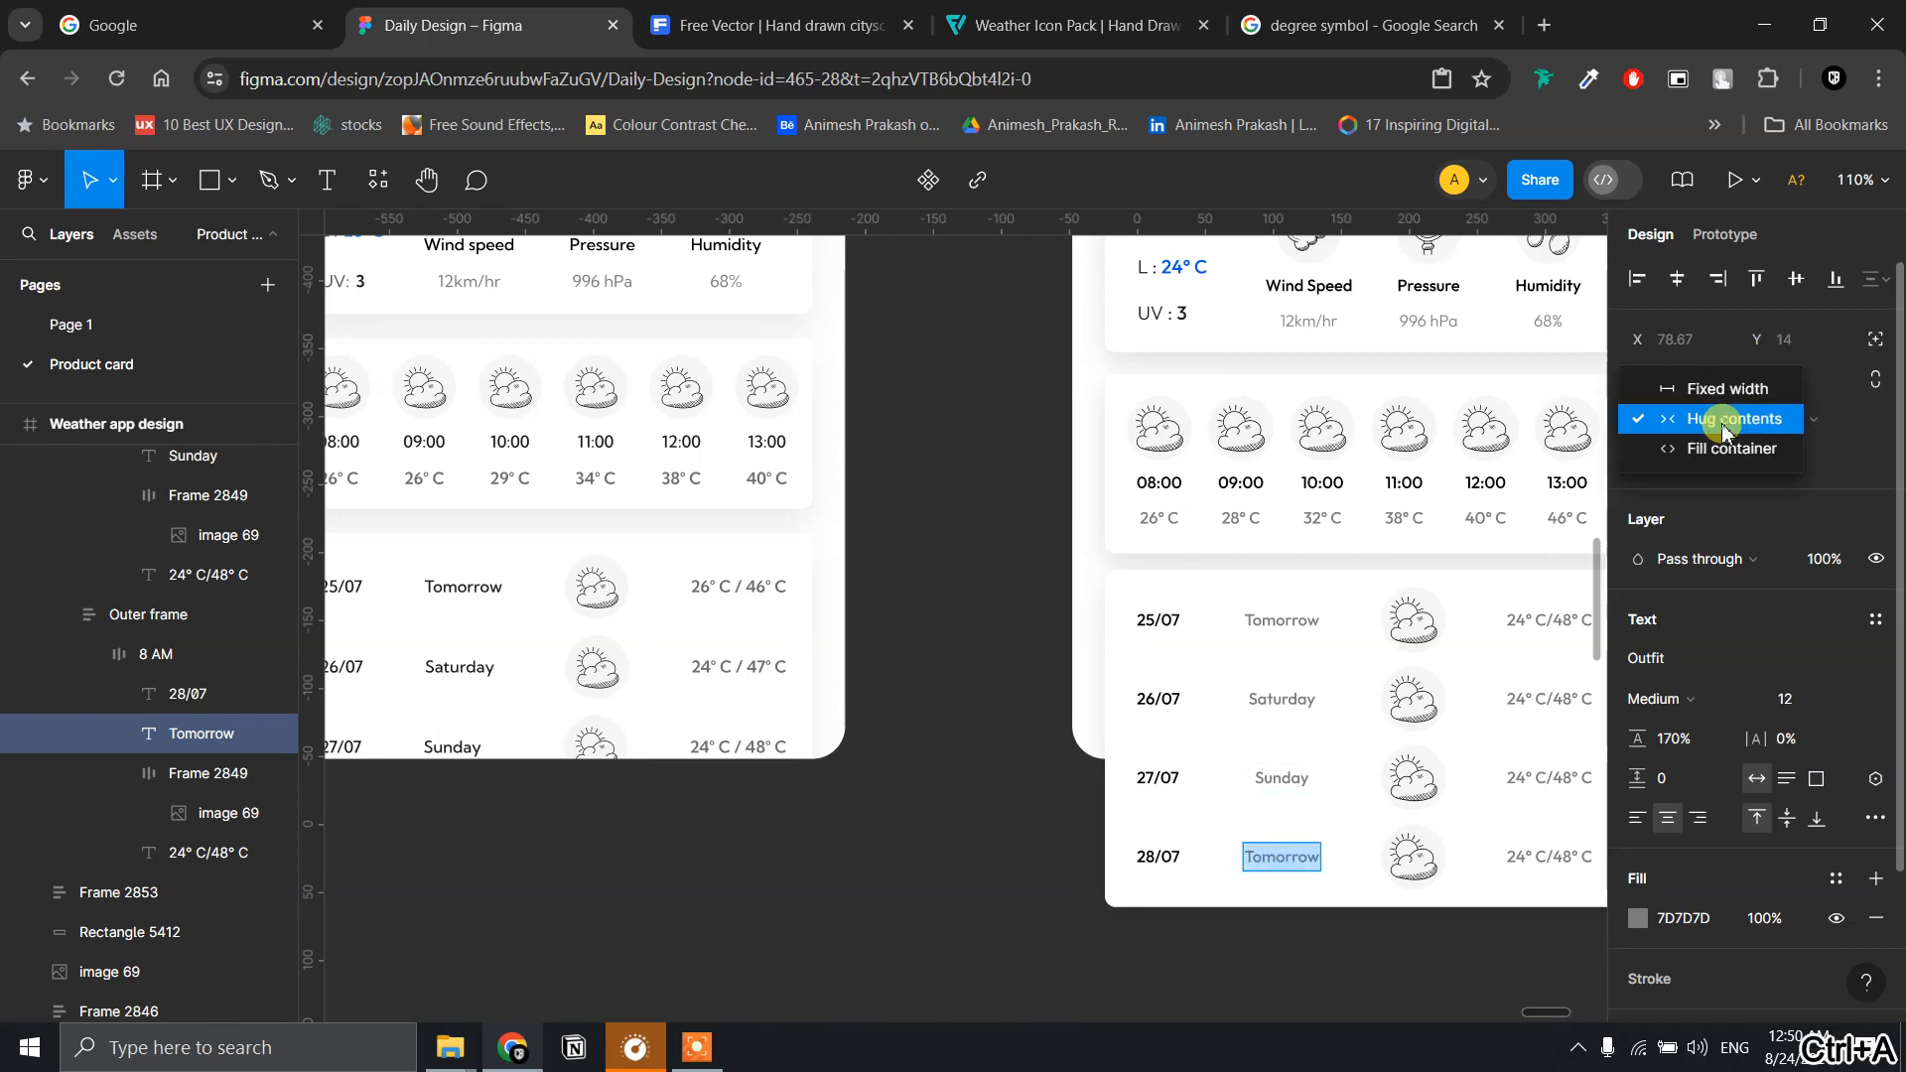
left_click(1724, 378)
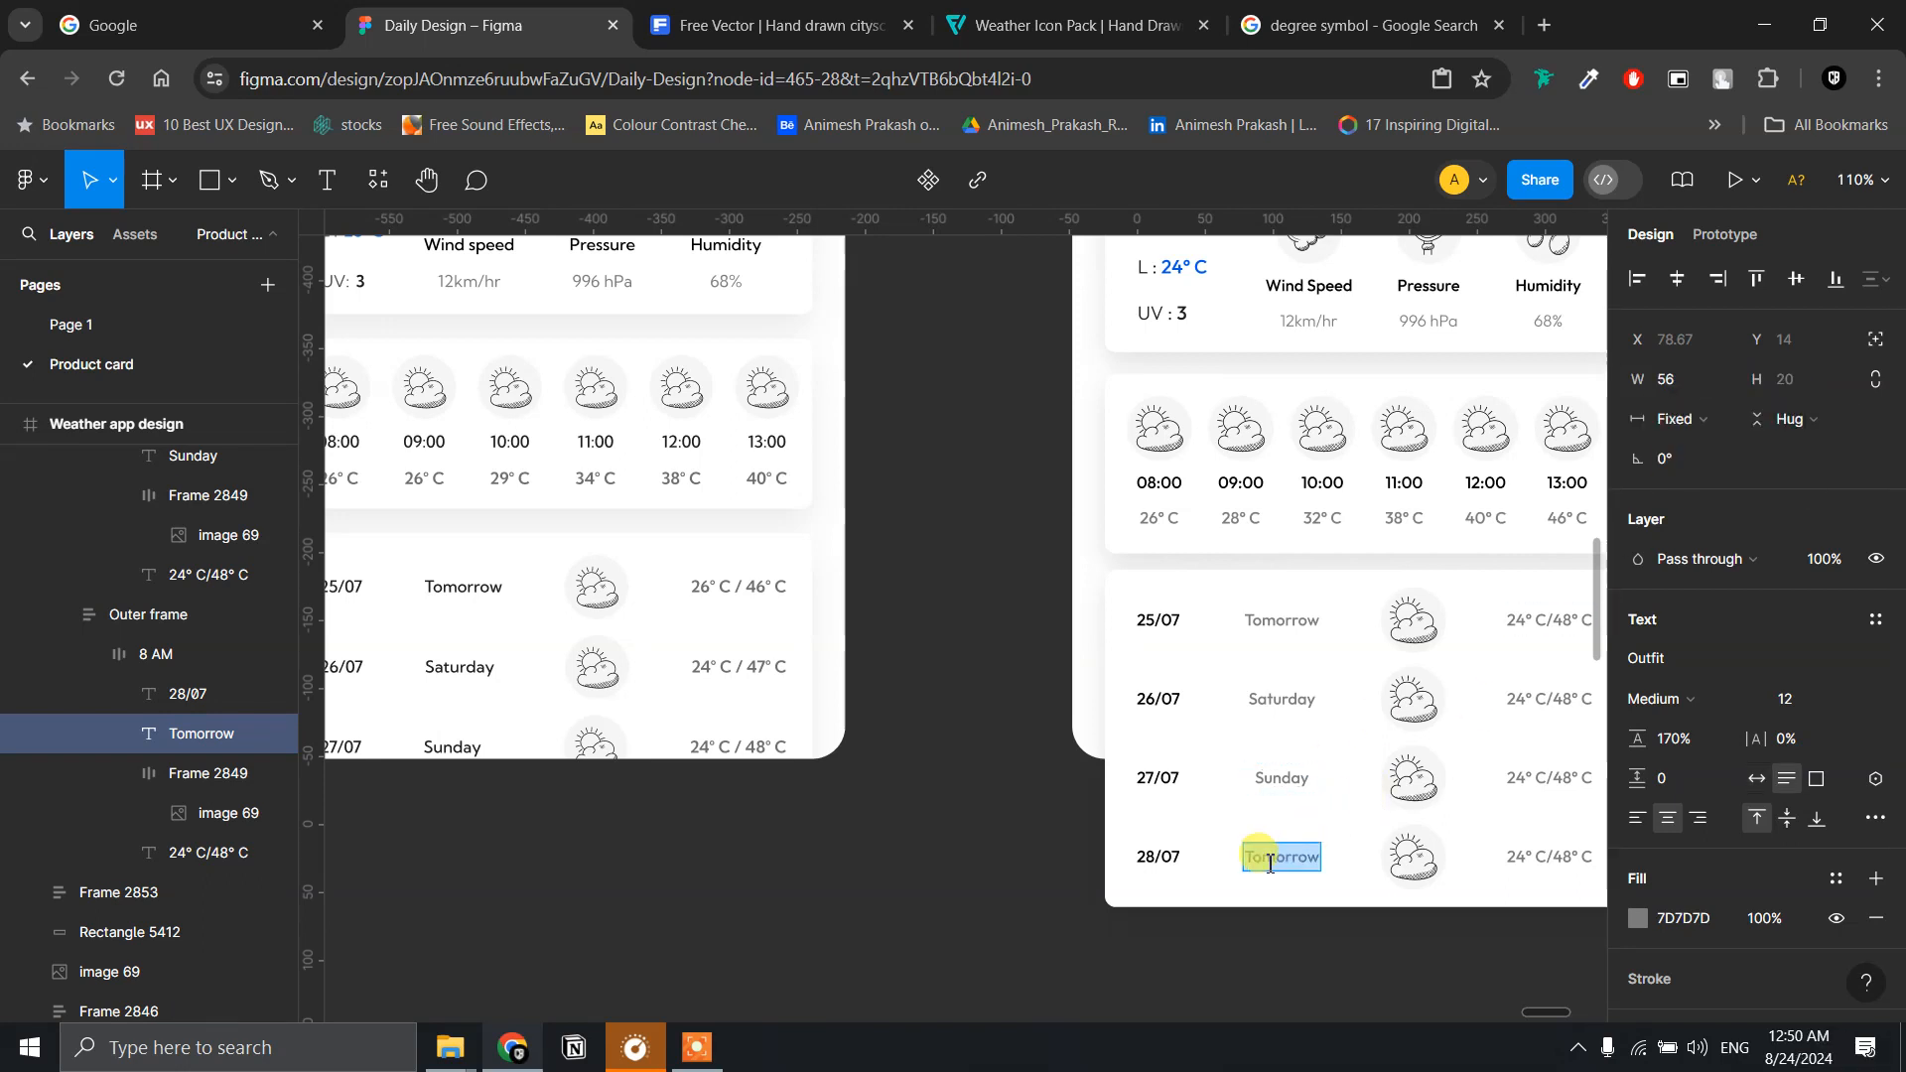
type("Monday")
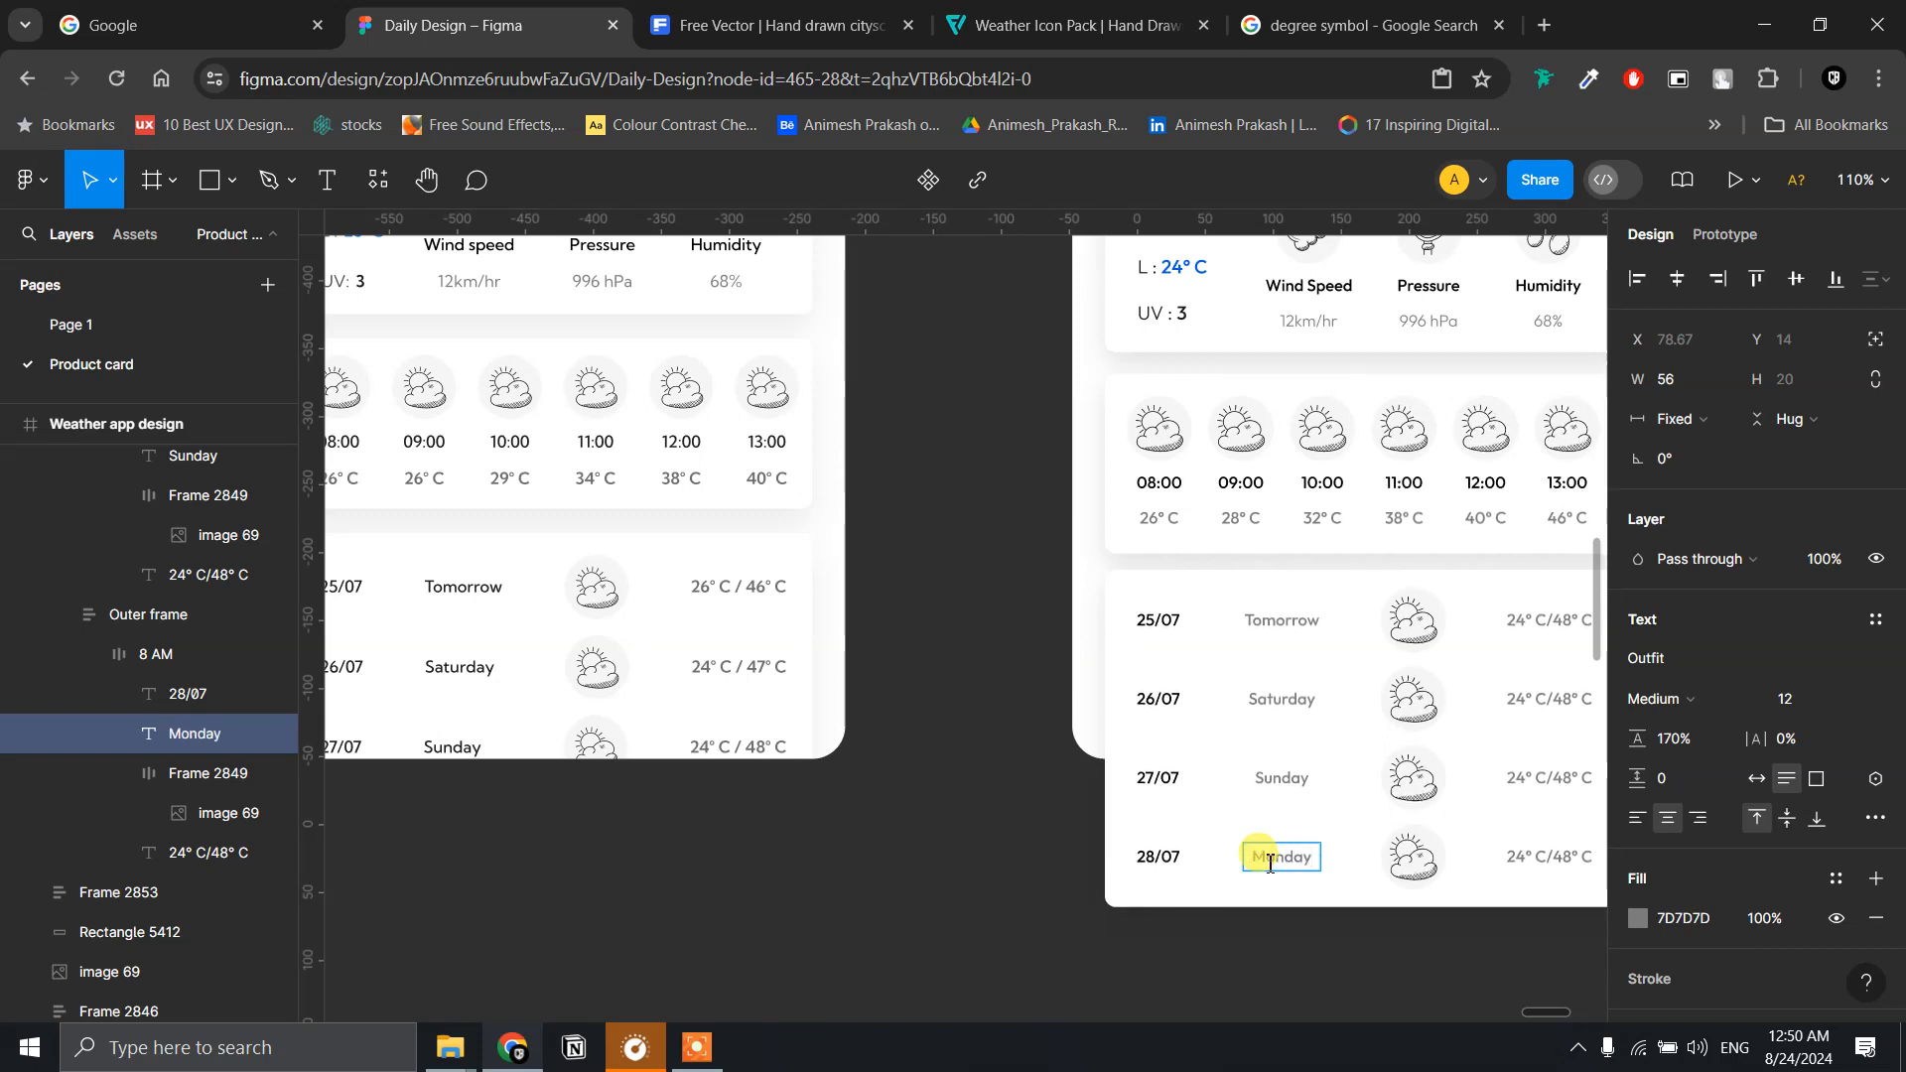
key("Escape")
- Set the temperature texts of the Saturday, Sunday and Monday rows to fixed width together
scroll(1034, 808, "right", 3)
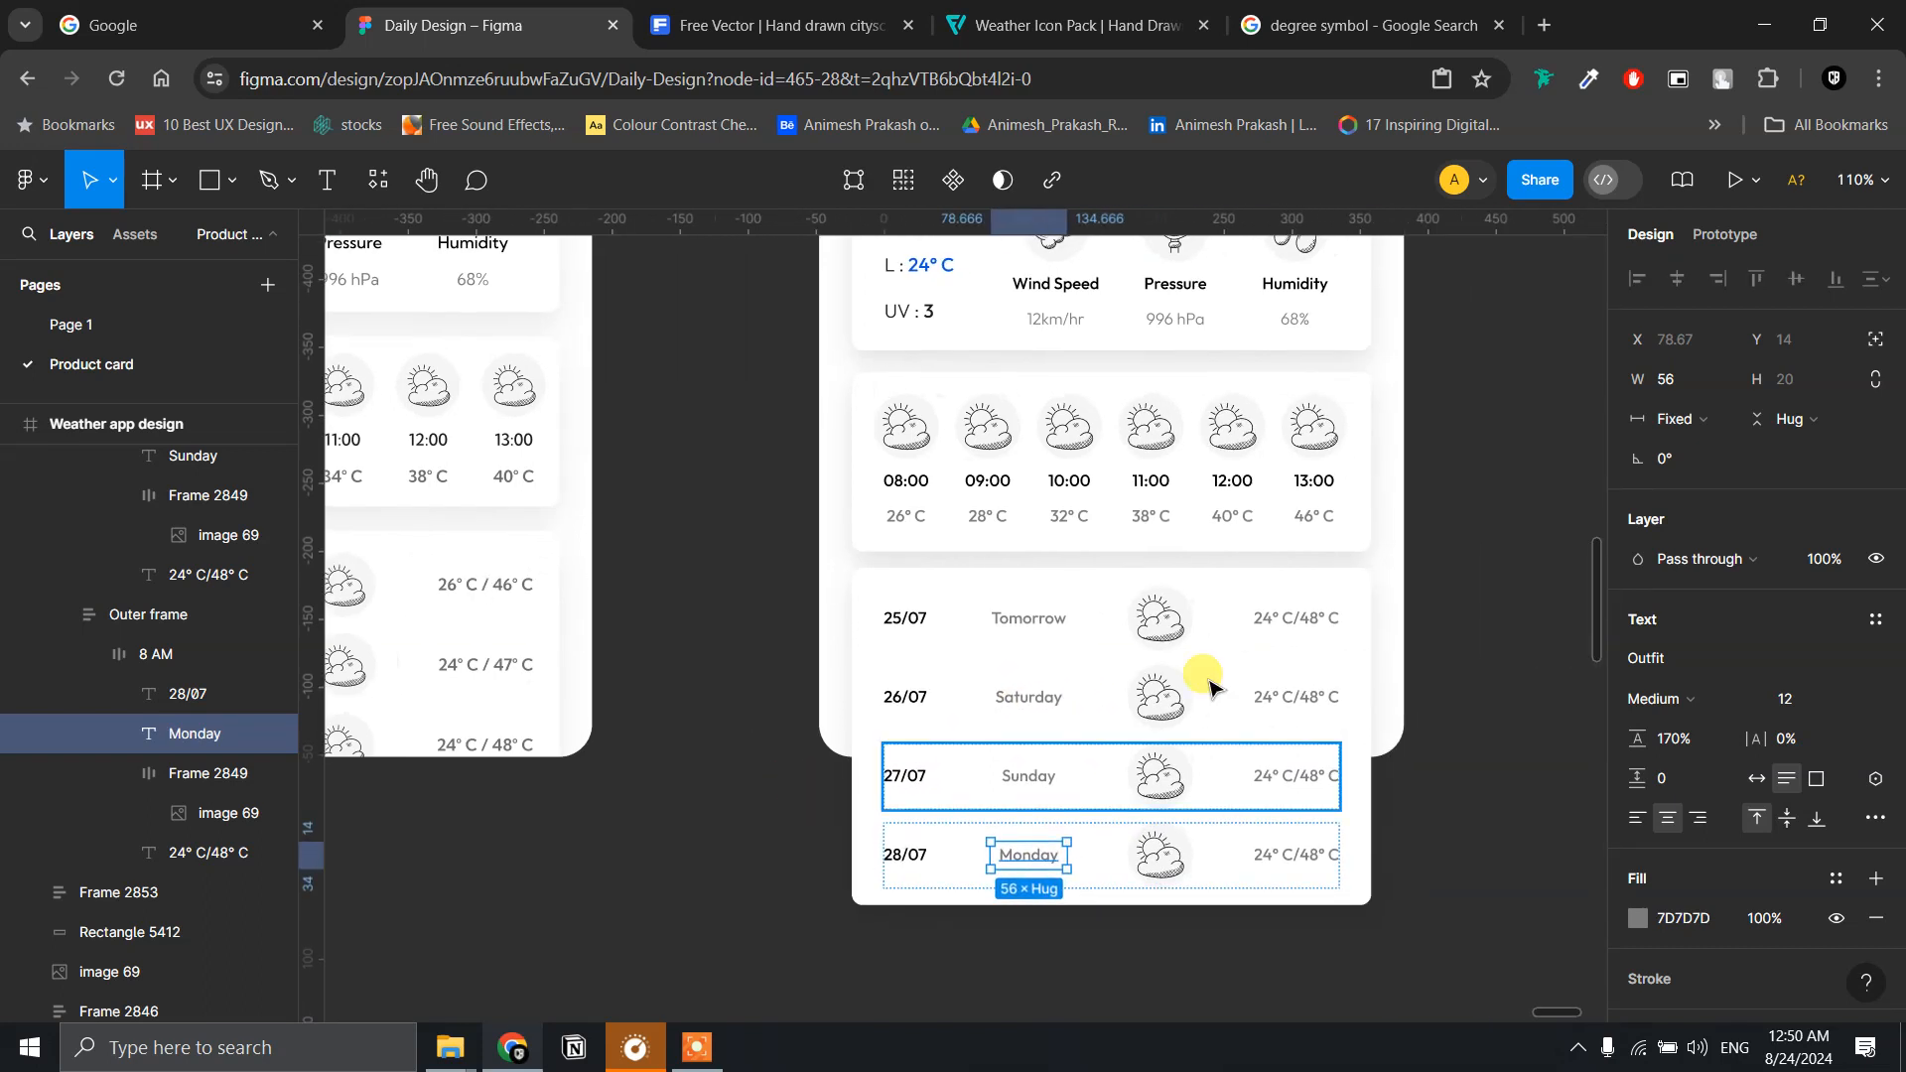
left_click(1274, 694)
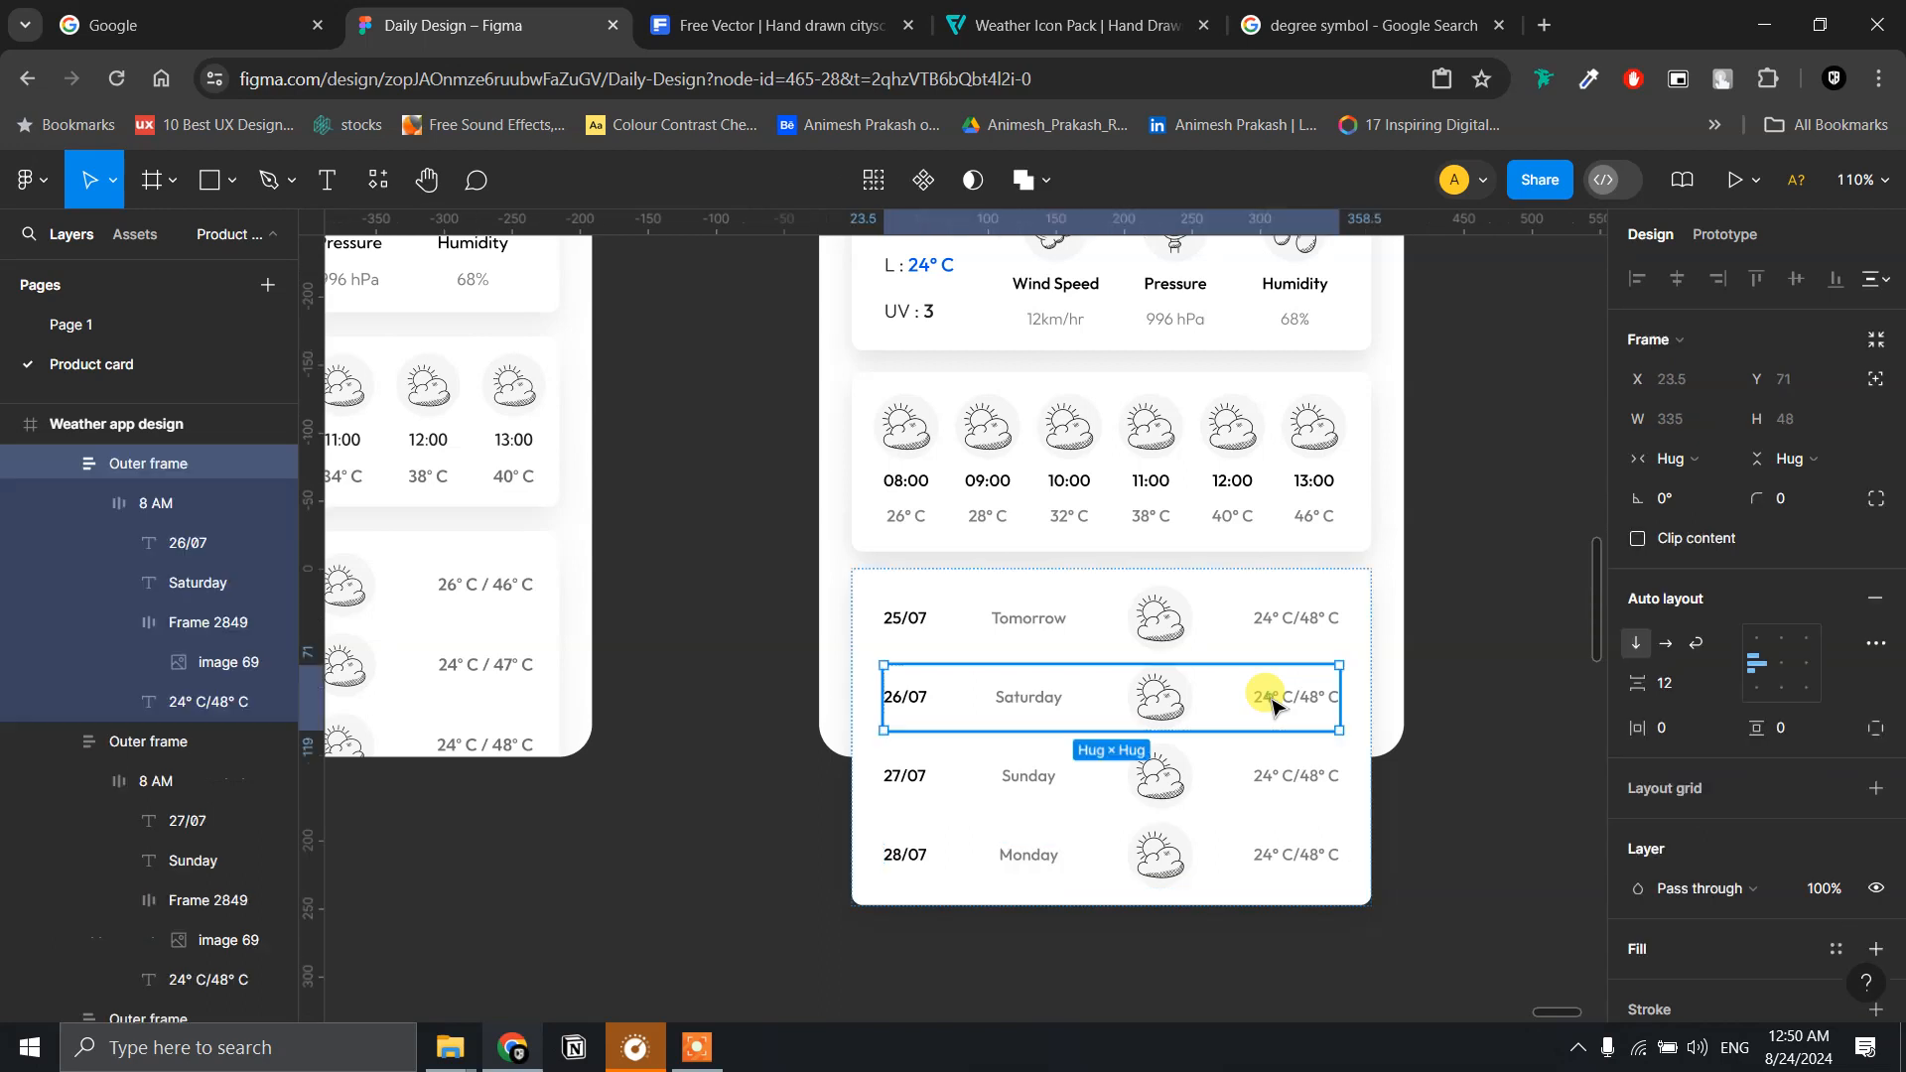
left_click(1324, 704)
double_click(1325, 699)
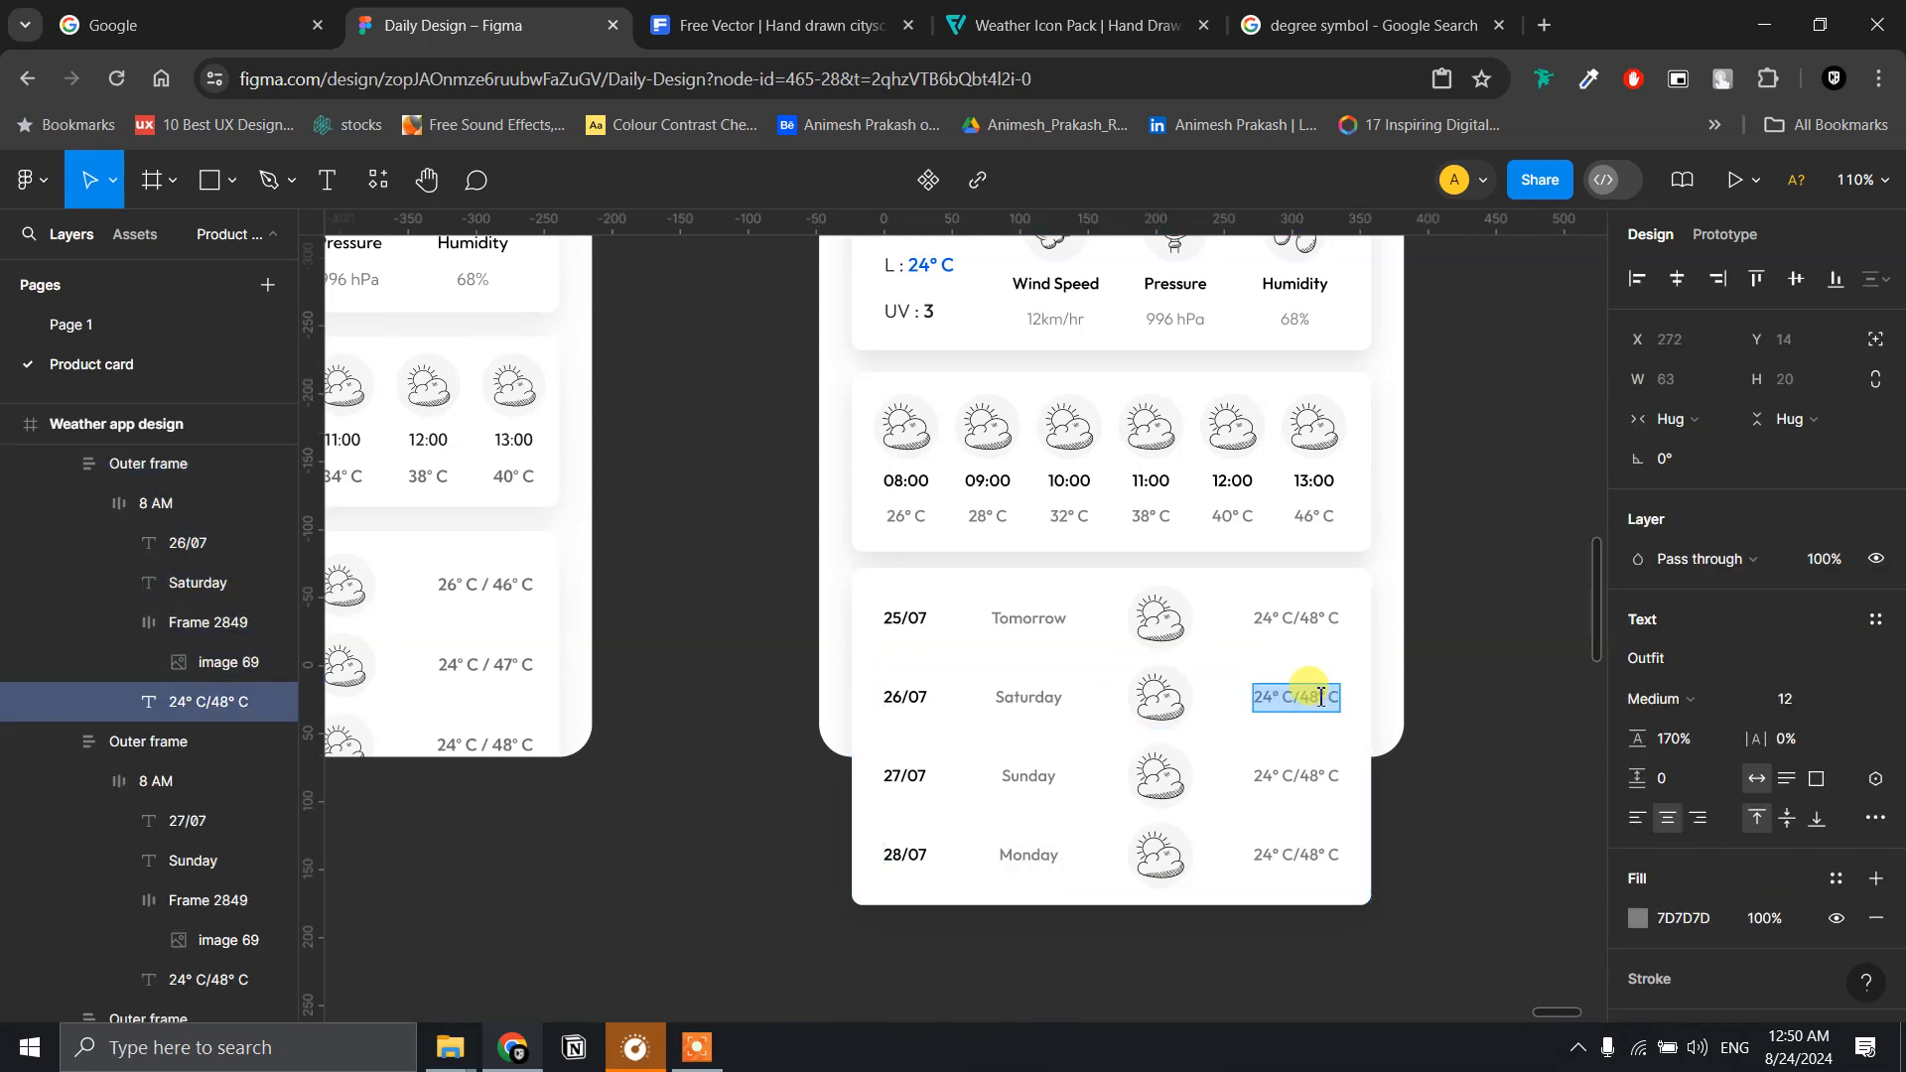
key("Escape")
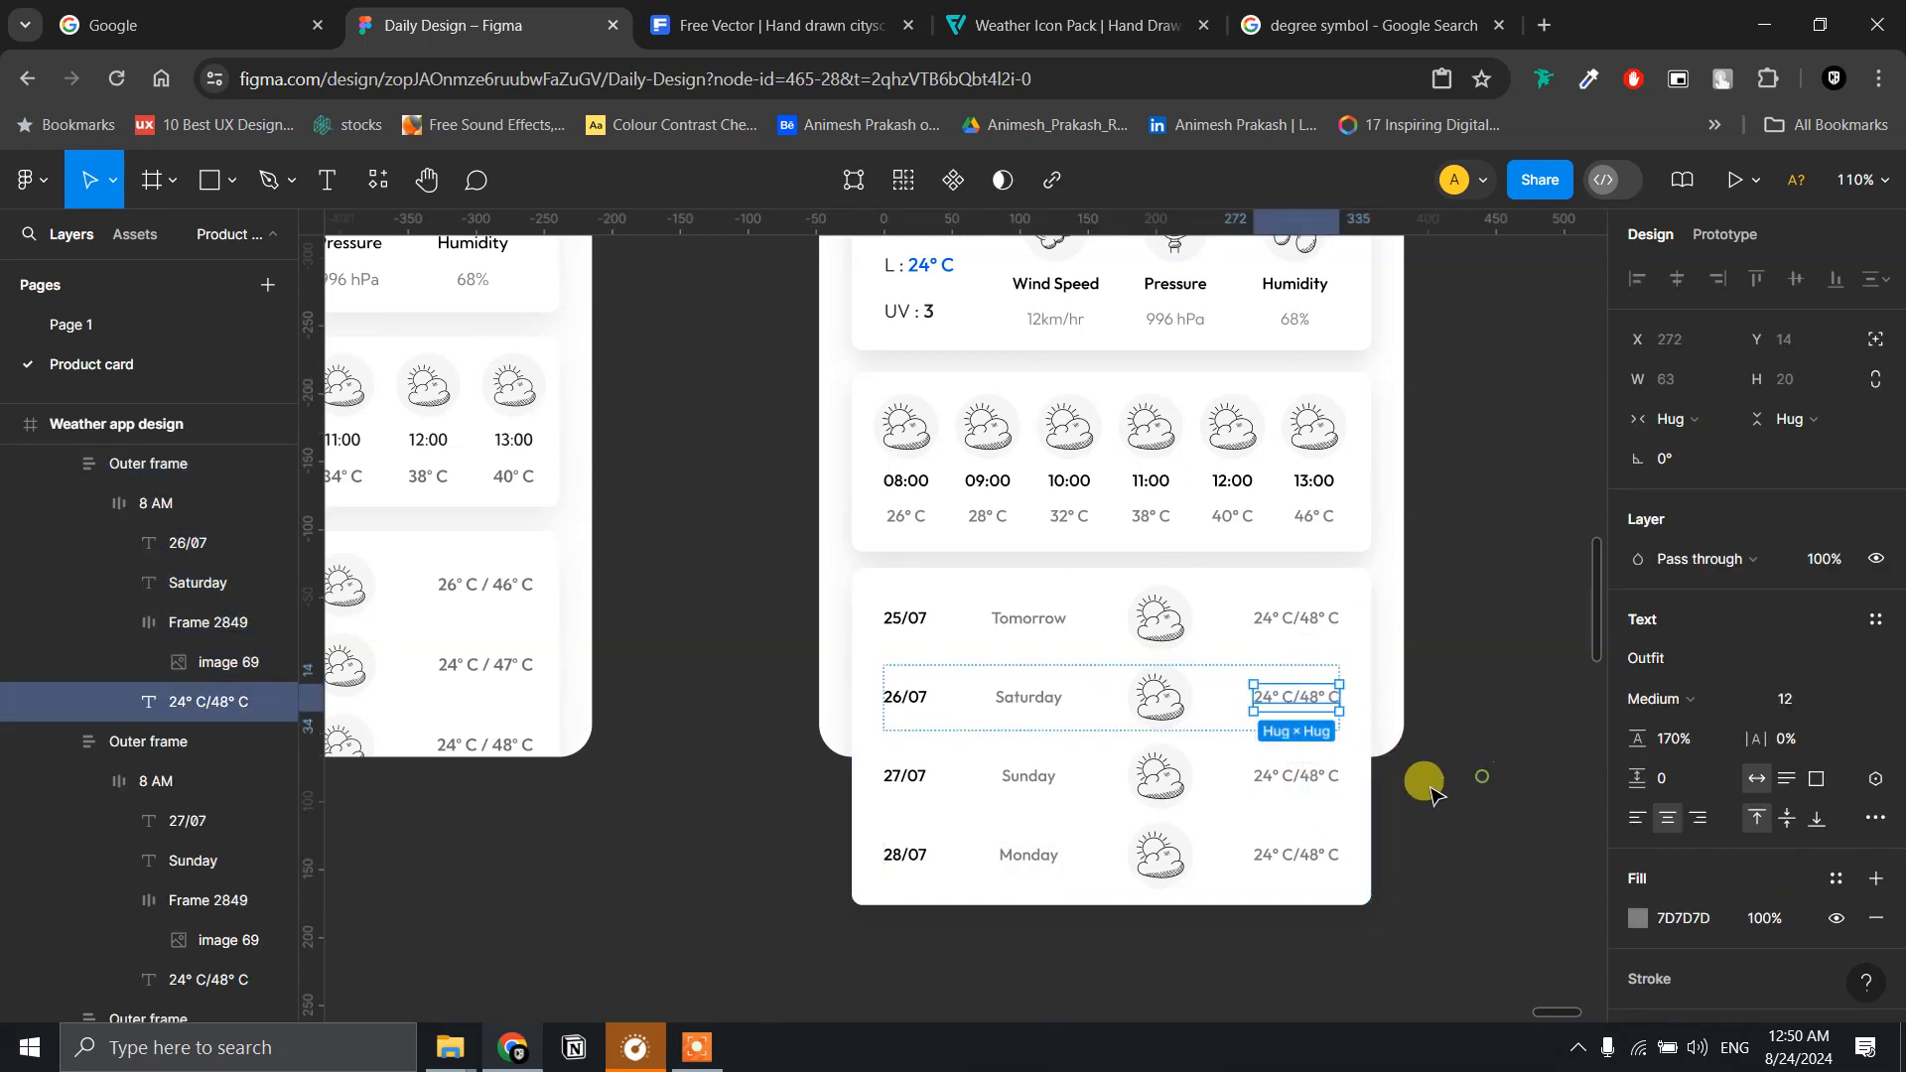
left_click(1303, 784)
left_click(1316, 688, "shift")
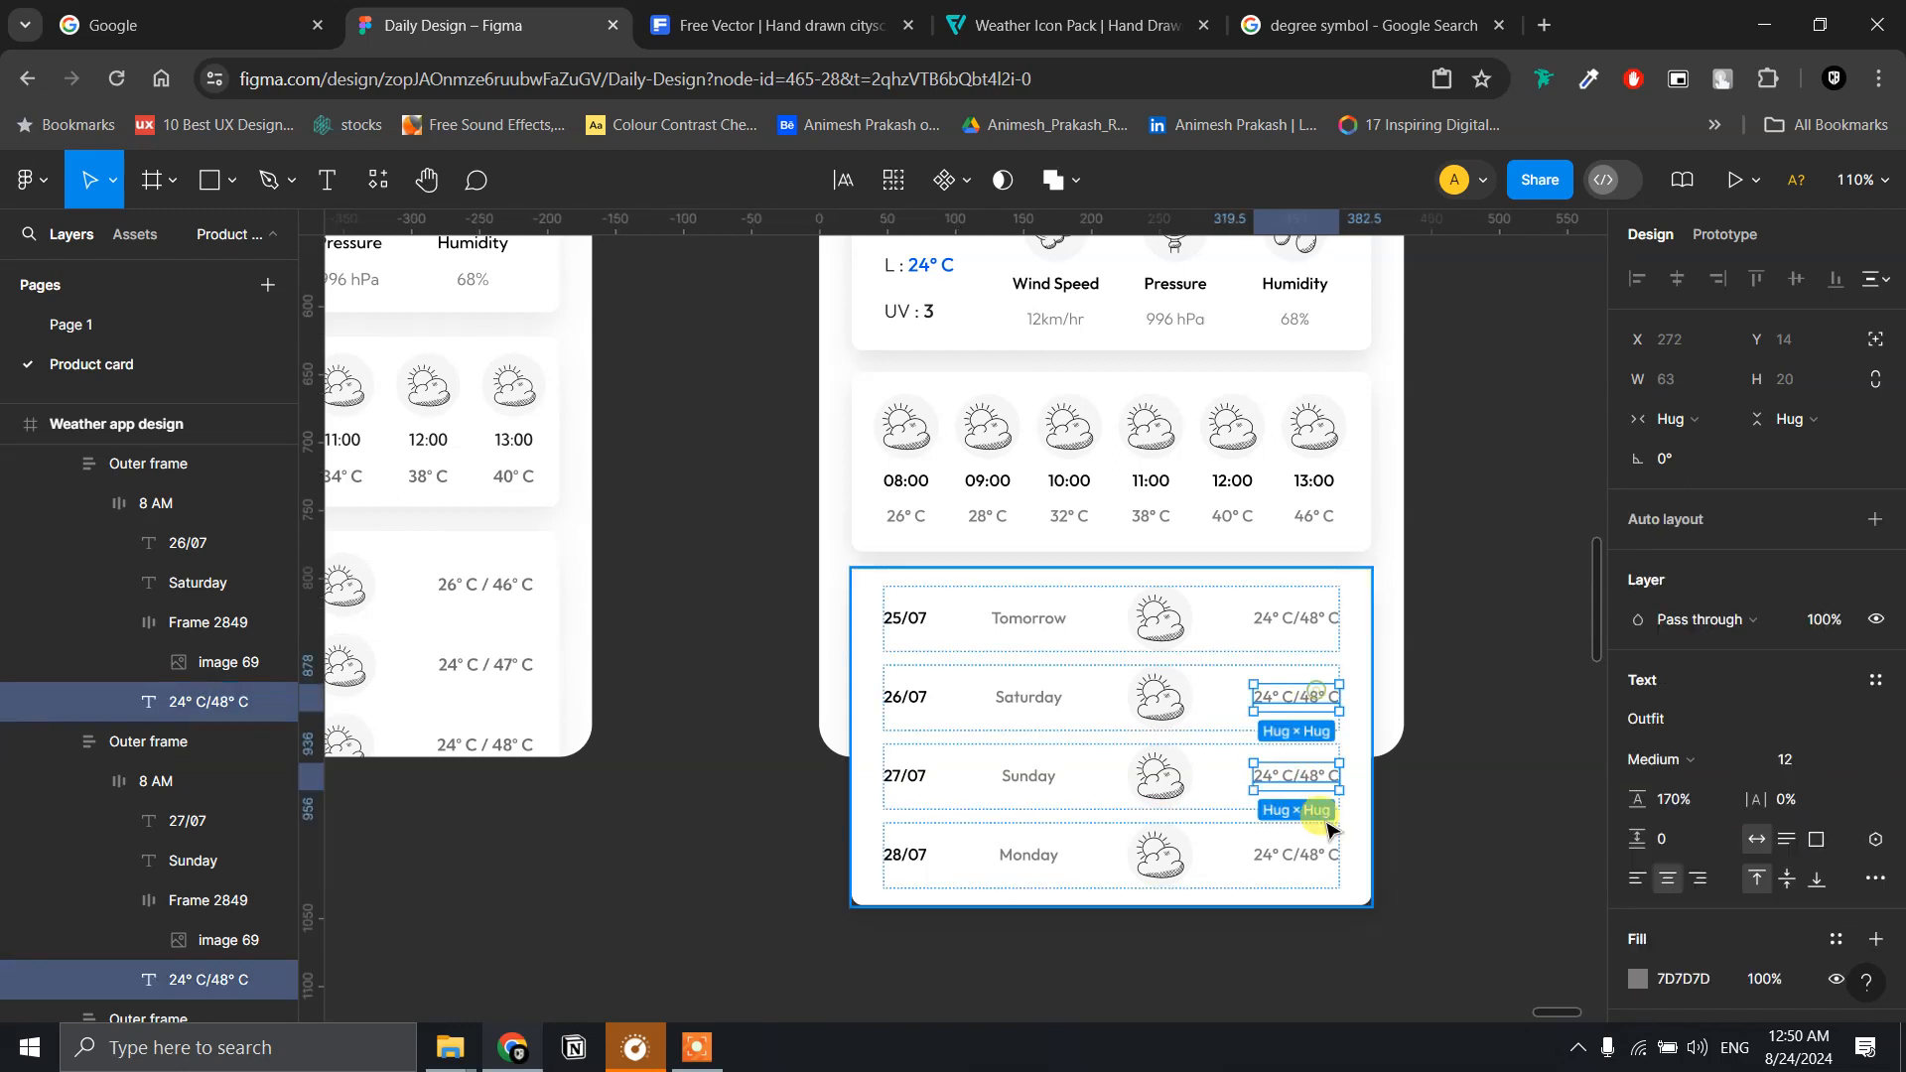
left_click(1321, 855, "shift")
left_click(1693, 419)
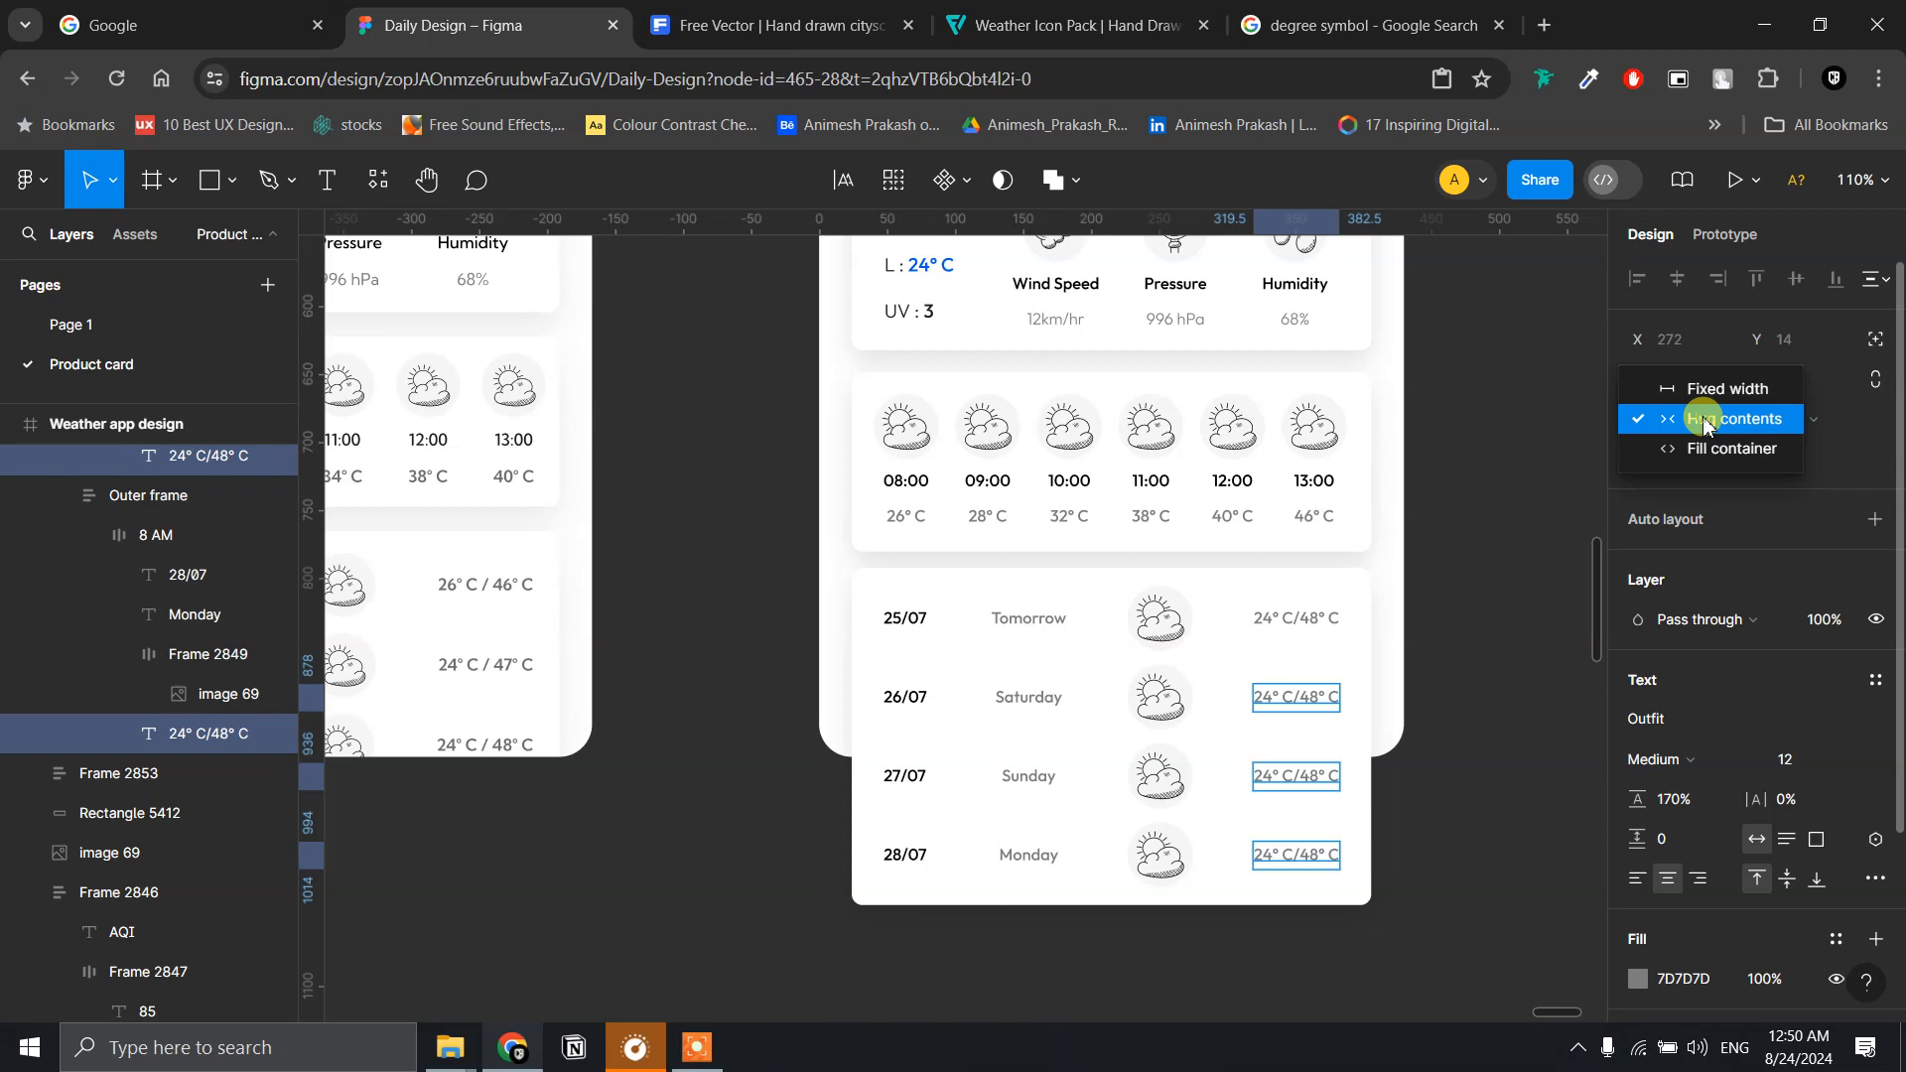
left_click(1708, 390)
- Change the Saturday row's temperature range to 24° C/47° C
left_click(1316, 696)
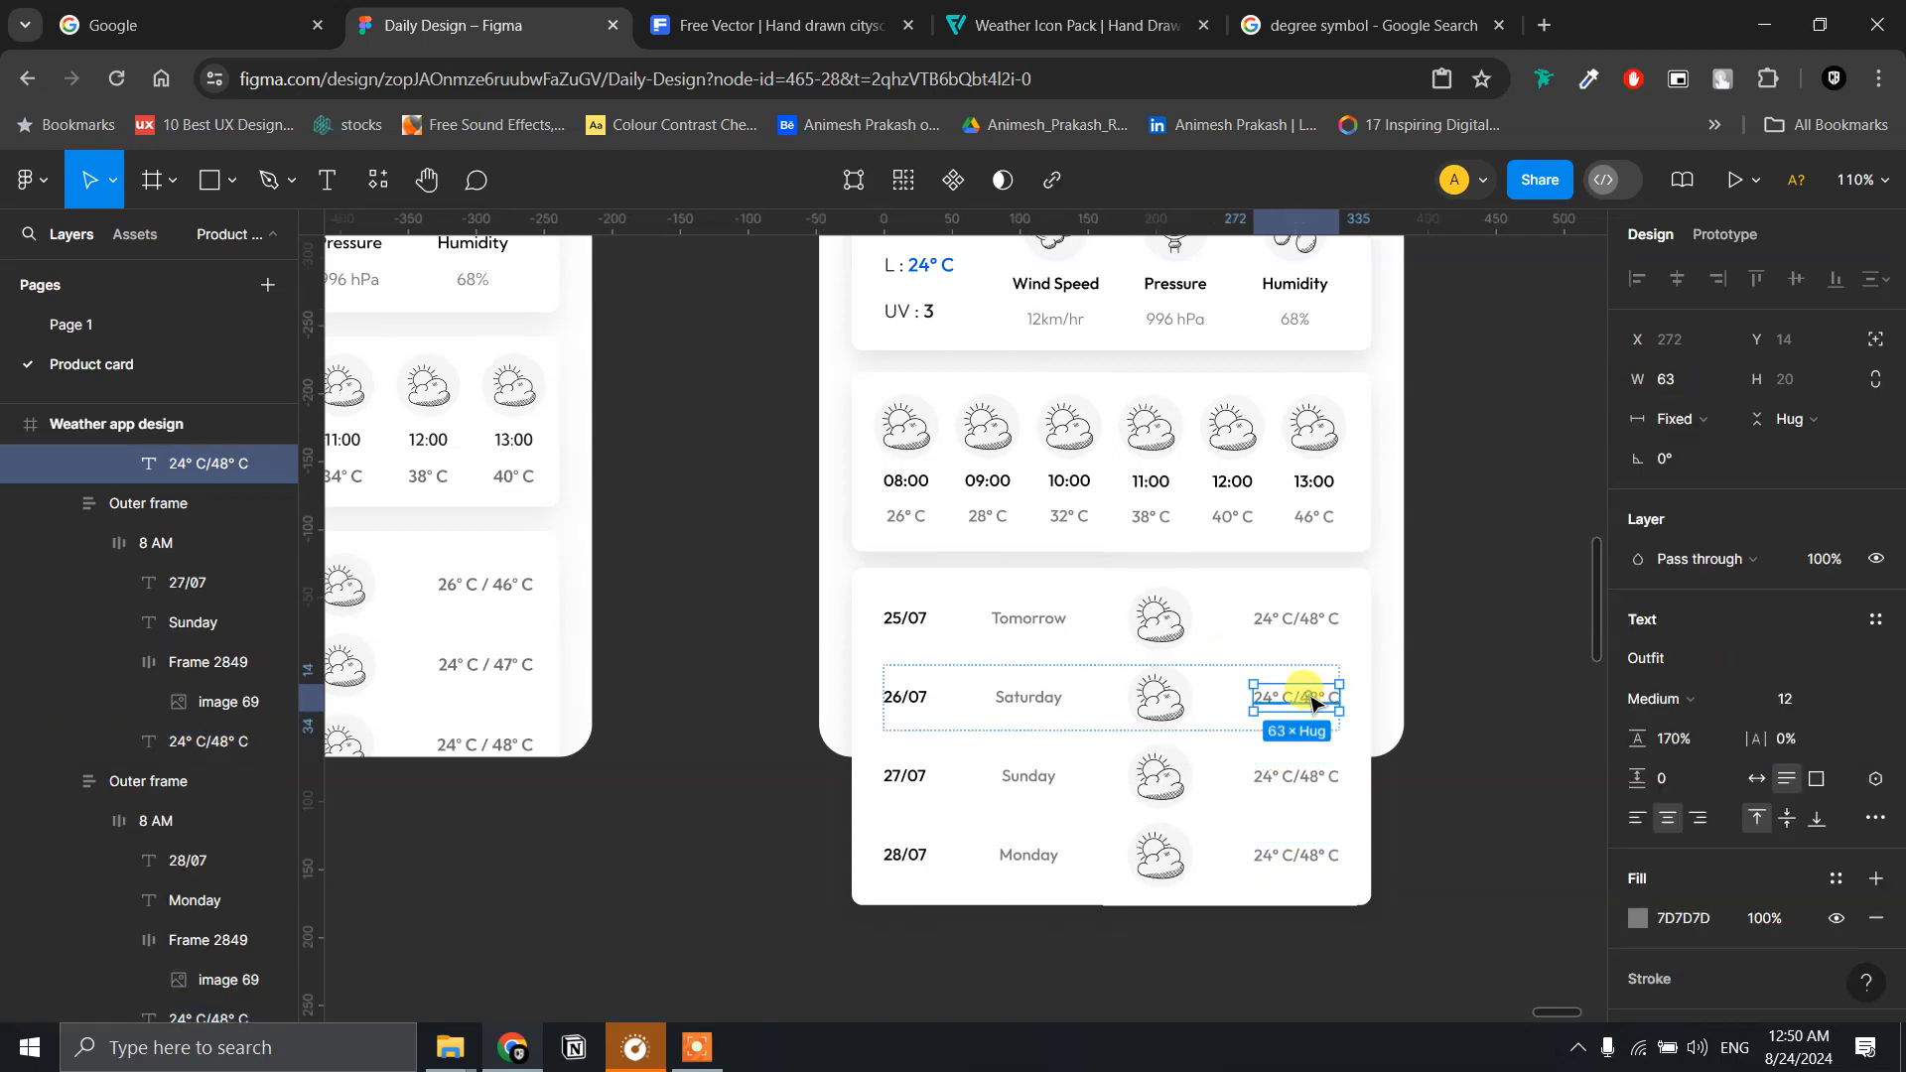
double_click(1311, 701)
left_click(1316, 696)
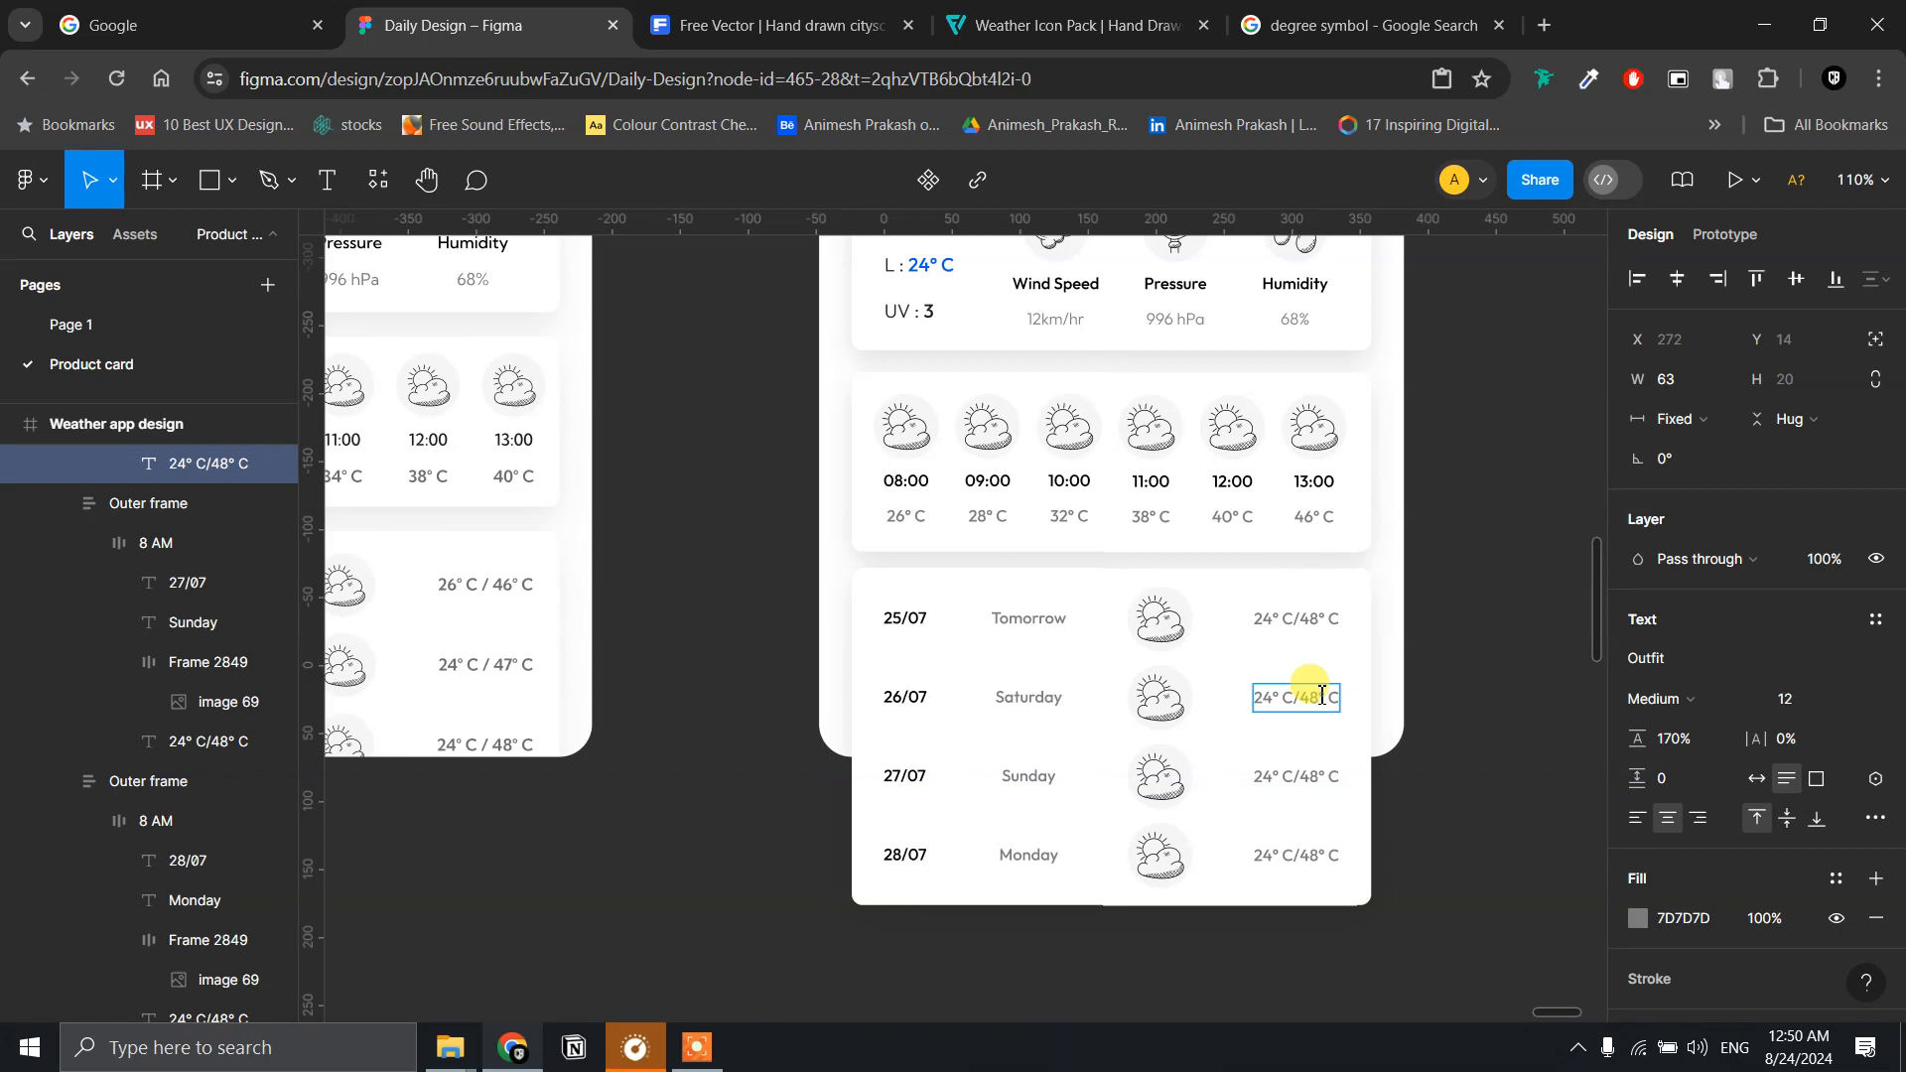
key("BackSpace")
type("7")
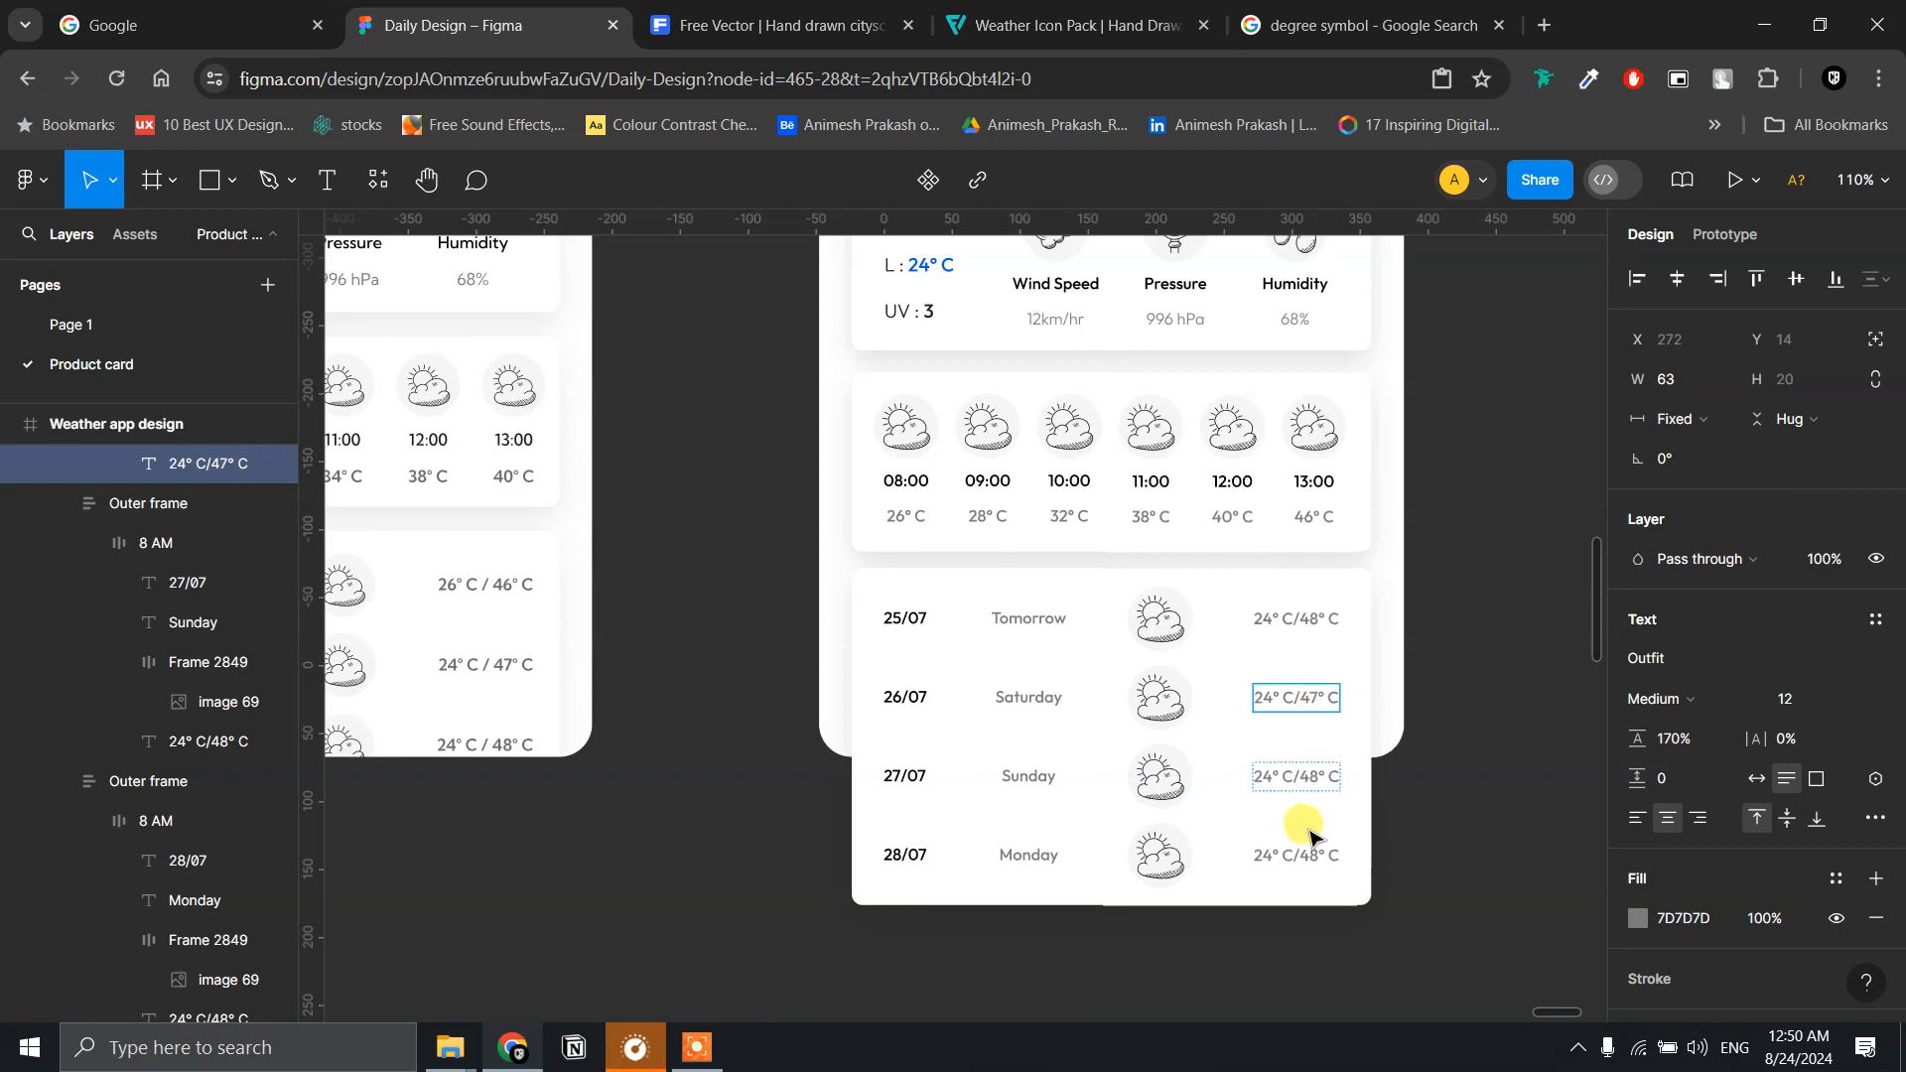
- Change the Sunday row's temperature range to 26° C/47° C and deselect everything
left_click(1318, 777)
left_click_drag(1272, 778, 1280, 779)
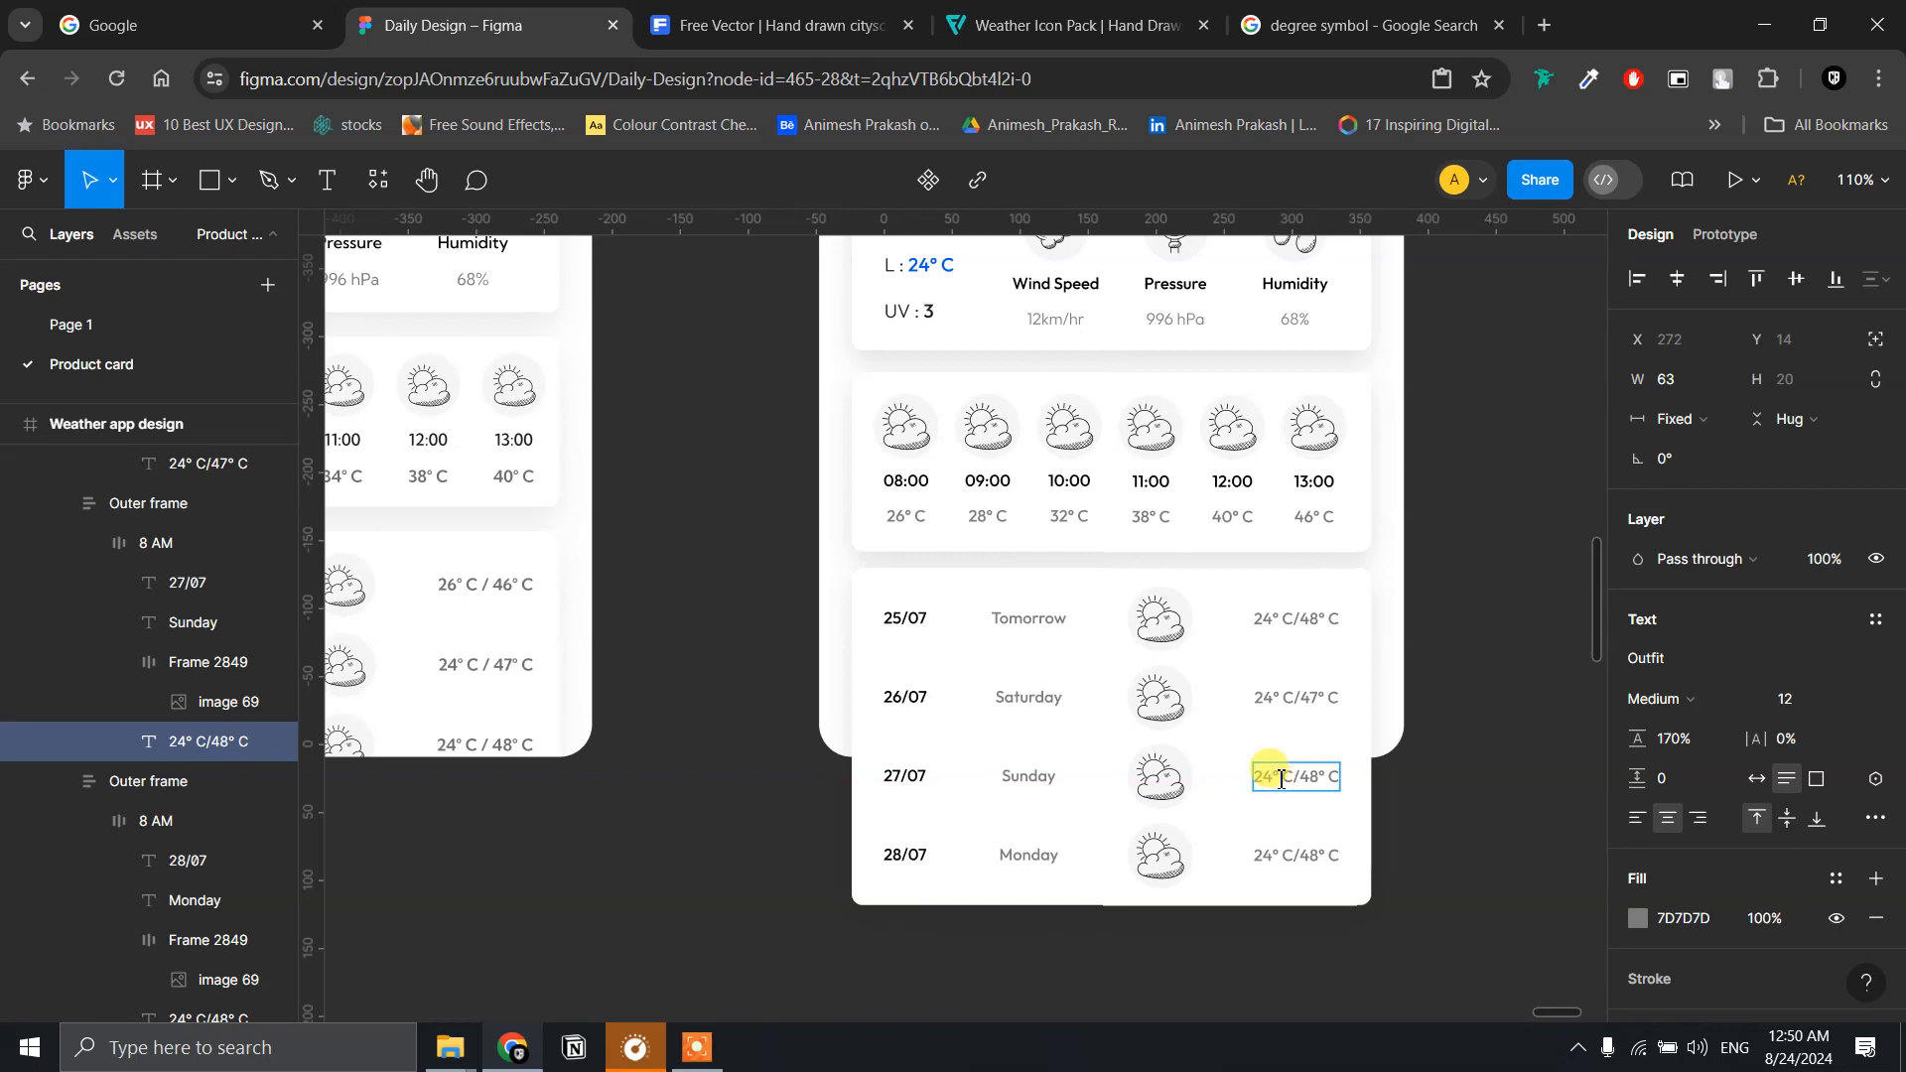
type("26")
left_click(1289, 842)
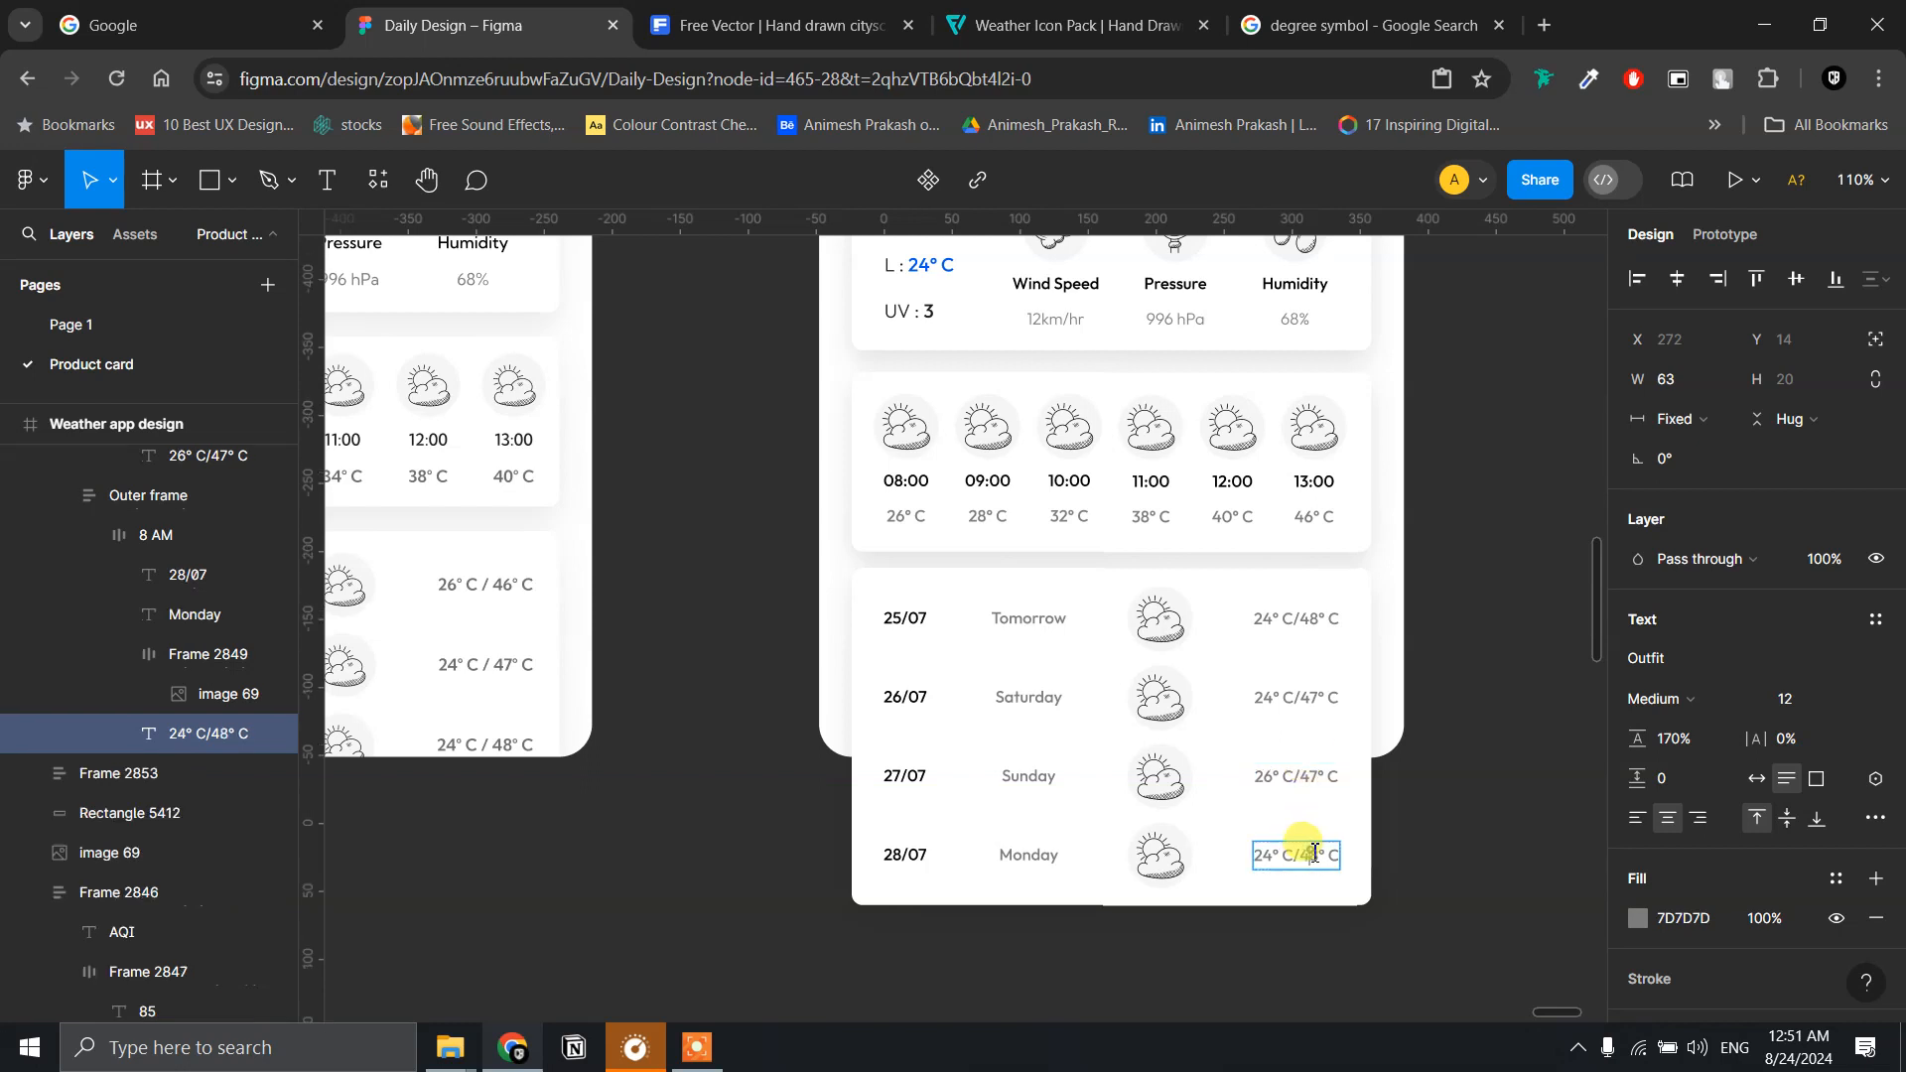
left_click(1453, 717)
scroll(1452, 717, "down", 5)
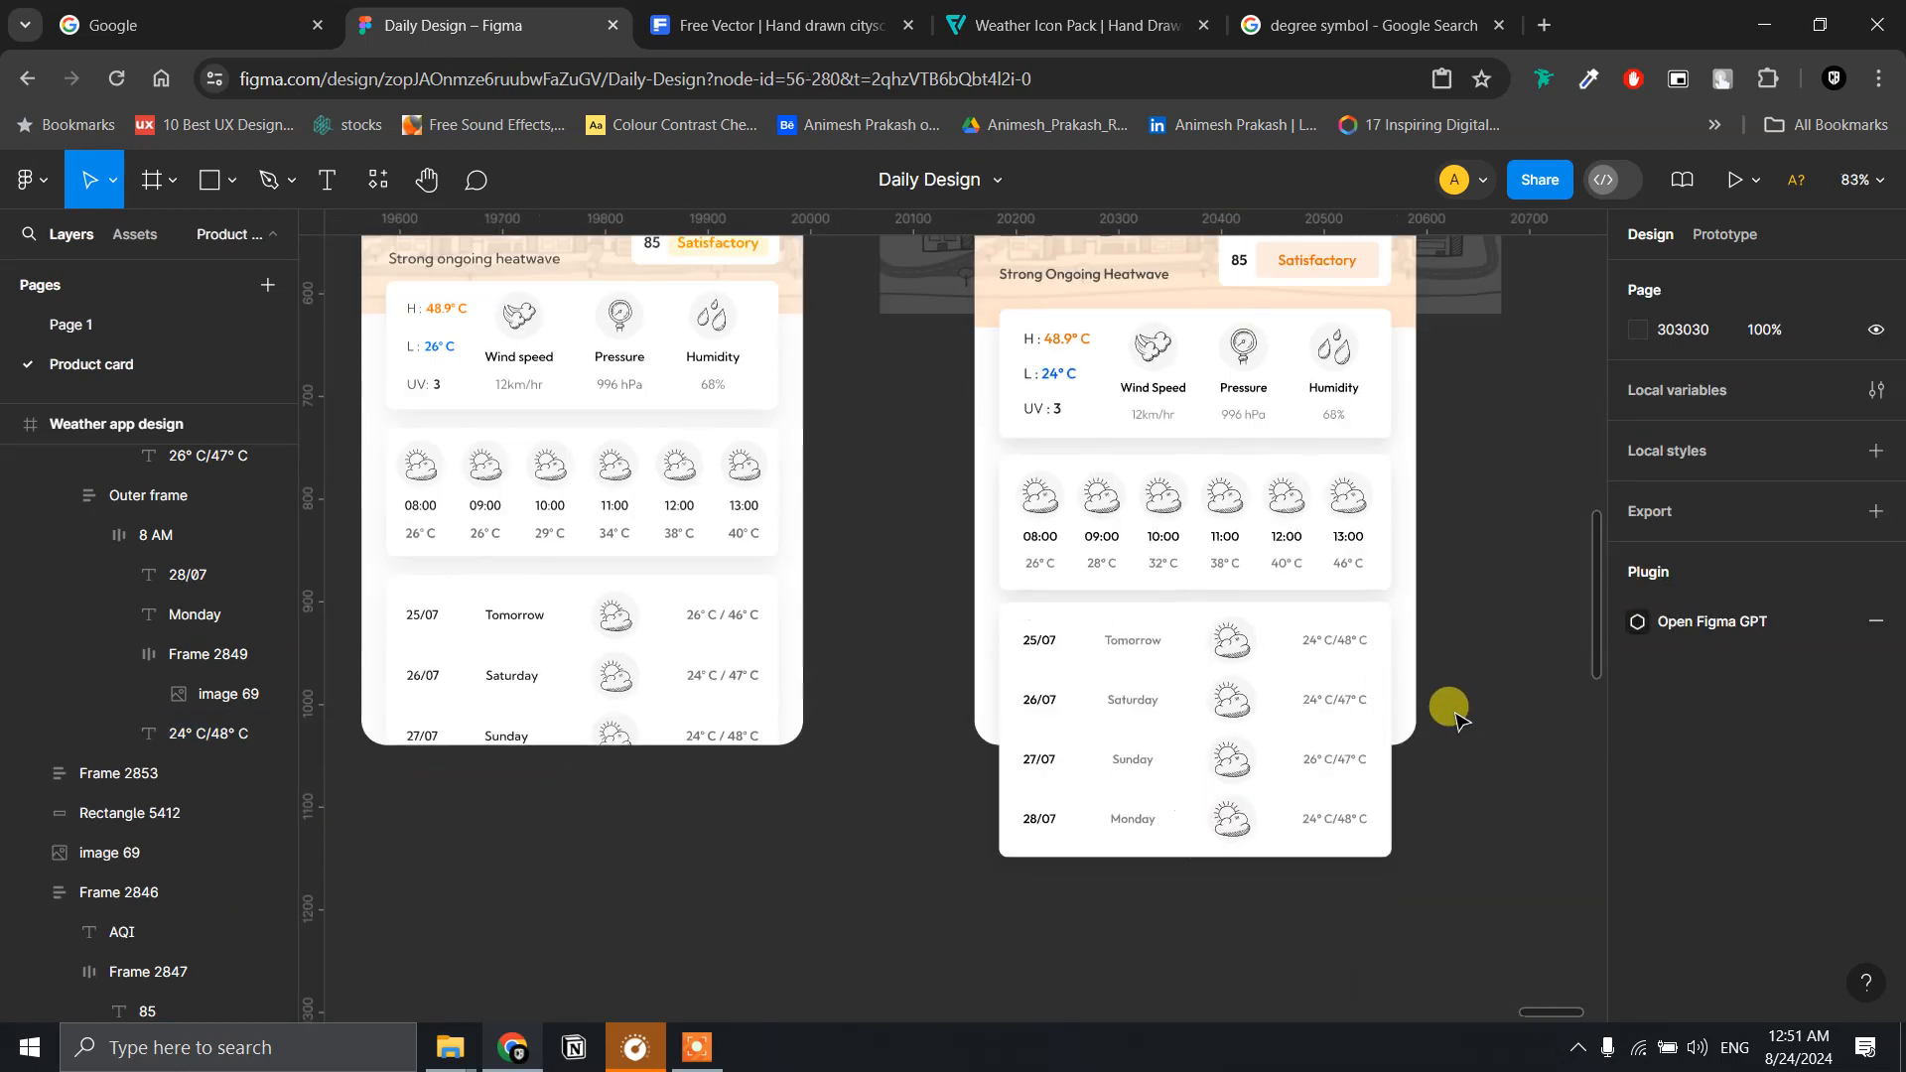
- Turn on content clipping for the Weather app design frame and deselect it
scroll(1433, 630, "up", 3)
left_click(1291, 370)
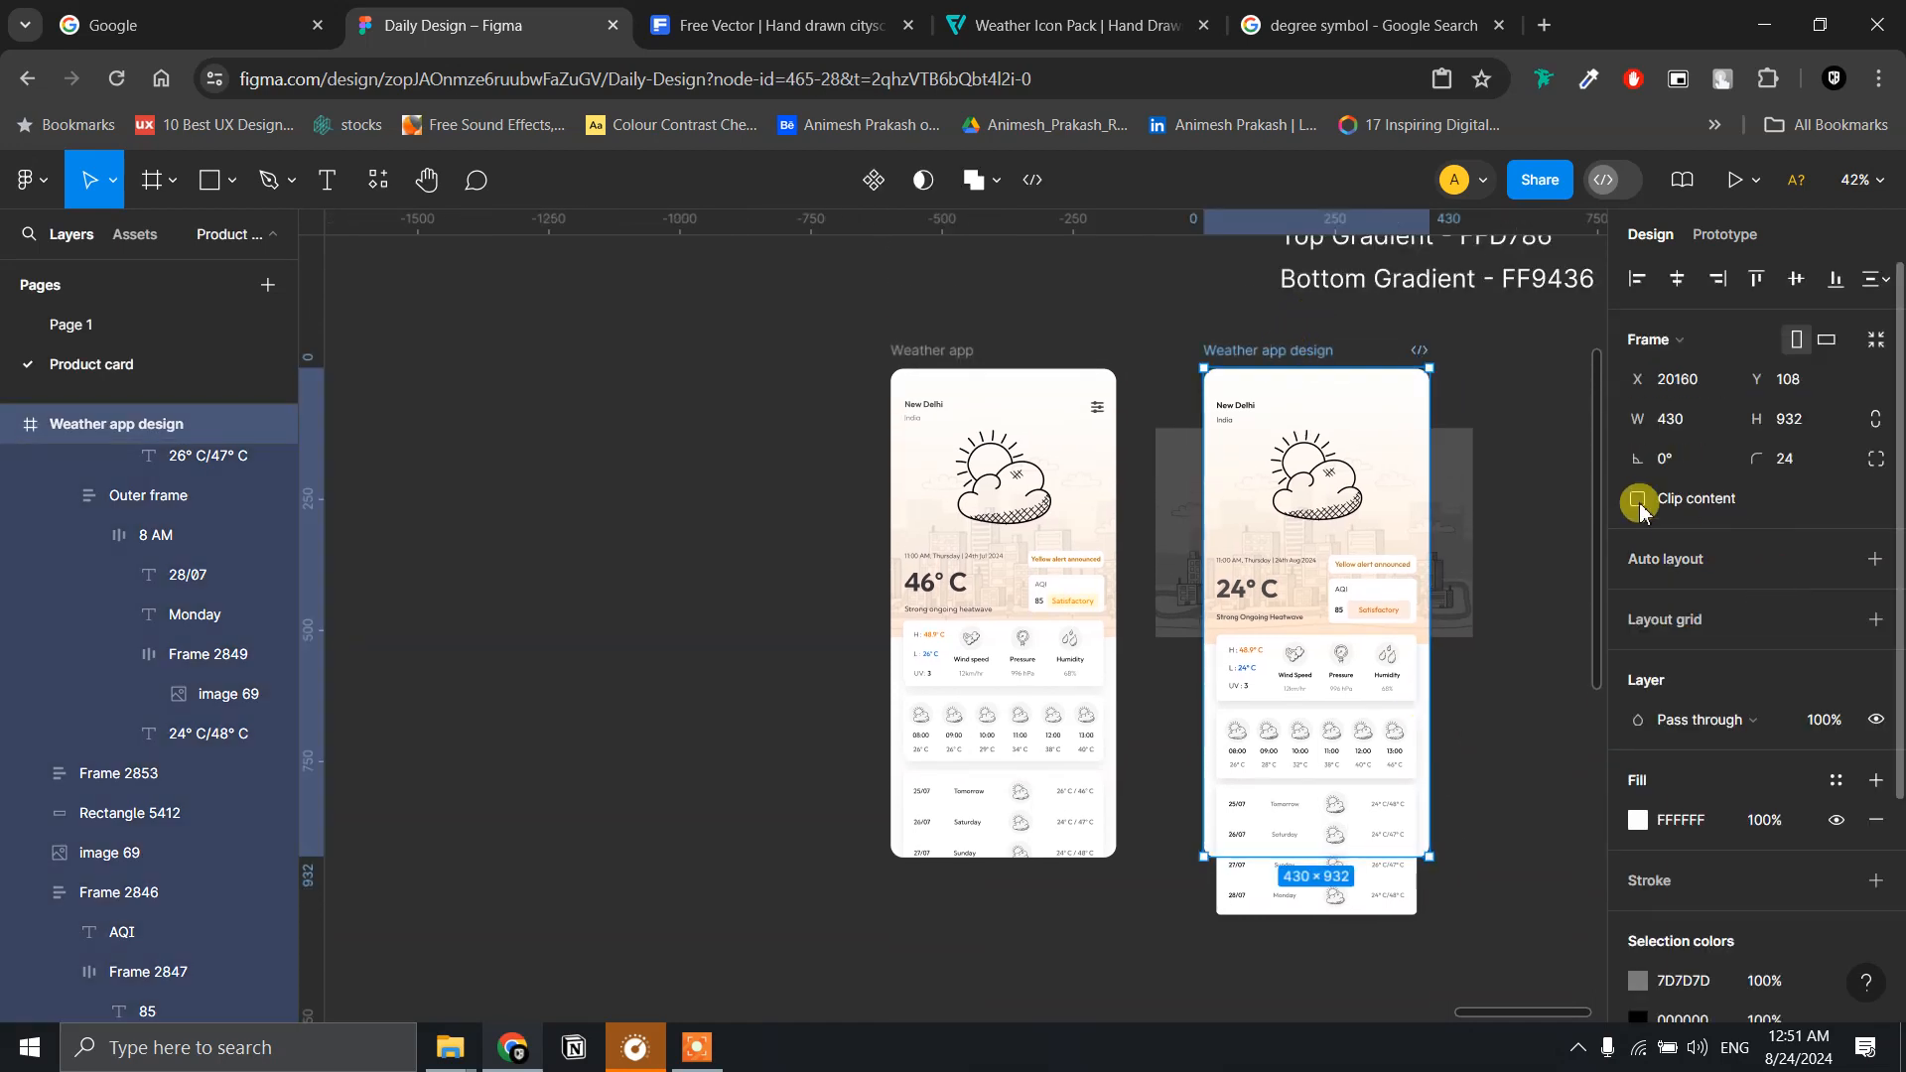
left_click(1638, 501)
left_click(1417, 332)
- Compare the Weather app design screen with the reference Weather app screen, from the header to the forecast cards
scroll(1417, 331, "up", 5)
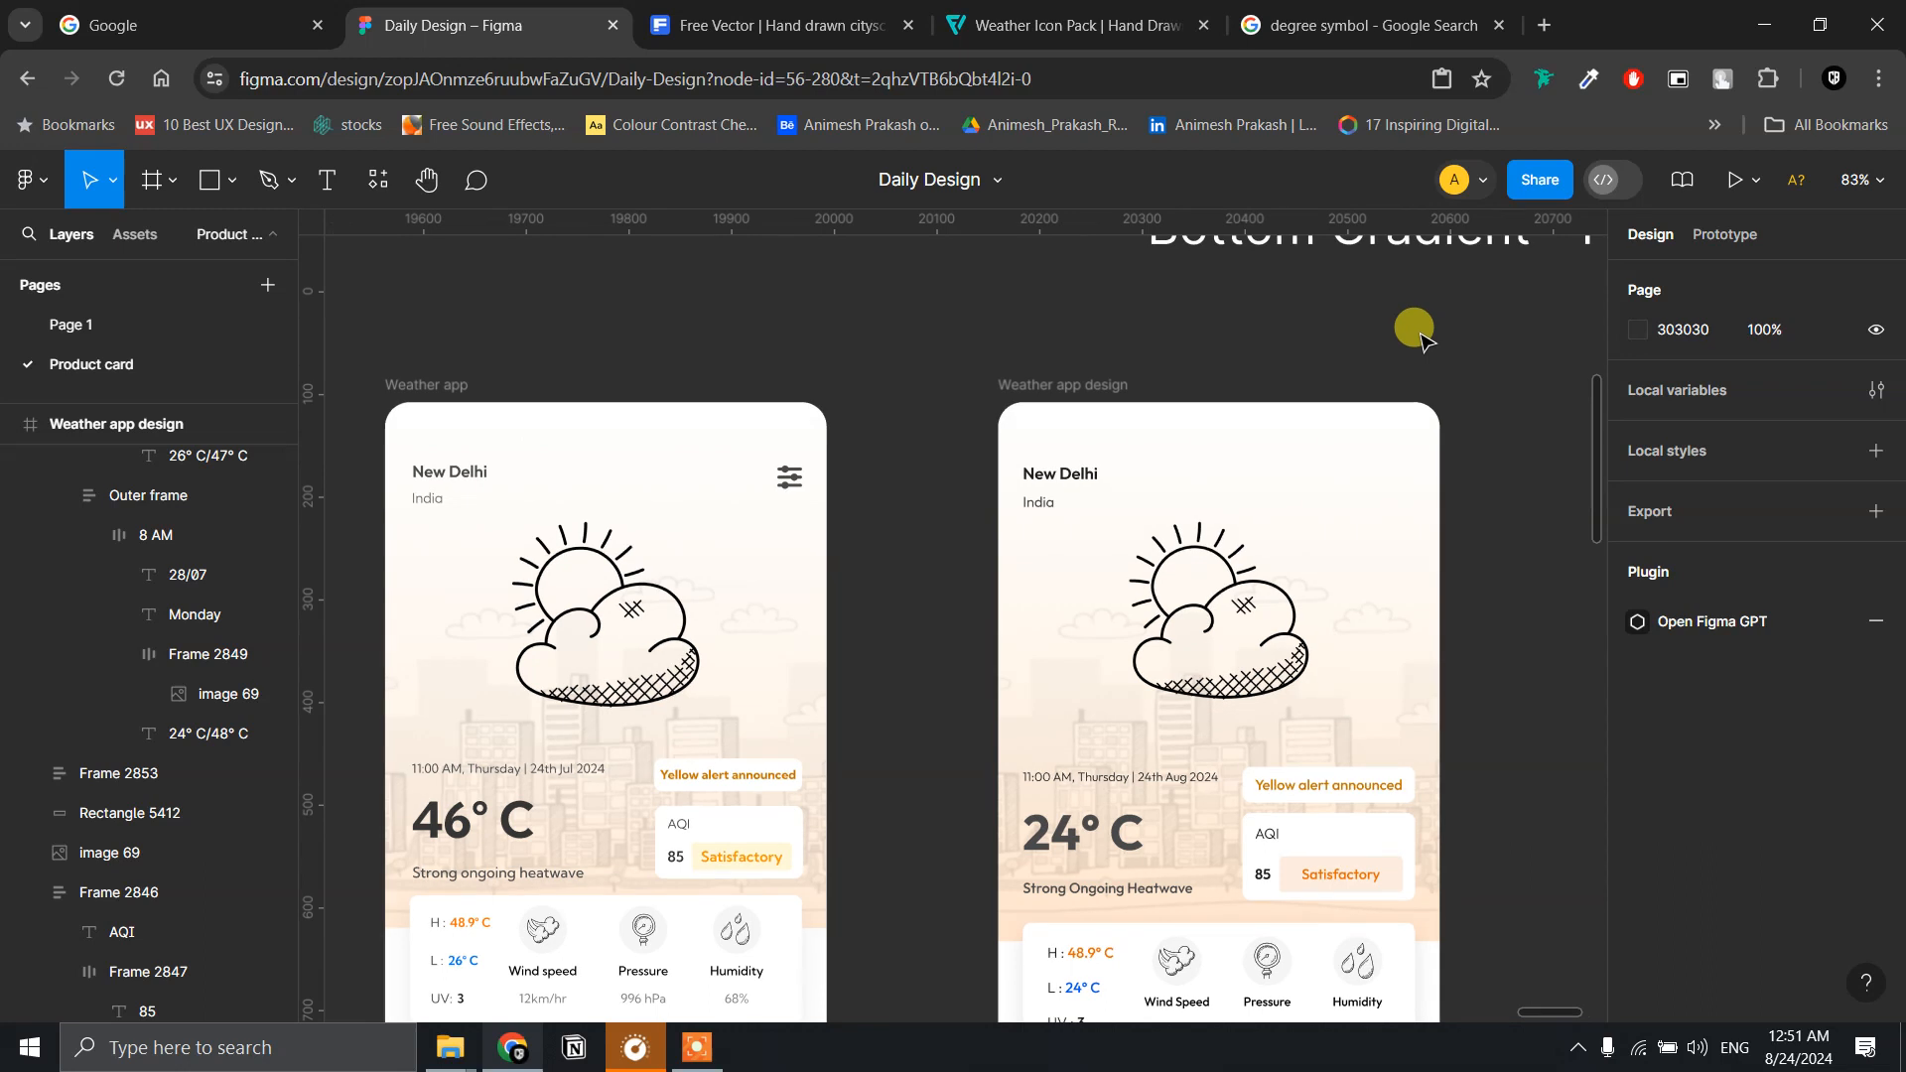
scroll(1452, 401, "down", 4)
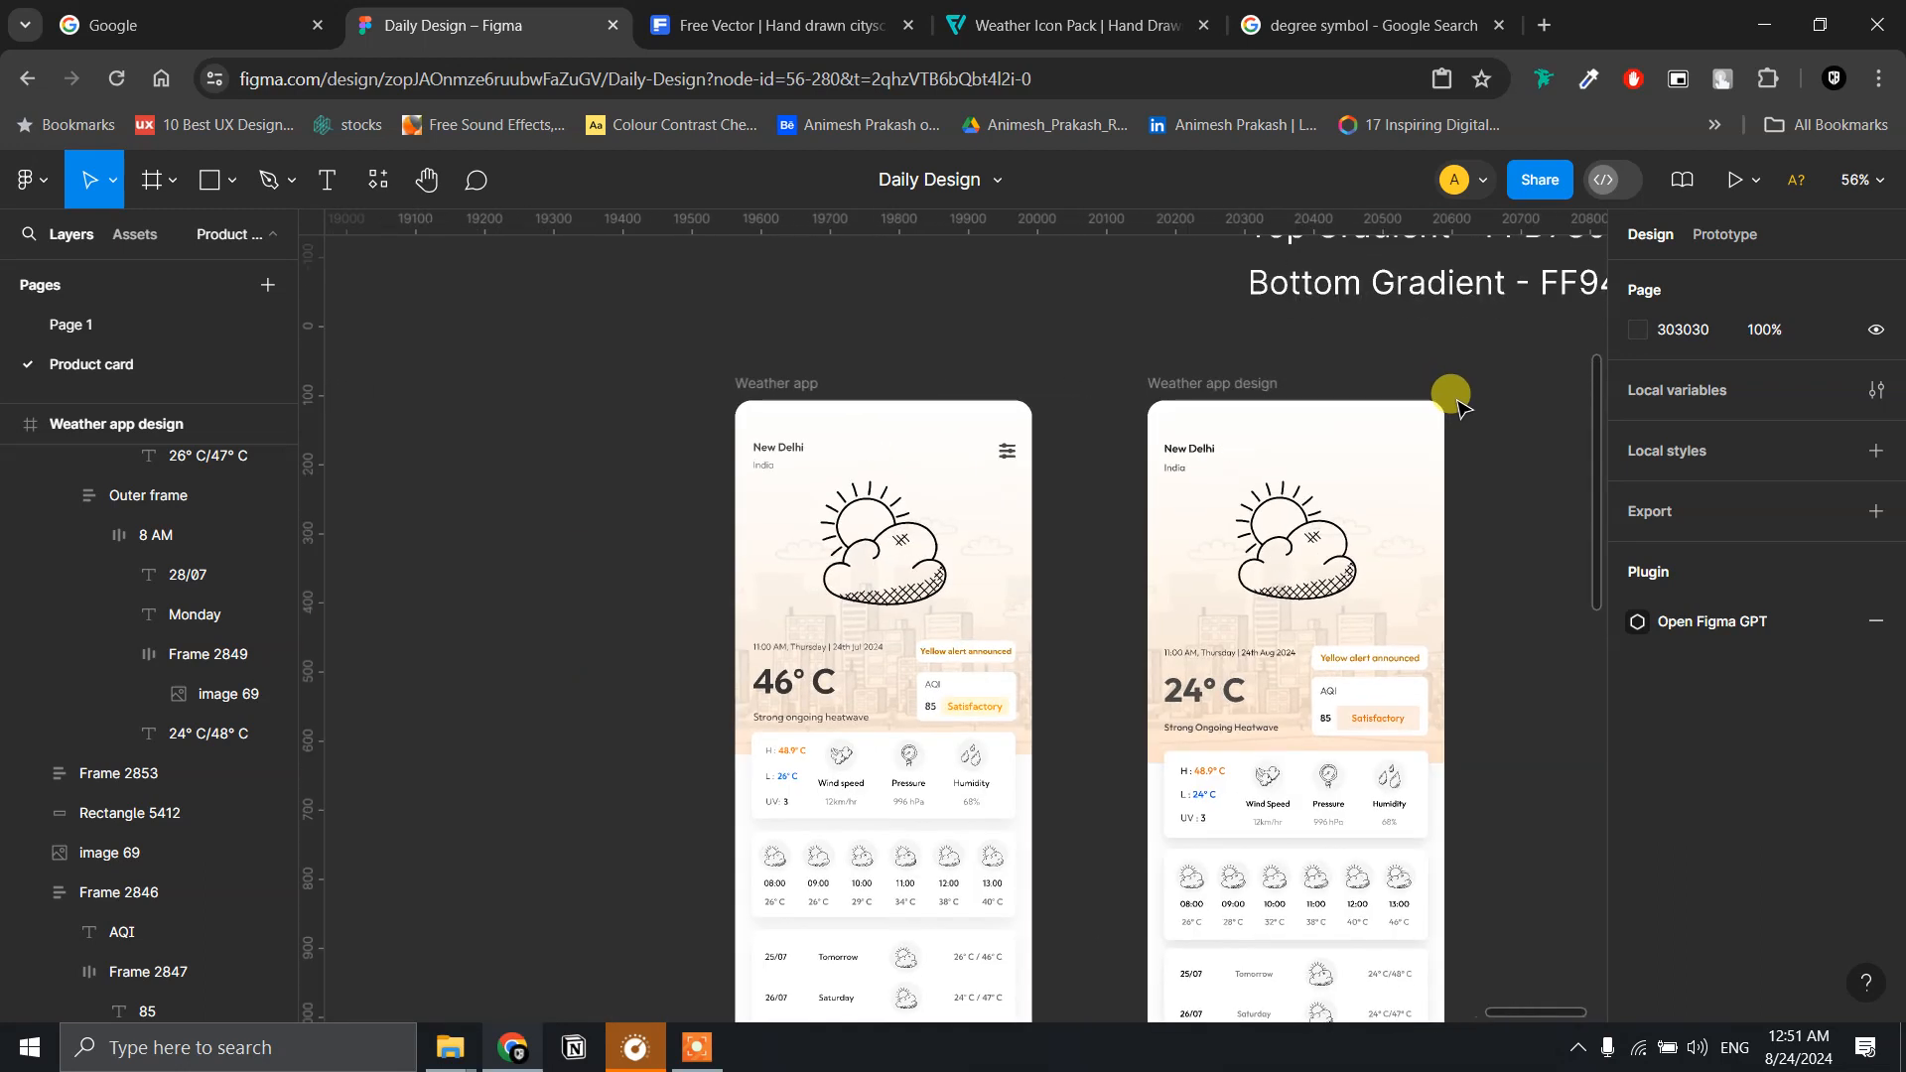
scroll(1480, 392, "down", 3)
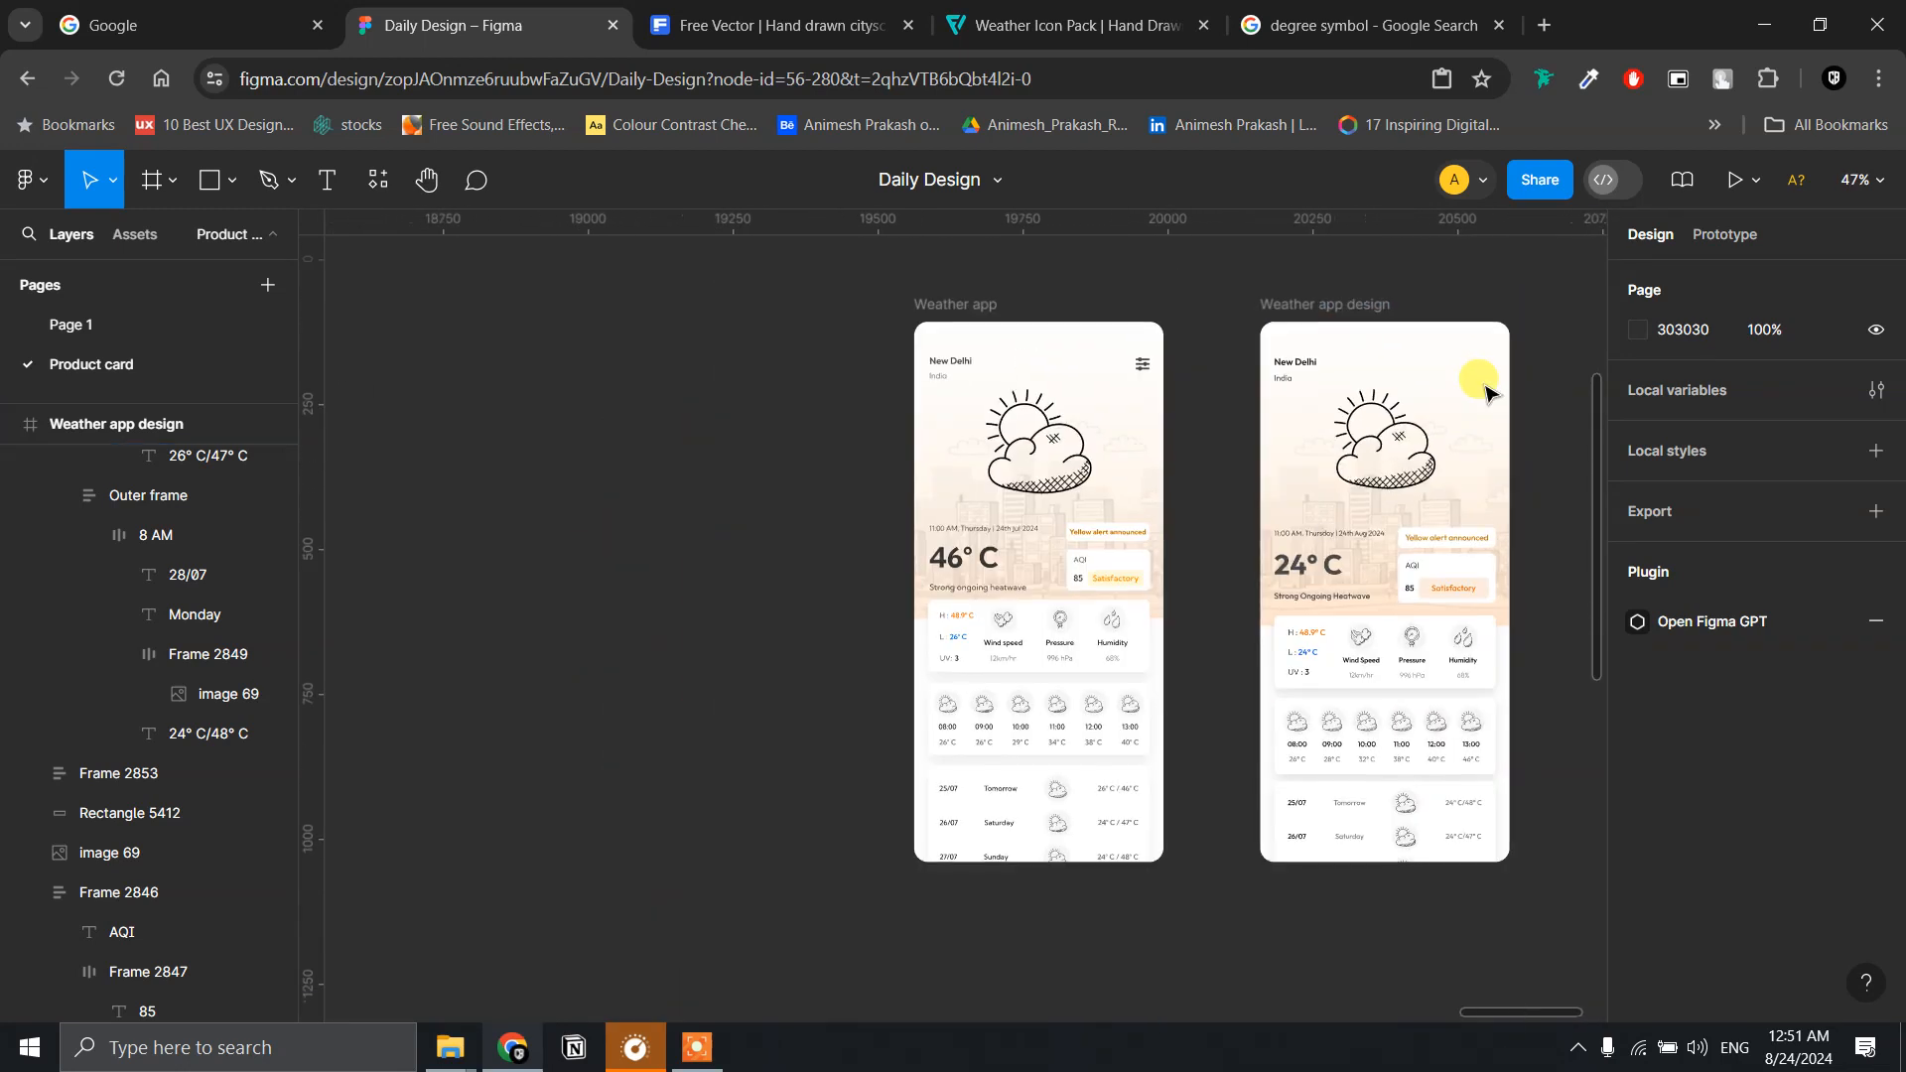
scroll(1487, 392, "up", 1)
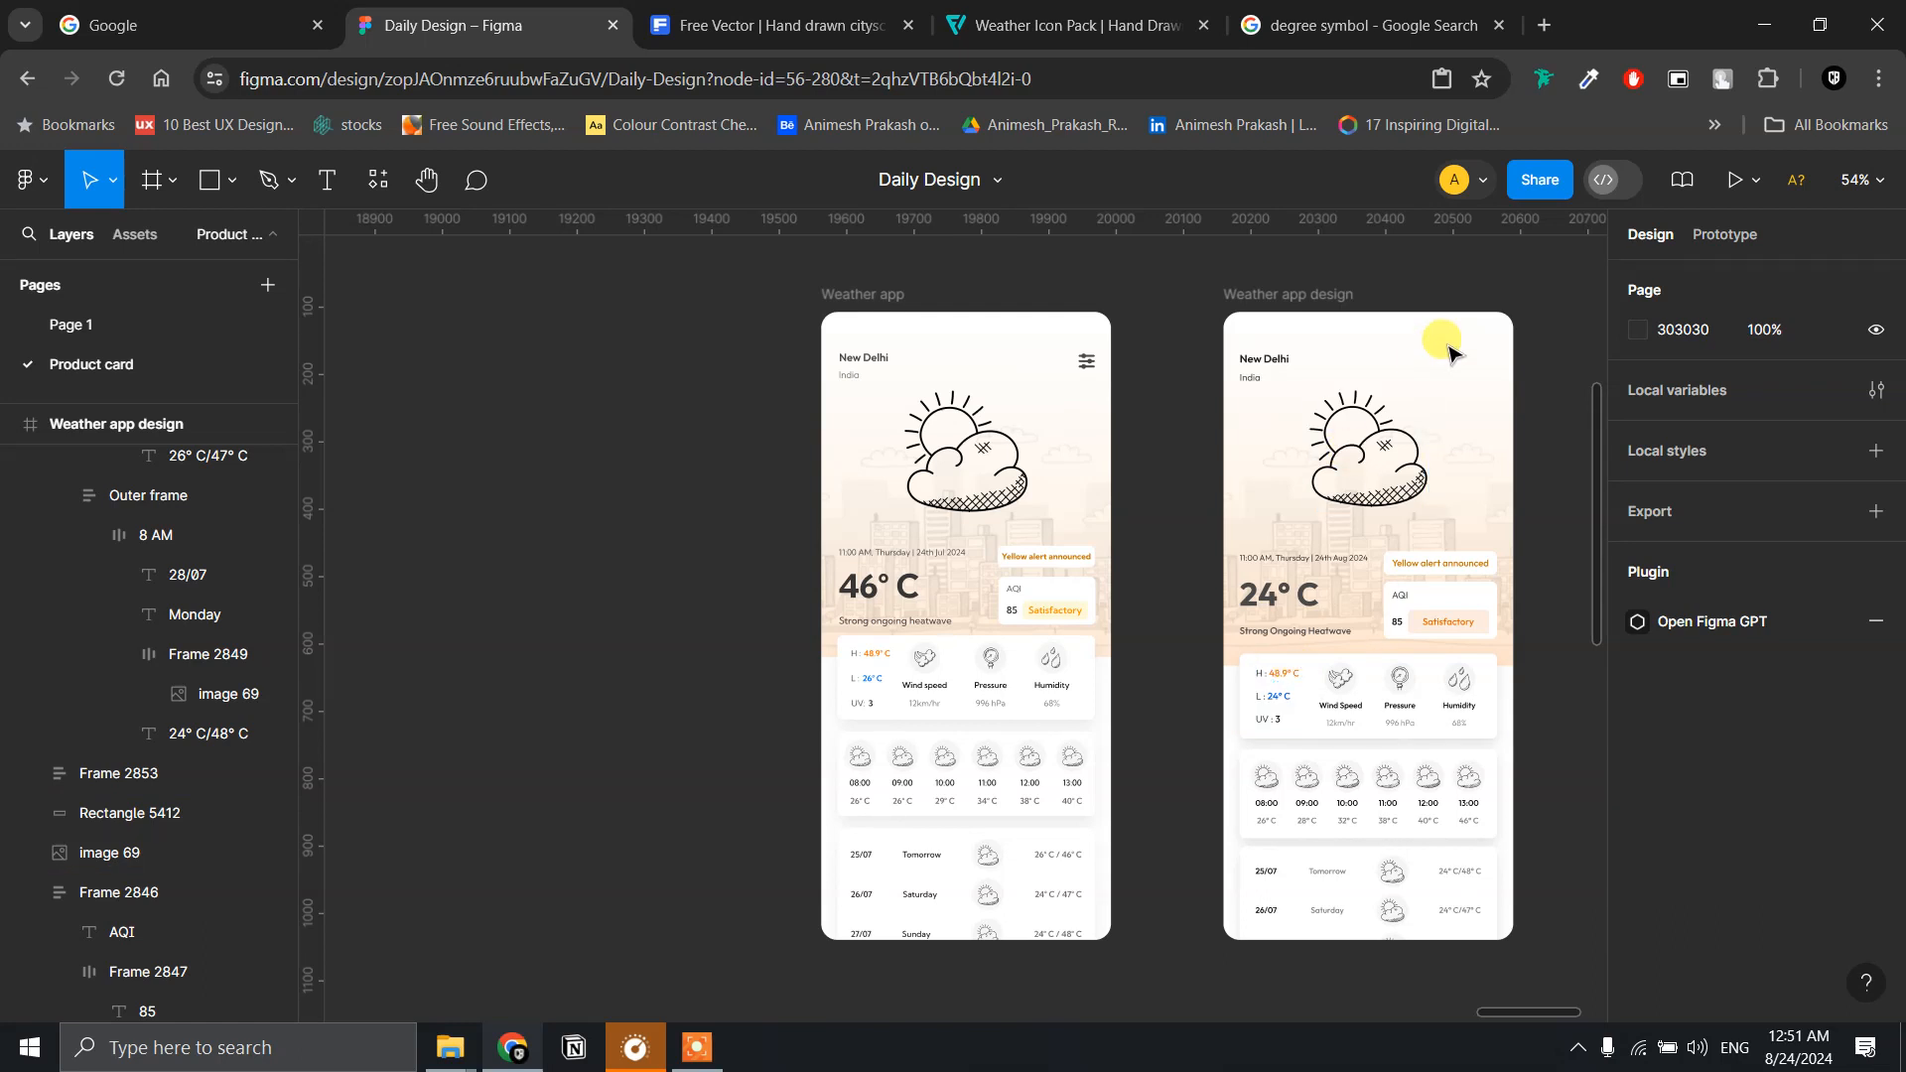
scroll(1277, 586, "up", 5, "ctrl")
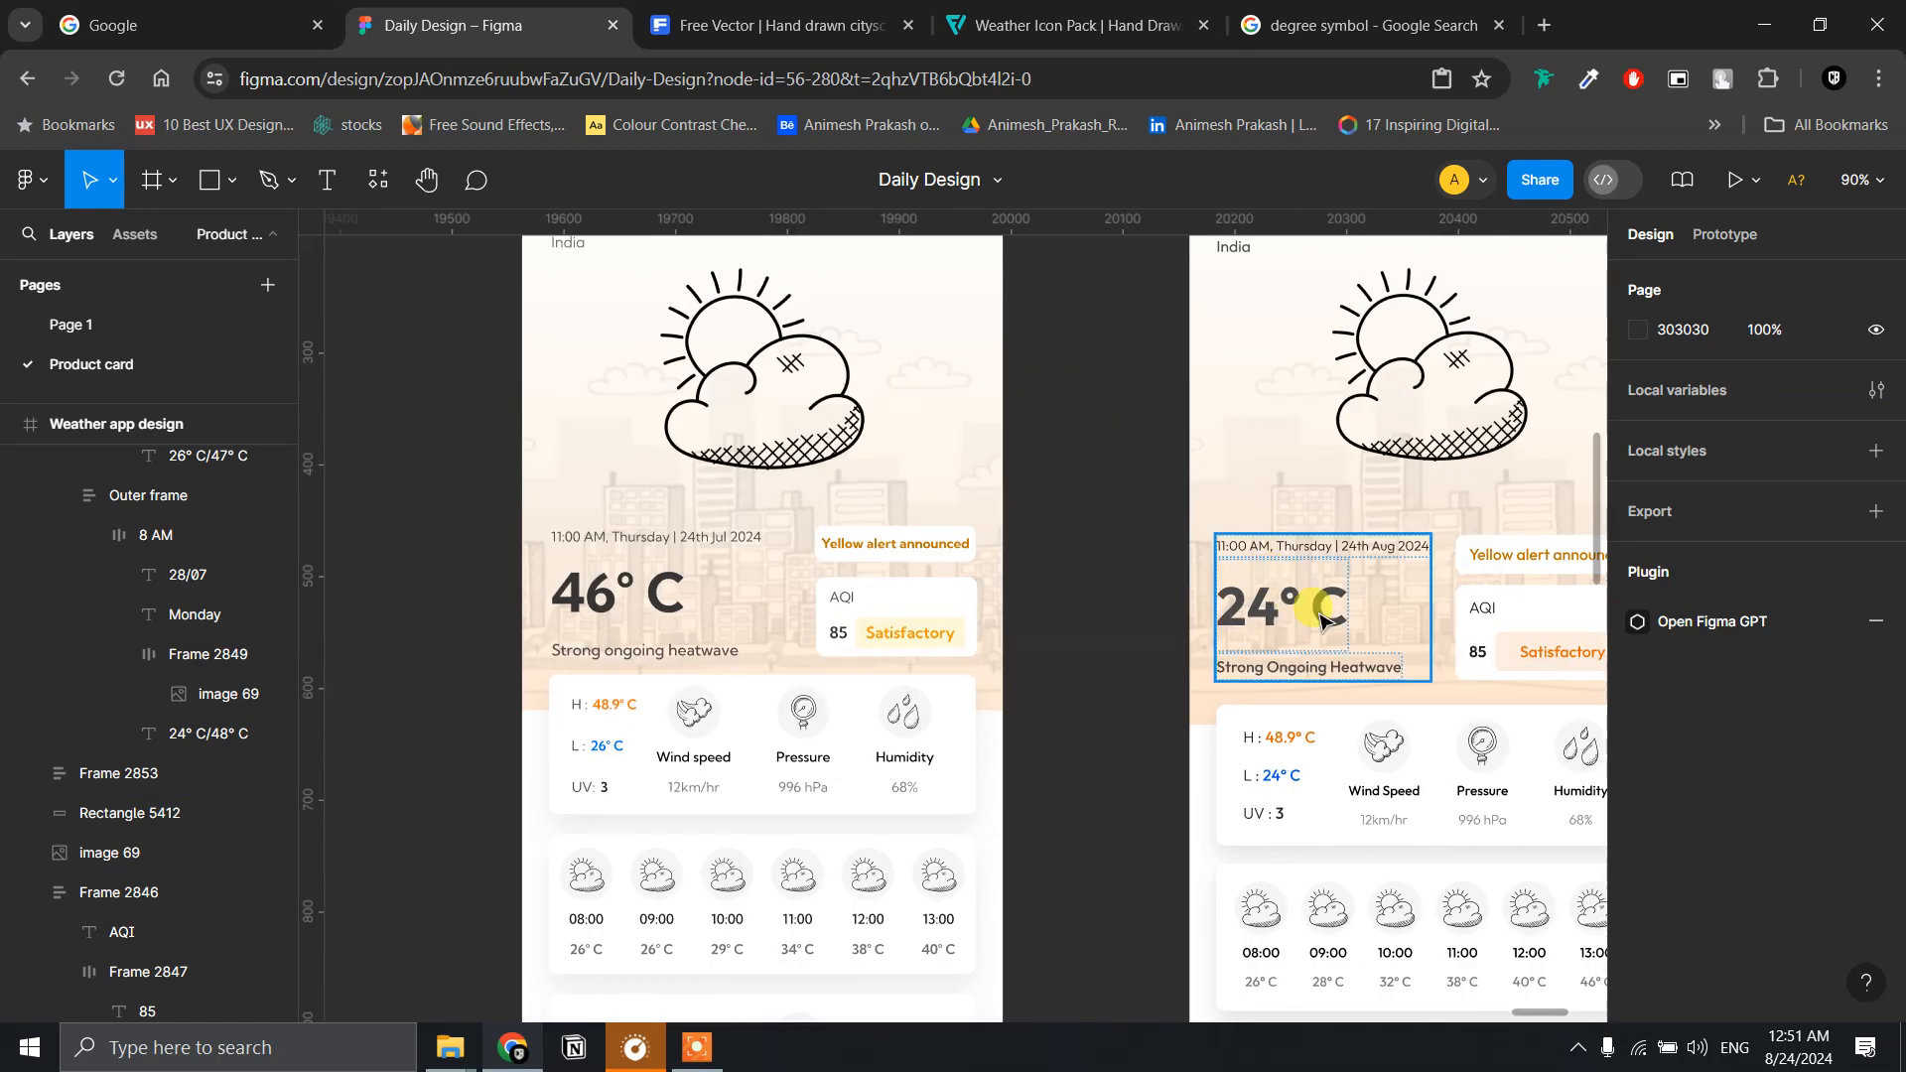
scroll(1331, 615, "up", 2)
scroll(1330, 615, "right", 2)
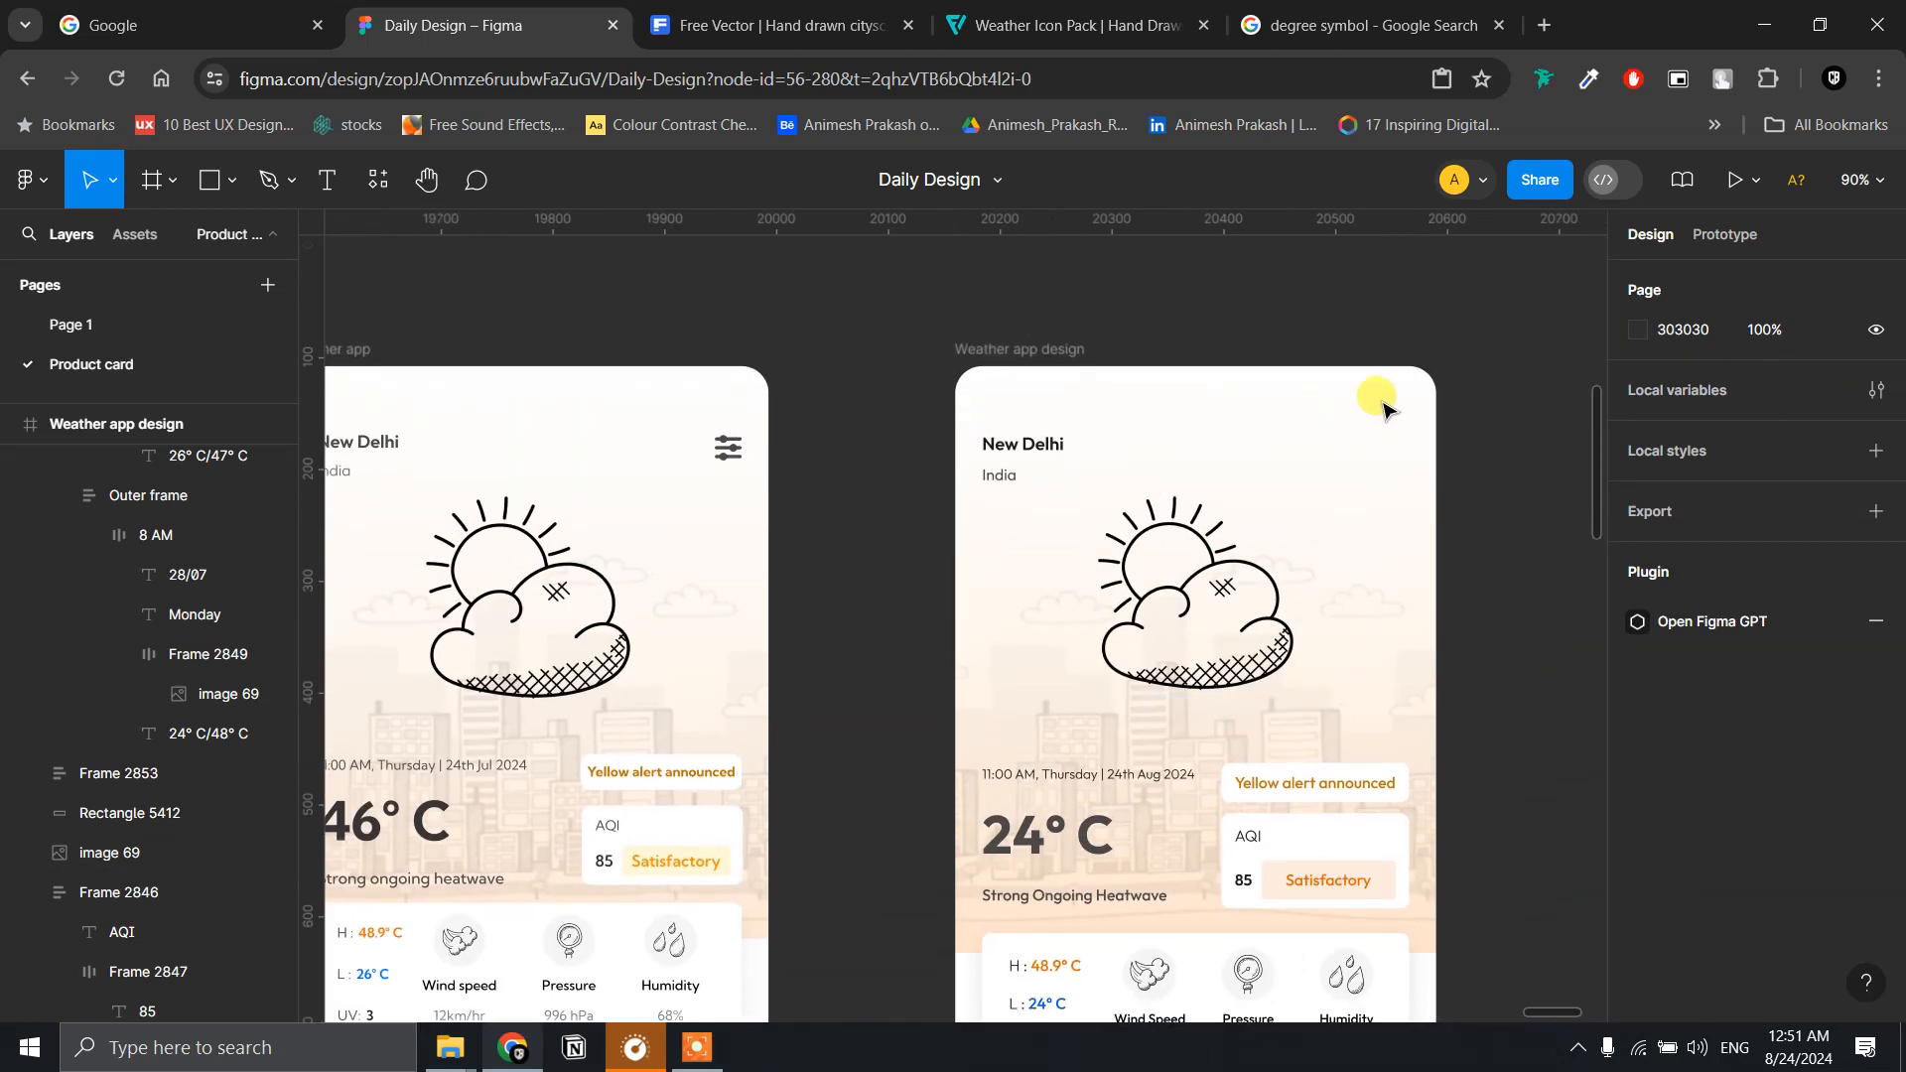
- Switch to Flaticon, leave the open icon pack and search the interface icons for "settings"
left_click(1058, 40)
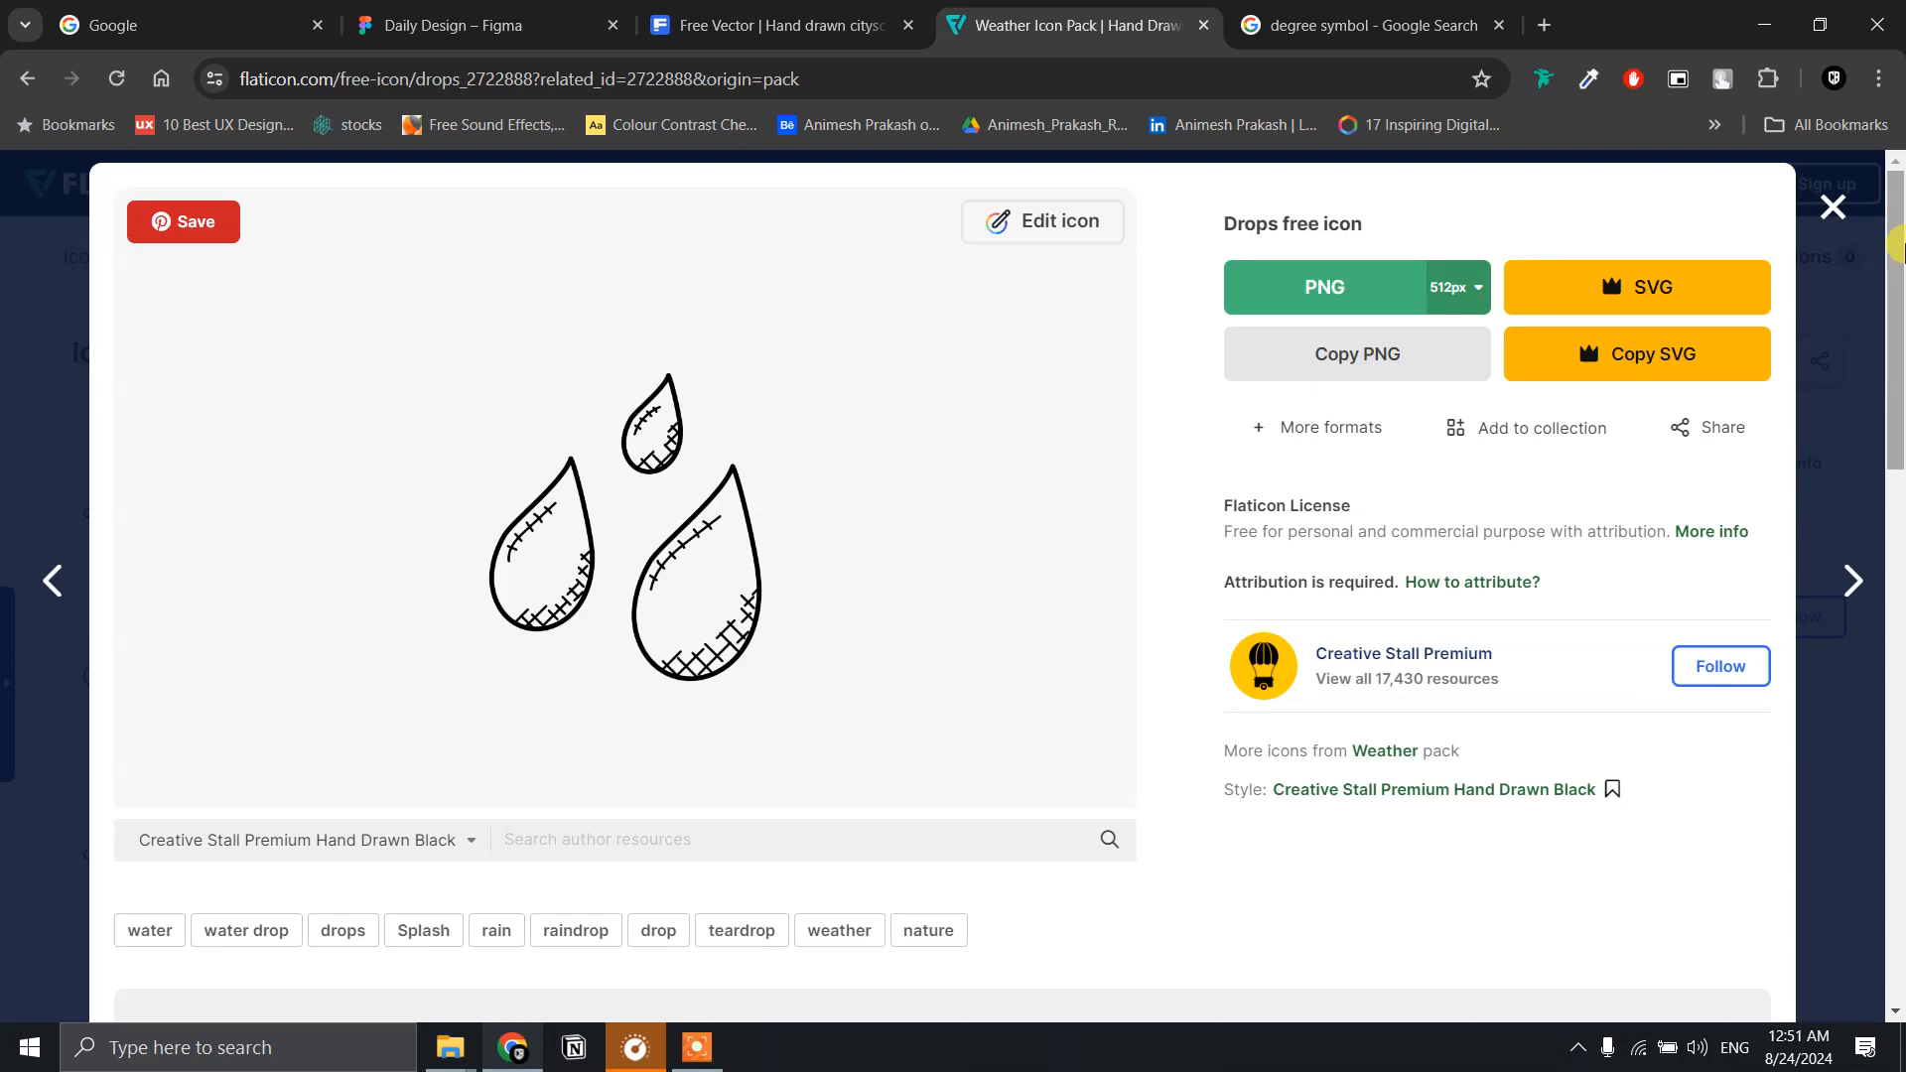
left_click(1832, 209)
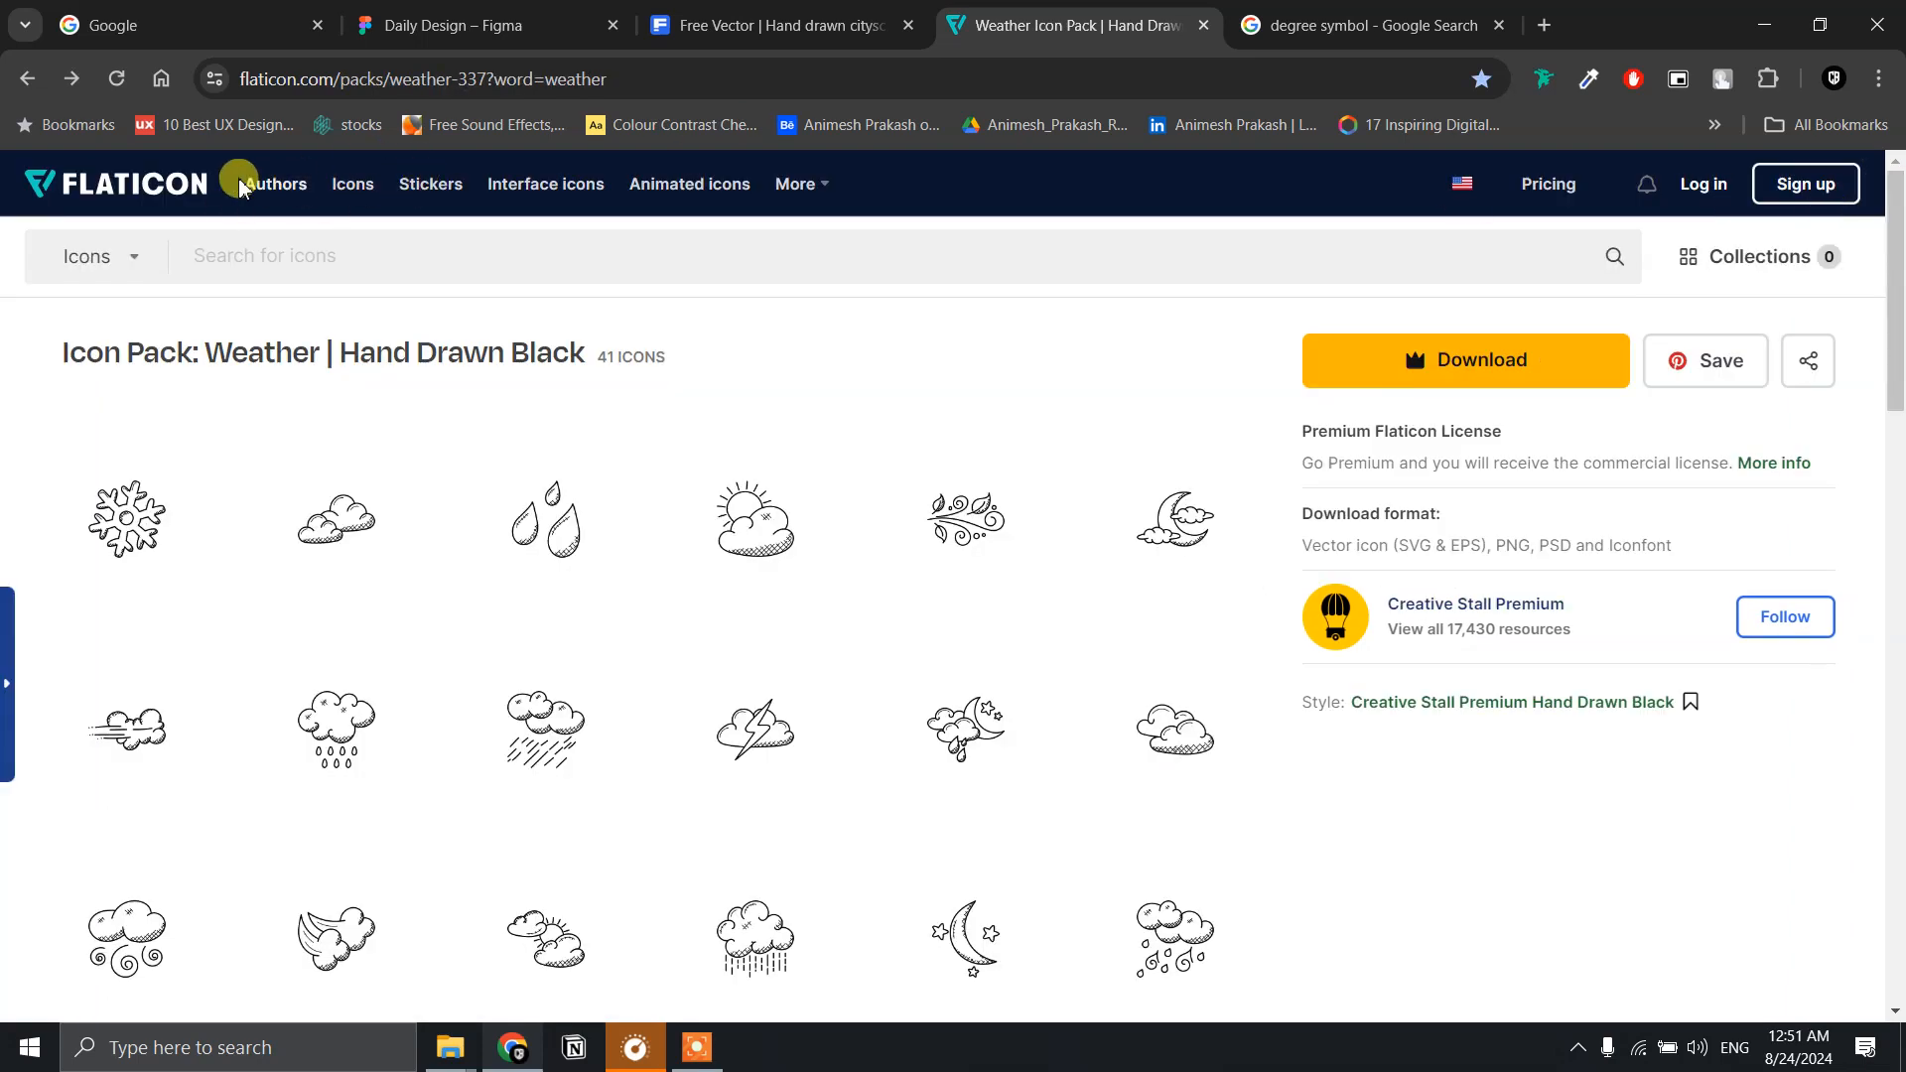
left_click(180, 189)
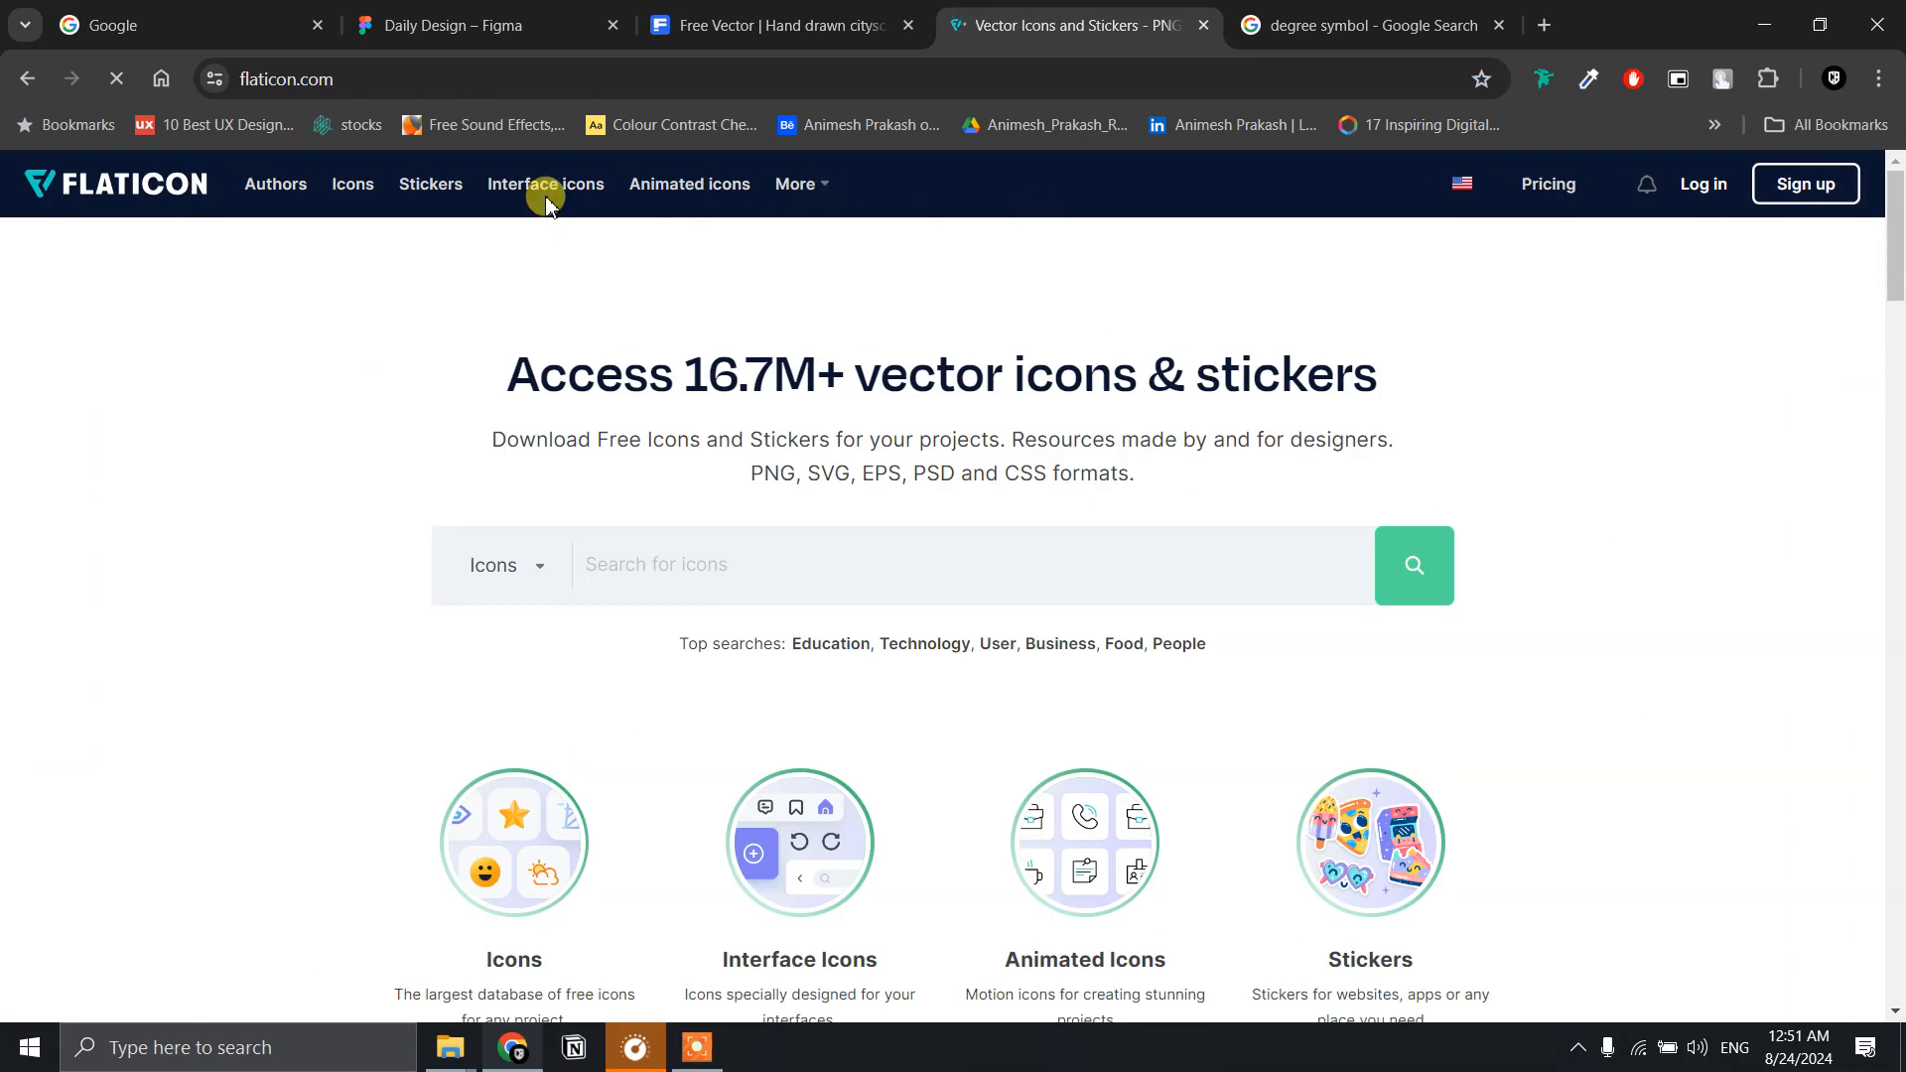
left_click(545, 188)
left_click(618, 250)
type("Se")
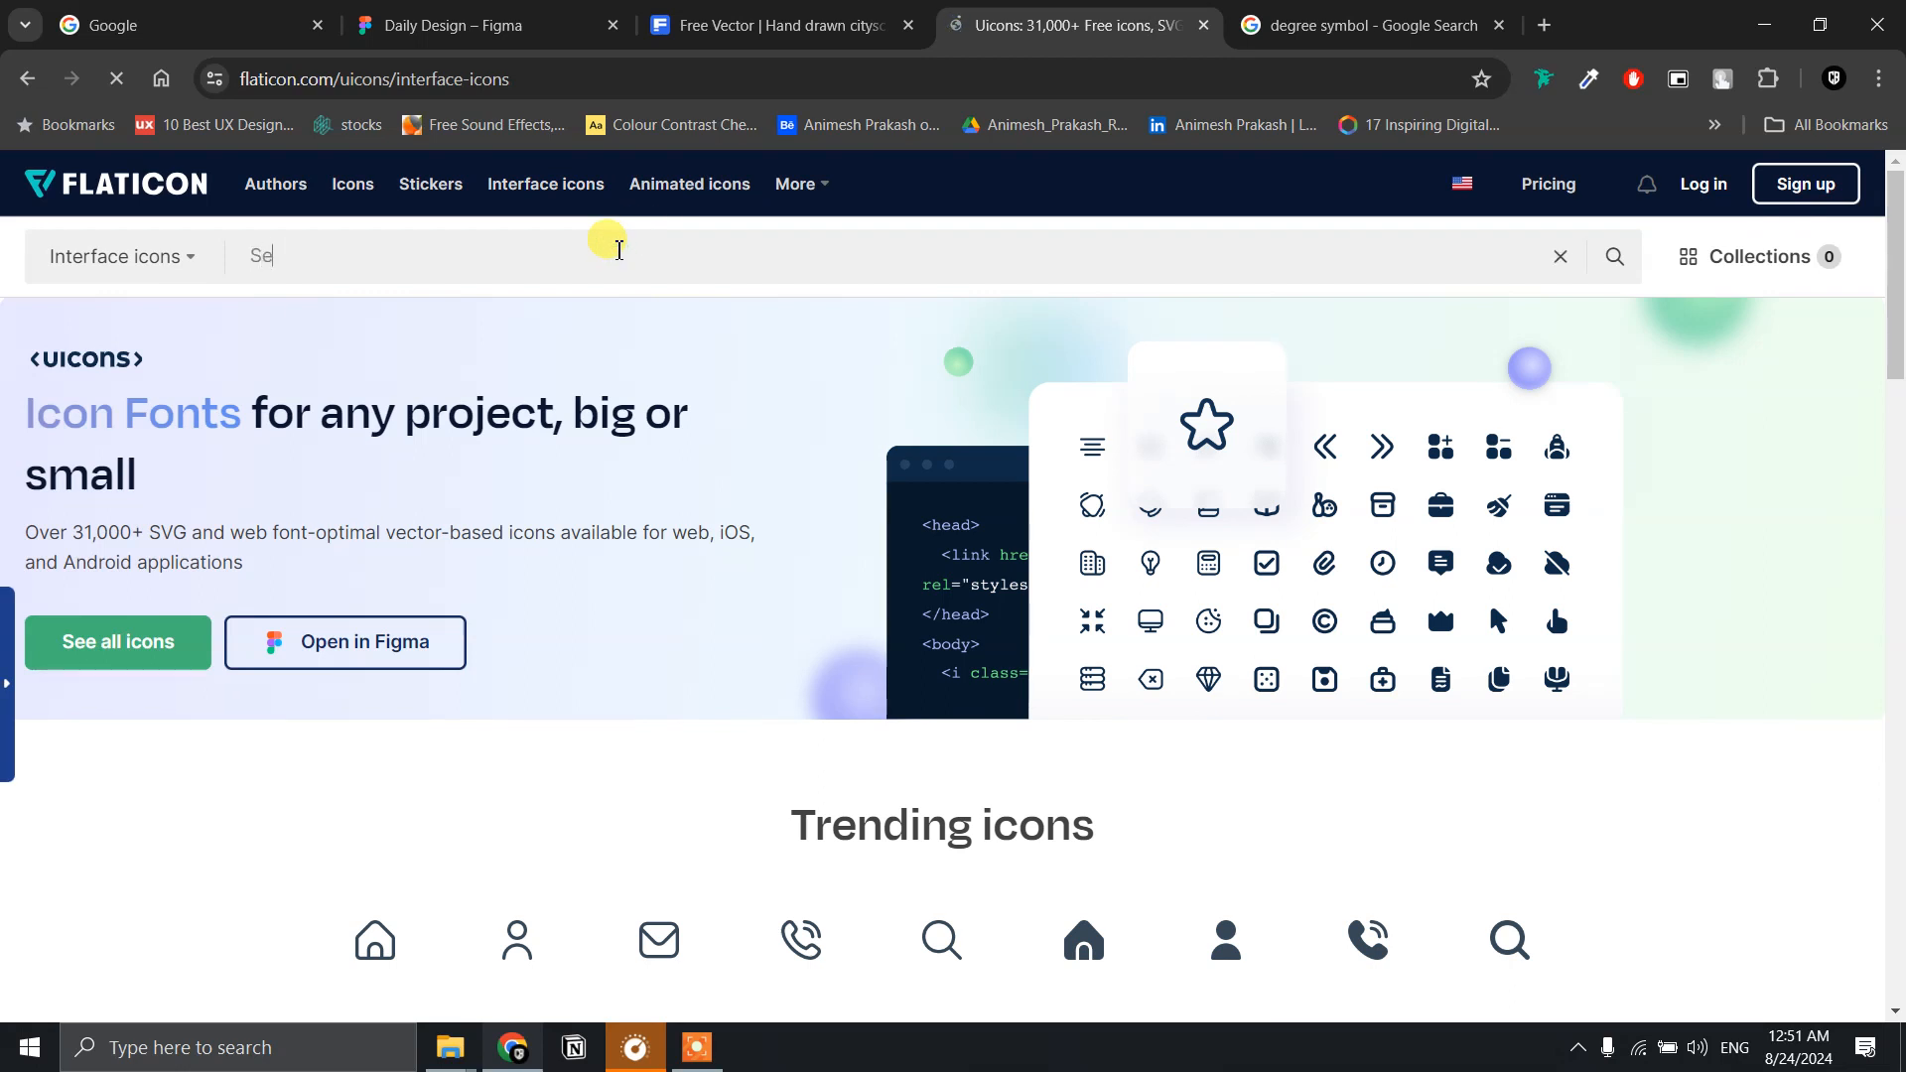
type("ttings")
key("Return")
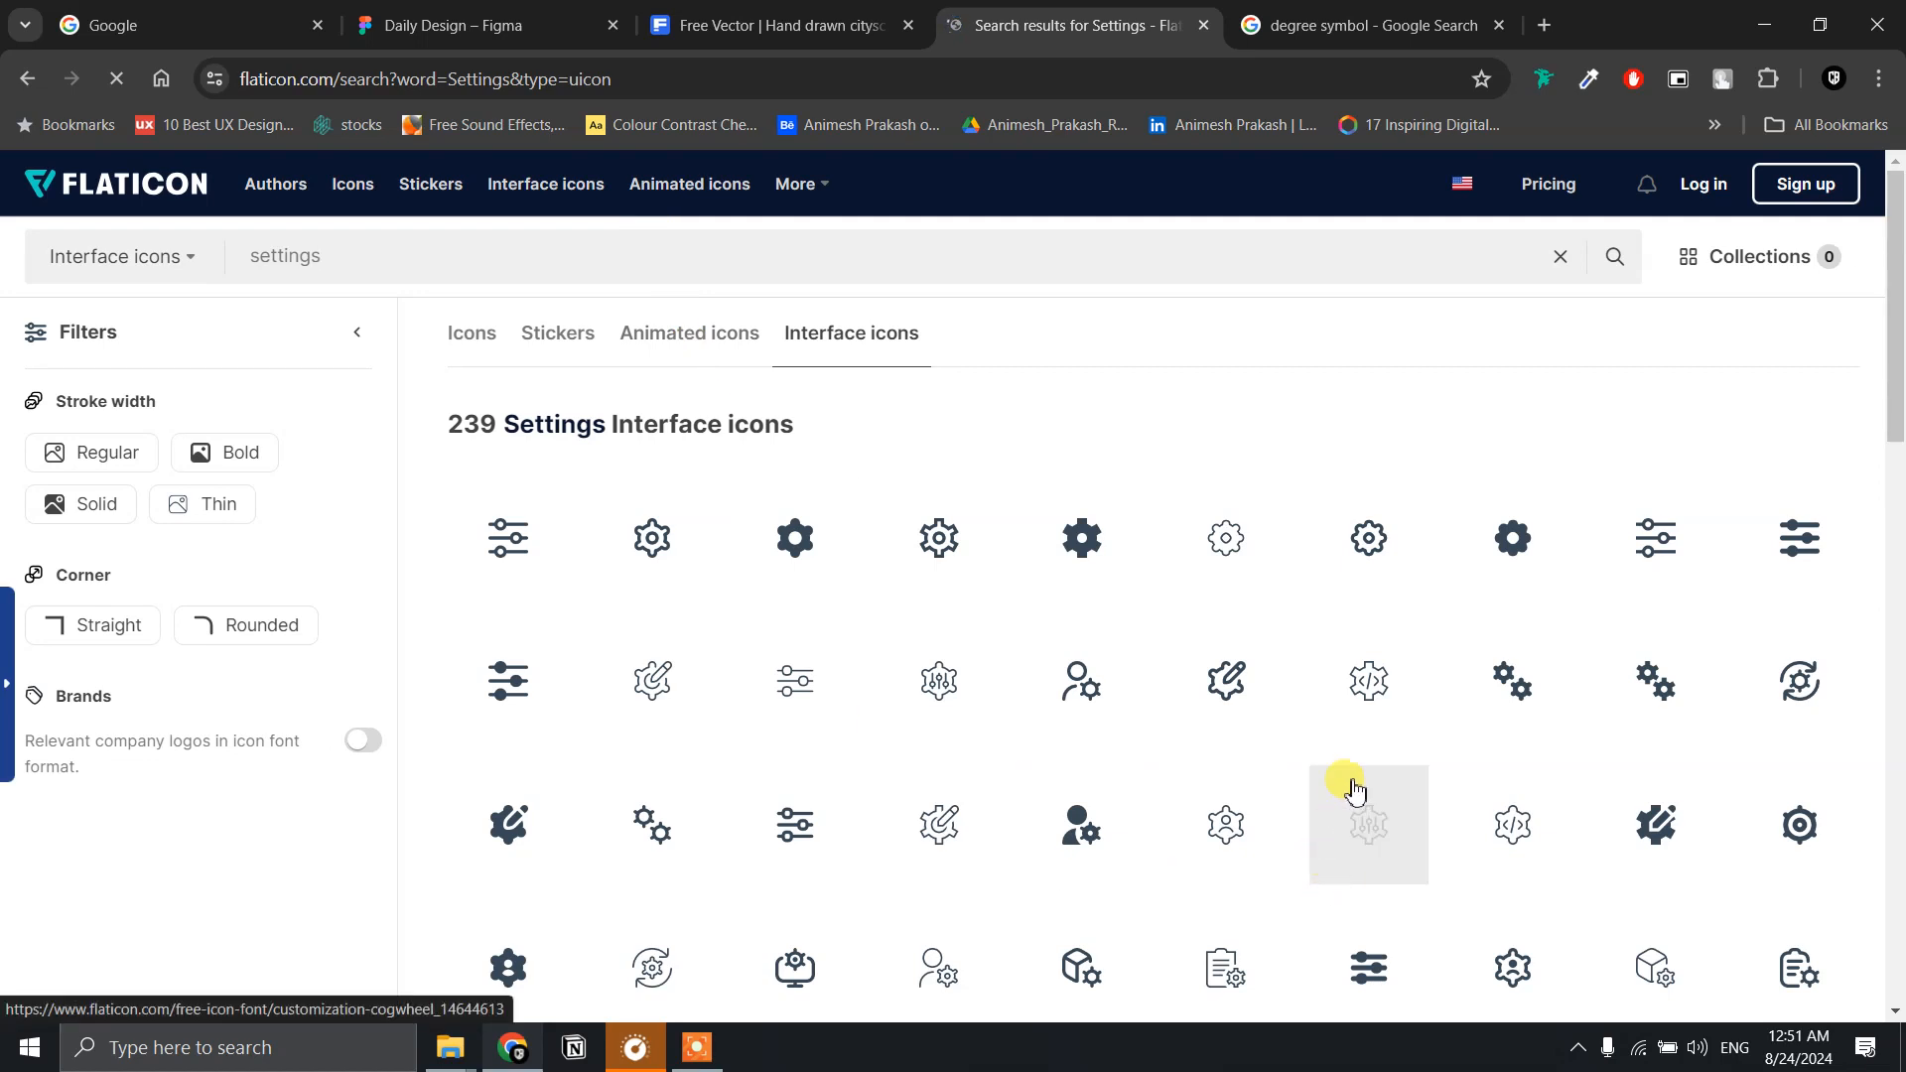
- Copy the bold settings-sliders icon as a PNG and paste it into the Weather app design frame in Figma
left_click(1815, 518)
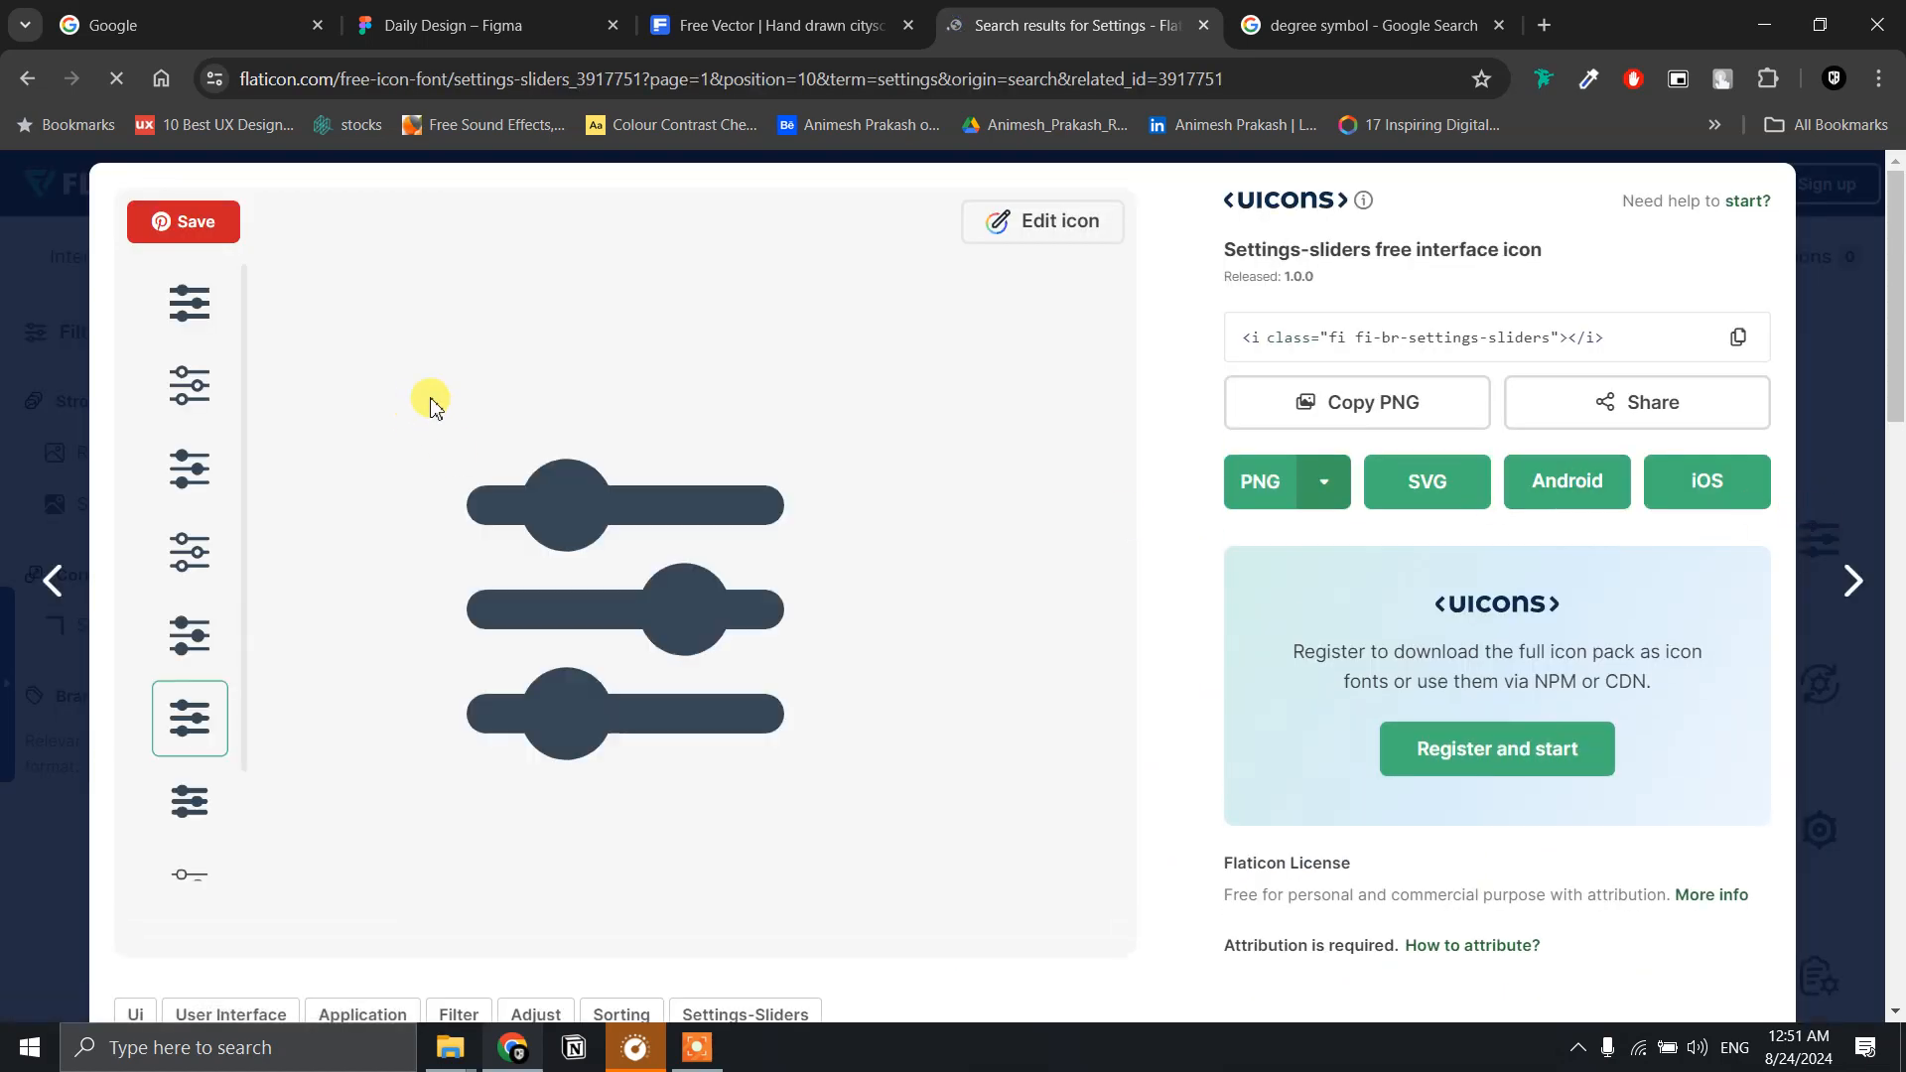
left_click(1393, 409)
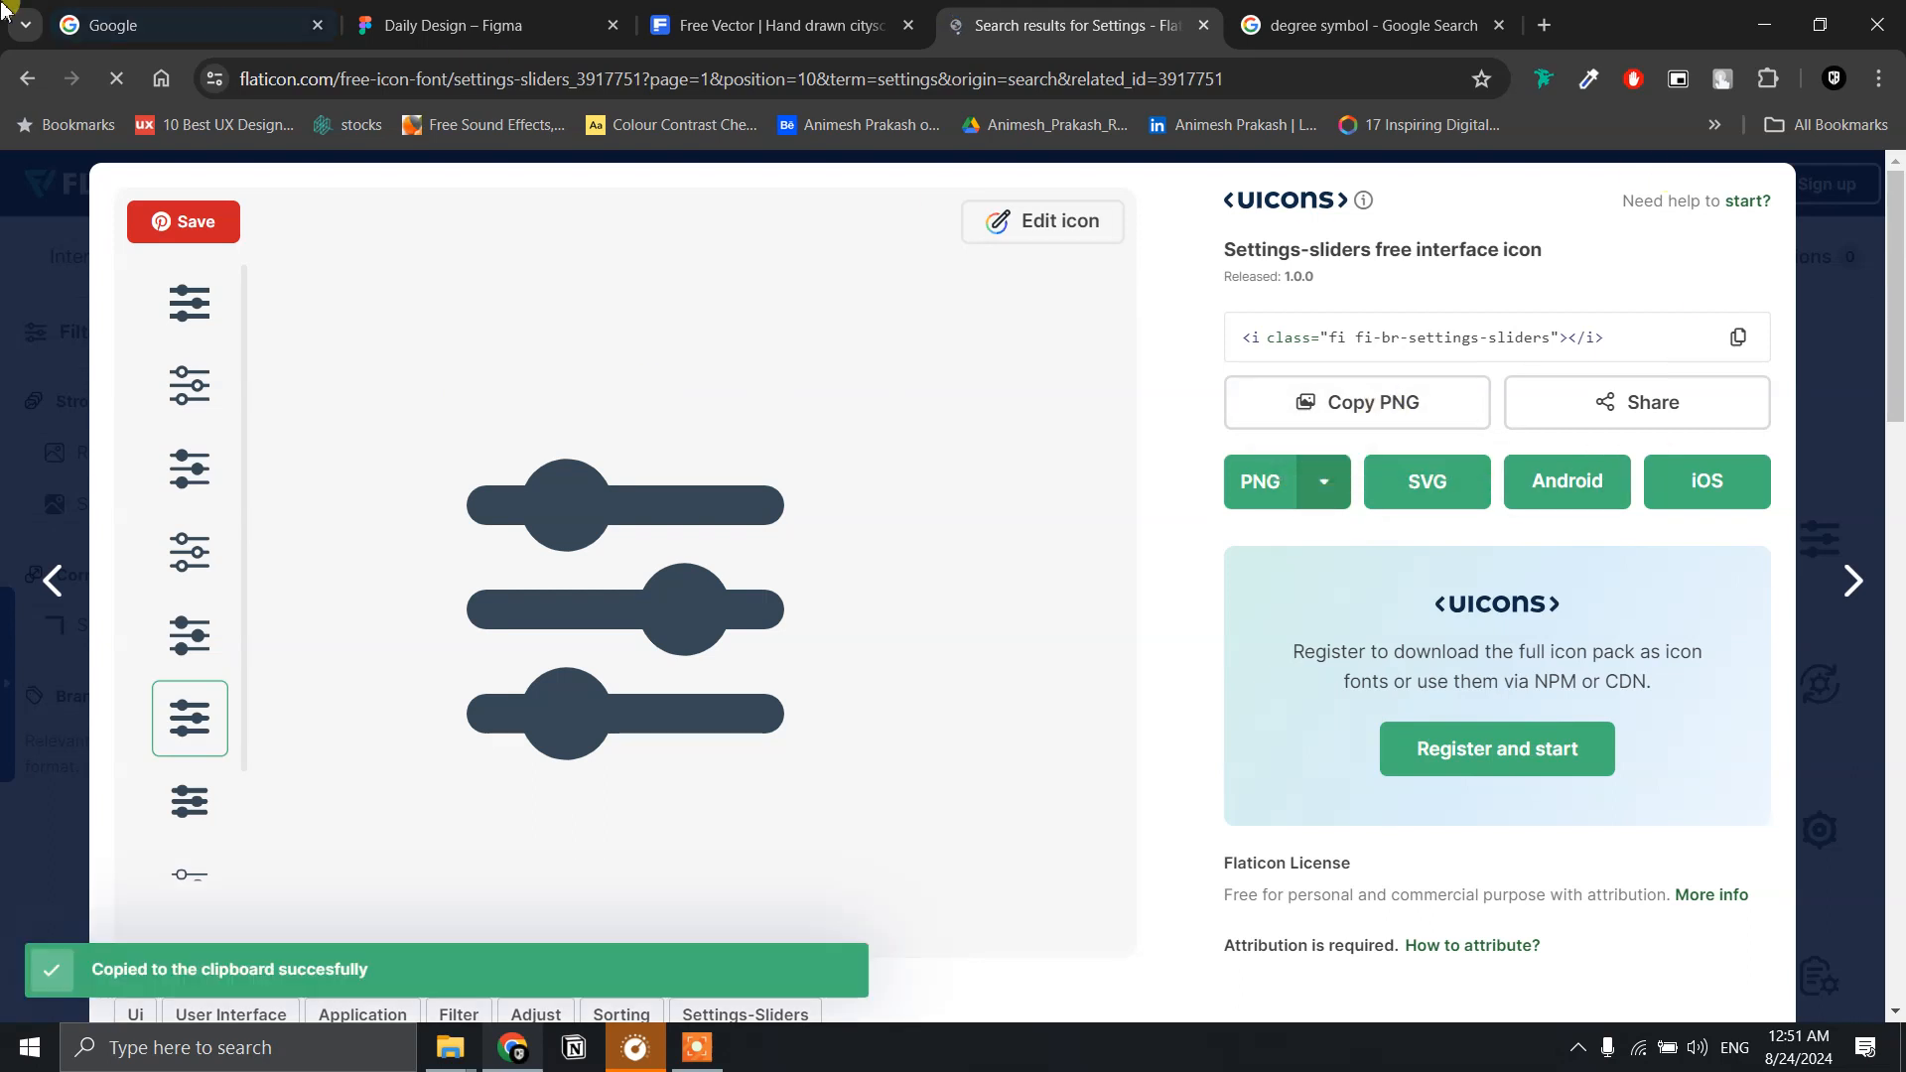
left_click(458, 50)
left_click(1046, 348)
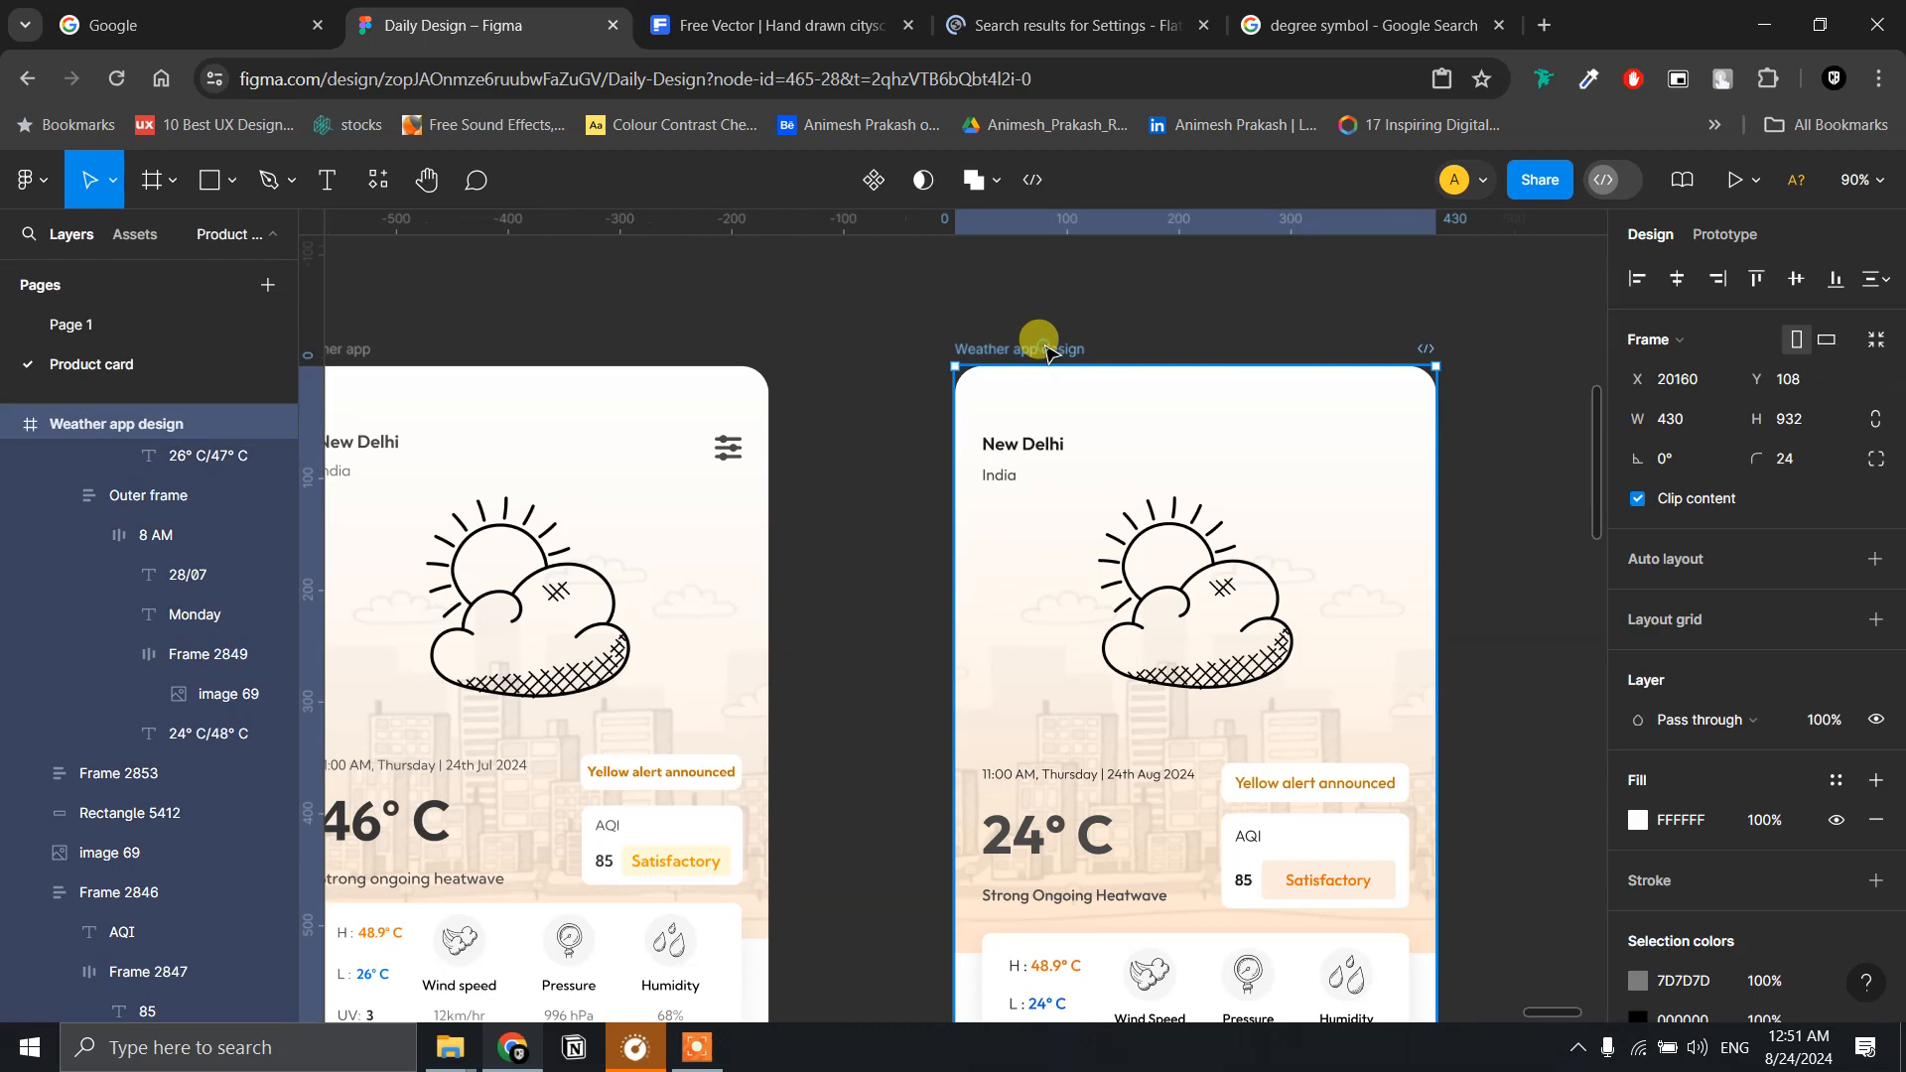
key("ctrl+v")
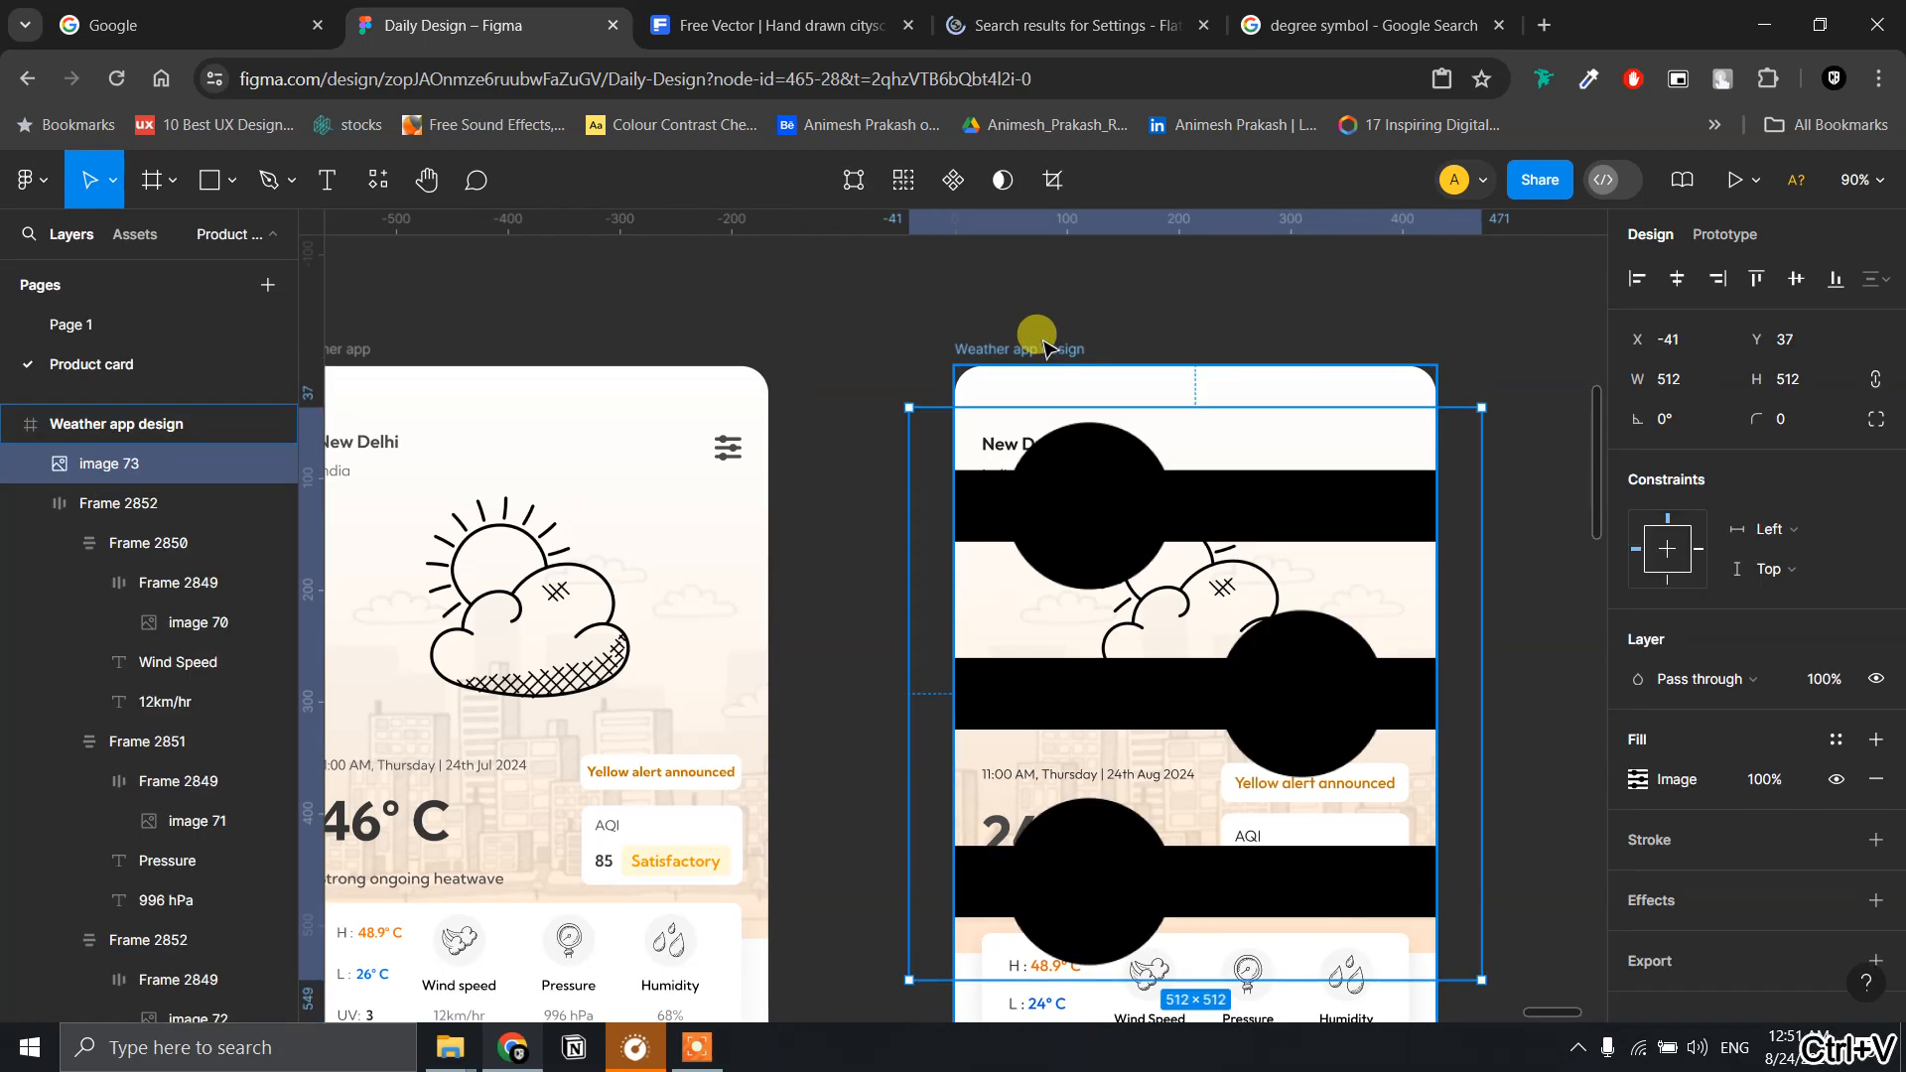
- Resize the pasted sliders icon to 24 × 24 and place it opposite New Delhi, at the header's right edge
left_click(1802, 390)
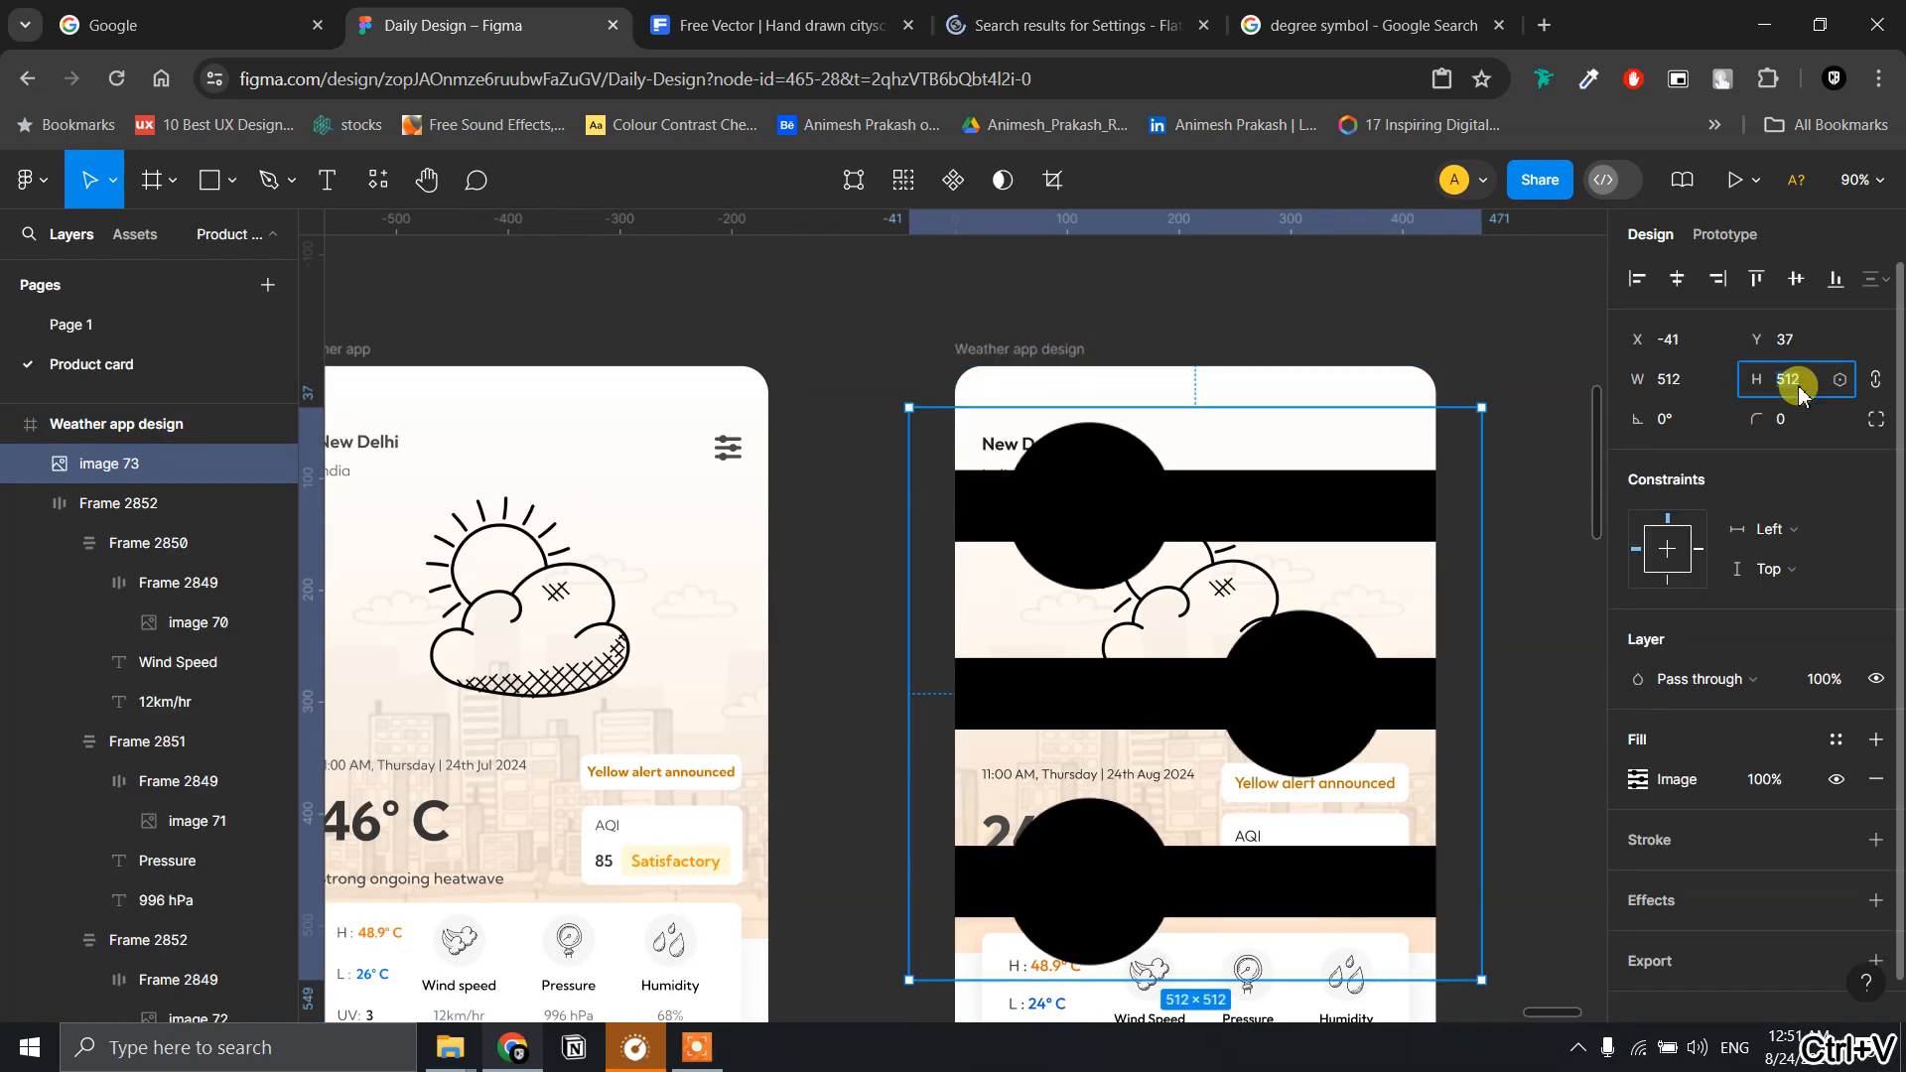
type("24")
key("Return")
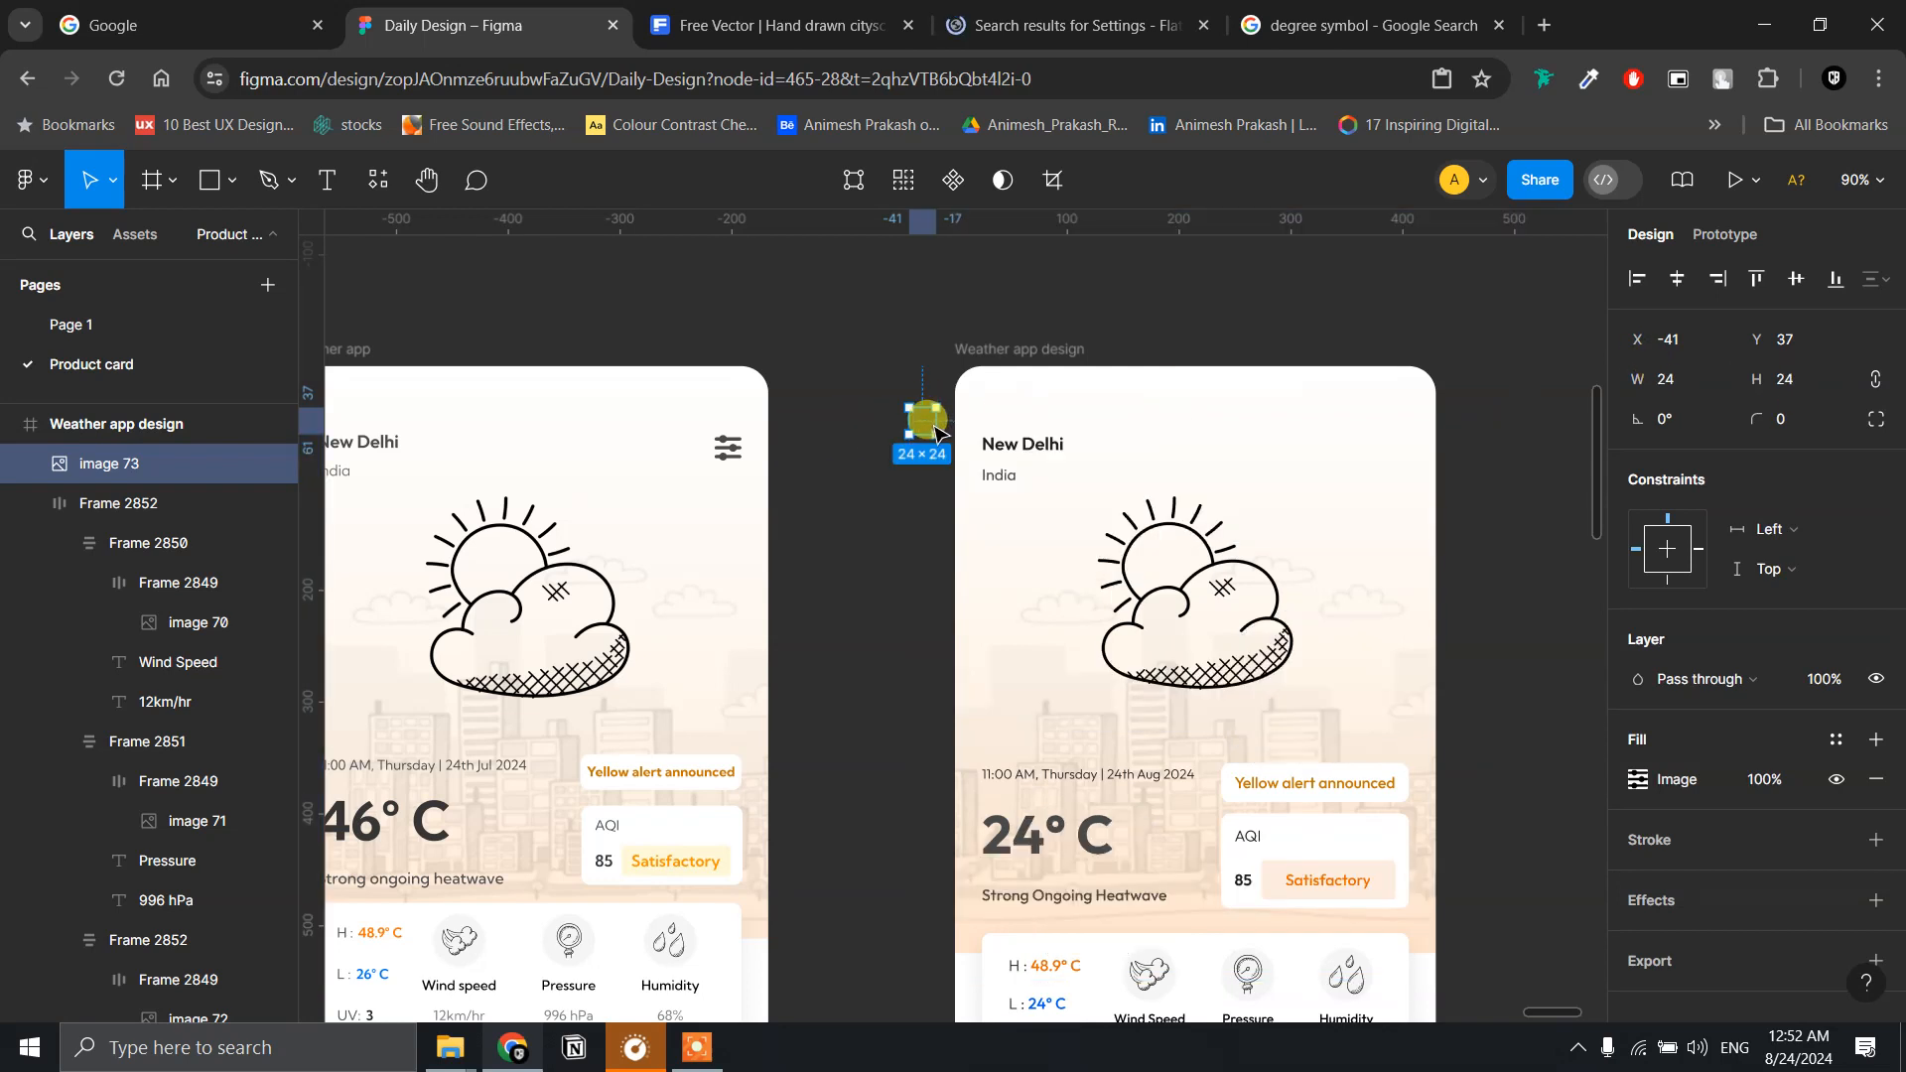
left_click_drag(918, 422, 1401, 462)
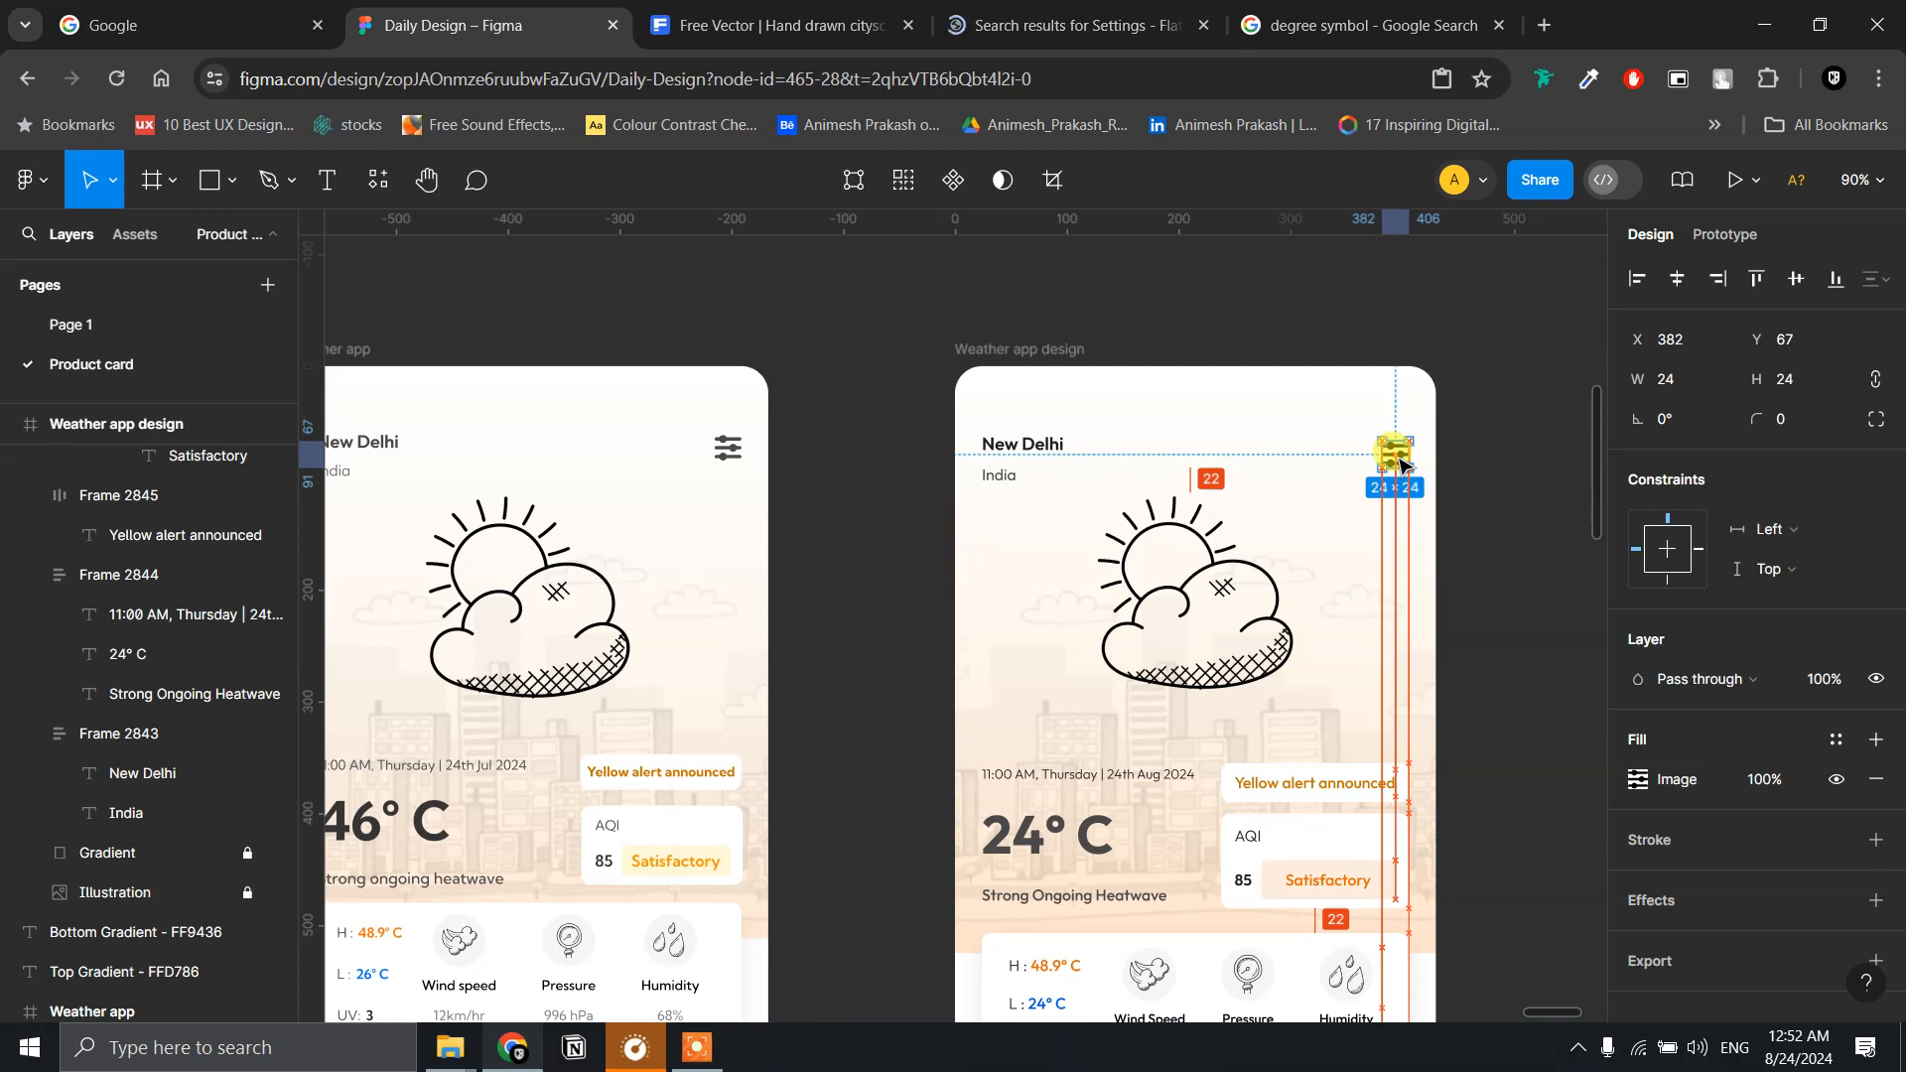
- Nudge the sliders icon up to Y 56, level with the New Delhi text, and deselect it
key("alt")
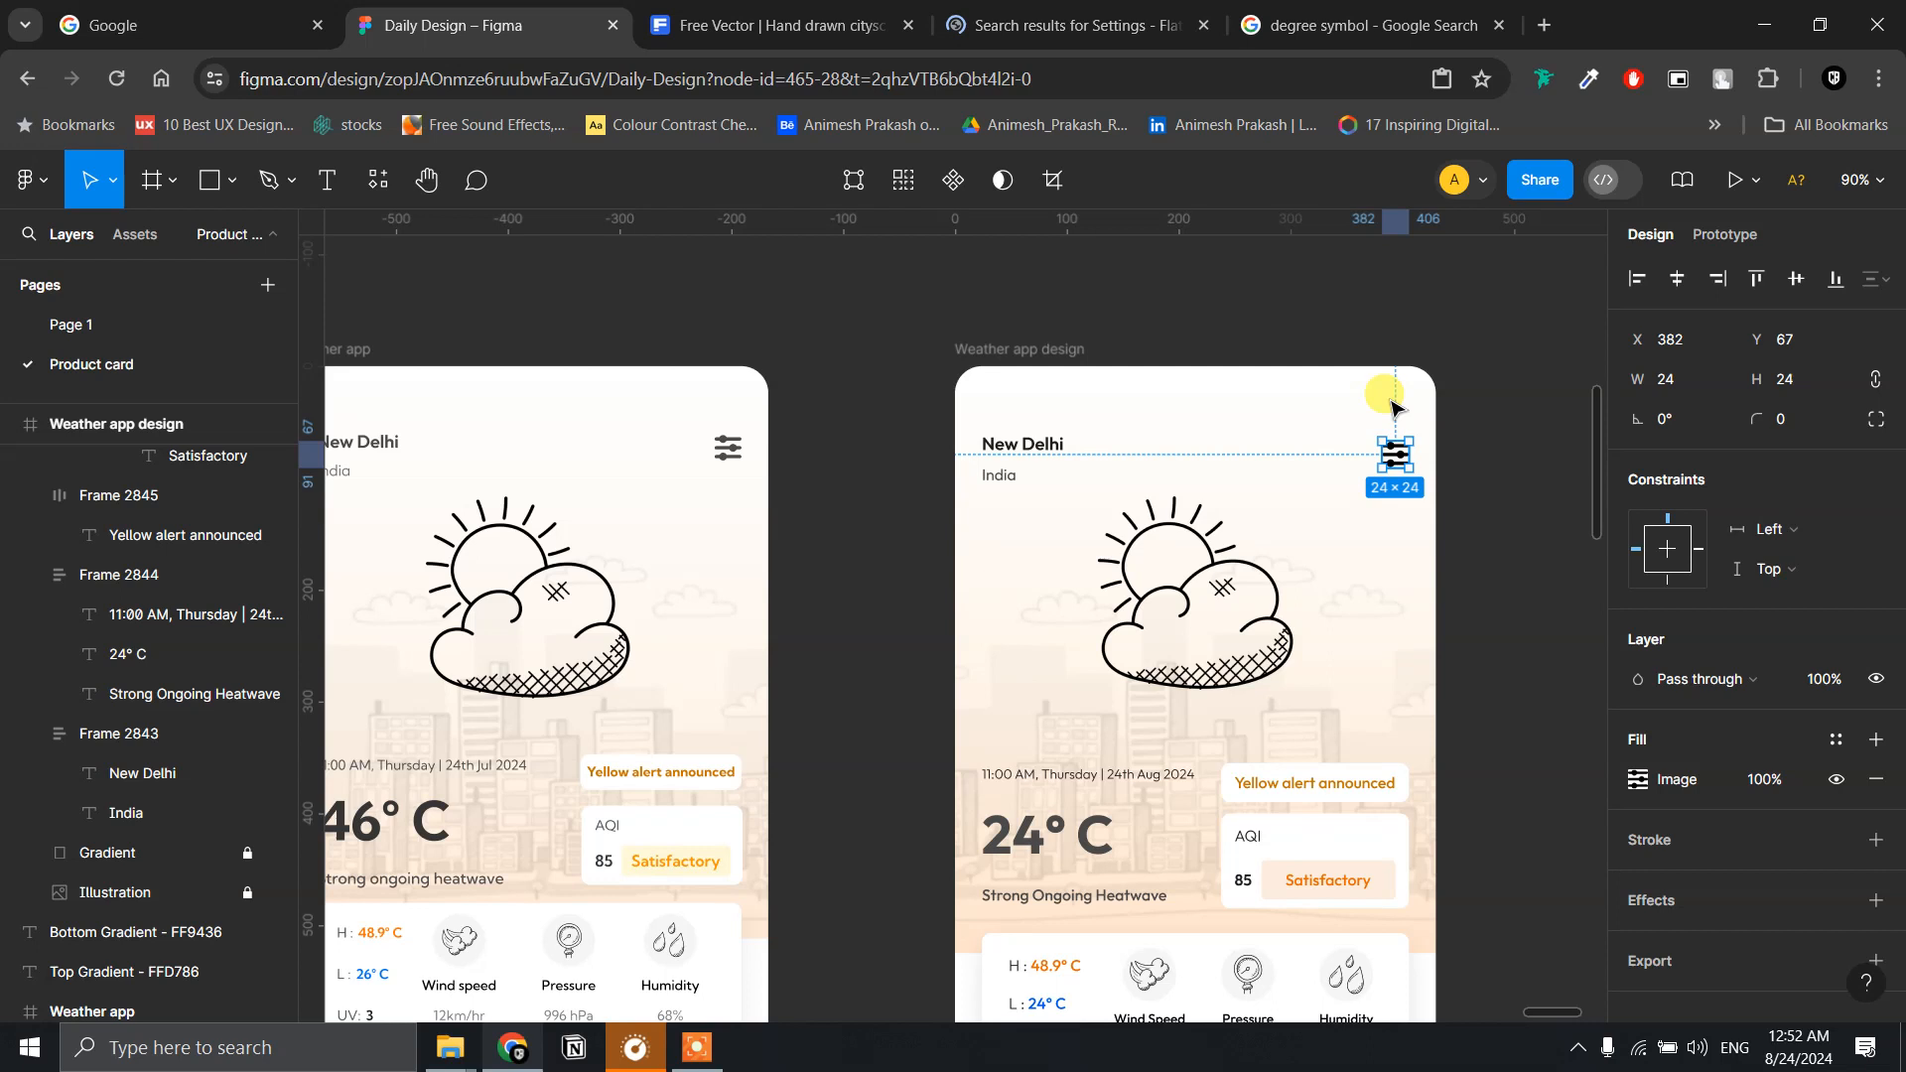
key("Up")
key("Up")
key("Up")
key("Up")
key("Up")
key("Up")
key("Up")
key("Up")
key("Up")
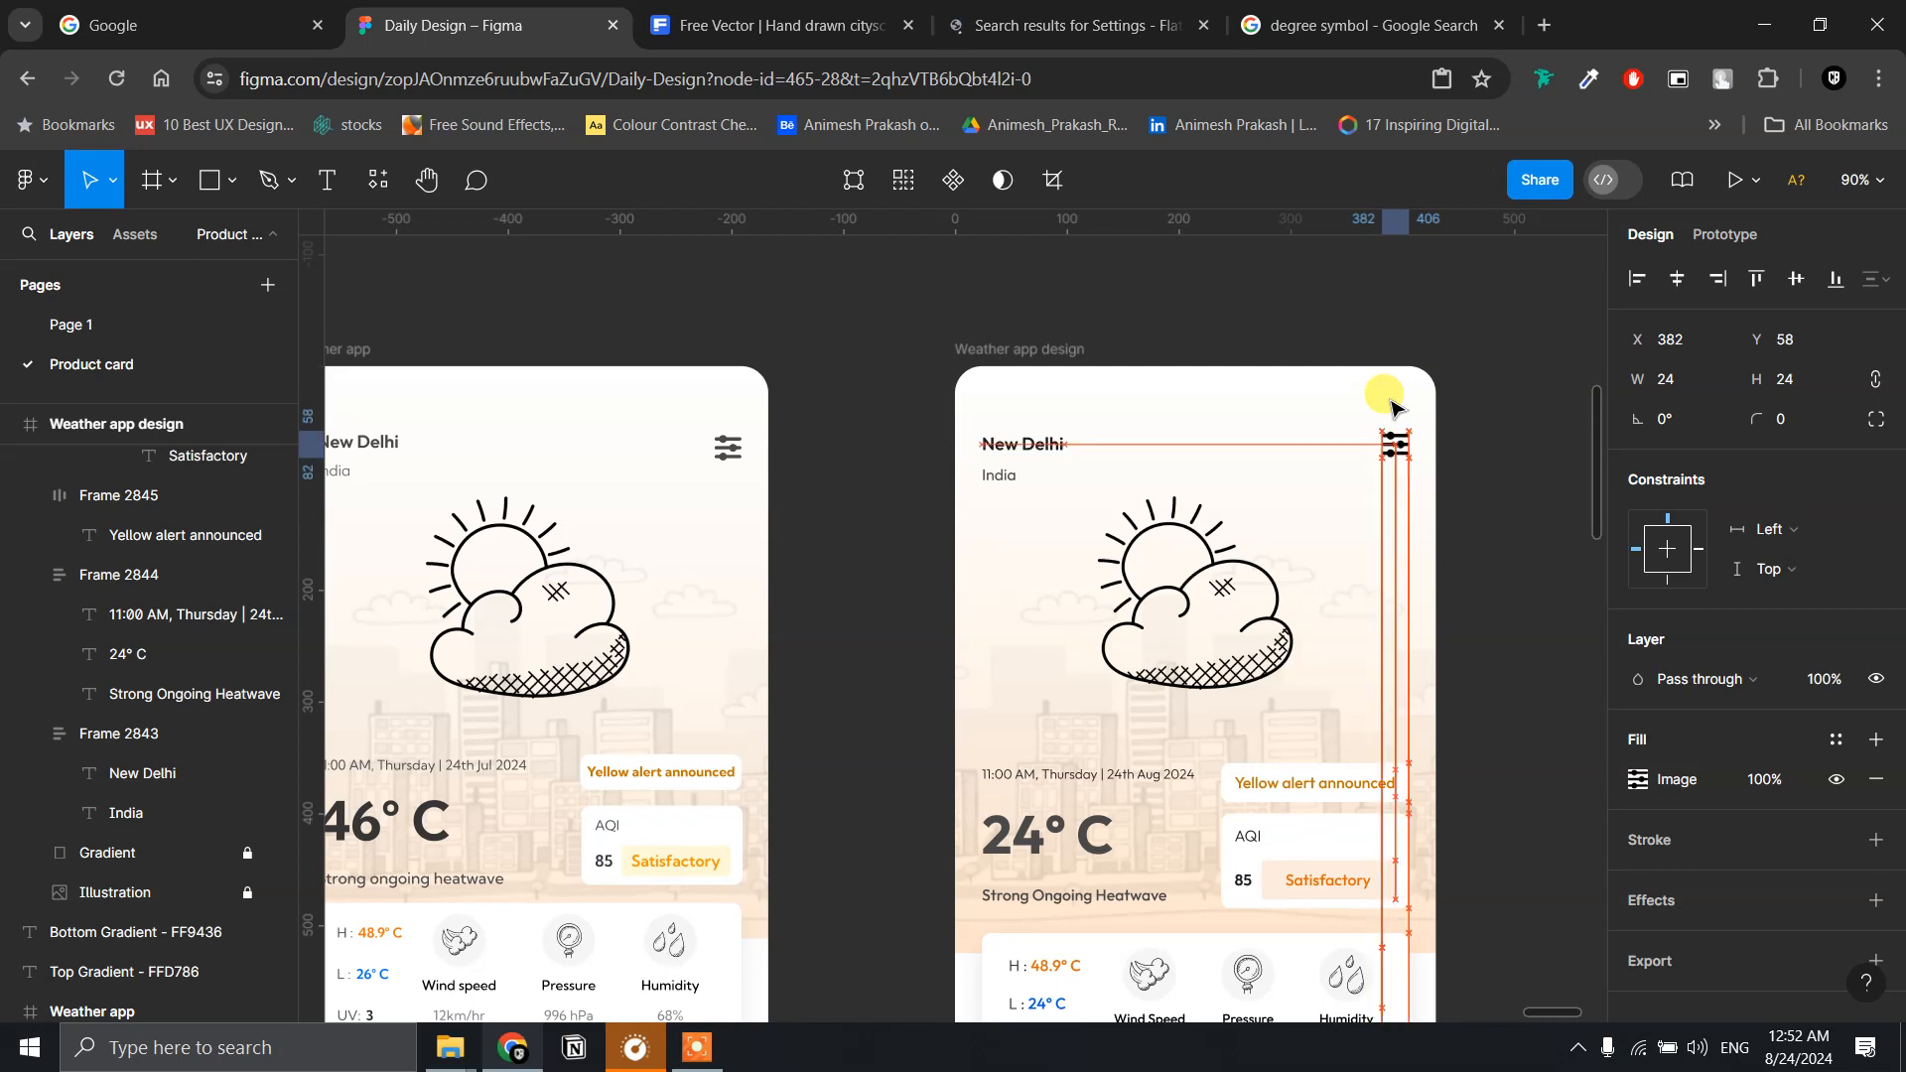
key("Up")
key("Up")
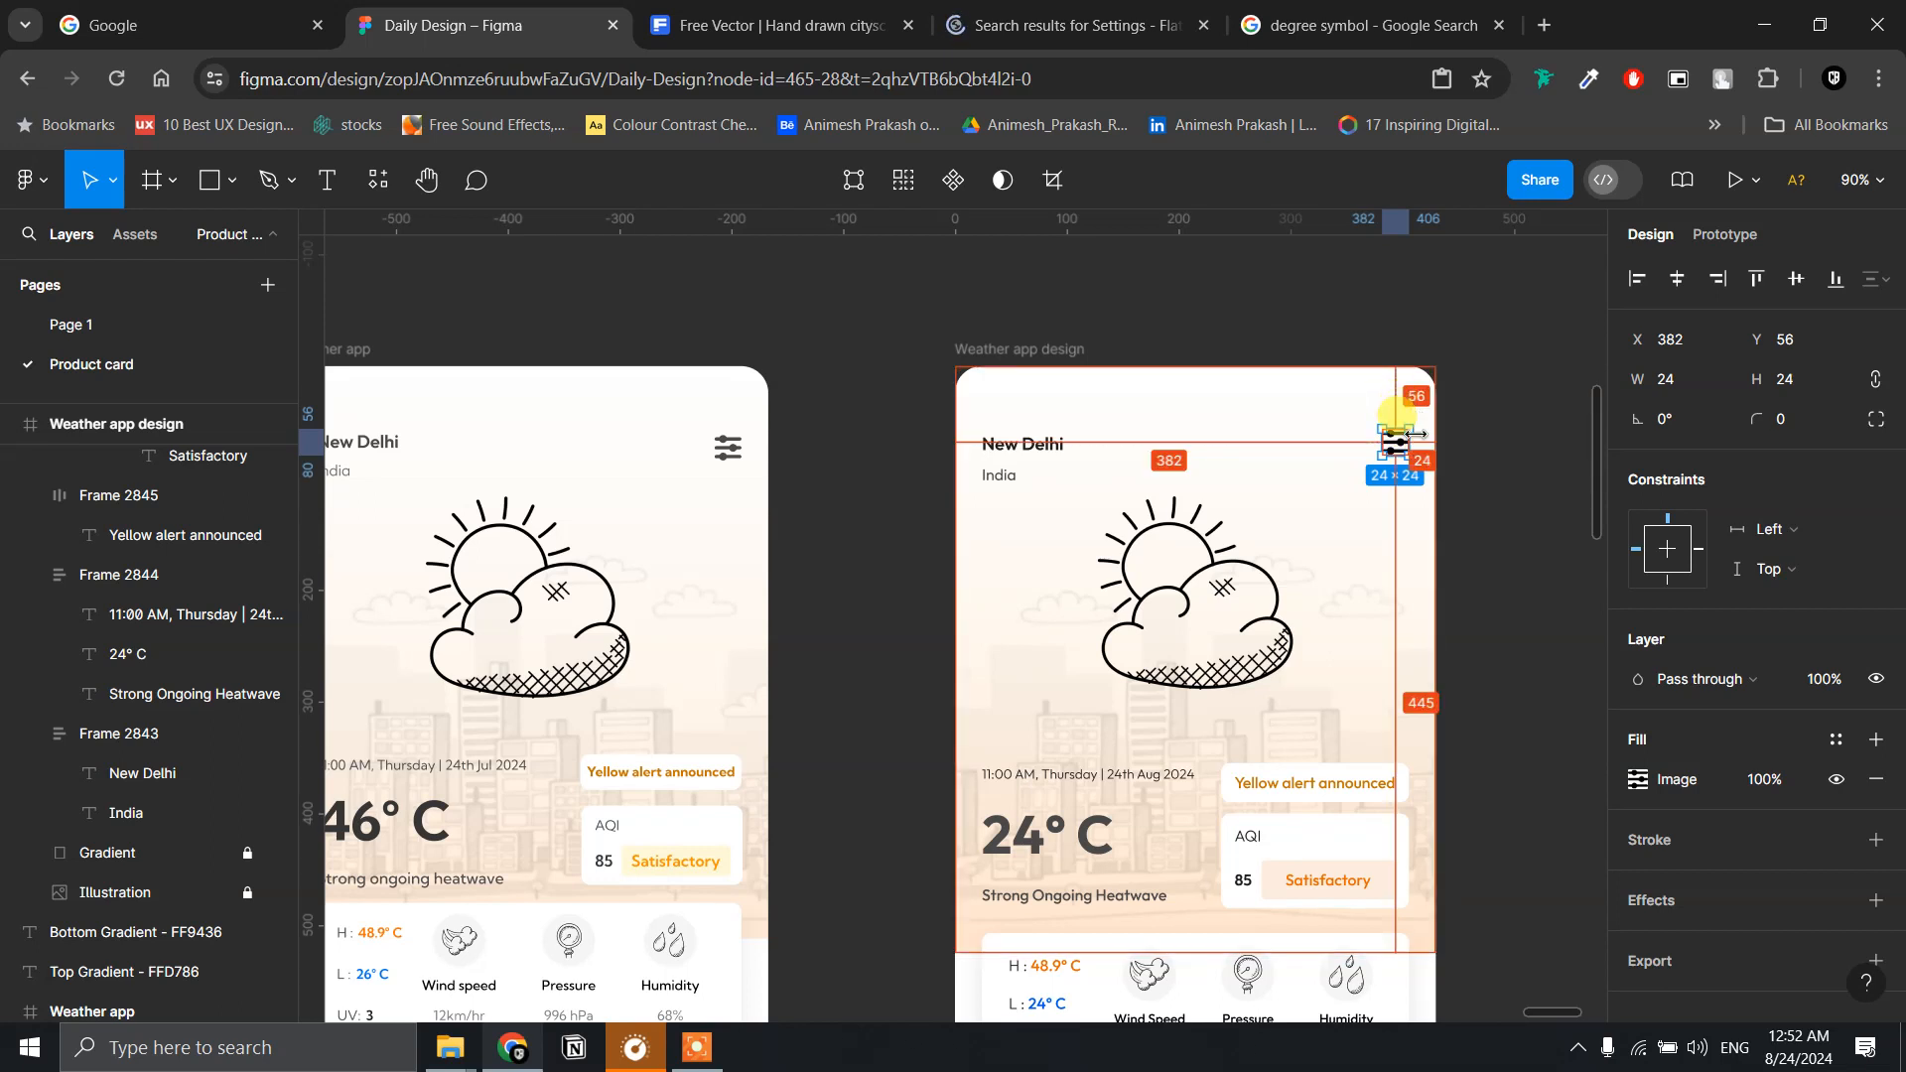
left_click(1490, 390)
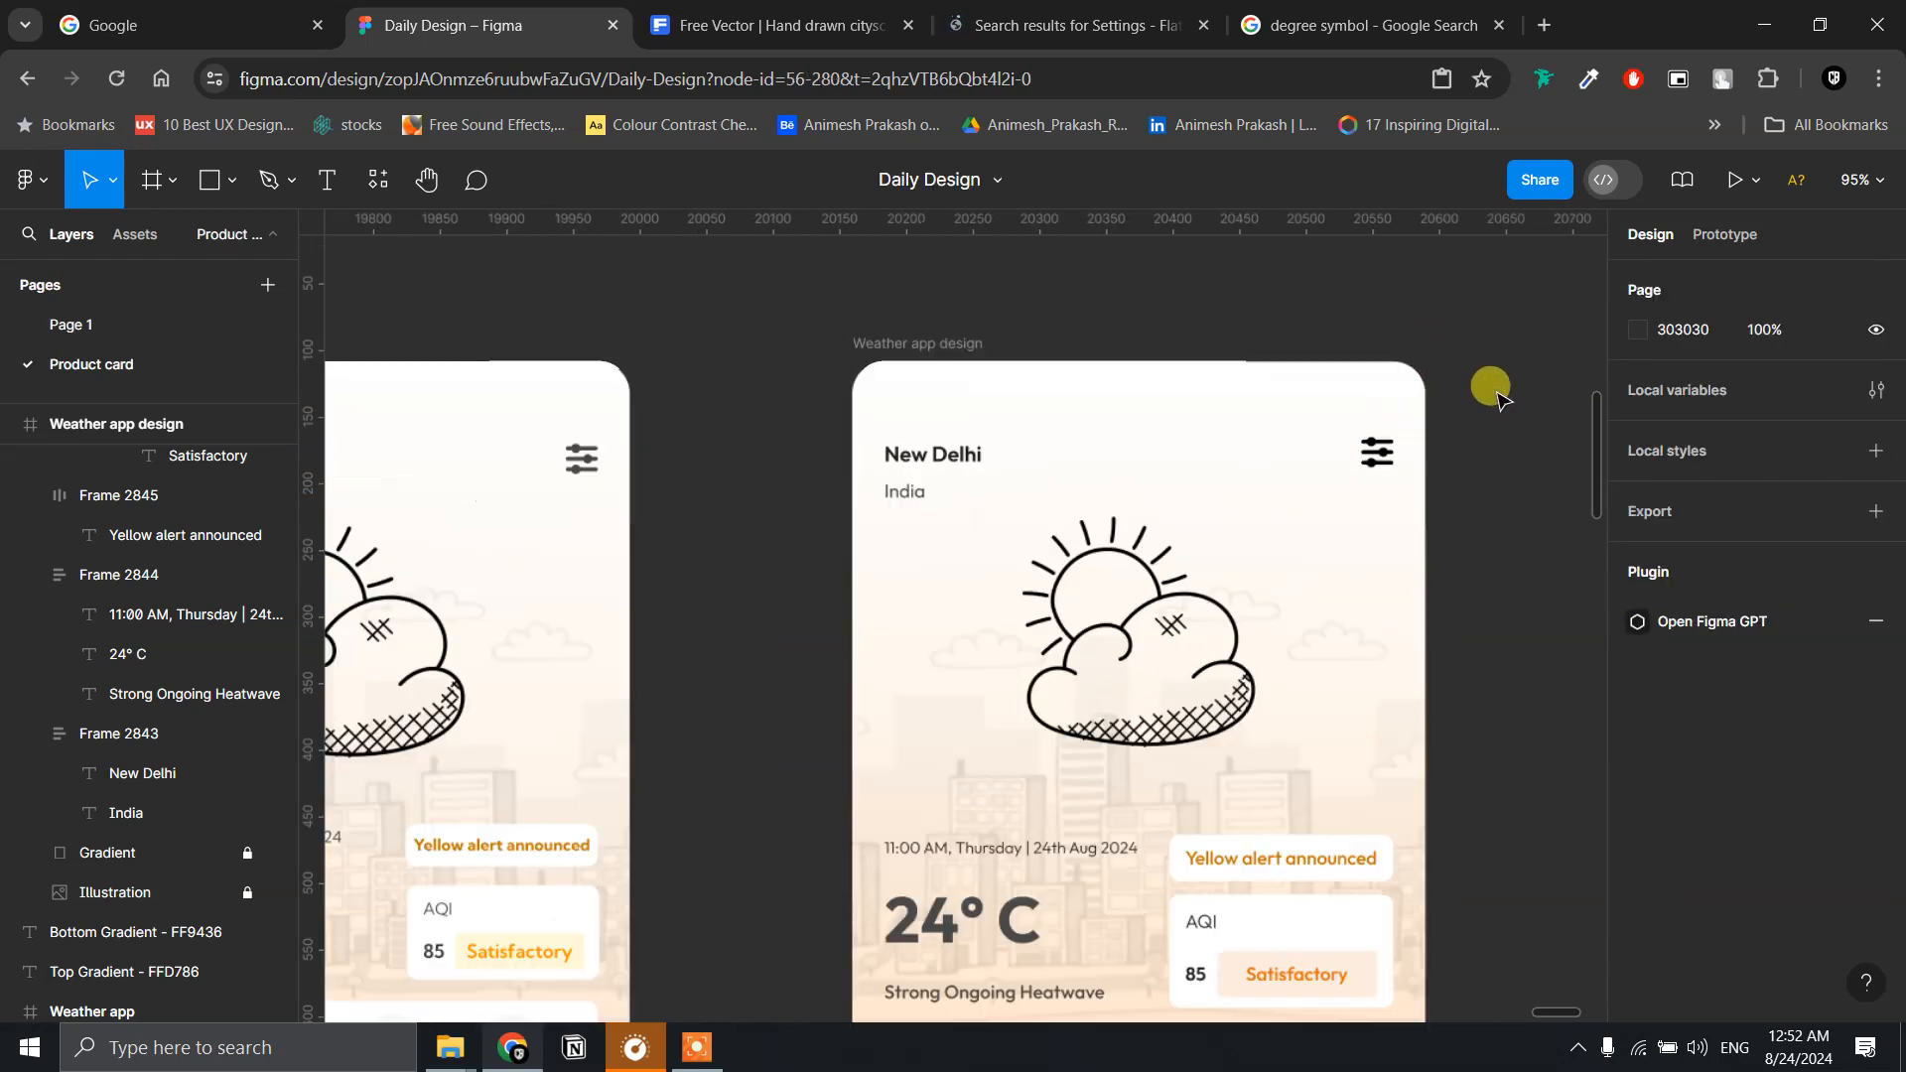
- Review the weather screen with its new header icon side by side with the reference design
scroll(1492, 392, "down", 5)
scroll(1497, 393, "down", 4)
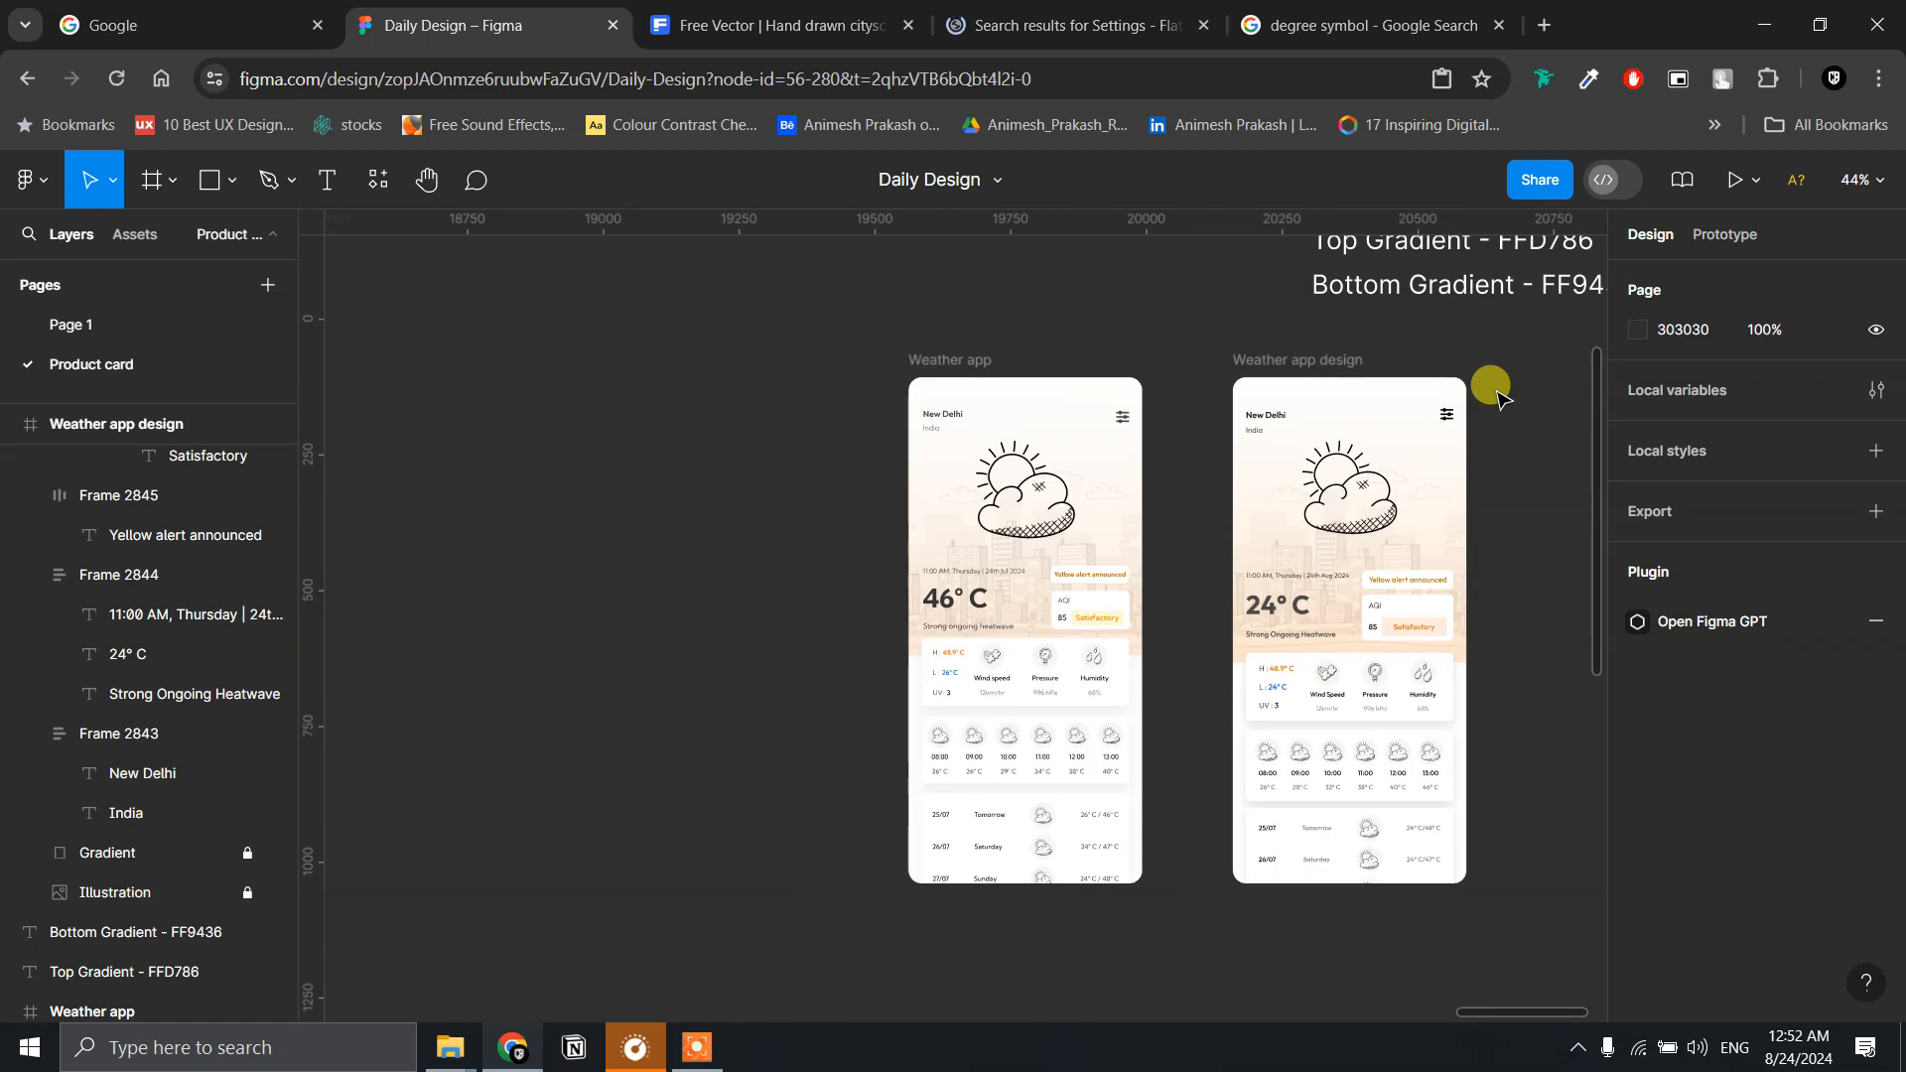
scroll(1489, 627, "up", 5)
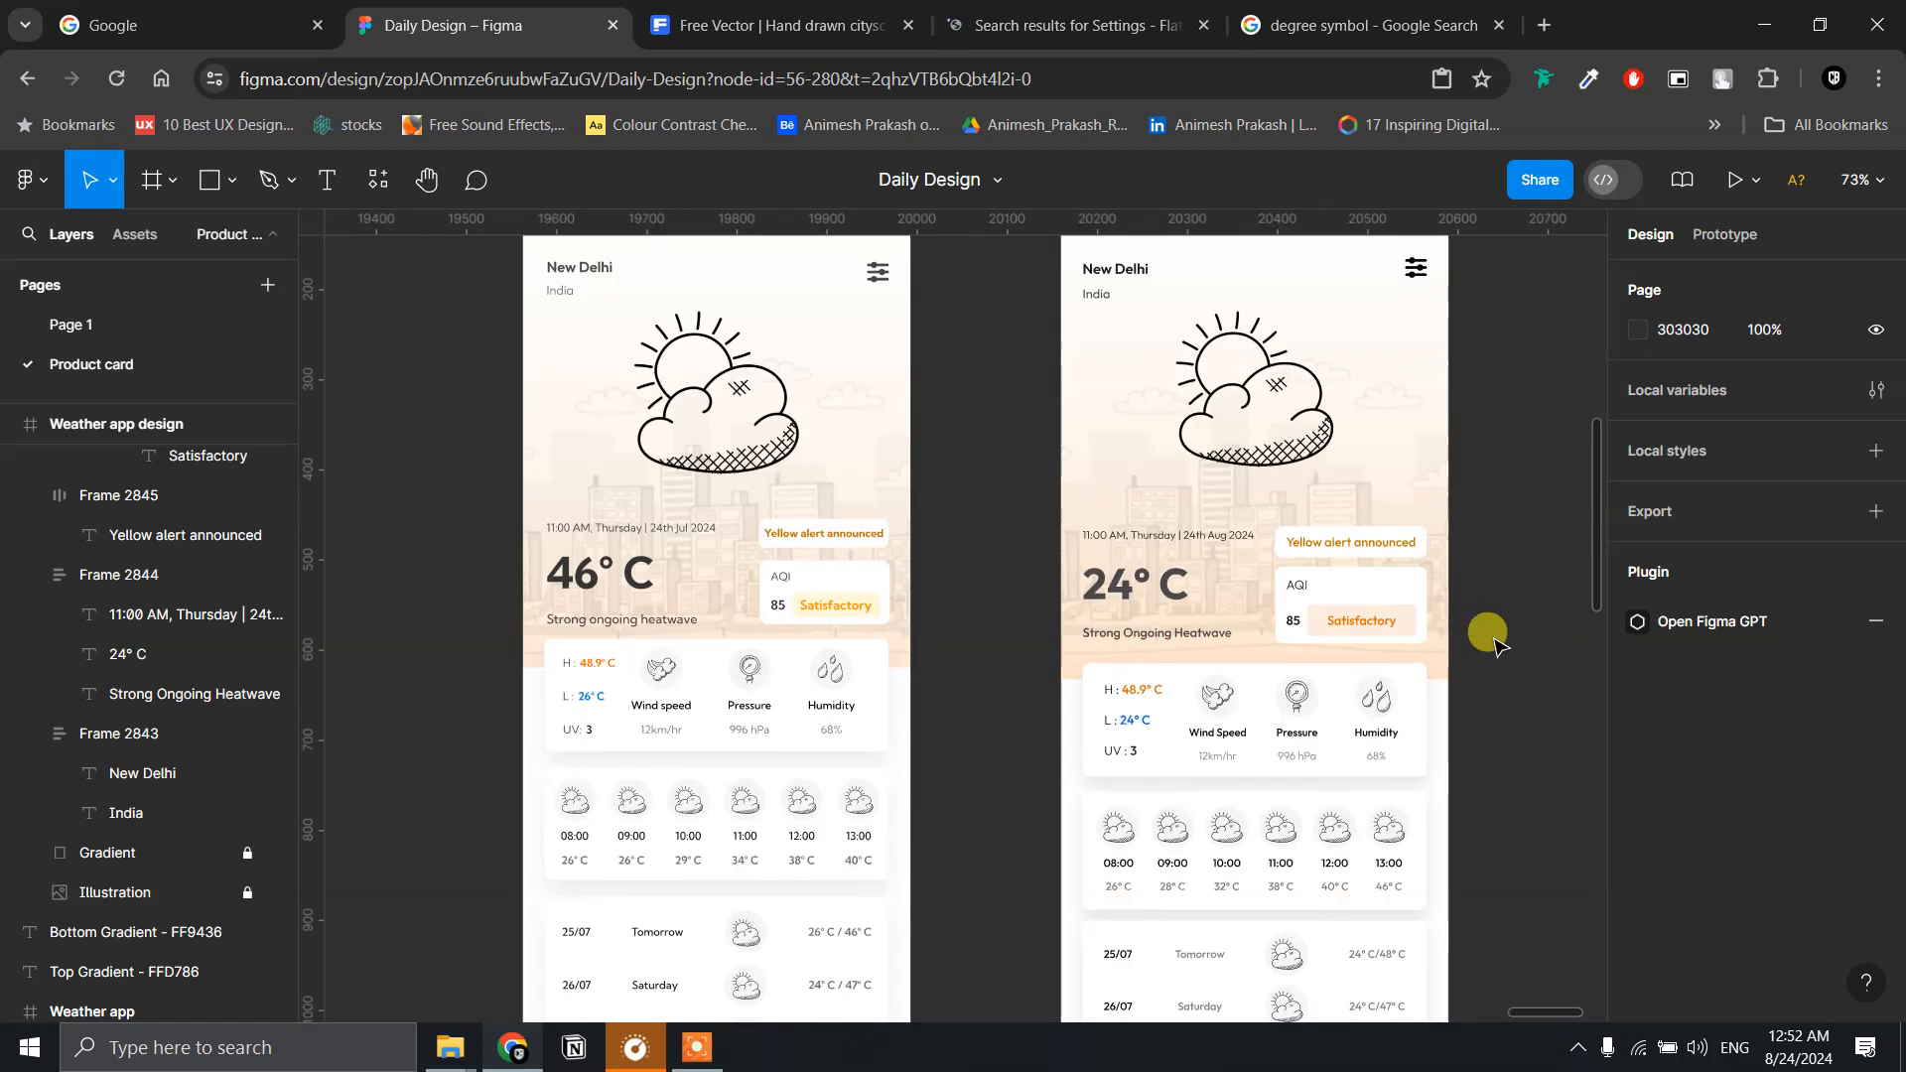
scroll(1533, 687, "down", 2)
scroll(1534, 687, "down", 2)
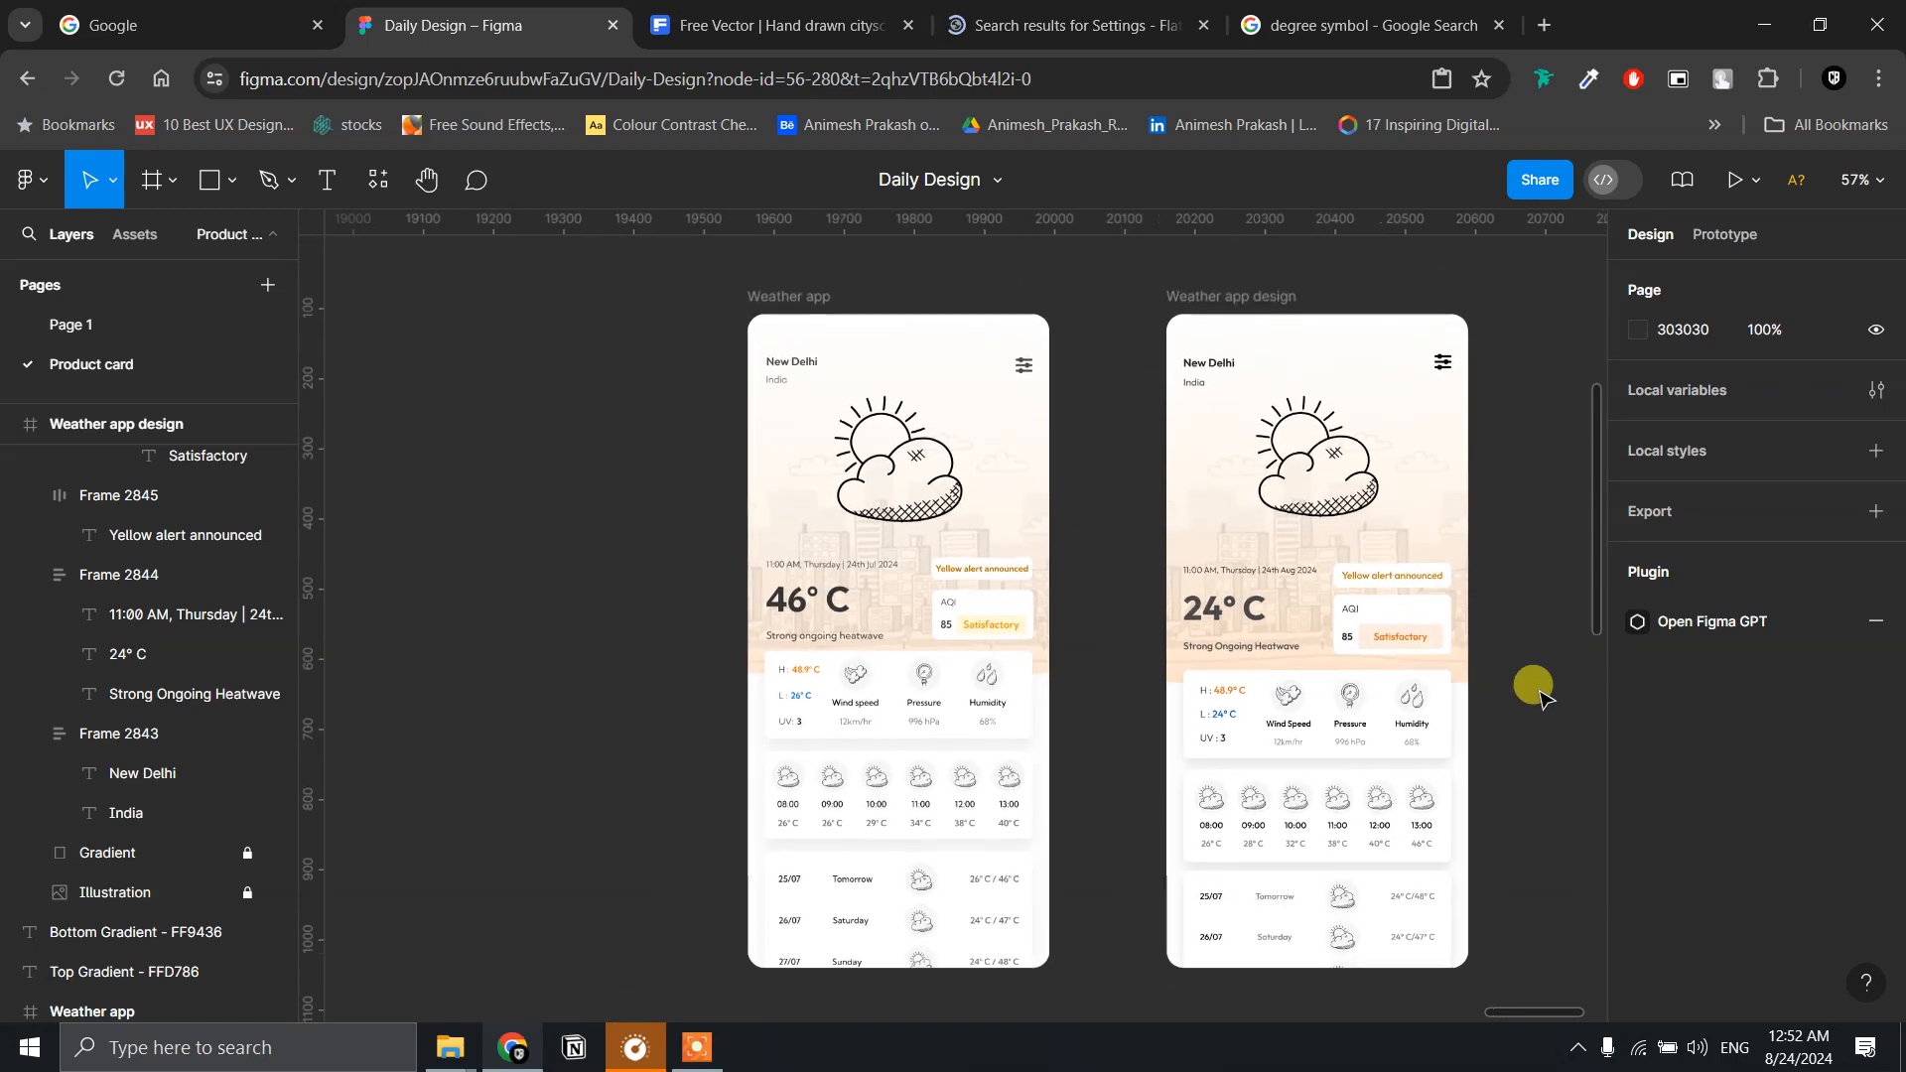